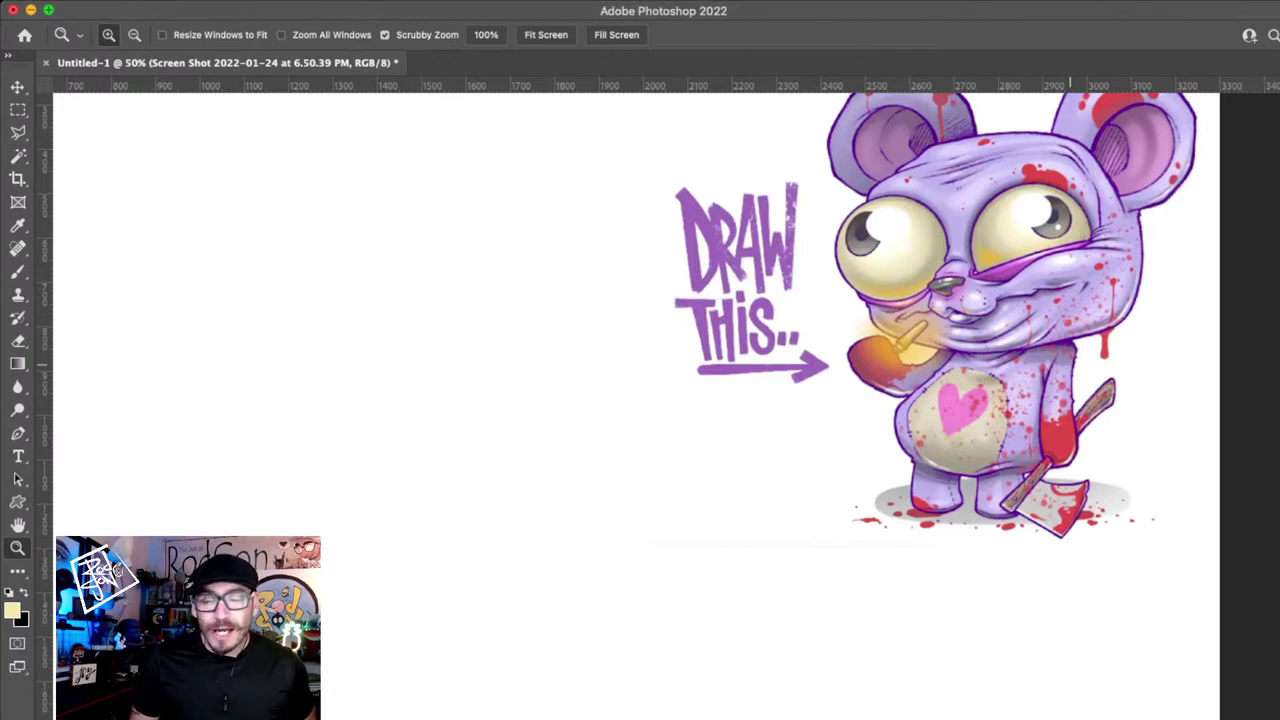
- Examine the purple mouse-eared reference character up close and in relation to the whole blank page
{"action": "left_click_drag", "start_coordinate": [1070, 364], "coordinate": [994, 414]}
{"action": "scroll", "coordinate": [657, 398], "scroll_direction": "right", "scroll_amount": 3}
{"action": "scroll", "coordinate": [657, 398], "scroll_direction": "up", "scroll_amount": 1}
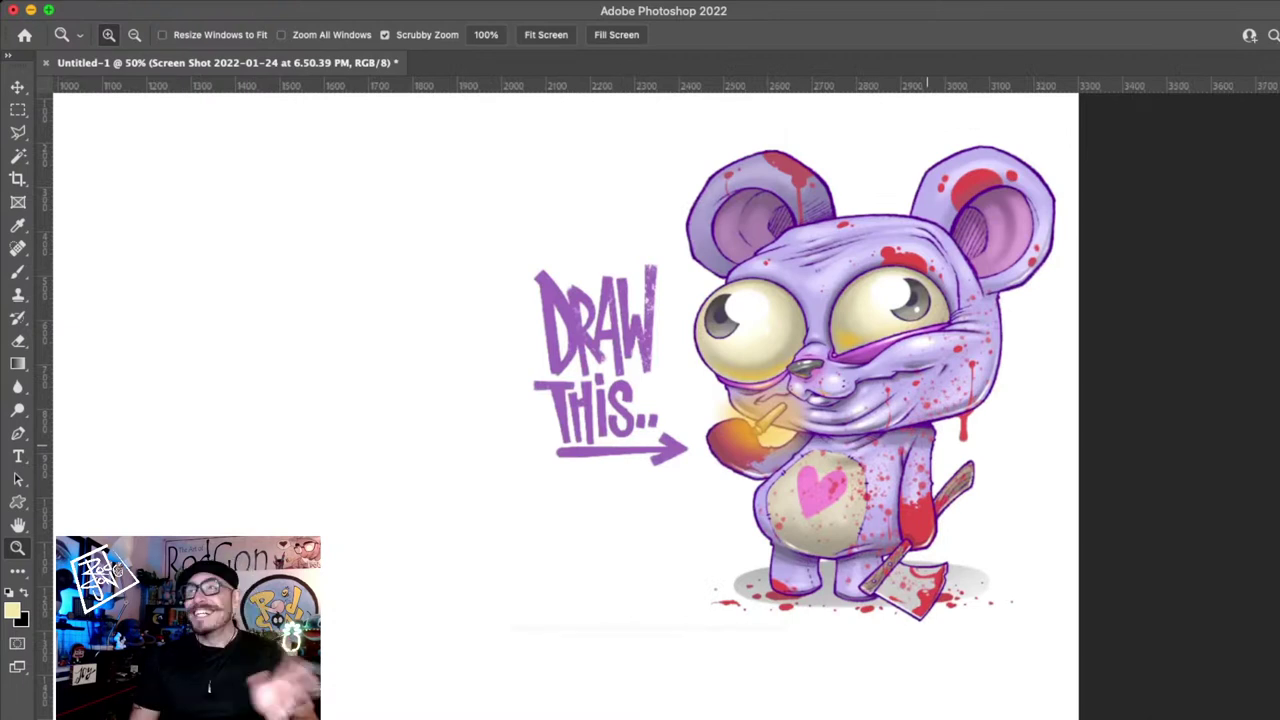
{"action": "left_click", "coordinate": [787, 297], "text": "alt"}
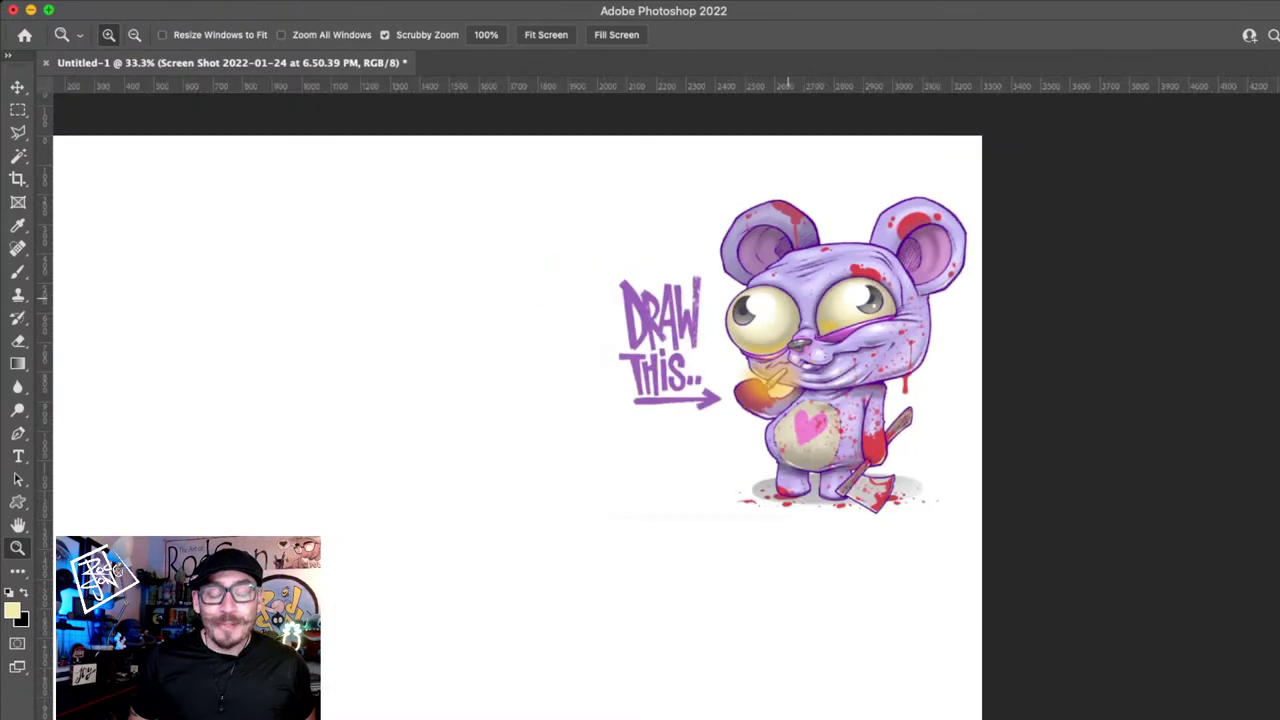
{"action": "left_click", "coordinate": [802, 305]}
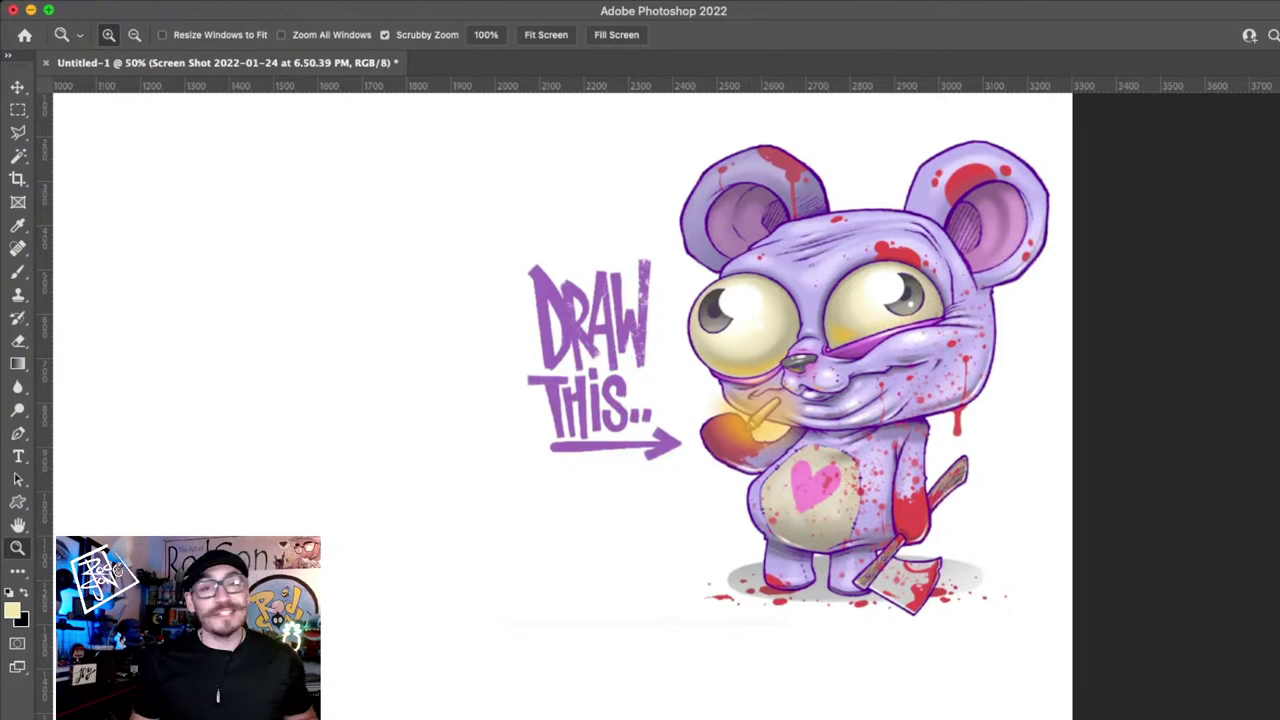
{"action": "key", "text": "super+minus"}
{"action": "key", "text": "super+minus"}
{"action": "left_click_drag", "start_coordinate": [618, 410], "coordinate": [880, 367]}
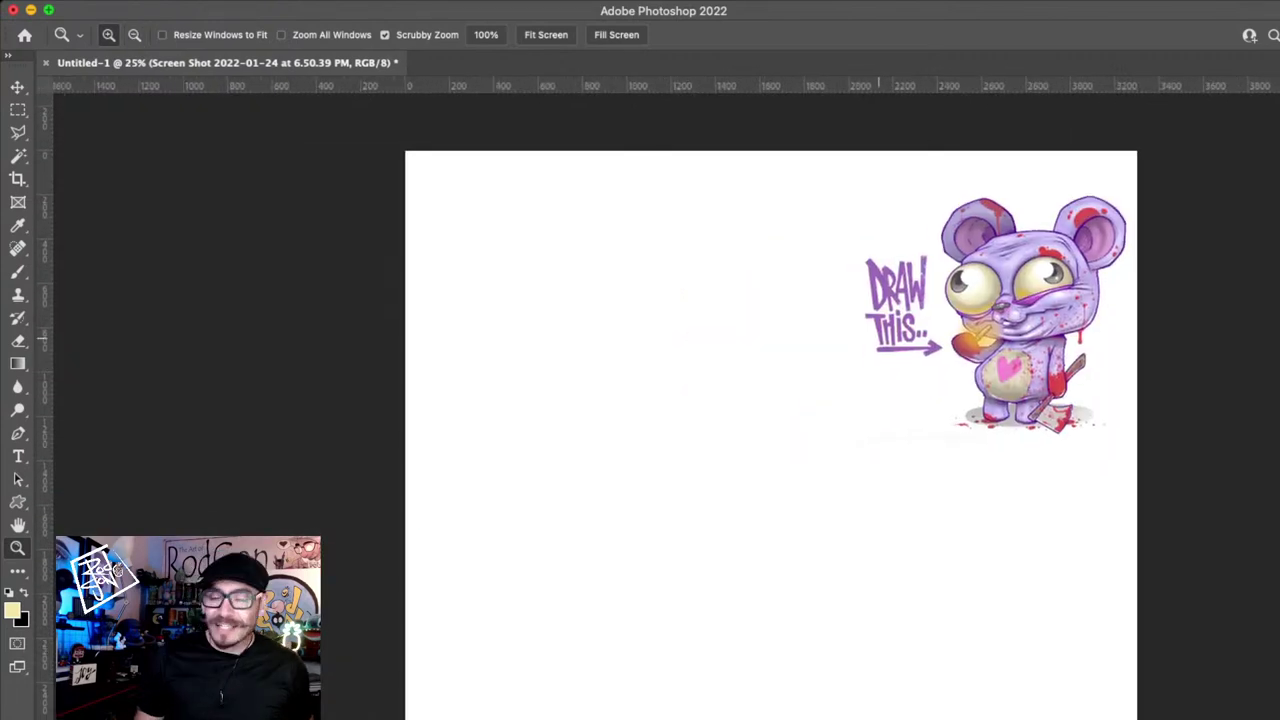
{"action": "left_click", "coordinate": [879, 339]}
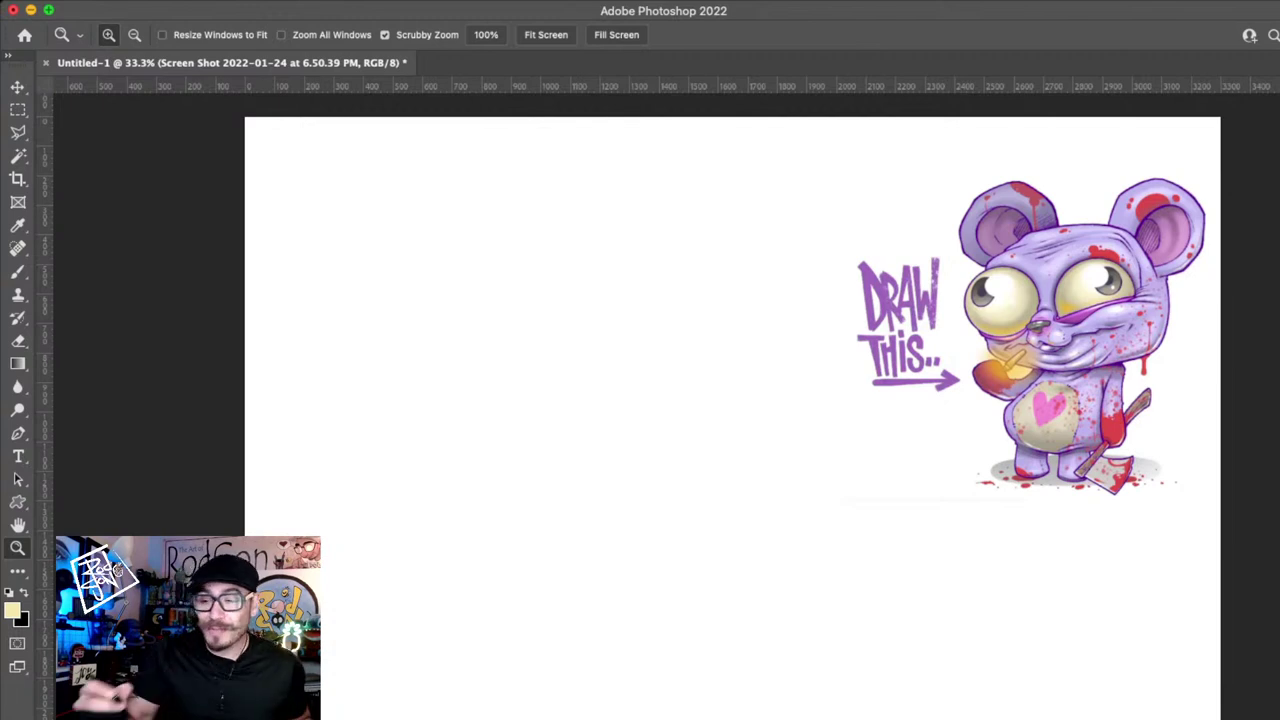
{"action": "left_click", "coordinate": [918, 472], "text": "alt"}
{"action": "left_click", "coordinate": [918, 472], "text": "alt"}
{"action": "left_click", "coordinate": [918, 472], "text": "alt"}
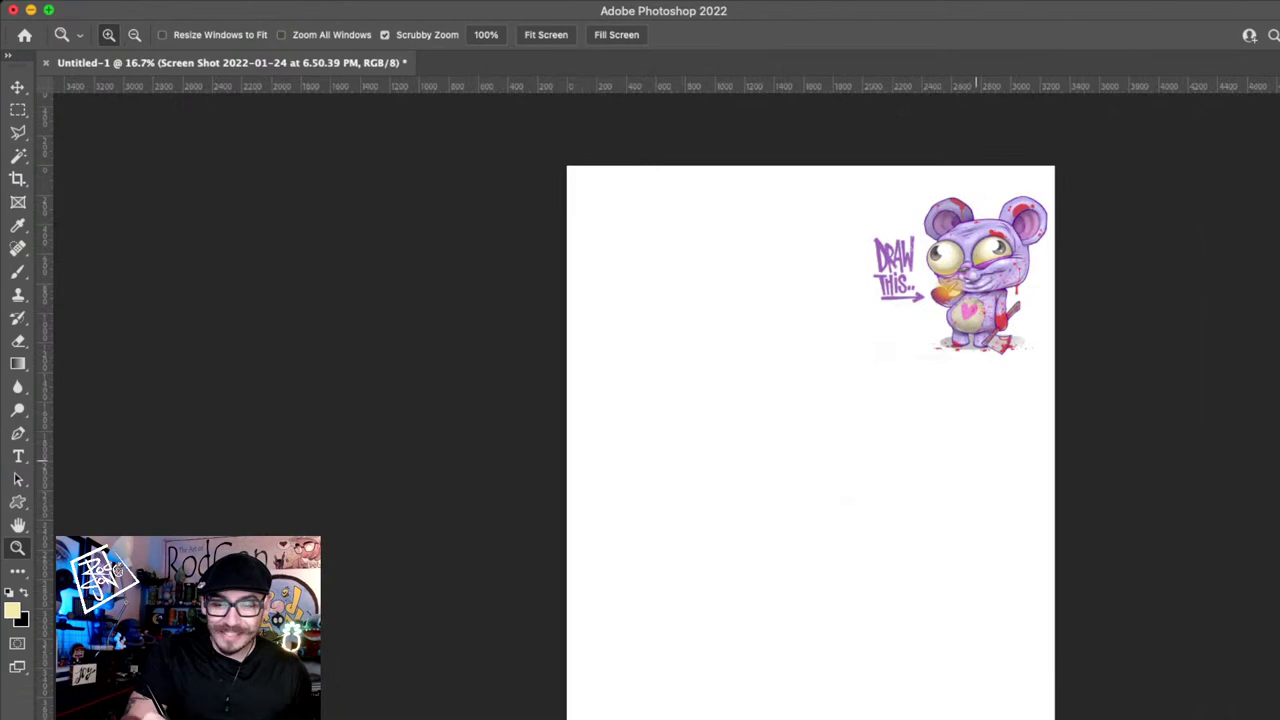
{"action": "left_click_drag", "start_coordinate": [972, 560], "coordinate": [954, 448]}
{"action": "left_click", "coordinate": [954, 448], "text": "alt"}
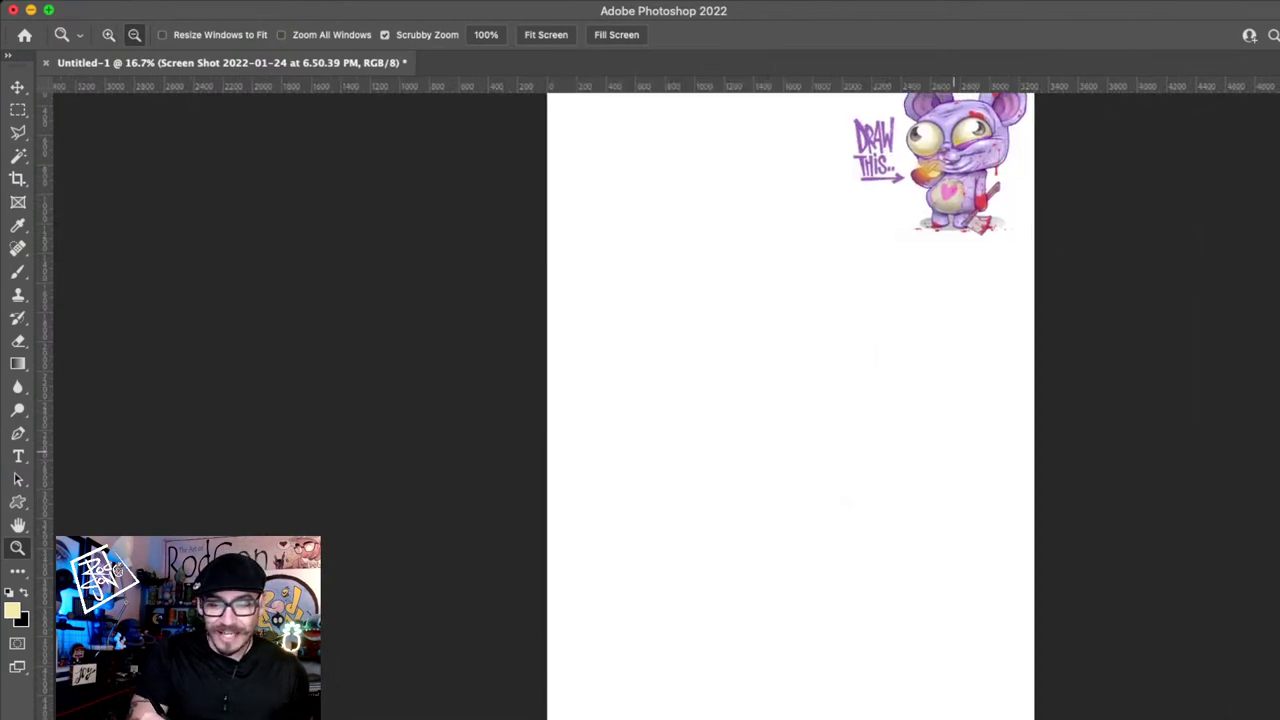
{"action": "left_click", "coordinate": [893, 210], "text": "alt"}
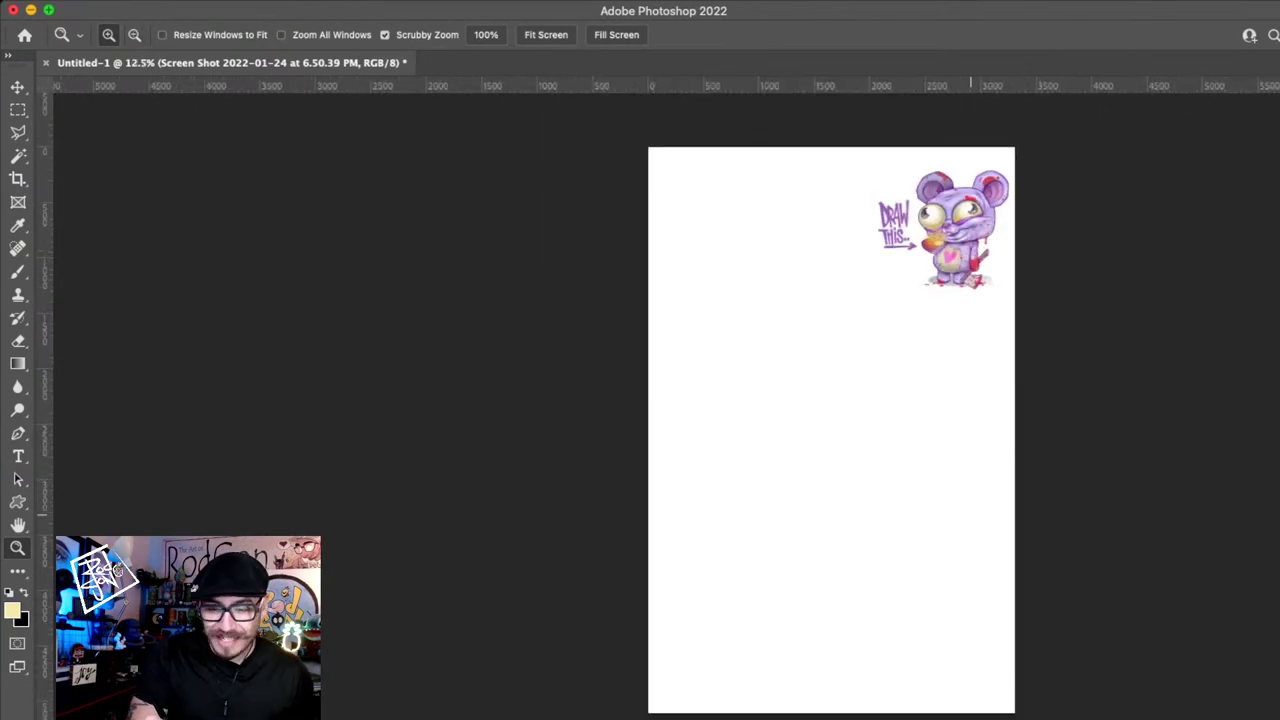
{"action": "left_click_drag", "start_coordinate": [970, 515], "coordinate": [986, 528]}
- Merge the reference artwork into the Background layer and add a new empty layer for brush work
{"action": "key", "text": "super+e"}
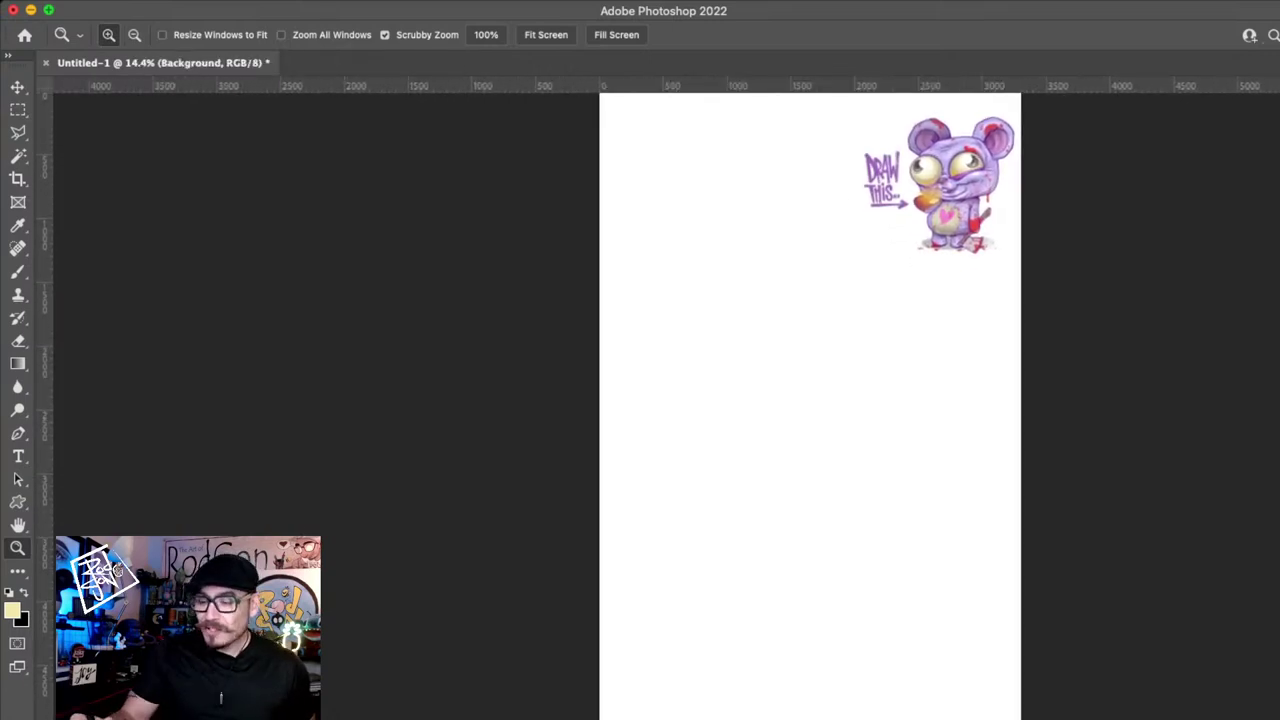
{"action": "key", "text": "b"}
{"action": "key", "text": "super+shift+alt+n"}
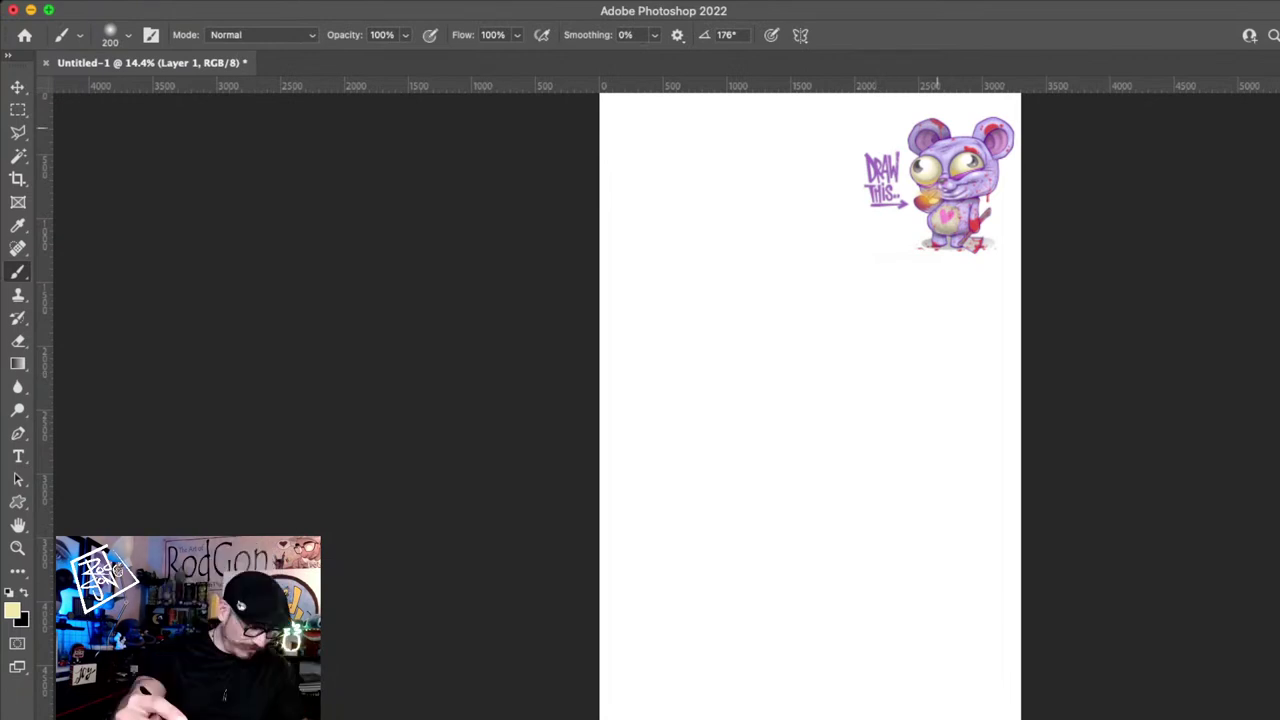
- Sample purple from the reference character as the brush colour and clear the reference artwork from the page
{"action": "left_click", "coordinate": [960, 181], "text": "alt"}
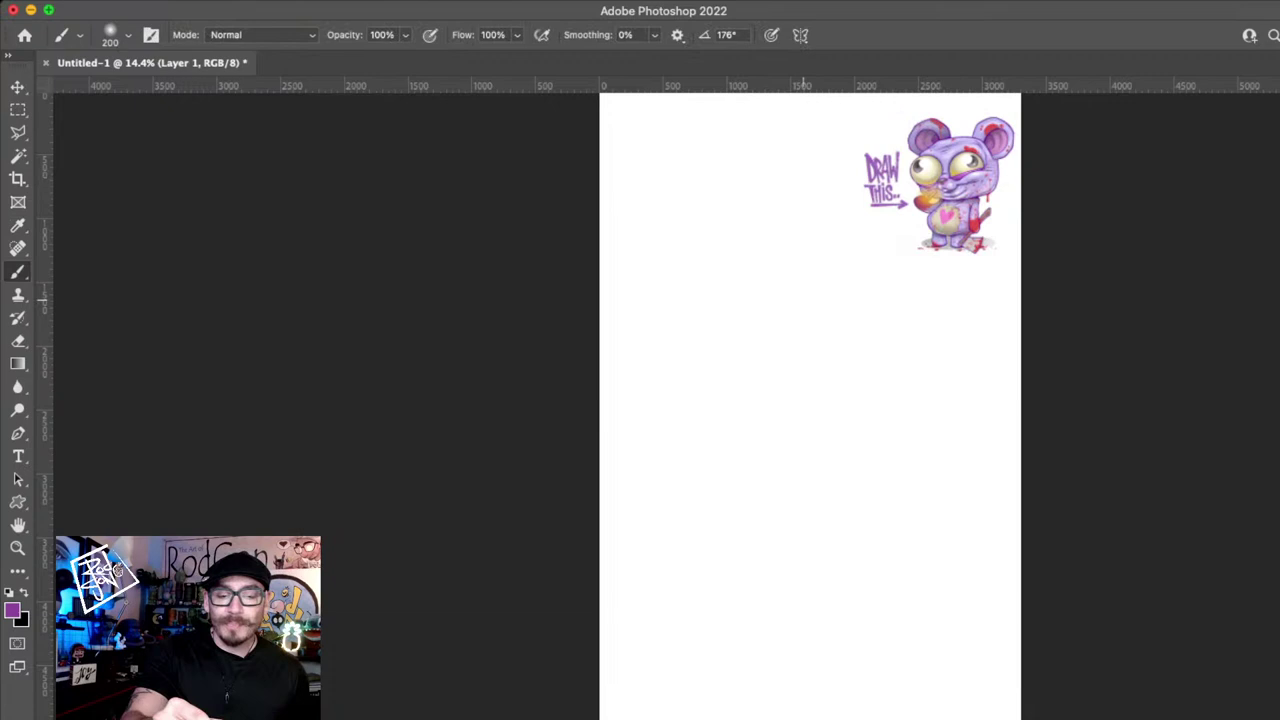
{"action": "left_click_drag", "start_coordinate": [925, 492], "coordinate": [888, 494]}
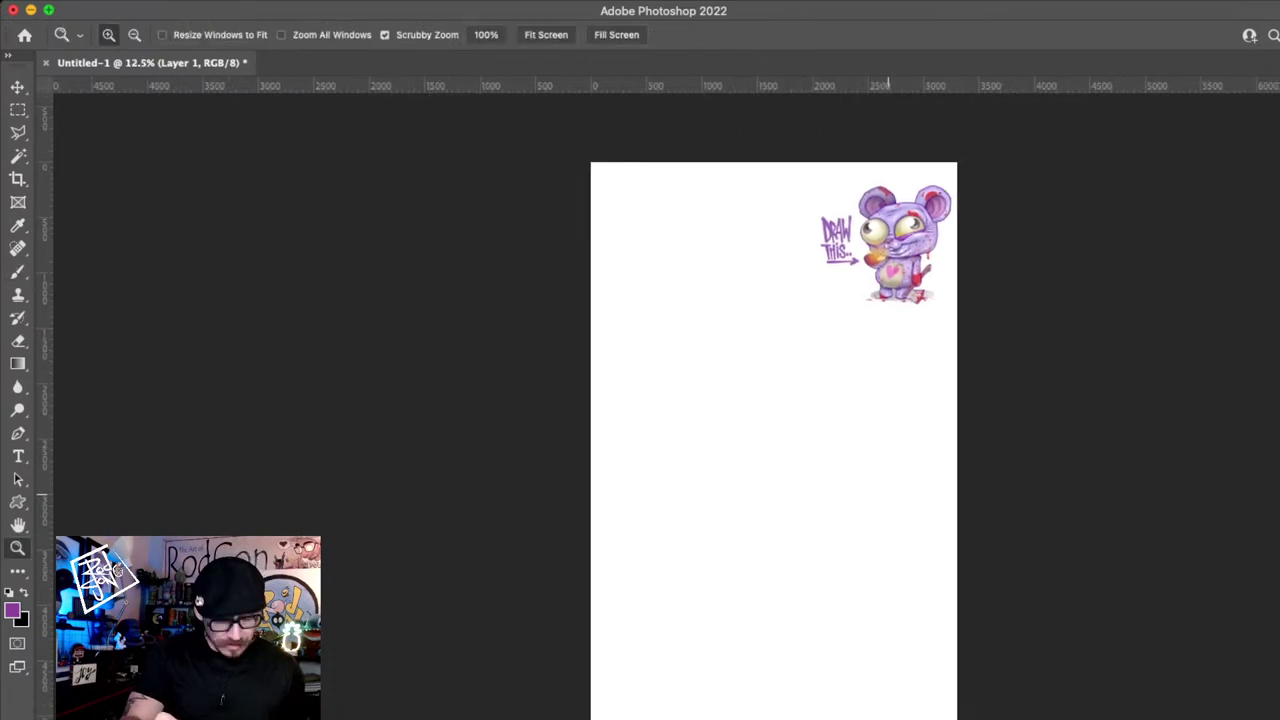
{"action": "key", "text": "b"}
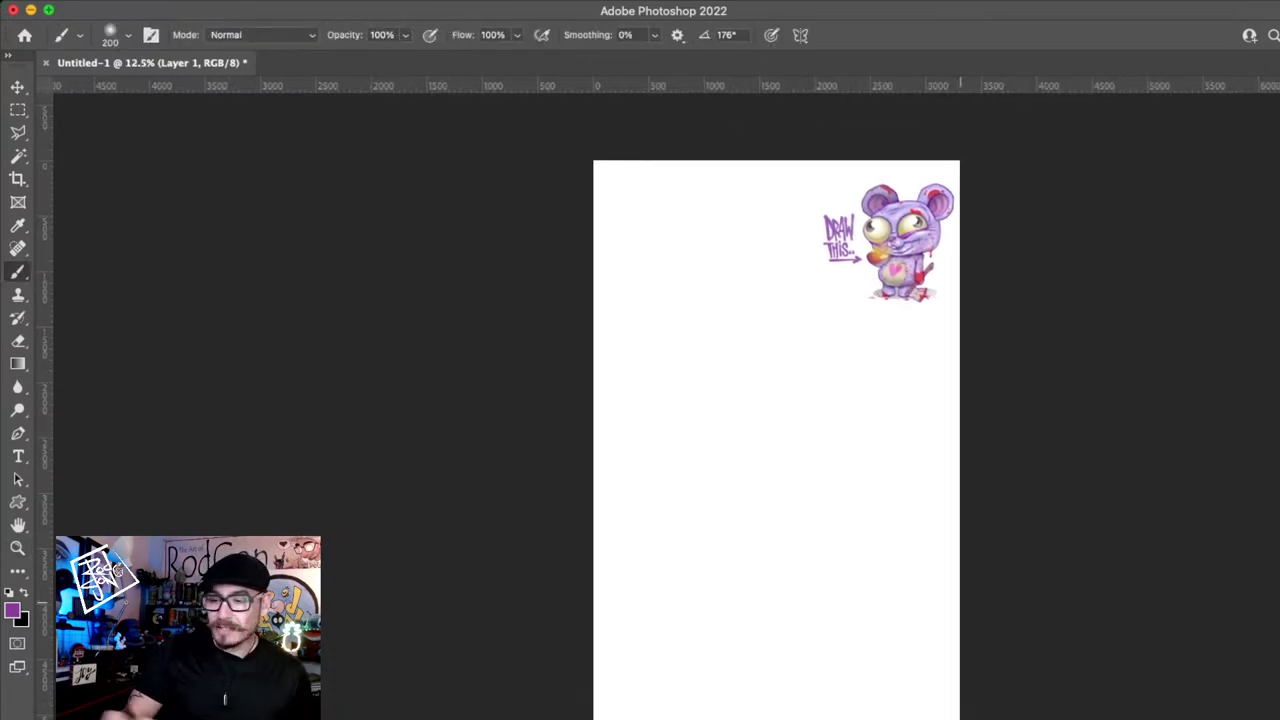
{"action": "key", "text": "super+z"}
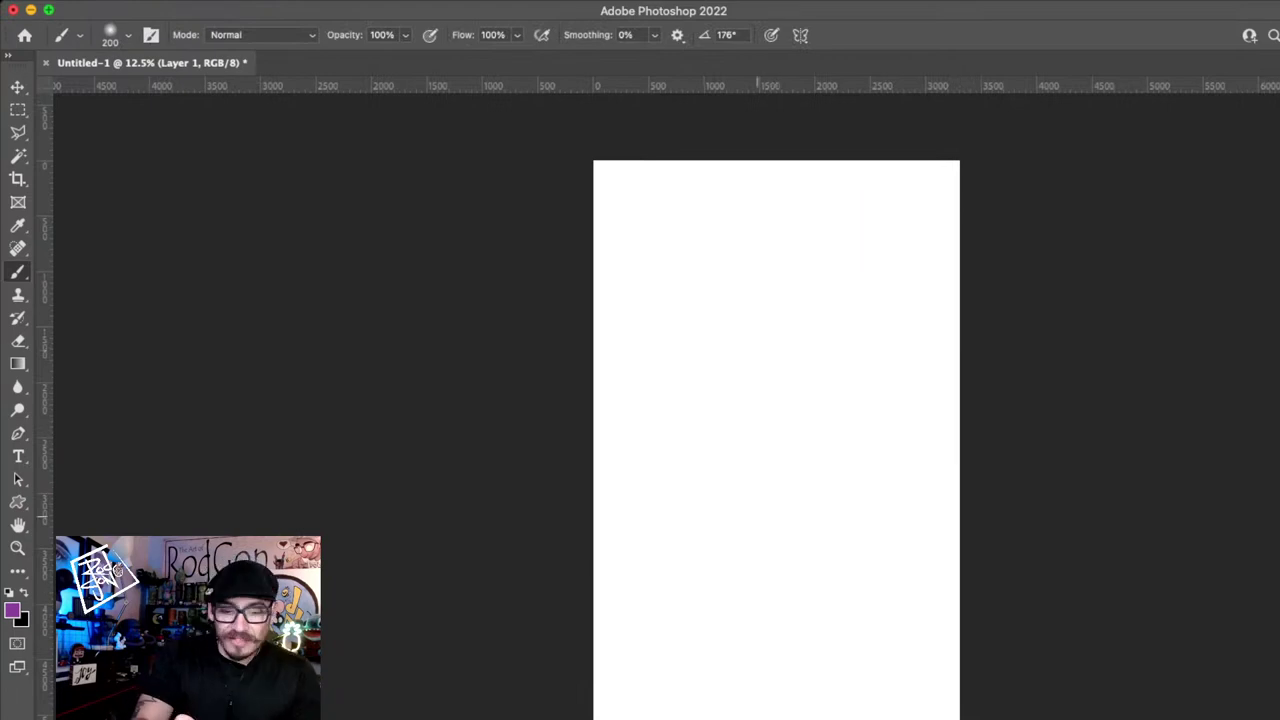
- Sketch a rough round head in purple in the lower part of the page, using loose overlapping strokes
{"action": "left_click_drag", "start_coordinate": [763, 490], "coordinate": [769, 548]}
{"action": "left_click_drag", "start_coordinate": [757, 478], "coordinate": [812, 442]}
{"action": "mouse_move", "coordinate": [850, 438]}
{"action": "left_mouse_down"}
{"action": "mouse_move", "coordinate": [890, 484]}
{"action": "mouse_move", "coordinate": [896, 570]}
{"action": "left_mouse_up"}
{"action": "left_click_drag", "start_coordinate": [896, 483], "coordinate": [888, 581]}
{"action": "left_click_drag", "start_coordinate": [911, 515], "coordinate": [865, 578]}
{"action": "left_click_drag", "start_coordinate": [764, 542], "coordinate": [852, 597]}
{"action": "mouse_move", "coordinate": [758, 480]}
{"action": "left_mouse_down"}
{"action": "mouse_move", "coordinate": [785, 583]}
{"action": "mouse_move", "coordinate": [756, 510]}
{"action": "left_mouse_up"}
{"action": "left_click_drag", "start_coordinate": [768, 450], "coordinate": [872, 432]}
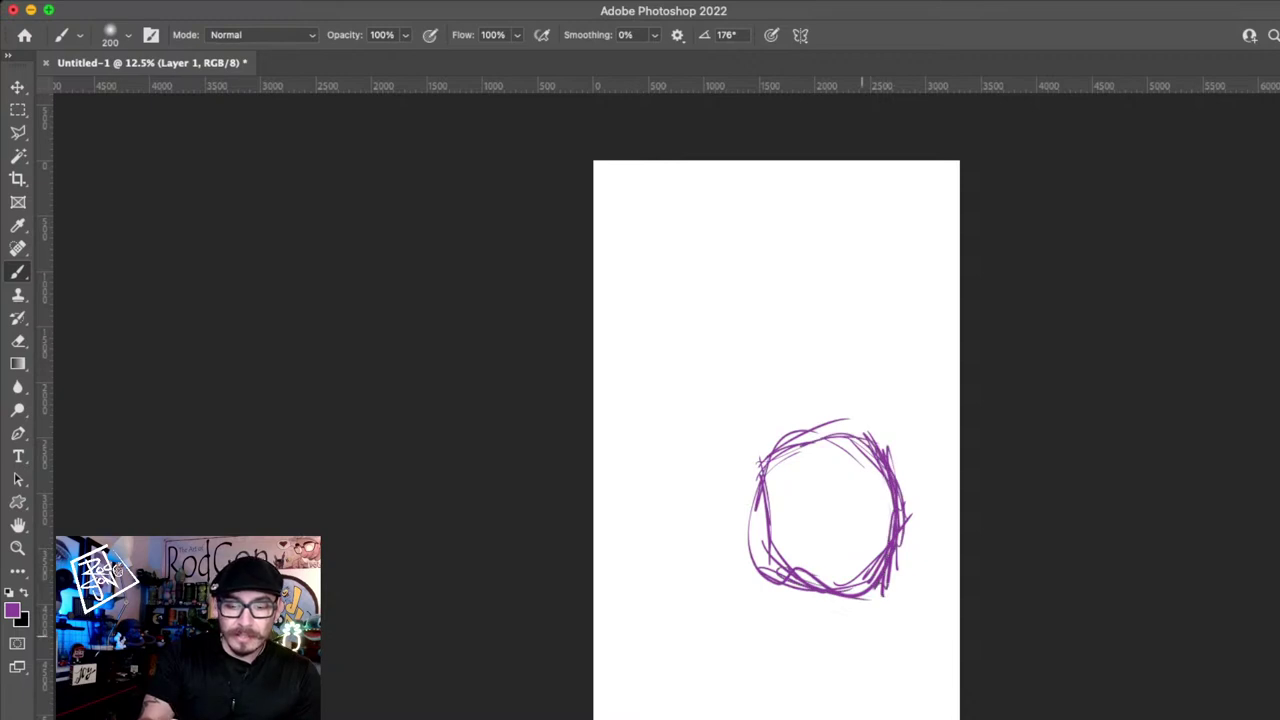
- Sketch a short body beneath the head with straight sides, a flat base and a jagged shape on its outer left
{"action": "left_click_drag", "start_coordinate": [804, 596], "coordinate": [808, 643]}
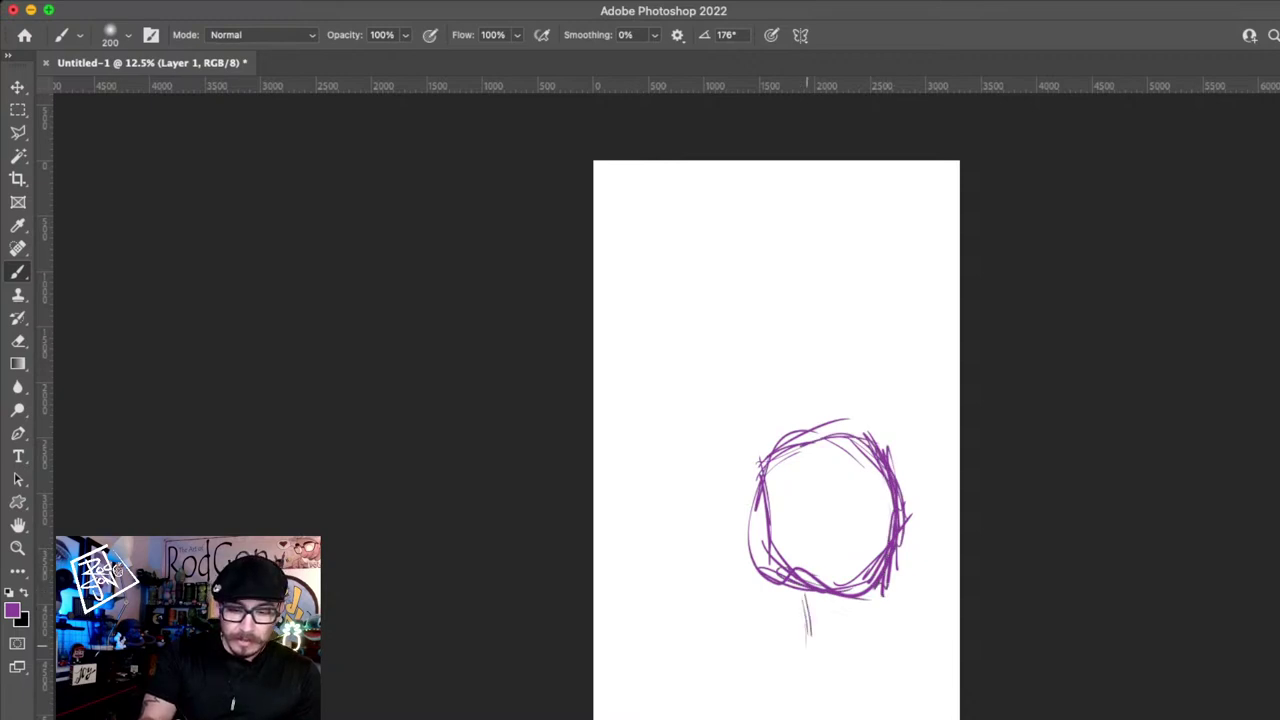
{"action": "left_click_drag", "start_coordinate": [805, 598], "coordinate": [771, 660]}
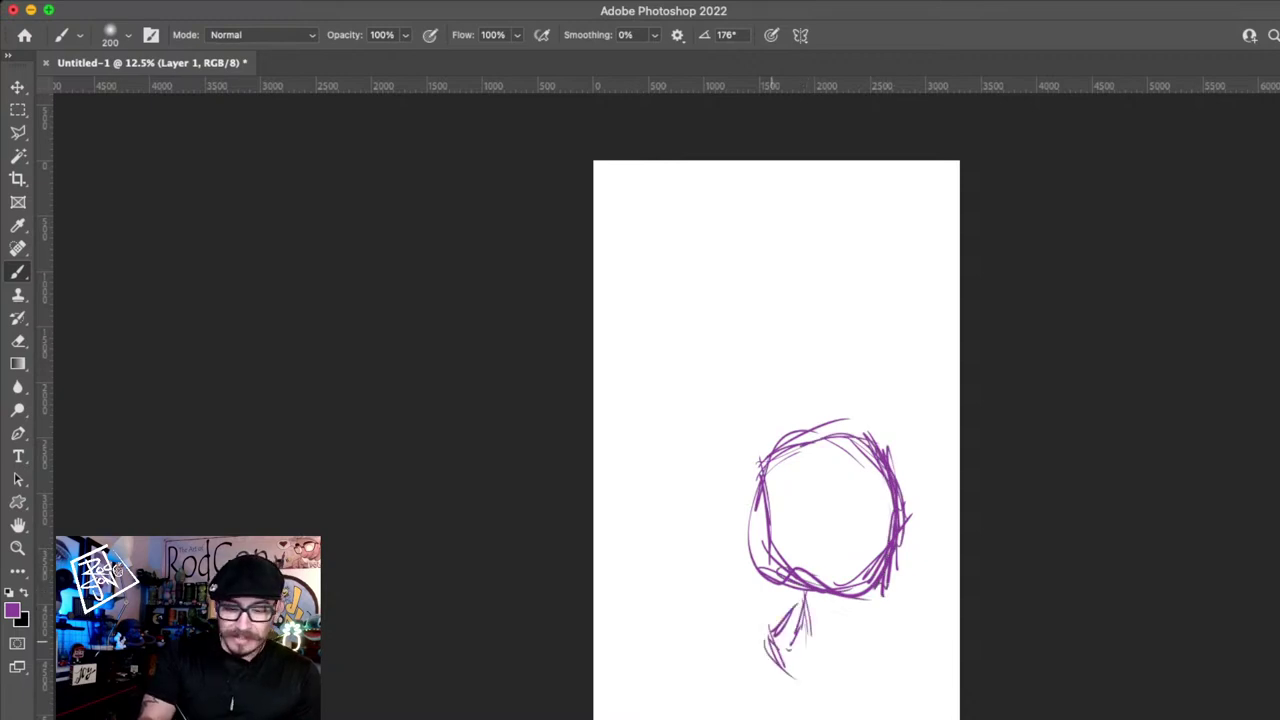
{"action": "left_click_drag", "start_coordinate": [872, 598], "coordinate": [881, 661]}
{"action": "left_click_drag", "start_coordinate": [878, 598], "coordinate": [890, 669]}
{"action": "left_click_drag", "start_coordinate": [775, 672], "coordinate": [892, 668]}
{"action": "left_click_drag", "start_coordinate": [768, 641], "coordinate": [758, 662]}
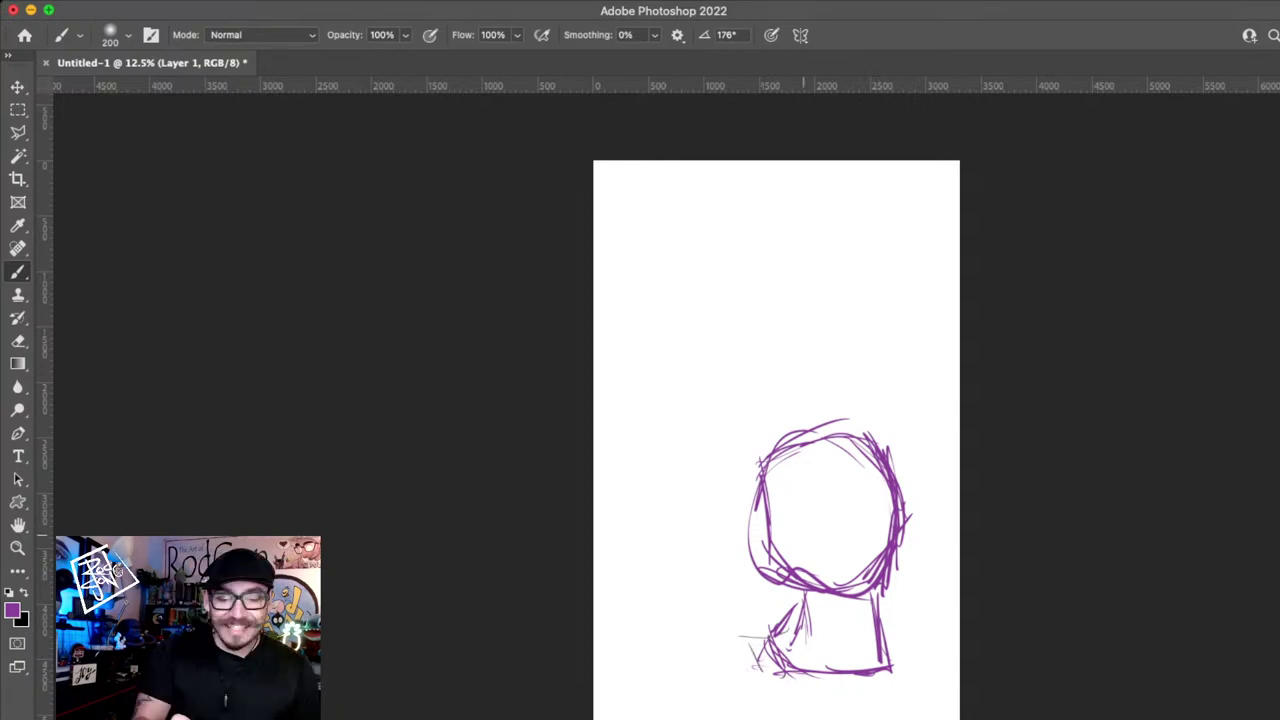
{"action": "left_click_drag", "start_coordinate": [772, 614], "coordinate": [740, 668]}
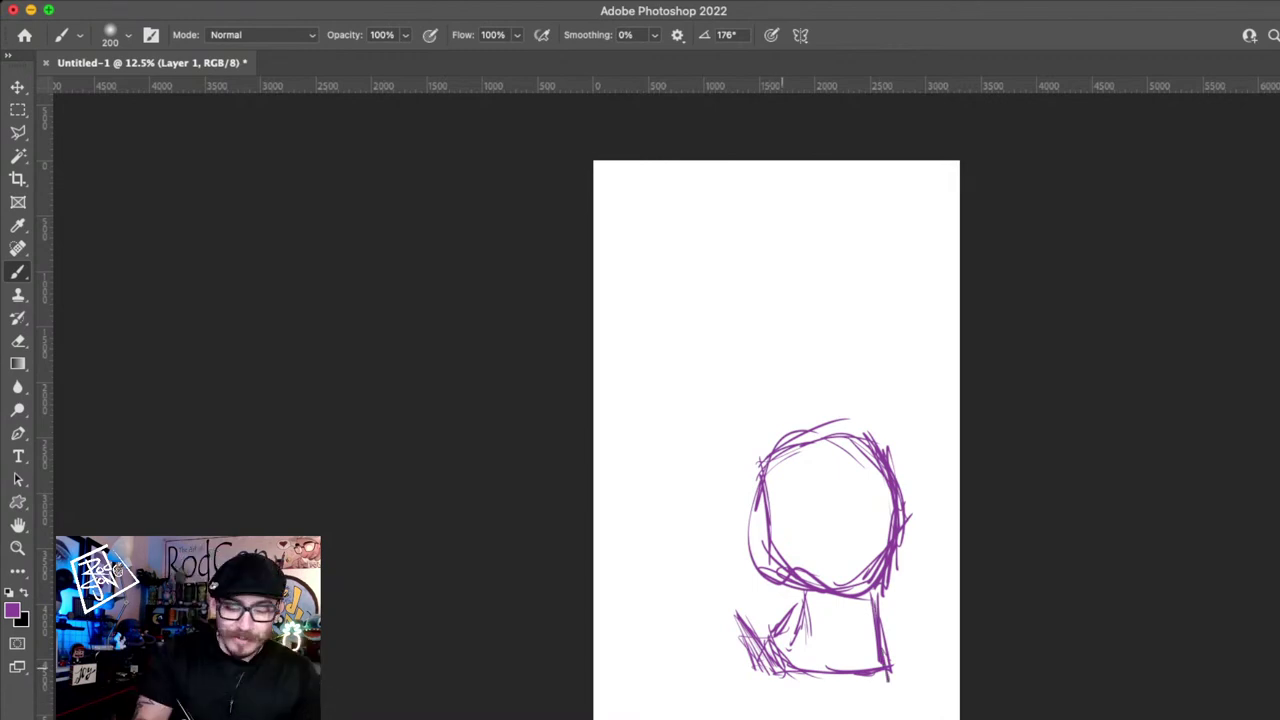
- Reinforce the base of the body, adding a triangular shape inside it and a curled shape on its right side
{"action": "left_click_drag", "start_coordinate": [782, 668], "coordinate": [818, 702]}
{"action": "left_click_drag", "start_coordinate": [825, 617], "coordinate": [826, 670]}
{"action": "left_click_drag", "start_coordinate": [828, 617], "coordinate": [868, 670]}
{"action": "left_click_drag", "start_coordinate": [774, 674], "coordinate": [894, 673]}
{"action": "mouse_move", "coordinate": [776, 684]}
{"action": "left_mouse_down"}
{"action": "mouse_move", "coordinate": [898, 680]}
{"action": "mouse_move", "coordinate": [914, 640]}
{"action": "left_mouse_up"}
{"action": "left_click_drag", "start_coordinate": [905, 612], "coordinate": [917, 669]}
{"action": "mouse_move", "coordinate": [750, 640]}
{"action": "left_mouse_down"}
{"action": "mouse_move", "coordinate": [786, 690]}
{"action": "mouse_move", "coordinate": [886, 688]}
{"action": "mouse_move", "coordinate": [868, 612]}
{"action": "left_mouse_up"}
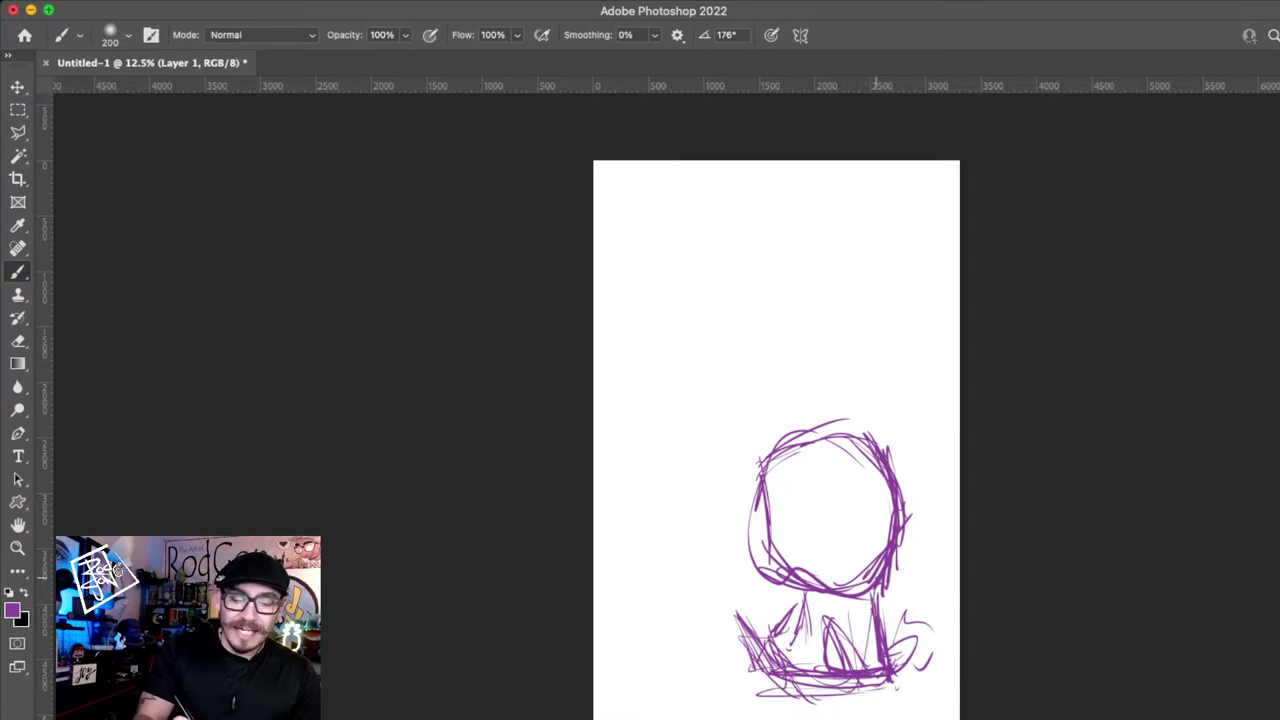
- Add a vertical centre line and a curved eye line to the head, and extend the cheeks into outward points
{"action": "left_click_drag", "start_coordinate": [800, 452], "coordinate": [815, 565]}
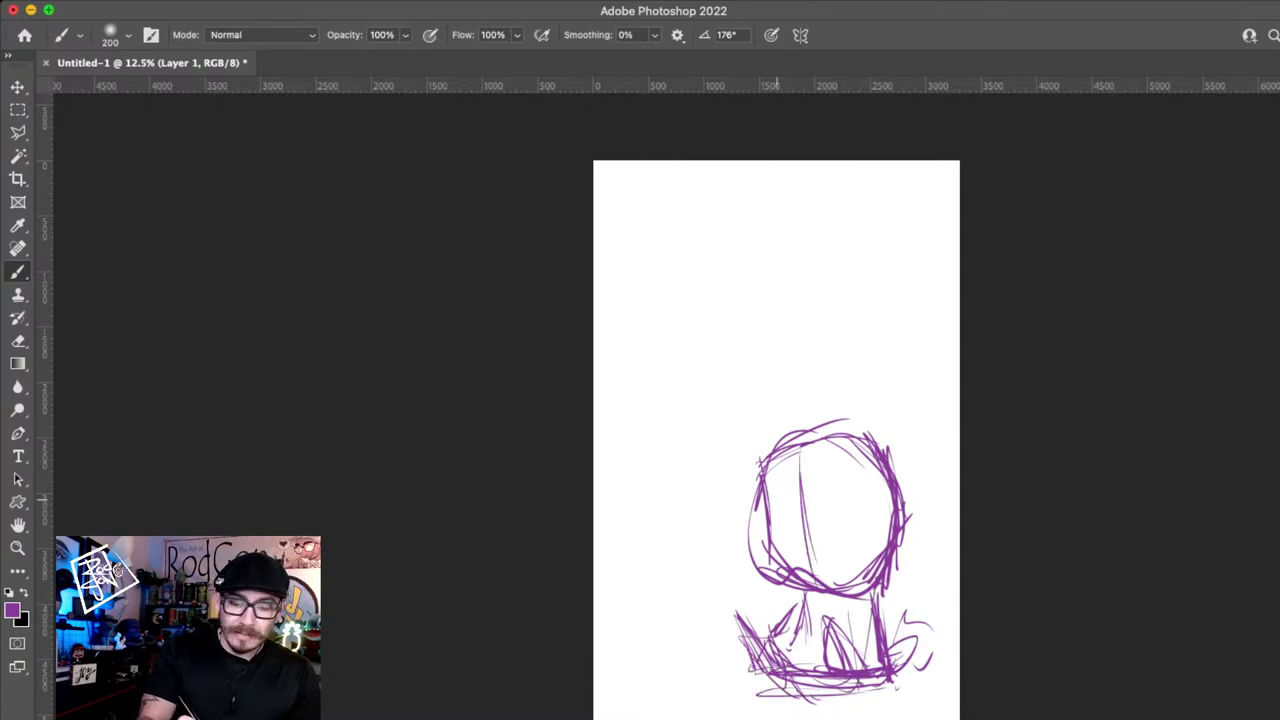
{"action": "left_click_drag", "start_coordinate": [742, 550], "coordinate": [788, 584]}
{"action": "mouse_move", "coordinate": [735, 540]}
{"action": "left_mouse_down"}
{"action": "mouse_move", "coordinate": [924, 524]}
{"action": "mouse_move", "coordinate": [884, 590]}
{"action": "mouse_move", "coordinate": [800, 594]}
{"action": "left_mouse_up"}
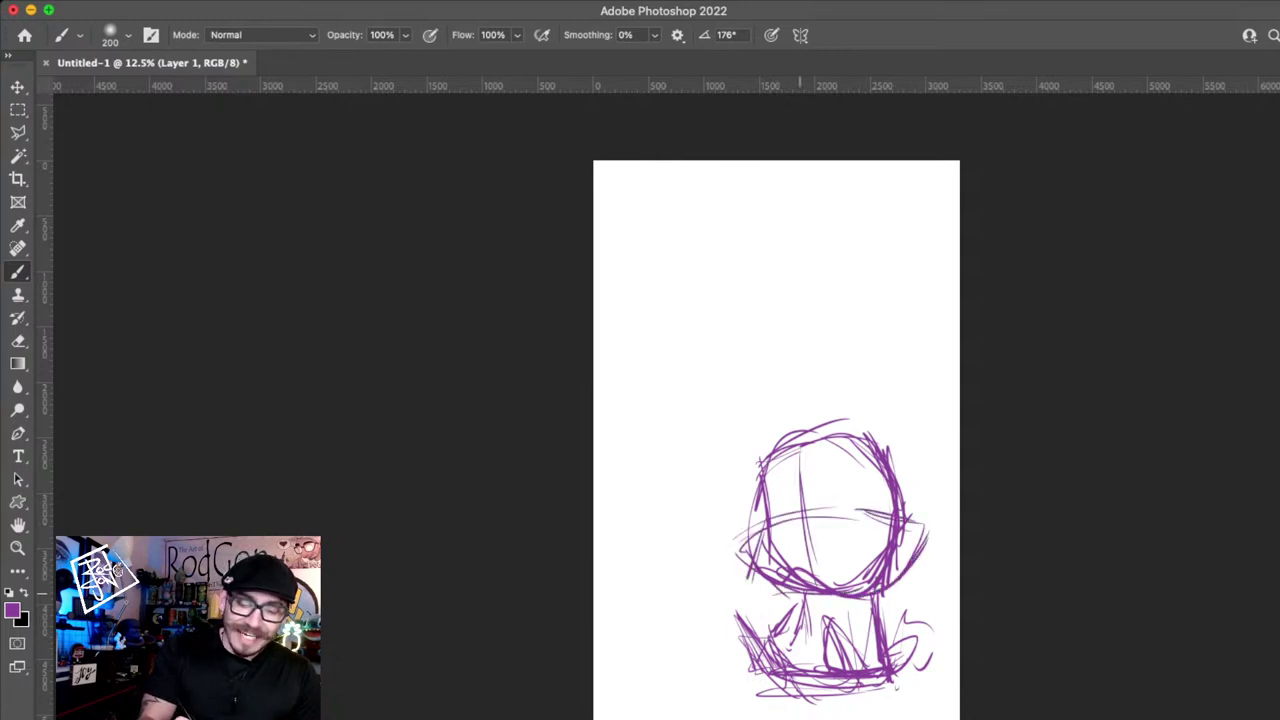
{"action": "left_click_drag", "start_coordinate": [721, 555], "coordinate": [830, 517]}
{"action": "mouse_move", "coordinate": [757, 485]}
{"action": "left_mouse_down"}
{"action": "mouse_move", "coordinate": [753, 525]}
{"action": "mouse_move", "coordinate": [755, 514]}
{"action": "left_mouse_up"}
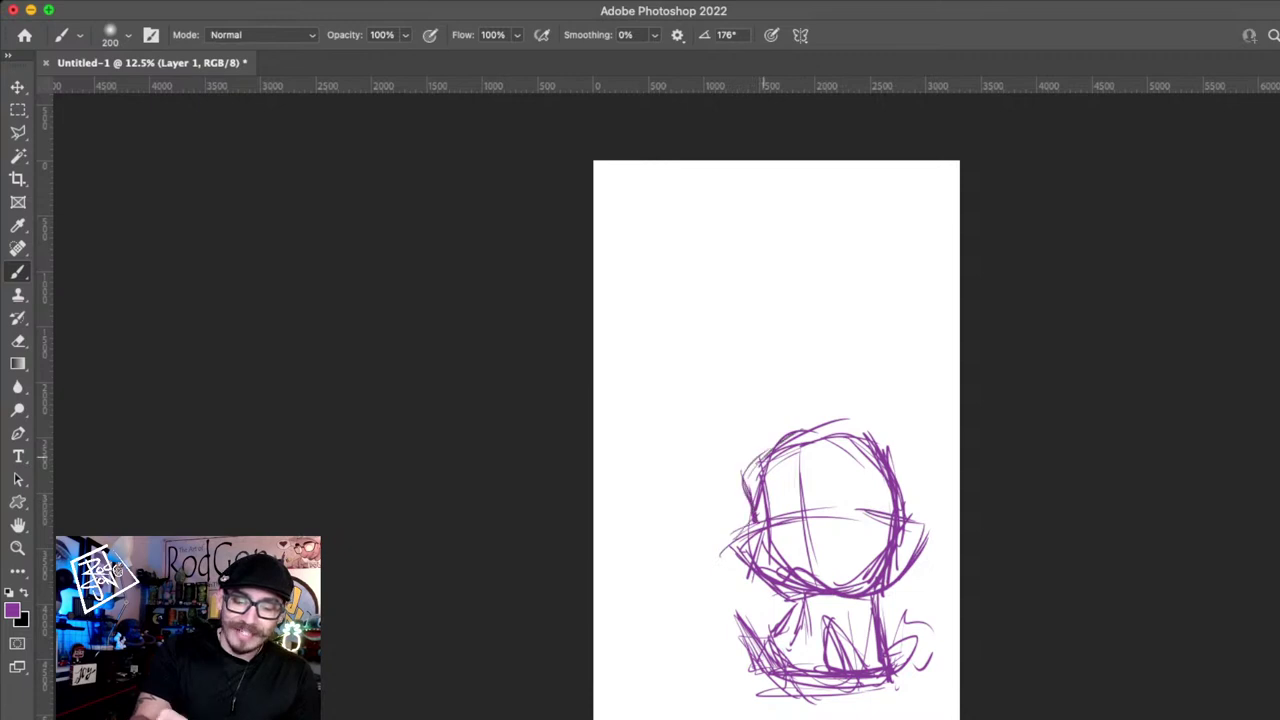
{"action": "mouse_move", "coordinate": [815, 428]}
{"action": "left_mouse_down"}
{"action": "mouse_move", "coordinate": [908, 474]}
{"action": "mouse_move", "coordinate": [938, 516]}
{"action": "left_mouse_up"}
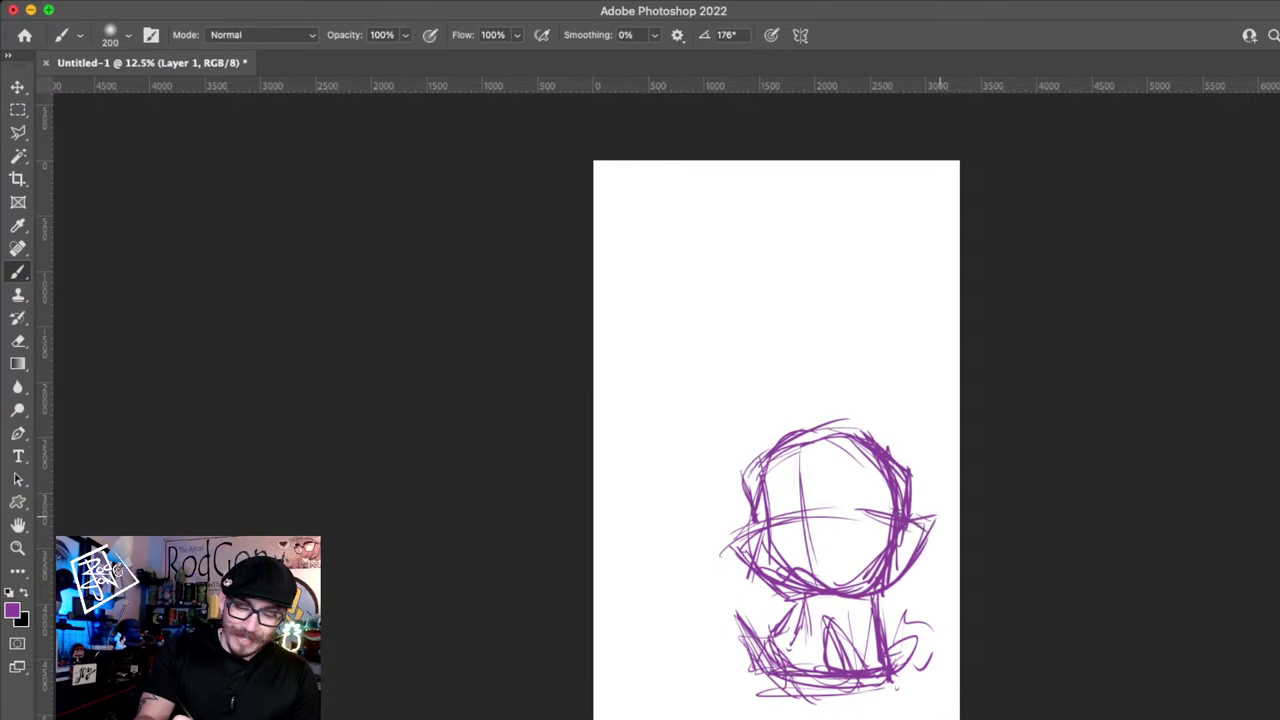
{"action": "mouse_move", "coordinate": [714, 538]}
{"action": "left_mouse_down"}
{"action": "mouse_move", "coordinate": [786, 597]}
{"action": "mouse_move", "coordinate": [866, 581]}
{"action": "left_mouse_up"}
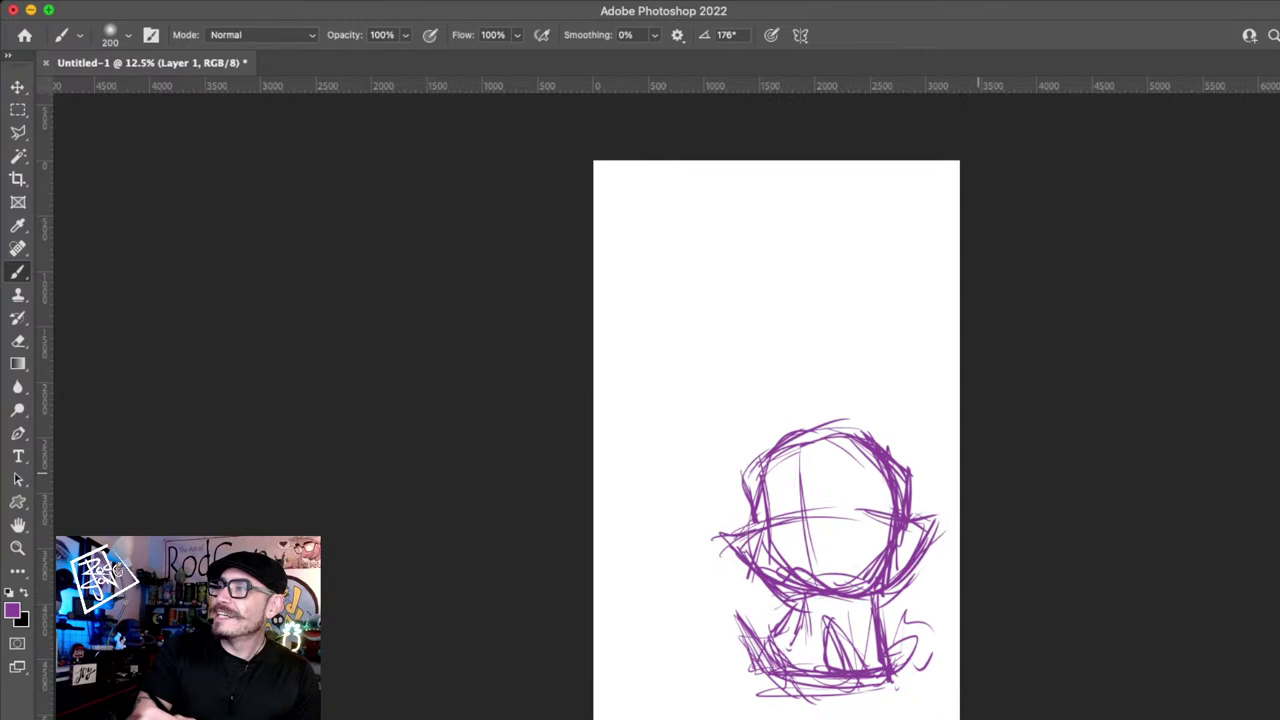
- Sketch rounded ears on both sides of the head and add rough facial strokes beside the centre line
{"action": "mouse_move", "coordinate": [893, 433]}
{"action": "left_mouse_down"}
{"action": "mouse_move", "coordinate": [930, 487]}
{"action": "mouse_move", "coordinate": [897, 443]}
{"action": "left_mouse_up"}
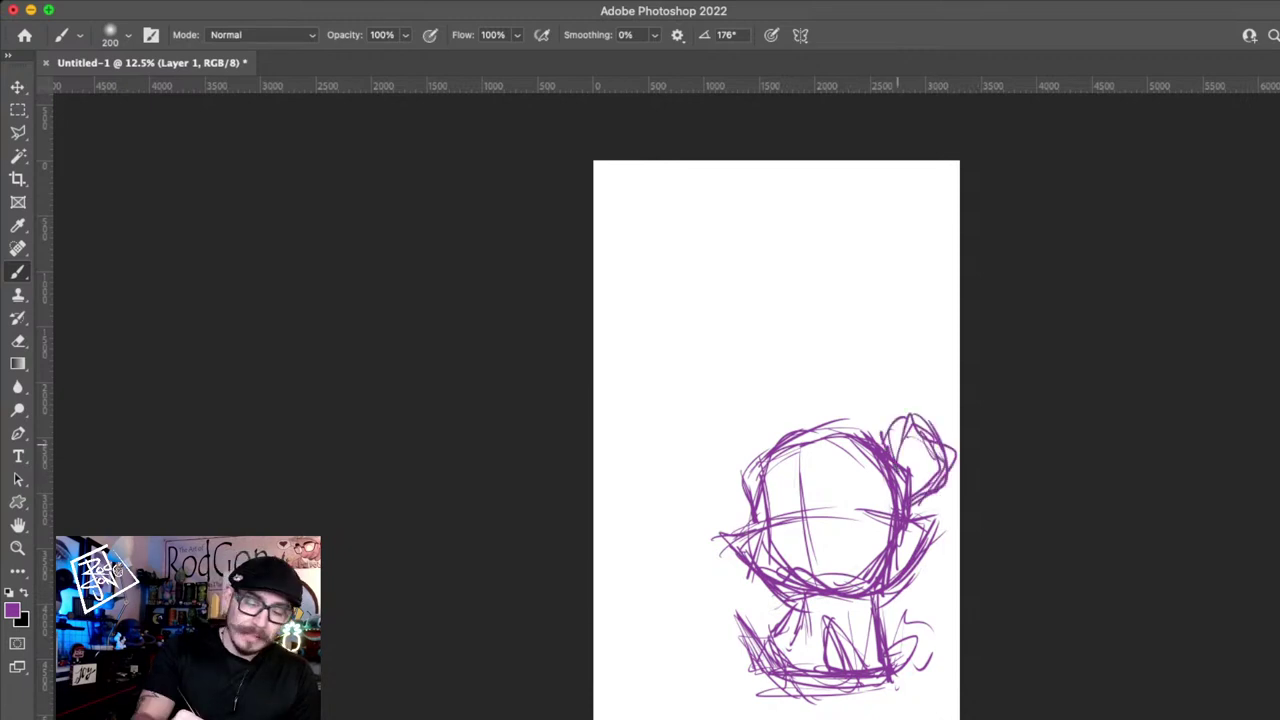
{"action": "left_click_drag", "start_coordinate": [742, 480], "coordinate": [758, 440]}
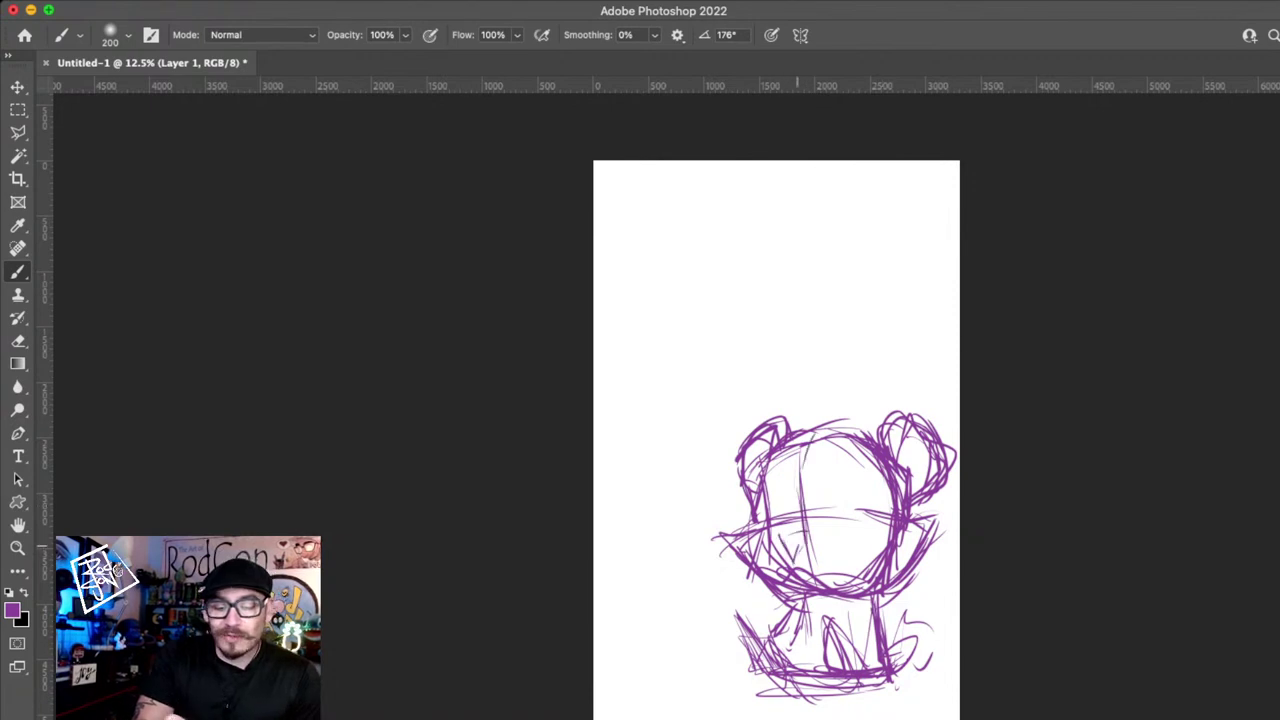
{"action": "mouse_move", "coordinate": [777, 538]}
{"action": "left_mouse_down"}
{"action": "mouse_move", "coordinate": [815, 556]}
{"action": "mouse_move", "coordinate": [820, 534]}
{"action": "mouse_move", "coordinate": [820, 558]}
{"action": "left_mouse_up"}
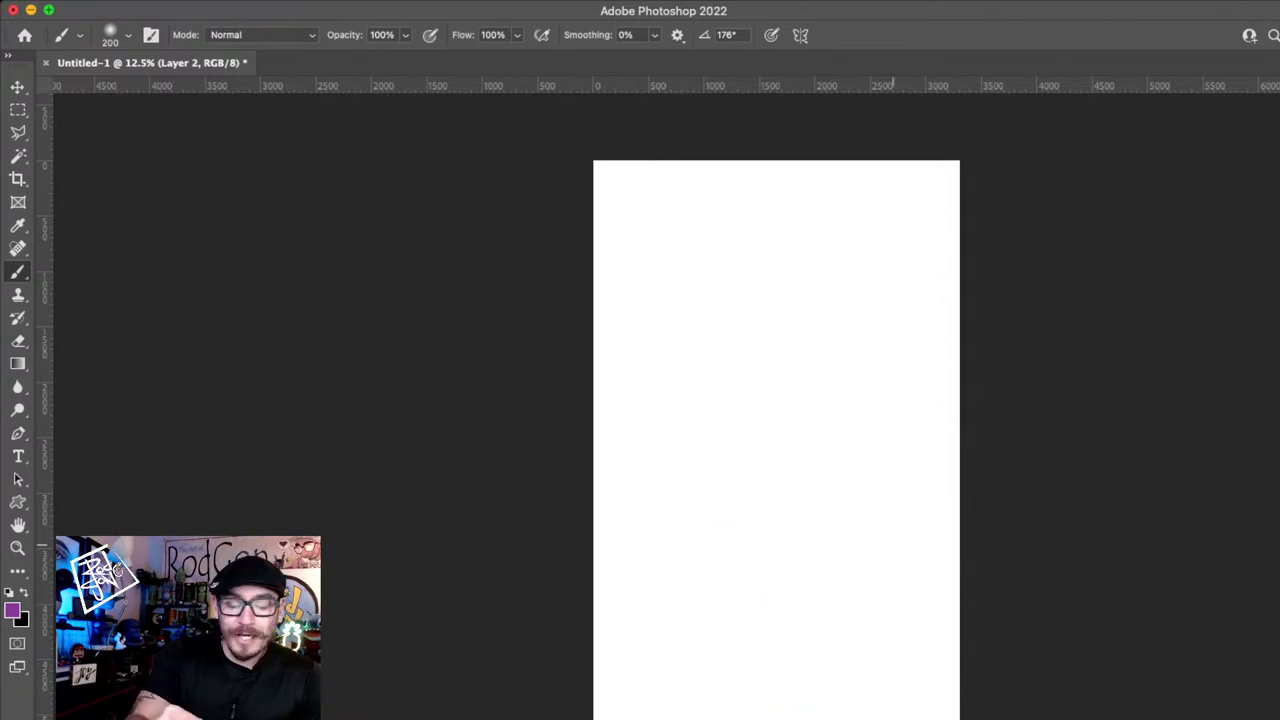
- On a blank Layer 2, draw a large oval head with a centre line and add smiling facial features and one ear
{"action": "mouse_move", "coordinate": [682, 371]}
{"action": "left_mouse_down"}
{"action": "mouse_move", "coordinate": [852, 291]}
{"action": "mouse_move", "coordinate": [861, 493]}
{"action": "left_mouse_up"}
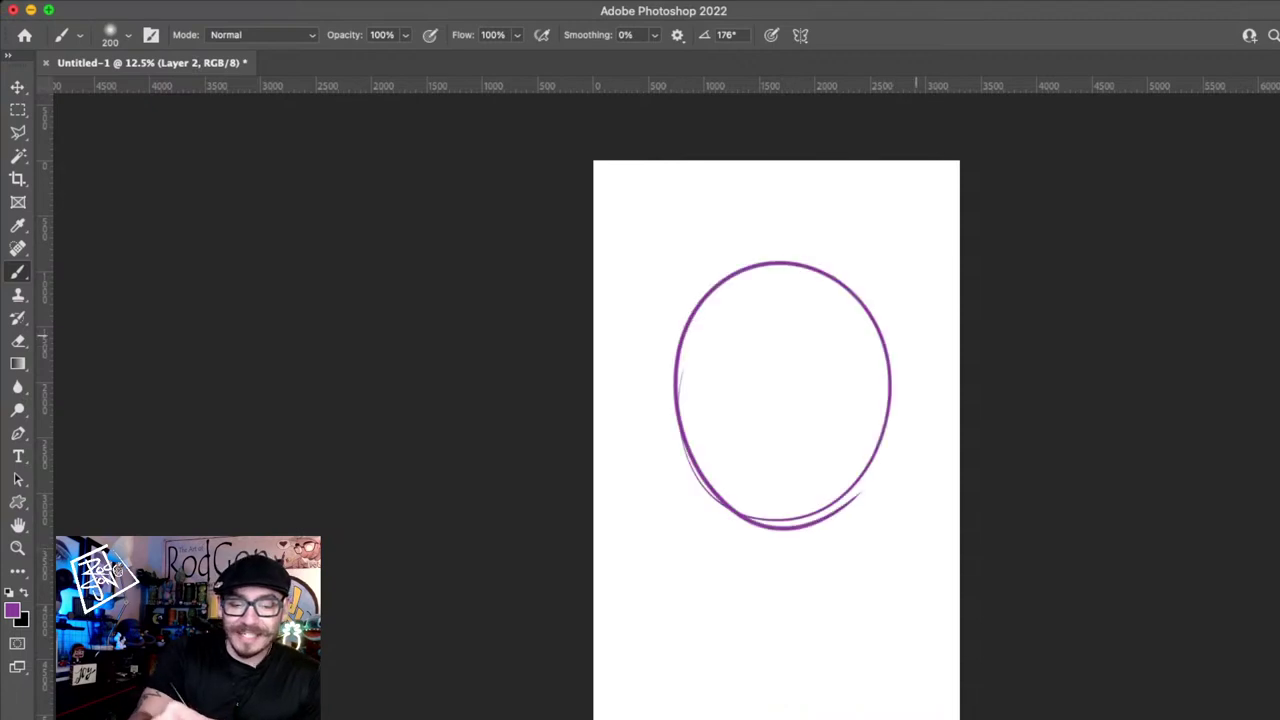
{"action": "left_click_drag", "start_coordinate": [776, 265], "coordinate": [794, 493]}
{"action": "left_click_drag", "start_coordinate": [724, 384], "coordinate": [765, 387]}
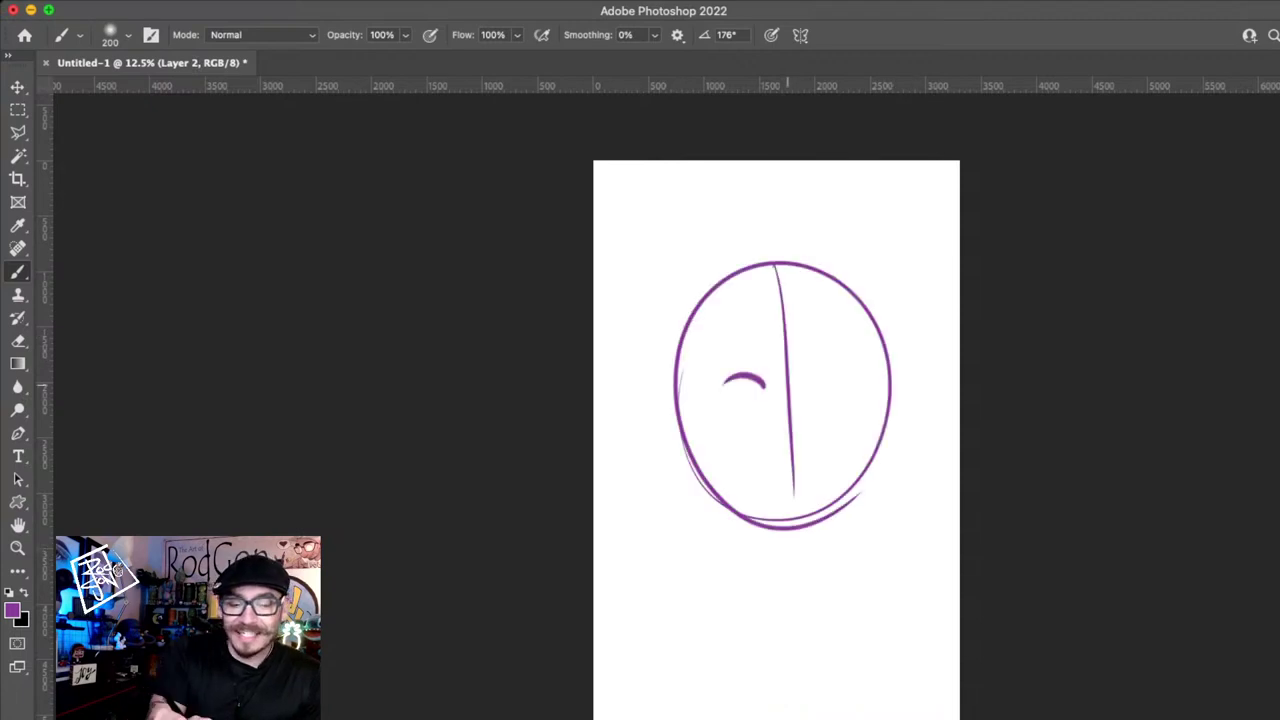
{"action": "mouse_move", "coordinate": [767, 417]}
{"action": "left_mouse_down"}
{"action": "mouse_move", "coordinate": [829, 416]}
{"action": "mouse_move", "coordinate": [780, 438]}
{"action": "left_mouse_up"}
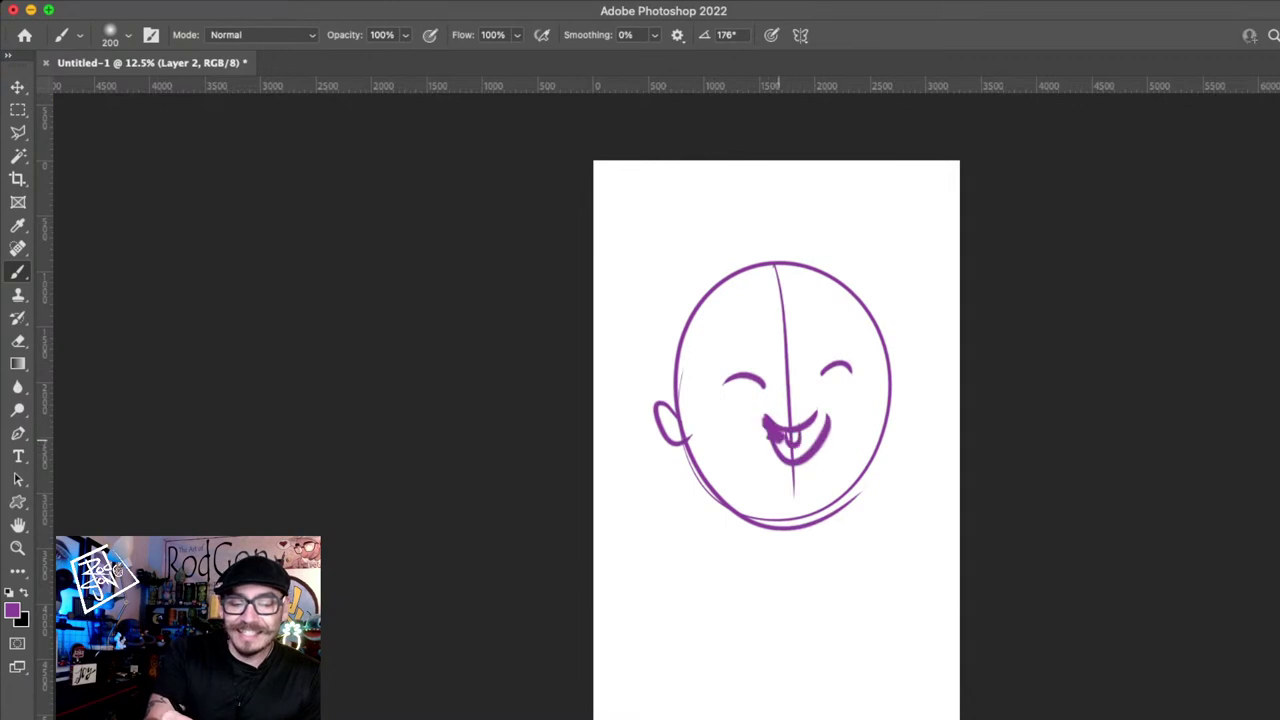
- Paint thick eyebrows above both eyes and draw a small round nose on the oval face's centre line
{"action": "left_click_drag", "start_coordinate": [724, 339], "coordinate": [772, 338]}
{"action": "left_click_drag", "start_coordinate": [822, 336], "coordinate": [864, 336]}
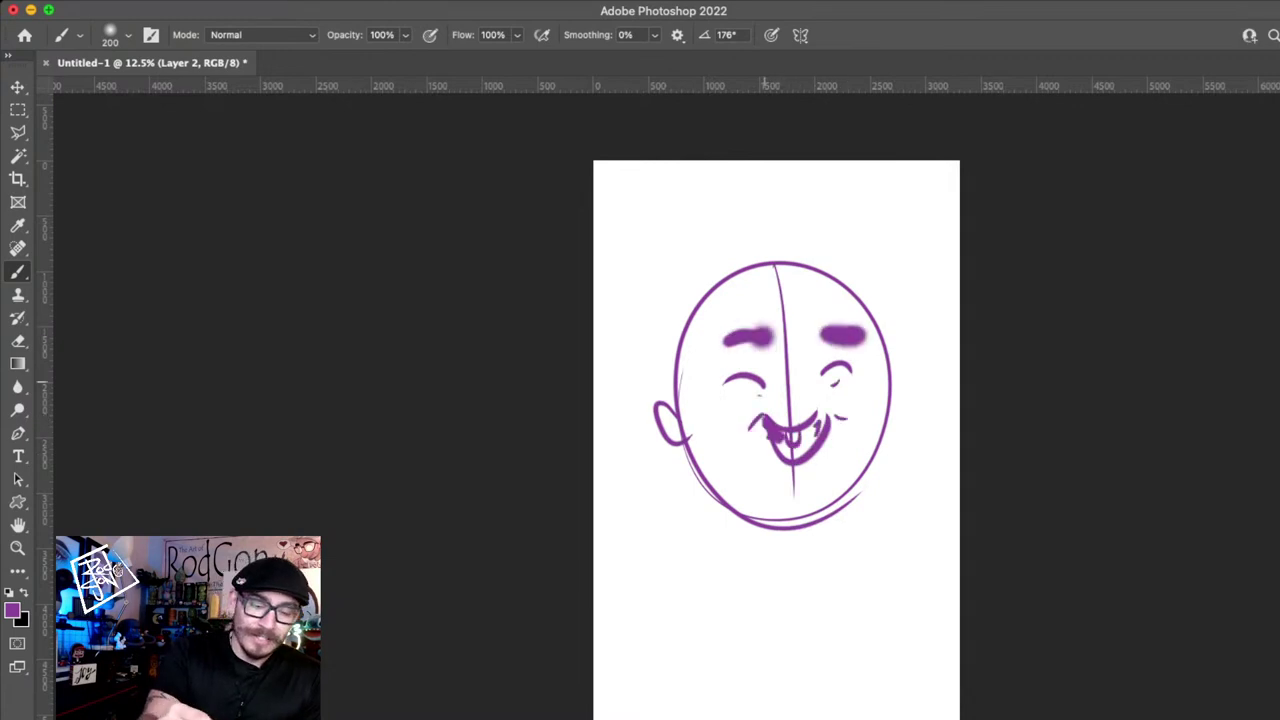
{"action": "left_click_drag", "start_coordinate": [738, 343], "coordinate": [771, 319]}
{"action": "left_click_drag", "start_coordinate": [829, 341], "coordinate": [835, 318]}
{"action": "mouse_move", "coordinate": [792, 384]}
{"action": "left_mouse_down"}
{"action": "mouse_move", "coordinate": [808, 390]}
{"action": "mouse_move", "coordinate": [793, 384]}
{"action": "left_mouse_up"}
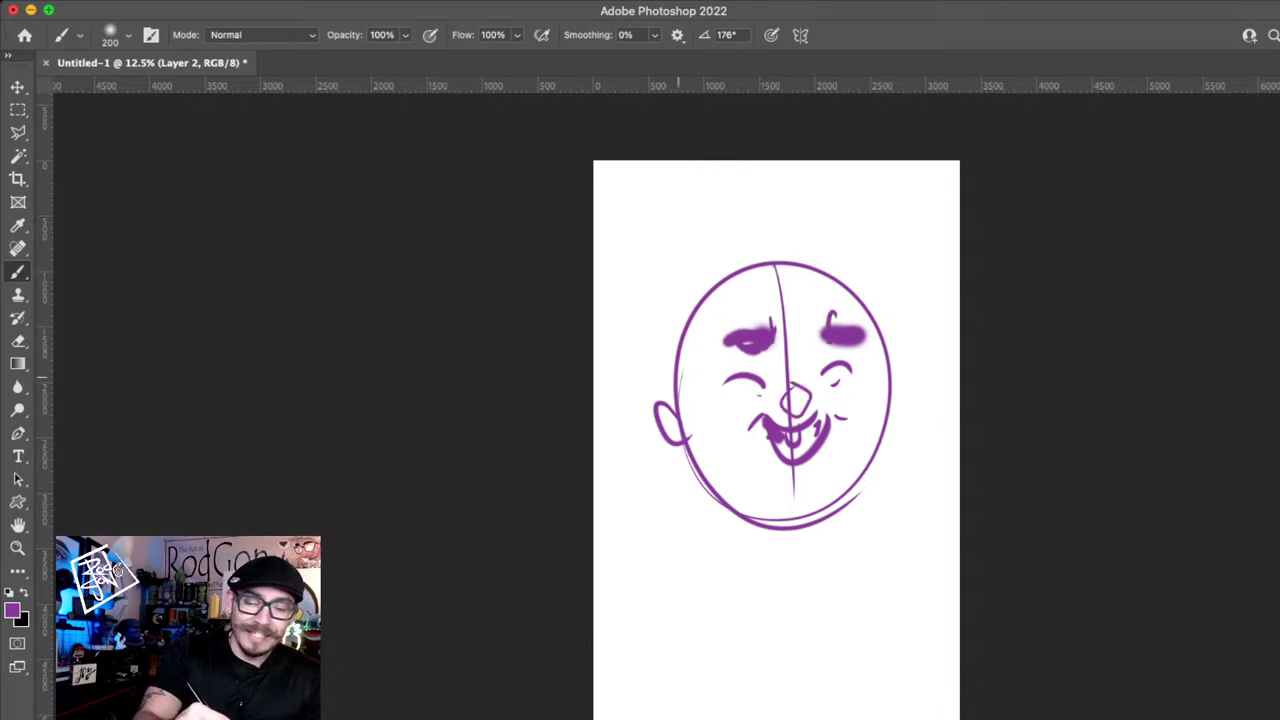
- Add hatched hair to both sides of the oval head, mark the chin, and thicken the eyebrows into squared shapes
{"action": "left_click_drag", "start_coordinate": [670, 350], "coordinate": [685, 412]}
{"action": "left_click_drag", "start_coordinate": [892, 400], "coordinate": [882, 355]}
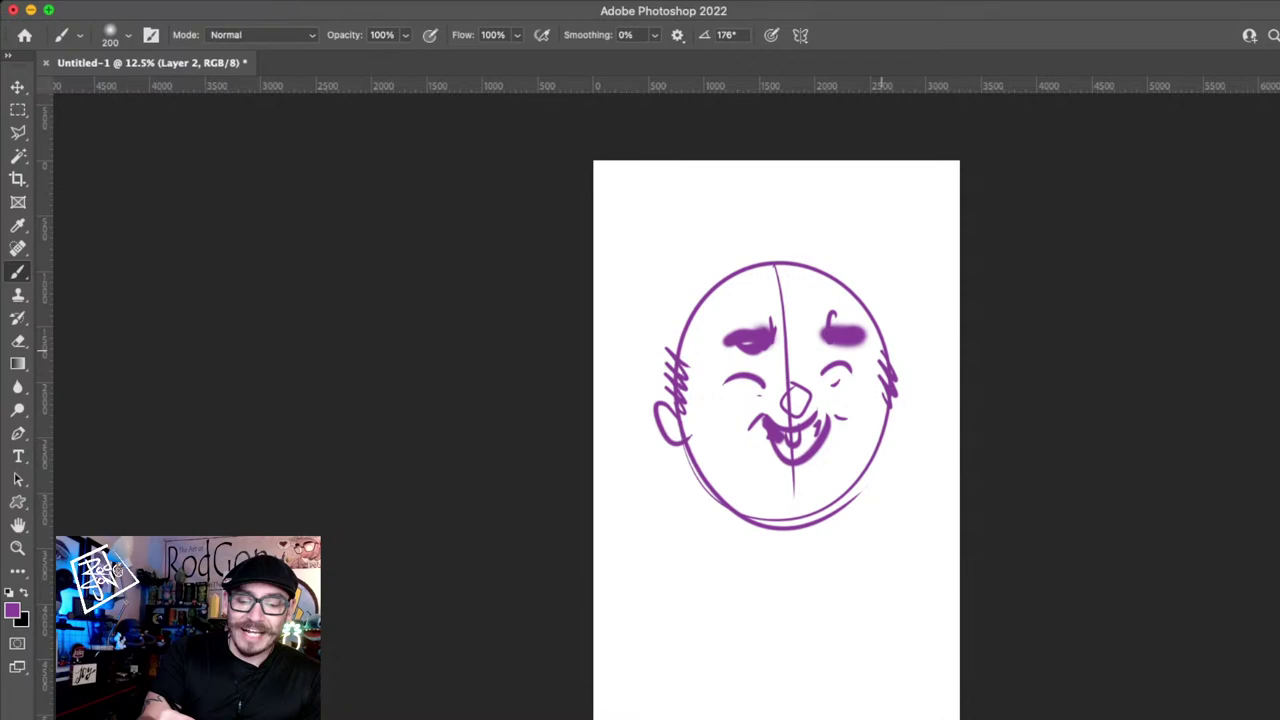
{"action": "left_click_drag", "start_coordinate": [810, 490], "coordinate": [793, 521]}
{"action": "mouse_move", "coordinate": [730, 334]}
{"action": "left_mouse_down"}
{"action": "mouse_move", "coordinate": [777, 328]}
{"action": "mouse_move", "coordinate": [713, 360]}
{"action": "mouse_move", "coordinate": [720, 345]}
{"action": "mouse_move", "coordinate": [768, 341]}
{"action": "left_mouse_up"}
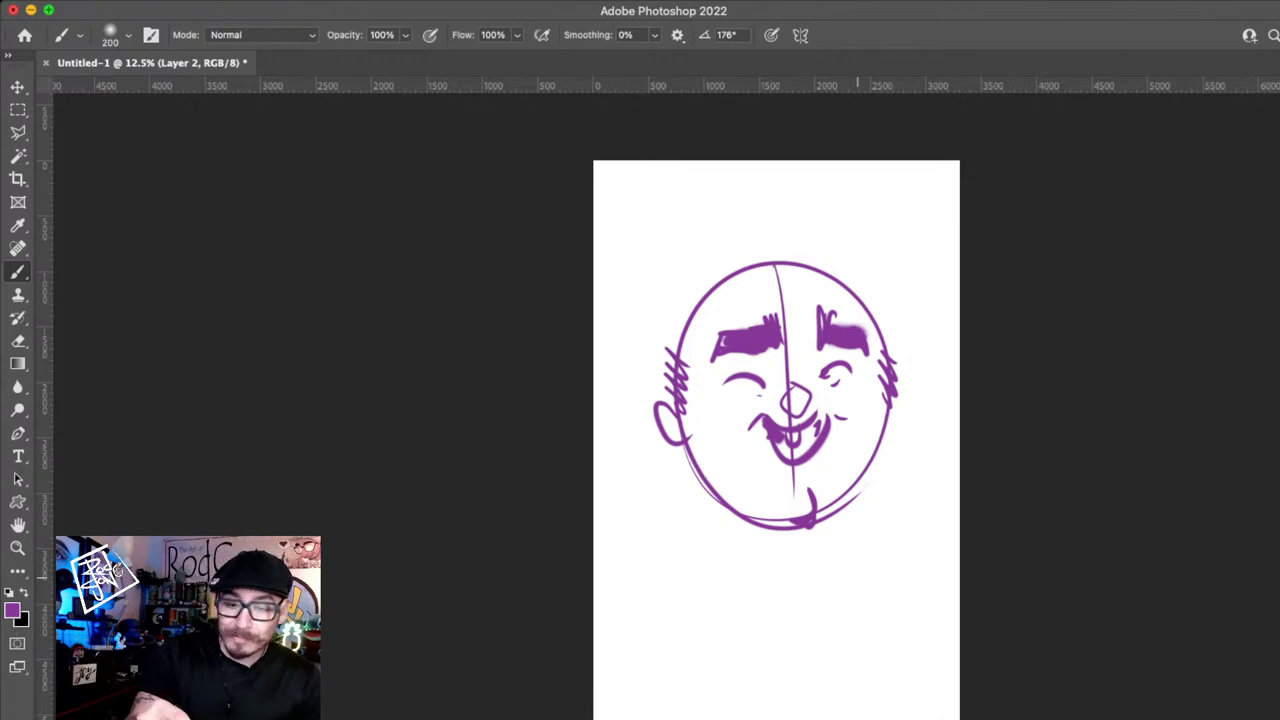
- Thicken the oval head's outline beside the hatched hair and add a curled hair tuft above the ear
{"action": "left_click_drag", "start_coordinate": [858, 316], "coordinate": [886, 470]}
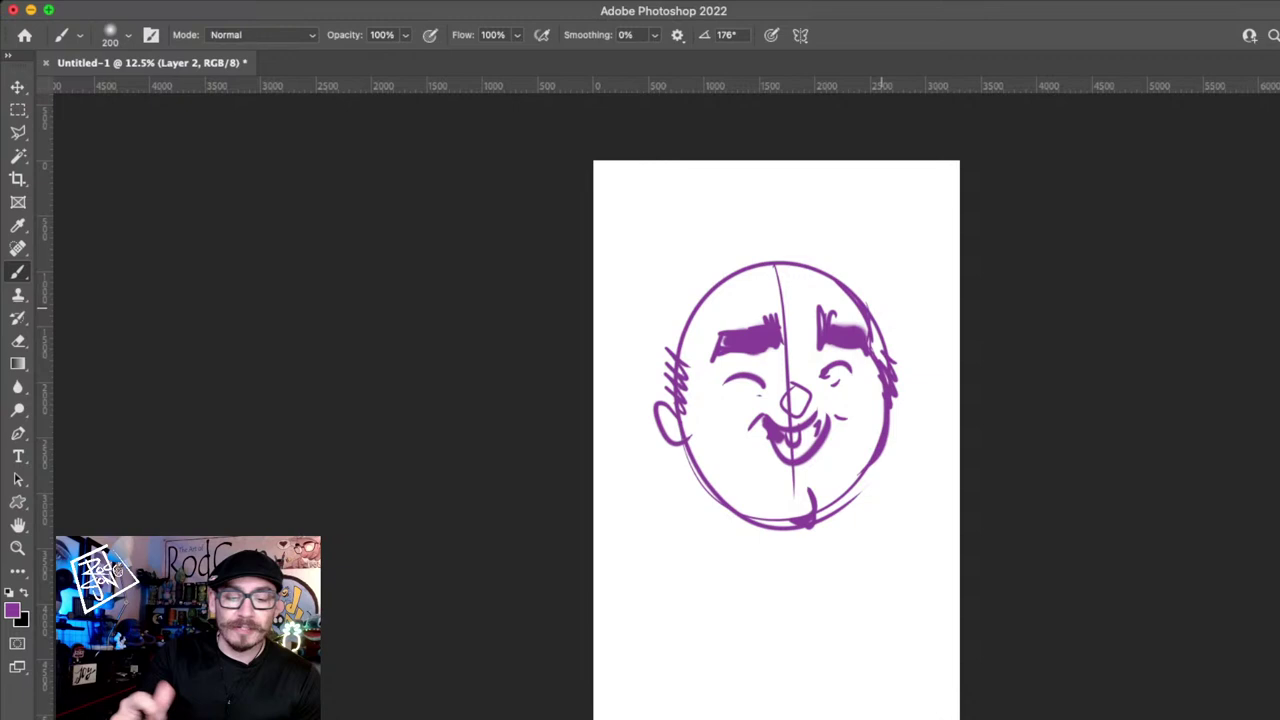
{"action": "left_click_drag", "start_coordinate": [662, 348], "coordinate": [686, 408]}
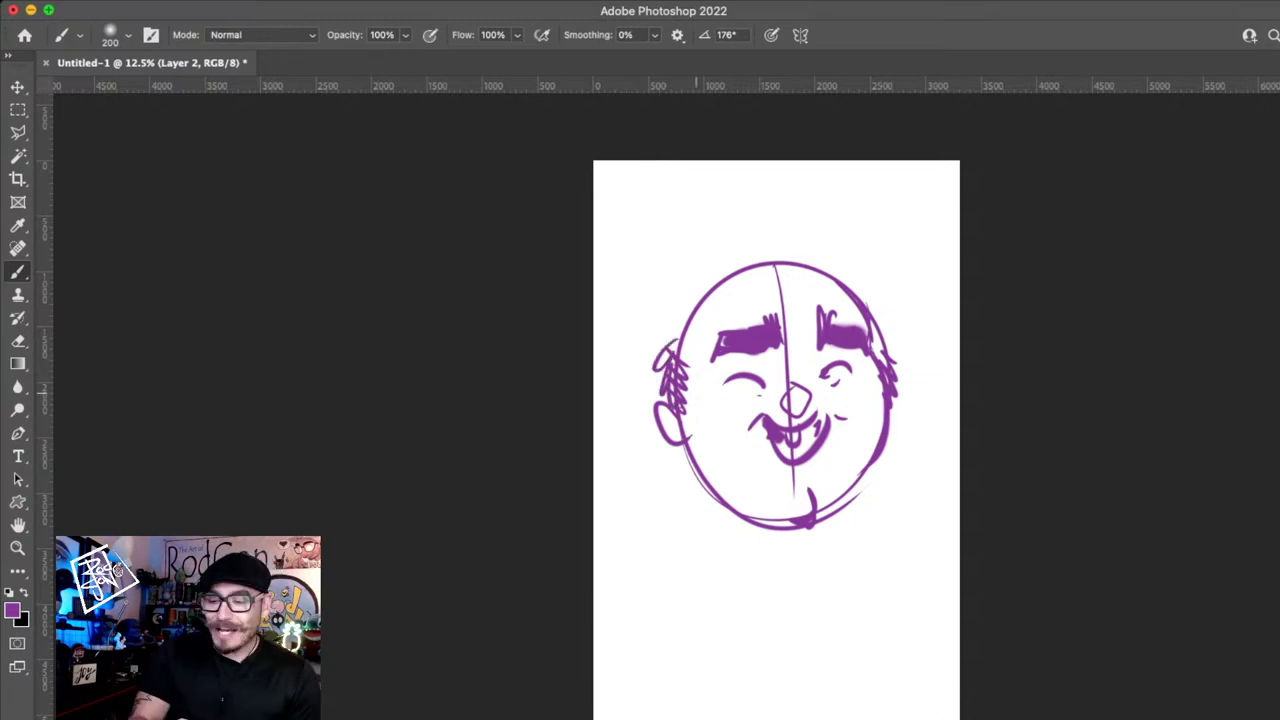
- On a new layer below the smiling head, draw a panda's curved back and round head with eye patches, nose and filled ears
{"action": "key", "text": "alt+shift+super+n"}
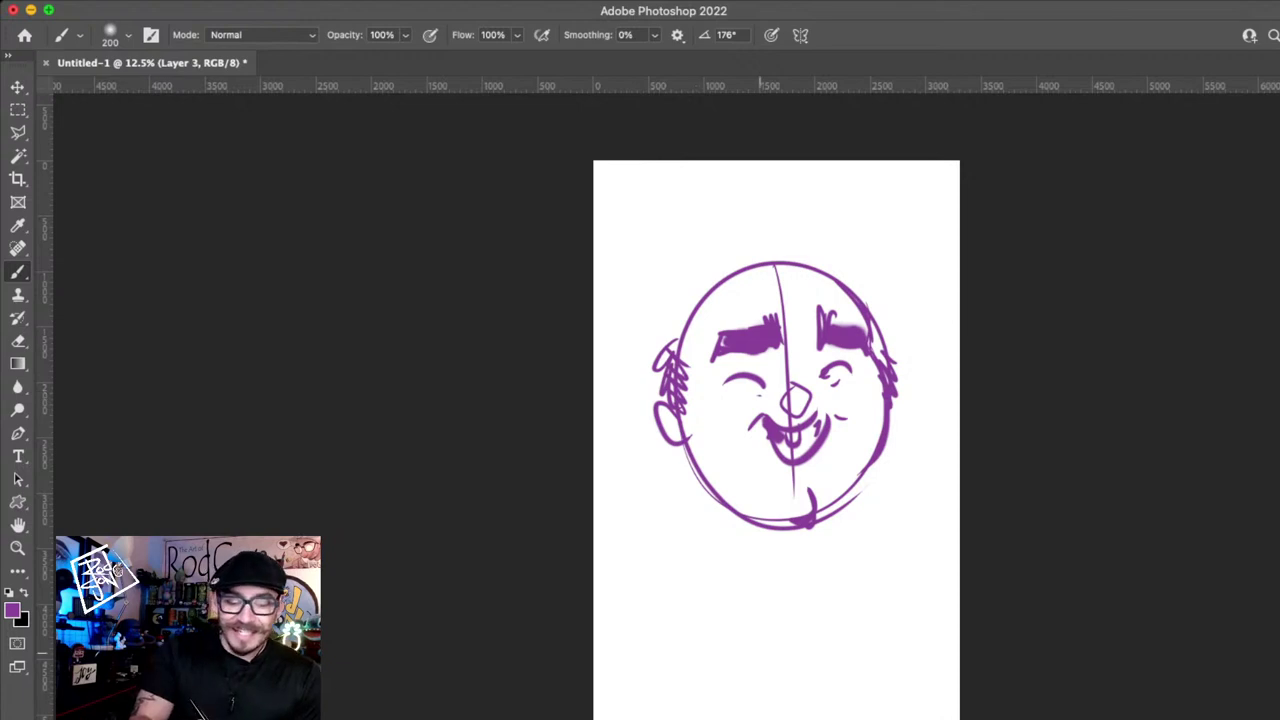
{"action": "left_click_drag", "start_coordinate": [873, 540], "coordinate": [708, 686]}
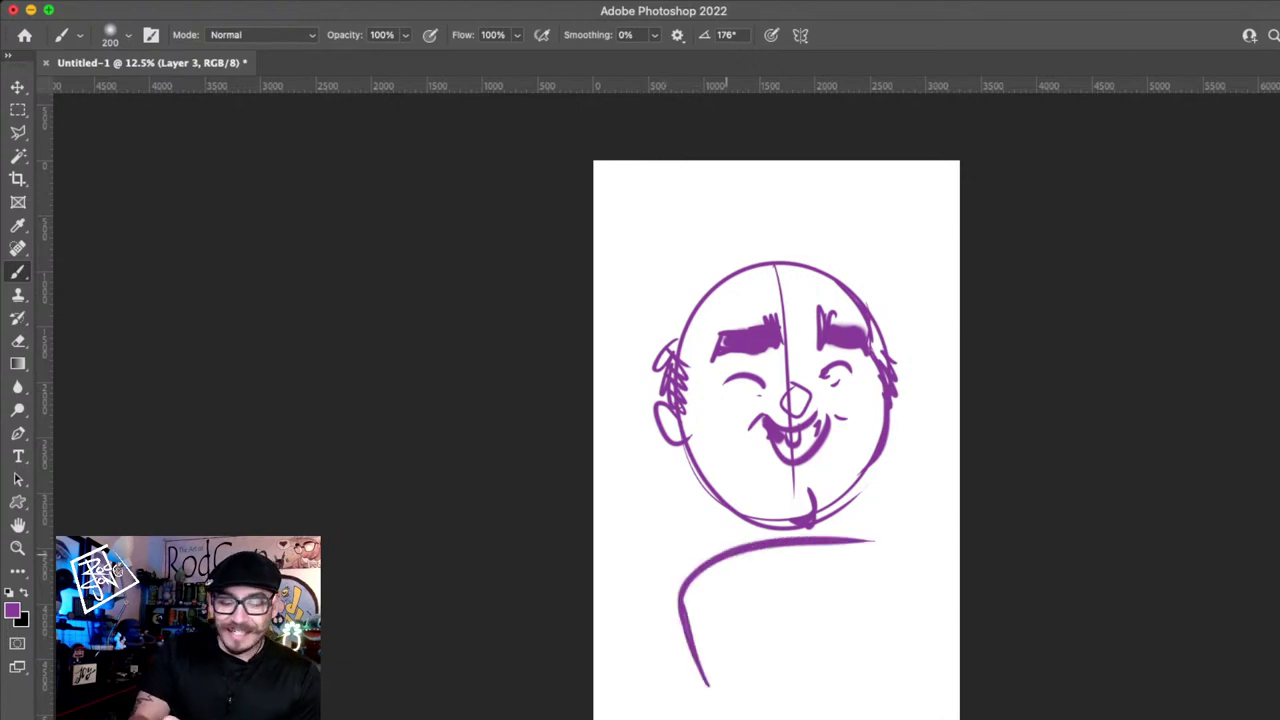
{"action": "left_click_drag", "start_coordinate": [910, 533], "coordinate": [845, 656]}
{"action": "mouse_move", "coordinate": [916, 533]}
{"action": "left_mouse_down"}
{"action": "mouse_move", "coordinate": [926, 620]}
{"action": "mouse_move", "coordinate": [914, 653]}
{"action": "left_mouse_up"}
{"action": "mouse_move", "coordinate": [890, 607]}
{"action": "left_mouse_down"}
{"action": "mouse_move", "coordinate": [827, 600]}
{"action": "mouse_move", "coordinate": [913, 628]}
{"action": "left_mouse_up"}
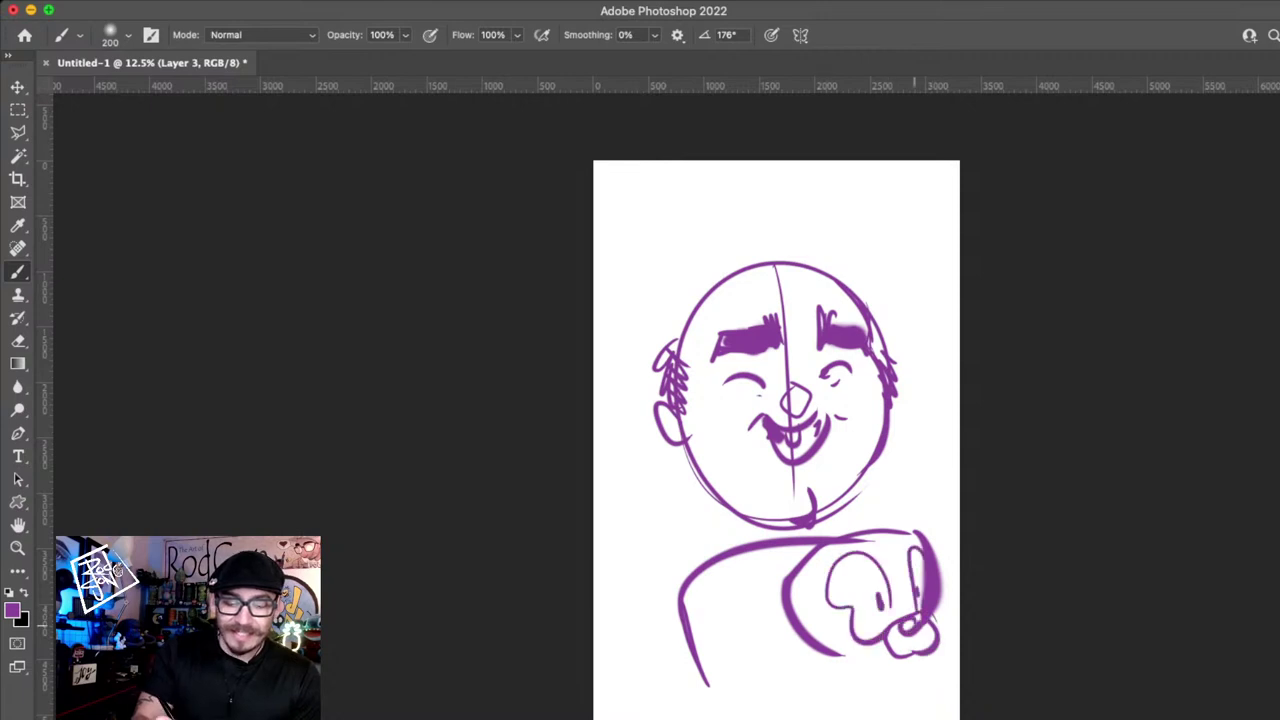
{"action": "left_click_drag", "start_coordinate": [896, 508], "coordinate": [914, 530]}
{"action": "left_click_drag", "start_coordinate": [782, 555], "coordinate": [795, 572]}
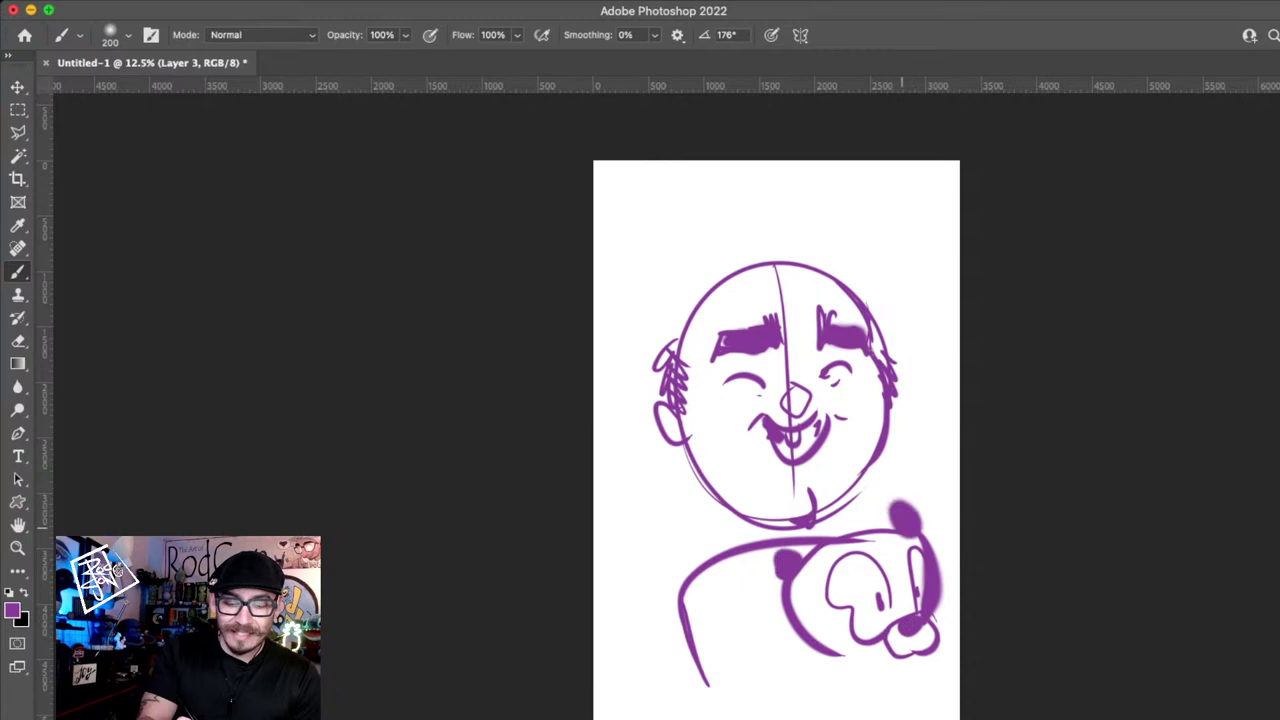
- Fill in the panda's dark legs and shoulder band, and sketch the smiling man's limbs around its back
{"action": "left_click_drag", "start_coordinate": [787, 622], "coordinate": [862, 662]}
{"action": "mouse_move", "coordinate": [862, 662]}
{"action": "left_mouse_down"}
{"action": "mouse_move", "coordinate": [886, 646]}
{"action": "mouse_move", "coordinate": [889, 688]}
{"action": "left_mouse_up"}
{"action": "left_click_drag", "start_coordinate": [889, 688], "coordinate": [922, 656]}
{"action": "mouse_move", "coordinate": [793, 650]}
{"action": "left_mouse_down"}
{"action": "mouse_move", "coordinate": [806, 680]}
{"action": "mouse_move", "coordinate": [807, 653]}
{"action": "mouse_move", "coordinate": [741, 680]}
{"action": "left_mouse_up"}
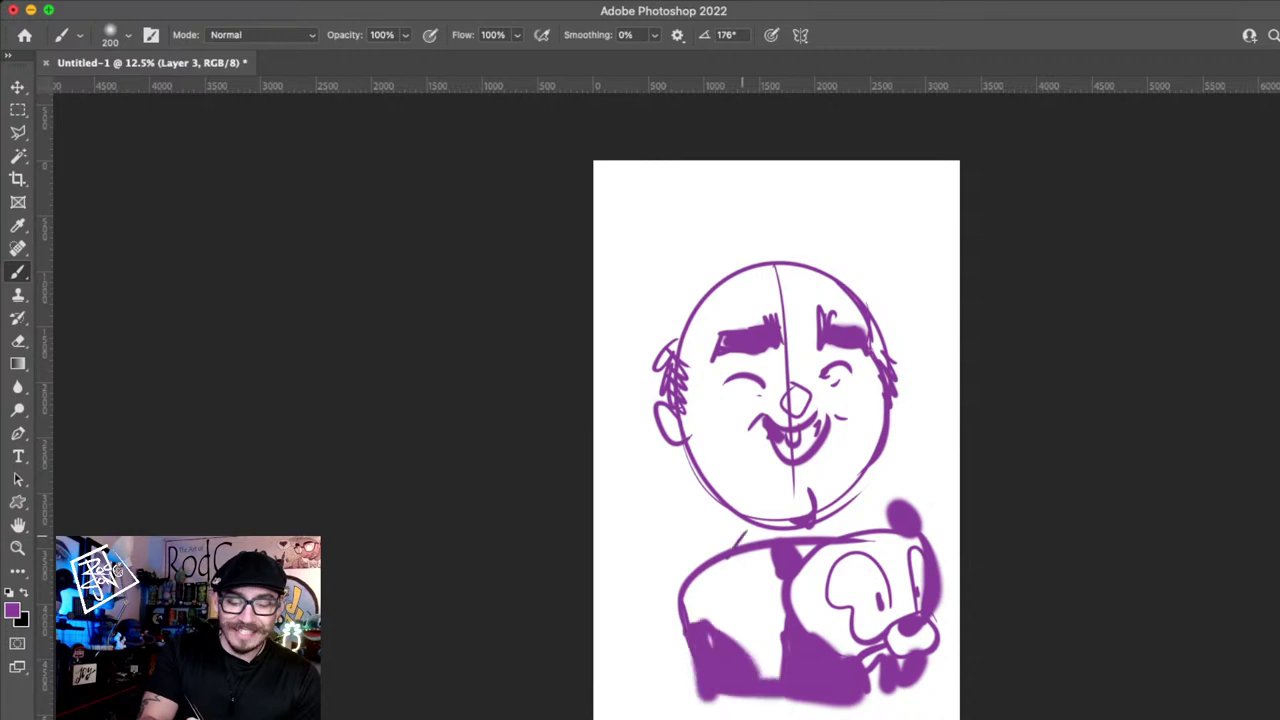
{"action": "mouse_move", "coordinate": [742, 550]}
{"action": "left_mouse_down"}
{"action": "mouse_move", "coordinate": [762, 565]}
{"action": "mouse_move", "coordinate": [748, 614]}
{"action": "left_mouse_up"}
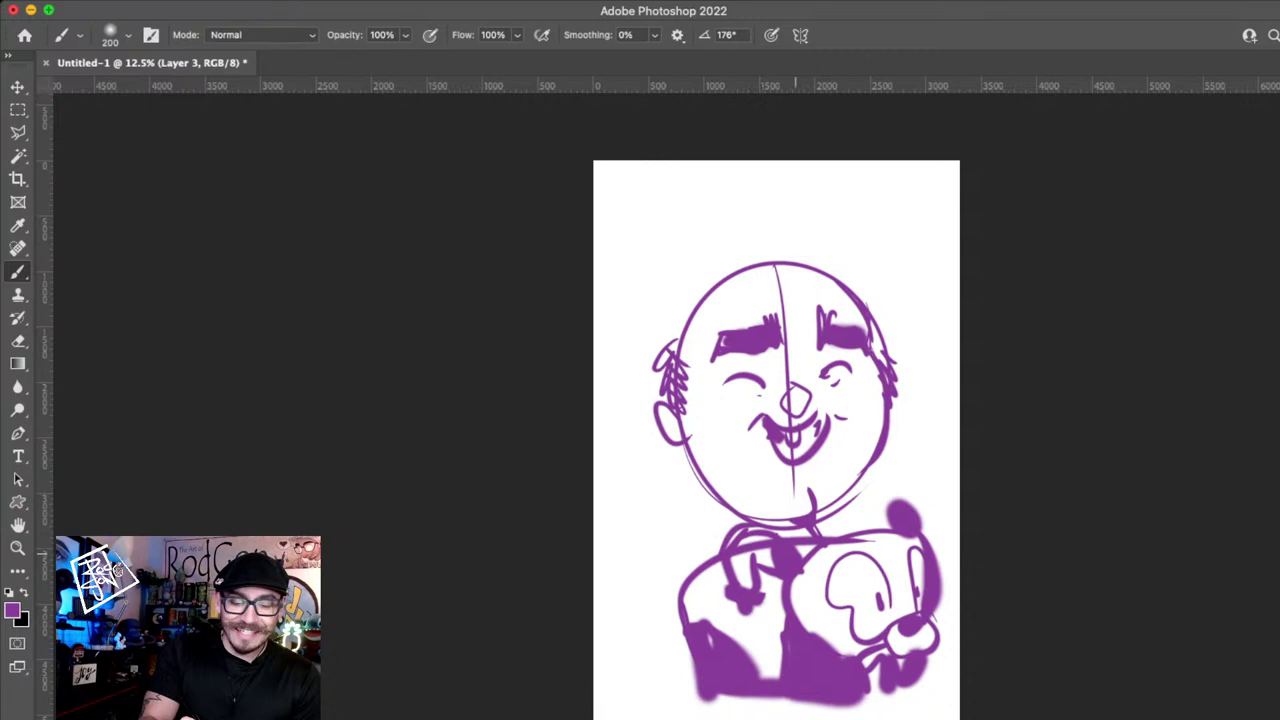
{"action": "left_click_drag", "start_coordinate": [832, 526], "coordinate": [872, 486]}
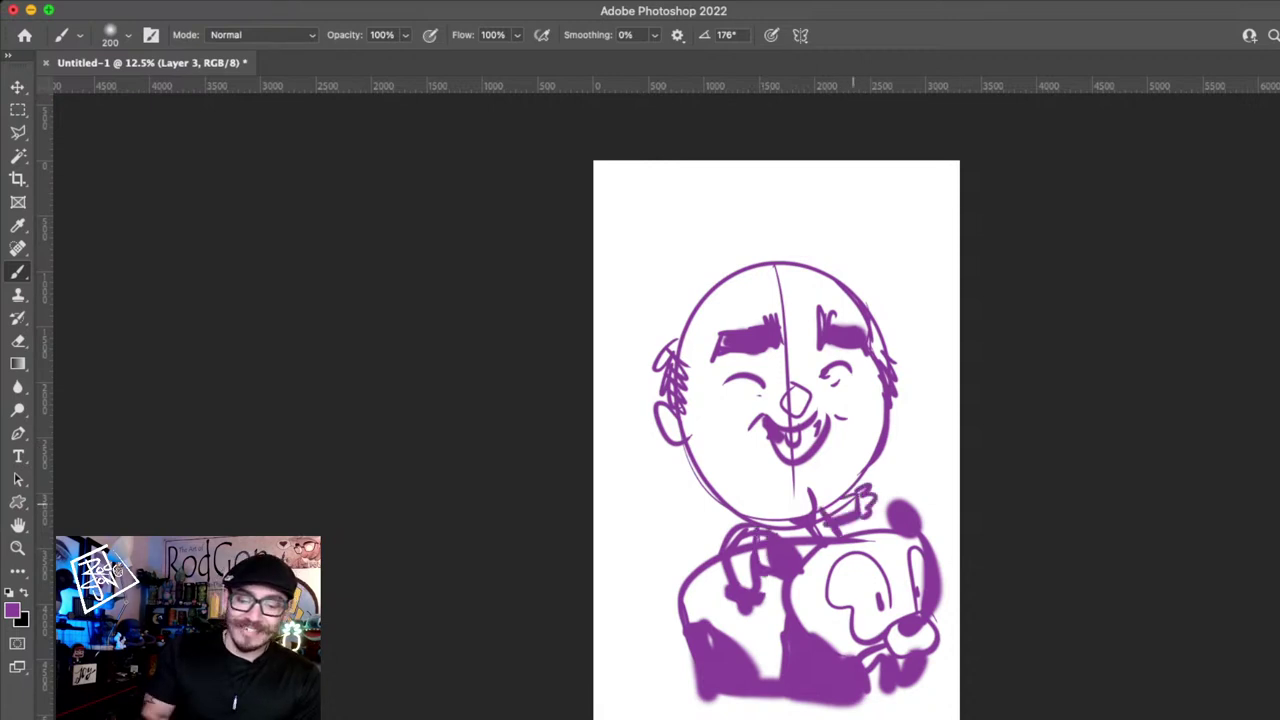
- Hide the large panda and, on a new layer, draw a small seated panda with a square head, hatched body and tail
{"action": "key", "text": "super+comma"}
{"action": "key", "text": "super+alt+shift+n"}
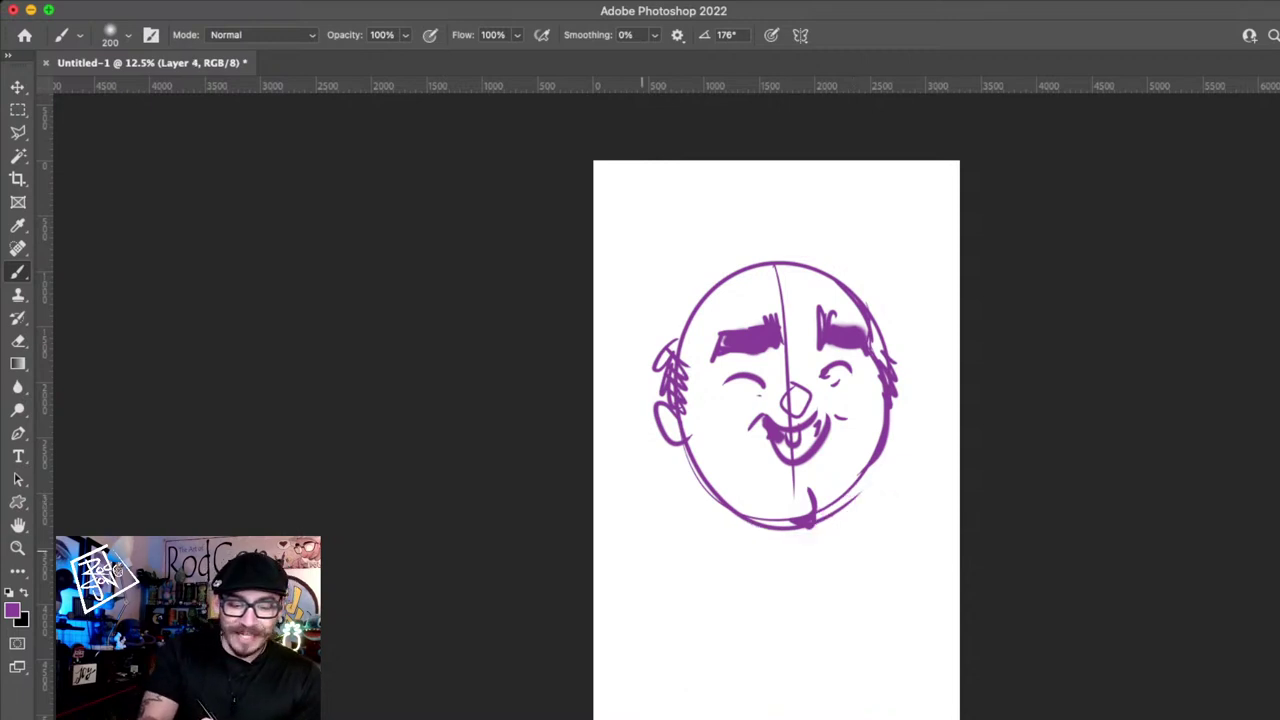
{"action": "left_click_drag", "start_coordinate": [626, 566], "coordinate": [680, 523]}
{"action": "left_click_drag", "start_coordinate": [695, 525], "coordinate": [712, 584]}
{"action": "left_click_drag", "start_coordinate": [630, 568], "coordinate": [711, 584]}
{"action": "mouse_move", "coordinate": [630, 542]}
{"action": "left_mouse_down"}
{"action": "mouse_move", "coordinate": [682, 520]}
{"action": "mouse_move", "coordinate": [680, 580]}
{"action": "mouse_move", "coordinate": [674, 566]}
{"action": "left_mouse_up"}
{"action": "mouse_move", "coordinate": [660, 550]}
{"action": "left_mouse_down"}
{"action": "mouse_move", "coordinate": [657, 576]}
{"action": "mouse_move", "coordinate": [728, 622]}
{"action": "mouse_move", "coordinate": [699, 645]}
{"action": "mouse_move", "coordinate": [694, 630]}
{"action": "mouse_move", "coordinate": [692, 644]}
{"action": "left_mouse_up"}
{"action": "left_click_drag", "start_coordinate": [674, 608], "coordinate": [716, 608]}
{"action": "left_click_drag", "start_coordinate": [652, 556], "coordinate": [662, 580]}
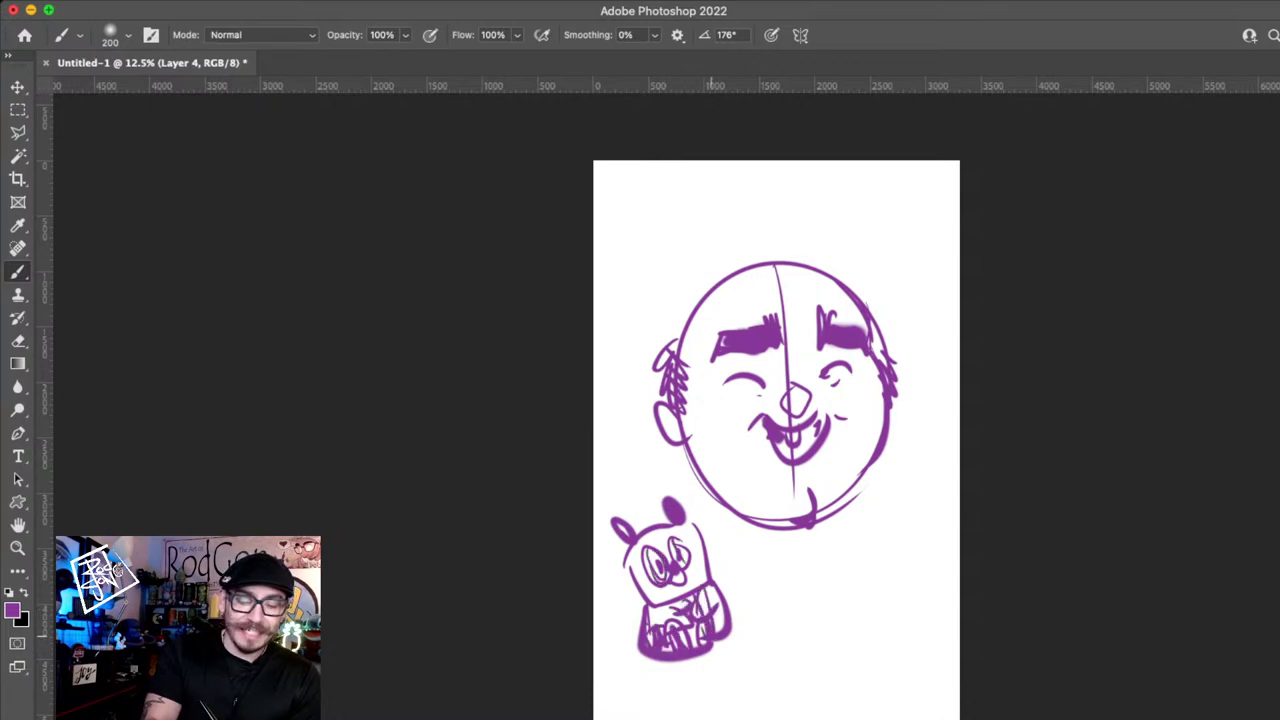
{"action": "left_click_drag", "start_coordinate": [622, 645], "coordinate": [656, 650]}
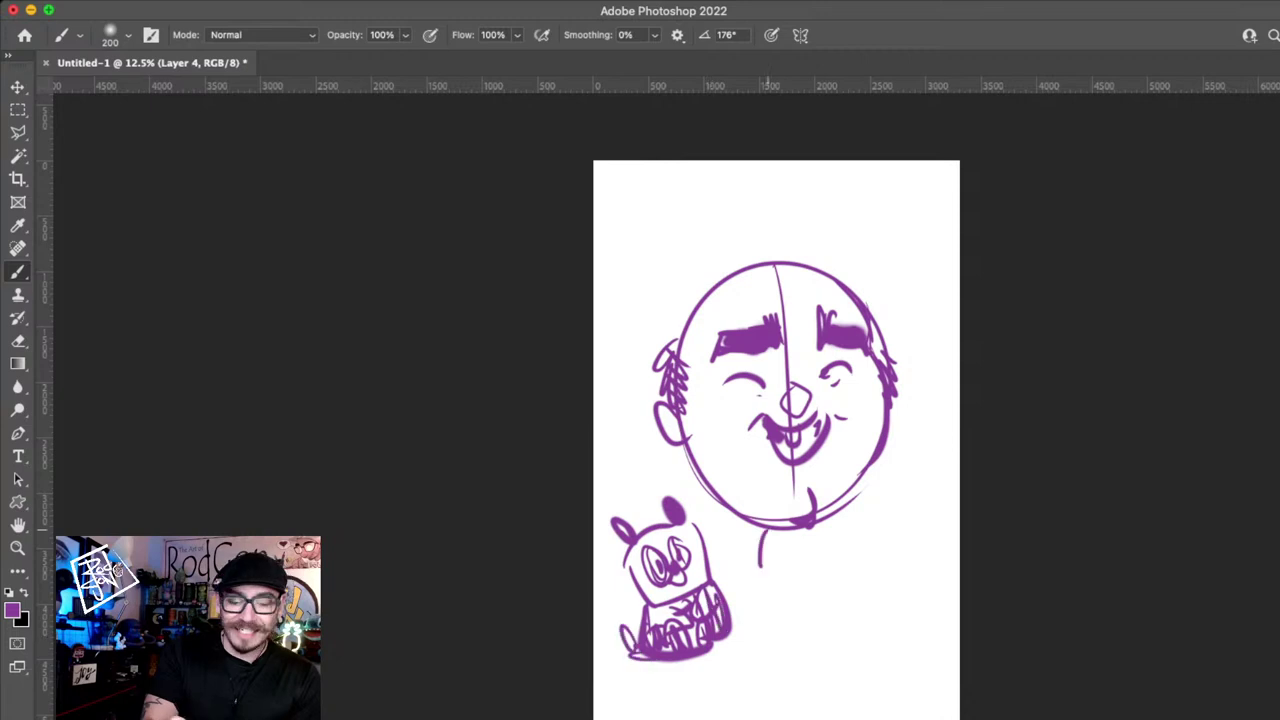
- Draw a tiny body under the oval head with shirt, collar, shorts, thin legs, long feet and a bent arm
{"action": "left_click_drag", "start_coordinate": [816, 526], "coordinate": [818, 572]}
{"action": "left_click_drag", "start_coordinate": [762, 567], "coordinate": [822, 571]}
{"action": "left_click_drag", "start_coordinate": [764, 572], "coordinate": [820, 592]}
{"action": "mouse_move", "coordinate": [773, 606]}
{"action": "left_mouse_down"}
{"action": "mouse_move", "coordinate": [780, 649]}
{"action": "mouse_move", "coordinate": [804, 634]}
{"action": "left_mouse_up"}
{"action": "mouse_move", "coordinate": [776, 650]}
{"action": "left_mouse_down"}
{"action": "mouse_move", "coordinate": [750, 677]}
{"action": "mouse_move", "coordinate": [883, 671]}
{"action": "left_mouse_up"}
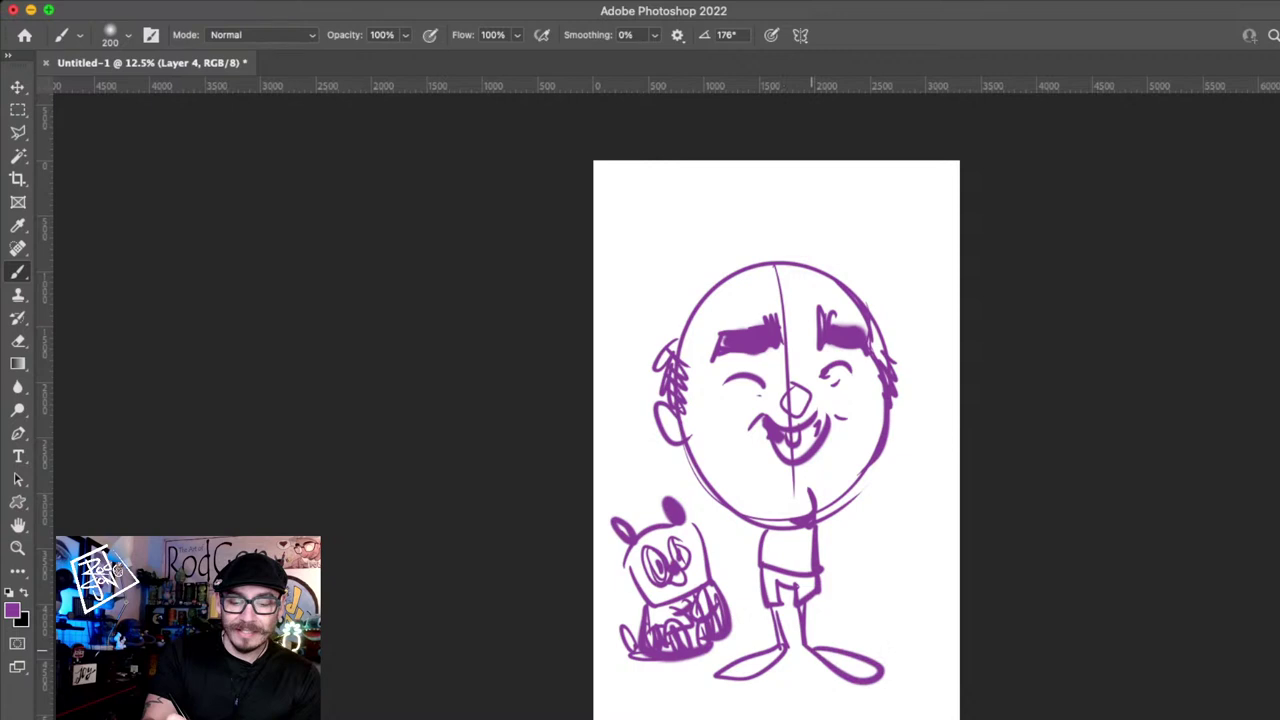
{"action": "left_click_drag", "start_coordinate": [814, 520], "coordinate": [842, 550]}
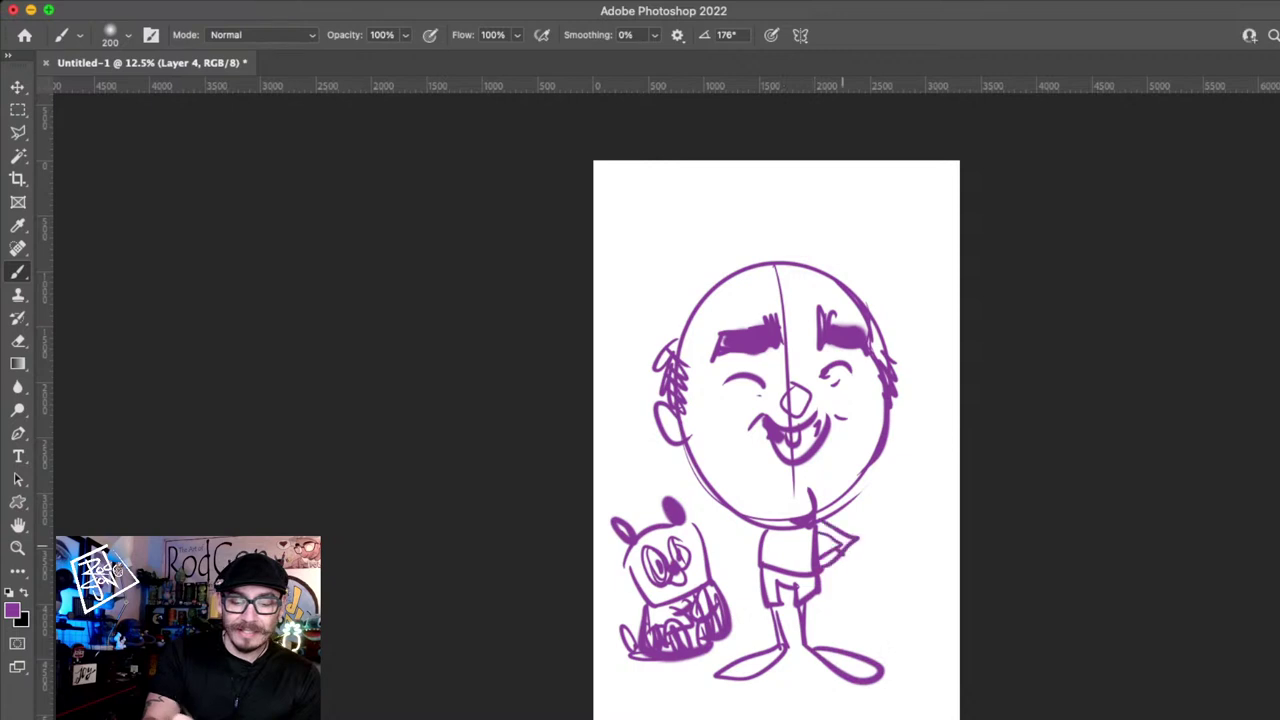
{"action": "left_click_drag", "start_coordinate": [772, 530], "coordinate": [812, 548]}
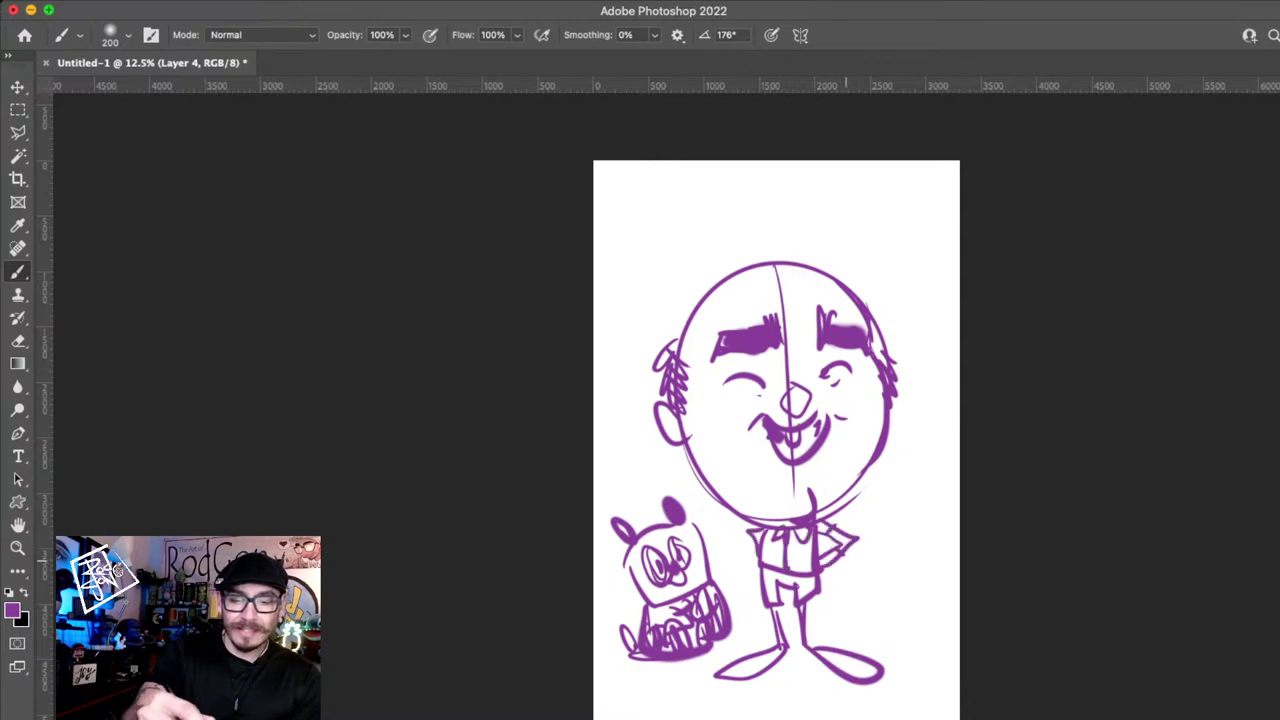
- Hide the tiny body and small panda, and on a new layer draw a thick square with hatched peaks inside its base
{"action": "mouse_move", "coordinate": [778, 258]}
{"action": "left_mouse_down"}
{"action": "mouse_move", "coordinate": [830, 216]}
{"action": "mouse_move", "coordinate": [884, 305]}
{"action": "left_mouse_up"}
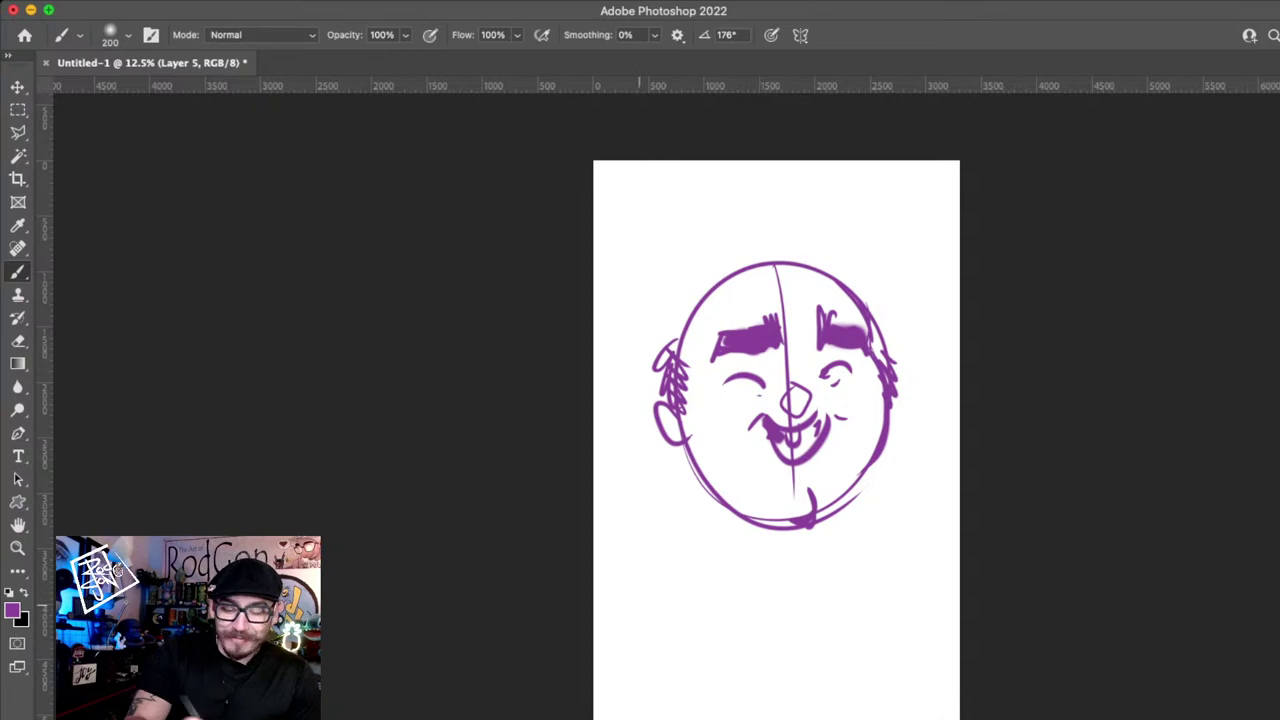
{"action": "mouse_move", "coordinate": [785, 521]}
{"action": "left_mouse_down"}
{"action": "mouse_move", "coordinate": [670, 677]}
{"action": "mouse_move", "coordinate": [787, 530]}
{"action": "left_mouse_up"}
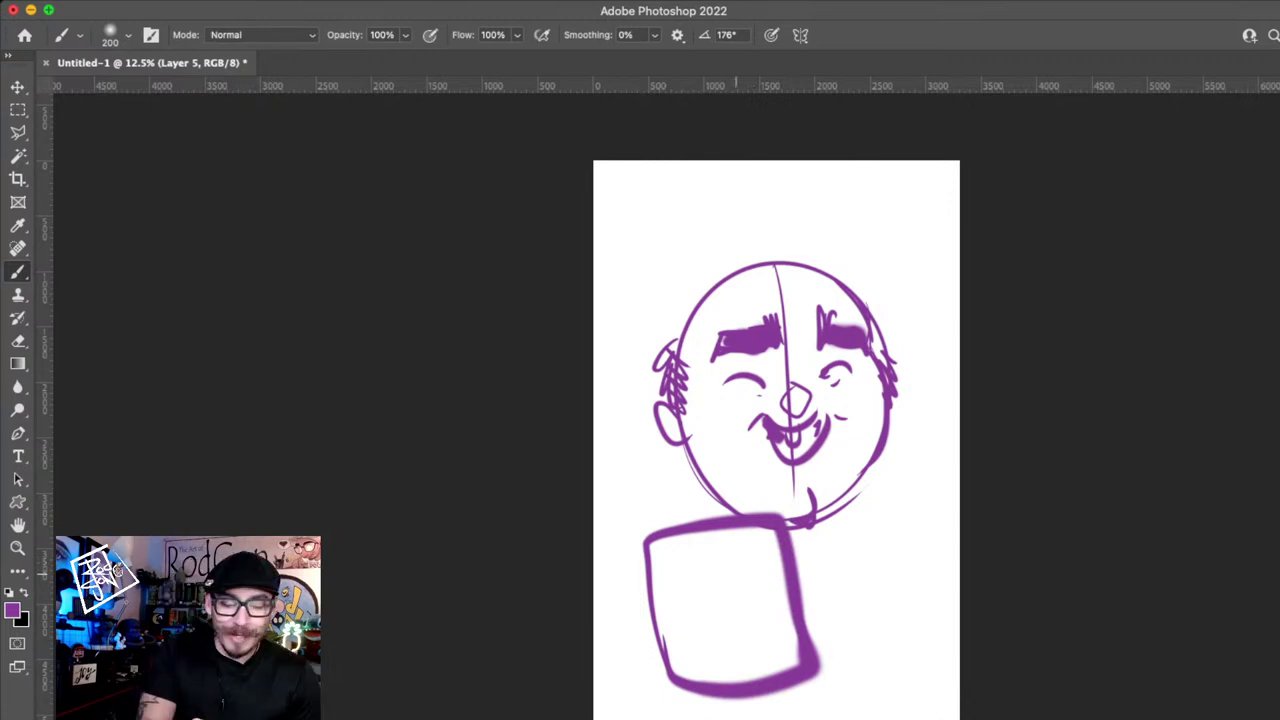
{"action": "left_click_drag", "start_coordinate": [688, 676], "coordinate": [798, 662]}
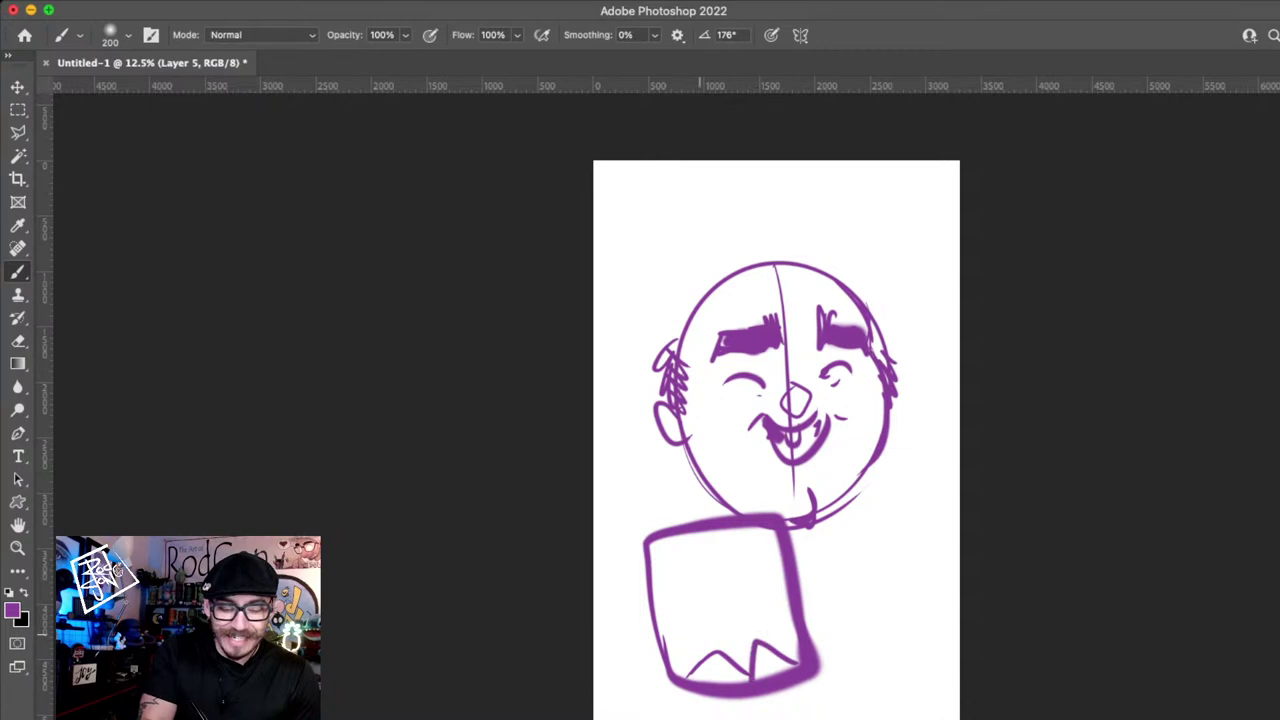
{"action": "mouse_move", "coordinate": [686, 616]}
{"action": "left_mouse_down"}
{"action": "mouse_move", "coordinate": [726, 662]}
{"action": "mouse_move", "coordinate": [702, 662]}
{"action": "left_mouse_up"}
{"action": "mouse_move", "coordinate": [706, 661]}
{"action": "left_mouse_down"}
{"action": "mouse_move", "coordinate": [700, 682]}
{"action": "mouse_move", "coordinate": [785, 665]}
{"action": "left_mouse_up"}
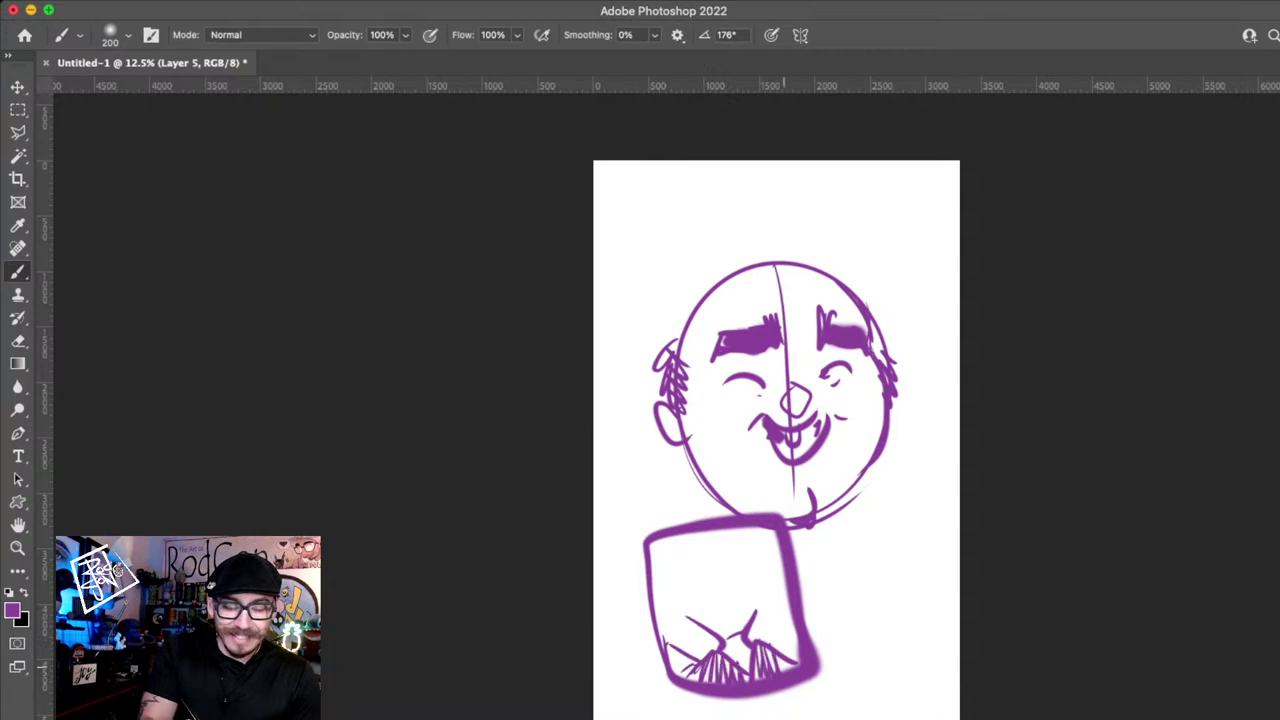
- Turn the square into a panda by adding a hatched dark band, eye patches, a small nose and two filled ears
{"action": "mouse_move", "coordinate": [785, 602]}
{"action": "left_mouse_down"}
{"action": "mouse_move", "coordinate": [743, 645]}
{"action": "mouse_move", "coordinate": [664, 645]}
{"action": "left_mouse_up"}
{"action": "mouse_move", "coordinate": [717, 580]}
{"action": "left_mouse_down"}
{"action": "mouse_move", "coordinate": [729, 589]}
{"action": "mouse_move", "coordinate": [732, 576]}
{"action": "mouse_move", "coordinate": [710, 570]}
{"action": "mouse_move", "coordinate": [772, 578]}
{"action": "left_mouse_up"}
{"action": "left_click_drag", "start_coordinate": [642, 535], "coordinate": [660, 516]}
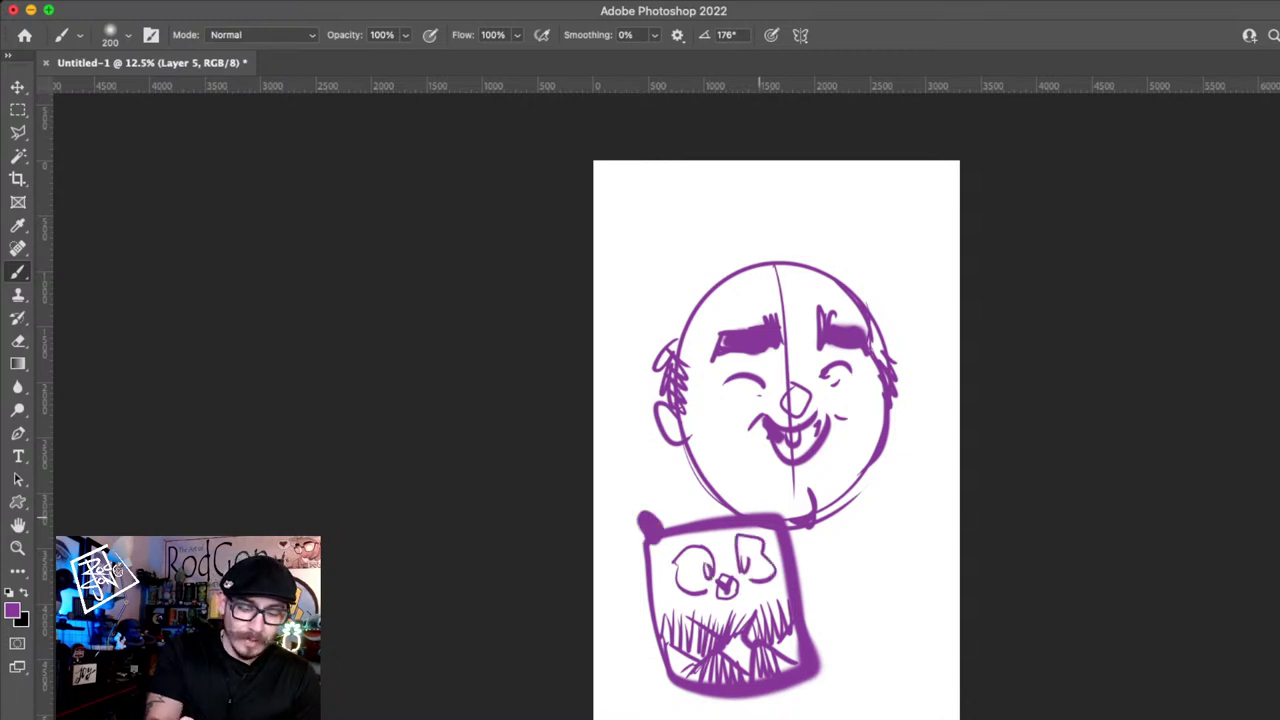
{"action": "left_click_drag", "start_coordinate": [770, 516], "coordinate": [768, 500]}
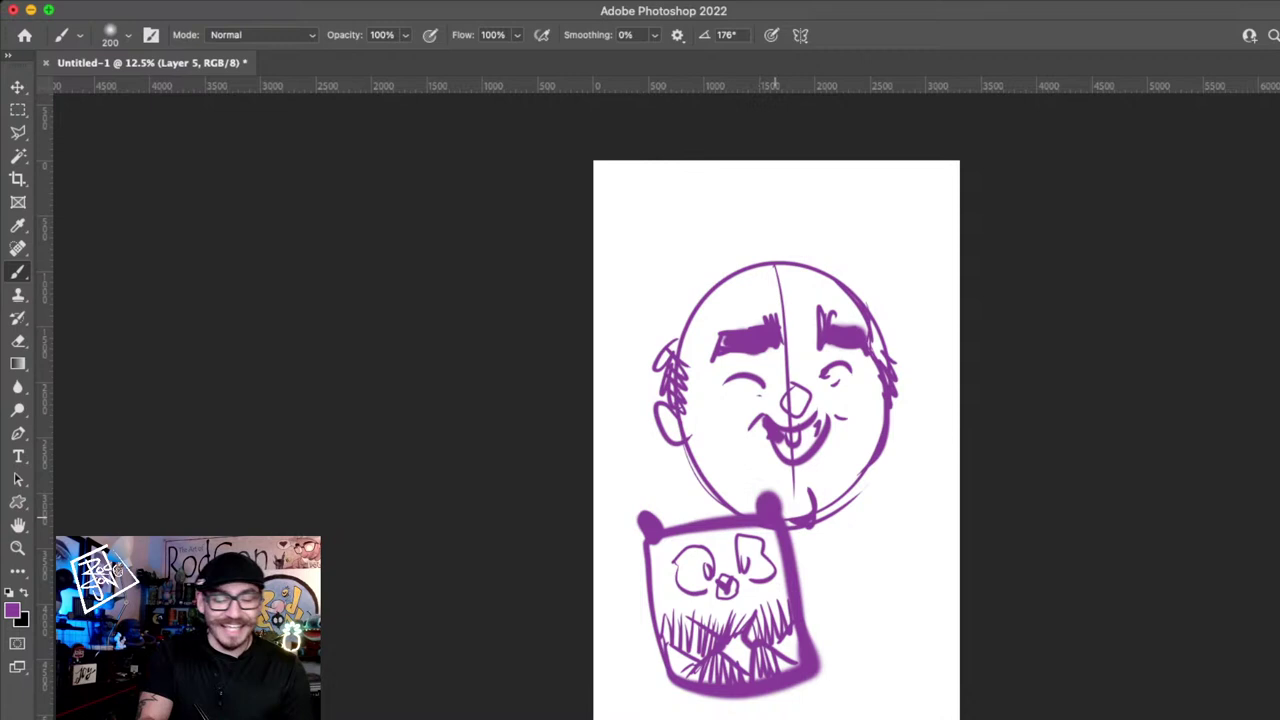
{"action": "left_click_drag", "start_coordinate": [690, 683], "coordinate": [642, 688]}
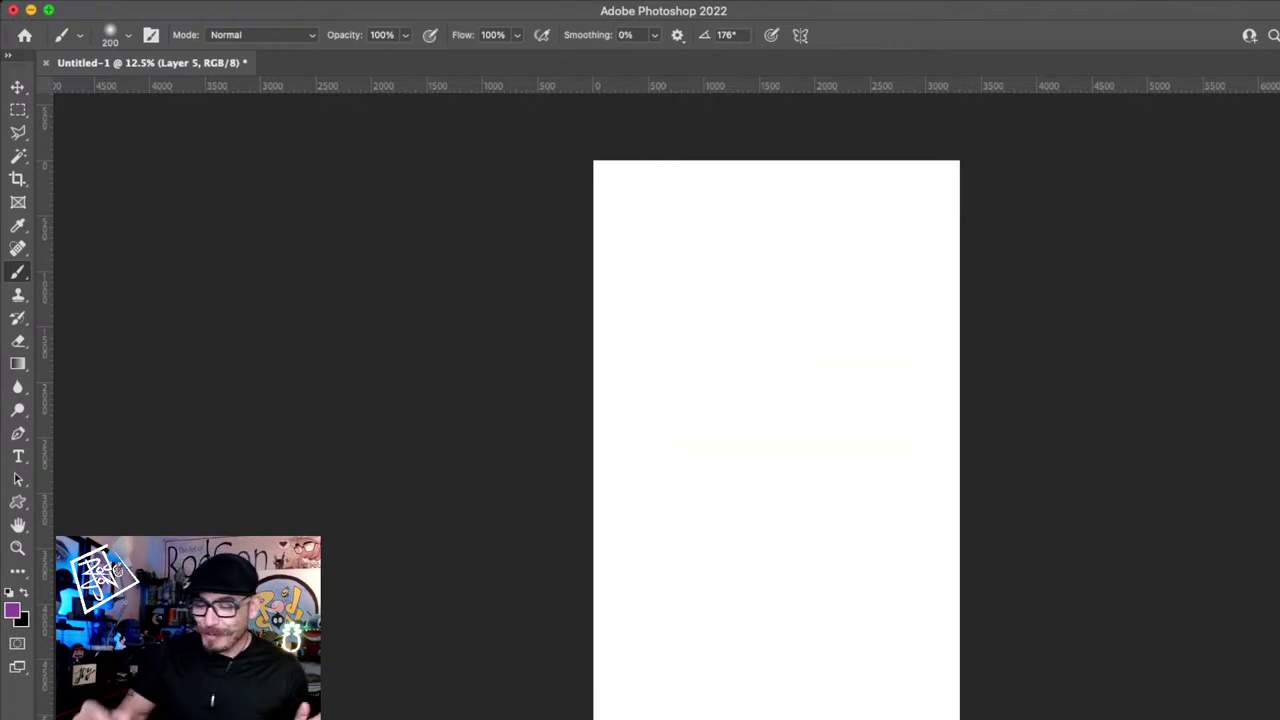
- Return to the bear sketch on Layer 1 and draw curved contour lines across its forehead and down the side of the face
{"action": "key", "text": "super+z"}
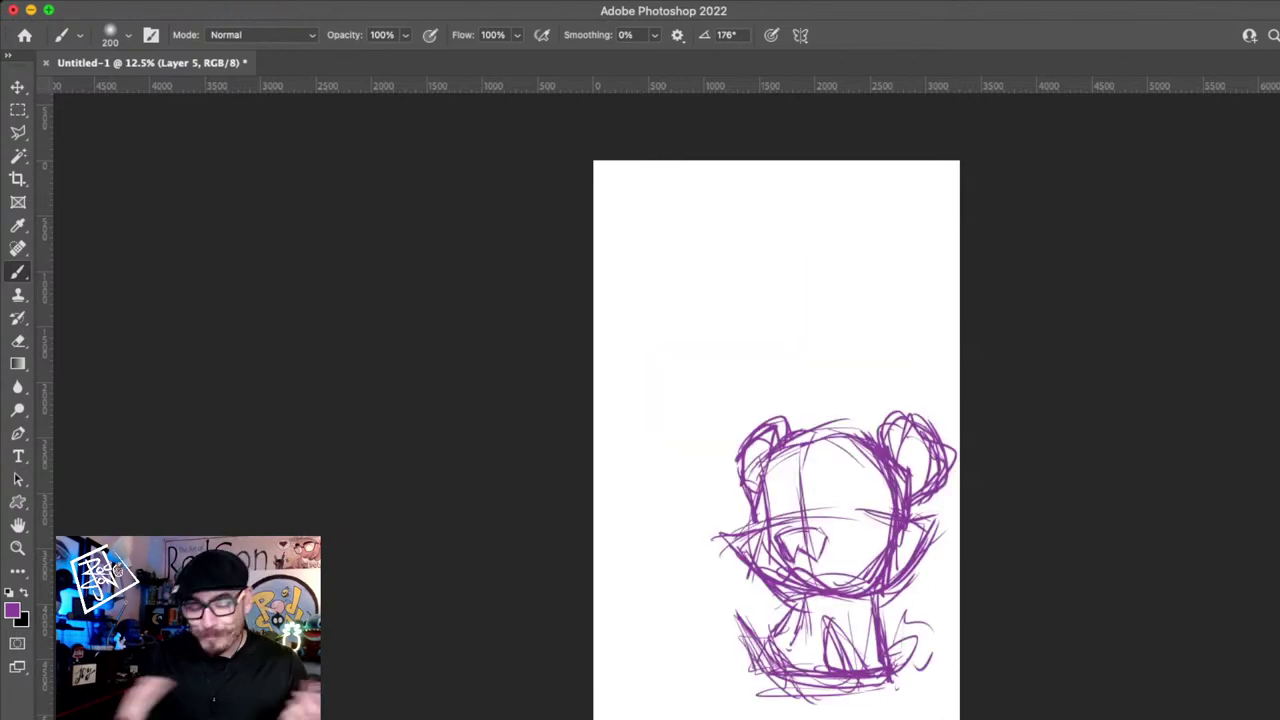
{"action": "key", "text": "z"}
{"action": "left_click", "coordinate": [935, 572]}
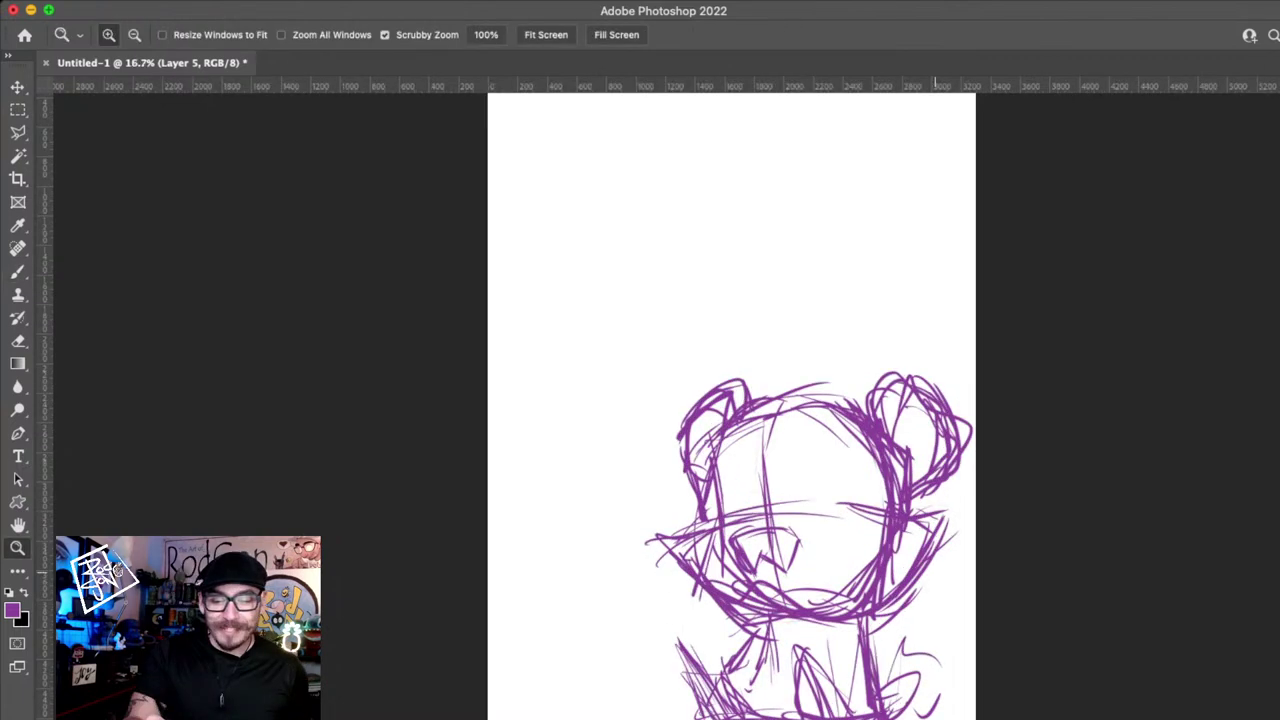
{"action": "left_click_drag", "start_coordinate": [935, 572], "coordinate": [964, 501]}
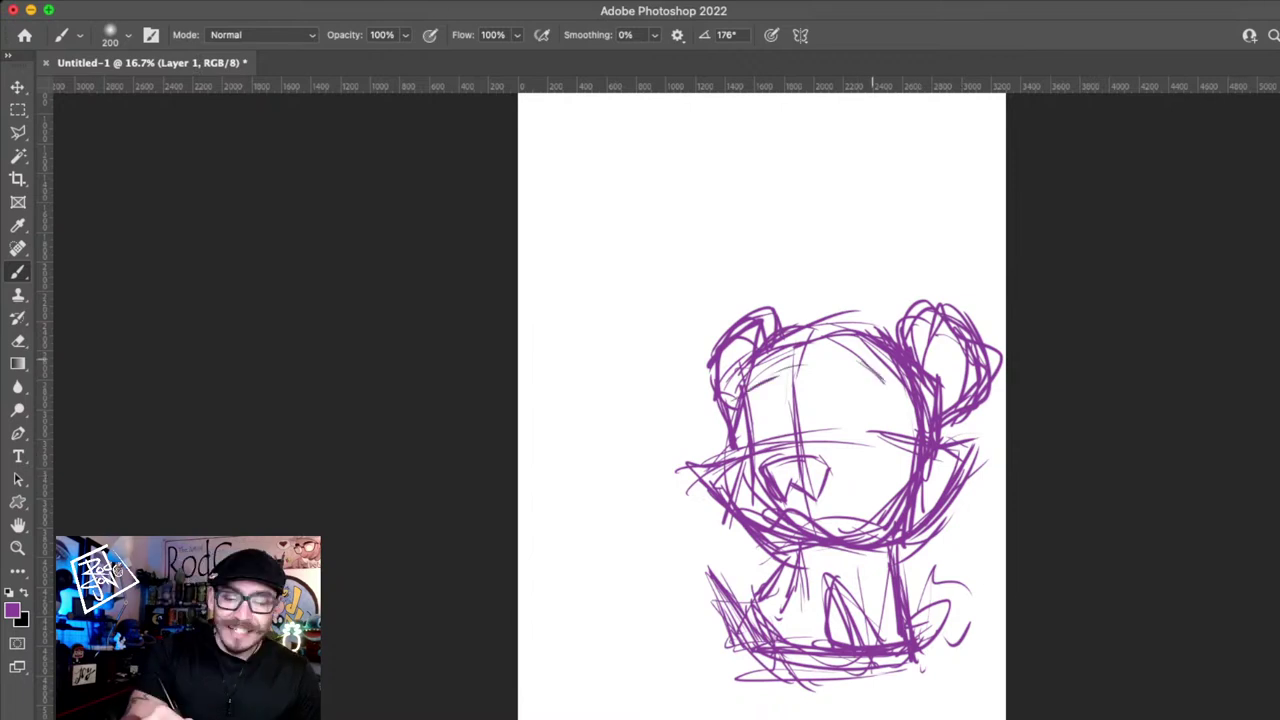
{"action": "left_click_drag", "start_coordinate": [872, 359], "coordinate": [904, 438]}
{"action": "left_click_drag", "start_coordinate": [858, 346], "coordinate": [790, 374]}
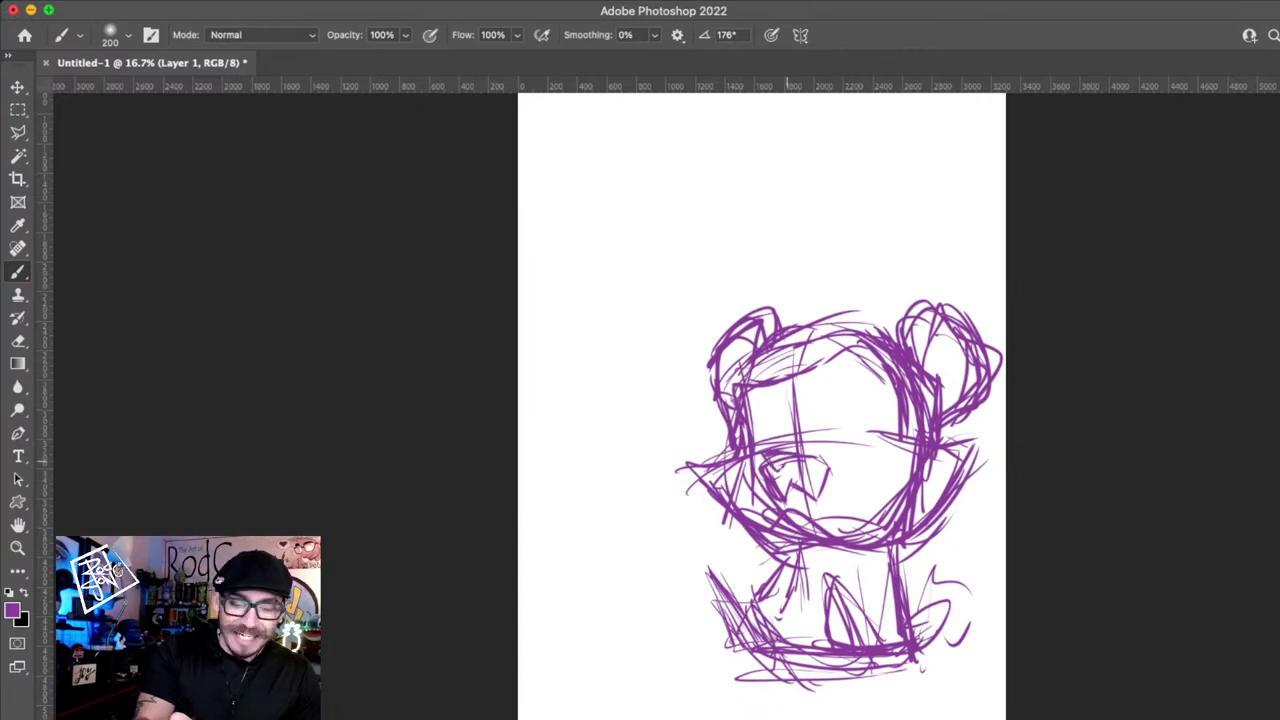
- Darken the bear's nose and mouth, add a cheek contour beside the muzzle, and reinforce the ears and jaw line
{"action": "left_click_drag", "start_coordinate": [806, 453], "coordinate": [762, 467]}
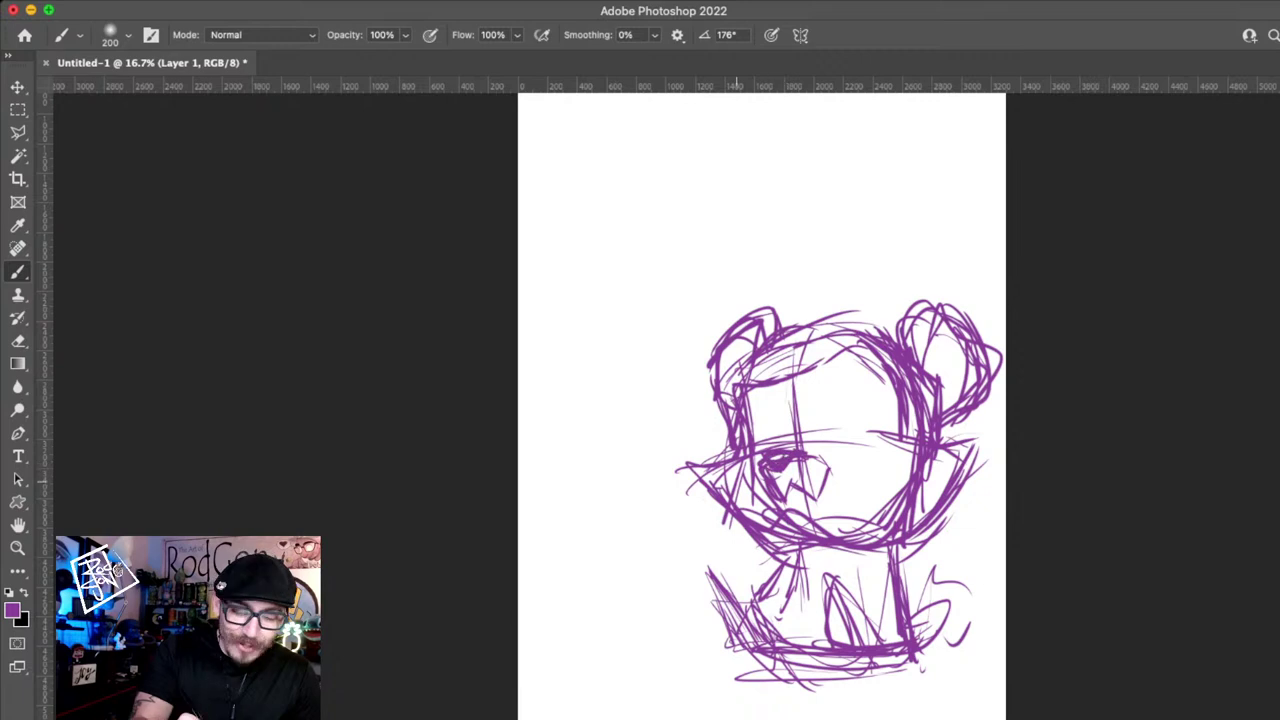
{"action": "left_click_drag", "start_coordinate": [757, 474], "coordinate": [784, 499]}
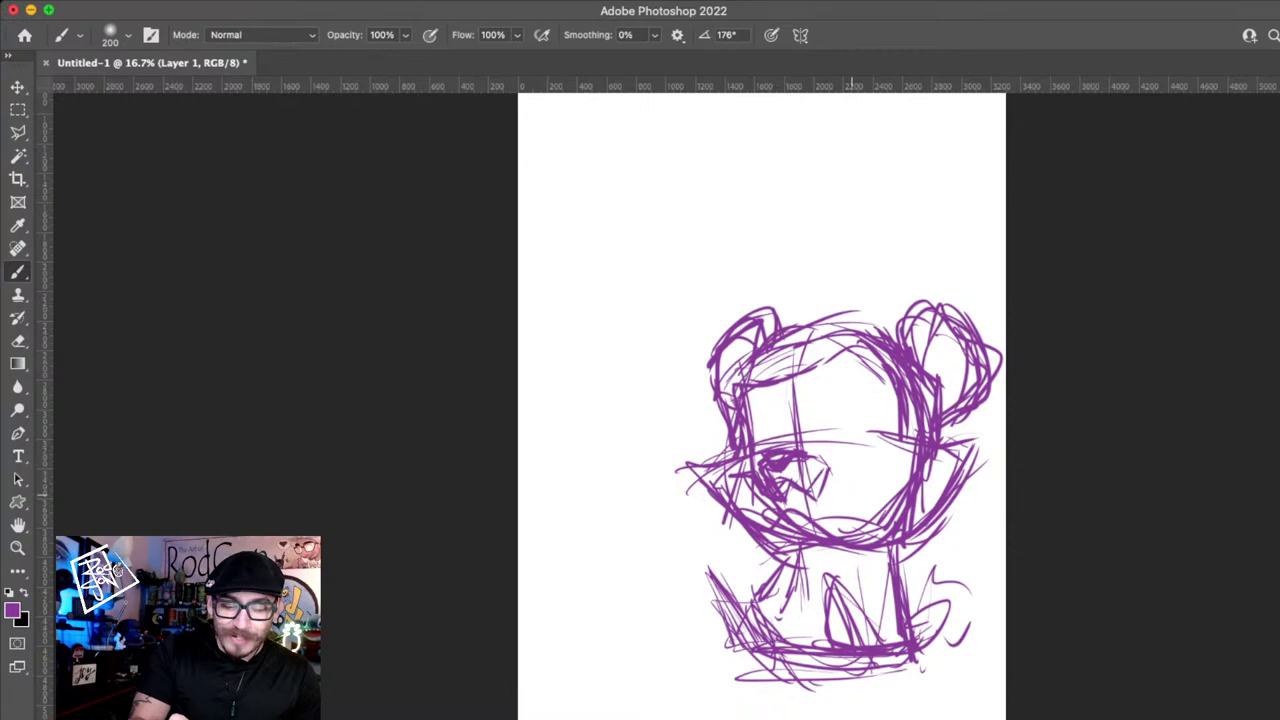
{"action": "left_click_drag", "start_coordinate": [826, 470], "coordinate": [868, 462]}
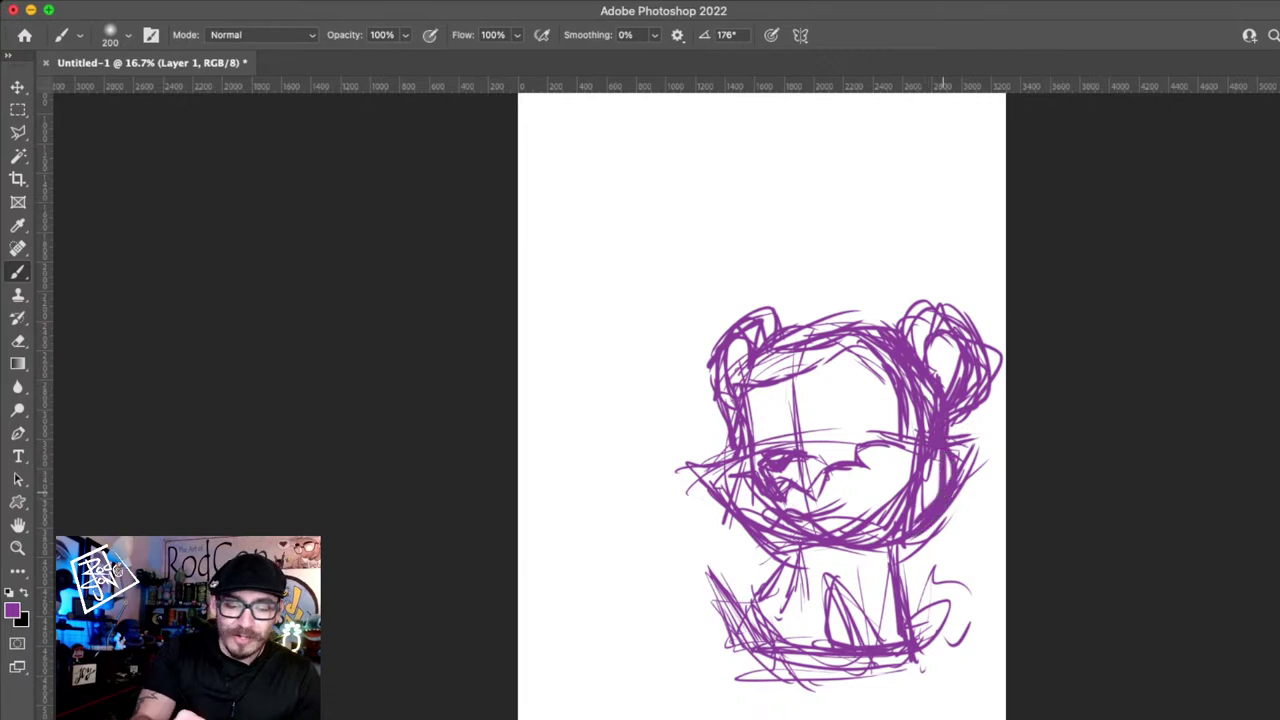
{"action": "left_click_drag", "start_coordinate": [716, 486], "coordinate": [800, 545]}
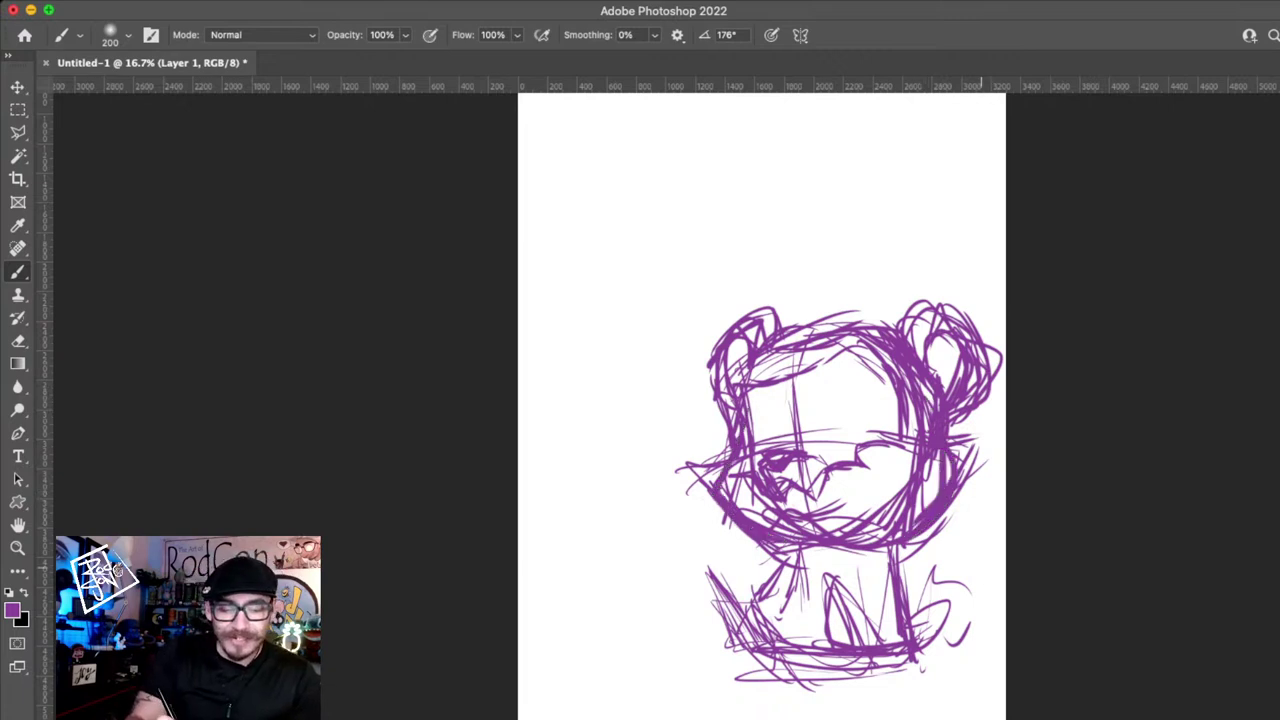
- Sketch the bear's arm and thicken both sides of its torso below the head
{"action": "left_click_drag", "start_coordinate": [907, 562], "coordinate": [947, 641]}
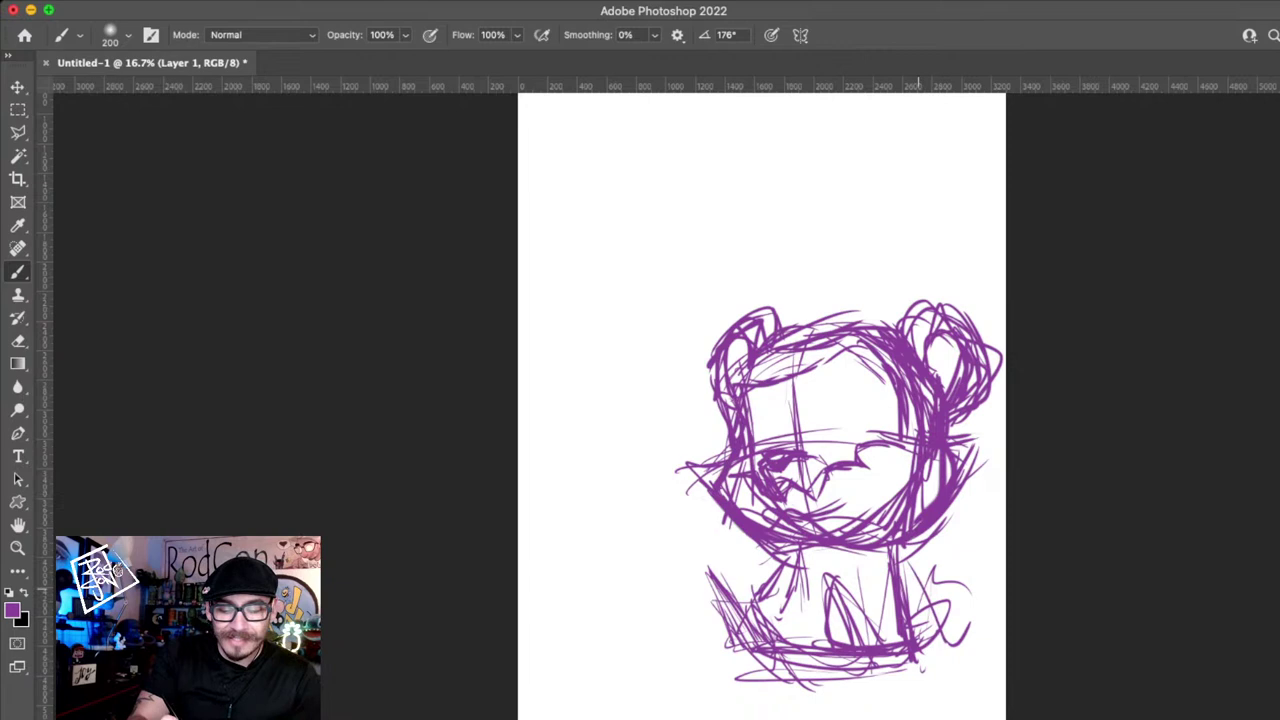
{"action": "left_click_drag", "start_coordinate": [918, 566], "coordinate": [911, 655]}
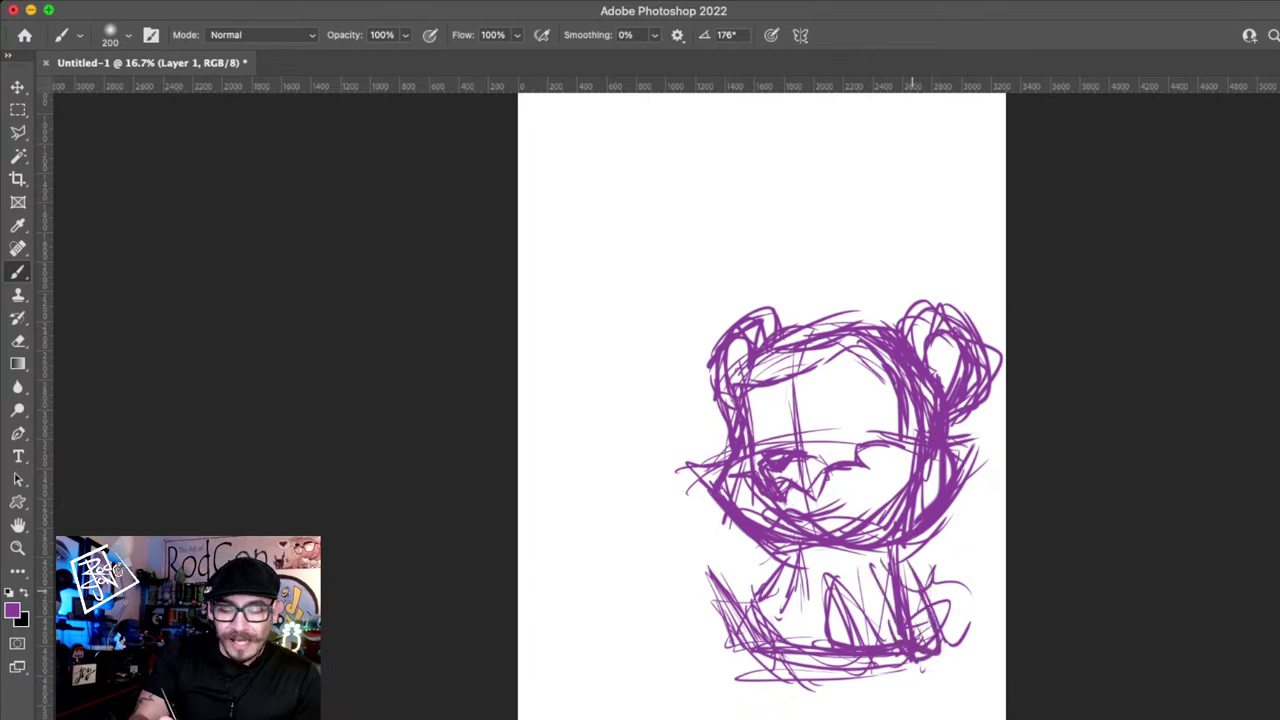
{"action": "left_click_drag", "start_coordinate": [800, 548], "coordinate": [764, 648]}
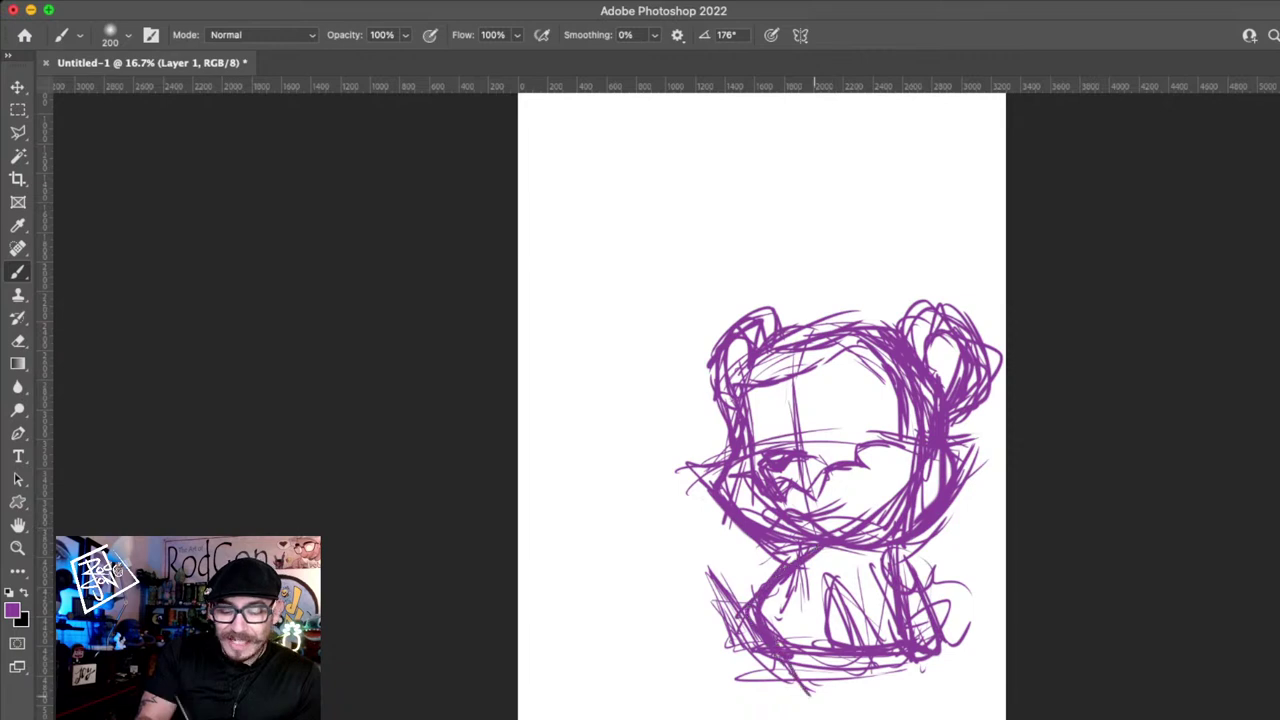
- Draw two short legs with heavy feet under the bear's torso and add small knee details
{"action": "mouse_move", "coordinate": [786, 662]}
{"action": "left_mouse_down"}
{"action": "mouse_move", "coordinate": [852, 698]}
{"action": "mouse_move", "coordinate": [906, 700]}
{"action": "left_mouse_up"}
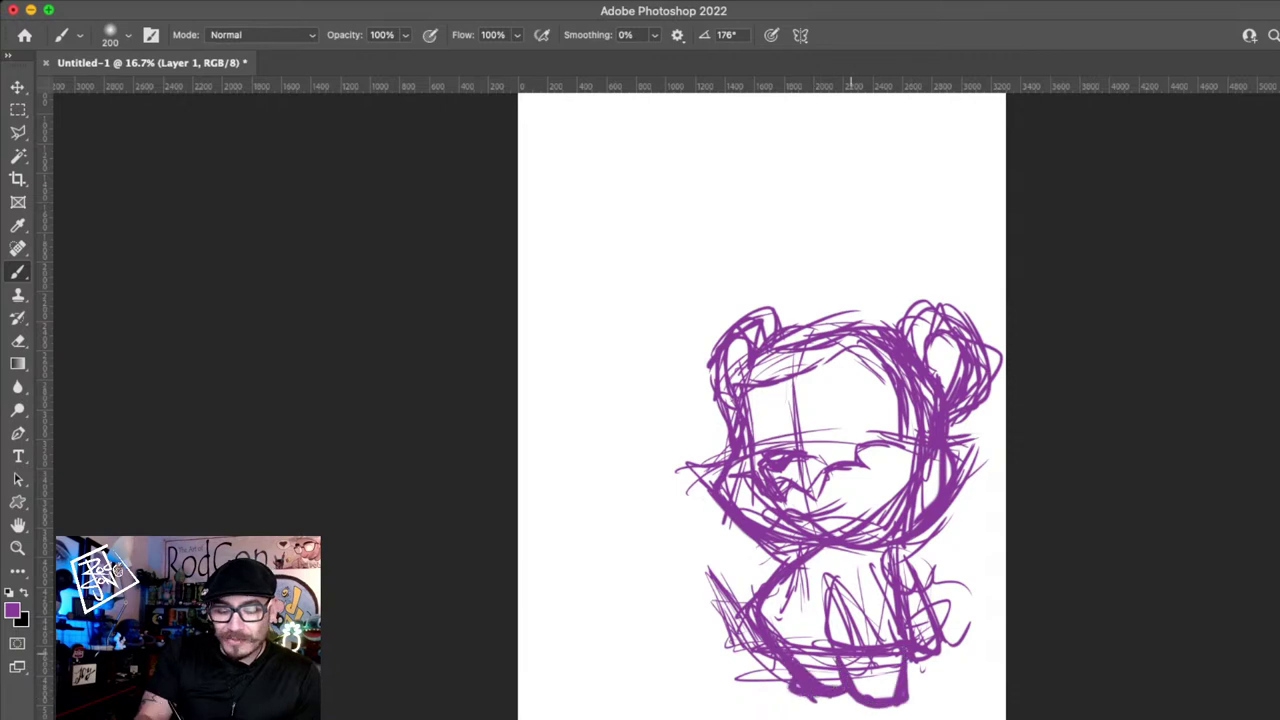
{"action": "left_click_drag", "start_coordinate": [908, 662], "coordinate": [852, 700]}
{"action": "left_click_drag", "start_coordinate": [870, 668], "coordinate": [886, 672]}
{"action": "left_click_drag", "start_coordinate": [808, 660], "coordinate": [826, 672]}
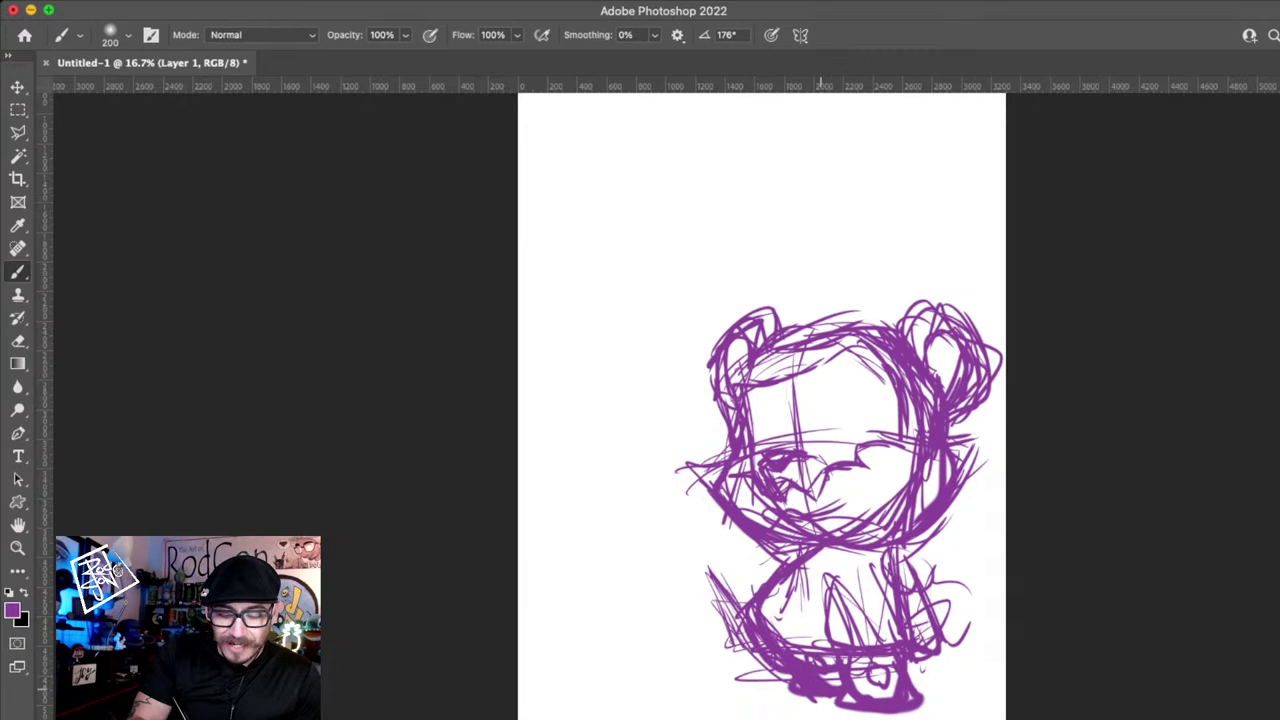
- Reinforce the bear's feet and the left side of its torso with brush strokes, and undo the last stroke
{"action": "left_click_drag", "start_coordinate": [821, 688], "coordinate": [908, 678]}
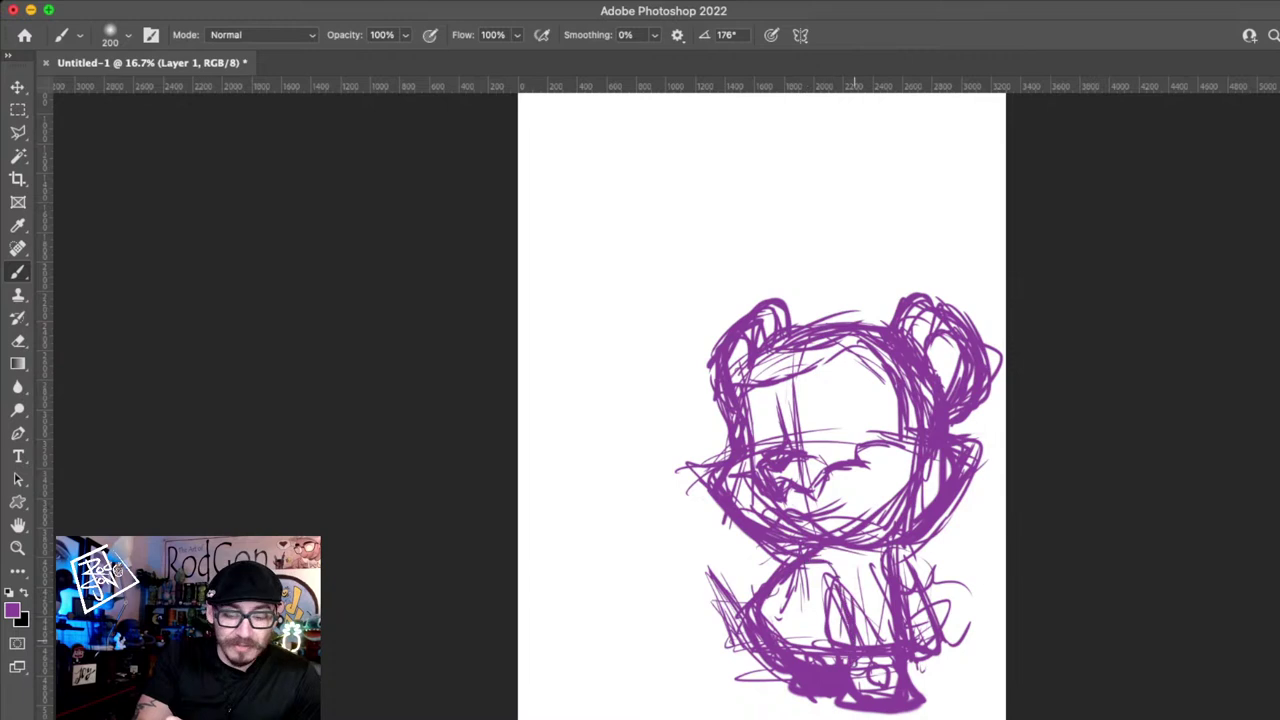
{"action": "mouse_move", "coordinate": [787, 579]}
{"action": "left_mouse_down"}
{"action": "mouse_move", "coordinate": [777, 656]}
{"action": "mouse_move", "coordinate": [728, 629]}
{"action": "left_mouse_up"}
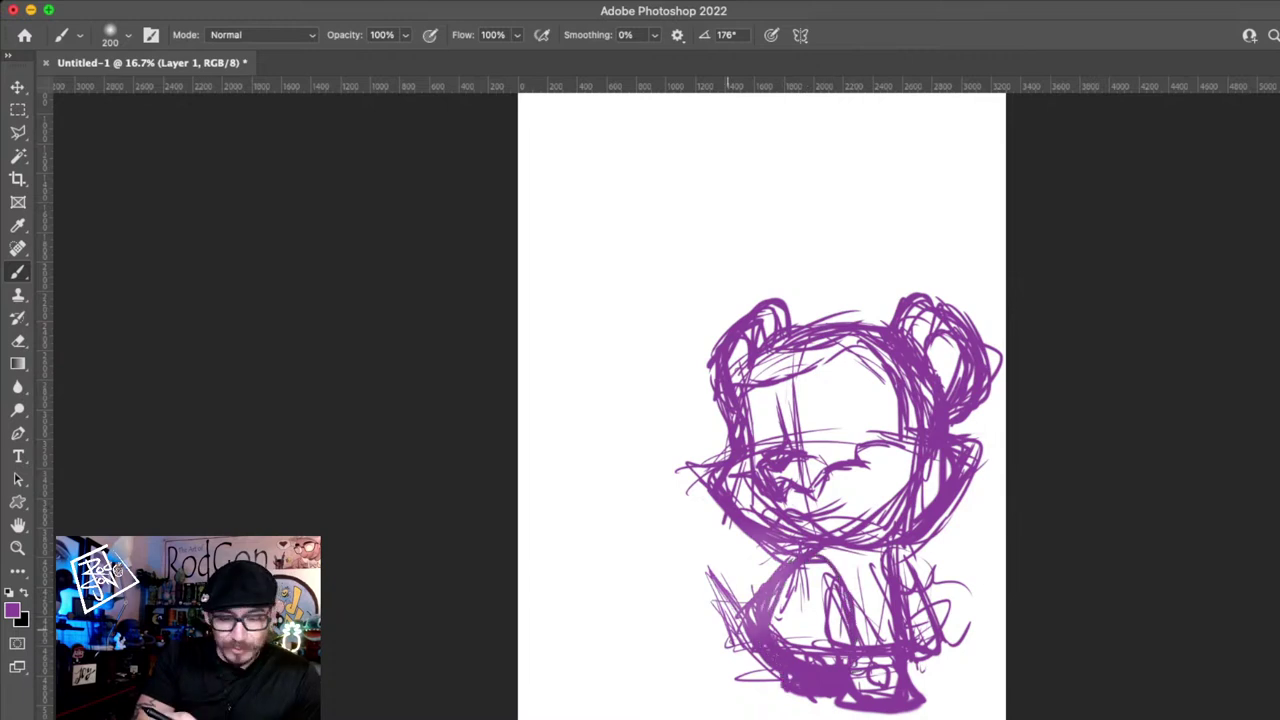
{"action": "key", "text": "ctrl+z"}
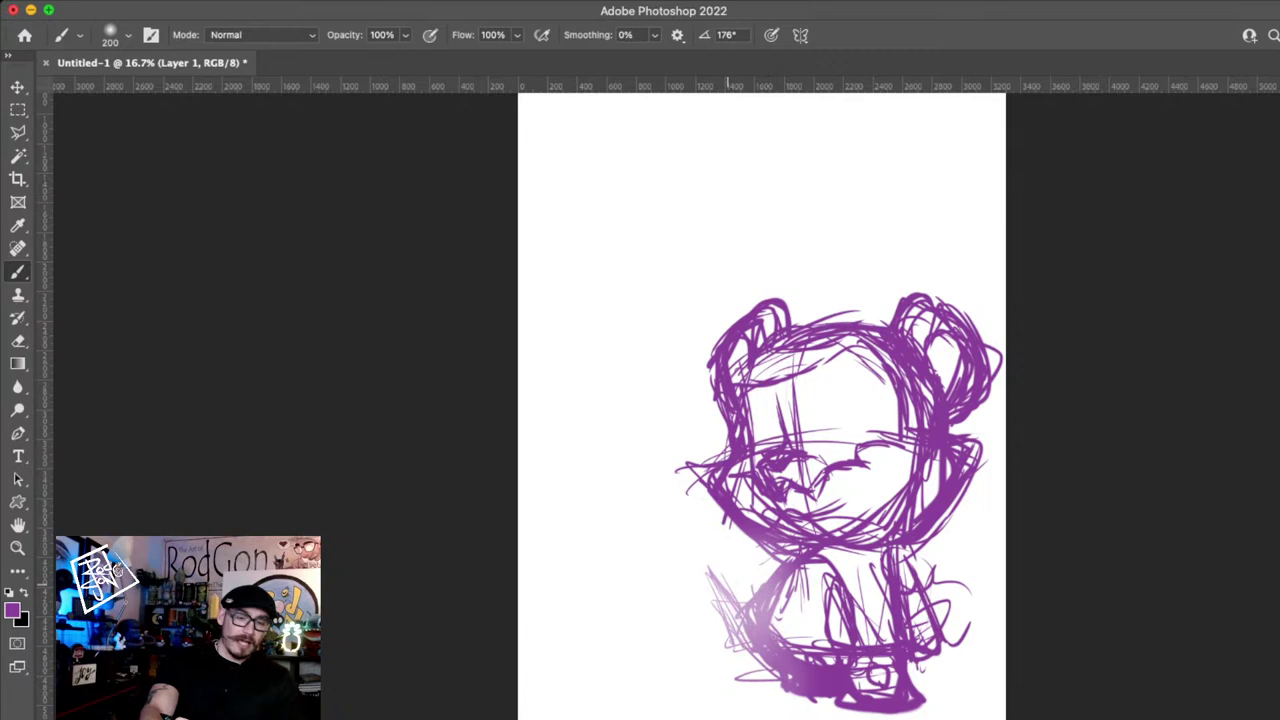
- Erase the stray arm strokes outside the left side of the bear's torso with the eraser at 100% opacity
{"action": "left_click_drag", "start_coordinate": [728, 584], "coordinate": [737, 655]}
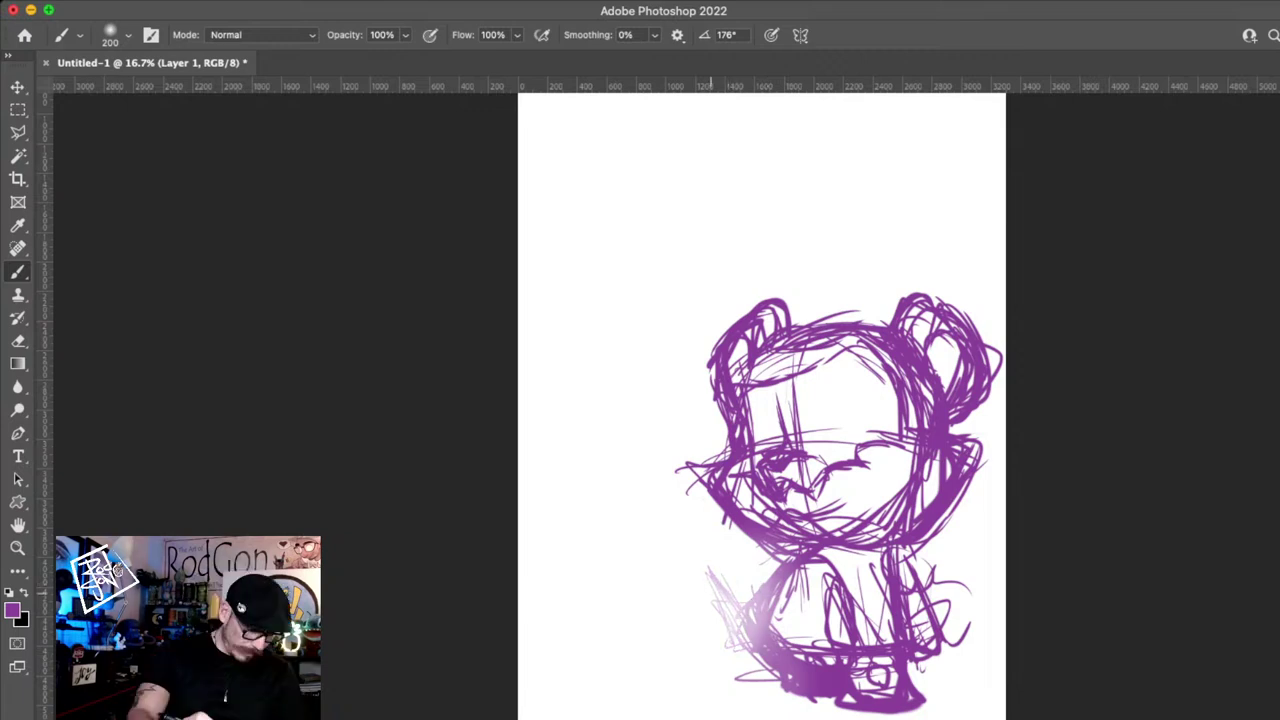
{"action": "key", "text": "e"}
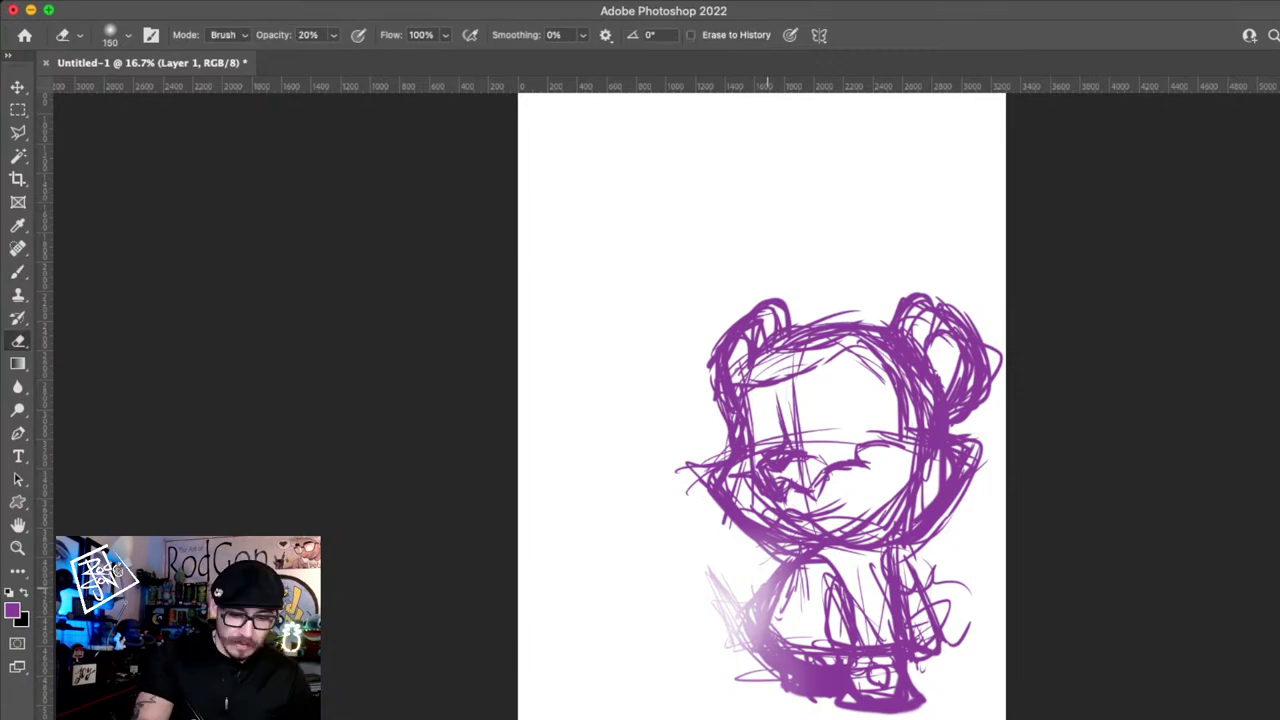
{"action": "key", "text": "0"}
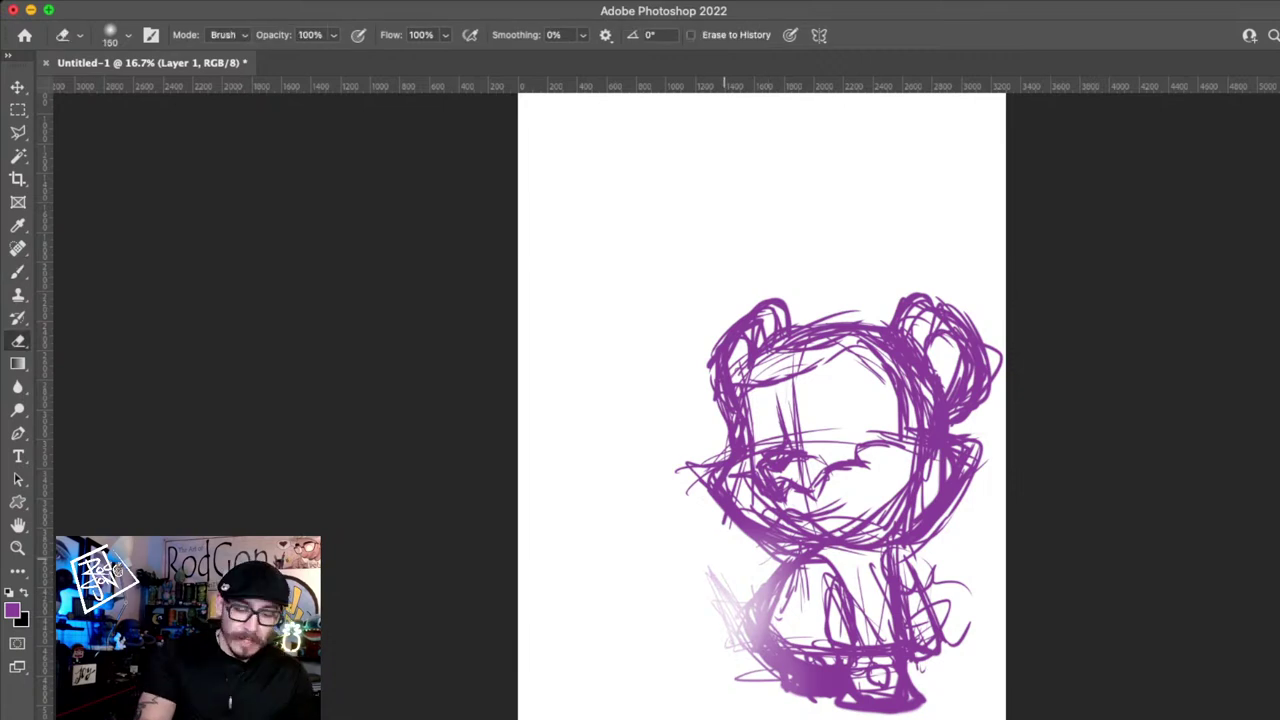
{"action": "left_click_drag", "start_coordinate": [724, 600], "coordinate": [785, 660]}
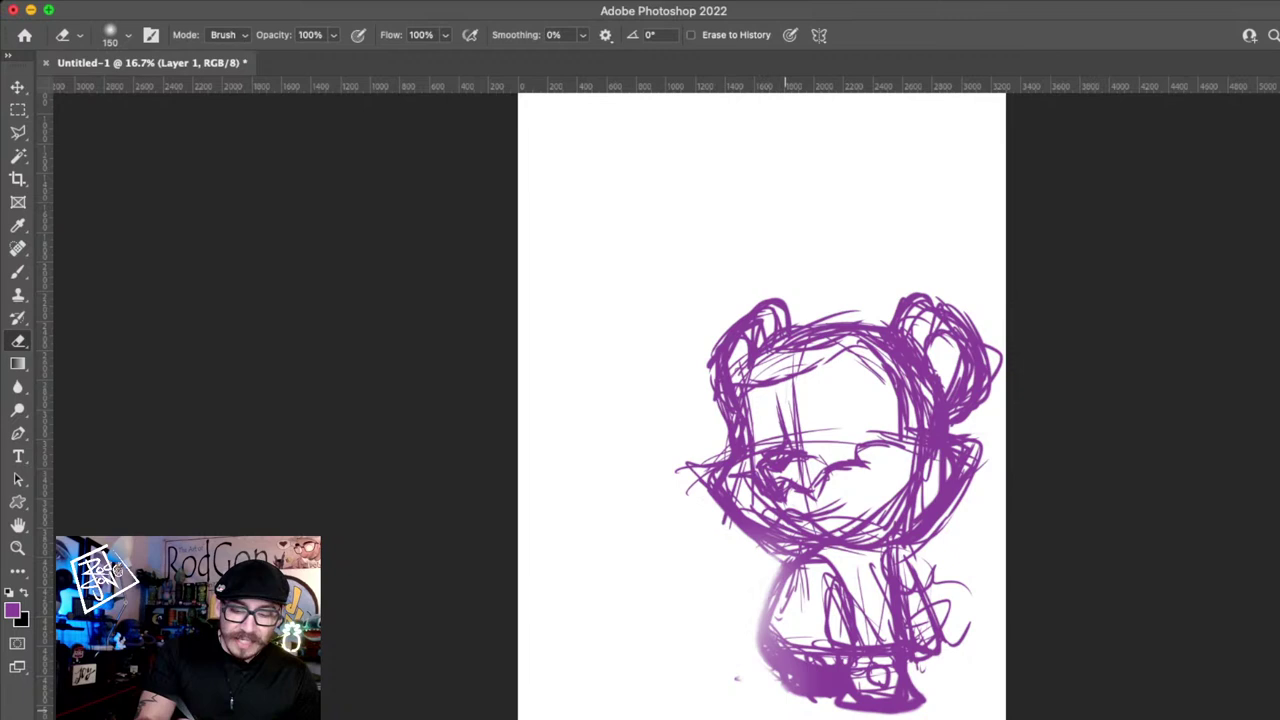
- Redraw the bear's left foot and the left contour of its torso with the brush
{"action": "key", "text": "b"}
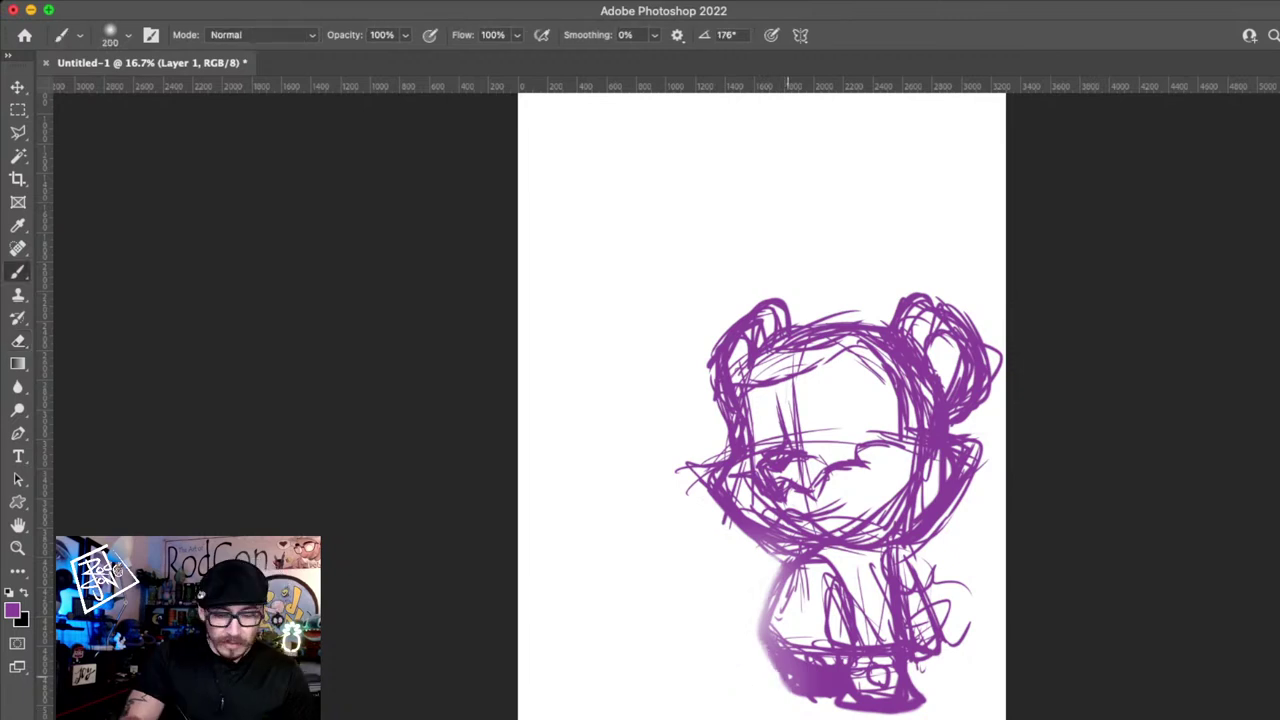
{"action": "left_click_drag", "start_coordinate": [772, 692], "coordinate": [836, 668]}
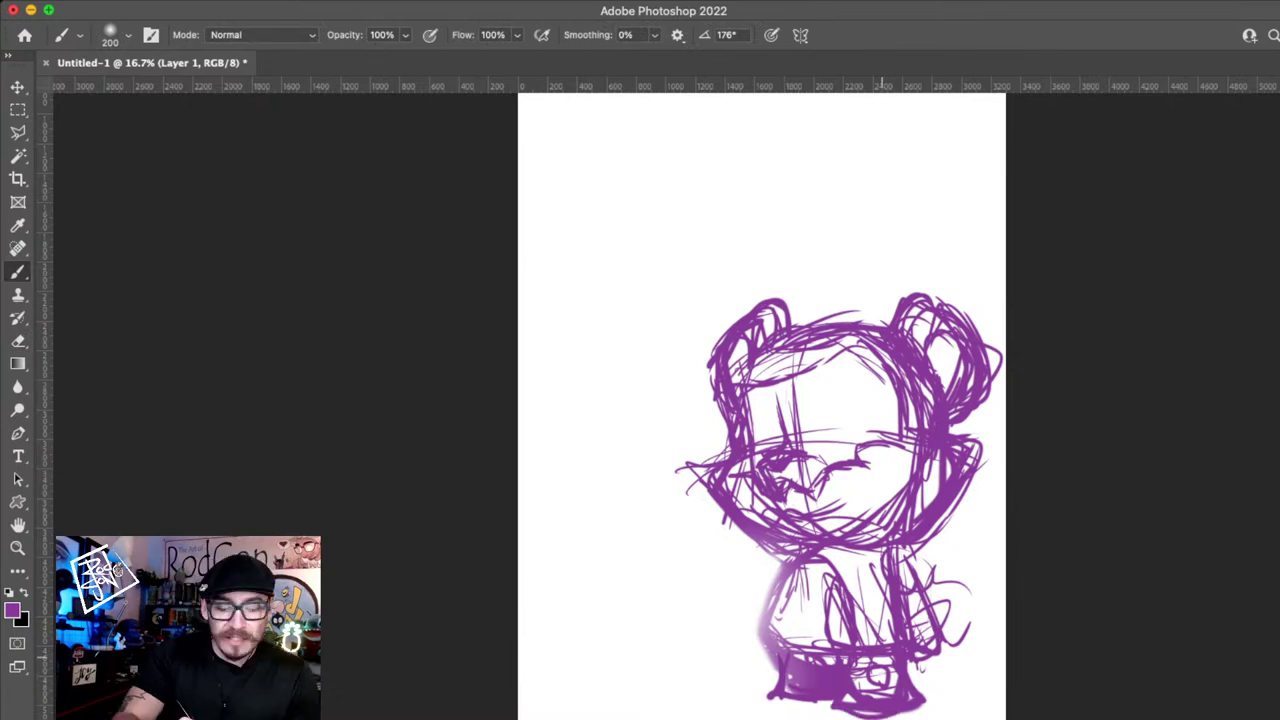
{"action": "left_click_drag", "start_coordinate": [783, 660], "coordinate": [794, 565]}
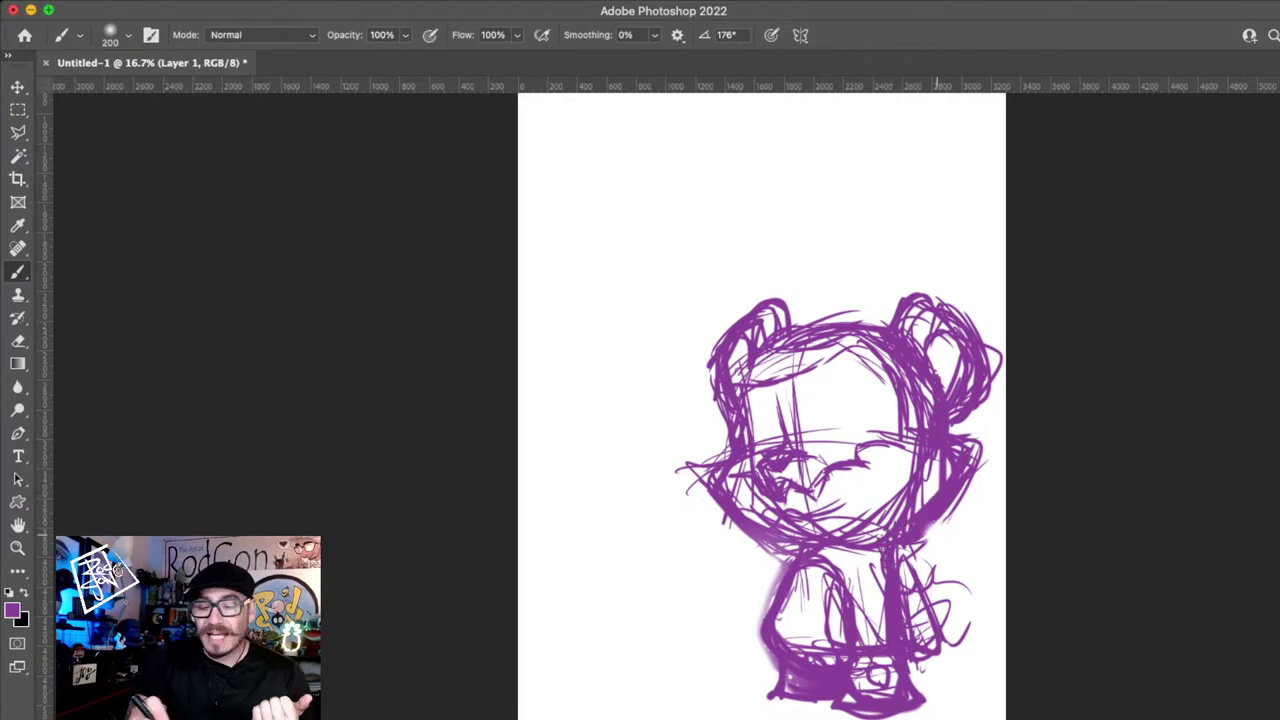
- Clean up and thicken the bear's jaw and cheek outline, and draw a horizontal ground line beneath its feet
{"action": "key", "text": "super+z"}
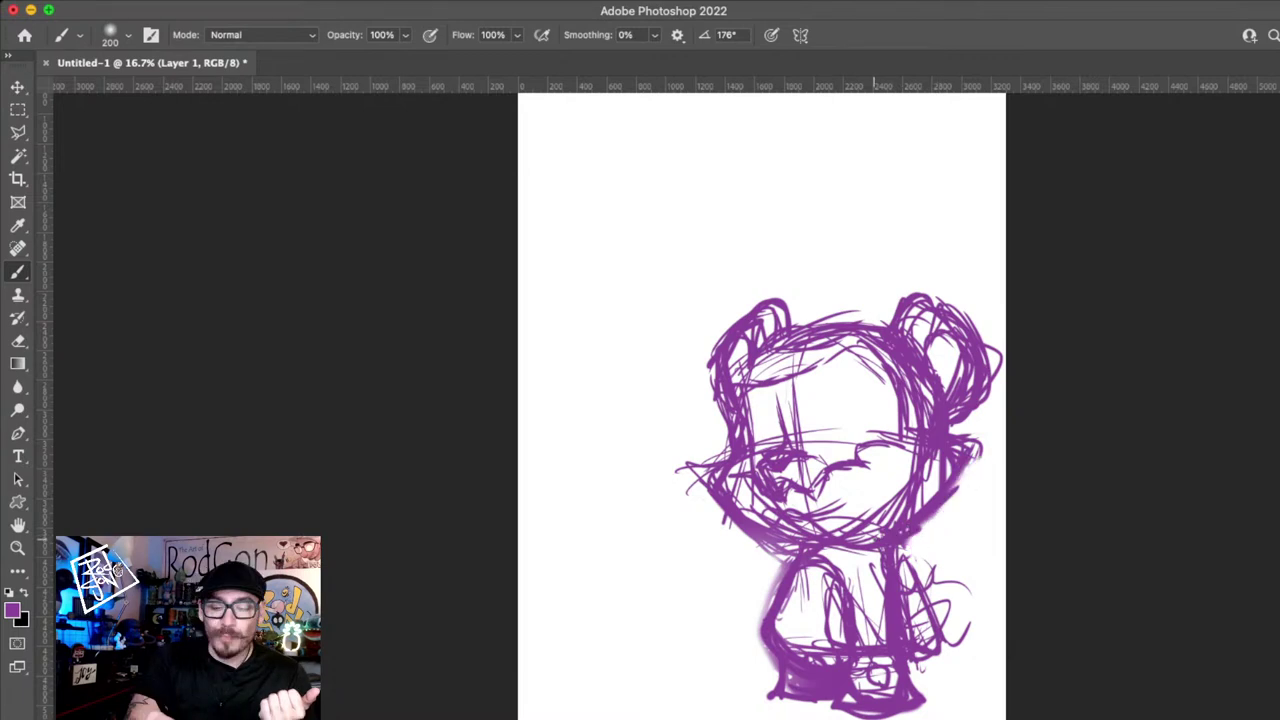
{"action": "left_click_drag", "start_coordinate": [976, 447], "coordinate": [920, 523]}
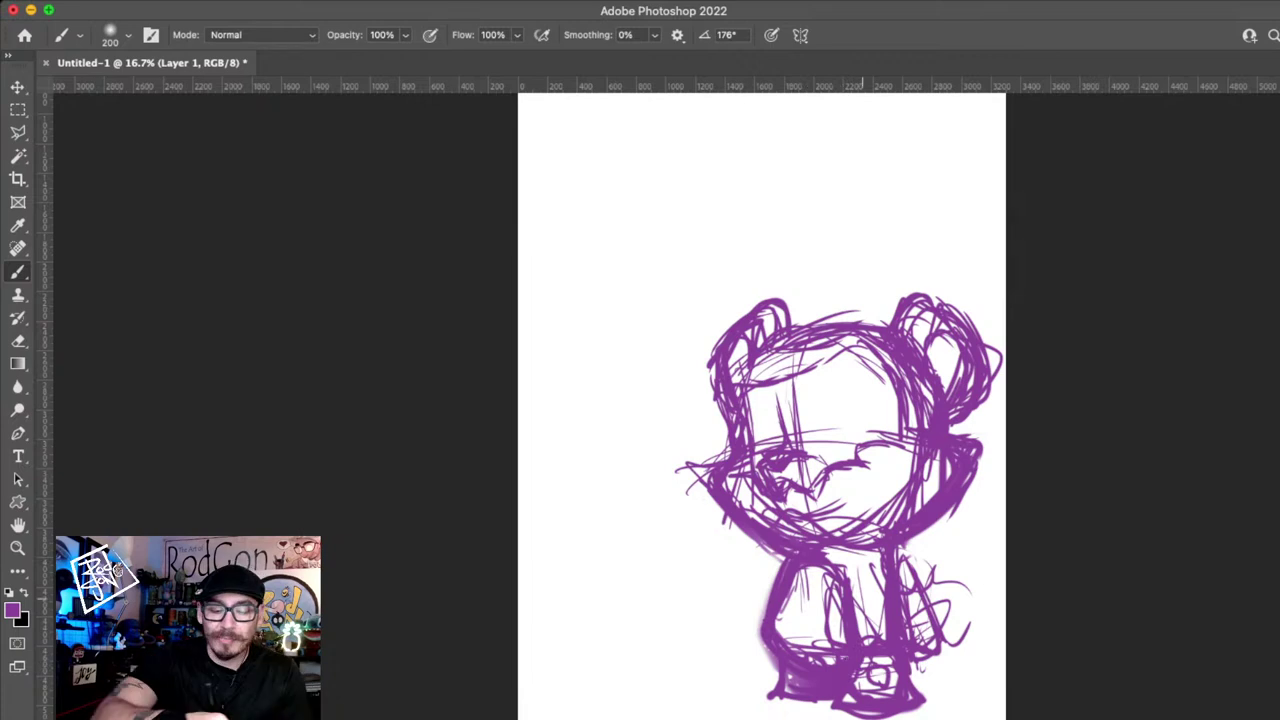
{"action": "left_click_drag", "start_coordinate": [706, 690], "coordinate": [975, 690]}
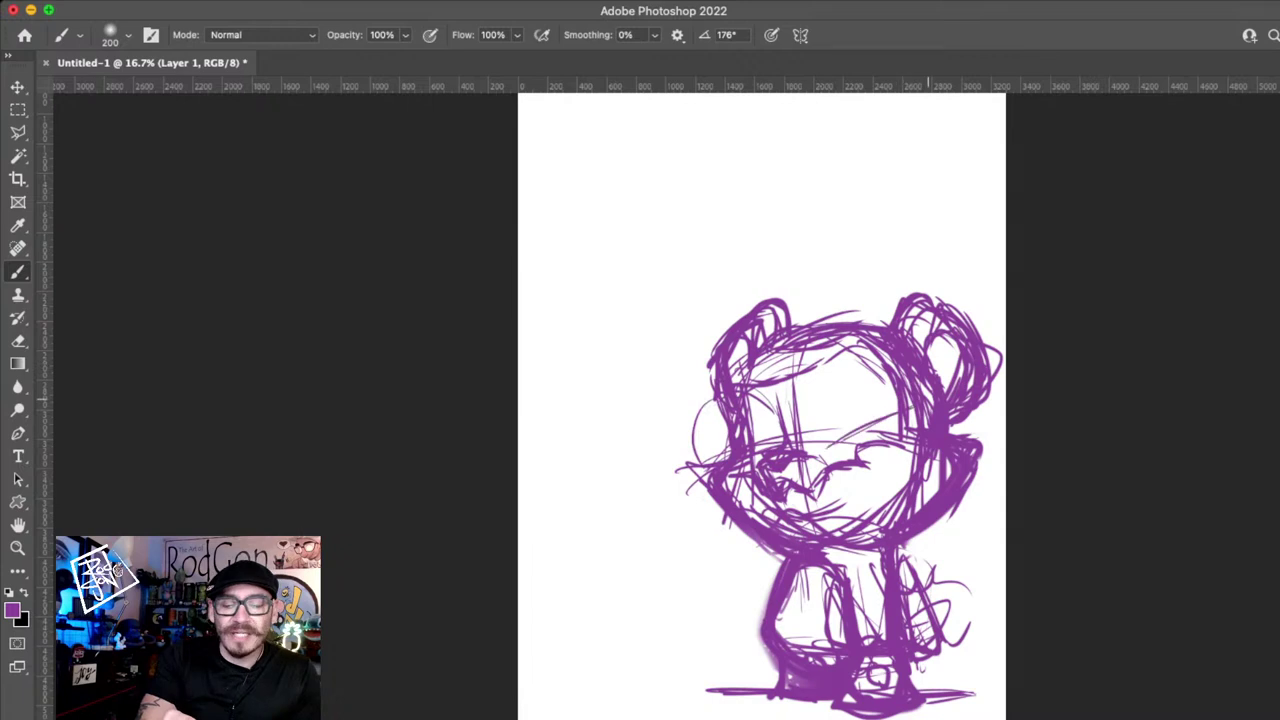
- Draw two large round eyes on the bear's face and clear the sketch lines inside them
{"action": "mouse_move", "coordinate": [845, 362]}
{"action": "left_mouse_down"}
{"action": "mouse_move", "coordinate": [828, 372]}
{"action": "mouse_move", "coordinate": [828, 447]}
{"action": "left_mouse_up"}
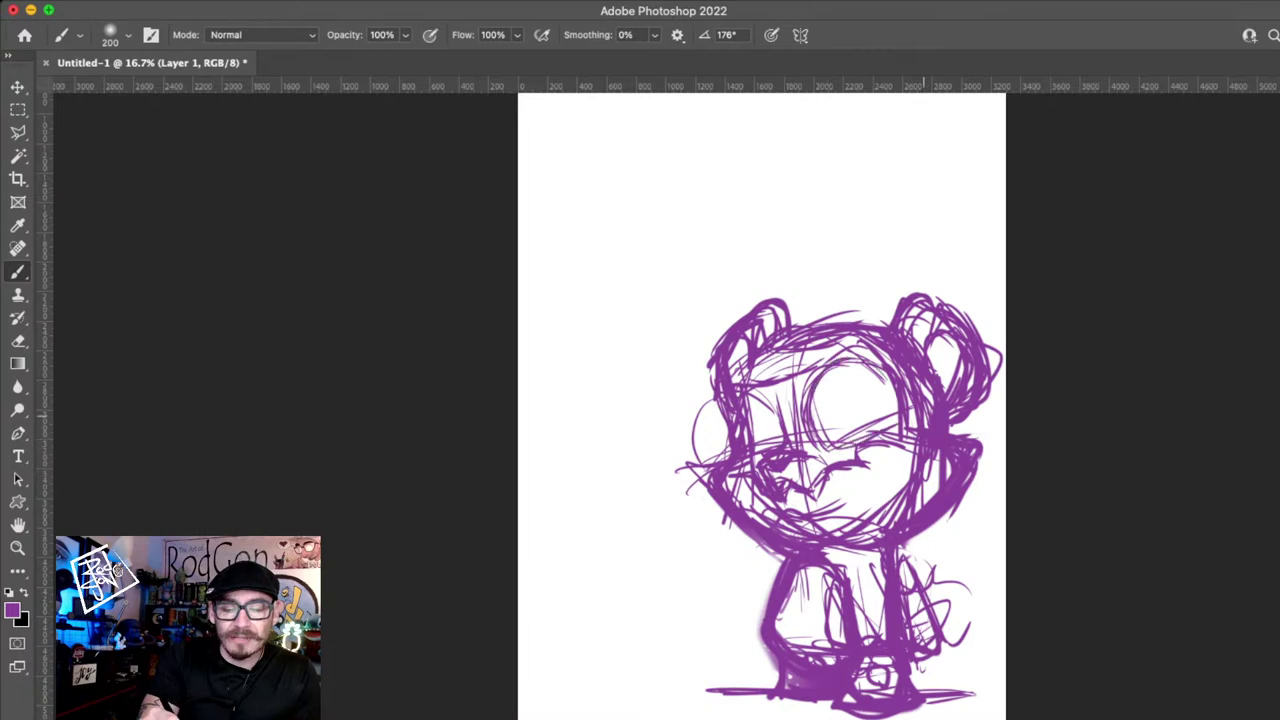
{"action": "left_click_drag", "start_coordinate": [818, 388], "coordinate": [884, 405]}
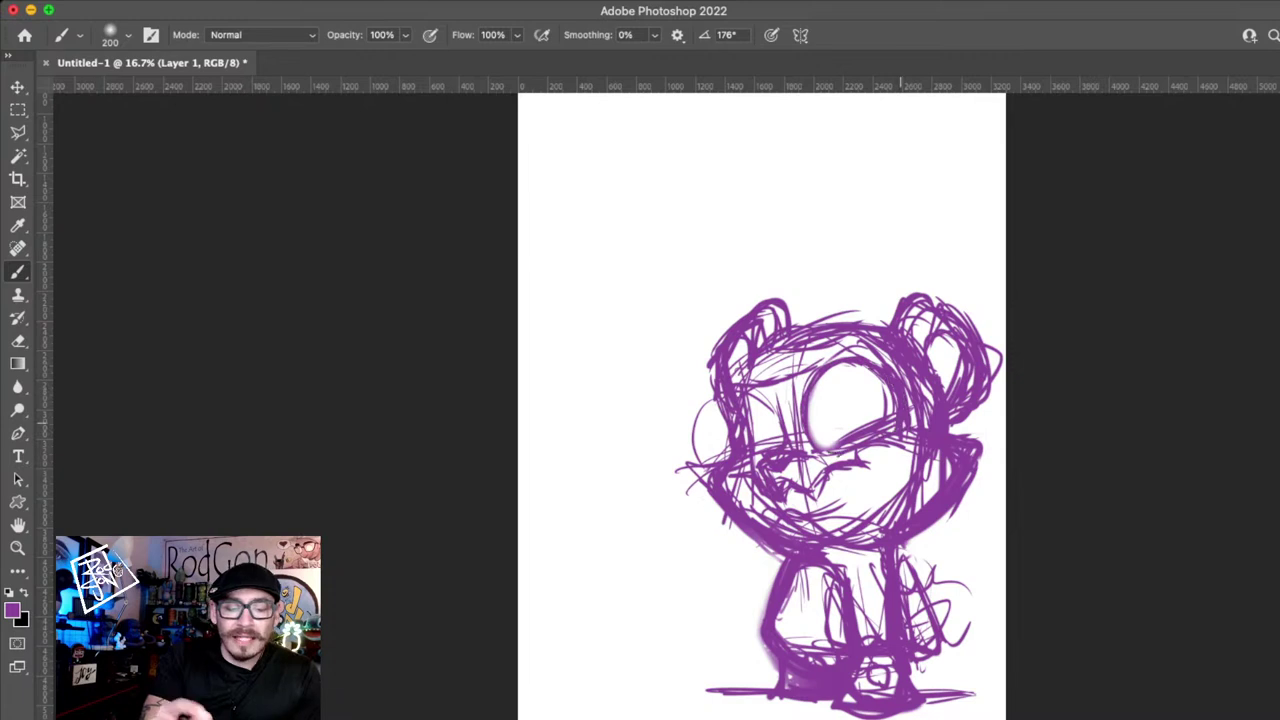
{"action": "left_click_drag", "start_coordinate": [901, 422], "coordinate": [880, 417]}
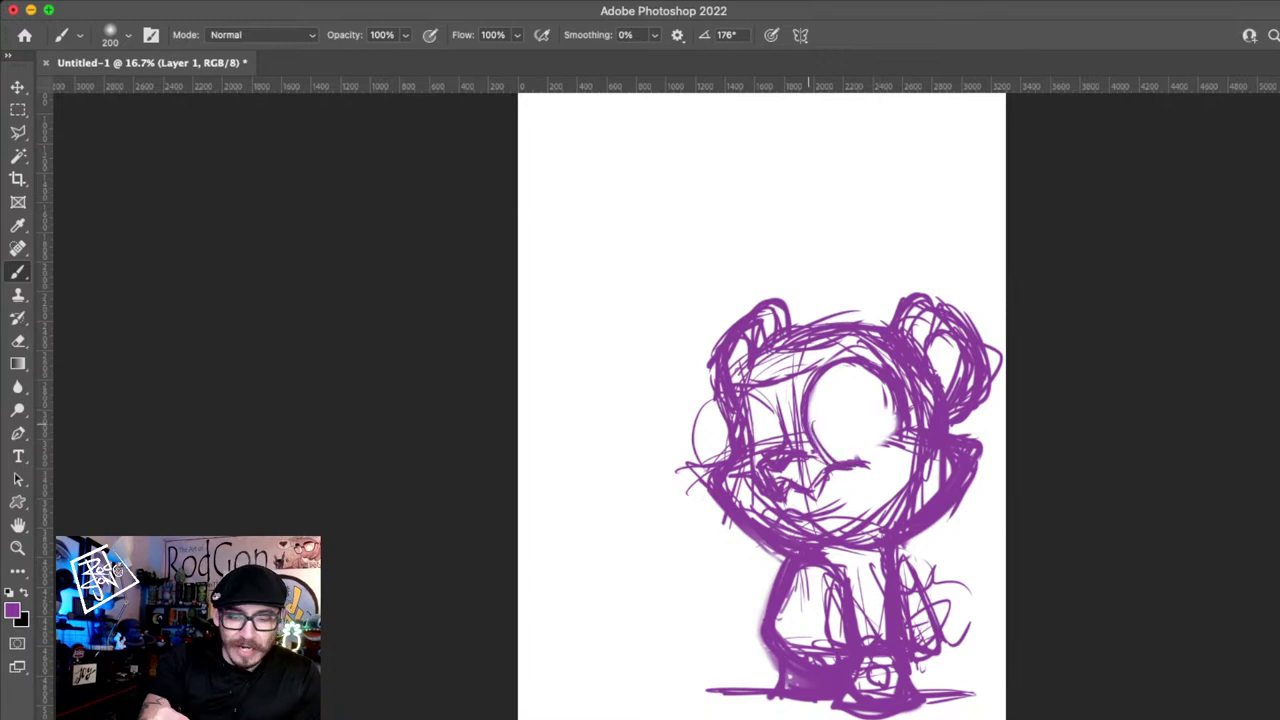
{"action": "left_click_drag", "start_coordinate": [810, 425], "coordinate": [858, 465]}
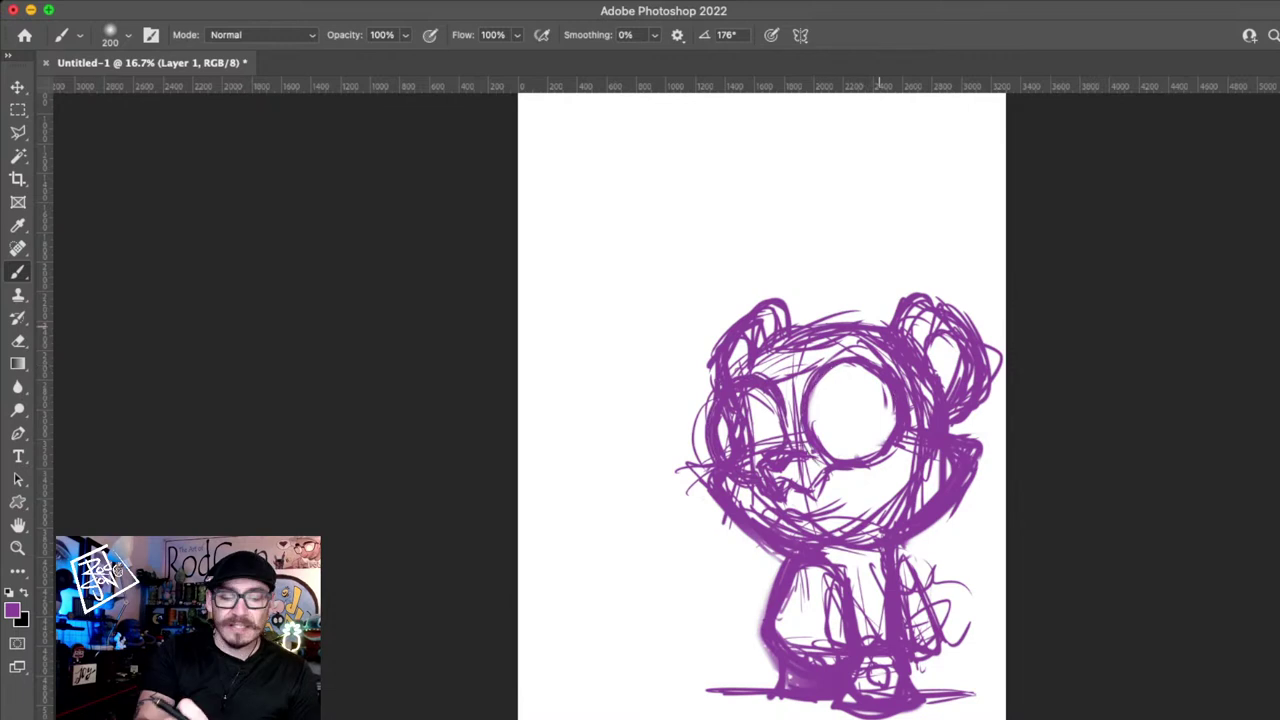
{"action": "left_click_drag", "start_coordinate": [720, 465], "coordinate": [740, 400]}
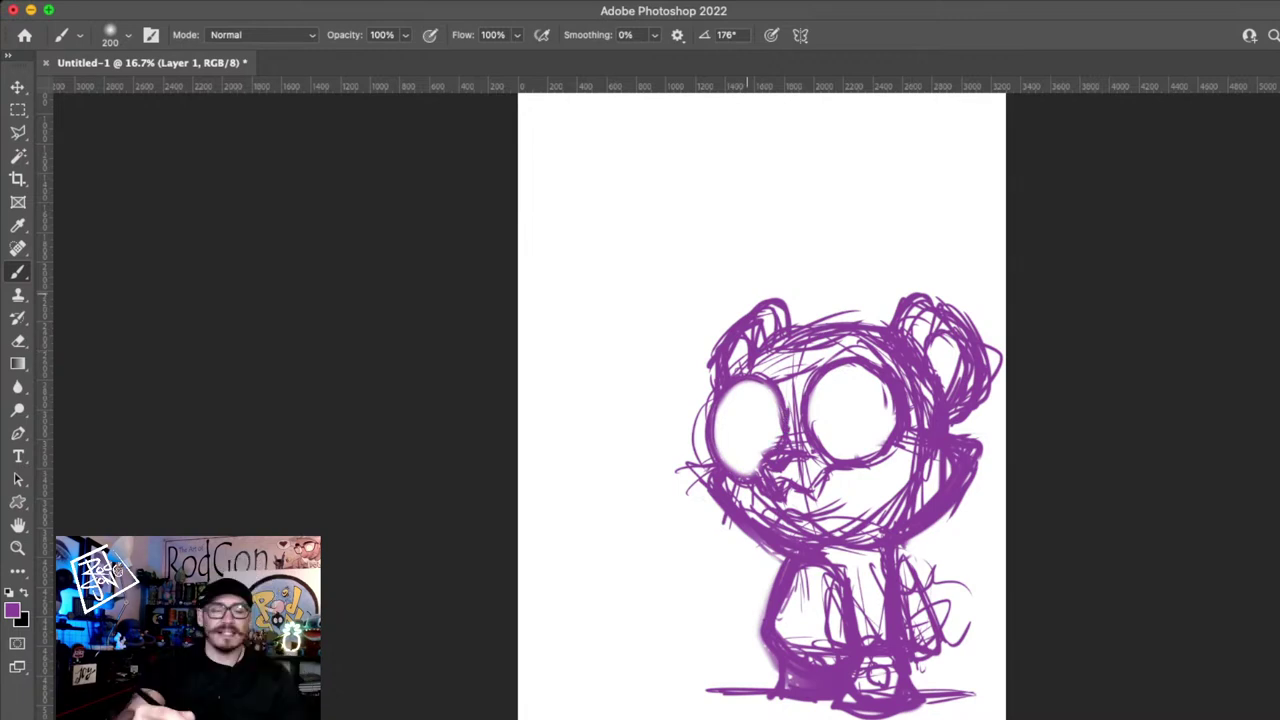
- Set the brush size to 70, draw a curved lower lid across the right eye, and clean up the space between both eyes
{"action": "key", "text": "bracketleft"}
{"action": "key", "text": "bracketleft"}
{"action": "key", "text": "bracketleft"}
{"action": "key", "text": "bracketleft"}
{"action": "key", "text": "bracketleft"}
{"action": "key", "text": "bracketleft"}
{"action": "key", "text": "bracketleft"}
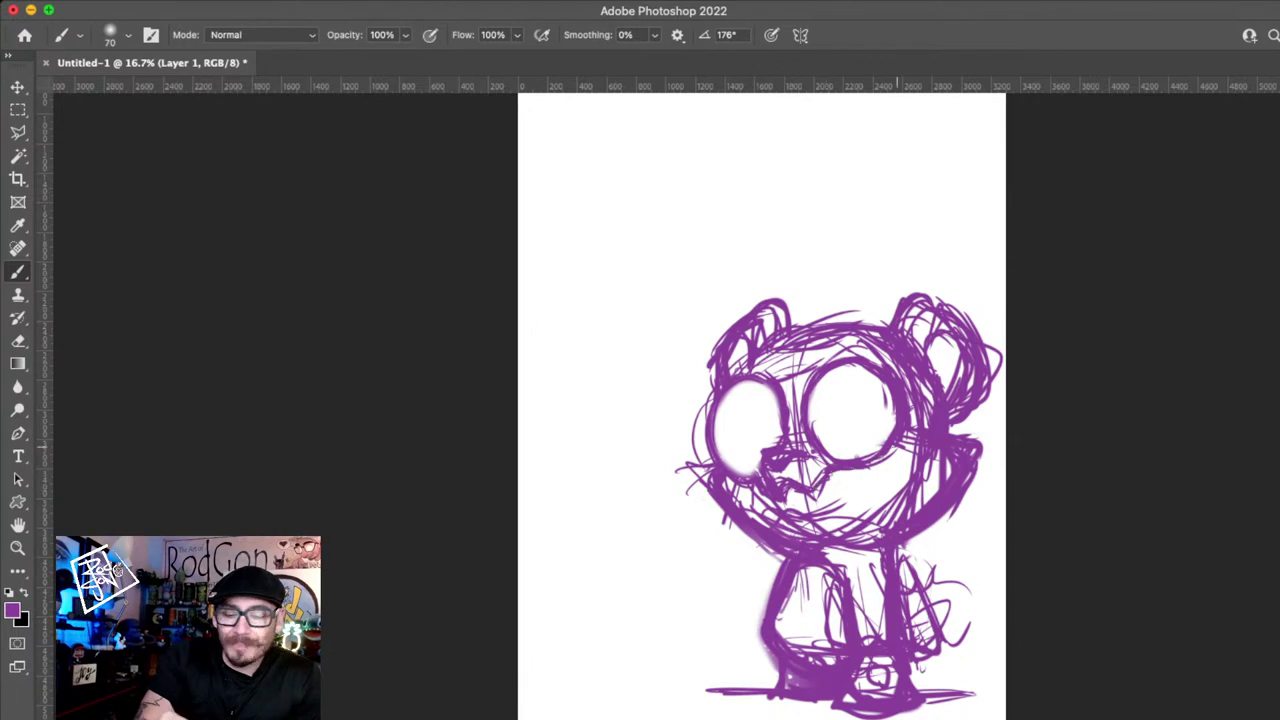
{"action": "left_click_drag", "start_coordinate": [890, 436], "coordinate": [824, 462]}
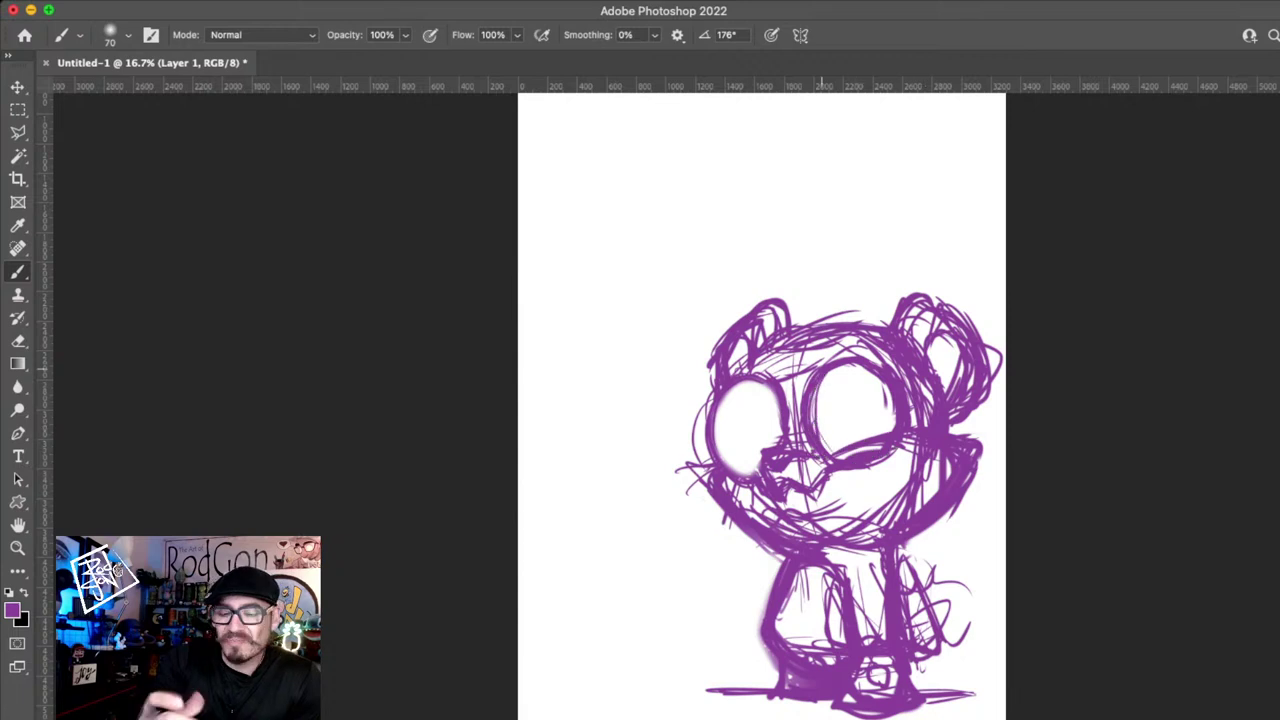
{"action": "left_click_drag", "start_coordinate": [792, 380], "coordinate": [795, 432]}
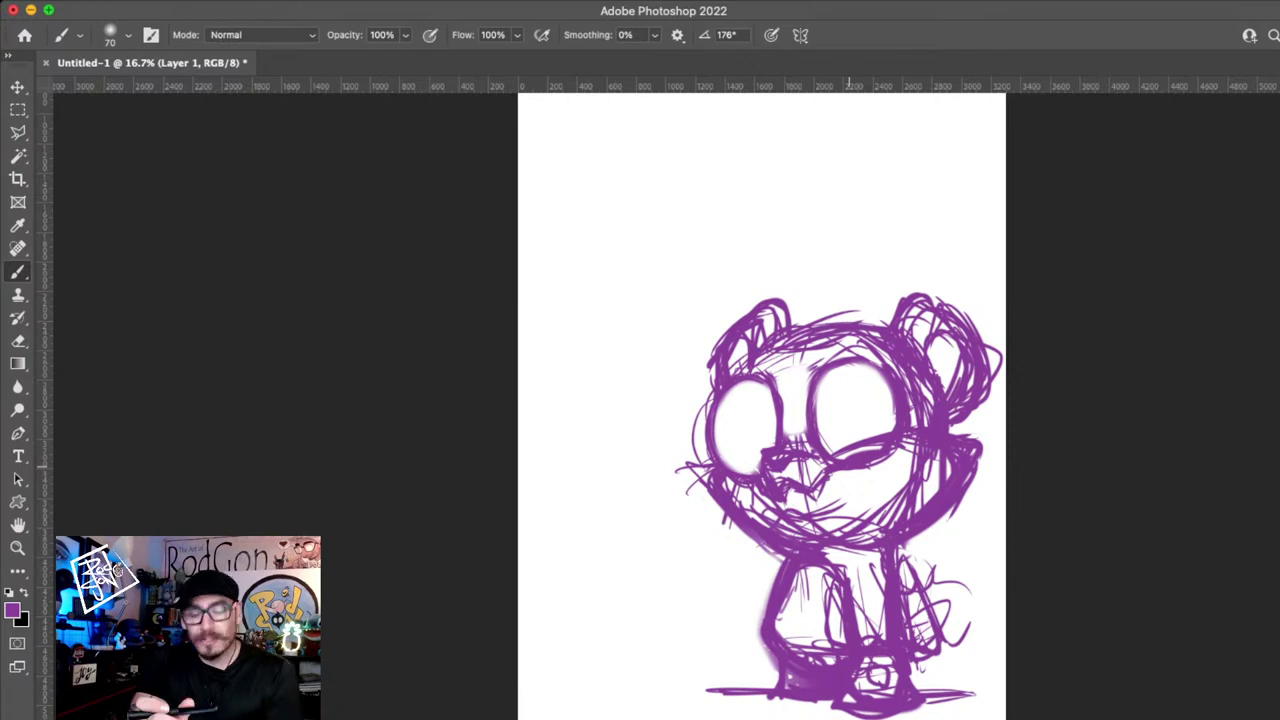
- Reduce the brush size to 45 and refine the lower edges of both eyes
{"action": "key", "text": "bracketleft"}
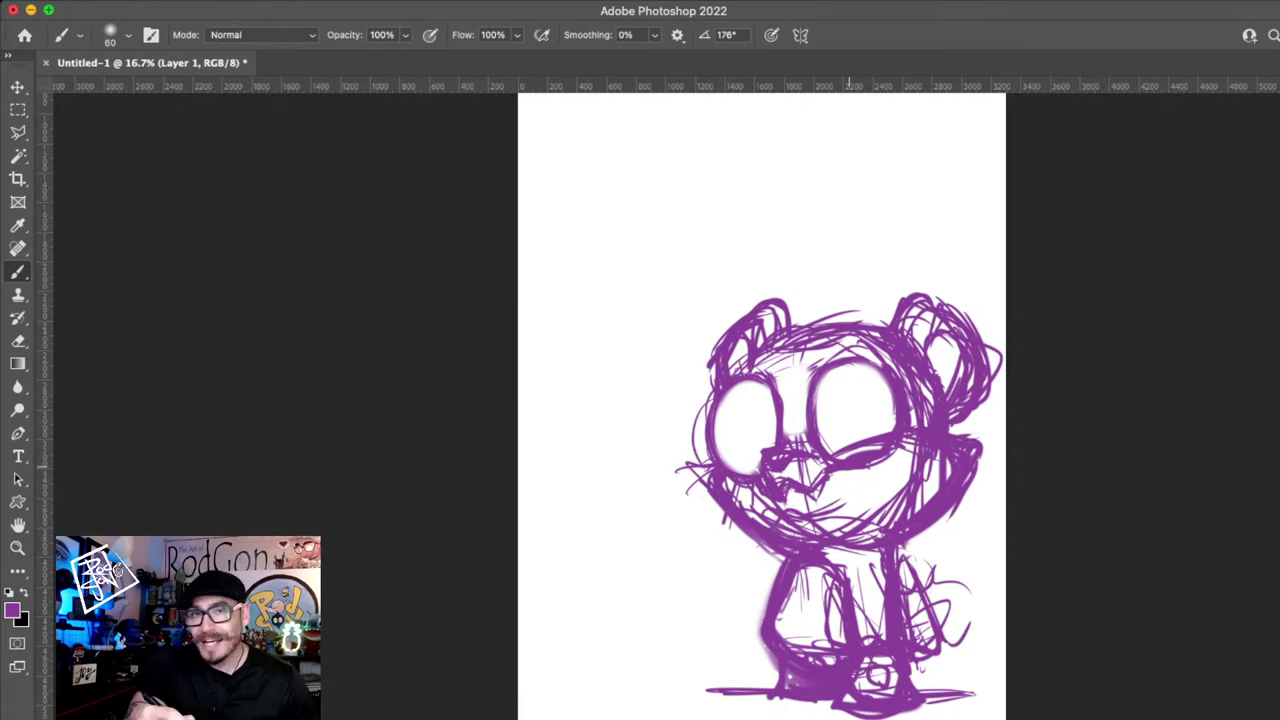
{"action": "key", "text": "bracketleft"}
{"action": "key", "text": "bracketleft"}
{"action": "key", "text": "bracketleft"}
{"action": "key", "text": "bracketleft"}
{"action": "key", "text": "bracketleft"}
{"action": "key", "text": "bracketleft"}
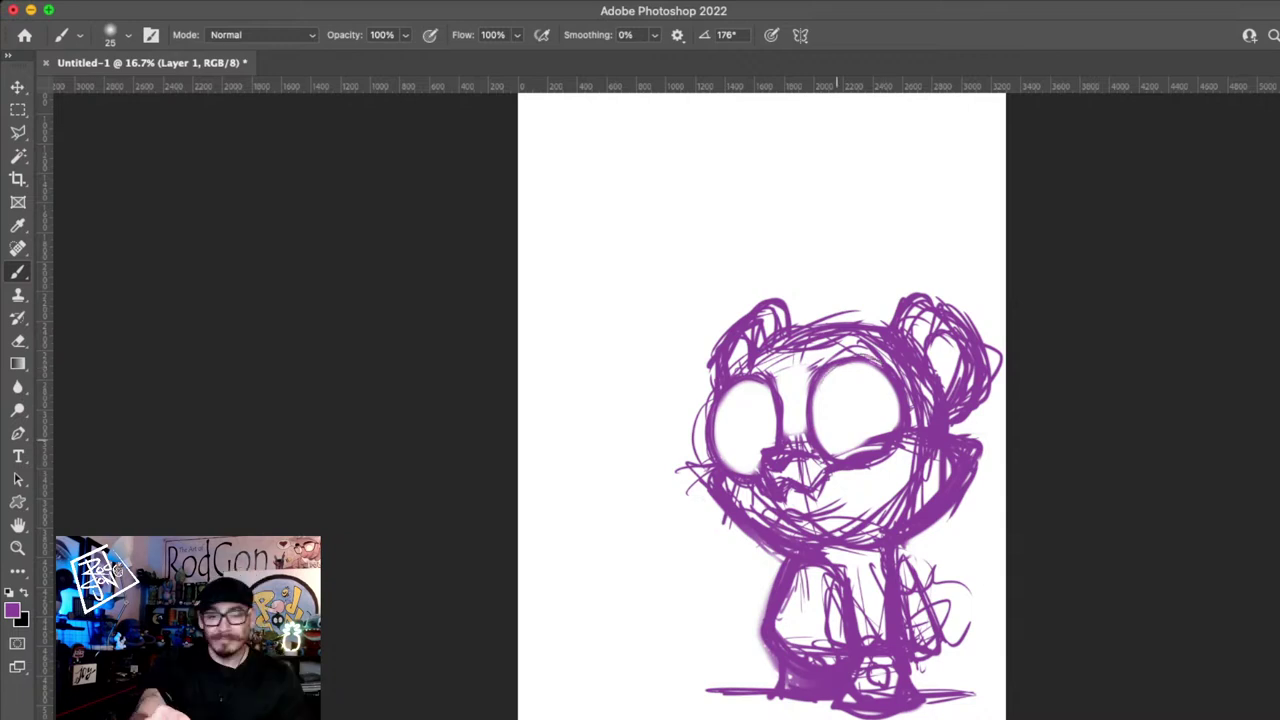
{"action": "key", "text": "bracketright"}
{"action": "key", "text": "bracketright"}
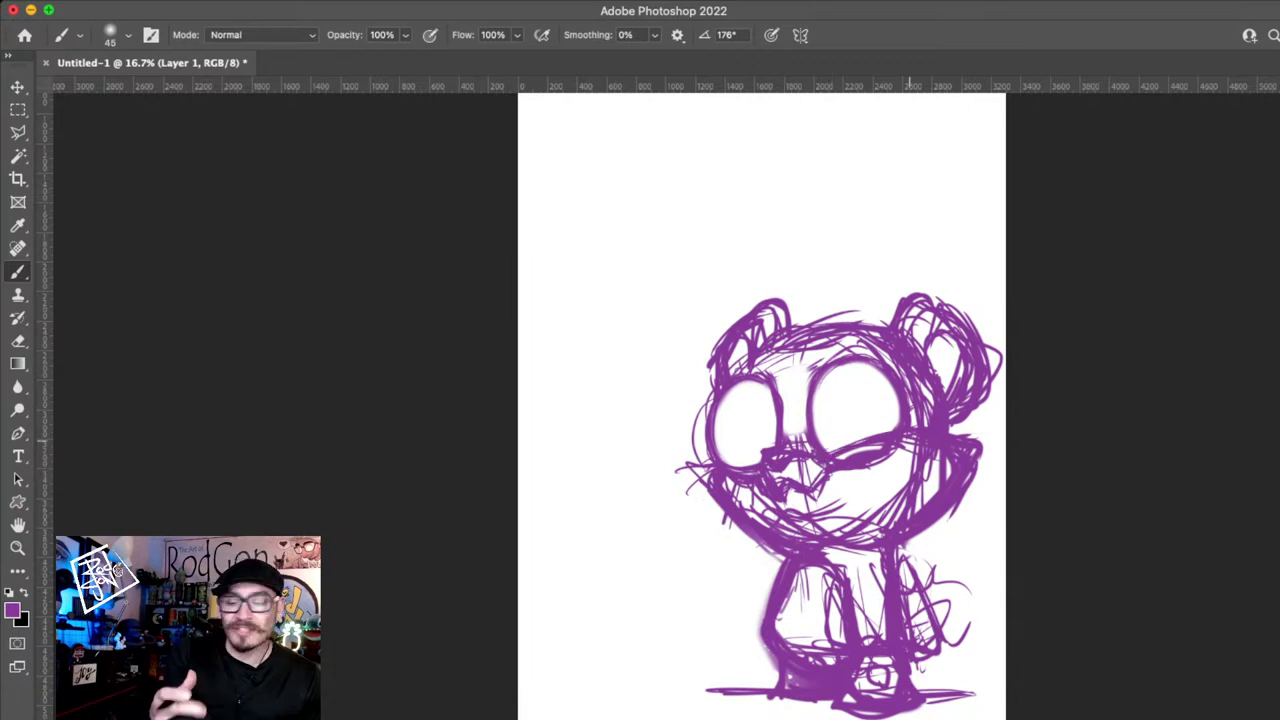
- Clear the old cheek lines, sketch a rounded cheek below the right eye, and redraw the outer side of the face
{"action": "key", "text": "super+z"}
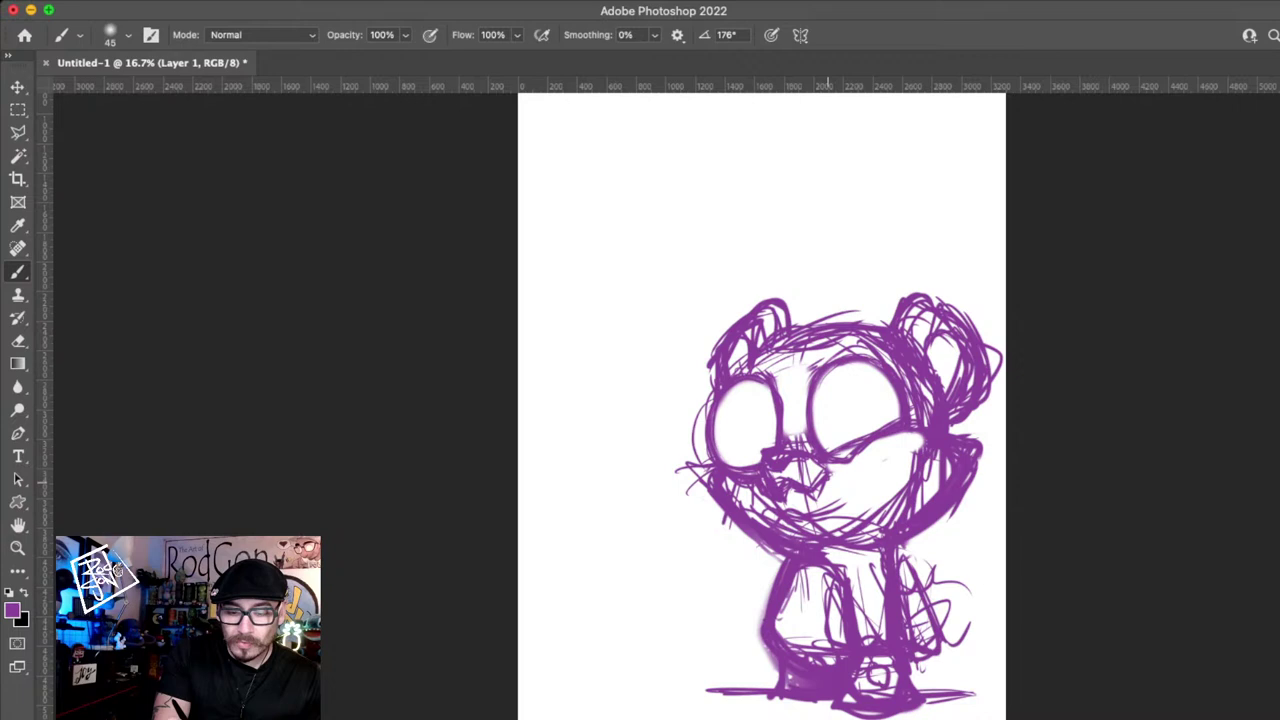
{"action": "mouse_move", "coordinate": [836, 472]}
{"action": "left_mouse_down"}
{"action": "mouse_move", "coordinate": [889, 459]}
{"action": "mouse_move", "coordinate": [830, 468]}
{"action": "left_mouse_up"}
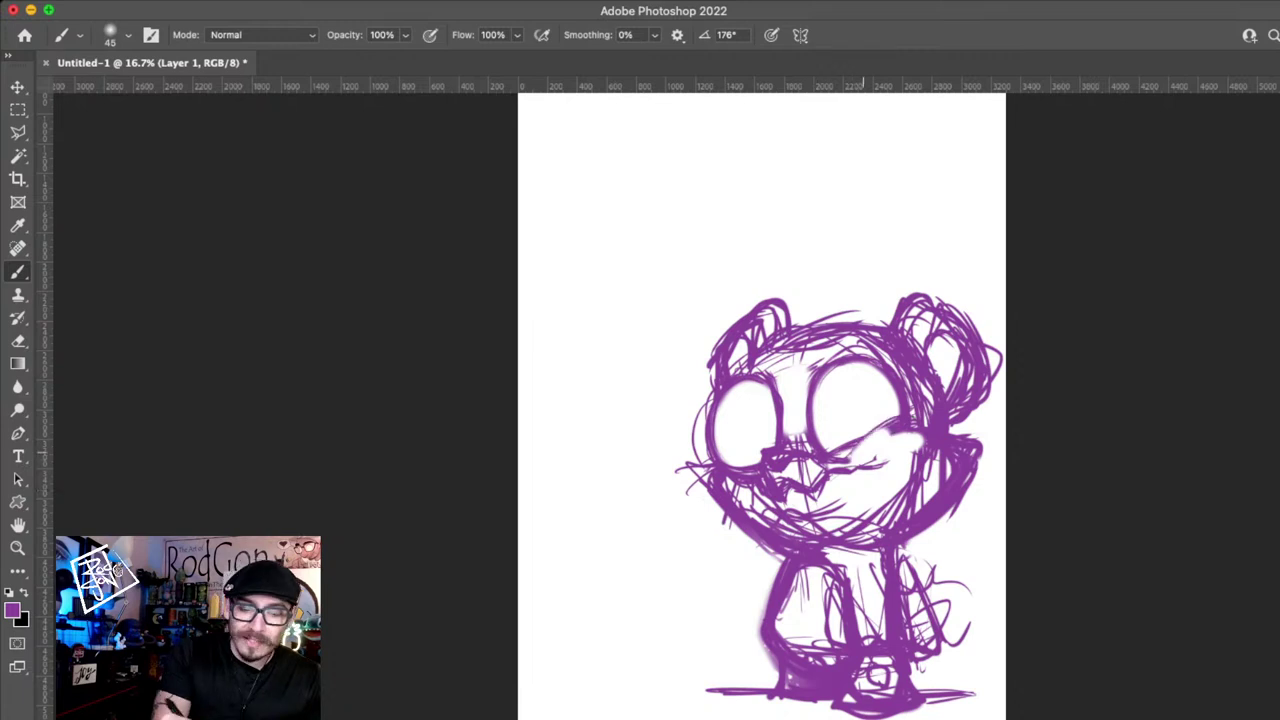
{"action": "left_click_drag", "start_coordinate": [914, 428], "coordinate": [872, 436]}
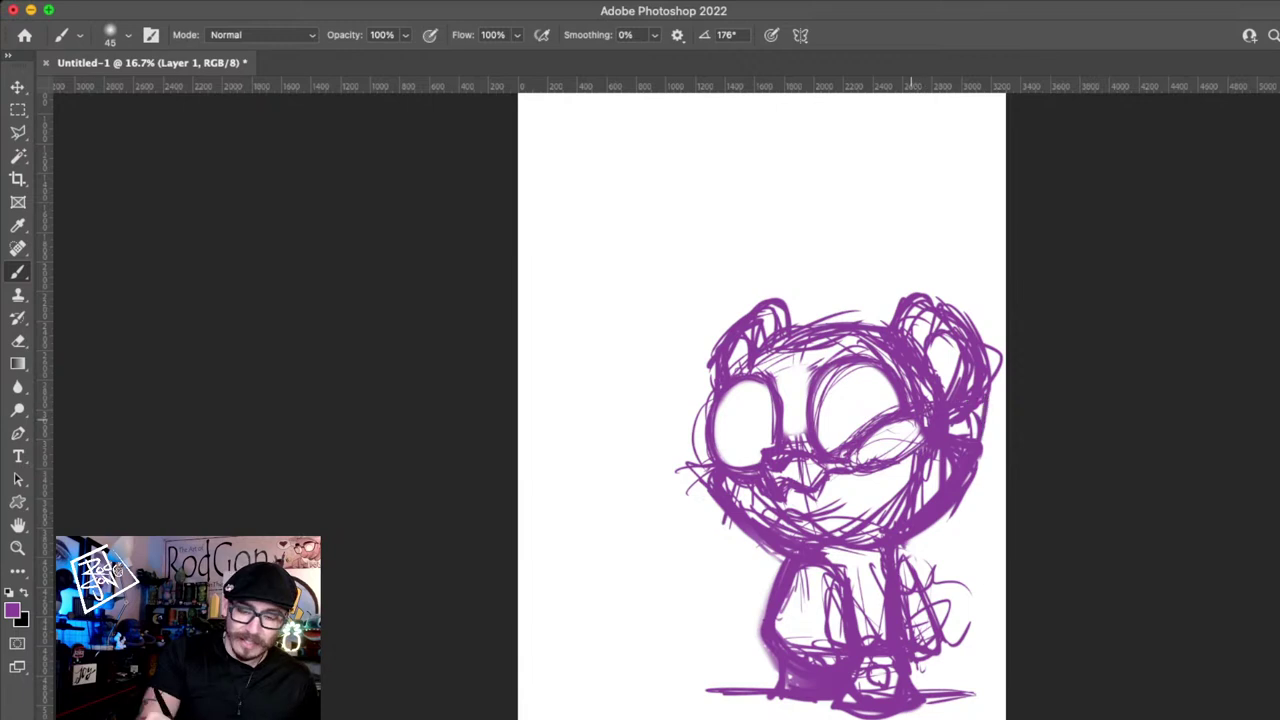
{"action": "left_click_drag", "start_coordinate": [910, 420], "coordinate": [906, 506]}
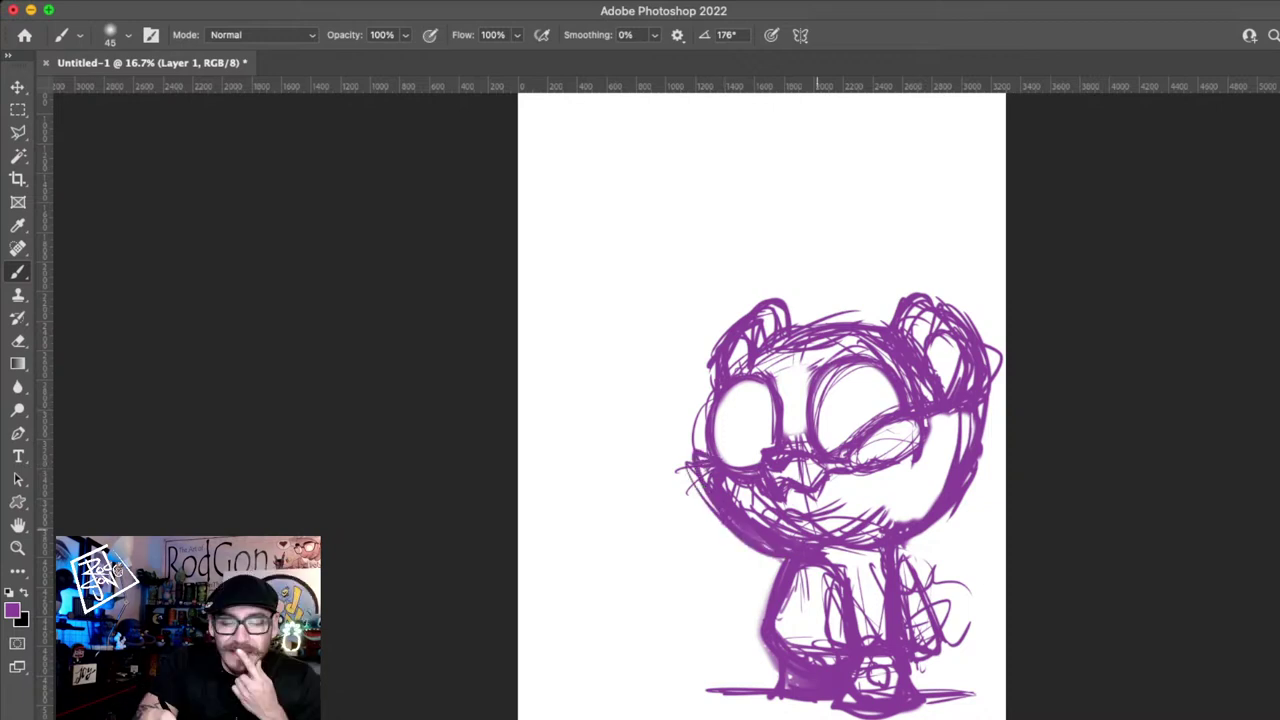
- Erase the bear's right ear down to the top contour of the head
{"action": "left_click_drag", "start_coordinate": [988, 340], "coordinate": [985, 392]}
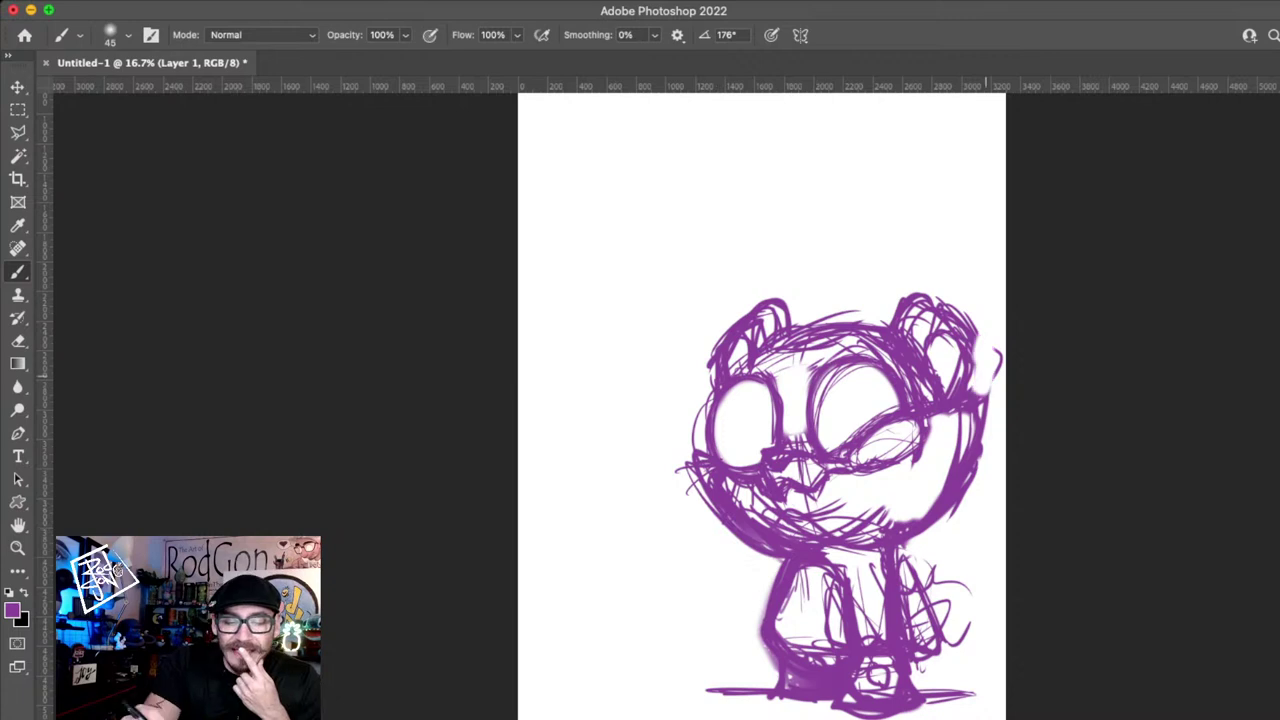
{"action": "left_click_drag", "start_coordinate": [980, 335], "coordinate": [952, 382]}
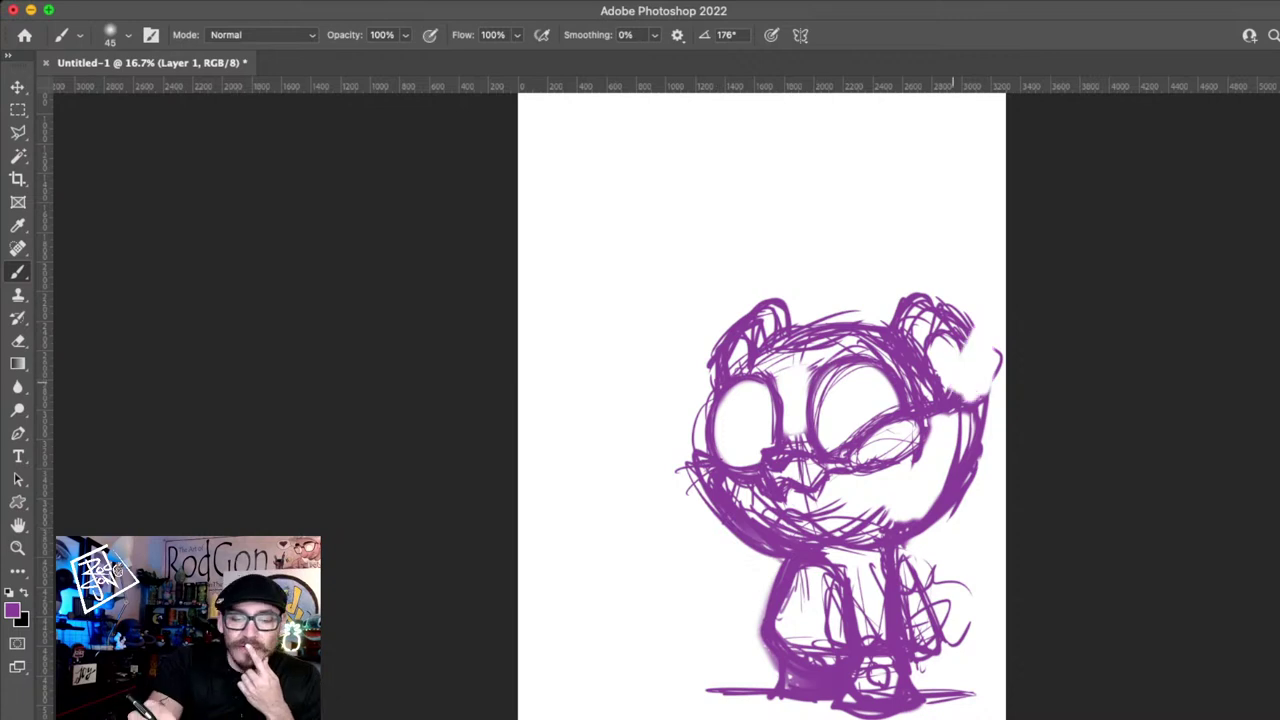
{"action": "left_click_drag", "start_coordinate": [905, 335], "coordinate": [980, 300]}
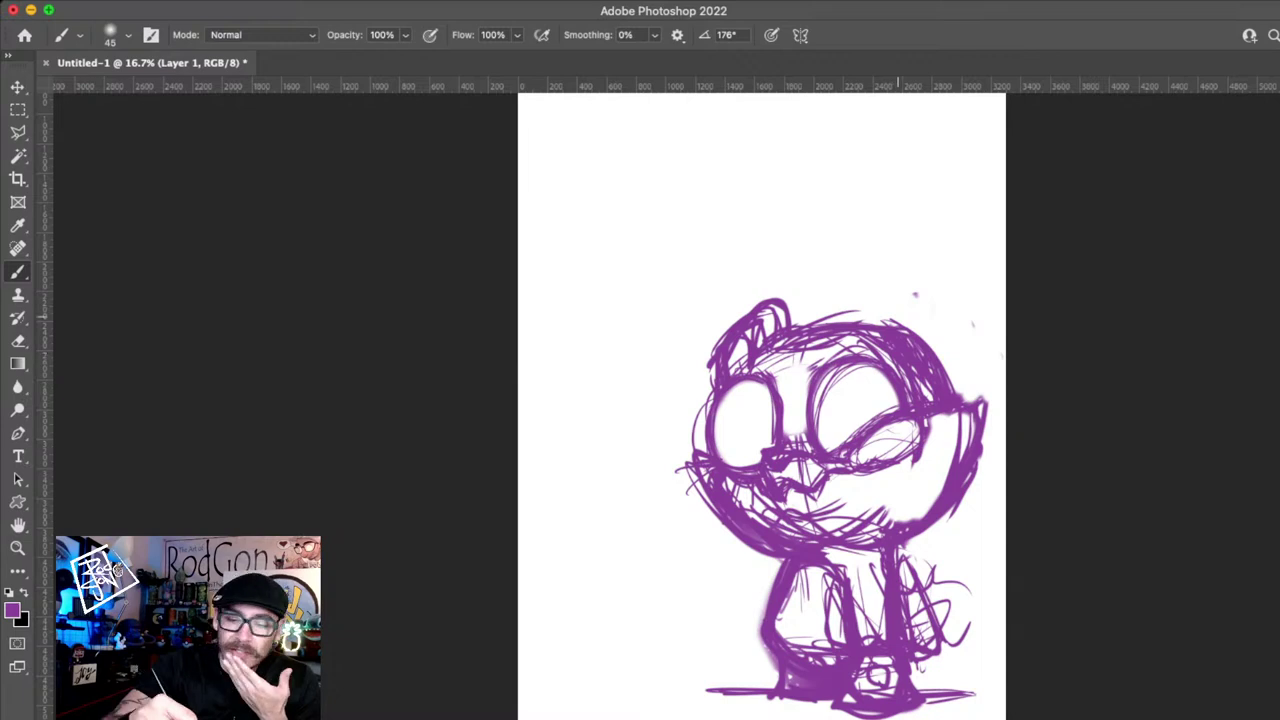
- Draw two taller, larger ears on top of the head and add inner contour lines to them
{"action": "left_click_drag", "start_coordinate": [890, 312], "coordinate": [990, 360]}
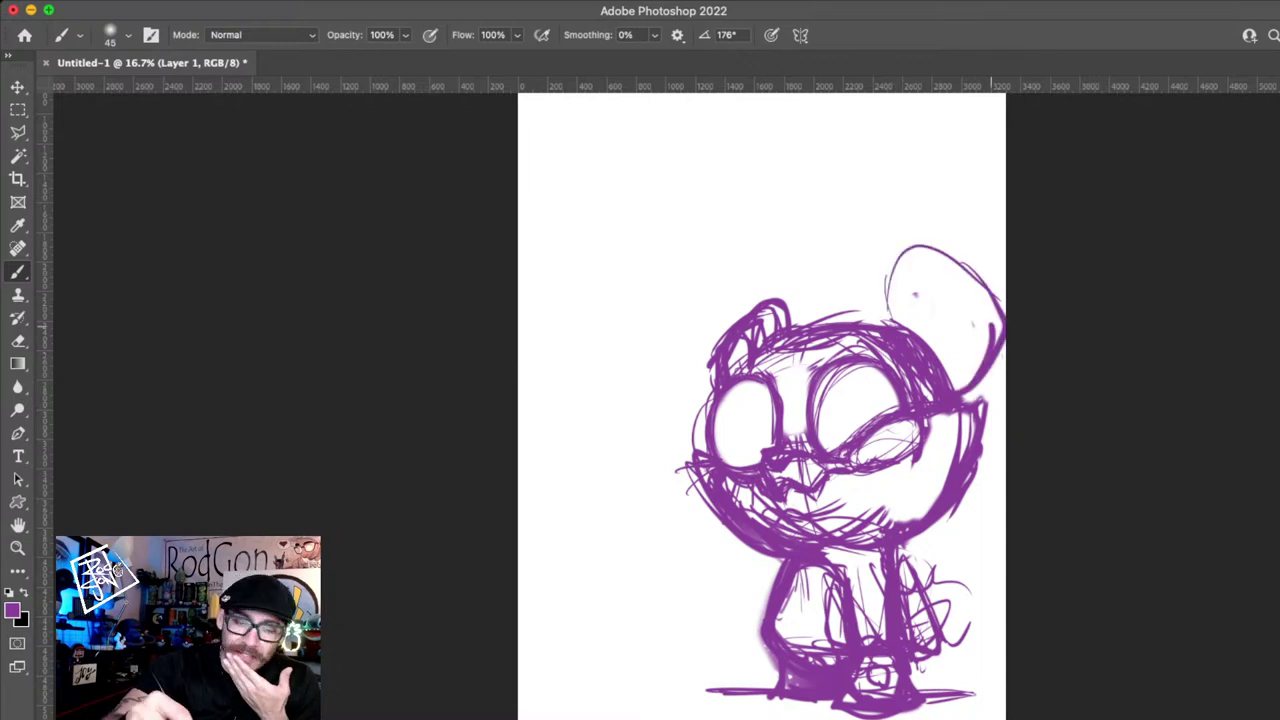
{"action": "left_click_drag", "start_coordinate": [706, 352], "coordinate": [804, 318]}
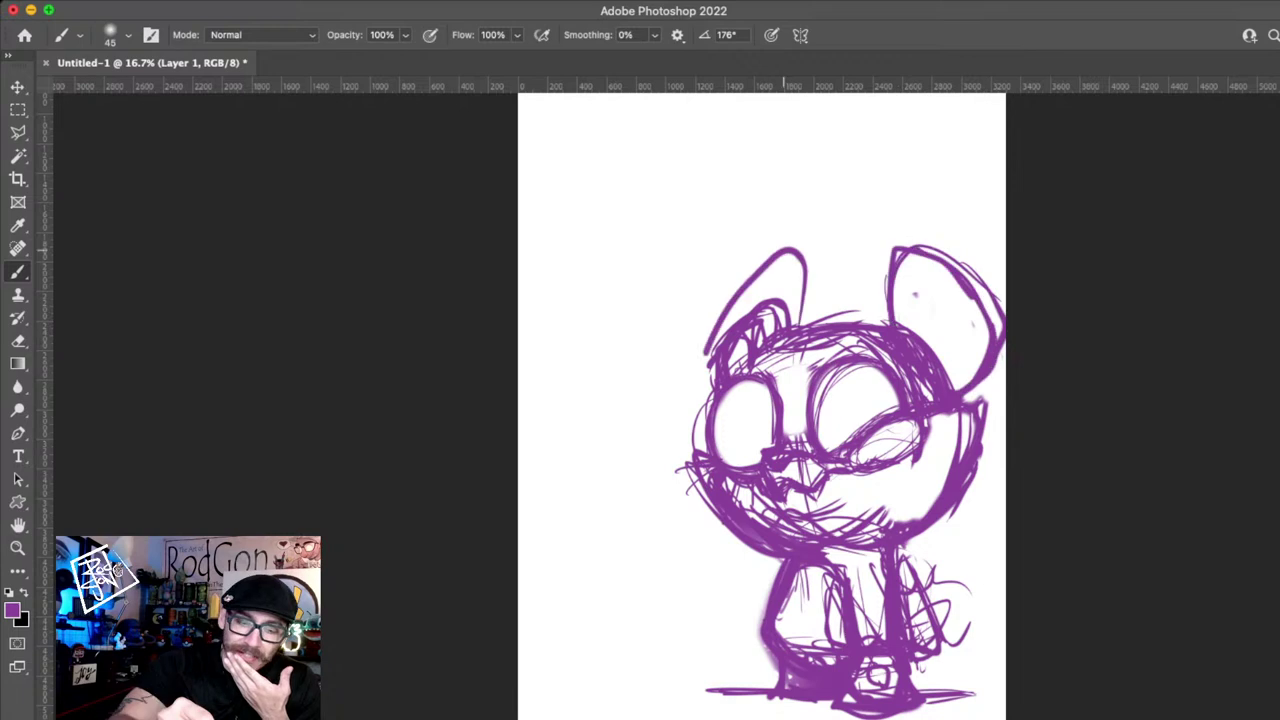
{"action": "left_click_drag", "start_coordinate": [783, 252], "coordinate": [708, 360]}
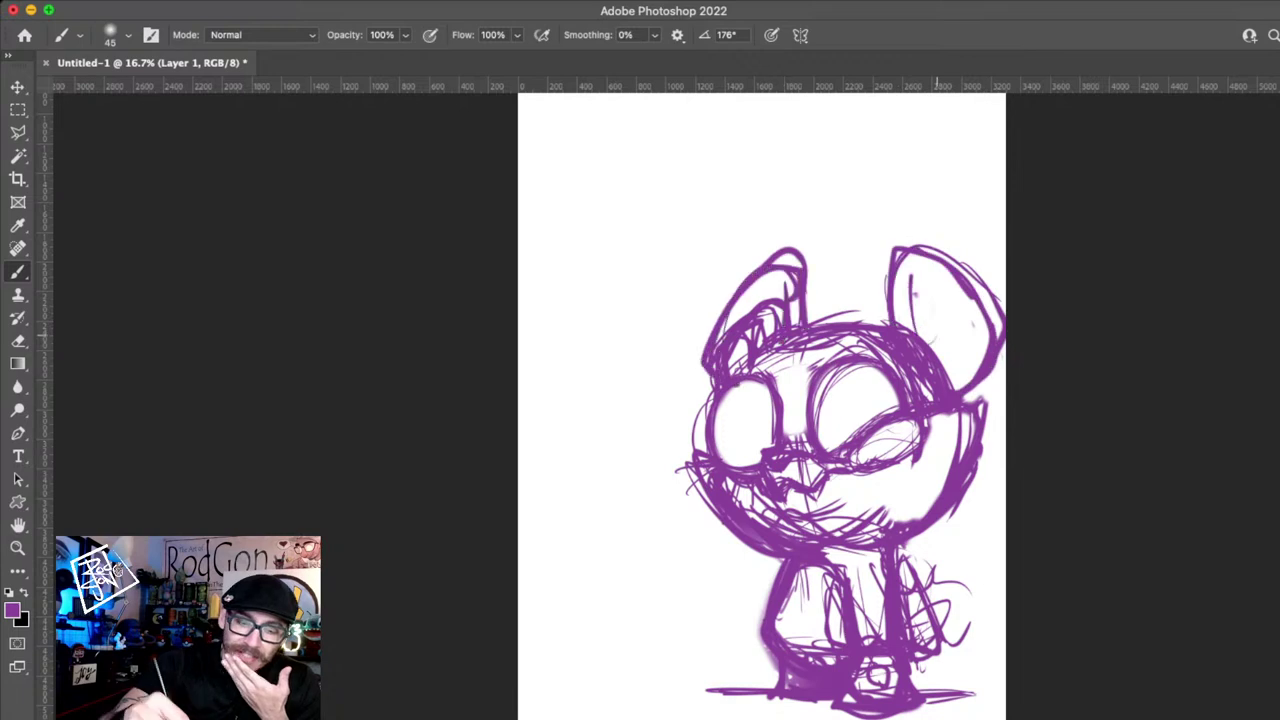
{"action": "mouse_move", "coordinate": [936, 262]}
{"action": "left_mouse_down"}
{"action": "mouse_move", "coordinate": [907, 300]}
{"action": "mouse_move", "coordinate": [945, 365]}
{"action": "left_mouse_up"}
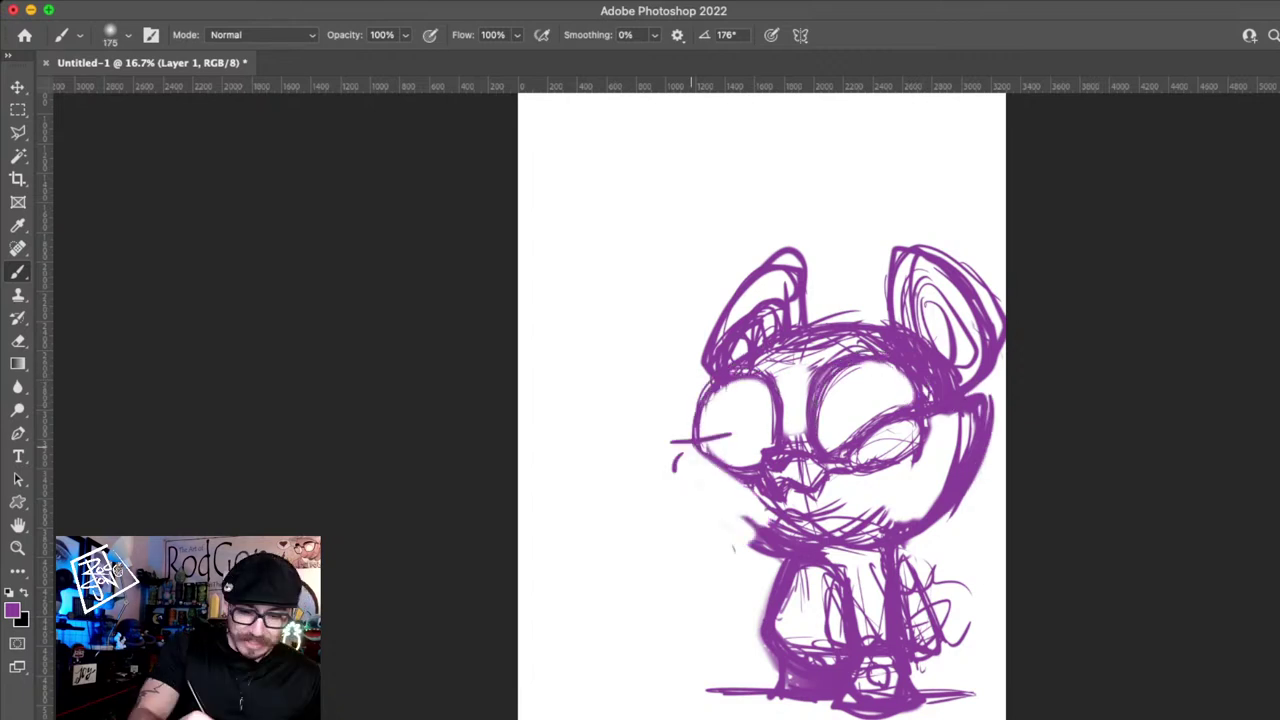
- Sketch a full cheek below the bear's left eye and thicken the jawline across the bottom of the face
{"action": "left_click_drag", "start_coordinate": [690, 440], "coordinate": [755, 545]}
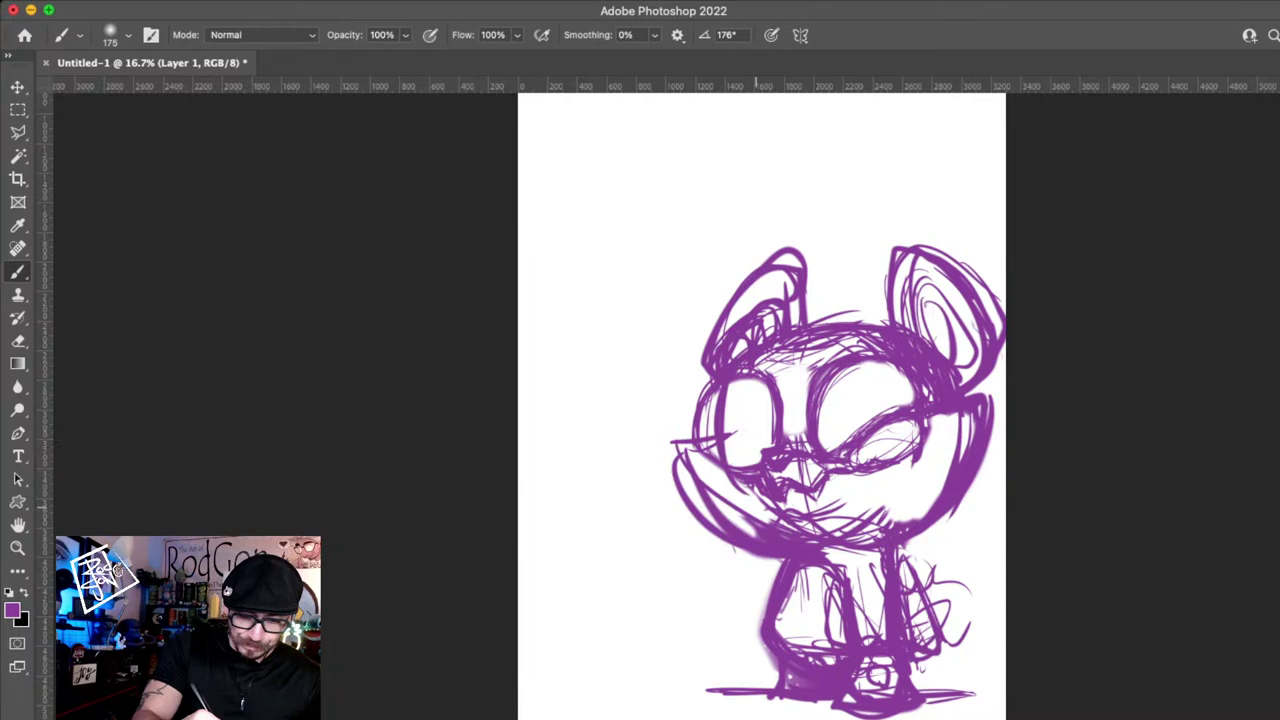
{"action": "left_click_drag", "start_coordinate": [672, 445], "coordinate": [805, 548]}
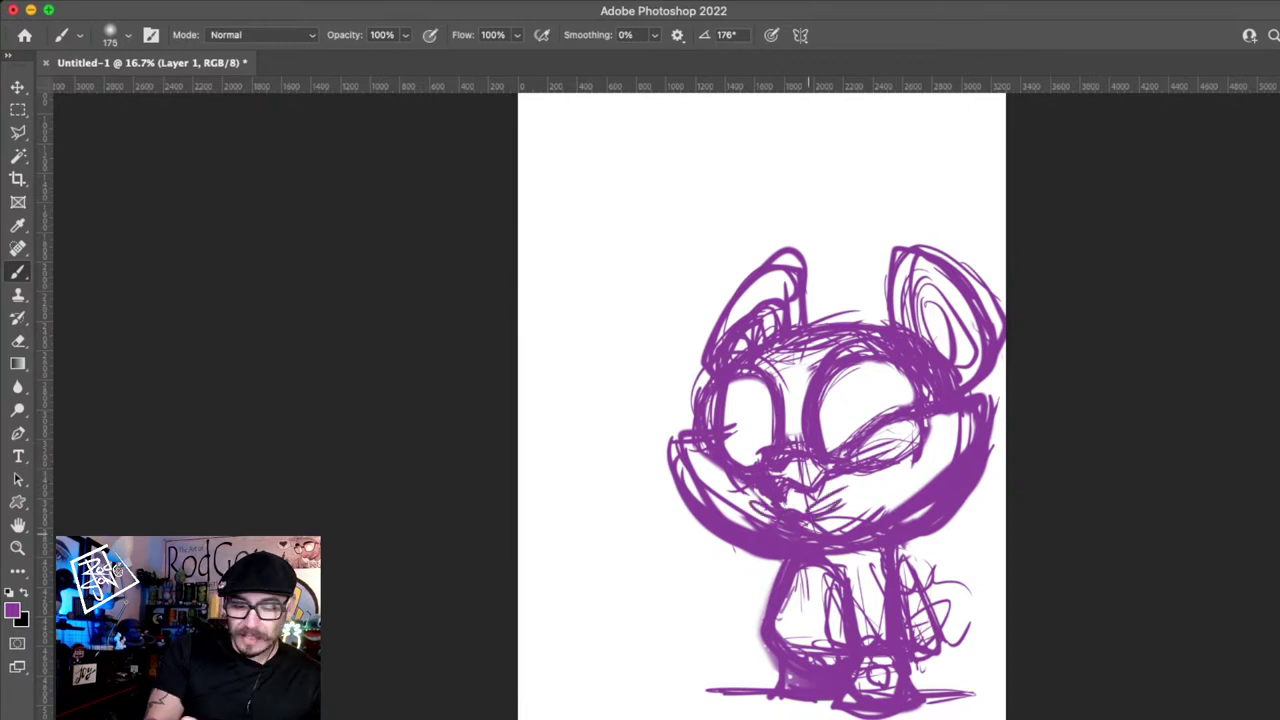
- Sketch the side of the body and two seated legs with large upright oval feet on either side of it
{"action": "left_click_drag", "start_coordinate": [744, 655], "coordinate": [780, 552]}
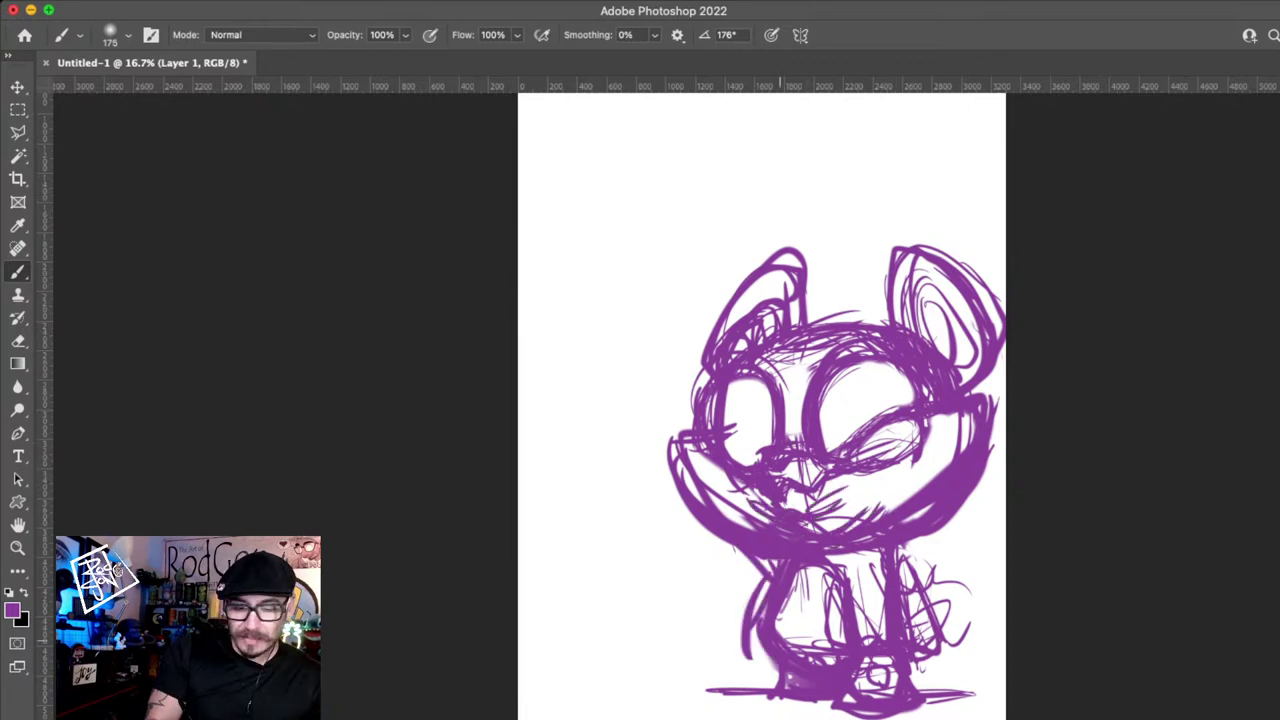
{"action": "left_click_drag", "start_coordinate": [742, 645], "coordinate": [659, 605]}
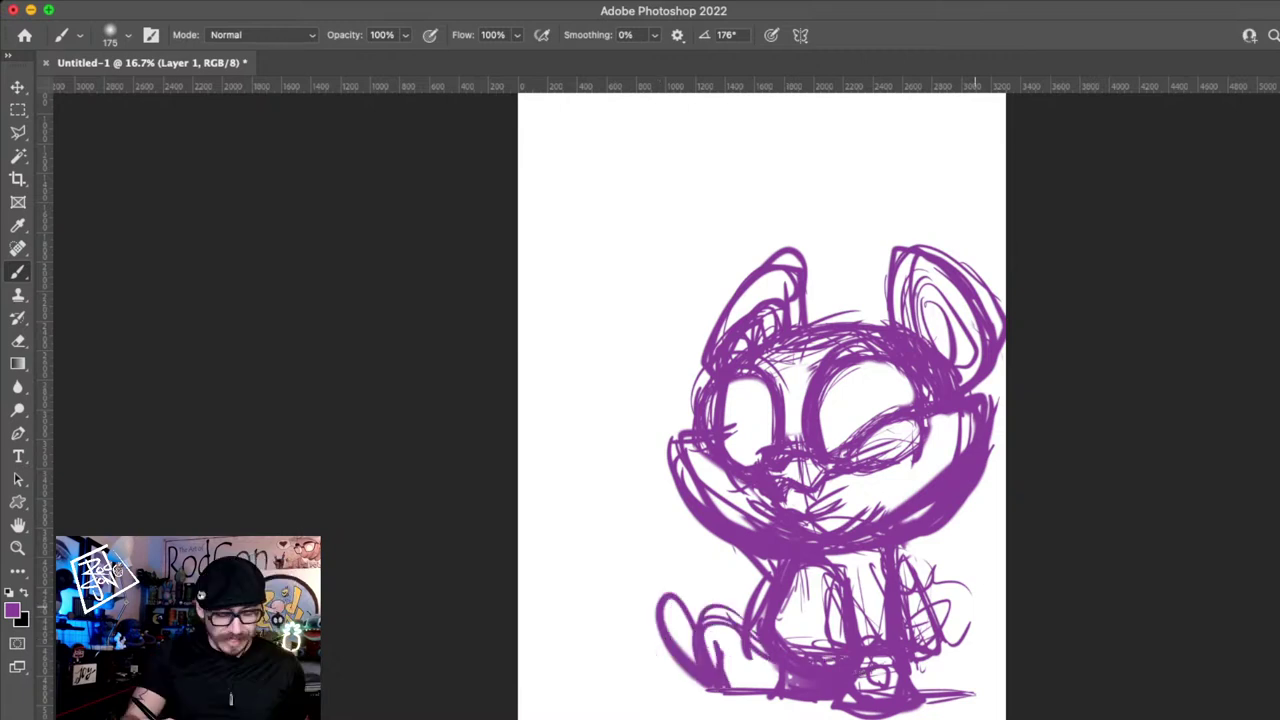
{"action": "key", "text": "super+z"}
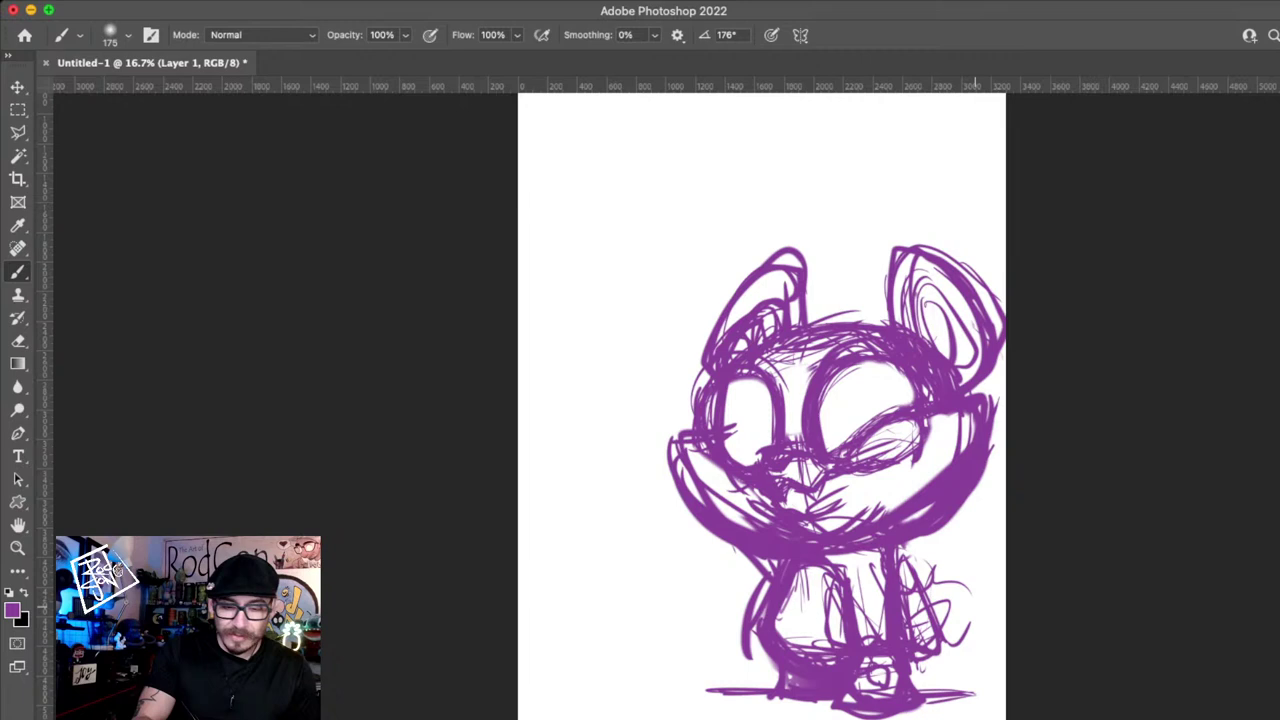
{"action": "mouse_move", "coordinate": [745, 690]}
{"action": "left_mouse_down"}
{"action": "mouse_move", "coordinate": [675, 610]}
{"action": "mouse_move", "coordinate": [716, 692]}
{"action": "left_mouse_up"}
{"action": "left_click_drag", "start_coordinate": [912, 590], "coordinate": [885, 682]}
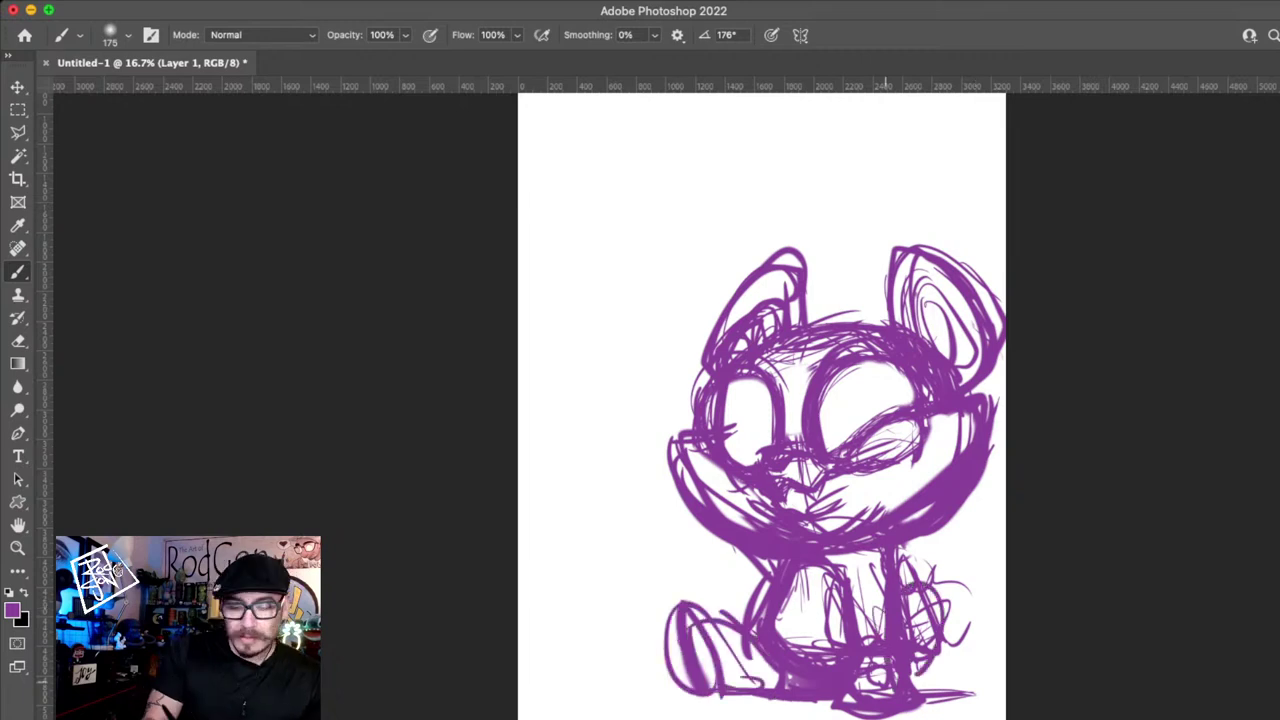
{"action": "left_click_drag", "start_coordinate": [950, 595], "coordinate": [930, 700]}
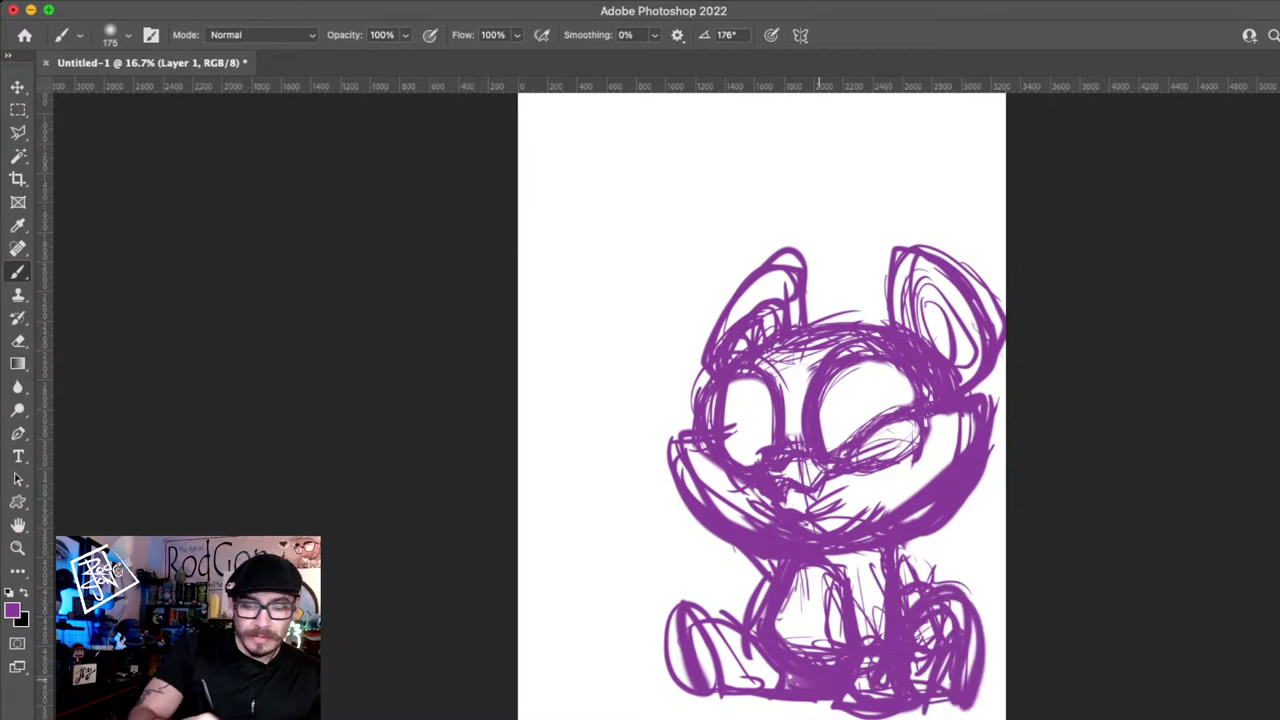
- Sketch a long bent arm reaching up and out from the body, with a forearm dropping to a flared lower end
{"action": "left_click_drag", "start_coordinate": [590, 403], "coordinate": [740, 590]}
{"action": "left_click_drag", "start_coordinate": [647, 320], "coordinate": [642, 393]}
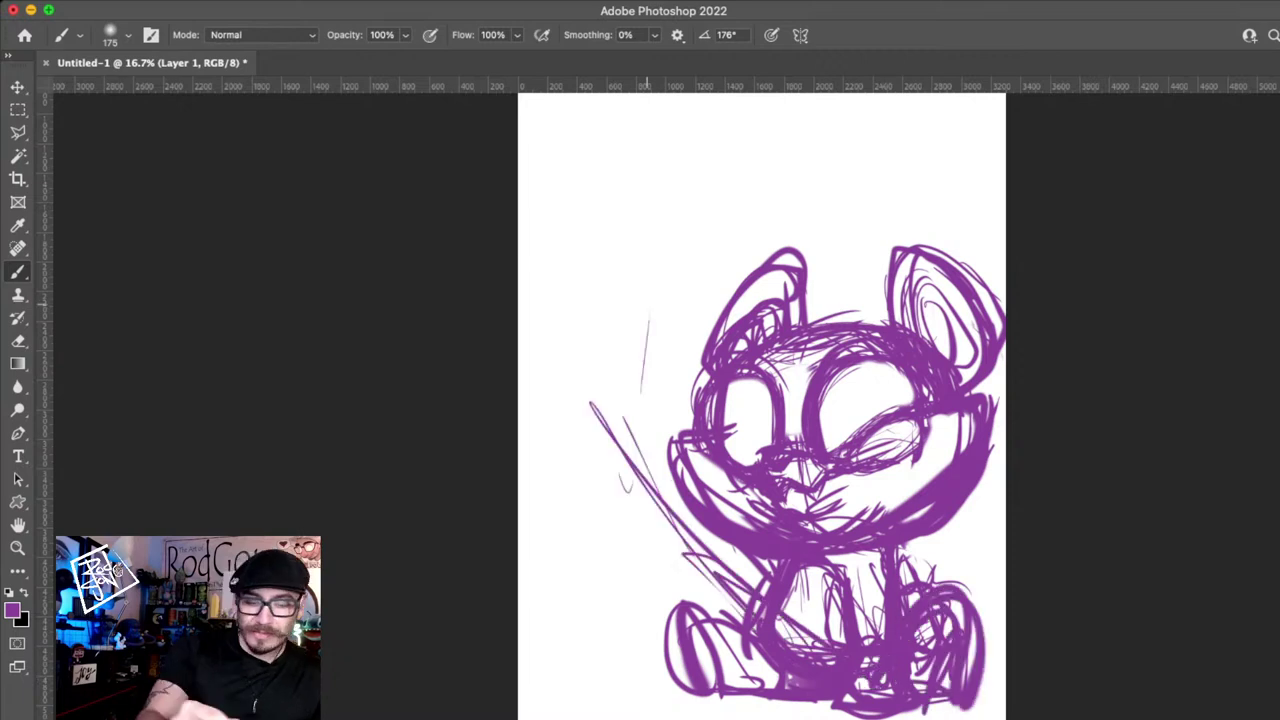
{"action": "left_click_drag", "start_coordinate": [567, 270], "coordinate": [598, 435]}
{"action": "left_click_drag", "start_coordinate": [581, 408], "coordinate": [561, 588]}
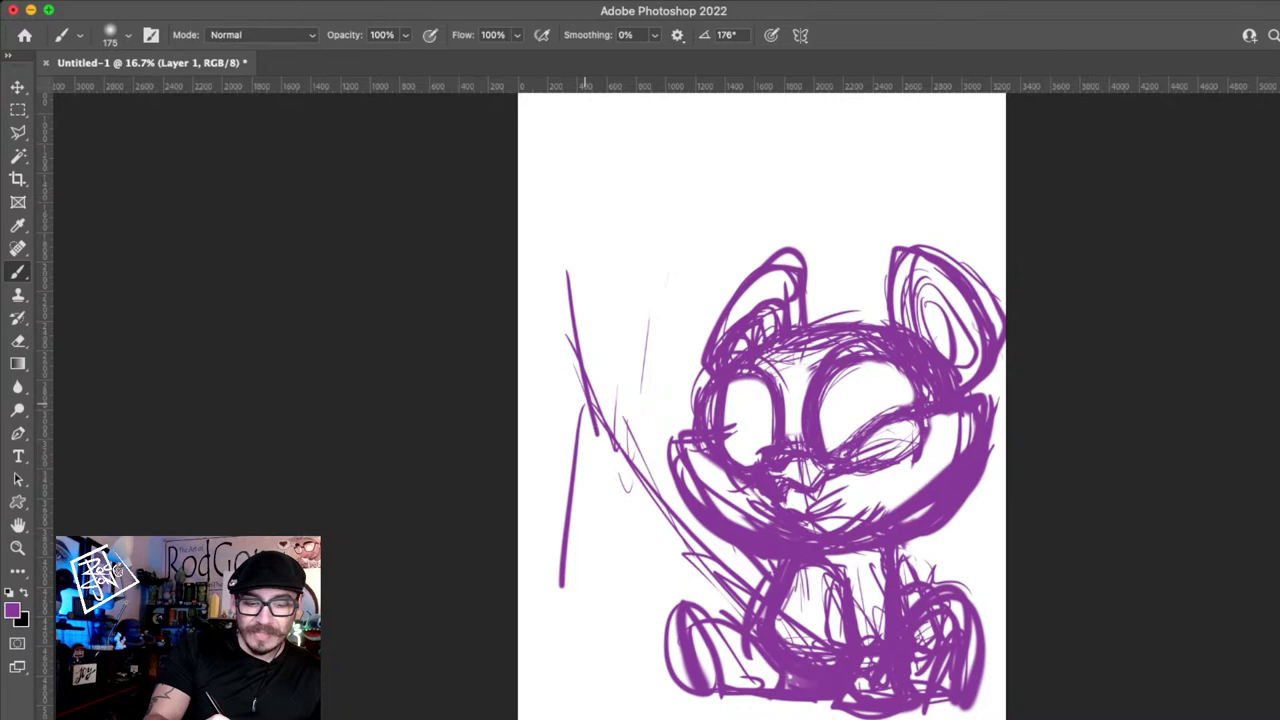
{"action": "left_click_drag", "start_coordinate": [590, 380], "coordinate": [650, 590]}
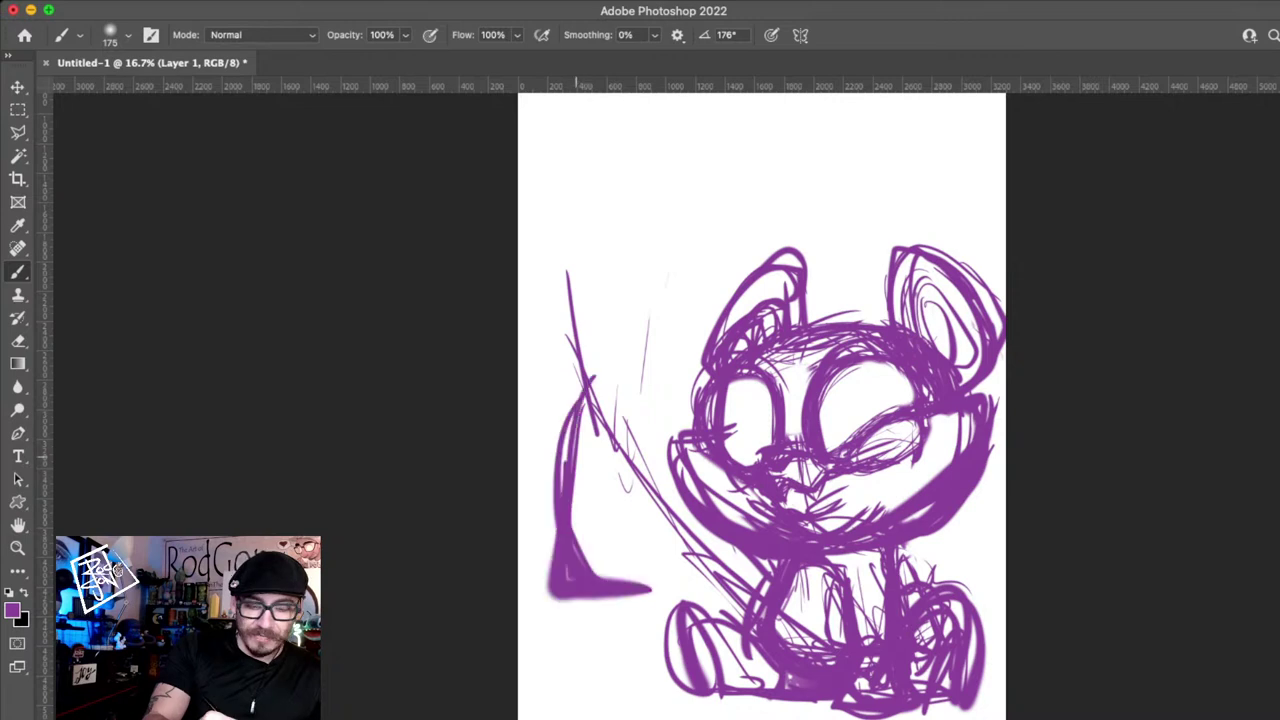
{"action": "left_click_drag", "start_coordinate": [548, 372], "coordinate": [600, 430]}
{"action": "mouse_move", "coordinate": [530, 490]}
{"action": "left_mouse_down"}
{"action": "mouse_move", "coordinate": [652, 558]}
{"action": "mouse_move", "coordinate": [615, 420]}
{"action": "left_mouse_up"}
{"action": "left_click_drag", "start_coordinate": [760, 590], "coordinate": [582, 360]}
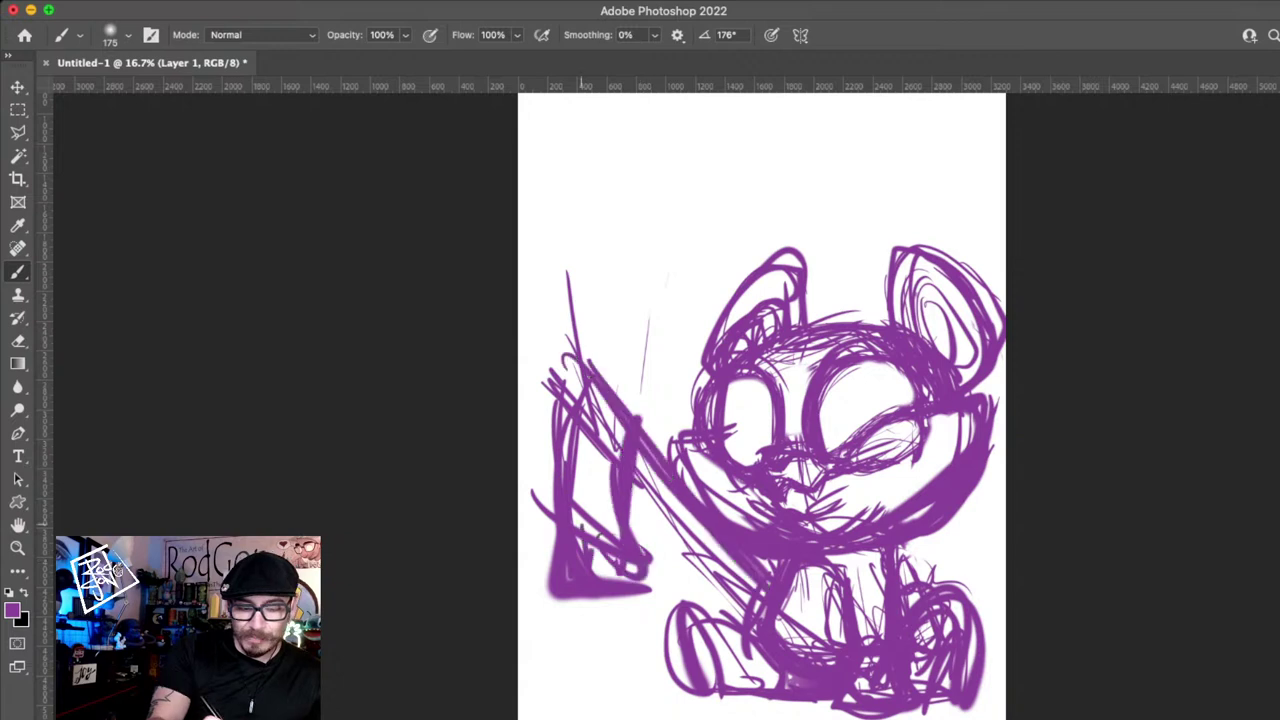
- Draw a post with a flat base and ground line beneath the forearm, and thicken the outstretched arm's lines
{"action": "left_click_drag", "start_coordinate": [602, 480], "coordinate": [602, 630]}
{"action": "left_click_drag", "start_coordinate": [550, 663], "coordinate": [598, 658]}
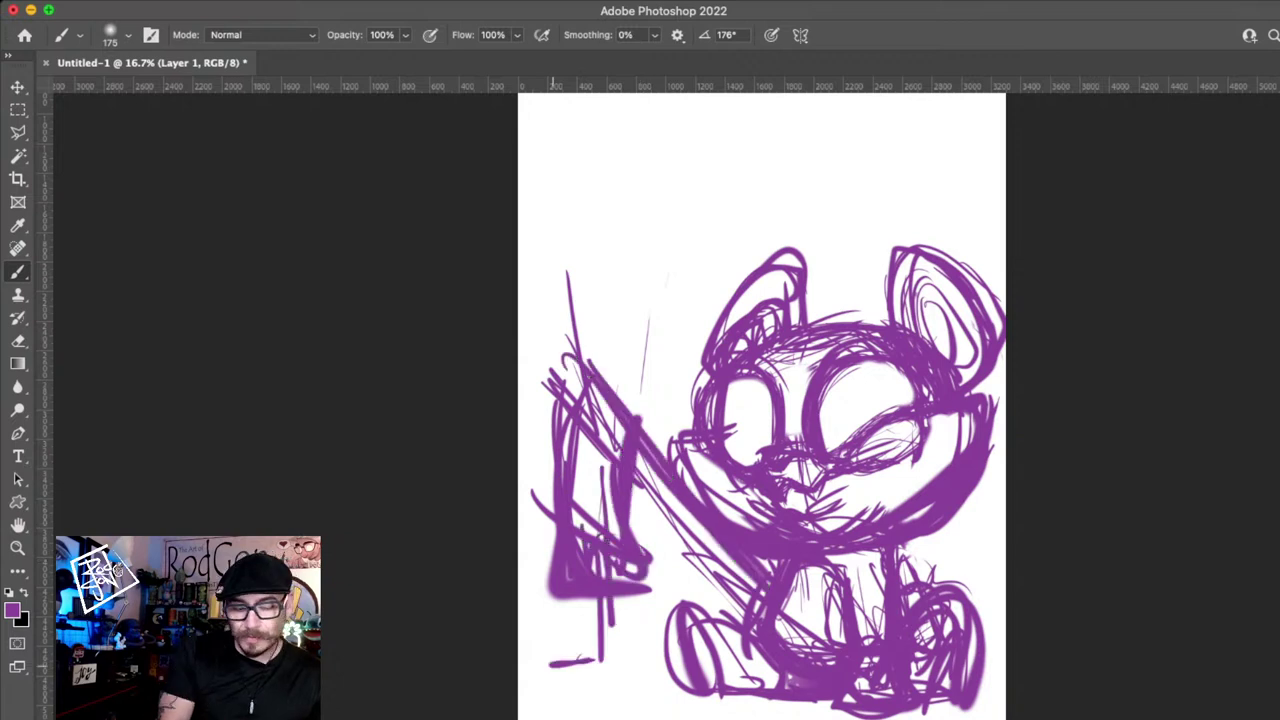
{"action": "left_click_drag", "start_coordinate": [612, 598], "coordinate": [612, 660]}
{"action": "left_click_drag", "start_coordinate": [525, 664], "coordinate": [655, 660]}
{"action": "left_click_drag", "start_coordinate": [520, 688], "coordinate": [676, 682]}
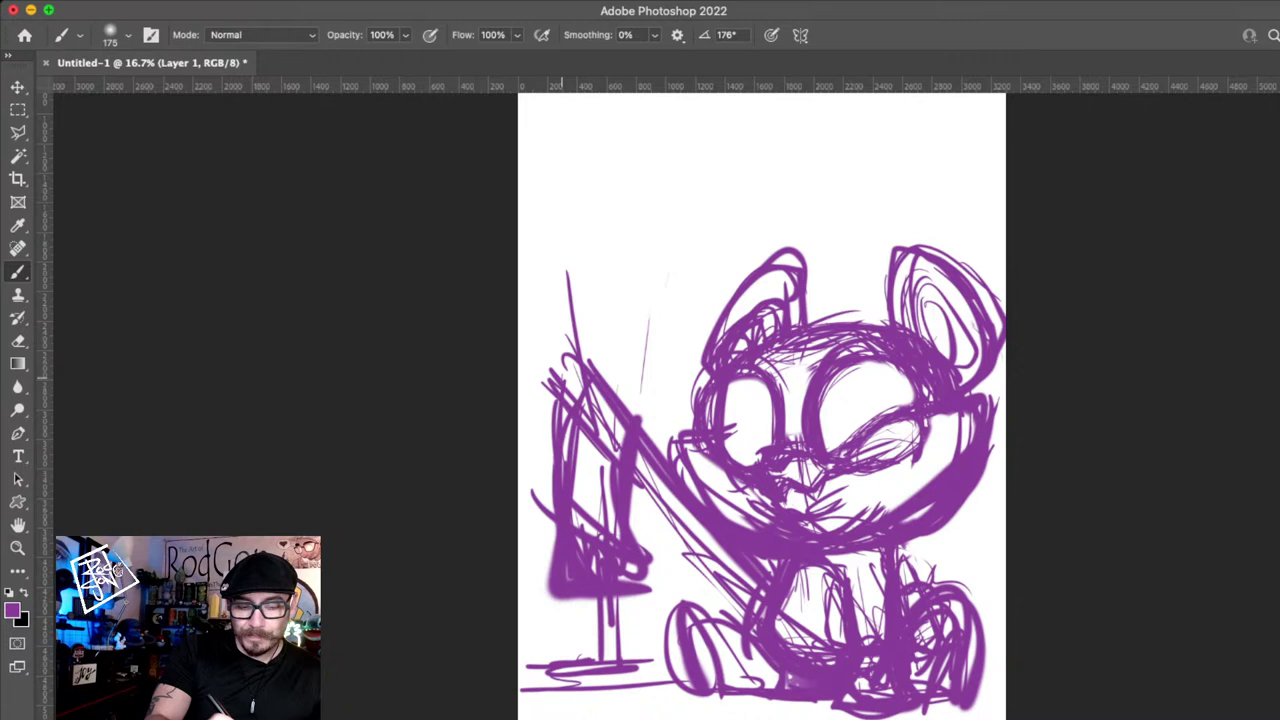
{"action": "left_click_drag", "start_coordinate": [562, 378], "coordinate": [547, 560]}
{"action": "left_click_drag", "start_coordinate": [572, 432], "coordinate": [590, 398]}
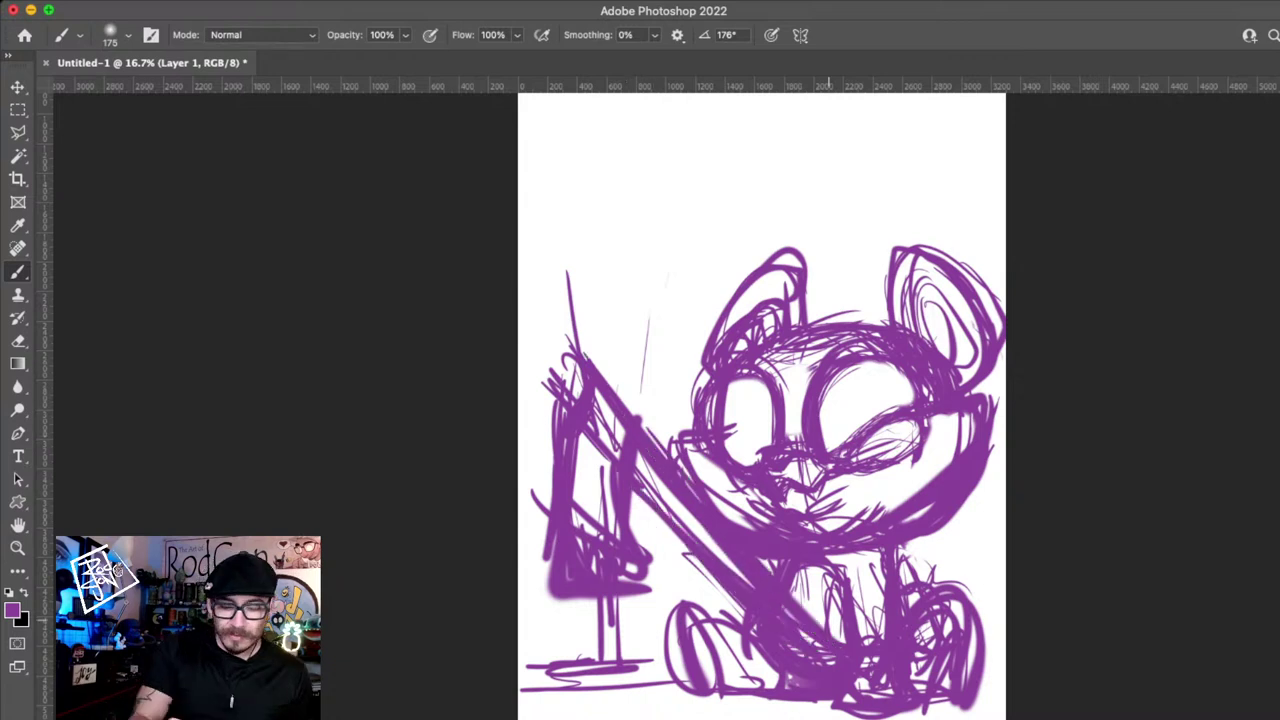
- Shade the bear's lower body with dense strokes and add outer contours around both feet
{"action": "left_click_drag", "start_coordinate": [829, 620], "coordinate": [865, 602]}
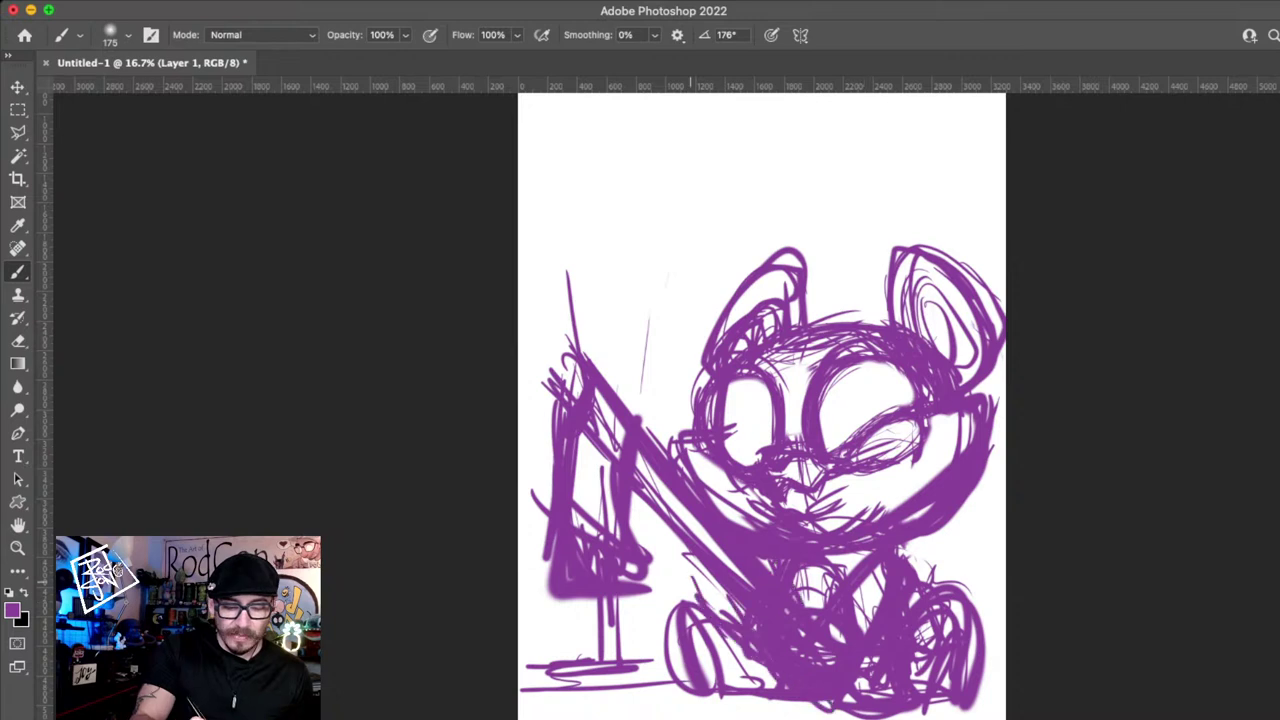
{"action": "left_click_drag", "start_coordinate": [692, 588], "coordinate": [692, 690]}
{"action": "left_click_drag", "start_coordinate": [934, 592], "coordinate": [968, 692]}
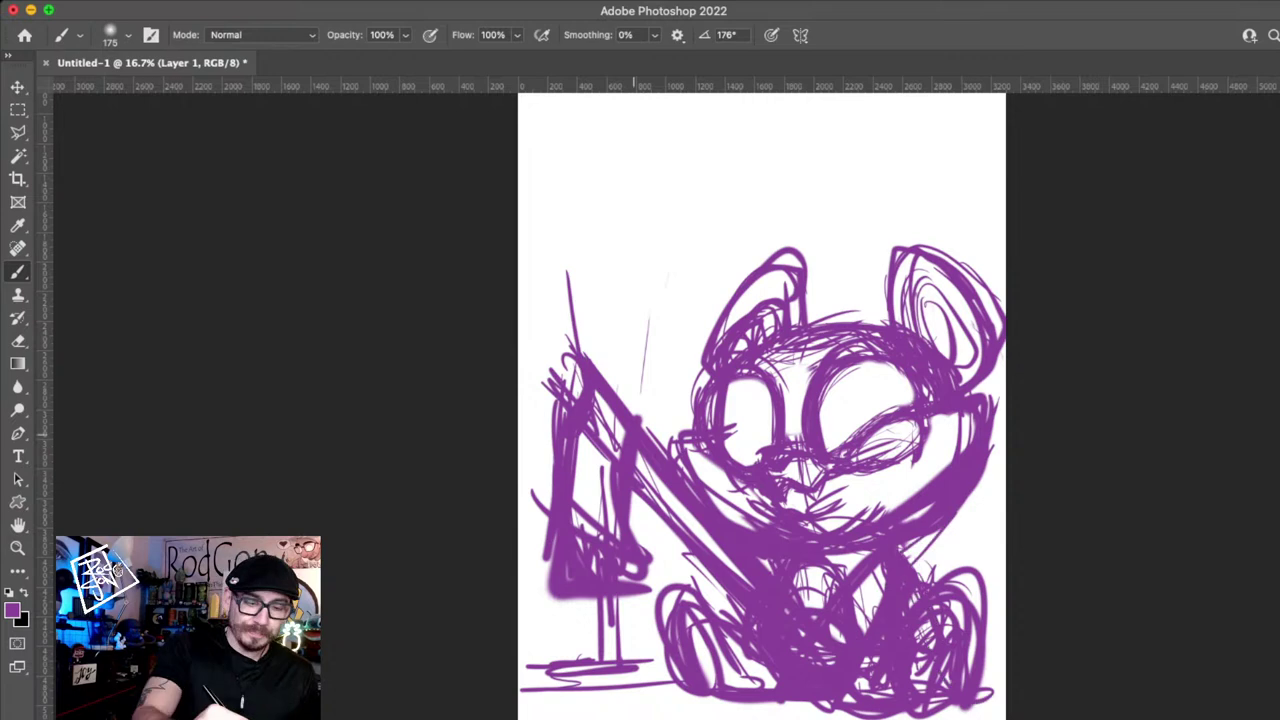
- Round off the bent arm's upper joint, and draw irises with pupils in both of the bear's eyes
{"action": "left_click_drag", "start_coordinate": [570, 345], "coordinate": [560, 394]}
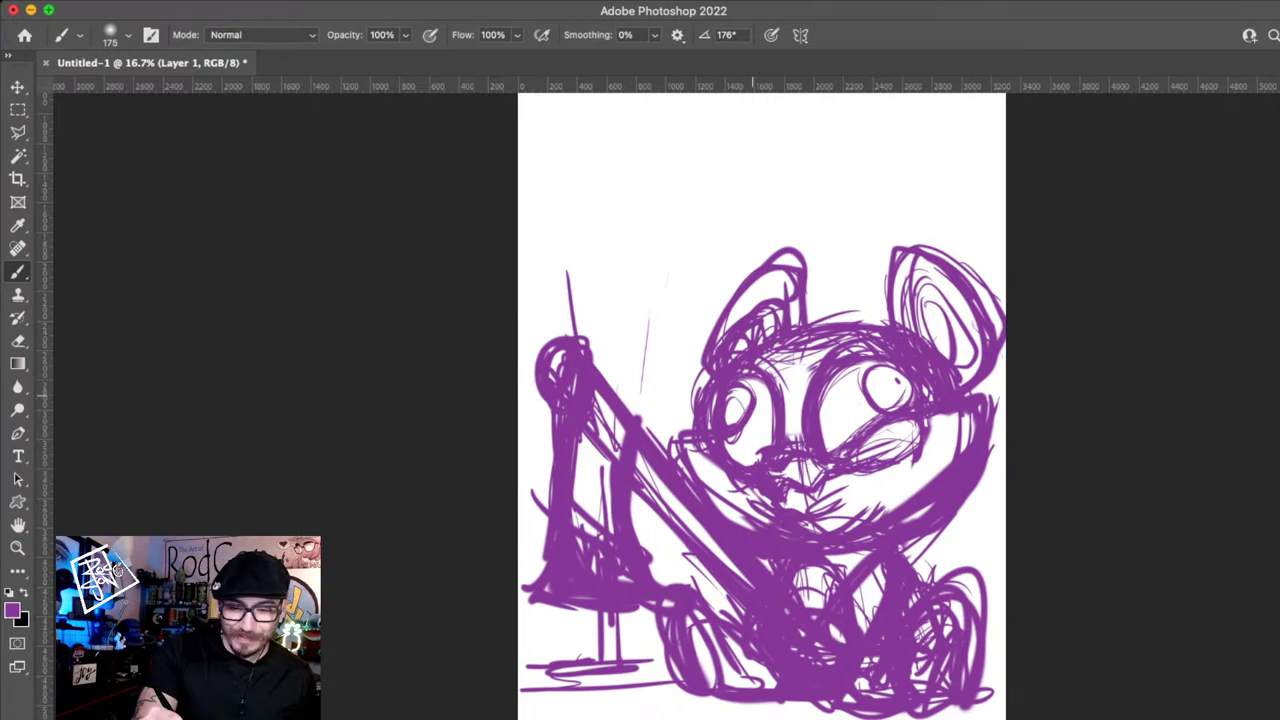
{"action": "left_click_drag", "start_coordinate": [878, 372], "coordinate": [892, 392]}
{"action": "left_click_drag", "start_coordinate": [739, 402], "coordinate": [736, 407]}
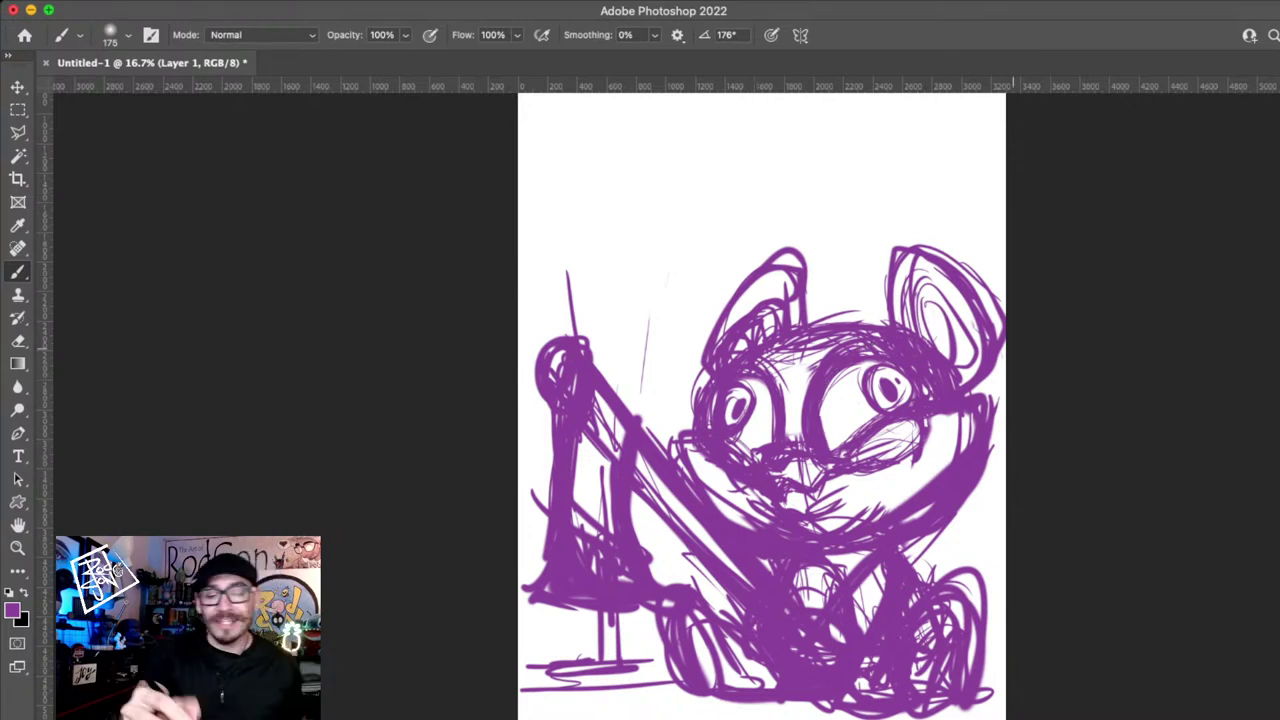
- Sketch a small head above the bear from a circle with a vertical centre line, two oval eyes, a nose and cheeks
{"action": "left_click_drag", "start_coordinate": [955, 165], "coordinate": [913, 215]}
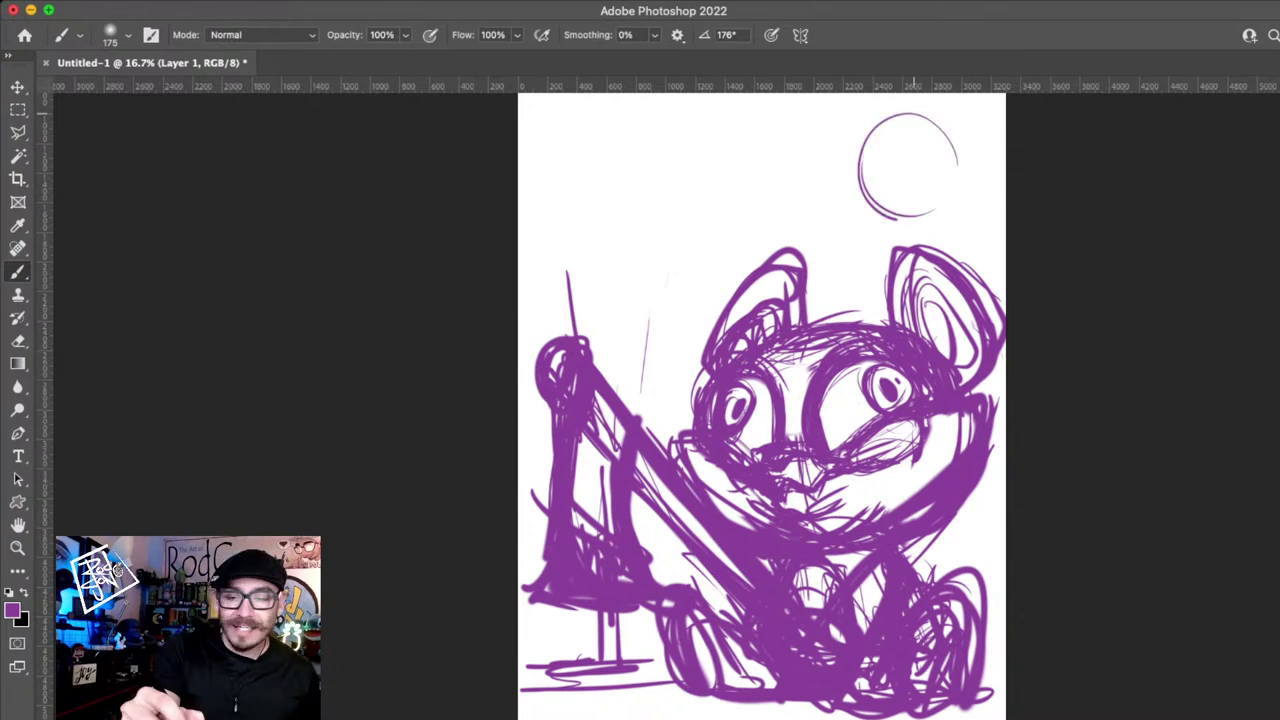
{"action": "left_click_drag", "start_coordinate": [914, 113], "coordinate": [938, 212]}
{"action": "left_click_drag", "start_coordinate": [908, 105], "coordinate": [910, 221]}
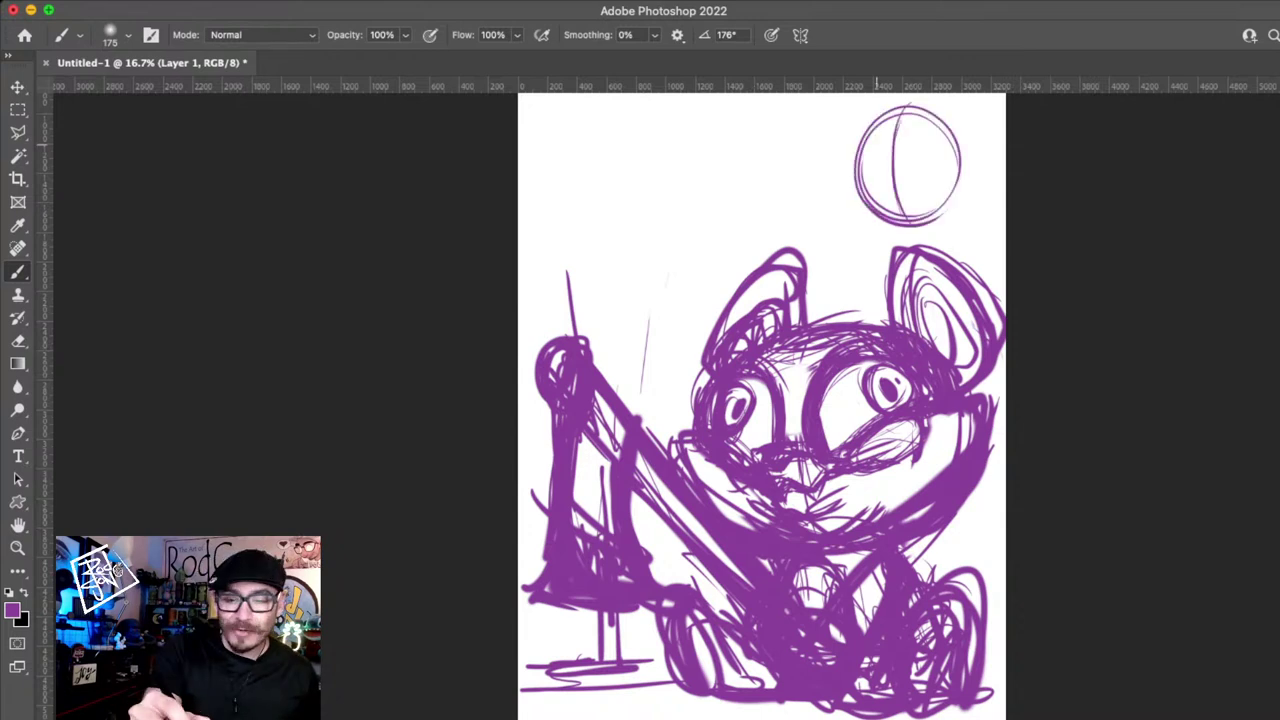
{"action": "left_click_drag", "start_coordinate": [876, 141], "coordinate": [870, 190]}
{"action": "left_click_drag", "start_coordinate": [876, 140], "coordinate": [880, 188]}
{"action": "left_click_drag", "start_coordinate": [912, 141], "coordinate": [912, 188]}
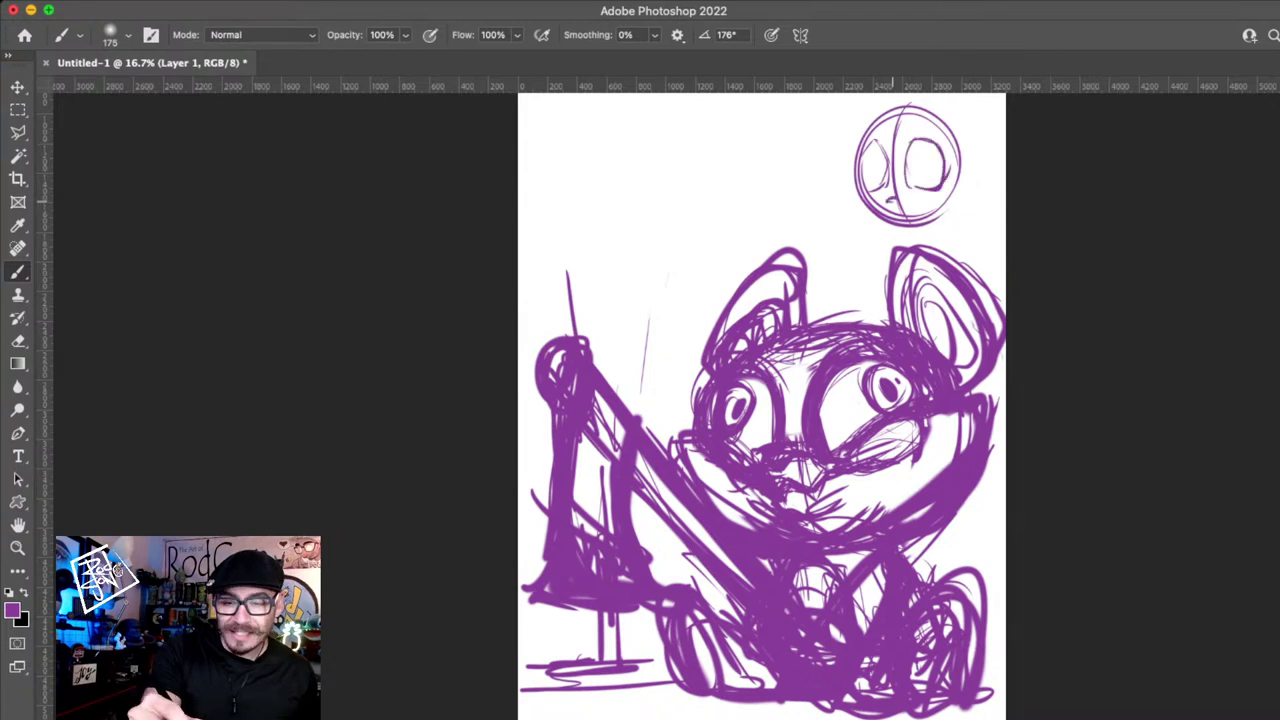
{"action": "left_click_drag", "start_coordinate": [868, 192], "coordinate": [903, 198]}
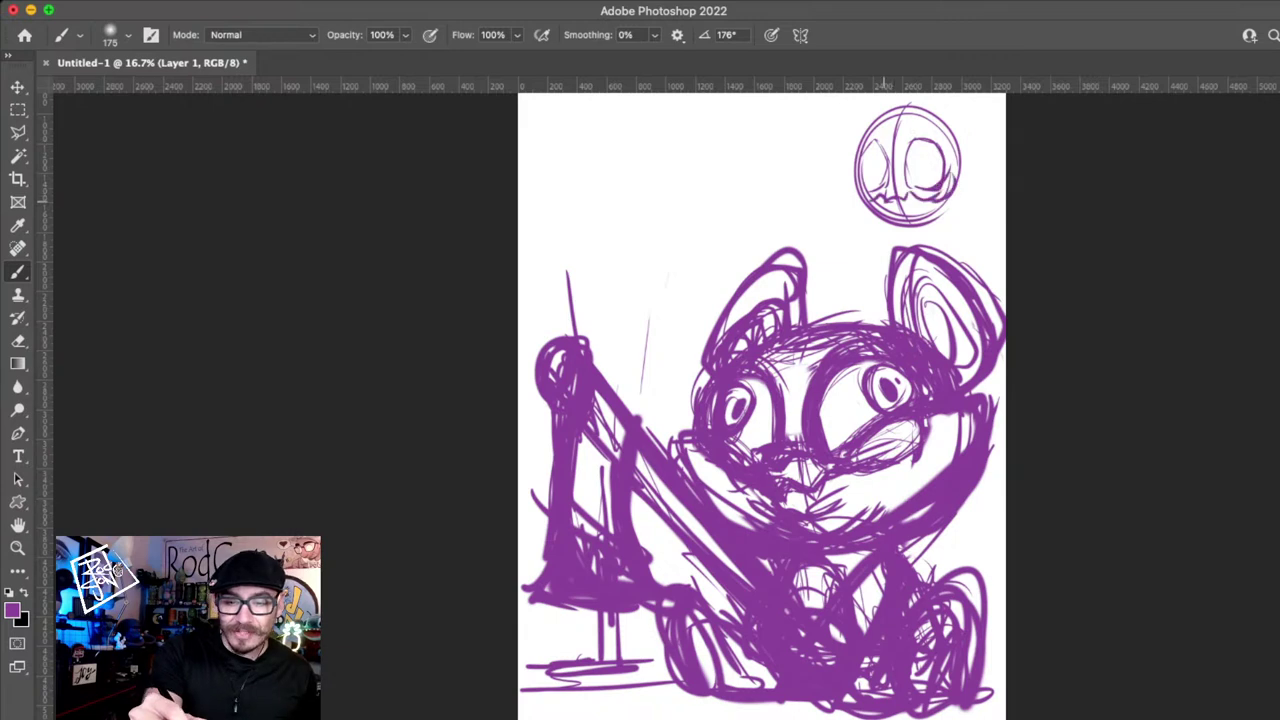
{"action": "left_click_drag", "start_coordinate": [903, 200], "coordinate": [854, 196]}
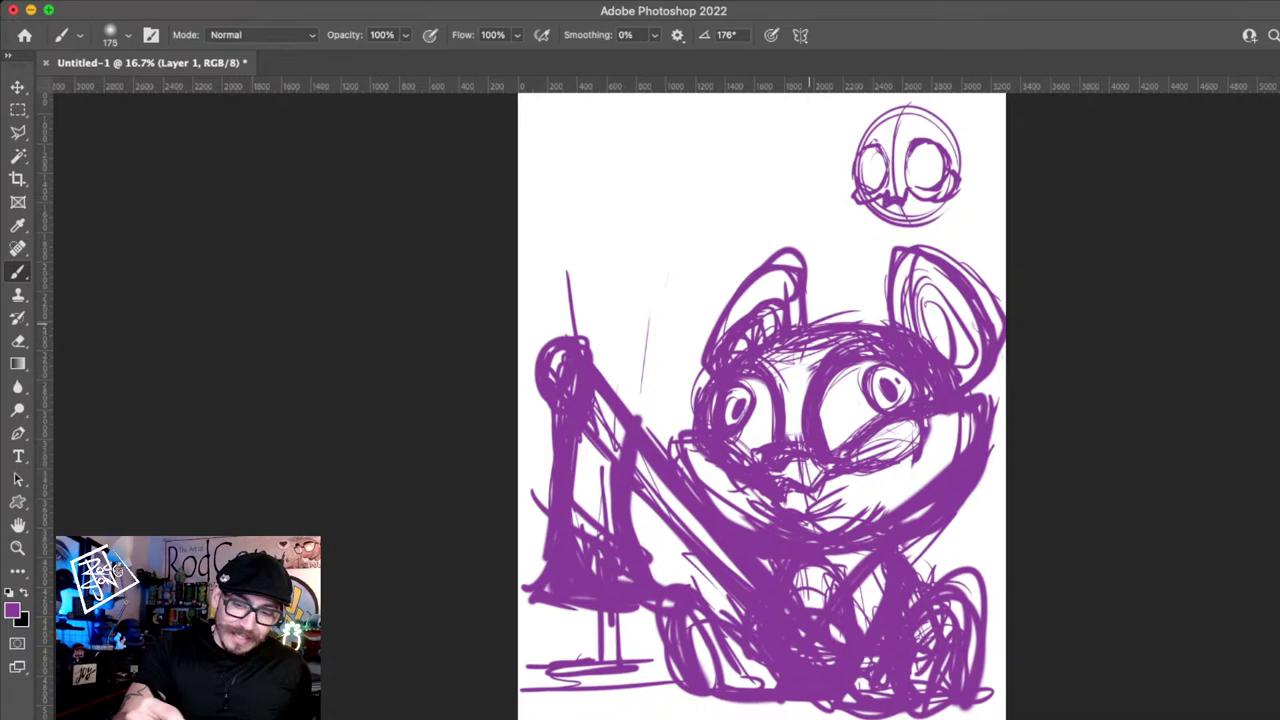
- Draw a thick arrow pointing down from the small head to the bear, and add an upturned corner to the bear's mouth
{"action": "mouse_move", "coordinate": [852, 285]}
{"action": "left_mouse_down"}
{"action": "mouse_move", "coordinate": [884, 438]}
{"action": "mouse_move", "coordinate": [889, 407]}
{"action": "left_mouse_up"}
{"action": "left_click_drag", "start_coordinate": [867, 416], "coordinate": [900, 415]}
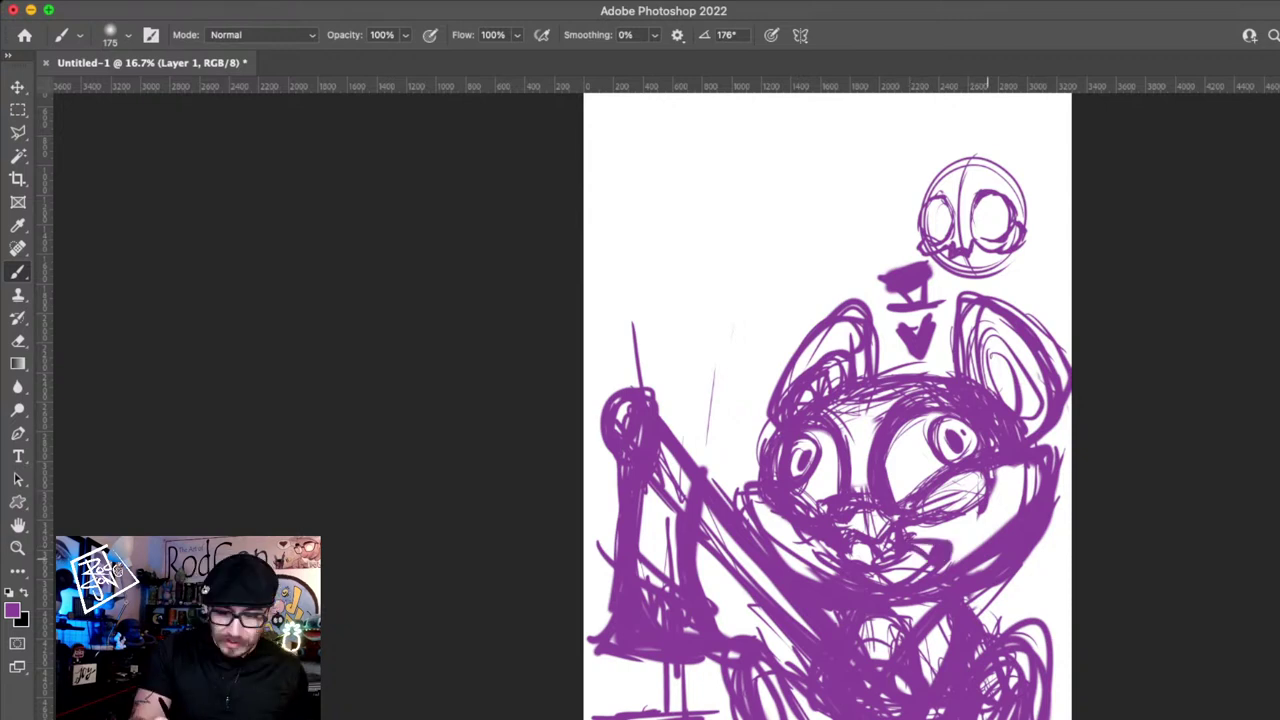
{"action": "key", "text": "x"}
{"action": "left_click", "coordinate": [940, 553]}
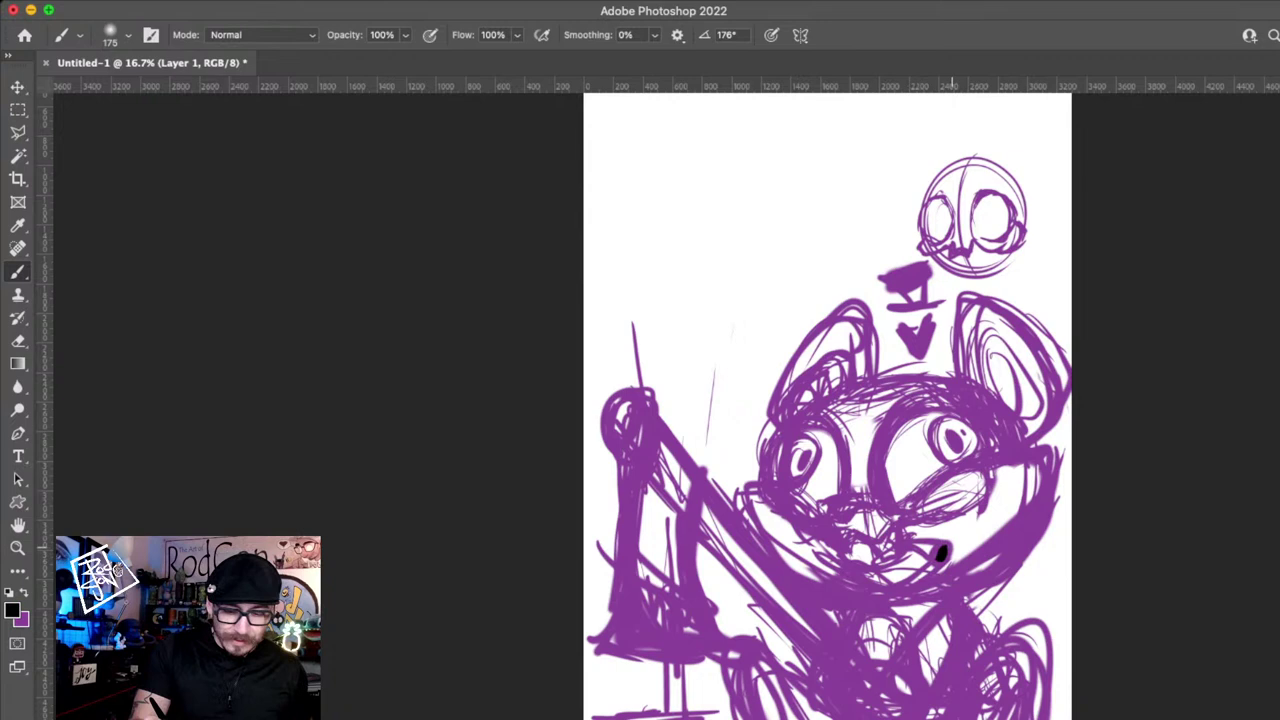
{"action": "key", "text": "super+z"}
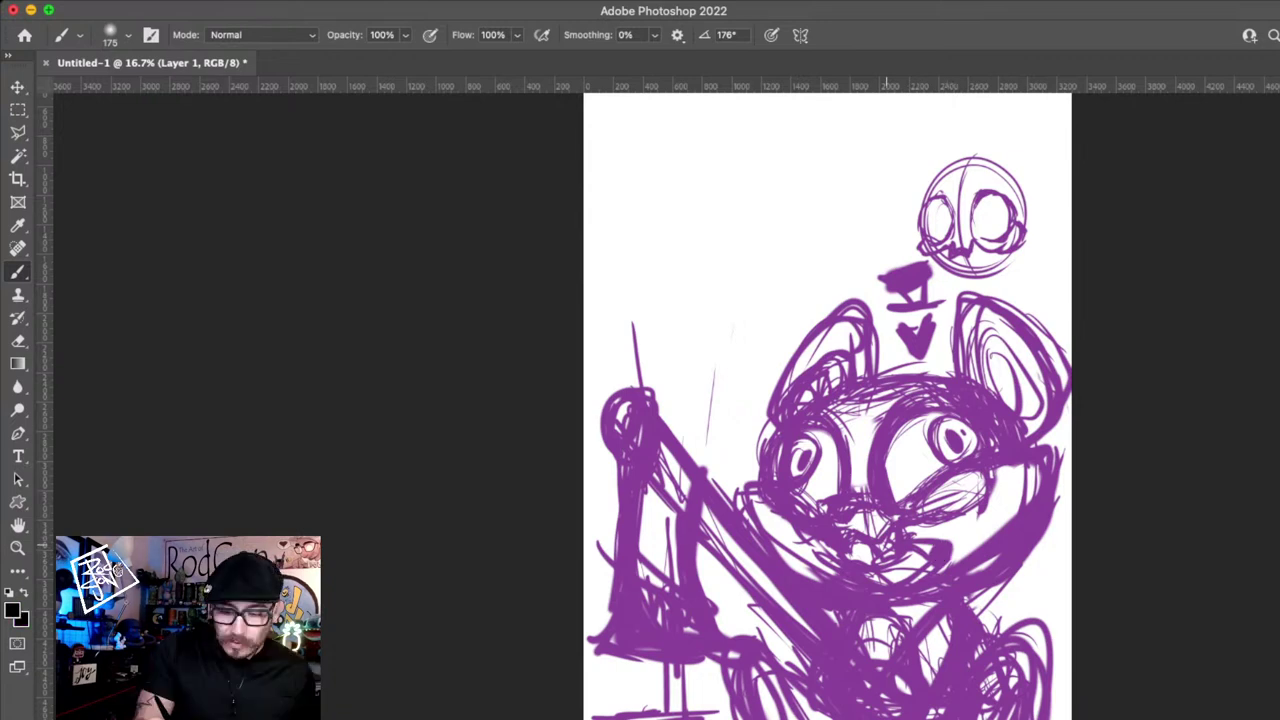
- Sample the sketch's purple as the background colour, clean up the mouth corner with white, and redraw it in purple
{"action": "key", "text": "x"}
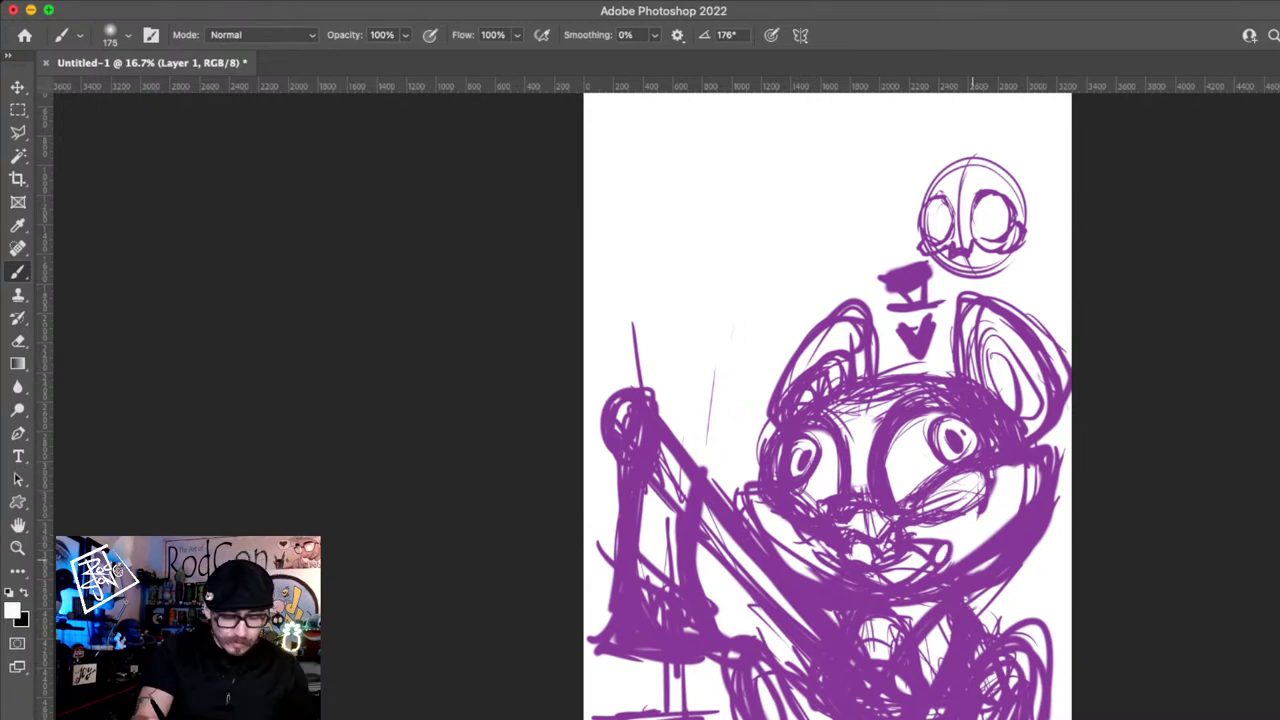
{"action": "key", "text": "i"}
{"action": "left_click", "coordinate": [961, 581], "text": "alt"}
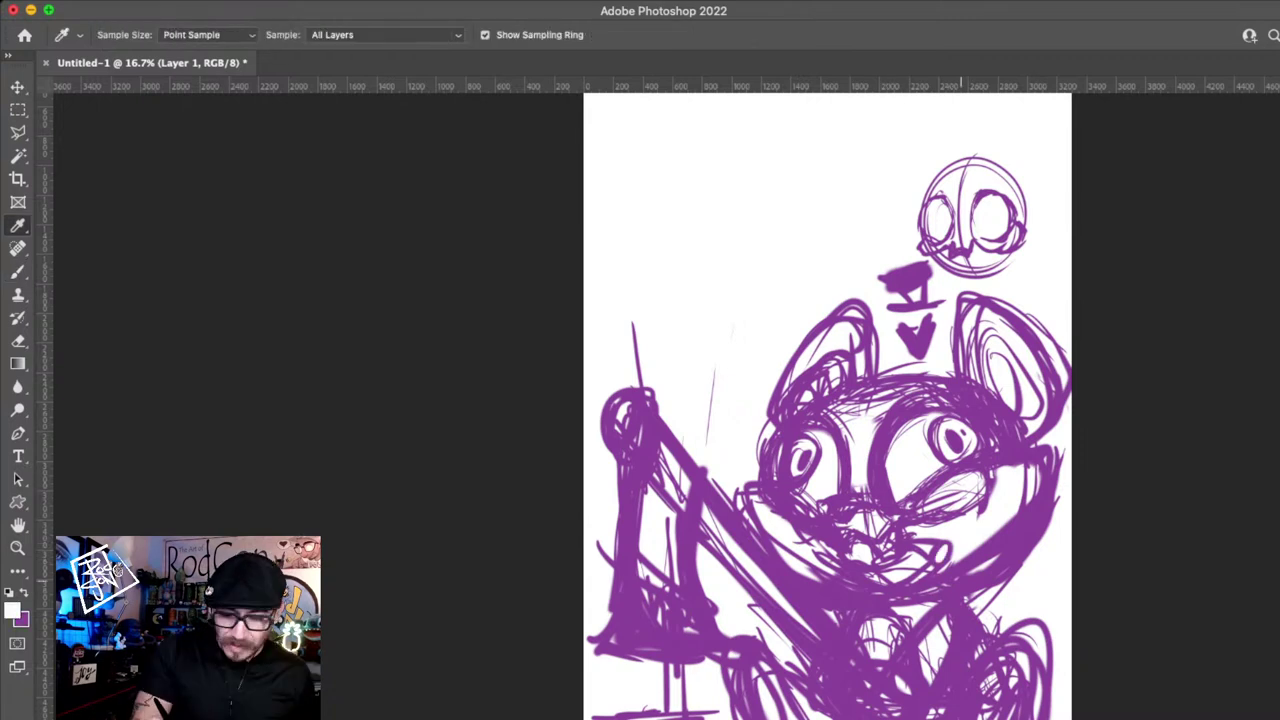
{"action": "key", "text": "b"}
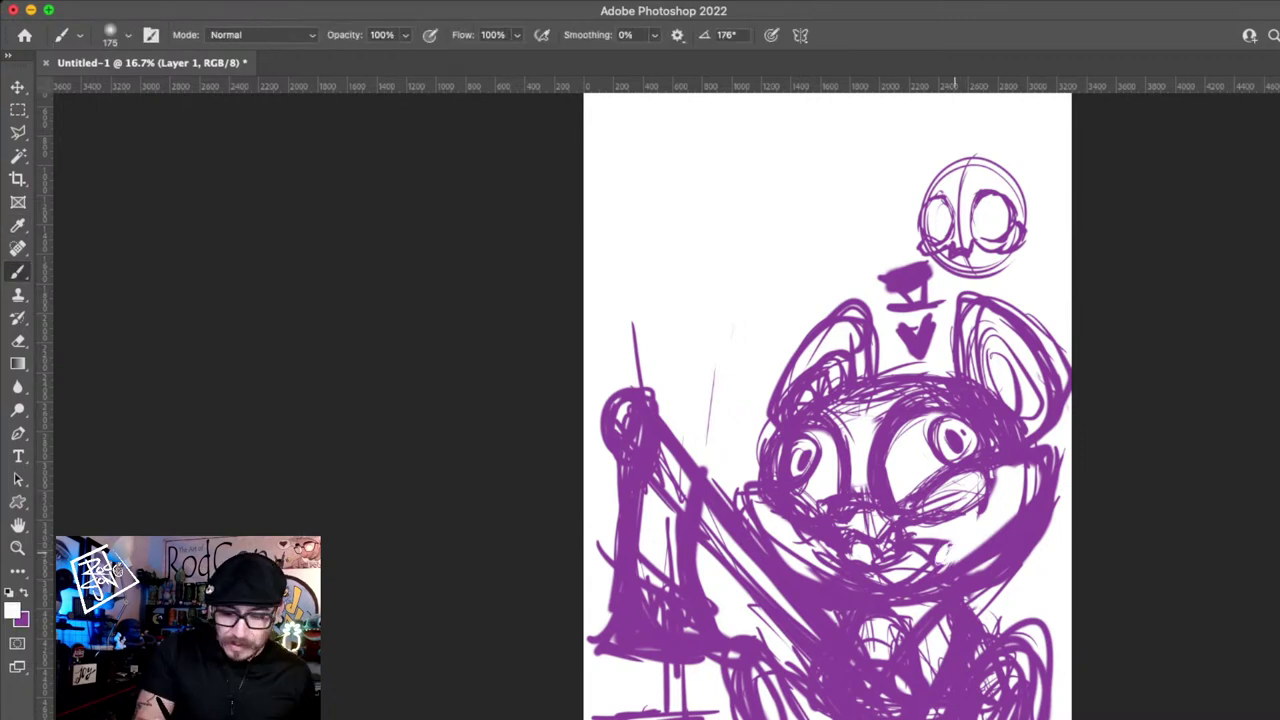
{"action": "key", "text": "x"}
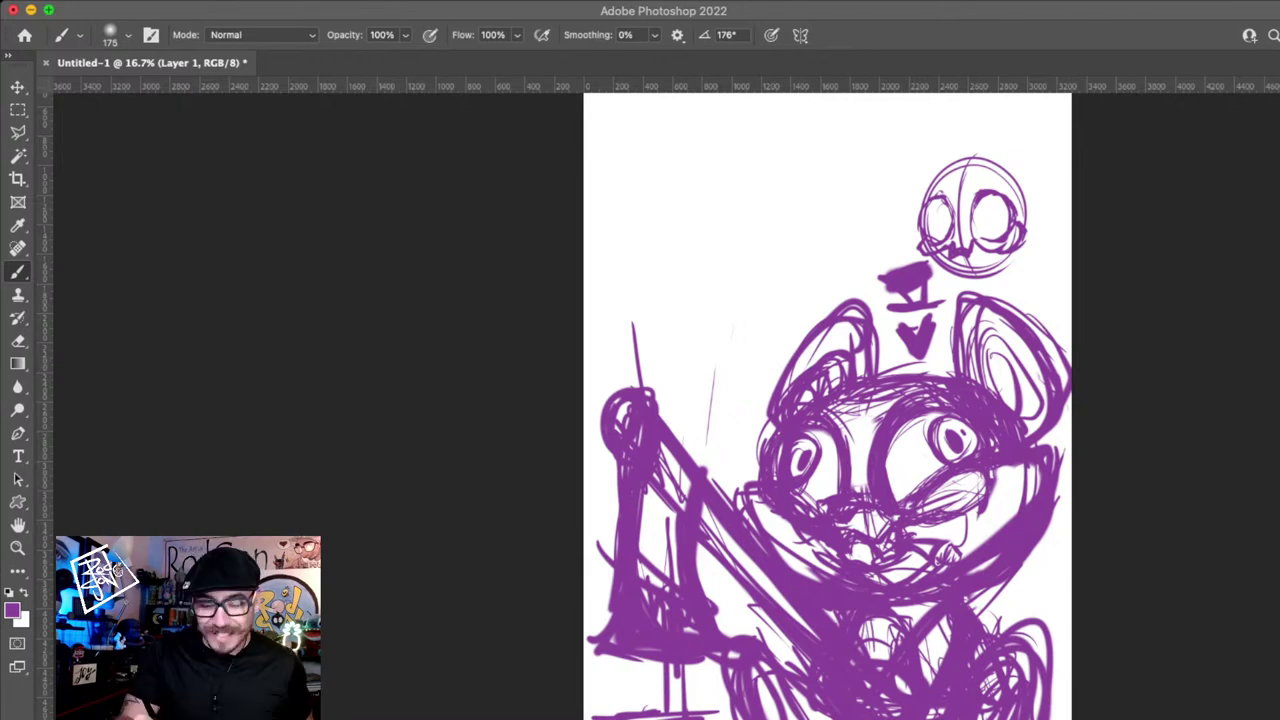
- Scale the whole sketch layer proportionally to 86.37% and position it in the lower part of the page
{"action": "left_click_drag", "start_coordinate": [1037, 560], "coordinate": [1021, 513]}
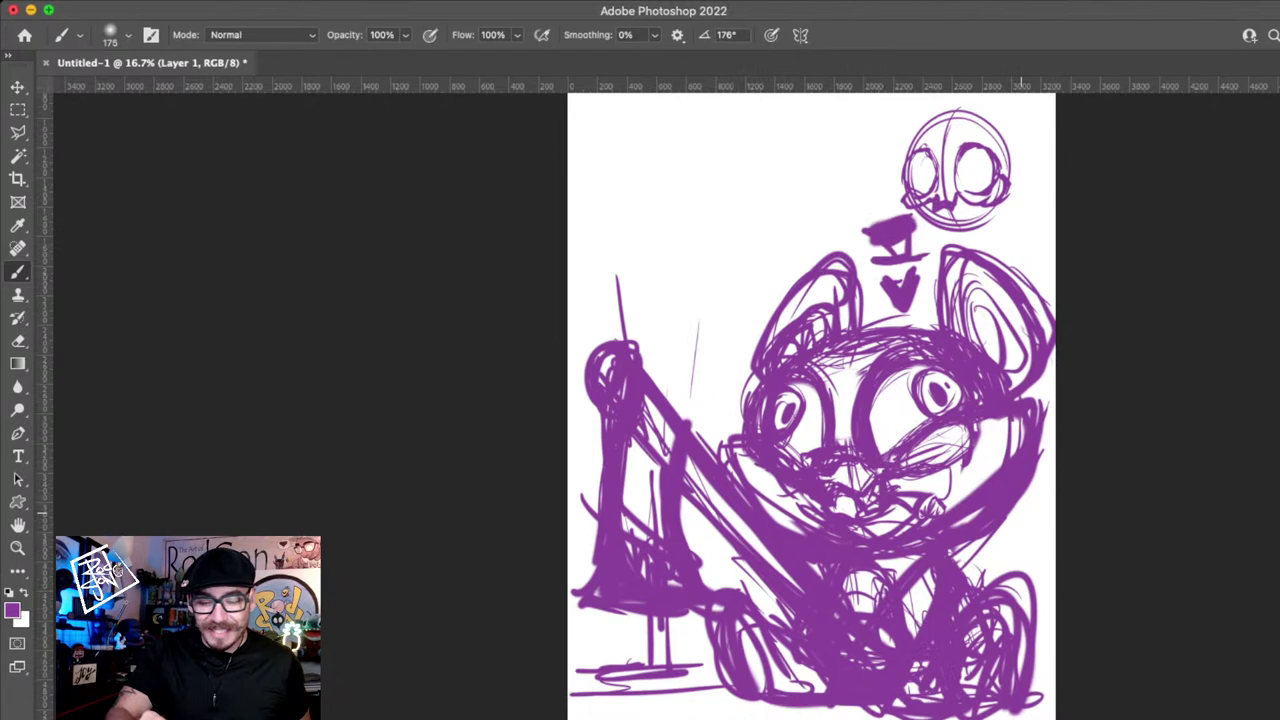
{"action": "key", "text": "z"}
{"action": "left_click", "coordinate": [1018, 545], "text": "alt"}
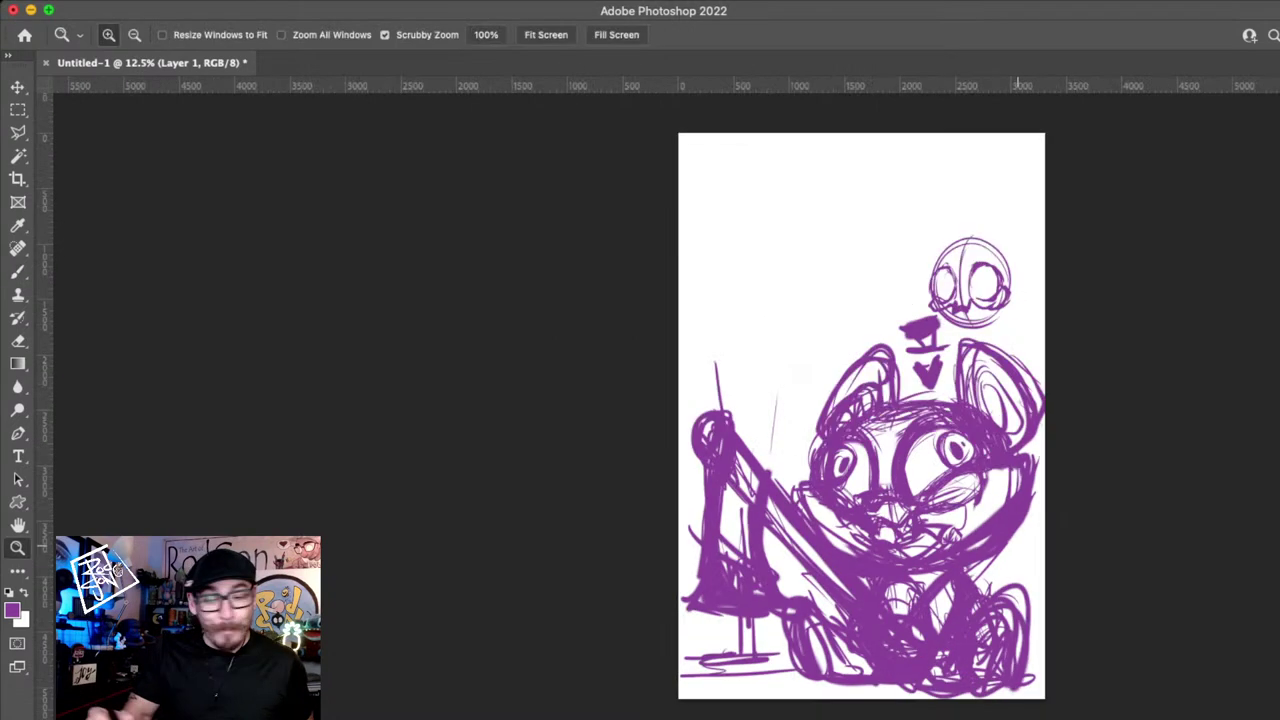
{"action": "key", "text": "super+t"}
{"action": "left_click_drag", "start_coordinate": [862, 234], "coordinate": [863, 244]}
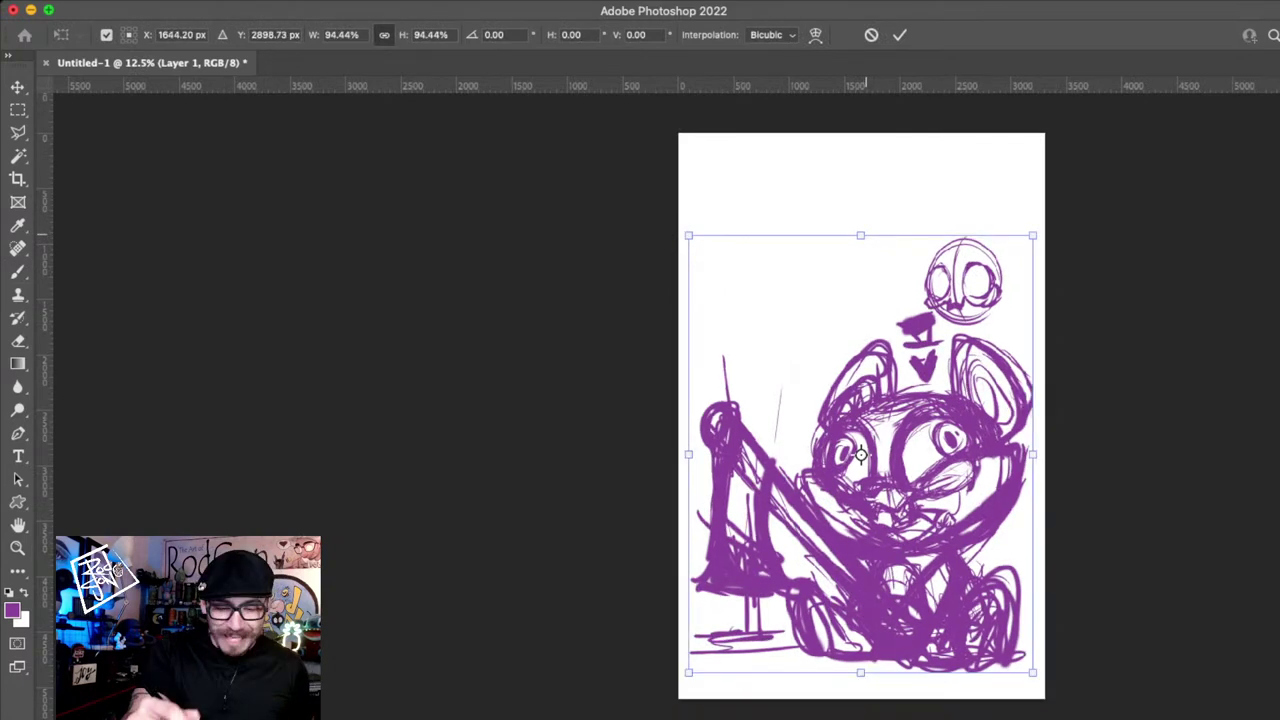
{"action": "left_click_drag", "start_coordinate": [866, 235], "coordinate": [952, 259]}
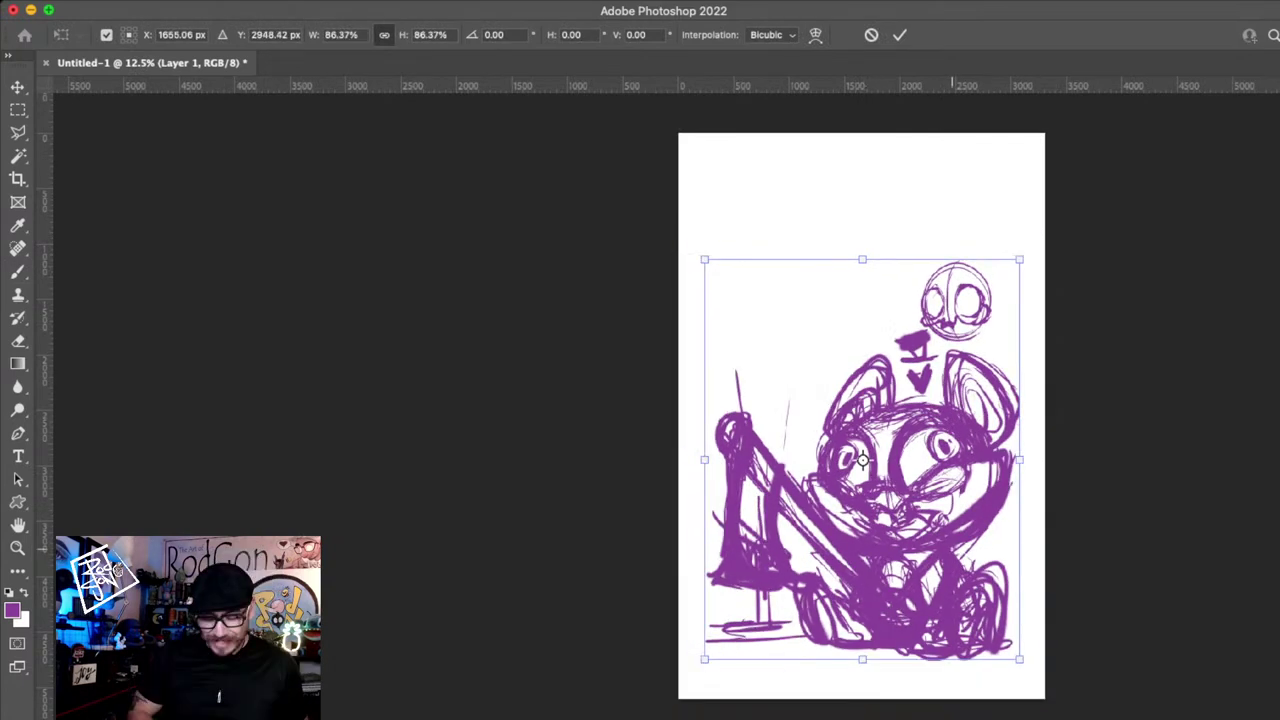
{"action": "key", "text": "Return"}
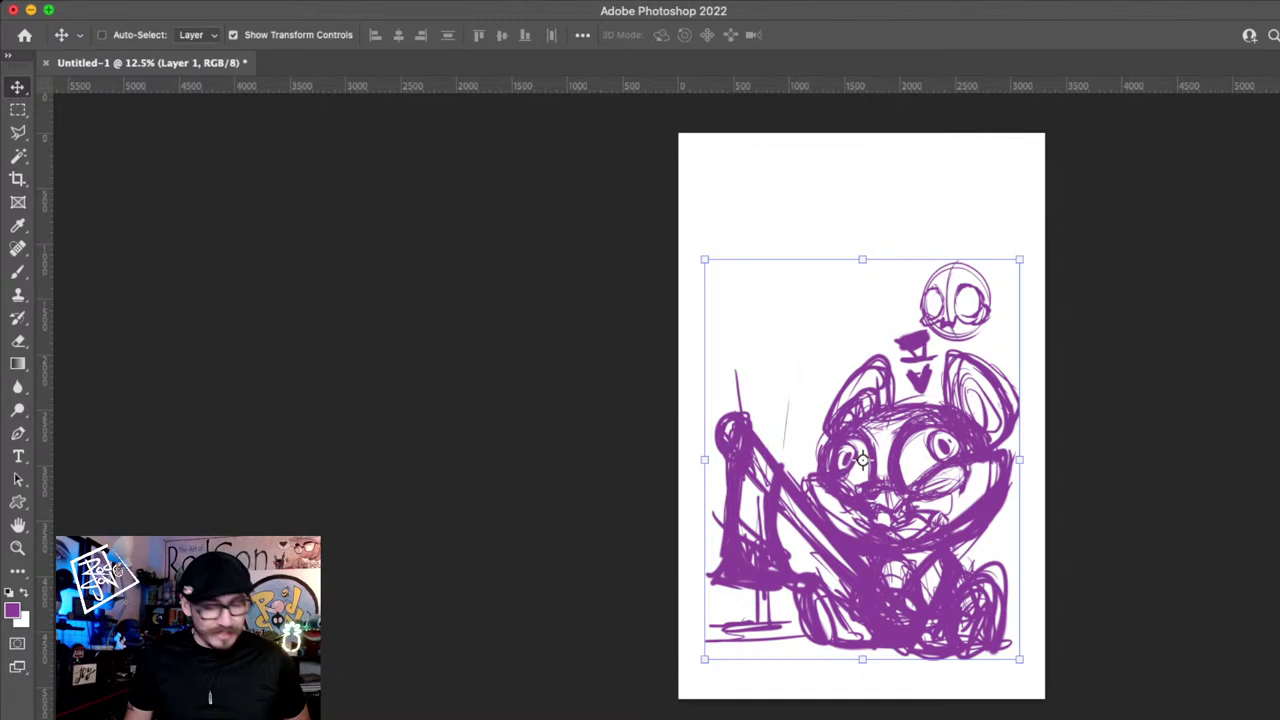
- Add a new layer for the background sketch and choose a darker purple for the Brush
{"action": "key", "text": "z"}
{"action": "left_click", "coordinate": [871, 459]}
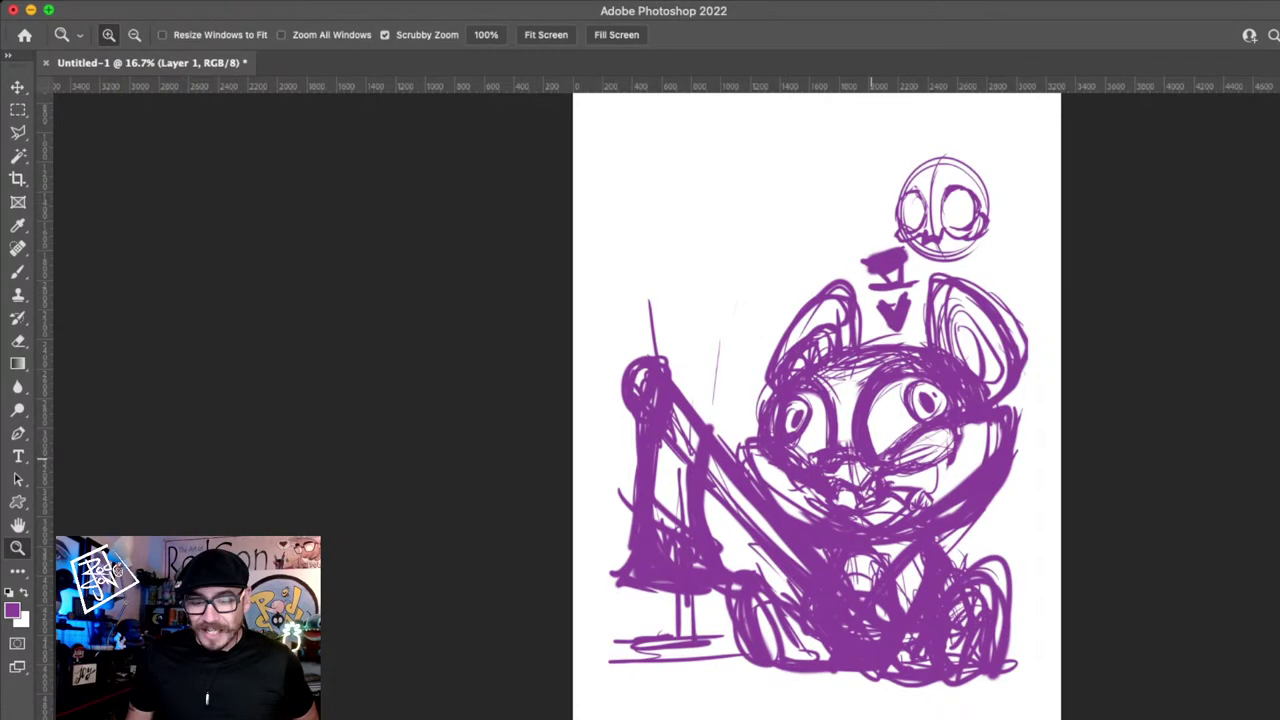
{"action": "scroll", "coordinate": [871, 459], "scroll_direction": "up", "scroll_amount": 1}
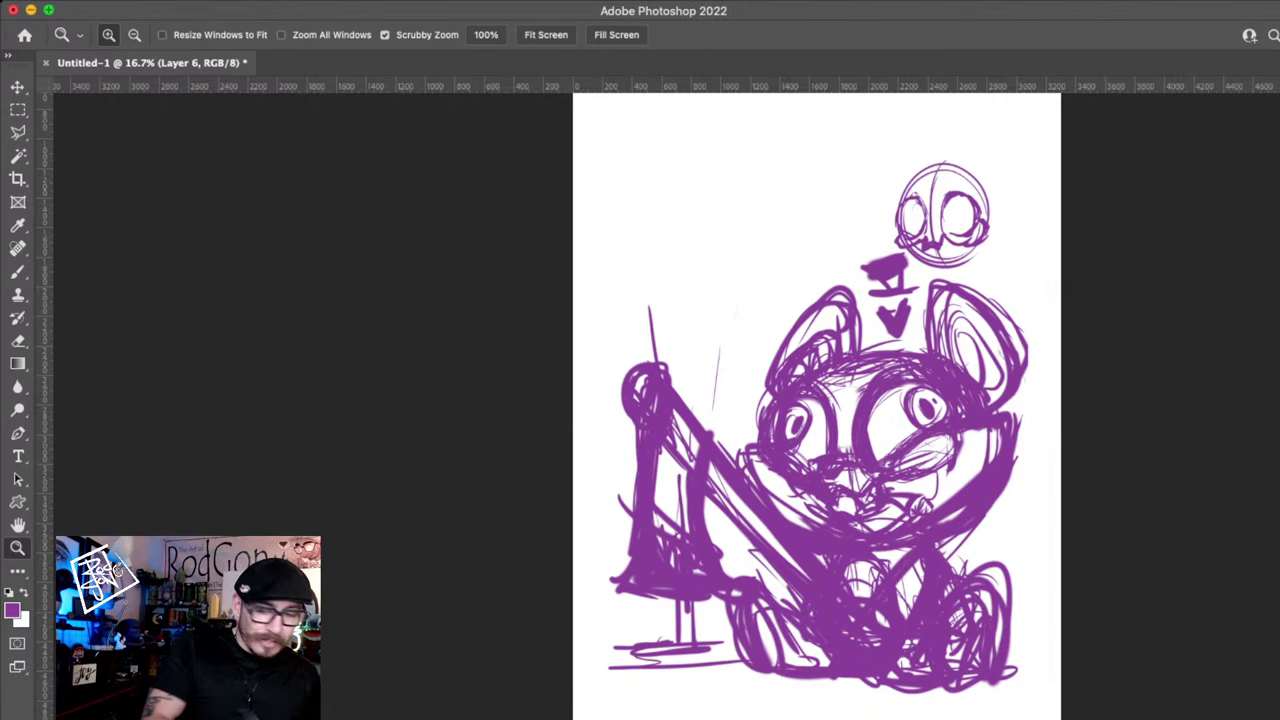
{"action": "key", "text": "i"}
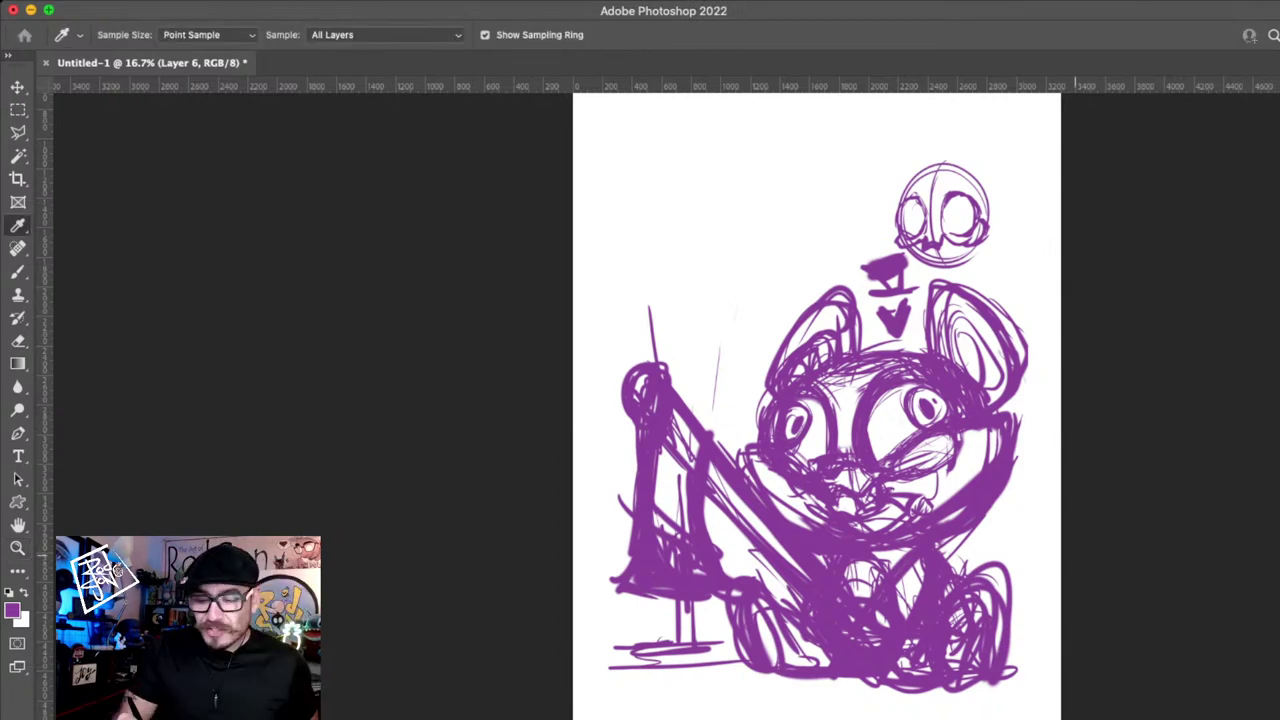
{"action": "key", "text": "z"}
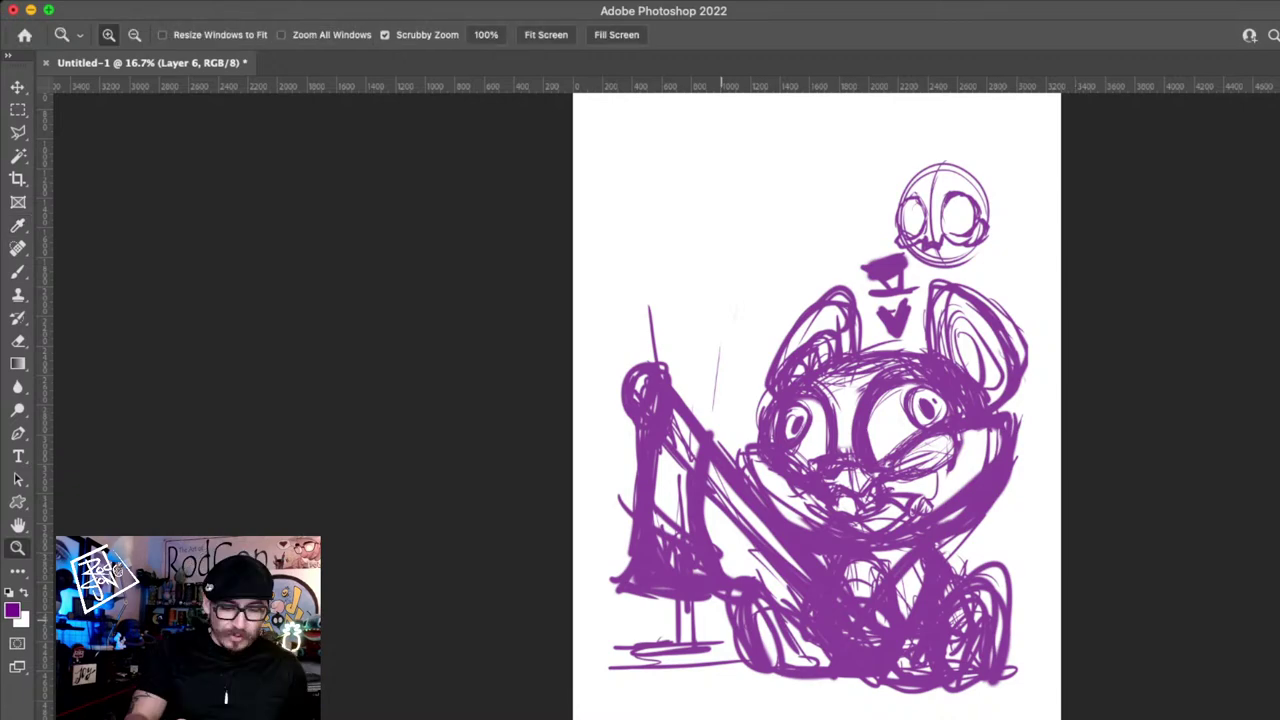
{"action": "left_click_drag", "start_coordinate": [1013, 665], "coordinate": [993, 582]}
{"action": "key", "text": "b"}
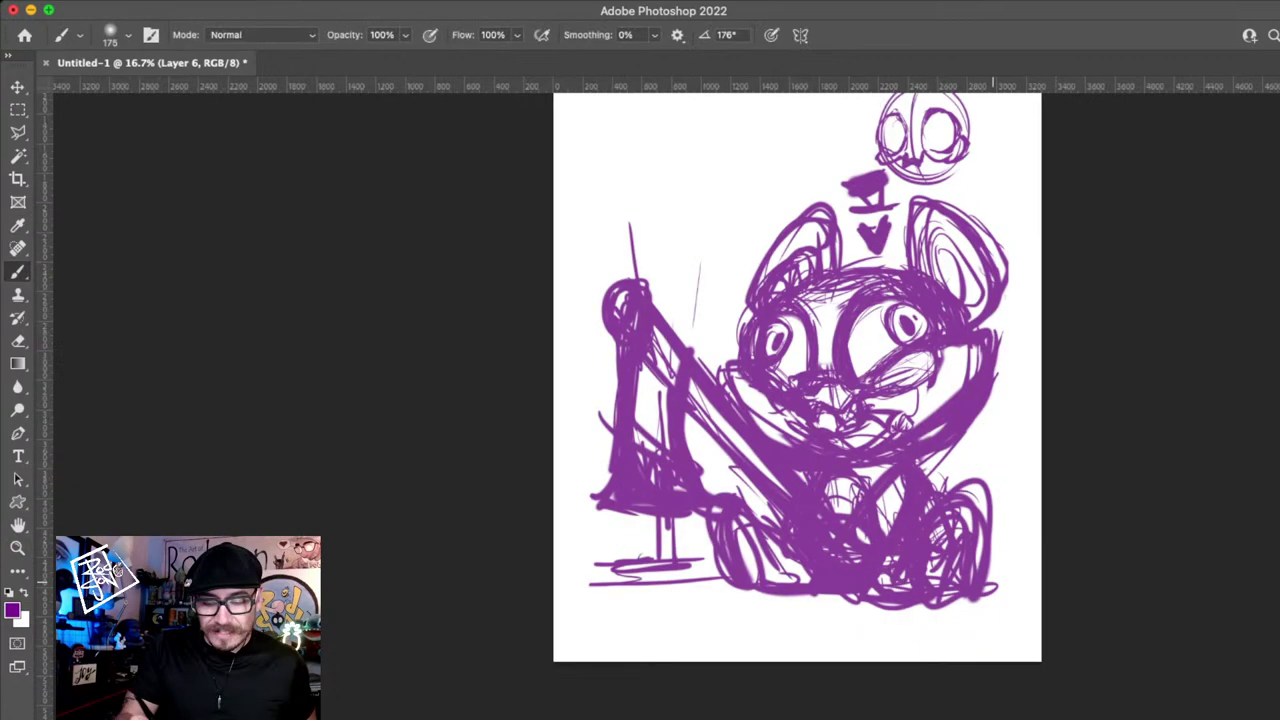
{"action": "key", "text": "z"}
{"action": "key", "text": "super+minus"}
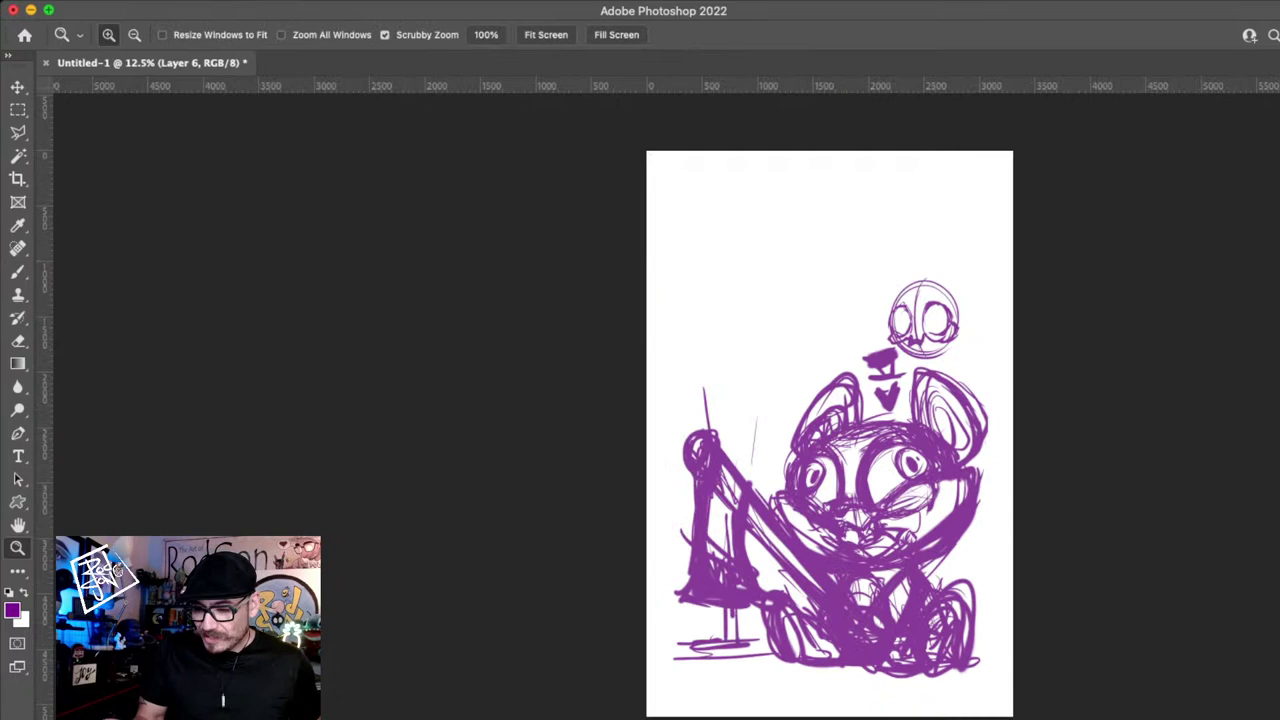
{"action": "key", "text": "b"}
- Try slanted and curved horizon lines at different heights across the page, undoing each one
{"action": "left_click_drag", "start_coordinate": [647, 584], "coordinate": [1012, 507]}
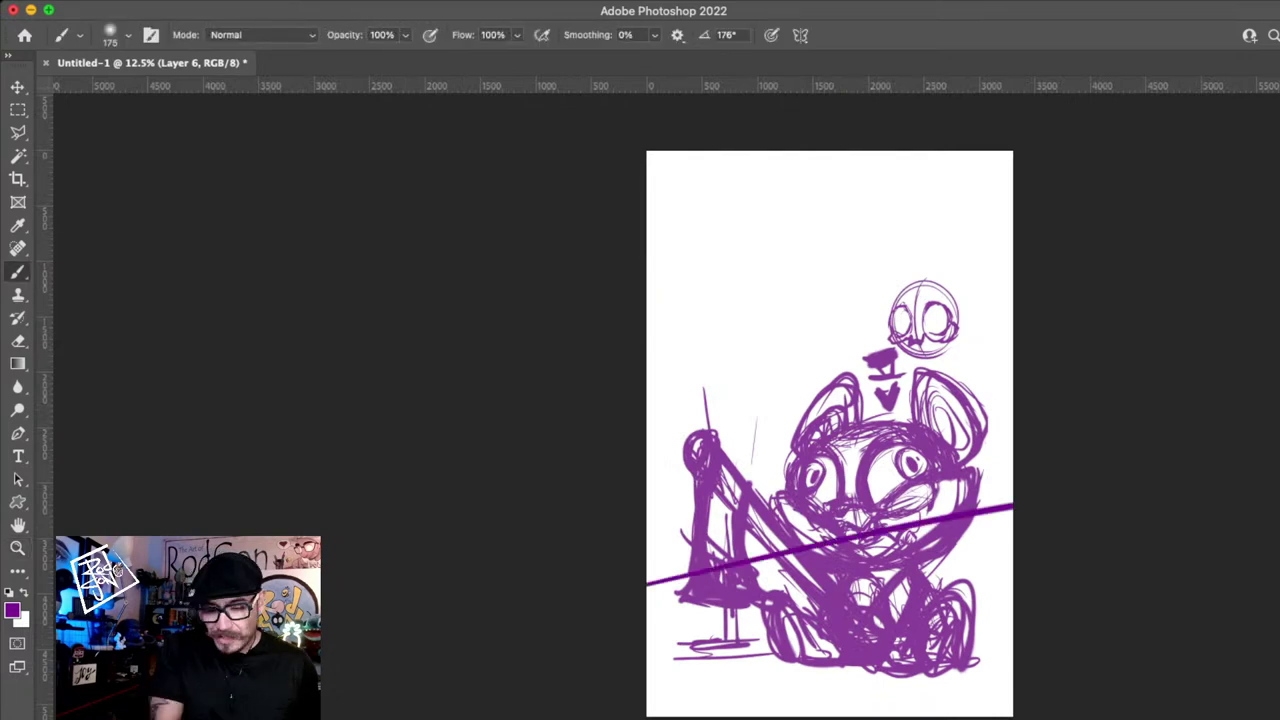
{"action": "key", "text": "super+z"}
{"action": "left_click_drag", "start_coordinate": [647, 506], "coordinate": [1012, 550]}
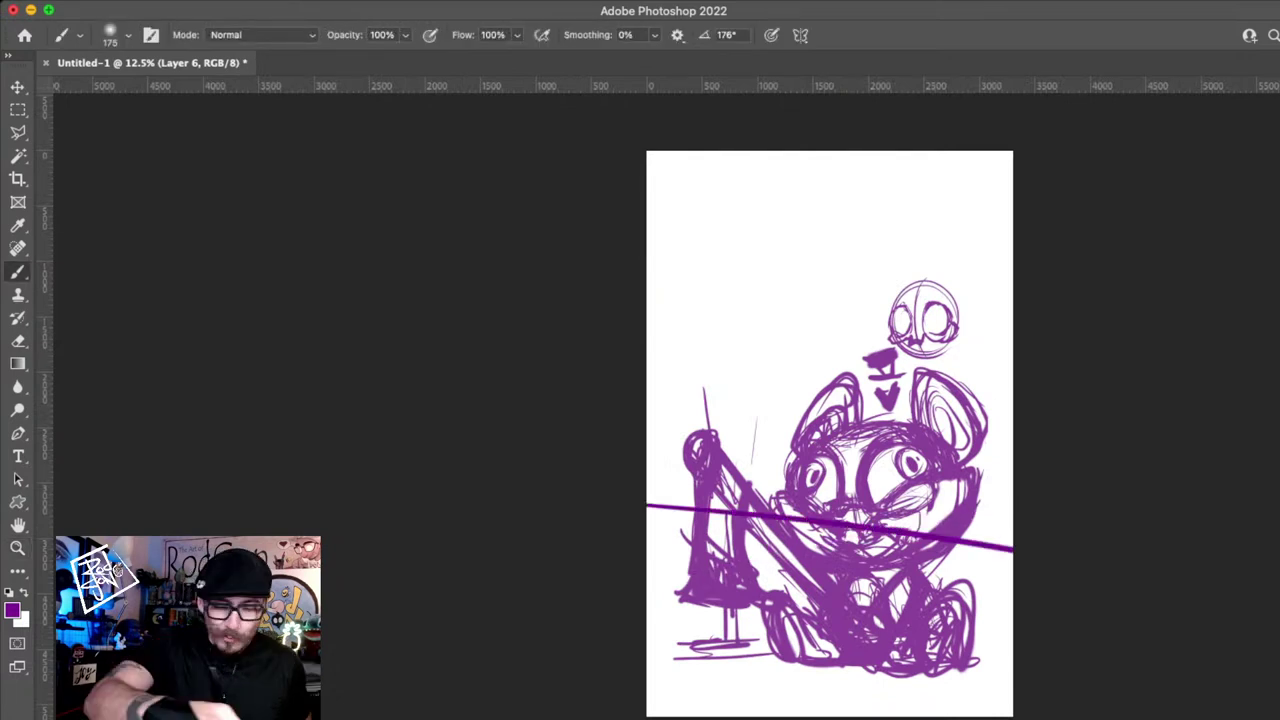
{"action": "key", "text": "super+z"}
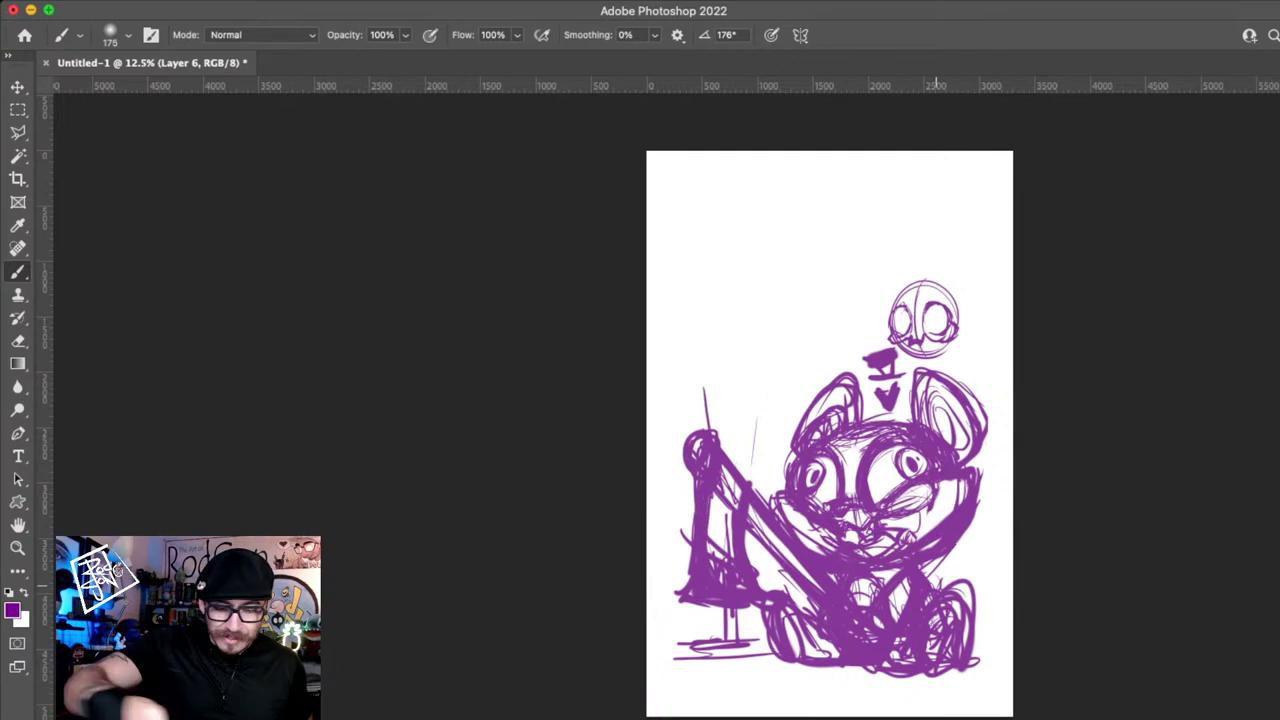
{"action": "left_click_drag", "start_coordinate": [646, 332], "coordinate": [1013, 300]}
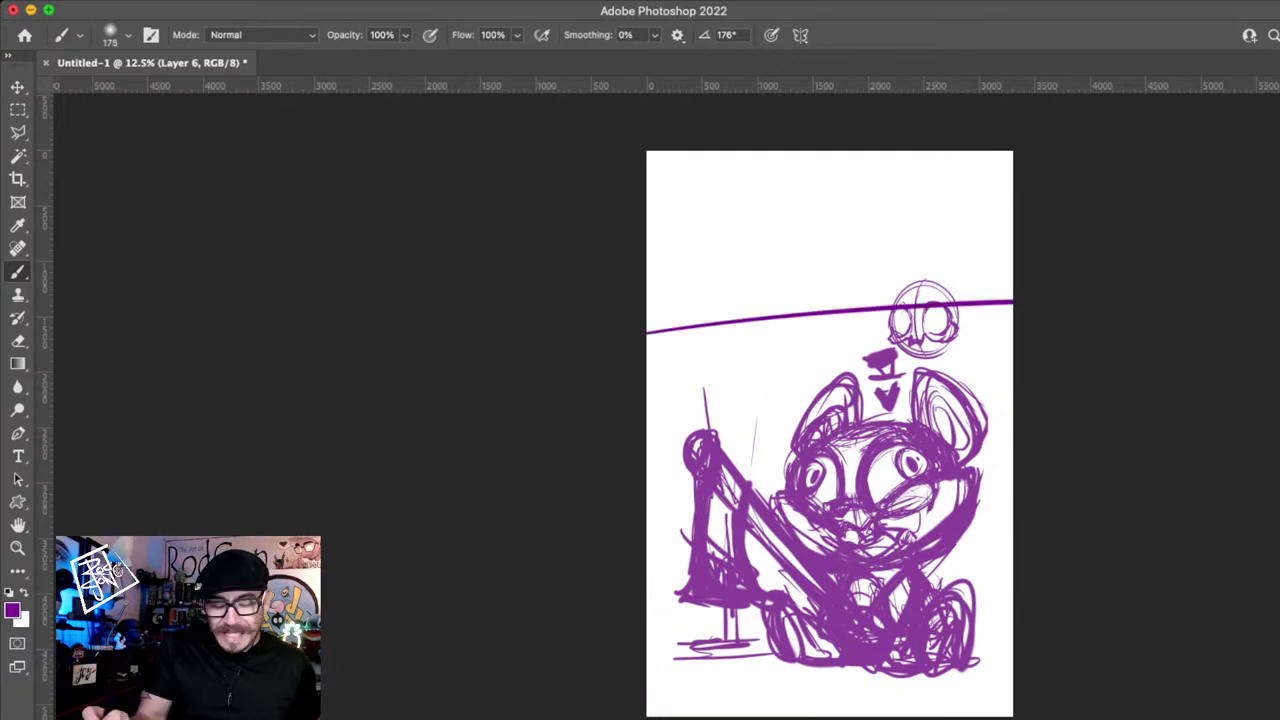
{"action": "key", "text": "super+z"}
- Draw a nearly level horizon line through the bear's legs, and paint diagonal strokes fanning in from the page's left edge above the arm
{"action": "left_click_drag", "start_coordinate": [646, 632], "coordinate": [1013, 620]}
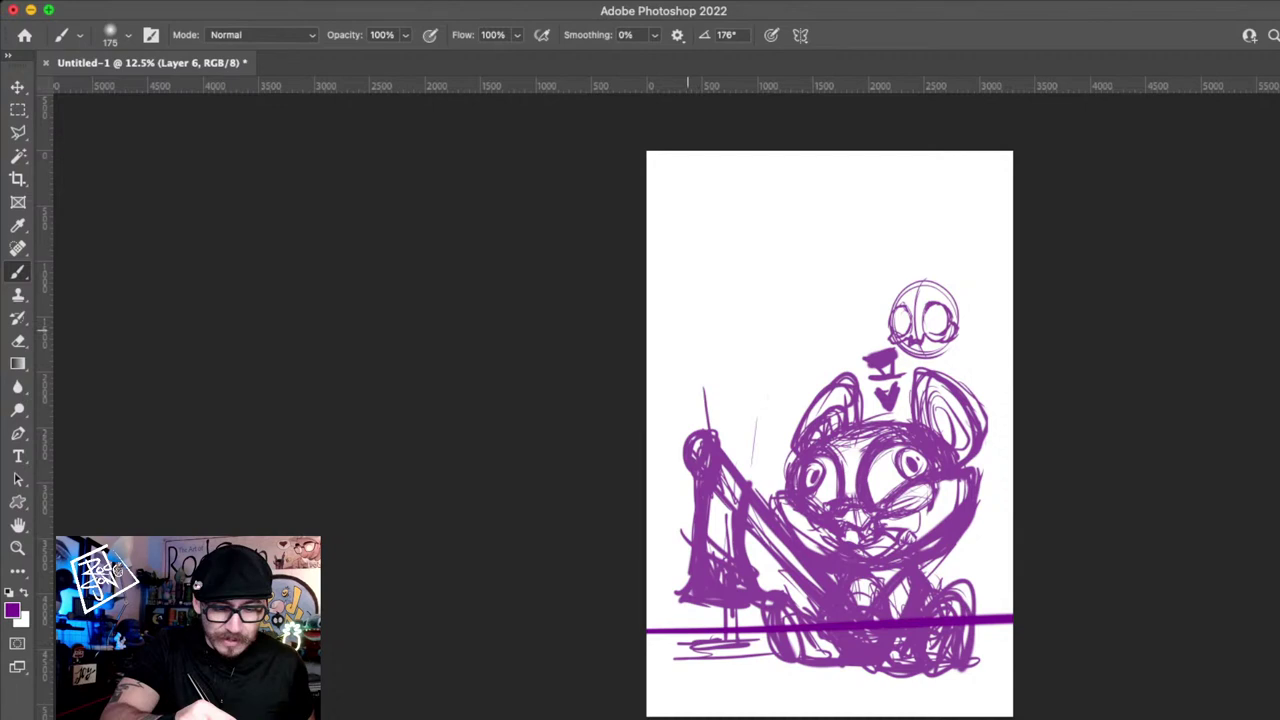
{"action": "left_click_drag", "start_coordinate": [652, 342], "coordinate": [706, 410]}
{"action": "left_click_drag", "start_coordinate": [682, 332], "coordinate": [732, 385]}
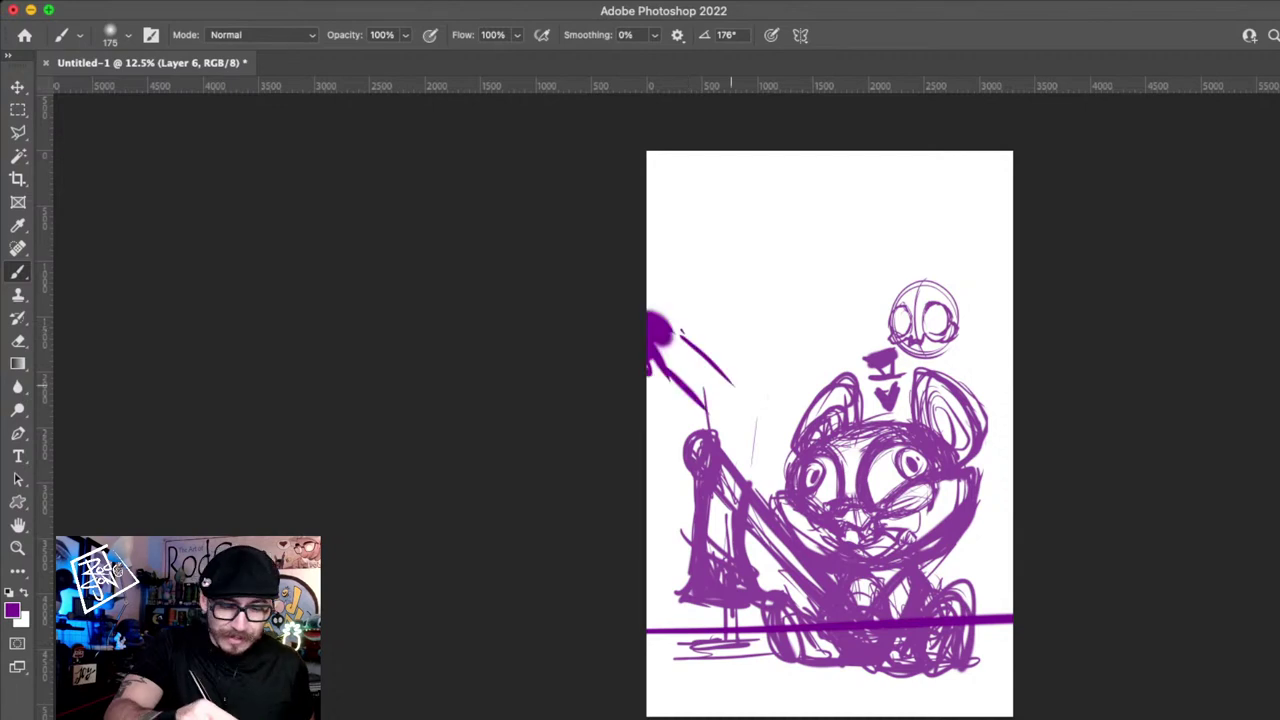
{"action": "left_click_drag", "start_coordinate": [668, 300], "coordinate": [672, 408]}
{"action": "left_click_drag", "start_coordinate": [681, 328], "coordinate": [724, 375]}
{"action": "left_click_drag", "start_coordinate": [687, 308], "coordinate": [763, 362]}
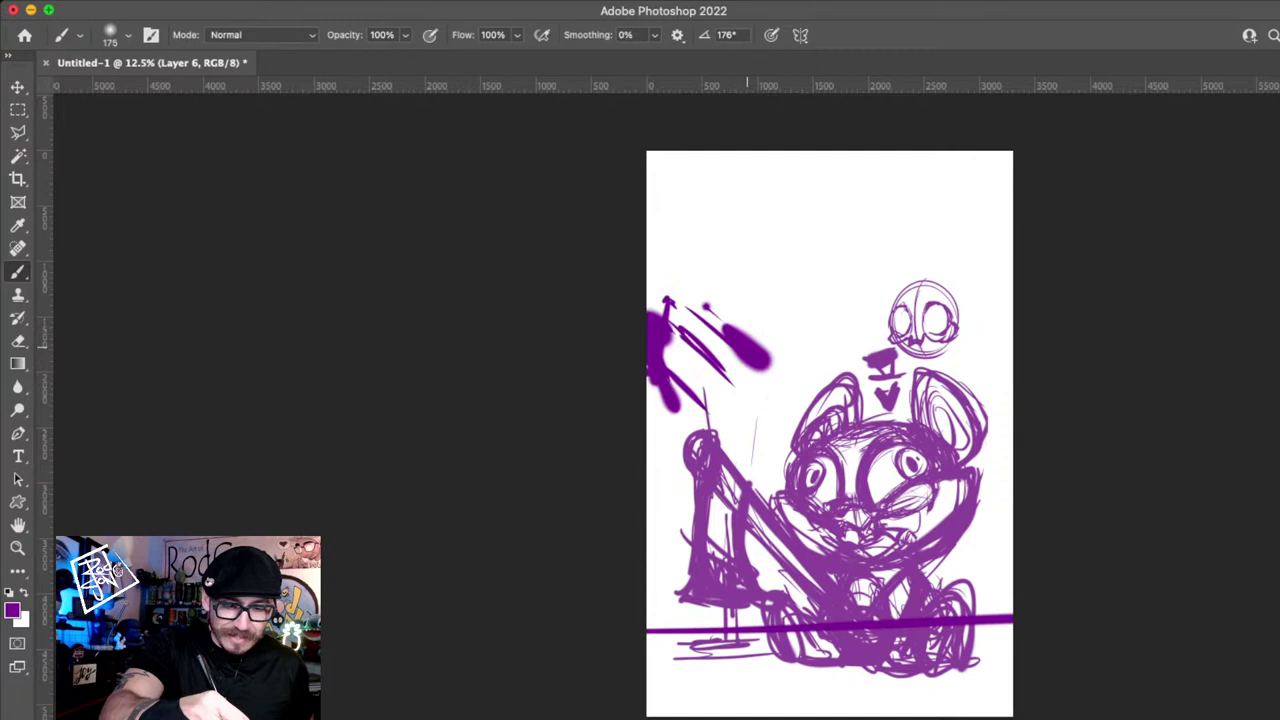
{"action": "left_click_drag", "start_coordinate": [650, 330], "coordinate": [715, 260]}
{"action": "left_click_drag", "start_coordinate": [785, 310], "coordinate": [706, 248]}
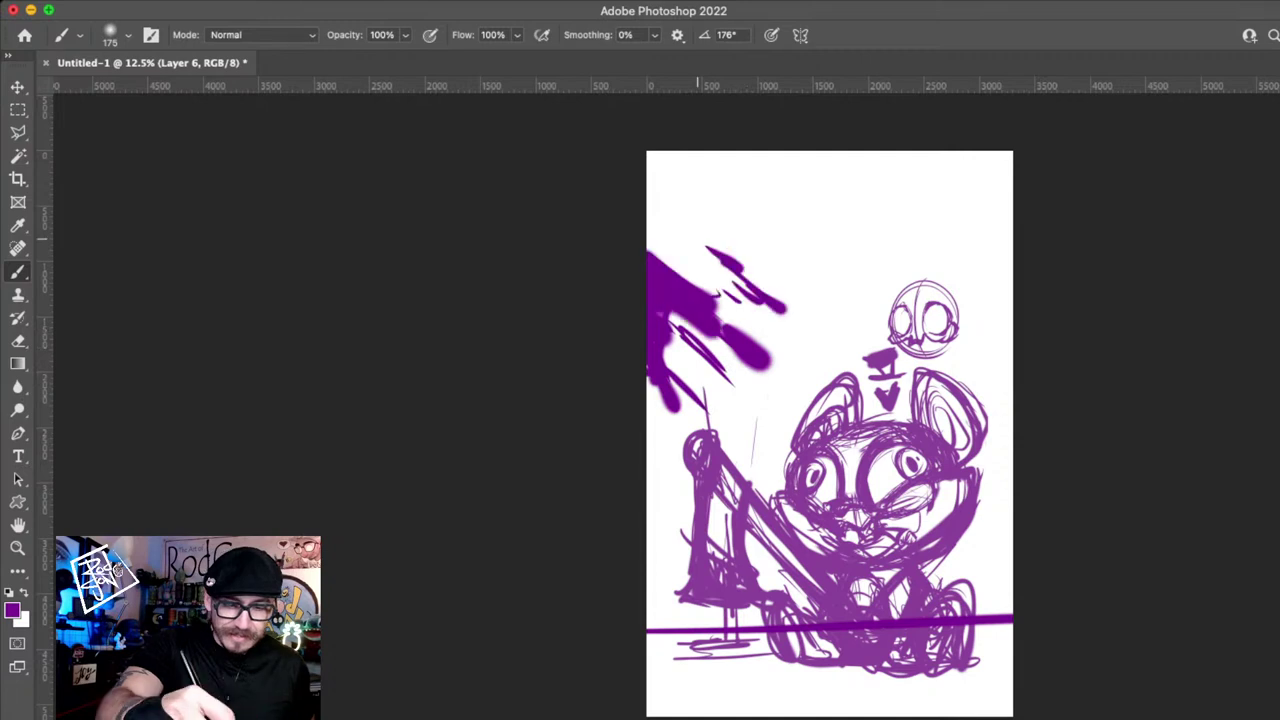
- Fill the page's upper-left corner with dense purple strokes that break into thin diagonal tips and small specks
{"action": "left_click_drag", "start_coordinate": [688, 172], "coordinate": [745, 255]}
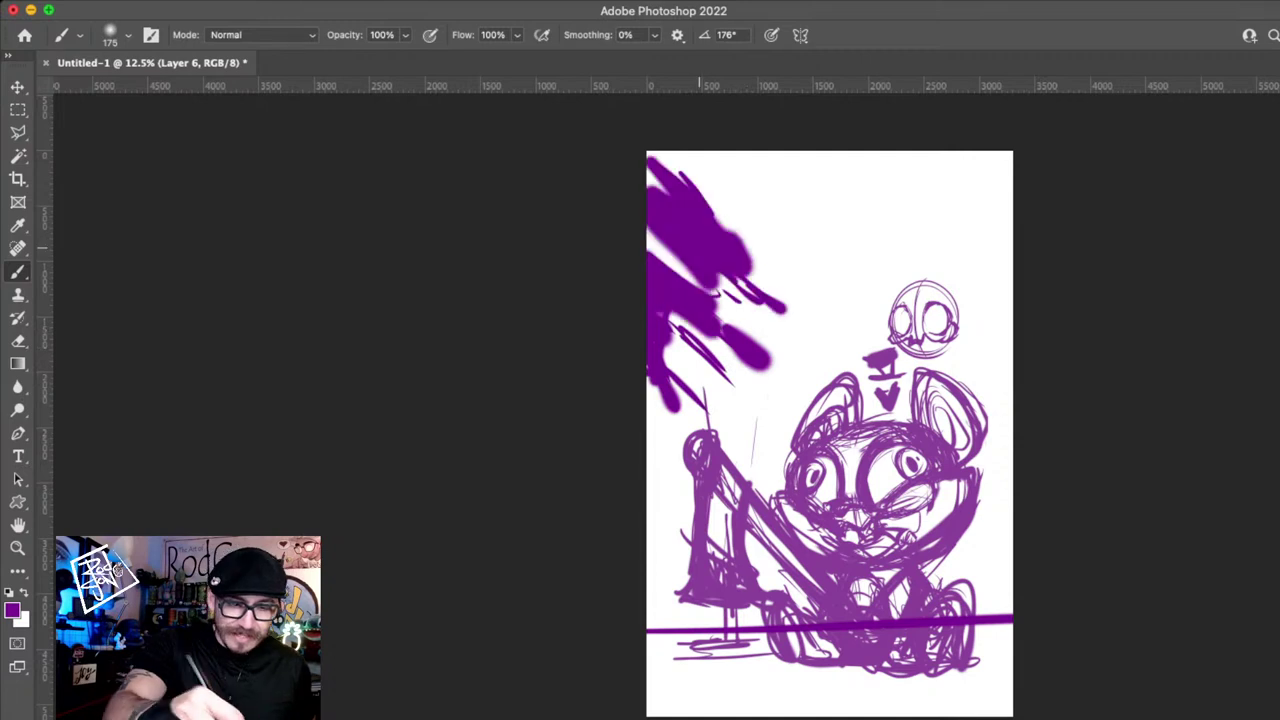
{"action": "left_click_drag", "start_coordinate": [705, 158], "coordinate": [808, 246]}
{"action": "mouse_move", "coordinate": [750, 165]}
{"action": "left_mouse_down"}
{"action": "mouse_move", "coordinate": [818, 212]}
{"action": "mouse_move", "coordinate": [832, 328]}
{"action": "left_mouse_up"}
{"action": "left_click_drag", "start_coordinate": [788, 172], "coordinate": [808, 192]}
{"action": "left_click_drag", "start_coordinate": [656, 384], "coordinate": [665, 455]}
{"action": "left_click_drag", "start_coordinate": [673, 474], "coordinate": [674, 483]}
{"action": "left_click_drag", "start_coordinate": [772, 154], "coordinate": [797, 161]}
{"action": "left_click_drag", "start_coordinate": [813, 177], "coordinate": [821, 188]}
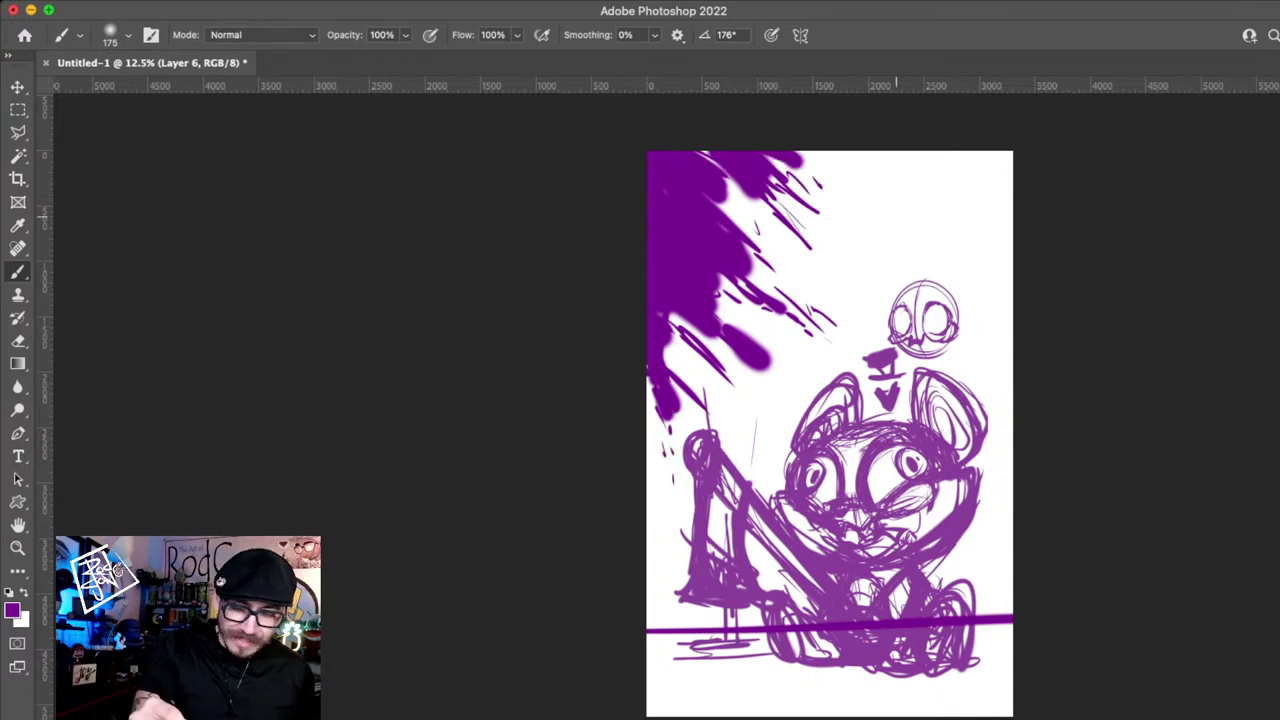
- Paint a smaller splattered cluster with drips on the page's upper-right edge, and add thin slanted strokes in the lower-left corner
{"action": "left_click_drag", "start_coordinate": [912, 175], "coordinate": [975, 209]}
{"action": "left_click_drag", "start_coordinate": [931, 209], "coordinate": [973, 242]}
{"action": "left_click_drag", "start_coordinate": [842, 222], "coordinate": [971, 256]}
{"action": "left_click_drag", "start_coordinate": [981, 364], "coordinate": [983, 264]}
{"action": "mouse_move", "coordinate": [990, 207]}
{"action": "left_mouse_down"}
{"action": "mouse_move", "coordinate": [1012, 299]}
{"action": "mouse_move", "coordinate": [1010, 512]}
{"action": "left_mouse_up"}
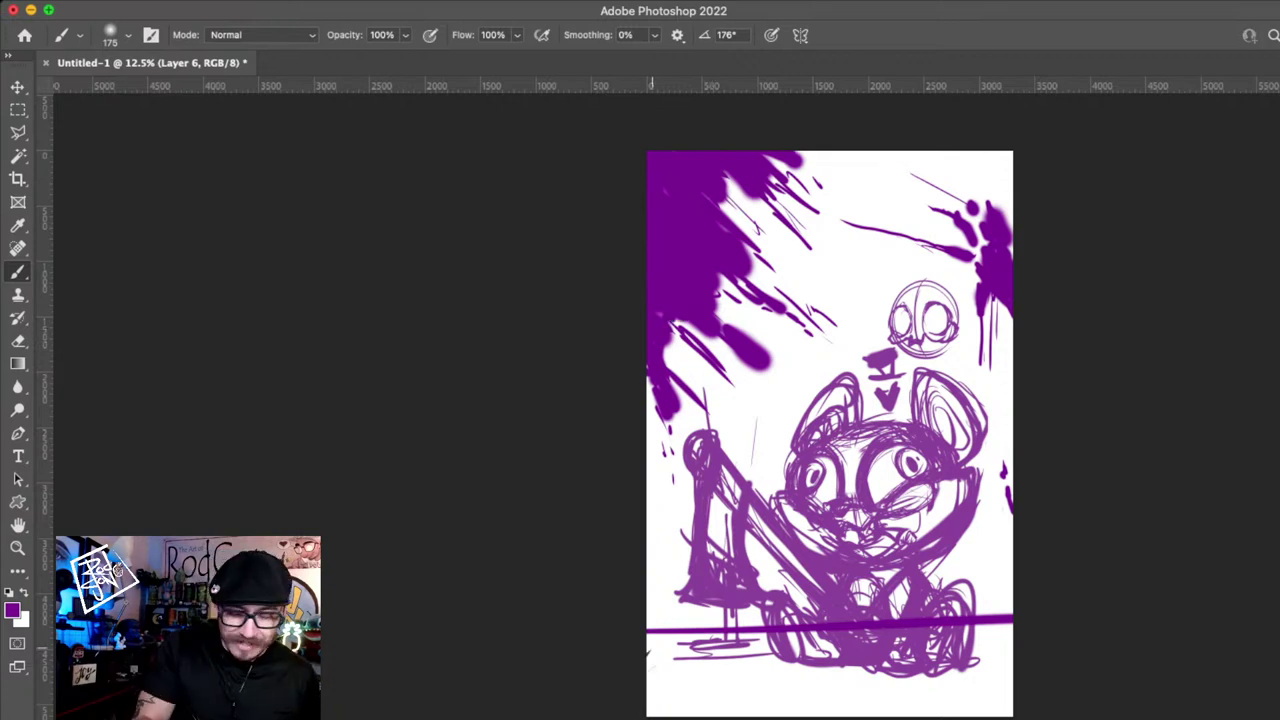
{"action": "left_click_drag", "start_coordinate": [670, 644], "coordinate": [648, 669]}
{"action": "left_click_drag", "start_coordinate": [675, 657], "coordinate": [718, 703]}
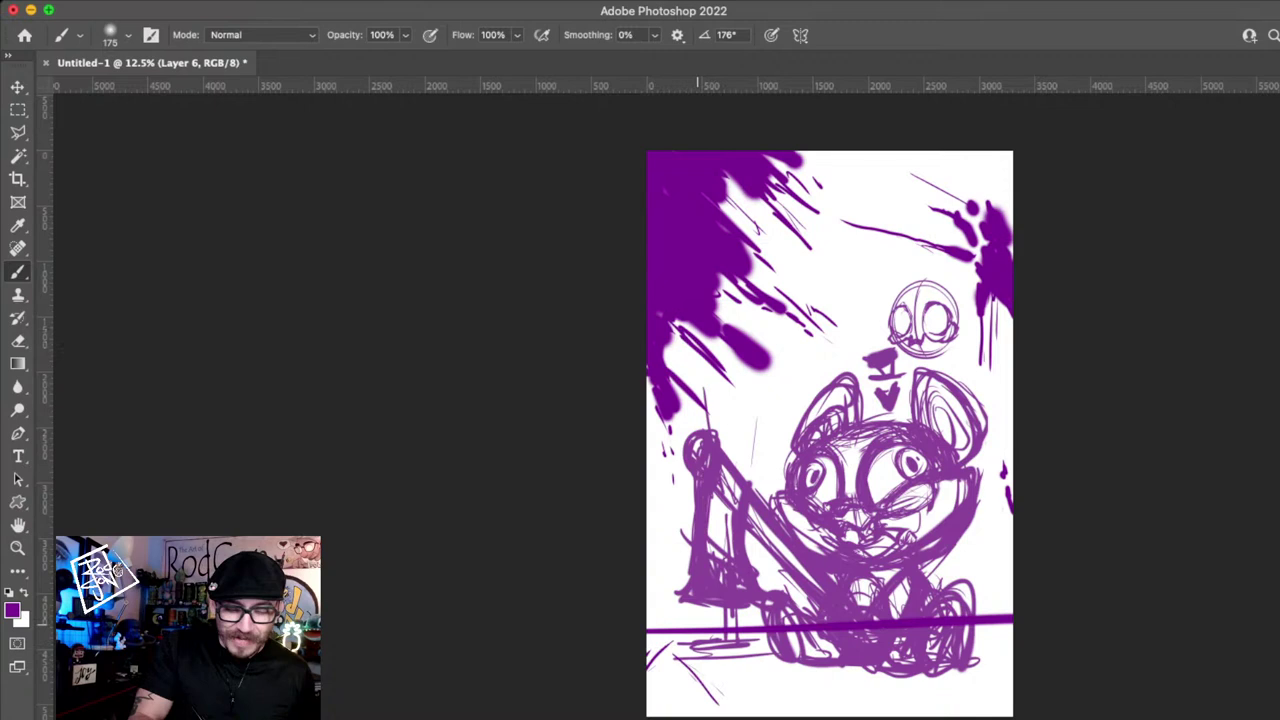
- Try thick angular and arched foreground shapes along the page's lower-left edge, and undo them
{"action": "left_click_drag", "start_coordinate": [697, 645], "coordinate": [755, 716]}
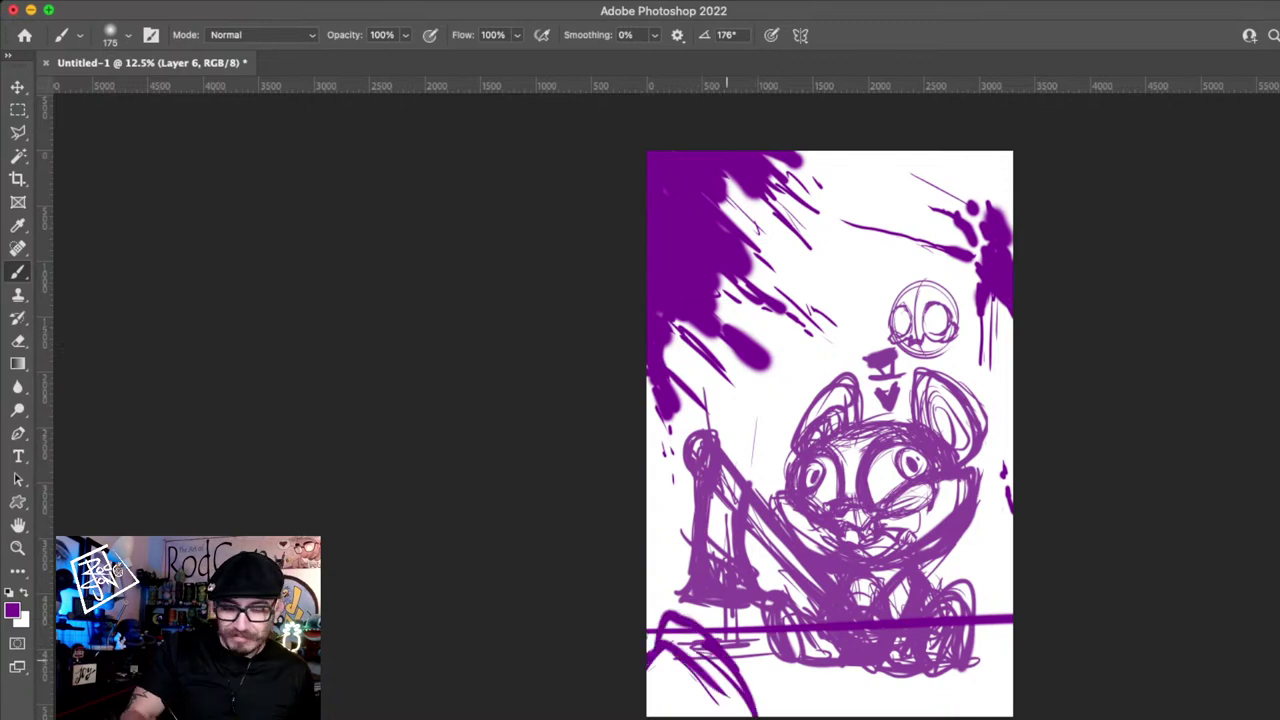
{"action": "key", "text": "super+z"}
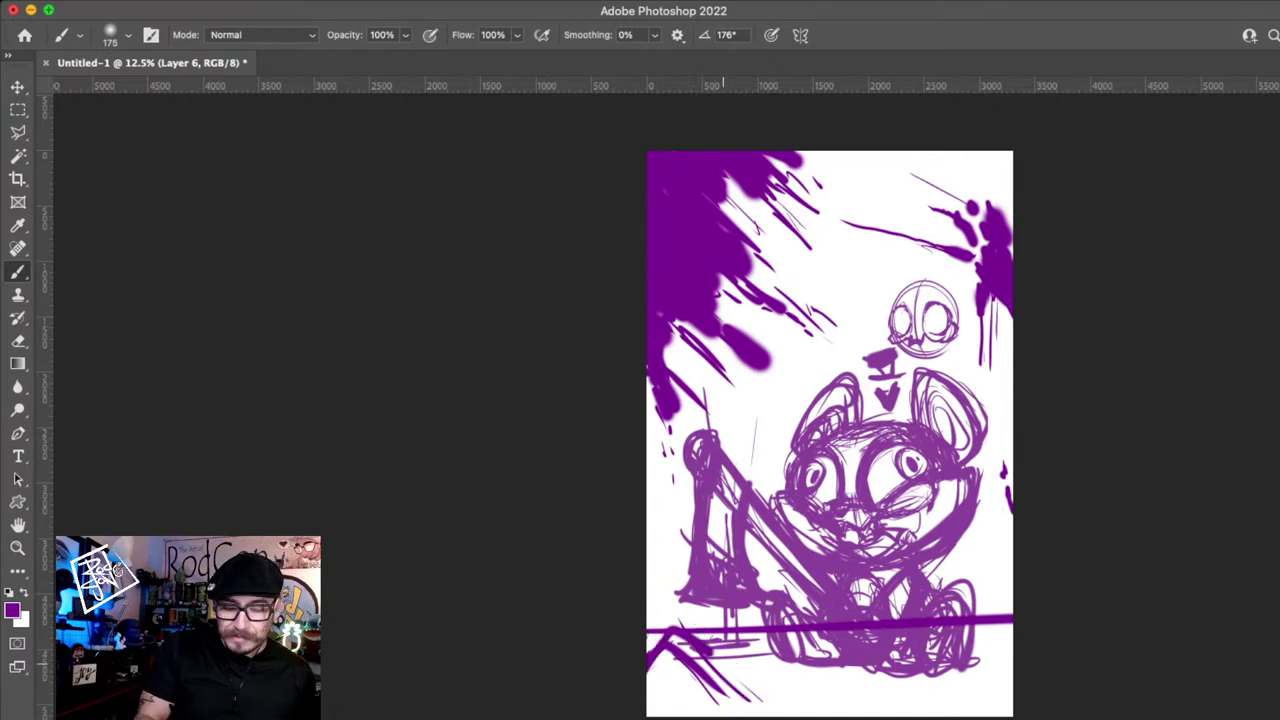
{"action": "left_click_drag", "start_coordinate": [710, 650], "coordinate": [797, 715]}
{"action": "left_click_drag", "start_coordinate": [741, 634], "coordinate": [766, 687]}
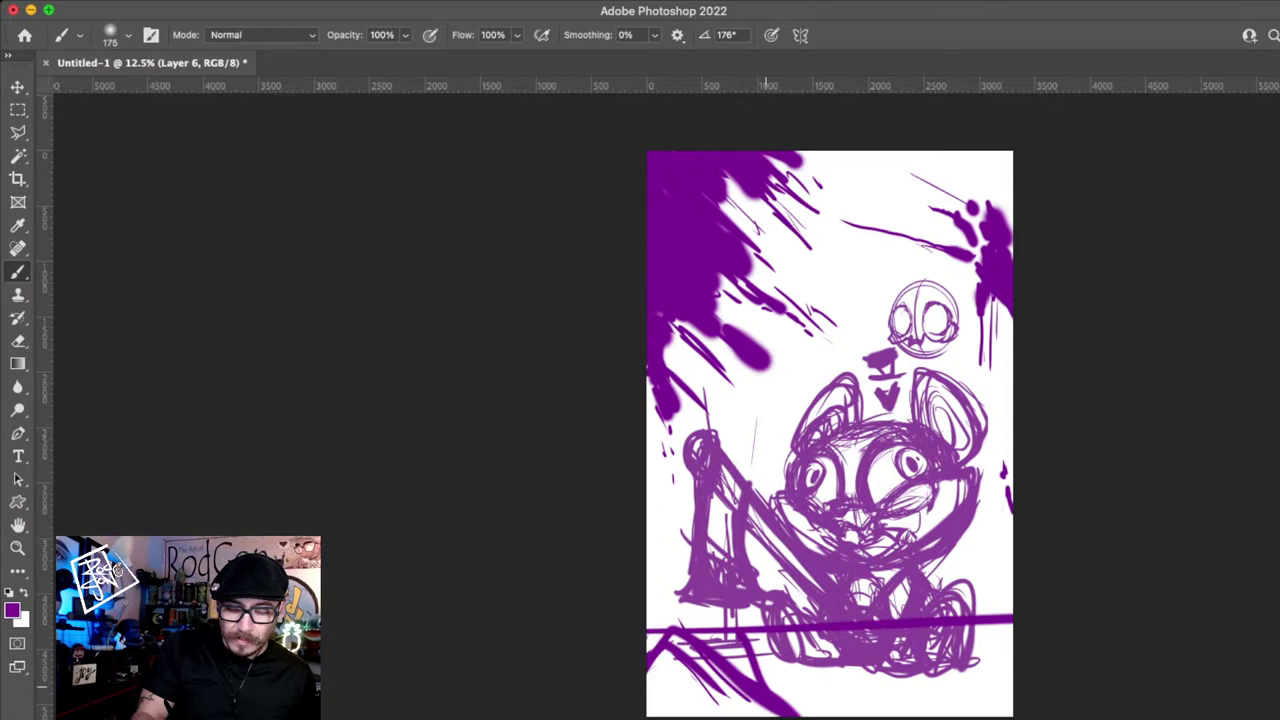
{"action": "left_click_drag", "start_coordinate": [767, 615], "coordinate": [850, 716]}
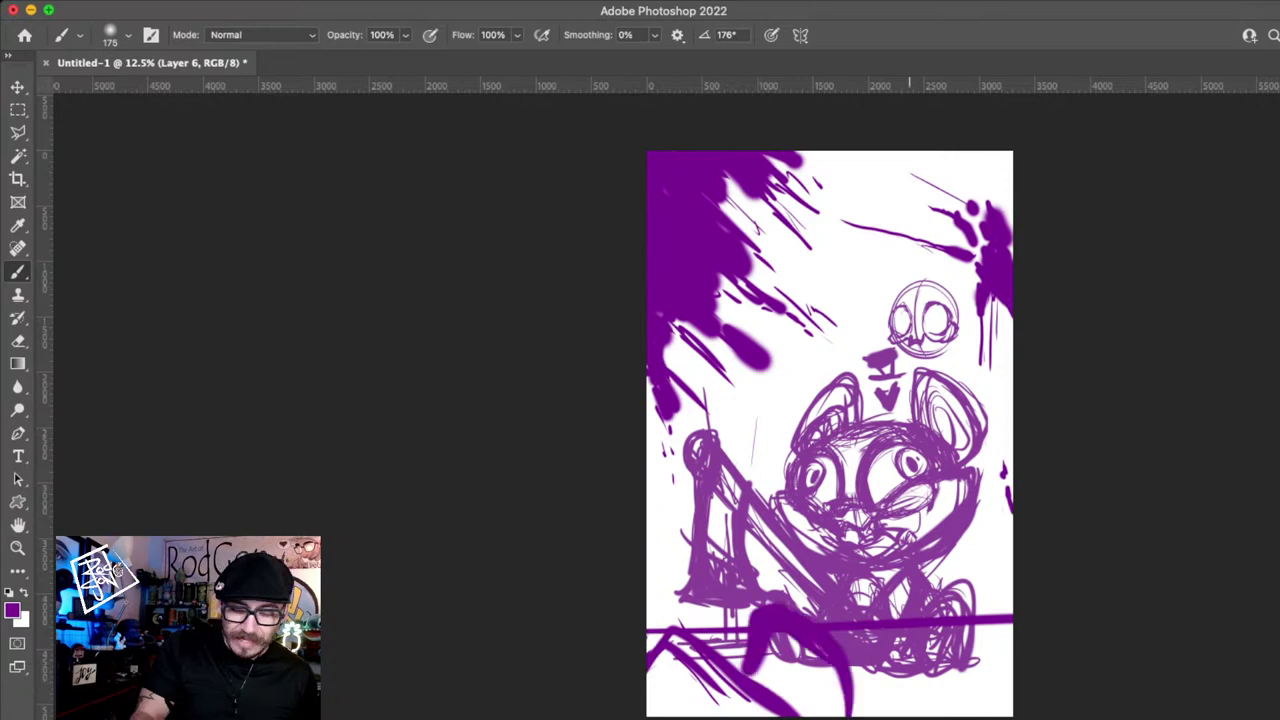
{"action": "left_click_drag", "start_coordinate": [762, 658], "coordinate": [842, 688]}
{"action": "left_click_drag", "start_coordinate": [818, 655], "coordinate": [817, 704]}
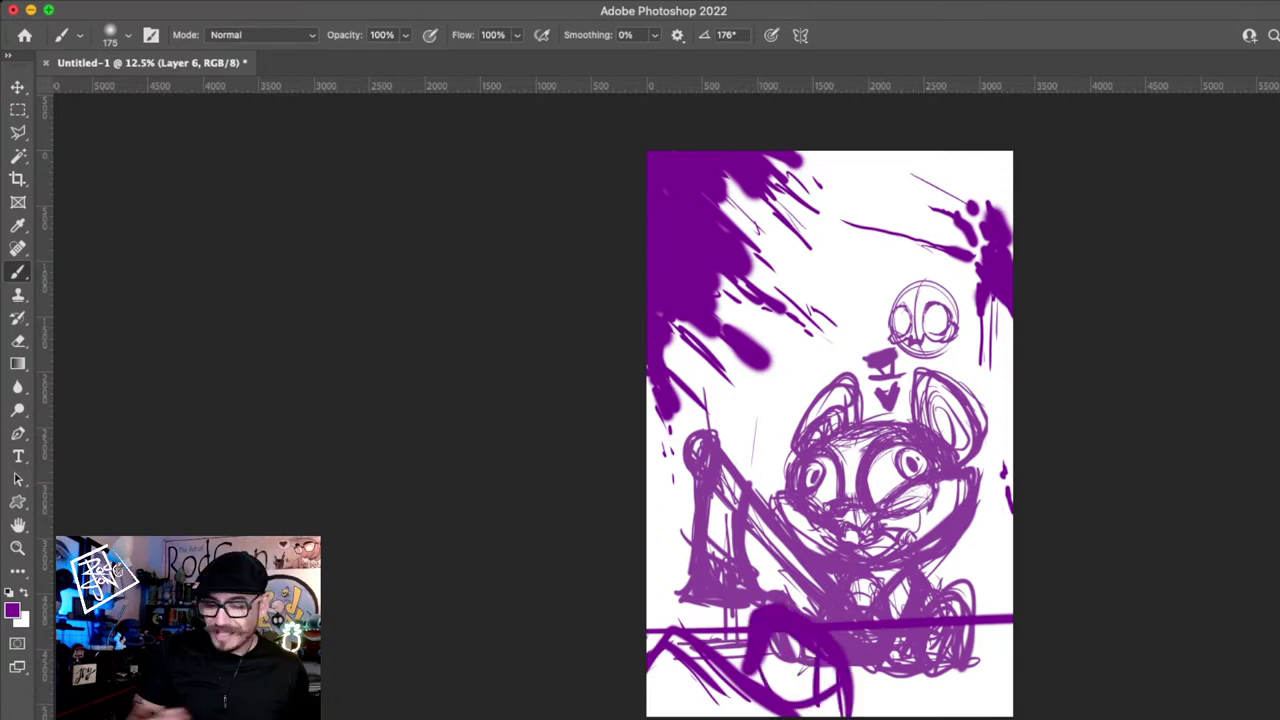
{"action": "key", "text": "super+z"}
{"action": "key", "text": "super+z"}
{"action": "key", "text": "super+z"}
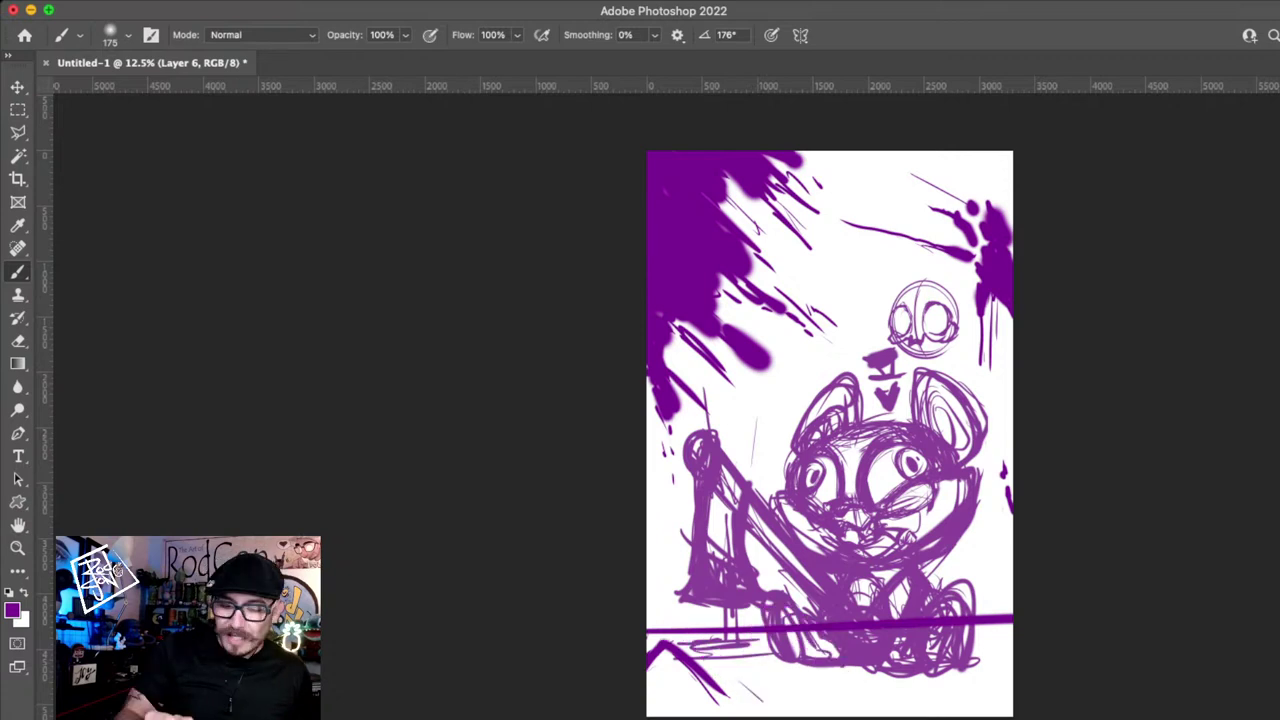
{"action": "key", "text": "super+z"}
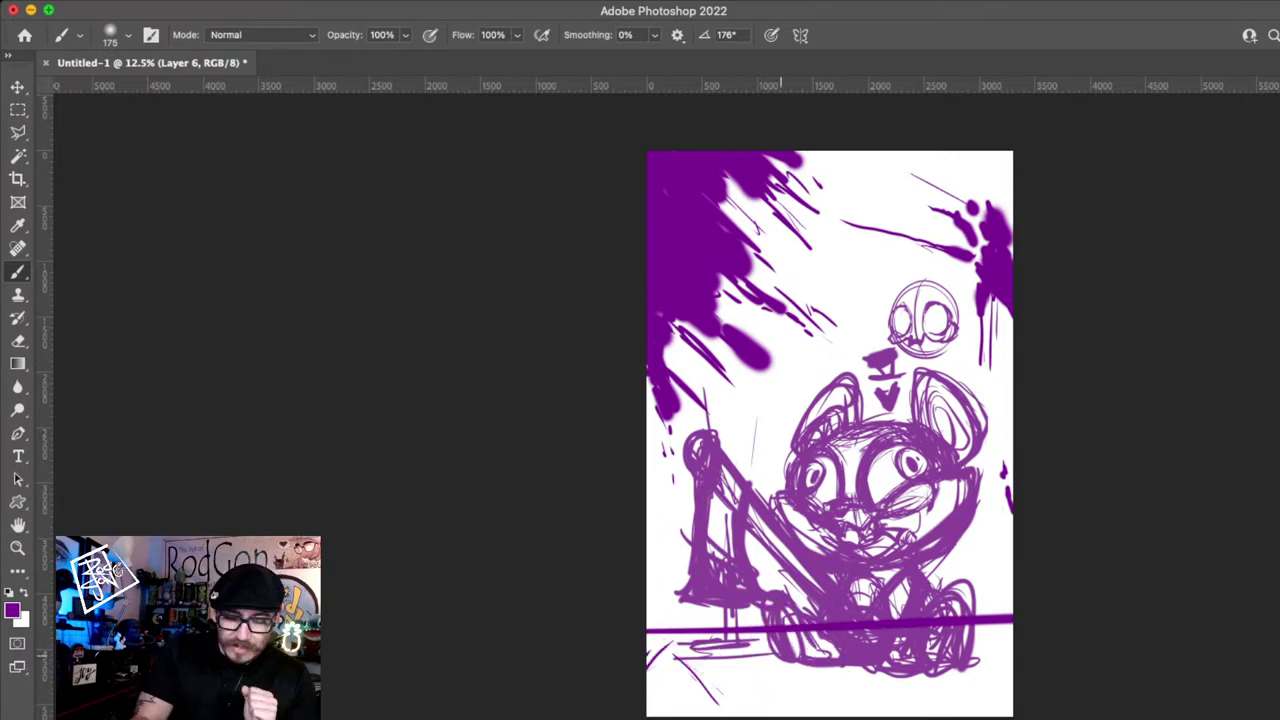
- Draw a large curved foreground shape in the page's lower-left corner with a thick outer edge, crossing inner lines and a dark filled area
{"action": "left_click_drag", "start_coordinate": [650, 648], "coordinate": [771, 695]}
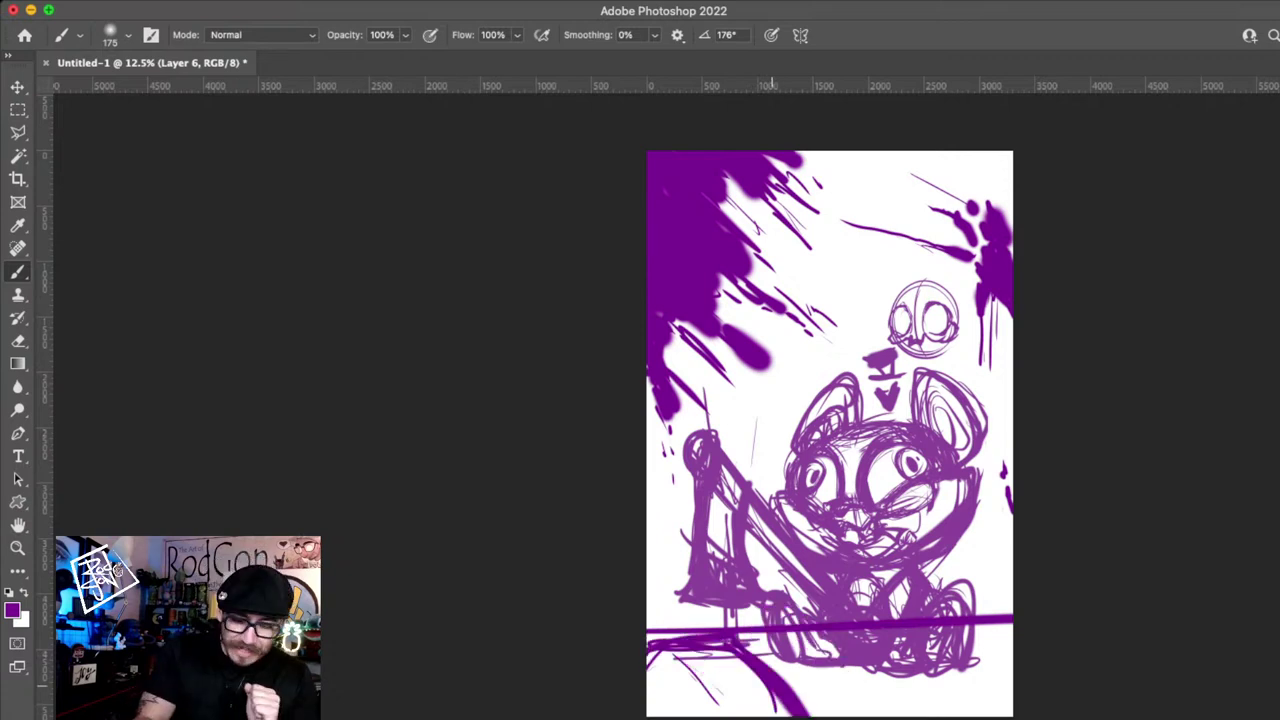
{"action": "left_click_drag", "start_coordinate": [725, 651], "coordinate": [686, 715]}
{"action": "mouse_move", "coordinate": [718, 680]}
{"action": "left_mouse_down"}
{"action": "mouse_move", "coordinate": [772, 716]}
{"action": "mouse_move", "coordinate": [774, 692]}
{"action": "left_mouse_up"}
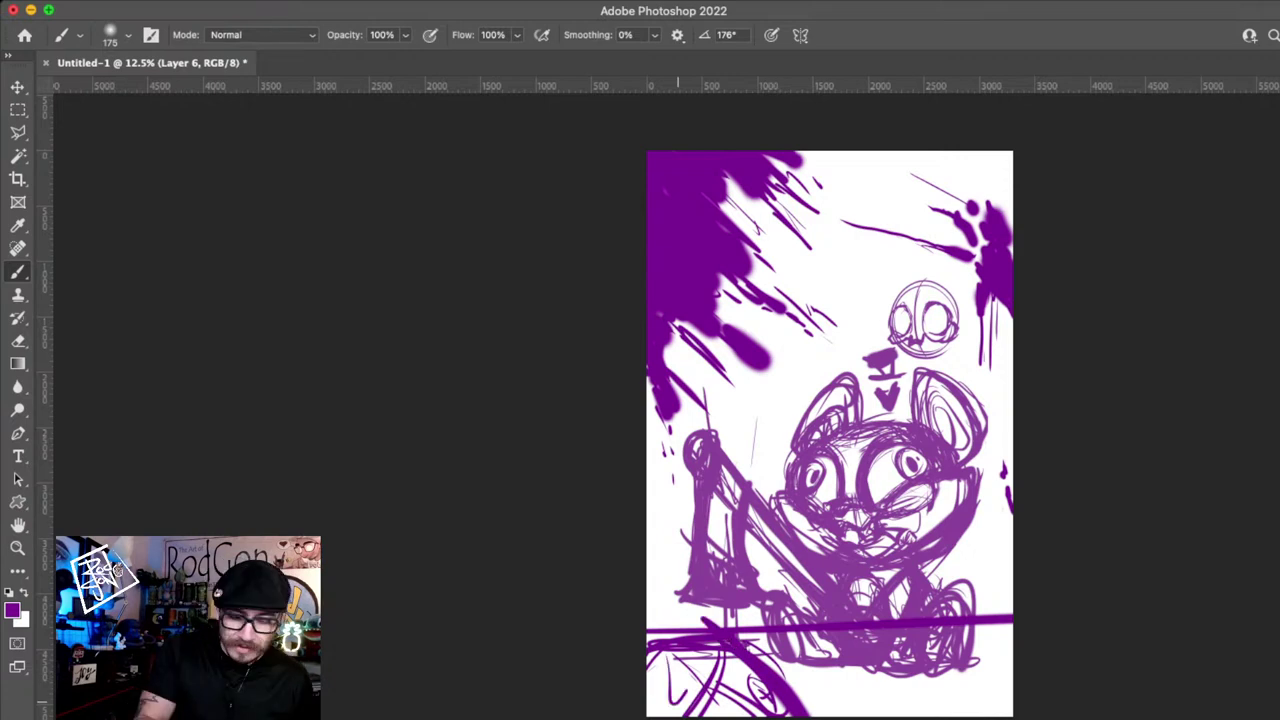
{"action": "left_click_drag", "start_coordinate": [700, 648], "coordinate": [672, 712]}
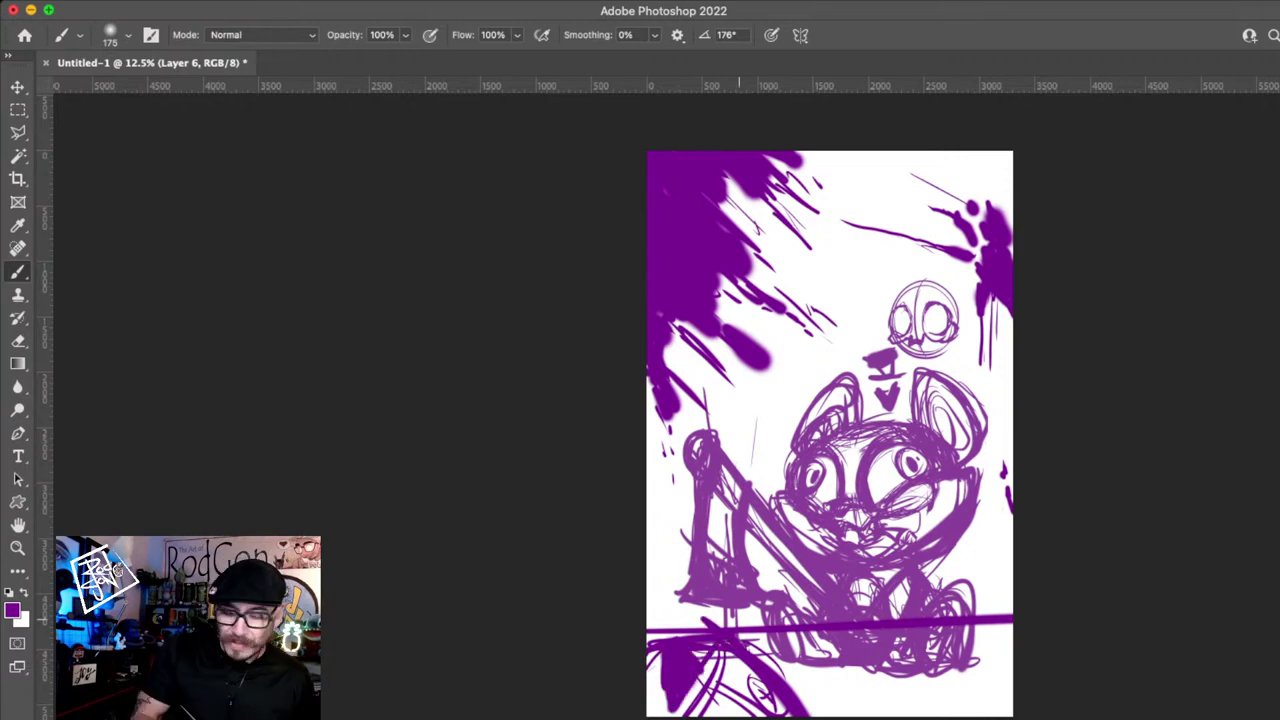
{"action": "left_click_drag", "start_coordinate": [712, 650], "coordinate": [683, 712]}
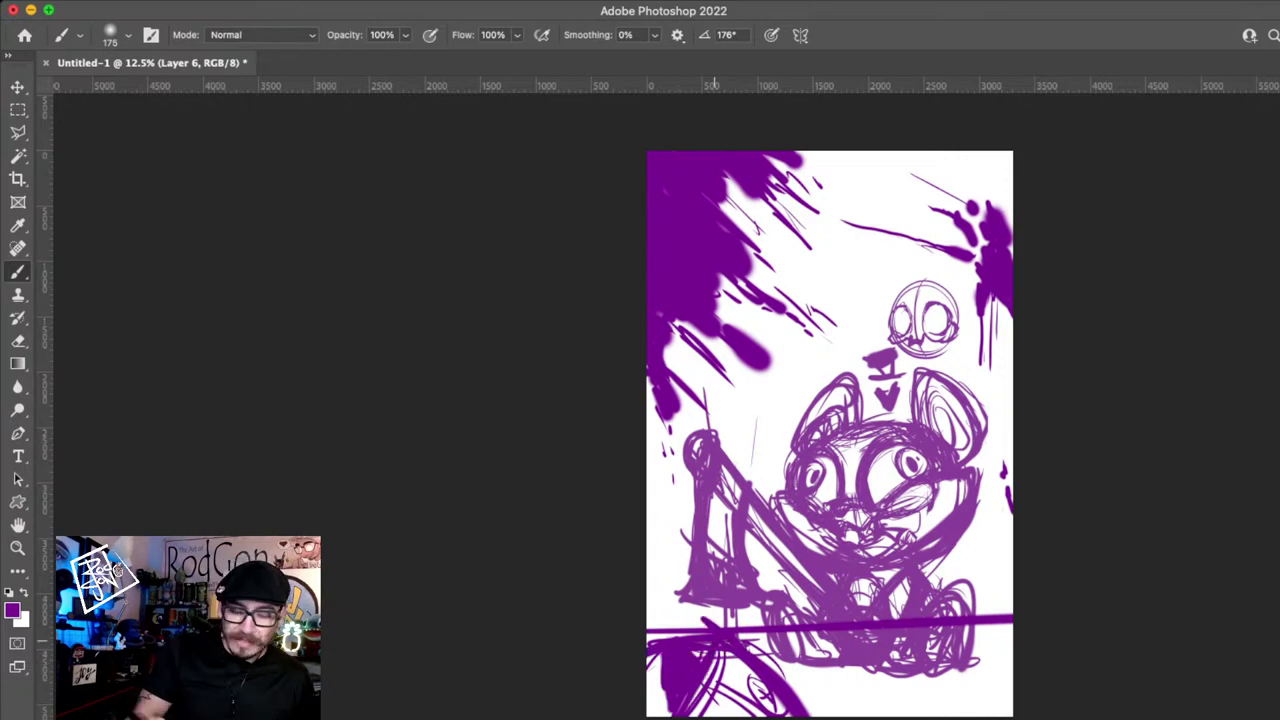
- Select the lower-left foreground shape with a rectangular marquee, enlarge it proportionally to 128.91%, reposition it slightly and deselect
{"action": "key", "text": "m"}
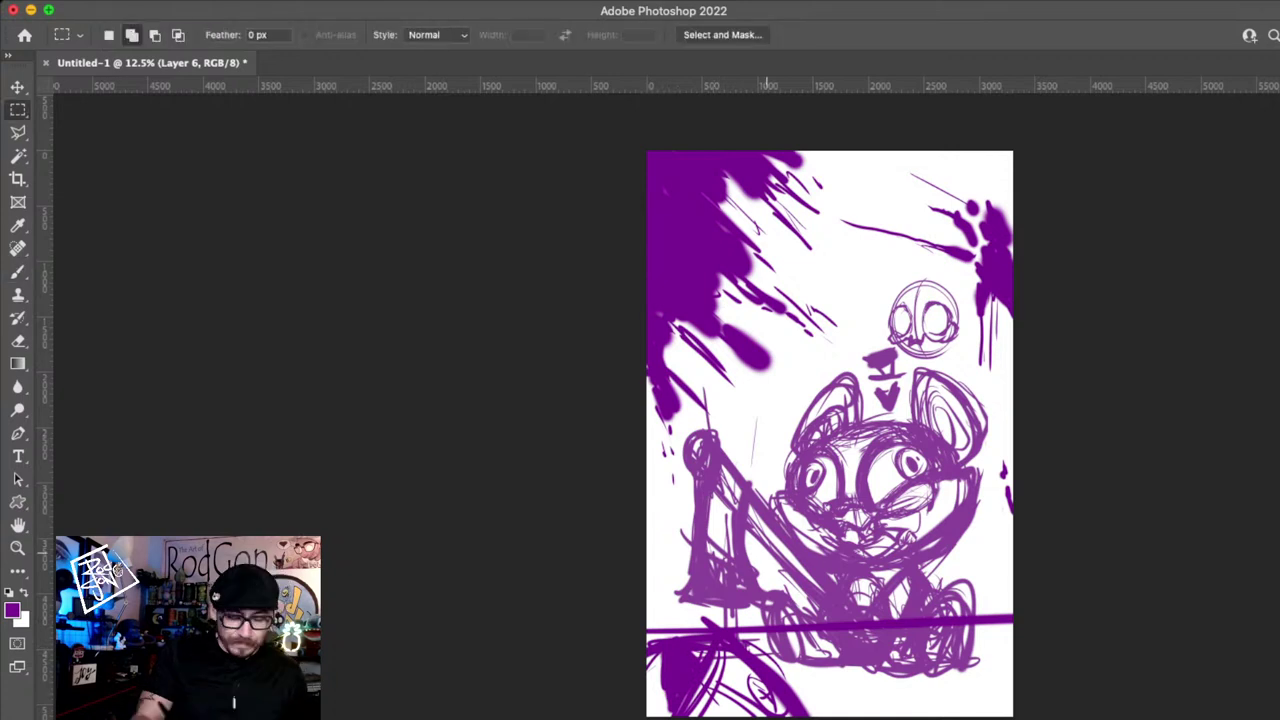
{"action": "scroll", "coordinate": [767, 552], "scroll_direction": "left", "scroll_amount": 5}
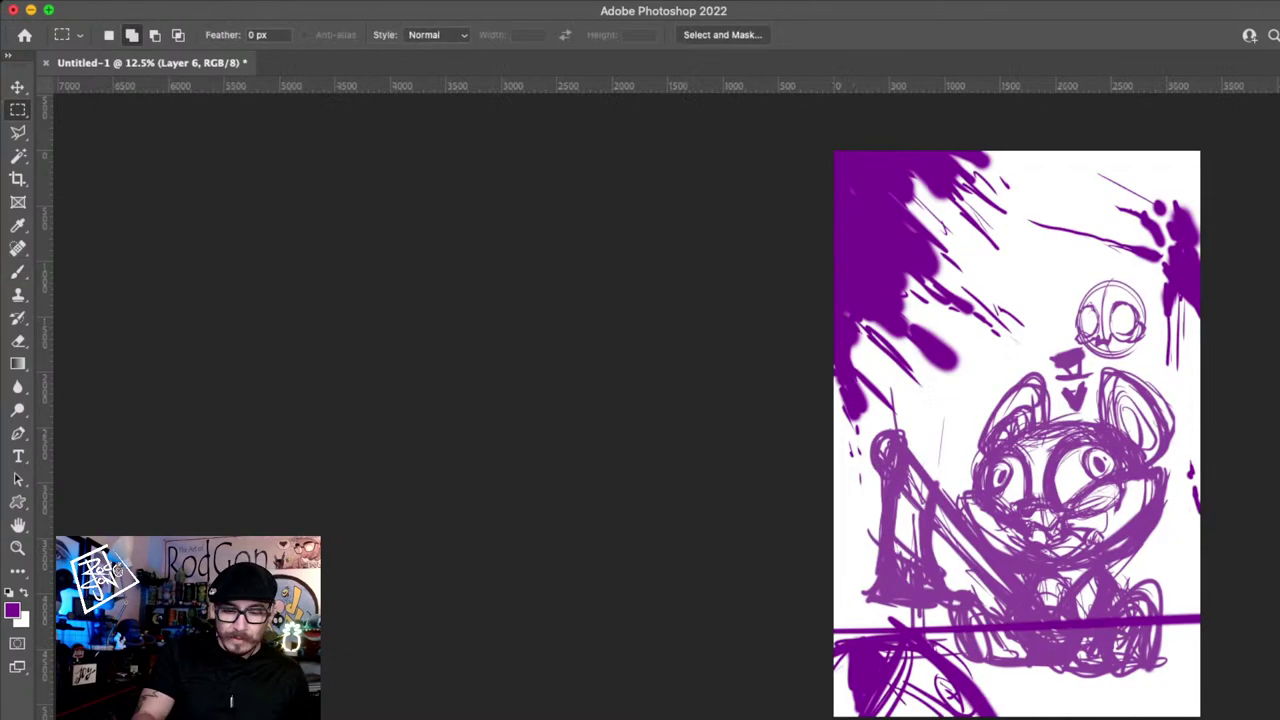
{"action": "scroll", "coordinate": [935, 415], "scroll_direction": "right", "scroll_amount": 5}
{"action": "scroll", "coordinate": [935, 415], "scroll_direction": "down", "scroll_amount": 1}
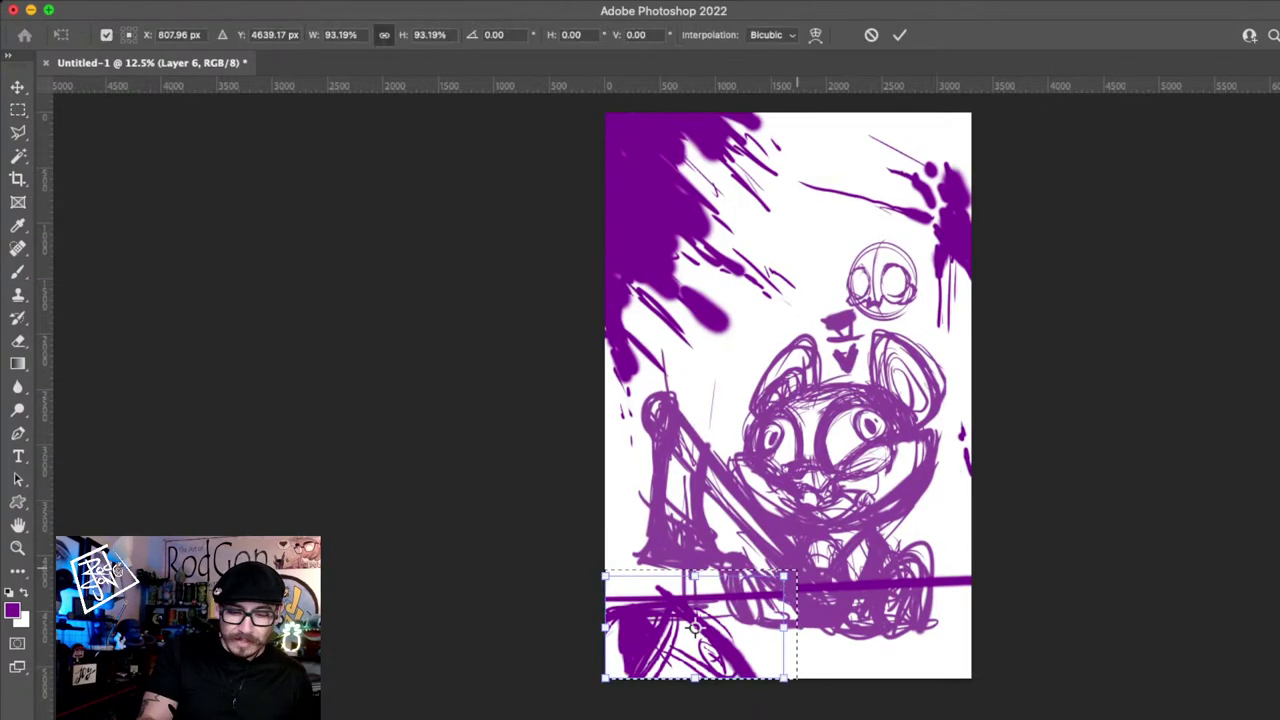
{"action": "left_click_drag", "start_coordinate": [784, 576], "coordinate": [781, 578]}
{"action": "left_click_drag", "start_coordinate": [605, 577], "coordinate": [534, 537]}
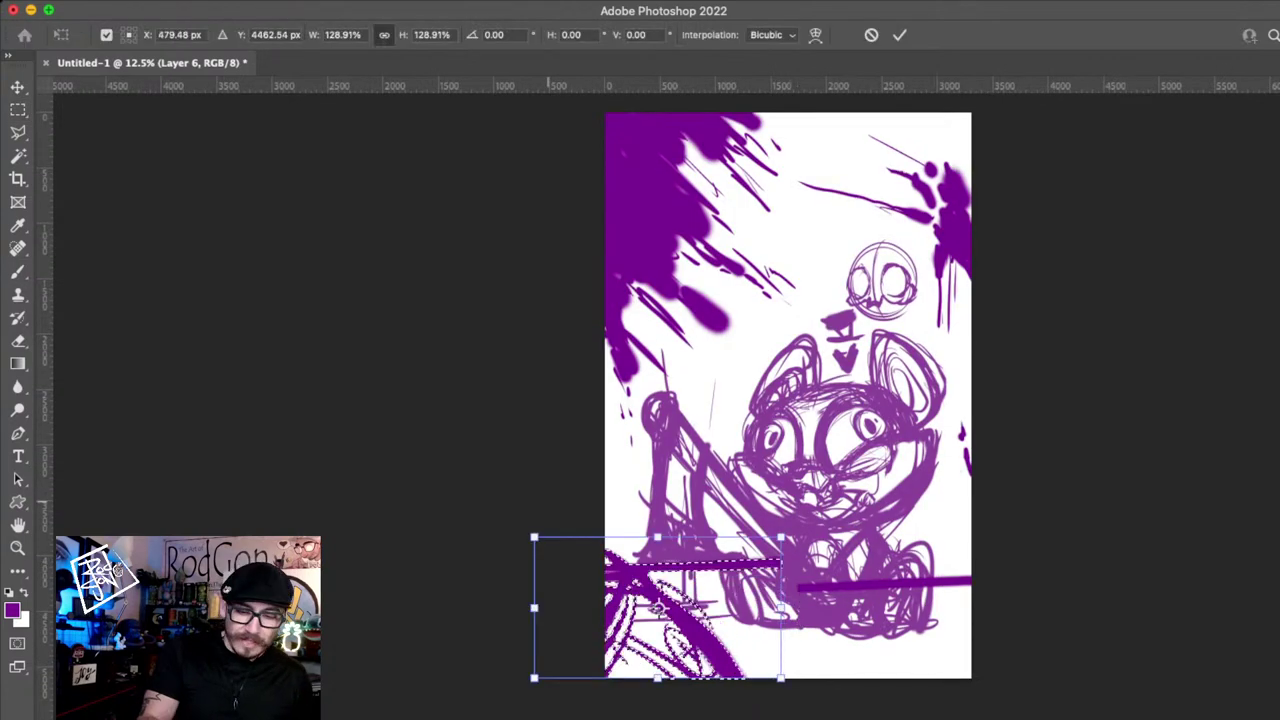
{"action": "key", "text": "Return"}
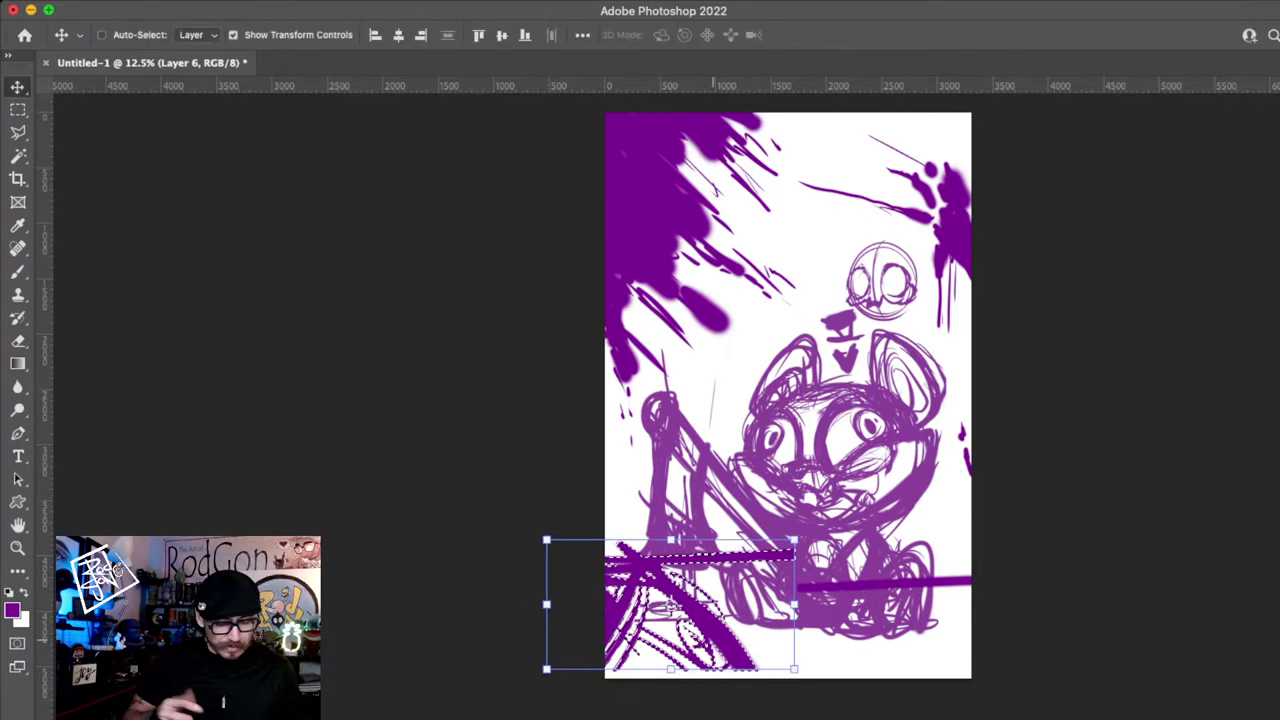
{"action": "key", "text": "ctrl+d"}
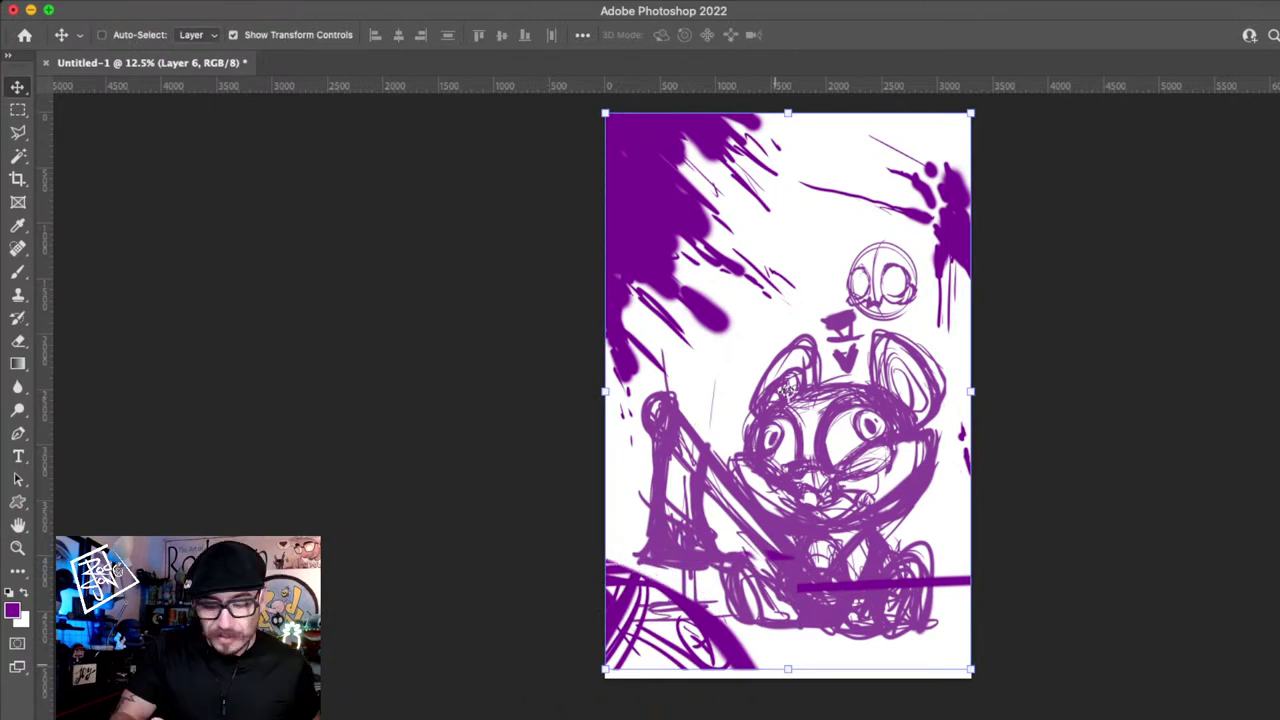
- Move the background layer down to the page's bottom edge, and stretch it upward to a height of 101.65%
{"action": "left_click_drag", "start_coordinate": [775, 665], "coordinate": [775, 673]}
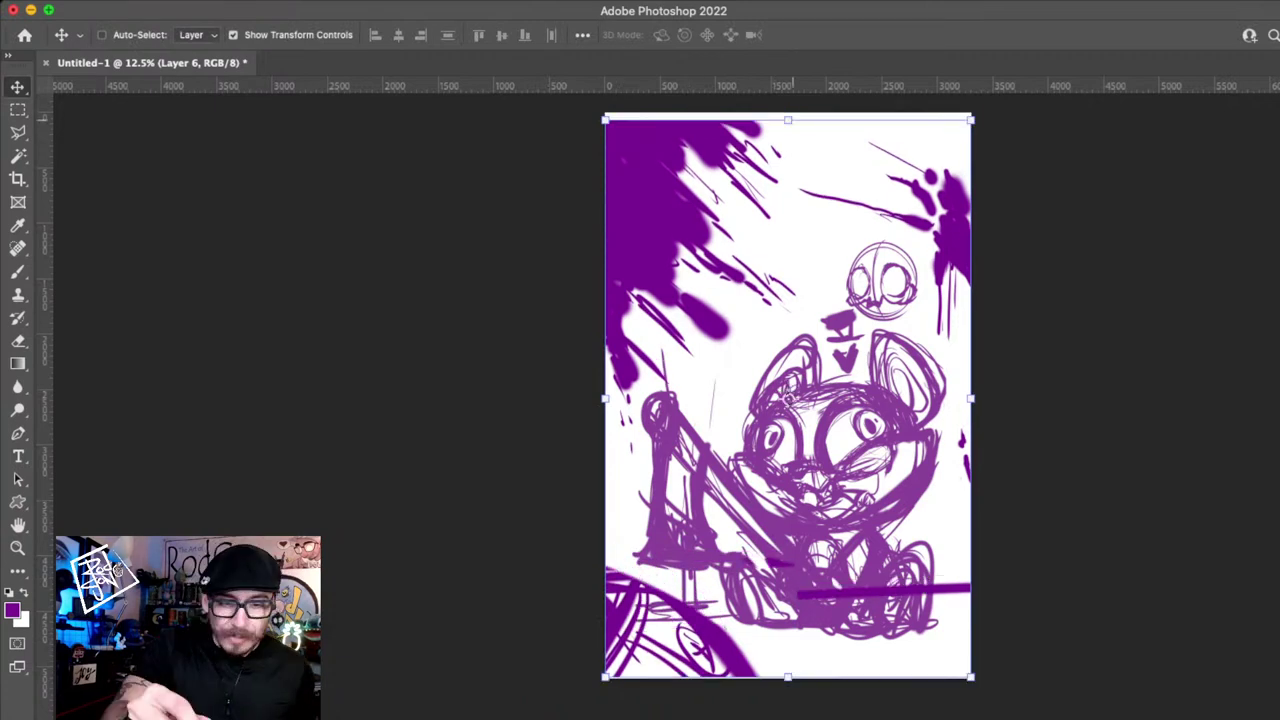
{"action": "left_click_drag", "start_coordinate": [791, 120], "coordinate": [790, 111]}
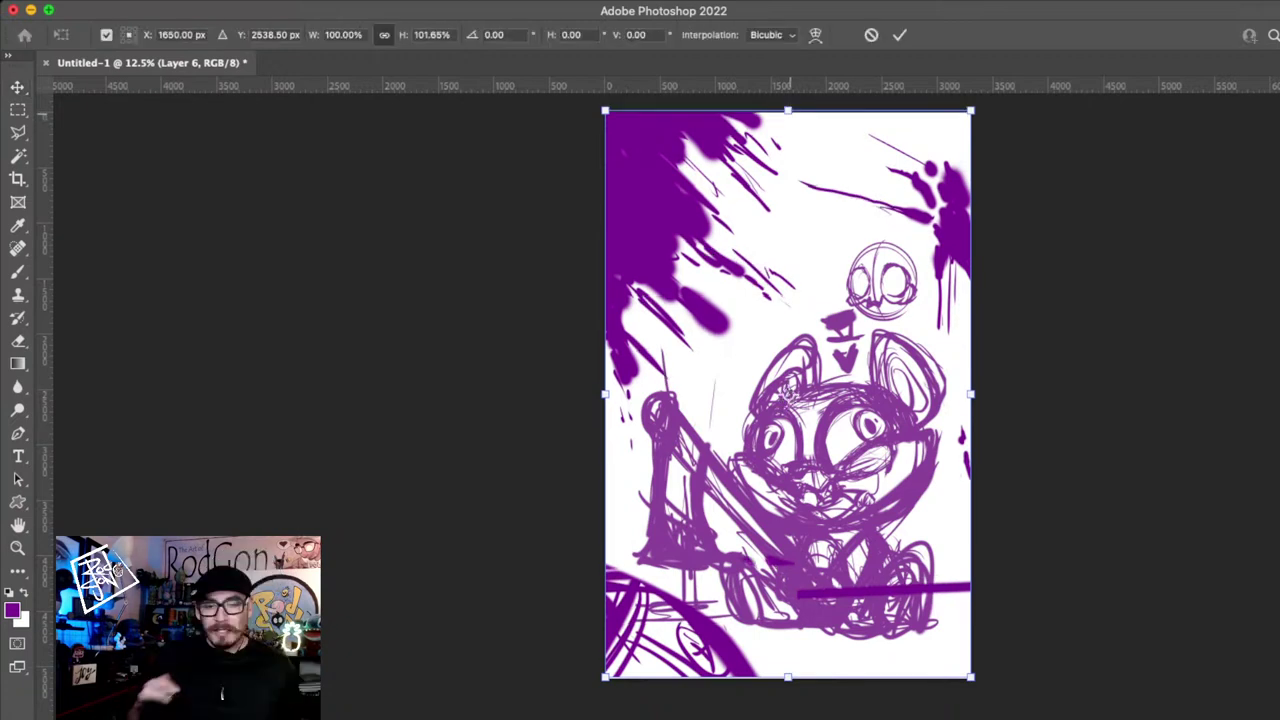
{"action": "key", "text": "Return"}
- Draw an arched shape on the page's lower-right edge with a thickened outline, a dark base, and a star and small marks inside
{"action": "key", "text": "b"}
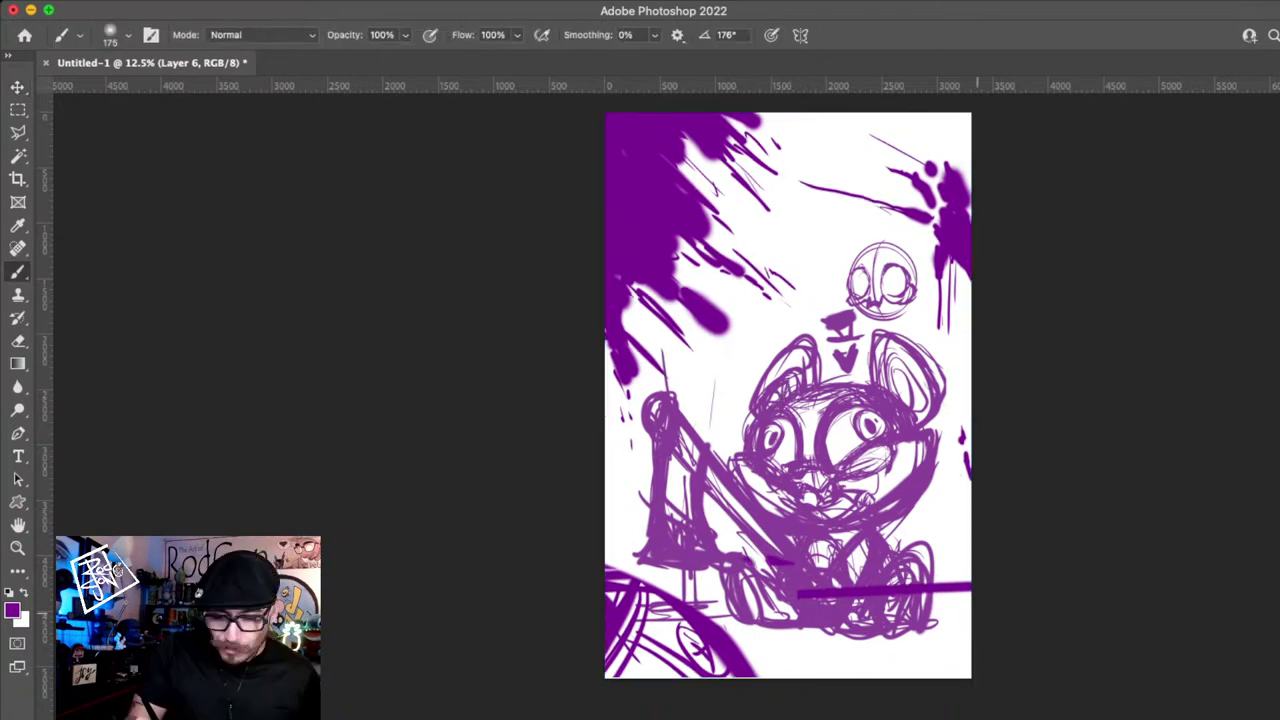
{"action": "left_click_drag", "start_coordinate": [970, 492], "coordinate": [935, 545]}
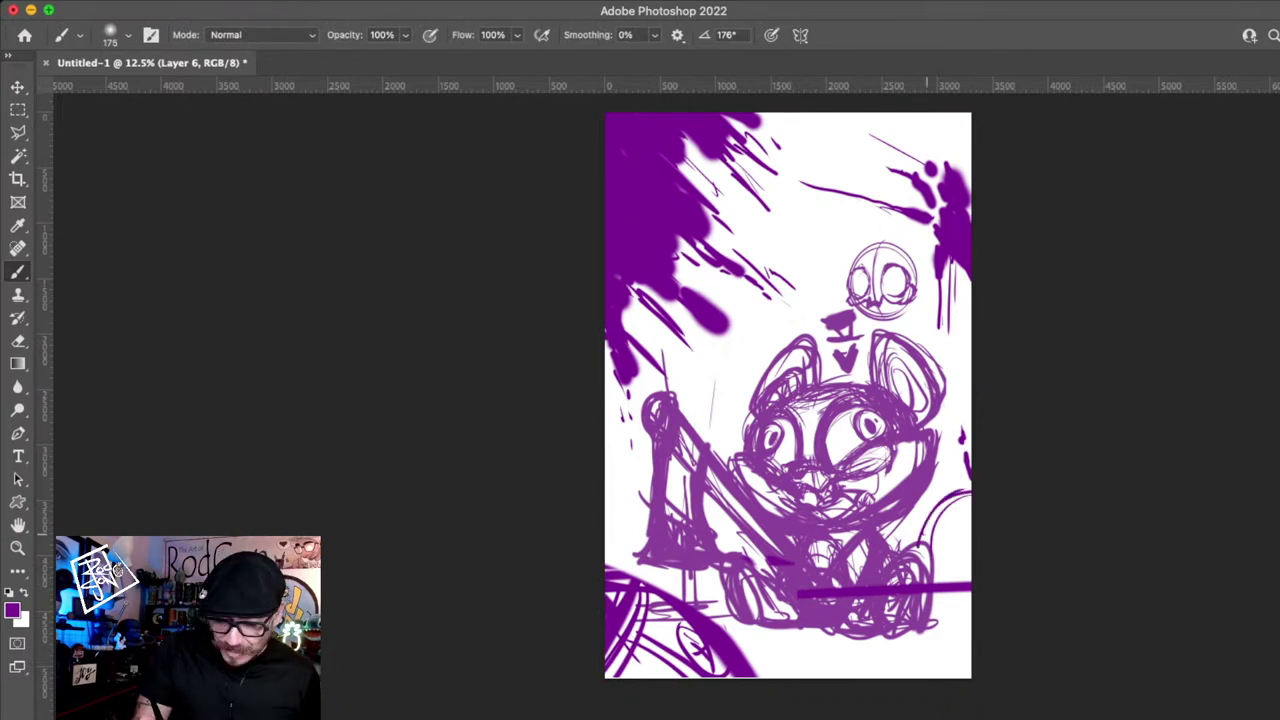
{"action": "left_click_drag", "start_coordinate": [970, 490], "coordinate": [915, 545]}
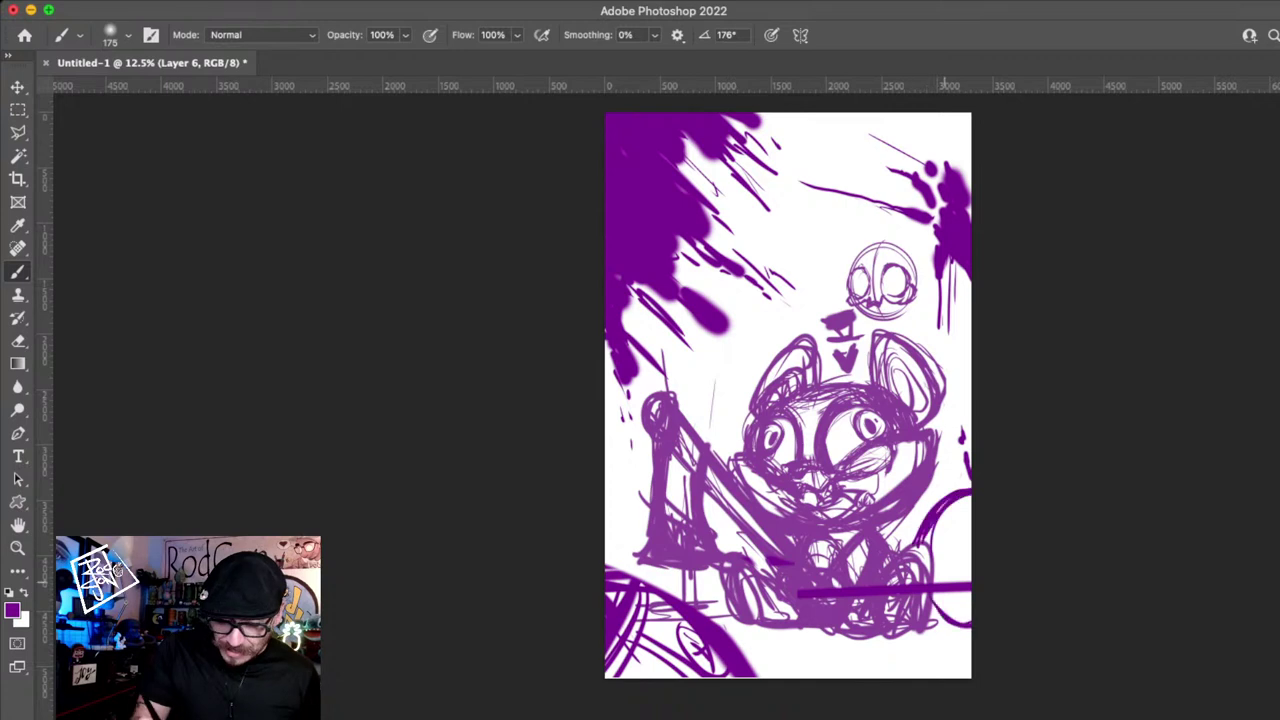
{"action": "left_click_drag", "start_coordinate": [970, 600], "coordinate": [930, 622]}
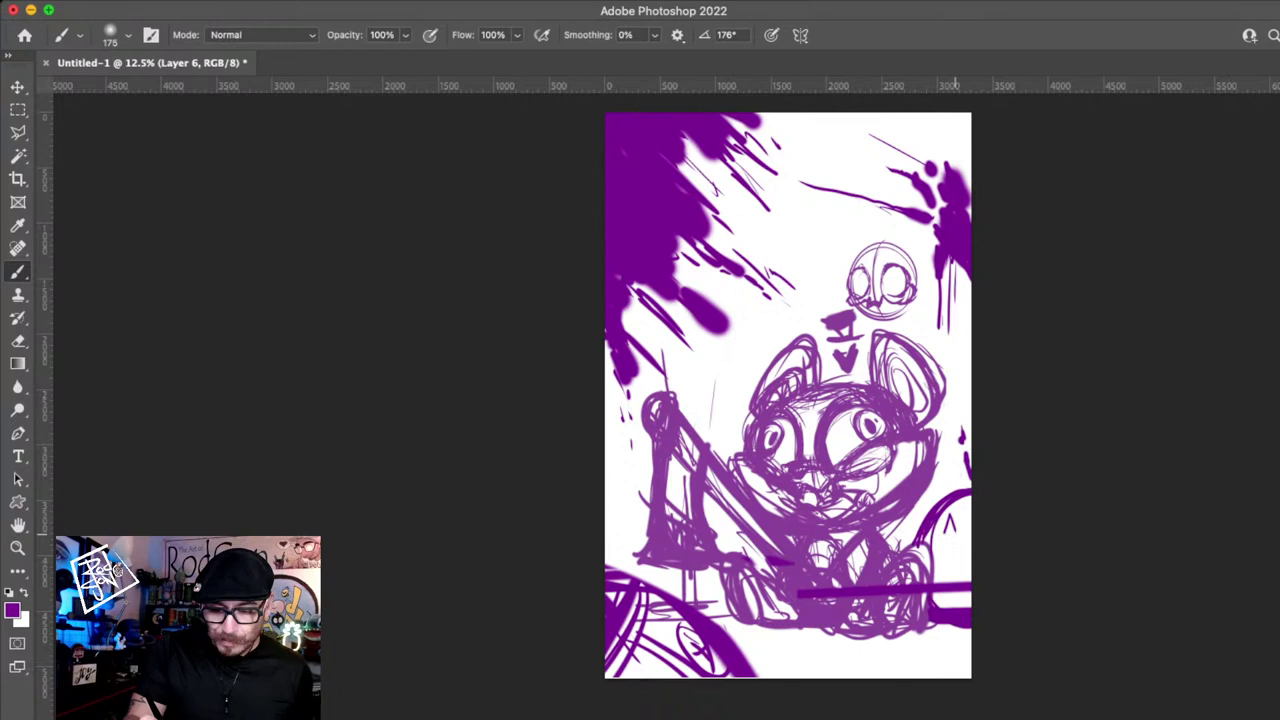
{"action": "left_click_drag", "start_coordinate": [950, 520], "coordinate": [951, 607]}
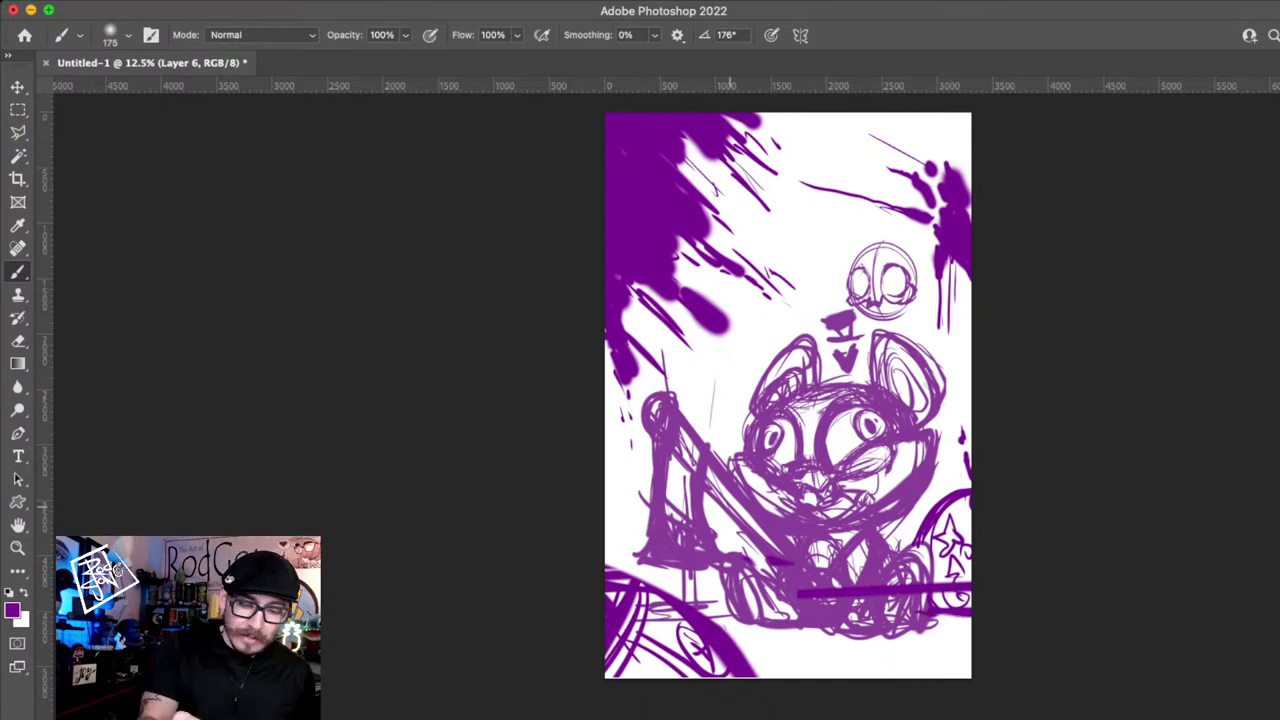
- Draw two long pointed rabbit ears and the top of a head peeking out between the bear's head and raised arm
{"action": "left_click_drag", "start_coordinate": [732, 308], "coordinate": [738, 390]}
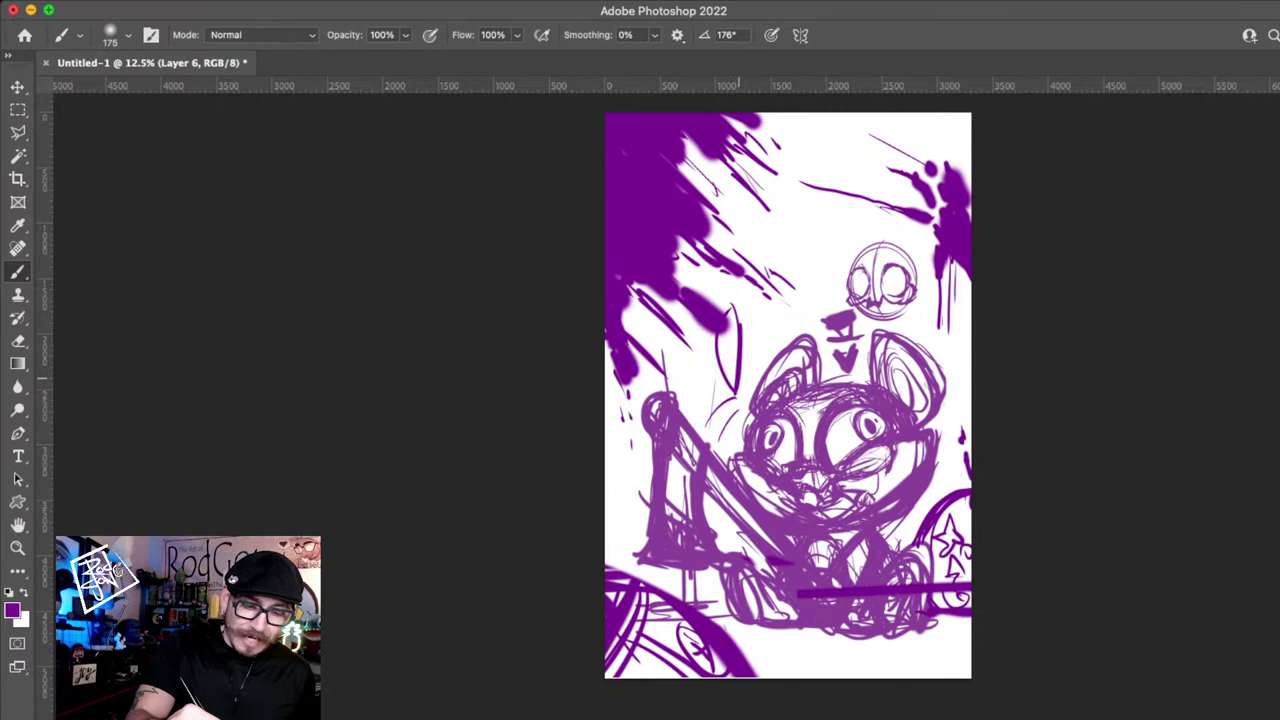
{"action": "left_click_drag", "start_coordinate": [668, 334], "coordinate": [703, 419]}
{"action": "left_click_drag", "start_coordinate": [738, 386], "coordinate": [753, 400]}
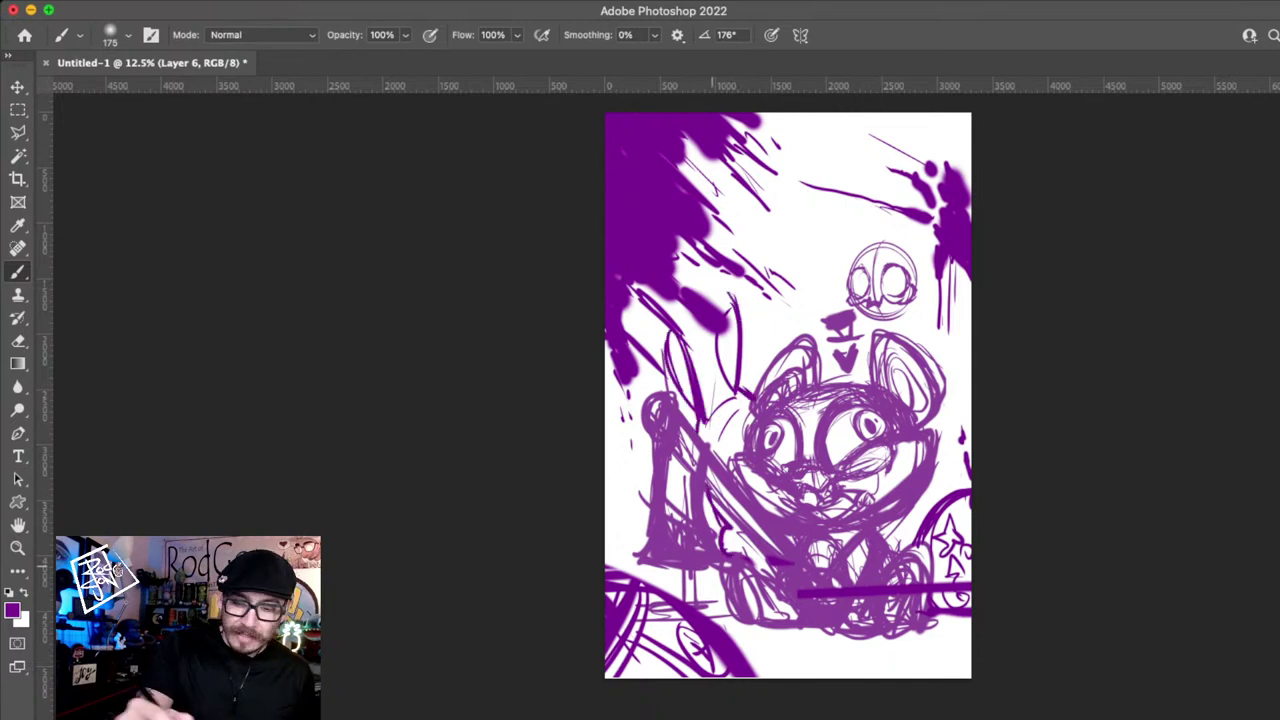
- Sketch partial background shapes beside the bear's ear at the page's right edge, and spiky and rounded shapes along the left edge
{"action": "left_click_drag", "start_coordinate": [963, 348], "coordinate": [956, 435]}
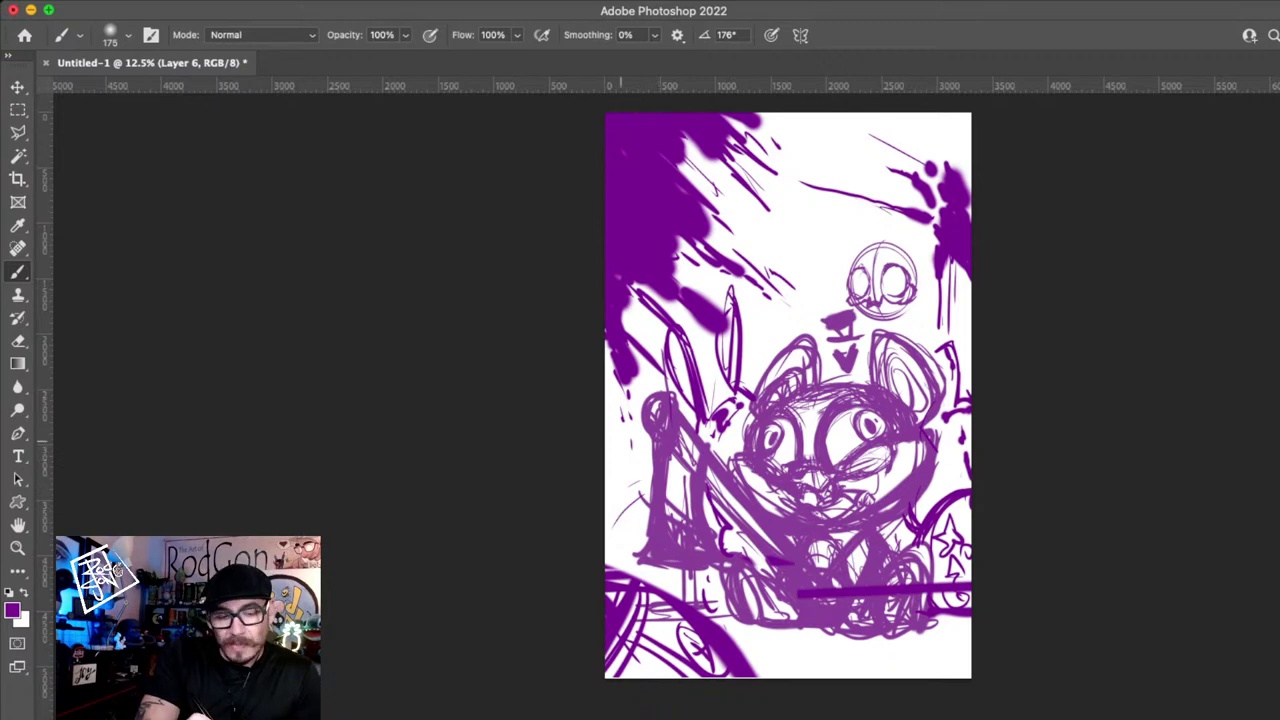
{"action": "left_click_drag", "start_coordinate": [621, 425], "coordinate": [634, 505]}
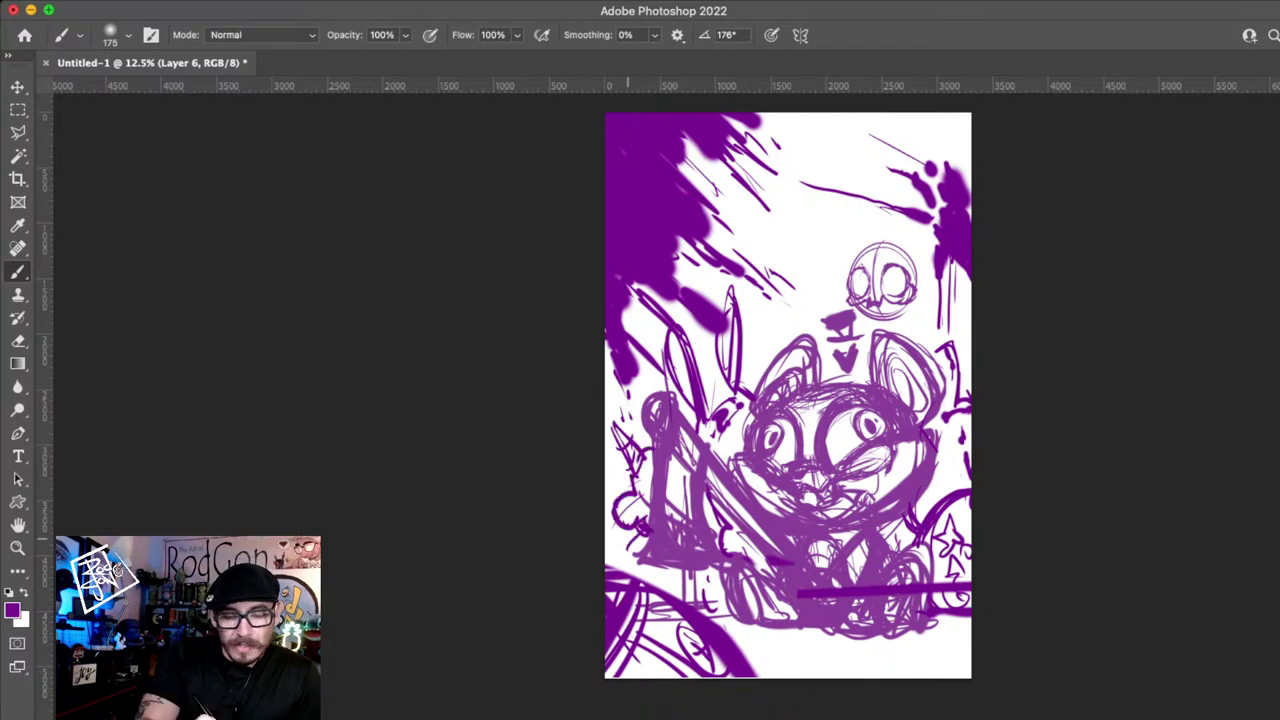
{"action": "left_click_drag", "start_coordinate": [628, 539], "coordinate": [631, 490]}
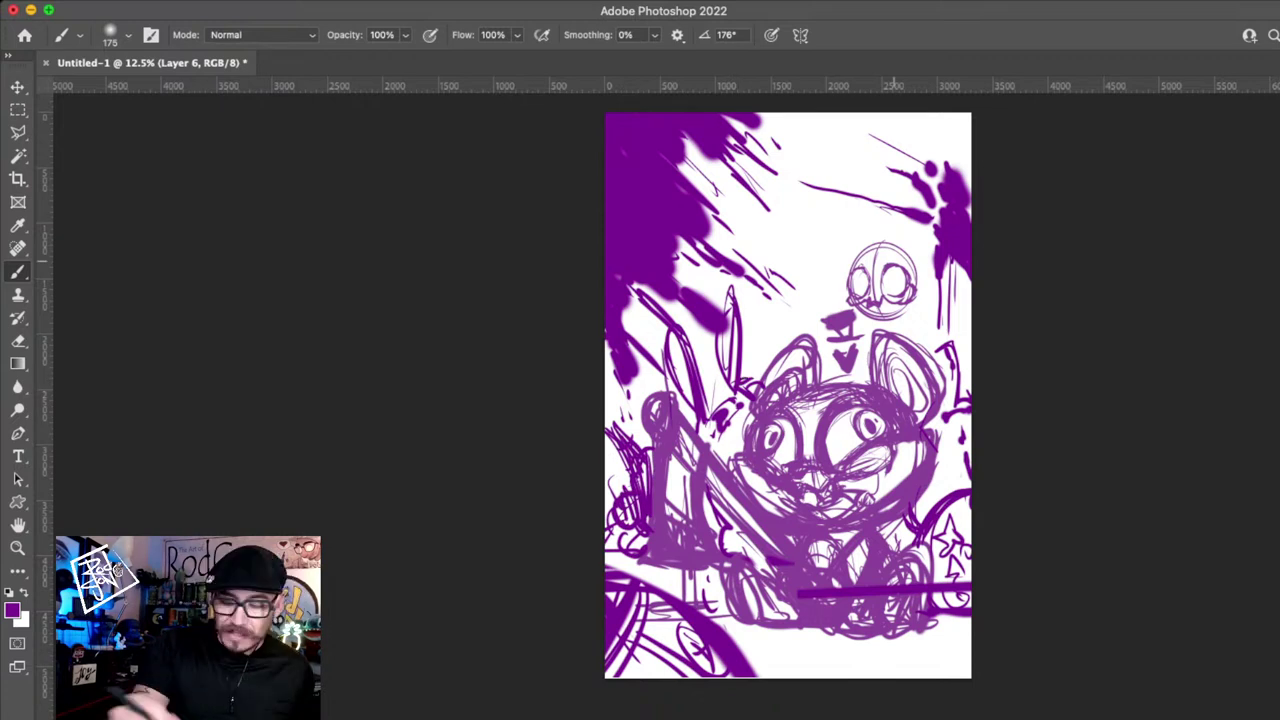
- Remove the small sketched head above the bear, the thick horizontal line across its feet, and the lower marks inside the right-edge arch
{"action": "mouse_move", "coordinate": [858, 268]}
{"action": "left_mouse_down"}
{"action": "mouse_move", "coordinate": [901, 254]}
{"action": "mouse_move", "coordinate": [902, 285]}
{"action": "left_mouse_up"}
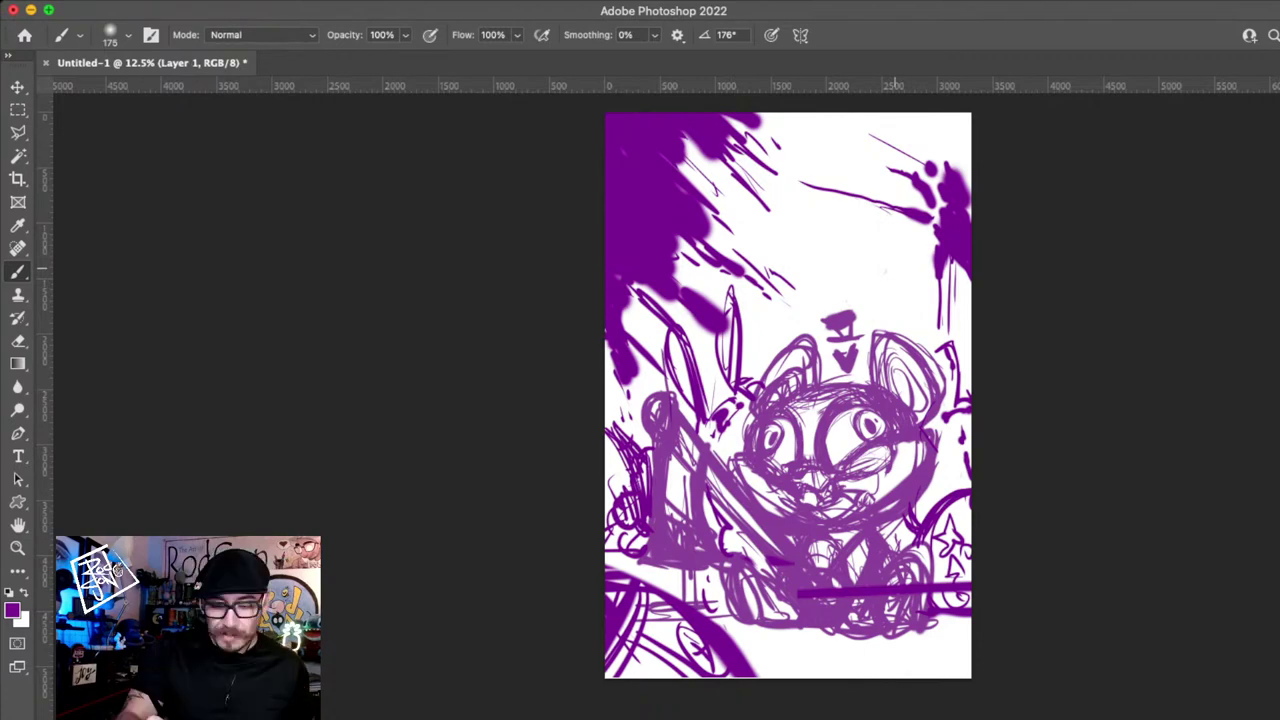
{"action": "key", "text": "z"}
{"action": "left_click", "coordinate": [867, 455]}
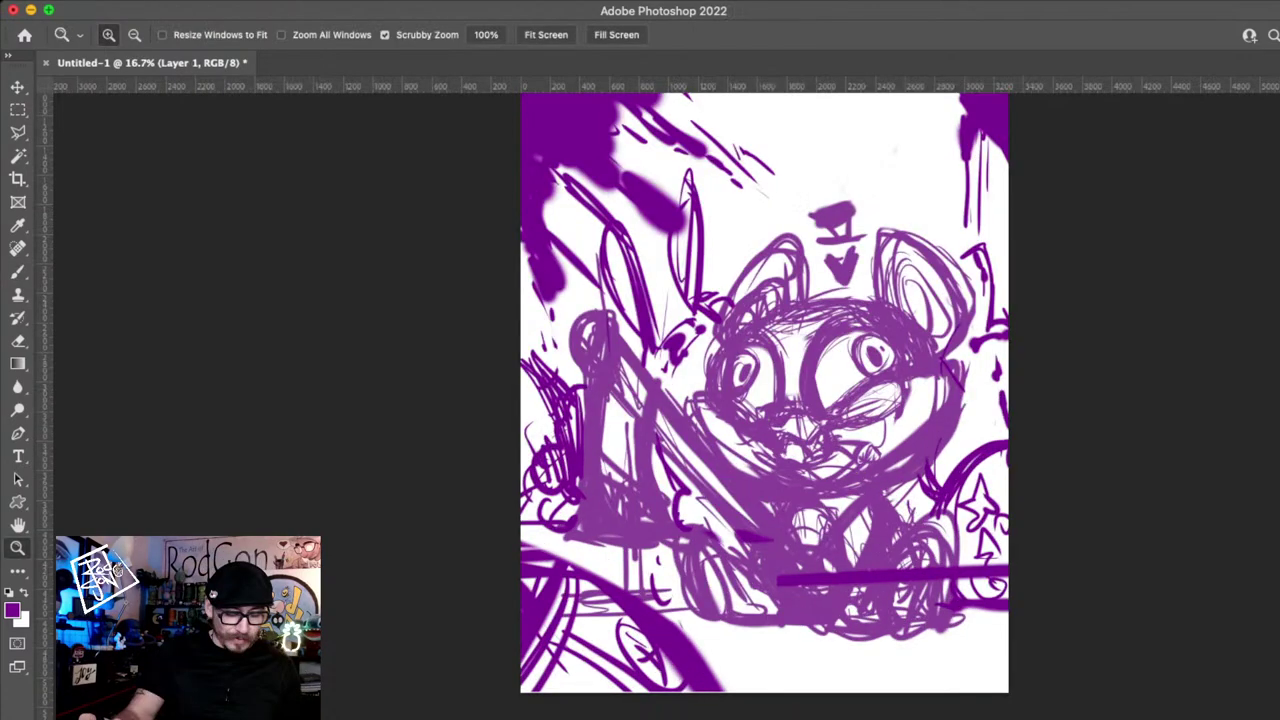
{"action": "key", "text": "b"}
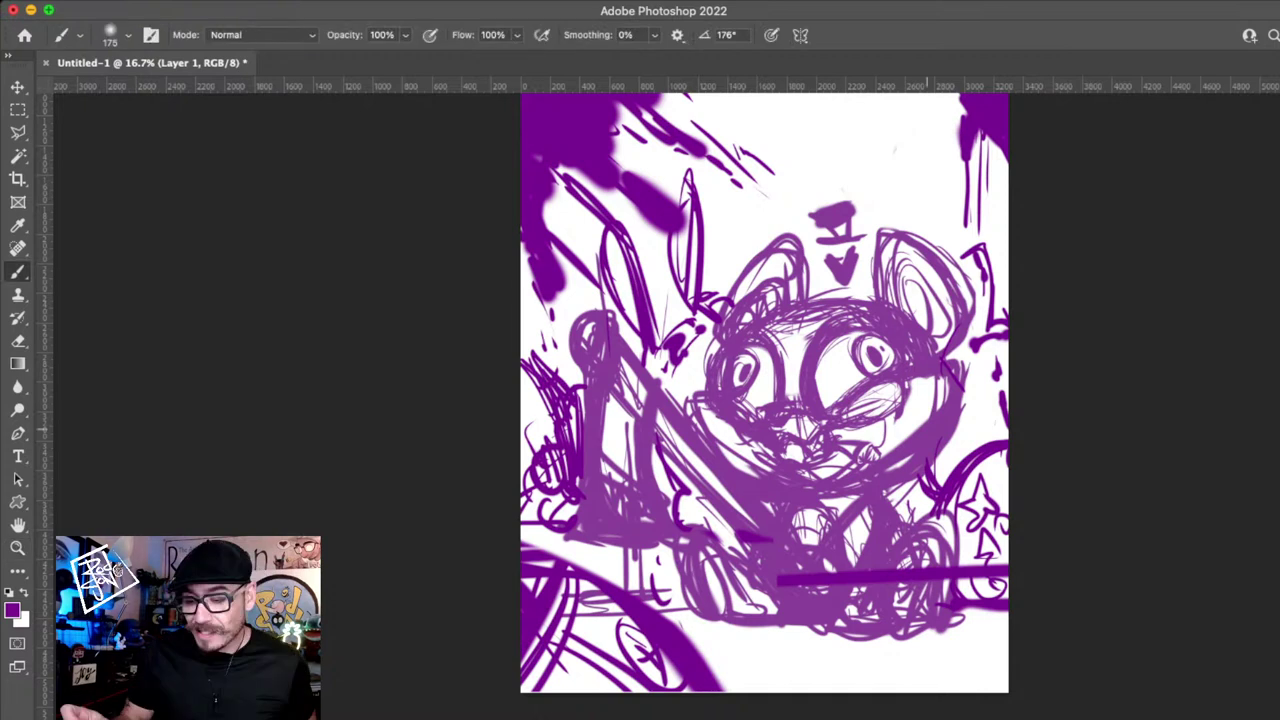
{"action": "key", "text": "super+z"}
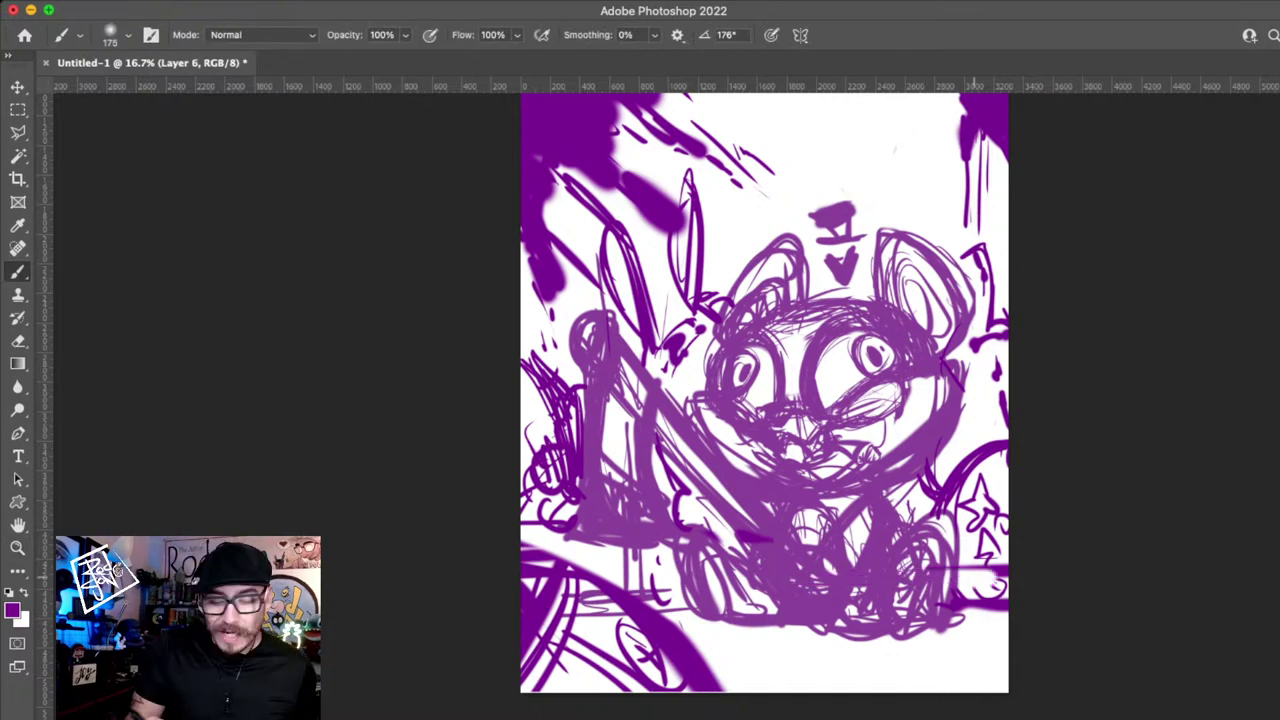
{"action": "key", "text": "super+z"}
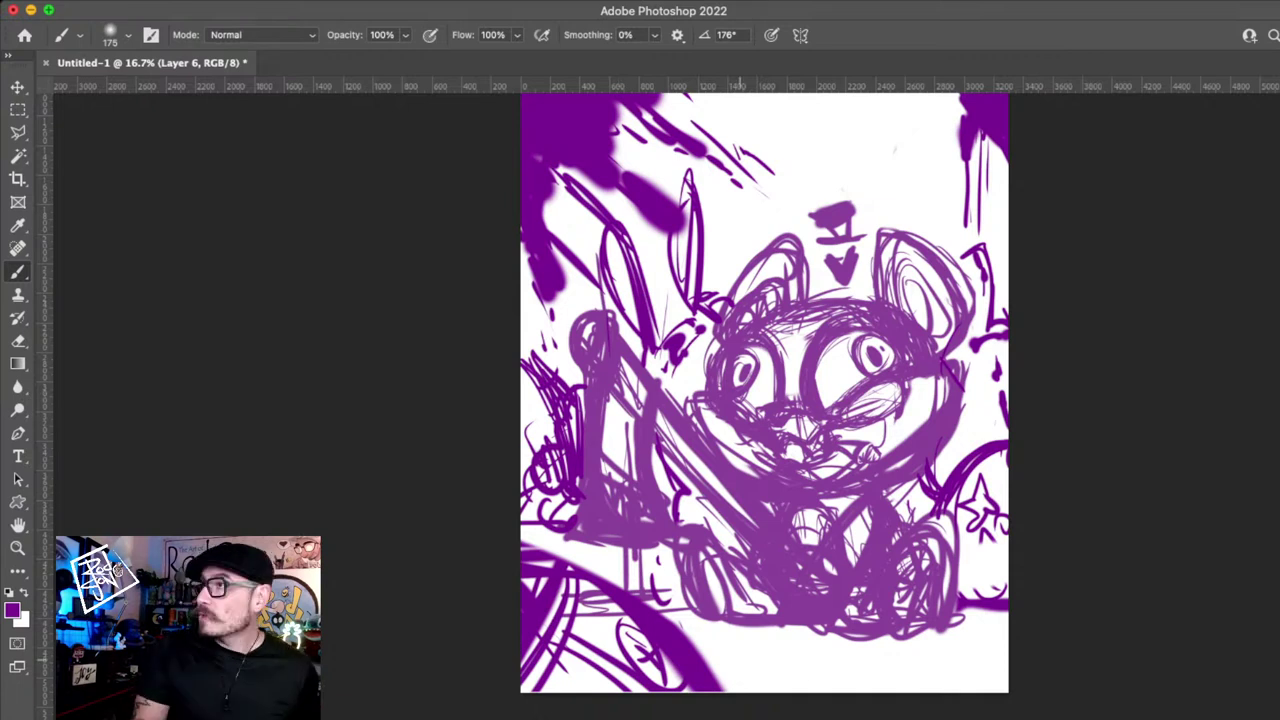
- Hand-letter the hashtag #DTIYS beneath the bear, undoing the stray strokes after the final letter
{"action": "mouse_move", "coordinate": [731, 640]}
{"action": "left_mouse_down"}
{"action": "mouse_move", "coordinate": [733, 667]}
{"action": "mouse_move", "coordinate": [763, 662]}
{"action": "left_mouse_up"}
{"action": "left_click_drag", "start_coordinate": [755, 645], "coordinate": [769, 642]}
{"action": "left_click_drag", "start_coordinate": [774, 667], "coordinate": [795, 643]}
{"action": "left_click_drag", "start_coordinate": [806, 645], "coordinate": [801, 668]}
{"action": "mouse_move", "coordinate": [808, 644]}
{"action": "left_mouse_down"}
{"action": "mouse_move", "coordinate": [831, 641]}
{"action": "mouse_move", "coordinate": [829, 662]}
{"action": "left_mouse_up"}
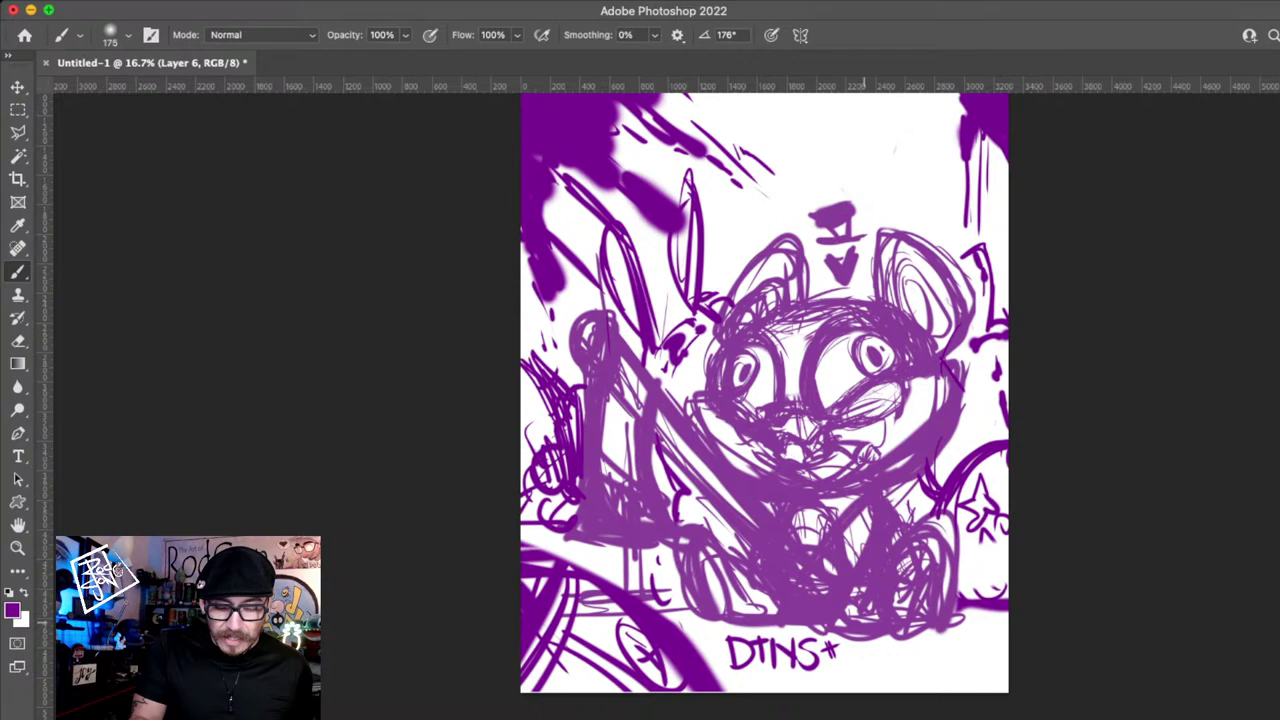
{"action": "key", "text": "super+z"}
{"action": "key", "text": "super+z"}
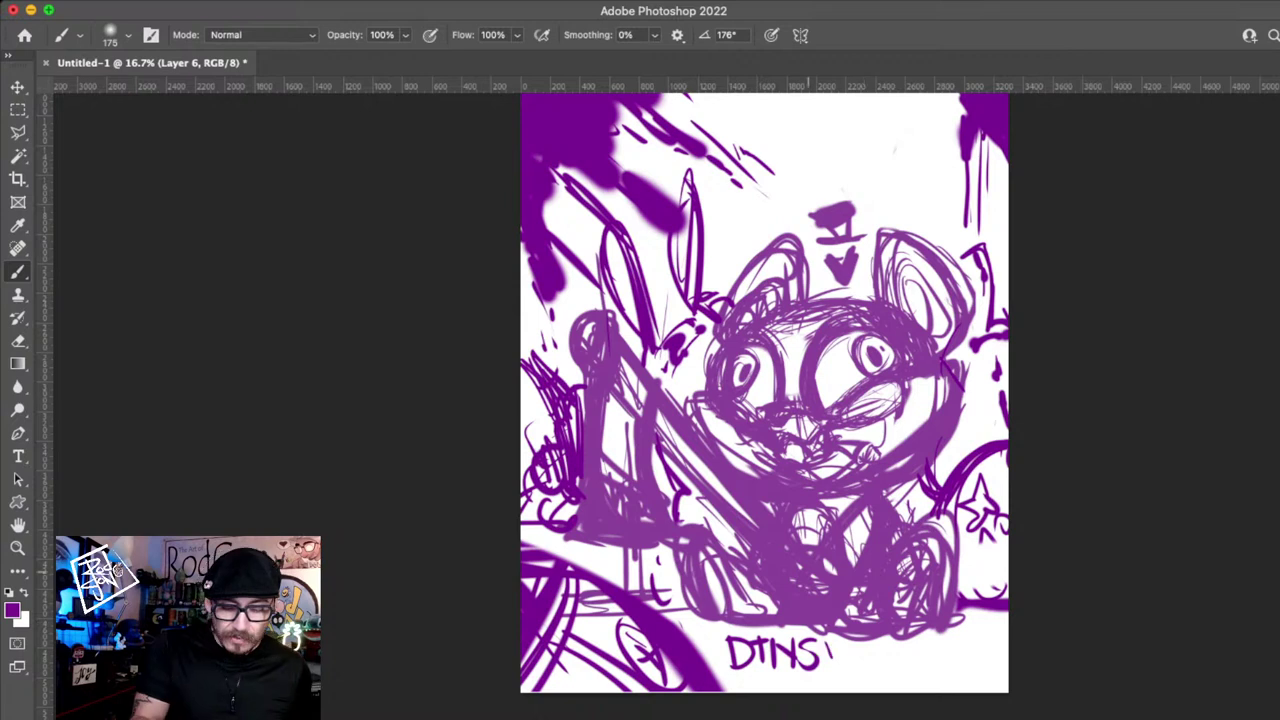
{"action": "key", "text": "super+z"}
{"action": "left_click_drag", "start_coordinate": [705, 627], "coordinate": [706, 646]}
{"action": "left_click_drag", "start_coordinate": [710, 626], "coordinate": [711, 648]}
{"action": "left_click_drag", "start_coordinate": [702, 634], "coordinate": [714, 632]}
{"action": "left_click_drag", "start_coordinate": [702, 640], "coordinate": [714, 638]}
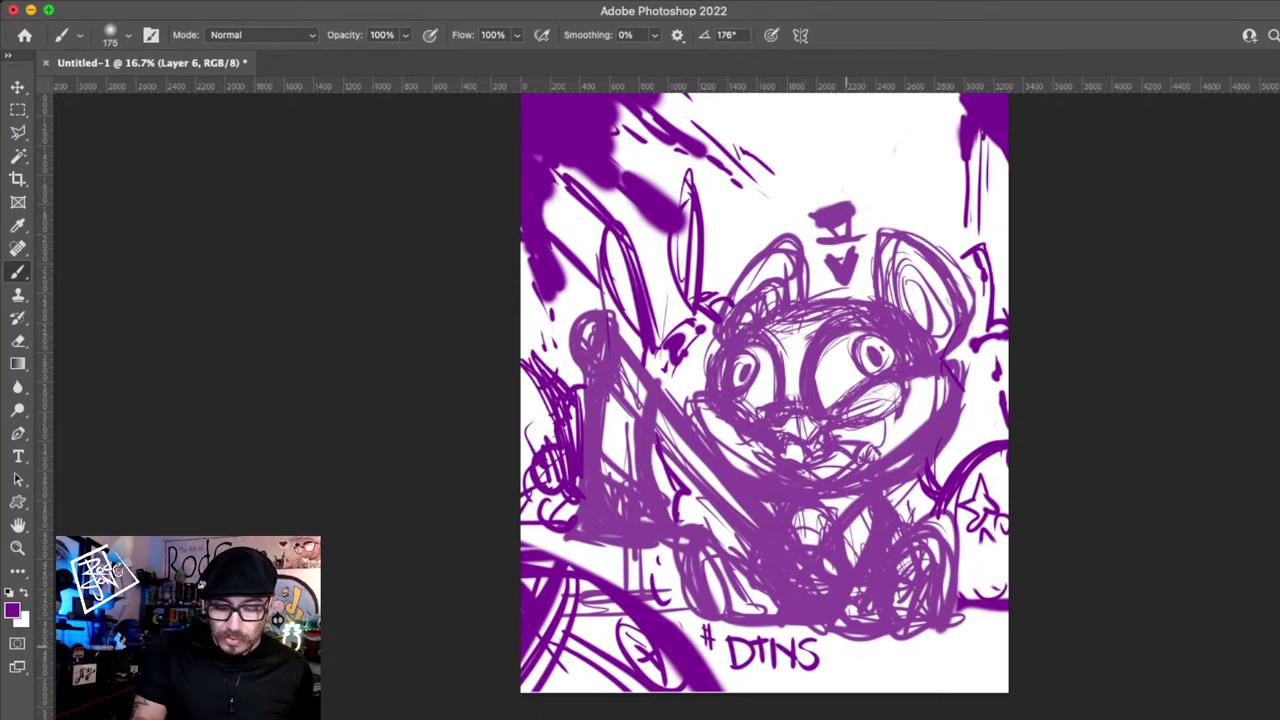
- Hand-letter DOODLES and a smaller closing word after the hashtag beneath the bear
{"action": "left_click_drag", "start_coordinate": [843, 643], "coordinate": [842, 666]}
{"action": "left_click_drag", "start_coordinate": [843, 642], "coordinate": [843, 666]}
{"action": "left_click_drag", "start_coordinate": [866, 645], "coordinate": [867, 664]}
{"action": "left_click_drag", "start_coordinate": [879, 643], "coordinate": [880, 643]}
{"action": "left_click_drag", "start_coordinate": [890, 642], "coordinate": [889, 663]}
{"action": "left_click_drag", "start_coordinate": [889, 642], "coordinate": [888, 664]}
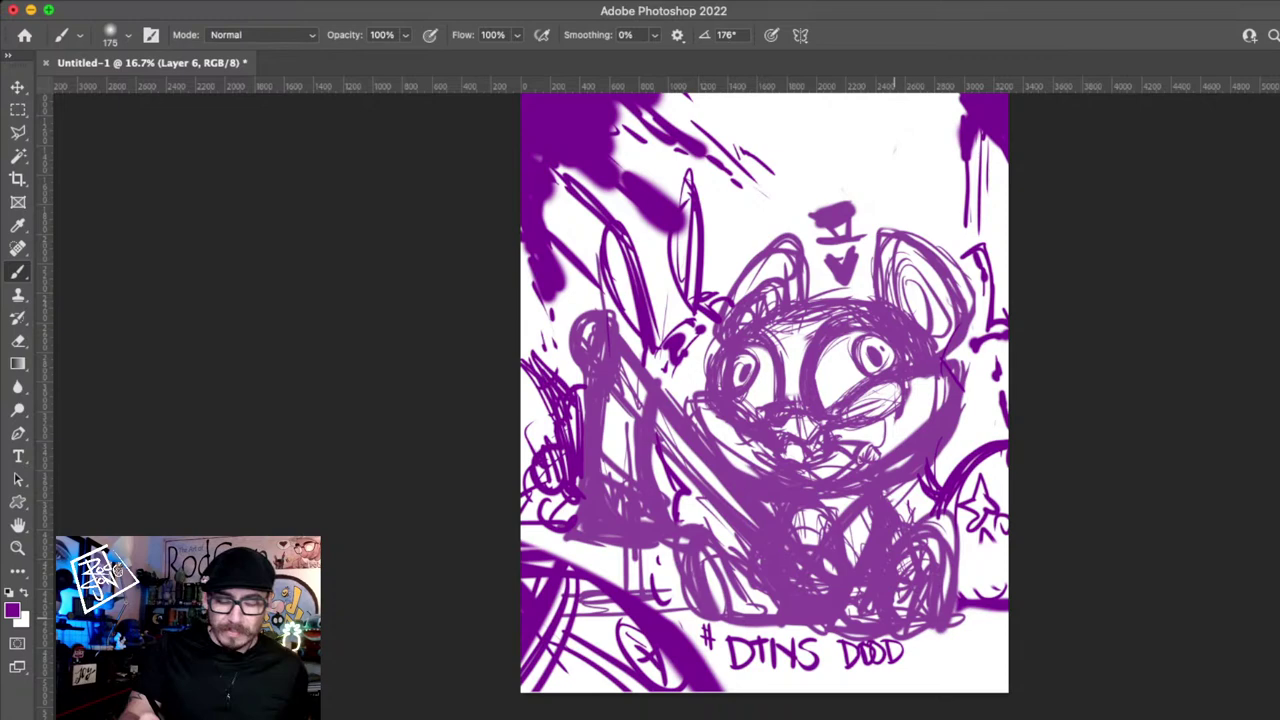
{"action": "left_click_drag", "start_coordinate": [906, 642], "coordinate": [910, 662]}
{"action": "mouse_move", "coordinate": [916, 643]}
{"action": "left_mouse_down"}
{"action": "mouse_move", "coordinate": [914, 660]}
{"action": "mouse_move", "coordinate": [926, 660]}
{"action": "left_mouse_up"}
{"action": "left_click_drag", "start_coordinate": [940, 645], "coordinate": [948, 656]}
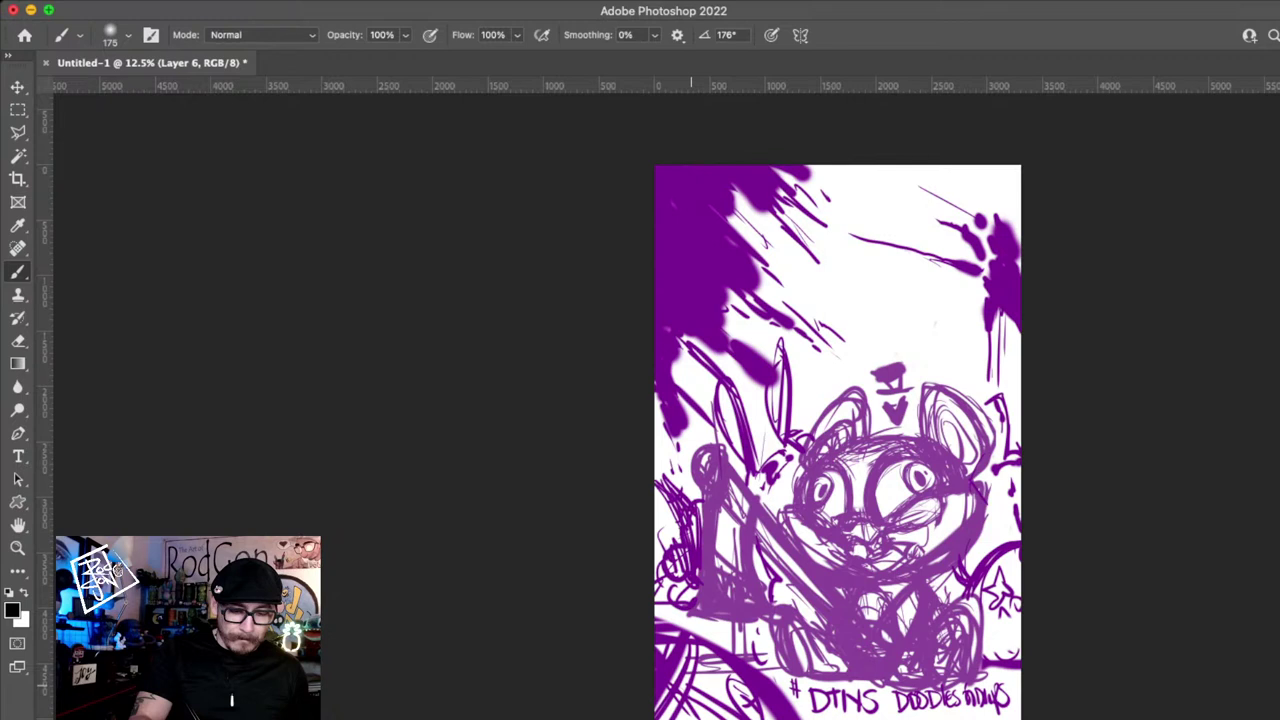
- Draw a thick black circle with a scribbled inner circle on the lower-left foreground shape, and add a new layer
{"action": "left_click_drag", "start_coordinate": [690, 665], "coordinate": [716, 700]}
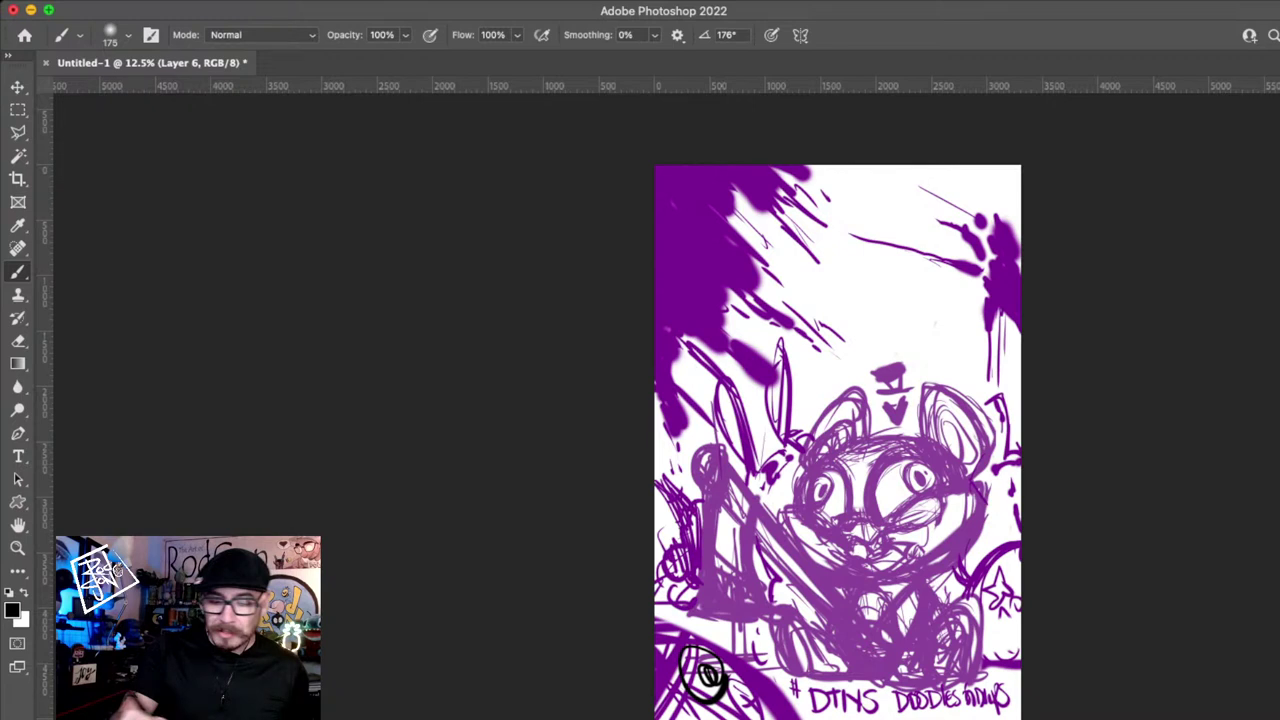
{"action": "key", "text": "super+shift+alt+n"}
- Try a black scalloped thought bubble with two small trailing circles above the bear's head, and undo it
{"action": "mouse_move", "coordinate": [888, 404]}
{"action": "left_mouse_down"}
{"action": "mouse_move", "coordinate": [896, 422]}
{"action": "mouse_move", "coordinate": [882, 378]}
{"action": "left_mouse_up"}
{"action": "left_click_drag", "start_coordinate": [872, 335], "coordinate": [886, 342]}
{"action": "left_click_drag", "start_coordinate": [815, 321], "coordinate": [862, 337]}
{"action": "left_click_drag", "start_coordinate": [808, 263], "coordinate": [815, 295]}
{"action": "left_click_drag", "start_coordinate": [828, 232], "coordinate": [799, 305]}
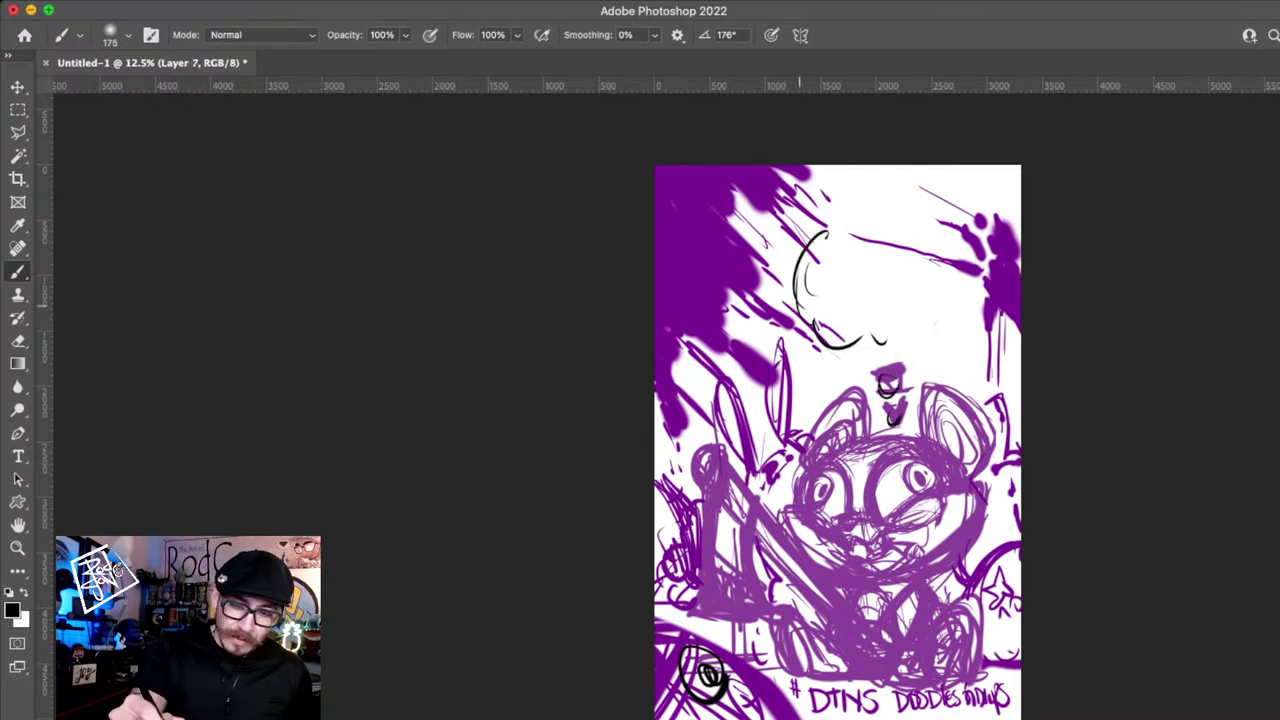
{"action": "left_click_drag", "start_coordinate": [826, 234], "coordinate": [883, 195]}
{"action": "left_click_drag", "start_coordinate": [886, 192], "coordinate": [933, 222]}
{"action": "left_click_drag", "start_coordinate": [957, 212], "coordinate": [969, 251]}
{"action": "left_click_drag", "start_coordinate": [981, 258], "coordinate": [964, 302]}
{"action": "left_click_drag", "start_coordinate": [980, 298], "coordinate": [930, 344]}
{"action": "left_click_drag", "start_coordinate": [945, 346], "coordinate": [887, 336]}
{"action": "left_click_drag", "start_coordinate": [888, 345], "coordinate": [862, 345]}
{"action": "left_click_drag", "start_coordinate": [800, 297], "coordinate": [838, 353]}
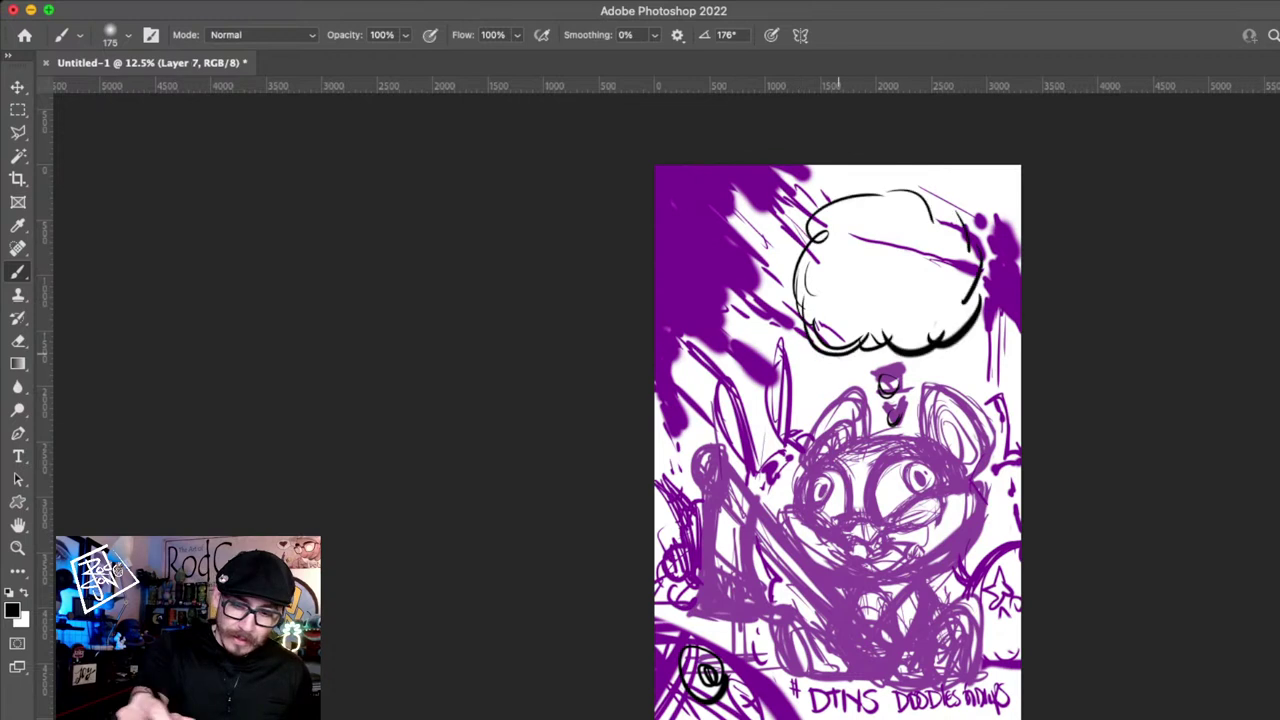
{"action": "left_click_drag", "start_coordinate": [822, 215], "coordinate": [988, 300]}
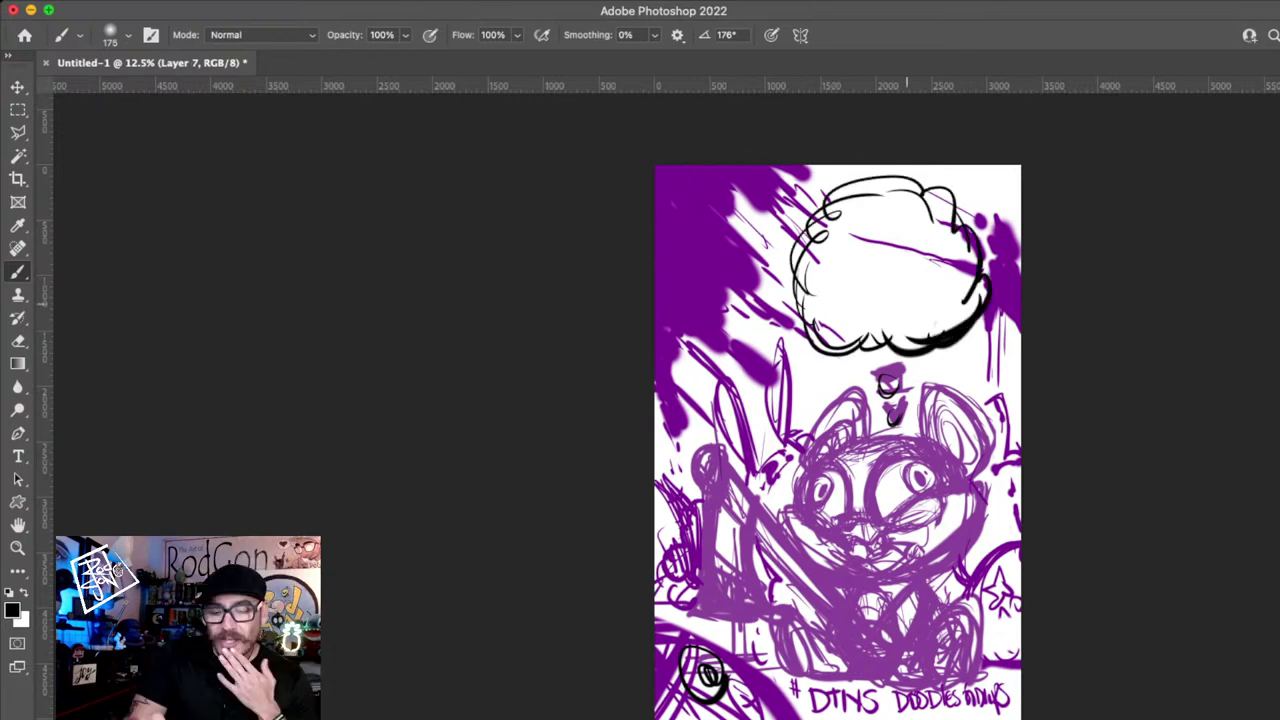
{"action": "key", "text": "super+z"}
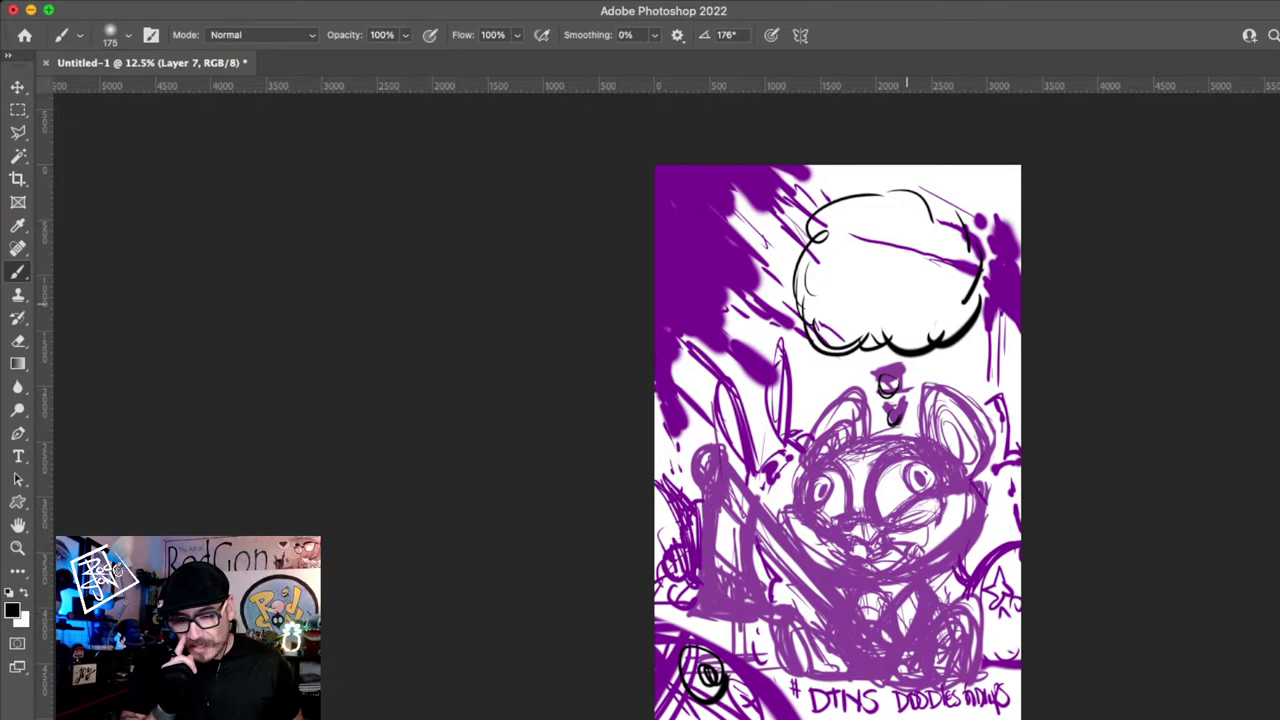
{"action": "key", "text": "super+z"}
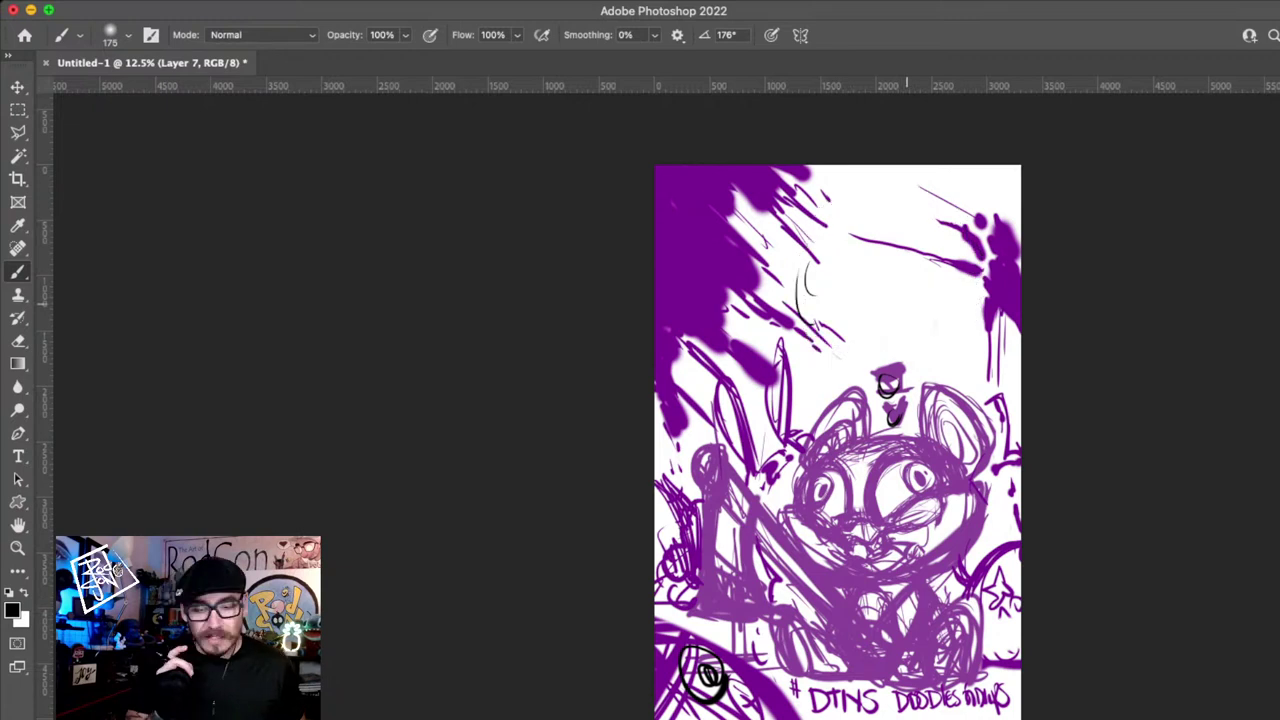
{"action": "key", "text": "super+z"}
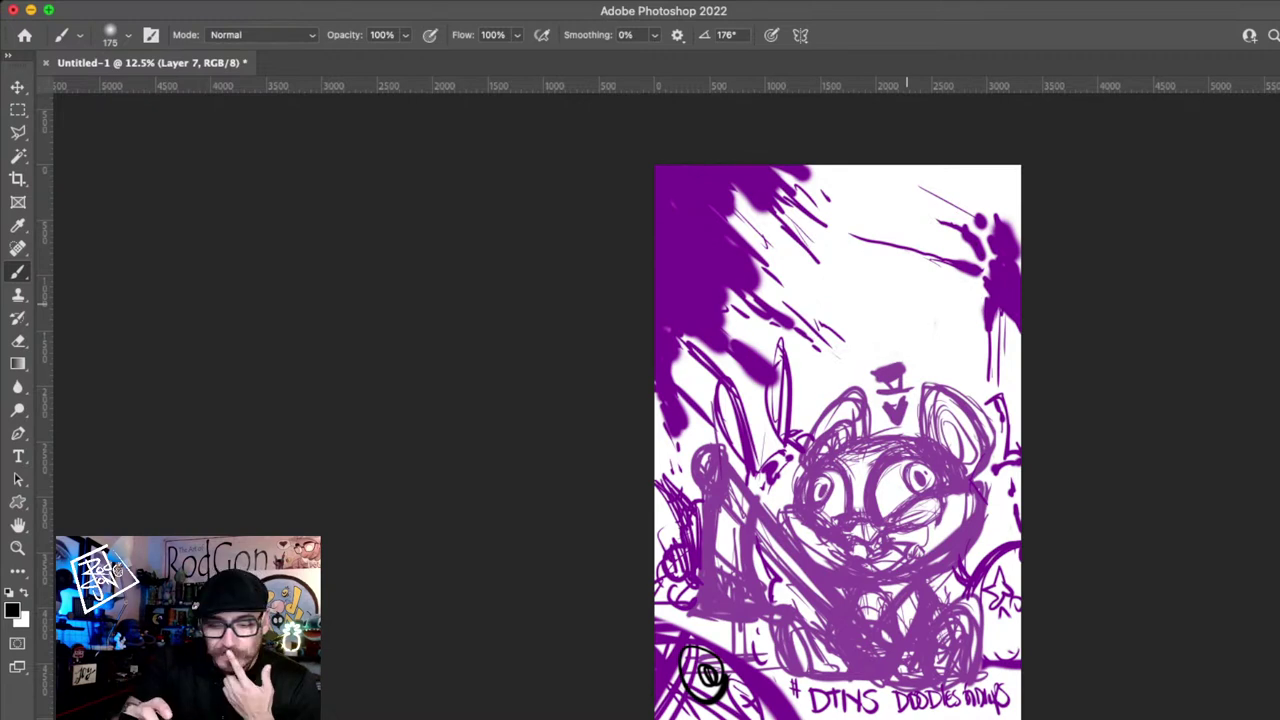
- Draw a black upright rectangle over the upper-left splatter, with a vertical line running down to the bear's raised hand
{"action": "left_click_drag", "start_coordinate": [700, 350], "coordinate": [671, 228]}
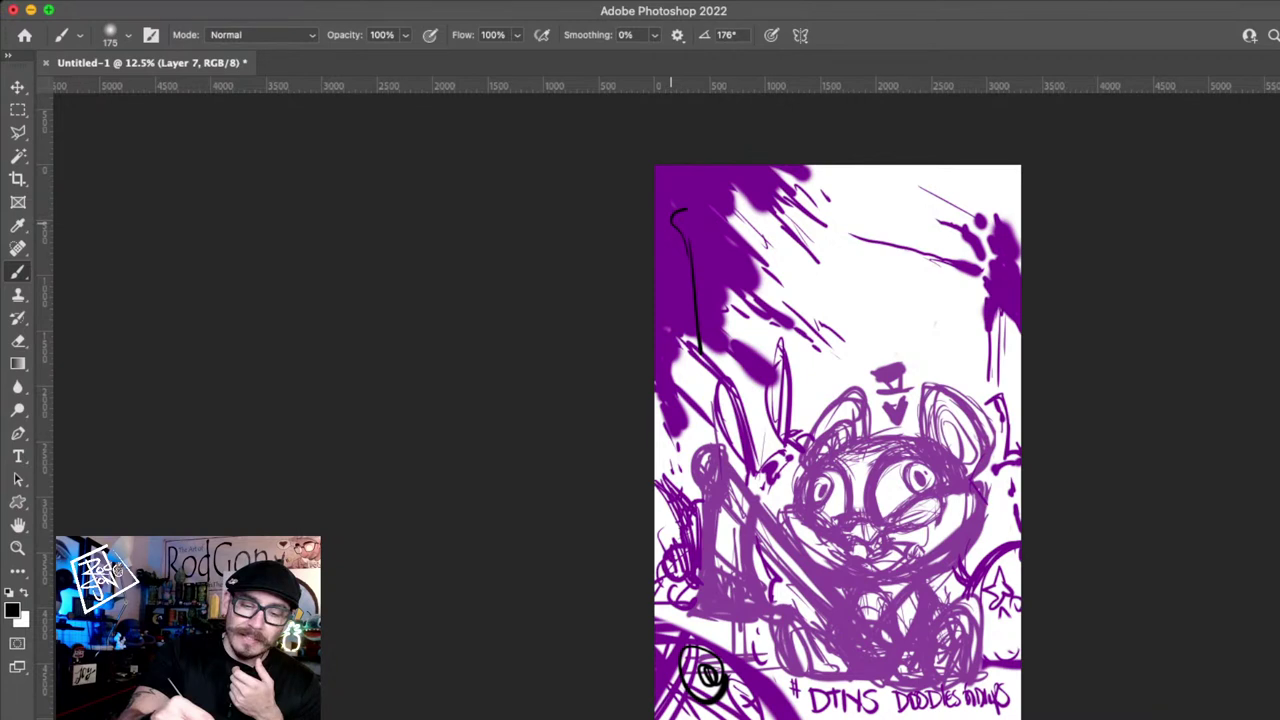
{"action": "left_click_drag", "start_coordinate": [697, 350], "coordinate": [727, 203]}
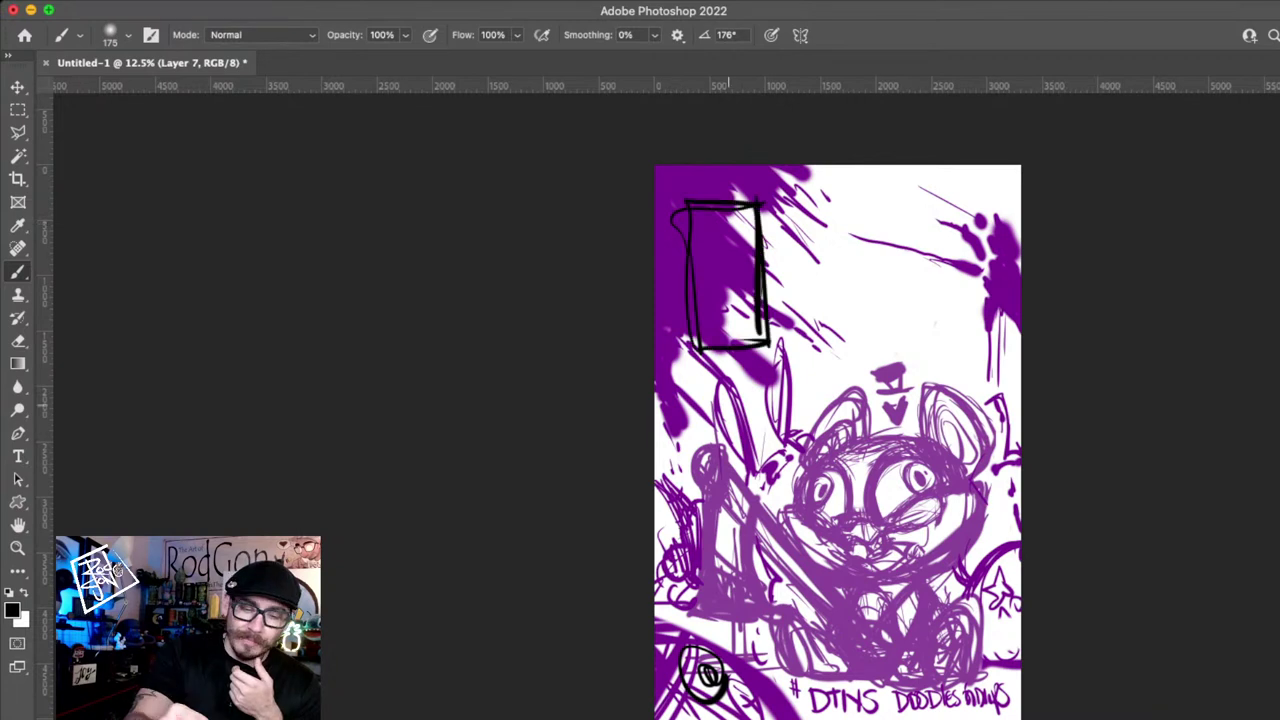
{"action": "left_click_drag", "start_coordinate": [699, 350], "coordinate": [706, 442]}
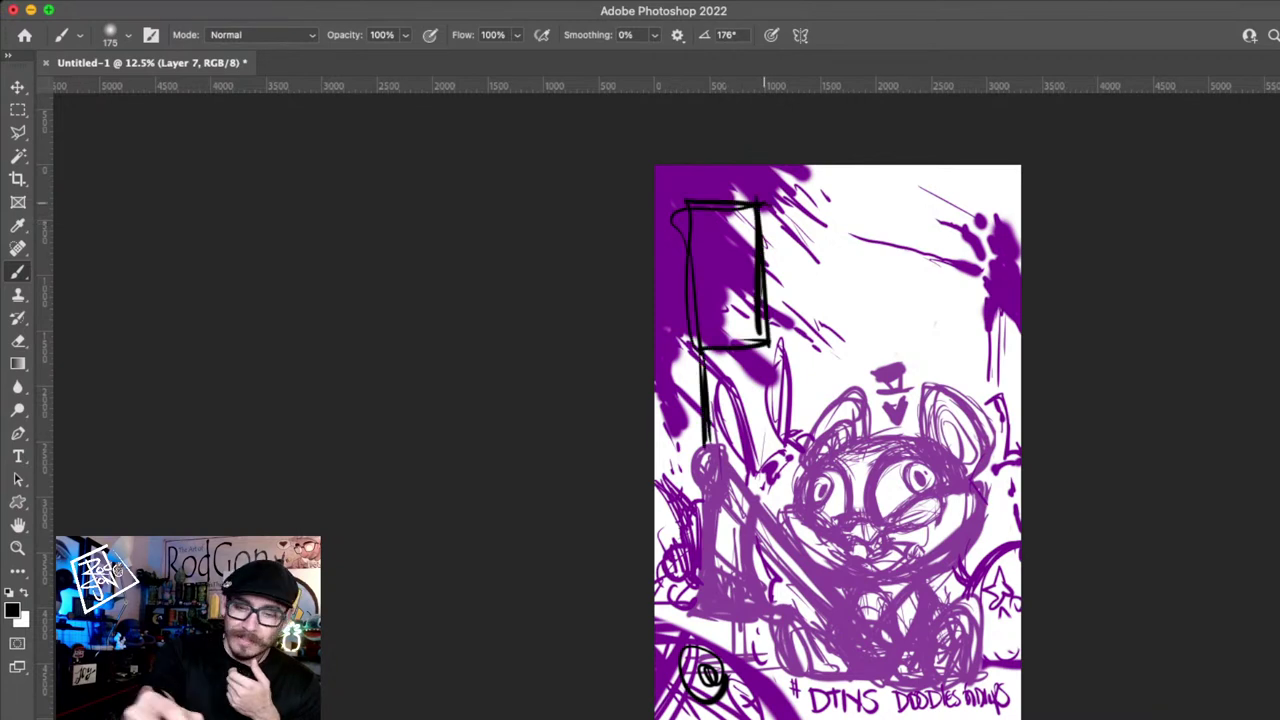
- Draw a thick black rectangular frame around the composition, with horizontal lines around the lettering beneath the bear
{"action": "left_click_drag", "start_coordinate": [760, 208], "coordinate": [989, 330]}
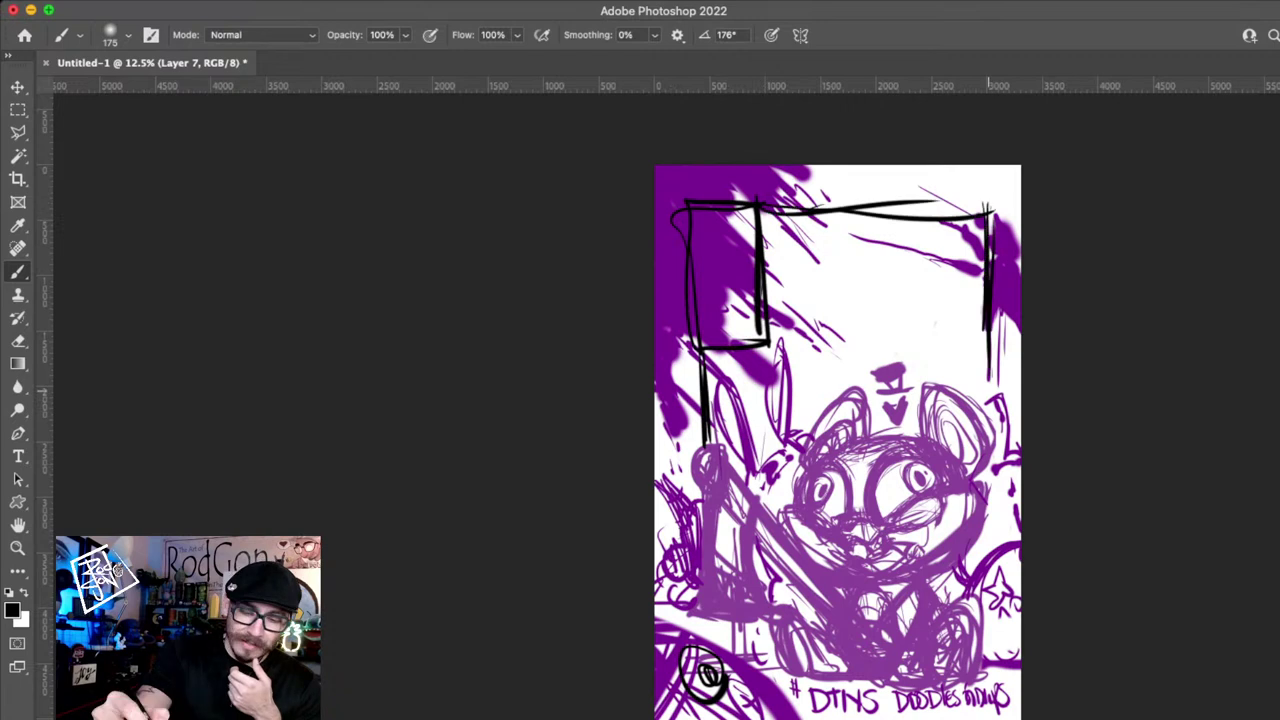
{"action": "left_click_drag", "start_coordinate": [988, 390], "coordinate": [997, 198]}
{"action": "left_click_drag", "start_coordinate": [687, 210], "coordinate": [687, 410]}
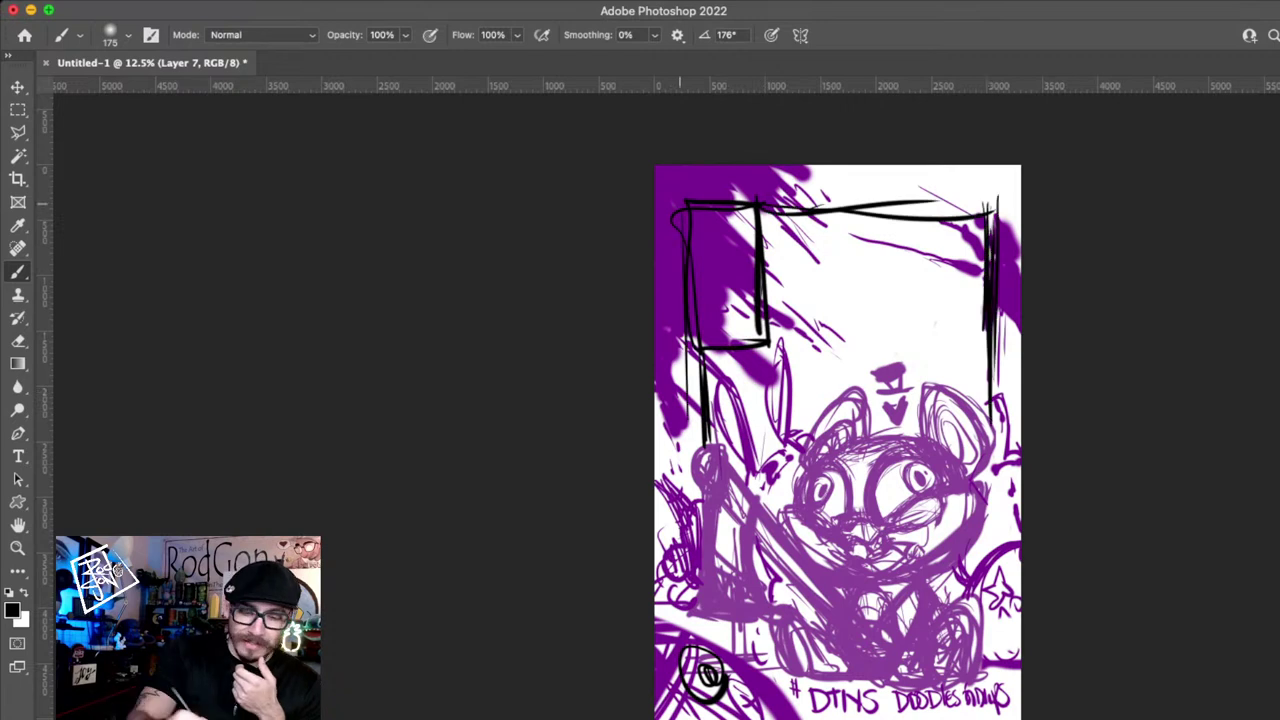
{"action": "left_click_drag", "start_coordinate": [680, 222], "coordinate": [690, 632]}
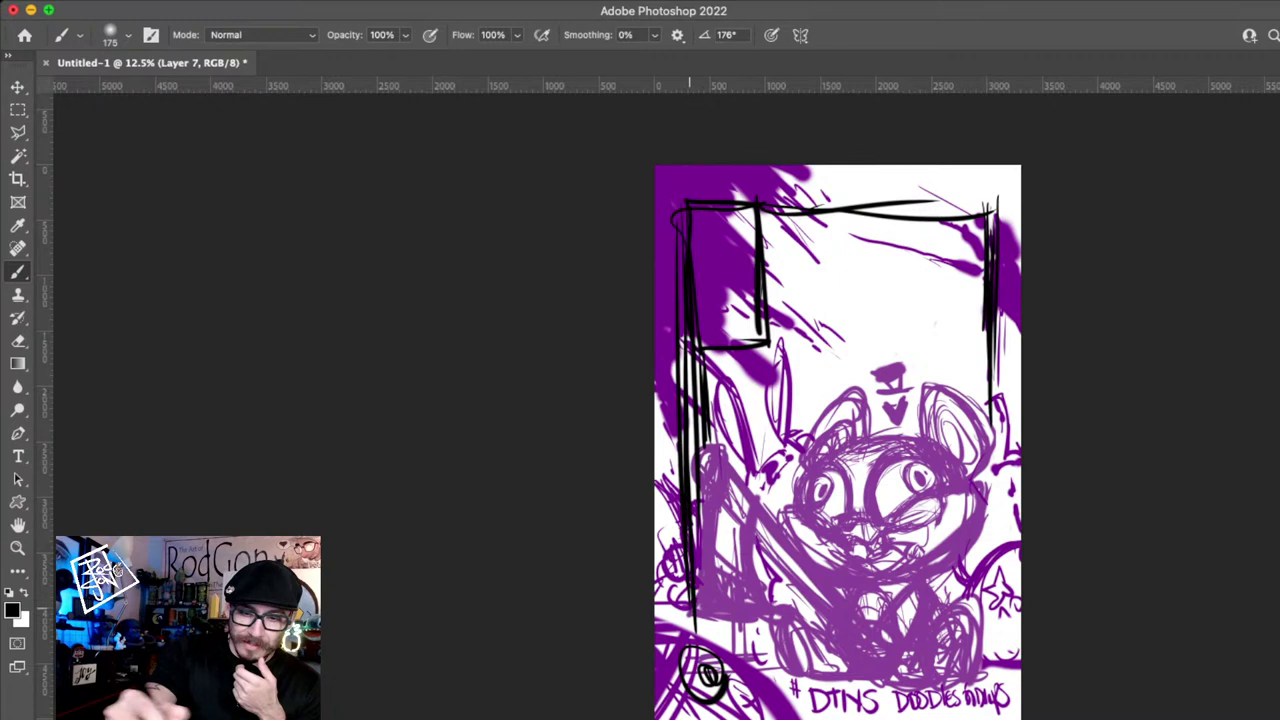
{"action": "left_click_drag", "start_coordinate": [1005, 215], "coordinate": [680, 196]}
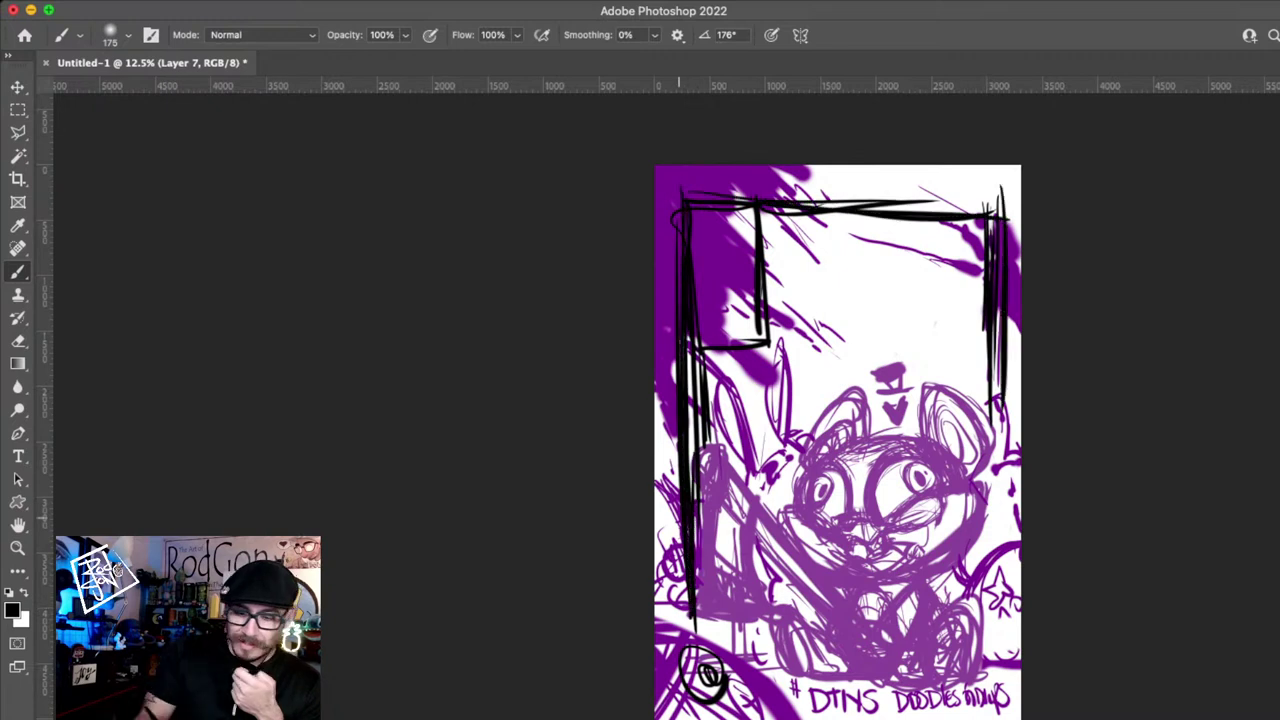
{"action": "left_click_drag", "start_coordinate": [770, 684], "coordinate": [1010, 688]}
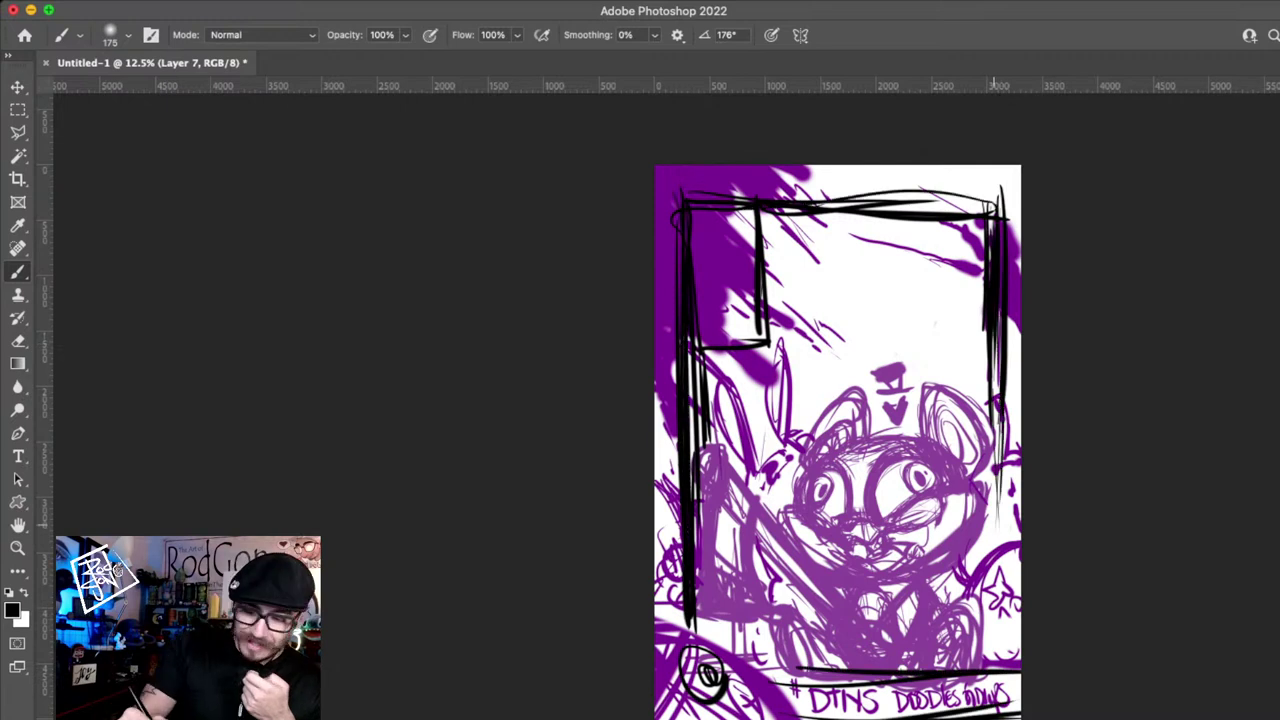
{"action": "left_click_drag", "start_coordinate": [998, 378], "coordinate": [1006, 666]}
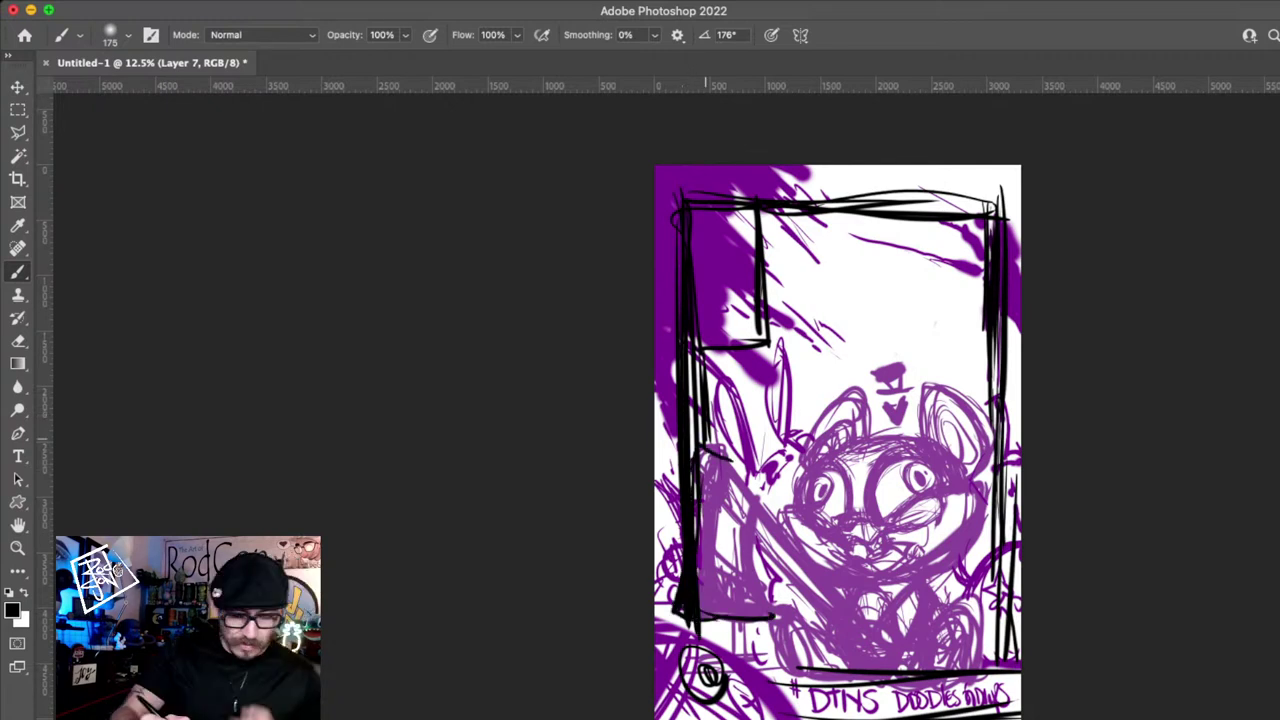
- Rework the frame's left post below the bear's raised hand into a white-filled, black-outlined section with dark knobs at both ends
{"action": "key", "text": "x"}
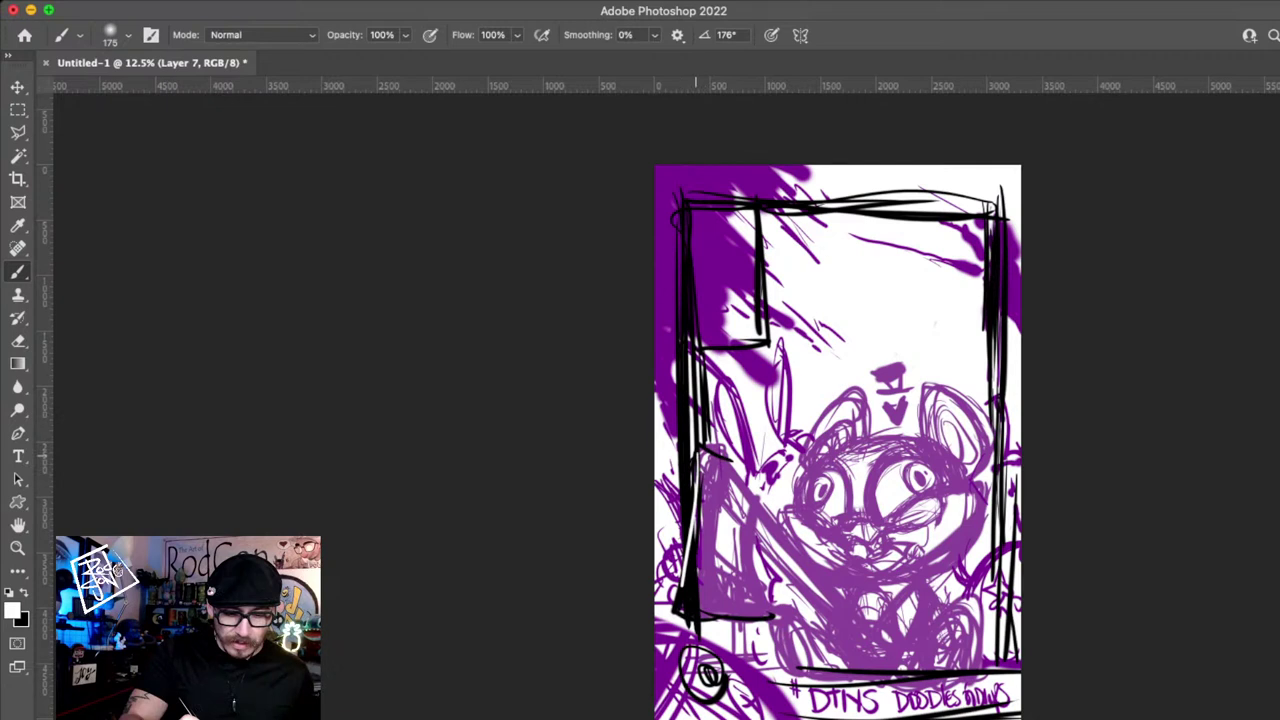
{"action": "left_click_drag", "start_coordinate": [696, 494], "coordinate": [680, 618]}
{"action": "key", "text": "x"}
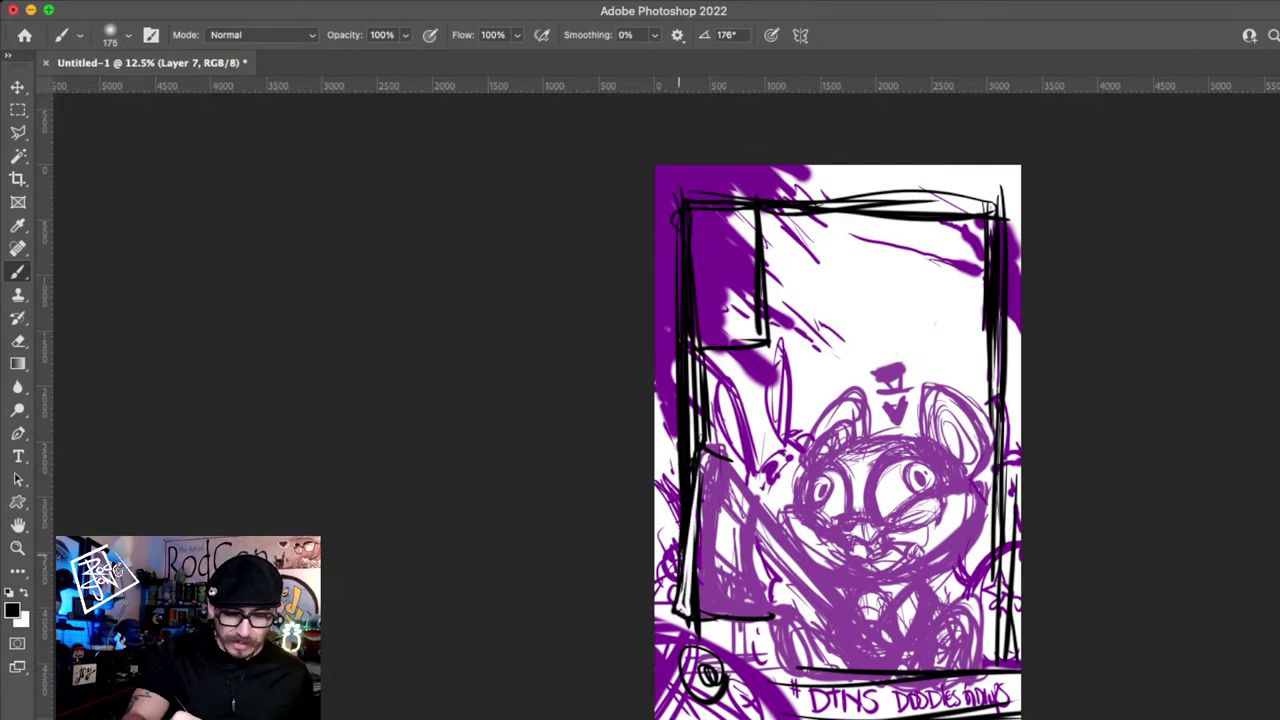
{"action": "left_click_drag", "start_coordinate": [712, 458], "coordinate": [690, 630]}
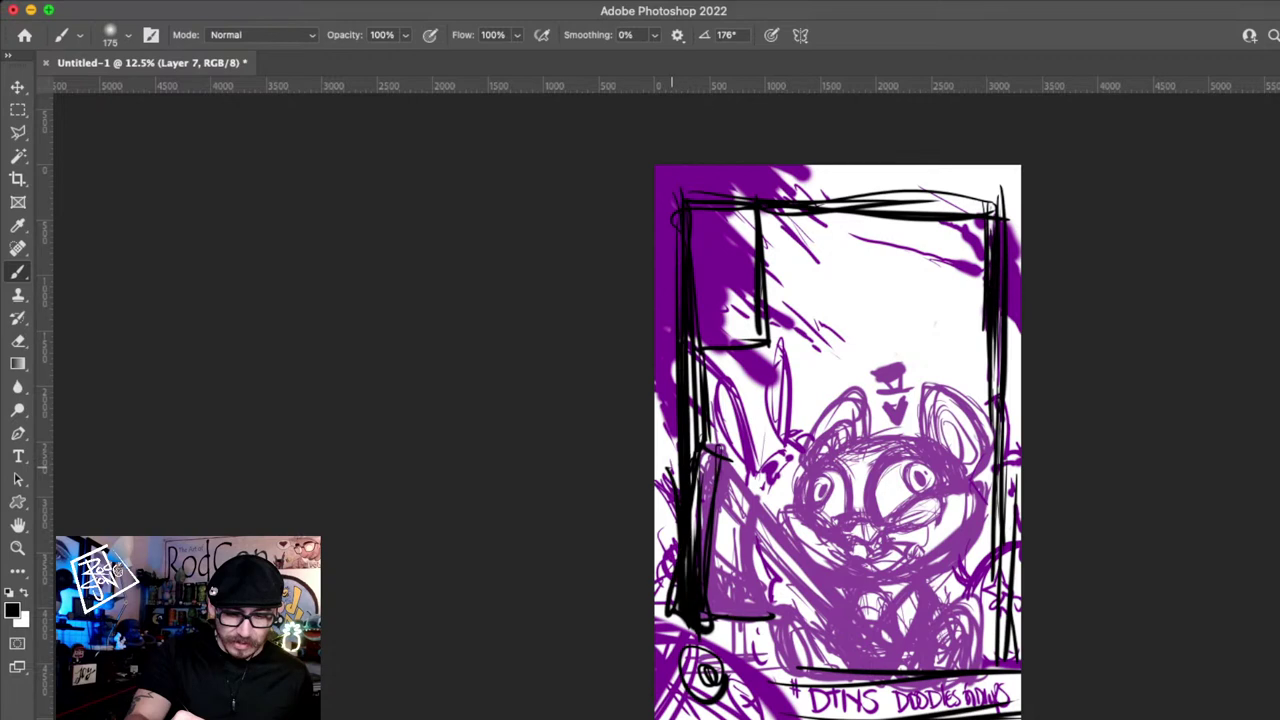
{"action": "key", "text": "x"}
{"action": "left_click_drag", "start_coordinate": [700, 455], "coordinate": [684, 606]}
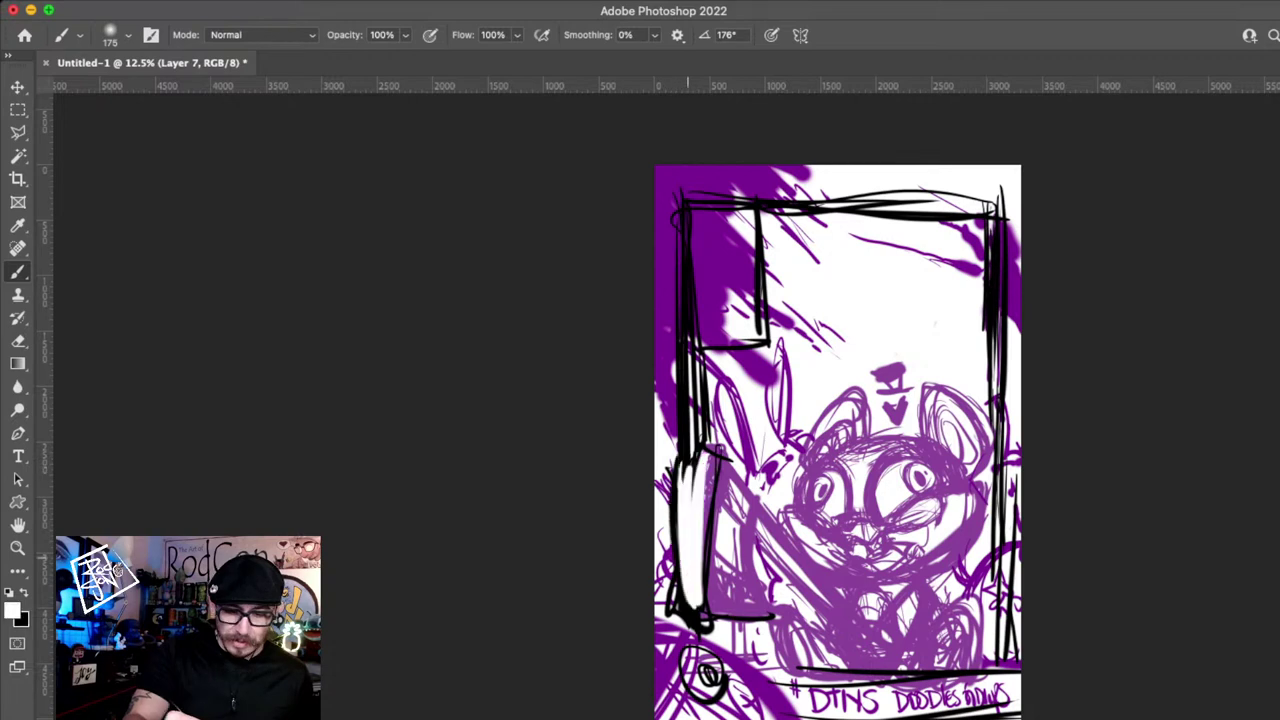
{"action": "key", "text": "x"}
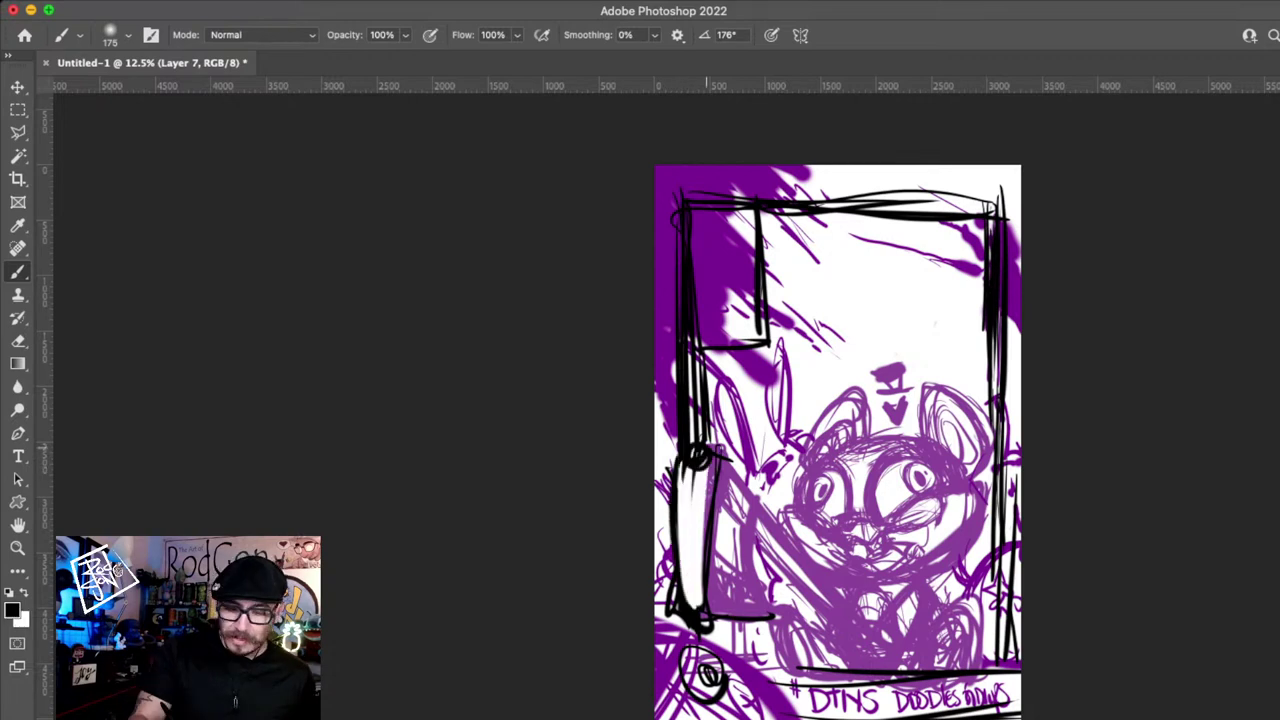
- Add black horizontal lines across the bottom lettering strip and thicken the upper-left rectangle with a doubled edge
{"action": "left_click_drag", "start_coordinate": [775, 690], "coordinate": [1018, 688]}
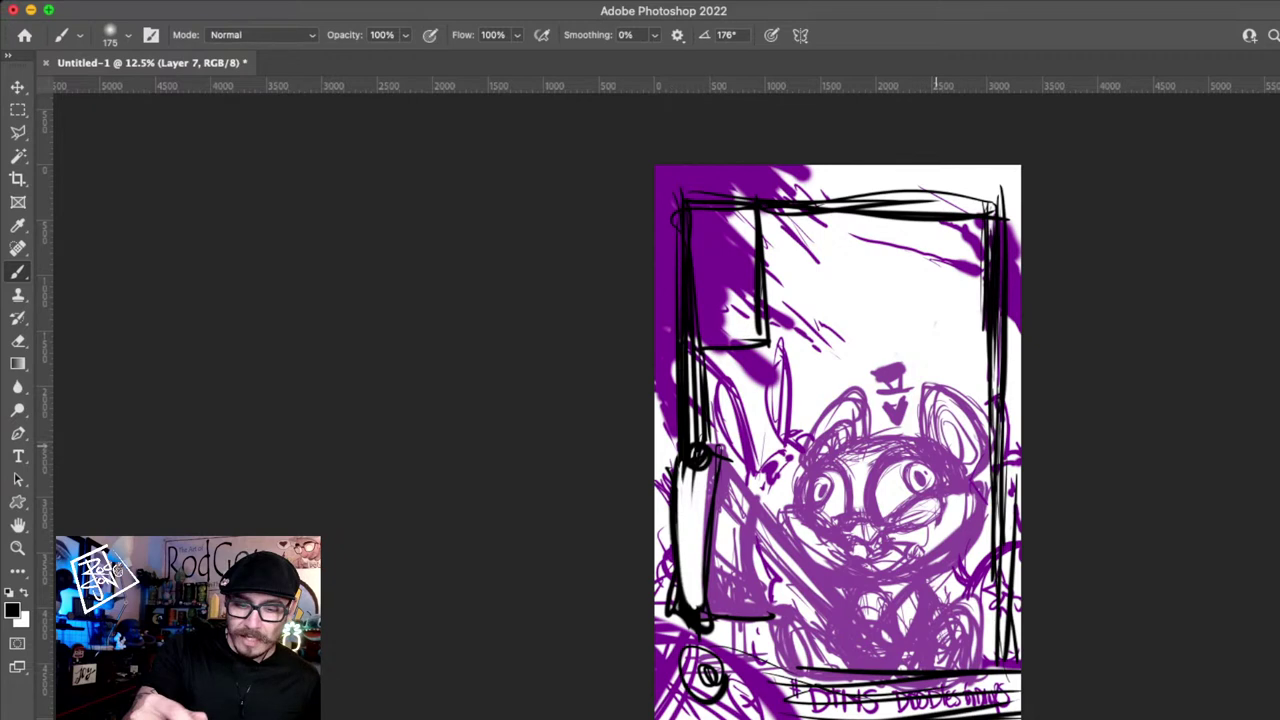
{"action": "left_click_drag", "start_coordinate": [766, 212], "coordinate": [696, 350]}
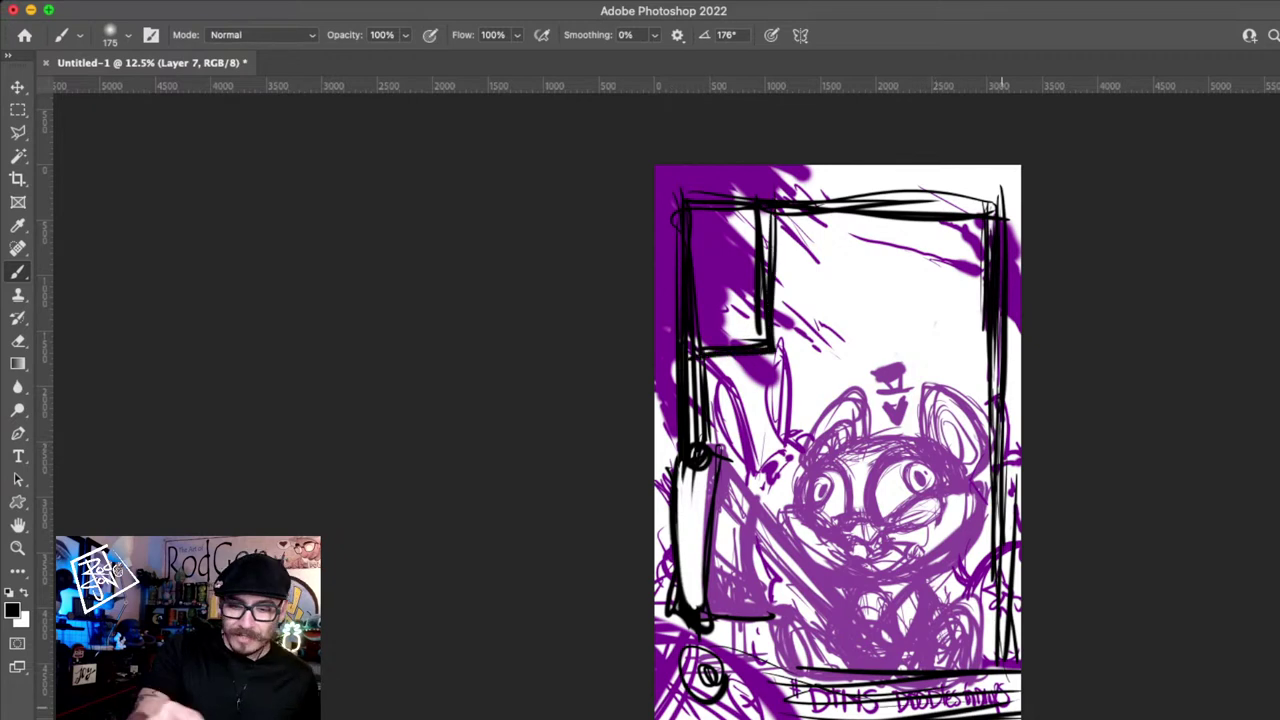
{"action": "left_click_drag", "start_coordinate": [772, 210], "coordinate": [782, 345]}
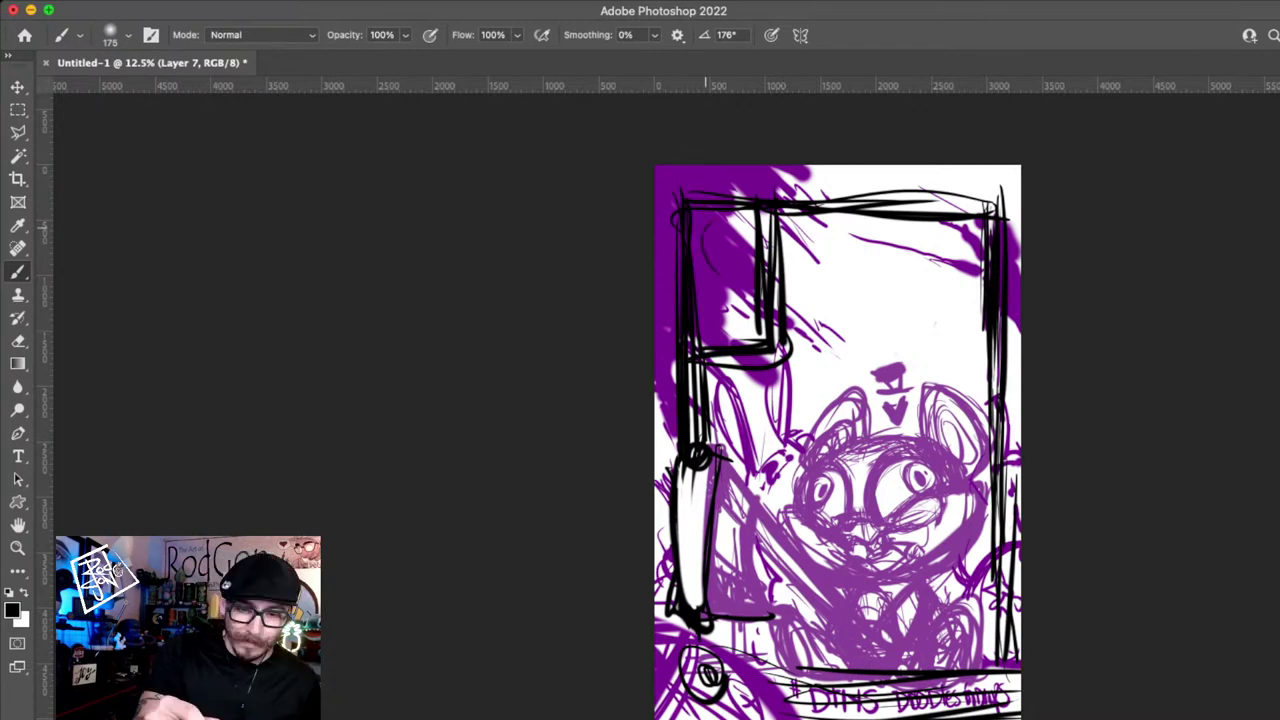
- Fill the upper-left rectangle with a crossed circle, a box line beneath it, and two rows of scribbled lettering in black and white
{"action": "left_click_drag", "start_coordinate": [705, 228], "coordinate": [708, 222]}
{"action": "left_click_drag", "start_coordinate": [724, 220], "coordinate": [725, 272]}
{"action": "left_click_drag", "start_coordinate": [708, 250], "coordinate": [742, 241]}
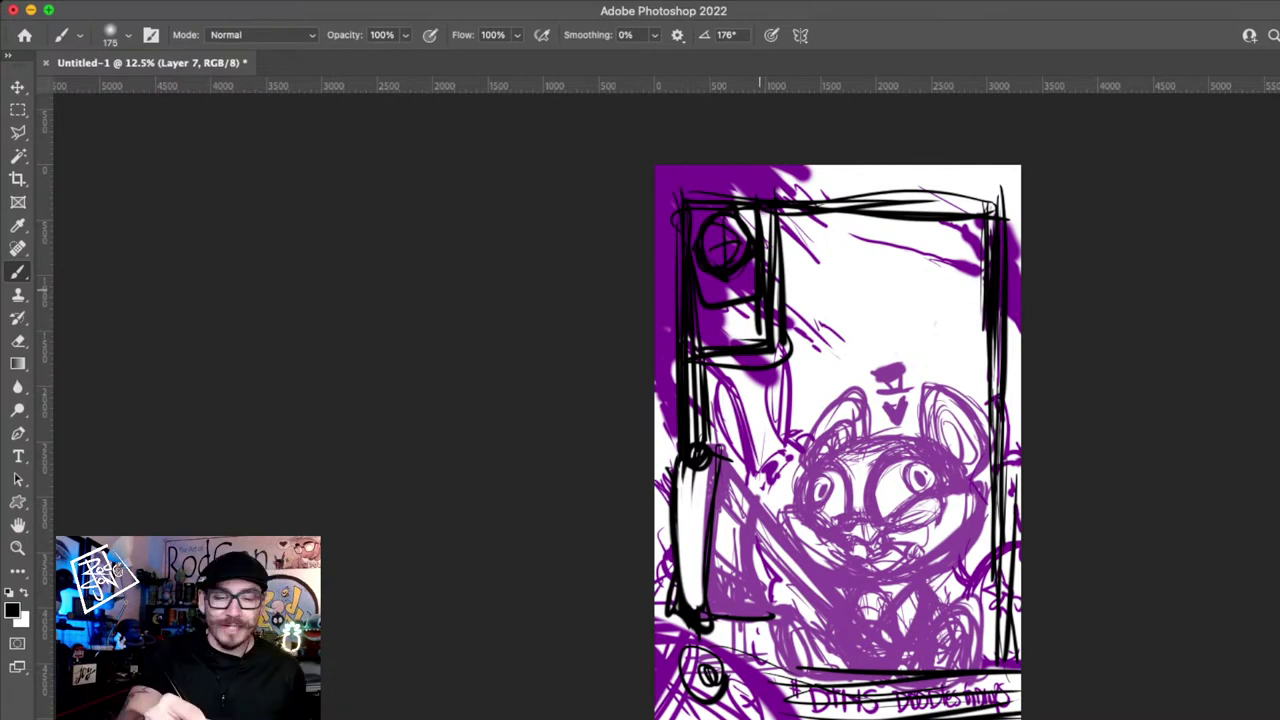
{"action": "left_click_drag", "start_coordinate": [758, 288], "coordinate": [706, 303]}
{"action": "left_click_drag", "start_coordinate": [737, 186], "coordinate": [756, 236]}
{"action": "mouse_move", "coordinate": [705, 319]}
{"action": "left_mouse_down"}
{"action": "mouse_move", "coordinate": [709, 334]}
{"action": "mouse_move", "coordinate": [769, 345]}
{"action": "mouse_move", "coordinate": [712, 350]}
{"action": "mouse_move", "coordinate": [790, 348]}
{"action": "left_mouse_up"}
{"action": "key", "text": "x"}
{"action": "key", "text": "x"}
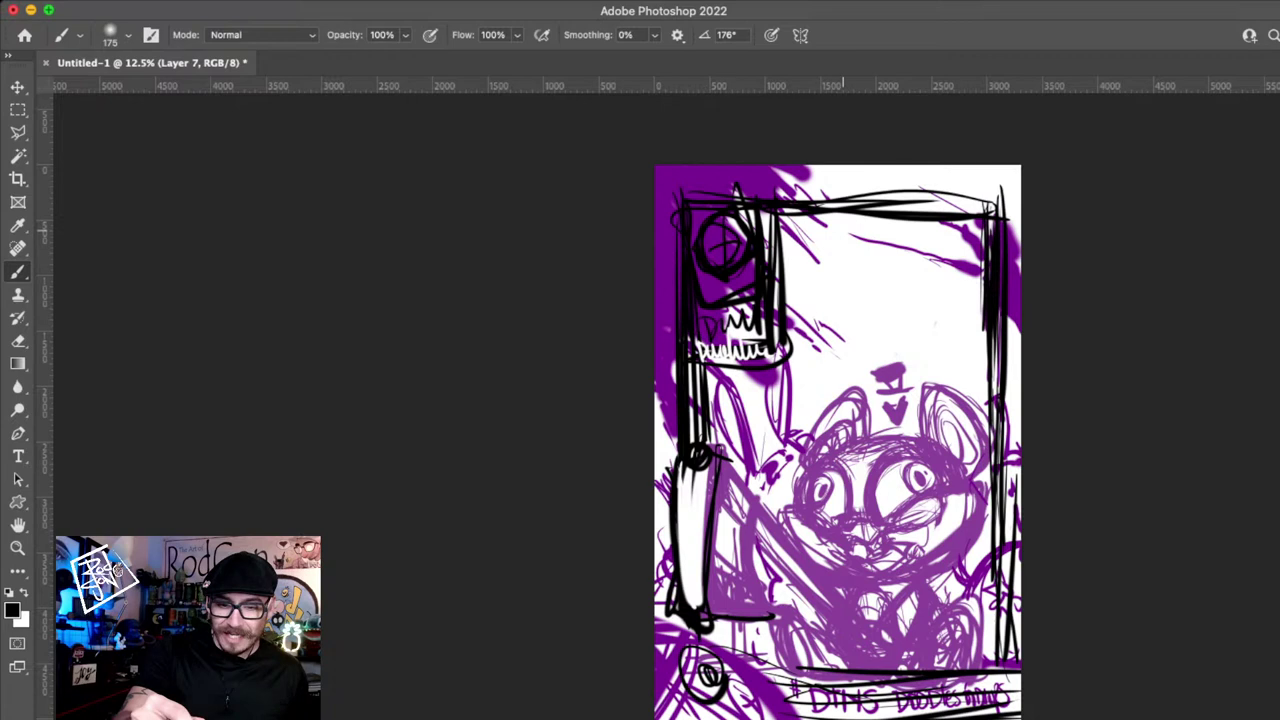
- Draw two stacked arched banners above the bear's head, and retrace its raised arm with black lines
{"action": "left_click_drag", "start_coordinate": [843, 229], "coordinate": [806, 298]}
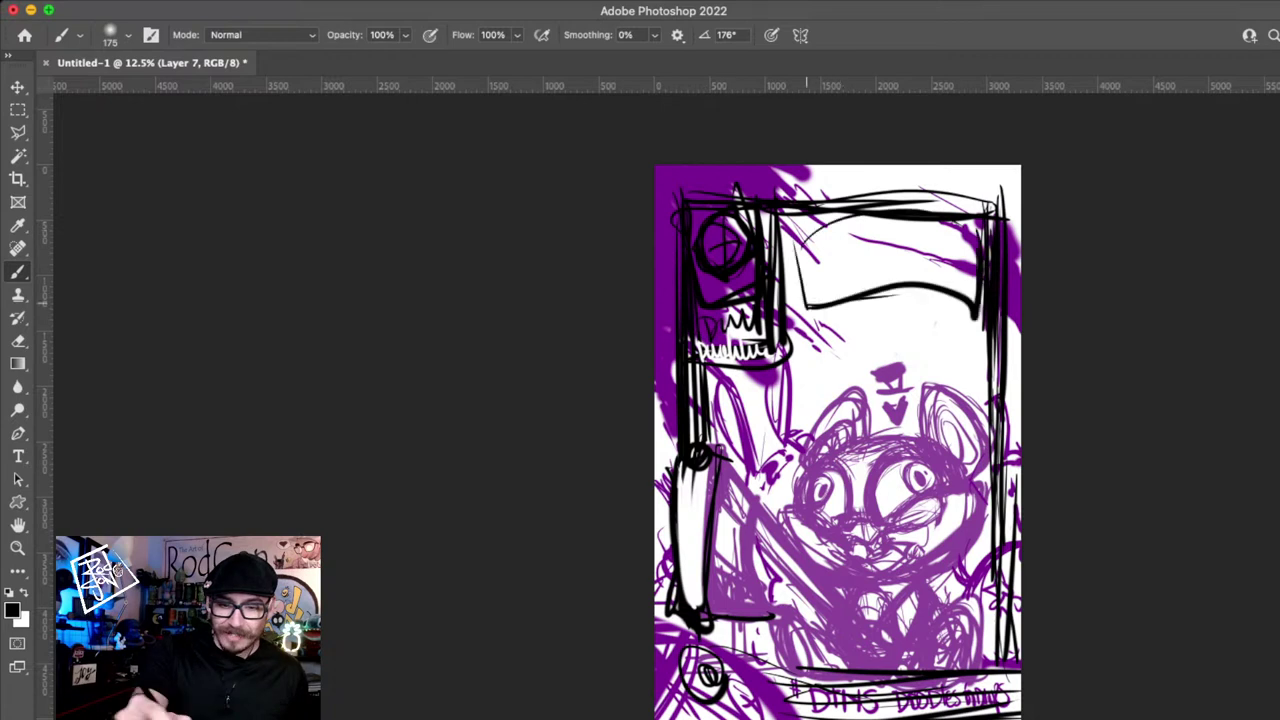
{"action": "mouse_move", "coordinate": [960, 245]}
{"action": "left_mouse_down"}
{"action": "mouse_move", "coordinate": [895, 315]}
{"action": "mouse_move", "coordinate": [970, 370]}
{"action": "left_mouse_up"}
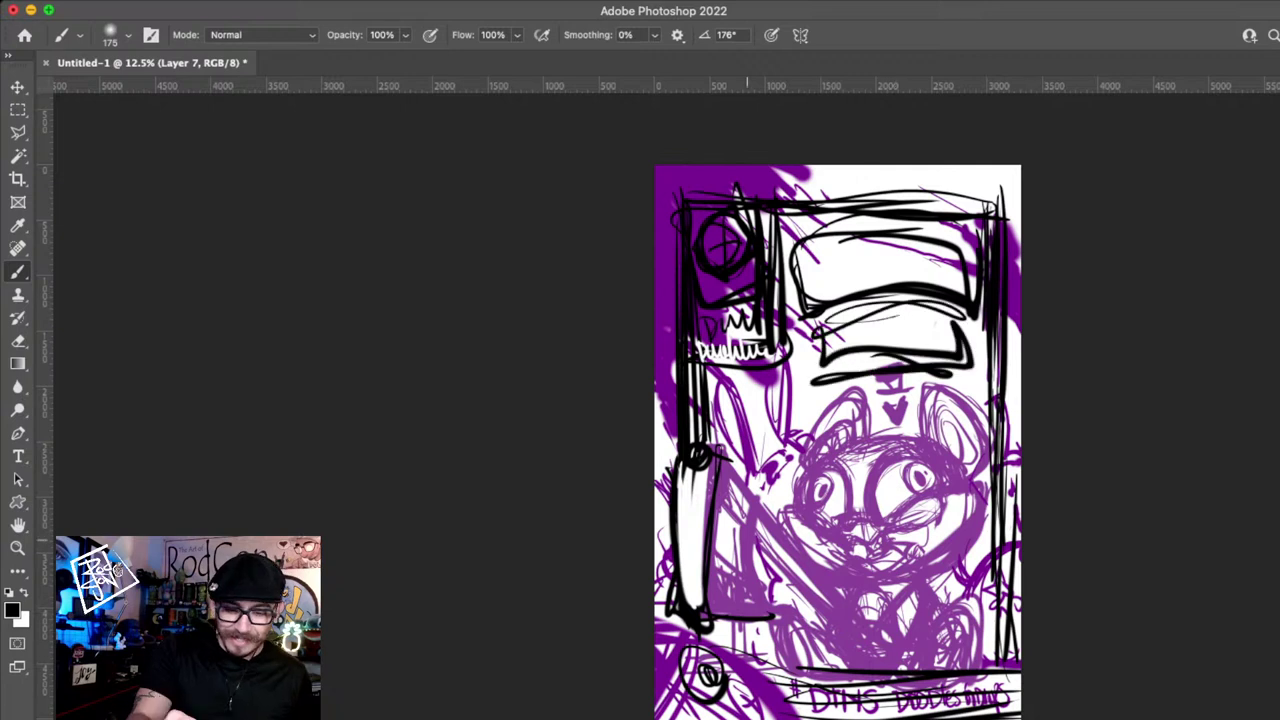
{"action": "left_click_drag", "start_coordinate": [737, 466], "coordinate": [850, 634]}
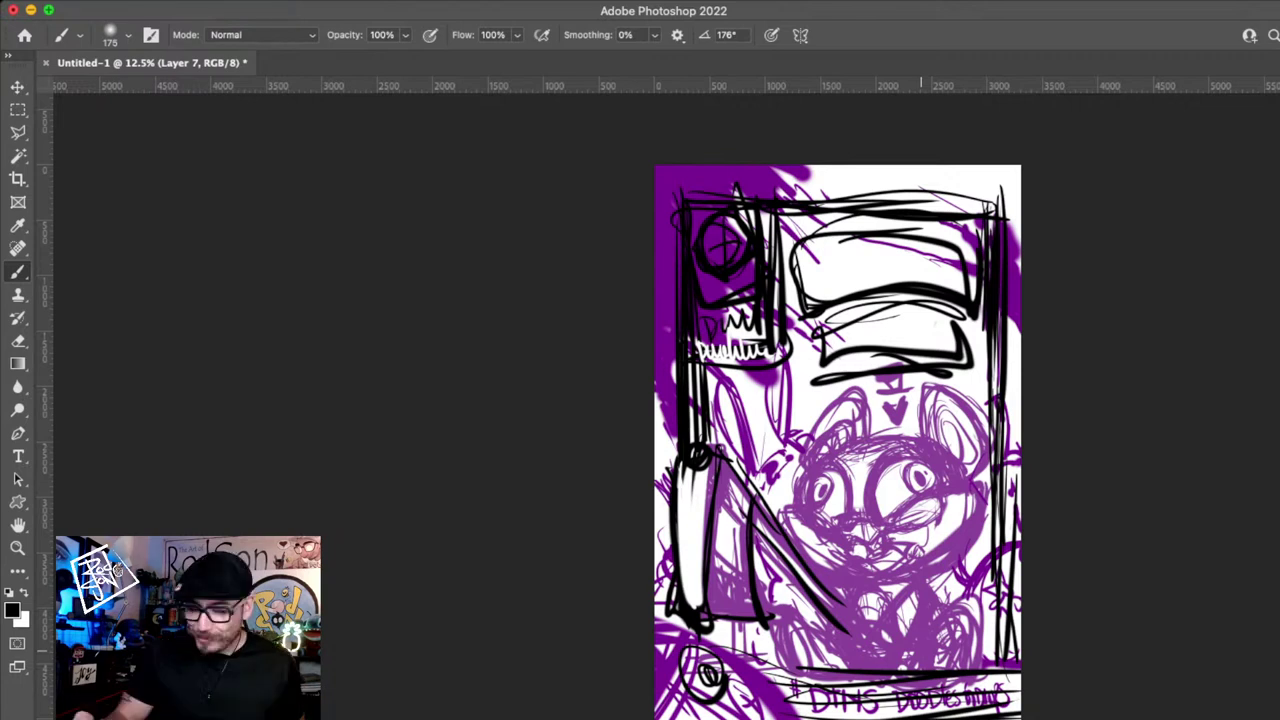
- Scale the bear sketch on Layer 1 down to 91.71% inside the frame, and return to the Brush tool
{"action": "key", "text": "v"}
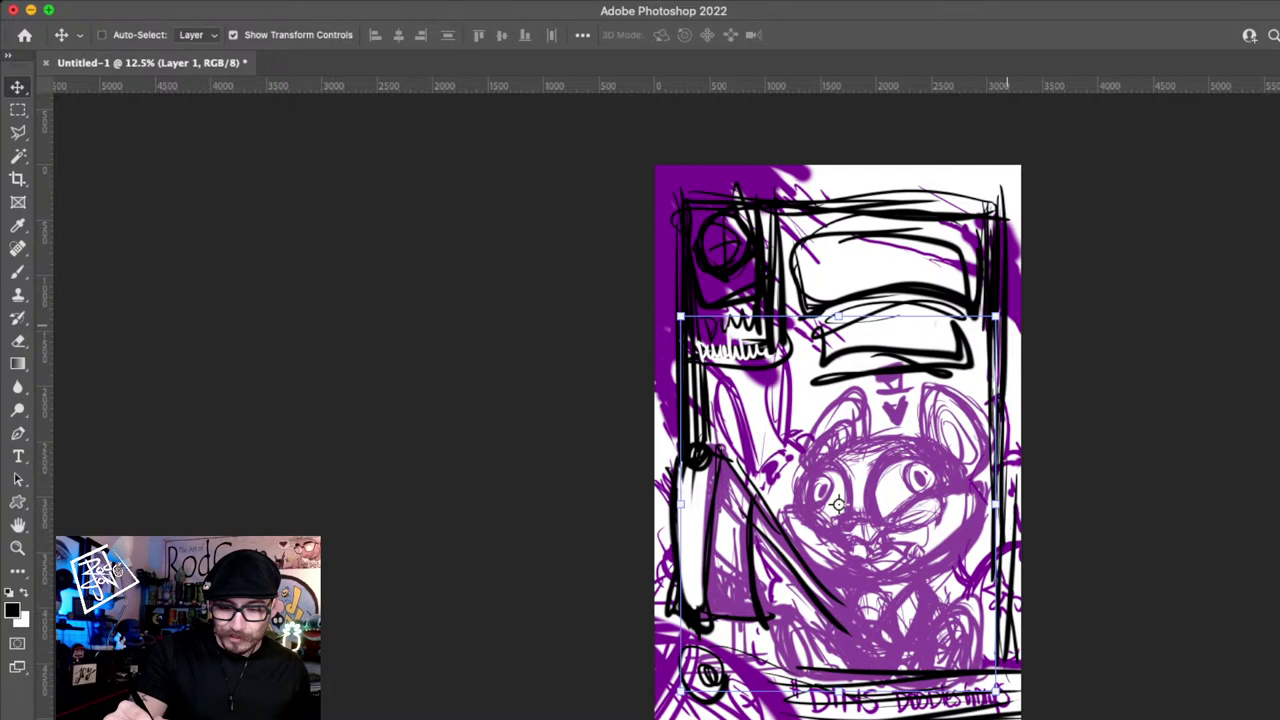
{"action": "left_click_drag", "start_coordinate": [996, 317], "coordinate": [970, 347]}
{"action": "left_click_drag", "start_coordinate": [932, 459], "coordinate": [948, 426]}
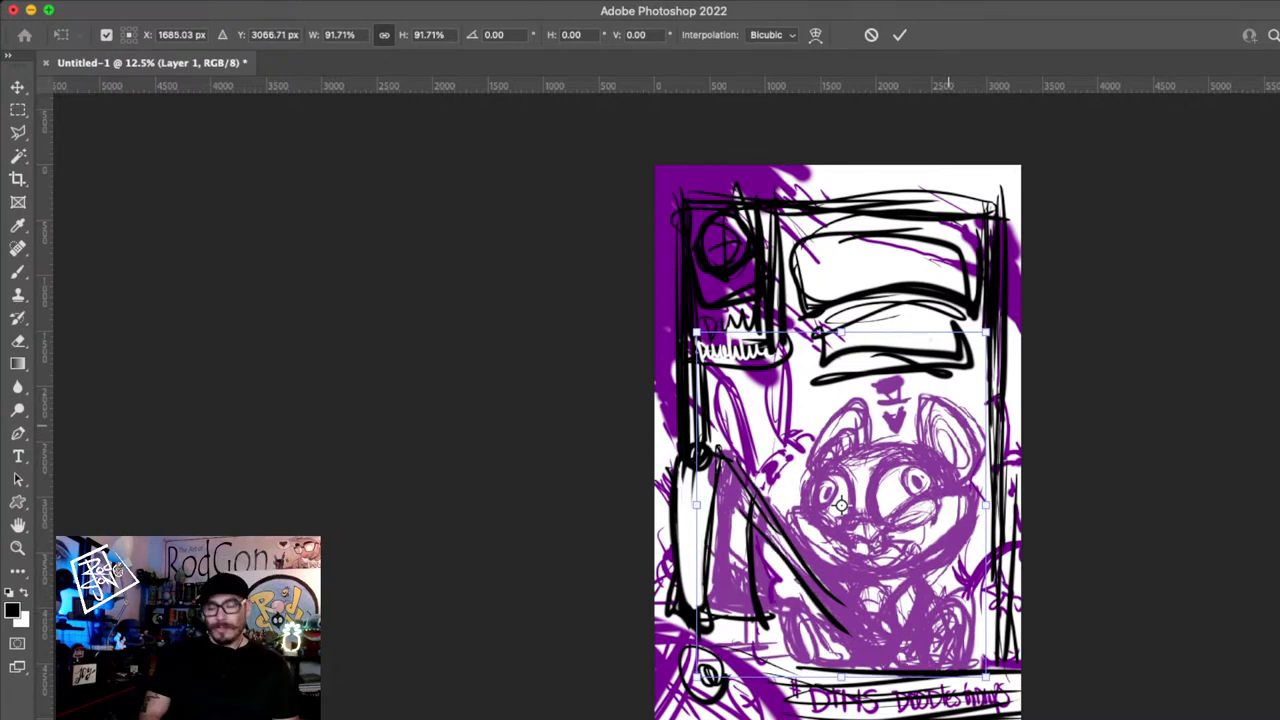
{"action": "key", "text": "Return"}
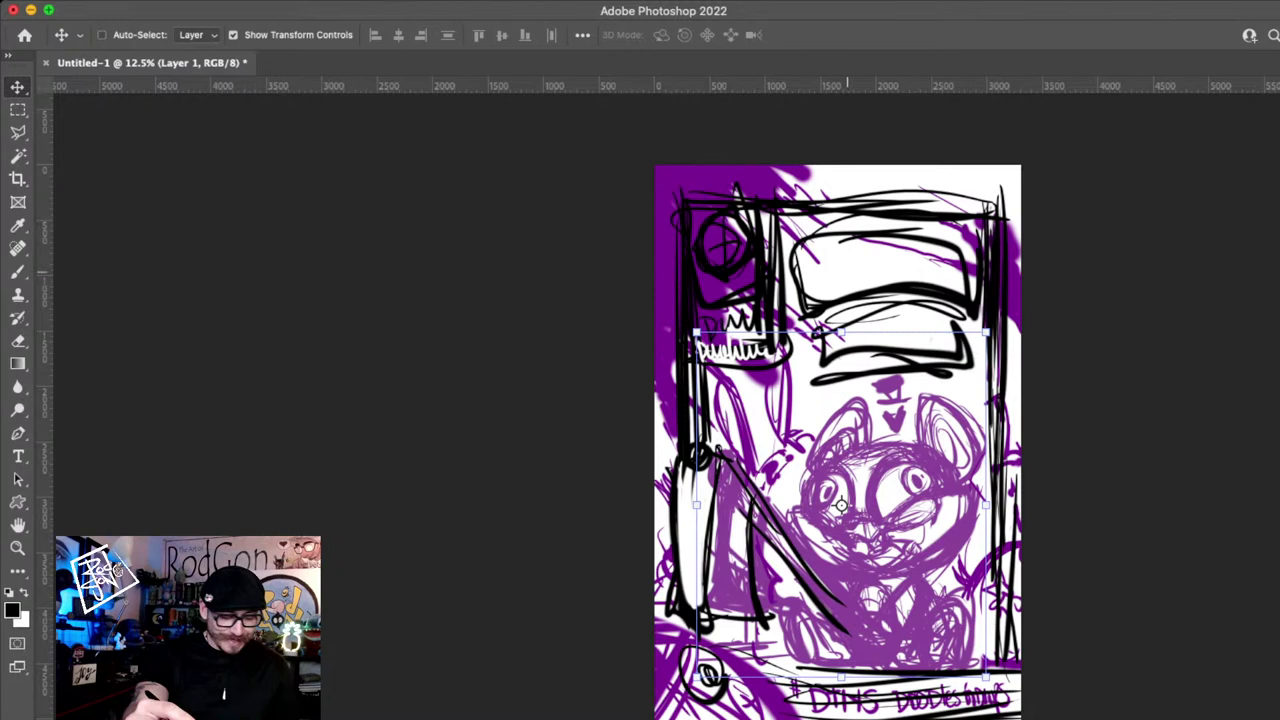
{"action": "key", "text": "b"}
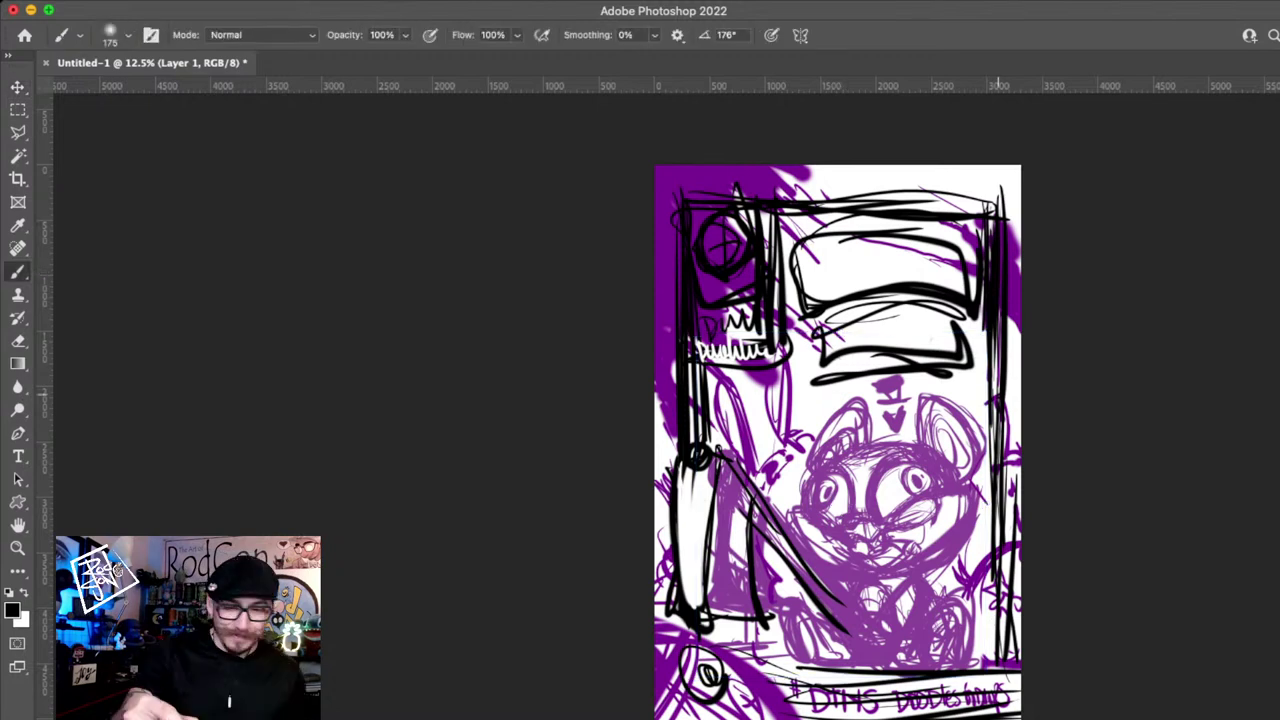
- Hand-letter one word in black capitals across each of the two stacked banners
{"action": "left_click_drag", "start_coordinate": [812, 240], "coordinate": [842, 290]}
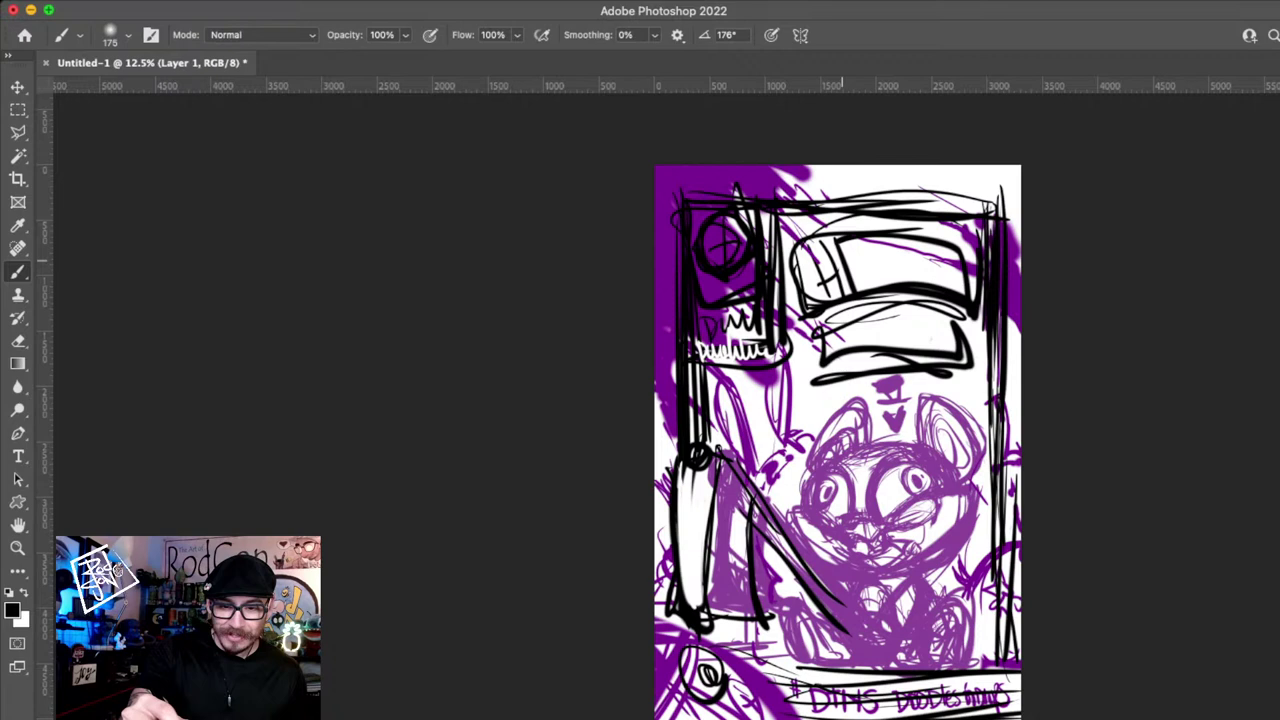
{"action": "left_click_drag", "start_coordinate": [852, 245], "coordinate": [940, 285]}
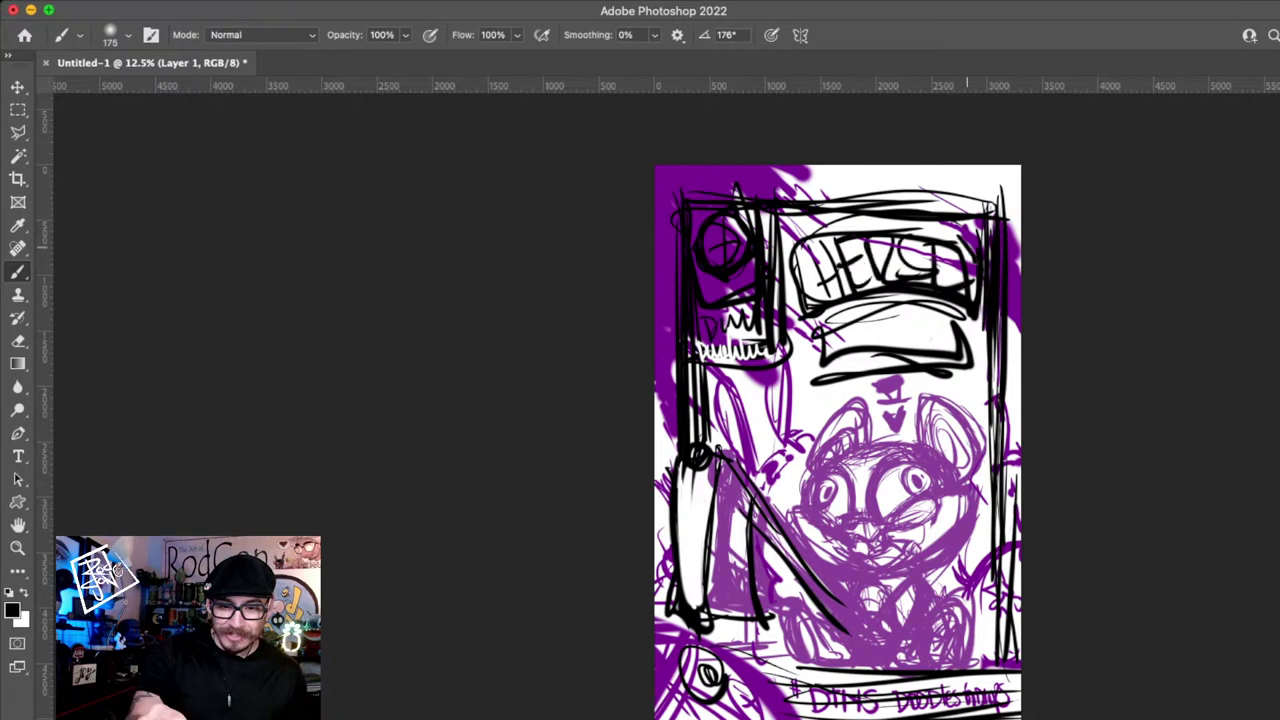
{"action": "mouse_move", "coordinate": [820, 312]}
{"action": "left_mouse_down"}
{"action": "mouse_move", "coordinate": [889, 340]}
{"action": "mouse_move", "coordinate": [955, 345]}
{"action": "left_mouse_up"}
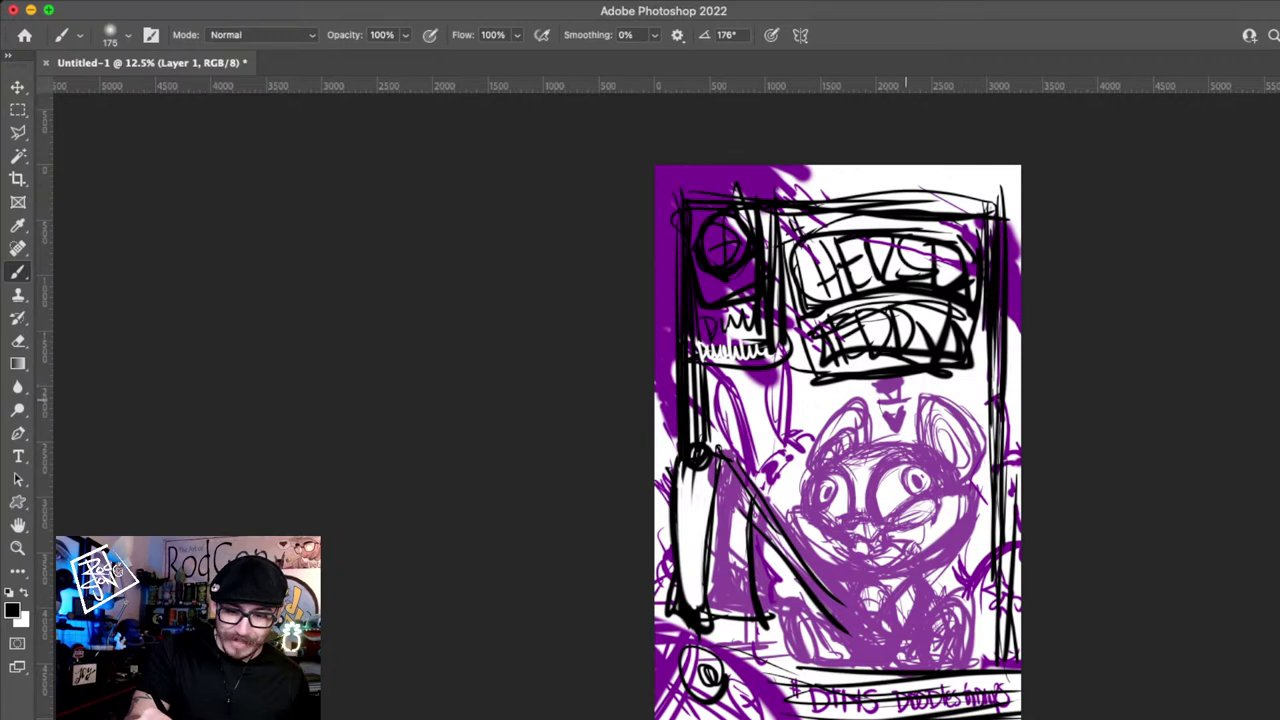
- Paint a solid black speech bubble above the bear's head with a small white heart inside it
{"action": "left_click", "coordinate": [894, 402]}
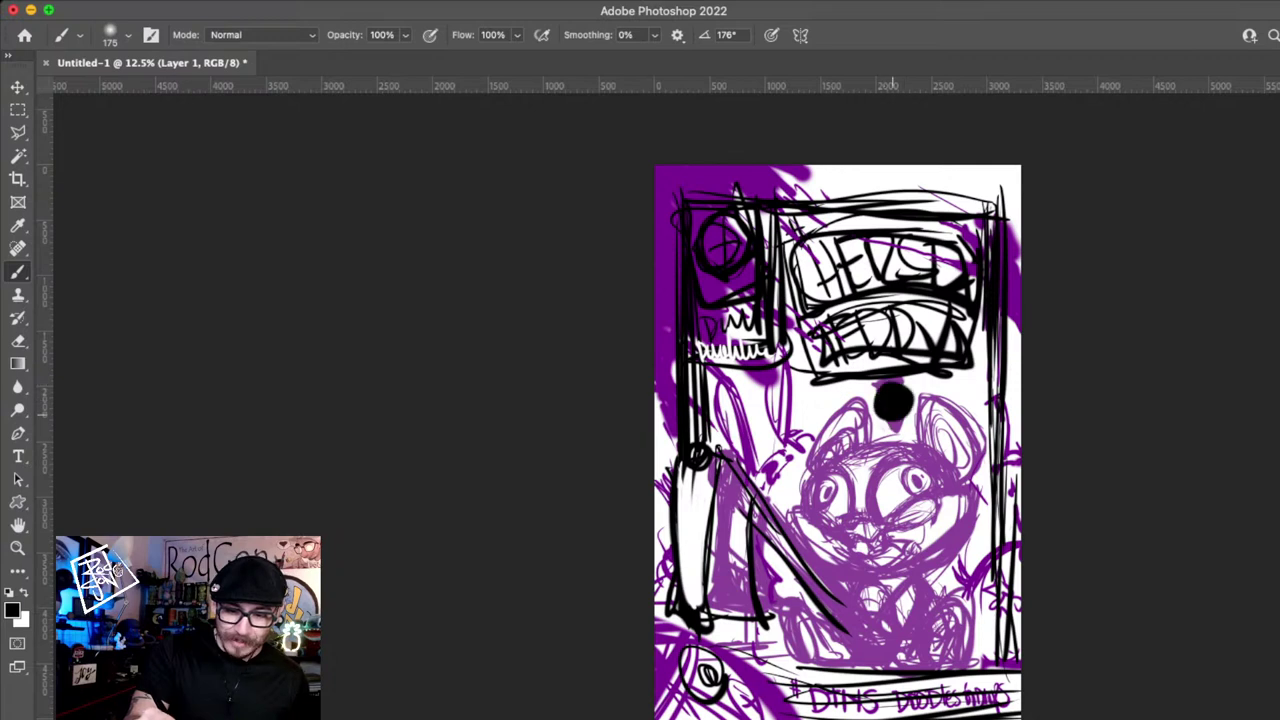
{"action": "key", "text": "x"}
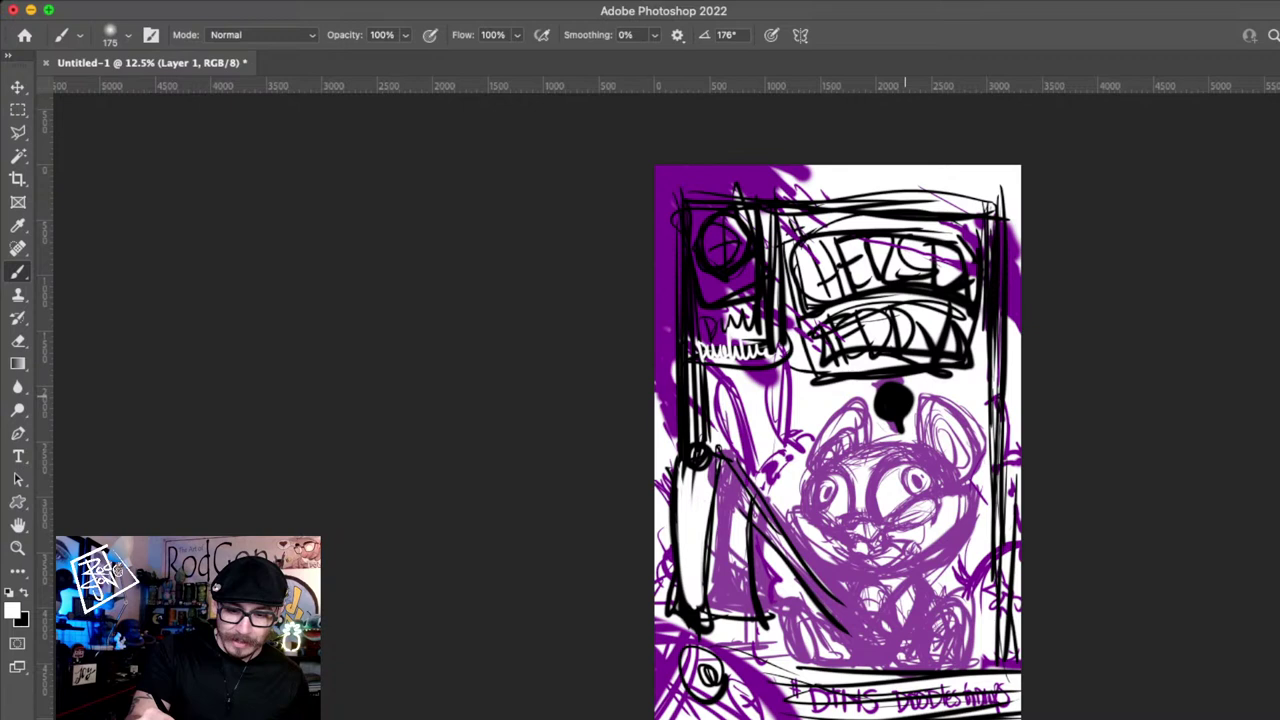
{"action": "left_click_drag", "start_coordinate": [897, 395], "coordinate": [890, 406]}
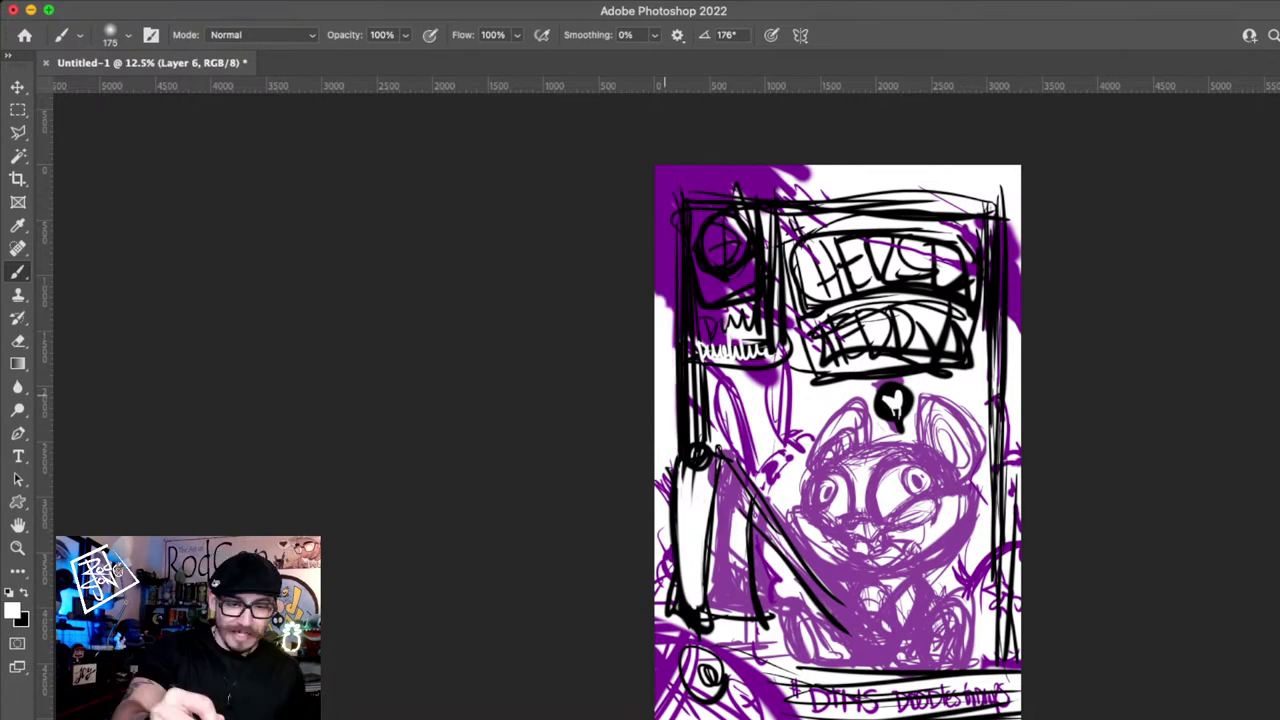
- On Layer 6, paint white over the purple splatter around the frame, the bottom lettering, the upper-left card and the strokes behind the bear's arm
{"action": "mouse_move", "coordinate": [664, 395]}
{"action": "left_mouse_down"}
{"action": "mouse_move", "coordinate": [717, 179]}
{"action": "mouse_move", "coordinate": [1010, 345]}
{"action": "left_mouse_up"}
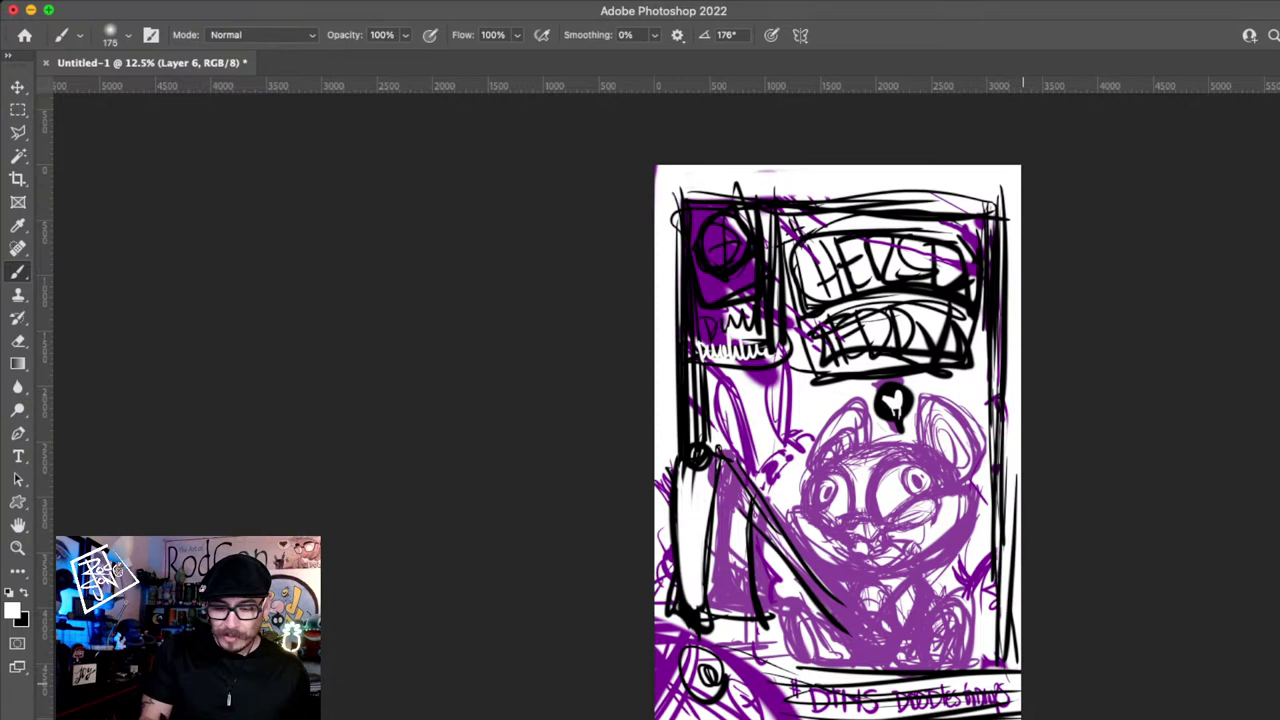
{"action": "left_click_drag", "start_coordinate": [1022, 698], "coordinate": [834, 698]}
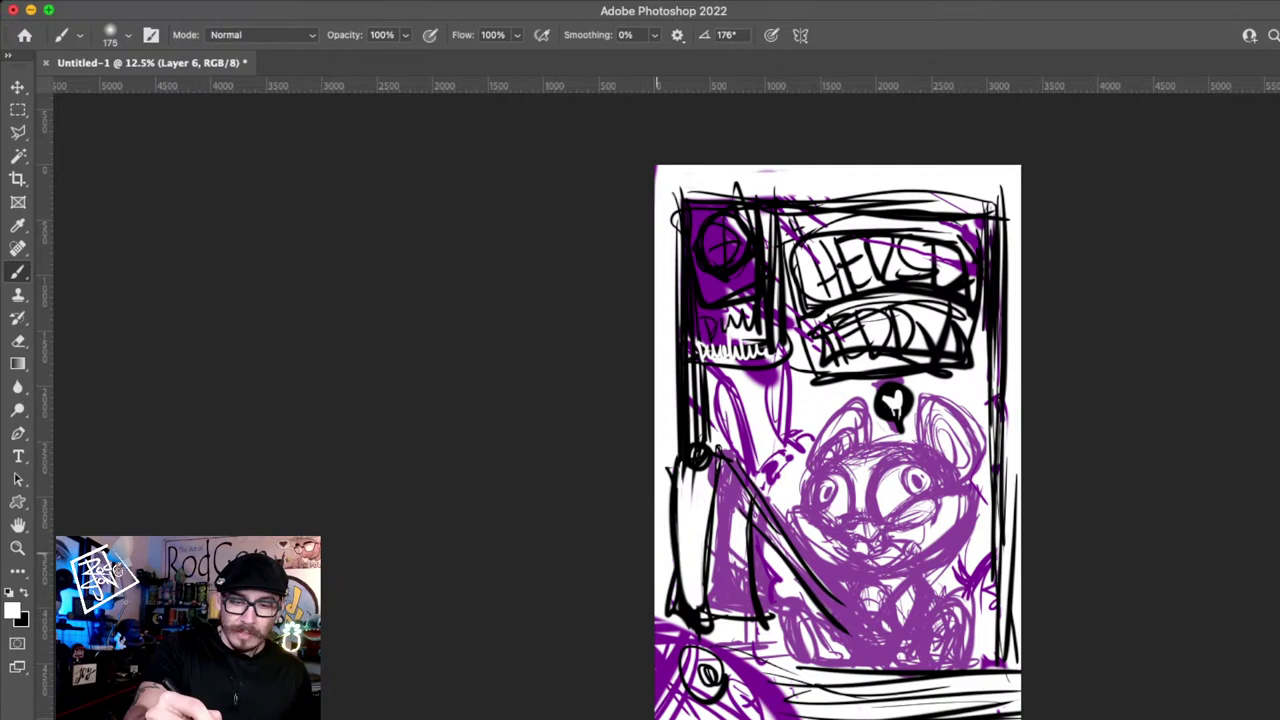
{"action": "left_click_drag", "start_coordinate": [705, 212], "coordinate": [729, 300]}
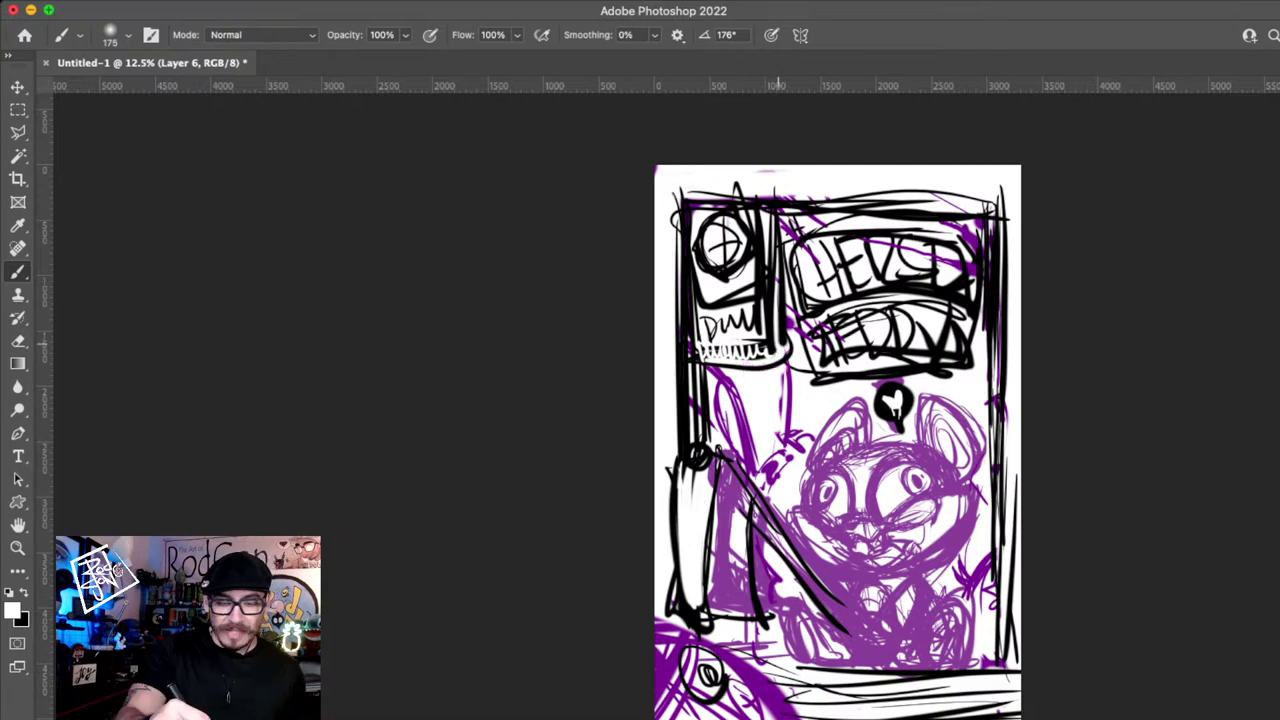
{"action": "left_click_drag", "start_coordinate": [778, 344], "coordinate": [716, 395]}
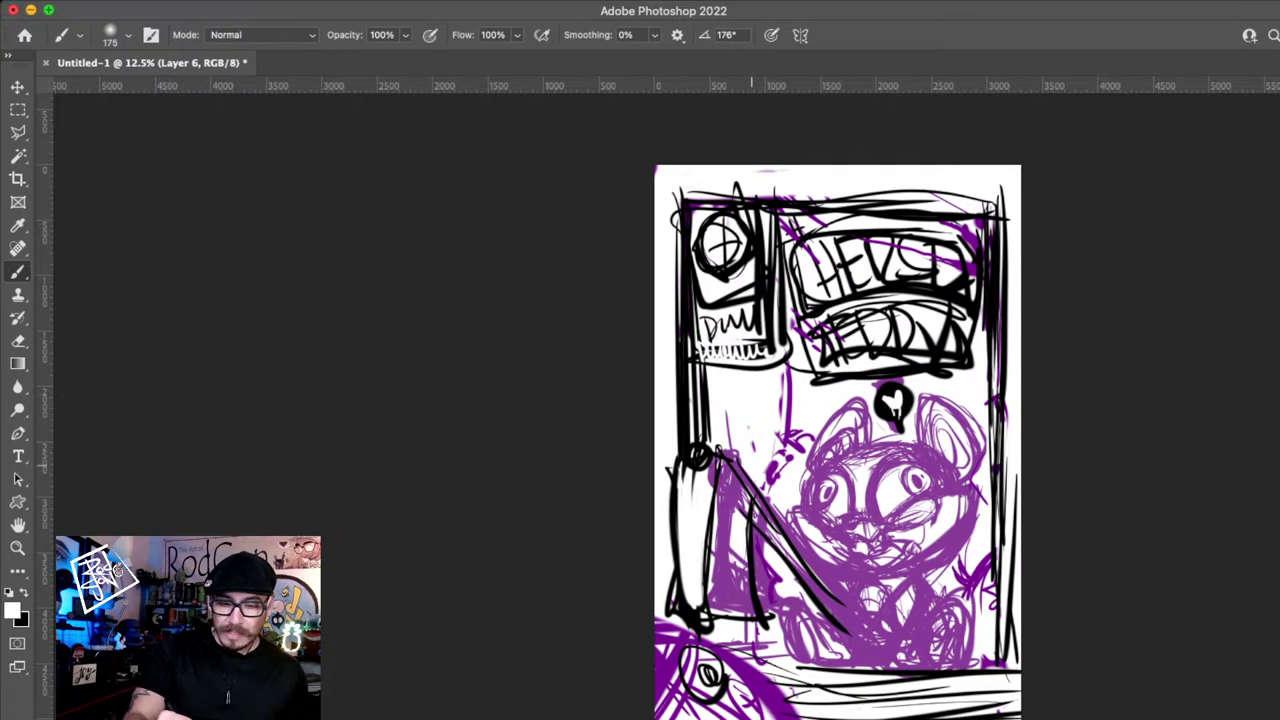
{"action": "left_click_drag", "start_coordinate": [772, 484], "coordinate": [787, 366]}
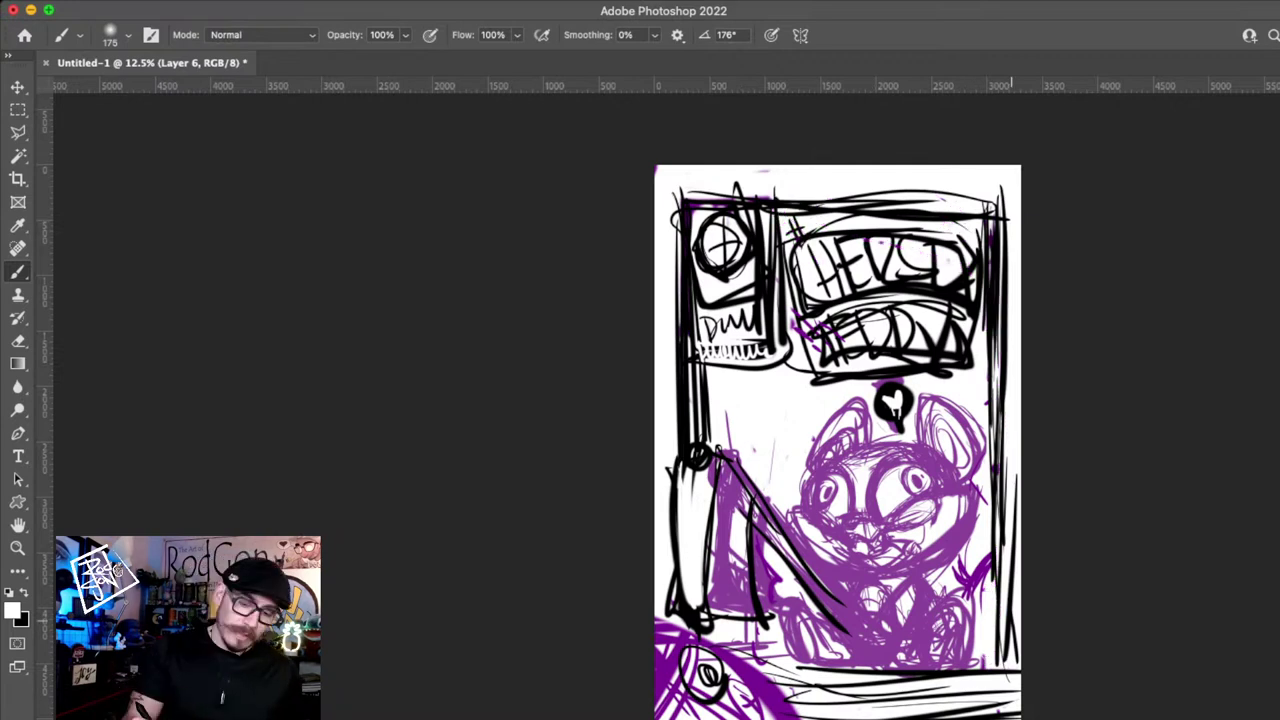
- Undo the last four white cover-up strokes on Layer 6
{"action": "key", "text": "super+z"}
{"action": "key", "text": "super+z"}
{"action": "key", "text": "super+z"}
{"action": "key", "text": "super+z"}
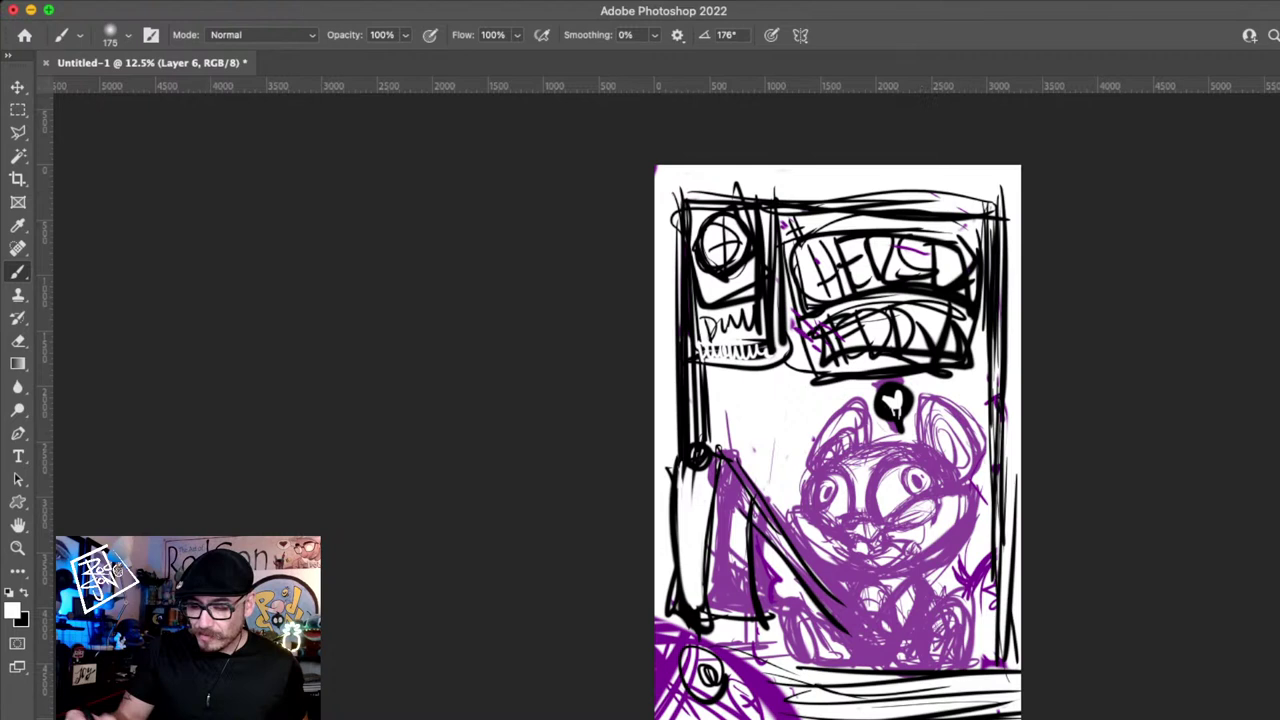
- Merge all layers and fade the whole poster sketch to a pale guide, undoing the second fading pass
{"action": "key", "text": "super+alt+a"}
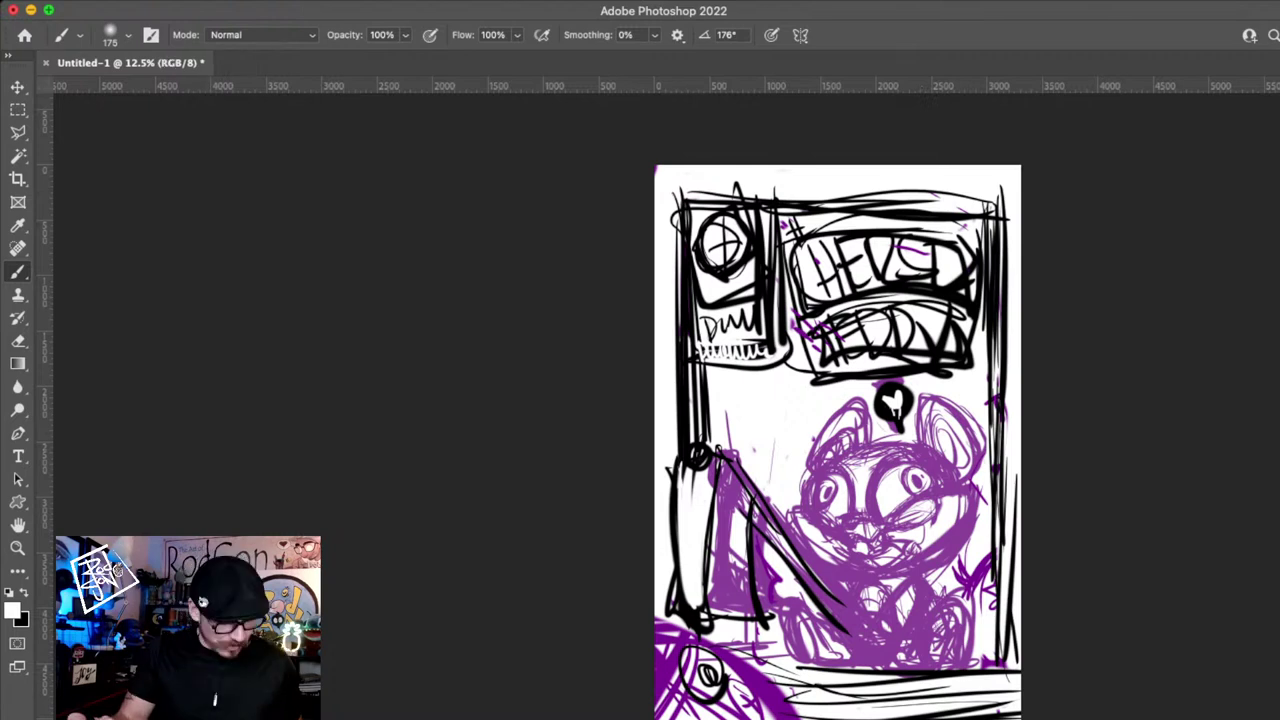
{"action": "key", "text": "super+e"}
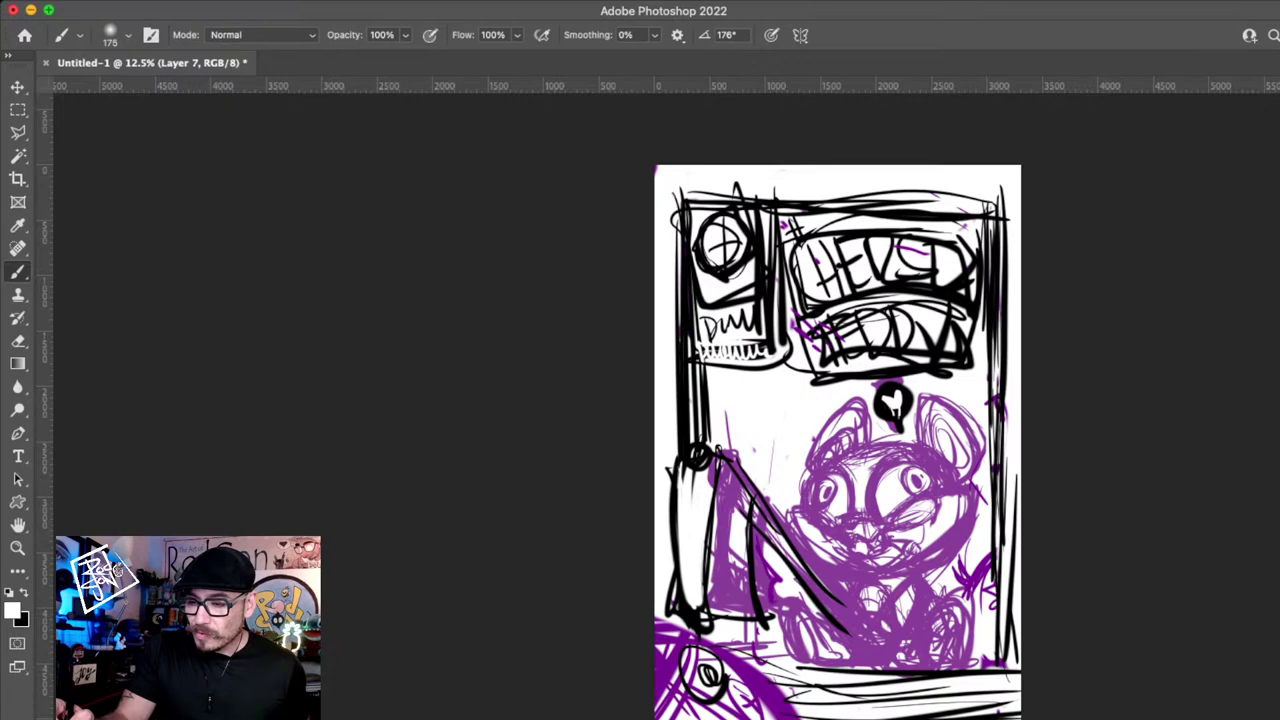
{"action": "key", "text": "alt+BackSpace"}
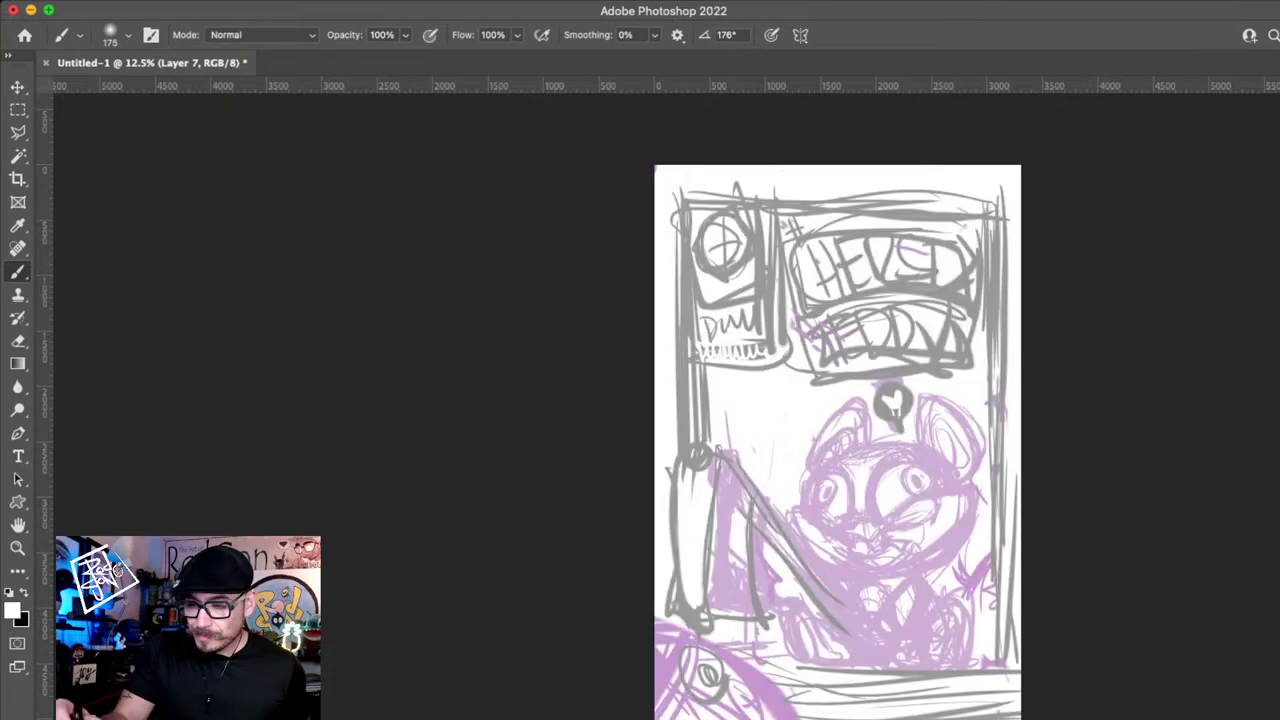
{"action": "key", "text": "alt+BackSpace"}
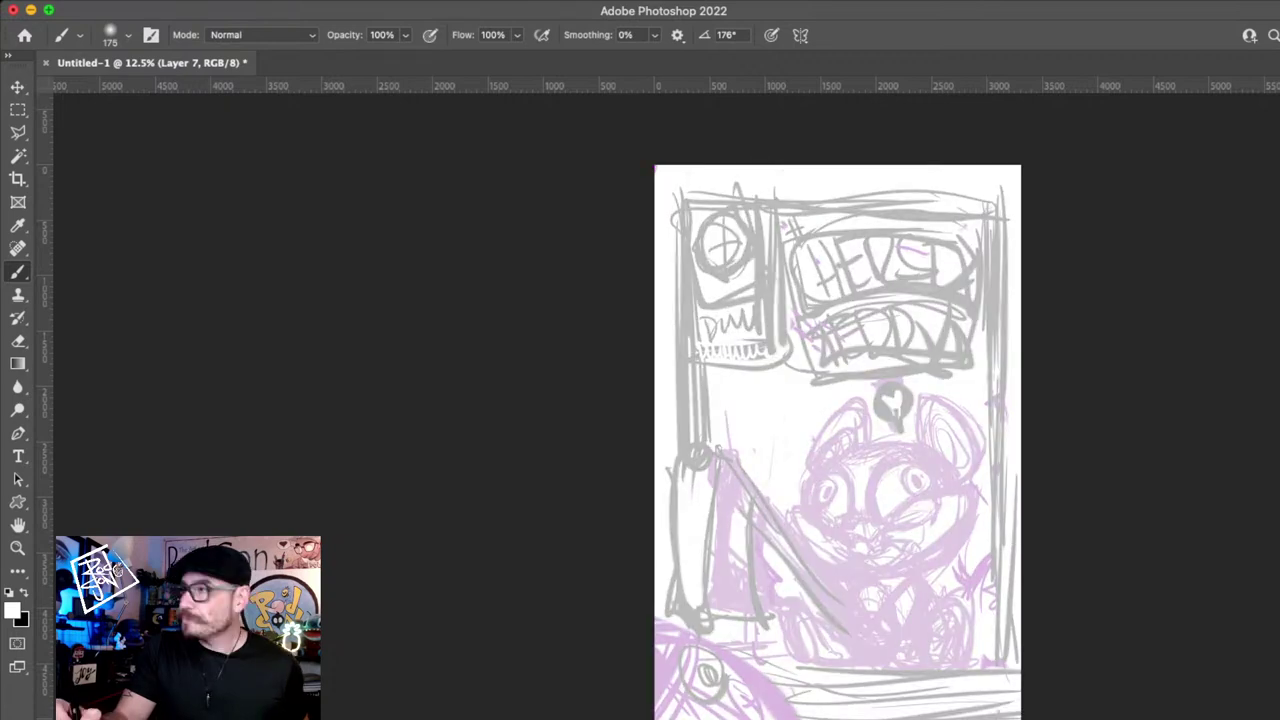
{"action": "key", "text": "super+z"}
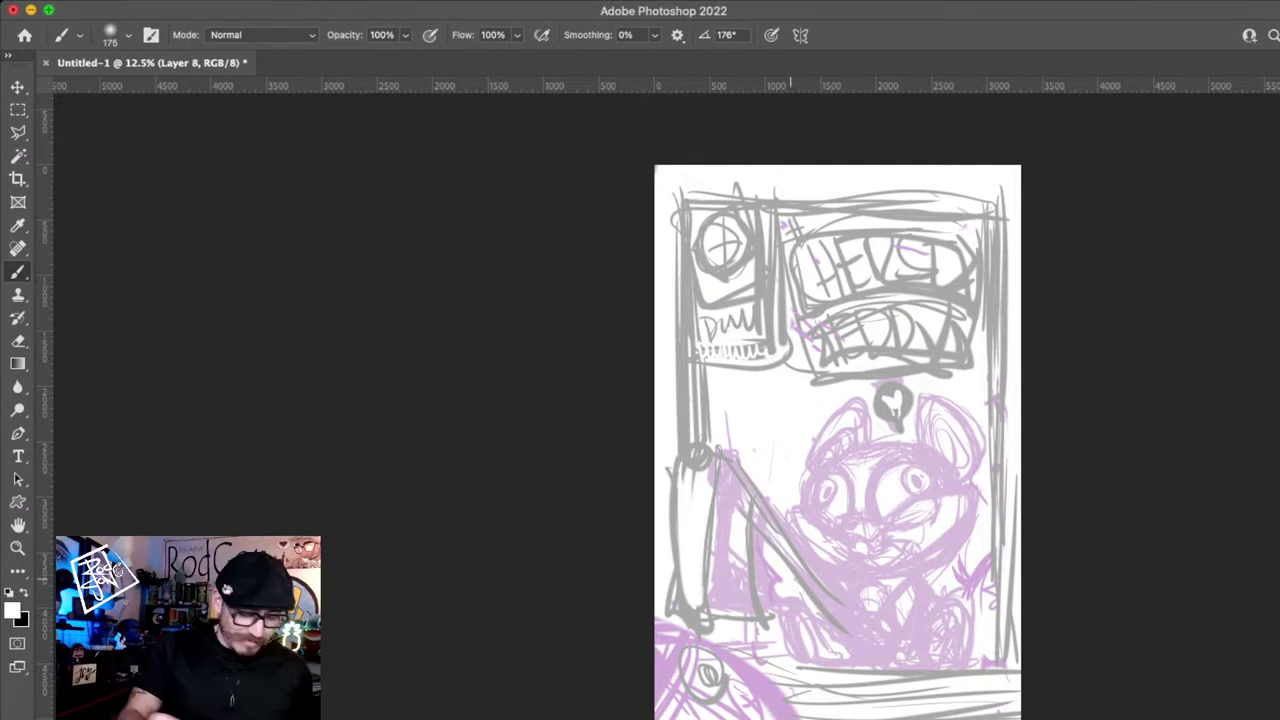
- Set the brush to black at size 40 for inking over the bear's head on Layer 8
{"action": "key", "text": "x"}
{"action": "key", "text": "z"}
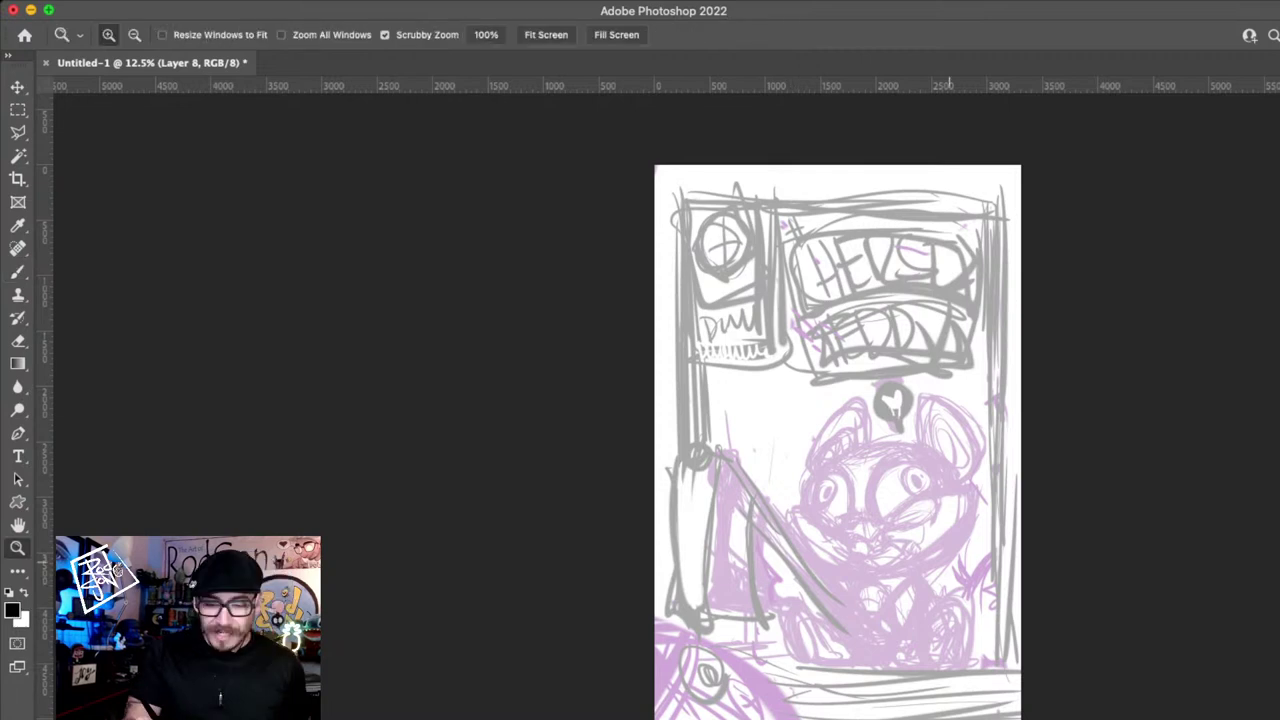
{"action": "left_click", "coordinate": [894, 525]}
{"action": "key", "text": "b"}
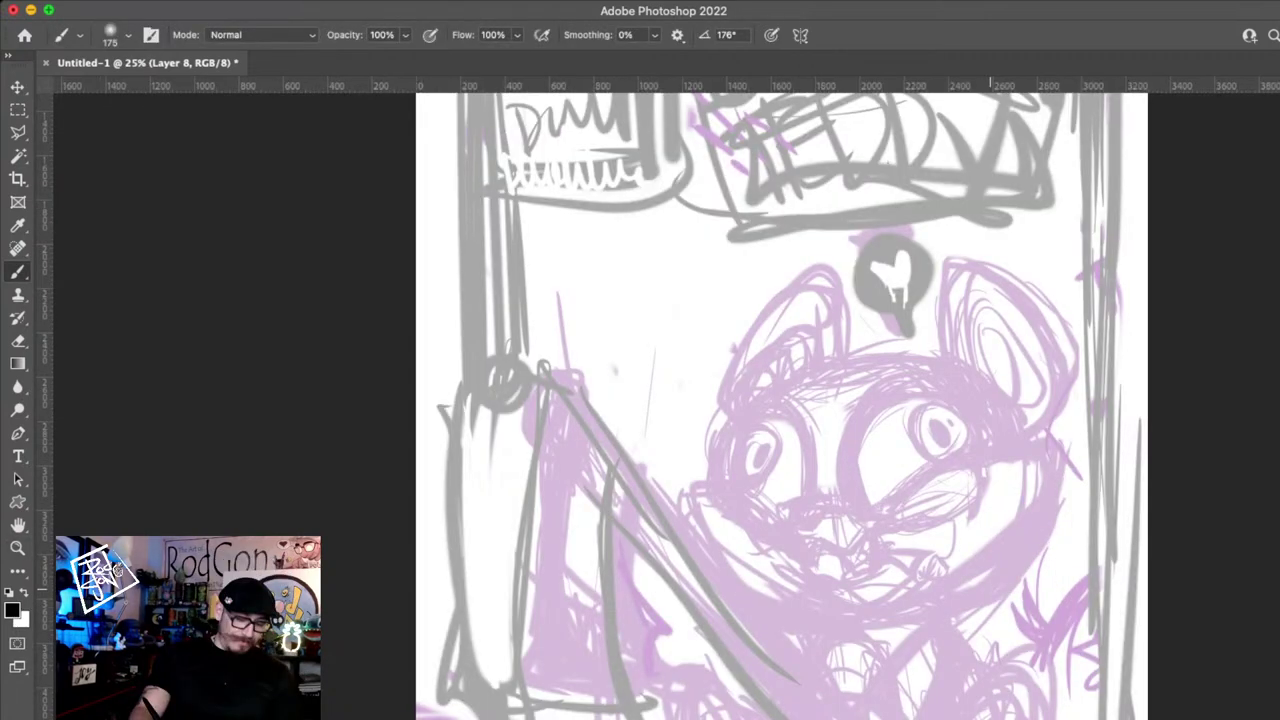
{"action": "key", "text": "bracketleft"}
{"action": "key", "text": "bracketleft"}
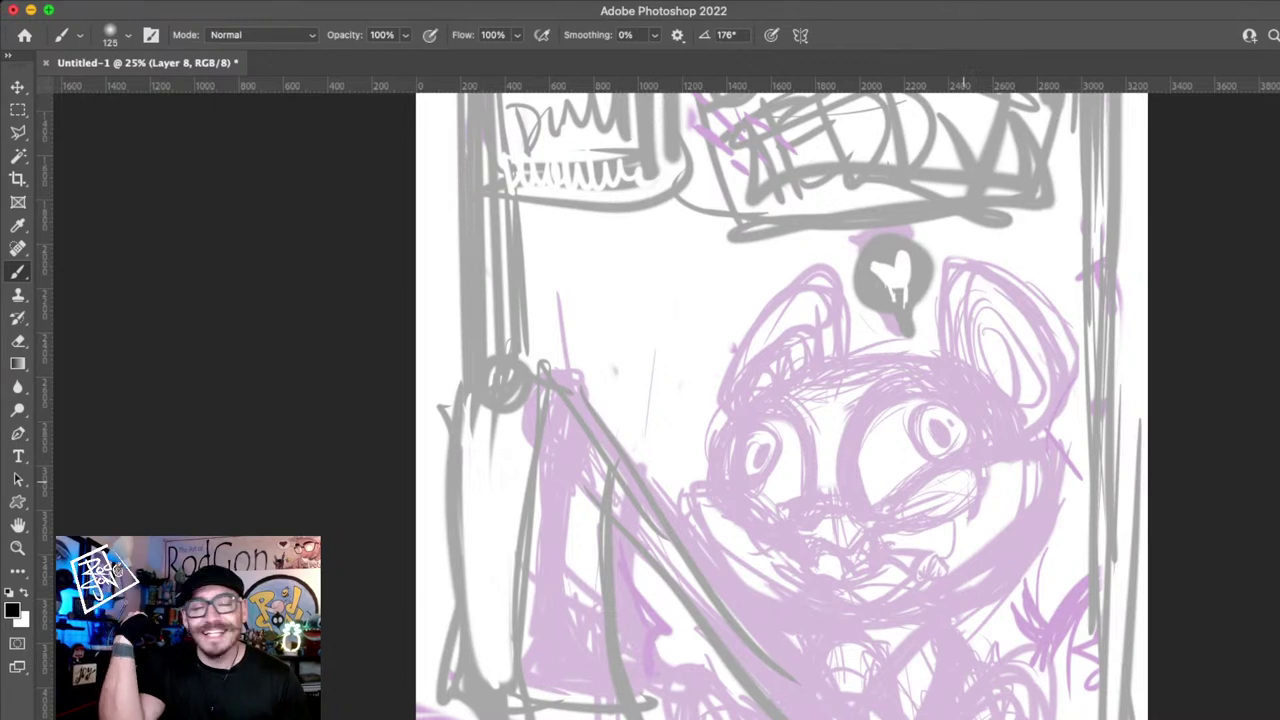
{"action": "key", "text": "bracketleft"}
{"action": "key", "text": "bracketleft"}
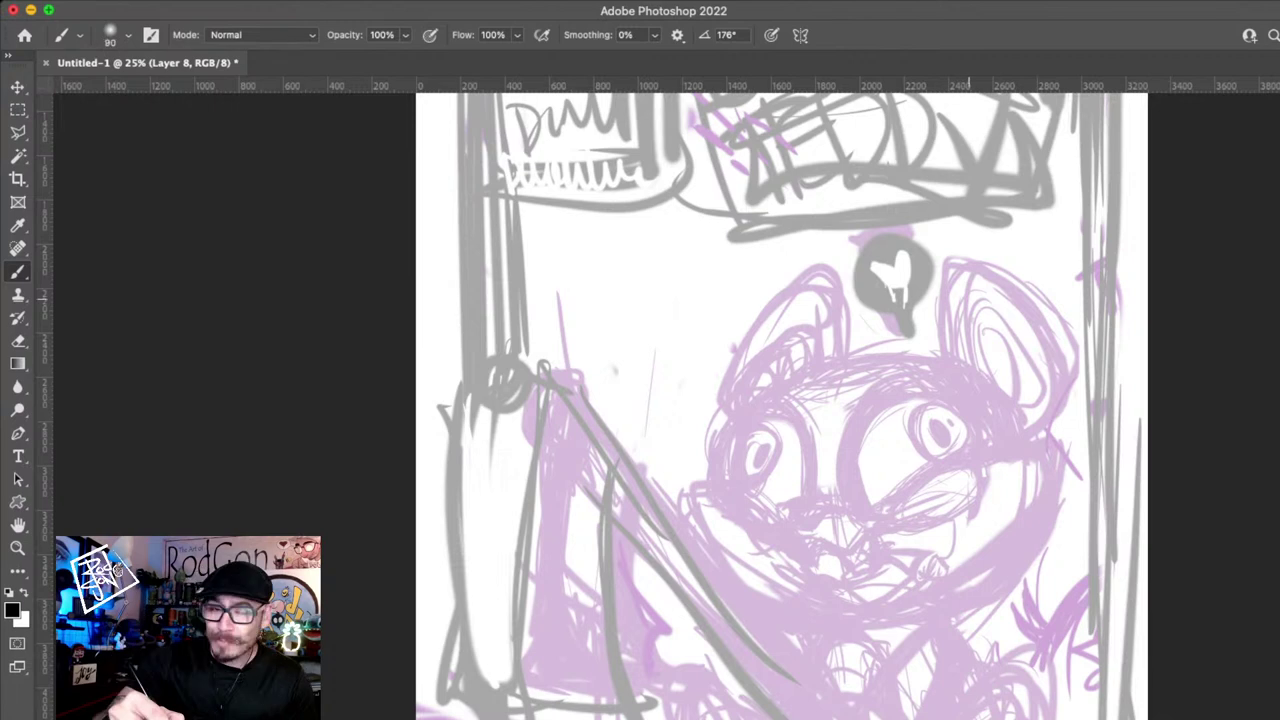
{"action": "key", "text": "bracketleft"}
{"action": "key", "text": "bracketleft"}
{"action": "key", "text": "bracketleft"}
{"action": "key", "text": "bracketleft"}
{"action": "key", "text": "bracketleft"}
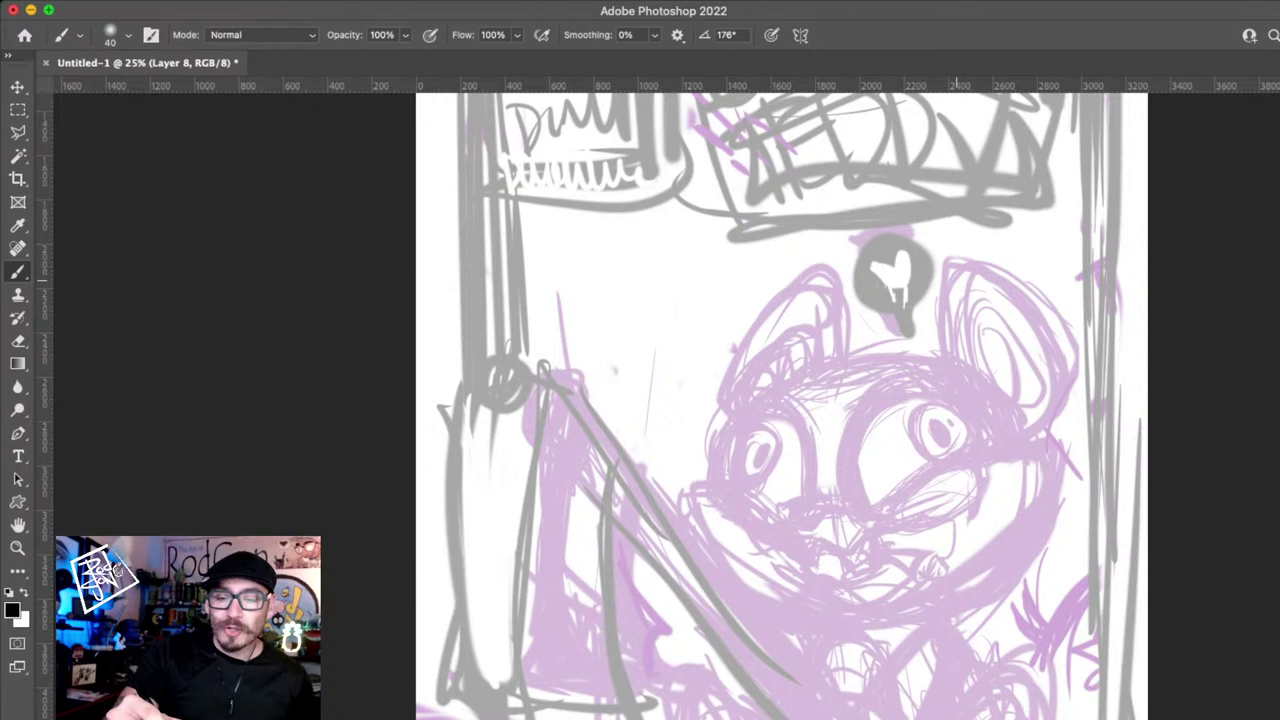
- Ink both of the bear's ears in black over the faded sketch, with doubled outer outlines and inner-ear contours
{"action": "left_click_drag", "start_coordinate": [953, 258], "coordinate": [945, 352]}
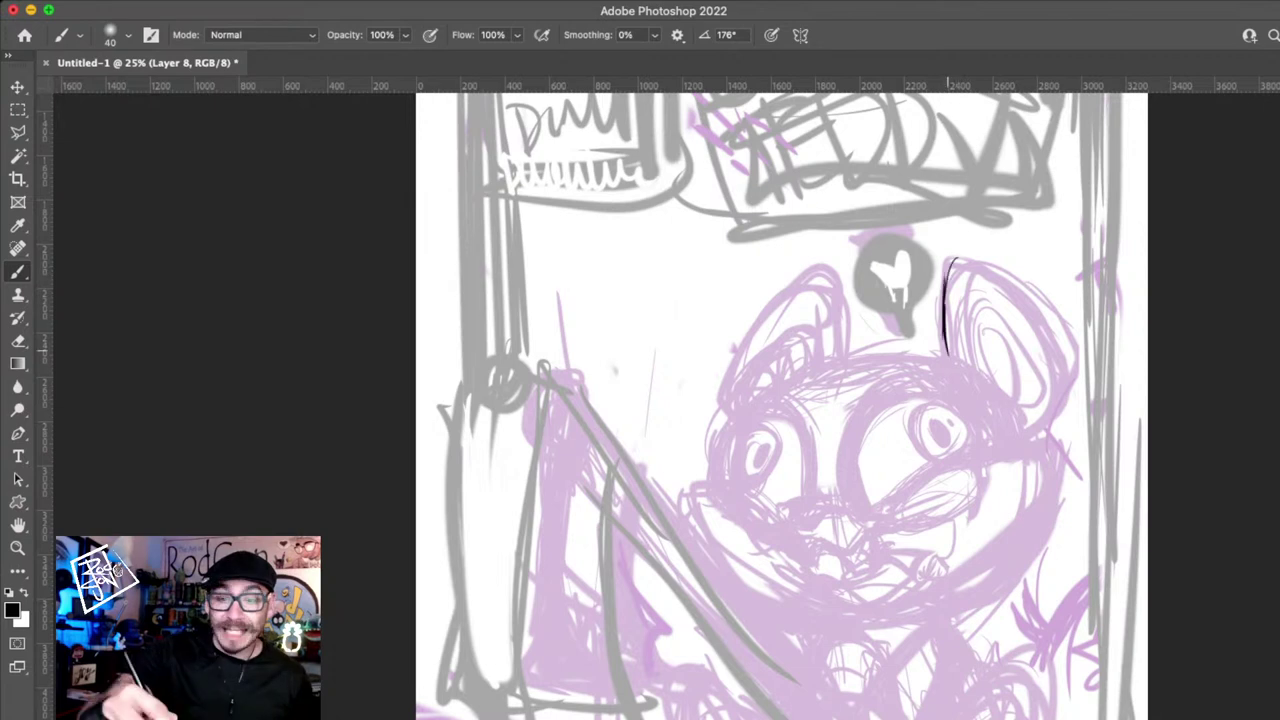
{"action": "mouse_move", "coordinate": [950, 258]}
{"action": "left_mouse_down"}
{"action": "mouse_move", "coordinate": [1046, 314]}
{"action": "mouse_move", "coordinate": [1047, 422]}
{"action": "left_mouse_up"}
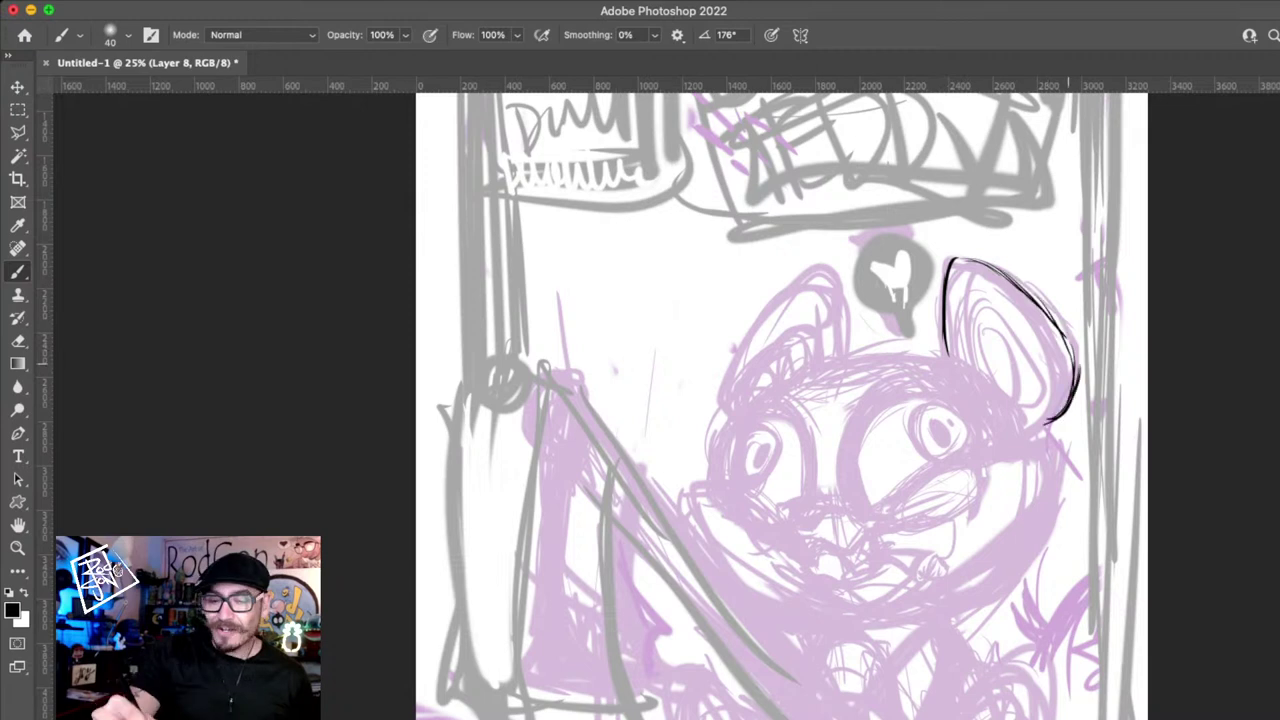
{"action": "left_click_drag", "start_coordinate": [841, 298], "coordinate": [847, 357]}
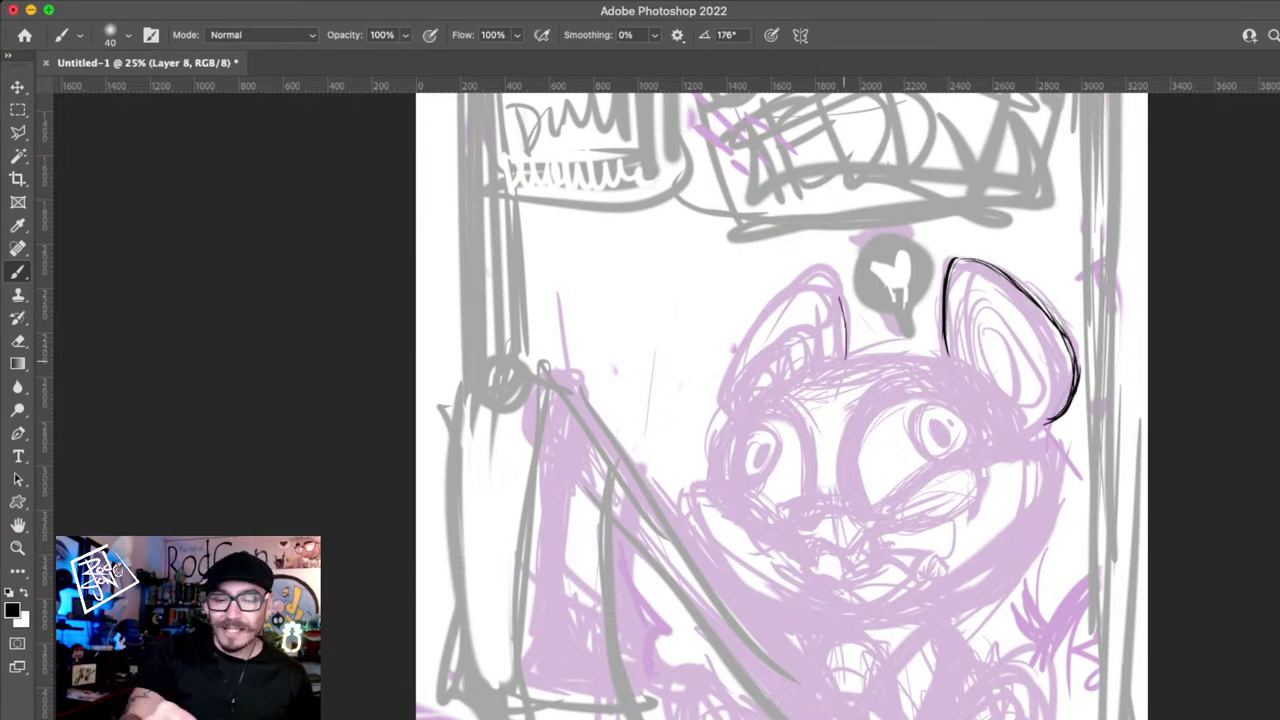
{"action": "left_click_drag", "start_coordinate": [840, 268], "coordinate": [740, 410]}
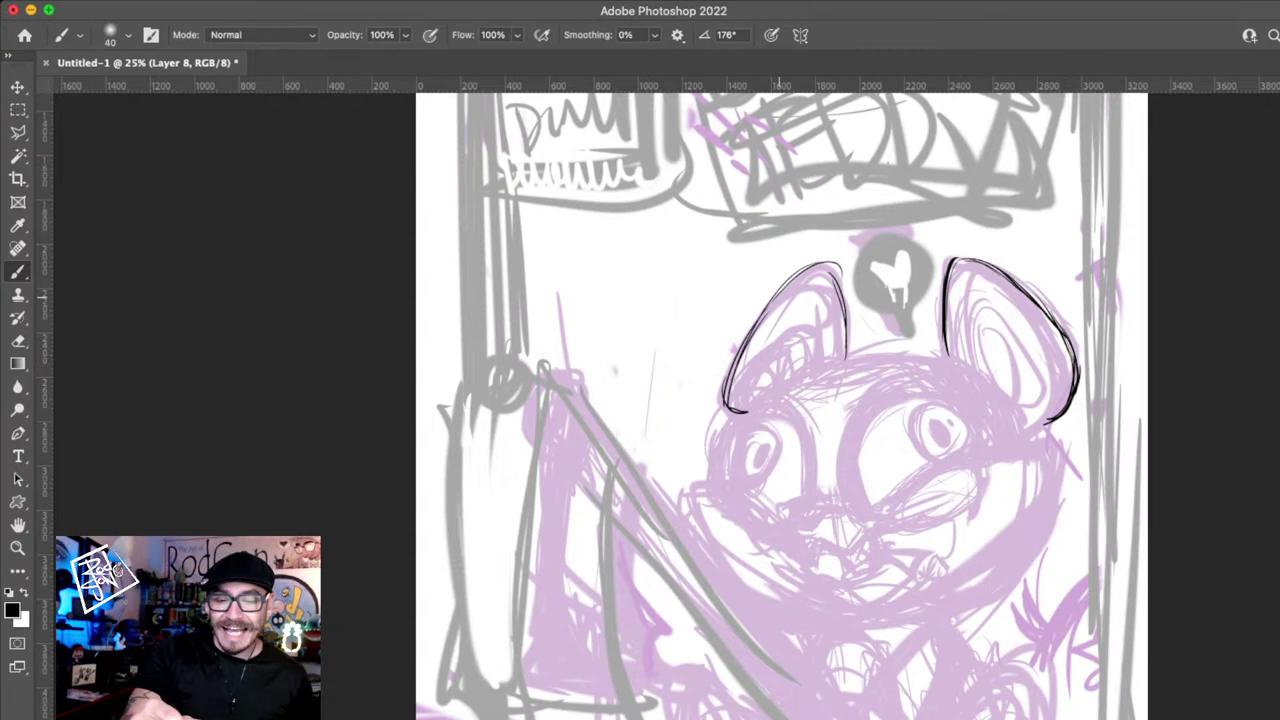
{"action": "left_click_drag", "start_coordinate": [765, 320], "coordinate": [845, 355]}
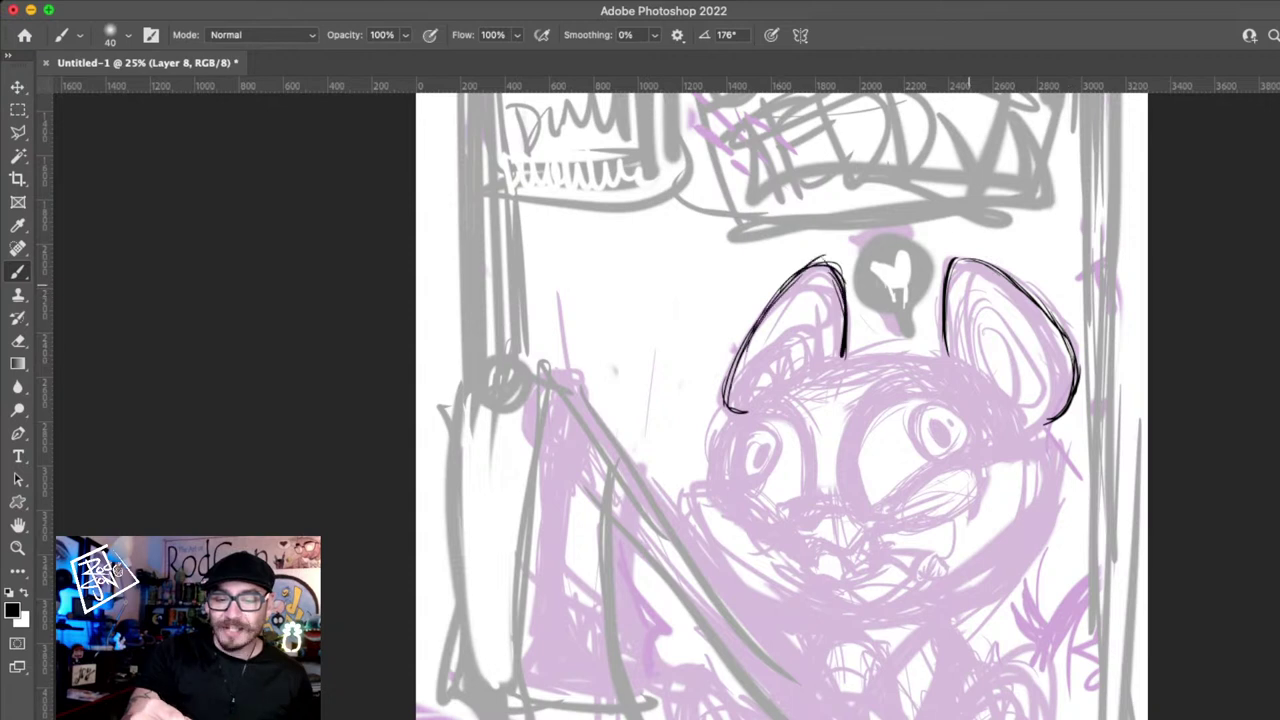
{"action": "left_click_drag", "start_coordinate": [836, 266], "coordinate": [745, 411]}
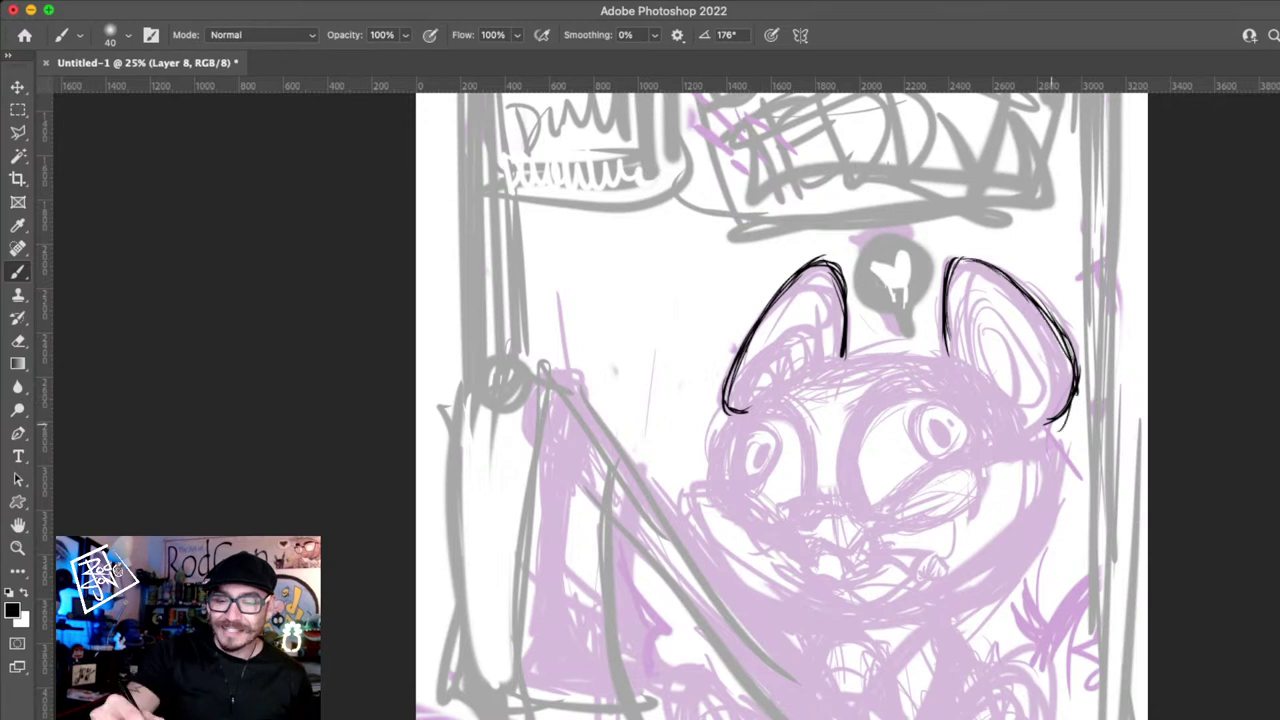
{"action": "left_click_drag", "start_coordinate": [1051, 424], "coordinate": [1013, 297]}
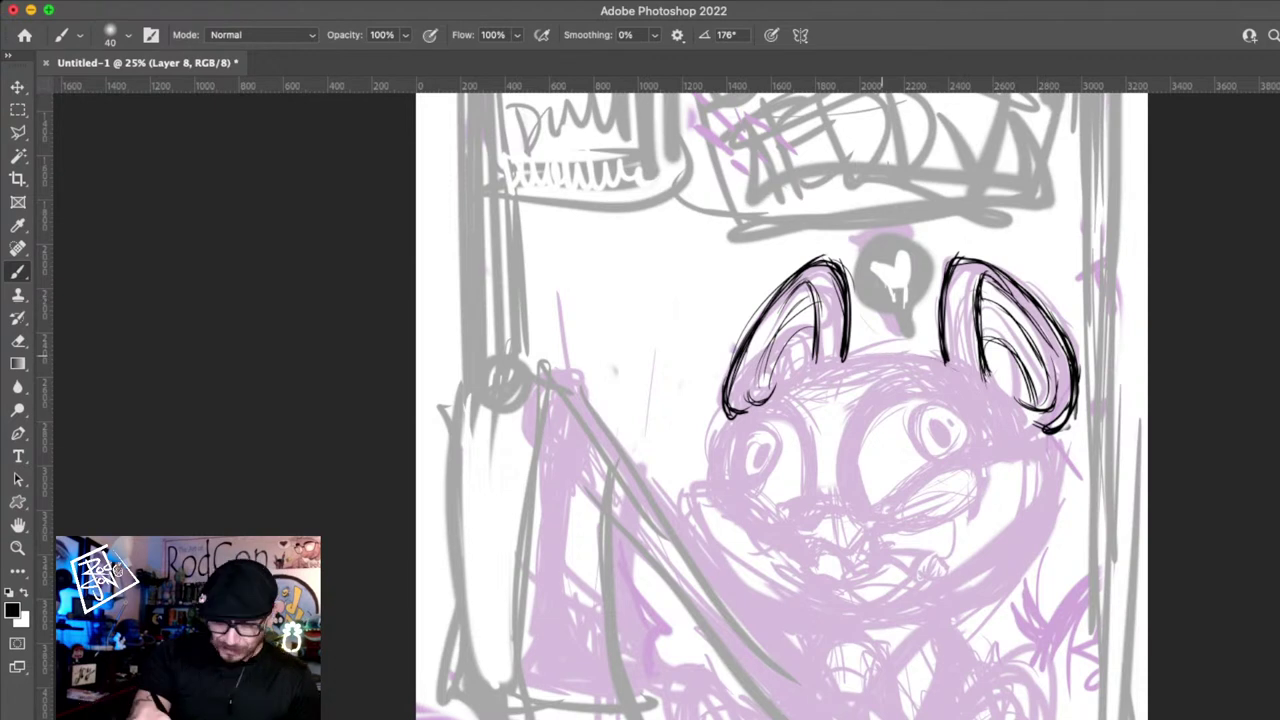
- Ink the top of the bear's head between the ears, plus the brow curve and the line down the nose bridge
{"action": "left_click_drag", "start_coordinate": [848, 360], "coordinate": [940, 355]}
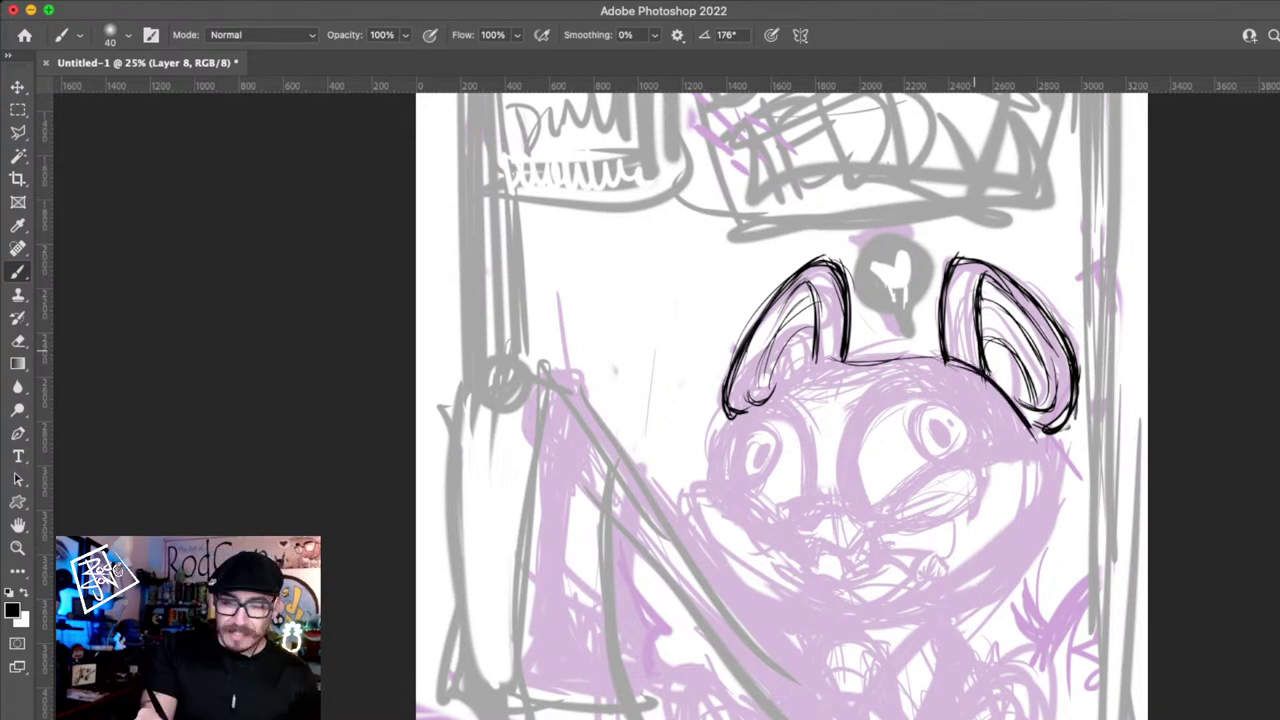
{"action": "left_click_drag", "start_coordinate": [944, 356], "coordinate": [786, 368]}
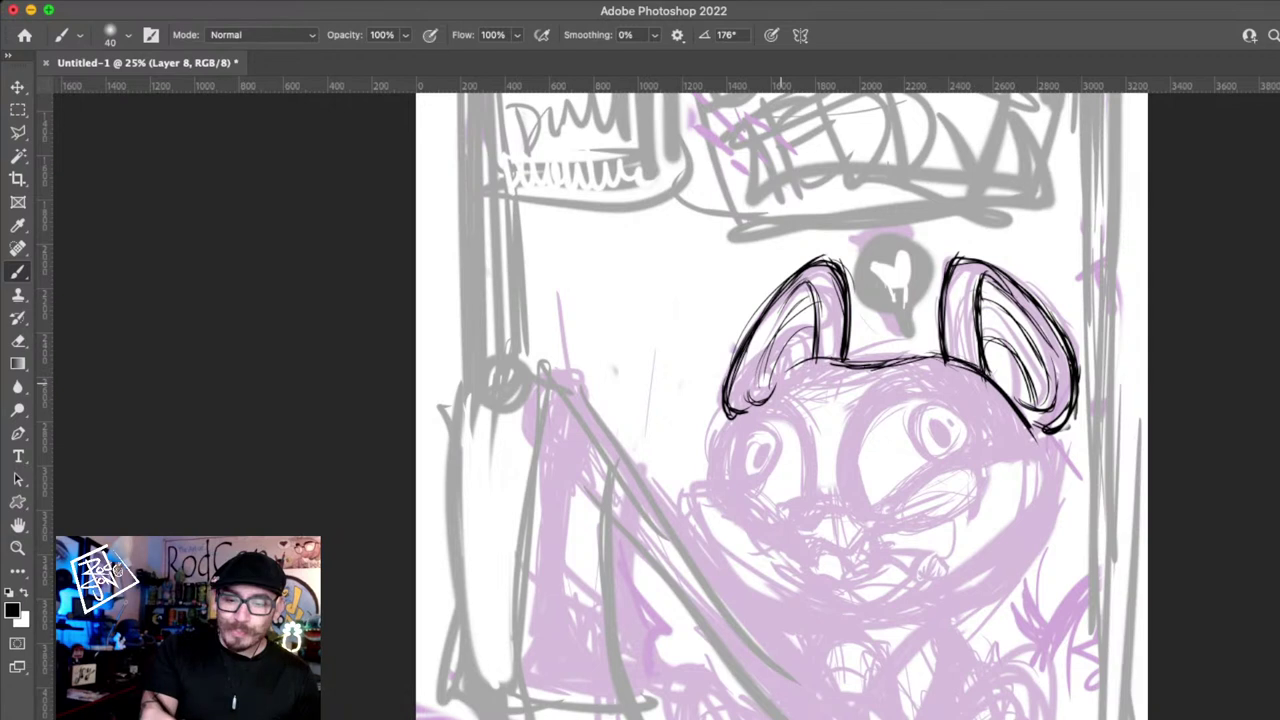
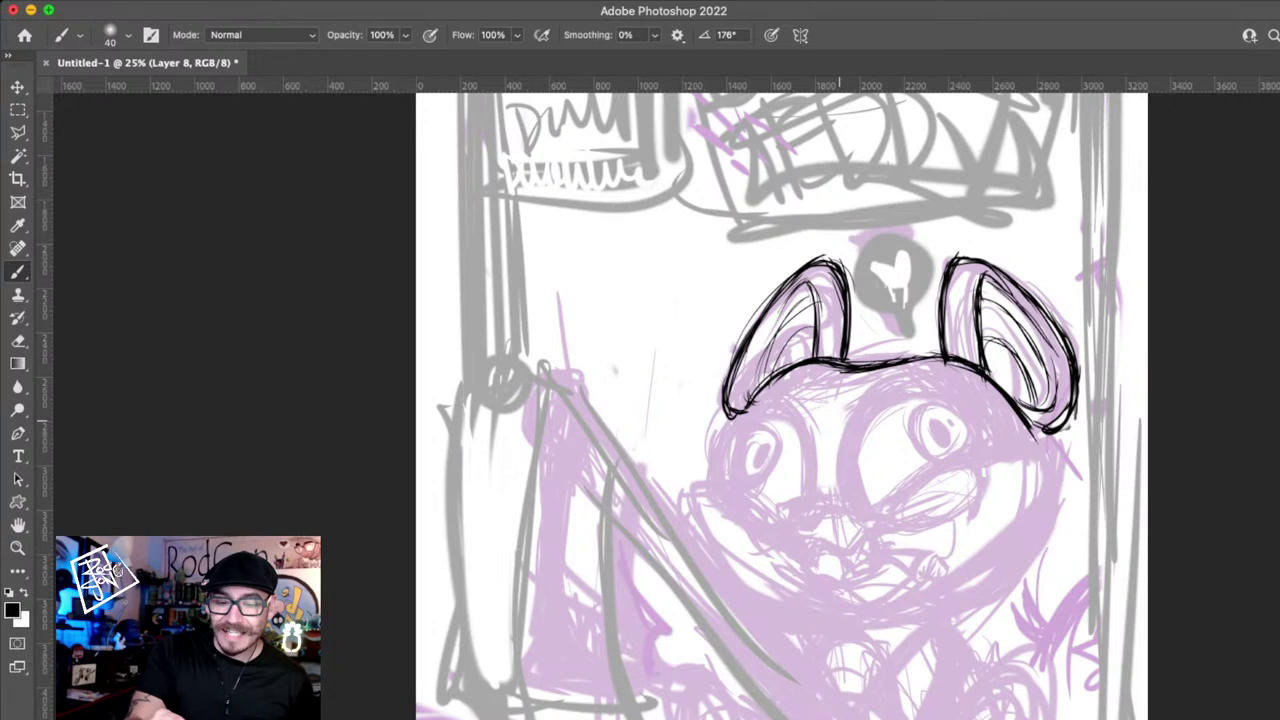
{"action": "left_click_drag", "start_coordinate": [839, 420], "coordinate": [868, 378]}
{"action": "left_click_drag", "start_coordinate": [849, 352], "coordinate": [887, 352]}
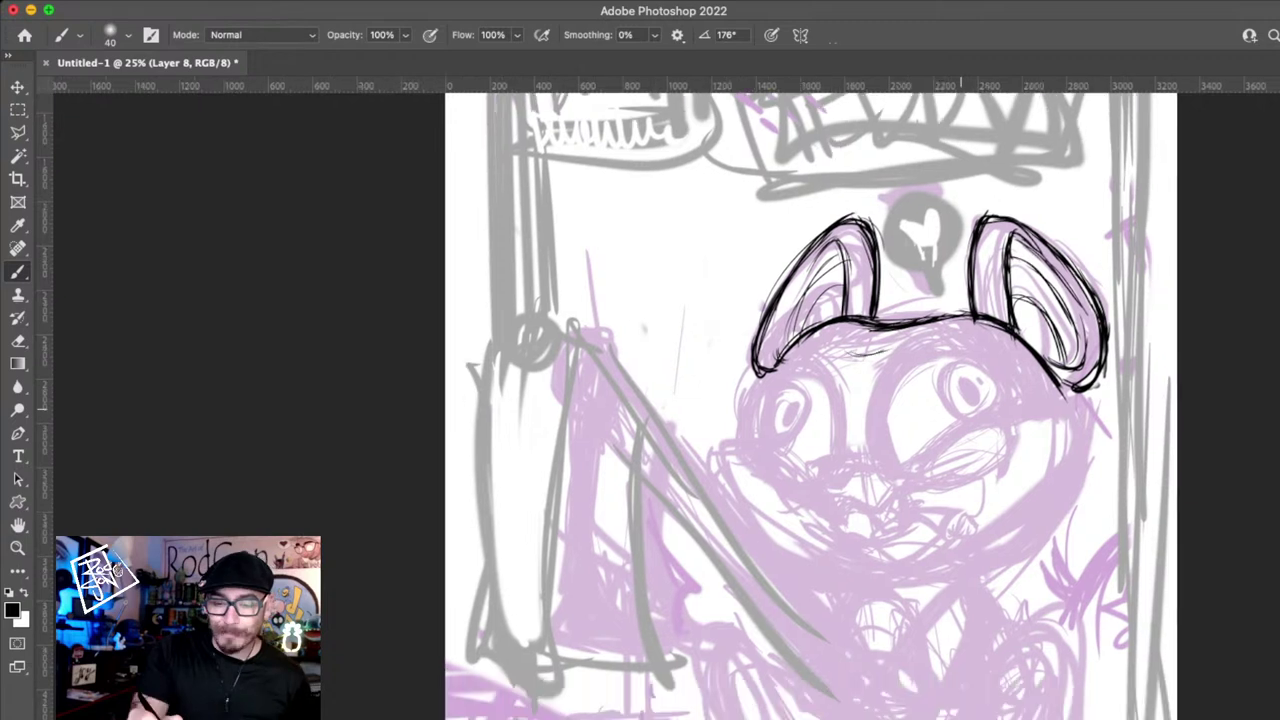
{"action": "scroll", "coordinate": [925, 400], "scroll_direction": "up", "scroll_amount": 1}
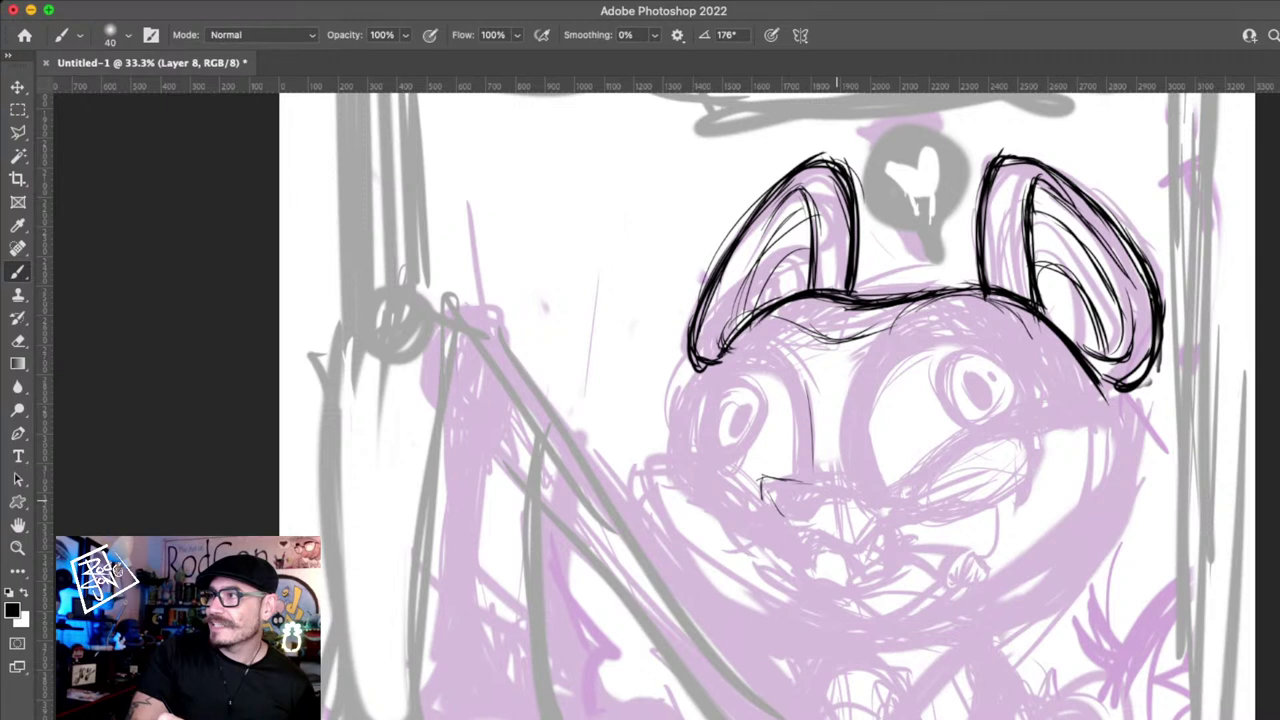
{"action": "mouse_move", "coordinate": [808, 497]}
{"action": "left_mouse_down"}
{"action": "mouse_move", "coordinate": [808, 509]}
{"action": "mouse_move", "coordinate": [828, 494]}
{"action": "left_mouse_up"}
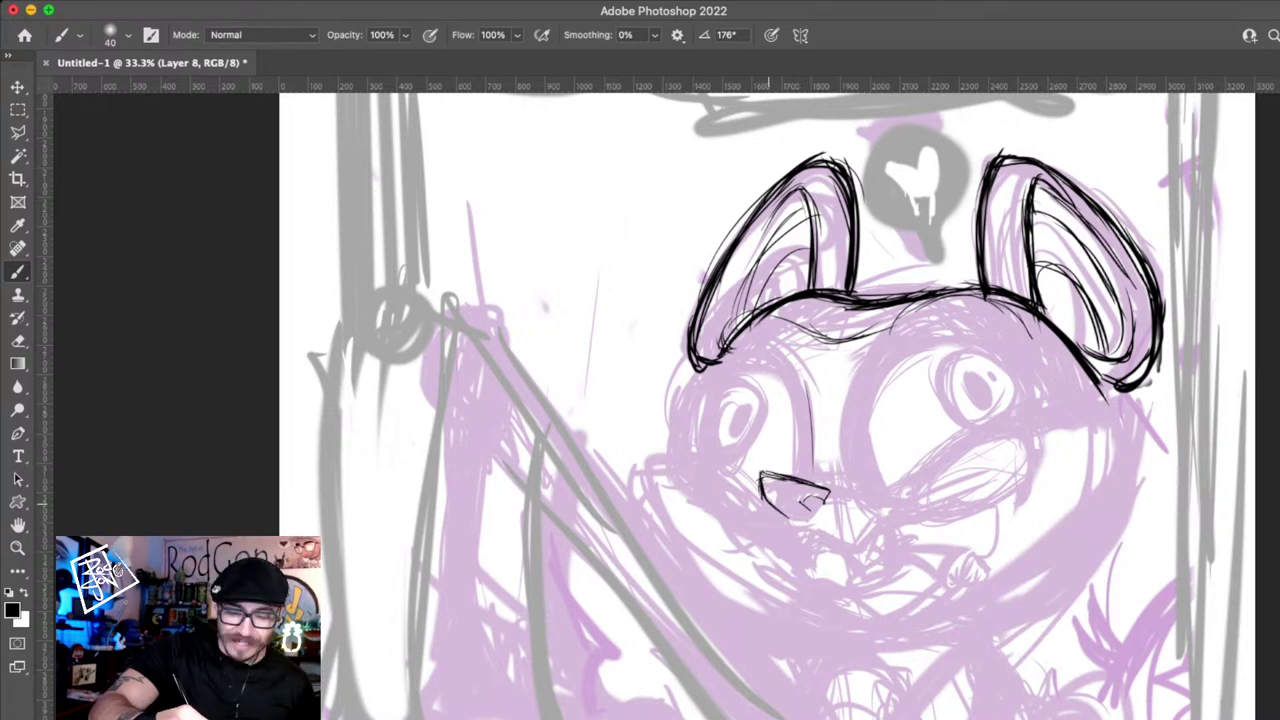
{"action": "left_click_drag", "start_coordinate": [826, 492], "coordinate": [812, 510]}
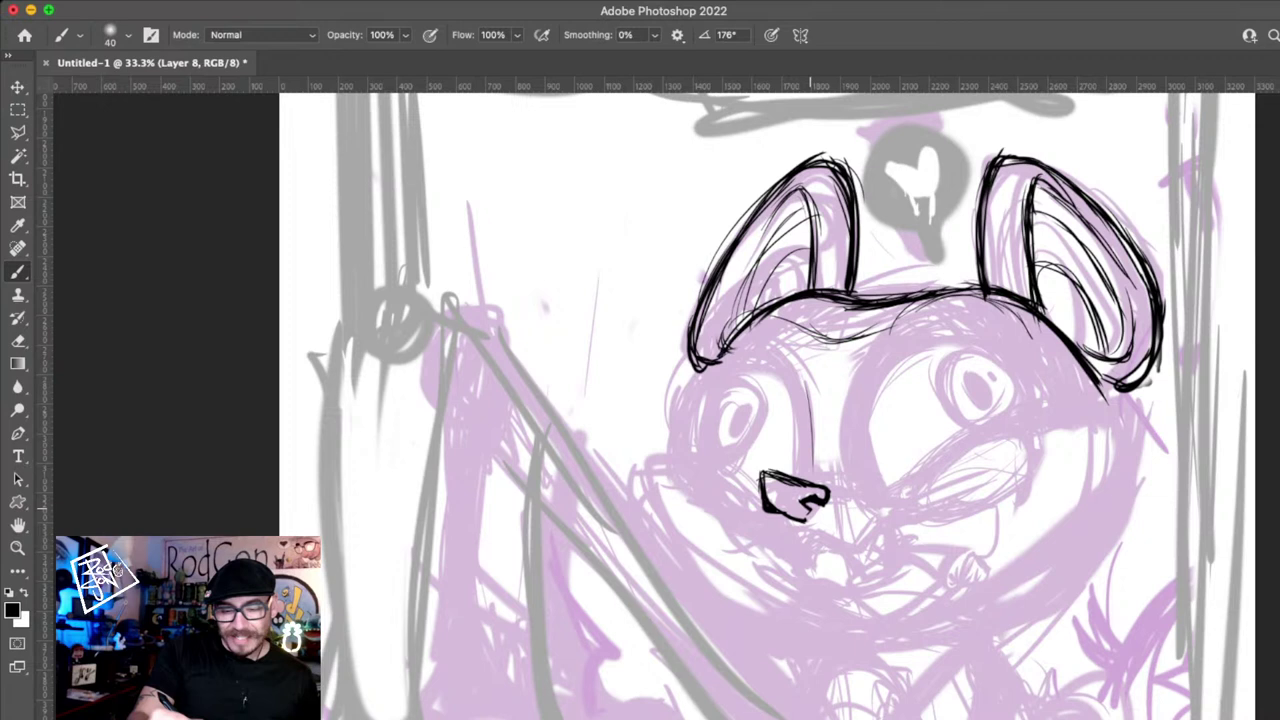
{"action": "key", "text": "super+z"}
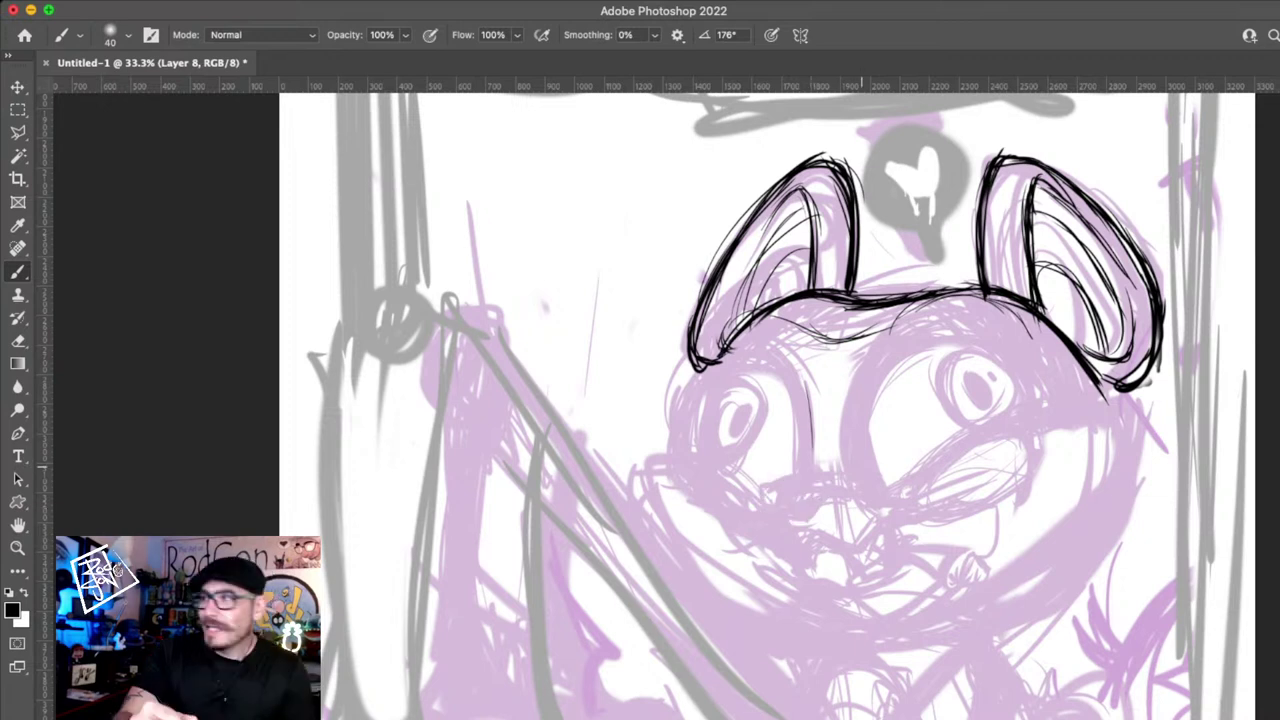
- Ink the bear's nose with a thick outline and hatched shading, and draw the muzzle and upper-lip curves below it
{"action": "mouse_move", "coordinate": [826, 484]}
{"action": "left_mouse_down"}
{"action": "mouse_move", "coordinate": [762, 487]}
{"action": "mouse_move", "coordinate": [805, 513]}
{"action": "left_mouse_up"}
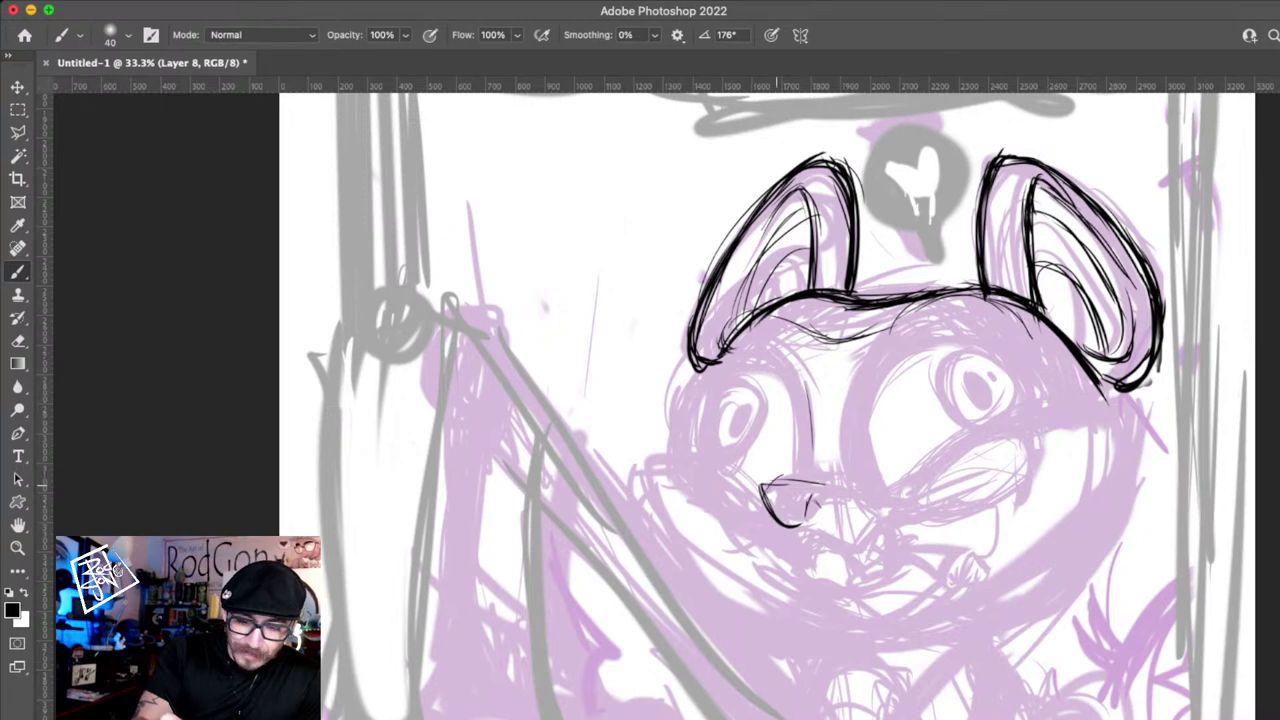
{"action": "mouse_move", "coordinate": [778, 482]}
{"action": "left_mouse_down"}
{"action": "mouse_move", "coordinate": [807, 520]}
{"action": "mouse_move", "coordinate": [828, 495]}
{"action": "mouse_move", "coordinate": [759, 490]}
{"action": "mouse_move", "coordinate": [828, 505]}
{"action": "left_mouse_up"}
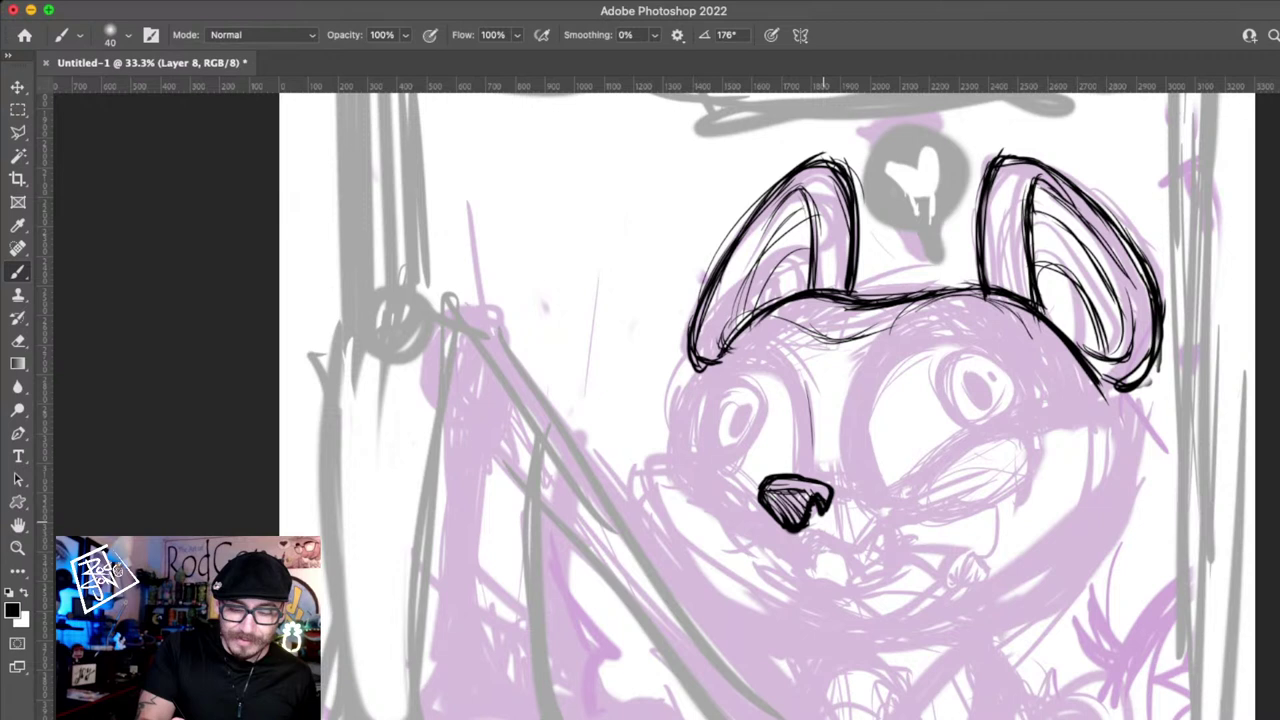
{"action": "mouse_move", "coordinate": [766, 520]}
{"action": "left_mouse_down"}
{"action": "mouse_move", "coordinate": [792, 563]}
{"action": "mouse_move", "coordinate": [878, 542]}
{"action": "left_mouse_up"}
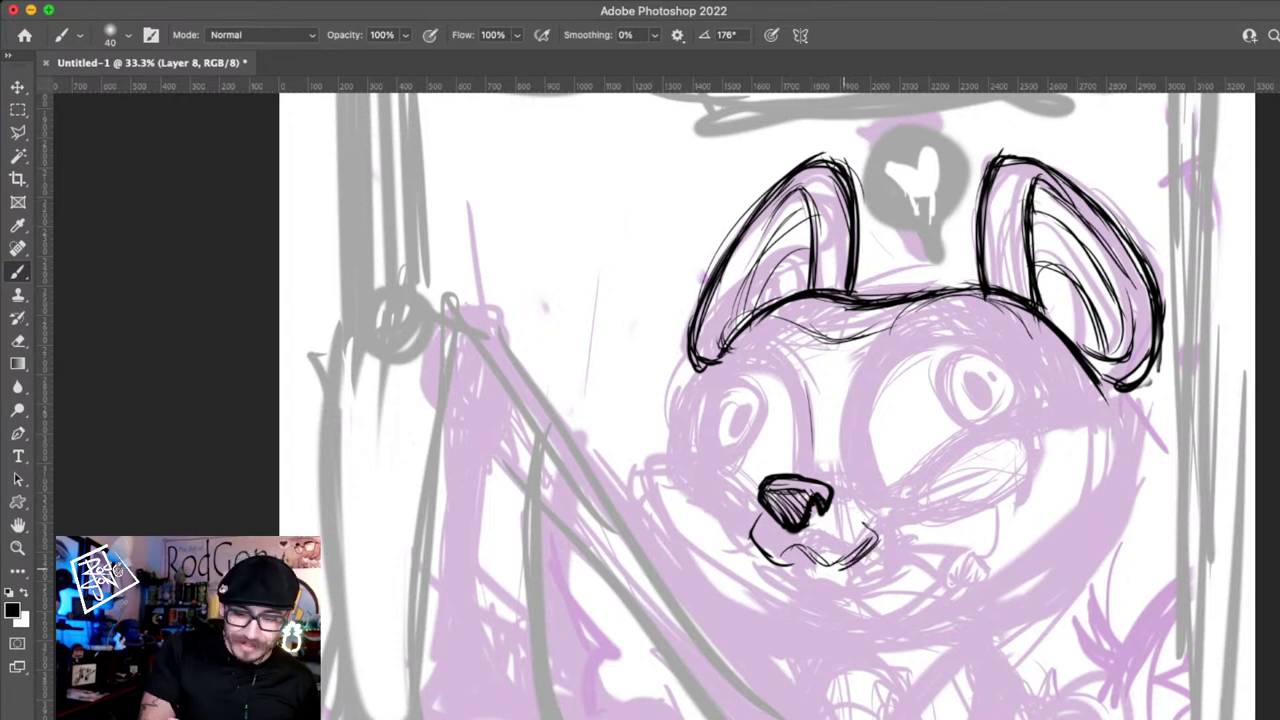
{"action": "left_click_drag", "start_coordinate": [783, 547], "coordinate": [872, 550]}
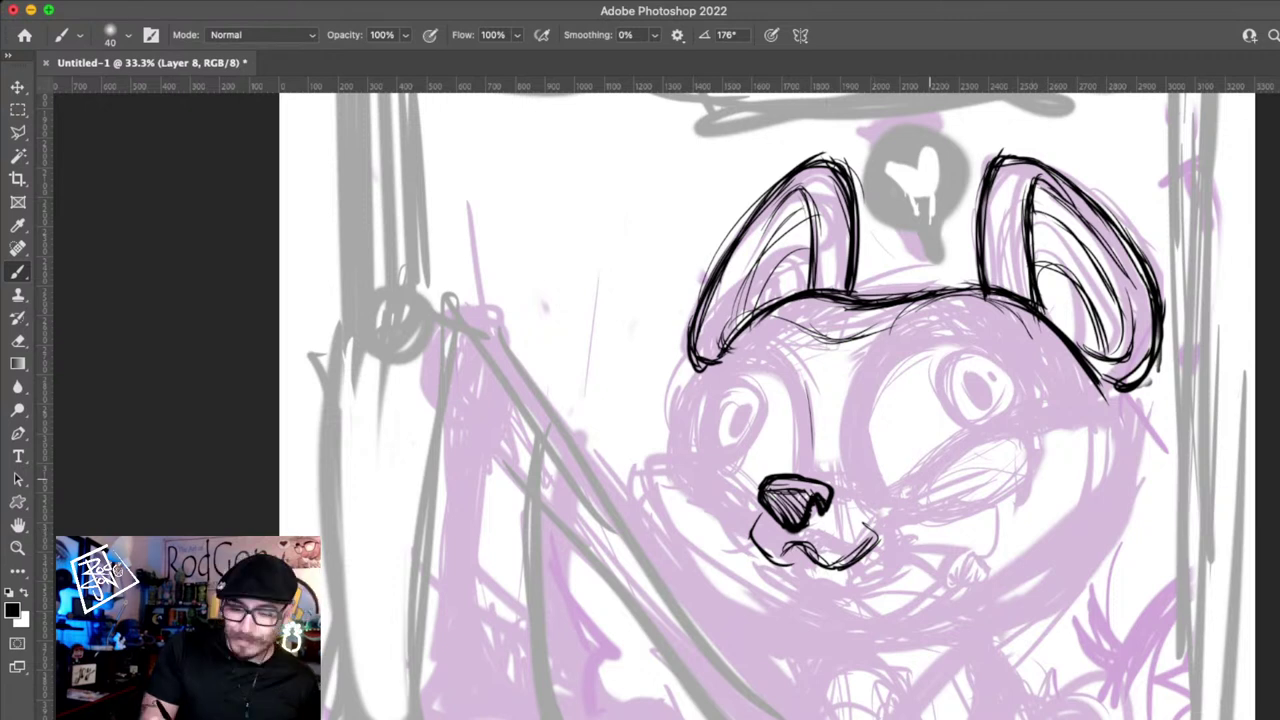
- Ink the raised cheek line sweeping from beside the muzzle up across the lower part of the bear's right-hand eye
{"action": "left_click_drag", "start_coordinate": [870, 494], "coordinate": [907, 496]}
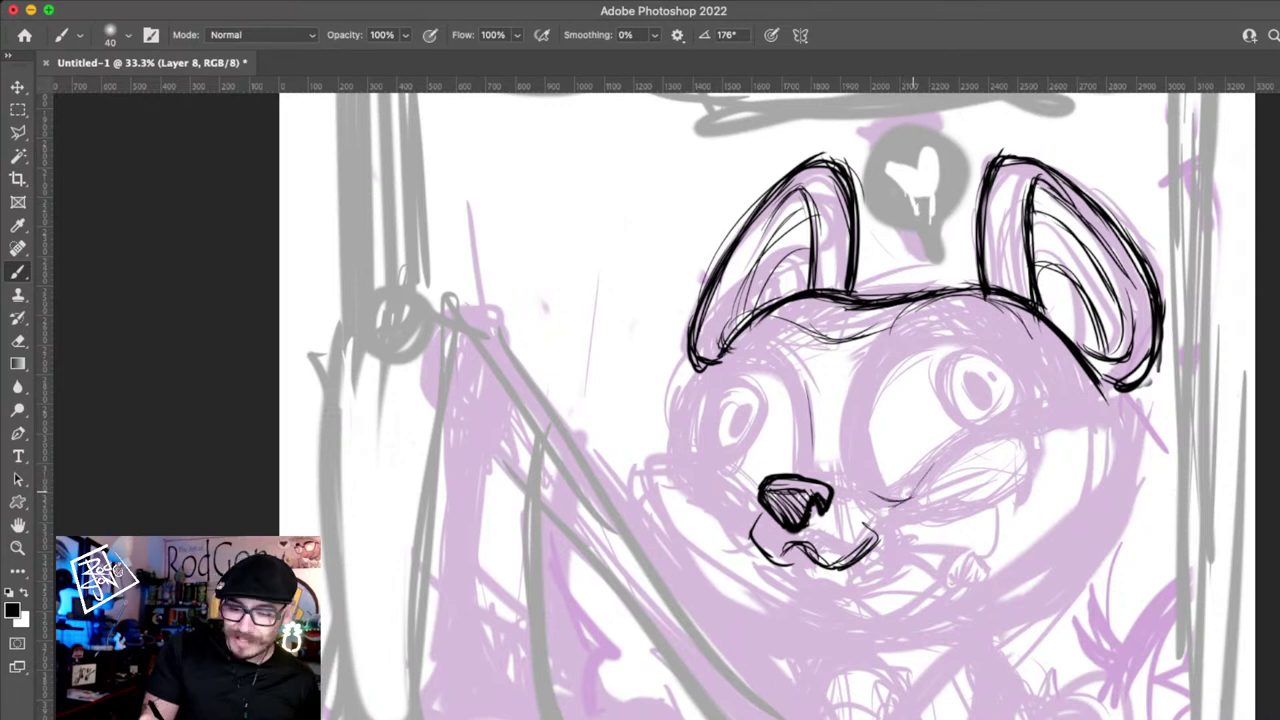
{"action": "left_click_drag", "start_coordinate": [907, 498], "coordinate": [1075, 408]}
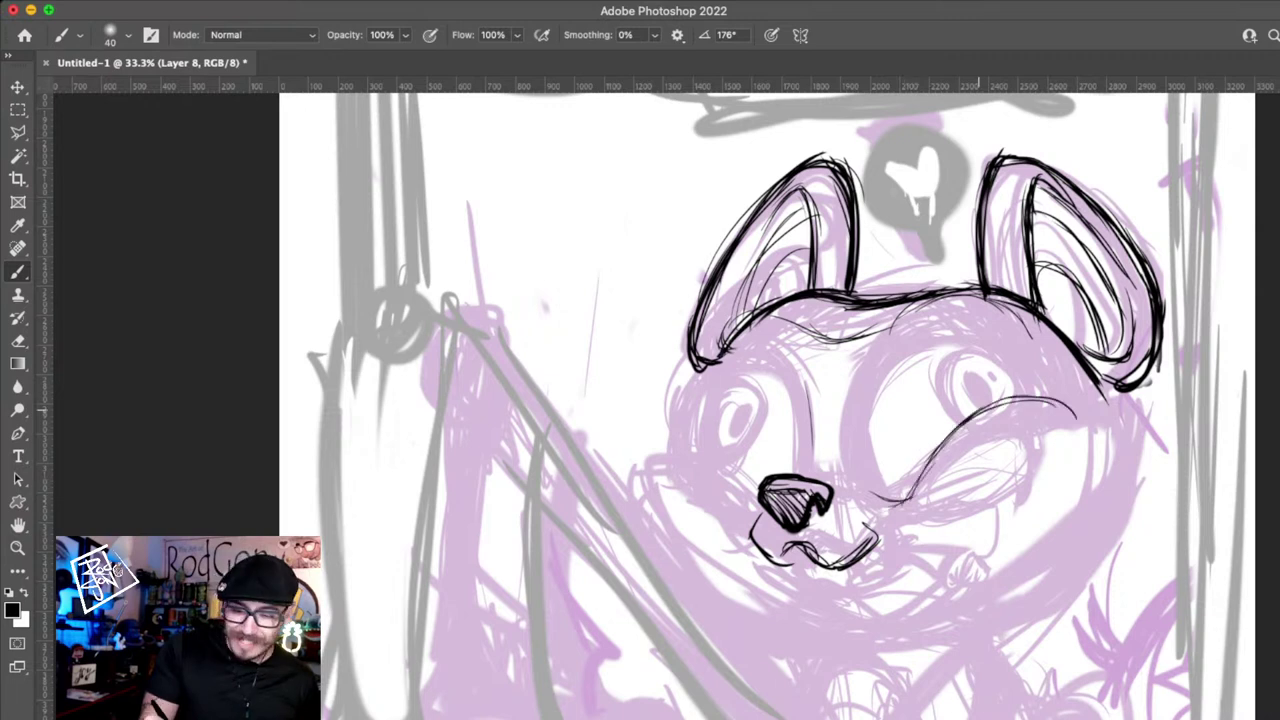
{"action": "left_click_drag", "start_coordinate": [964, 424], "coordinate": [870, 512]}
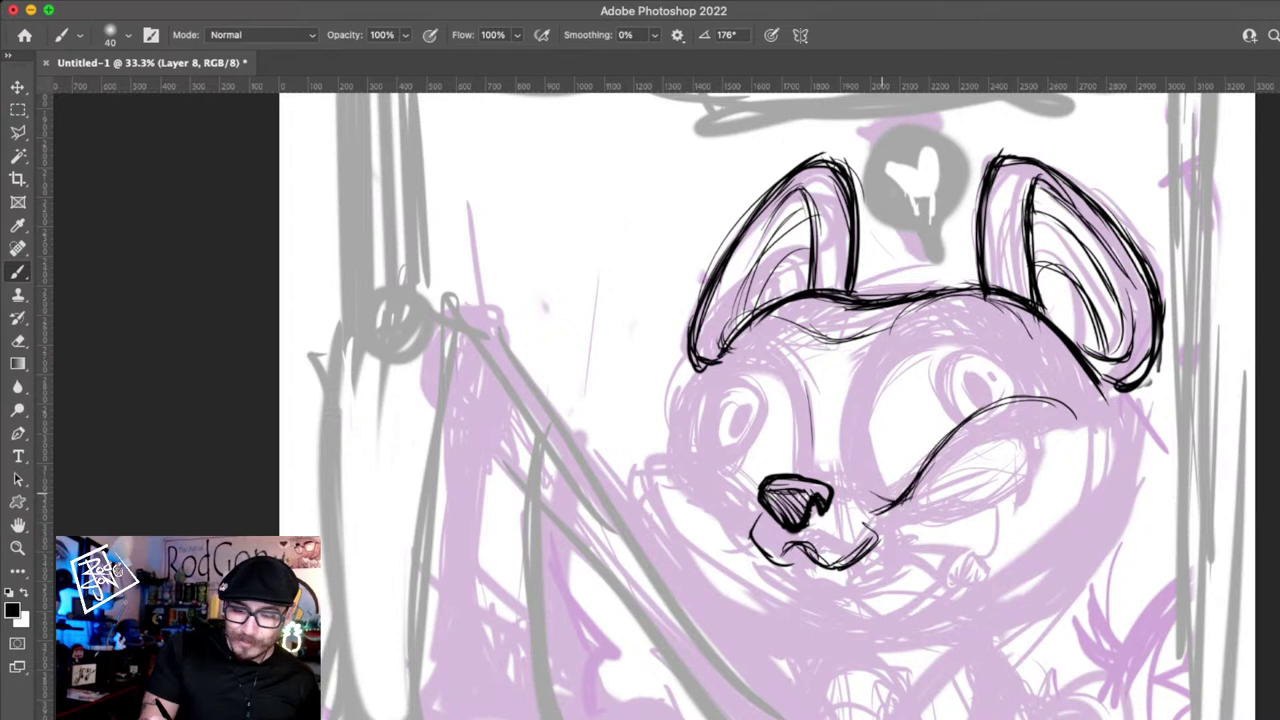
- Ink the contours around both of the bear's eyes and the left-hand side of the face down to the nose
{"action": "left_click_drag", "start_coordinate": [872, 382], "coordinate": [876, 505]}
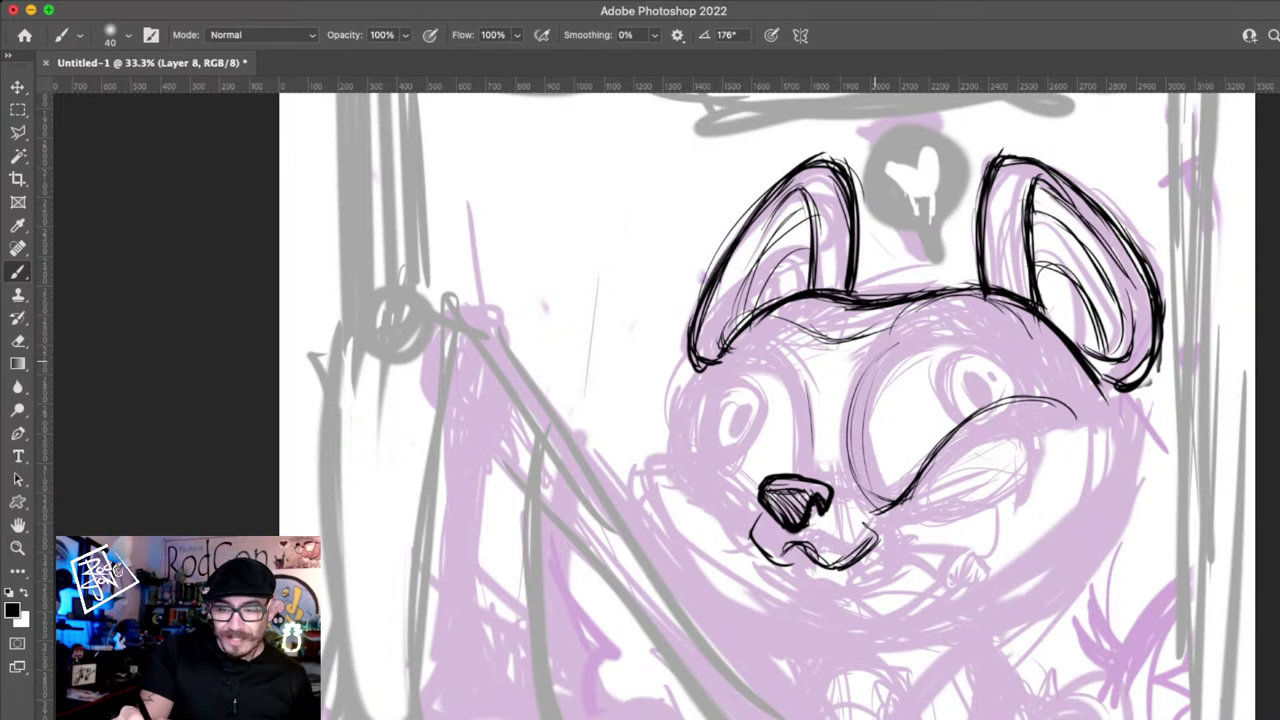
{"action": "left_click_drag", "start_coordinate": [875, 361], "coordinate": [1037, 392]}
{"action": "left_click_drag", "start_coordinate": [808, 445], "coordinate": [745, 341]}
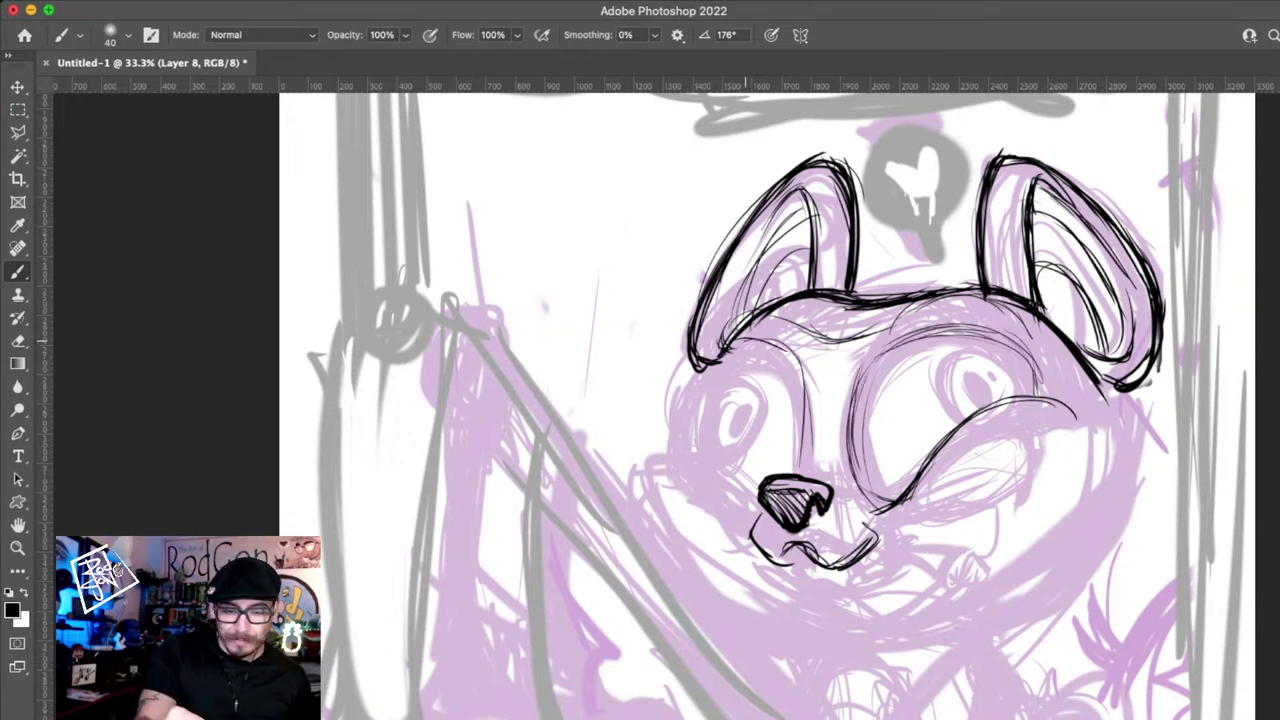
{"action": "left_click_drag", "start_coordinate": [712, 385], "coordinate": [760, 510]}
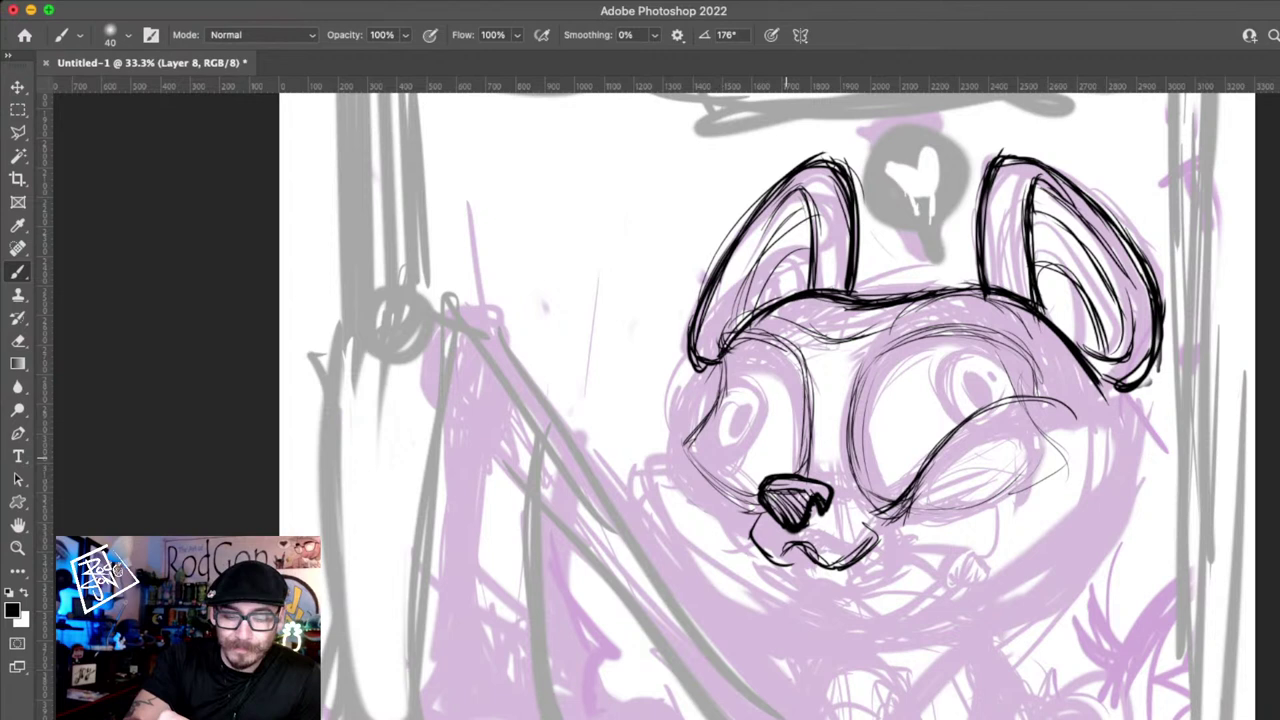
- Ink the round outline of the bear's left-hand eye and thicken the inner side and upper arc of the right-hand eye
{"action": "left_click_drag", "start_coordinate": [793, 466], "coordinate": [820, 450]}
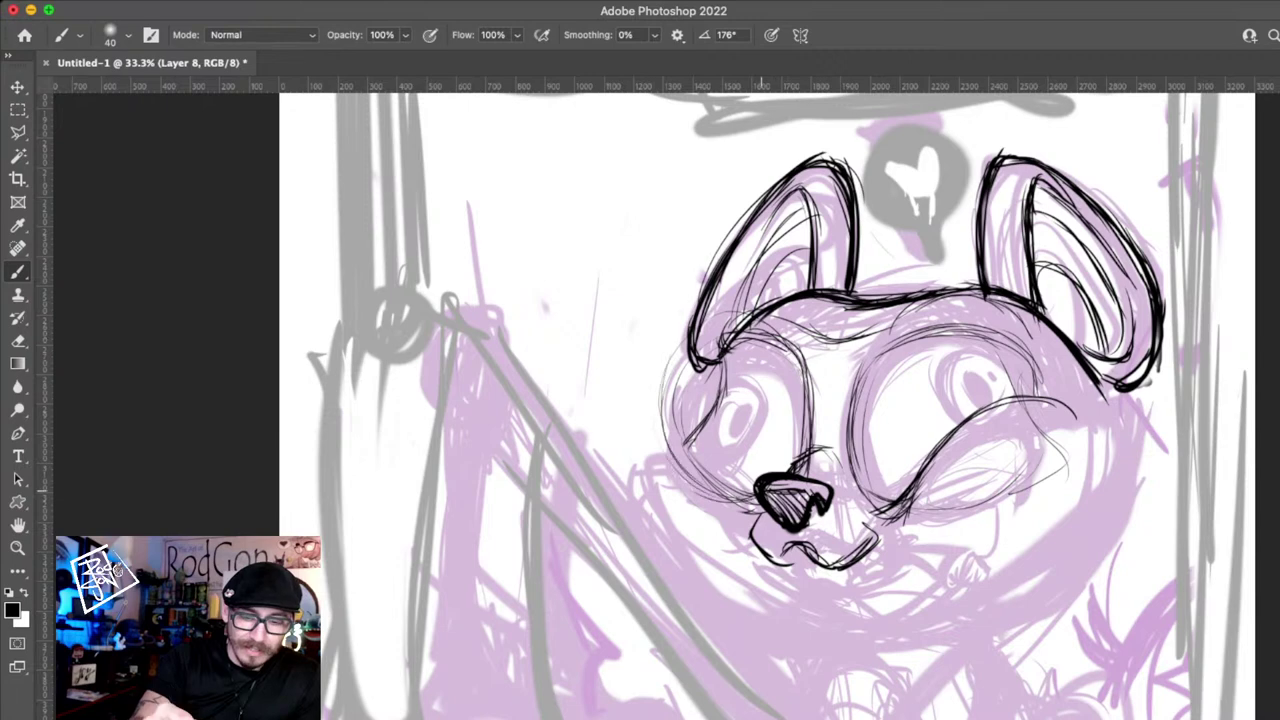
{"action": "left_click_drag", "start_coordinate": [755, 497], "coordinate": [712, 345]}
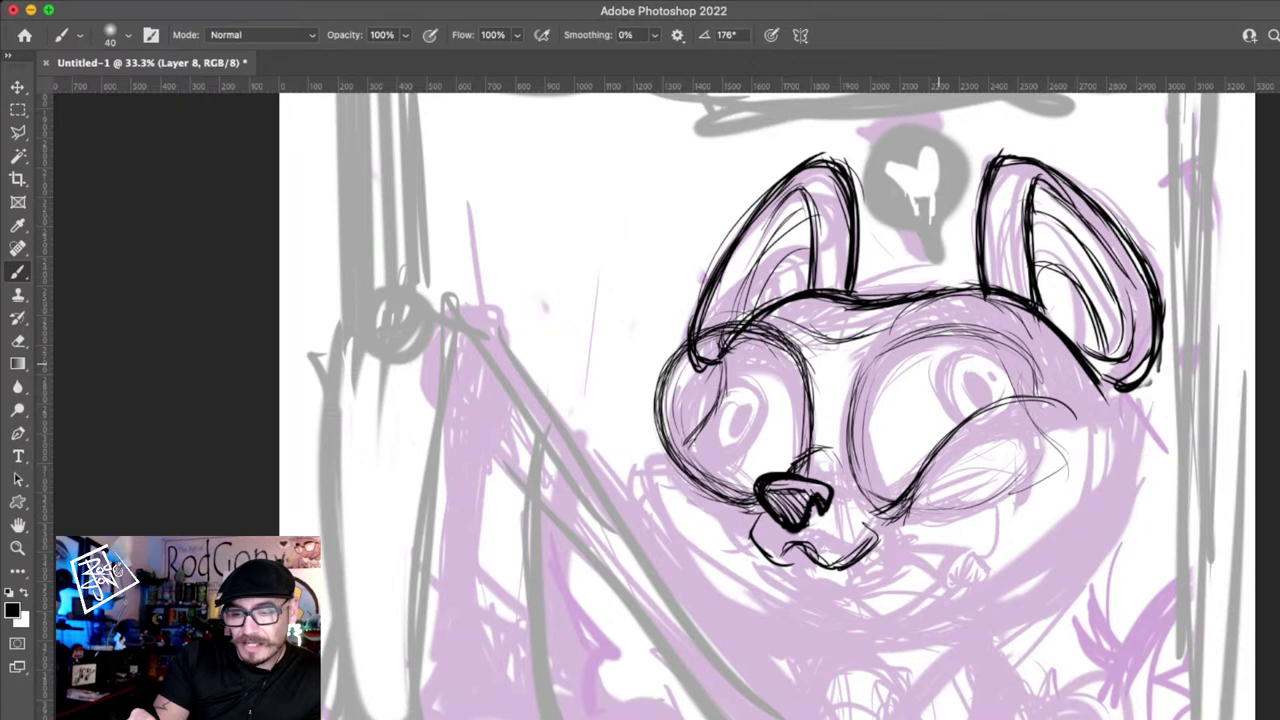
{"action": "left_click_drag", "start_coordinate": [885, 493], "coordinate": [964, 316]}
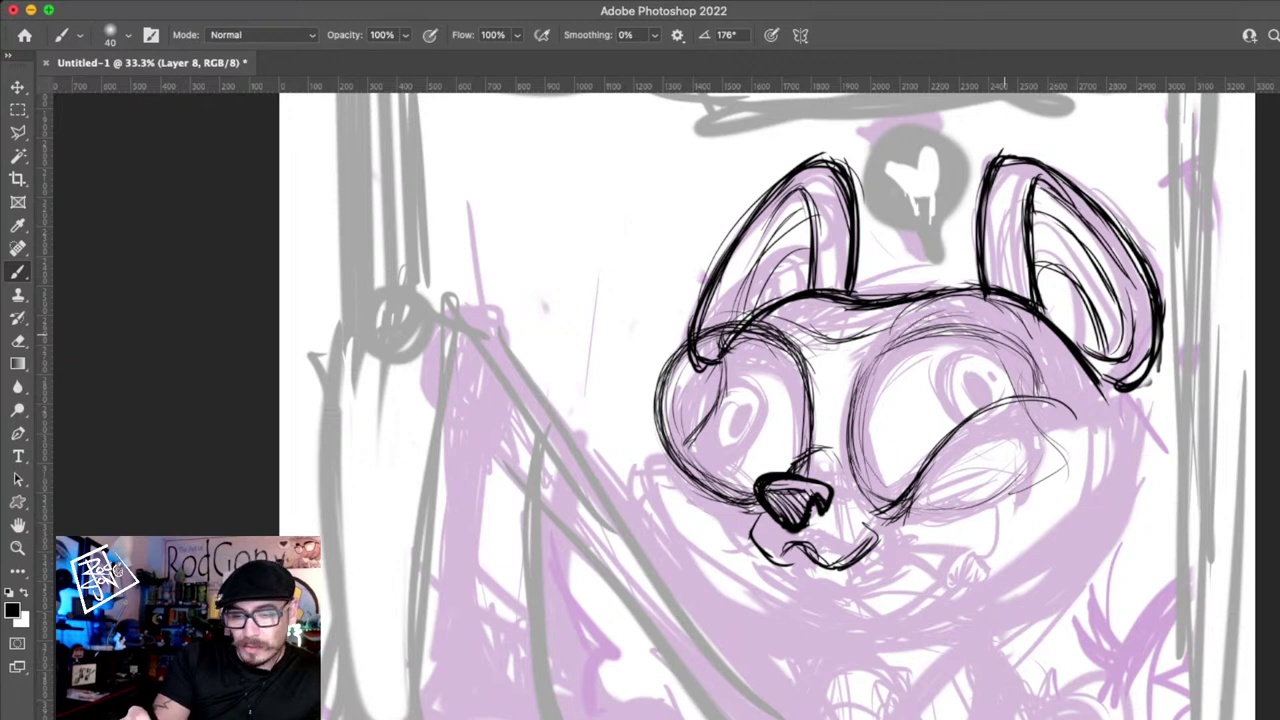
{"action": "left_click_drag", "start_coordinate": [1031, 354], "coordinate": [883, 374]}
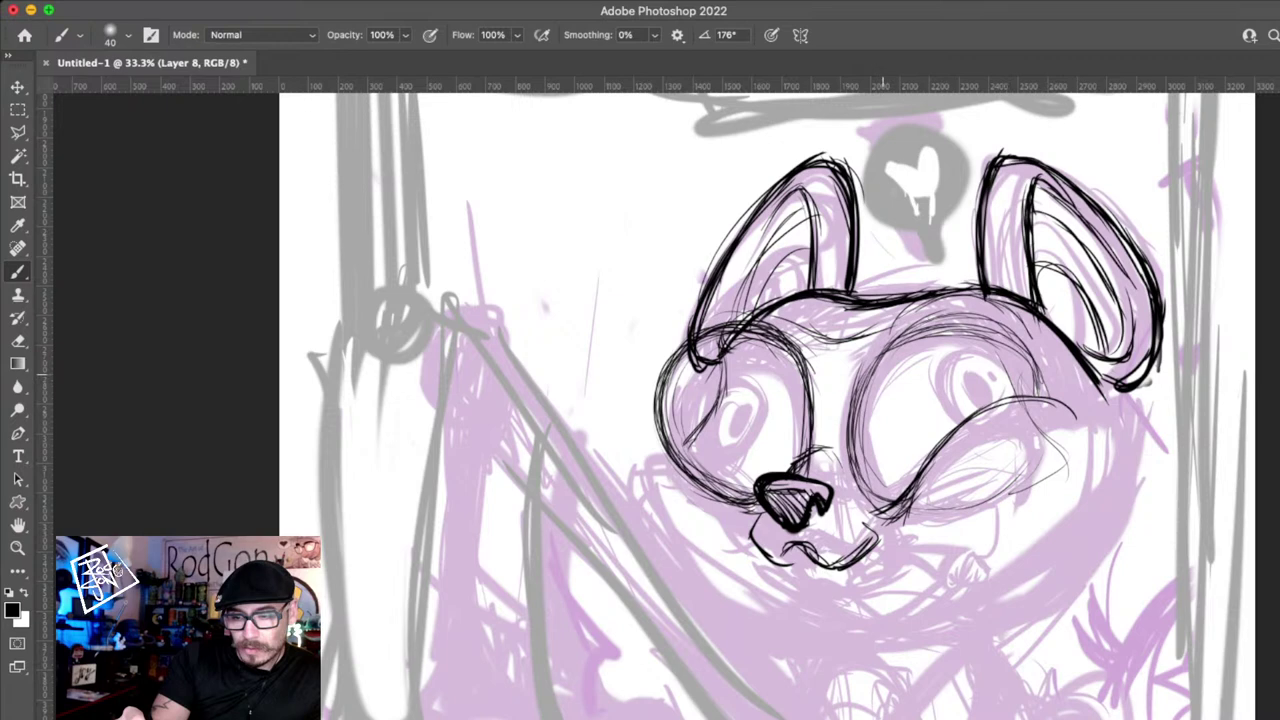
{"action": "left_click_drag", "start_coordinate": [1040, 388], "coordinate": [882, 396]}
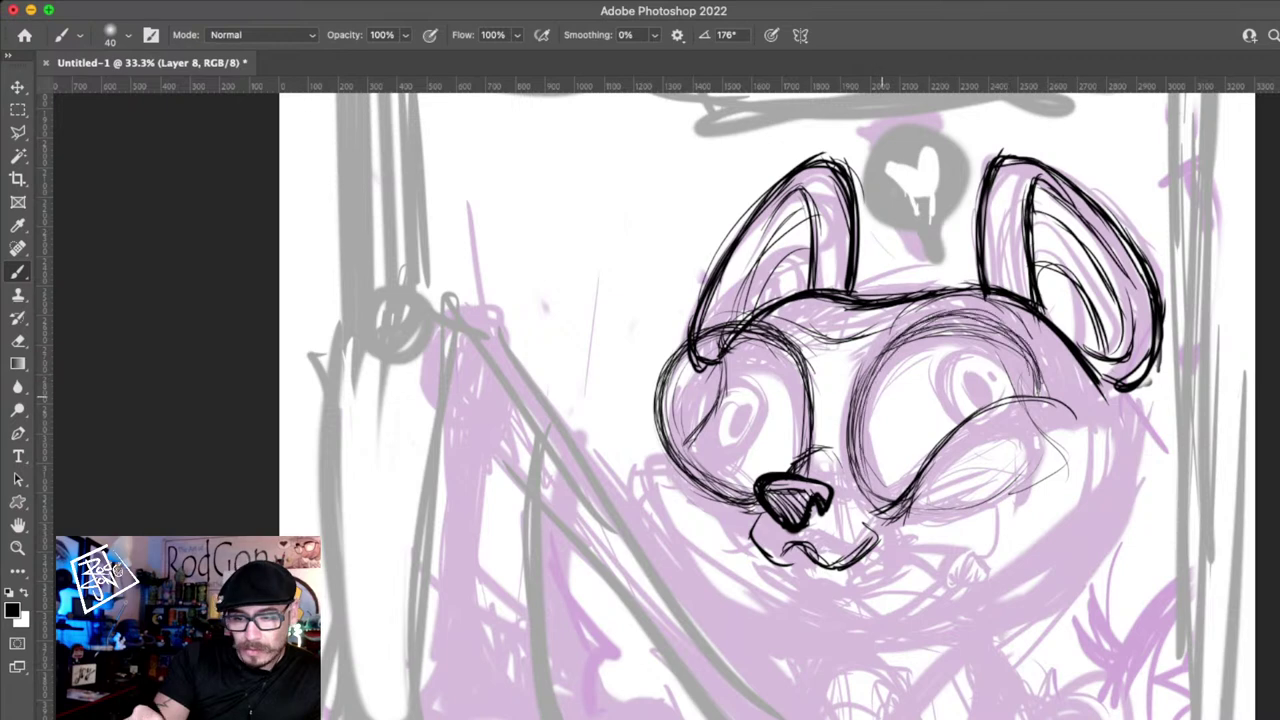
{"action": "mouse_move", "coordinate": [1047, 387]}
{"action": "left_mouse_down"}
{"action": "mouse_move", "coordinate": [877, 379]}
{"action": "mouse_move", "coordinate": [1033, 350]}
{"action": "left_mouse_up"}
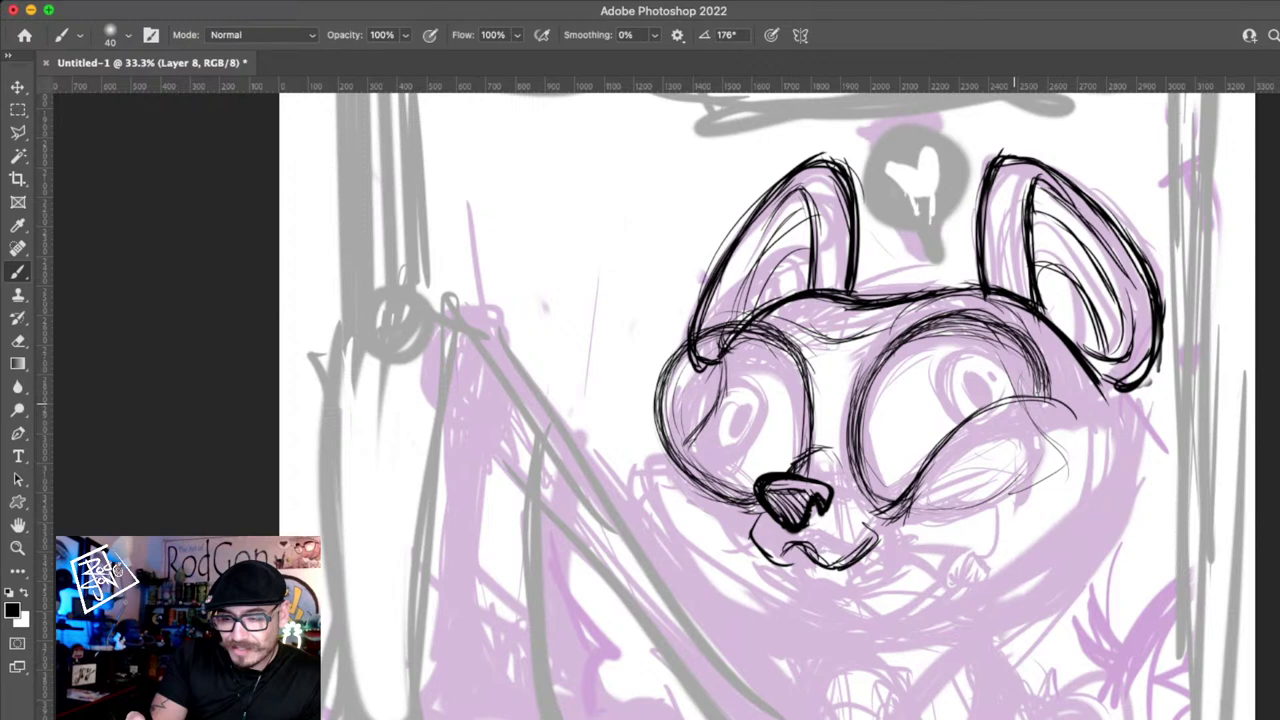
- Thicken the lower lid of the right-hand eye out to its corner crease and sketch a puffy oval cheek beneath it
{"action": "left_click_drag", "start_coordinate": [1016, 404], "coordinate": [1072, 382]}
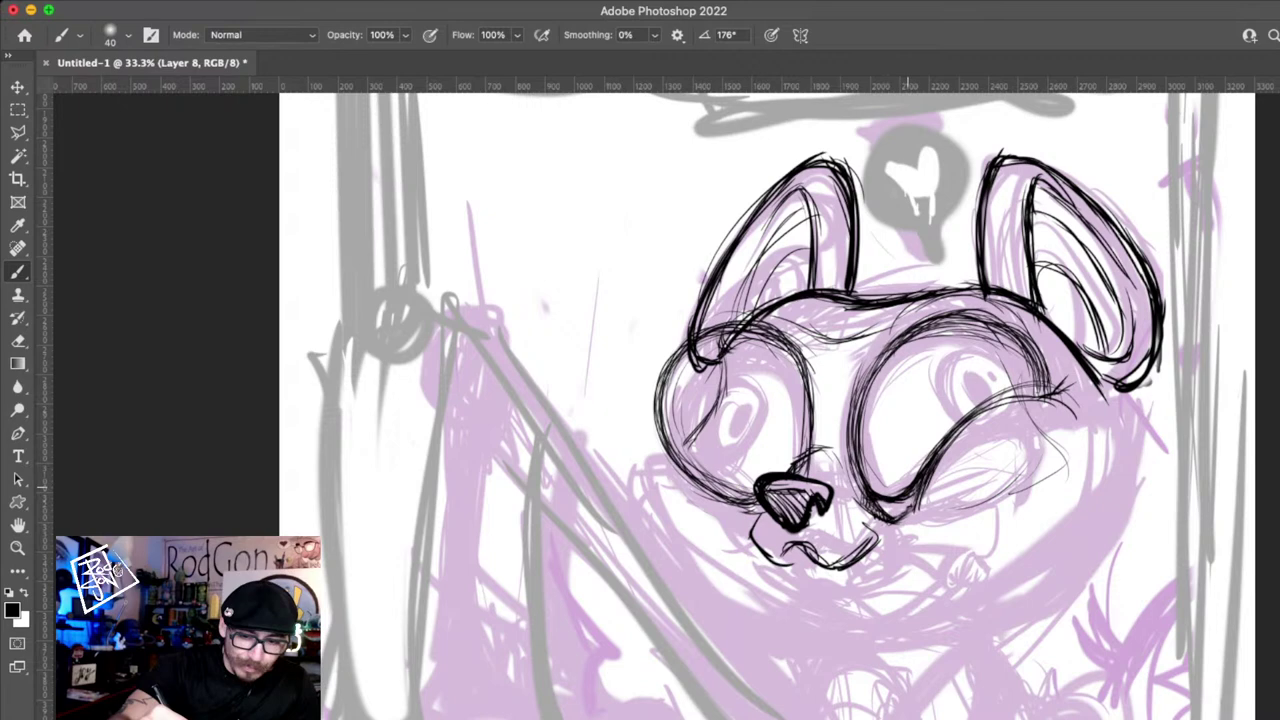
{"action": "left_click_drag", "start_coordinate": [908, 485], "coordinate": [933, 475]}
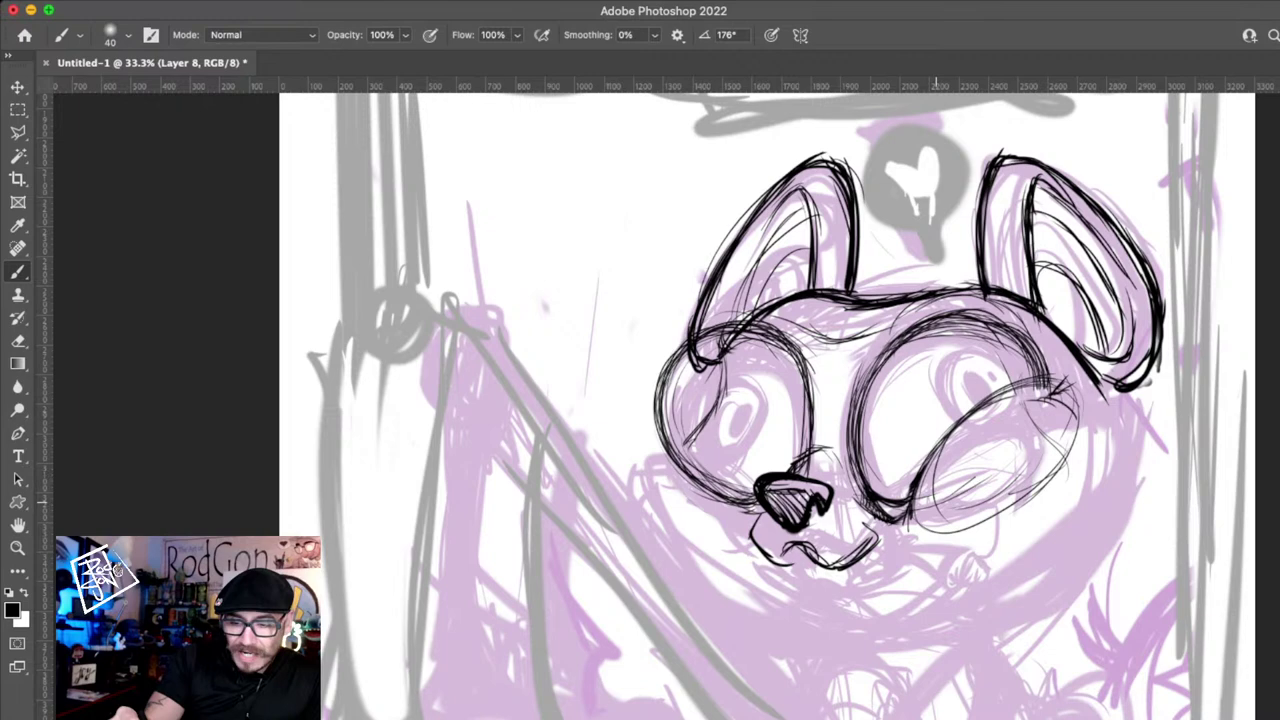
{"action": "left_click_drag", "start_coordinate": [936, 502], "coordinate": [1050, 383]}
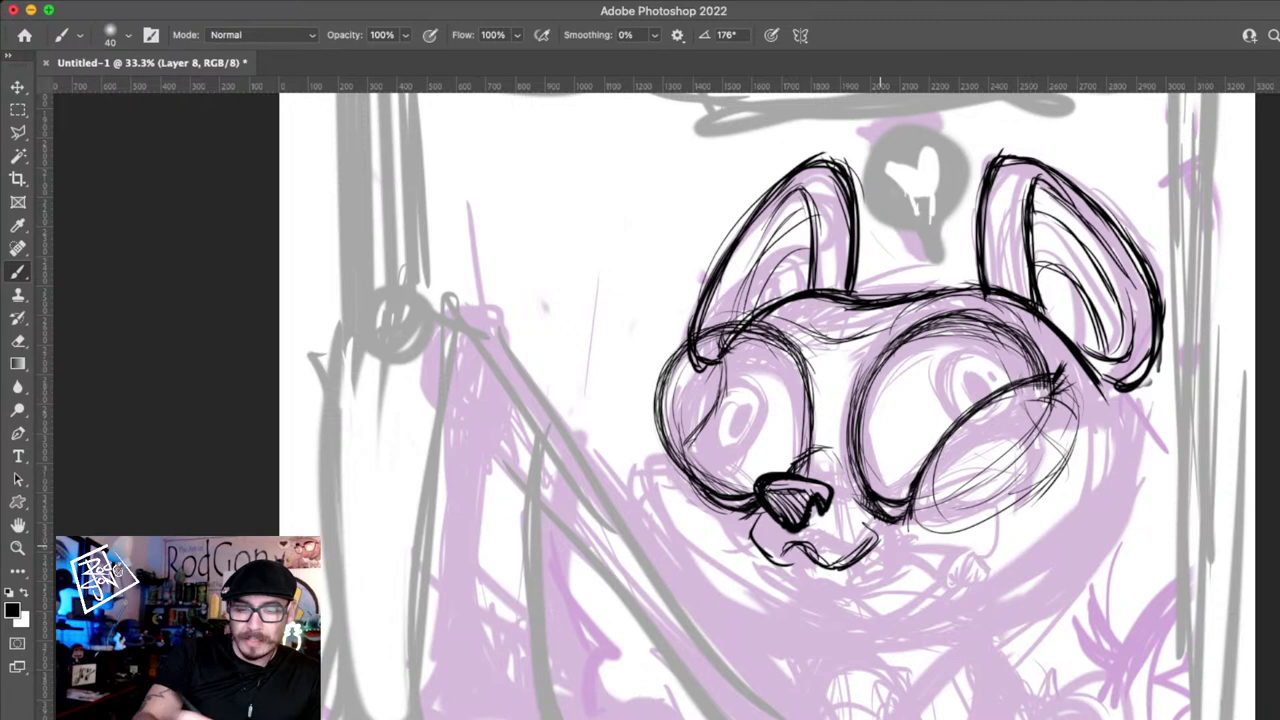
- Ink both sides of the bear's head from the cheeks to the jaw, plus a light centre line down the face and a chin curve
{"action": "left_click_drag", "start_coordinate": [1142, 408], "coordinate": [1068, 605]}
{"action": "mouse_move", "coordinate": [690, 590]}
{"action": "left_mouse_down"}
{"action": "mouse_move", "coordinate": [655, 478]}
{"action": "mouse_move", "coordinate": [775, 608]}
{"action": "left_mouse_up"}
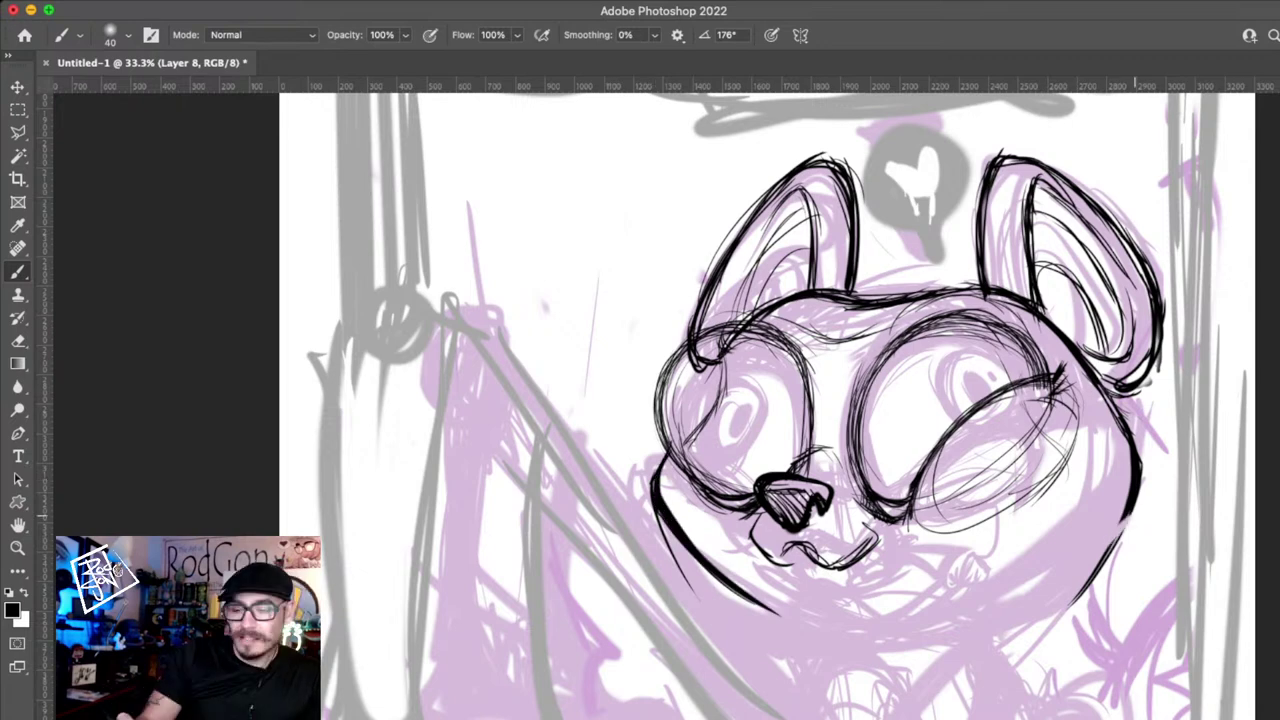
{"action": "key", "text": "super+z"}
{"action": "mouse_move", "coordinate": [1138, 468]}
{"action": "left_mouse_down"}
{"action": "mouse_move", "coordinate": [1036, 590]}
{"action": "mouse_move", "coordinate": [1138, 474]}
{"action": "left_mouse_up"}
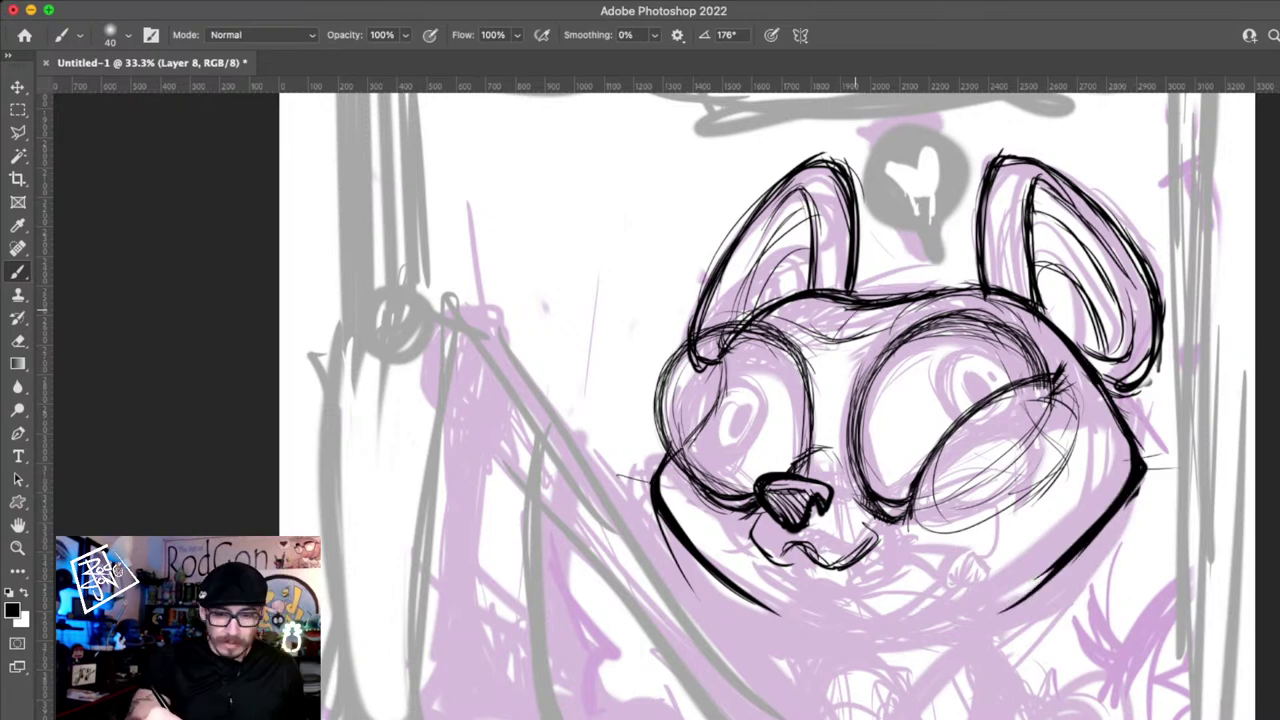
{"action": "left_click_drag", "start_coordinate": [822, 338], "coordinate": [826, 472]}
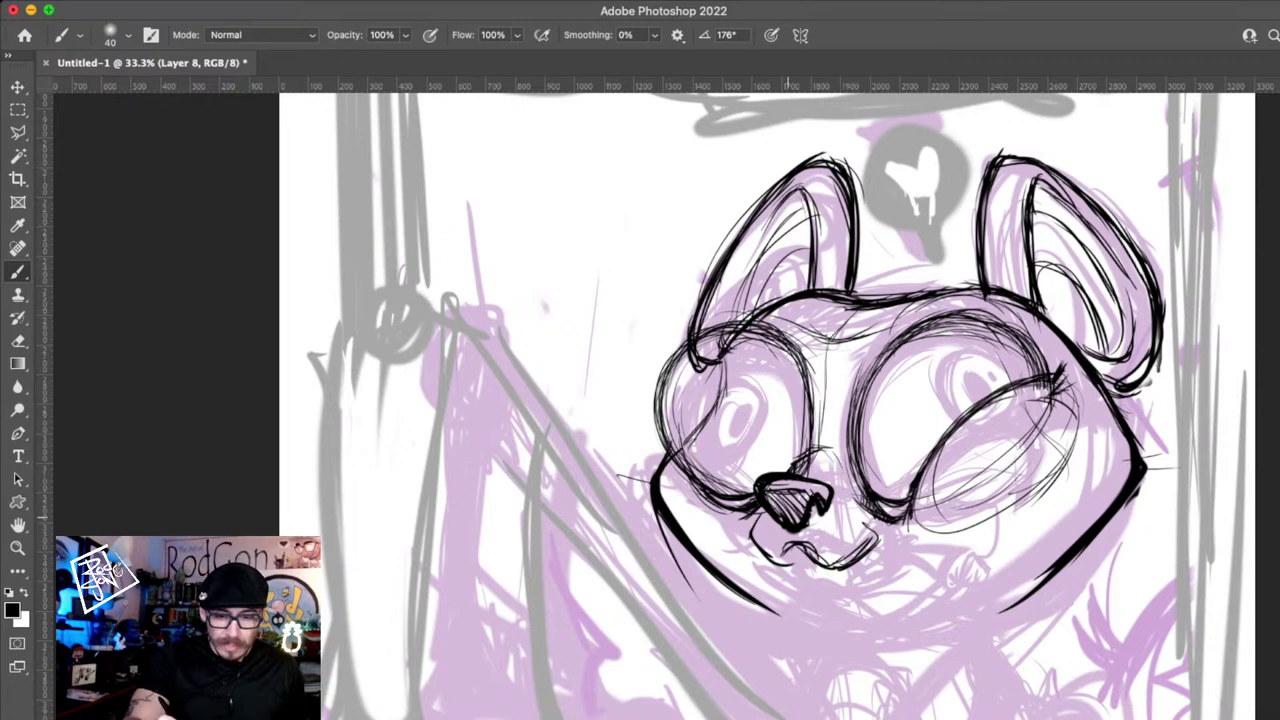
{"action": "mouse_move", "coordinate": [803, 553]}
{"action": "left_mouse_down"}
{"action": "mouse_move", "coordinate": [820, 625]}
{"action": "mouse_move", "coordinate": [866, 630]}
{"action": "left_mouse_up"}
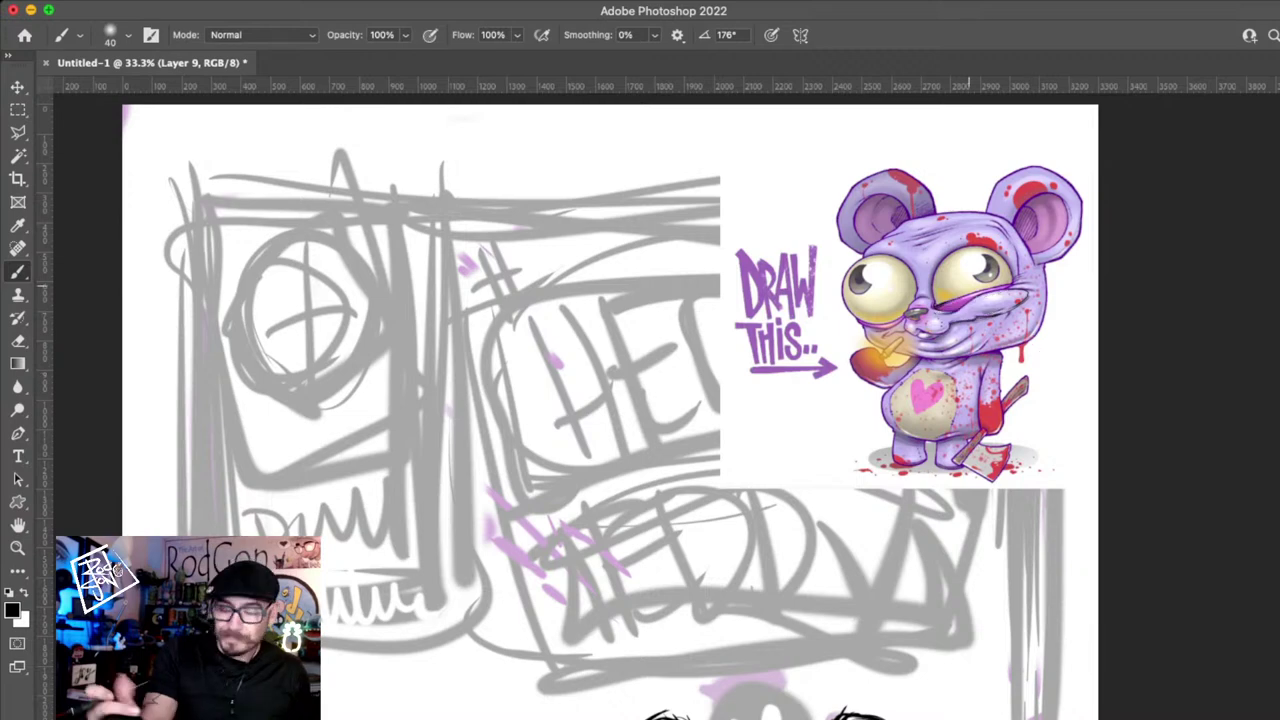
- Redraw the pouch under the right-hand eye as a tighter curve and extend the mouth line out toward the cheek
{"action": "scroll", "coordinate": [640, 400], "scroll_direction": "down", "scroll_amount": 5}
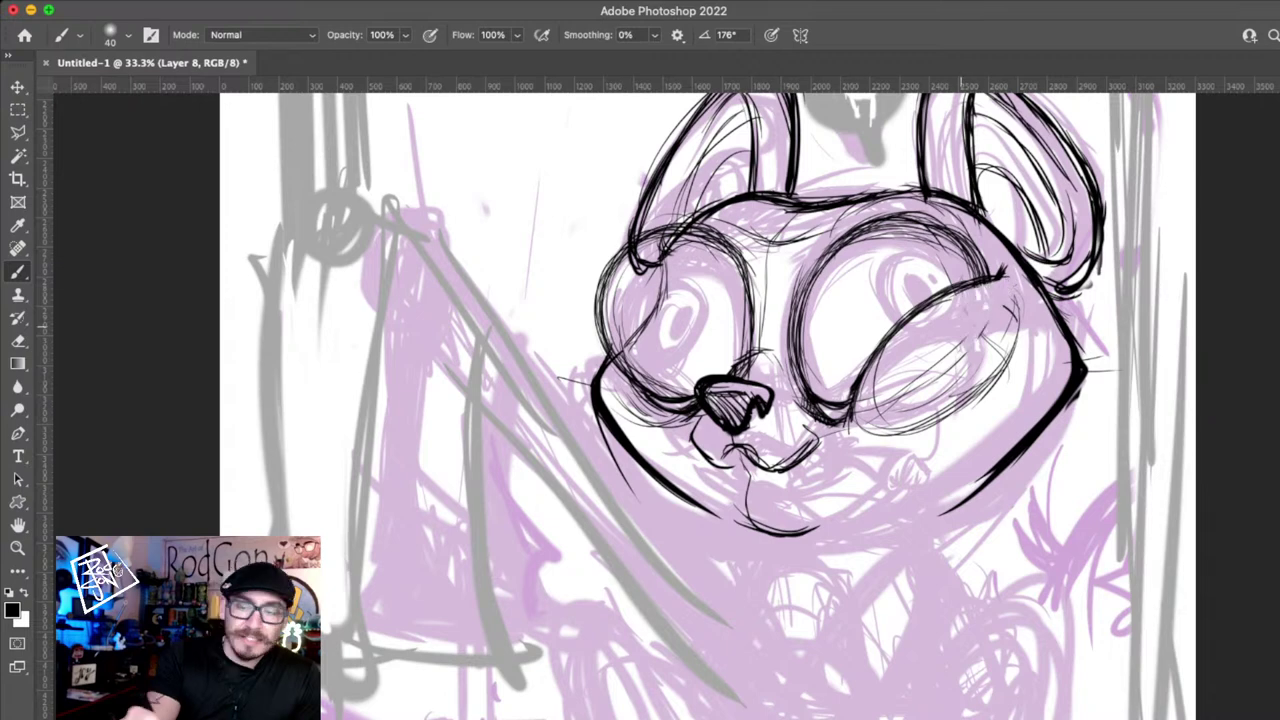
{"action": "key", "text": "super+z"}
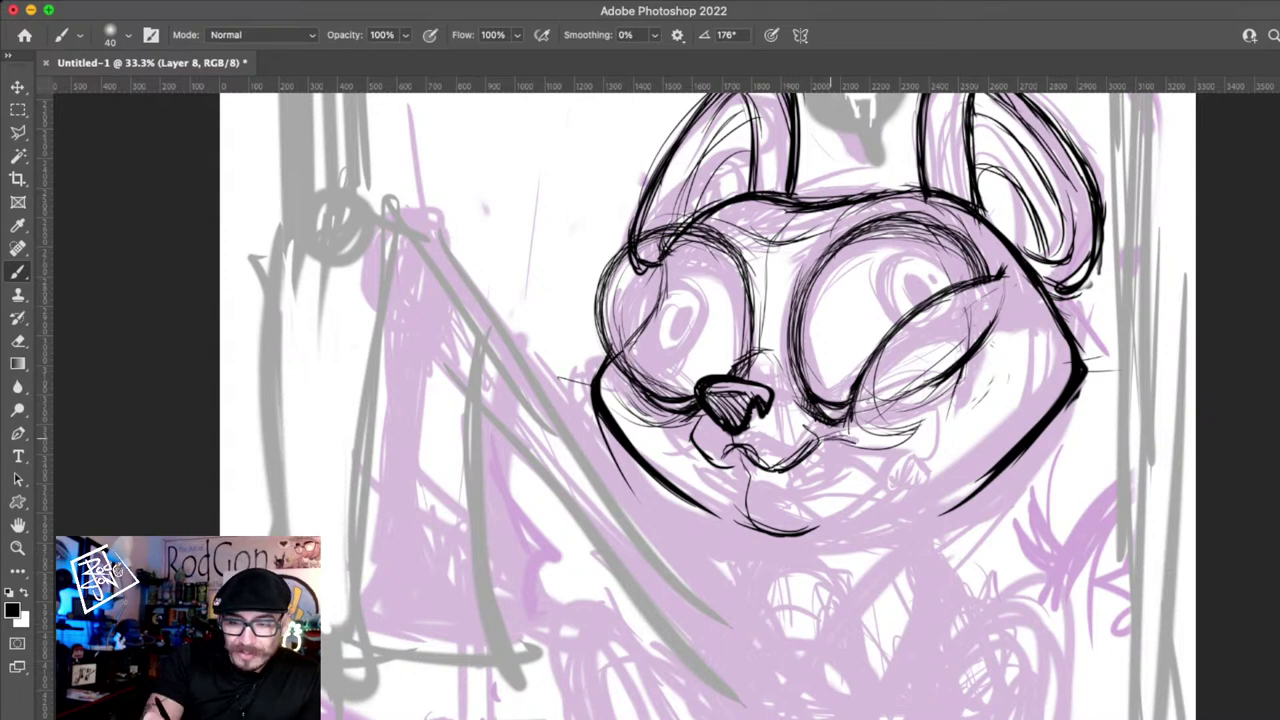
{"action": "mouse_move", "coordinate": [856, 441]}
{"action": "left_mouse_down"}
{"action": "mouse_move", "coordinate": [972, 366]}
{"action": "mouse_move", "coordinate": [822, 442]}
{"action": "left_mouse_up"}
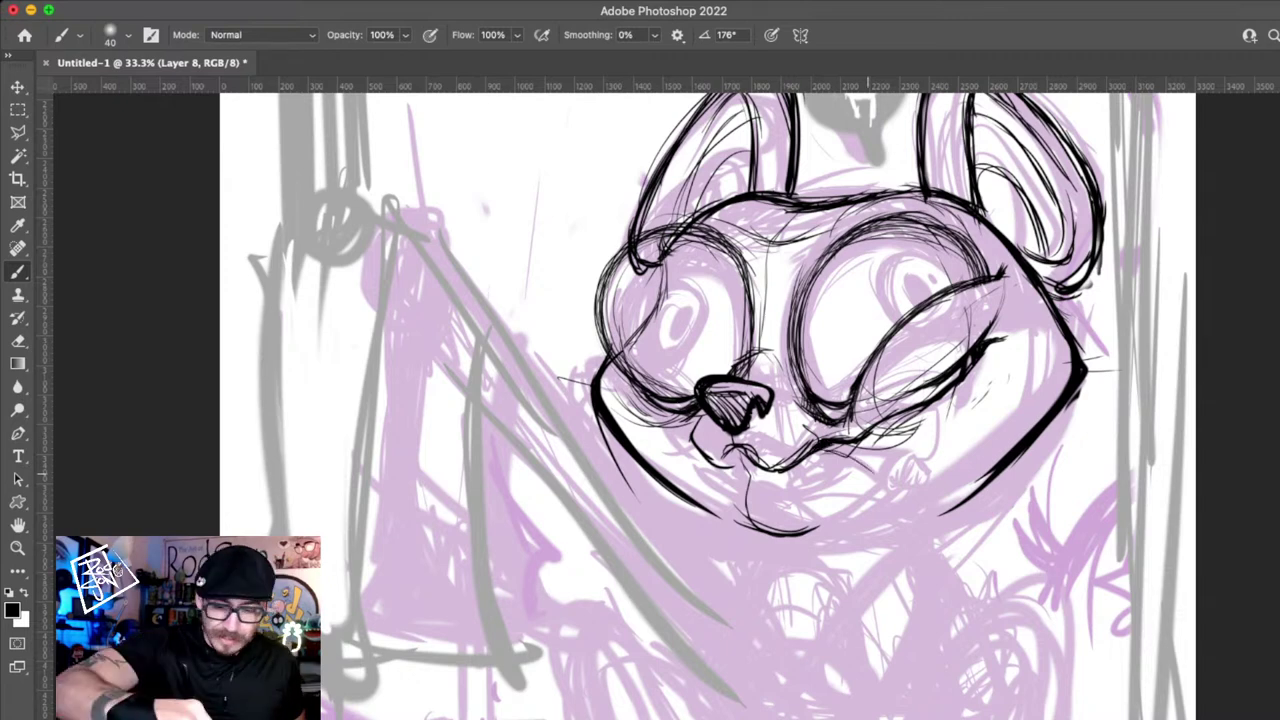
- Ink a banded cigar with a dark burnt tip in the corner of the bear's mouth, and outline the lower lip and rounded chin
{"action": "mouse_move", "coordinate": [848, 460]}
{"action": "left_mouse_down"}
{"action": "mouse_move", "coordinate": [890, 488]}
{"action": "mouse_move", "coordinate": [925, 462]}
{"action": "left_mouse_up"}
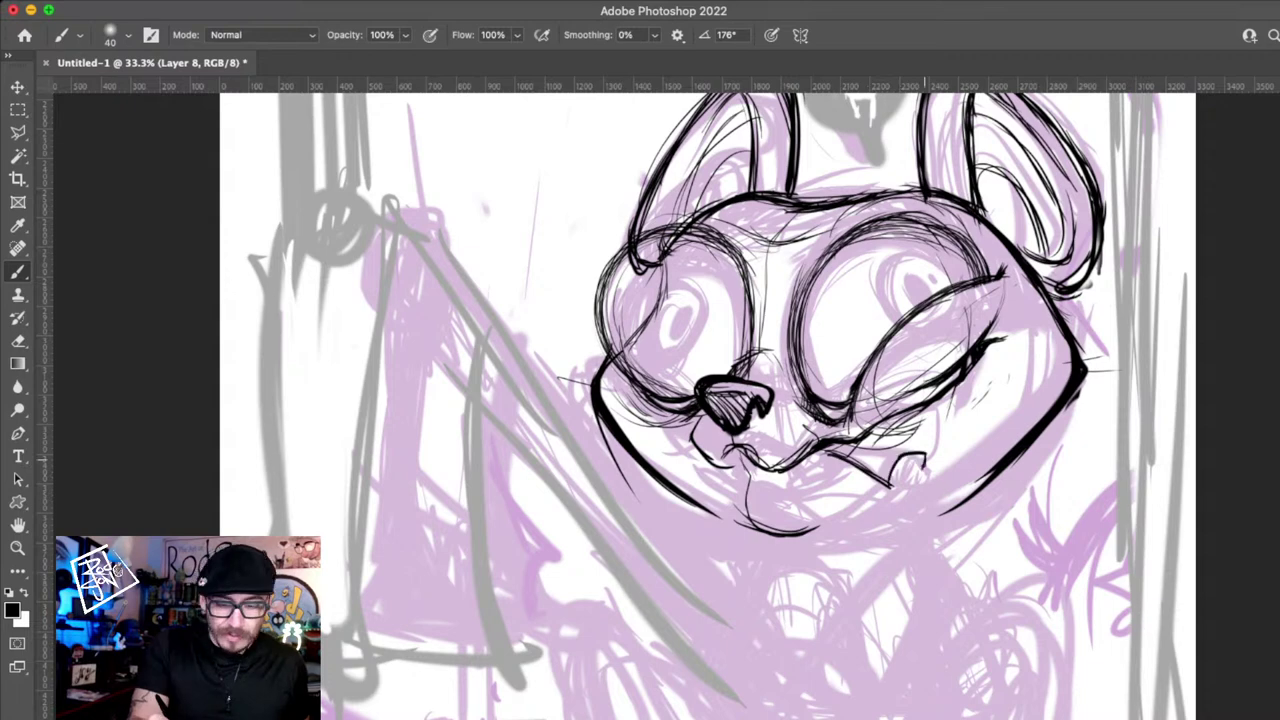
{"action": "mouse_move", "coordinate": [826, 444]}
{"action": "left_mouse_down"}
{"action": "mouse_move", "coordinate": [906, 464]}
{"action": "mouse_move", "coordinate": [903, 490]}
{"action": "mouse_move", "coordinate": [924, 495]}
{"action": "mouse_move", "coordinate": [912, 490]}
{"action": "left_mouse_up"}
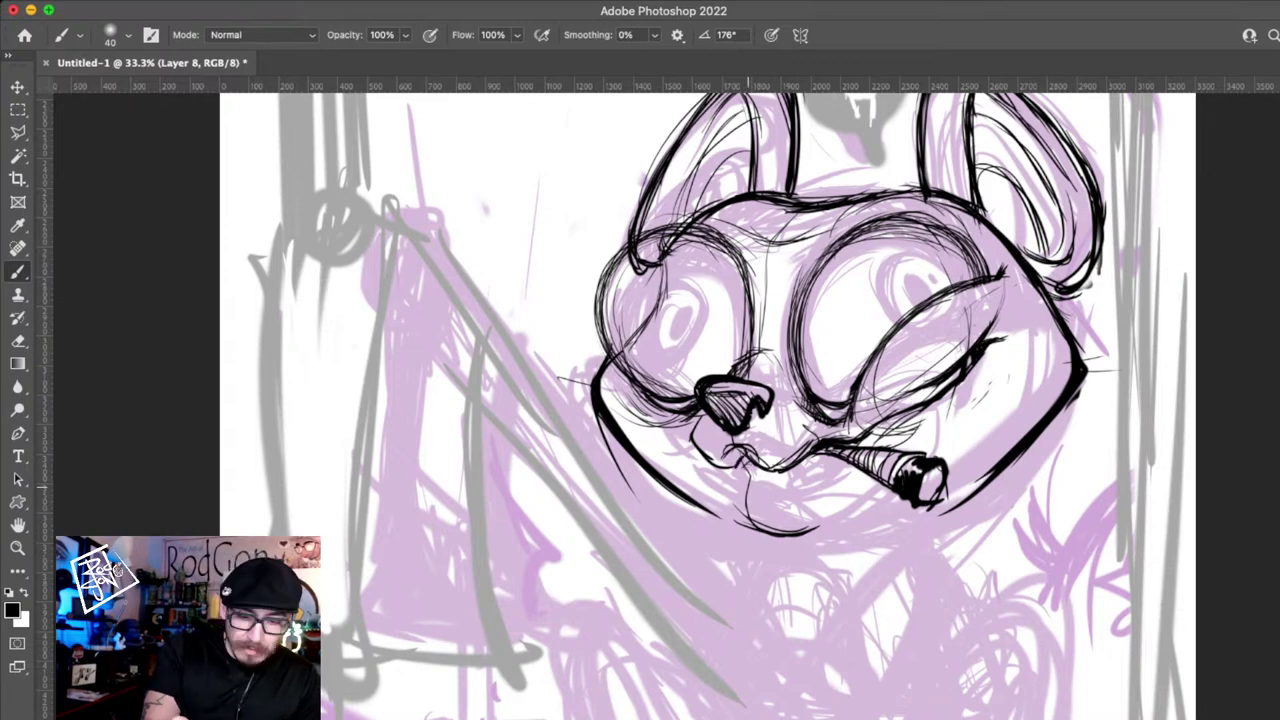
{"action": "left_click_drag", "start_coordinate": [738, 472], "coordinate": [794, 489]}
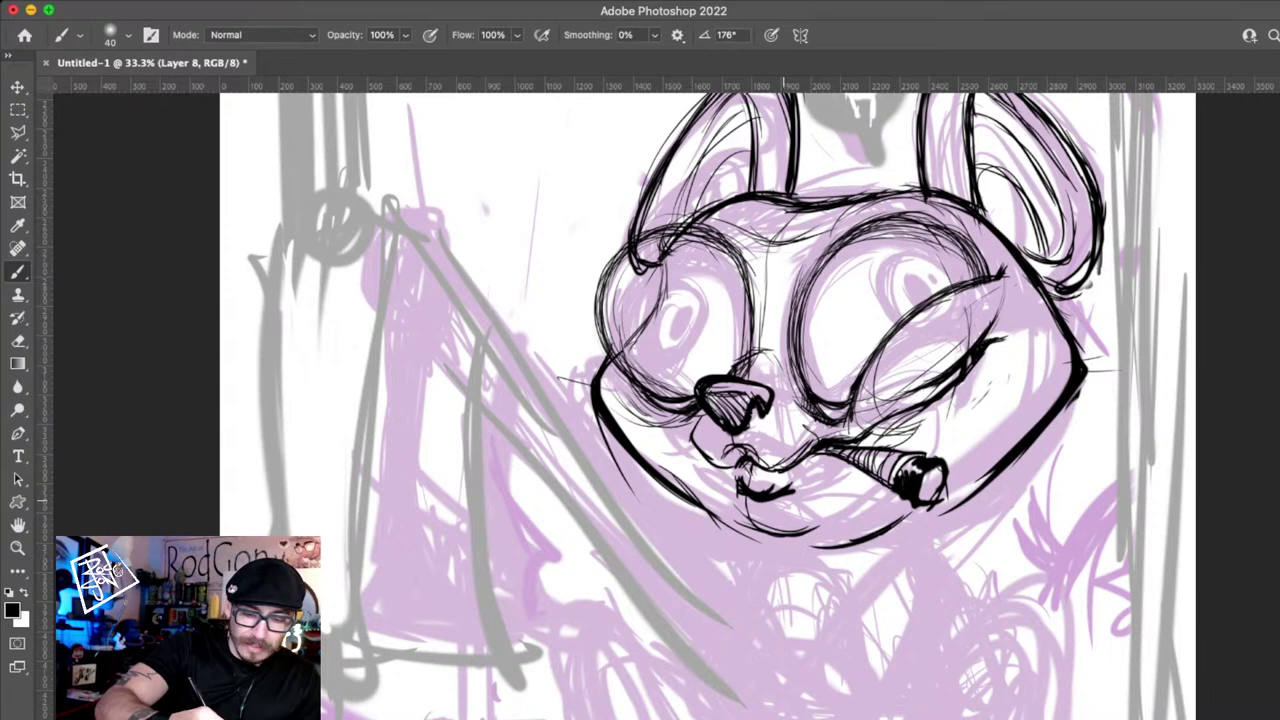
{"action": "left_click_drag", "start_coordinate": [695, 508], "coordinate": [880, 545]}
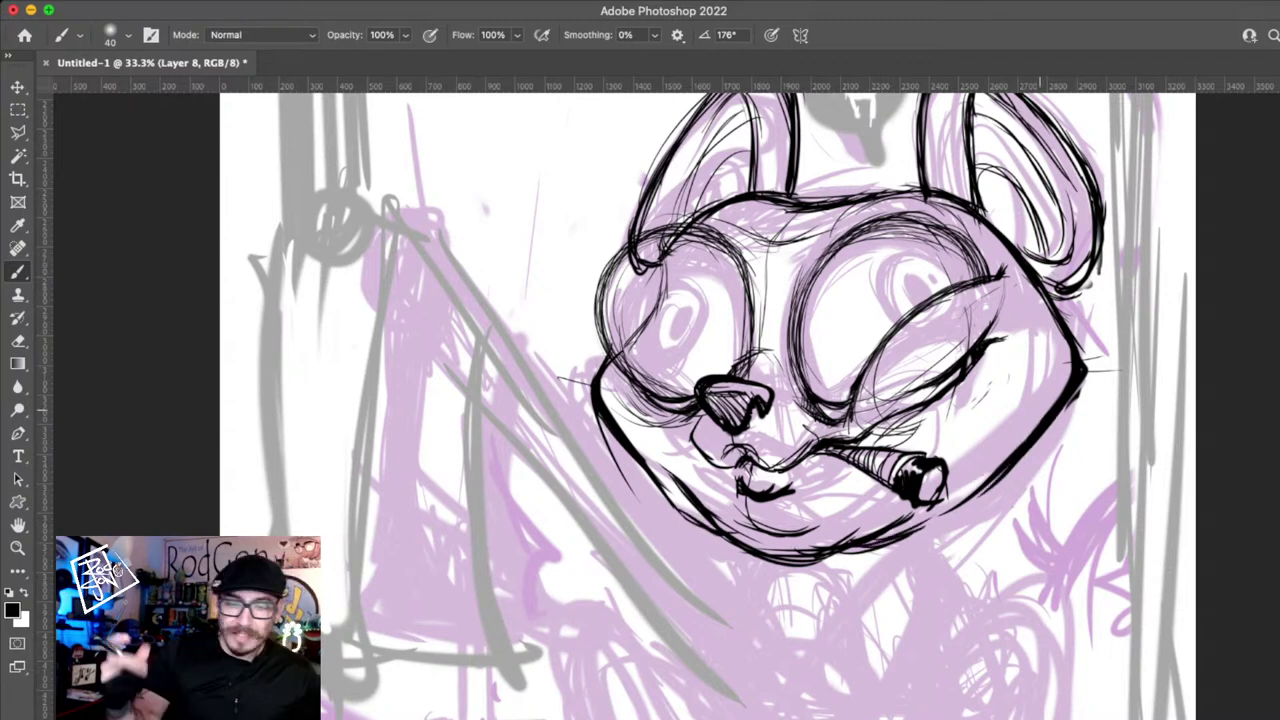
- Hide the background sketch layers and clear the ear and face lines that overlap the inside of the left-hand eye
{"action": "left_click_drag", "start_coordinate": [1039, 512], "coordinate": [1059, 580]}
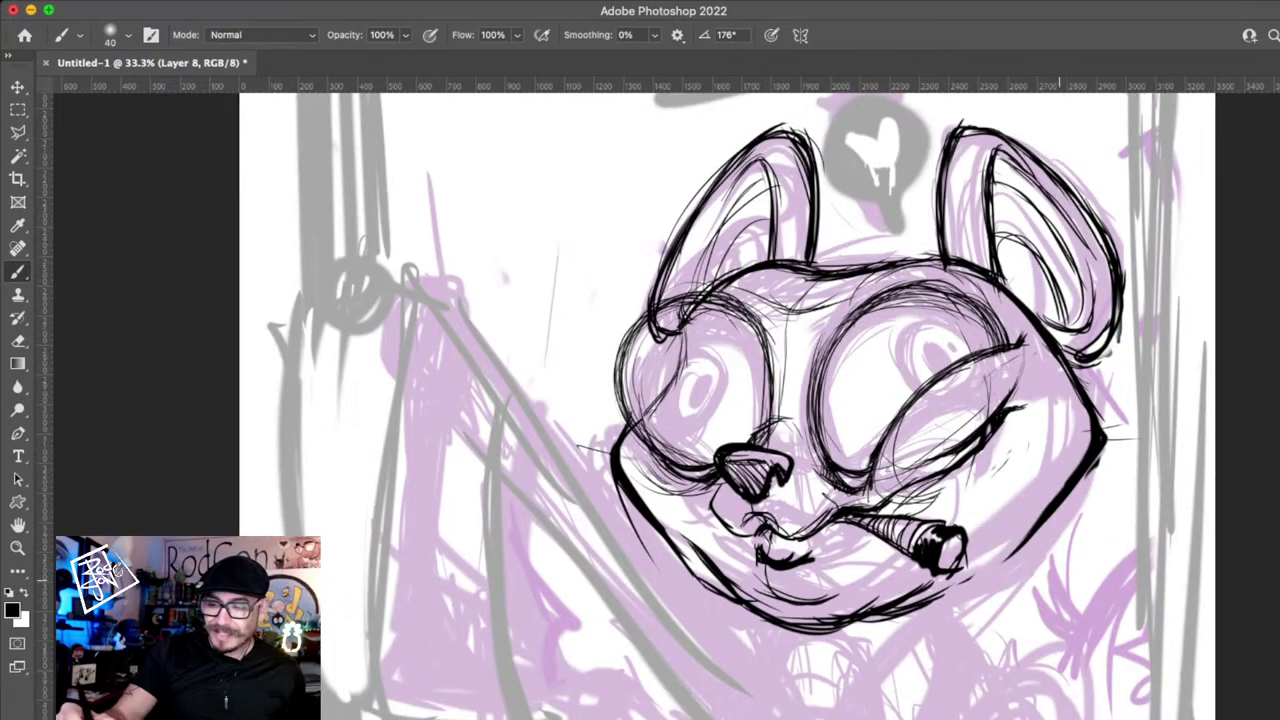
{"action": "key", "text": "super+comma"}
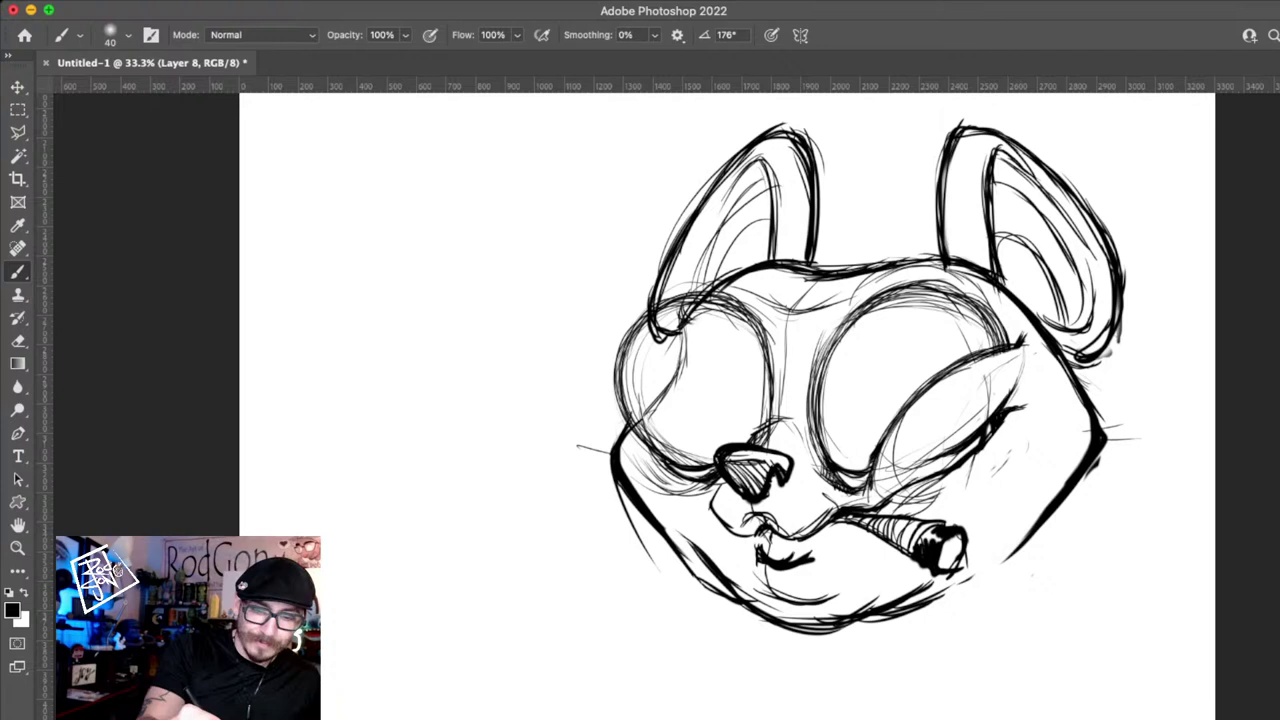
{"action": "key", "text": "super+z"}
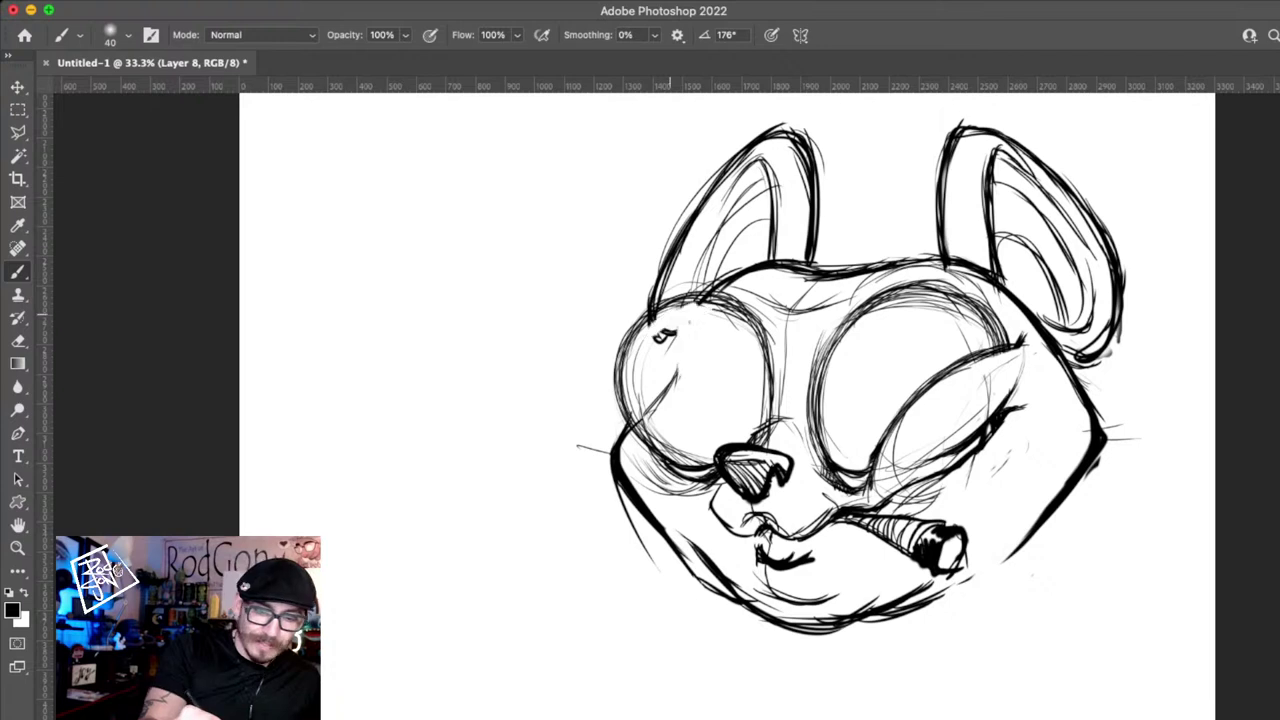
{"action": "key", "text": "super+z"}
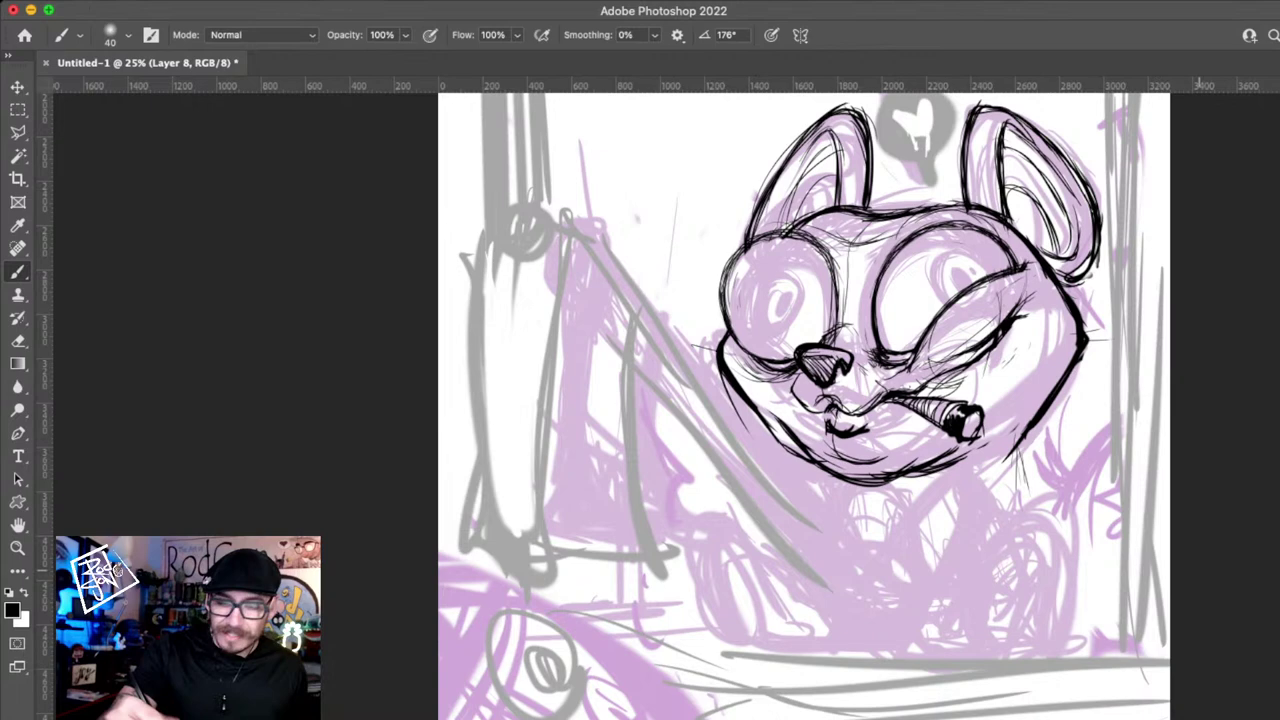
- Strengthen the left-hand eye outline and brow wrinkles over the visible sketch, and fill the bear's nose solid black
{"action": "left_click_drag", "start_coordinate": [789, 121], "coordinate": [801, 203]}
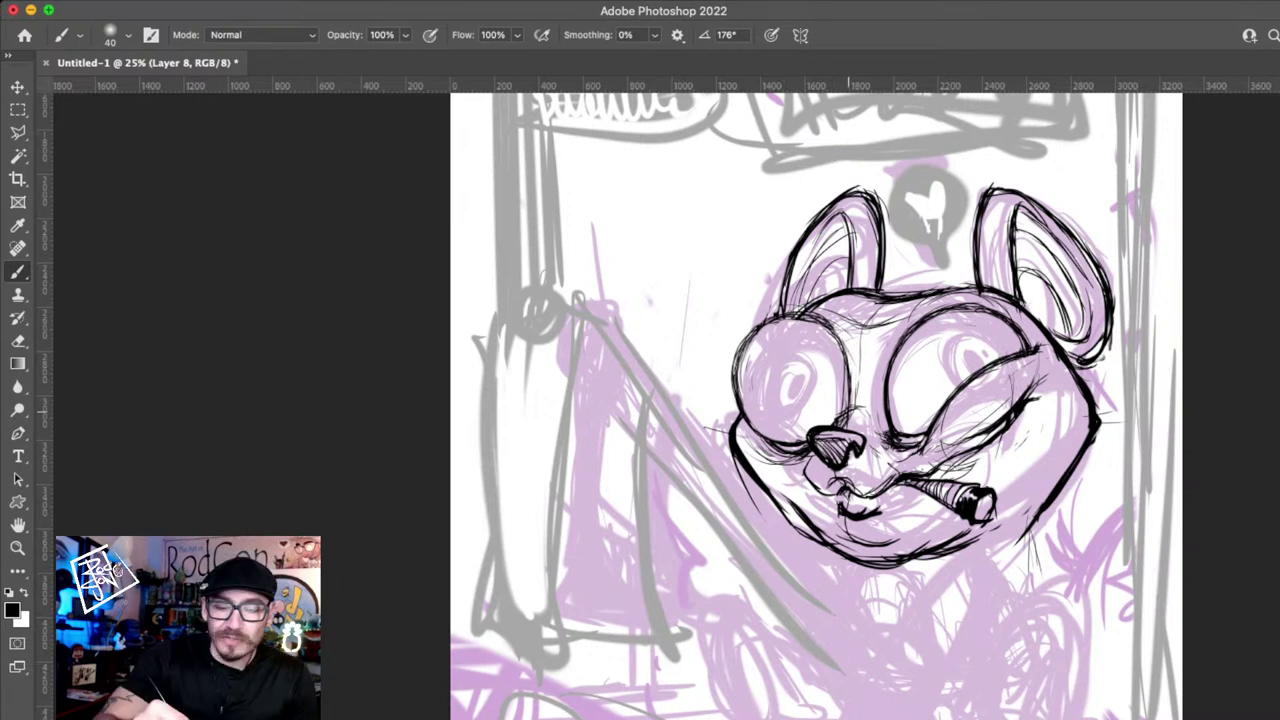
{"action": "left_click_drag", "start_coordinate": [848, 412], "coordinate": [832, 325]}
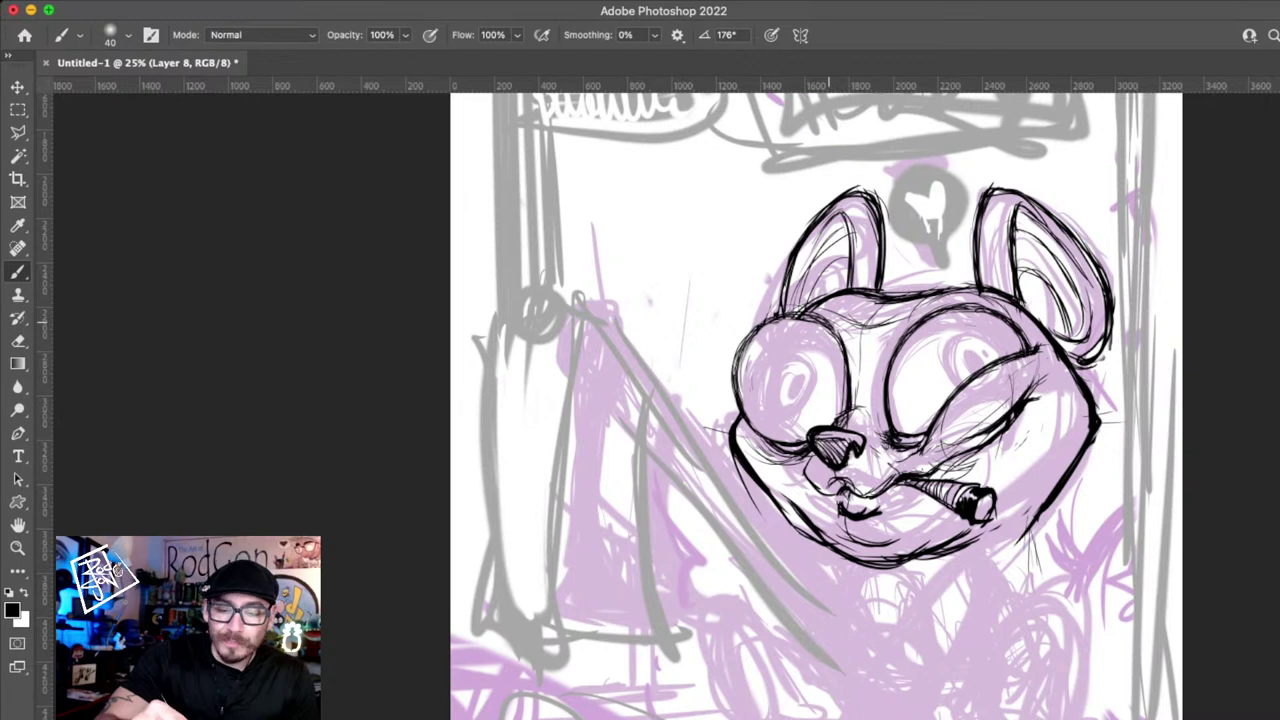
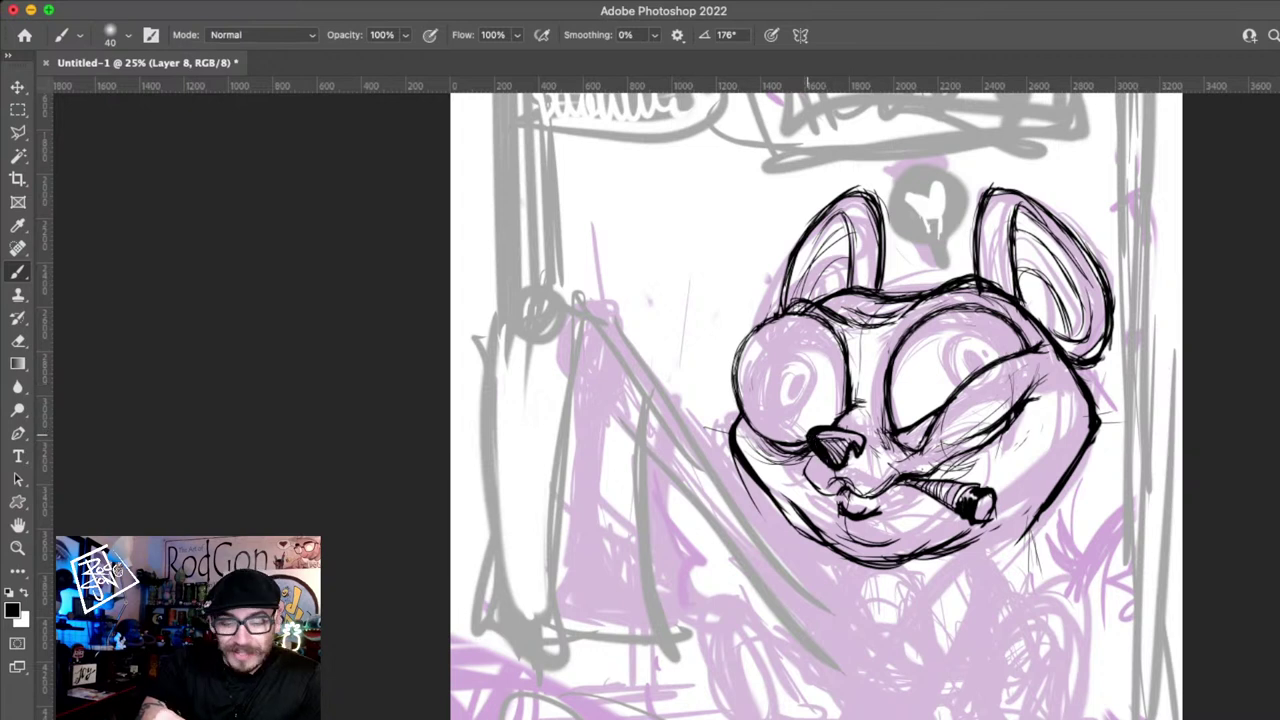
{"action": "left_click_drag", "start_coordinate": [822, 442], "coordinate": [856, 446]}
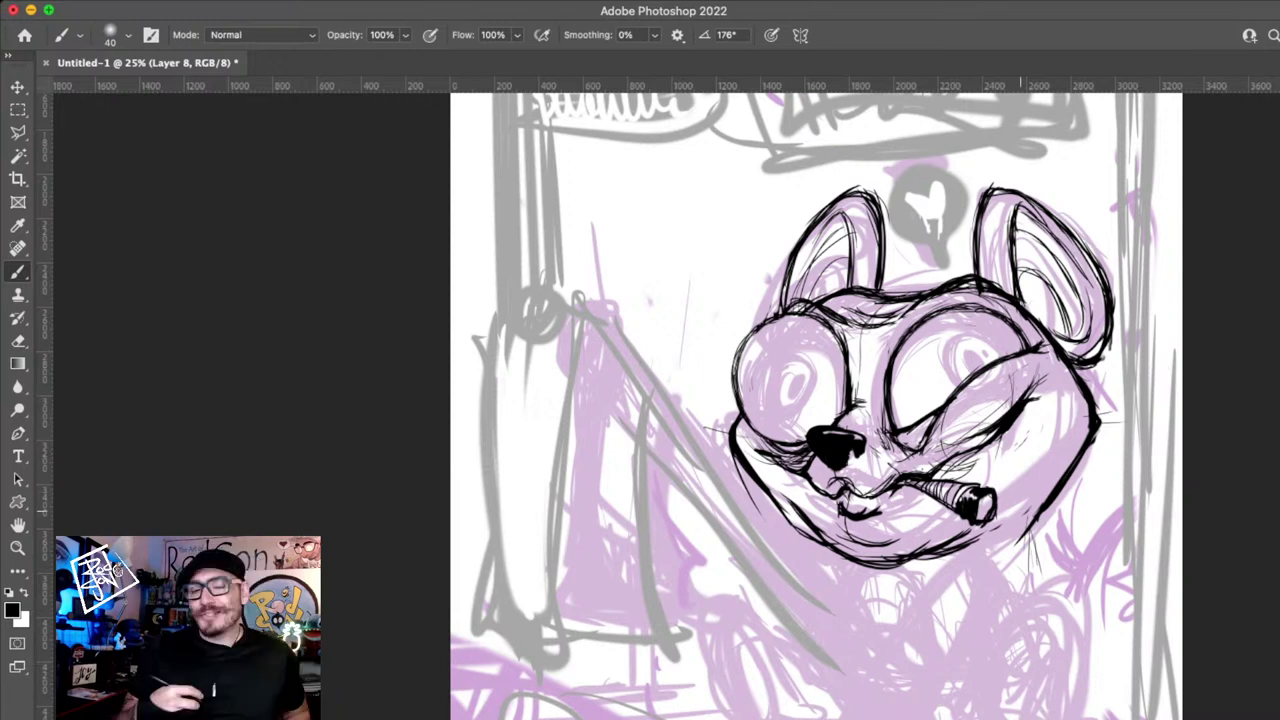
- Ink short neck lines below both sides of the jaw and add shading strokes inside the right-hand ear
{"action": "scroll", "coordinate": [1021, 512], "scroll_direction": "down", "scroll_amount": 1}
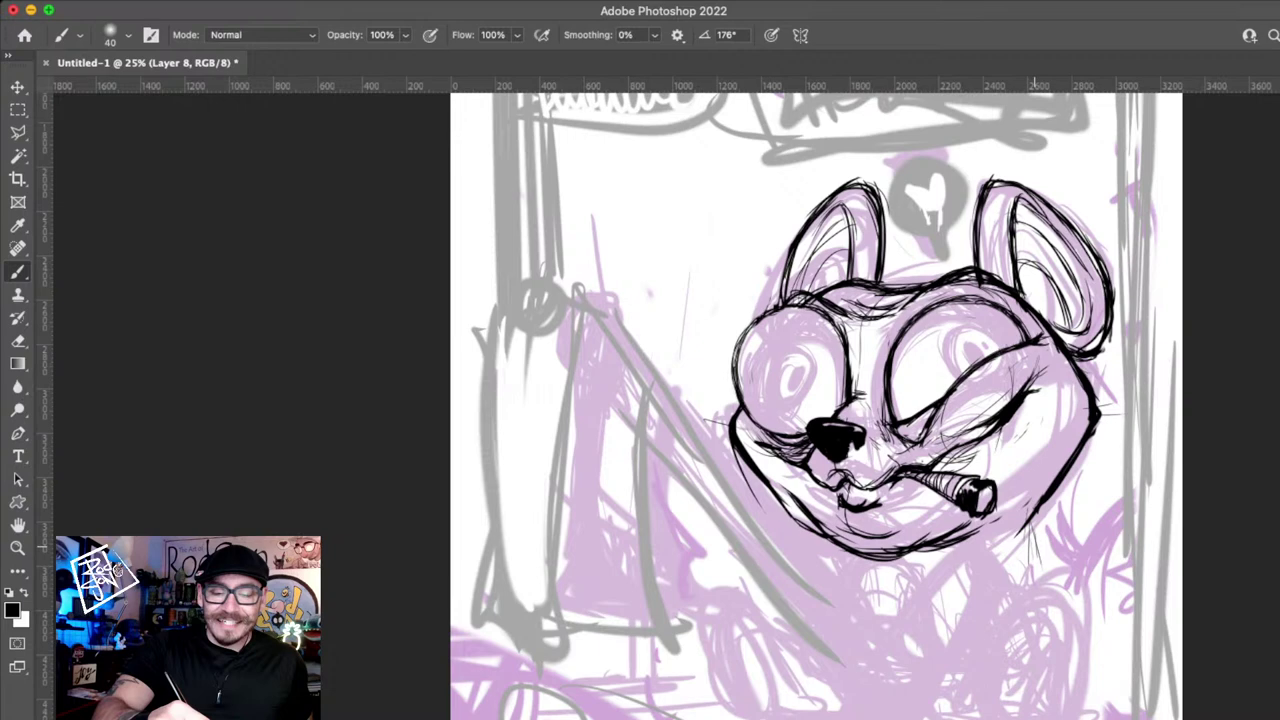
{"action": "scroll", "coordinate": [816, 400], "scroll_direction": "down", "scroll_amount": 3}
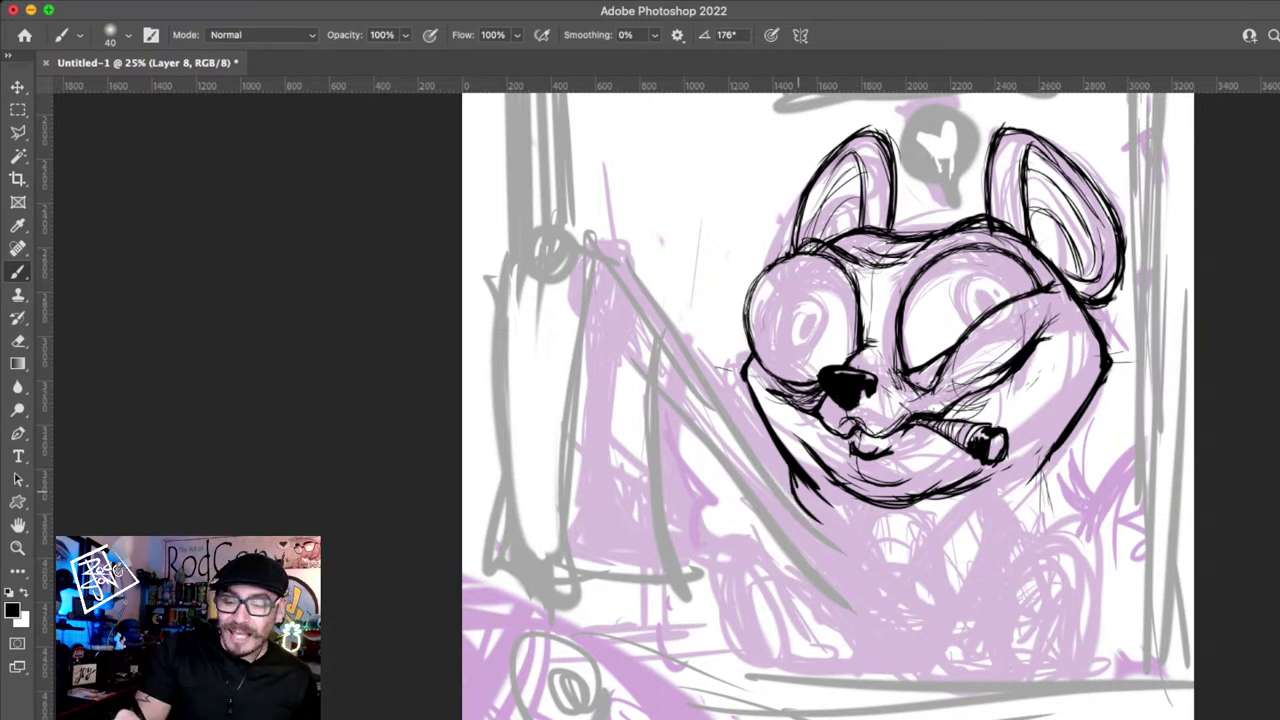
{"action": "left_click_drag", "start_coordinate": [1087, 405], "coordinate": [1081, 454]}
{"action": "left_click_drag", "start_coordinate": [1071, 435], "coordinate": [1070, 464]}
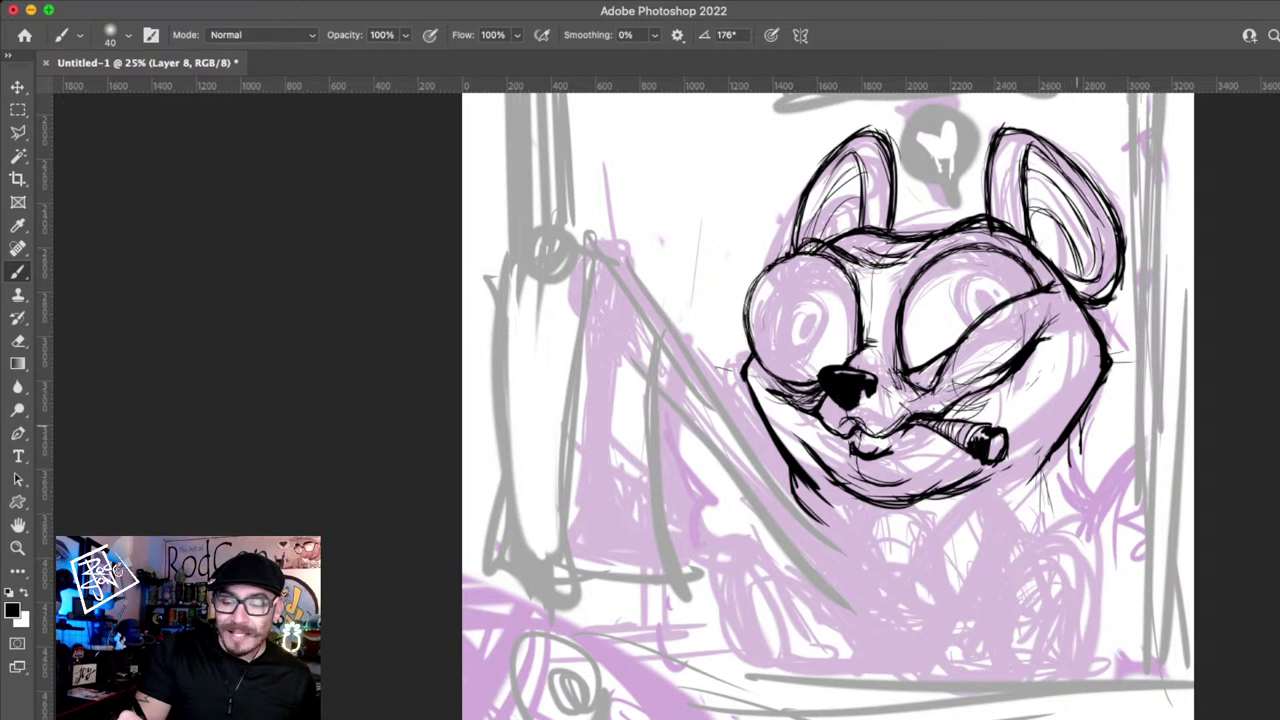
{"action": "left_click_drag", "start_coordinate": [1066, 458], "coordinate": [1040, 514]}
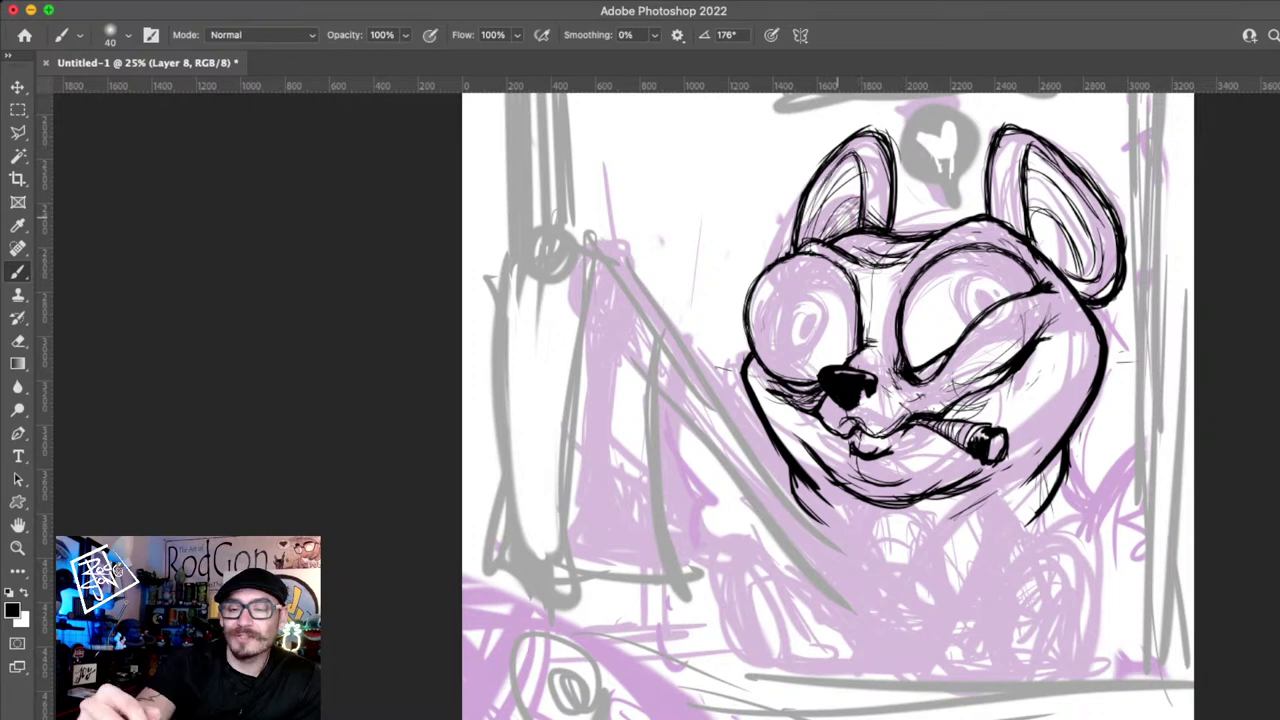
{"action": "left_click_drag", "start_coordinate": [1030, 154], "coordinate": [1046, 263]}
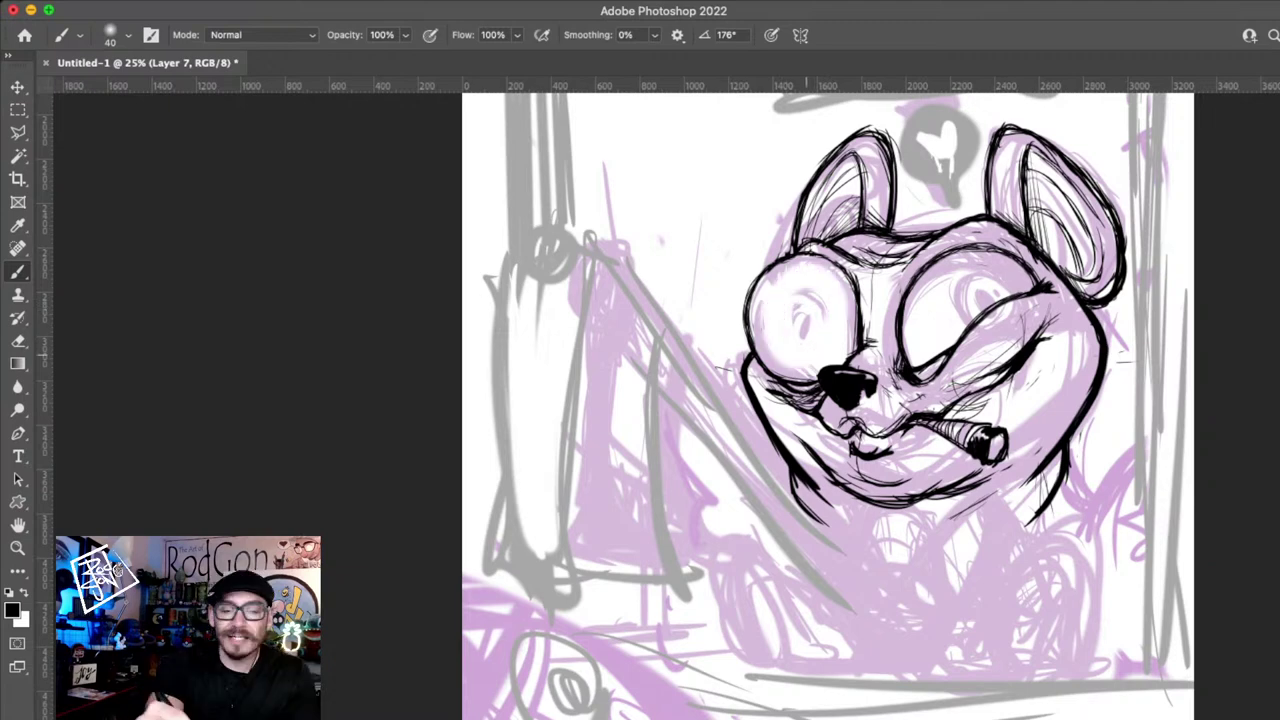
- Clear the purple sketch from inside both of the bear's eyes on Layer 7, leaving them white
{"action": "left_click_drag", "start_coordinate": [806, 355], "coordinate": [840, 340]}
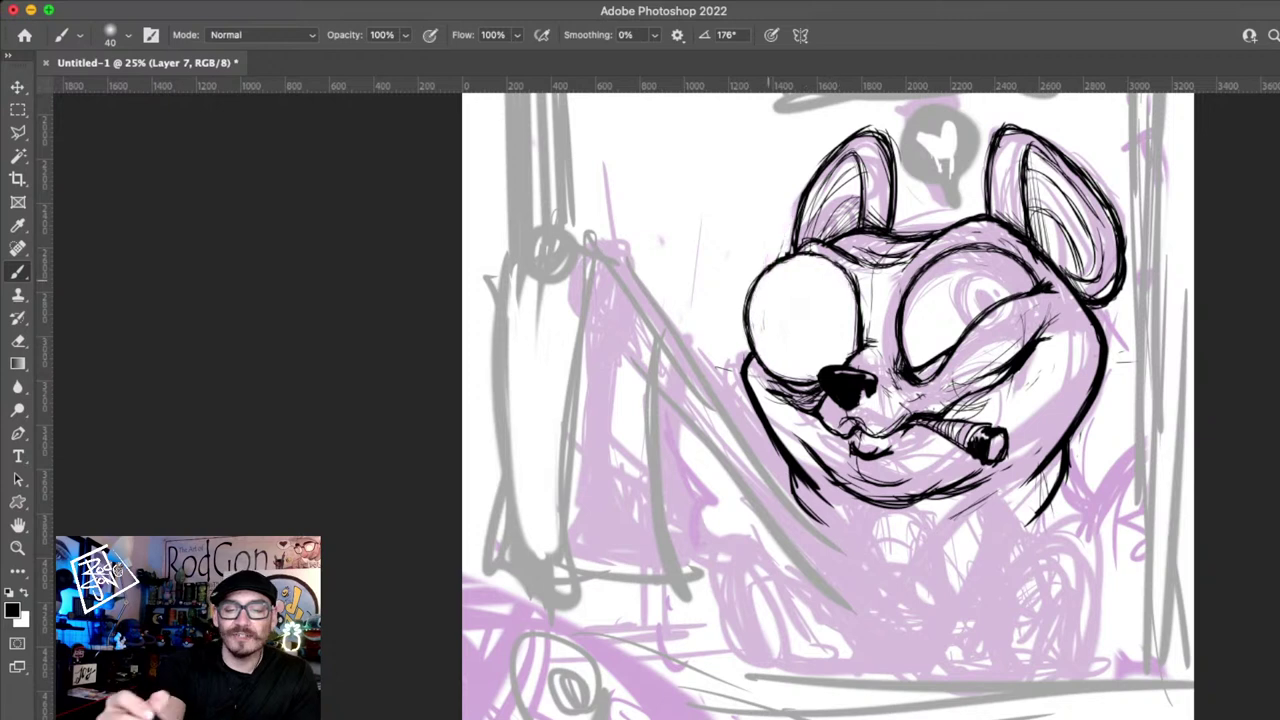
{"action": "mouse_move", "coordinate": [955, 272]}
{"action": "left_mouse_down"}
{"action": "mouse_move", "coordinate": [914, 340]}
{"action": "mouse_move", "coordinate": [945, 272]}
{"action": "left_mouse_up"}
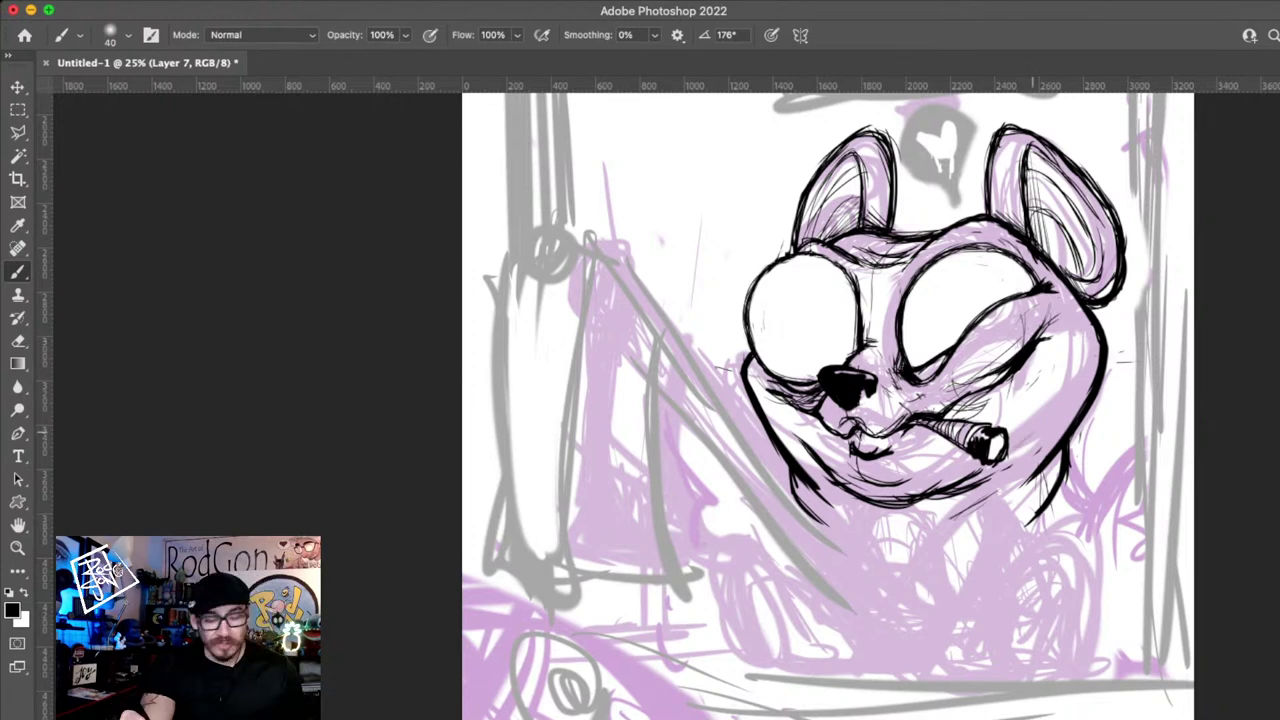
- Refine the crease and cheek fold below the right-hand eye with cleaner black lines on Layer 8
{"action": "key", "text": "p"}
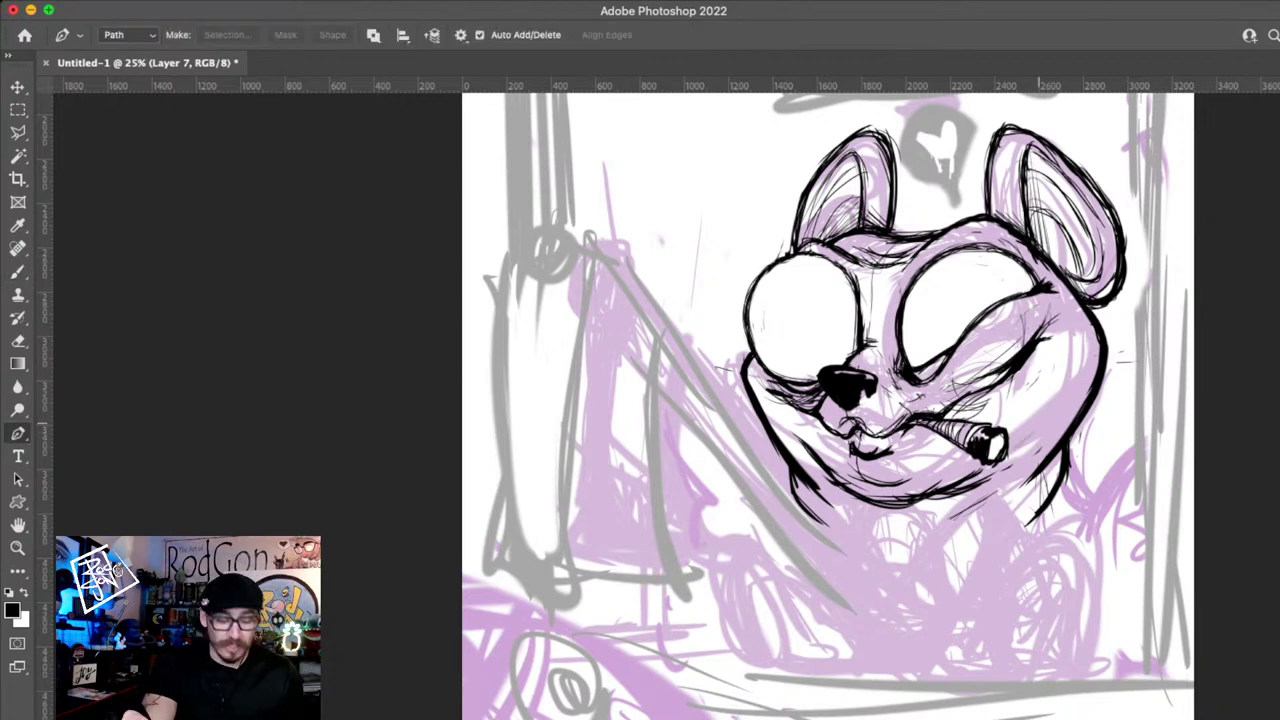
{"action": "key", "text": "b"}
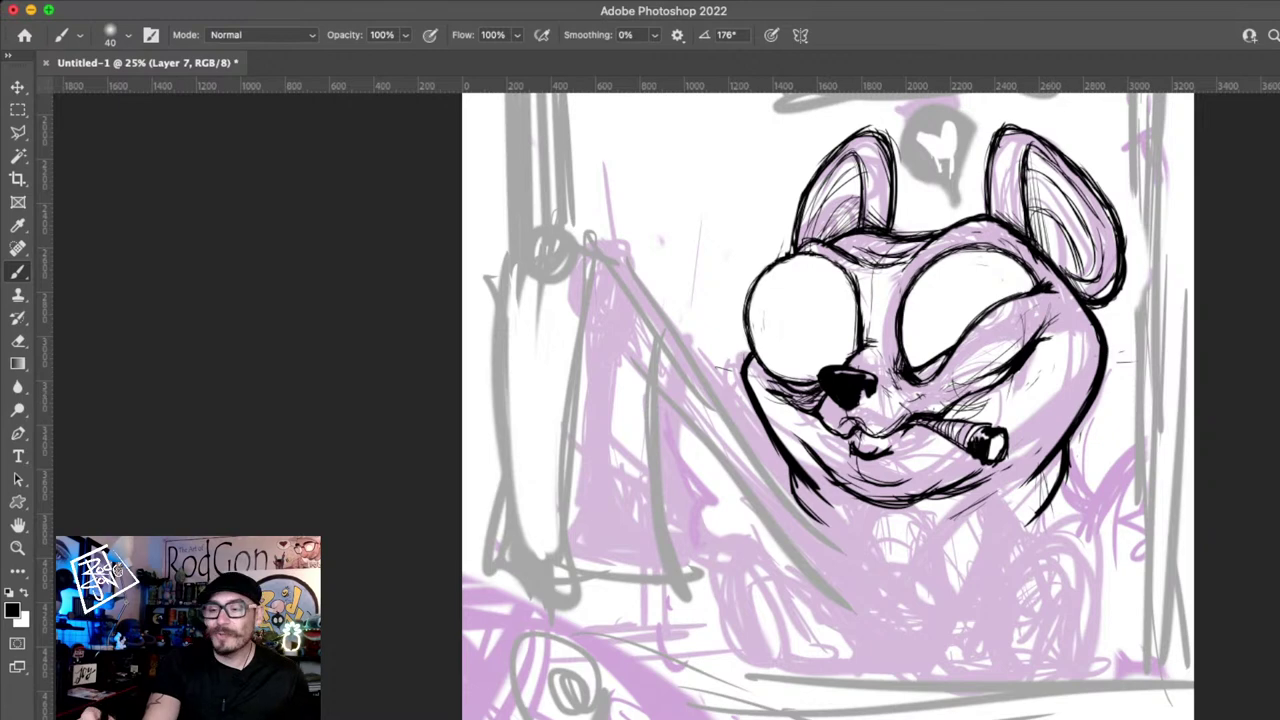
{"action": "key", "text": "super+comma"}
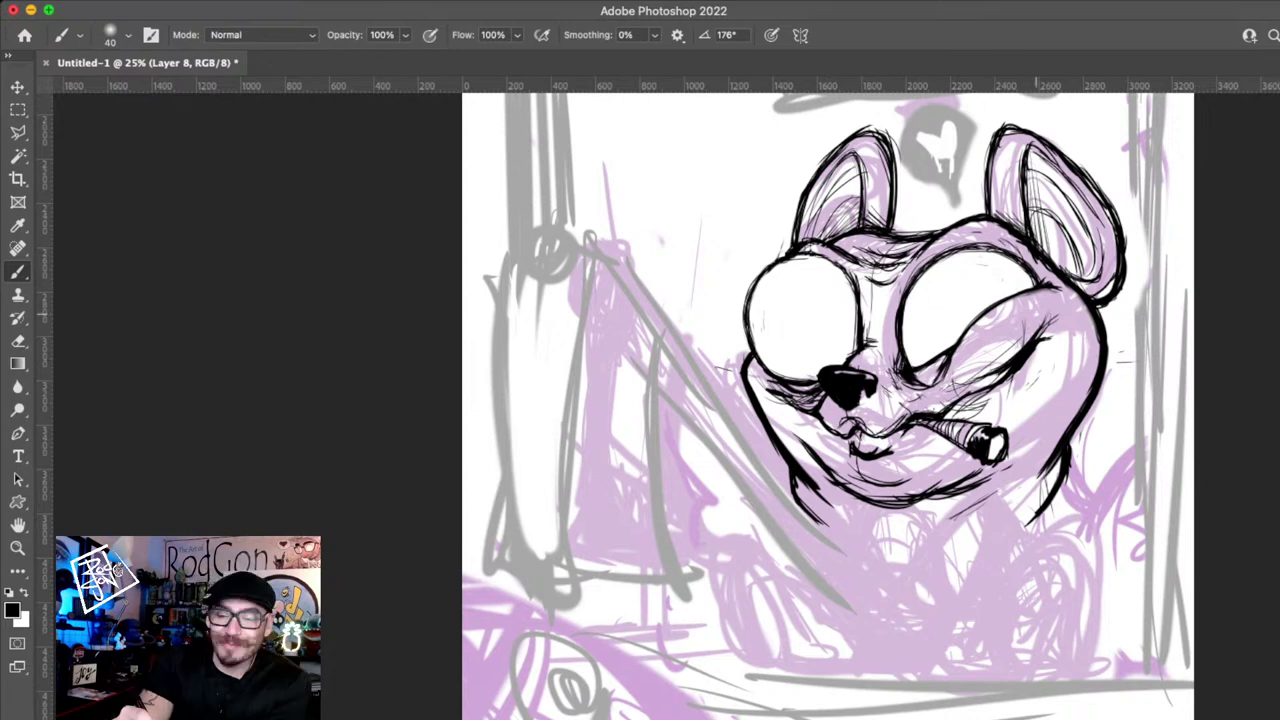
{"action": "key", "text": "ctrl+z"}
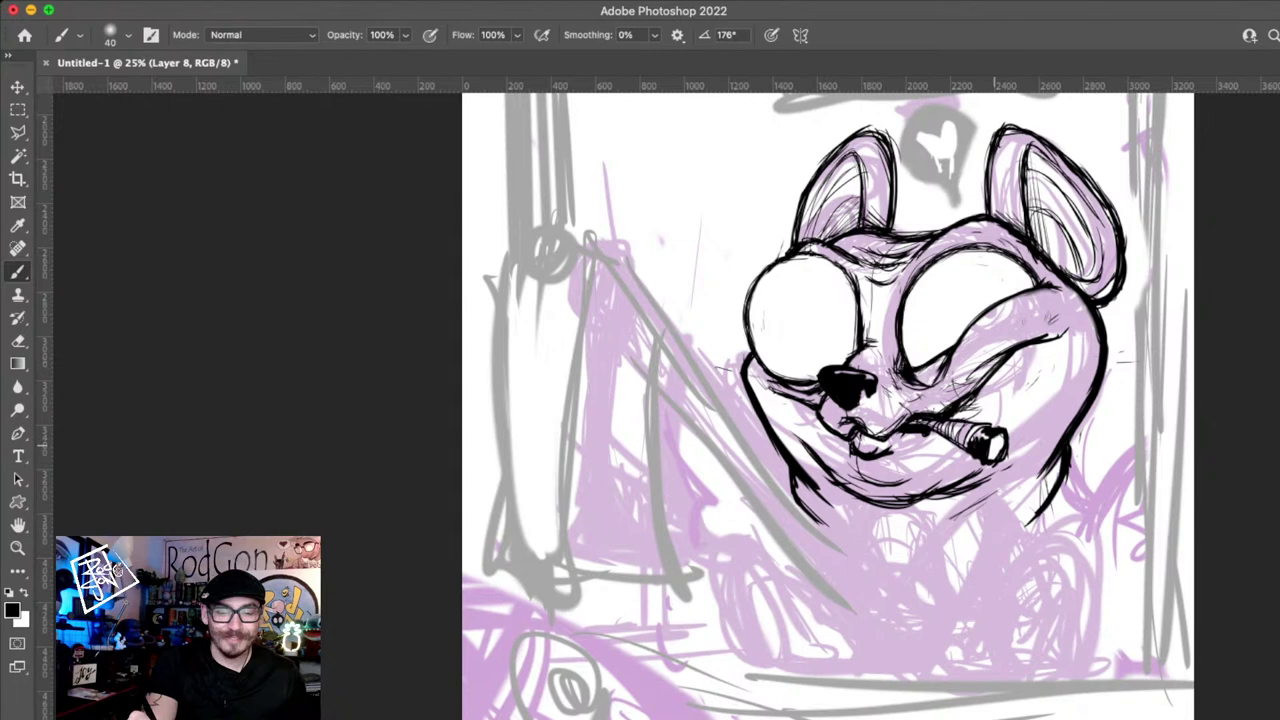
{"action": "key", "text": "z"}
{"action": "left_click", "coordinate": [925, 384]}
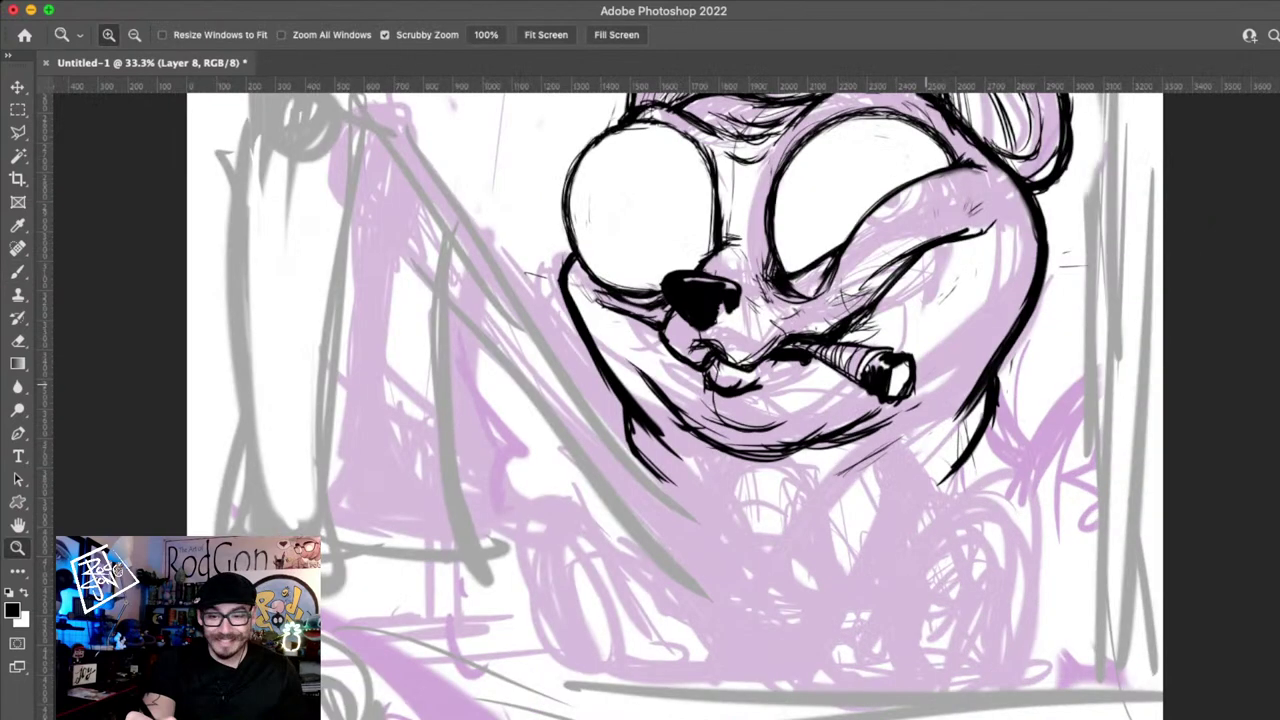
{"action": "key", "text": "b"}
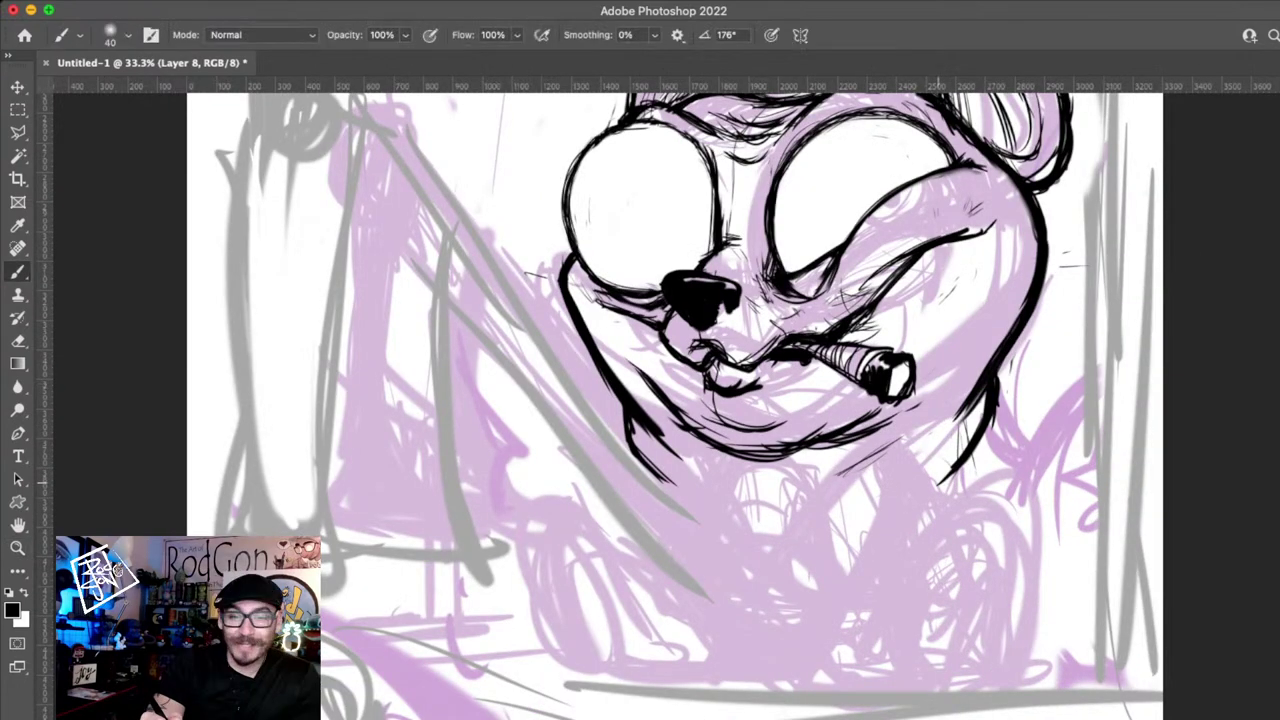
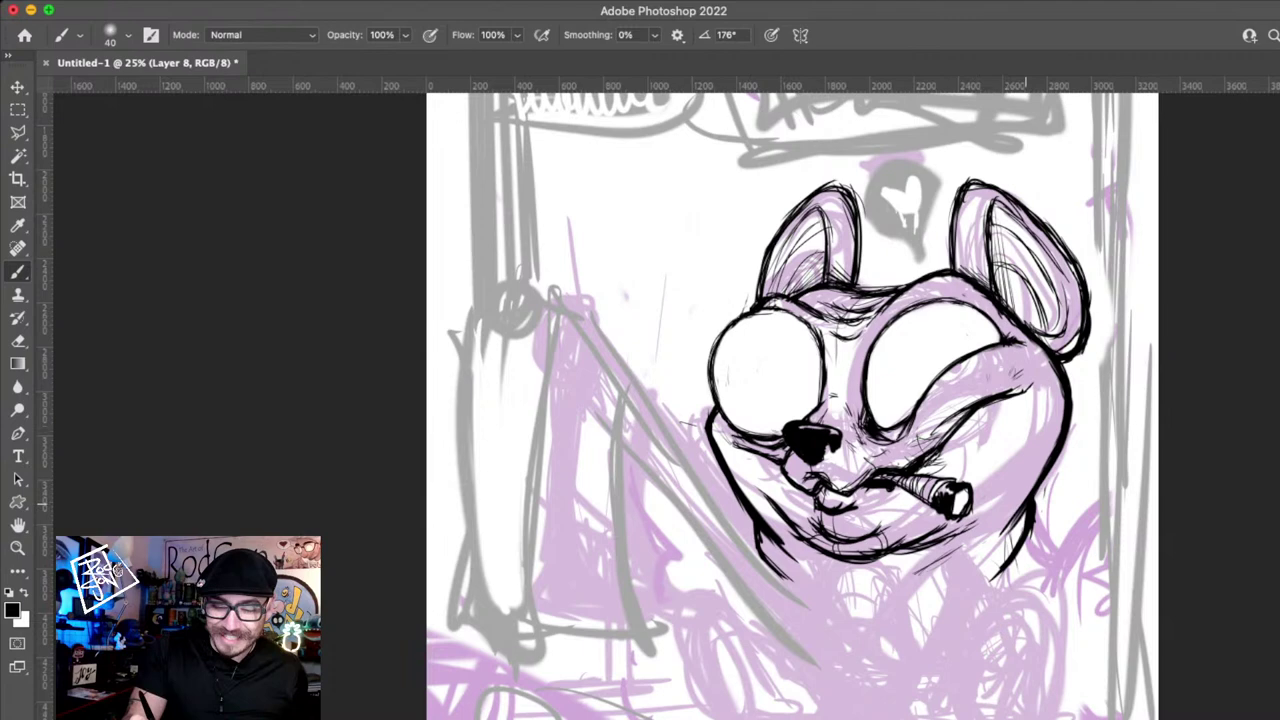
- Ink a slanted, rounded arm shape below the right side of the bear's jaw and thicken its outline
{"action": "left_click_drag", "start_coordinate": [831, 561], "coordinate": [838, 492]}
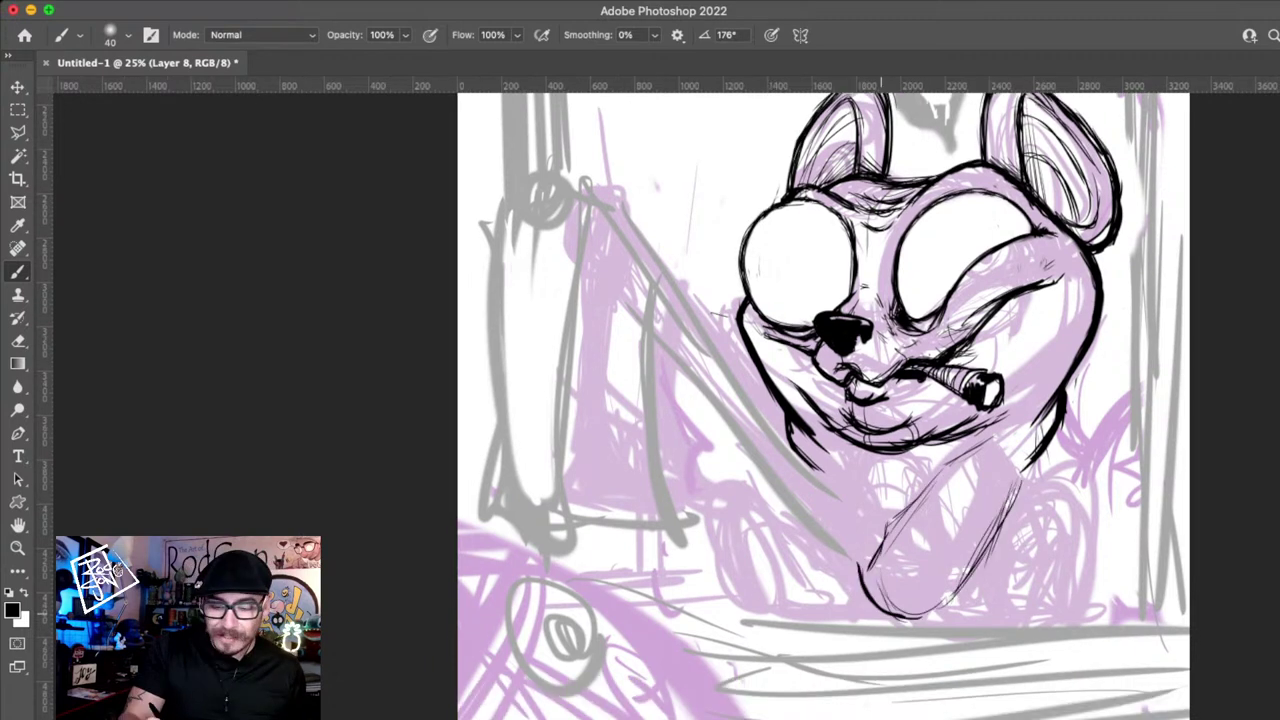
{"action": "left_click_drag", "start_coordinate": [1020, 465], "coordinate": [870, 622]}
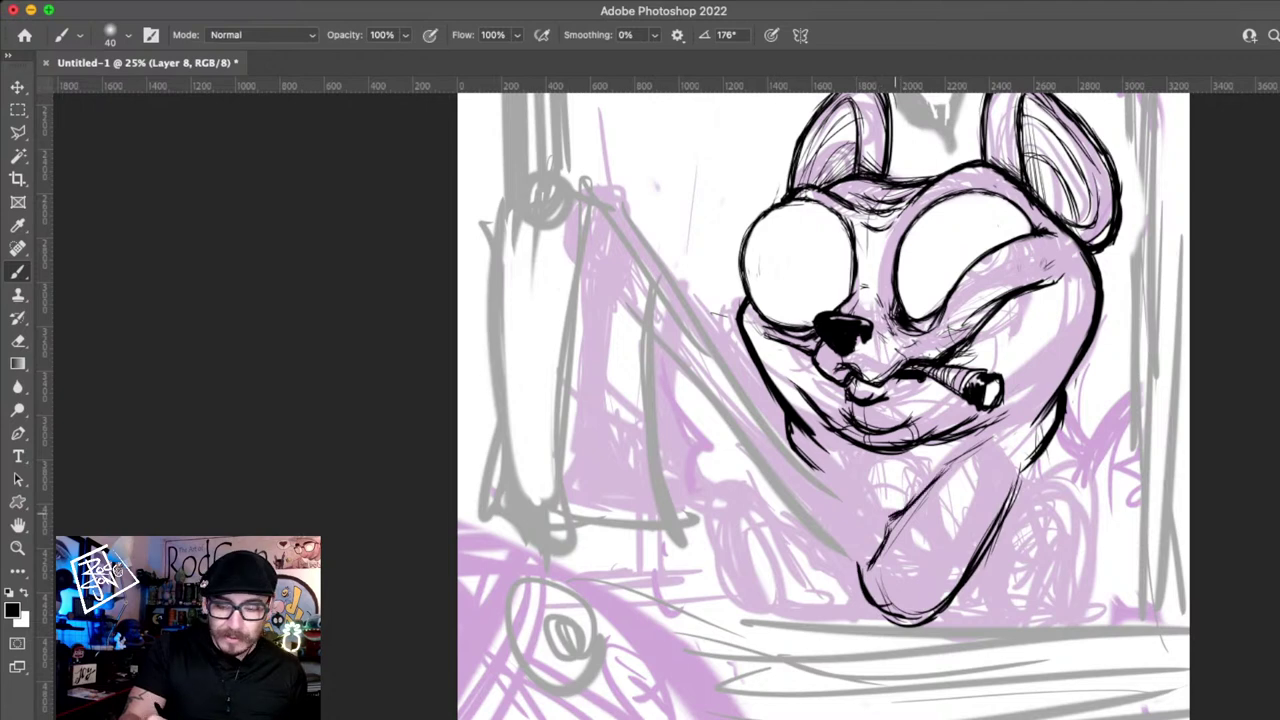
{"action": "left_click_drag", "start_coordinate": [890, 526], "coordinate": [980, 446]}
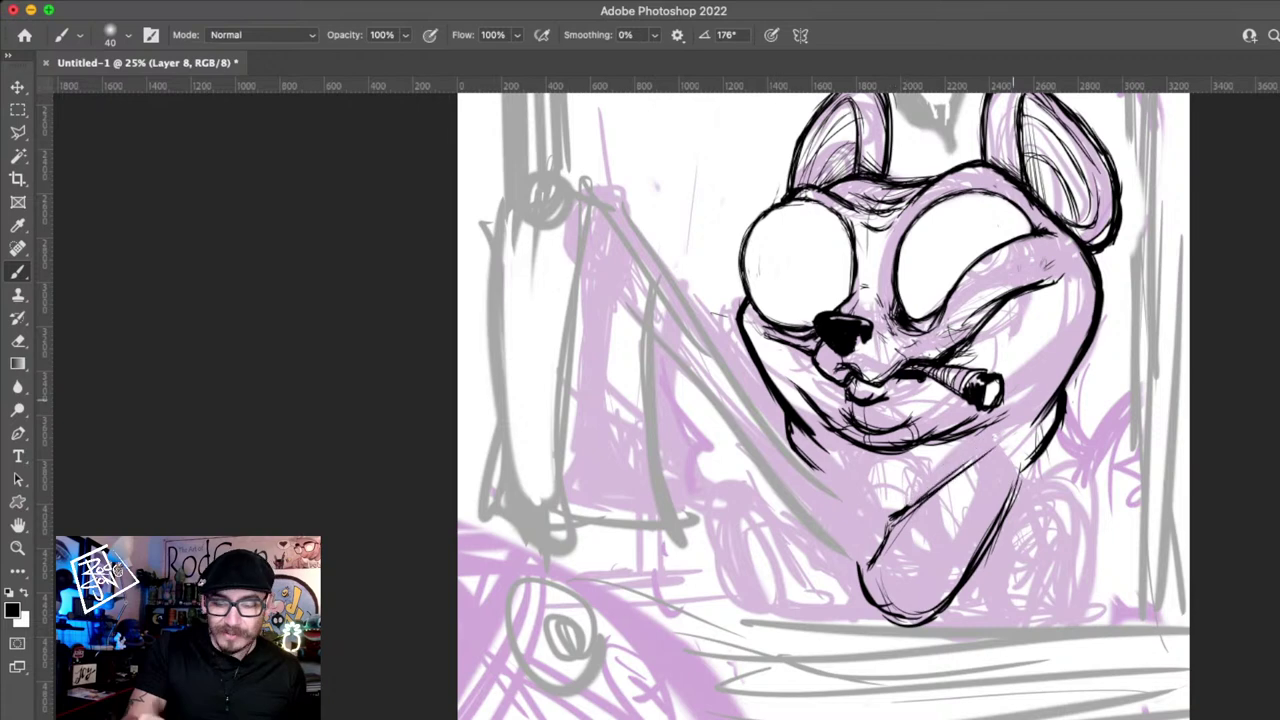
{"action": "mouse_move", "coordinate": [888, 516]}
{"action": "left_mouse_down"}
{"action": "mouse_move", "coordinate": [1032, 440]}
{"action": "mouse_move", "coordinate": [972, 574]}
{"action": "left_mouse_up"}
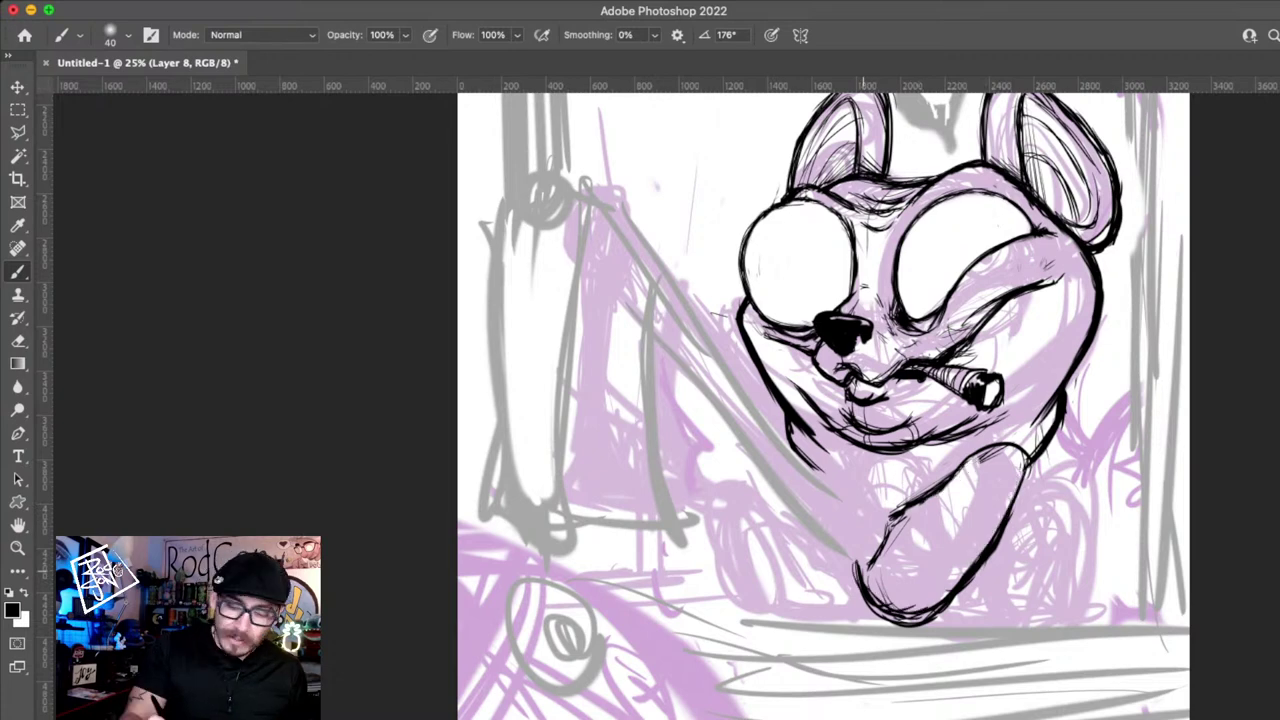
{"action": "left_click_drag", "start_coordinate": [863, 571], "coordinate": [1027, 456]}
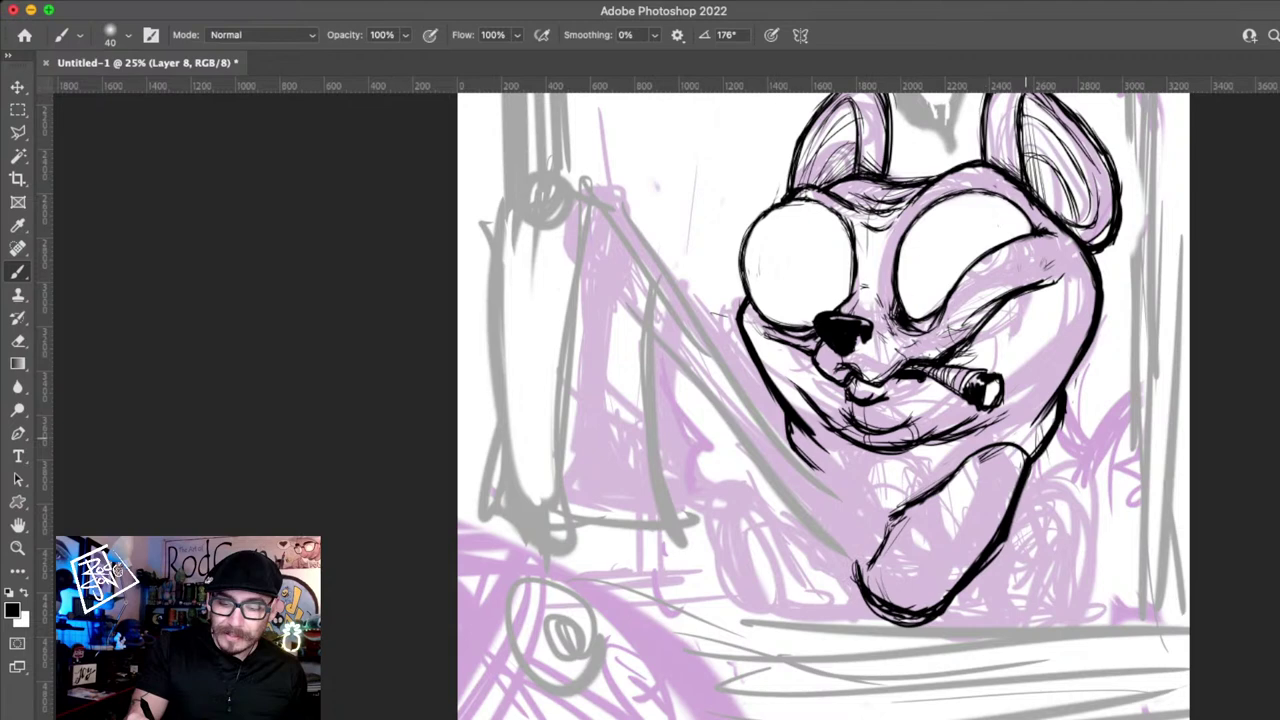
{"action": "key", "text": "super+z"}
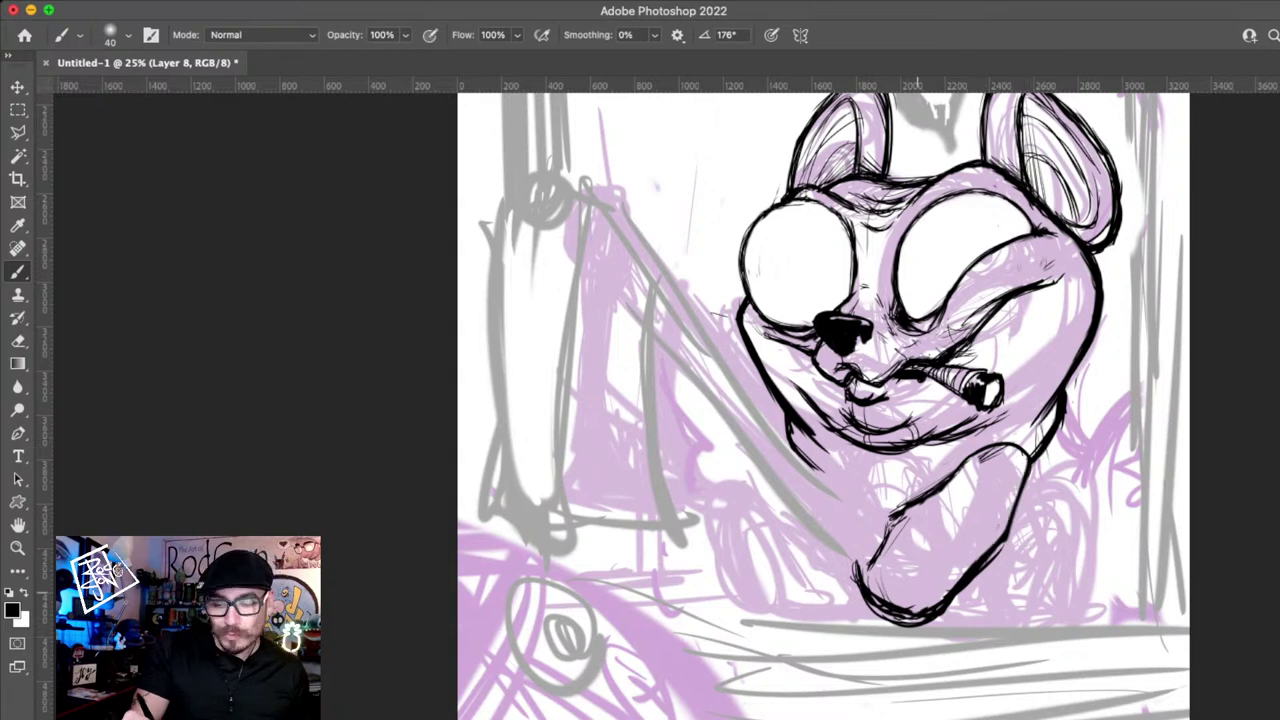
{"action": "left_click_drag", "start_coordinate": [895, 622], "coordinate": [1026, 456]}
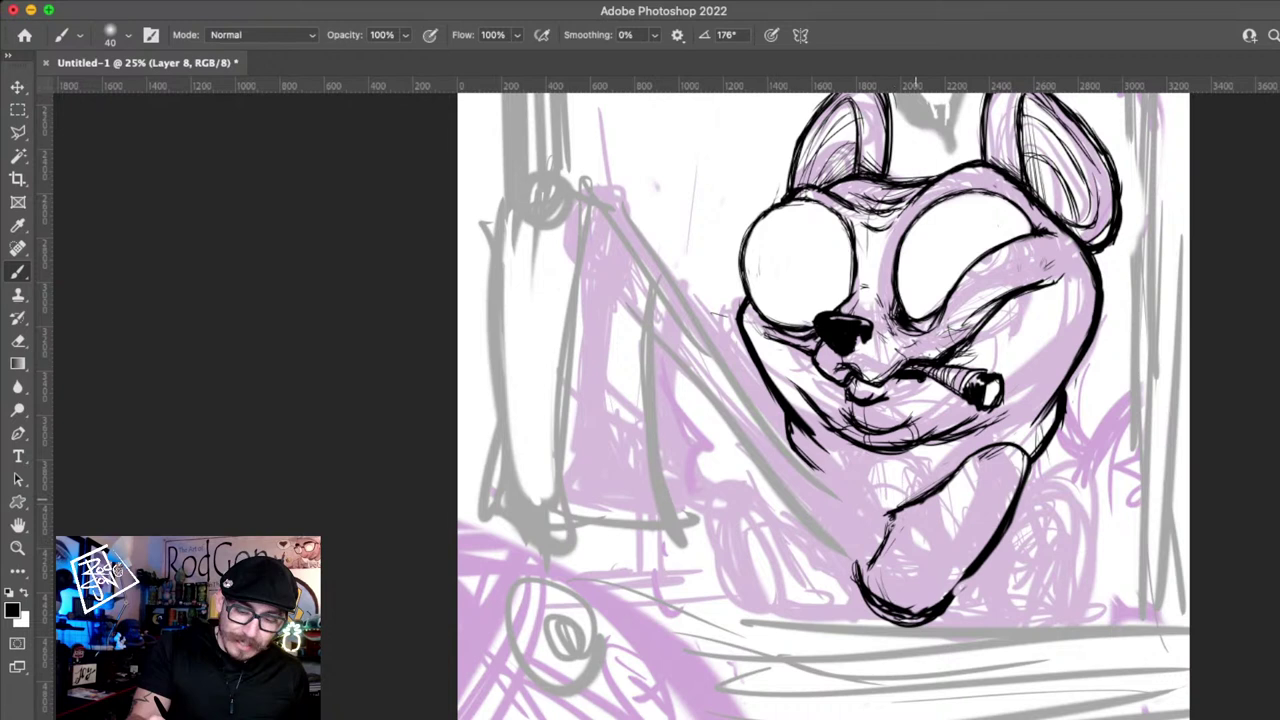
- Add a small hollow circle at the arm's inner bend and ink a curved line from the neck to the arm's tip
{"action": "left_click_drag", "start_coordinate": [884, 506], "coordinate": [892, 520]}
{"action": "left_click_drag", "start_coordinate": [797, 506], "coordinate": [868, 604]}
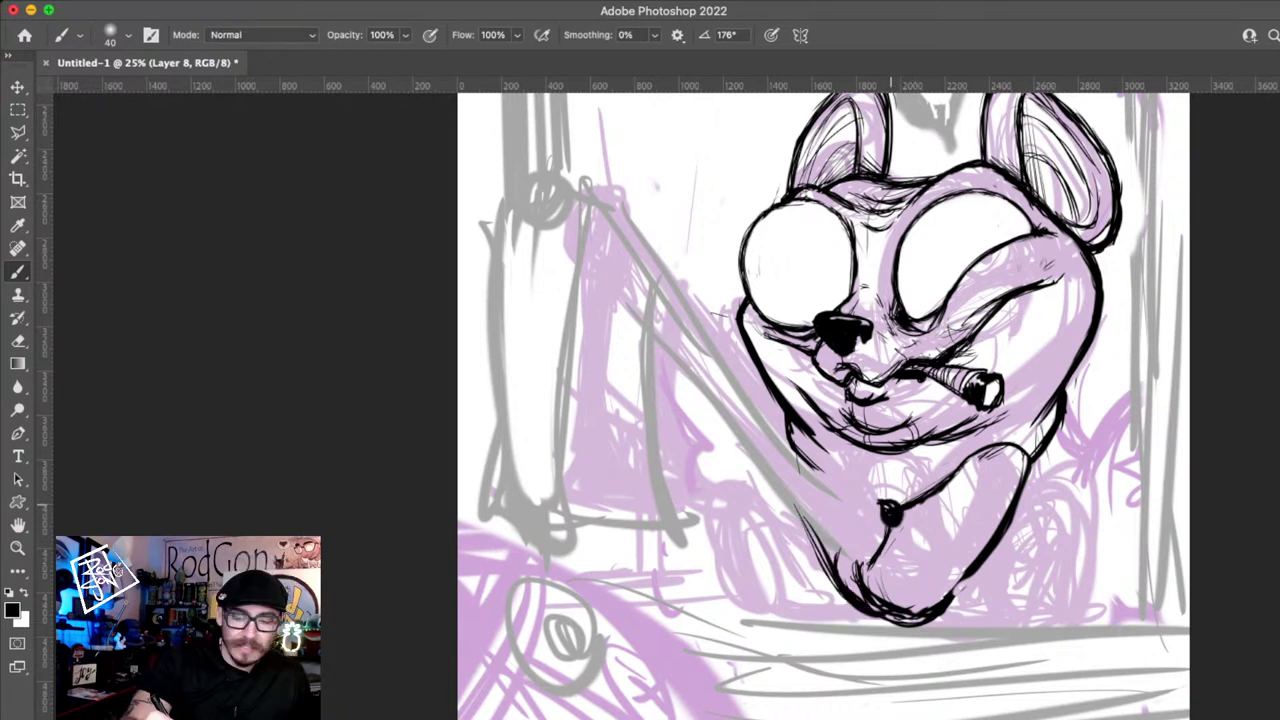
{"action": "key", "text": "super+z"}
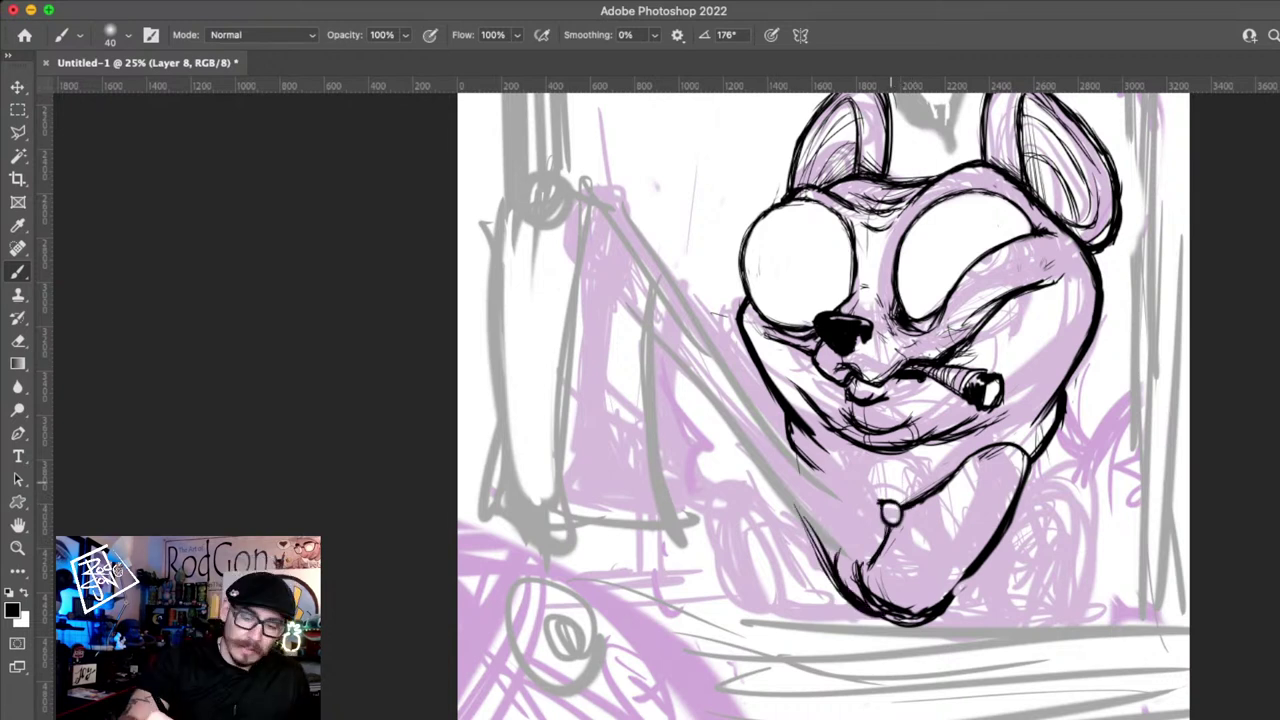
{"action": "left_click", "coordinate": [888, 513]}
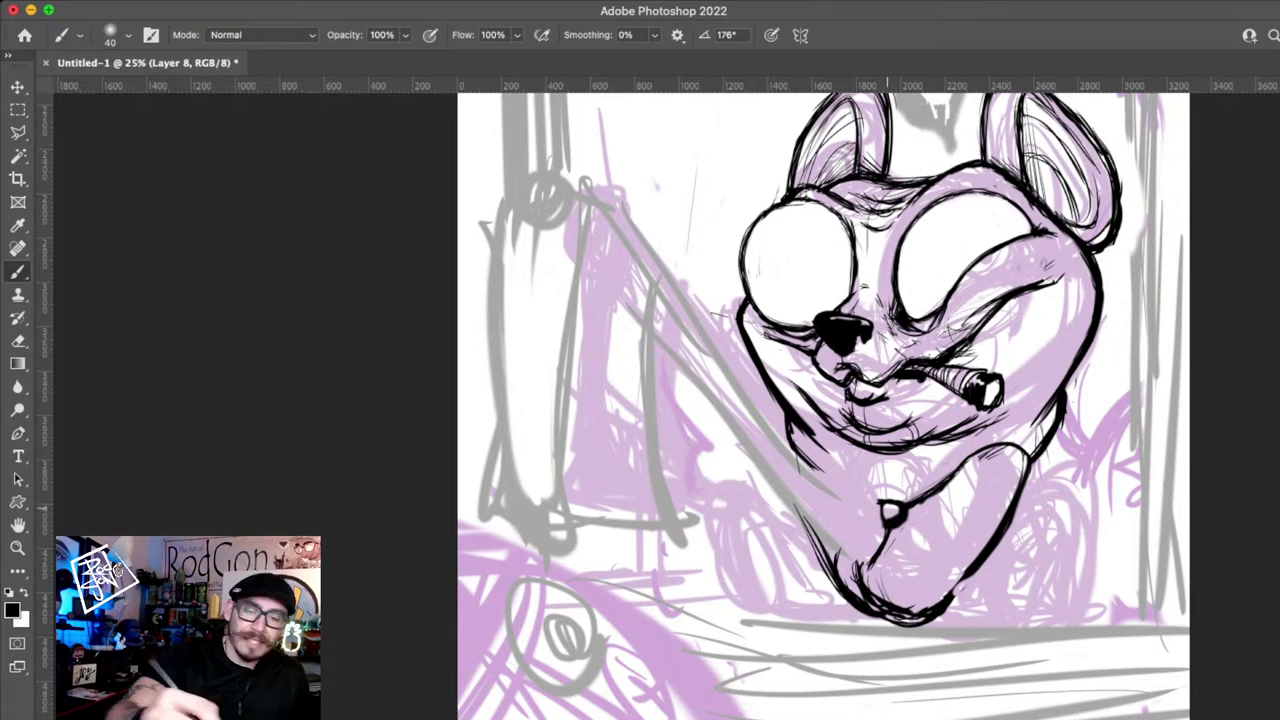
- Ink the bear's torso with a bold right-hand side, then a thin left-hand side and flat base
{"action": "left_click_drag", "start_coordinate": [959, 514], "coordinate": [1036, 540]}
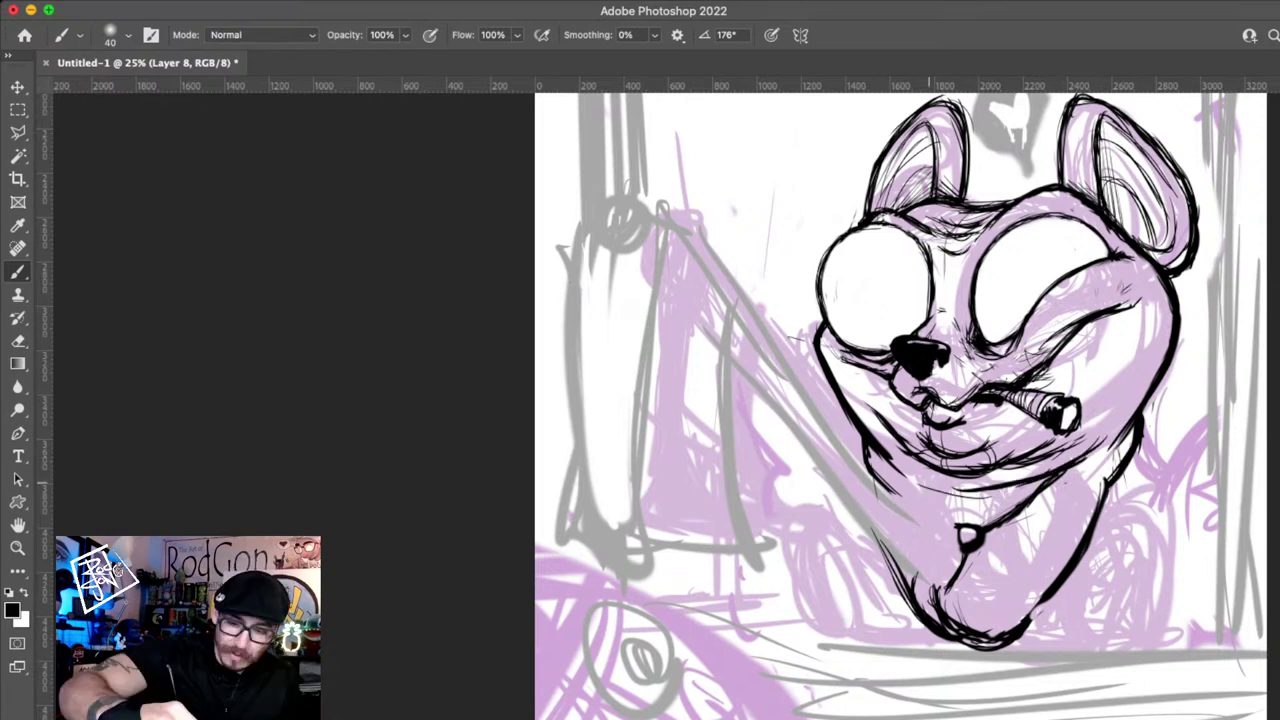
{"action": "left_click_drag", "start_coordinate": [1152, 642], "coordinate": [1145, 445]}
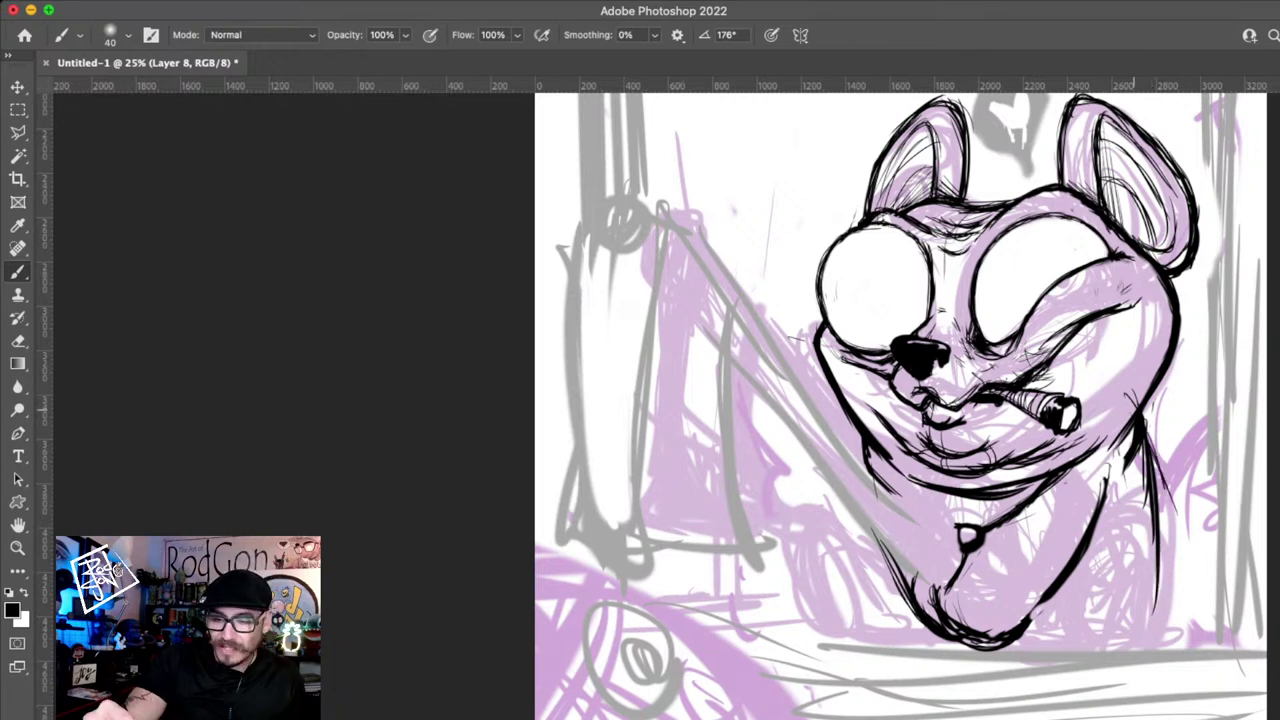
{"action": "left_click_drag", "start_coordinate": [1144, 420], "coordinate": [1174, 655]}
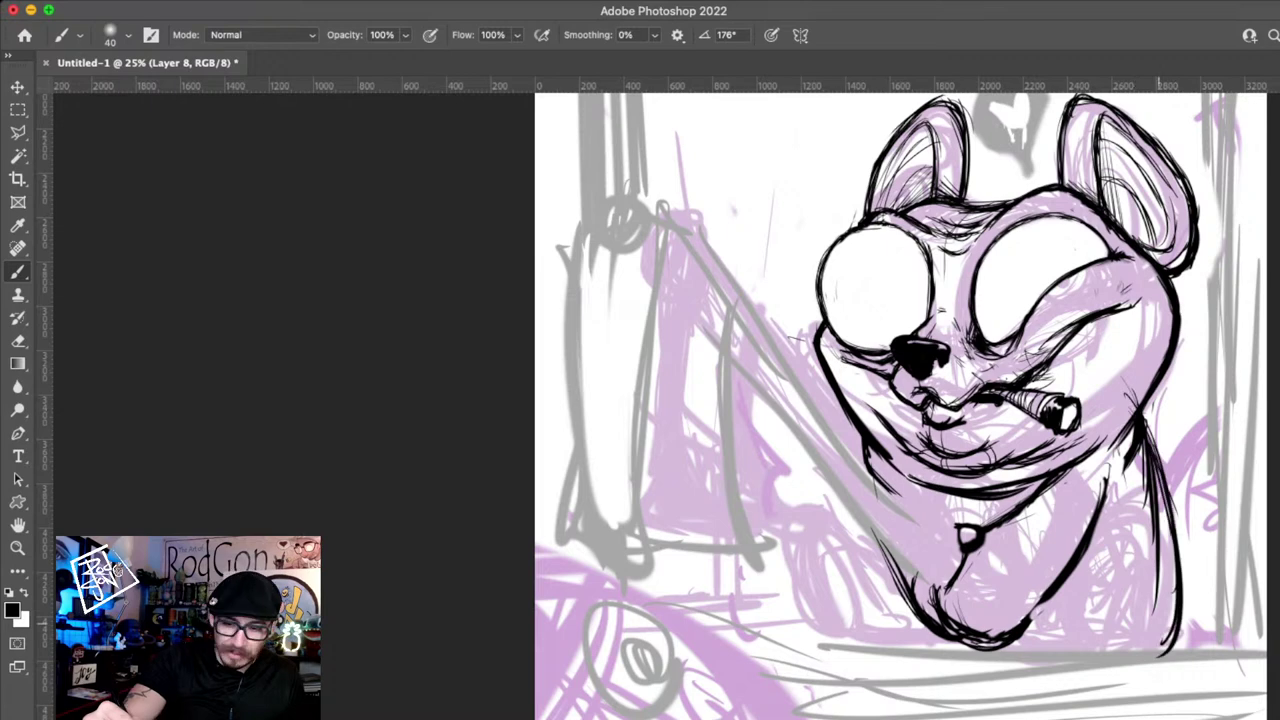
{"action": "left_click_drag", "start_coordinate": [1142, 424], "coordinate": [1158, 656]}
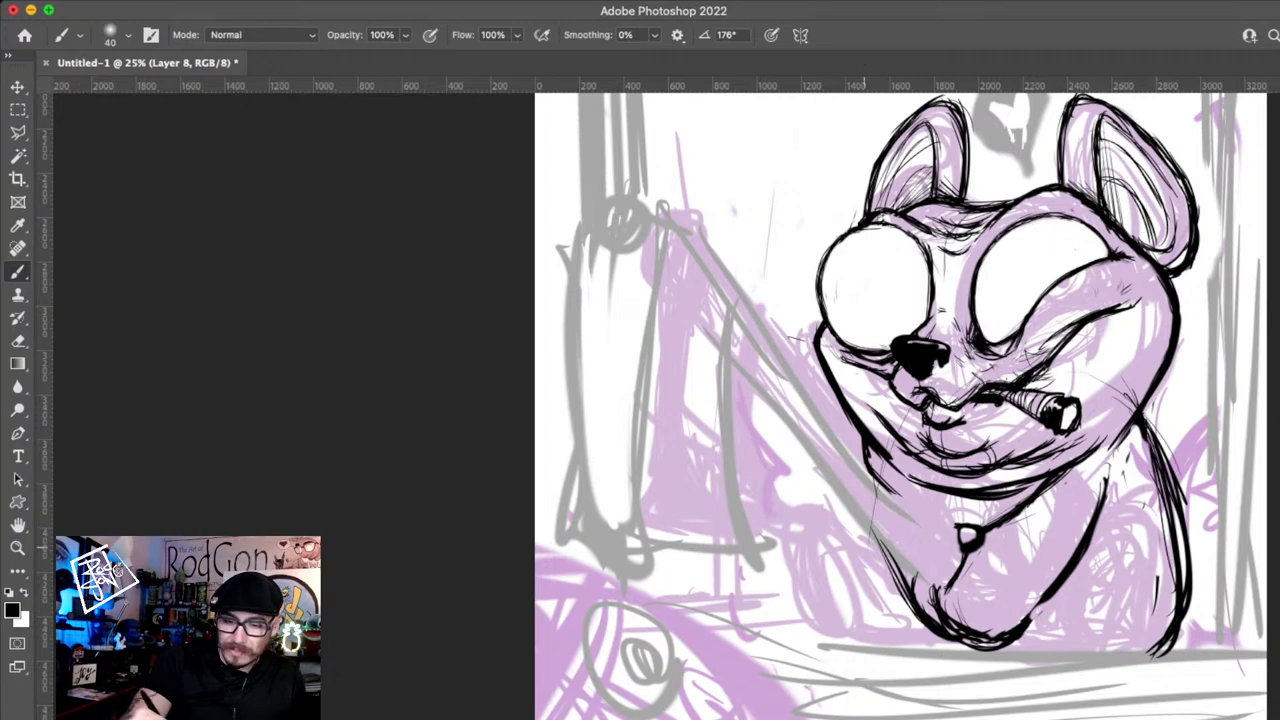
{"action": "mouse_move", "coordinate": [870, 458]}
{"action": "left_mouse_down"}
{"action": "mouse_move", "coordinate": [946, 644]}
{"action": "mouse_move", "coordinate": [870, 640]}
{"action": "mouse_move", "coordinate": [1160, 655]}
{"action": "left_mouse_up"}
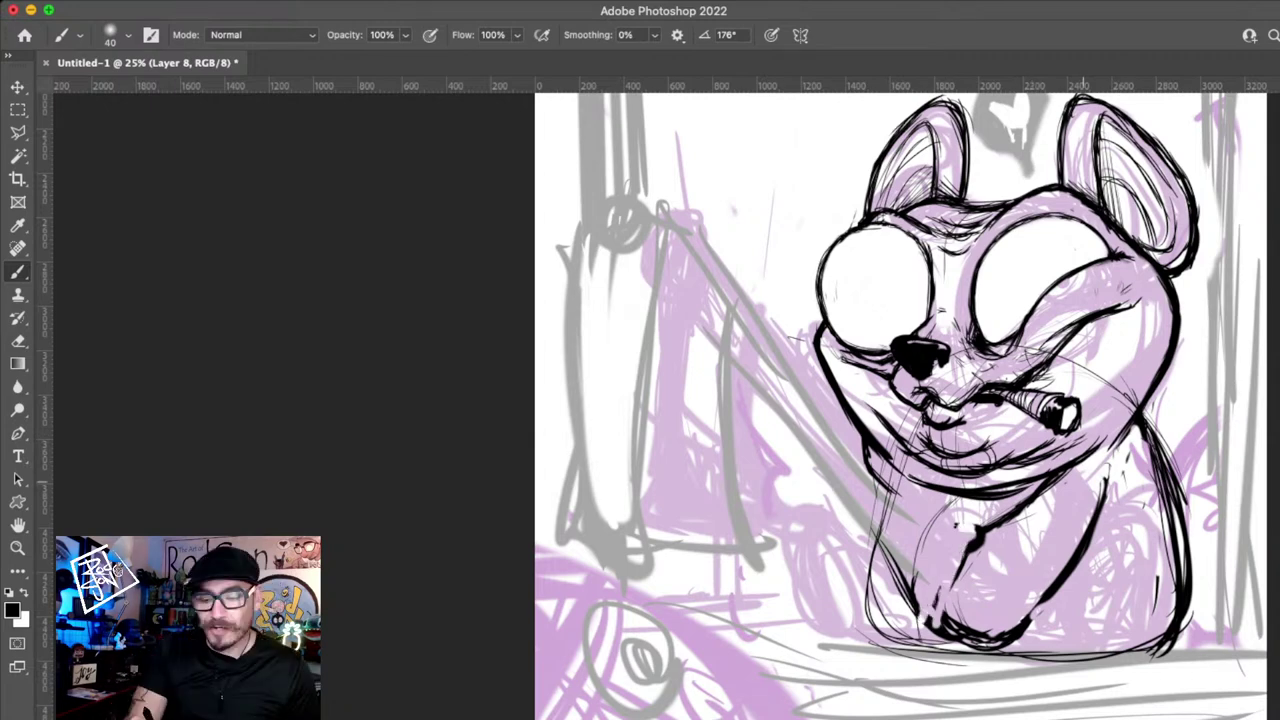
- Clear the slanted arm shape and small circle from inside the bear's torso
{"action": "key", "text": "super+z"}
{"action": "key", "text": "super+z"}
{"action": "key", "text": "super+z"}
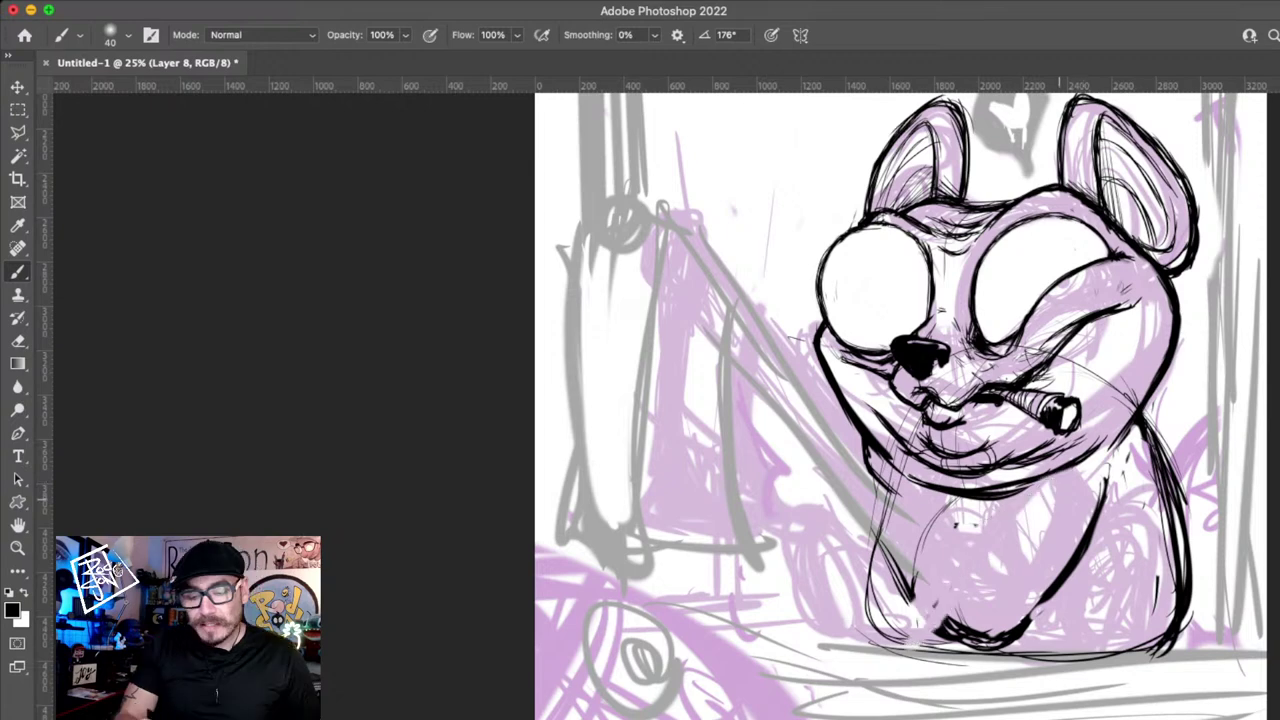
{"action": "key", "text": "cmd+z"}
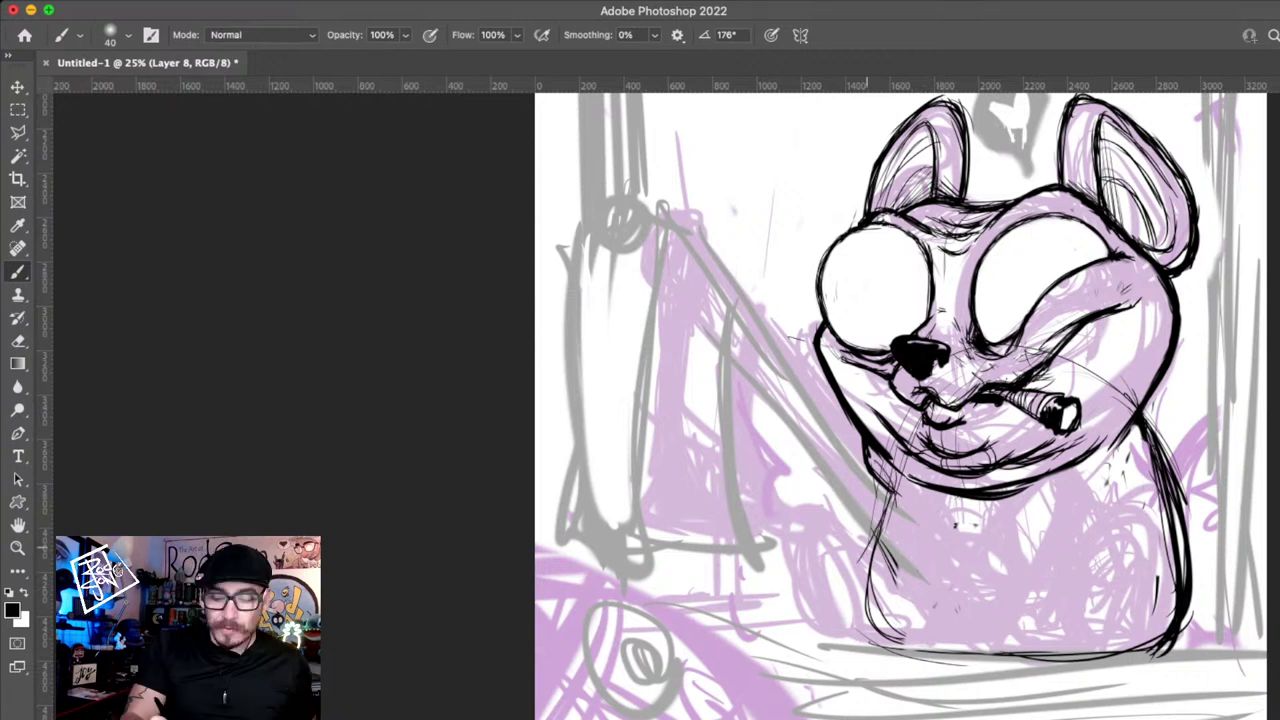
- Strengthen the torso's left side and base, and ink a large rounded belly patch on its left half
{"action": "left_click_drag", "start_coordinate": [860, 645], "coordinate": [878, 514]}
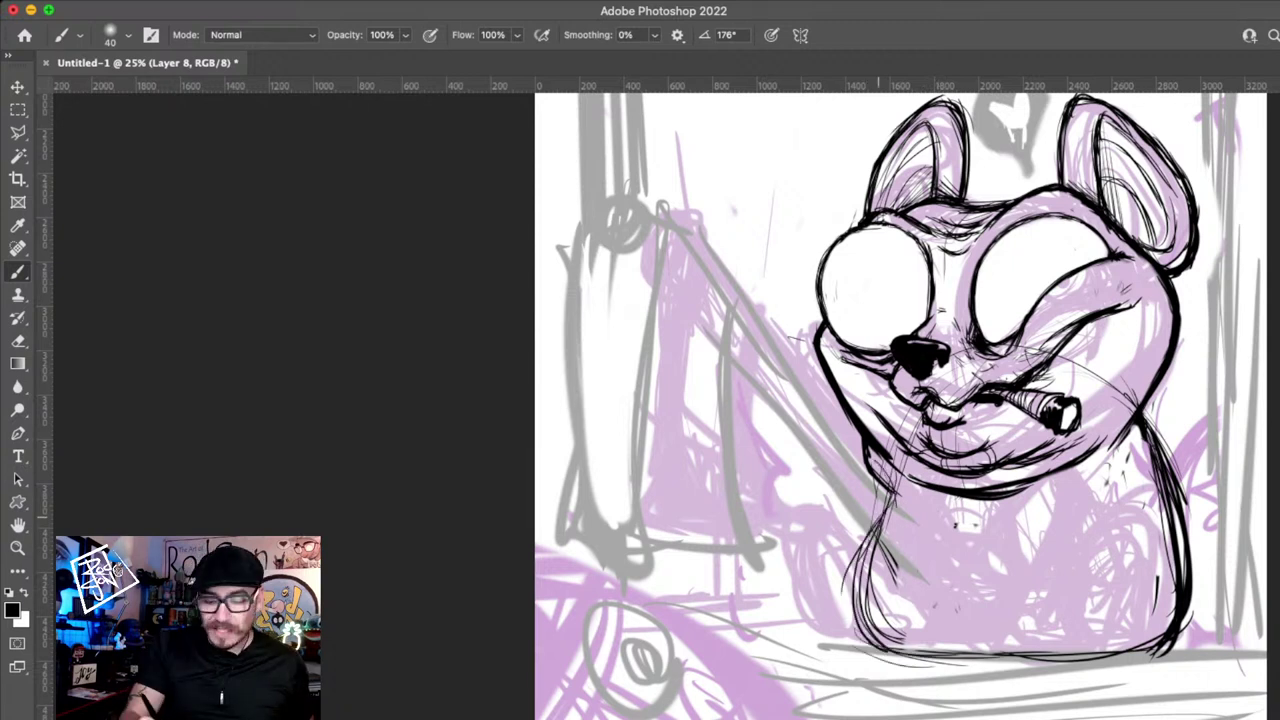
{"action": "left_click_drag", "start_coordinate": [852, 612], "coordinate": [1146, 652]}
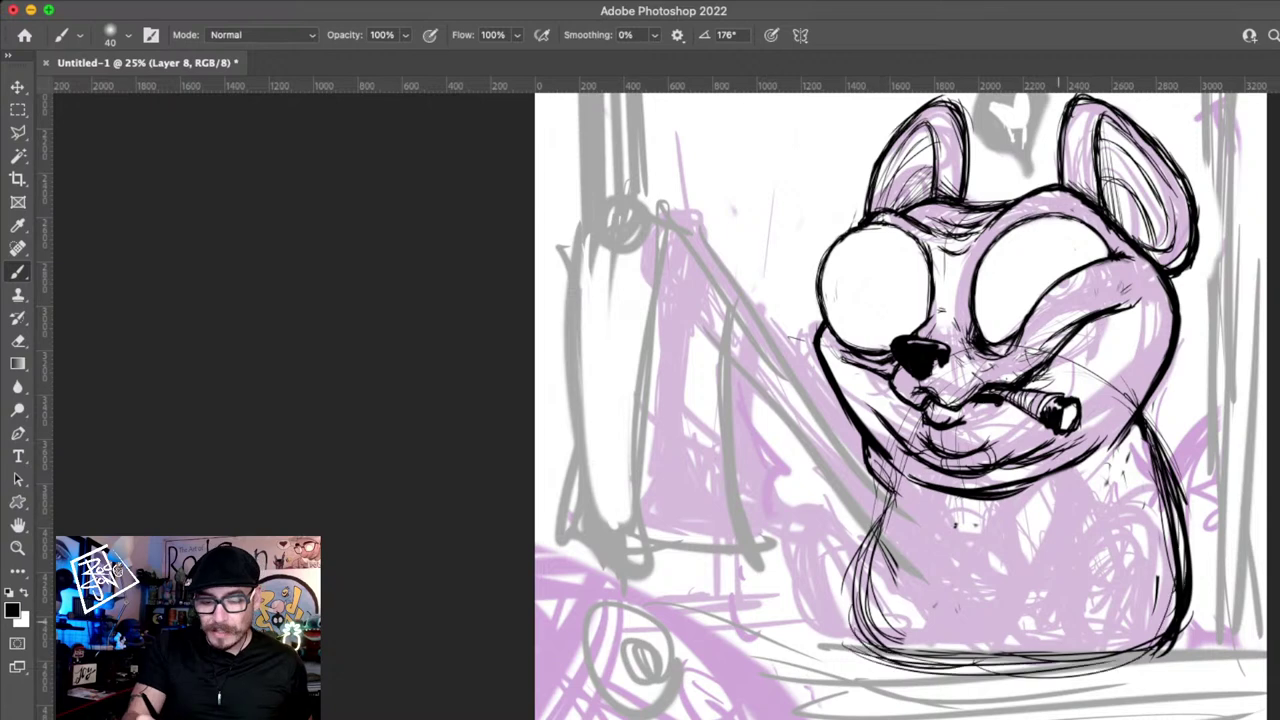
{"action": "left_click_drag", "start_coordinate": [888, 504], "coordinate": [1012, 543]}
{"action": "left_click_drag", "start_coordinate": [940, 526], "coordinate": [932, 652]}
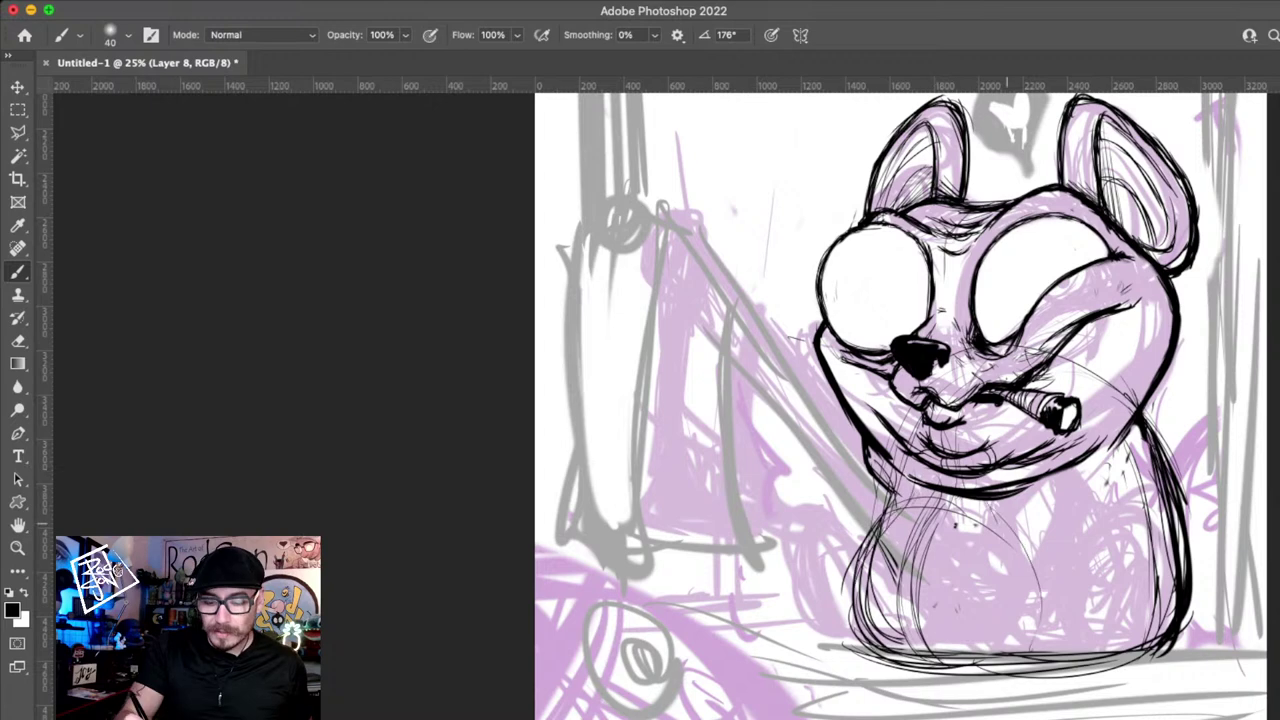
{"action": "left_click_drag", "start_coordinate": [966, 506], "coordinate": [1040, 656]}
{"action": "left_click_drag", "start_coordinate": [990, 508], "coordinate": [1071, 596]}
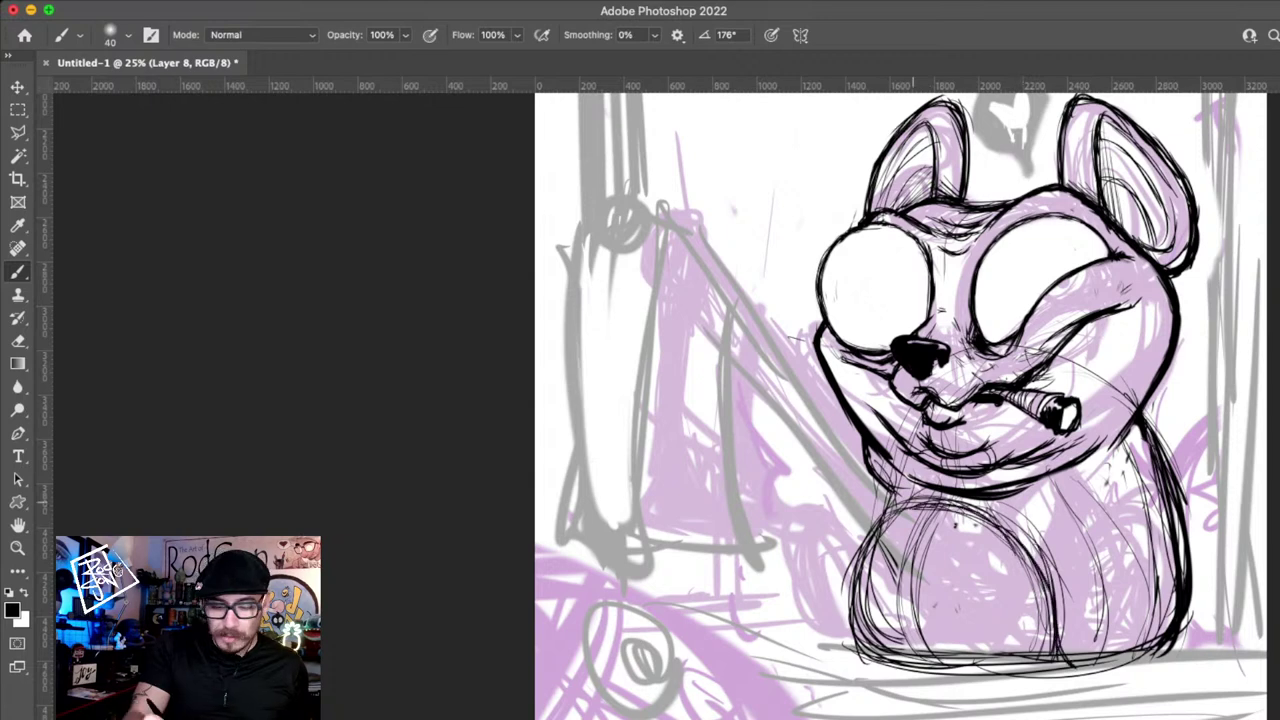
{"action": "left_click_drag", "start_coordinate": [912, 502], "coordinate": [1088, 660]}
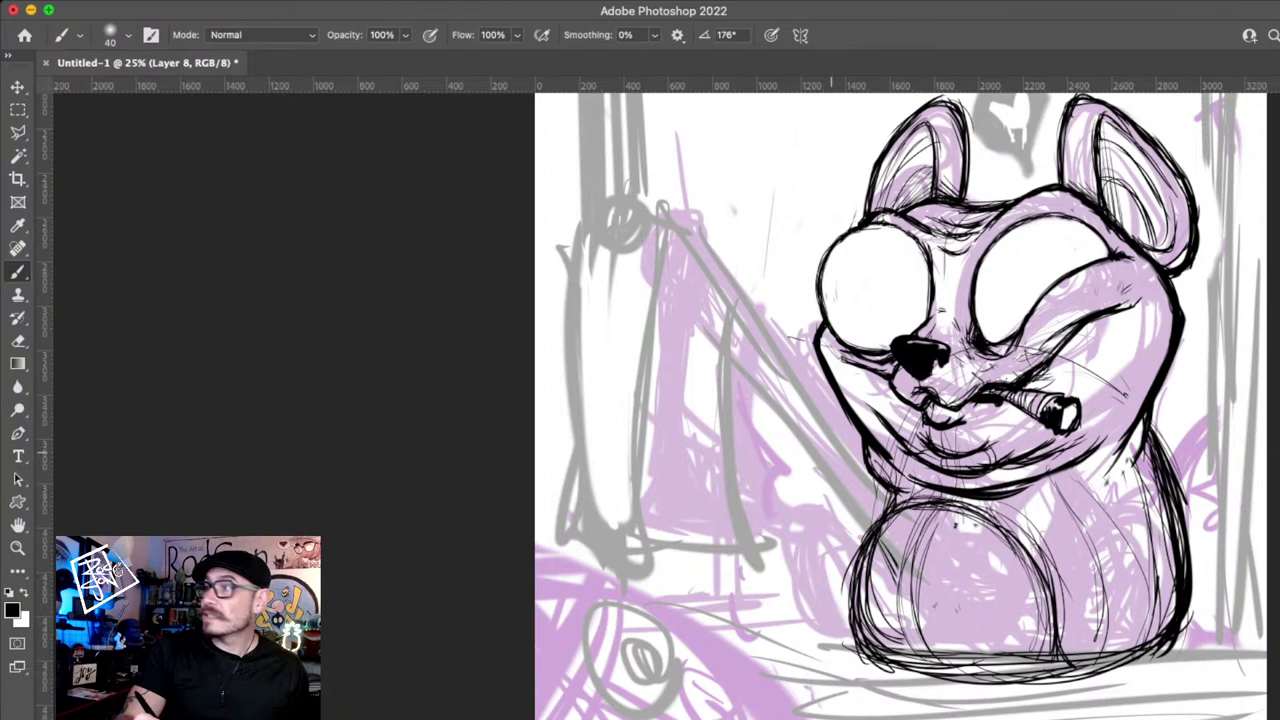
- Ink a heart outline on the bear's belly patch
{"action": "scroll", "coordinate": [890, 400], "scroll_direction": "up", "scroll_amount": 5}
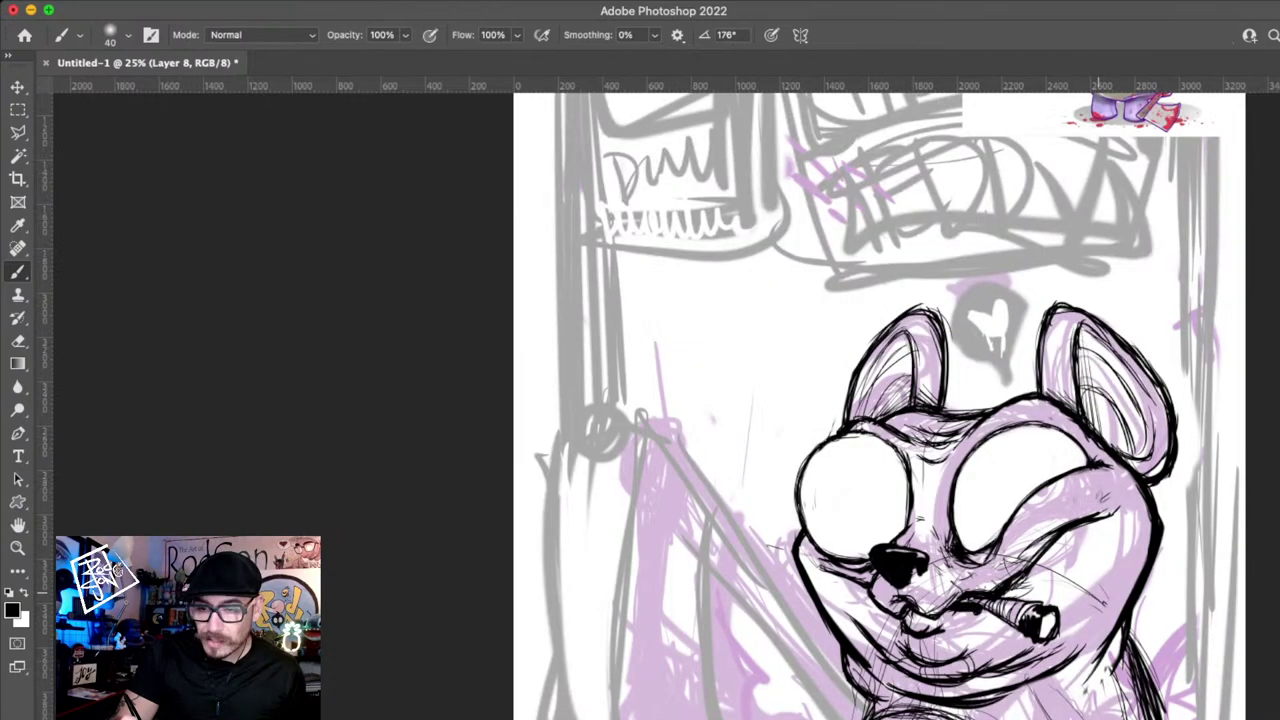
{"action": "left_click_drag", "start_coordinate": [918, 535], "coordinate": [885, 317]}
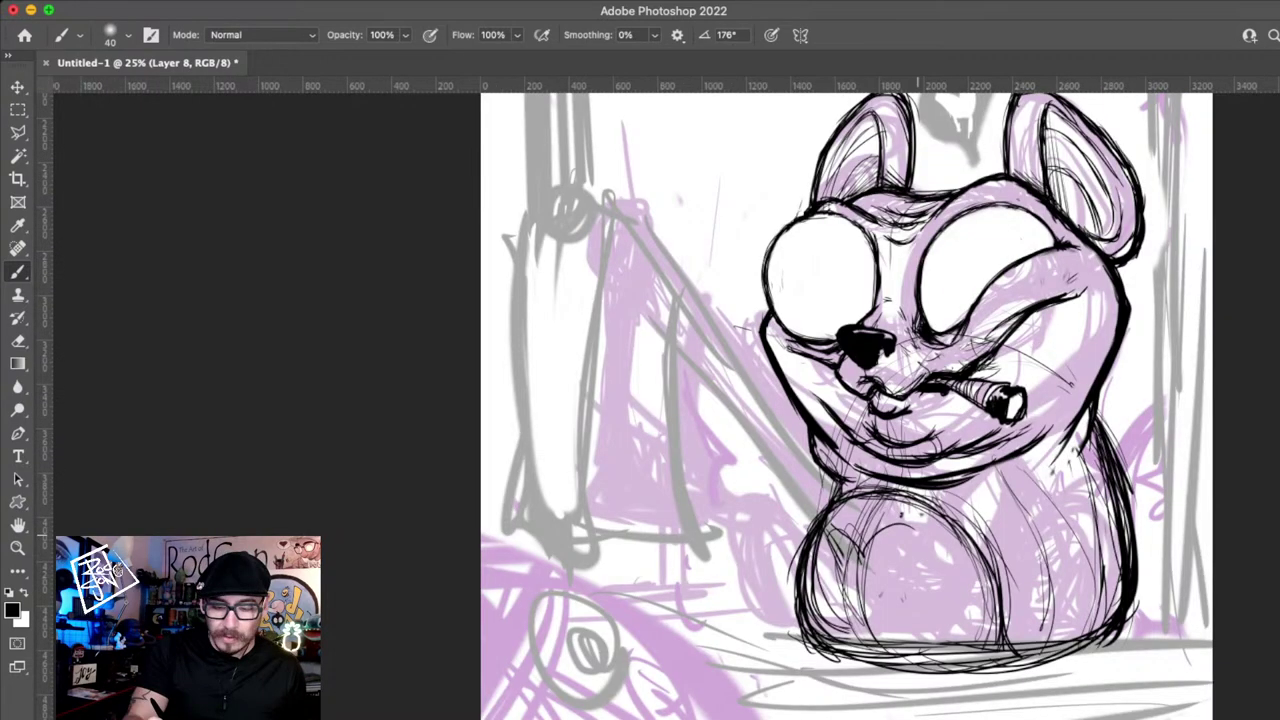
{"action": "mouse_move", "coordinate": [887, 618]}
{"action": "left_mouse_down"}
{"action": "mouse_move", "coordinate": [835, 540]}
{"action": "mouse_move", "coordinate": [870, 643]}
{"action": "left_mouse_up"}
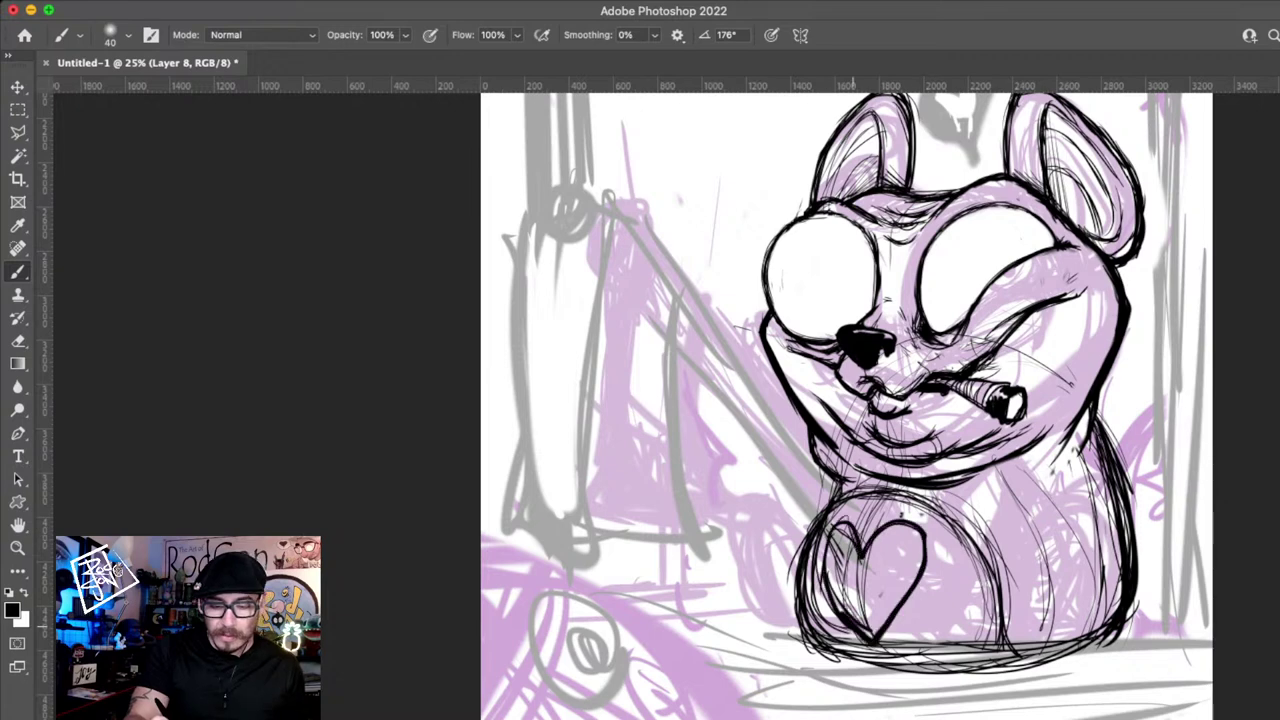
{"action": "key", "text": "z"}
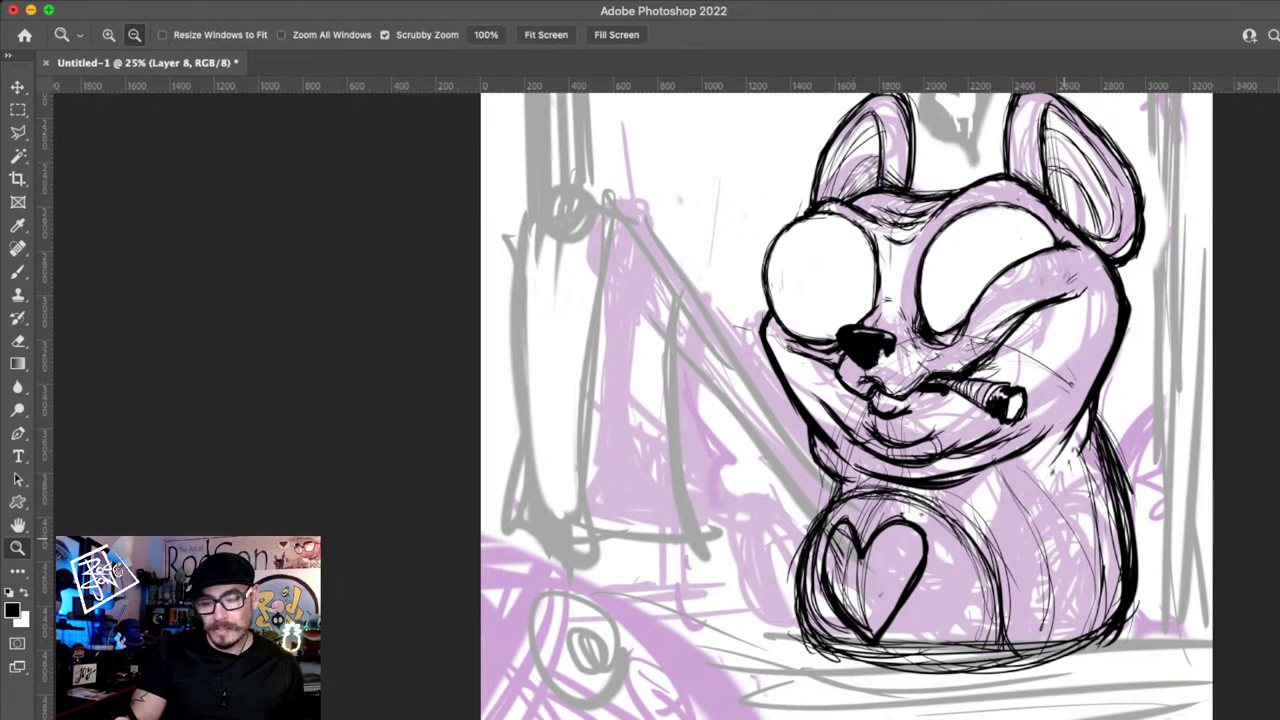
{"action": "left_click", "coordinate": [1080, 620], "text": "alt"}
{"action": "left_click", "coordinate": [1098, 622], "text": "alt"}
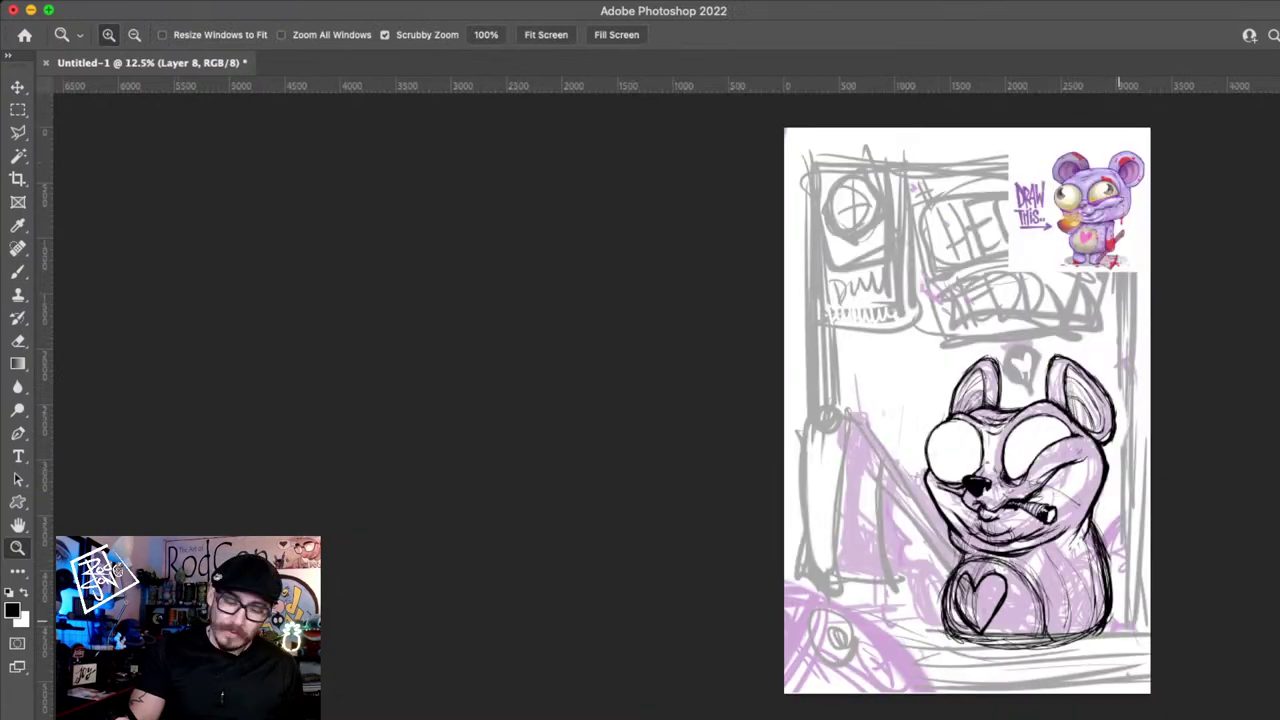
{"action": "left_click", "coordinate": [1112, 627], "text": "super"}
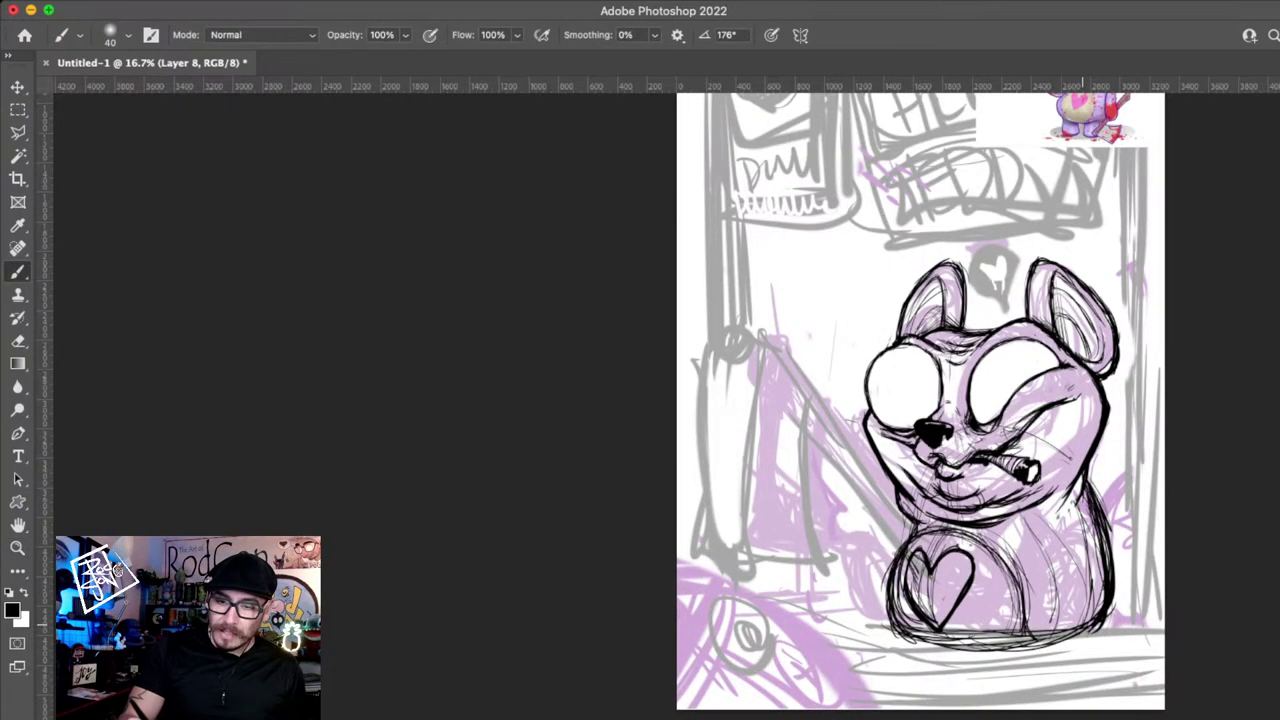
- Extend the base of the bear's torso into a deeper, rounded belly with repeated strokes, and trim the torso's right side to a slimmer outline
{"action": "mouse_move", "coordinate": [892, 615]}
{"action": "left_mouse_down"}
{"action": "mouse_move", "coordinate": [990, 660]}
{"action": "mouse_move", "coordinate": [884, 595]}
{"action": "left_mouse_up"}
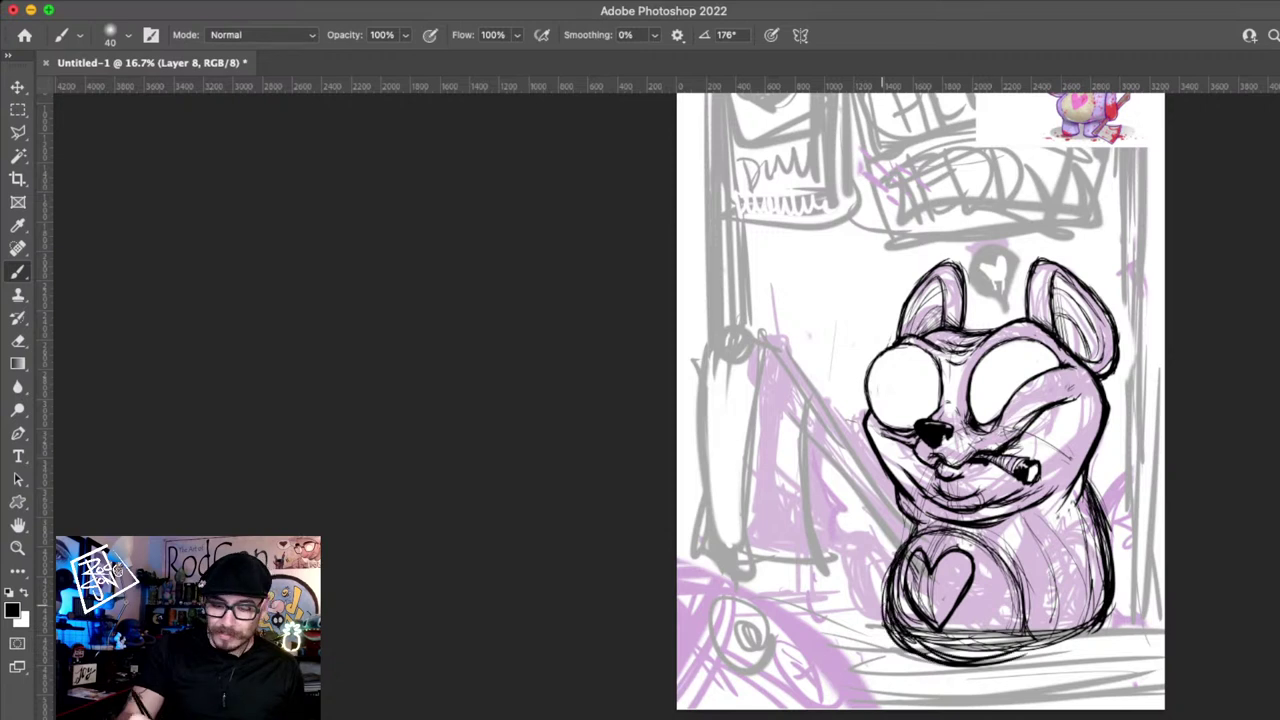
{"action": "mouse_move", "coordinate": [964, 668]}
{"action": "left_mouse_down"}
{"action": "mouse_move", "coordinate": [1098, 626]}
{"action": "mouse_move", "coordinate": [1083, 490]}
{"action": "left_mouse_up"}
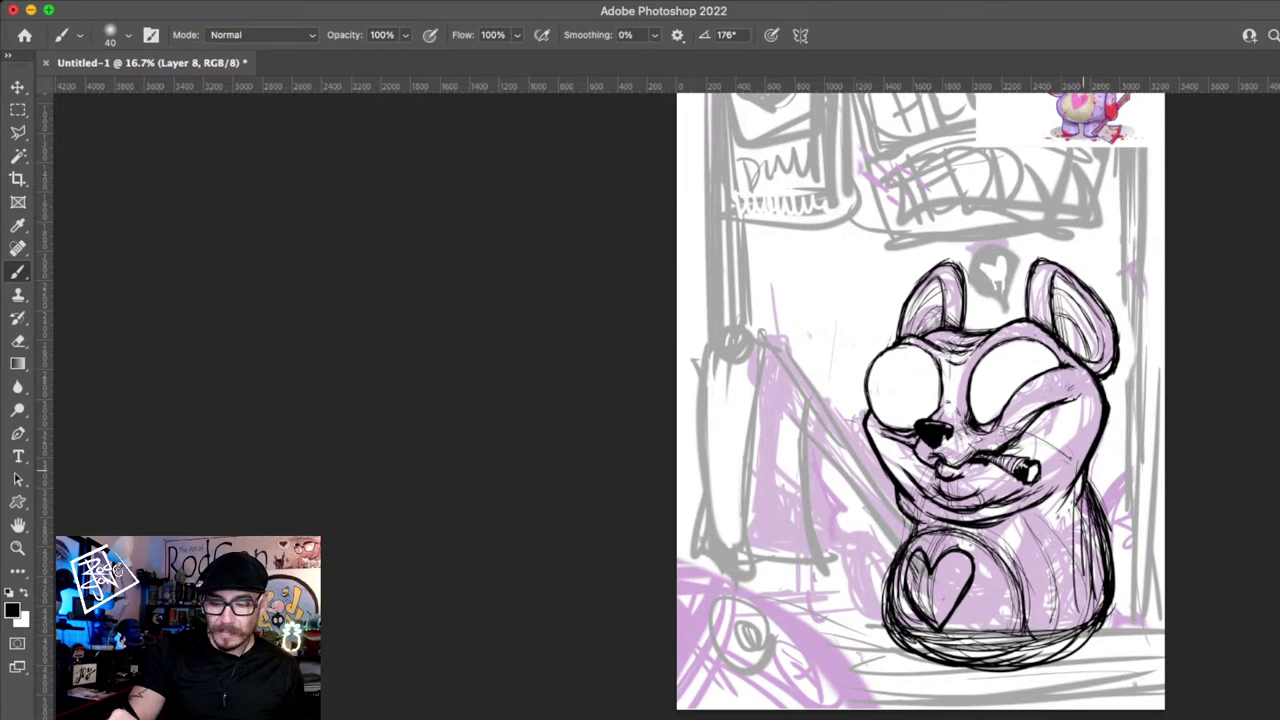
{"action": "scroll", "coordinate": [921, 405], "scroll_direction": "up", "scroll_amount": 2}
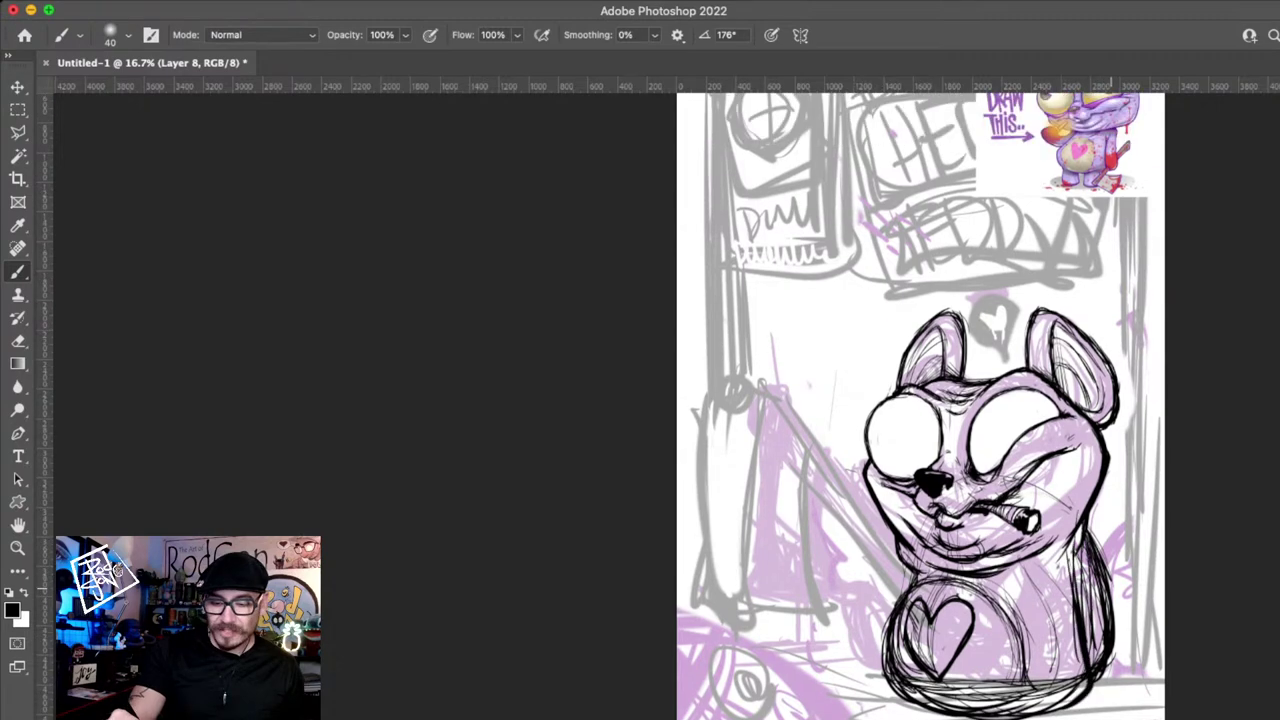
{"action": "scroll", "coordinate": [921, 405], "scroll_direction": "down", "scroll_amount": 3}
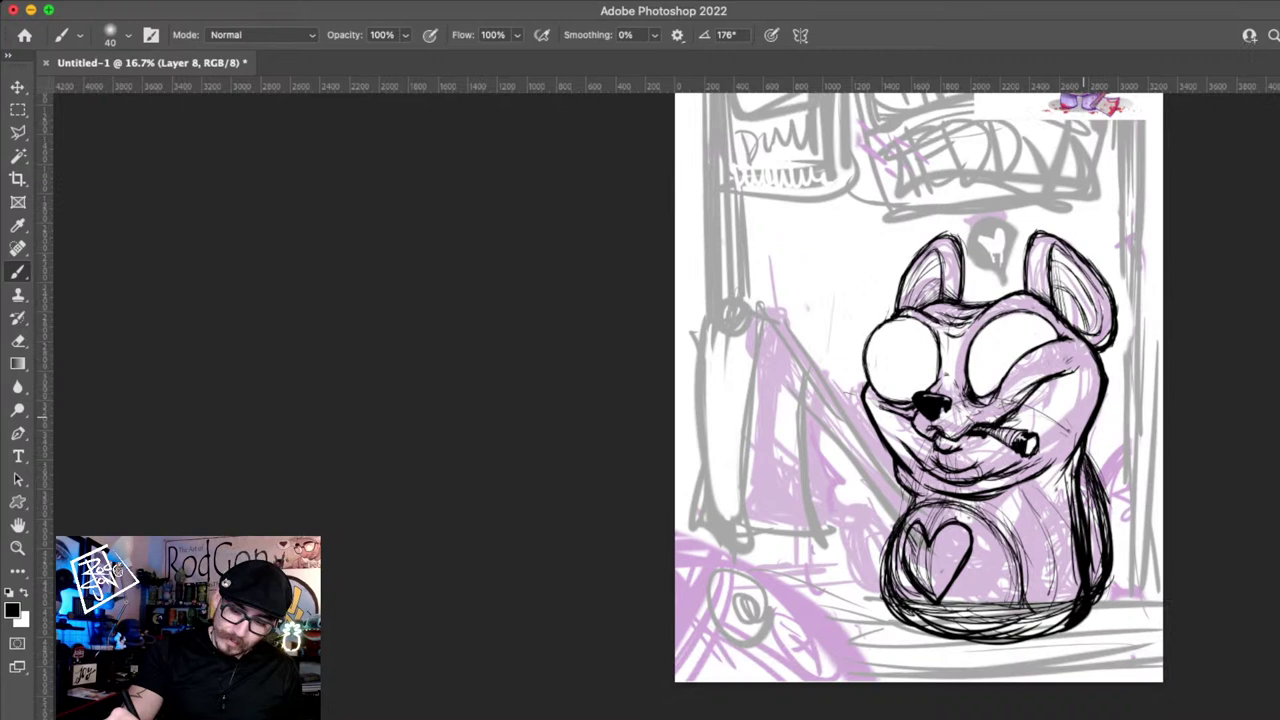
{"action": "key", "text": "super+z"}
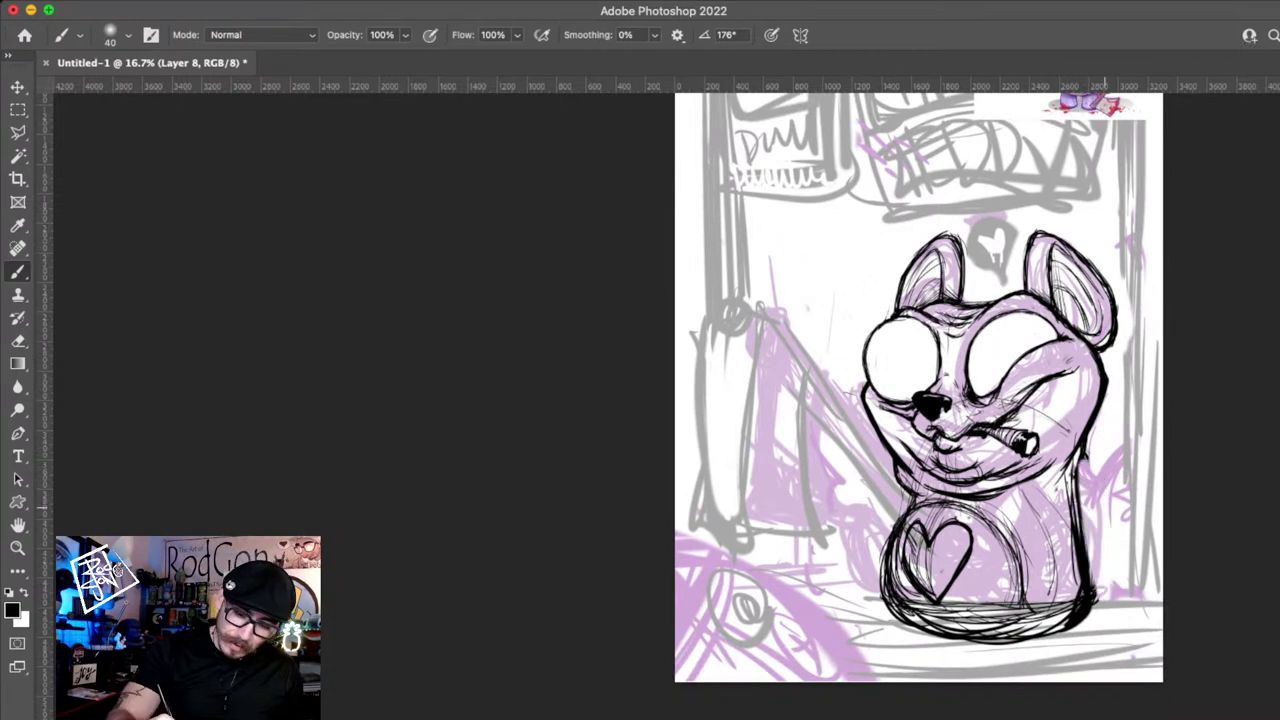
- Ink two short legs with flat feet beneath the bear's rounded belly, and darken the right-hand edge of the belly patch
{"action": "left_click_drag", "start_coordinate": [903, 622], "coordinate": [927, 658]}
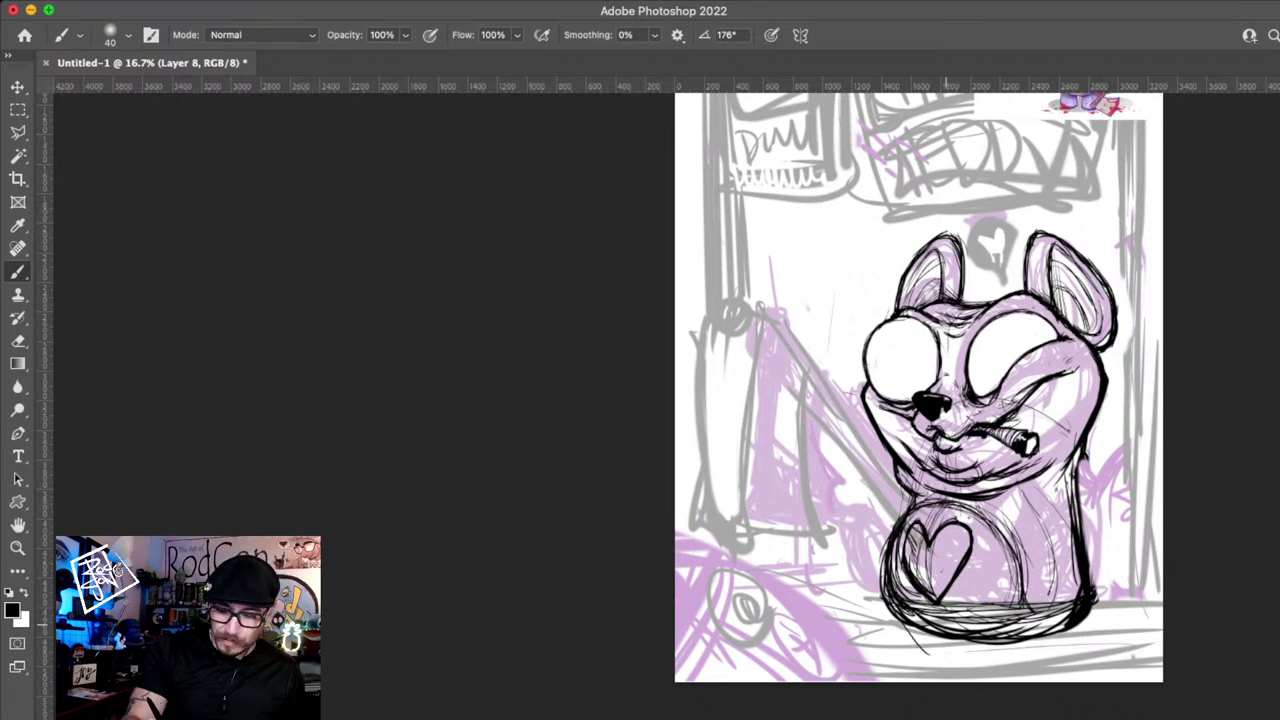
{"action": "mouse_move", "coordinate": [975, 660]}
{"action": "left_mouse_down"}
{"action": "mouse_move", "coordinate": [922, 645]}
{"action": "mouse_move", "coordinate": [1052, 672]}
{"action": "left_mouse_up"}
{"action": "left_click_drag", "start_coordinate": [890, 600], "coordinate": [1040, 660]}
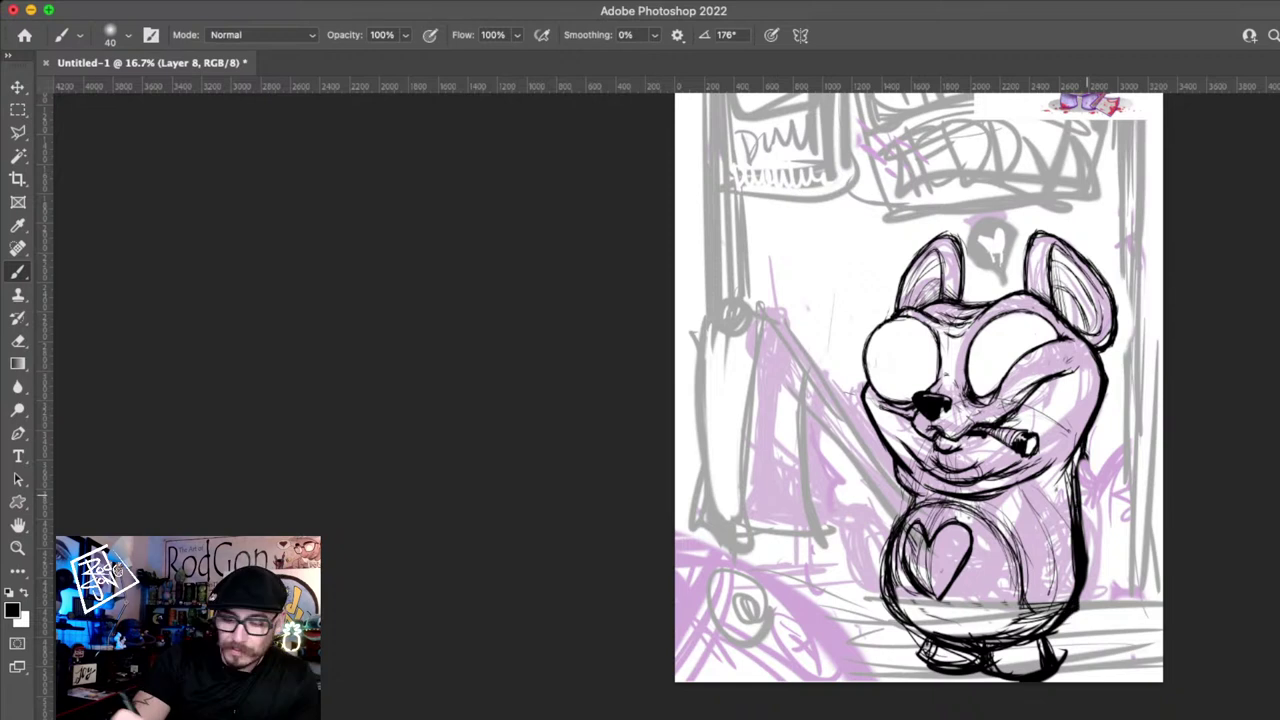
{"action": "key", "text": "super+z"}
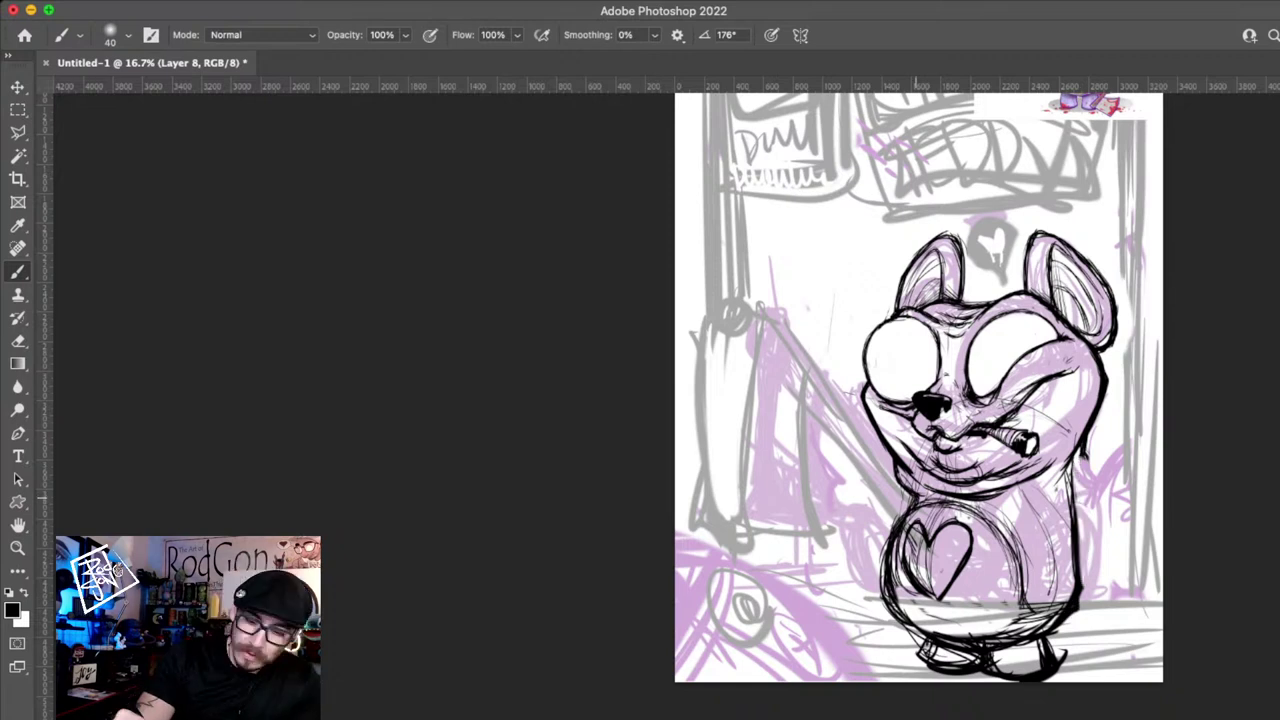
{"action": "left_click_drag", "start_coordinate": [1008, 557], "coordinate": [1021, 634]}
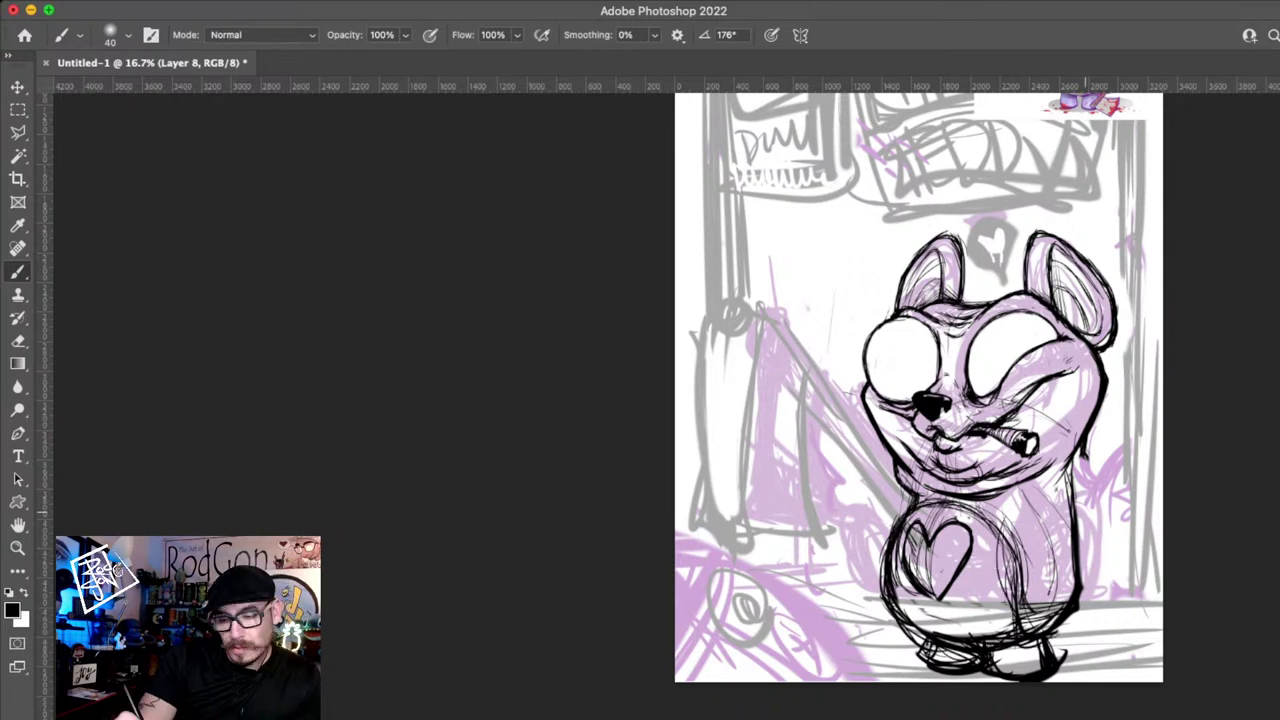
- Add a thin line beside the teddy's body, and scale the black line sketch to 95.65%, shifting it up and to the right
{"action": "left_click_drag", "start_coordinate": [1088, 562], "coordinate": [1103, 640]}
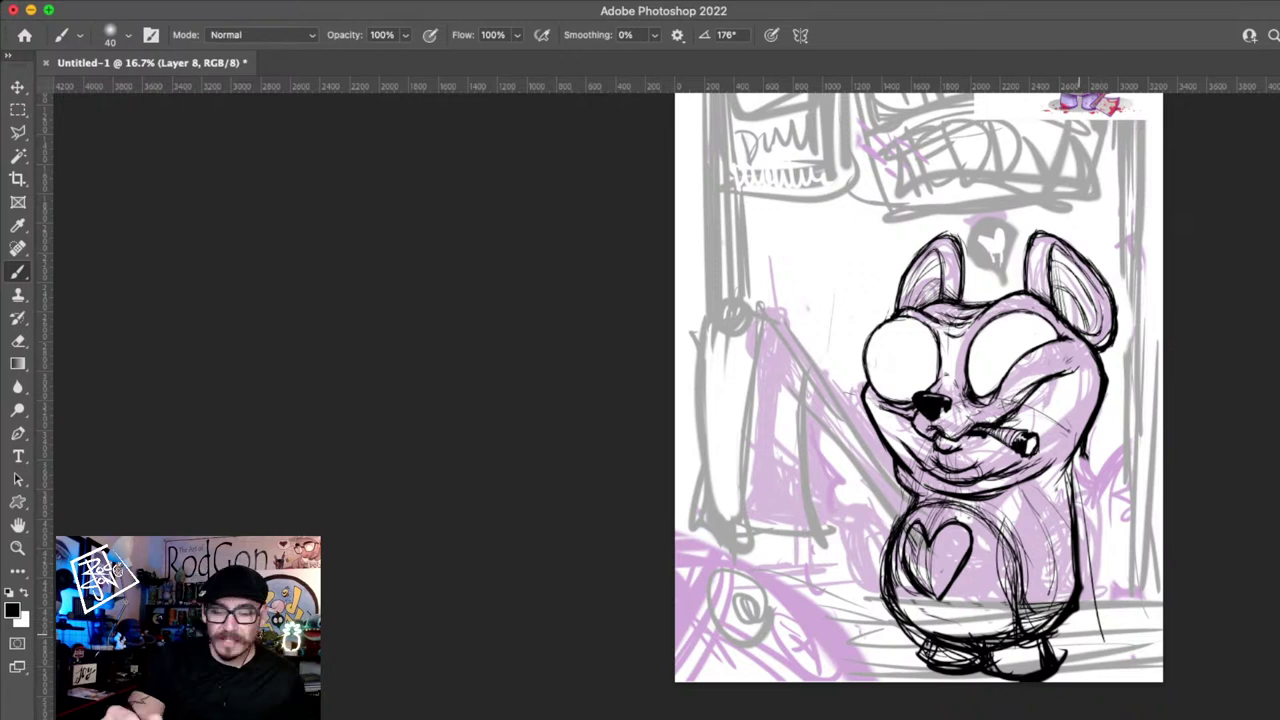
{"action": "key", "text": "z"}
{"action": "key", "text": "super+minus"}
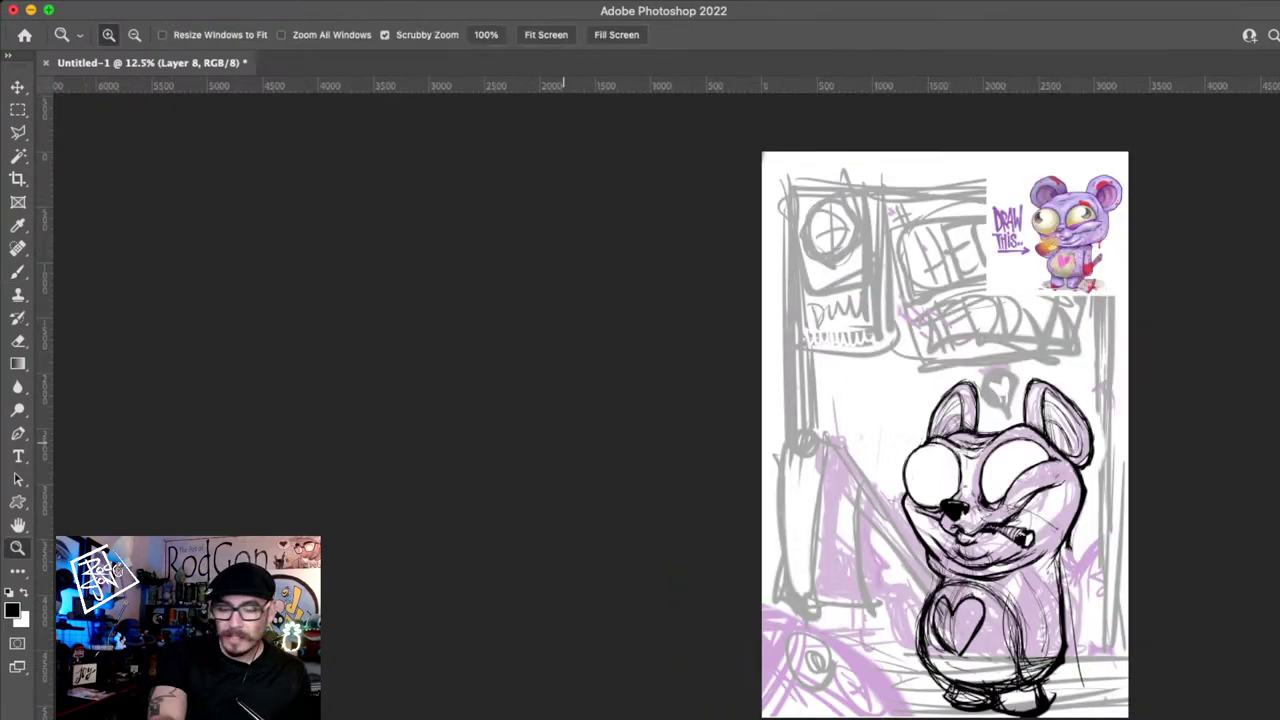
{"action": "key", "text": "v"}
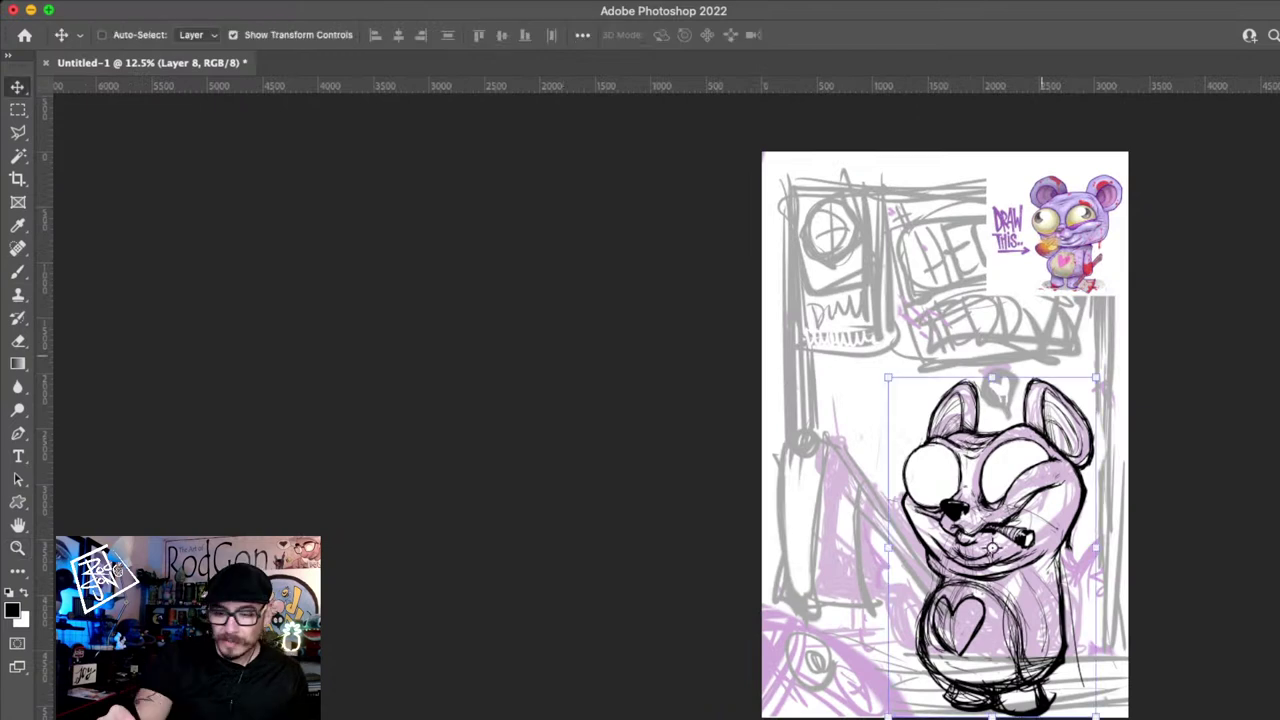
{"action": "left_click_drag", "start_coordinate": [1096, 377], "coordinate": [1087, 392]}
{"action": "left_click_drag", "start_coordinate": [1062, 470], "coordinate": [1086, 441]}
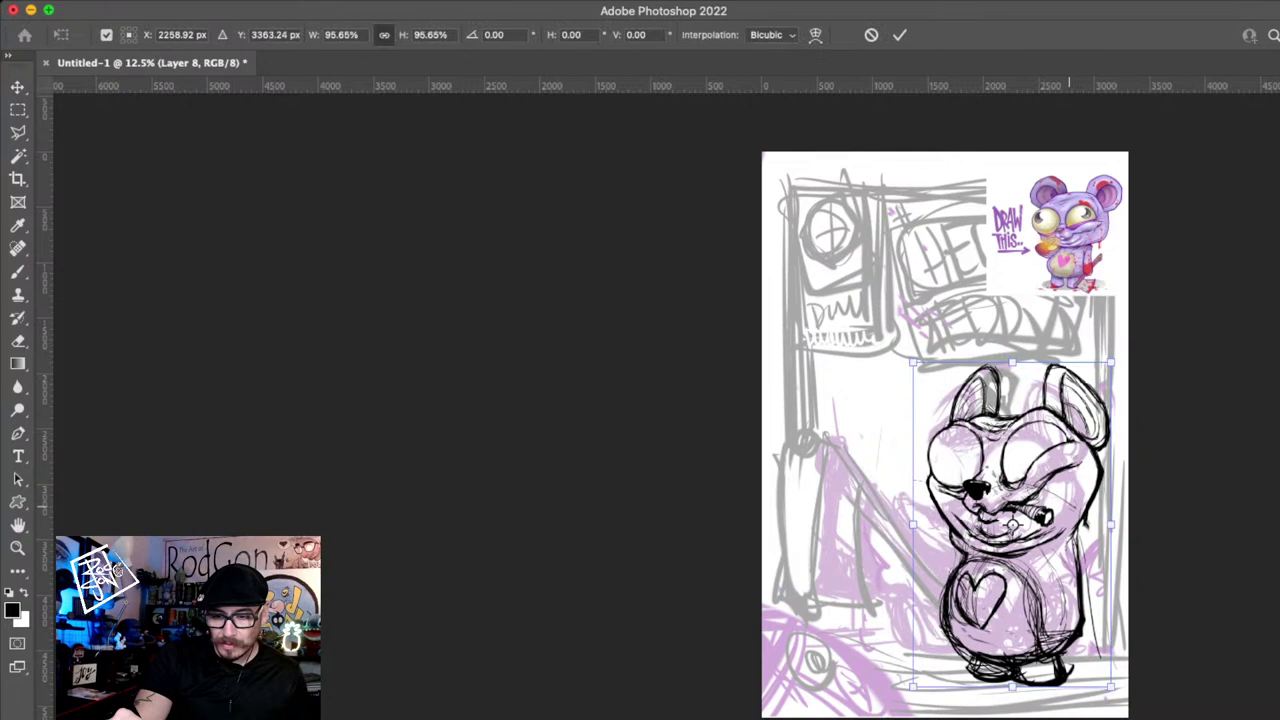
{"action": "left_click_drag", "start_coordinate": [1069, 507], "coordinate": [1063, 511]}
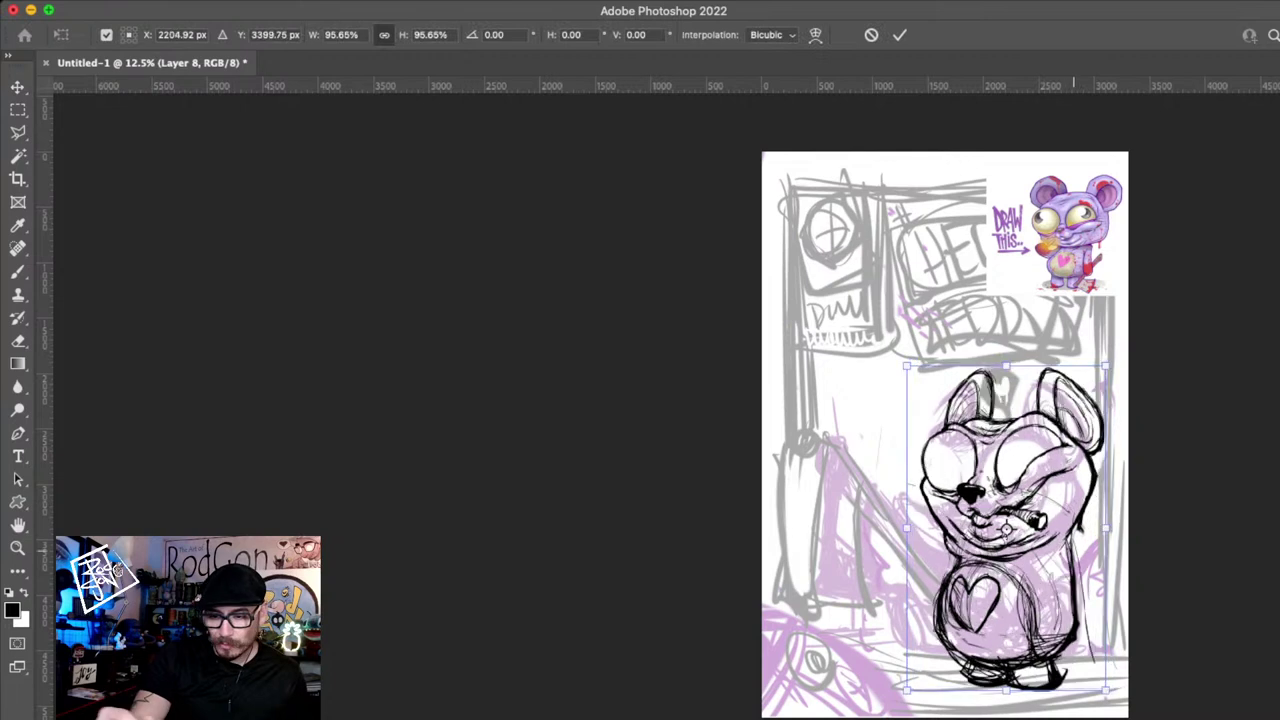
{"action": "left_click_drag", "start_coordinate": [1079, 446], "coordinate": [1082, 443]}
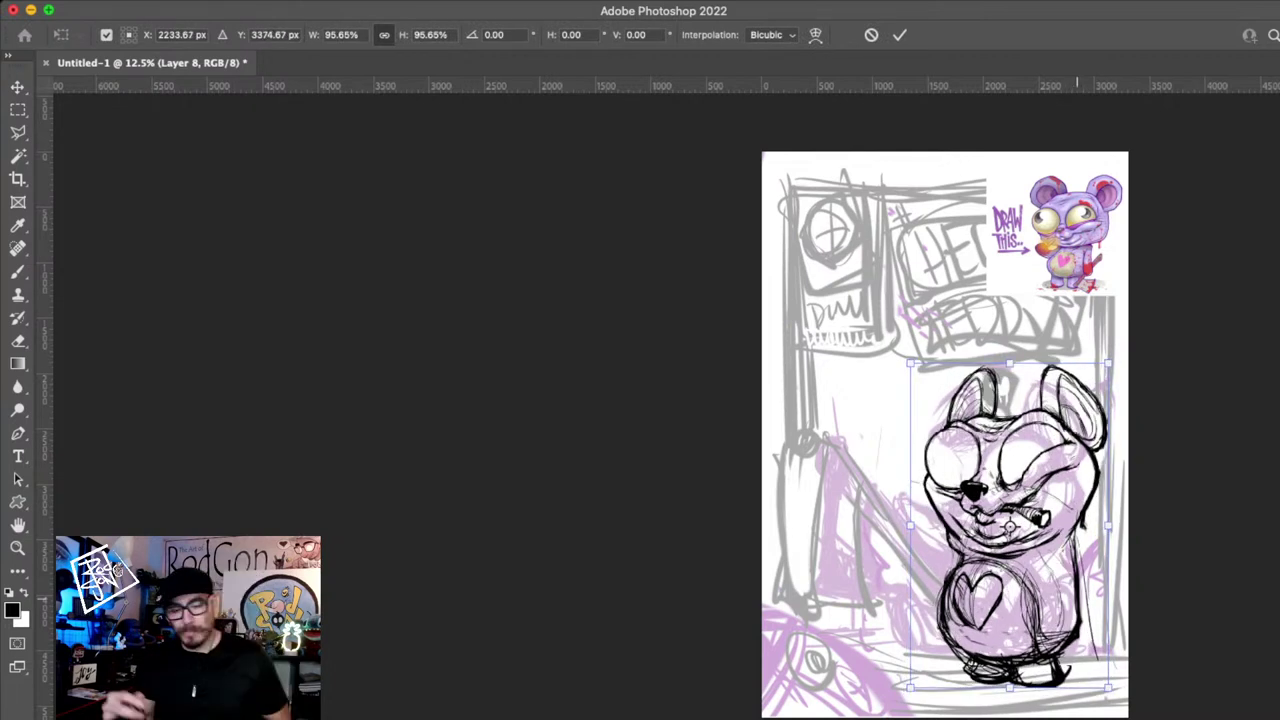
{"action": "key", "text": "Return"}
- Brush a dark, scribbled ground shadow beneath and around both of the teddy's feet
{"action": "key", "text": "b"}
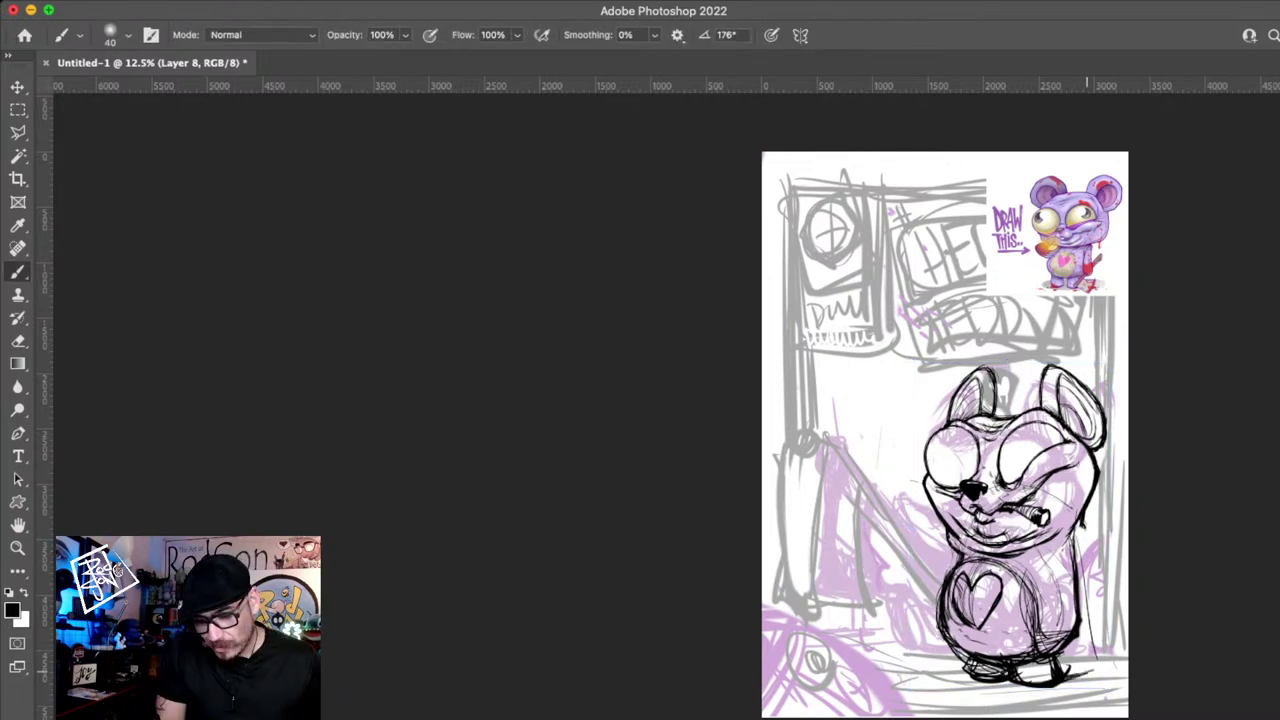
{"action": "mouse_move", "coordinate": [1086, 670]}
{"action": "left_mouse_down"}
{"action": "mouse_move", "coordinate": [1053, 668]}
{"action": "mouse_move", "coordinate": [1090, 664]}
{"action": "left_mouse_up"}
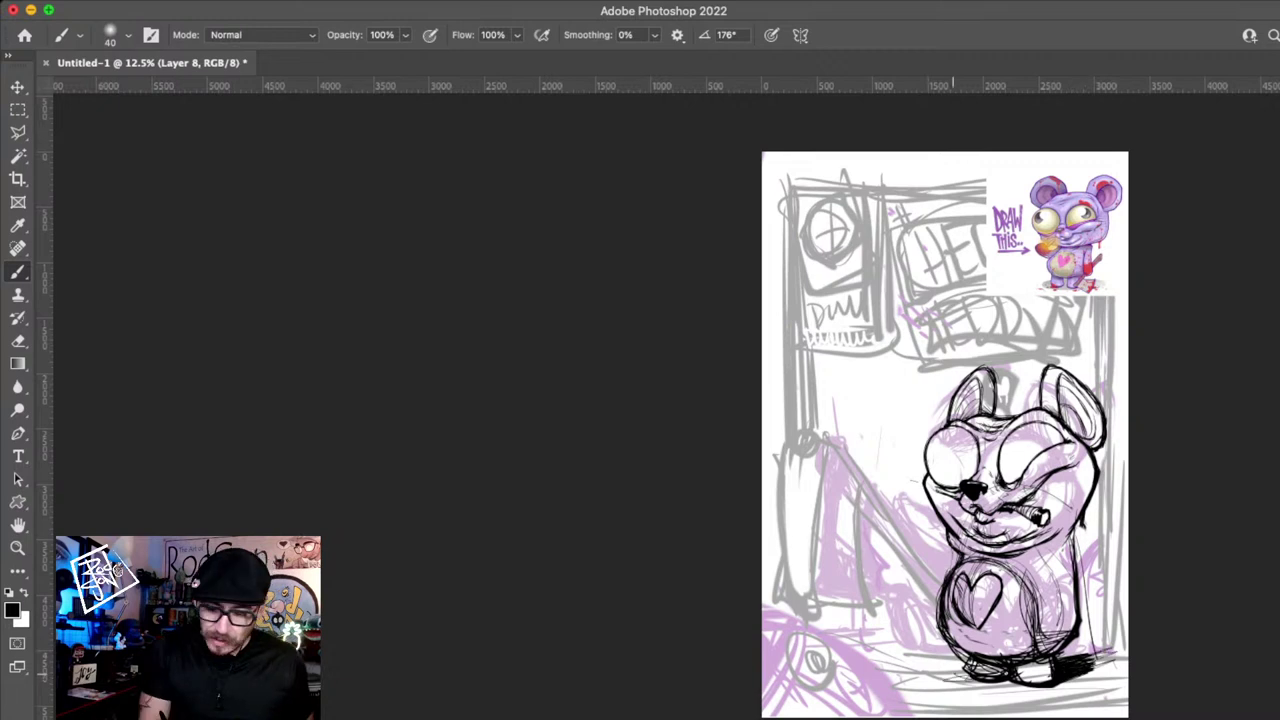
{"action": "left_click_drag", "start_coordinate": [948, 678], "coordinate": [1039, 683]}
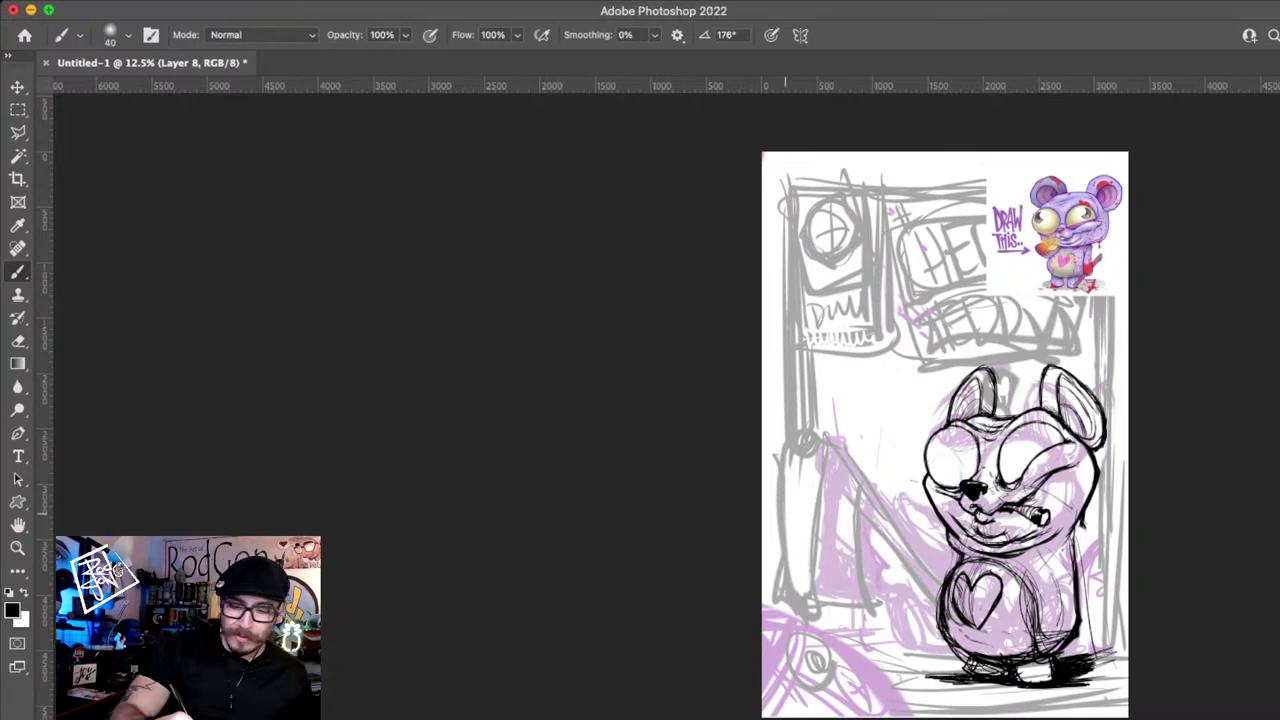
- Sketch the large cleaver blade in black over the grey guide, with a dark hole at its upper corner and a thickened inner edge
{"action": "left_click_drag", "start_coordinate": [786, 432], "coordinate": [800, 606]}
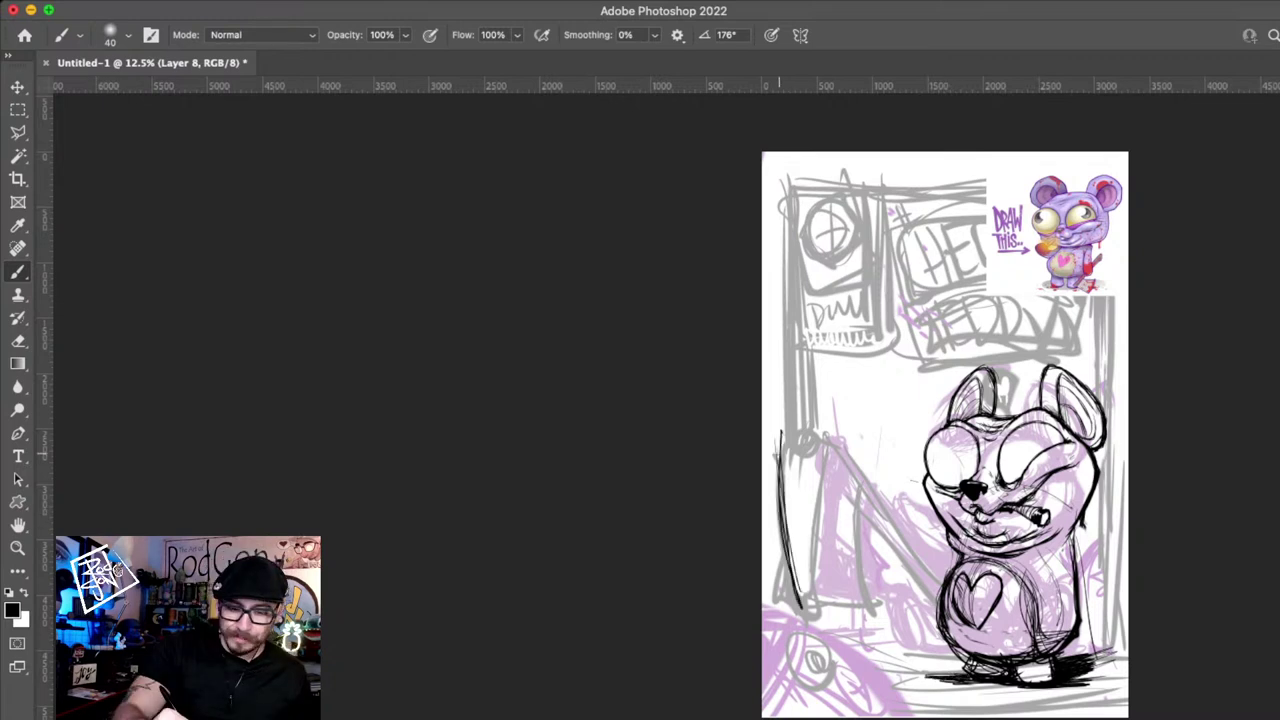
{"action": "left_click_drag", "start_coordinate": [788, 430], "coordinate": [823, 436]}
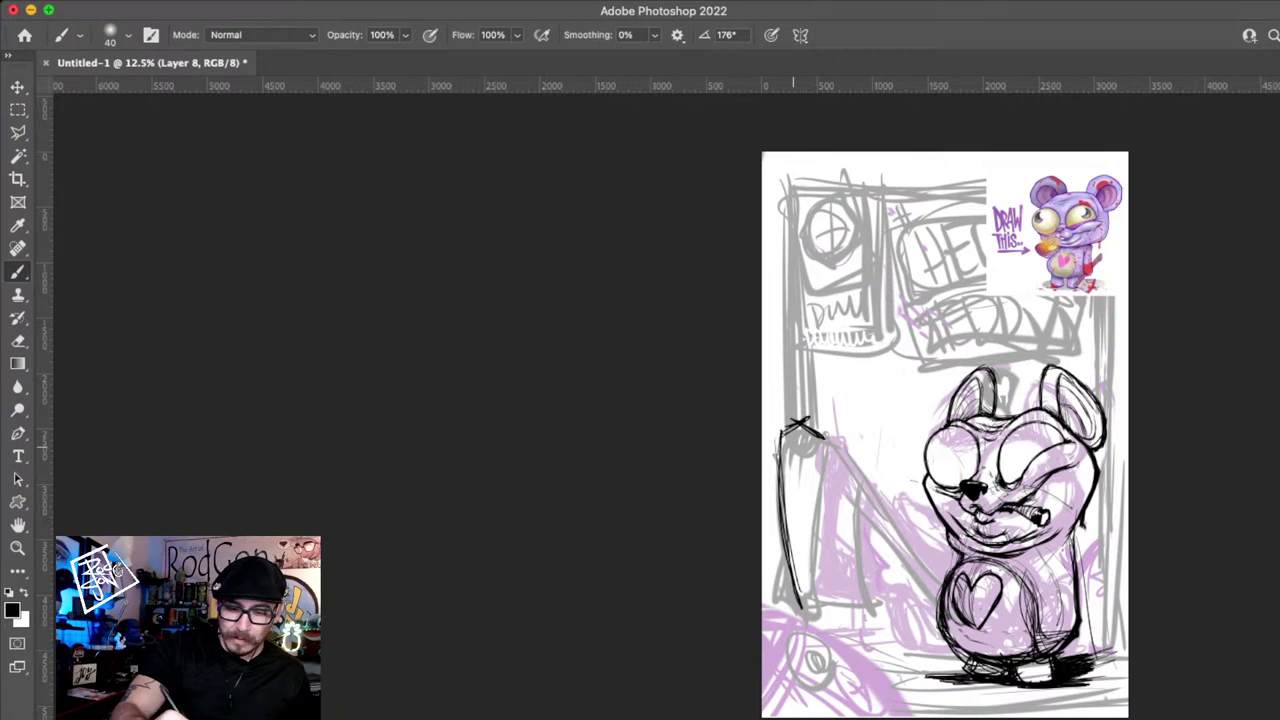
{"action": "mouse_move", "coordinate": [808, 608]}
{"action": "left_mouse_down"}
{"action": "mouse_move", "coordinate": [826, 432]}
{"action": "mouse_move", "coordinate": [860, 492]}
{"action": "left_mouse_up"}
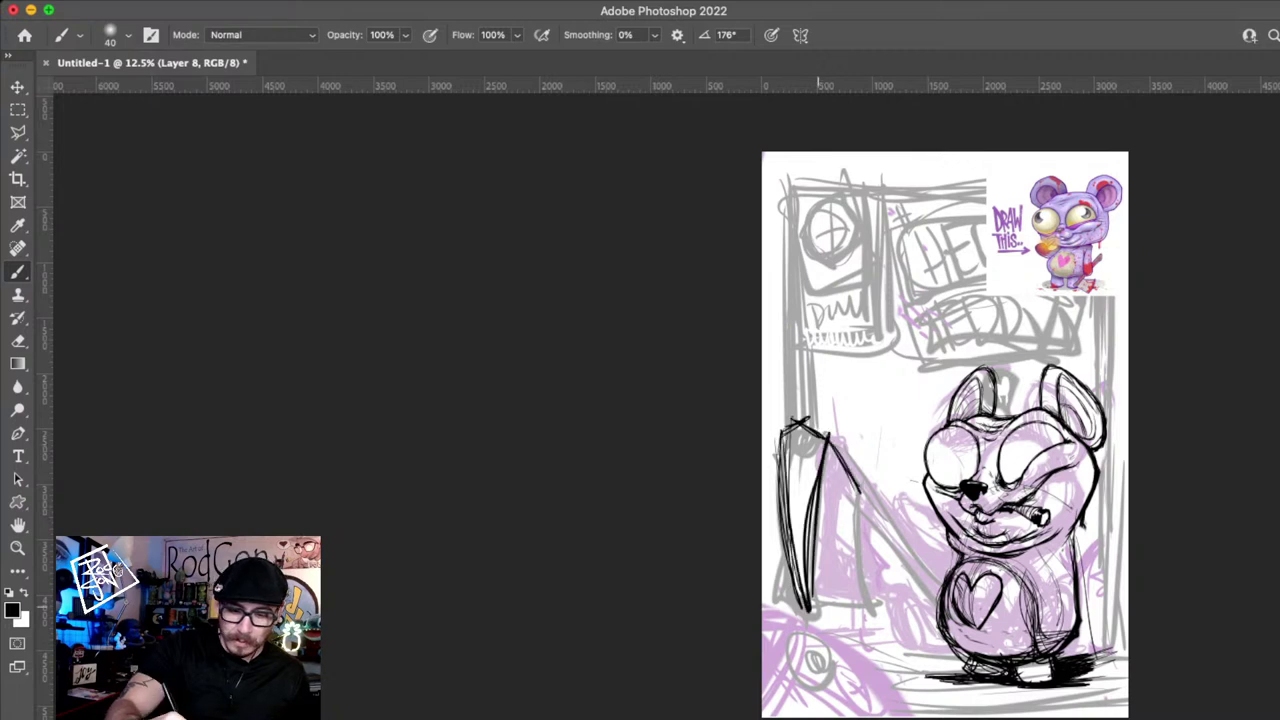
{"action": "left_click_drag", "start_coordinate": [812, 606], "coordinate": [858, 490]}
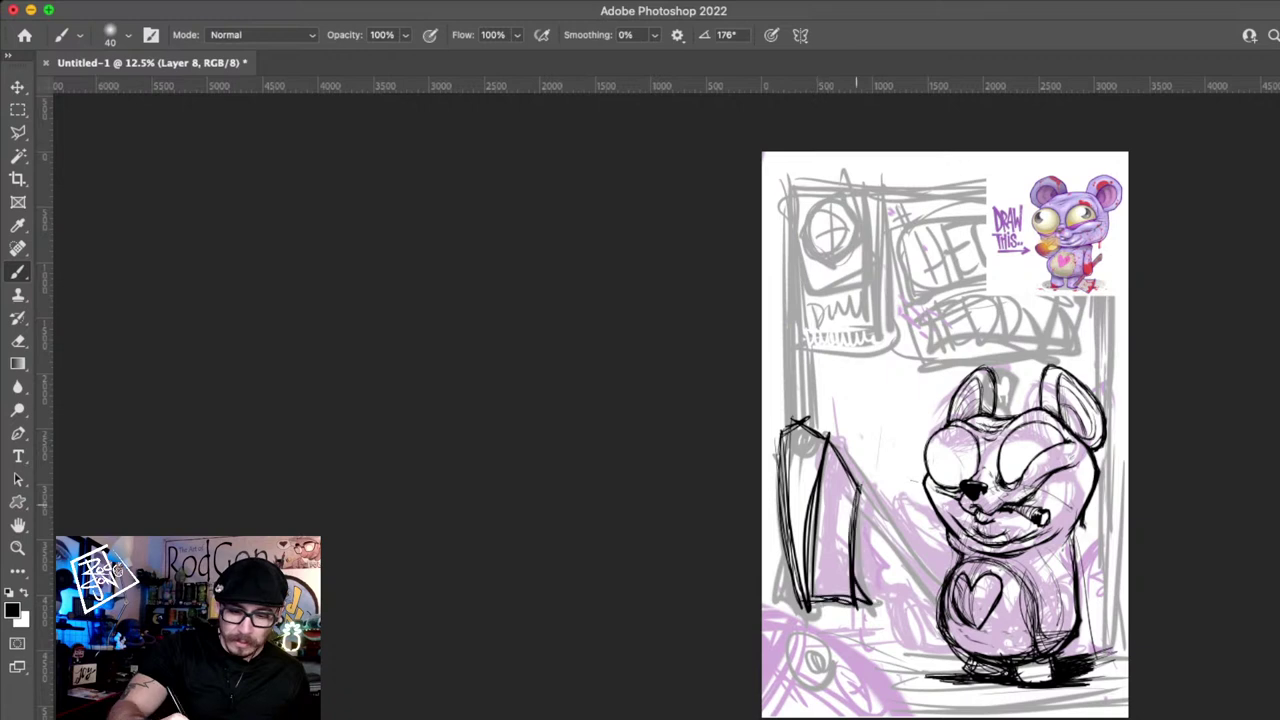
{"action": "mouse_move", "coordinate": [800, 604]}
{"action": "left_mouse_down"}
{"action": "mouse_move", "coordinate": [824, 440]}
{"action": "mouse_move", "coordinate": [790, 440]}
{"action": "left_mouse_up"}
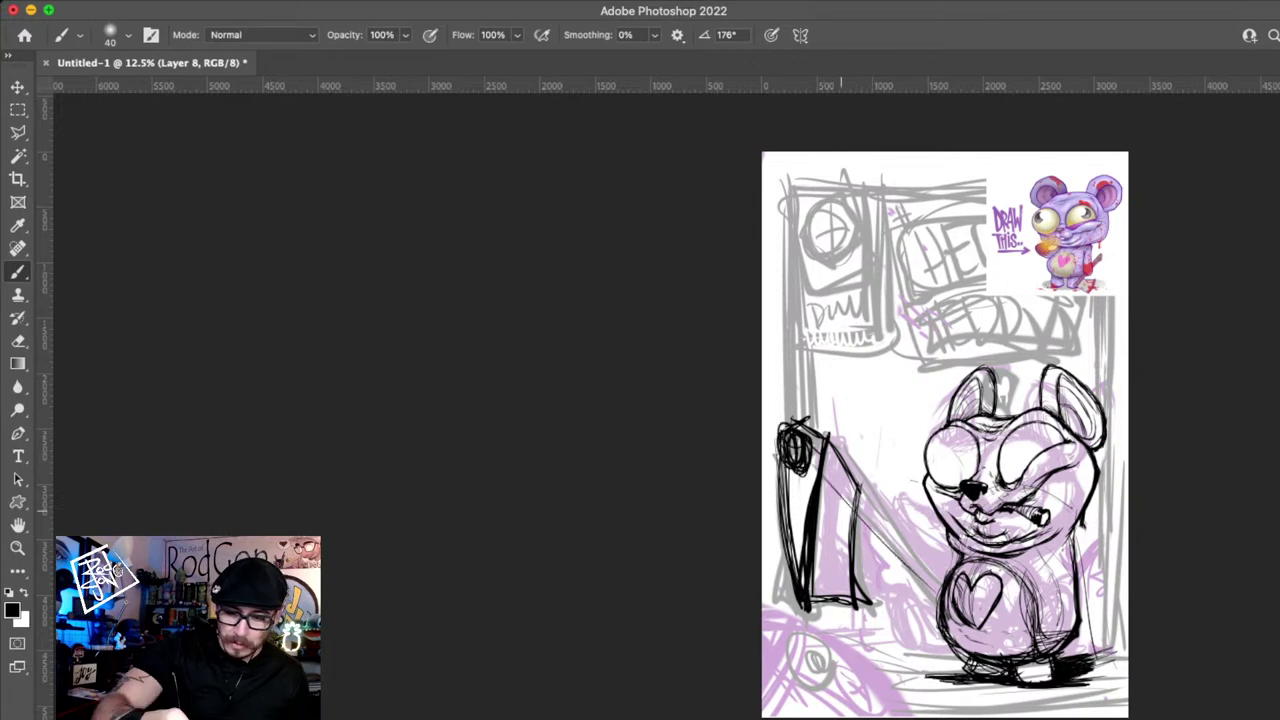
- Draw the cleaver's handle, the paw gripping it and the teddy's other arm, adding dark hatching along the body and blade
{"action": "left_click_drag", "start_coordinate": [840, 478], "coordinate": [940, 572]}
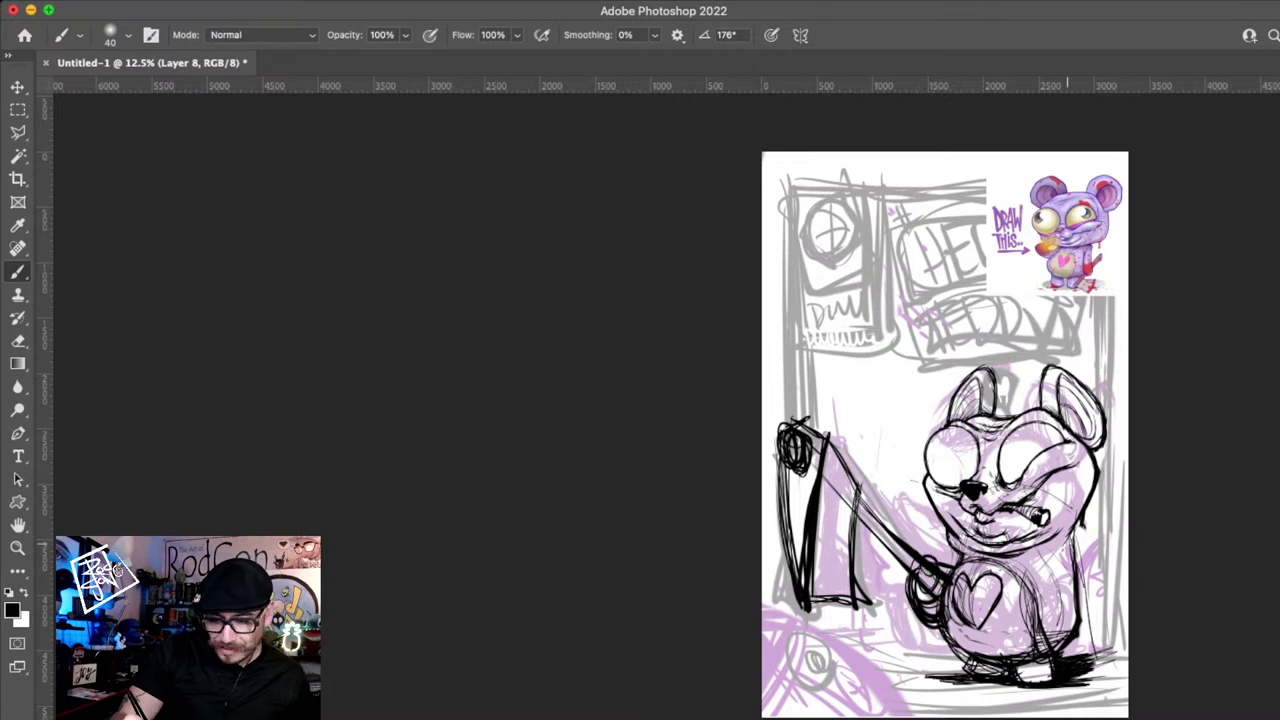
{"action": "left_click_drag", "start_coordinate": [1069, 544], "coordinate": [1102, 622]}
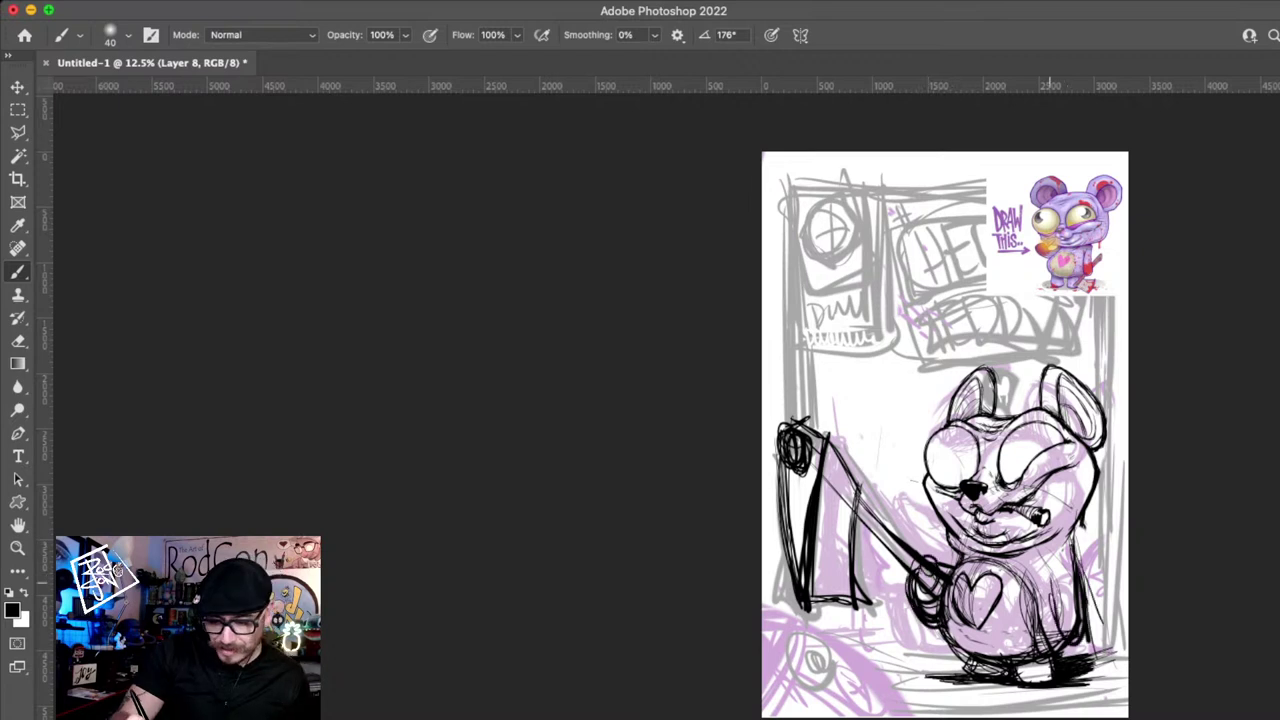
{"action": "left_click_drag", "start_coordinate": [1050, 585], "coordinate": [1085, 650]}
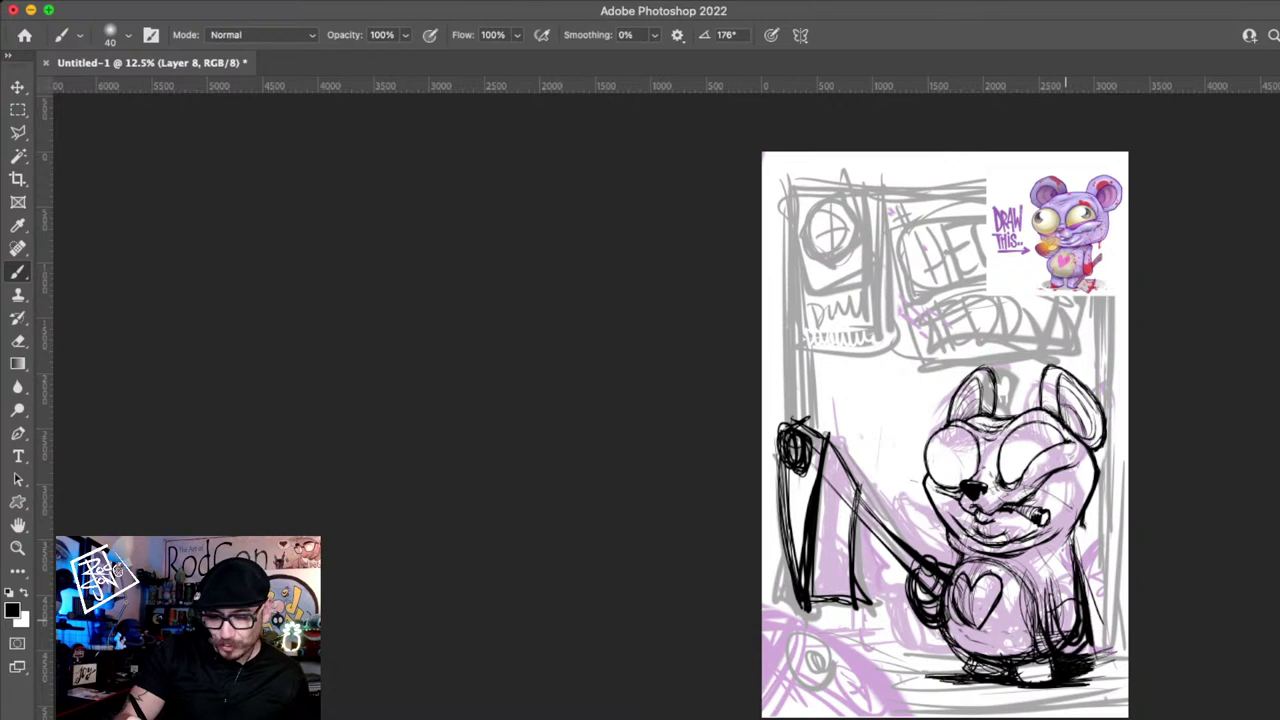
{"action": "mouse_move", "coordinate": [1044, 572]}
{"action": "left_mouse_down"}
{"action": "mouse_move", "coordinate": [1052, 653]}
{"action": "mouse_move", "coordinate": [1120, 684]}
{"action": "left_mouse_up"}
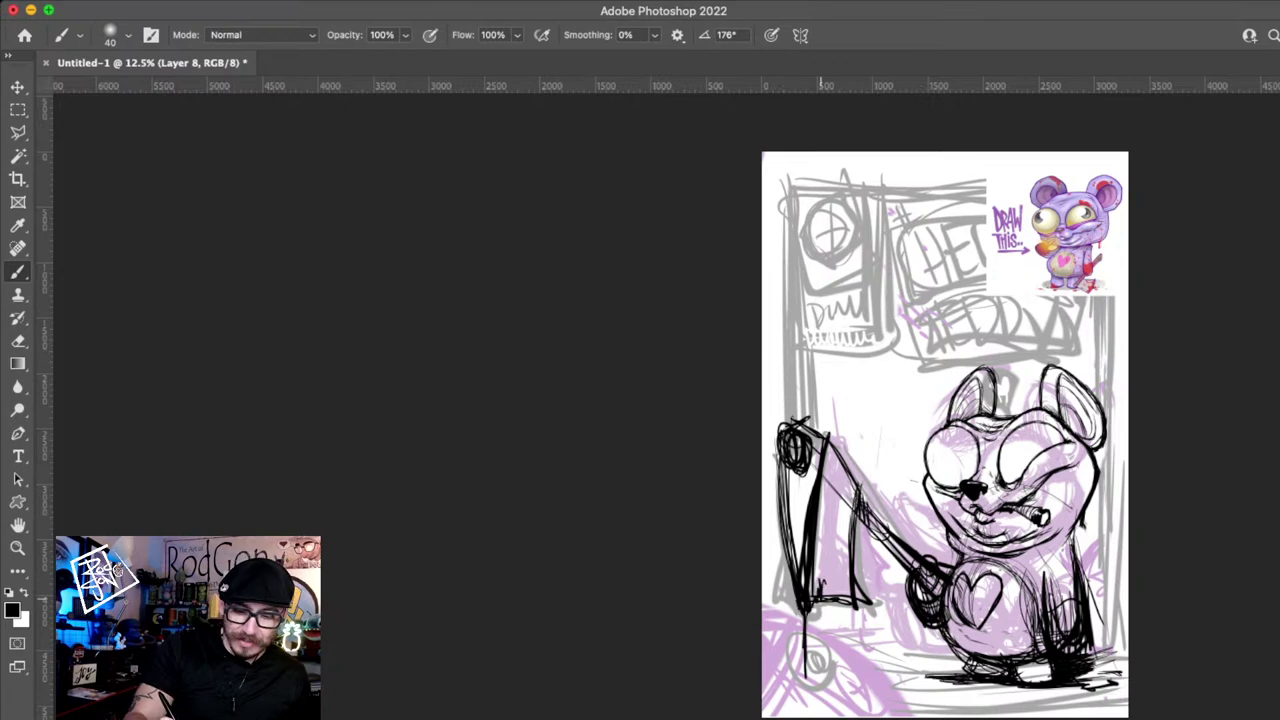
{"action": "left_click_drag", "start_coordinate": [836, 545], "coordinate": [852, 600]}
- Ink a rough black rectangular frame around the whole composition, following the grey border guide
{"action": "left_click_drag", "start_coordinate": [1105, 298], "coordinate": [1102, 655]}
{"action": "left_click_drag", "start_coordinate": [788, 175], "coordinate": [786, 420]}
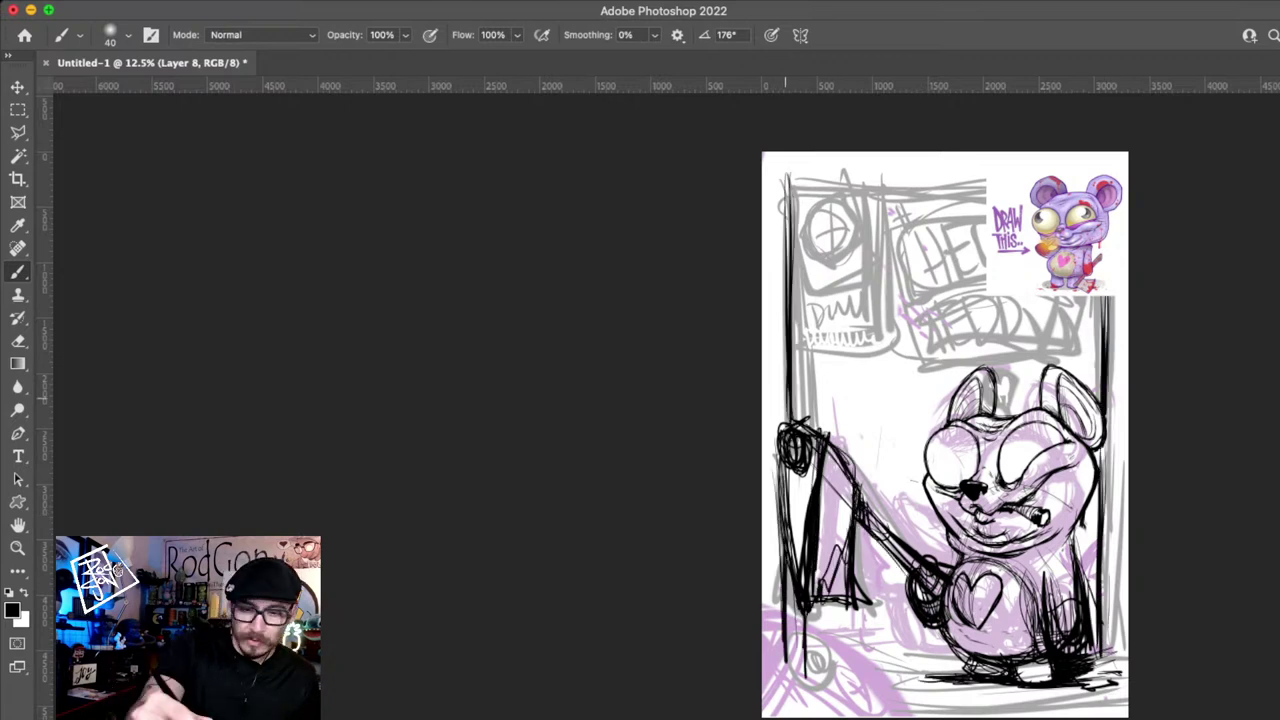
{"action": "left_click_drag", "start_coordinate": [782, 178], "coordinate": [782, 408]}
{"action": "left_click_drag", "start_coordinate": [780, 180], "coordinate": [985, 183]}
{"action": "left_click_drag", "start_coordinate": [800, 186], "coordinate": [968, 174]}
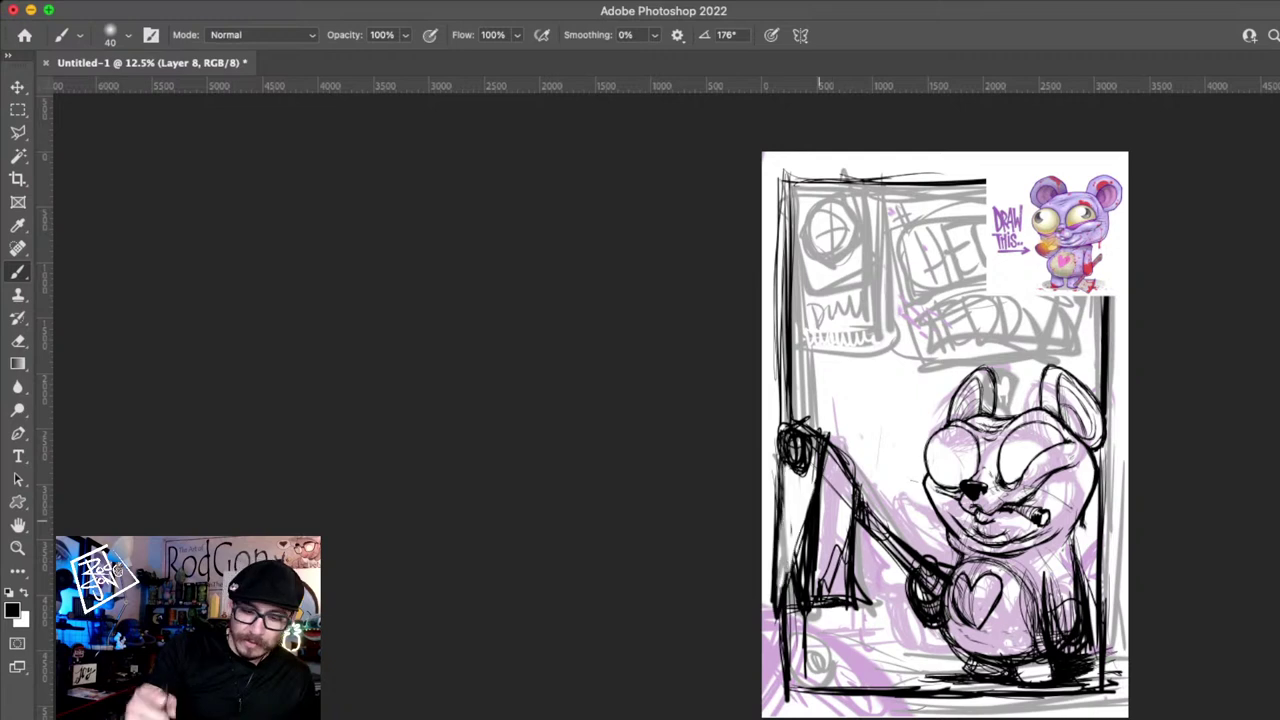
- Remove the cleaver's old blade lines and redraw the blade as a wider, flared shape with a slanted bottom edge
{"action": "key", "text": "ctrl+z"}
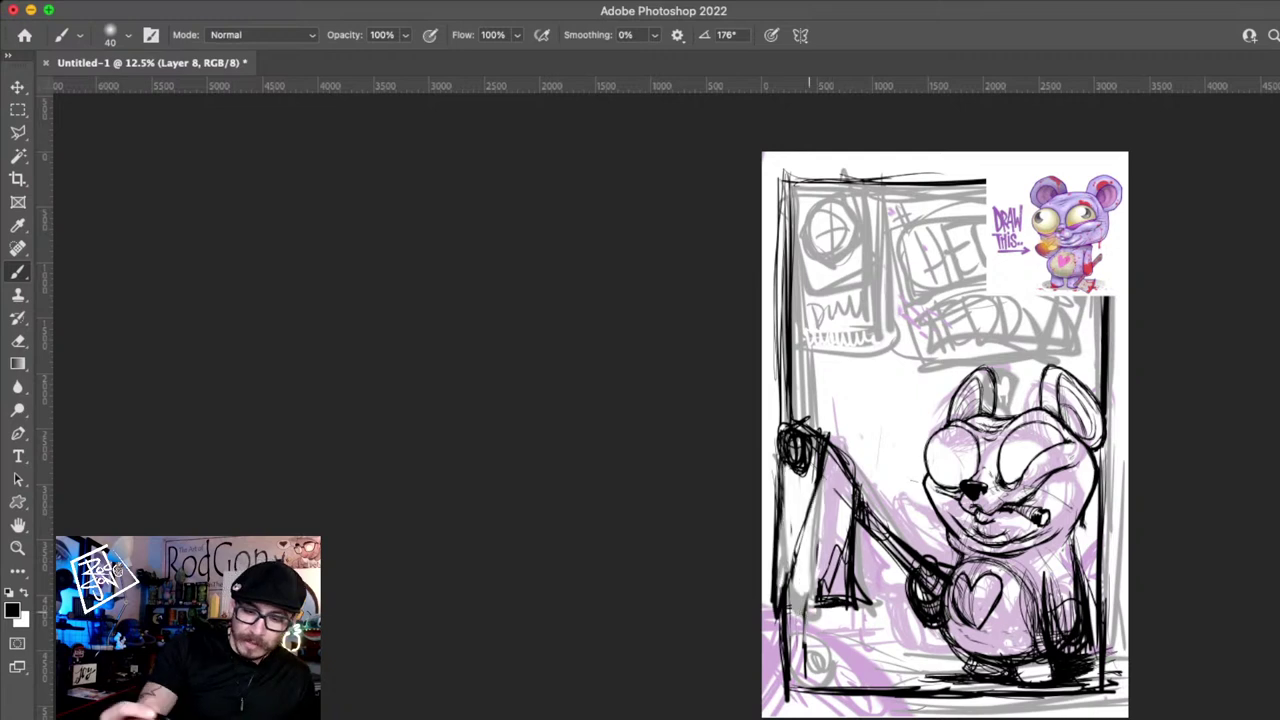
{"action": "key", "text": "ctrl+z"}
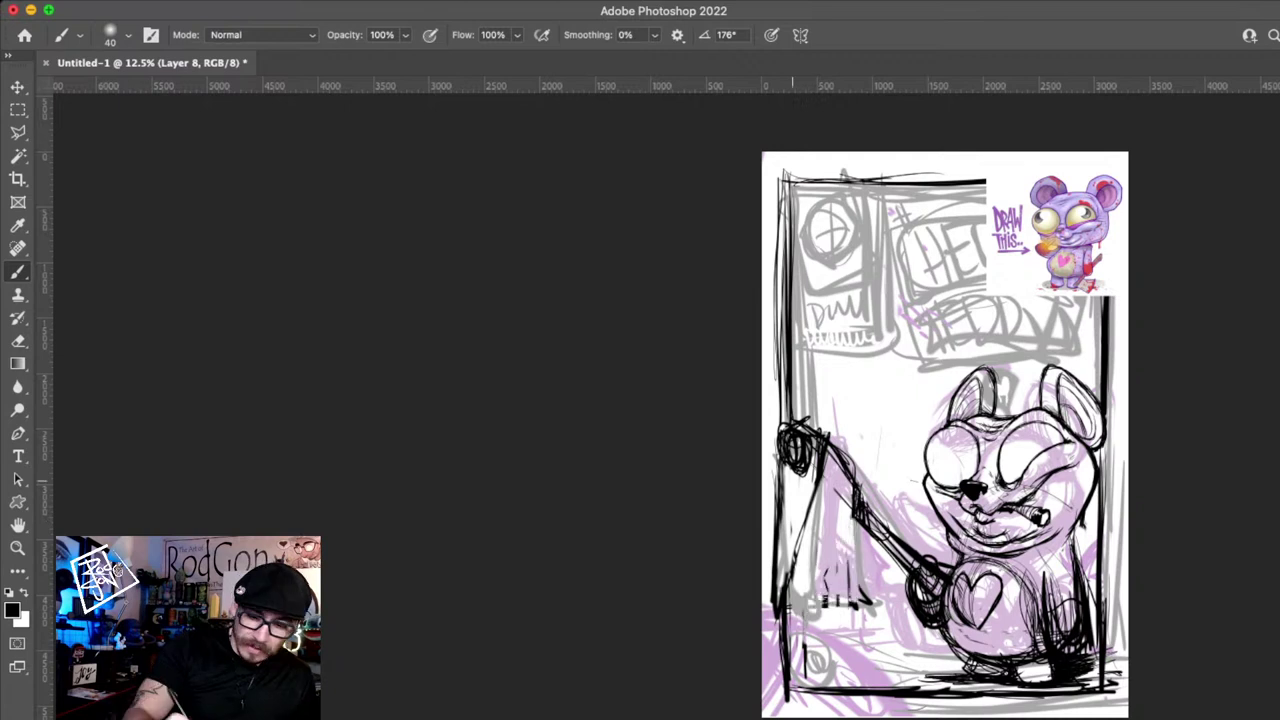
{"action": "left_click_drag", "start_coordinate": [769, 446], "coordinate": [779, 608]}
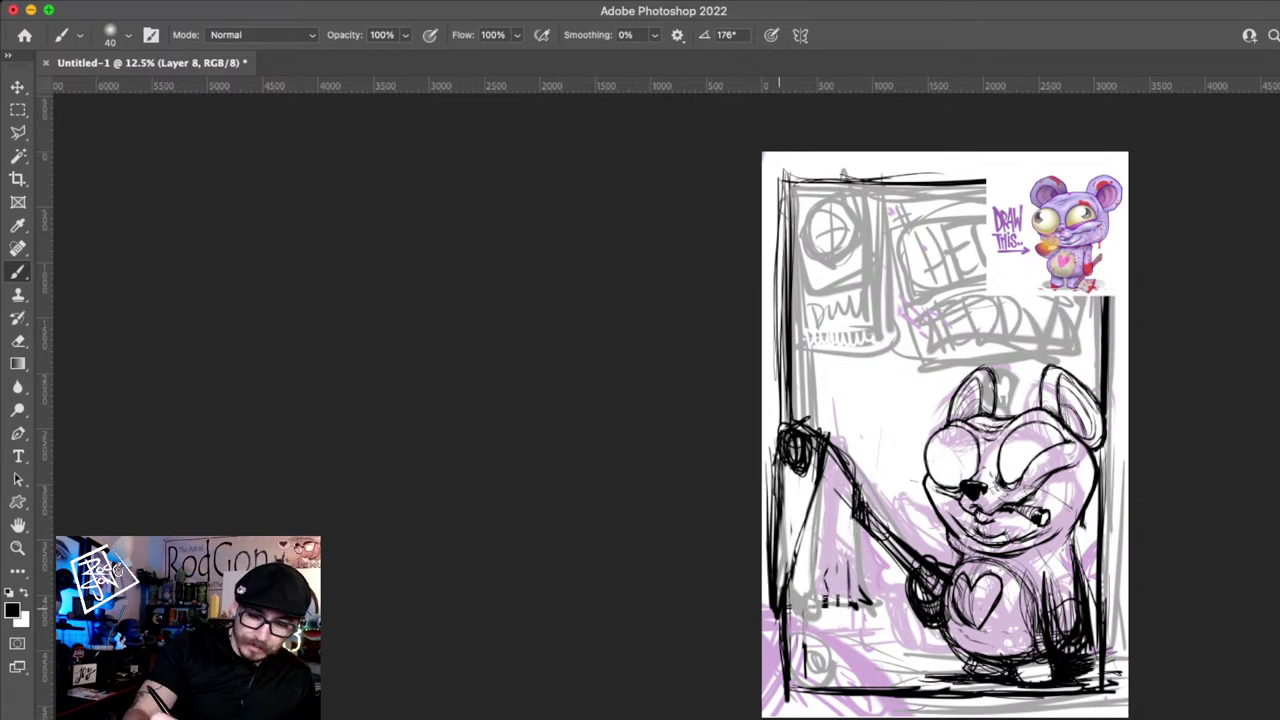
{"action": "left_click_drag", "start_coordinate": [818, 442], "coordinate": [784, 610]}
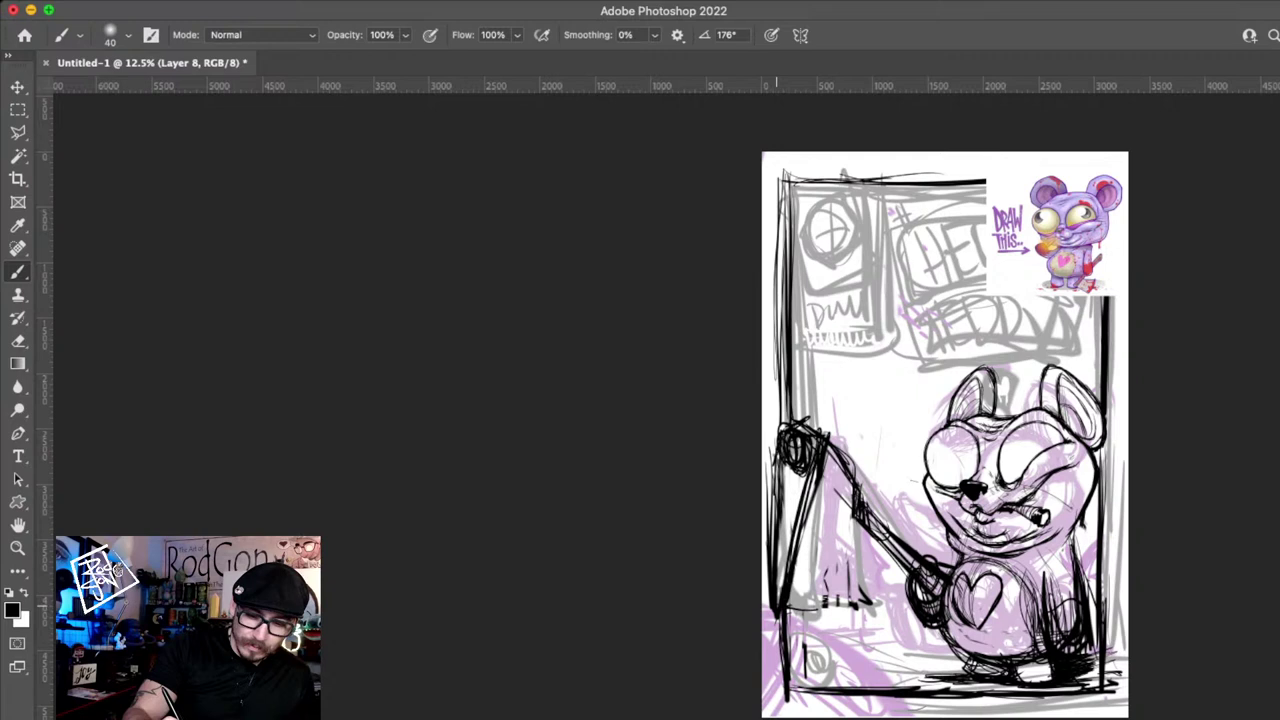
{"action": "left_click_drag", "start_coordinate": [856, 516], "coordinate": [786, 612]}
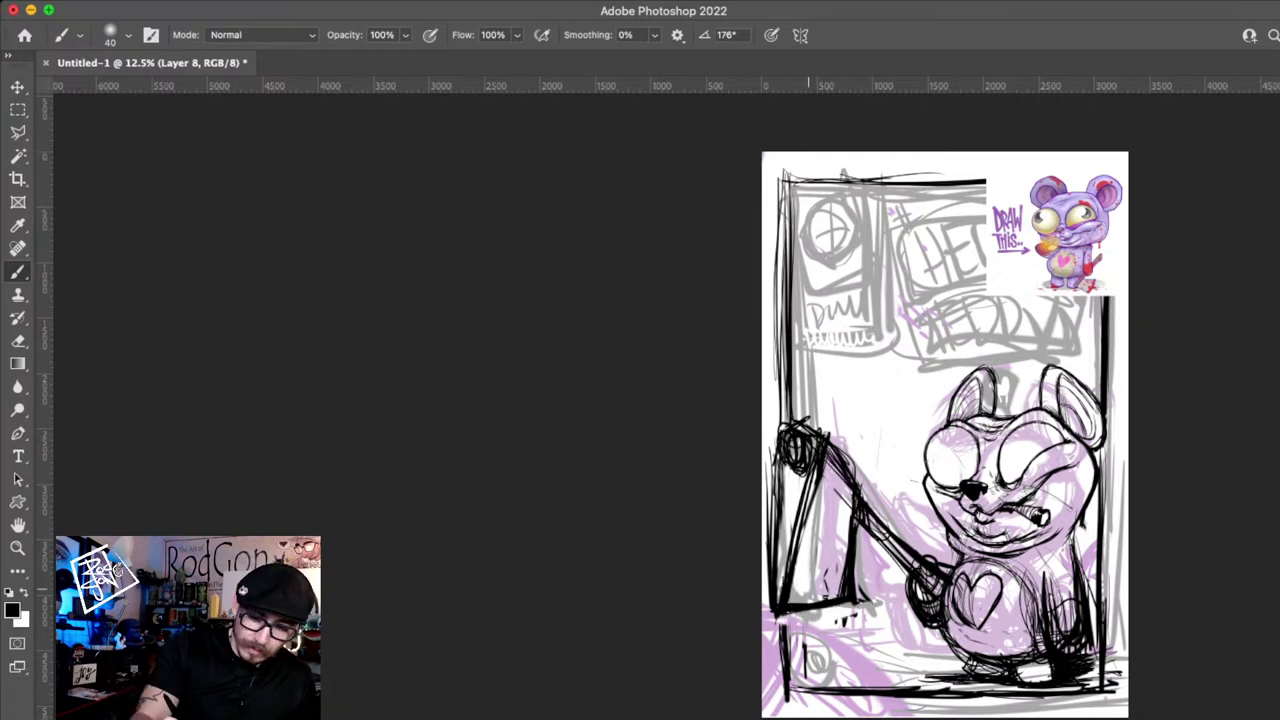
- Draw a curved band across the blade's lower part, blacken the area beneath it and add drips falling from the edge
{"action": "left_click_drag", "start_coordinate": [796, 566], "coordinate": [844, 556]}
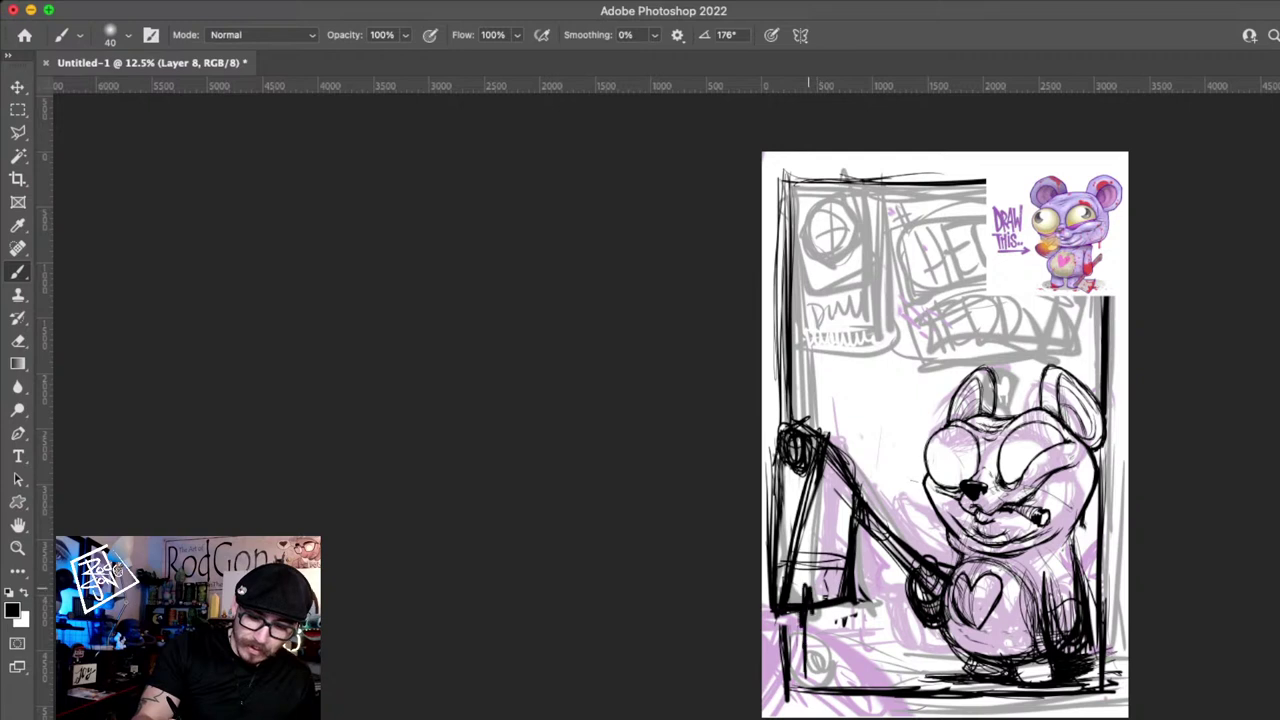
{"action": "left_click_drag", "start_coordinate": [818, 610], "coordinate": [819, 668]}
{"action": "left_click_drag", "start_coordinate": [784, 574], "coordinate": [831, 589]}
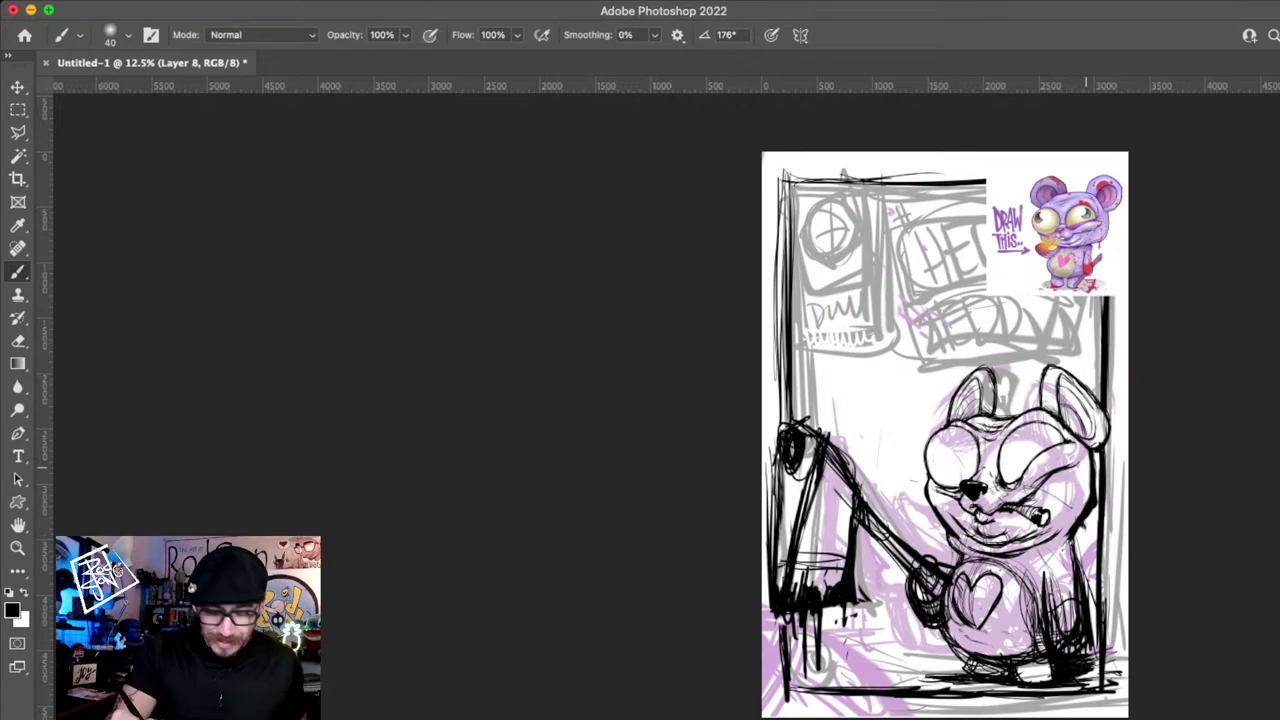
- Sketch a slightly slanted rectangle on the floor between the cleaver and the teddy's feet
{"action": "key", "text": "z"}
{"action": "left_click", "coordinate": [1056, 466]}
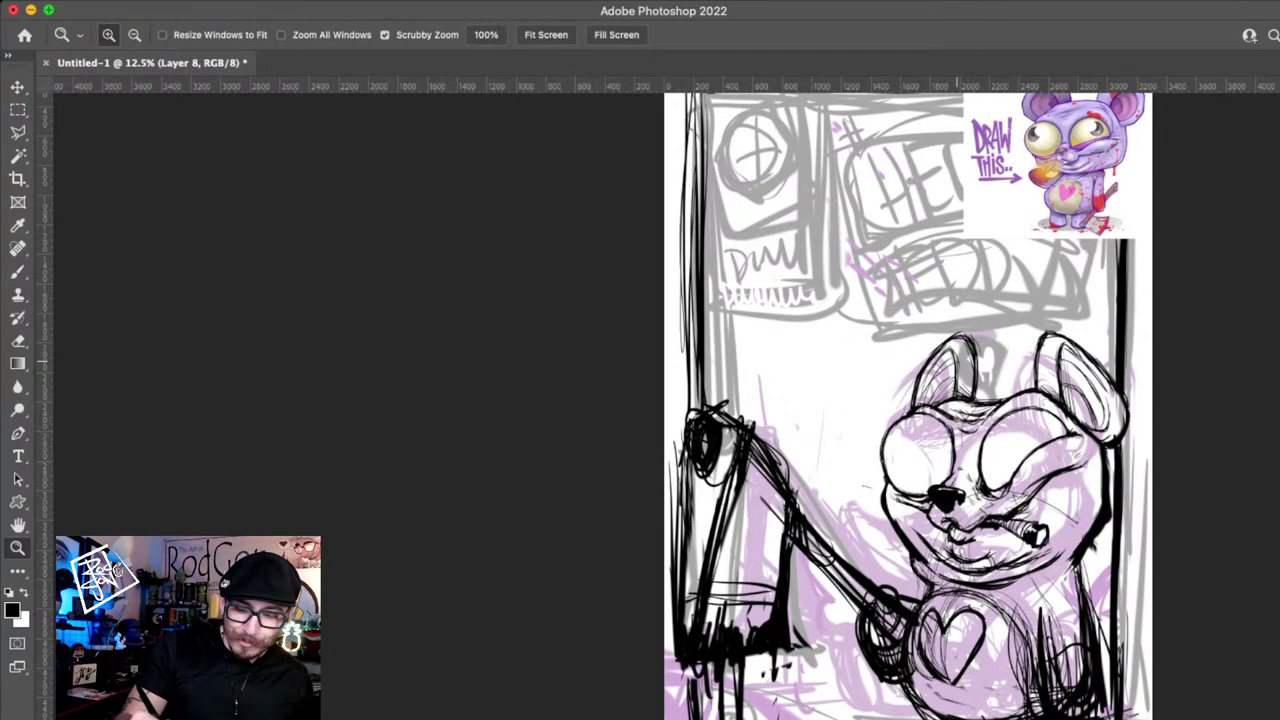
{"action": "key", "text": "b"}
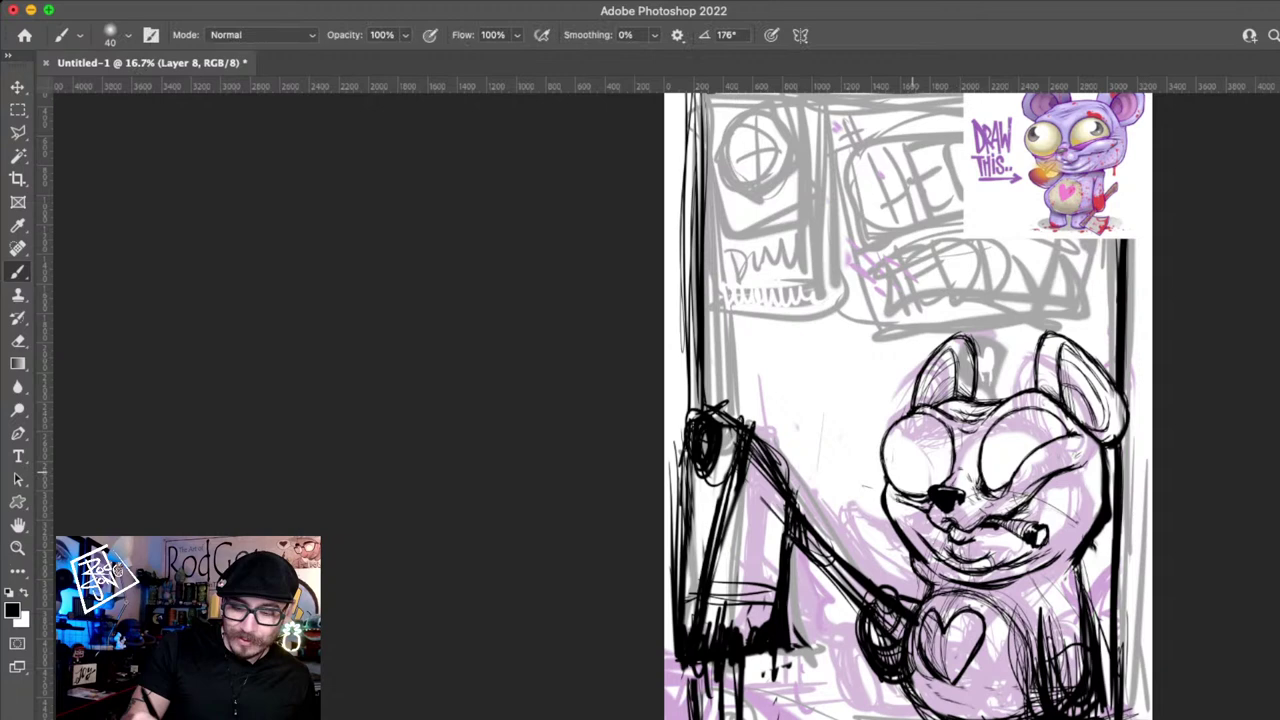
{"action": "left_click_drag", "start_coordinate": [912, 472], "coordinate": [934, 514]}
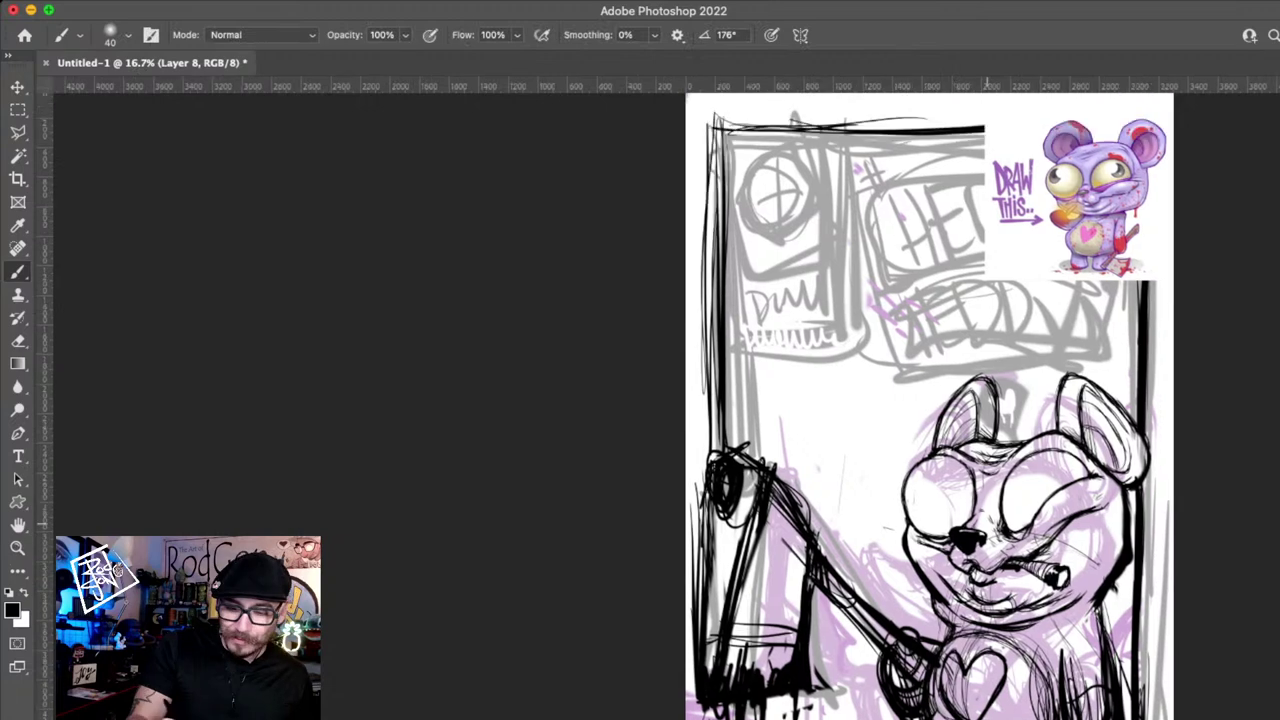
{"action": "scroll", "coordinate": [930, 400], "scroll_direction": "down", "scroll_amount": 5}
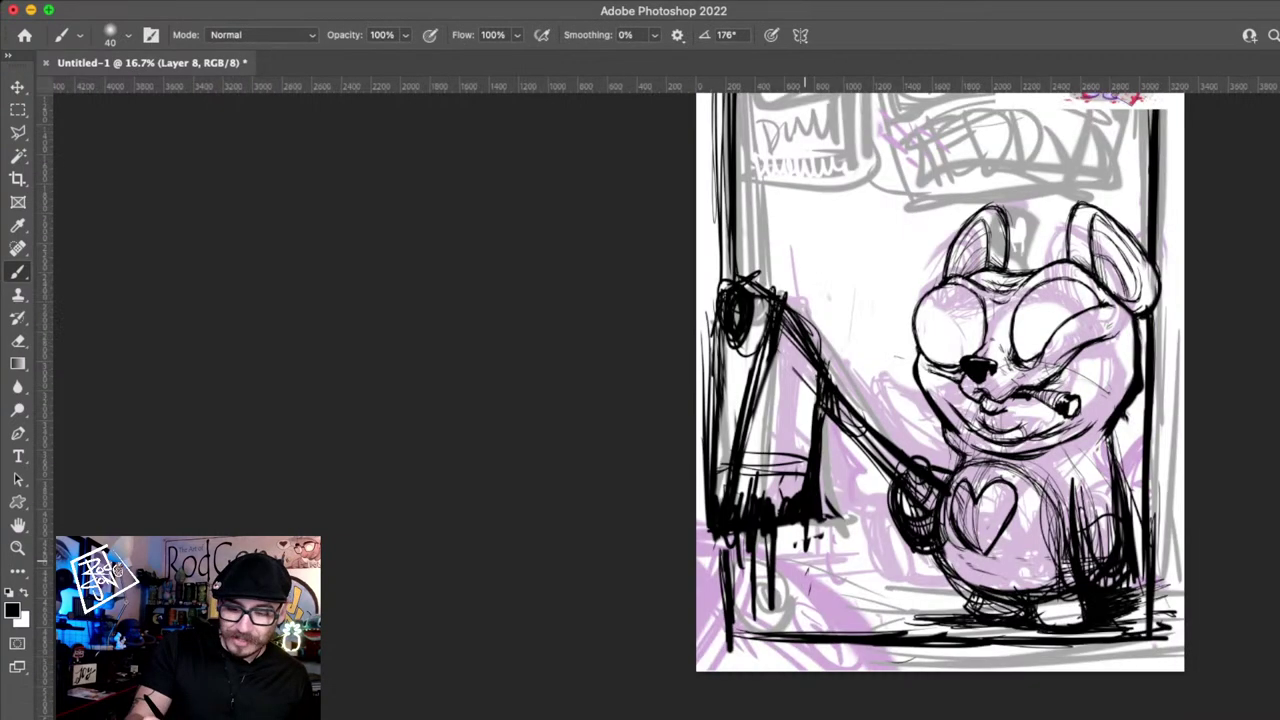
{"action": "left_click_drag", "start_coordinate": [794, 562], "coordinate": [906, 606]}
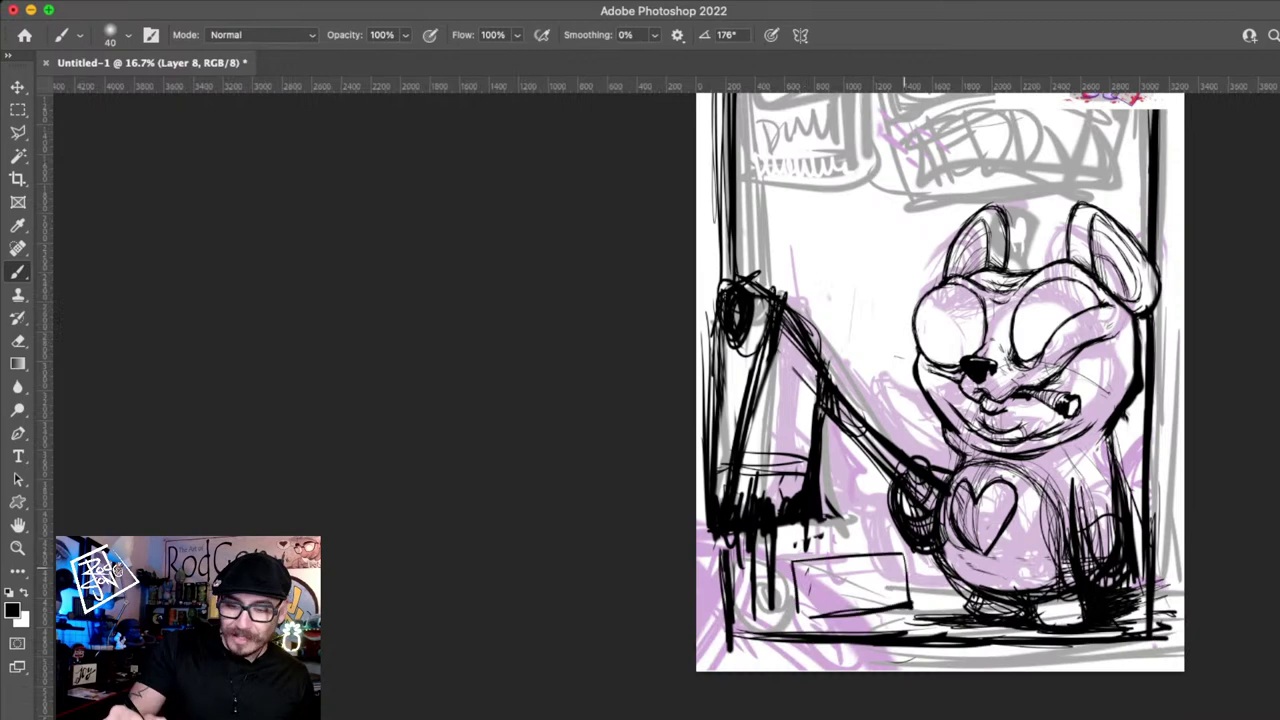
{"action": "scroll", "coordinate": [940, 400], "scroll_direction": "up", "scroll_amount": 5}
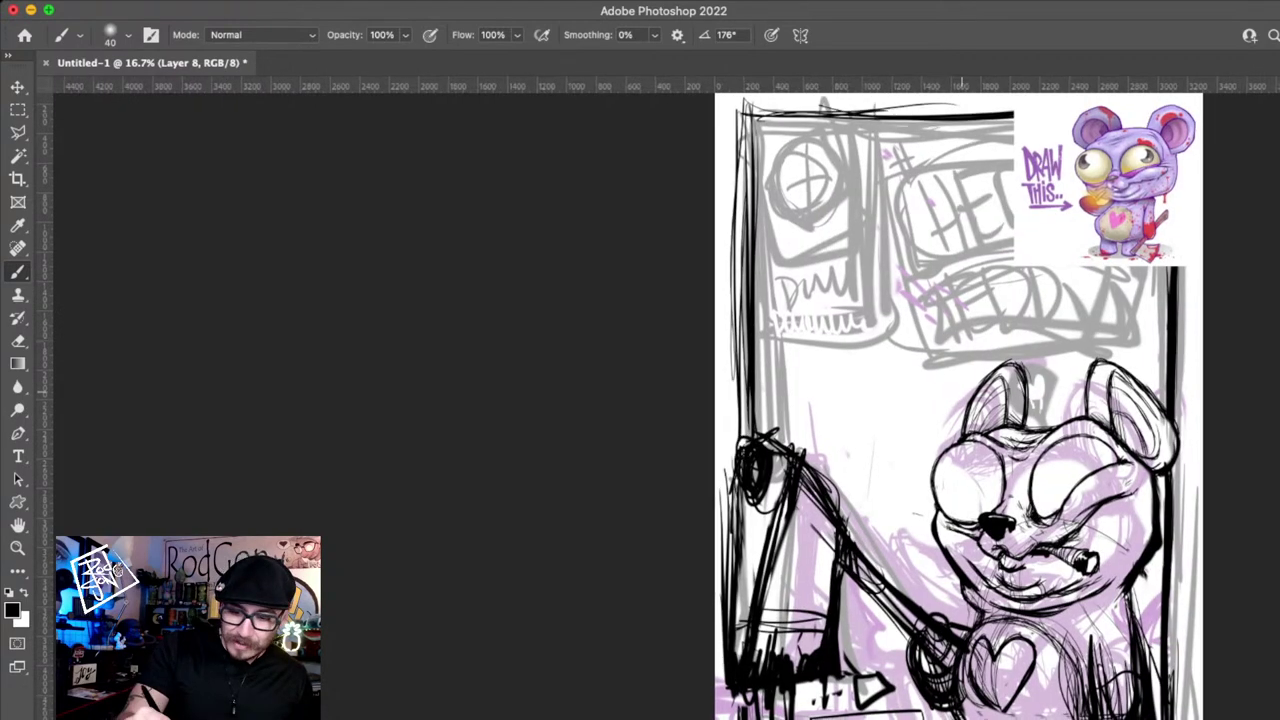
{"action": "left_click_drag", "start_coordinate": [930, 372], "coordinate": [928, 370]}
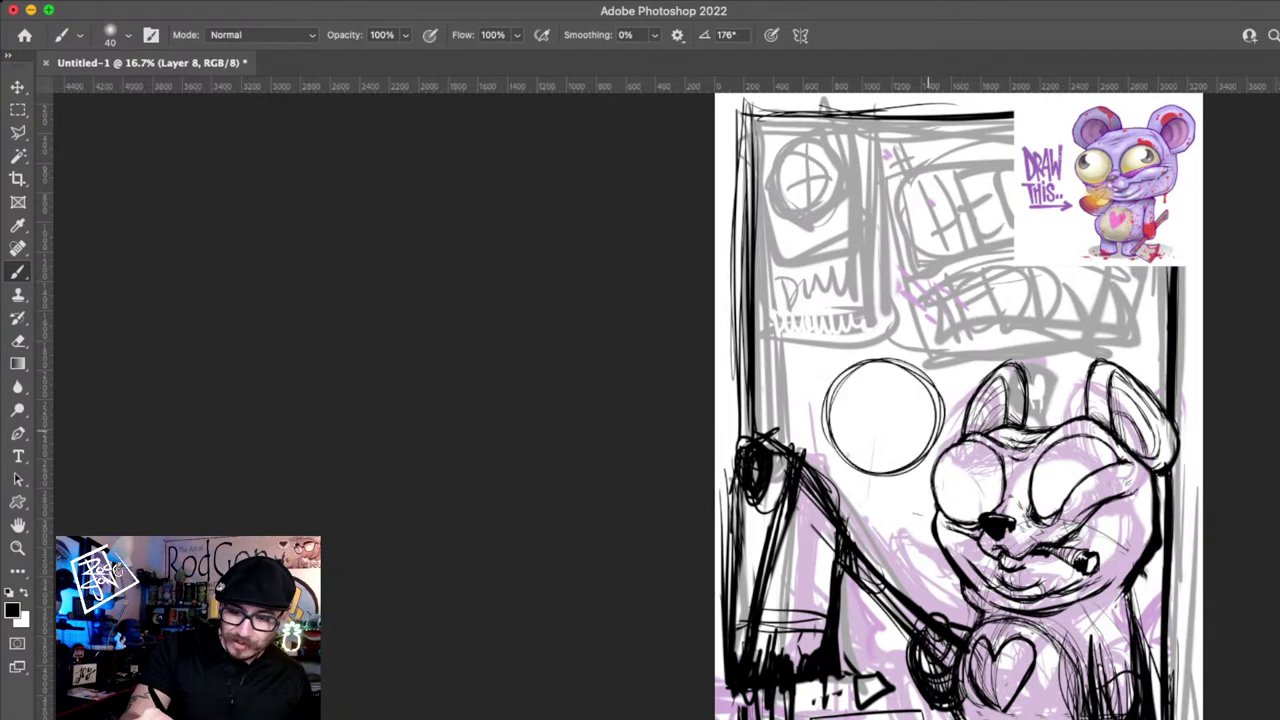
{"action": "key", "text": "ctrl+z"}
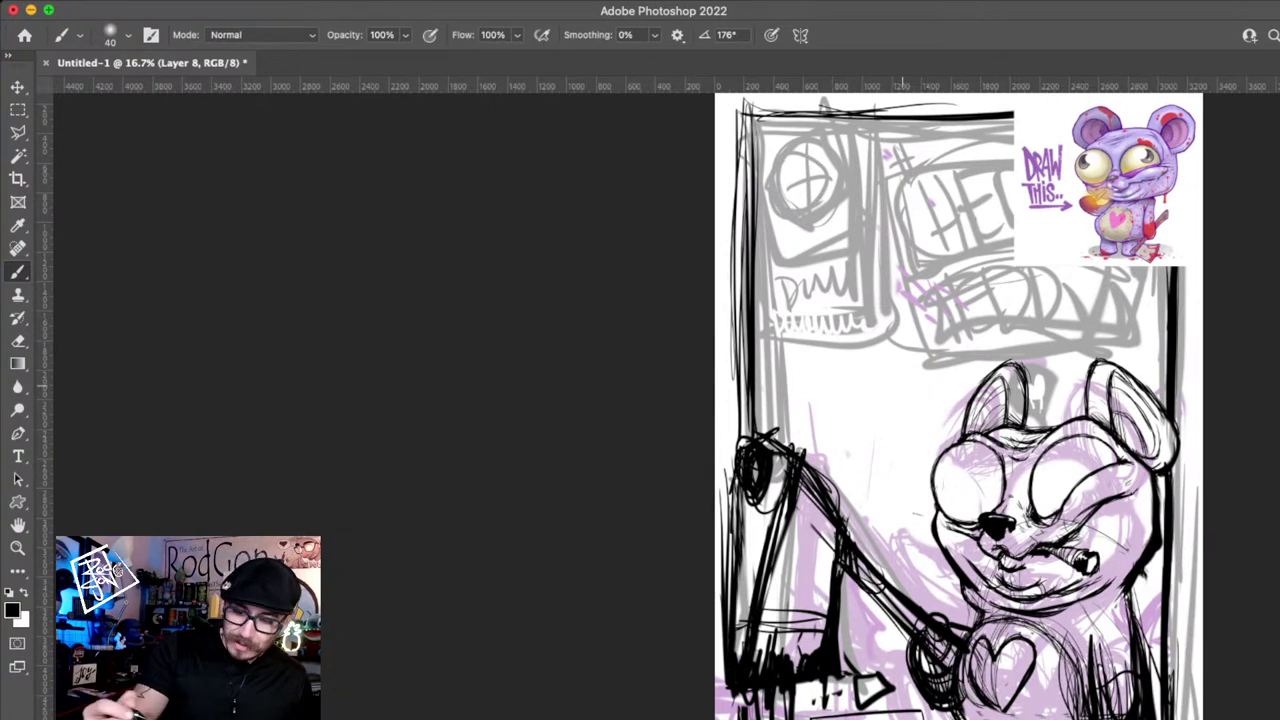
- Draw a thick circular thought bubble beside the teddy's head, with two small dots trailing toward the ear
{"action": "left_click_drag", "start_coordinate": [903, 372], "coordinate": [953, 425]}
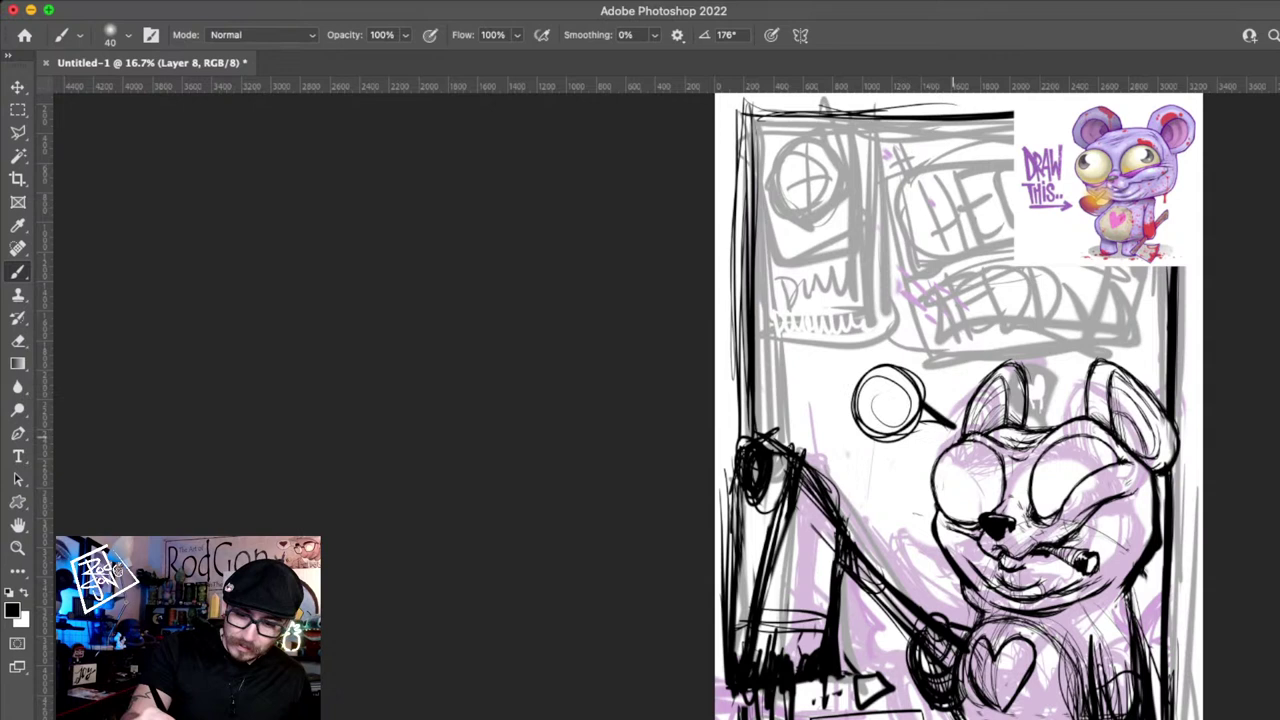
{"action": "key", "text": "ctrl+z"}
{"action": "left_click_drag", "start_coordinate": [900, 364], "coordinate": [880, 365]}
{"action": "left_click", "coordinate": [935, 423]}
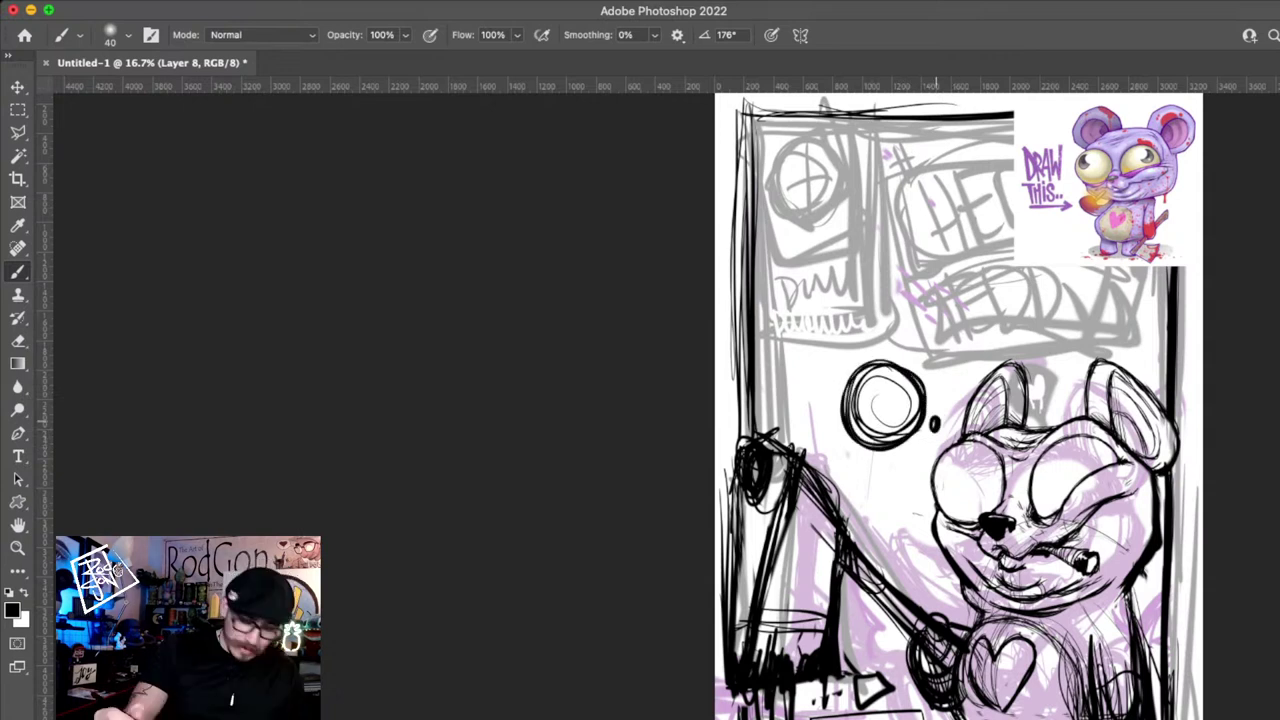
{"action": "left_click", "coordinate": [950, 428]}
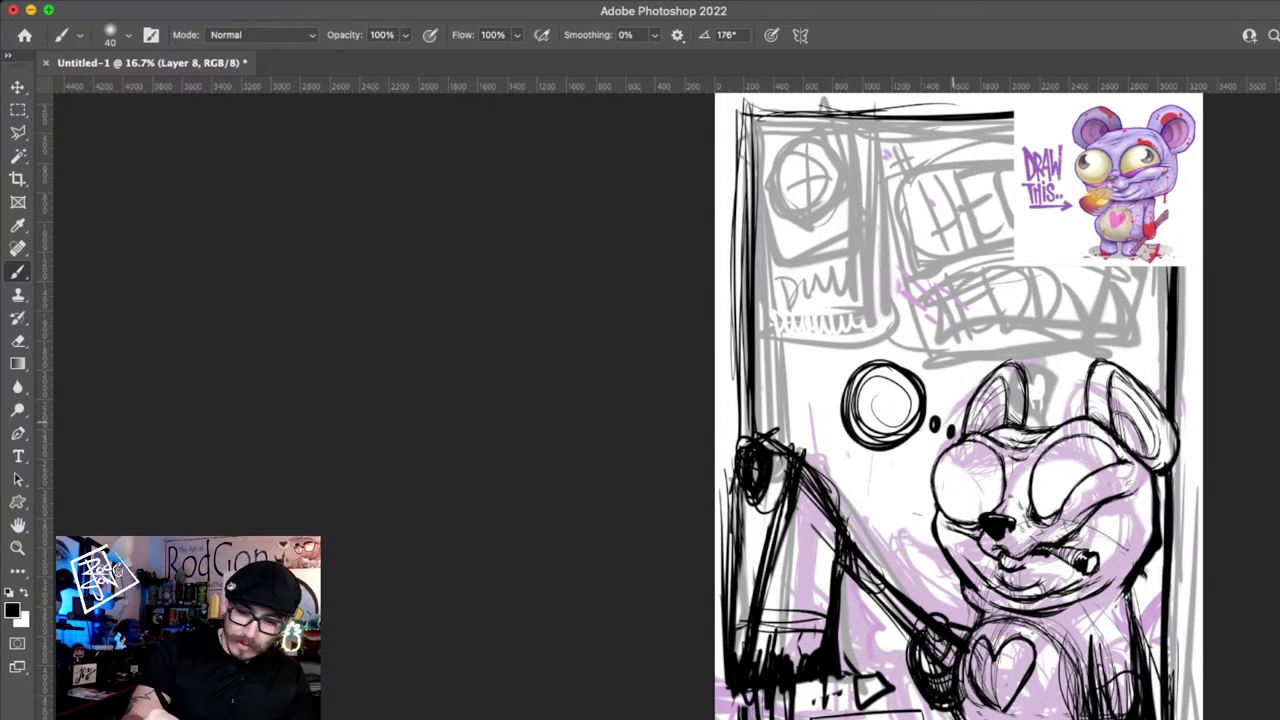
- Enlarge the brush to 150 and paint the thought bubble into a solid black cloud with bumpy edges
{"action": "key", "text": "bracketright"}
{"action": "key", "text": "bracketright"}
{"action": "key", "text": "bracketright"}
{"action": "key", "text": "bracketright"}
{"action": "key", "text": "bracketright"}
{"action": "key", "text": "bracketright"}
{"action": "key", "text": "bracketright"}
{"action": "key", "text": "bracketright"}
{"action": "key", "text": "bracketright"}
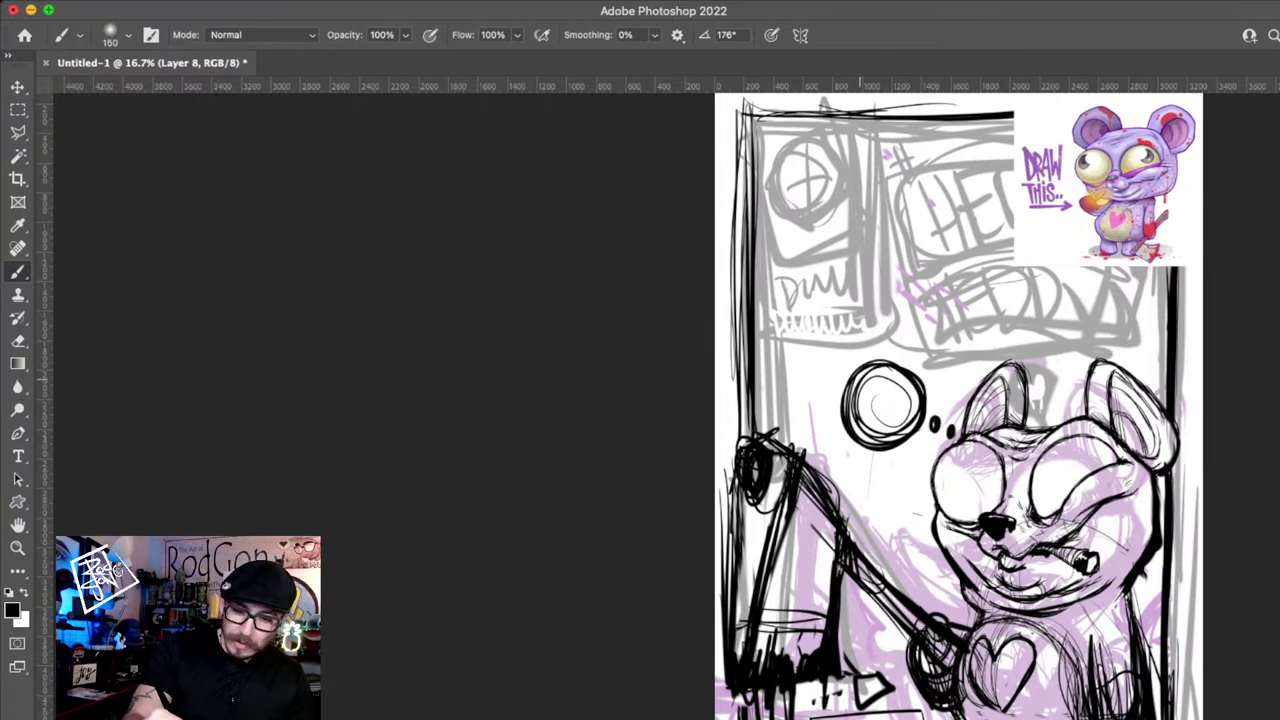
{"action": "left_click_drag", "start_coordinate": [858, 372], "coordinate": [832, 428]}
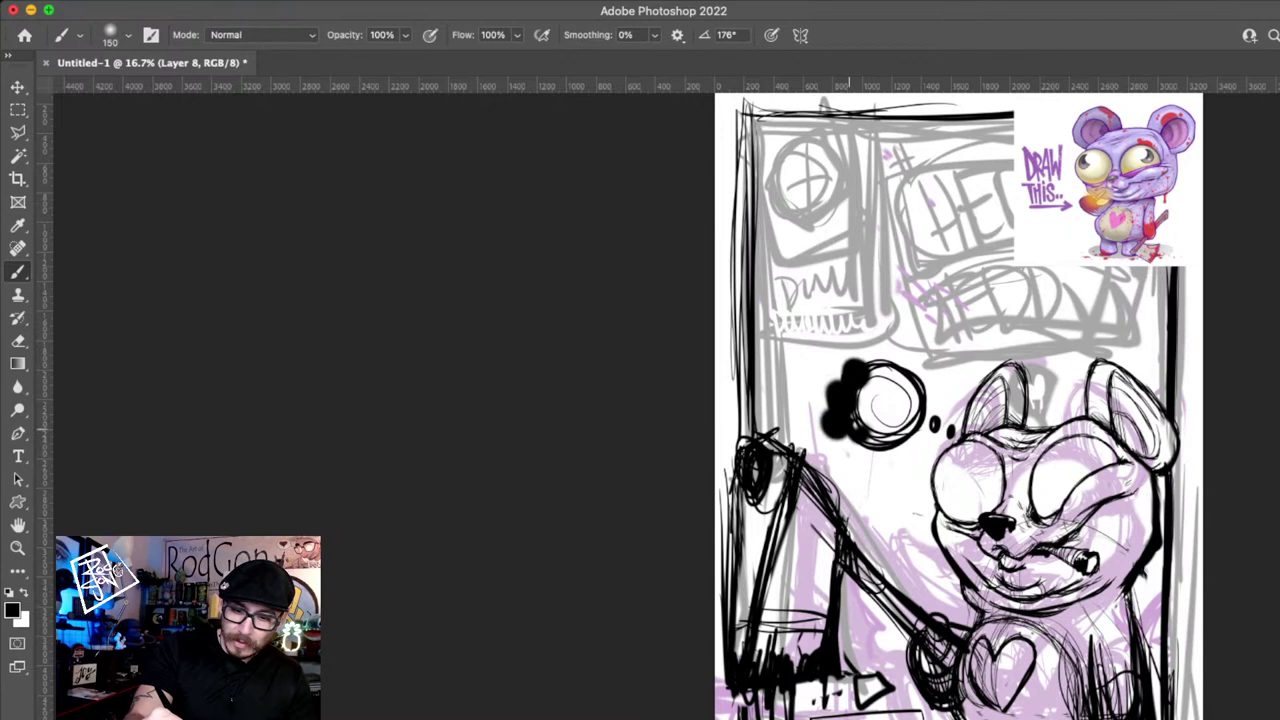
{"action": "left_click_drag", "start_coordinate": [900, 390], "coordinate": [862, 430]}
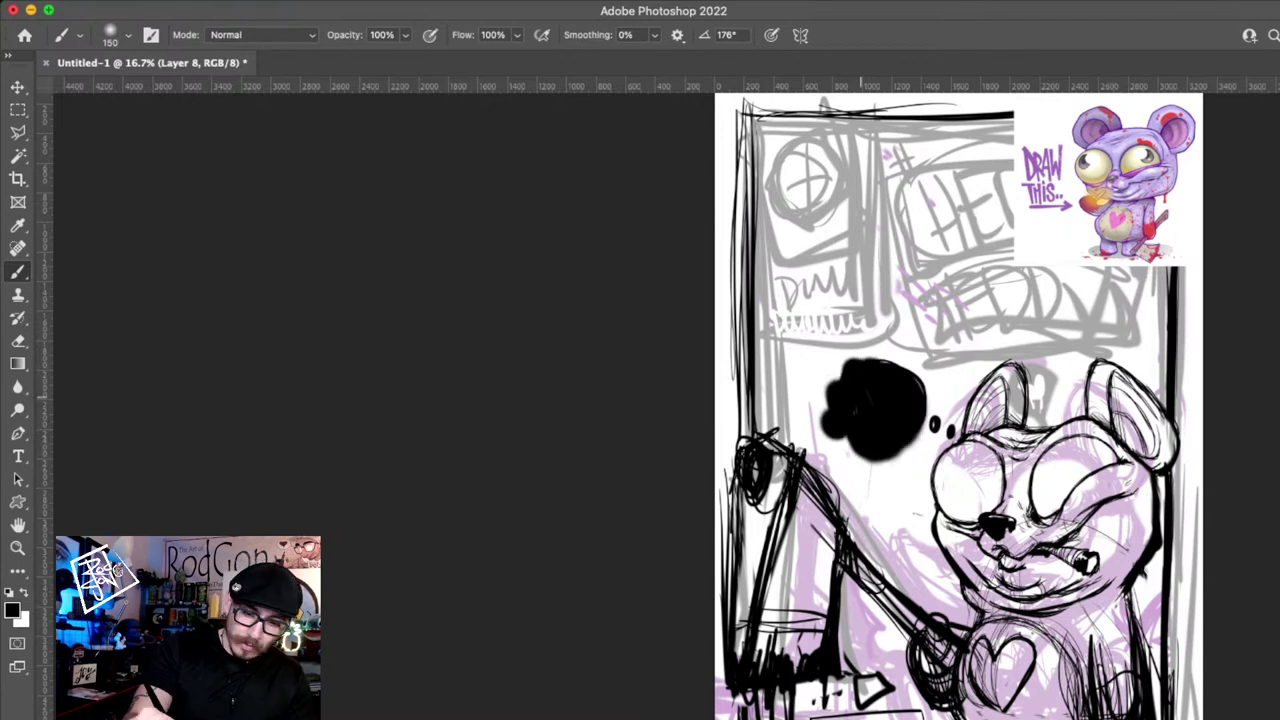
{"action": "left_click_drag", "start_coordinate": [880, 370], "coordinate": [920, 420]}
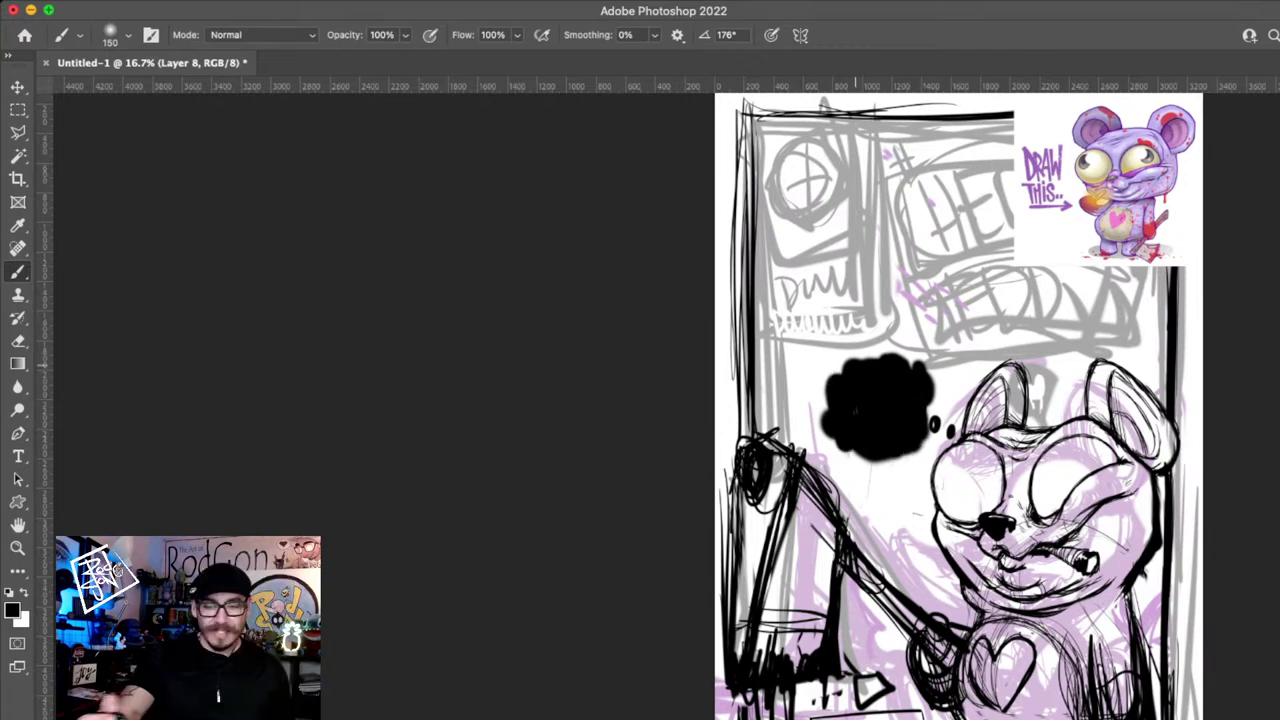
- Paint thin black drips of different lengths falling from the underside of the black cloud
{"action": "scroll", "coordinate": [940, 400], "scroll_direction": "down", "scroll_amount": 3}
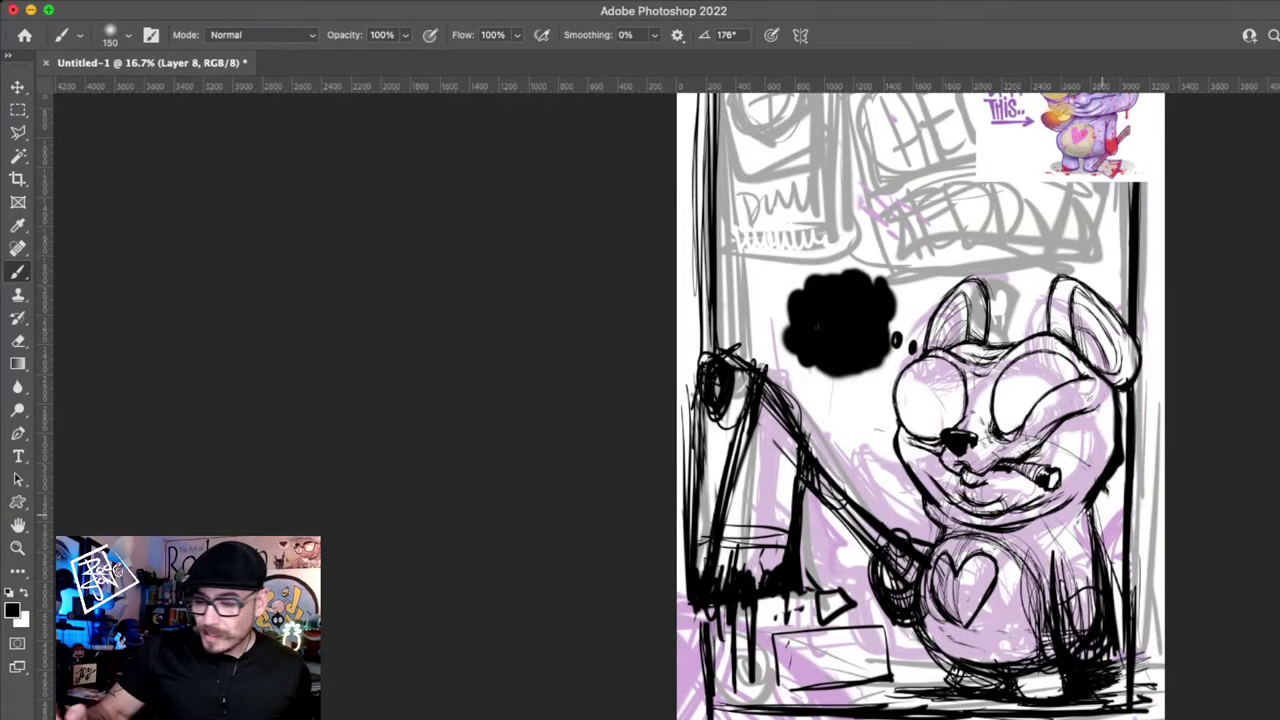
{"action": "key", "text": "v"}
{"action": "scroll", "coordinate": [889, 512], "scroll_direction": "up", "scroll_amount": 3}
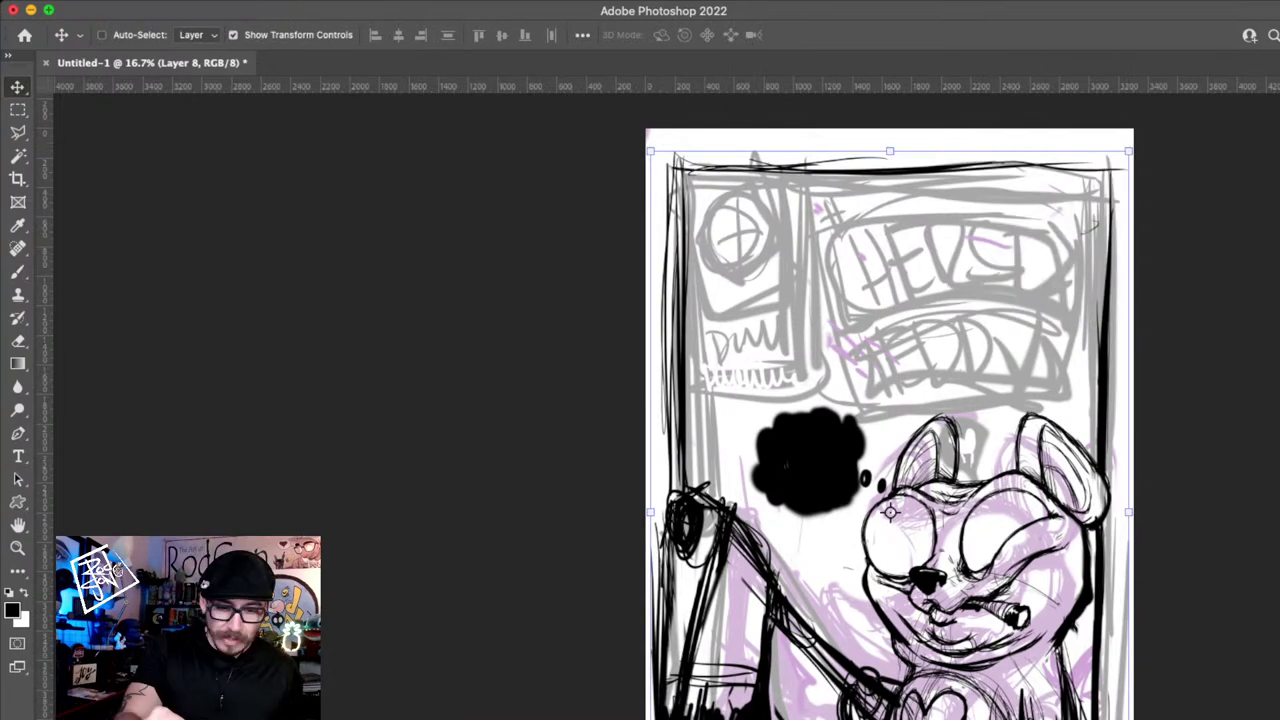
{"action": "scroll", "coordinate": [900, 400], "scroll_direction": "down", "scroll_amount": 3}
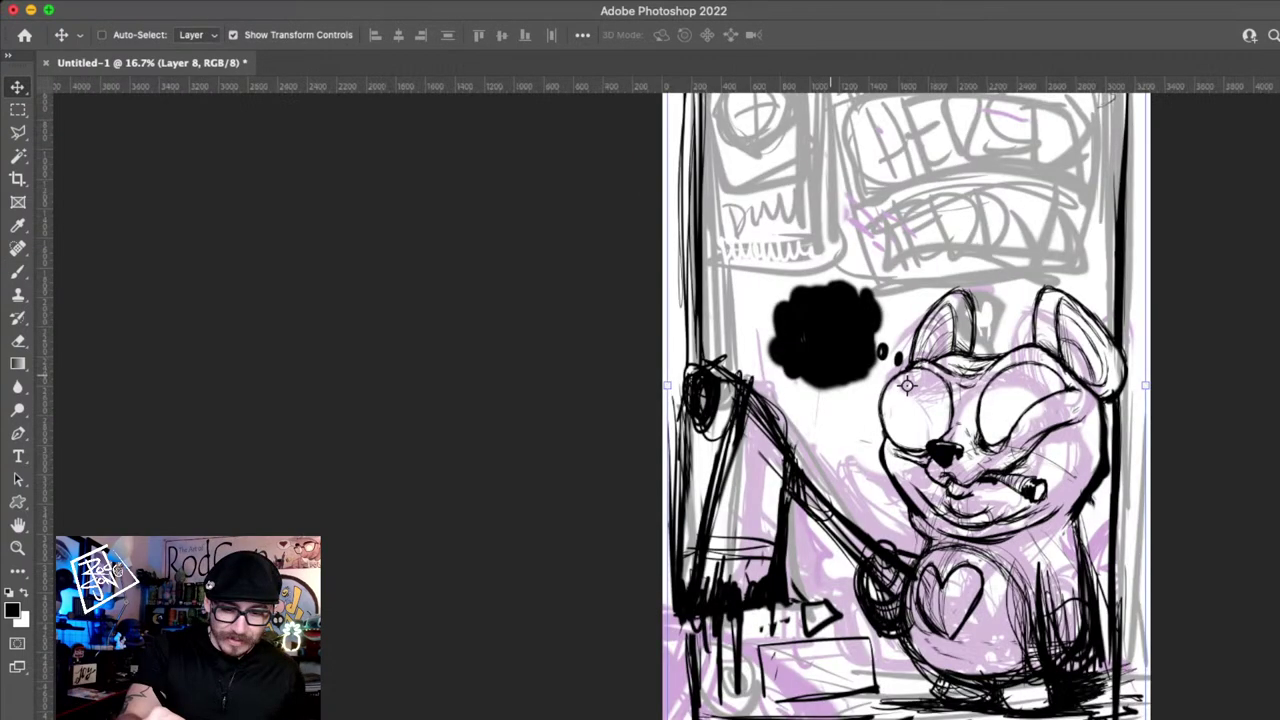
{"action": "key", "text": "b"}
{"action": "left_click_drag", "start_coordinate": [827, 385], "coordinate": [826, 430]}
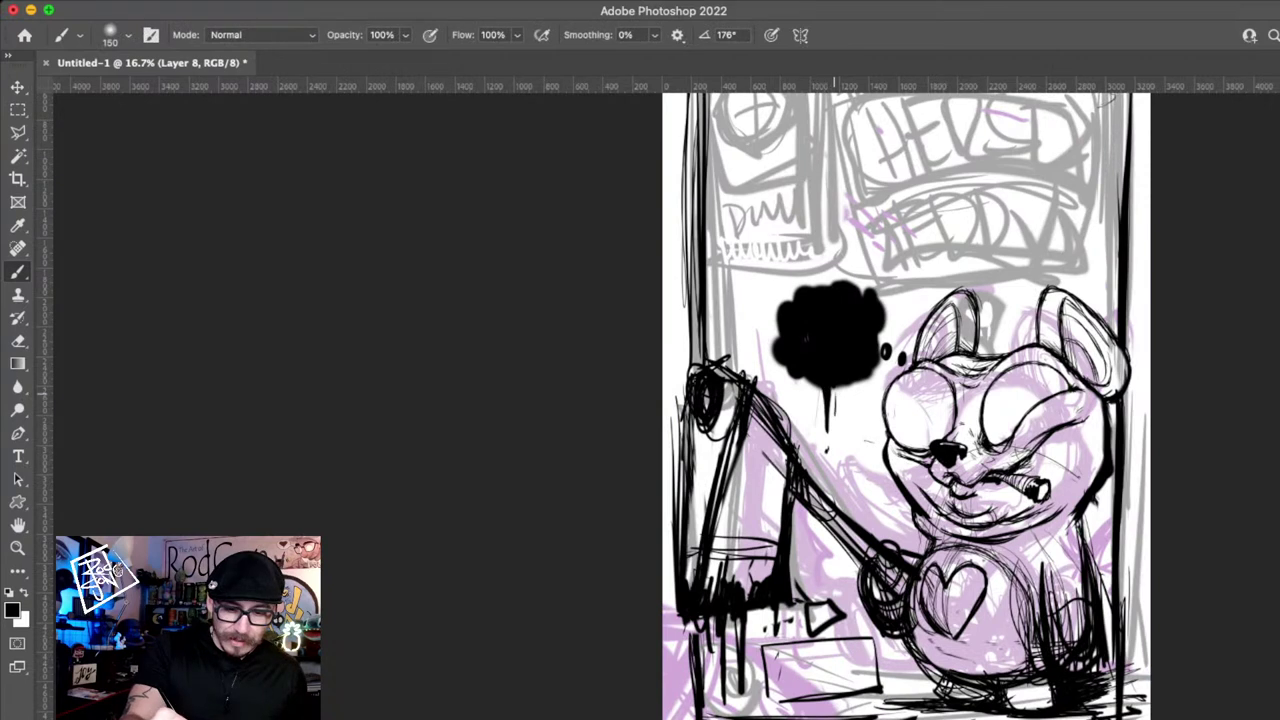
{"action": "left_click_drag", "start_coordinate": [810, 380], "coordinate": [799, 423]}
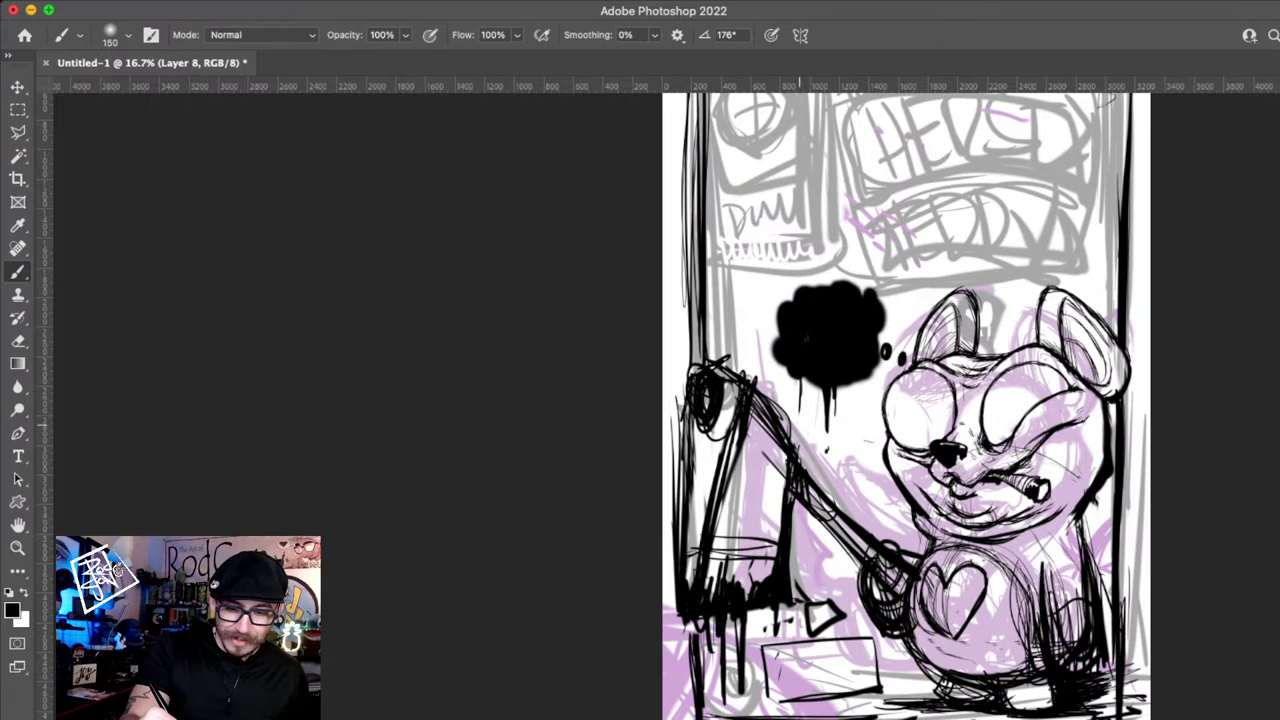
{"action": "left_click_drag", "start_coordinate": [860, 380], "coordinate": [860, 464]}
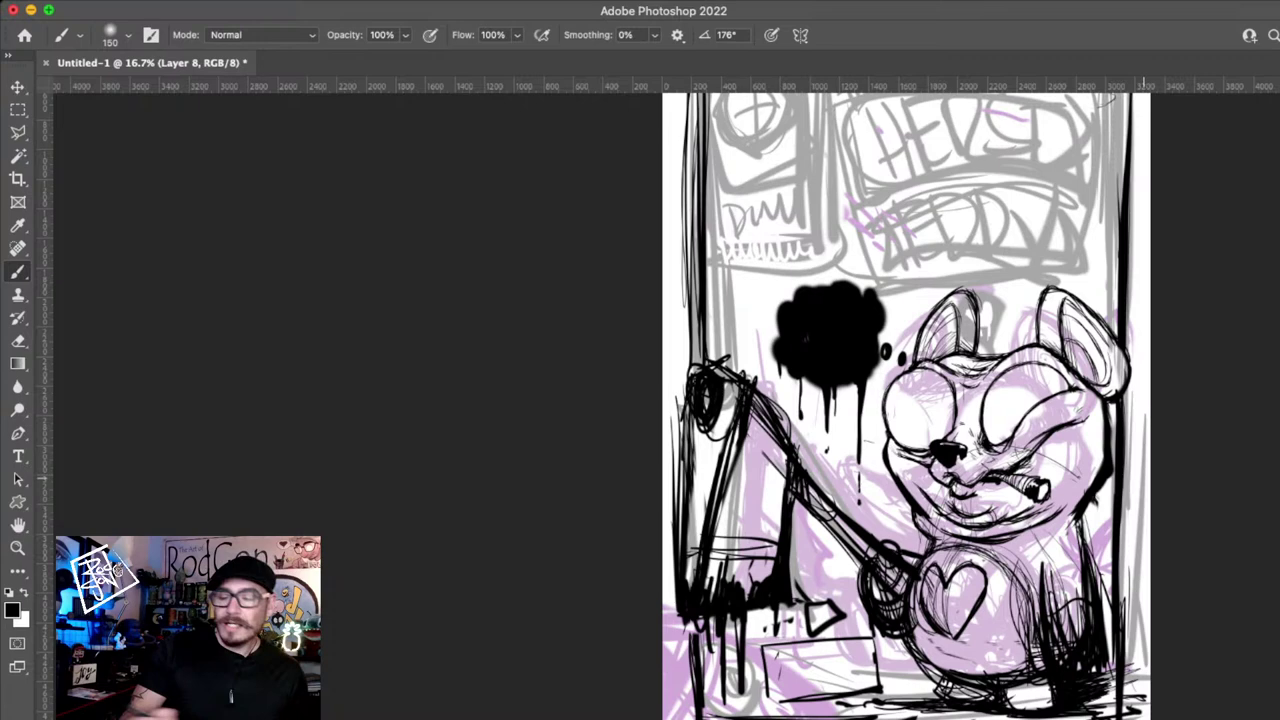
- Thicken the thought-bubble dot nearest the cloud into a larger solid black blob
{"action": "left_click_drag", "start_coordinate": [1135, 548], "coordinate": [1123, 605]}
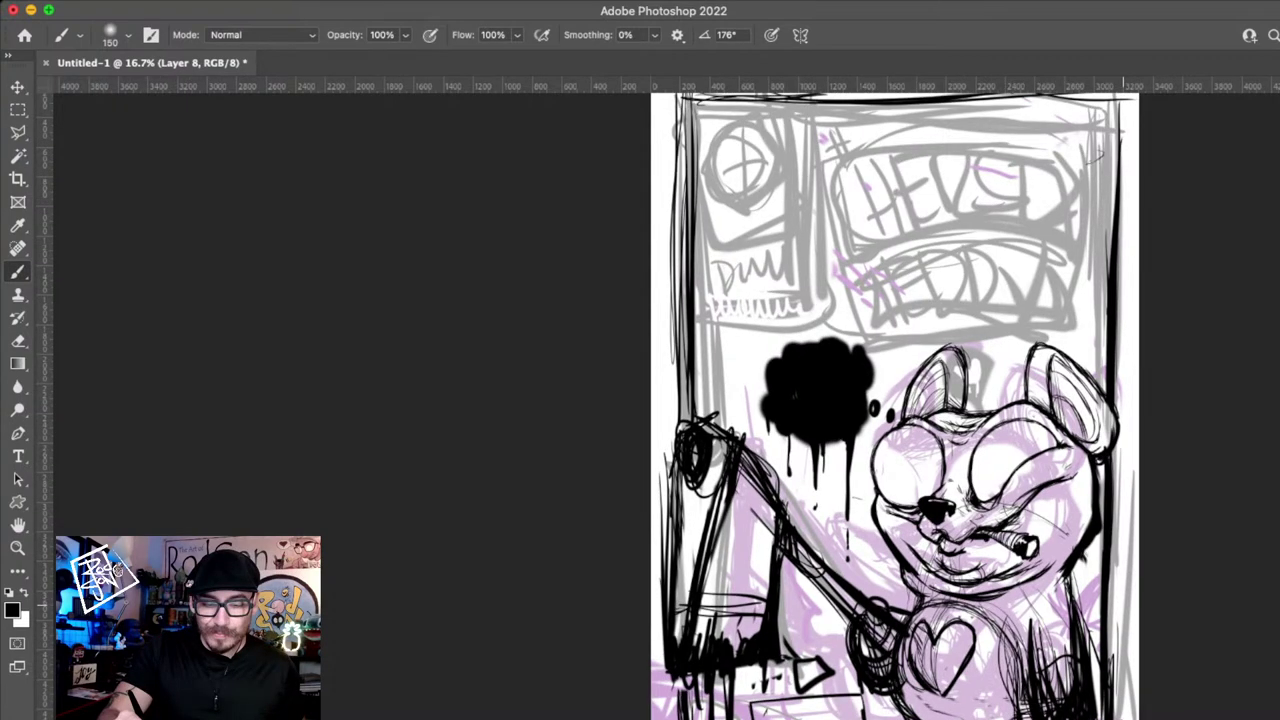
{"action": "left_click", "coordinate": [1059, 473], "text": "super"}
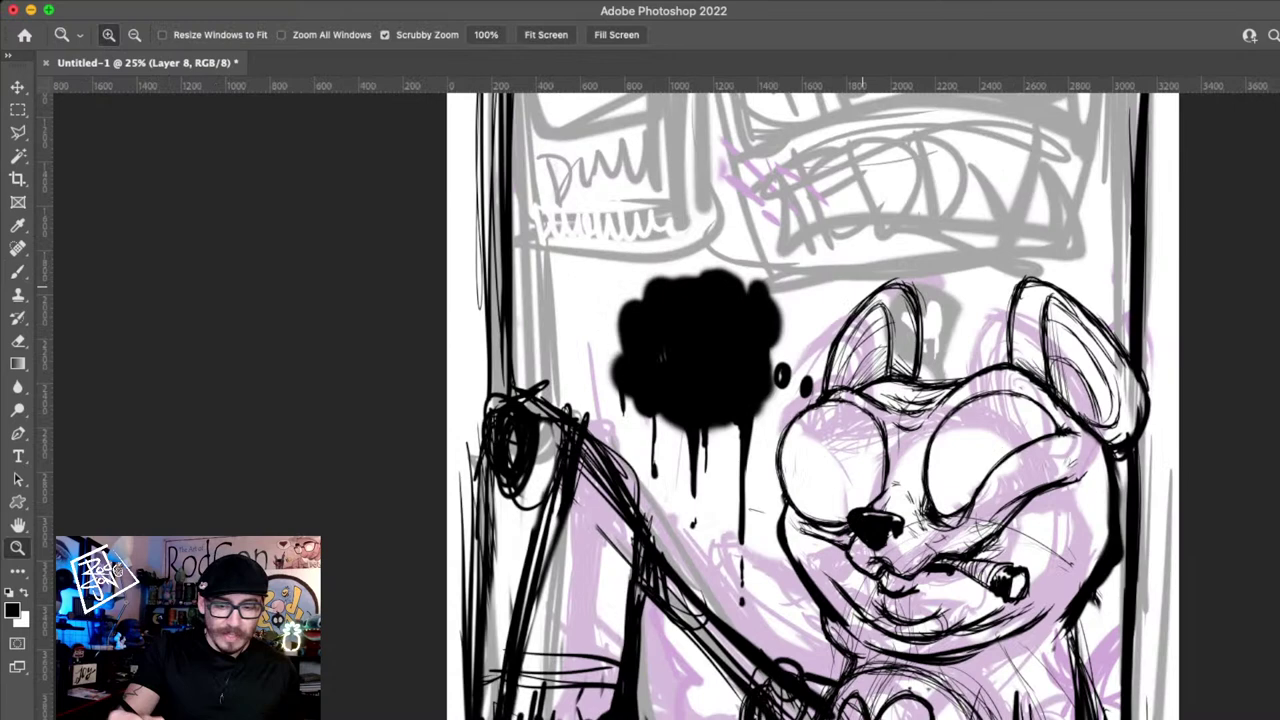
{"action": "scroll", "coordinate": [930, 400], "scroll_direction": "down", "scroll_amount": 3}
{"action": "scroll", "coordinate": [930, 400], "scroll_direction": "right", "scroll_amount": 2}
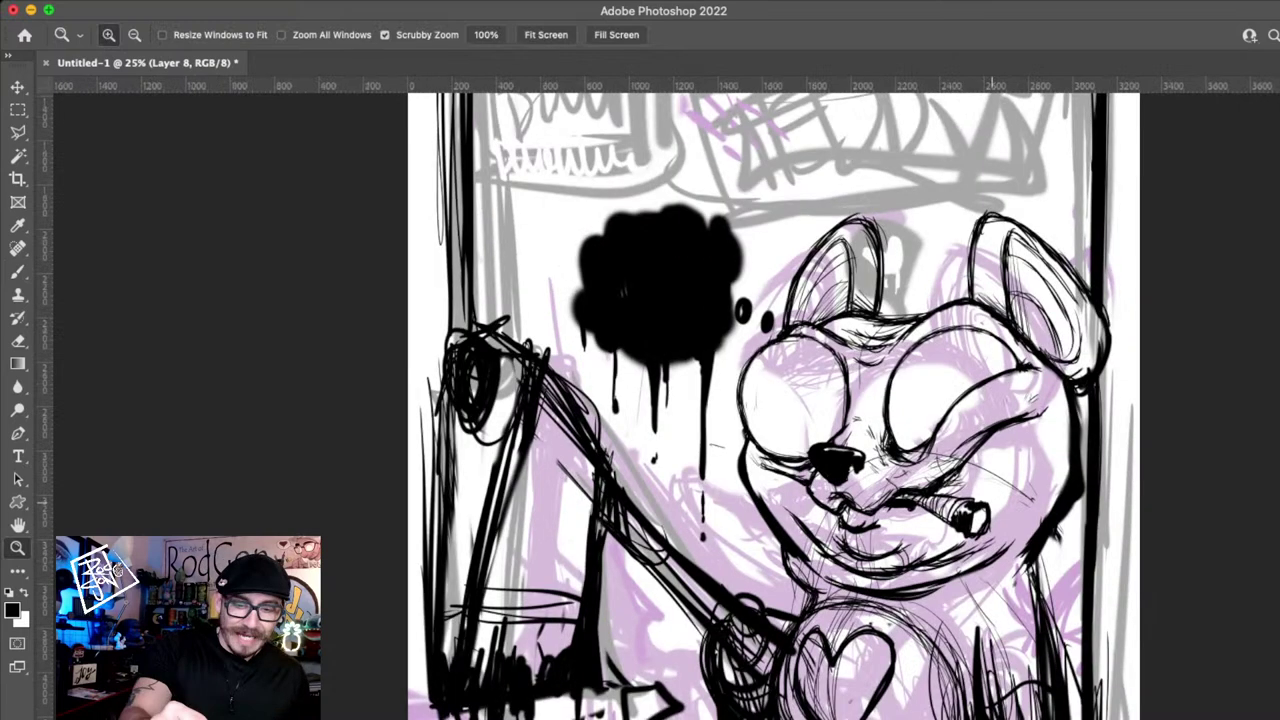
{"action": "scroll", "coordinate": [776, 400], "scroll_direction": "up", "scroll_amount": 1}
{"action": "key", "text": "b"}
{"action": "scroll", "coordinate": [776, 400], "scroll_direction": "up", "scroll_amount": 5}
{"action": "scroll", "coordinate": [776, 400], "scroll_direction": "left", "scroll_amount": 1}
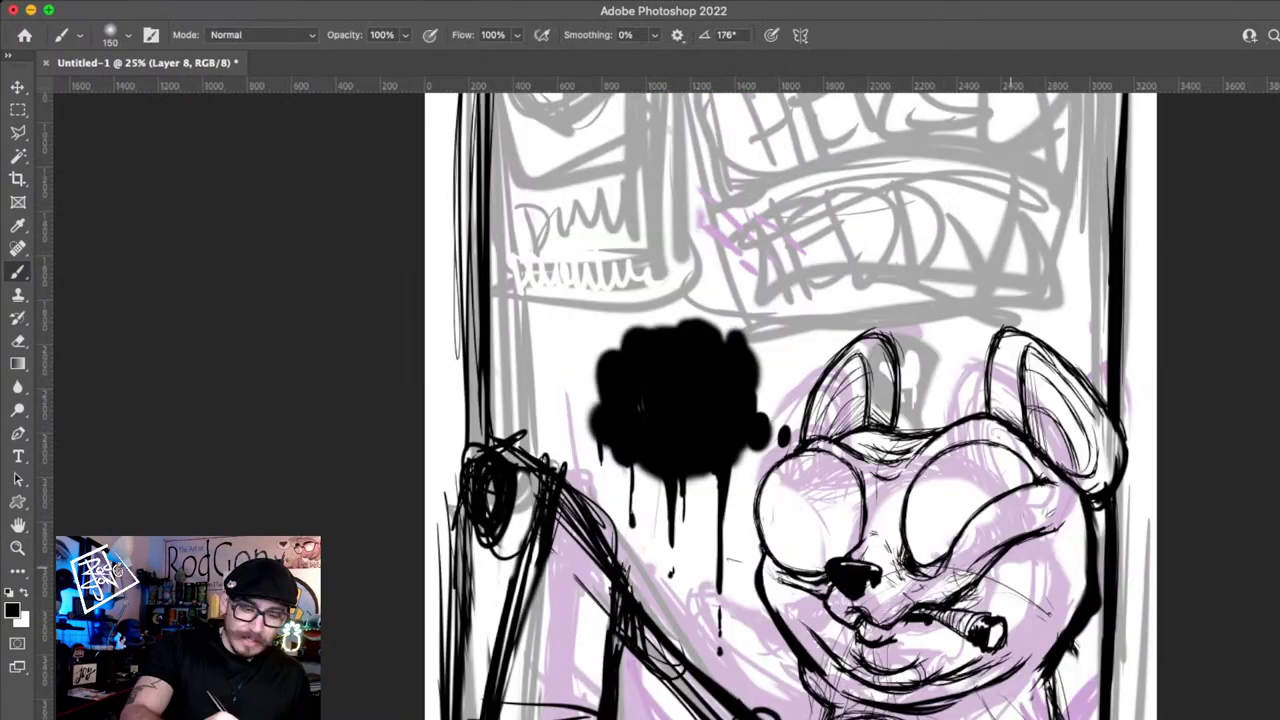
- Ink a tall box in the poster frame's upper corner, over the grey guide for the badge beside the title
{"action": "scroll", "coordinate": [800, 400], "scroll_direction": "up", "scroll_amount": 10}
{"action": "scroll", "coordinate": [800, 400], "scroll_direction": "left", "scroll_amount": 1}
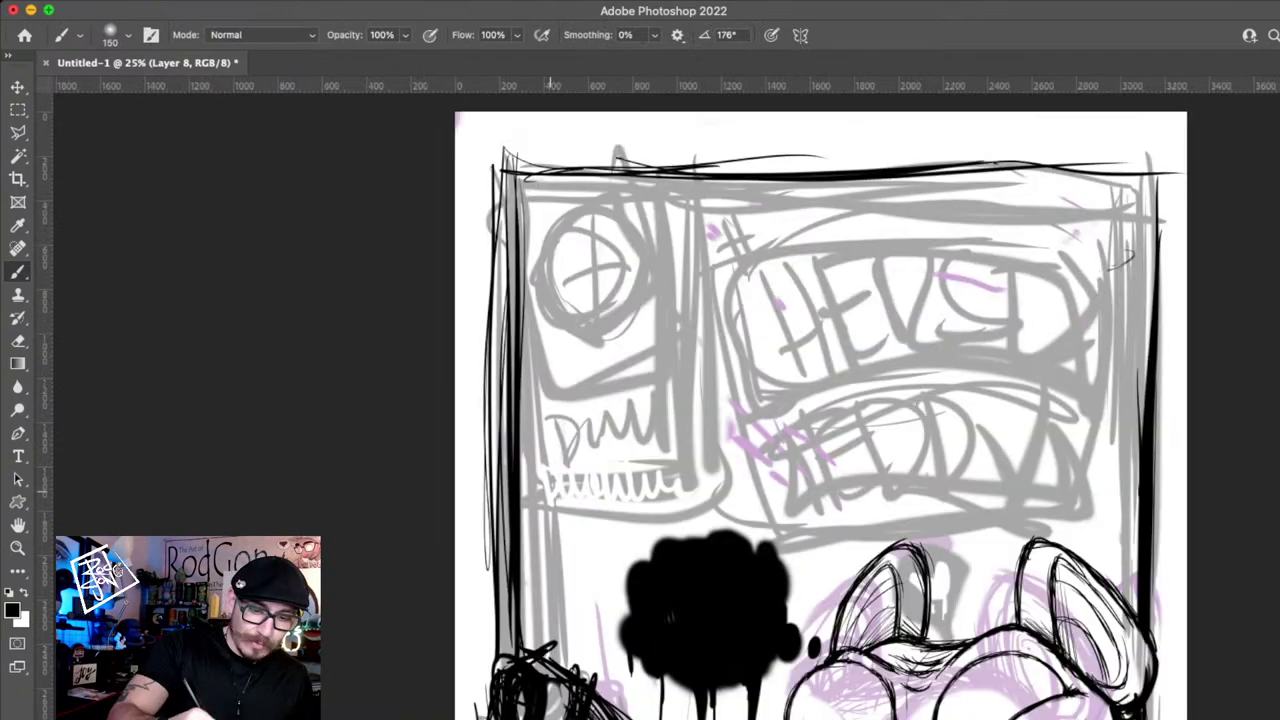
{"action": "left_click_drag", "start_coordinate": [680, 142], "coordinate": [682, 478]}
{"action": "left_click_drag", "start_coordinate": [520, 489], "coordinate": [675, 495]}
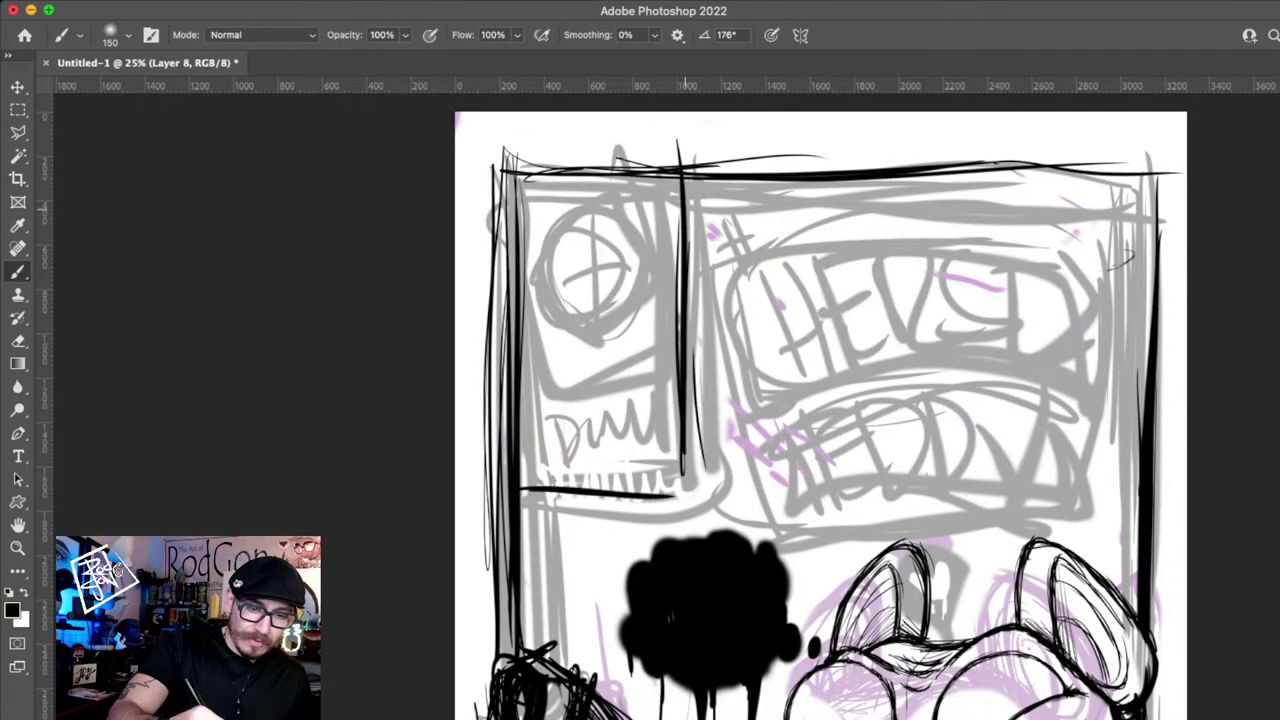
{"action": "mouse_move", "coordinate": [686, 135]}
{"action": "left_mouse_down"}
{"action": "mouse_move", "coordinate": [522, 485]}
{"action": "mouse_move", "coordinate": [694, 160]}
{"action": "left_mouse_up"}
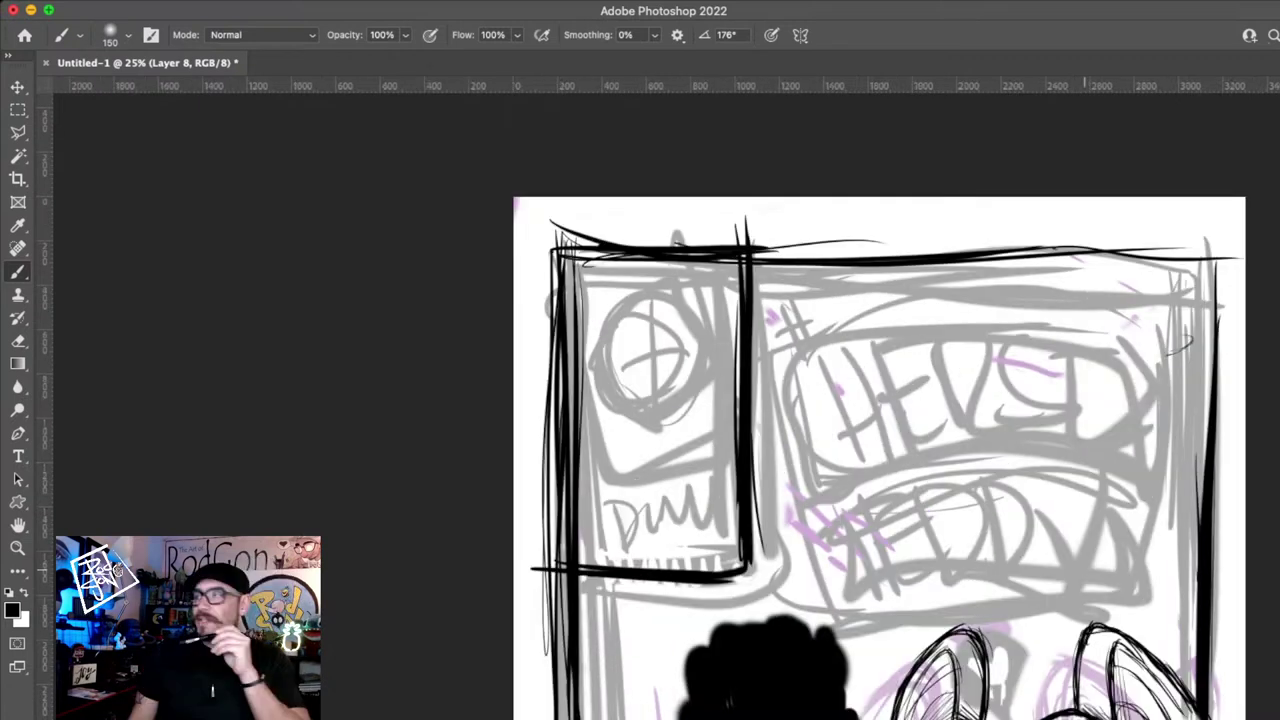
- Place the round shark profile image in the upper part of the corner box and draw a black dividing line beneath it
{"action": "scroll", "coordinate": [880, 455], "scroll_direction": "up", "scroll_amount": 1}
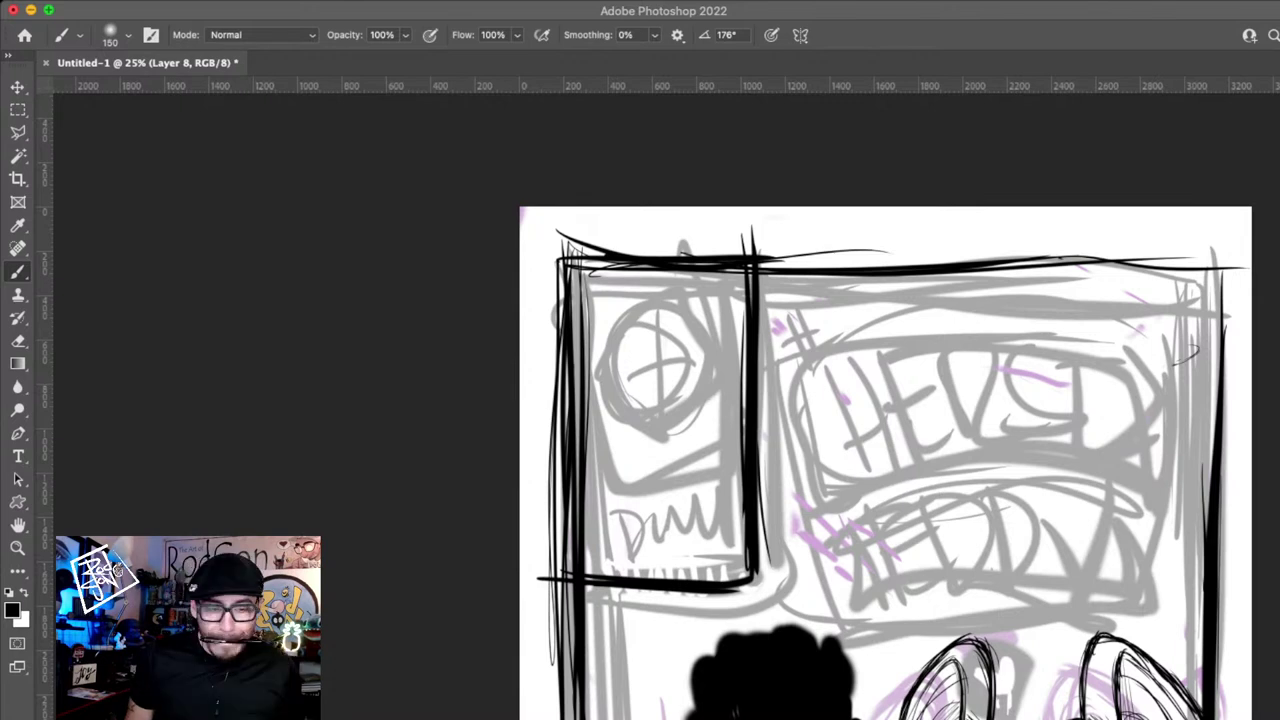
{"action": "left_click_drag", "start_coordinate": [1200, 660], "coordinate": [659, 378]}
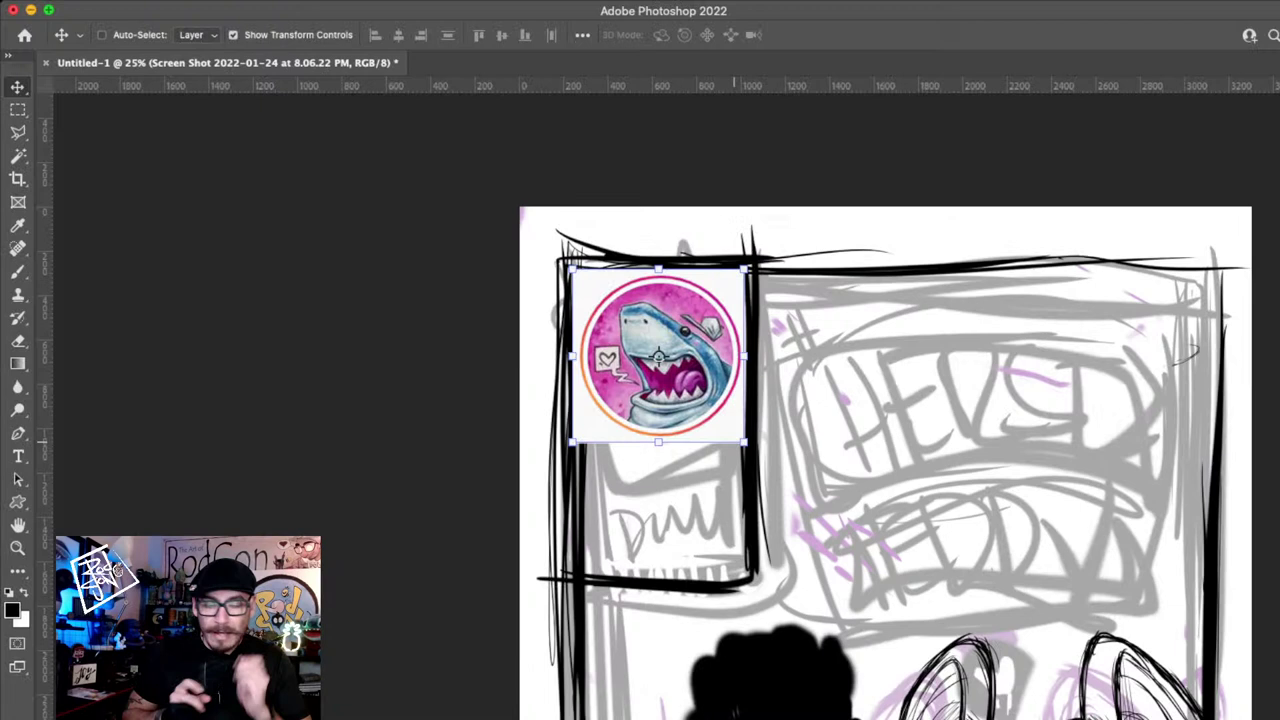
{"action": "left_click_drag", "start_coordinate": [734, 441], "coordinate": [729, 438]}
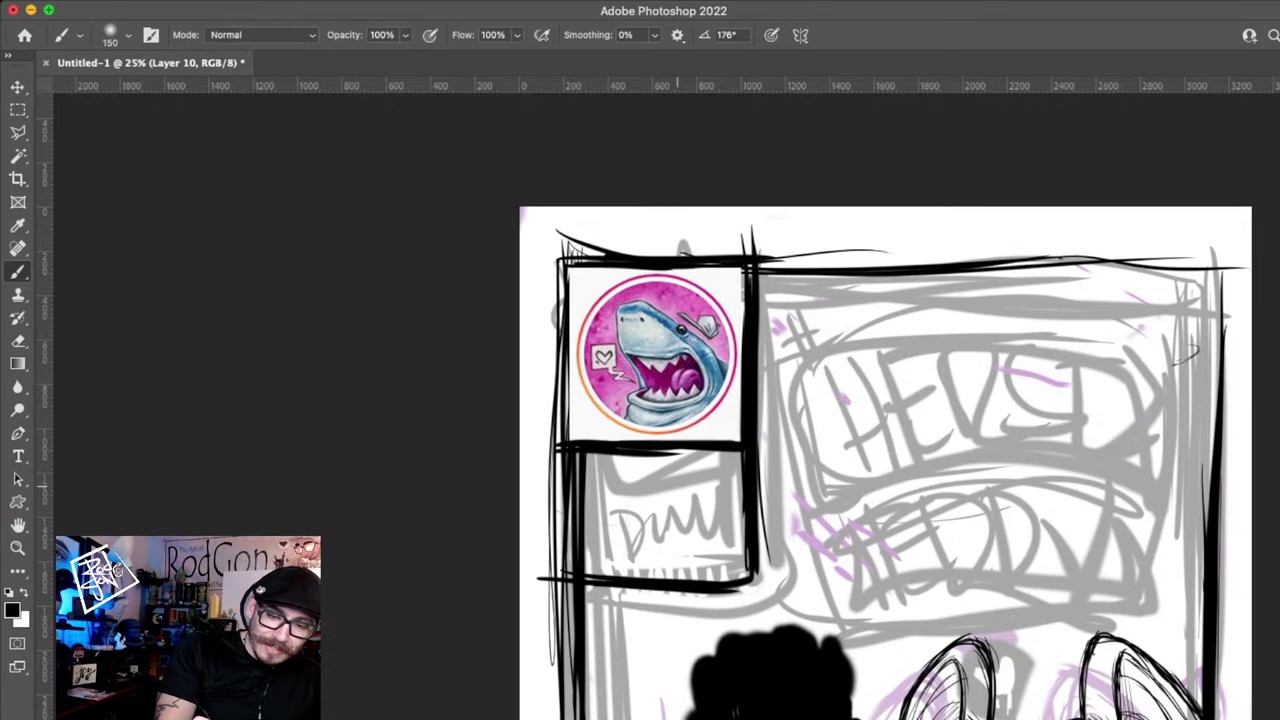
- Hand-letter DTIYS in black capitals in the corner box, below the shark image
{"action": "mouse_move", "coordinate": [592, 472]}
{"action": "left_mouse_down"}
{"action": "mouse_move", "coordinate": [600, 514]}
{"action": "mouse_move", "coordinate": [647, 472]}
{"action": "left_mouse_up"}
{"action": "mouse_move", "coordinate": [634, 475]}
{"action": "left_mouse_down"}
{"action": "mouse_move", "coordinate": [632, 514]}
{"action": "mouse_move", "coordinate": [652, 513]}
{"action": "left_mouse_up"}
{"action": "left_click_drag", "start_coordinate": [668, 476], "coordinate": [680, 496]}
{"action": "left_click_drag", "start_coordinate": [693, 475], "coordinate": [678, 514]}
{"action": "left_click_drag", "start_coordinate": [720, 480], "coordinate": [702, 512]}
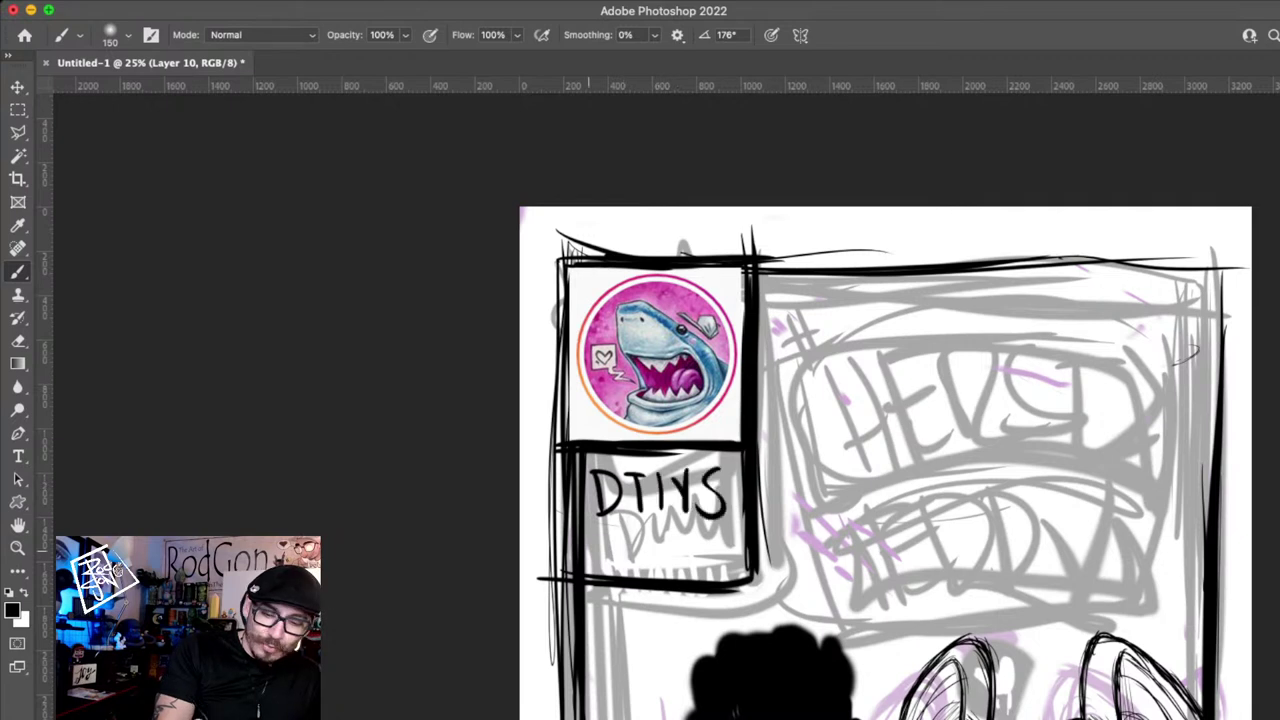
- Letter a smaller second line beneath DTIYS and add a narrow strip with scribbled black lettering along the box's lower edge
{"action": "left_click_drag", "start_coordinate": [587, 540], "coordinate": [700, 565]}
{"action": "left_click_drag", "start_coordinate": [703, 563], "coordinate": [716, 564]}
{"action": "left_click_drag", "start_coordinate": [735, 545], "coordinate": [727, 566]}
{"action": "mouse_move", "coordinate": [588, 603]}
{"action": "left_mouse_down"}
{"action": "mouse_move", "coordinate": [566, 561]}
{"action": "mouse_move", "coordinate": [704, 560]}
{"action": "left_mouse_up"}
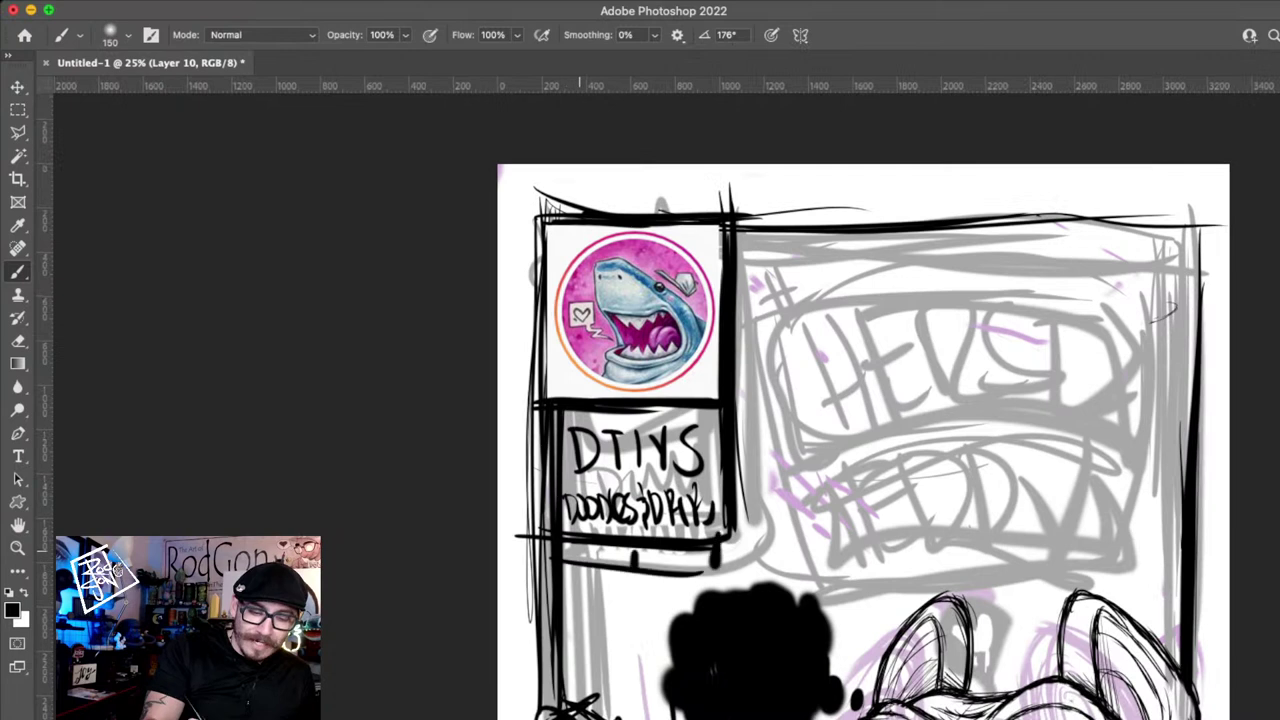
{"action": "left_click_drag", "start_coordinate": [579, 556], "coordinate": [728, 566]}
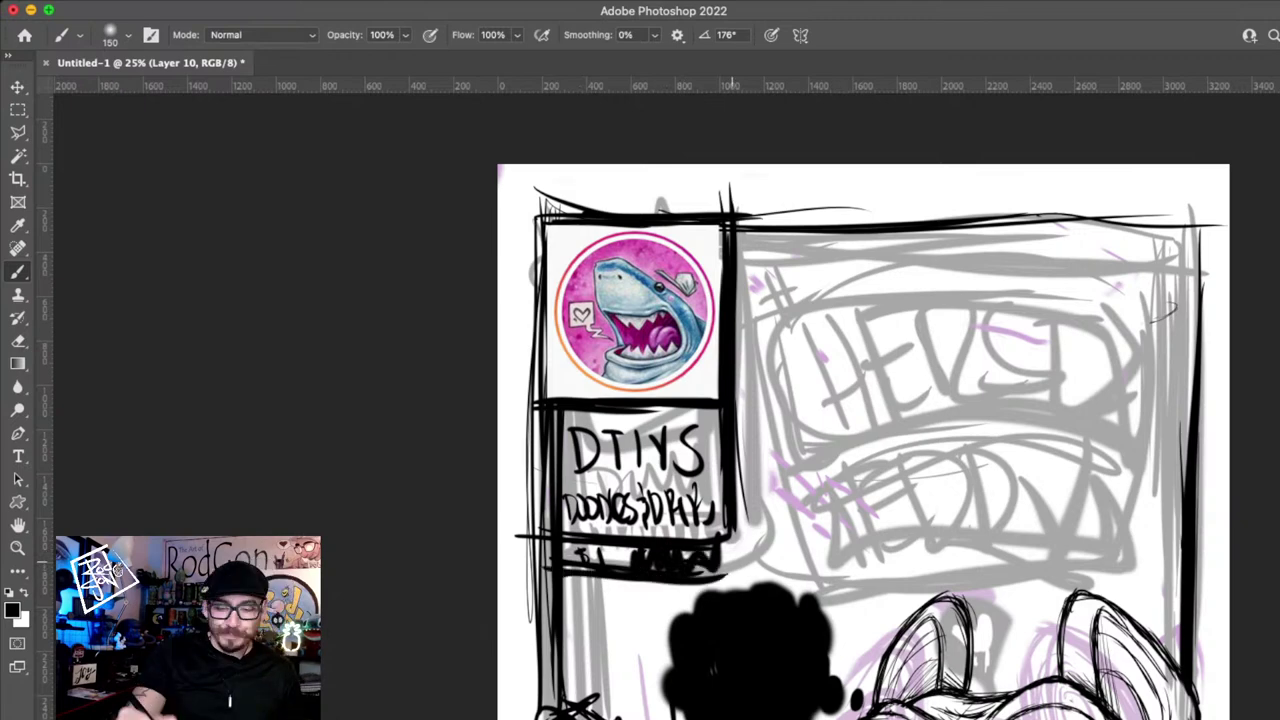
- On a new layer, draw thin black hash strokes over the title guide and try a thick solid H beside them
{"action": "left_click_drag", "start_coordinate": [1023, 530], "coordinate": [890, 397]}
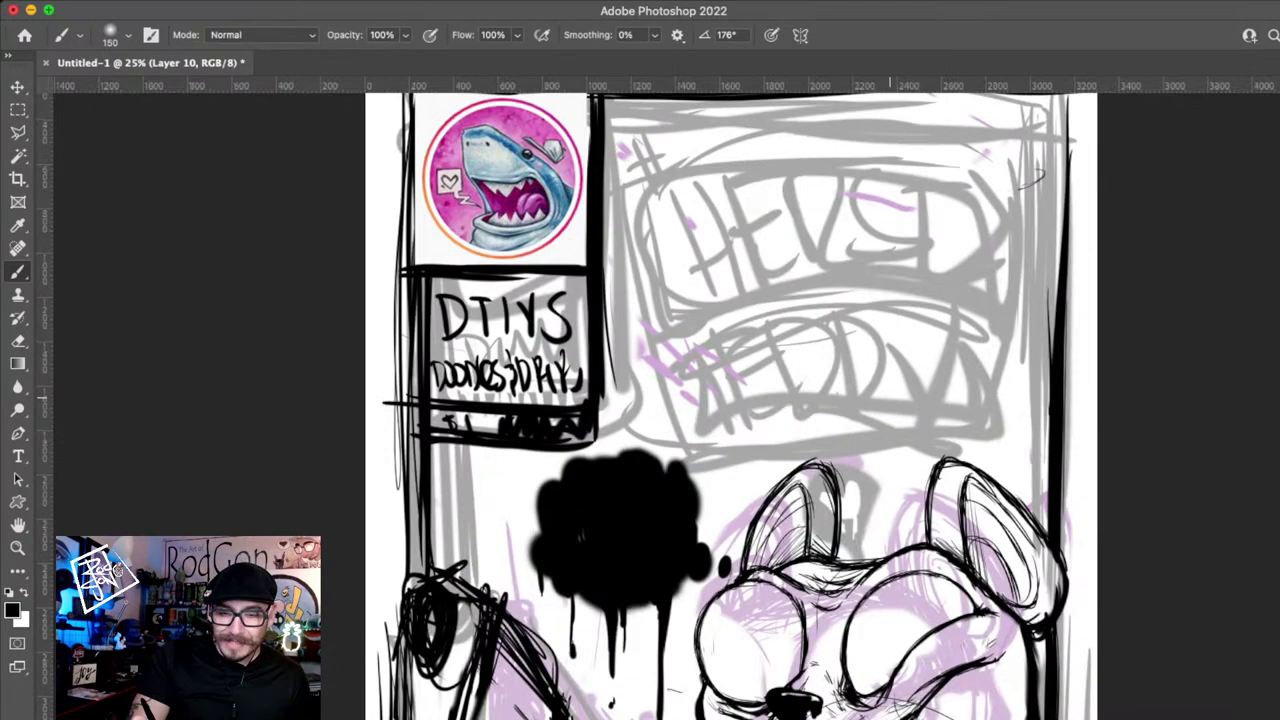
{"action": "key", "text": "z"}
{"action": "left_click", "coordinate": [1022, 490], "text": "alt"}
{"action": "left_click", "coordinate": [1022, 490], "text": "alt"}
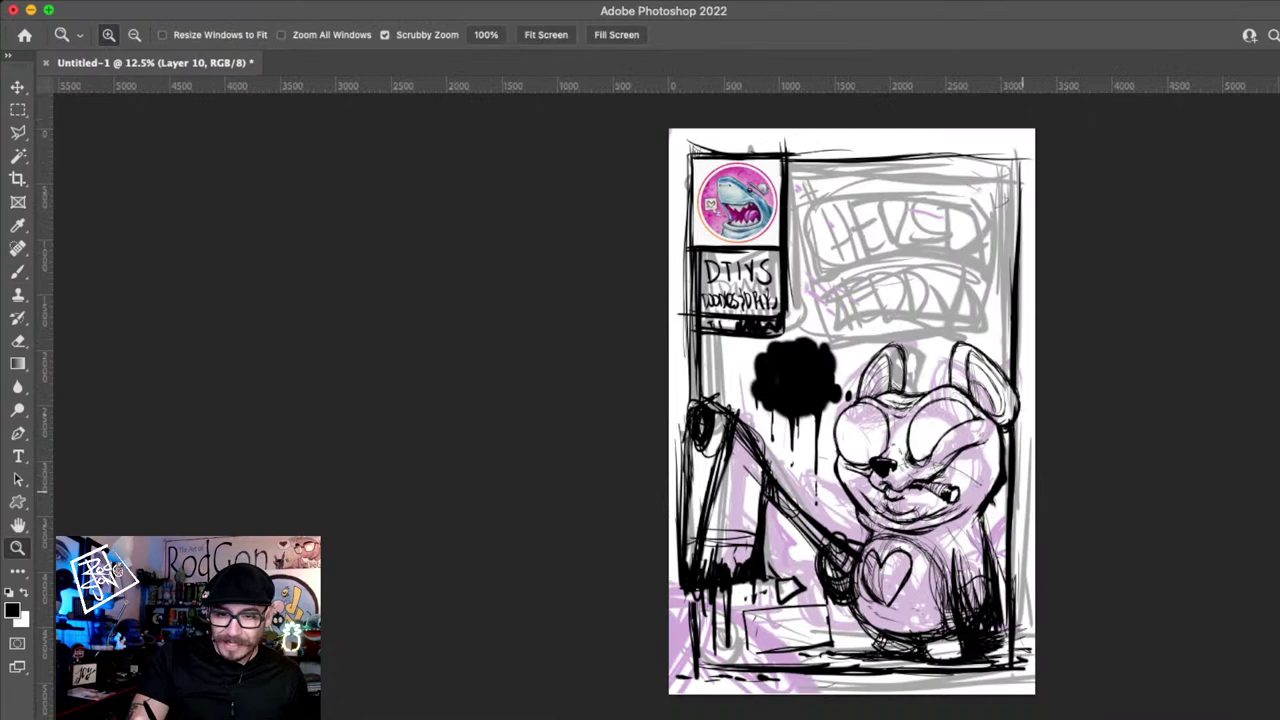
{"action": "left_click", "coordinate": [993, 299]}
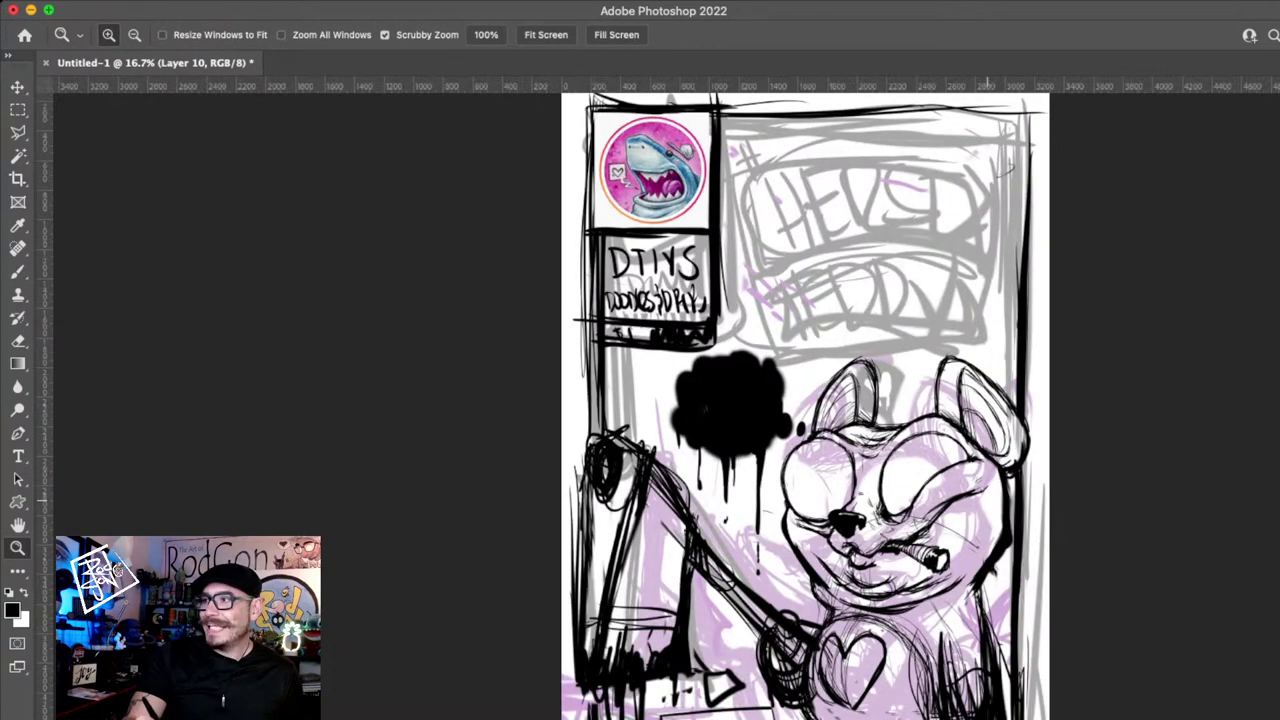
{"action": "left_click", "coordinate": [988, 500]}
{"action": "key", "text": "b"}
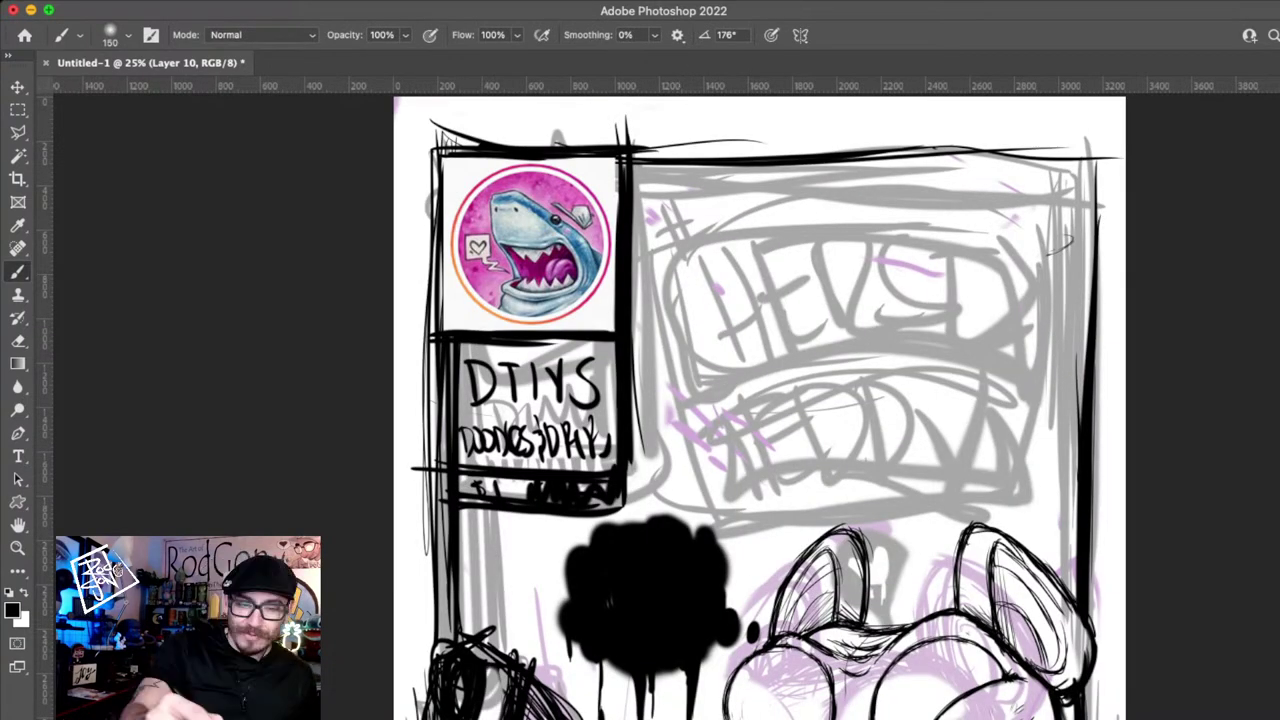
{"action": "key", "text": "ctrl+shift+alt+n"}
{"action": "mouse_move", "coordinate": [710, 380]}
{"action": "left_mouse_down"}
{"action": "mouse_move", "coordinate": [668, 255]}
{"action": "mouse_move", "coordinate": [724, 238]}
{"action": "left_mouse_up"}
{"action": "left_click_drag", "start_coordinate": [675, 206], "coordinate": [720, 367]}
{"action": "mouse_move", "coordinate": [654, 277]}
{"action": "left_mouse_down"}
{"action": "mouse_move", "coordinate": [718, 212]}
{"action": "mouse_move", "coordinate": [712, 395]}
{"action": "left_mouse_up"}
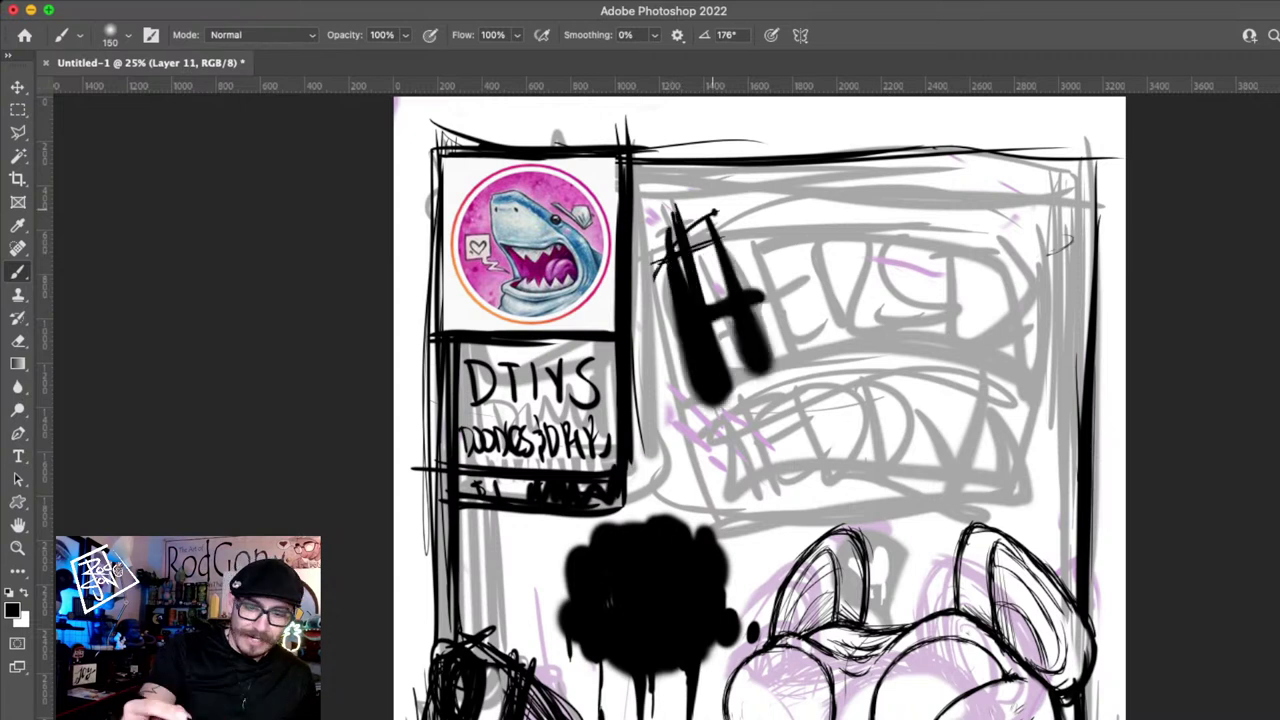
{"action": "key", "text": "ctrl+z"}
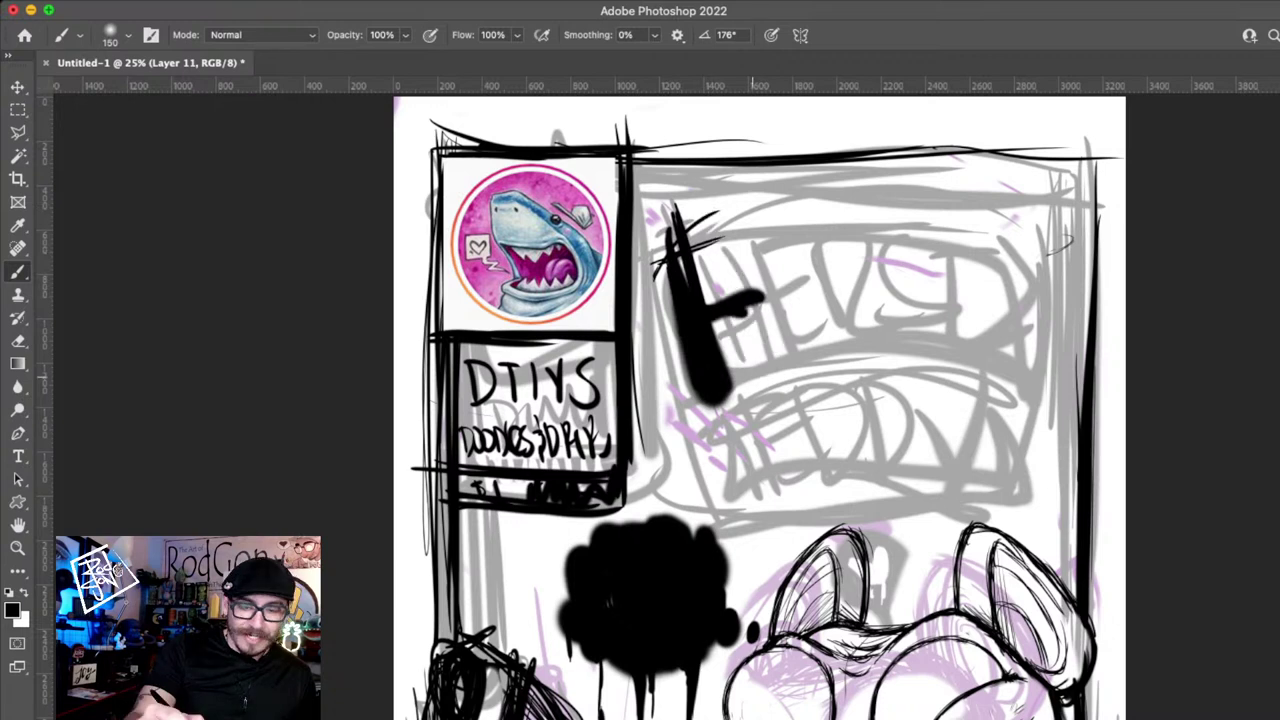
{"action": "key", "text": "ctrl+z"}
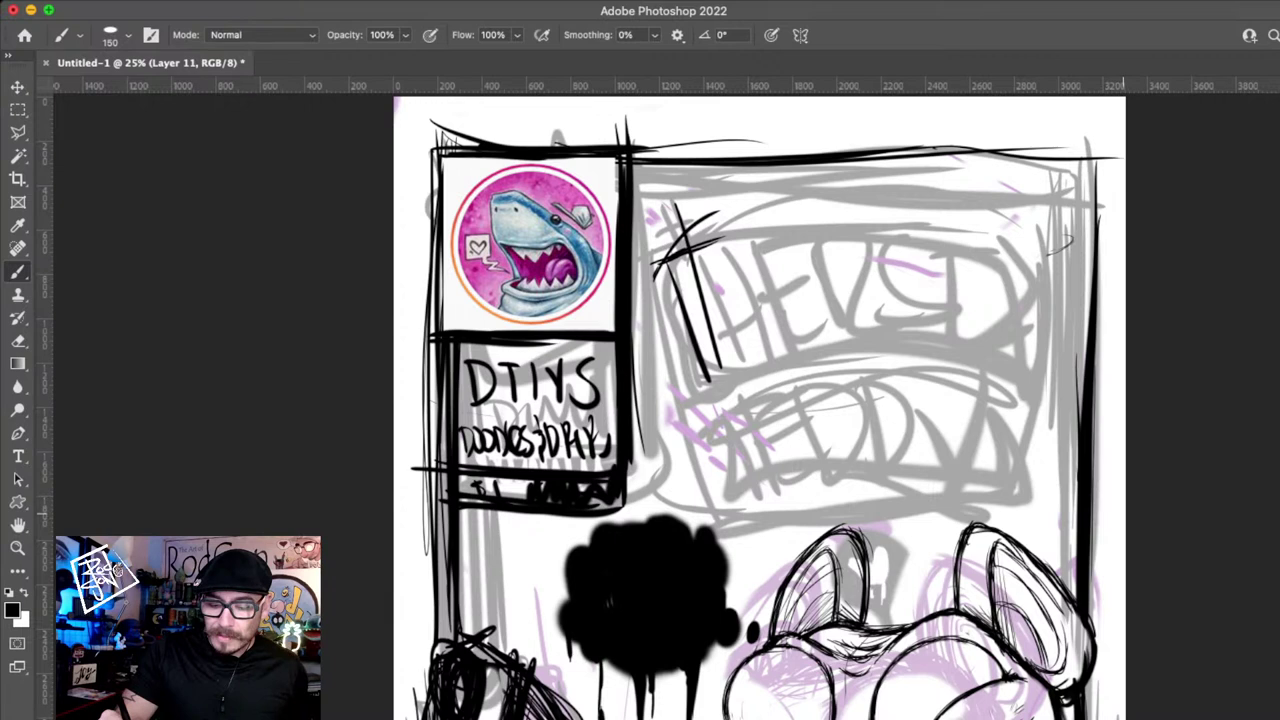
- Set the brush to a thin slanted tip at a 127° angle and reduce its size to 100
{"action": "left_click_drag", "start_coordinate": [1123, 513], "coordinate": [1158, 493]}
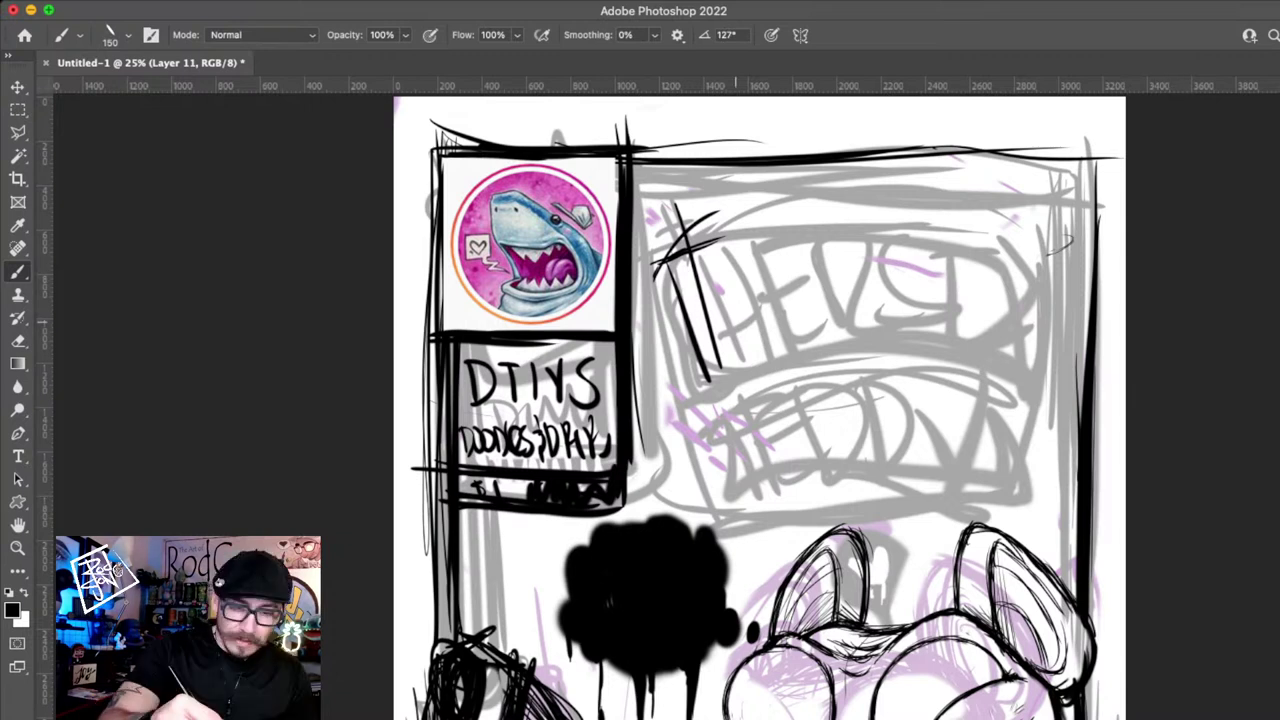
{"action": "key", "text": "bracketleft"}
{"action": "key", "text": "bracketleft"}
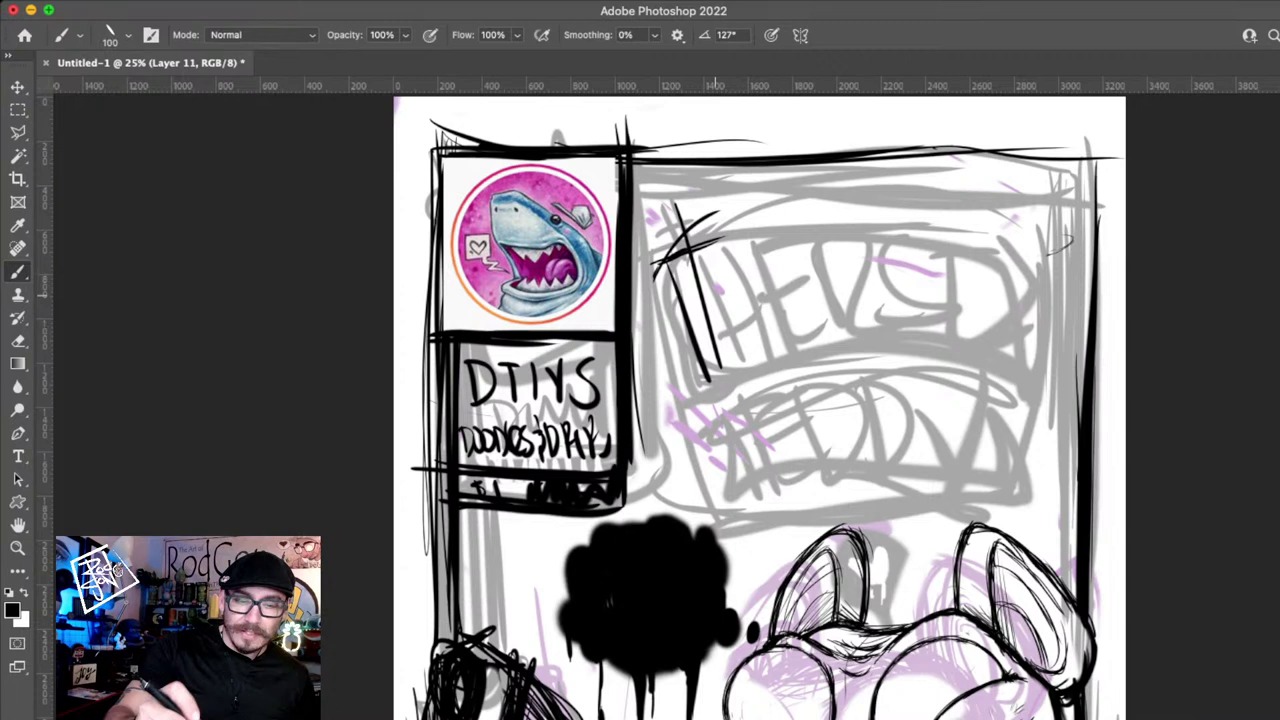
- Enlarge the brush to 150 and undo the thin trial strokes over the title guide
{"action": "key", "text": "bracketright"}
{"action": "key", "text": "bracketright"}
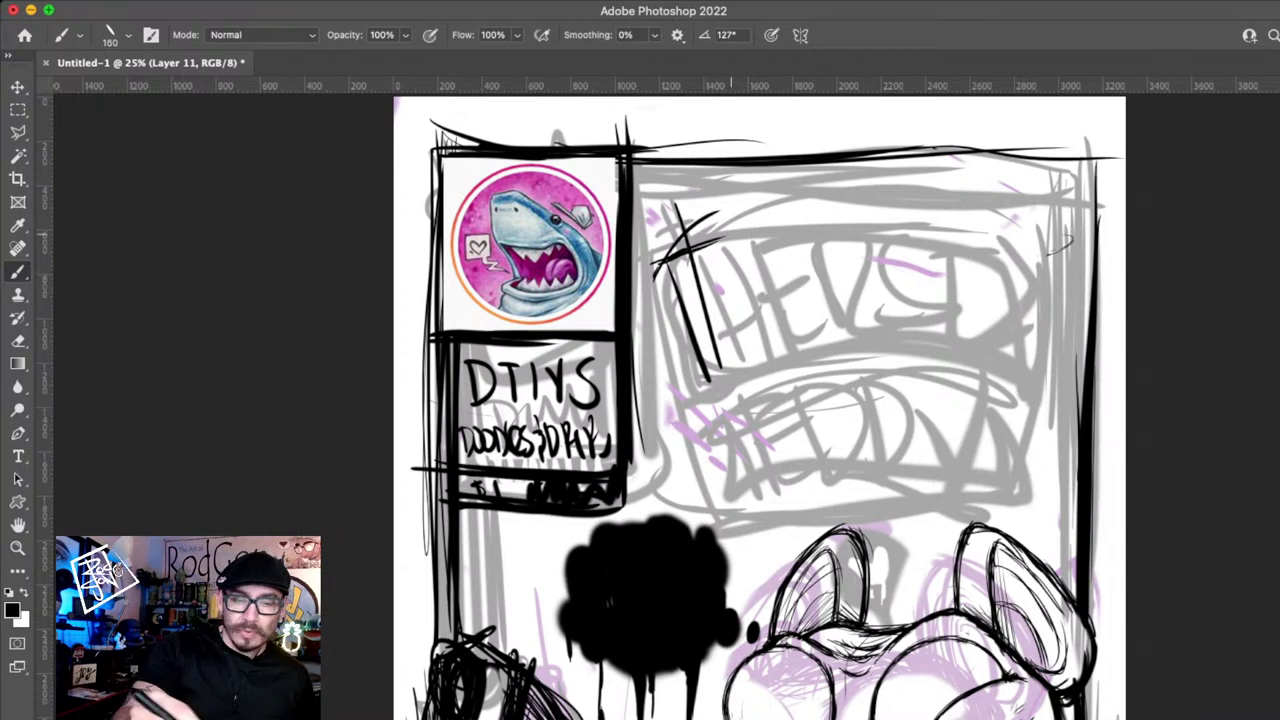
{"action": "key", "text": "super+z"}
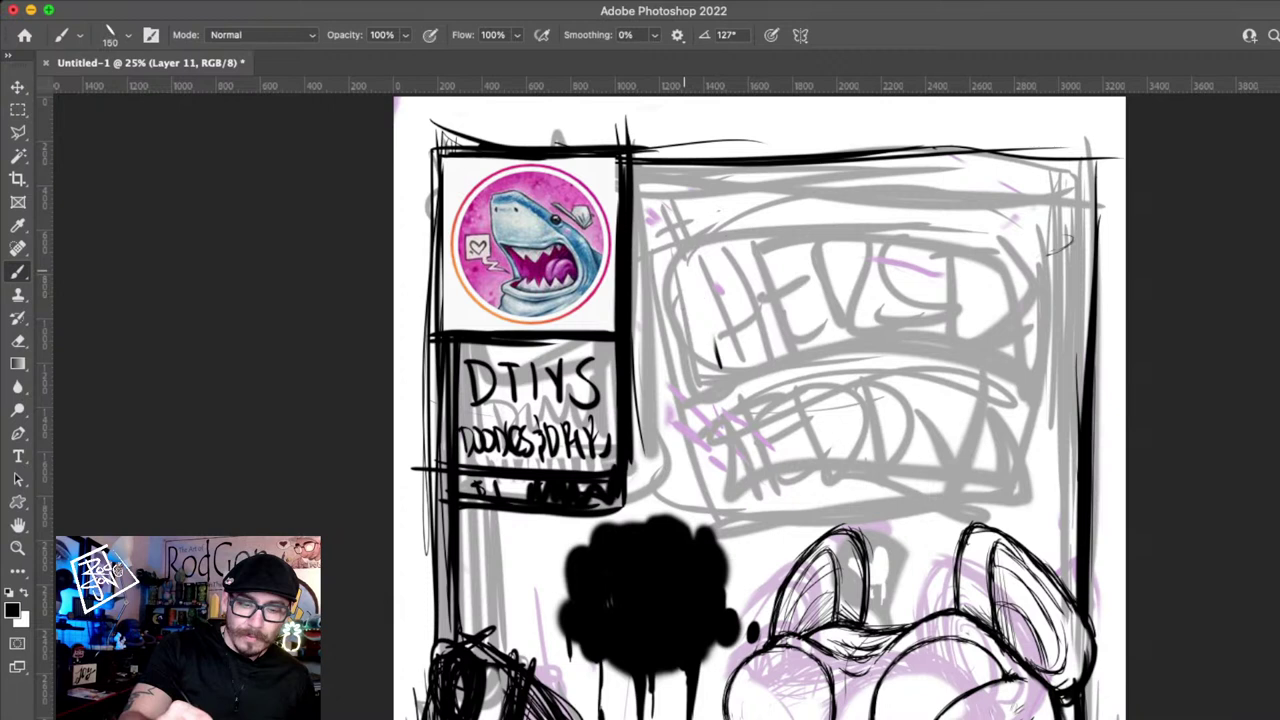
{"action": "left_click_drag", "start_coordinate": [692, 250], "coordinate": [754, 372]}
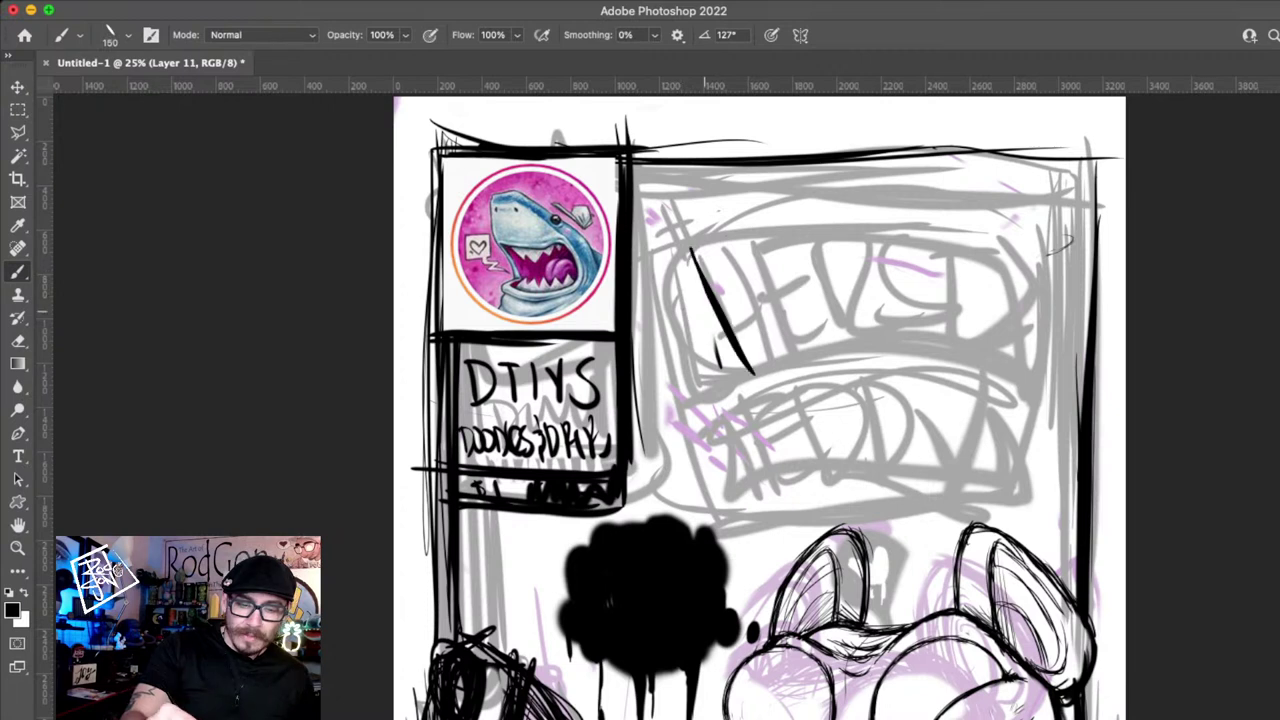
{"action": "key", "text": "super+z"}
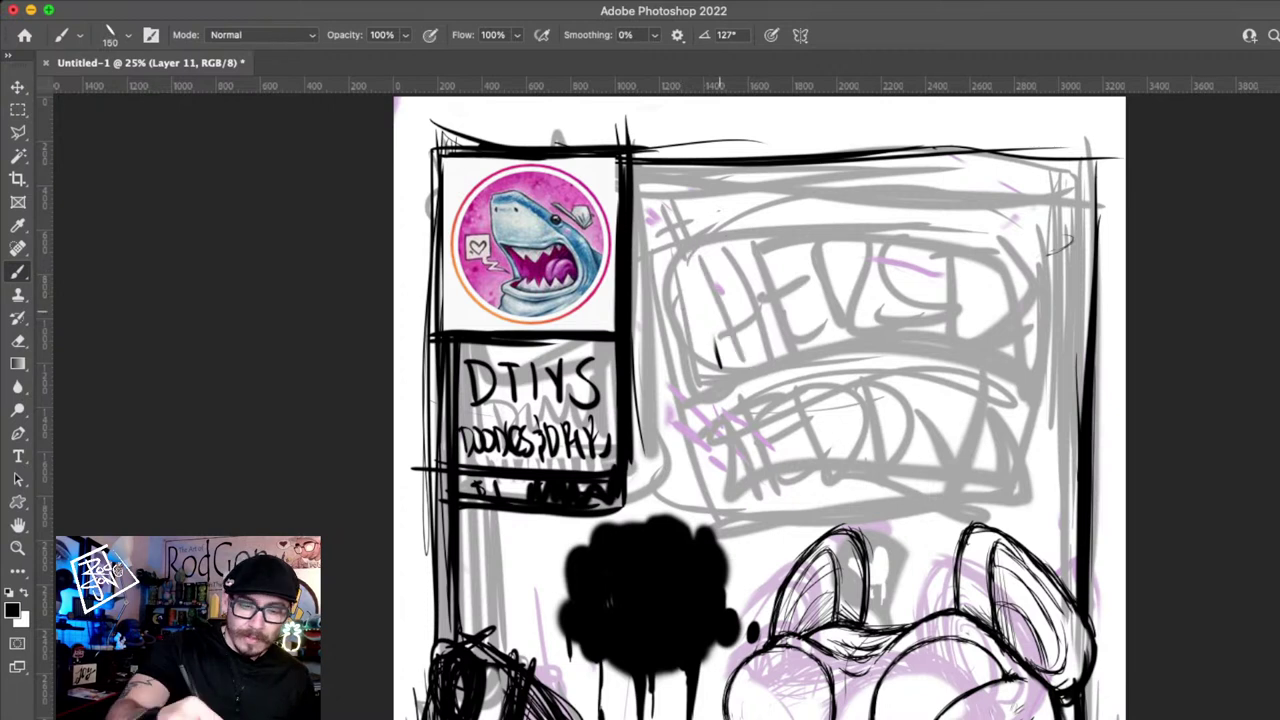
{"action": "left_click_drag", "start_coordinate": [712, 326], "coordinate": [680, 262]}
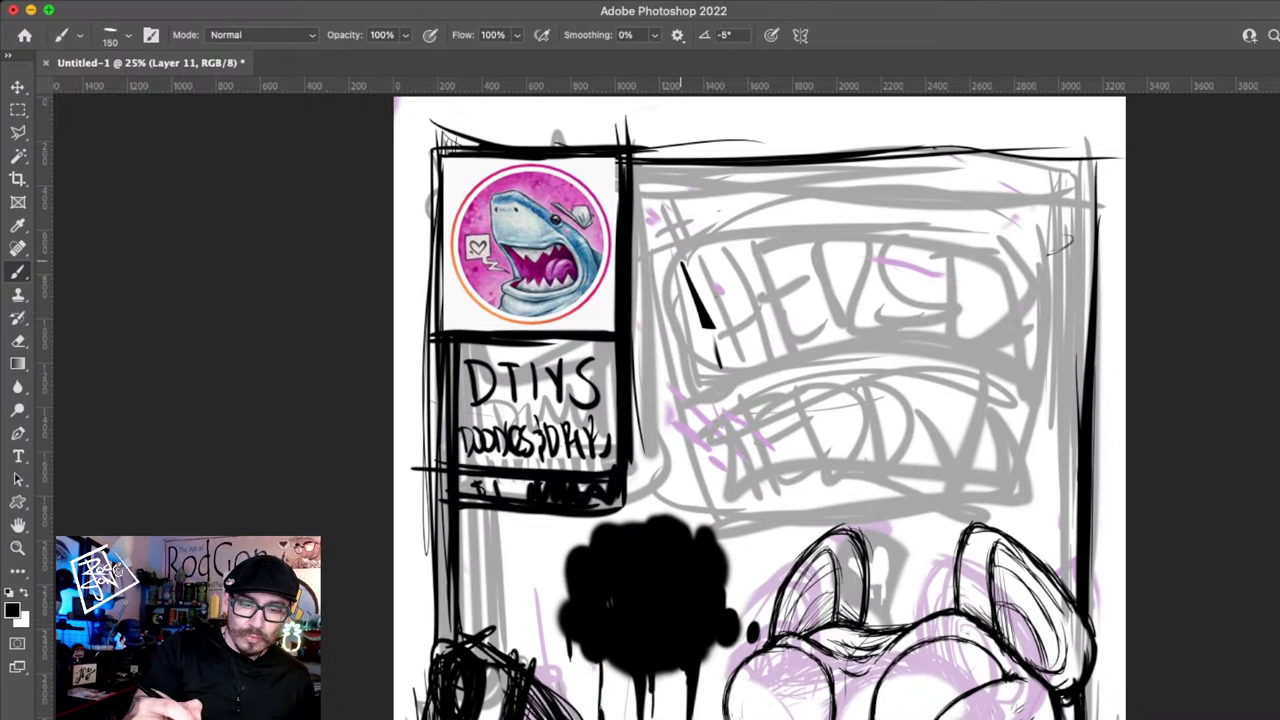
{"action": "left_click_drag", "start_coordinate": [714, 330], "coordinate": [732, 385]}
{"action": "left_click_drag", "start_coordinate": [673, 318], "coordinate": [739, 257]}
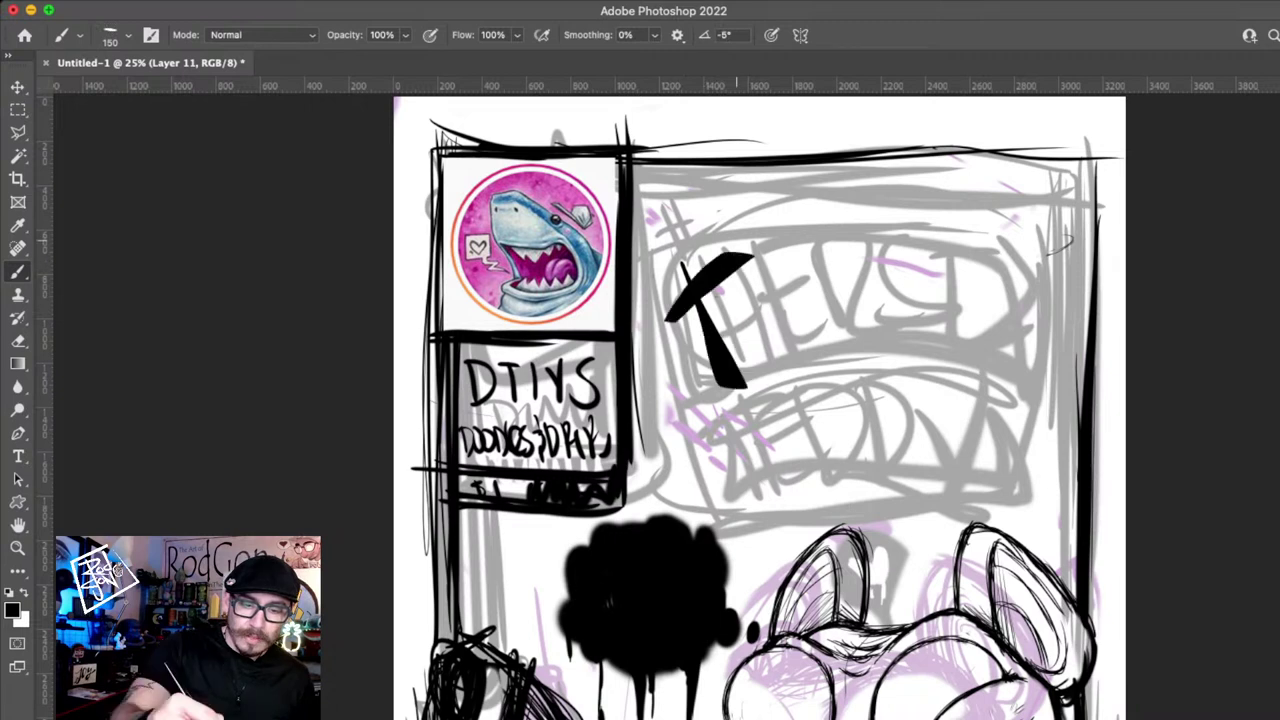
{"action": "key", "text": "super+z"}
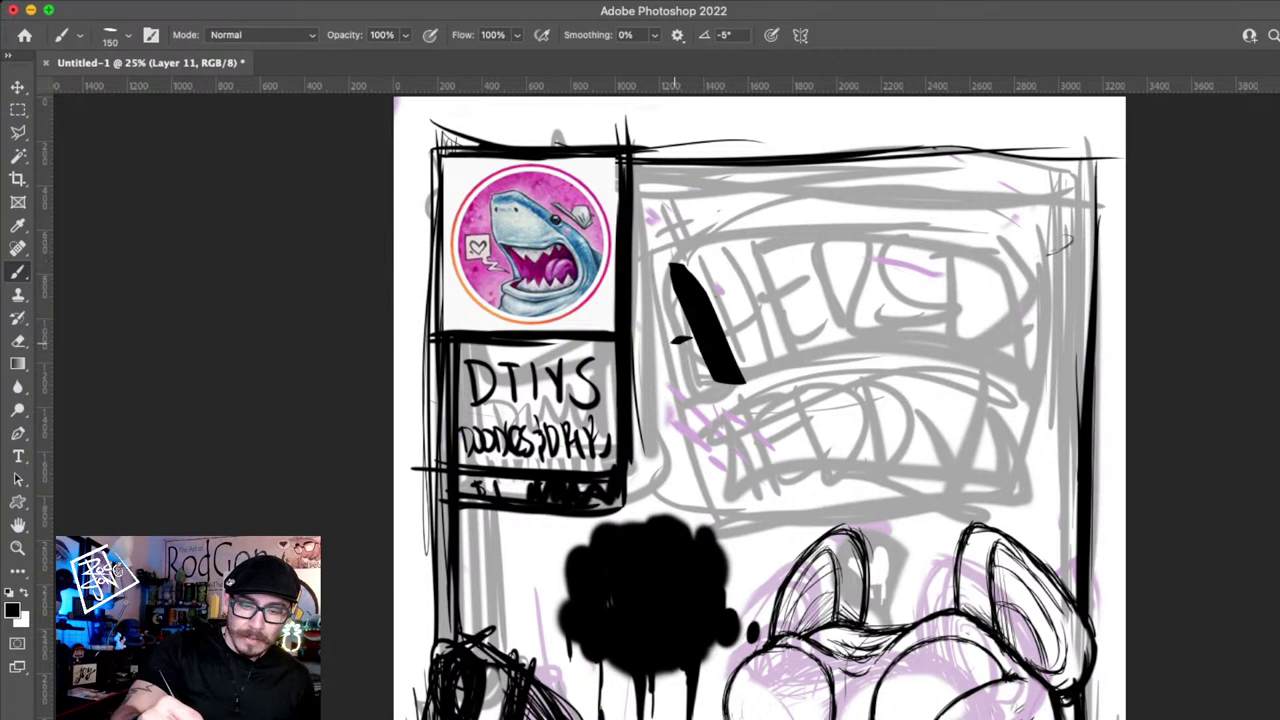
- With the brush tip angled at -5°, letter a heavy black H followed by a smaller E and R over the title guide
{"action": "left_click_drag", "start_coordinate": [675, 342], "coordinate": [805, 300]}
{"action": "left_click_drag", "start_coordinate": [785, 310], "coordinate": [797, 360]}
{"action": "left_click_drag", "start_coordinate": [705, 248], "coordinate": [778, 370]}
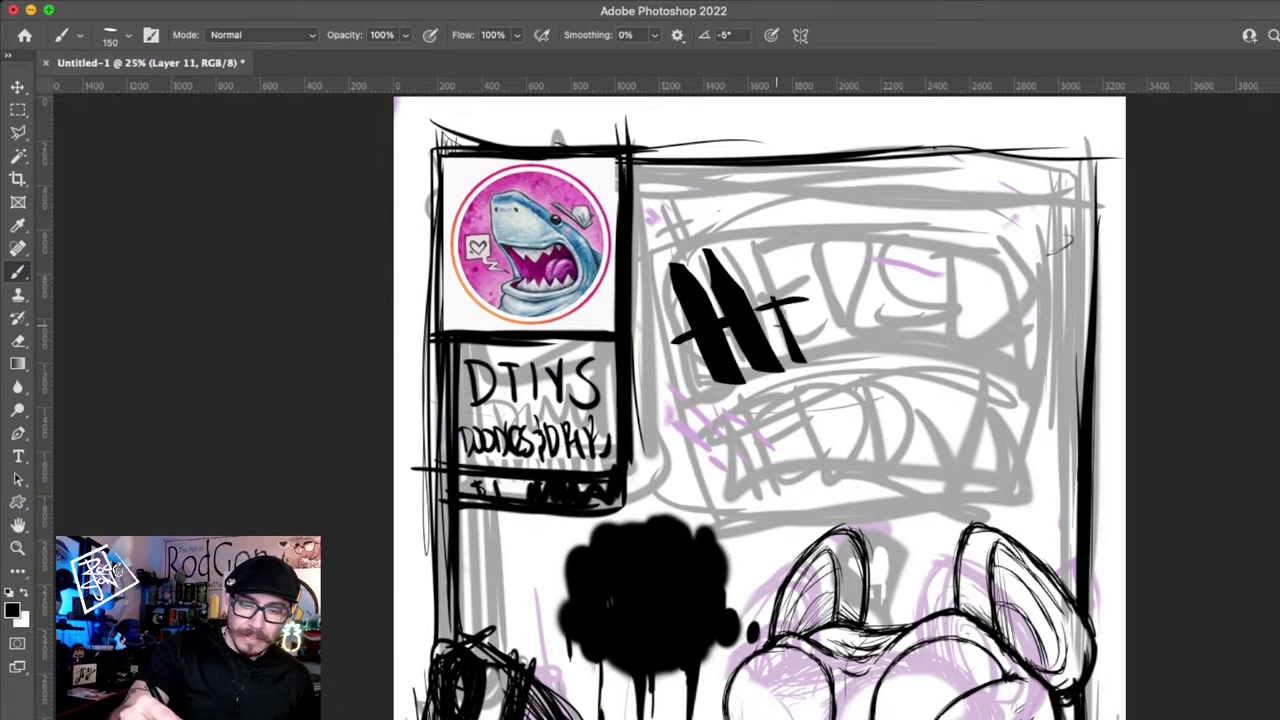
{"action": "left_click_drag", "start_coordinate": [779, 326], "coordinate": [823, 319]}
{"action": "left_click_drag", "start_coordinate": [786, 359], "coordinate": [833, 347]}
{"action": "left_click_drag", "start_coordinate": [838, 289], "coordinate": [829, 350]}
{"action": "left_click_drag", "start_coordinate": [822, 296], "coordinate": [905, 335]}
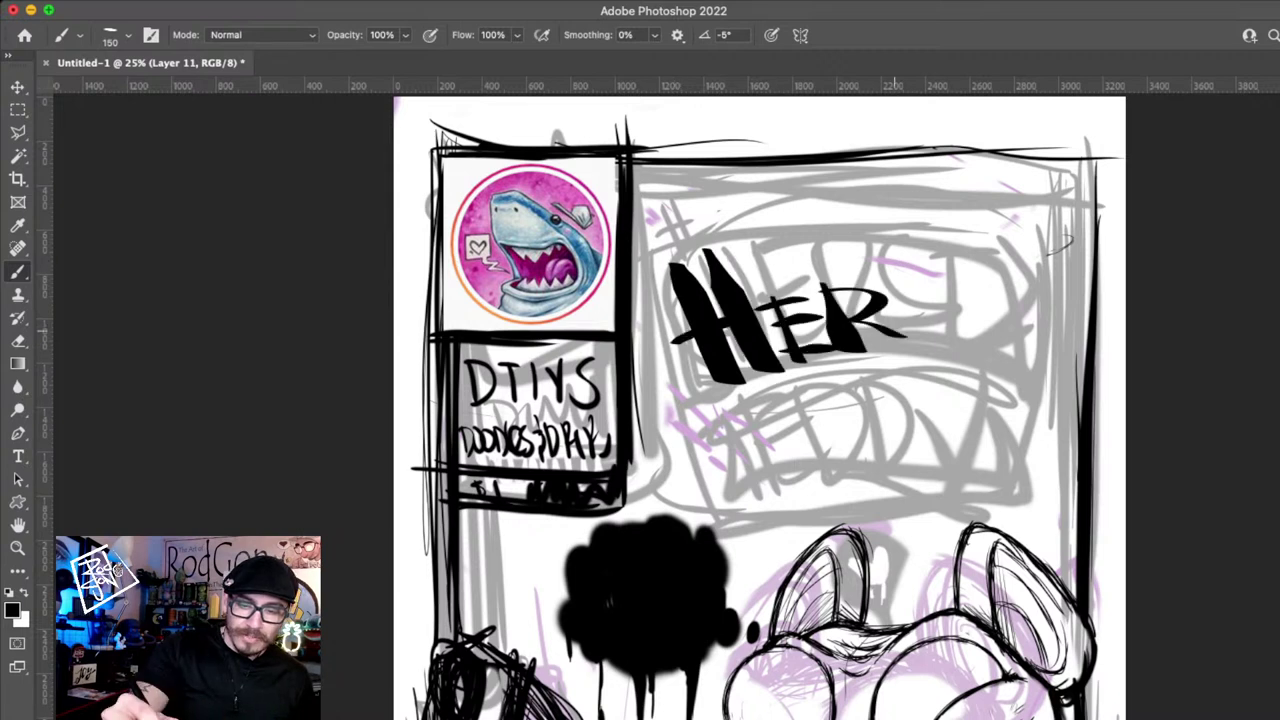
- Complete the first title line as HERE'S with a second E, a sweeping S and a wedge-shaped apostrophe
{"action": "left_click_drag", "start_coordinate": [912, 290], "coordinate": [900, 342]}
{"action": "left_click_drag", "start_coordinate": [893, 292], "coordinate": [948, 290]}
{"action": "left_click_drag", "start_coordinate": [908, 319], "coordinate": [948, 313]}
{"action": "left_click_drag", "start_coordinate": [900, 343], "coordinate": [962, 337]}
{"action": "left_click_drag", "start_coordinate": [1030, 297], "coordinate": [1043, 355]}
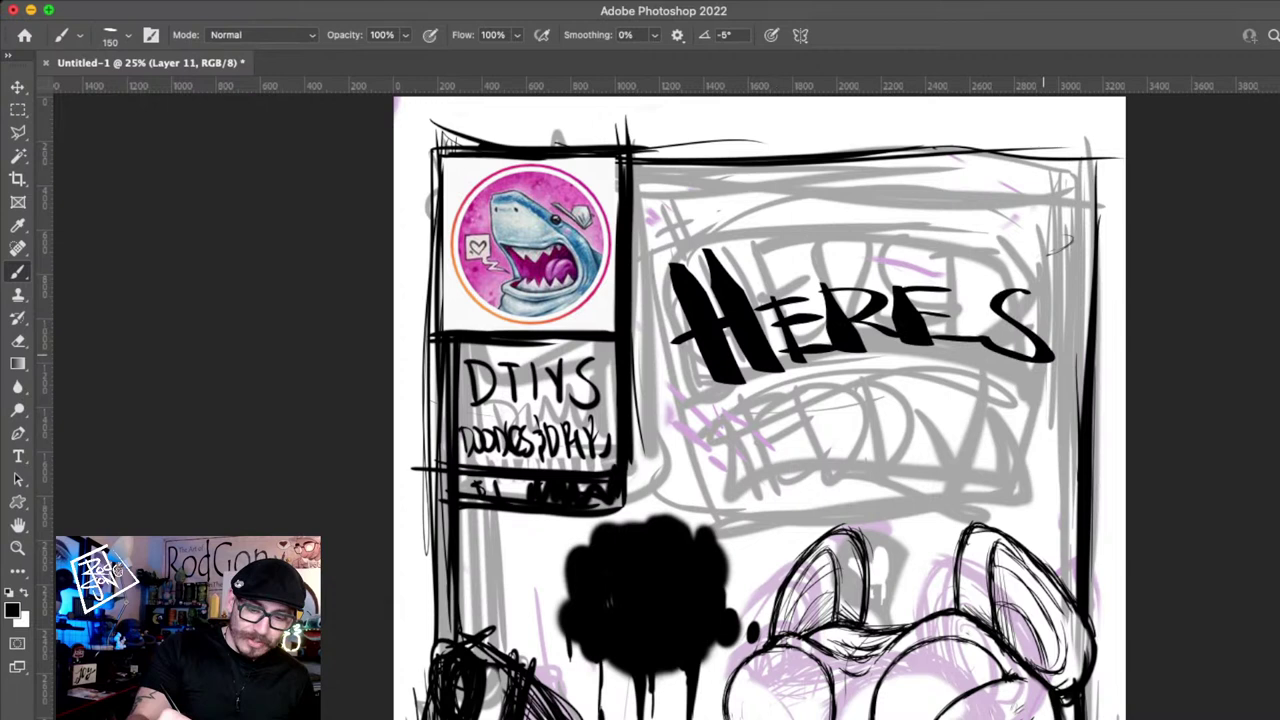
{"action": "left_click_drag", "start_coordinate": [958, 235], "coordinate": [975, 275]}
- Letter TEDDY in the same bold black style beneath HERE'S, with a large T and a thick-tailed Y
{"action": "left_click_drag", "start_coordinate": [685, 432], "coordinate": [795, 410]}
{"action": "left_click_drag", "start_coordinate": [742, 418], "coordinate": [780, 495]}
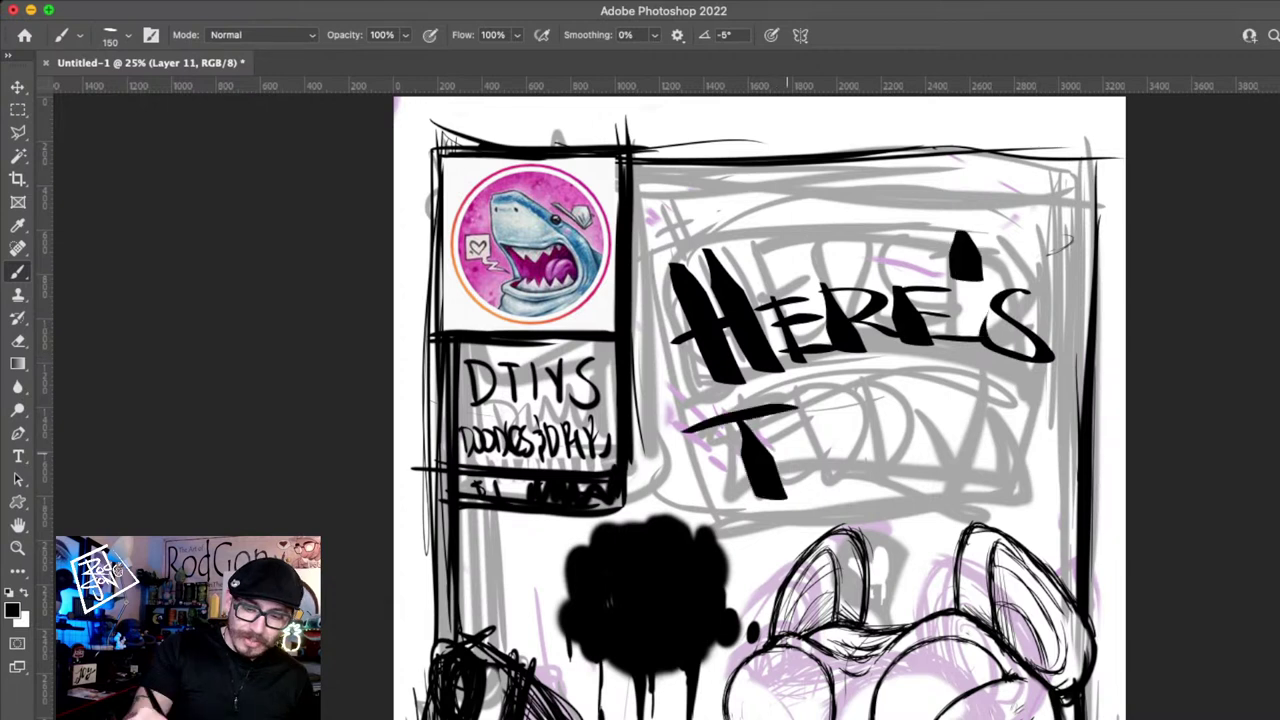
{"action": "left_click_drag", "start_coordinate": [795, 425], "coordinate": [800, 485]}
{"action": "left_click_drag", "start_coordinate": [790, 420], "coordinate": [840, 475]}
{"action": "left_click_drag", "start_coordinate": [855, 420], "coordinate": [925, 465]}
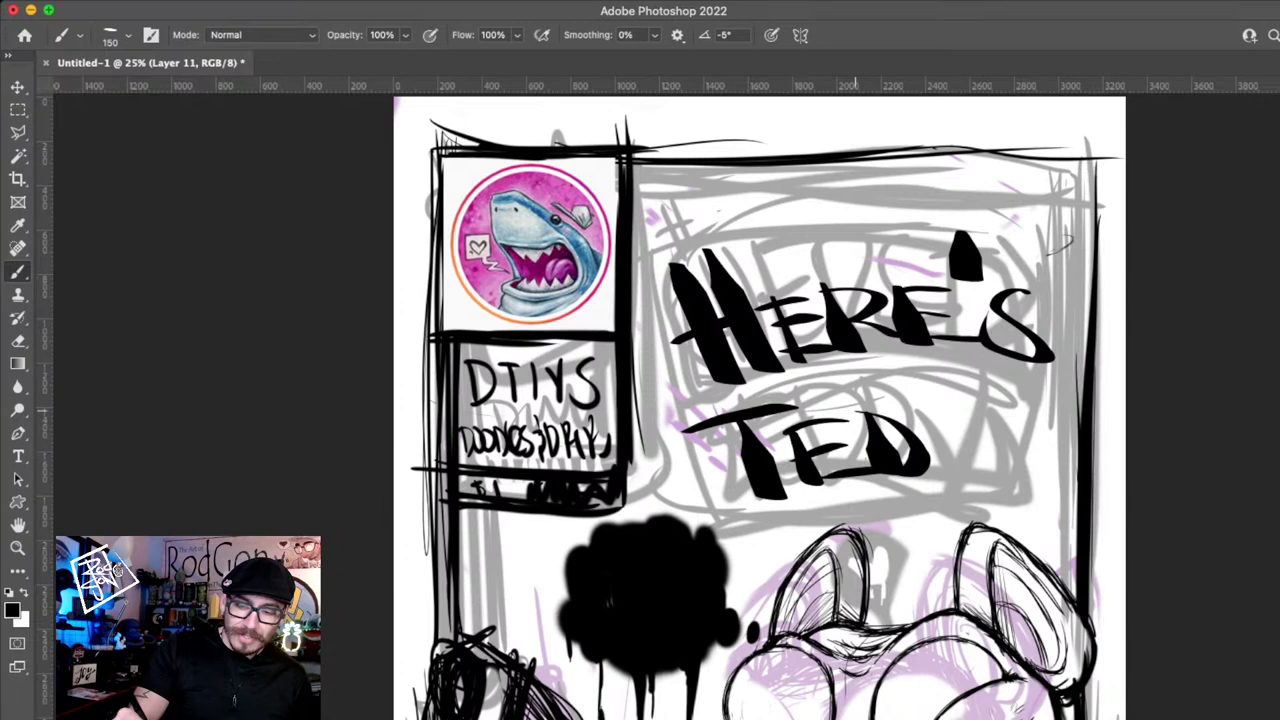
{"action": "left_click_drag", "start_coordinate": [922, 415], "coordinate": [935, 472]}
{"action": "left_click_drag", "start_coordinate": [925, 412], "coordinate": [985, 465]}
{"action": "left_click_drag", "start_coordinate": [982, 430], "coordinate": [1020, 466]}
{"action": "left_click_drag", "start_coordinate": [1052, 417], "coordinate": [1010, 518]}
{"action": "left_click_drag", "start_coordinate": [1037, 436], "coordinate": [1116, 477]}
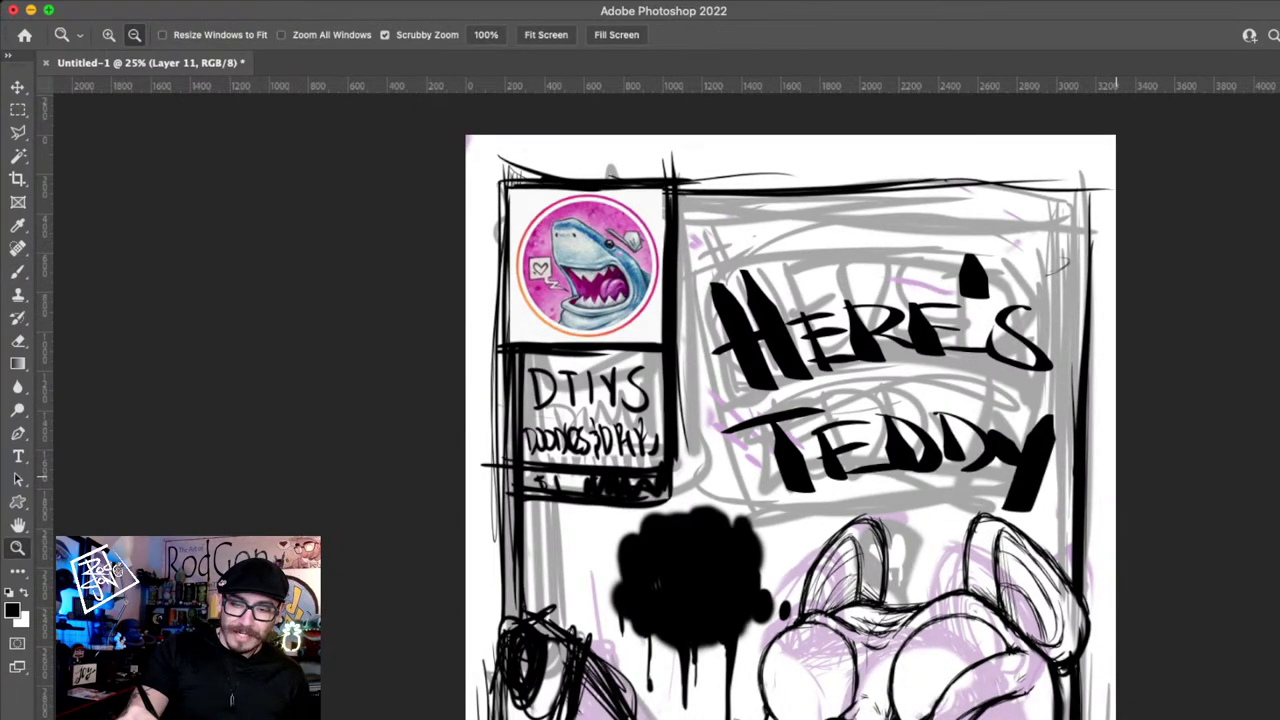
- Rotate the HERE'S TEDDY lettering about 4.7° clockwise within the title area
{"action": "left_click", "coordinate": [1116, 477], "text": "alt"}
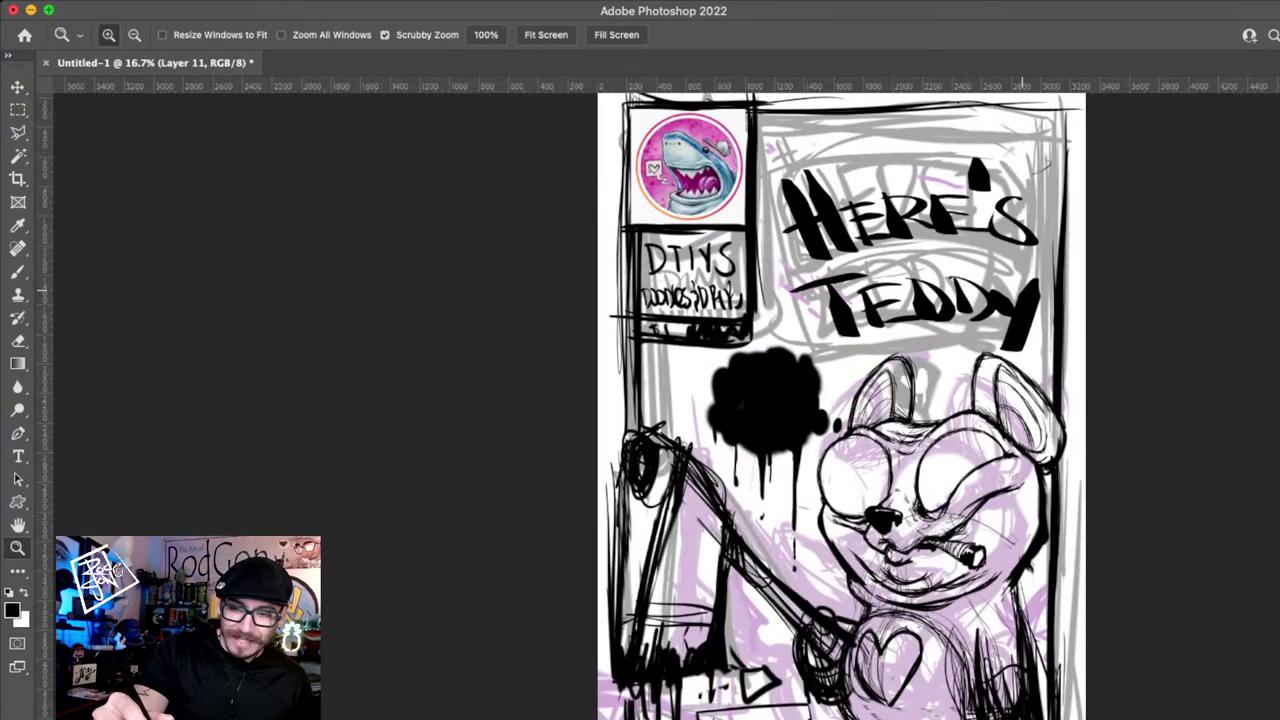
{"action": "left_click_drag", "start_coordinate": [1022, 291], "coordinate": [962, 382]}
{"action": "key", "text": "v"}
{"action": "left_click_drag", "start_coordinate": [900, 330], "coordinate": [889, 296]}
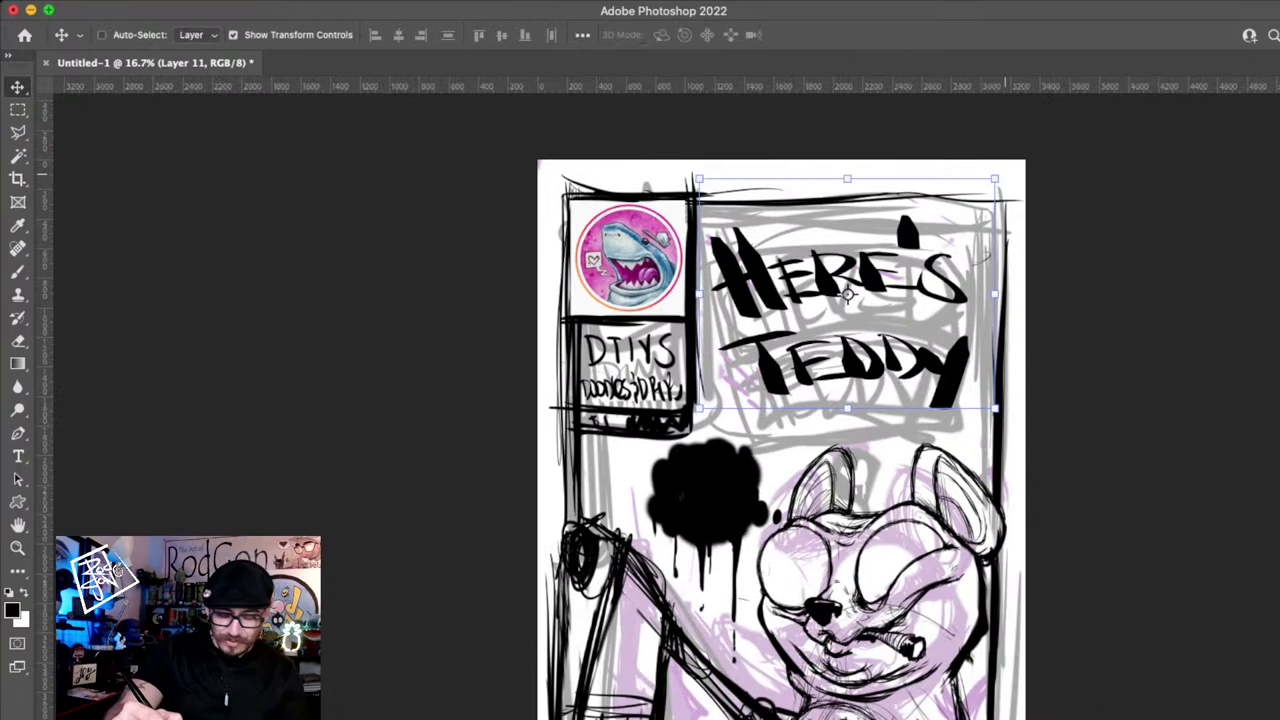
{"action": "left_click_drag", "start_coordinate": [1005, 175], "coordinate": [1014, 189]}
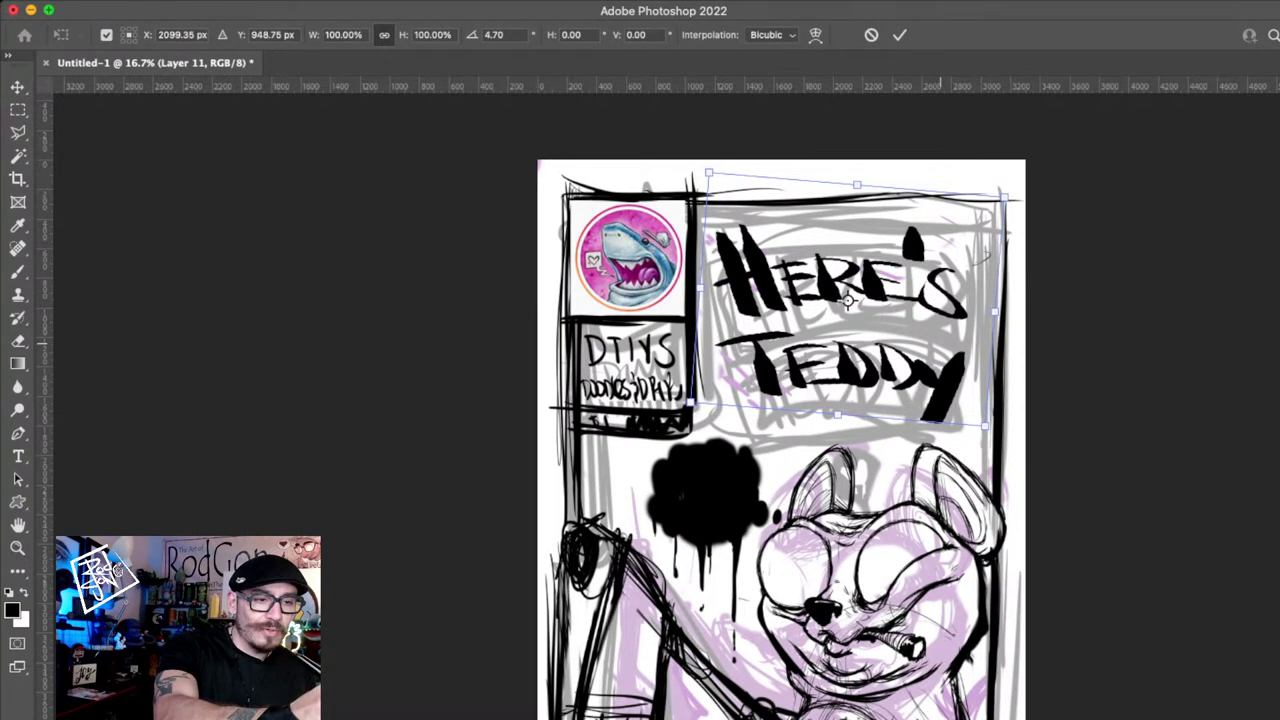
{"action": "key", "text": "Return"}
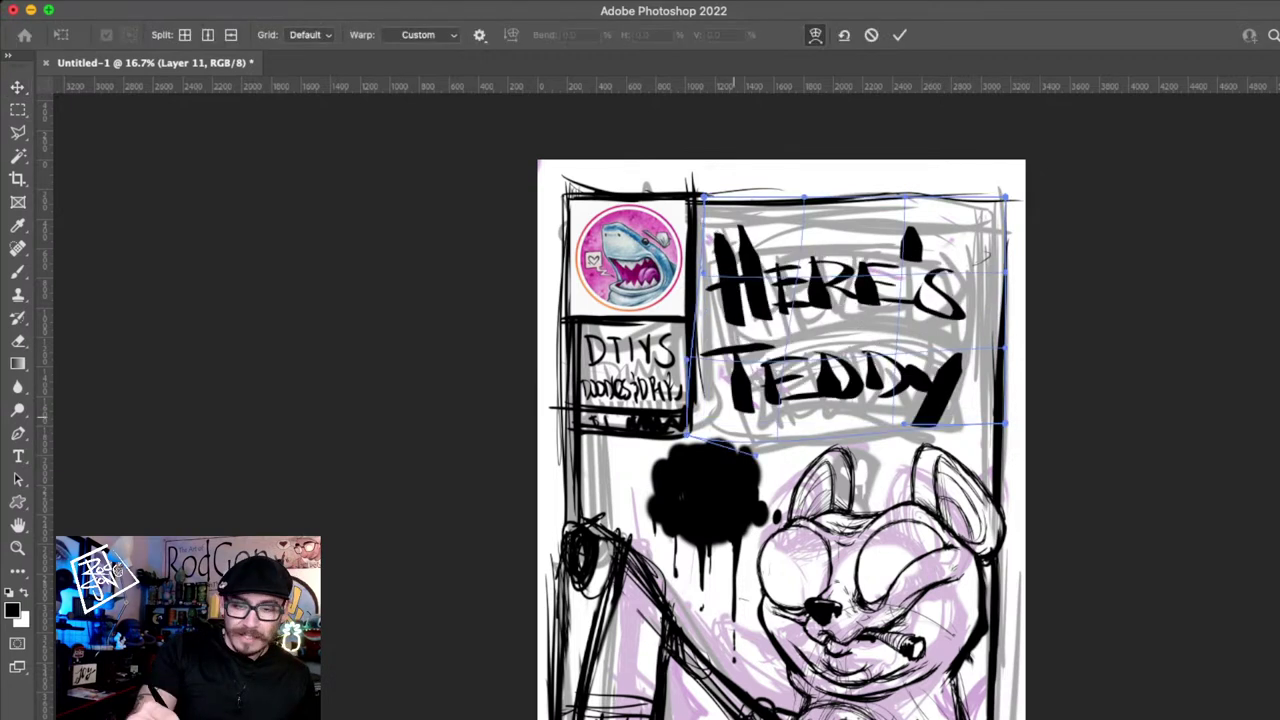
- Warp the HERE'S TEDDY lettering so both lines bend to fill the title area beside the badge box, and apply it
{"action": "left_click_drag", "start_coordinate": [849, 319], "coordinate": [860, 304]}
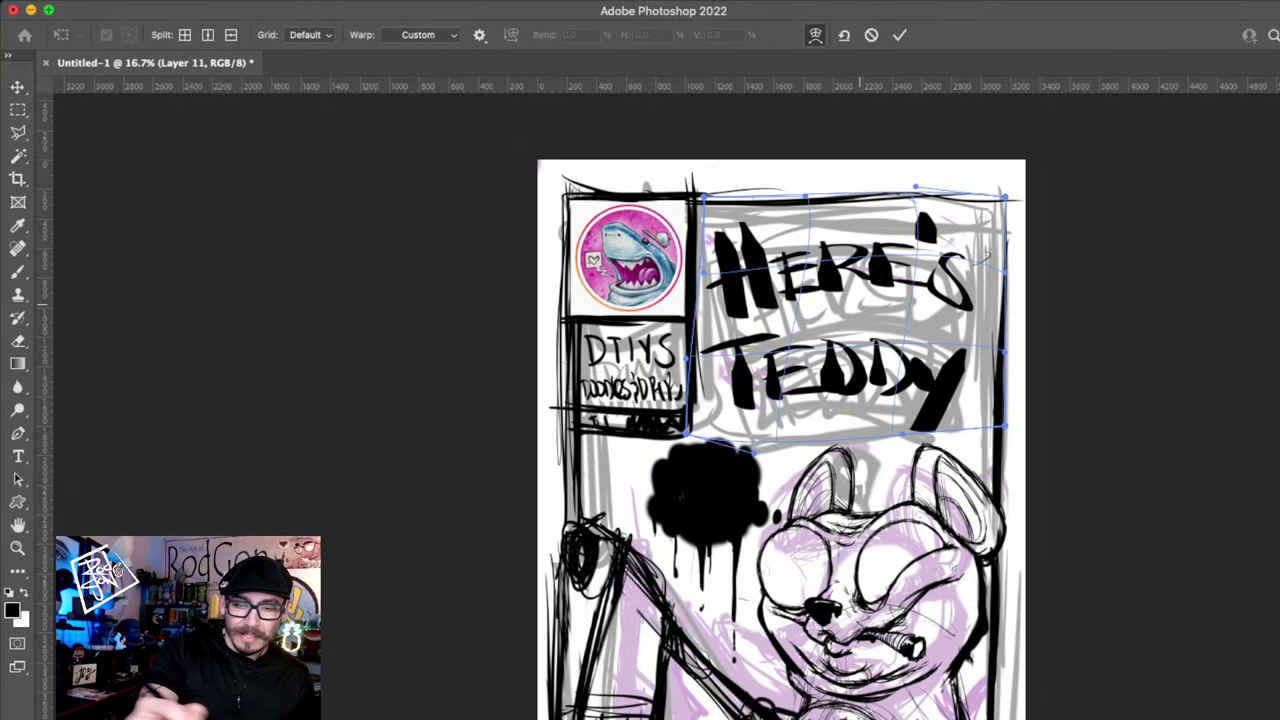
{"action": "left_click_drag", "start_coordinate": [738, 275], "coordinate": [743, 265]}
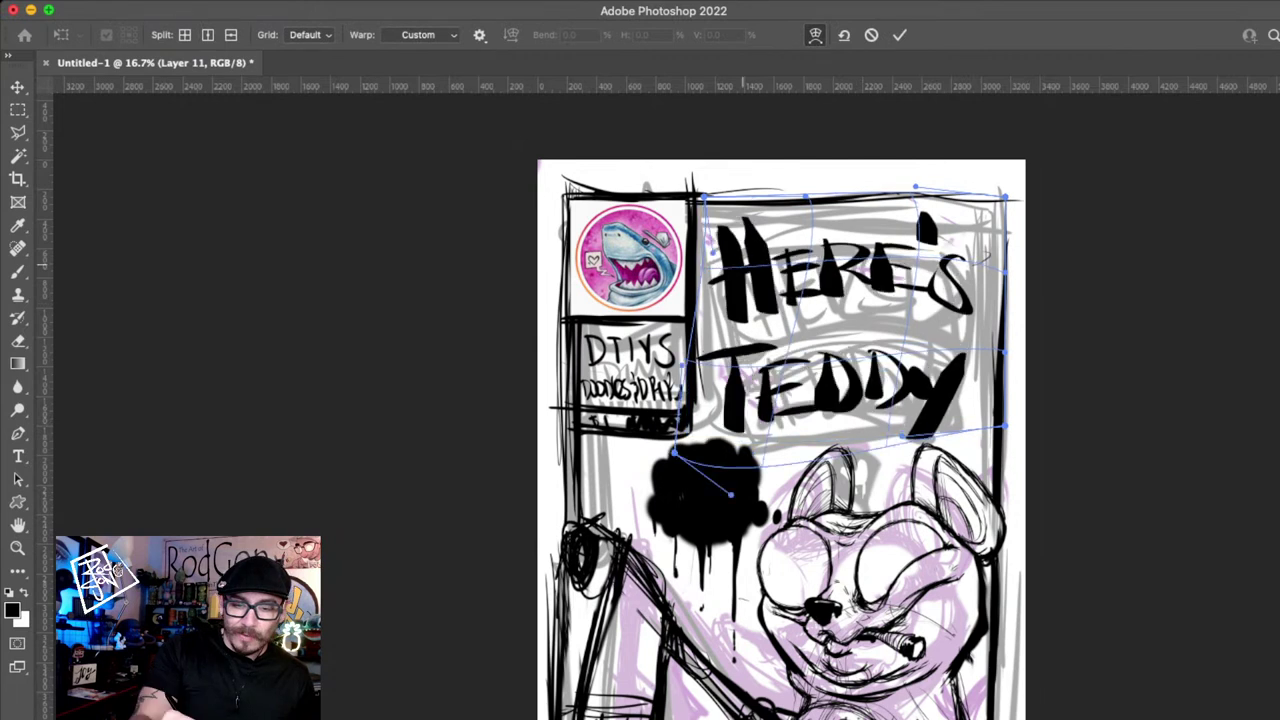
{"action": "left_click_drag", "start_coordinate": [731, 494], "coordinate": [760, 471]}
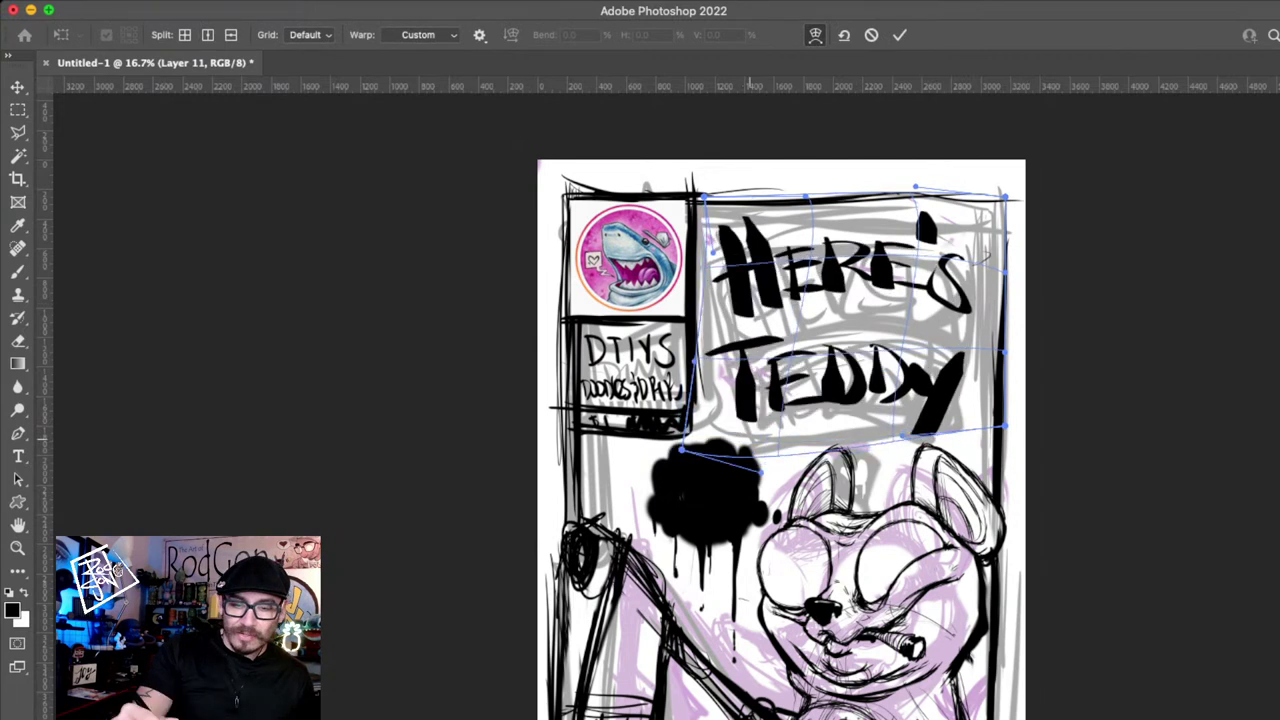
{"action": "left_click_drag", "start_coordinate": [960, 402], "coordinate": [968, 412]}
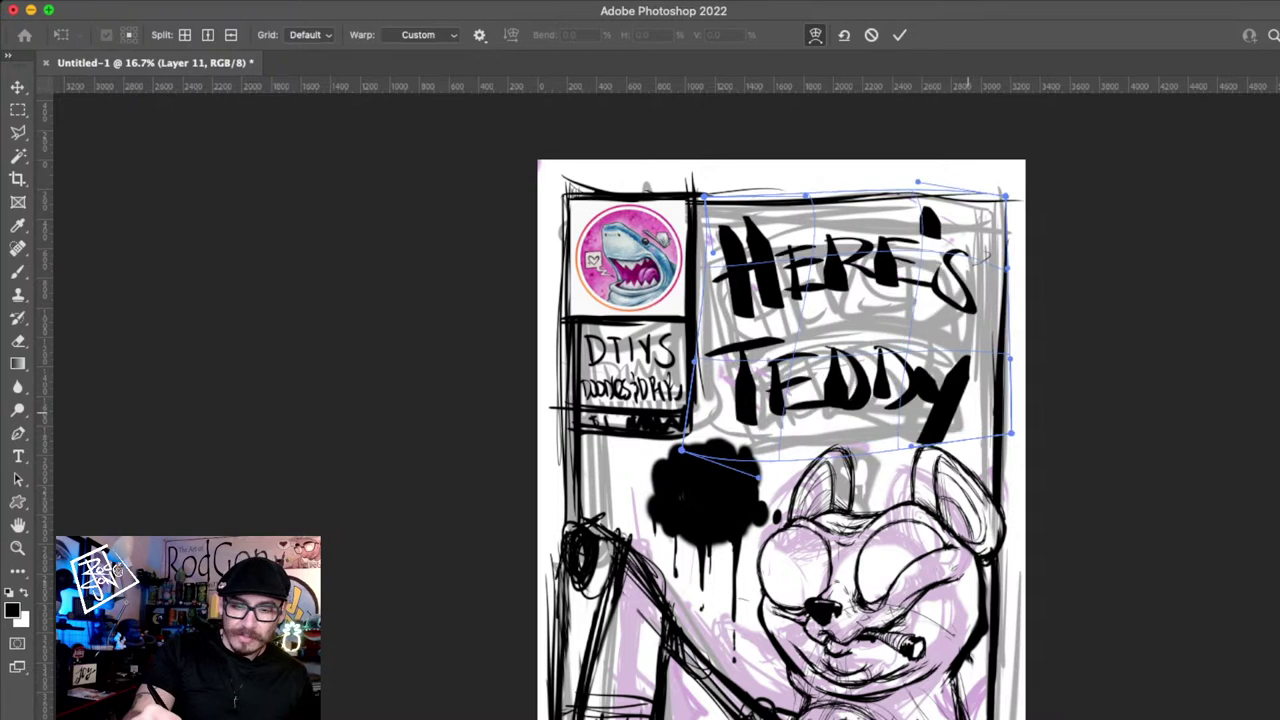
{"action": "left_click_drag", "start_coordinate": [852, 339], "coordinate": [877, 290]}
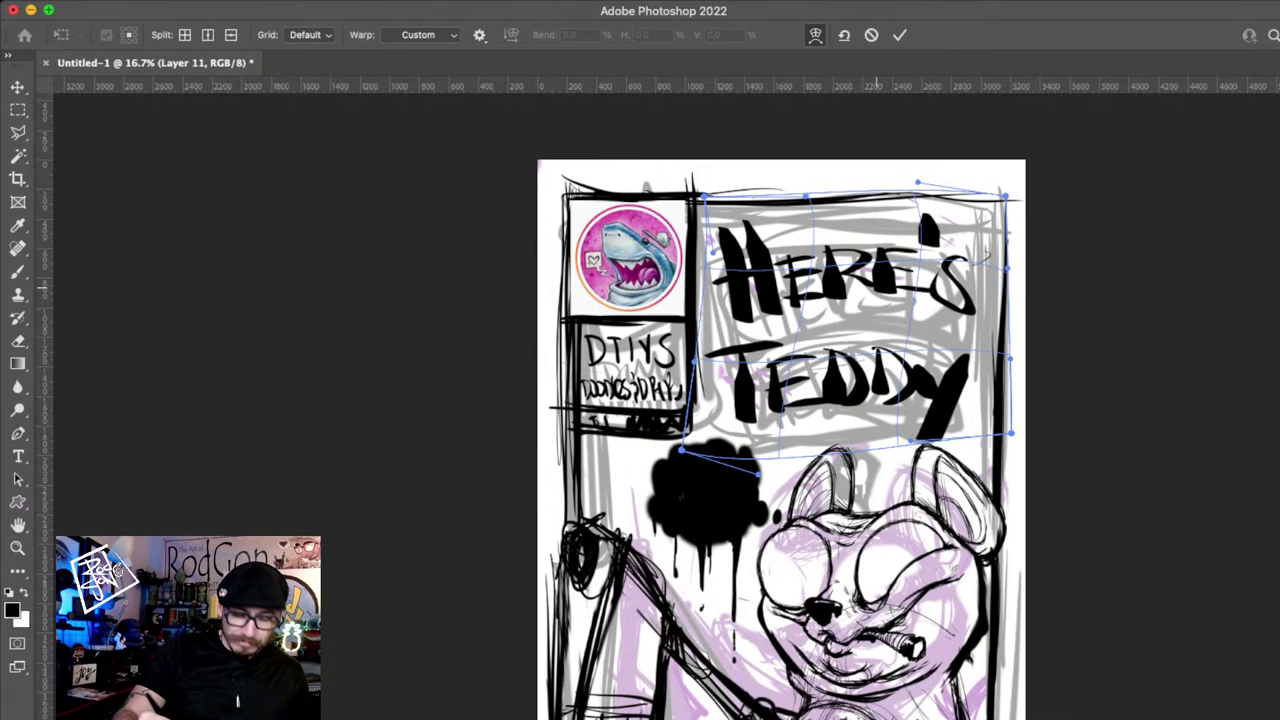
{"action": "key", "text": "Return"}
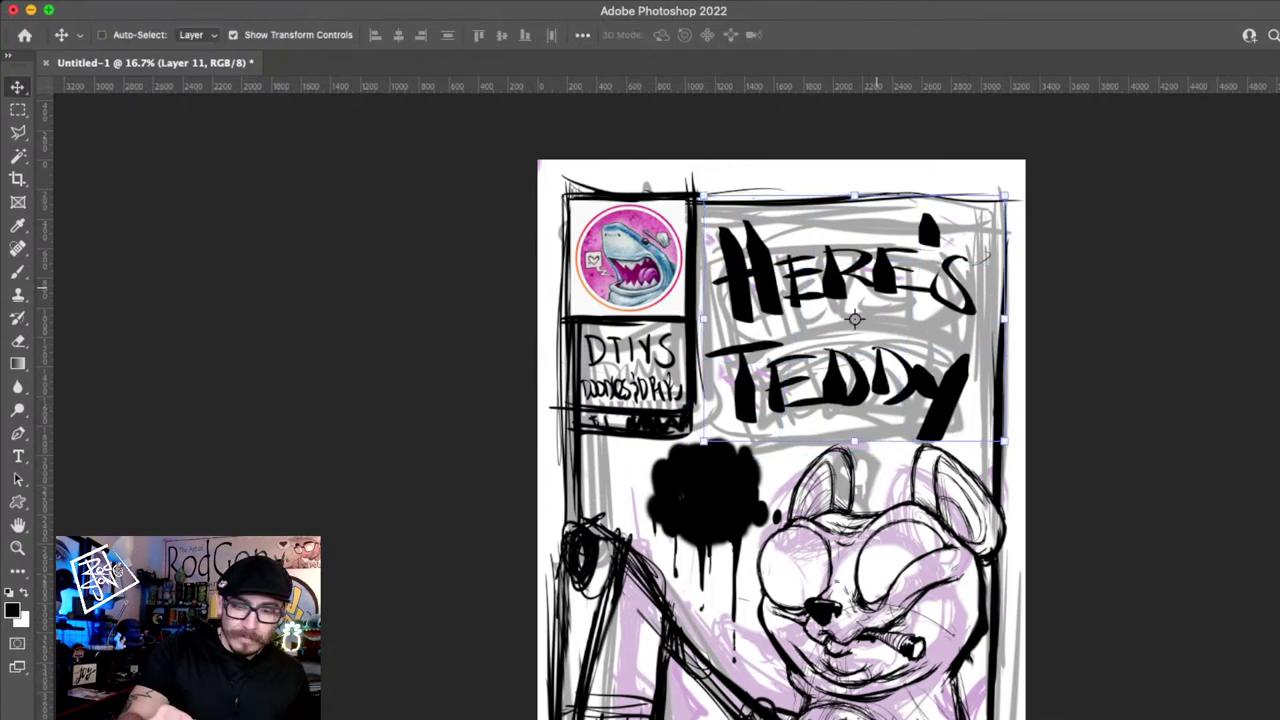
- Outline the TEDDY line with a polygonal selection and move it up closer to HERE'S
{"action": "key", "text": "l"}
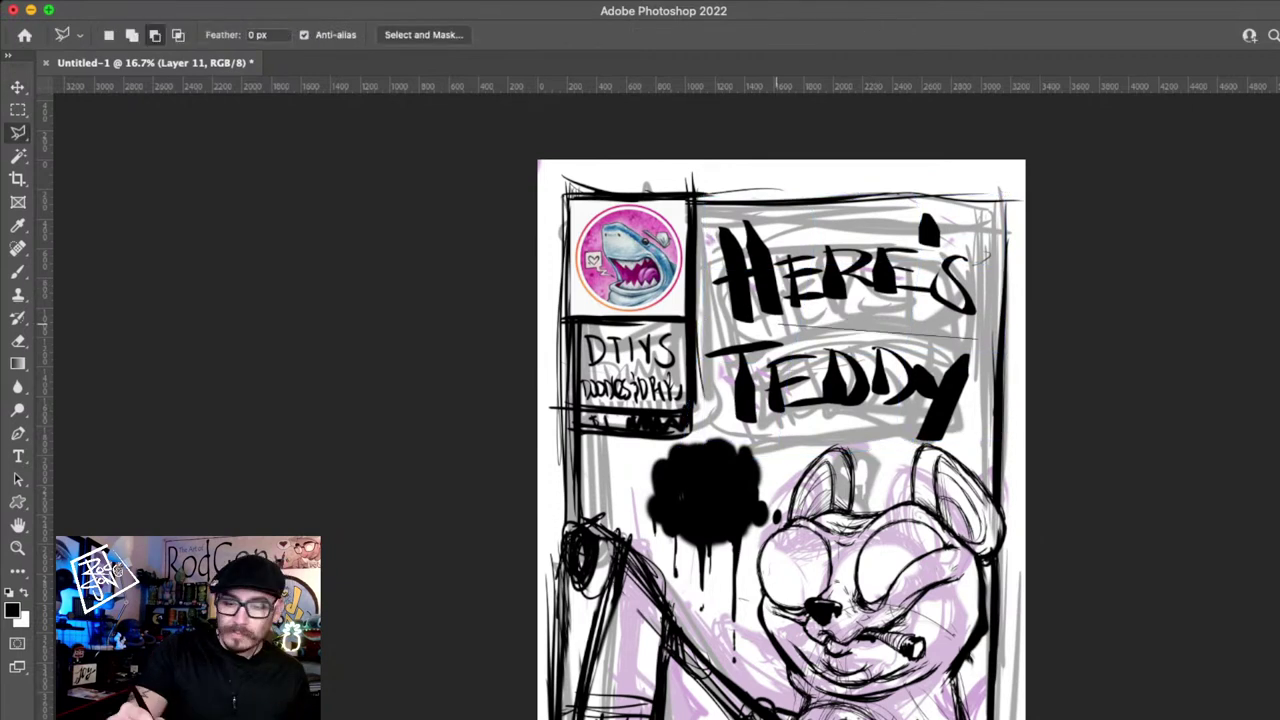
{"action": "left_click", "coordinate": [780, 328]}
{"action": "left_click", "coordinate": [697, 342]}
{"action": "left_click", "coordinate": [702, 393]}
{"action": "left_click", "coordinate": [732, 466]}
{"action": "left_click", "coordinate": [850, 481]}
{"action": "left_click", "coordinate": [974, 461]}
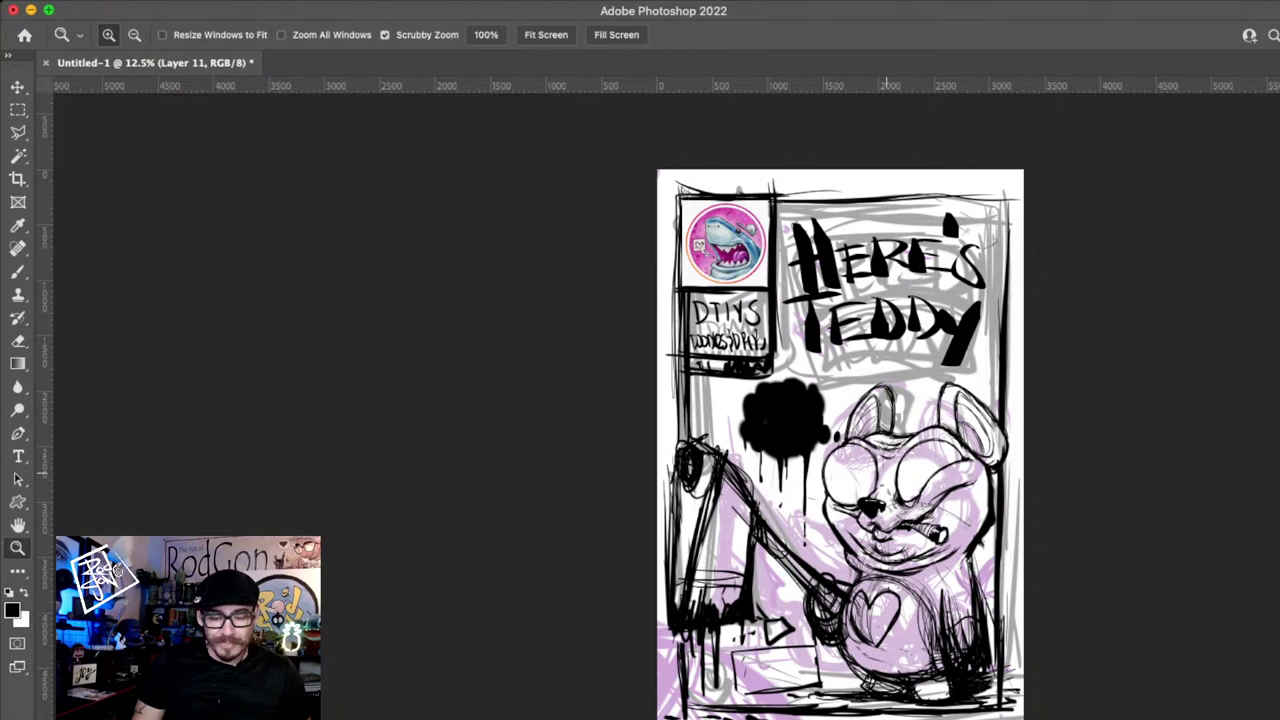
- Fade the HERE'S TEDDY lettering layer to 50% opacity
{"action": "double_click", "coordinate": [920, 553]}
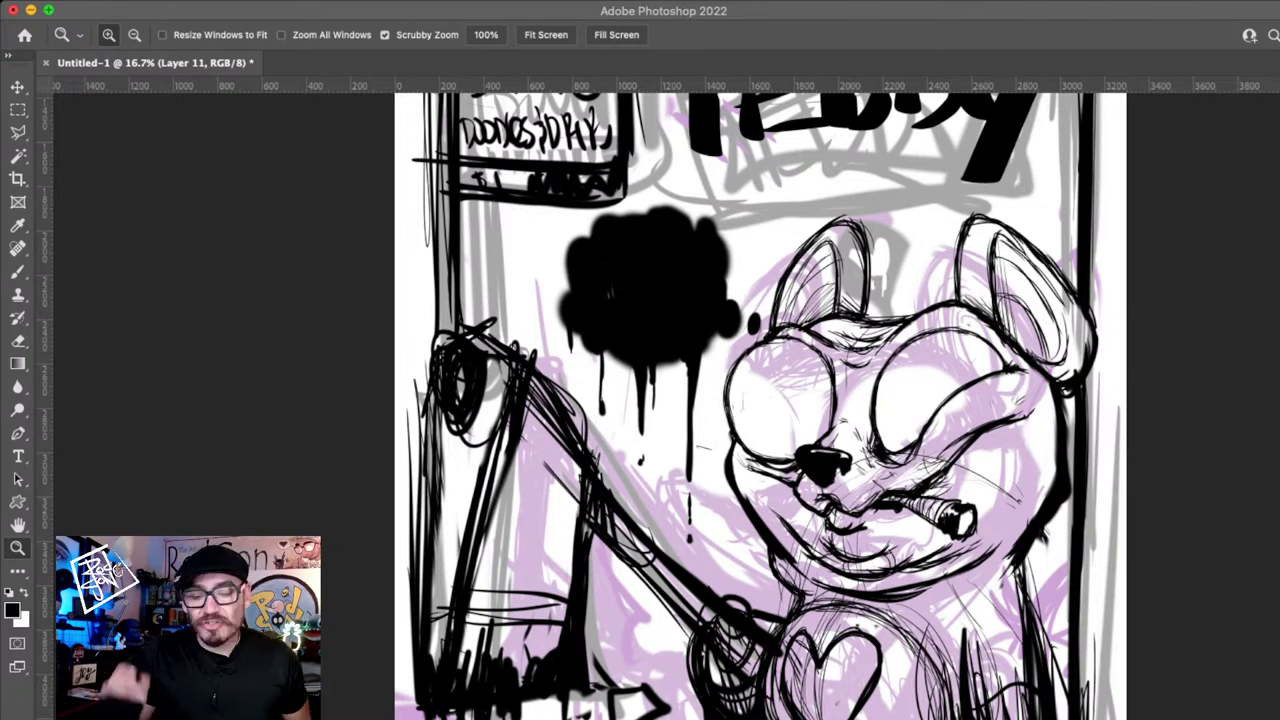
{"action": "left_click", "coordinate": [1070, 545], "text": "alt"}
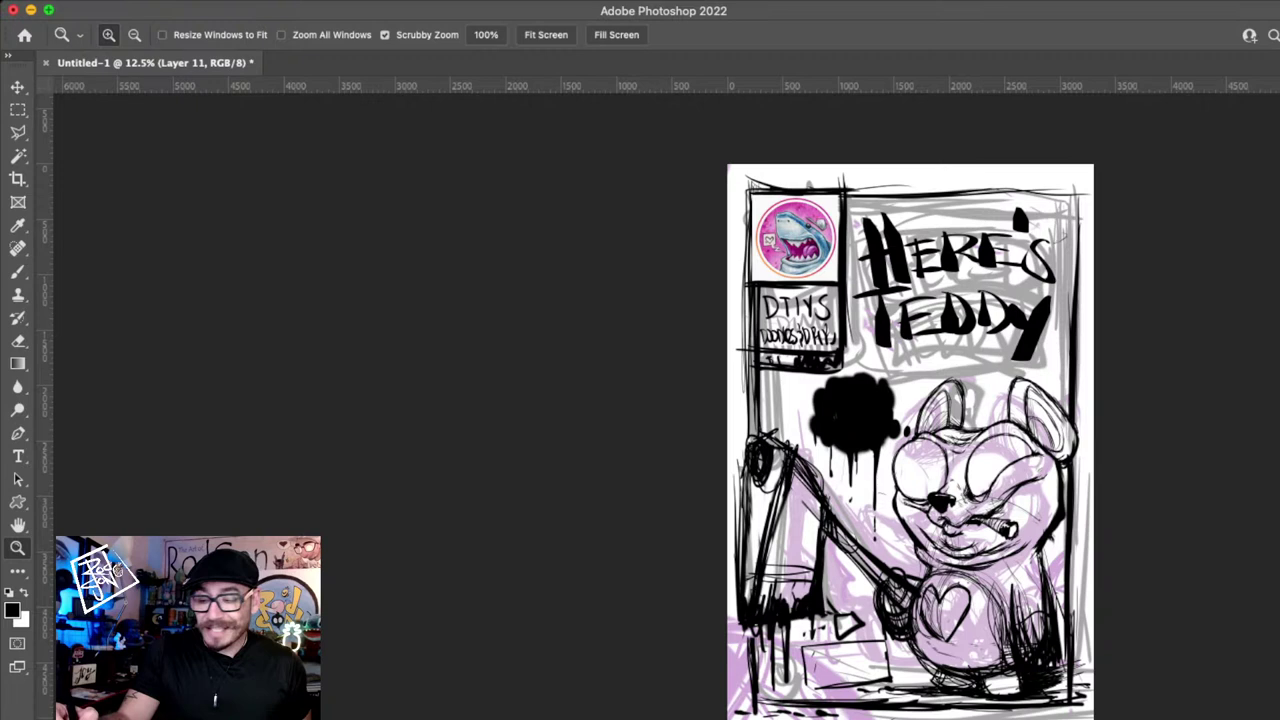
{"action": "key", "text": "5"}
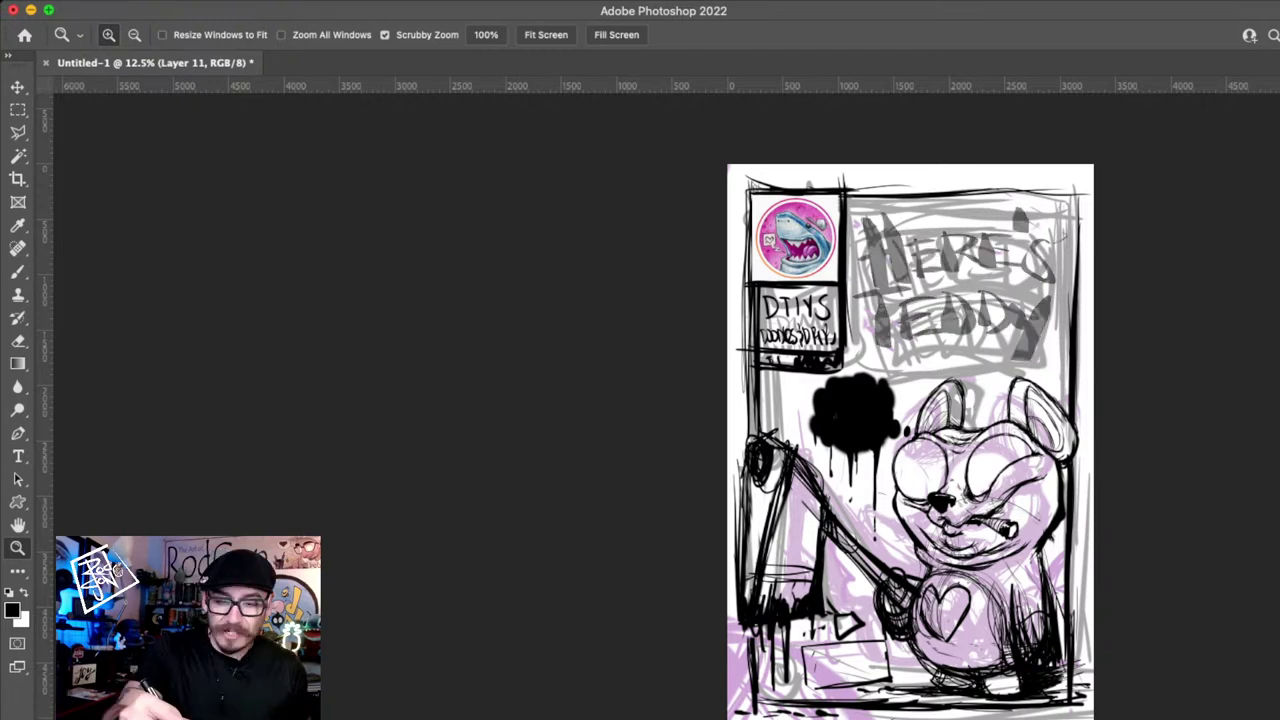
- On Layer 7, erase the gray guide sketch behind the title, in the badge box and along the poster's right edge
{"action": "left_click", "coordinate": [1278, 450]}
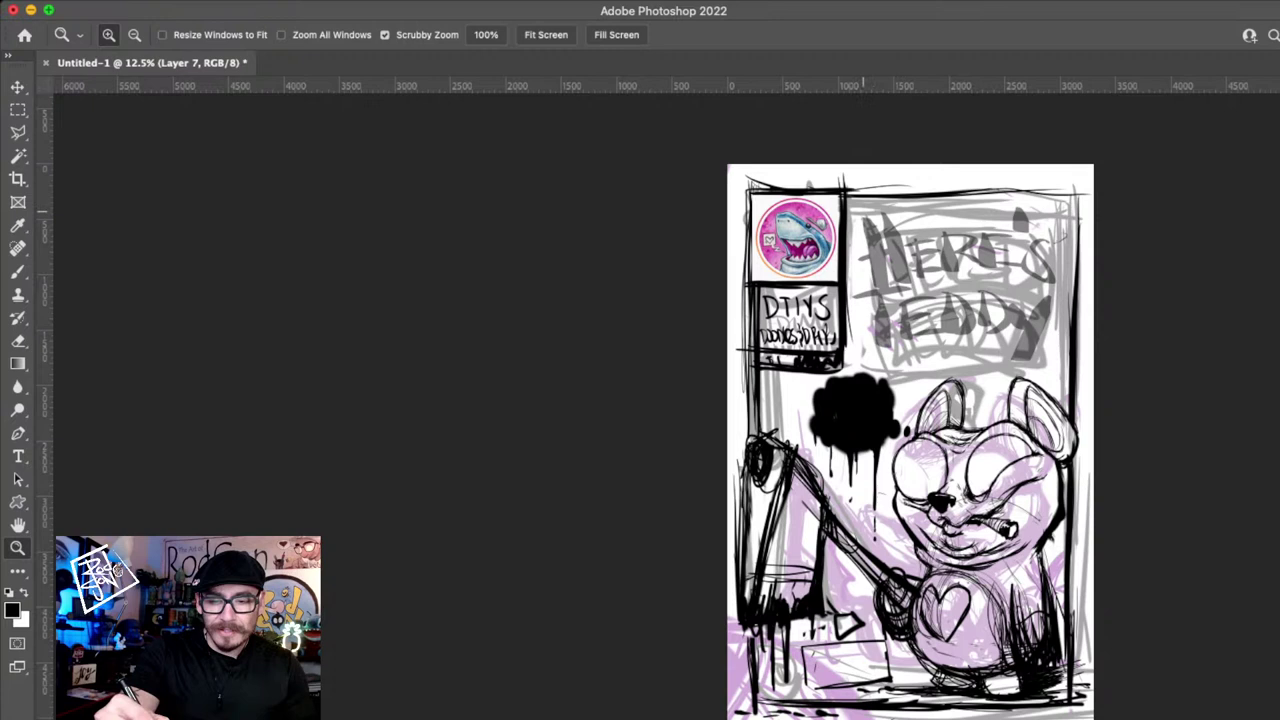
{"action": "mouse_move", "coordinate": [863, 211]}
{"action": "left_mouse_down"}
{"action": "mouse_move", "coordinate": [983, 341]}
{"action": "mouse_move", "coordinate": [918, 367]}
{"action": "left_mouse_up"}
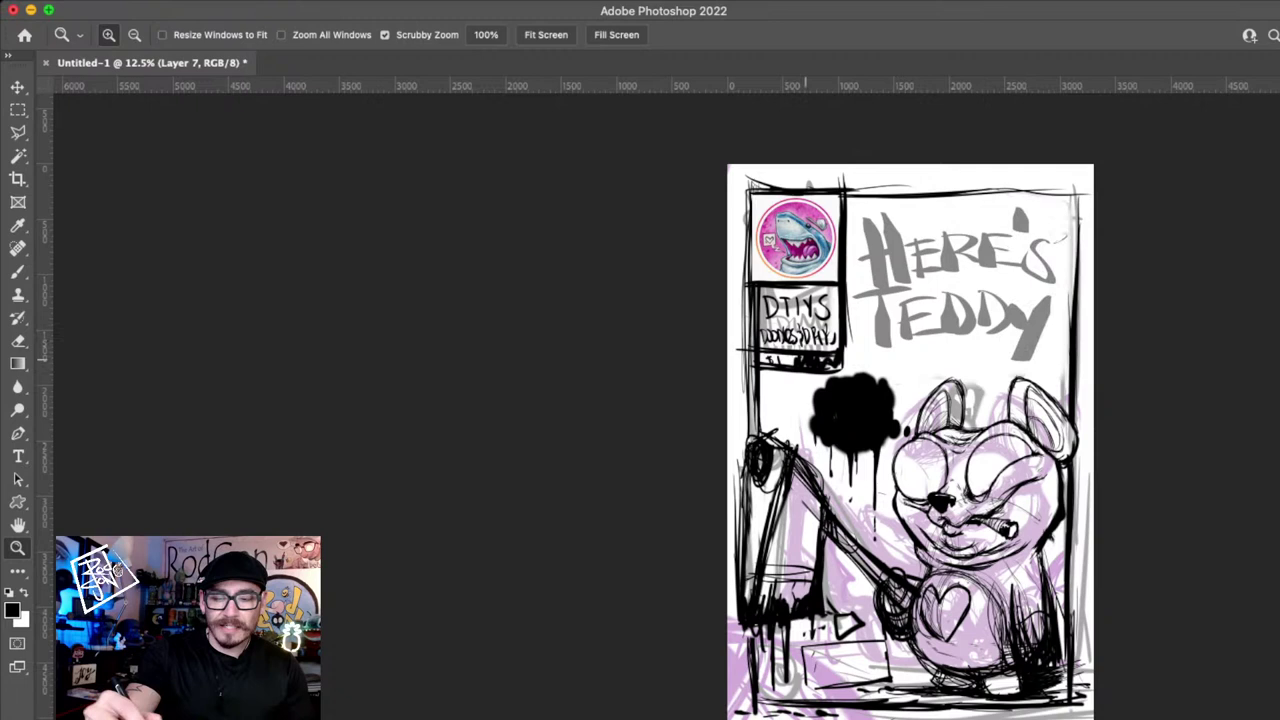
{"action": "left_click_drag", "start_coordinate": [805, 360], "coordinate": [780, 296]}
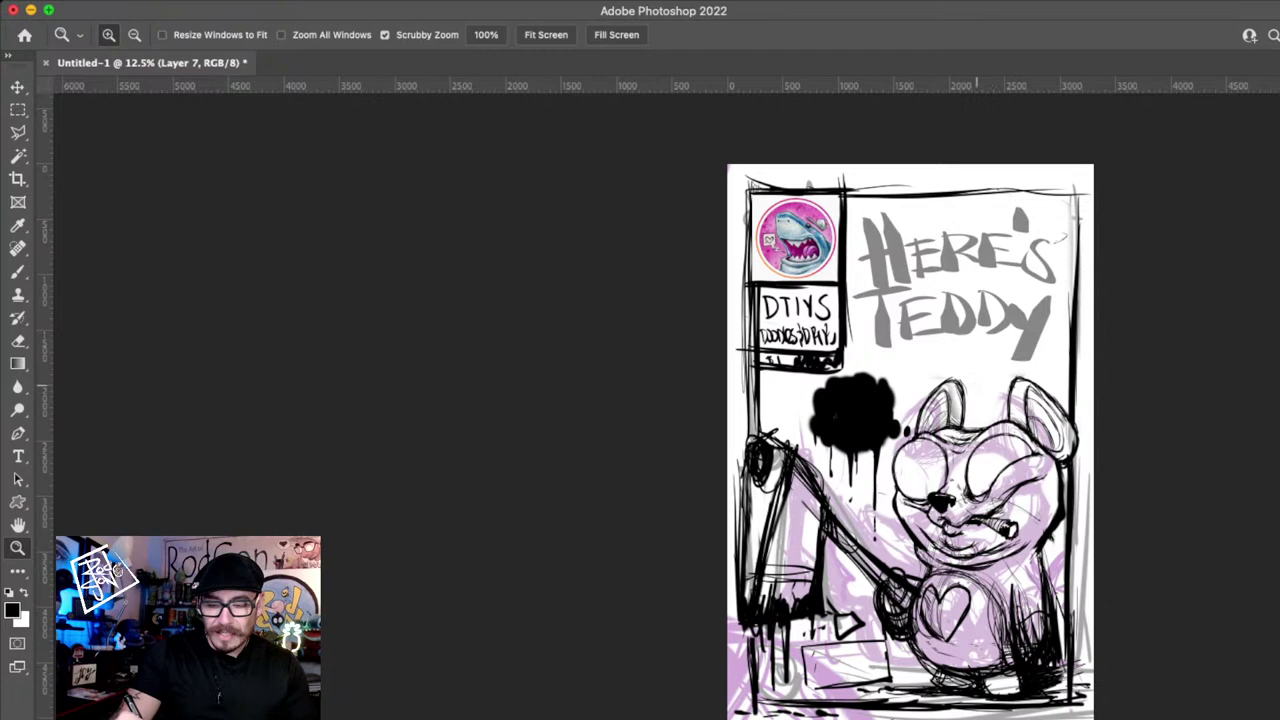
{"action": "left_click_drag", "start_coordinate": [1085, 478], "coordinate": [1067, 618]}
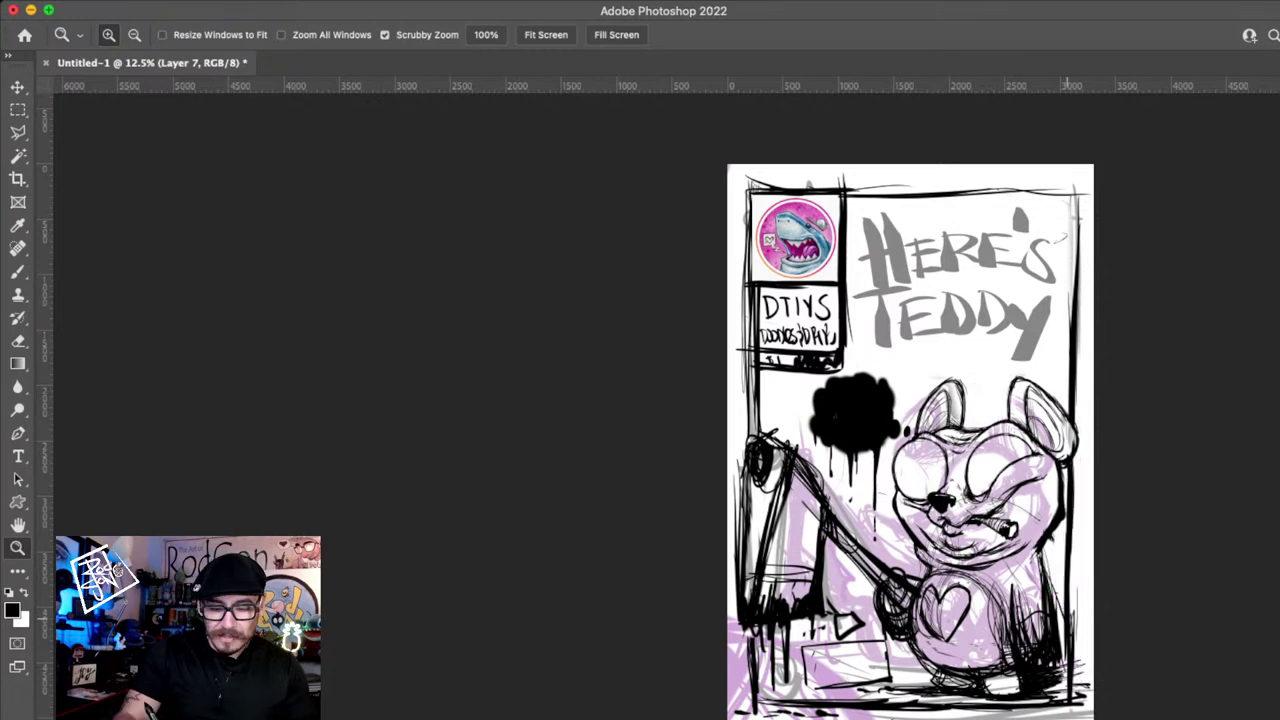
- Clear the leftover gray and purple guide sketch outside the teddy and cleaver, and hide the title lettering
{"action": "mouse_move", "coordinate": [1085, 712]}
{"action": "left_mouse_down"}
{"action": "mouse_move", "coordinate": [939, 718]}
{"action": "mouse_move", "coordinate": [850, 700]}
{"action": "mouse_move", "coordinate": [863, 512]}
{"action": "left_mouse_up"}
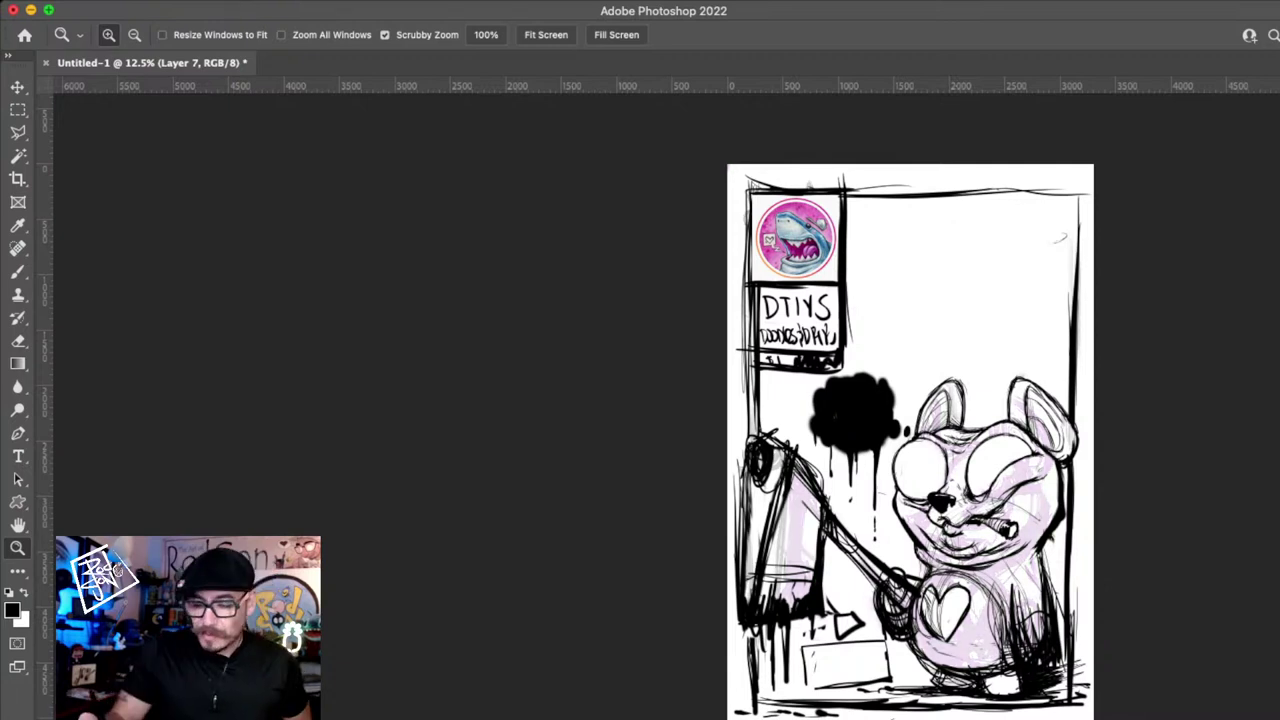
{"action": "key", "text": "super+z"}
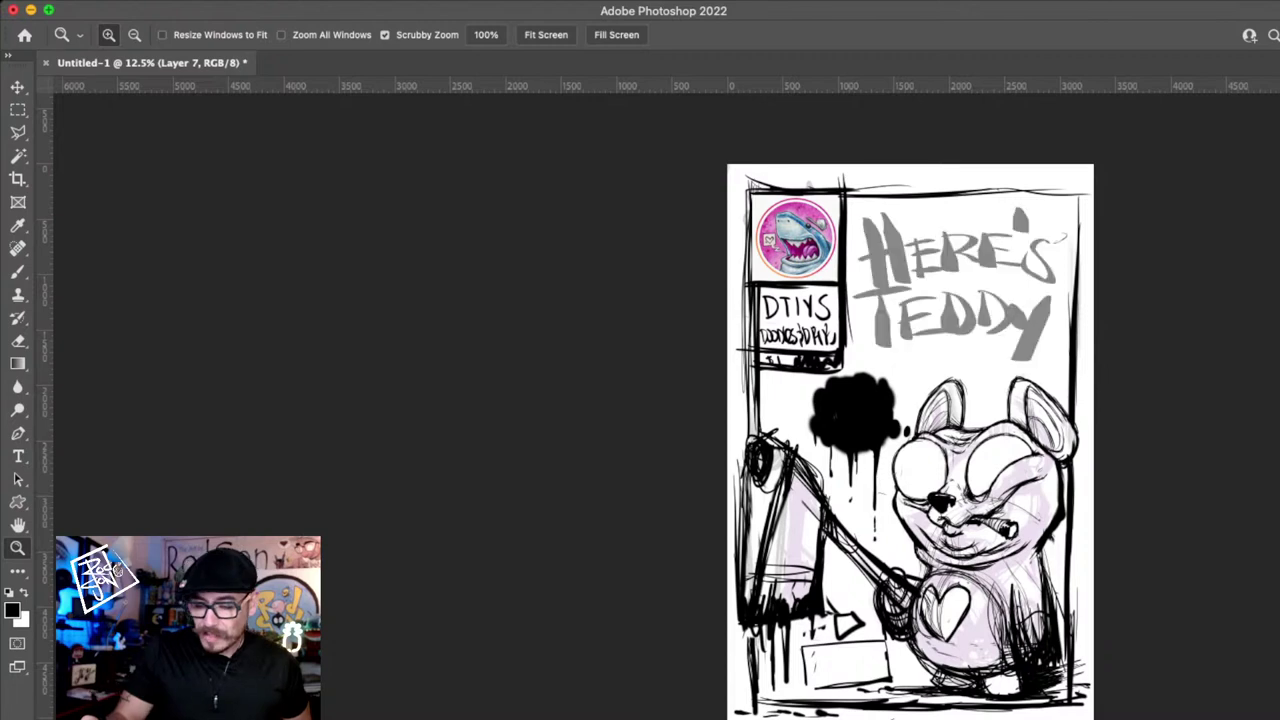
{"action": "key", "text": "ctrl+shift+z"}
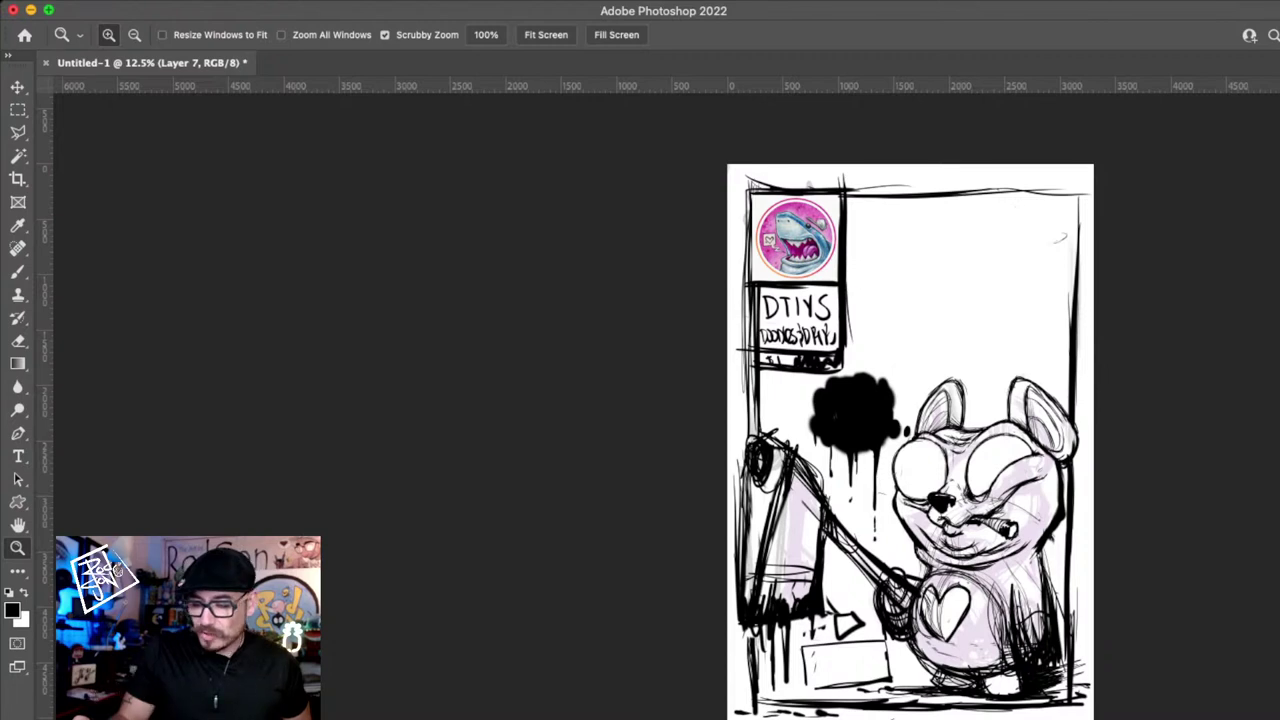
- Select the layers holding the black line sketch and merge them into a single layer
{"action": "key", "text": "alt+bracketleft"}
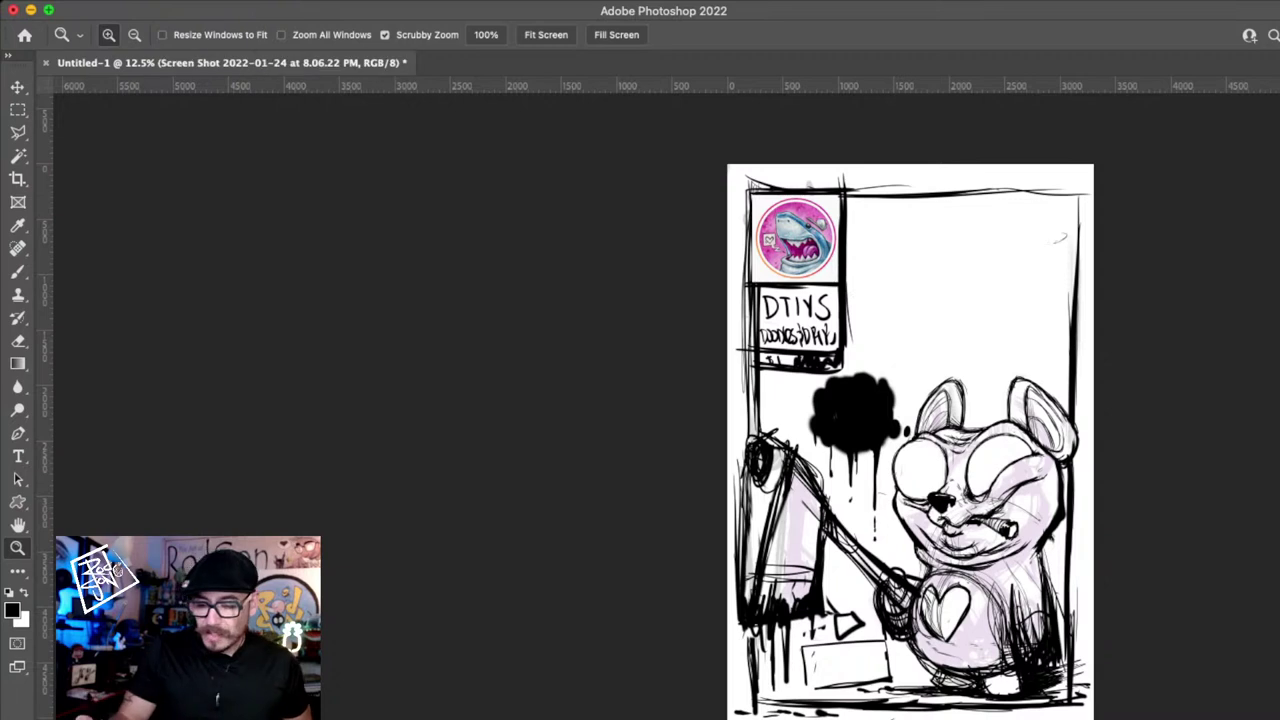
{"action": "key", "text": "super+alt+a"}
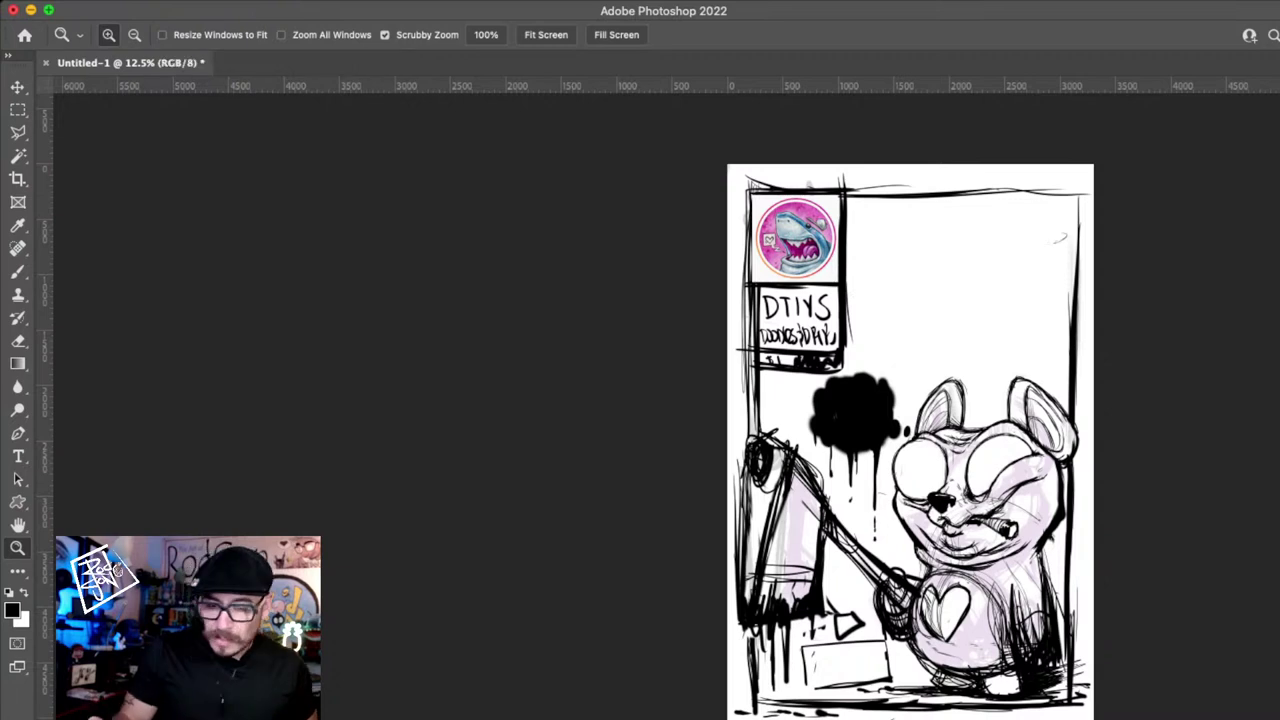
{"action": "key", "text": "super+e"}
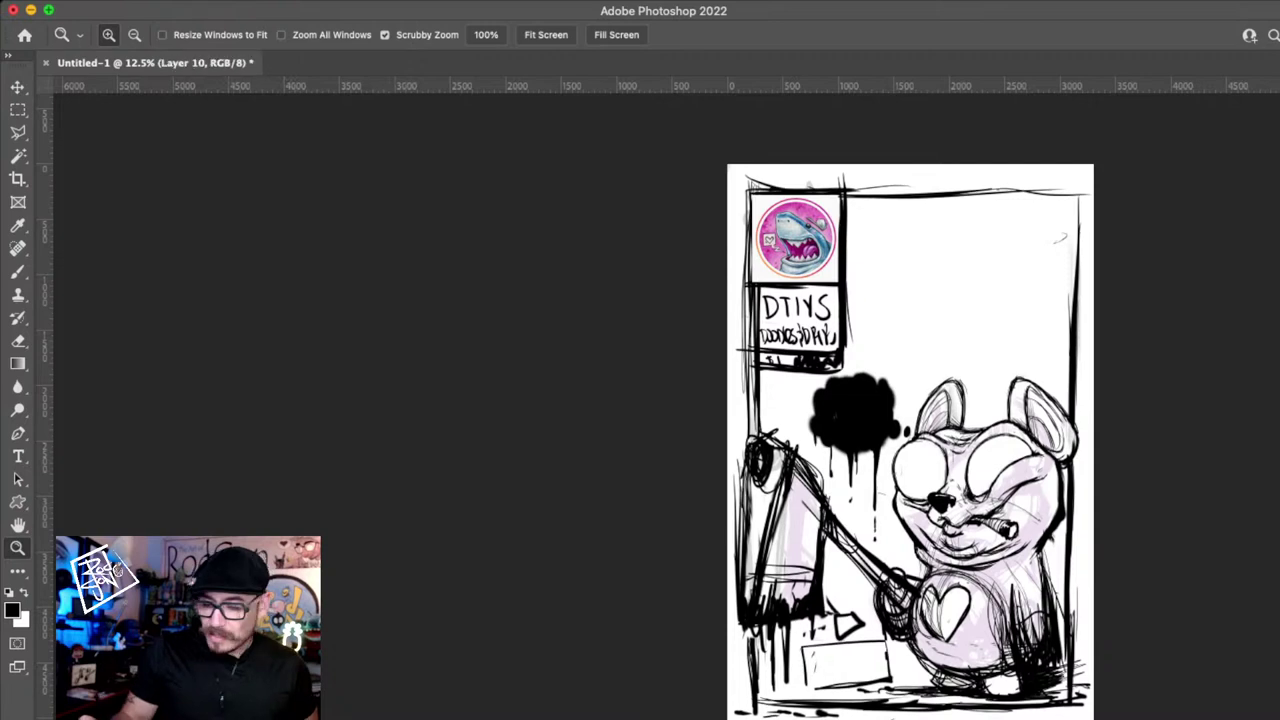
- Hide the line sketch and badge picture, and erase leftover gray guide marks around the badge and along both poster edges on Layer 7
{"action": "key", "text": "super+comma"}
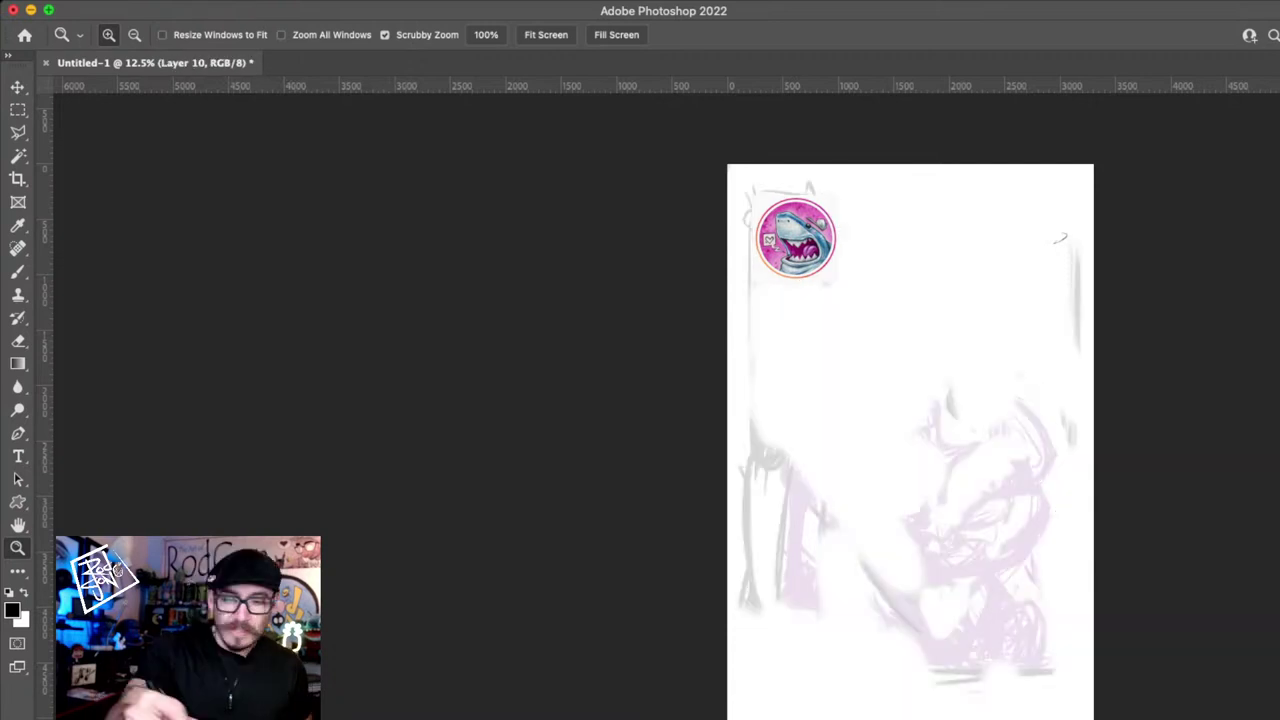
{"action": "key", "text": "Delete"}
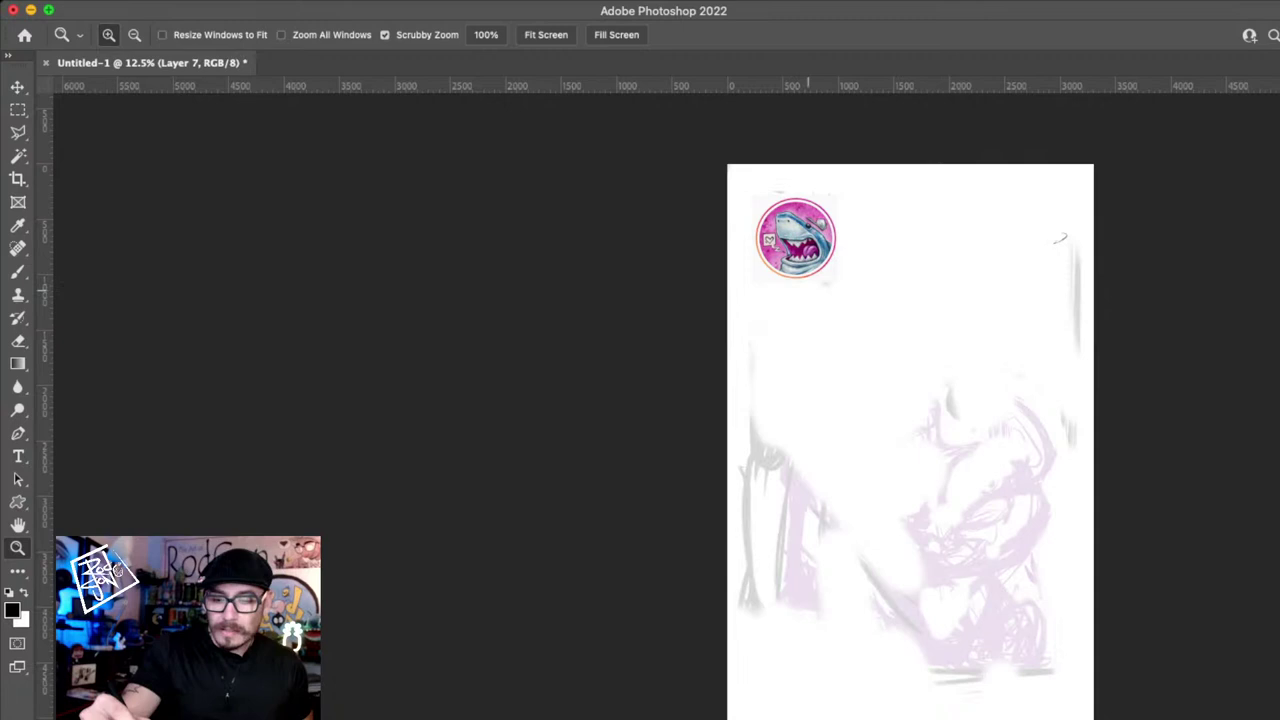
{"action": "left_click_drag", "start_coordinate": [1076, 345], "coordinate": [1072, 276]}
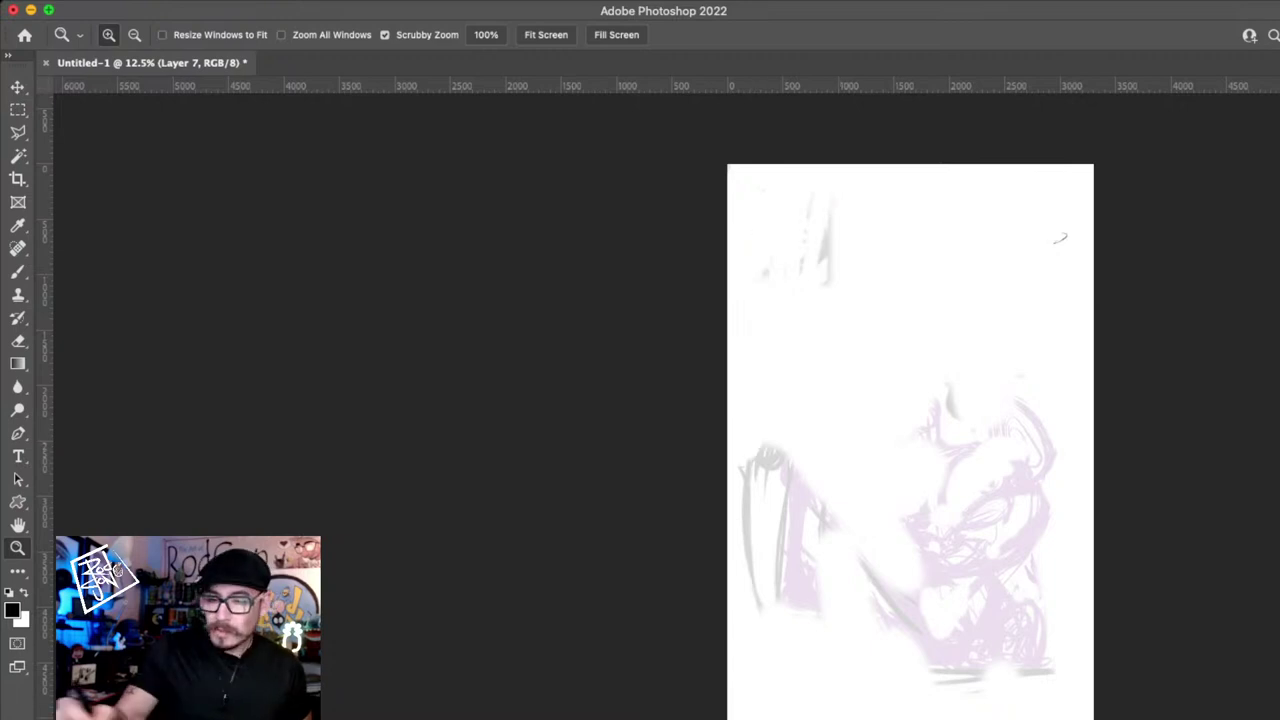
- Bring back the line sketch and badge without the purple guide, and fade the Layer 10 sketch to light gray
{"action": "key", "text": "ctrl+v"}
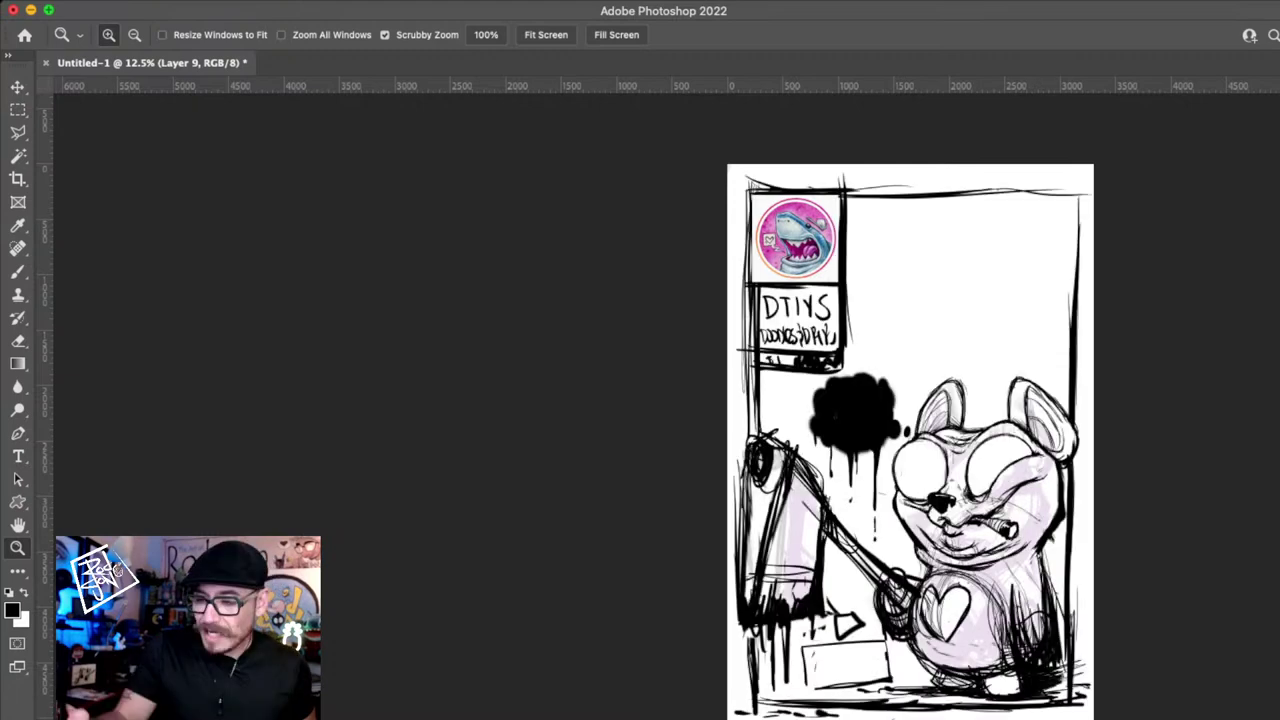
{"action": "key", "text": "alt+shift+super+n"}
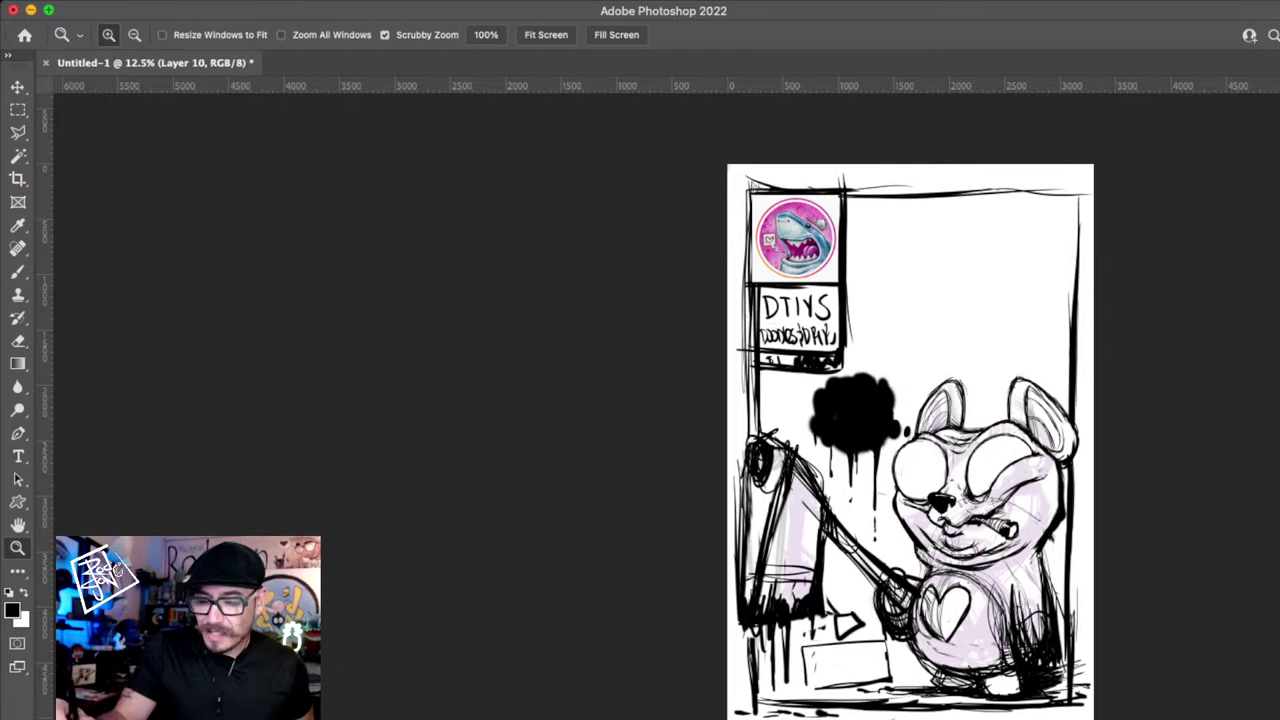
{"action": "key", "text": "2"}
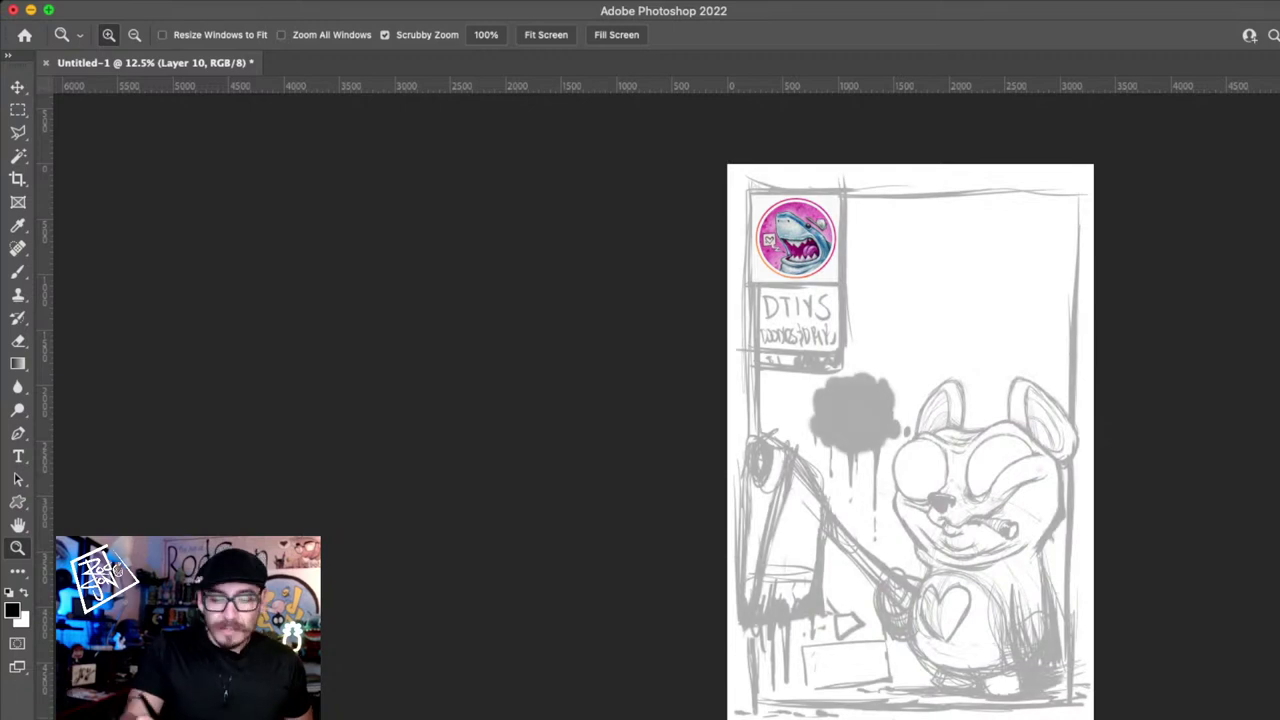
- On a new layer, ink the teddy's left cheek and jowl outline with a size 40 round brush at 15% smoothing
{"action": "left_click", "coordinate": [1063, 480]}
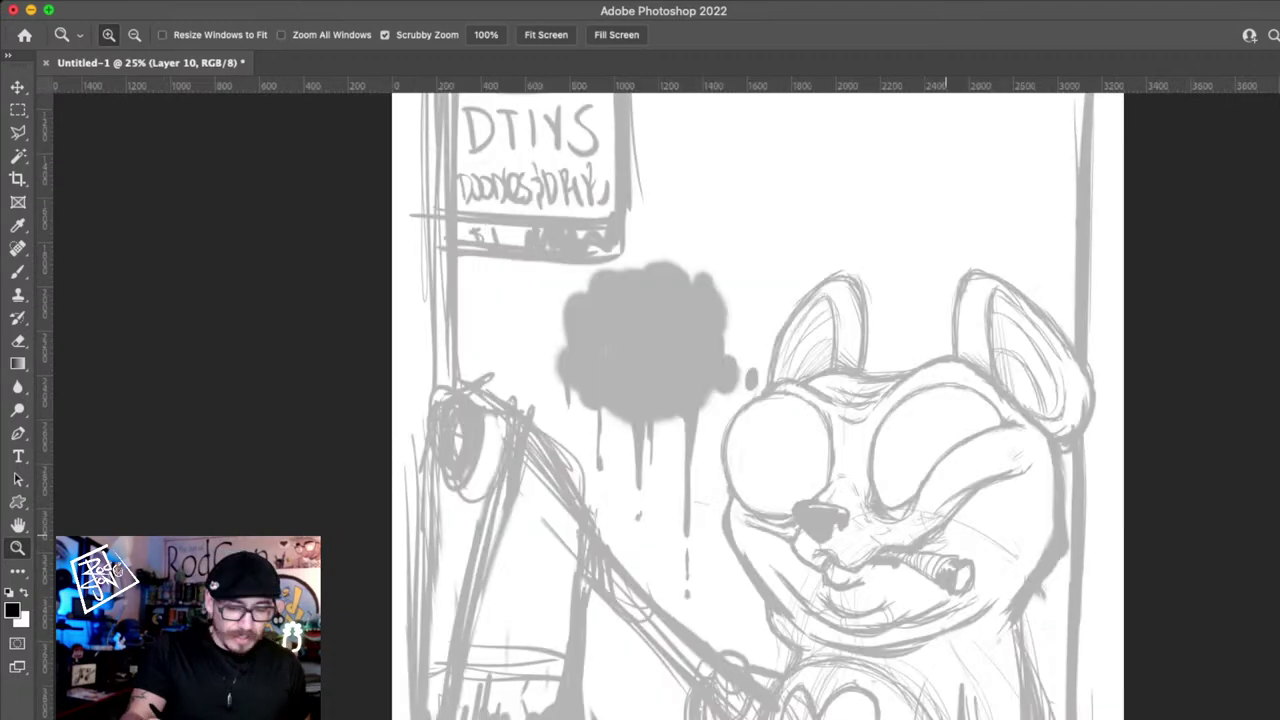
{"action": "left_click", "coordinate": [940, 553]}
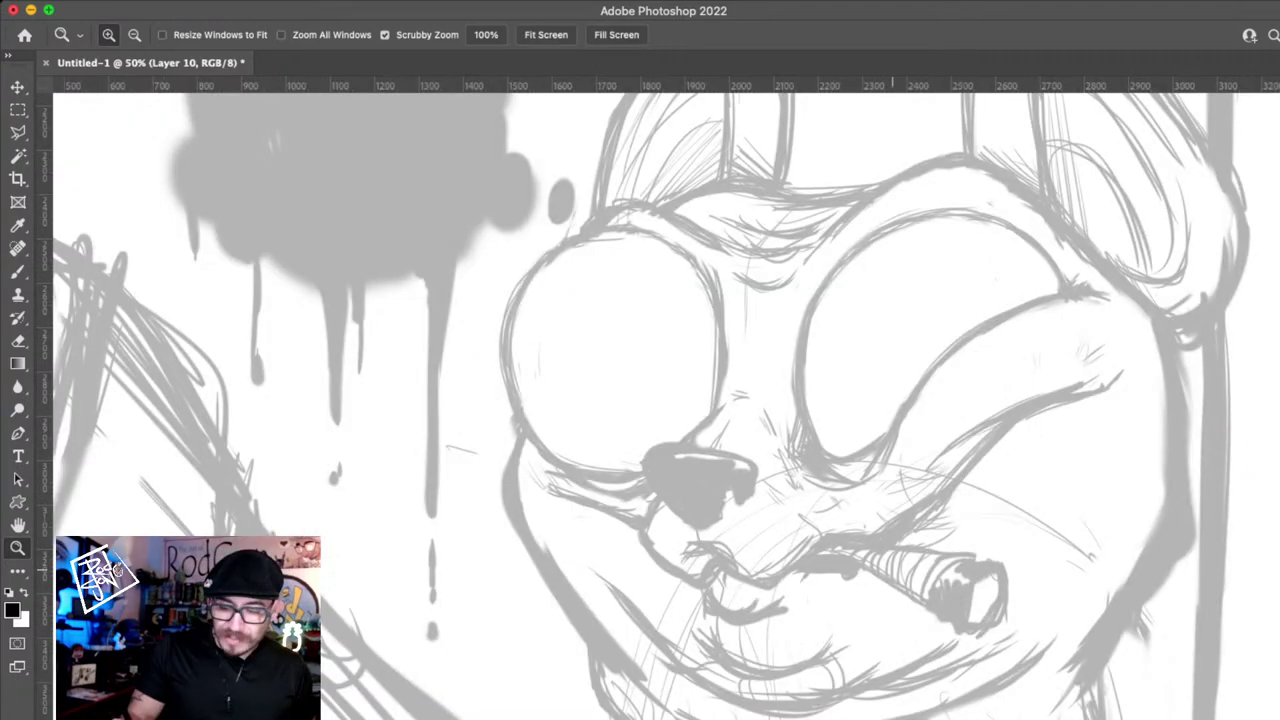
{"action": "key", "text": "b"}
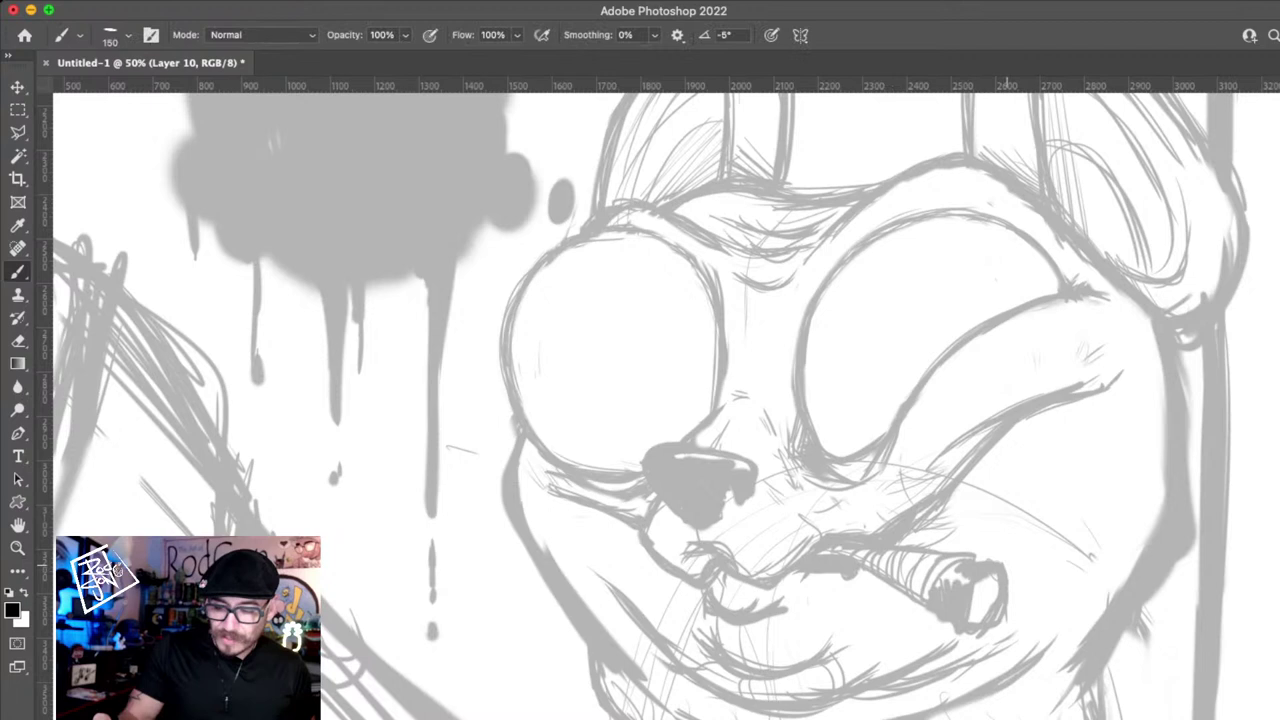
{"action": "key", "text": "period"}
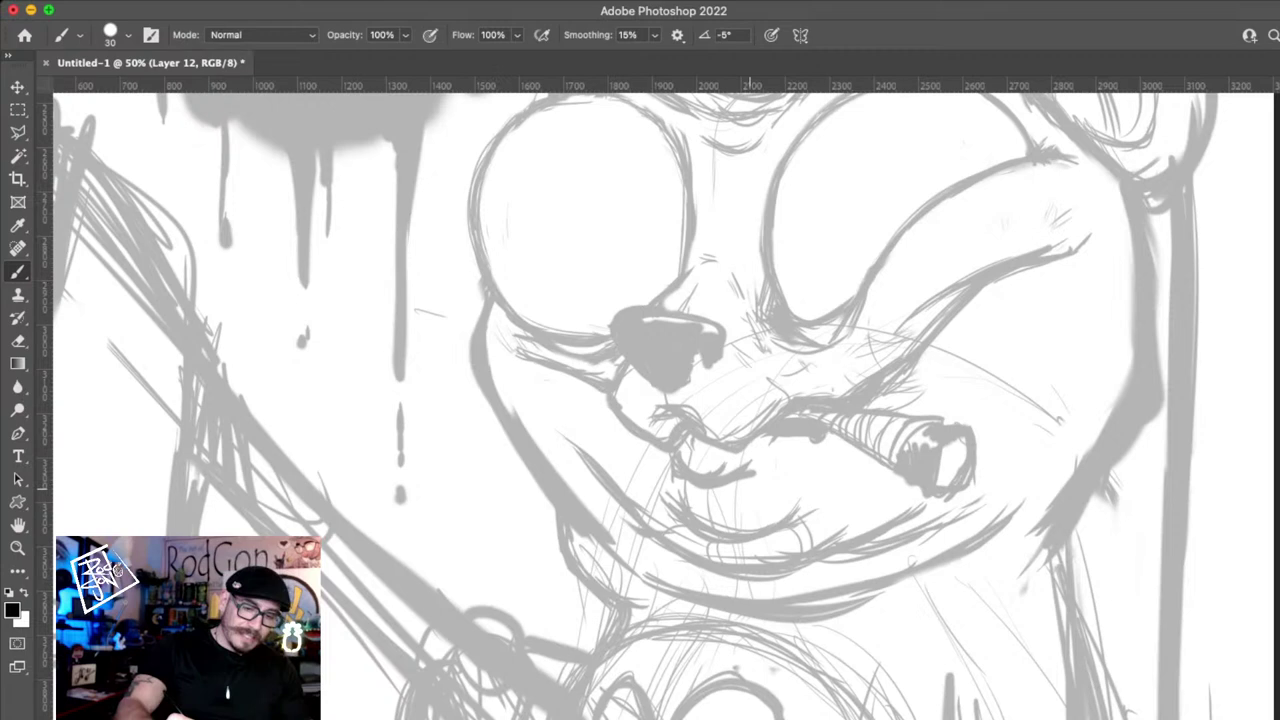
{"action": "key", "text": "bracketright"}
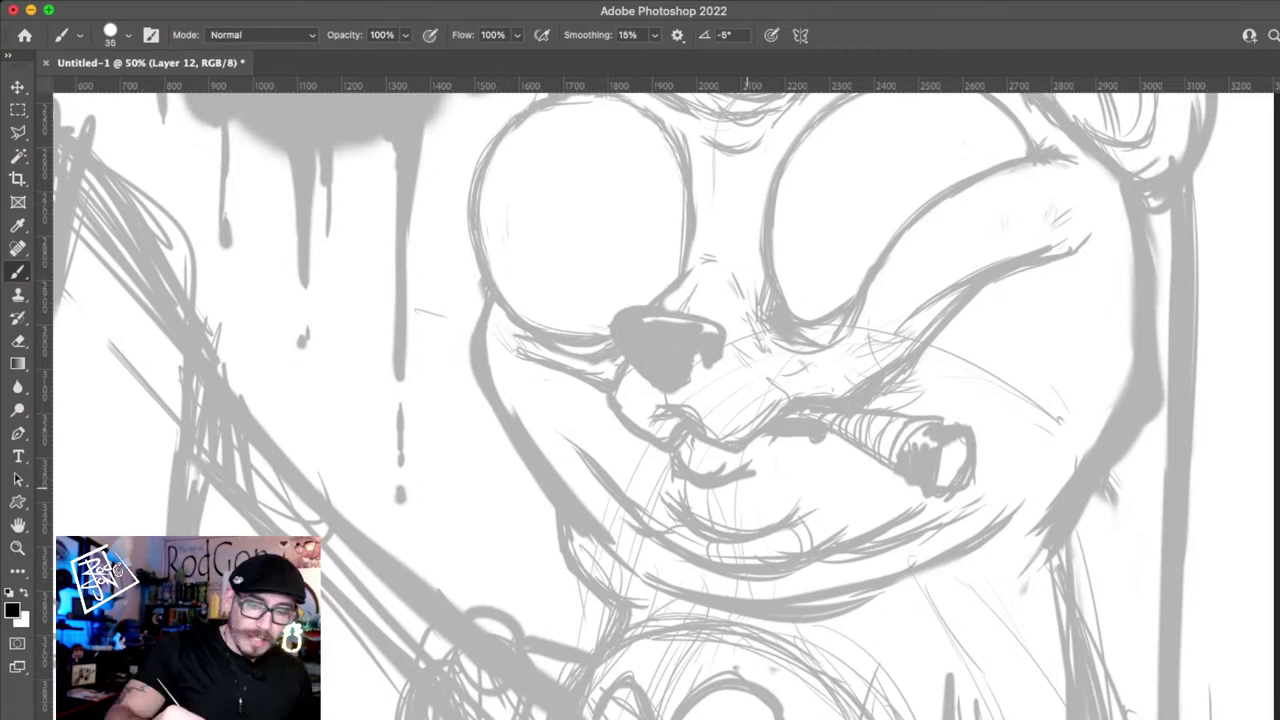
{"action": "key", "text": "bracketright"}
{"action": "left_click_drag", "start_coordinate": [493, 263], "coordinate": [567, 510]}
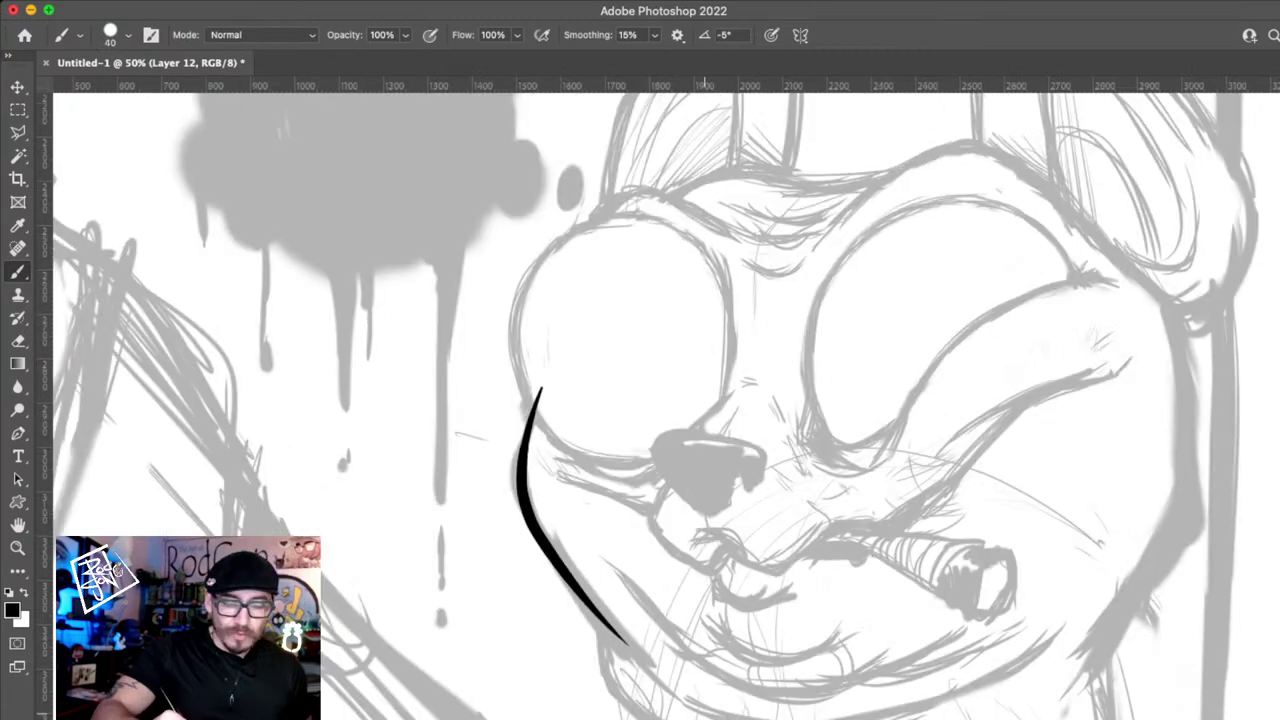
{"action": "scroll", "coordinate": [640, 400], "scroll_direction": "down", "scroll_amount": 3}
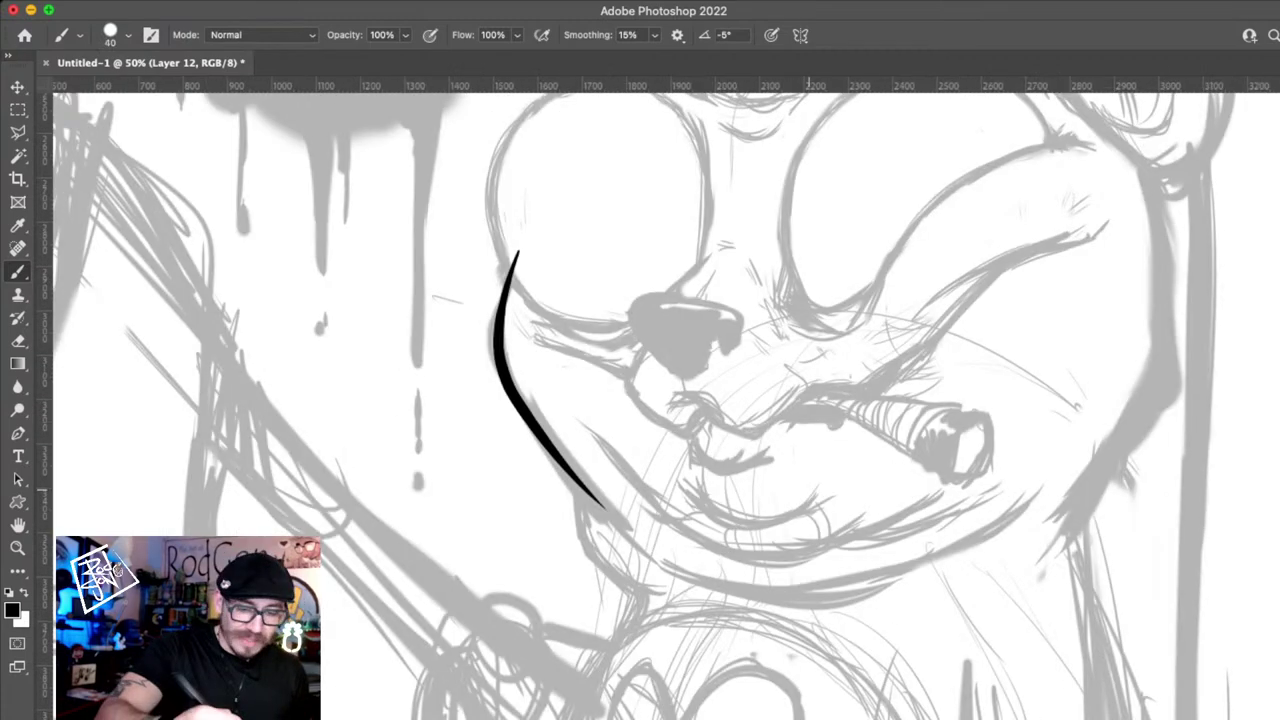
{"action": "left_click_drag", "start_coordinate": [562, 447], "coordinate": [643, 590]}
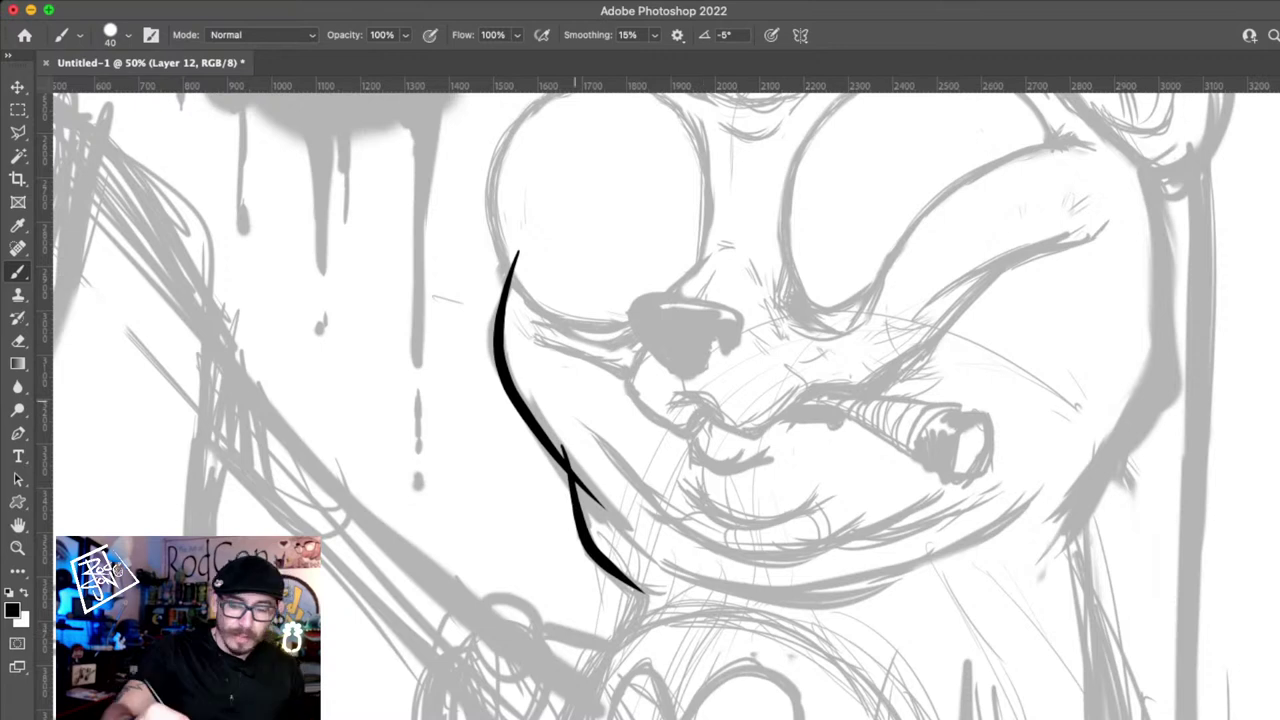
- Erase the stray line tip where the left cheek and jowl strokes cross, using a size 35 eraser
{"action": "key", "text": "e"}
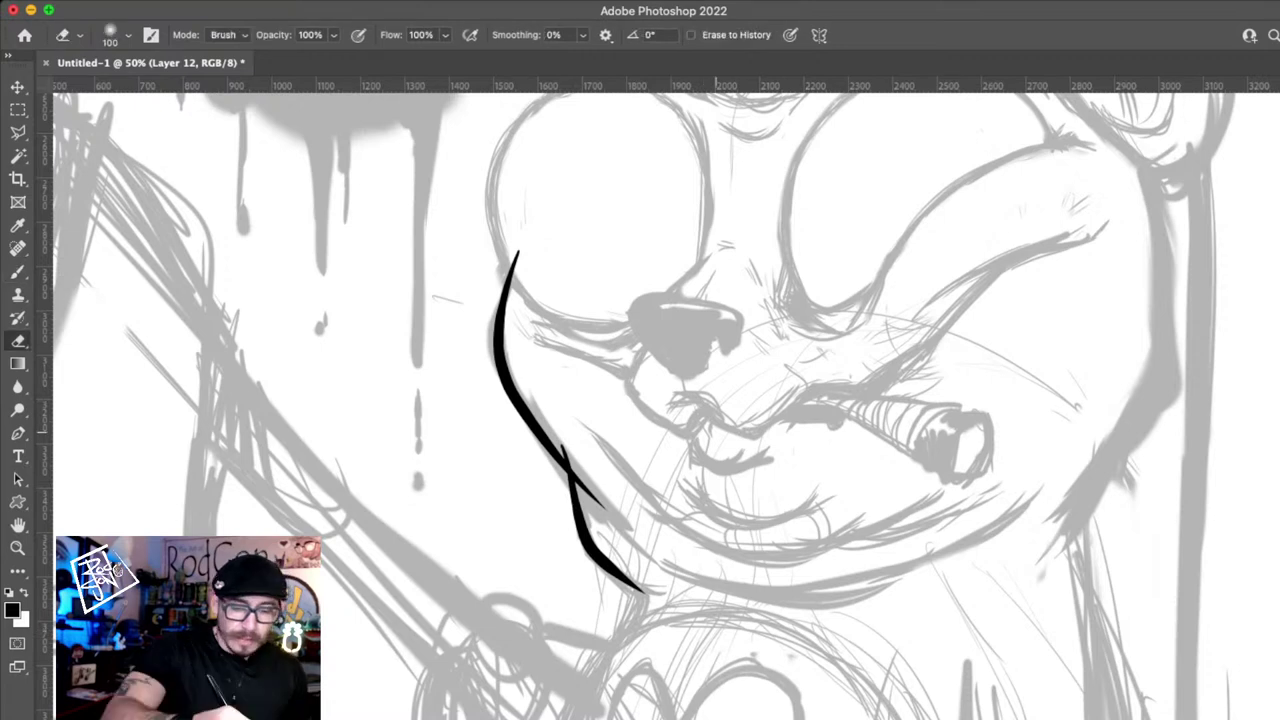
{"action": "left_click_drag", "start_coordinate": [548, 440], "coordinate": [574, 486]}
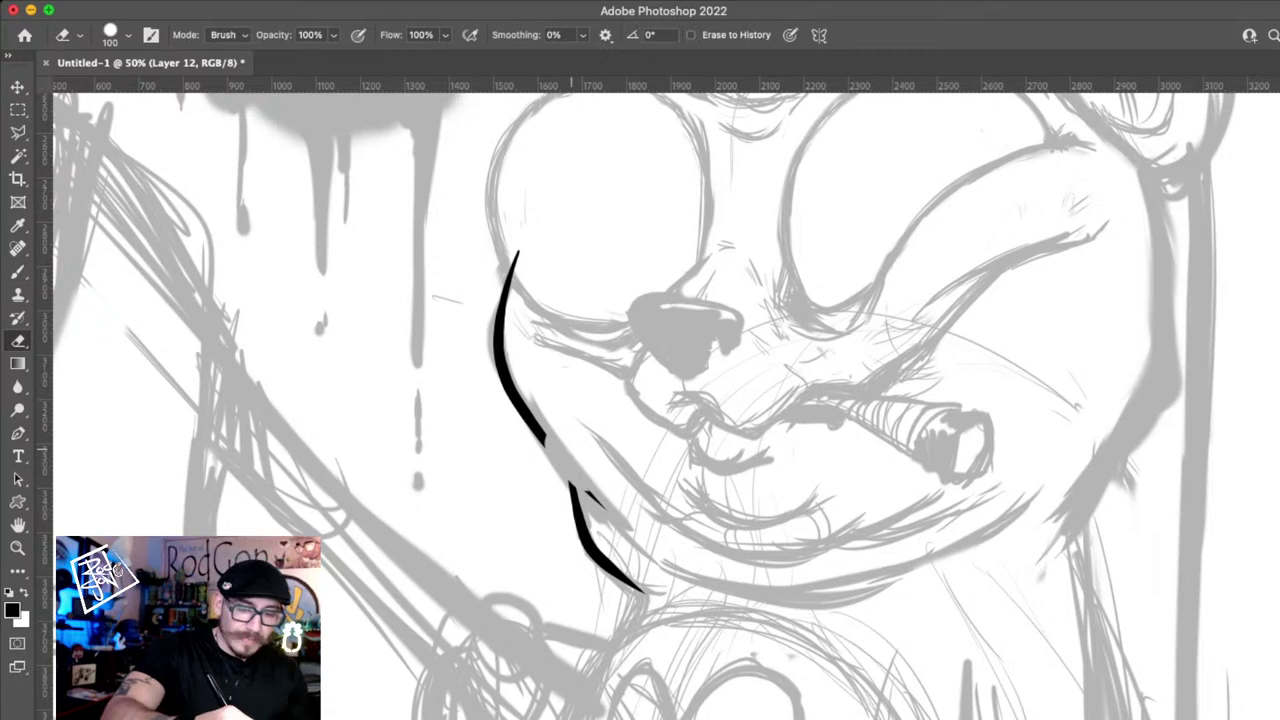
{"action": "key", "text": "ctrl+z"}
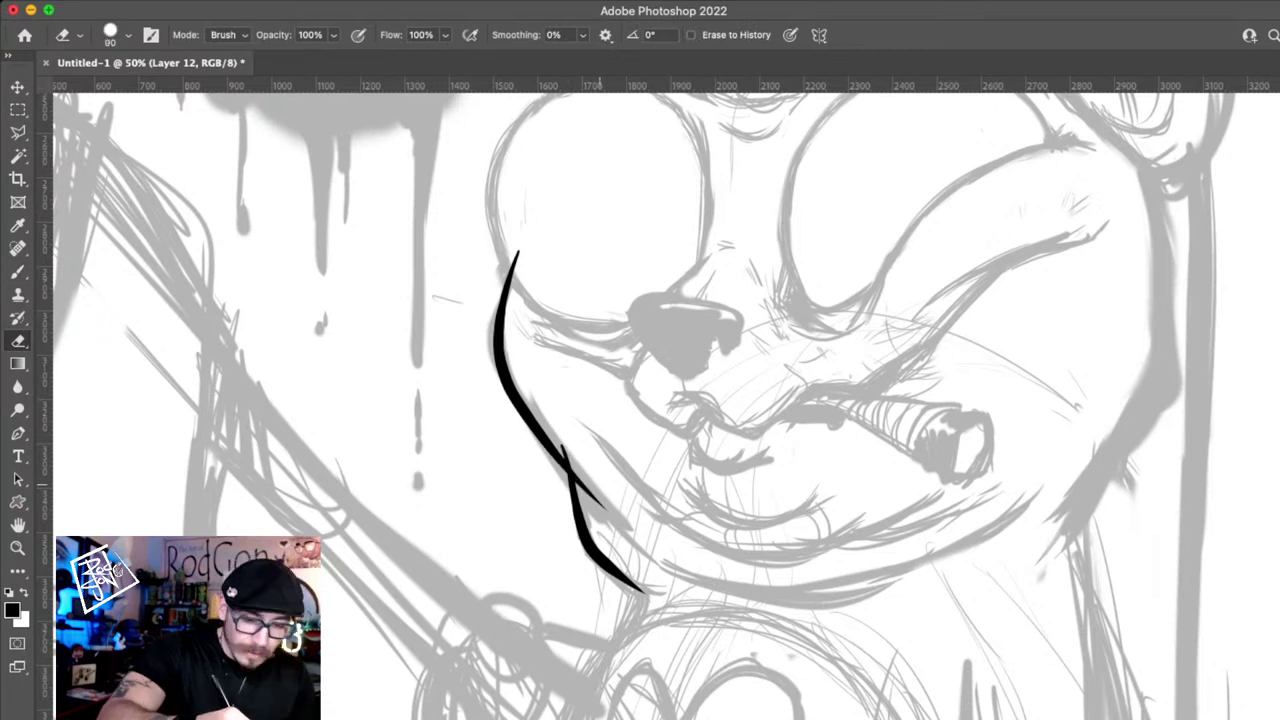
{"action": "key", "text": "bracketleft"}
{"action": "key", "text": "bracketleft"}
{"action": "key", "text": "bracketleft"}
{"action": "key", "text": "bracketleft"}
{"action": "key", "text": "bracketleft"}
{"action": "key", "text": "bracketleft"}
{"action": "key", "text": "bracketleft"}
{"action": "left_click_drag", "start_coordinate": [564, 446], "coordinate": [580, 460]}
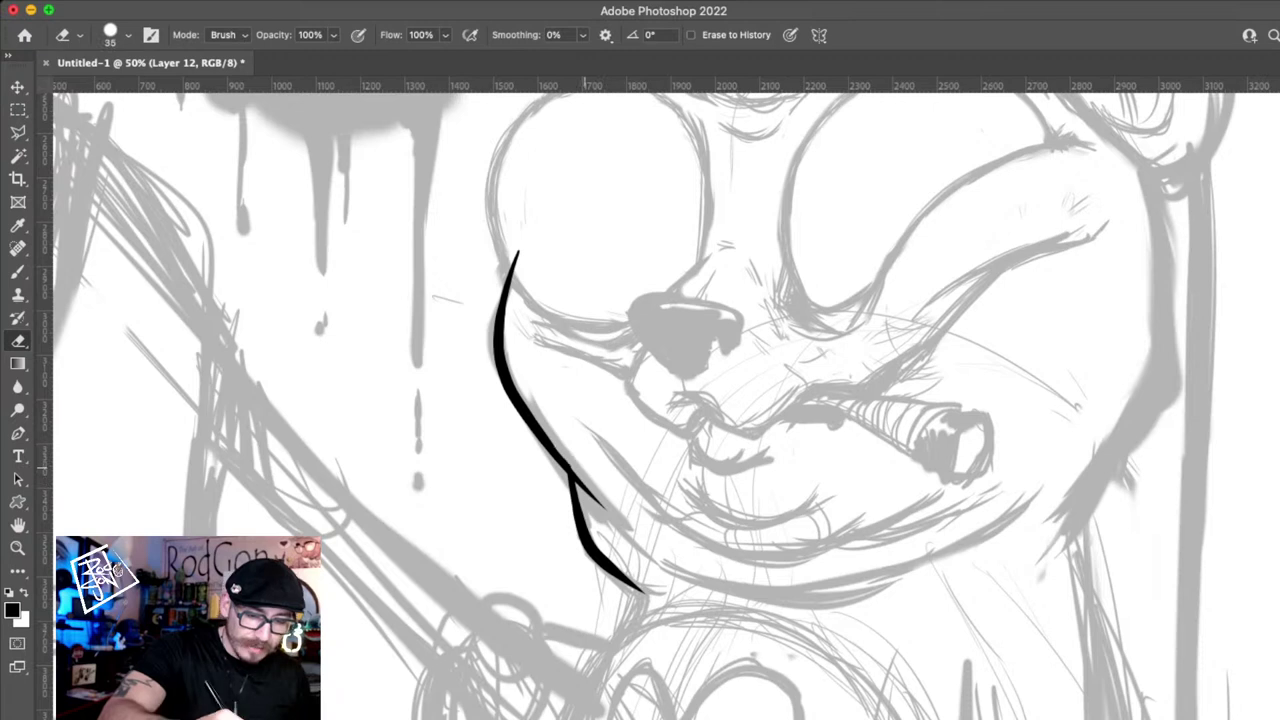
{"action": "key", "text": "b"}
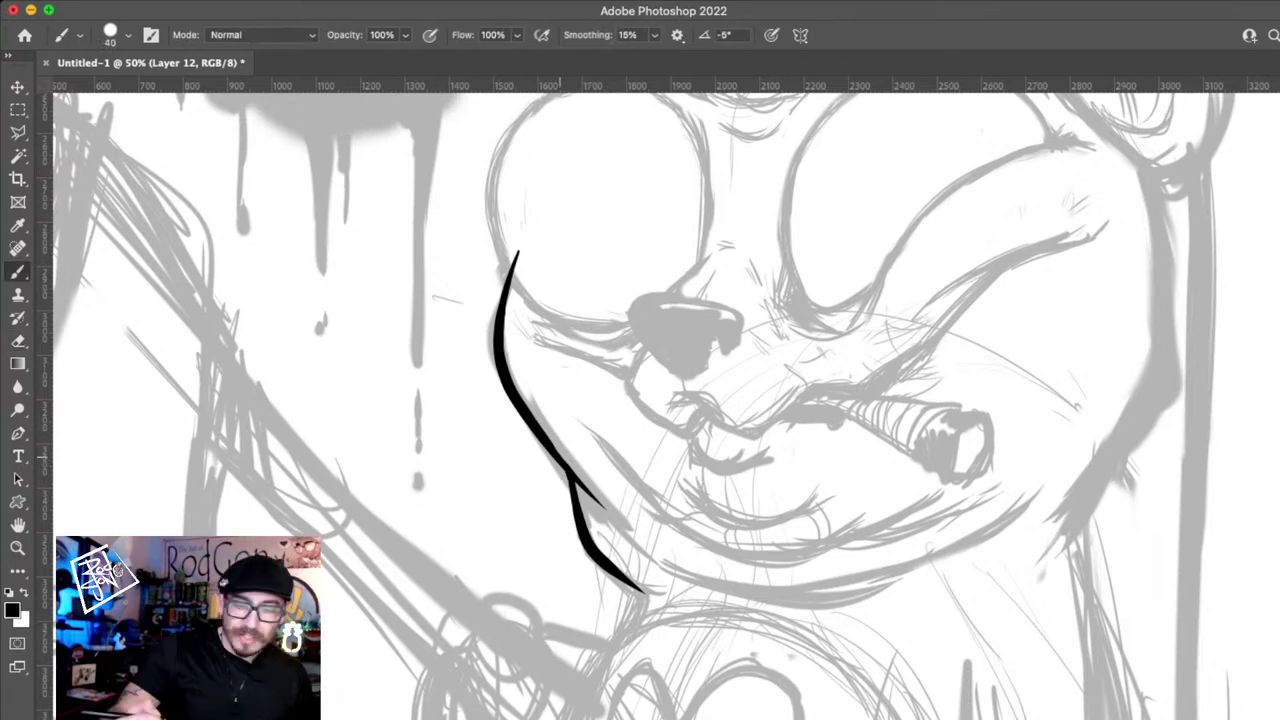
{"action": "left_click_drag", "start_coordinate": [636, 465], "coordinate": [664, 524]}
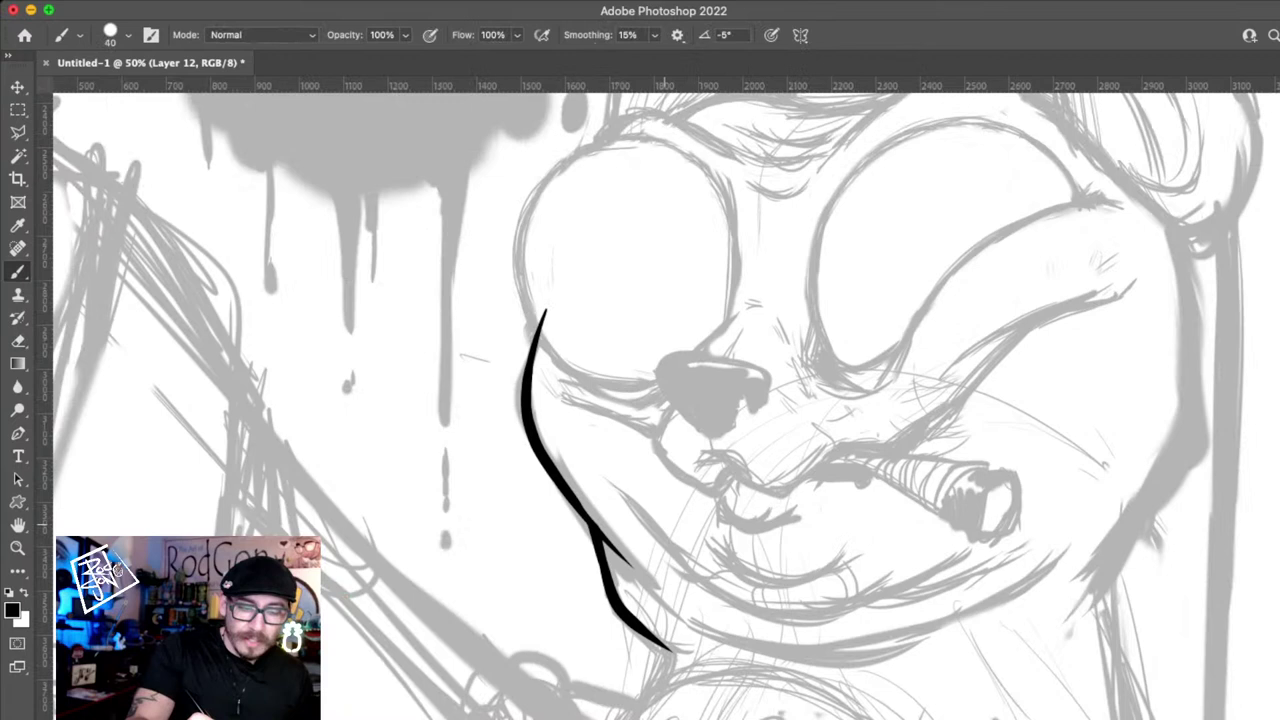
{"action": "scroll", "coordinate": [640, 400], "scroll_direction": "down", "scroll_amount": 5}
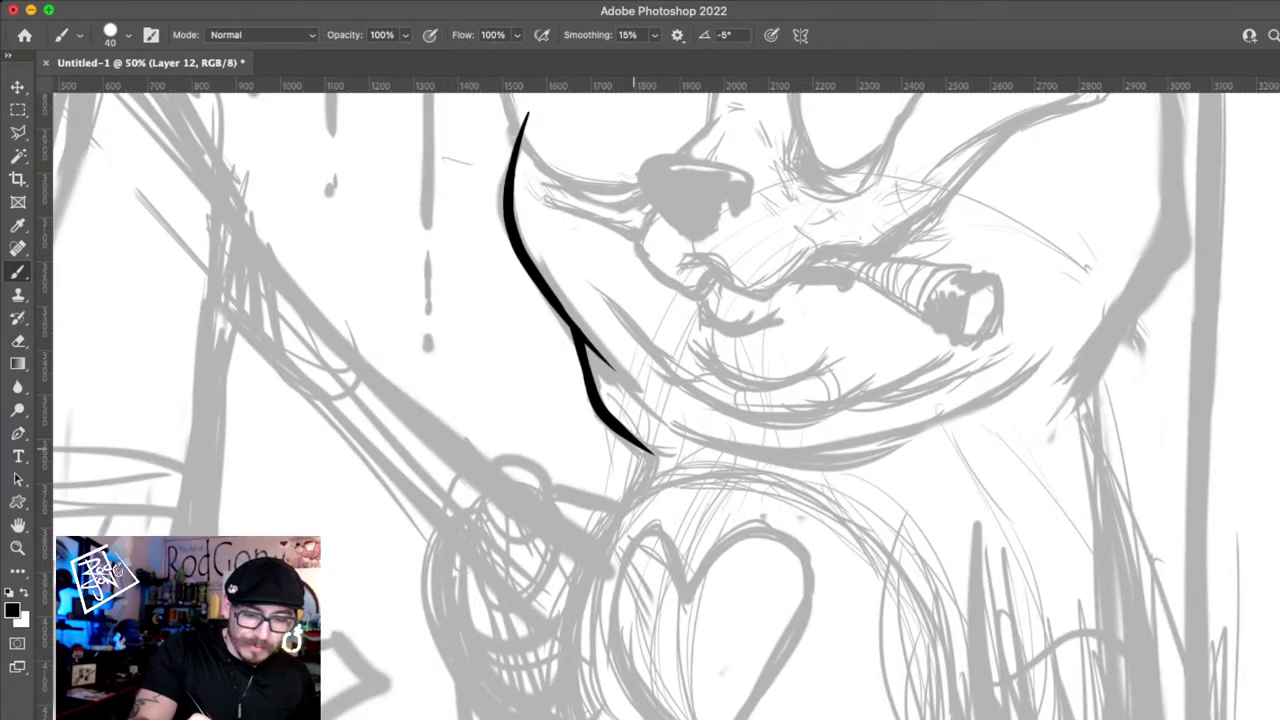
{"action": "left_click_drag", "start_coordinate": [641, 446], "coordinate": [631, 492]}
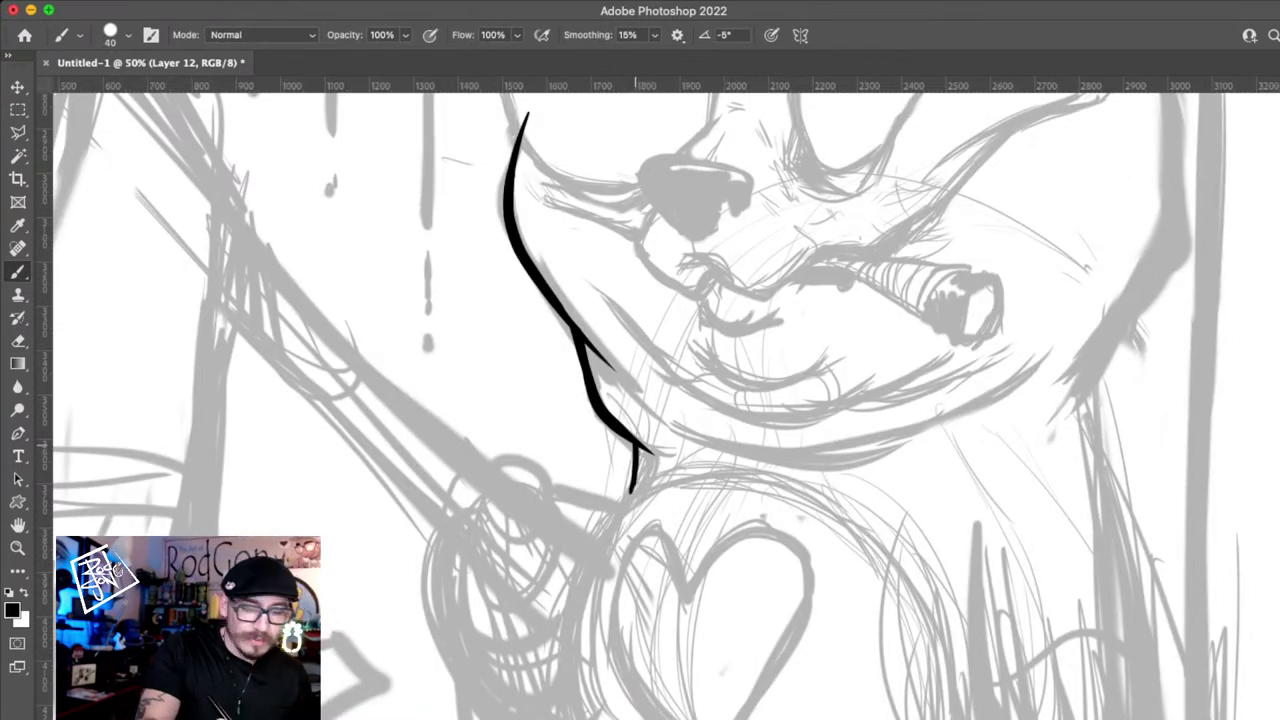
{"action": "left_click_drag", "start_coordinate": [633, 448], "coordinate": [511, 500]}
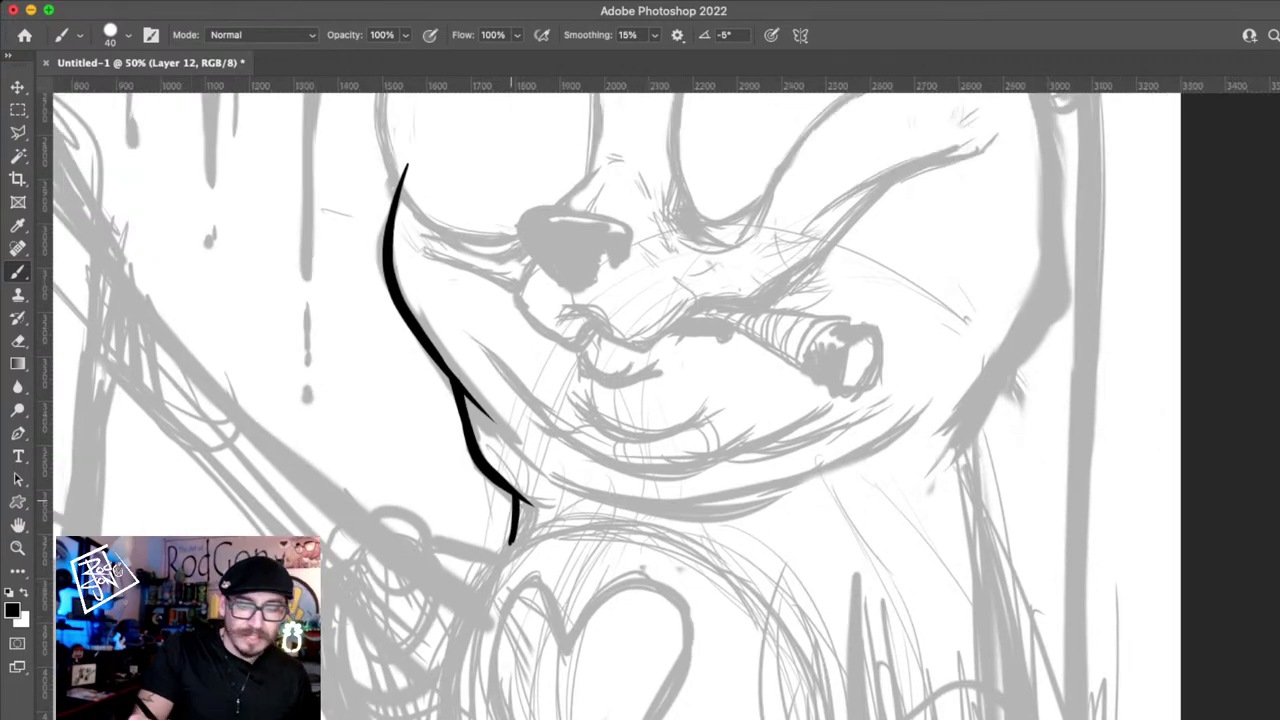
{"action": "scroll", "coordinate": [640, 400], "scroll_direction": "down", "scroll_amount": 3}
{"action": "scroll", "coordinate": [640, 400], "scroll_direction": "left", "scroll_amount": 2}
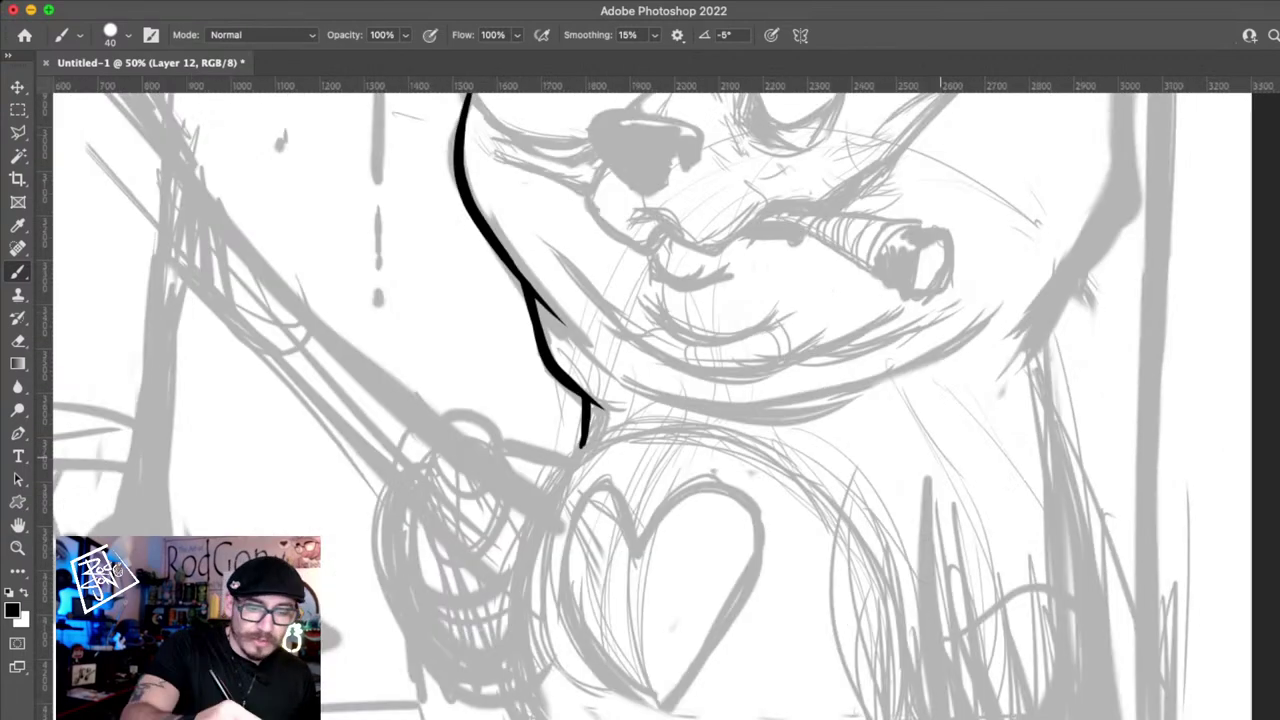
{"action": "key", "text": "super+z"}
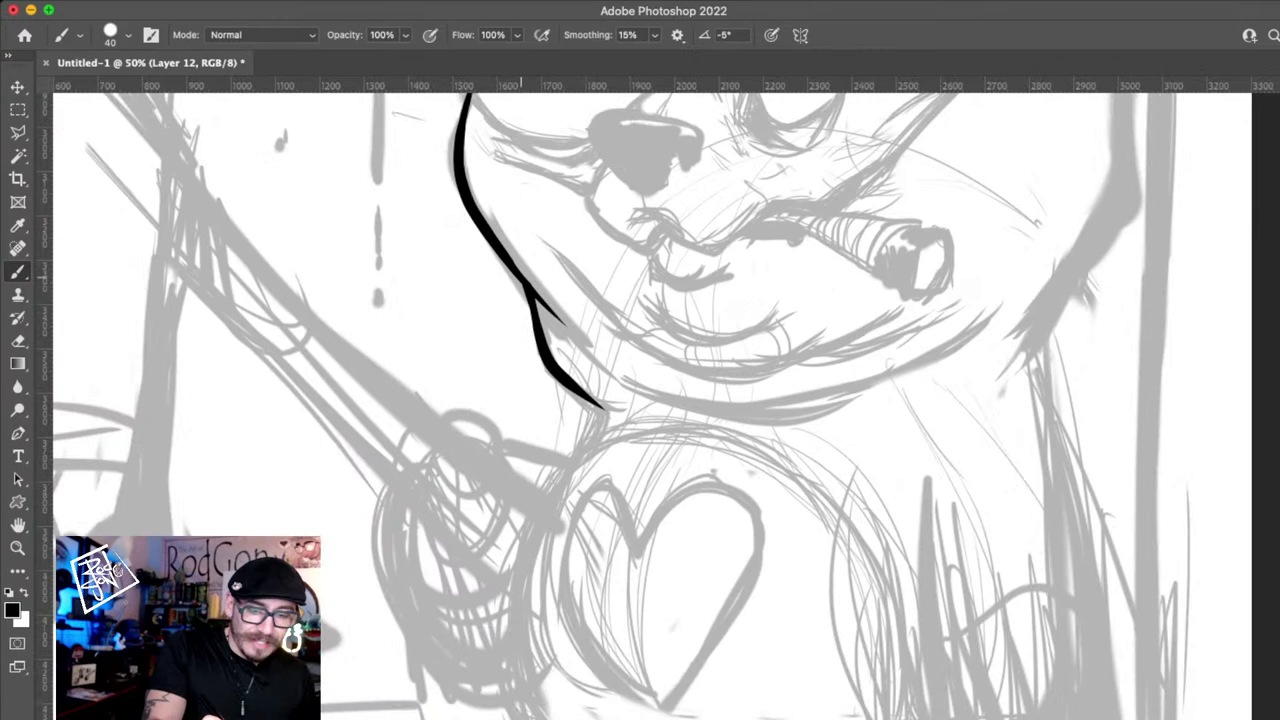
- Ink a short slanted line from the bottom of the left jowl down toward the teddy's raised arm
{"action": "left_click_drag", "start_coordinate": [584, 397], "coordinate": [552, 454]}
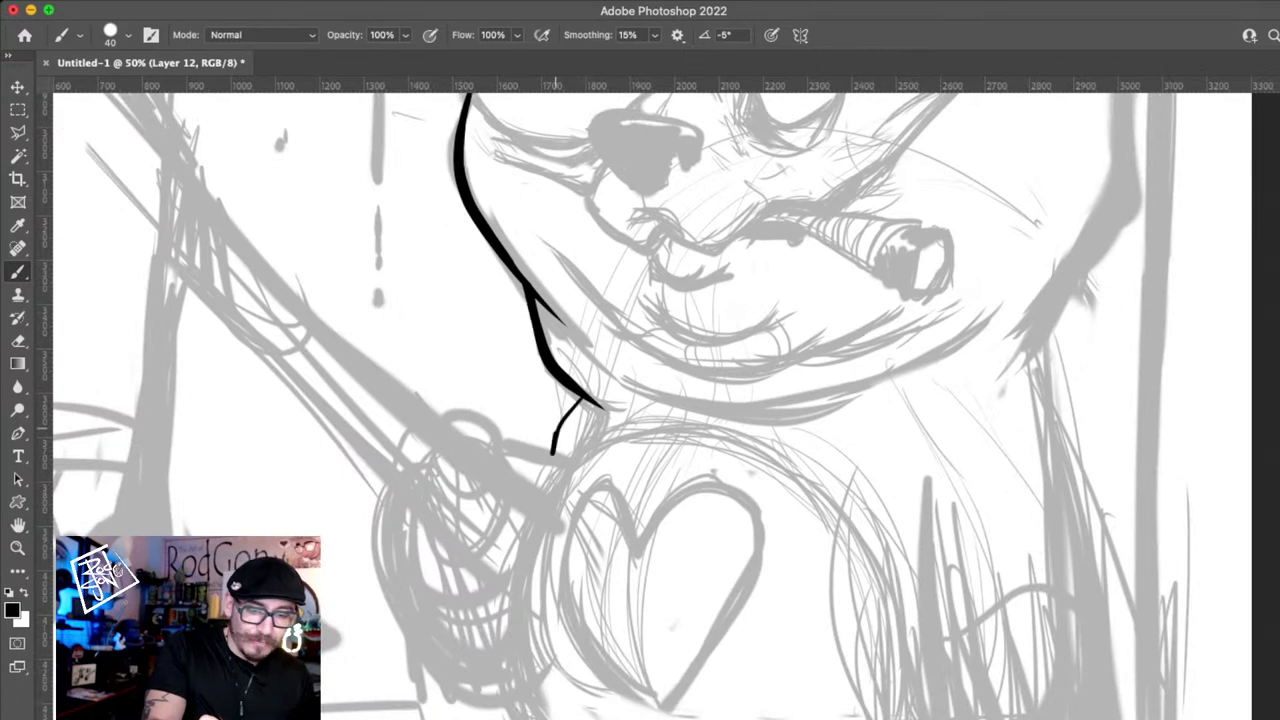
{"action": "key", "text": "super+z"}
{"action": "left_click_drag", "start_coordinate": [584, 398], "coordinate": [551, 450]}
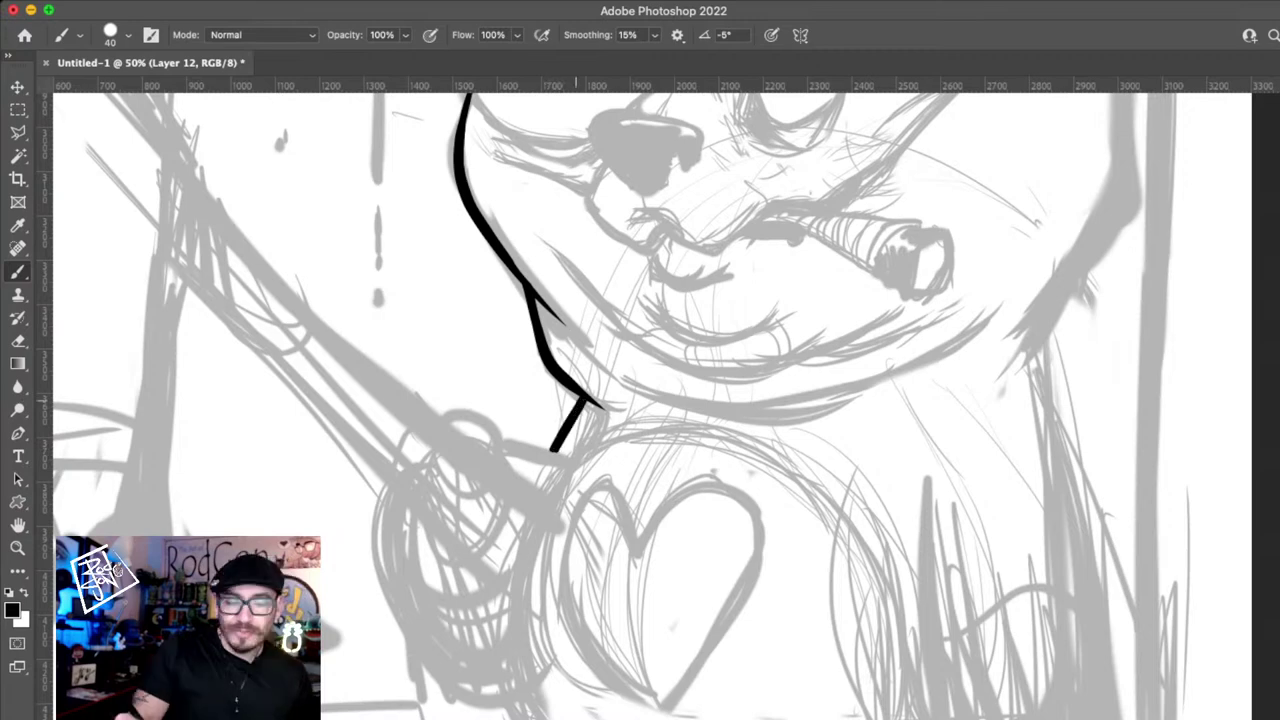
- Ink the teddy's right cheek outline from below the ear to the chin, and add the short jowl curve beneath it
{"action": "left_click_drag", "start_coordinate": [986, 463], "coordinate": [926, 625]}
{"action": "mouse_move", "coordinate": [1056, 160]}
{"action": "left_mouse_down"}
{"action": "mouse_move", "coordinate": [1076, 312]}
{"action": "mouse_move", "coordinate": [950, 520]}
{"action": "left_mouse_up"}
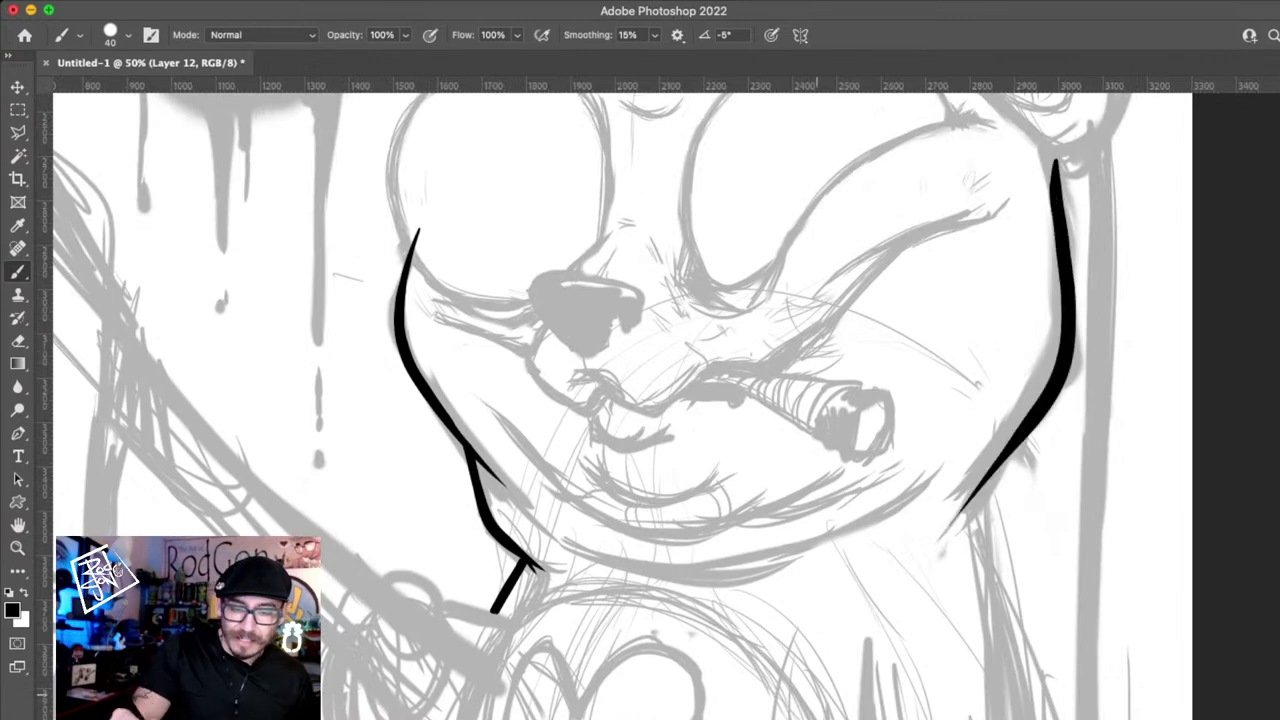
{"action": "key", "text": "super+z"}
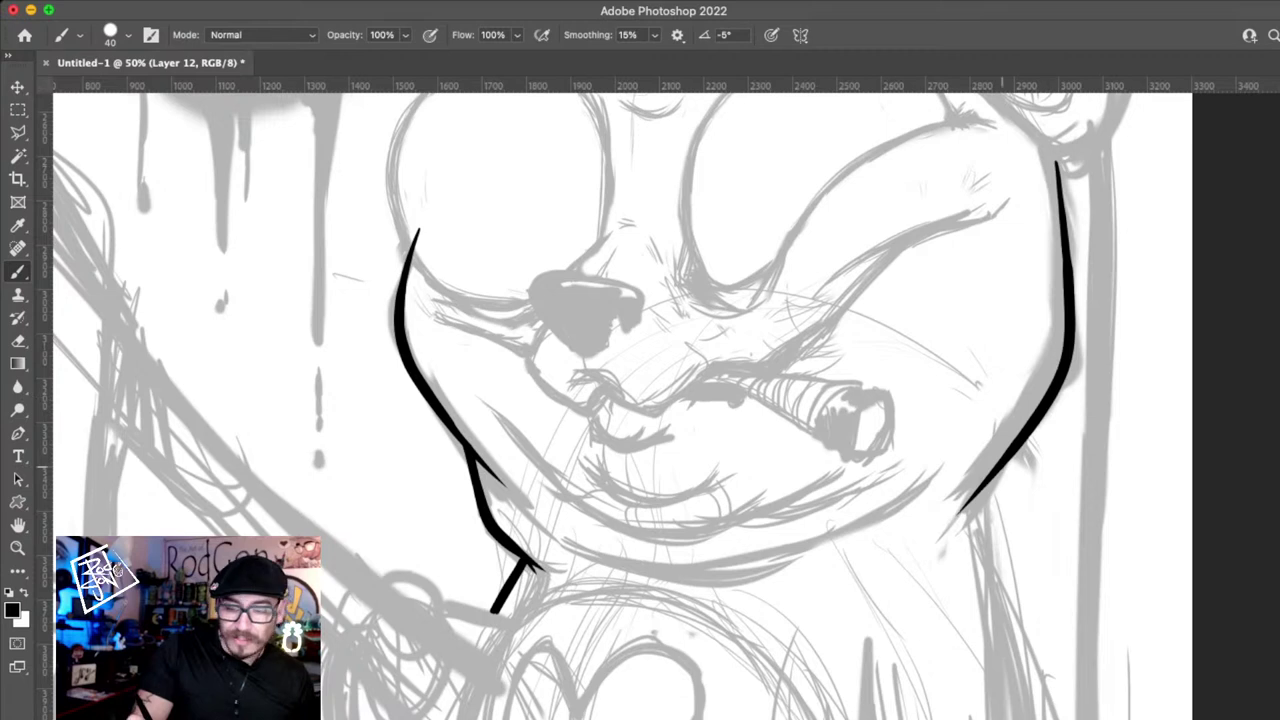
{"action": "left_click_drag", "start_coordinate": [1003, 467], "coordinate": [950, 574]}
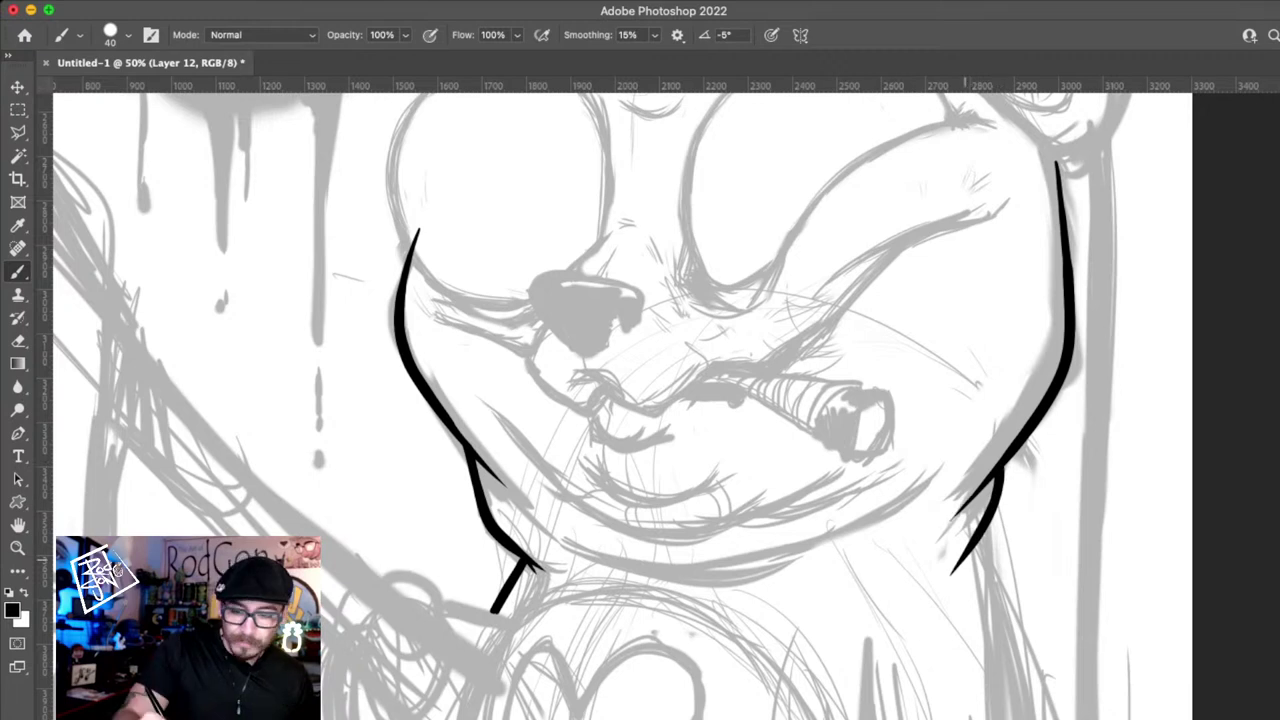
{"action": "left_click_drag", "start_coordinate": [1057, 196], "coordinate": [902, 498]}
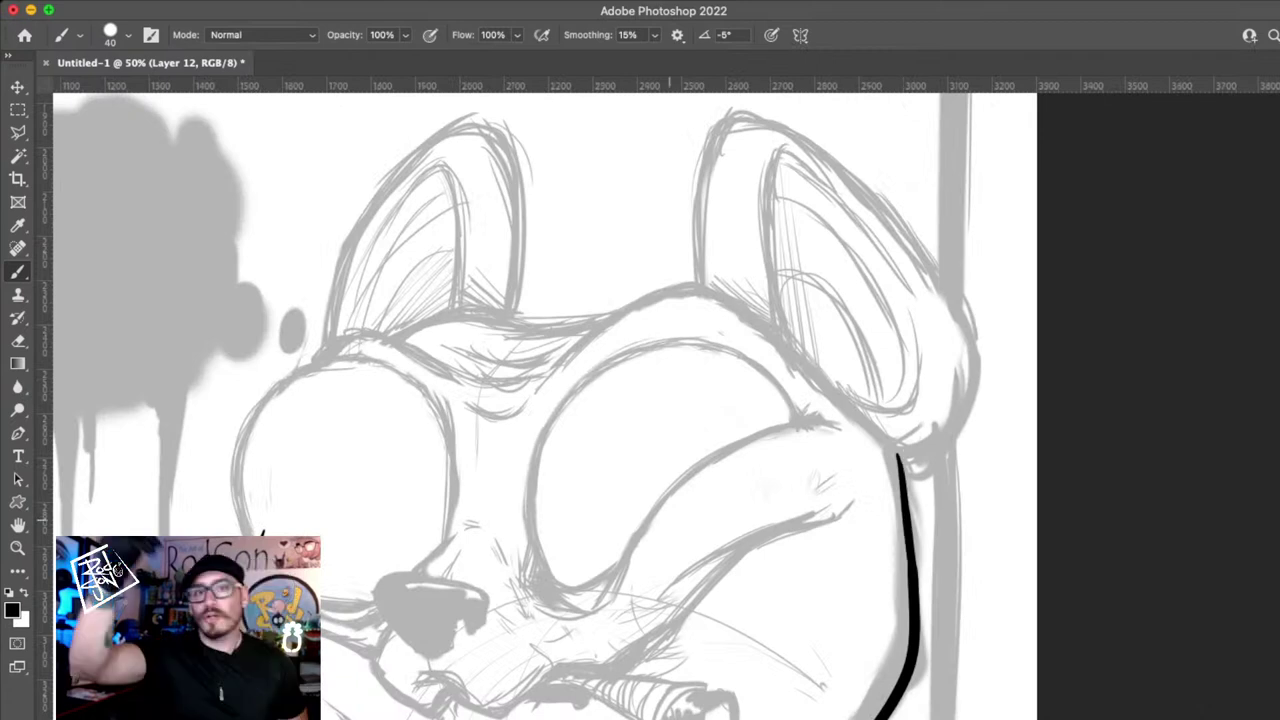
{"action": "left_click_drag", "start_coordinate": [489, 589], "coordinate": [728, 436]}
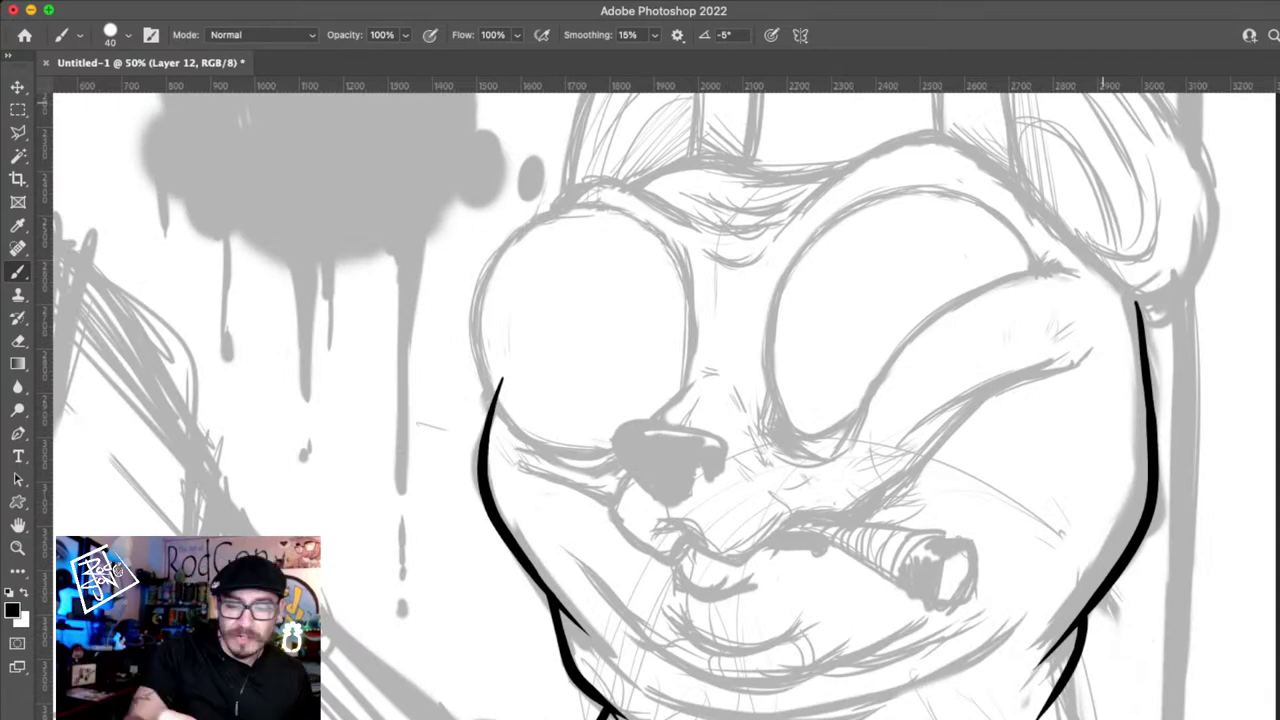
- Ink a short slanted line above the teddy's nose, and outline the muzzle from the nose's left side through the wavy upper lip
{"action": "scroll", "coordinate": [640, 400], "scroll_direction": "up", "scroll_amount": 3}
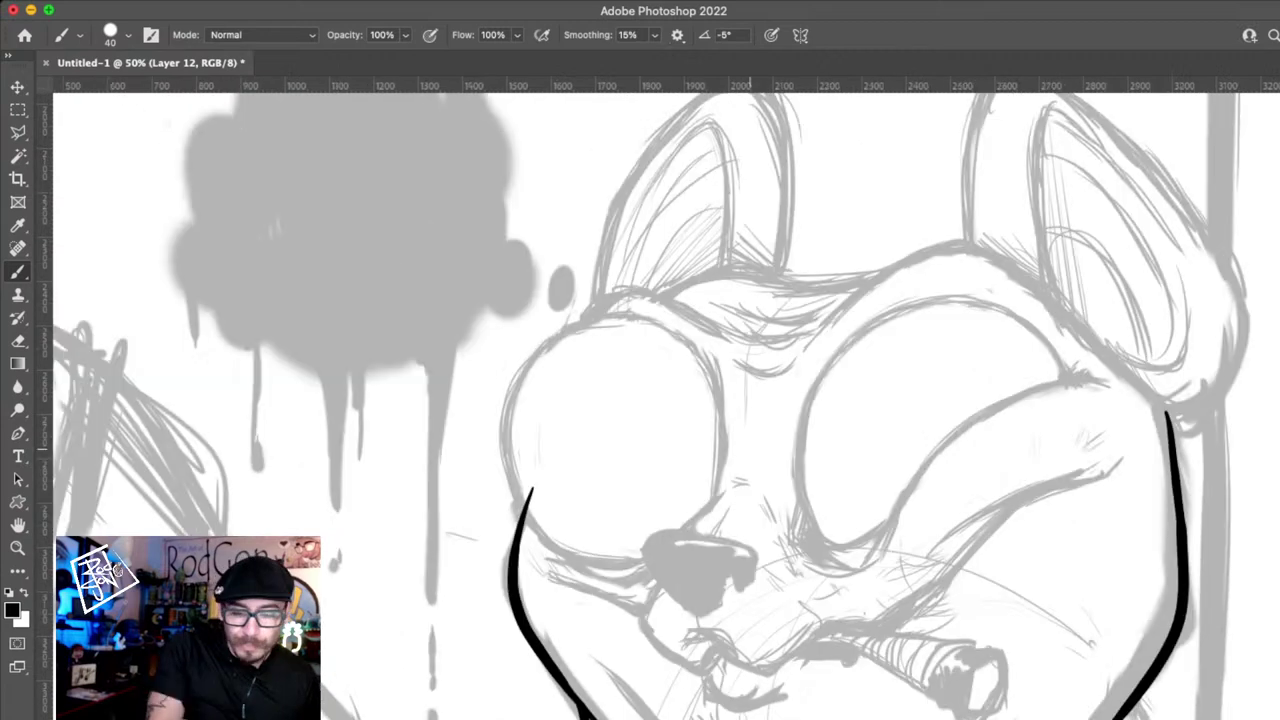
{"action": "mouse_move", "coordinate": [714, 503]}
{"action": "left_mouse_down"}
{"action": "mouse_move", "coordinate": [685, 528]}
{"action": "mouse_move", "coordinate": [728, 490]}
{"action": "left_mouse_up"}
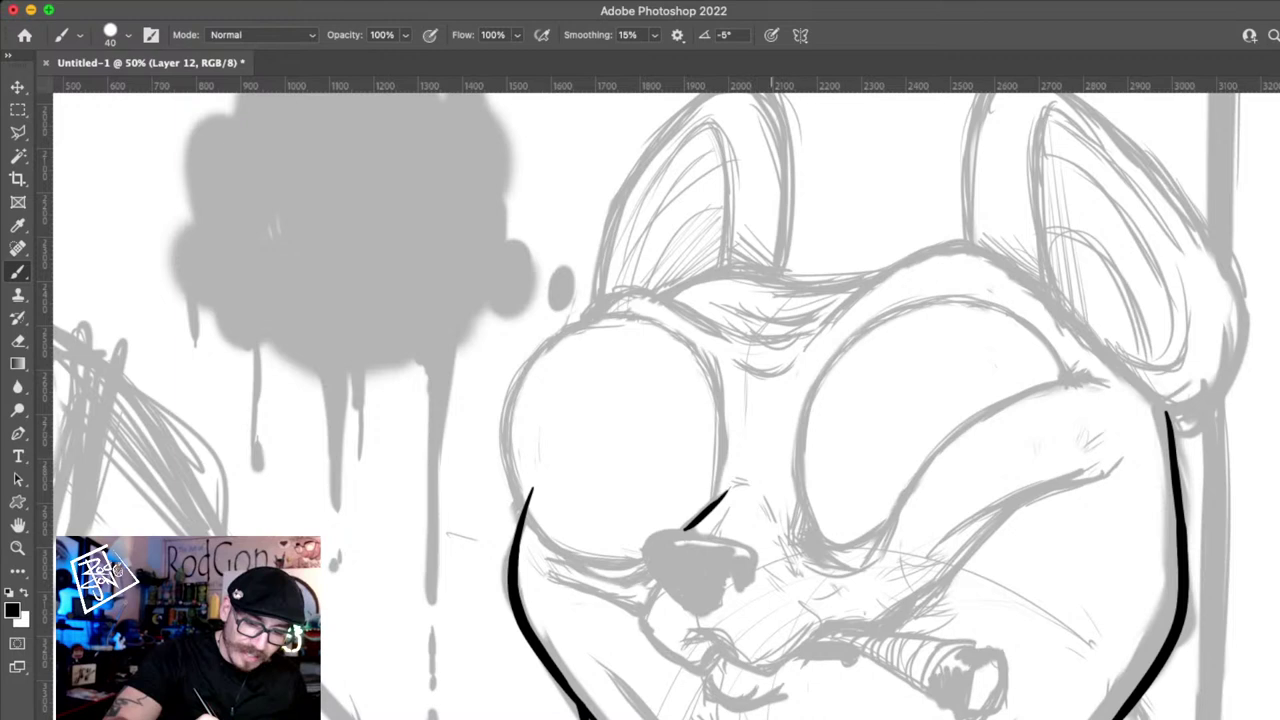
{"action": "scroll", "coordinate": [640, 400], "scroll_direction": "down", "scroll_amount": 2}
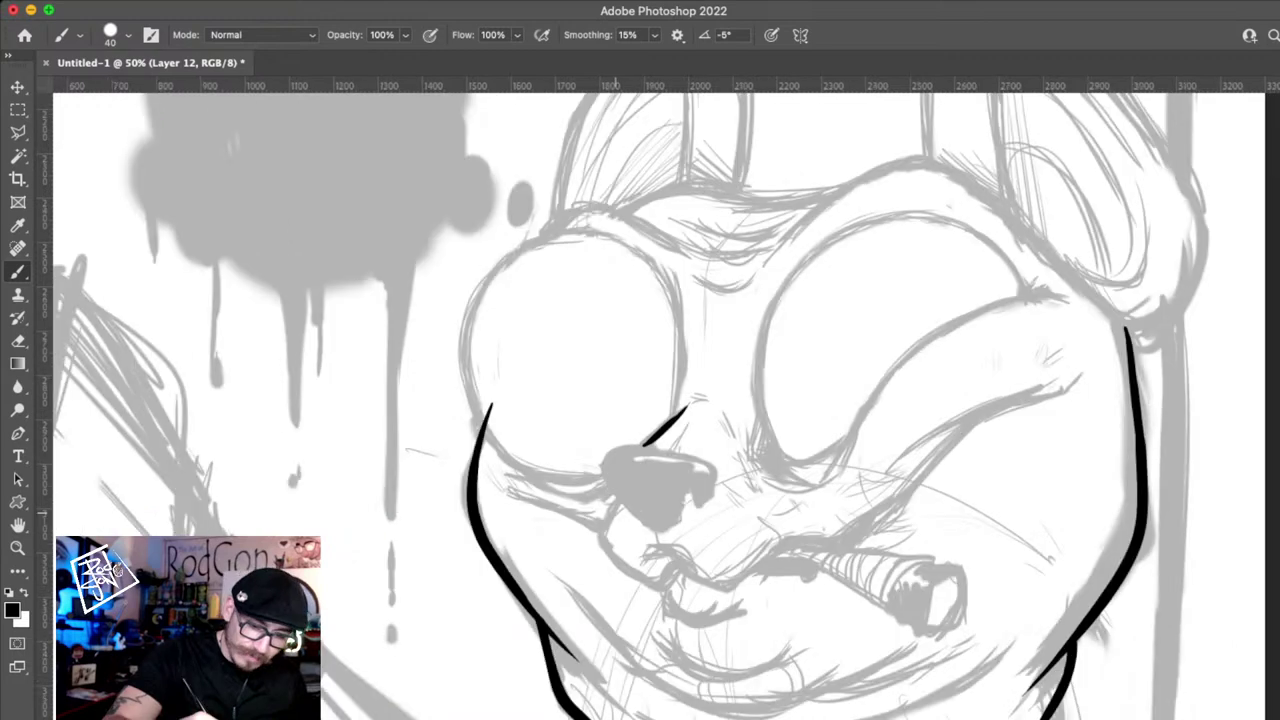
{"action": "mouse_move", "coordinate": [617, 493]}
{"action": "left_mouse_down"}
{"action": "mouse_move", "coordinate": [650, 582]}
{"action": "mouse_move", "coordinate": [720, 585]}
{"action": "mouse_move", "coordinate": [770, 552]}
{"action": "mouse_move", "coordinate": [820, 543]}
{"action": "left_mouse_up"}
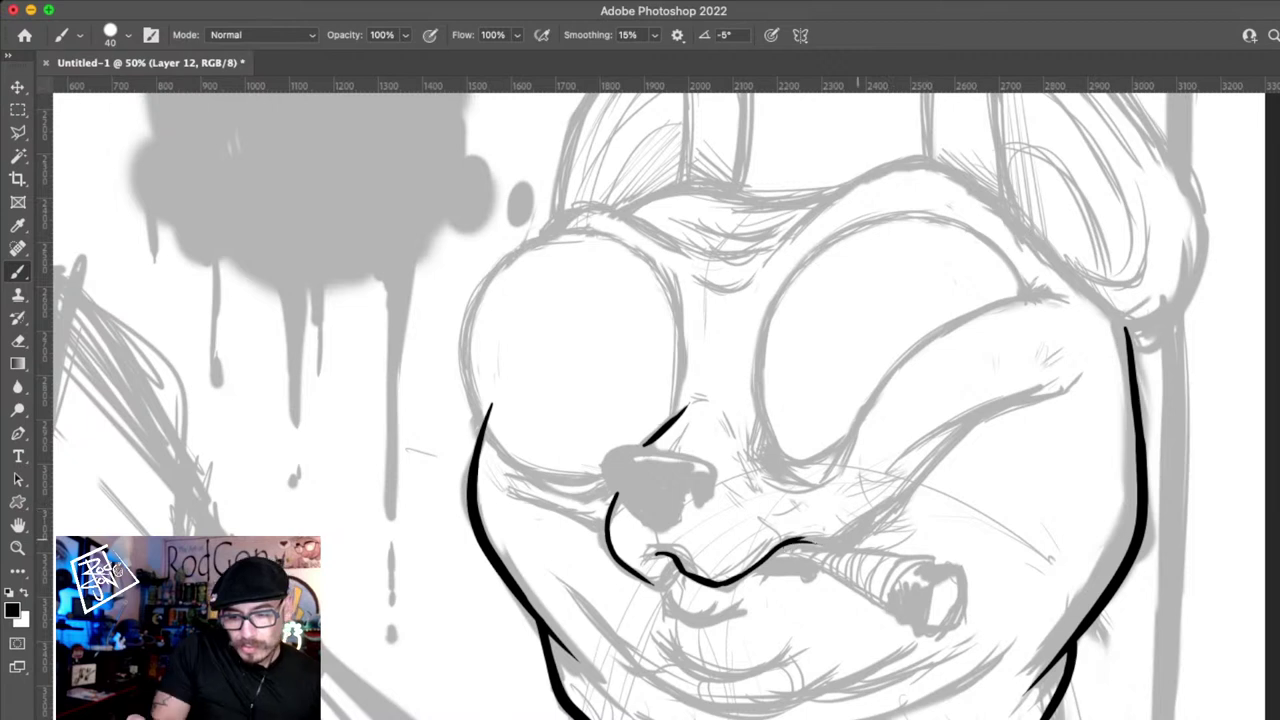
- Ink the cheek crease from the right mouth corner up beneath the squinting eye, redrawing its upper end as a tapered forked line
{"action": "left_click_drag", "start_coordinate": [840, 545], "coordinate": [974, 422]}
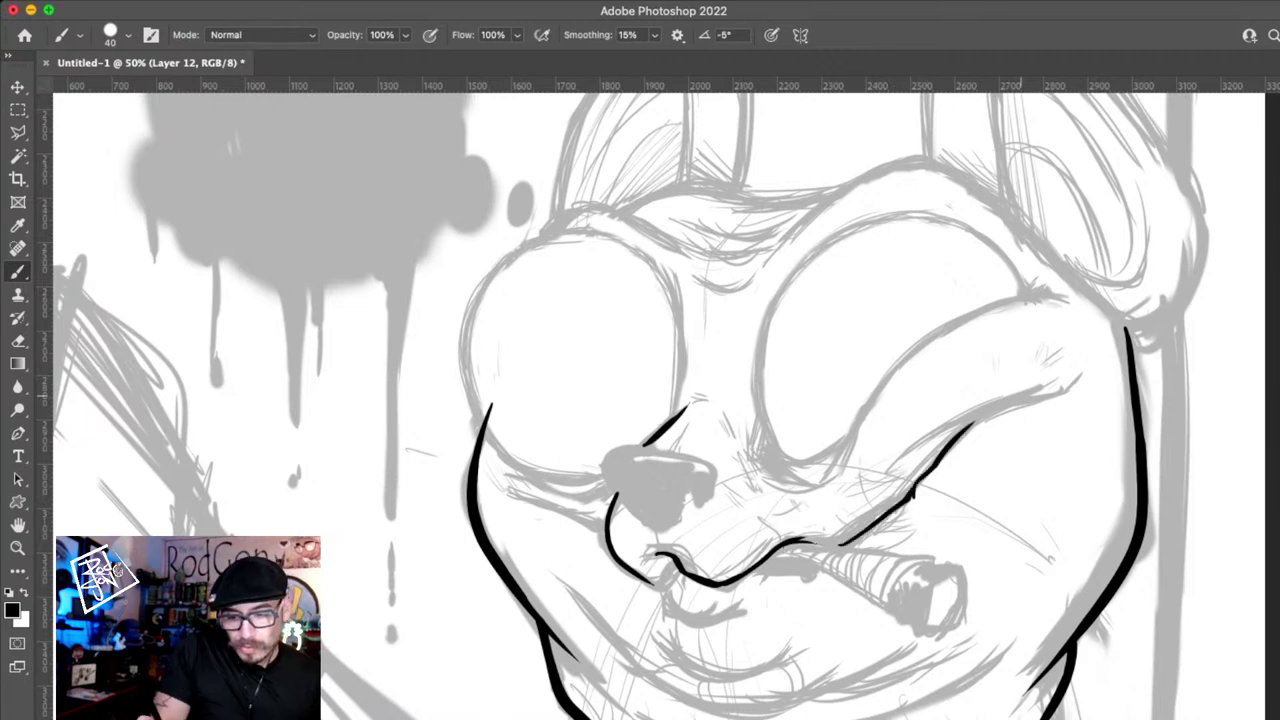
{"action": "key", "text": "super+z"}
{"action": "mouse_move", "coordinate": [911, 490]}
{"action": "left_mouse_down"}
{"action": "mouse_move", "coordinate": [948, 448]}
{"action": "mouse_move", "coordinate": [1040, 398]}
{"action": "left_mouse_up"}
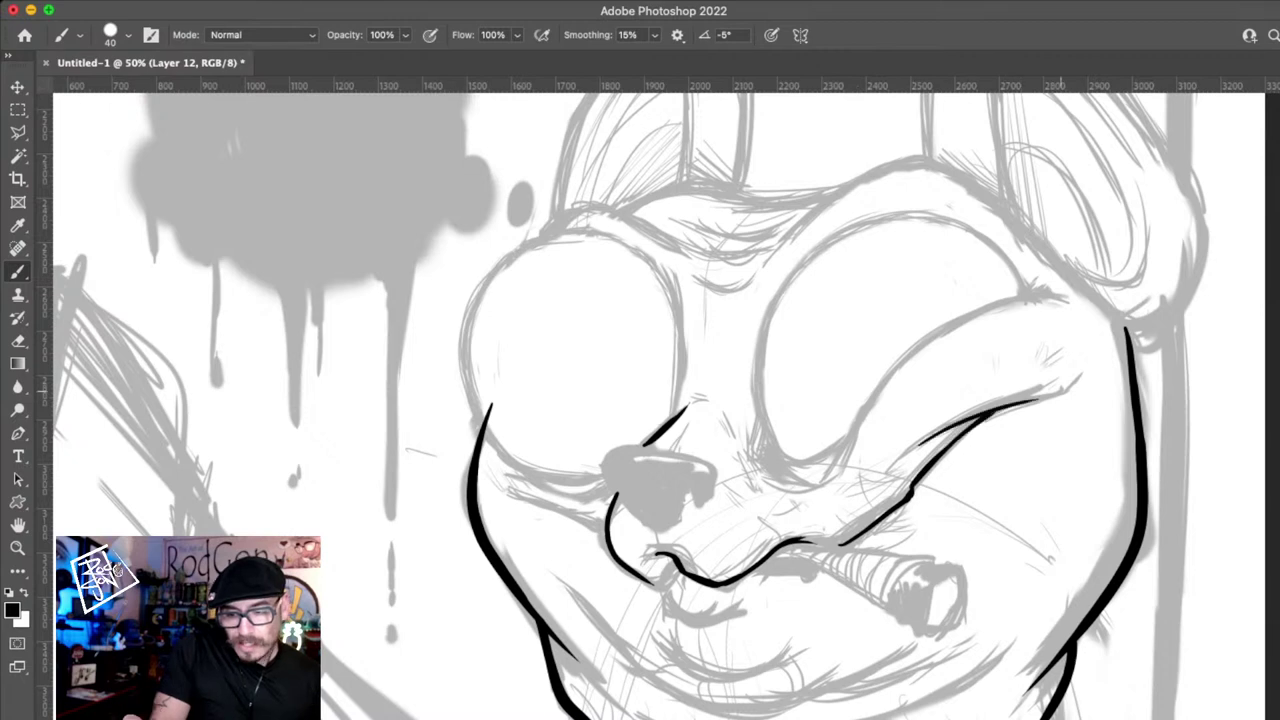
{"action": "key", "text": "super+z"}
{"action": "left_click_drag", "start_coordinate": [914, 453], "coordinate": [1044, 400]}
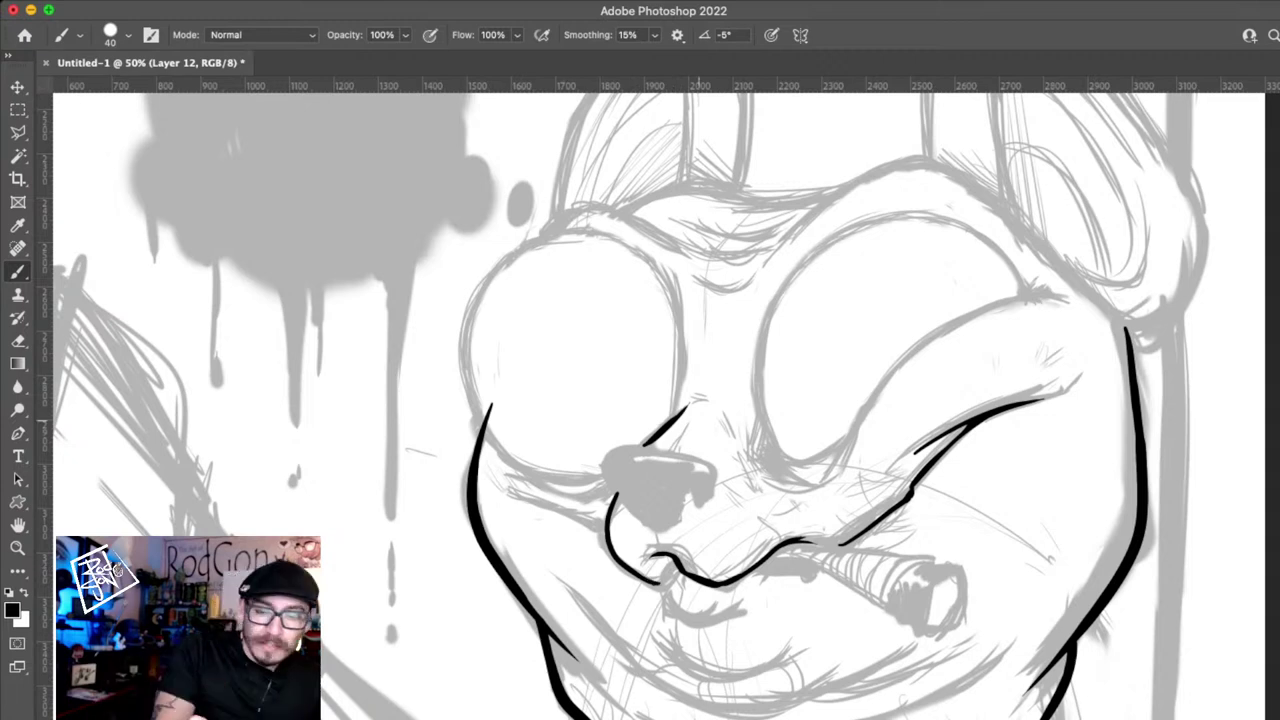
- Replace the line above the nose with a bumpier one and a wrinkle tick, and ink the right eye's raised lower lid and inner-corner creases
{"action": "key", "text": "ctrl+z"}
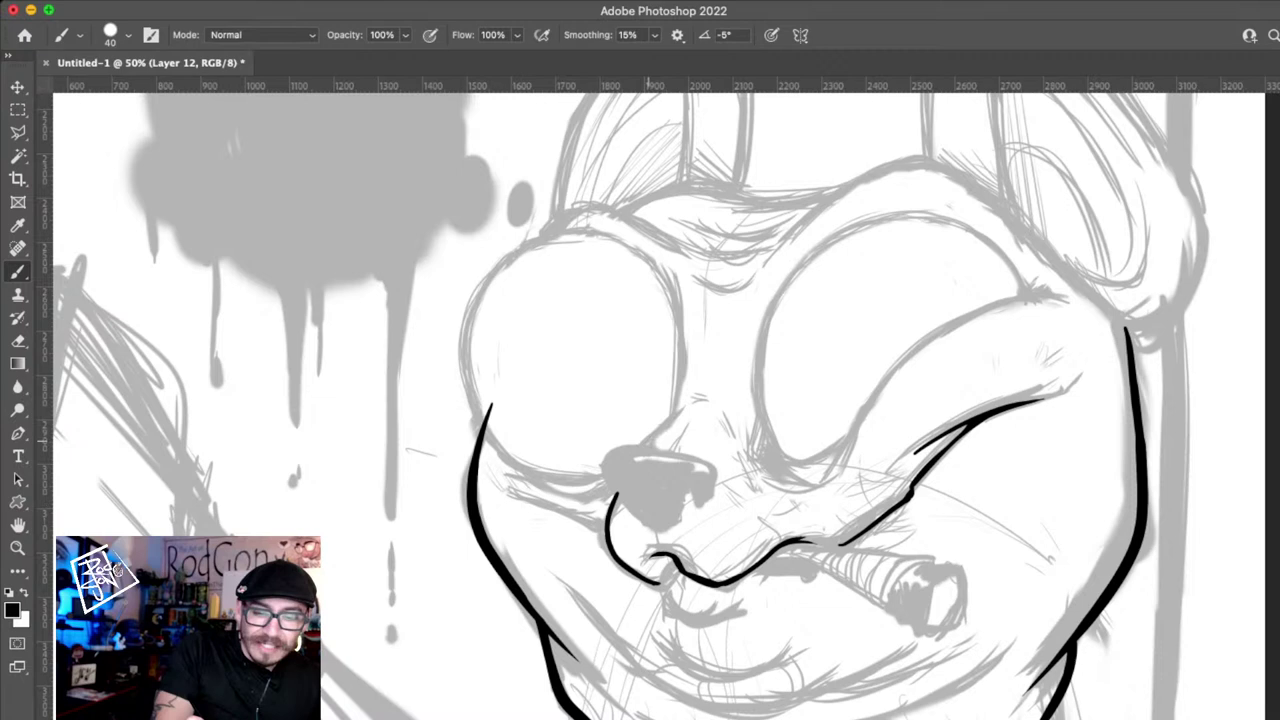
{"action": "mouse_move", "coordinate": [657, 431]}
{"action": "left_mouse_down"}
{"action": "mouse_move", "coordinate": [645, 446]}
{"action": "mouse_move", "coordinate": [687, 407]}
{"action": "mouse_move", "coordinate": [686, 433]}
{"action": "left_mouse_up"}
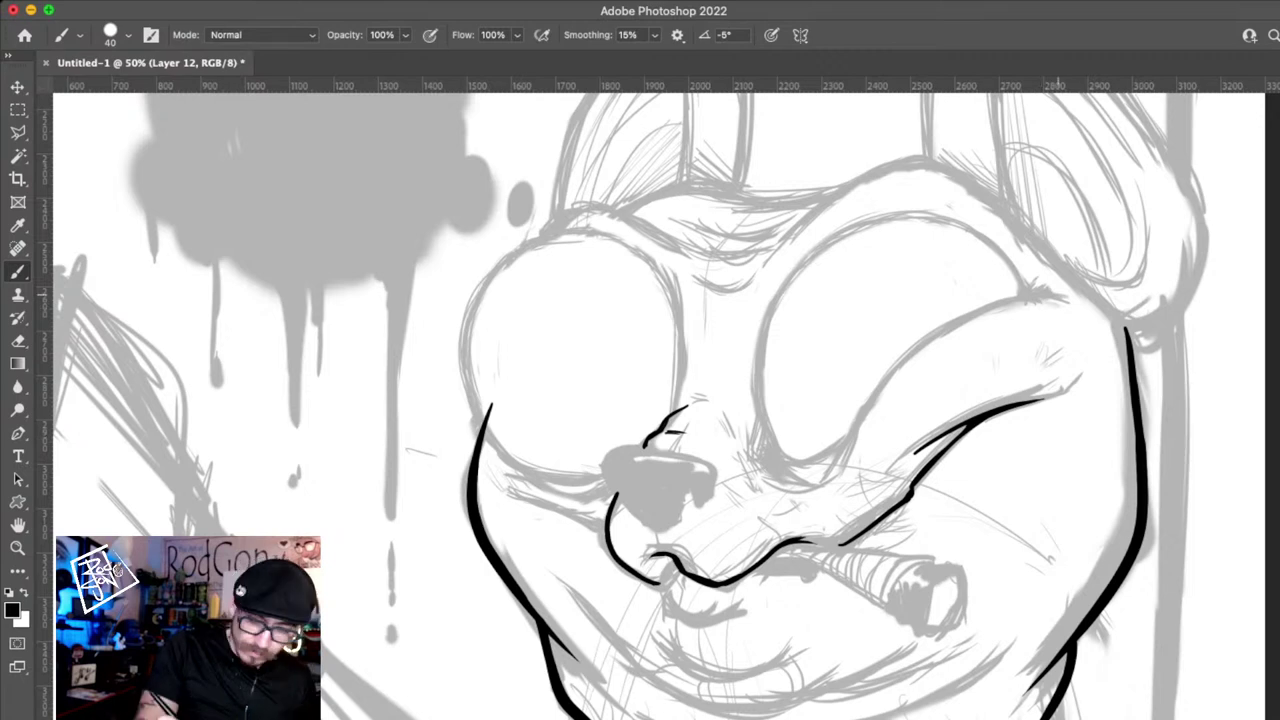
{"action": "mouse_move", "coordinate": [1076, 298]}
{"action": "left_mouse_down"}
{"action": "mouse_move", "coordinate": [845, 445]}
{"action": "mouse_move", "coordinate": [836, 466]}
{"action": "left_mouse_up"}
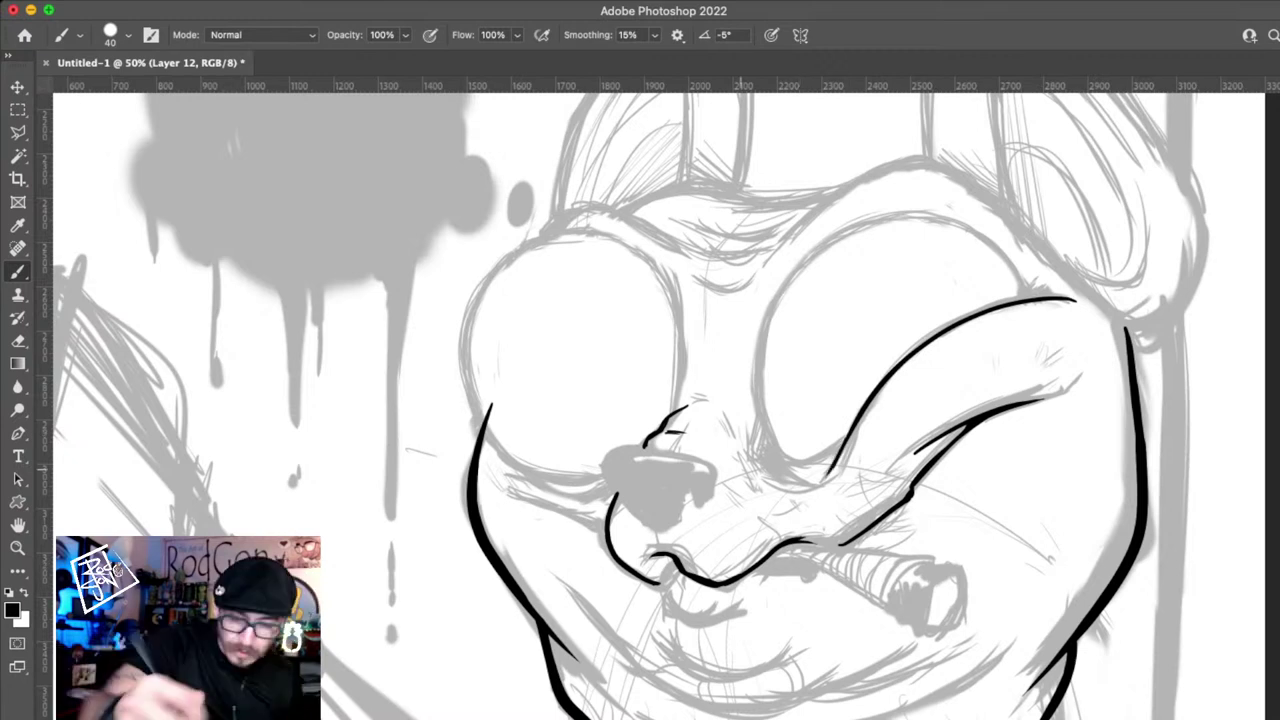
{"action": "left_click_drag", "start_coordinate": [740, 455], "coordinate": [822, 481]}
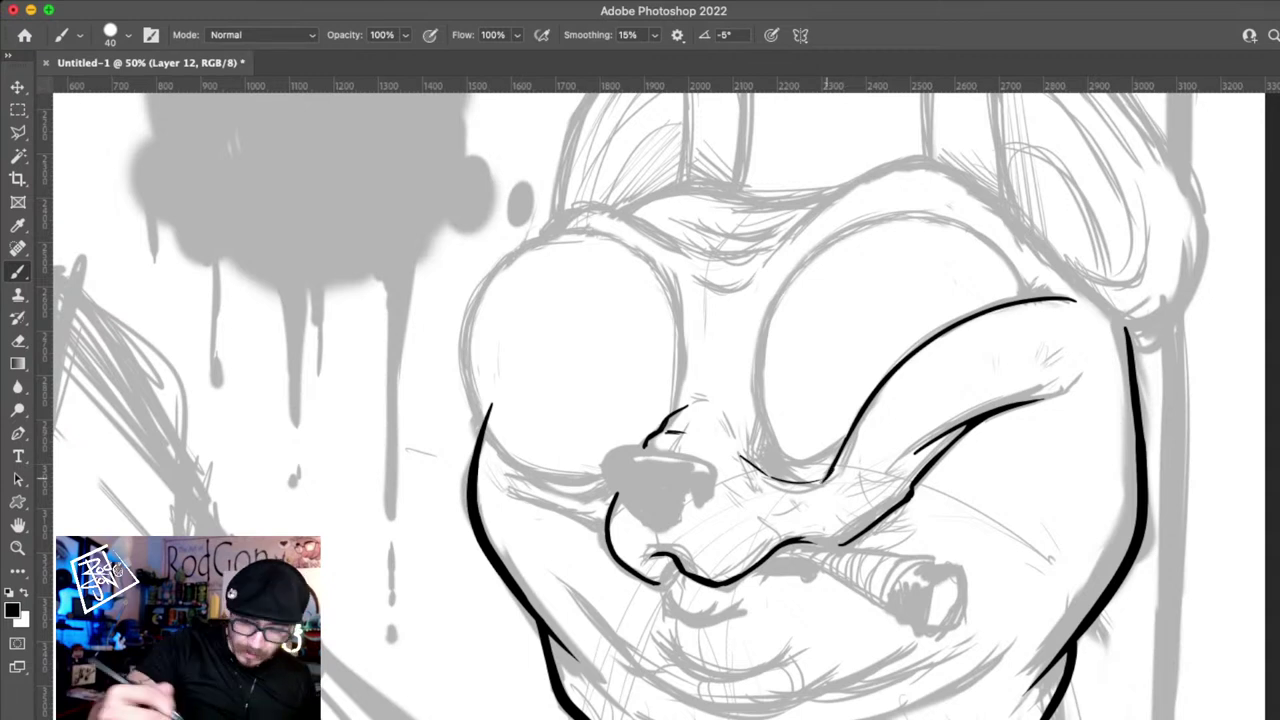
{"action": "left_click_drag", "start_coordinate": [771, 461], "coordinate": [801, 480]}
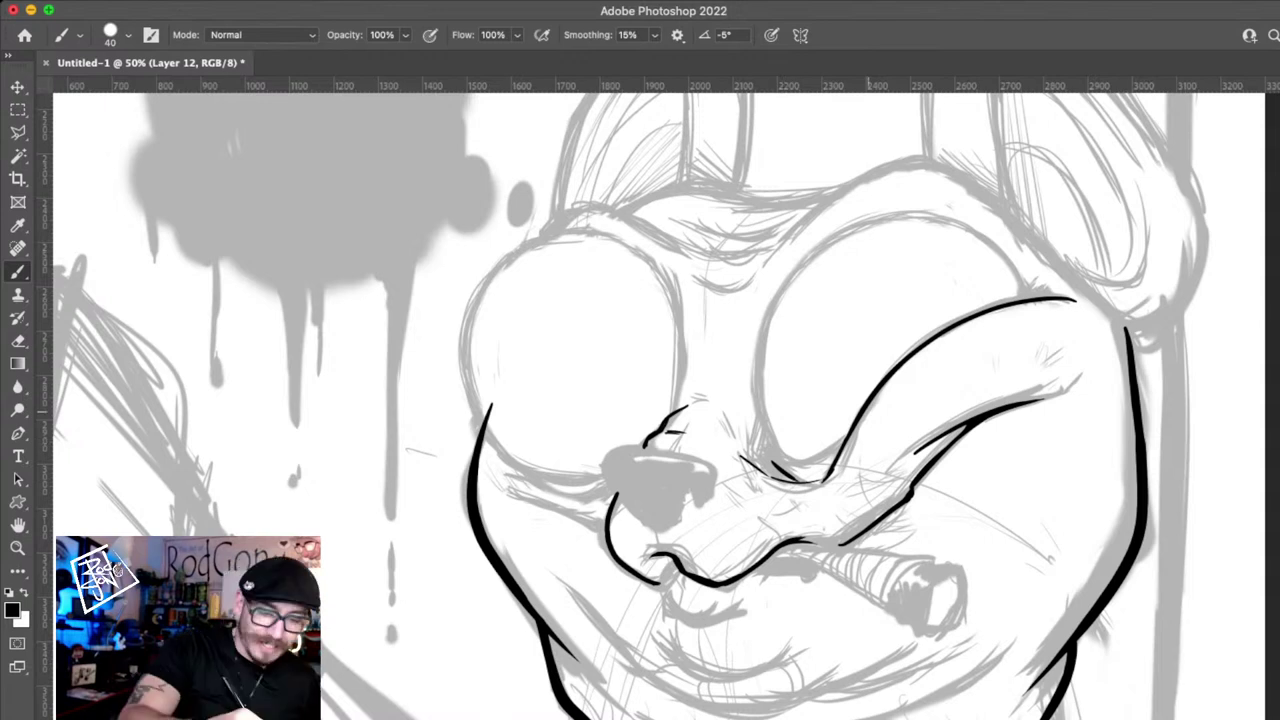
- Ink the left eye's outer and lower edge down to the nose, and thicken the crease beneath it with a size 15 brush
{"action": "mouse_move", "coordinate": [464, 350]}
{"action": "left_mouse_down"}
{"action": "mouse_move", "coordinate": [468, 306]}
{"action": "mouse_move", "coordinate": [535, 467]}
{"action": "left_mouse_up"}
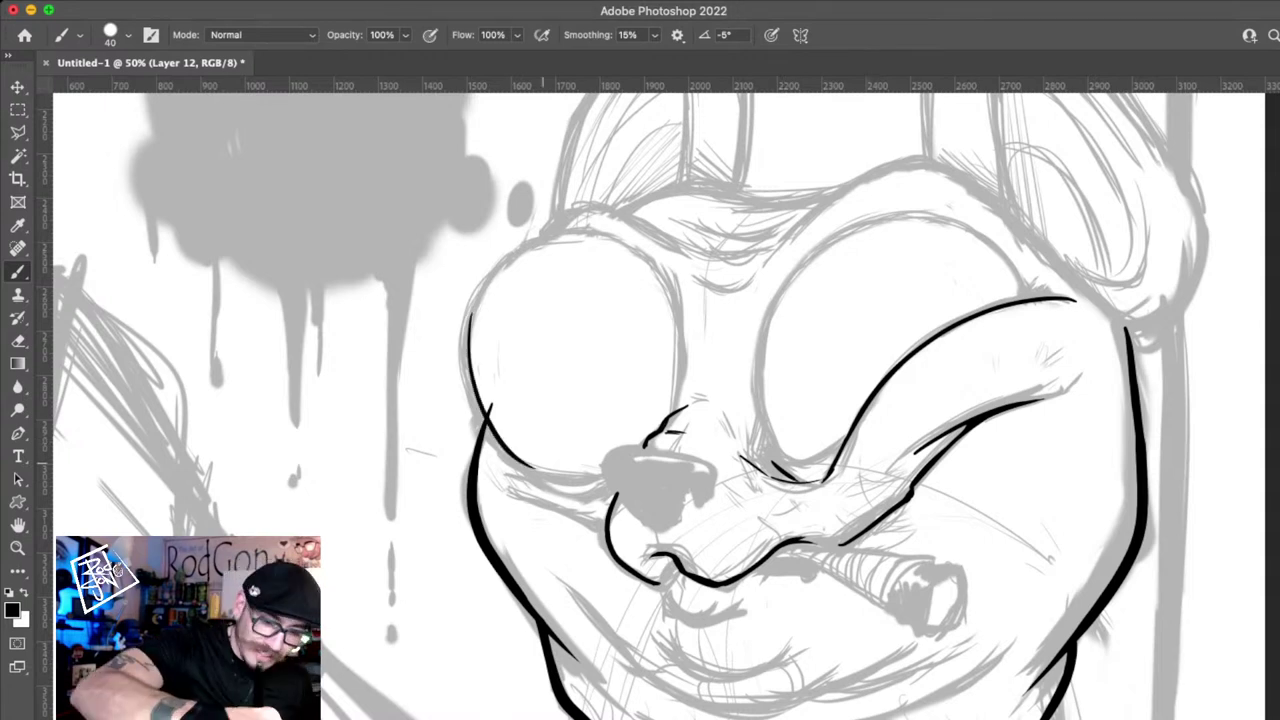
{"action": "left_click_drag", "start_coordinate": [464, 322], "coordinate": [590, 478]}
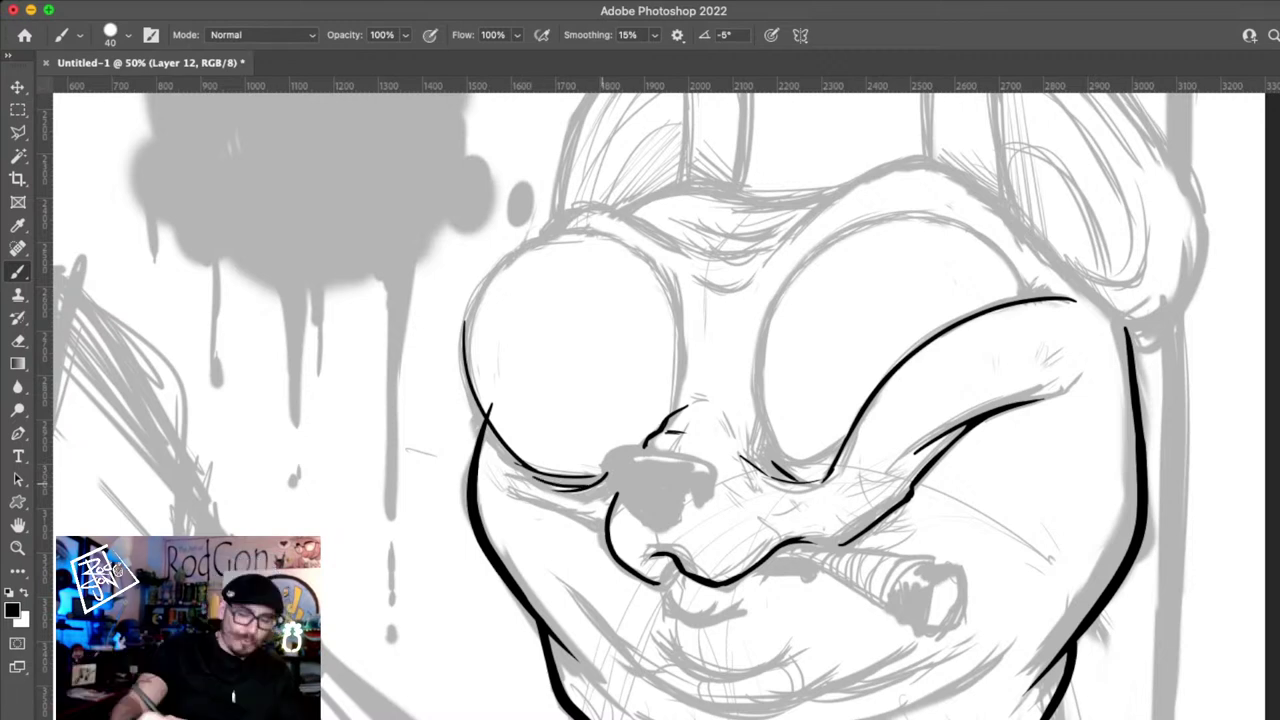
{"action": "key", "text": "super+z"}
{"action": "key", "text": "bracketleft"}
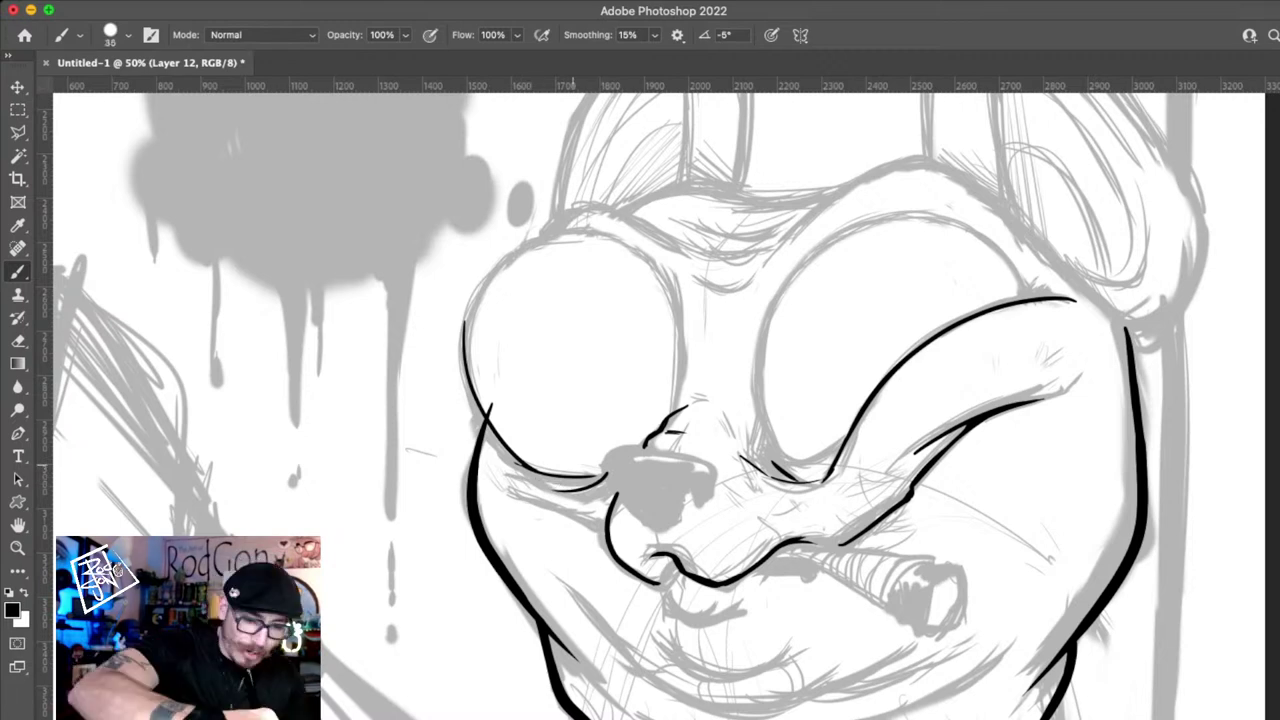
{"action": "key", "text": "bracketleft"}
{"action": "key", "text": "bracketleft"}
{"action": "key", "text": "bracketleft"}
{"action": "key", "text": "bracketleft"}
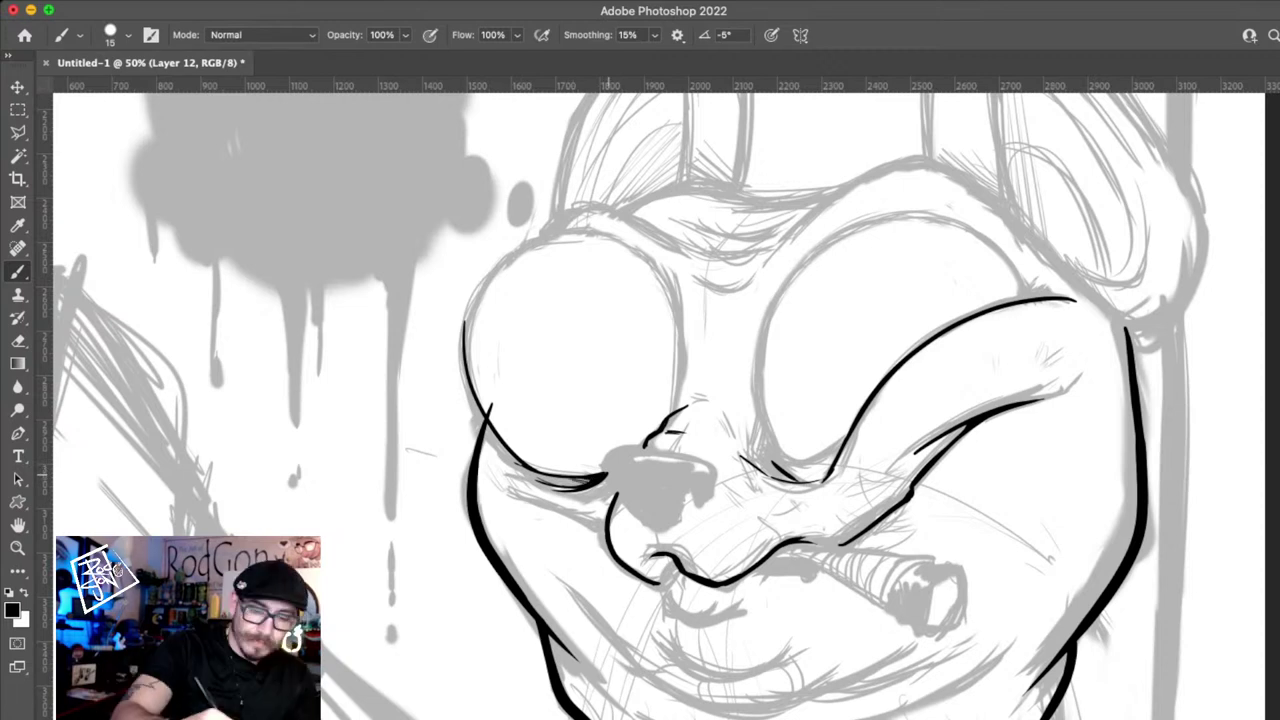
- Outline the teddy's nose with its hooked notch using a size 35 brush, and add the short line down to the upper lip
{"action": "key", "text": "bracketright"}
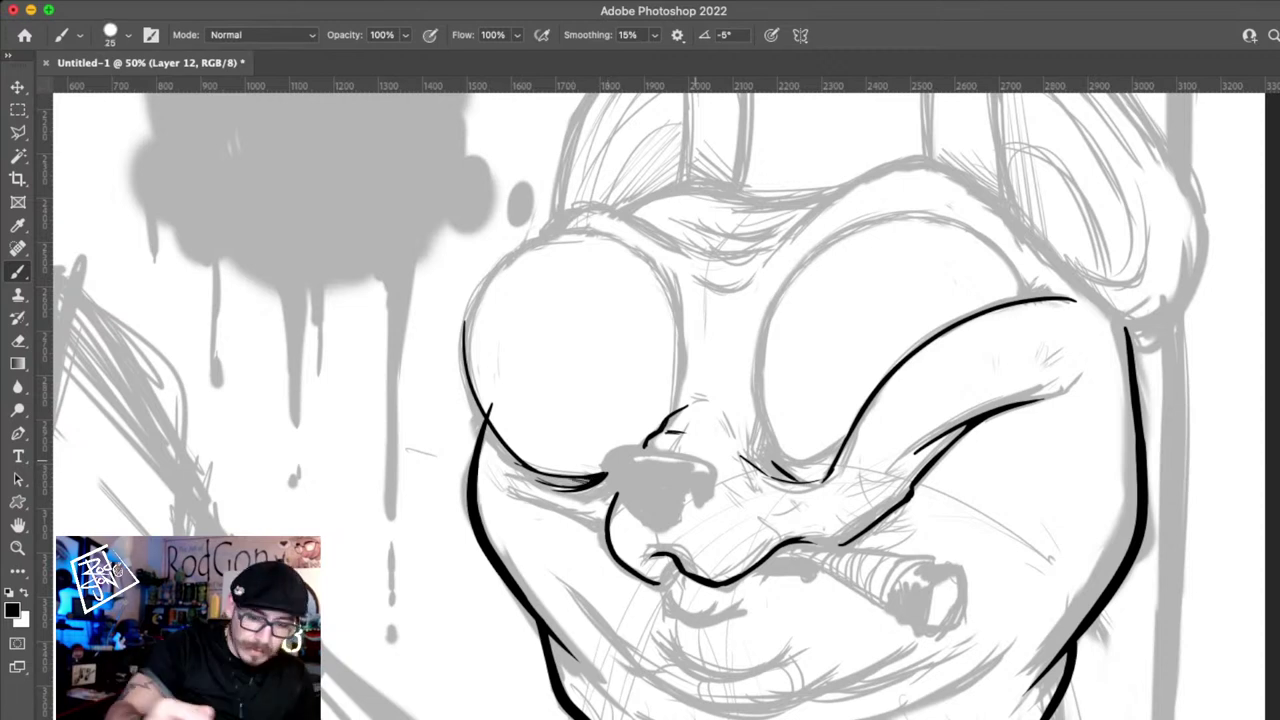
{"action": "key", "text": "bracketright"}
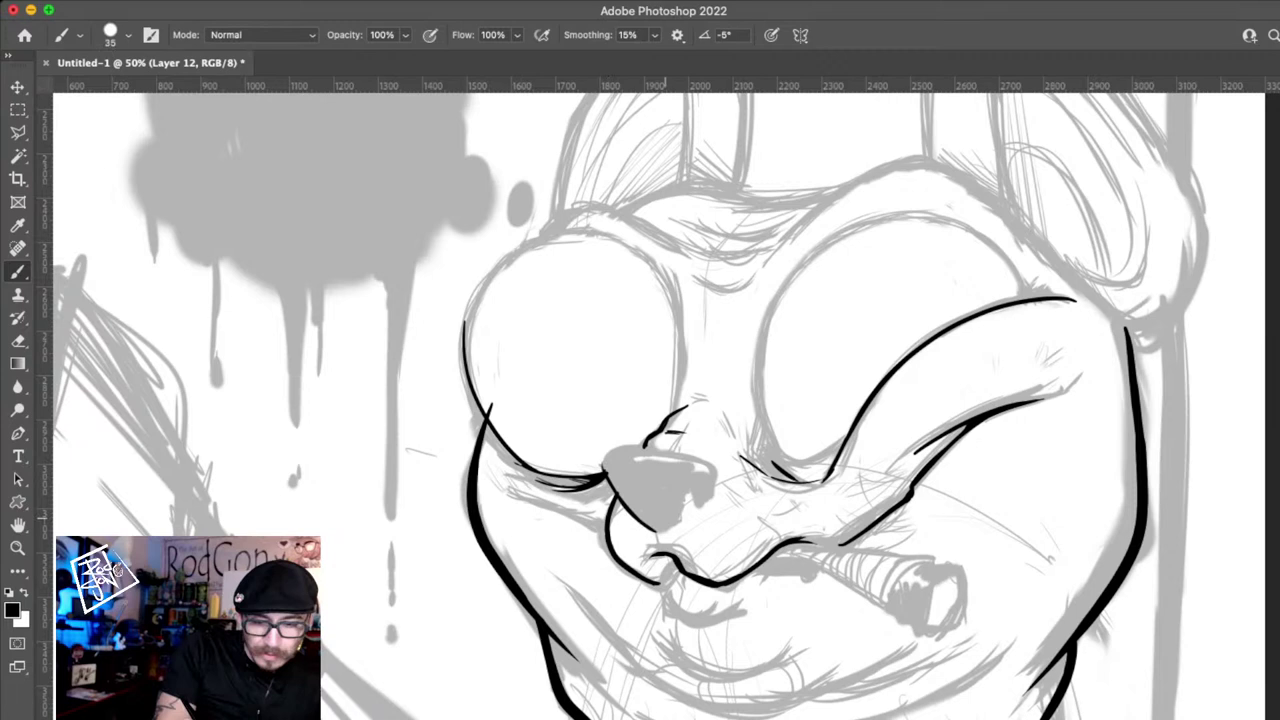
{"action": "mouse_move", "coordinate": [697, 489]}
{"action": "left_mouse_down"}
{"action": "mouse_move", "coordinate": [689, 502]}
{"action": "mouse_move", "coordinate": [702, 505]}
{"action": "left_mouse_up"}
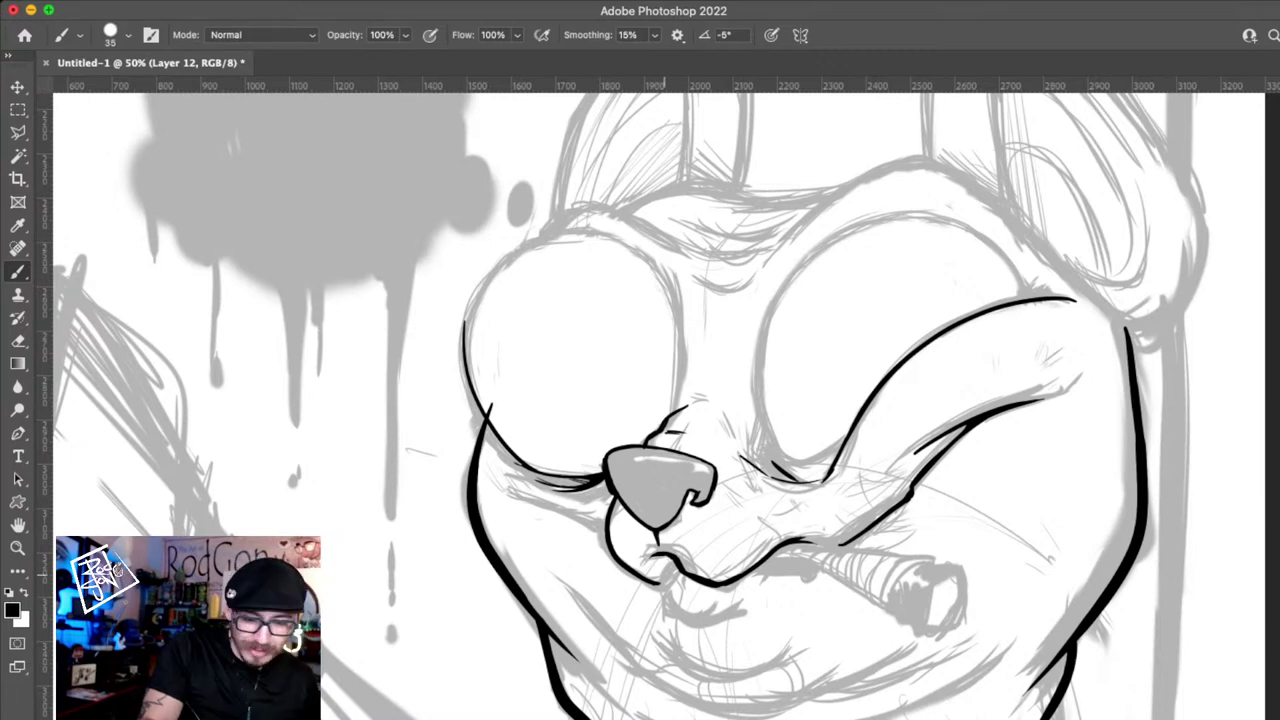
- Ink the small rounded shape under the upper lip, and the lower lip curve from its curled left corner toward the right
{"action": "left_click_drag", "start_coordinate": [656, 564], "coordinate": [668, 607]}
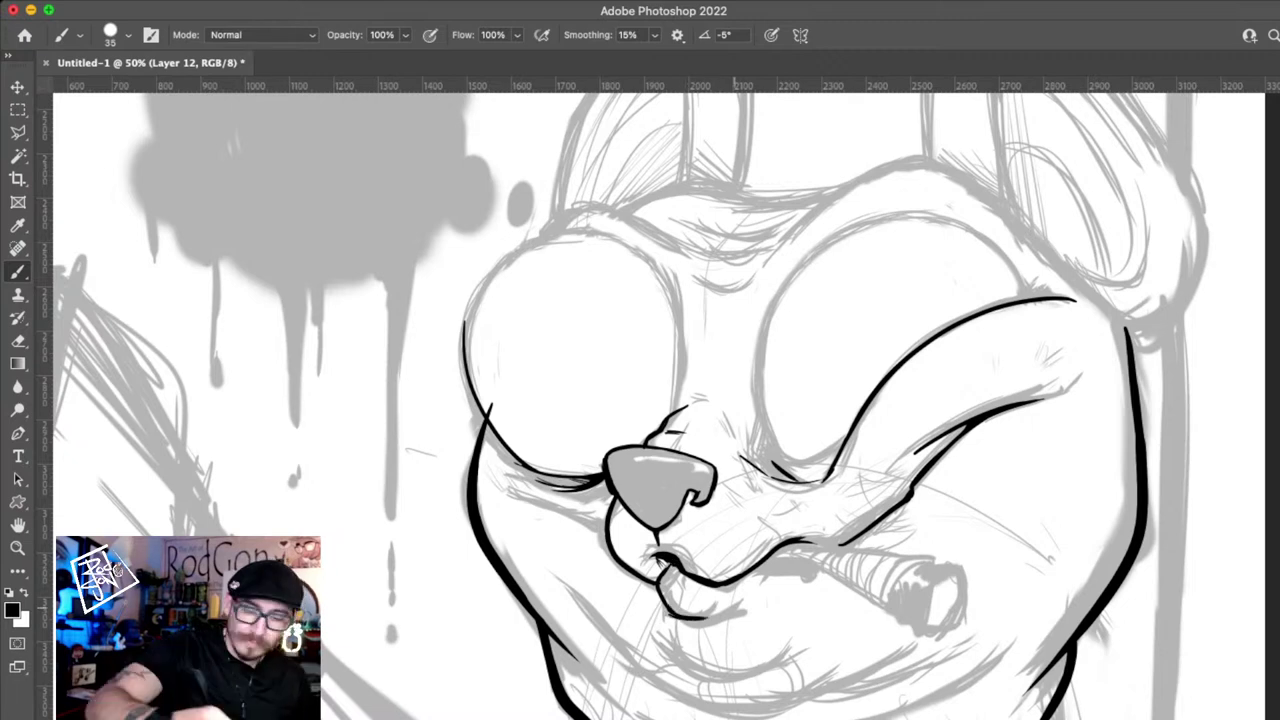
{"action": "scroll", "coordinate": [660, 400], "scroll_direction": "down", "scroll_amount": 3}
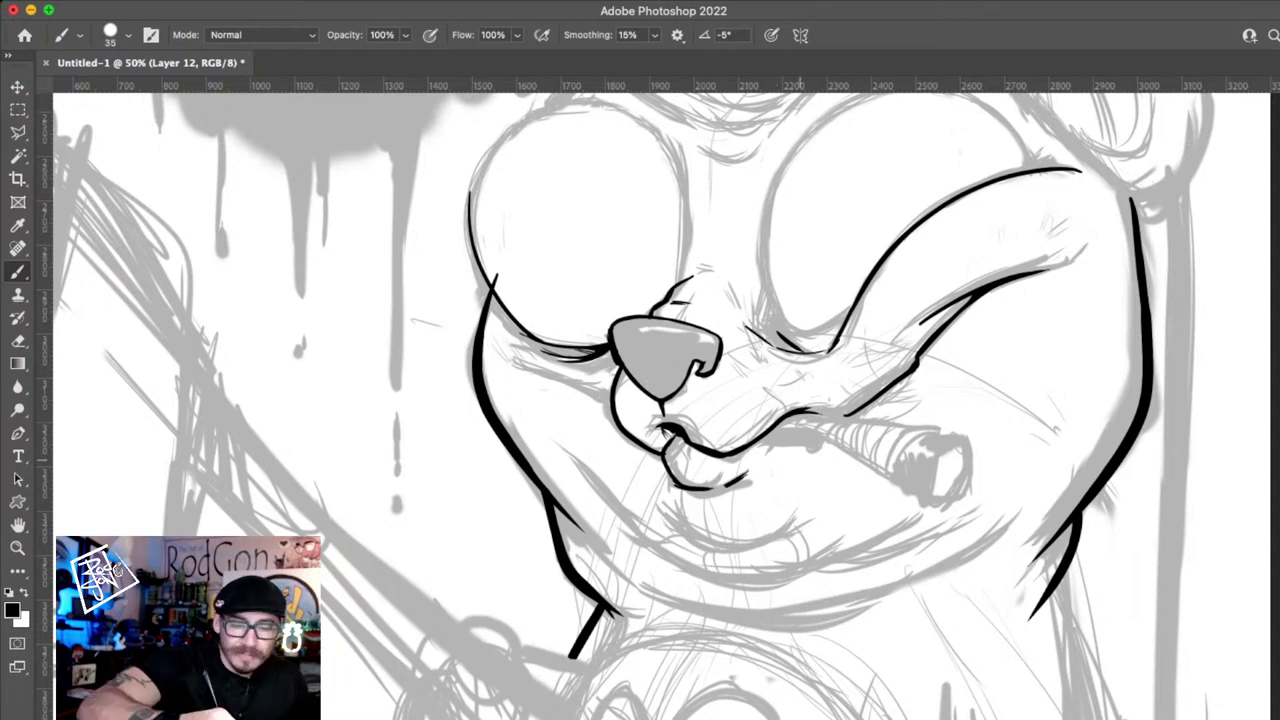
{"action": "left_click_drag", "start_coordinate": [668, 494], "coordinate": [690, 538]}
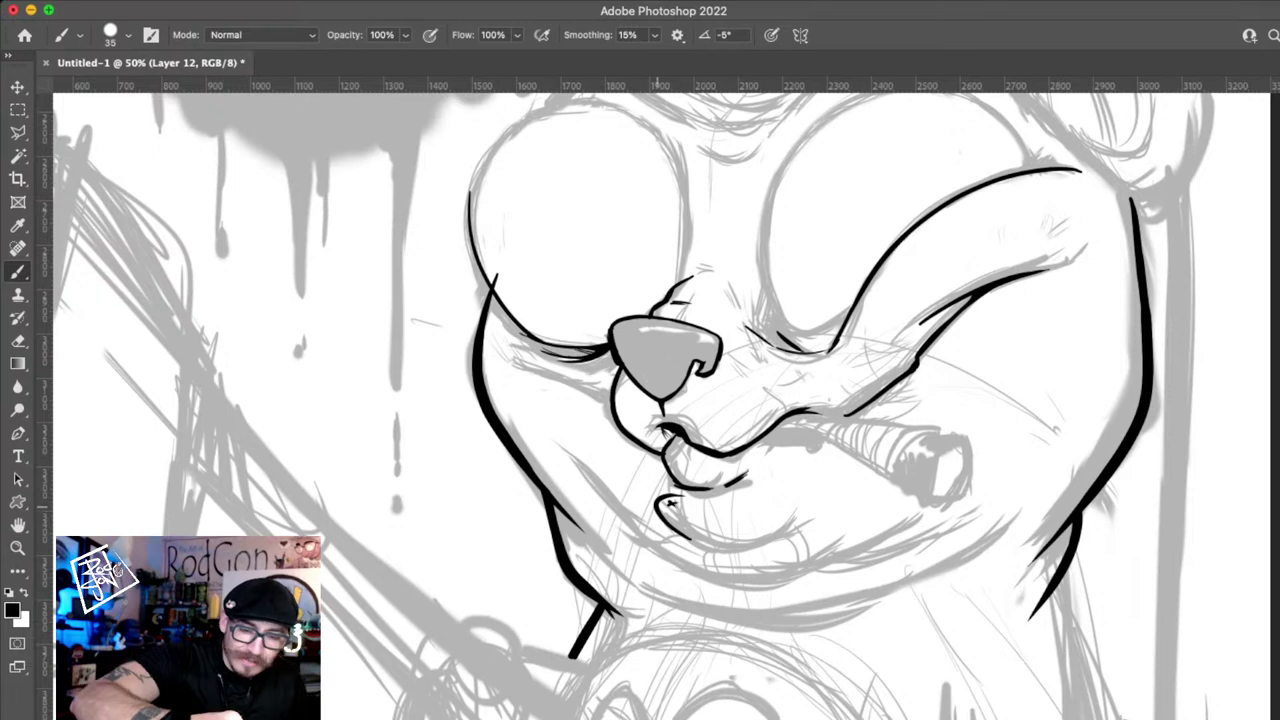
{"action": "left_click_drag", "start_coordinate": [690, 540], "coordinate": [757, 543]}
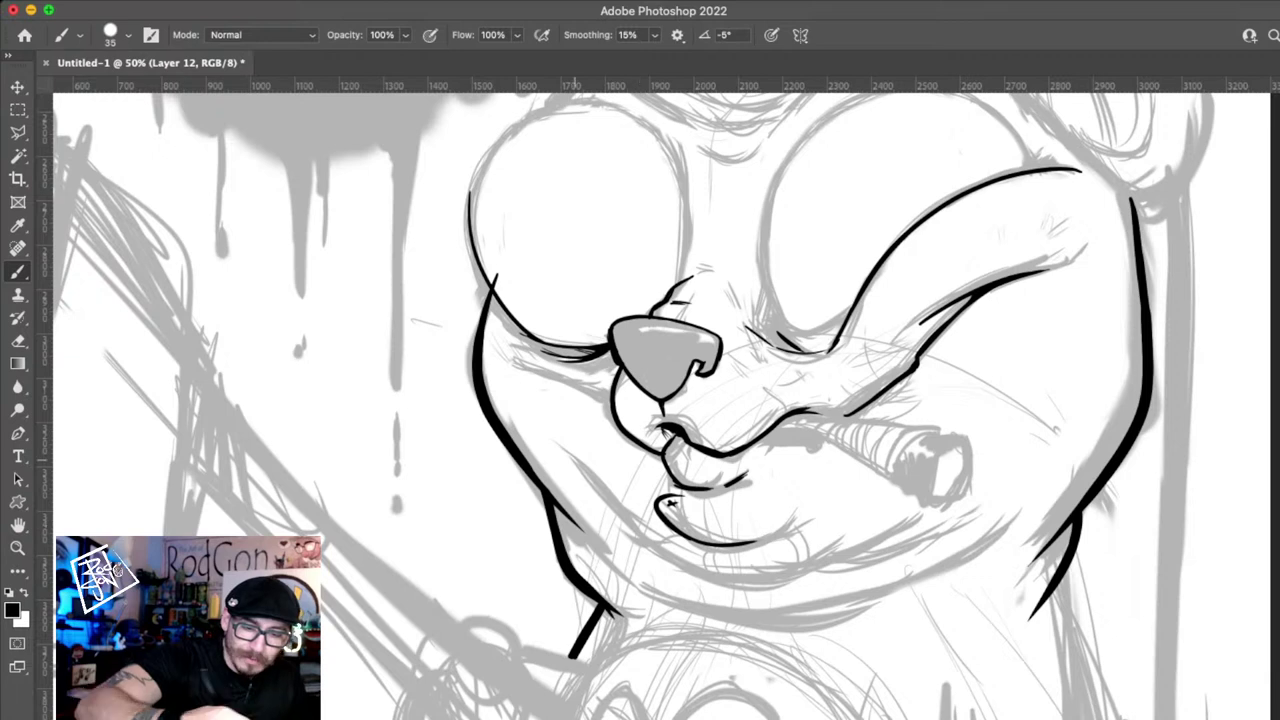
- Ink the long smile crease under the lower lip, the crease below the left eye, and short wrinkle ticks around the snout and mouth
{"action": "left_click_drag", "start_coordinate": [578, 465], "coordinate": [855, 550]}
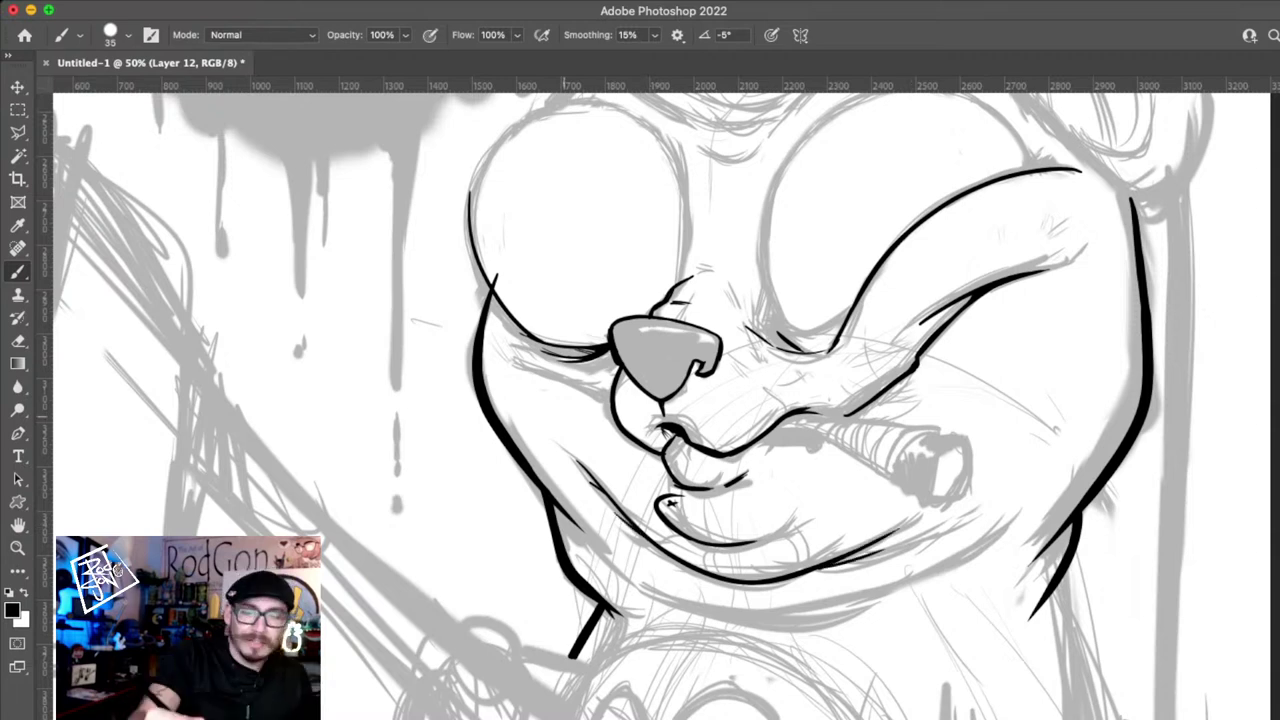
{"action": "left_click_drag", "start_coordinate": [803, 517], "coordinate": [827, 496]}
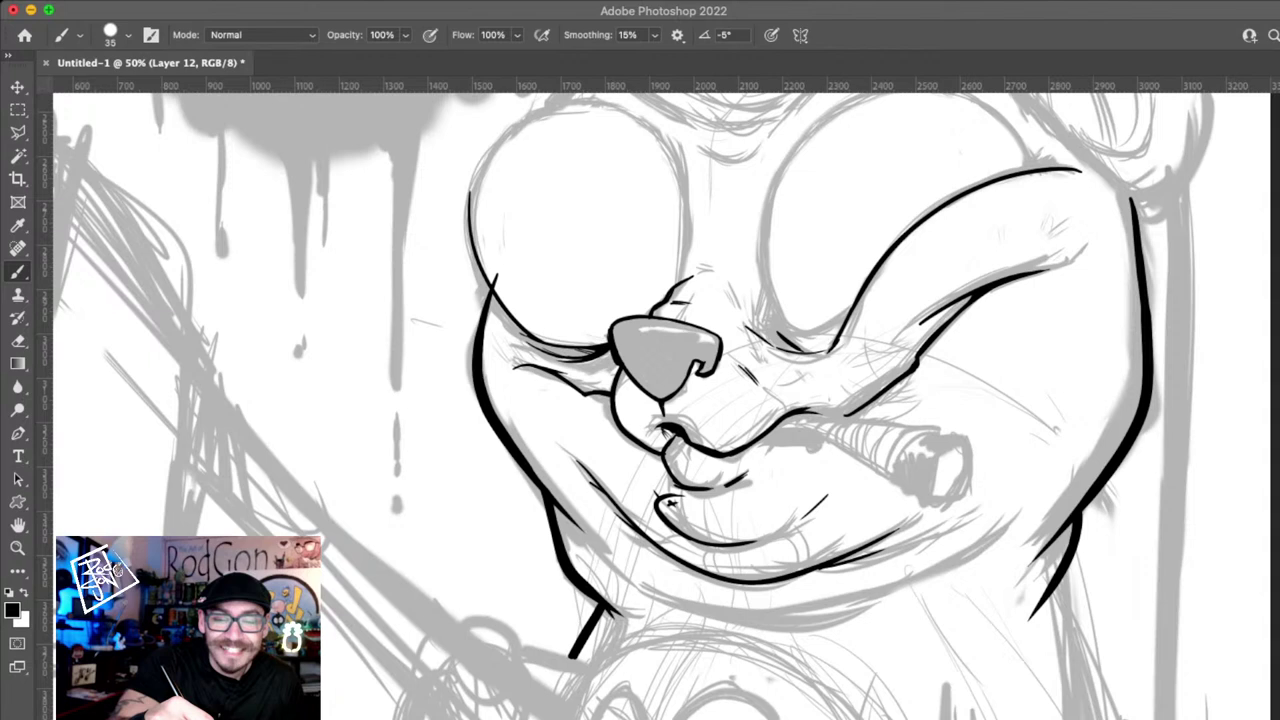
{"action": "left_click", "coordinate": [766, 342]}
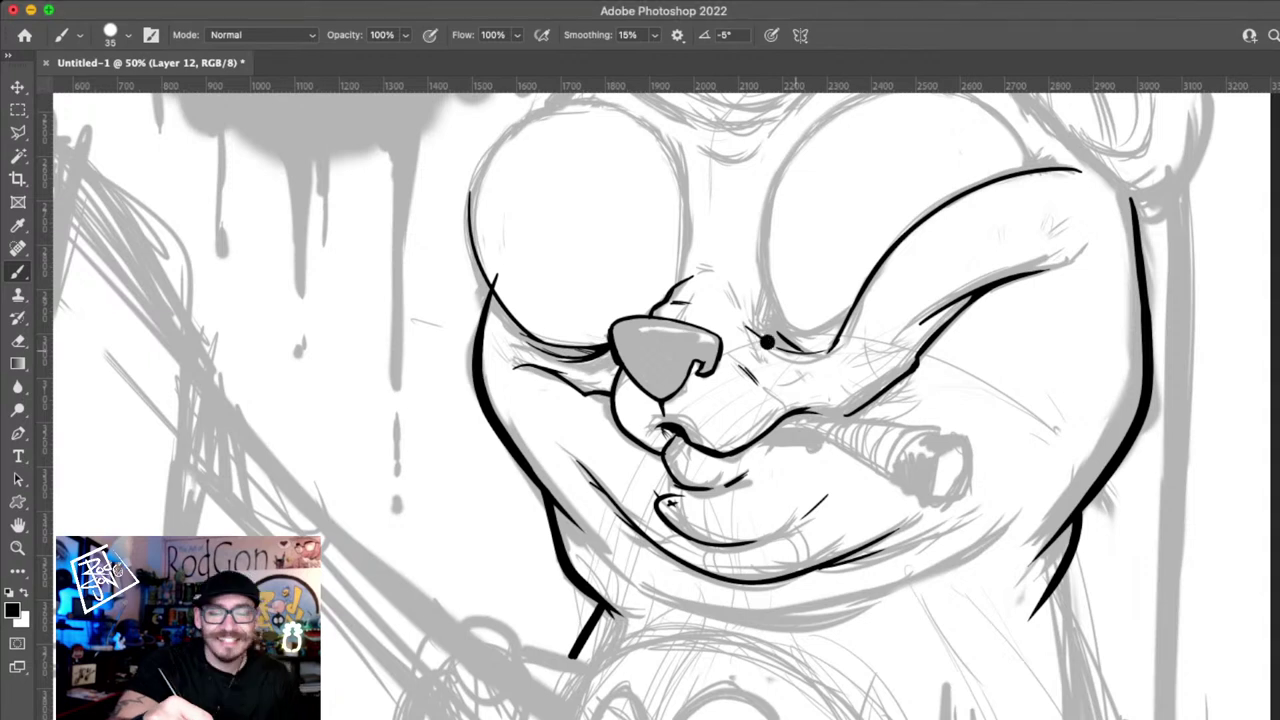
{"action": "key", "text": "super+z"}
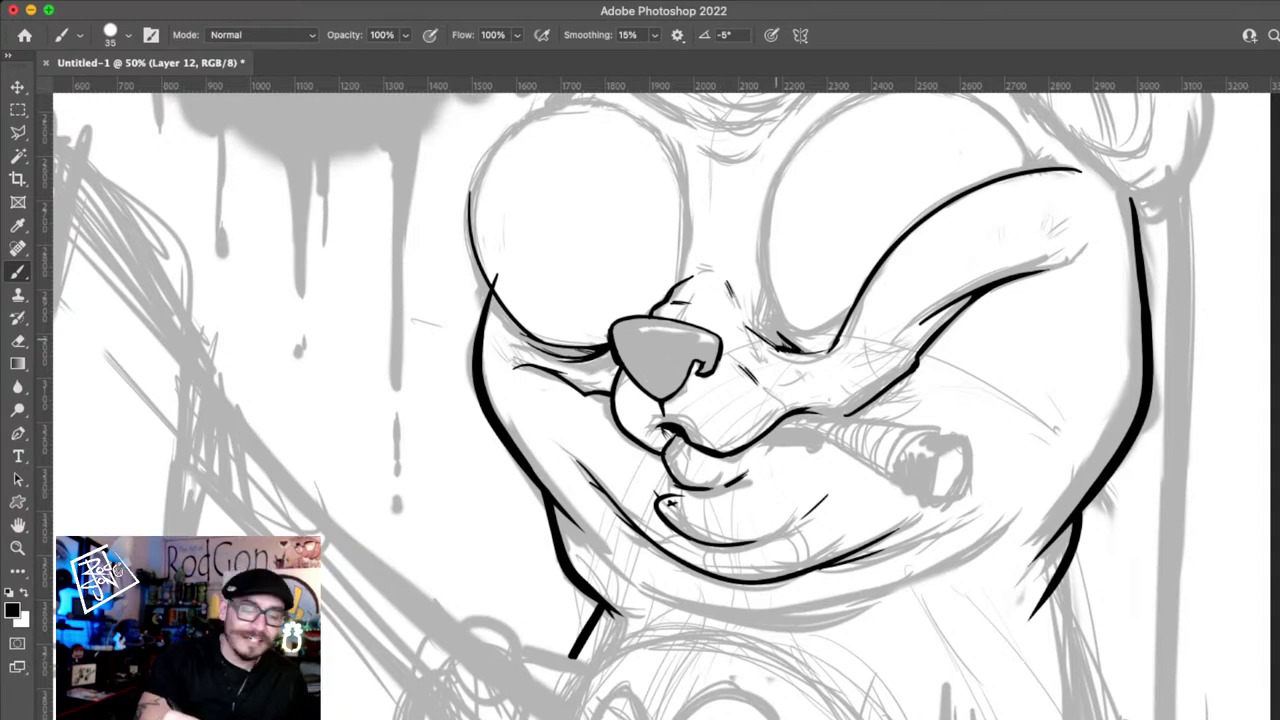
- Ink the left eye's inner edge as a tapered line running down to the bridge of the nose
{"action": "left_click_drag", "start_coordinate": [959, 258], "coordinate": [1013, 436]}
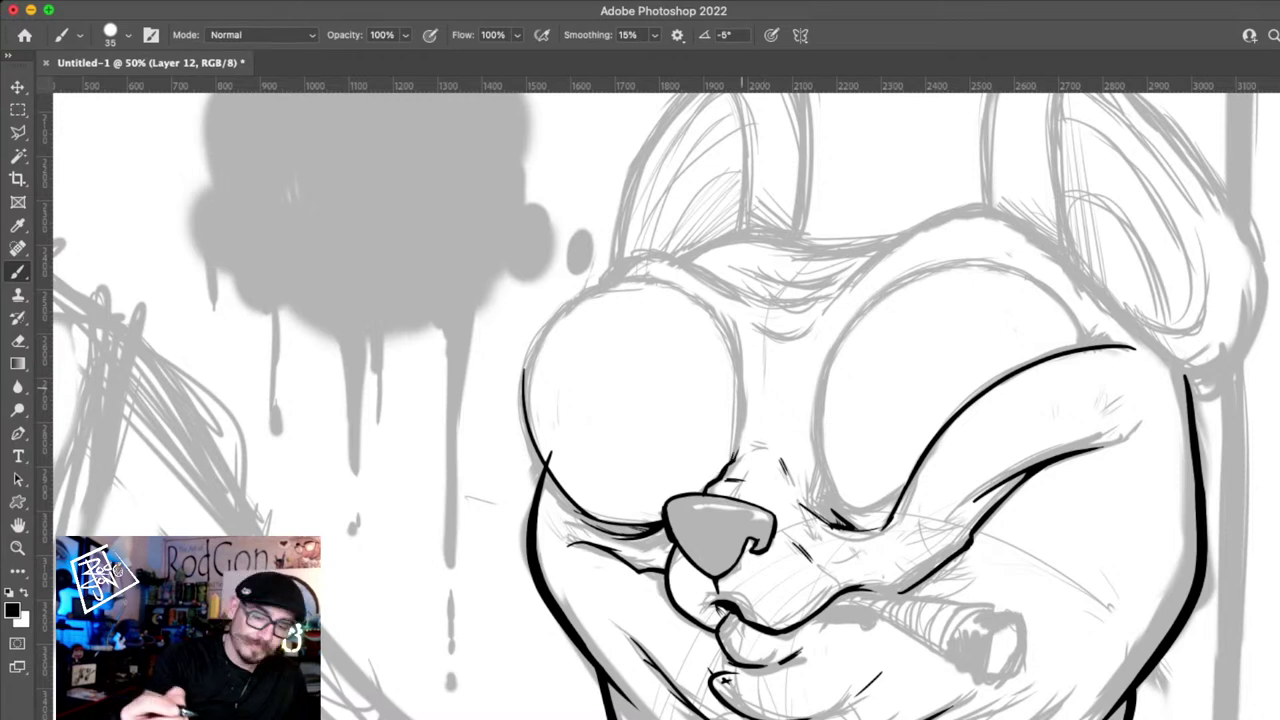
{"action": "left_click_drag", "start_coordinate": [724, 308], "coordinate": [733, 452]}
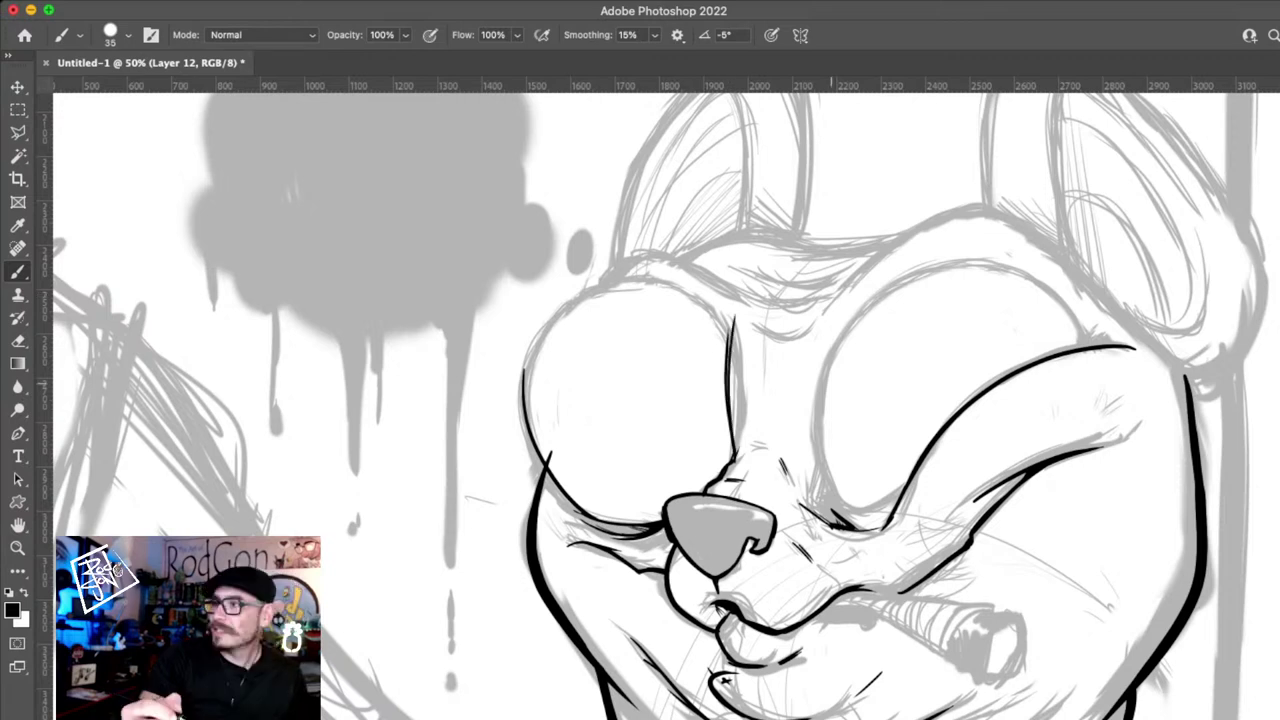
{"action": "left_click_drag", "start_coordinate": [849, 406], "coordinate": [804, 316]}
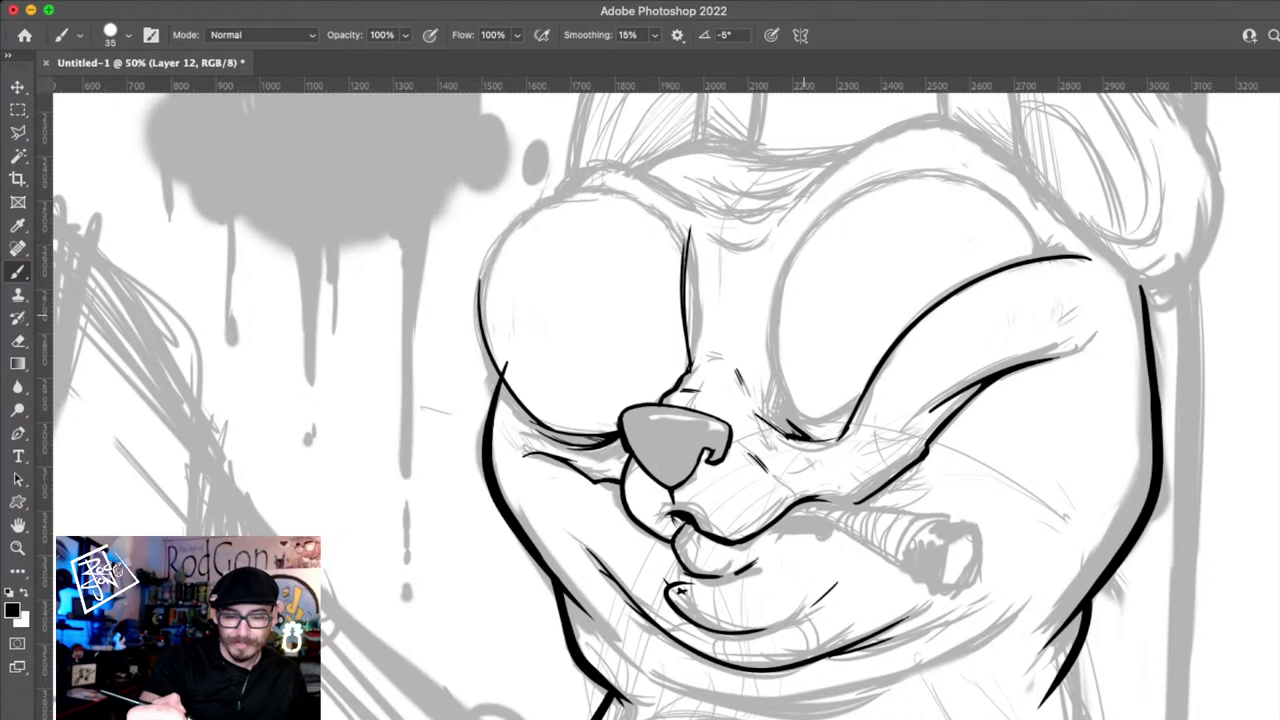
{"action": "scroll", "coordinate": [640, 400], "scroll_direction": "up", "scroll_amount": 3}
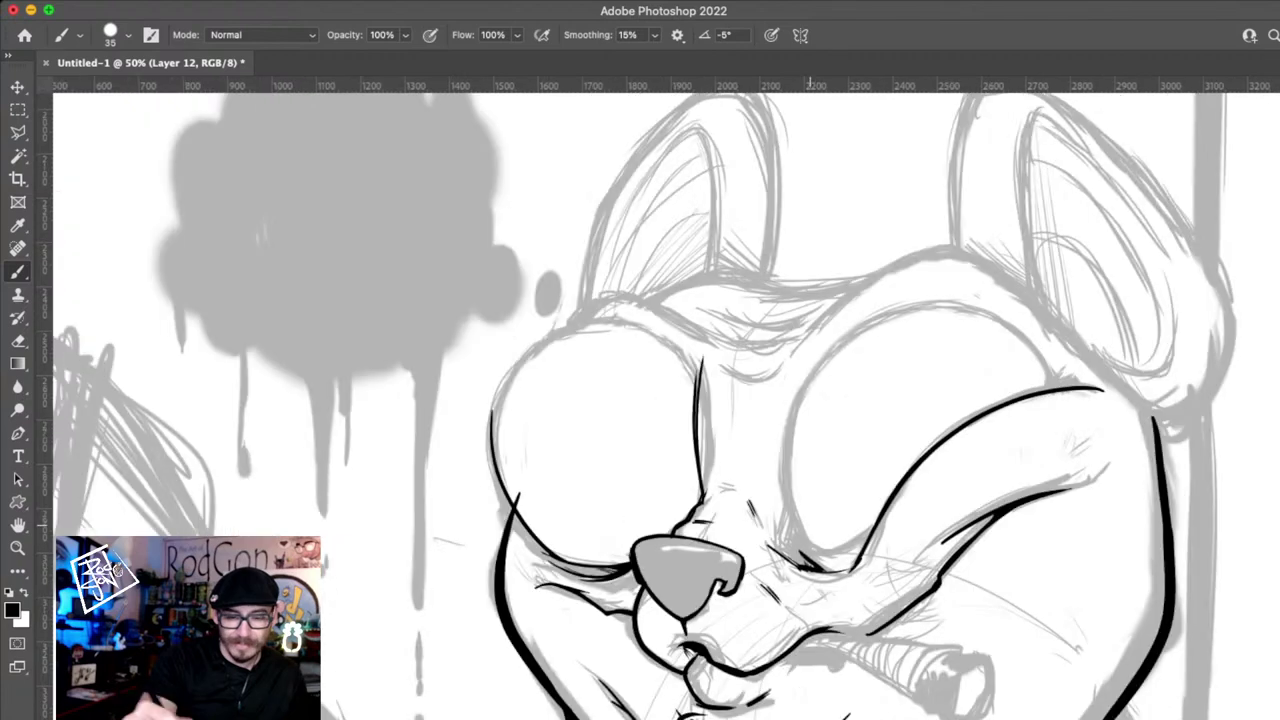
{"action": "key", "text": "z"}
{"action": "left_click", "coordinate": [800, 445], "text": "alt"}
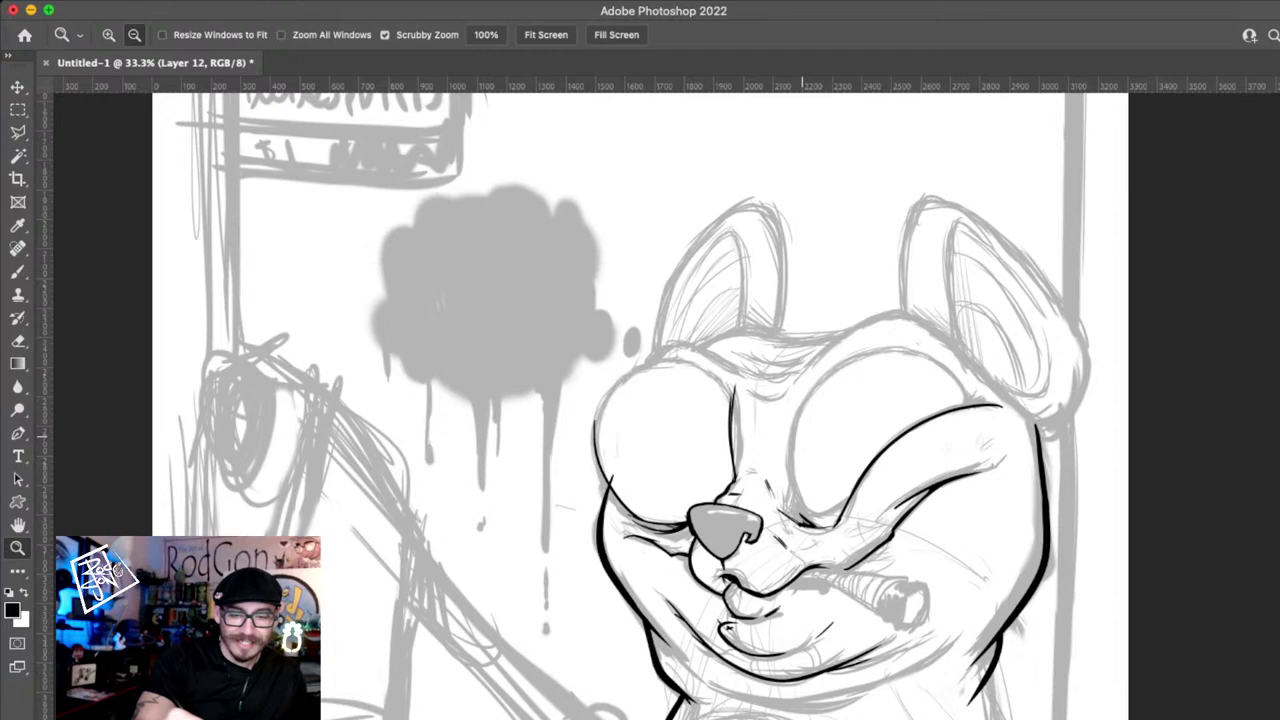
{"action": "left_click", "coordinate": [800, 358]}
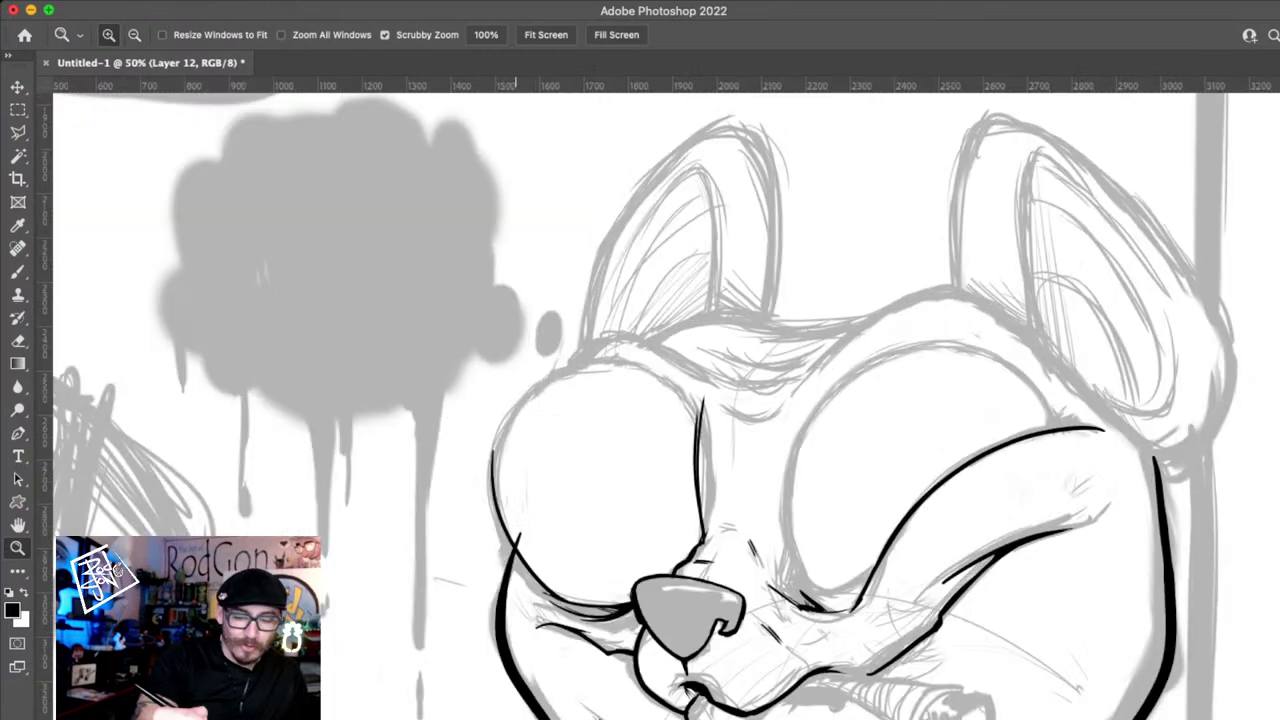
{"action": "key", "text": "b"}
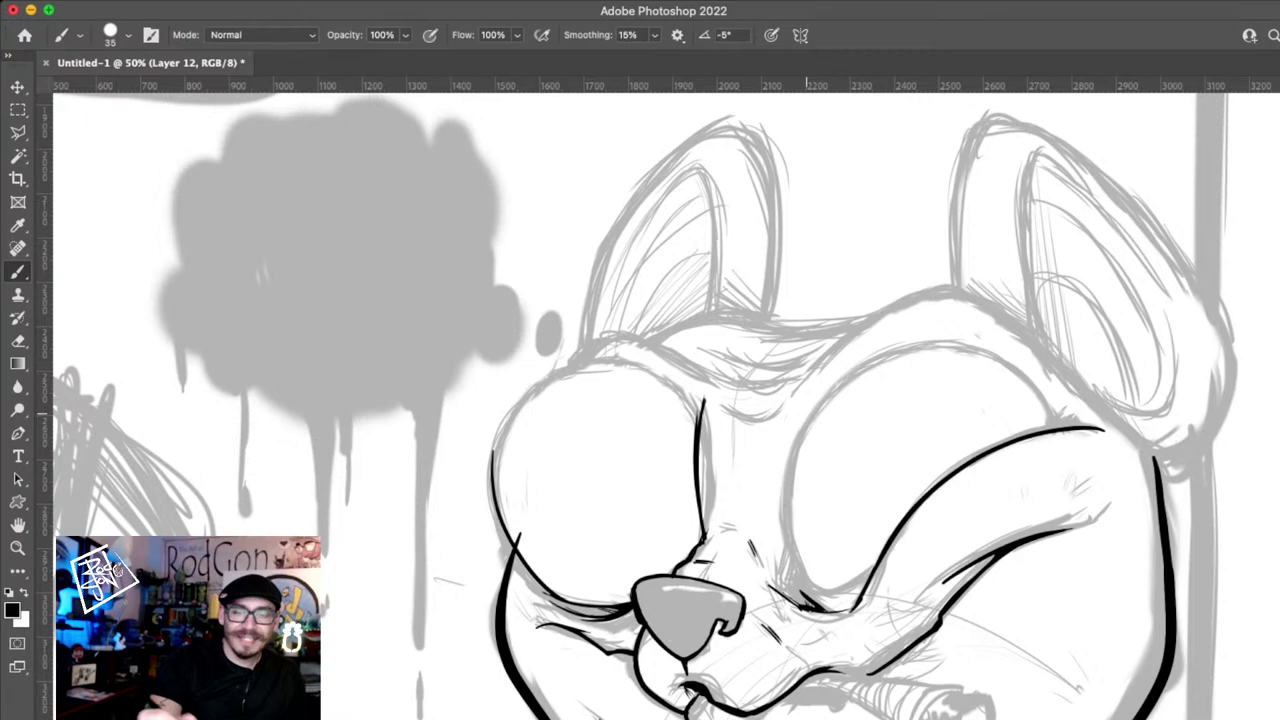
{"action": "left_click_drag", "start_coordinate": [841, 515], "coordinate": [894, 353]}
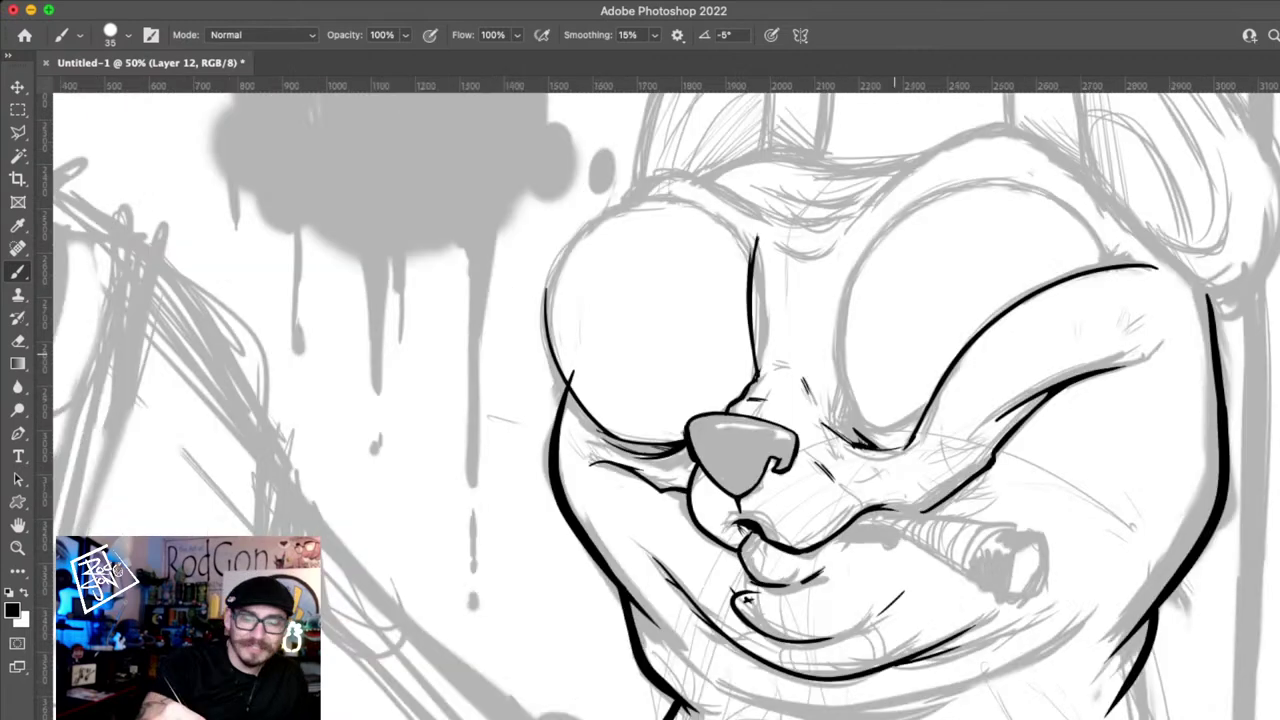
{"action": "scroll", "coordinate": [660, 400], "scroll_direction": "up", "scroll_amount": 3}
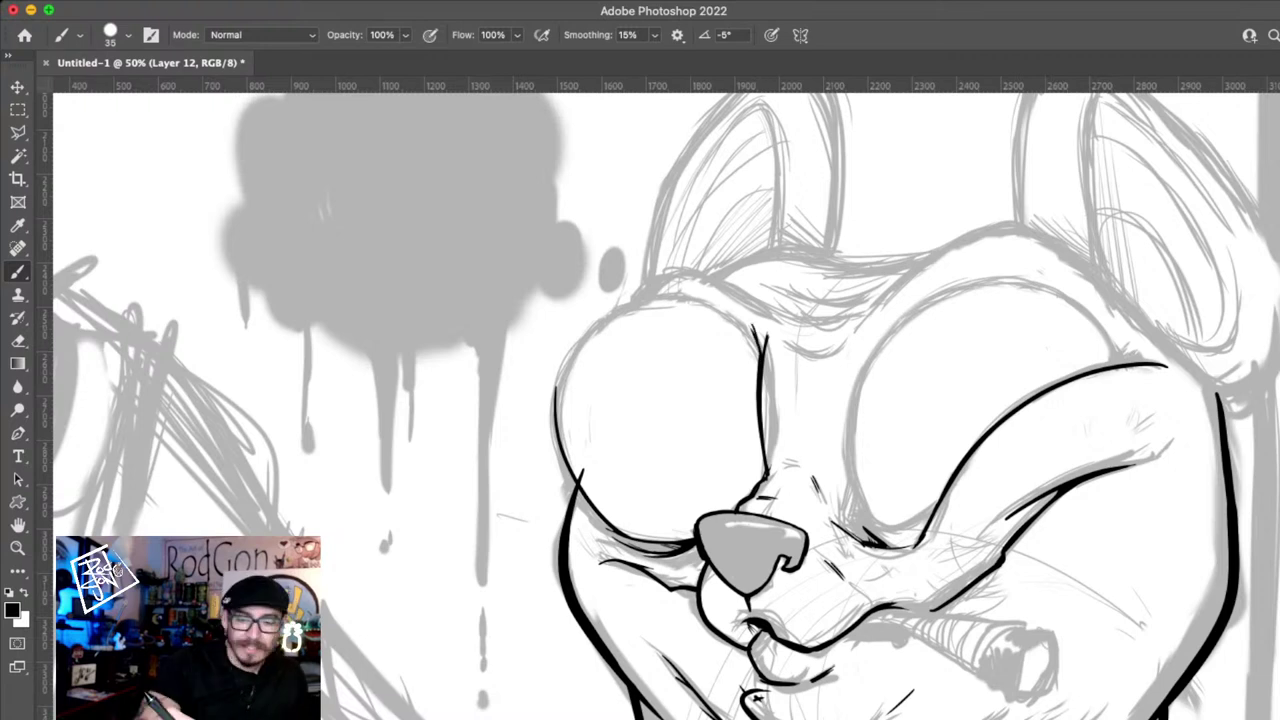
{"action": "key", "text": "super+z"}
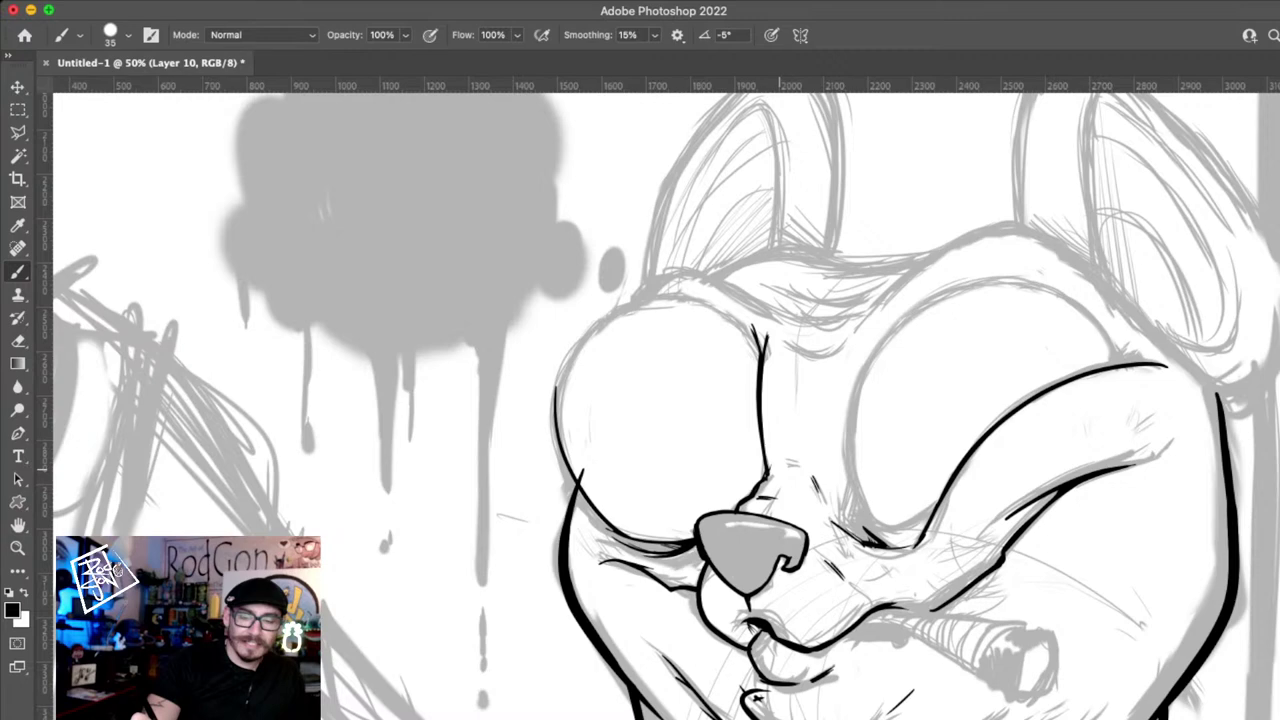
{"action": "left_click", "coordinate": [995, 485], "text": "alt"}
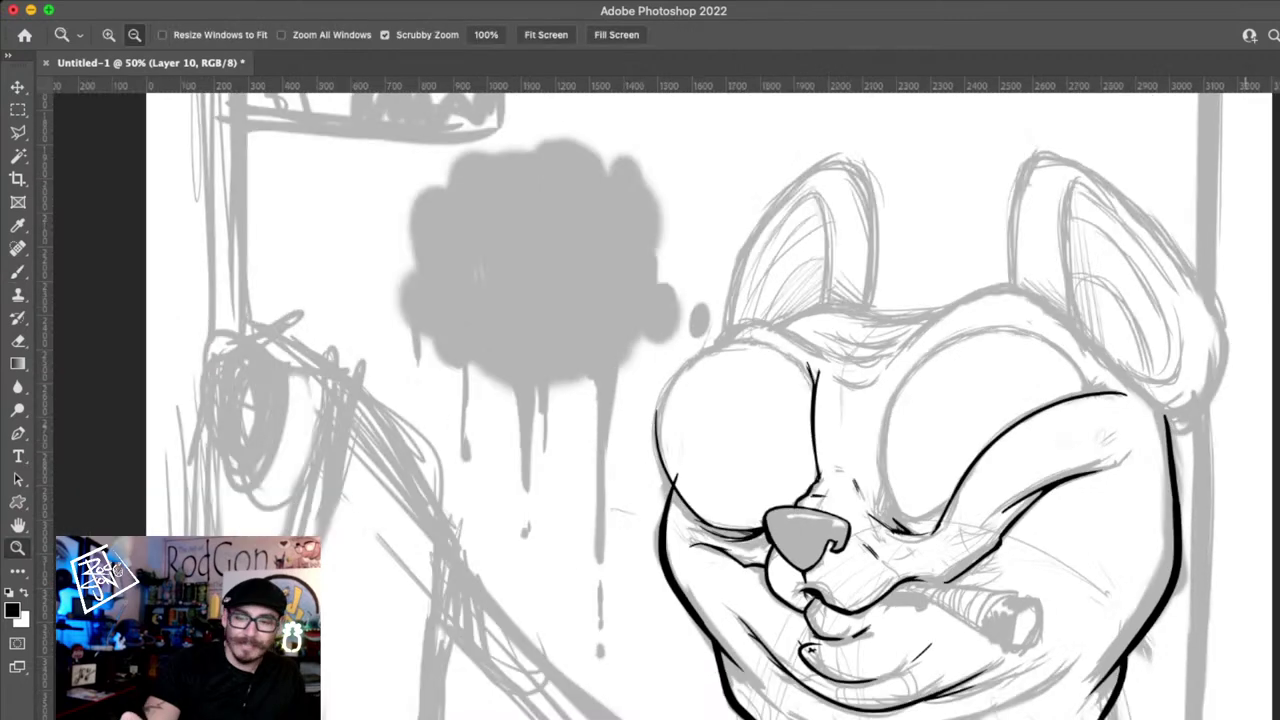
{"action": "left_click", "coordinate": [1036, 300], "text": "alt"}
{"action": "left_click", "coordinate": [1036, 300], "text": "alt"}
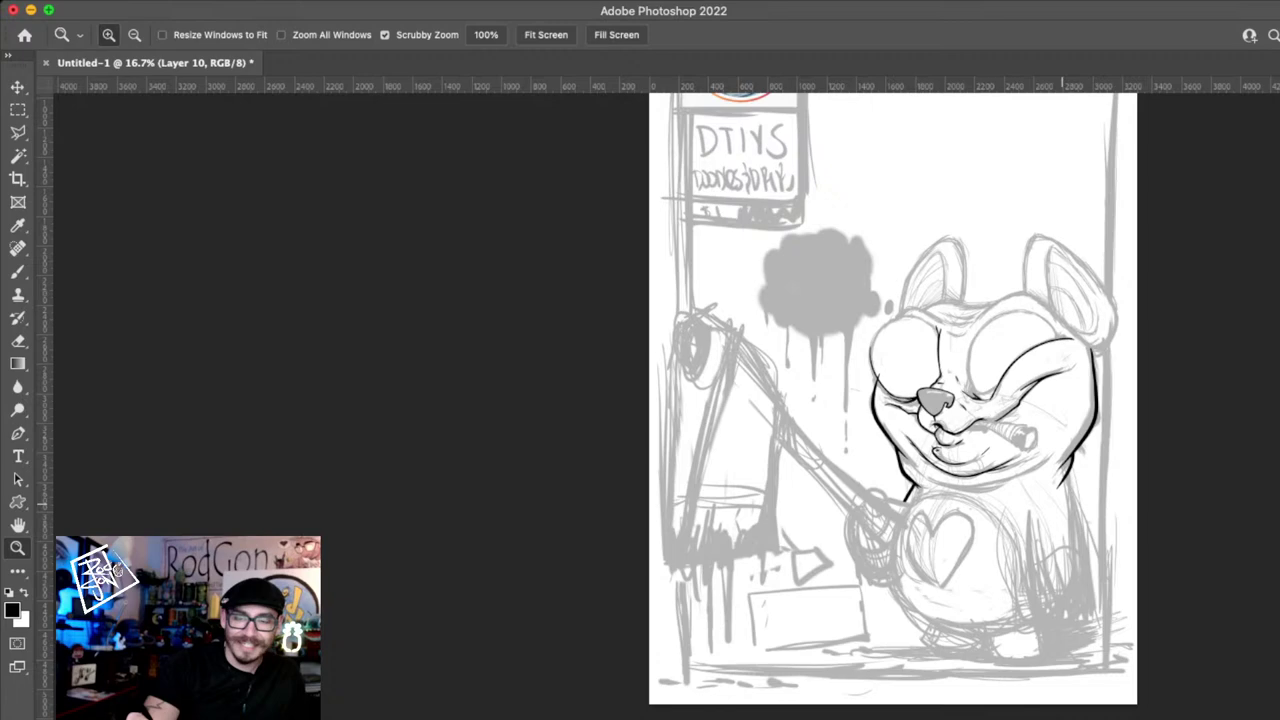
- Ink the right eye's inner edge as a curve running down to its lower corner beside the nose
{"action": "left_click", "coordinate": [983, 468]}
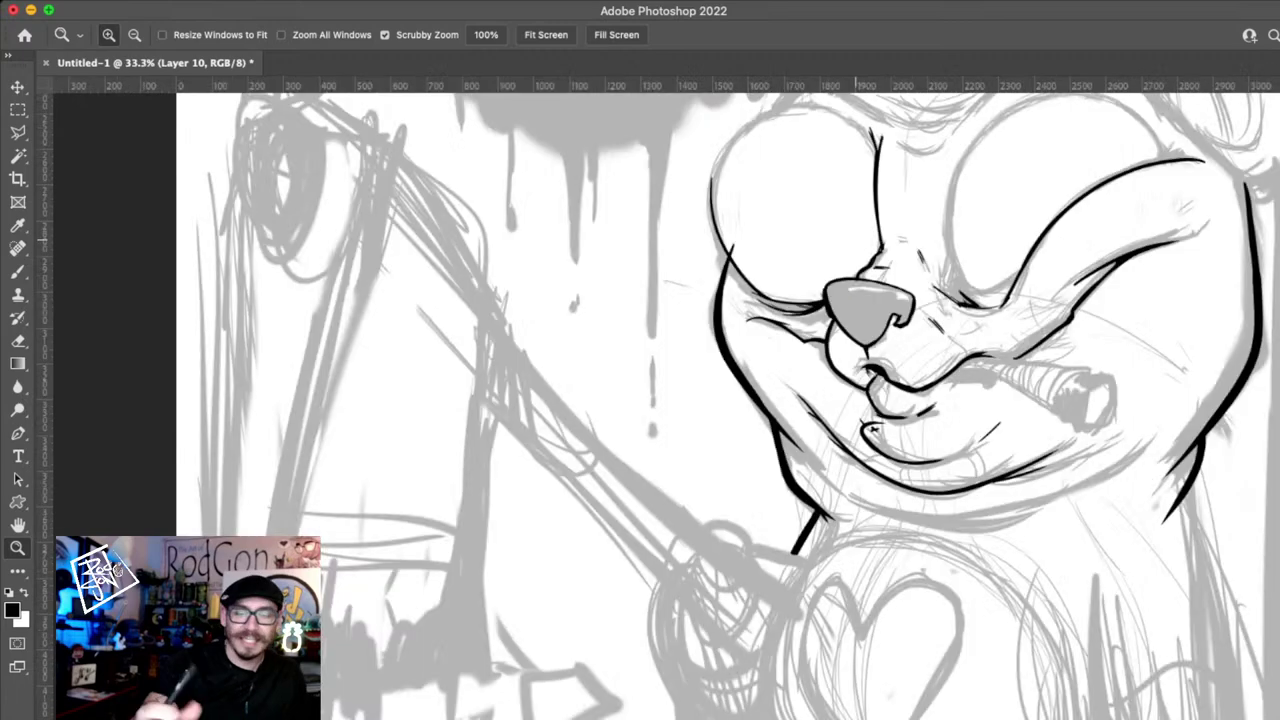
{"action": "left_click", "coordinate": [855, 240]}
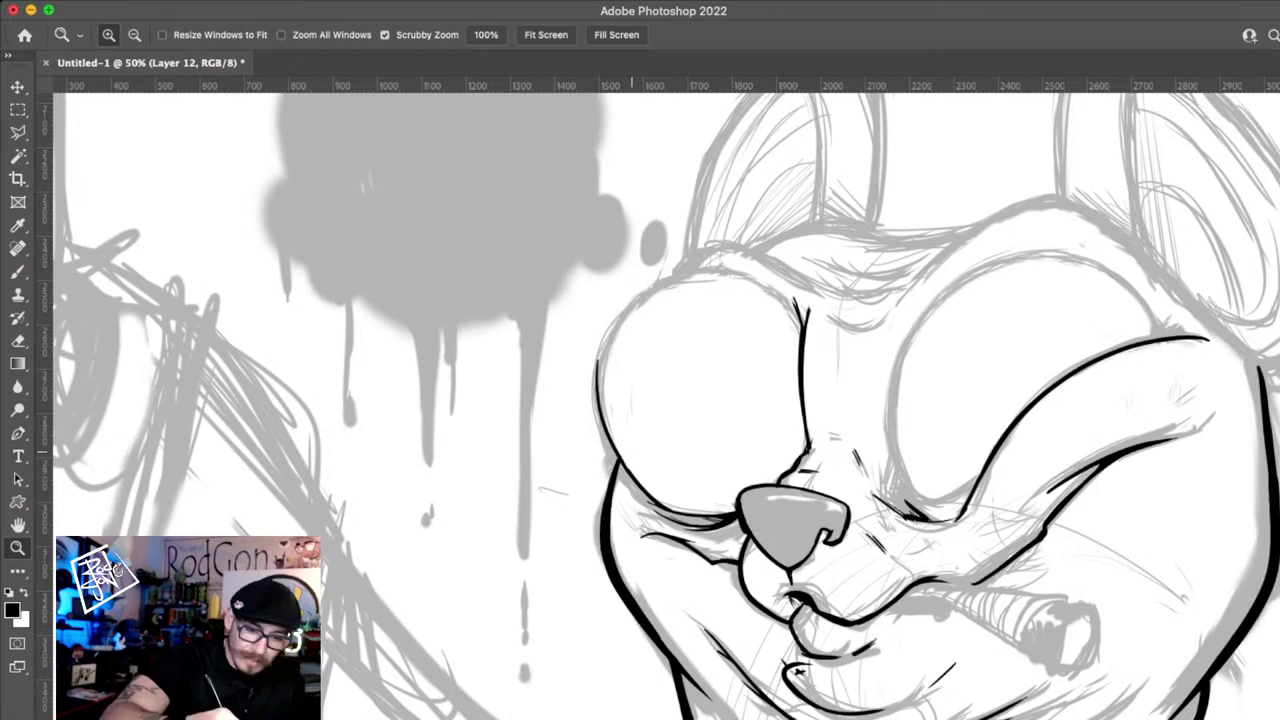
{"action": "key", "text": "b"}
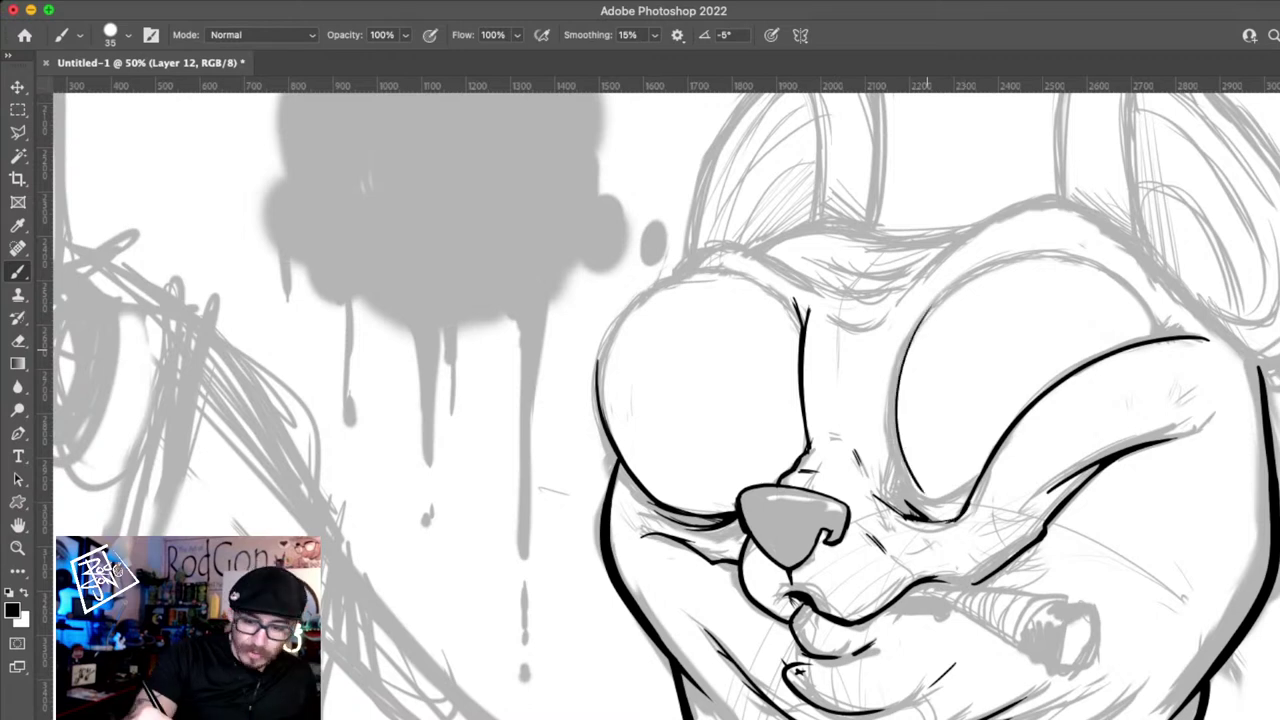
{"action": "left_click_drag", "start_coordinate": [924, 308], "coordinate": [908, 342]}
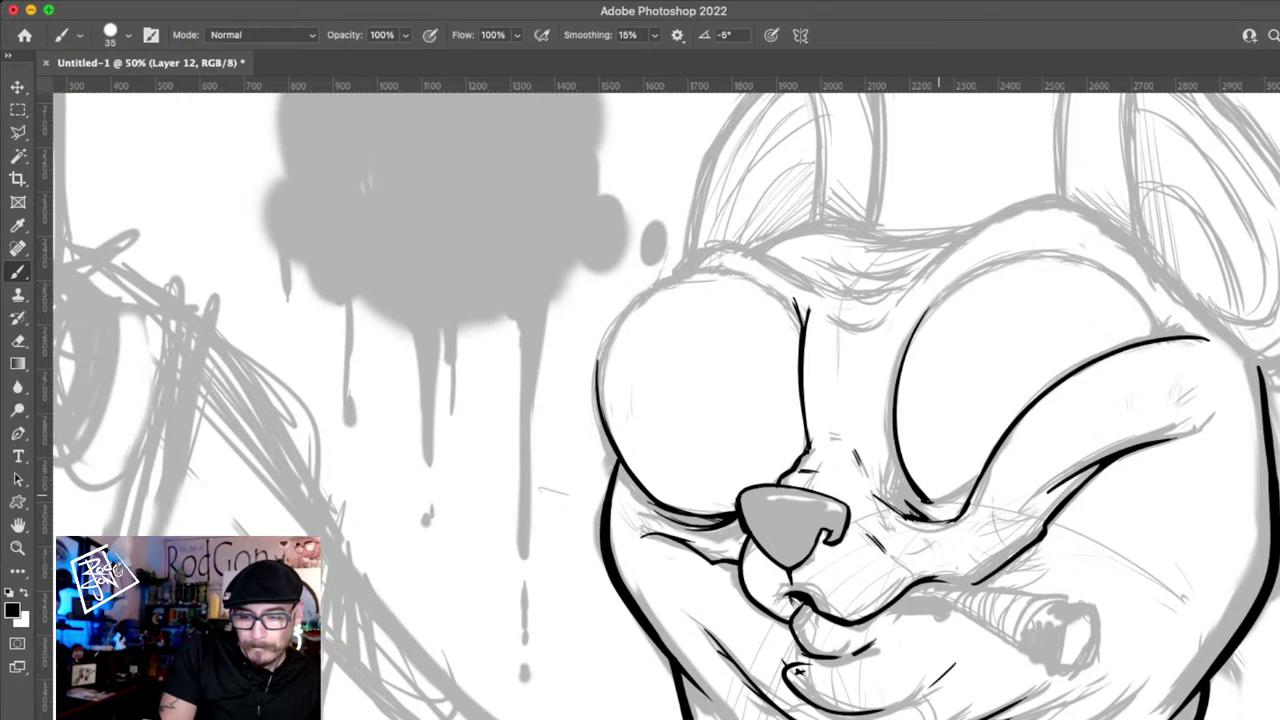
{"action": "left_click_drag", "start_coordinate": [930, 502], "coordinate": [985, 468]}
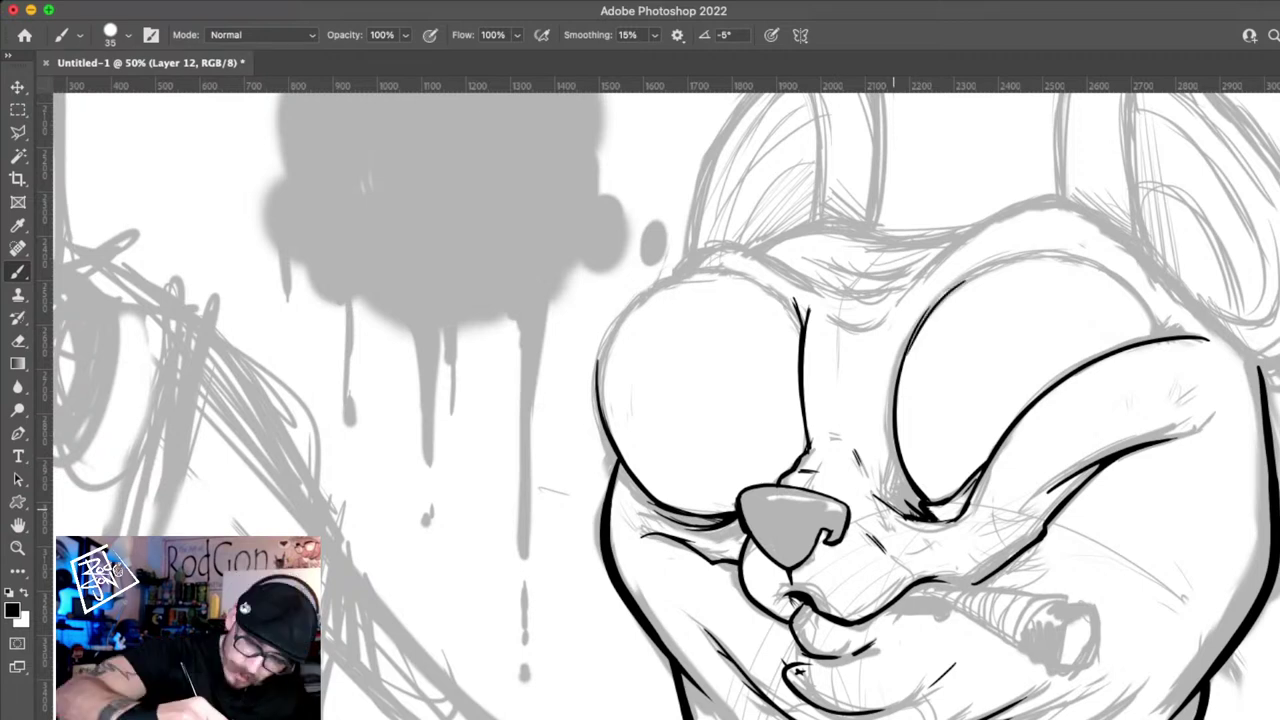
- Close the right eye's outline with an upper arc to the cheek fold, and add short wrinkle ticks at its outer corner
{"action": "mouse_move", "coordinate": [1044, 254]}
{"action": "left_mouse_down"}
{"action": "mouse_move", "coordinate": [742, 378]}
{"action": "mouse_move", "coordinate": [870, 446]}
{"action": "left_mouse_up"}
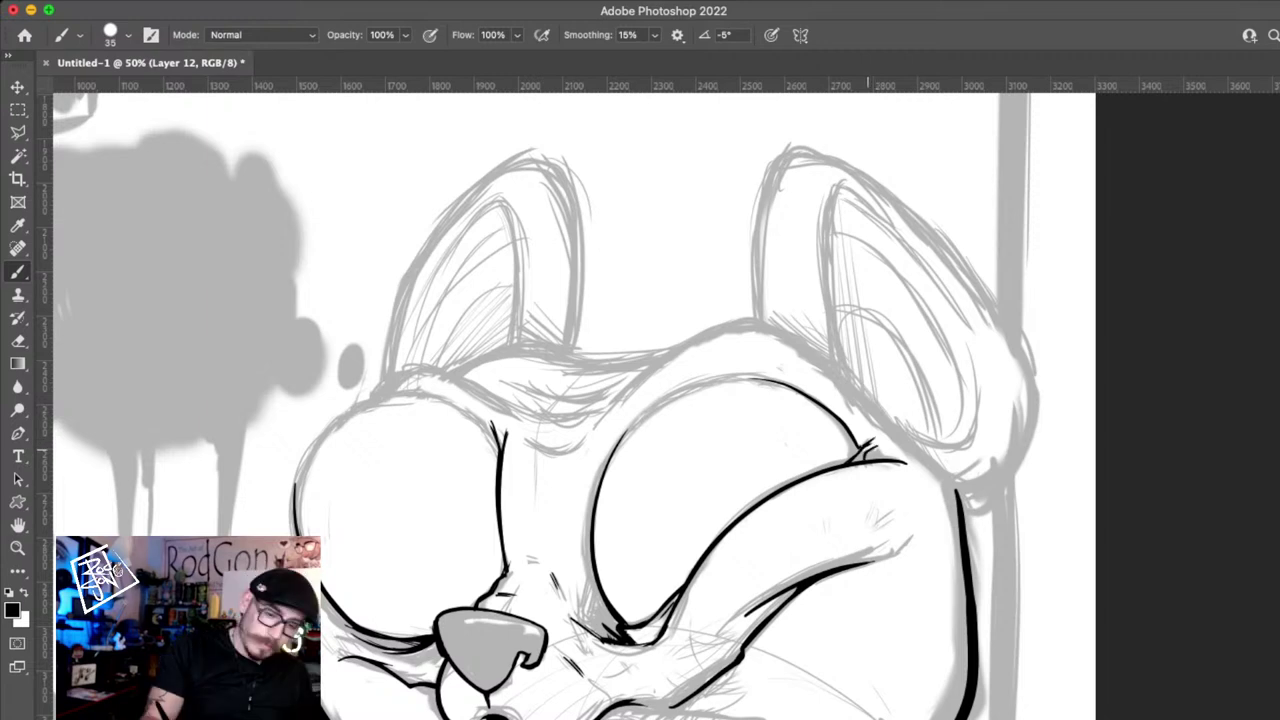
{"action": "left_click_drag", "start_coordinate": [937, 570], "coordinate": [915, 586]}
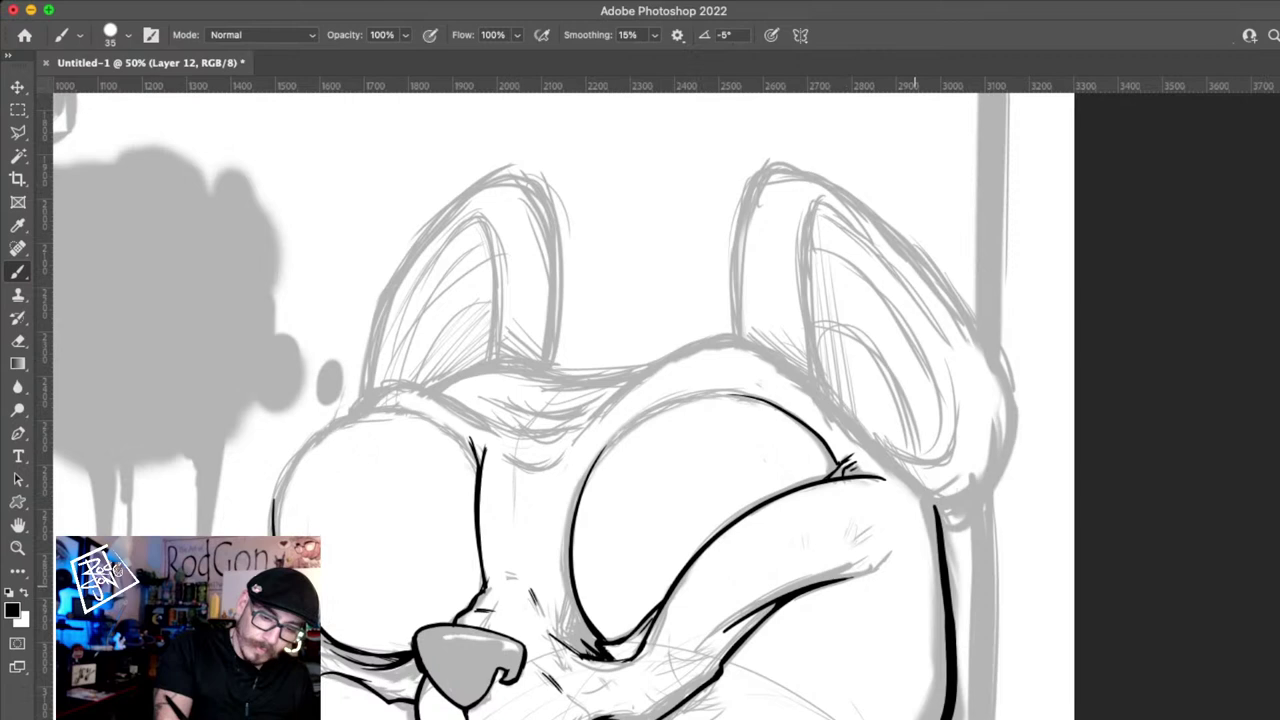
{"action": "scroll", "coordinate": [640, 400], "scroll_direction": "right", "scroll_amount": 2}
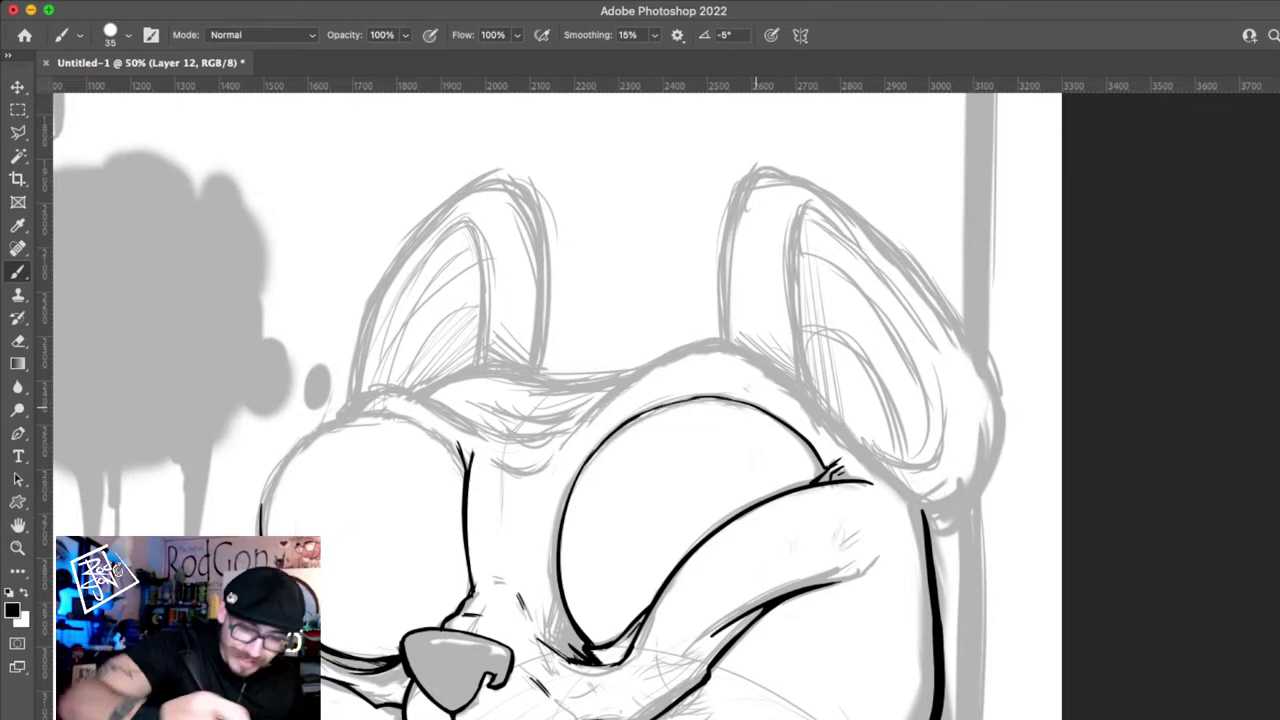
- Ink the left eye's outer side and rounded top, joining the outline to the inner edge line
{"action": "key", "text": "super+plus"}
{"action": "key", "text": "super+plus"}
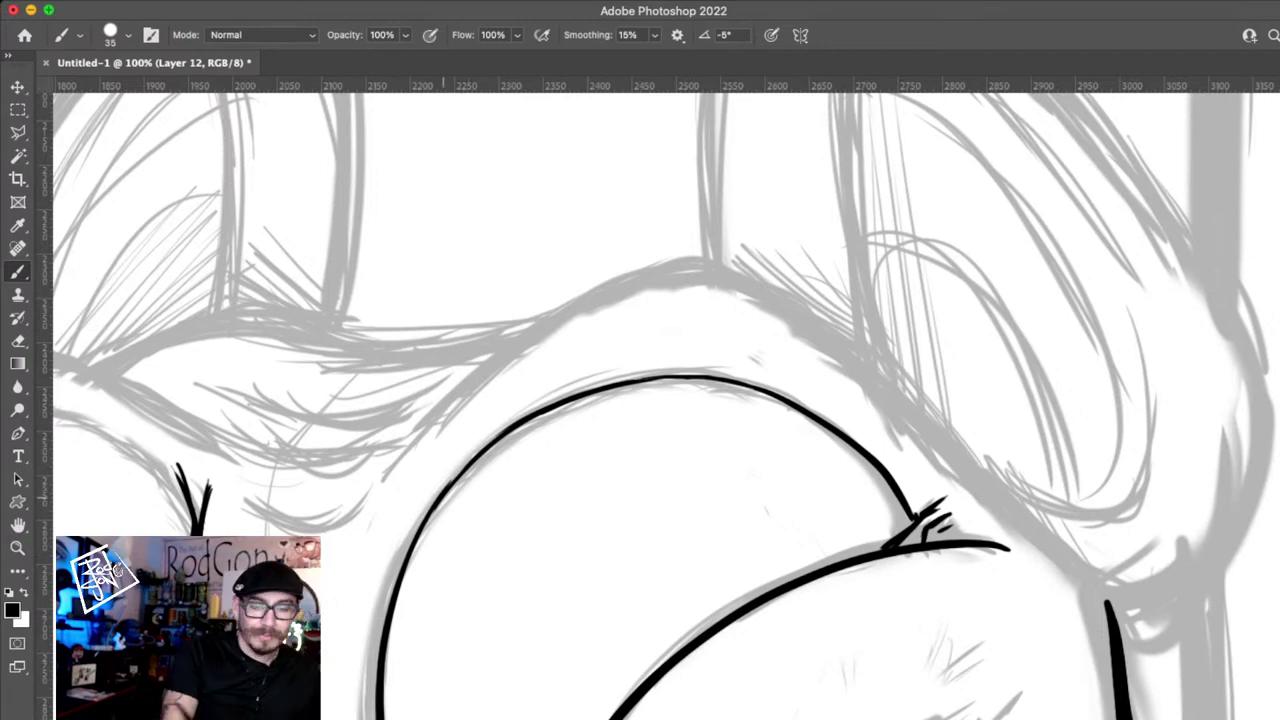
{"action": "left_click_drag", "start_coordinate": [776, 540], "coordinate": [1091, 500]}
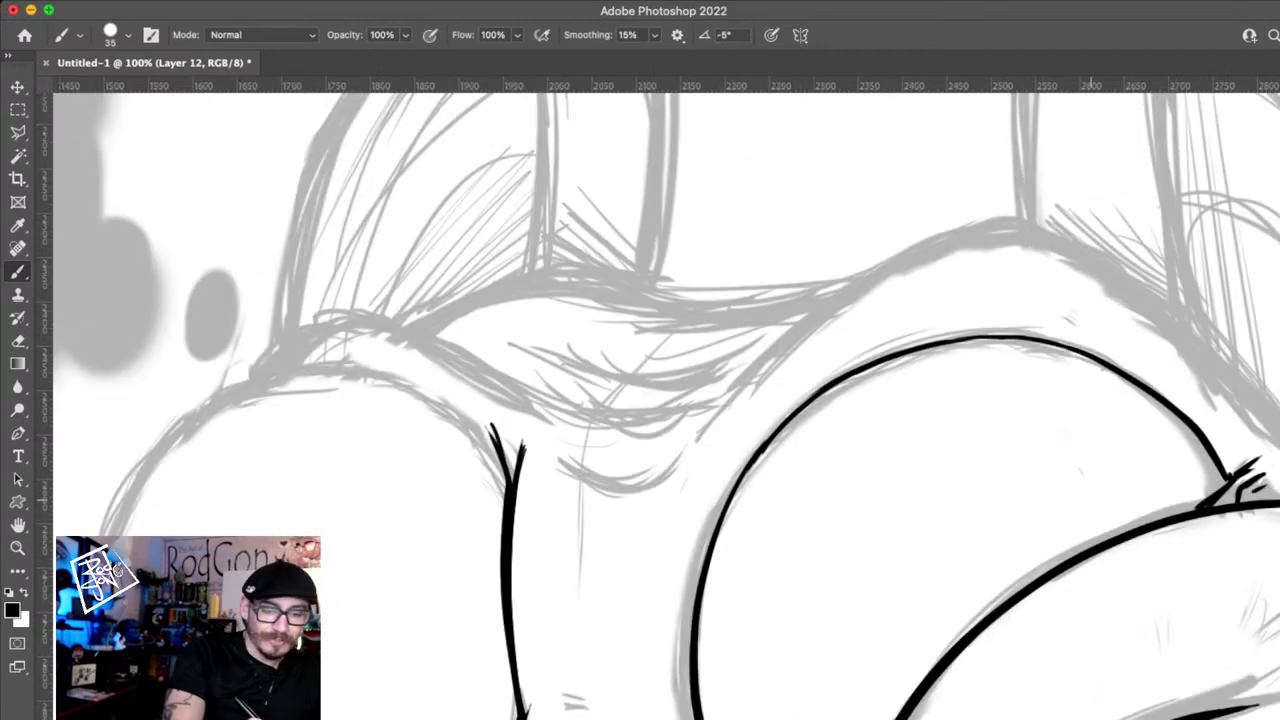
{"action": "scroll", "coordinate": [660, 400], "scroll_direction": "left", "scroll_amount": 5}
{"action": "scroll", "coordinate": [660, 400], "scroll_direction": "down", "scroll_amount": 3}
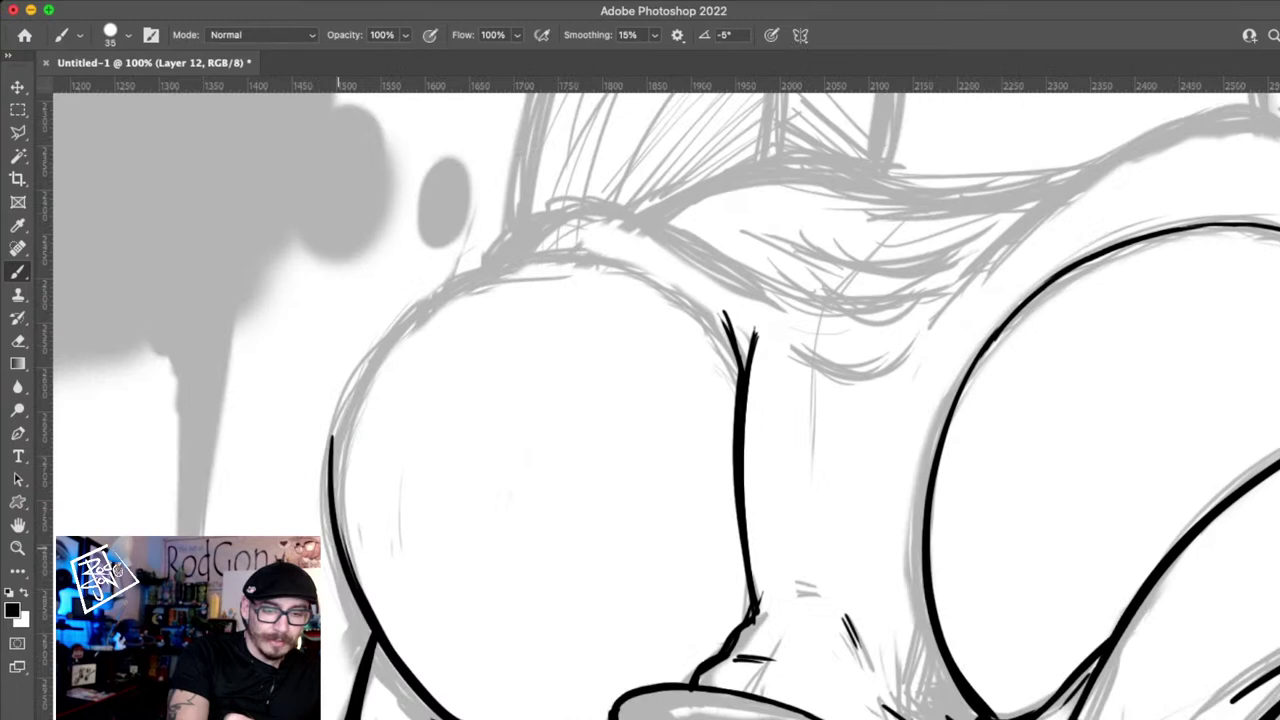
{"action": "left_click_drag", "start_coordinate": [358, 372], "coordinate": [333, 442]}
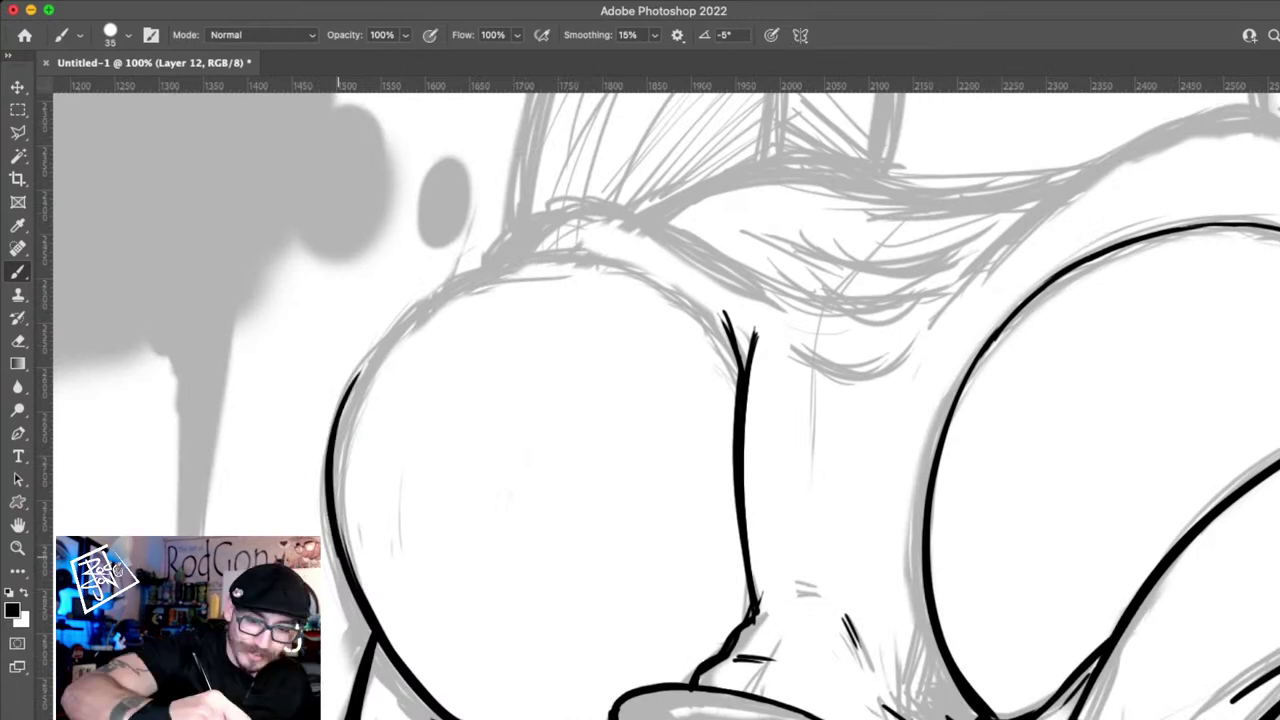
{"action": "left_click_drag", "start_coordinate": [352, 380], "coordinate": [698, 305]}
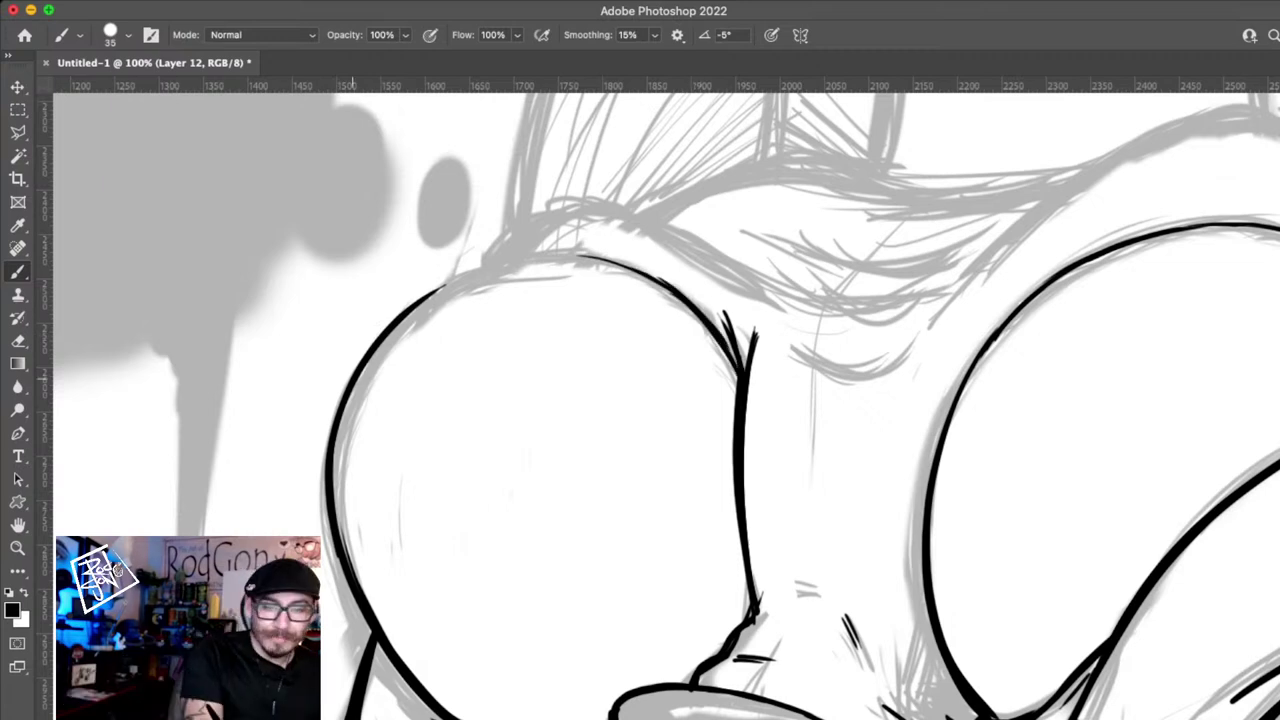
{"action": "left_click_drag", "start_coordinate": [400, 315], "coordinate": [580, 256]}
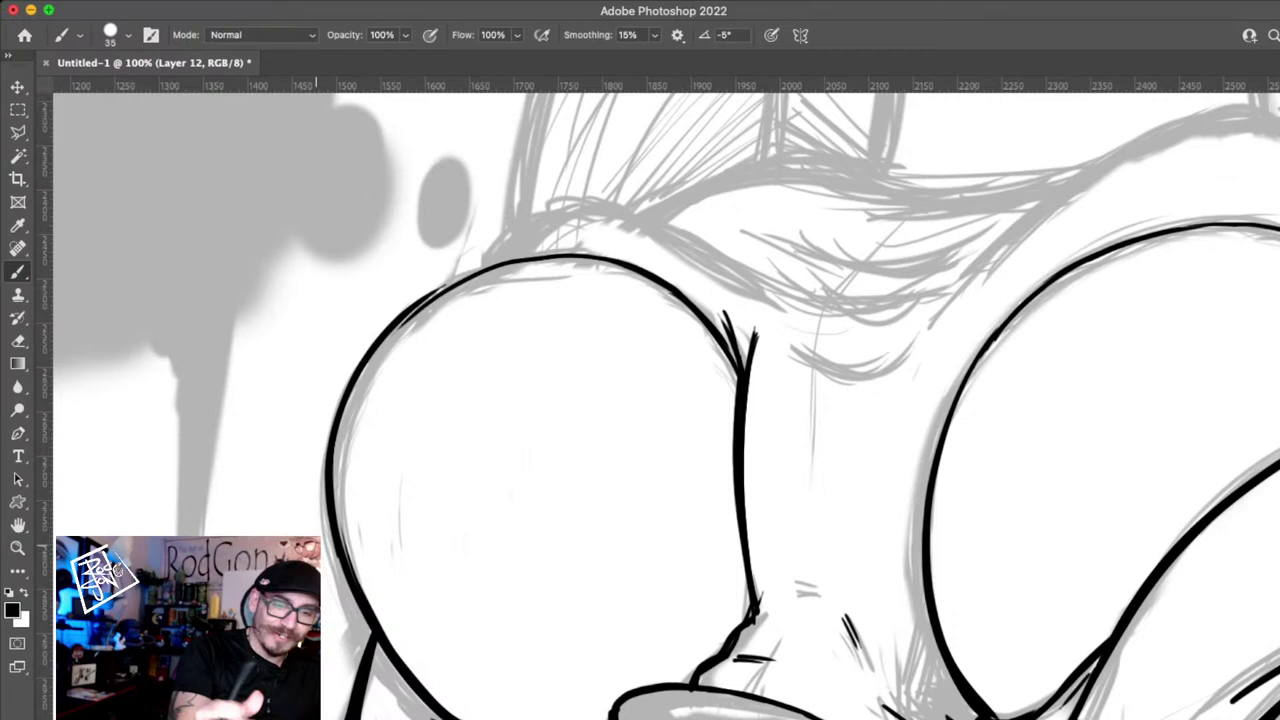
{"action": "left_click_drag", "start_coordinate": [390, 330], "coordinate": [682, 296]}
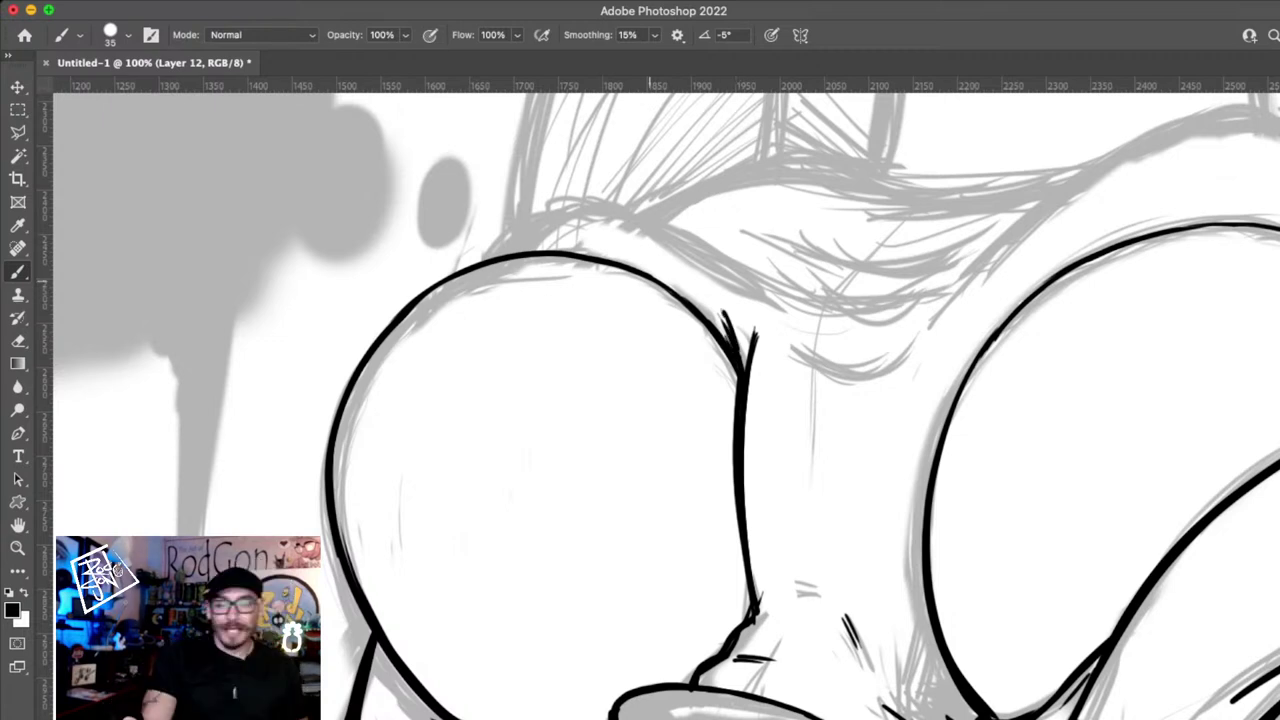
- Ink a short curved crease at the outer end of the right cheek fold
{"action": "key", "text": "z"}
{"action": "key", "text": "super+minus"}
{"action": "key", "text": "super+minus"}
{"action": "key", "text": "super+minus"}
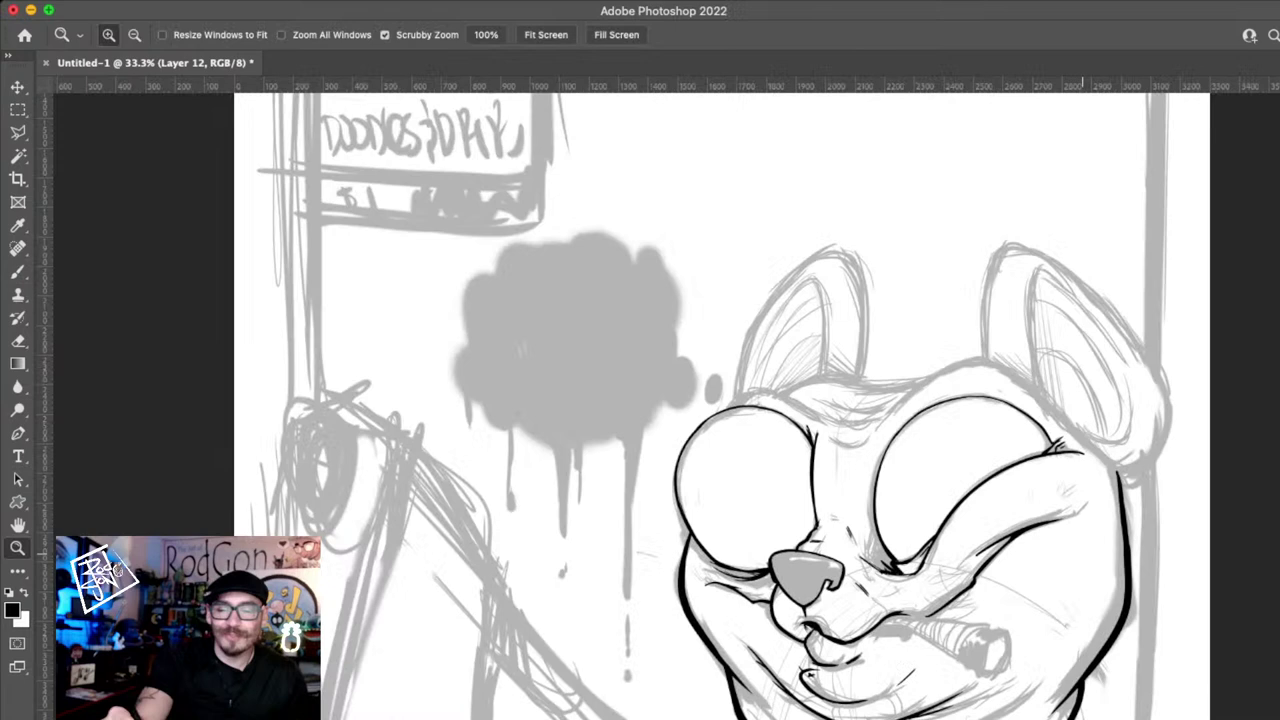
{"action": "left_click", "coordinate": [1061, 665]}
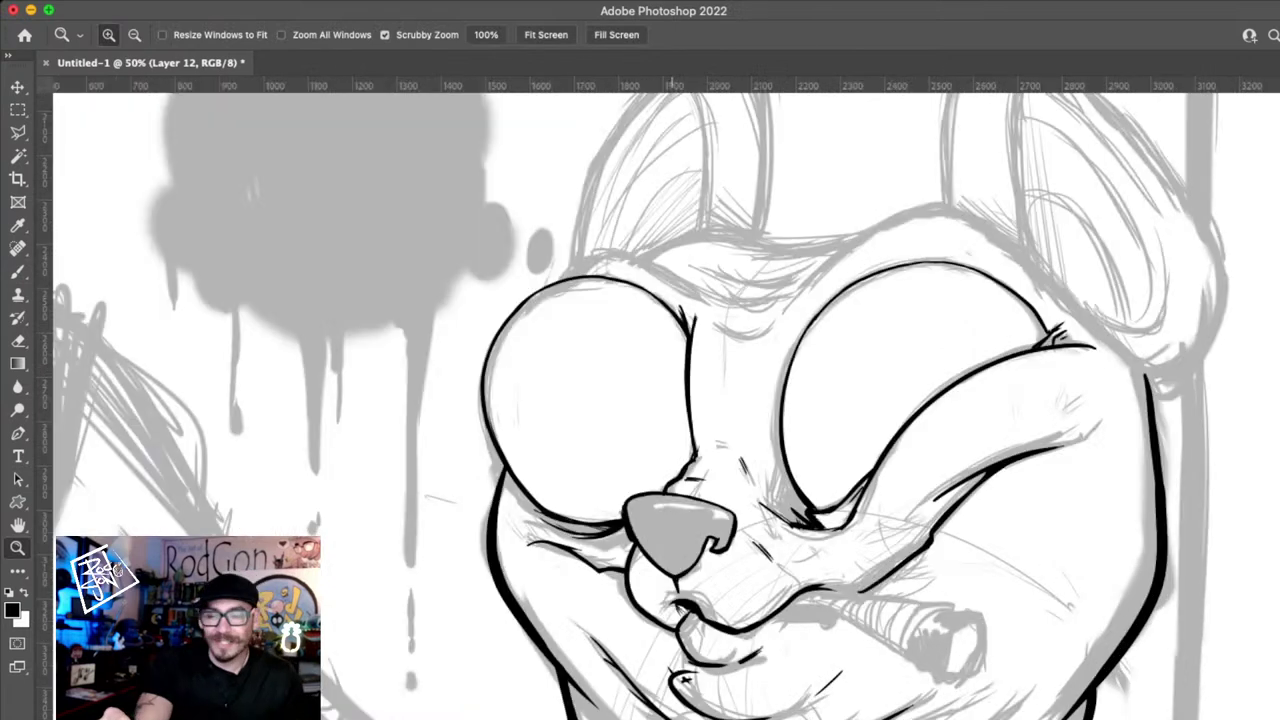
{"action": "key", "text": "b"}
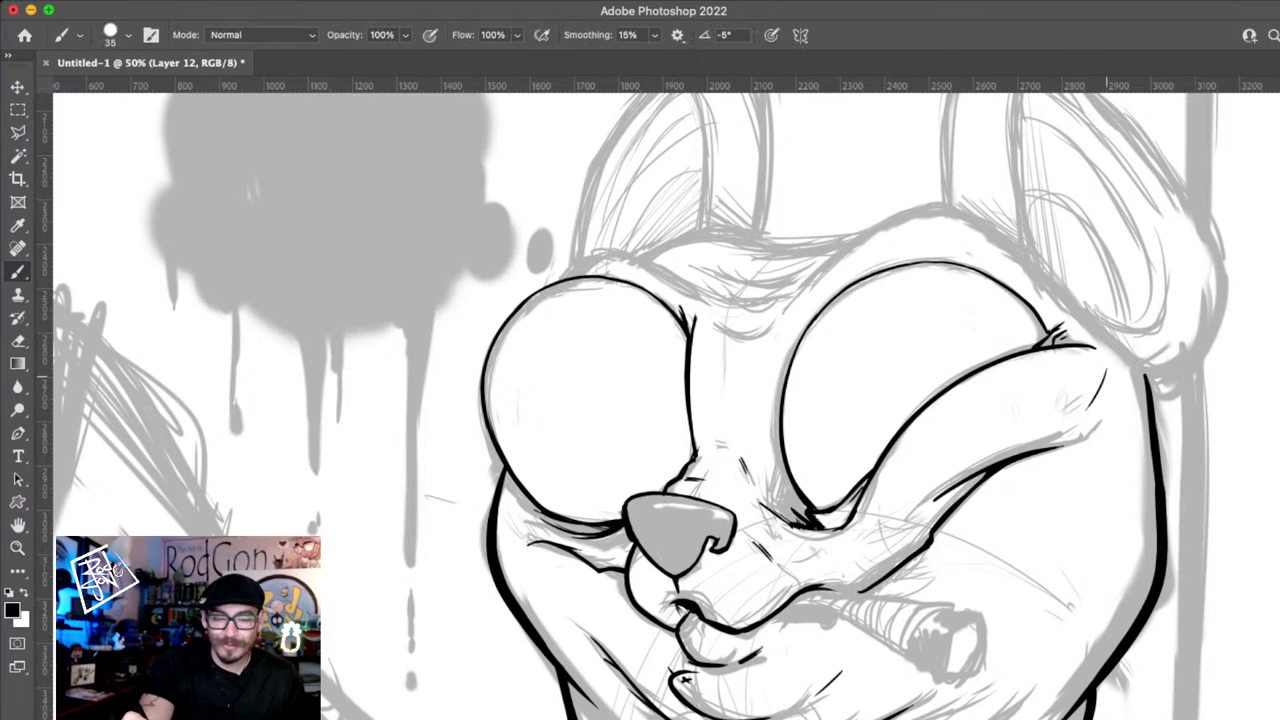
{"action": "left_click_drag", "start_coordinate": [1106, 377], "coordinate": [1122, 403]}
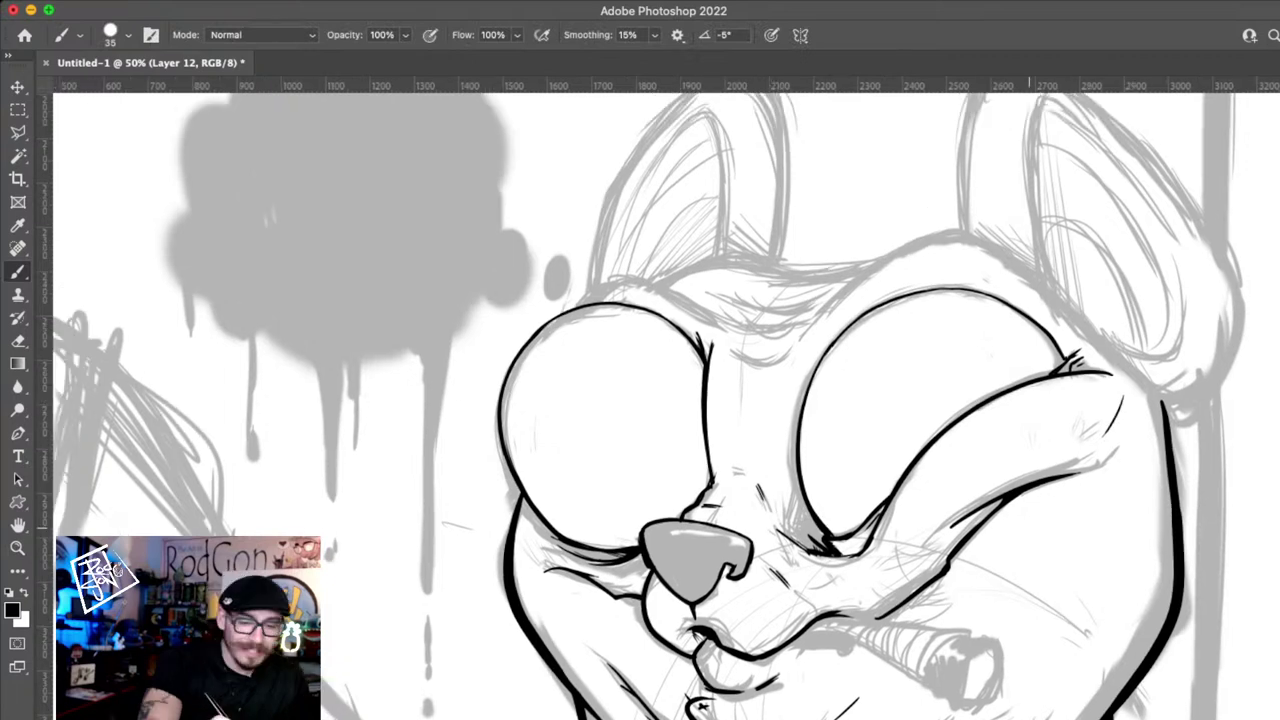
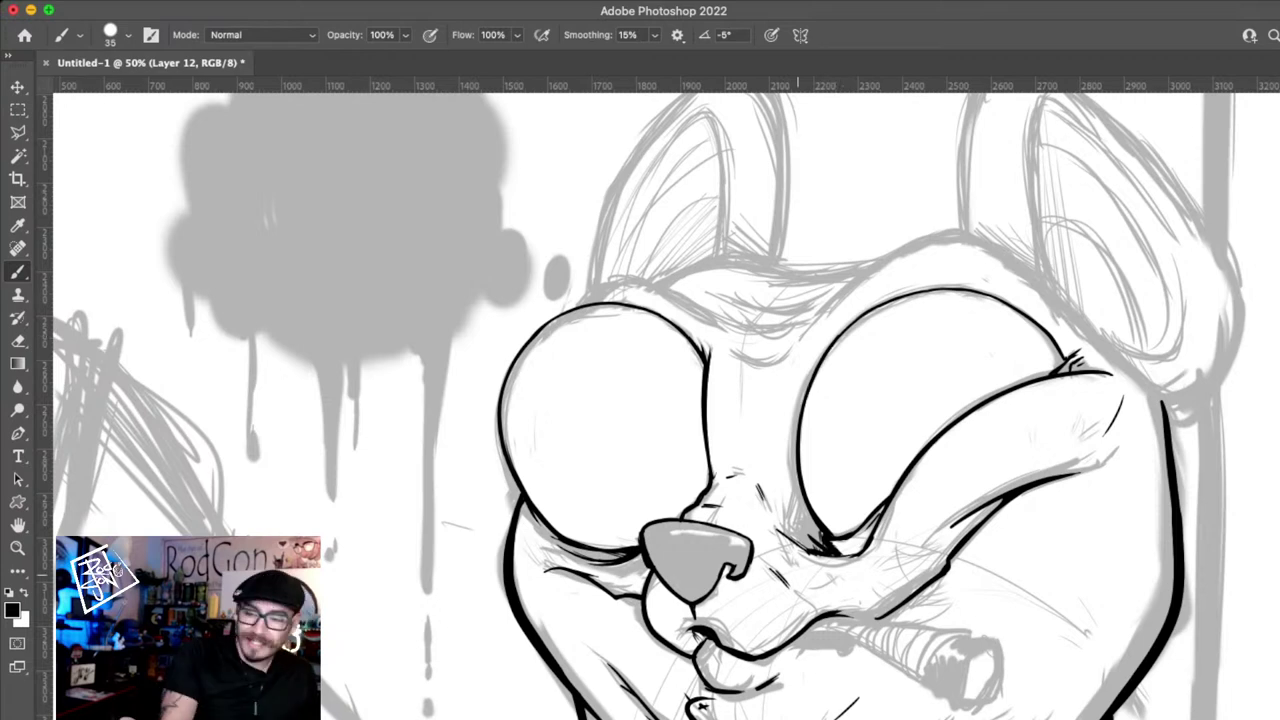
- Ink the arched brow ridges over both eyes, with the head line and short creases joining them across the forehead
{"action": "left_click_drag", "start_coordinate": [1120, 261], "coordinate": [1105, 416]}
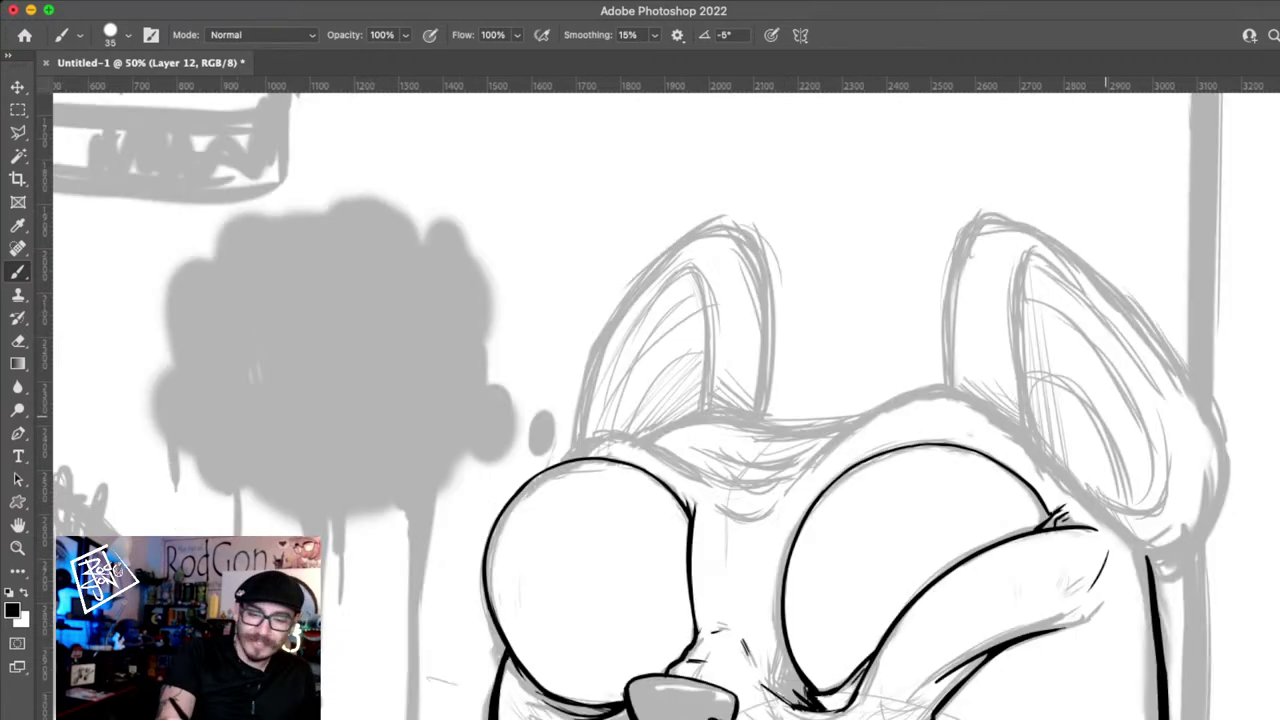
{"action": "left_click_drag", "start_coordinate": [1052, 476], "coordinate": [810, 470]}
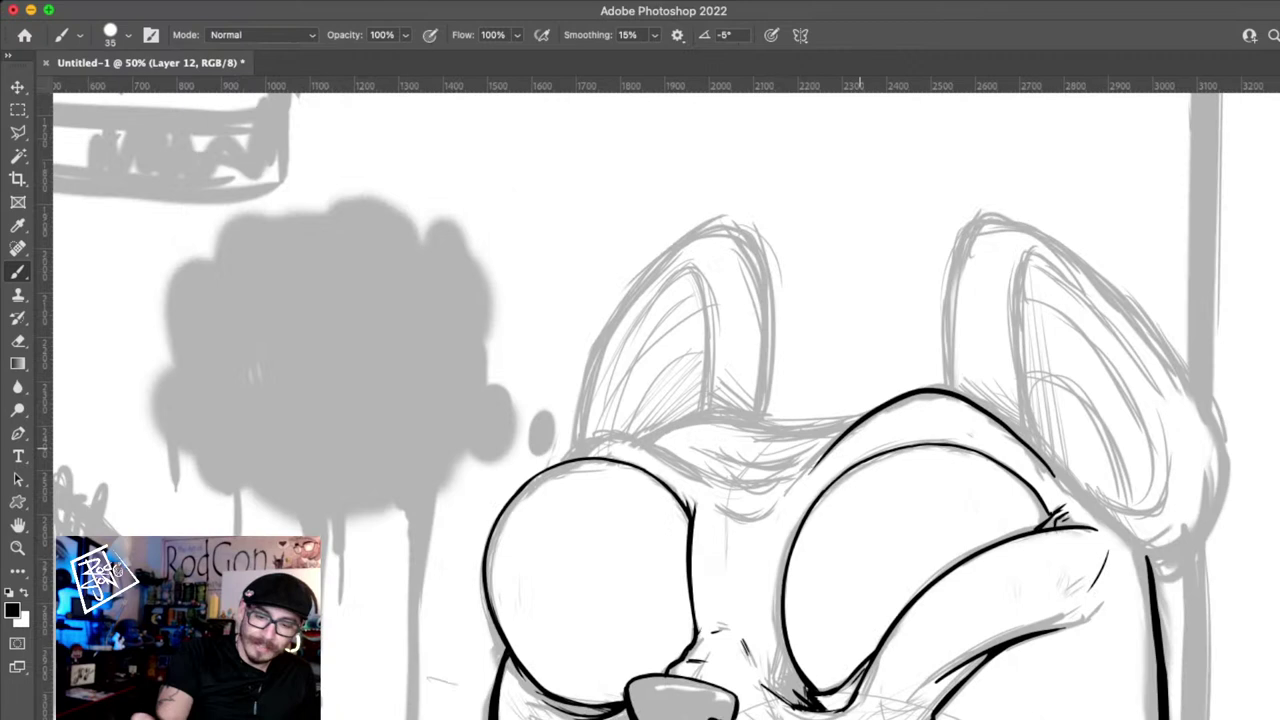
{"action": "left_click_drag", "start_coordinate": [566, 462], "coordinate": [715, 478]}
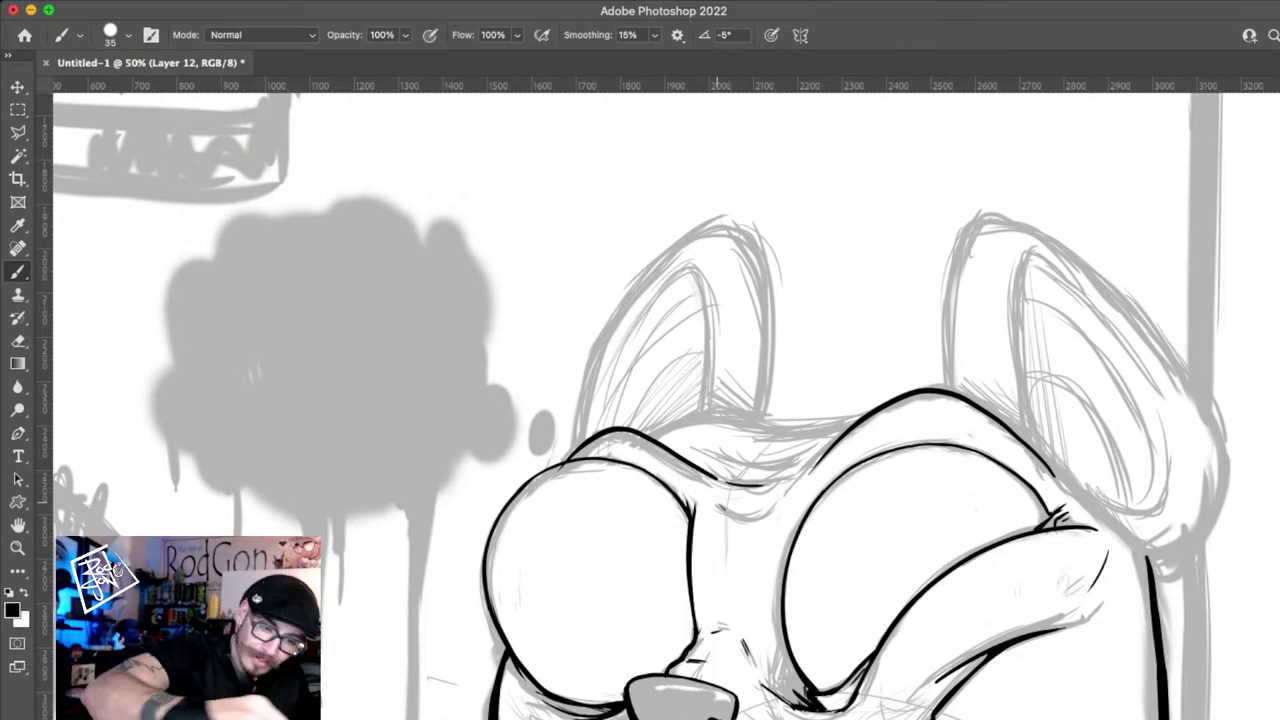
{"action": "scroll", "coordinate": [690, 400], "scroll_direction": "right", "scroll_amount": 5}
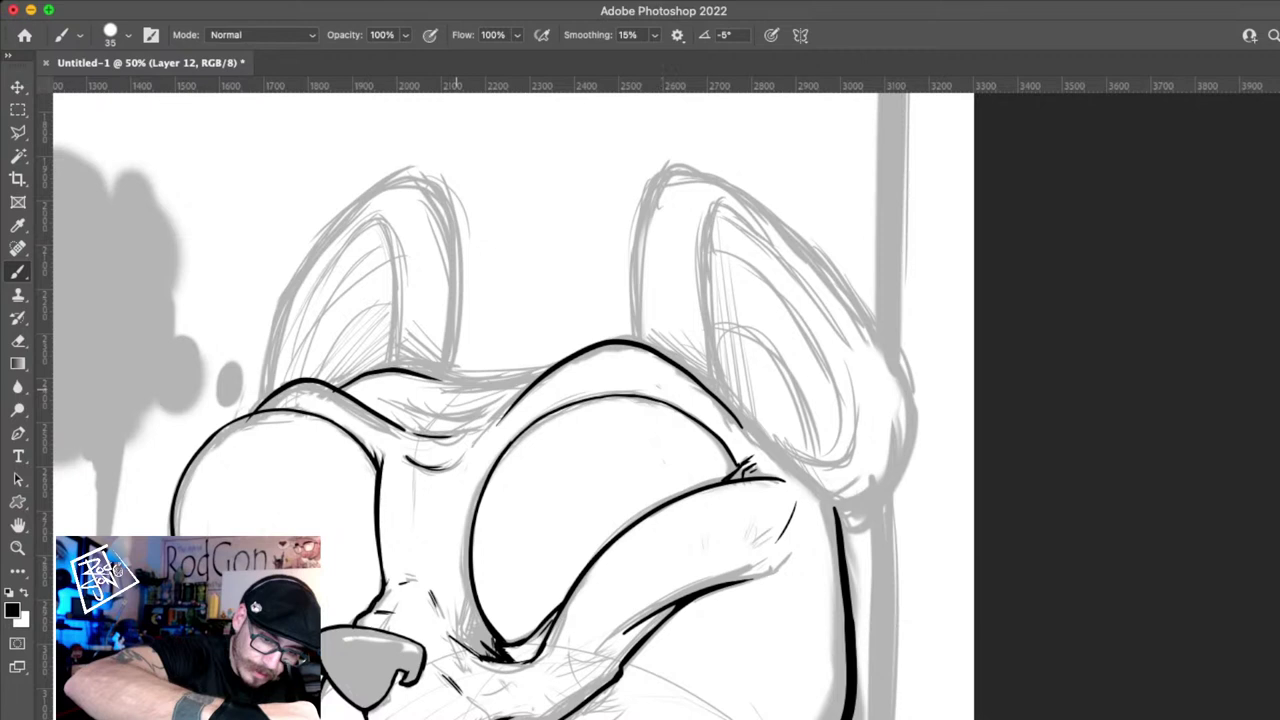
{"action": "left_click_drag", "start_coordinate": [546, 371], "coordinate": [428, 390]}
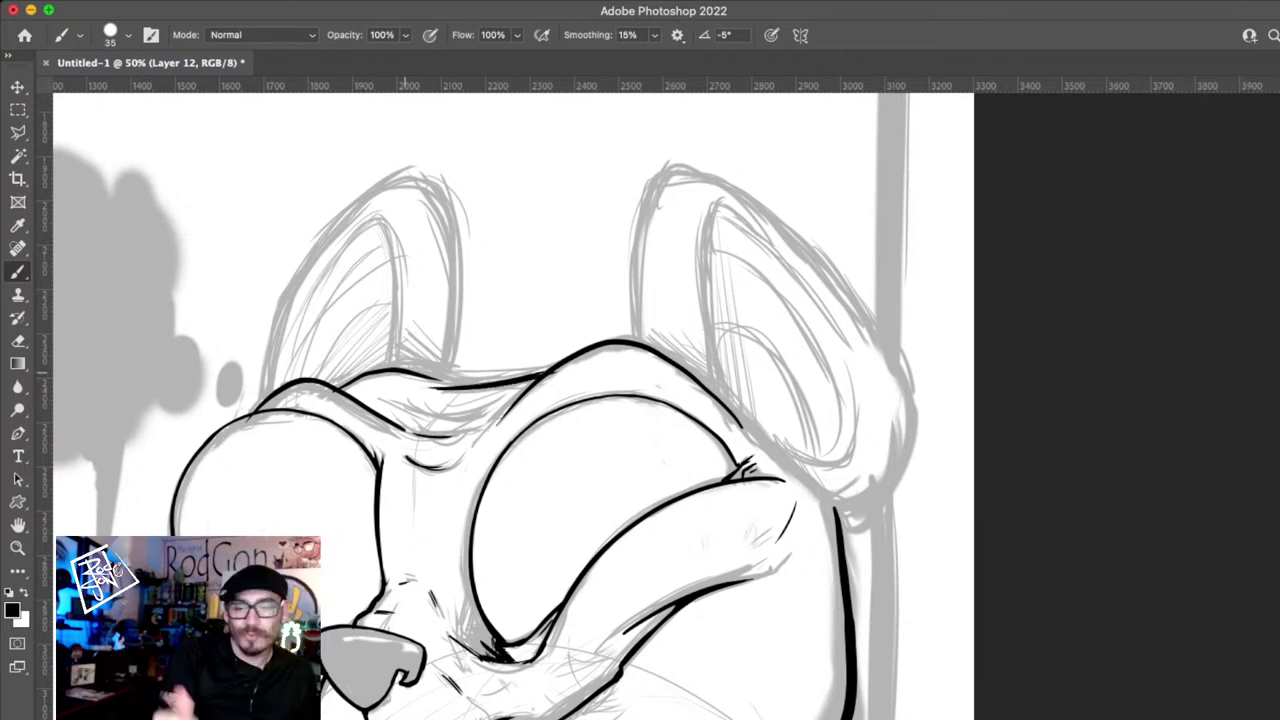
- Ink the head contour from the right brow ridge under the ear down to the thick outer cheek line
{"action": "scroll", "coordinate": [640, 400], "scroll_direction": "left", "scroll_amount": 5}
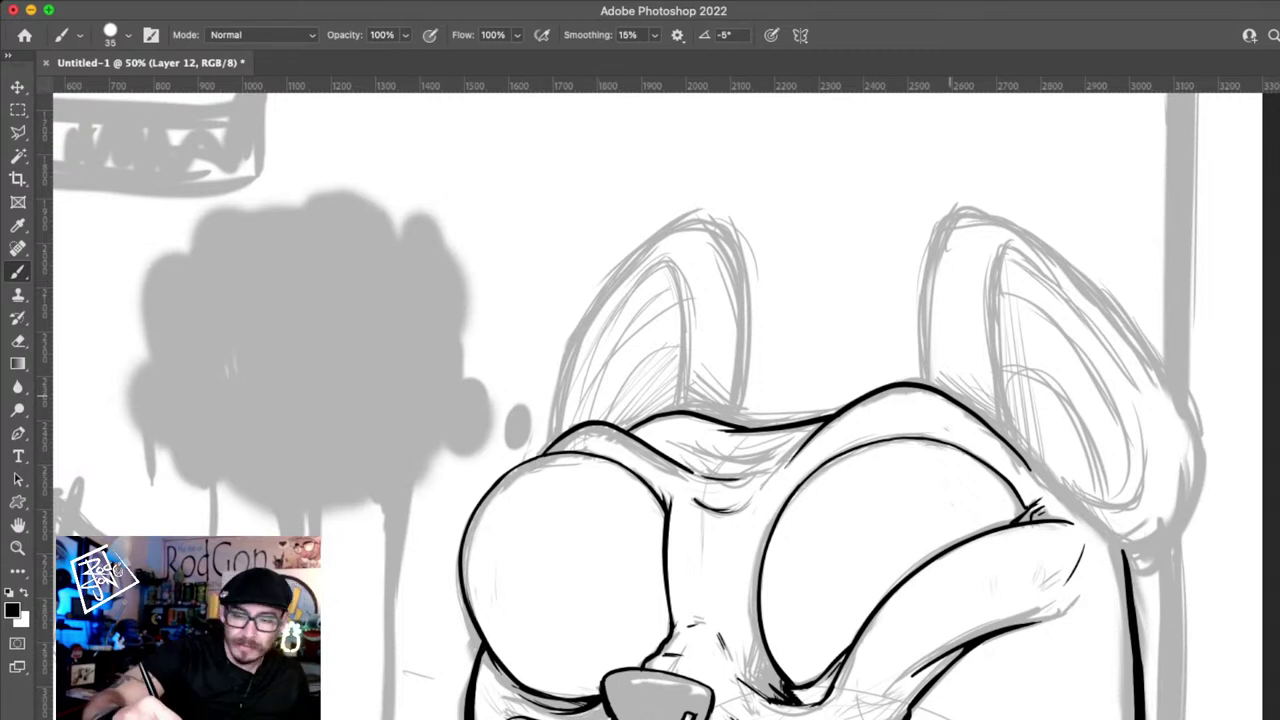
{"action": "left_click_drag", "start_coordinate": [945, 396], "coordinate": [854, 313]}
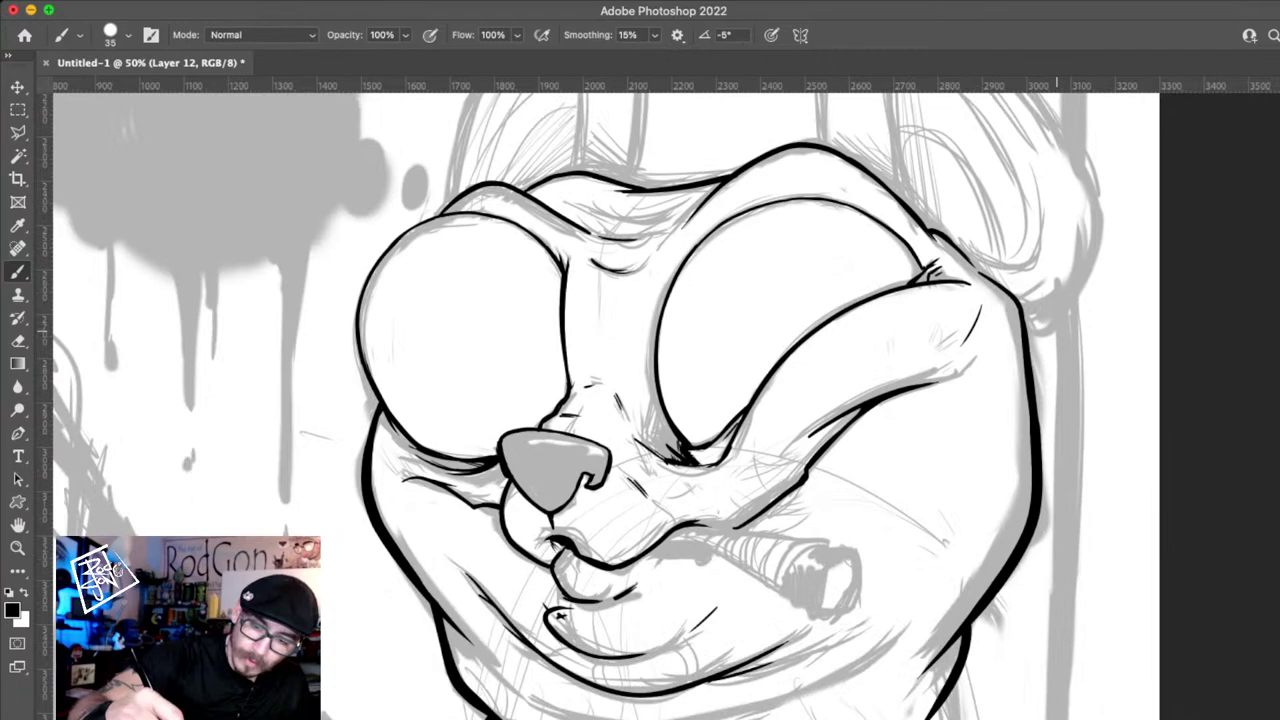
{"action": "left_click_drag", "start_coordinate": [967, 275], "coordinate": [947, 361]}
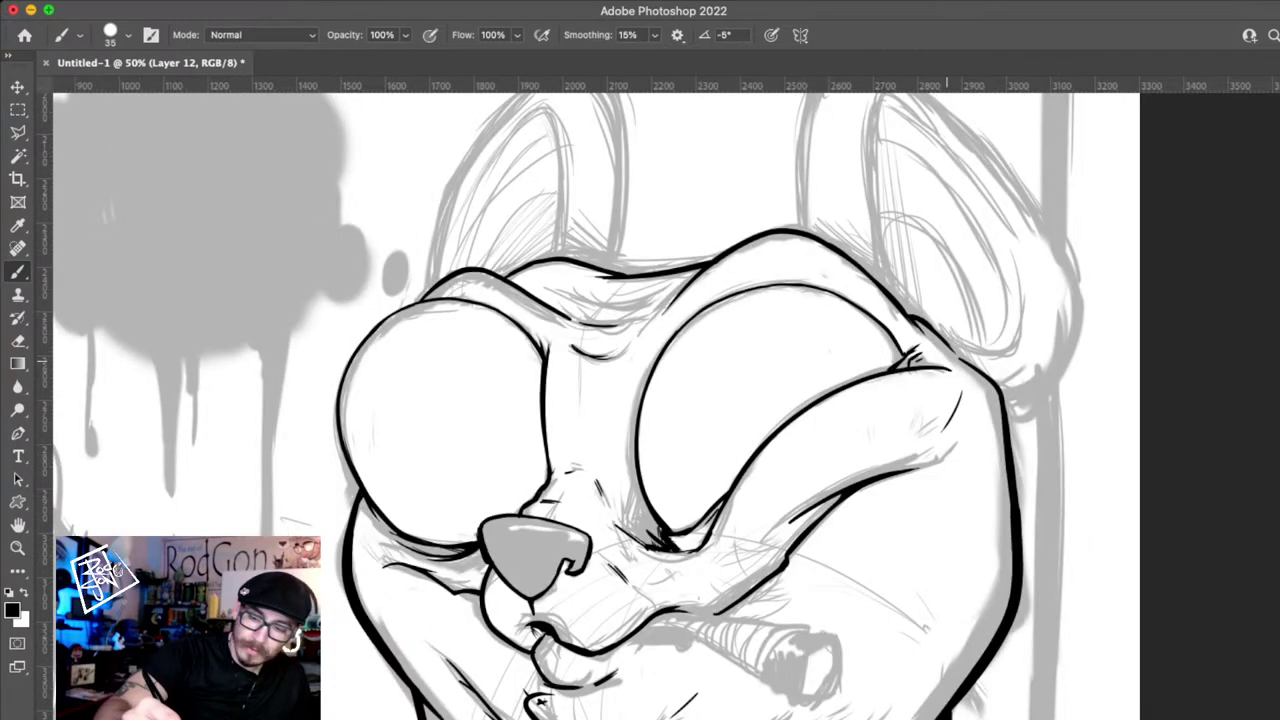
- Ink the right ear's outer outline from the brow ridge over the tip and down to the side of the head
{"action": "scroll", "coordinate": [640, 400], "scroll_direction": "up", "scroll_amount": 4}
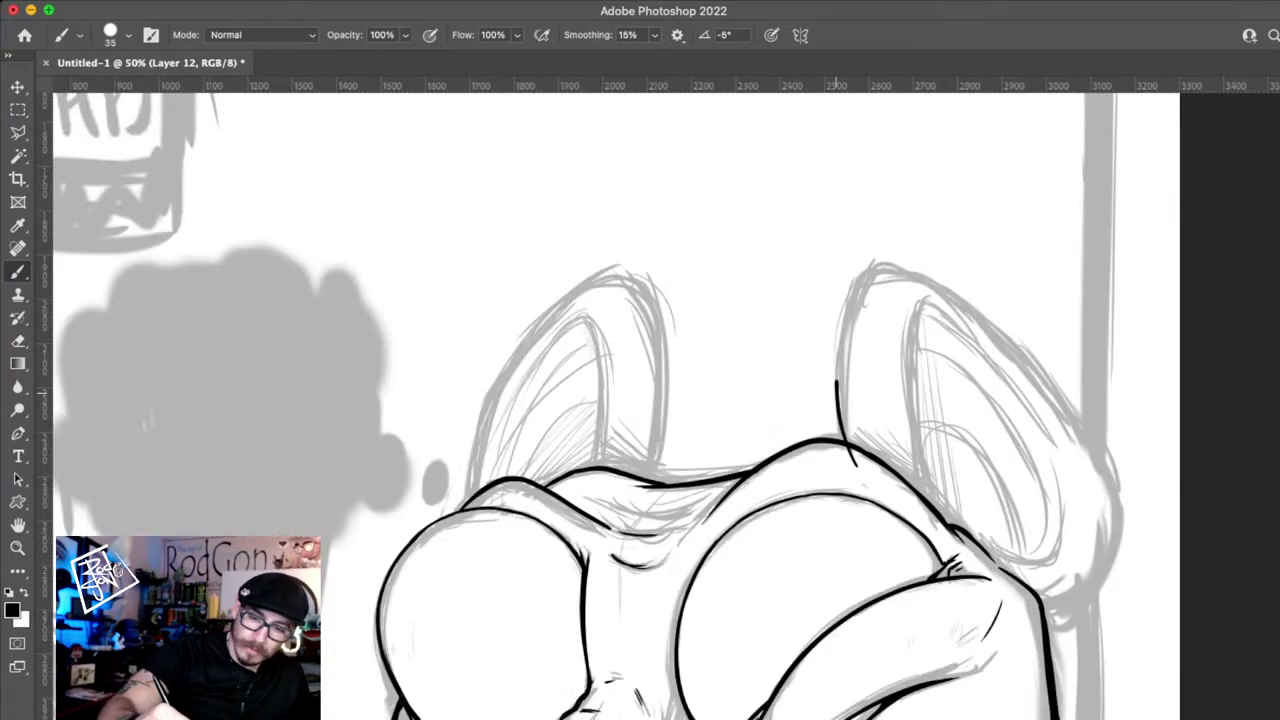
{"action": "key", "text": "super+z"}
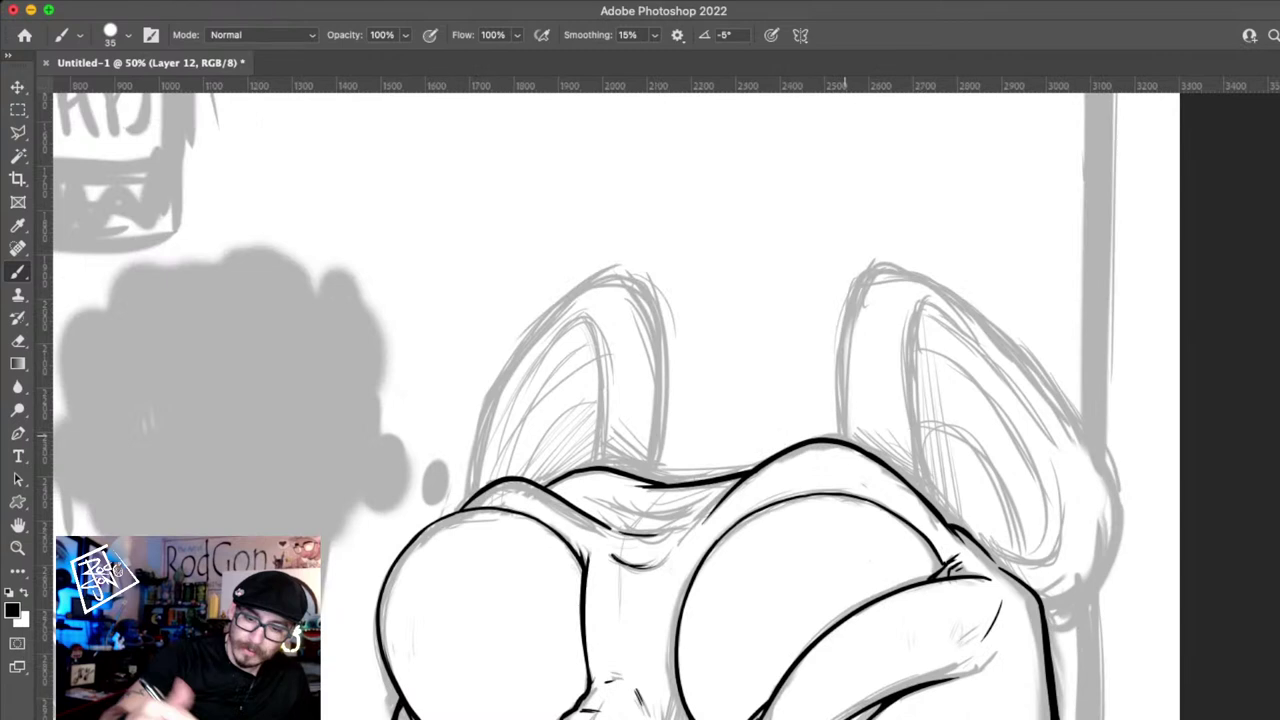
{"action": "left_click_drag", "start_coordinate": [848, 460], "coordinate": [1030, 612]}
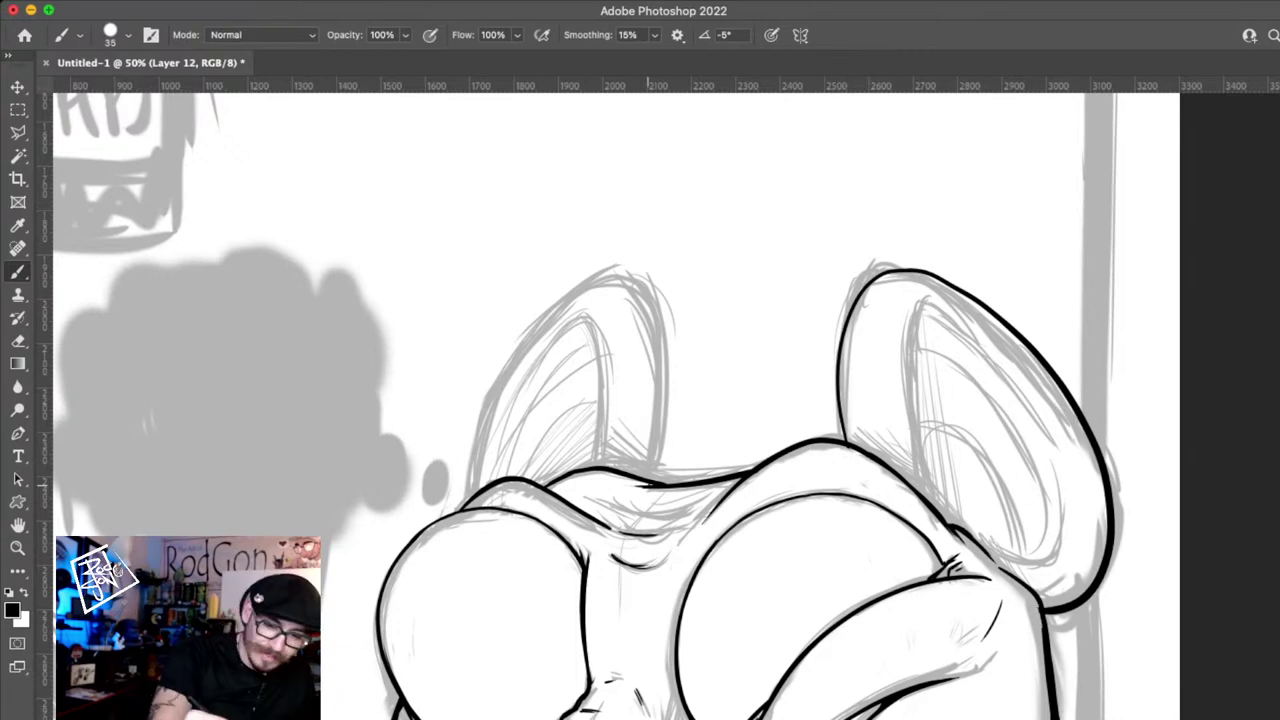
- Ink the left ear's outer outline from the left brow ridge over the tip and down to the head line
{"action": "left_click_drag", "start_coordinate": [476, 482], "coordinate": [652, 478]}
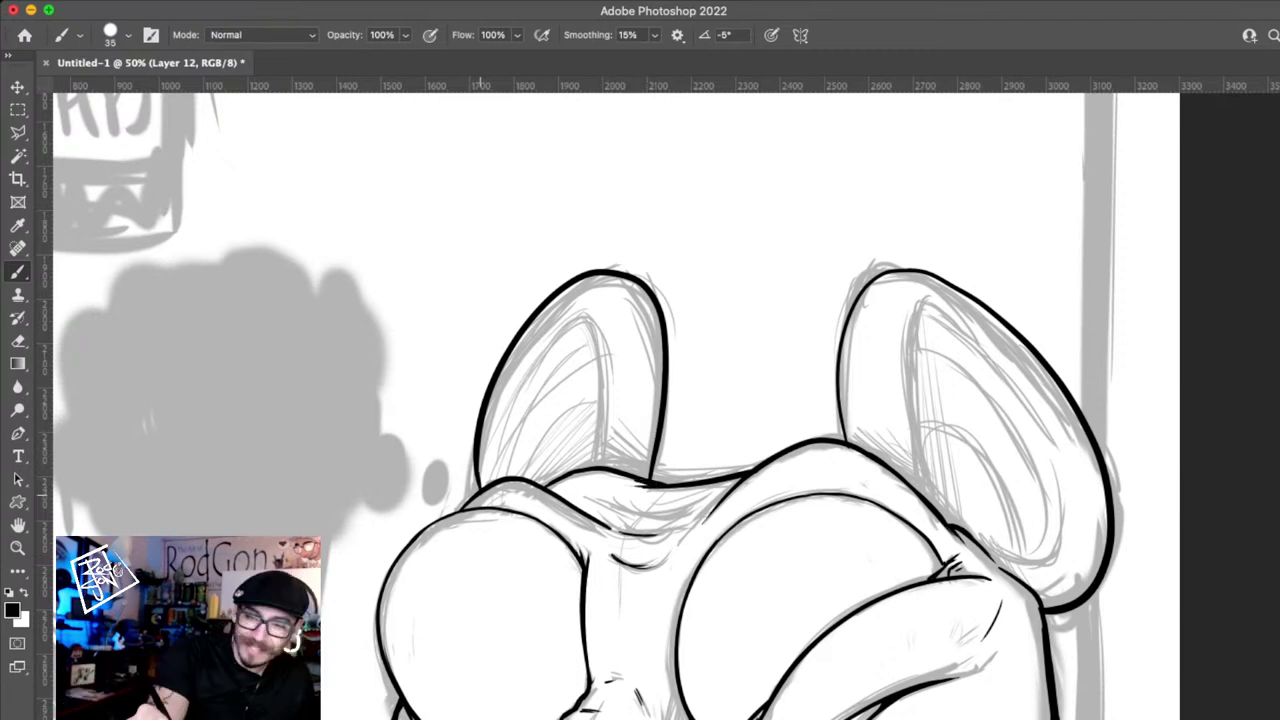
{"action": "left_click_drag", "start_coordinate": [900, 267], "coordinate": [897, 279]}
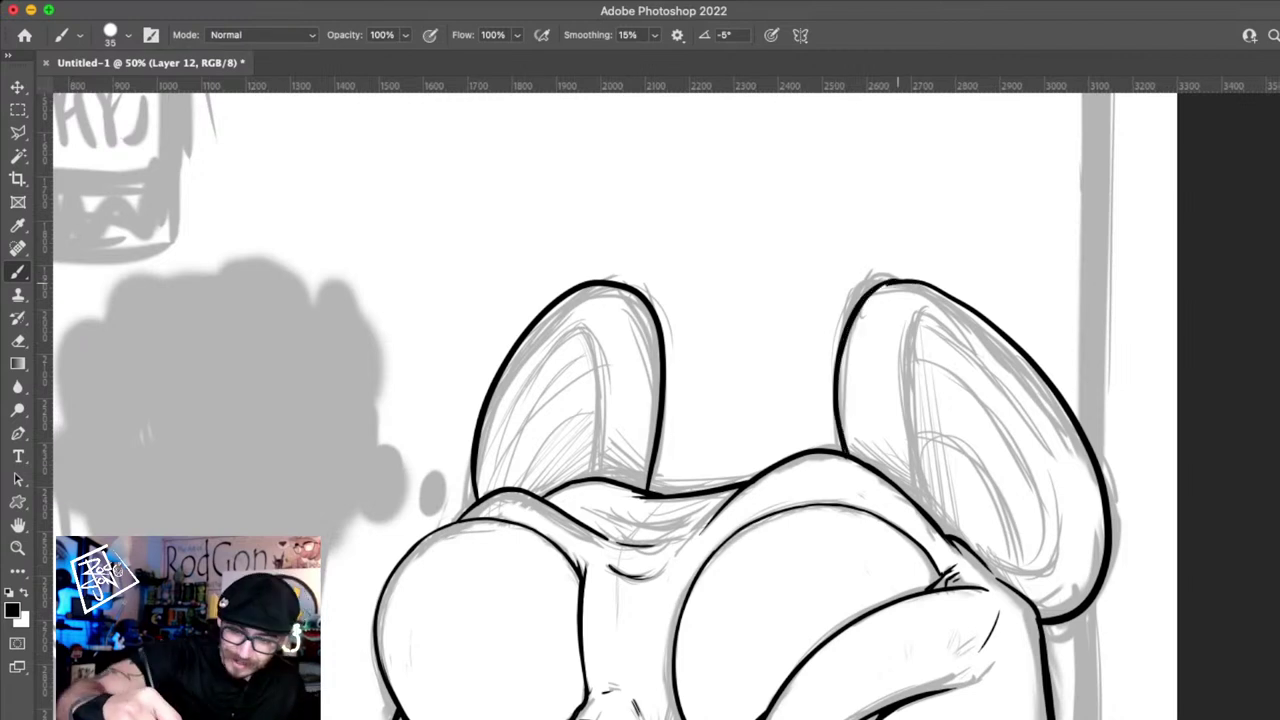
{"action": "left_click_drag", "start_coordinate": [884, 284], "coordinate": [976, 308]}
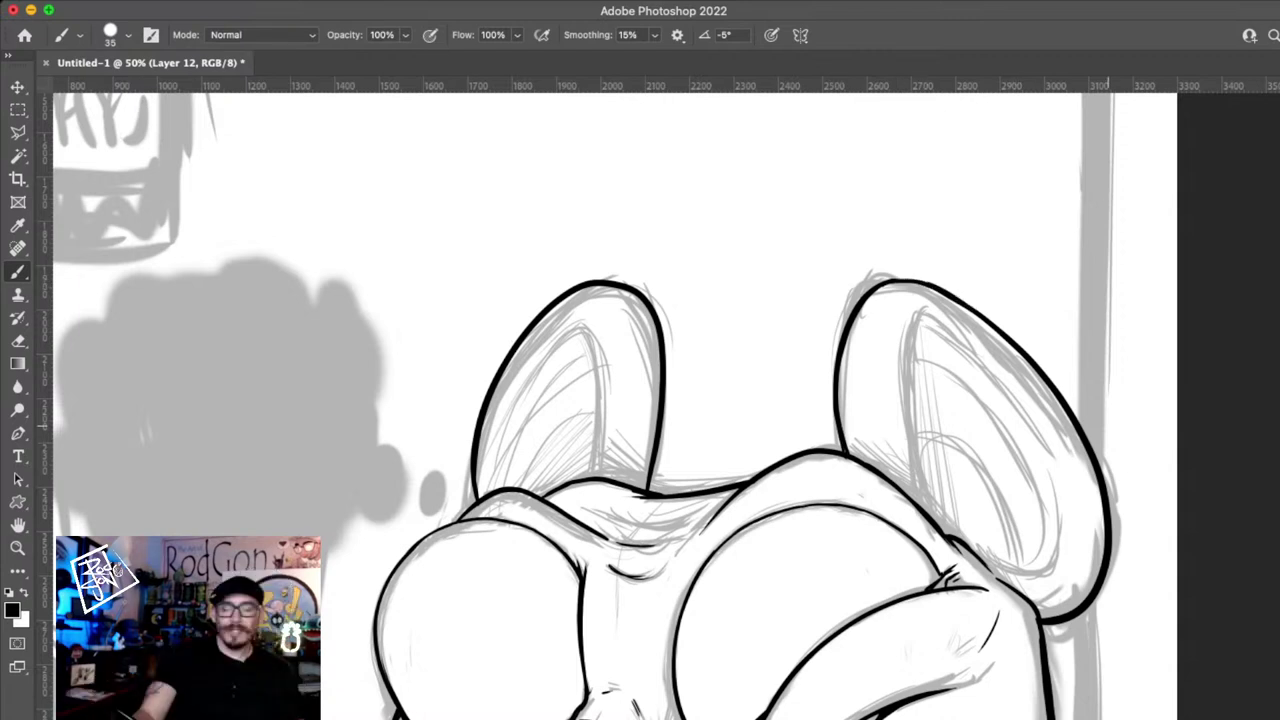
- Review the inked head with both ear outlines against the whole poster layout
{"action": "key", "text": "z"}
{"action": "left_click_drag", "start_coordinate": [1062, 406], "coordinate": [1065, 495]}
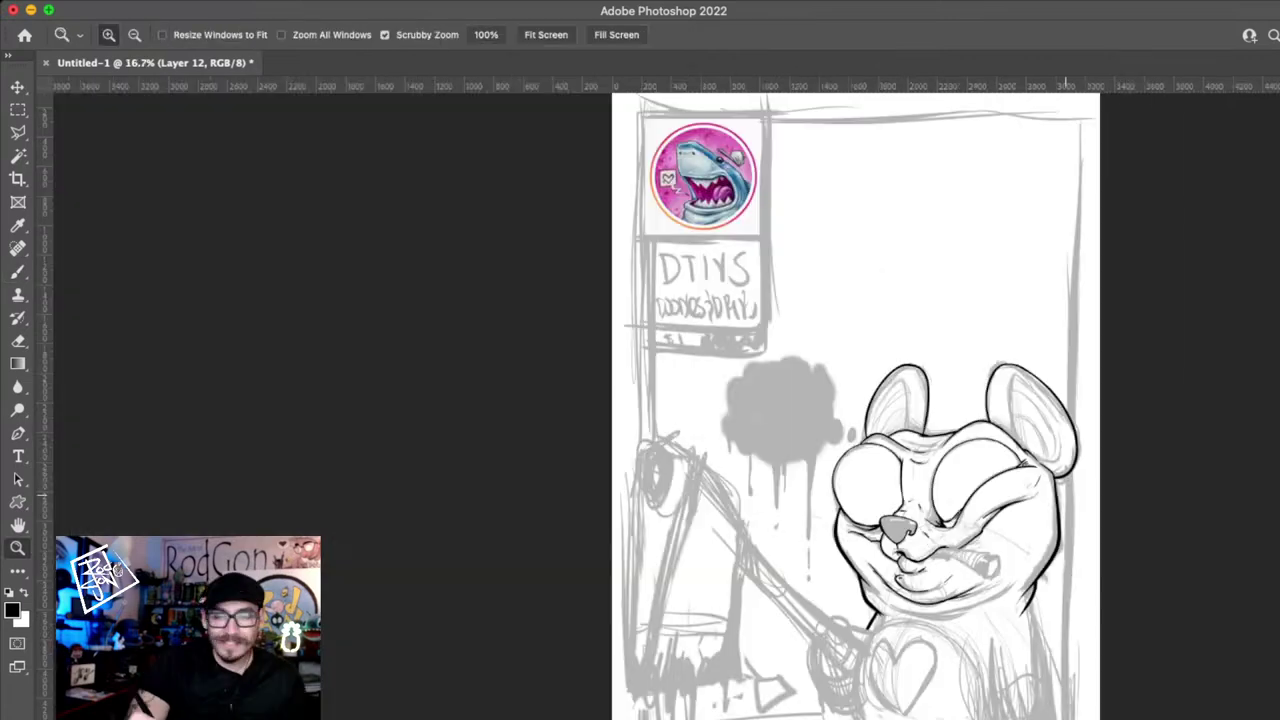
{"action": "left_click", "coordinate": [978, 538]}
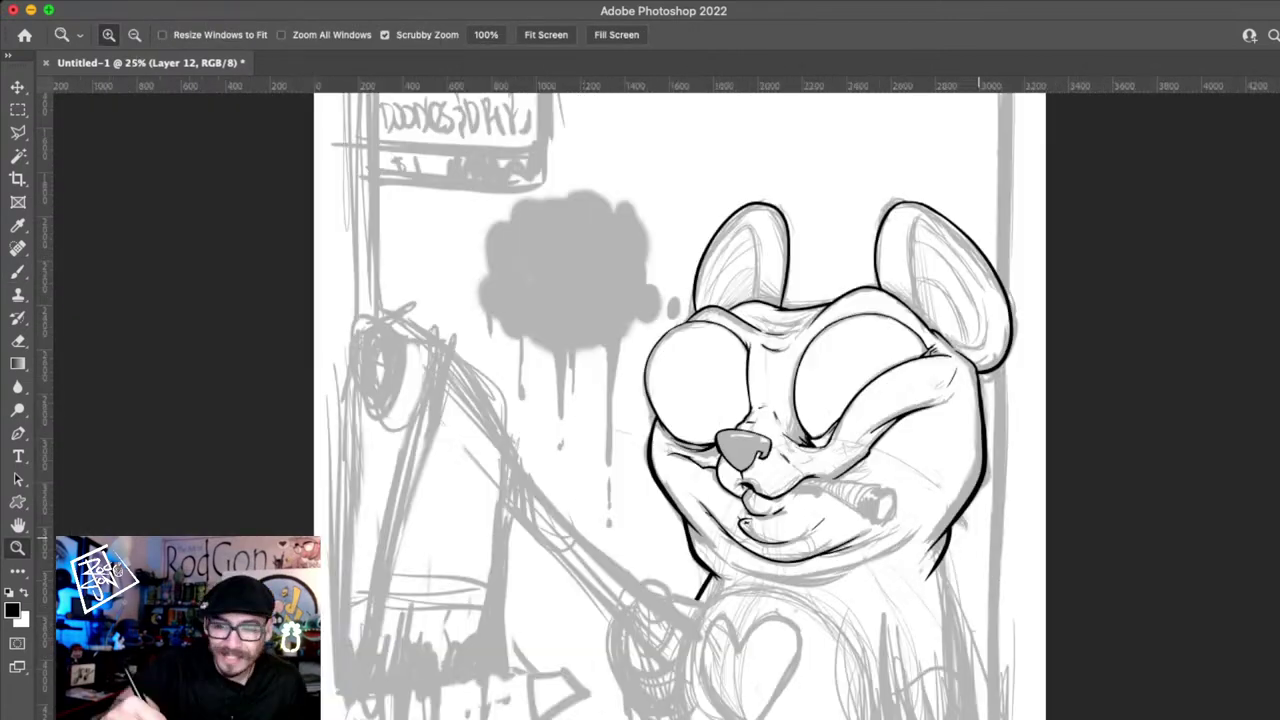
{"action": "left_click", "coordinate": [972, 535]}
{"action": "key", "text": "b"}
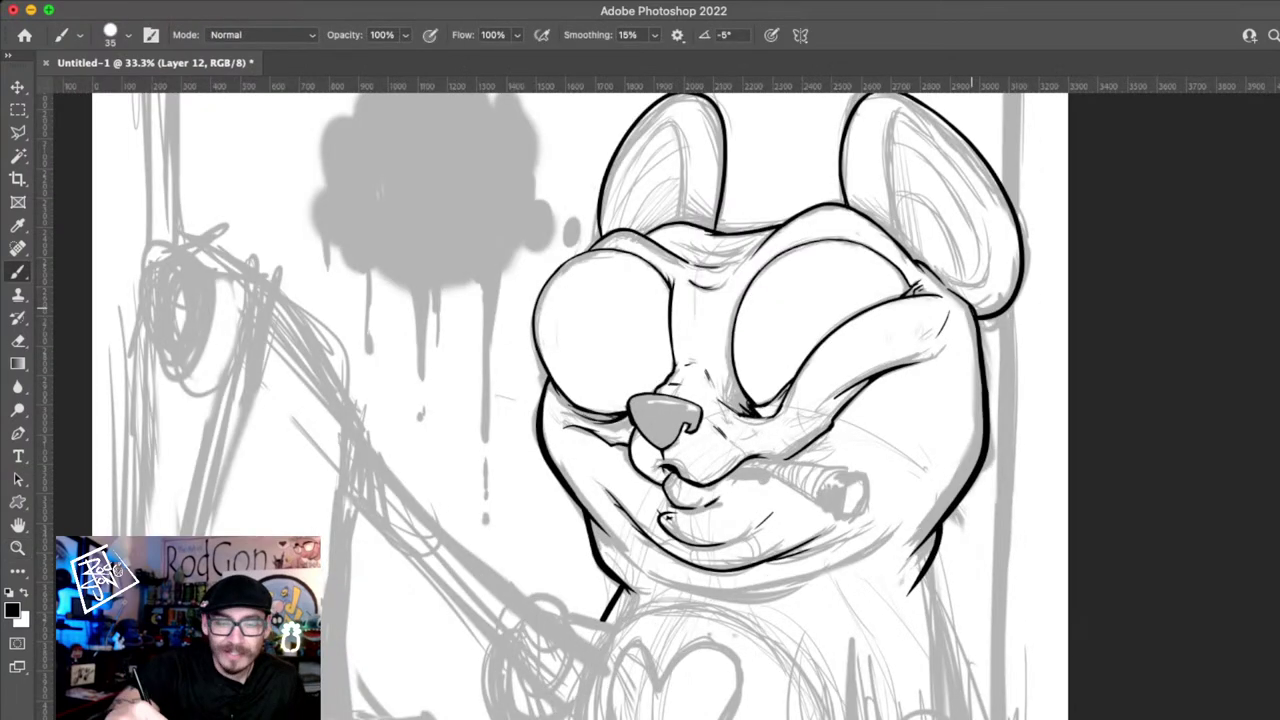
{"action": "left_click_drag", "start_coordinate": [971, 310], "coordinate": [1003, 433]}
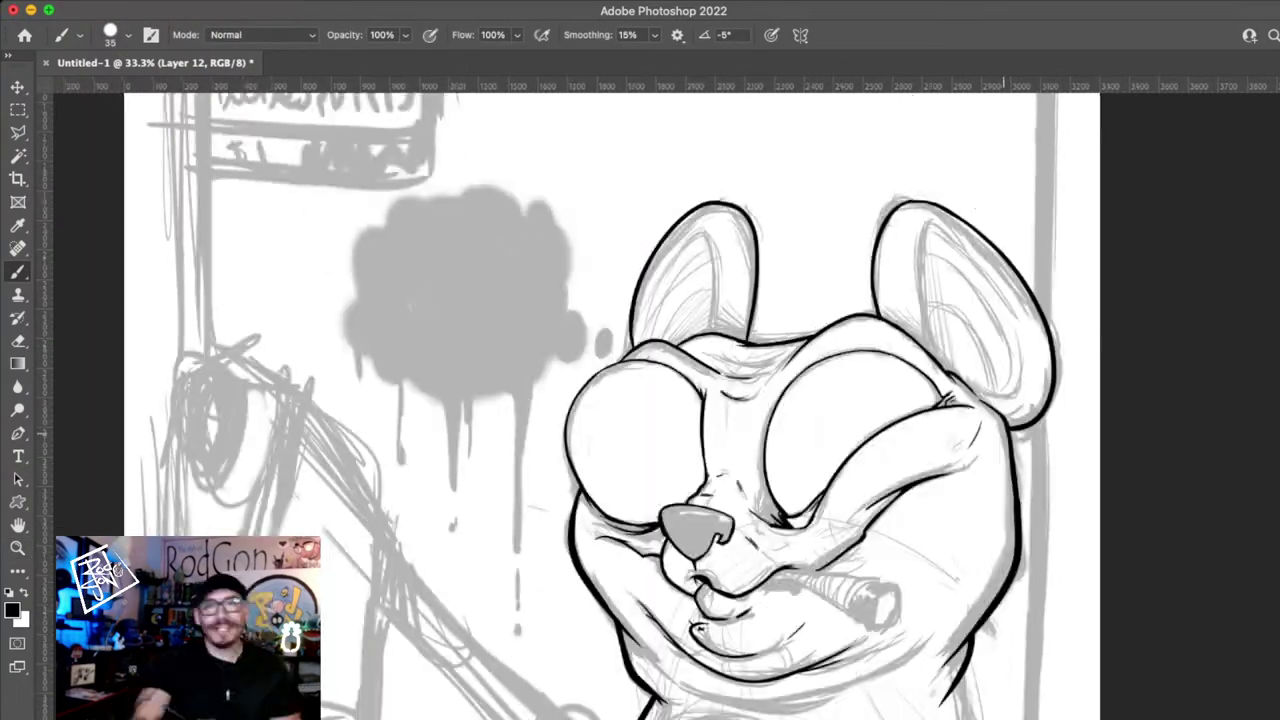
{"action": "scroll", "coordinate": [640, 400], "scroll_direction": "up", "scroll_amount": 1}
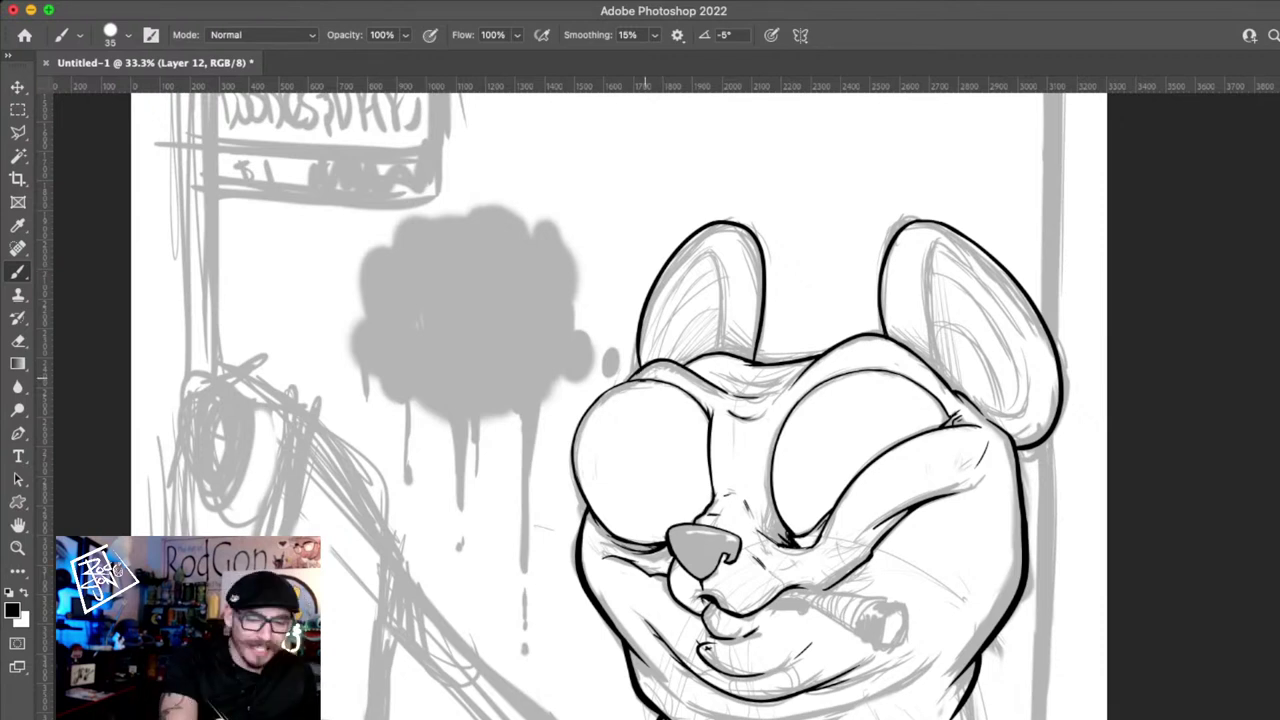
- Ink short curved wrinkles and small dashes across the forehead between the two brow ridges
{"action": "key", "text": "super+plus"}
{"action": "key", "text": "super+plus"}
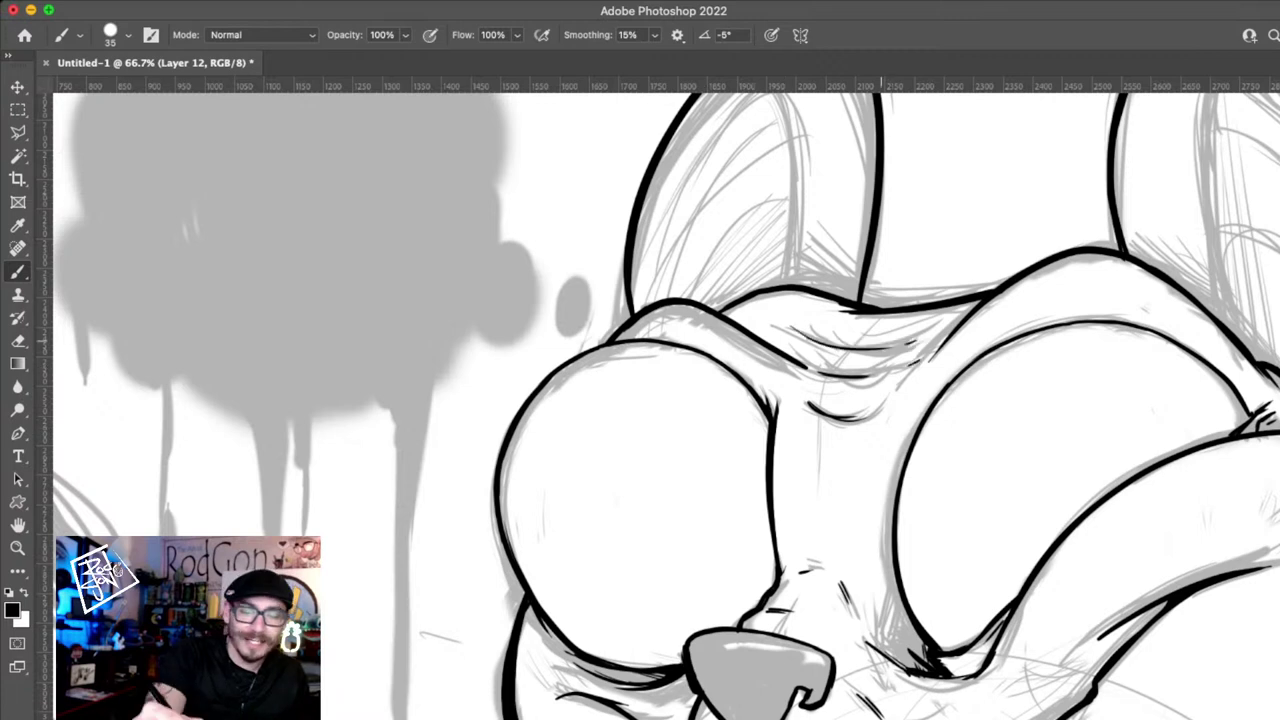
{"action": "scroll", "coordinate": [881, 340], "scroll_direction": "down", "scroll_amount": 3}
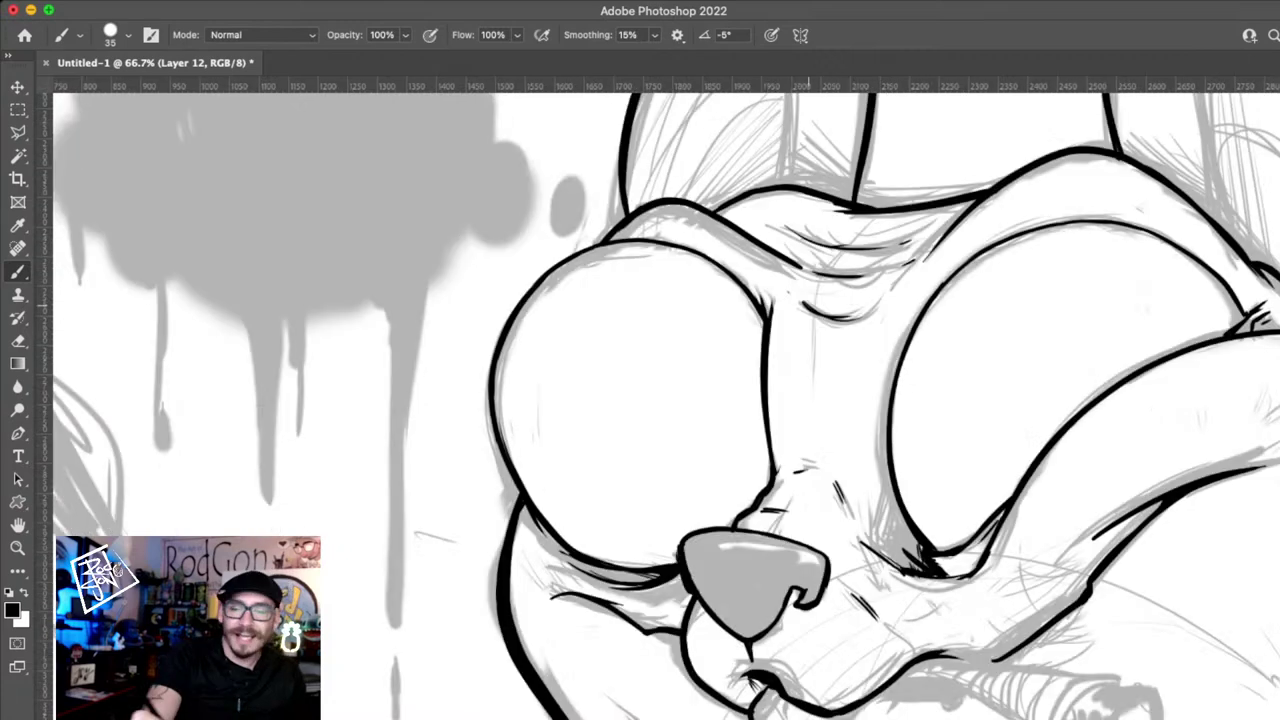
{"action": "left_click_drag", "start_coordinate": [1061, 469], "coordinate": [1023, 517]}
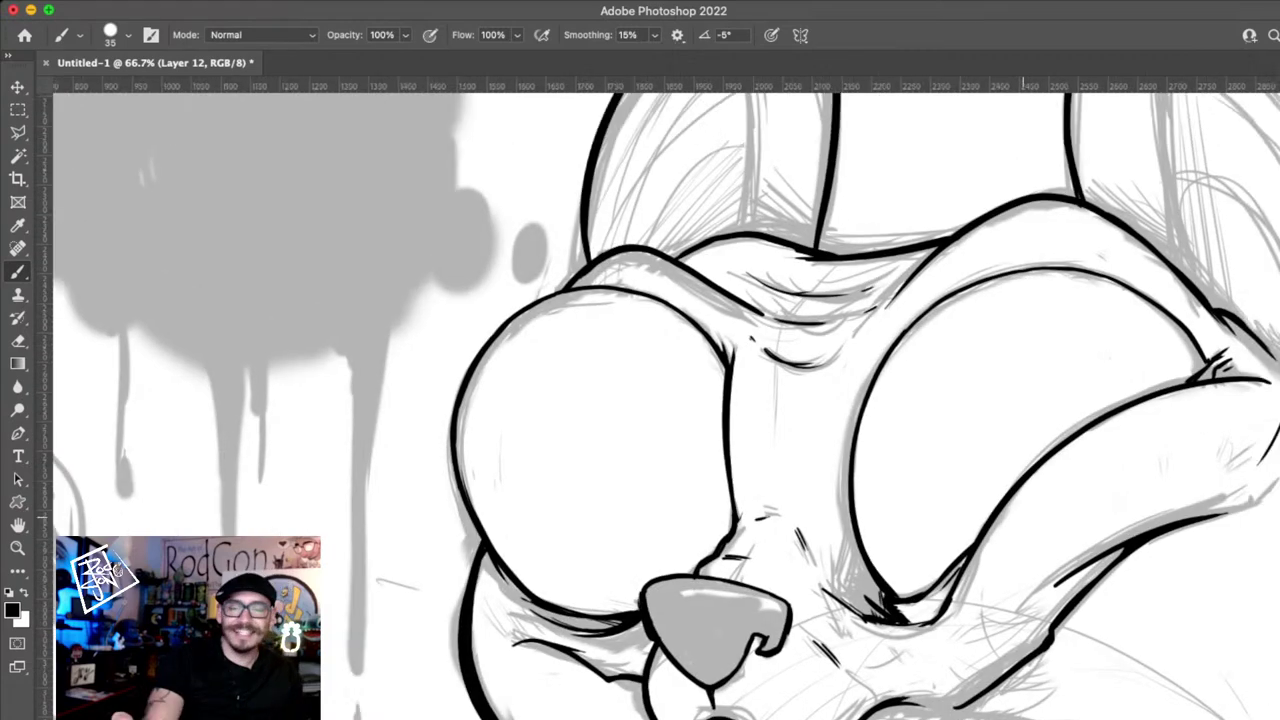
{"action": "scroll", "coordinate": [1025, 320], "scroll_direction": "up", "scroll_amount": 1}
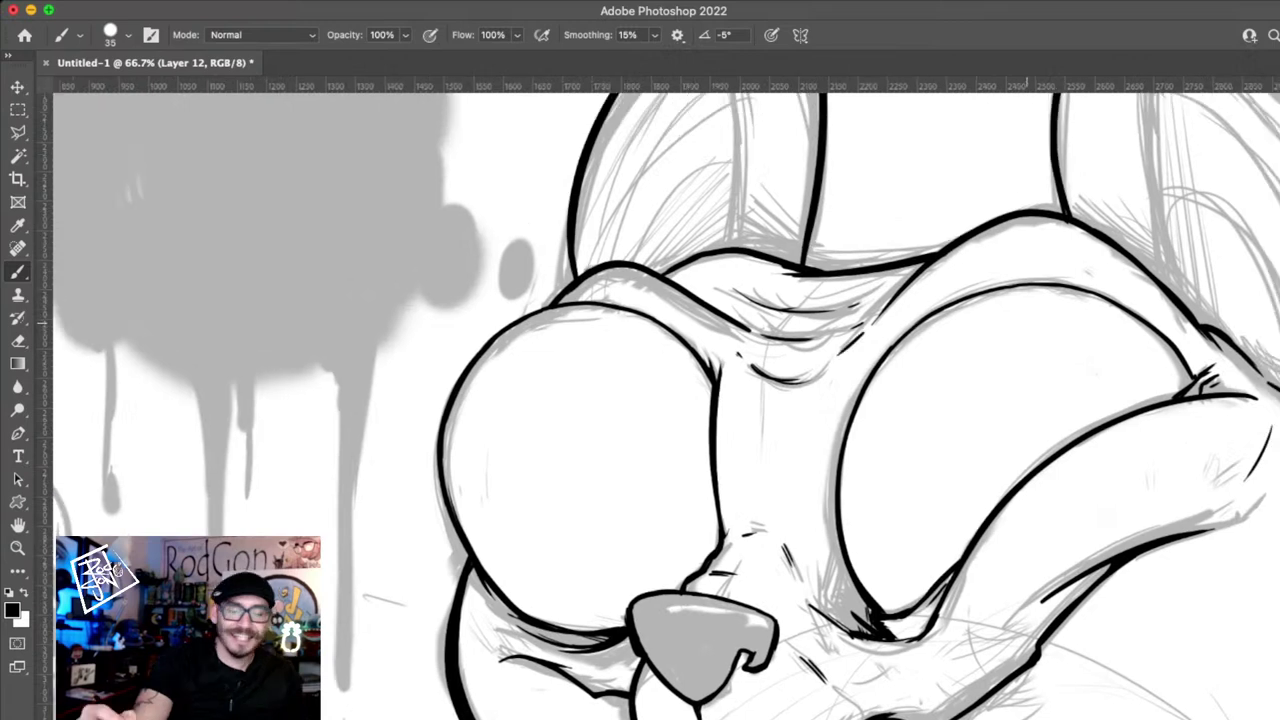
{"action": "scroll", "coordinate": [1060, 400], "scroll_direction": "right", "scroll_amount": 2}
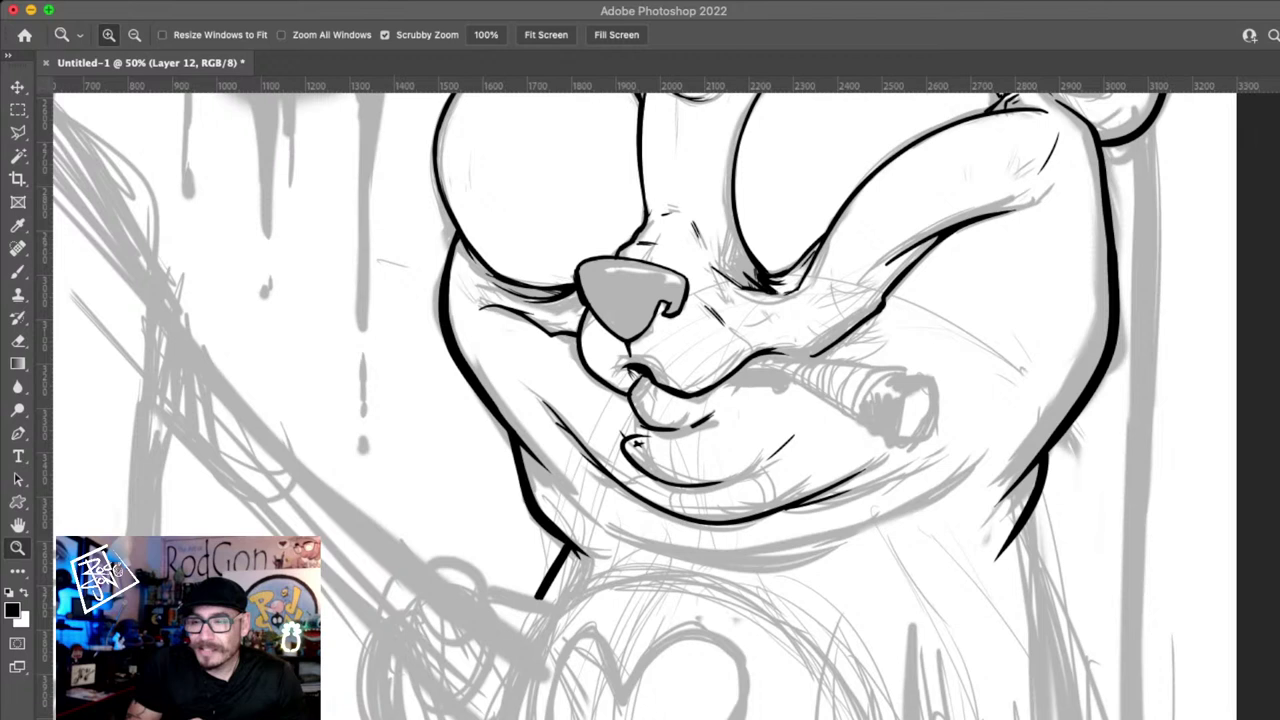
- Ink the long inner and outer edges of the right arm, running down from below the cheek beside the belly
{"action": "left_click_drag", "start_coordinate": [545, 399], "coordinate": [554, 357]}
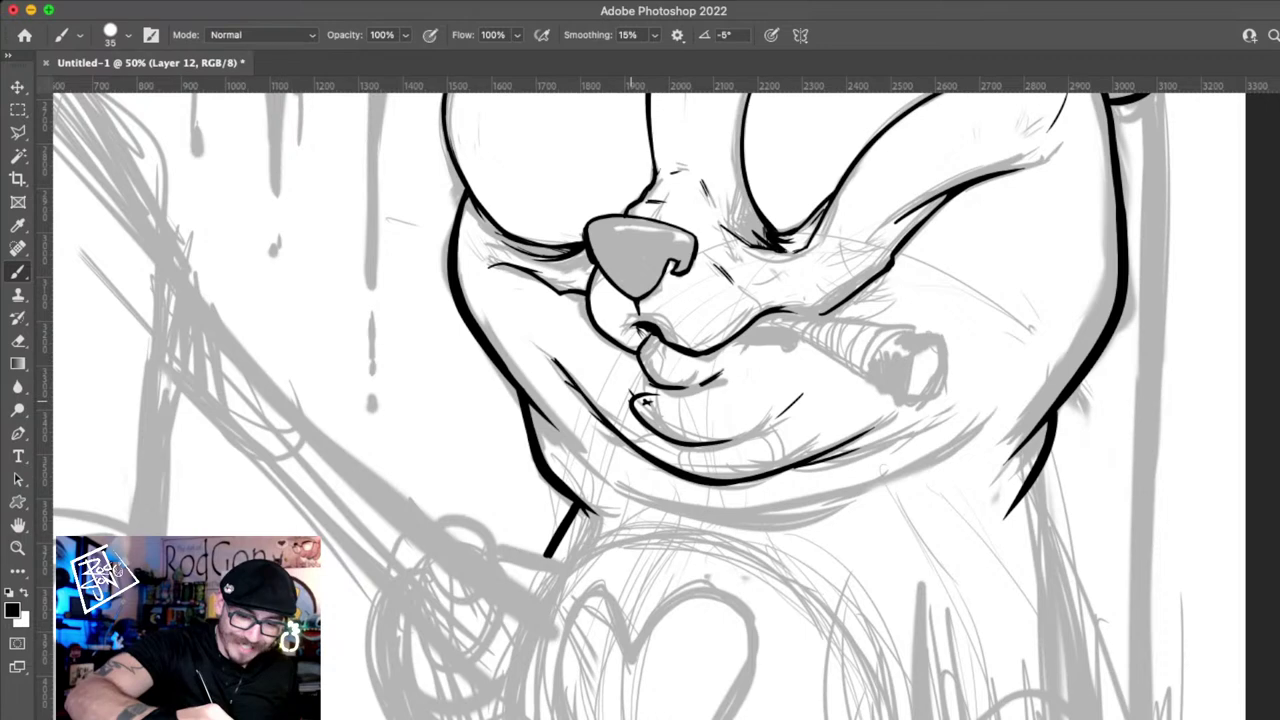
{"action": "left_click_drag", "start_coordinate": [645, 370], "coordinate": [679, 474]}
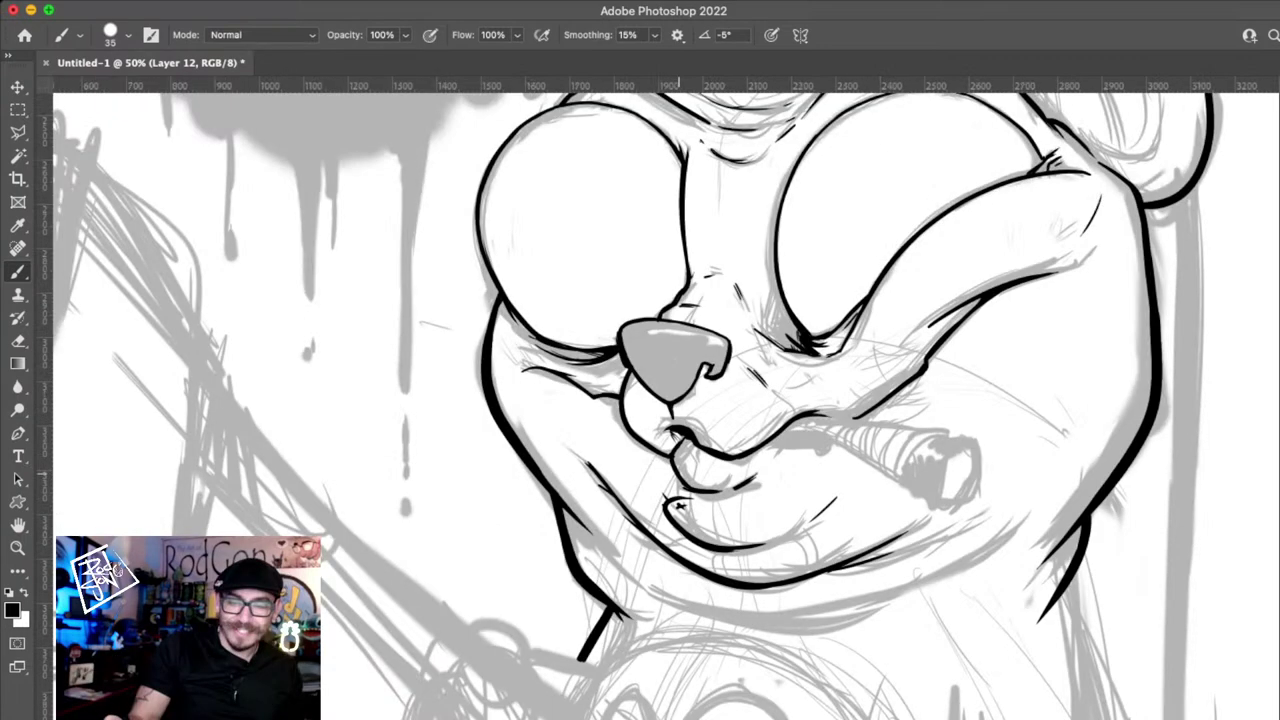
{"action": "scroll", "coordinate": [640, 400], "scroll_direction": "down", "scroll_amount": 5}
{"action": "scroll", "coordinate": [640, 400], "scroll_direction": "left", "scroll_amount": 3}
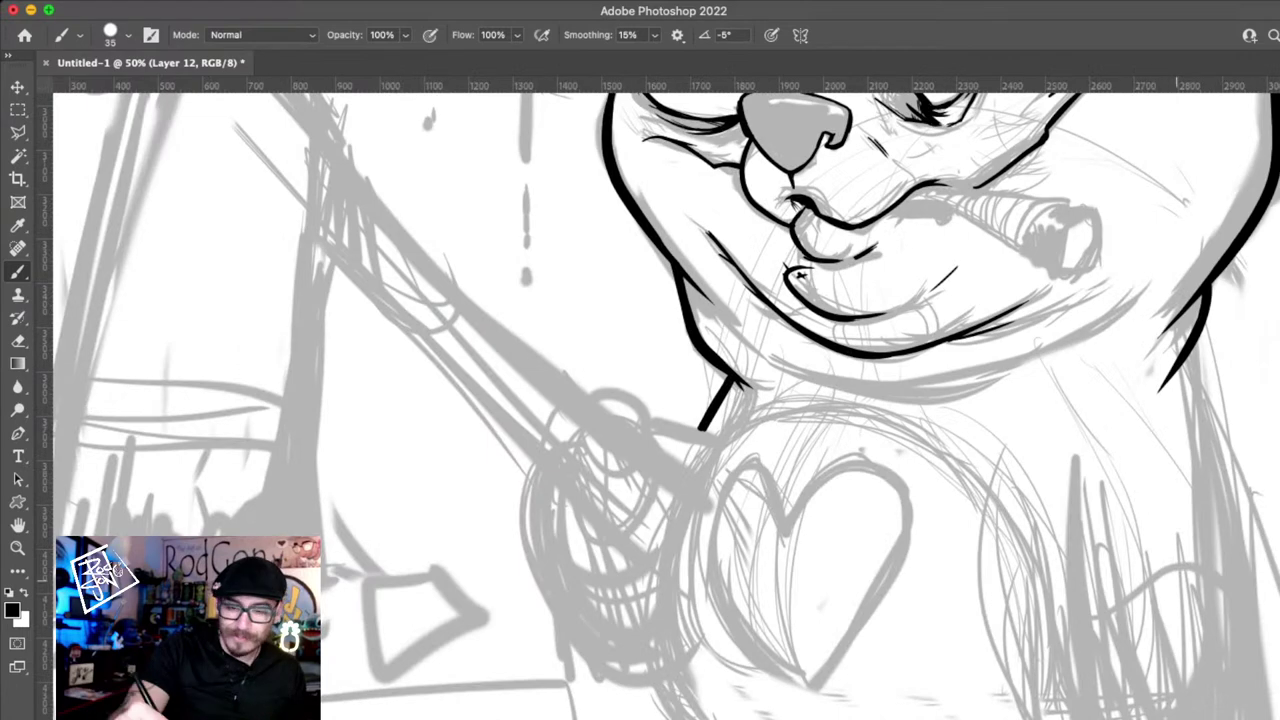
{"action": "scroll", "coordinate": [640, 400], "scroll_direction": "down", "scroll_amount": 3}
{"action": "scroll", "coordinate": [640, 400], "scroll_direction": "right", "scroll_amount": 3}
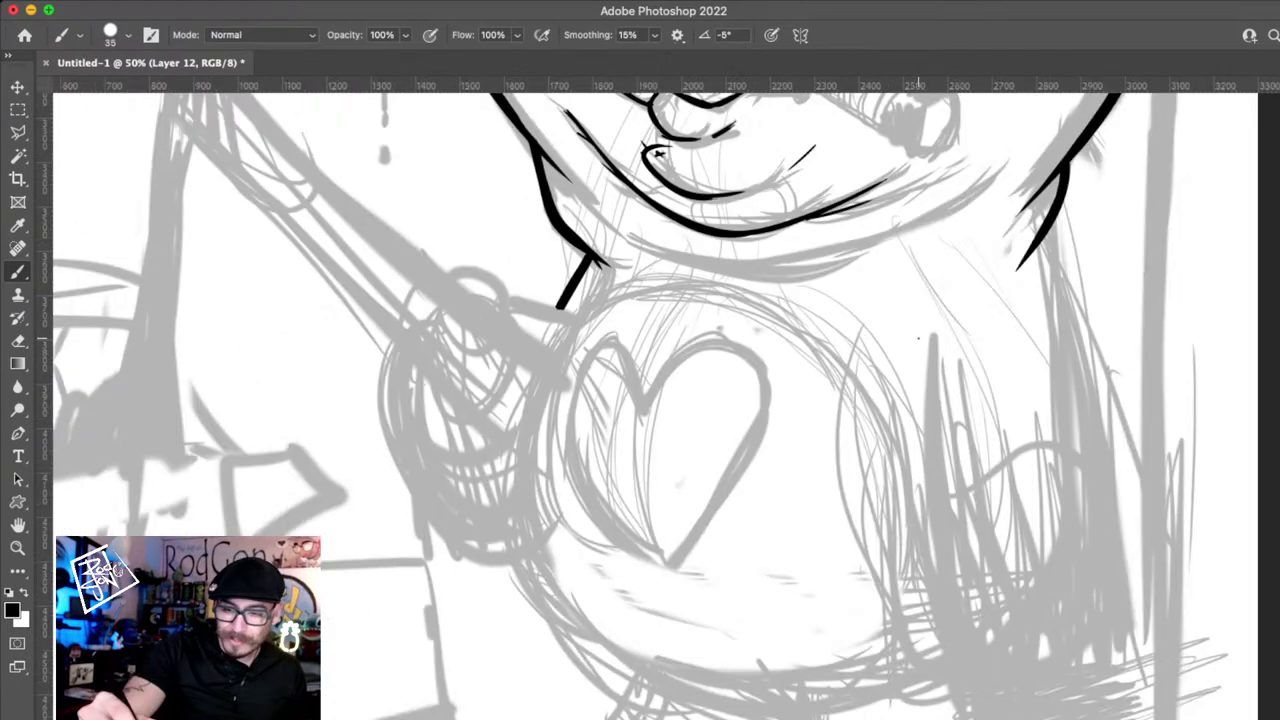
{"action": "left_click_drag", "start_coordinate": [918, 338], "coordinate": [956, 630]}
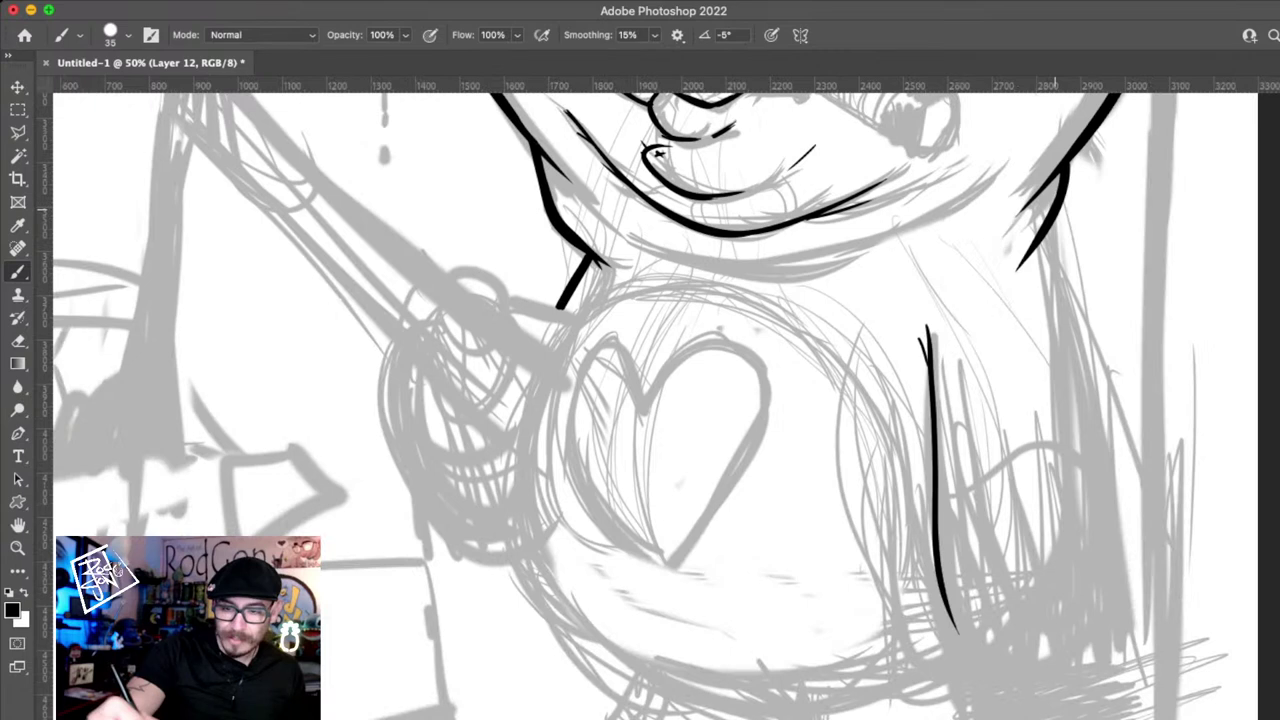
{"action": "left_click_drag", "start_coordinate": [1046, 237], "coordinate": [1079, 576]}
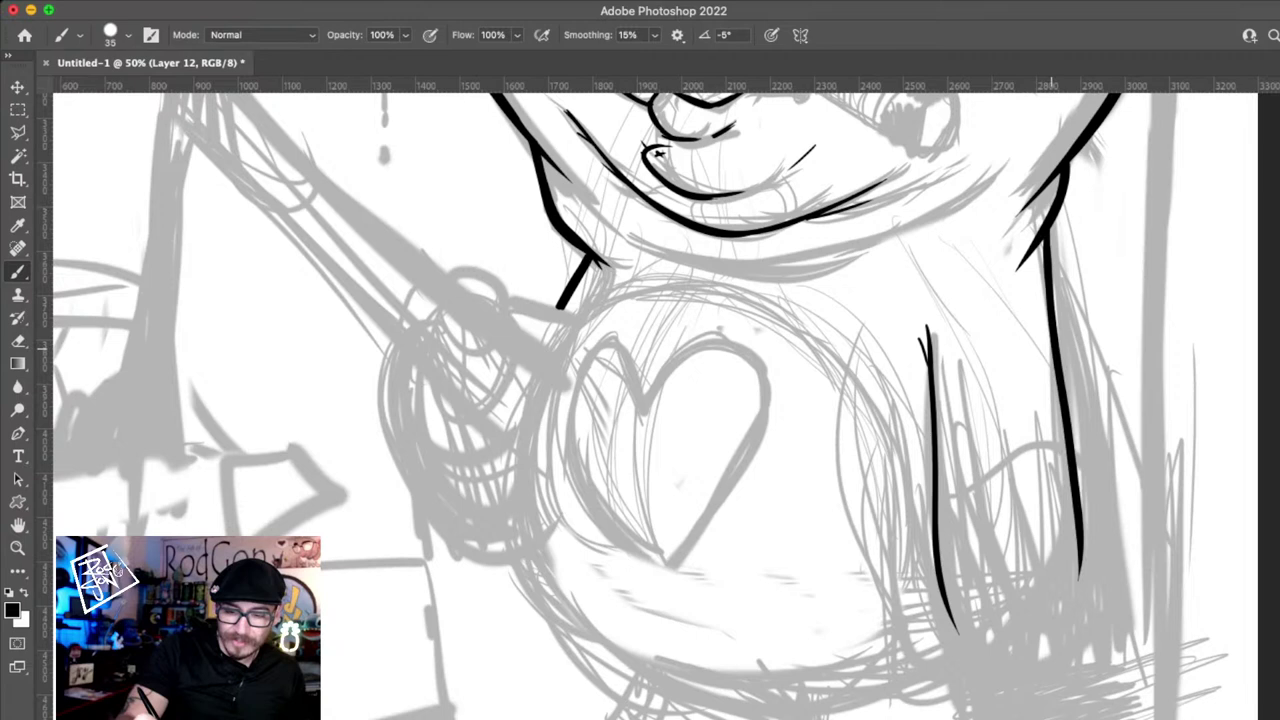
- Ink the right arm's lower end as a ragged dripping edge with a long thin drip and a separate droplet
{"action": "mouse_move", "coordinate": [945, 606]}
{"action": "left_mouse_down"}
{"action": "mouse_move", "coordinate": [936, 542]}
{"action": "mouse_move", "coordinate": [960, 652]}
{"action": "left_mouse_up"}
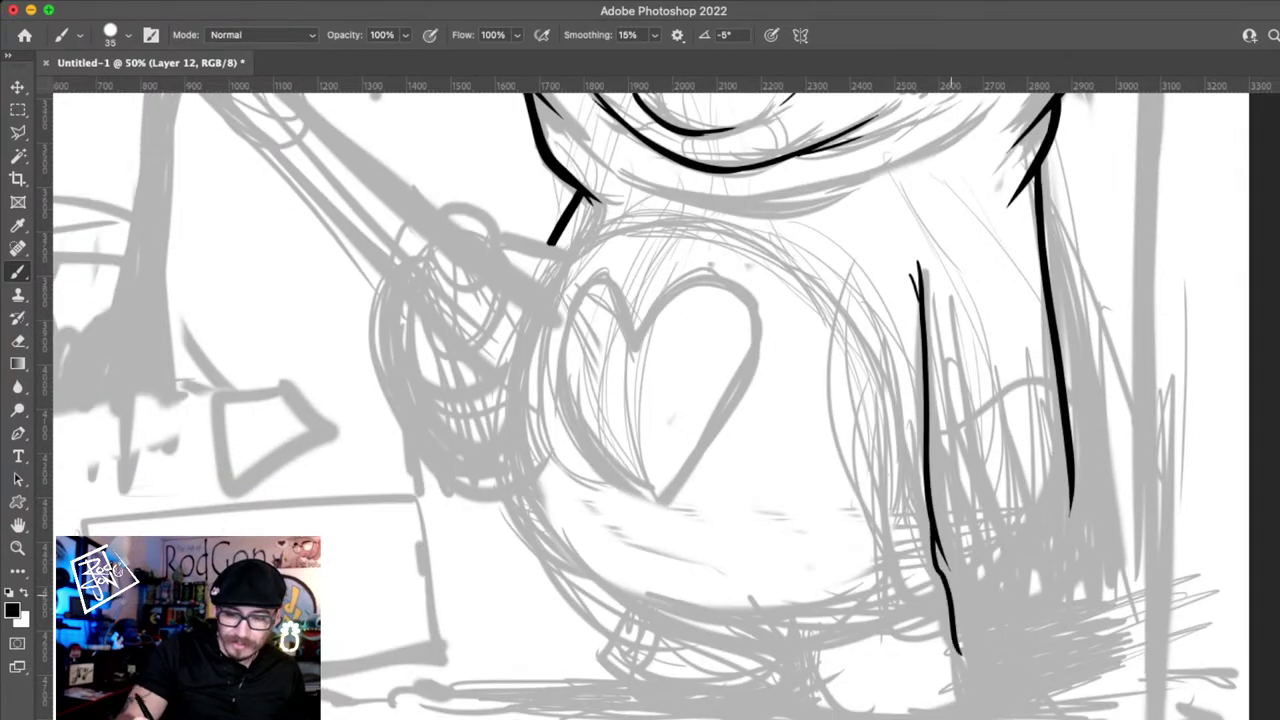
{"action": "mouse_move", "coordinate": [944, 585]}
{"action": "left_mouse_down"}
{"action": "mouse_move", "coordinate": [968, 652]}
{"action": "mouse_move", "coordinate": [993, 582]}
{"action": "mouse_move", "coordinate": [1054, 584]}
{"action": "mouse_move", "coordinate": [1072, 508]}
{"action": "left_mouse_up"}
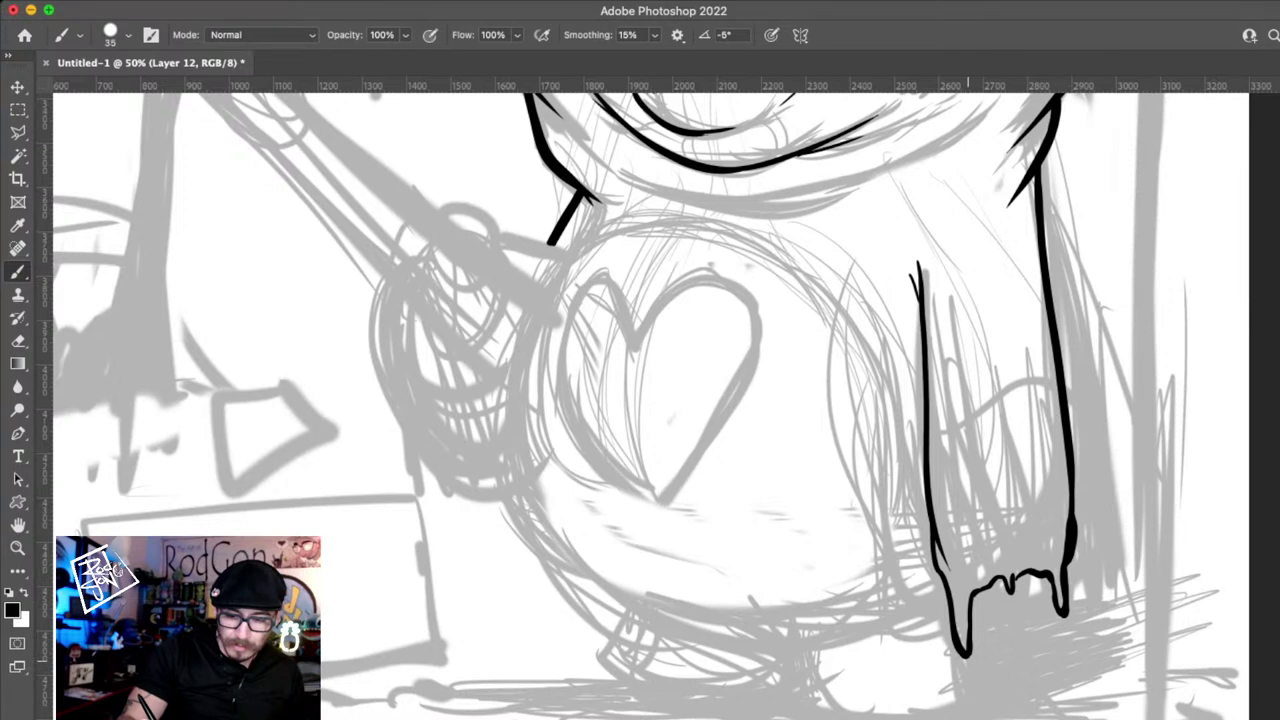
{"action": "mouse_move", "coordinate": [962, 652]}
{"action": "left_mouse_down"}
{"action": "mouse_move", "coordinate": [968, 718]}
{"action": "mouse_move", "coordinate": [966, 660]}
{"action": "left_mouse_up"}
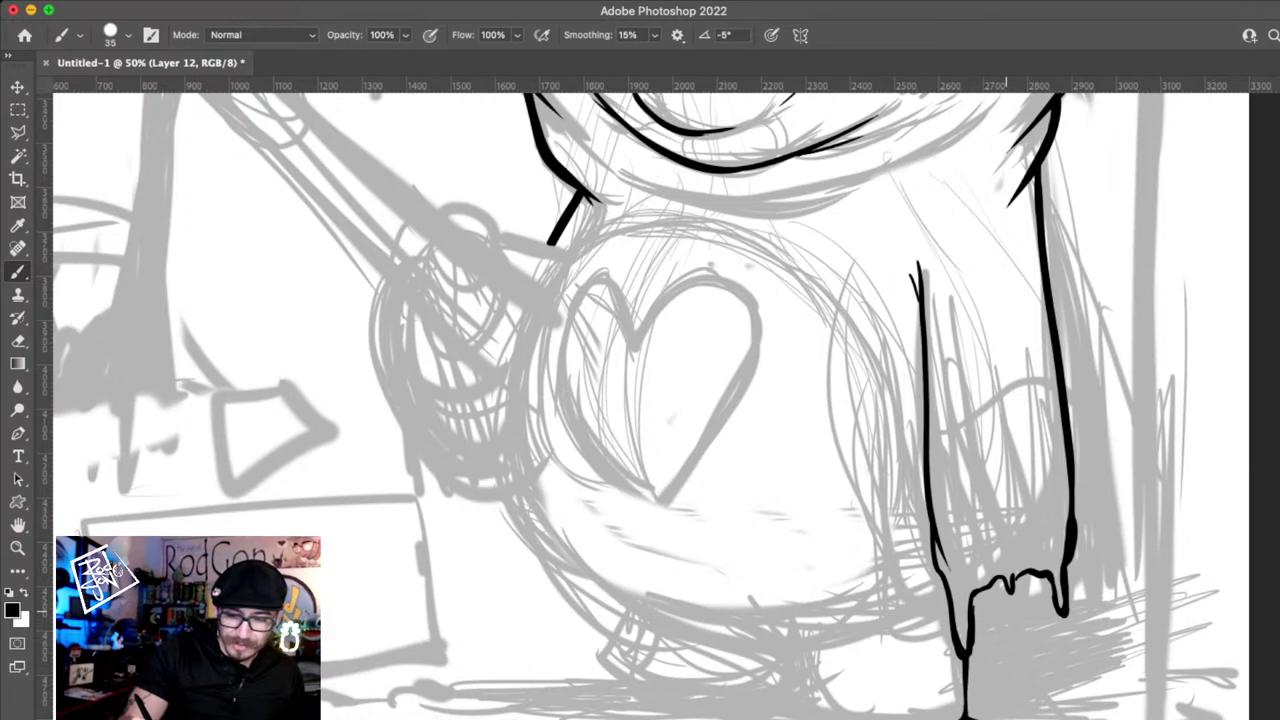
{"action": "left_click_drag", "start_coordinate": [1008, 606], "coordinate": [1010, 630]}
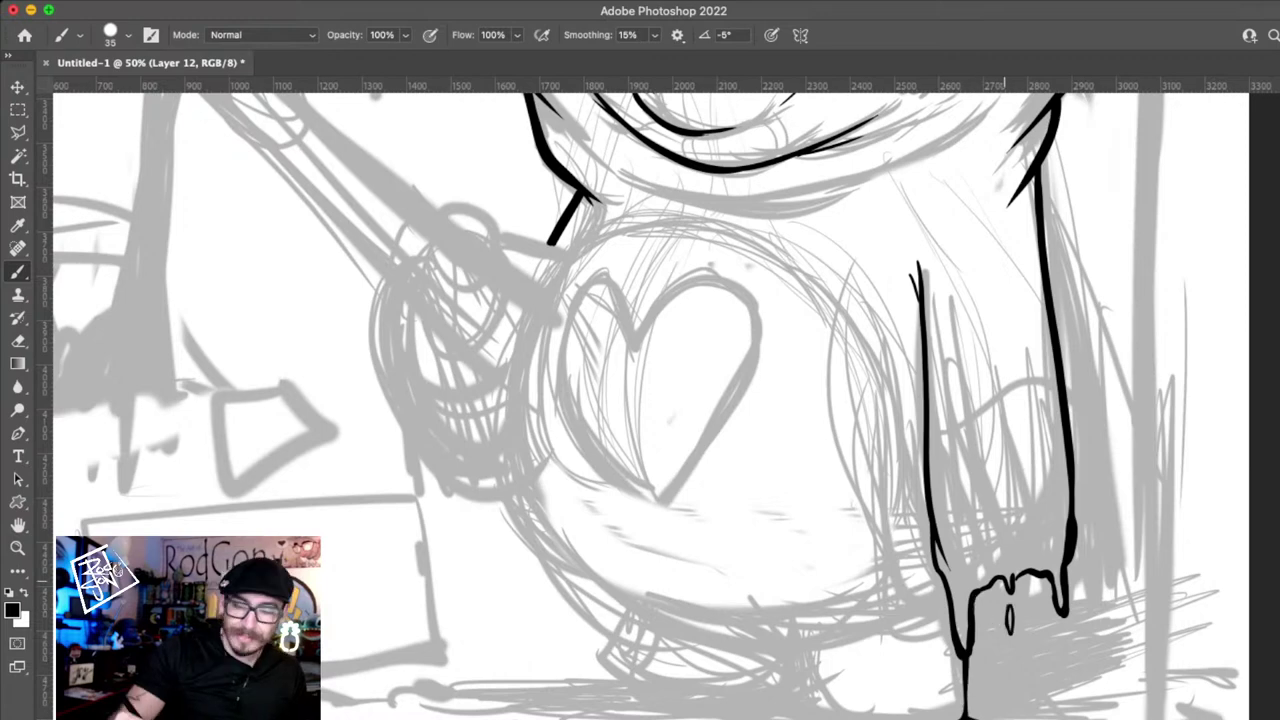
- Ink a wavy blood line across the right forearm, replacing the first attempt with a deeper, more jagged wave
{"action": "scroll", "coordinate": [640, 400], "scroll_direction": "up", "scroll_amount": 2}
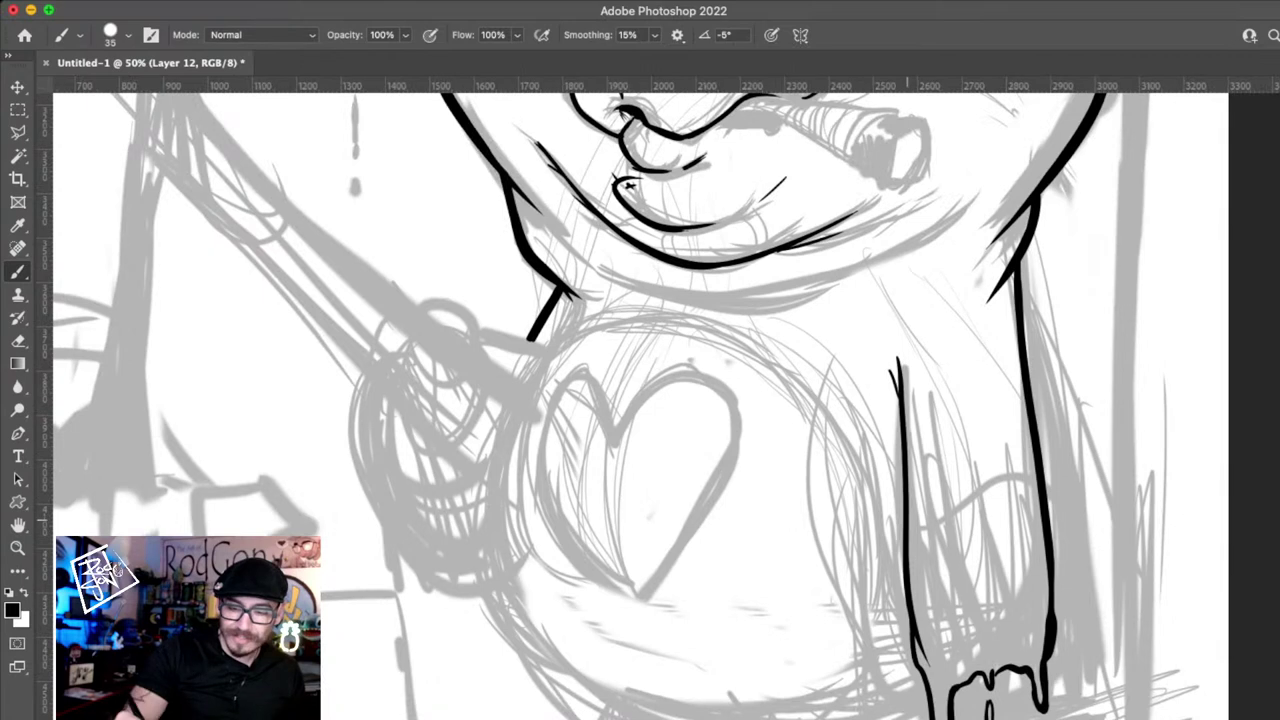
{"action": "left_click_drag", "start_coordinate": [910, 515], "coordinate": [1038, 492]}
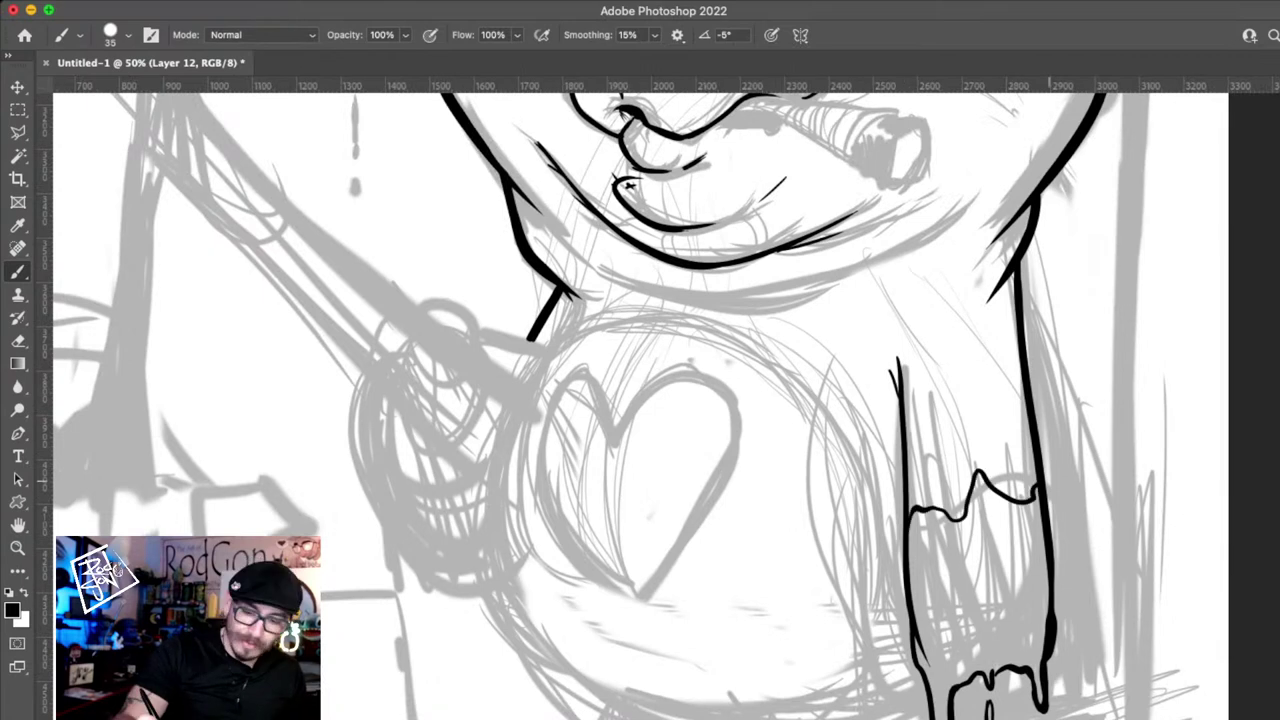
{"action": "key", "text": "ctrl+z"}
{"action": "mouse_move", "coordinate": [912, 513]}
{"action": "left_mouse_down"}
{"action": "mouse_move", "coordinate": [942, 563]}
{"action": "mouse_move", "coordinate": [1042, 518]}
{"action": "mouse_move", "coordinate": [995, 488]}
{"action": "left_mouse_up"}
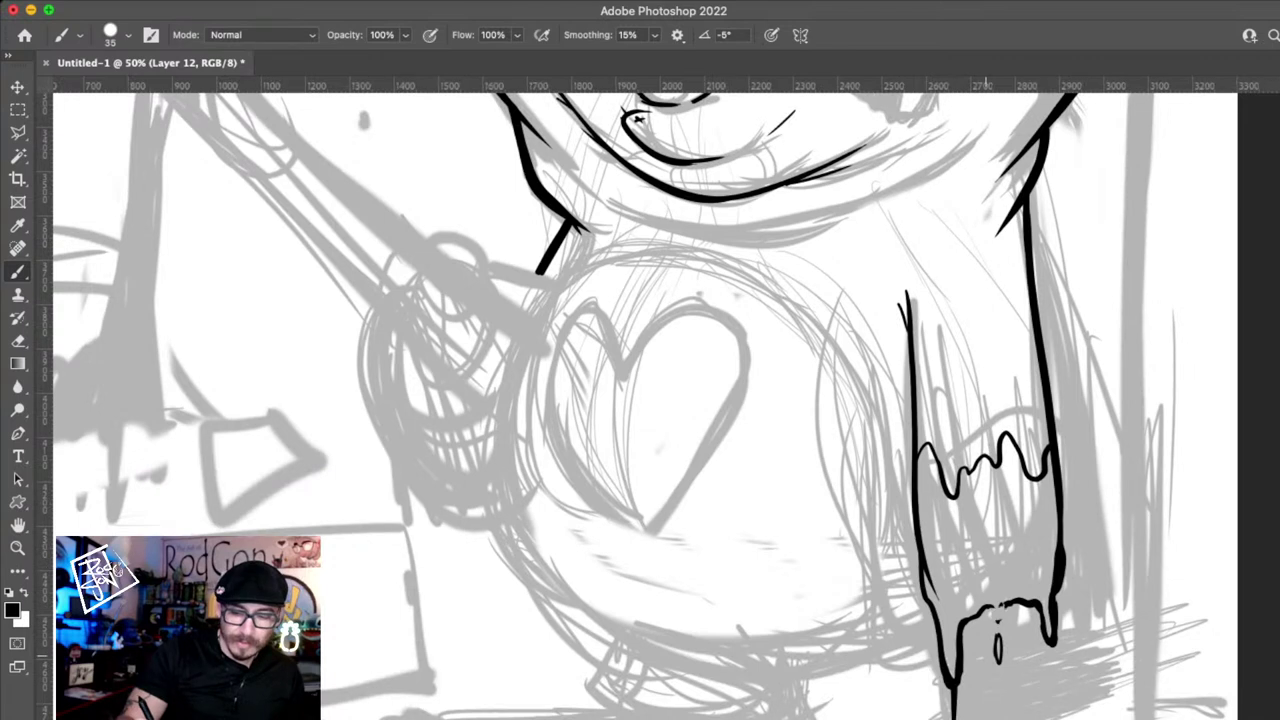
- Remove the drip outlines from the right arm's lower end and enlarge the brush to 40
{"action": "key", "text": "super+z"}
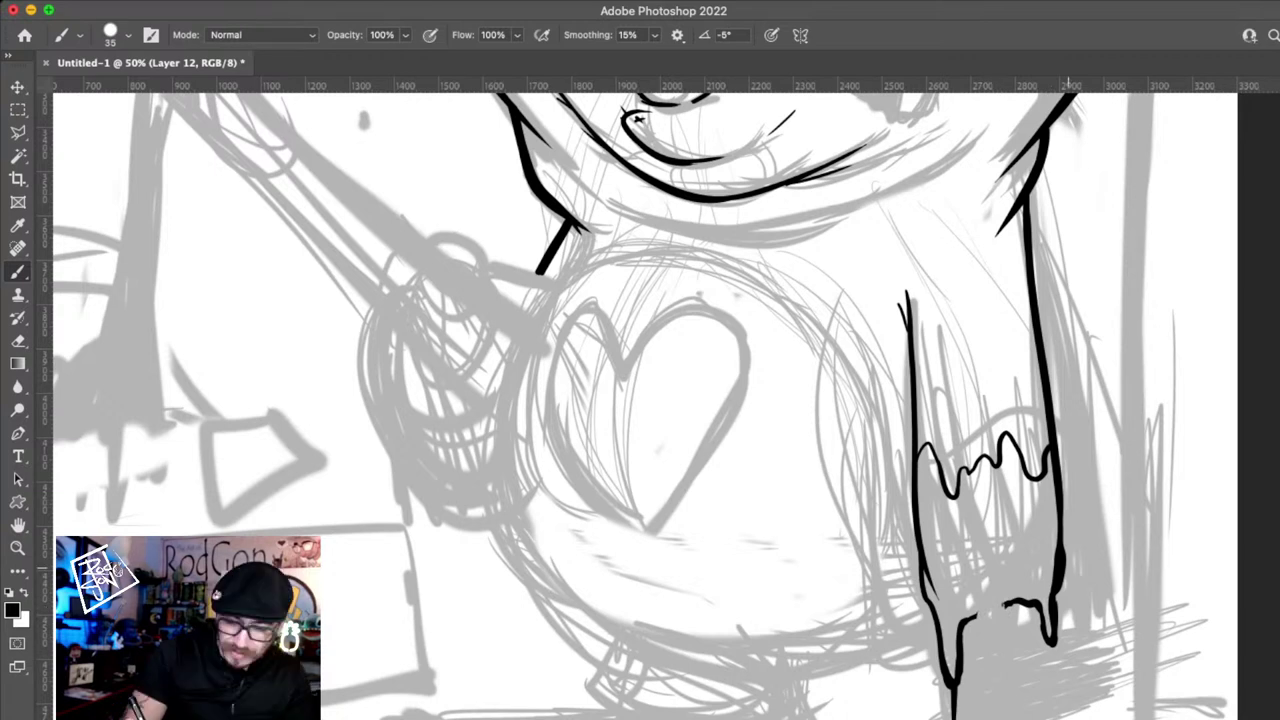
{"action": "key", "text": "bracketright"}
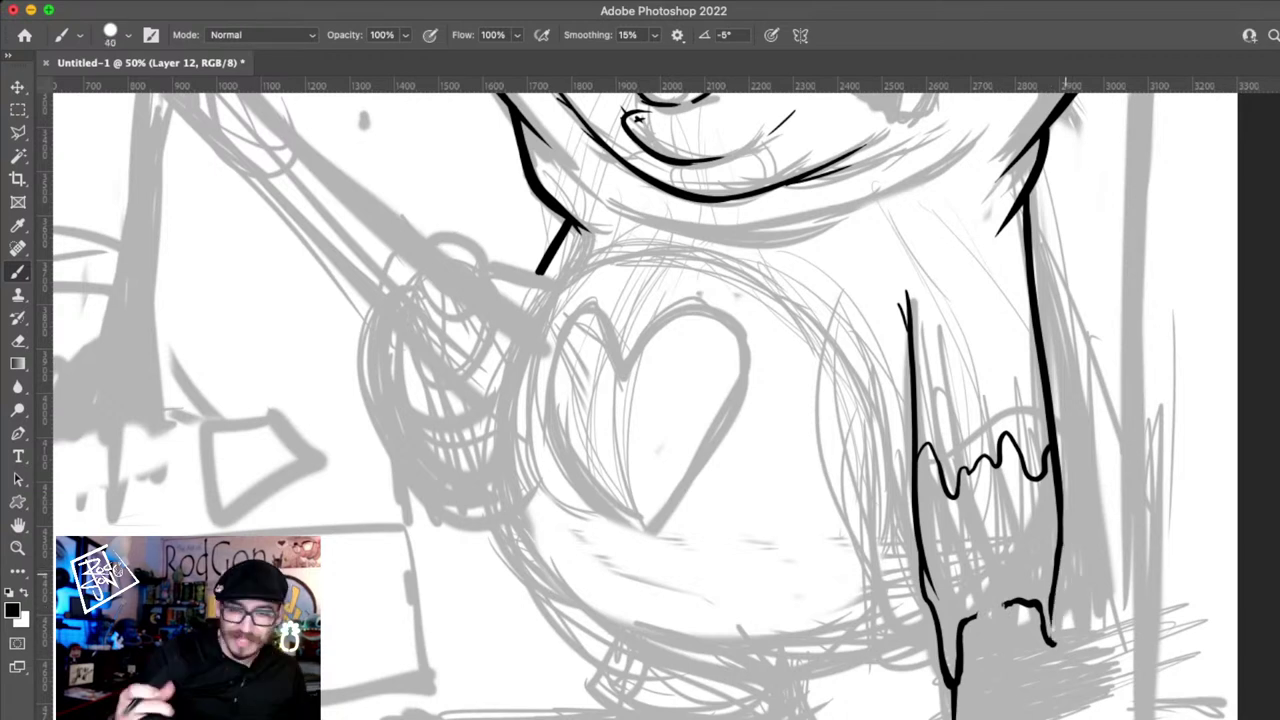
{"action": "key", "text": "super+z"}
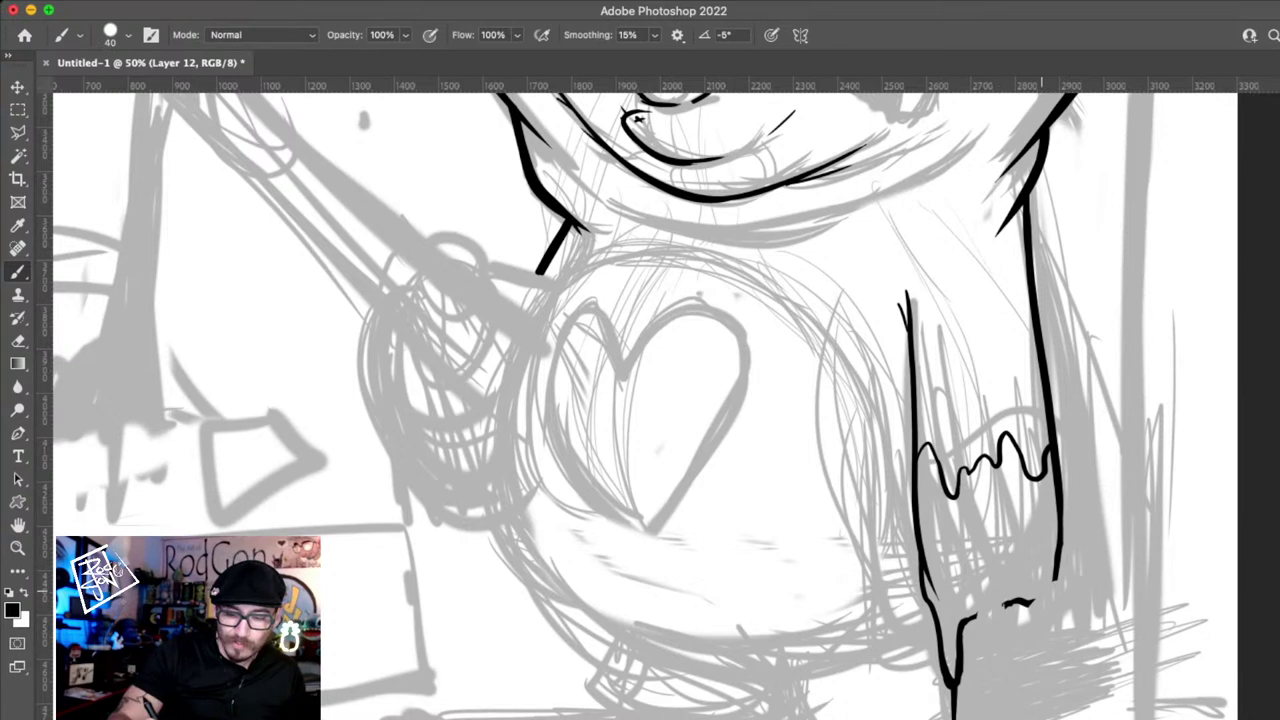
{"action": "key", "text": "super+z"}
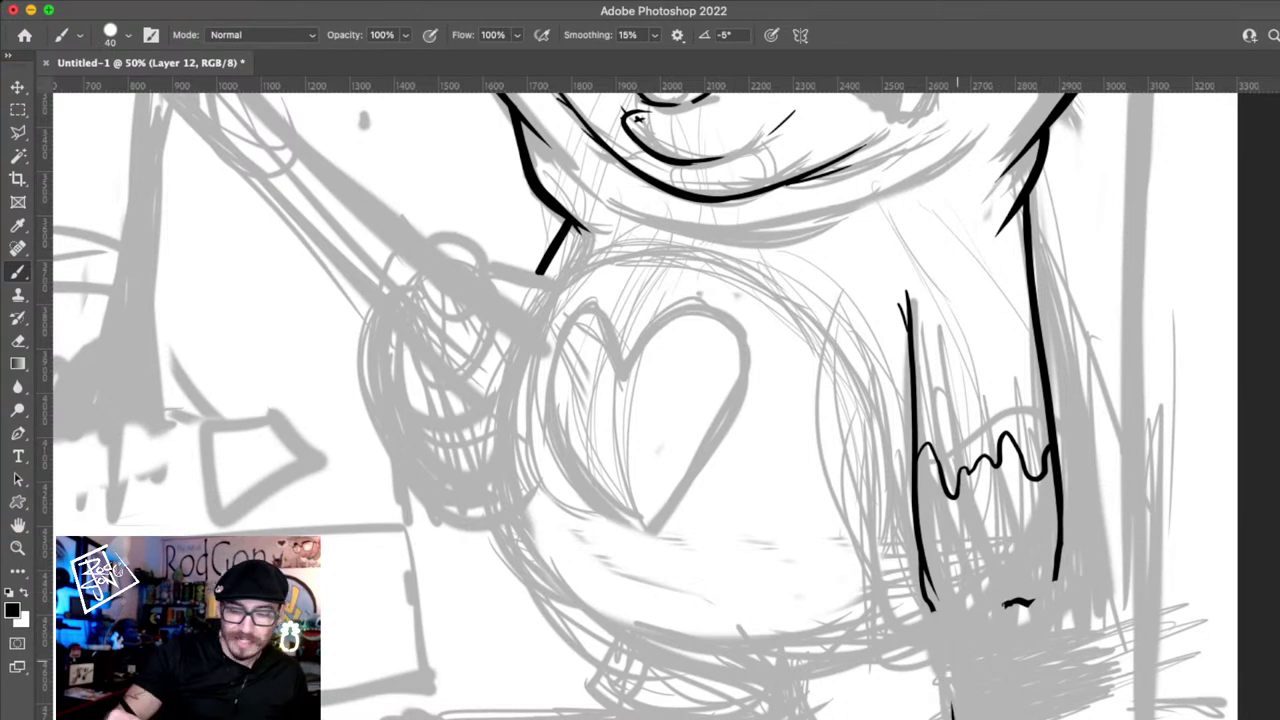
- Ink the right arm's lower end as a wavy edge with one long drip, and add a small looped shape inside its outer edge
{"action": "scroll", "coordinate": [660, 400], "scroll_direction": "down", "scroll_amount": 3}
{"action": "scroll", "coordinate": [660, 400], "scroll_direction": "left", "scroll_amount": 1}
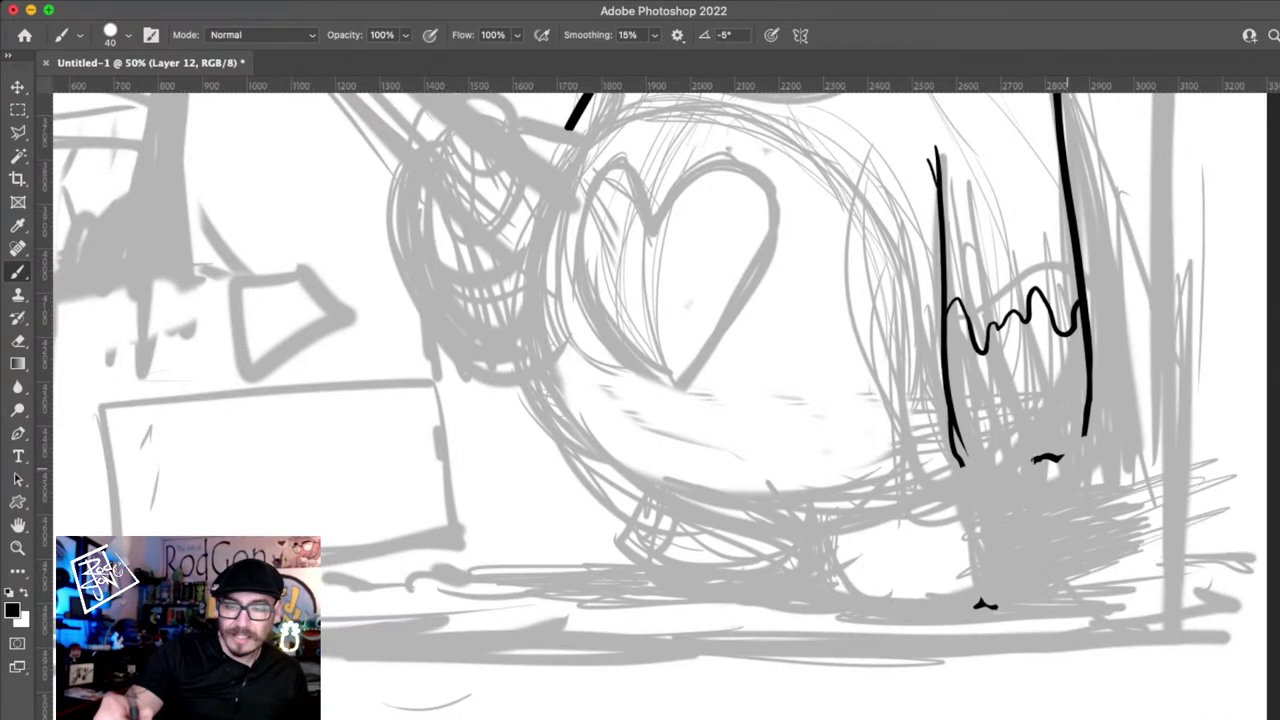
{"action": "scroll", "coordinate": [660, 400], "scroll_direction": "down", "scroll_amount": 1}
{"action": "scroll", "coordinate": [660, 400], "scroll_direction": "left", "scroll_amount": 1}
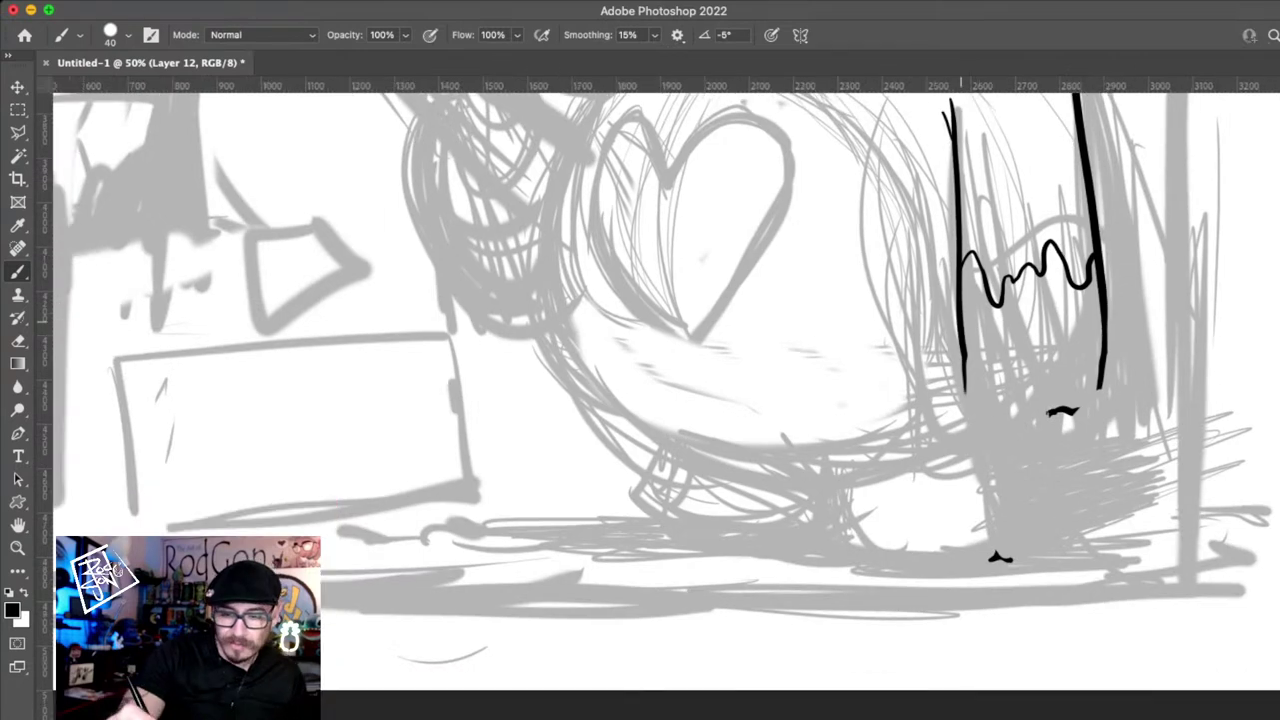
{"action": "mouse_move", "coordinate": [962, 355]}
{"action": "left_mouse_down"}
{"action": "mouse_move", "coordinate": [990, 411]}
{"action": "mouse_move", "coordinate": [979, 430]}
{"action": "mouse_move", "coordinate": [1035, 492]}
{"action": "mouse_move", "coordinate": [1049, 418]}
{"action": "left_mouse_up"}
{"action": "key", "text": "super+z"}
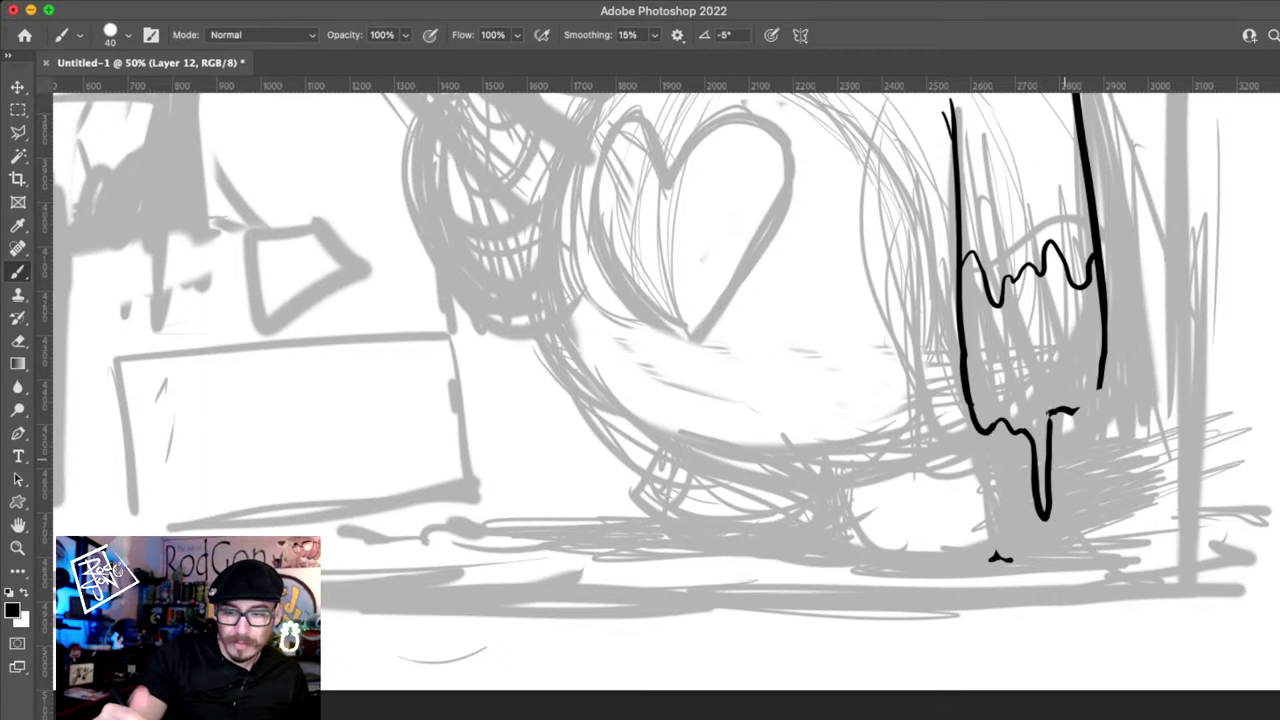
{"action": "left_click_drag", "start_coordinate": [1060, 410], "coordinate": [1100, 378]}
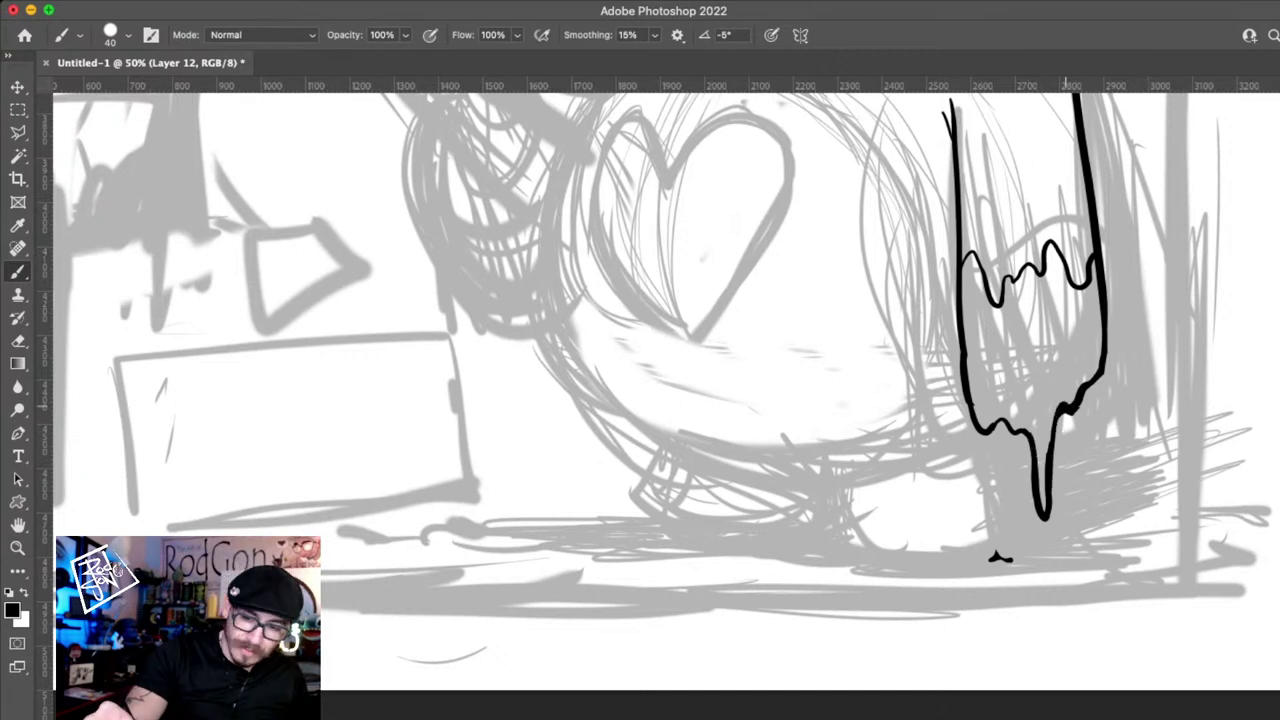
{"action": "left_click_drag", "start_coordinate": [1074, 342], "coordinate": [1083, 366]}
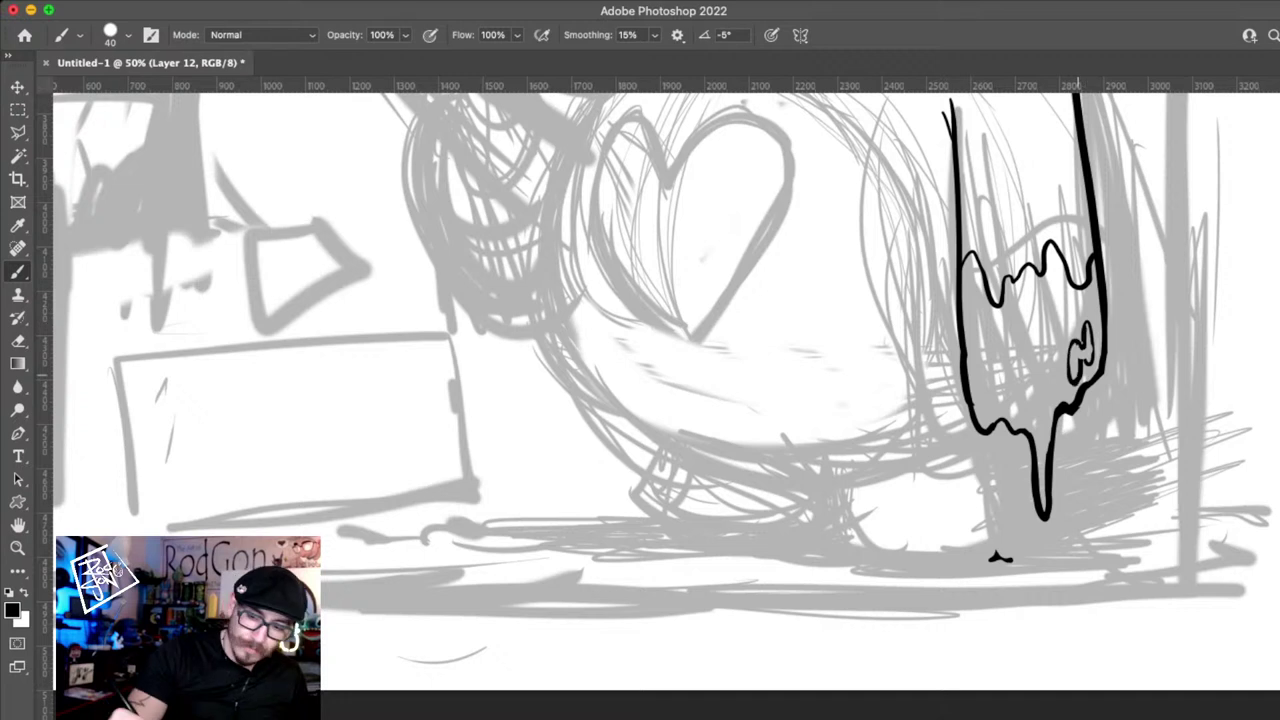
- Ink a small separate droplet beside the right arm's long drip, replacing a first attempt directly beneath it
{"action": "left_click_drag", "start_coordinate": [1043, 522], "coordinate": [1046, 553]}
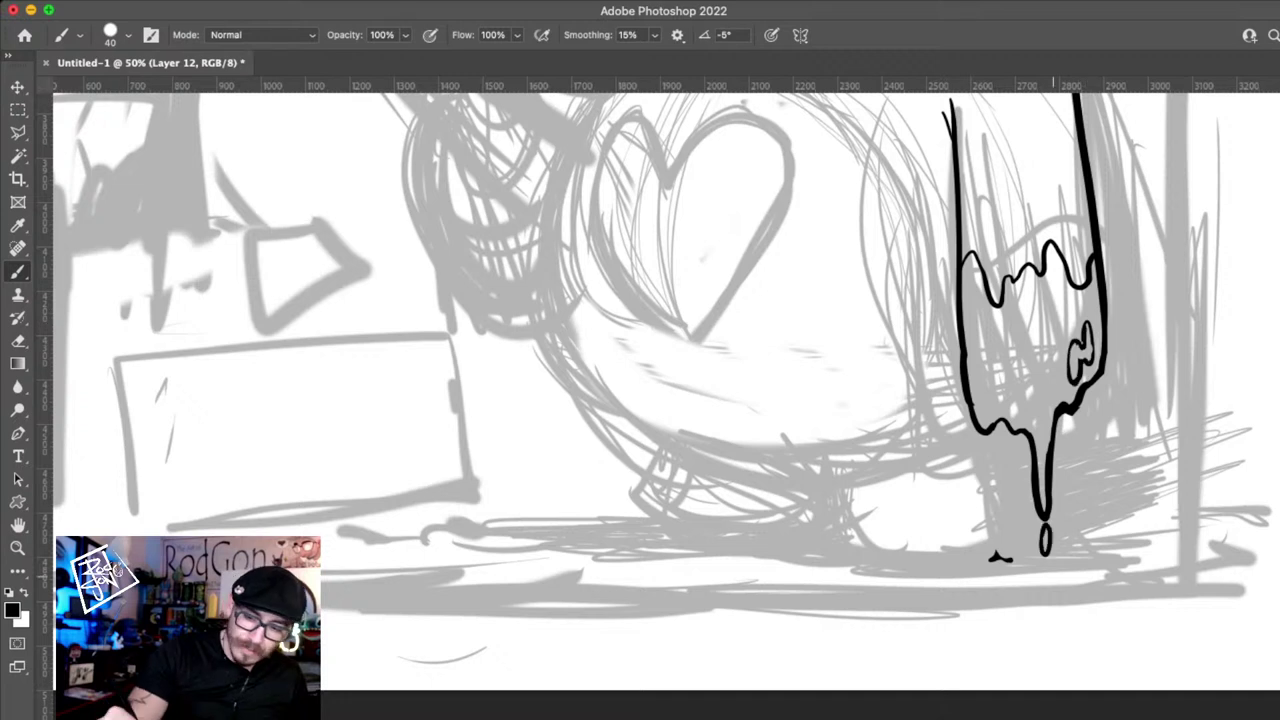
{"action": "key", "text": "super+z"}
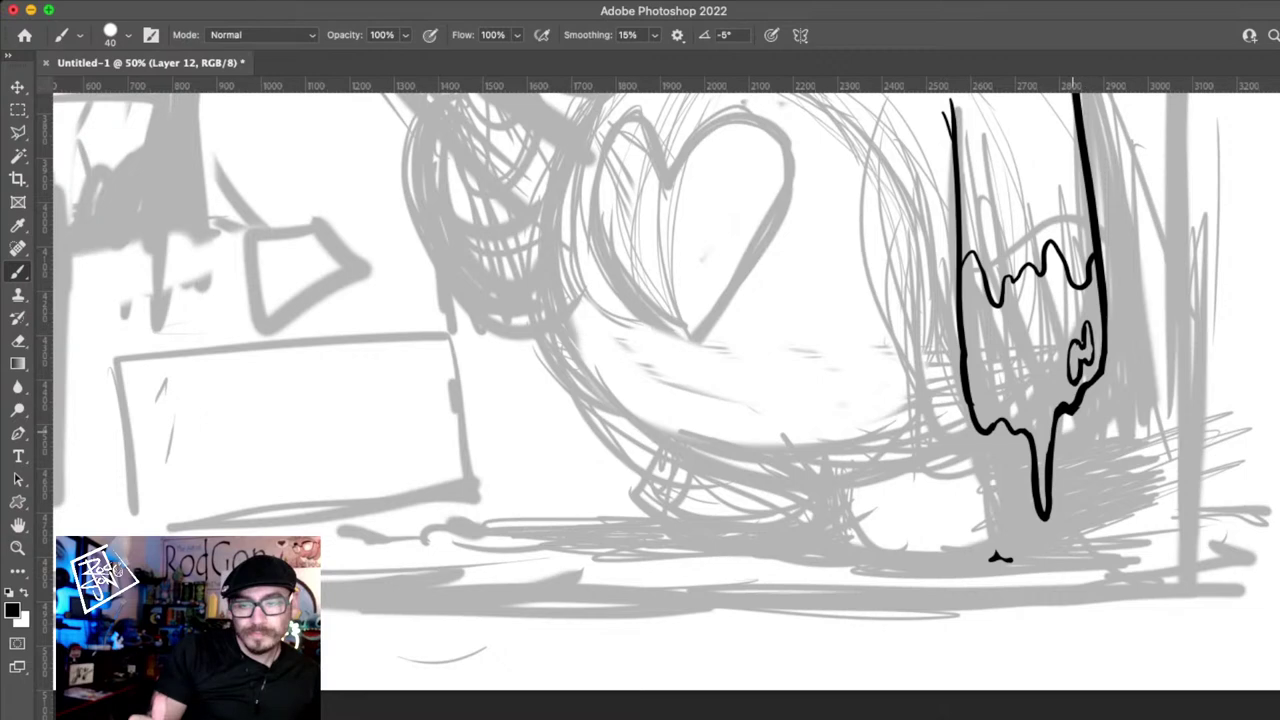
{"action": "left_click_drag", "start_coordinate": [1073, 425], "coordinate": [1071, 448]}
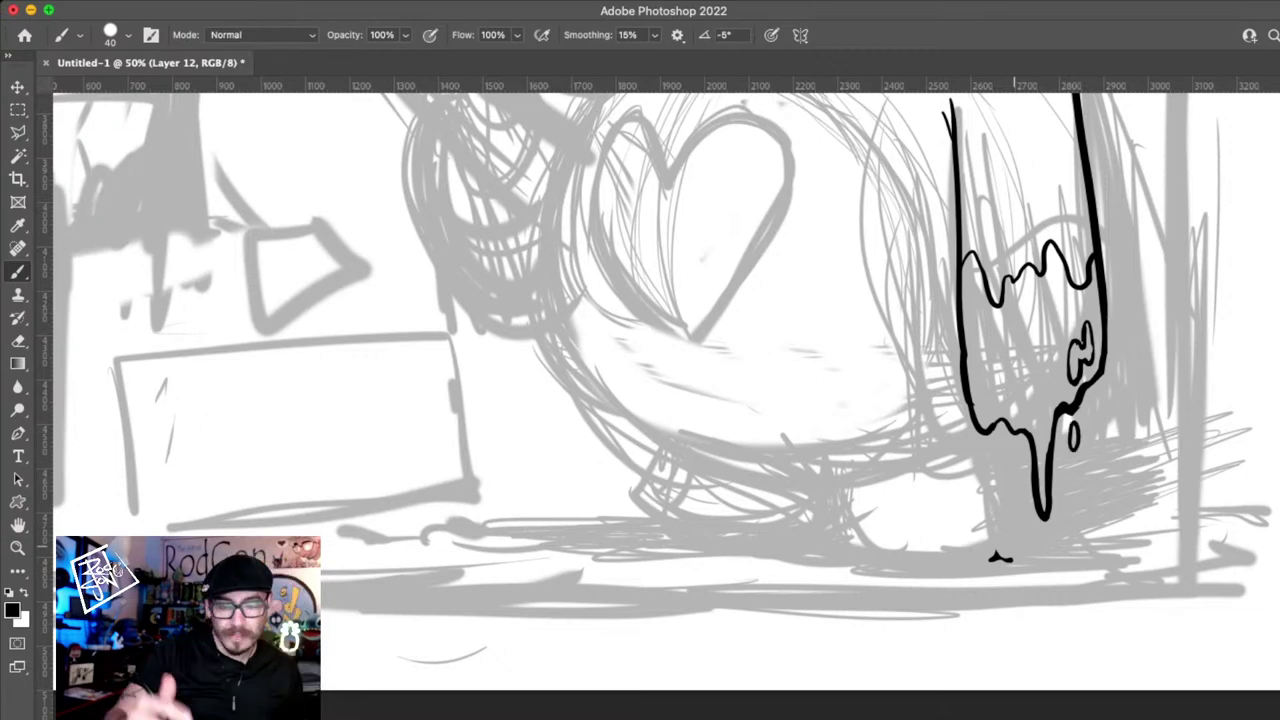
- Rework the right forearm's outer contour so it bulges slightly outward where the wavy blood line meets it
{"action": "left_click_drag", "start_coordinate": [1171, 412], "coordinate": [1065, 590]}
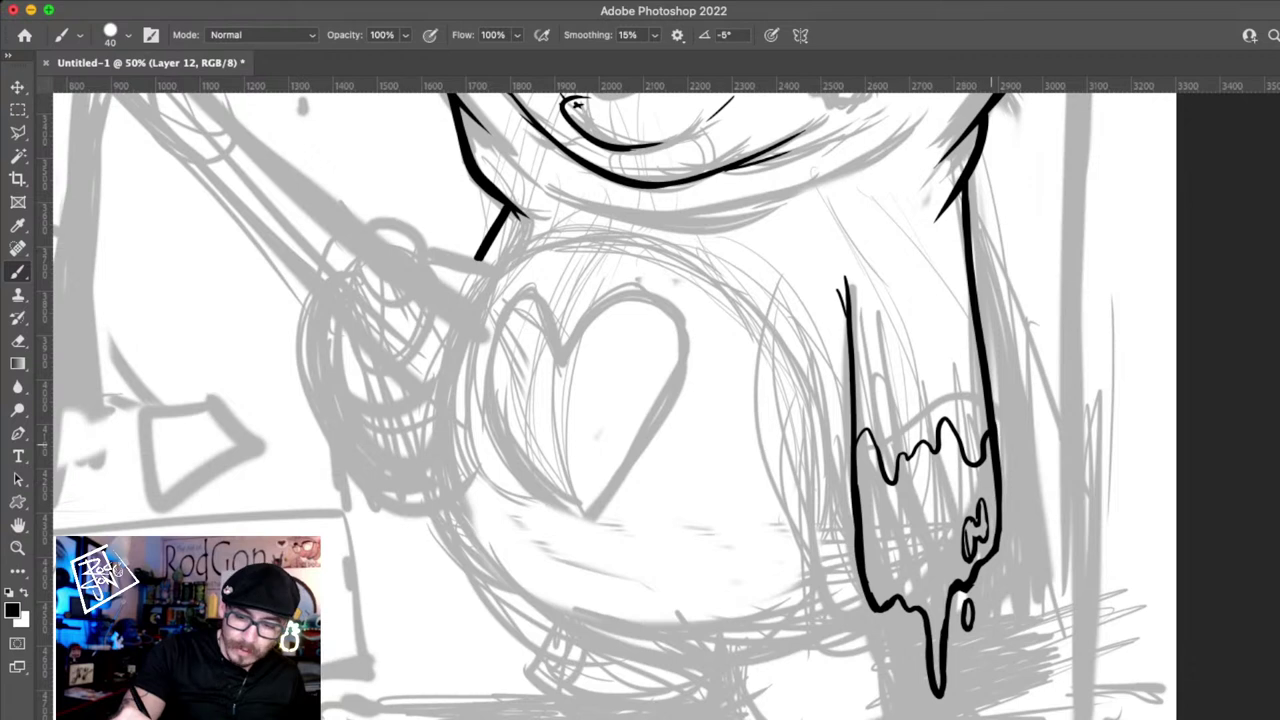
{"action": "key", "text": "super+z"}
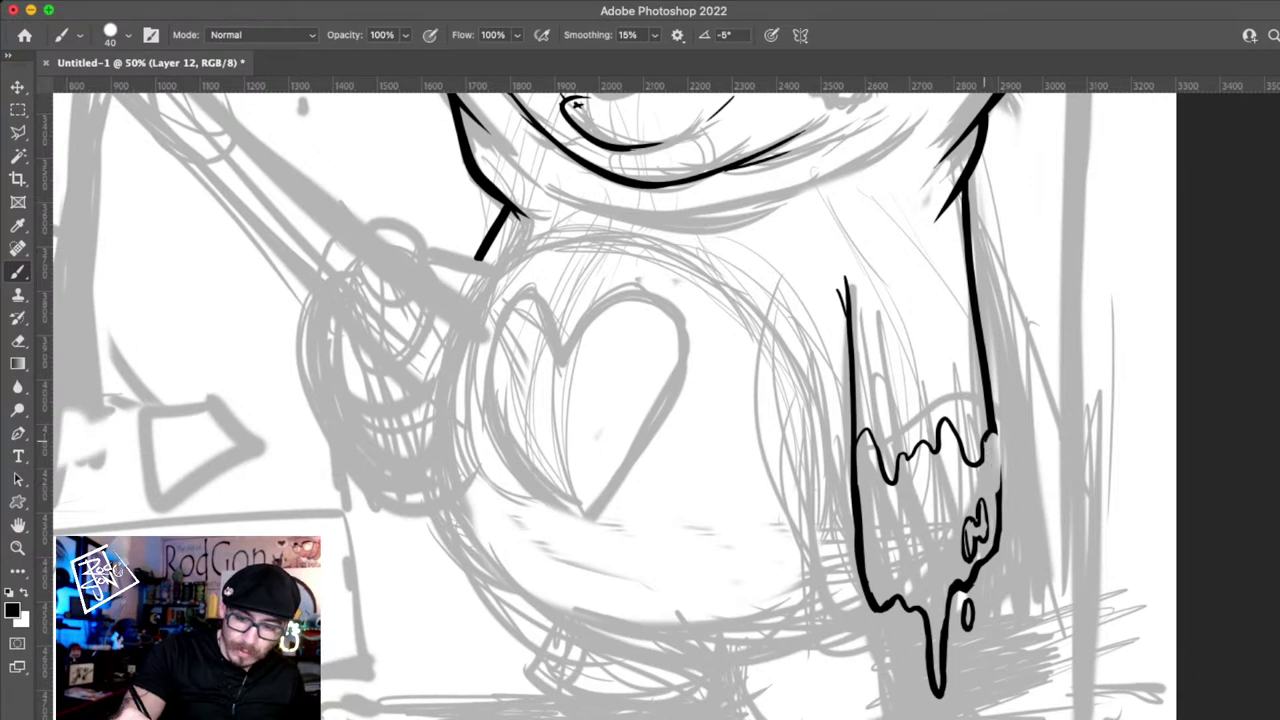
{"action": "left_click_drag", "start_coordinate": [984, 441], "coordinate": [998, 495]}
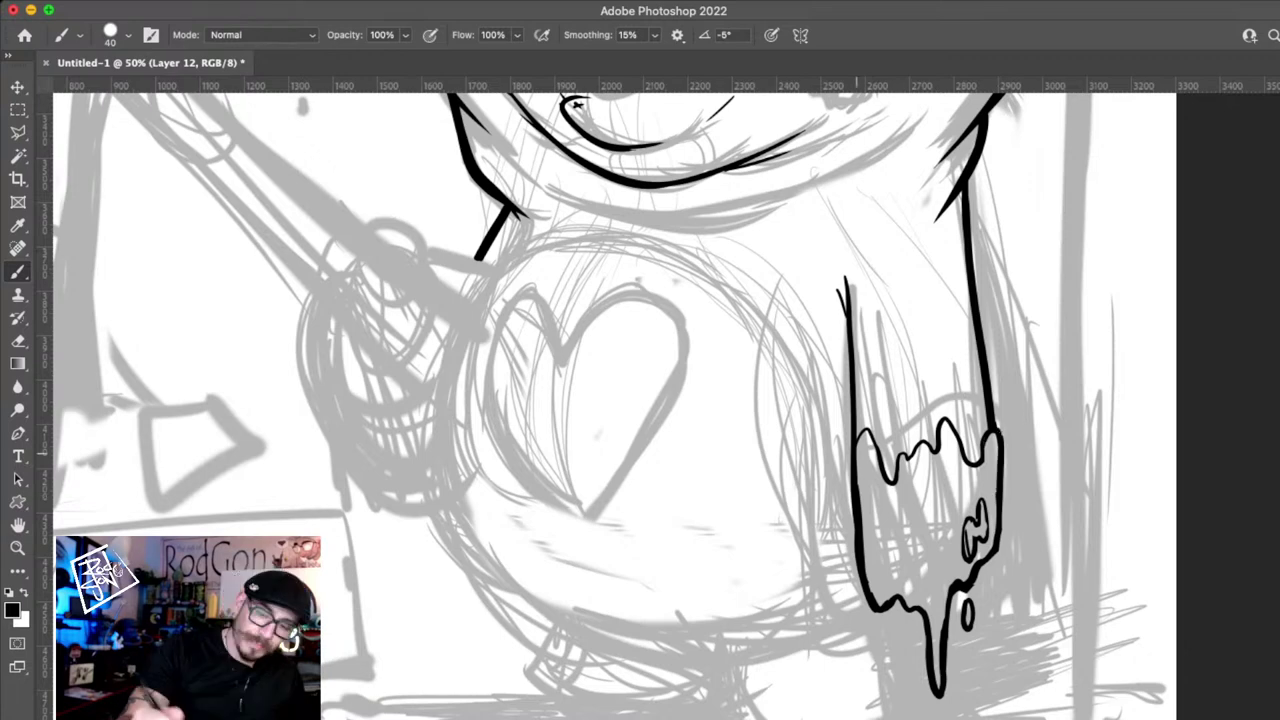
{"action": "scroll", "coordinate": [856, 400], "scroll_direction": "up", "scroll_amount": 2}
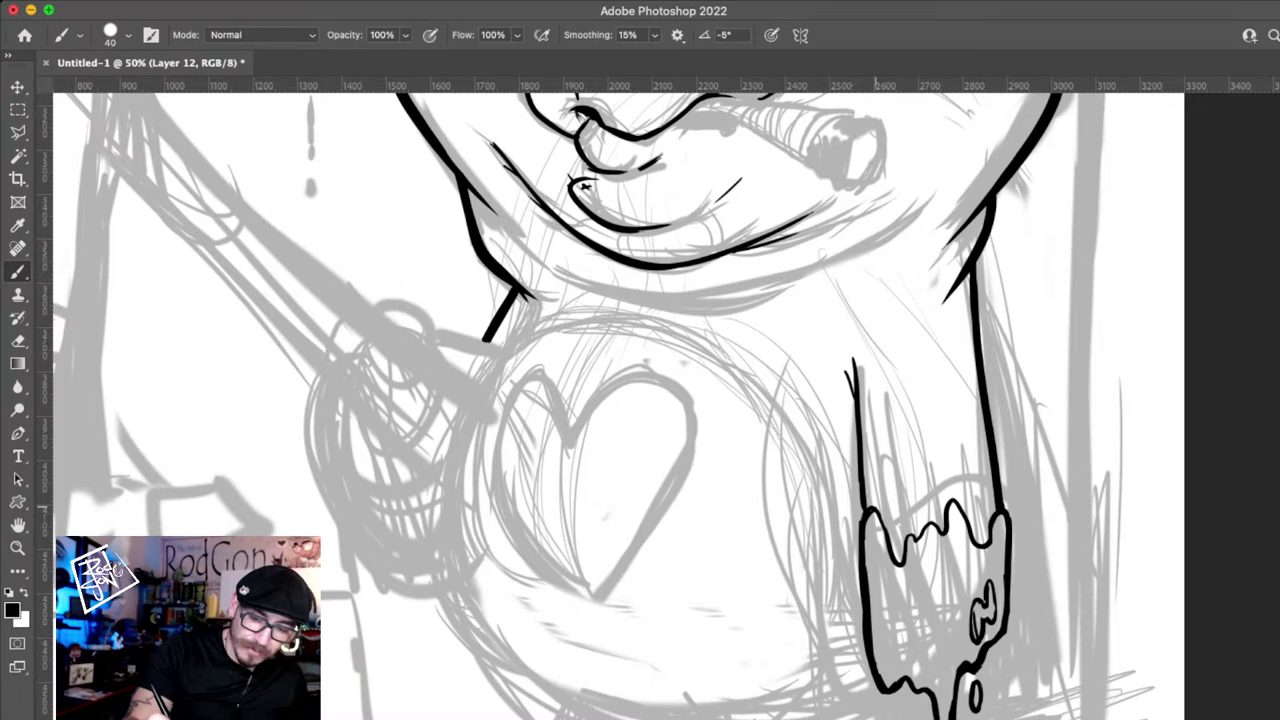
- Ink a curved seam across the upper part of the right arm and cross it with a row of short stitch marks
{"action": "left_click", "coordinate": [1002, 549], "text": "alt"}
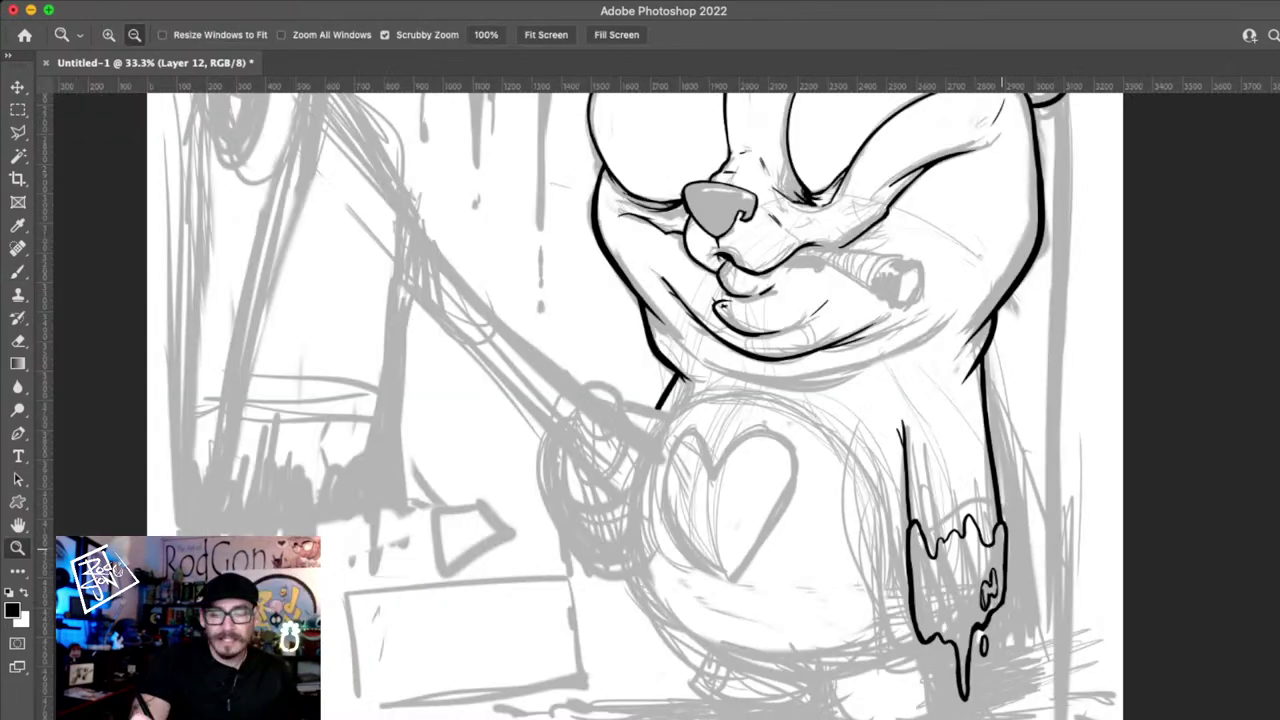
{"action": "key", "text": "super+minus"}
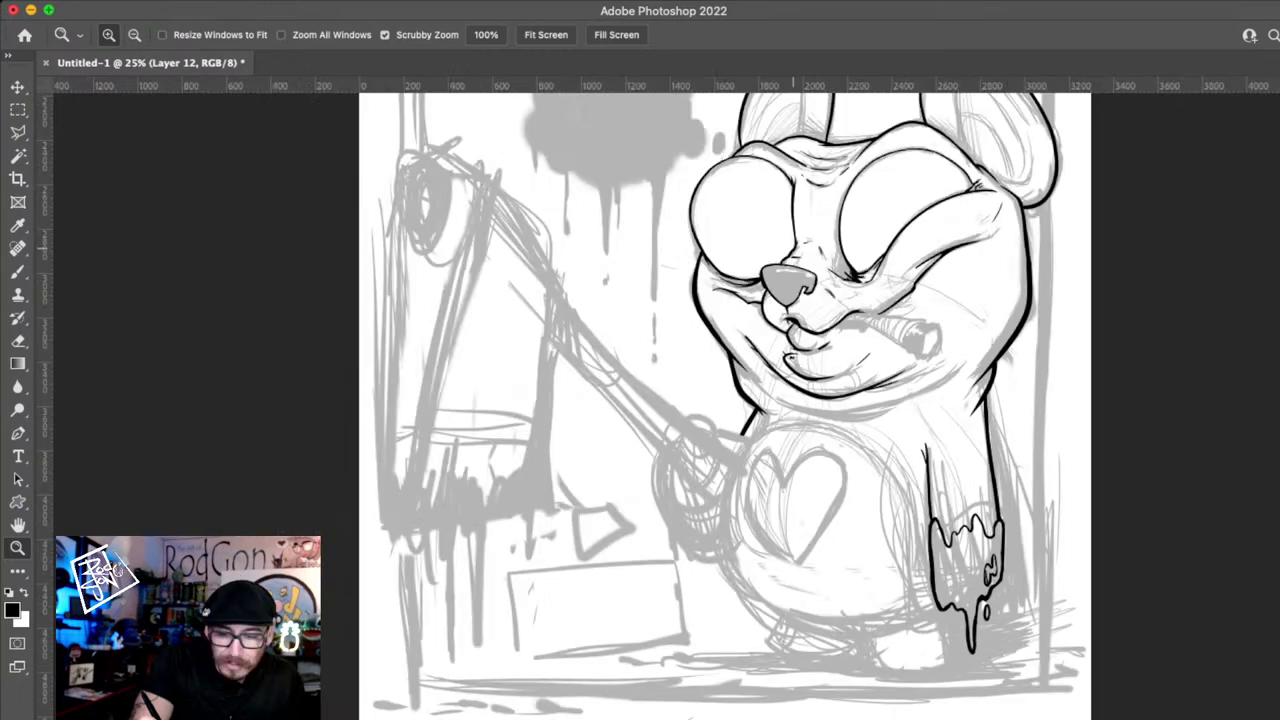
{"action": "key", "text": "super+plus"}
{"action": "key", "text": "b"}
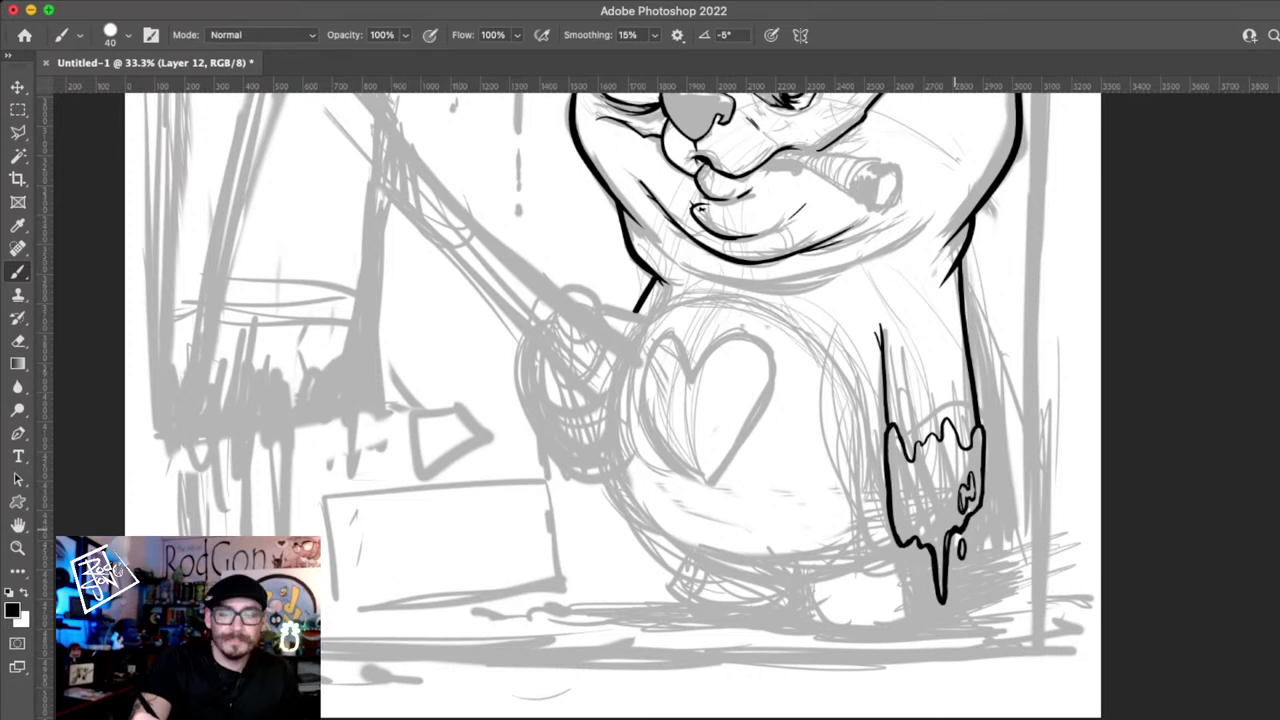
{"action": "left_click_drag", "start_coordinate": [954, 529], "coordinate": [962, 577]}
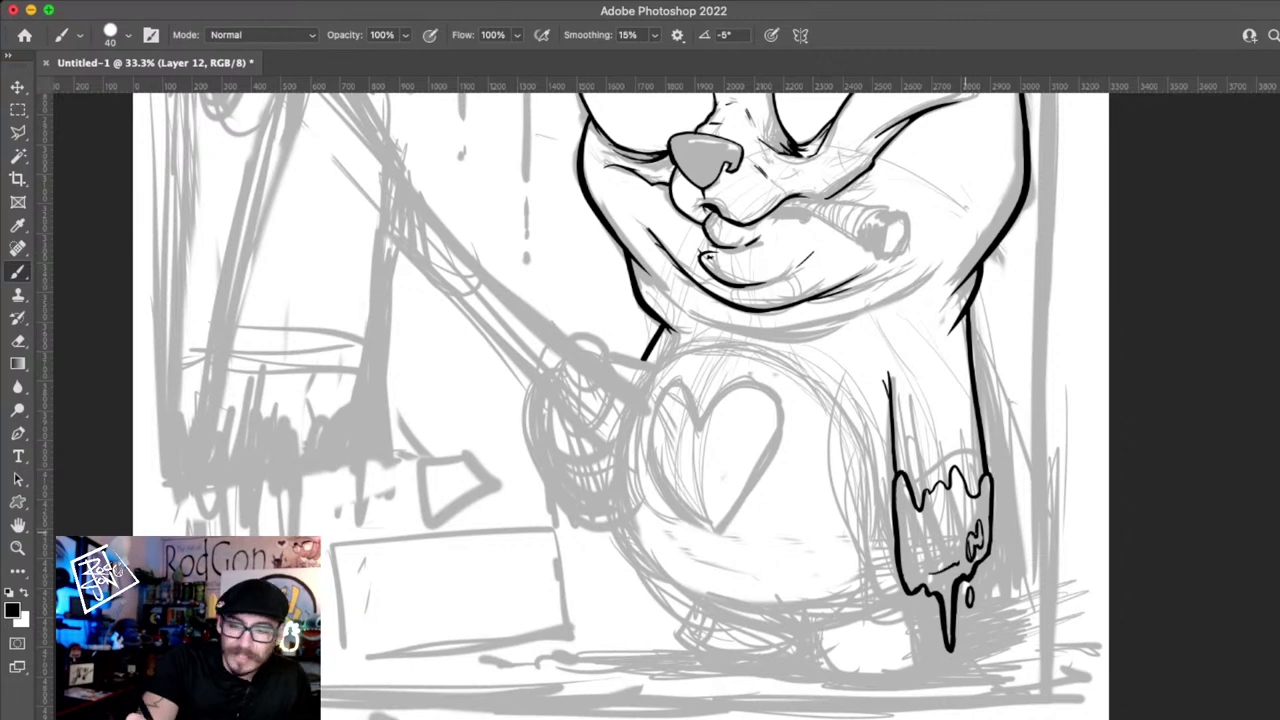
{"action": "left_click_drag", "start_coordinate": [958, 300], "coordinate": [993, 435]}
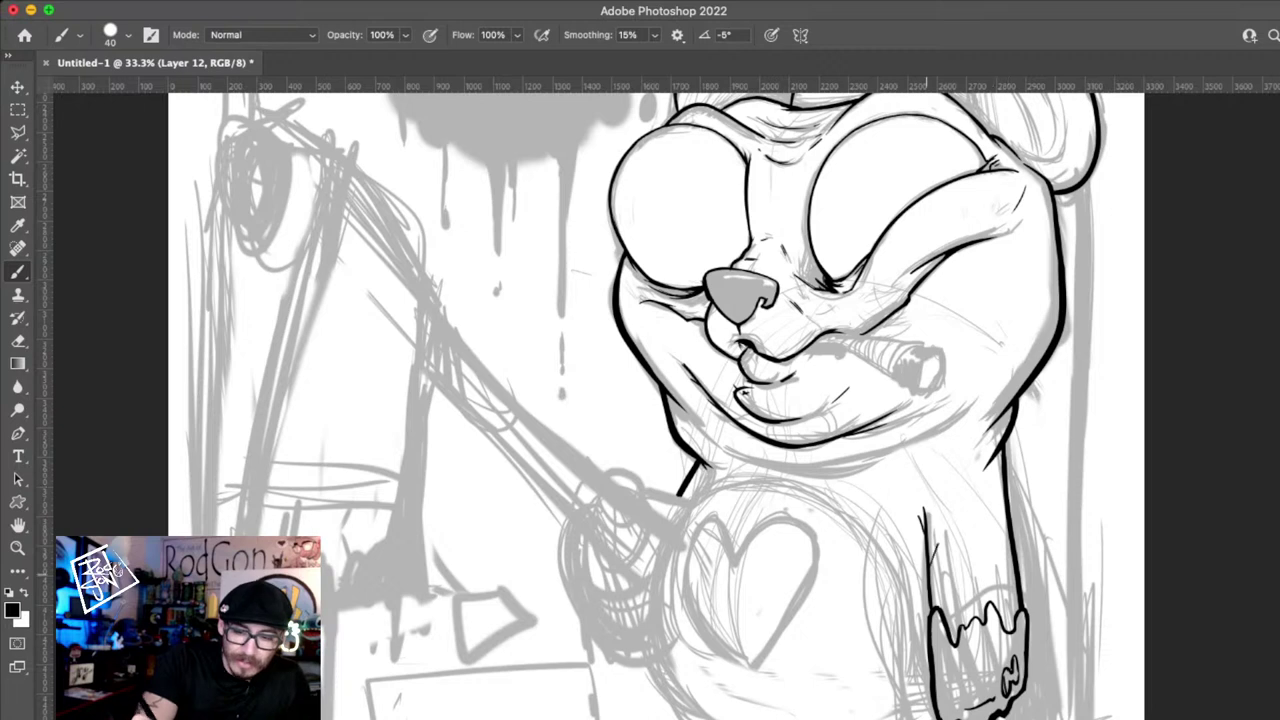
{"action": "left_click_drag", "start_coordinate": [936, 538], "coordinate": [1003, 492]}
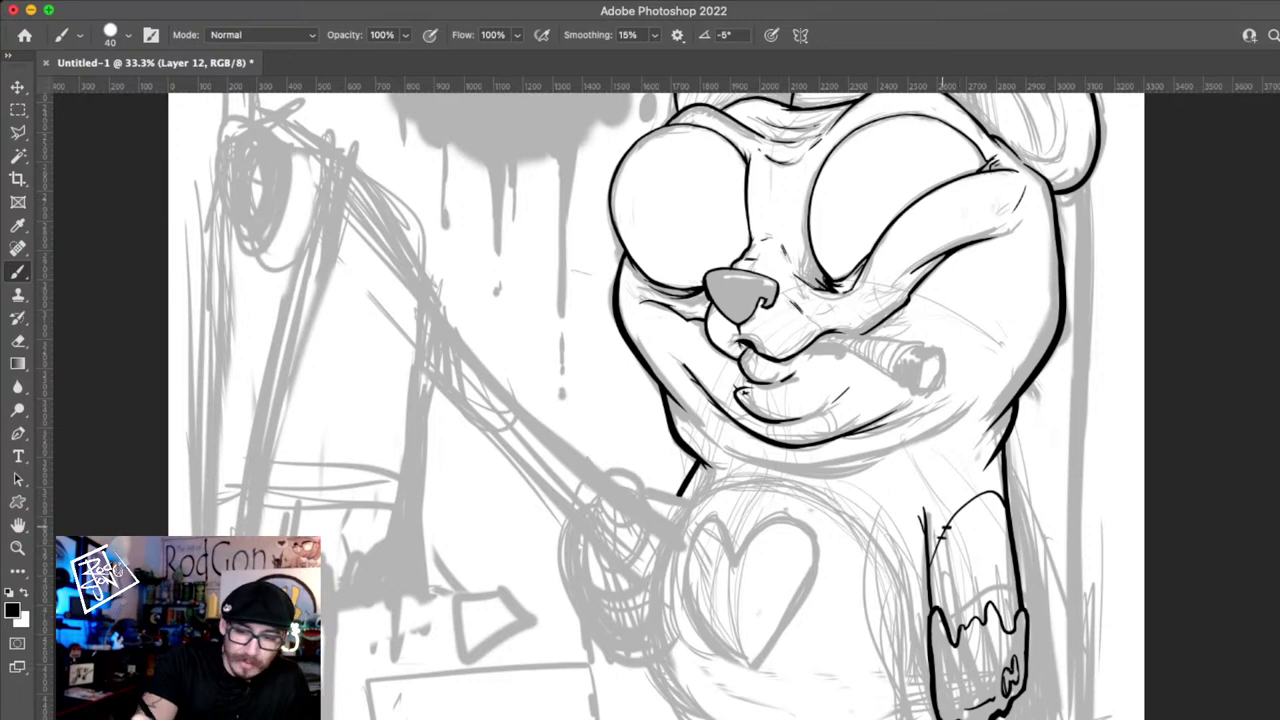
{"action": "left_click_drag", "start_coordinate": [948, 513], "coordinate": [956, 517]}
{"action": "left_click_drag", "start_coordinate": [956, 505], "coordinate": [962, 511]}
{"action": "left_click_drag", "start_coordinate": [966, 498], "coordinate": [971, 505]}
{"action": "left_click_drag", "start_coordinate": [980, 490], "coordinate": [983, 497]}
{"action": "left_click_drag", "start_coordinate": [991, 487], "coordinate": [994, 495]}
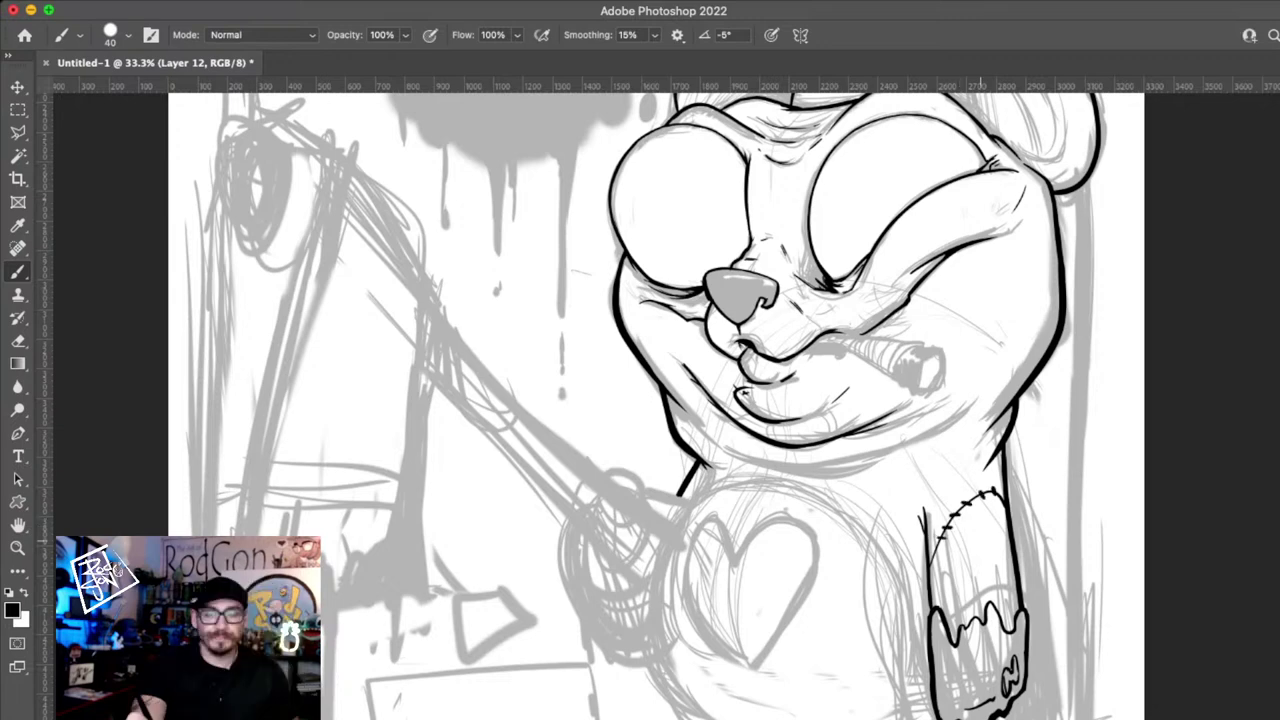
- Add small jagged crease marks inside the bloody lower part of the right arm
{"action": "scroll", "coordinate": [646, 400], "scroll_direction": "down", "scroll_amount": 2}
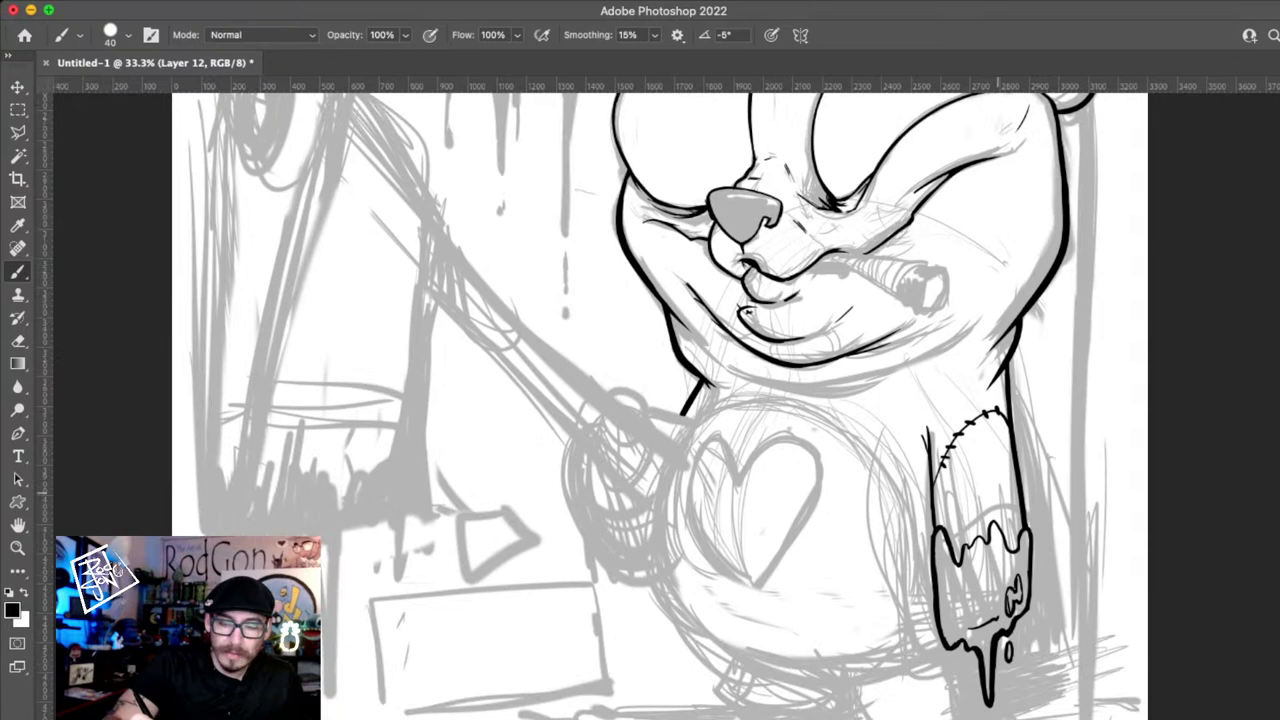
{"action": "scroll", "coordinate": [990, 400], "scroll_direction": "down", "scroll_amount": 1}
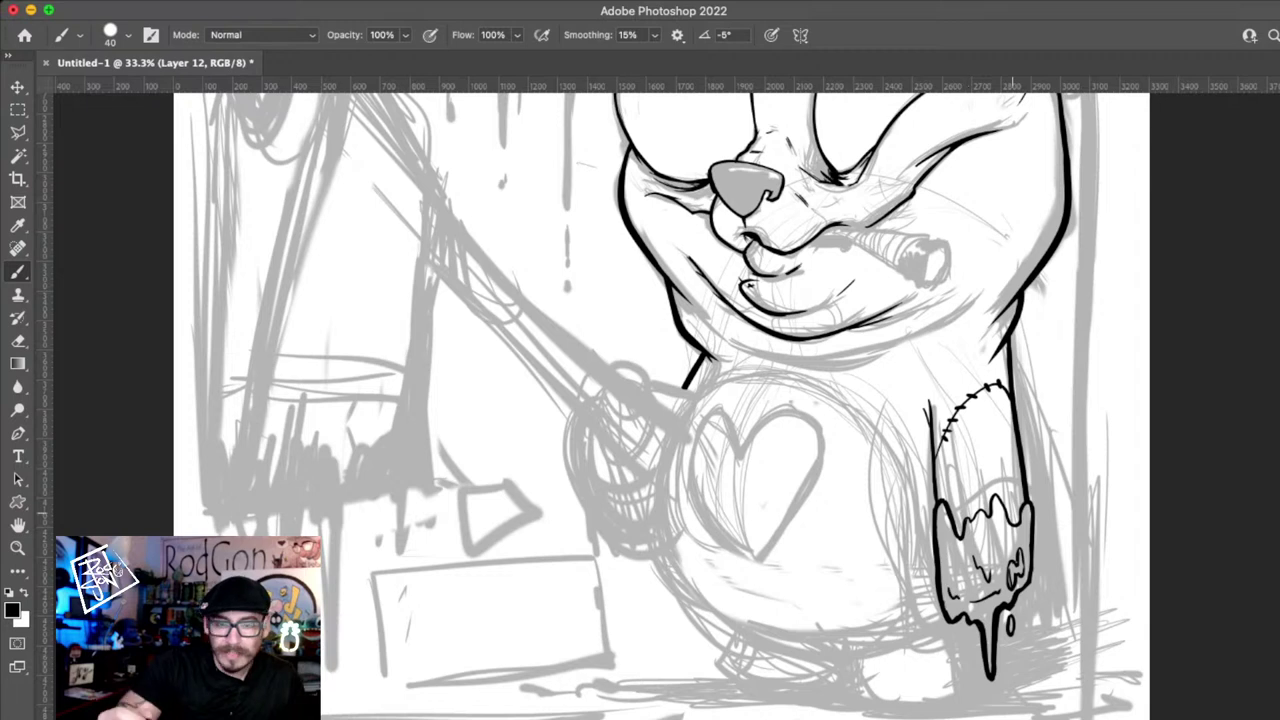
{"action": "scroll", "coordinate": [1005, 400], "scroll_direction": "up", "scroll_amount": 1}
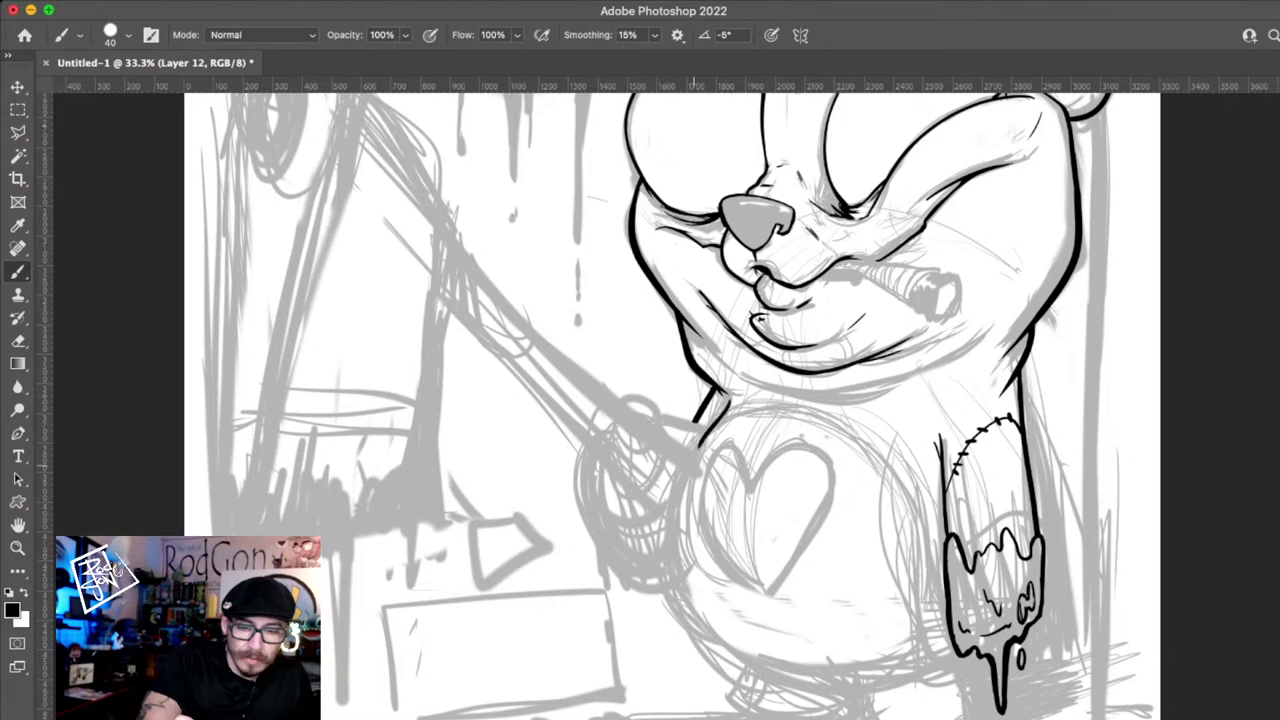
- Ink the left side and underside of the teddy's round belly in one bold curve
{"action": "left_click_drag", "start_coordinate": [697, 448], "coordinate": [748, 664]}
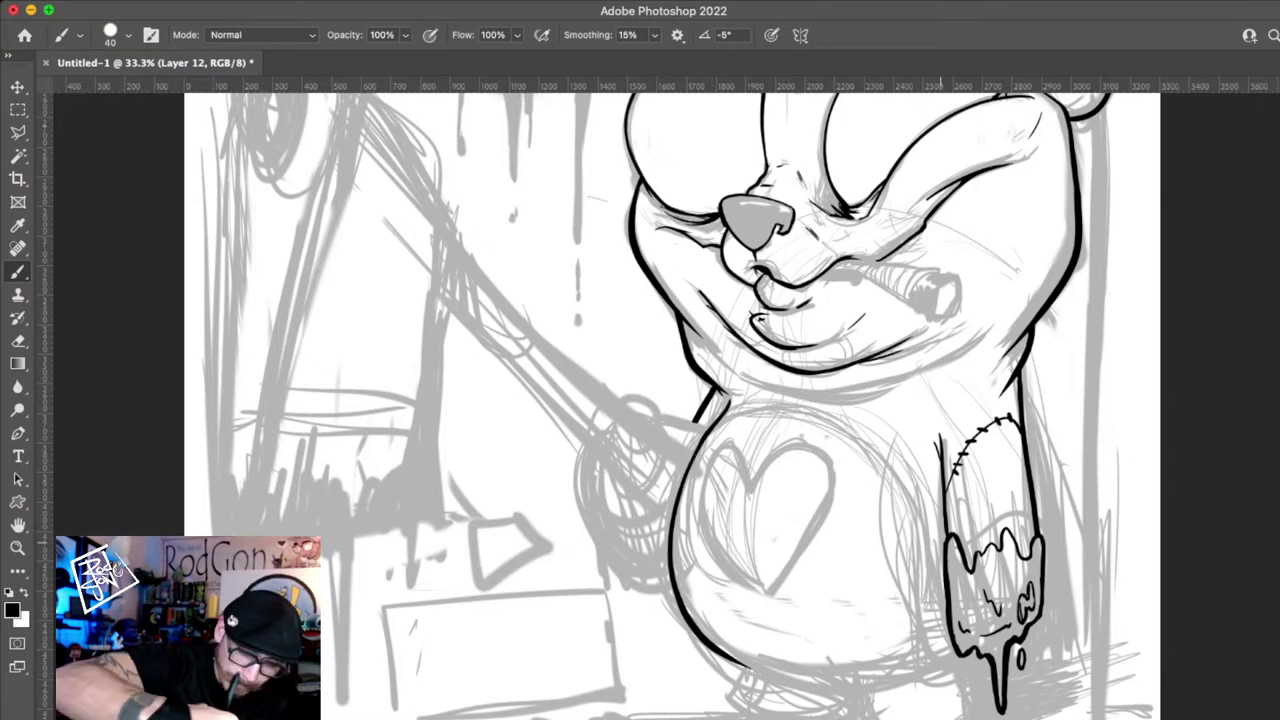
{"action": "left_click_drag", "start_coordinate": [940, 543], "coordinate": [880, 503]}
{"action": "left_click_drag", "start_coordinate": [680, 621], "coordinate": [818, 641]}
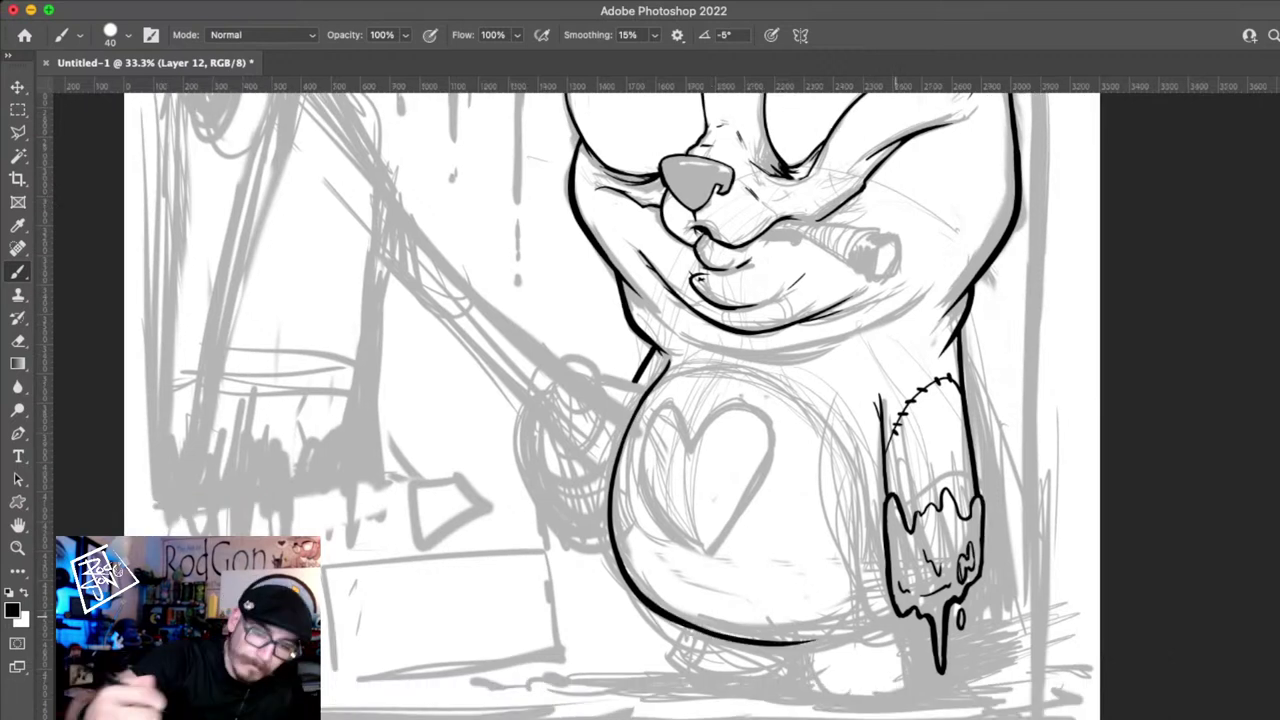
- Ink the belly's right side as a bold curve bulging out behind the right arm and closing toward the drip
{"action": "left_click_drag", "start_coordinate": [984, 475], "coordinate": [992, 515]}
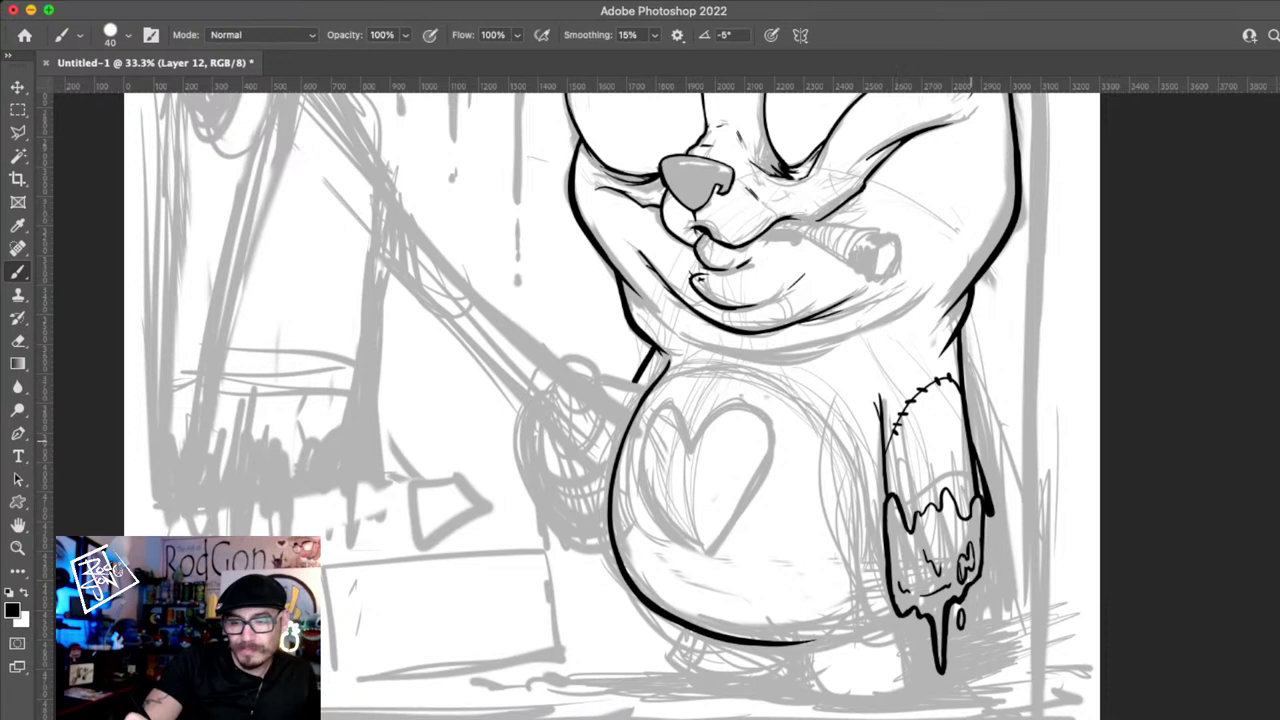
{"action": "left_click_drag", "start_coordinate": [972, 425], "coordinate": [995, 565]}
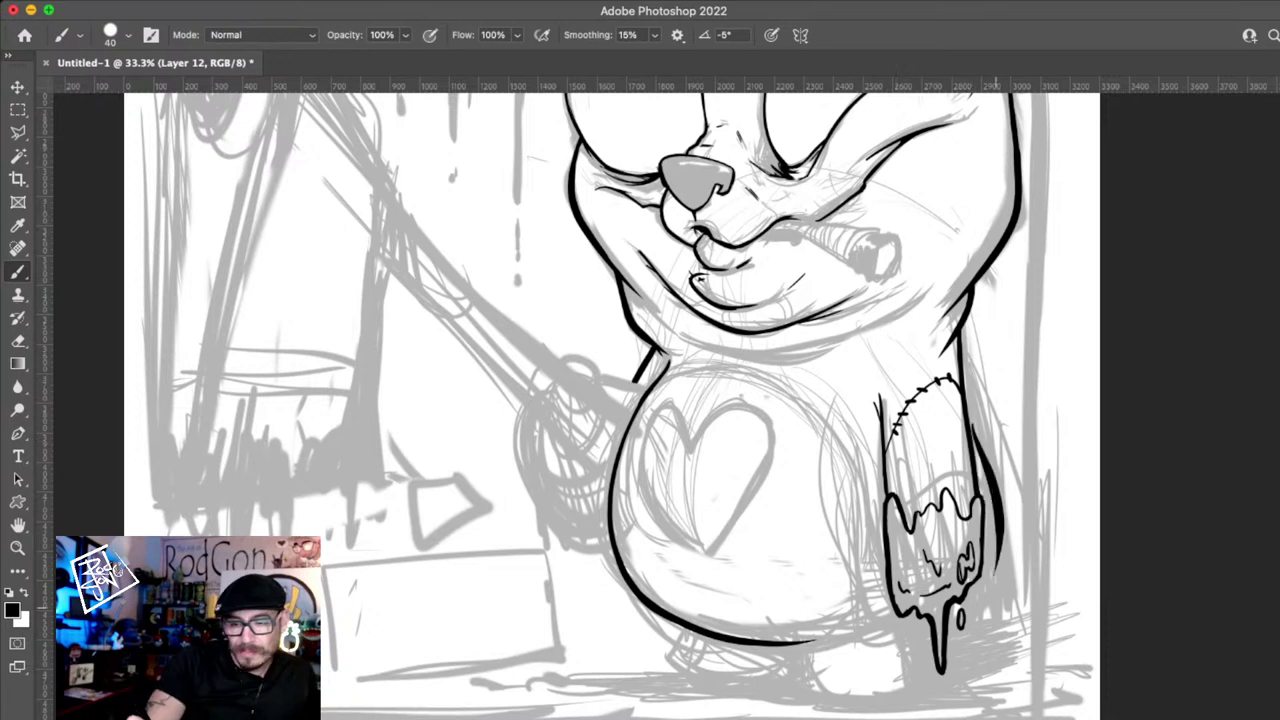
{"action": "key", "text": "super+z"}
{"action": "left_click_drag", "start_coordinate": [975, 452], "coordinate": [992, 597]}
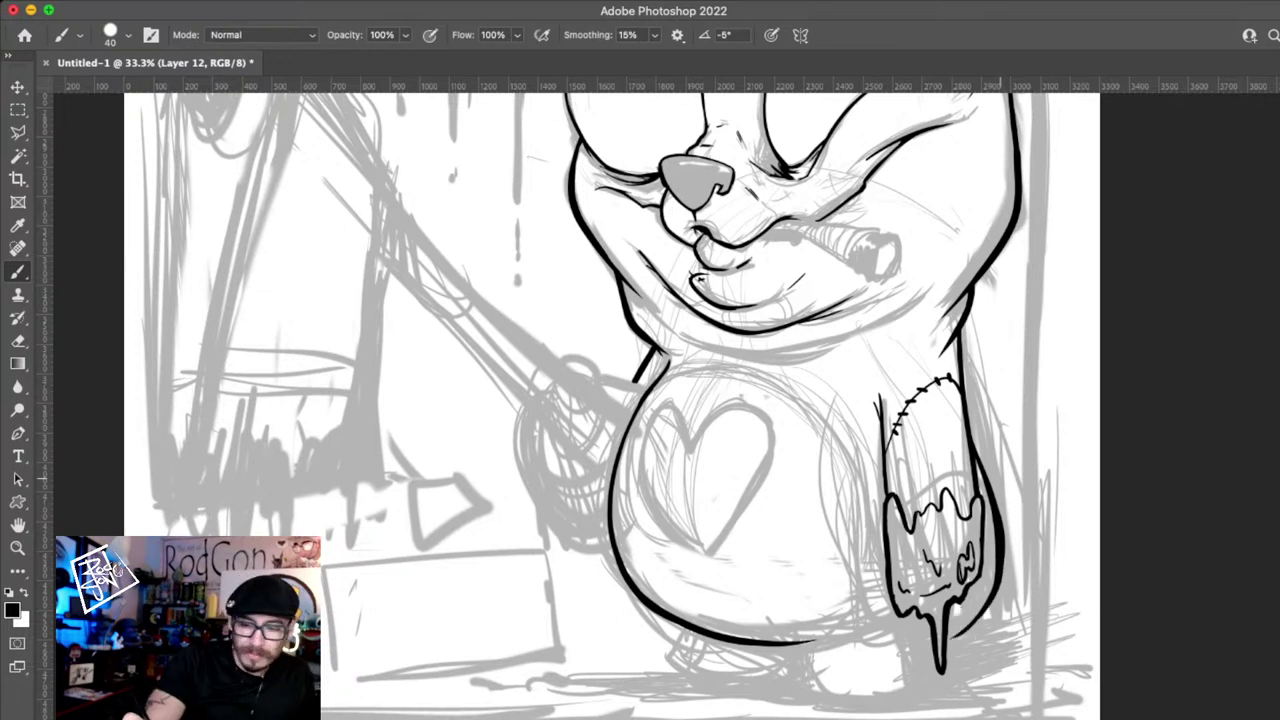
- Ink a small rounded tail on the belly's right side behind the arm, replacing the larger and thinner attempts
{"action": "mouse_move", "coordinate": [993, 497]}
{"action": "left_mouse_down"}
{"action": "mouse_move", "coordinate": [1024, 467]}
{"action": "mouse_move", "coordinate": [1040, 491]}
{"action": "left_mouse_up"}
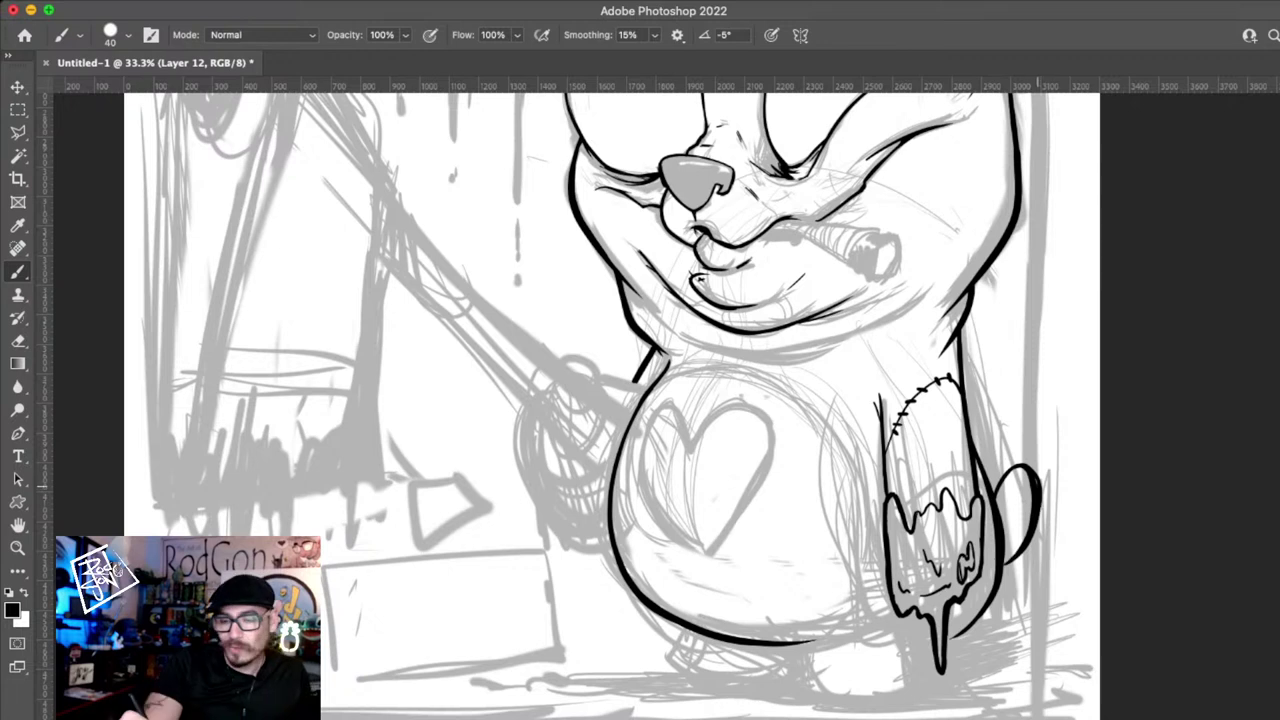
{"action": "key", "text": "ctrl+z"}
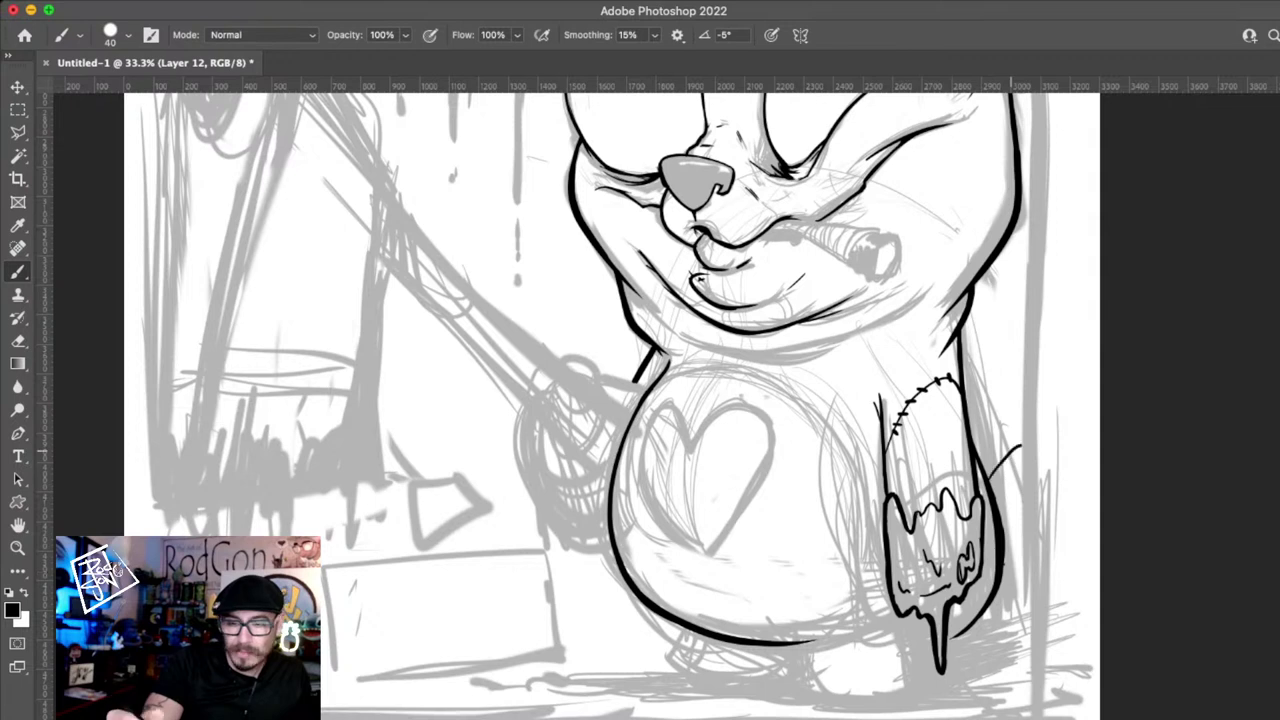
{"action": "left_click_drag", "start_coordinate": [1015, 448], "coordinate": [993, 485]}
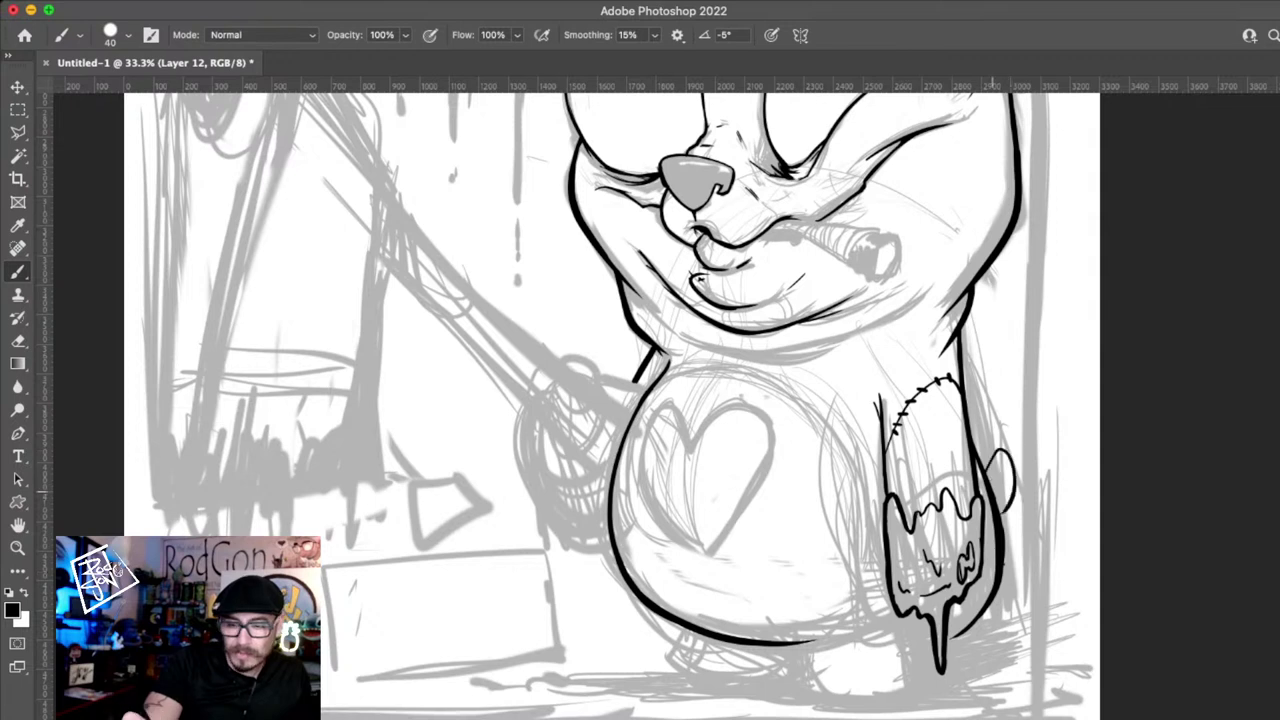
{"action": "key", "text": "super+z"}
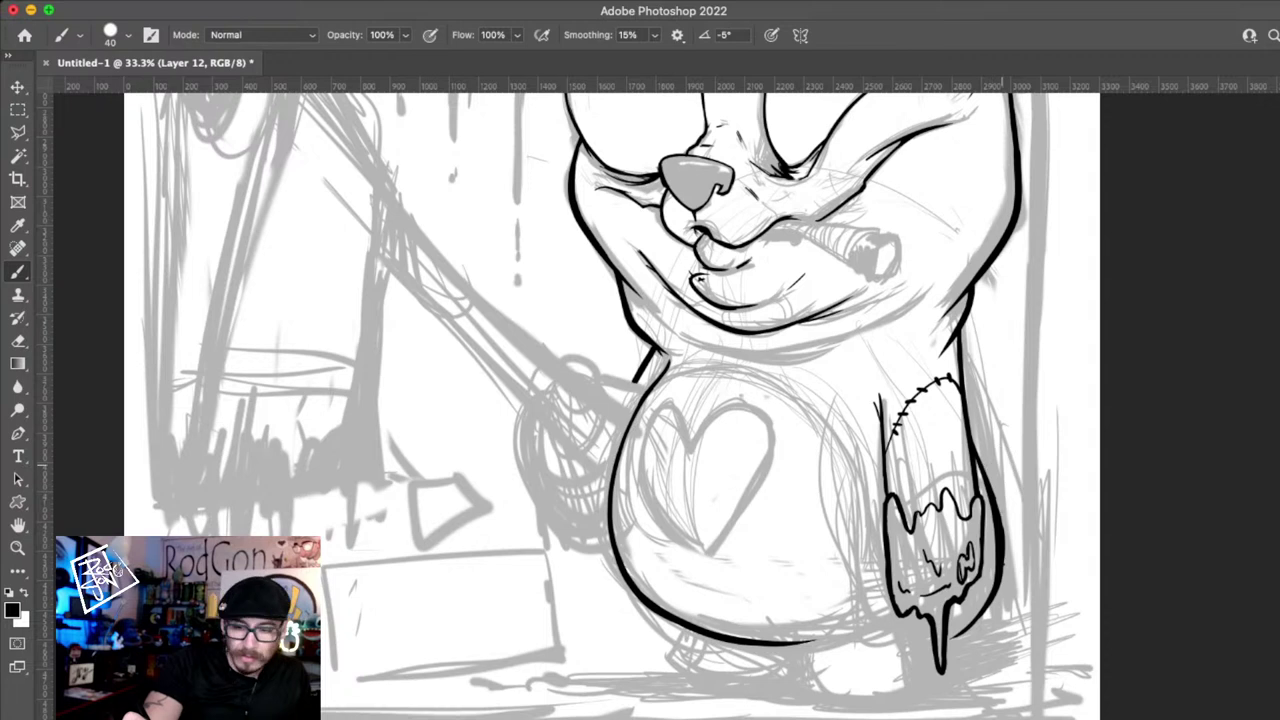
{"action": "left_click_drag", "start_coordinate": [1005, 452], "coordinate": [990, 485]}
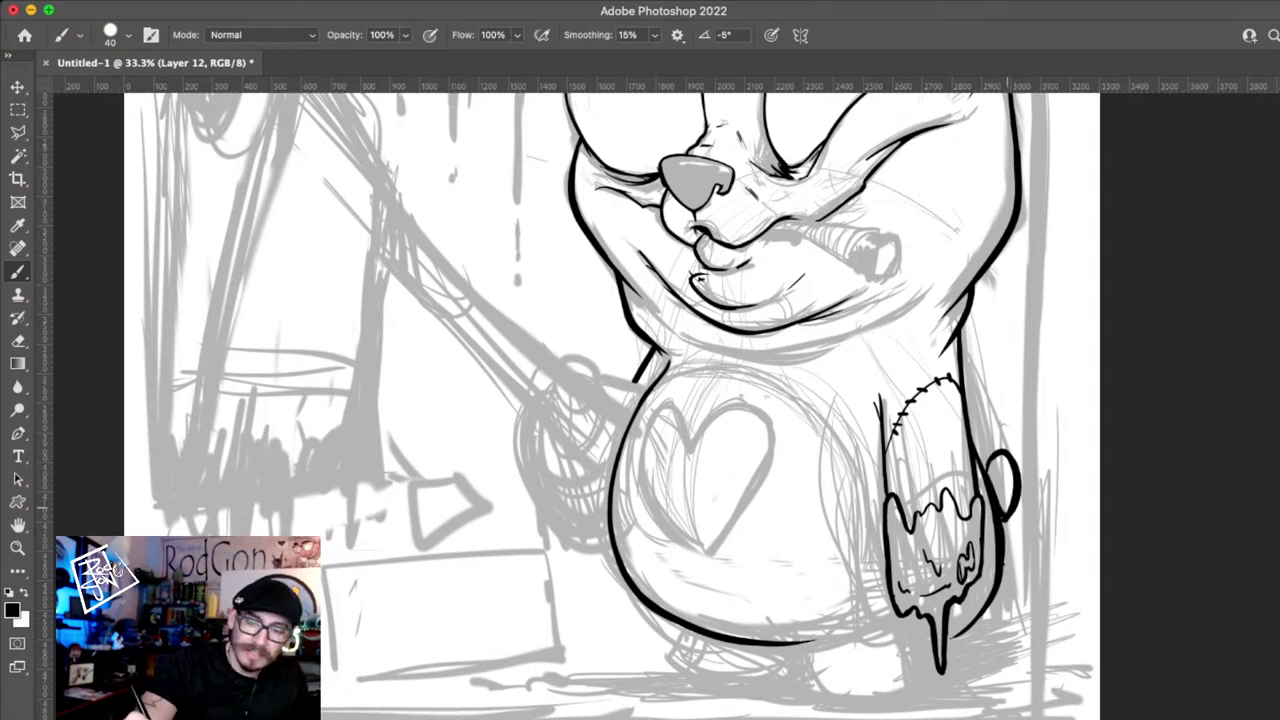
- Ink the left paw beside the belly with a rounded top, wavy lower edge, one long blood drip and small inner creases
{"action": "left_click_drag", "start_coordinate": [1008, 508], "coordinate": [1020, 632]}
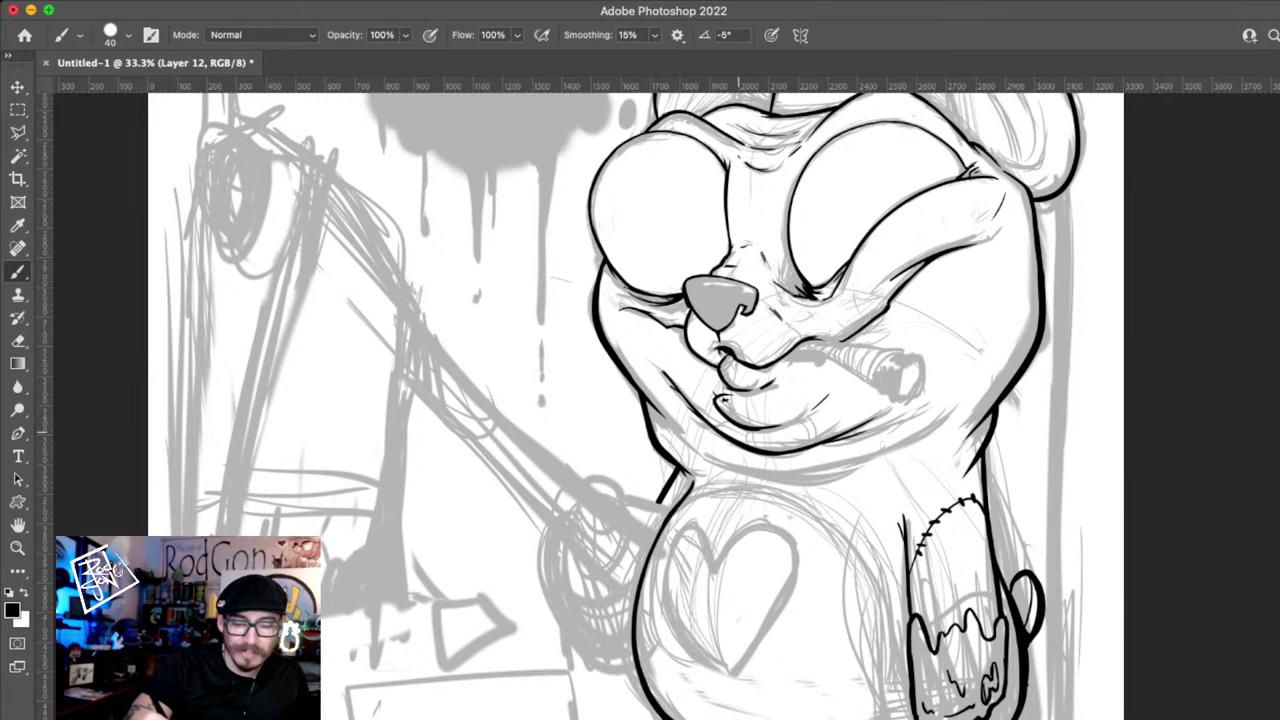
{"action": "left_click_drag", "start_coordinate": [924, 475], "coordinate": [897, 561]}
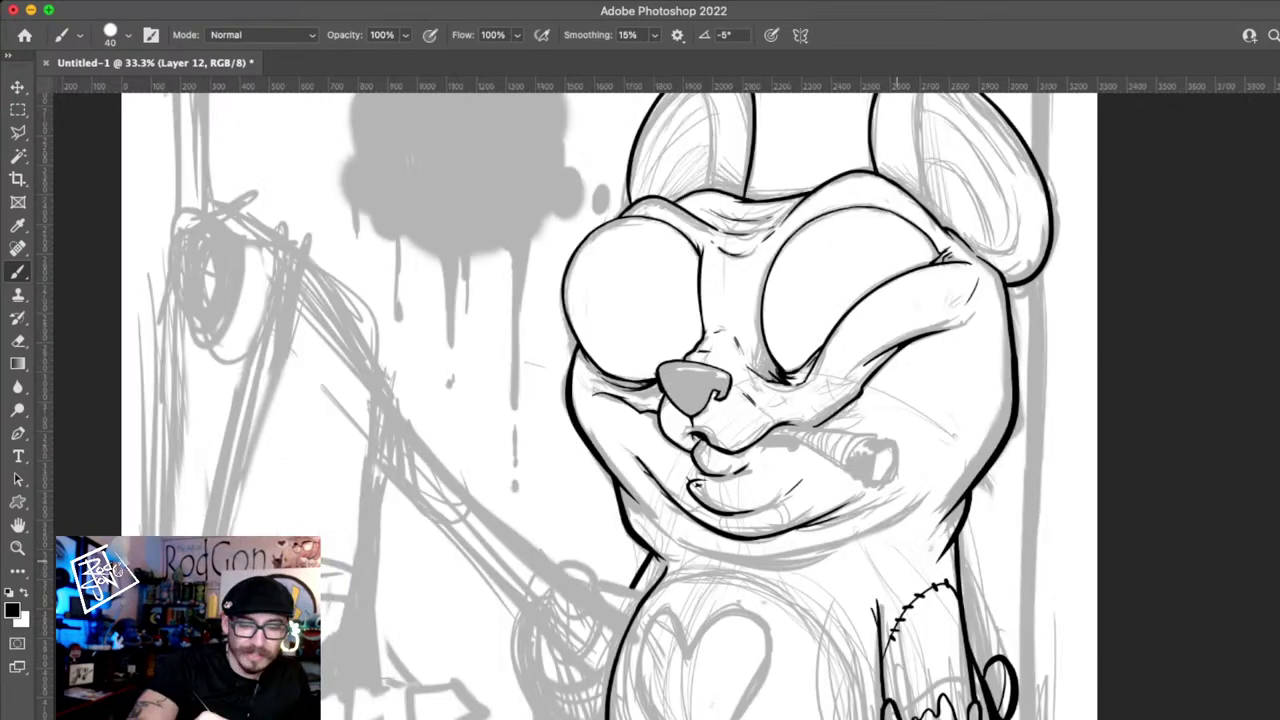
{"action": "scroll", "coordinate": [620, 400], "scroll_direction": "down", "scroll_amount": 5}
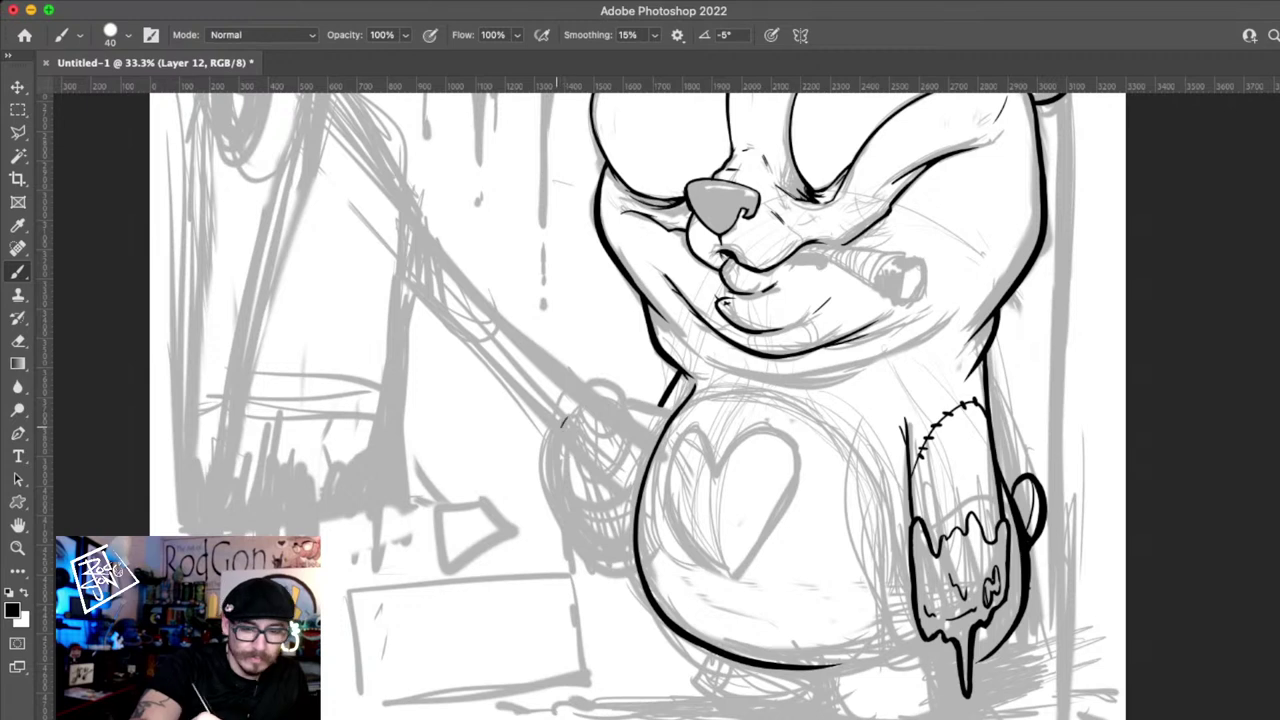
{"action": "left_click_drag", "start_coordinate": [557, 426], "coordinate": [634, 490]}
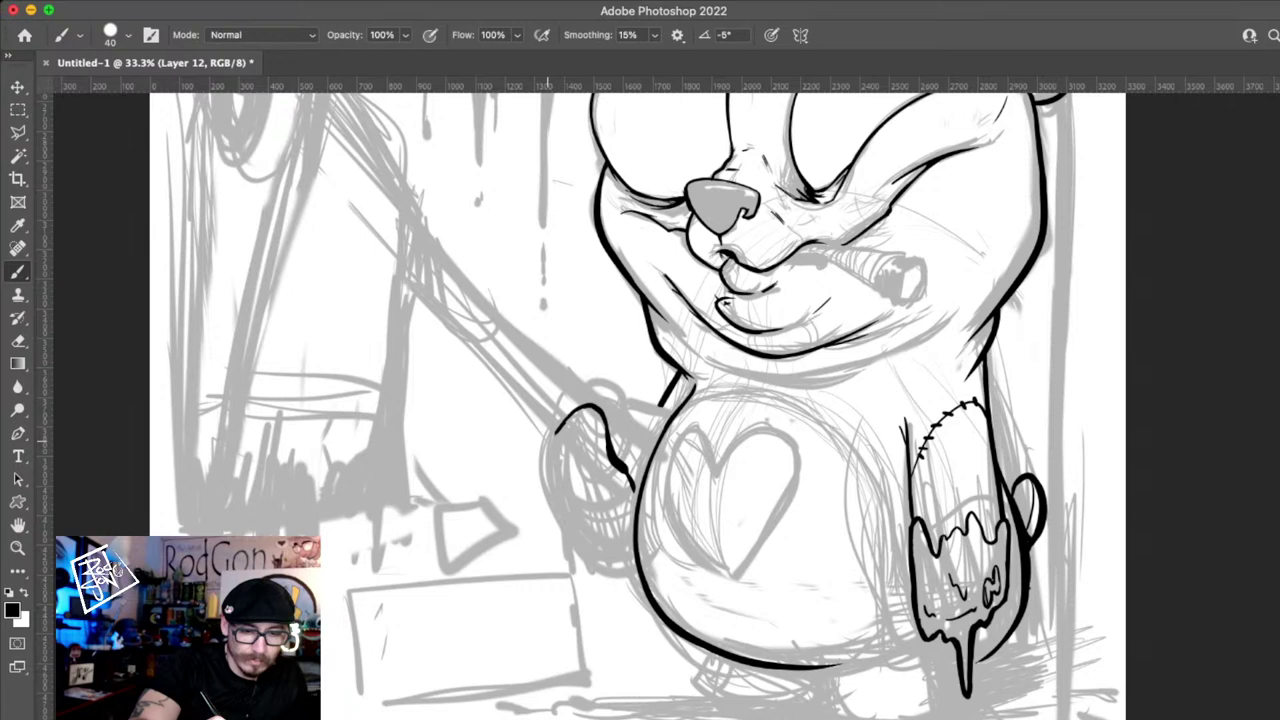
{"action": "mouse_move", "coordinate": [552, 428]}
{"action": "left_mouse_down"}
{"action": "mouse_move", "coordinate": [548, 510]}
{"action": "mouse_move", "coordinate": [595, 645]}
{"action": "left_mouse_up"}
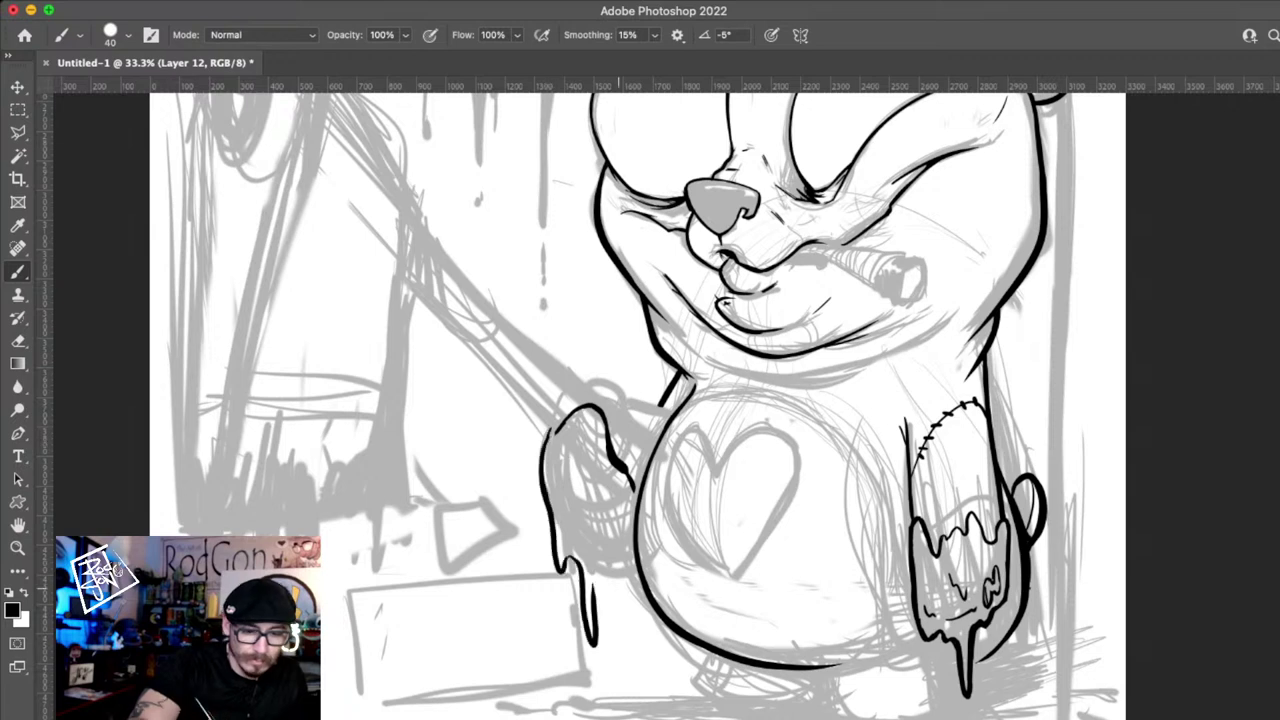
{"action": "key", "text": "ctrl+z"}
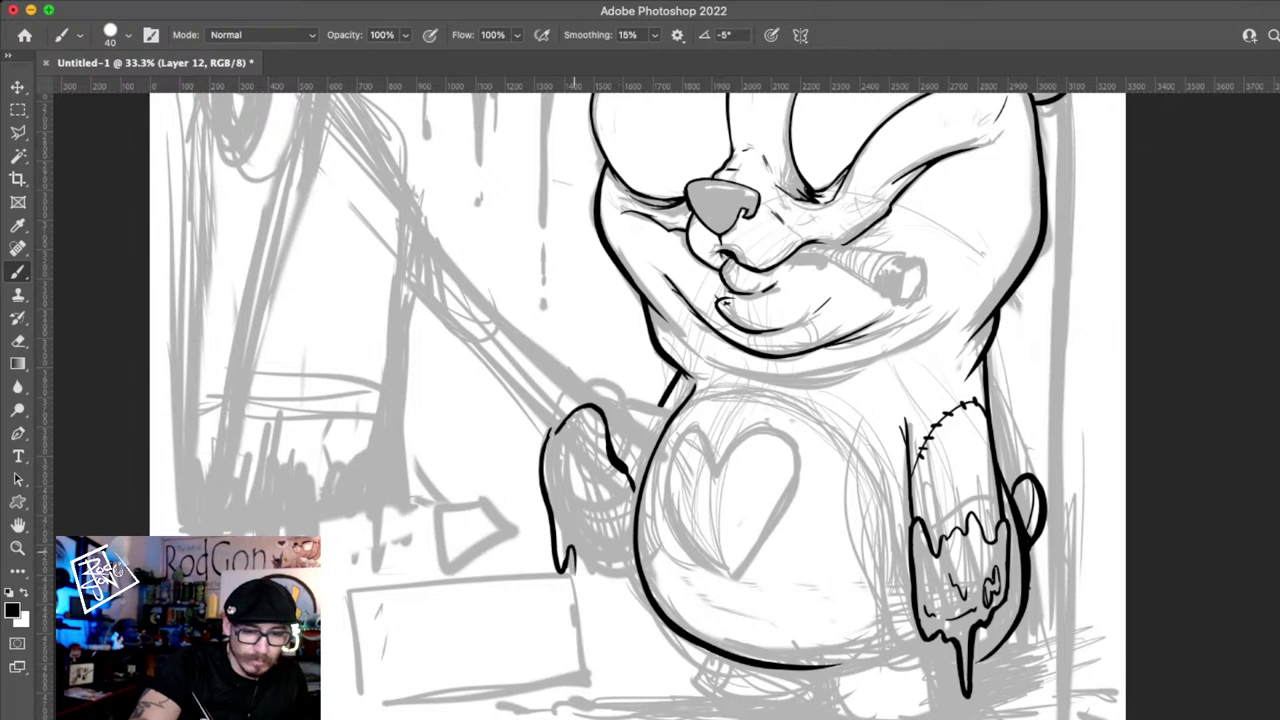
{"action": "left_click_drag", "start_coordinate": [576, 622], "coordinate": [615, 558]}
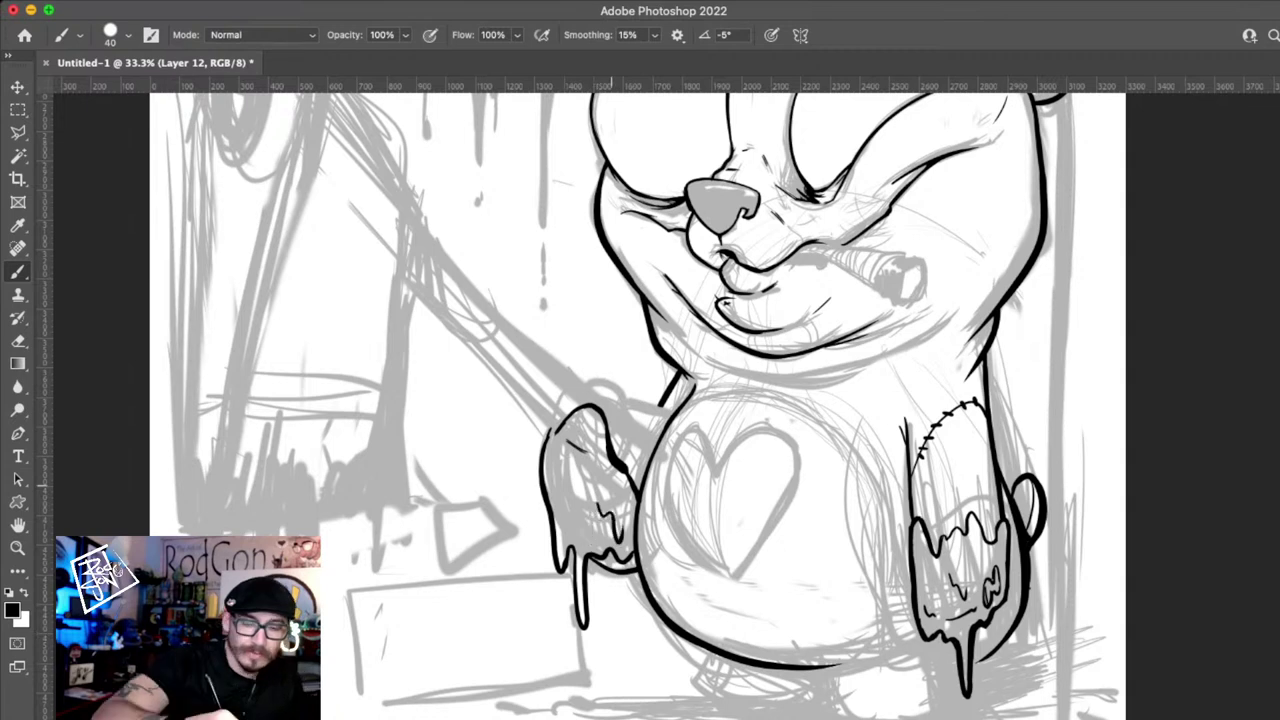
{"action": "left_click_drag", "start_coordinate": [552, 390], "coordinate": [621, 483]}
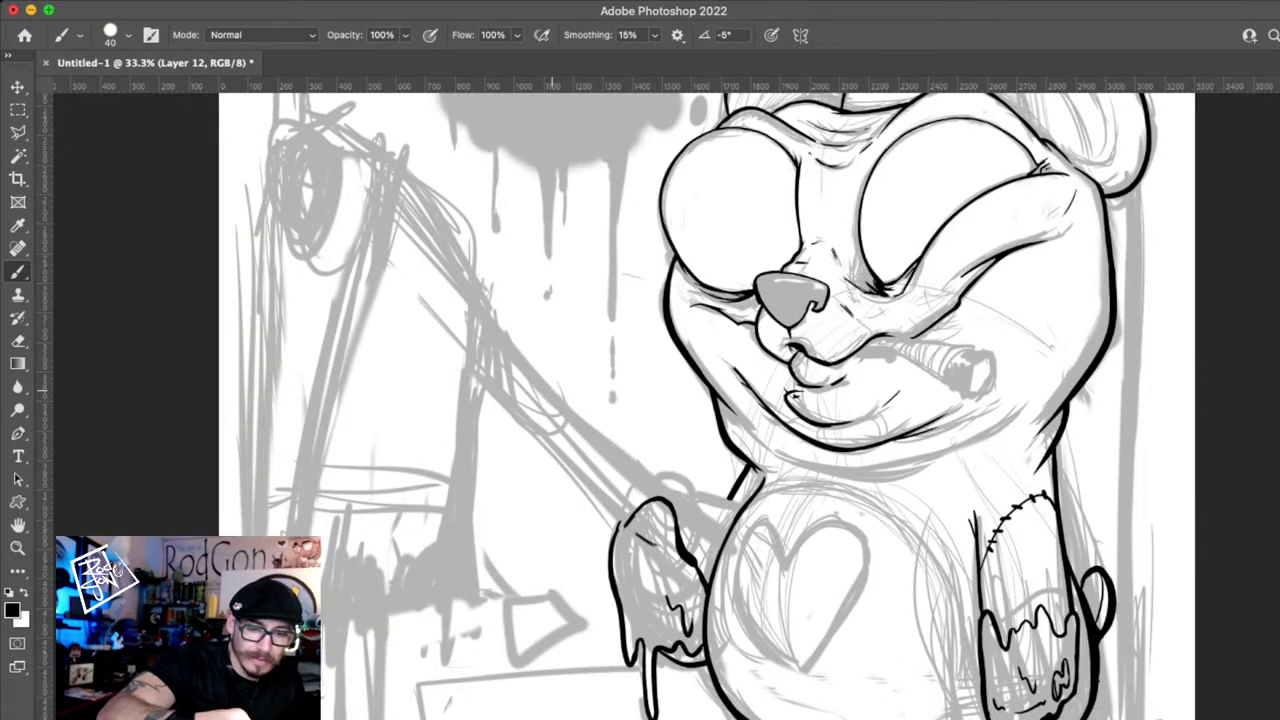
- Ink both long edges of the cleaver's handle from the blade down to the teddy's left paw, redoing the lower edge once
{"action": "left_click_drag", "start_coordinate": [552, 390], "coordinate": [596, 438]}
{"action": "left_click_drag", "start_coordinate": [526, 430], "coordinate": [670, 570]}
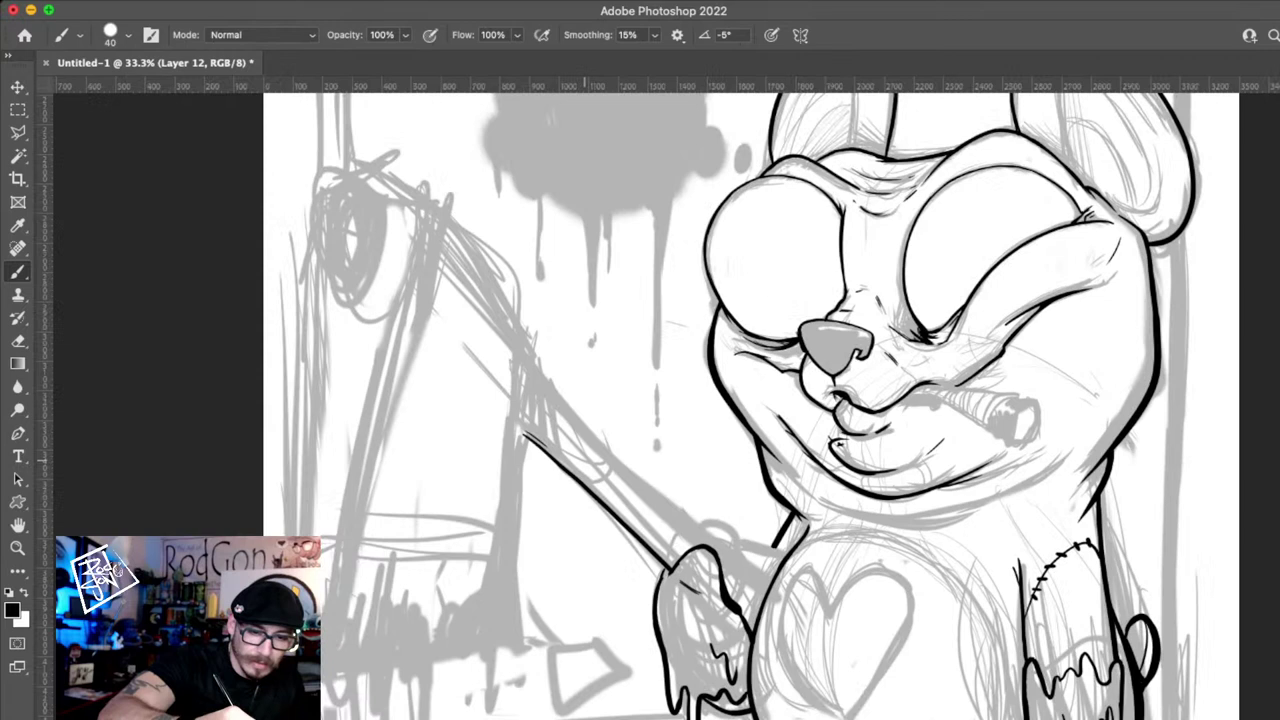
{"action": "key", "text": "super+z"}
{"action": "left_click_drag", "start_coordinate": [526, 441], "coordinate": [665, 575]}
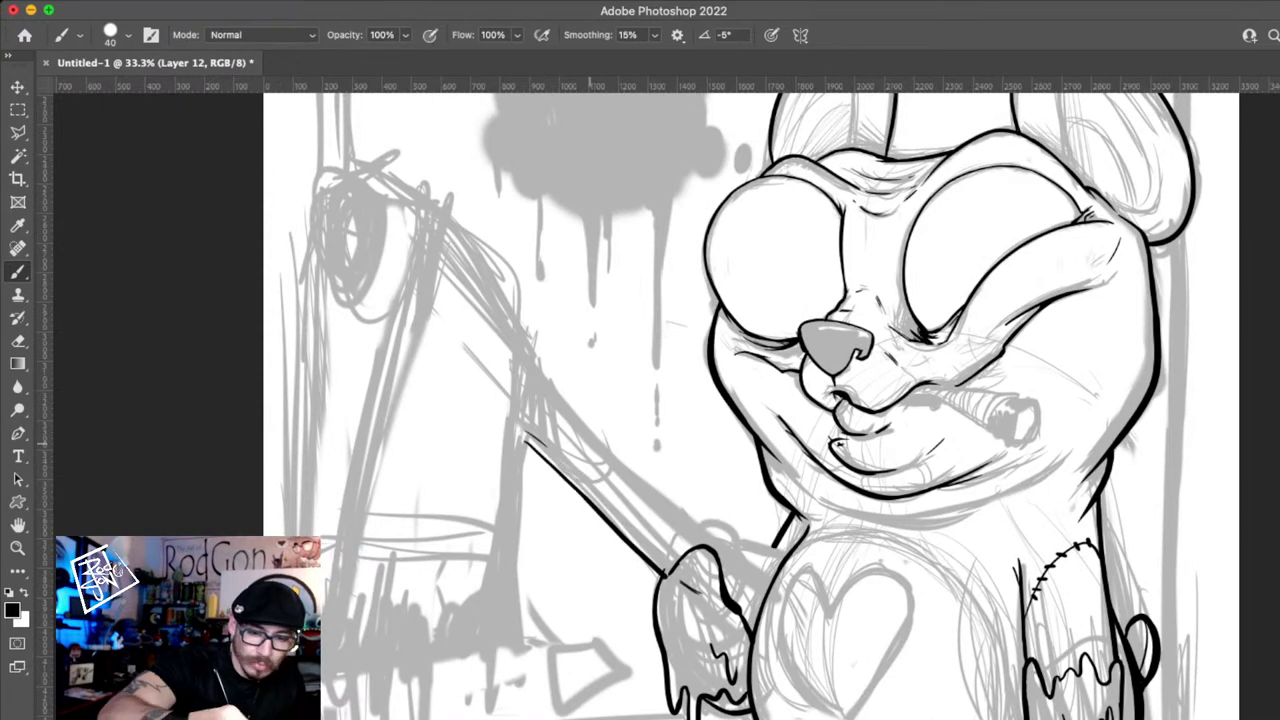
{"action": "mouse_move", "coordinate": [572, 413]}
{"action": "left_mouse_down"}
{"action": "mouse_move", "coordinate": [535, 369]}
{"action": "mouse_move", "coordinate": [622, 459]}
{"action": "left_mouse_up"}
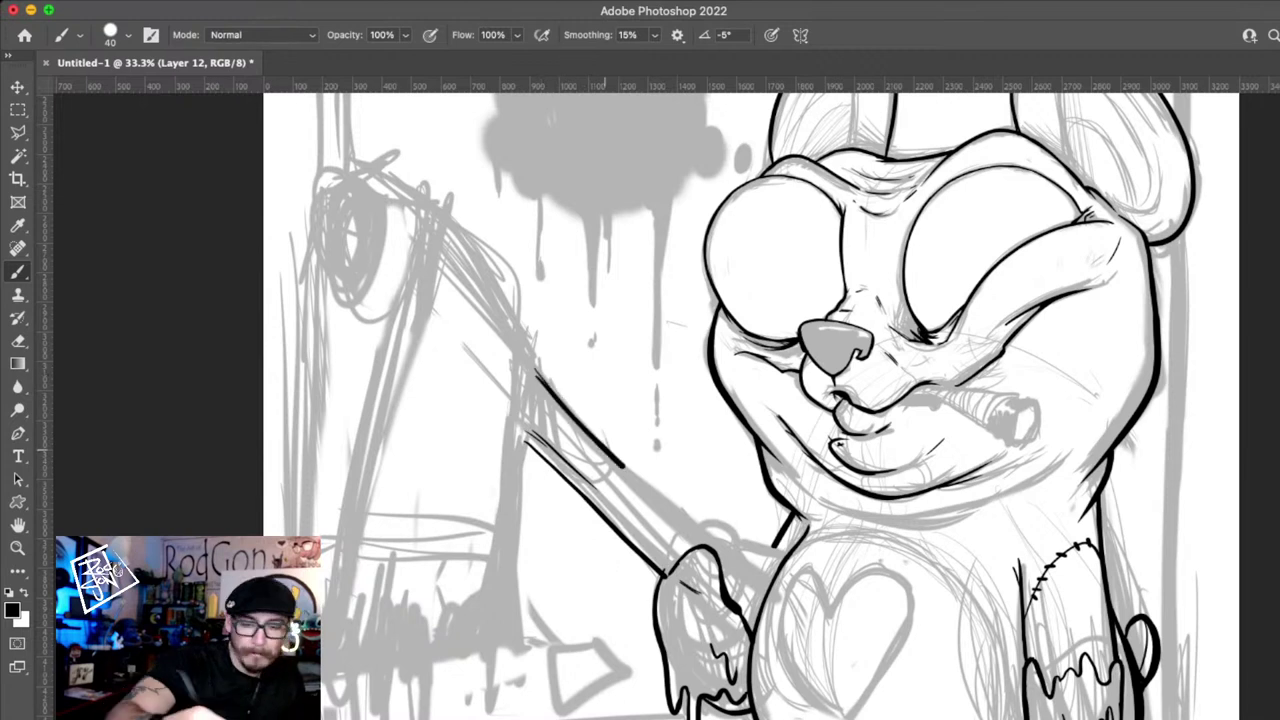
{"action": "left_click_drag", "start_coordinate": [622, 459], "coordinate": [700, 545]}
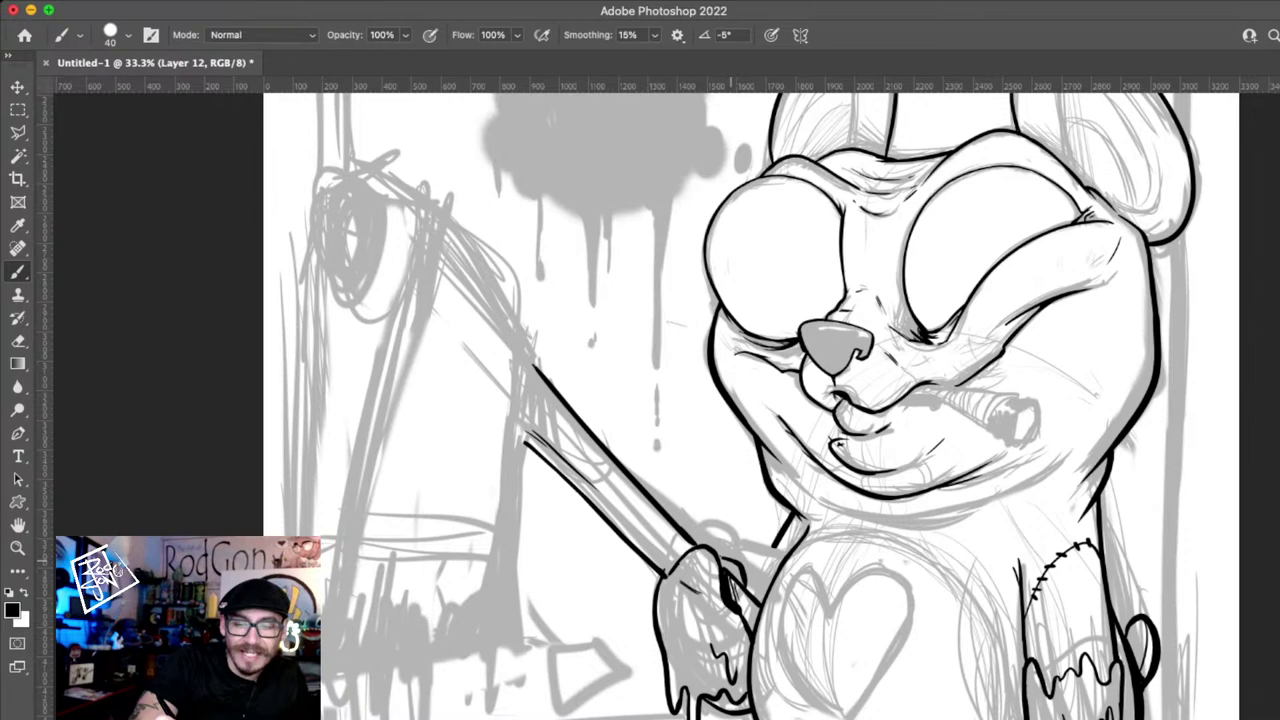
- Ink the left arm's edge between paw and neck and hatch a dark shadow where it meets the chin
{"action": "left_click_drag", "start_coordinate": [754, 580], "coordinate": [817, 506]}
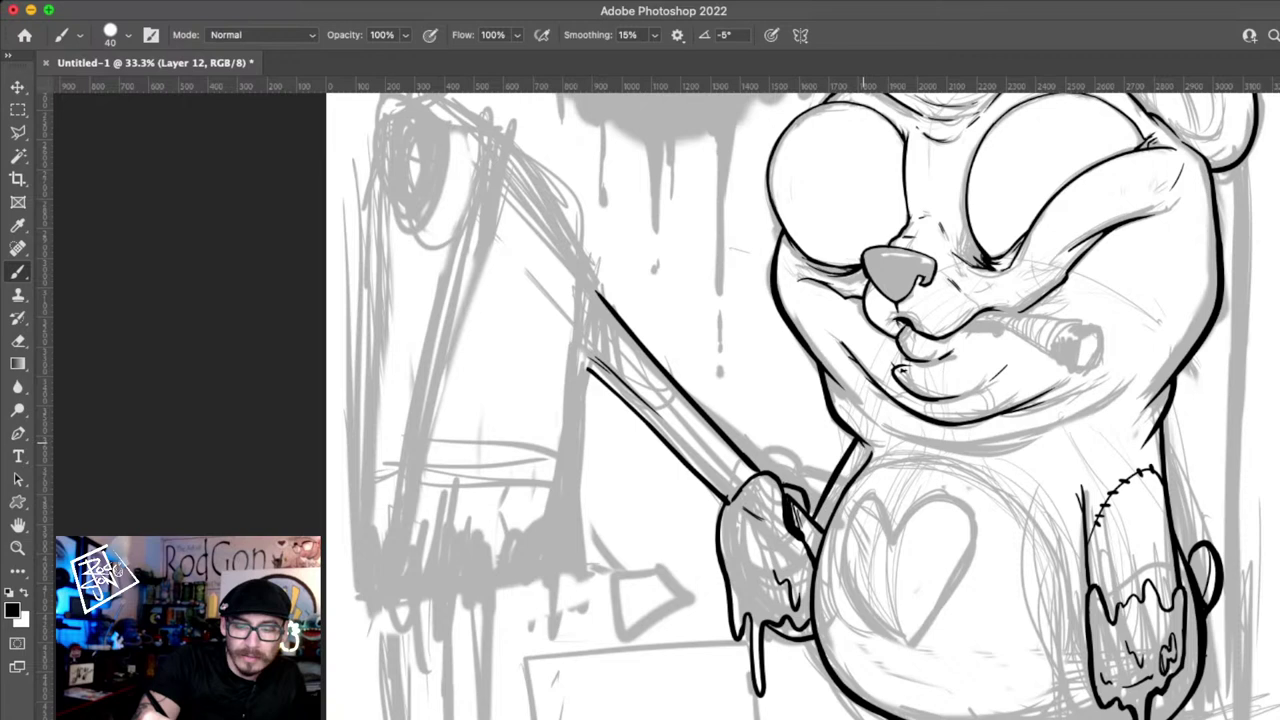
{"action": "left_click_drag", "start_coordinate": [868, 443], "coordinate": [852, 466]}
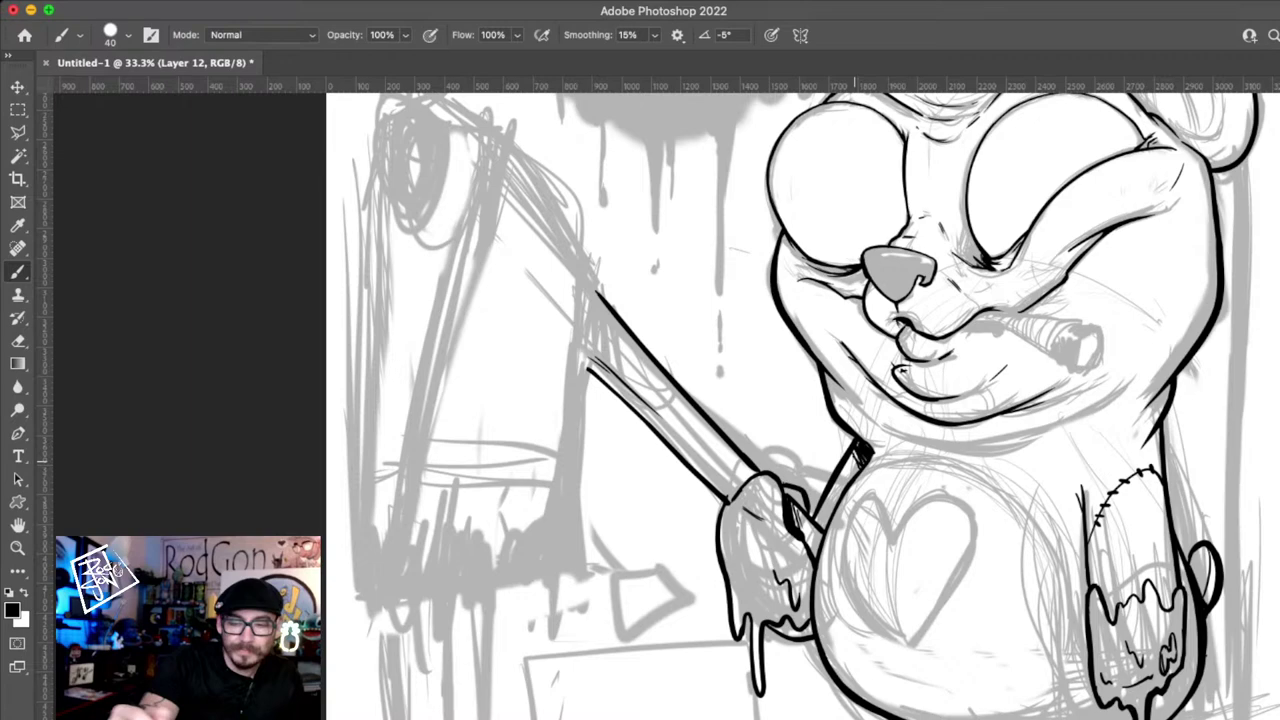
{"action": "key", "text": "z"}
{"action": "left_click_drag", "start_coordinate": [966, 462], "coordinate": [880, 455]}
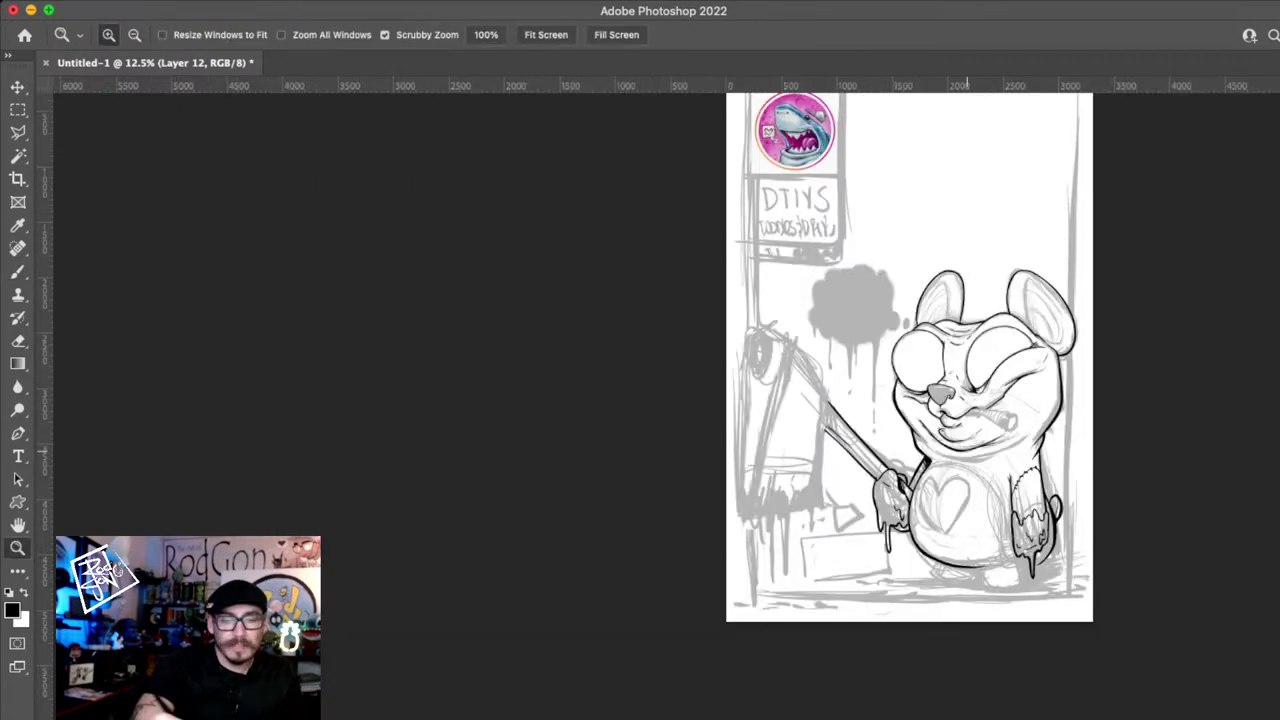
- Ink a wavy blood edge across the handle just above the paw and a loose droplet beneath the paw's long drip
{"action": "left_click_drag", "start_coordinate": [990, 457], "coordinate": [1075, 457]}
{"action": "key", "text": "b"}
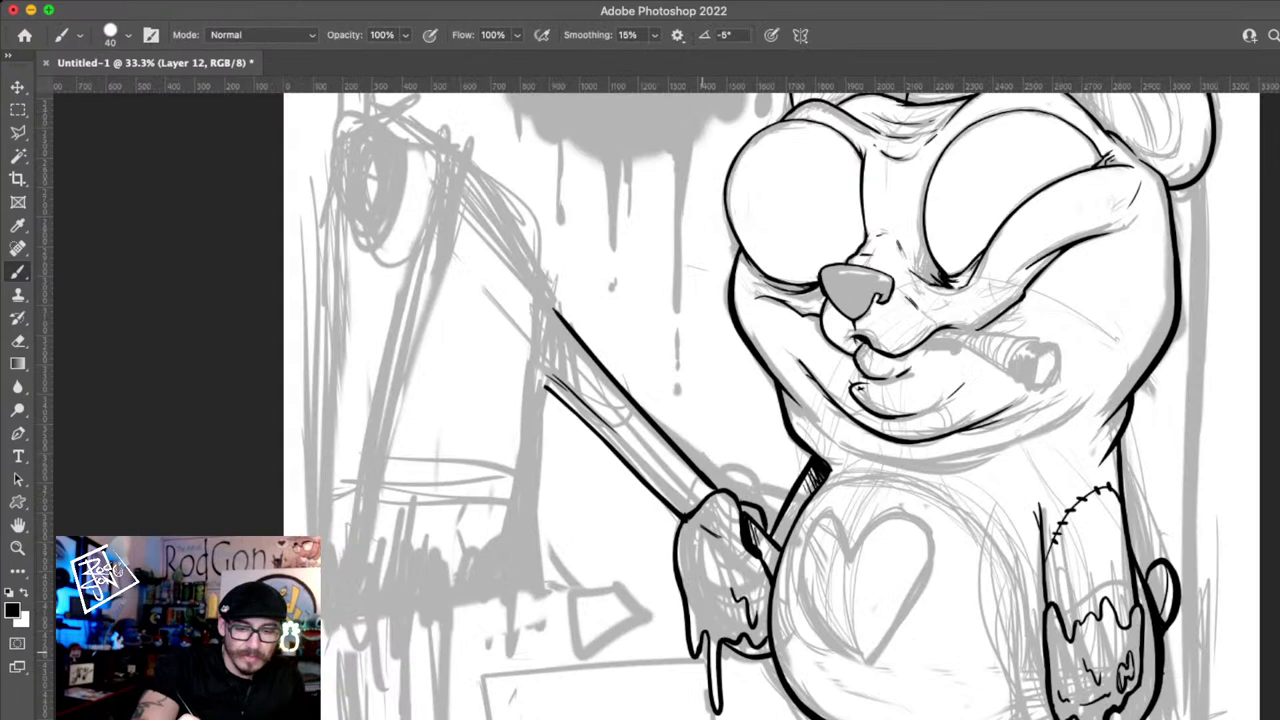
{"action": "mouse_move", "coordinate": [679, 485]}
{"action": "left_mouse_down"}
{"action": "mouse_move", "coordinate": [683, 500]}
{"action": "mouse_move", "coordinate": [700, 490]}
{"action": "left_mouse_up"}
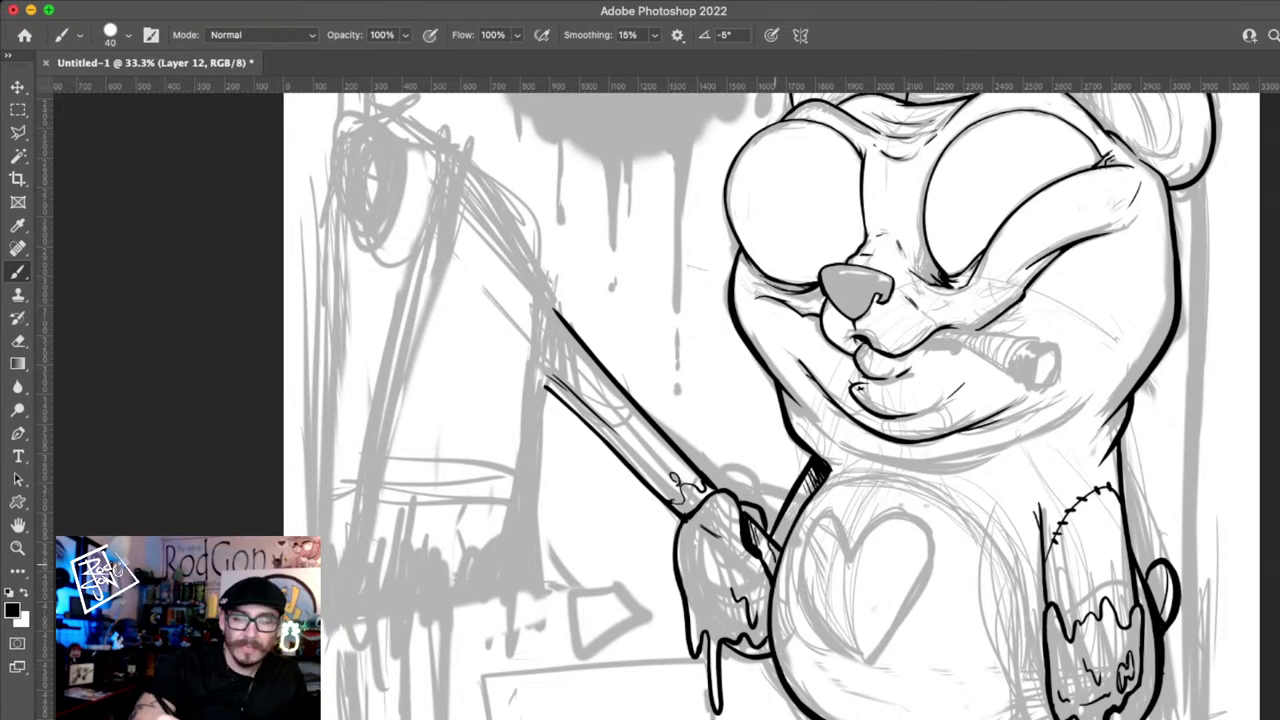
{"action": "scroll", "coordinate": [780, 400], "scroll_direction": "down", "scroll_amount": 3}
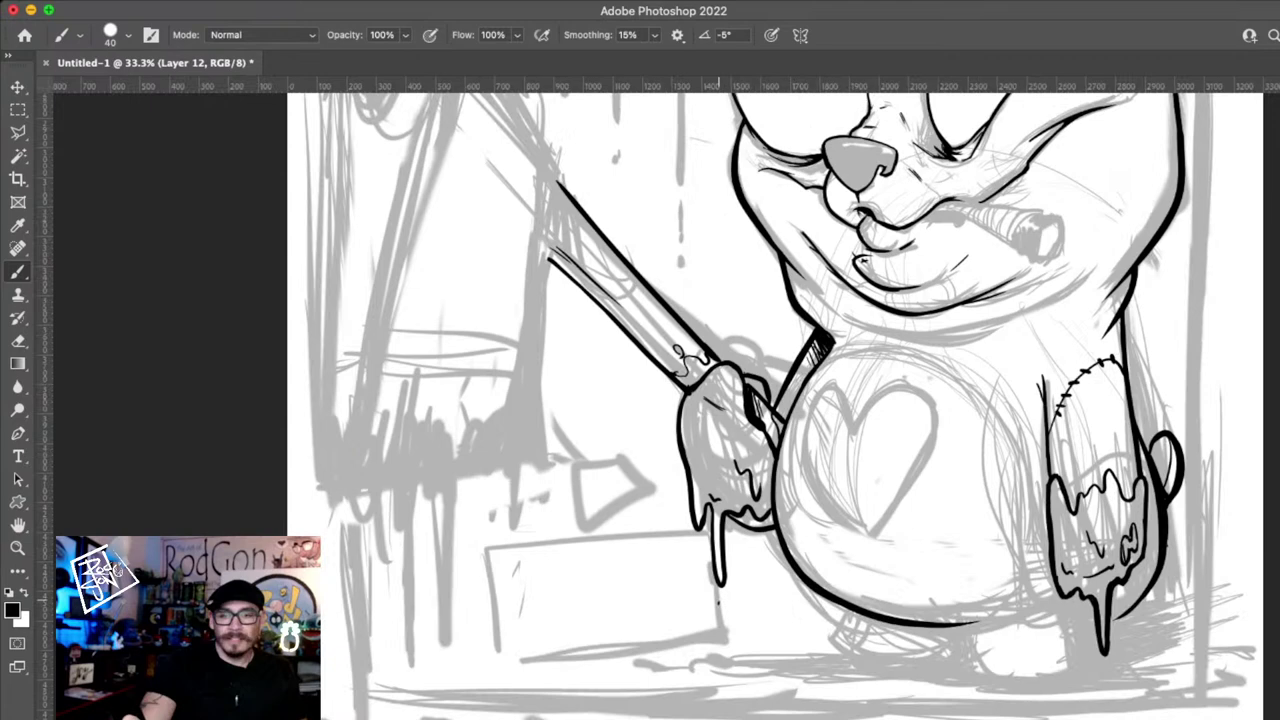
{"action": "key", "text": "ctrl+minus"}
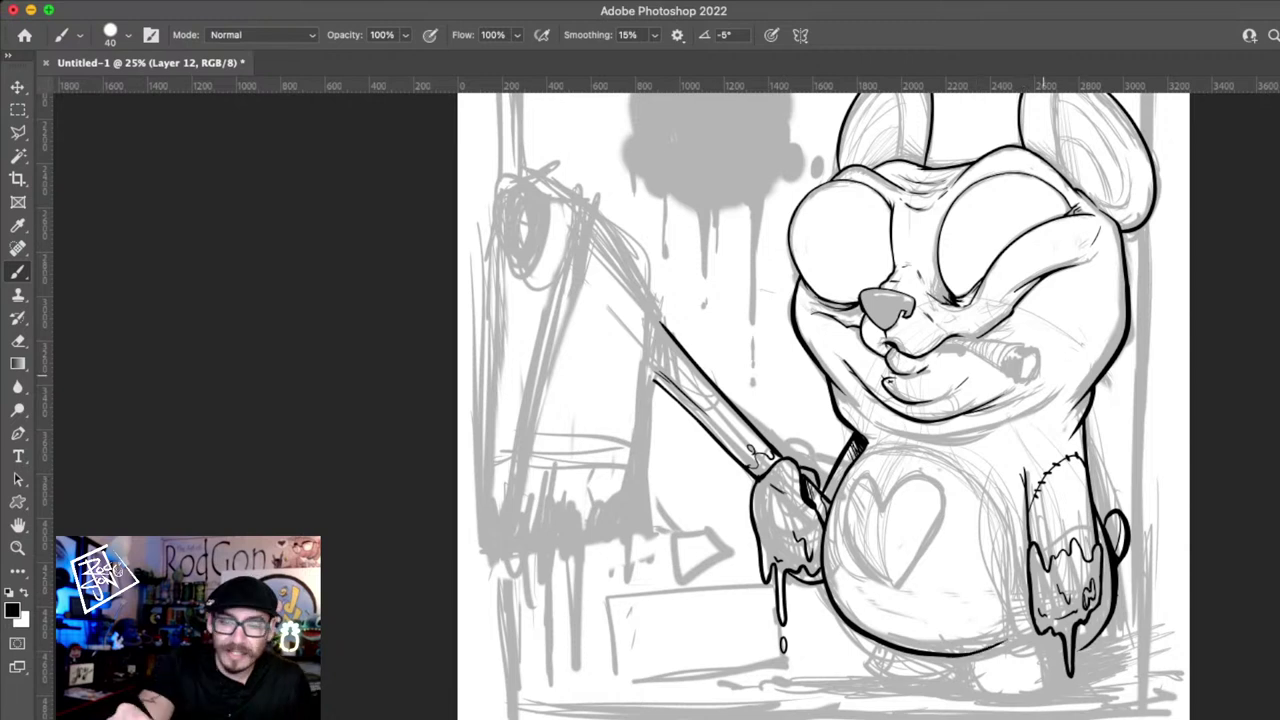
- Outline the cigar in the teddy's mouth with a tapered body, jagged ash edge and rounded burning tip
{"action": "scroll", "coordinate": [1040, 362], "scroll_direction": "up", "scroll_amount": 3}
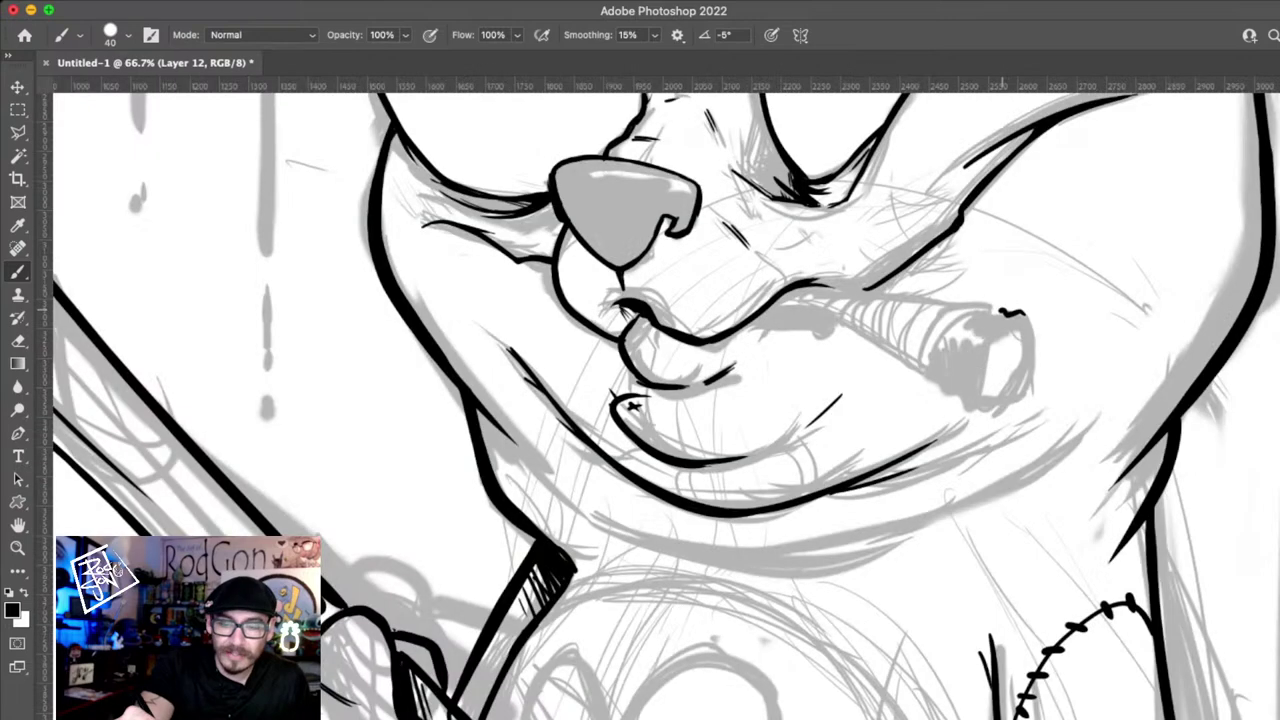
{"action": "left_click_drag", "start_coordinate": [1002, 311], "coordinate": [980, 314]}
{"action": "mouse_move", "coordinate": [931, 377]}
{"action": "left_mouse_down"}
{"action": "mouse_move", "coordinate": [962, 395]}
{"action": "mouse_move", "coordinate": [1027, 320]}
{"action": "mouse_move", "coordinate": [985, 400]}
{"action": "left_mouse_up"}
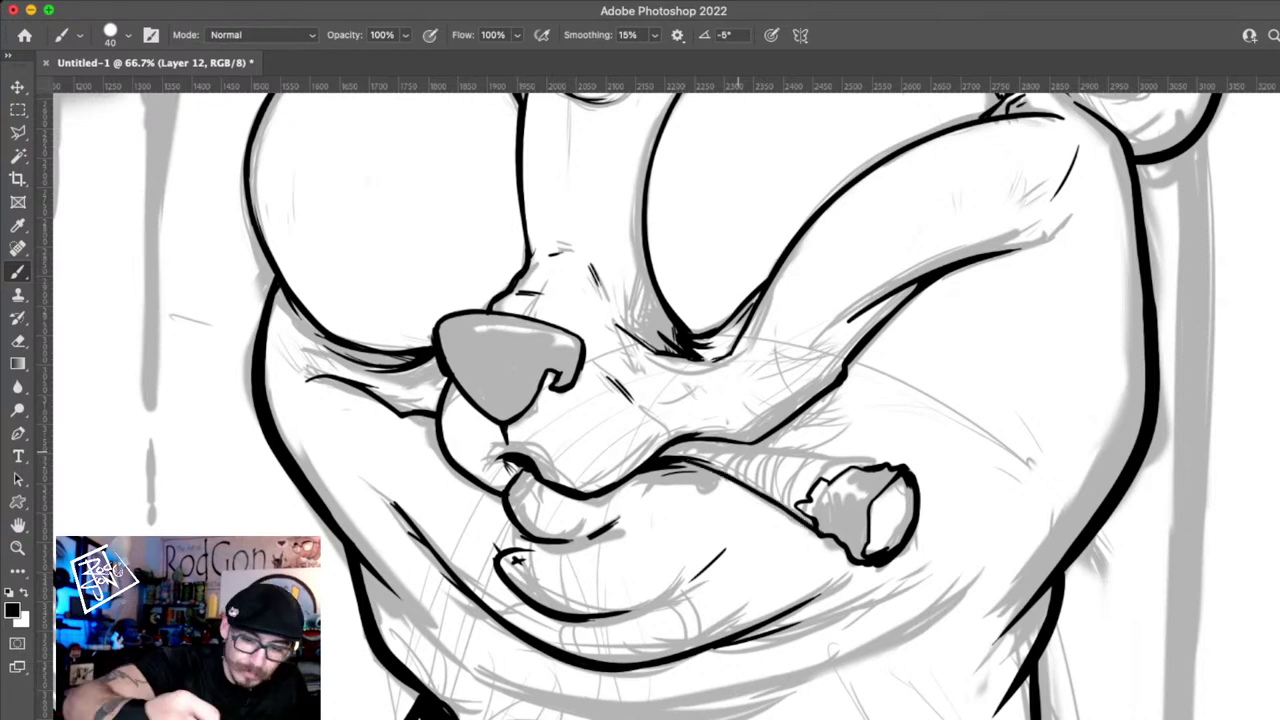
{"action": "left_click_drag", "start_coordinate": [688, 442], "coordinate": [880, 463]}
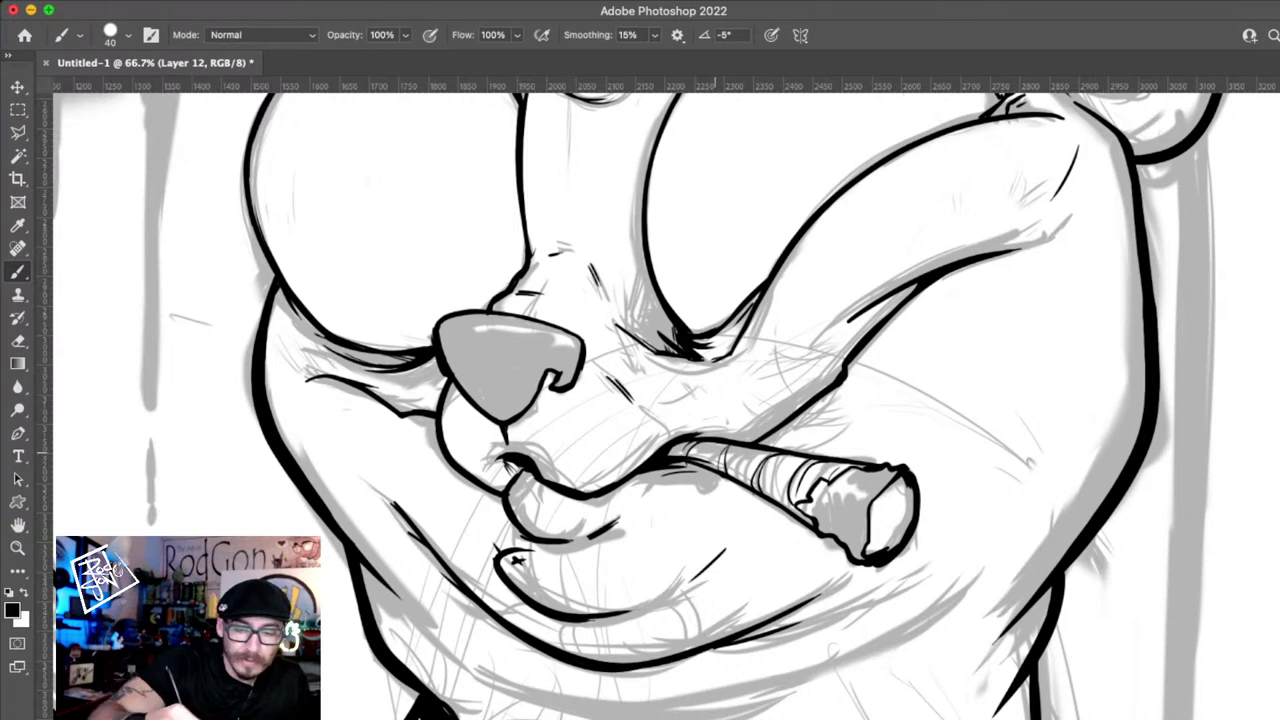
- Detail the cigar with curved wrapper lines, a heavy black burnt band near the tip and rings inside the tip
{"action": "mouse_move", "coordinate": [715, 453]}
{"action": "left_mouse_down"}
{"action": "mouse_move", "coordinate": [803, 478]}
{"action": "mouse_move", "coordinate": [852, 516]}
{"action": "mouse_move", "coordinate": [857, 490]}
{"action": "mouse_move", "coordinate": [878, 482]}
{"action": "left_mouse_up"}
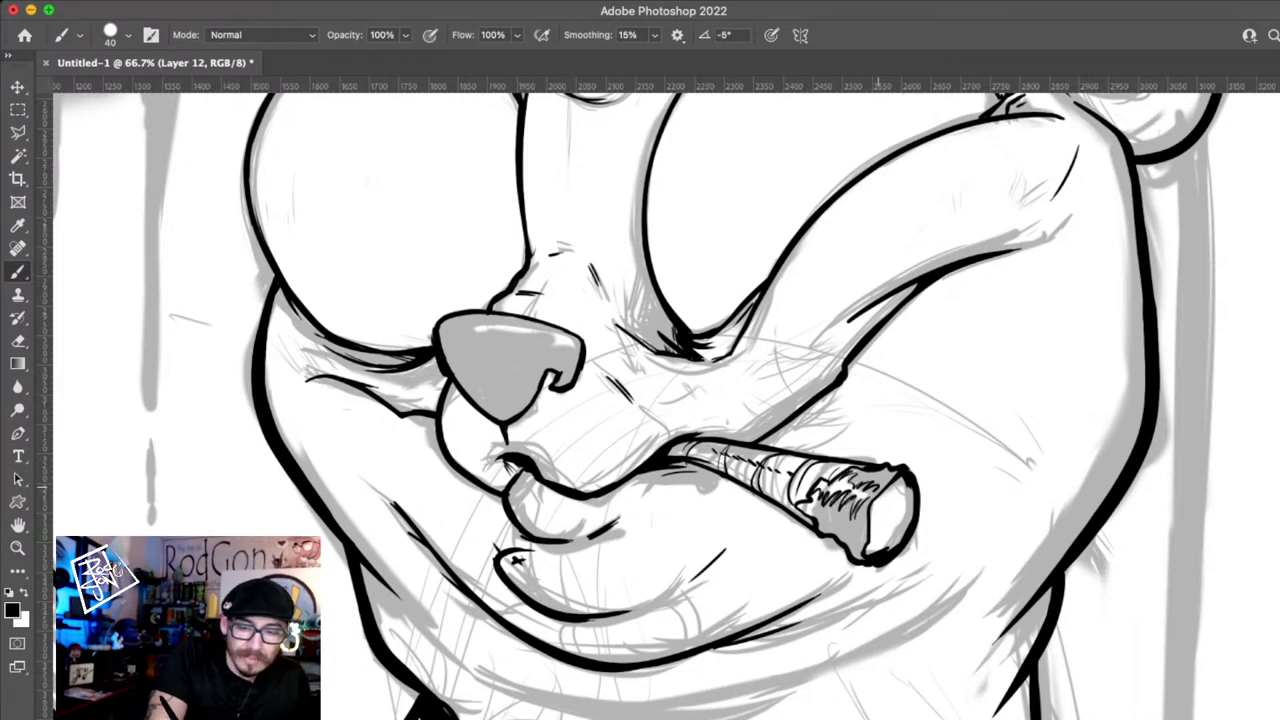
{"action": "left_click_drag", "start_coordinate": [798, 504], "coordinate": [846, 540]}
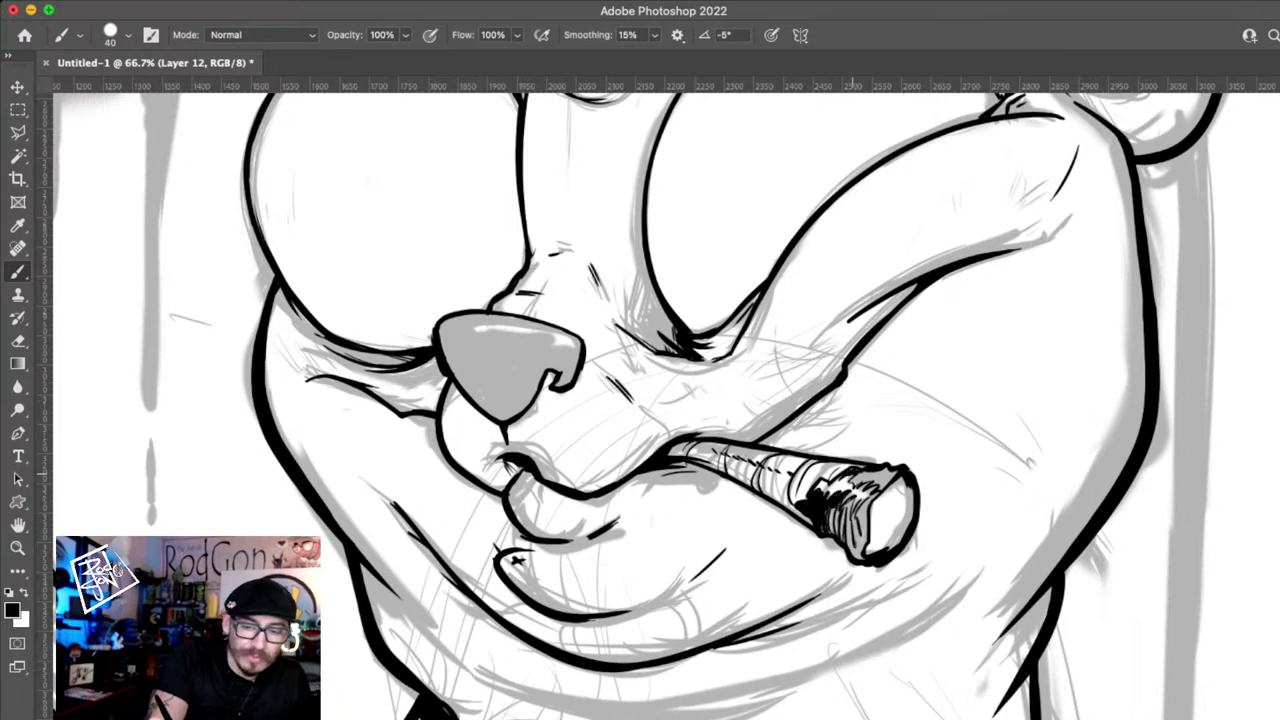
{"action": "left_click_drag", "start_coordinate": [852, 478], "coordinate": [880, 488]}
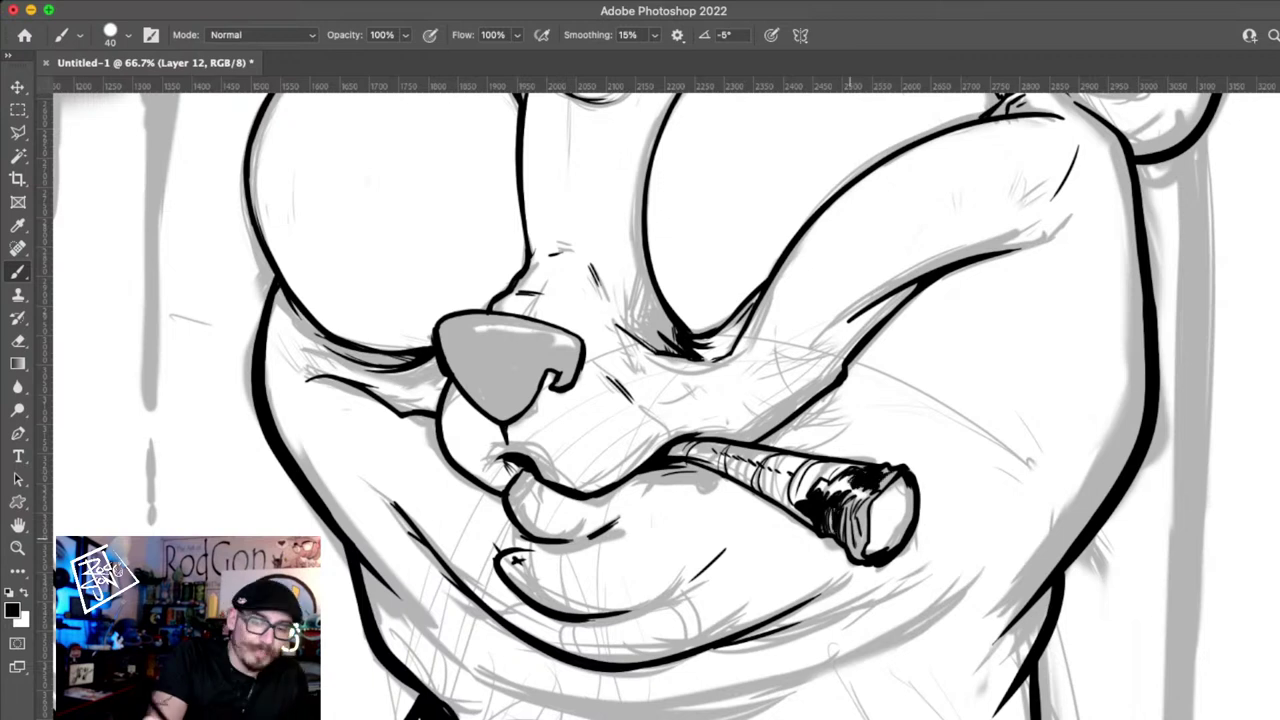
{"action": "left_click_drag", "start_coordinate": [850, 539], "coordinate": [863, 516]}
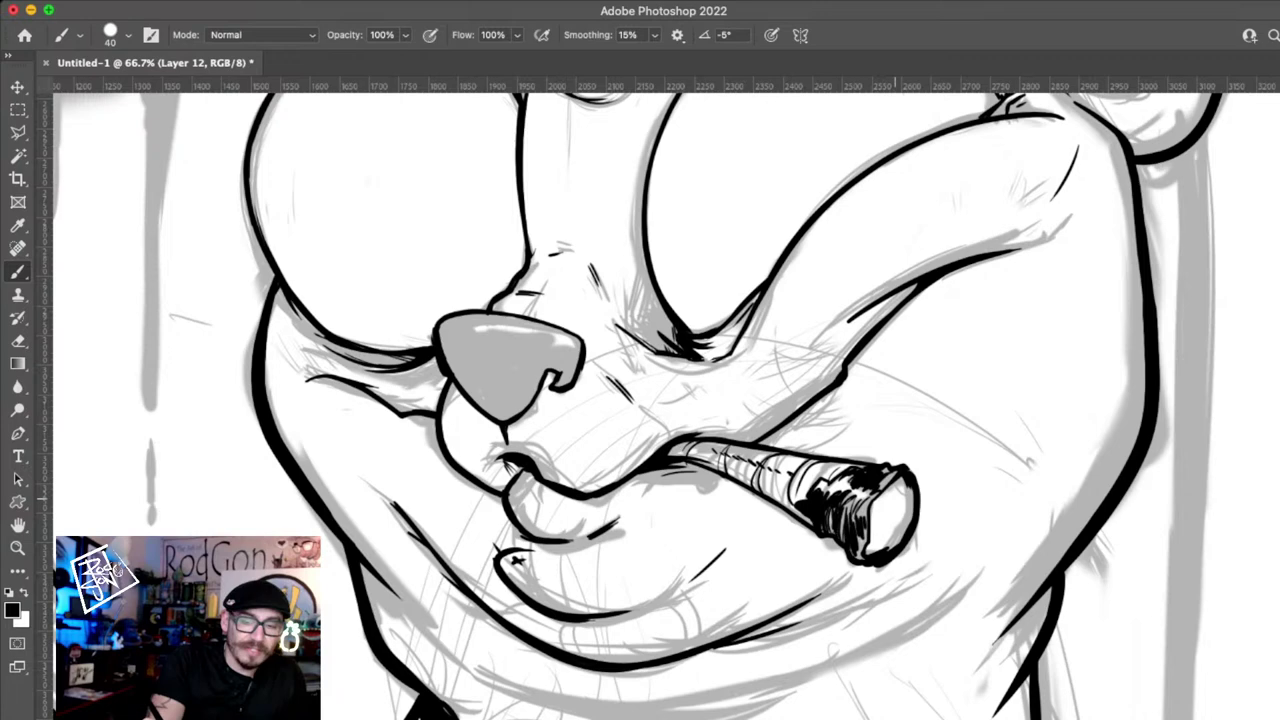
{"action": "key", "text": "z"}
{"action": "left_click_drag", "start_coordinate": [937, 588], "coordinate": [762, 314]}
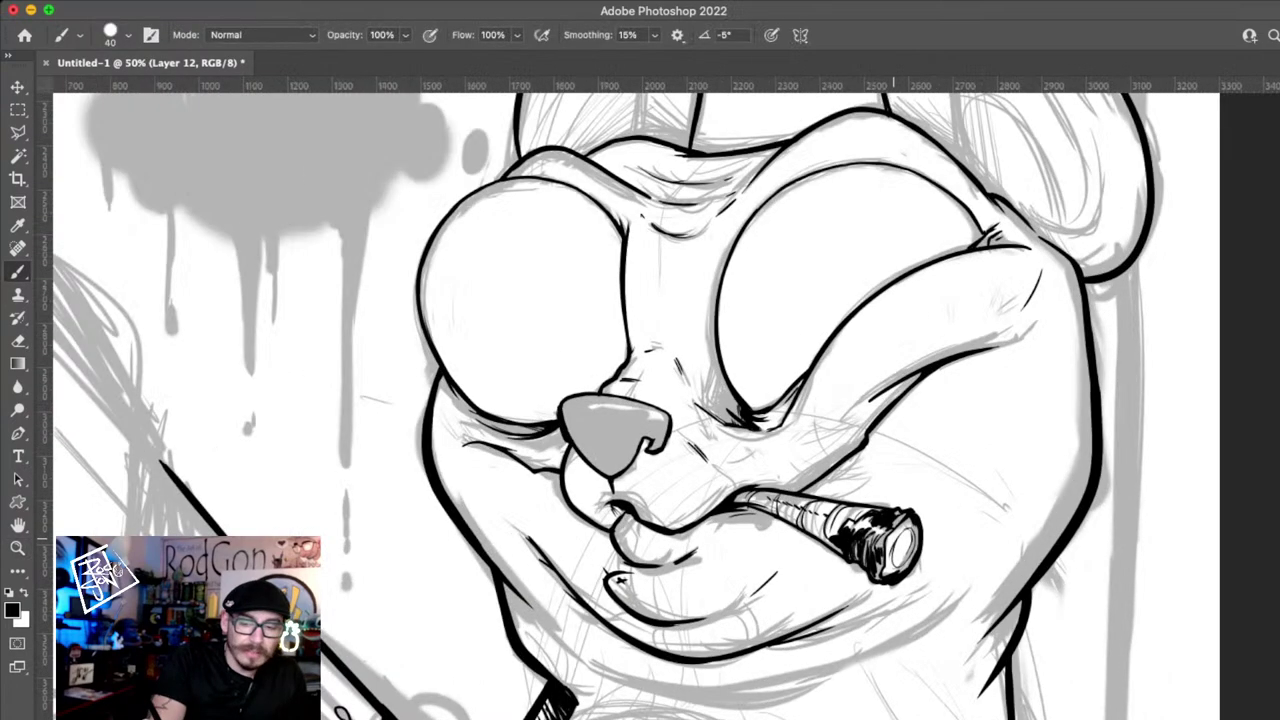
- Ink short vertical drips hanging from the right cheek fold and from the mouth line beside the cigar
{"action": "left_click", "coordinate": [948, 578], "text": "alt"}
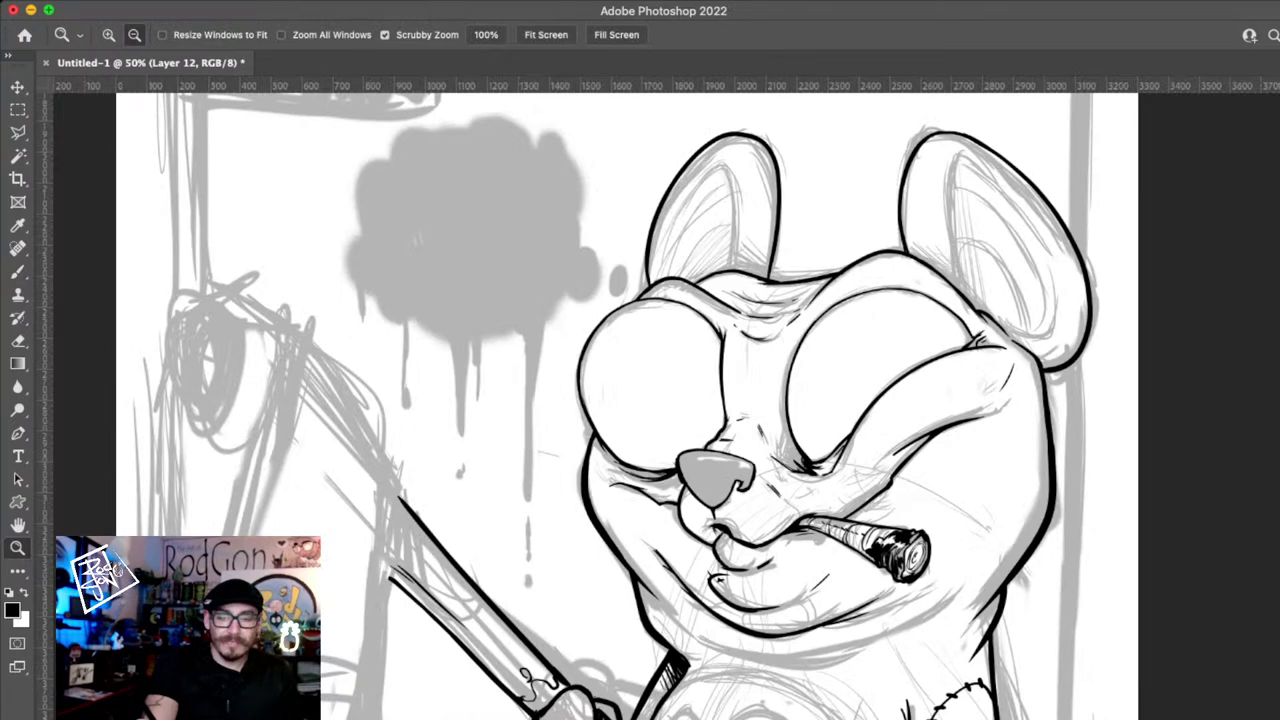
{"action": "left_click", "coordinate": [897, 402], "text": "alt"}
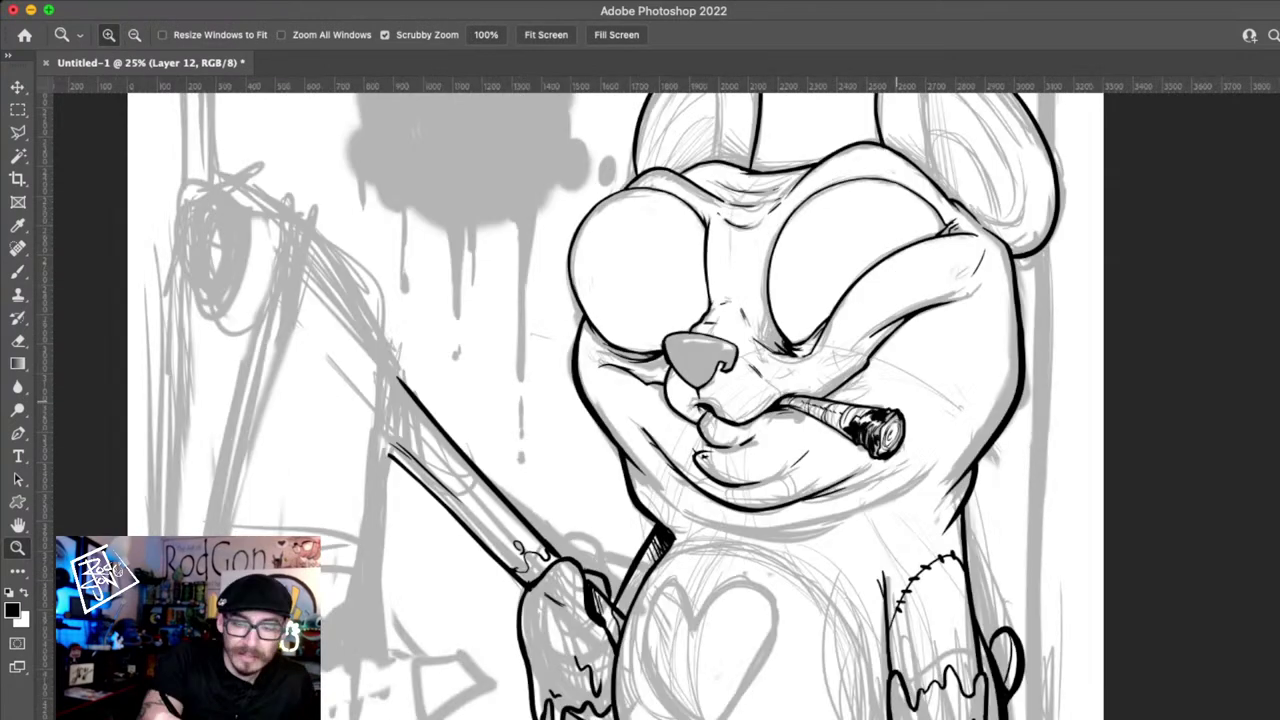
{"action": "left_click", "coordinate": [897, 402]}
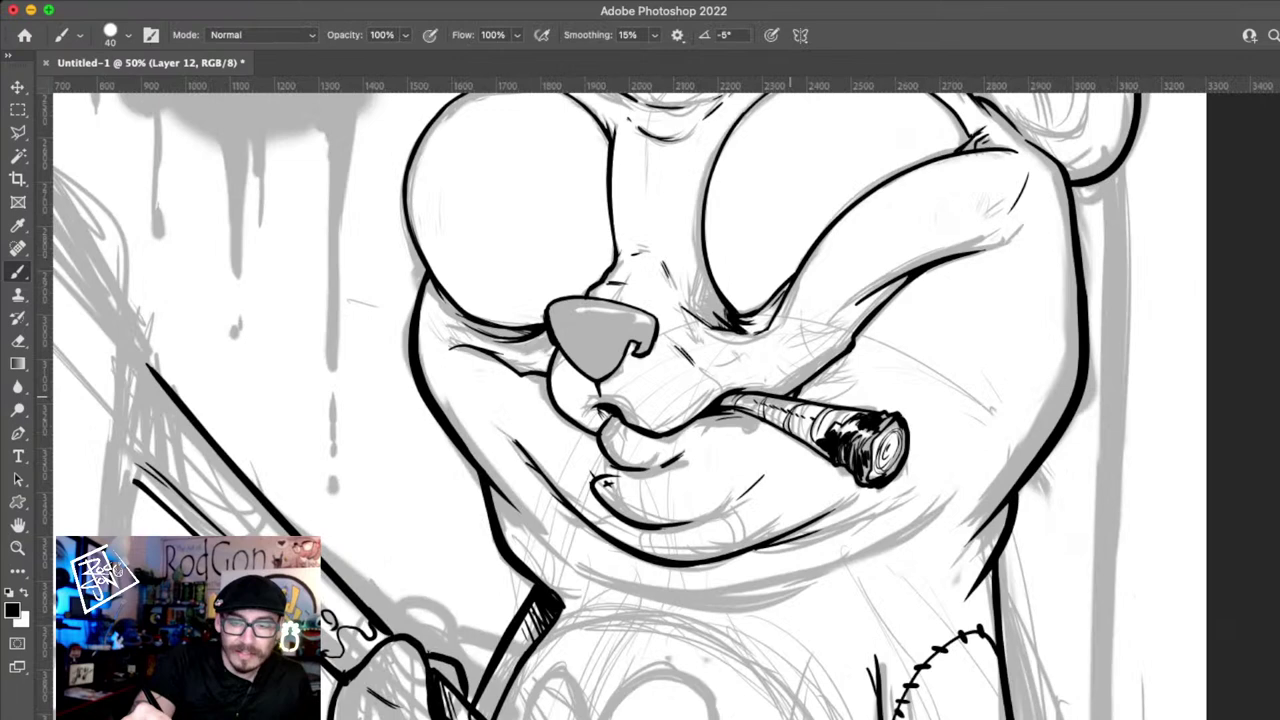
{"action": "left_click_drag", "start_coordinate": [790, 397], "coordinate": [793, 437]}
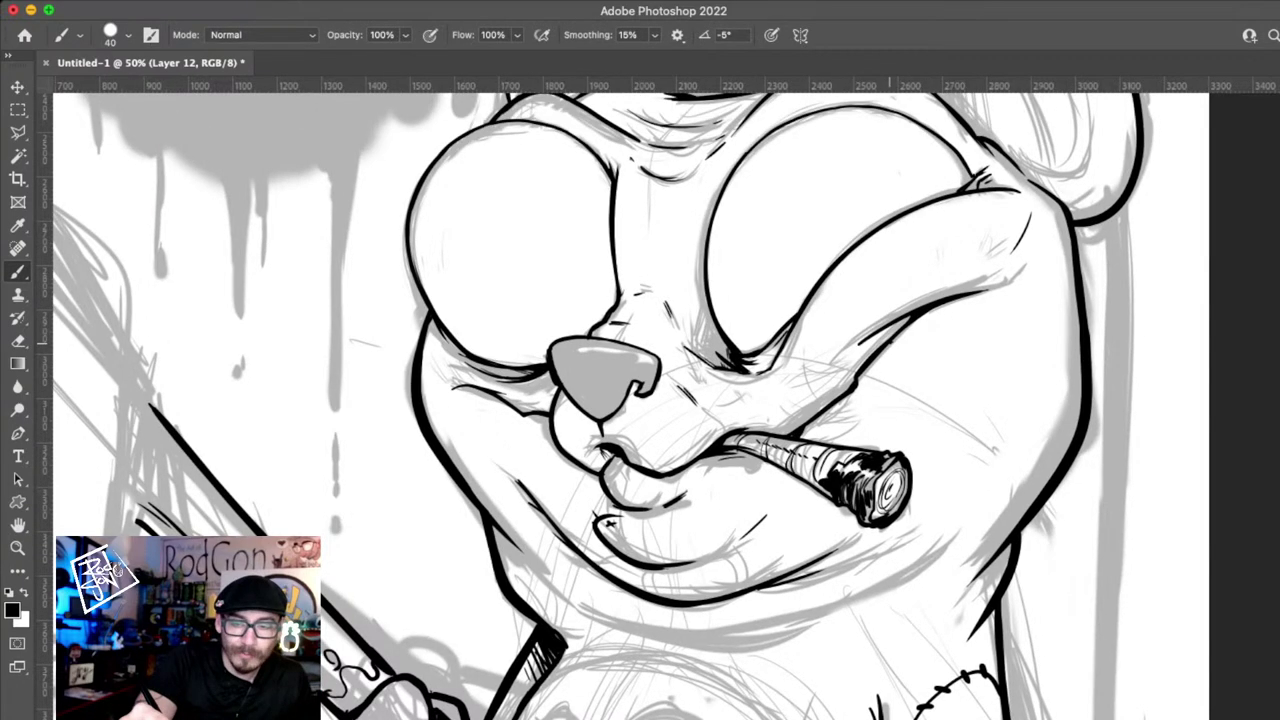
{"action": "left_click_drag", "start_coordinate": [896, 340], "coordinate": [898, 398]}
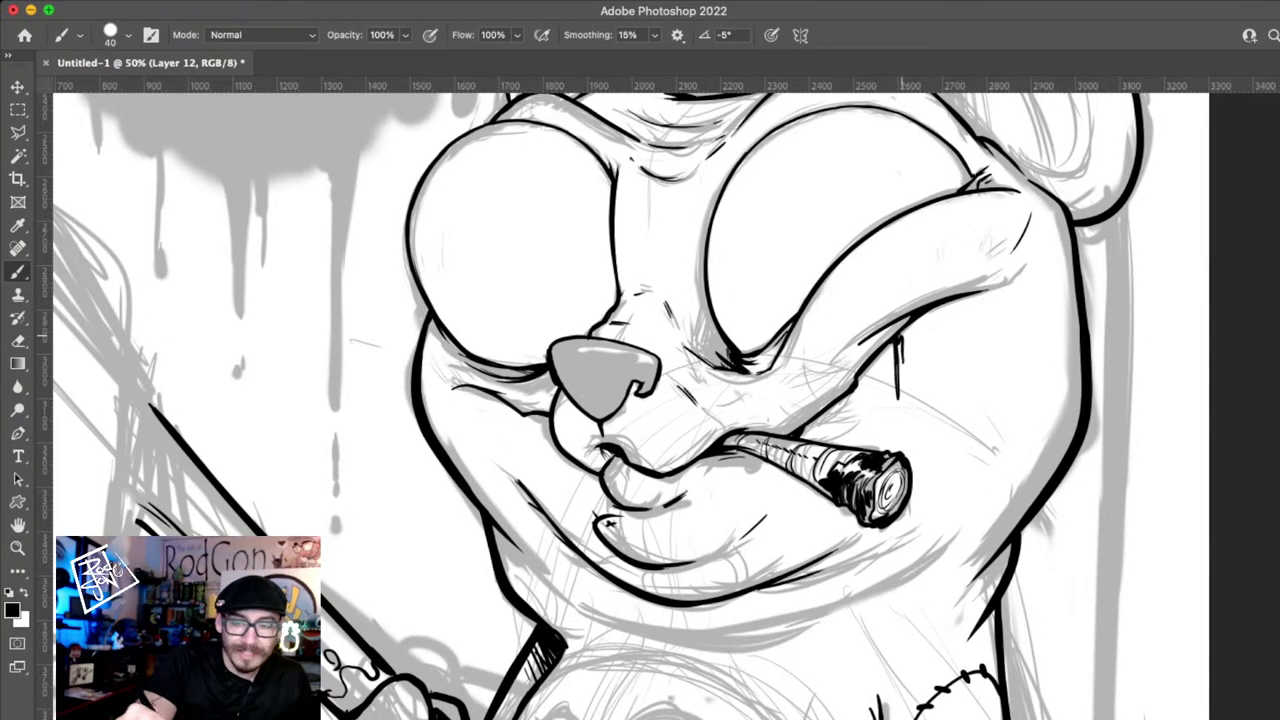
{"action": "scroll", "coordinate": [640, 400], "scroll_direction": "up", "scroll_amount": 2}
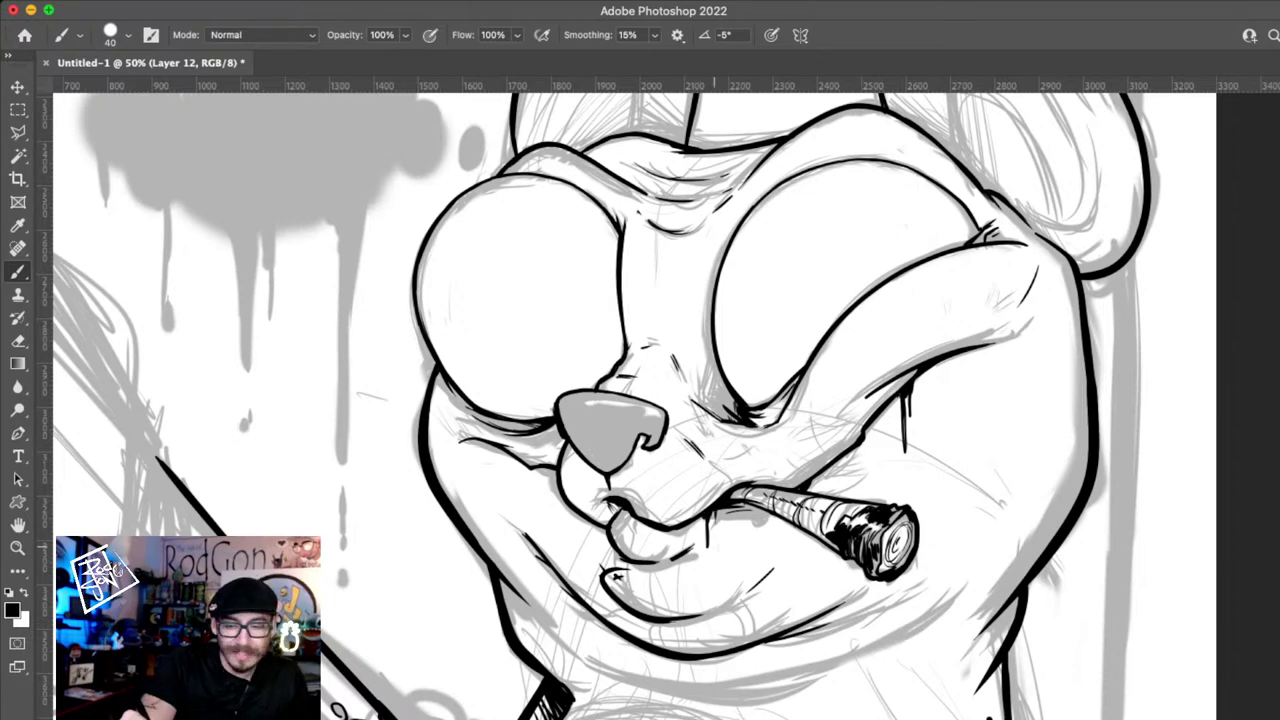
- Add small black speckles on the cheek beside the cigar's tip and on the teddy's lip and chin
{"action": "key", "text": "super+minus"}
{"action": "key", "text": "super+minus"}
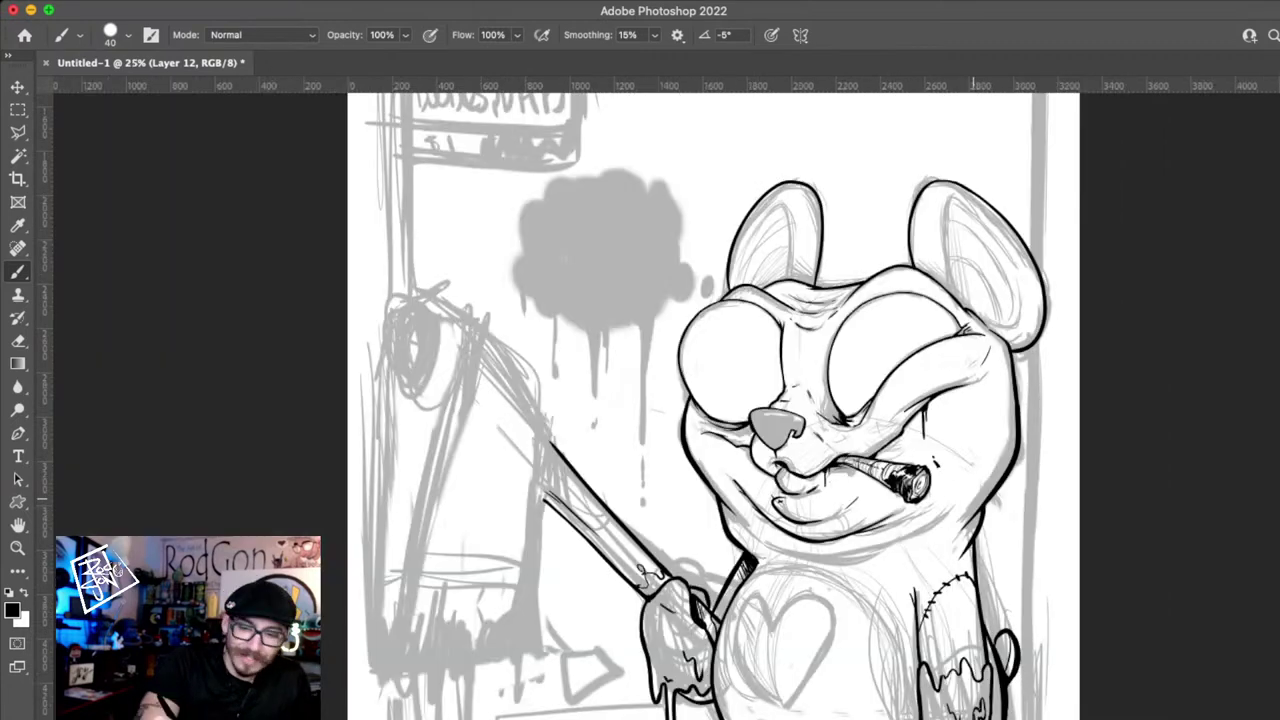
{"action": "scroll", "coordinate": [973, 497], "scroll_direction": "down", "scroll_amount": 2}
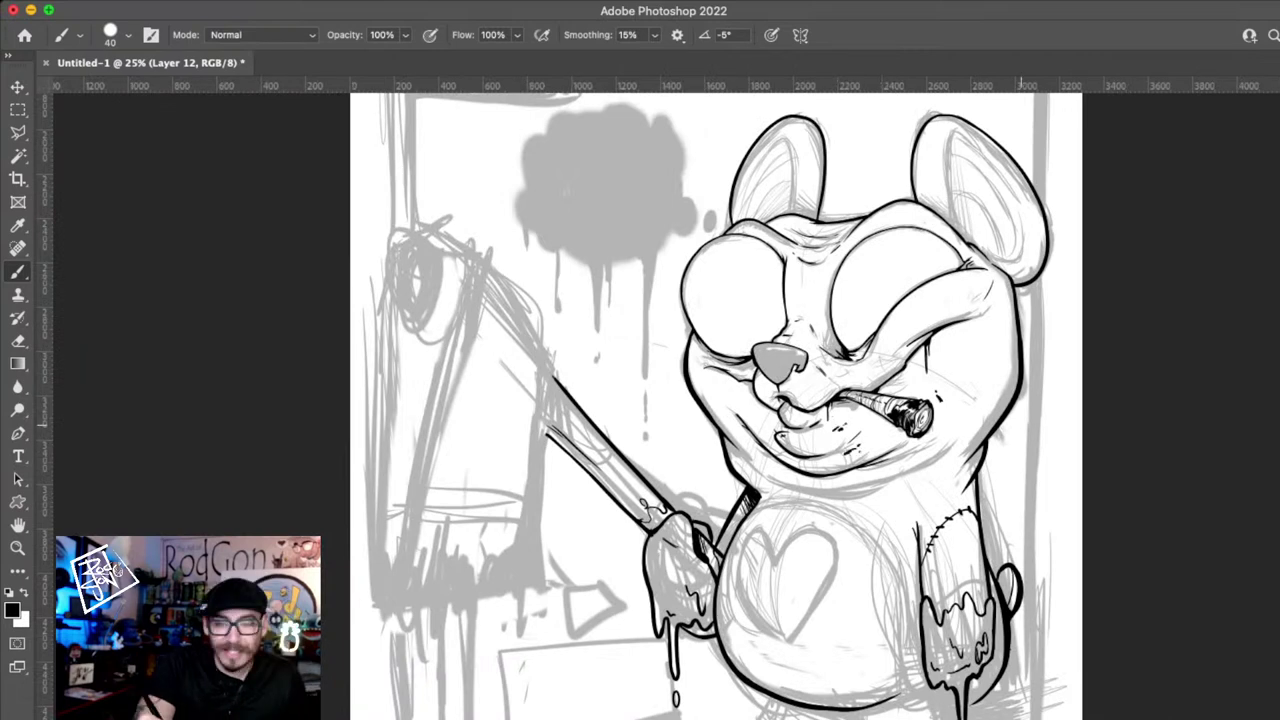
{"action": "scroll", "coordinate": [930, 400], "scroll_direction": "down", "scroll_amount": 2}
- Create a new layer and ink the teddy's right leg and flat foot under the belly
{"action": "key", "text": "z"}
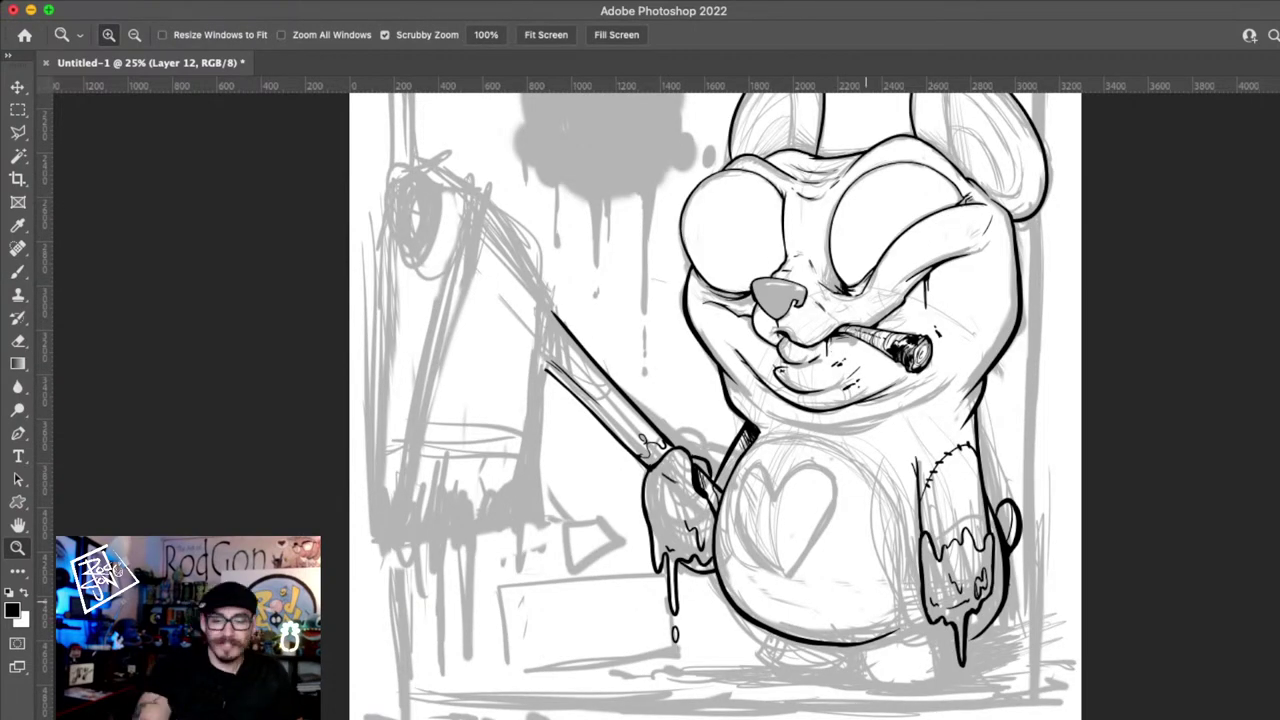
{"action": "key", "text": "b"}
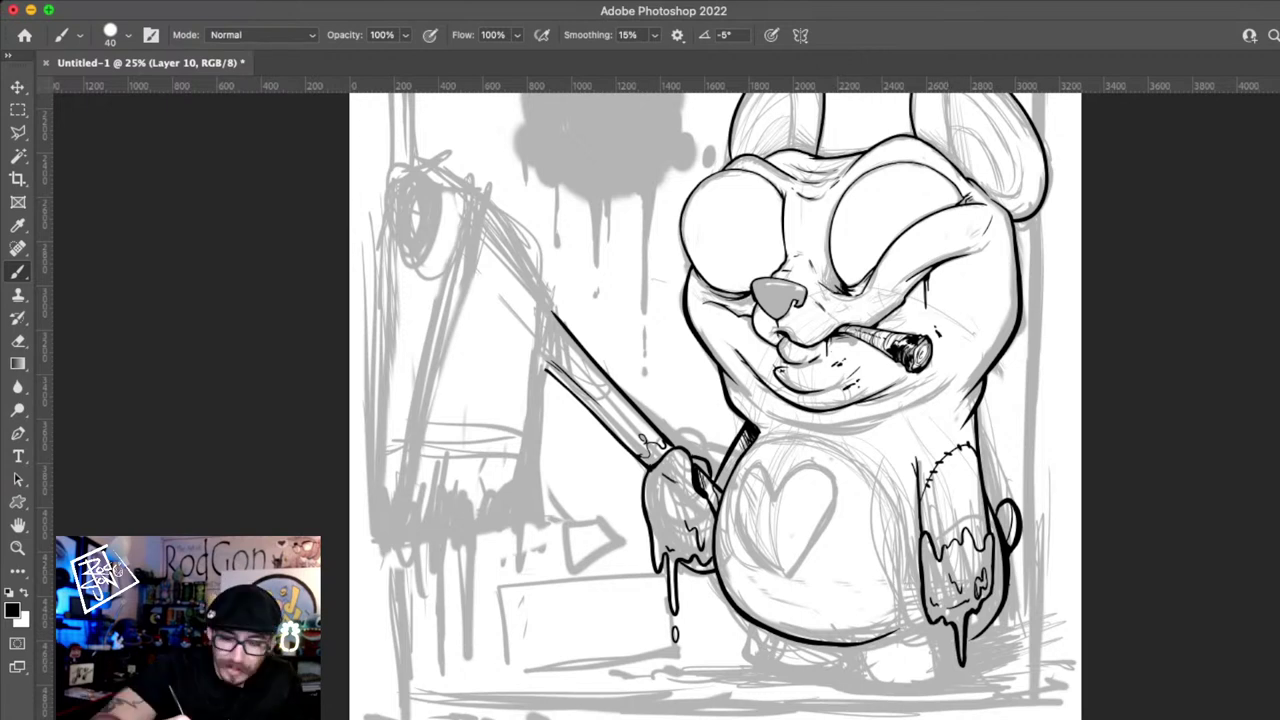
{"action": "key", "text": "ctrl+shift+alt+n"}
{"action": "left_click_drag", "start_coordinate": [826, 652], "coordinate": [826, 672]}
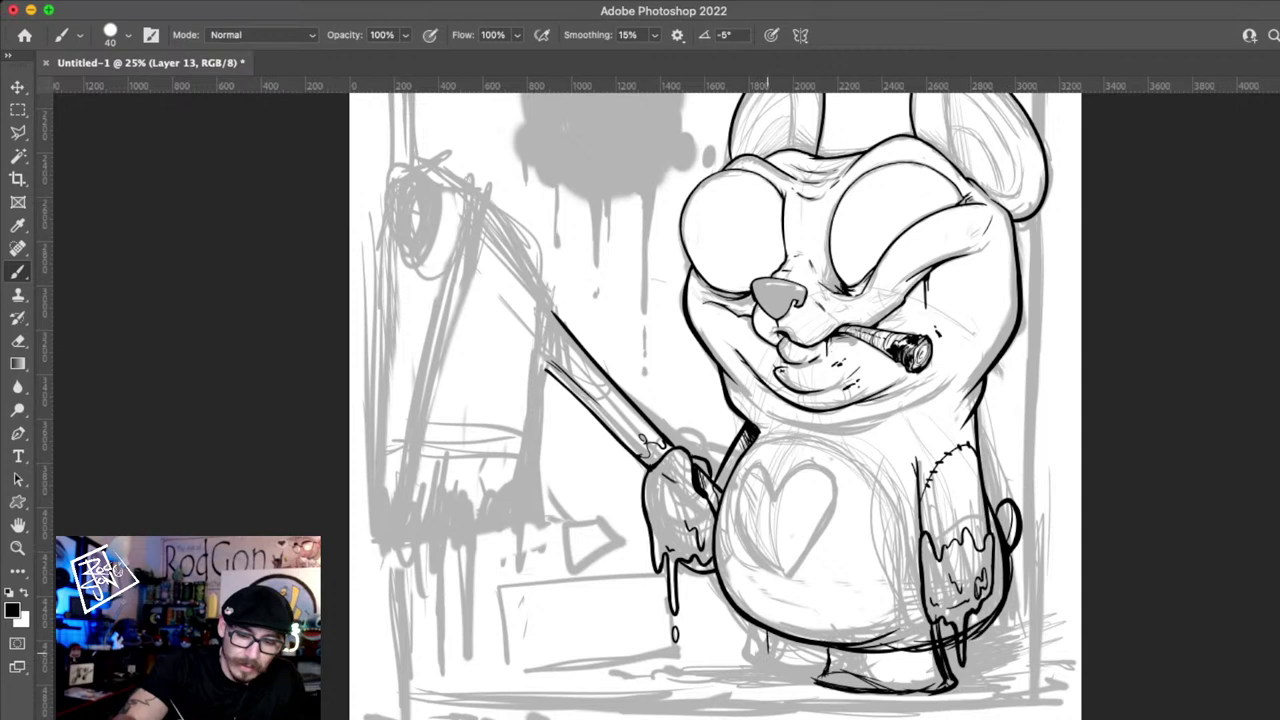
- Ink the left leg and foot with a thick dark sole meeting the right foot, replacing the wider first attempt
{"action": "left_click_drag", "start_coordinate": [820, 668], "coordinate": [745, 660]}
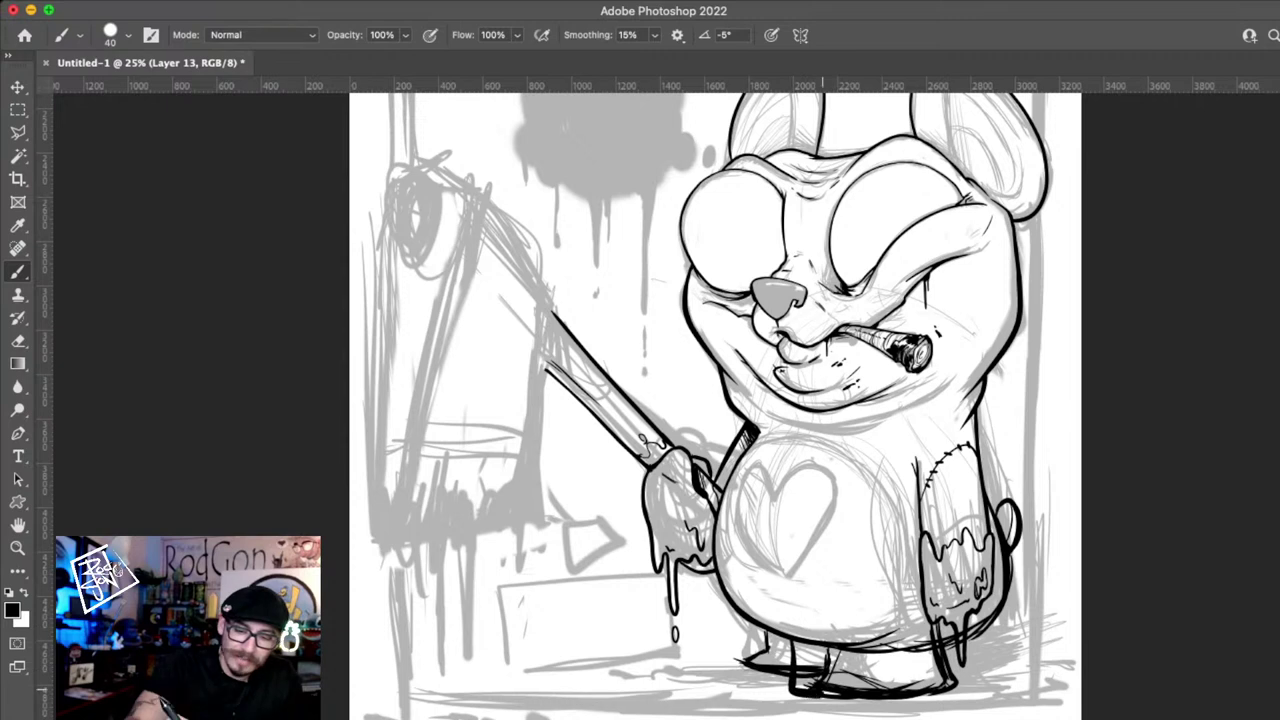
{"action": "key", "text": "ctrl+z"}
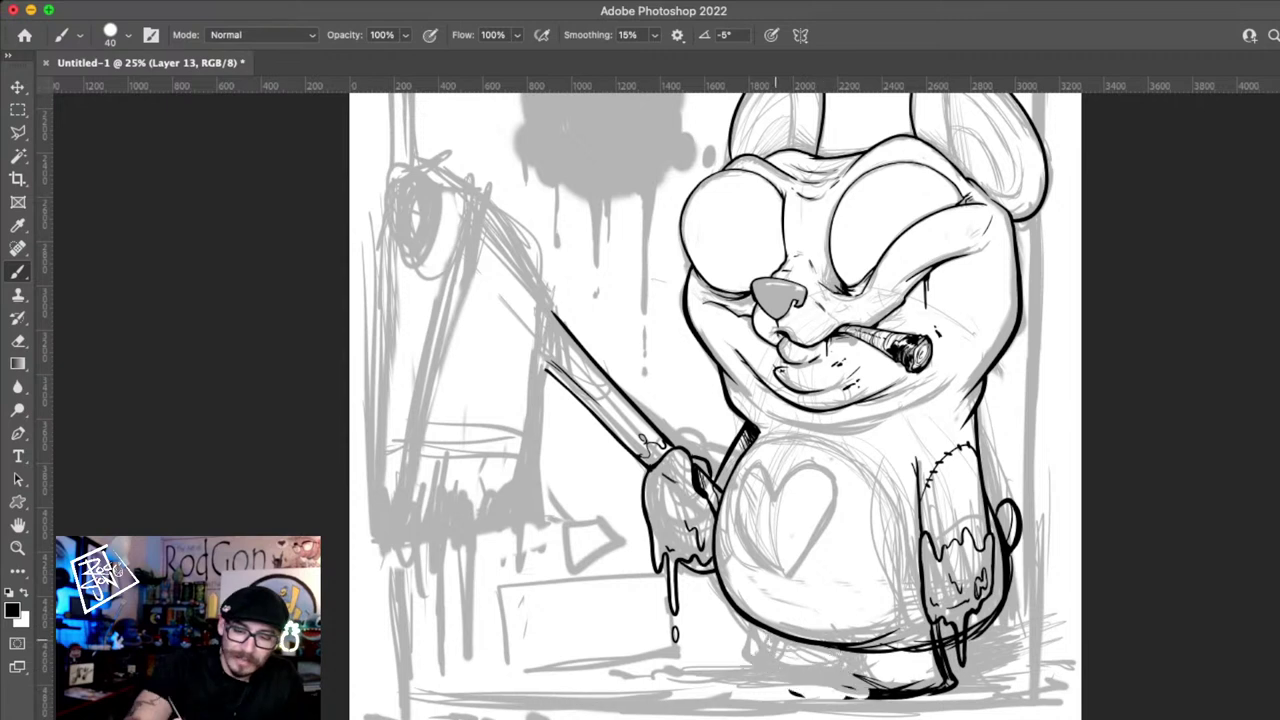
{"action": "left_click_drag", "start_coordinate": [768, 630], "coordinate": [800, 692]}
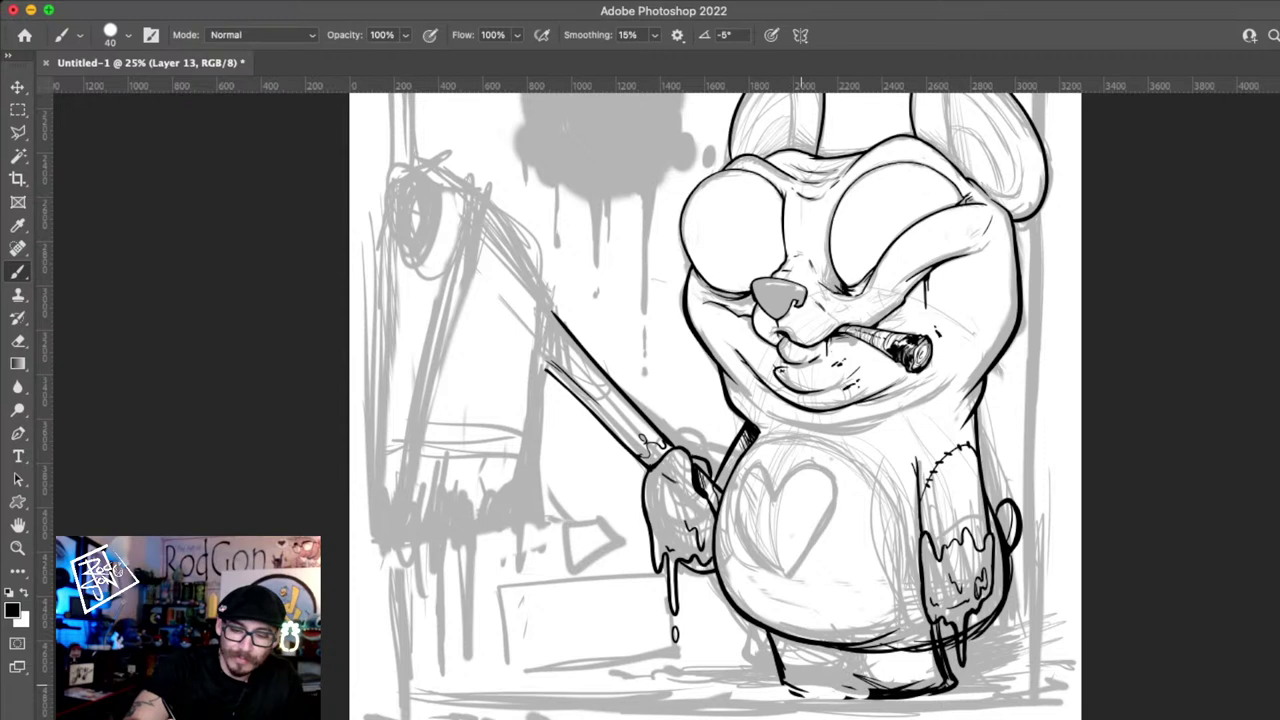
{"action": "left_click_drag", "start_coordinate": [772, 642], "coordinate": [842, 698]}
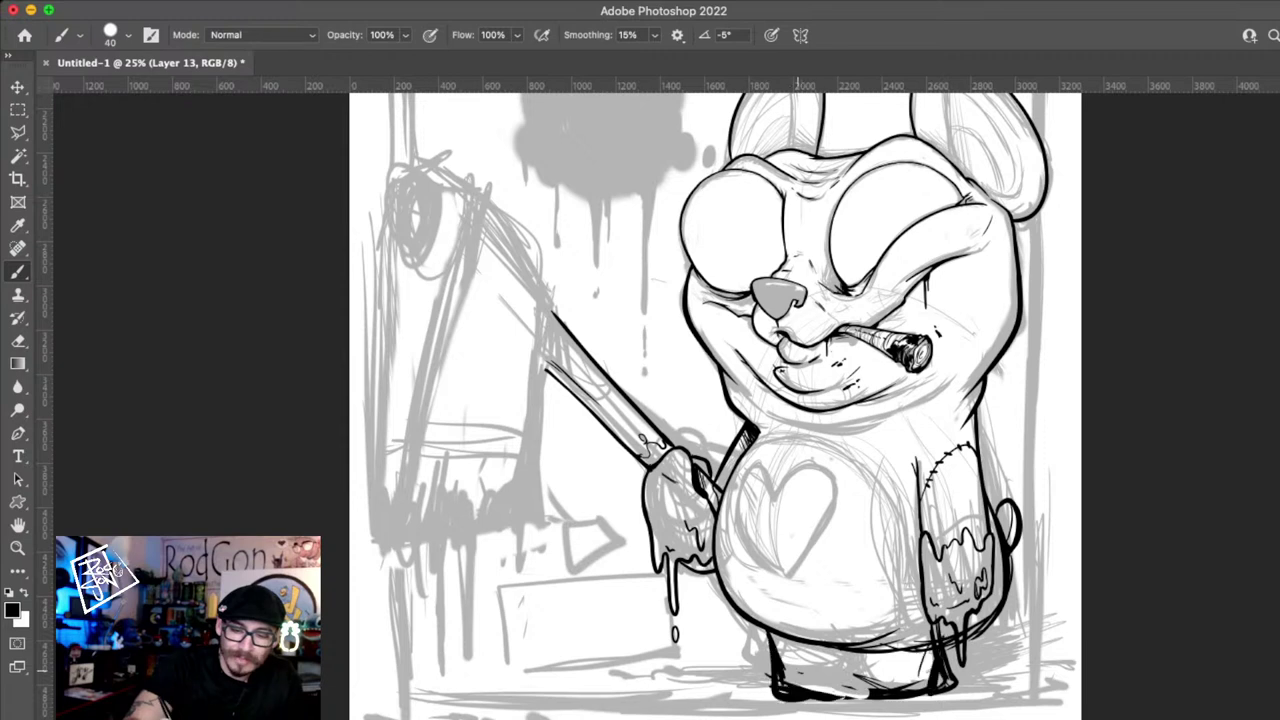
{"action": "left_click_drag", "start_coordinate": [872, 648], "coordinate": [810, 688]}
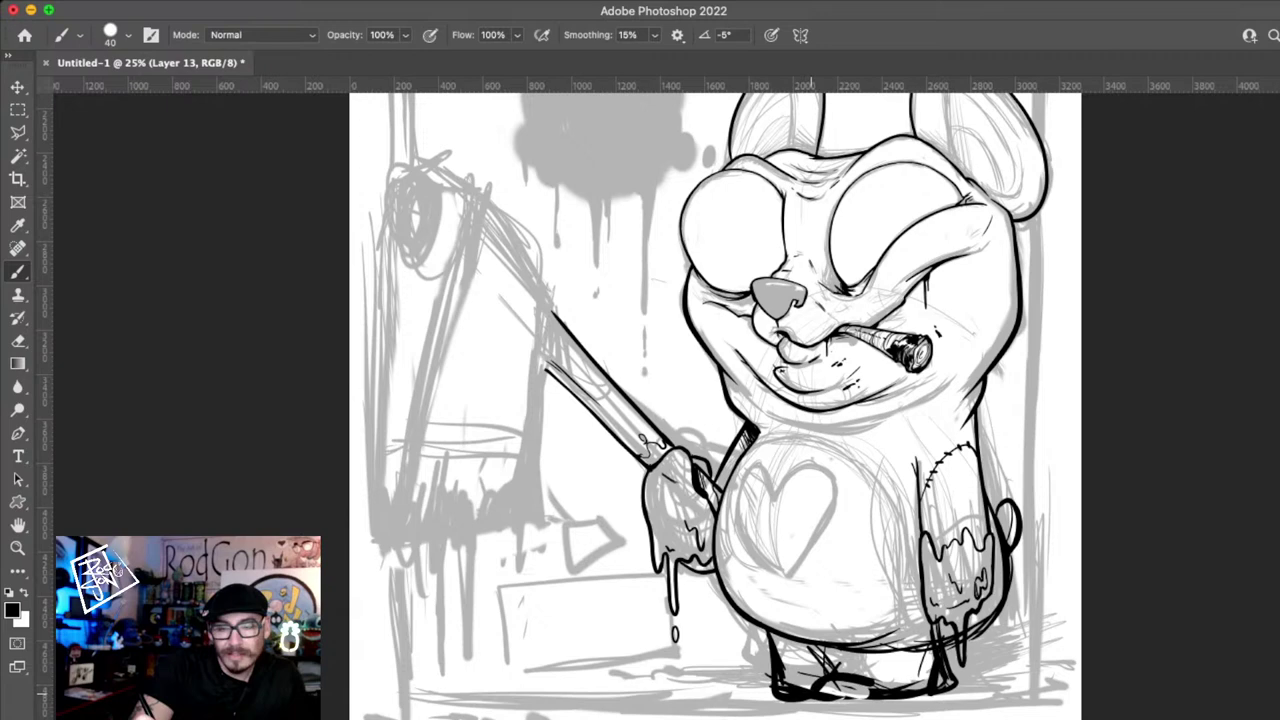
- Undo the inked legs and feet under the teddy's belly, including the extra stroke on the outer leg
{"action": "scroll", "coordinate": [720, 400], "scroll_direction": "up", "scroll_amount": 3}
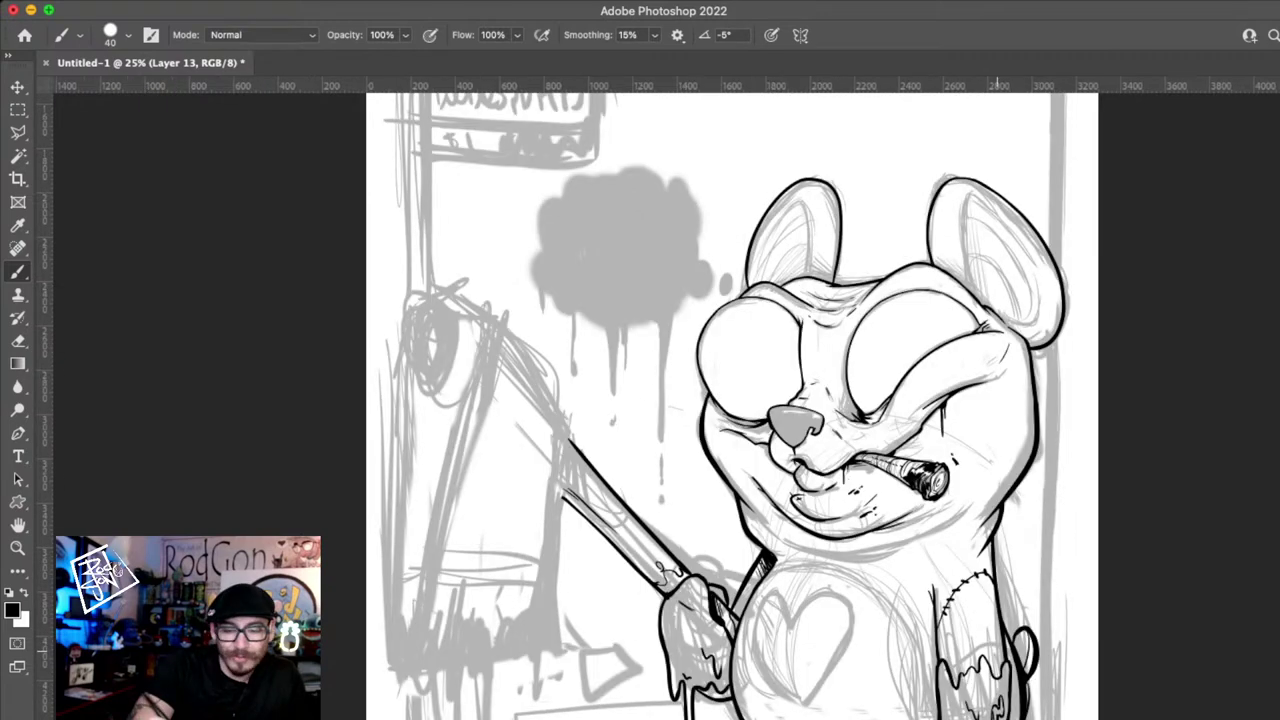
{"action": "scroll", "coordinate": [734, 400], "scroll_direction": "down", "scroll_amount": 4}
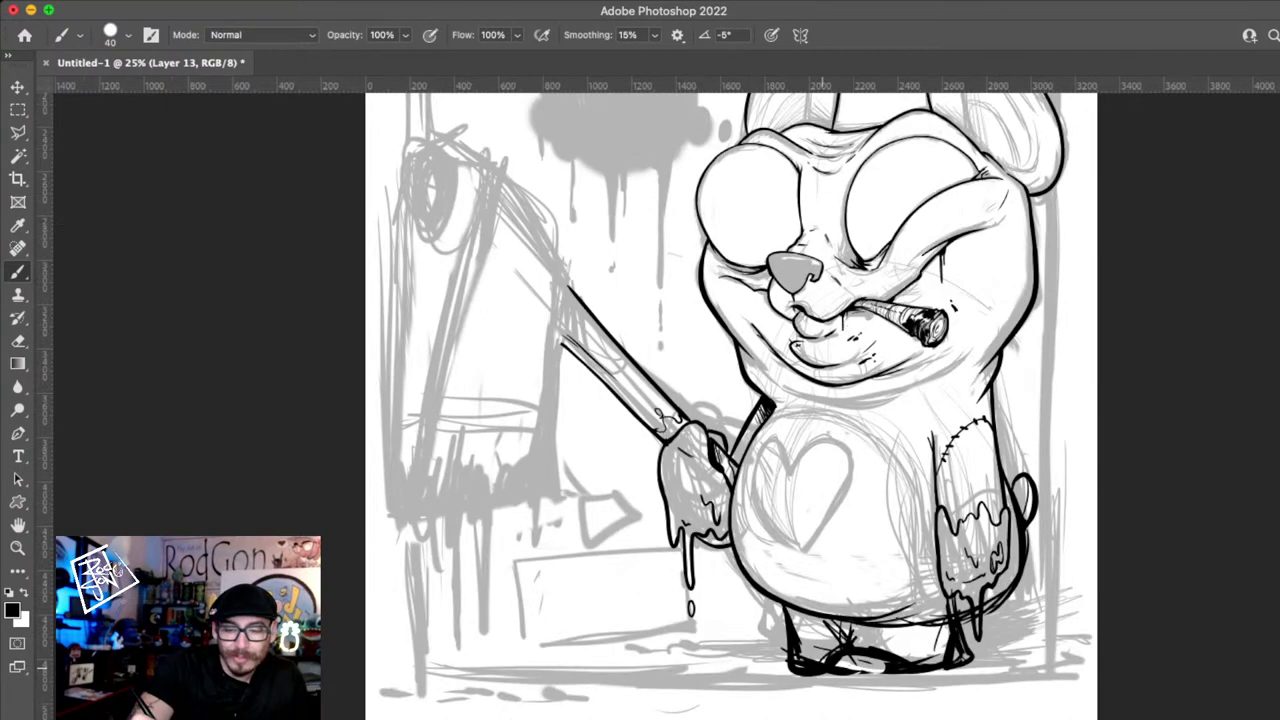
{"action": "left_click_drag", "start_coordinate": [792, 604], "coordinate": [780, 670]}
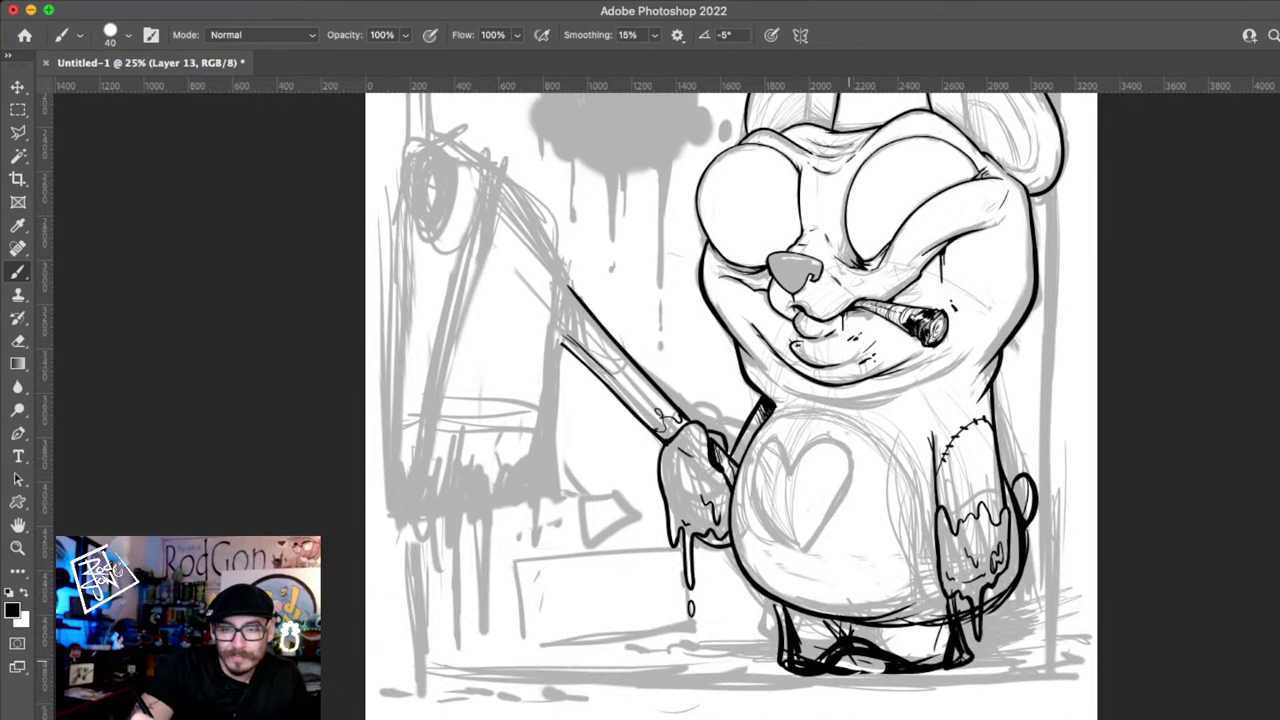
{"action": "scroll", "coordinate": [740, 400], "scroll_direction": "up", "scroll_amount": 1}
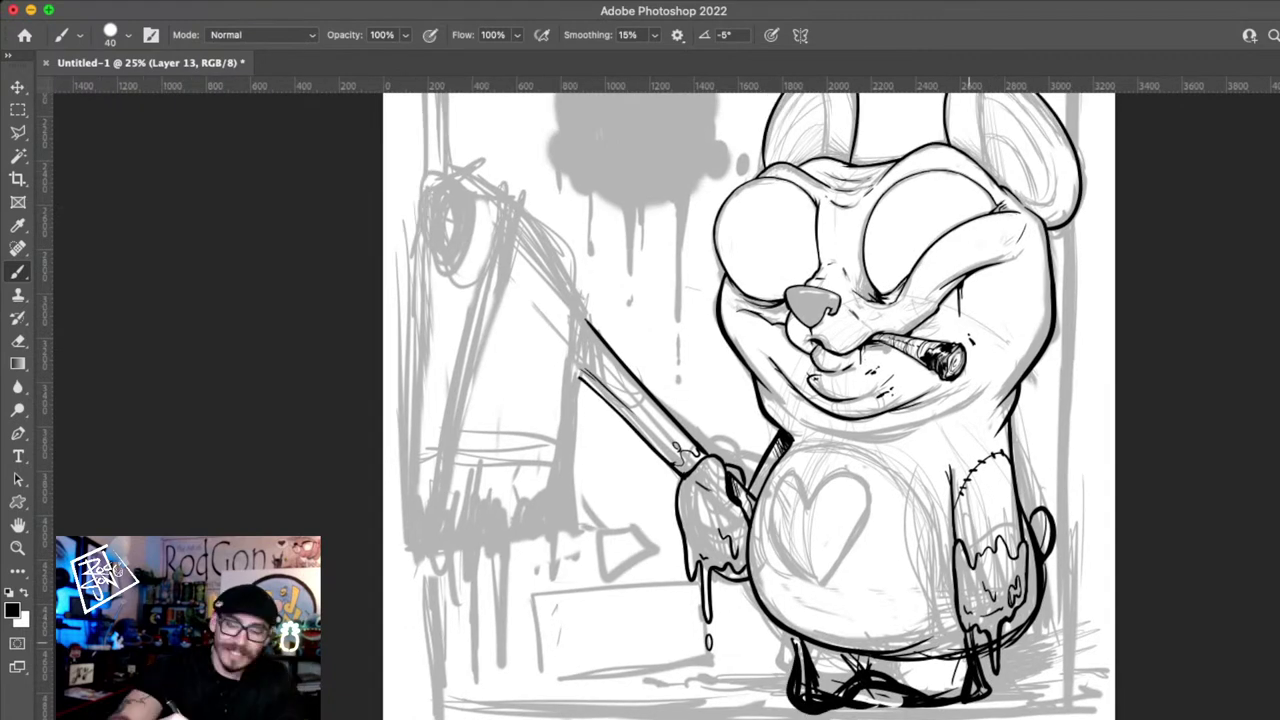
{"action": "key", "text": "ctrl+z"}
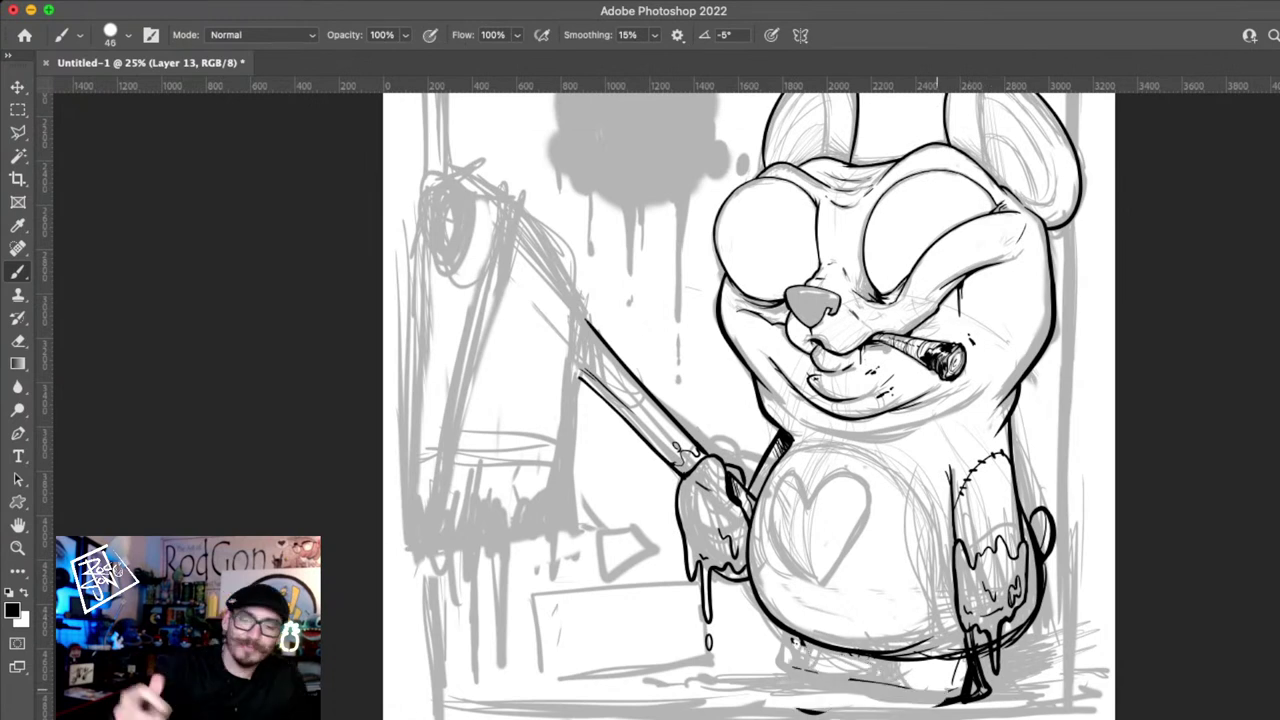
{"action": "key", "text": "ctrl+z"}
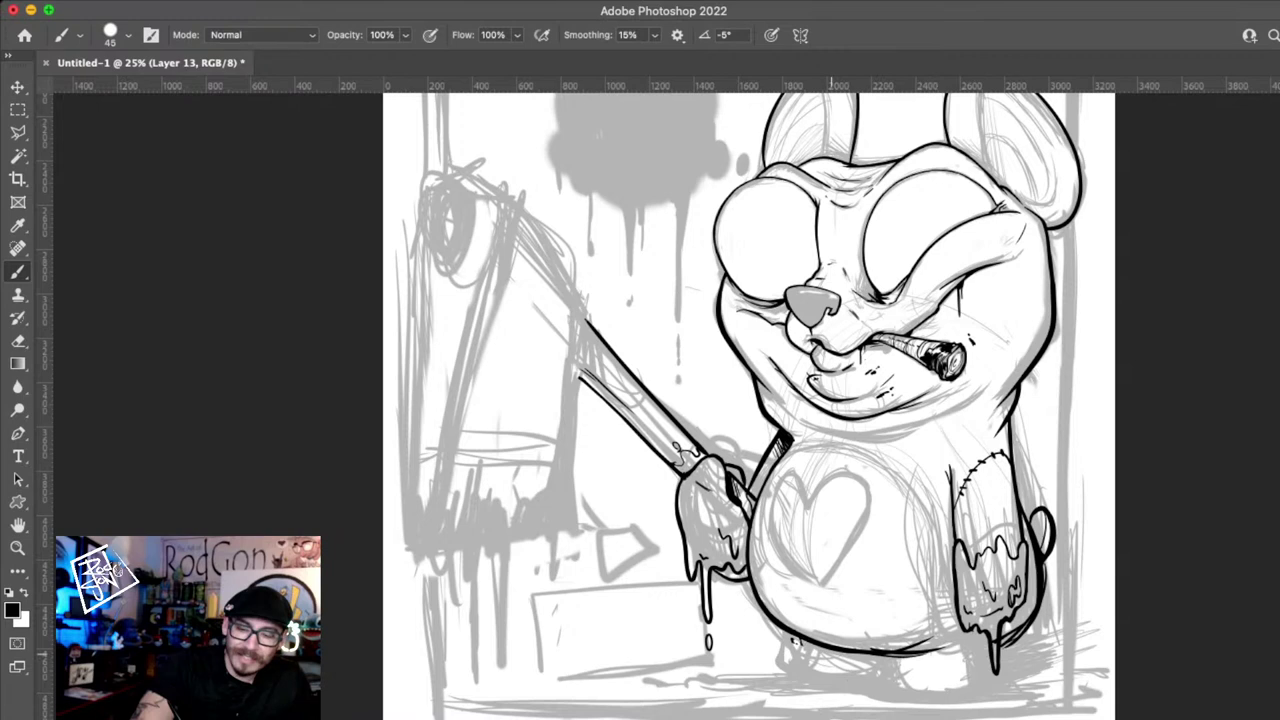
- Ink two new short legs under the belly with wide rounded feet and thick dark soles, at brush size 45
{"action": "mouse_move", "coordinate": [793, 641]}
{"action": "left_mouse_down"}
{"action": "mouse_move", "coordinate": [789, 667]}
{"action": "mouse_move", "coordinate": [870, 690]}
{"action": "mouse_move", "coordinate": [1000, 668]}
{"action": "left_mouse_up"}
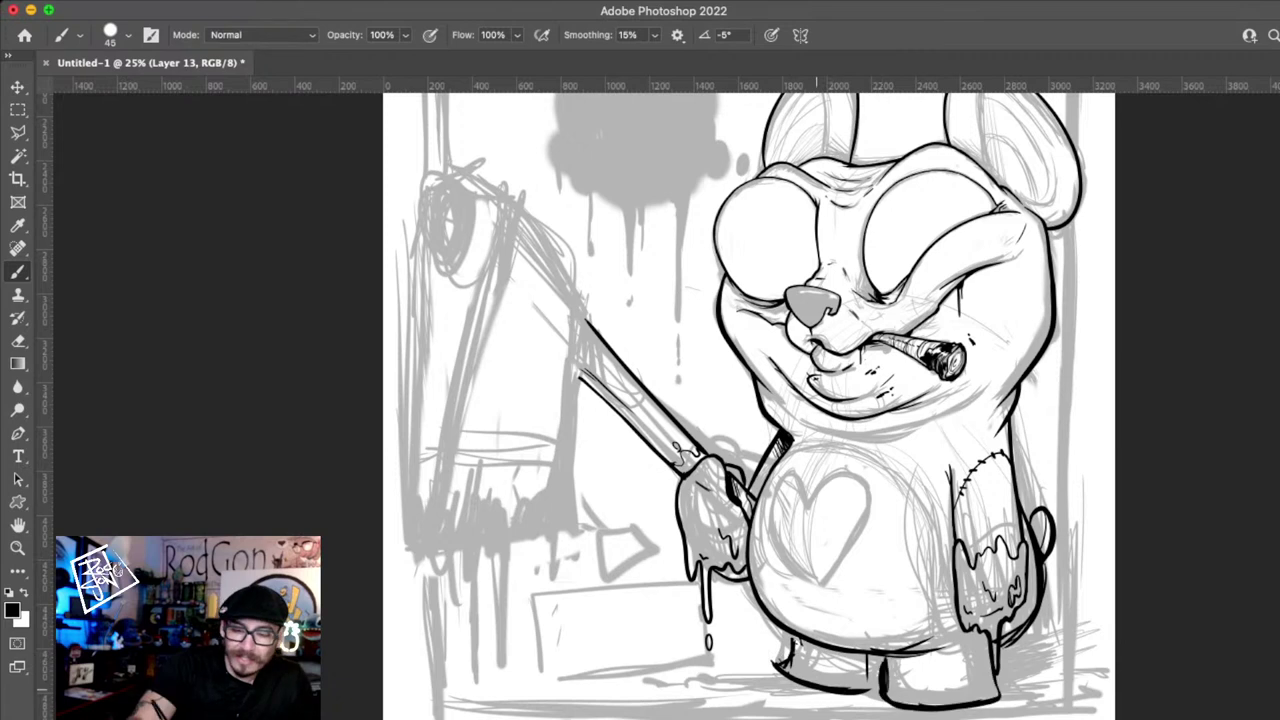
{"action": "left_click_drag", "start_coordinate": [772, 655], "coordinate": [856, 698]}
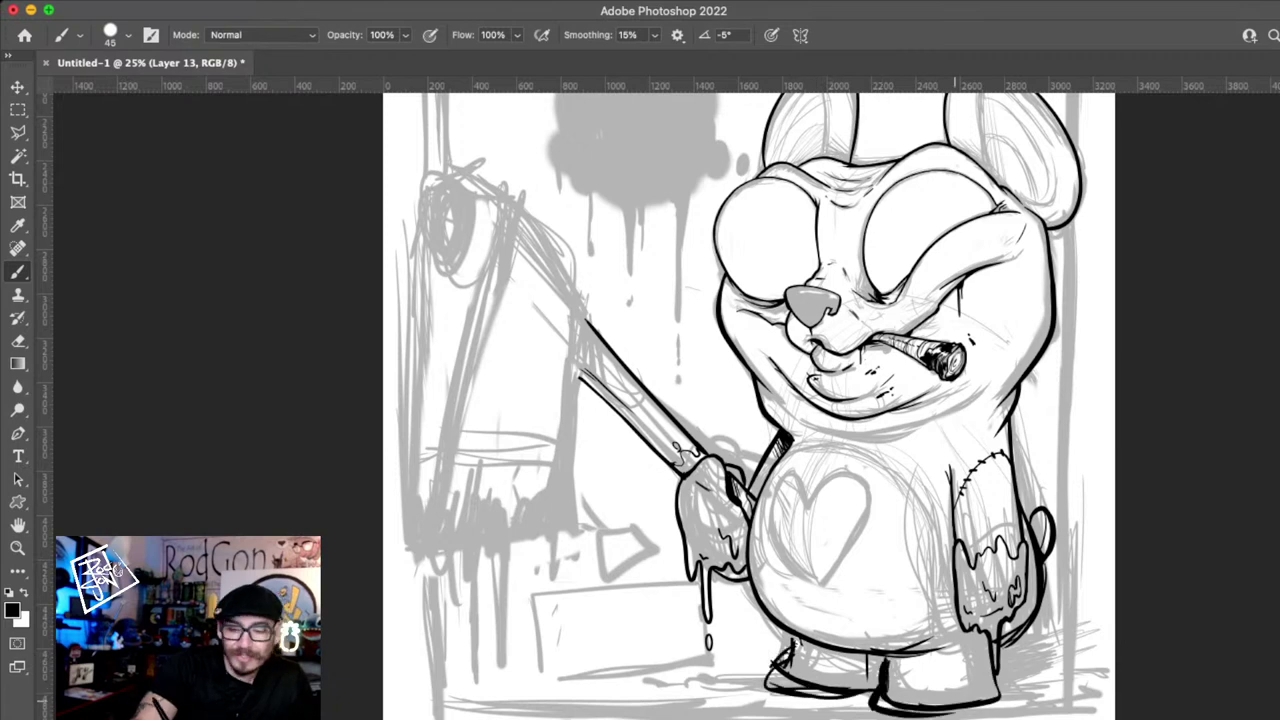
{"action": "left_click_drag", "start_coordinate": [955, 704], "coordinate": [997, 655]}
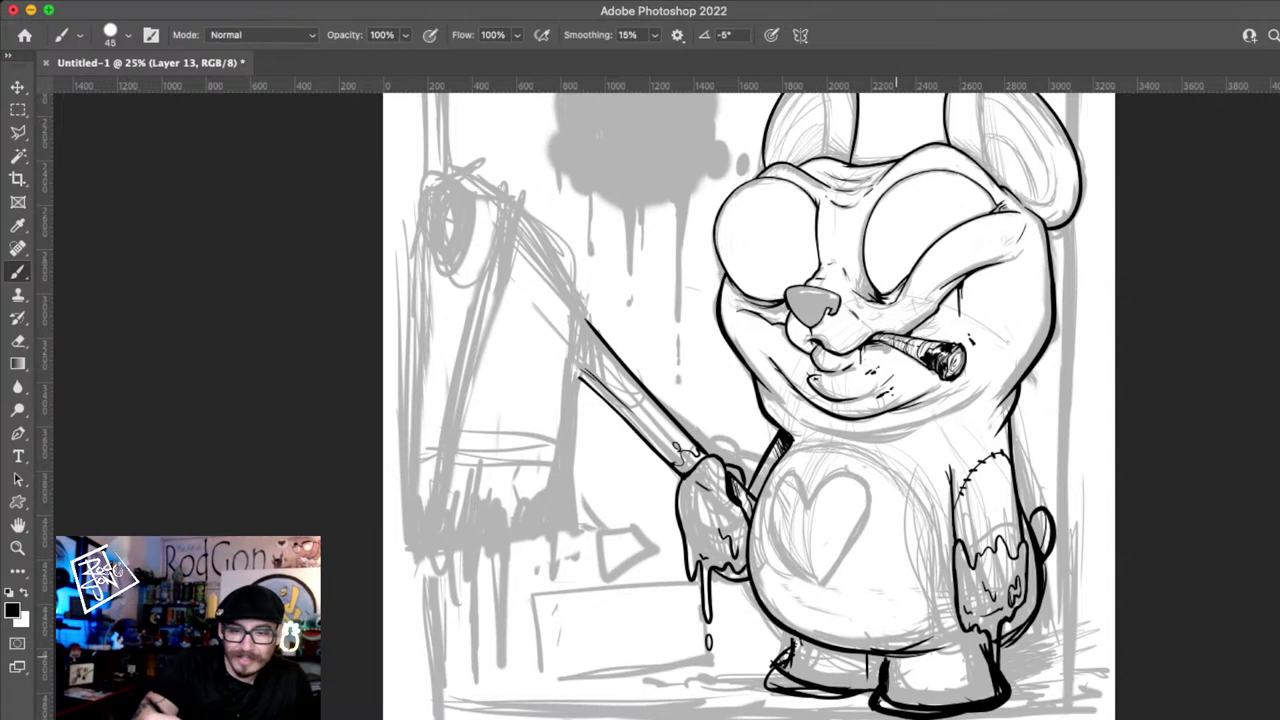
- Hatch the shadow between the legs, add toe details and a small oval on the front foot, and ink the belly patch's side edge
{"action": "left_click_drag", "start_coordinate": [835, 655], "coordinate": [866, 686]}
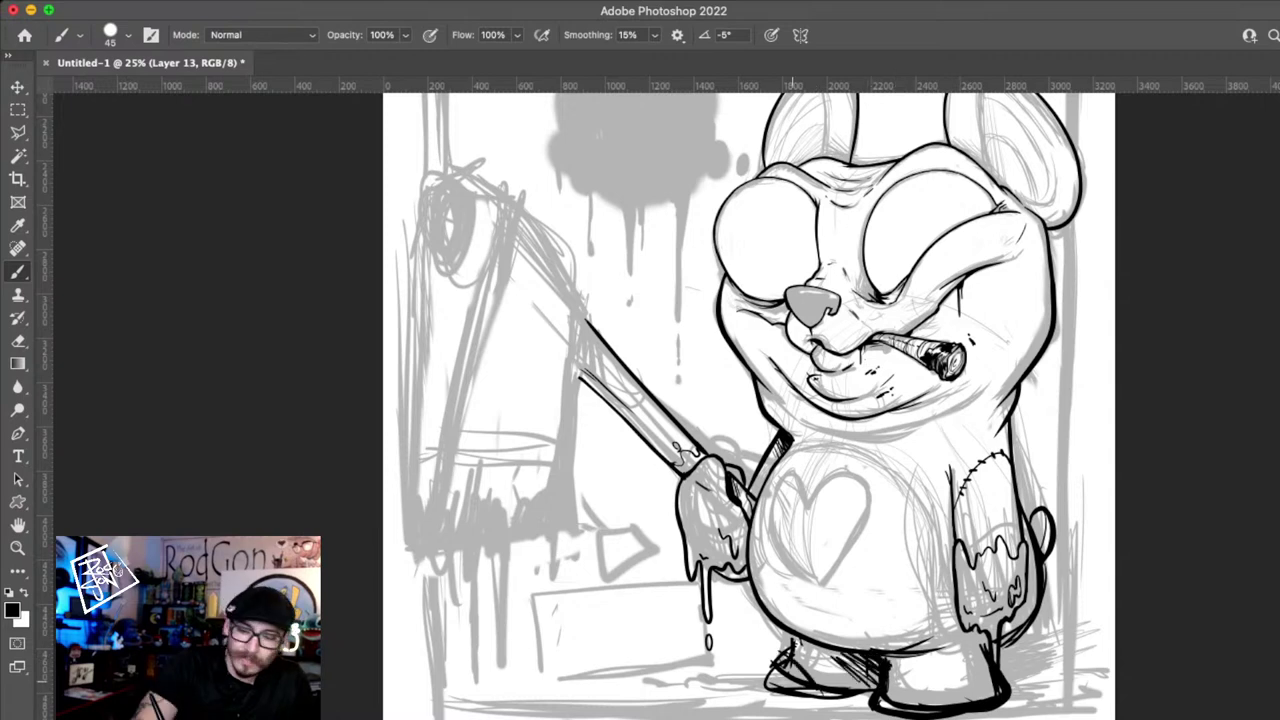
{"action": "left_click_drag", "start_coordinate": [894, 701], "coordinate": [966, 690]}
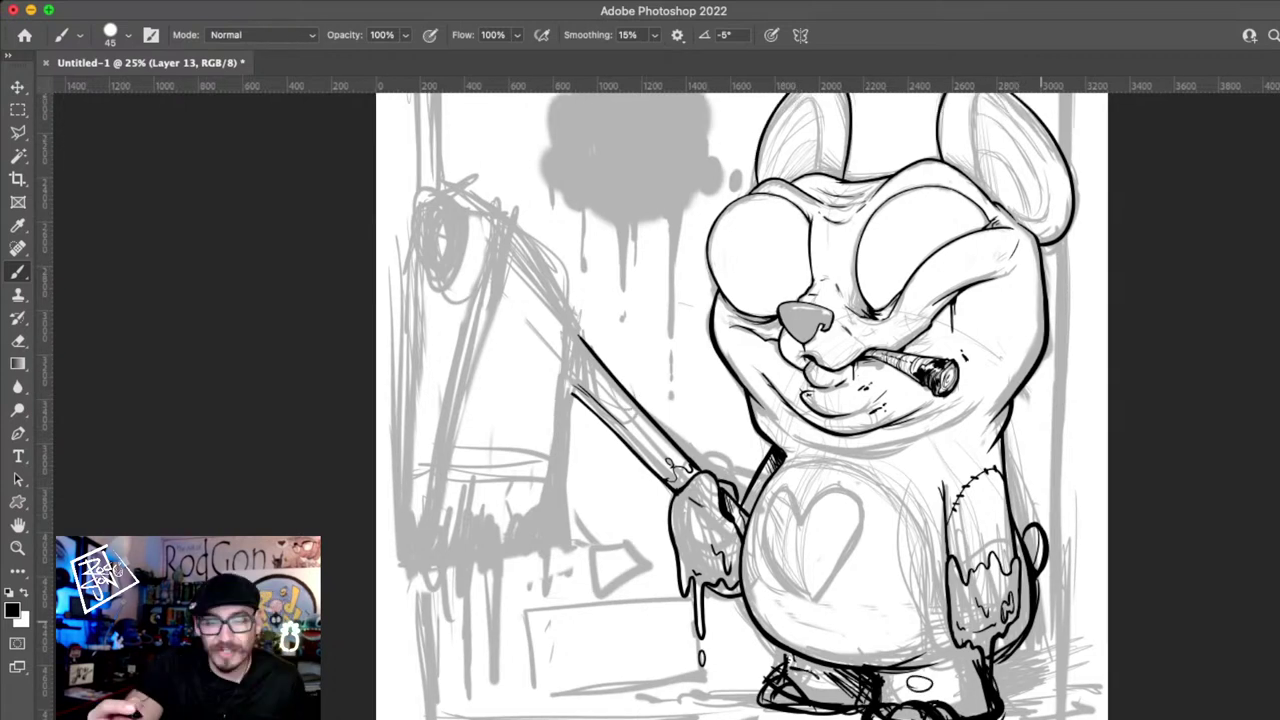
{"action": "scroll", "coordinate": [740, 400], "scroll_direction": "down", "scroll_amount": 1}
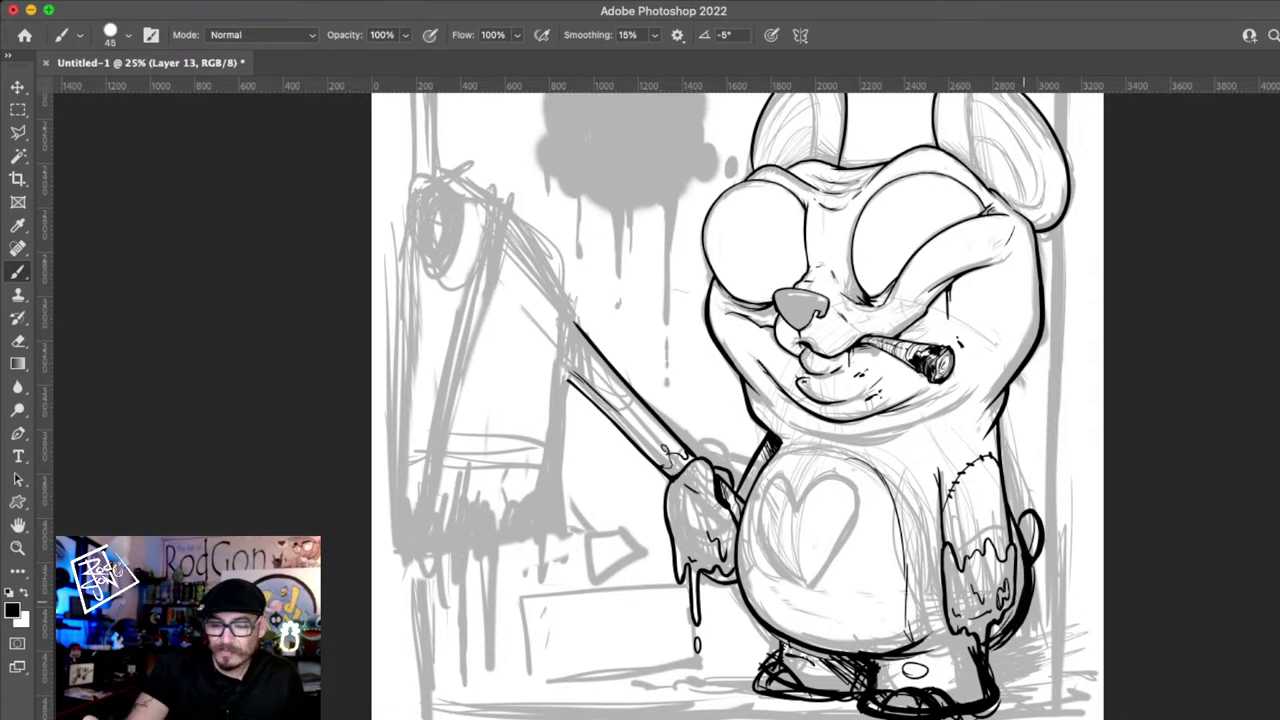
- Hide and reshow the body line art to check the layers, and ink a solid black ground shadow on both sides of the feet
{"action": "key", "text": "super+comma"}
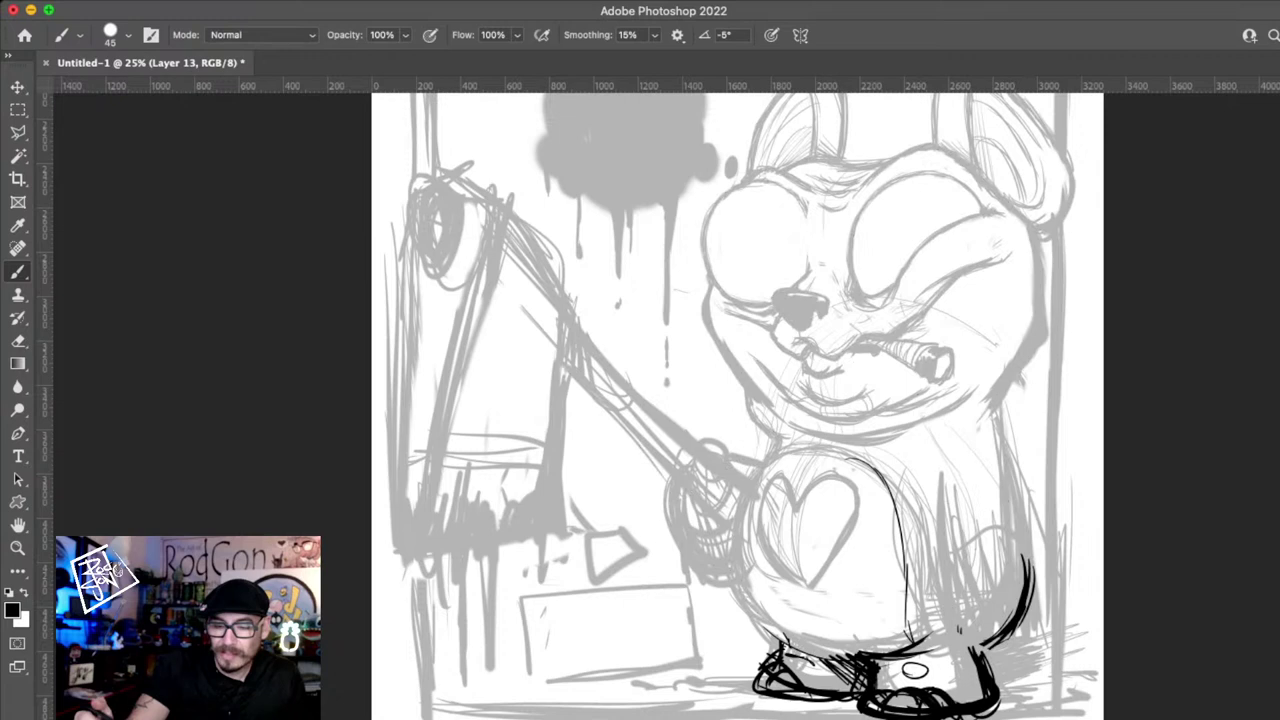
{"action": "key", "text": "super+e"}
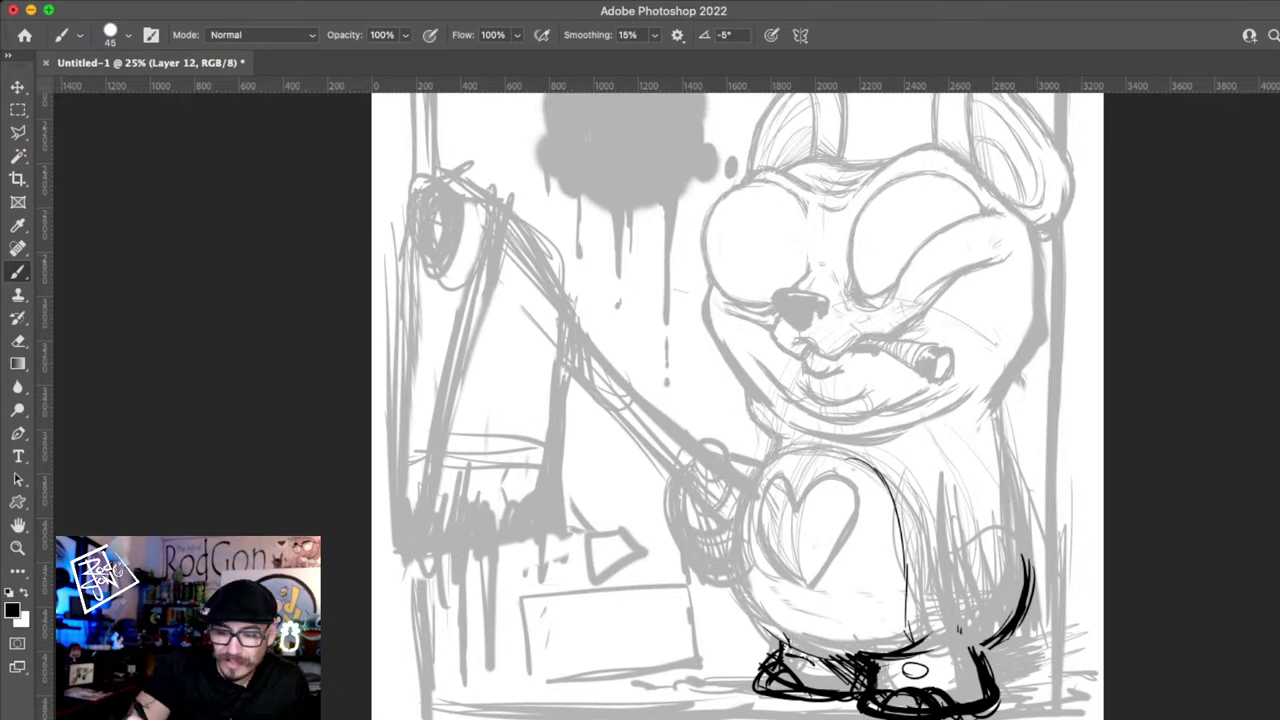
{"action": "key", "text": "ctrl+shift+z"}
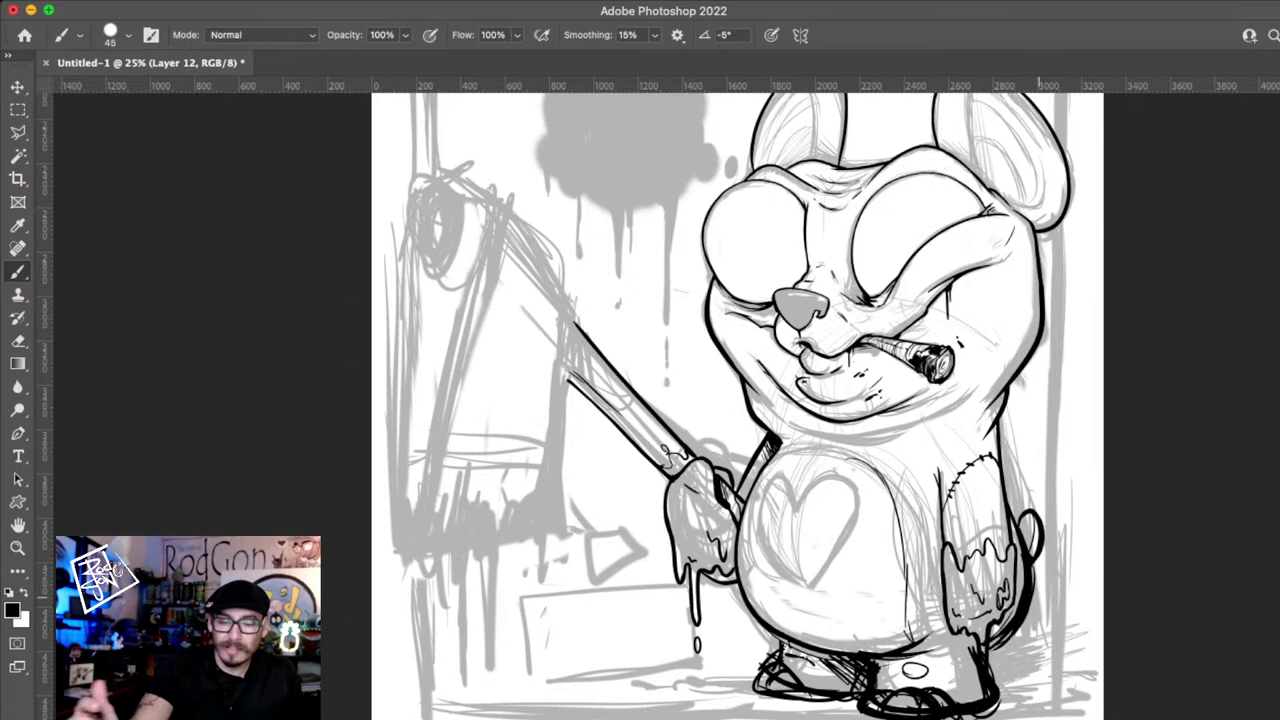
{"action": "key", "text": "ctrl+shift+z"}
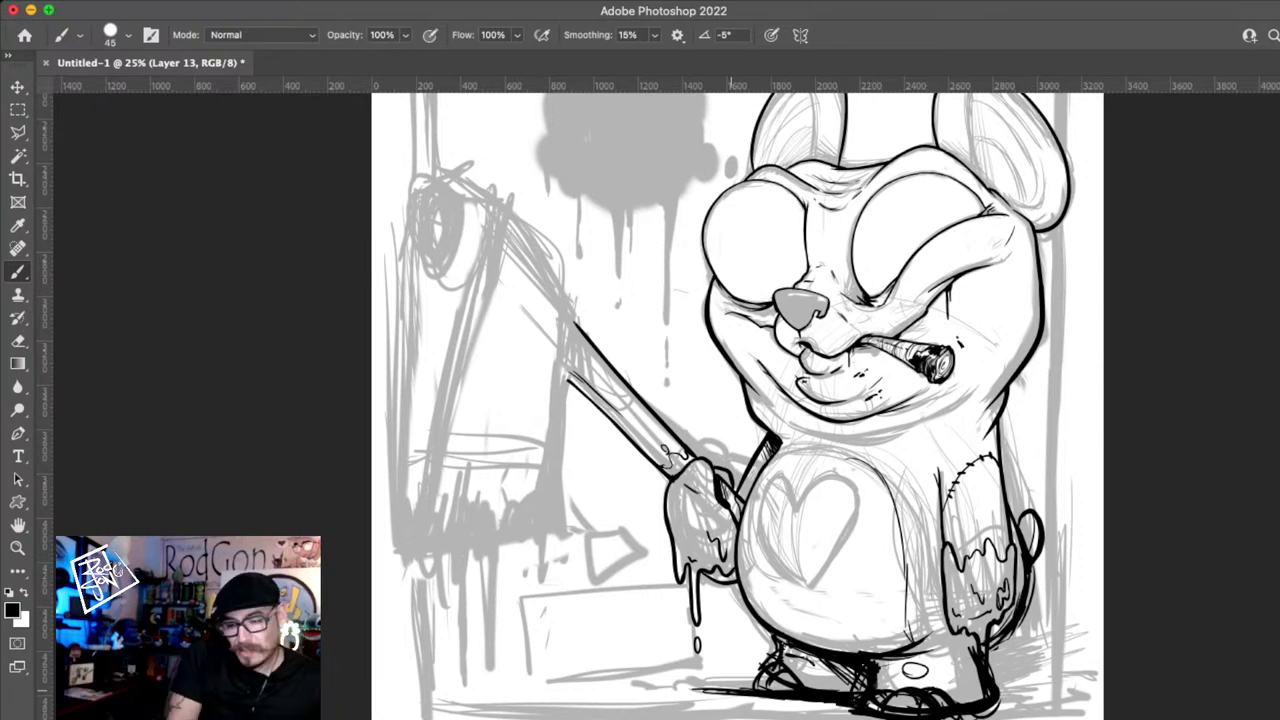
{"action": "mouse_move", "coordinate": [998, 700]}
{"action": "left_mouse_down"}
{"action": "mouse_move", "coordinate": [1048, 674]}
{"action": "mouse_move", "coordinate": [1010, 668]}
{"action": "mouse_move", "coordinate": [1052, 660]}
{"action": "left_mouse_up"}
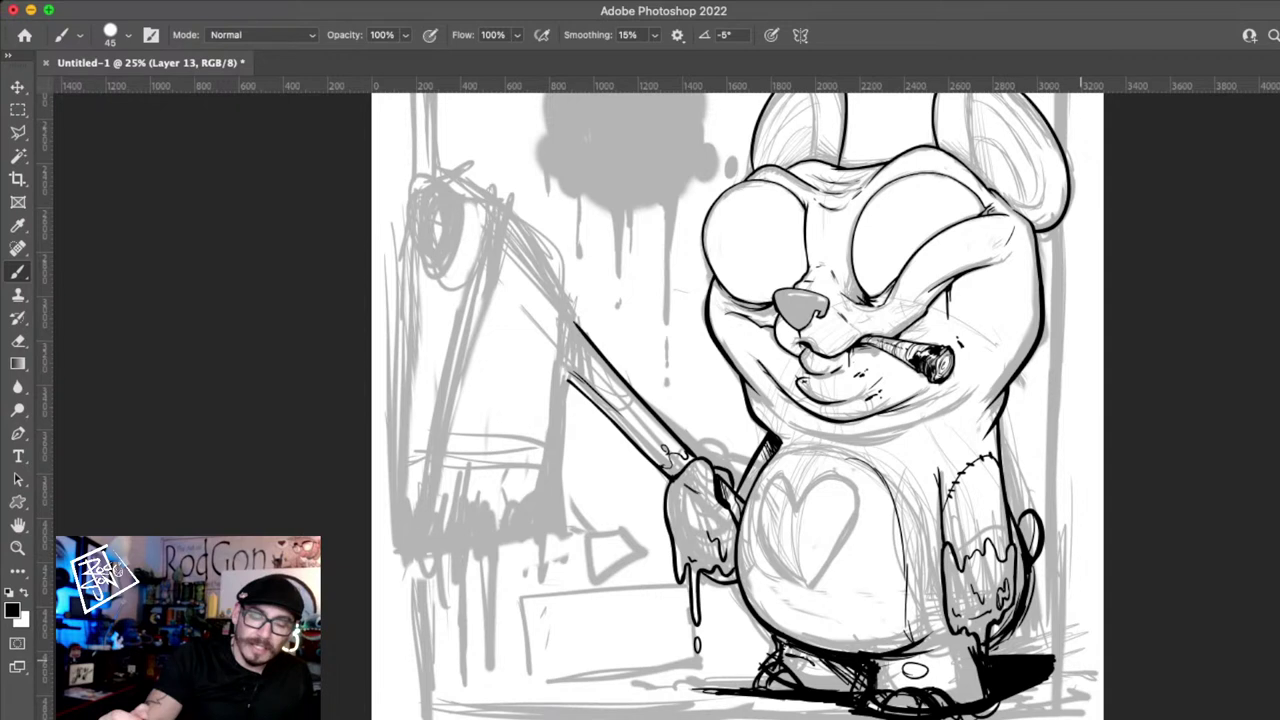
{"action": "left_click_drag", "start_coordinate": [933, 551], "coordinate": [974, 607]}
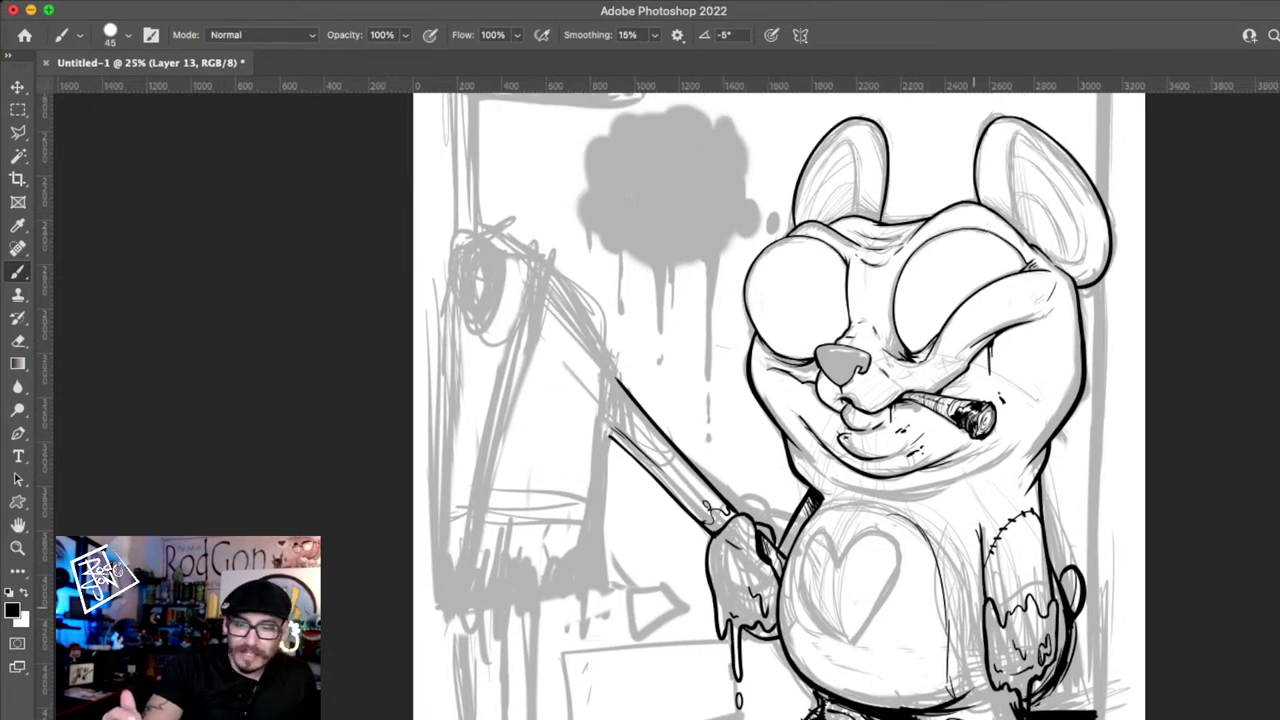
{"action": "scroll", "coordinate": [1000, 450], "scroll_direction": "down", "scroll_amount": 3}
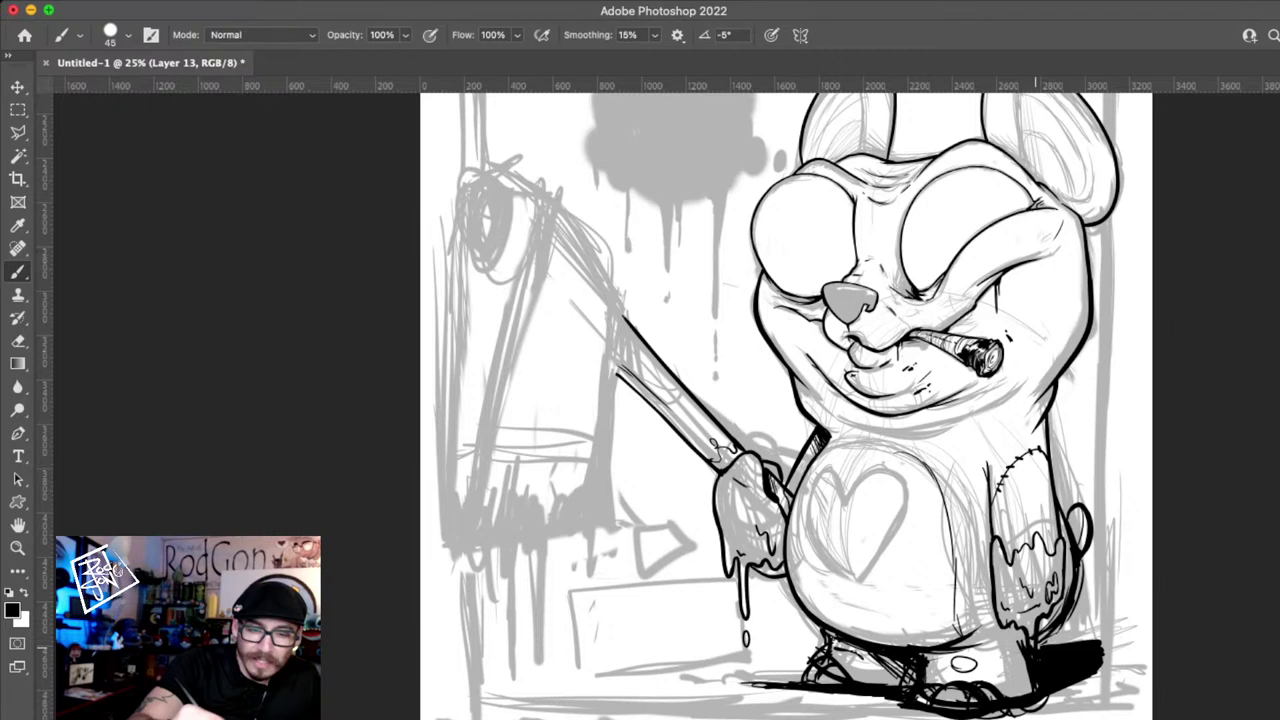
- Try inking an oval iris in the left eyeball and a round one in the half-closed right eye, and undo them
{"action": "scroll", "coordinate": [785, 400], "scroll_direction": "up", "scroll_amount": 3}
{"action": "scroll", "coordinate": [785, 400], "scroll_direction": "left", "scroll_amount": 2}
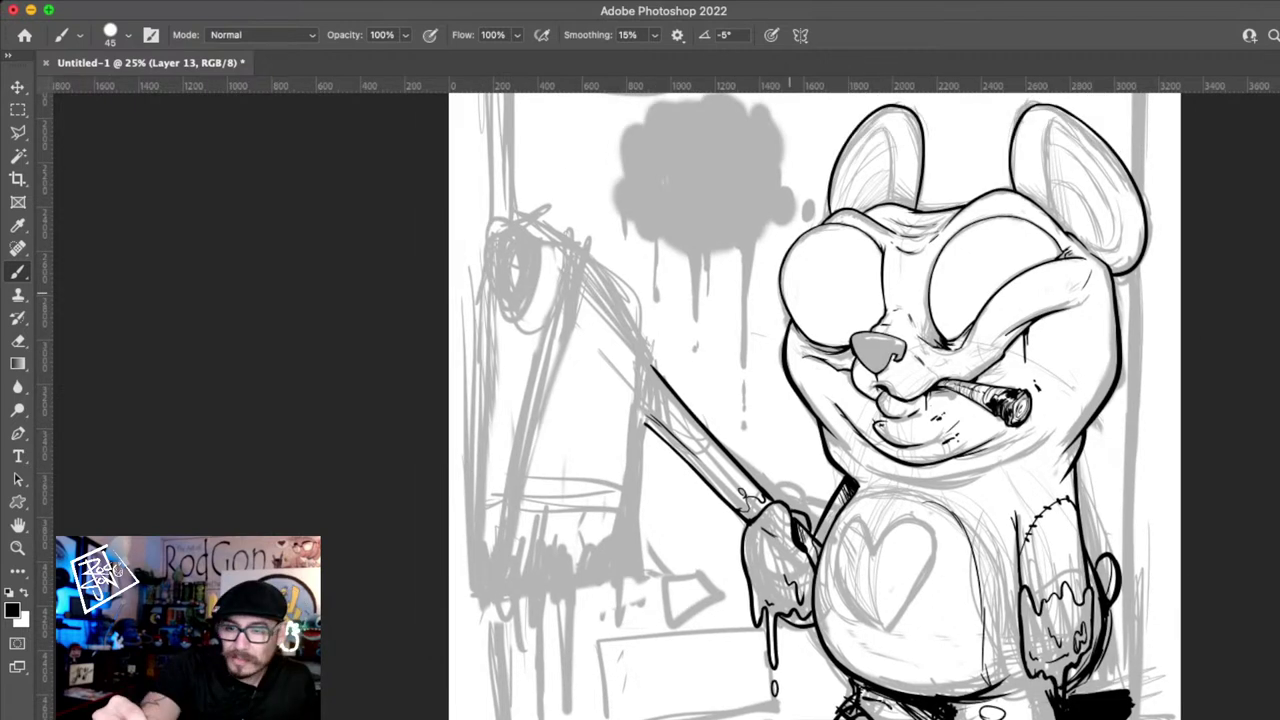
{"action": "left_click_drag", "start_coordinate": [804, 257], "coordinate": [794, 290]}
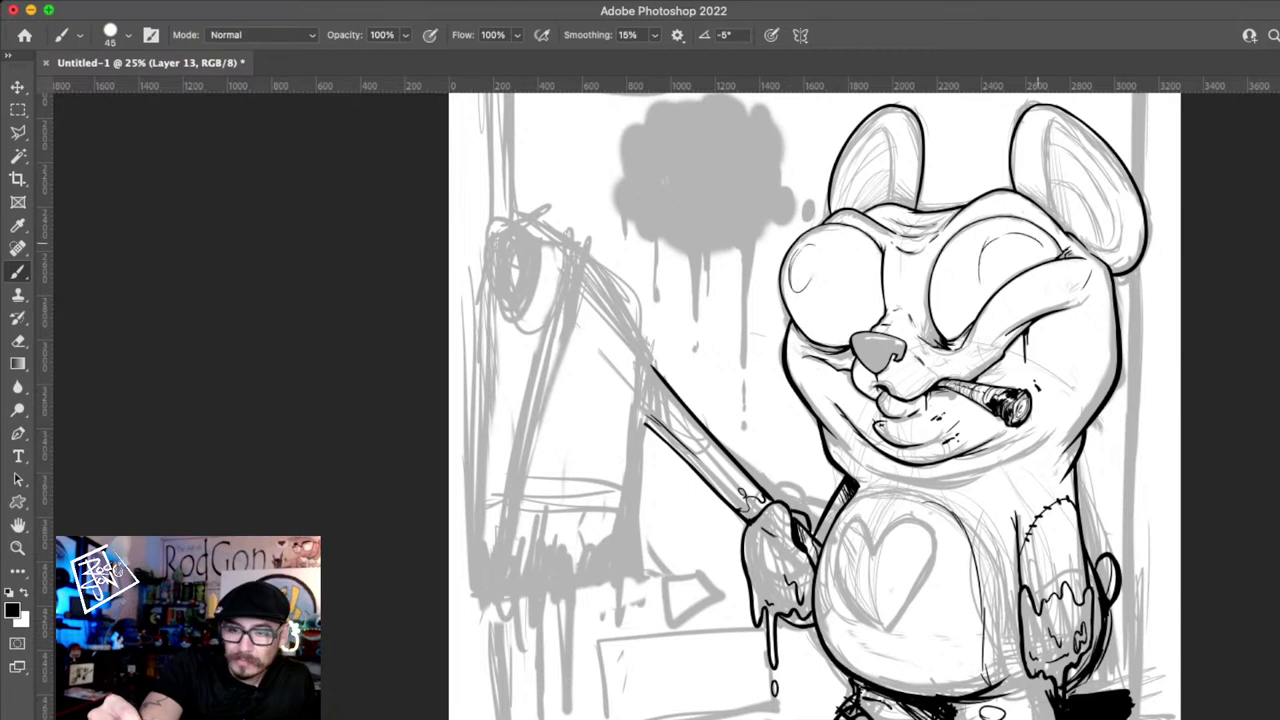
{"action": "left_click_drag", "start_coordinate": [1037, 244], "coordinate": [1024, 230]}
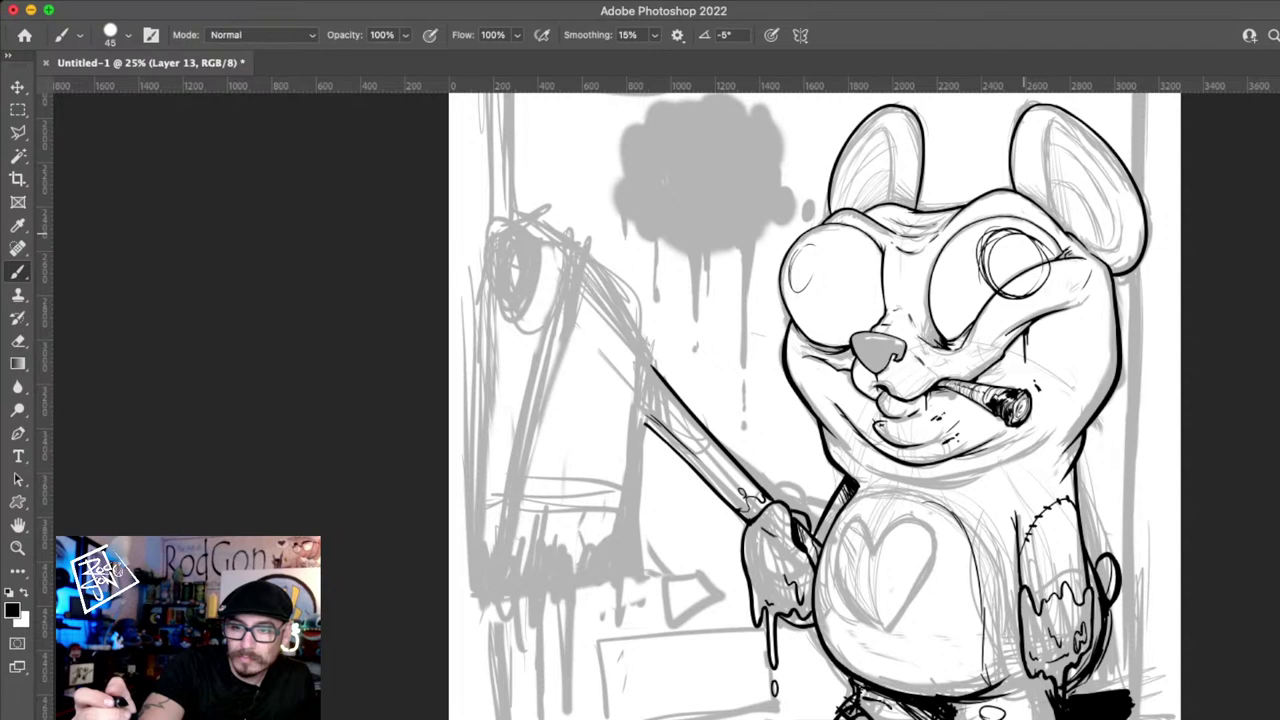
{"action": "left_click_drag", "start_coordinate": [808, 250], "coordinate": [816, 272]}
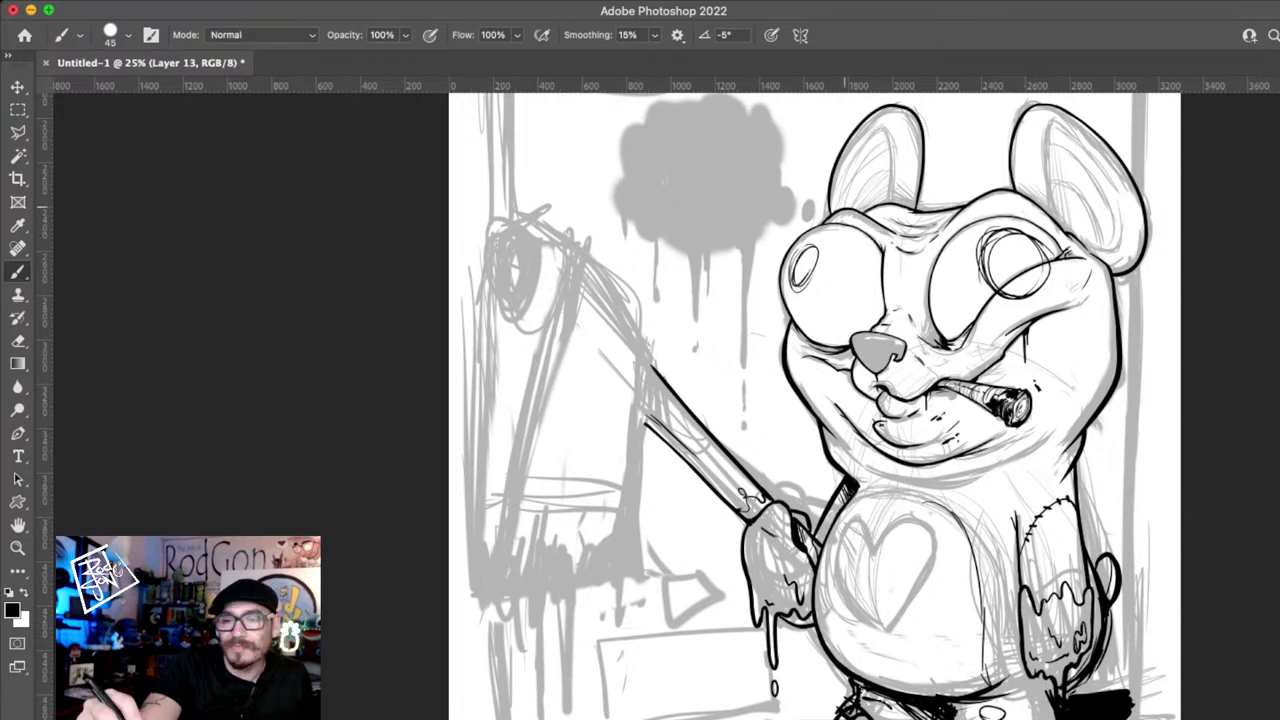
{"action": "key", "text": "super+z"}
{"action": "key", "text": "super+z"}
{"action": "key", "text": "super+z"}
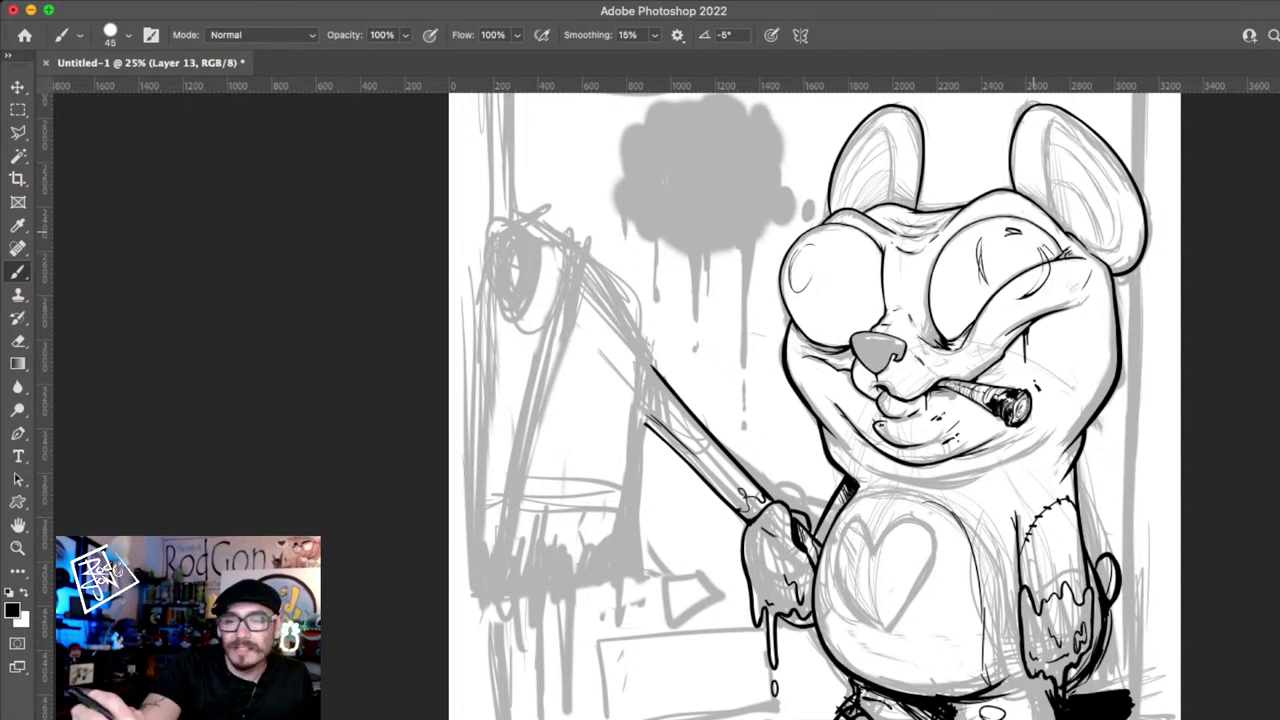
- Consult the colour reference teddy, try large round irises with a black pupil in the left eye, and undo them
{"action": "scroll", "coordinate": [1033, 232], "scroll_direction": "up", "scroll_amount": 2}
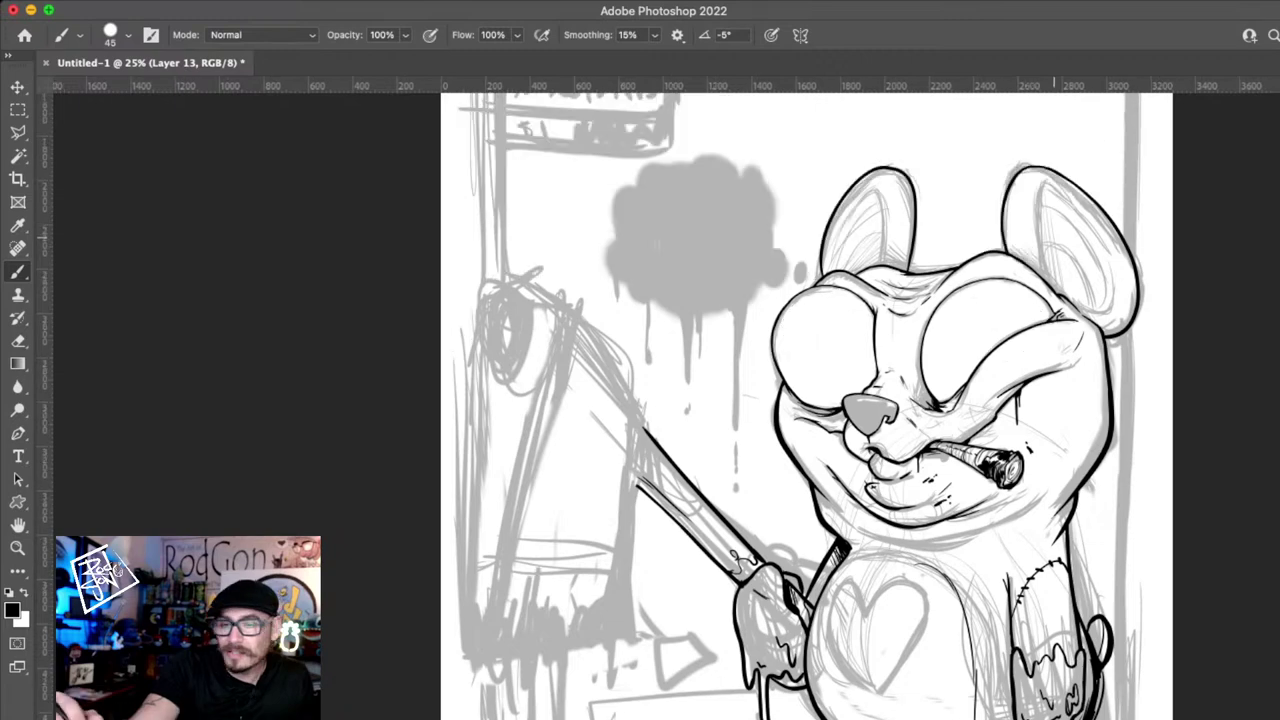
{"action": "scroll", "coordinate": [1053, 400], "scroll_direction": "up", "scroll_amount": 10}
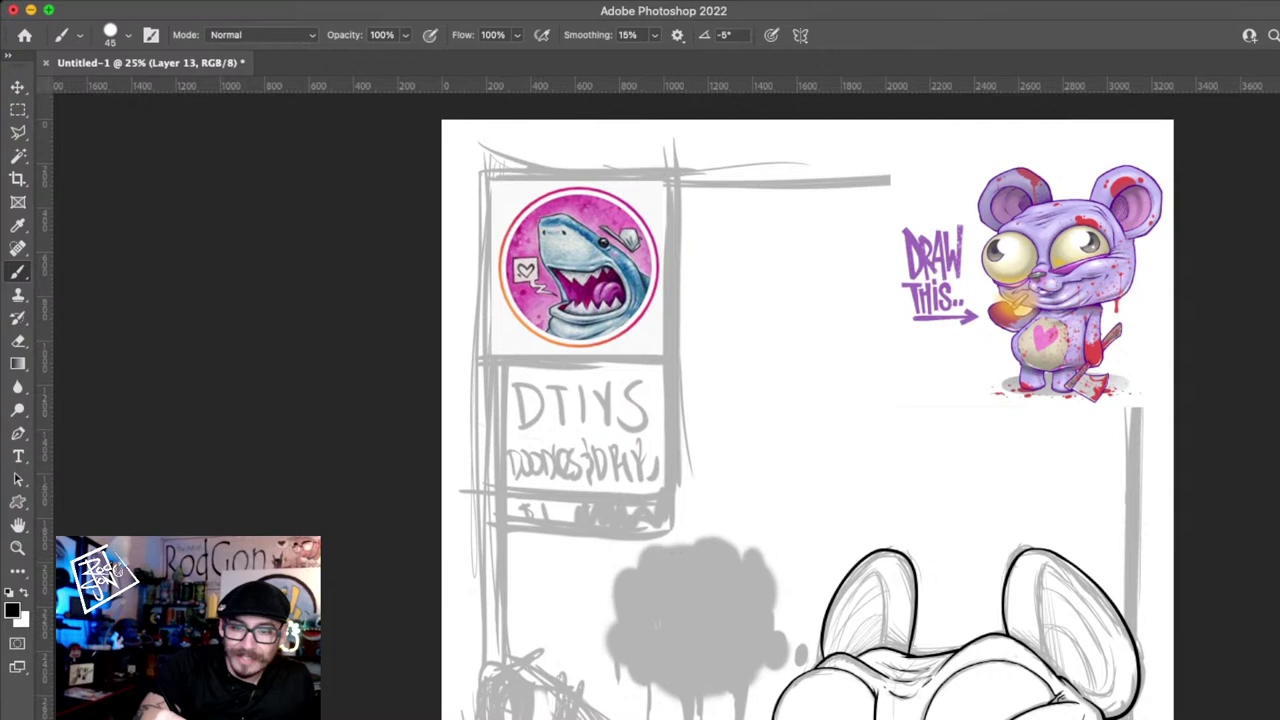
{"action": "scroll", "coordinate": [800, 400], "scroll_direction": "down", "scroll_amount": 7}
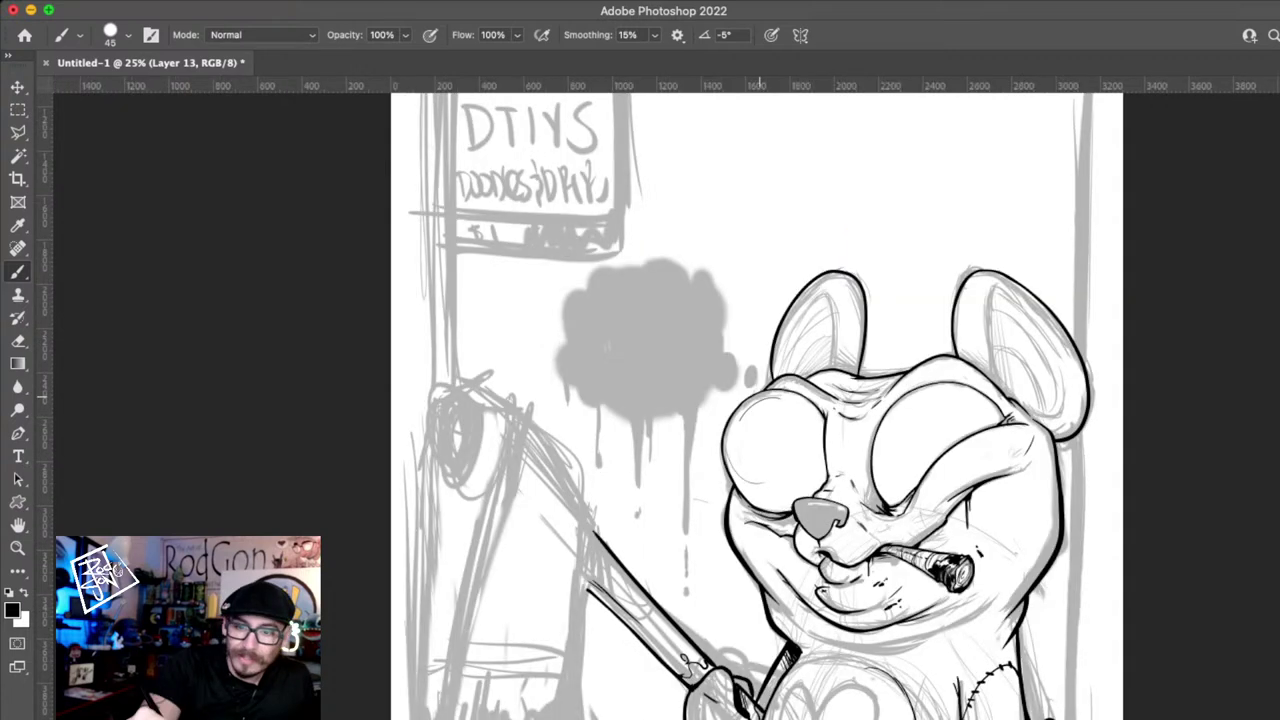
{"action": "left_click_drag", "start_coordinate": [760, 397], "coordinate": [758, 400]}
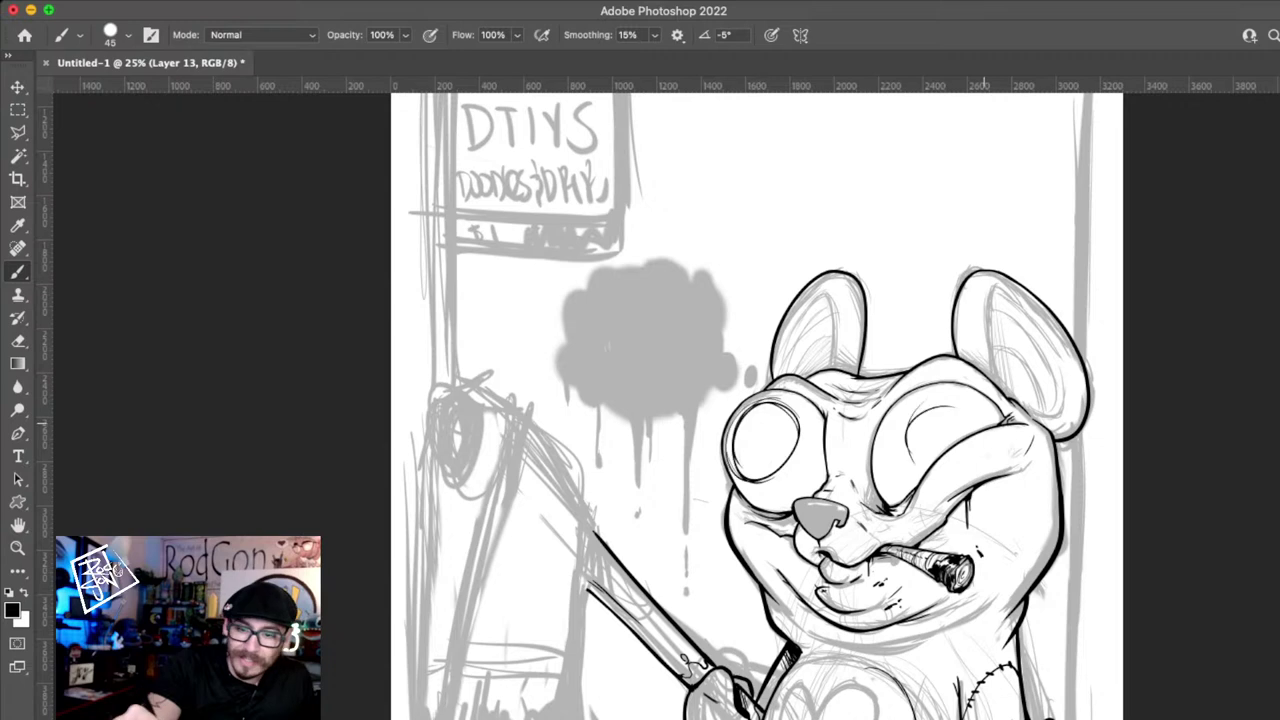
{"action": "left_click_drag", "start_coordinate": [929, 474], "coordinate": [977, 398]}
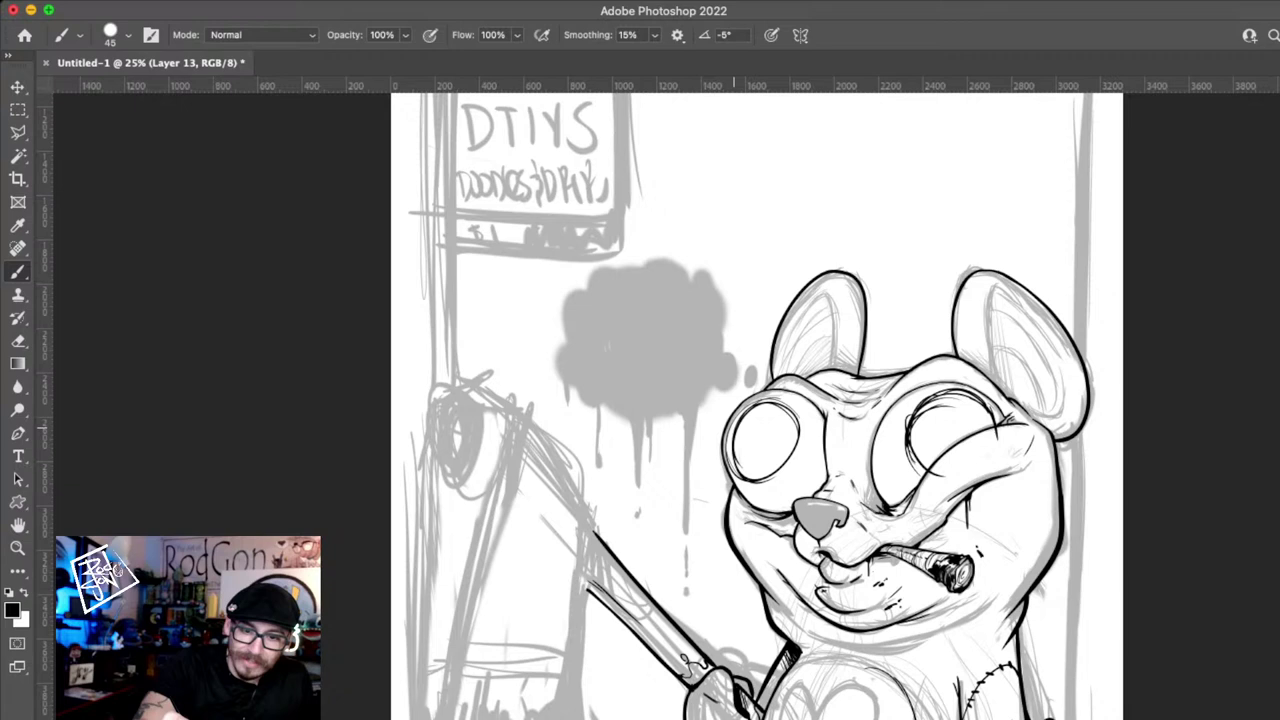
{"action": "left_click_drag", "start_coordinate": [772, 432], "coordinate": [764, 455]}
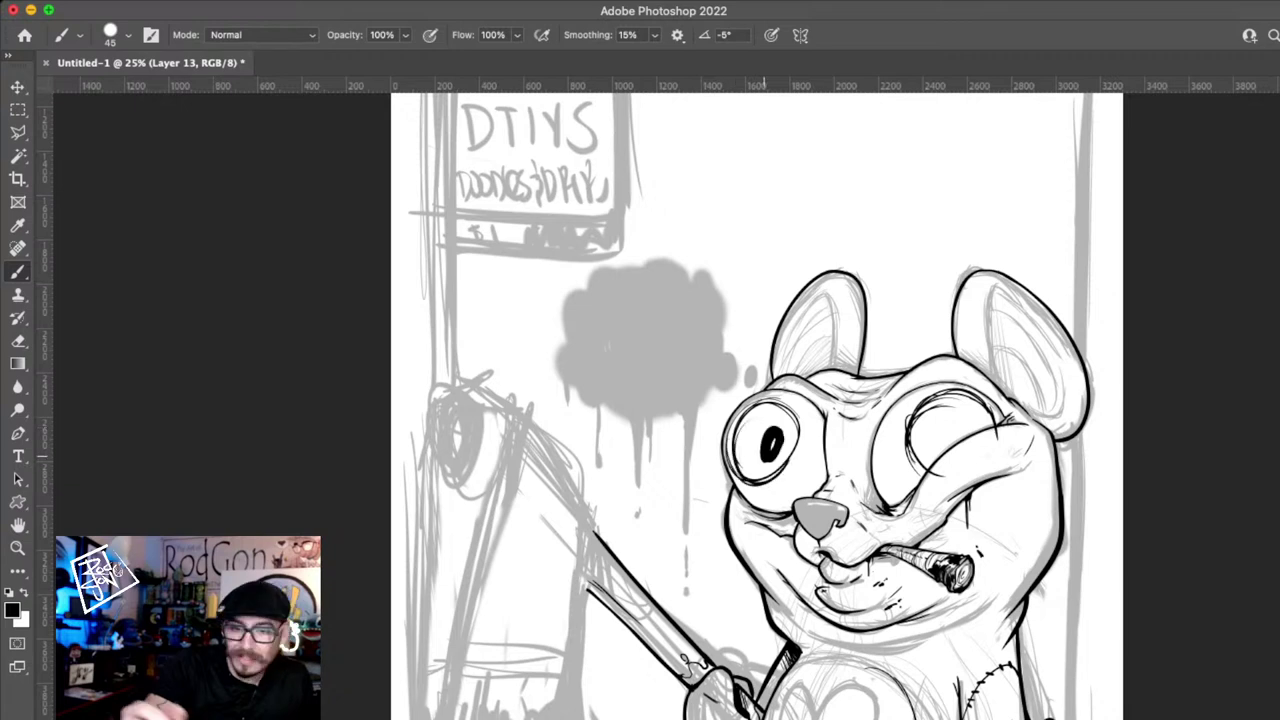
{"action": "key", "text": "super+z"}
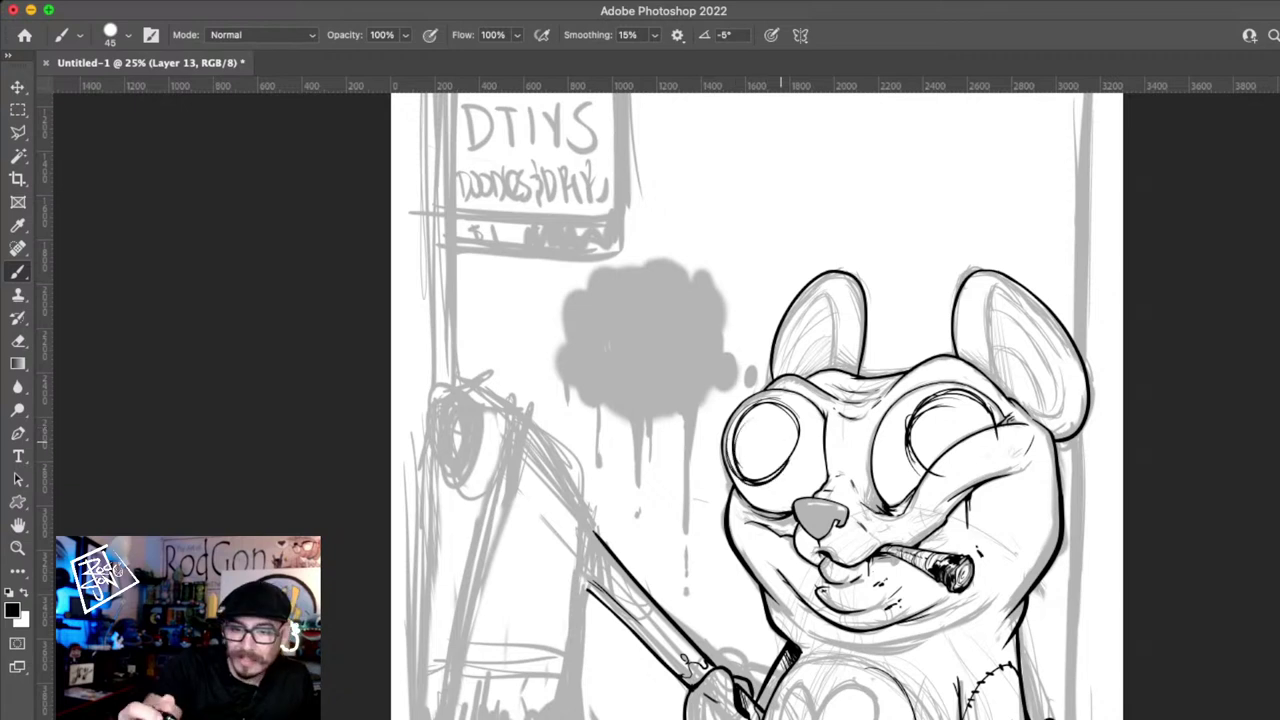
{"action": "left_click_drag", "start_coordinate": [760, 424], "coordinate": [752, 456]}
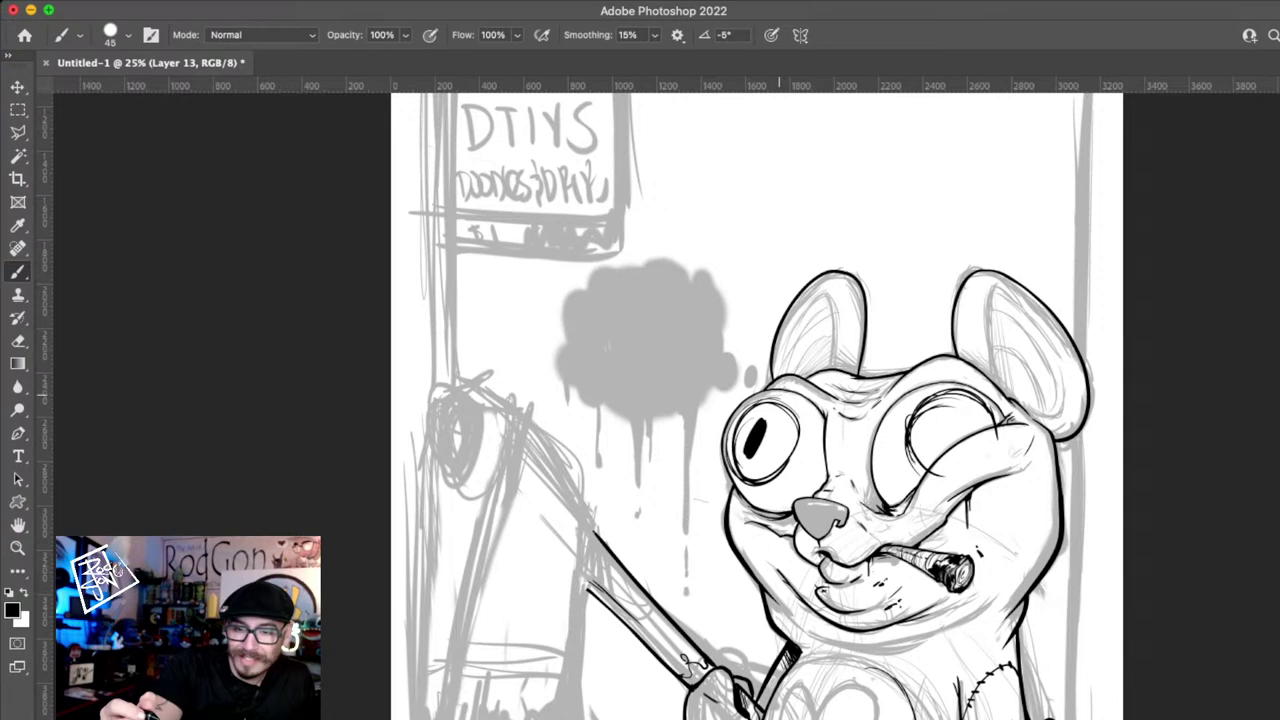
{"action": "key", "text": "super+z"}
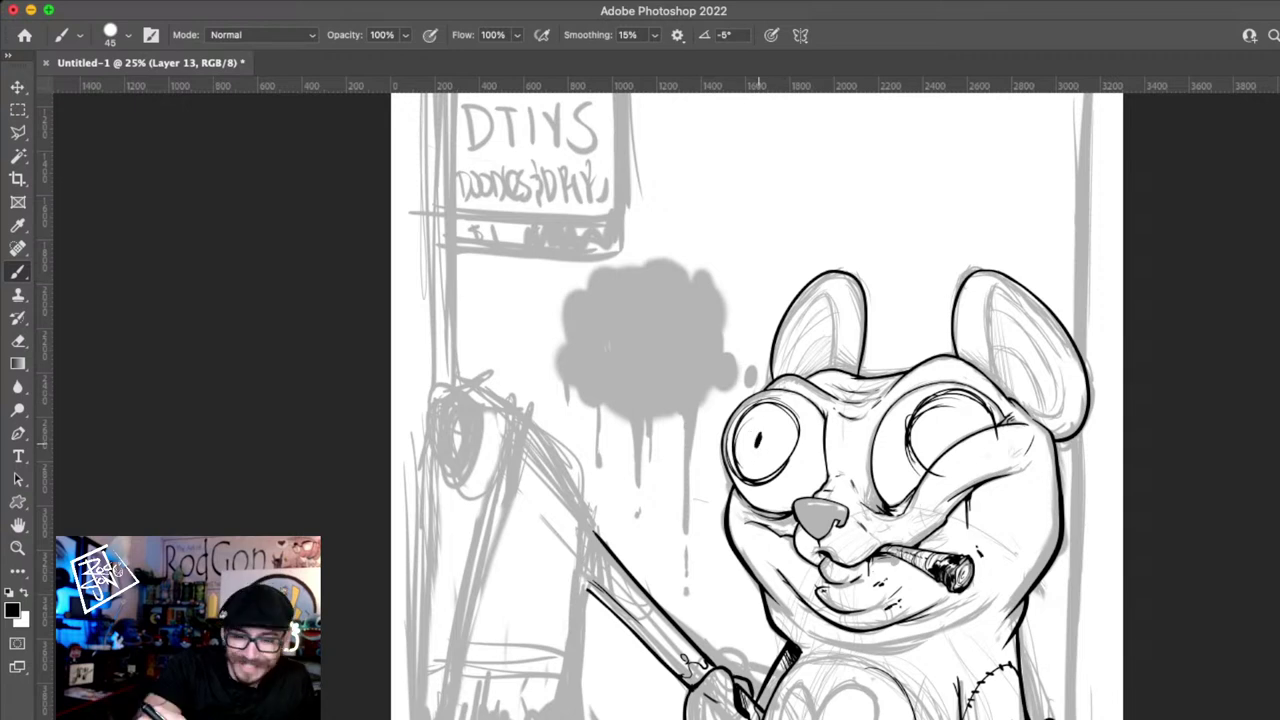
{"action": "key", "text": "super+z"}
{"action": "key", "text": "super+z"}
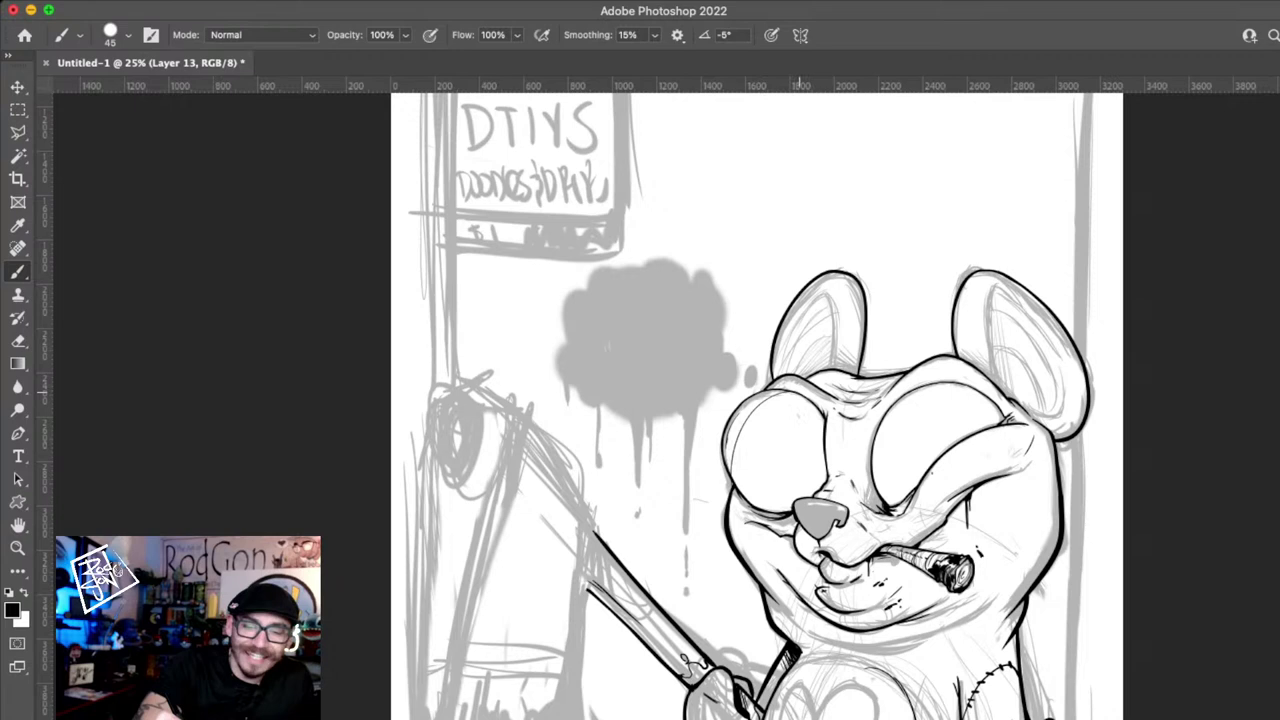
- Ink curved contour guides across both eyeballs and add small round irises with black pupils near their outer upper rims
{"action": "mouse_move", "coordinate": [790, 393]}
{"action": "left_mouse_down"}
{"action": "mouse_move", "coordinate": [740, 421]}
{"action": "mouse_move", "coordinate": [823, 430]}
{"action": "left_mouse_up"}
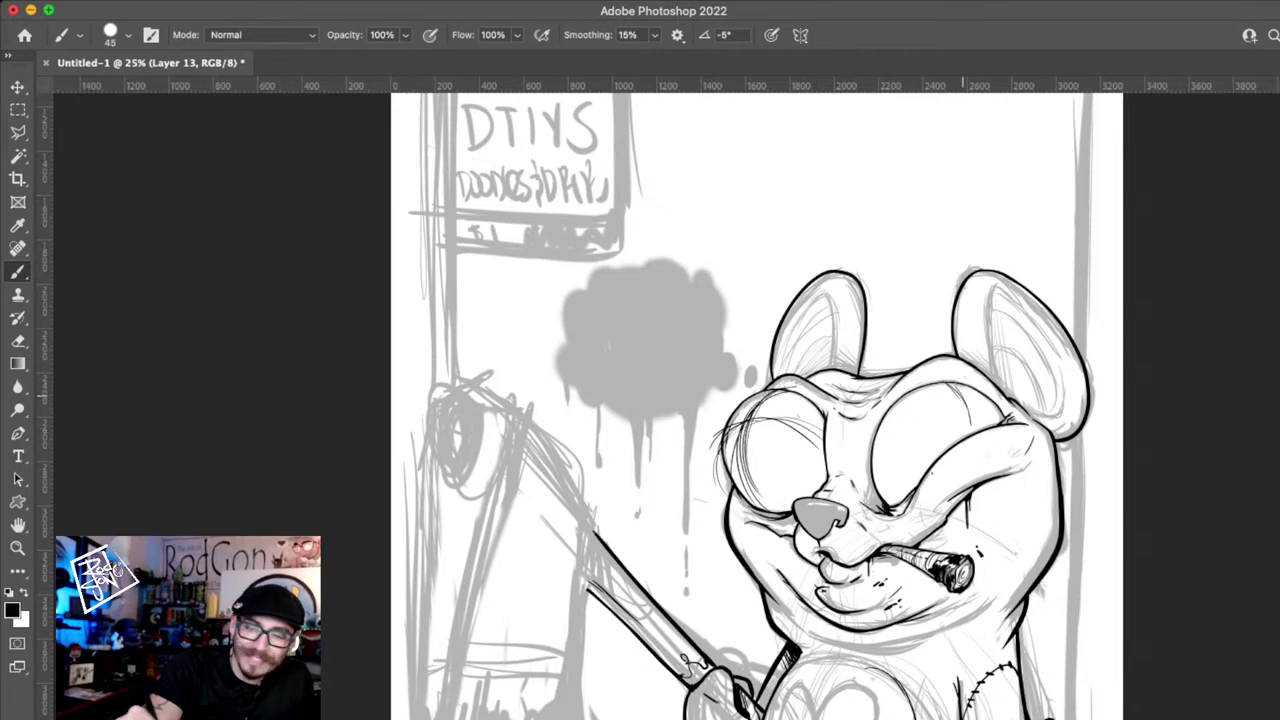
{"action": "mouse_move", "coordinate": [963, 395]}
{"action": "left_mouse_down"}
{"action": "mouse_move", "coordinate": [926, 490]}
{"action": "mouse_move", "coordinate": [1012, 432]}
{"action": "left_mouse_up"}
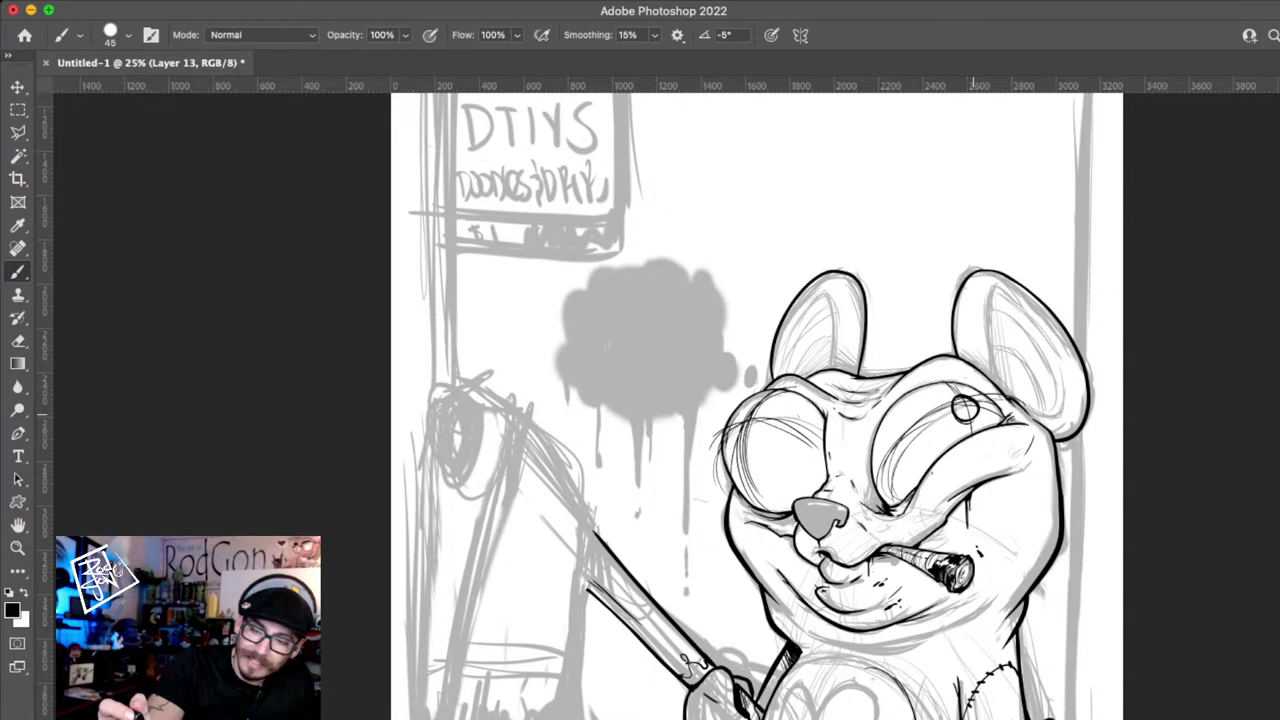
{"action": "left_click", "coordinate": [965, 408]}
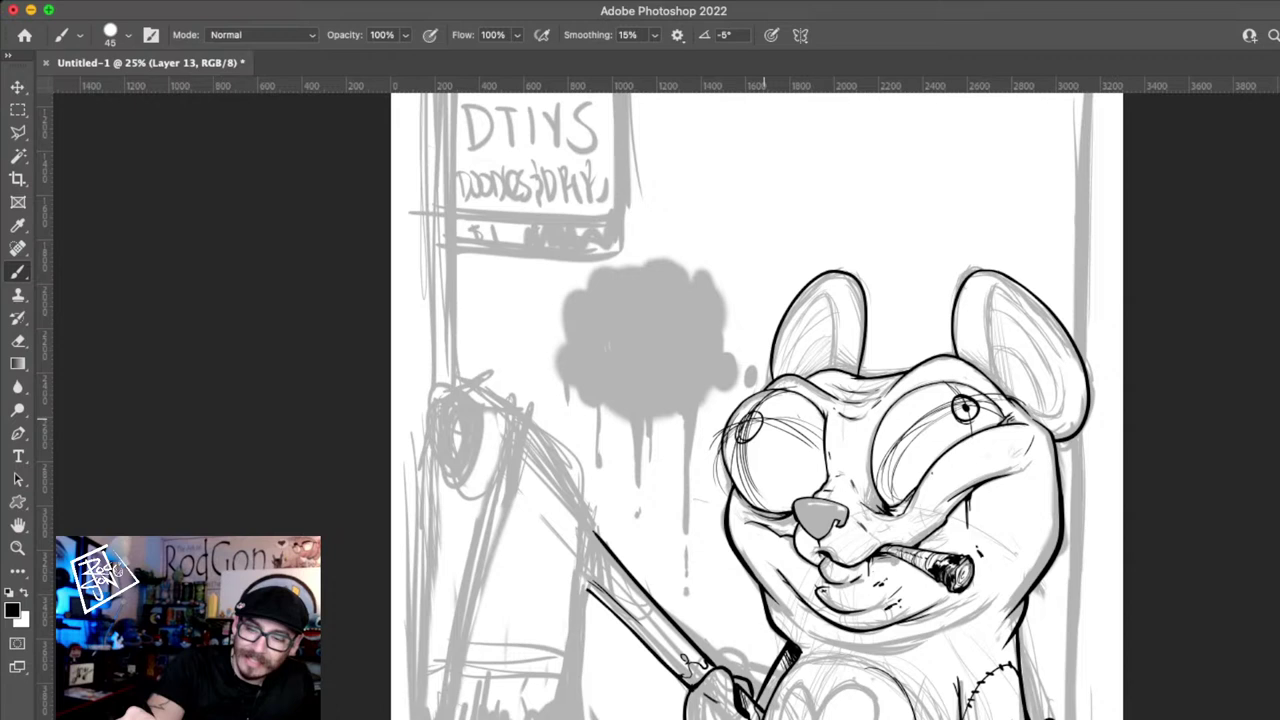
{"action": "left_click", "coordinate": [748, 428]}
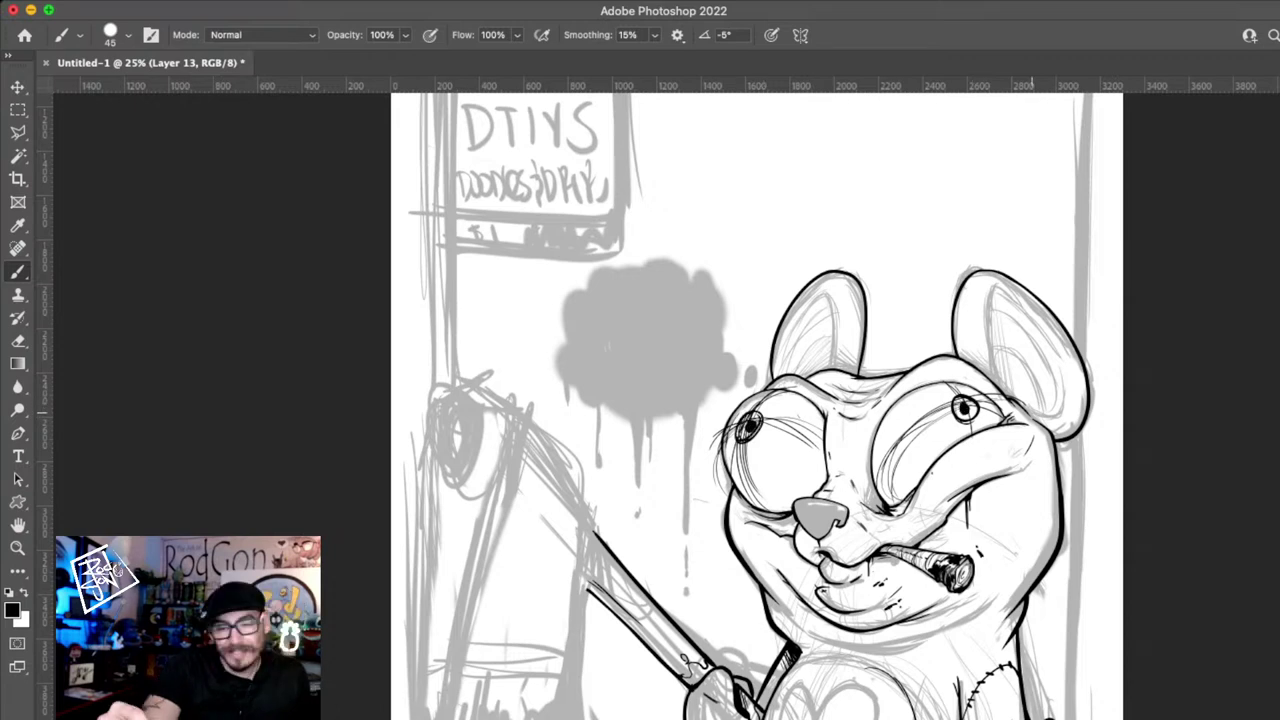
- Enlarge the teddy's face to 33.3% and switch to the Rectangular Marquee tool
{"action": "key", "text": "z"}
{"action": "left_click", "coordinate": [1054, 422]}
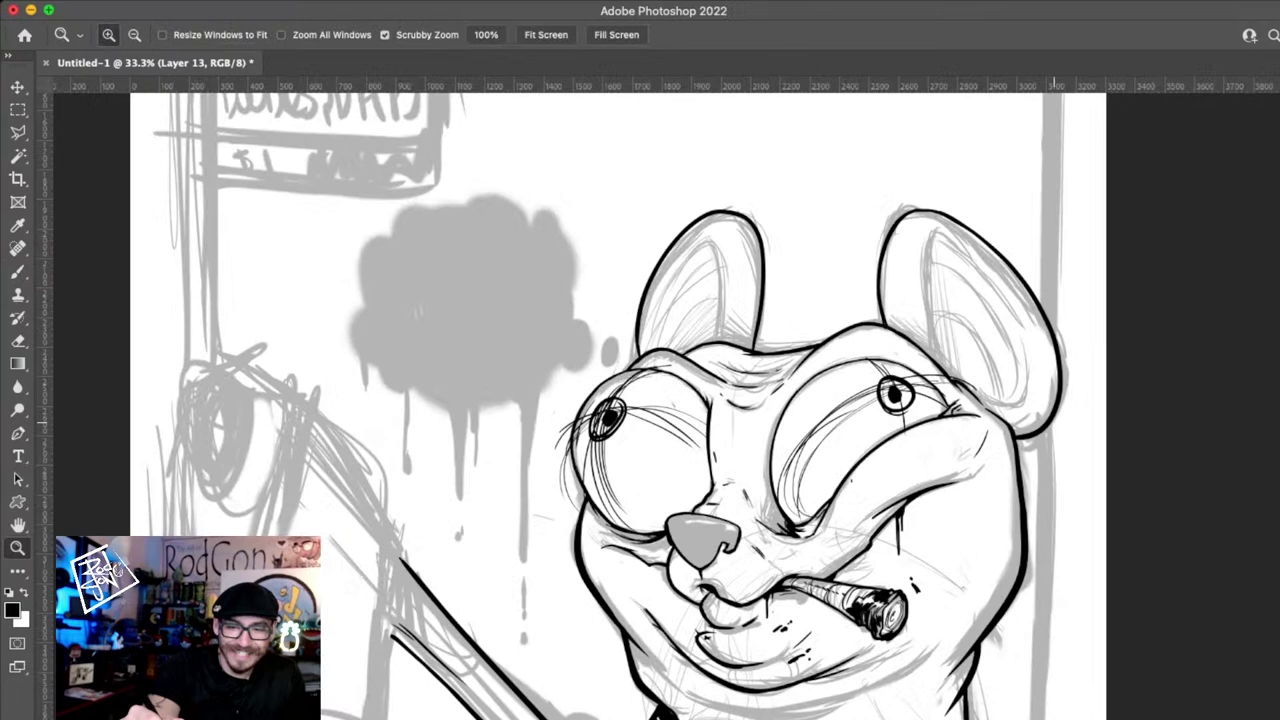
{"action": "key", "text": "m"}
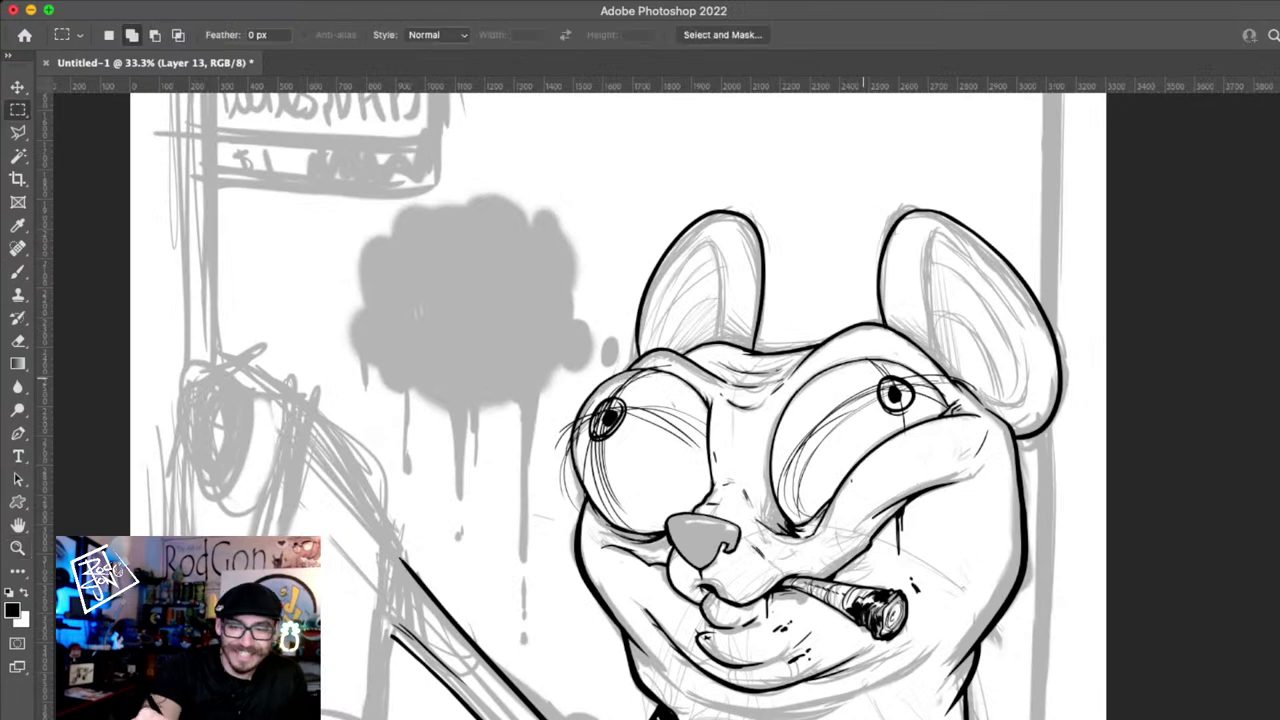
- Select the sketched iris and pupil of the bear's right-hand eye and scale them up to about 130%
{"action": "left_click_drag", "start_coordinate": [845, 368], "coordinate": [951, 415]}
{"action": "key", "text": "super+t"}
{"action": "mouse_move", "coordinate": [899, 416]}
{"action": "left_mouse_down"}
{"action": "mouse_move", "coordinate": [902, 433]}
{"action": "mouse_move", "coordinate": [905, 415]}
{"action": "left_mouse_up"}
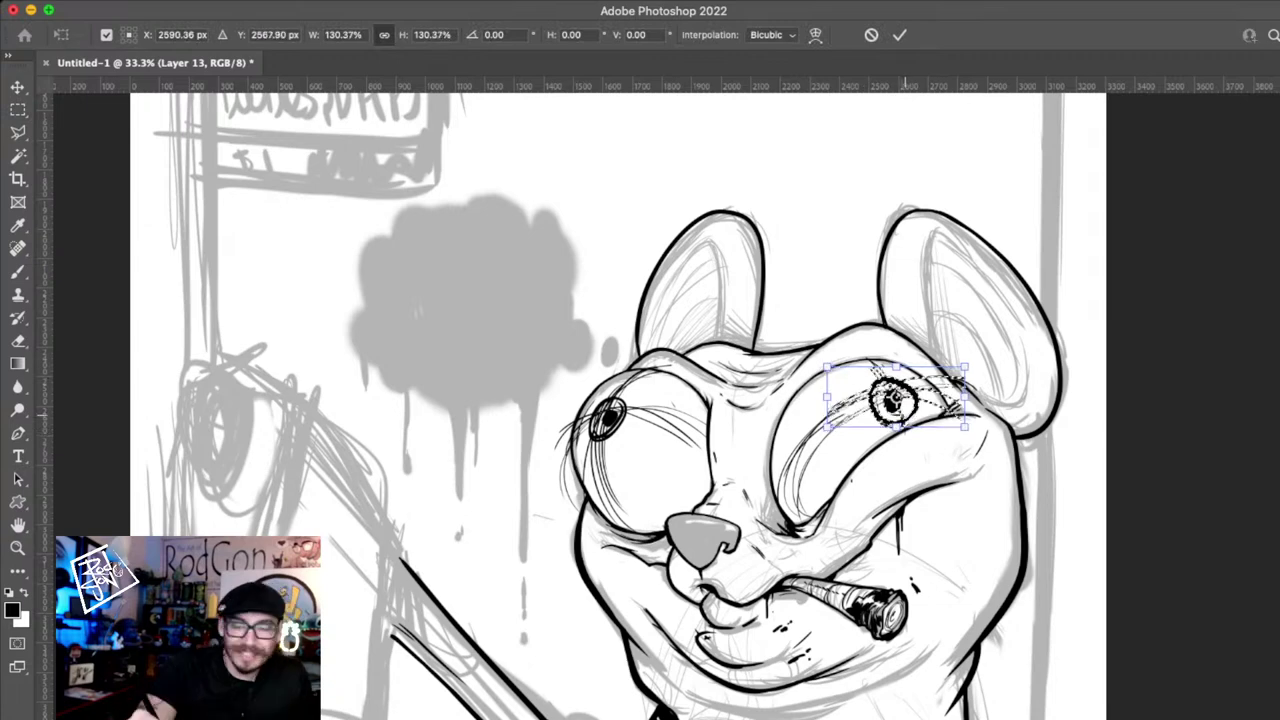
{"action": "key", "text": "Return"}
{"action": "left_click", "coordinate": [957, 446], "text": "alt"}
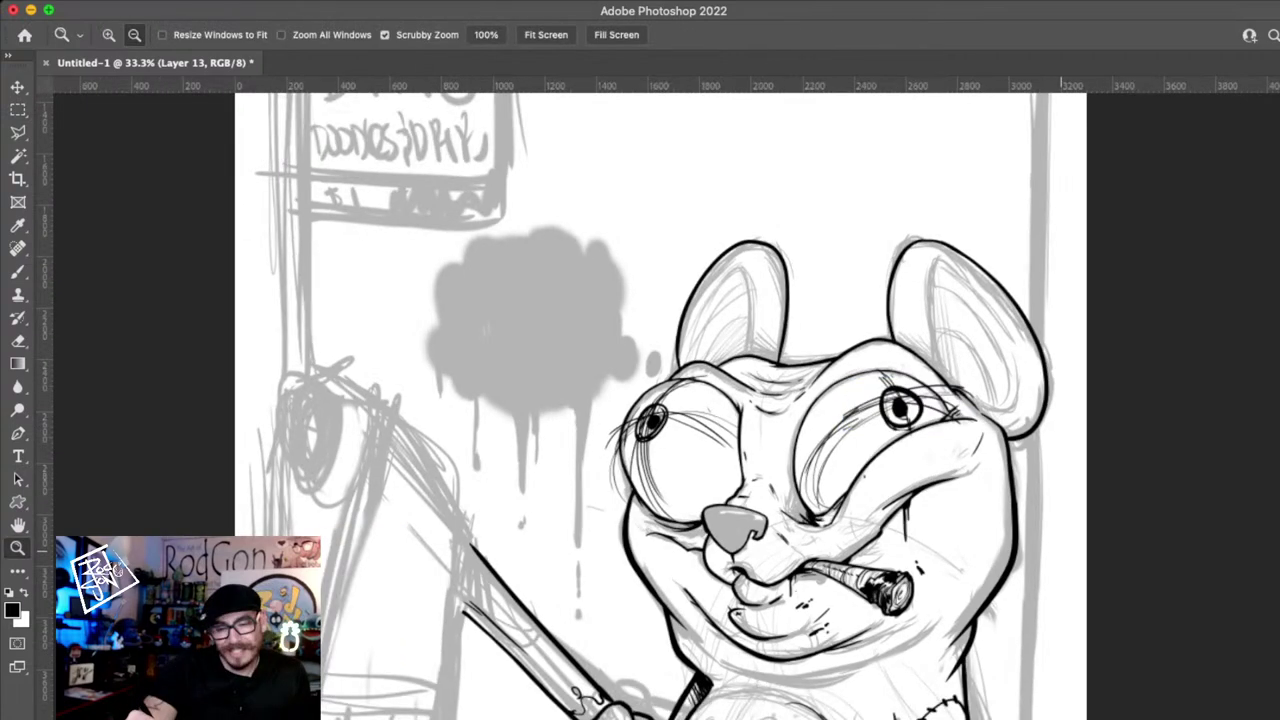
{"action": "left_click", "coordinate": [950, 453], "text": "alt"}
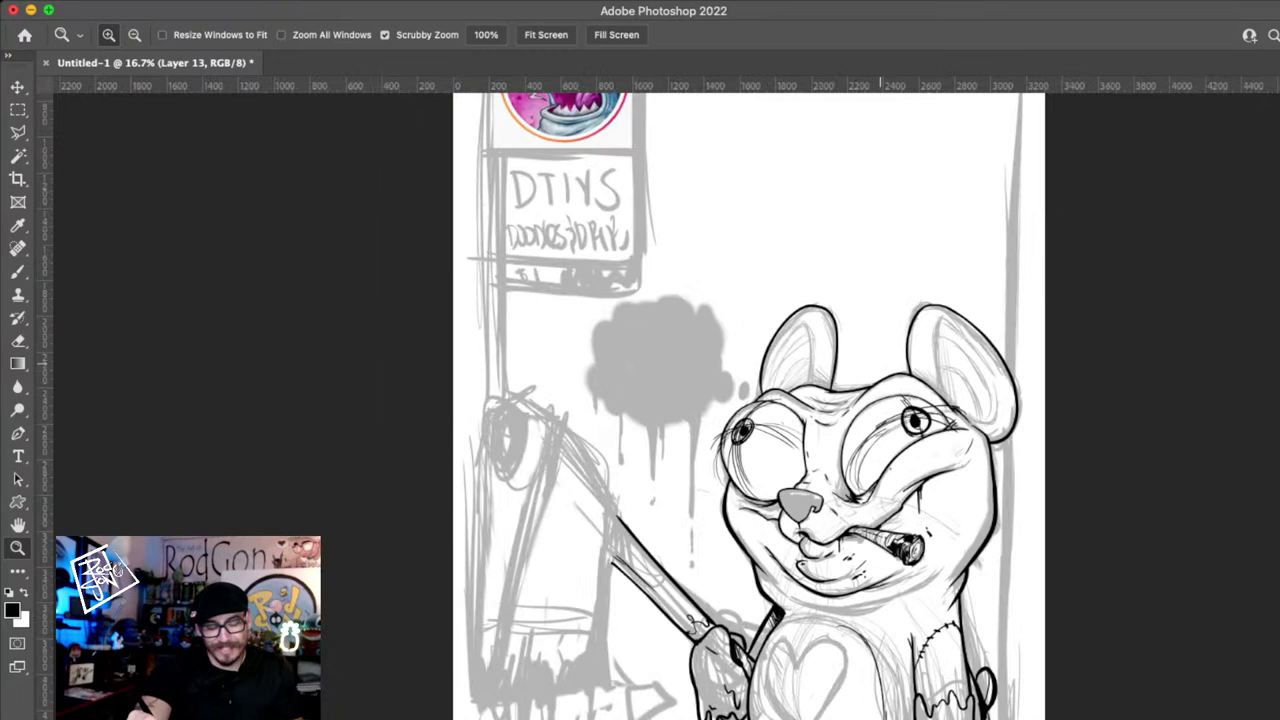
{"action": "left_click", "coordinate": [960, 447]}
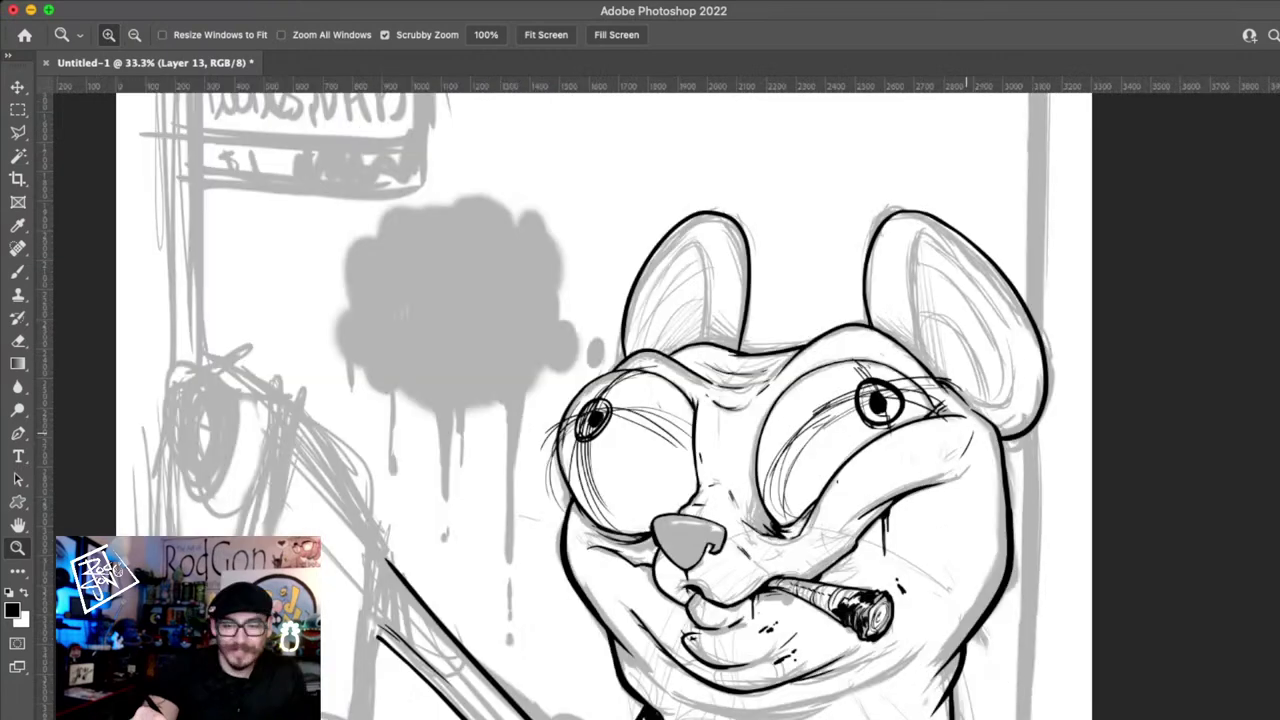
- Scale the right-hand eye's iris and pupil again to about 213% and reposition them over the eyeball
{"action": "key", "text": "ctrl+t"}
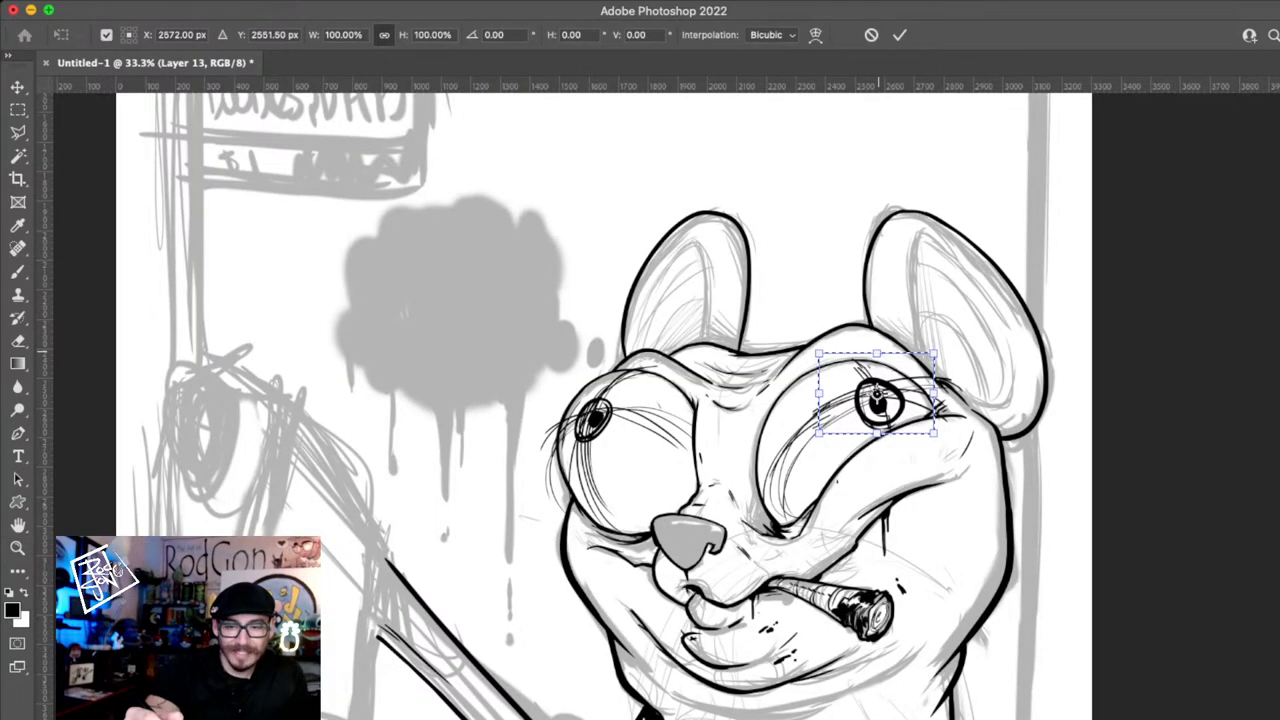
{"action": "left_click_drag", "start_coordinate": [878, 352], "coordinate": [878, 262]}
{"action": "left_click_drag", "start_coordinate": [919, 359], "coordinate": [903, 412]}
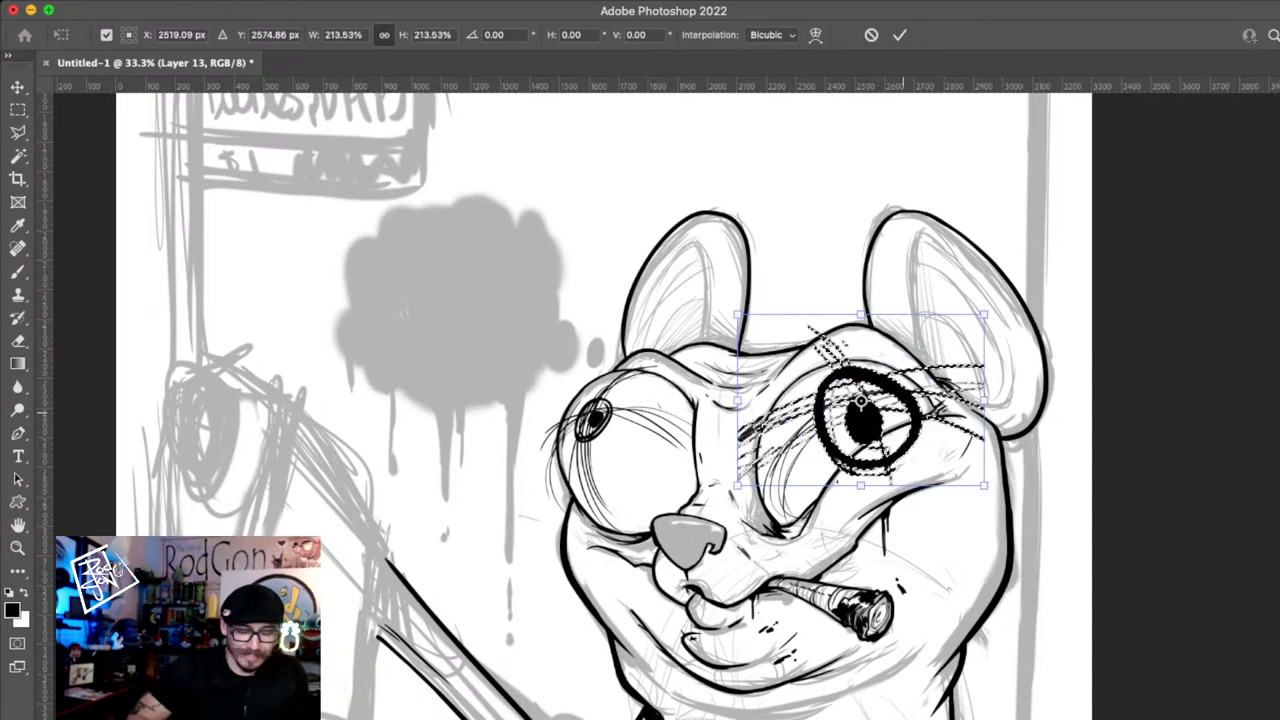
{"action": "key", "text": "Return"}
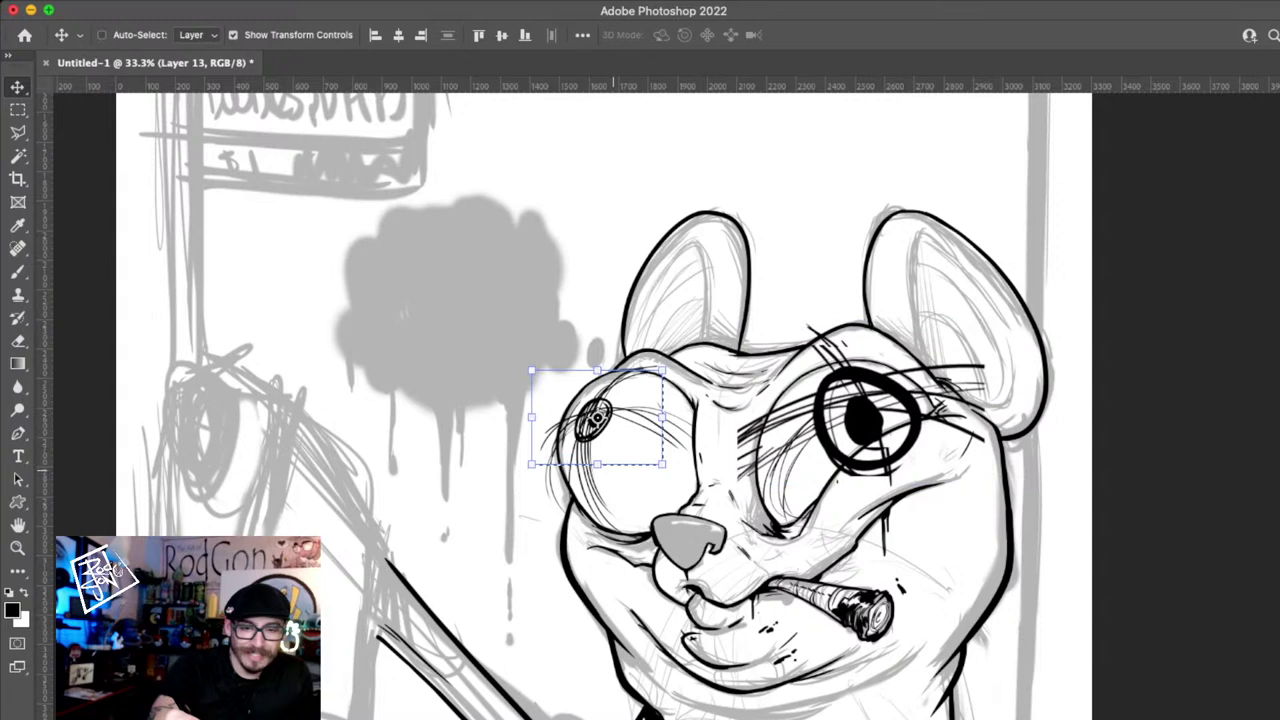
- Transform the left-hand iris and pupil to about 159% width and 179% height, rotated about -11.5°, and deselect them
{"action": "left_click_drag", "start_coordinate": [662, 371], "coordinate": [714, 334]}
{"action": "left_click_drag", "start_coordinate": [737, 382], "coordinate": [736, 377]}
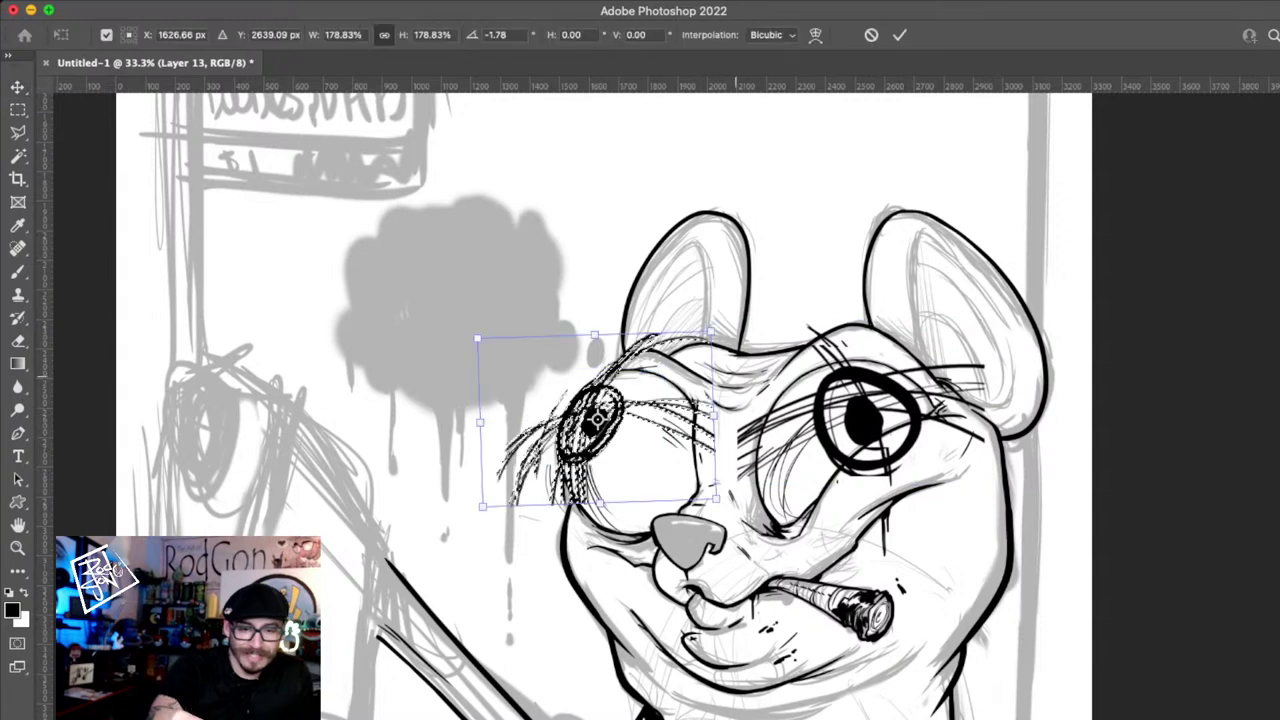
{"action": "left_click_drag", "start_coordinate": [718, 502], "coordinate": [730, 490]}
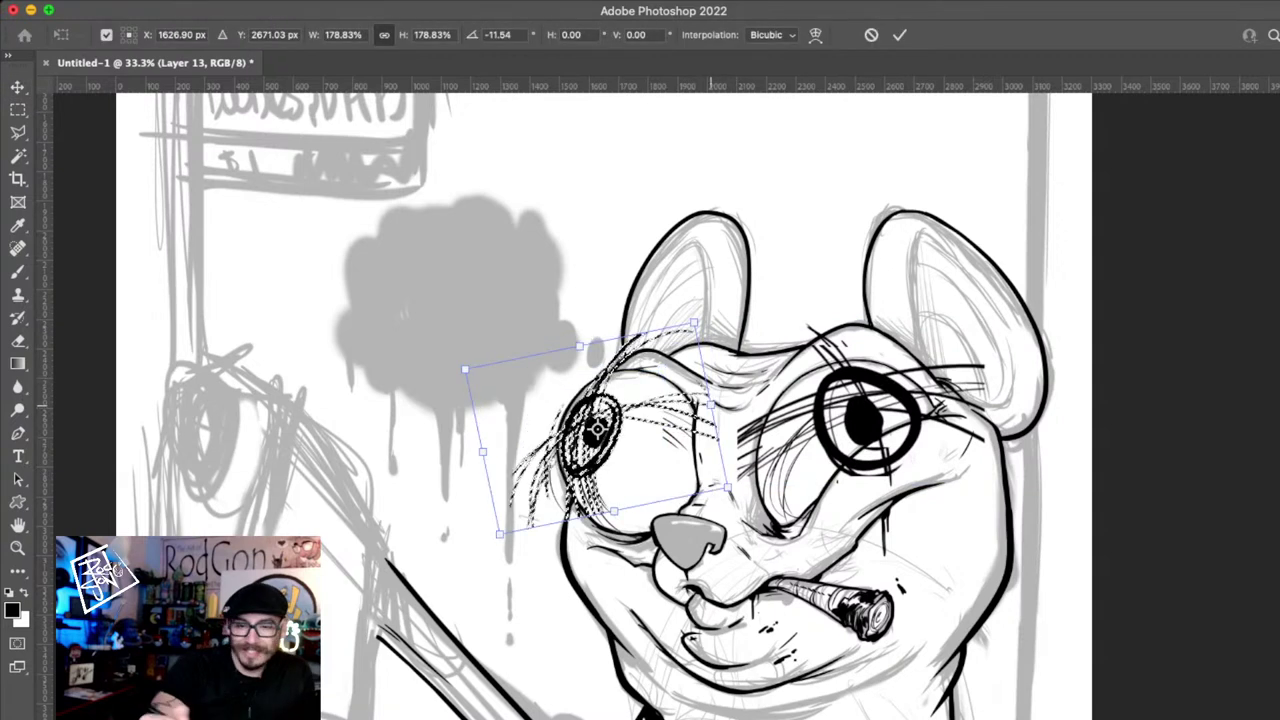
{"action": "left_click_drag", "start_coordinate": [465, 369], "coordinate": [472, 358]}
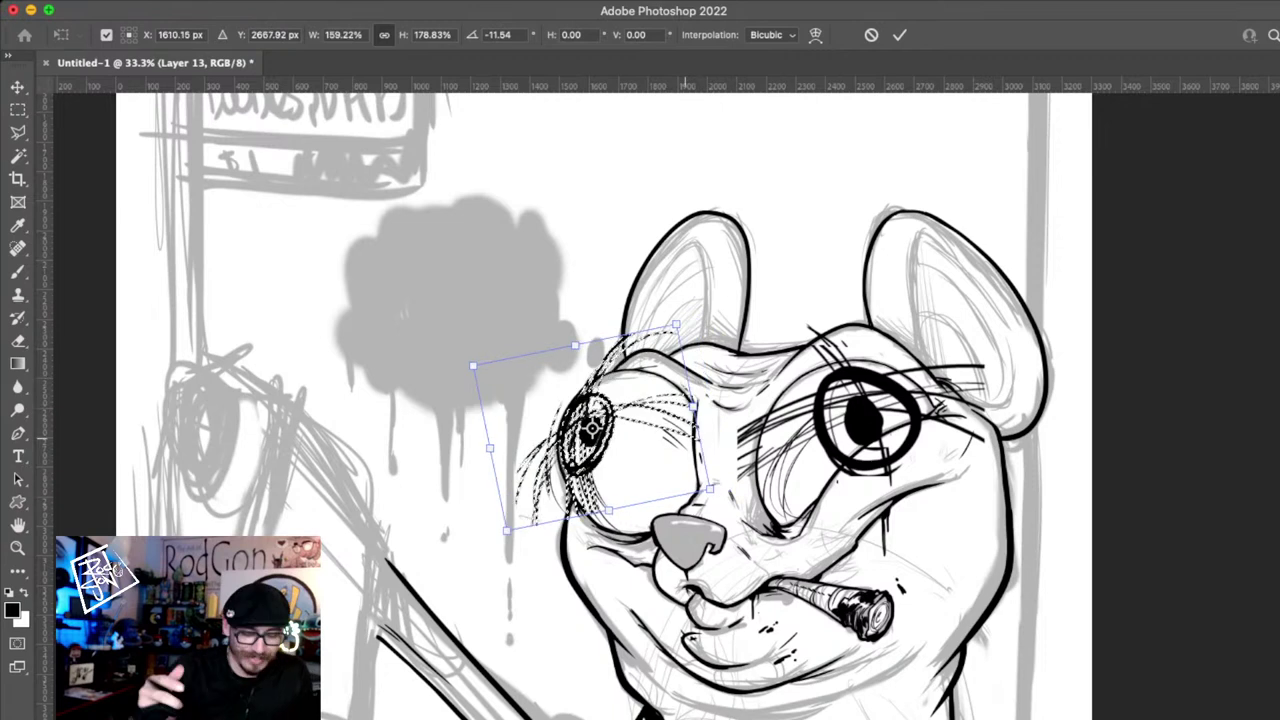
{"action": "key", "text": "Return"}
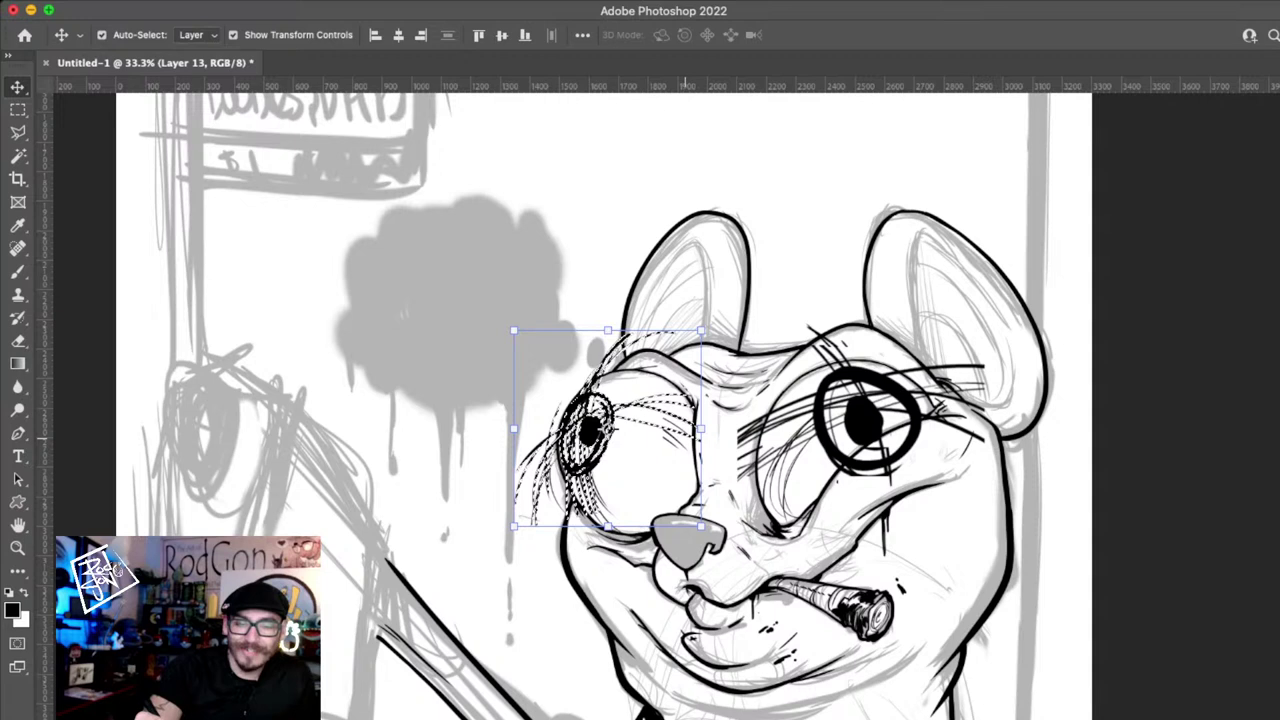
{"action": "key", "text": "super"}
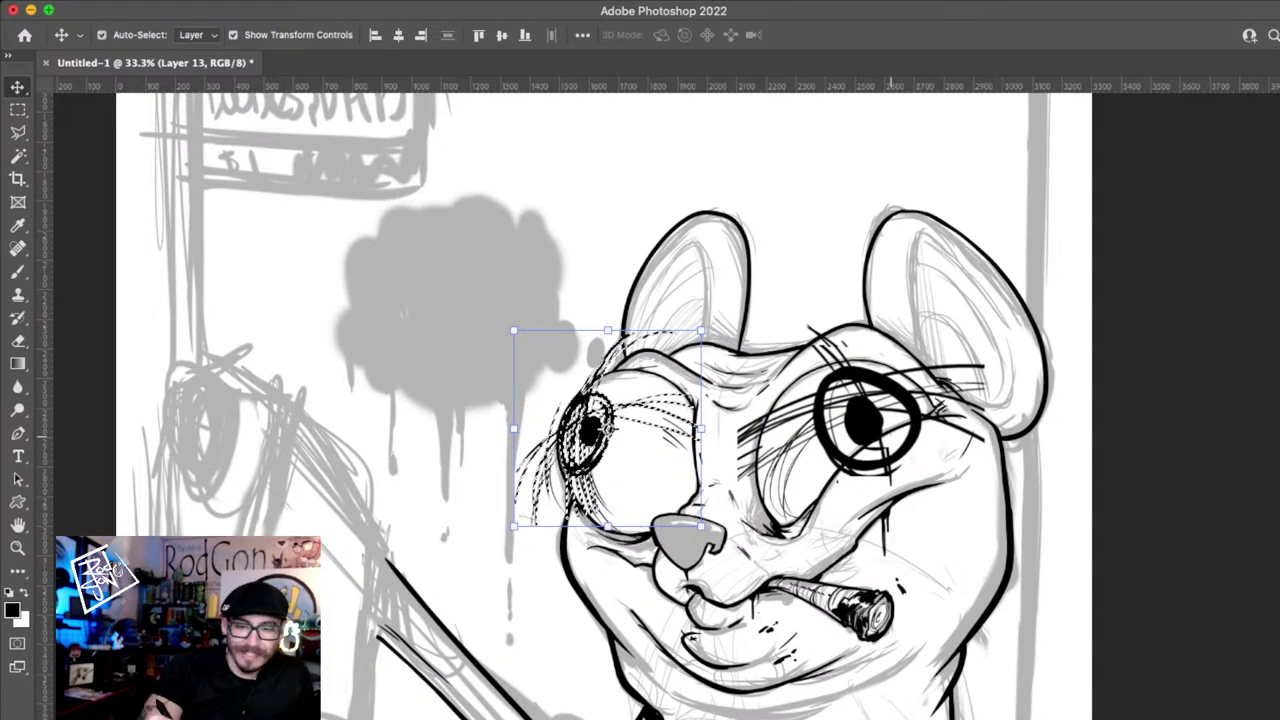
{"action": "key", "text": "super+d"}
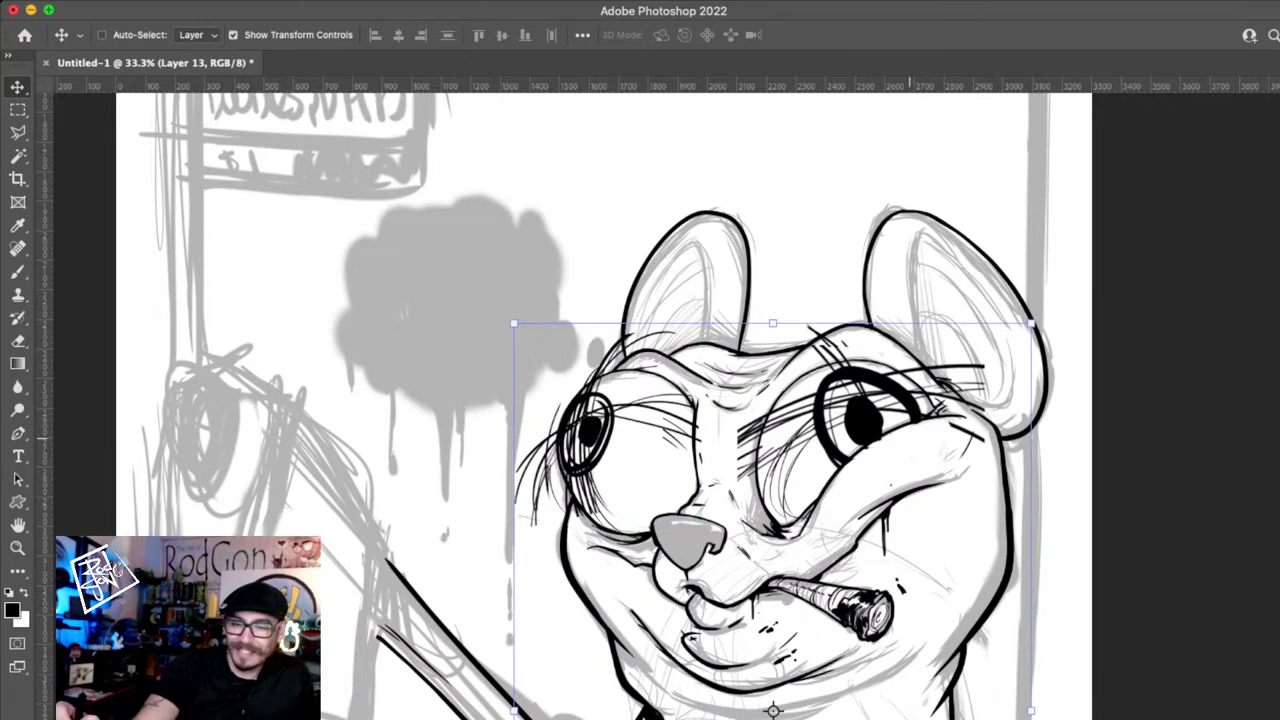
- Fade the eye sketch and ink a tiny ringed pupil in each of the bear's eyes on a new layer
{"action": "key", "text": "super+z"}
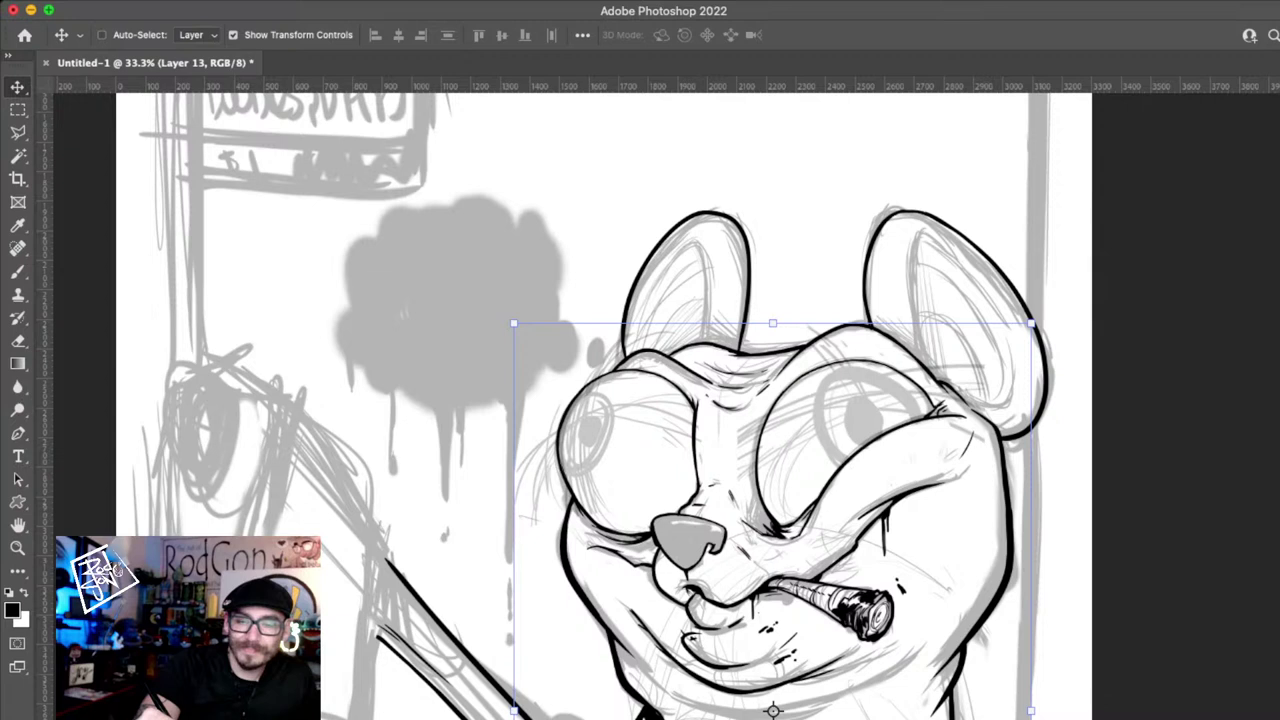
{"action": "key", "text": "super+shift+alt+n"}
{"action": "key", "text": "b"}
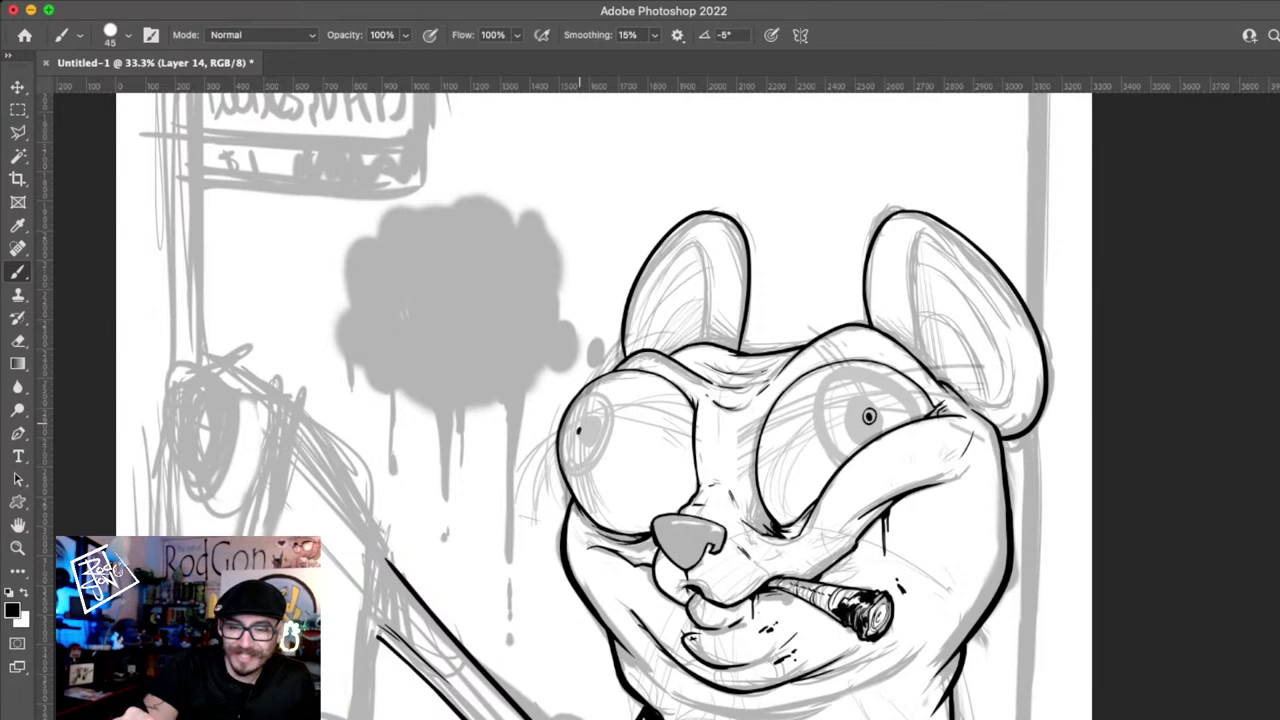
{"action": "left_click_drag", "start_coordinate": [580, 423], "coordinate": [577, 425]}
{"action": "key", "text": "z"}
{"action": "left_click", "coordinate": [960, 298], "text": "alt"}
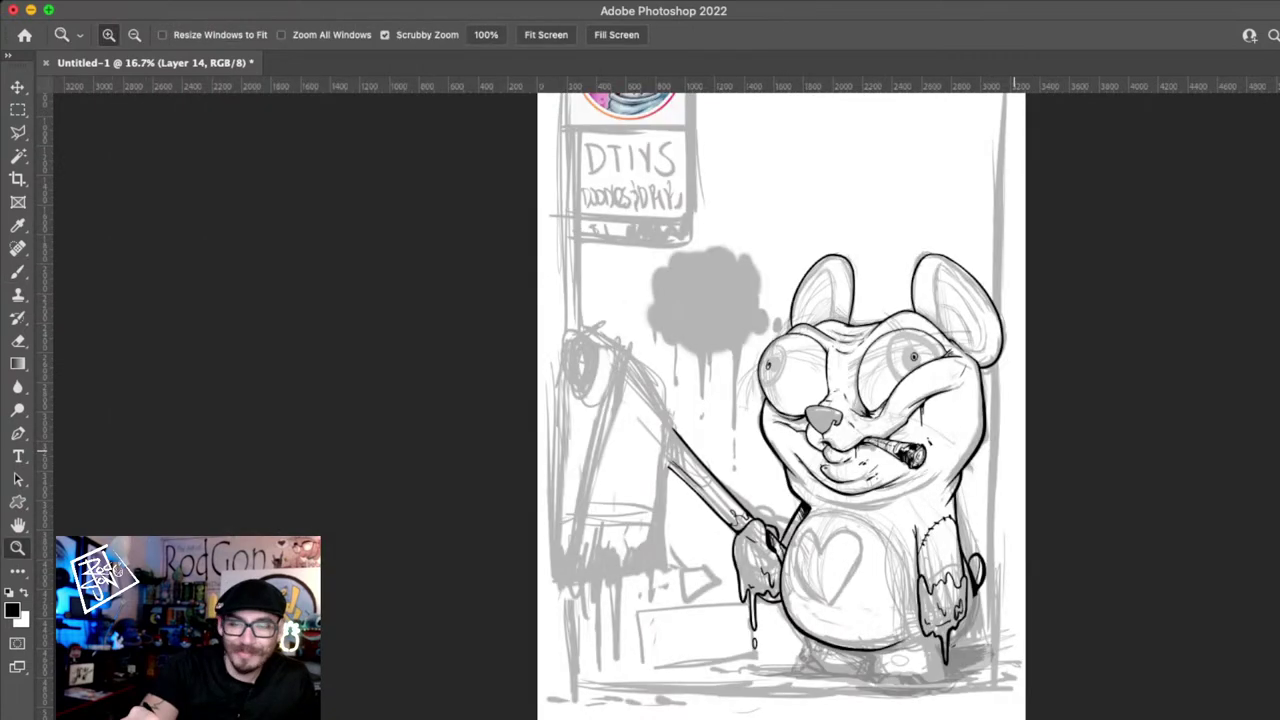
{"action": "key", "text": "ctrl+plus"}
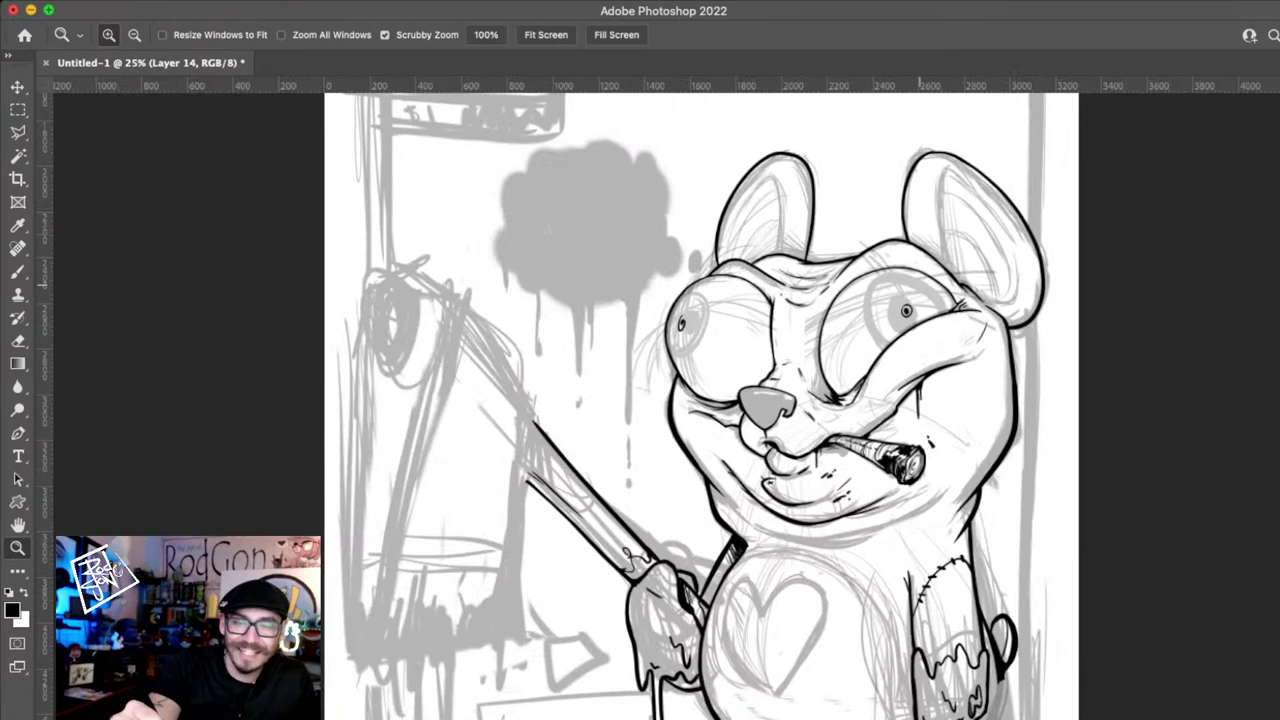
- Undo the right-hand pupil and redraw it small near the outer corner of the eye
{"action": "key", "text": "ctrl+z"}
{"action": "left_click", "coordinate": [936, 302]}
{"action": "left_click", "coordinate": [937, 303]}
{"action": "key", "text": "b"}
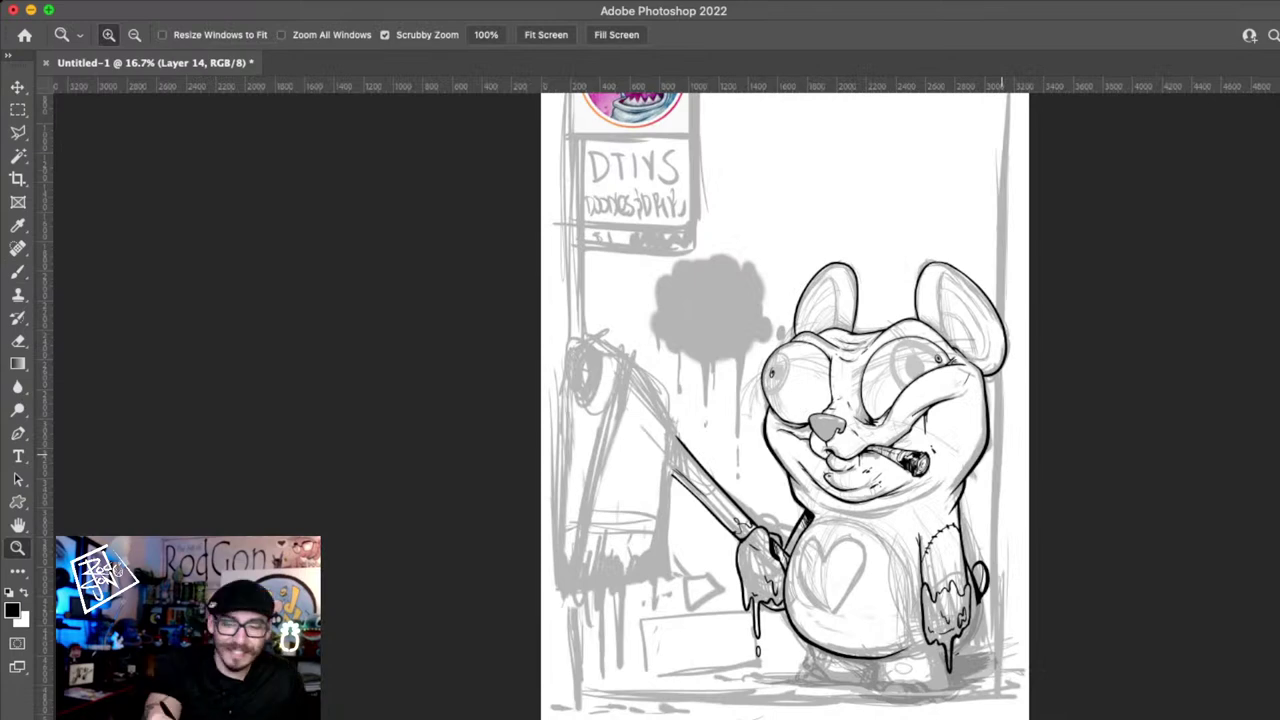
{"action": "double_click", "coordinate": [929, 401]}
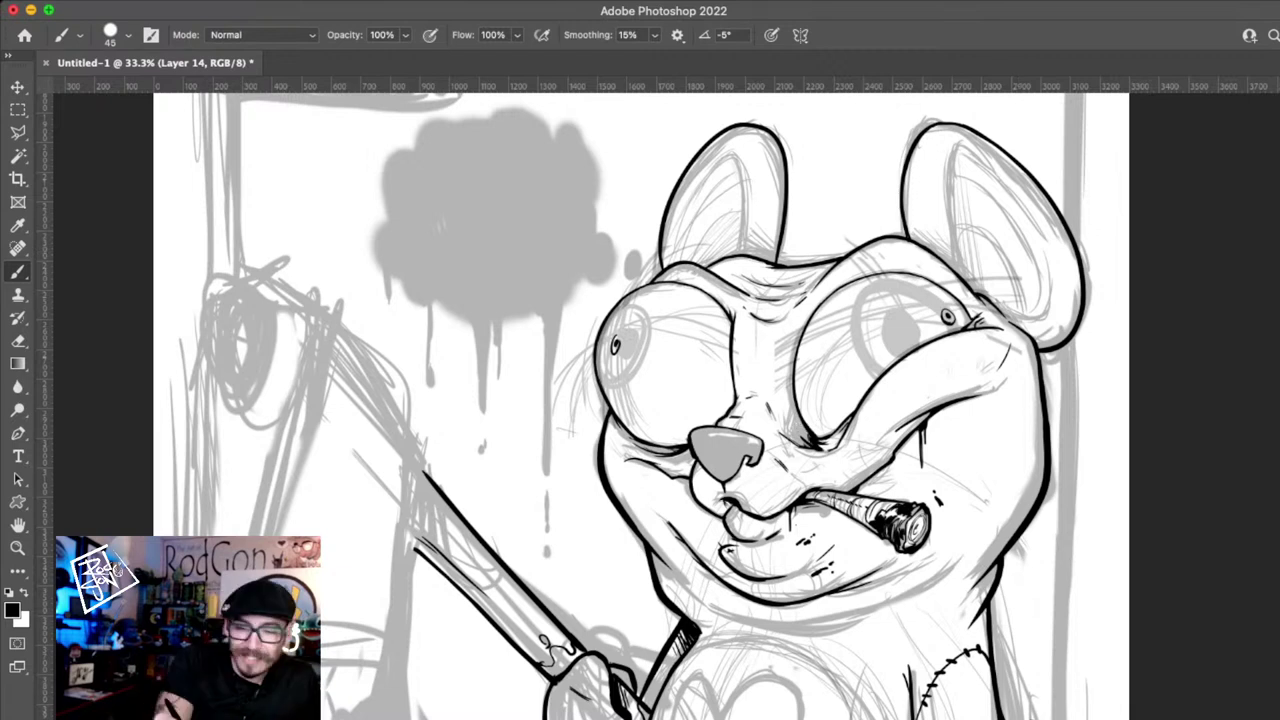
- Clear the rough iris and eyelash lines from the sketch layer and keep that layer faded
{"action": "key", "text": "alt+bracketleft"}
{"action": "key", "text": "alt+bracketleft"}
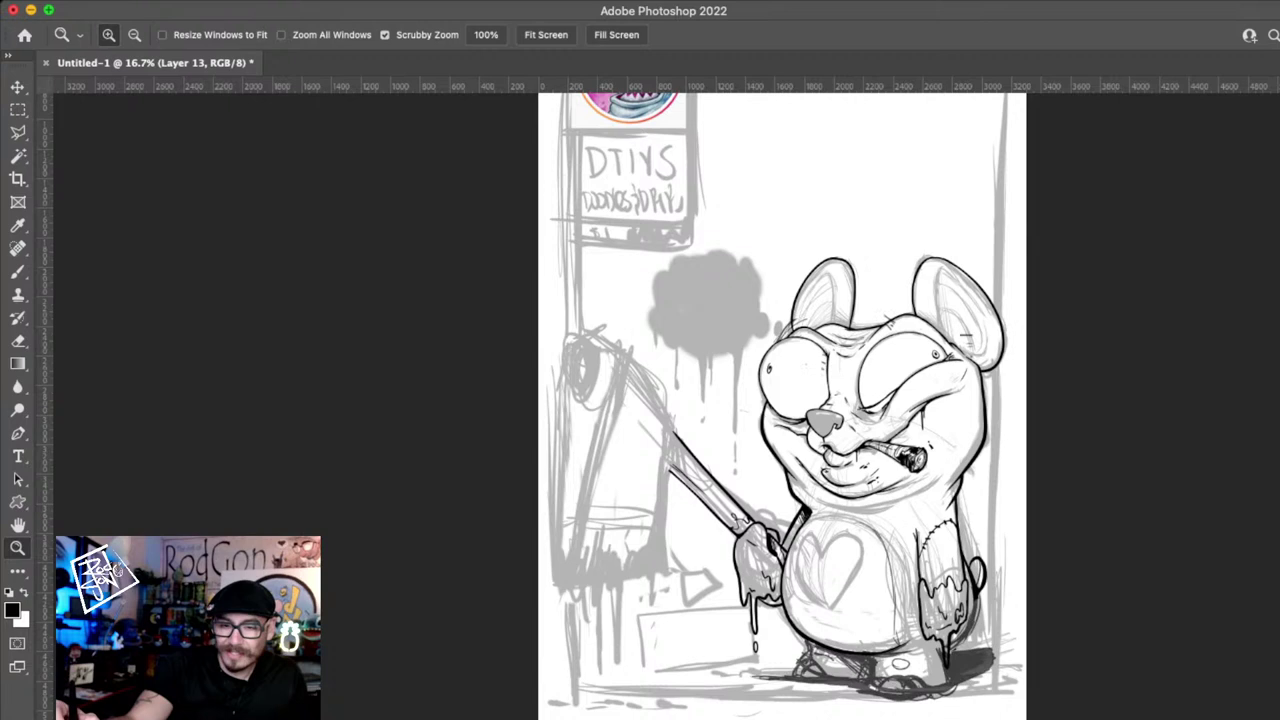
{"action": "key", "text": "super+z"}
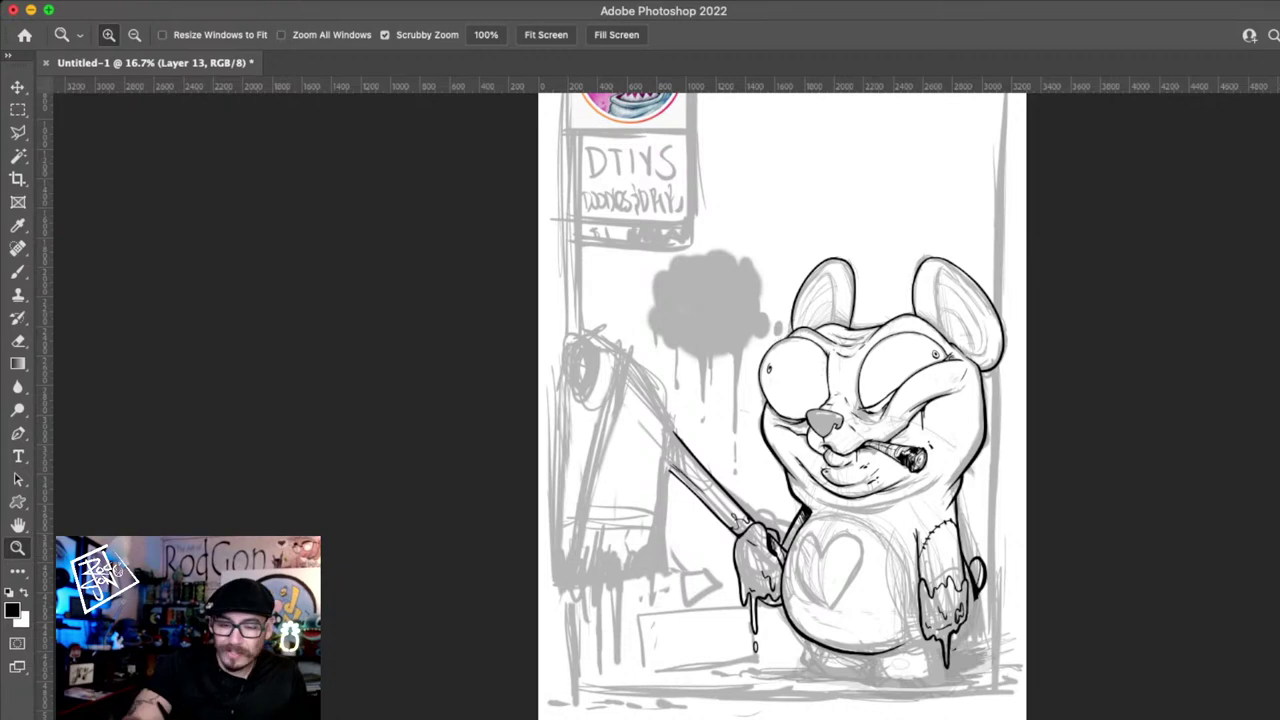
- On the line art layer, ink the bear's short leg lines below the belly and a wavy edge across the right-hand foot
{"action": "left_click", "coordinate": [854, 648]}
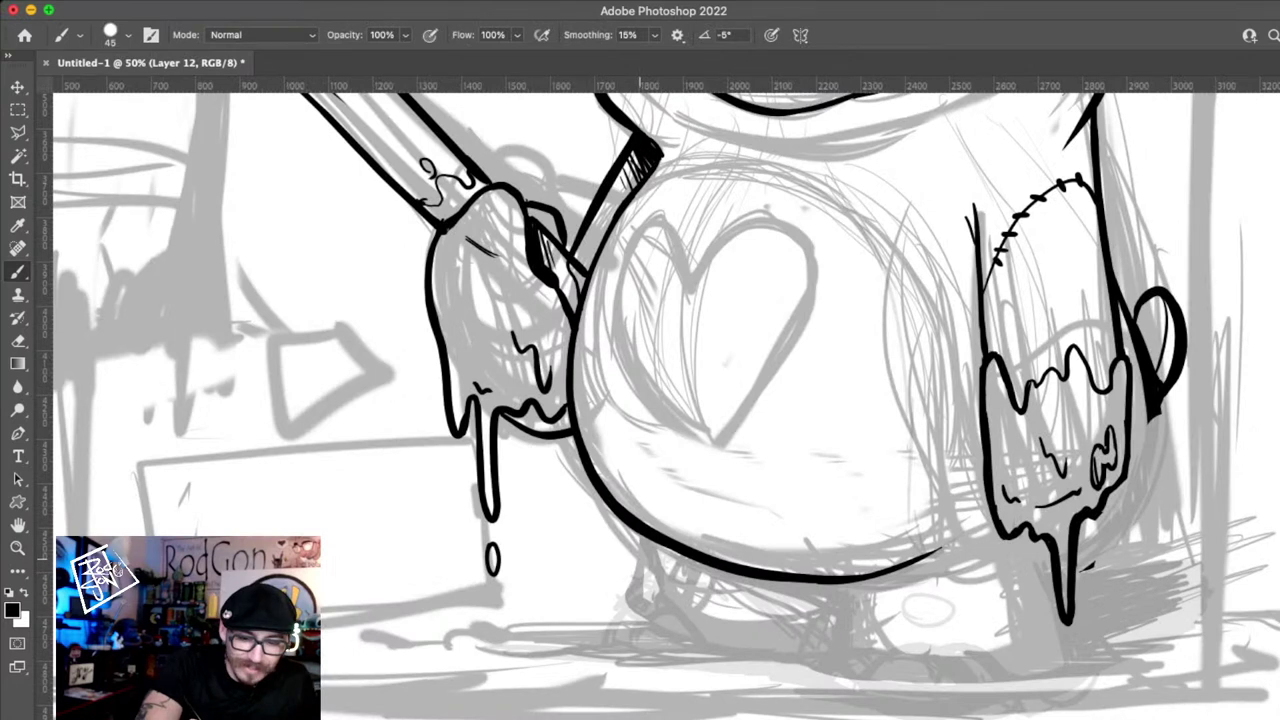
{"action": "left_click_drag", "start_coordinate": [648, 537], "coordinate": [661, 602]}
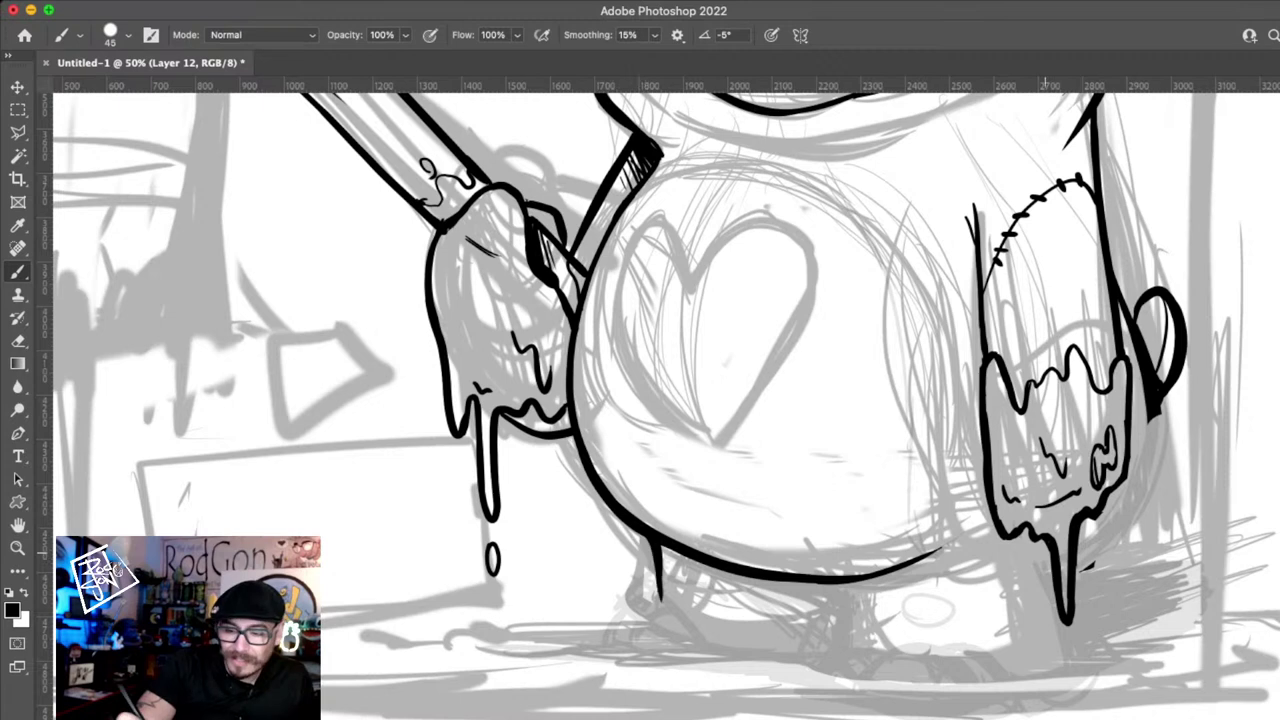
{"action": "left_click_drag", "start_coordinate": [1034, 540], "coordinate": [1046, 615]}
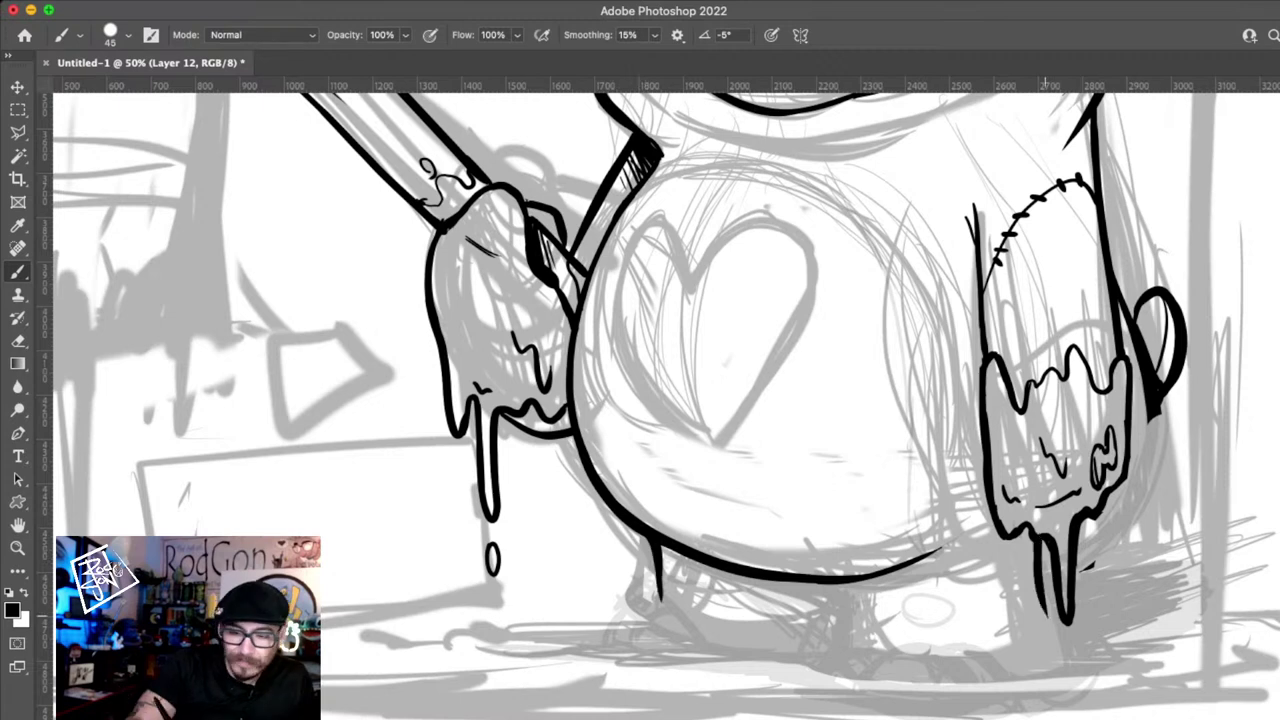
{"action": "mouse_move", "coordinate": [847, 627]}
{"action": "left_mouse_down"}
{"action": "mouse_move", "coordinate": [815, 638]}
{"action": "mouse_move", "coordinate": [986, 640]}
{"action": "mouse_move", "coordinate": [1040, 606]}
{"action": "left_mouse_up"}
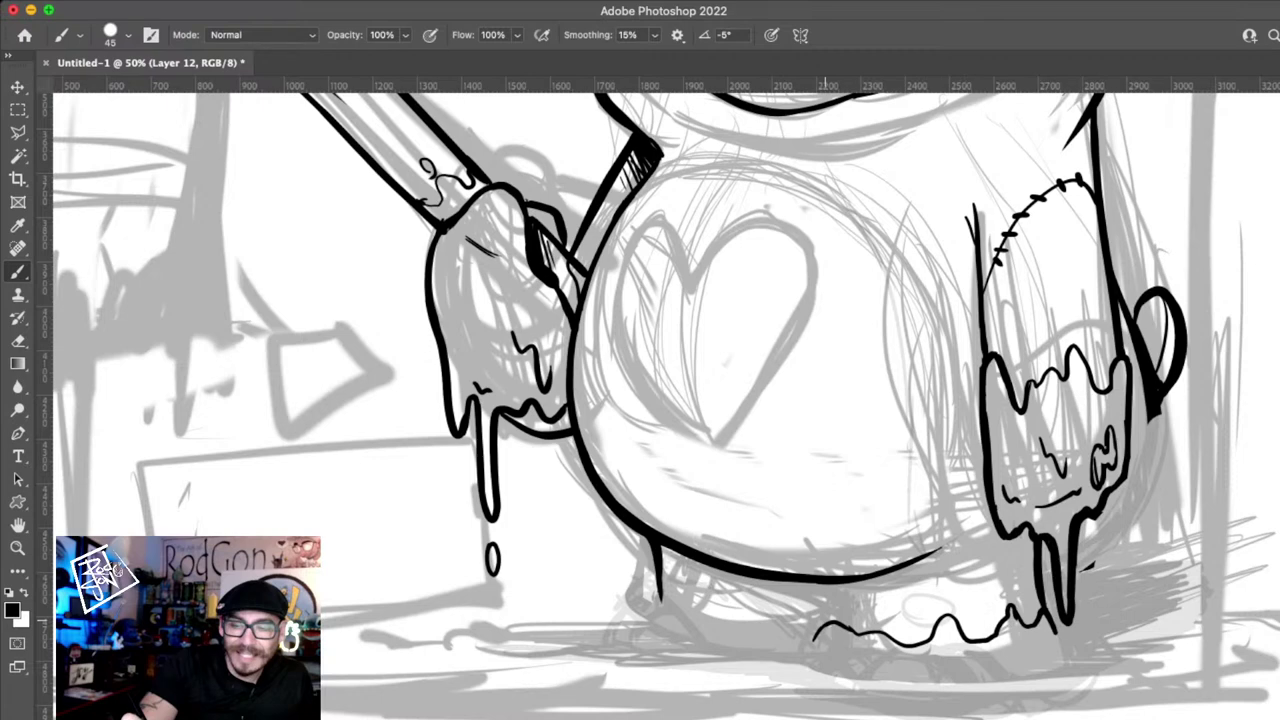
{"action": "left_click_drag", "start_coordinate": [831, 586], "coordinate": [831, 624]}
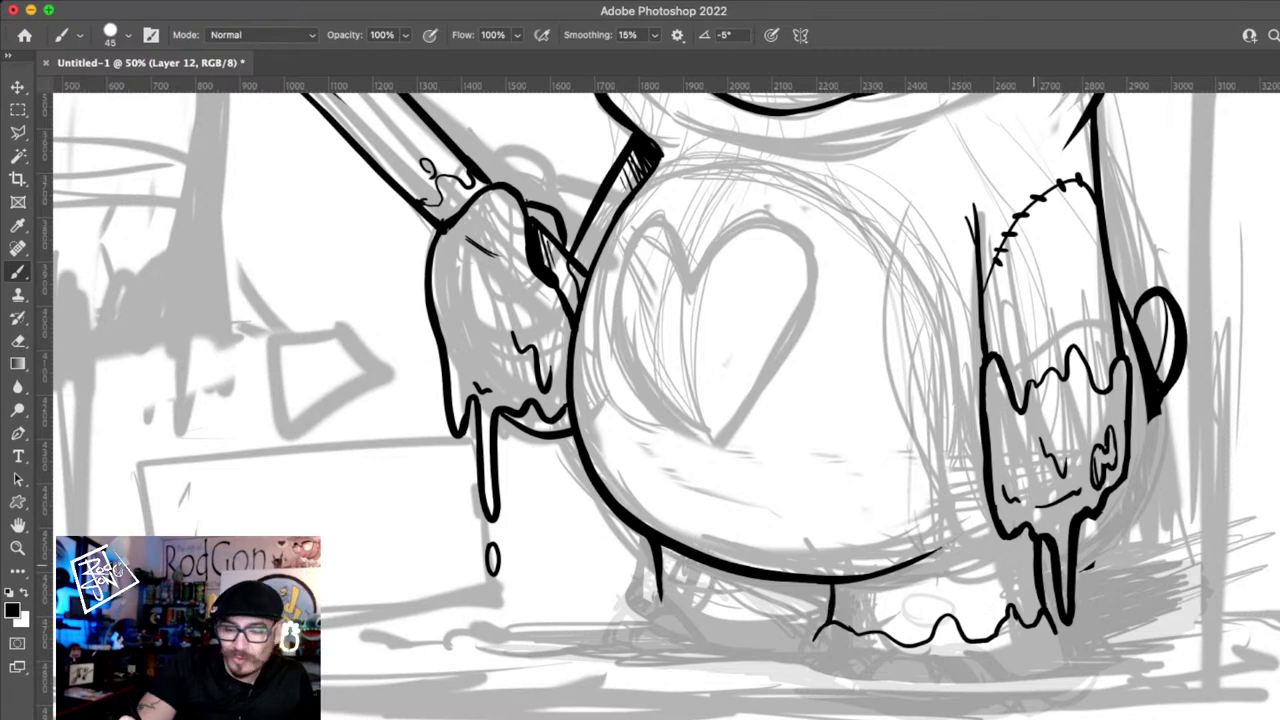
- Ink a thick body contour from the tail down behind the dripping right-hand paw
{"action": "scroll", "coordinate": [1033, 400], "scroll_direction": "up", "scroll_amount": 3}
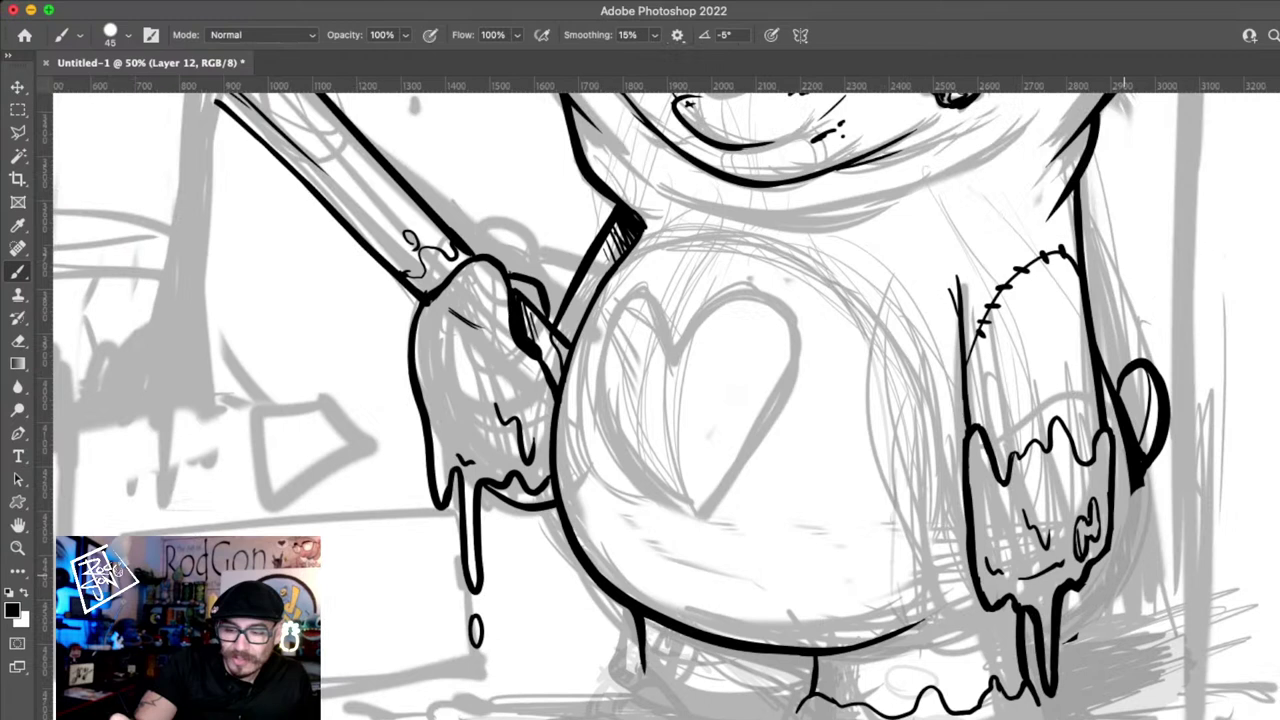
{"action": "left_click_drag", "start_coordinate": [1134, 486], "coordinate": [1124, 540]}
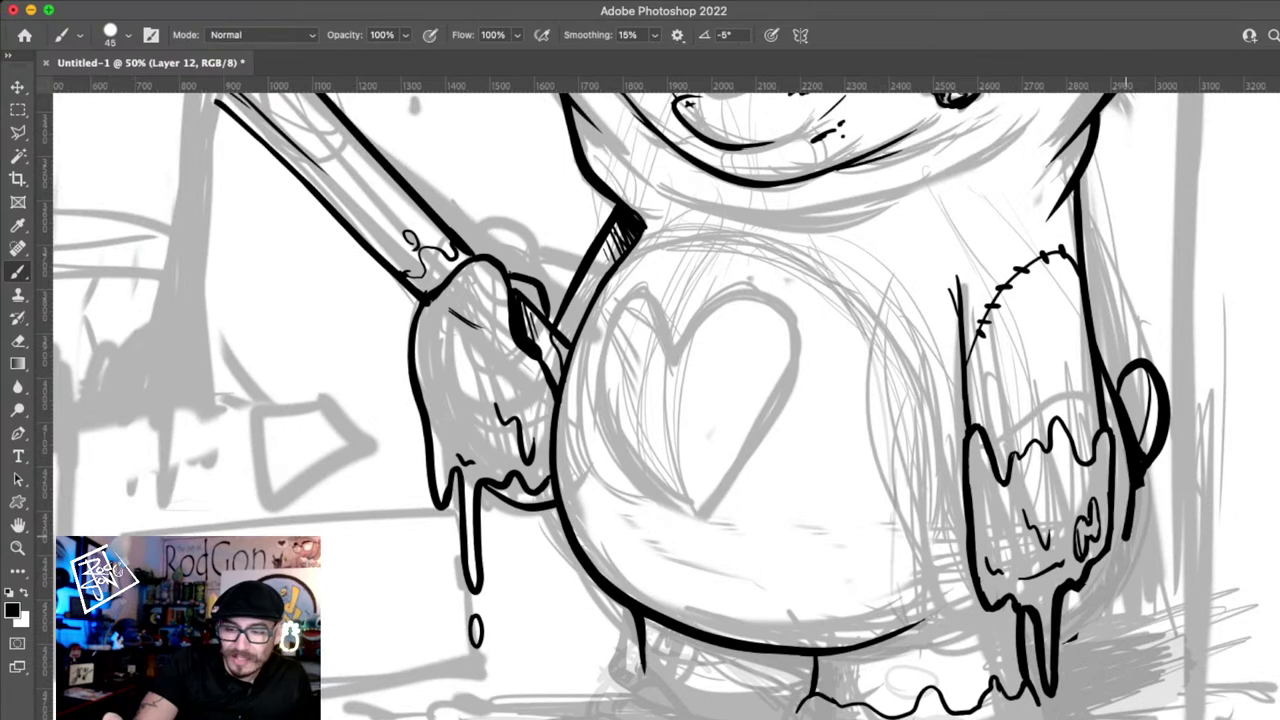
{"action": "left_click_drag", "start_coordinate": [1140, 490], "coordinate": [1062, 620]}
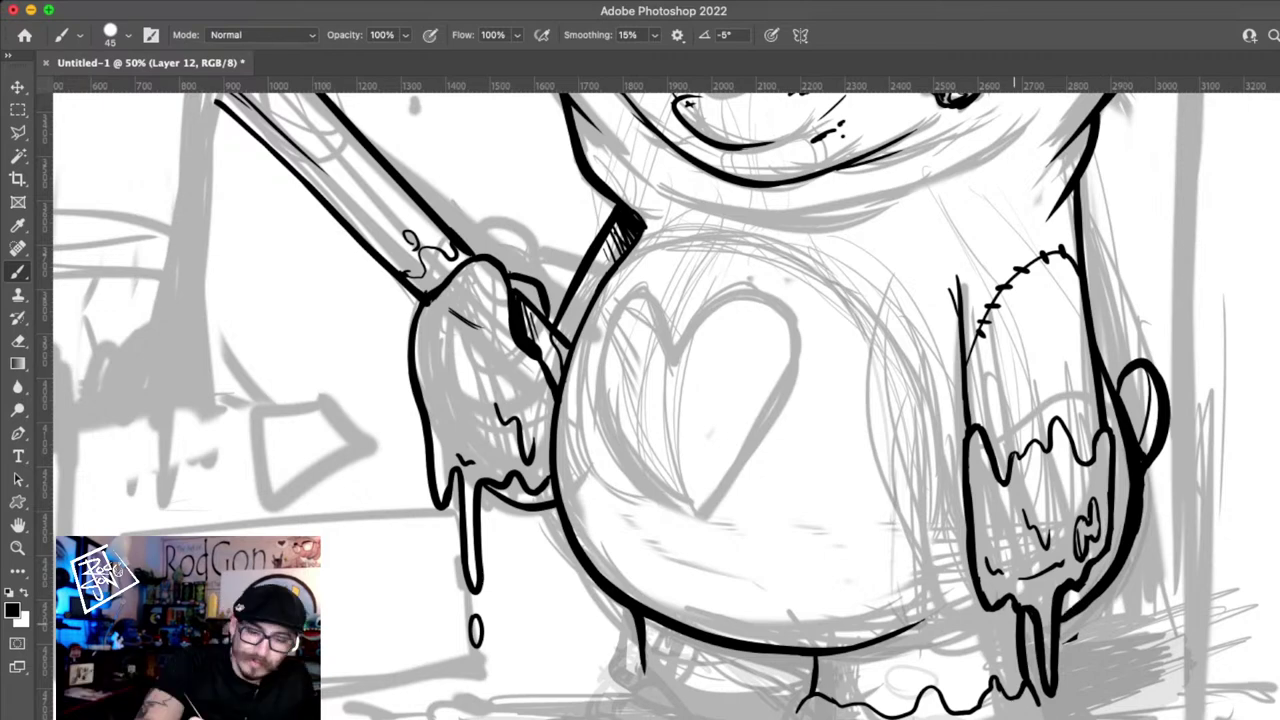
- Ink a wavy edge across the bear's left-hand foot and thicken the inner leg line
{"action": "scroll", "coordinate": [1000, 400], "scroll_direction": "down", "scroll_amount": 3}
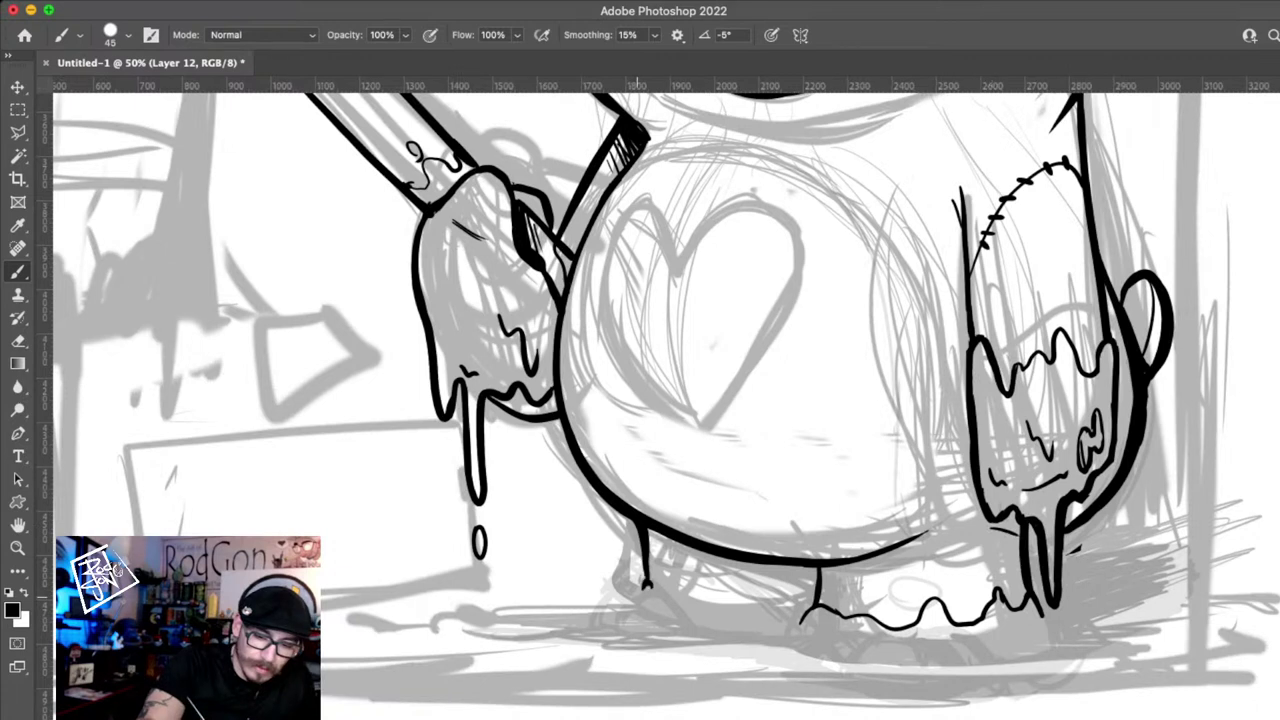
{"action": "mouse_move", "coordinate": [648, 585]}
{"action": "left_mouse_down"}
{"action": "mouse_move", "coordinate": [607, 621]}
{"action": "mouse_move", "coordinate": [724, 604]}
{"action": "mouse_move", "coordinate": [795, 614]}
{"action": "mouse_move", "coordinate": [791, 638]}
{"action": "left_mouse_up"}
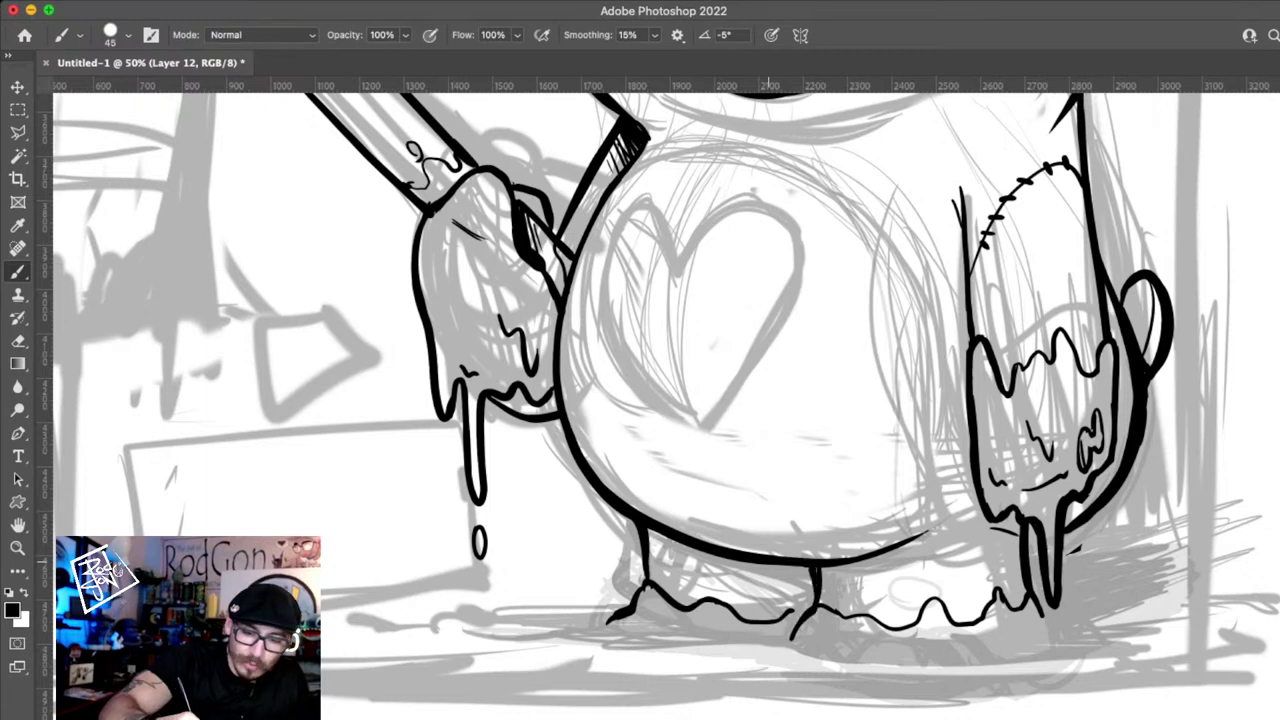
{"action": "left_click", "coordinate": [984, 568], "text": "alt"}
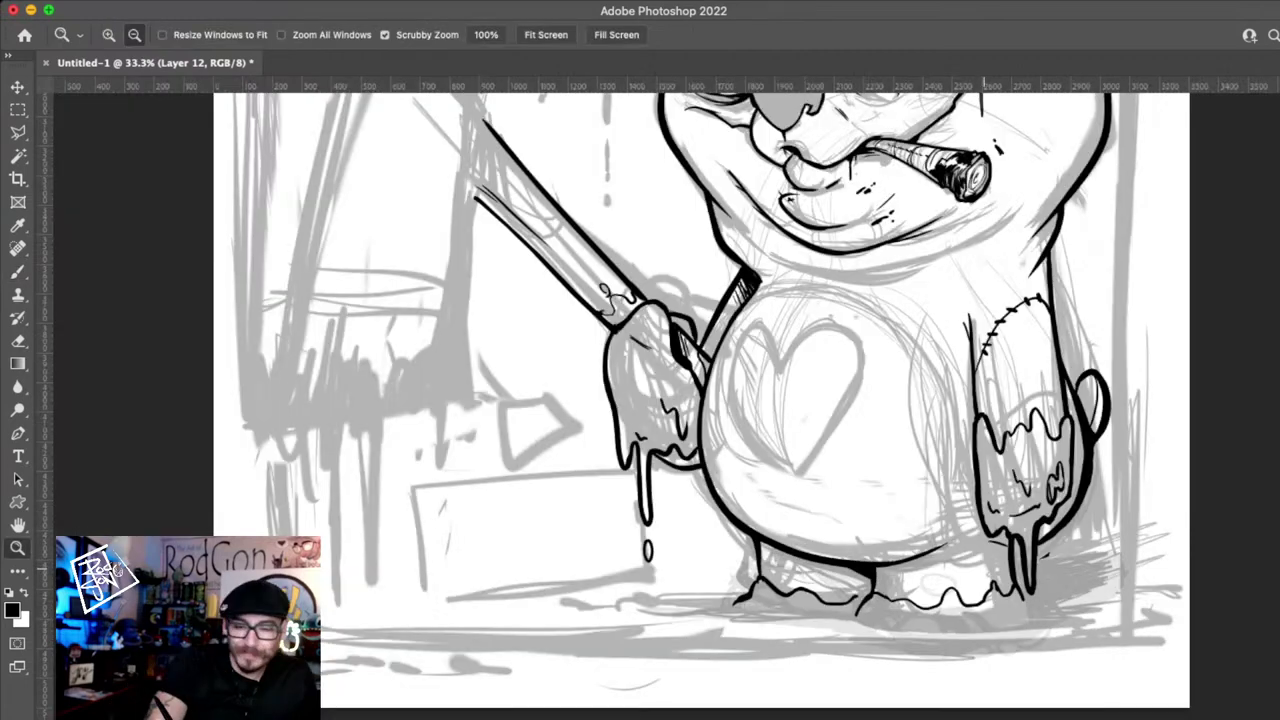
- Ink flat puddle outlines on the ground around both of the bear's feet
{"action": "key", "text": "b"}
{"action": "scroll", "coordinate": [700, 380], "scroll_direction": "down", "scroll_amount": 1}
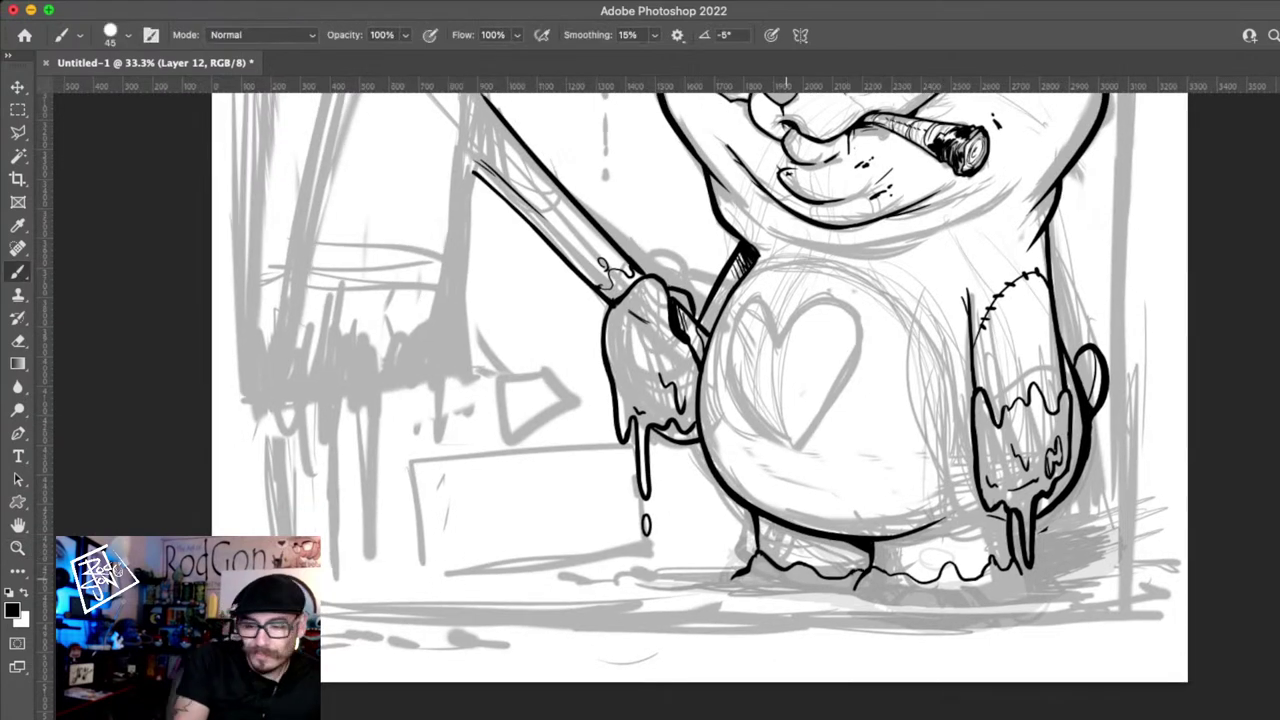
{"action": "mouse_move", "coordinate": [860, 590]}
{"action": "left_mouse_down"}
{"action": "mouse_move", "coordinate": [925, 603]}
{"action": "mouse_move", "coordinate": [1040, 588]}
{"action": "left_mouse_up"}
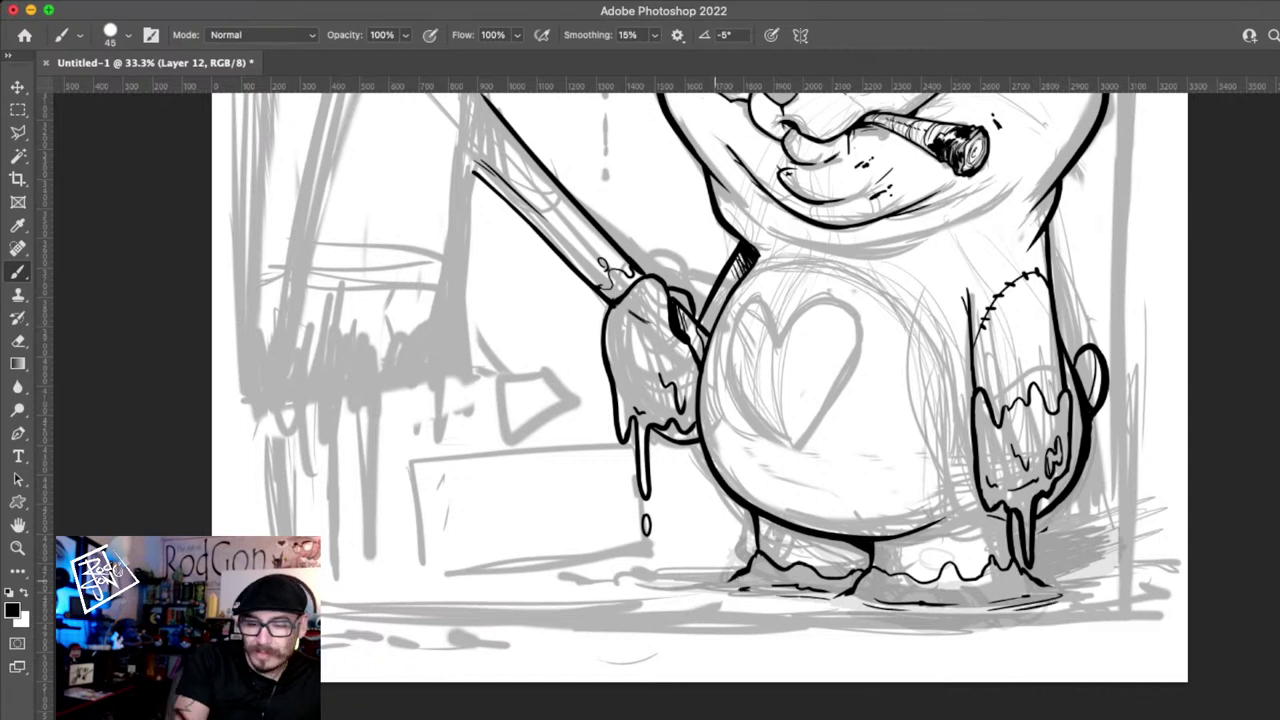
{"action": "left_click_drag", "start_coordinate": [736, 573], "coordinate": [692, 586]}
{"action": "left_click_drag", "start_coordinate": [703, 587], "coordinate": [760, 595]}
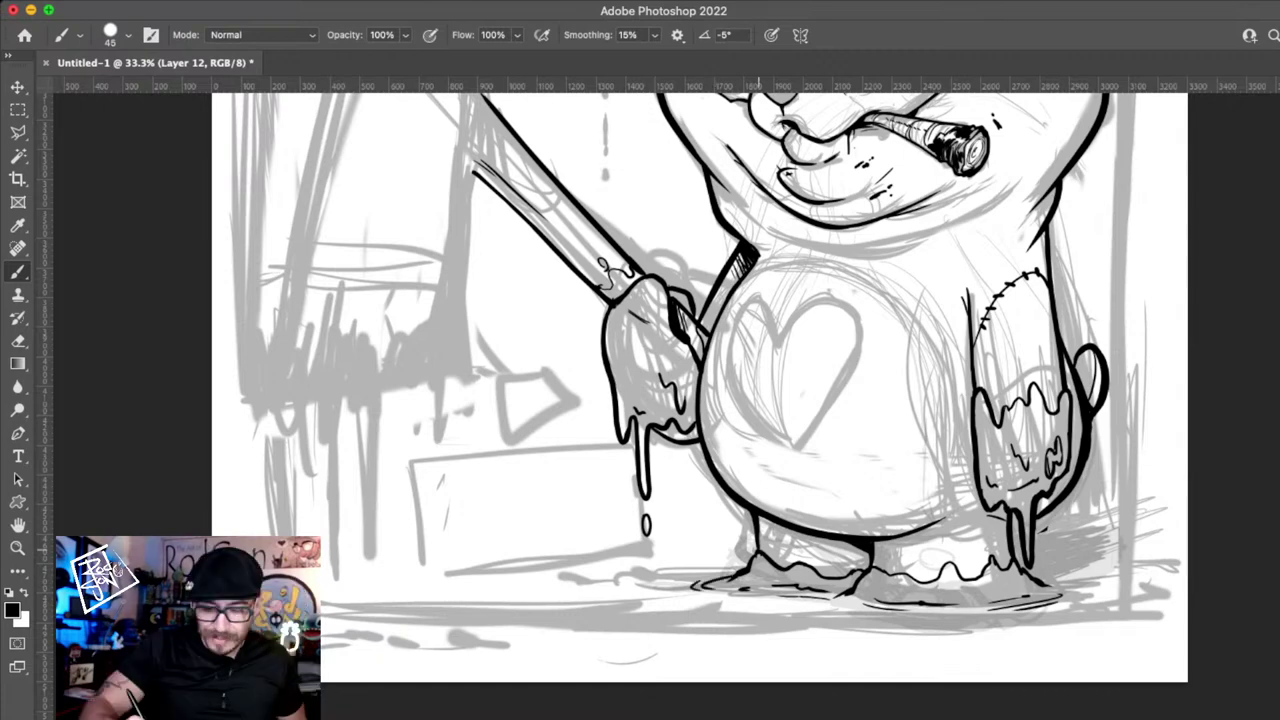
- Hide the rough sketch and examine the inked bear from the feet and puddles up to the face and ears
{"action": "left_click_drag", "start_coordinate": [1057, 583], "coordinate": [1047, 692]}
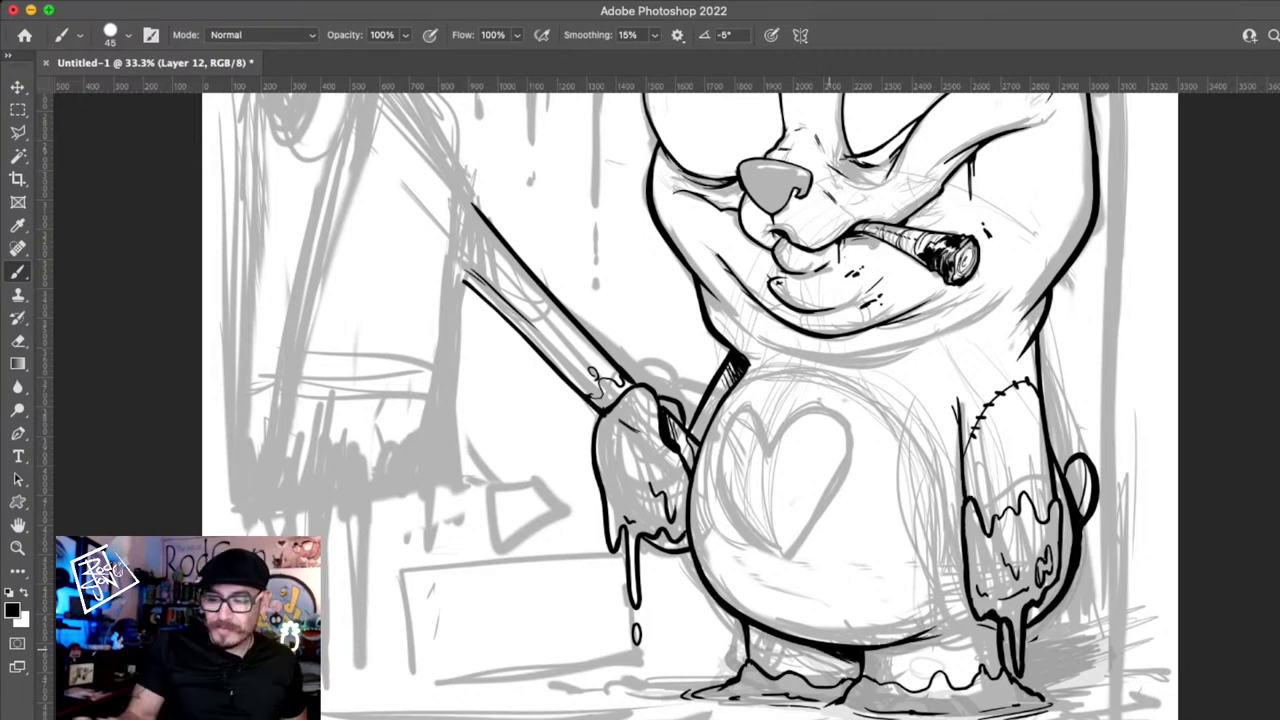
{"action": "key", "text": "z"}
{"action": "left_click", "coordinate": [1036, 585], "text": "alt"}
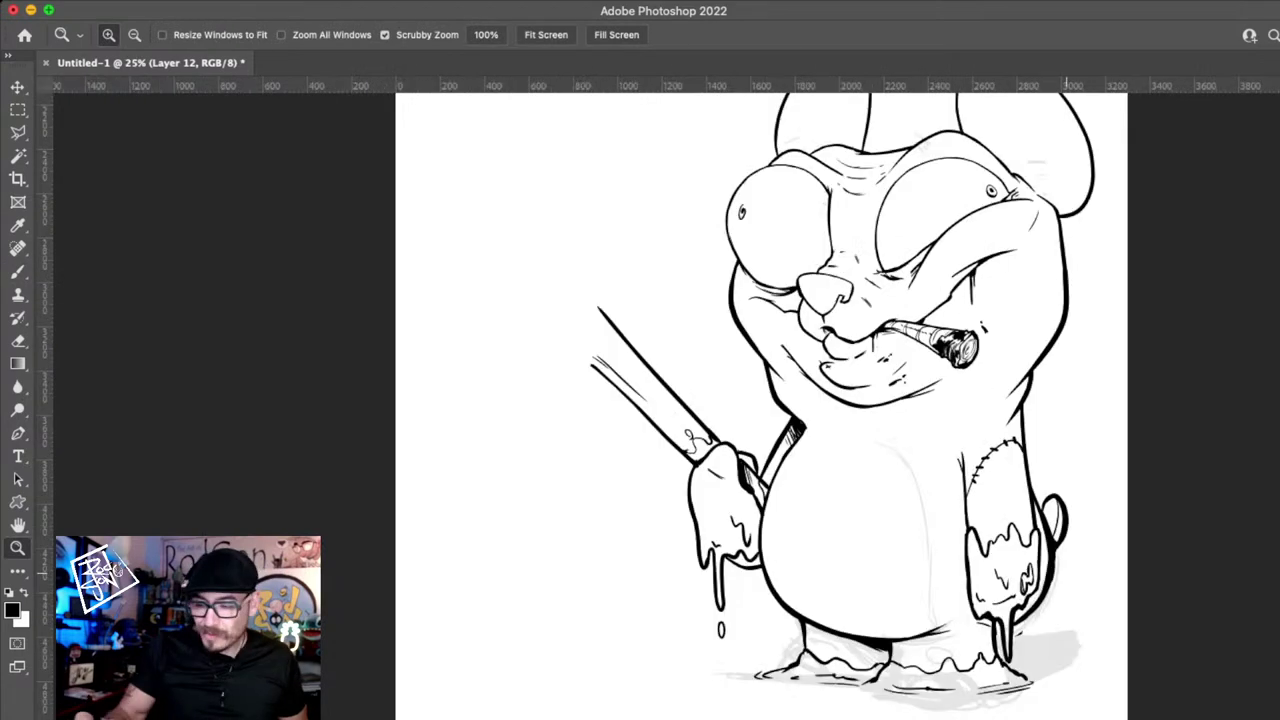
{"action": "left_click", "coordinate": [1068, 660]}
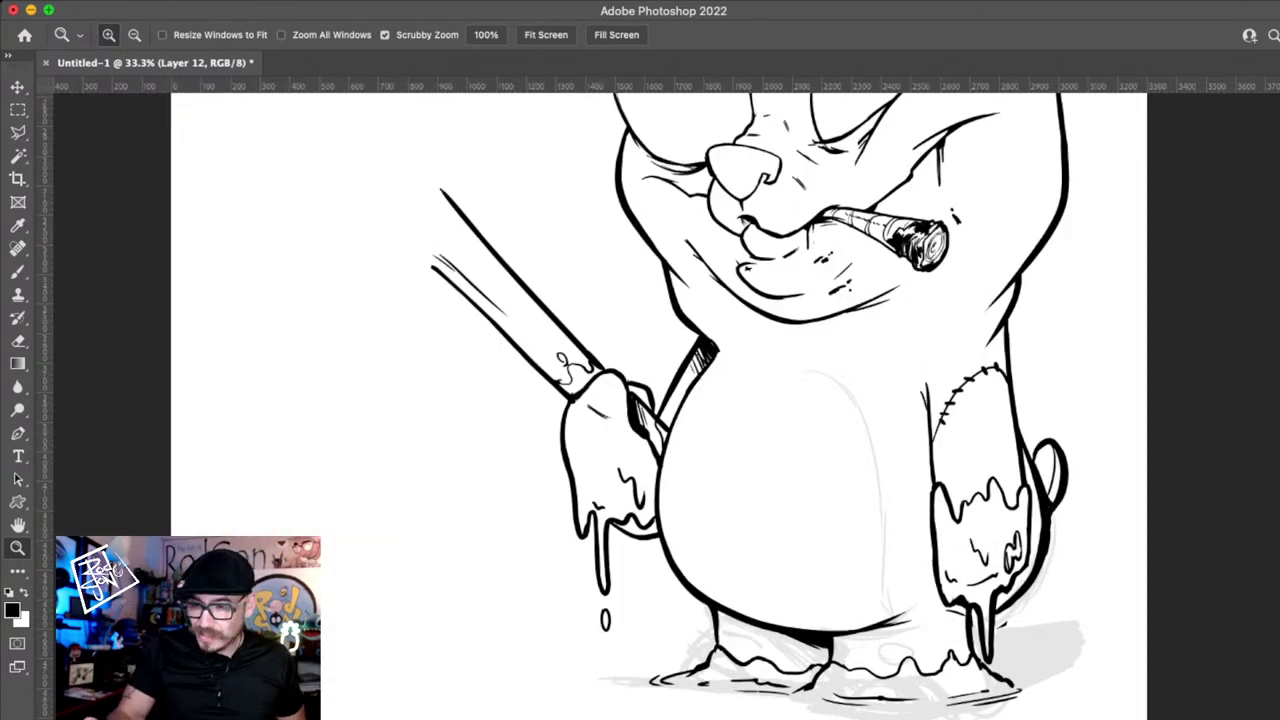
{"action": "left_click_drag", "start_coordinate": [700, 400], "coordinate": [690, 420]}
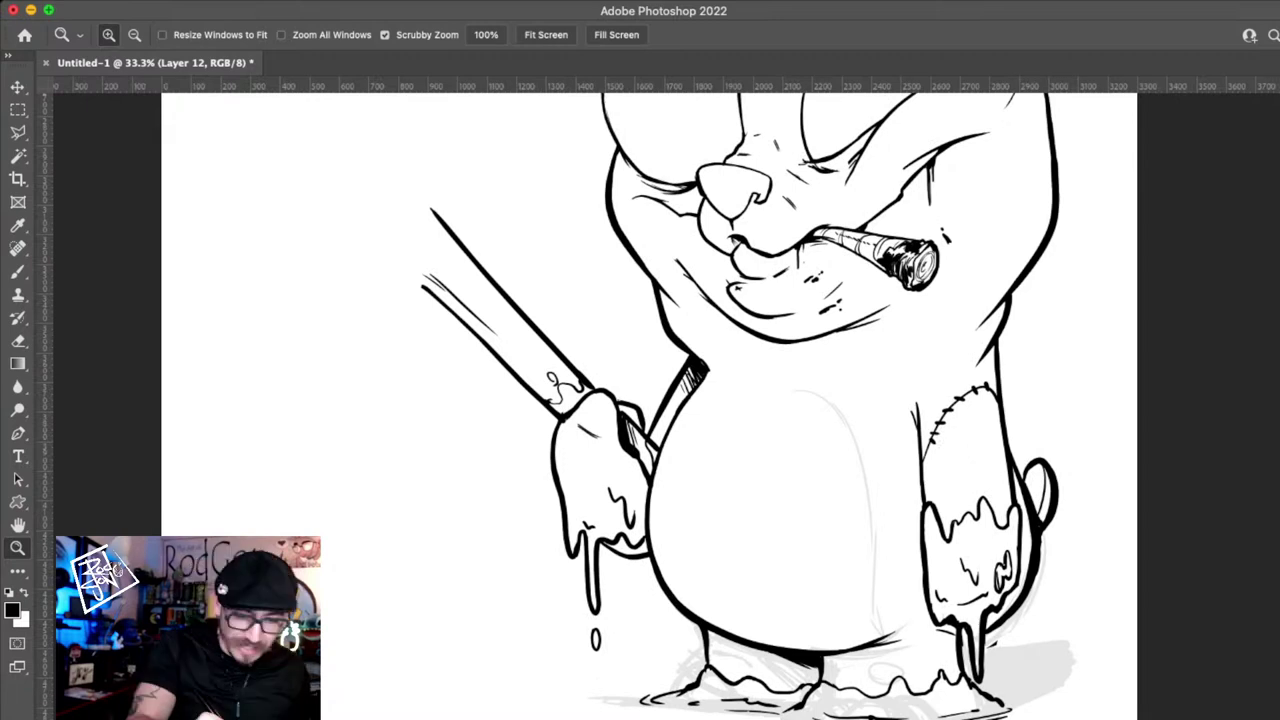
{"action": "key", "text": "b"}
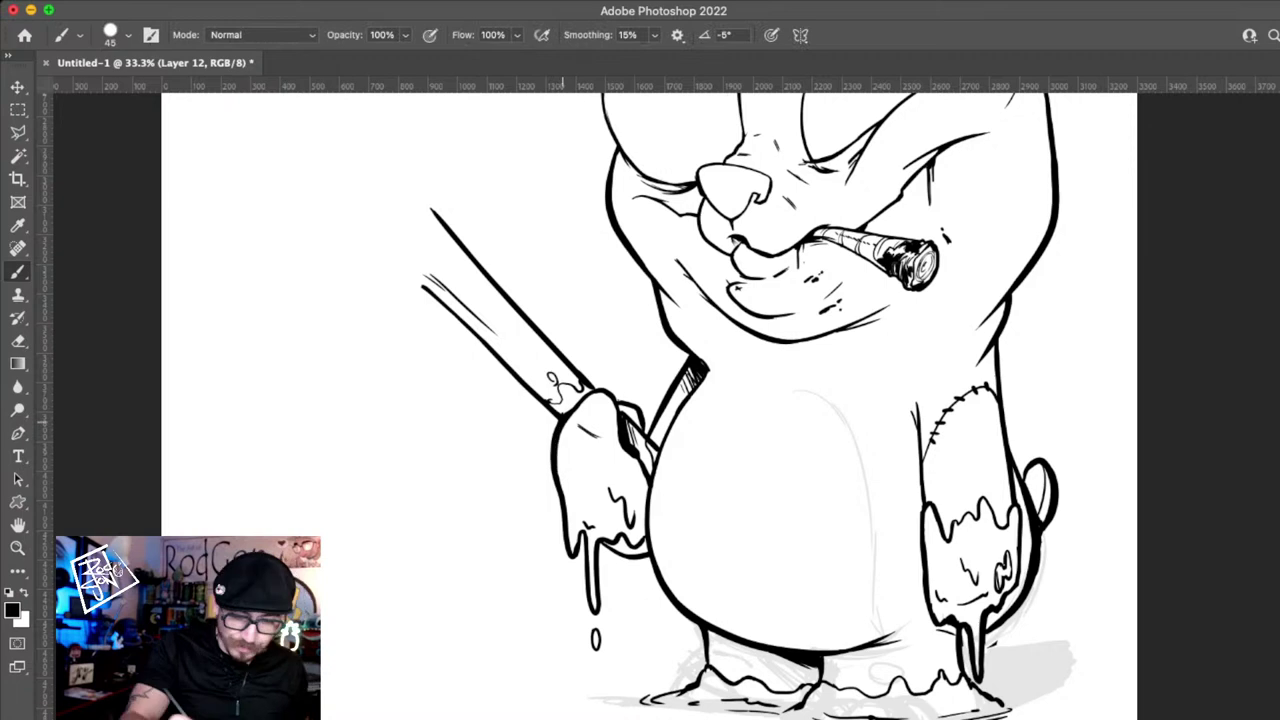
{"action": "left_click_drag", "start_coordinate": [746, 444], "coordinate": [765, 513]}
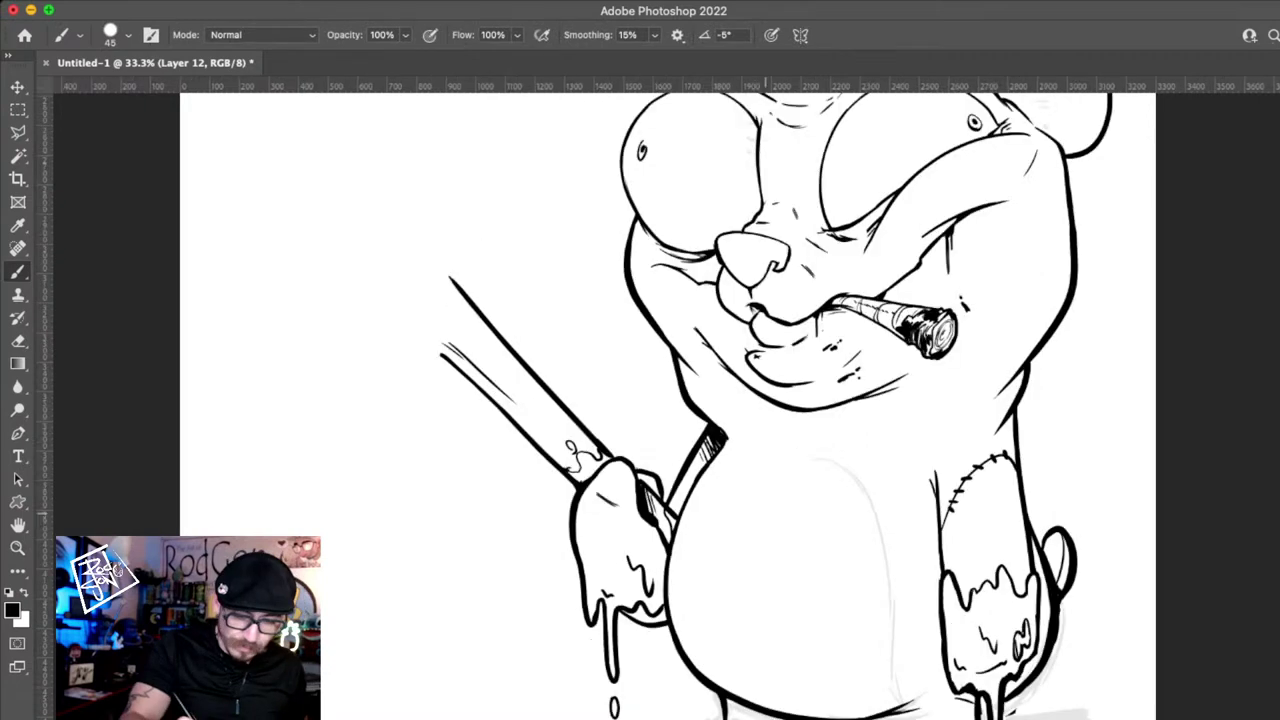
{"action": "scroll", "coordinate": [650, 400], "scroll_direction": "up", "scroll_amount": 3}
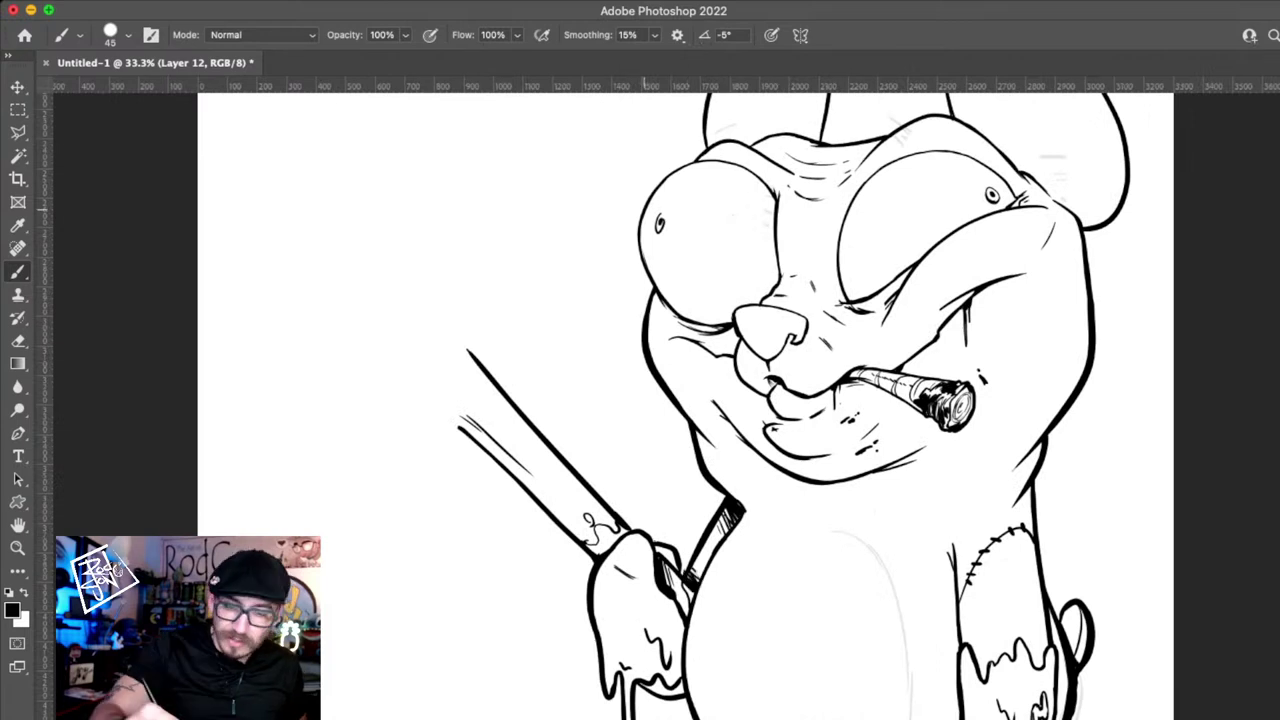
{"action": "scroll", "coordinate": [650, 400], "scroll_direction": "up", "scroll_amount": 5}
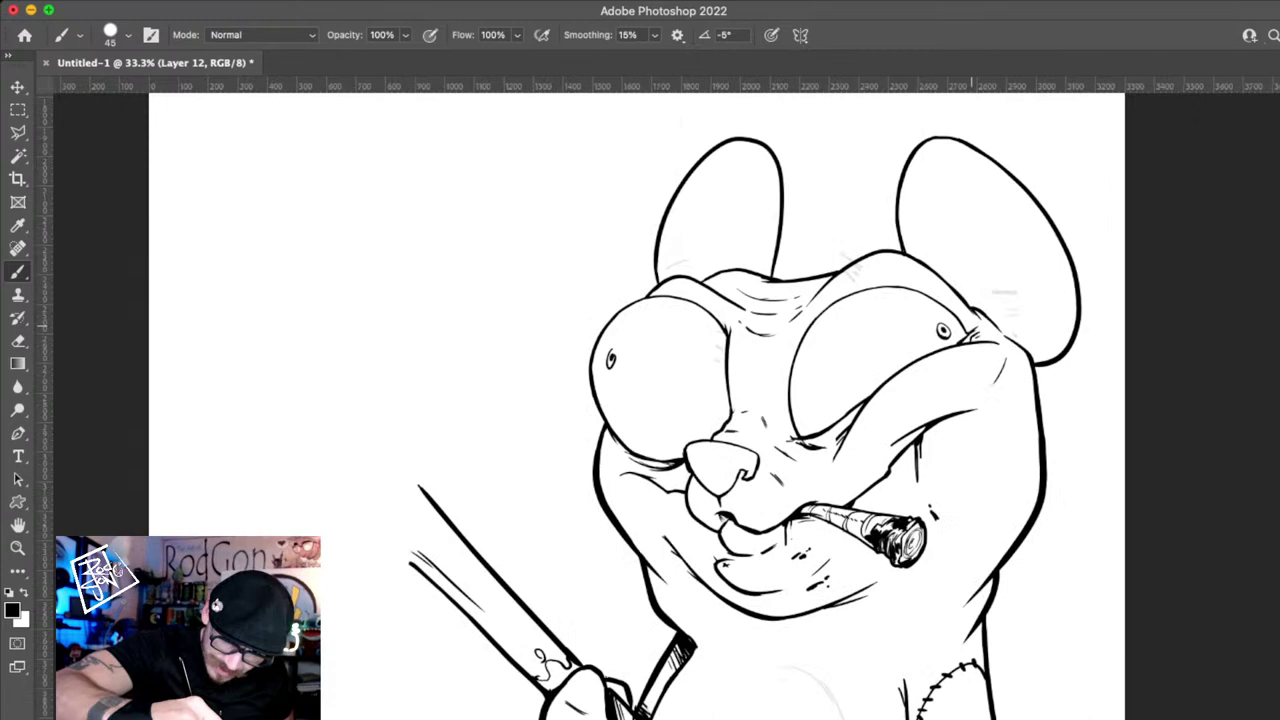
- Show the sketch again and ink inner contours, fold lines and dark shading inside both of the bear's ears on the line art layer
{"action": "scroll", "coordinate": [640, 400], "scroll_direction": "up", "scroll_amount": 3}
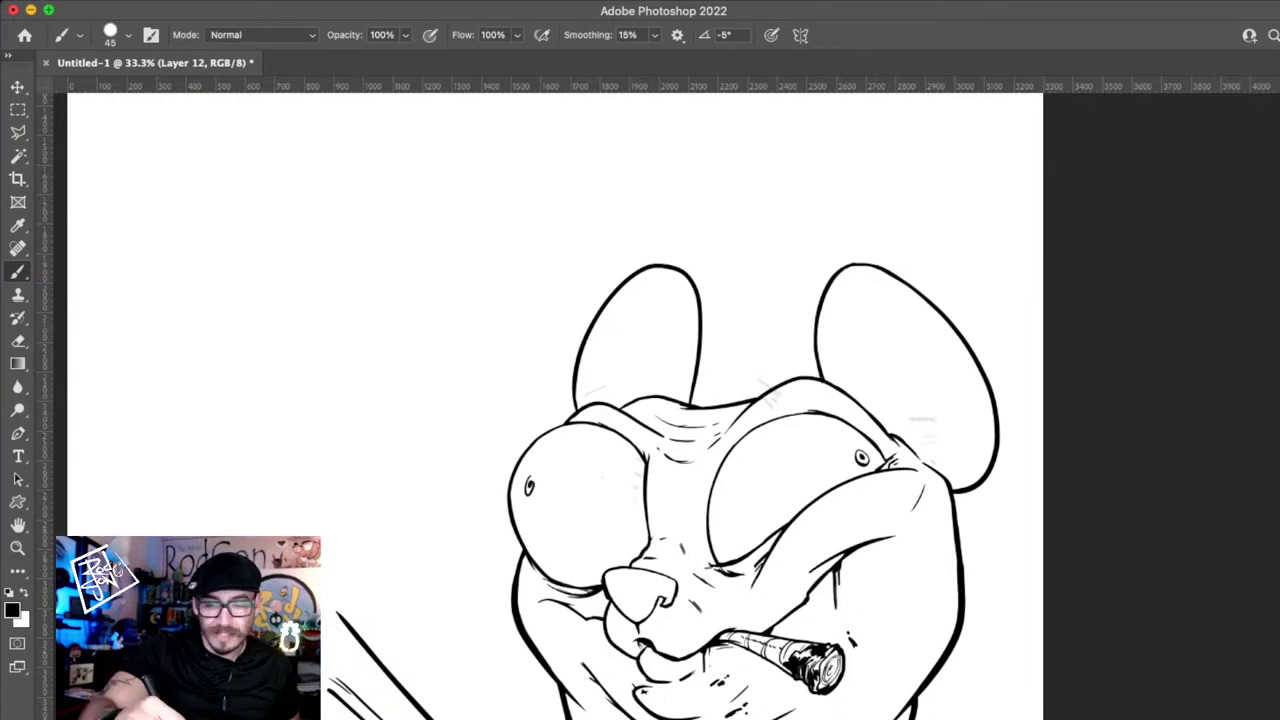
{"action": "key", "text": "super+shift+alt+n"}
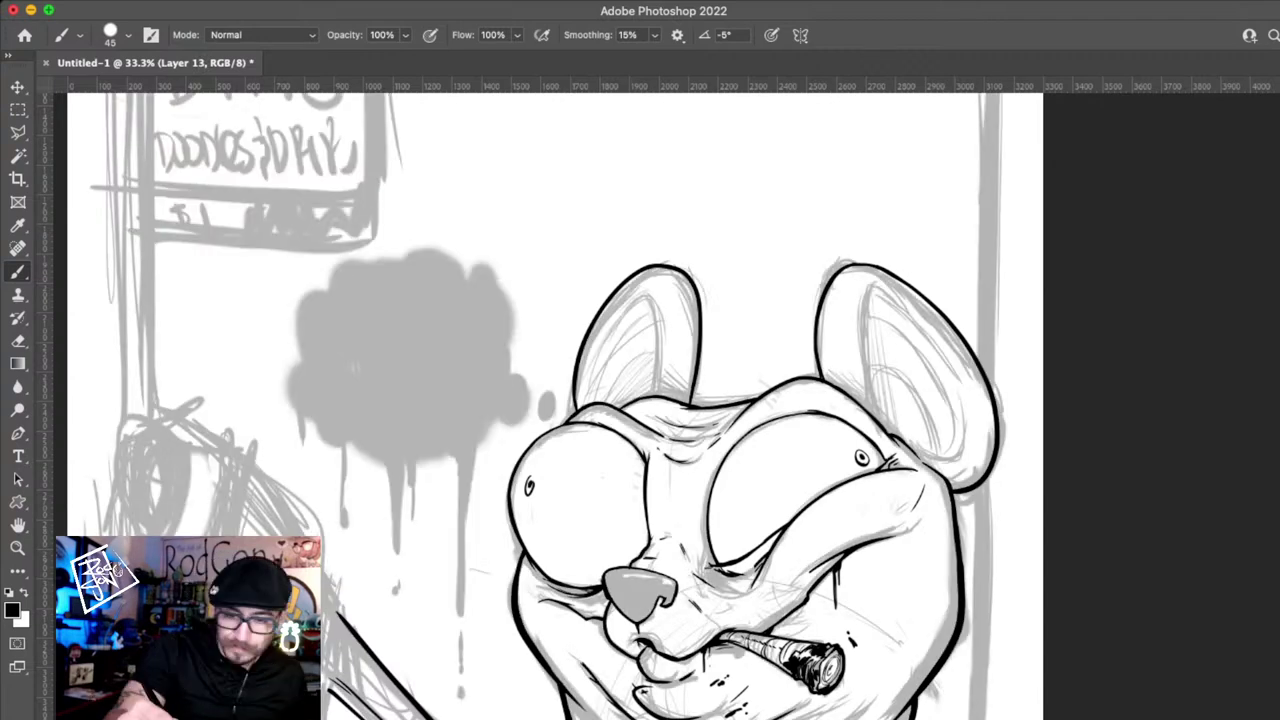
{"action": "key", "text": "alt+bracketleft"}
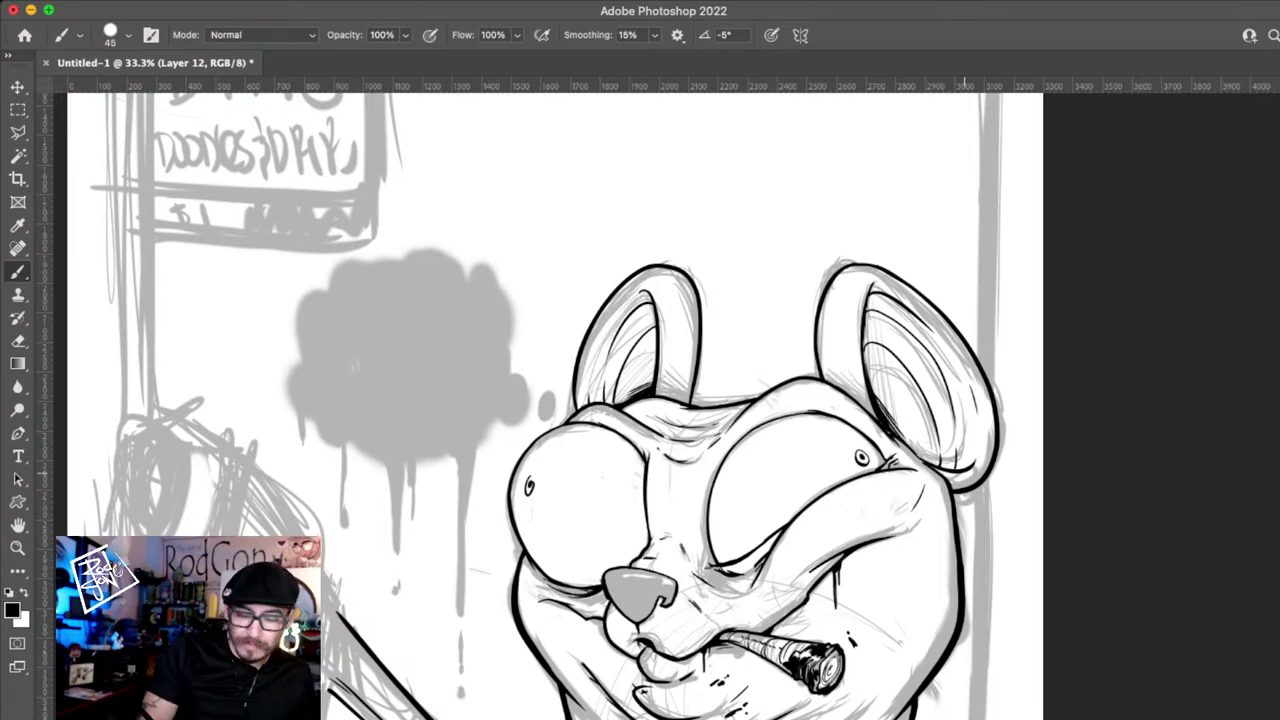
- Check the ears with the sketch hidden and ink short hatching at the base of the left-hand ear
{"action": "left_click_drag", "start_coordinate": [934, 597], "coordinate": [949, 491]}
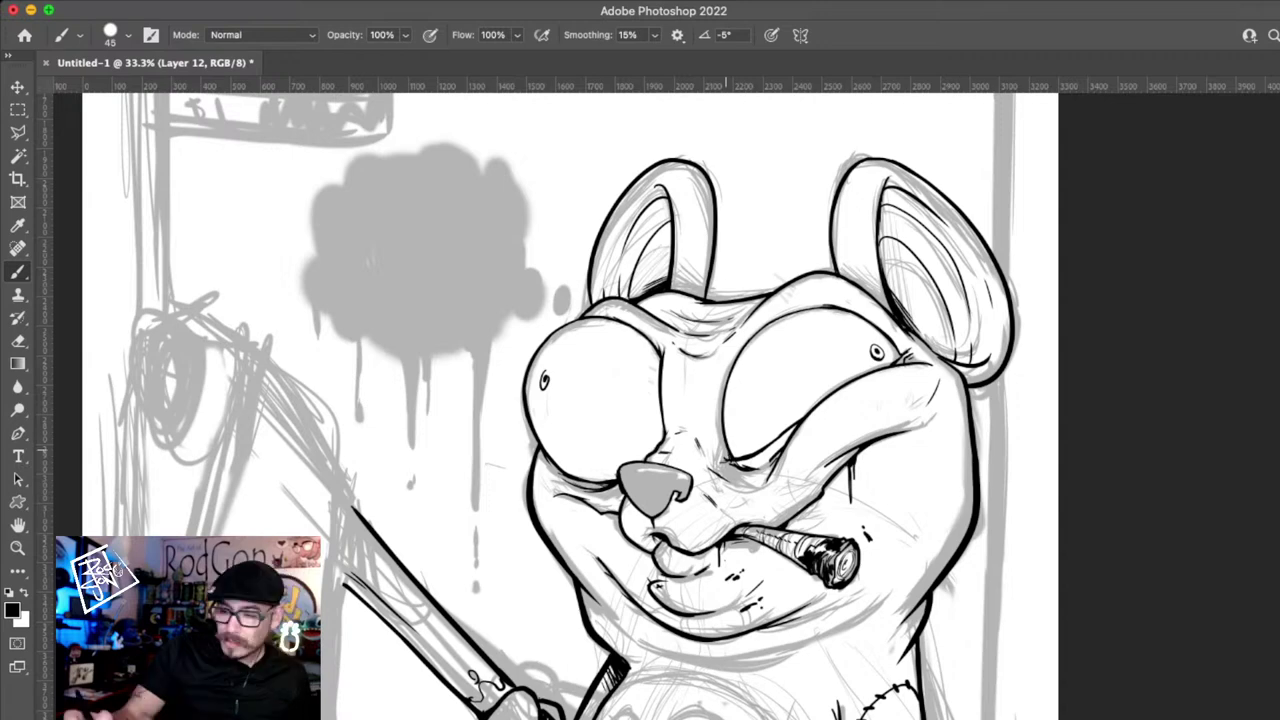
{"action": "left_click", "coordinate": [962, 580], "text": "alt+super"}
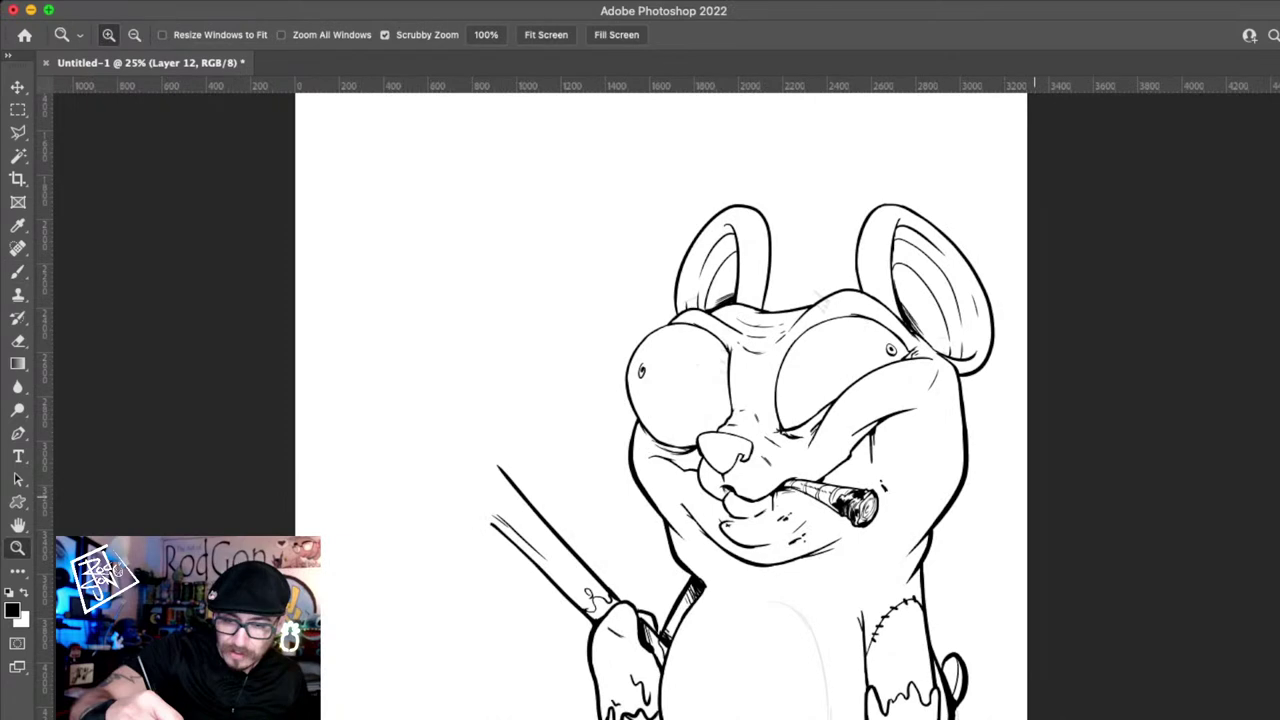
{"action": "key", "text": "ctrl+plus"}
{"action": "key", "text": "b"}
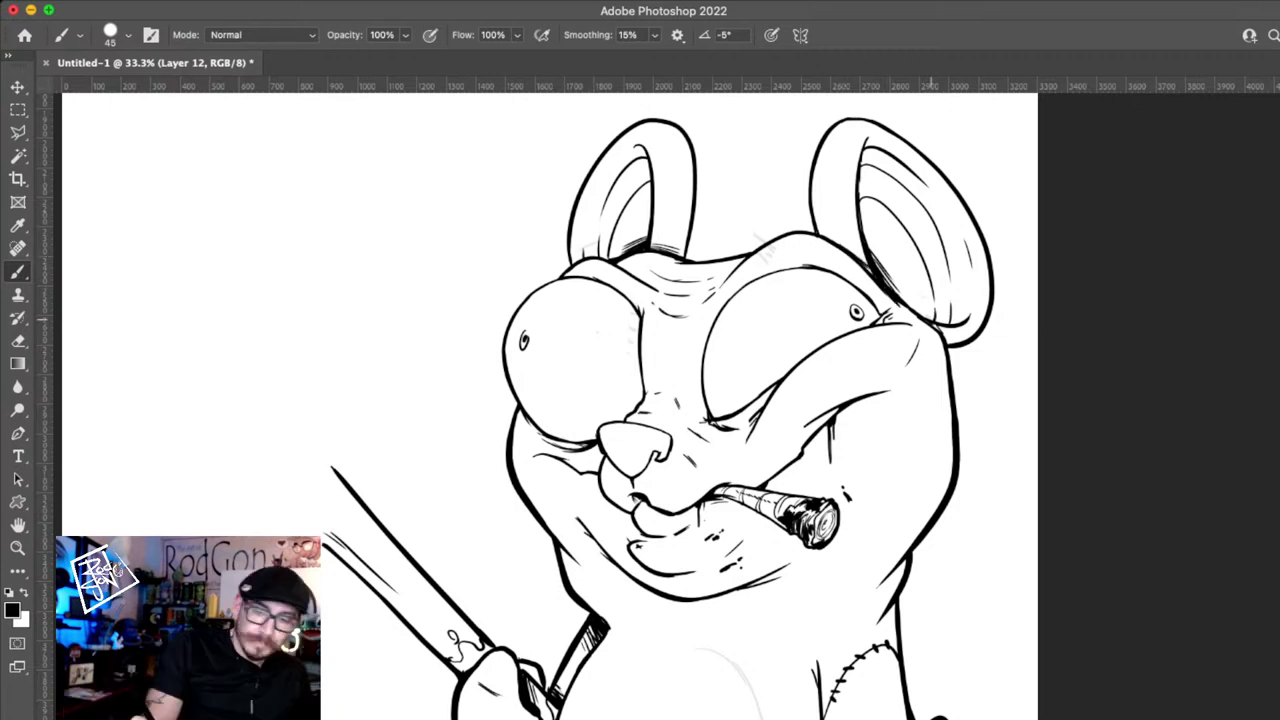
- Show the sketch and ink the curved belly patch with its heart and navel, plus grain lines across the axe handle, on the line art layer
{"action": "key", "text": "z"}
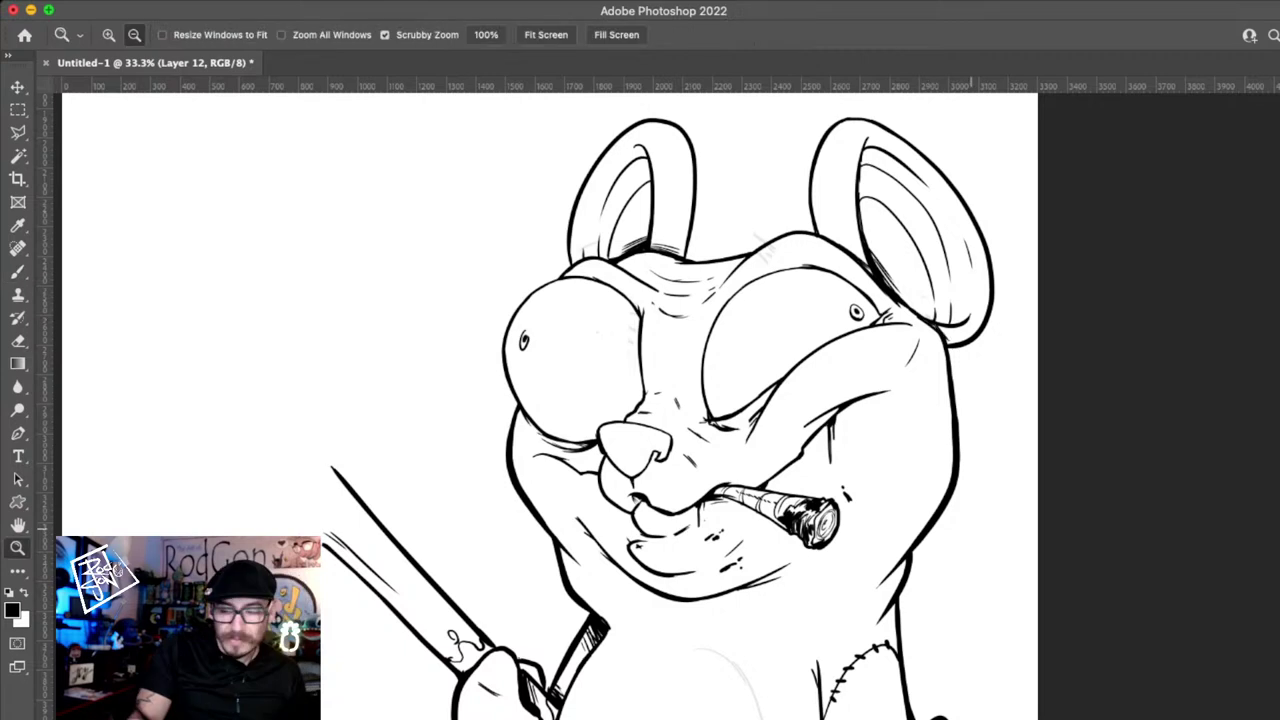
{"action": "left_click", "coordinate": [971, 528], "text": "alt"}
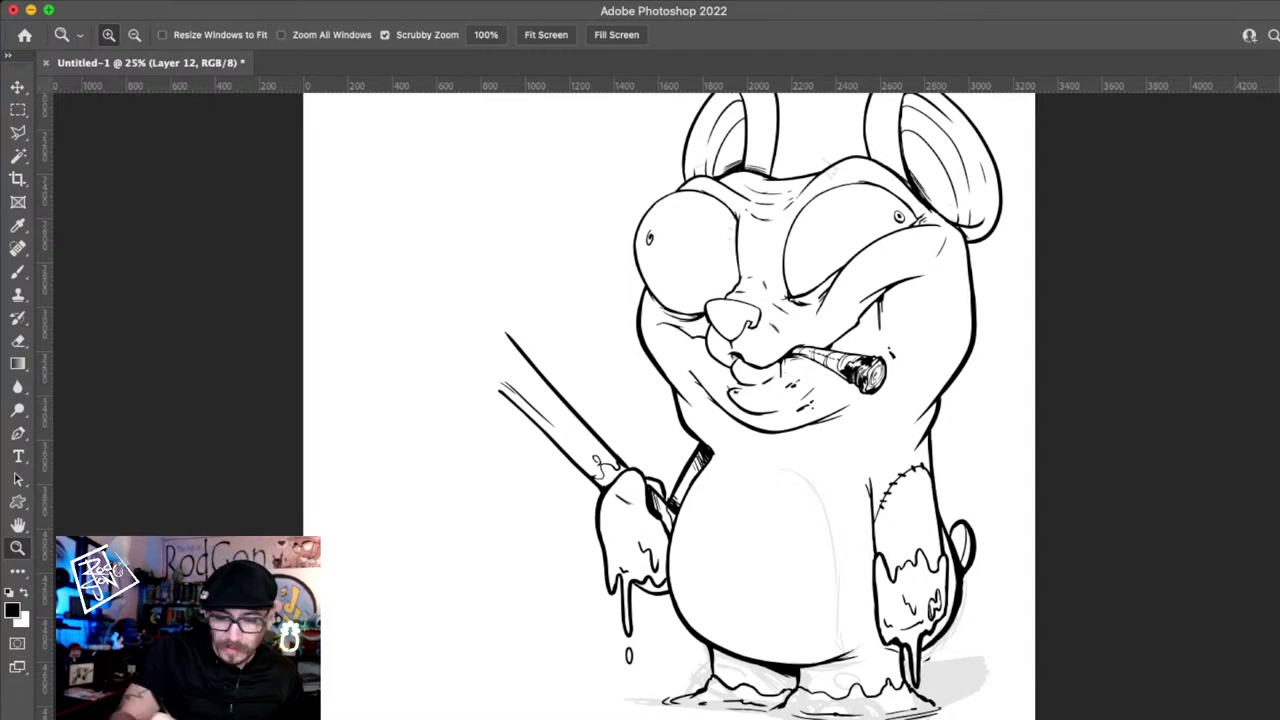
{"action": "key", "text": "super+shift+alt+n"}
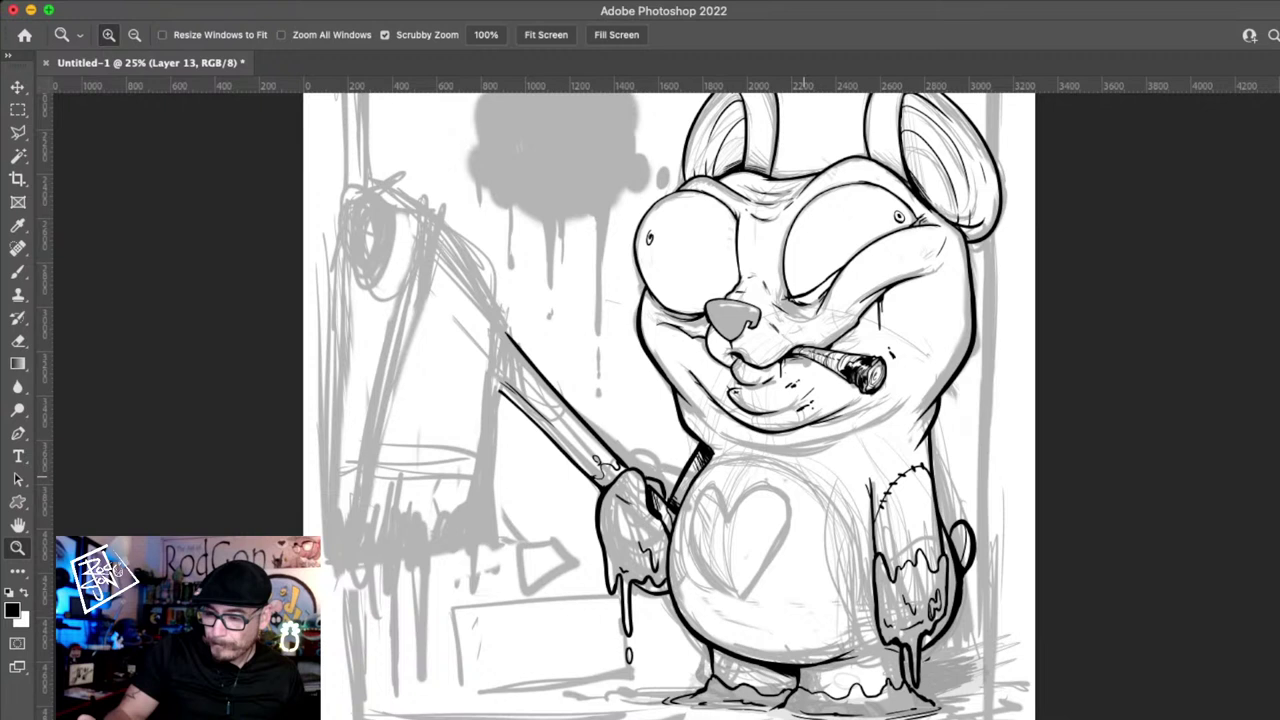
{"action": "key", "text": "b"}
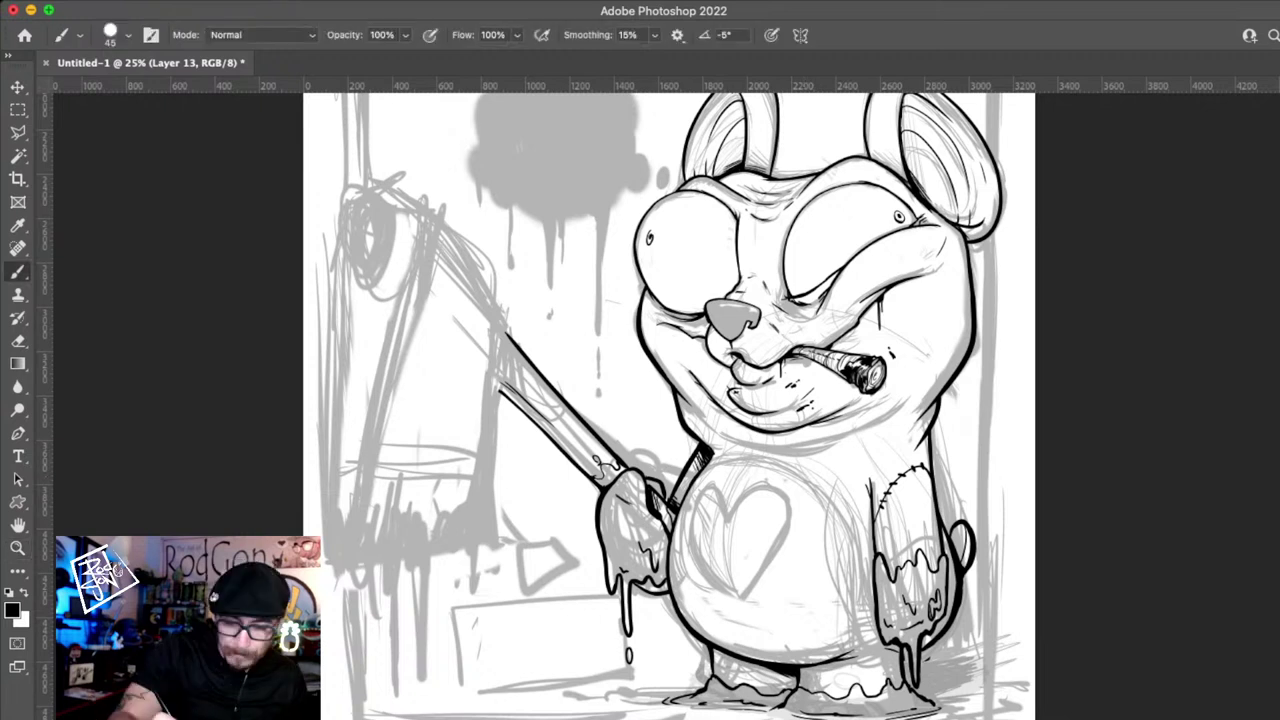
{"action": "key", "text": "super+z"}
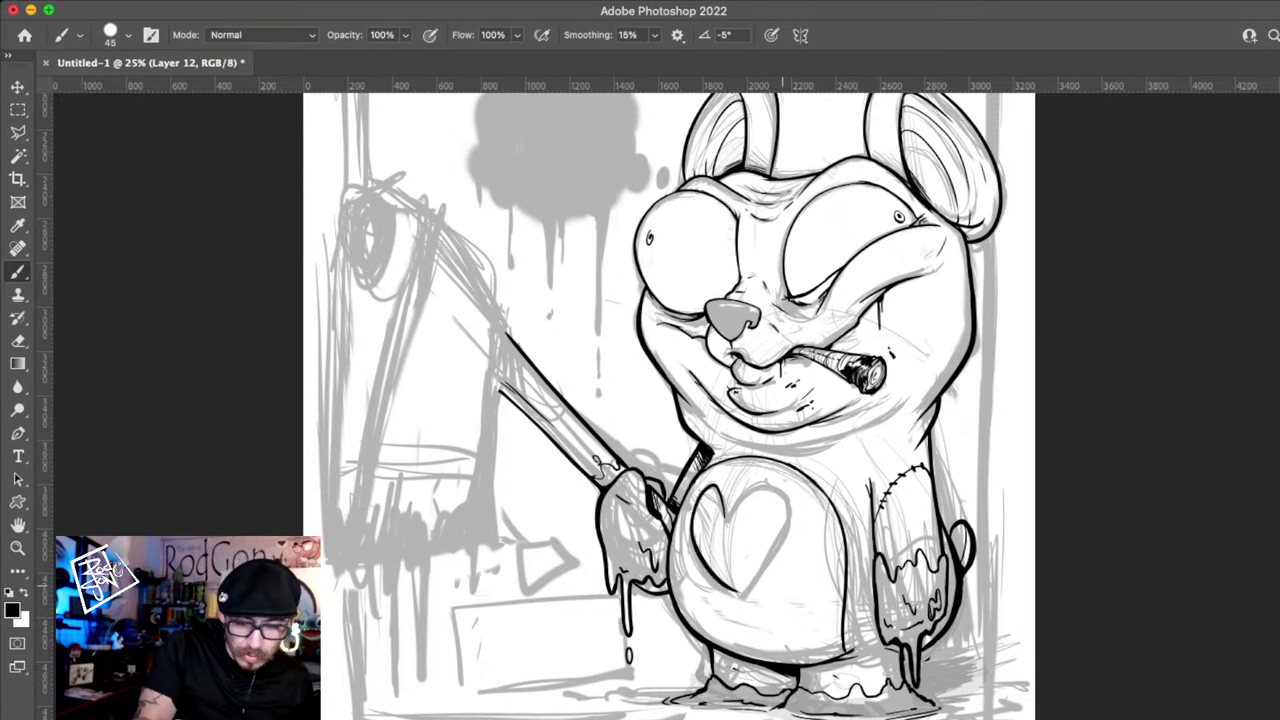
{"action": "left_click_drag", "start_coordinate": [785, 505], "coordinate": [733, 495]}
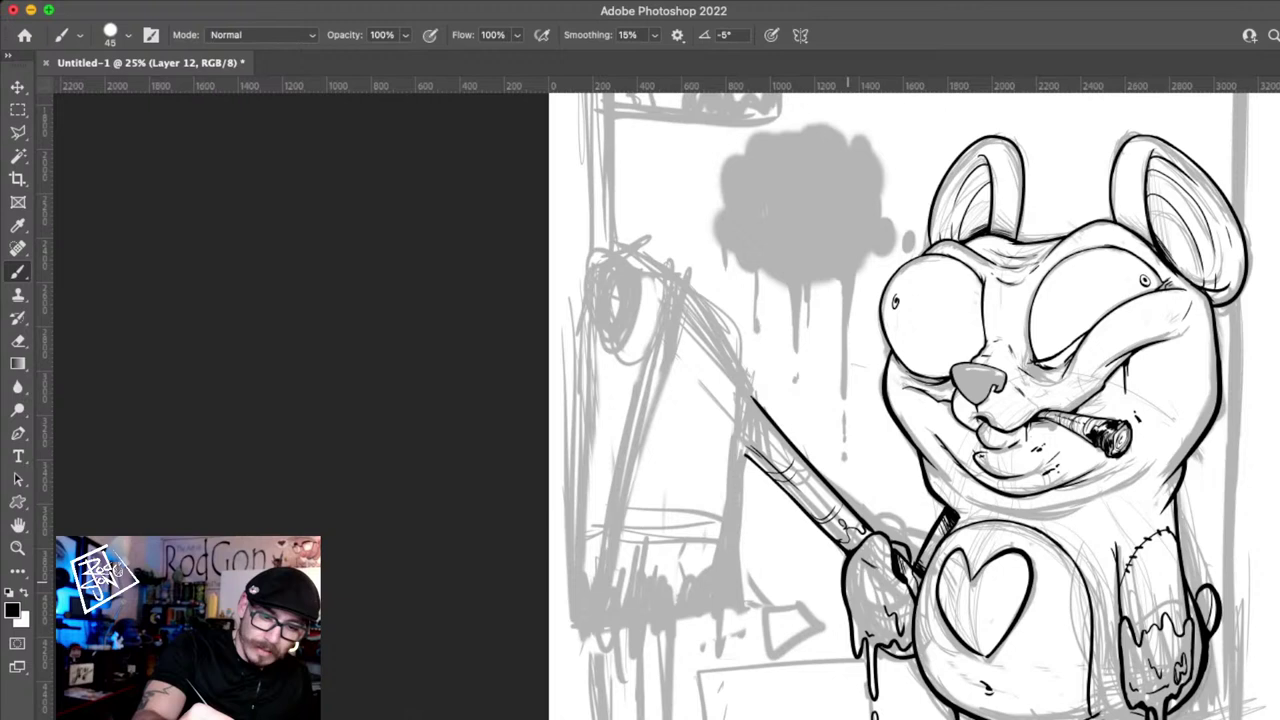
- Ink the axe handle's faceted end with wood rings and the blade's outline, filling a black shadow where the blade meets the handle
{"action": "mouse_move", "coordinate": [598, 258]}
{"action": "left_mouse_down"}
{"action": "mouse_move", "coordinate": [590, 315]}
{"action": "mouse_move", "coordinate": [616, 272]}
{"action": "left_mouse_up"}
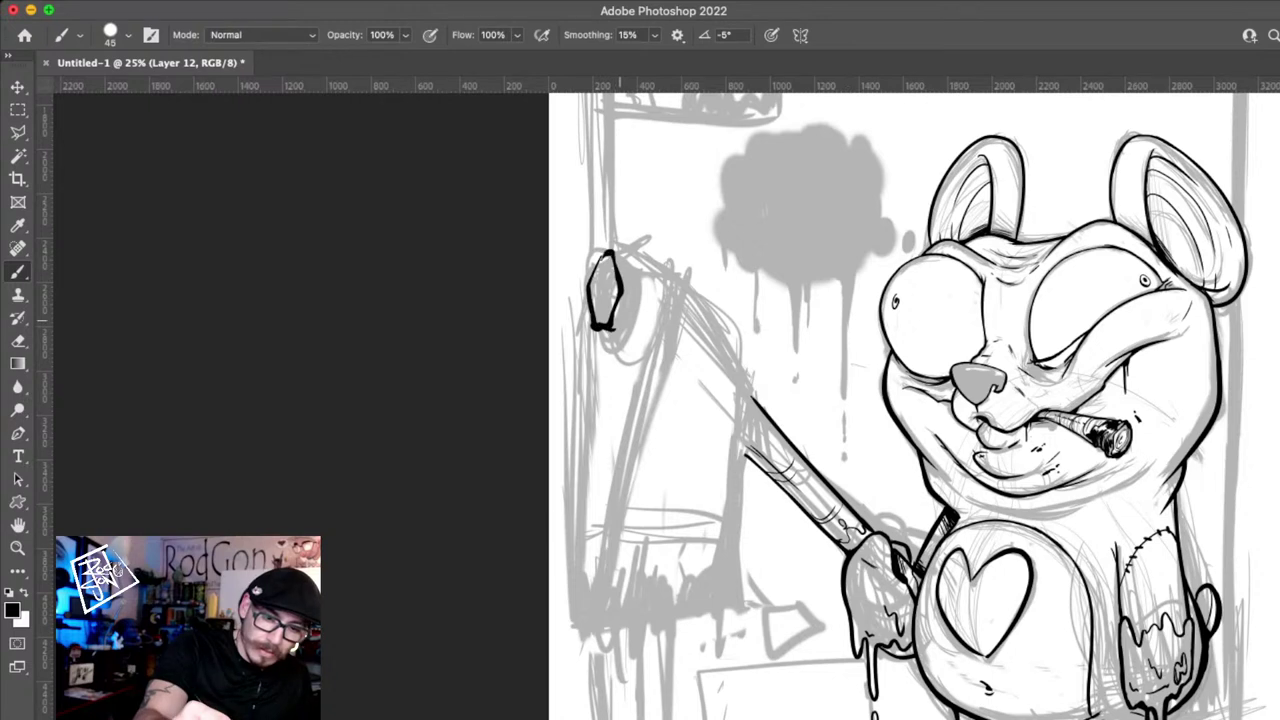
{"action": "mouse_move", "coordinate": [620, 321]}
{"action": "left_mouse_down"}
{"action": "mouse_move", "coordinate": [628, 288]}
{"action": "mouse_move", "coordinate": [604, 307]}
{"action": "mouse_move", "coordinate": [612, 282]}
{"action": "left_mouse_up"}
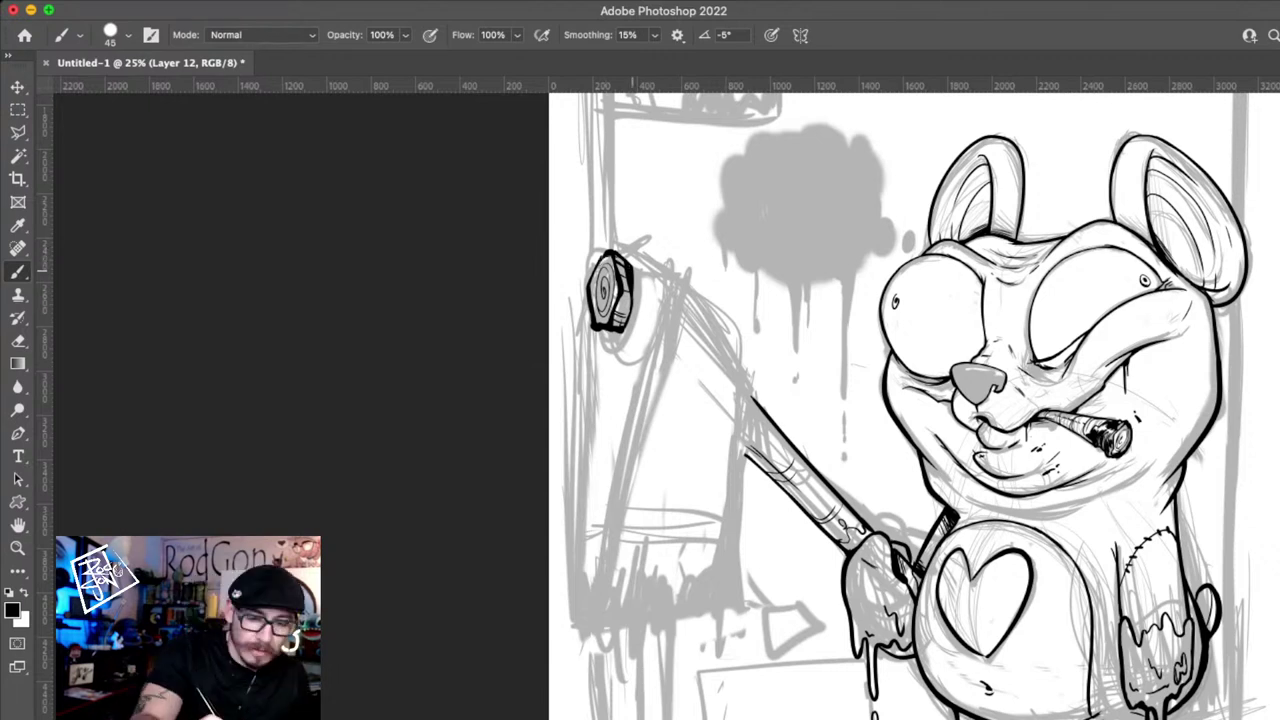
{"action": "left_click_drag", "start_coordinate": [587, 338], "coordinate": [585, 521]}
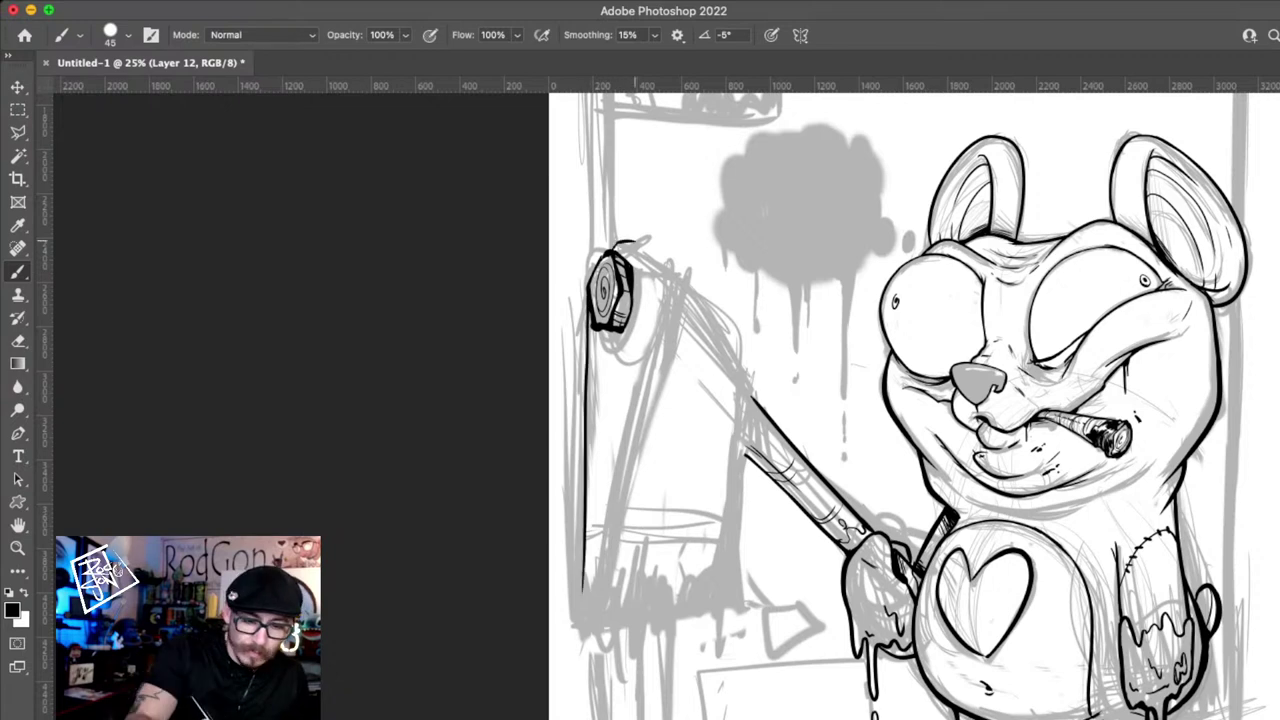
{"action": "left_click_drag", "start_coordinate": [635, 241], "coordinate": [658, 272]}
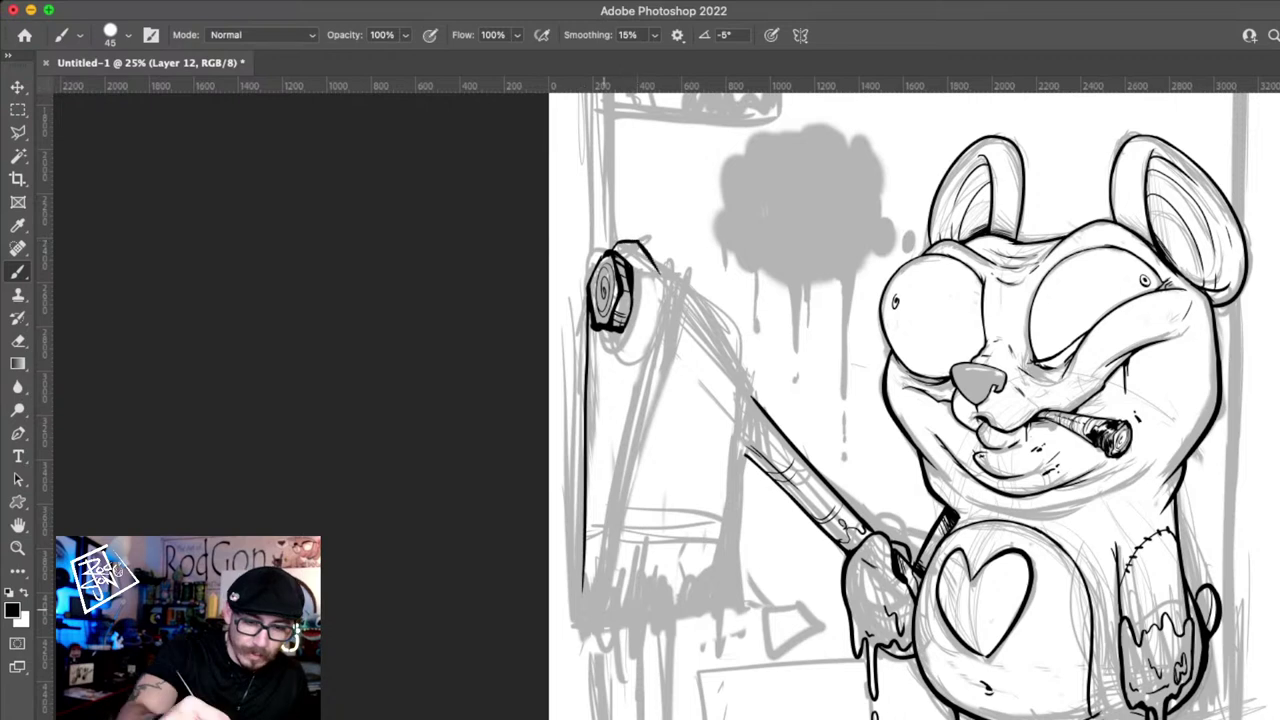
{"action": "left_click_drag", "start_coordinate": [657, 342], "coordinate": [601, 592]}
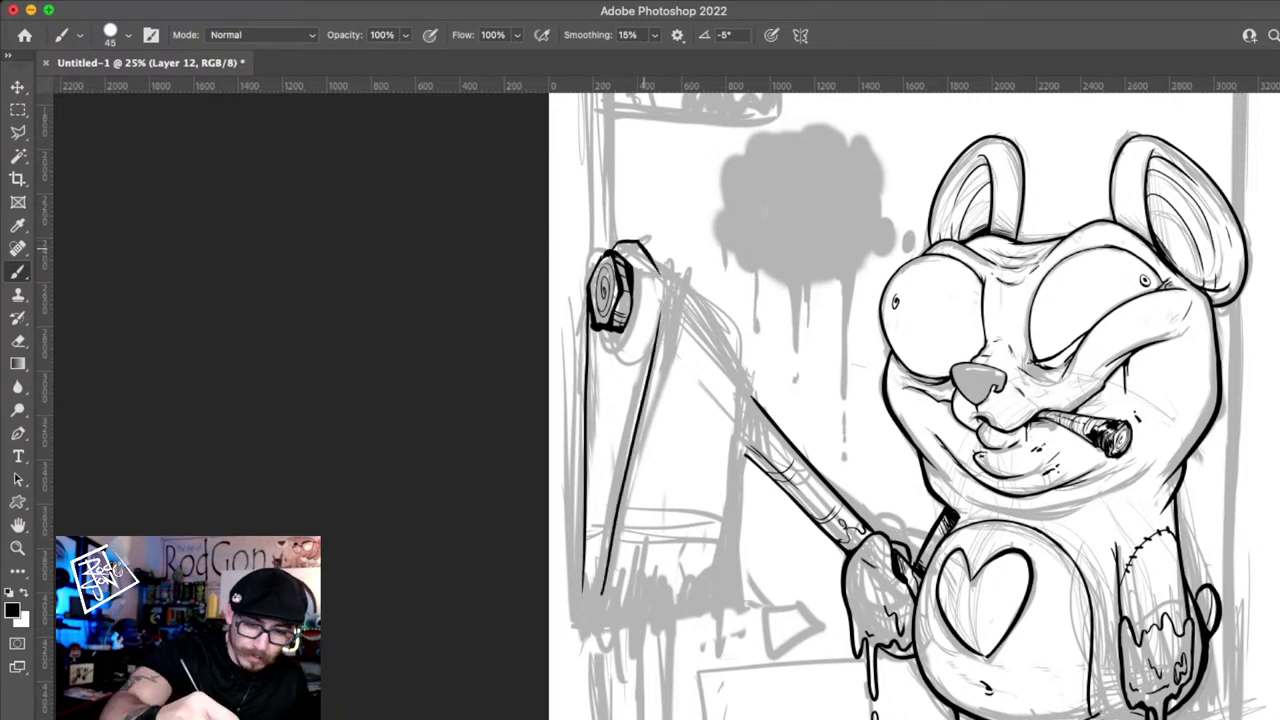
{"action": "left_click_drag", "start_coordinate": [648, 248], "coordinate": [667, 290]}
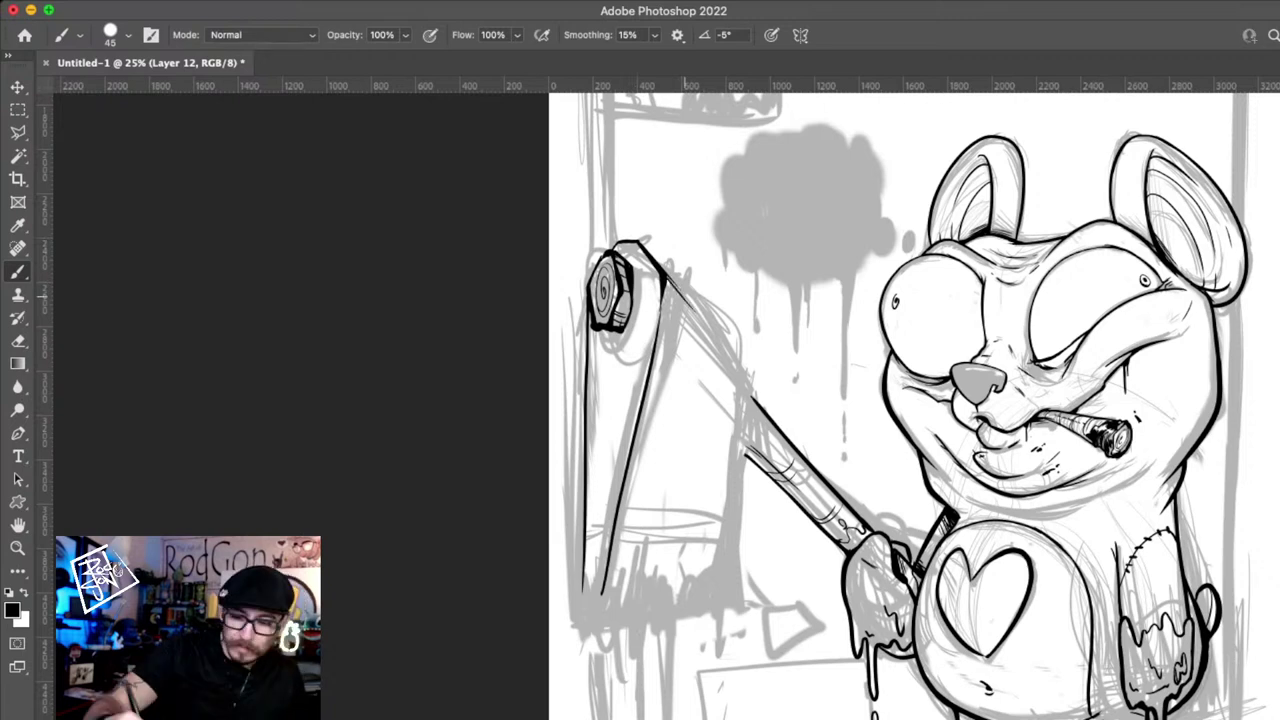
{"action": "left_click_drag", "start_coordinate": [672, 290], "coordinate": [758, 430]}
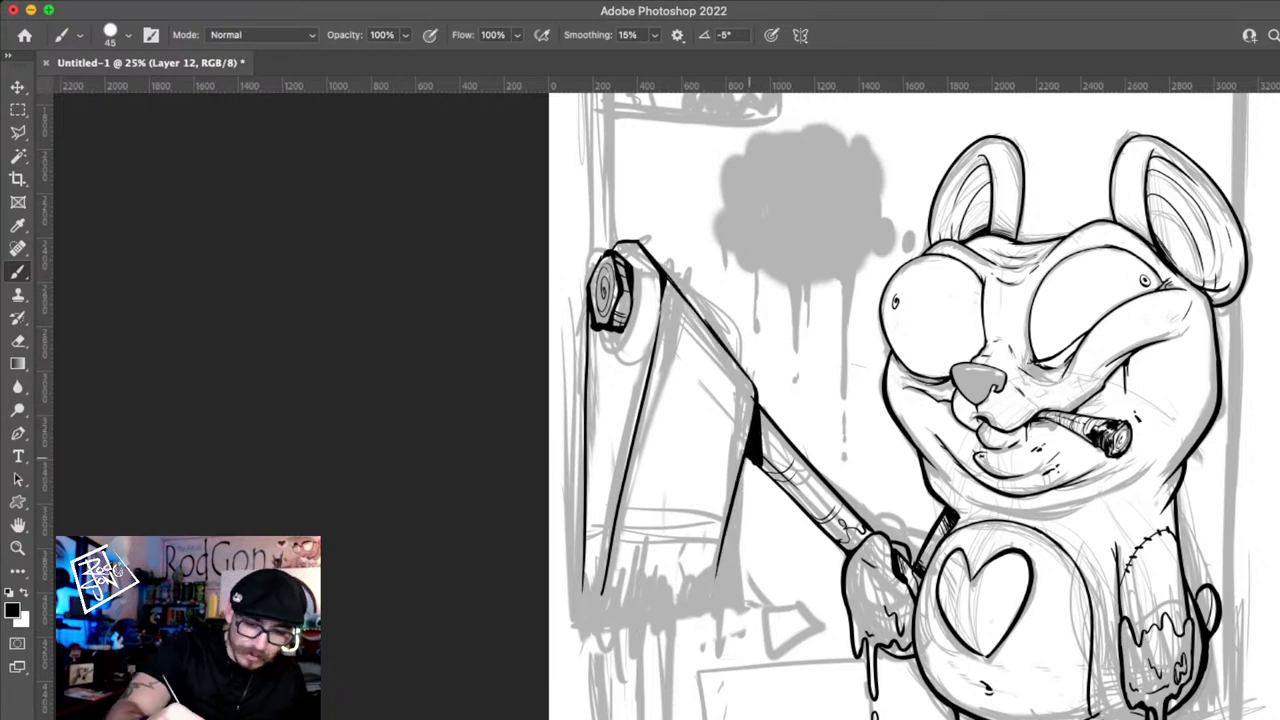
- Ink the axe blade's dripping lower edge with a long corner drip and falling drop, and a wavy liquid line with droplets across the blade
{"action": "scroll", "coordinate": [920, 400], "scroll_direction": "down", "scroll_amount": 3}
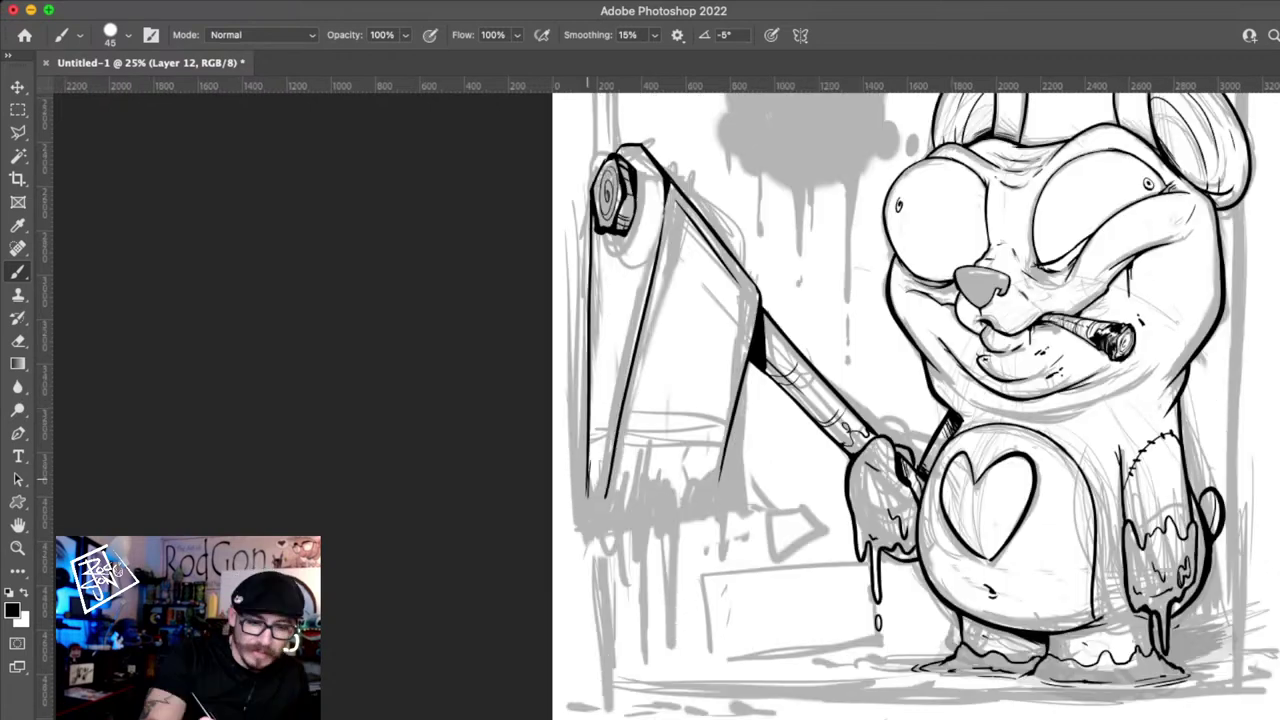
{"action": "left_click_drag", "start_coordinate": [587, 462], "coordinate": [600, 655]}
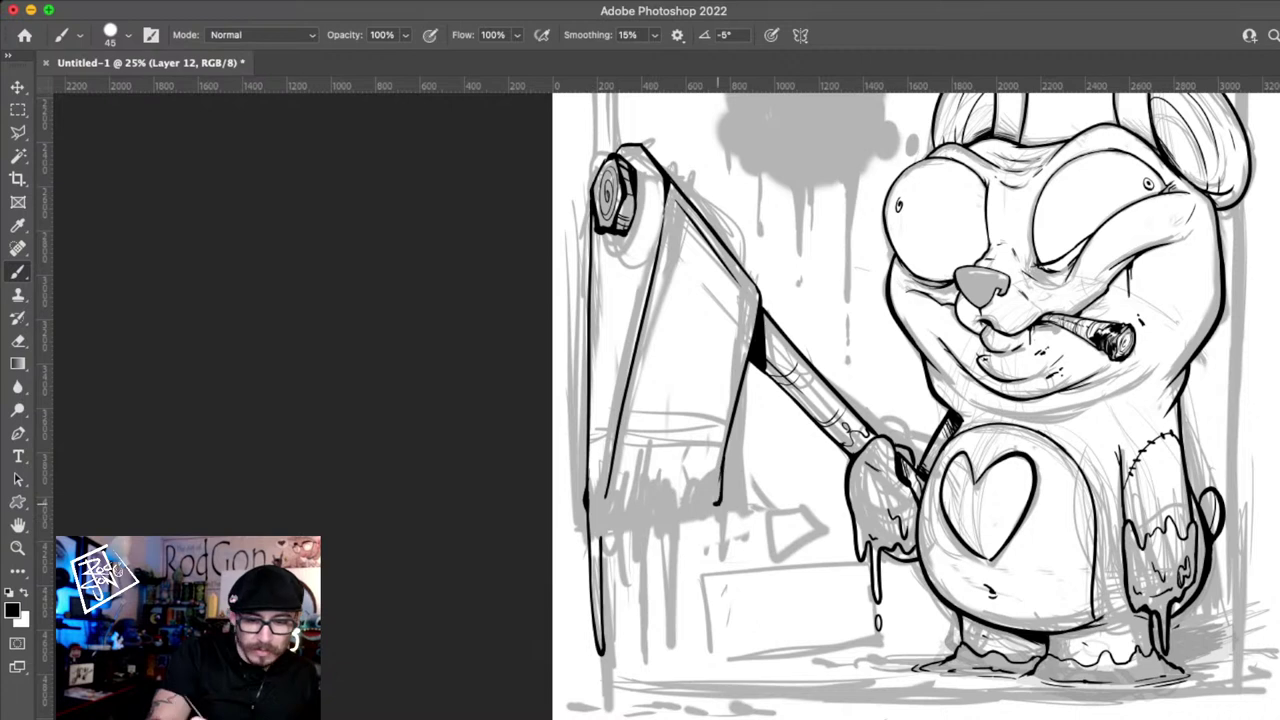
{"action": "left_click_drag", "start_coordinate": [718, 505], "coordinate": [602, 540]}
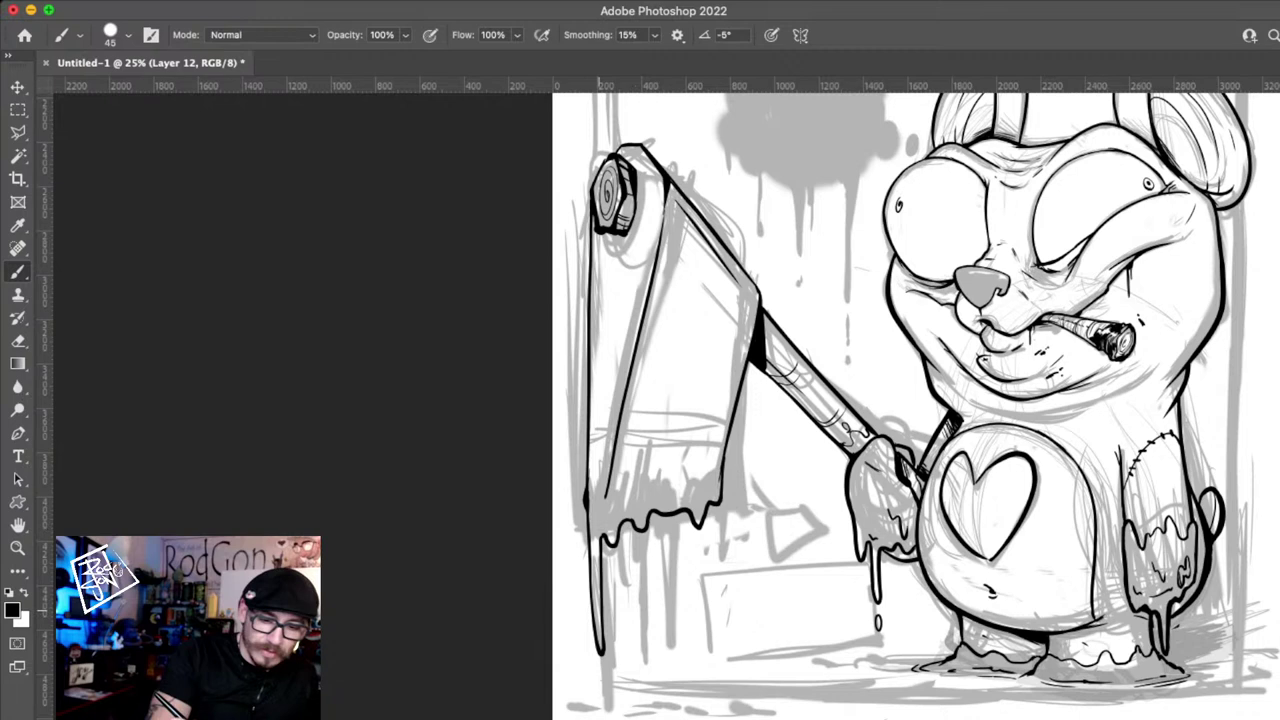
{"action": "left_click_drag", "start_coordinate": [697, 542], "coordinate": [699, 553]}
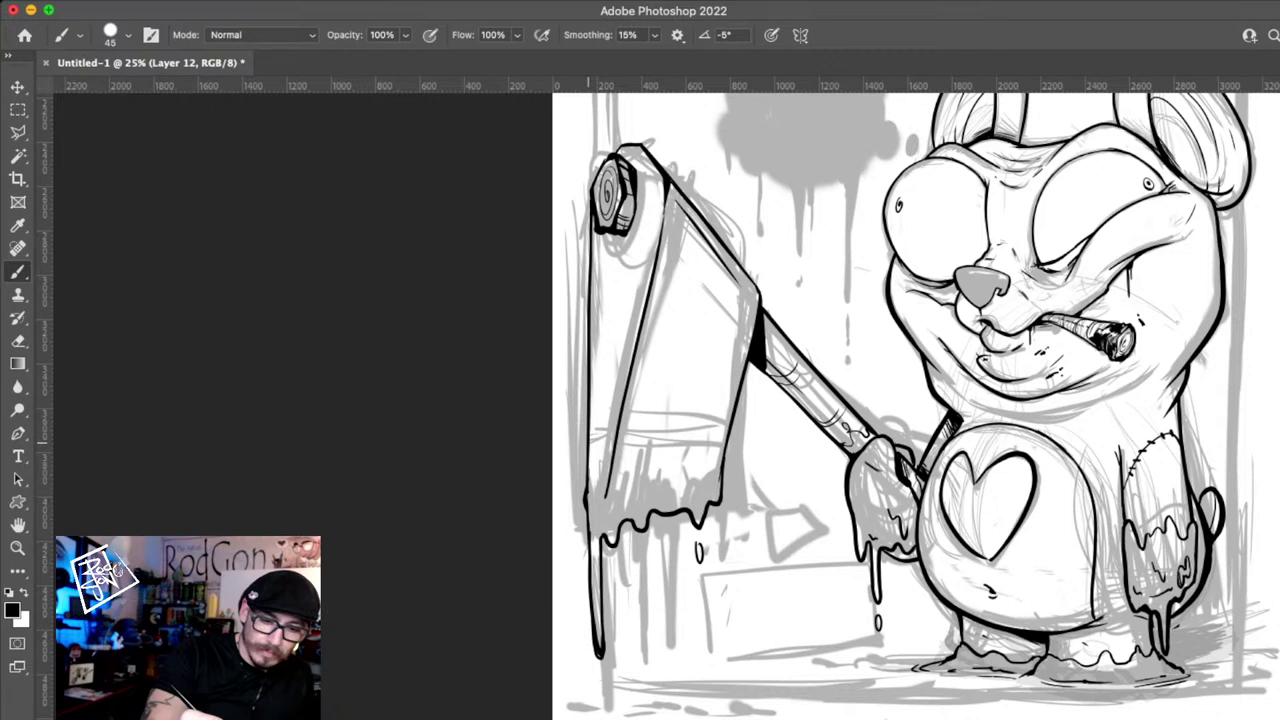
{"action": "mouse_move", "coordinate": [593, 402]}
{"action": "left_mouse_down"}
{"action": "mouse_move", "coordinate": [606, 448]}
{"action": "mouse_move", "coordinate": [650, 445]}
{"action": "mouse_move", "coordinate": [722, 405]}
{"action": "left_mouse_up"}
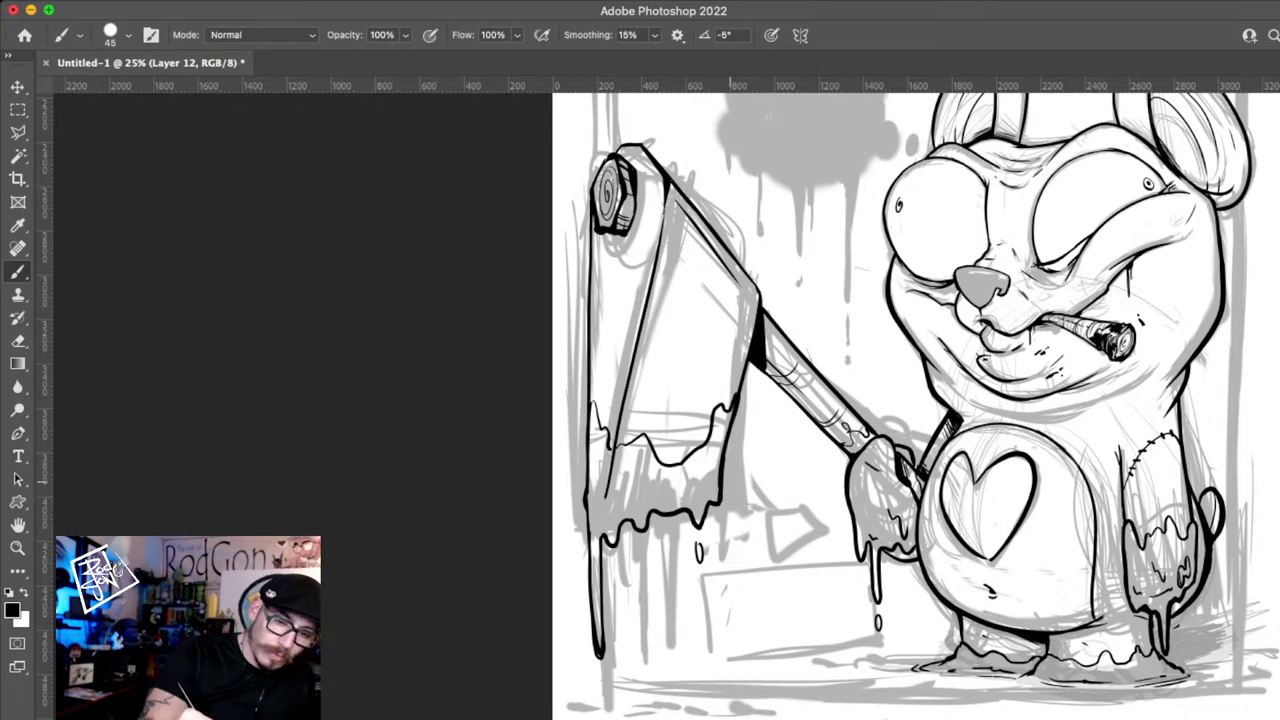
{"action": "mouse_move", "coordinate": [679, 418]}
{"action": "left_mouse_down"}
{"action": "mouse_move", "coordinate": [686, 432]}
{"action": "mouse_move", "coordinate": [673, 424]}
{"action": "left_mouse_up"}
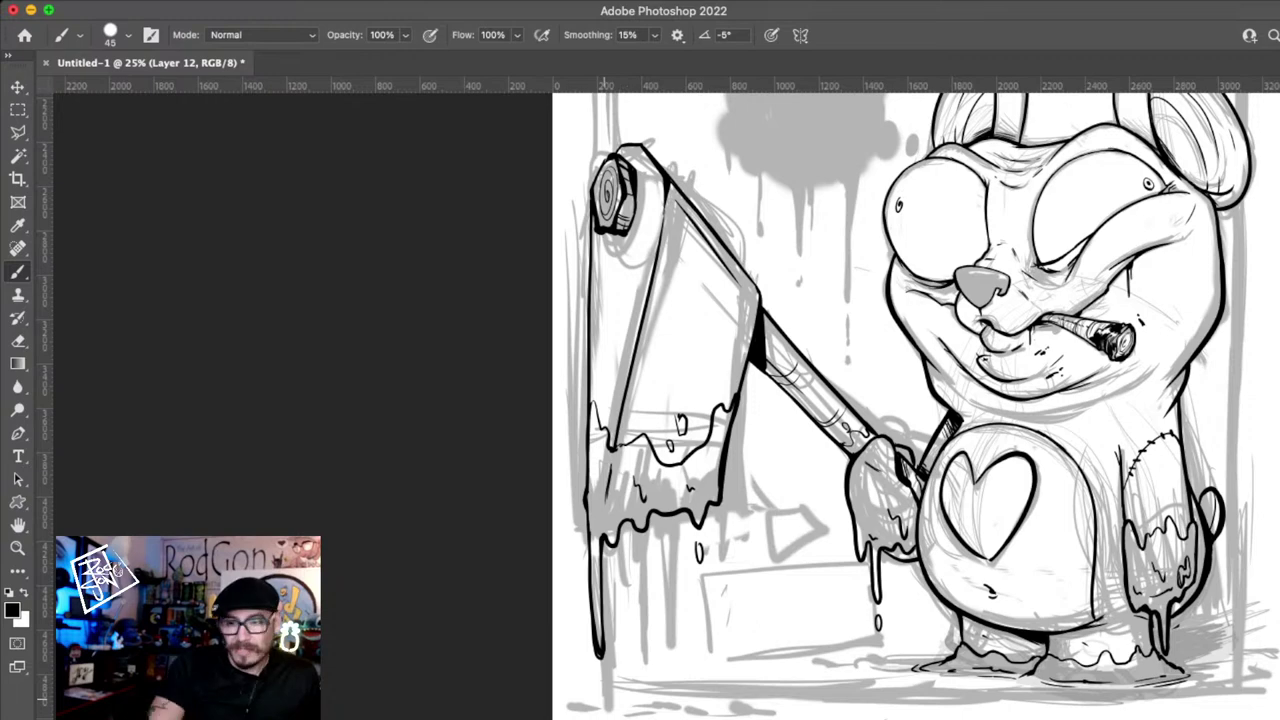
- Remove the long drip hanging from the axe blade's lower left-hand corner
{"action": "left_click_drag", "start_coordinate": [1071, 527], "coordinate": [1021, 545]}
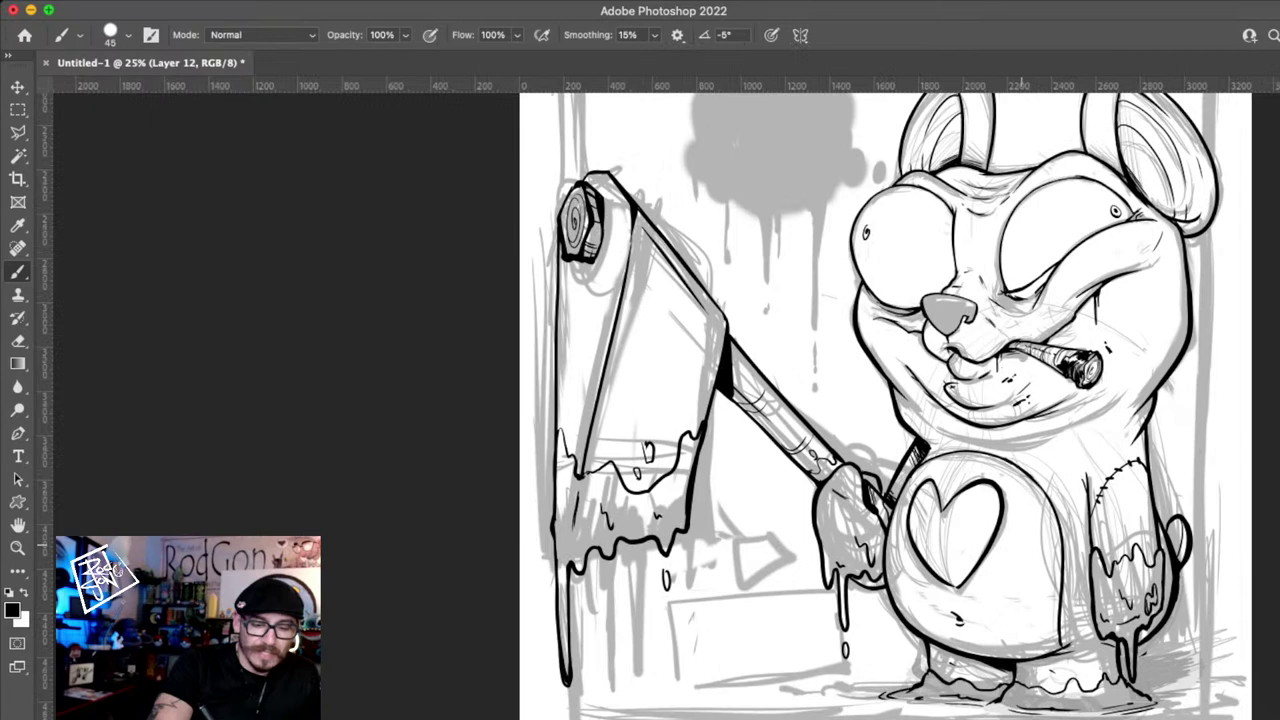
{"action": "key", "text": "super+z"}
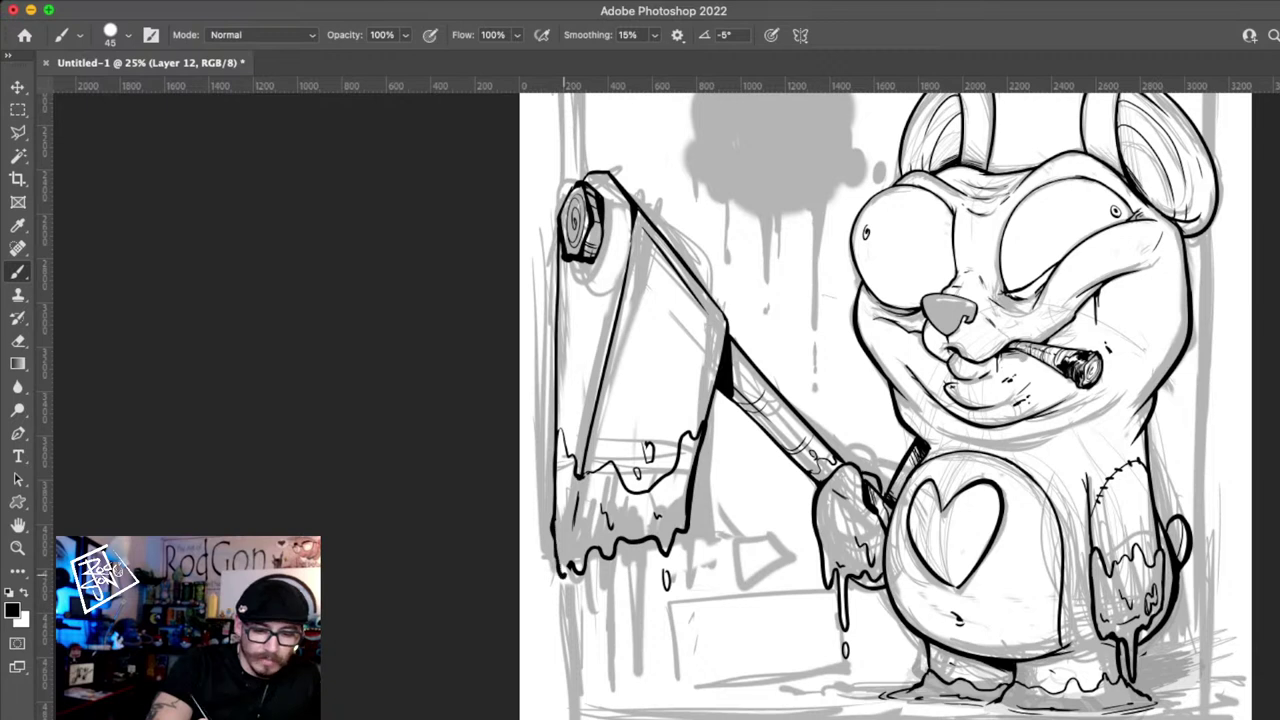
- Ink a long drip hanging from the axe blade's lower edge and check the line art with the sketch hidden
{"action": "left_click_drag", "start_coordinate": [609, 545], "coordinate": [610, 614]}
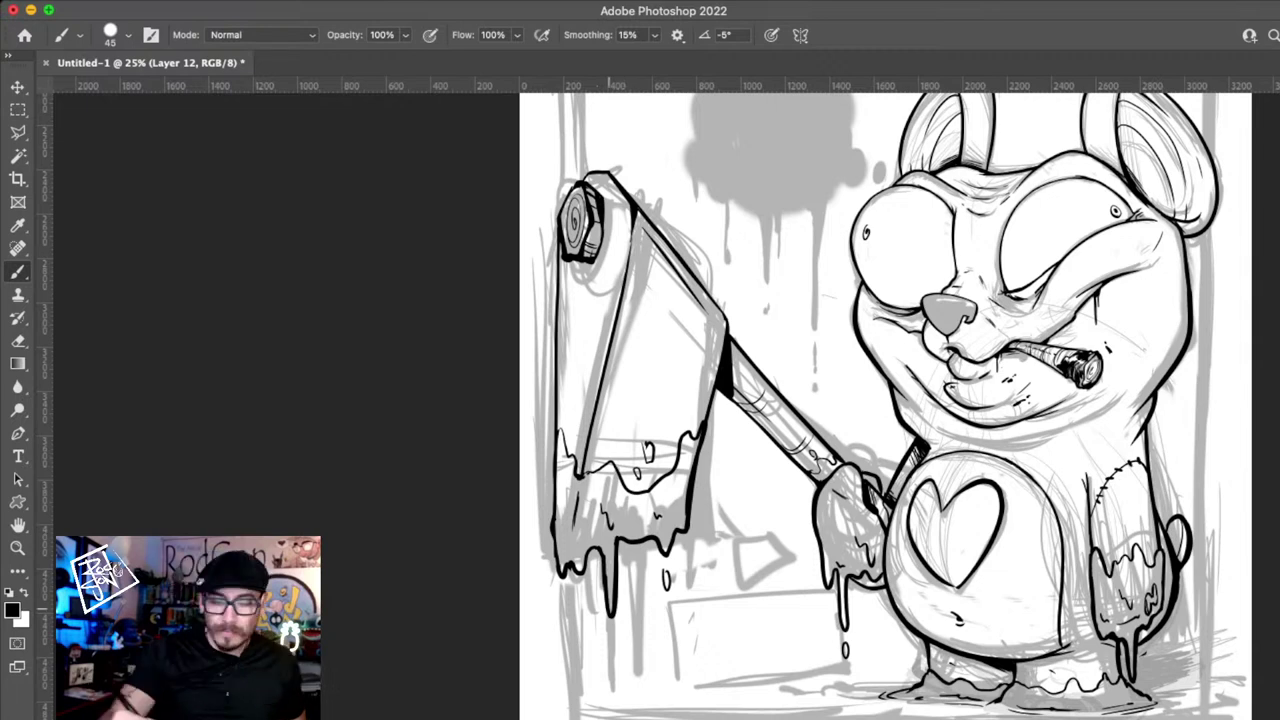
{"action": "scroll", "coordinate": [880, 400], "scroll_direction": "down", "scroll_amount": 2}
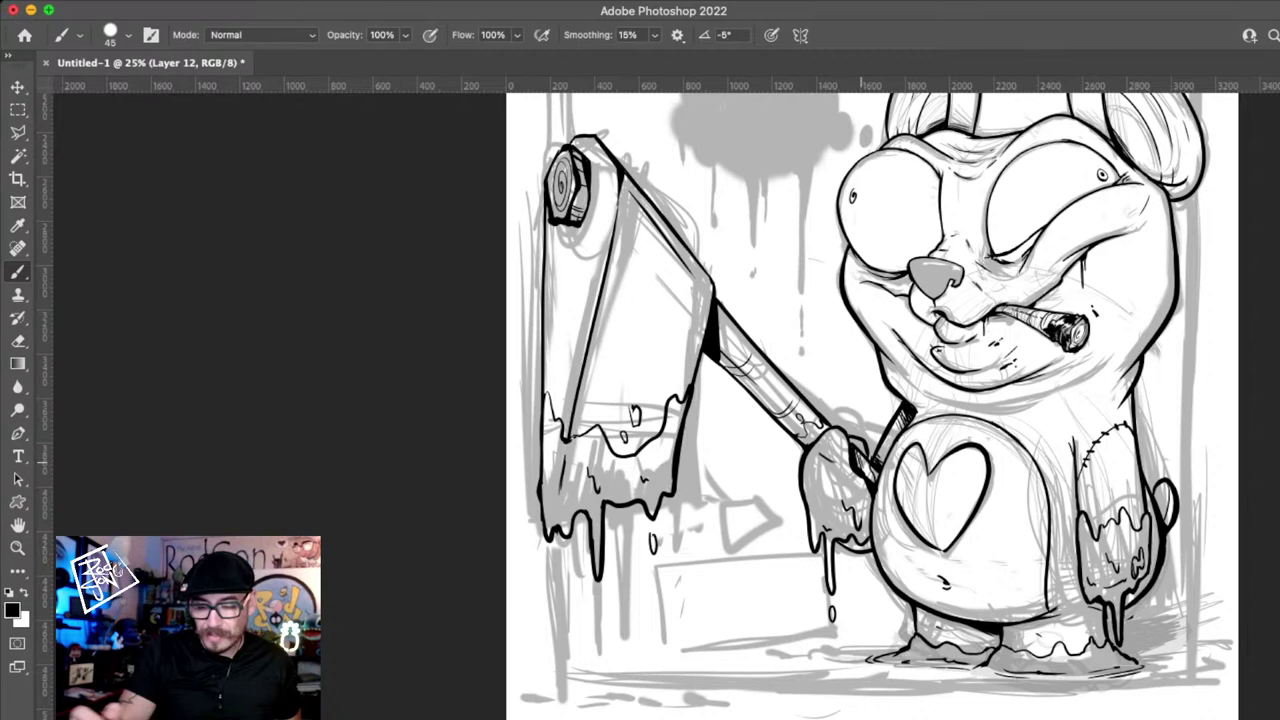
{"action": "key", "text": "z"}
{"action": "left_click", "coordinate": [1064, 605], "text": "alt"}
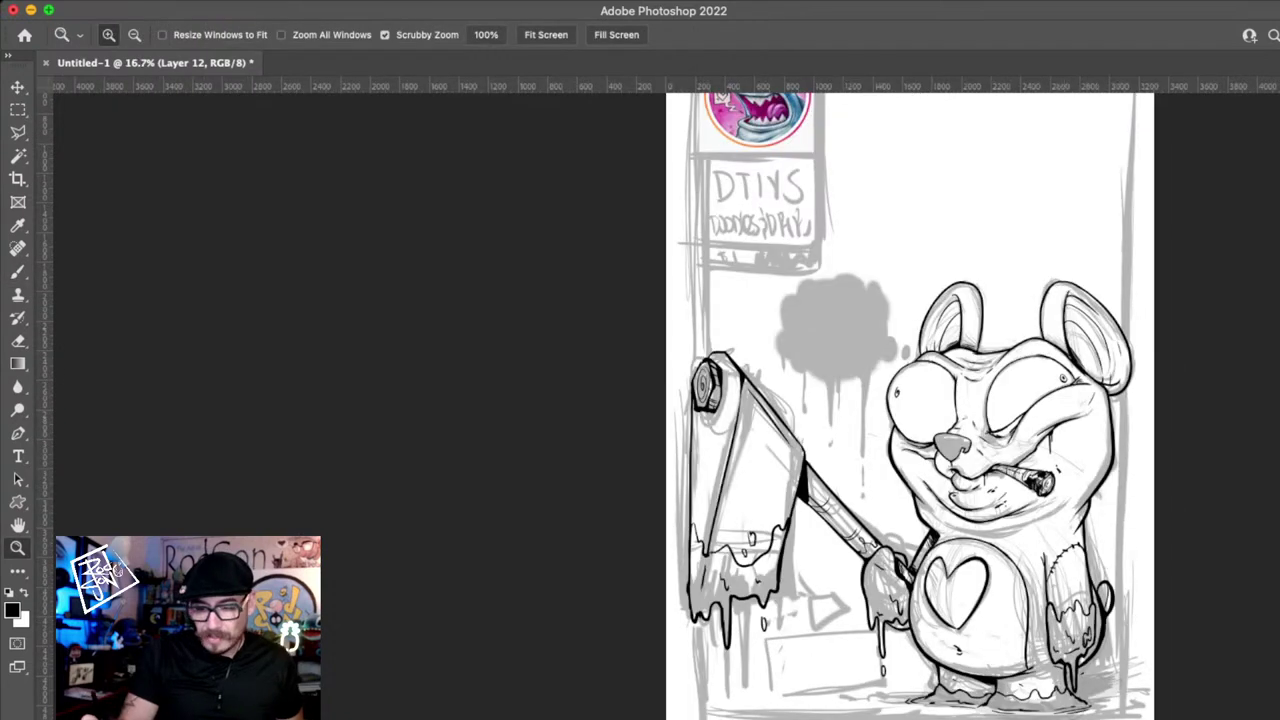
{"action": "key", "text": "super+comma"}
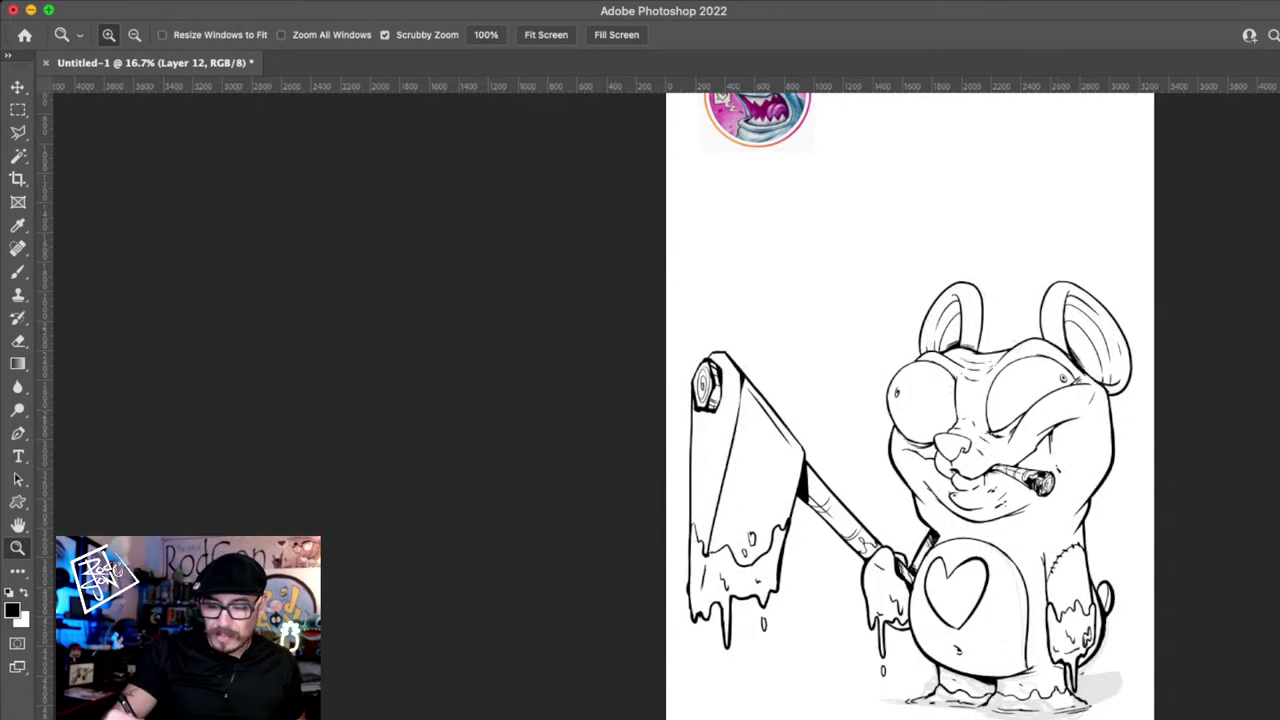
{"action": "key", "text": "super+z"}
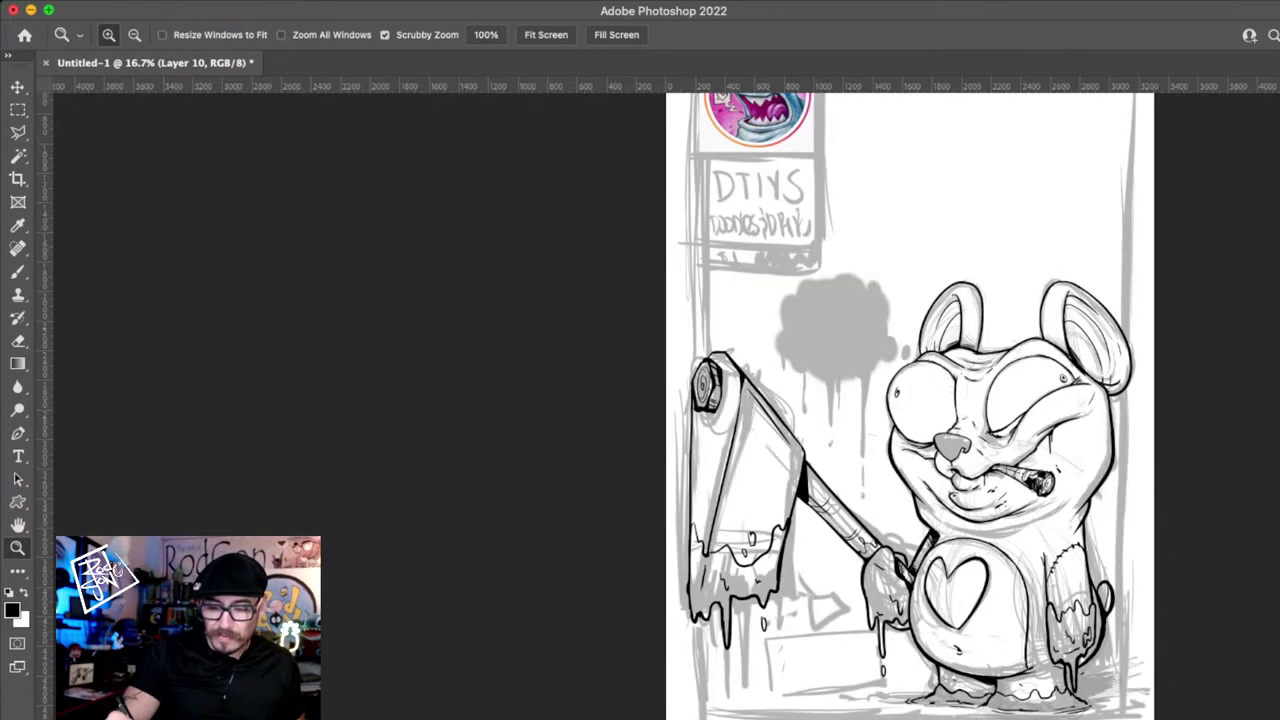
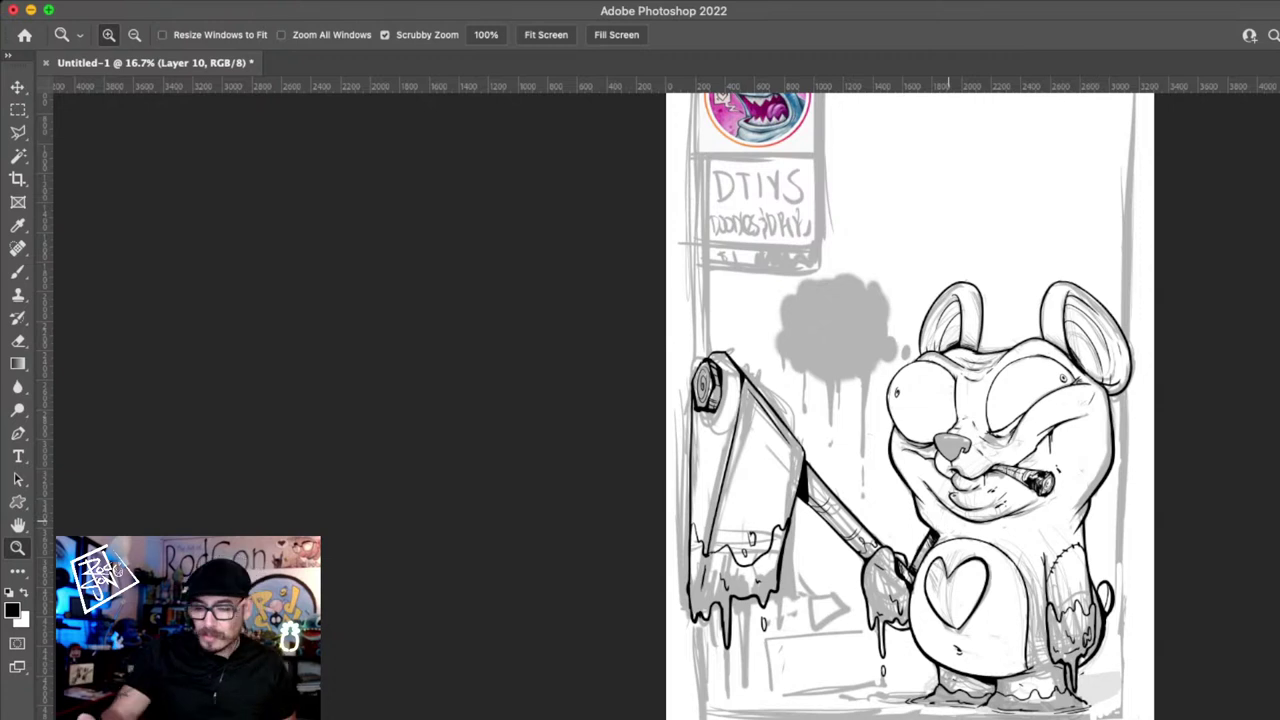
{"action": "left_click", "coordinate": [1022, 517]}
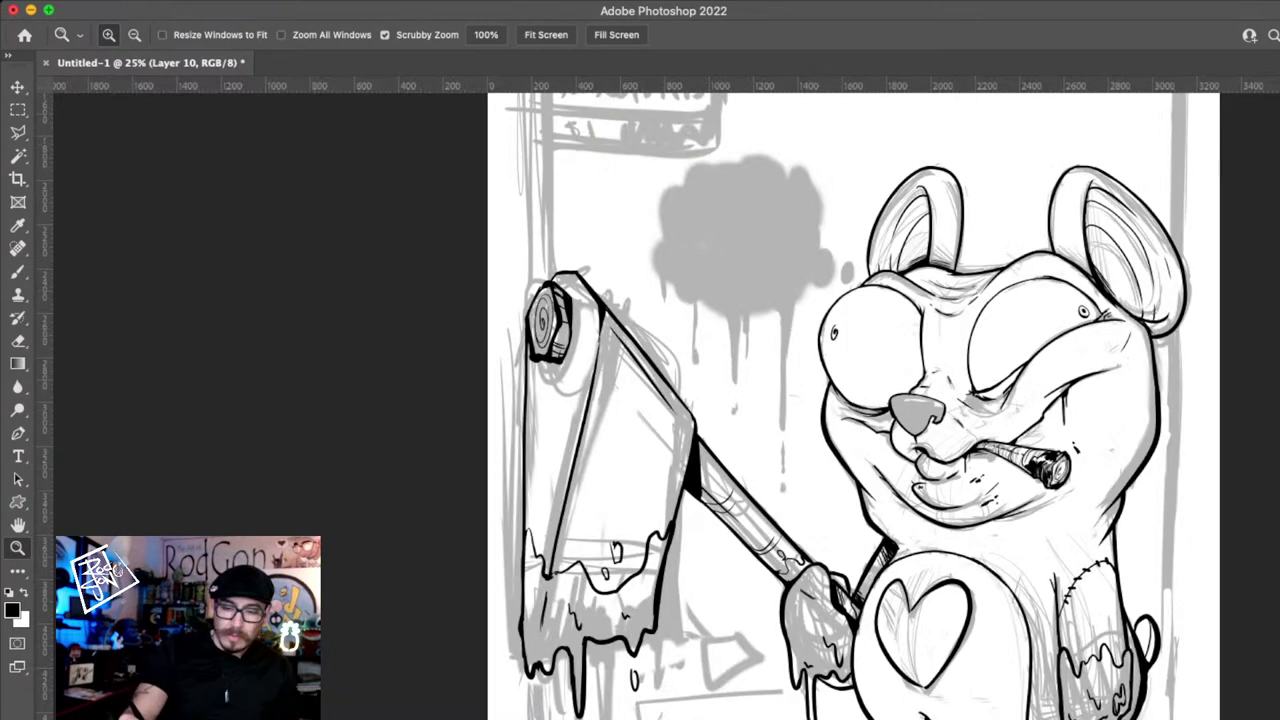
- Select the curved crease under the bear's mouth with a lasso, move it down towards the chin's edge, and deselect it
{"action": "key", "text": "l"}
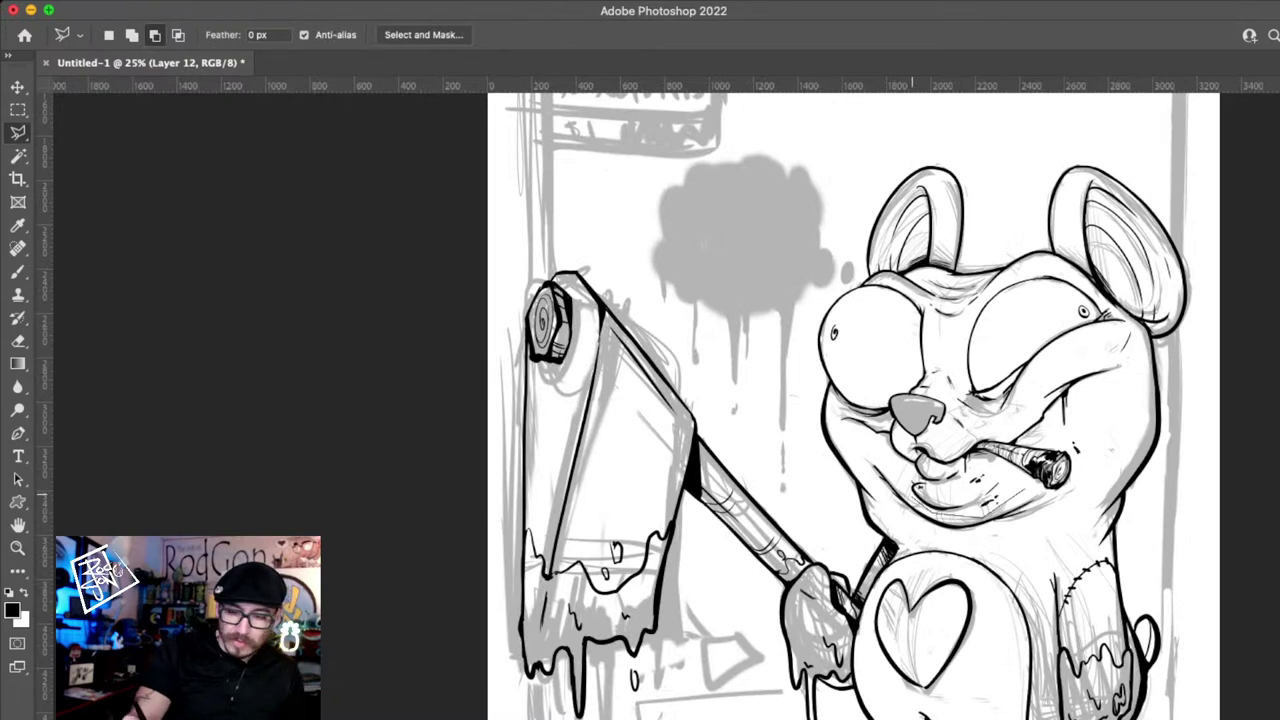
{"action": "left_click", "coordinate": [912, 495]}
{"action": "left_click", "coordinate": [868, 456]}
{"action": "left_click", "coordinate": [863, 463]}
{"action": "left_click", "coordinate": [880, 502]}
{"action": "left_click", "coordinate": [943, 542]}
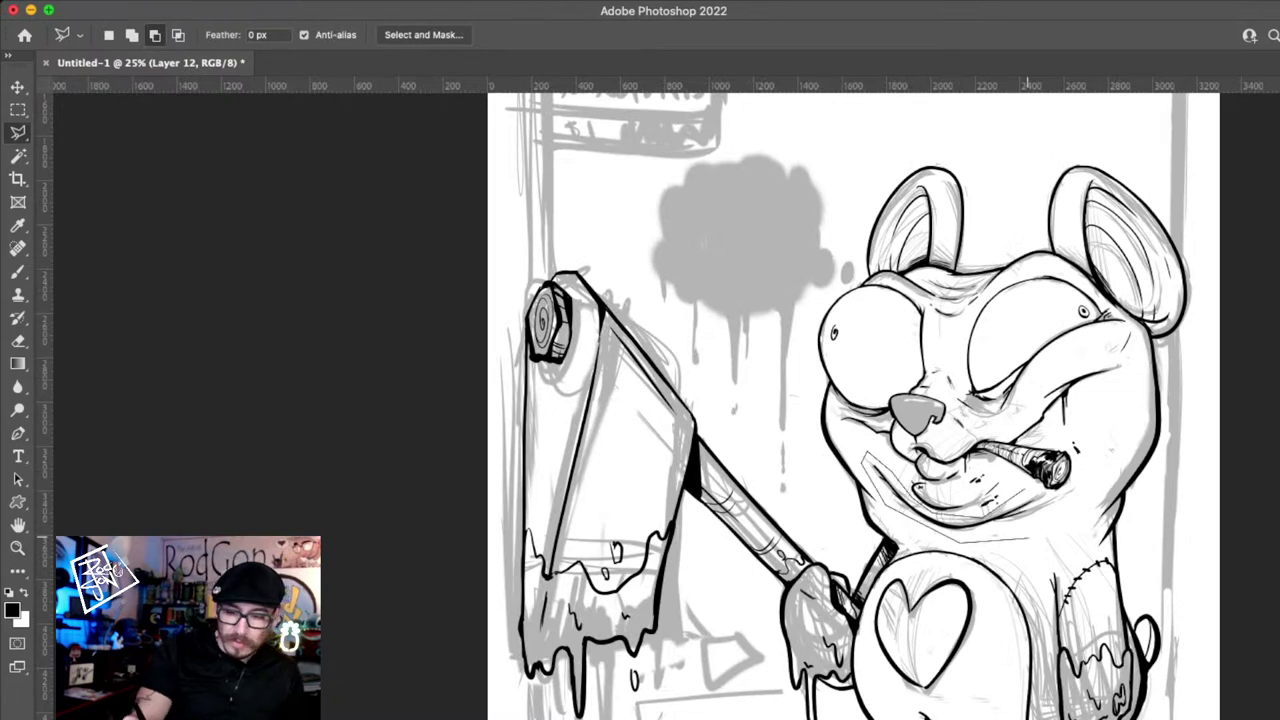
{"action": "key", "text": "v"}
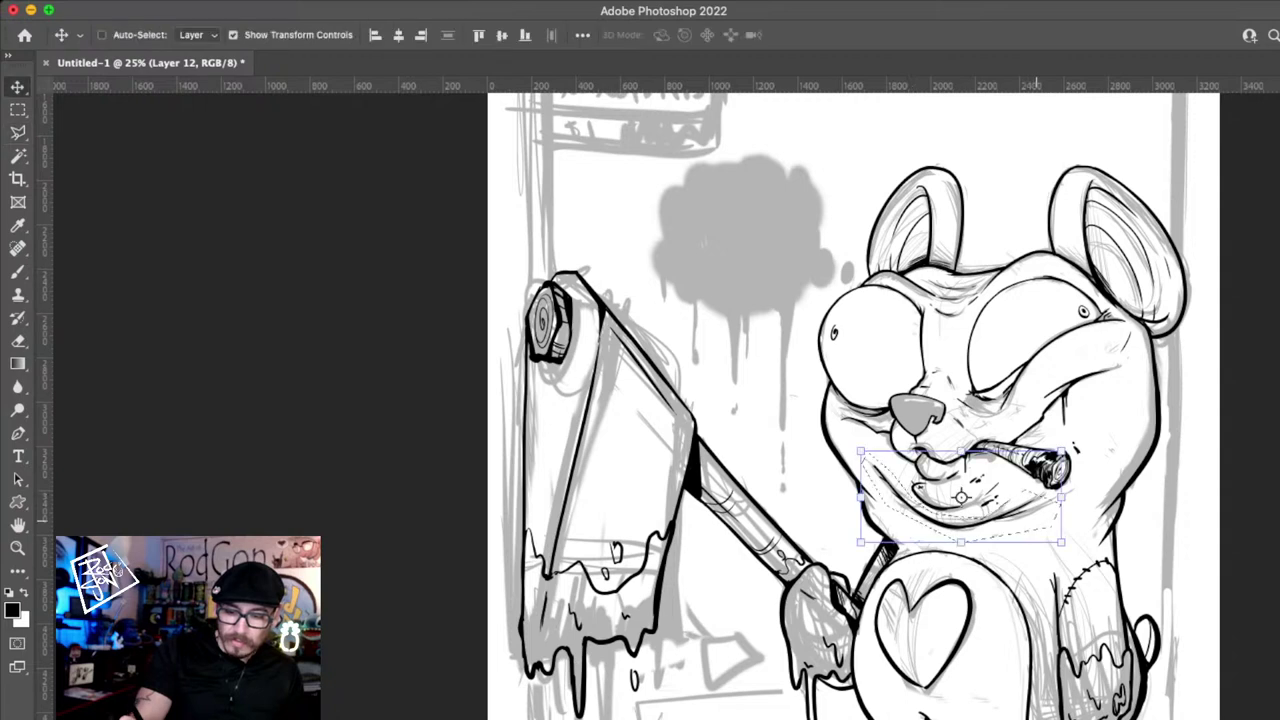
{"action": "left_click_drag", "start_coordinate": [1036, 496], "coordinate": [1060, 519]}
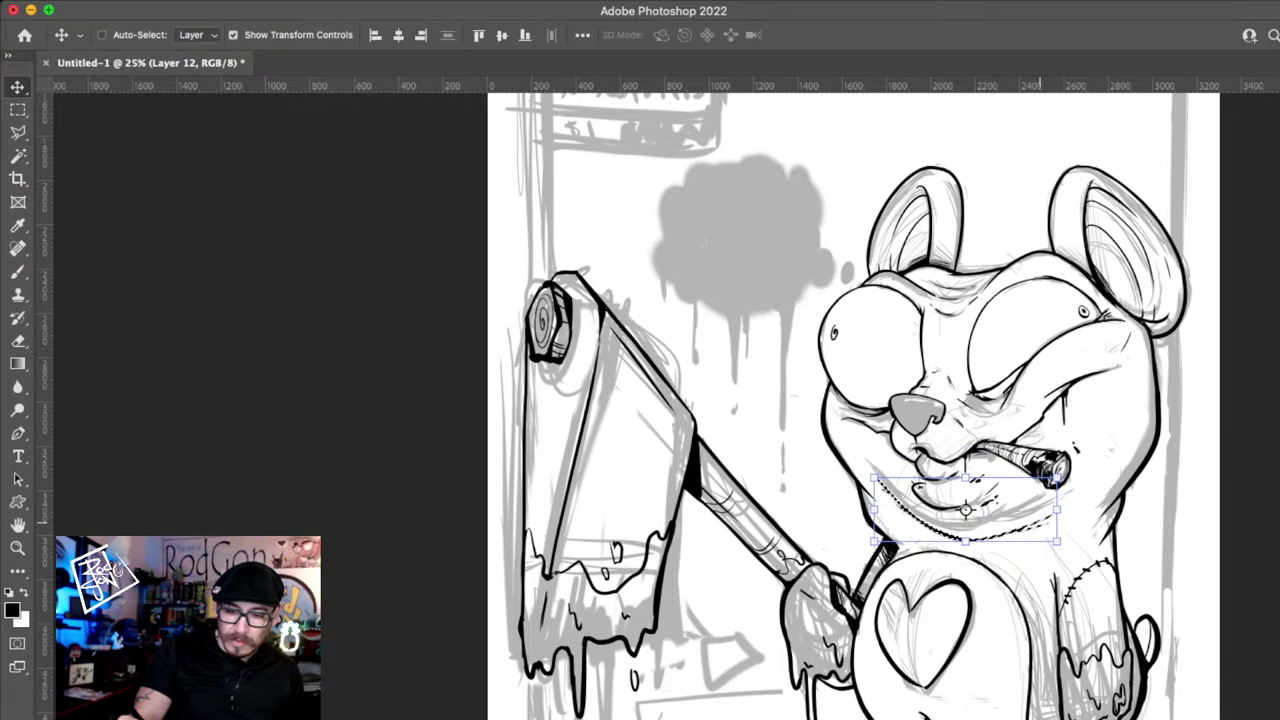
{"action": "key", "text": "super+d"}
{"action": "key", "text": "super+e"}
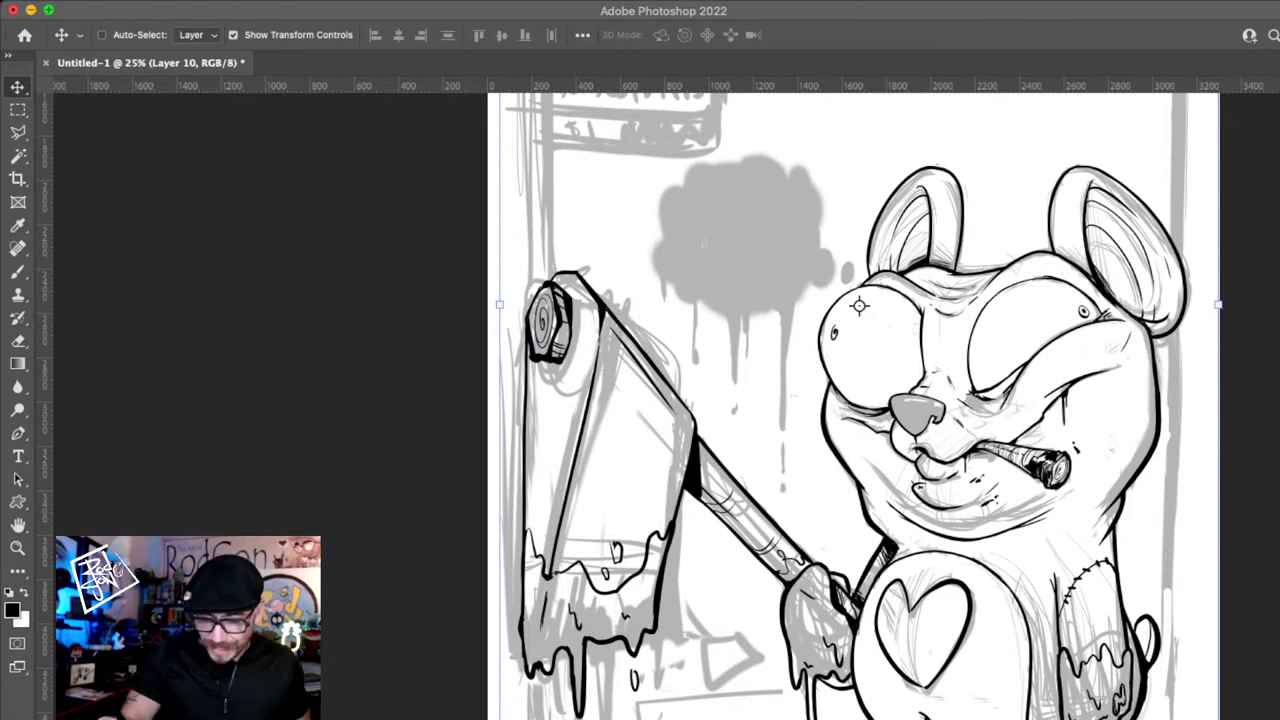
- Block in both of the bear's ears with flat grey on Layer 10, using a brush size of 250
{"action": "scroll", "coordinate": [855, 400], "scroll_direction": "down", "scroll_amount": 2}
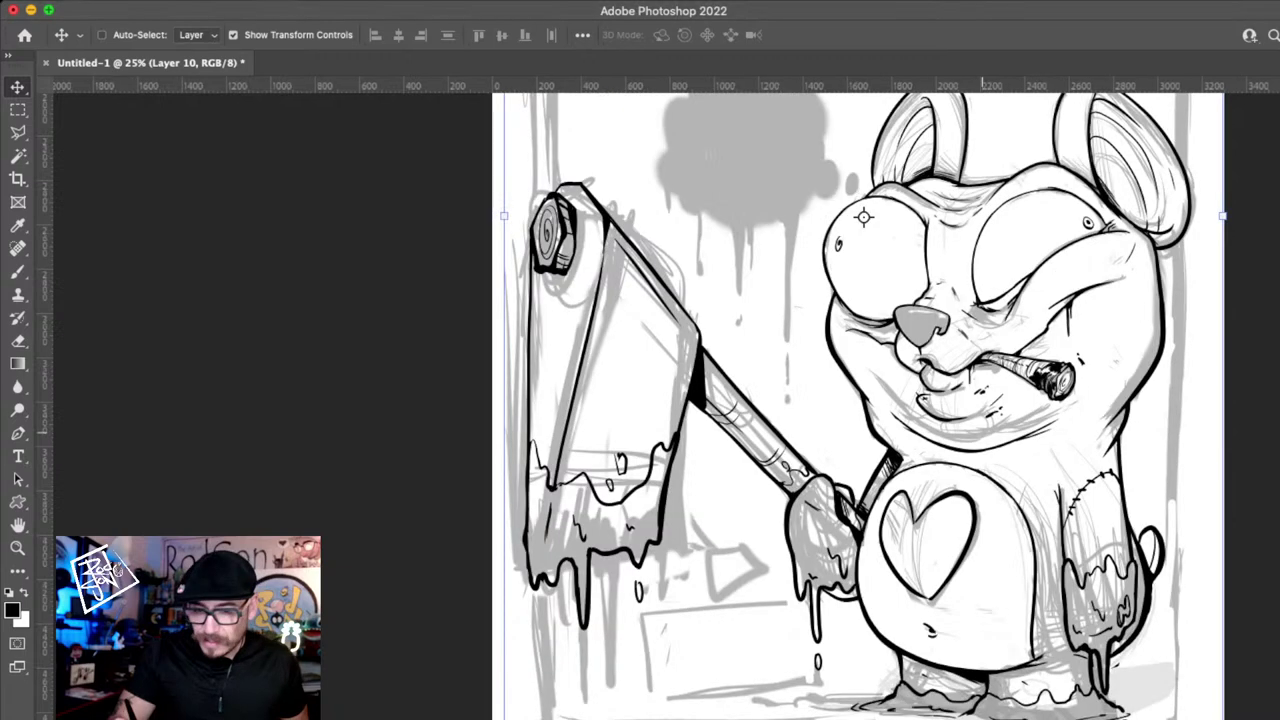
{"action": "key", "text": "z"}
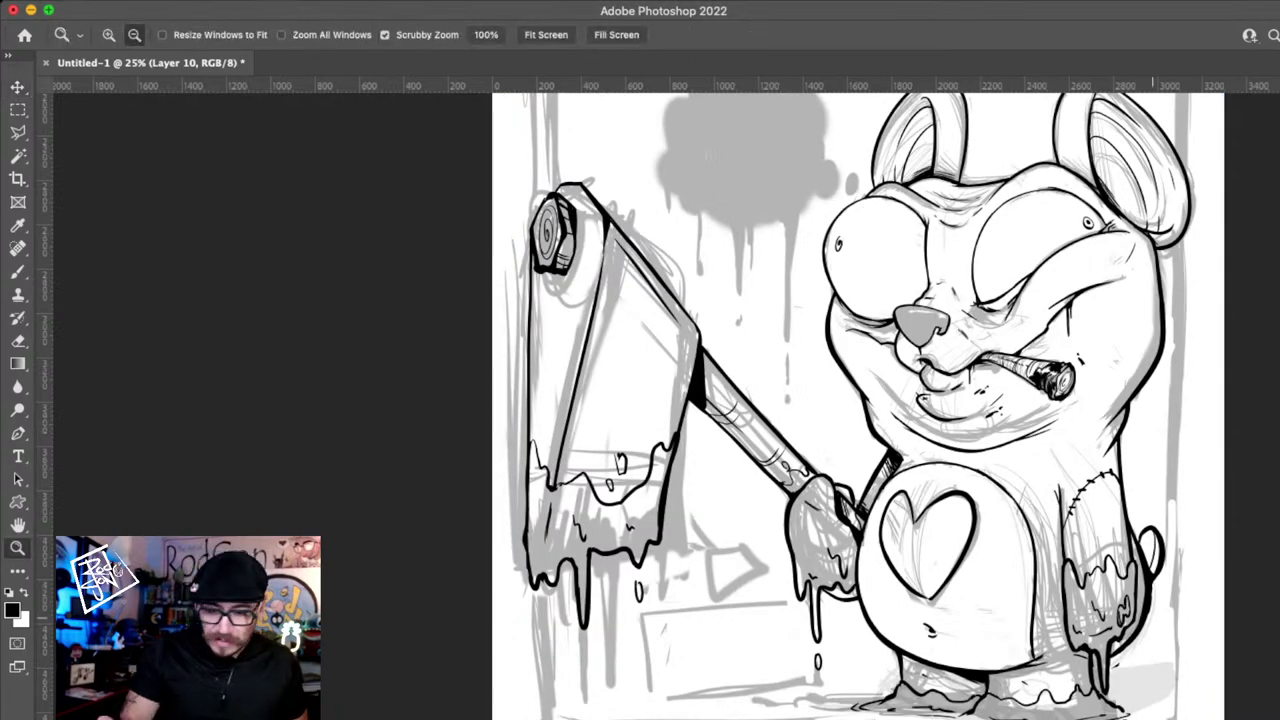
{"action": "left_click", "coordinate": [1153, 618], "text": "alt"}
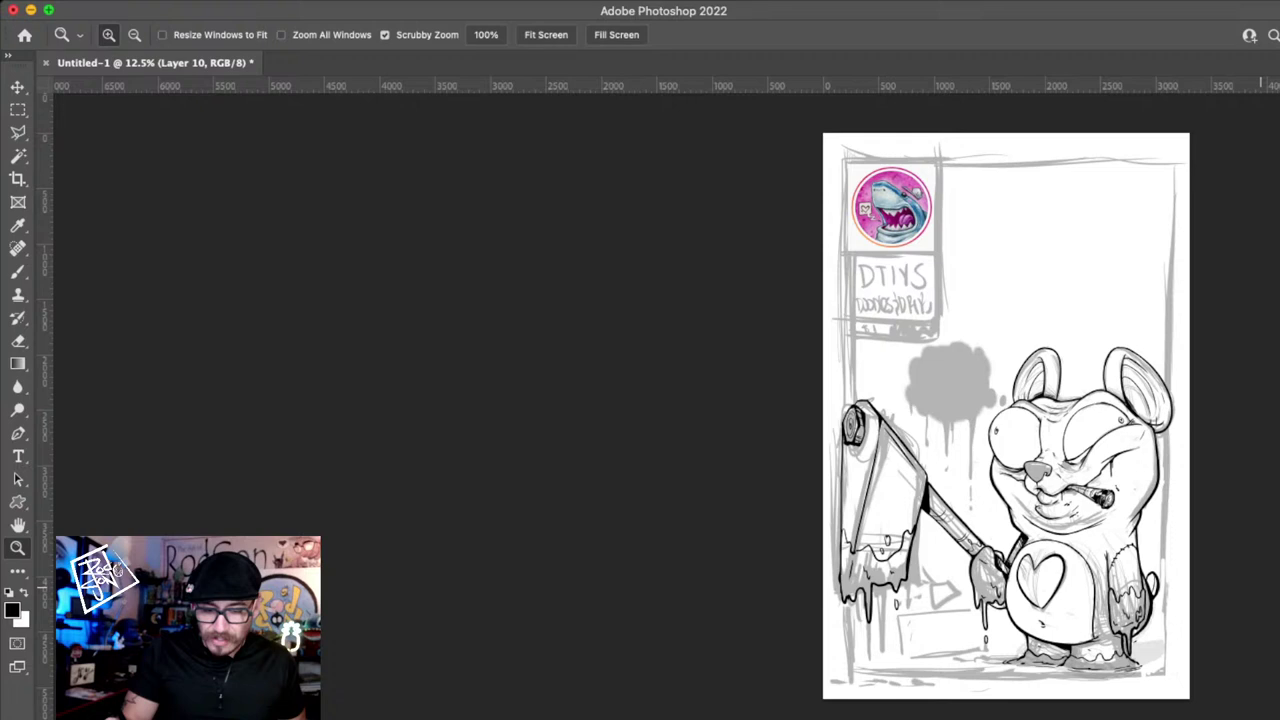
{"action": "left_click", "coordinate": [1189, 643]}
{"action": "key", "text": "b"}
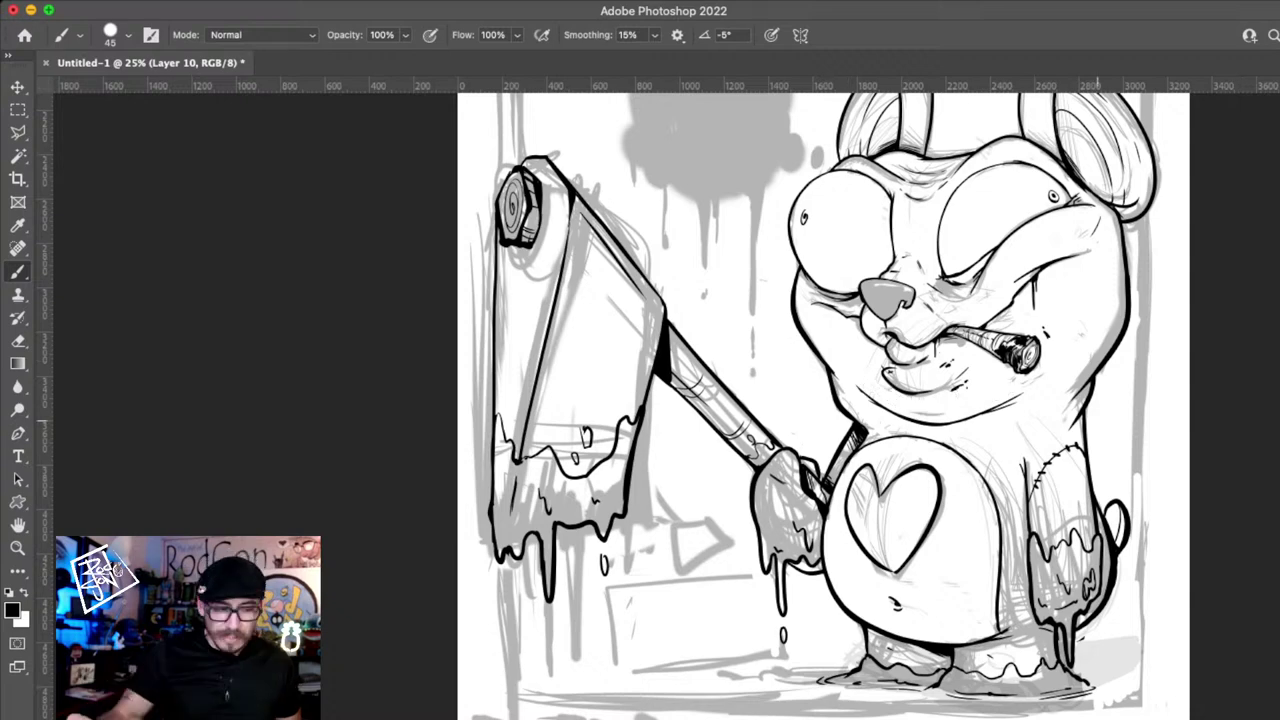
{"action": "left_click_drag", "start_coordinate": [1097, 420], "coordinate": [1076, 556]}
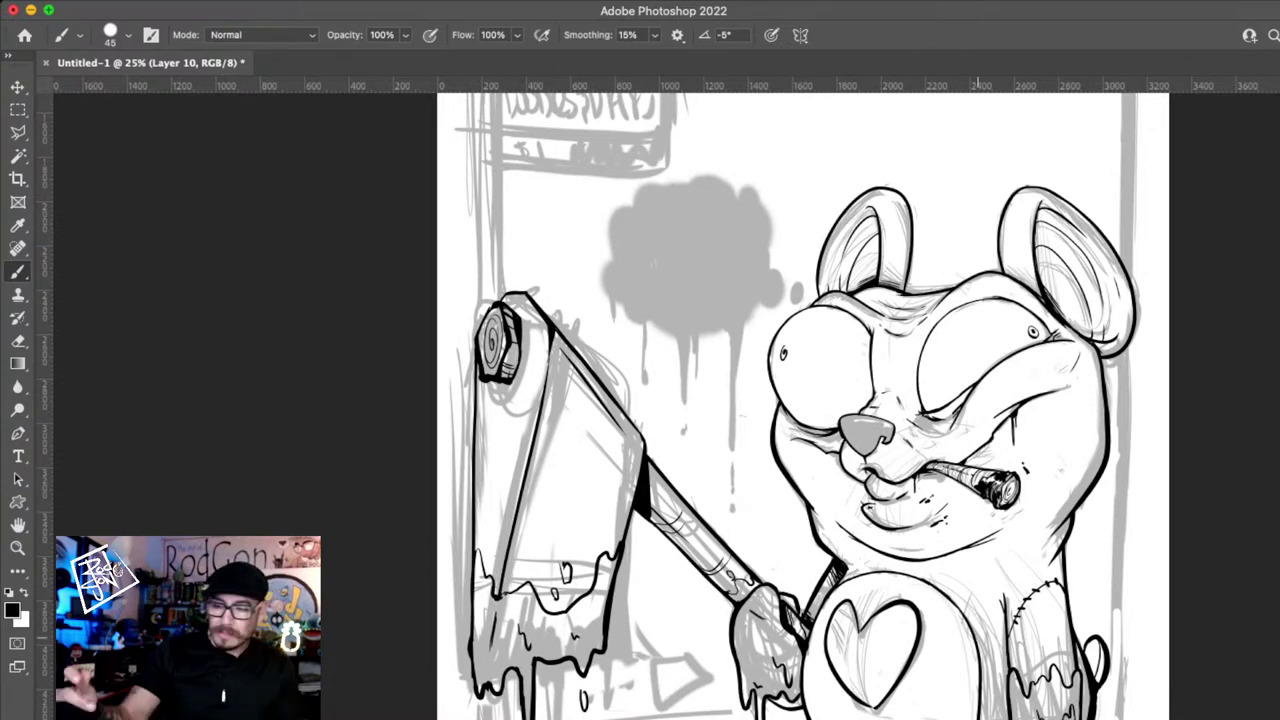
{"action": "key", "text": "bracketright"}
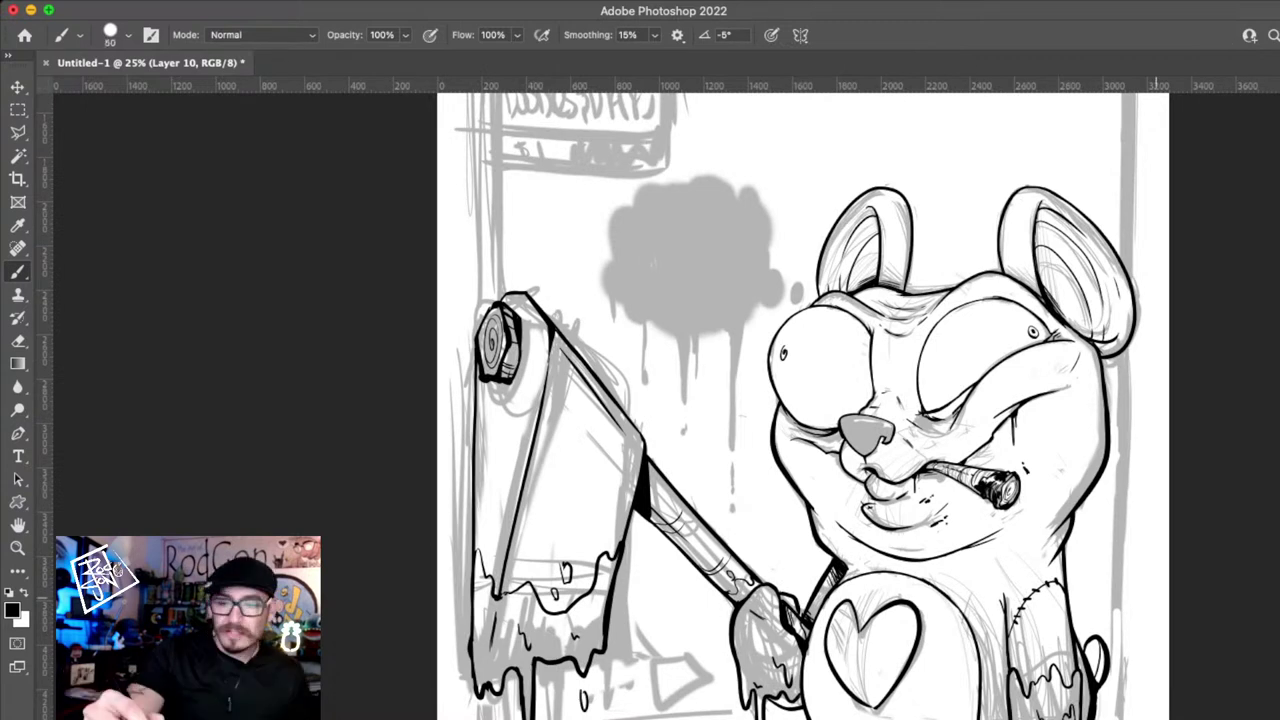
{"action": "key", "text": "bracketright"}
{"action": "key", "text": "bracketright"}
{"action": "key", "text": "bracketright"}
{"action": "key", "text": "bracketright"}
{"action": "key", "text": "bracketright"}
{"action": "key", "text": "bracketright"}
{"action": "key", "text": "bracketright"}
{"action": "key", "text": "bracketright"}
{"action": "key", "text": "bracketright"}
{"action": "key", "text": "bracketright"}
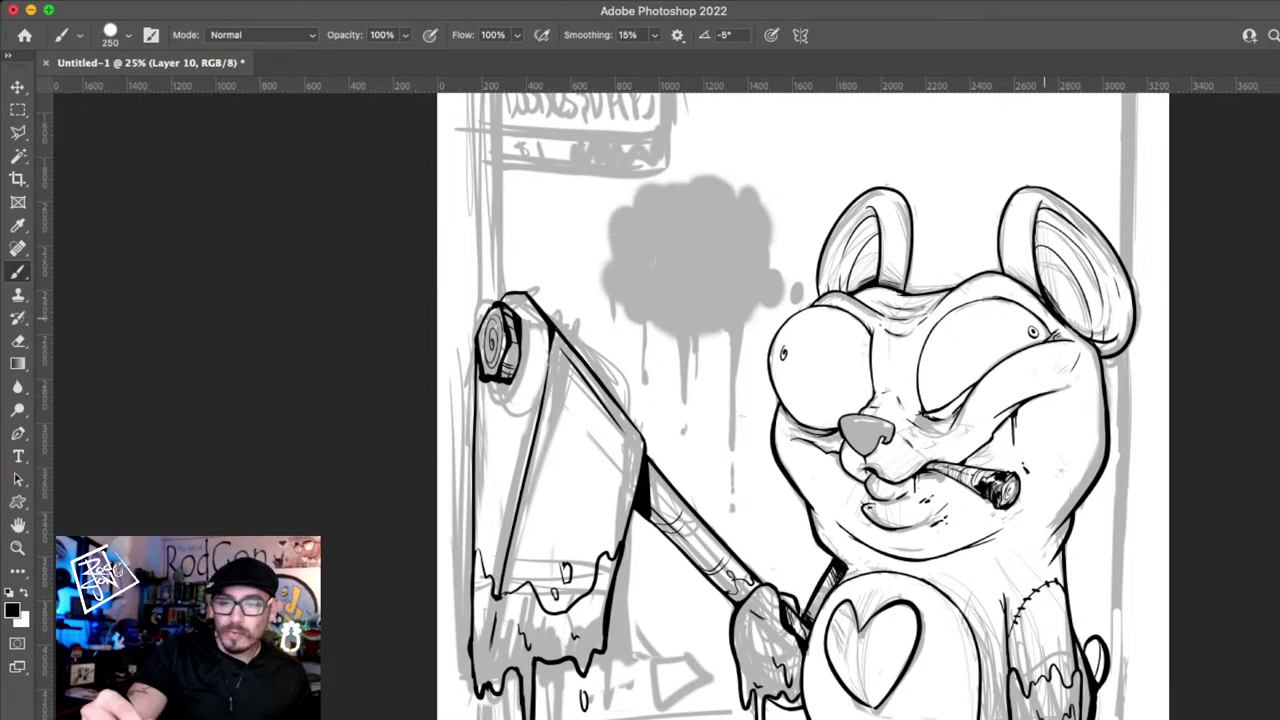
{"action": "mouse_move", "coordinate": [1027, 213]}
{"action": "left_mouse_down"}
{"action": "mouse_move", "coordinate": [1034, 256]}
{"action": "mouse_move", "coordinate": [1060, 290]}
{"action": "left_mouse_up"}
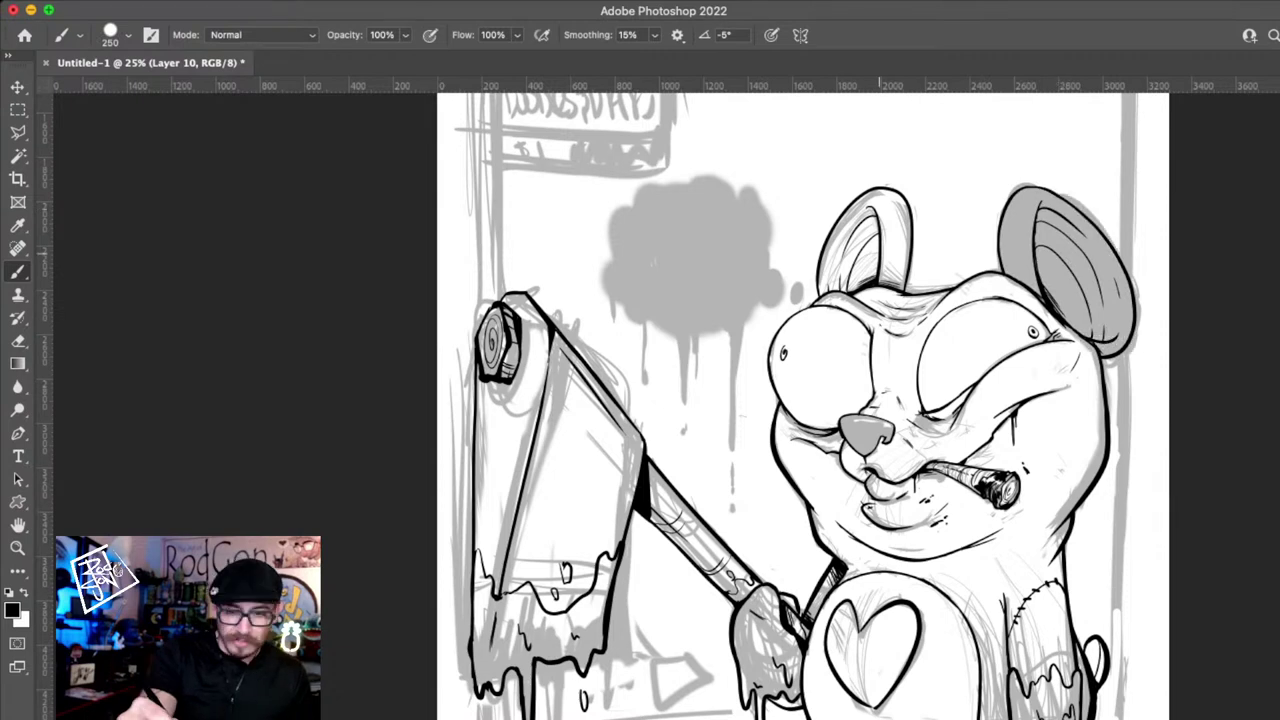
{"action": "left_click_drag", "start_coordinate": [880, 220], "coordinate": [875, 280]}
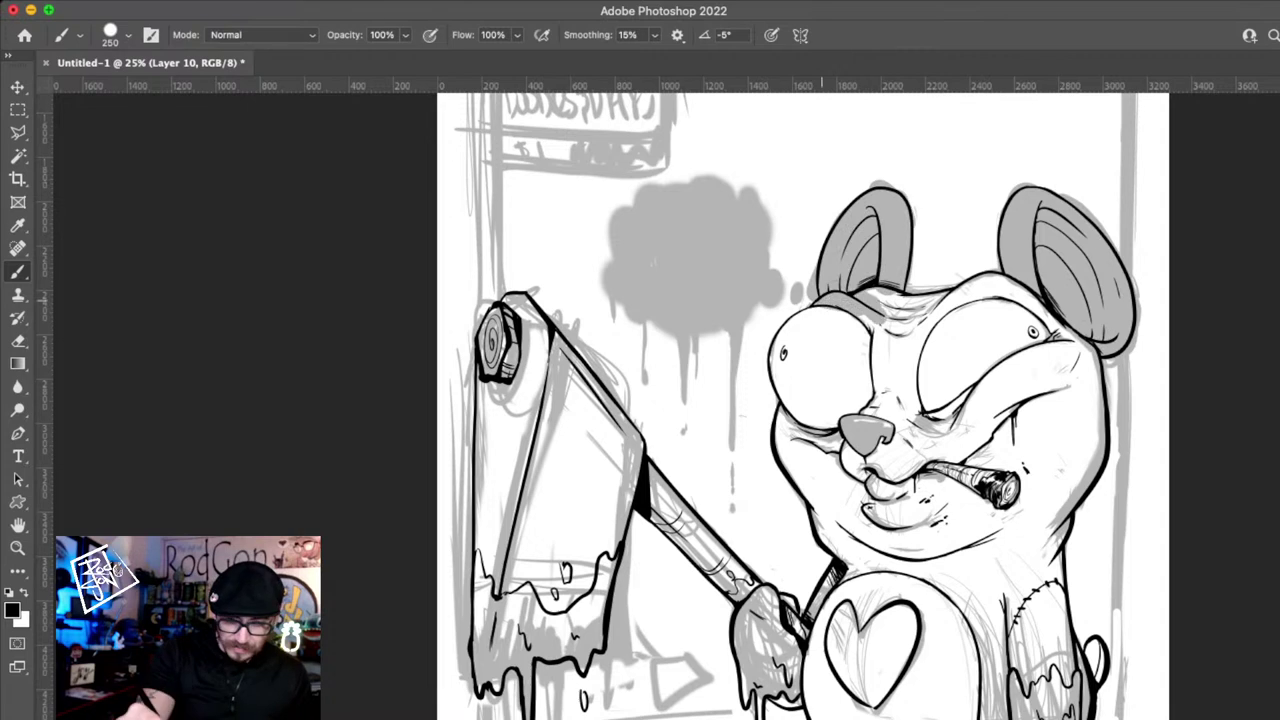
- Fill the bear's forehead, nose, cheeks and chin with flat grey, leaving both eyes white
{"action": "mouse_move", "coordinate": [900, 390]}
{"action": "left_mouse_down"}
{"action": "mouse_move", "coordinate": [948, 305]}
{"action": "mouse_move", "coordinate": [1066, 430]}
{"action": "left_mouse_up"}
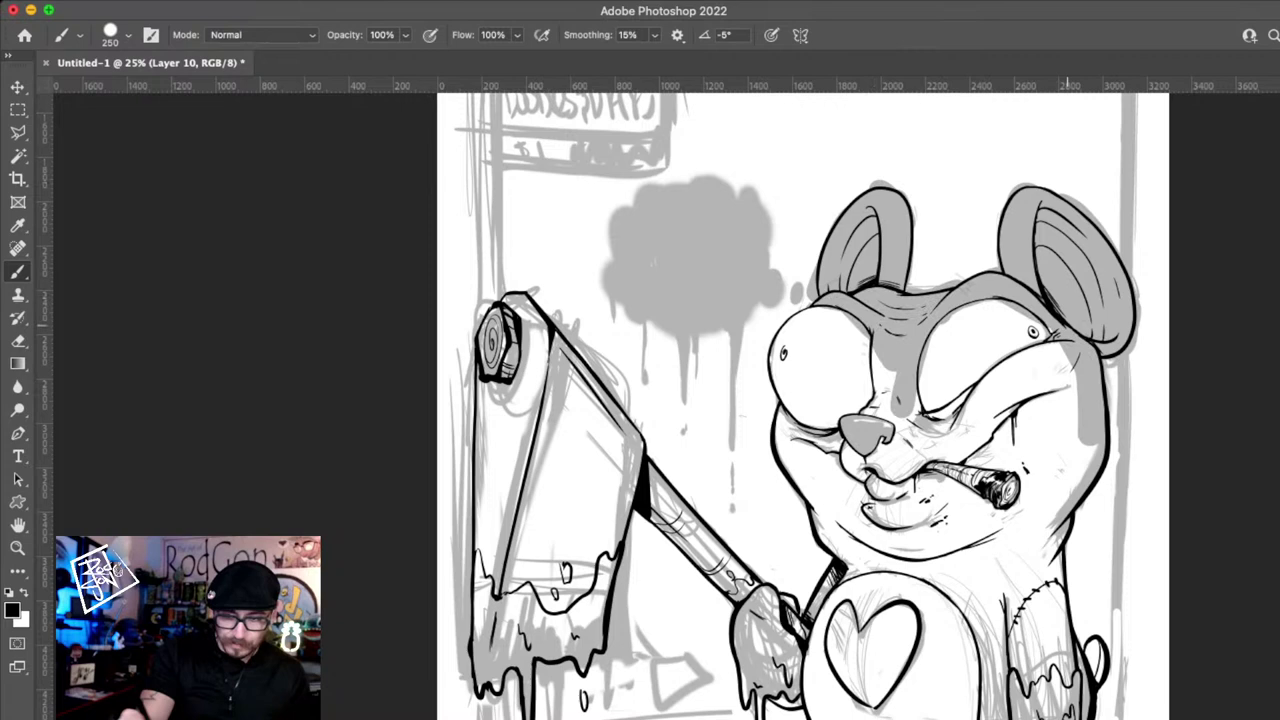
{"action": "left_click_drag", "start_coordinate": [1066, 380], "coordinate": [998, 500]}
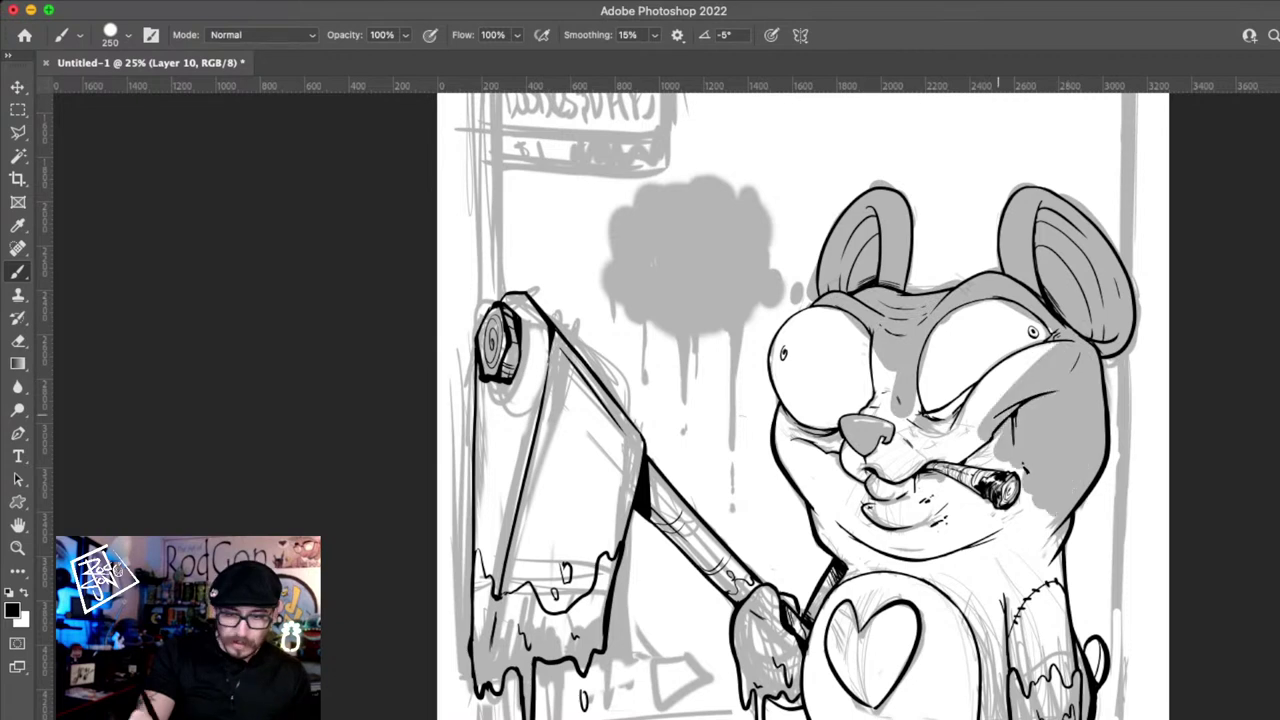
{"action": "mouse_move", "coordinate": [998, 440]}
{"action": "left_mouse_down"}
{"action": "mouse_move", "coordinate": [932, 410]}
{"action": "mouse_move", "coordinate": [781, 485]}
{"action": "mouse_move", "coordinate": [985, 530]}
{"action": "mouse_move", "coordinate": [908, 520]}
{"action": "left_mouse_up"}
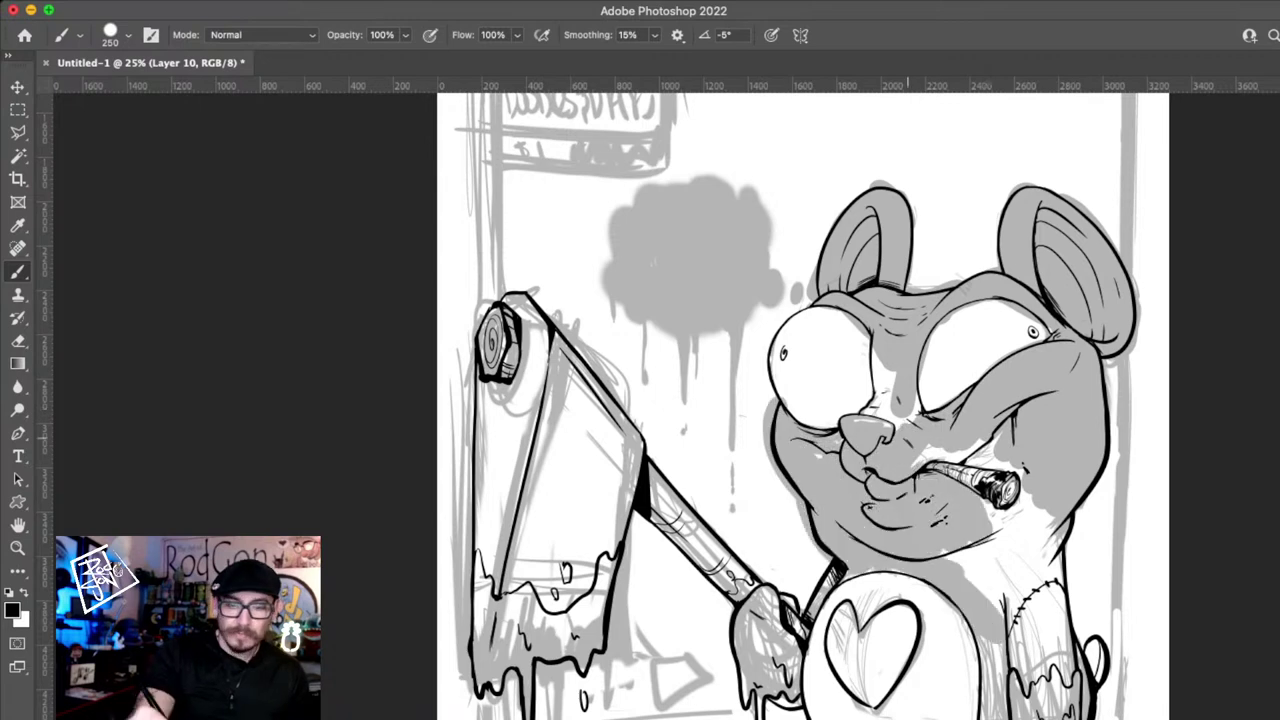
{"action": "left_click_drag", "start_coordinate": [905, 360], "coordinate": [865, 425]}
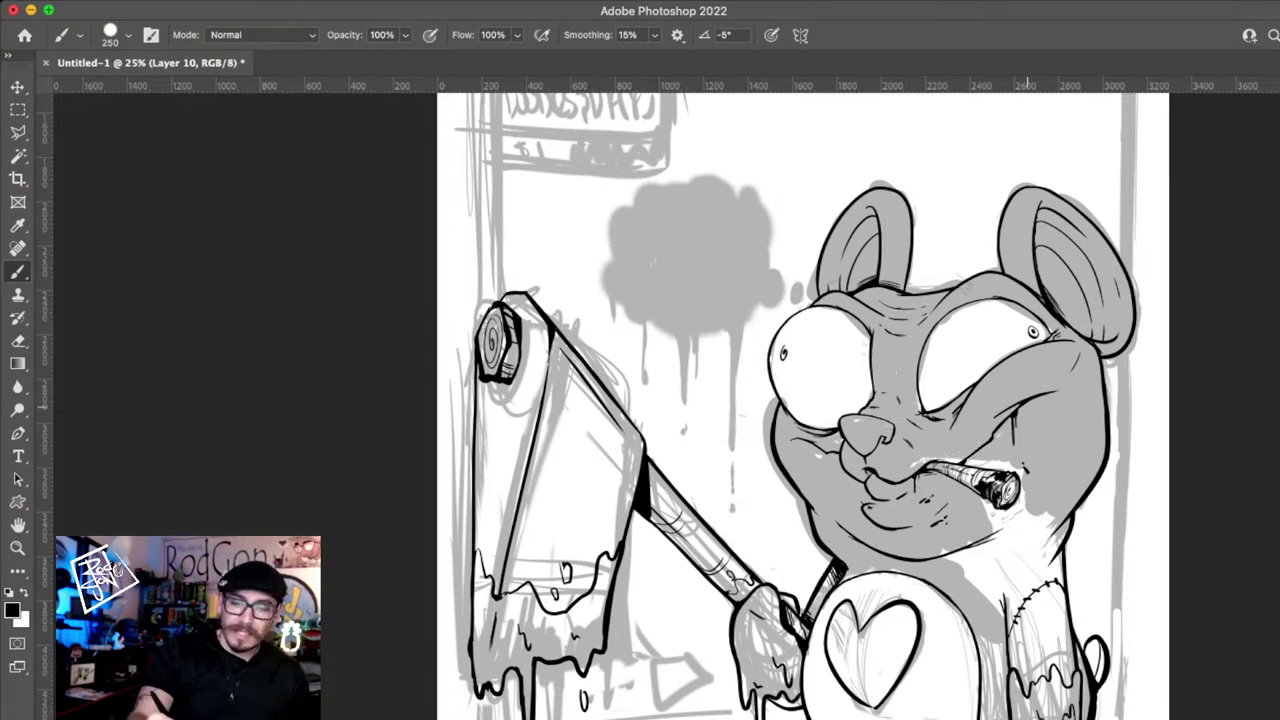
{"action": "left_click_drag", "start_coordinate": [1024, 488], "coordinate": [912, 468]}
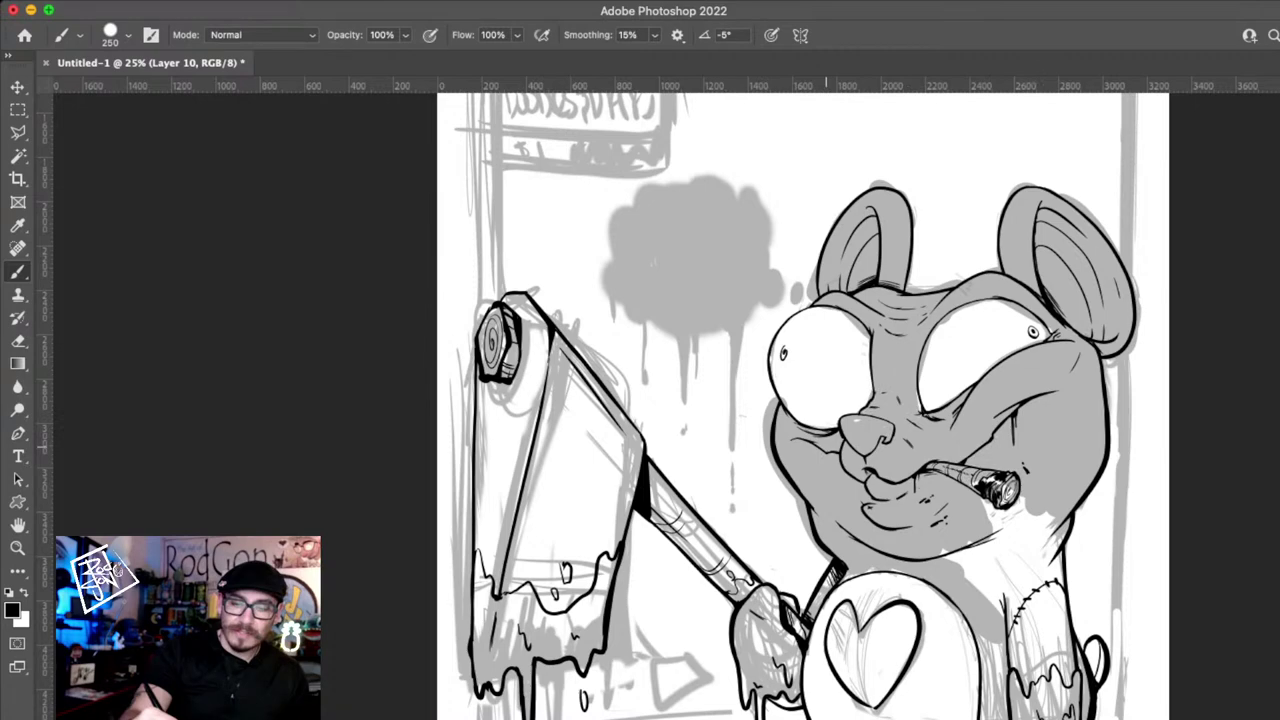
- Extend the flat grey over the axe-holding hand, torso, stitched arm and legs, leaving the belly patch white
{"action": "mouse_move", "coordinate": [810, 587]}
{"action": "left_mouse_down"}
{"action": "mouse_move", "coordinate": [785, 472]}
{"action": "mouse_move", "coordinate": [752, 553]}
{"action": "left_mouse_up"}
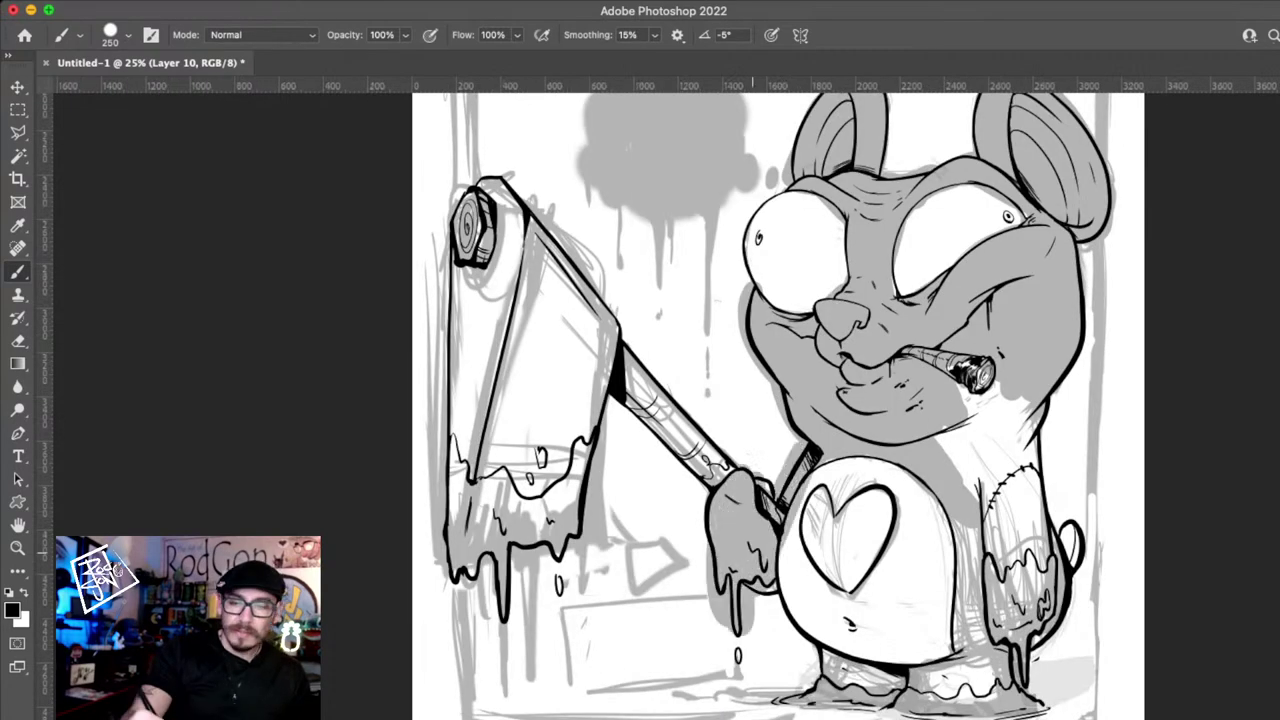
{"action": "left_click_drag", "start_coordinate": [955, 395], "coordinate": [983, 530]}
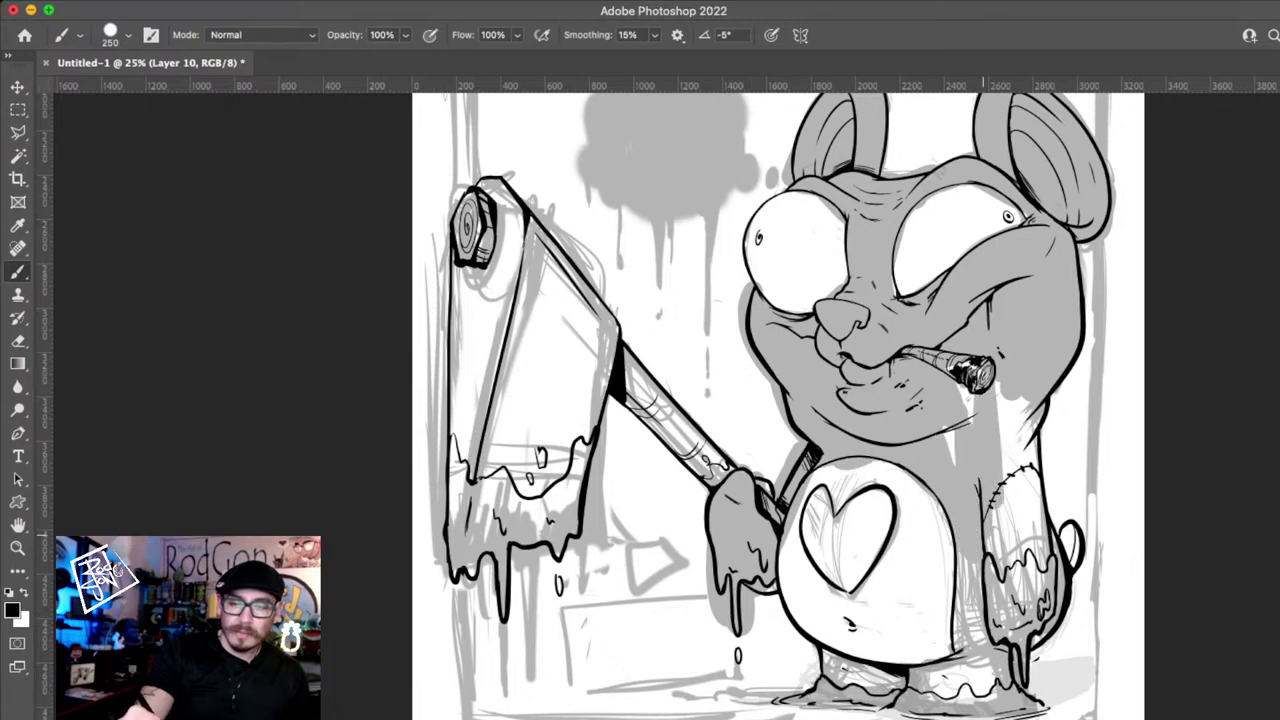
{"action": "left_click_drag", "start_coordinate": [1025, 385], "coordinate": [1000, 485]}
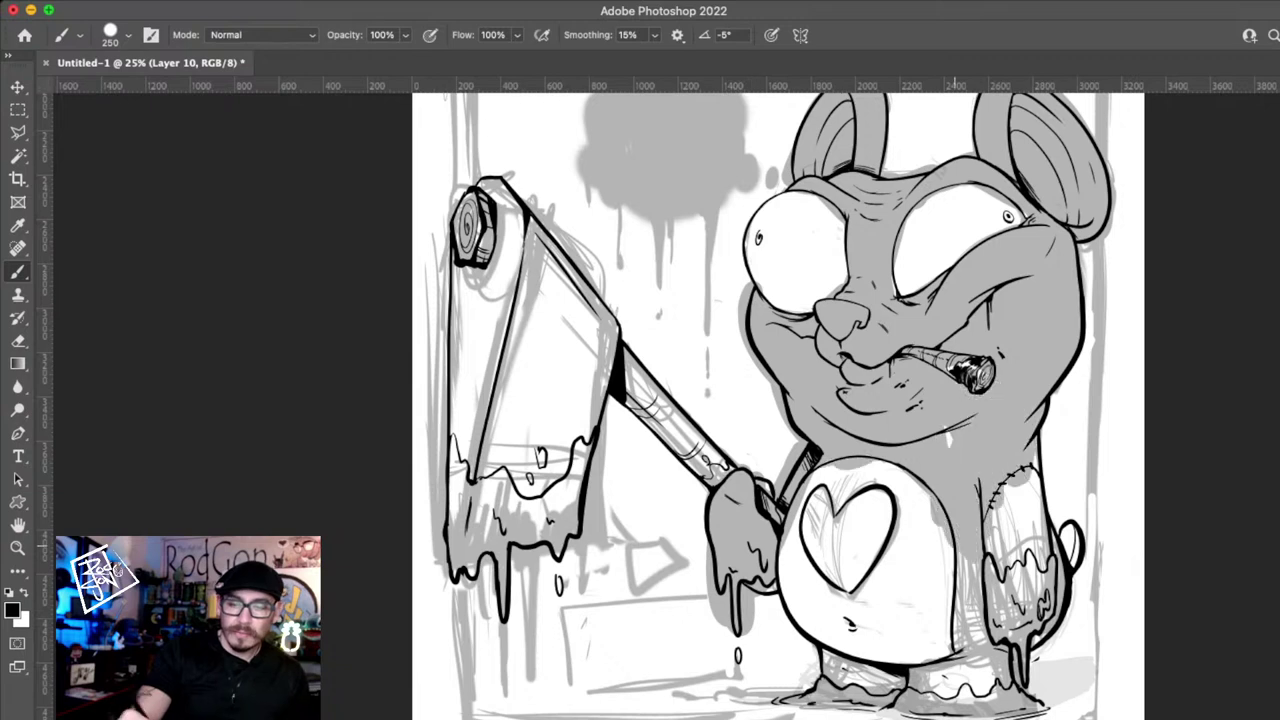
{"action": "left_click_drag", "start_coordinate": [955, 546], "coordinate": [952, 447]}
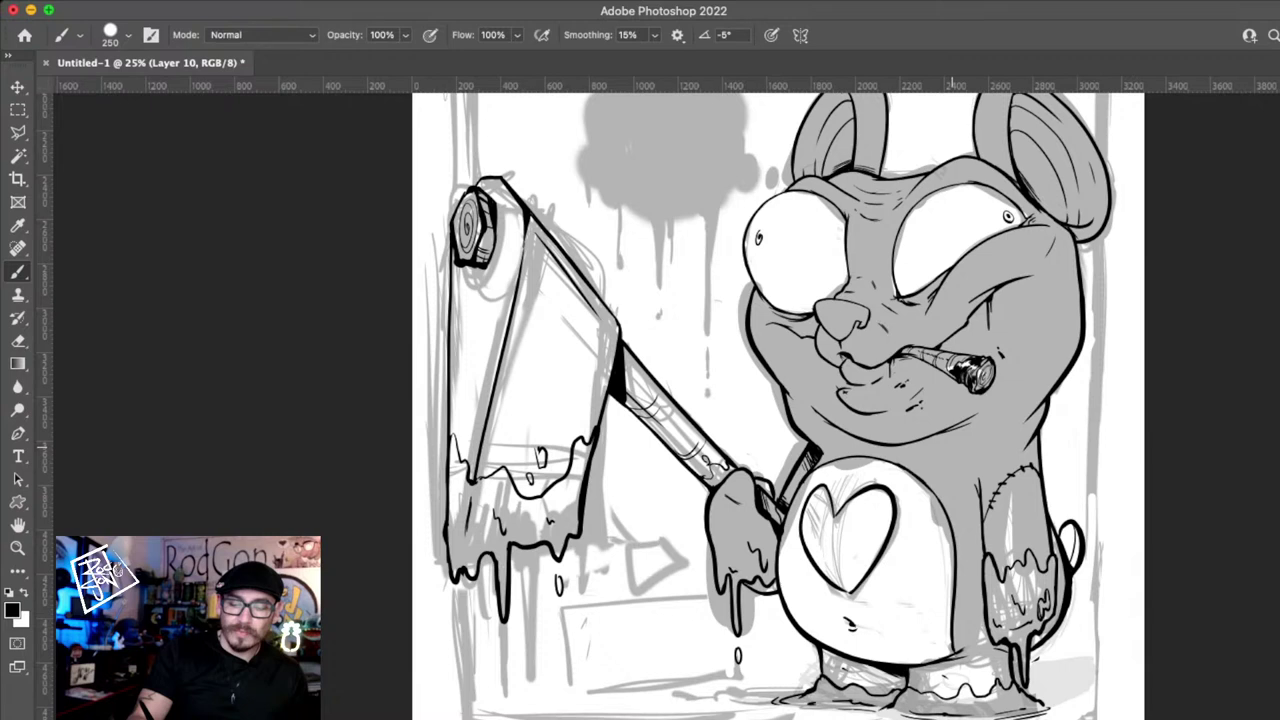
{"action": "left_click_drag", "start_coordinate": [952, 690], "coordinate": [1008, 665]}
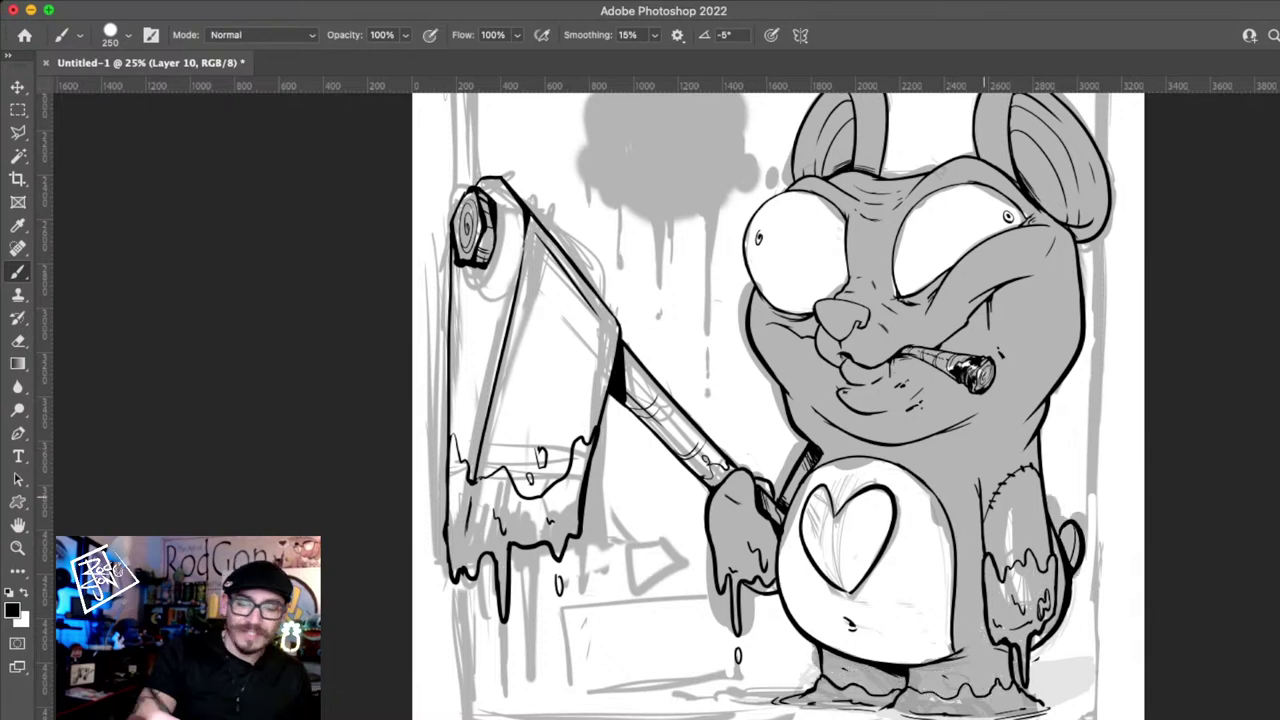
- Fill the belly heart and axe handle with flat grey and clear the grey from both dripping hands
{"action": "scroll", "coordinate": [1043, 400], "scroll_direction": "up", "scroll_amount": 3}
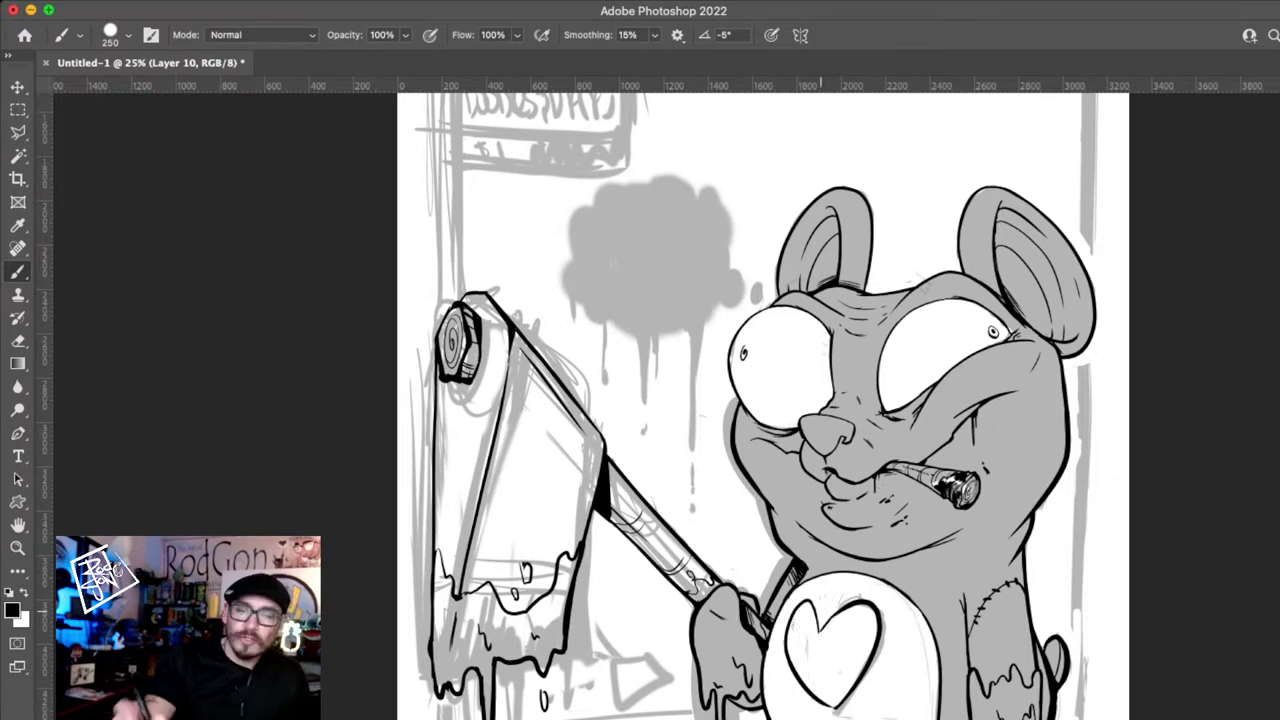
{"action": "scroll", "coordinate": [900, 400], "scroll_direction": "down", "scroll_amount": 3}
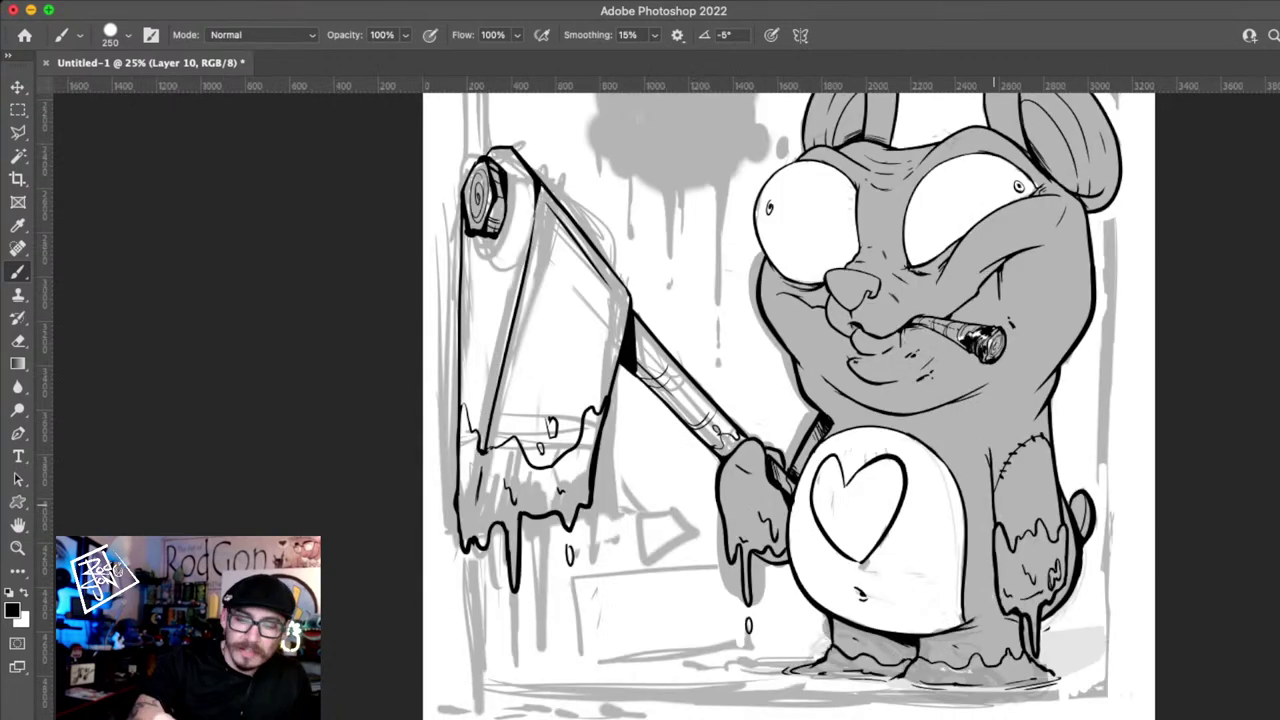
{"action": "mouse_move", "coordinate": [825, 465]}
{"action": "left_mouse_down"}
{"action": "mouse_move", "coordinate": [843, 540]}
{"action": "mouse_move", "coordinate": [895, 470]}
{"action": "left_mouse_up"}
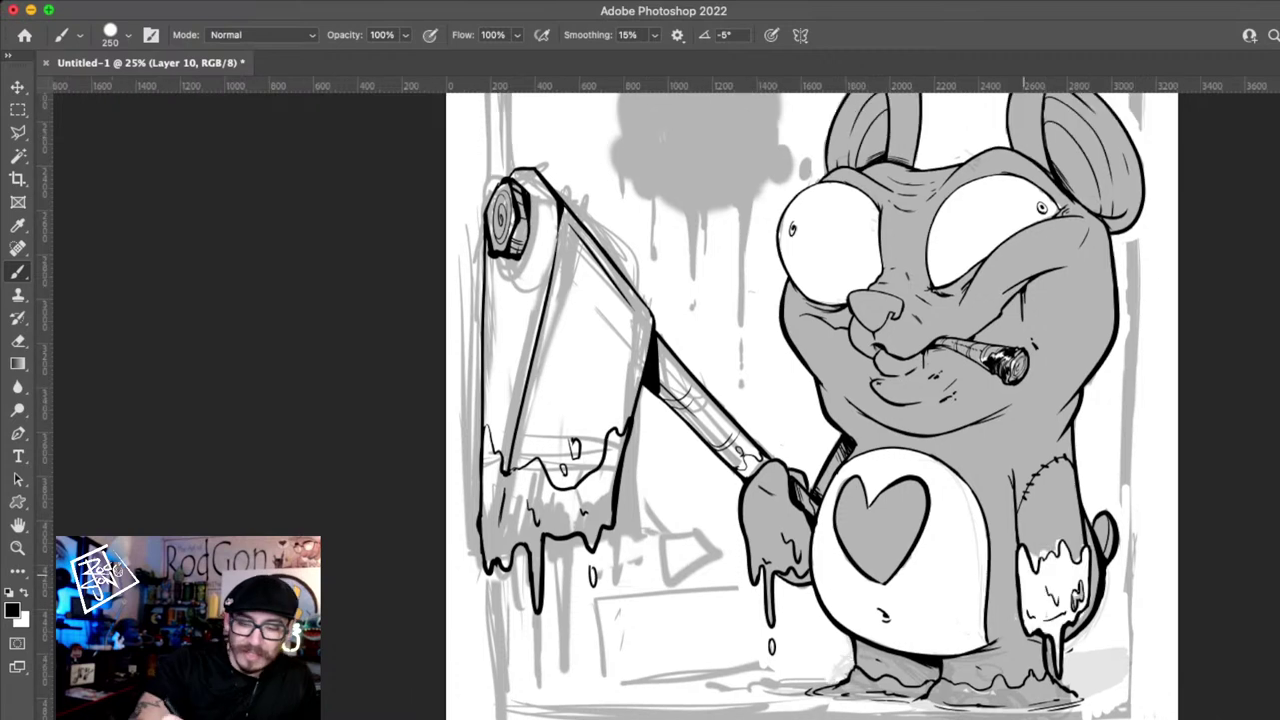
{"action": "mouse_move", "coordinate": [768, 485]}
{"action": "left_mouse_down"}
{"action": "mouse_move", "coordinate": [775, 553]}
{"action": "mouse_move", "coordinate": [753, 574]}
{"action": "left_mouse_up"}
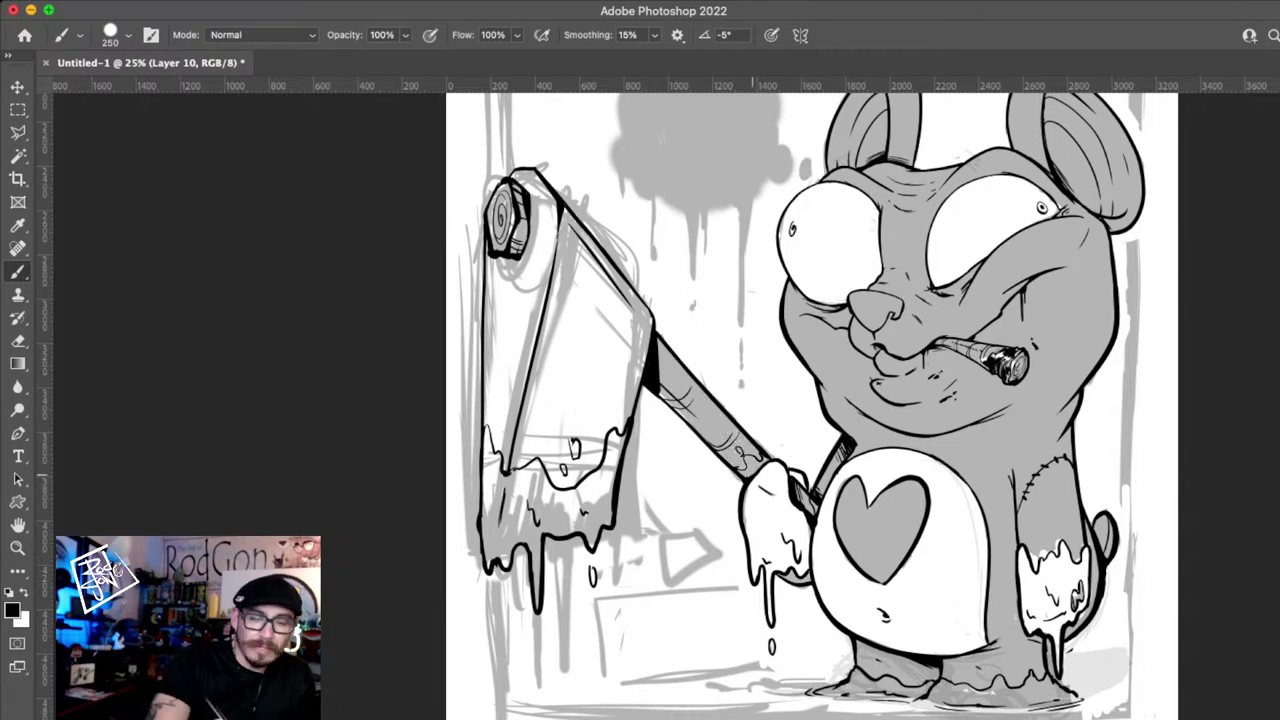
- Fill the dripping coating on the axe blade with flat grey and erase the rough sketch lines and grey spill around it, using eraser size 80
{"action": "left_click_drag", "start_coordinate": [484, 439], "coordinate": [502, 497]}
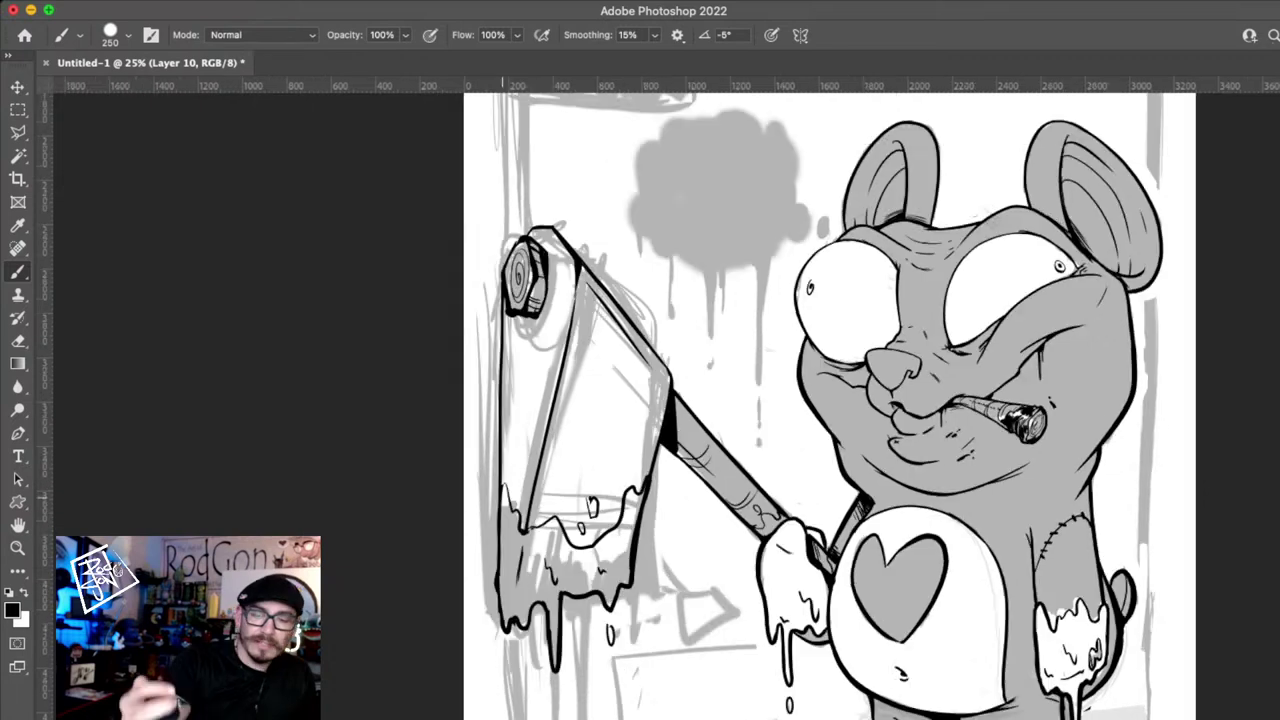
{"action": "left_click_drag", "start_coordinate": [558, 558], "coordinate": [609, 534]}
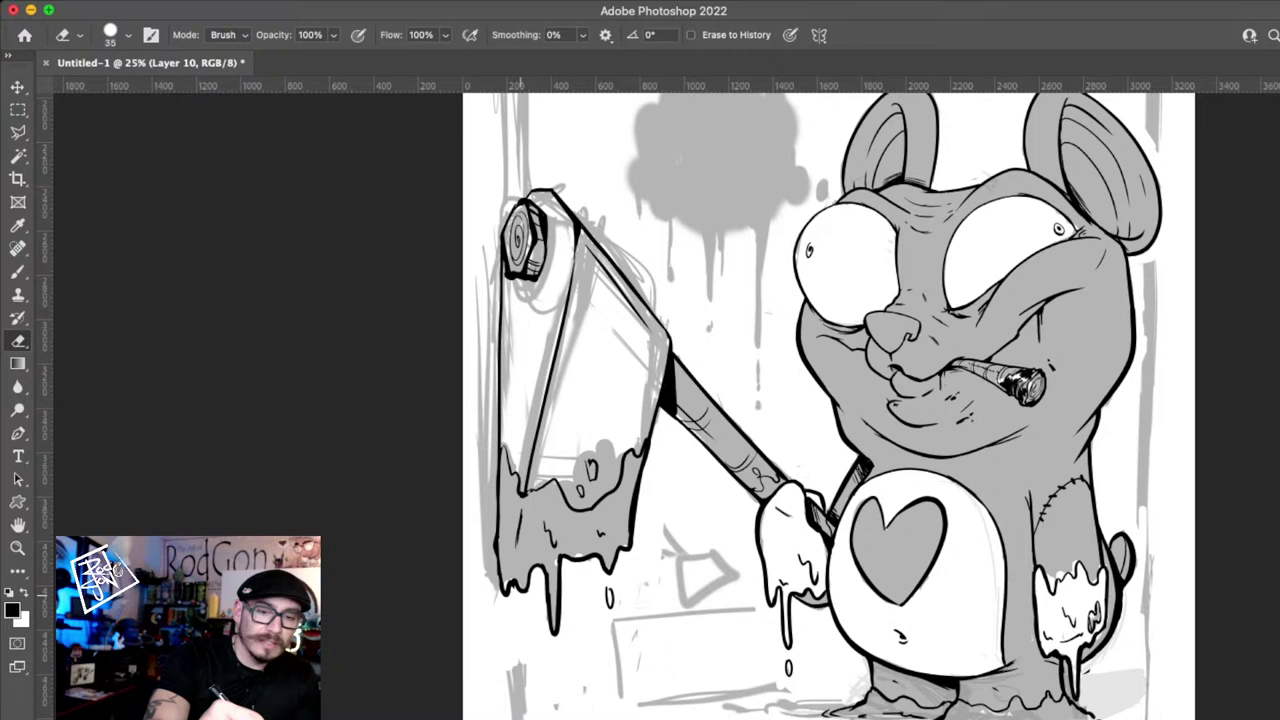
{"action": "key", "text": "bracketright"}
{"action": "key", "text": "bracketright"}
{"action": "key", "text": "bracketright"}
{"action": "key", "text": "bracketright"}
{"action": "key", "text": "bracketright"}
{"action": "key", "text": "bracketright"}
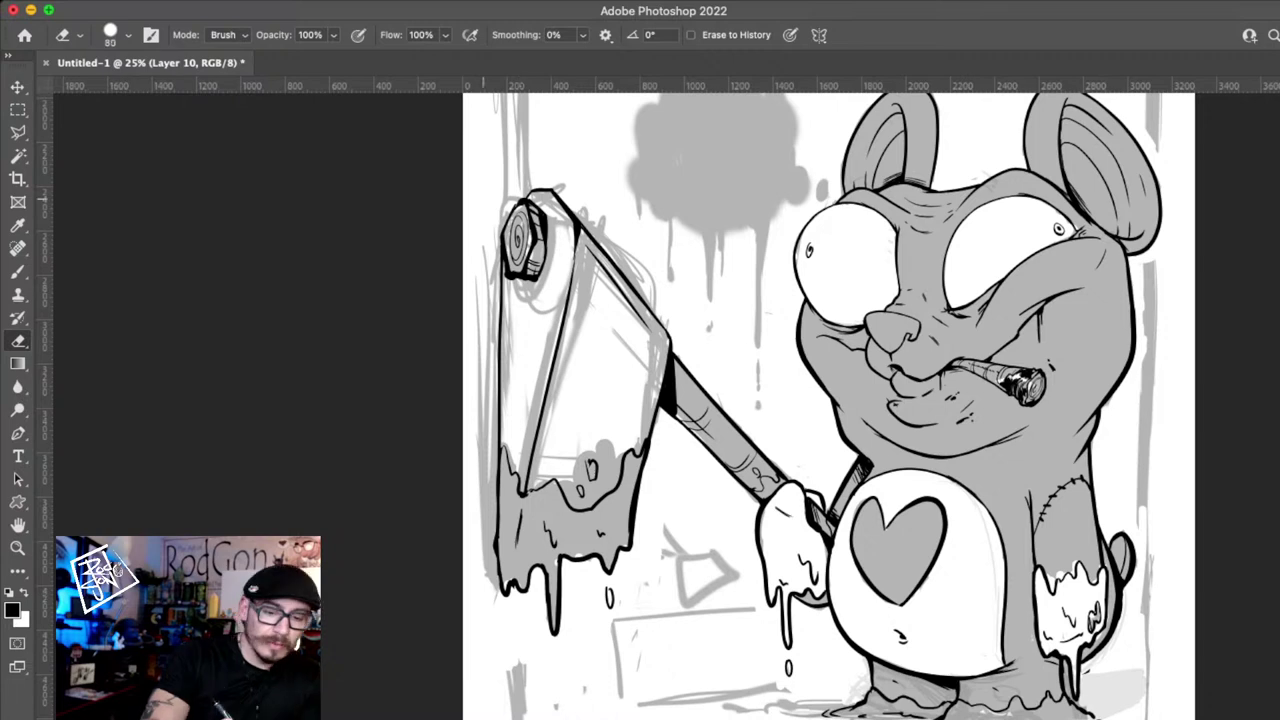
{"action": "left_click_drag", "start_coordinate": [484, 226], "coordinate": [492, 600]}
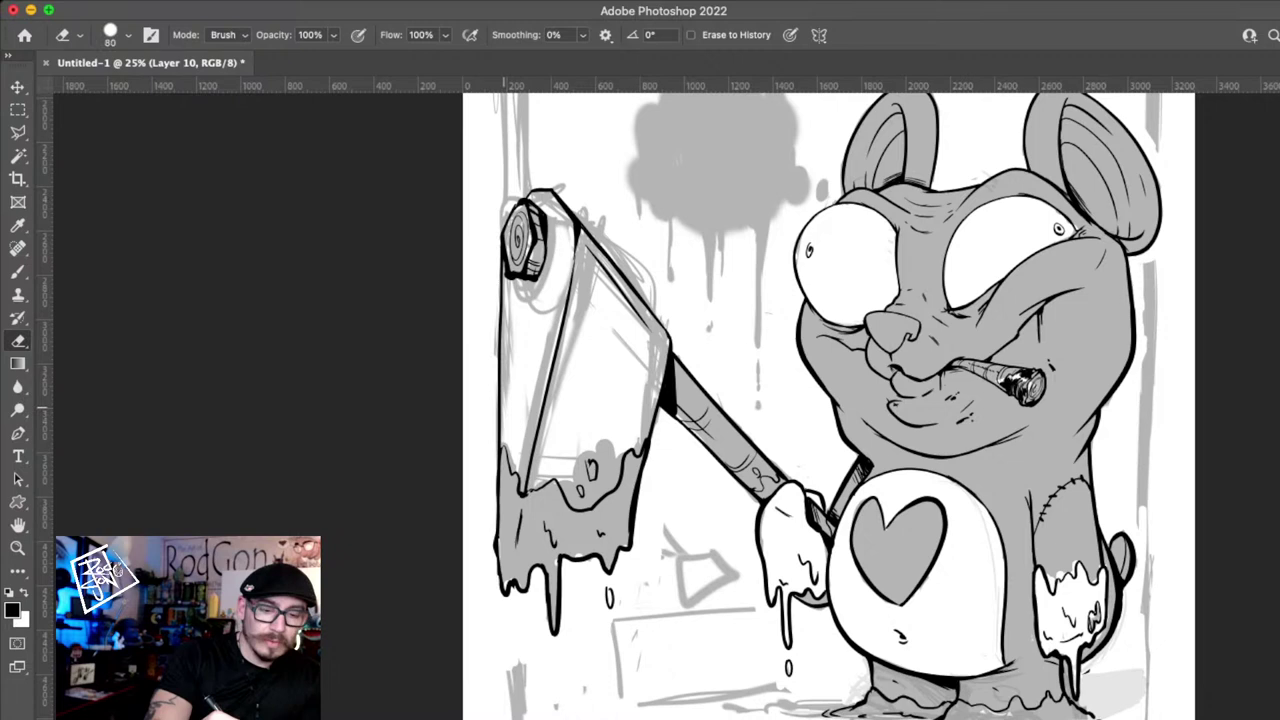
{"action": "left_click_drag", "start_coordinate": [506, 305], "coordinate": [527, 468]}
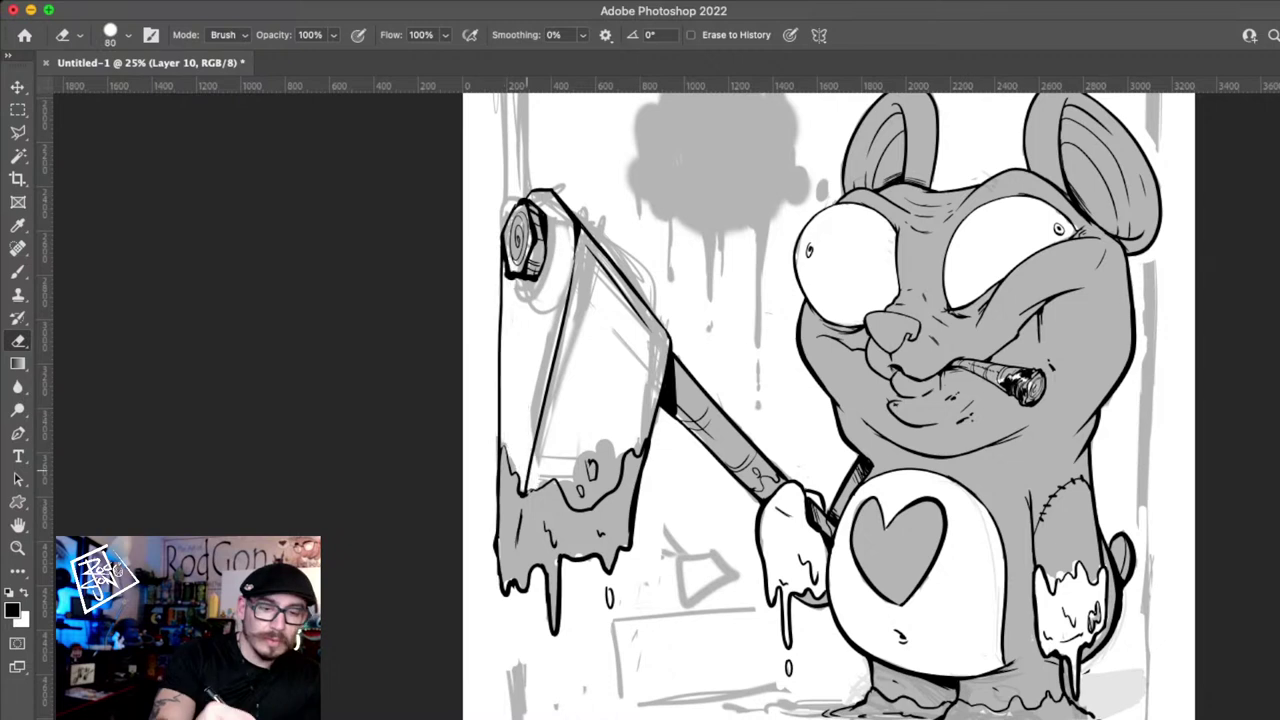
{"action": "left_click_drag", "start_coordinate": [545, 210], "coordinate": [555, 448]}
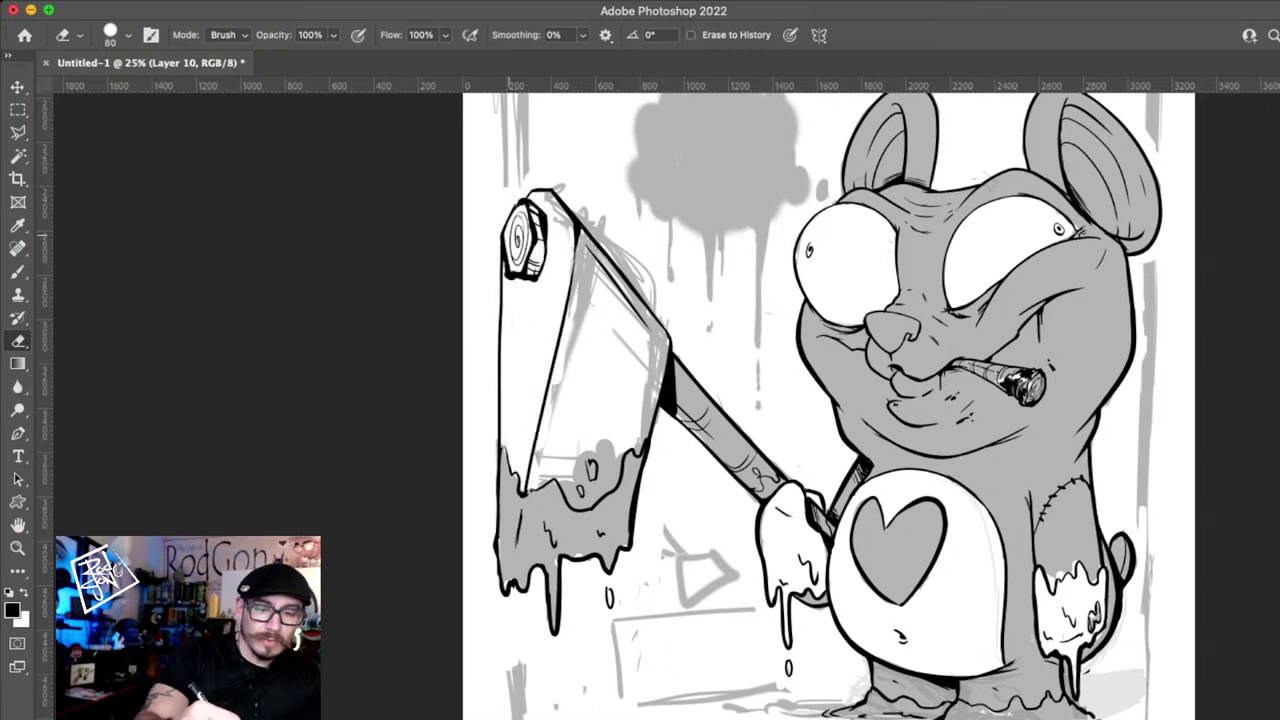
{"action": "left_click_drag", "start_coordinate": [590, 212], "coordinate": [652, 370]}
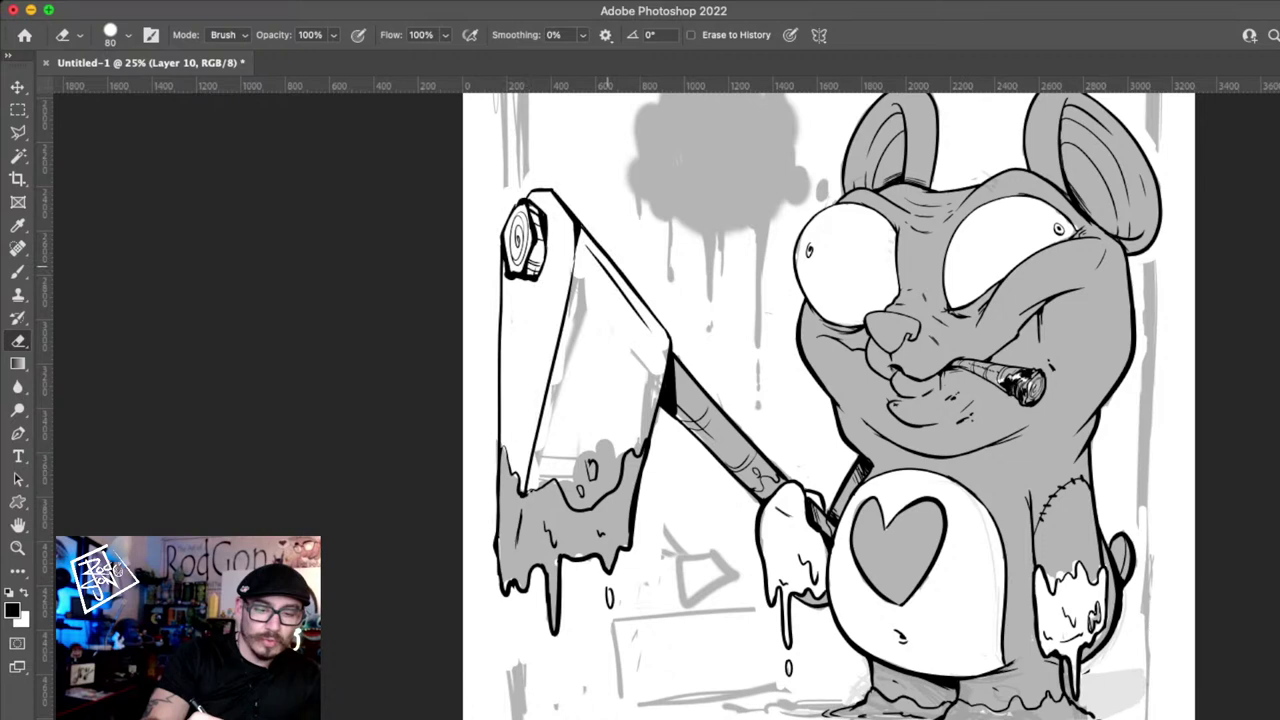
{"action": "left_click_drag", "start_coordinate": [575, 280], "coordinate": [583, 500]}
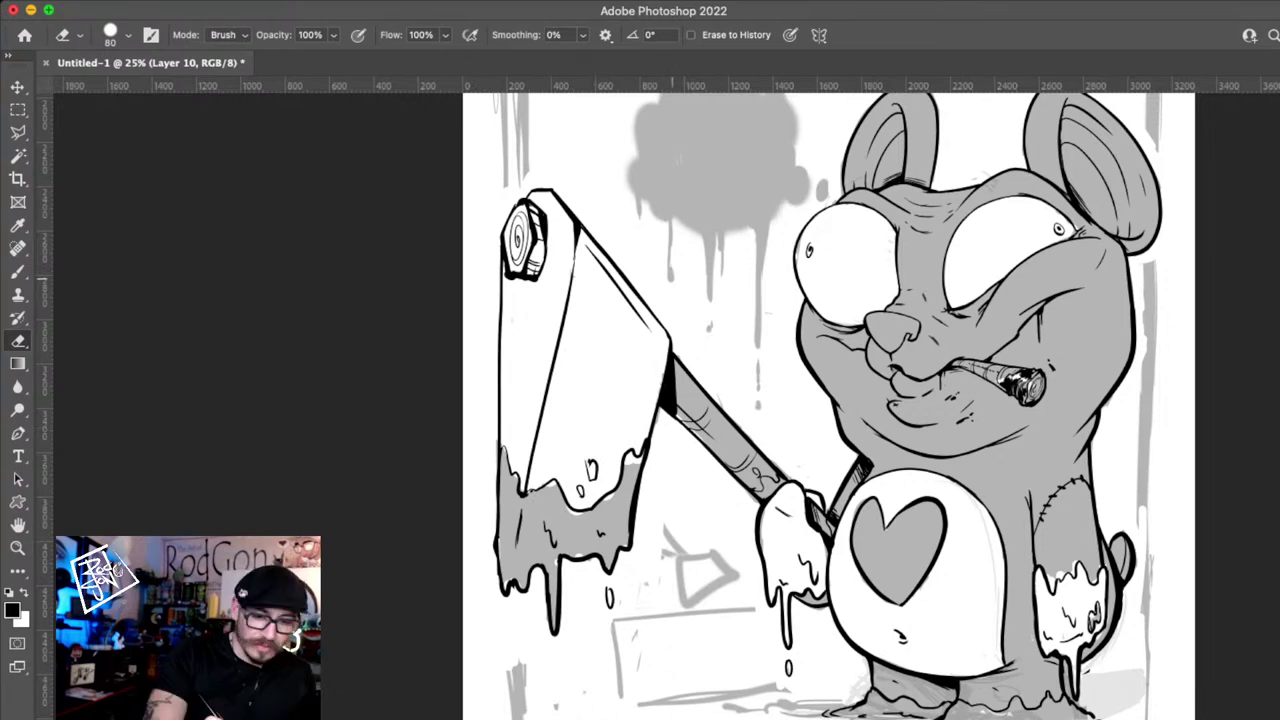
- Examine the grey blocking on the axe and bear, both up close and across the full page
{"action": "key", "text": "b"}
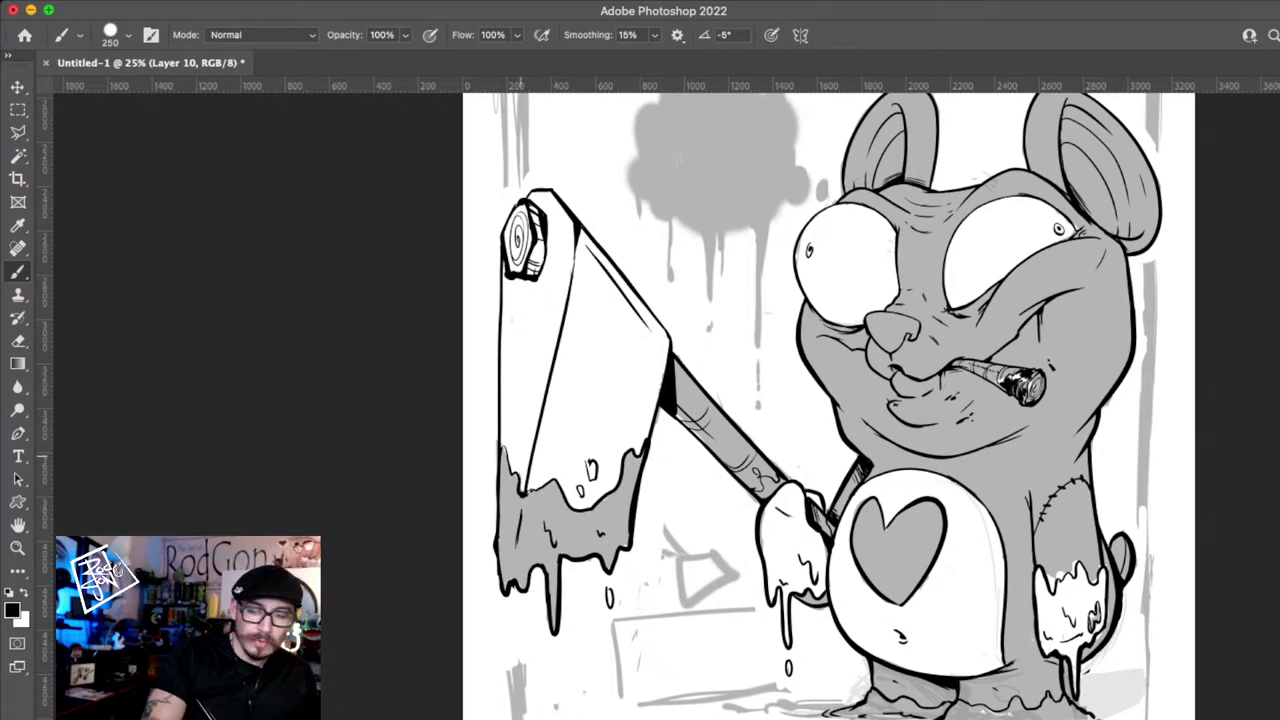
{"action": "left_click_drag", "start_coordinate": [626, 542], "coordinate": [578, 594]}
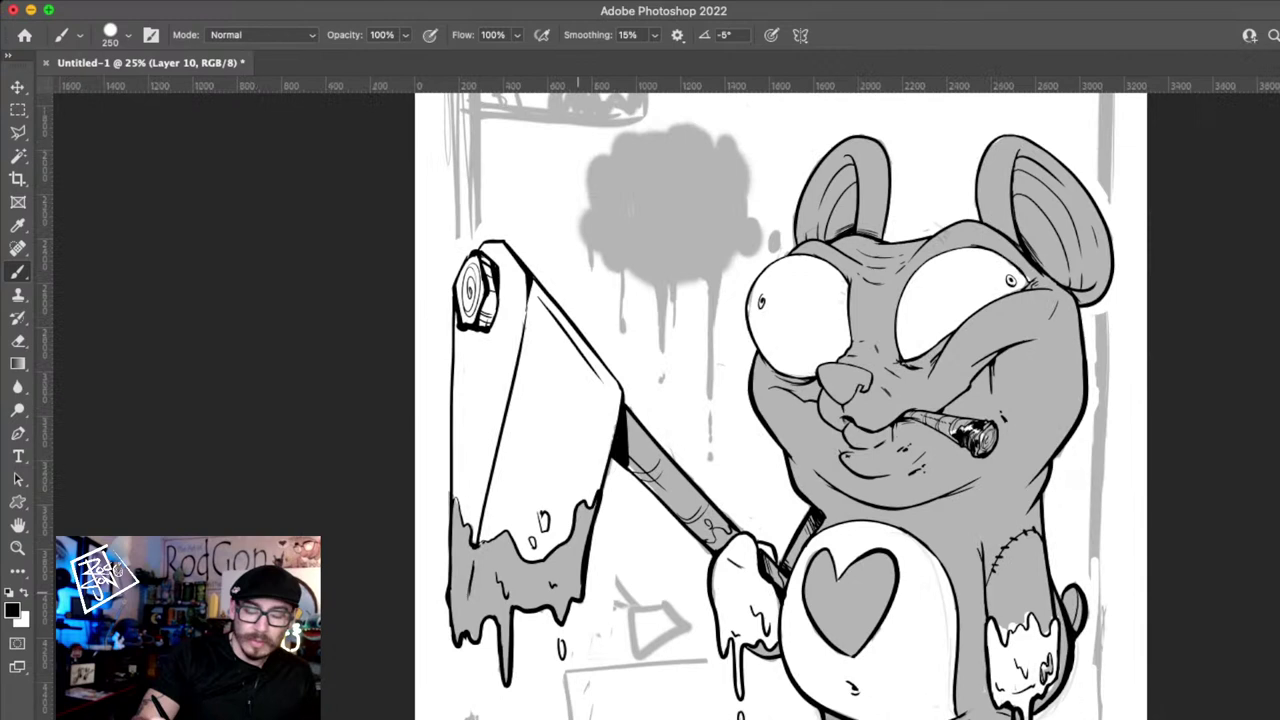
{"action": "left_click_drag", "start_coordinate": [899, 589], "coordinate": [877, 574]}
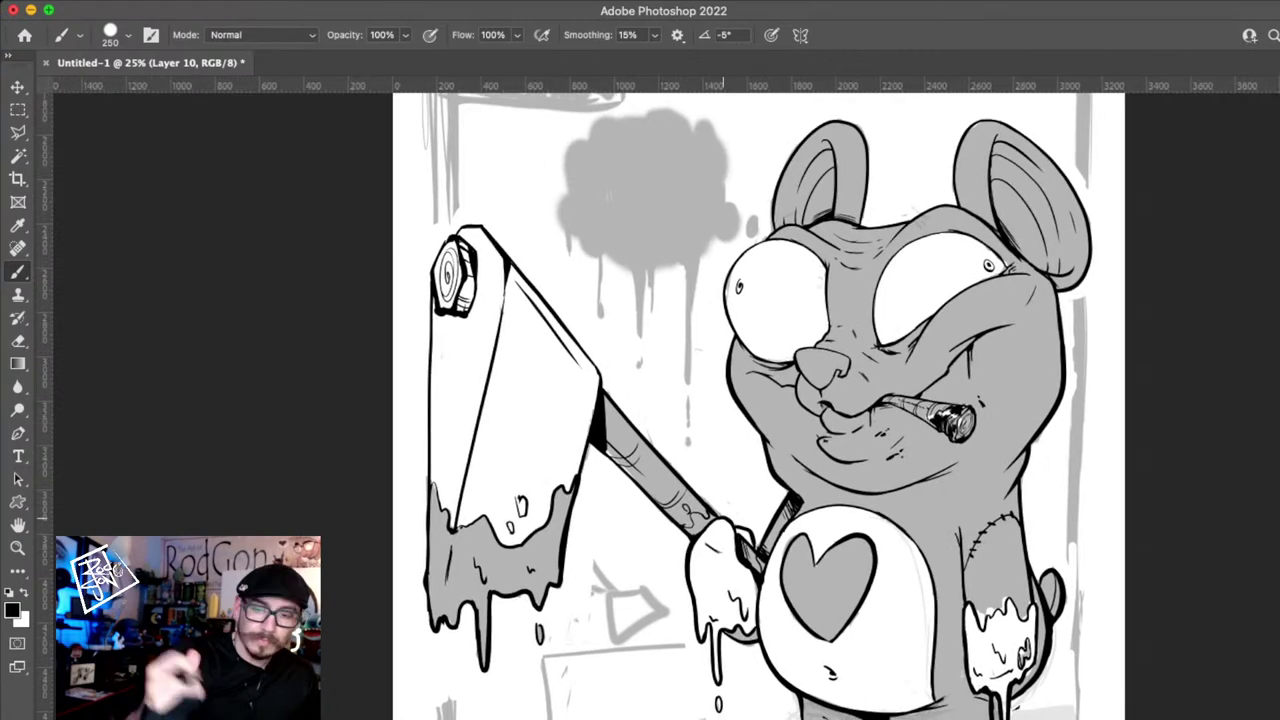
{"action": "scroll", "coordinate": [746, 398], "scroll_direction": "down", "scroll_amount": 2}
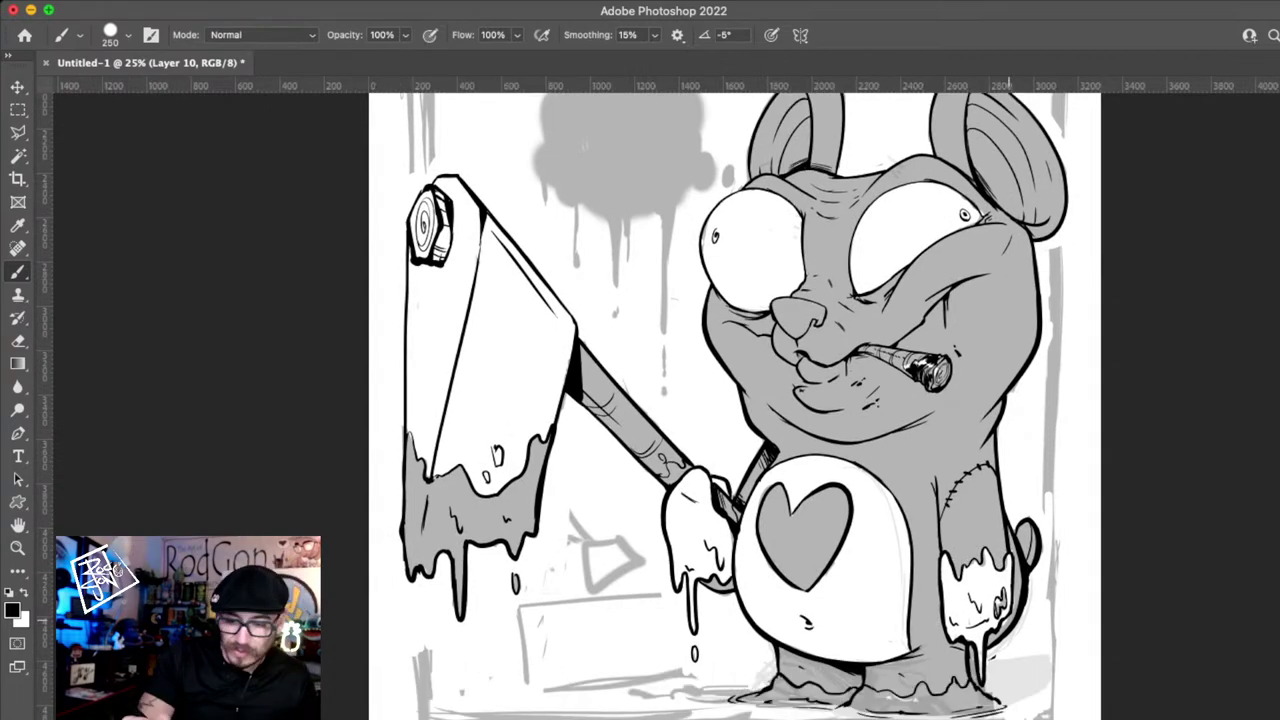
{"action": "key", "text": "z"}
{"action": "left_click", "coordinate": [1050, 578], "text": "alt"}
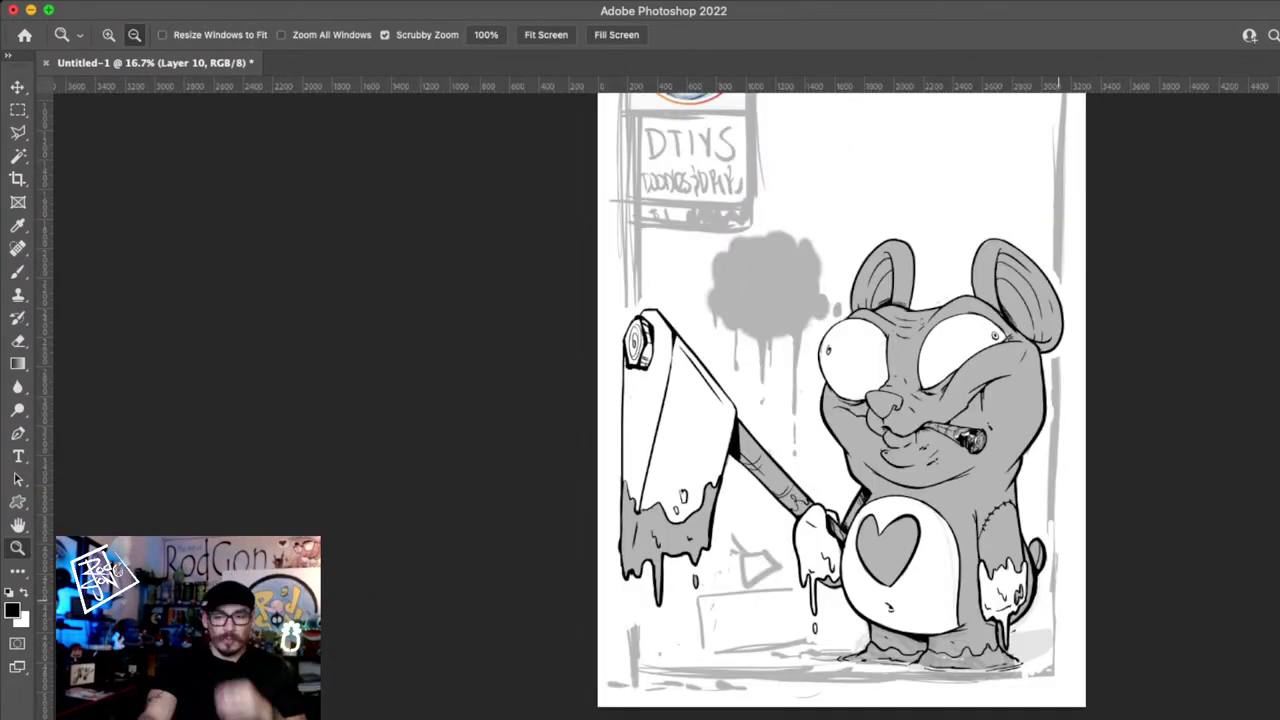
{"action": "left_click", "coordinate": [1054, 603], "text": "alt"}
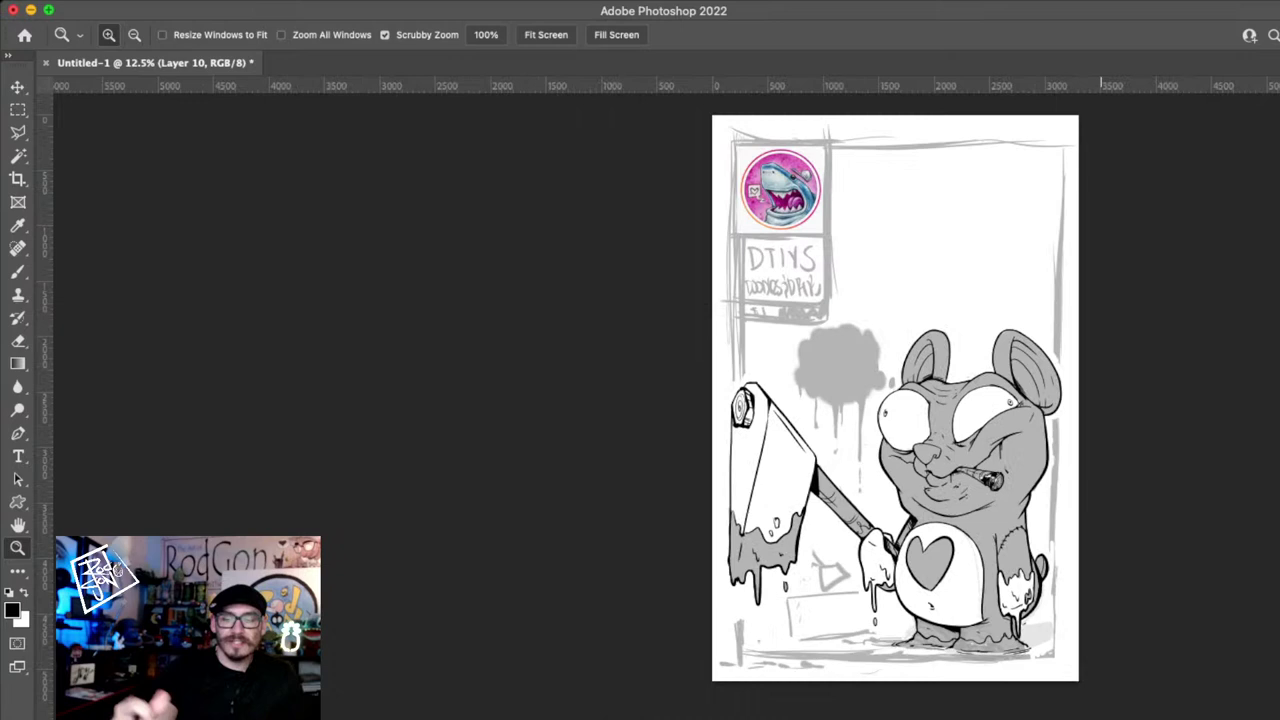
{"action": "triple_click", "coordinate": [992, 458]}
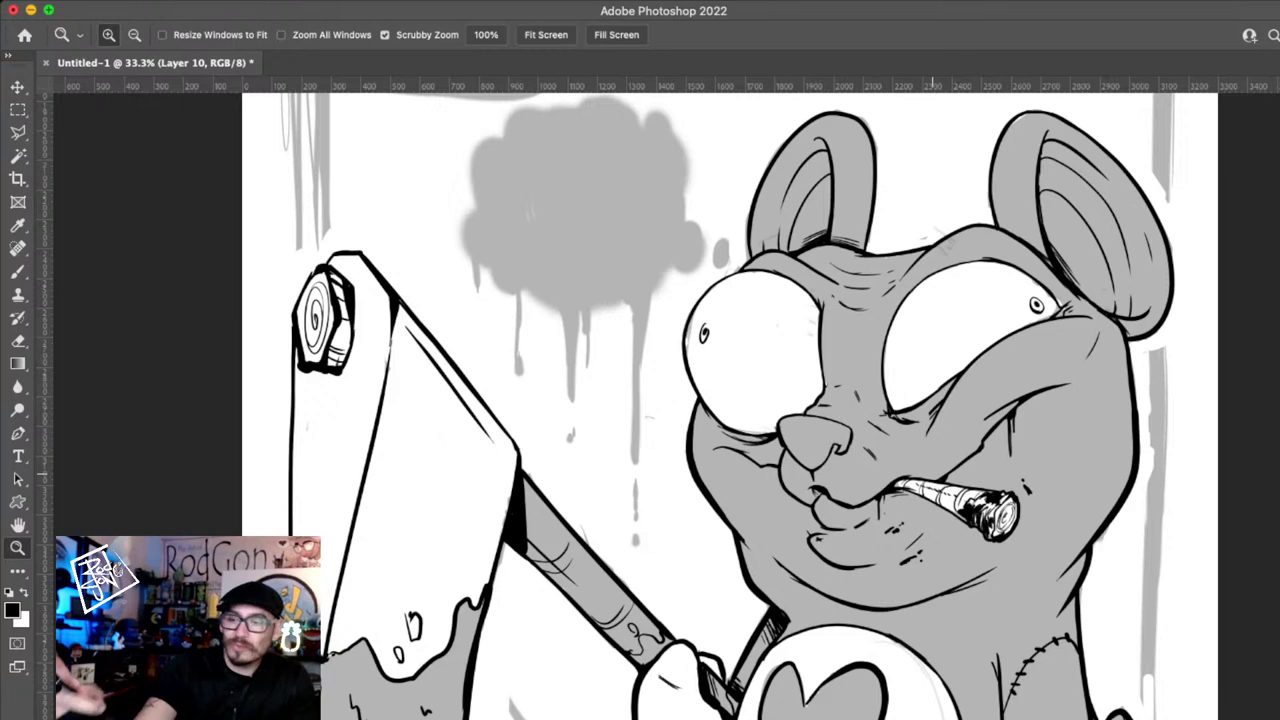
- Fill the bear's nose with solid black on a new layer at brush size 25, leaving the white highlight along its upper edge
{"action": "left_click", "coordinate": [798, 424]}
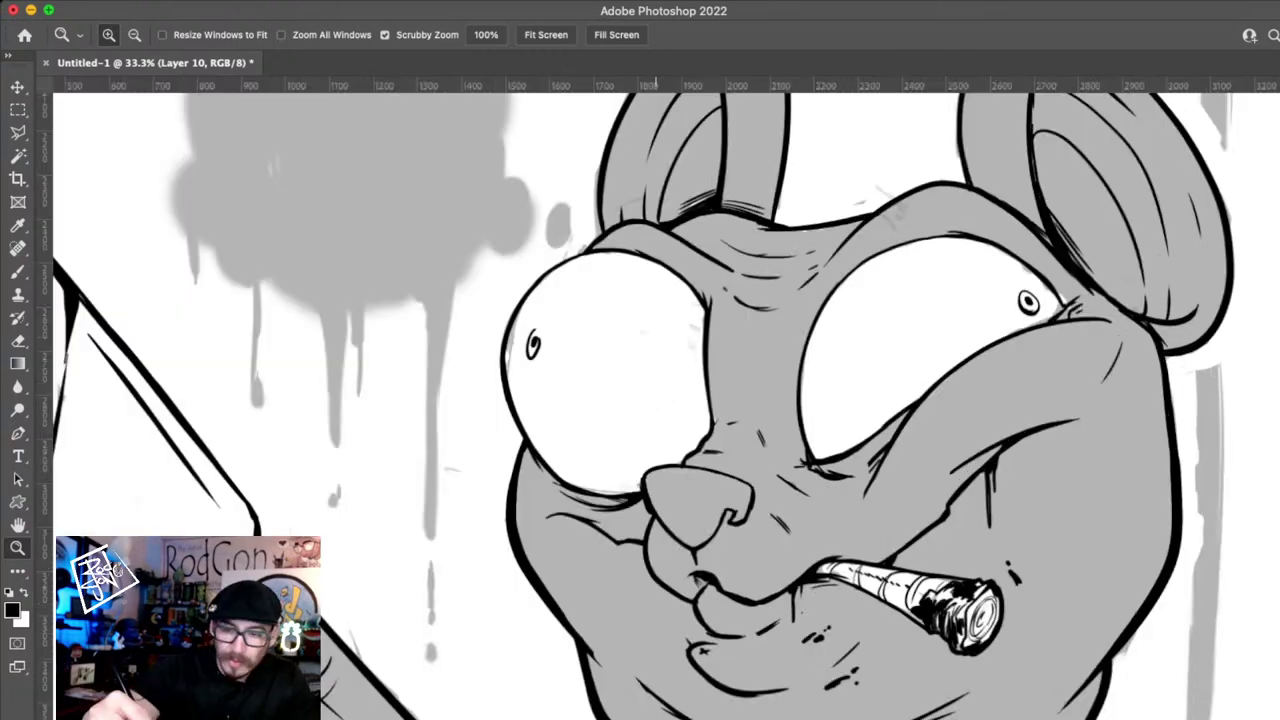
{"action": "key", "text": "b"}
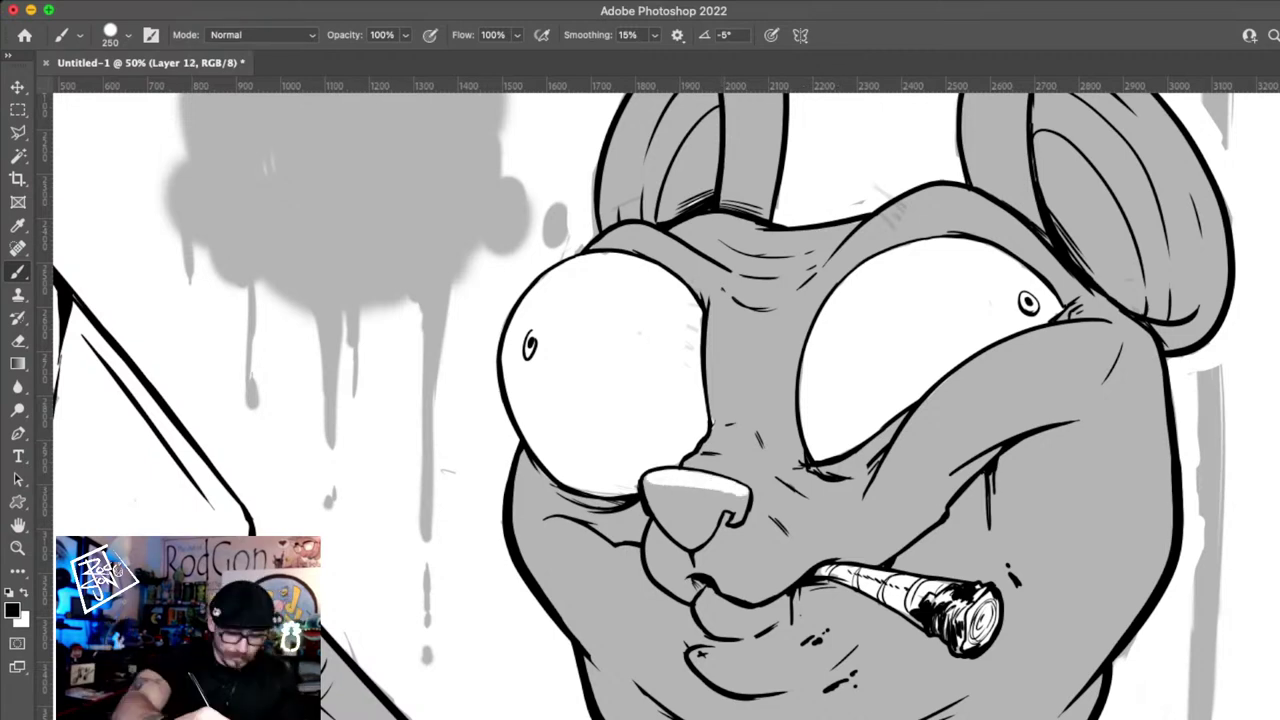
{"action": "key", "text": "super+shift+alt+n"}
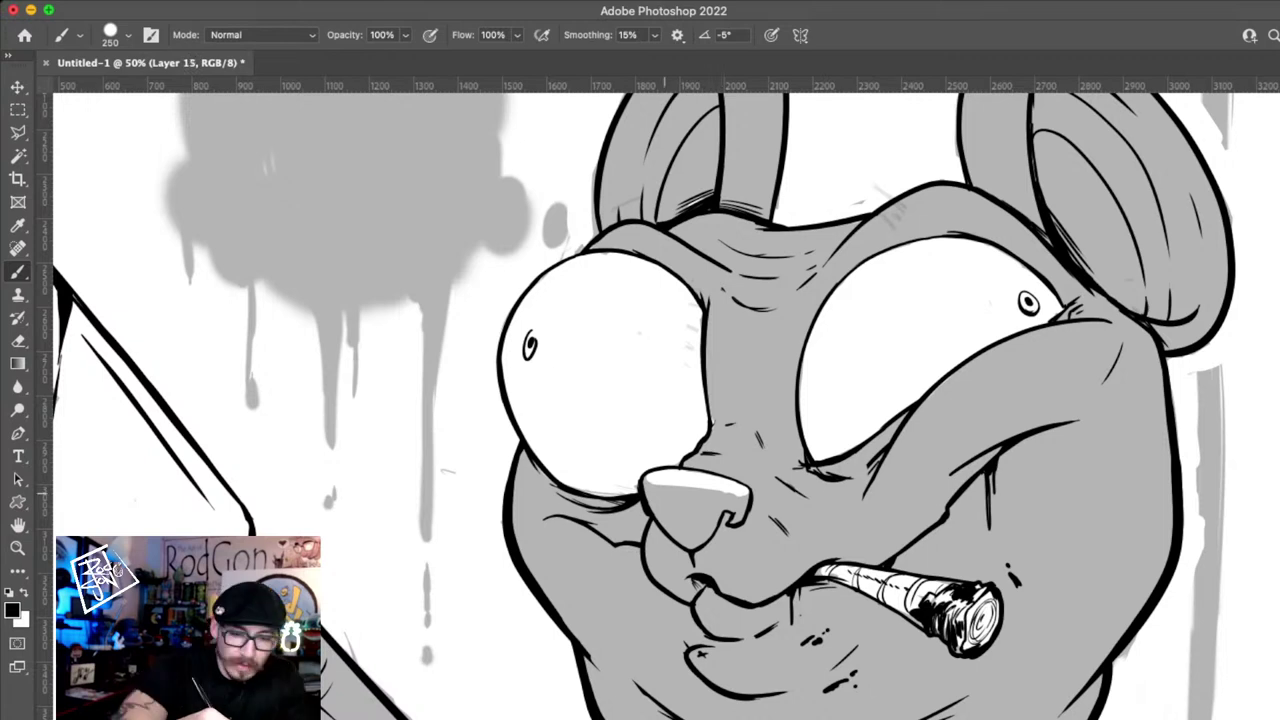
{"action": "key", "text": "bracketleft"}
{"action": "key", "text": "bracketleft"}
{"action": "key", "text": "bracketleft"}
{"action": "key", "text": "bracketleft"}
{"action": "key", "text": "bracketleft"}
{"action": "key", "text": "bracketleft"}
{"action": "key", "text": "bracketleft"}
{"action": "key", "text": "bracketleft"}
{"action": "key", "text": "bracketleft"}
{"action": "key", "text": "bracketleft"}
{"action": "key", "text": "bracketleft"}
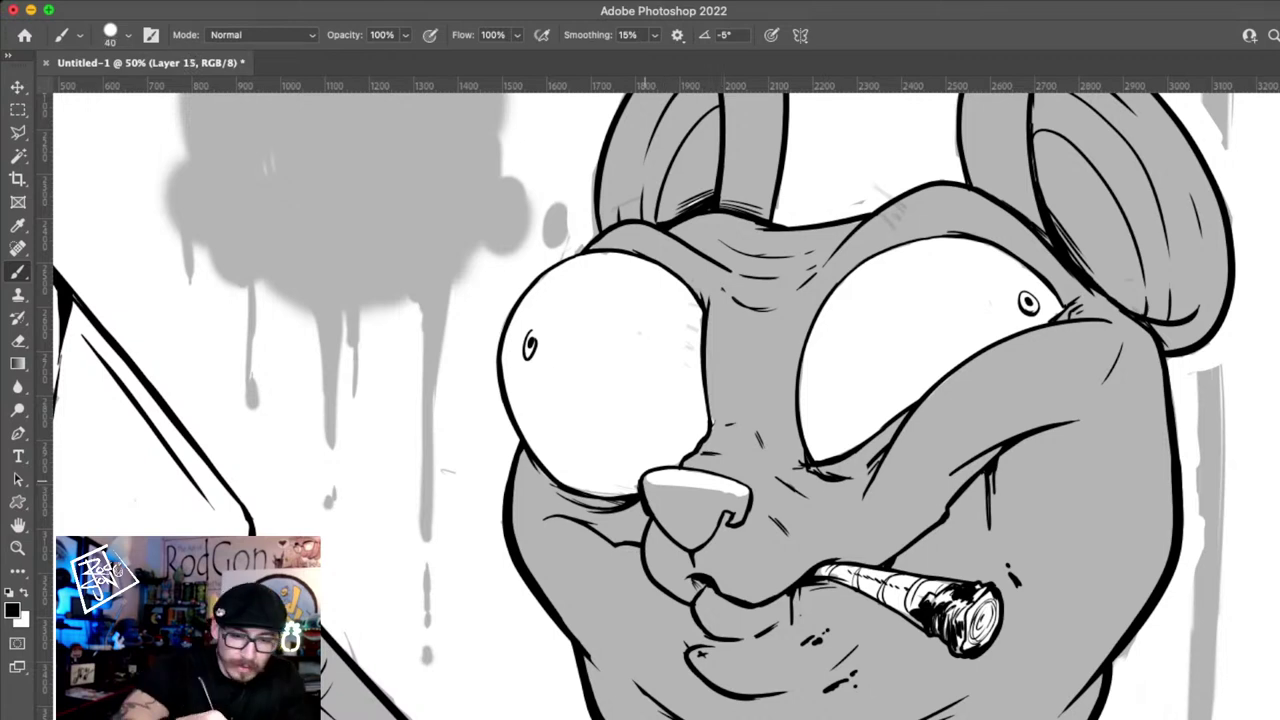
{"action": "key", "text": "bracketleft"}
{"action": "key", "text": "bracketleft"}
{"action": "key", "text": "bracketleft"}
{"action": "mouse_move", "coordinate": [642, 488]}
{"action": "left_mouse_down"}
{"action": "mouse_move", "coordinate": [686, 538]}
{"action": "mouse_move", "coordinate": [643, 484]}
{"action": "mouse_move", "coordinate": [740, 492]}
{"action": "left_mouse_up"}
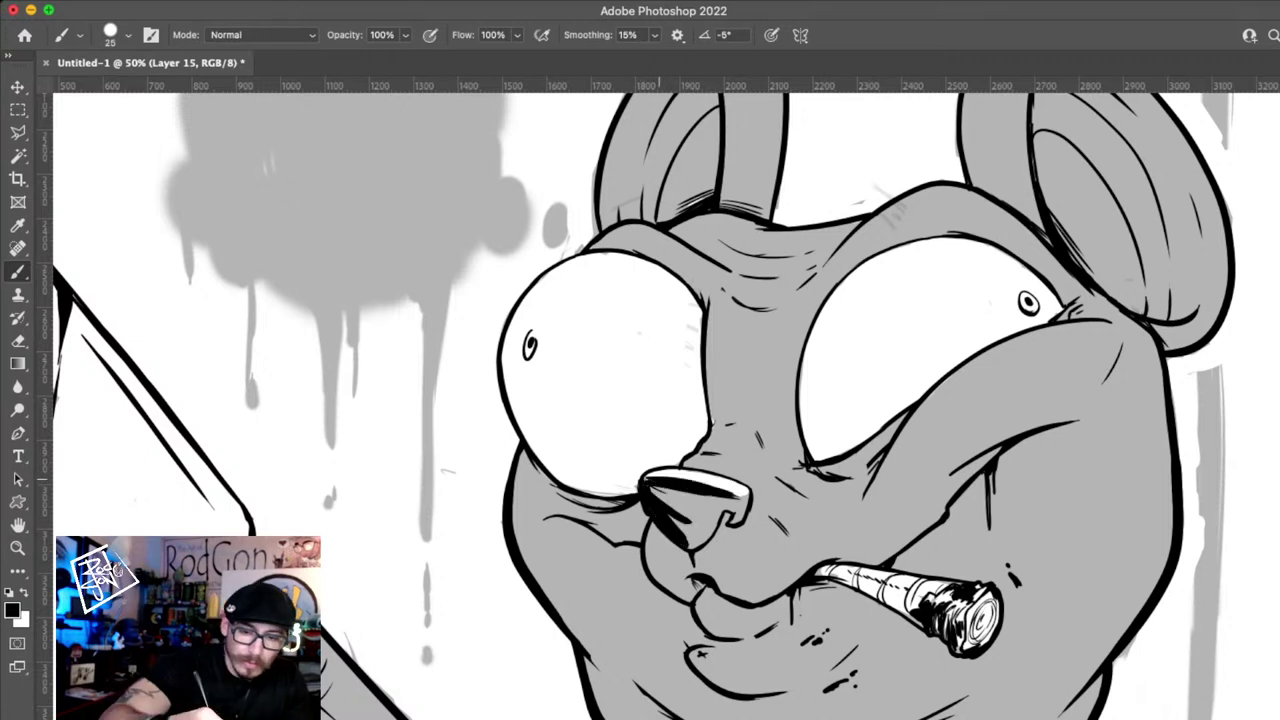
{"action": "left_click_drag", "start_coordinate": [658, 480], "coordinate": [692, 489]}
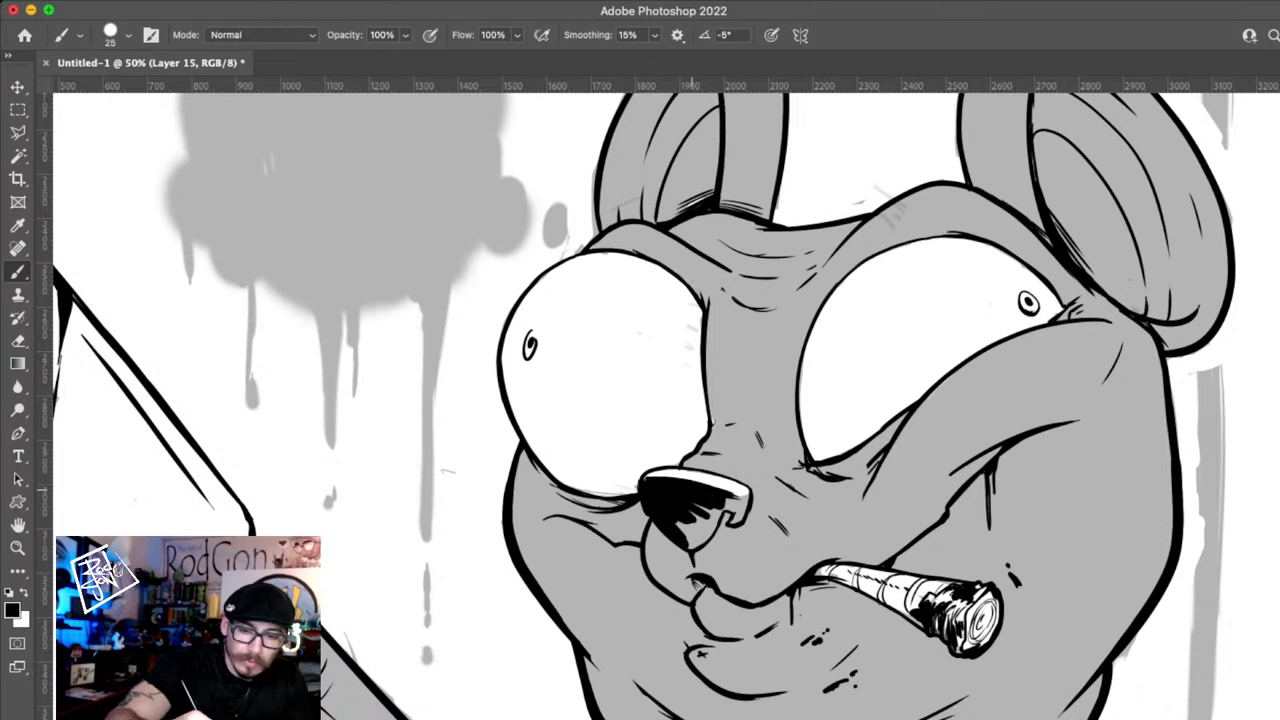
{"action": "mouse_move", "coordinate": [680, 545]}
{"action": "left_mouse_down"}
{"action": "mouse_move", "coordinate": [716, 515]}
{"action": "mouse_move", "coordinate": [690, 540]}
{"action": "mouse_move", "coordinate": [742, 518]}
{"action": "left_mouse_up"}
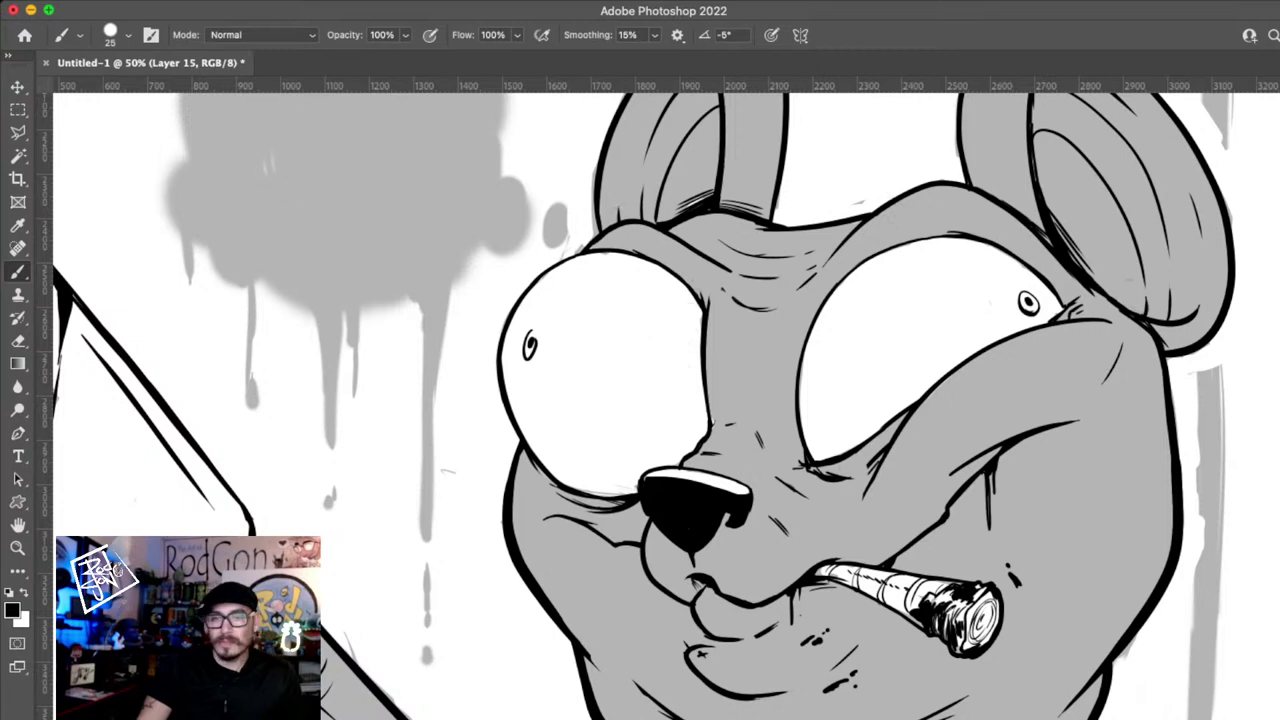
- Erase the stray marks above the bear's brow on Layer 13 and, at eraser size 100, the small grey blob beside the dripping splatter on Layer 10
{"action": "key", "text": "e"}
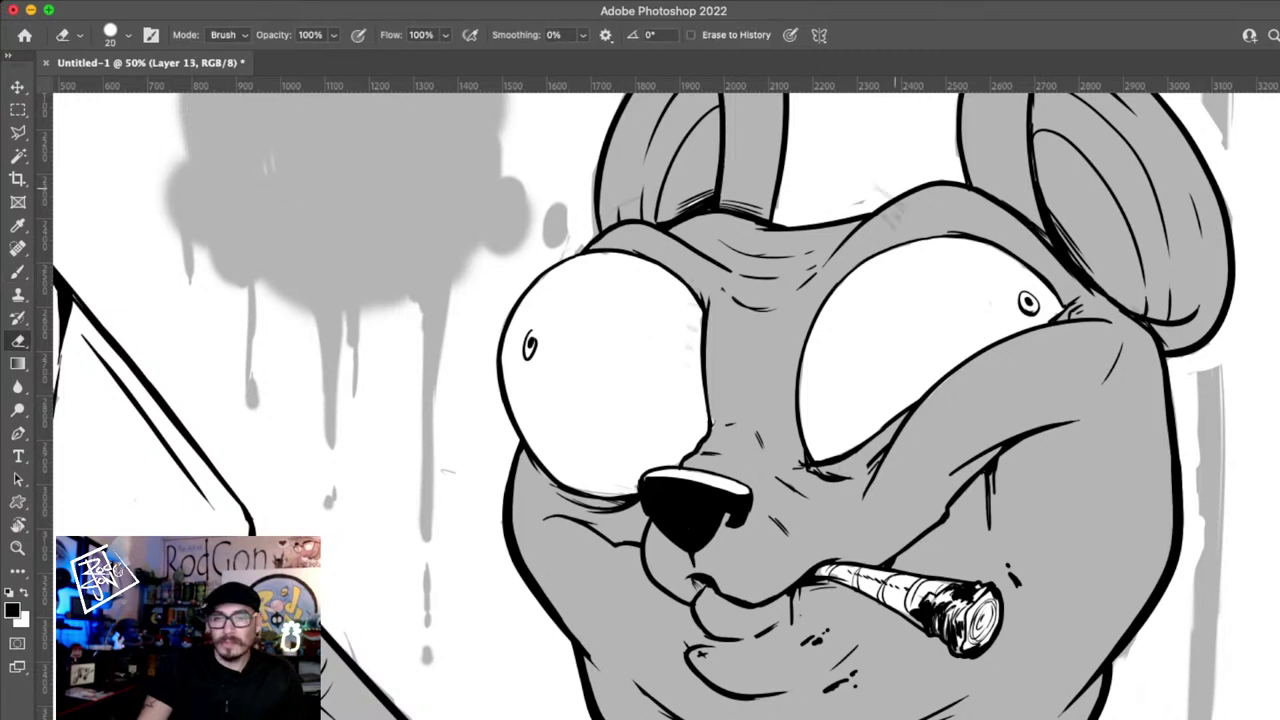
{"action": "left_click_drag", "start_coordinate": [895, 188], "coordinate": [868, 194]}
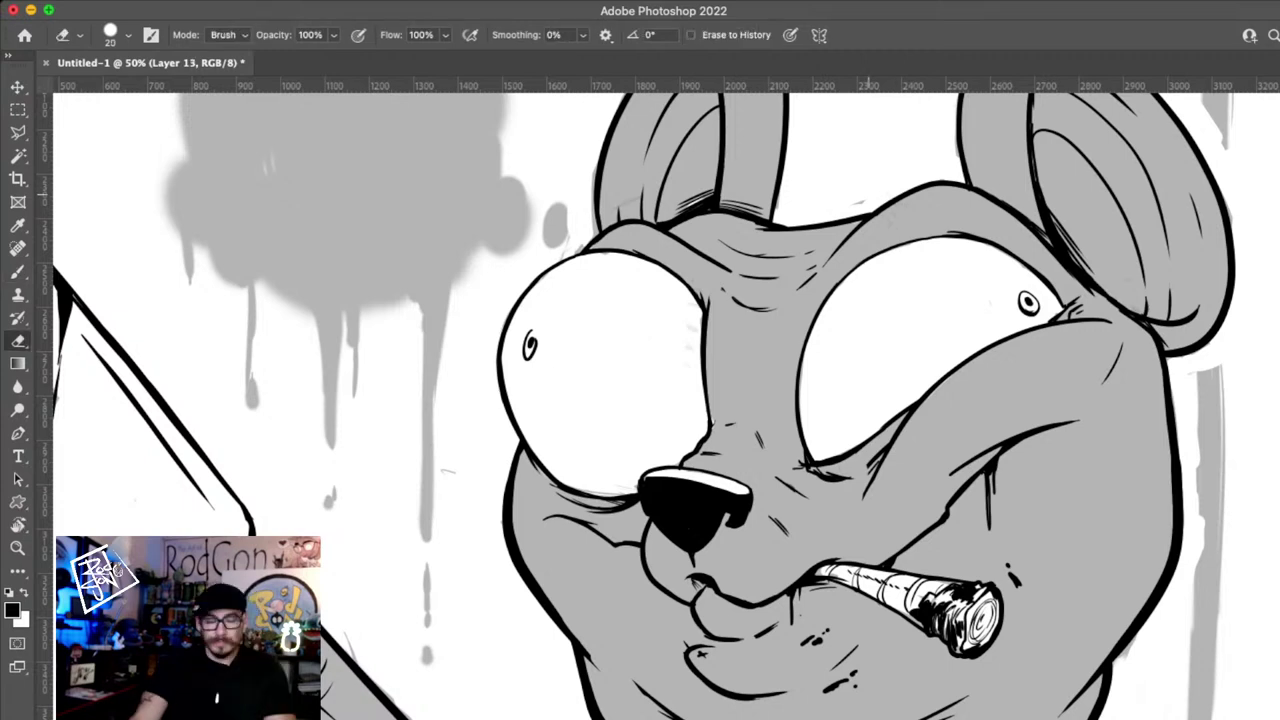
{"action": "key", "text": "super+minus"}
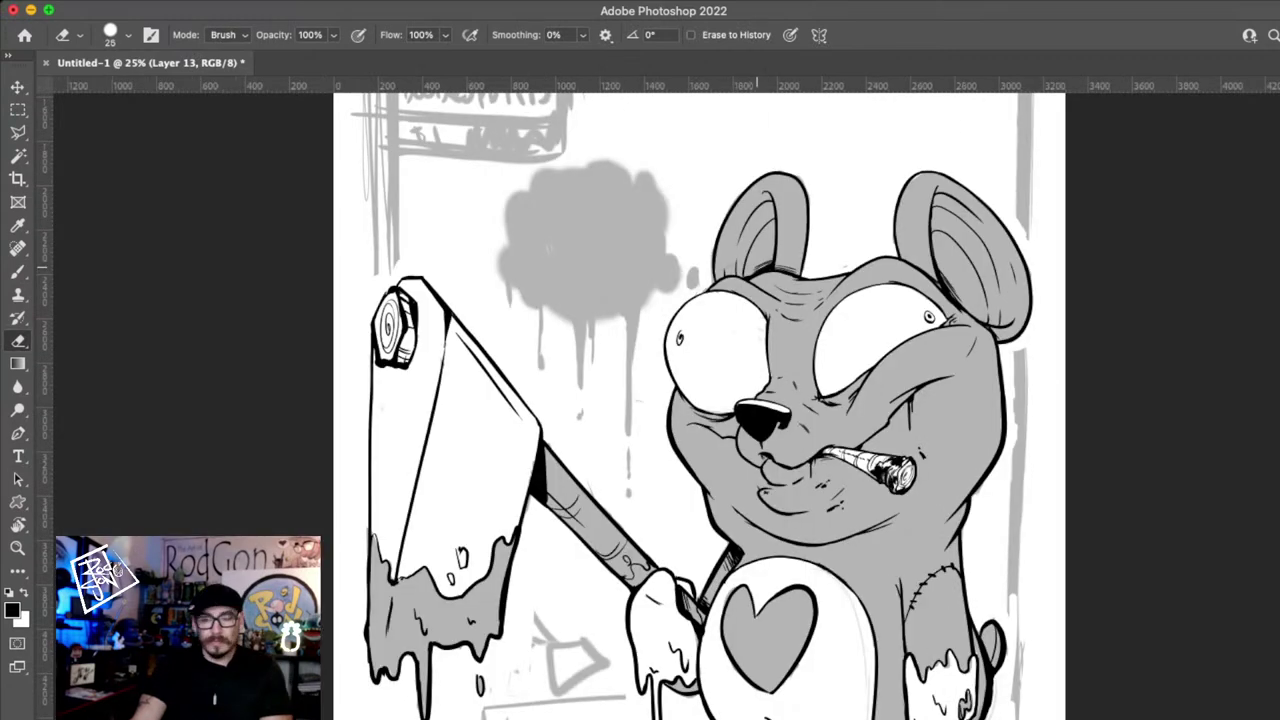
{"action": "key", "text": "bracketright"}
{"action": "key", "text": "bracketright"}
{"action": "key", "text": "bracketright"}
{"action": "key", "text": "bracketright"}
{"action": "key", "text": "bracketright"}
{"action": "key", "text": "bracketright"}
{"action": "key", "text": "bracketright"}
{"action": "key", "text": "bracketright"}
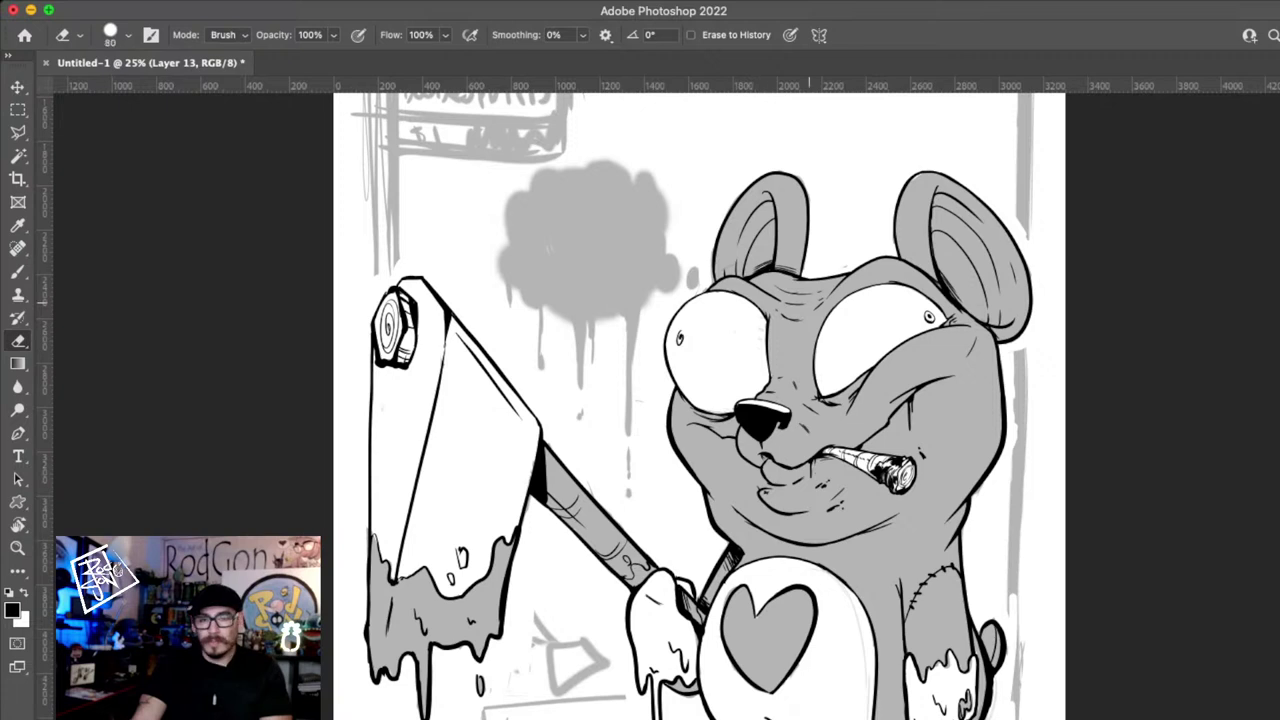
{"action": "key", "text": "bracketright"}
{"action": "key", "text": "bracketright"}
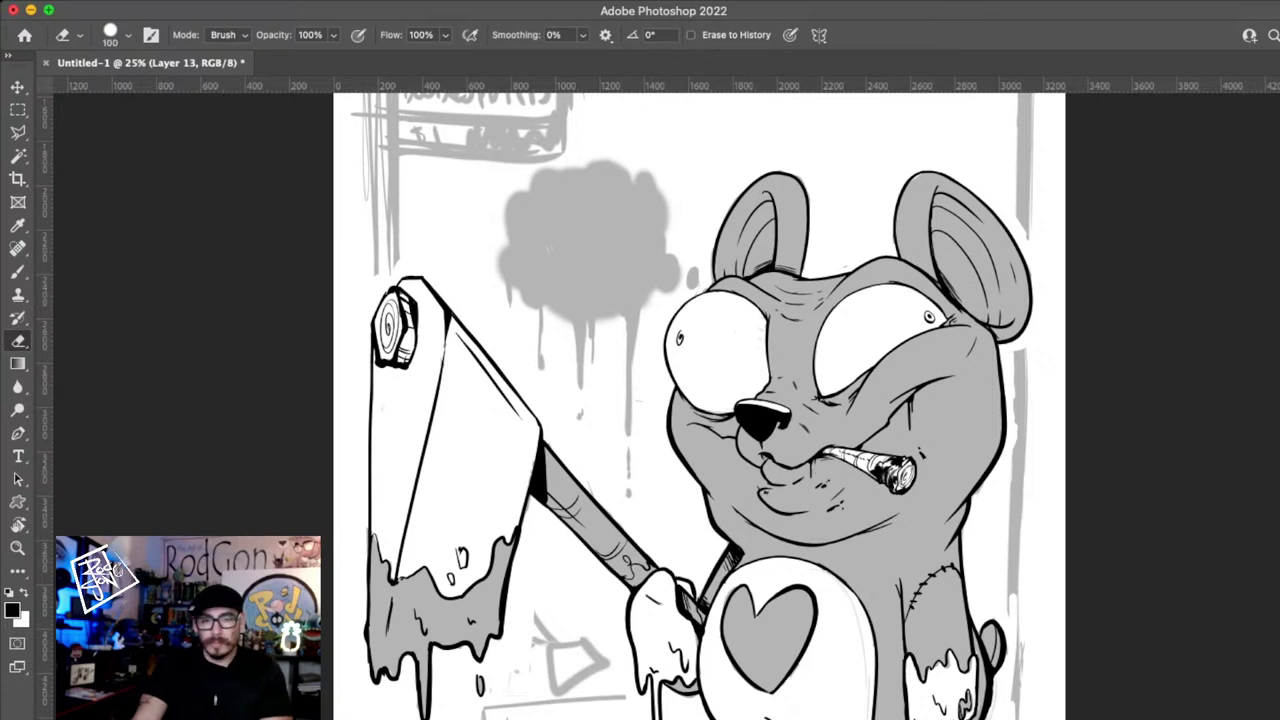
{"action": "key", "text": "super+comma"}
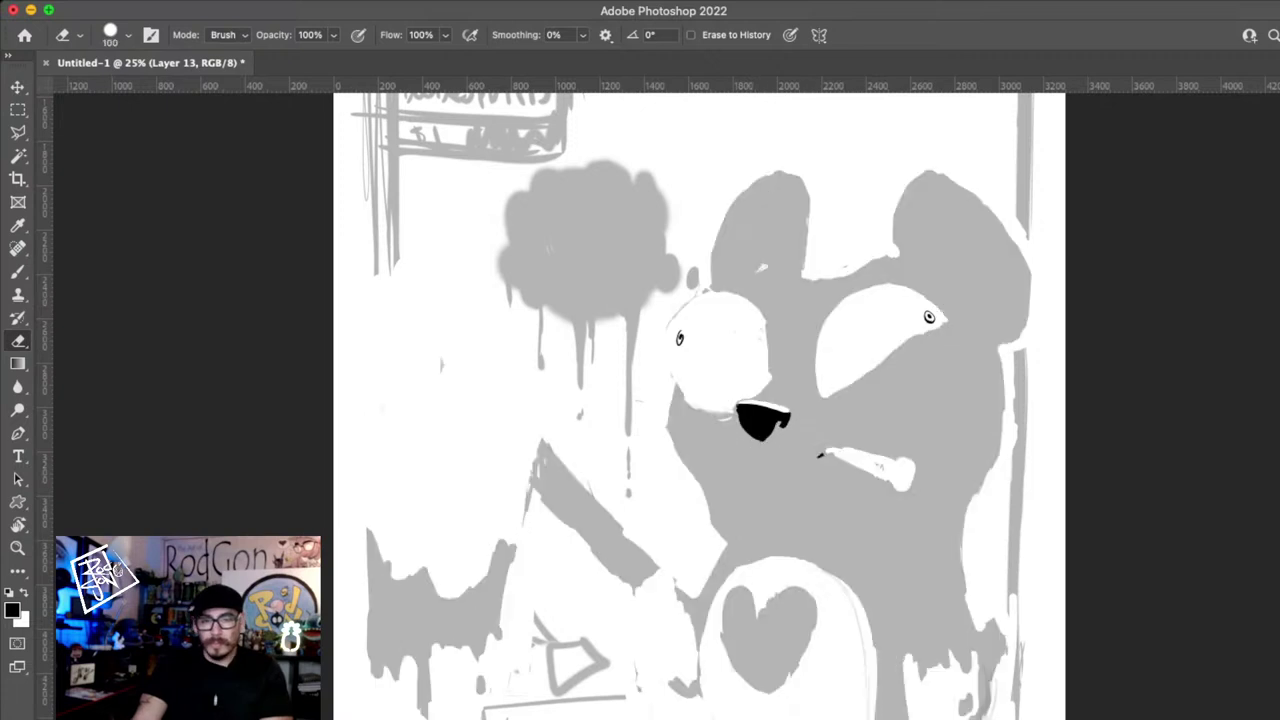
{"action": "key", "text": "ctrl+comma"}
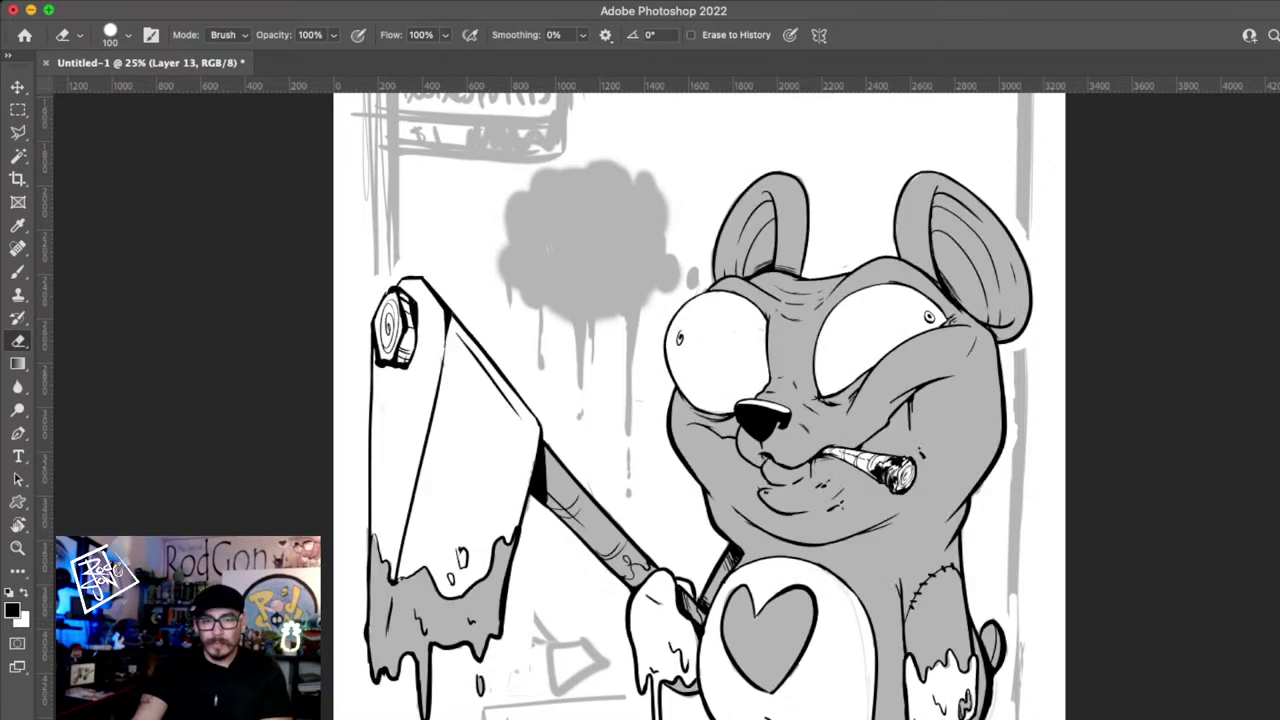
{"action": "left_click", "coordinate": [690, 280], "text": "ctrl"}
{"action": "left_click", "coordinate": [692, 279]}
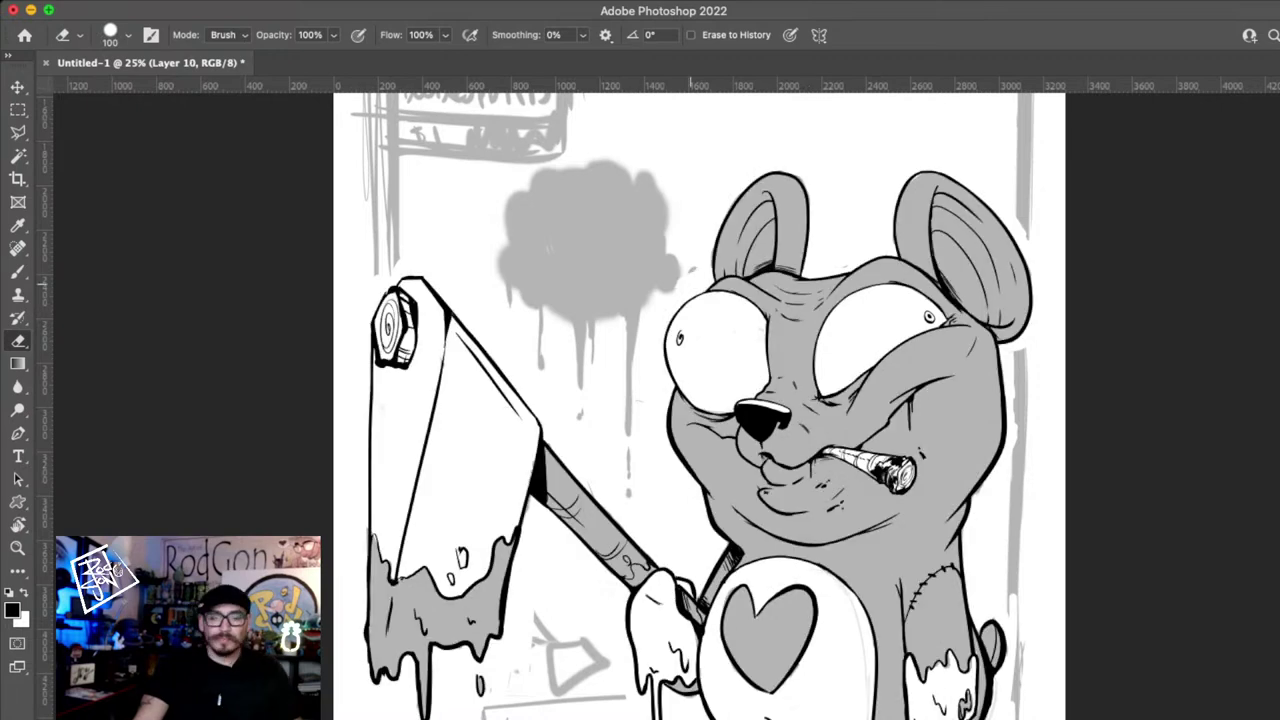
{"action": "left_click", "coordinate": [919, 391], "text": "alt"}
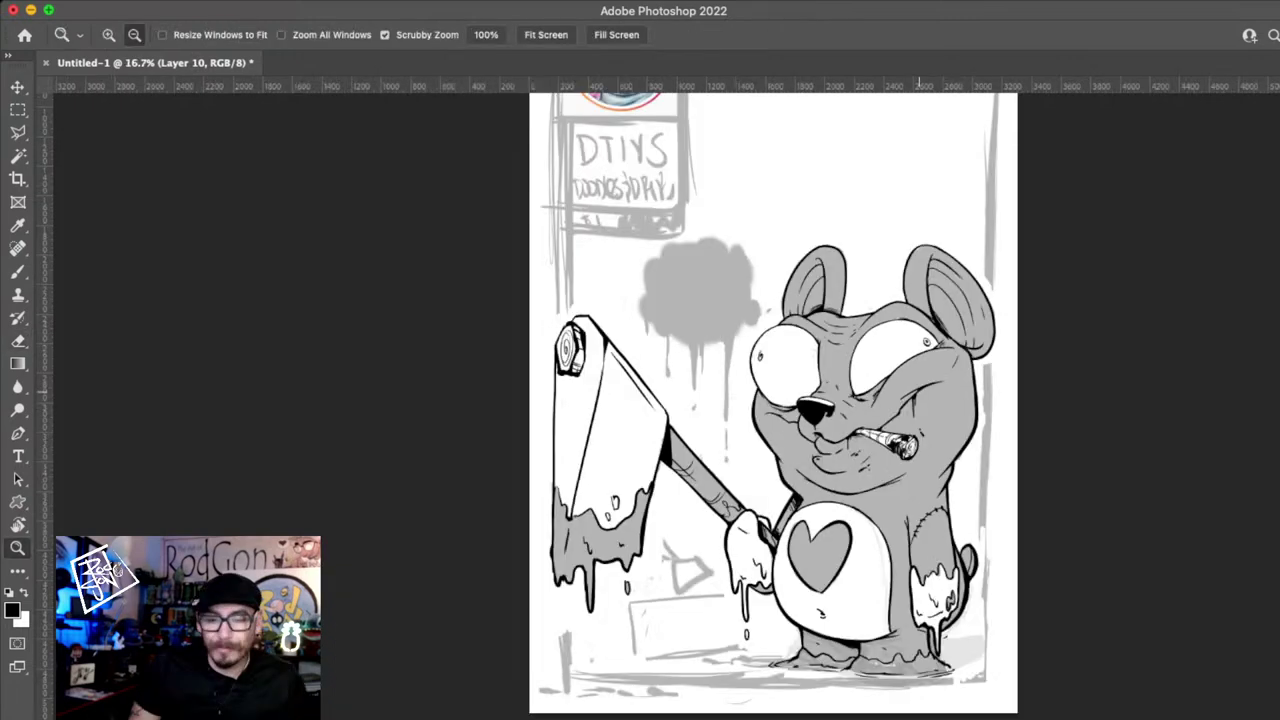
{"action": "left_click", "coordinate": [917, 392], "text": "alt"}
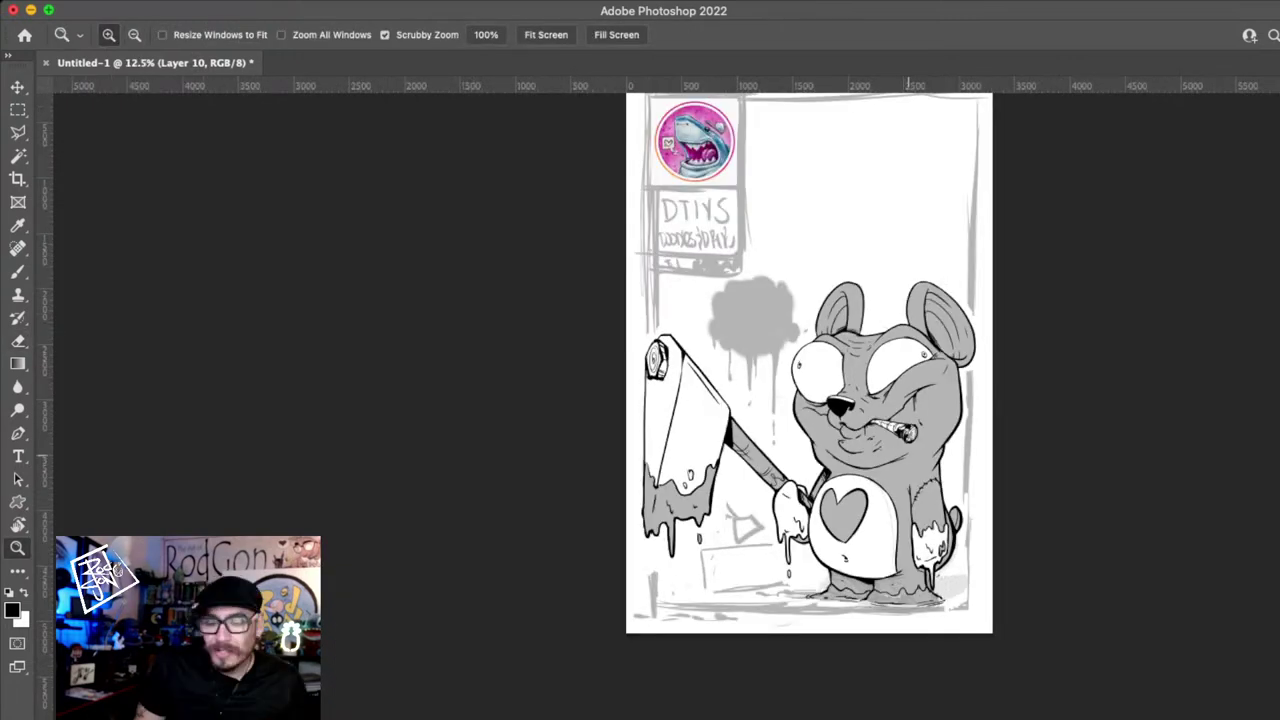
{"action": "left_click", "coordinate": [824, 417]}
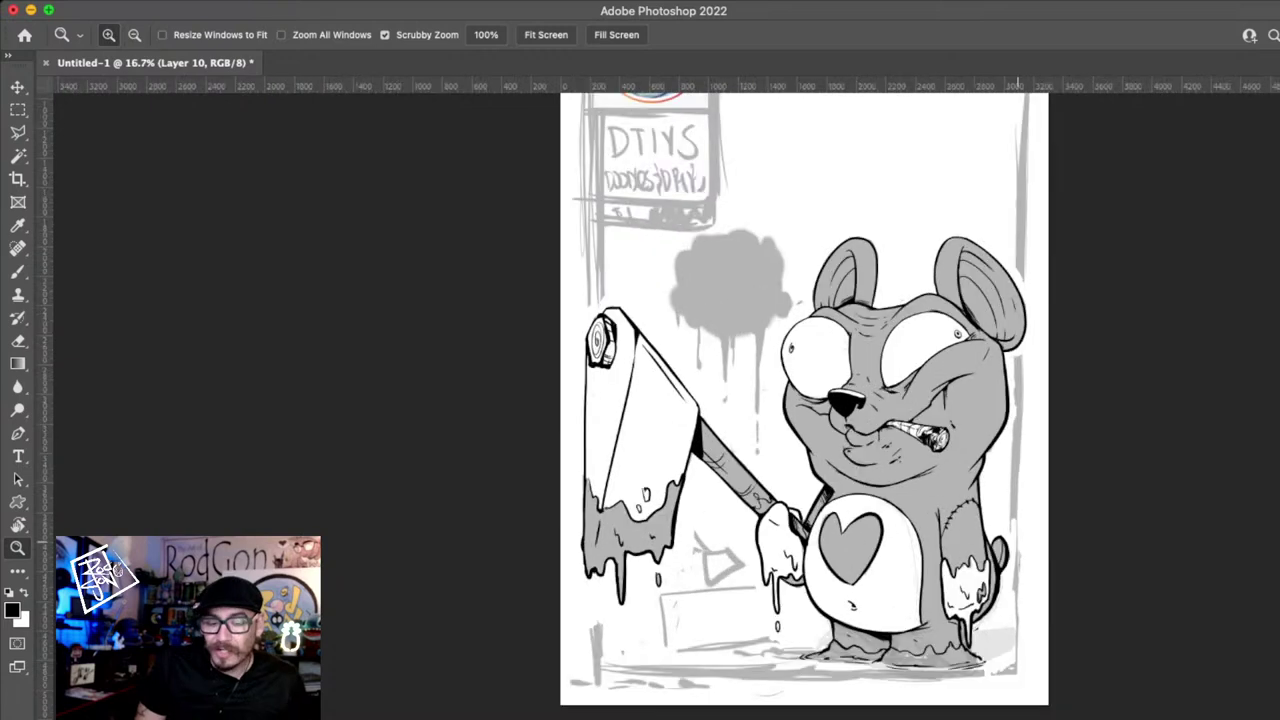
{"action": "left_click_drag", "start_coordinate": [862, 565], "coordinate": [826, 570]}
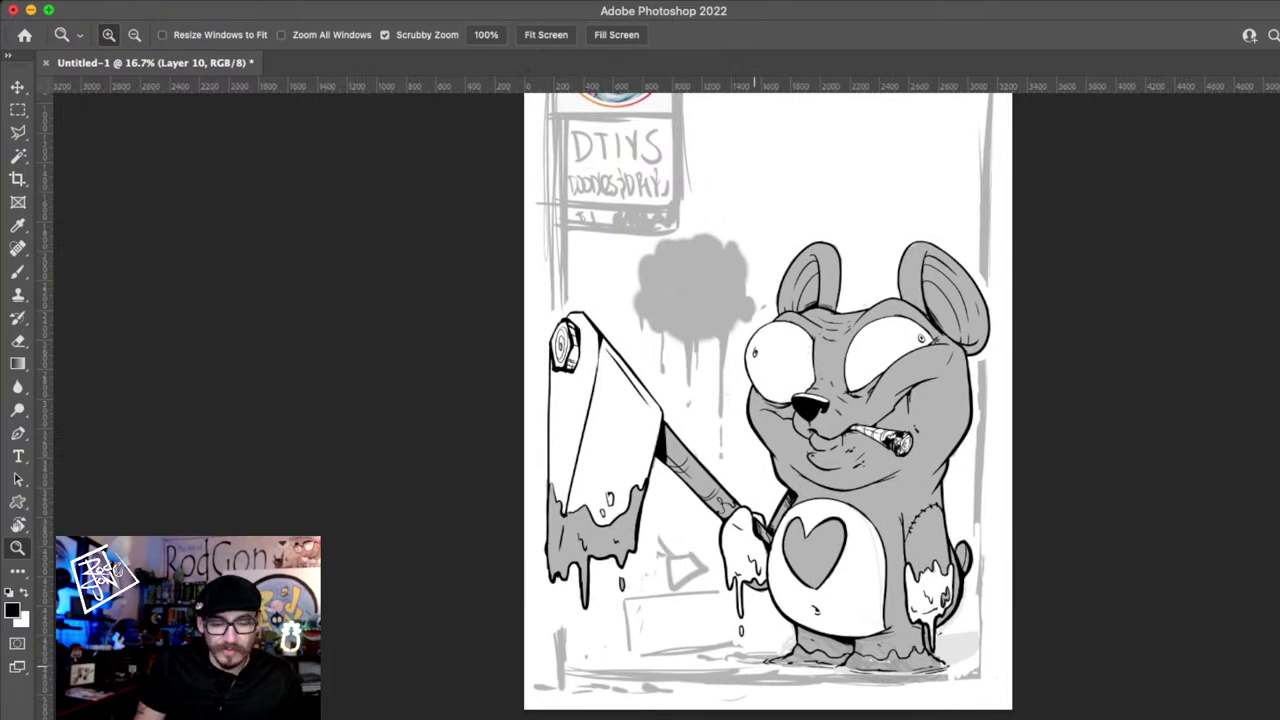
{"action": "key", "text": "e"}
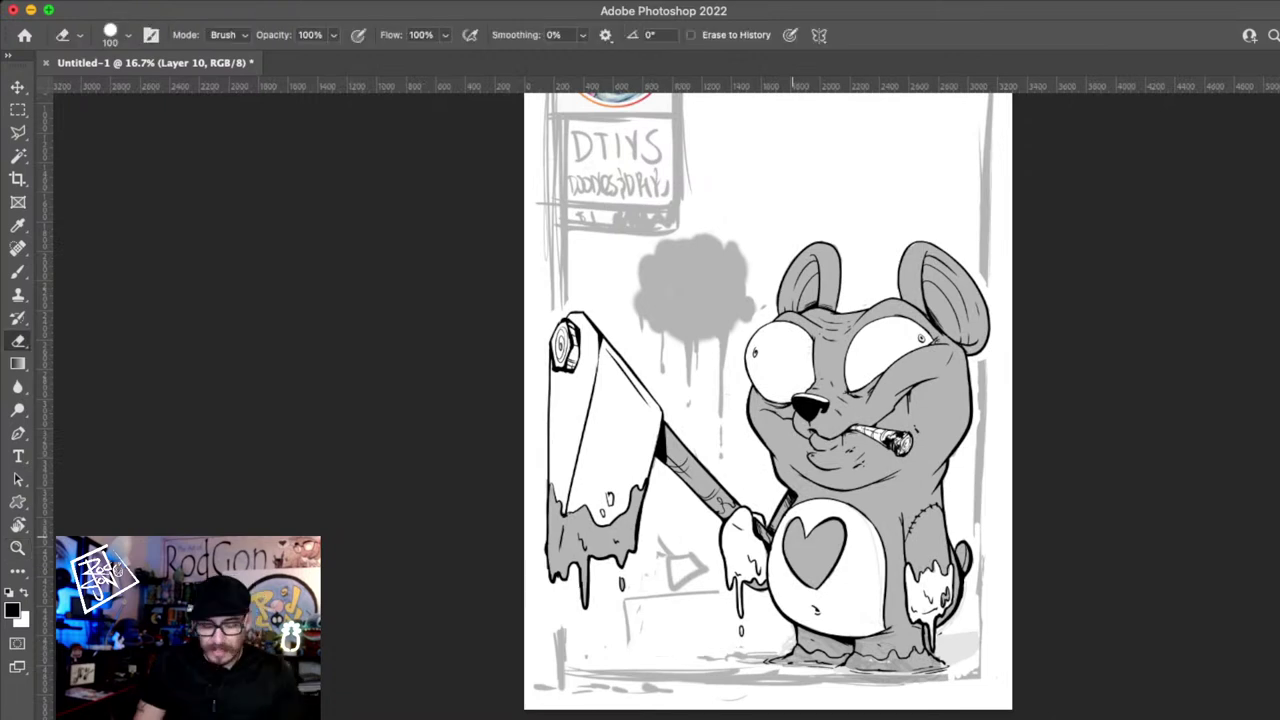
- Set the eraser size to 30 and make Layer 13 the active layer
{"action": "scroll", "coordinate": [790, 515], "scroll_direction": "up", "scroll_amount": 2}
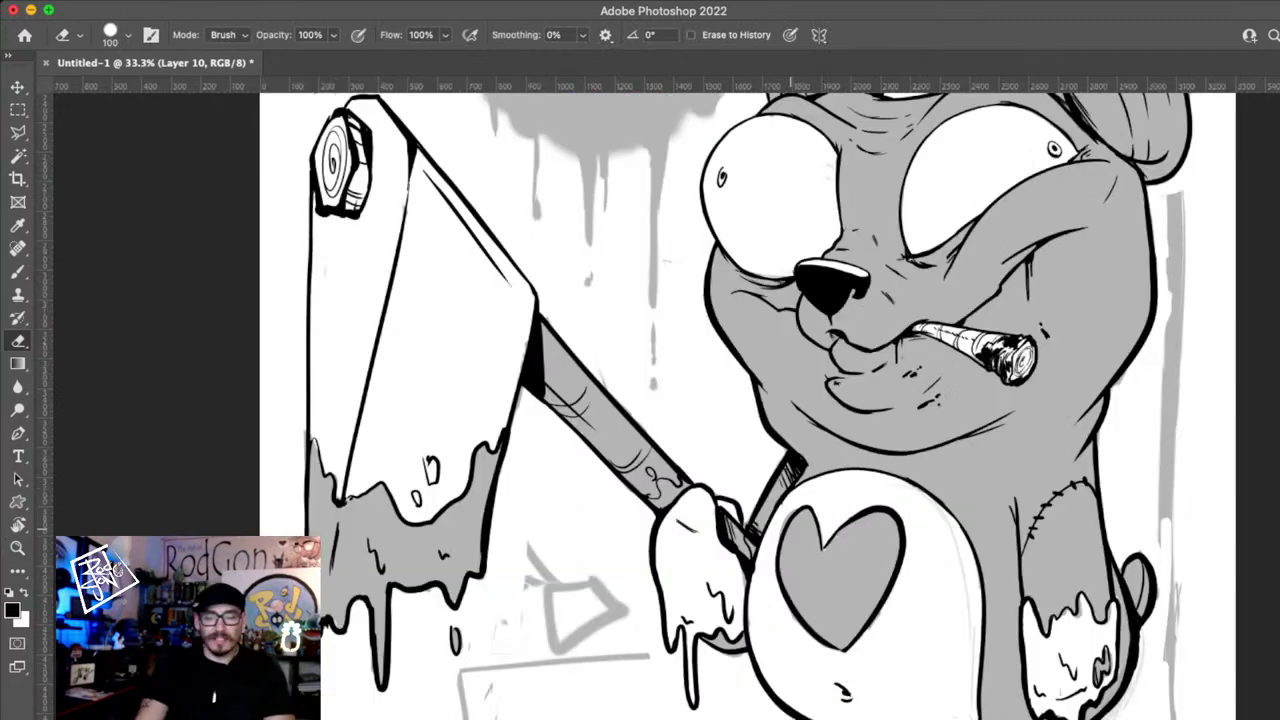
{"action": "key", "text": "bracketleft"}
{"action": "key", "text": "bracketleft"}
{"action": "key", "text": "bracketleft"}
{"action": "key", "text": "bracketleft"}
{"action": "key", "text": "bracketleft"}
{"action": "key", "text": "bracketleft"}
{"action": "key", "text": "bracketleft"}
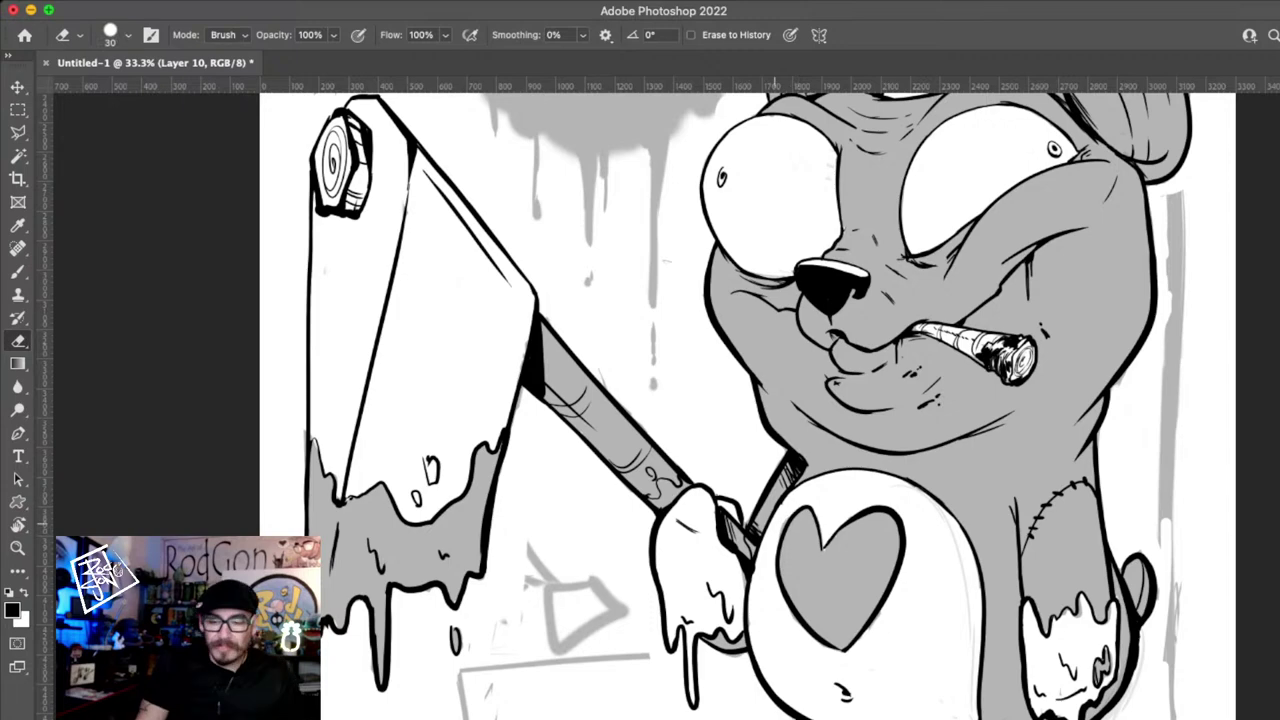
{"action": "key", "text": "z"}
{"action": "left_click", "coordinate": [912, 570], "text": "alt"}
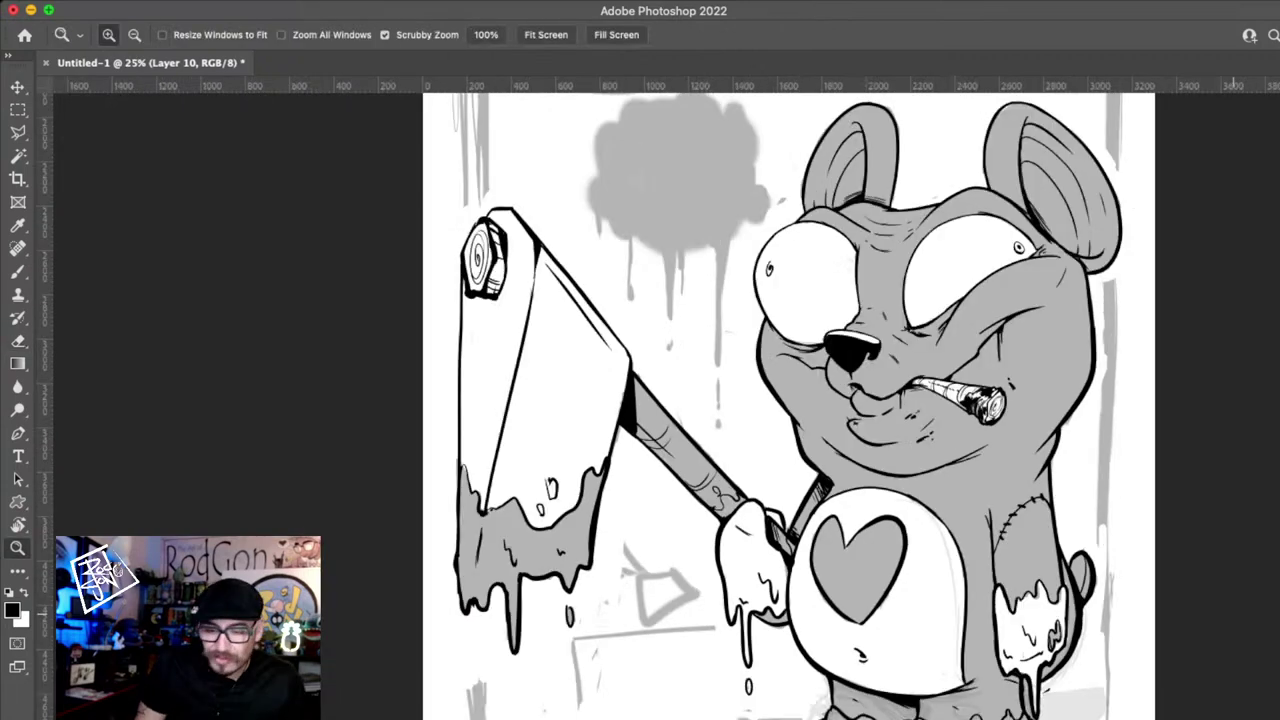
{"action": "left_click", "coordinate": [1020, 586]}
{"action": "key", "text": "e"}
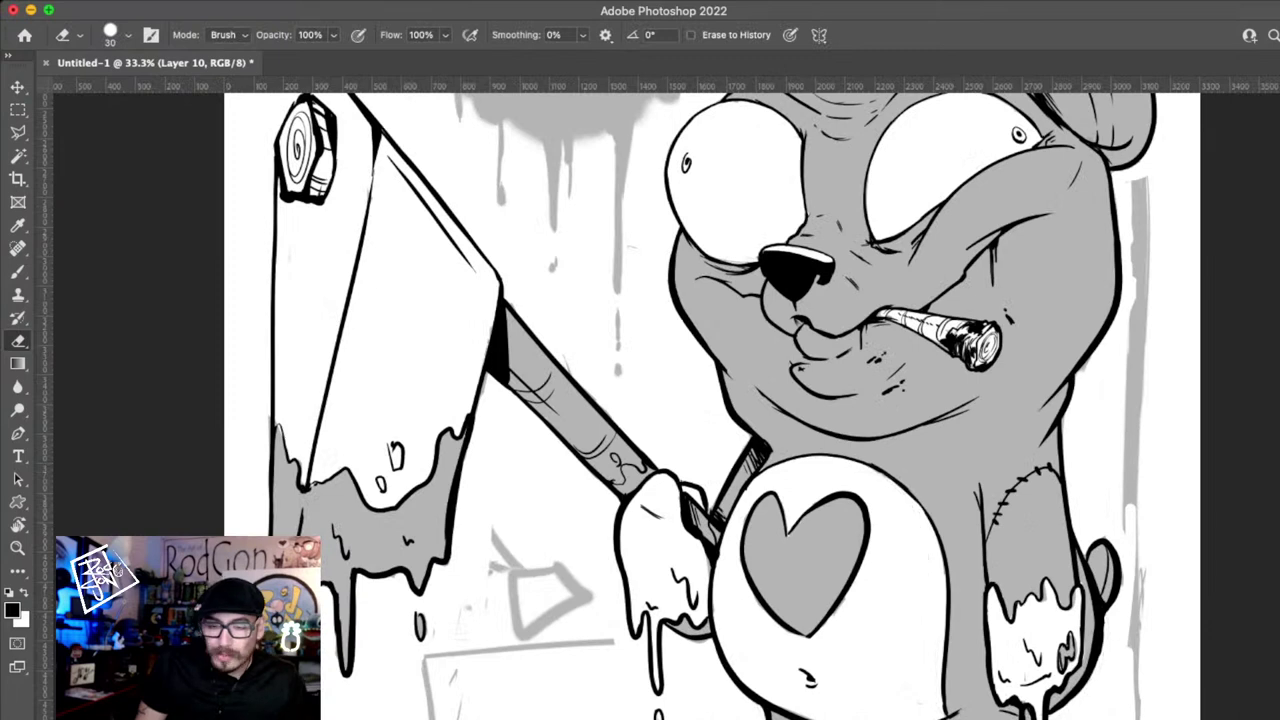
{"action": "left_click", "coordinate": [865, 475], "text": "super"}
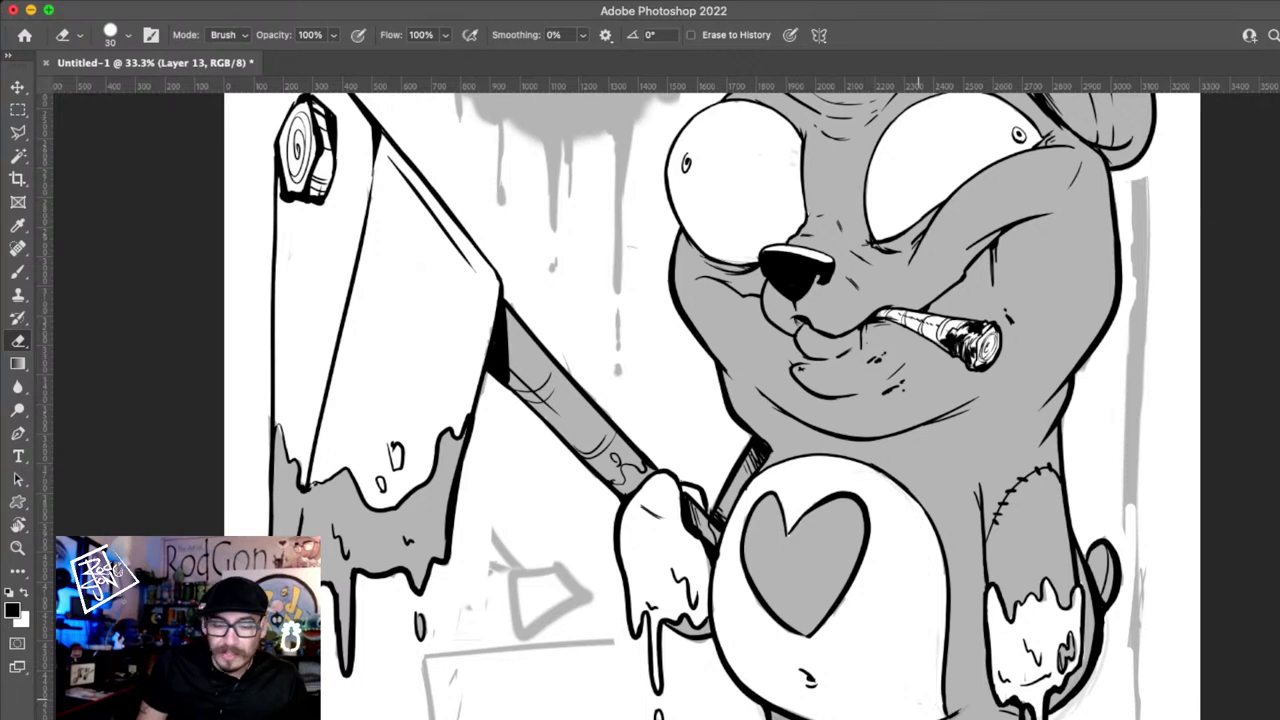
{"action": "scroll", "coordinate": [918, 400], "scroll_direction": "down", "scroll_amount": 5}
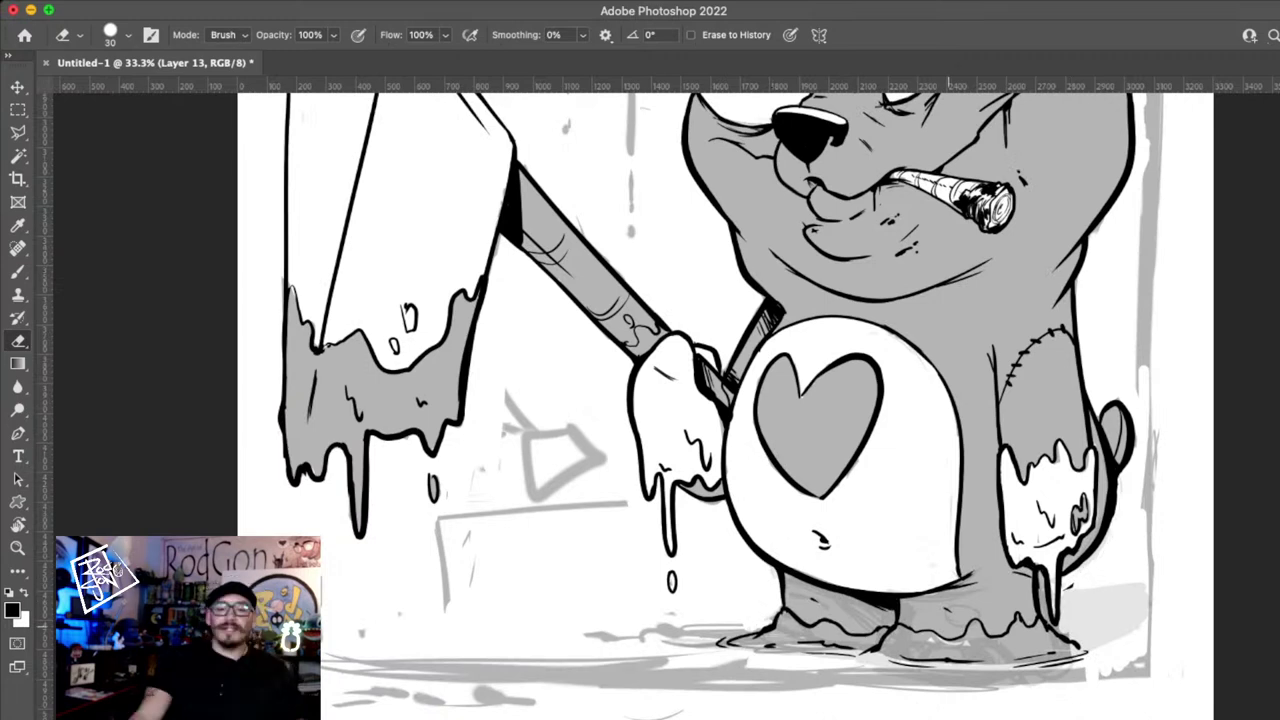
- Examine the grey and black blocking on the bear and axe, up close and across the full page
{"action": "key", "text": "z"}
{"action": "left_click_drag", "start_coordinate": [854, 496], "coordinate": [845, 472]}
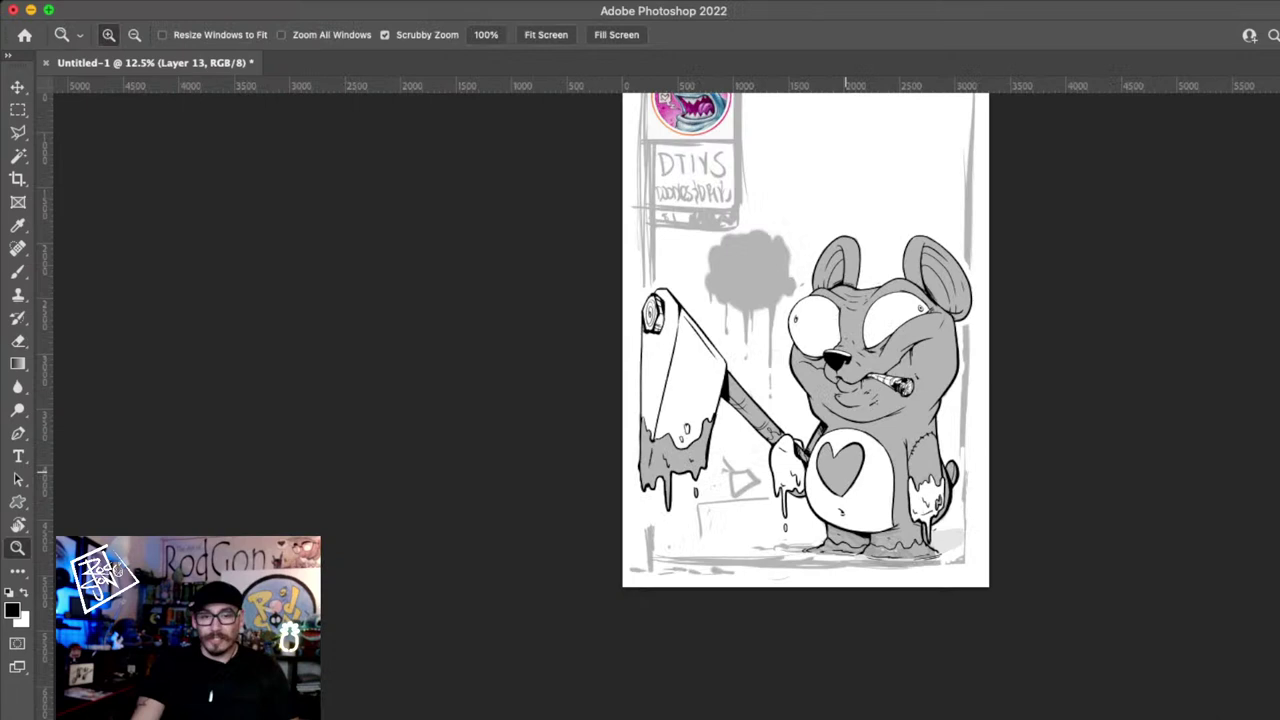
{"action": "scroll", "coordinate": [804, 350], "scroll_direction": "up", "scroll_amount": 2}
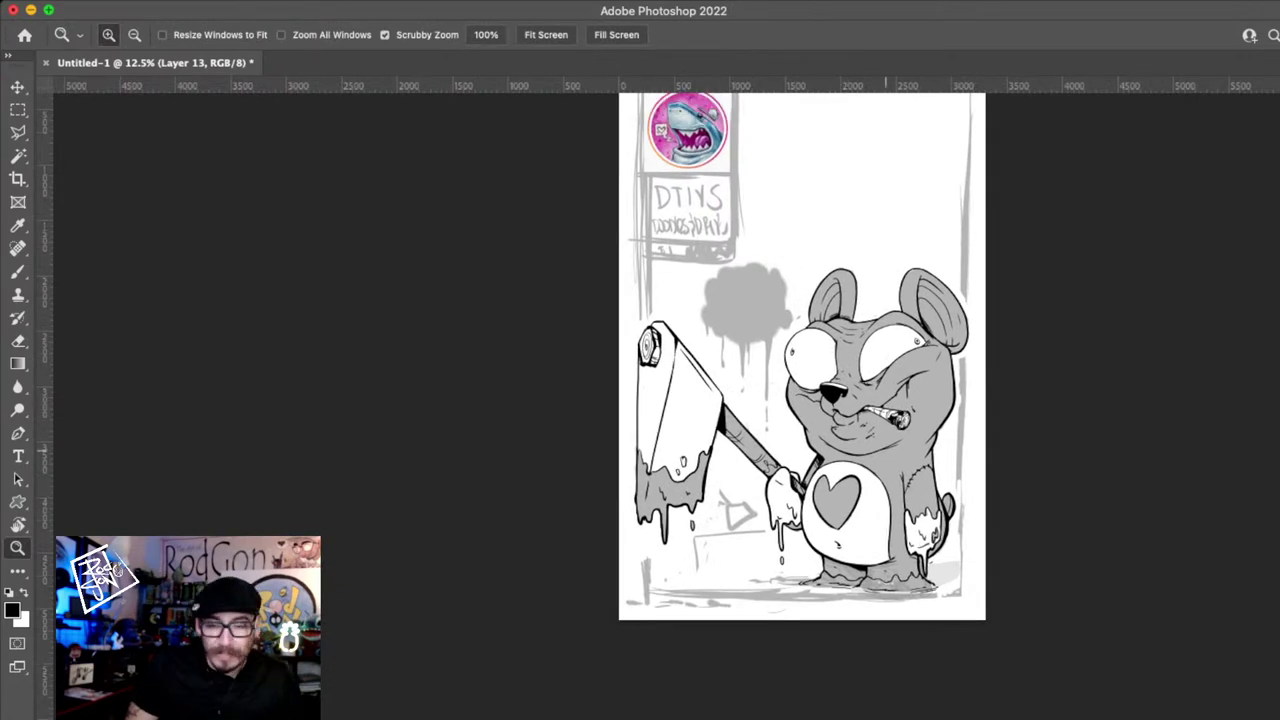
{"action": "left_click", "coordinate": [815, 437]}
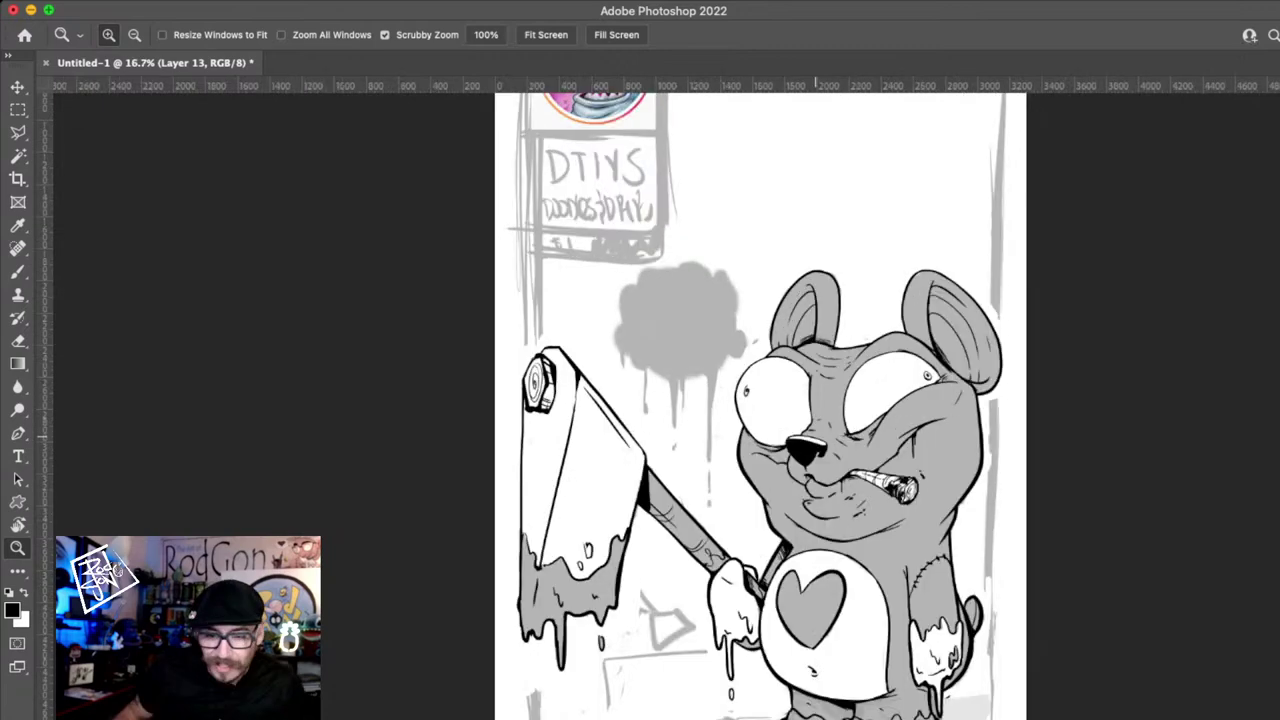
{"action": "left_click", "coordinate": [816, 620]}
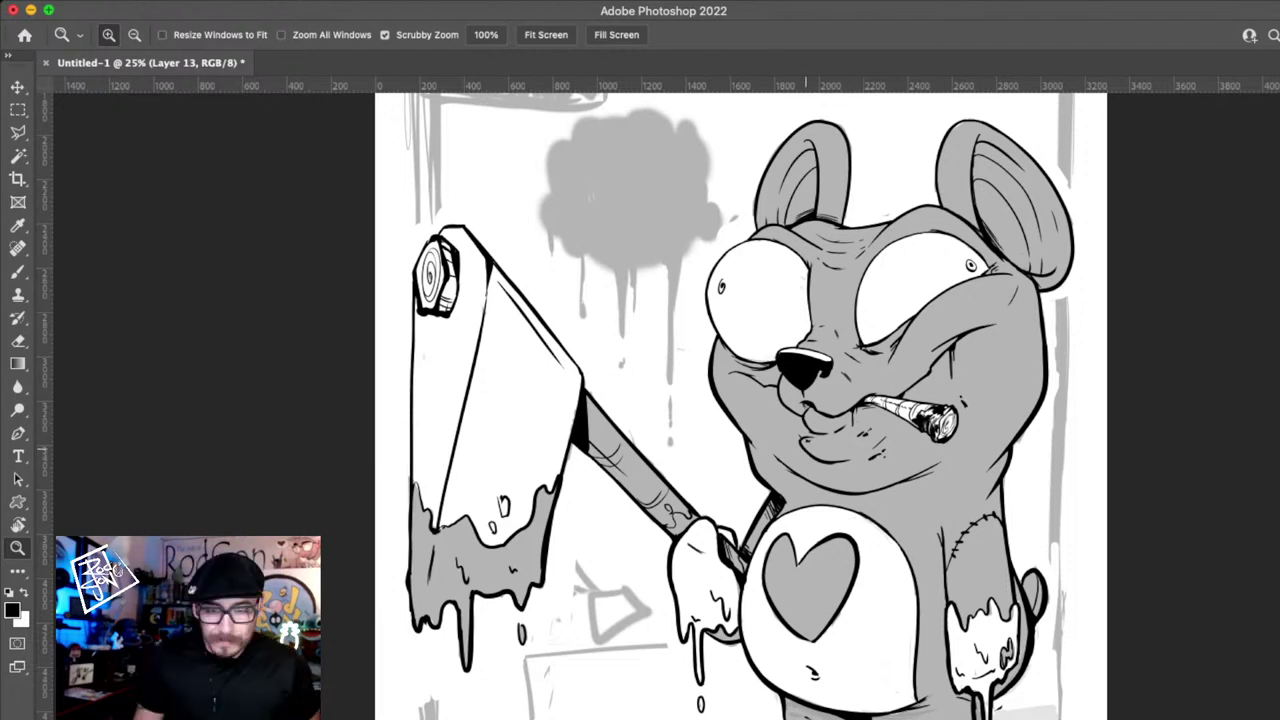
{"action": "key", "text": "e"}
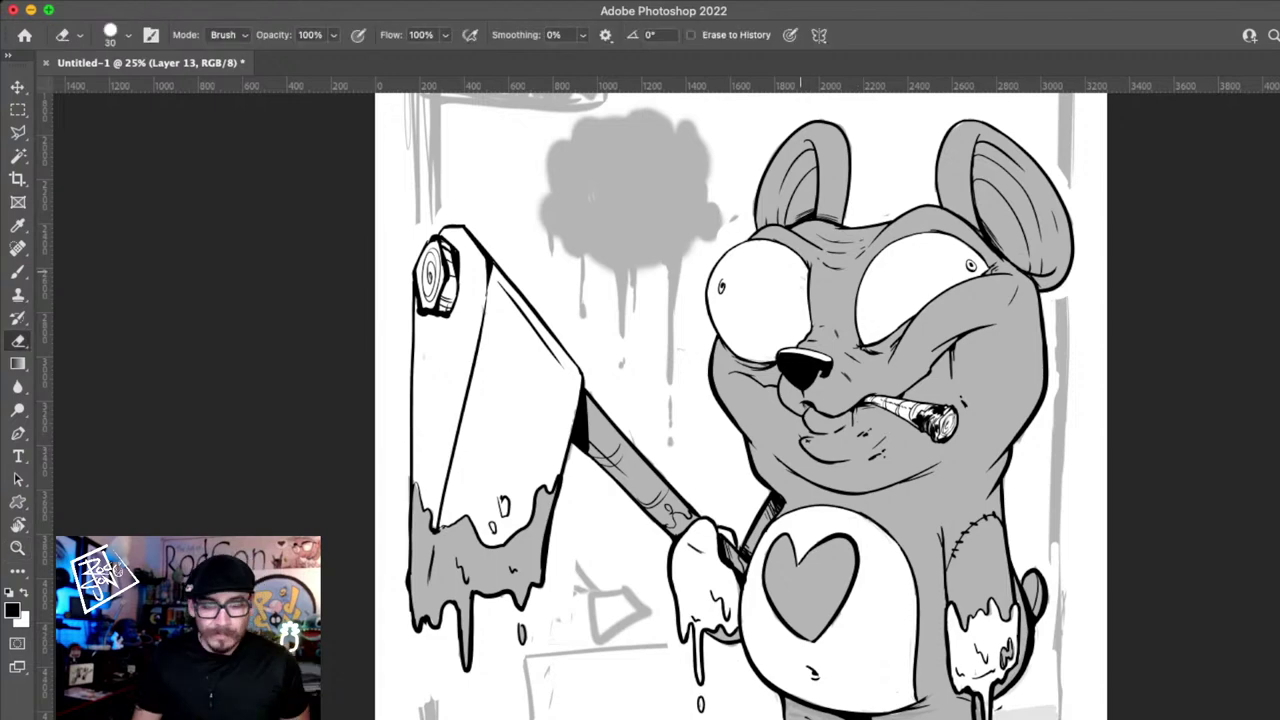
{"action": "key", "text": "z"}
{"action": "left_click", "coordinate": [868, 556], "text": "alt"}
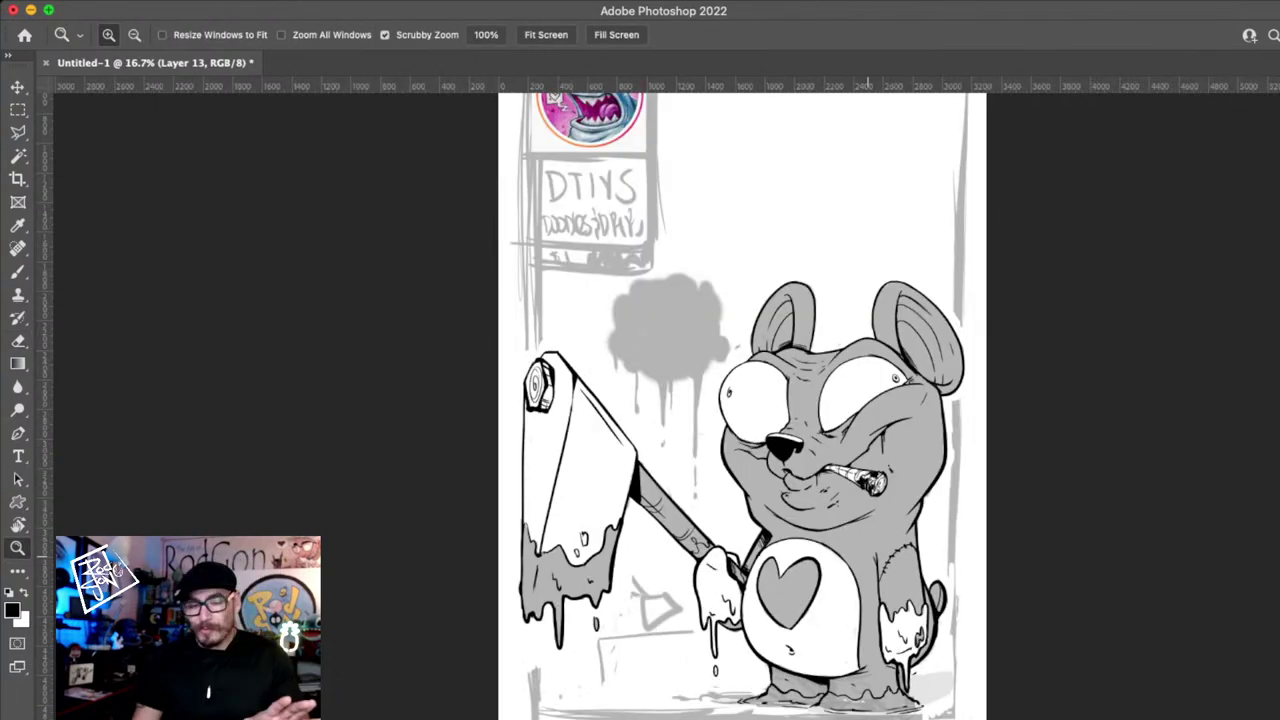
{"action": "key", "text": "ctrl+minus"}
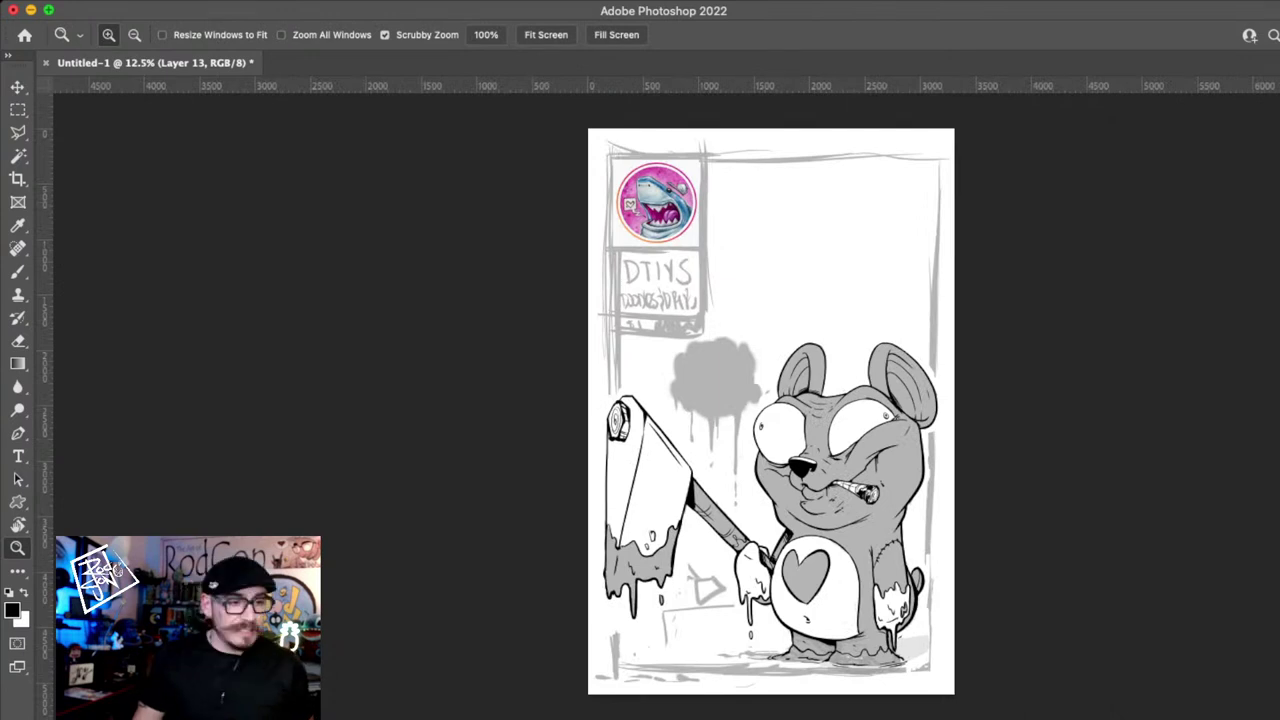
- On a new layer, select a narrow margin around the edge of the page and fill it with black
{"action": "key", "text": "super+shift+alt+n"}
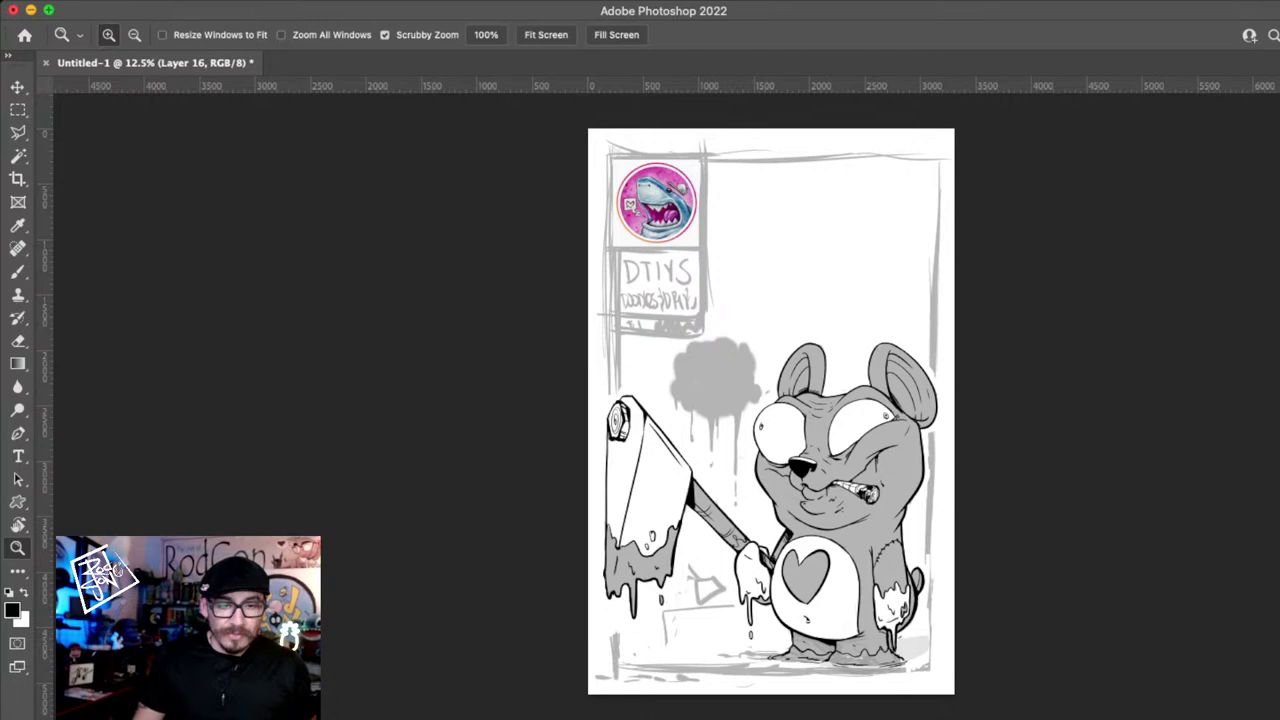
{"action": "key", "text": "m"}
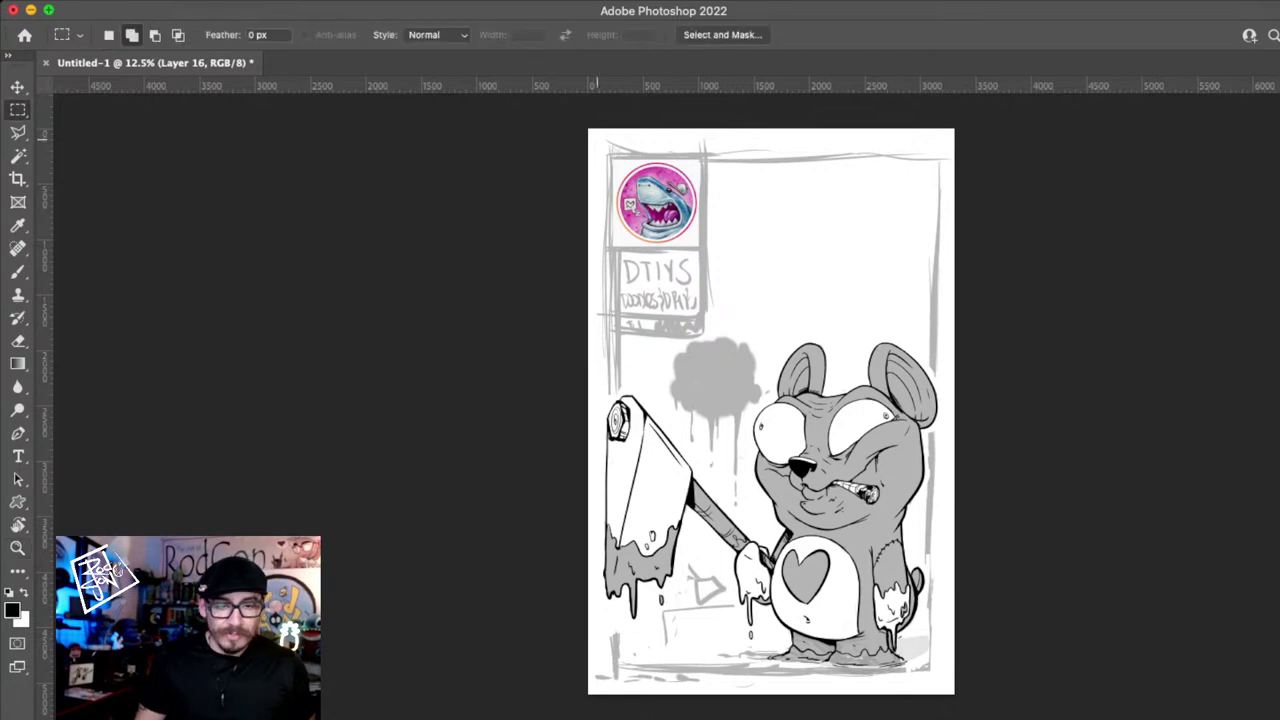
{"action": "left_click_drag", "start_coordinate": [598, 139], "coordinate": [945, 682]}
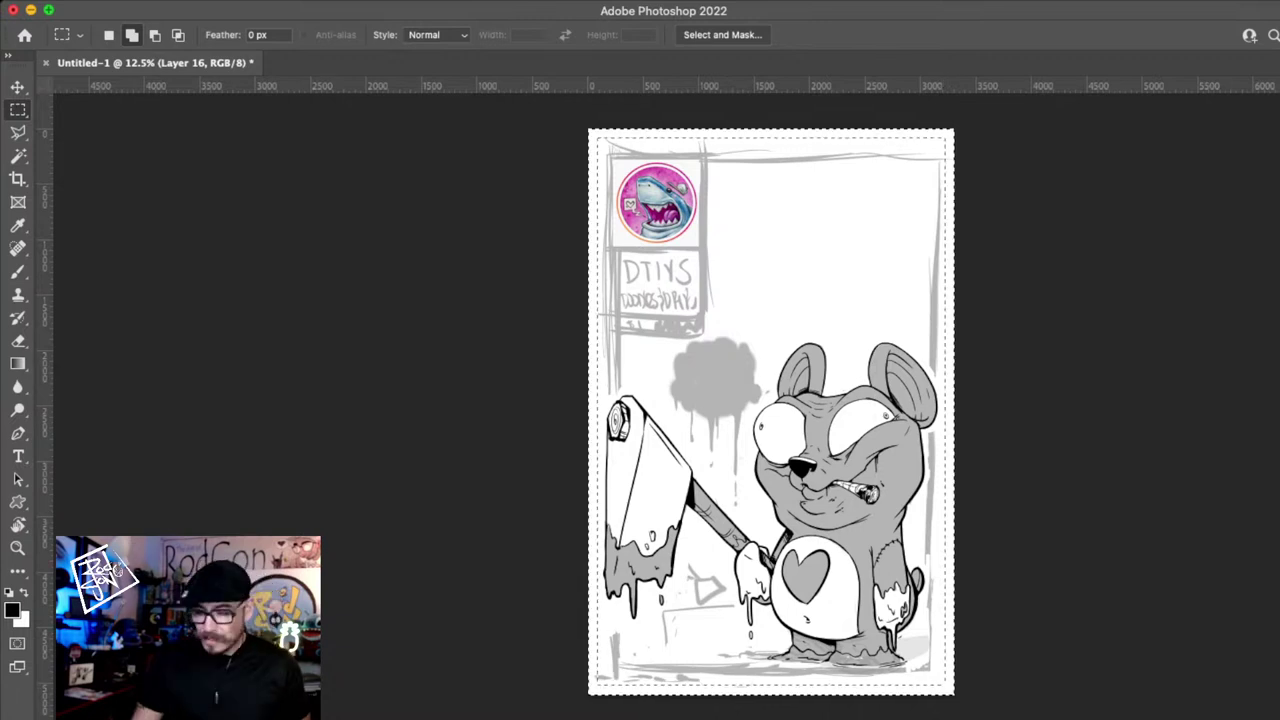
{"action": "key", "text": "g"}
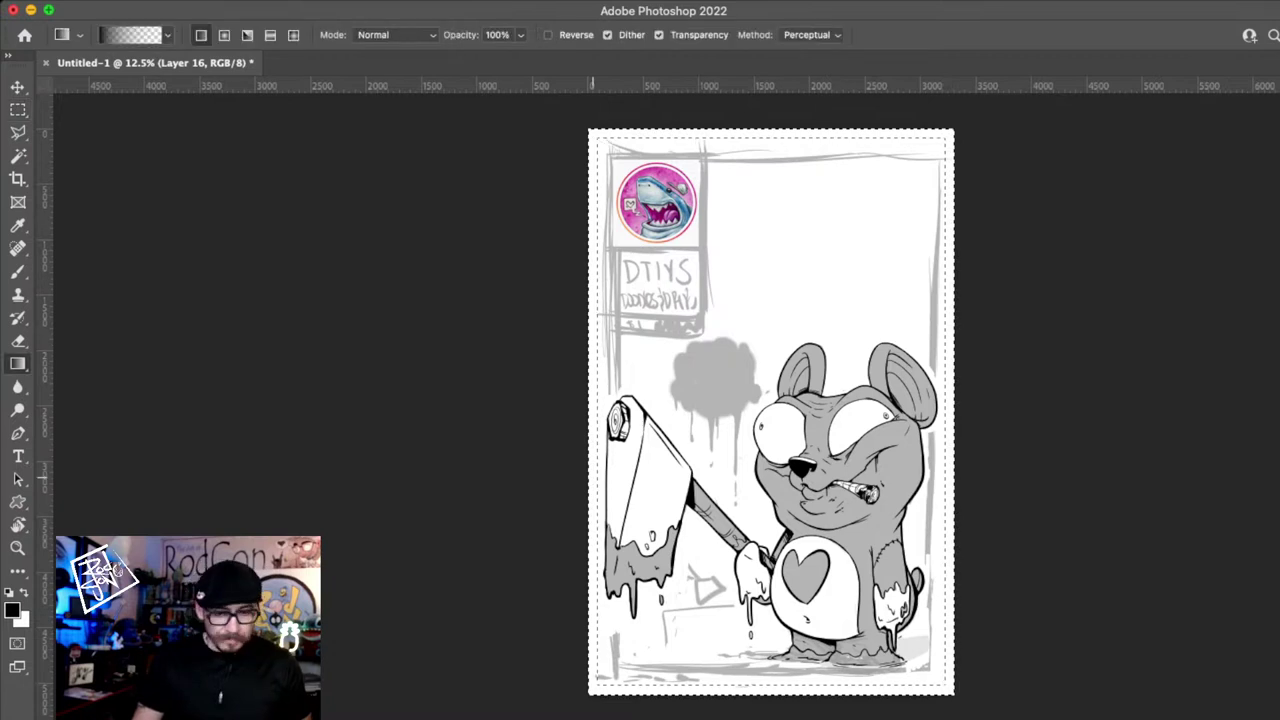
{"action": "key", "text": "shift+g"}
{"action": "left_click", "coordinate": [594, 478]}
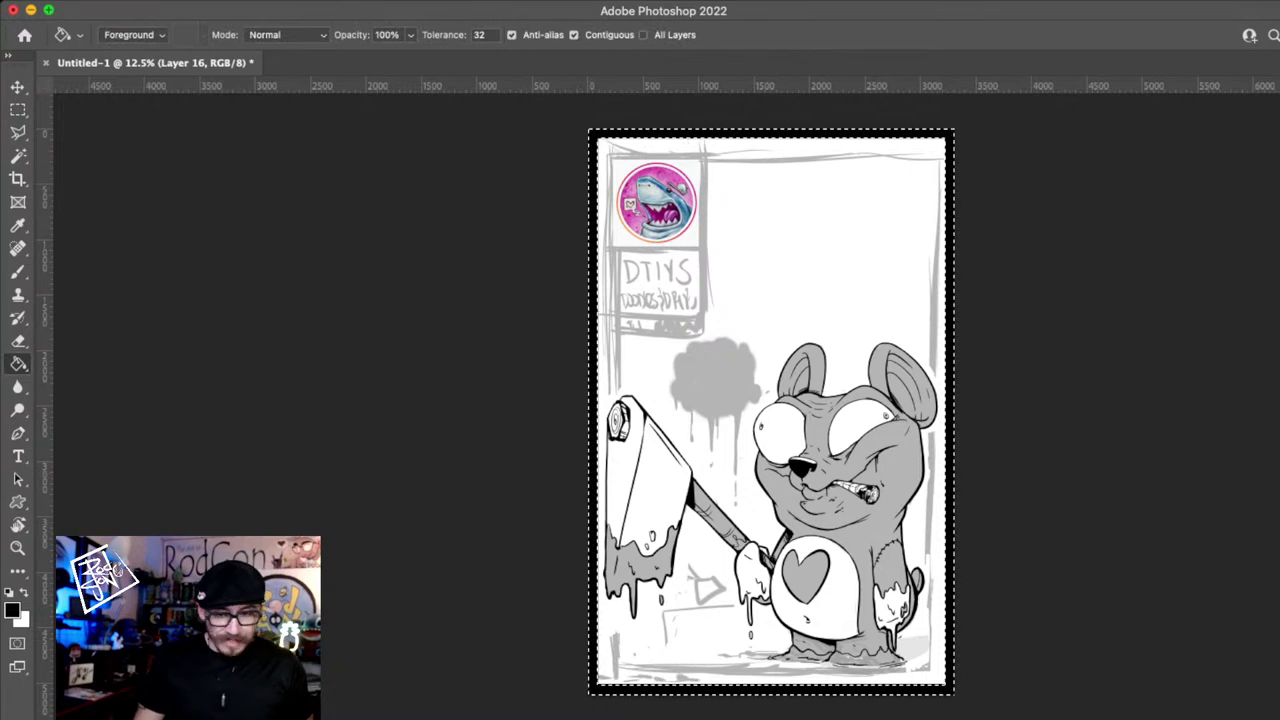
- Refill the selected page margin with white and clear the selection
{"action": "key", "text": "i"}
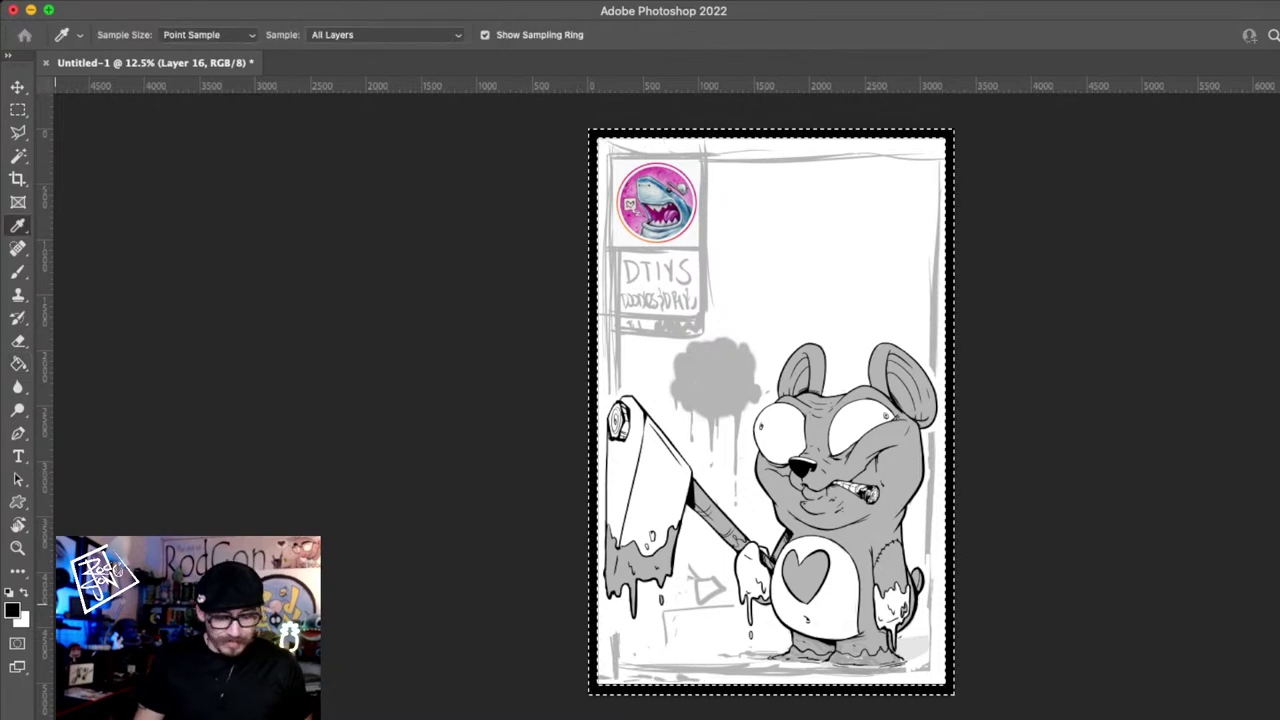
{"action": "key", "text": "g"}
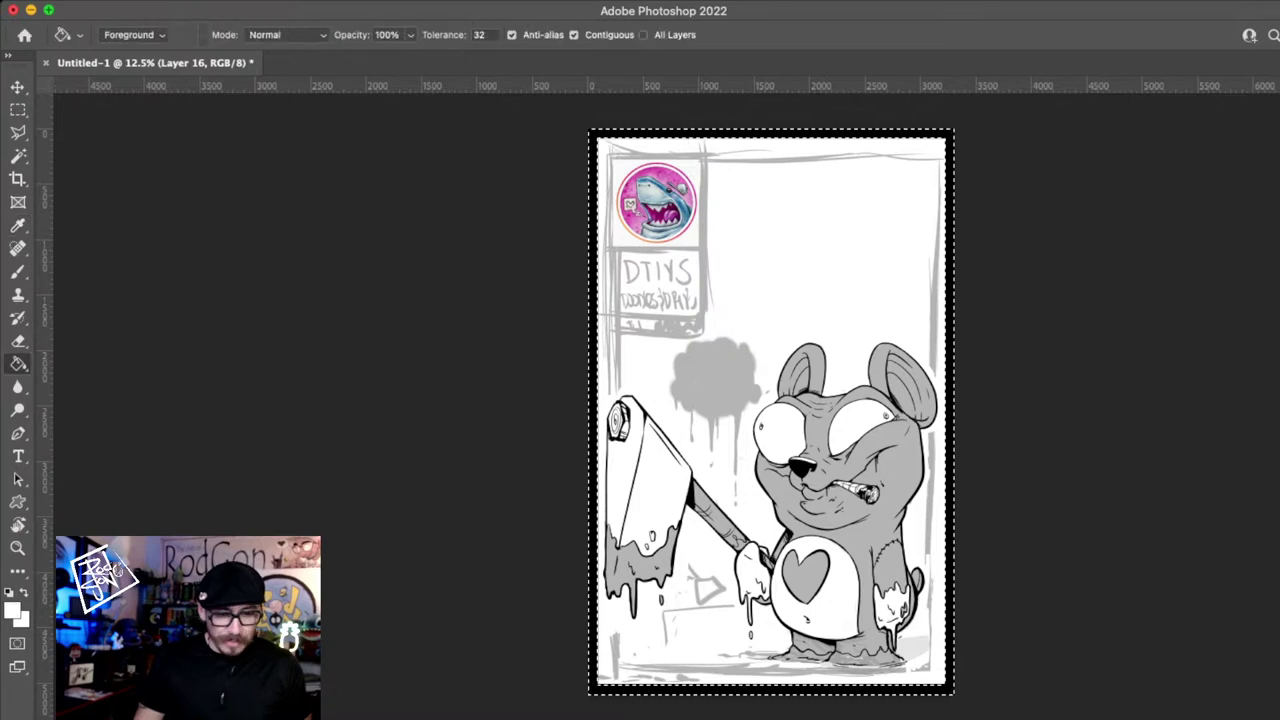
{"action": "left_click", "coordinate": [592, 520]}
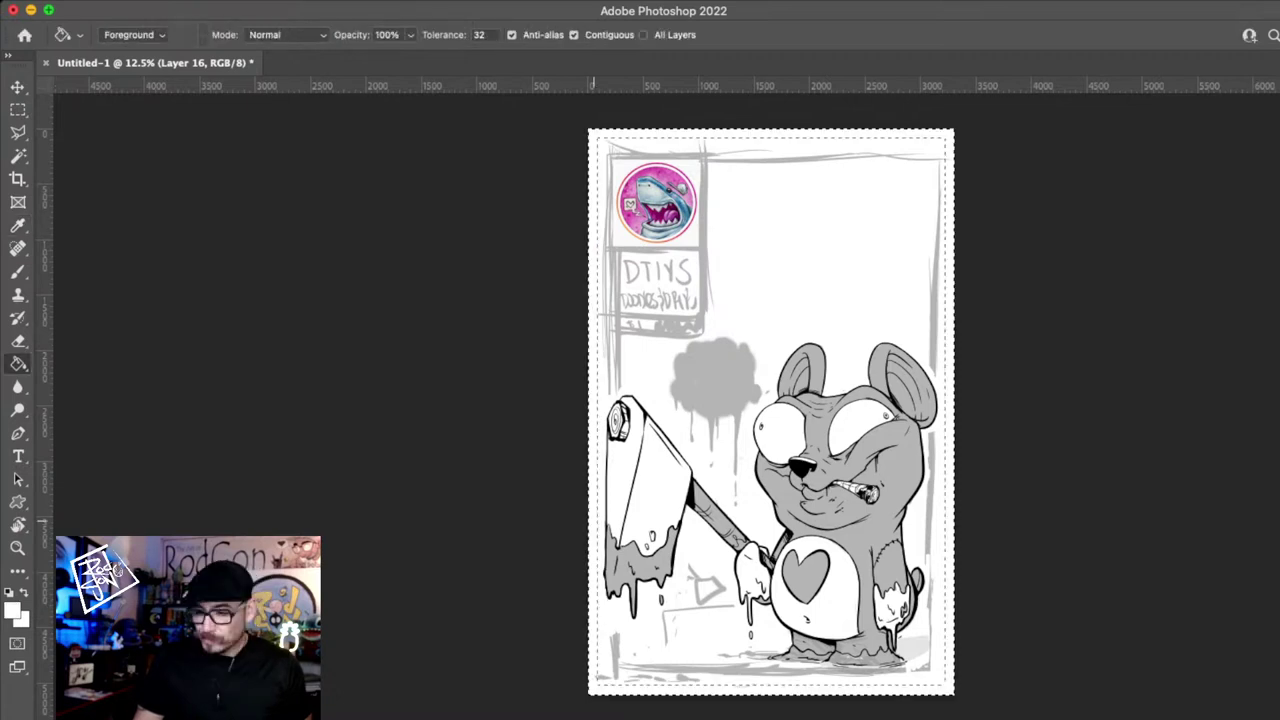
{"action": "key", "text": "ctrl+d"}
{"action": "key", "text": "v"}
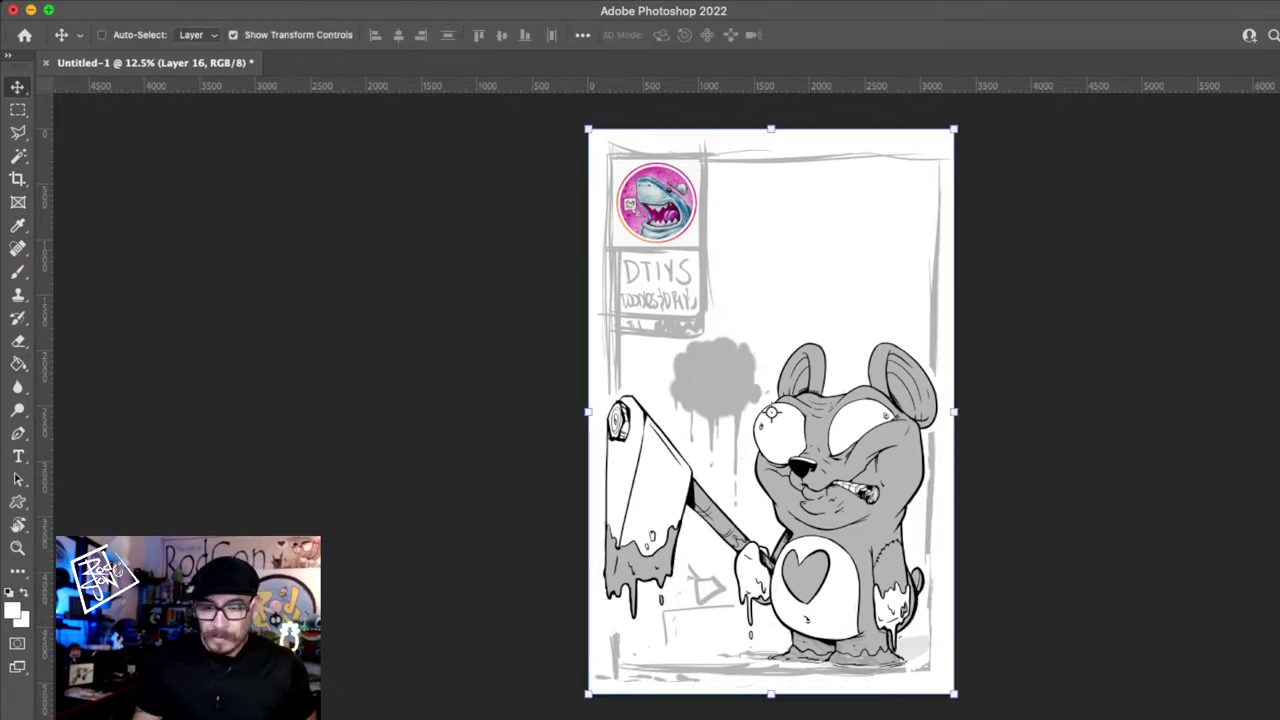
- Add a black outline with a size of 30 to the white page margin on Layer 16
{"action": "key", "text": "h"}
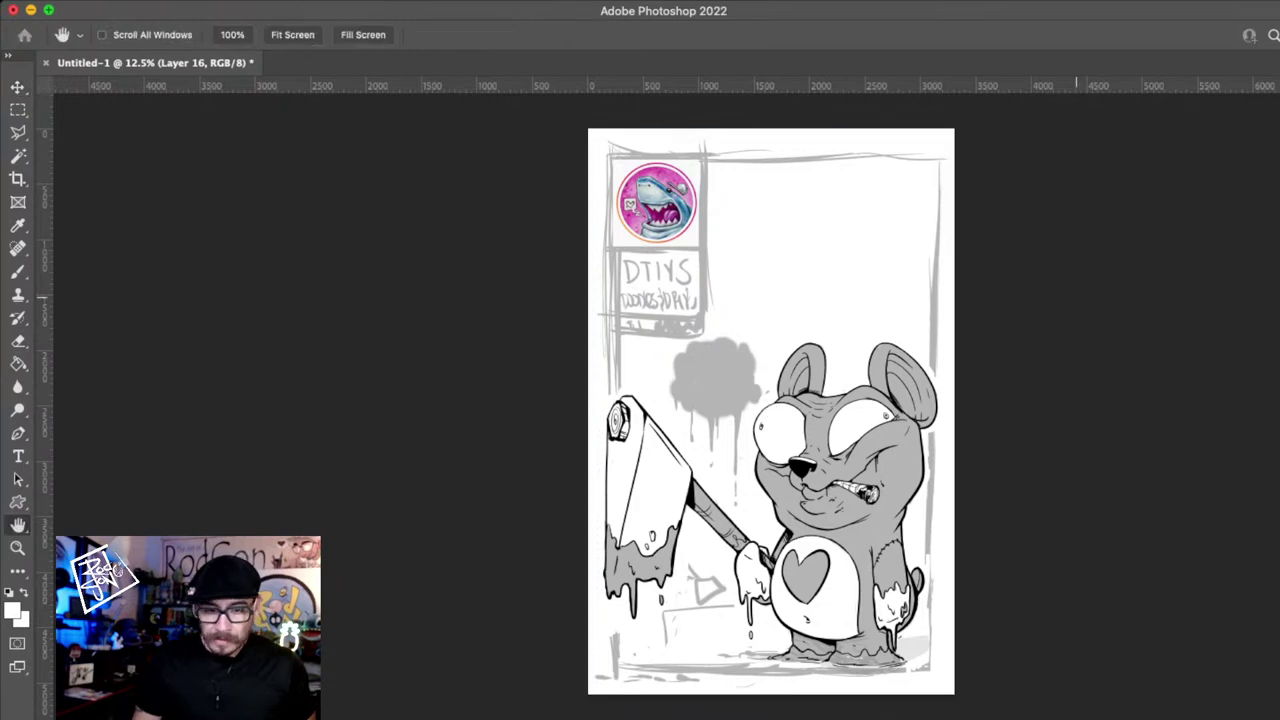
{"action": "left_click", "coordinate": [1020, 191]}
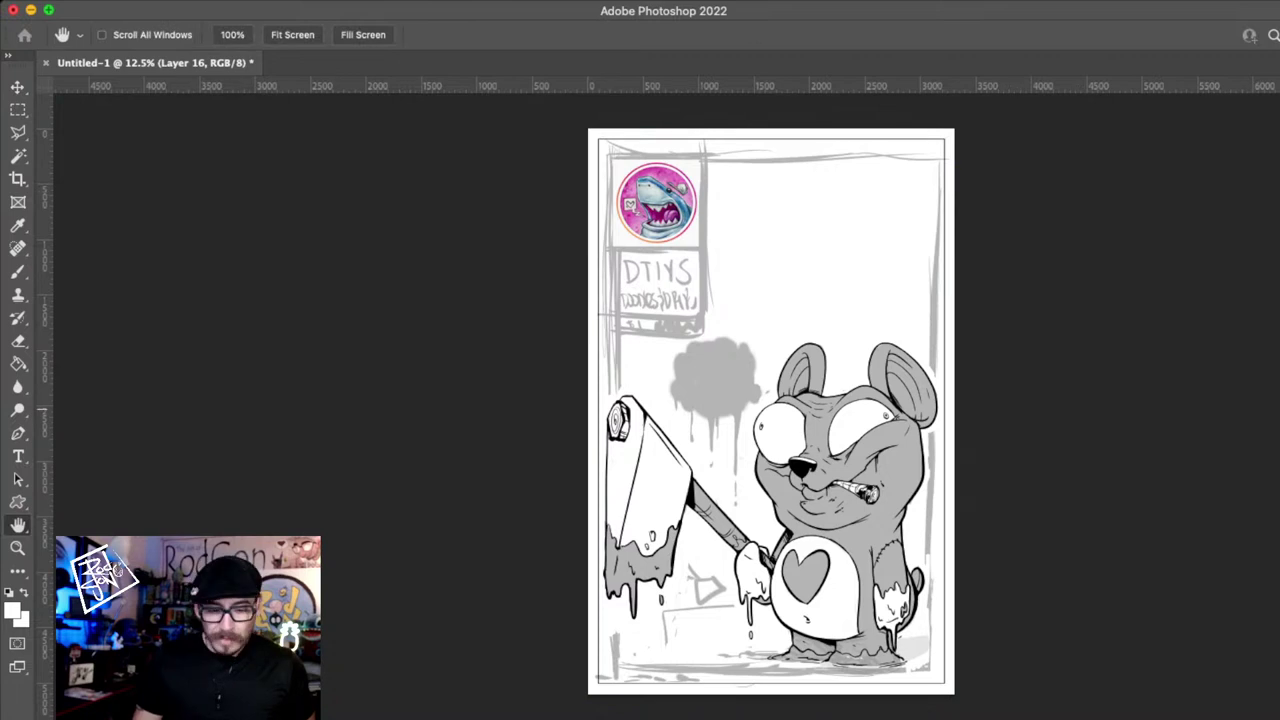
{"action": "type", "text": "30"}
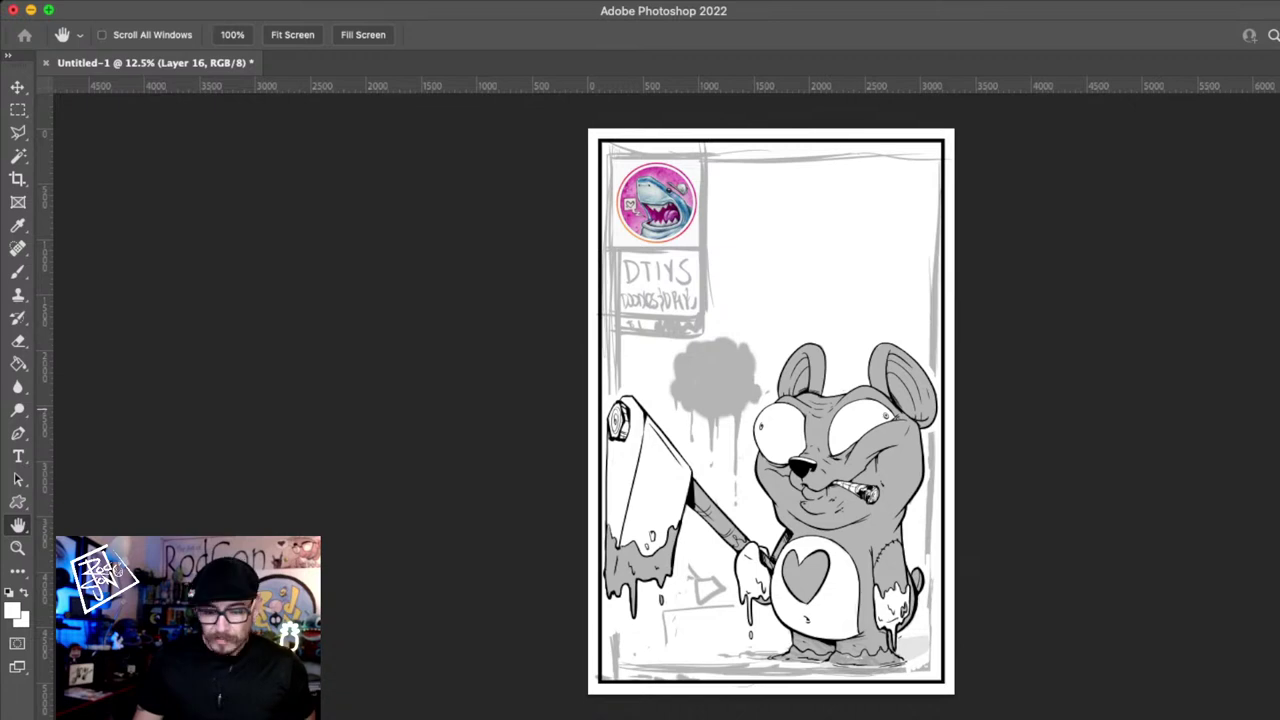
{"action": "left_click_drag", "start_coordinate": [677, 440], "coordinate": [718, 443]}
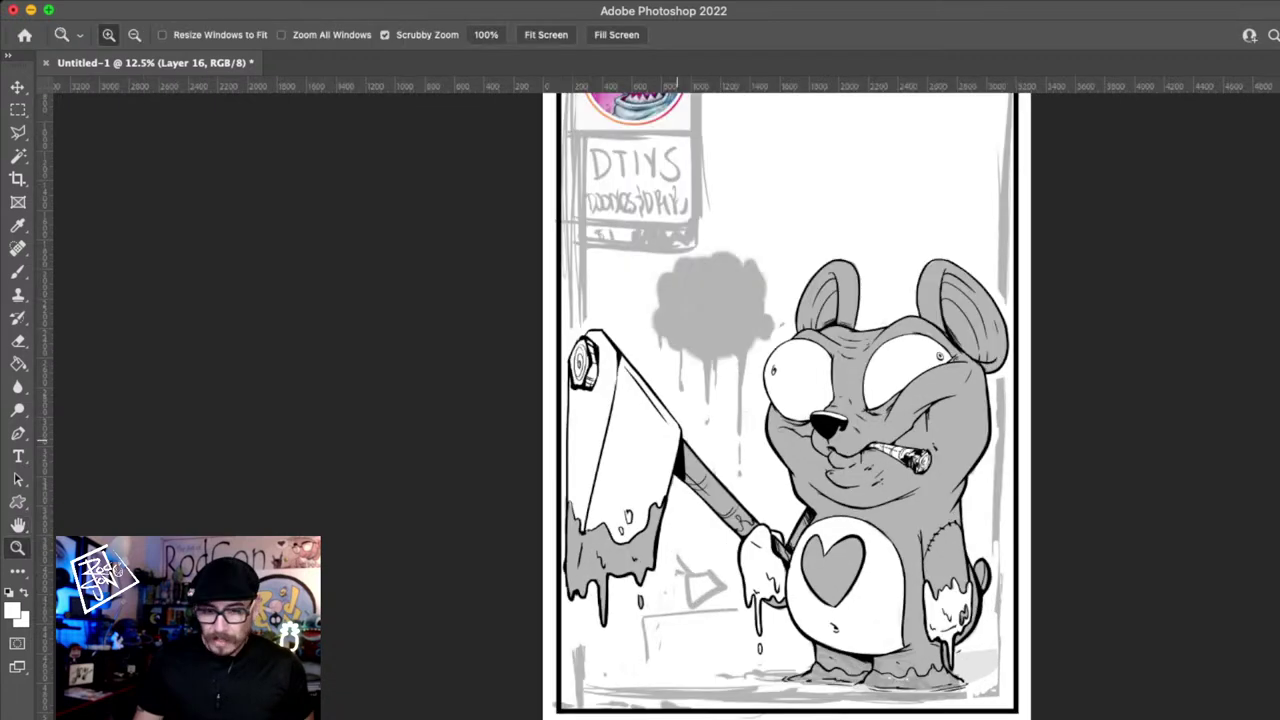
{"action": "left_click", "coordinate": [738, 592], "text": "alt"}
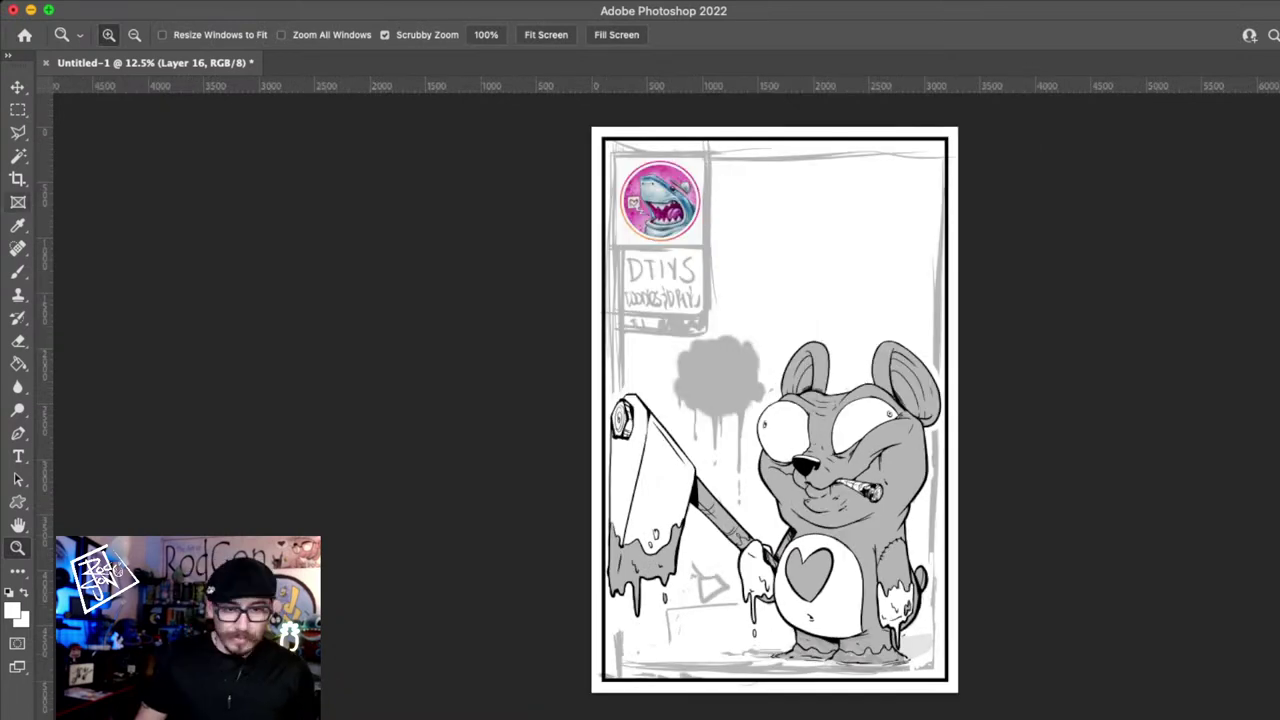
- Select a rectangle around the shark avatar and the DTIYS lettering and fill it with white on Layer 16
{"action": "key", "text": "m"}
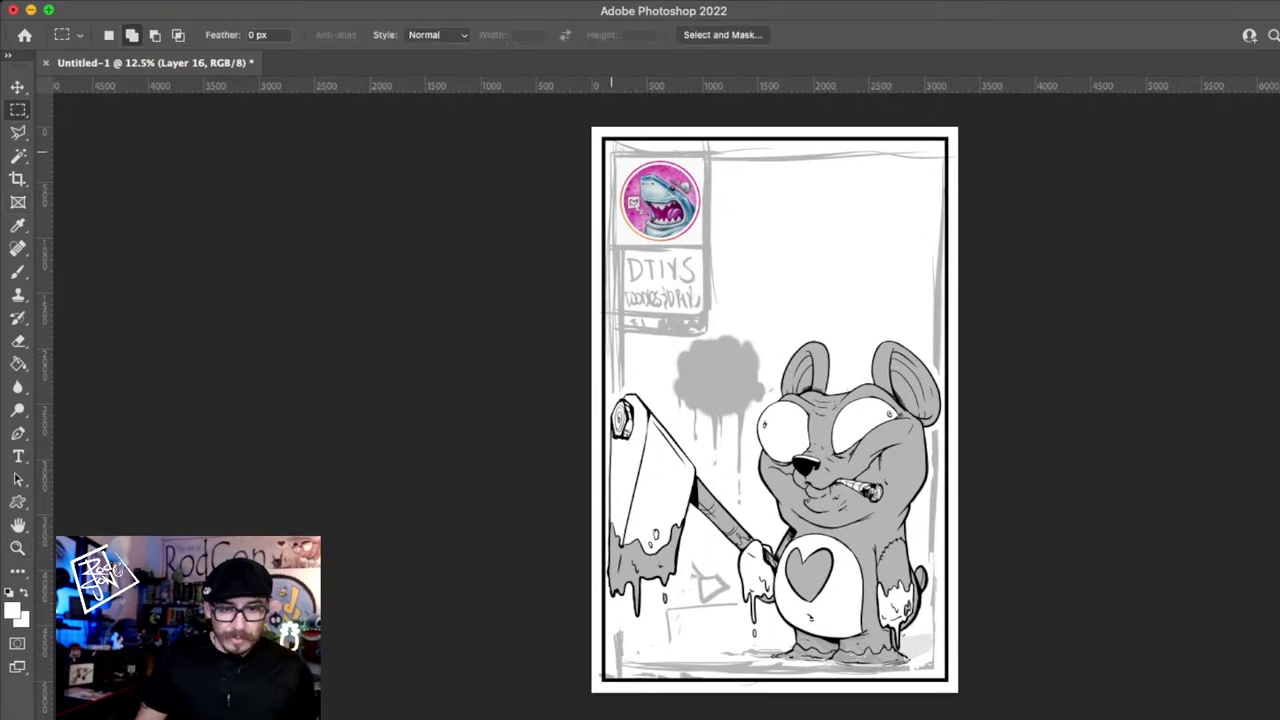
{"action": "left_click_drag", "start_coordinate": [611, 152], "coordinate": [710, 330]}
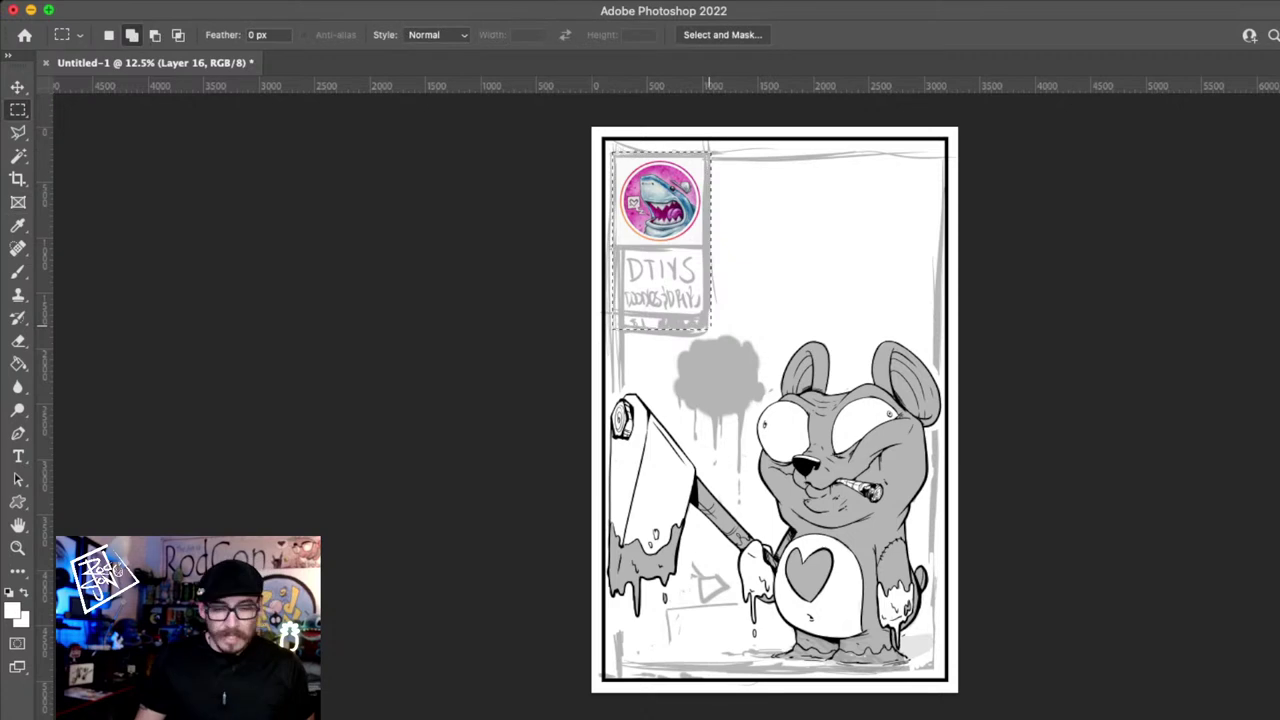
{"action": "key", "text": "g"}
{"action": "left_click", "coordinate": [692, 283]}
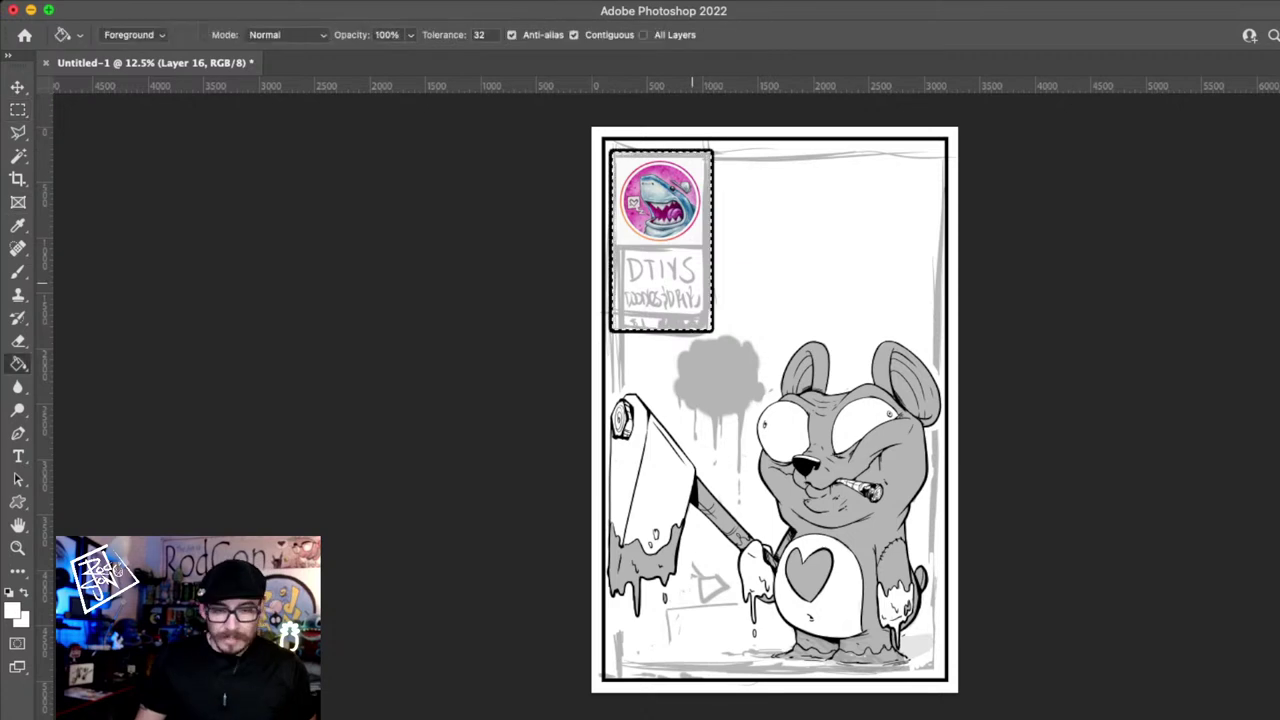
- Select the lower half of the outlined panel over the DTIYS lettering and fill it with sampled black on a new layer
{"action": "key", "text": "z"}
{"action": "left_click", "coordinate": [705, 324]}
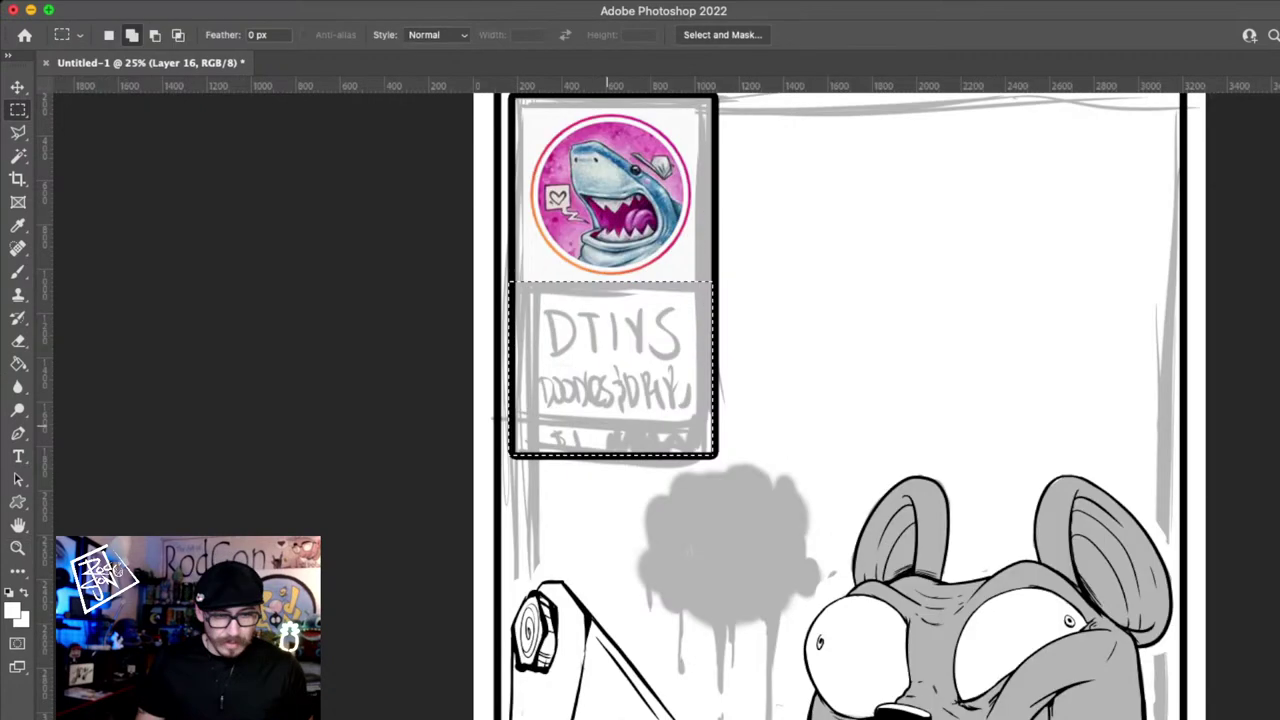
{"action": "key", "text": "g"}
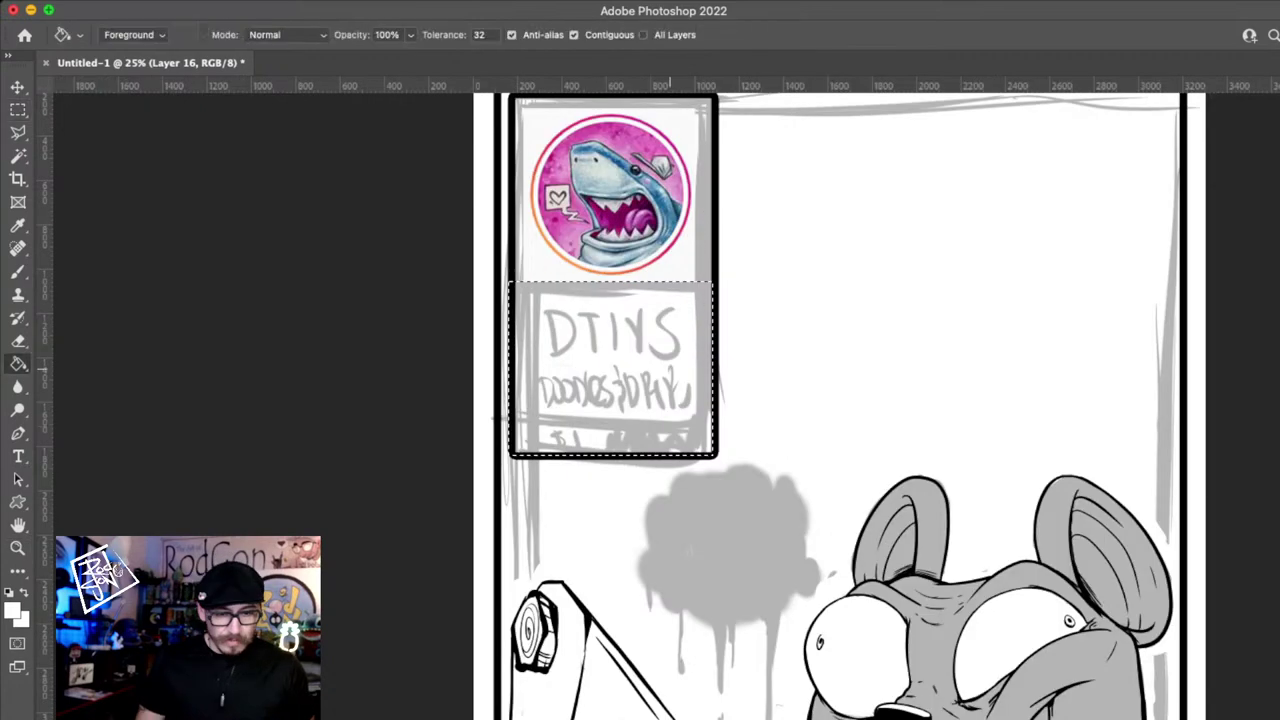
{"action": "key", "text": "super+shift+alt+n"}
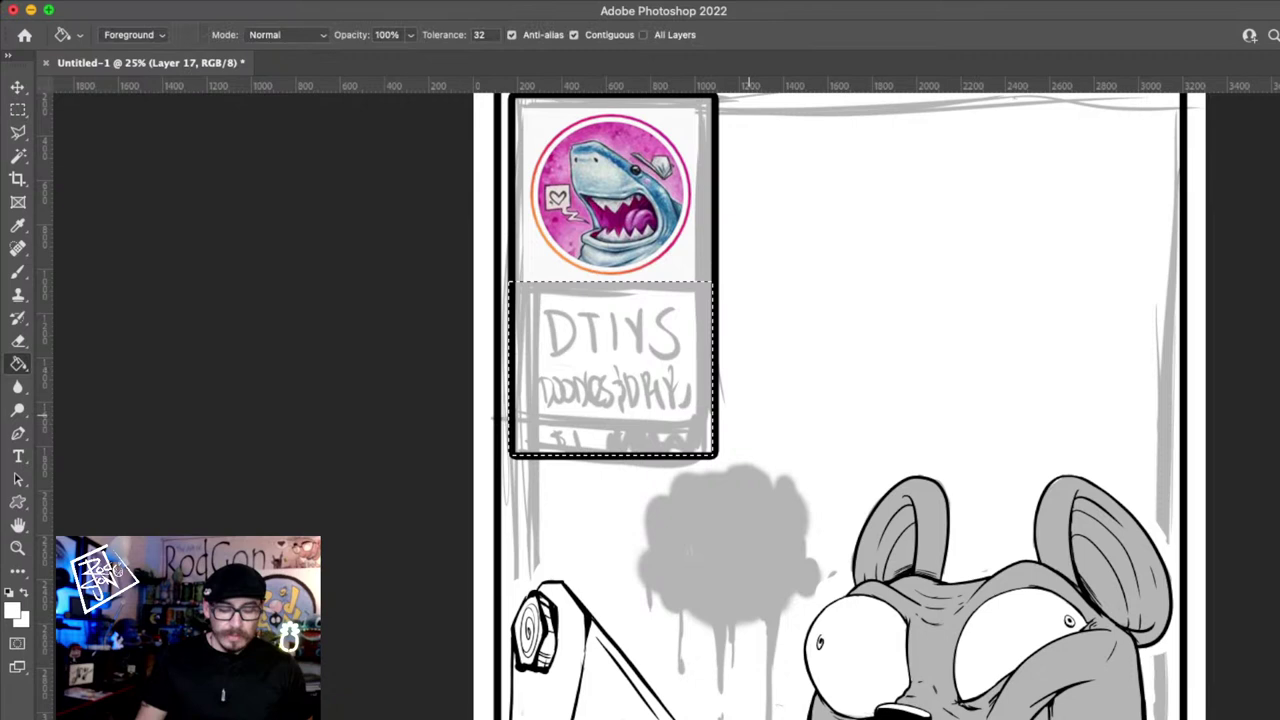
{"action": "key", "text": "i"}
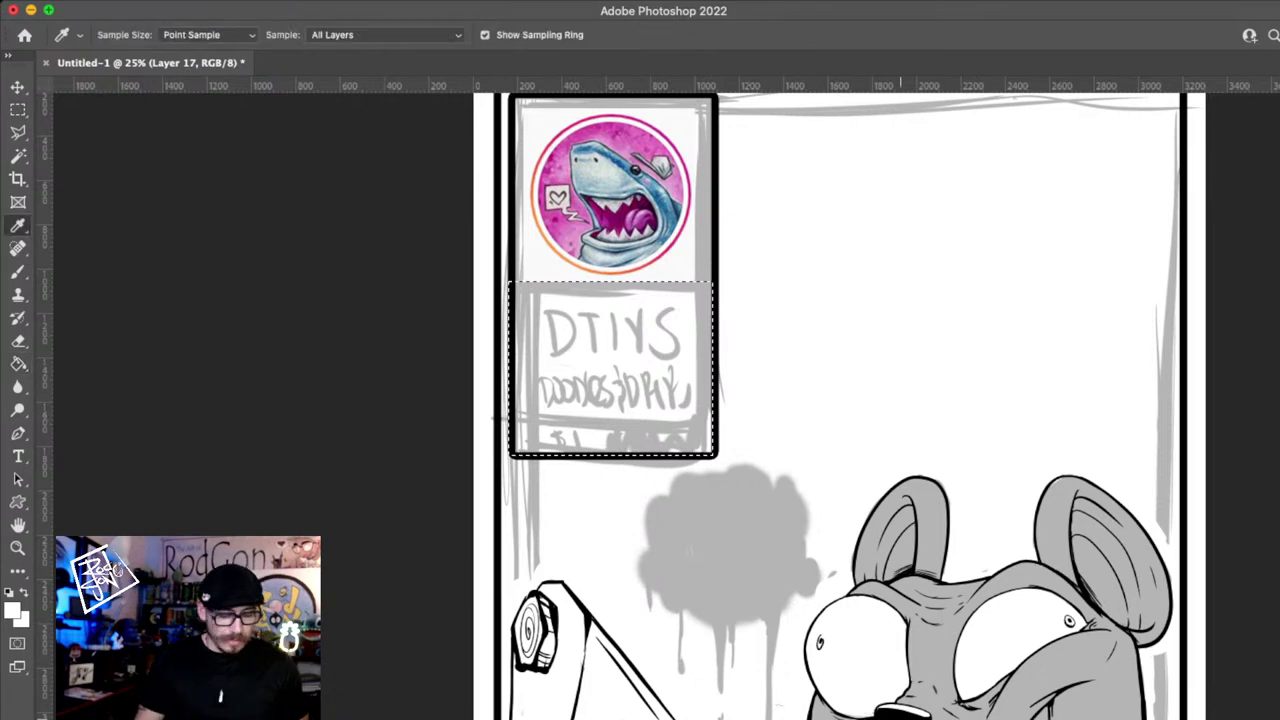
{"action": "left_click", "coordinate": [901, 711]}
{"action": "key", "text": "g"}
{"action": "left_click", "coordinate": [670, 406]}
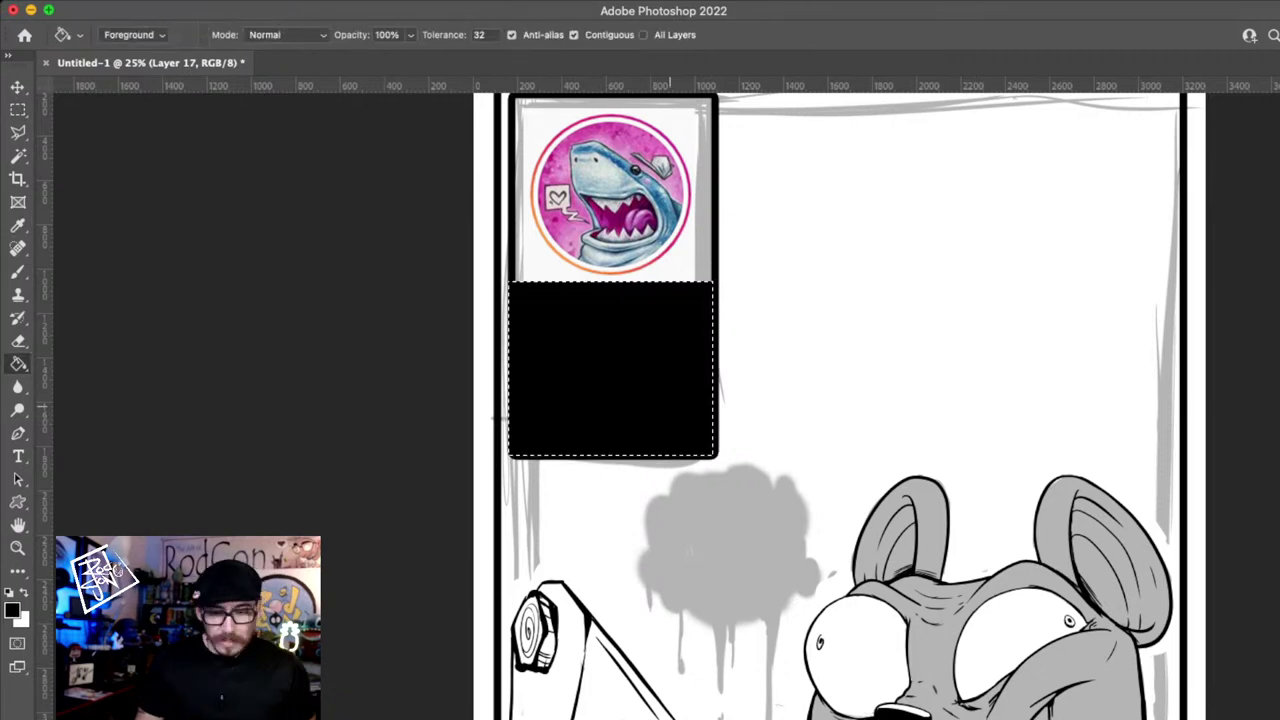
- Transform the black block under the shark avatar to 101.15% height, extending its upper edge slightly toward the avatar
{"action": "key", "text": "z"}
{"action": "left_click_drag", "start_coordinate": [730, 389], "coordinate": [675, 389]}
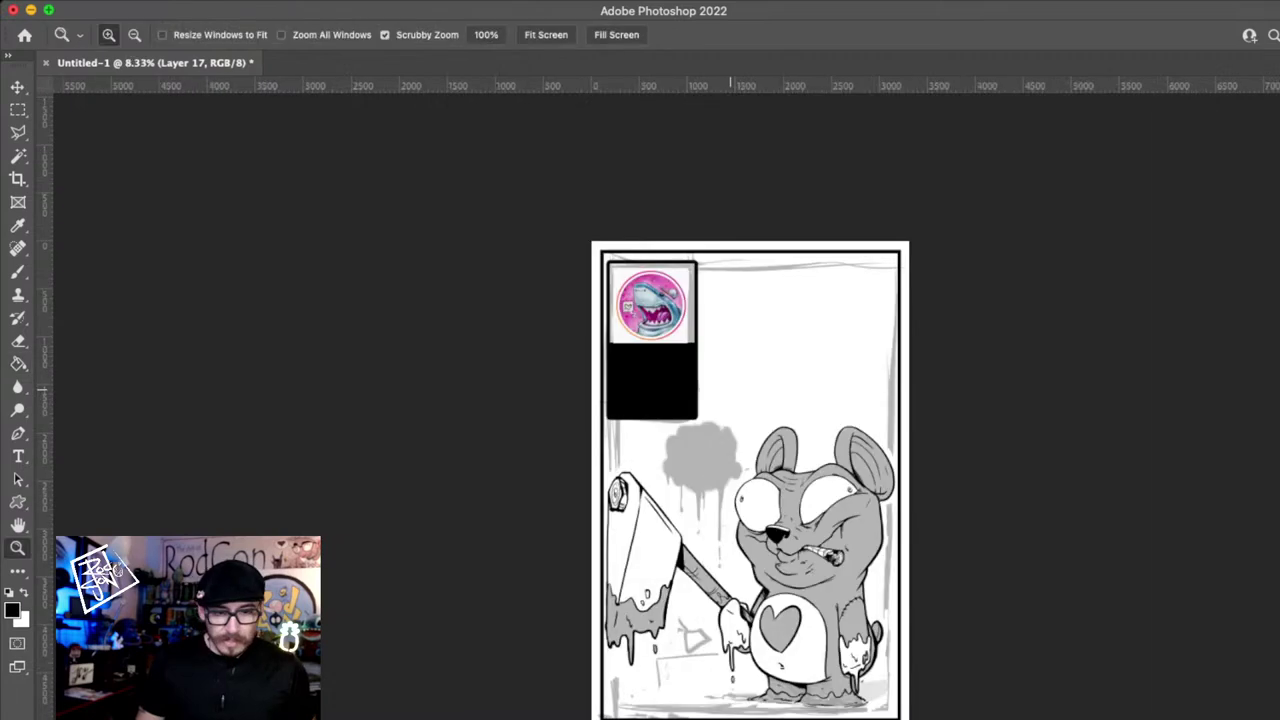
{"action": "key", "text": "super+equal"}
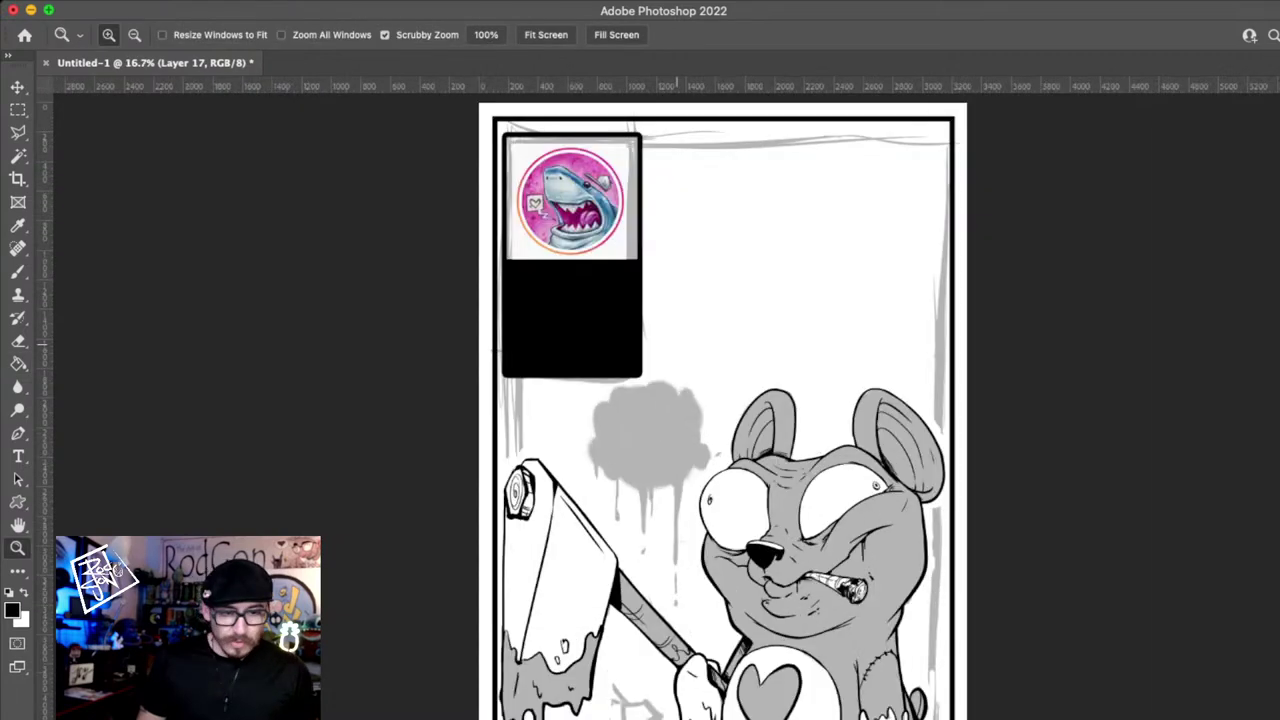
{"action": "key", "text": "v"}
{"action": "key", "text": "super+equal"}
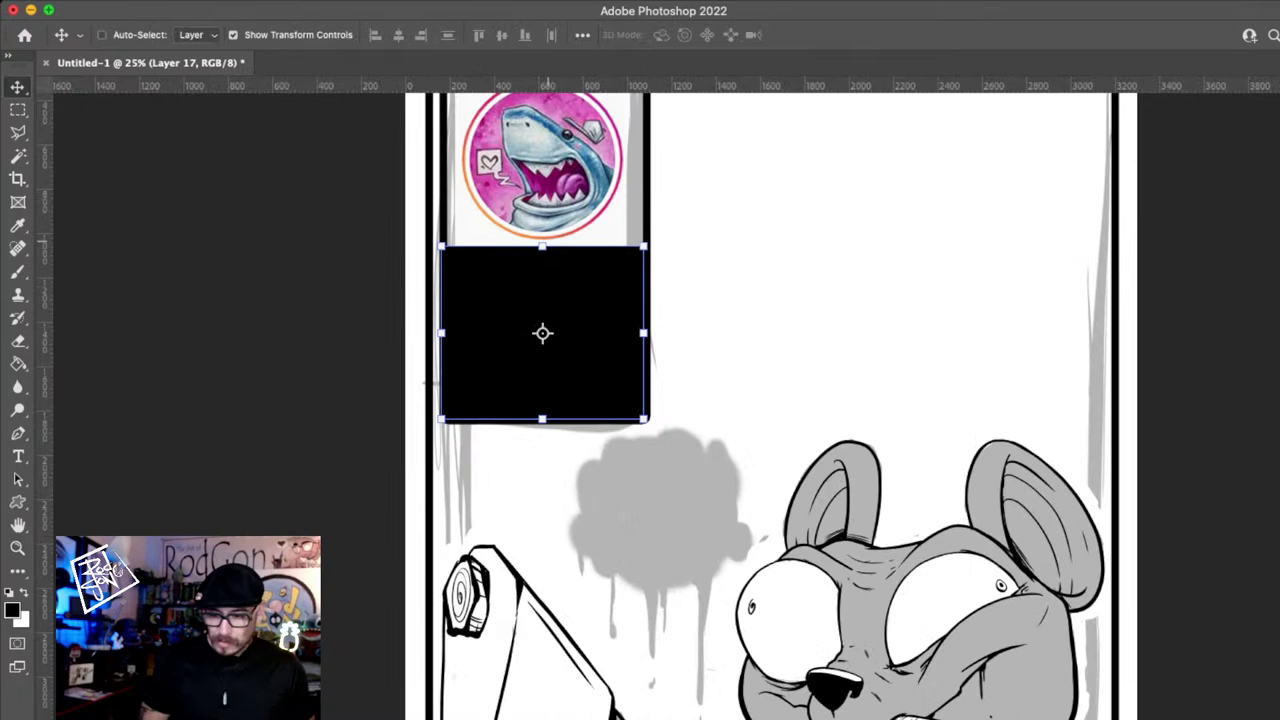
{"action": "key", "text": "super+t"}
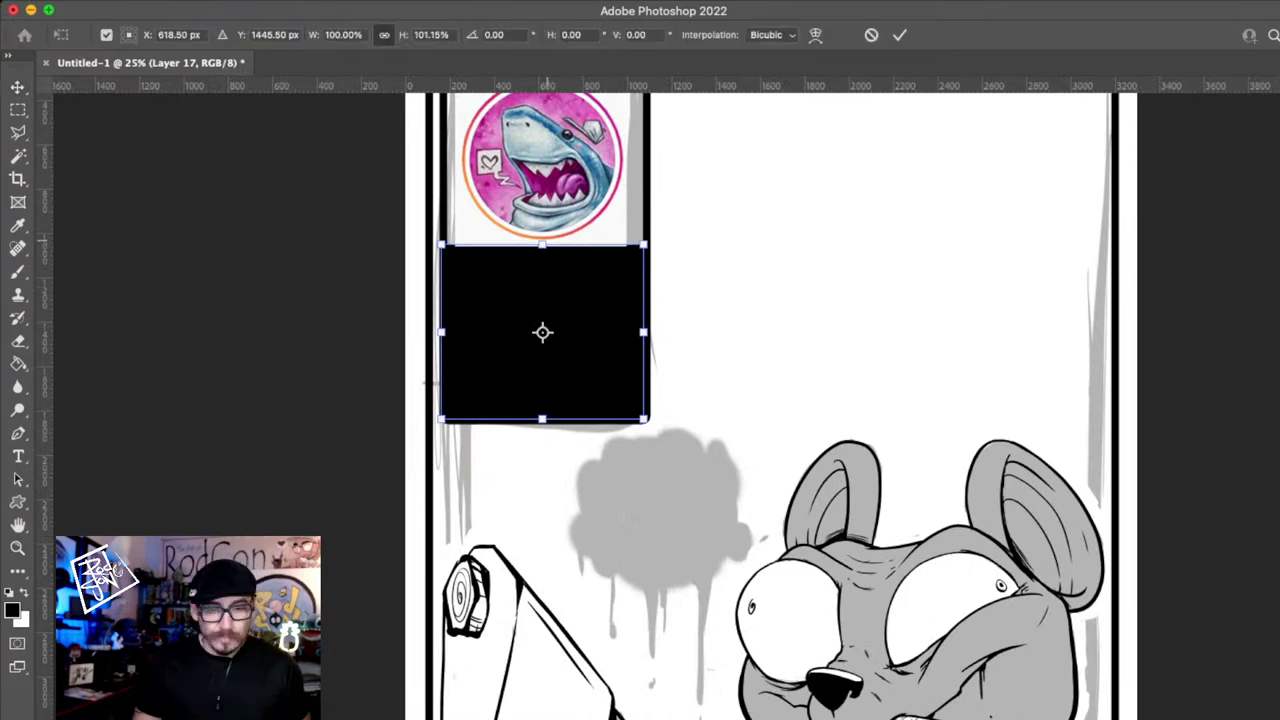
{"action": "key", "text": "Return"}
- Shorten the black block to 80.84% height from its lower edge, leaving a strip open at the bottom of the outlined panel
{"action": "key", "text": "z"}
{"action": "key", "text": "super+minus"}
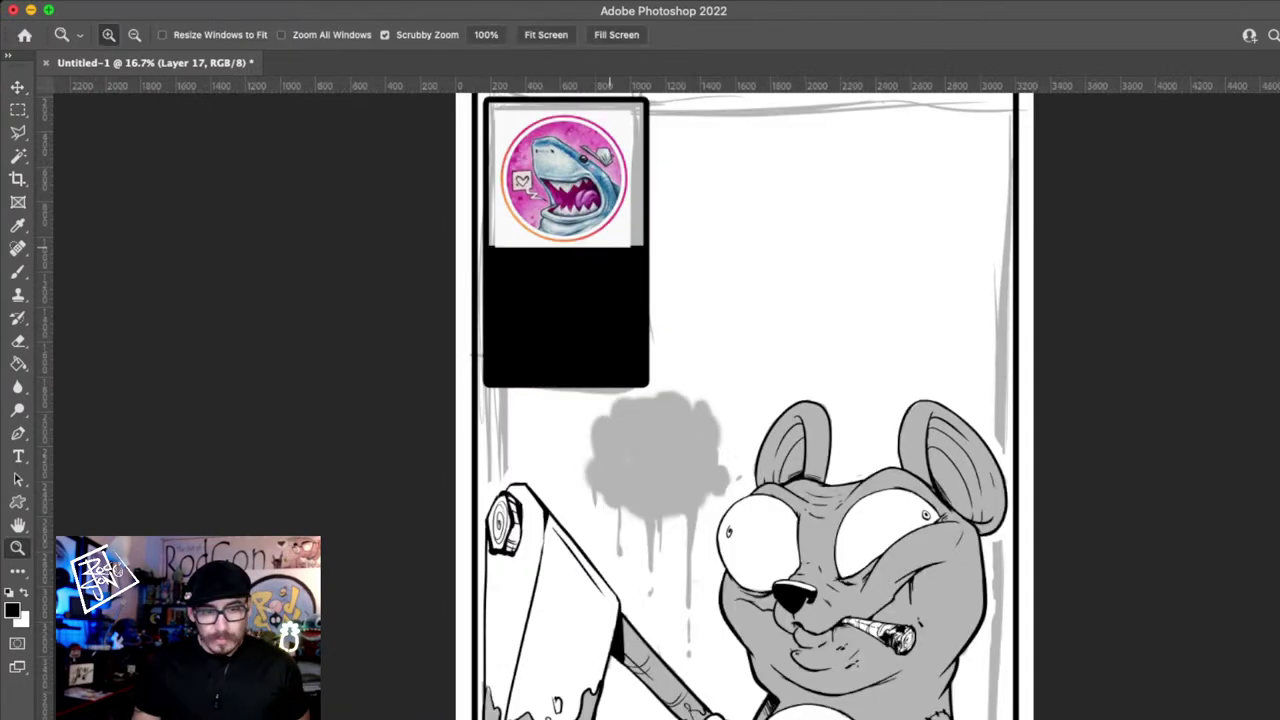
{"action": "key", "text": "v"}
{"action": "key", "text": "super+equal"}
{"action": "key", "text": "super+equal"}
{"action": "key", "text": "m"}
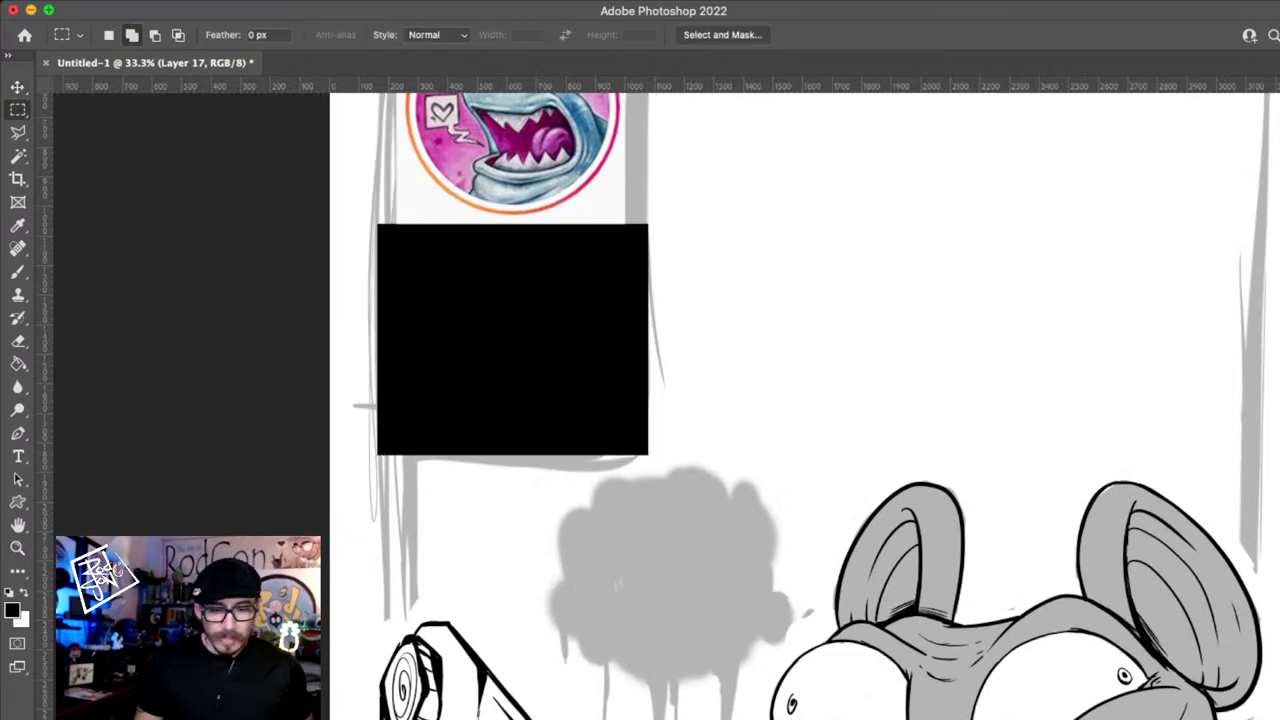
{"action": "key", "text": "z"}
{"action": "key", "text": "super+minus"}
{"action": "key", "text": "super+minus"}
{"action": "key", "text": "super+minus"}
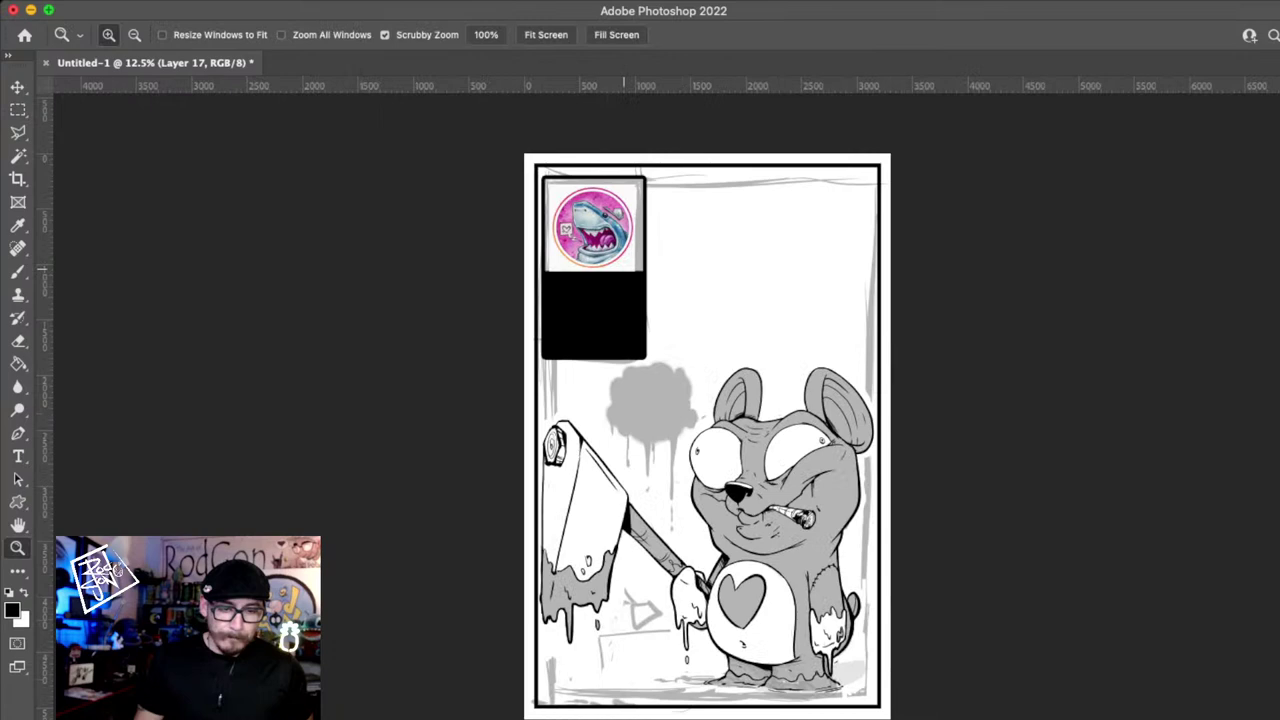
{"action": "left_click", "coordinate": [624, 268]}
{"action": "key", "text": "super+t"}
{"action": "mouse_move", "coordinate": [584, 388]}
{"action": "left_mouse_down"}
{"action": "mouse_move", "coordinate": [584, 278]}
{"action": "mouse_move", "coordinate": [583, 366]}
{"action": "left_mouse_up"}
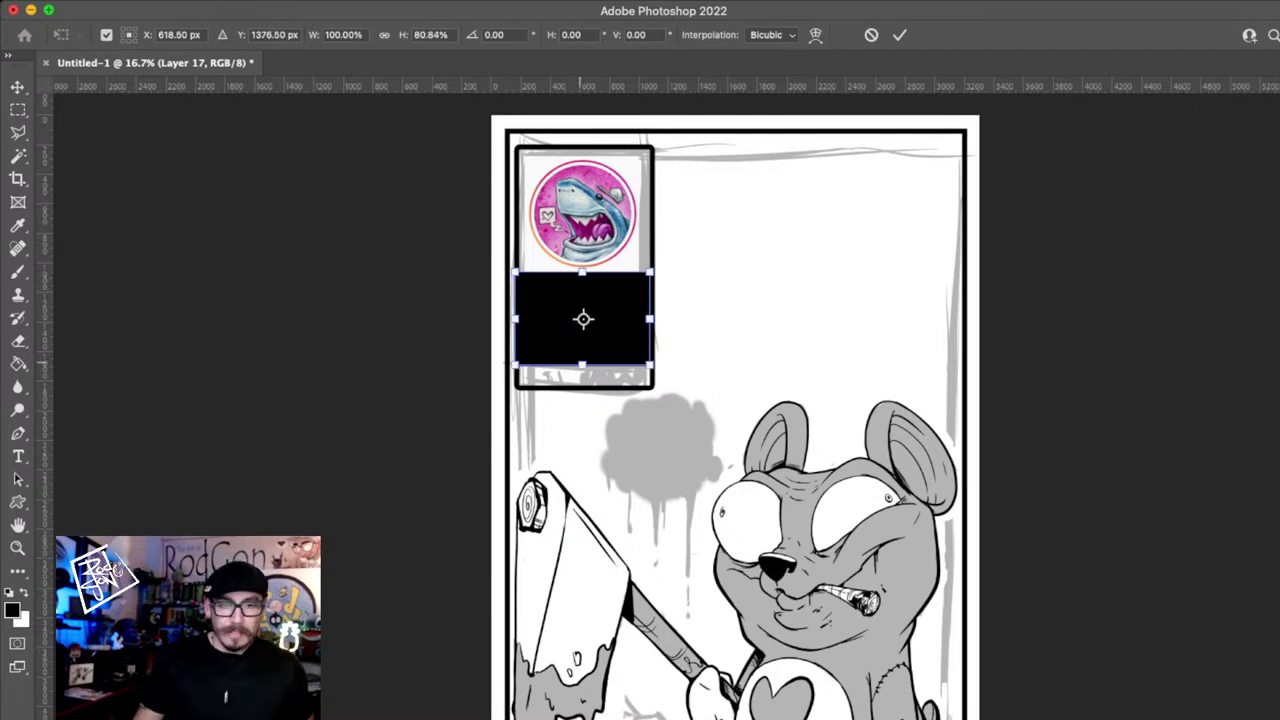
{"action": "key", "text": "Return"}
- Enlarge the shark avatar proportionally to 116.76% so it fills the upper part of the outlined panel
{"action": "key", "text": "z"}
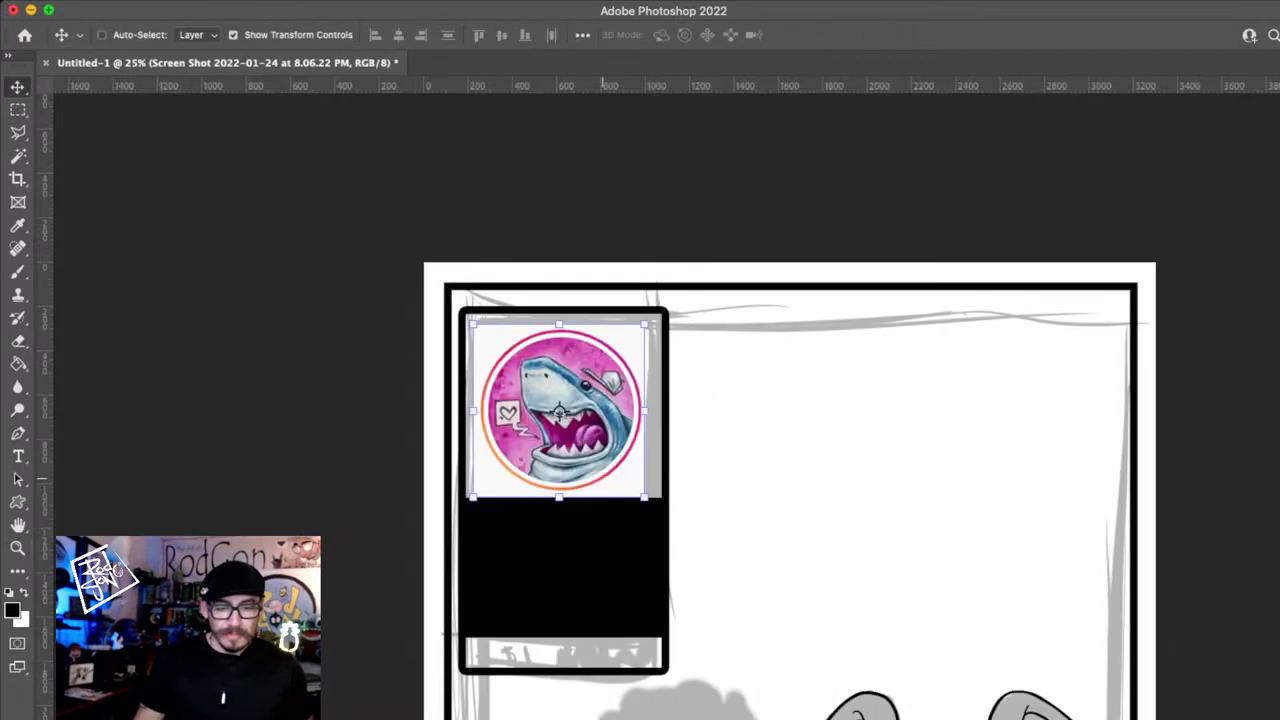
{"action": "left_click_drag", "start_coordinate": [645, 497], "coordinate": [657, 509]}
{"action": "mouse_move", "coordinate": [651, 493]}
{"action": "left_mouse_down"}
{"action": "mouse_move", "coordinate": [645, 481]}
{"action": "mouse_move", "coordinate": [659, 504]}
{"action": "left_mouse_up"}
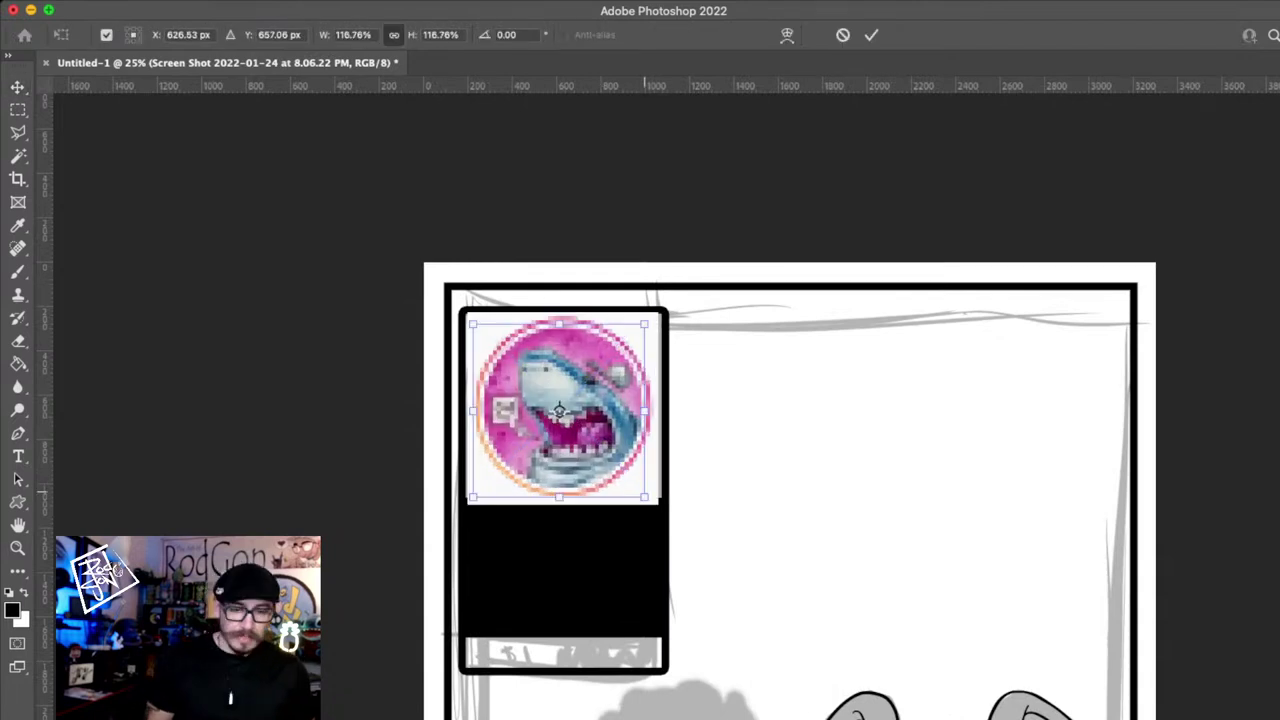
{"action": "key", "text": "Return"}
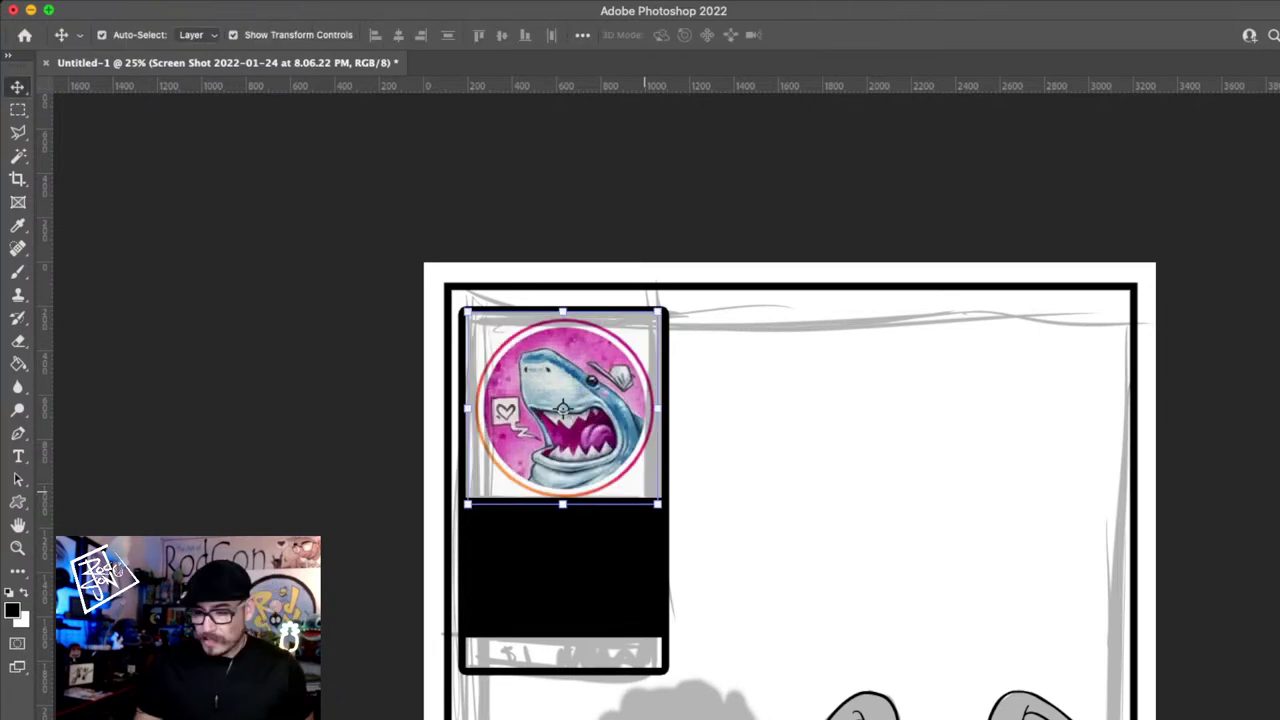
{"action": "key", "text": "z"}
{"action": "left_click", "coordinate": [645, 492], "text": "alt"}
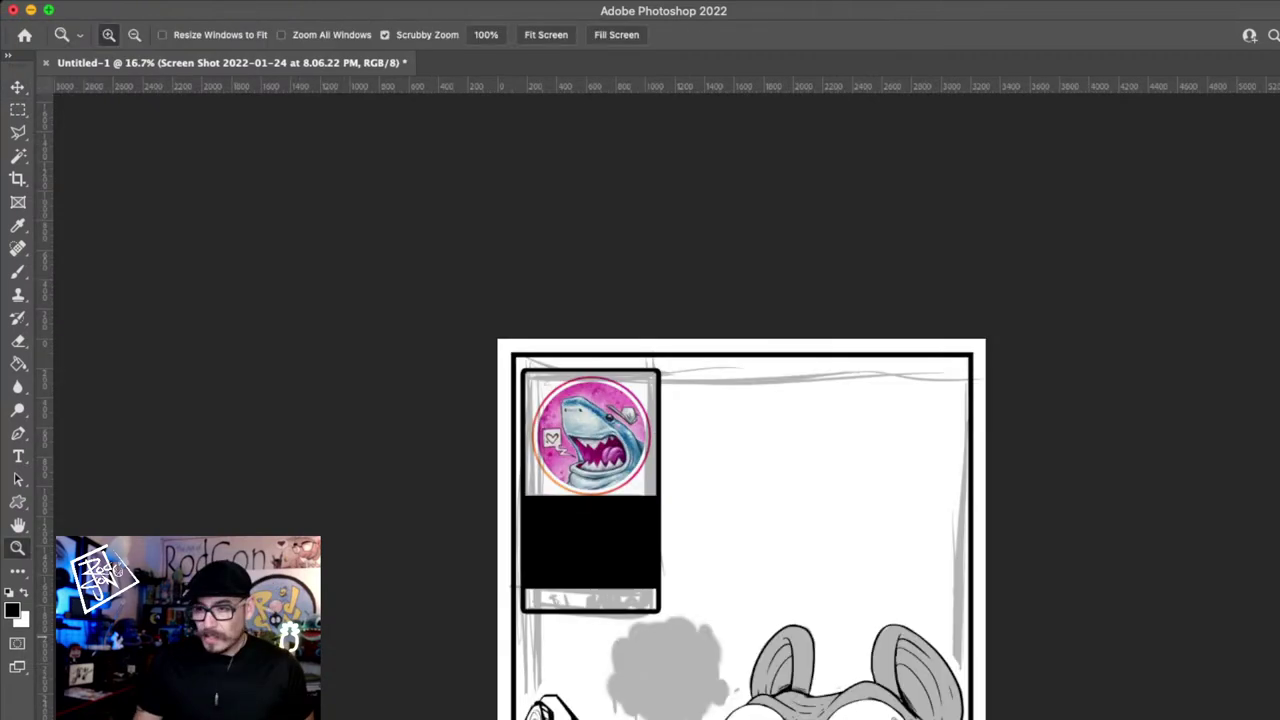
- Add centred white text reading "Doodle & Drips" on three lines in Phosphate Solid at 28.8 pt, beside the label panel
{"action": "key", "text": "h"}
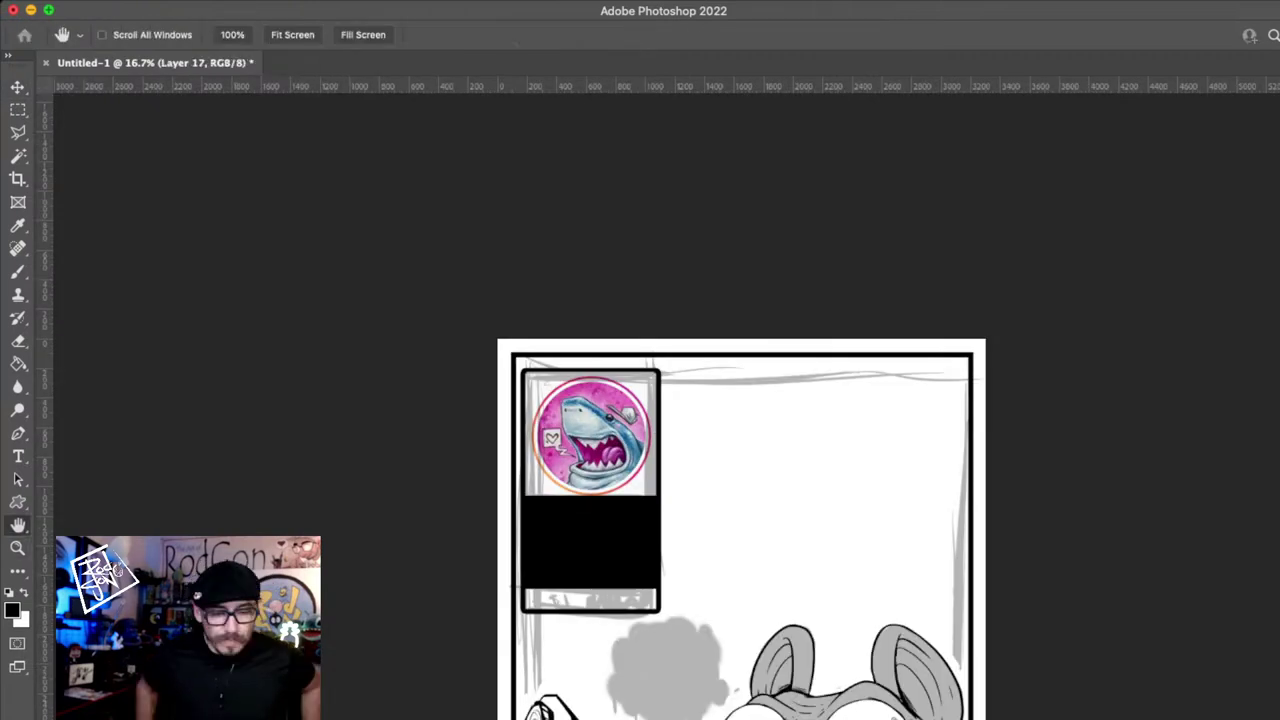
{"action": "key", "text": "z"}
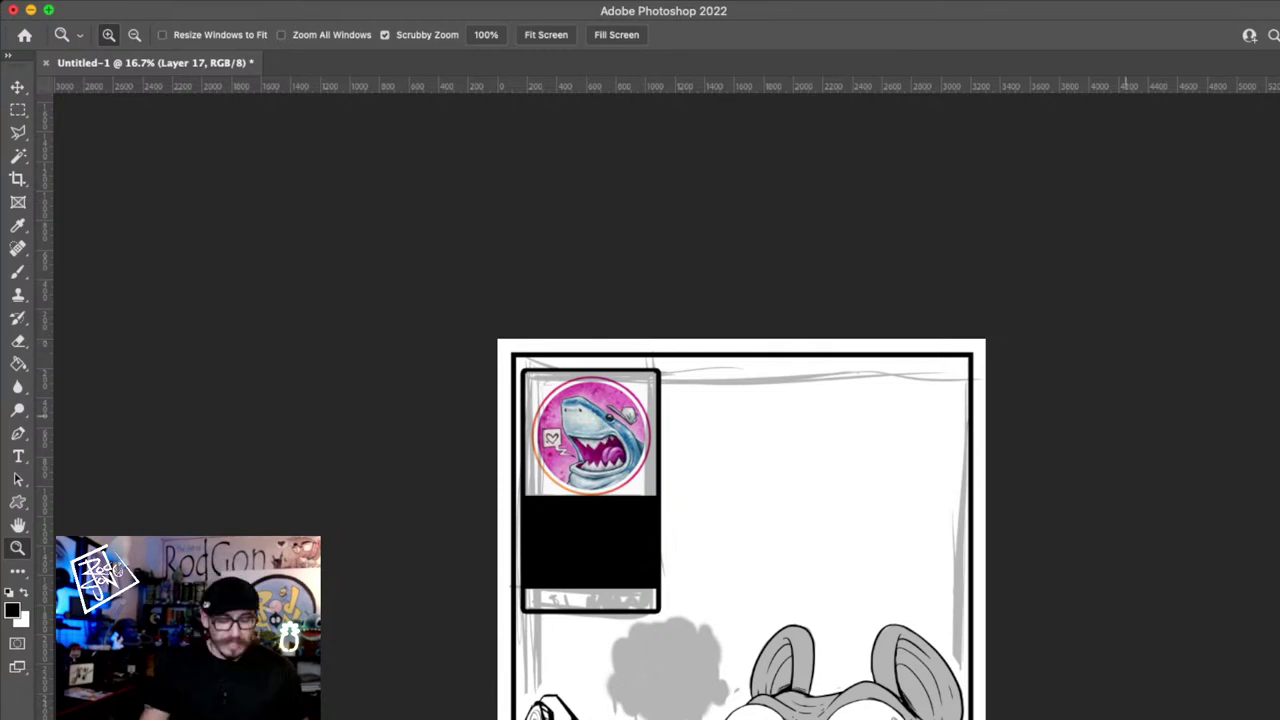
{"action": "left_click", "coordinate": [769, 569]}
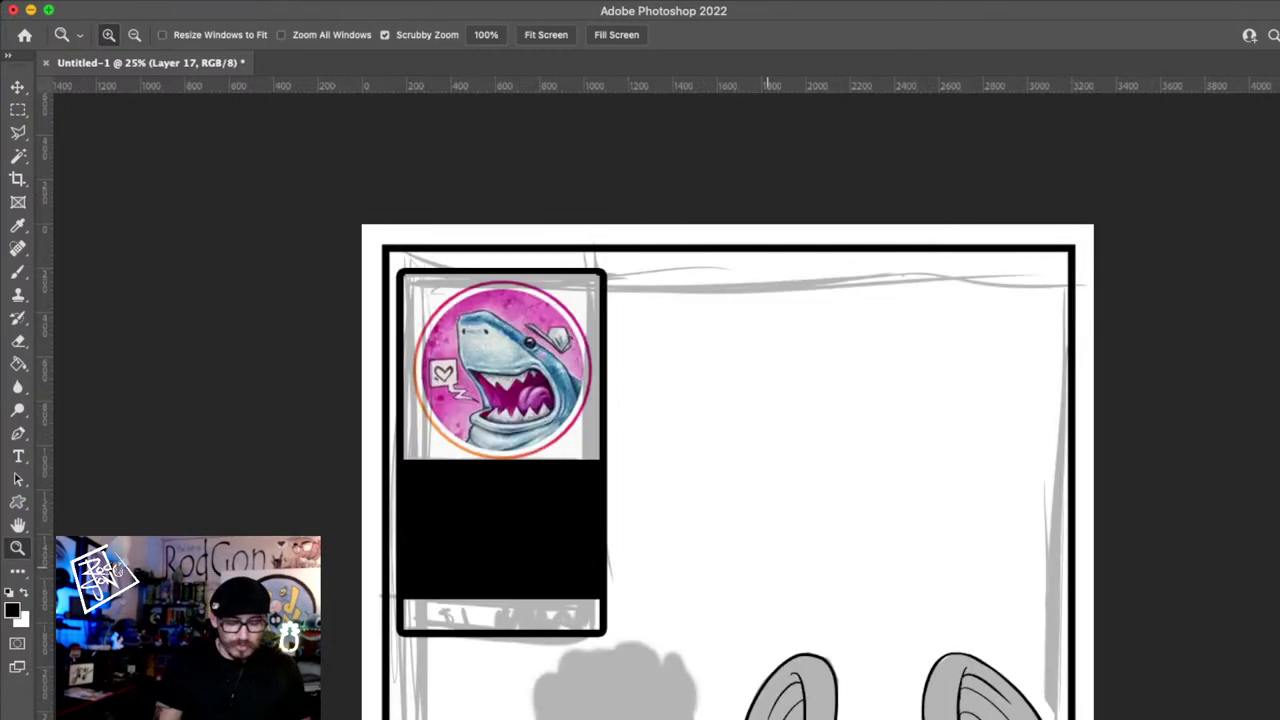
{"action": "key", "text": "t"}
{"action": "left_click", "coordinate": [749, 549]}
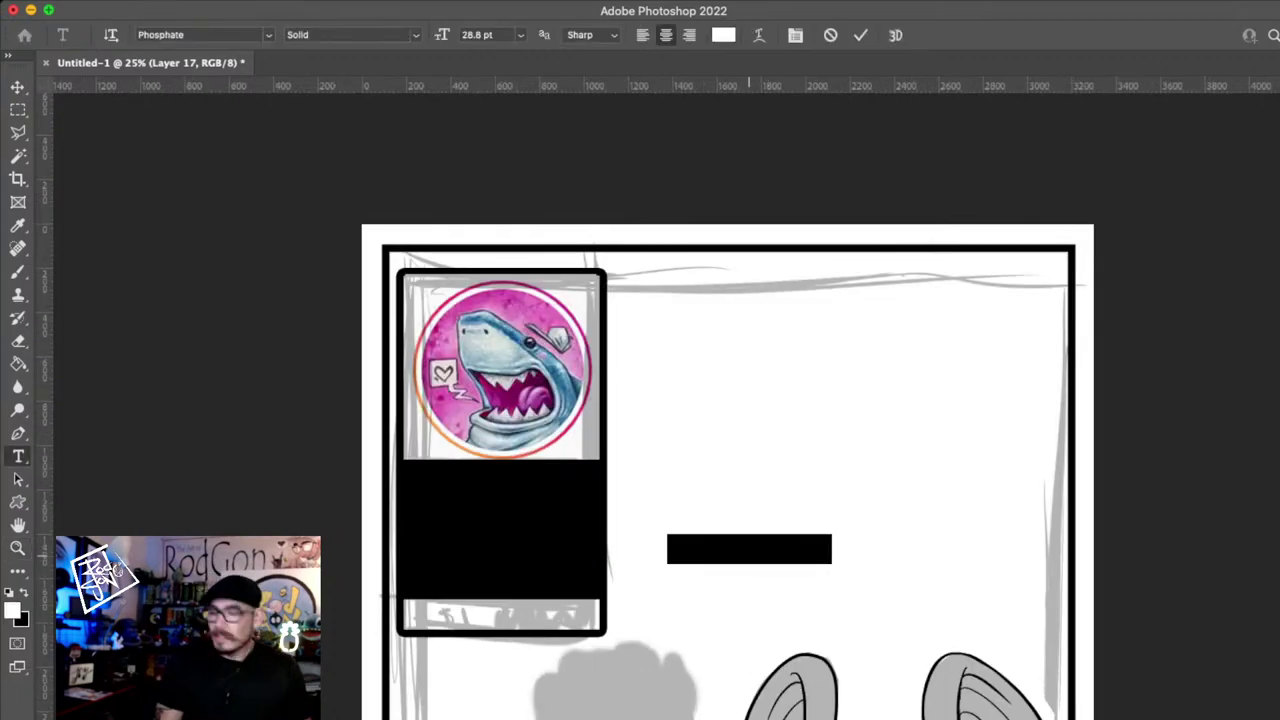
{"action": "key", "text": "super+v"}
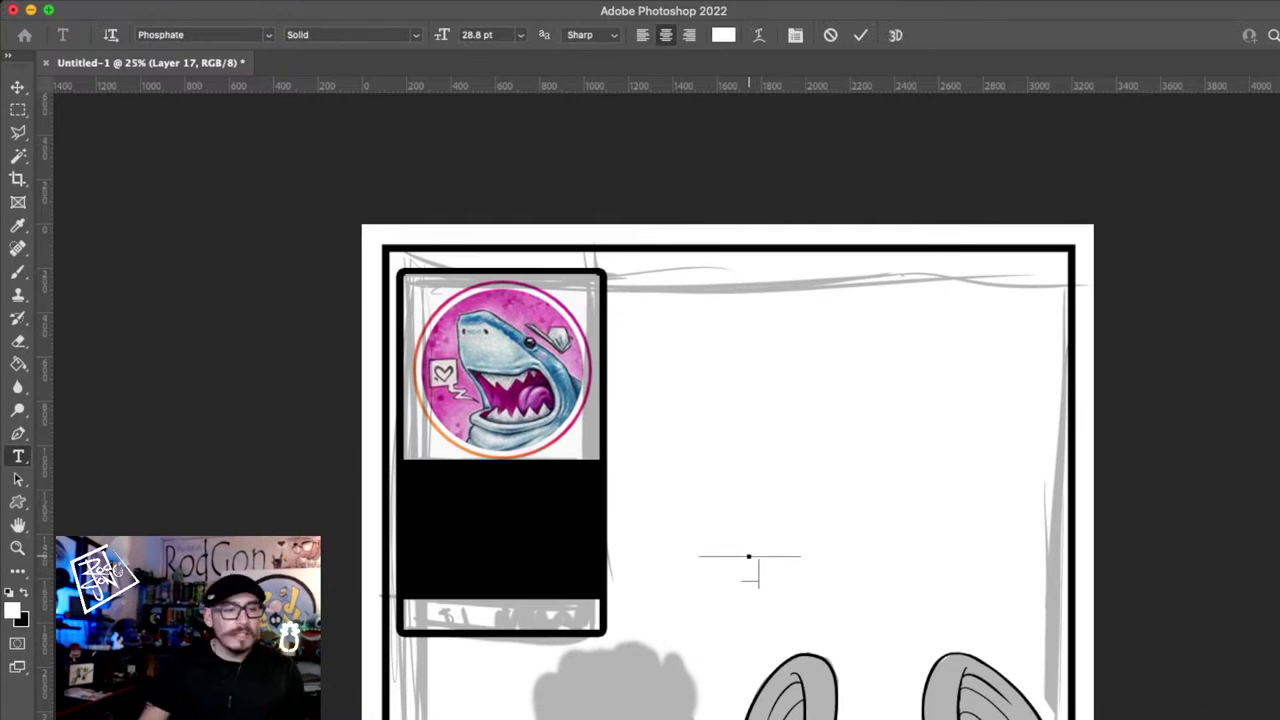
{"action": "key", "text": "Return"}
{"action": "type", "text": "your s"}
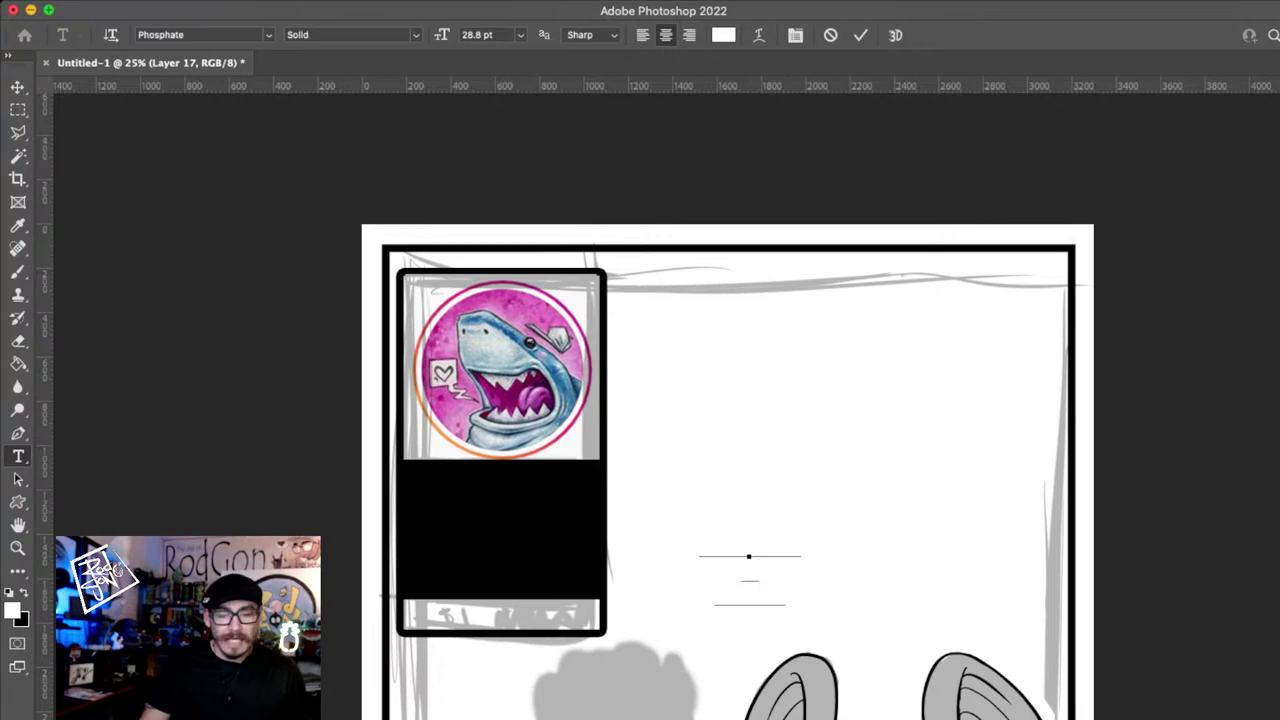
{"action": "key", "text": "super+Return"}
- Move the "Doodle & Drips" text onto the black block and scale it proportionally to 162.44%
{"action": "key", "text": "v"}
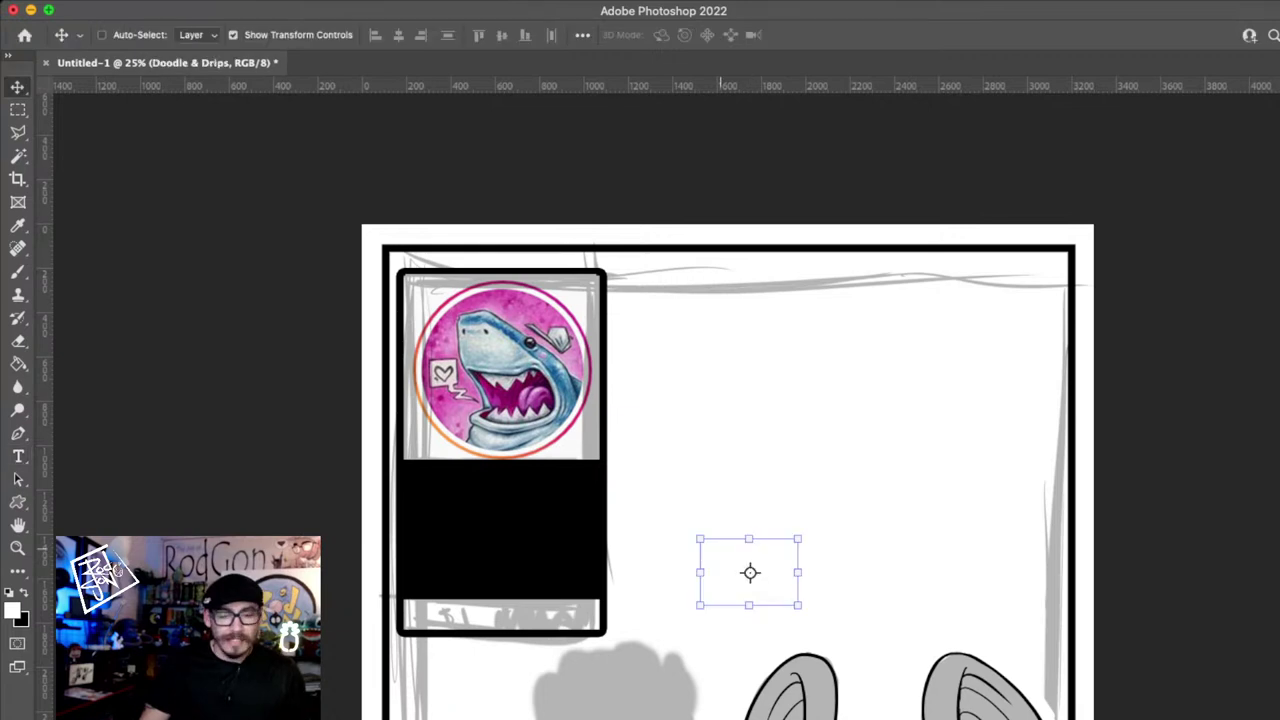
{"action": "key", "text": "super+t"}
{"action": "left_click_drag", "start_coordinate": [750, 572], "coordinate": [507, 524]}
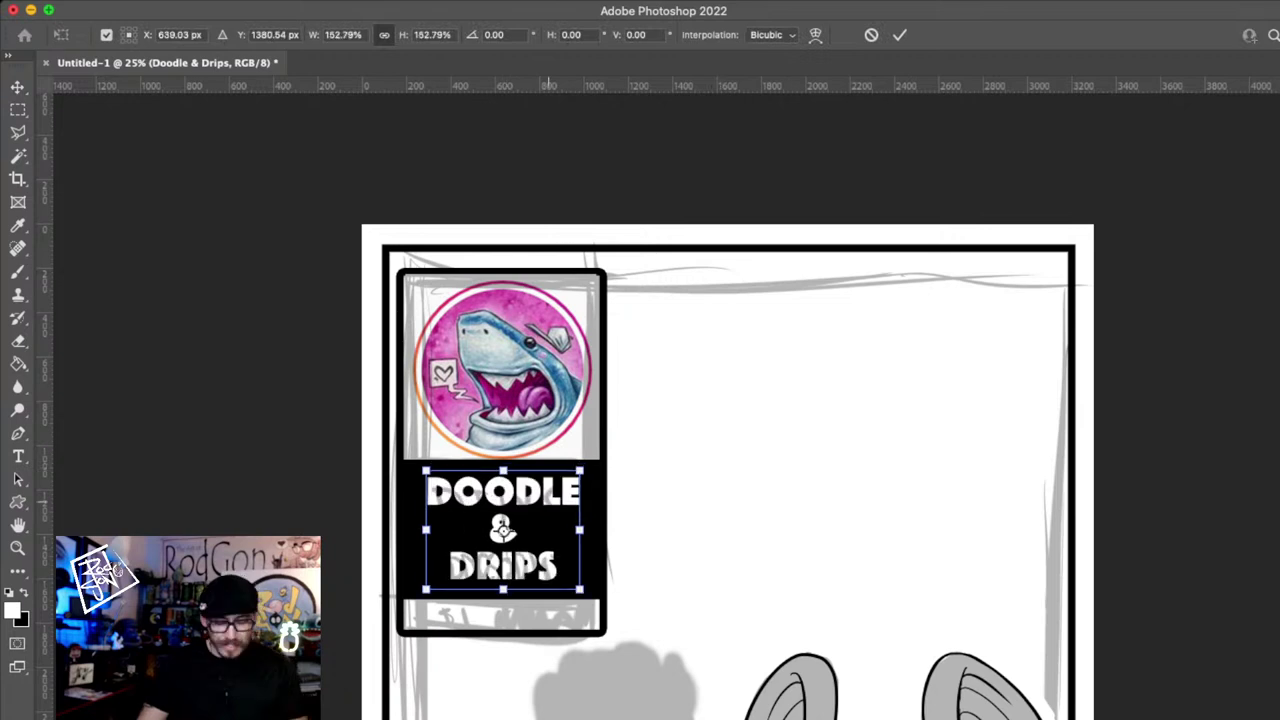
{"action": "left_click_drag", "start_coordinate": [503, 470], "coordinate": [503, 463]}
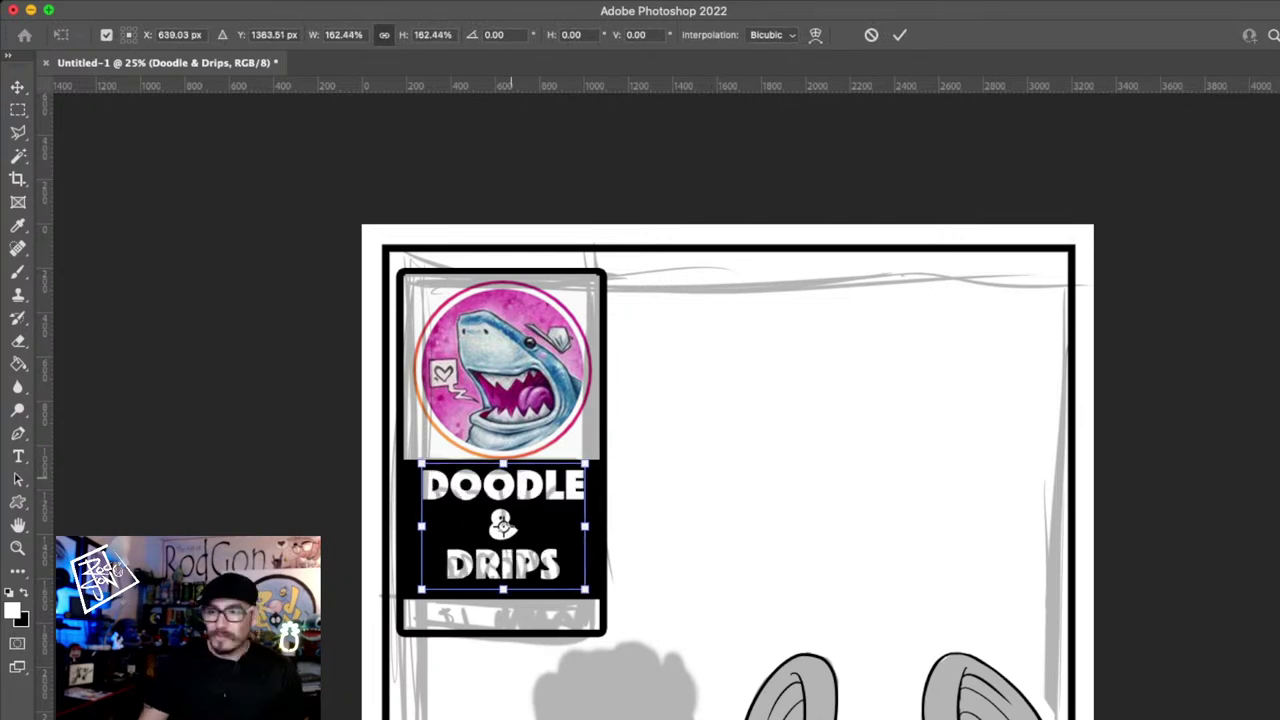
- Replace the ampersand in the label text with "N'"
{"action": "double_click", "coordinate": [503, 524]}
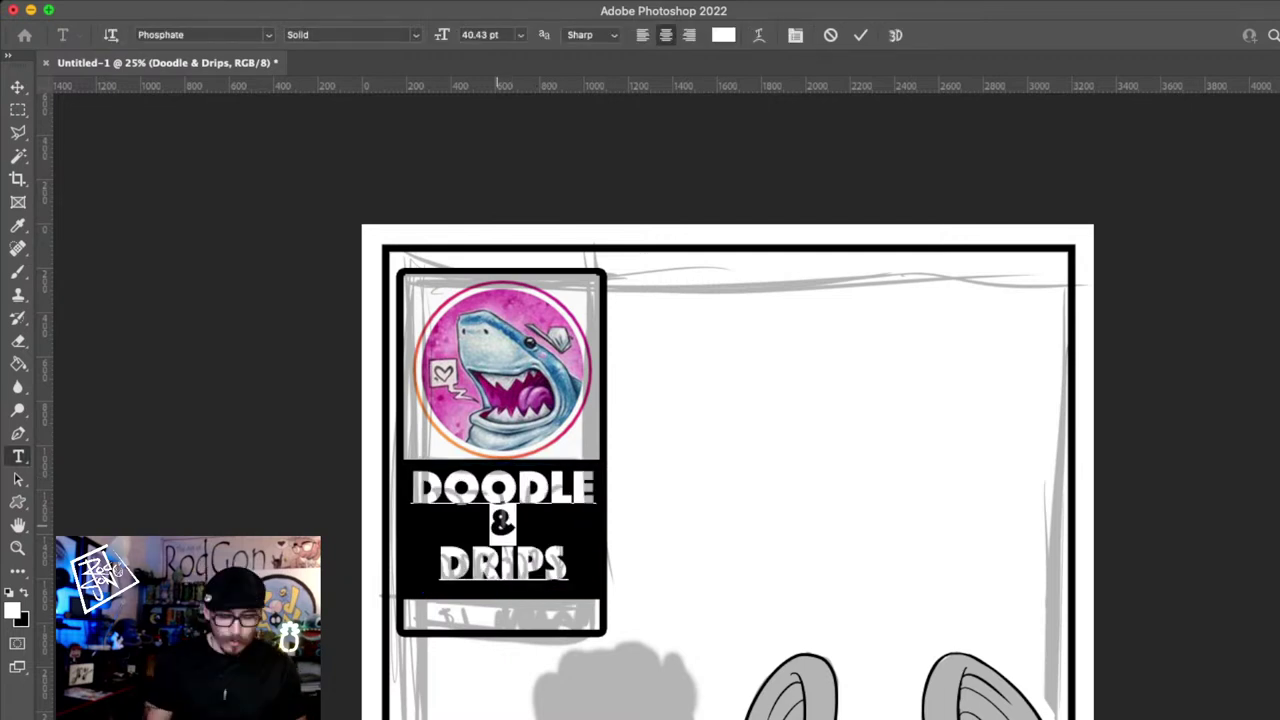
{"action": "type", "text": "N"}
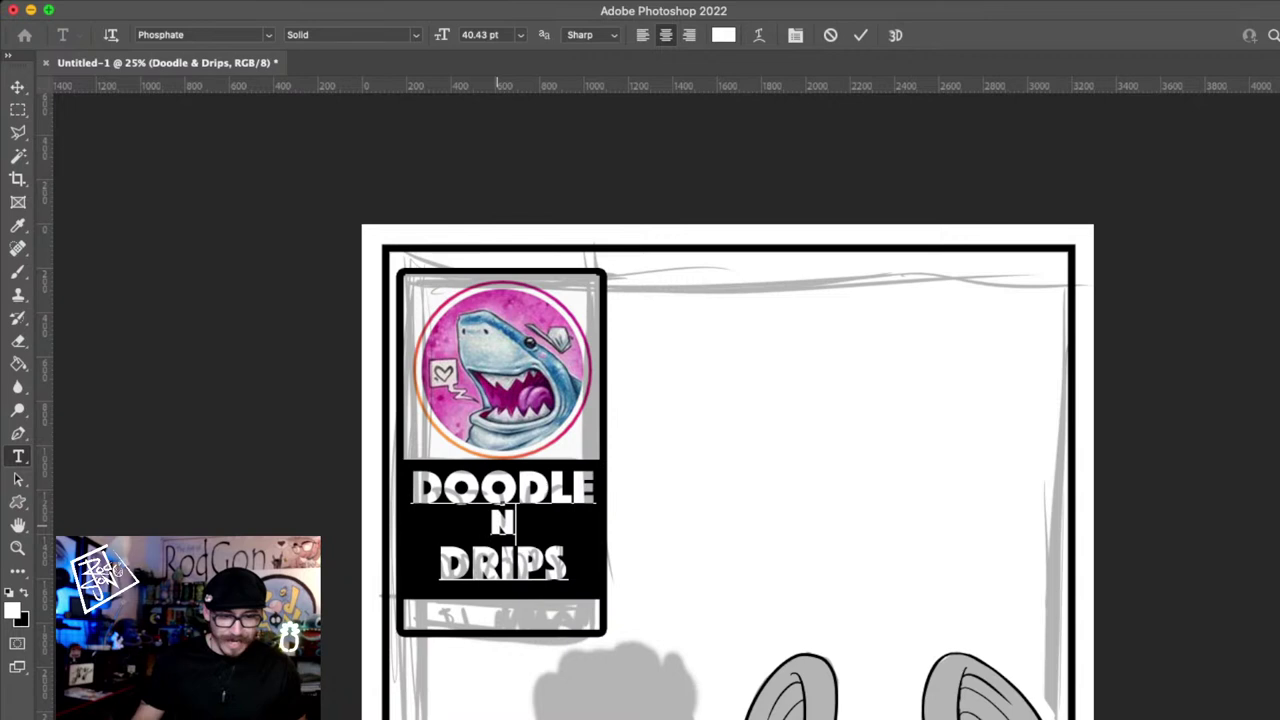
{"action": "type", "text": "'"}
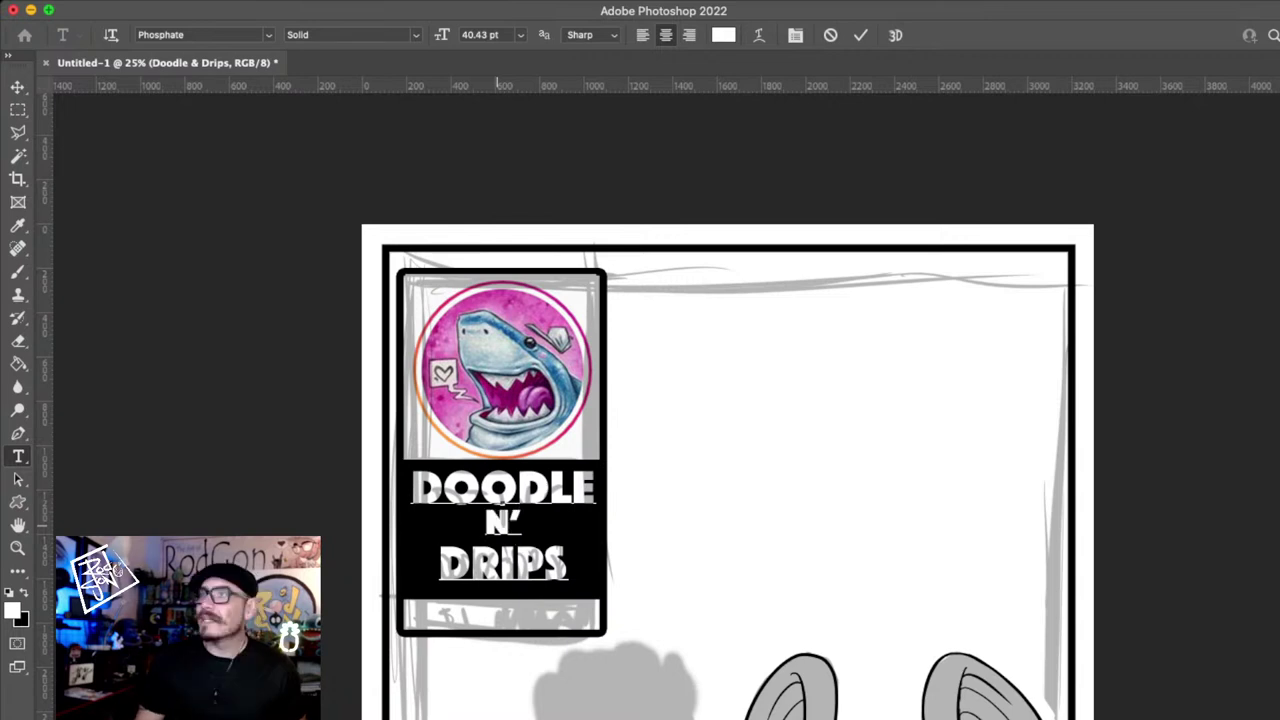
- Increase the leading of the "N'" line and nudge the whole lettering down slightly within the black block
{"action": "double_click", "coordinate": [497, 525]}
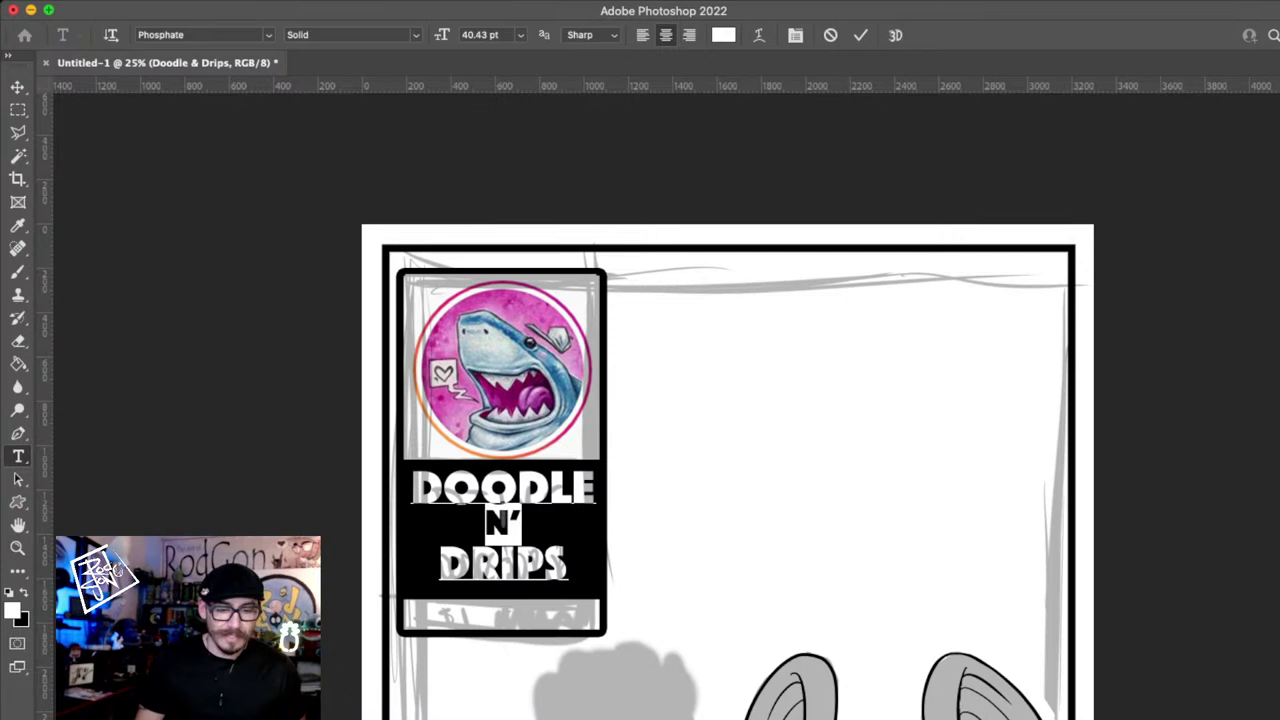
{"action": "key", "text": "alt+Down"}
{"action": "key", "text": "alt+Down"}
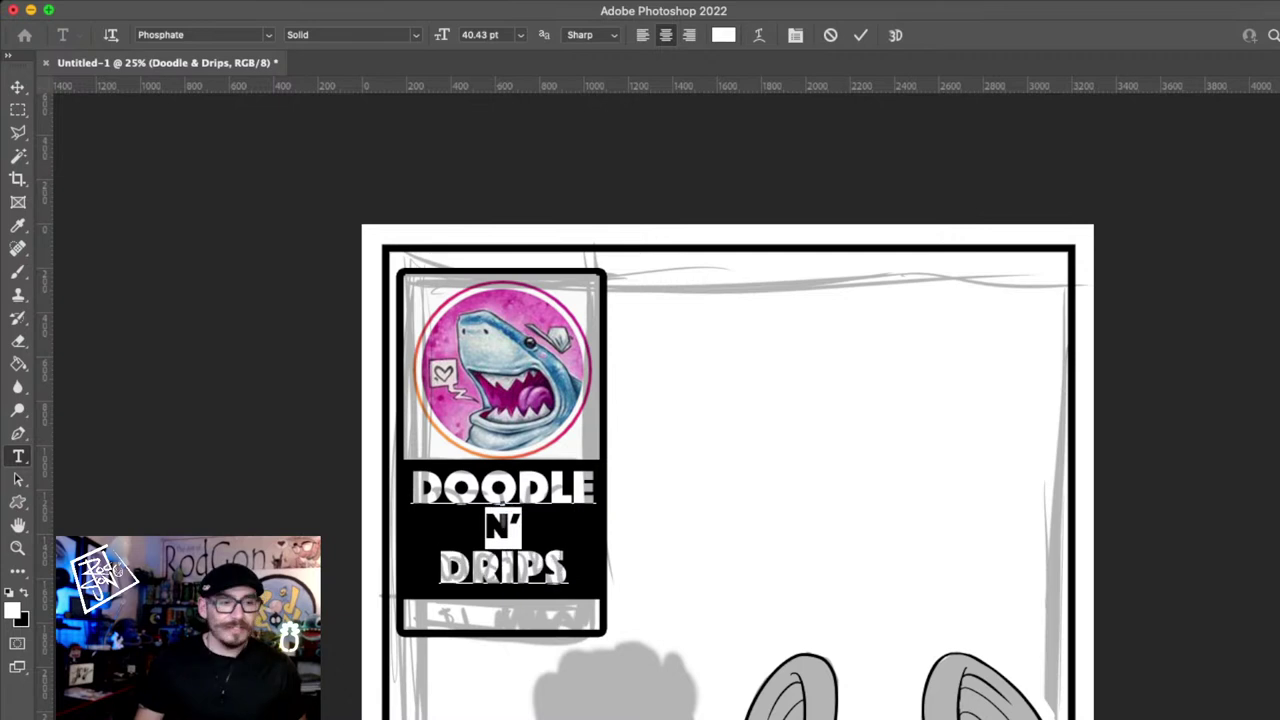
{"action": "left_click", "coordinate": [17, 87]}
{"action": "left_click_drag", "start_coordinate": [553, 574], "coordinate": [553, 578]}
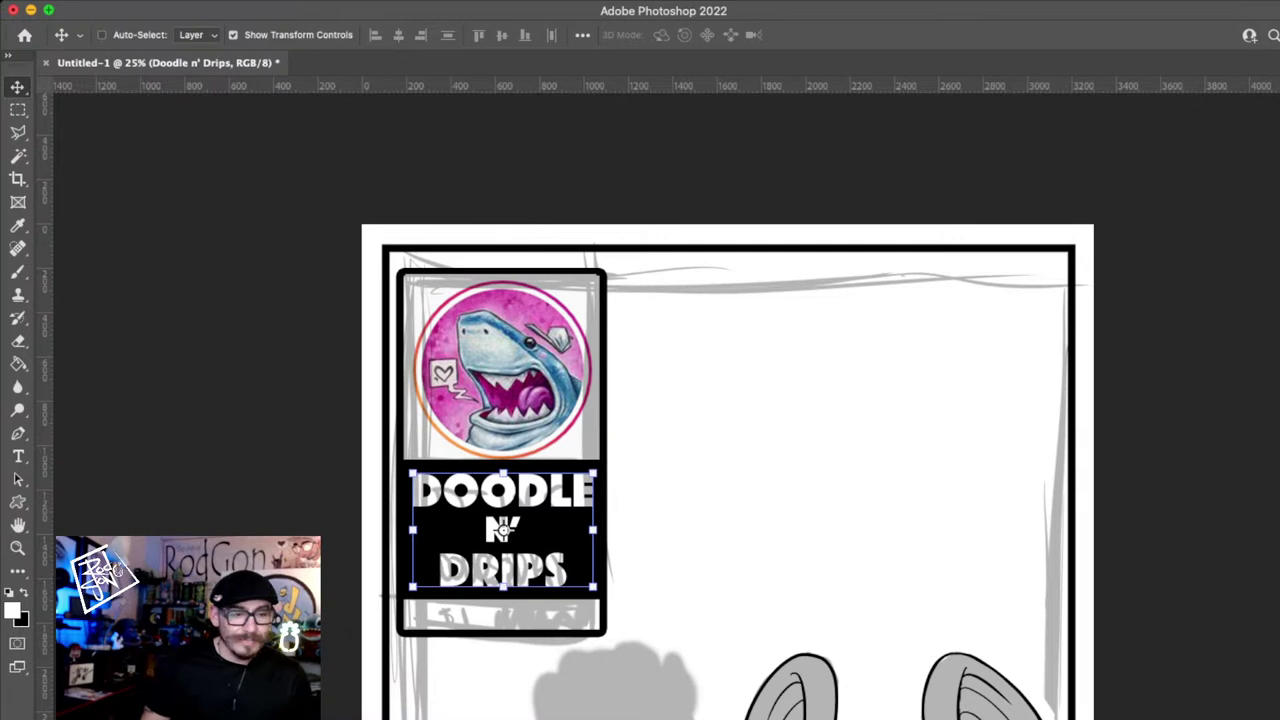
- Apply an arc-shaped text warp to the "Doodle N' Drips" lettering, reducing the bend to almost flat with a slight distortion
{"action": "left_click", "coordinate": [111, 287]}
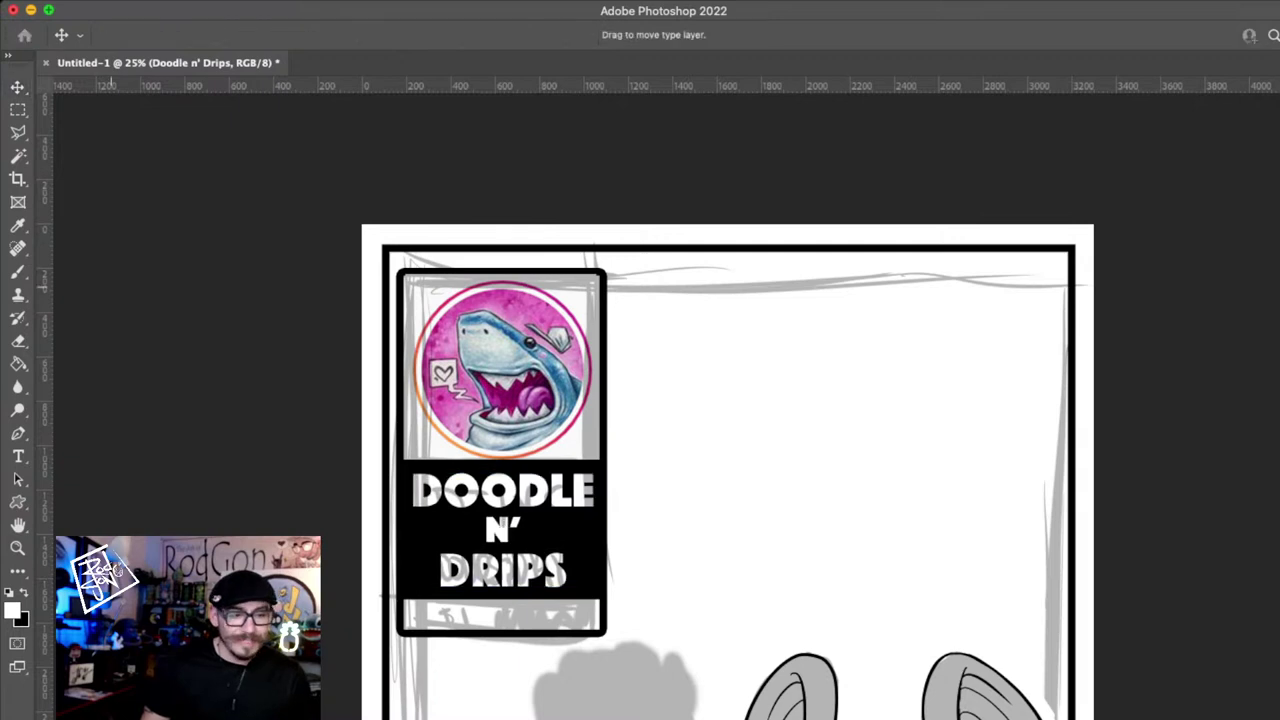
{"action": "left_click", "coordinate": [166, 335]}
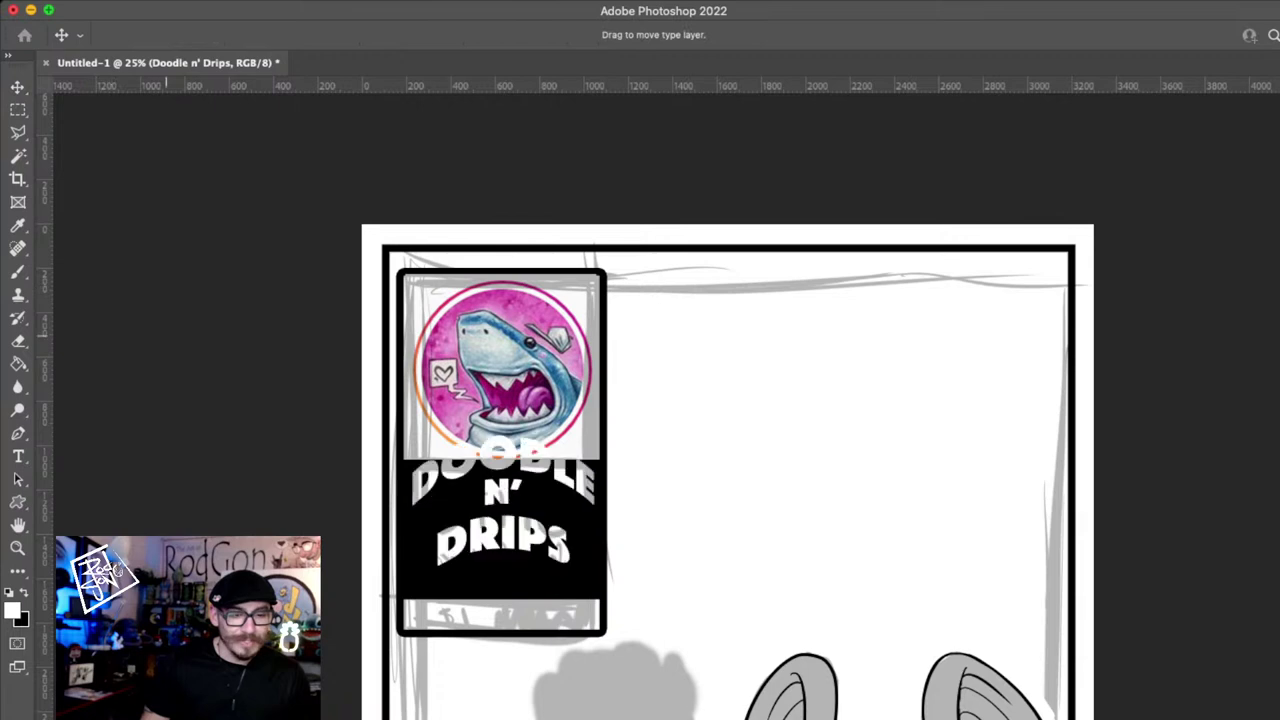
{"action": "left_click_drag", "start_coordinate": [185, 372], "coordinate": [147, 372]}
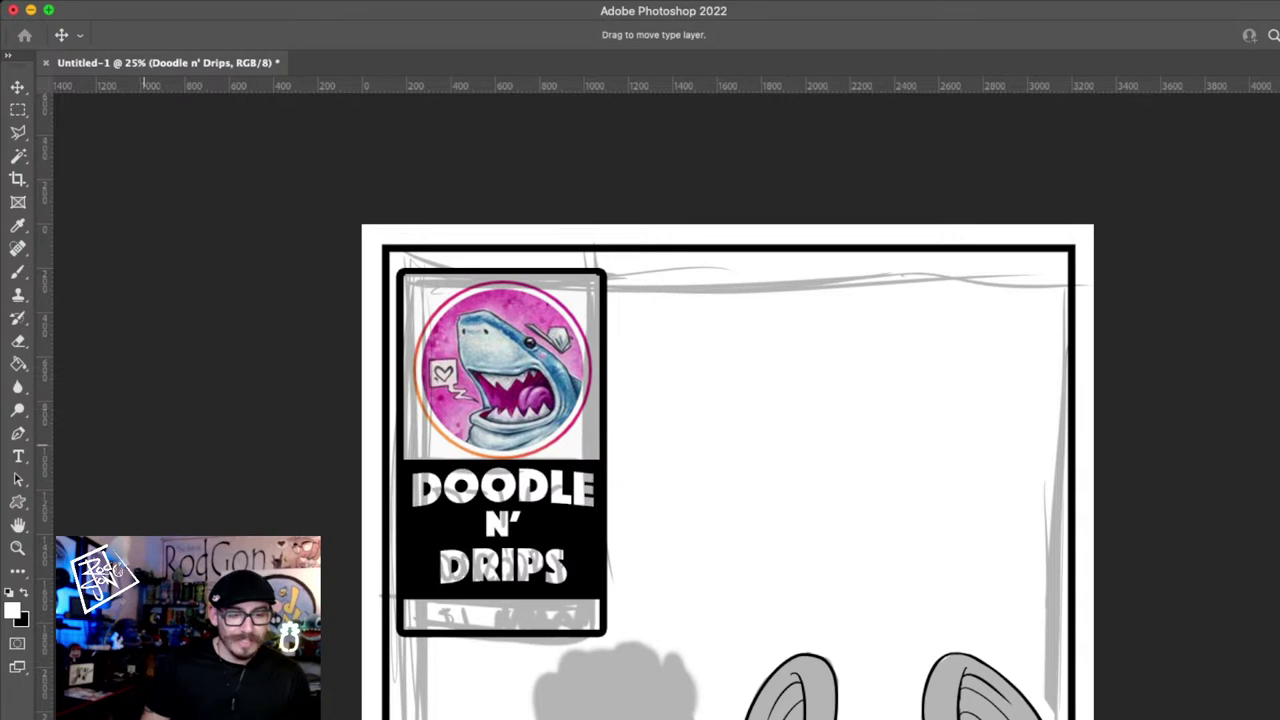
{"action": "left_click_drag", "start_coordinate": [144, 445], "coordinate": [140, 447]}
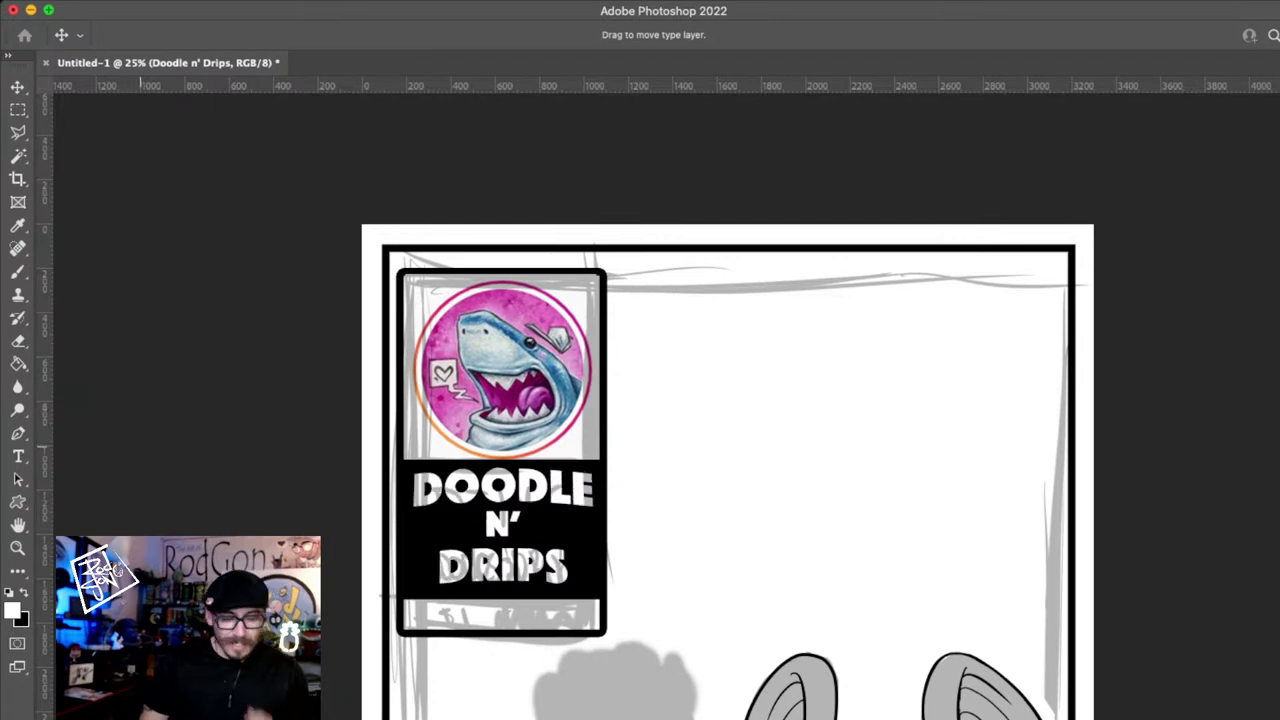
{"action": "key", "text": "Return"}
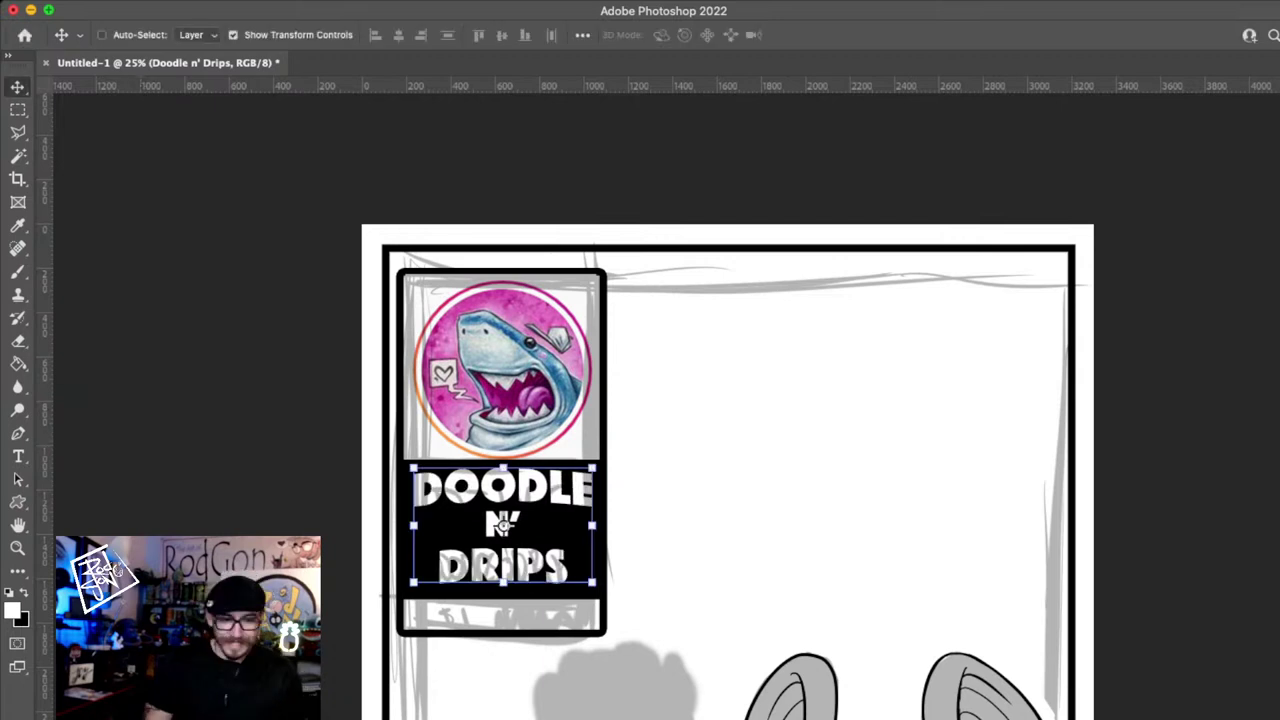
- Bring the "Doodle N' Drips" text layer in front of the grey sketch lines and hide its transform controls
{"action": "key", "text": "super+]"}
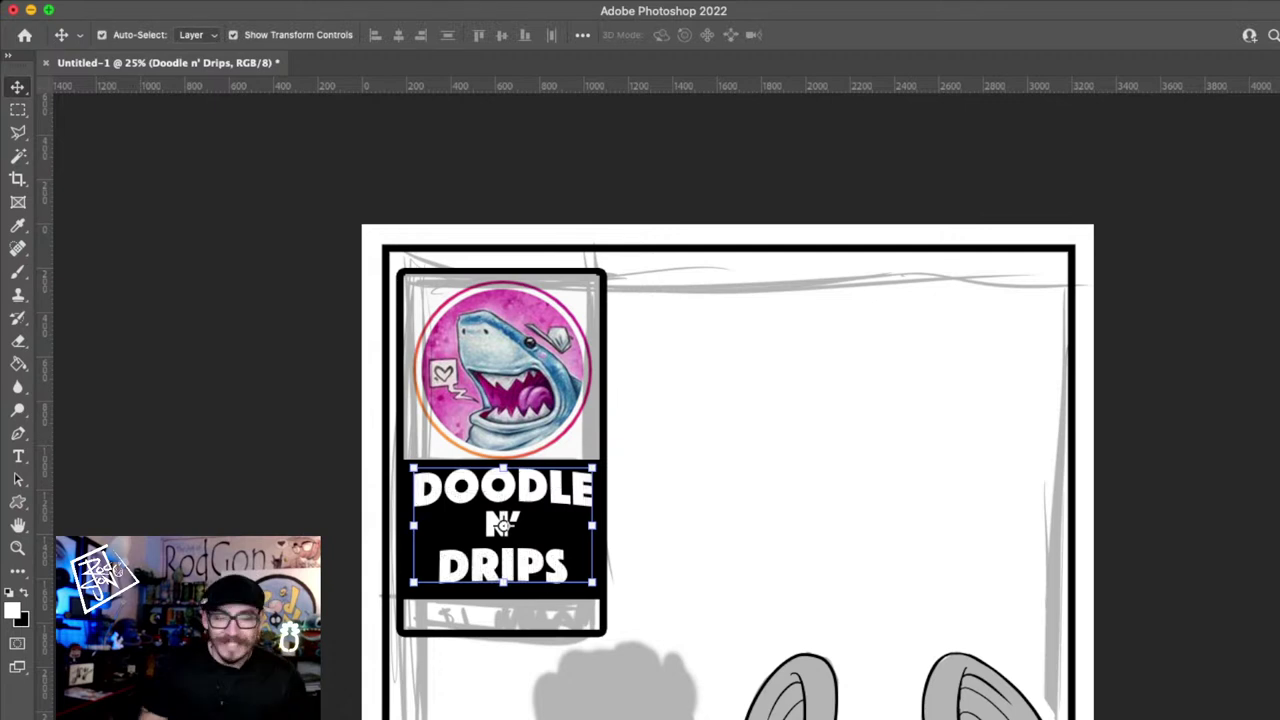
{"action": "key", "text": "super+h"}
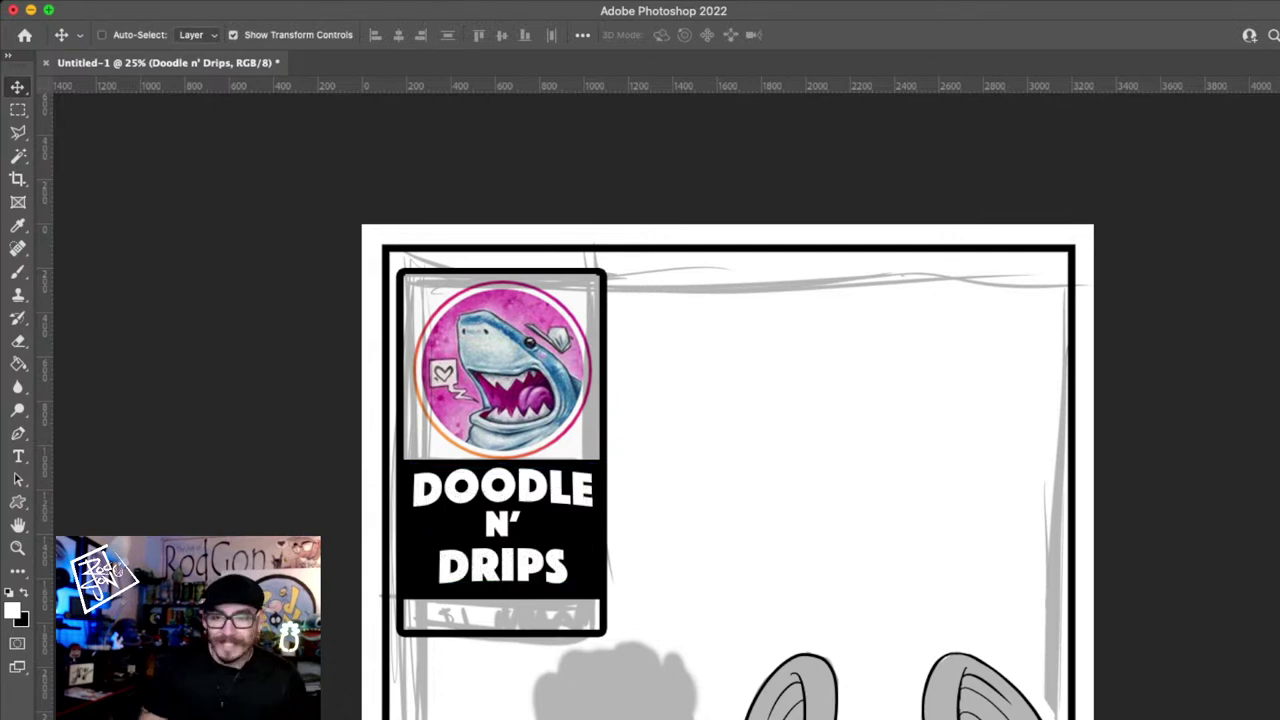
{"action": "key", "text": "h"}
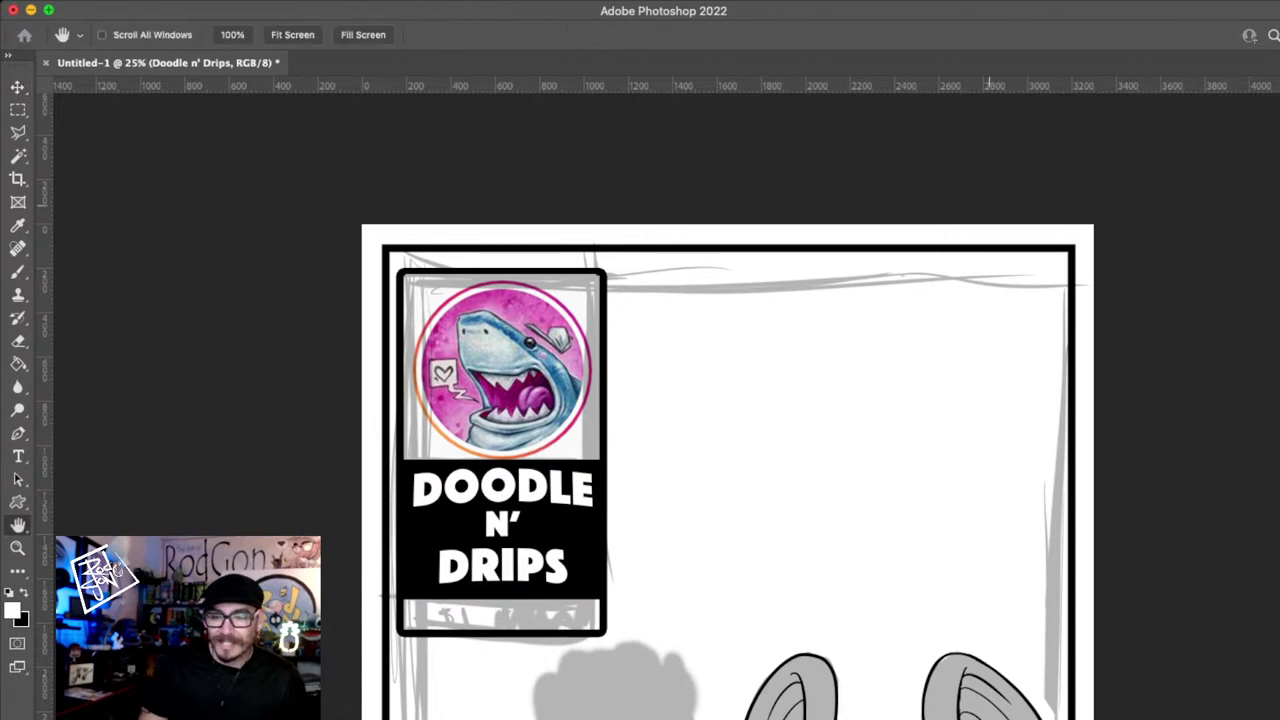
- Add a thin green stroke and a gradient overlay to the "Doodle N' Drips" lettering as layer effects
{"action": "key", "text": "i"}
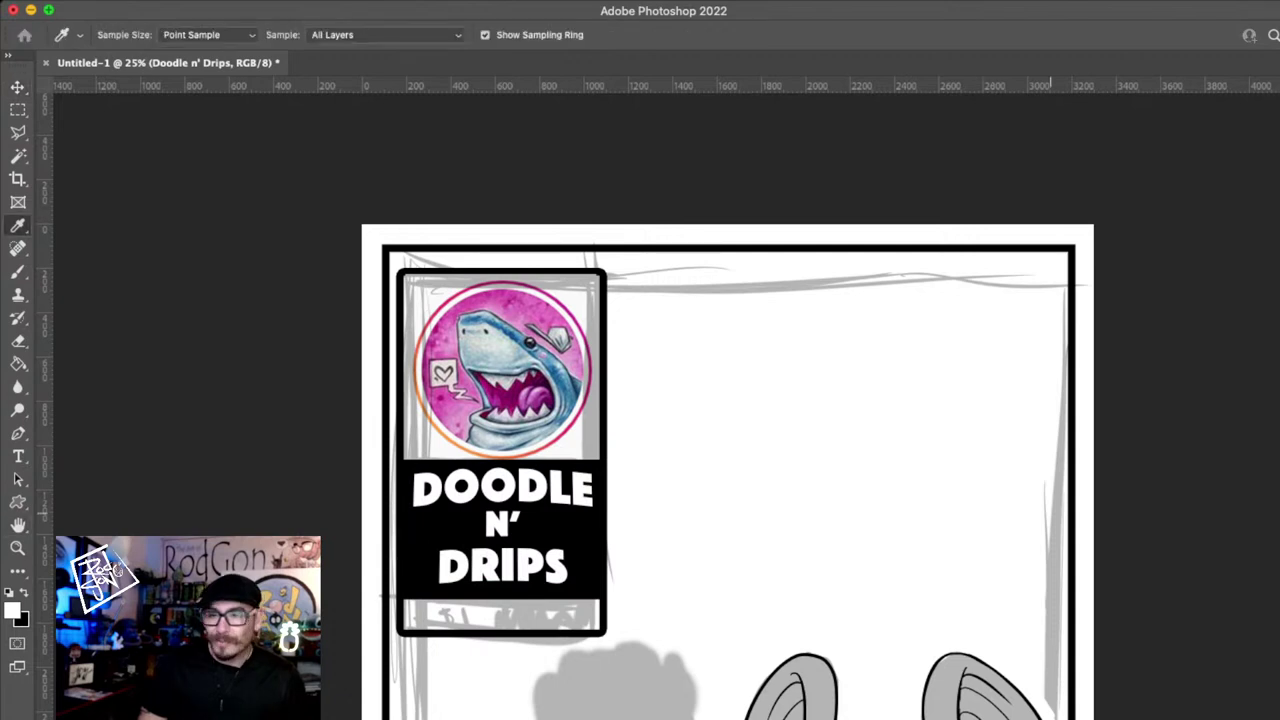
{"action": "key", "text": "Return"}
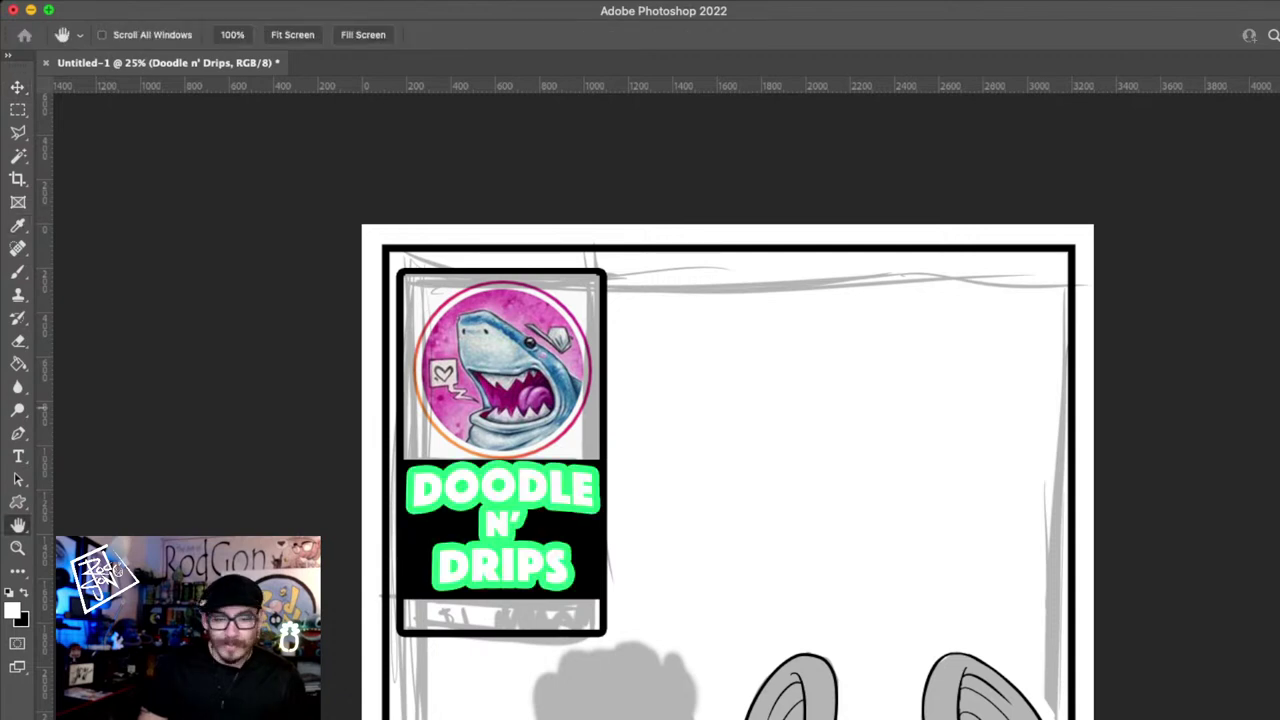
{"action": "key", "text": "ctrl+z"}
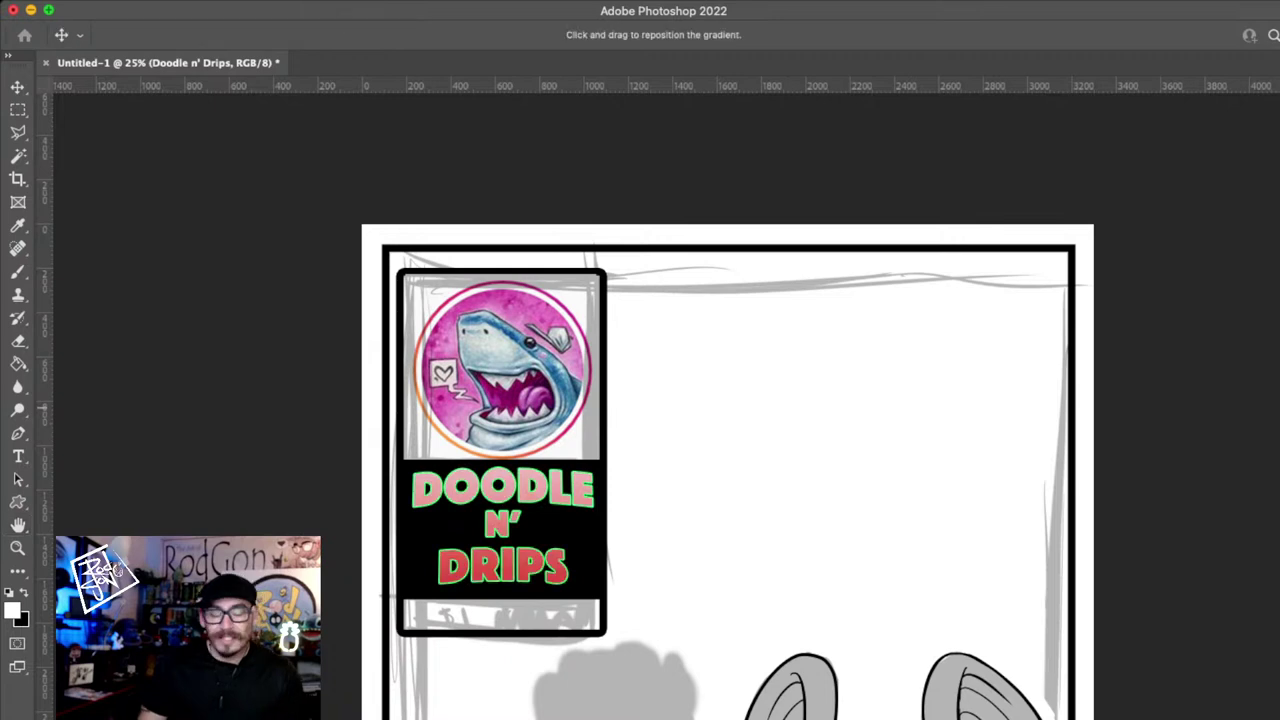
- Recolour the lettering's gradient overlay so it runs from bright yellow on "Doodle" down to orange on "Drips"
{"action": "key", "text": "i"}
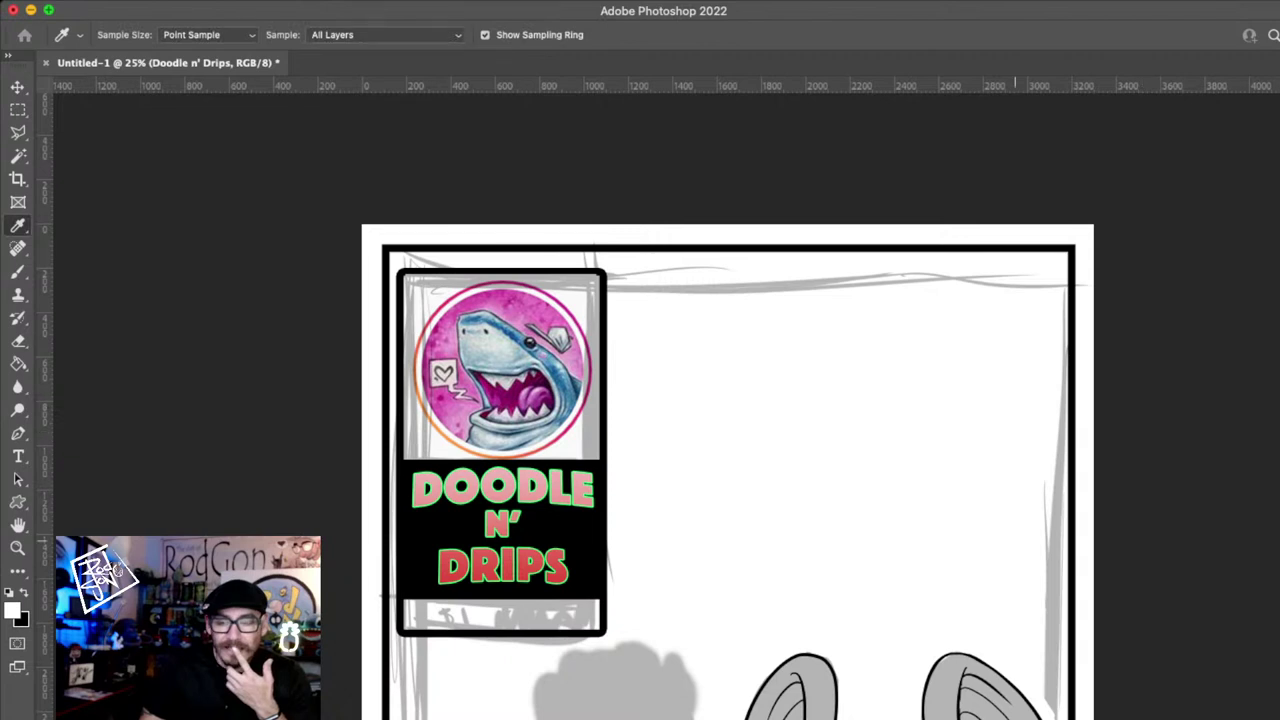
{"action": "left_click", "coordinate": [1098, 497]}
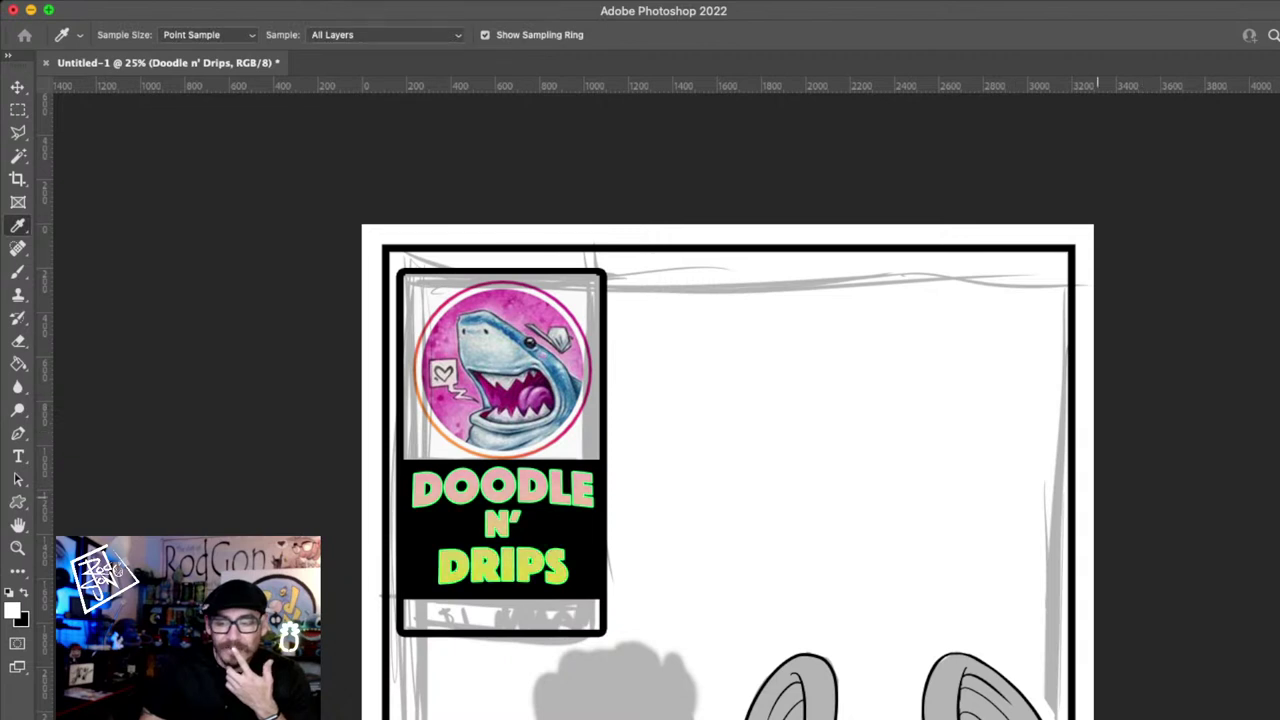
{"action": "left_click", "coordinate": [1073, 413]}
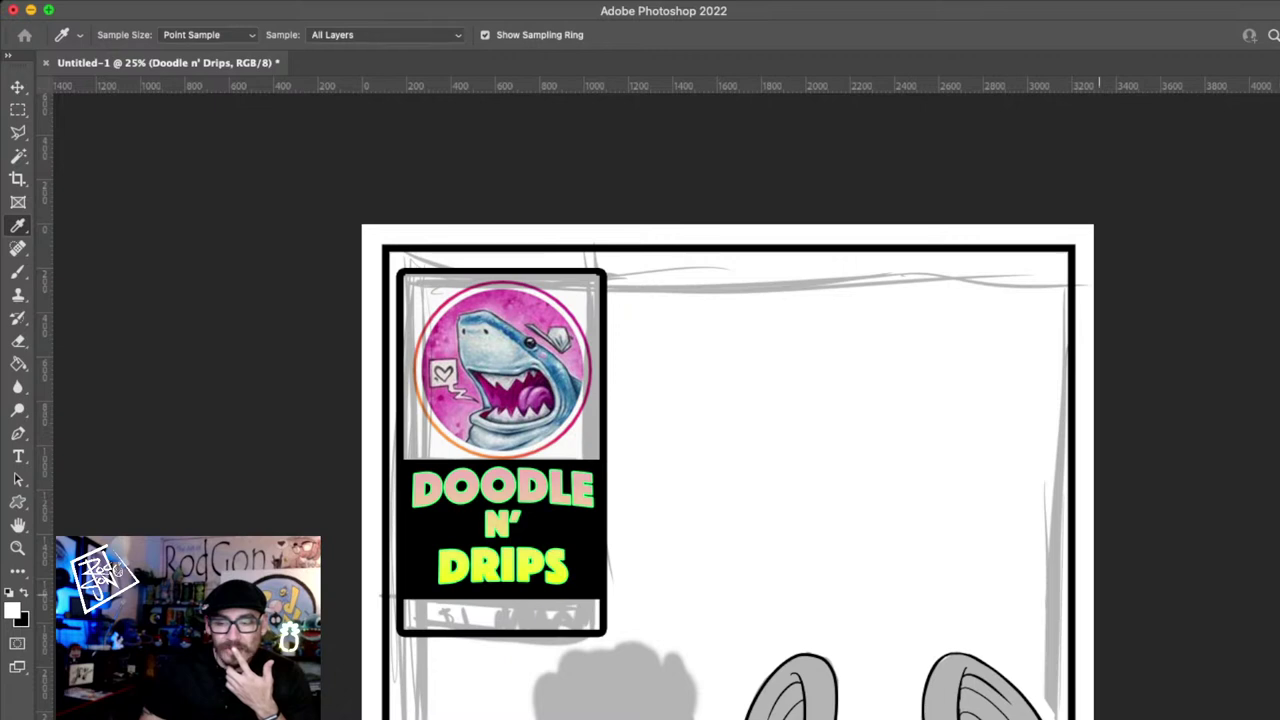
{"action": "left_click", "coordinate": [1117, 415]}
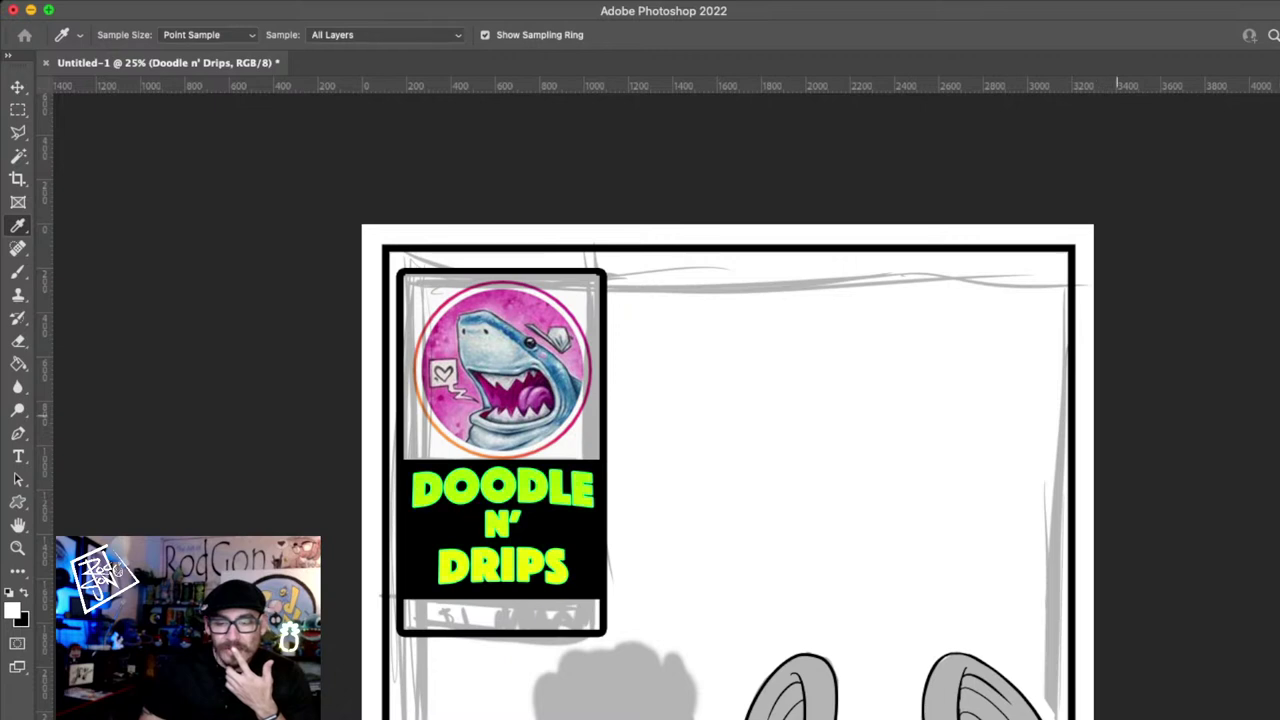
{"action": "left_click", "coordinate": [1135, 614]}
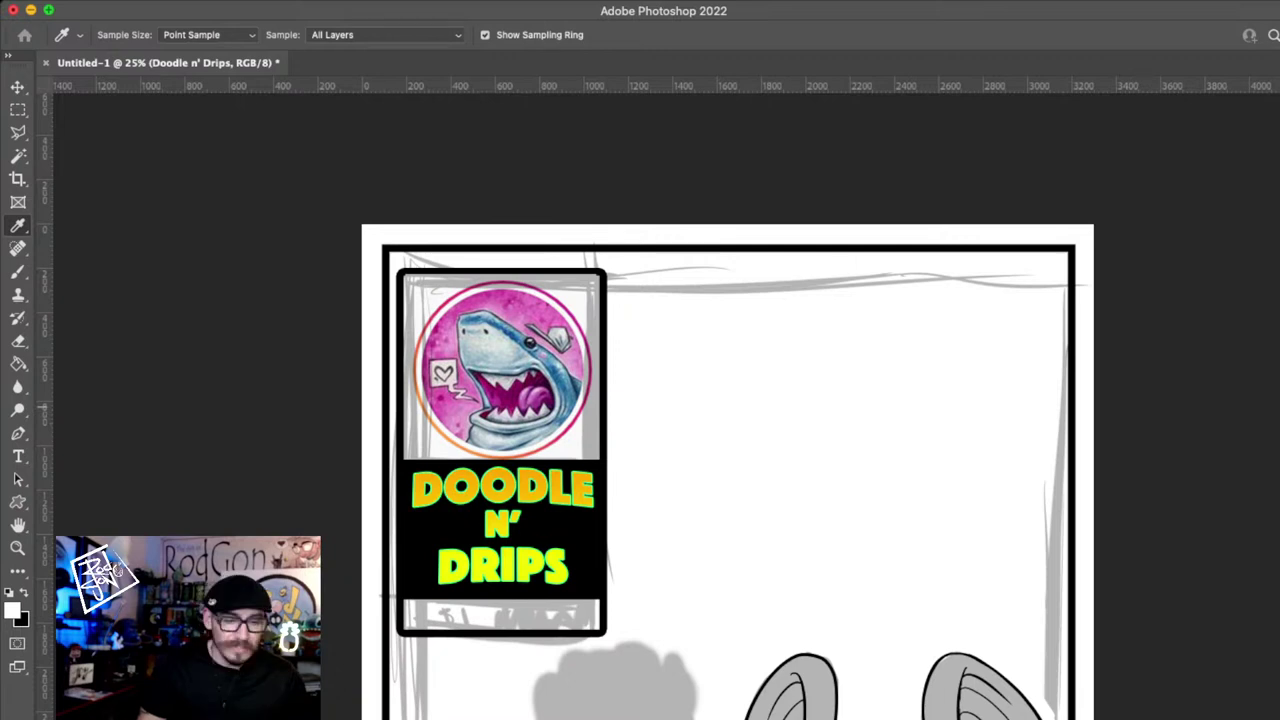
{"action": "key", "text": "v"}
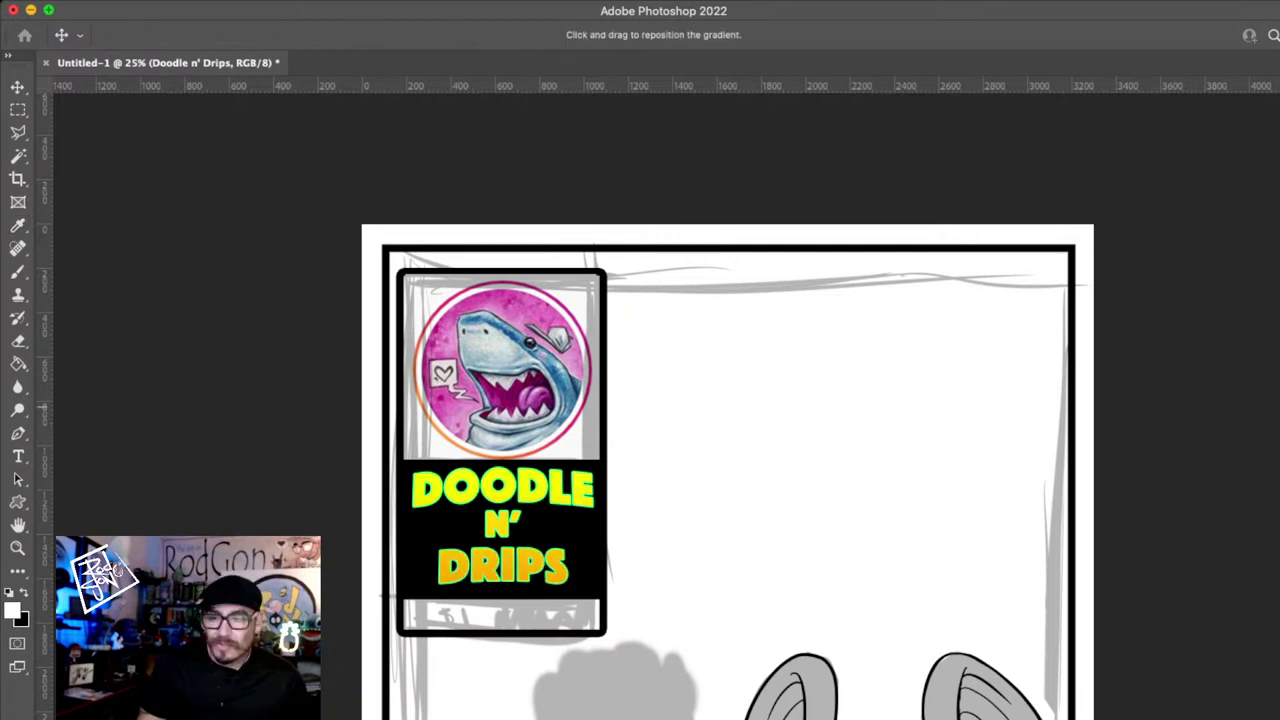
{"action": "key", "text": "h"}
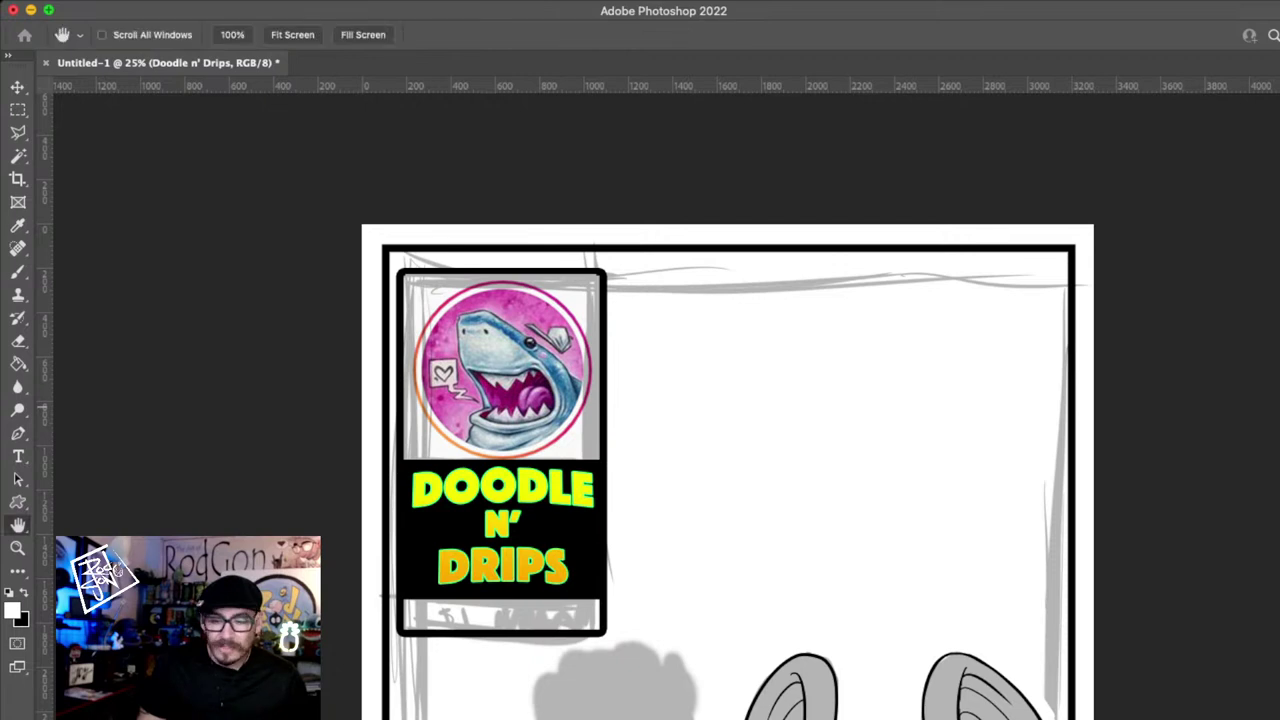
- Remove the lettering's green stroke, add a hard olive-green drop shadow just below the letters and apply the layer style
{"action": "key", "text": "i"}
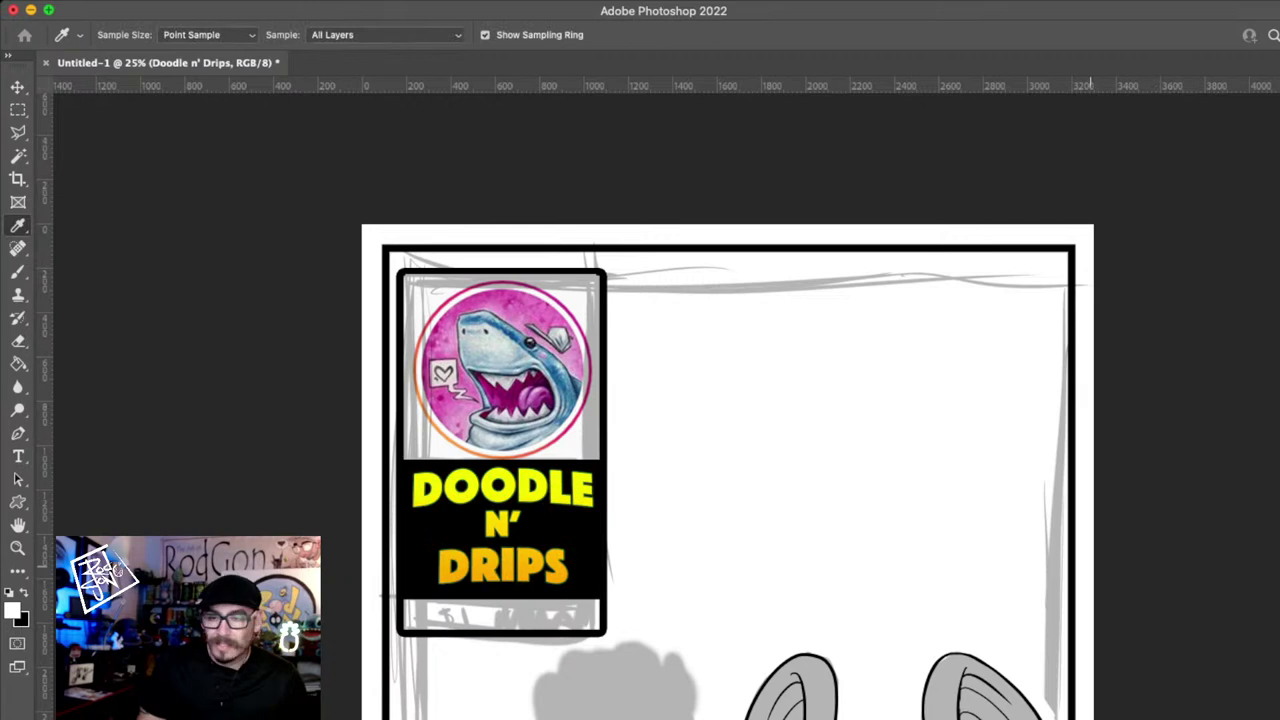
{"action": "key", "text": "h"}
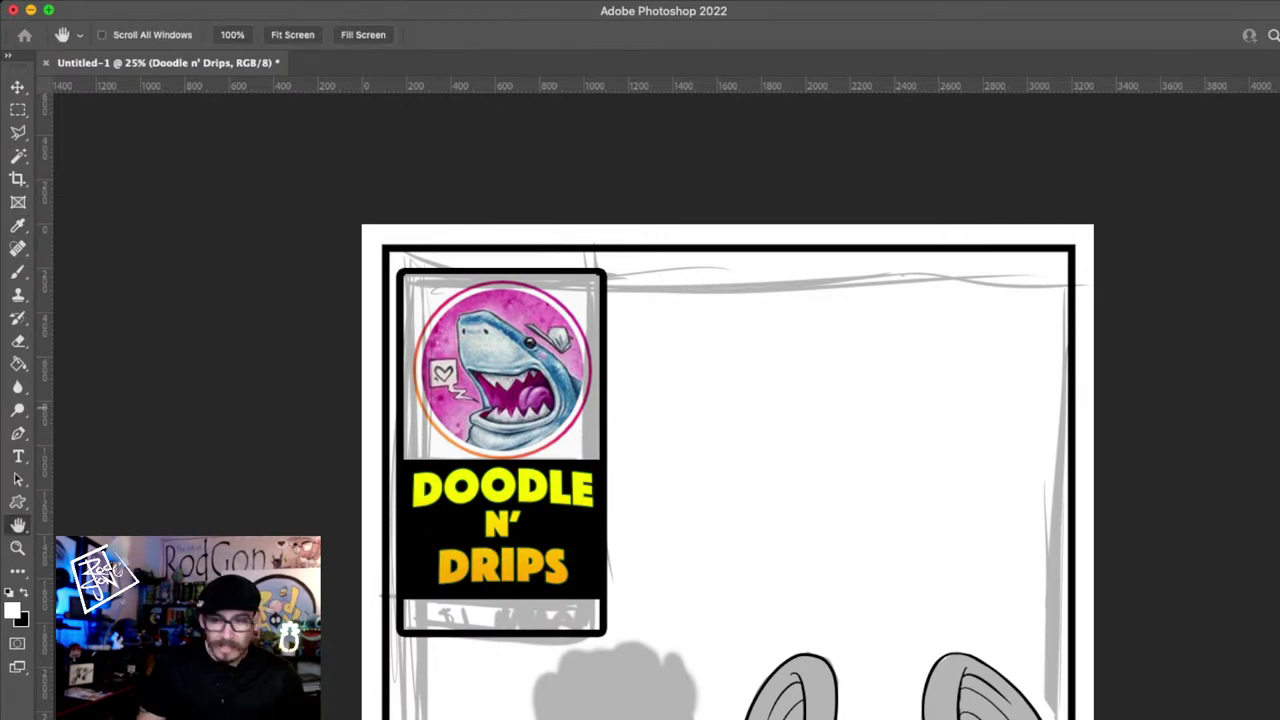
{"action": "key", "text": "i"}
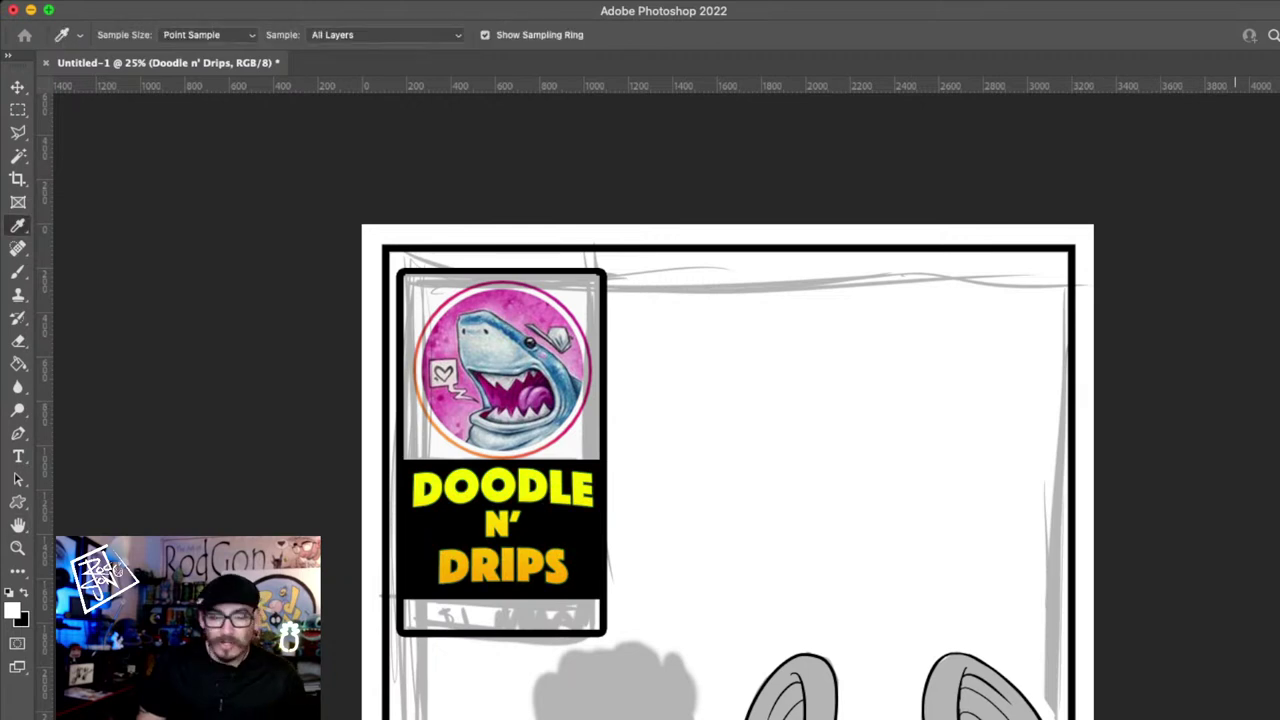
{"action": "key", "text": "v"}
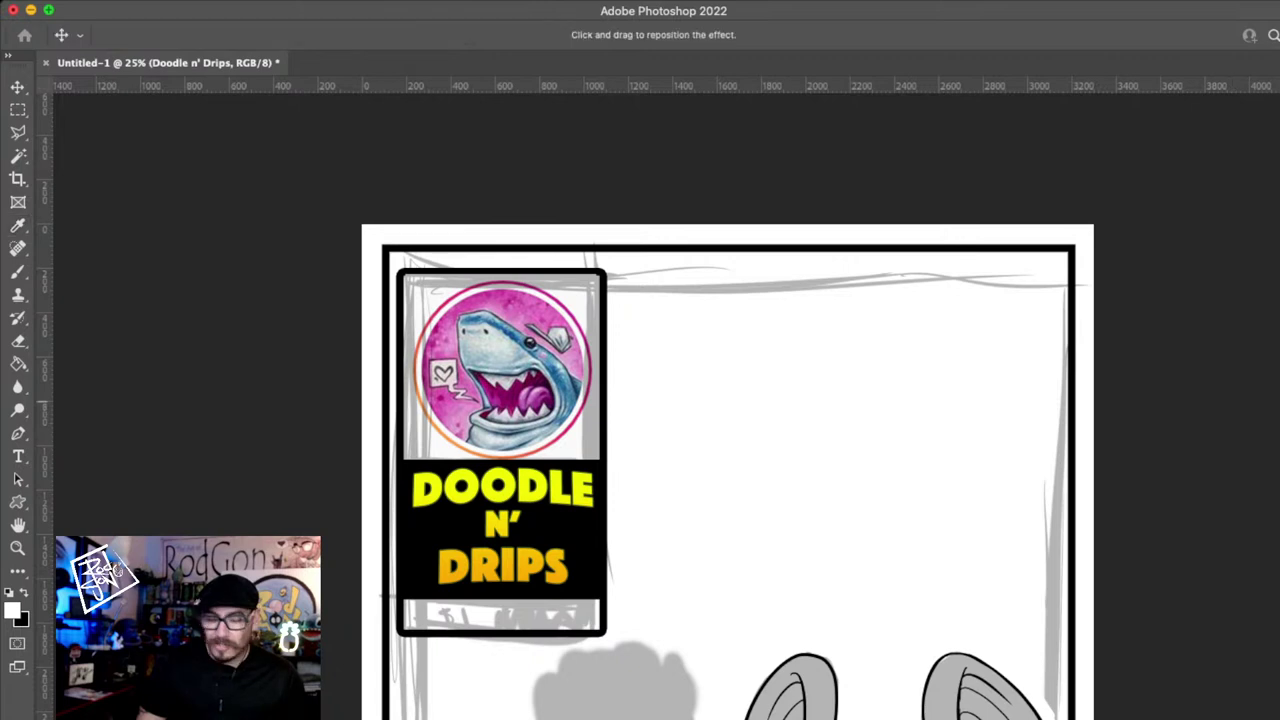
{"action": "key", "text": "i"}
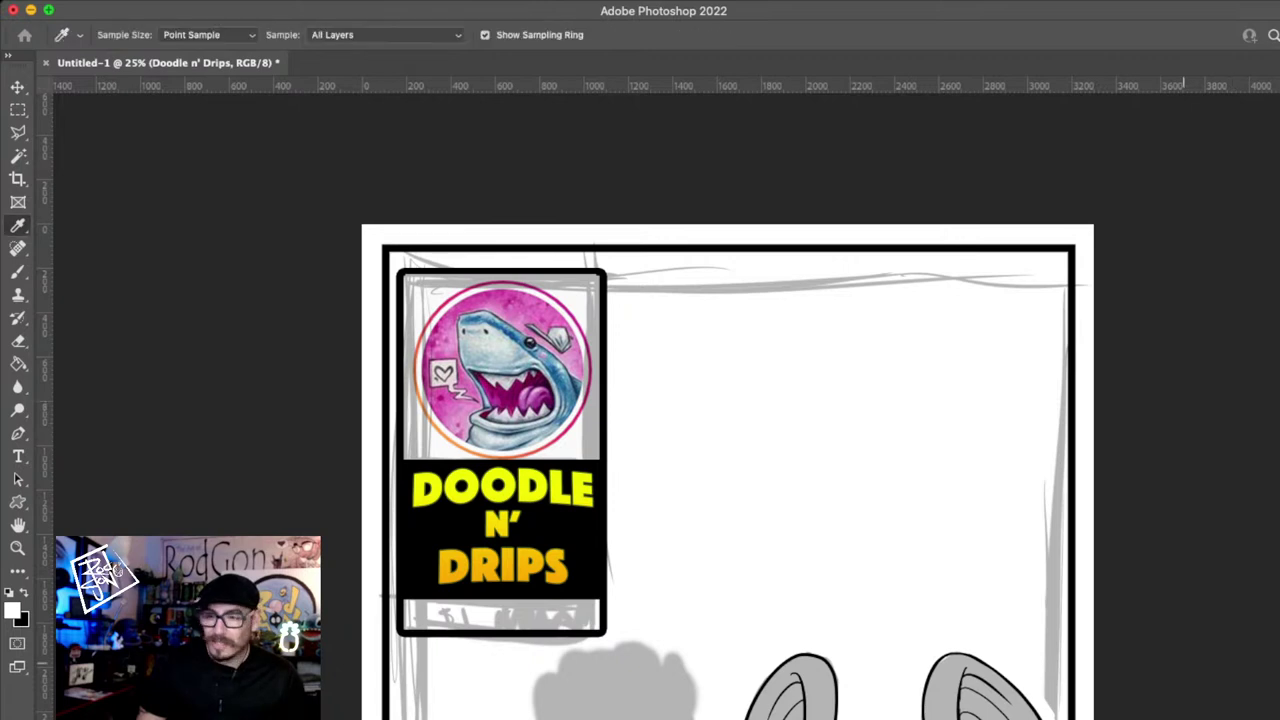
{"action": "key", "text": "v"}
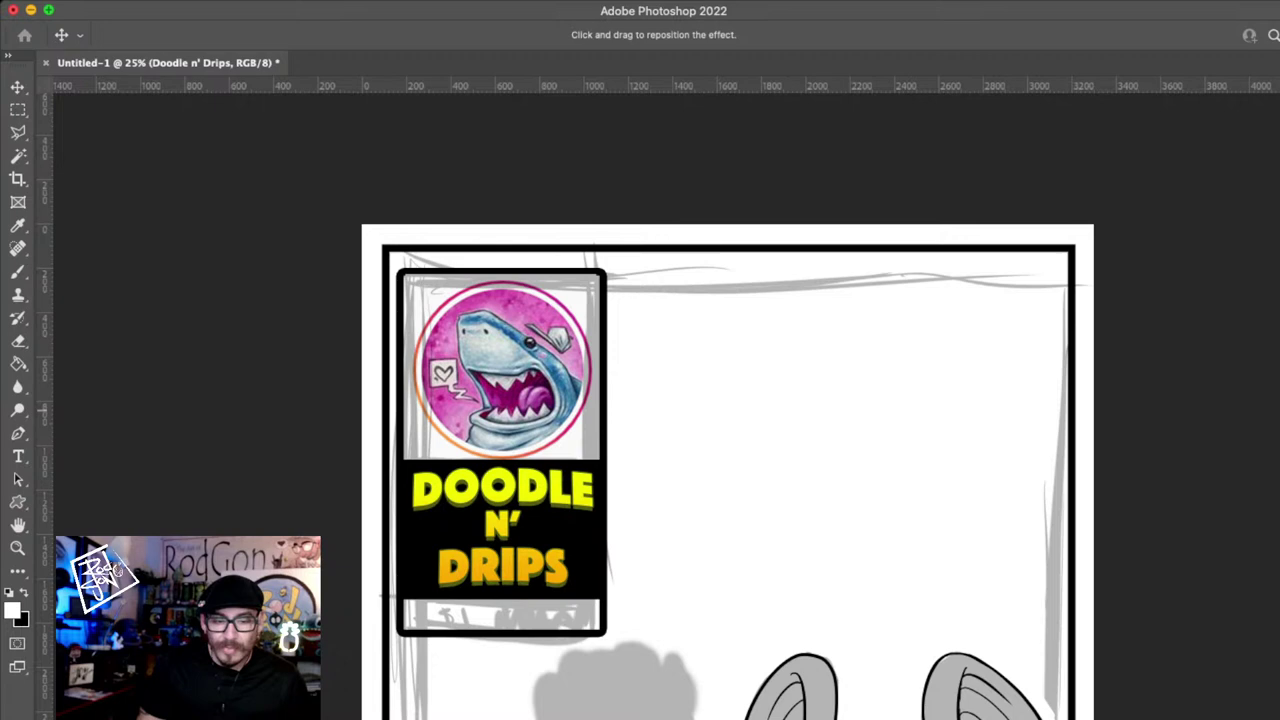
{"action": "key", "text": "h"}
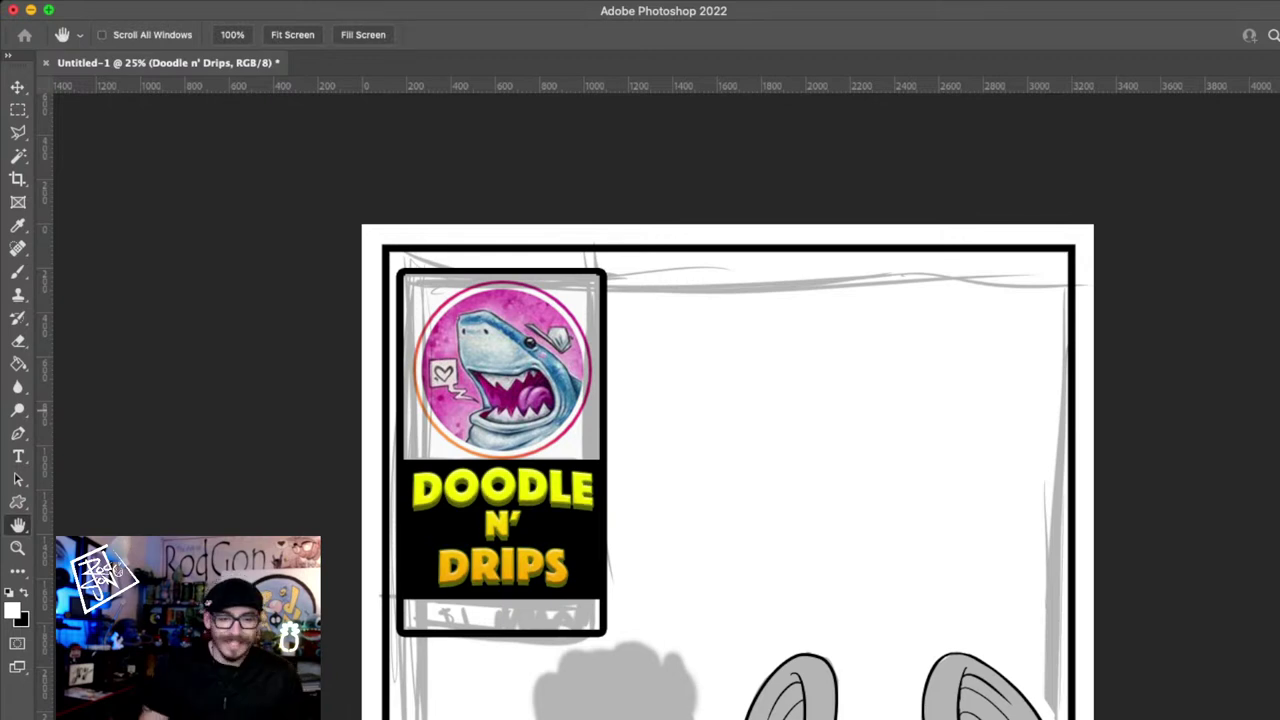
{"action": "key", "text": "v"}
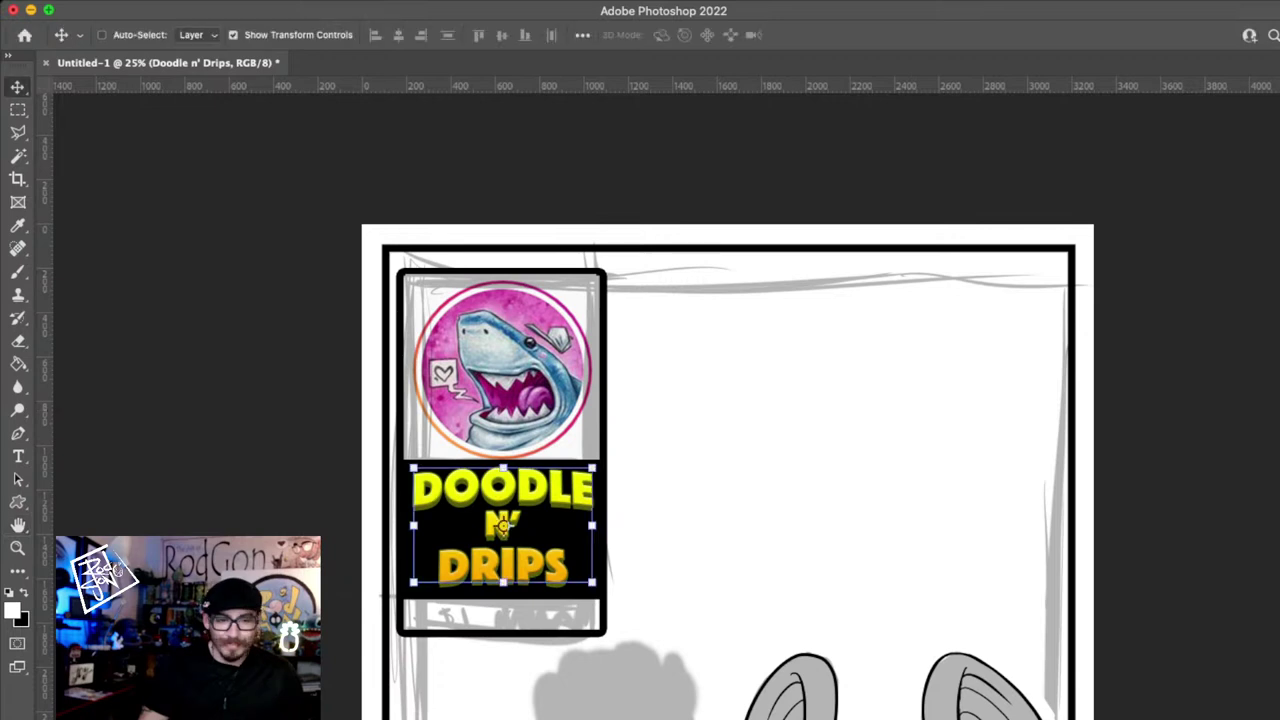
- Change "Doodle" to "Doodles" in the label lettering and set that line's font size to 48 pt
{"action": "key", "text": "z"}
{"action": "left_click", "coordinate": [620, 530]}
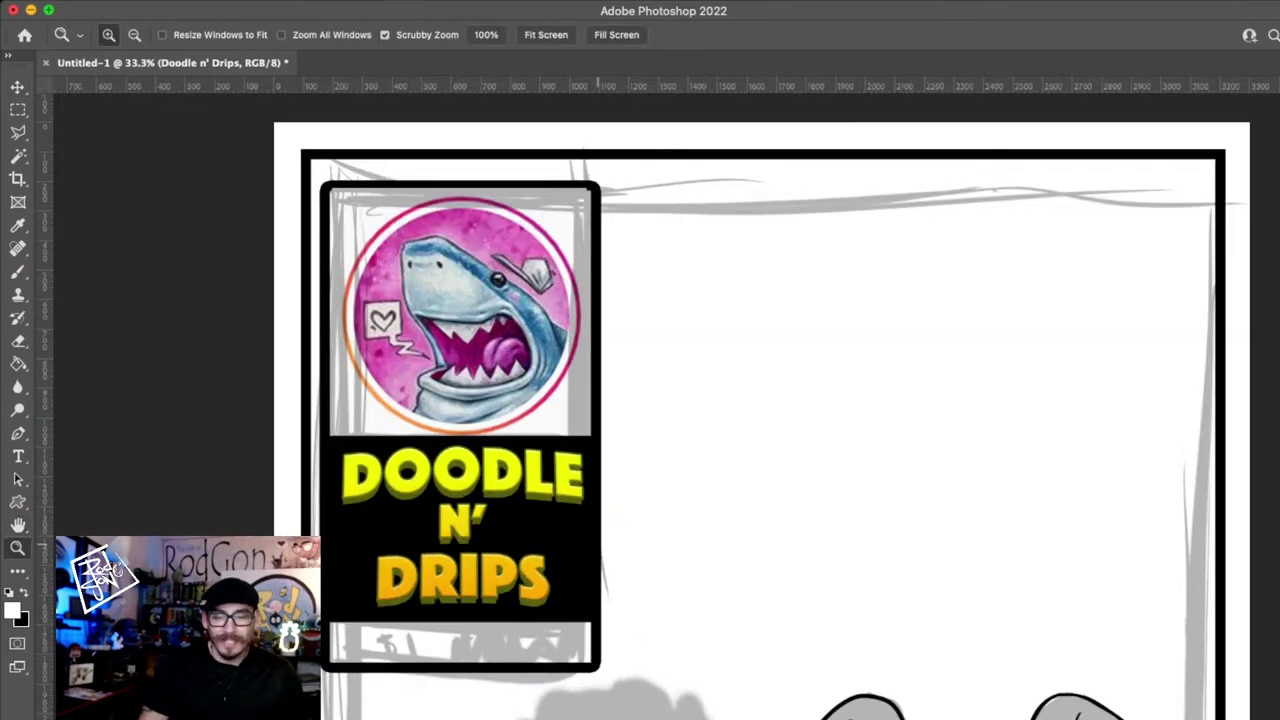
{"action": "left_click", "coordinate": [604, 540], "text": "alt"}
{"action": "key", "text": "v"}
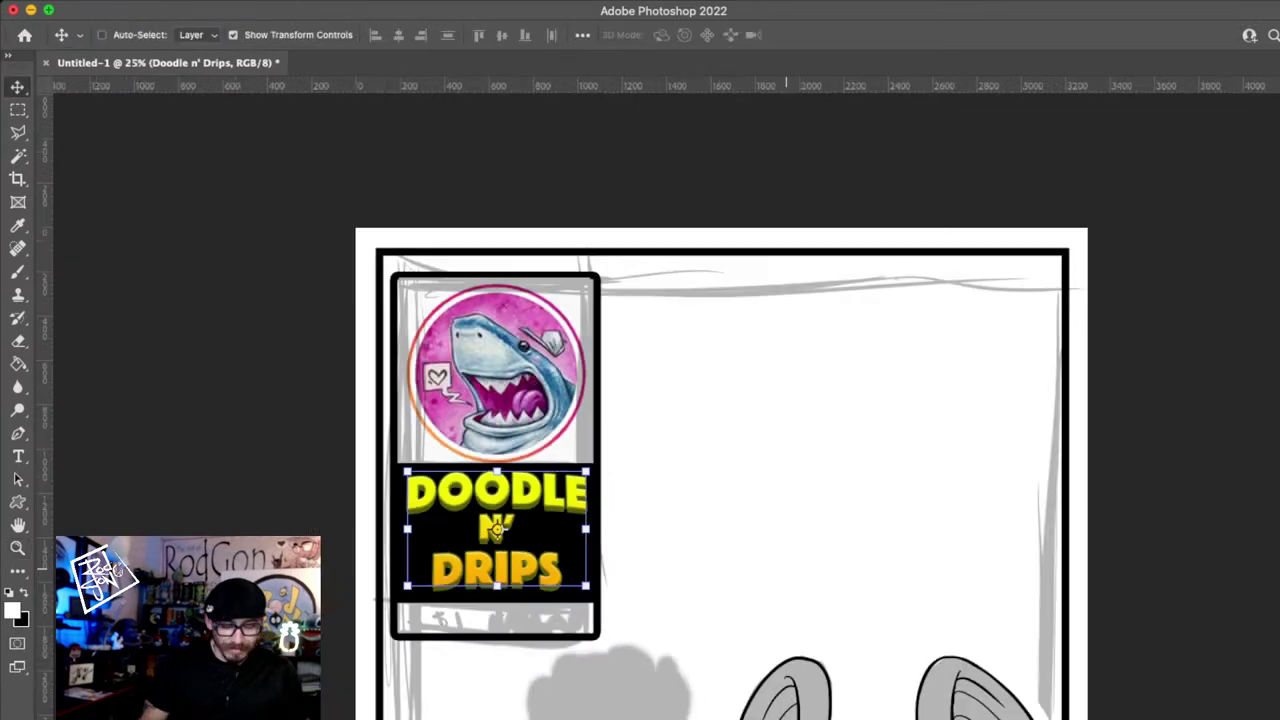
{"action": "double_click", "coordinate": [497, 530]}
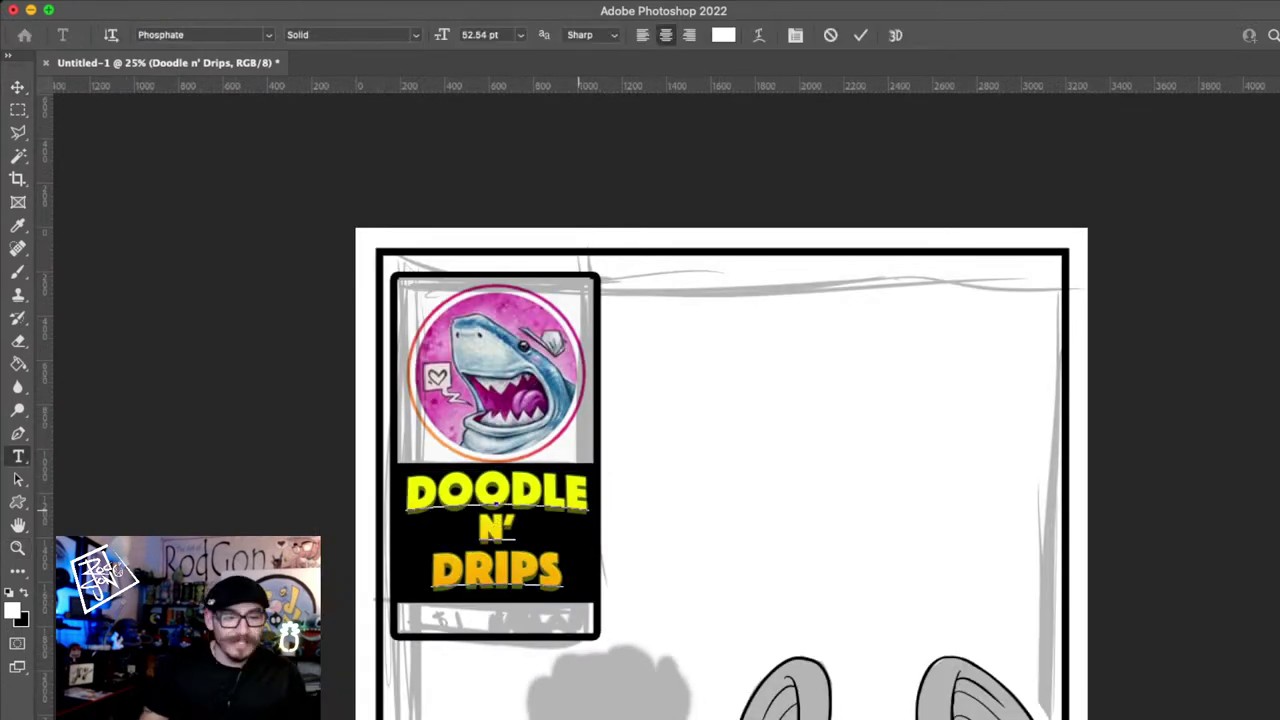
{"action": "type", "text": "S"}
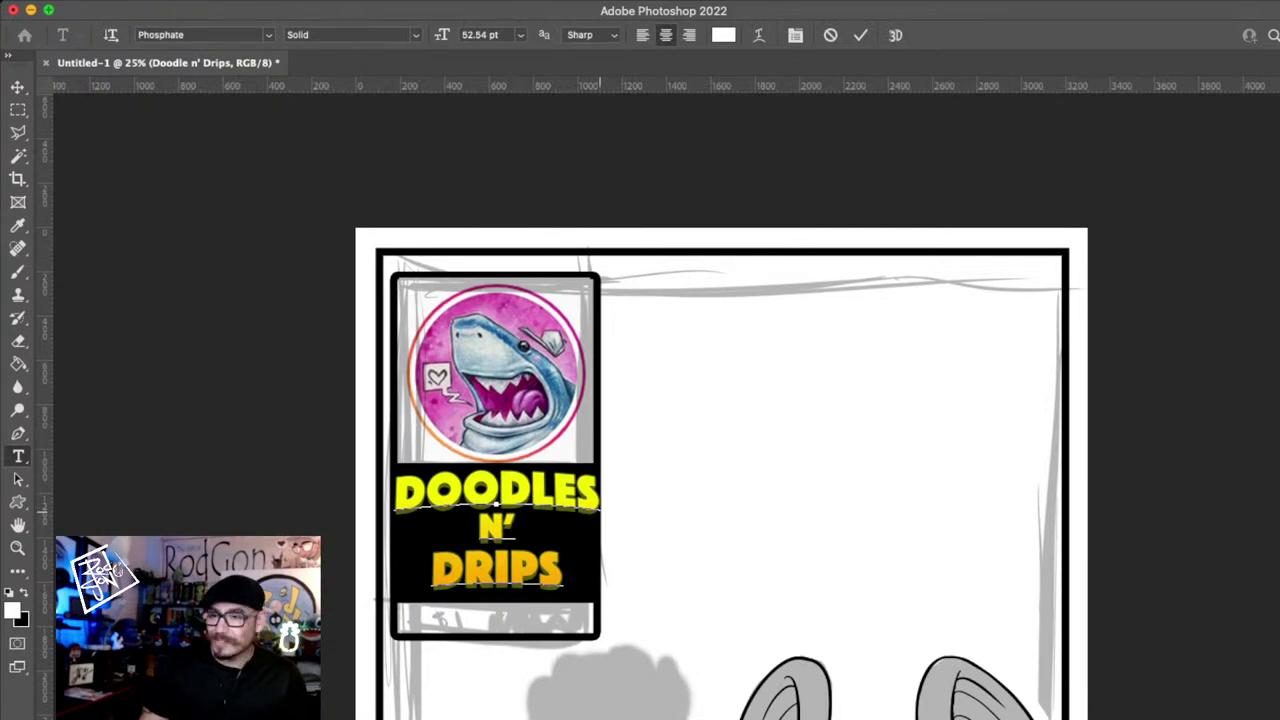
{"action": "double_click", "coordinate": [496, 500]}
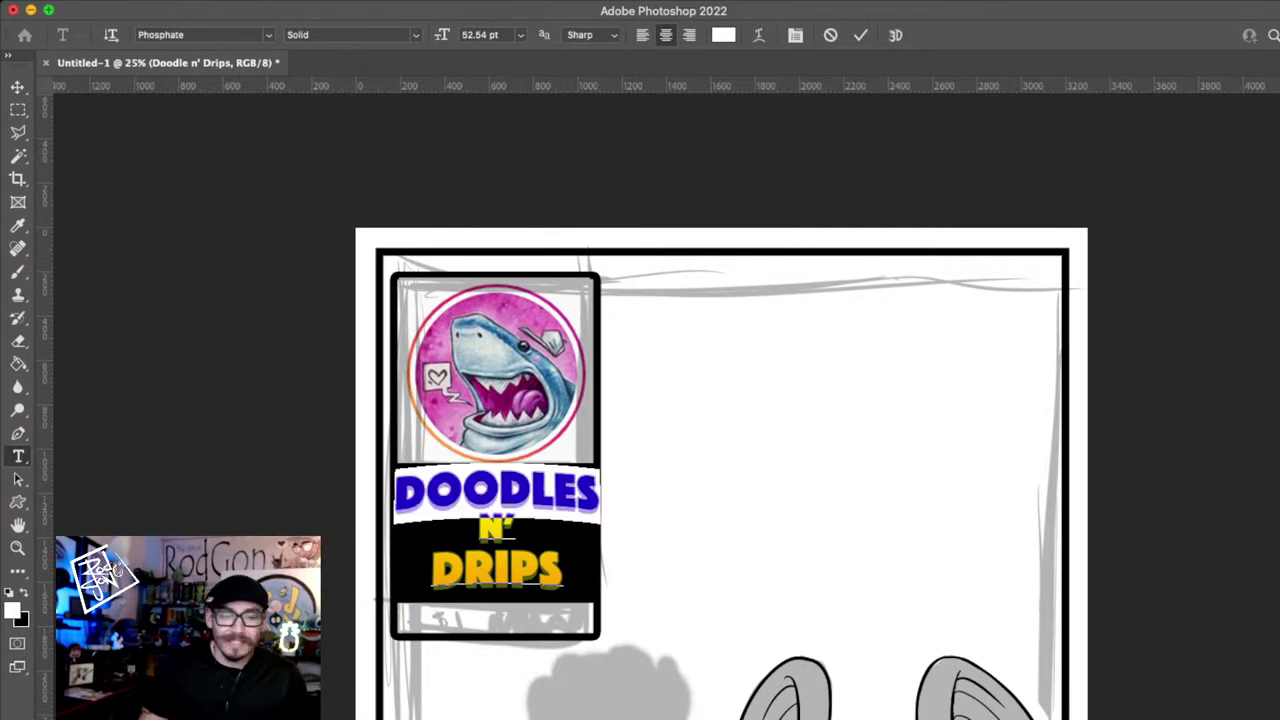
{"action": "left_click_drag", "start_coordinate": [442, 35], "coordinate": [441, 35]}
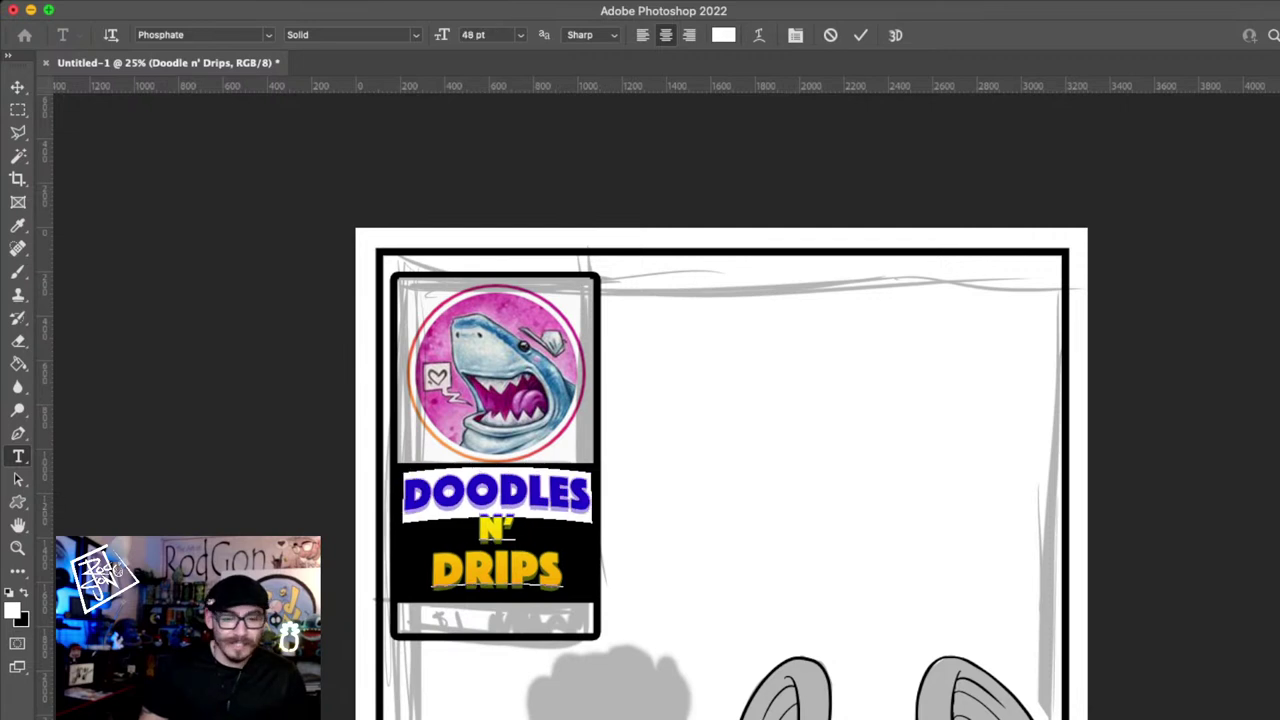
{"action": "left_click", "coordinate": [18, 87]}
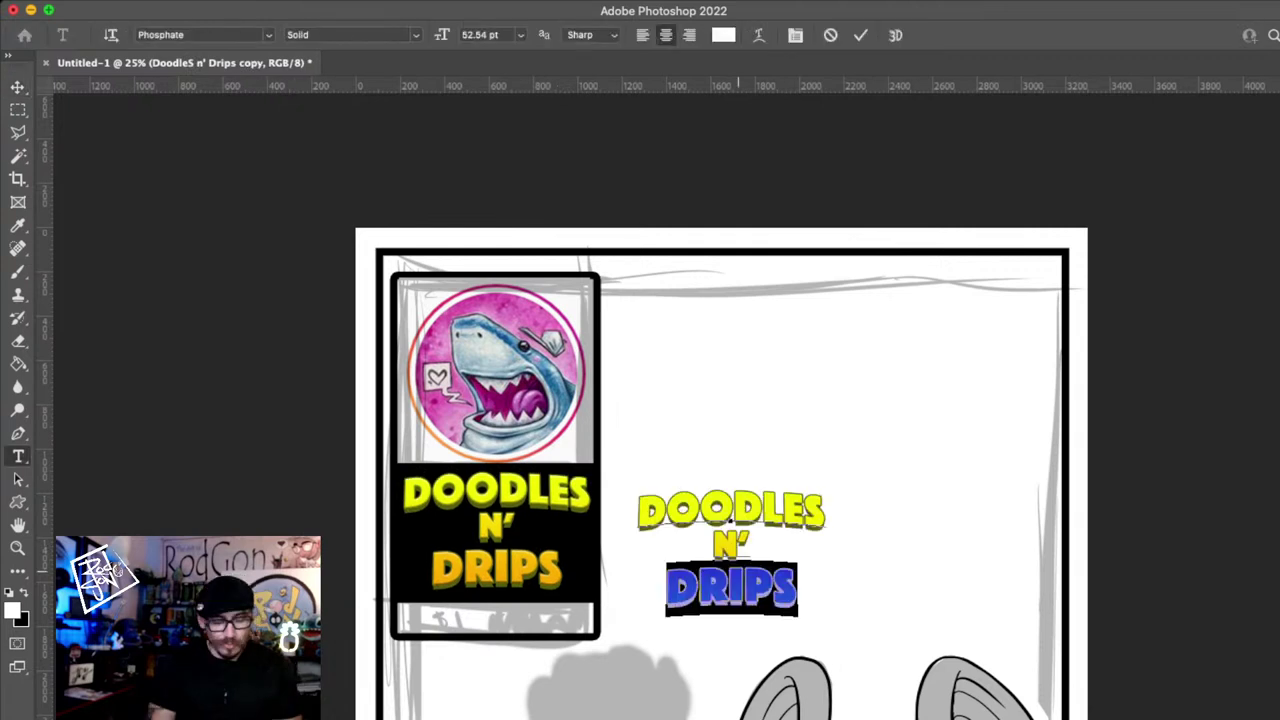
- Replace all the text of the duplicated lettering beside the label with "#DTIYS"
{"action": "key", "text": "super"}
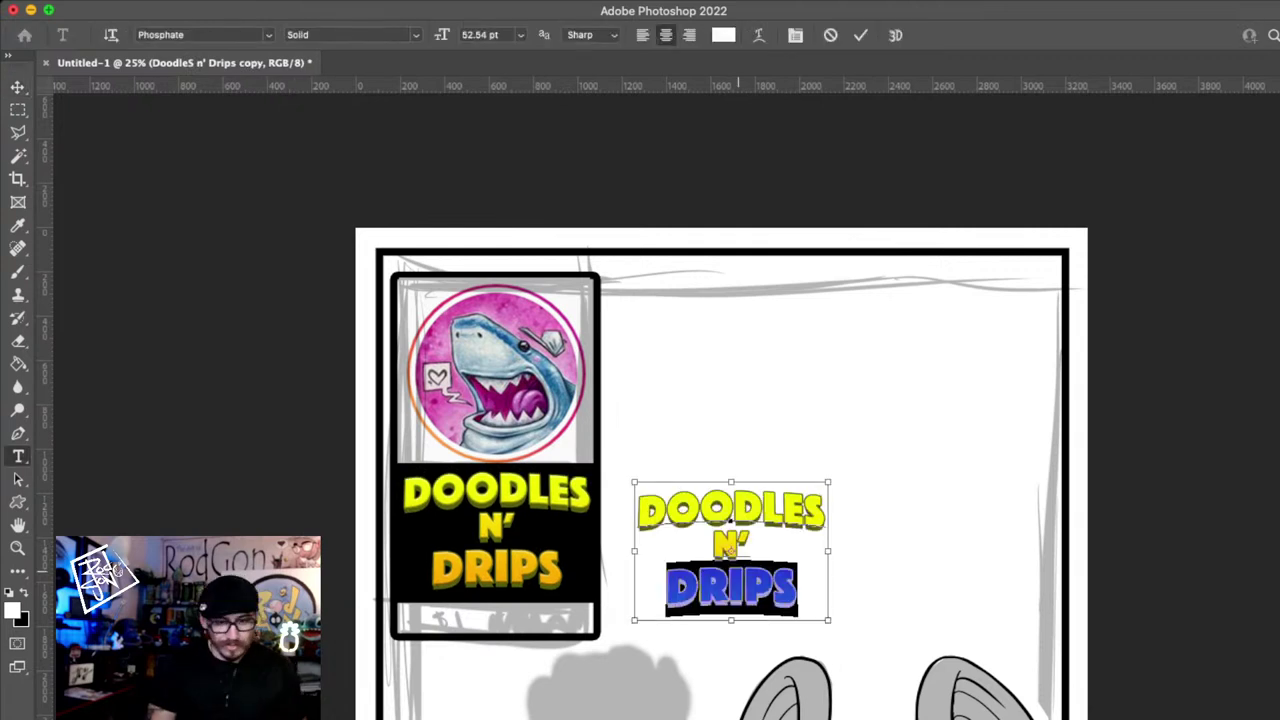
{"action": "key", "text": "BackSpace"}
{"action": "key", "text": "BackSpace"}
{"action": "key", "text": "BackSpace"}
{"action": "key", "text": "BackSpace"}
{"action": "key", "text": "BackSpace"}
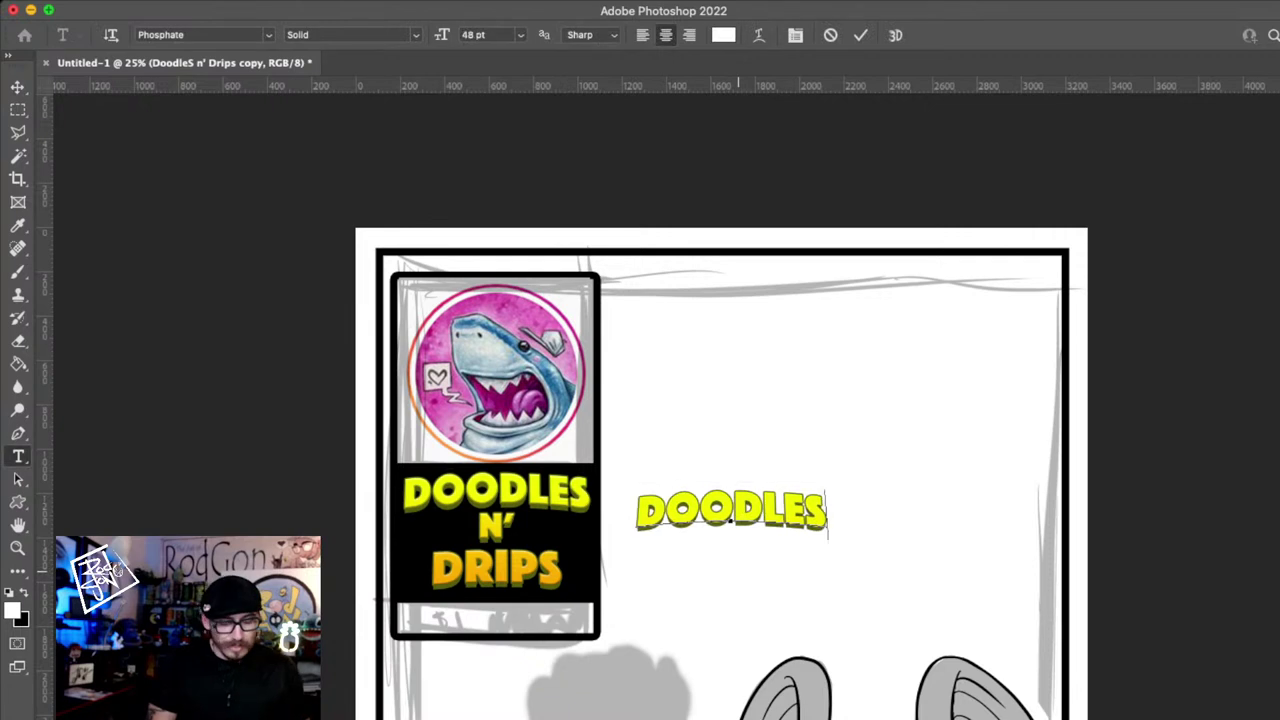
{"action": "key", "text": "BackSpace"}
{"action": "key", "text": "BackSpace"}
{"action": "key", "text": "BackSpace"}
{"action": "key", "text": "ctrl+a"}
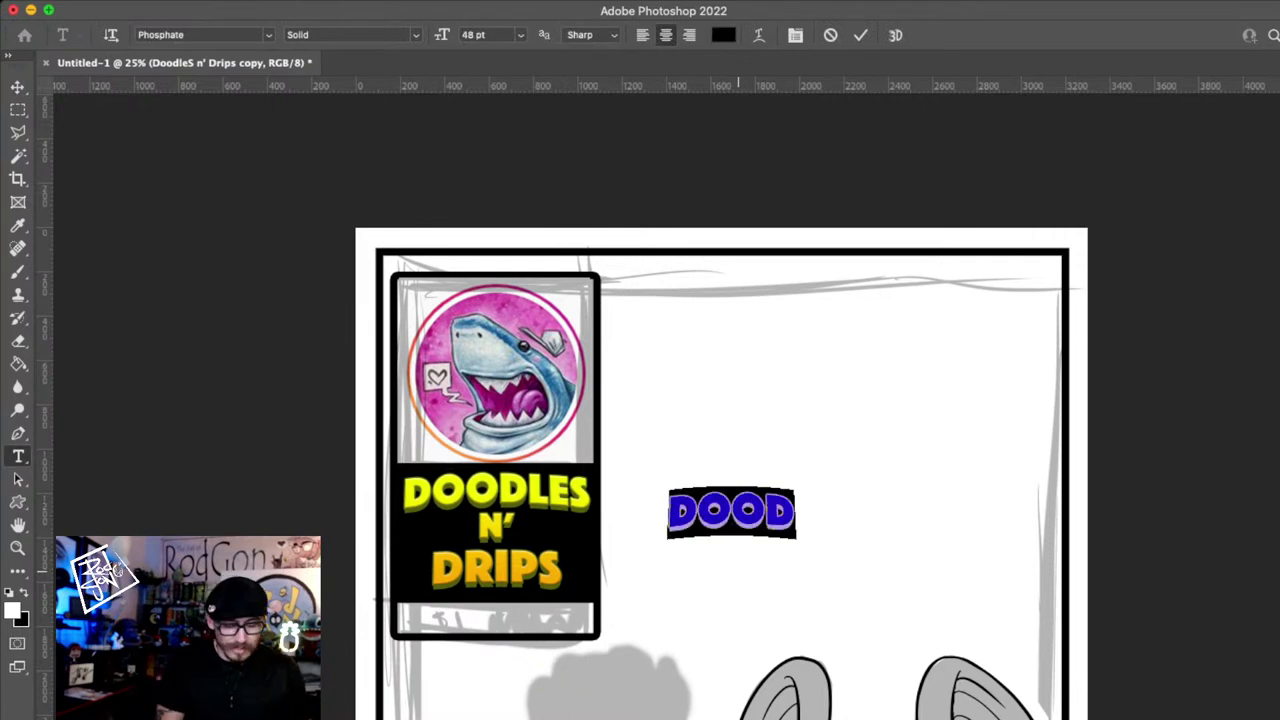
{"action": "type", "text": "#"}
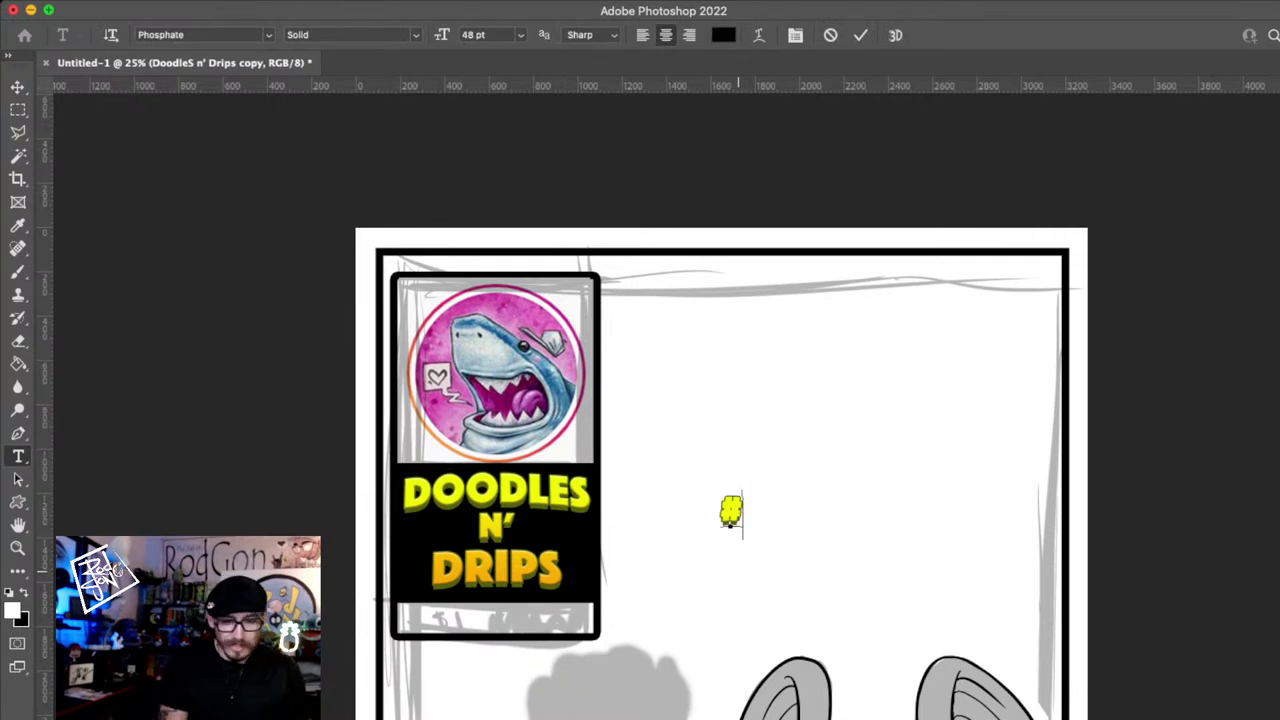
{"action": "type", "text": "DTIU"}
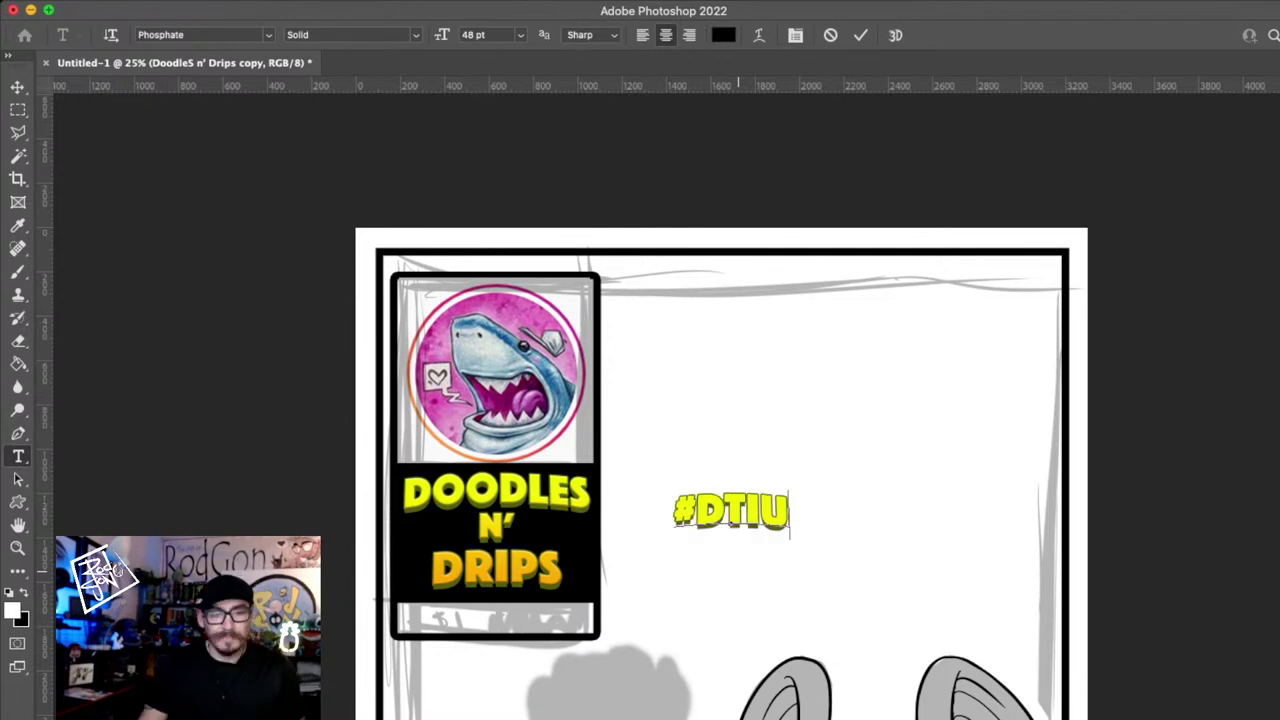
{"action": "key", "text": "BackSpace"}
{"action": "type", "text": "YS"}
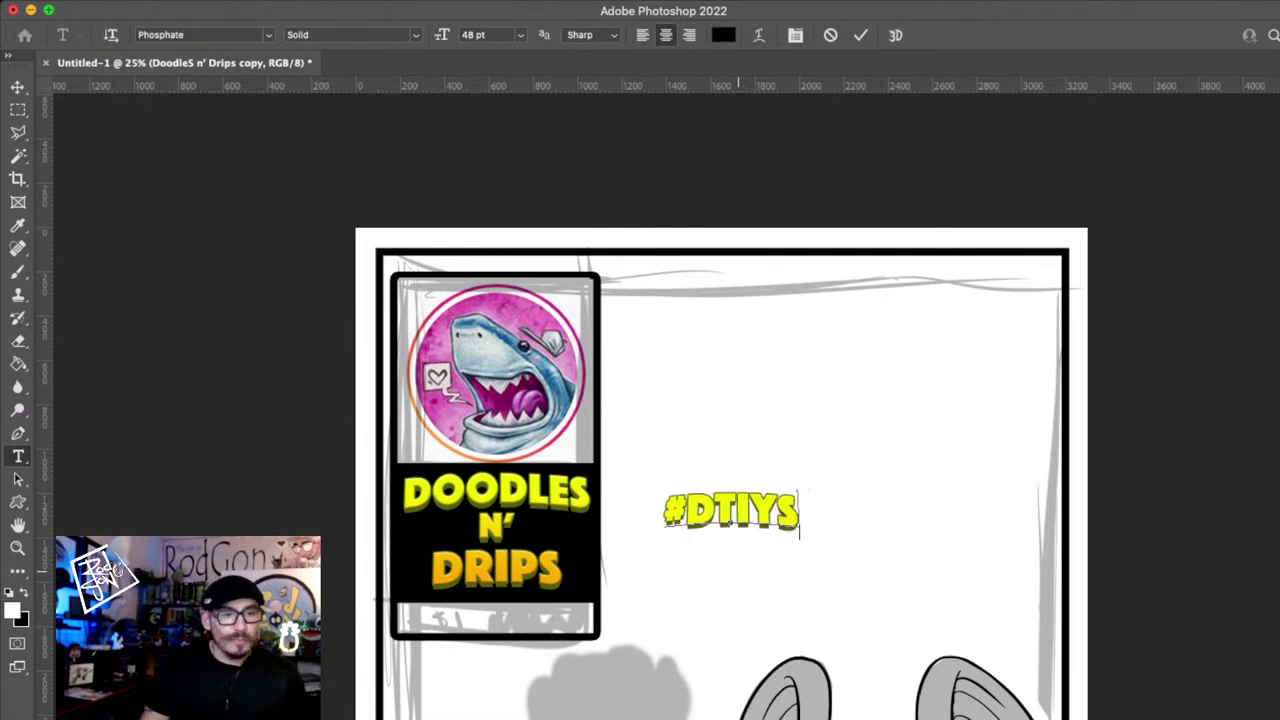
{"action": "left_click", "coordinate": [17, 87]}
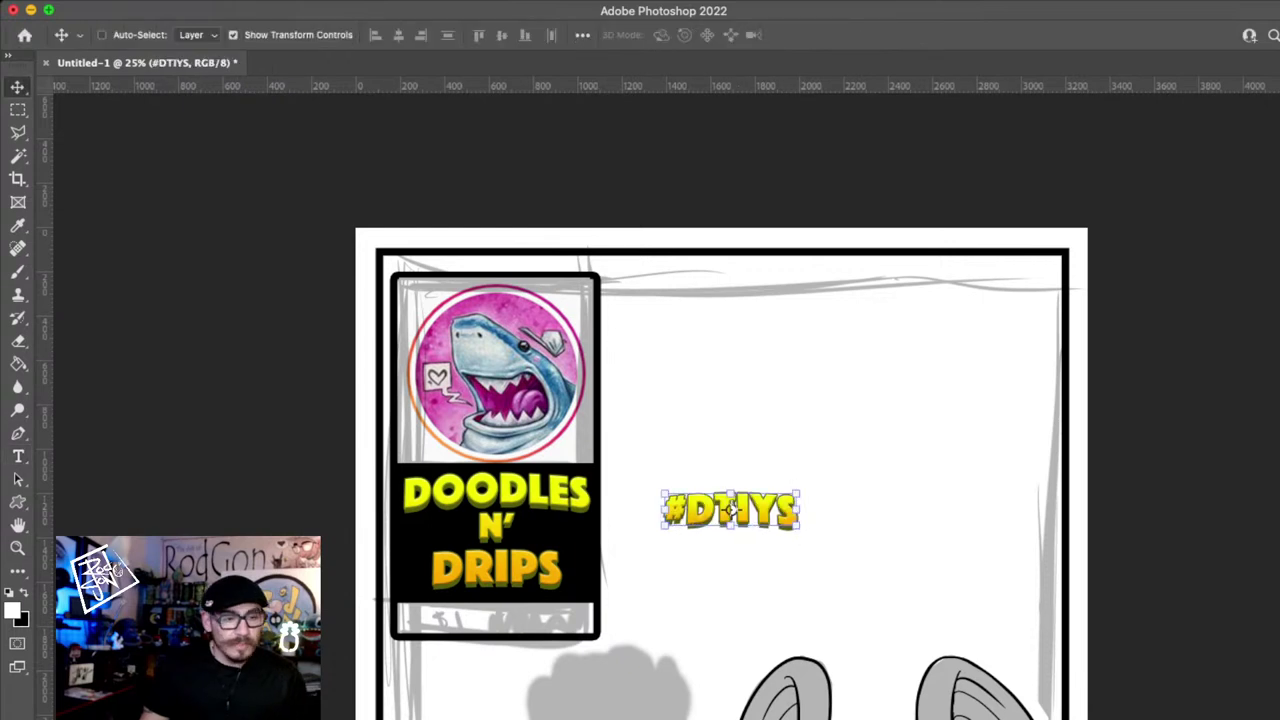
- Flatten the arc warp on the "#DTIYS" lettering so the word runs straight
{"action": "left_click_drag", "start_coordinate": [731, 510], "coordinate": [733, 510]}
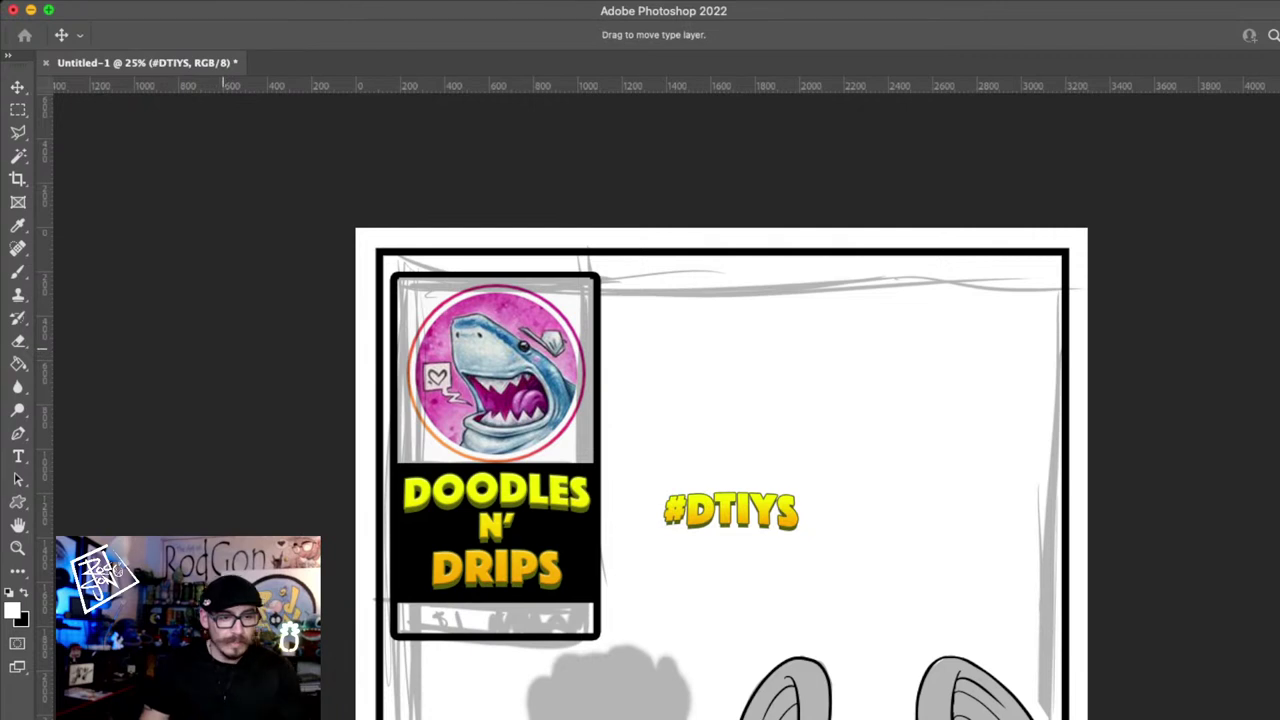
{"action": "left_click_drag", "start_coordinate": [733, 510], "coordinate": [731, 512]}
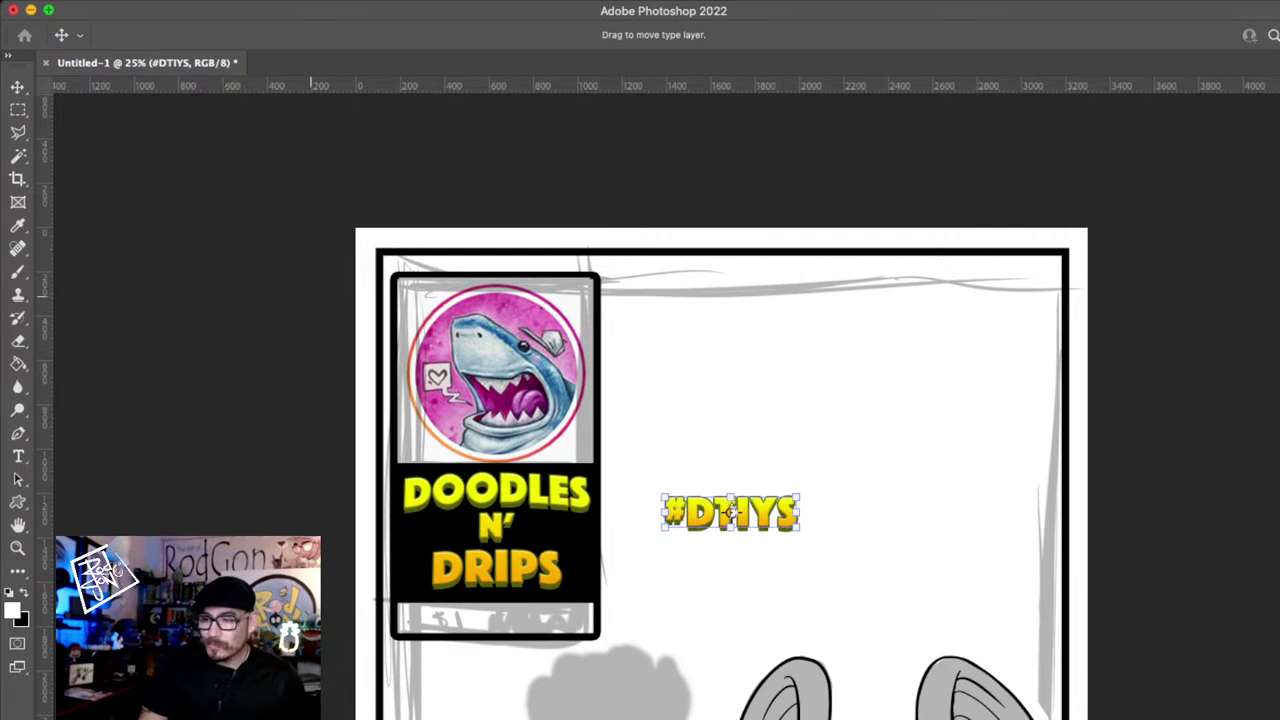
{"action": "key", "text": "Return"}
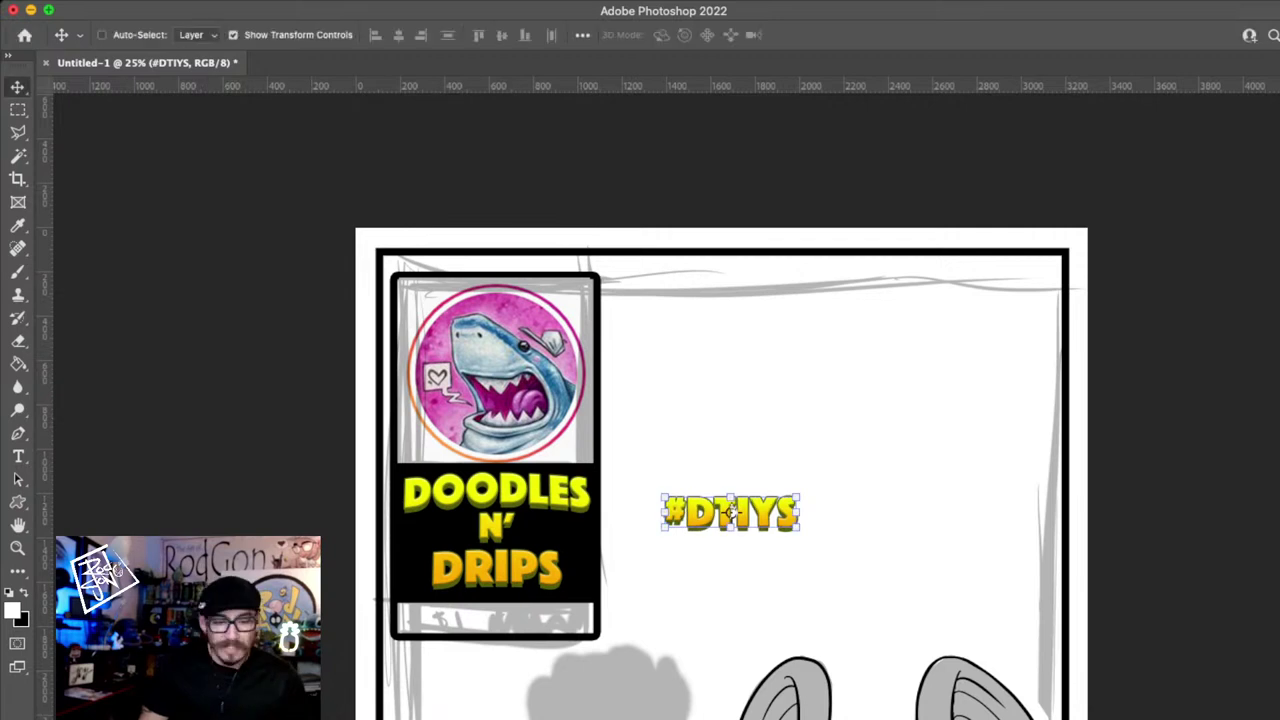
- Move the "#DTIYS" lettering into the strip beneath "DRIPS" in the label and scale it down to about 70%
{"action": "left_click_drag", "start_coordinate": [731, 512], "coordinate": [496, 612]}
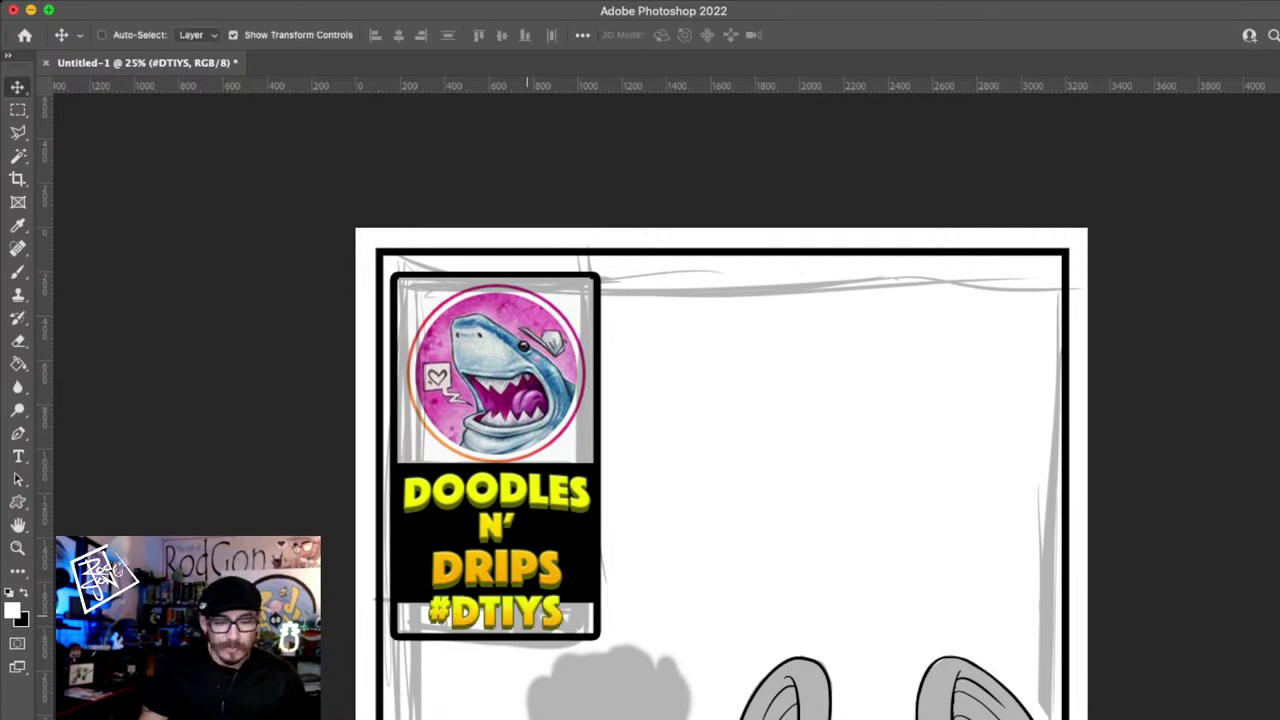
{"action": "key", "text": "super+t"}
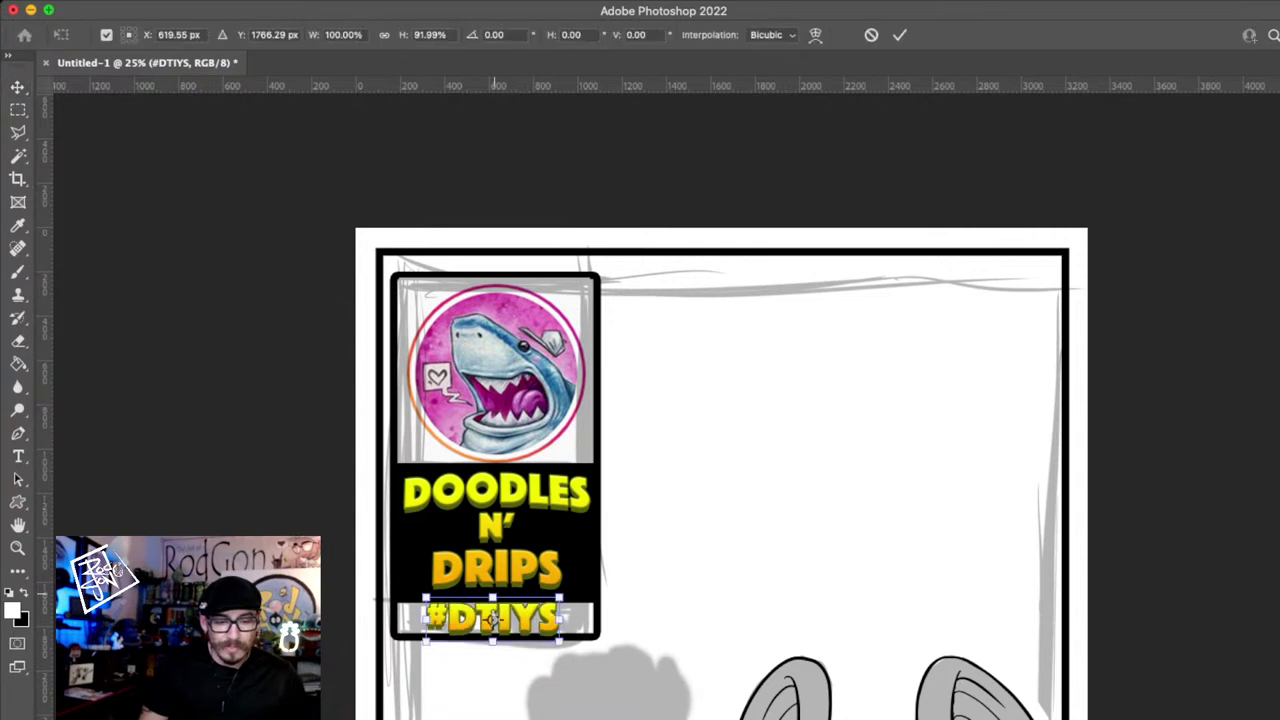
{"action": "left_click_drag", "start_coordinate": [560, 641], "coordinate": [521, 620]}
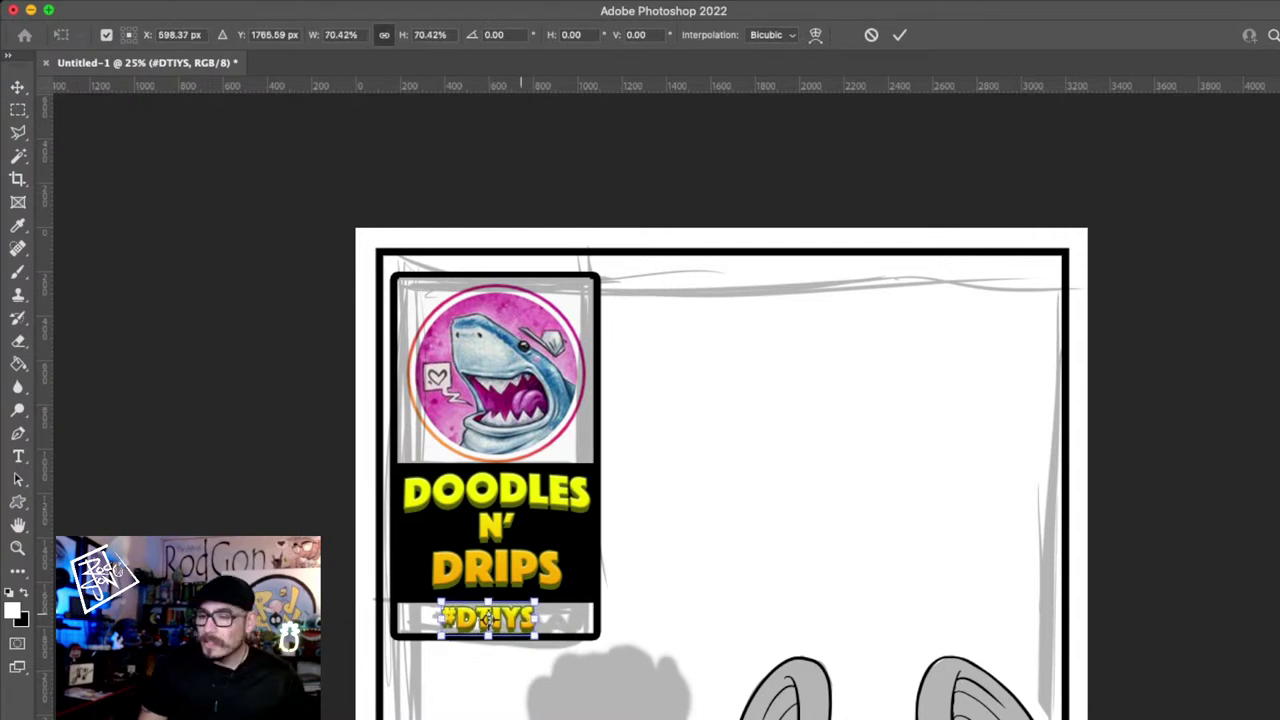
{"action": "key", "text": "Return"}
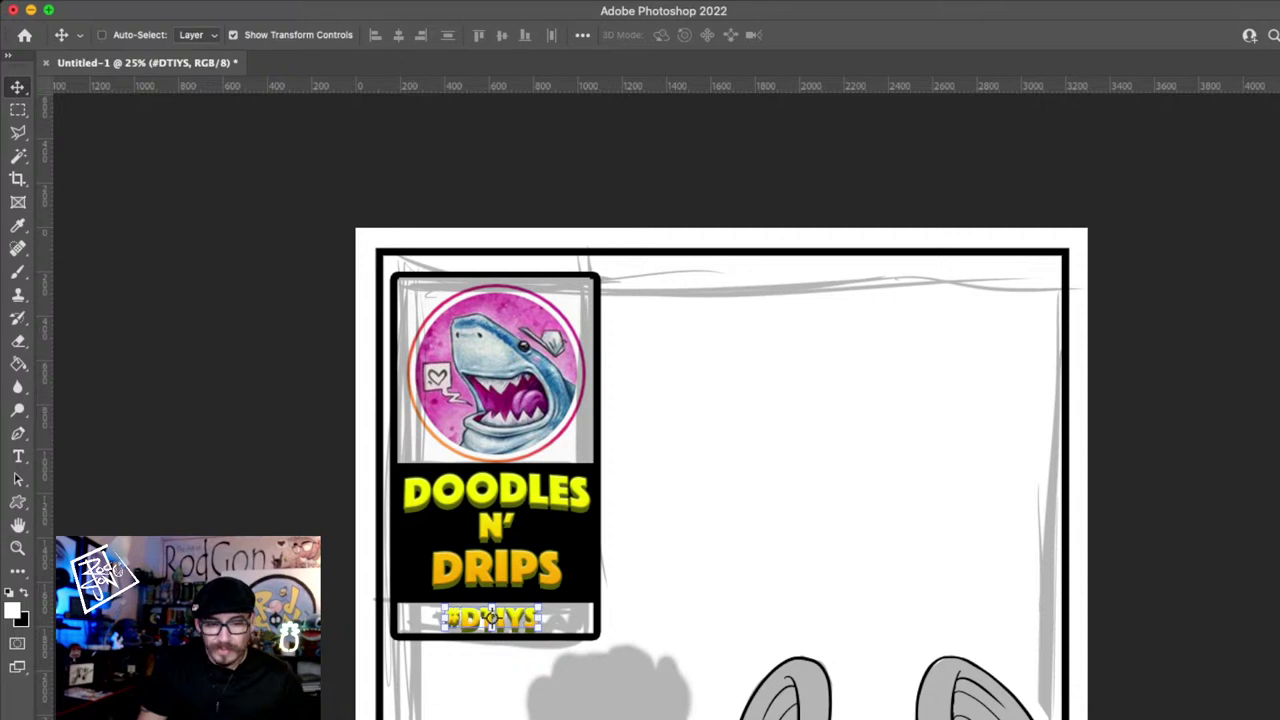
- Make the "#DTIYS" lettering plain black and enlarge it to 105%, centred in the label's lower strip
{"action": "key", "text": "super+BackSpace"}
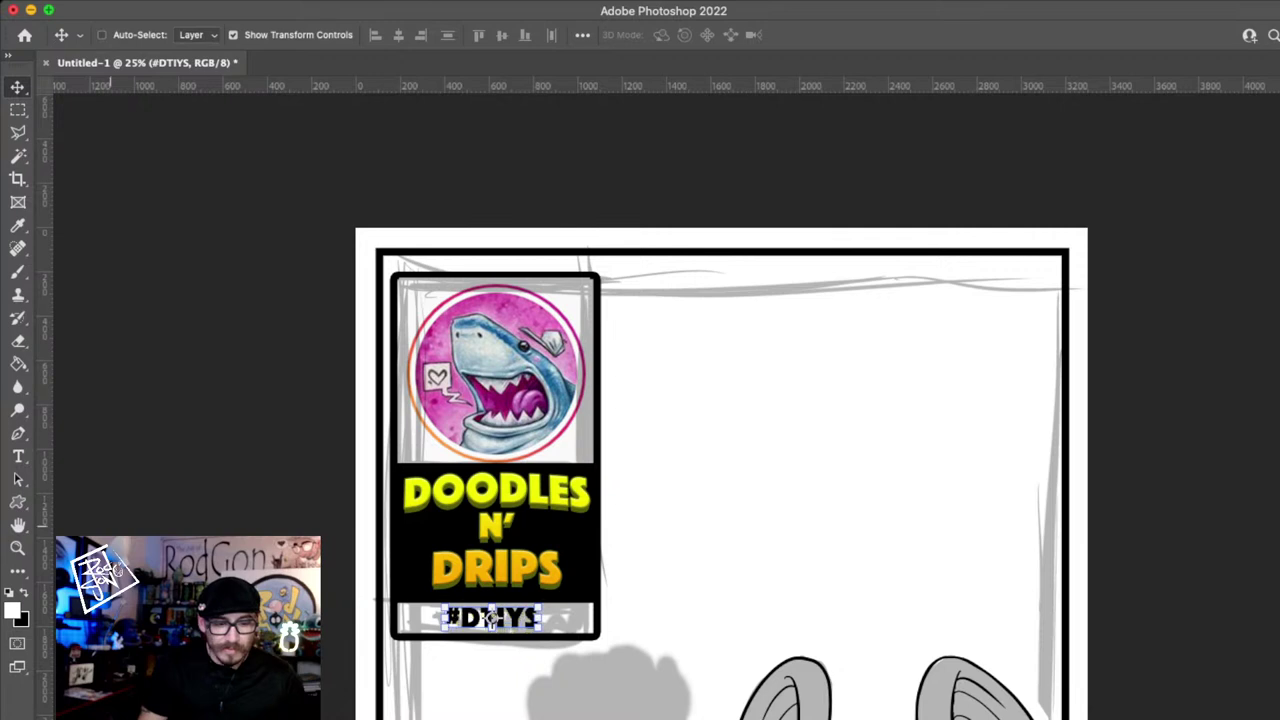
{"action": "left_click_drag", "start_coordinate": [491, 628], "coordinate": [492, 635]}
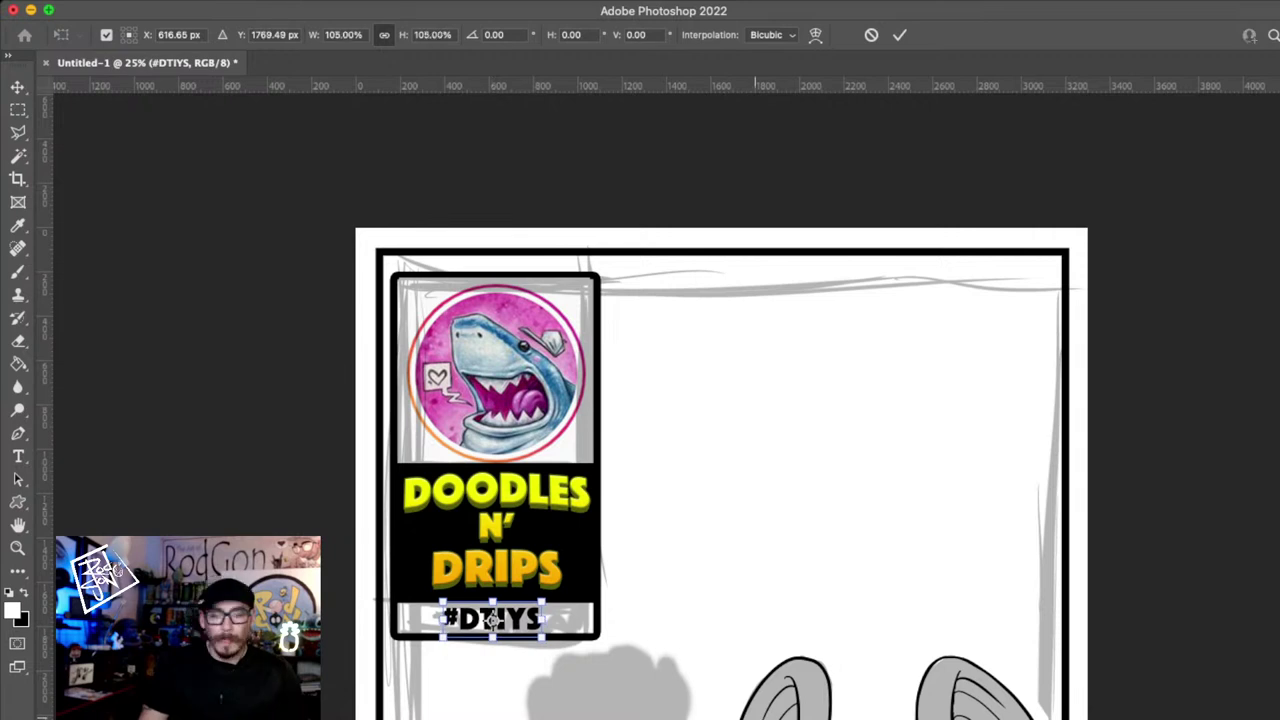
{"action": "key", "text": "Return"}
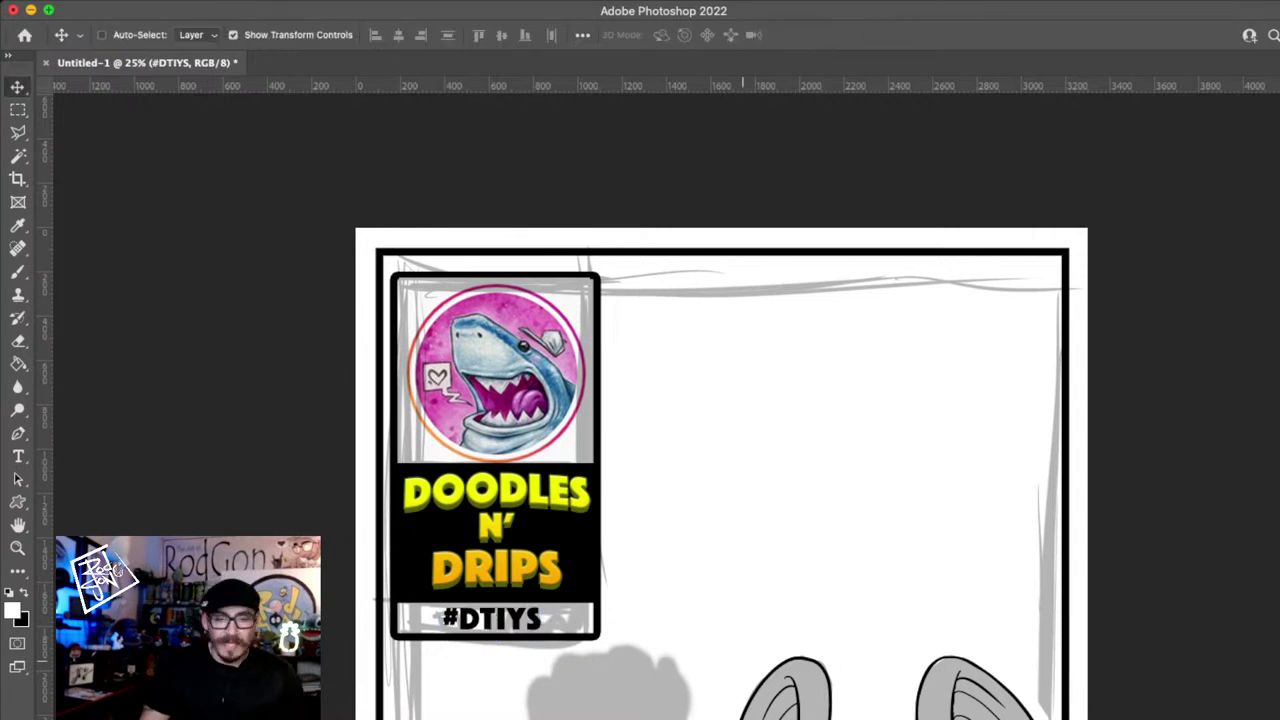
- Bring in the artist's signature logo, scale it to about 24% and place it on the cleaver blade
{"action": "left_click", "coordinate": [720, 401], "text": "alt"}
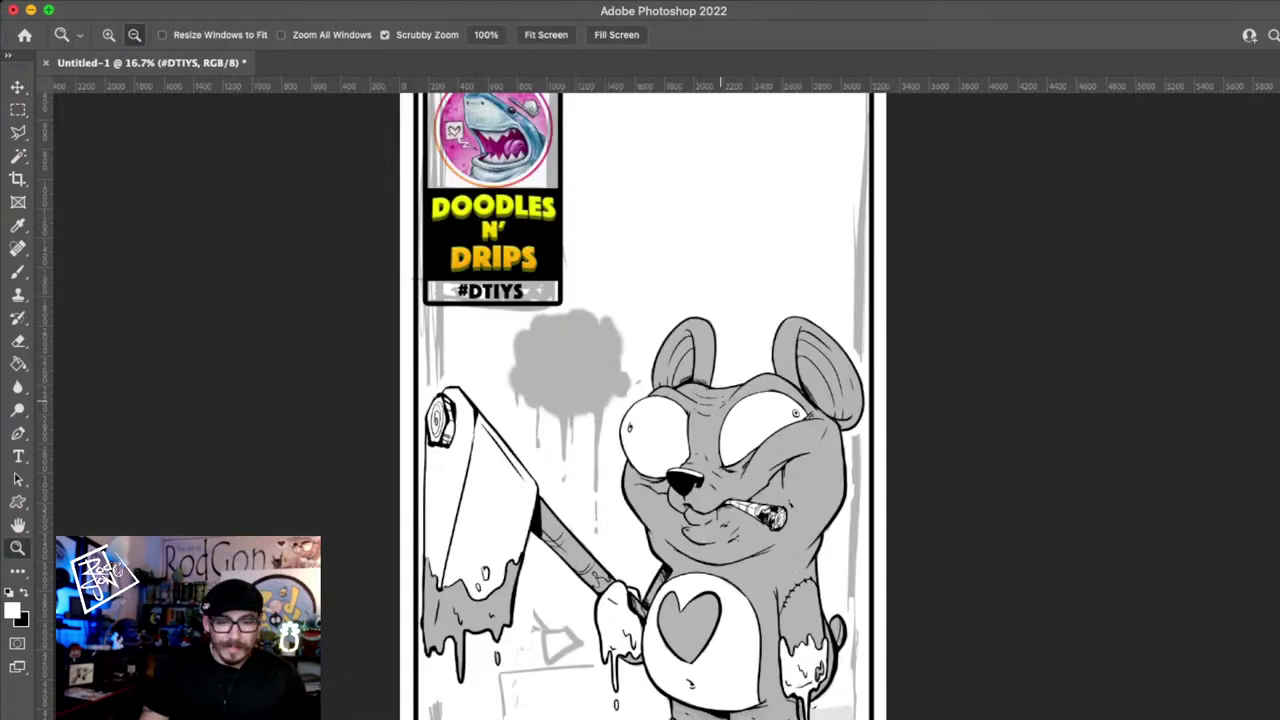
{"action": "left_click", "coordinate": [701, 440]}
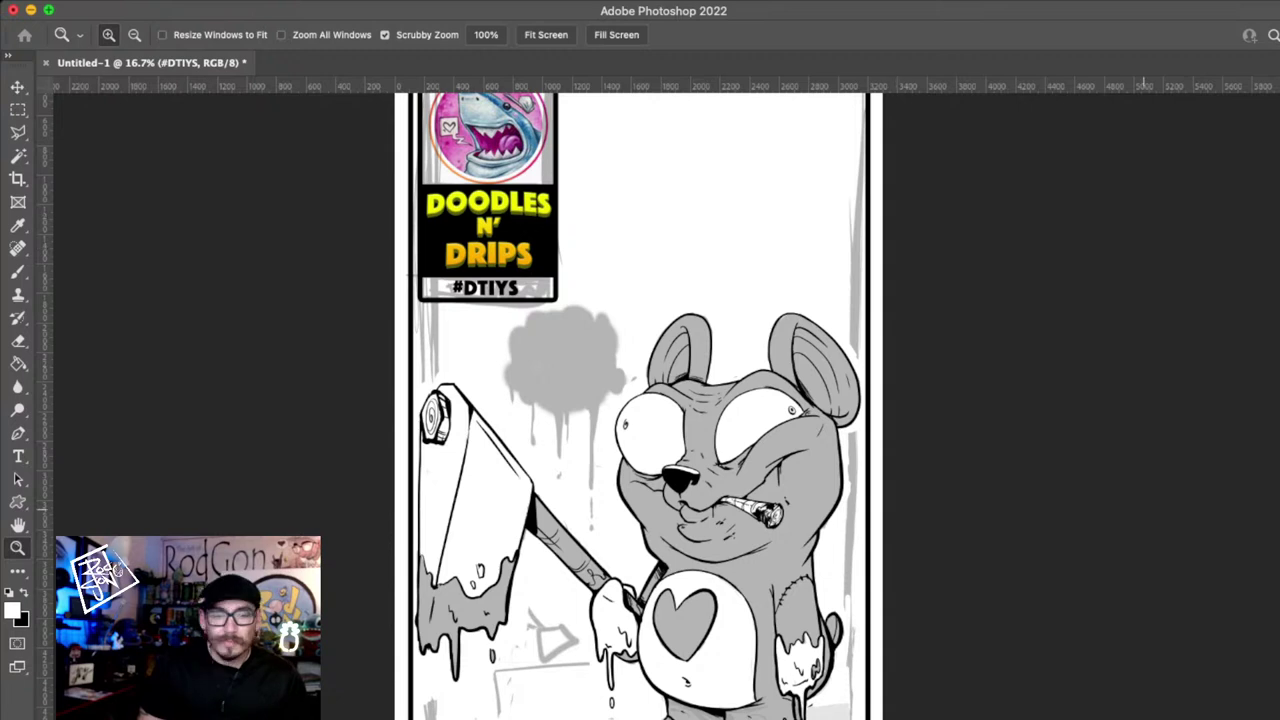
{"action": "key", "text": "super+Tab"}
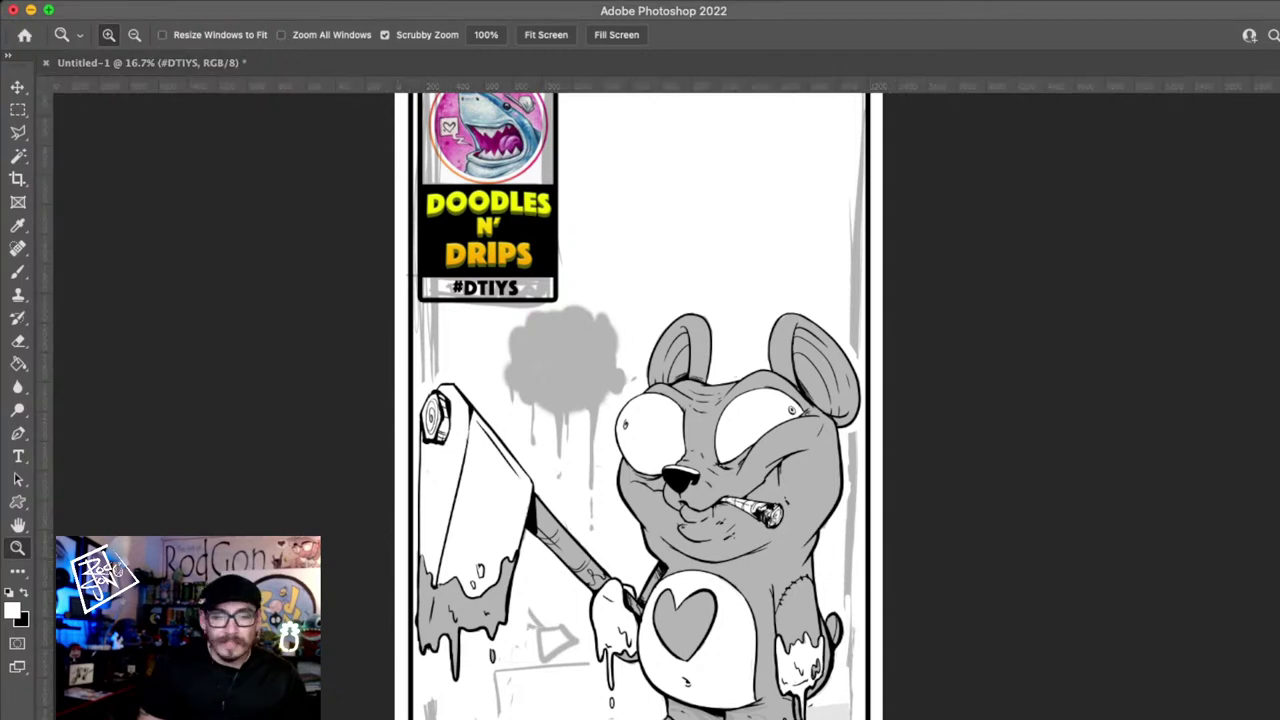
{"action": "key", "text": "v"}
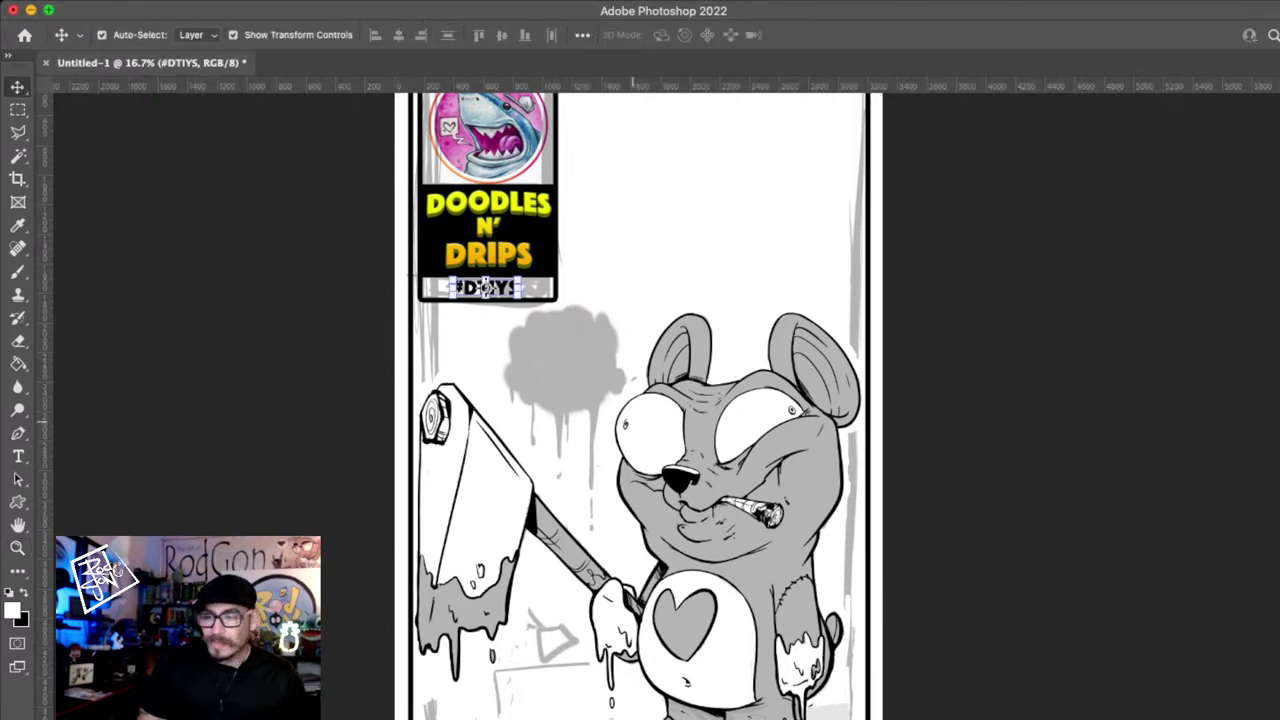
{"action": "key", "text": "super+Tab"}
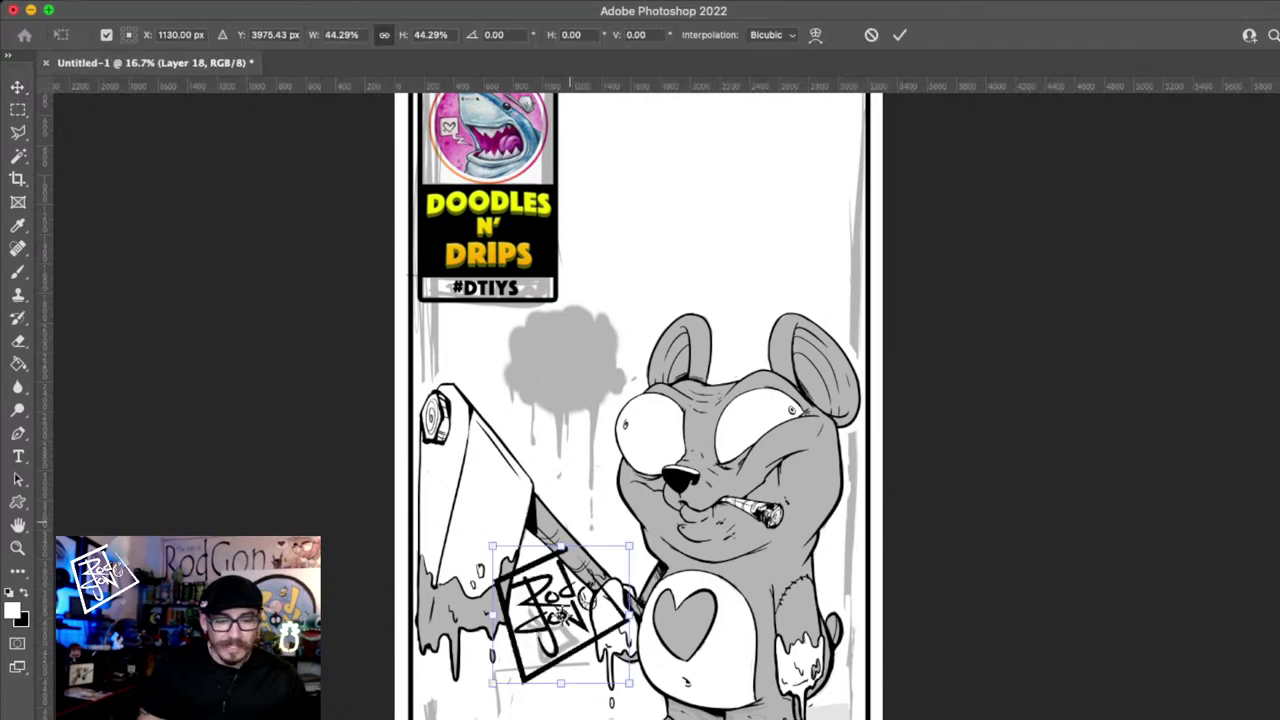
{"action": "left_click_drag", "start_coordinate": [560, 616], "coordinate": [494, 520]}
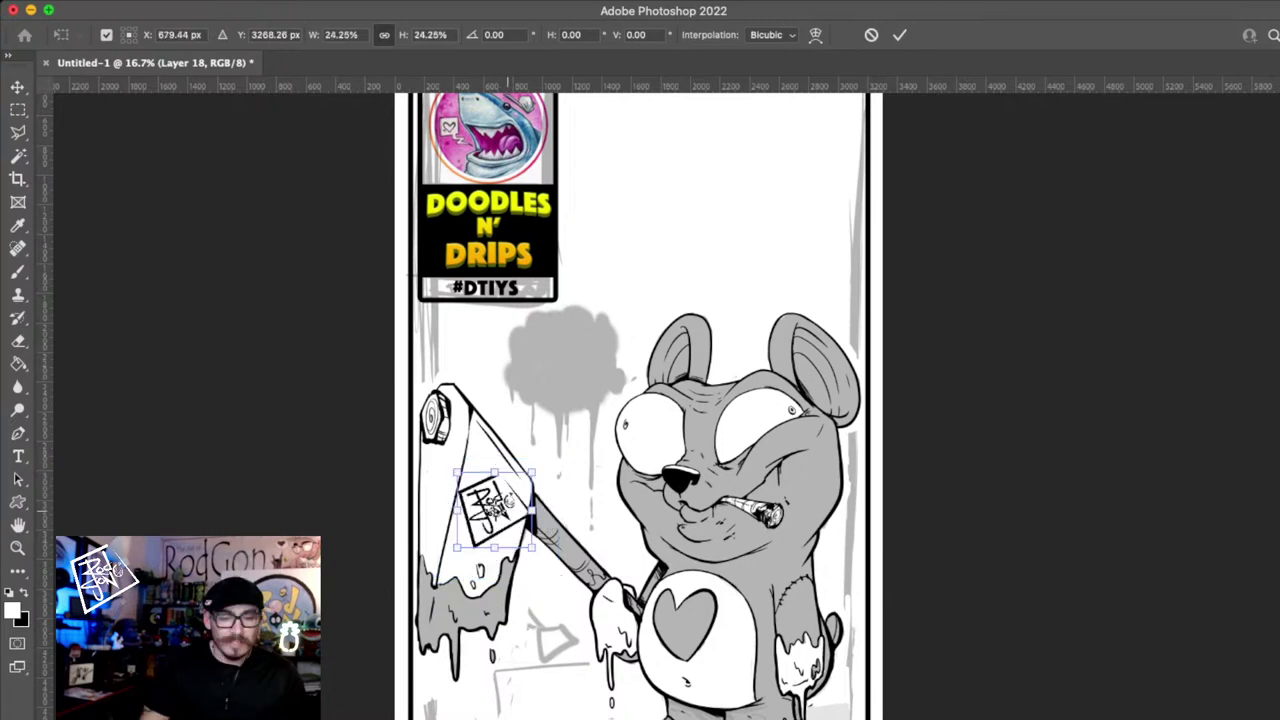
{"action": "key", "text": "Return"}
- Rotate, skew and stretch the signature logo so it follows the slanted perspective of the cleaver blade
{"action": "key", "text": "super+equal"}
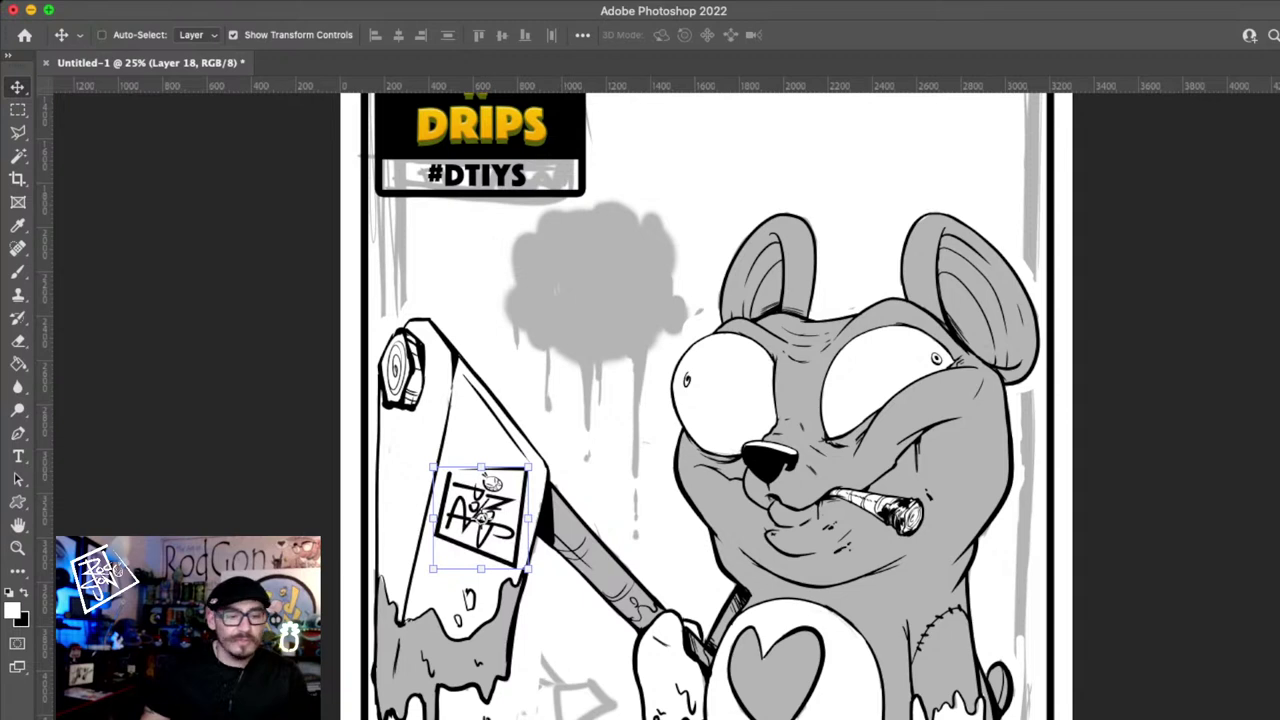
{"action": "key", "text": "super+t"}
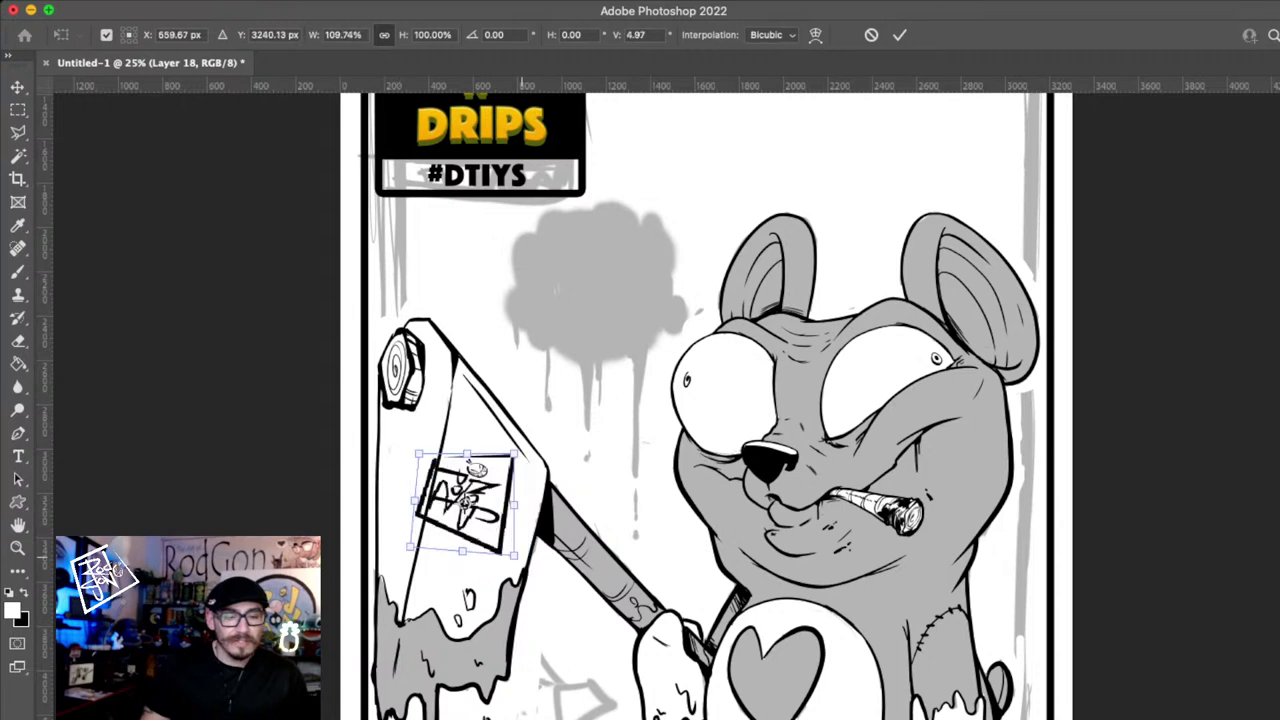
{"action": "left_click_drag", "start_coordinate": [466, 505], "coordinate": [479, 520]}
{"action": "left_click_drag", "start_coordinate": [432, 469], "coordinate": [451, 448]}
{"action": "left_click_drag", "start_coordinate": [527, 469], "coordinate": [517, 524]}
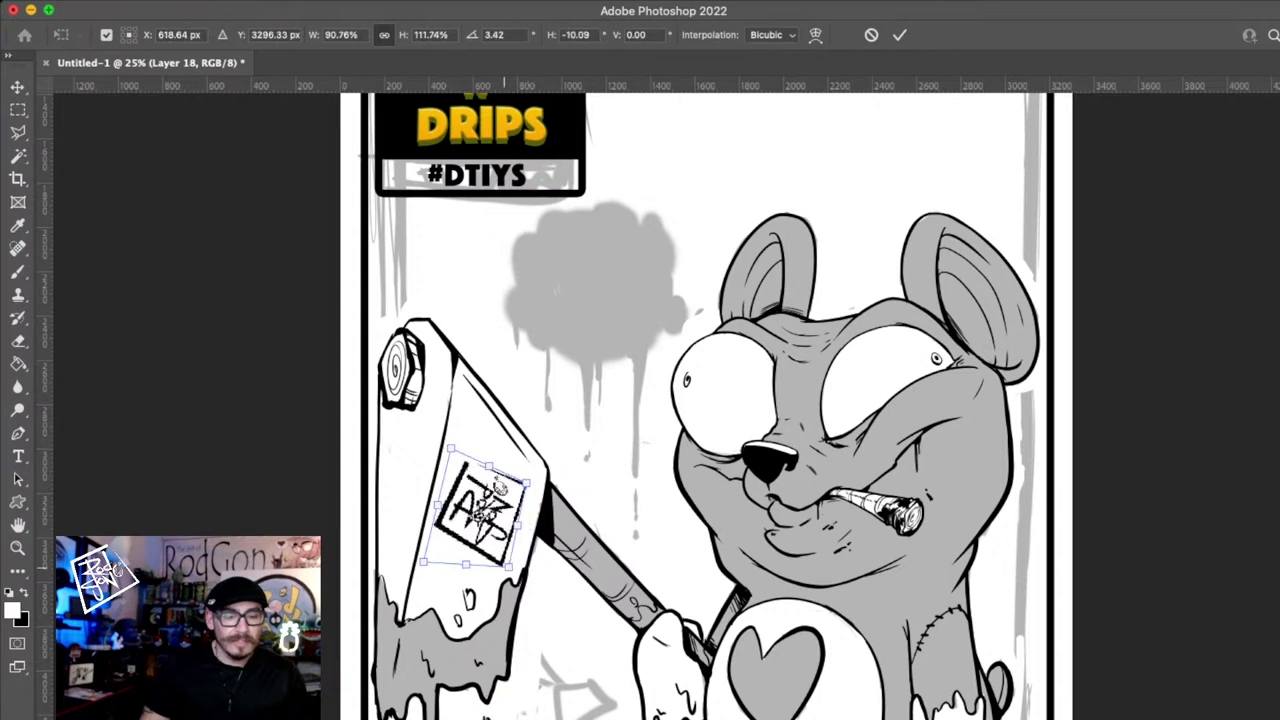
{"action": "left_click_drag", "start_coordinate": [508, 567], "coordinate": [522, 558]}
{"action": "left_click_drag", "start_coordinate": [466, 458], "coordinate": [460, 456]}
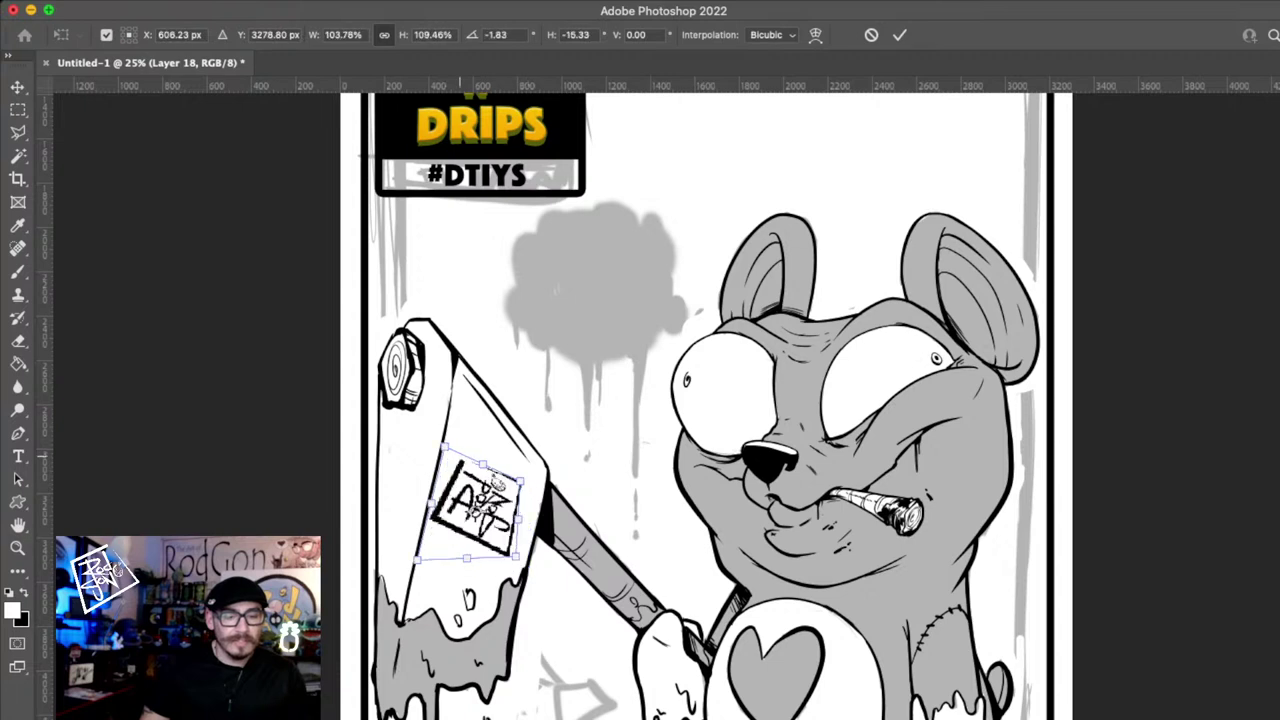
{"action": "left_click_drag", "start_coordinate": [467, 558], "coordinate": [473, 561]}
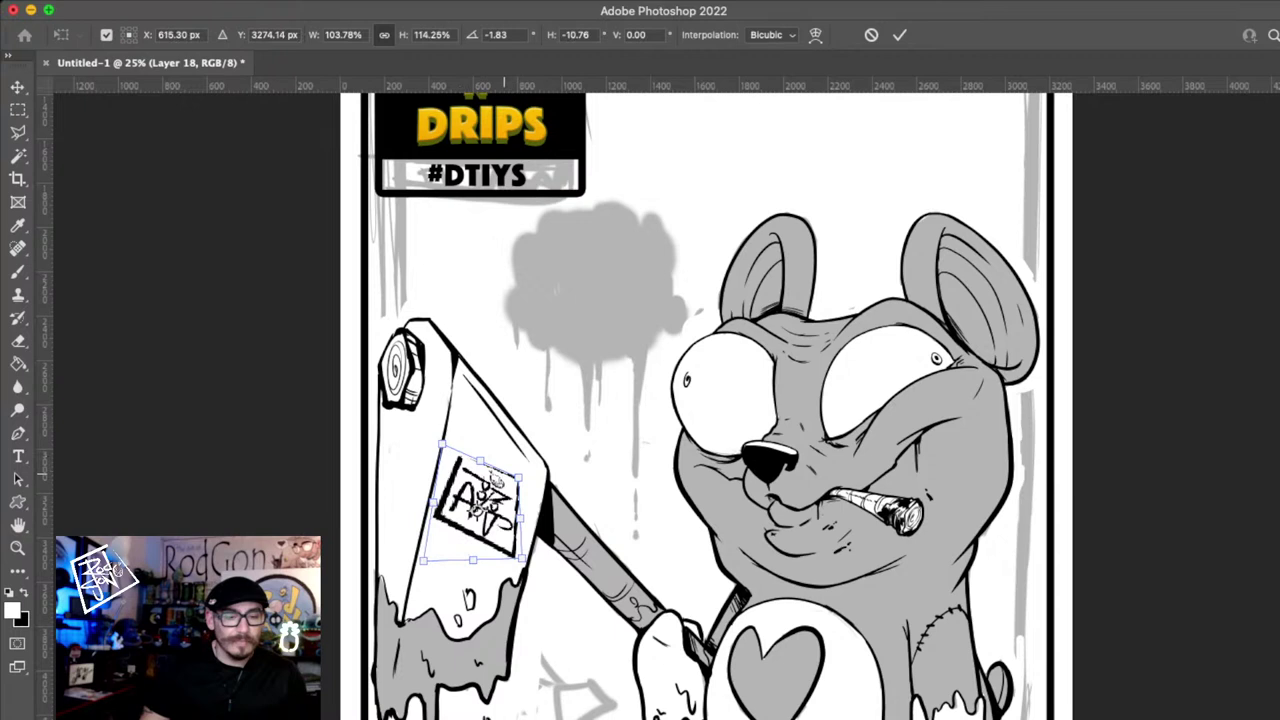
{"action": "left_click_drag", "start_coordinate": [504, 474], "coordinate": [512, 462]}
{"action": "left_click_drag", "start_coordinate": [530, 546], "coordinate": [515, 544]}
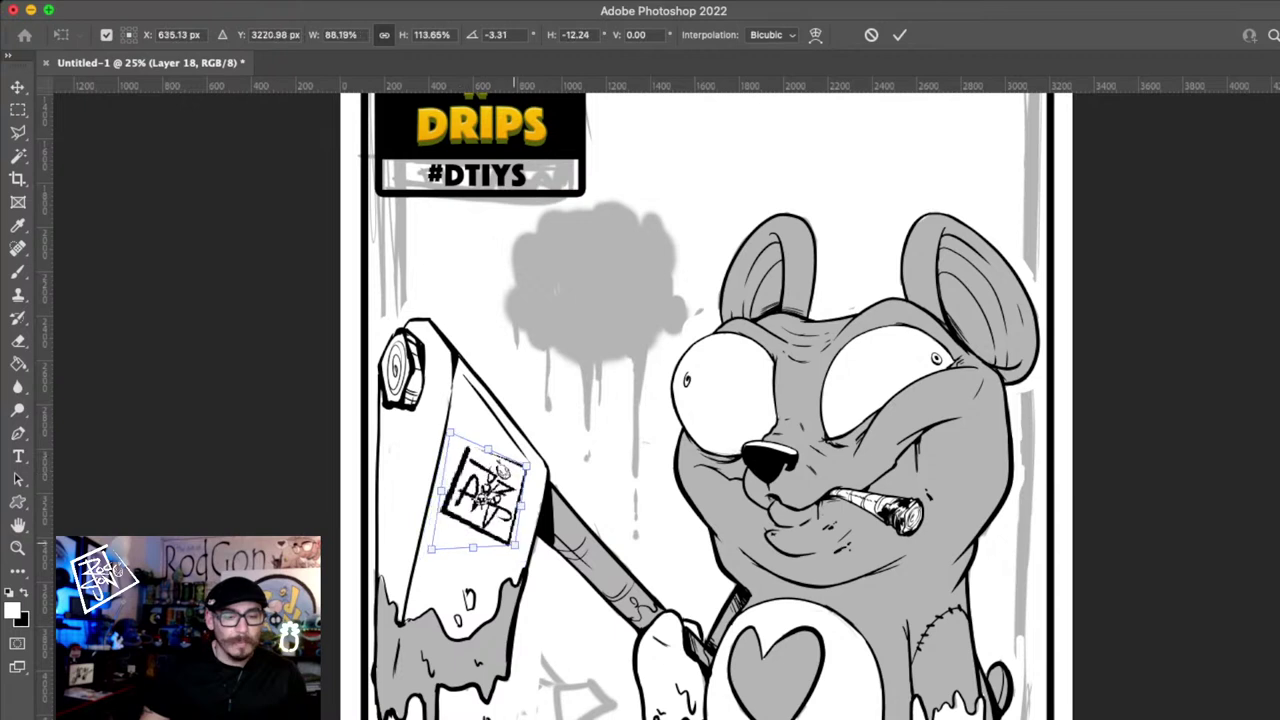
{"action": "left_click_drag", "start_coordinate": [520, 504], "coordinate": [520, 519]}
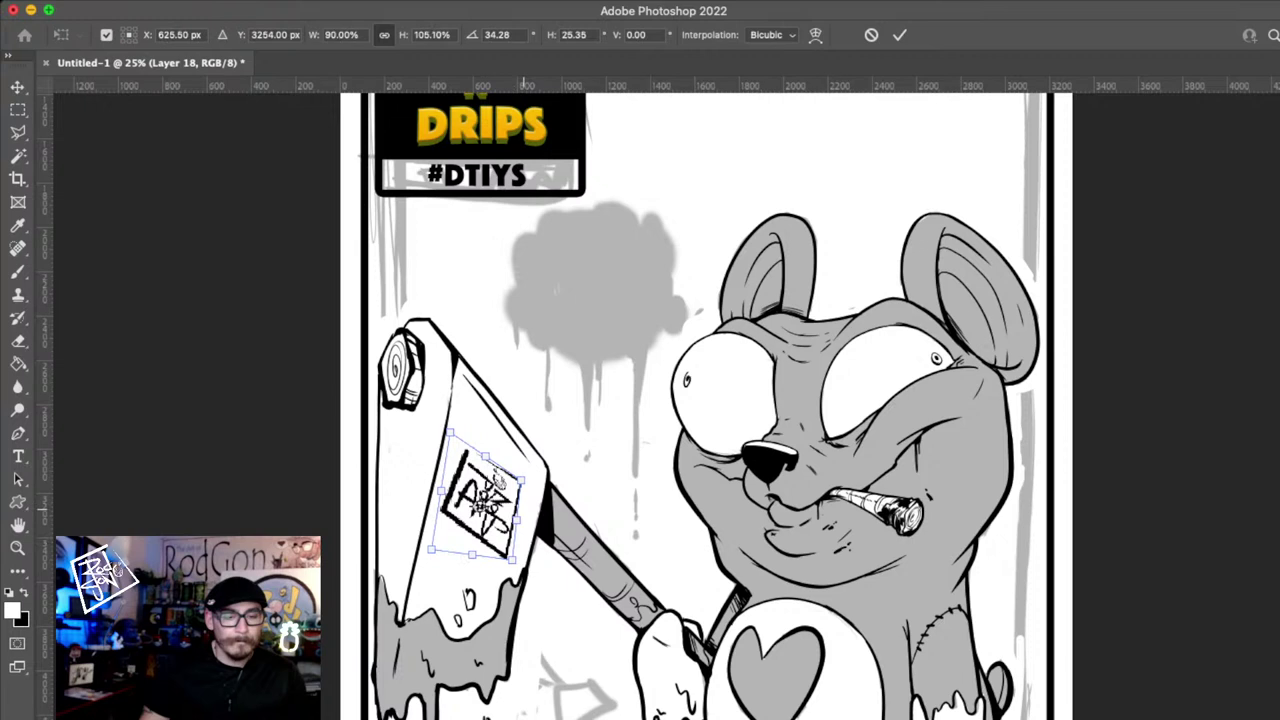
{"action": "left_click_drag", "start_coordinate": [441, 489], "coordinate": [442, 483]}
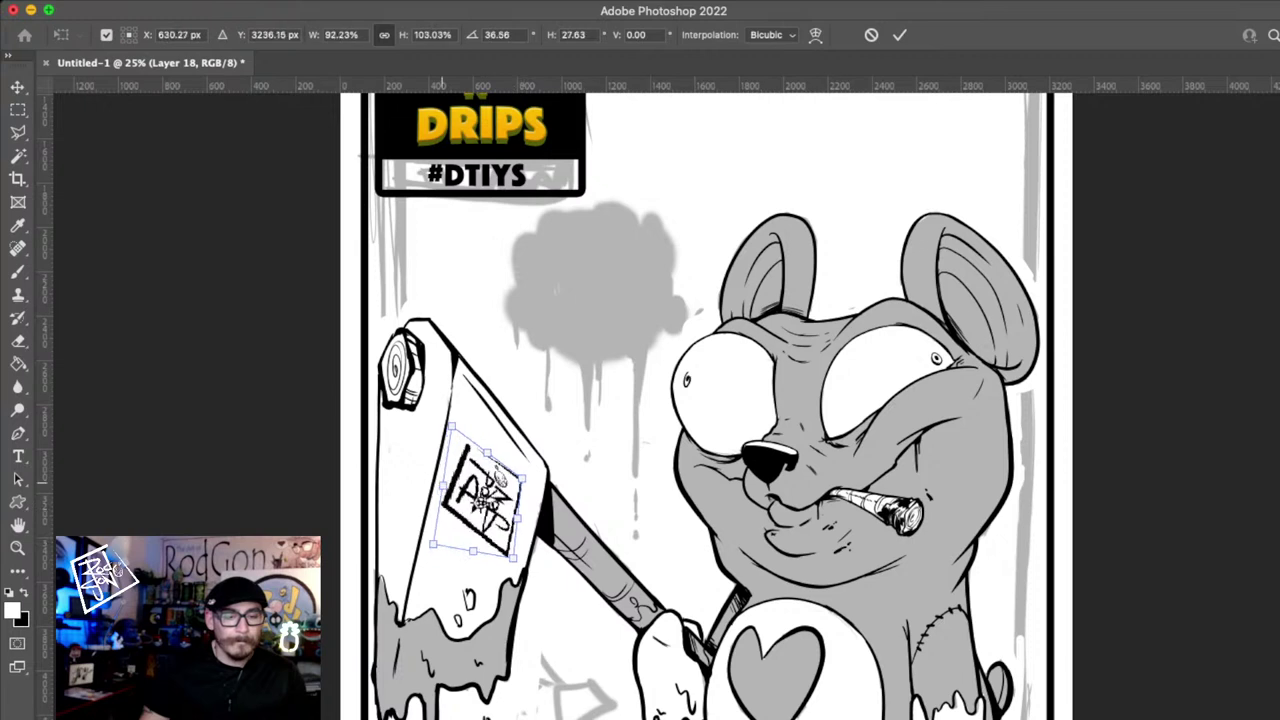
{"action": "left_click_drag", "start_coordinate": [452, 426], "coordinate": [440, 415]}
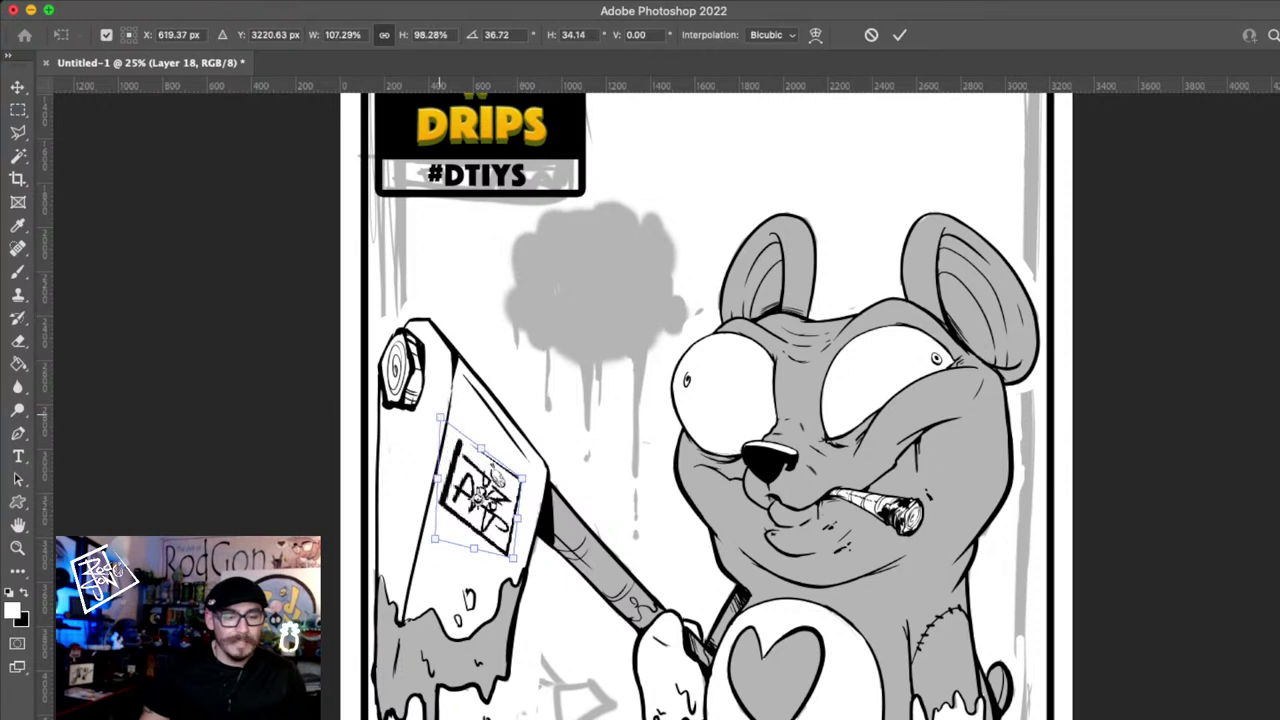
{"action": "left_click_drag", "start_coordinate": [478, 547], "coordinate": [479, 555]}
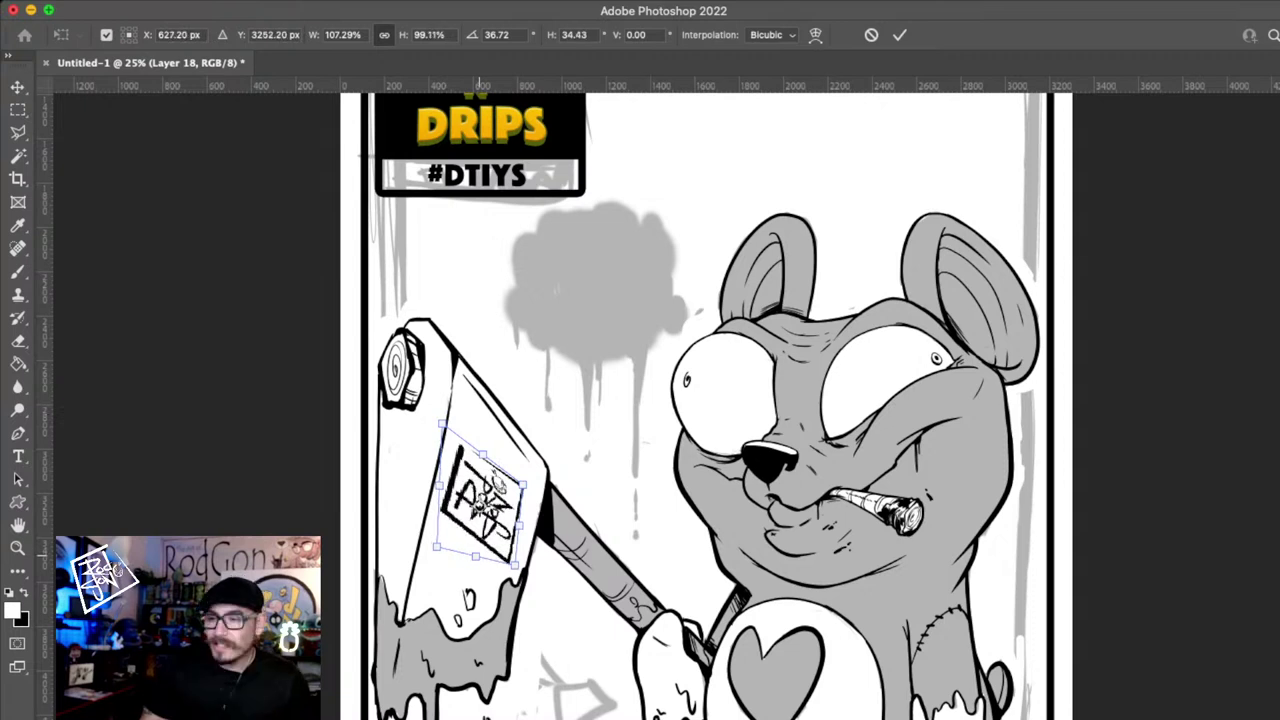
{"action": "key", "text": "Return"}
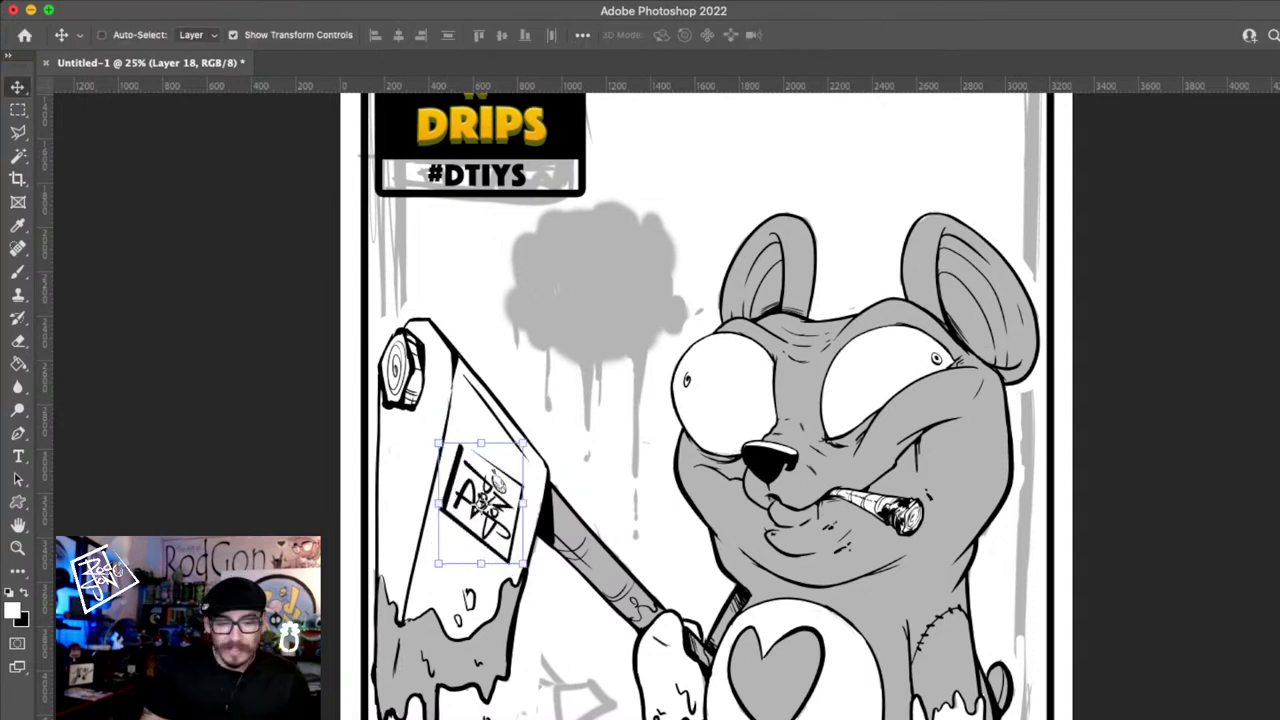
- Fade the signature logo on the cleaver blade to 10% opacity
{"action": "key", "text": "3"}
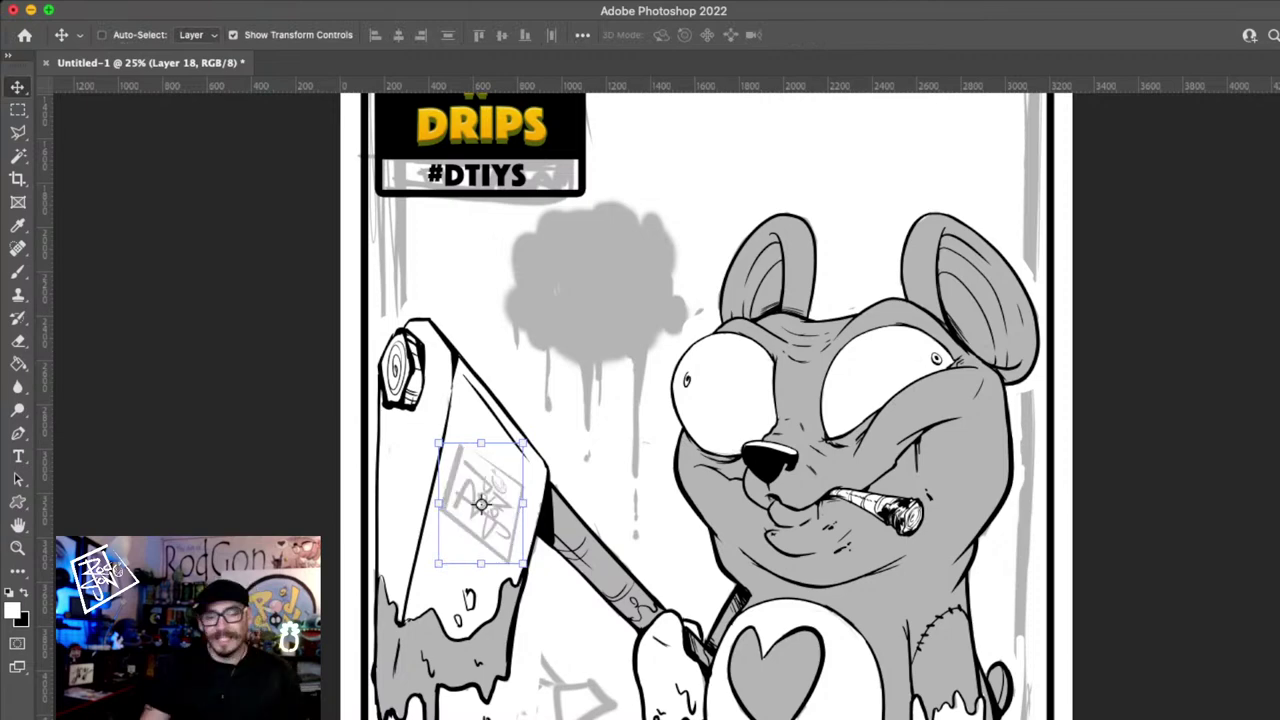
{"action": "key", "text": "z"}
{"action": "left_click_drag", "start_coordinate": [848, 451], "coordinate": [555, 550]}
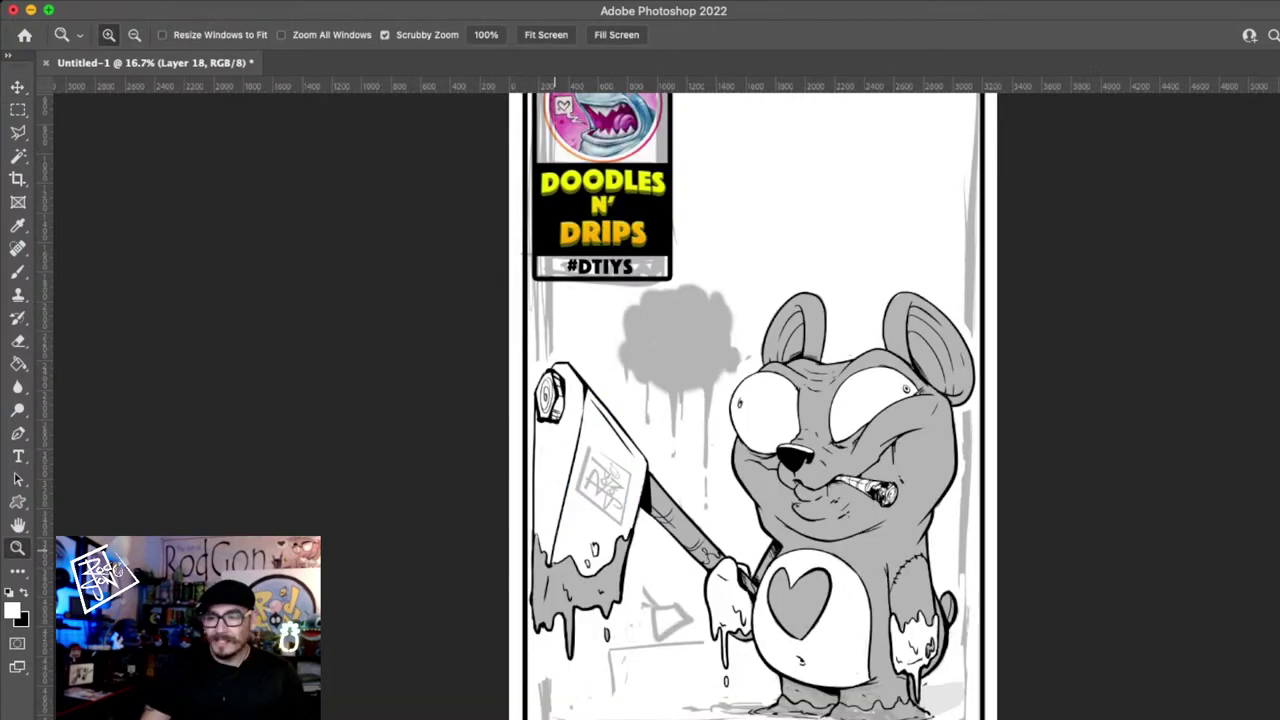
{"action": "left_click", "coordinate": [585, 501]}
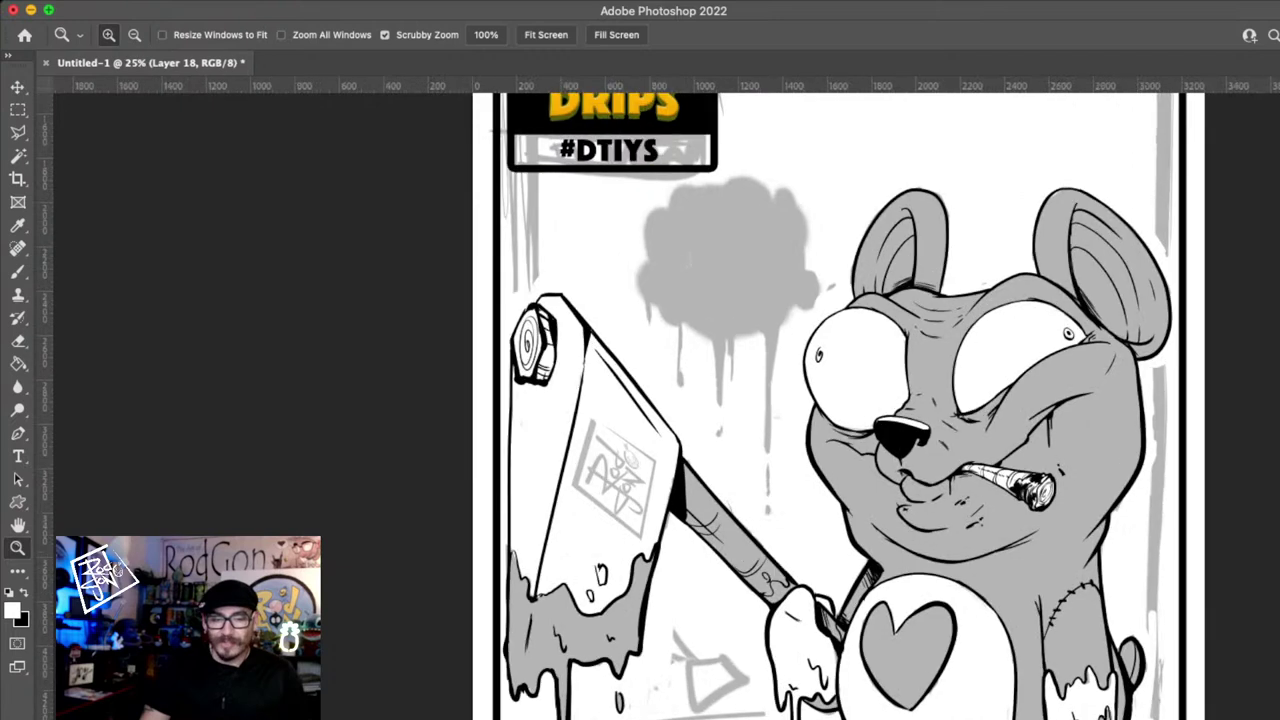
{"action": "key", "text": "1"}
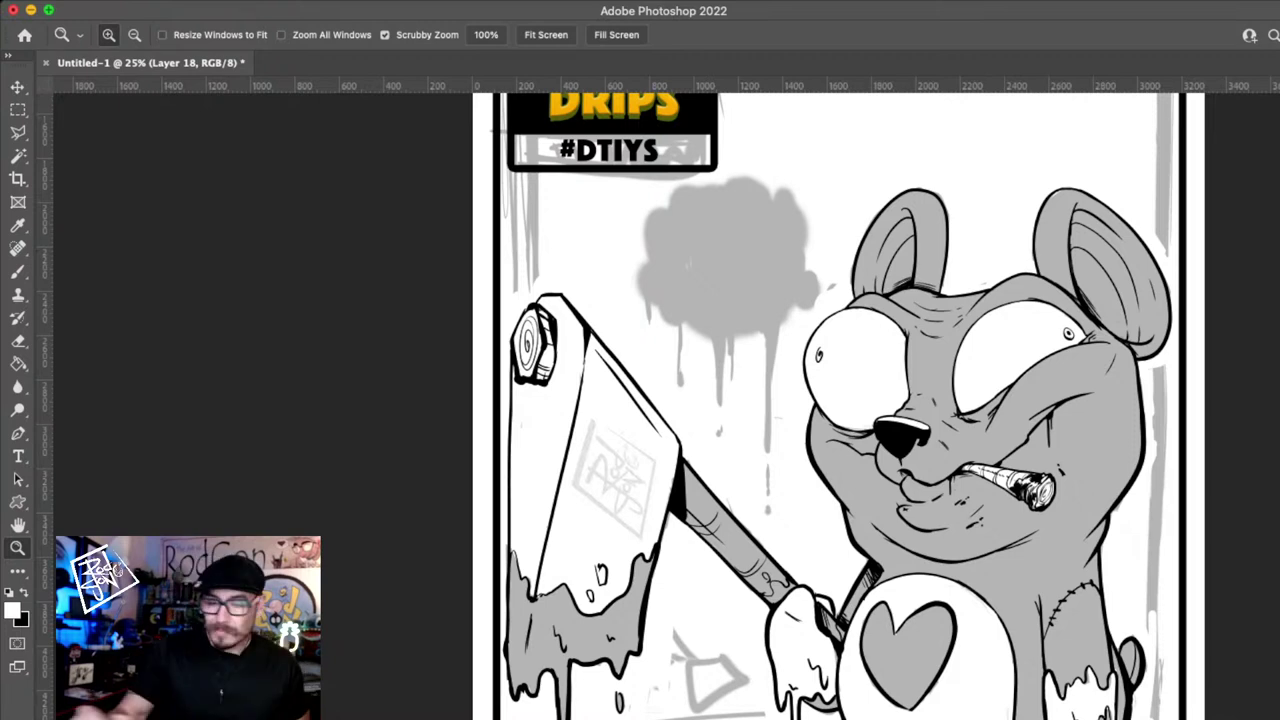
- Paint the wooden handle end above the cleaver blade grey on Layer 10 with a 25 px brush
{"action": "key", "text": "alt+bracketleft"}
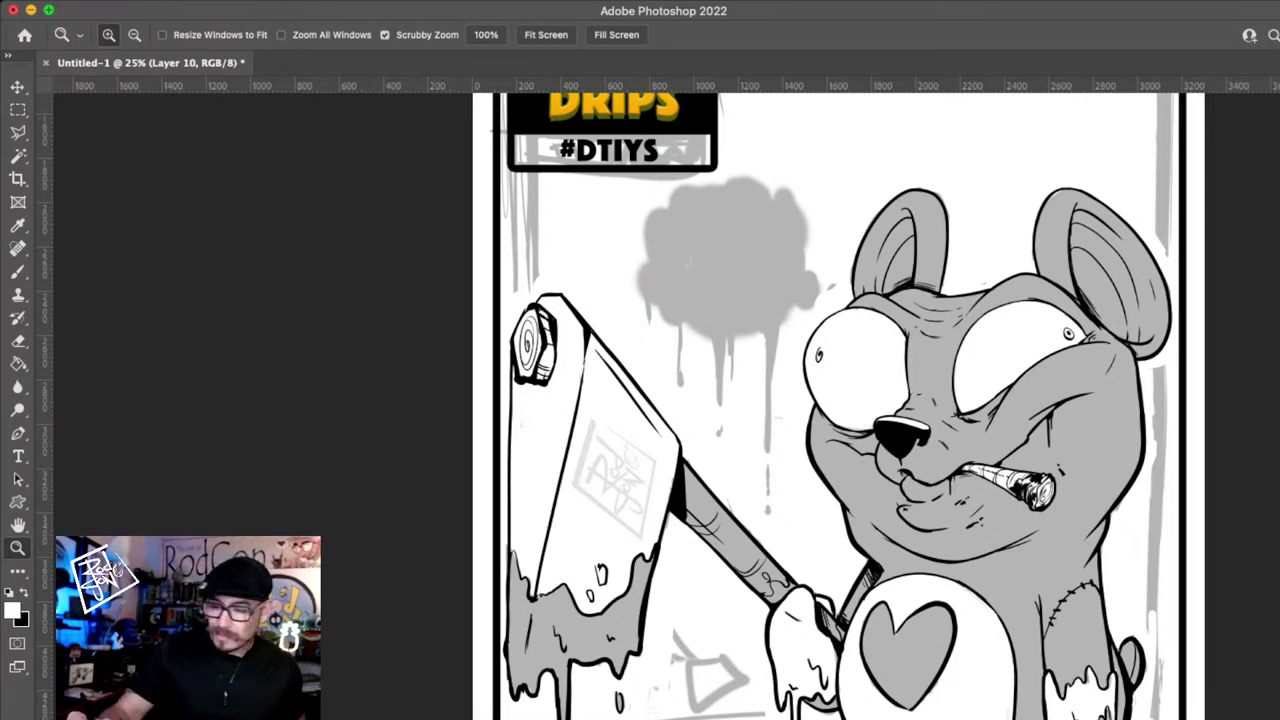
{"action": "key", "text": "b"}
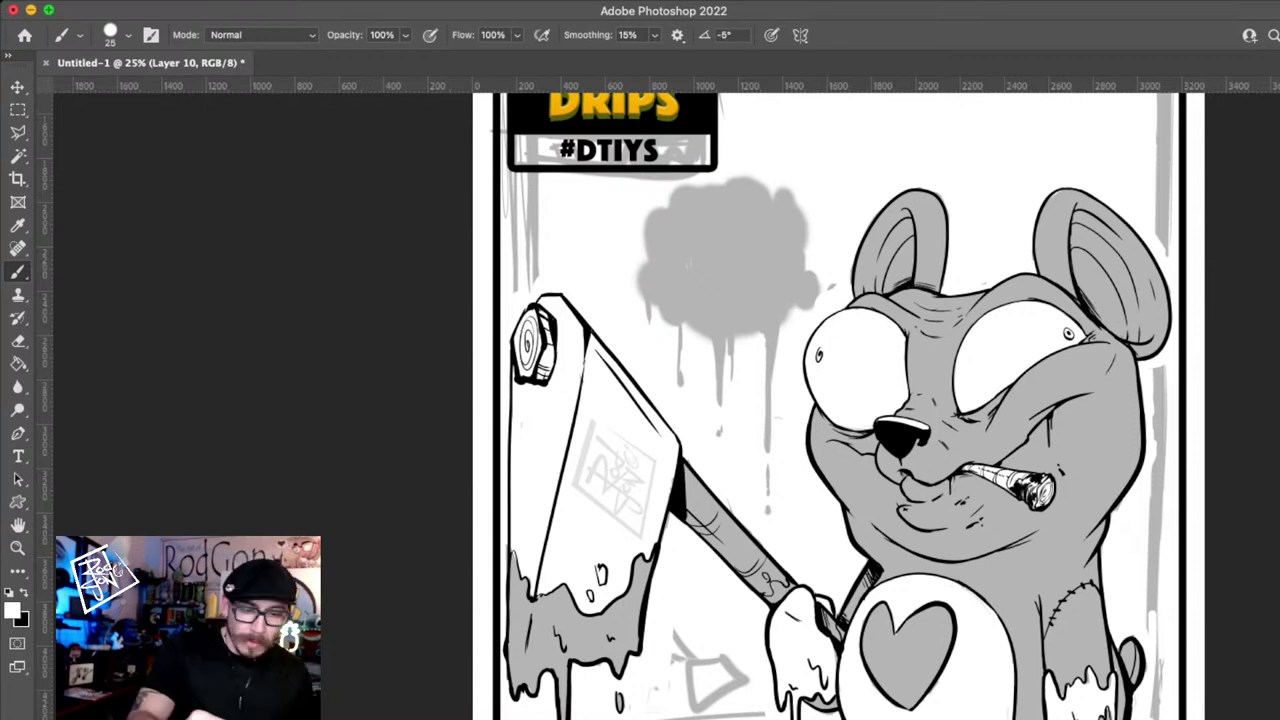
{"action": "key", "text": "x"}
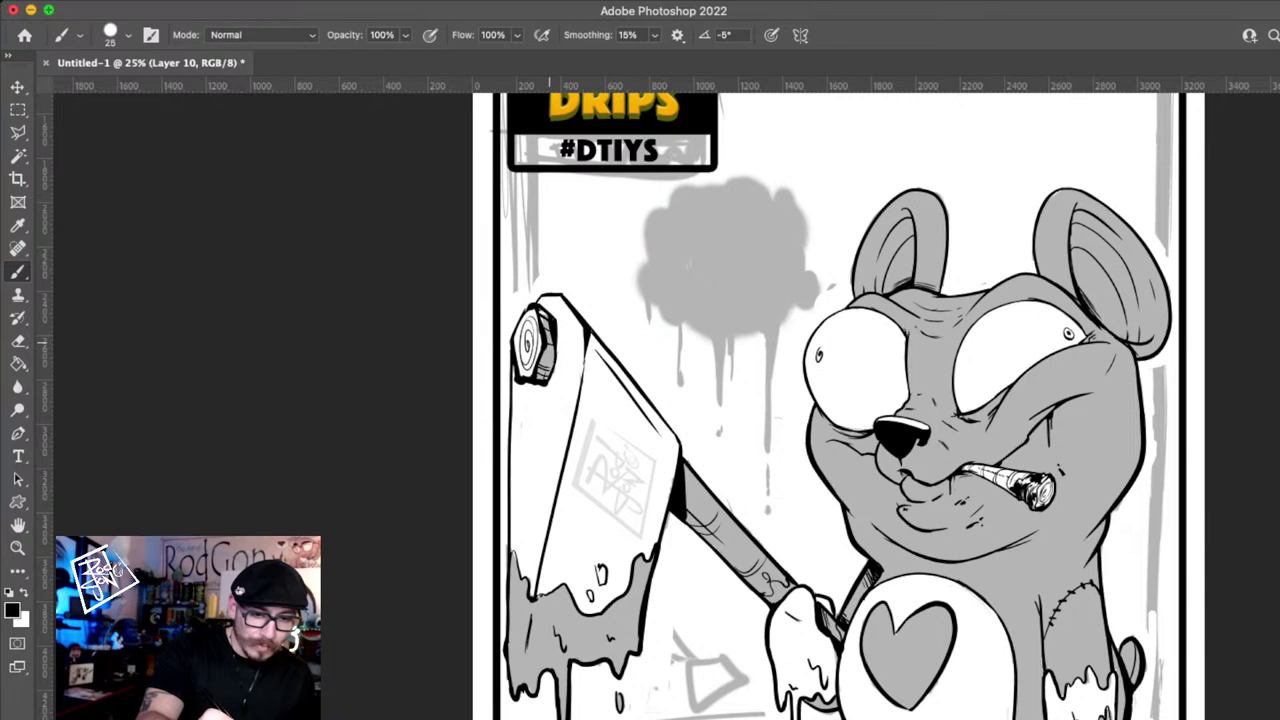
{"action": "left_click_drag", "start_coordinate": [532, 316], "coordinate": [523, 372]}
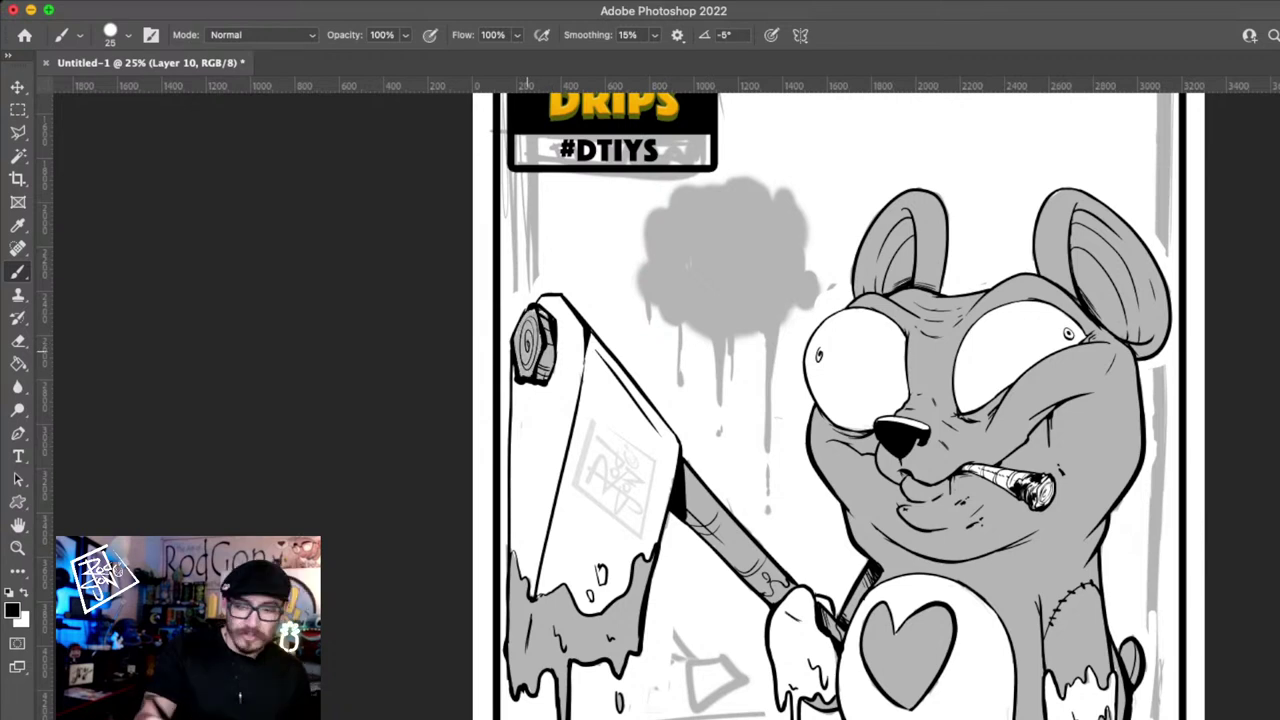
- Erase the grey sketch lines along the left side of the "Doodles N' Drips" label on Layer 10 with a 100 px eraser
{"action": "key", "text": "z"}
{"action": "left_click", "coordinate": [869, 564], "text": "alt"}
{"action": "left_click", "coordinate": [869, 564], "text": "alt"}
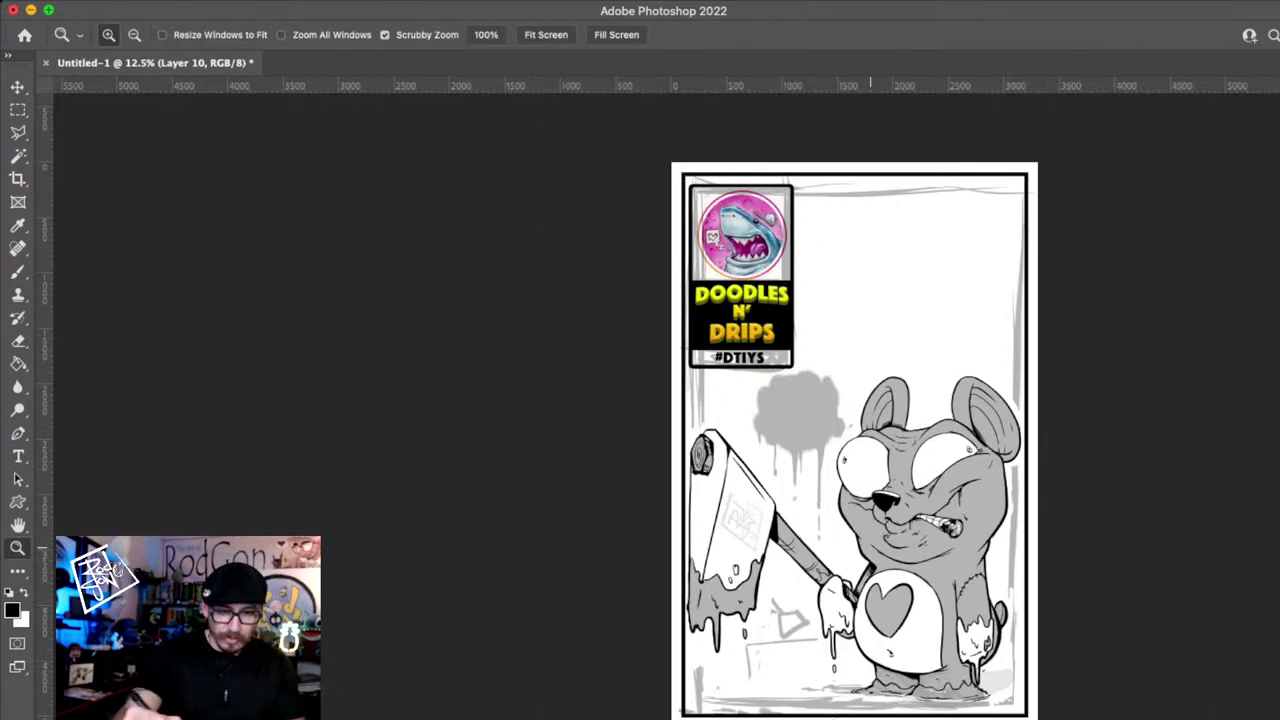
{"action": "key", "text": "e"}
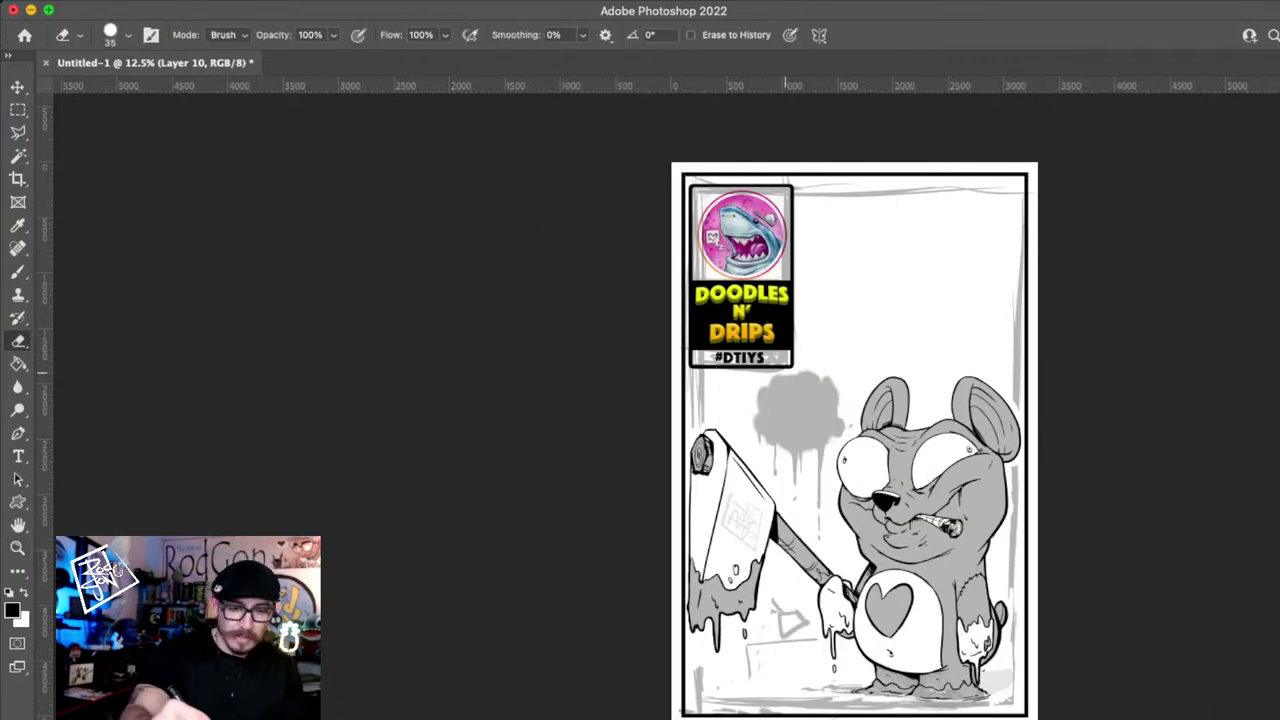
{"action": "key", "text": "bracketright"}
{"action": "key", "text": "bracketright"}
{"action": "key", "text": "bracketright"}
{"action": "key", "text": "bracketright"}
{"action": "key", "text": "bracketright"}
{"action": "key", "text": "bracketright"}
{"action": "key", "text": "bracketright"}
{"action": "key", "text": "bracketright"}
{"action": "left_click_drag", "start_coordinate": [699, 200], "coordinate": [697, 404]}
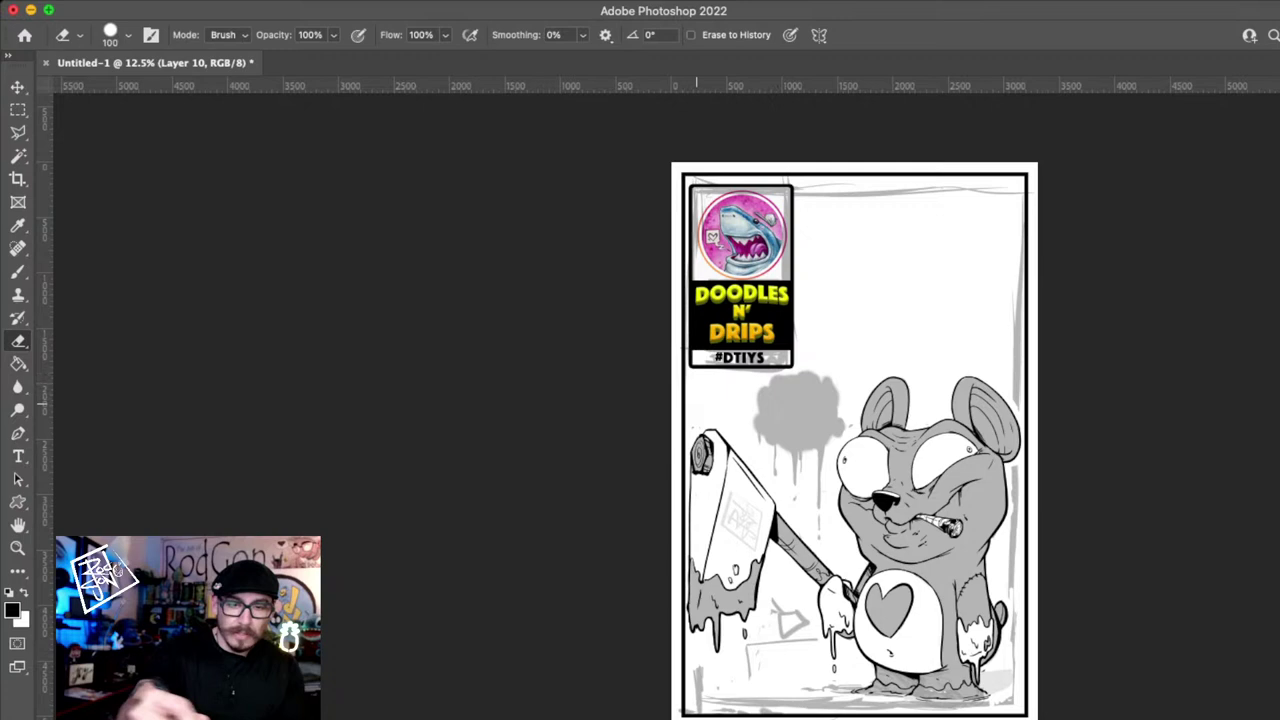
- Enlarge the eraser to 200 px and erase the remaining sketch lines around the label, along the frame and in the lower background
{"action": "key", "text": "bracketright"}
{"action": "key", "text": "bracketright"}
{"action": "key", "text": "bracketright"}
{"action": "key", "text": "bracketright"}
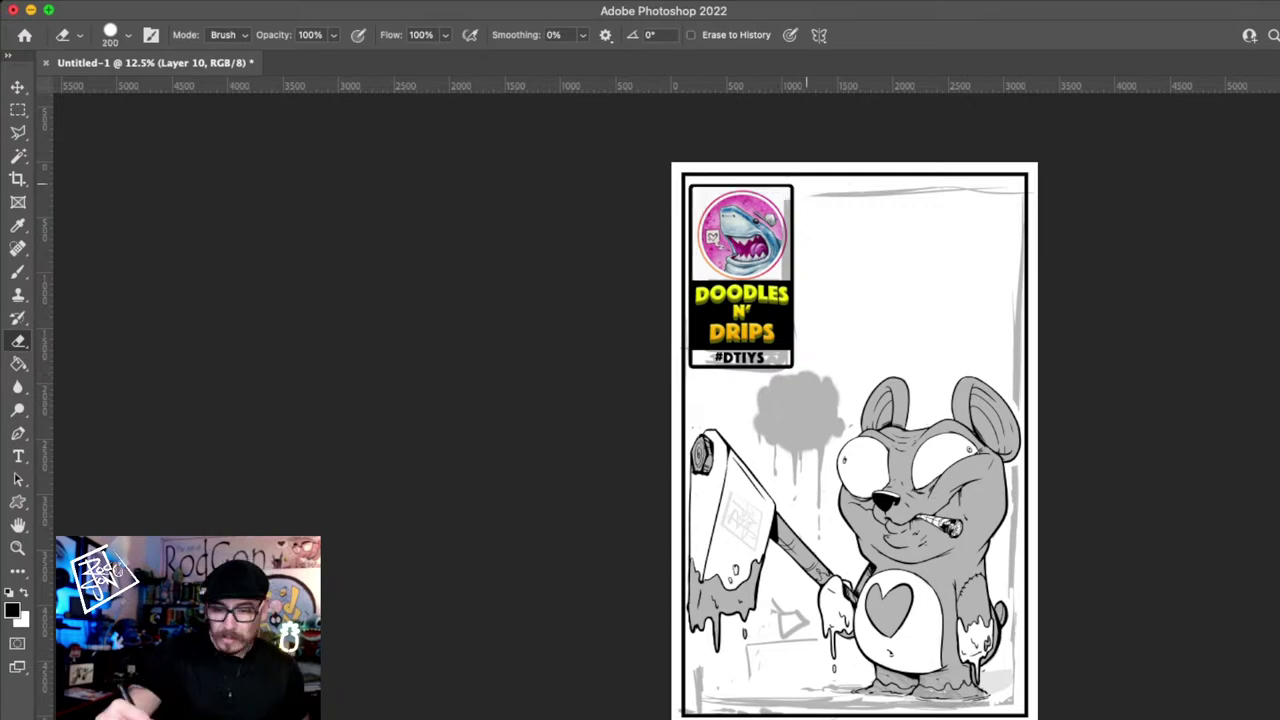
{"action": "left_click_drag", "start_coordinate": [807, 183], "coordinate": [1040, 427]}
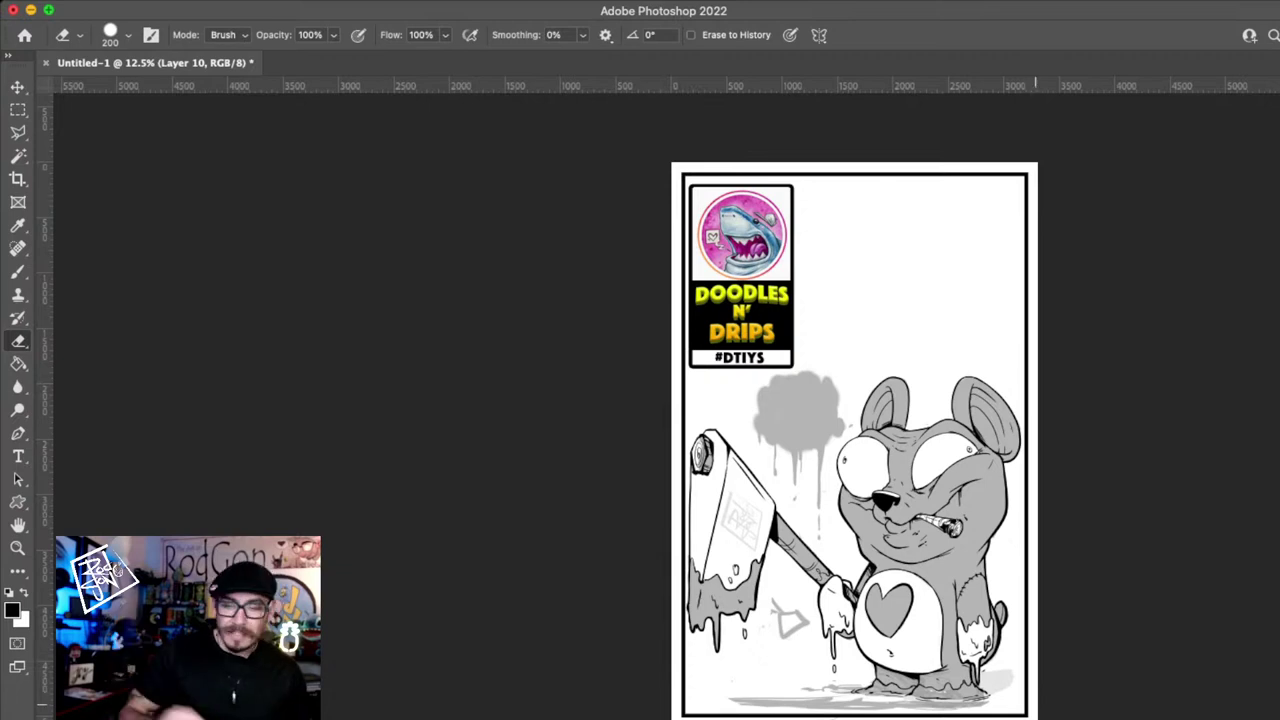
- Add the pale grey hand-lettered "HERE'S TEDDY" sketch on a new layer above the #DTIYS layer, beside the label
{"action": "key", "text": "z"}
{"action": "left_click", "coordinate": [1030, 424]}
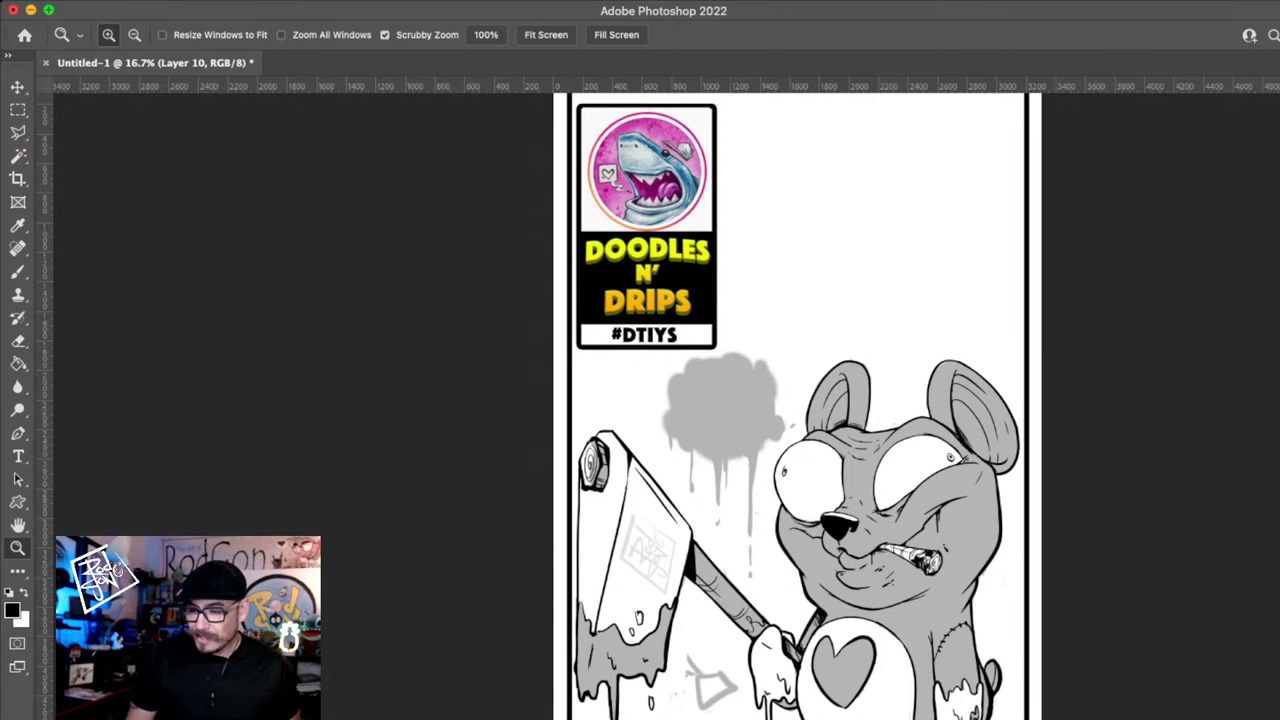
{"action": "key", "text": "alt+bracketleft"}
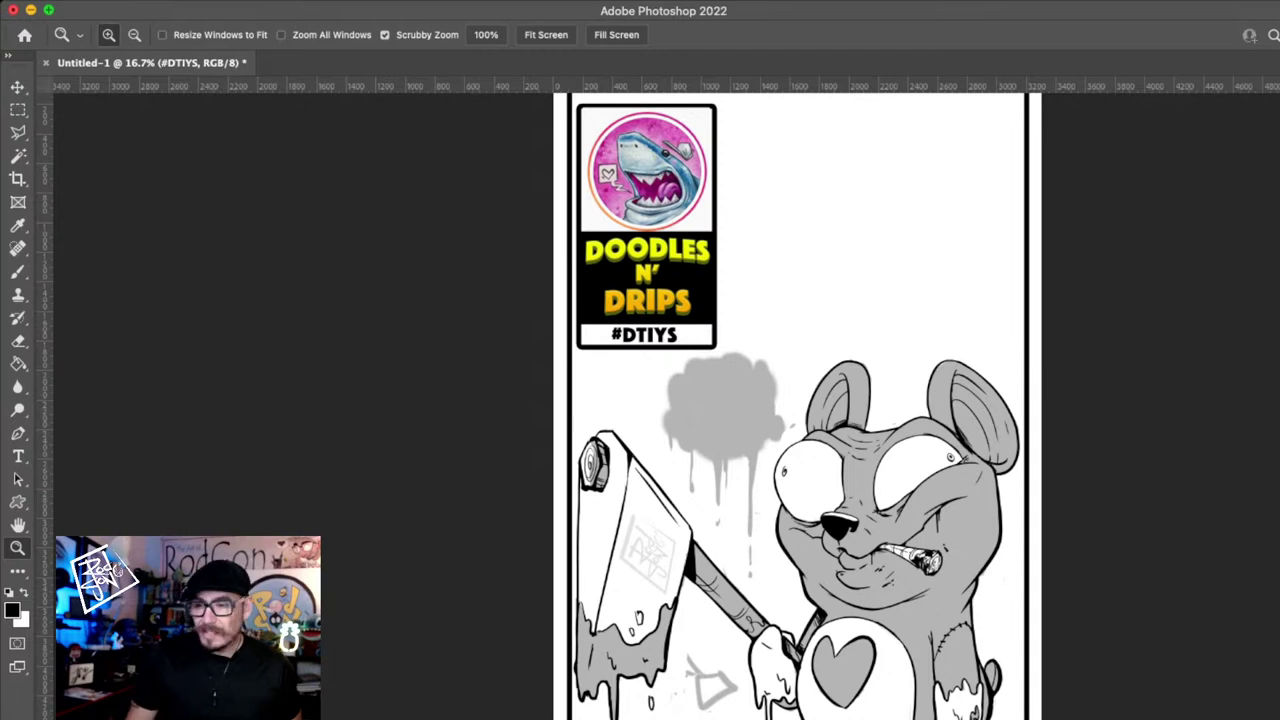
{"action": "key", "text": "ctrl+v"}
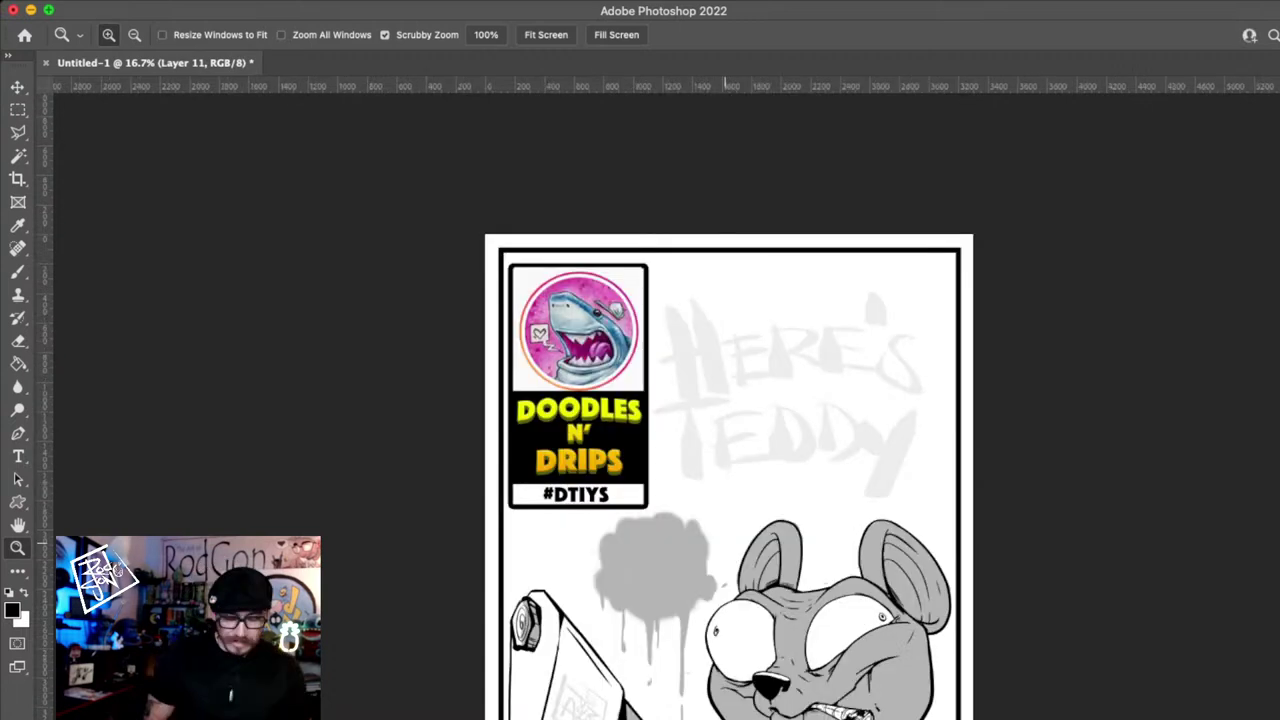
- Add the centred two-line black text "HERE'S TEDDY" over the sketched lettering and scale it to about 485%
{"action": "key", "text": "t"}
{"action": "left_click", "coordinate": [794, 424]}
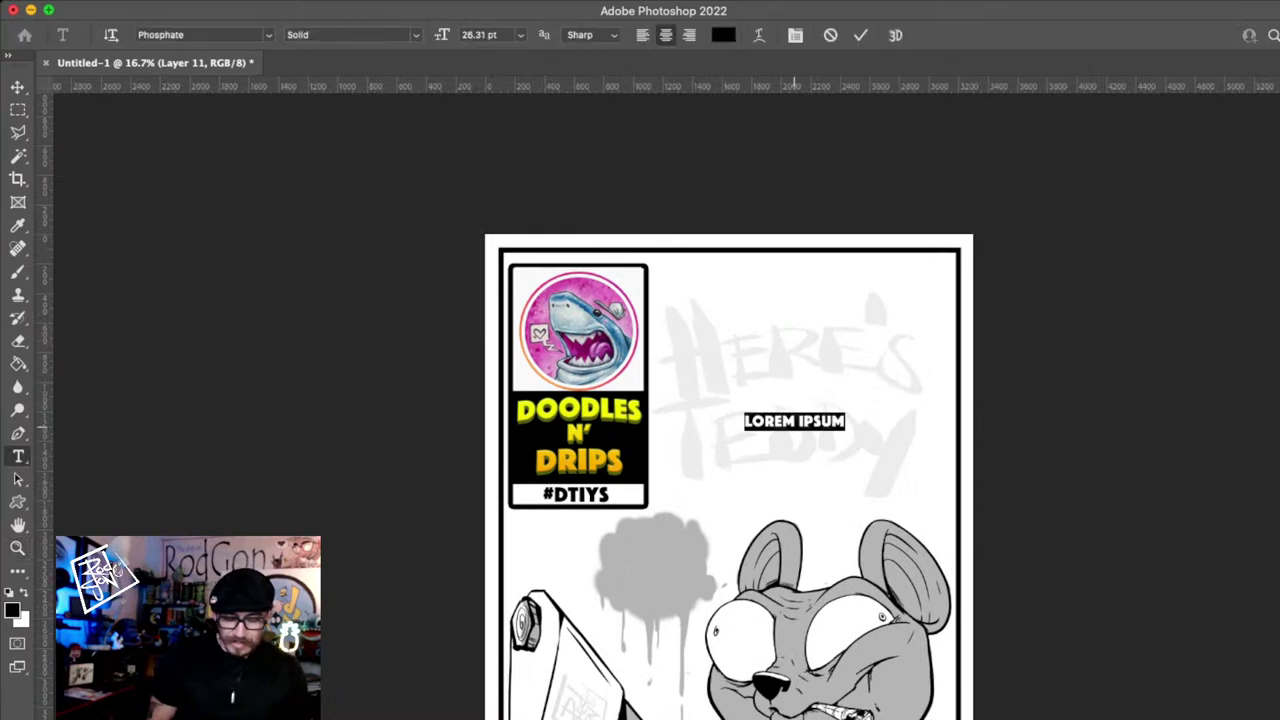
{"action": "type", "text": "HERE"}
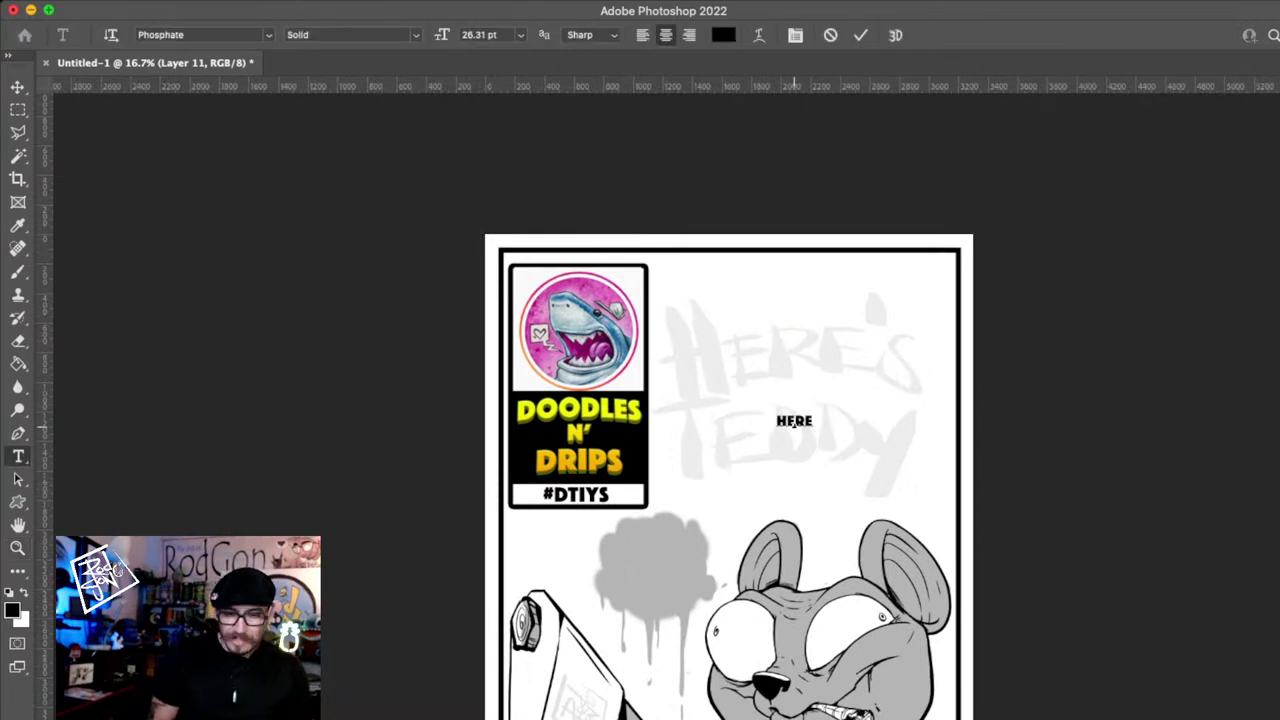
{"action": "type", "text": "'"}
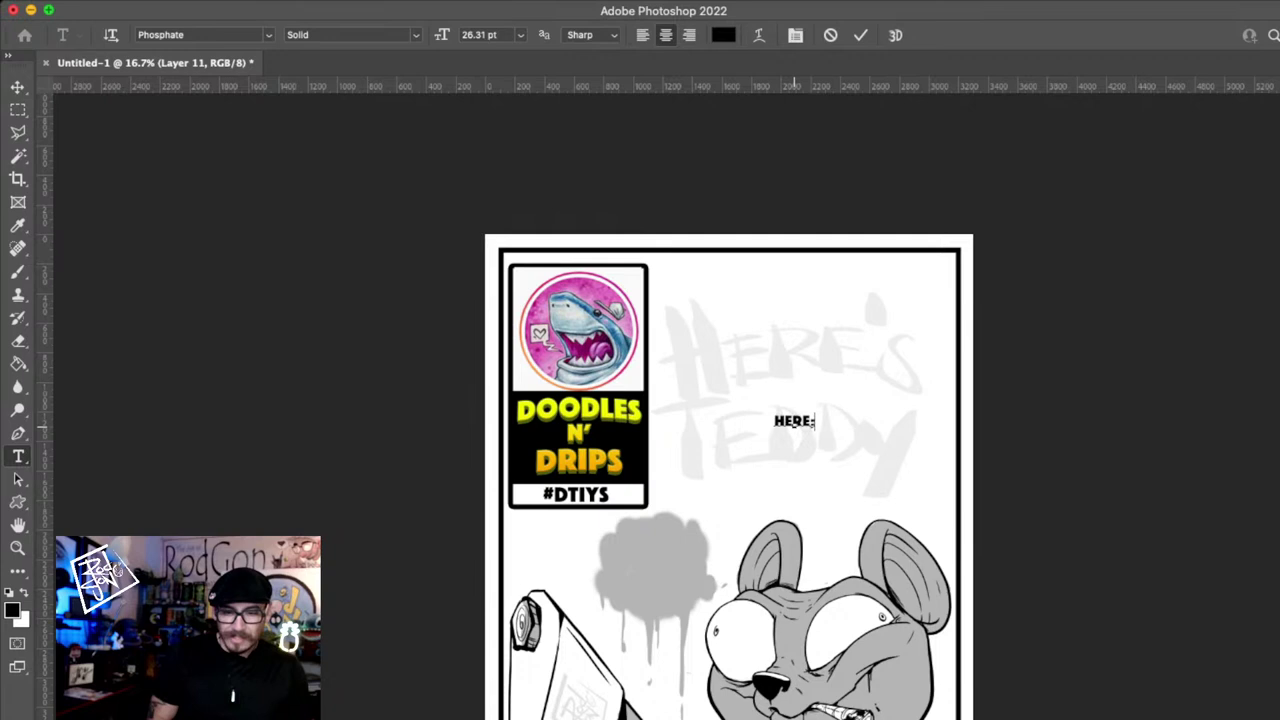
{"action": "type", "text": "S"}
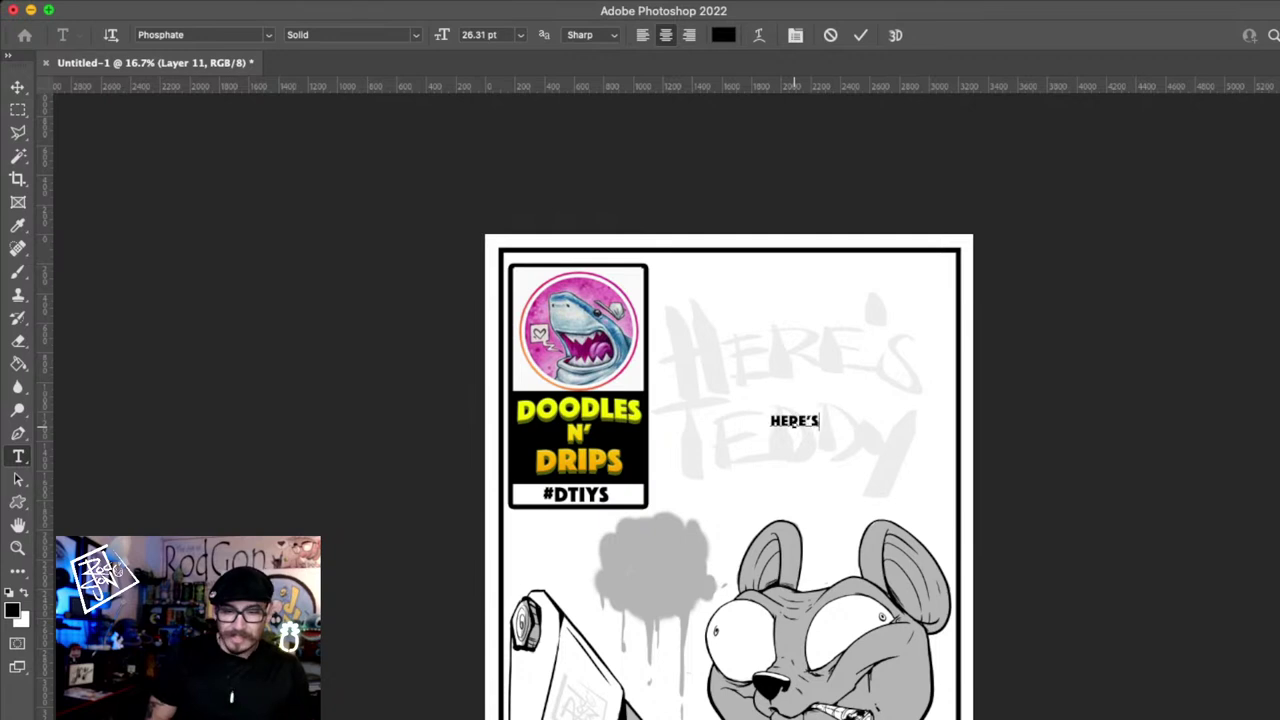
{"action": "key", "text": "Return"}
{"action": "type", "text": "TEDDY"}
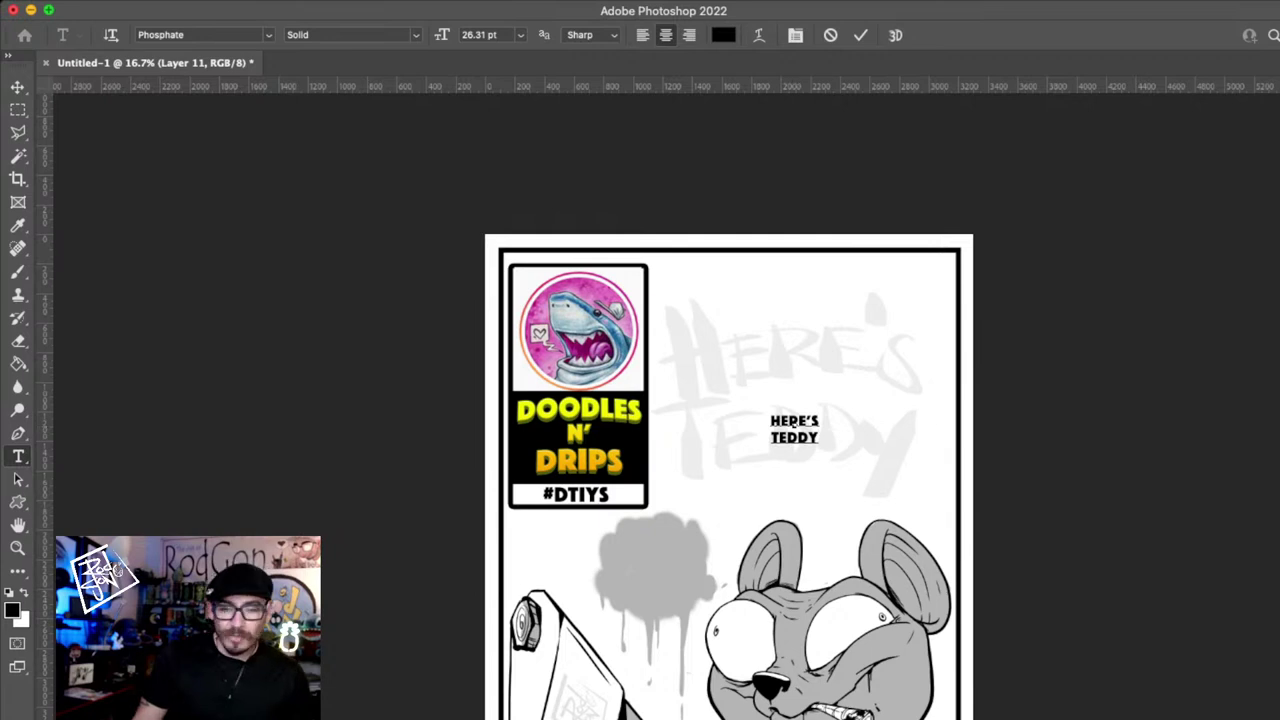
{"action": "key", "text": "super+Return"}
{"action": "key", "text": "v"}
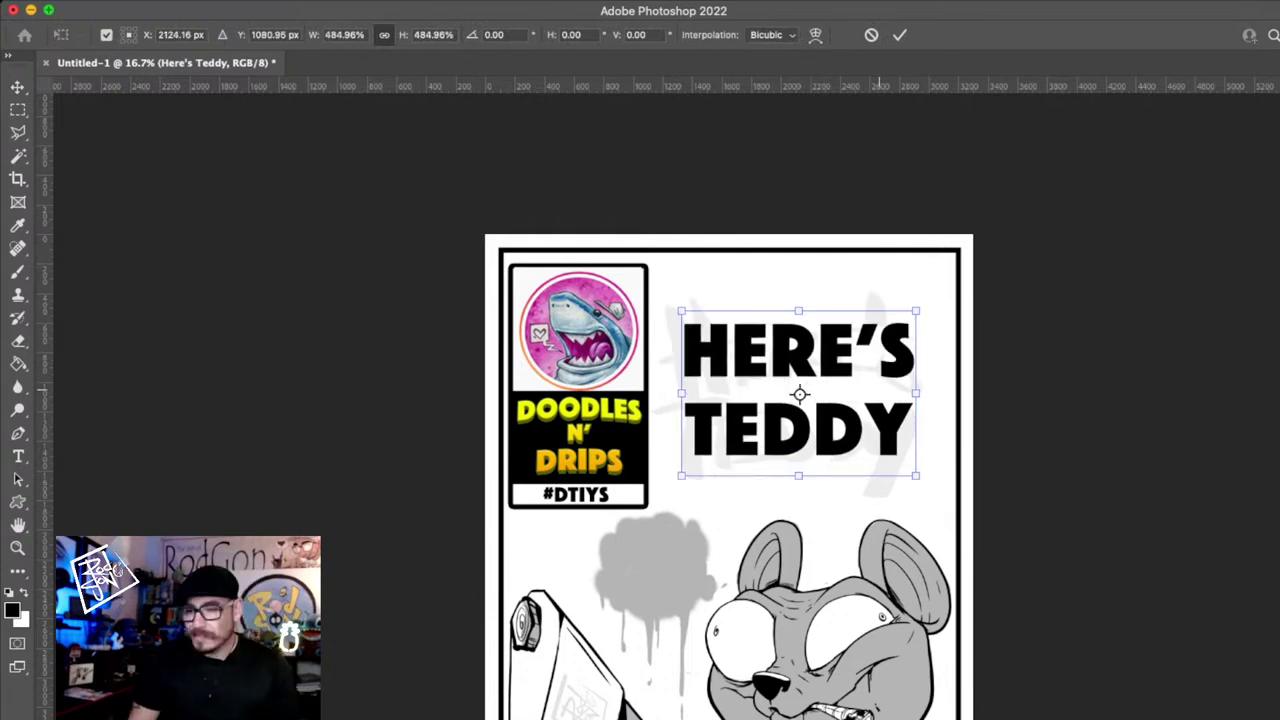
{"action": "key", "text": "Return"}
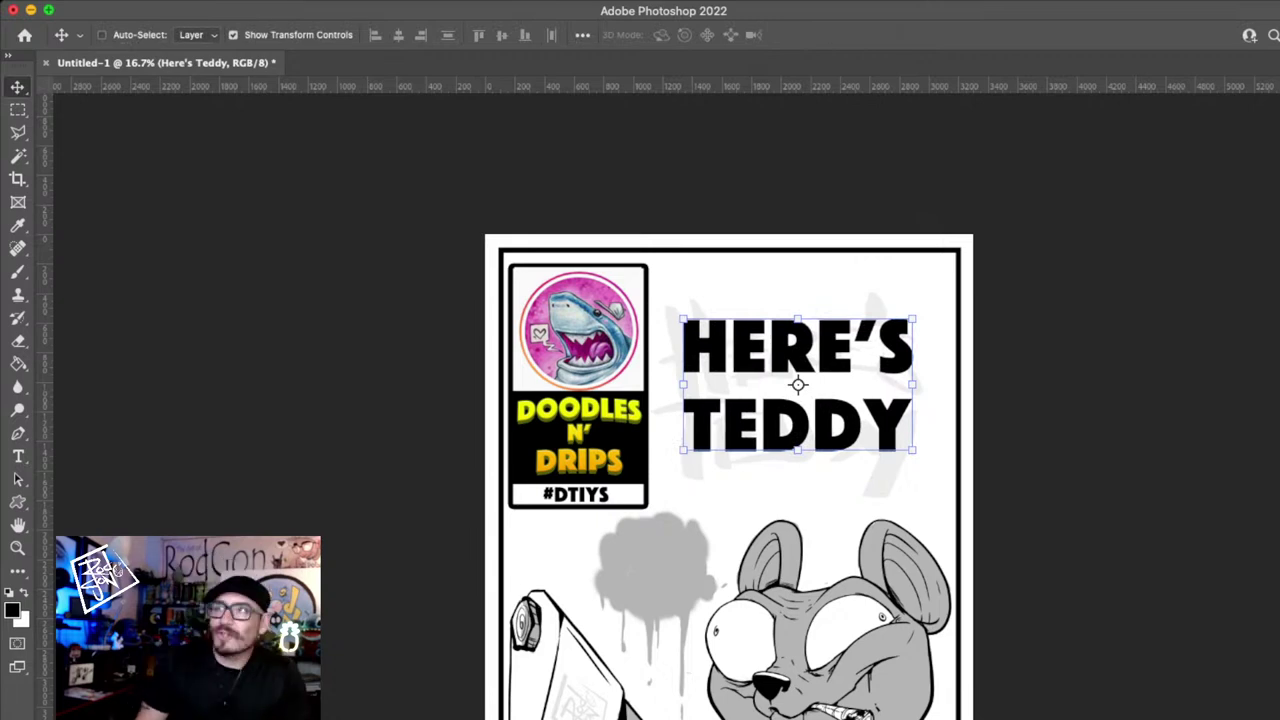
- Try different fonts on the "Here's Teddy" title and set it in a bold, quirky cartoon-style font
{"action": "key", "text": "Down"}
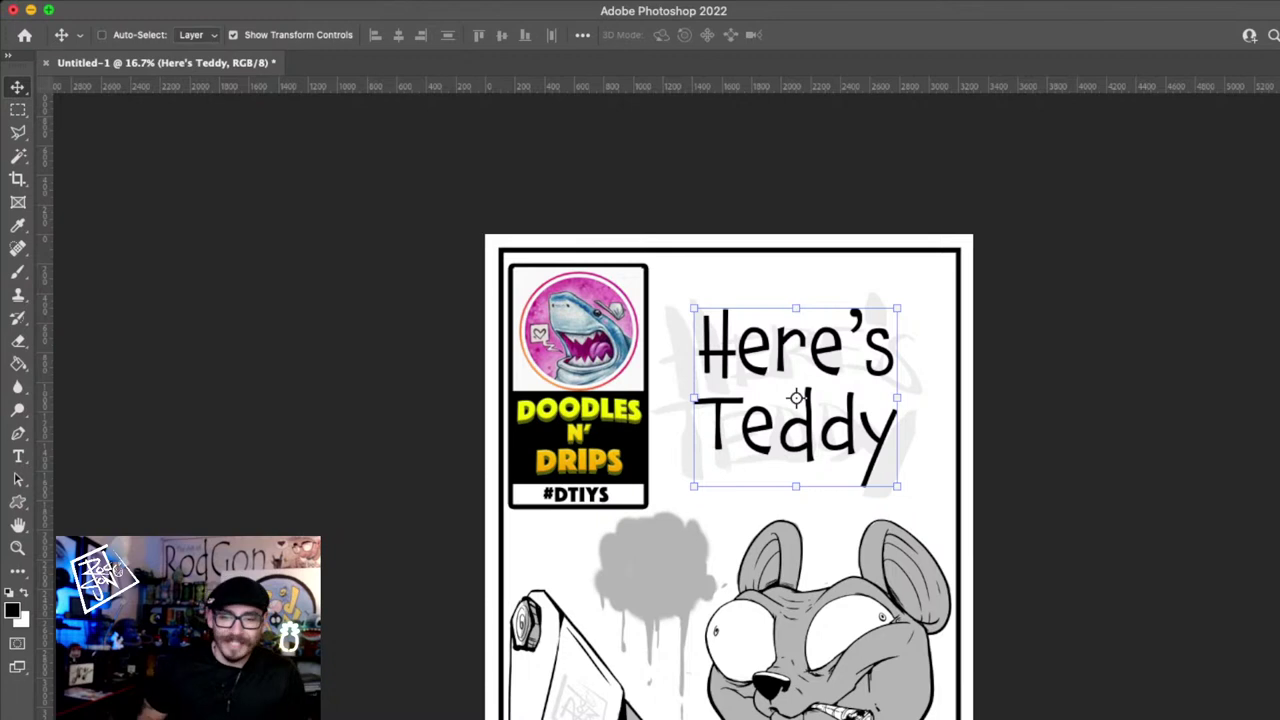
{"action": "key", "text": "Down"}
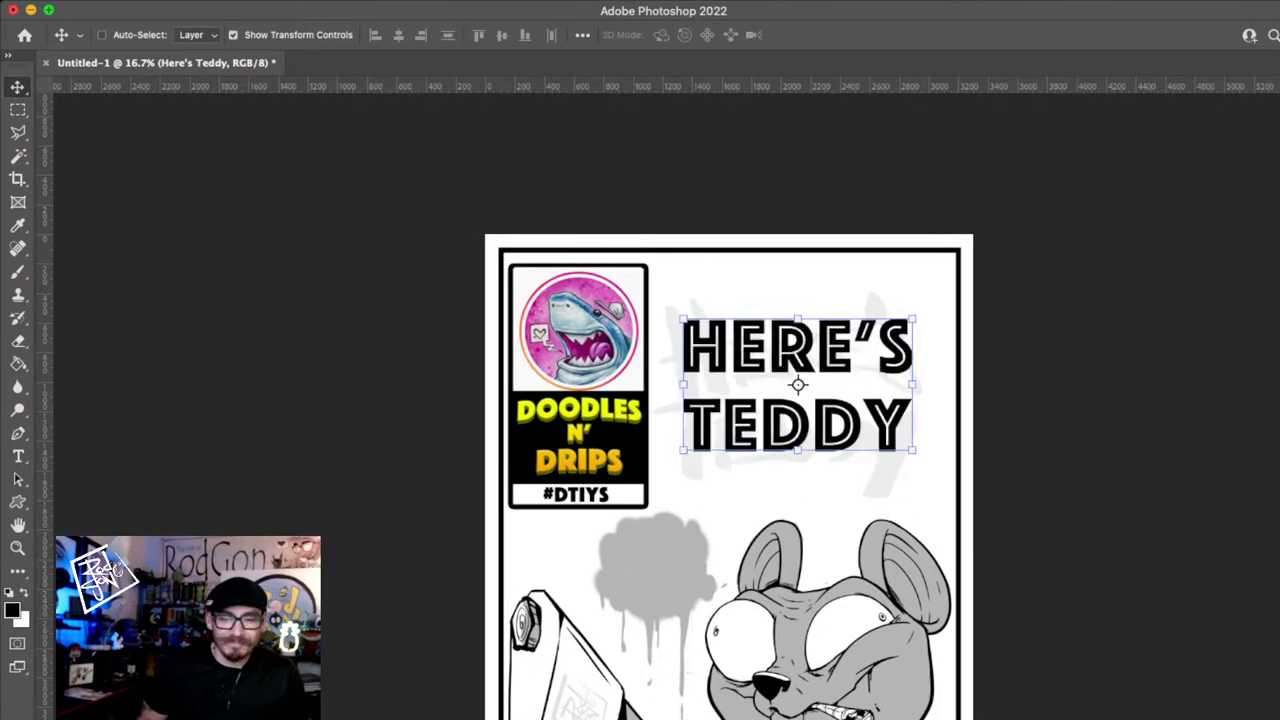
{"action": "key", "text": "Down"}
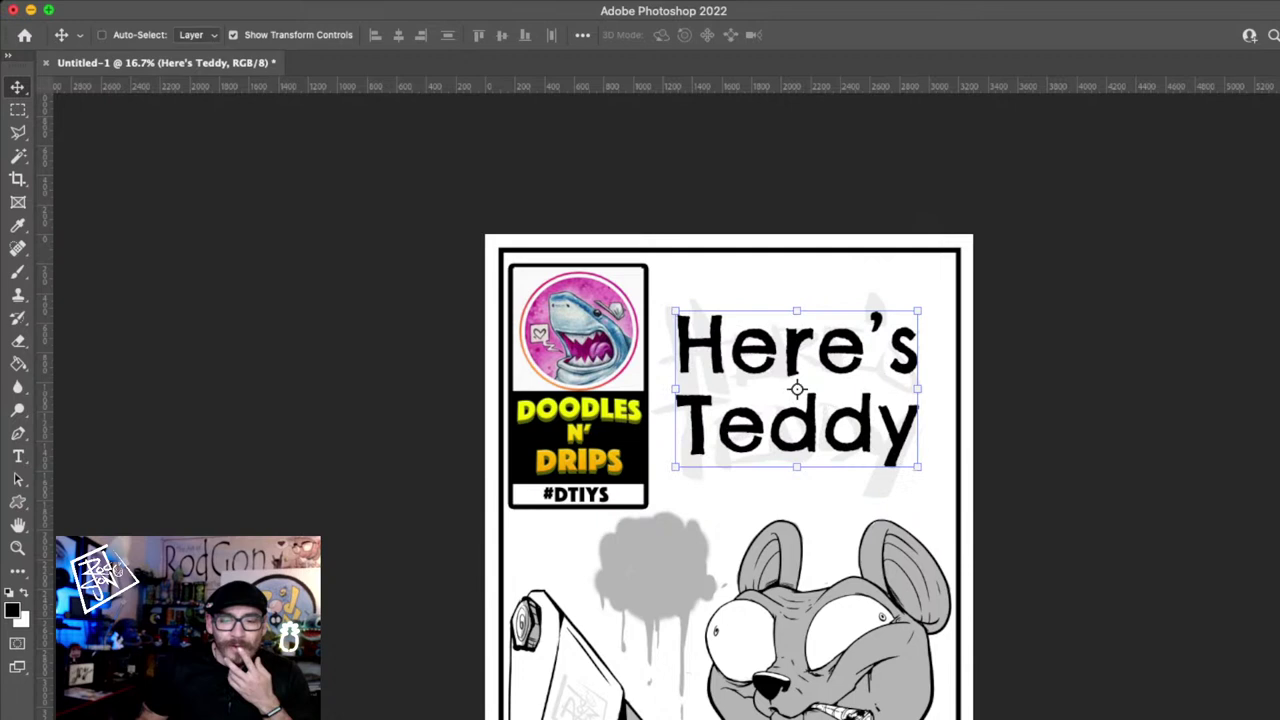
{"action": "key", "text": "Down"}
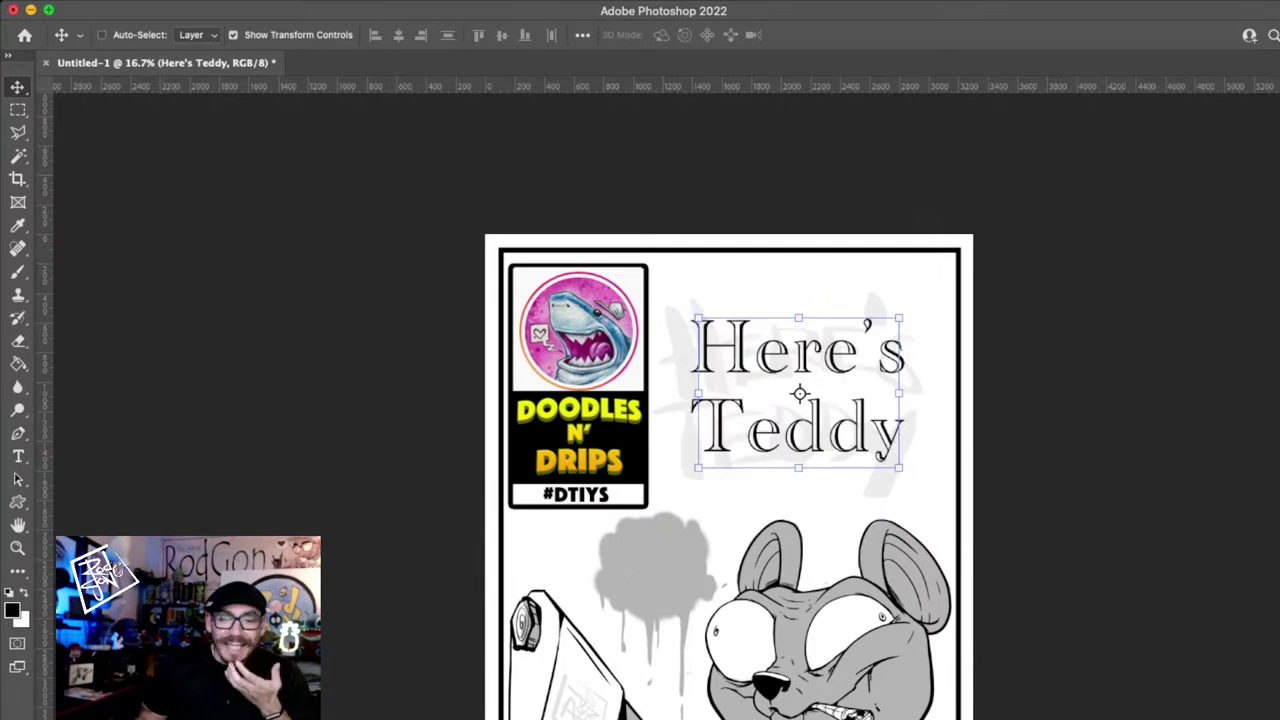
{"action": "key", "text": "Down"}
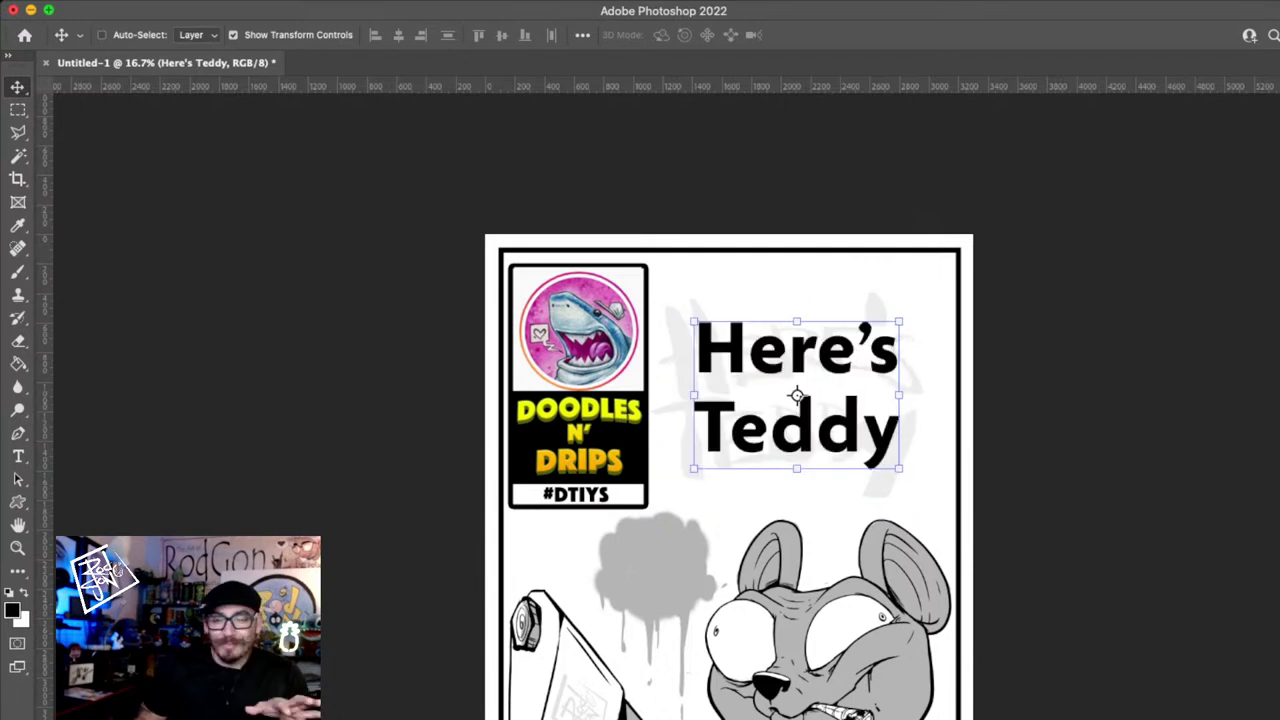
{"action": "key", "text": "Down"}
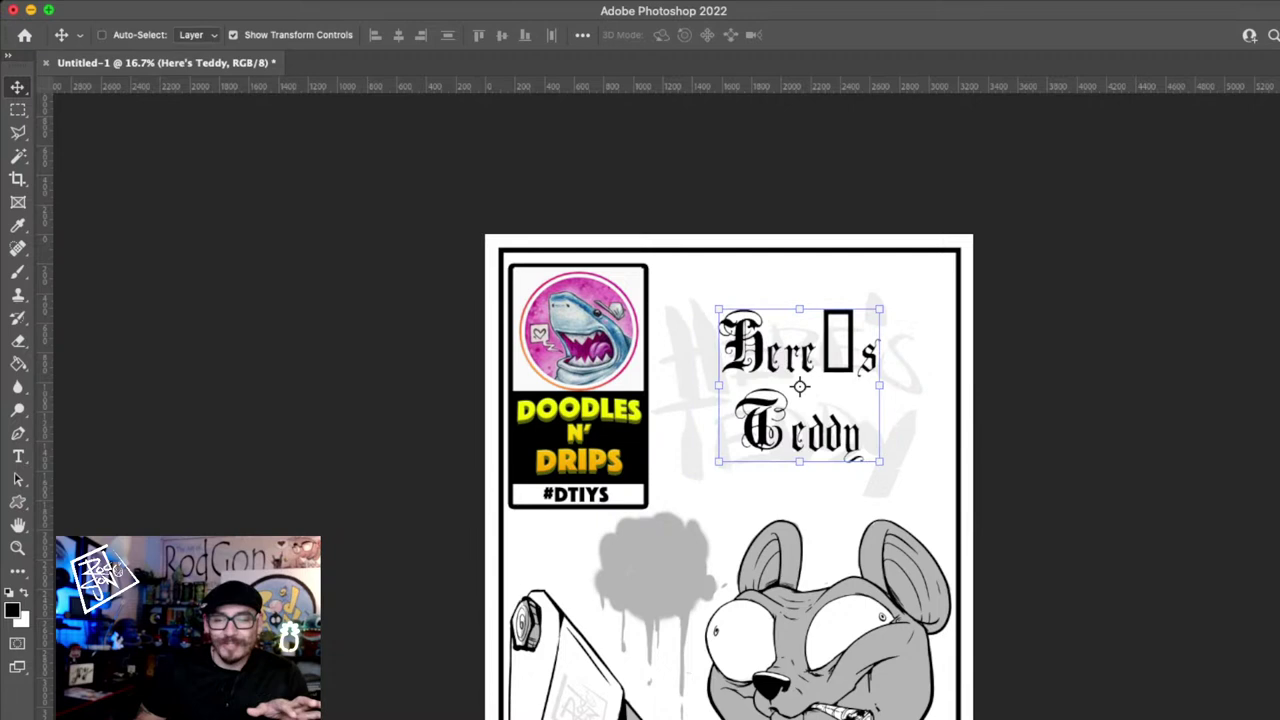
{"action": "key", "text": "Down"}
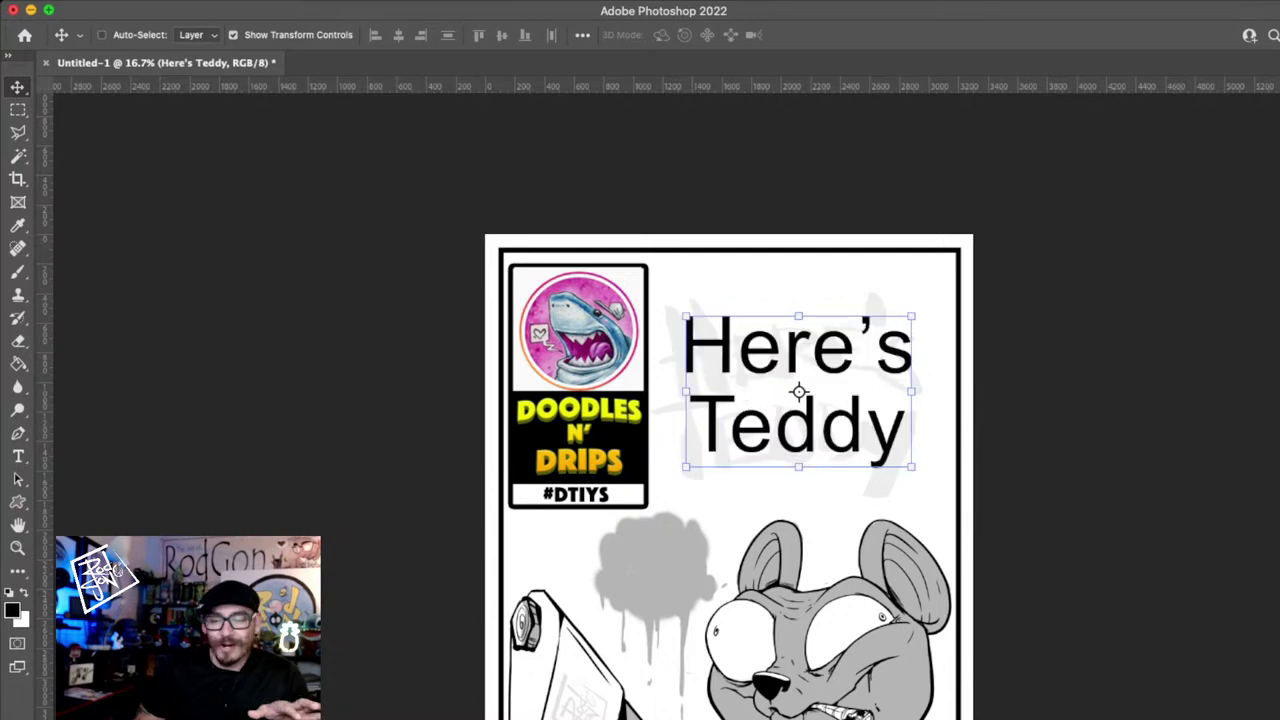
{"action": "key", "text": "Down"}
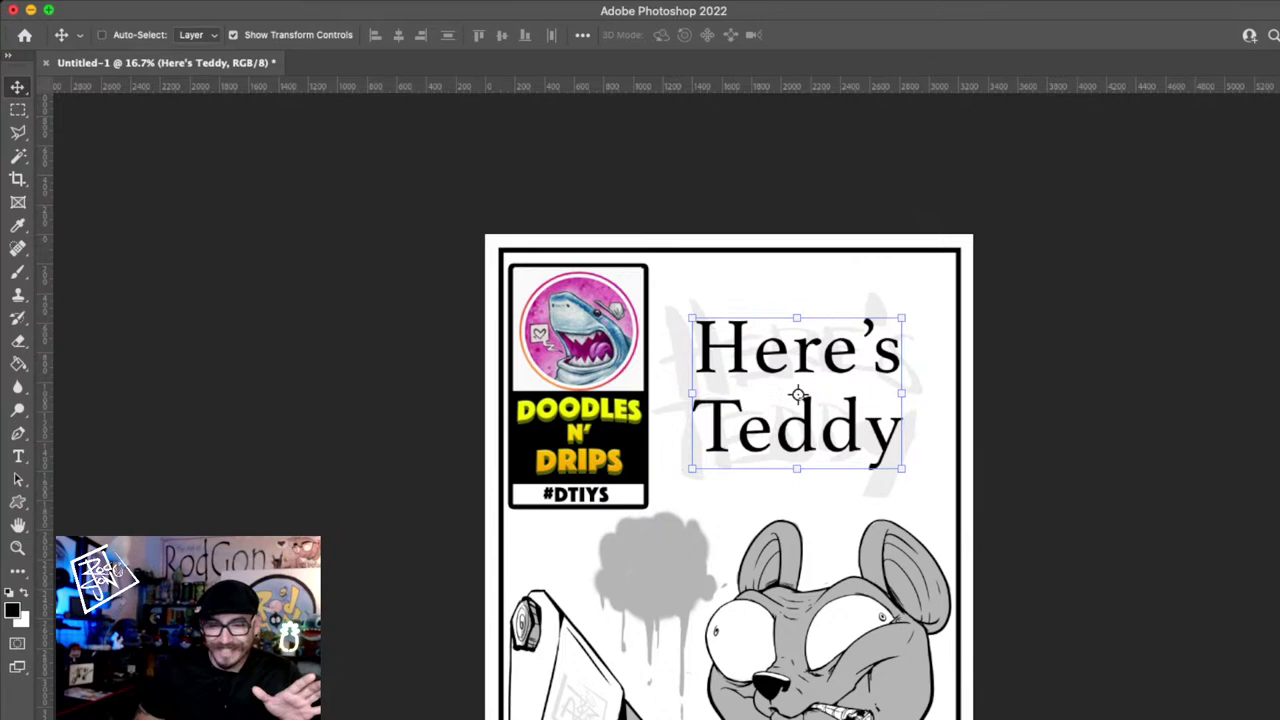
{"action": "key", "text": "Down"}
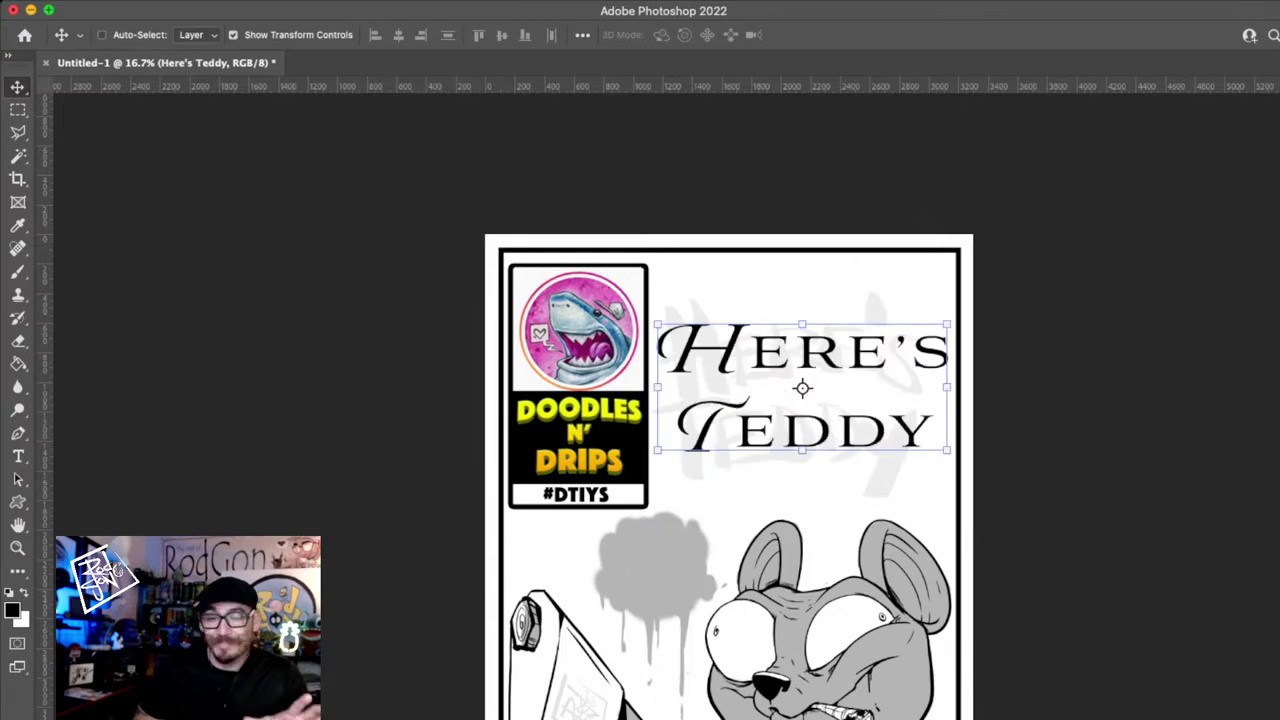
{"action": "key", "text": "Down"}
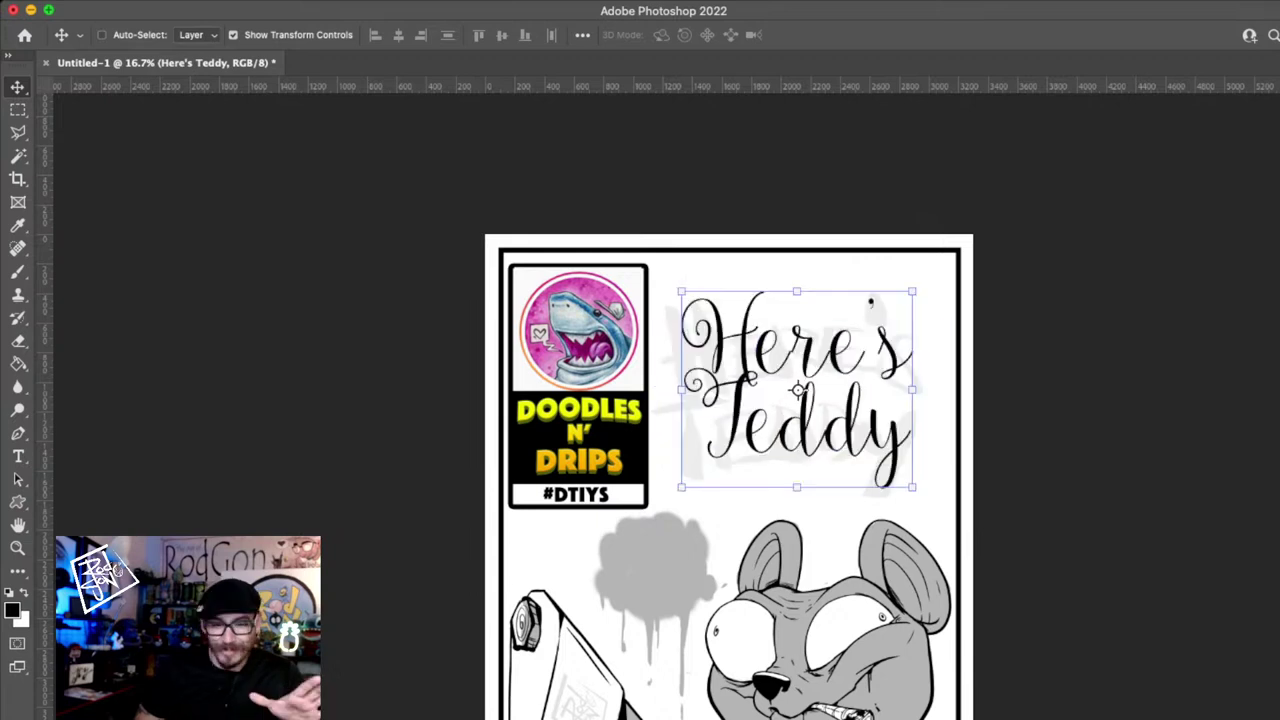
{"action": "key", "text": "Down"}
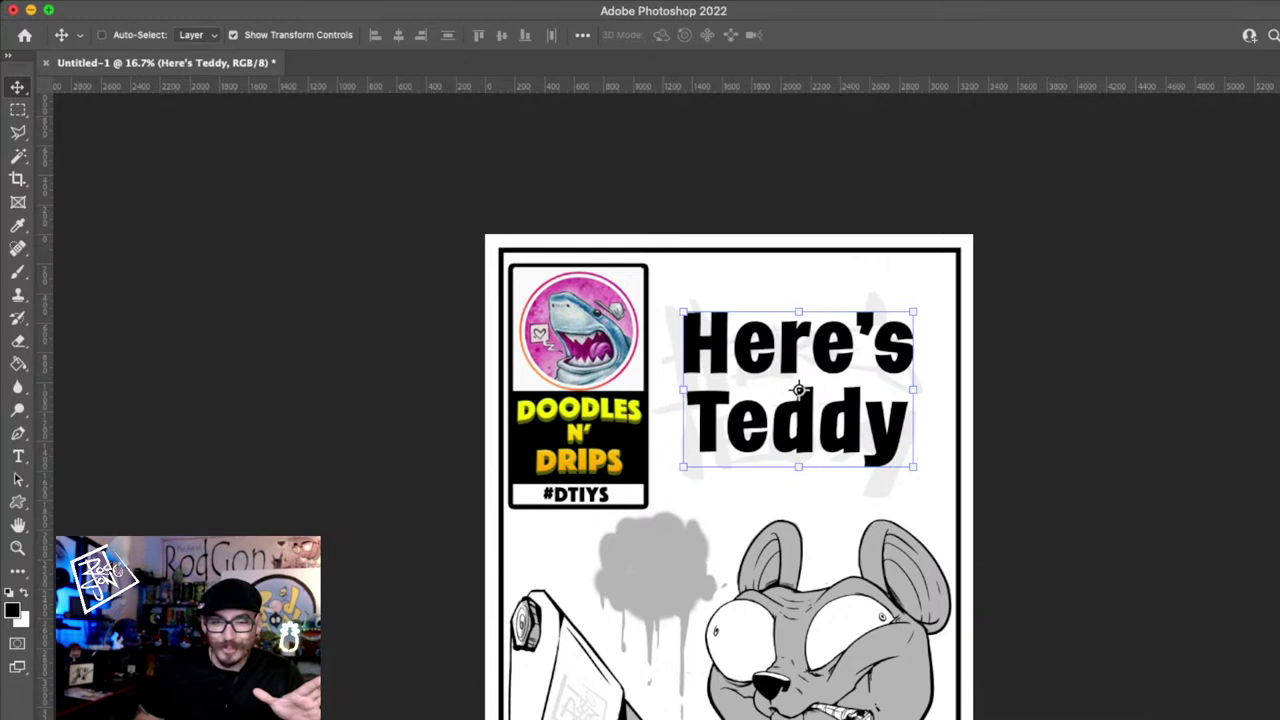
{"action": "key", "text": "Down"}
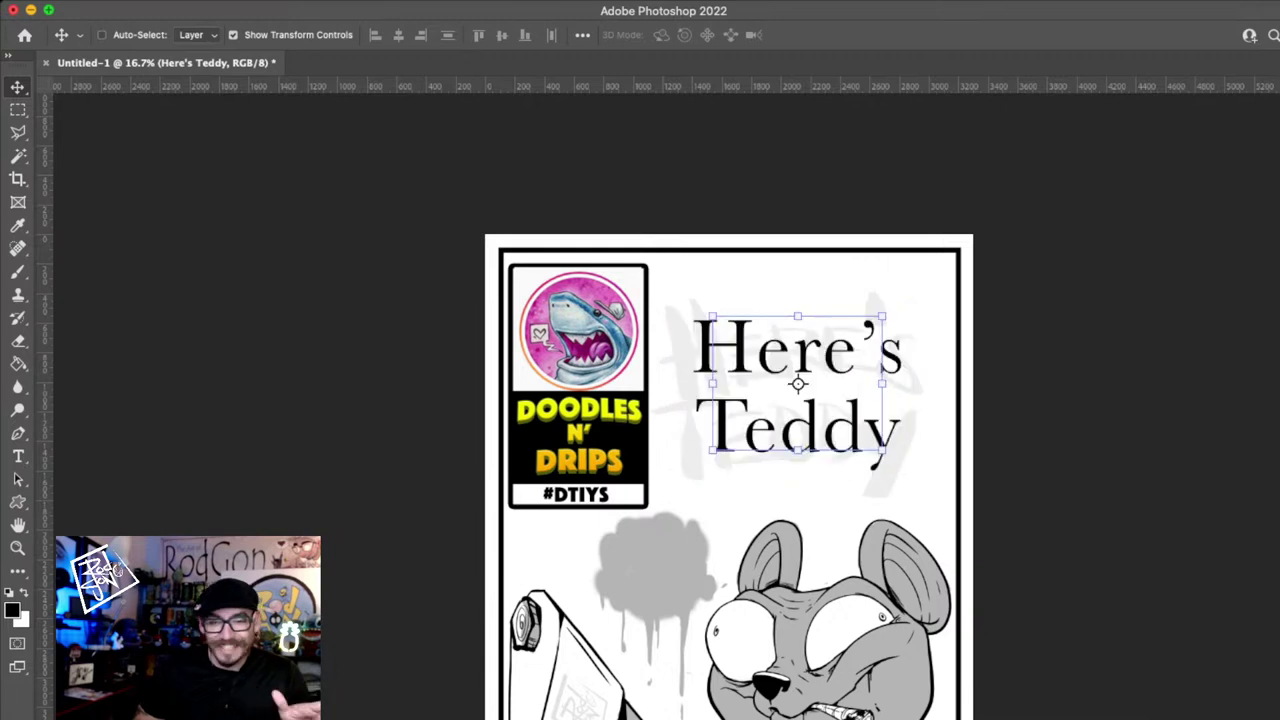
{"action": "key", "text": "Down"}
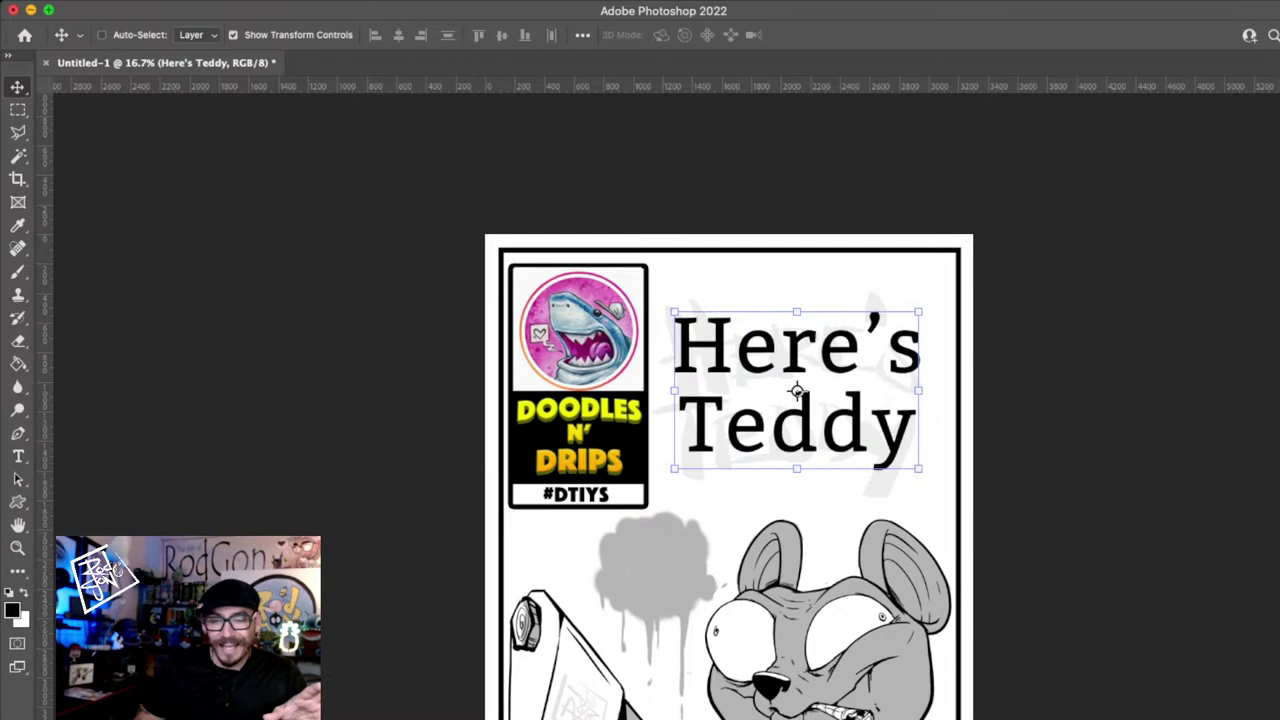
{"action": "key", "text": "Down"}
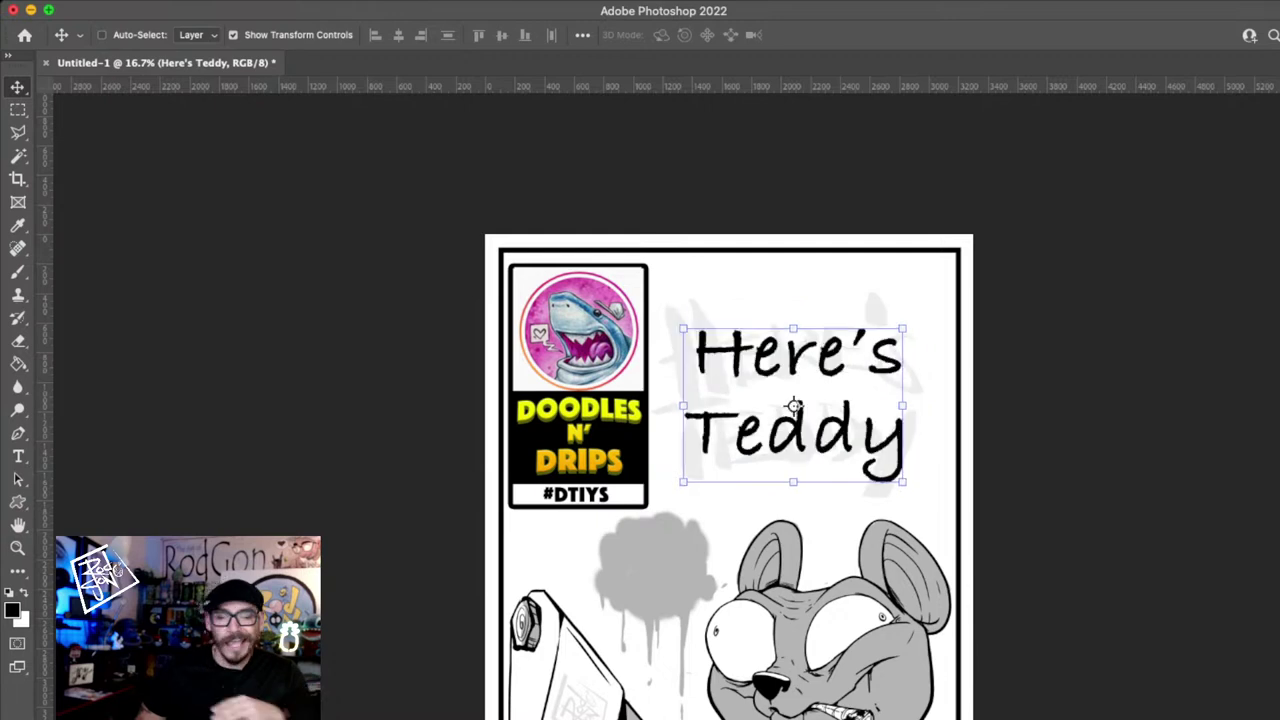
{"action": "key", "text": "Down"}
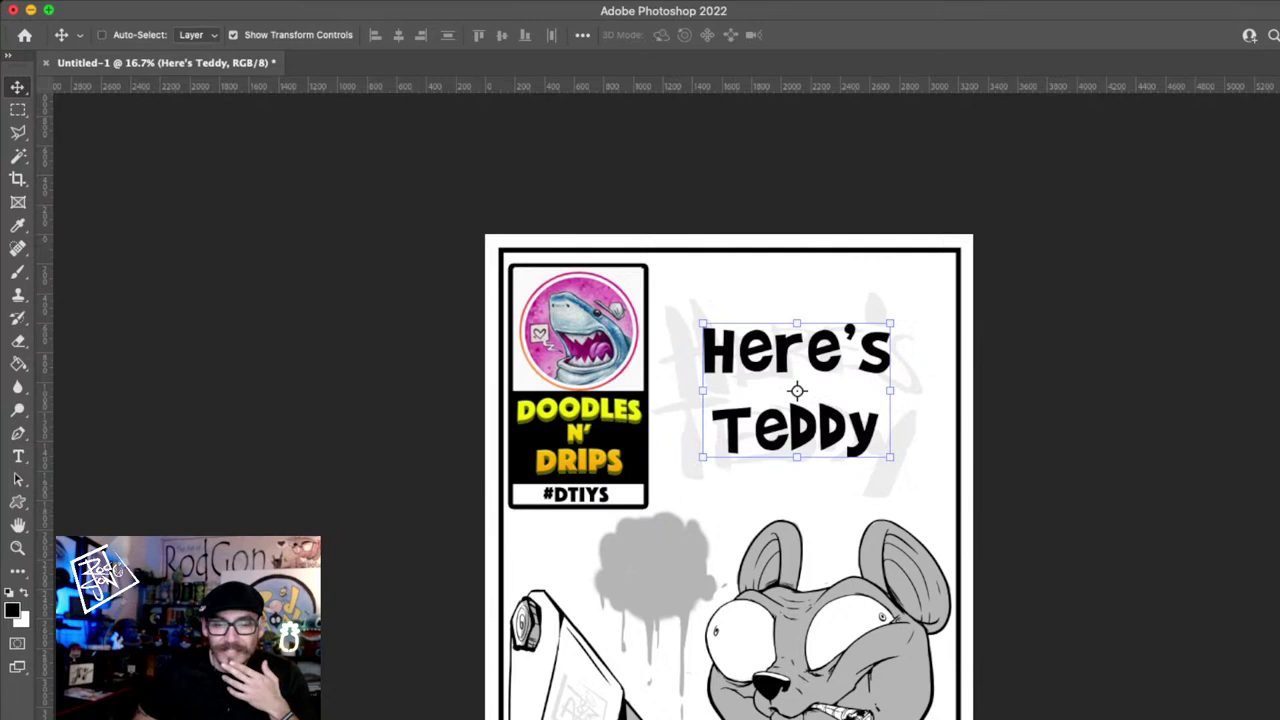
{"action": "key", "text": "Down"}
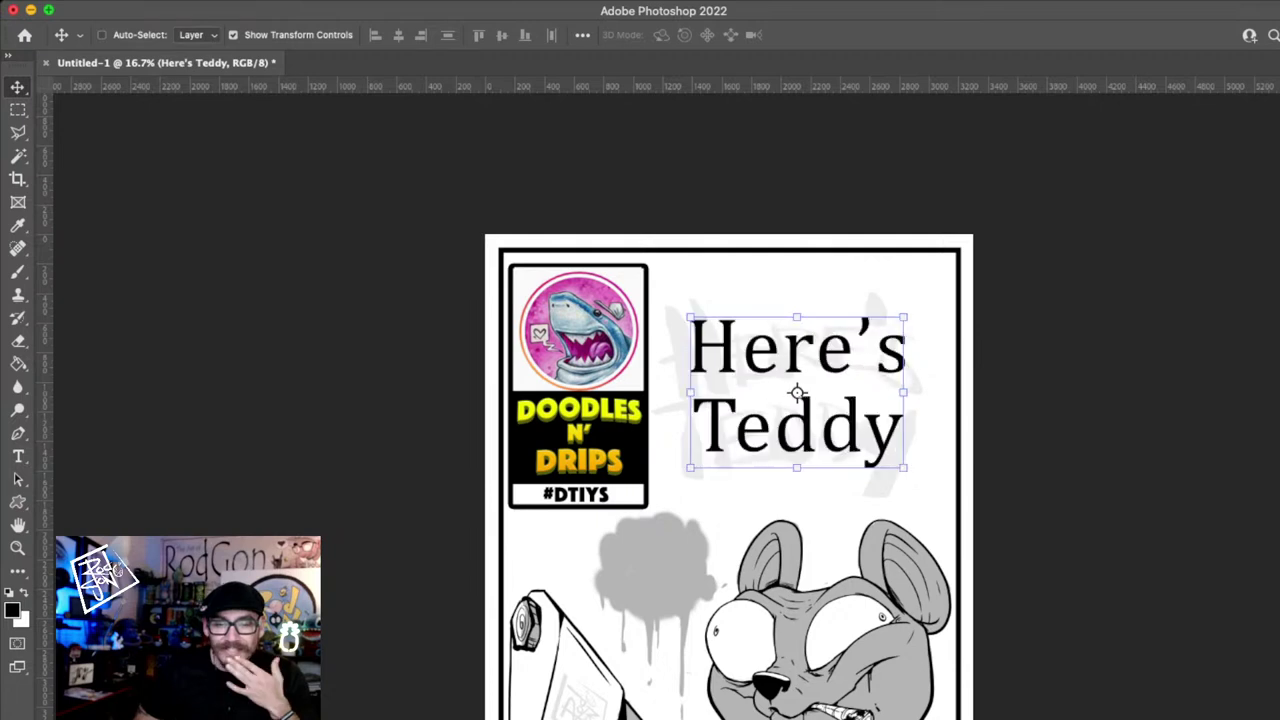
{"action": "key", "text": "Down"}
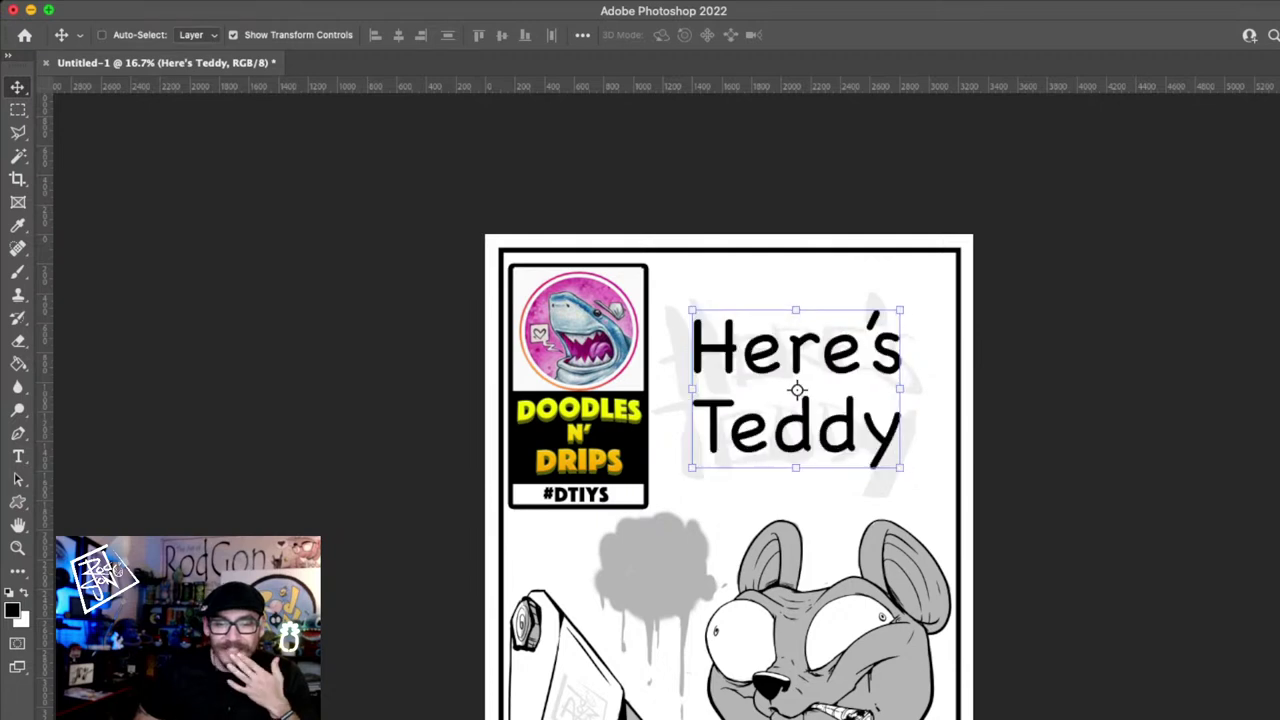
{"action": "key", "text": "Down"}
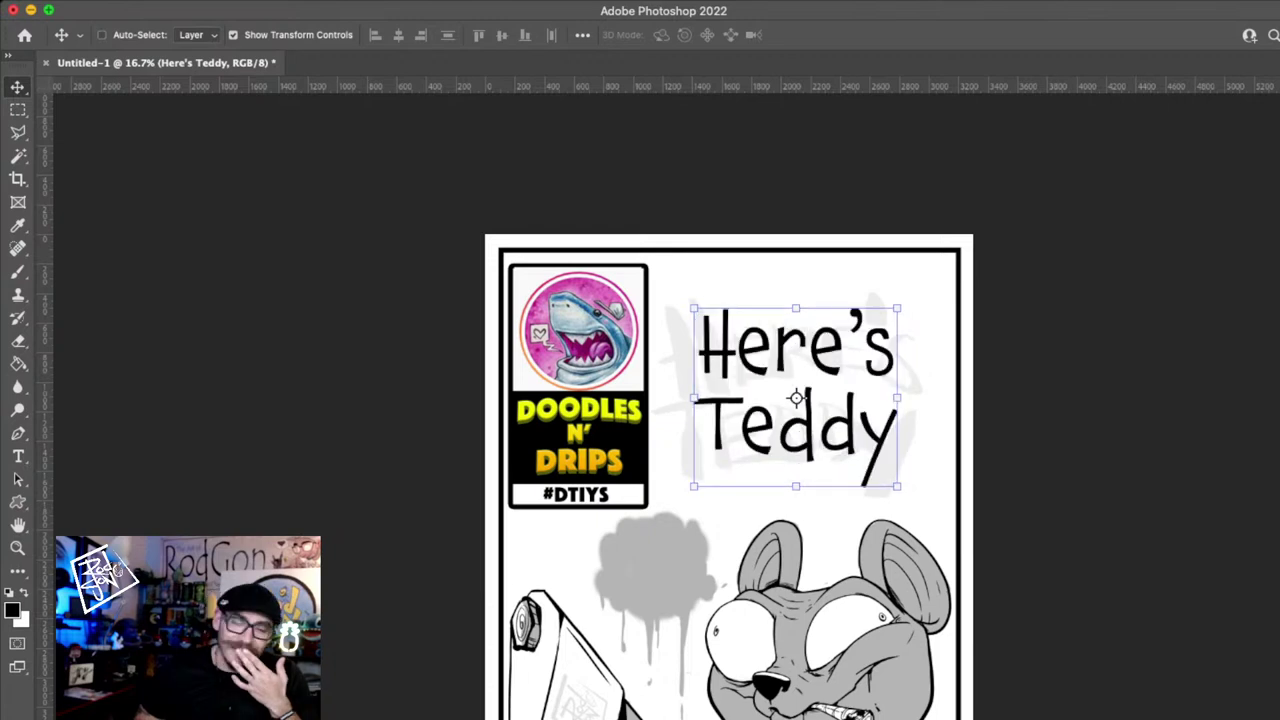
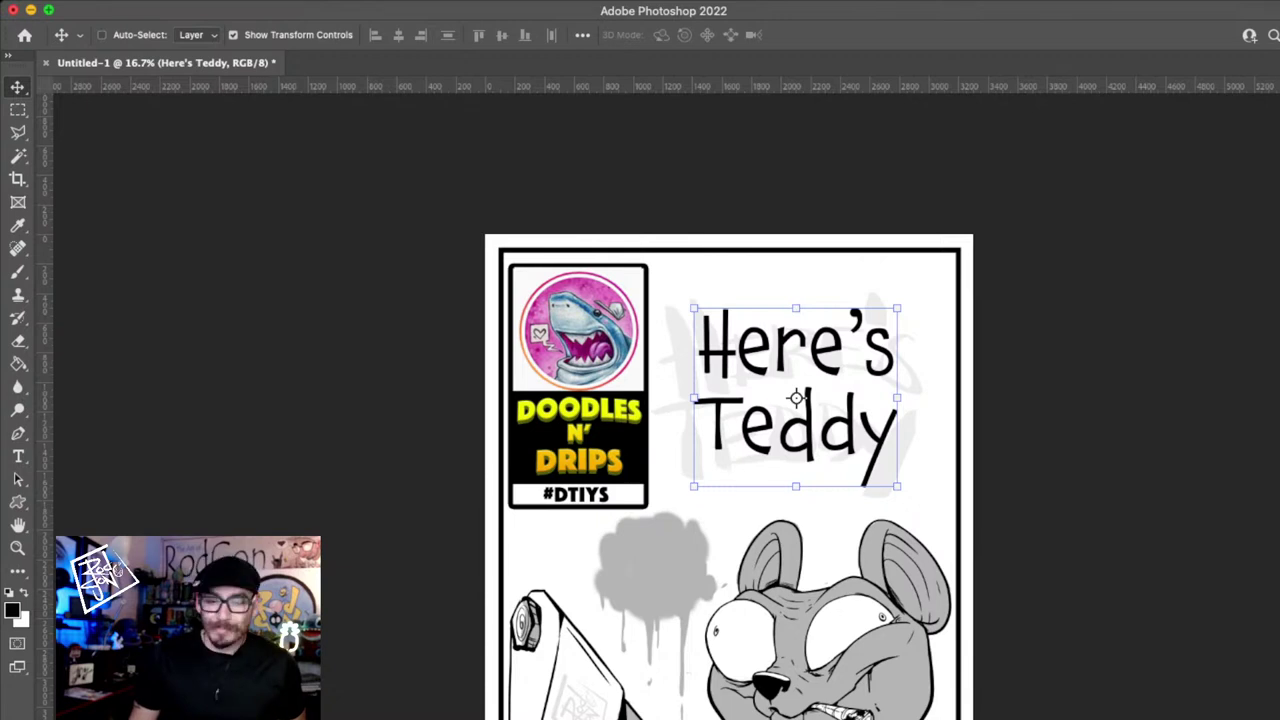
{"action": "key", "text": "Down"}
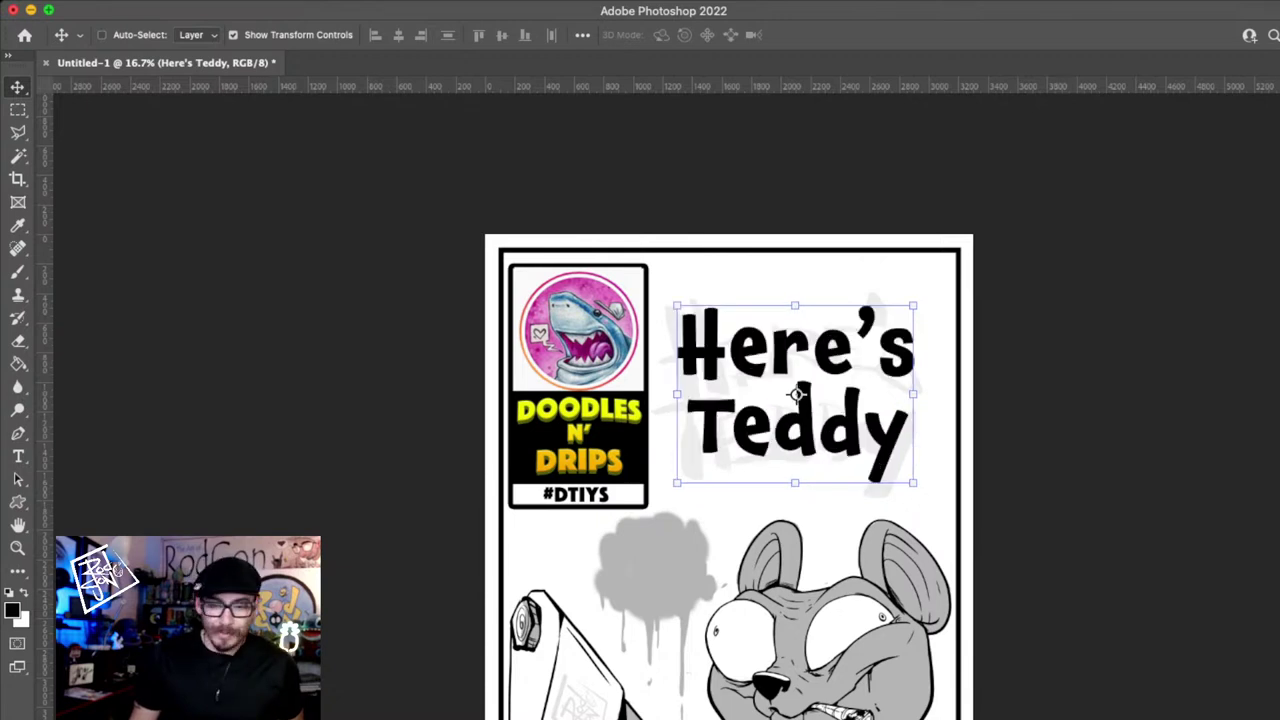
- Move the "Here's Teddy" title slightly down and enlarge it proportionally to fill more of the space beside the label
{"action": "left_click_drag", "start_coordinate": [857, 456], "coordinate": [855, 476]}
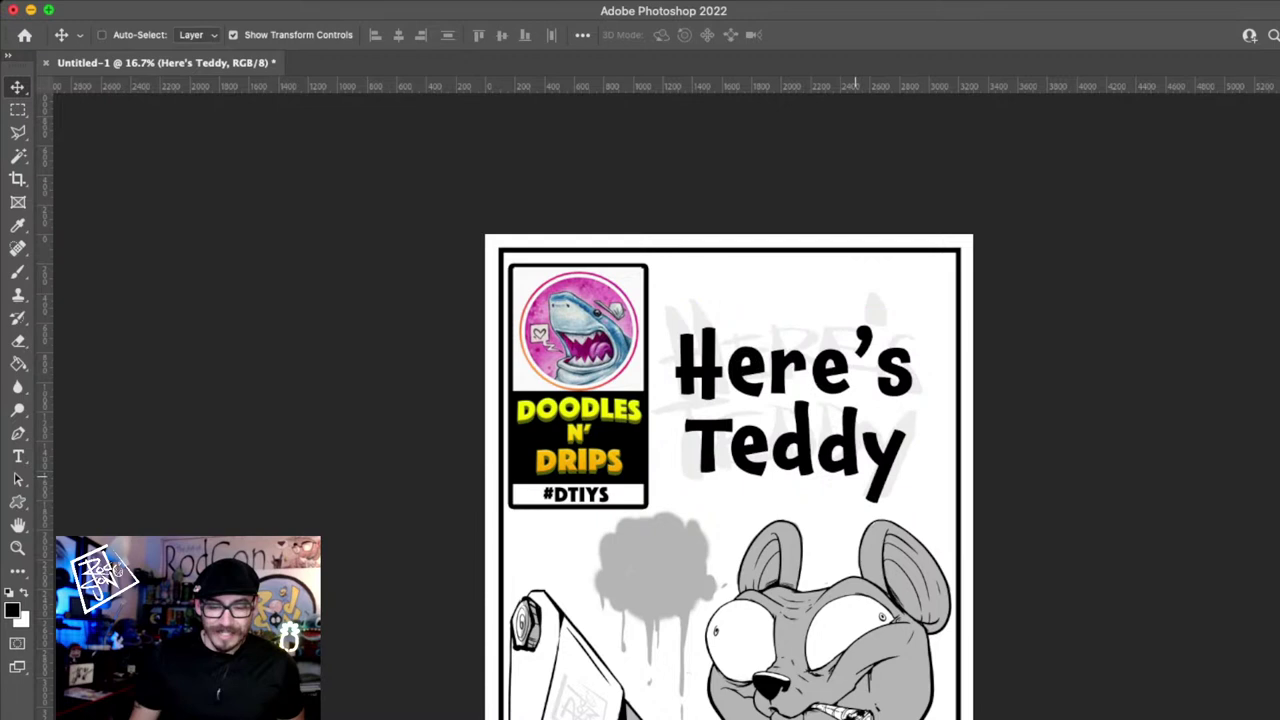
{"action": "key", "text": "z"}
{"action": "left_click", "coordinate": [853, 450]}
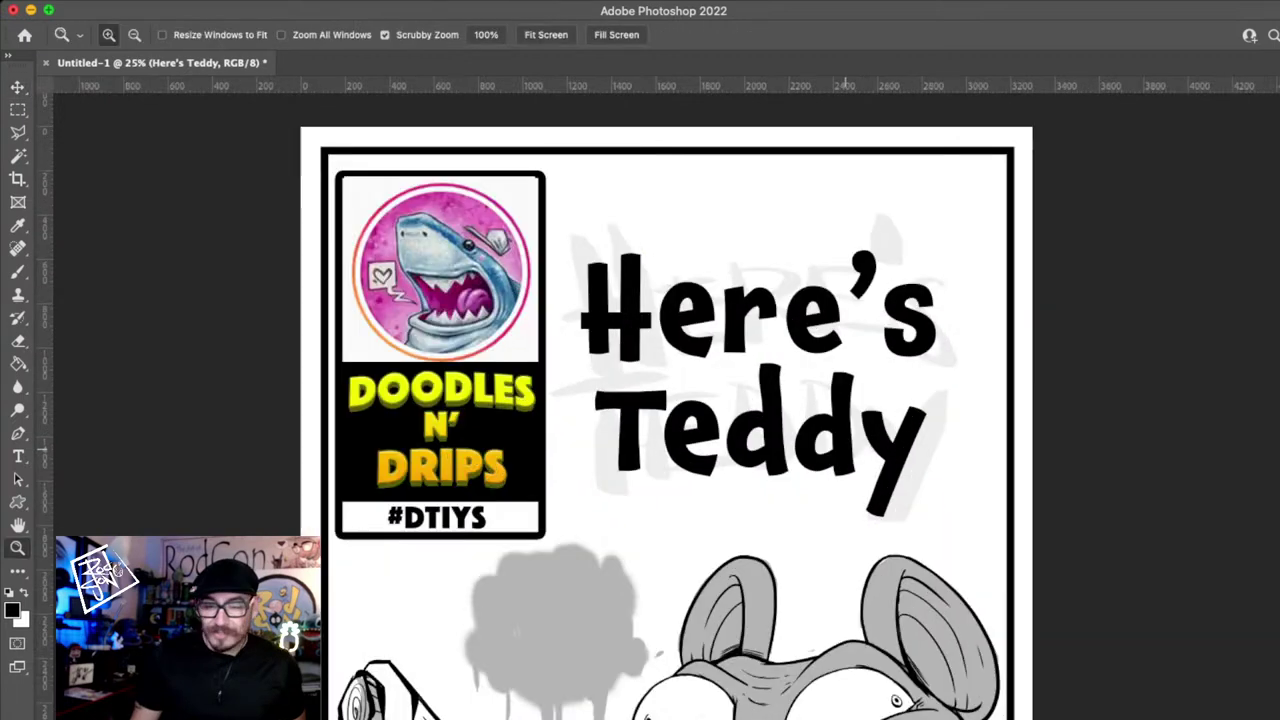
{"action": "key", "text": "v"}
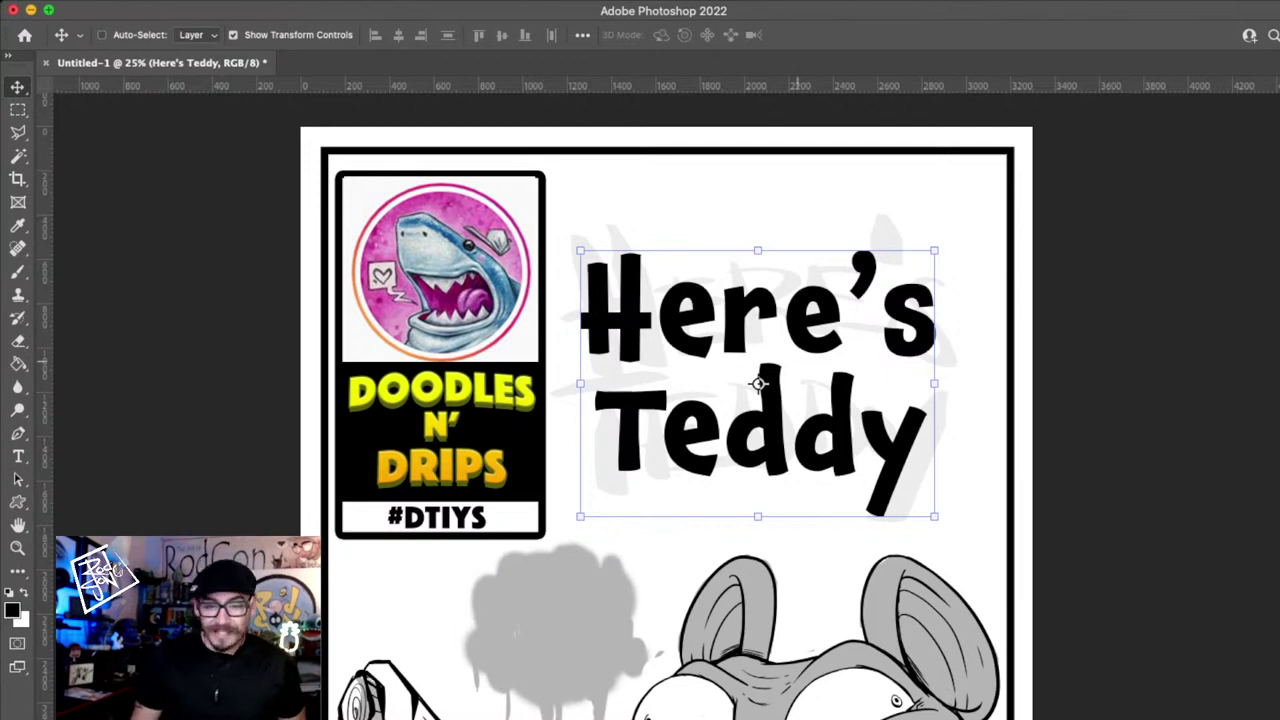
{"action": "left_click_drag", "start_coordinate": [934, 250], "coordinate": [964, 227]}
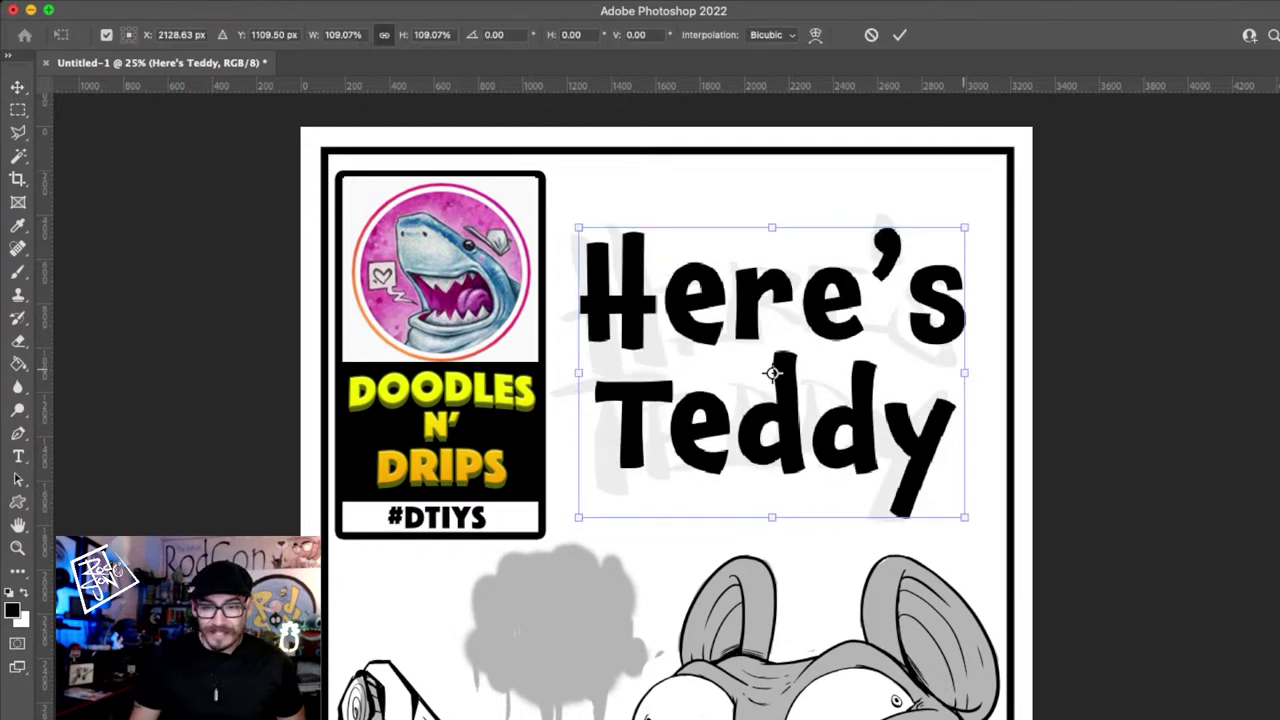
{"action": "key", "text": "Return"}
- Select the final "s" of "Here's", scale it to about 85%, move it closer to the apostrophe and deselect
{"action": "key", "text": "m"}
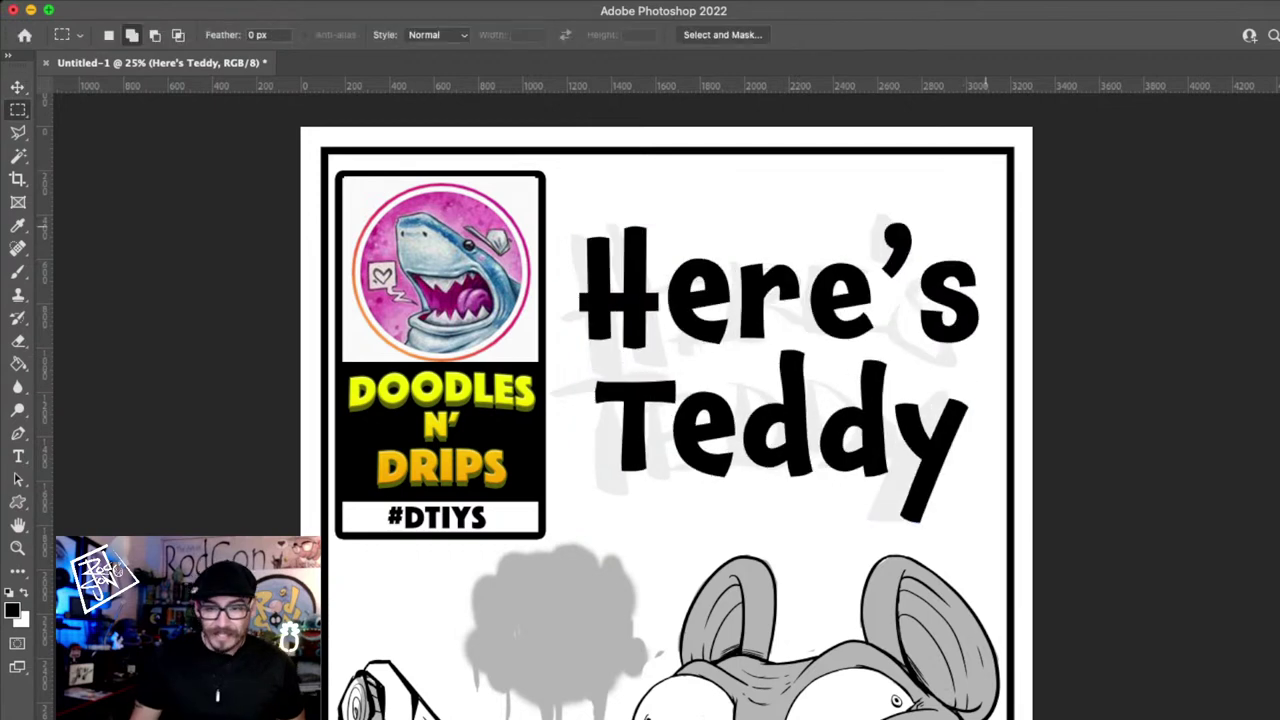
{"action": "left_click_drag", "start_coordinate": [917, 230], "coordinate": [987, 363]}
{"action": "key", "text": "v"}
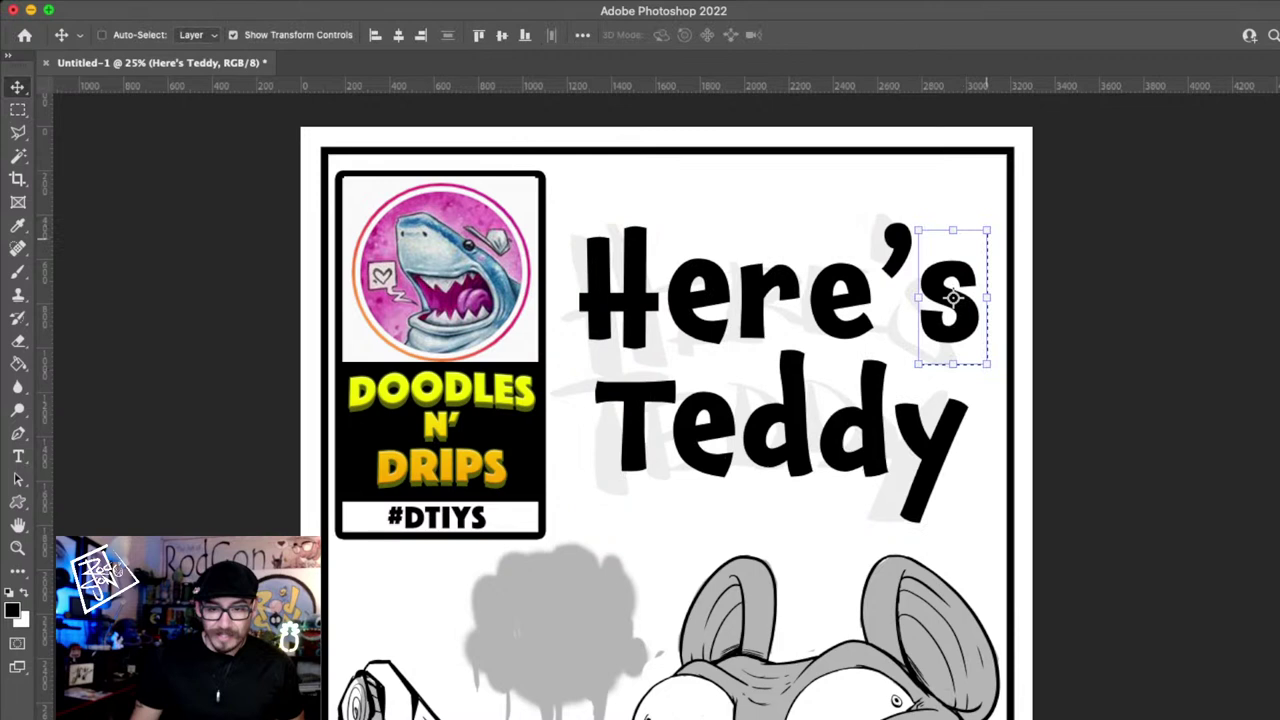
{"action": "left_click_drag", "start_coordinate": [987, 231], "coordinate": [977, 250]}
{"action": "left_click_drag", "start_coordinate": [936, 342], "coordinate": [910, 338]}
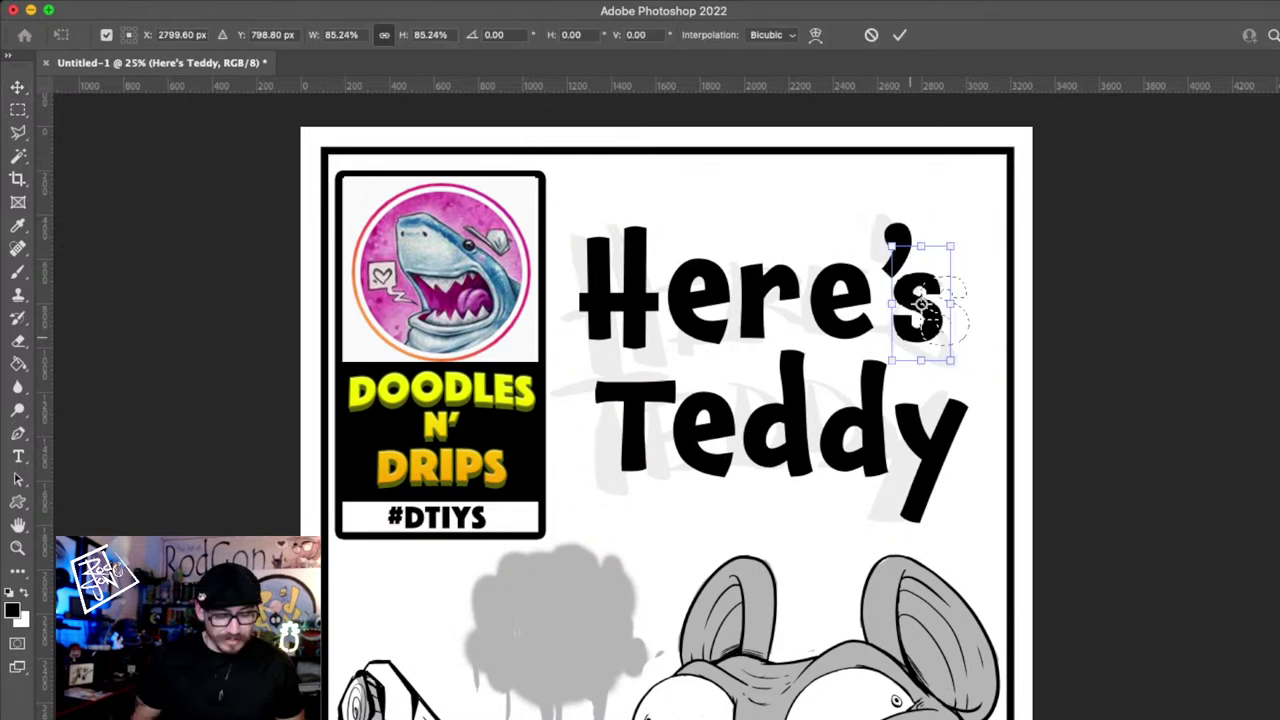
{"action": "key", "text": "Return"}
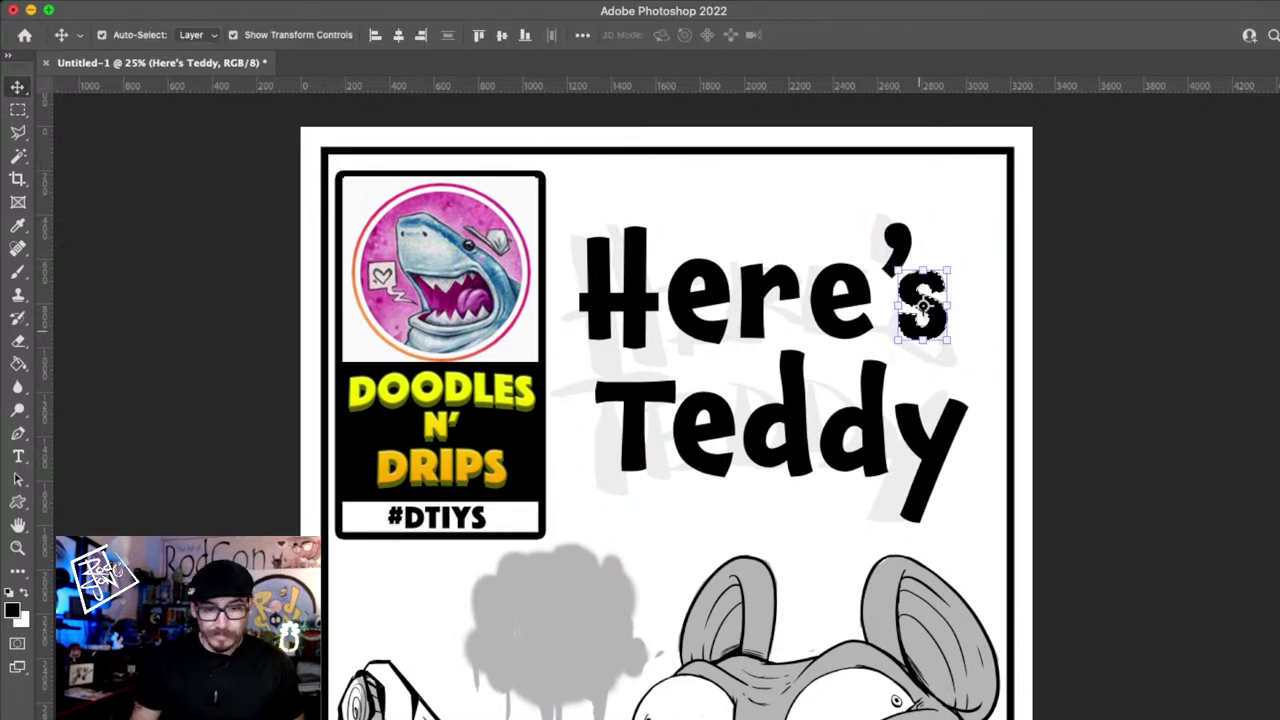
{"action": "key", "text": "super+d"}
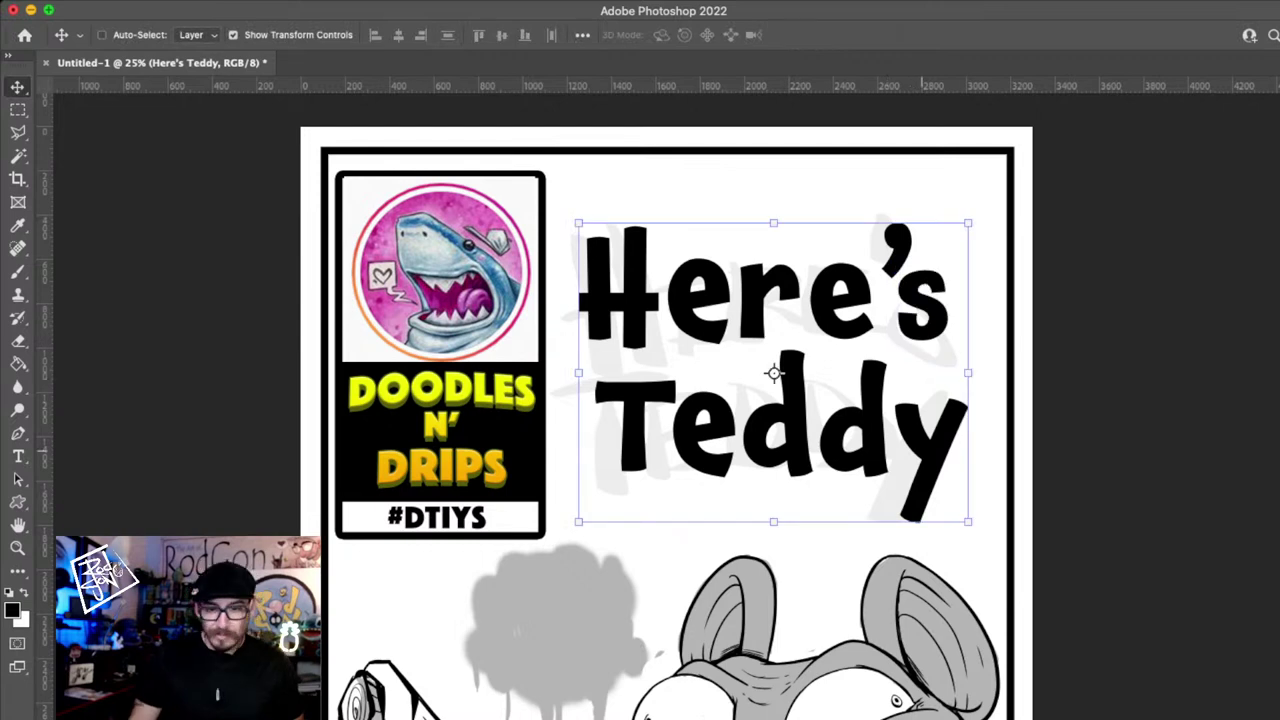
- Lasso the word "Here's" onto its own layer, scale it to about 82% and move it up above "Teddy"
{"action": "key", "text": "l"}
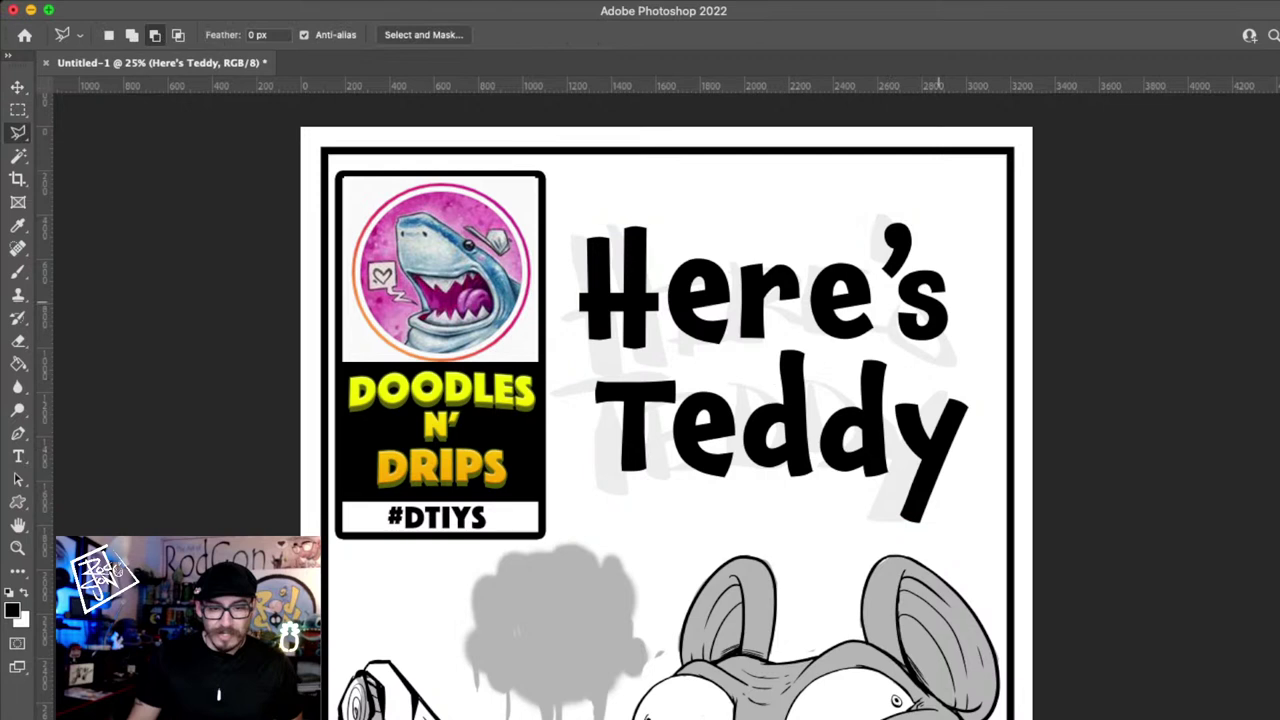
{"action": "left_click", "coordinate": [951, 341]}
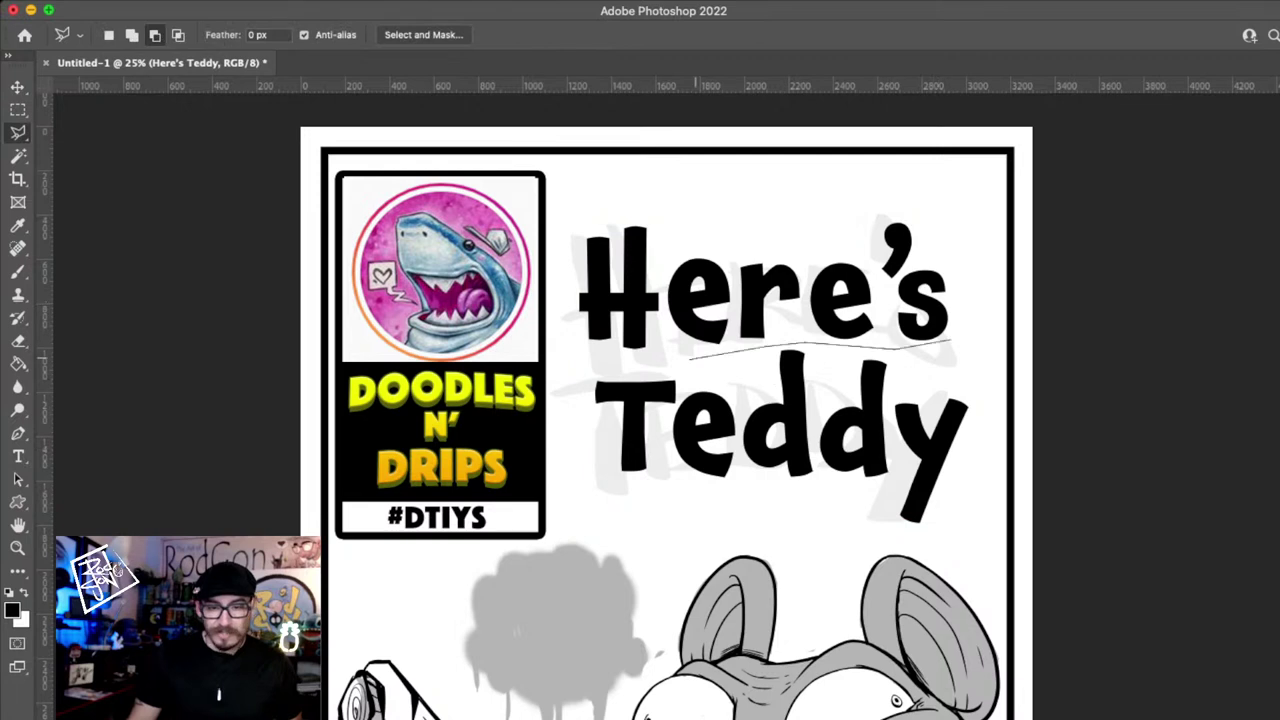
{"action": "left_click_drag", "start_coordinate": [689, 357], "coordinate": [980, 340]}
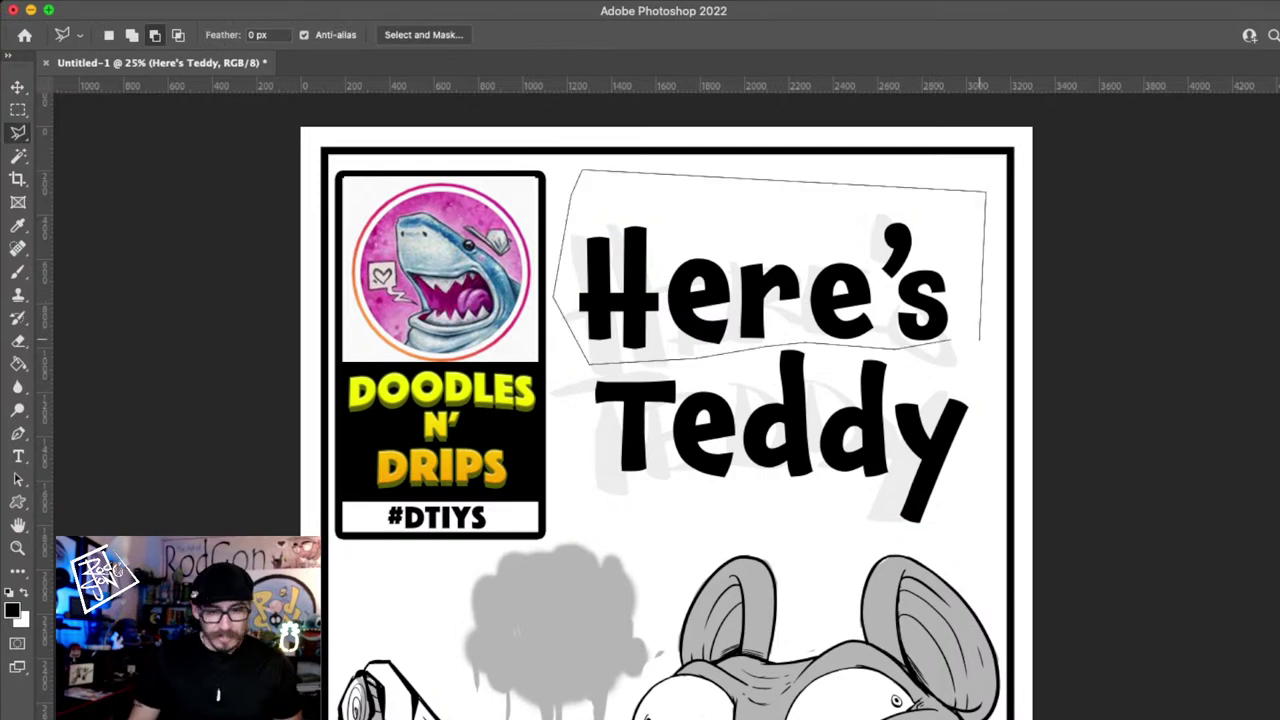
{"action": "key", "text": "super+shift+j"}
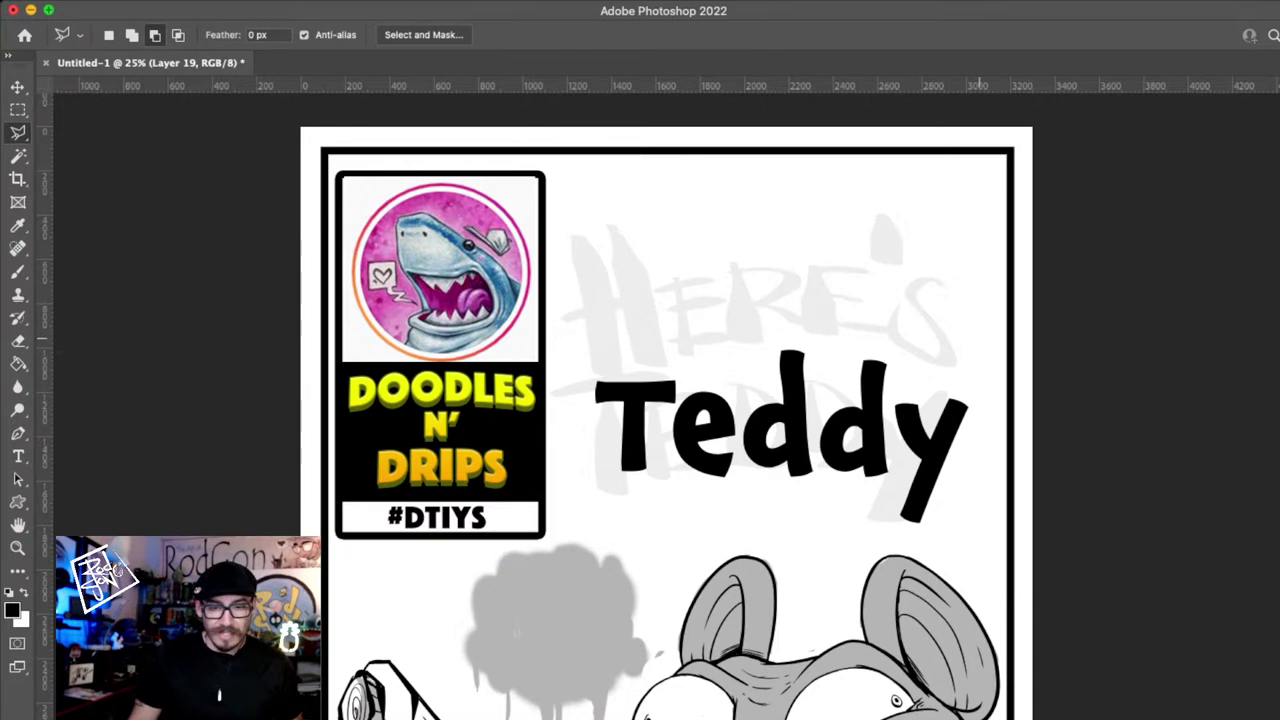
{"action": "key", "text": "v"}
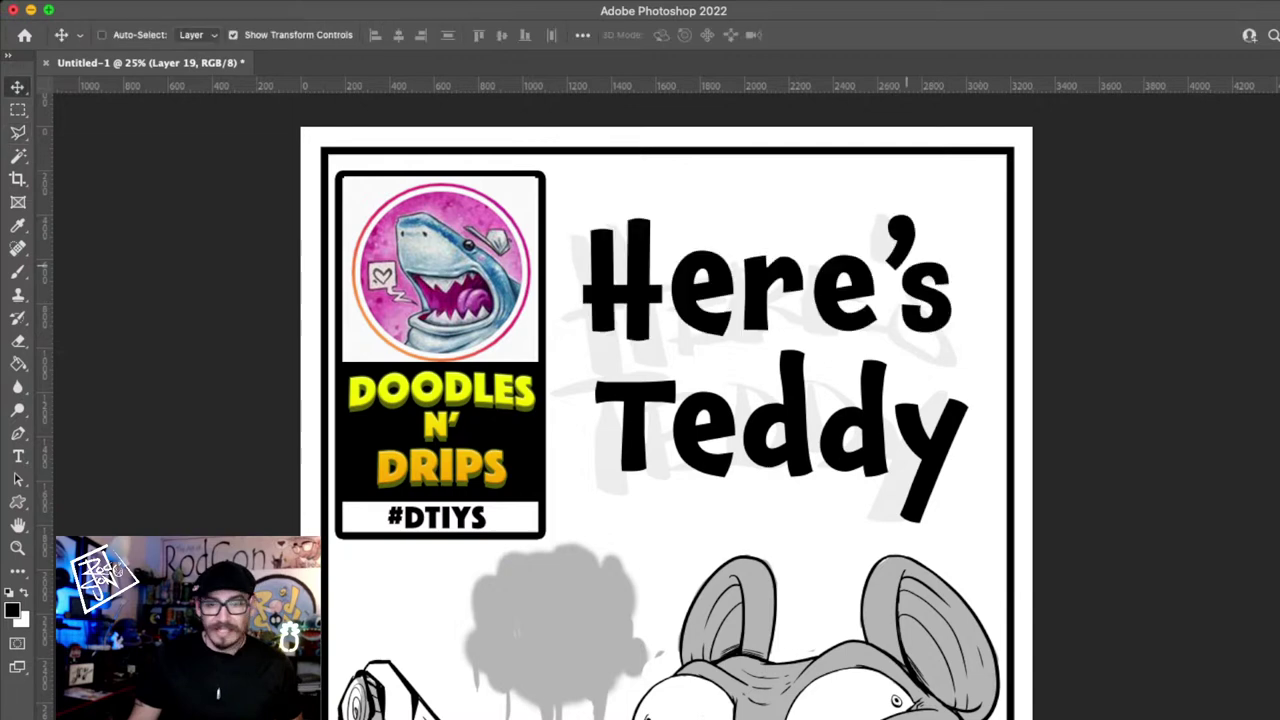
{"action": "left_click", "coordinate": [748, 280]}
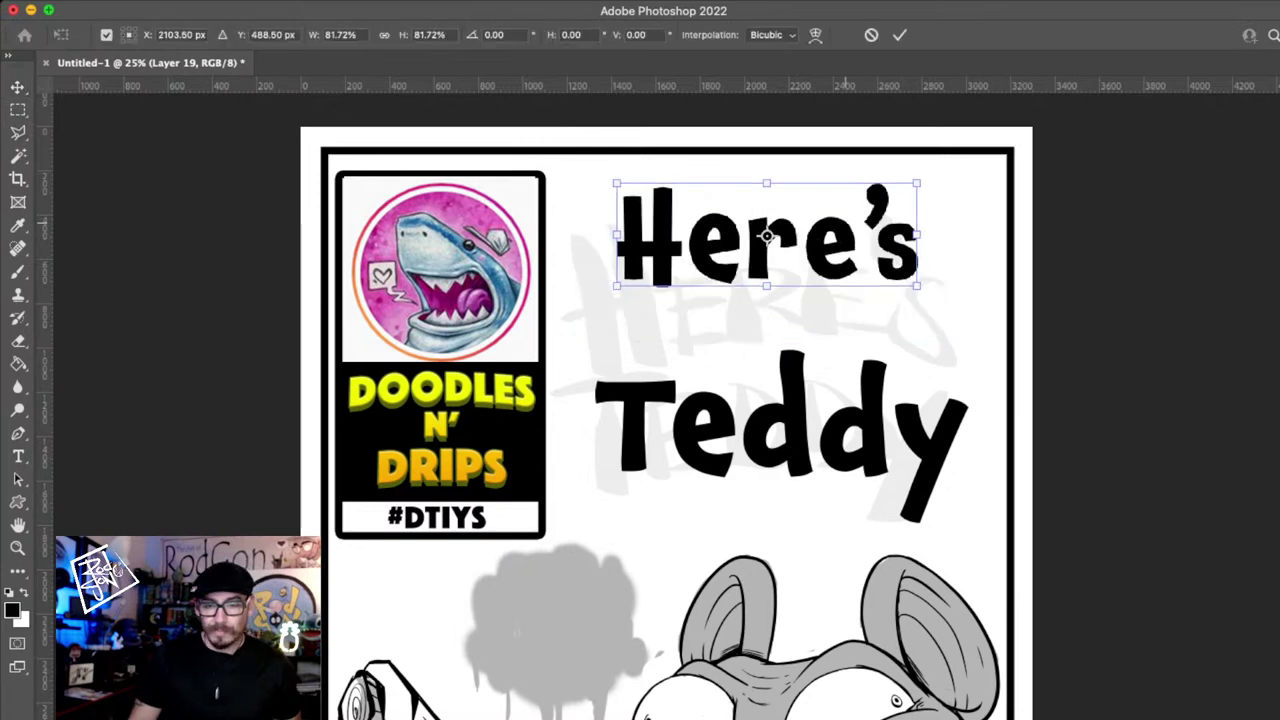
{"action": "key", "text": "Return"}
- Enlarge the word "Teddy" proportionally and position it directly beneath "Here's"
{"action": "left_click", "coordinate": [718, 394], "text": "super"}
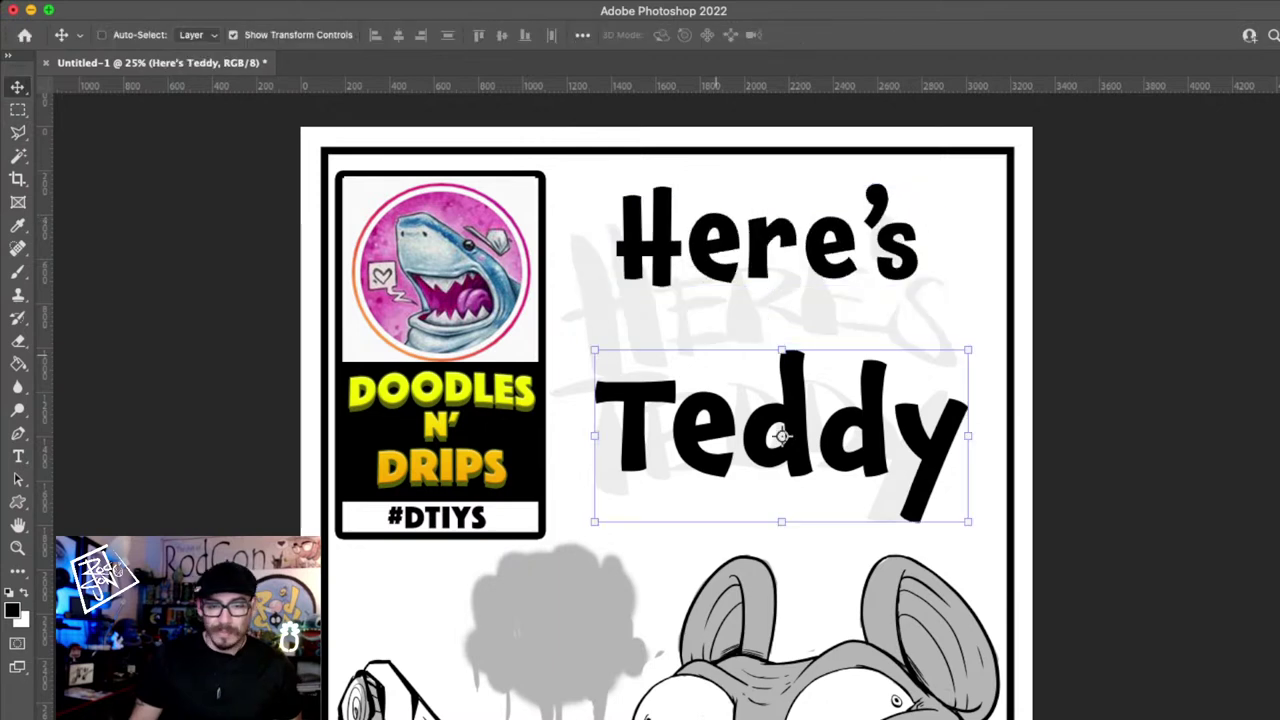
{"action": "key", "text": "ctrl+t"}
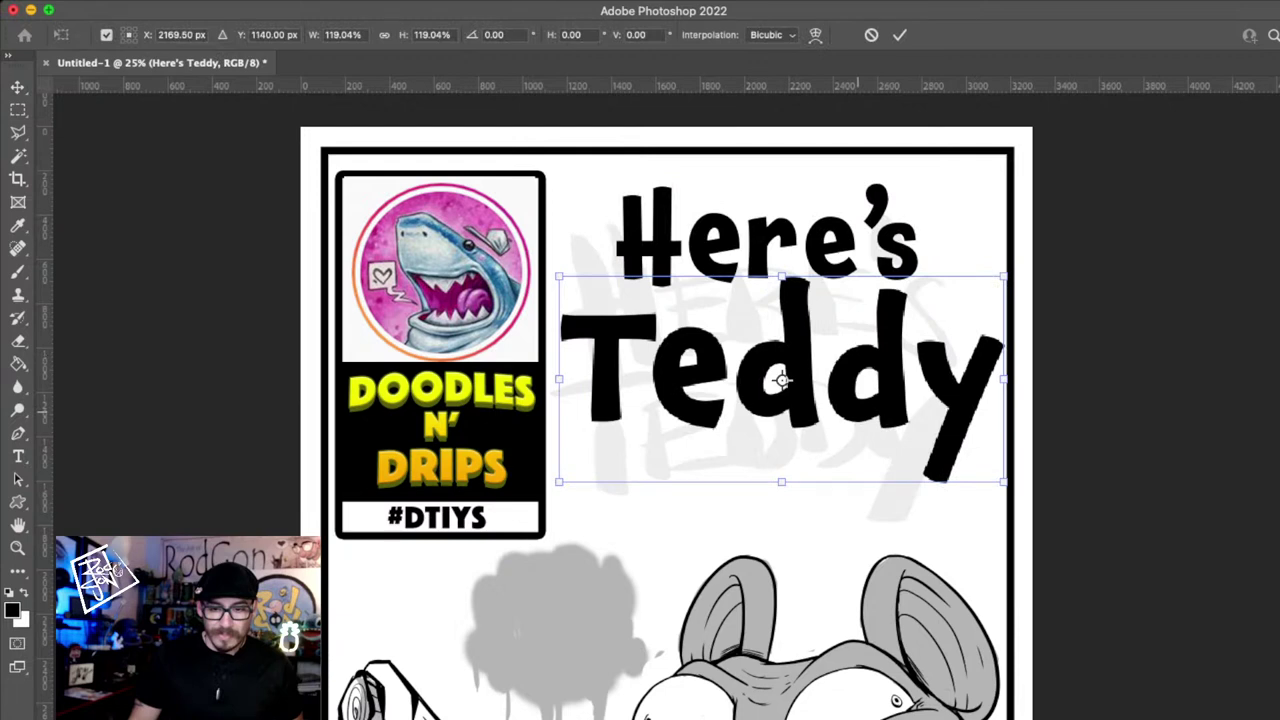
{"action": "key", "text": "Down"}
{"action": "key", "text": "Down"}
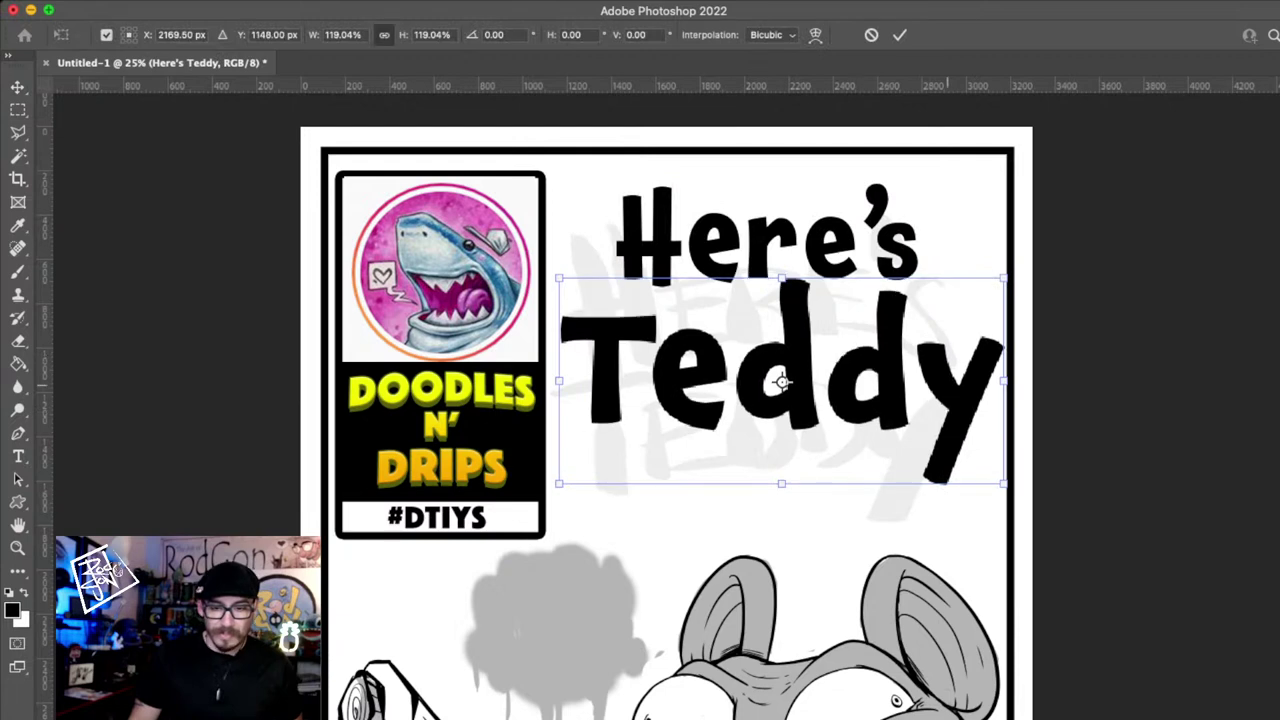
{"action": "left_click_drag", "start_coordinate": [947, 385], "coordinate": [942, 390]}
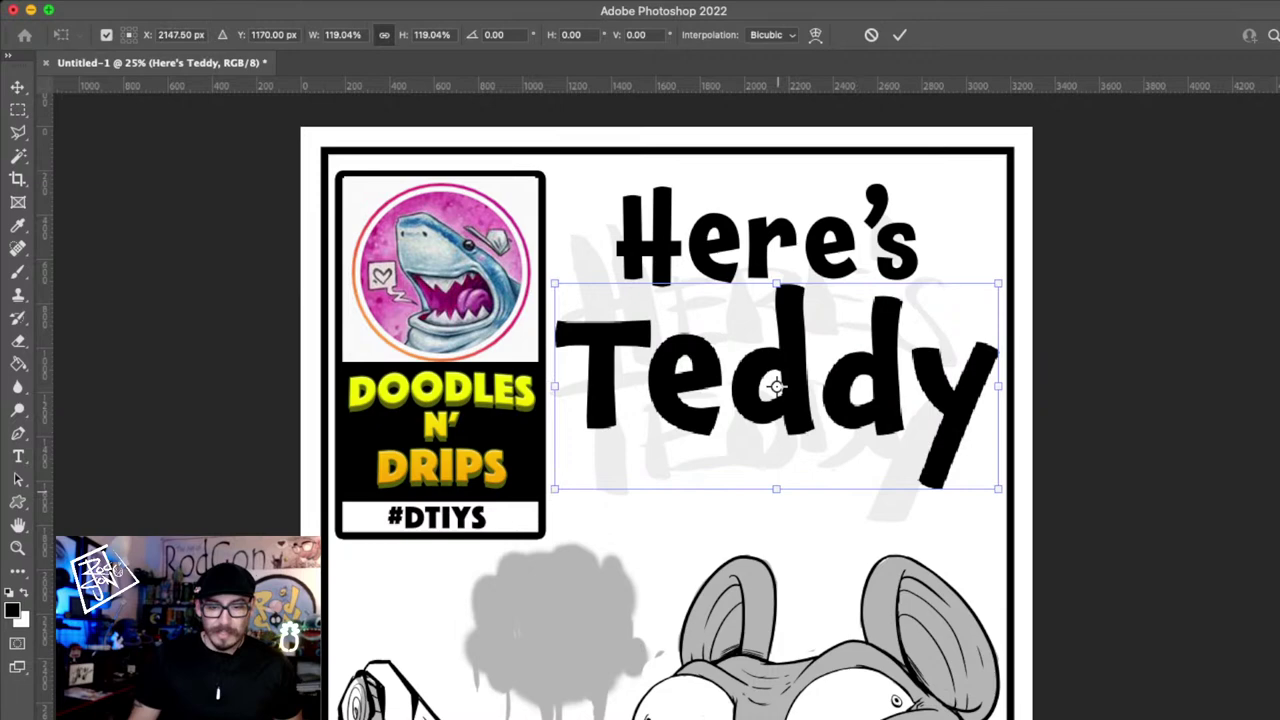
{"action": "key", "text": "Return"}
- Select the letters "eddy" of "Teddy" and move them closer to the "T" so they tuck under its crossbar
{"action": "key", "text": "z"}
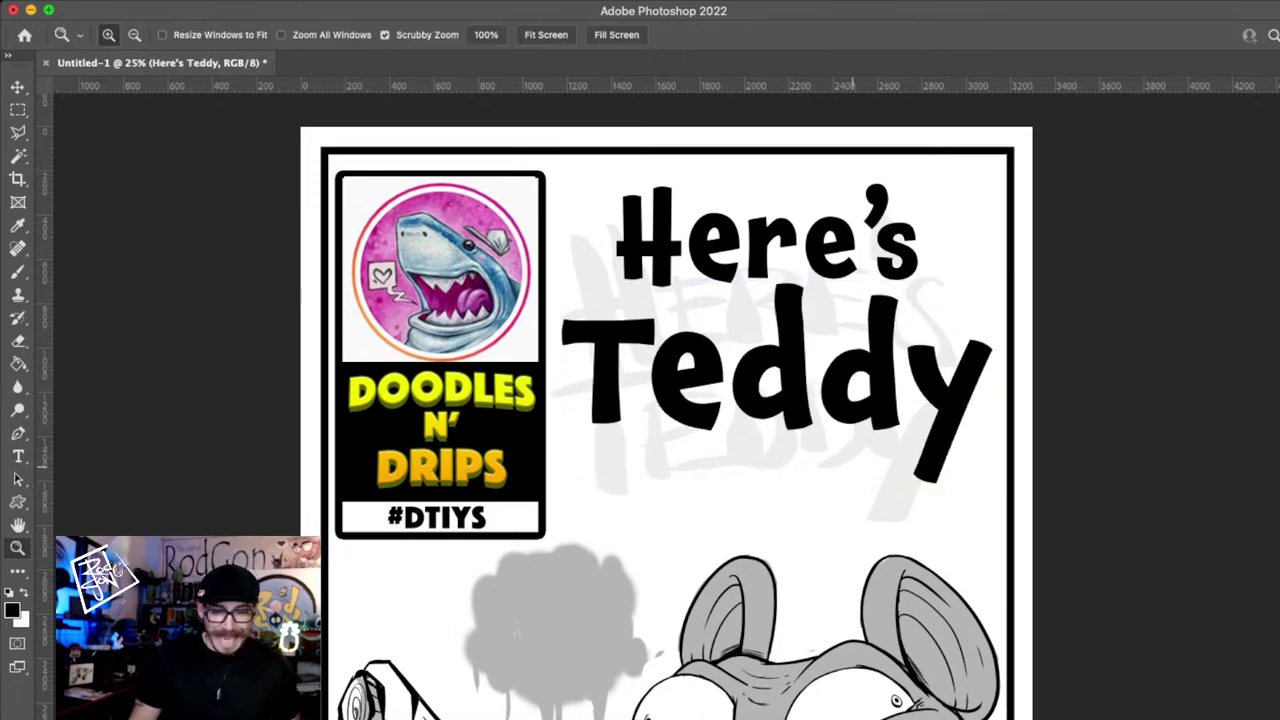
{"action": "left_click", "coordinate": [852, 467], "text": "alt"}
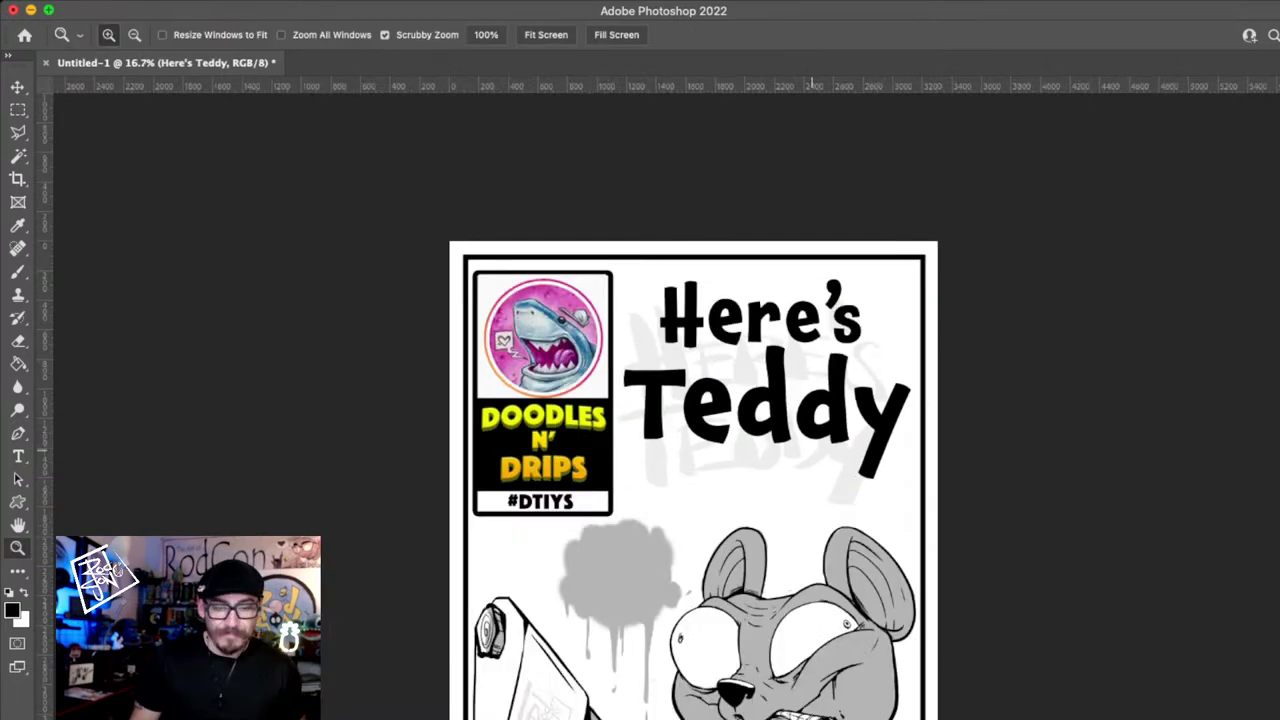
{"action": "left_click", "coordinate": [812, 450]}
{"action": "key", "text": "m"}
{"action": "left_click_drag", "start_coordinate": [1001, 508], "coordinate": [696, 260]}
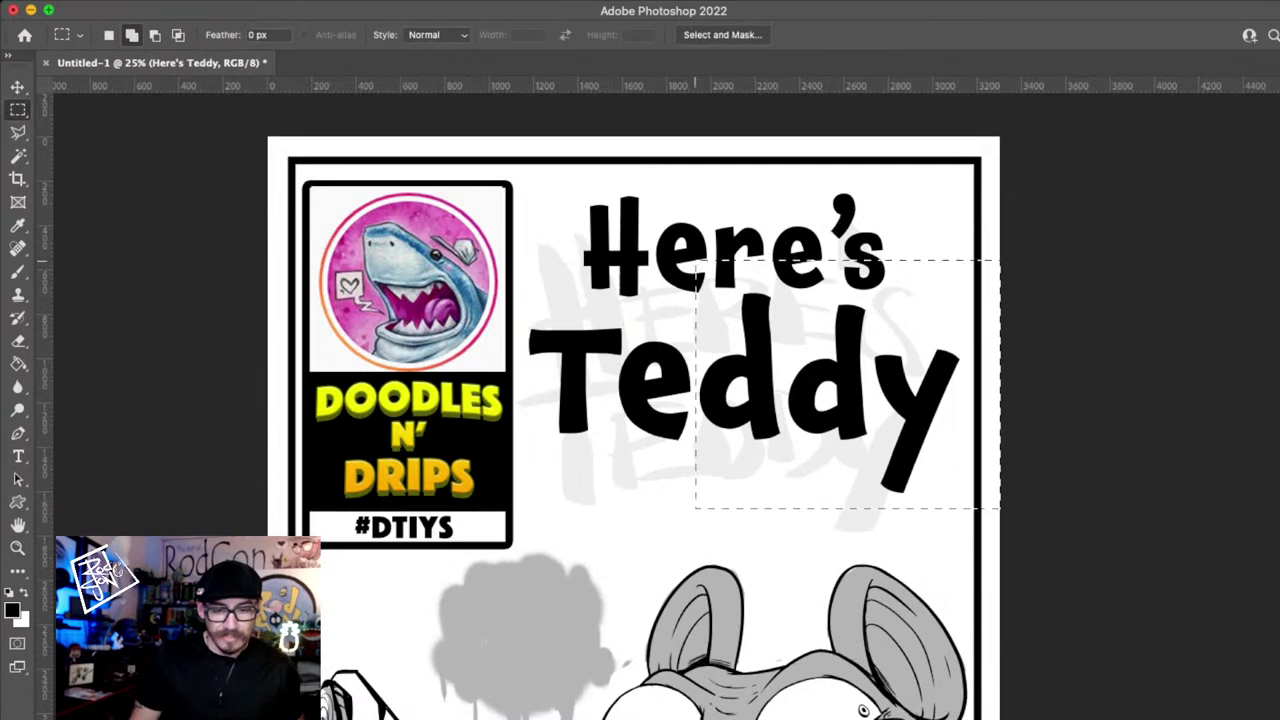
{"action": "left_click_drag", "start_coordinate": [740, 329], "coordinate": [632, 357]}
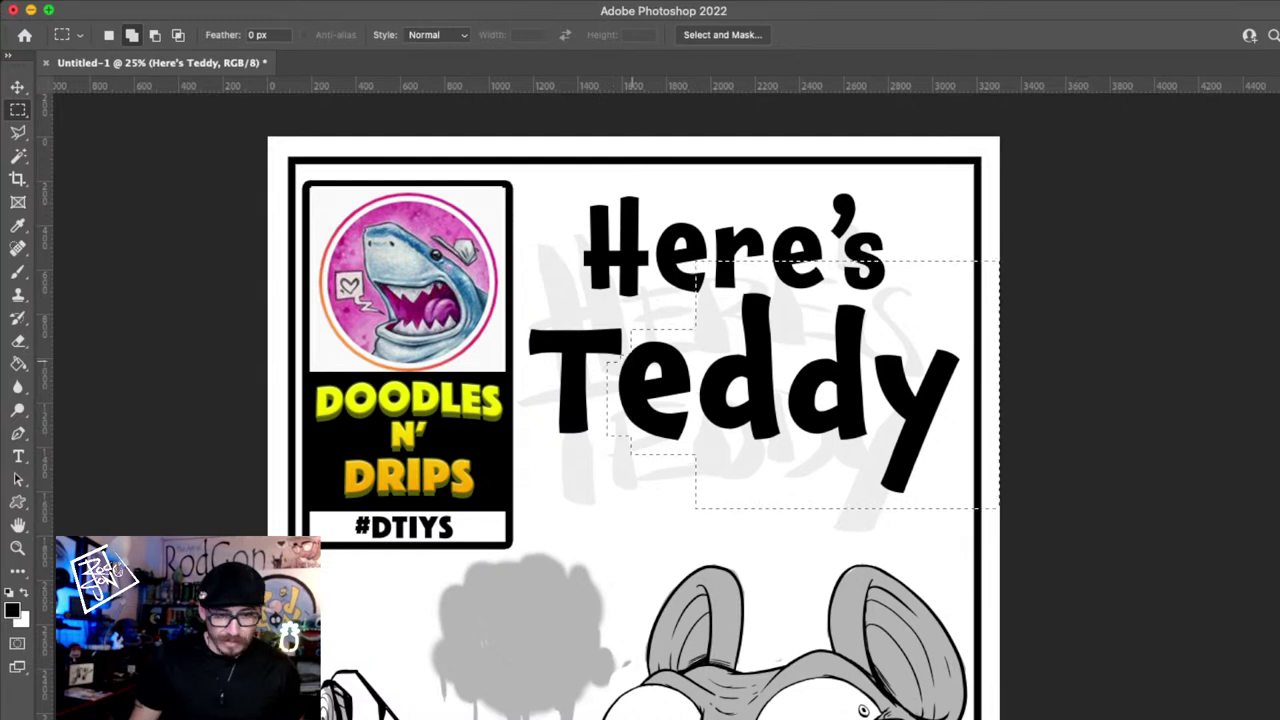
{"action": "key", "text": "v"}
{"action": "left_click_drag", "start_coordinate": [673, 401], "coordinate": [656, 405]}
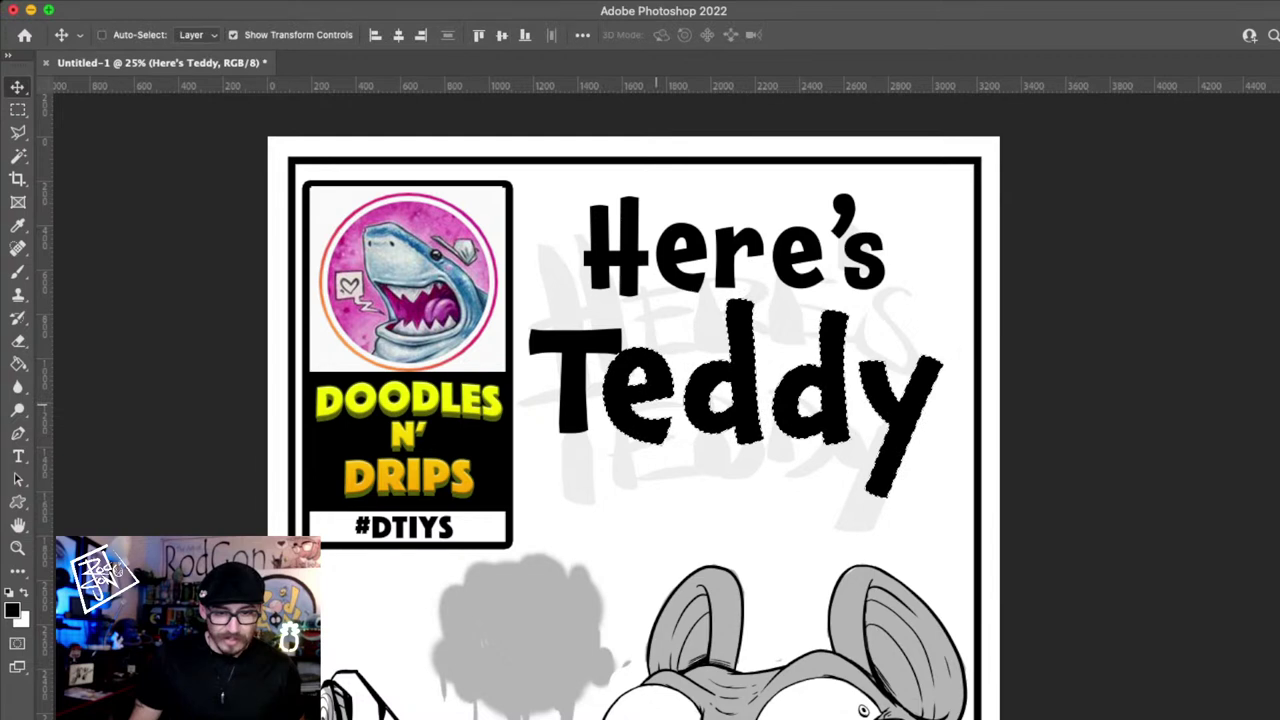
- Scale the selected "eddy" letters to about 94.5%, reposition them close to the "T" and deselect
{"action": "key", "text": "ctrl+t"}
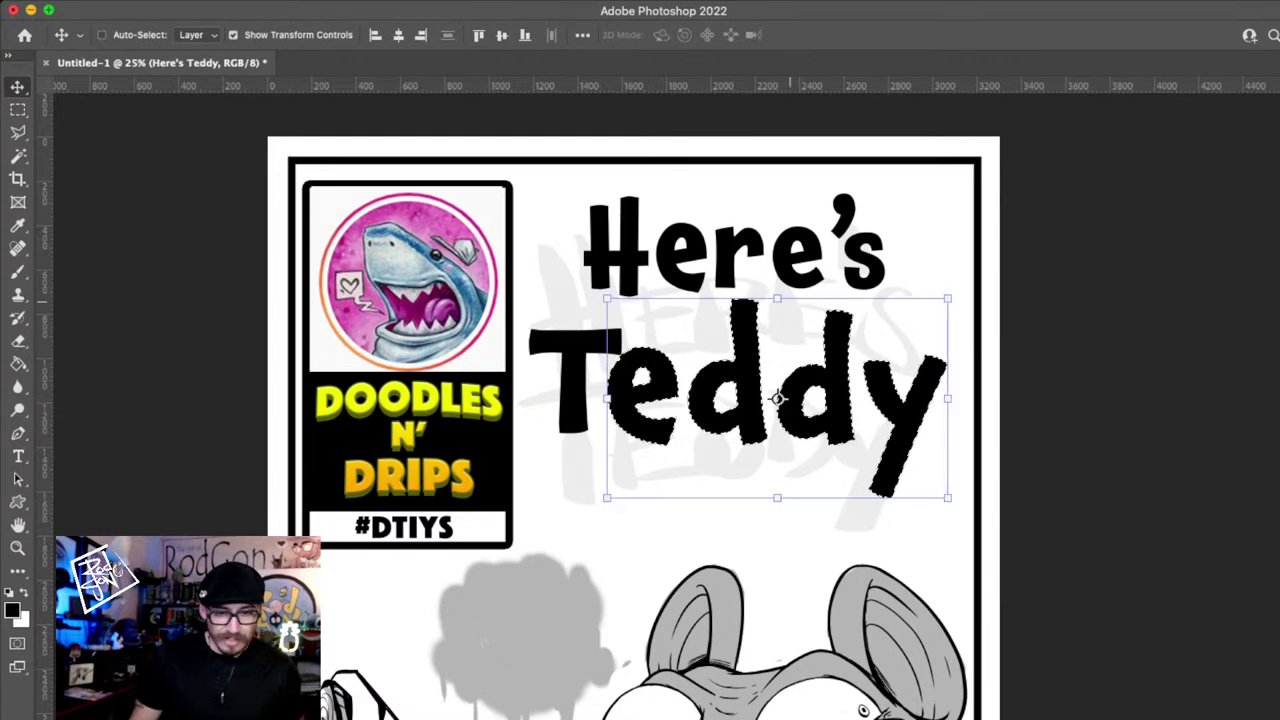
{"action": "left_click_drag", "start_coordinate": [777, 298], "coordinate": [777, 309]}
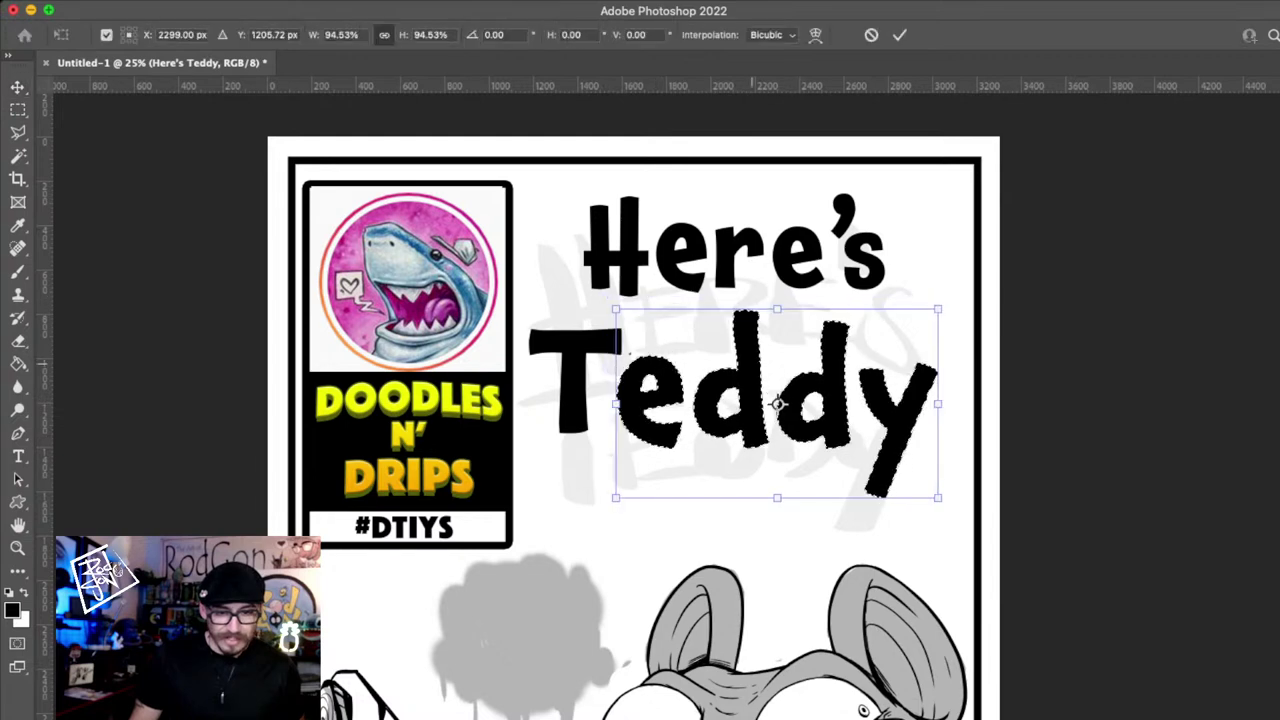
{"action": "left_click_drag", "start_coordinate": [777, 403], "coordinate": [770, 398]}
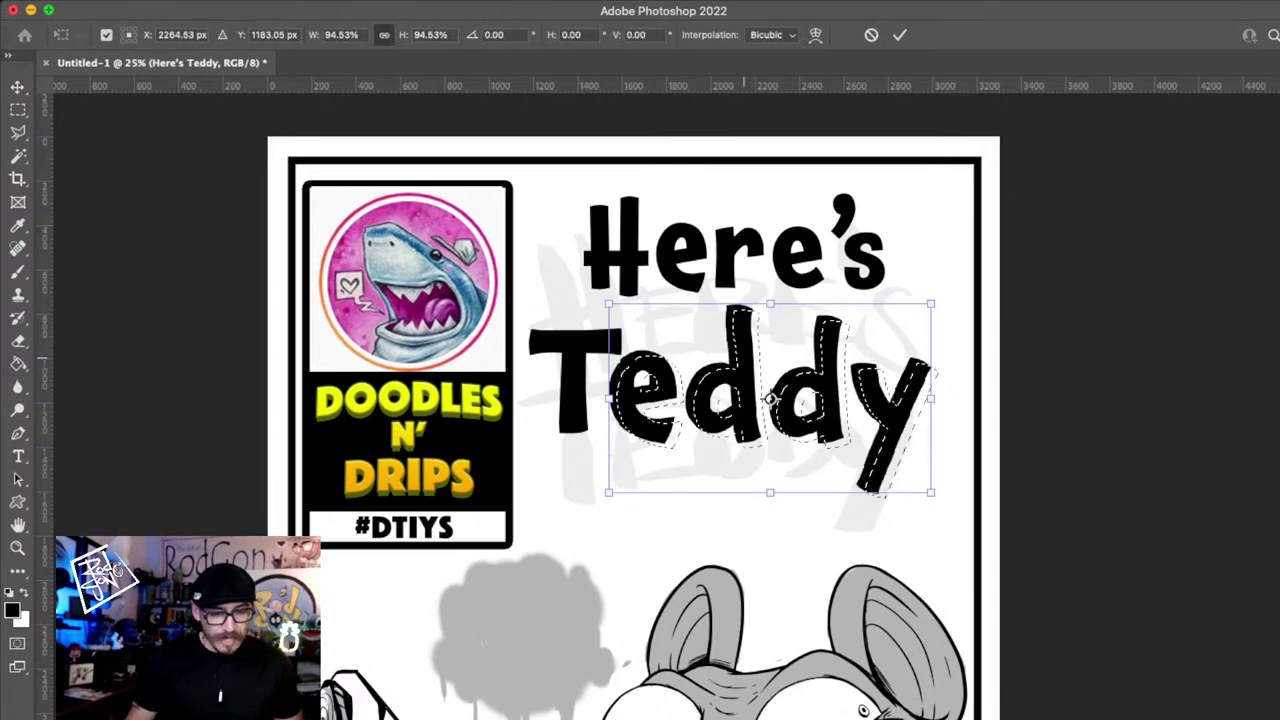
{"action": "key", "text": "Return"}
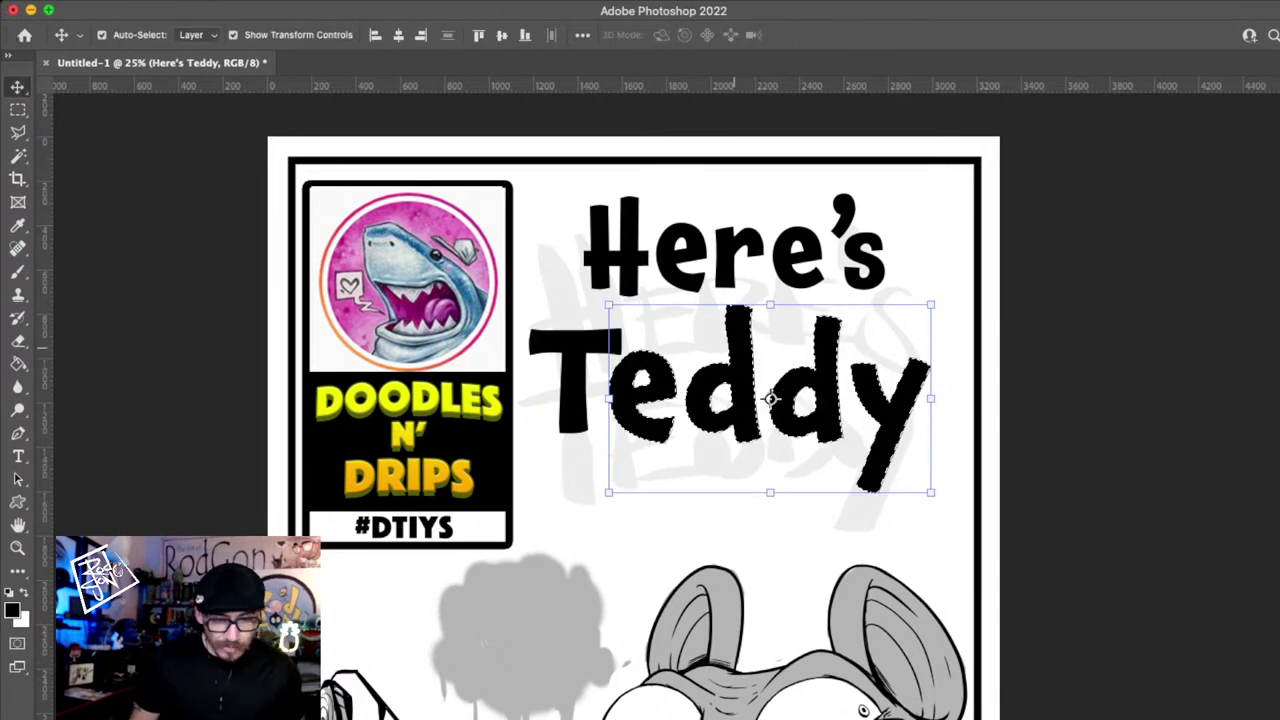
{"action": "key", "text": "super+d"}
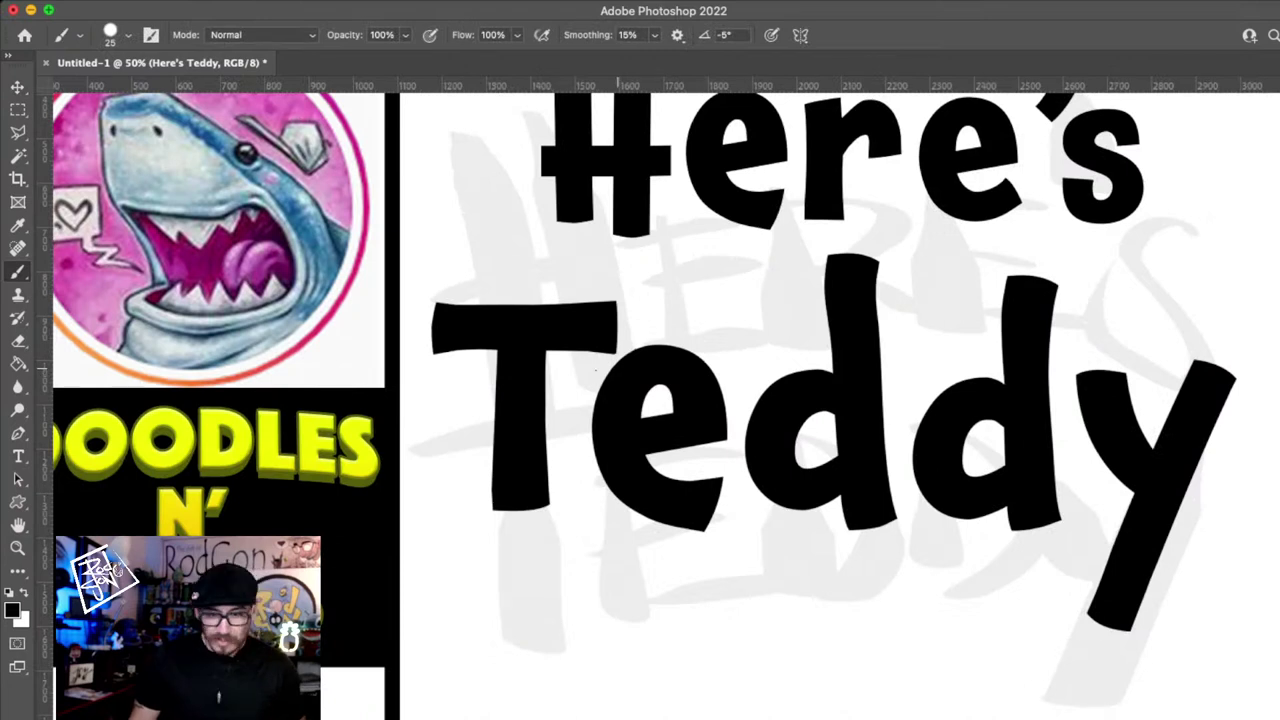
- Lasso the last two letters "dy" of "Teddy", nudge them closer to the first "d" and deselect
{"action": "key", "text": "z"}
{"action": "left_click", "coordinate": [858, 408], "text": "alt"}
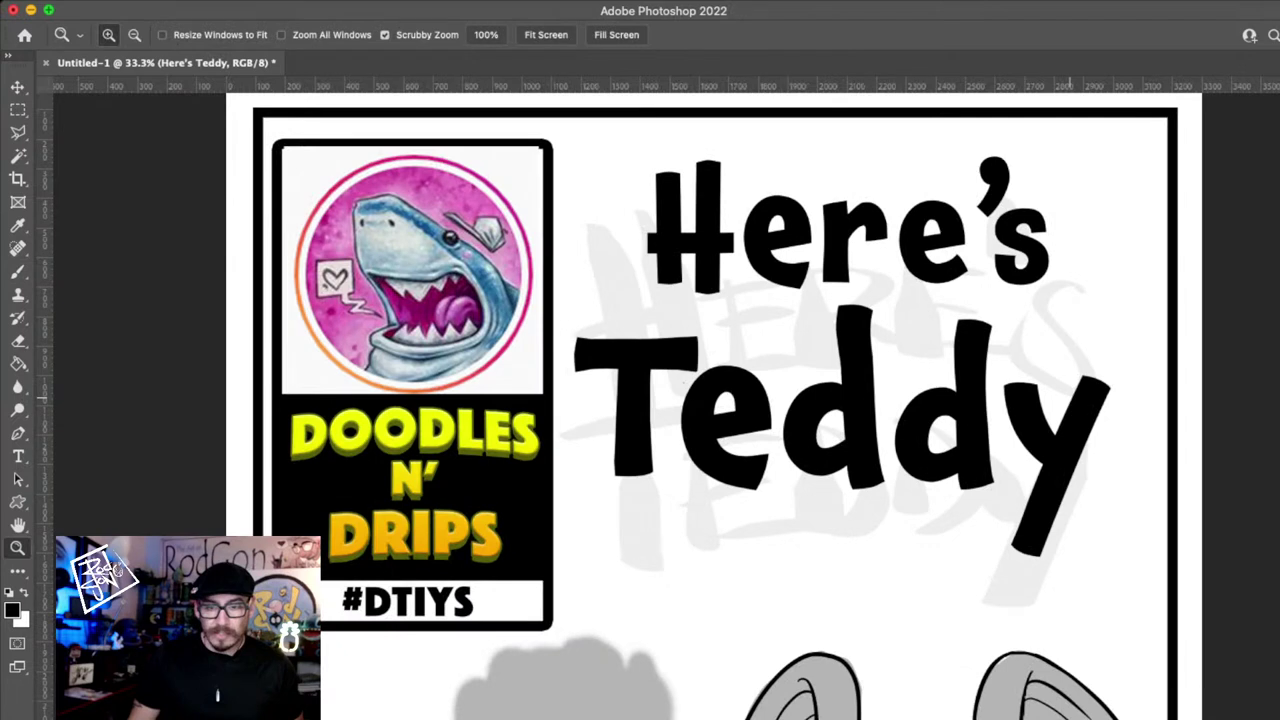
{"action": "key", "text": "l"}
{"action": "left_click", "coordinate": [1117, 332]}
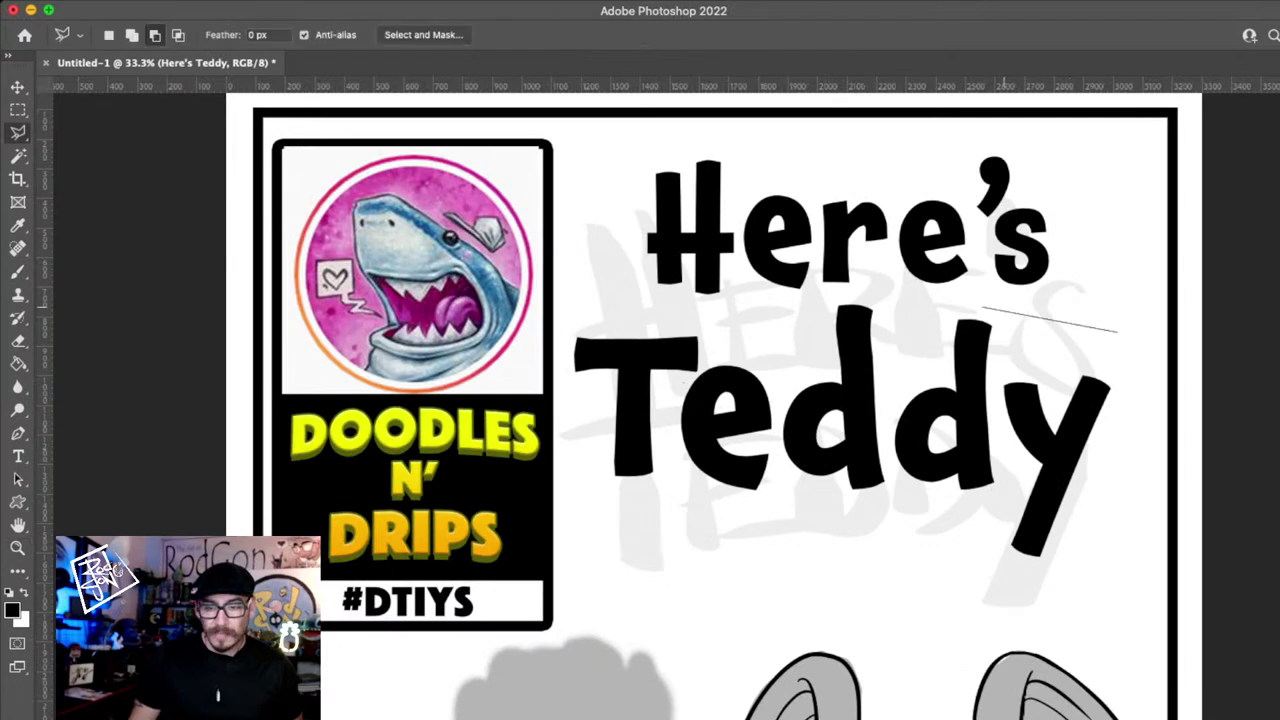
{"action": "left_click", "coordinate": [934, 305]}
{"action": "left_click", "coordinate": [886, 386]}
{"action": "left_click", "coordinate": [884, 424]}
{"action": "left_click", "coordinate": [894, 483]}
{"action": "left_click", "coordinate": [1018, 609]}
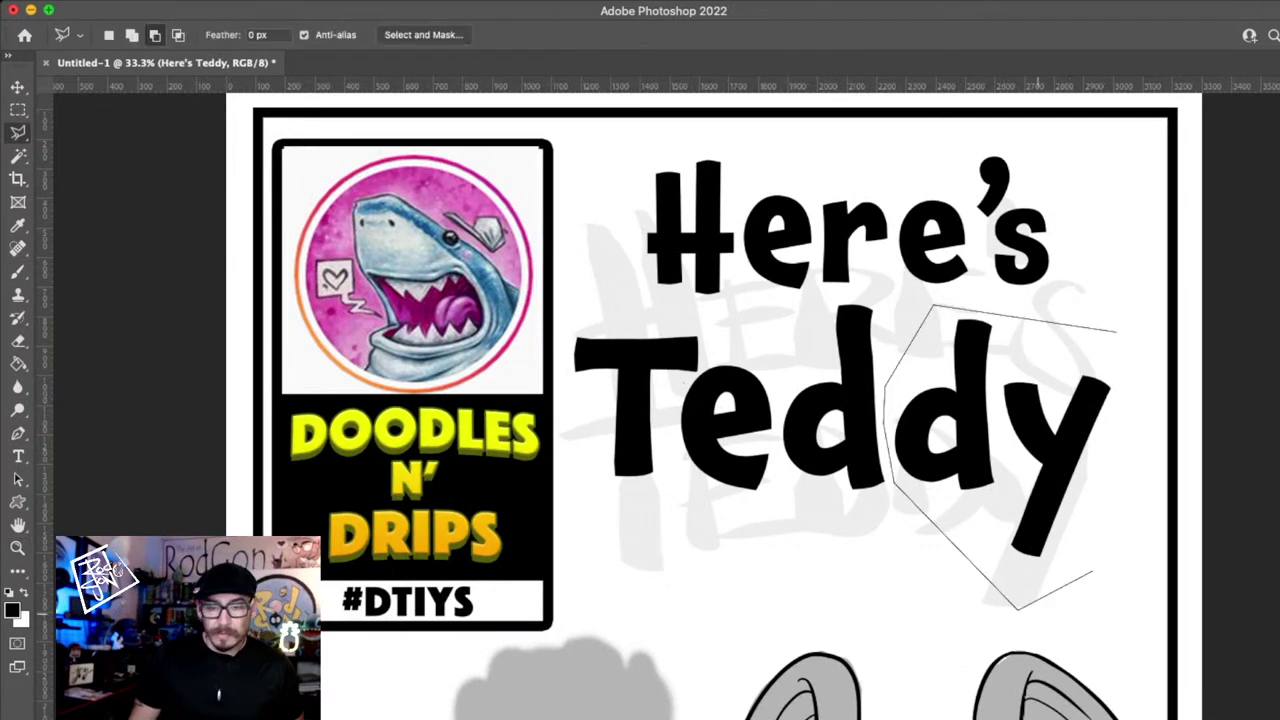
{"action": "key", "text": "Return"}
{"action": "key", "text": "v"}
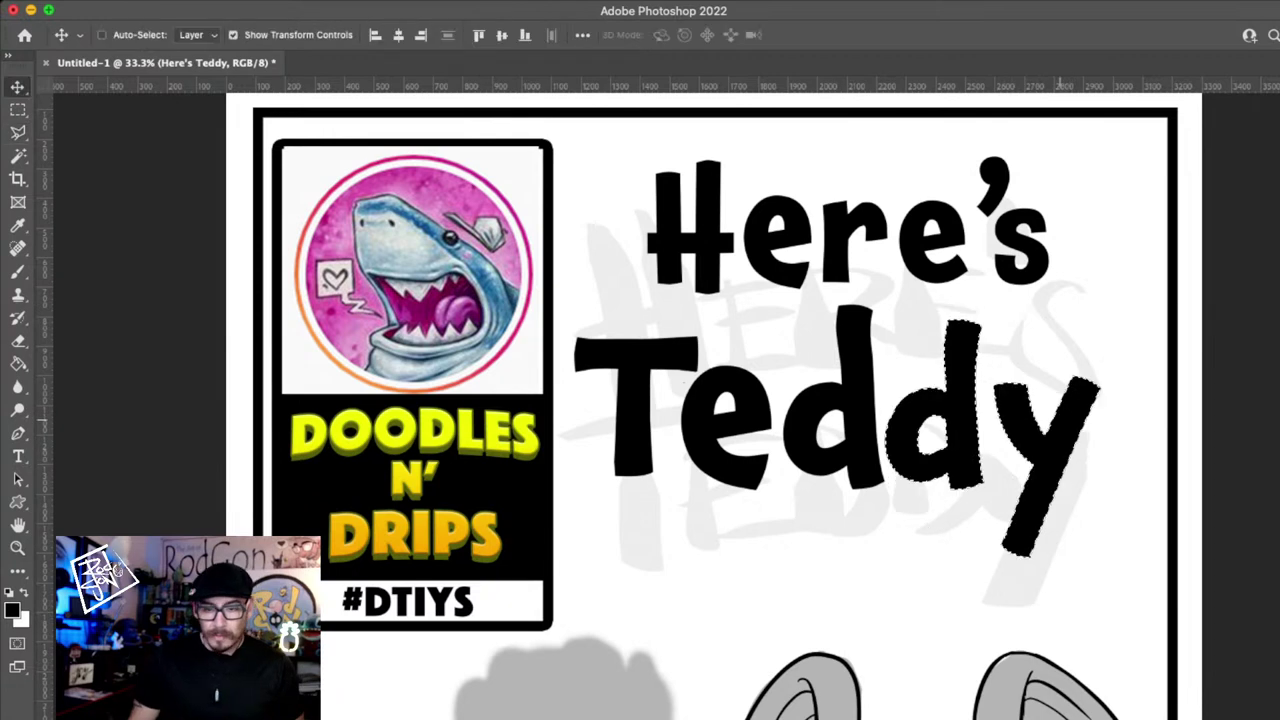
{"action": "key", "text": "ctrl+d"}
- Select the letters "ddy" of "Teddy" with a rectangular marquee, nudge them closer to the "e" and deselect
{"action": "key", "text": "m"}
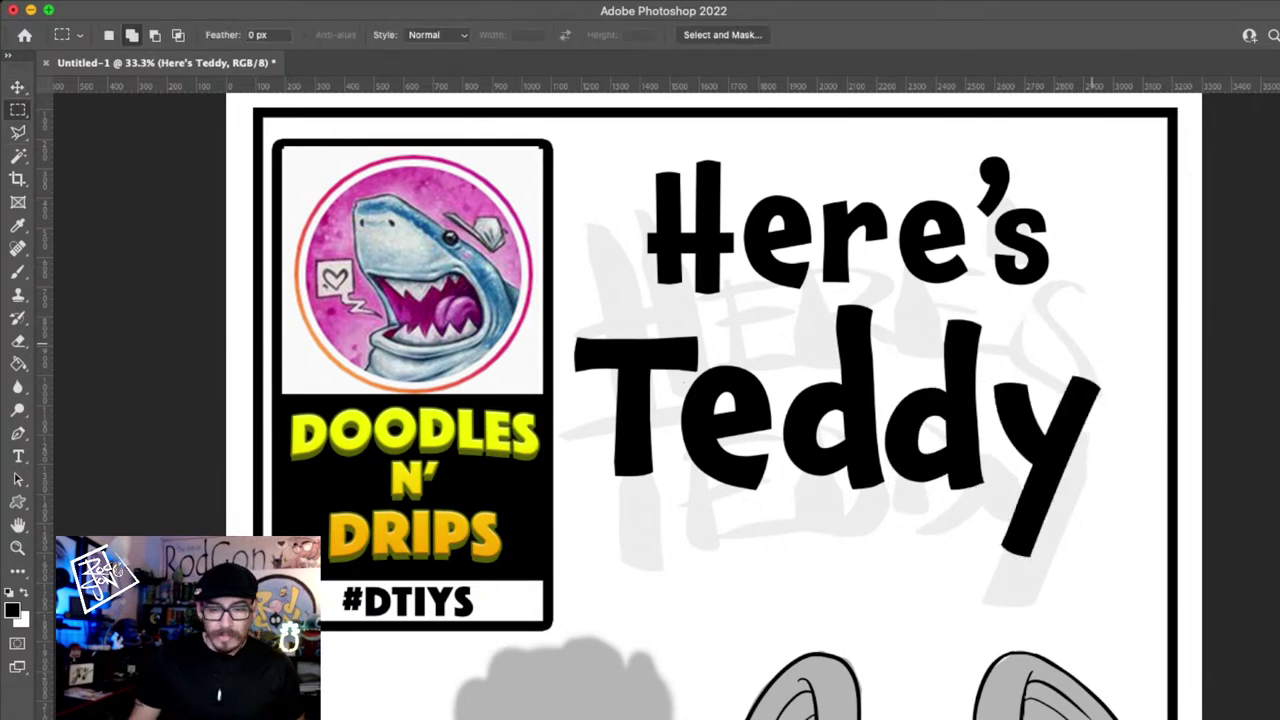
{"action": "key", "text": "v"}
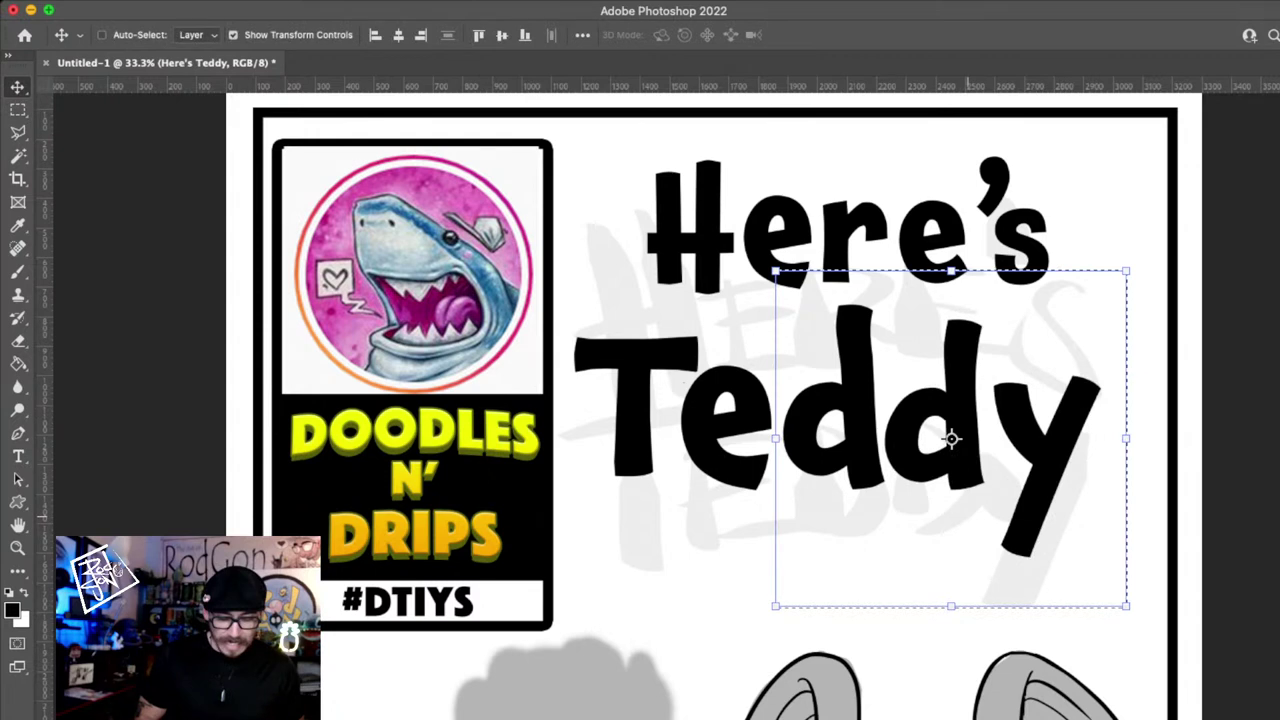
{"action": "key", "text": "shift+Left"}
{"action": "key", "text": "shift+Left"}
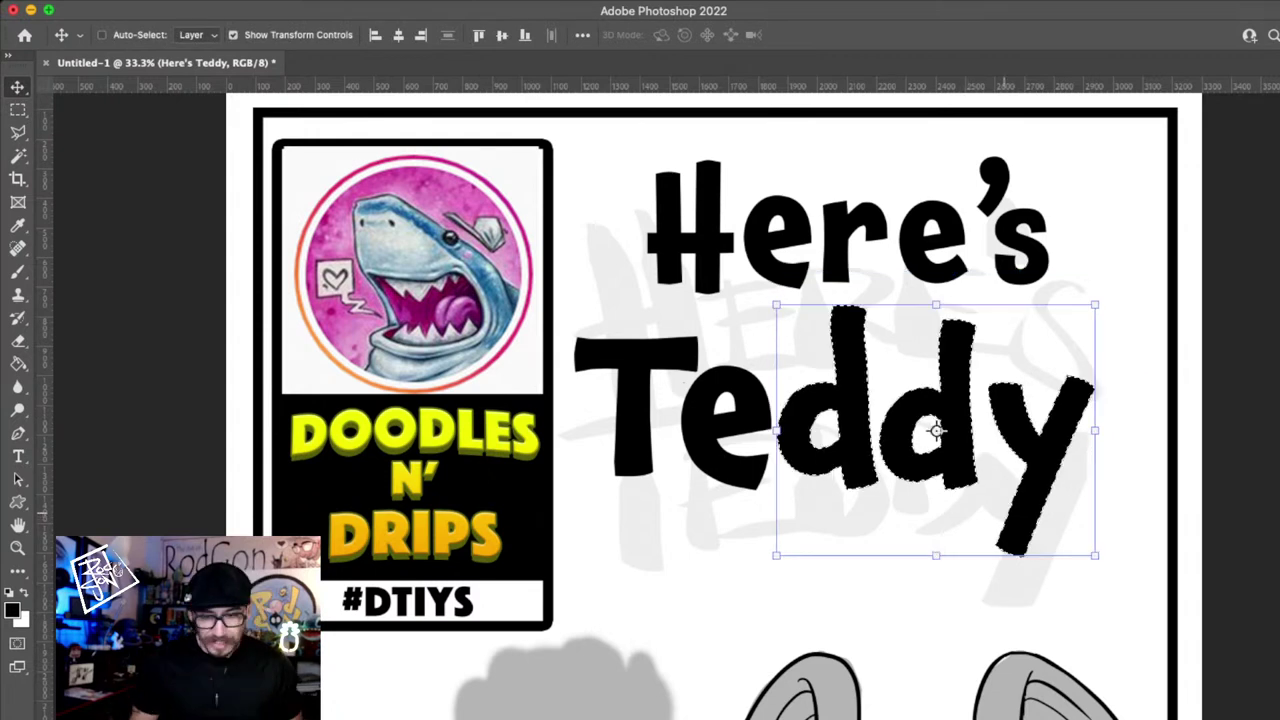
{"action": "key", "text": "ctrl"}
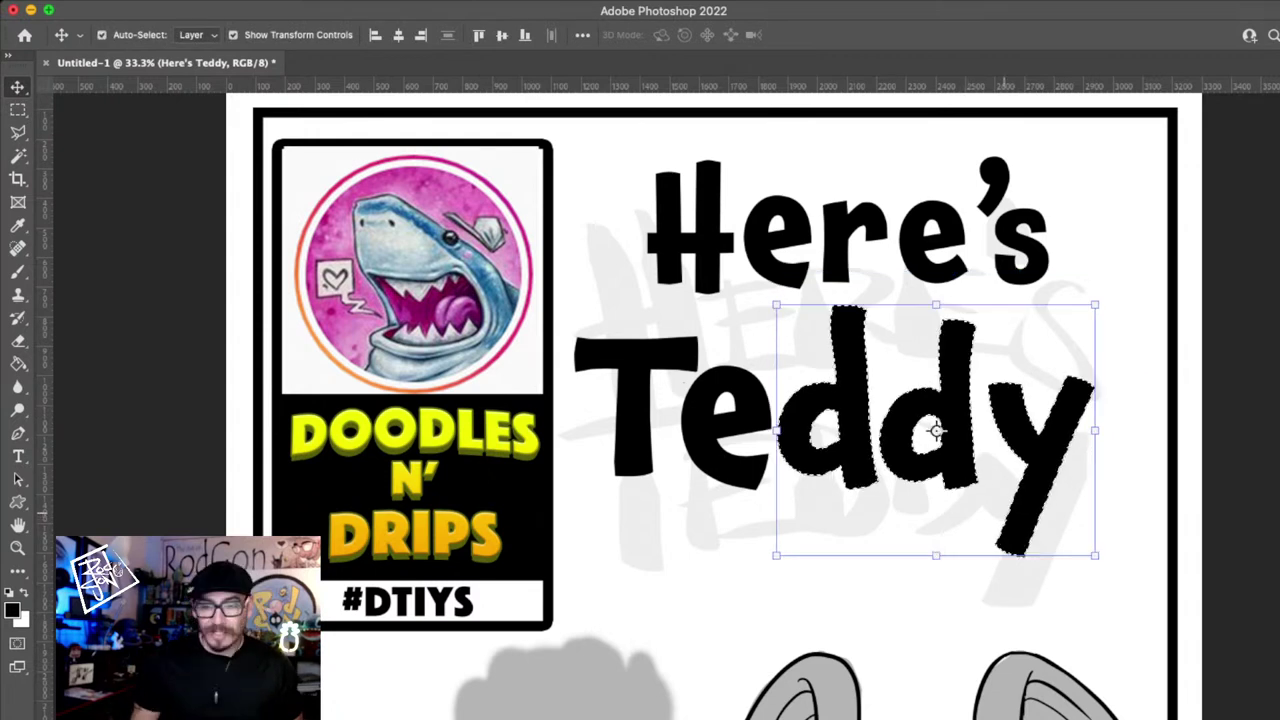
{"action": "key", "text": "ctrl+d"}
- Lasso the "y" of "Teddy", shift it down and closer to the second "d", and rotate it 8.60° clockwise
{"action": "key", "text": "l"}
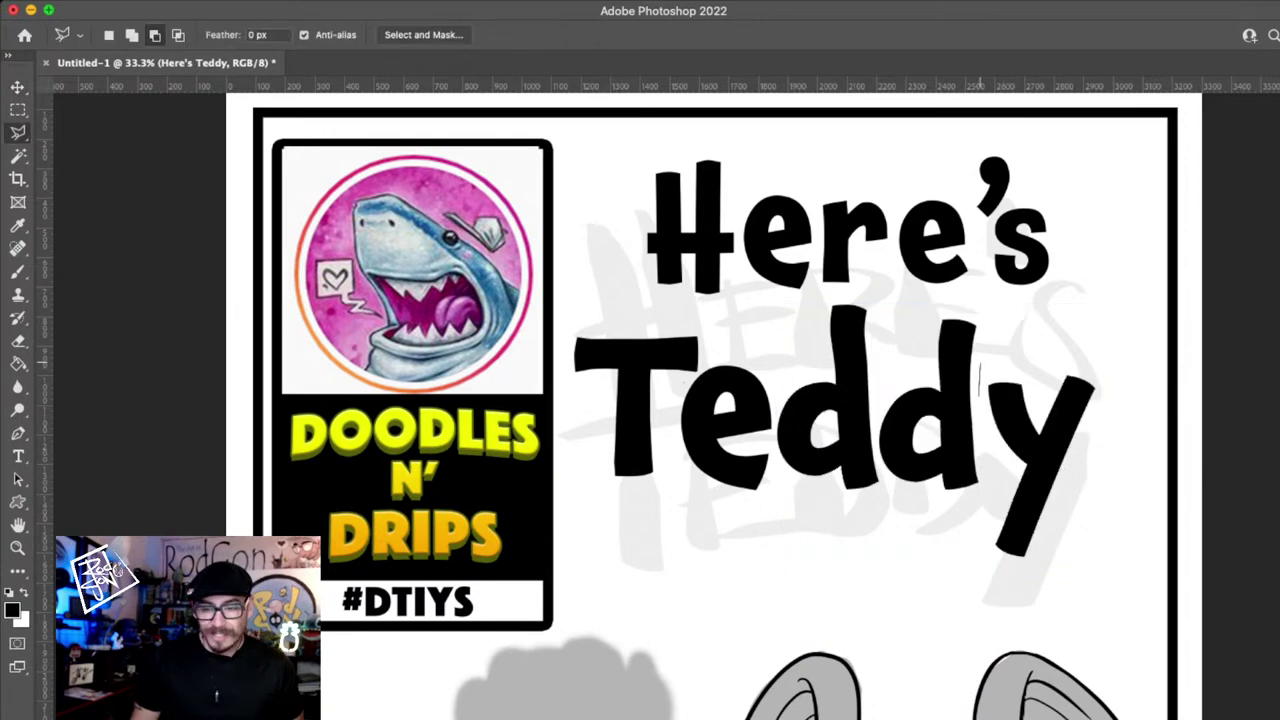
{"action": "mouse_move", "coordinate": [980, 396]}
{"action": "left_mouse_down"}
{"action": "mouse_move", "coordinate": [977, 549]}
{"action": "mouse_move", "coordinate": [1088, 362]}
{"action": "left_mouse_up"}
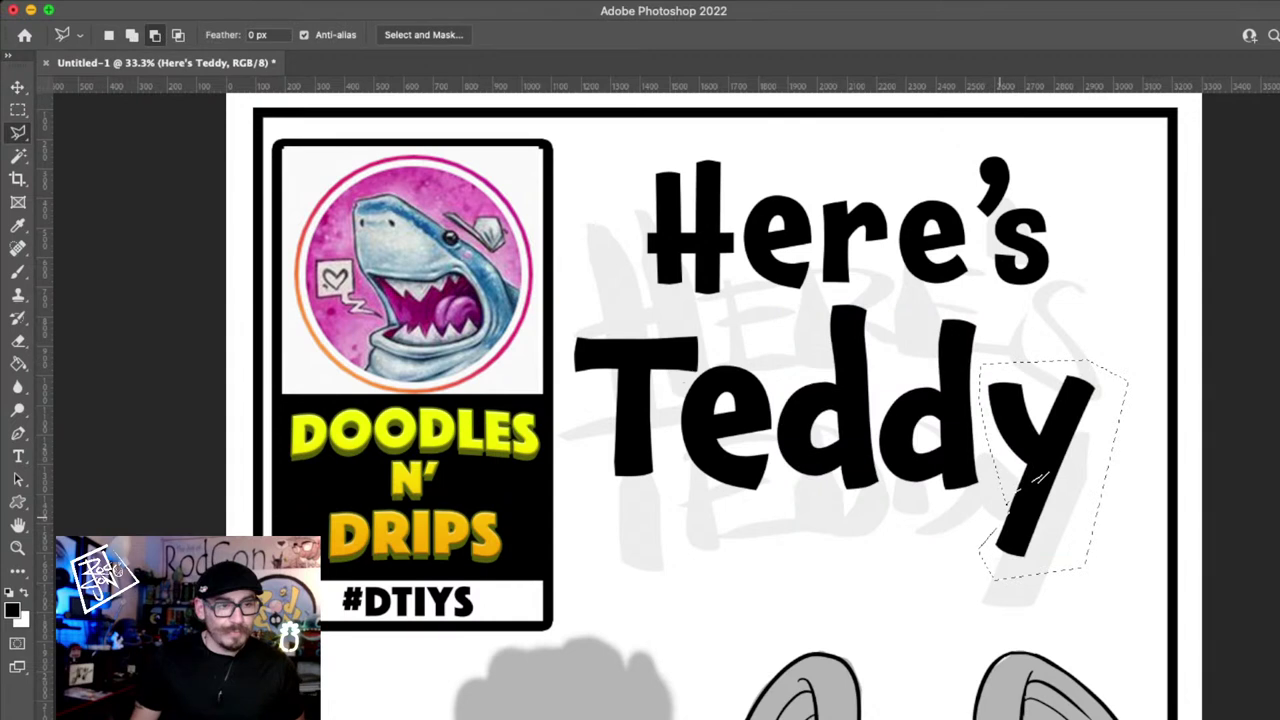
{"action": "left_click", "coordinate": [132, 35]}
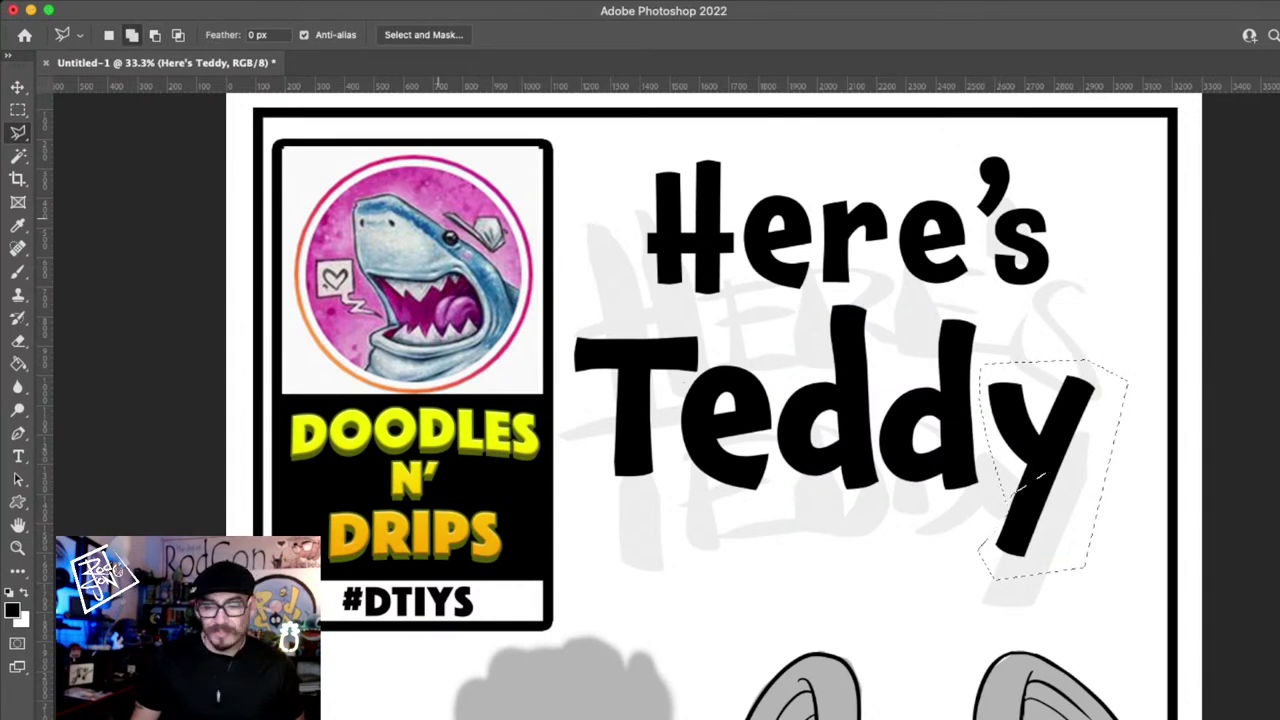
{"action": "mouse_move", "coordinate": [1040, 478]}
{"action": "left_mouse_down"}
{"action": "mouse_move", "coordinate": [1063, 468]}
{"action": "mouse_move", "coordinate": [1065, 494]}
{"action": "left_mouse_up"}
{"action": "key", "text": "v"}
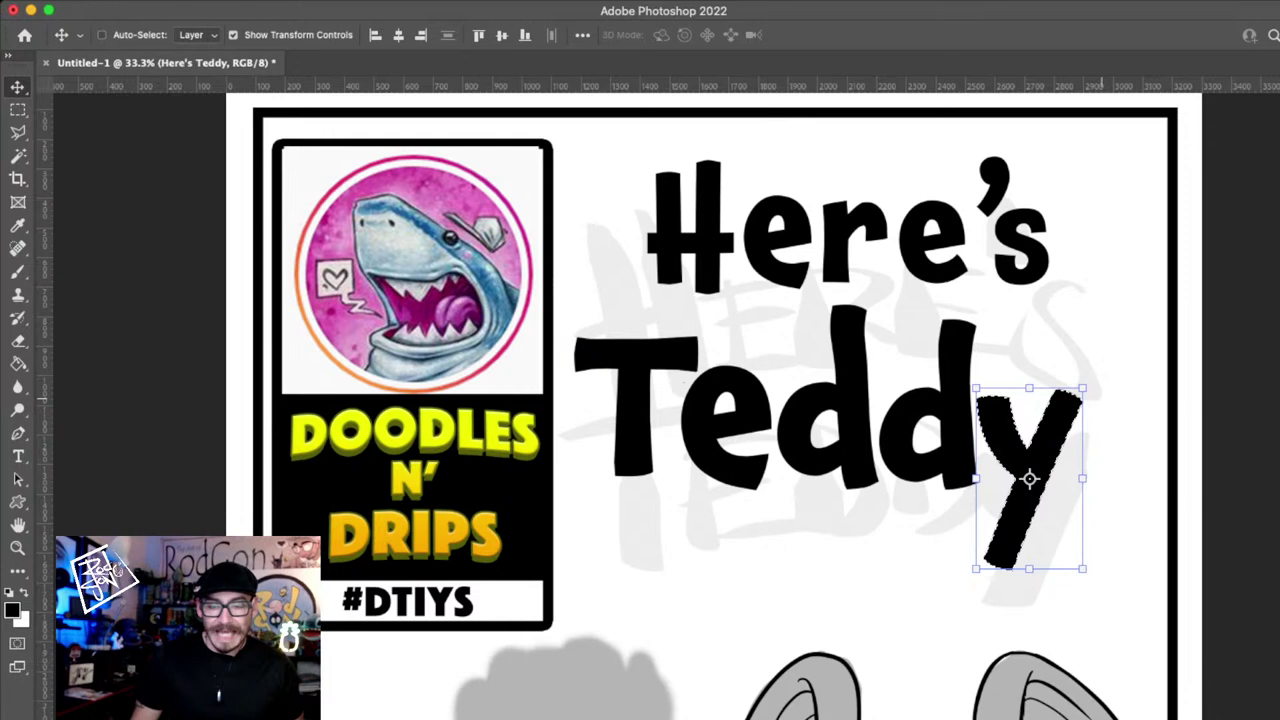
{"action": "left_click_drag", "start_coordinate": [1102, 399], "coordinate": [1113, 411]}
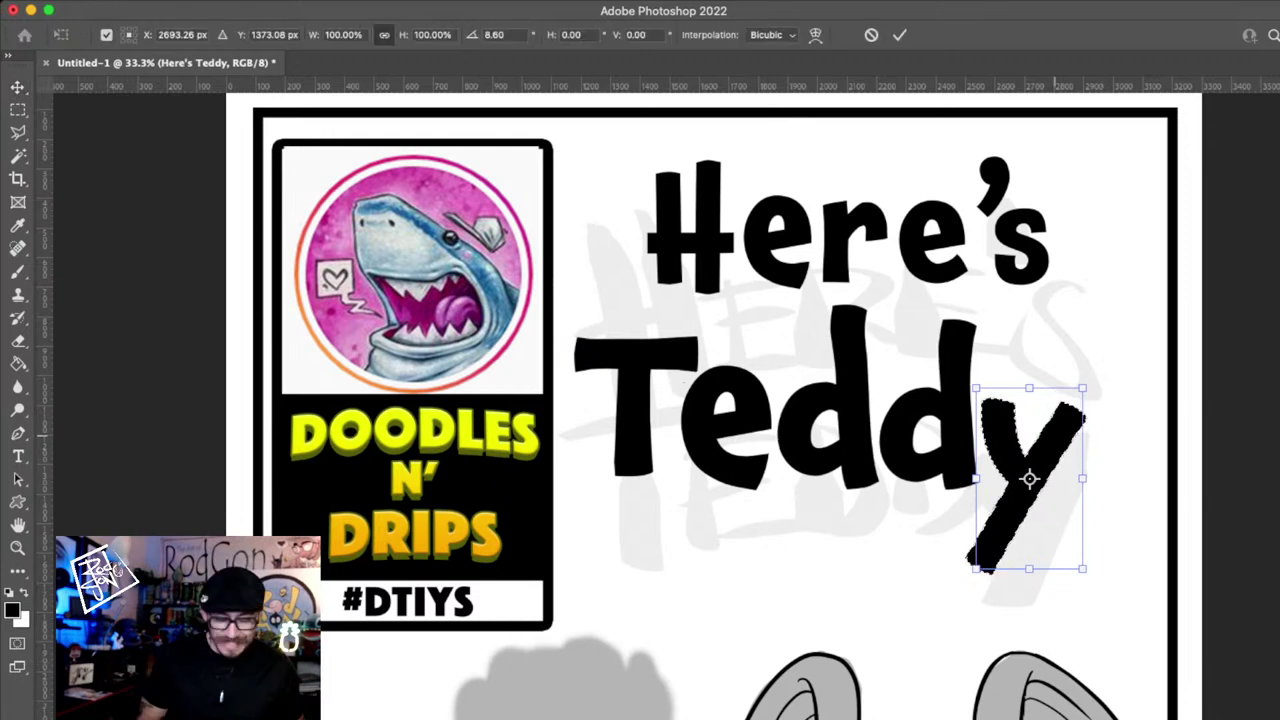
{"action": "key", "text": "Return"}
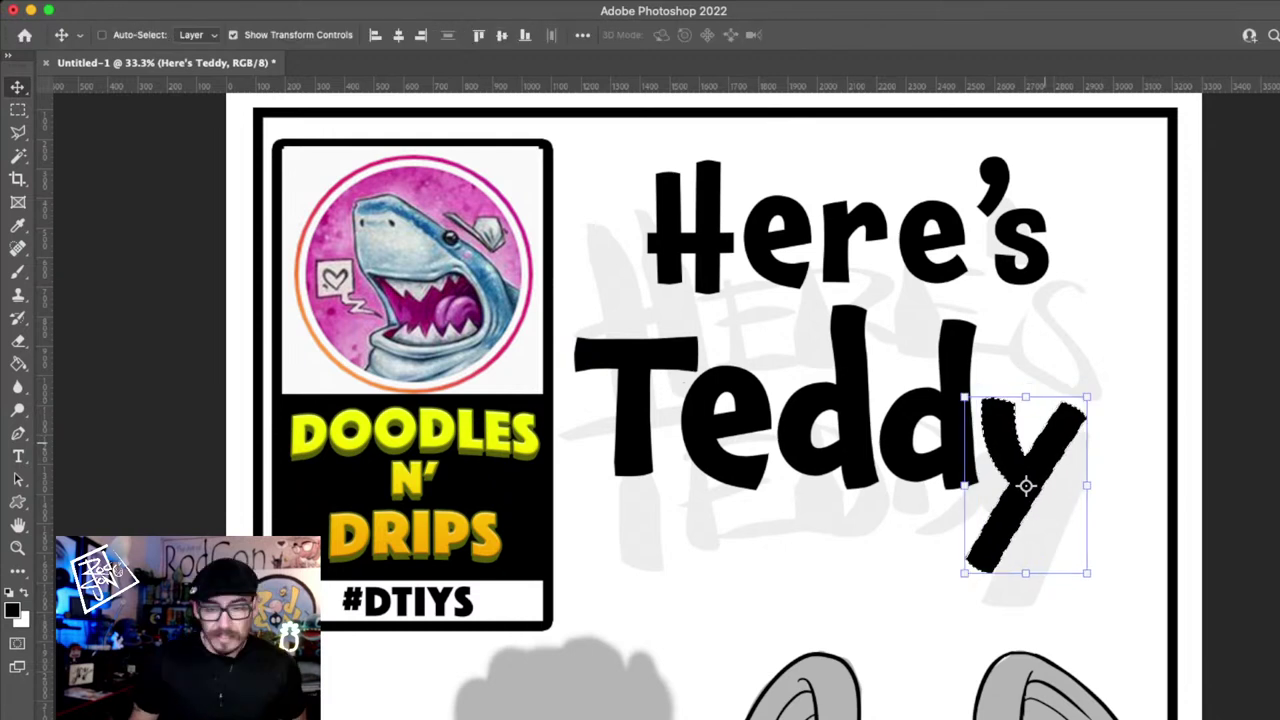
- Deselect the letter y and scale the whole word "Teddy" up to about 112.8%
{"action": "key", "text": "ctrl+d"}
{"action": "key", "text": "z"}
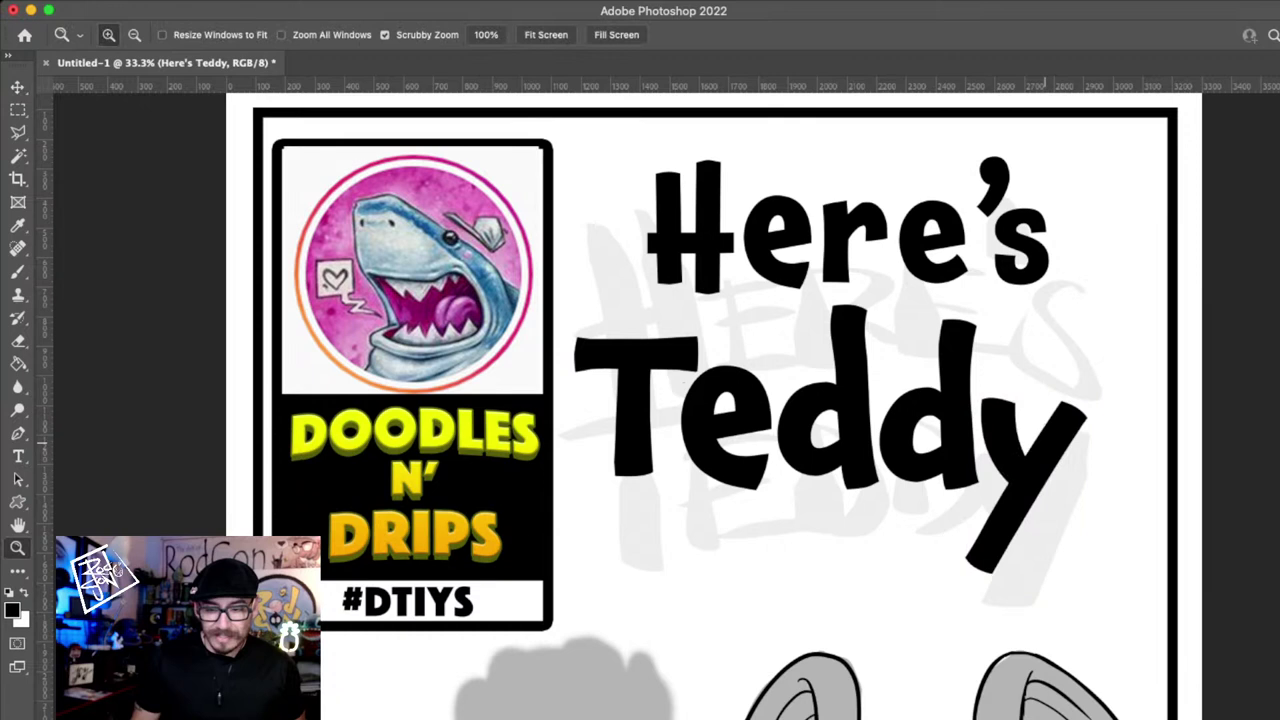
{"action": "key", "text": "ctrl+minus"}
{"action": "key", "text": "ctrl+t"}
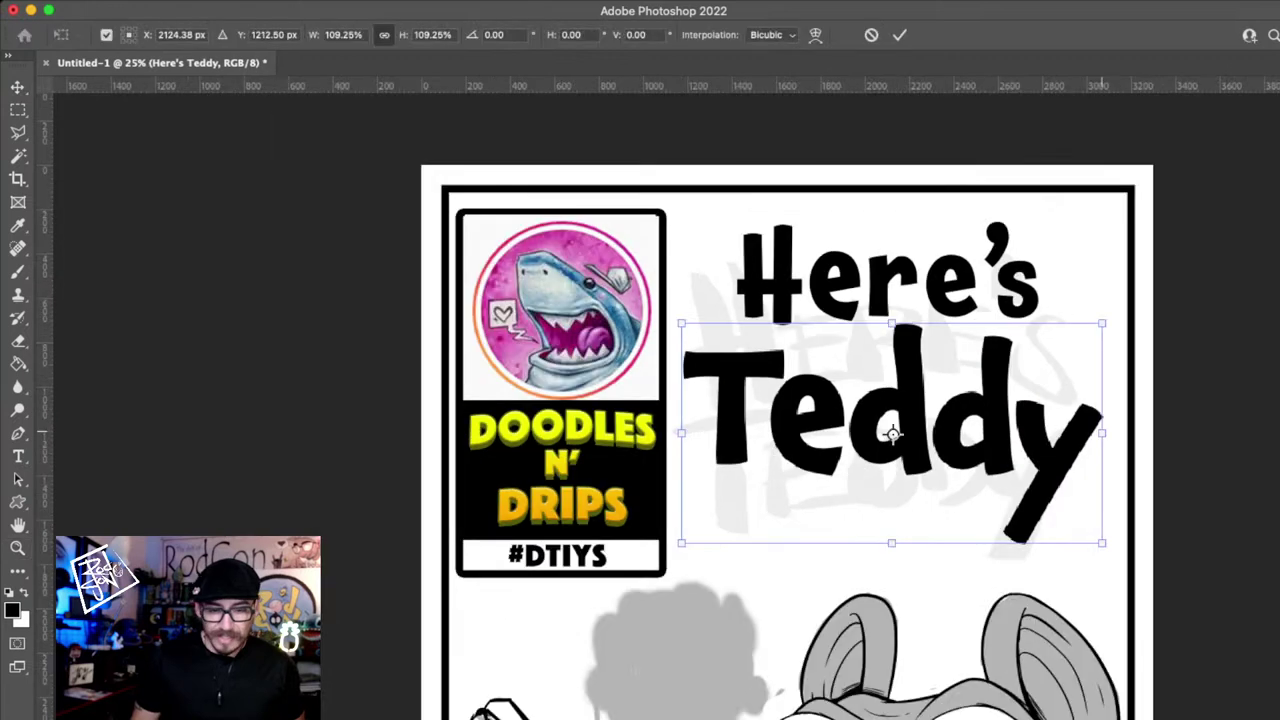
{"action": "left_click_drag", "start_coordinate": [860, 440], "coordinate": [867, 448]}
{"action": "left_click_drag", "start_coordinate": [689, 441], "coordinate": [682, 442]}
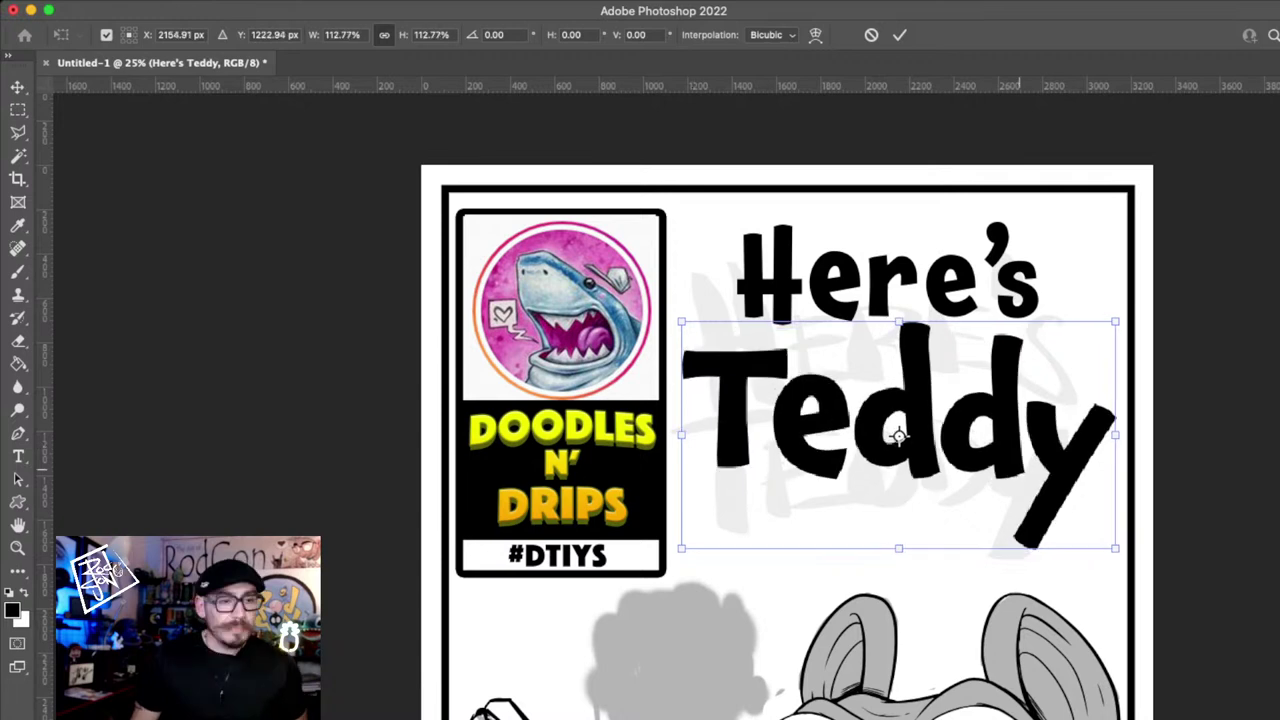
{"action": "key", "text": "Return"}
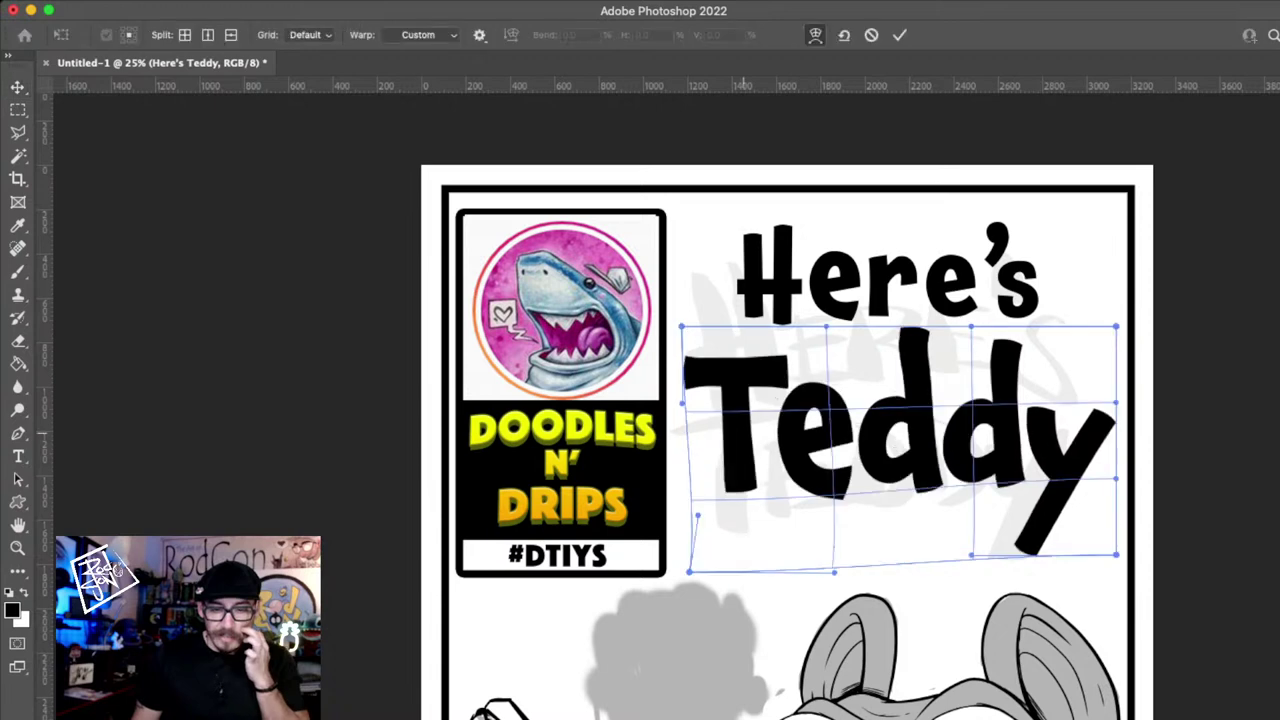
- Warp the word "Teddy" by reshaping its outer edges and the baseline of the letters T, e and d
{"action": "left_click_drag", "start_coordinate": [743, 433], "coordinate": [734, 435]}
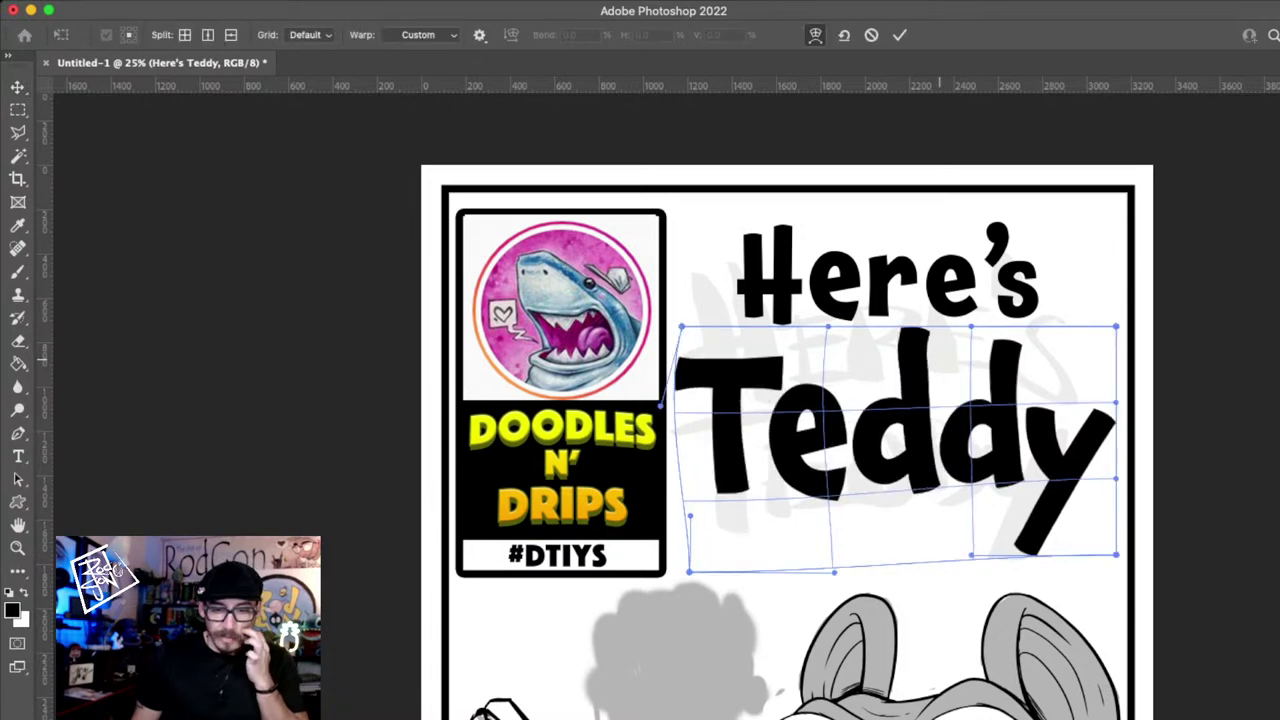
{"action": "left_click_drag", "start_coordinate": [940, 360], "coordinate": [940, 352]}
{"action": "left_click_drag", "start_coordinate": [804, 518], "coordinate": [803, 505]}
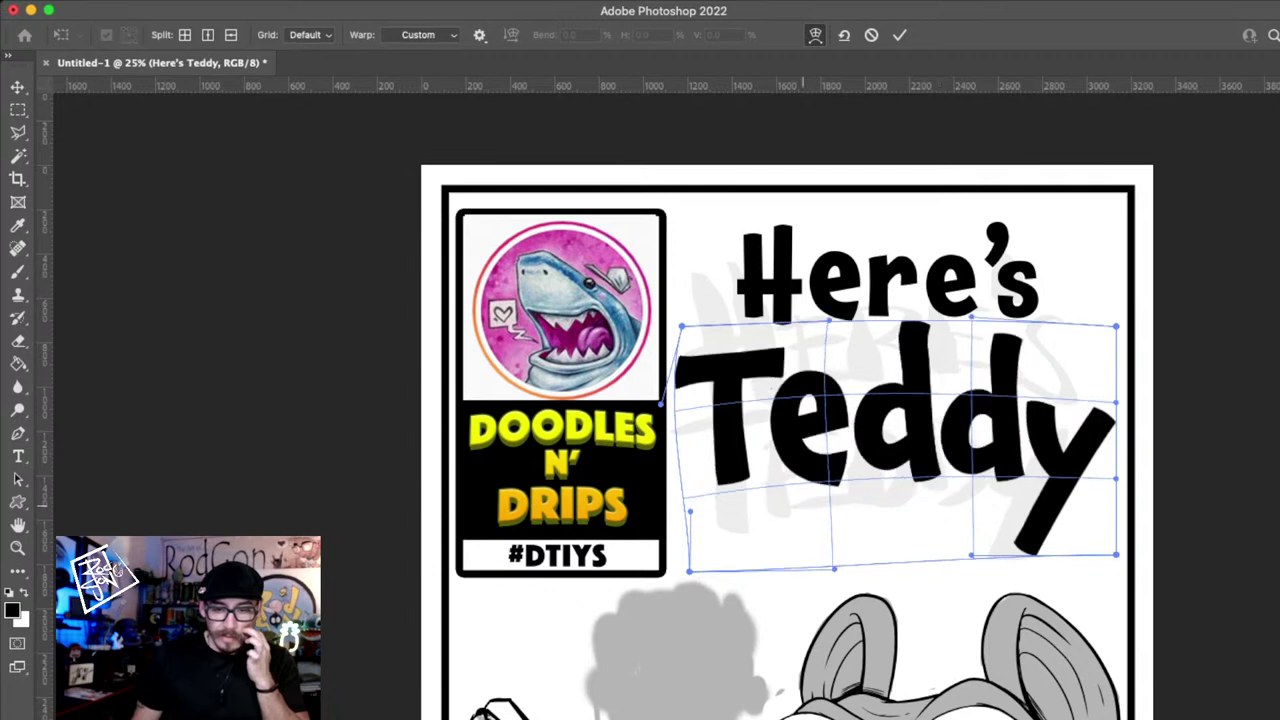
{"action": "left_click_drag", "start_coordinate": [1082, 525], "coordinate": [1112, 554]}
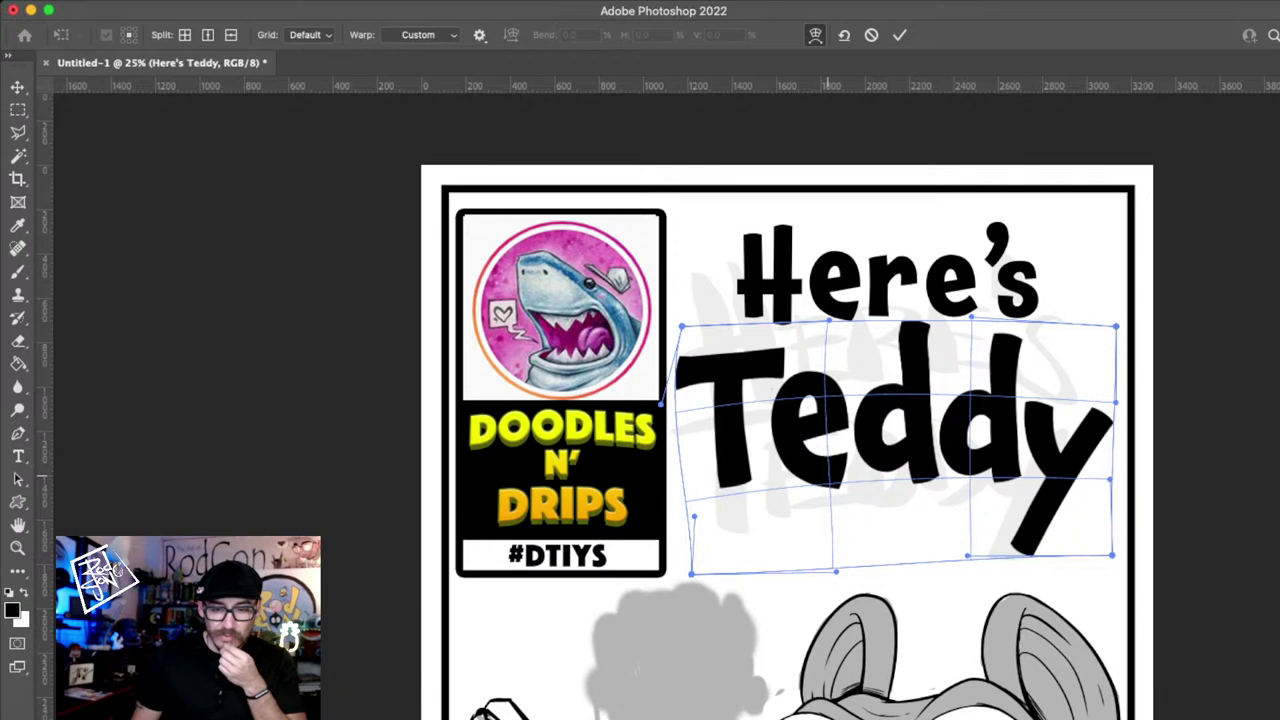
{"action": "left_click_drag", "start_coordinate": [828, 478], "coordinate": [880, 455]}
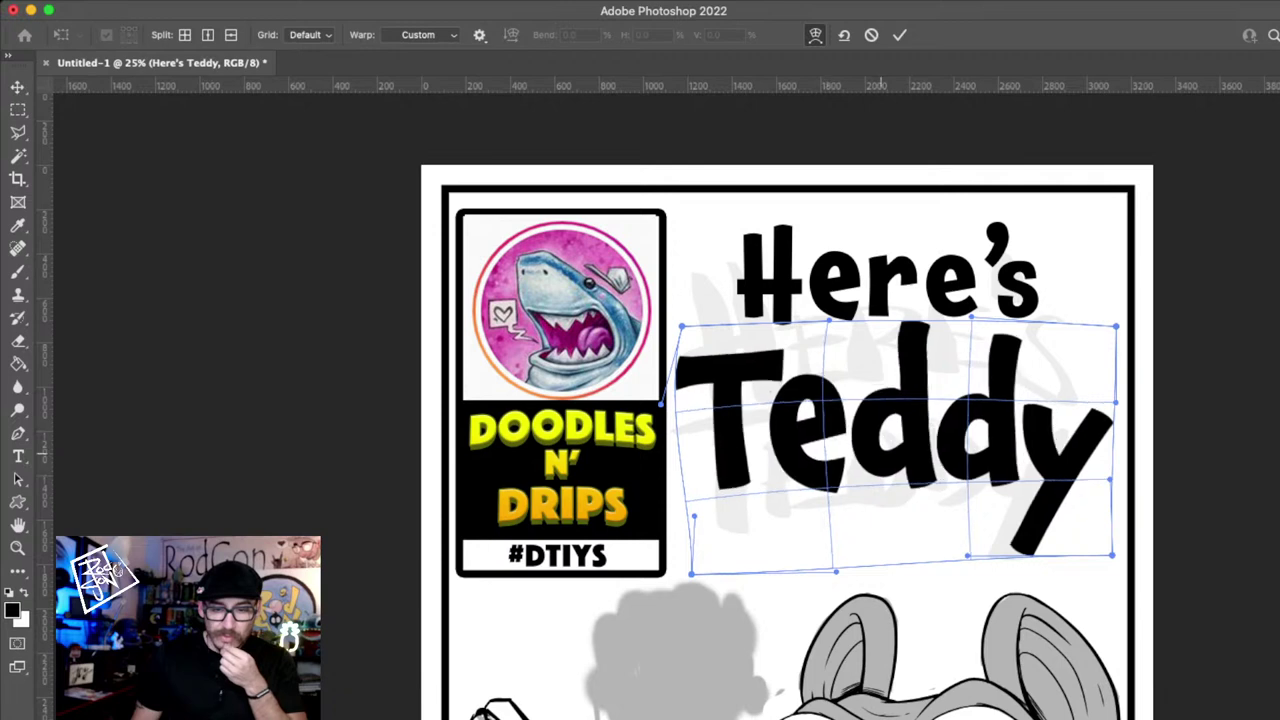
{"action": "left_click_drag", "start_coordinate": [989, 510], "coordinate": [989, 519]}
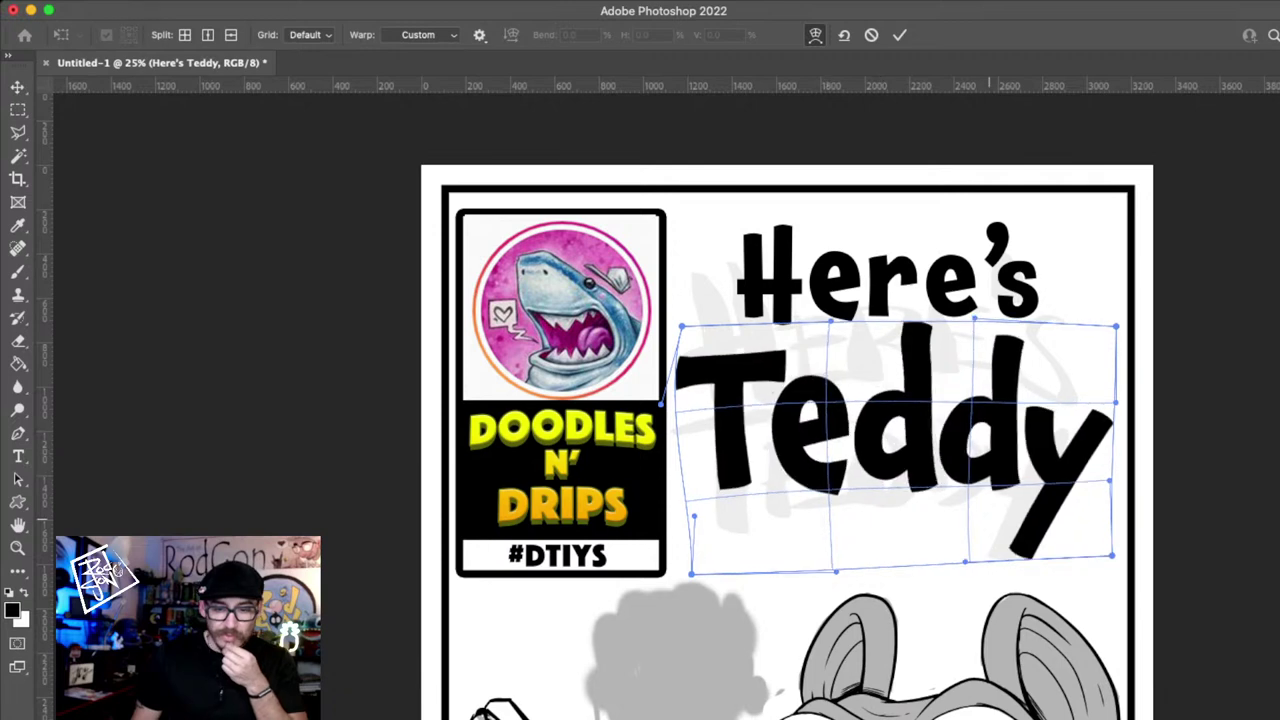
{"action": "left_click_drag", "start_coordinate": [778, 546], "coordinate": [780, 537]}
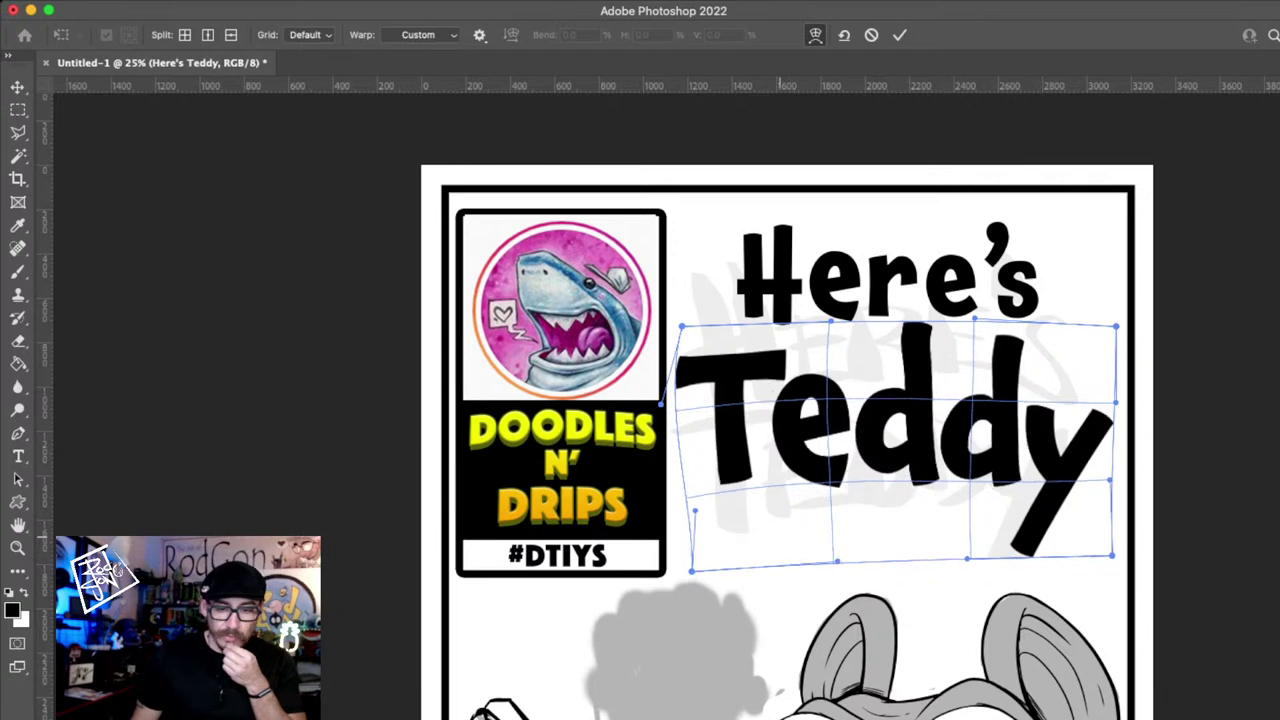
{"action": "left_click_drag", "start_coordinate": [746, 446], "coordinate": [751, 449]}
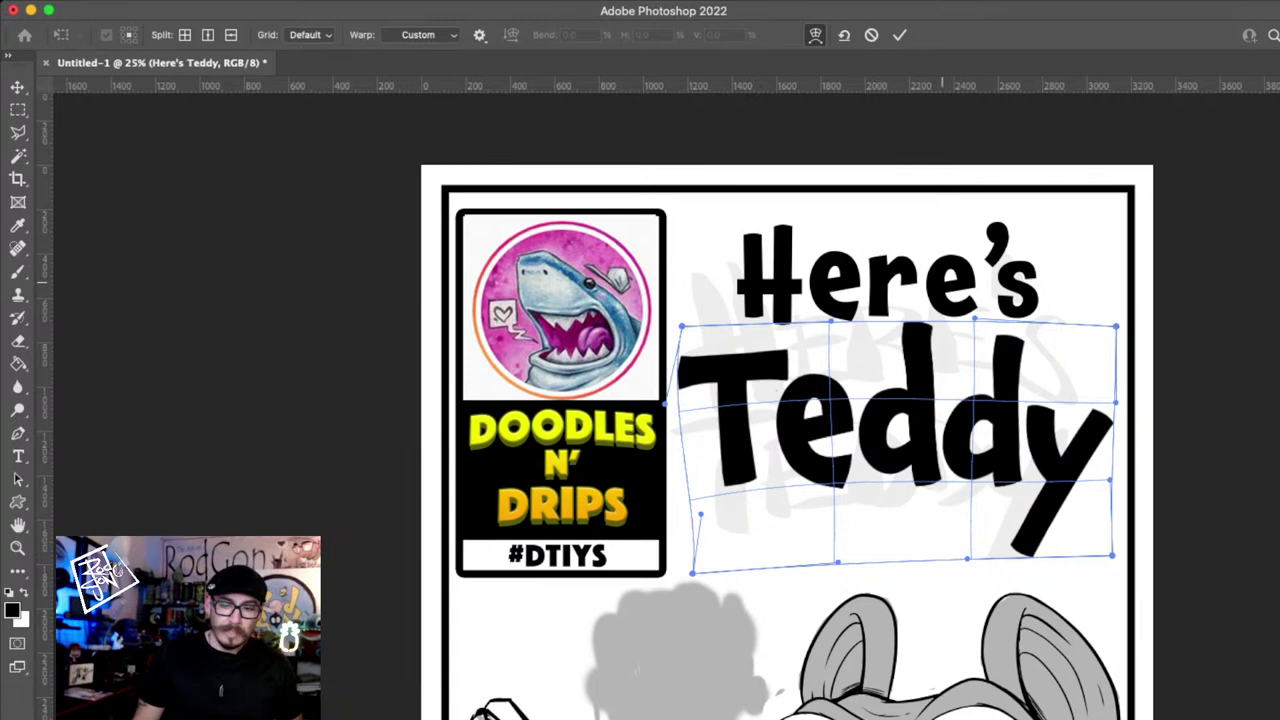
{"action": "key", "text": "Return"}
- Rotate the word "Teddy" by about -1.8° and move it slightly down
{"action": "key", "text": "z"}
{"action": "left_click", "coordinate": [943, 311], "text": "alt"}
{"action": "left_click", "coordinate": [943, 311], "text": "alt"}
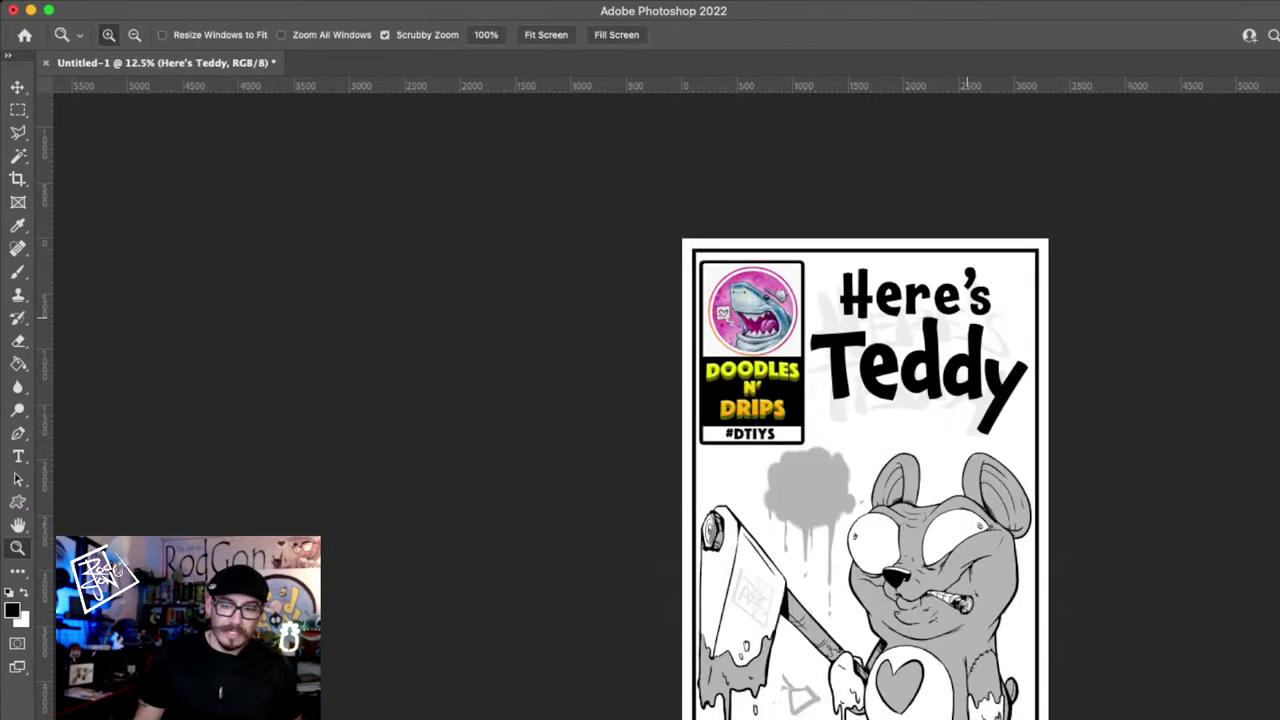
{"action": "left_click", "coordinate": [990, 327]}
{"action": "key", "text": "v"}
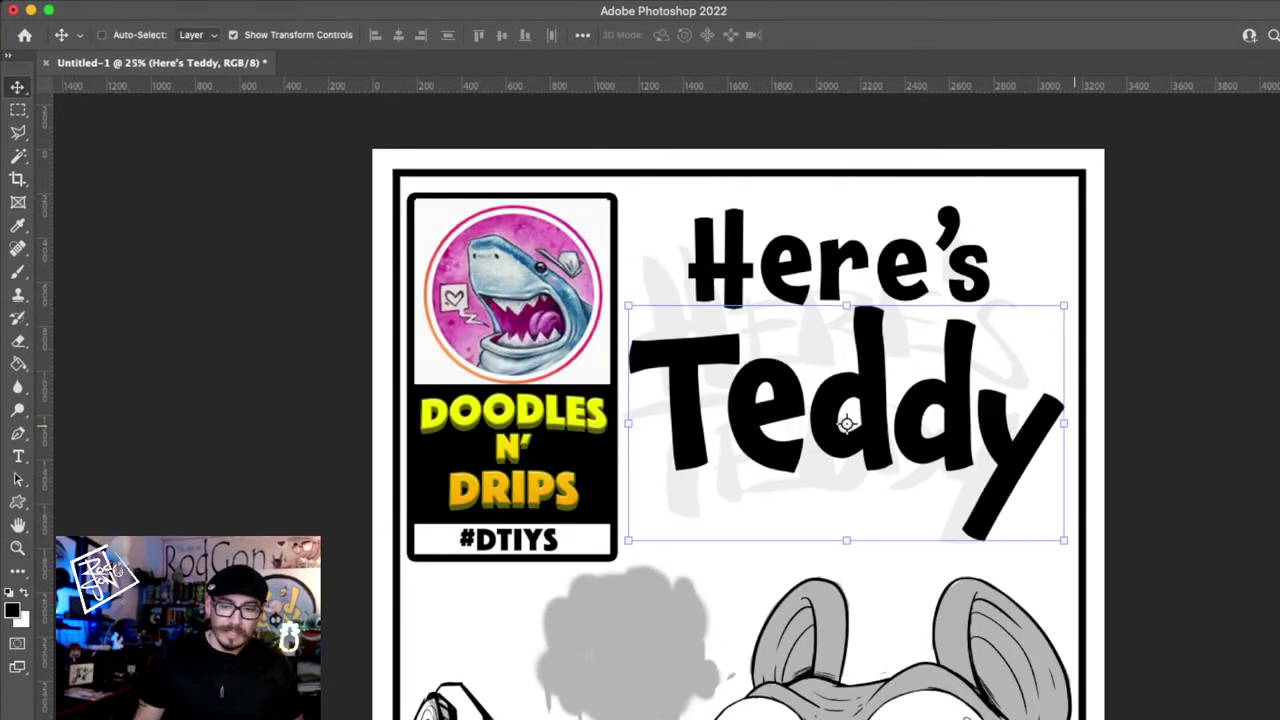
{"action": "left_click_drag", "start_coordinate": [1075, 426], "coordinate": [1075, 419]}
{"action": "left_click_drag", "start_coordinate": [900, 372], "coordinate": [900, 380]}
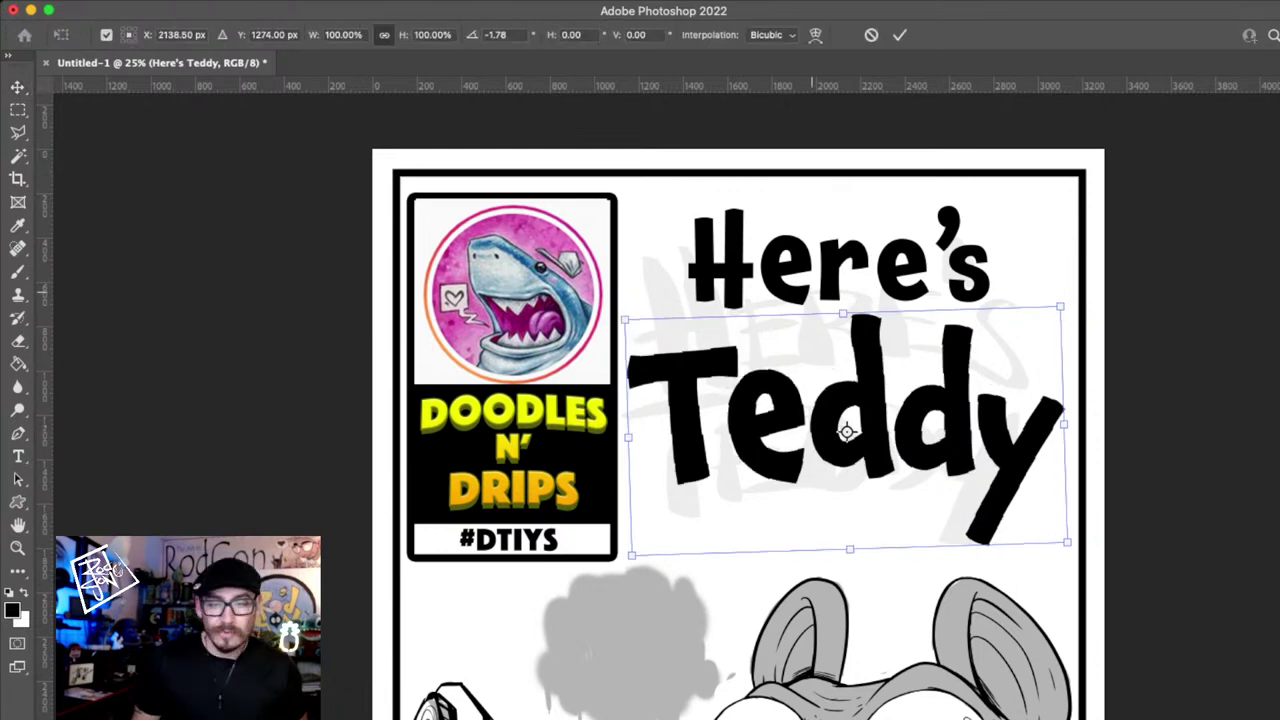
{"action": "key", "text": "Return"}
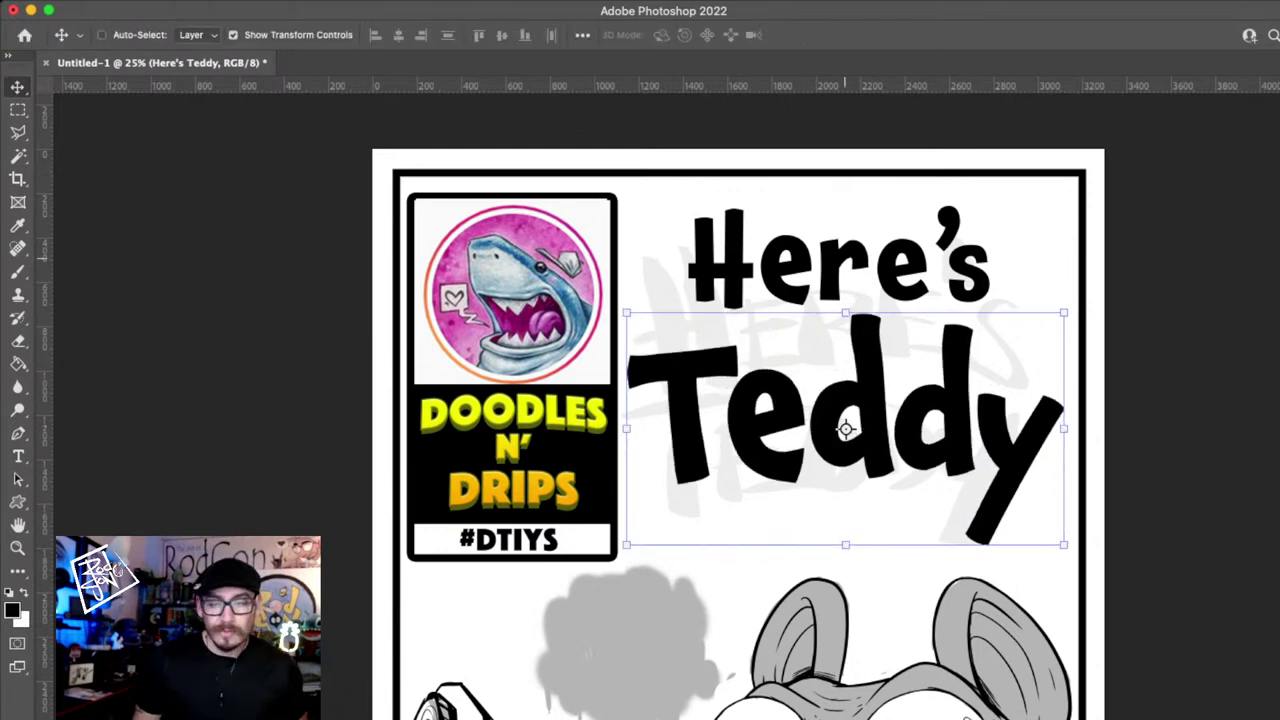
- Scale down the word "Here's" and place it directly above the T and e of "Teddy"
{"action": "left_click", "coordinate": [845, 258], "text": "super"}
{"action": "key", "text": "super+t"}
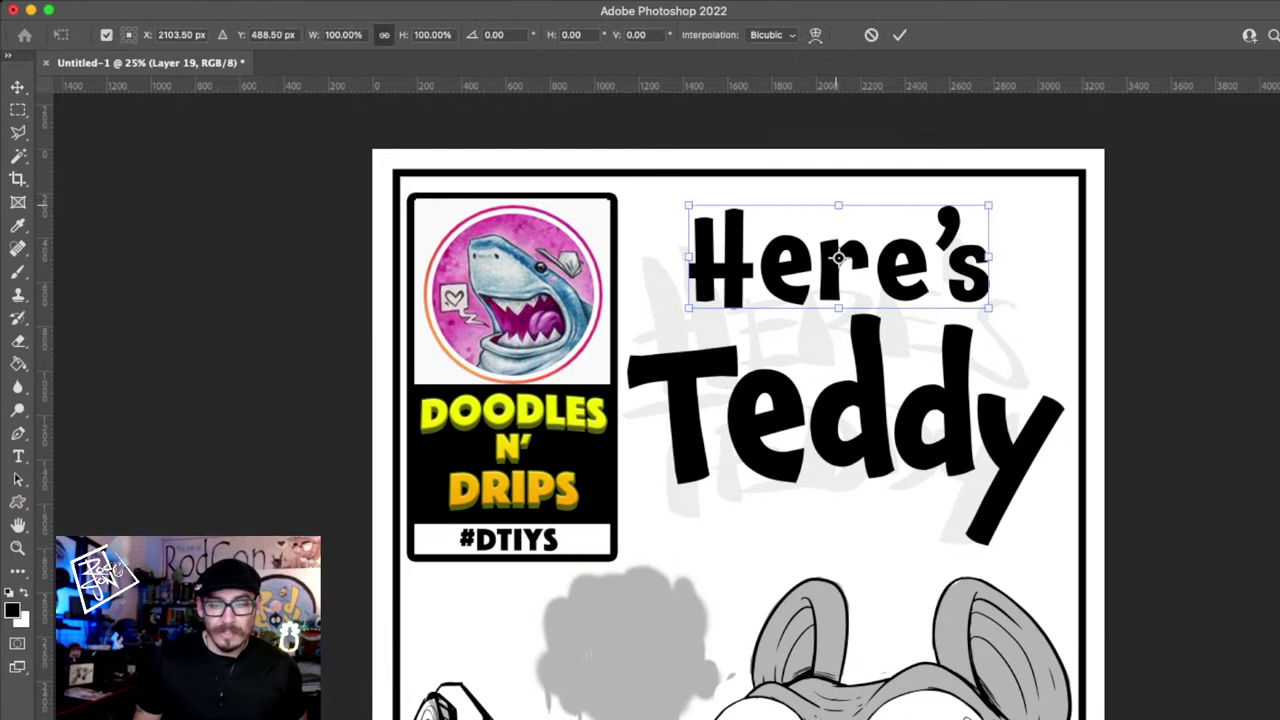
{"action": "left_click_drag", "start_coordinate": [836, 205], "coordinate": [836, 223]}
{"action": "left_click_drag", "start_coordinate": [892, 265], "coordinate": [817, 318]}
{"action": "key", "text": "Return"}
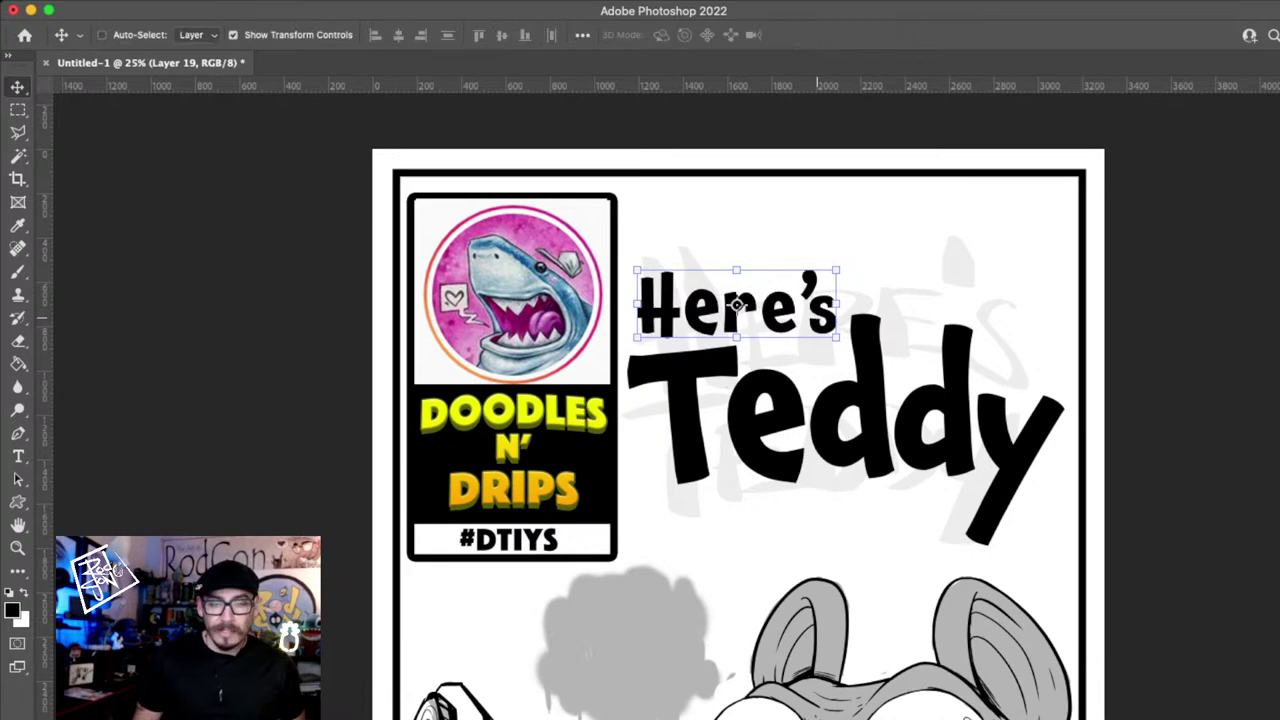
- Select "Here's" and "Teddy" together and stretch them to about 102.2% width and 106.2% height
{"action": "left_click", "coordinate": [845, 408], "text": "shift"}
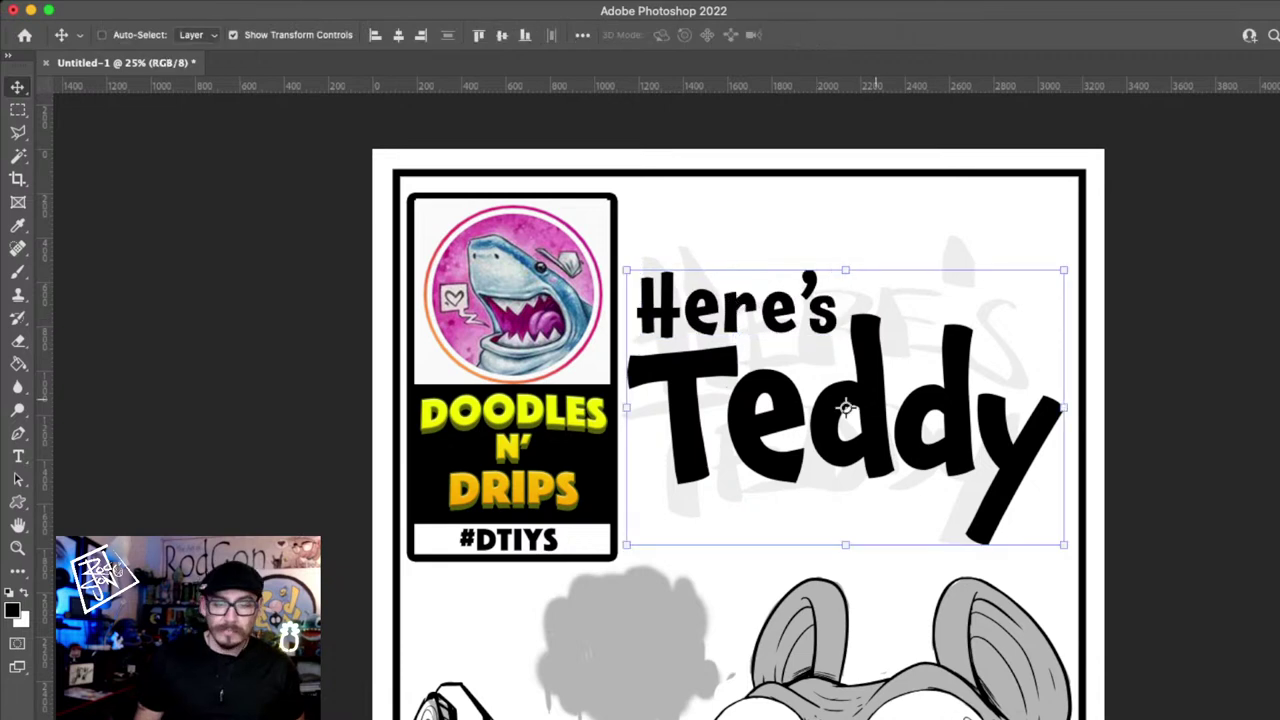
{"action": "left_click", "coordinate": [915, 406], "text": "alt"}
{"action": "left_click", "coordinate": [915, 406], "text": "alt"}
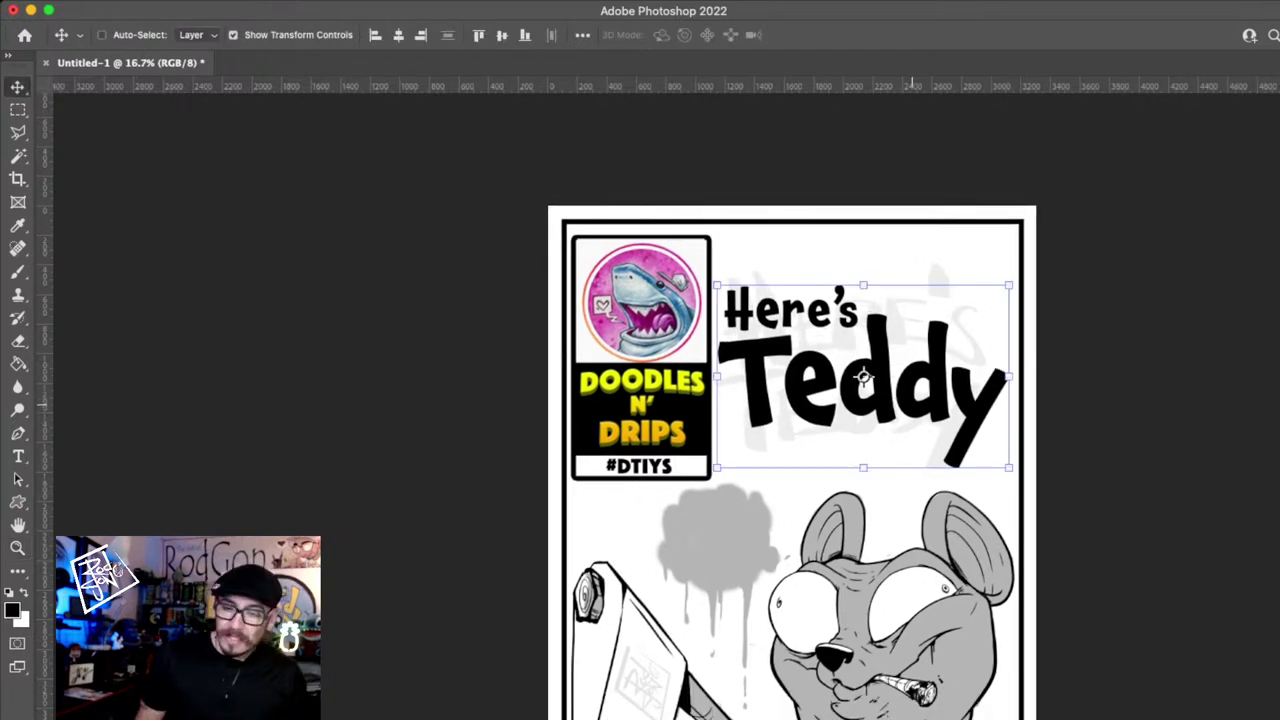
{"action": "left_click_drag", "start_coordinate": [1008, 376], "coordinate": [1019, 376]}
{"action": "left_click_drag", "start_coordinate": [977, 403], "coordinate": [977, 409]}
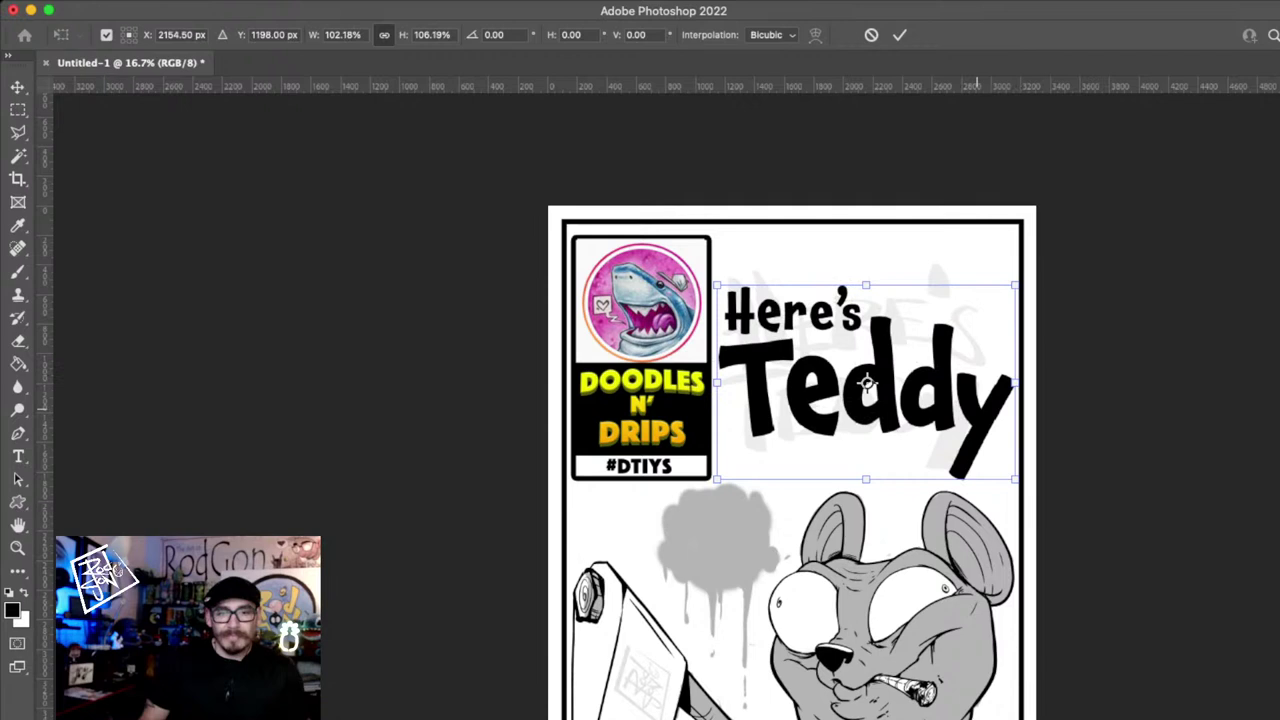
{"action": "key", "text": "Return"}
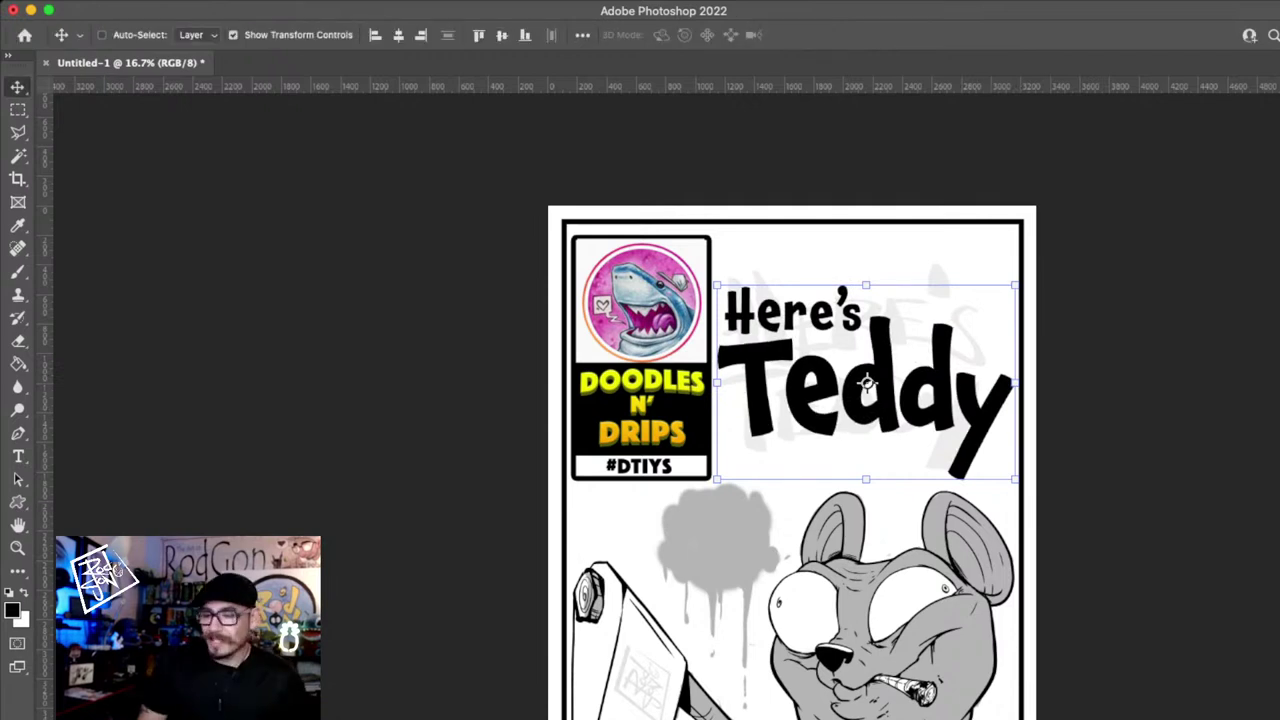
- On a new layer above Layer 16, fill a thin rectangle across the frame above "Here's" with black
{"action": "left_click", "coordinate": [1279, 600]}
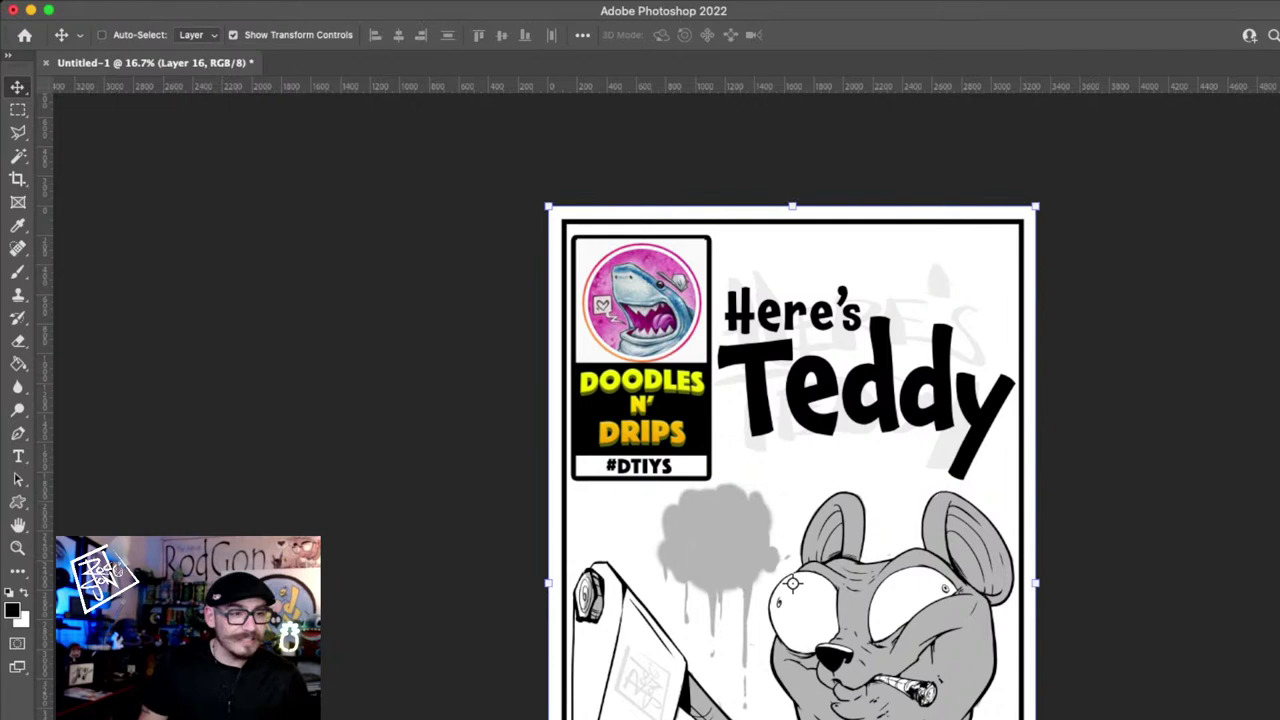
{"action": "key", "text": "super+shift+alt+n"}
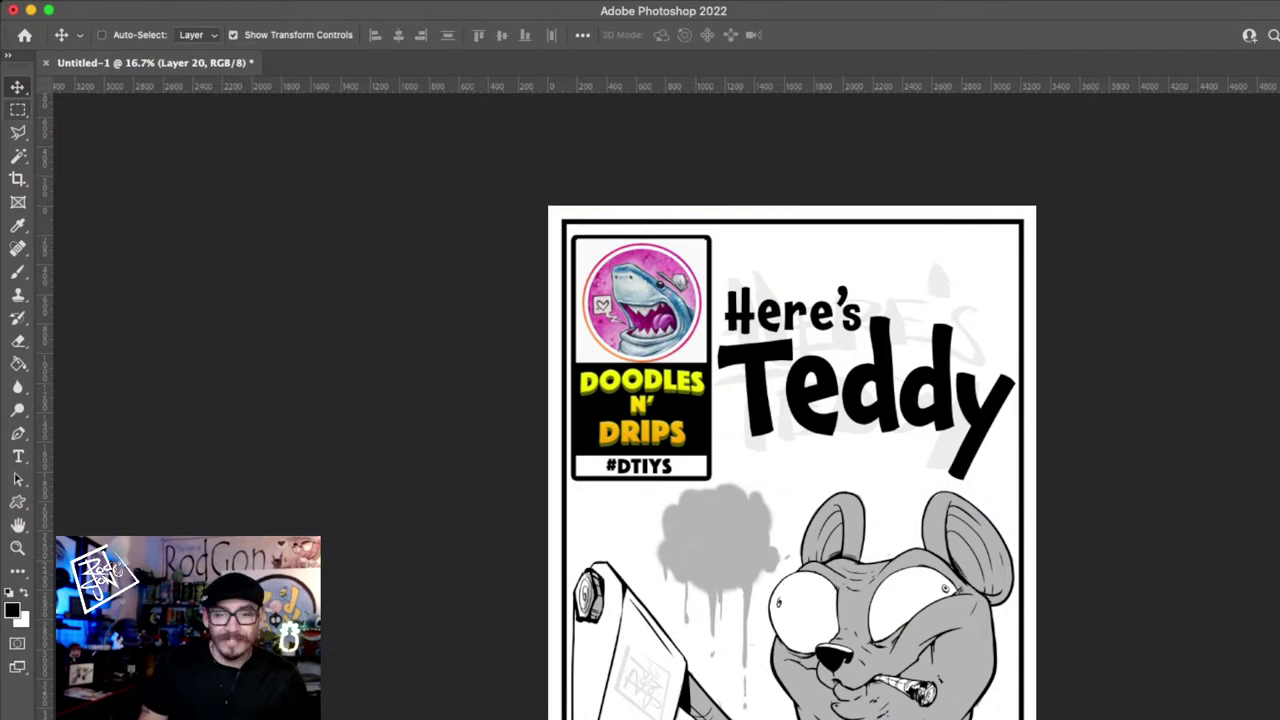
{"action": "key", "text": "m"}
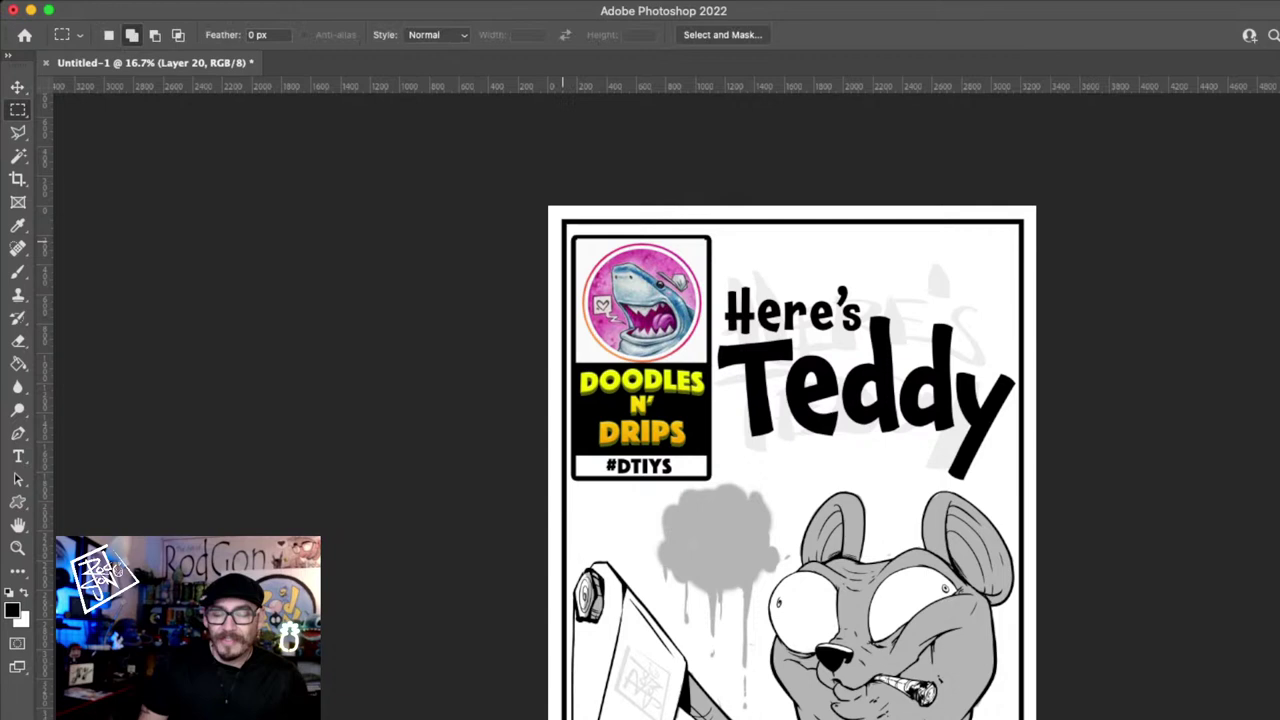
{"action": "mouse_move", "coordinate": [564, 240]}
{"action": "left_mouse_down"}
{"action": "mouse_move", "coordinate": [1021, 280]}
{"action": "mouse_move", "coordinate": [1021, 266]}
{"action": "left_mouse_up"}
{"action": "key", "text": "g"}
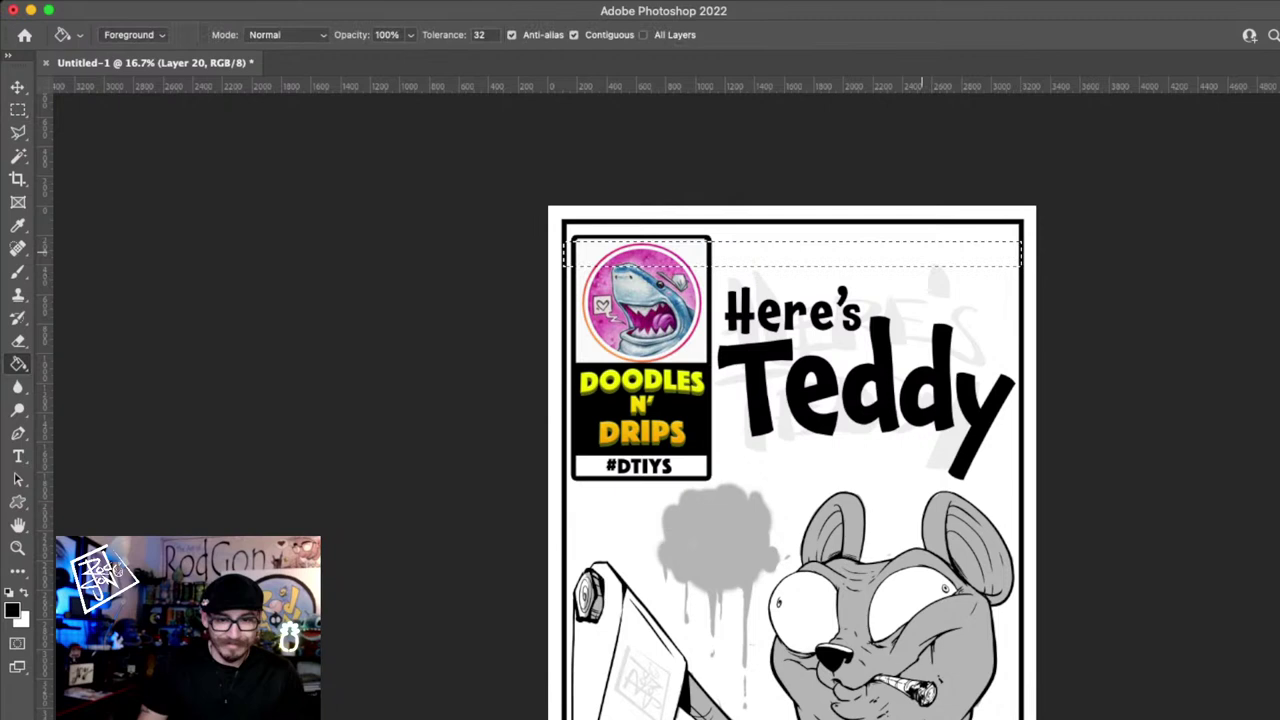
{"action": "left_click", "coordinate": [921, 252]}
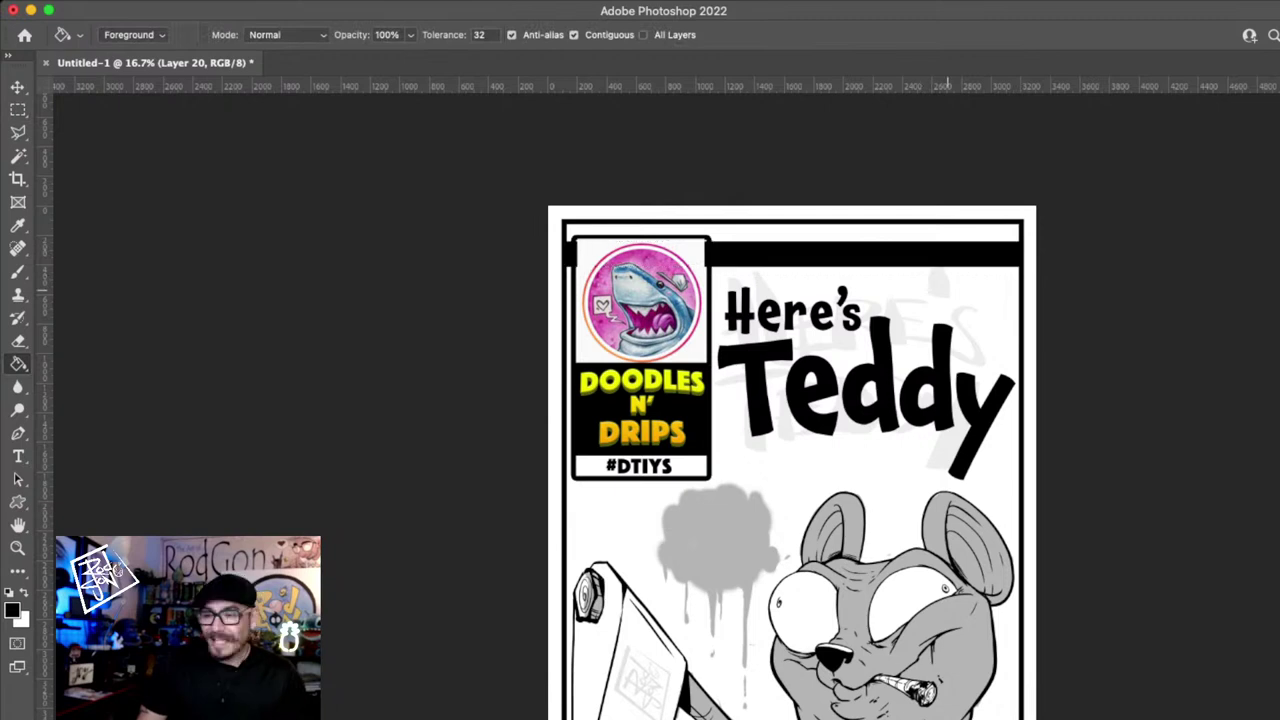
- Hide the black frame artwork and show it again to check the bar against it
{"action": "key", "text": "z"}
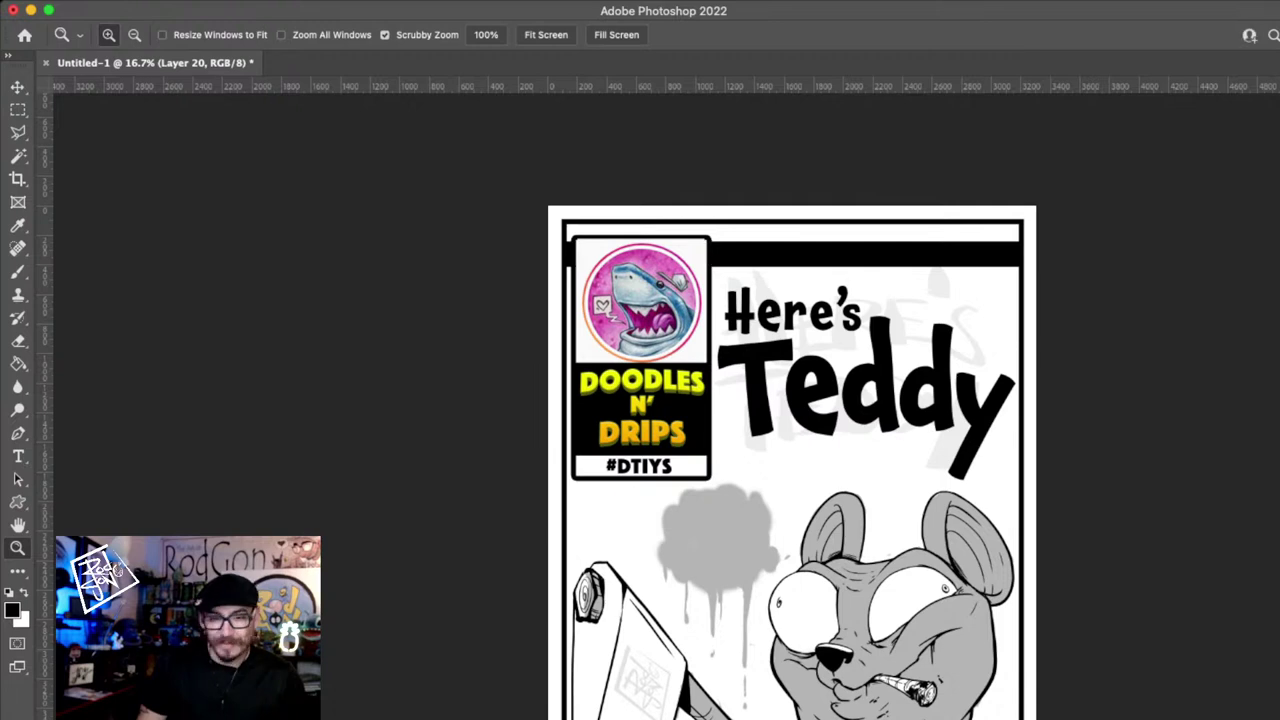
{"action": "key", "text": "super+z"}
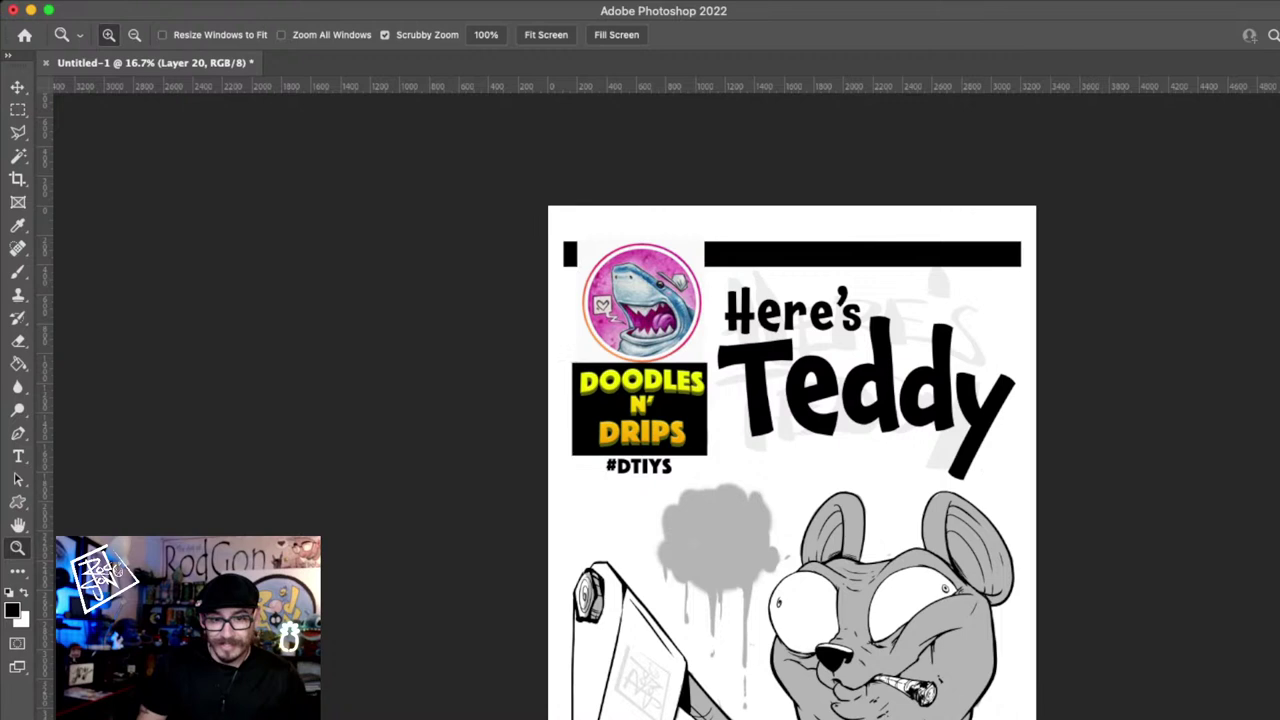
{"action": "key", "text": "super+shift+z"}
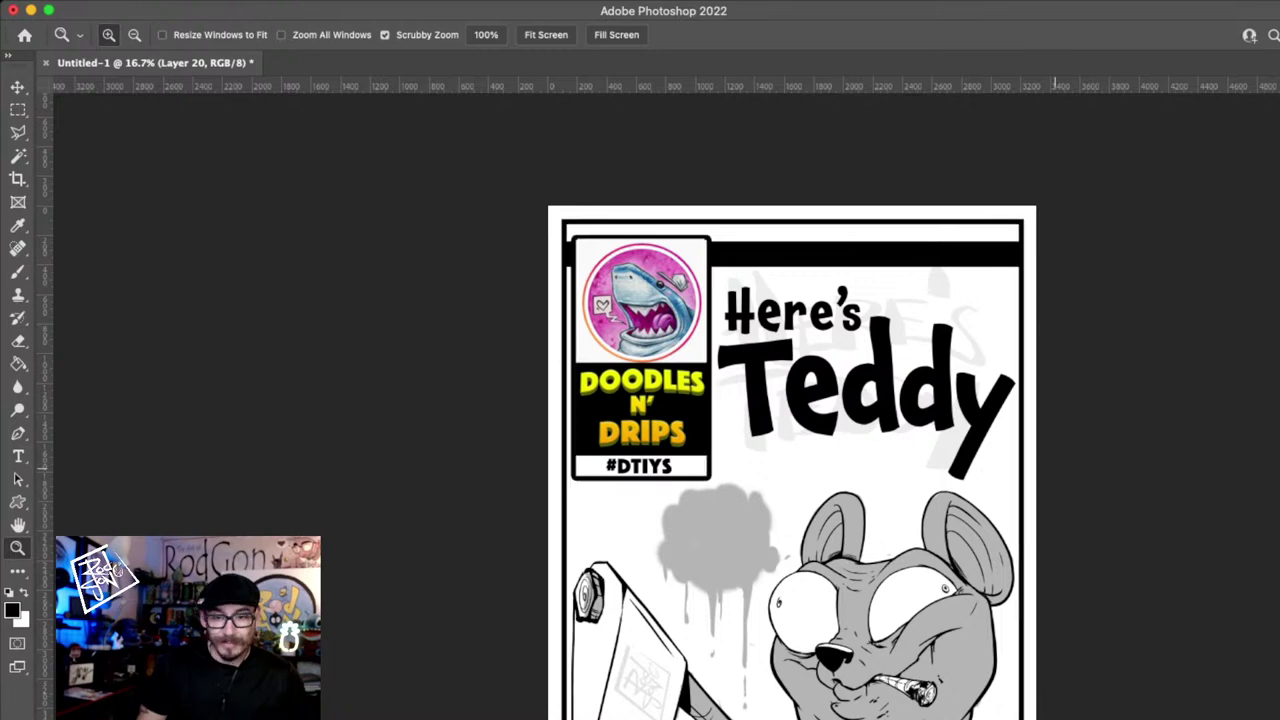
- Thicken the black bar above "Here's" slightly by extending its lower edge downward
{"action": "left_click", "coordinate": [932, 418], "text": "alt"}
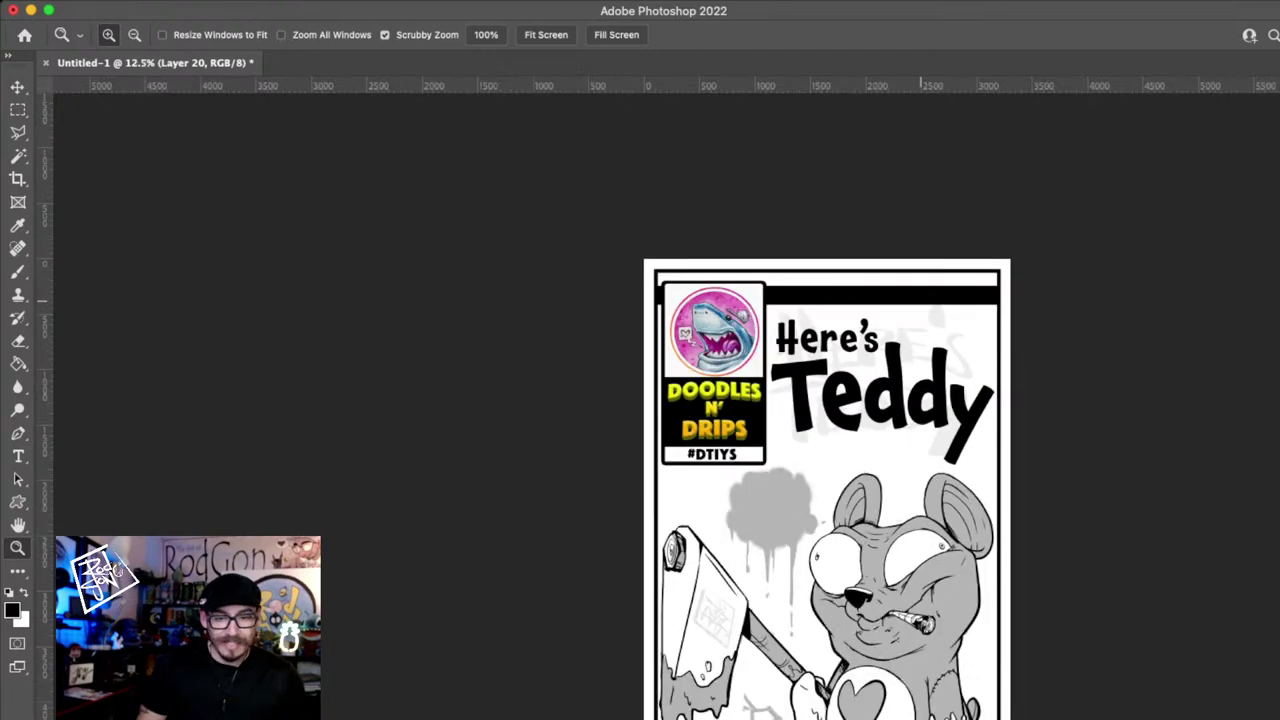
{"action": "left_click", "coordinate": [920, 303]}
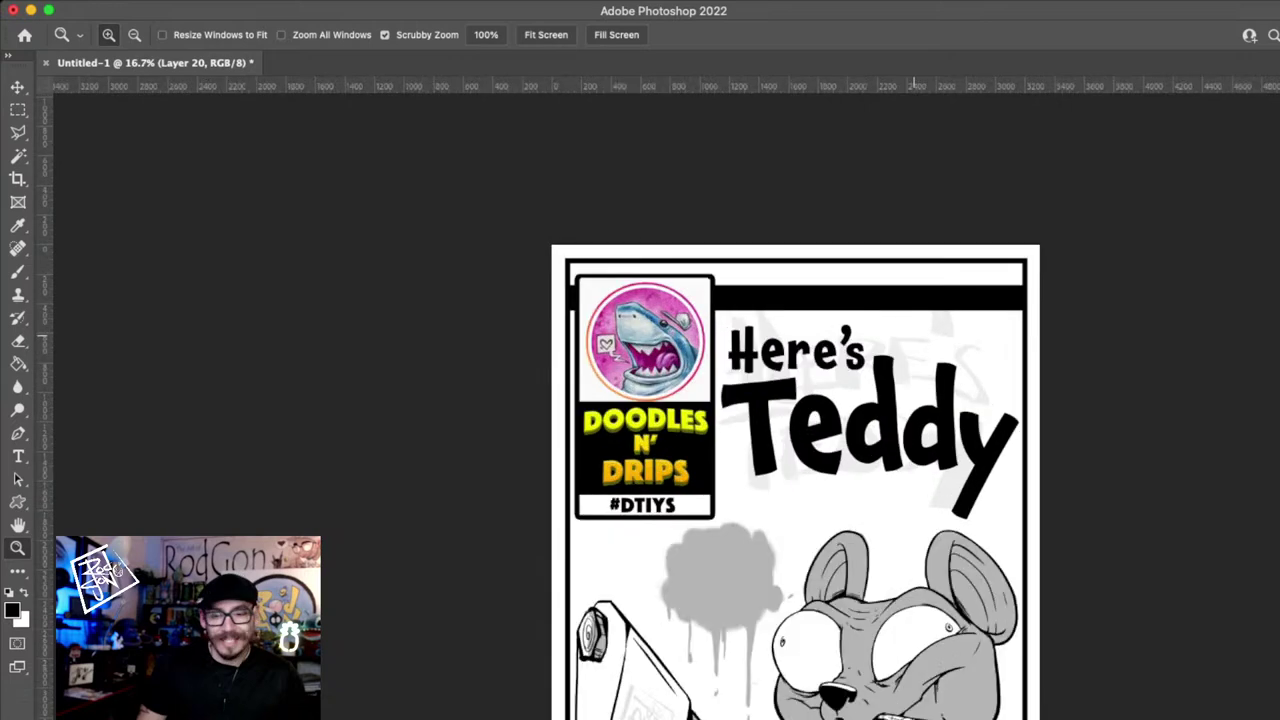
{"action": "left_click", "coordinate": [913, 341], "text": "alt"}
{"action": "left_click", "coordinate": [912, 345], "text": "alt"}
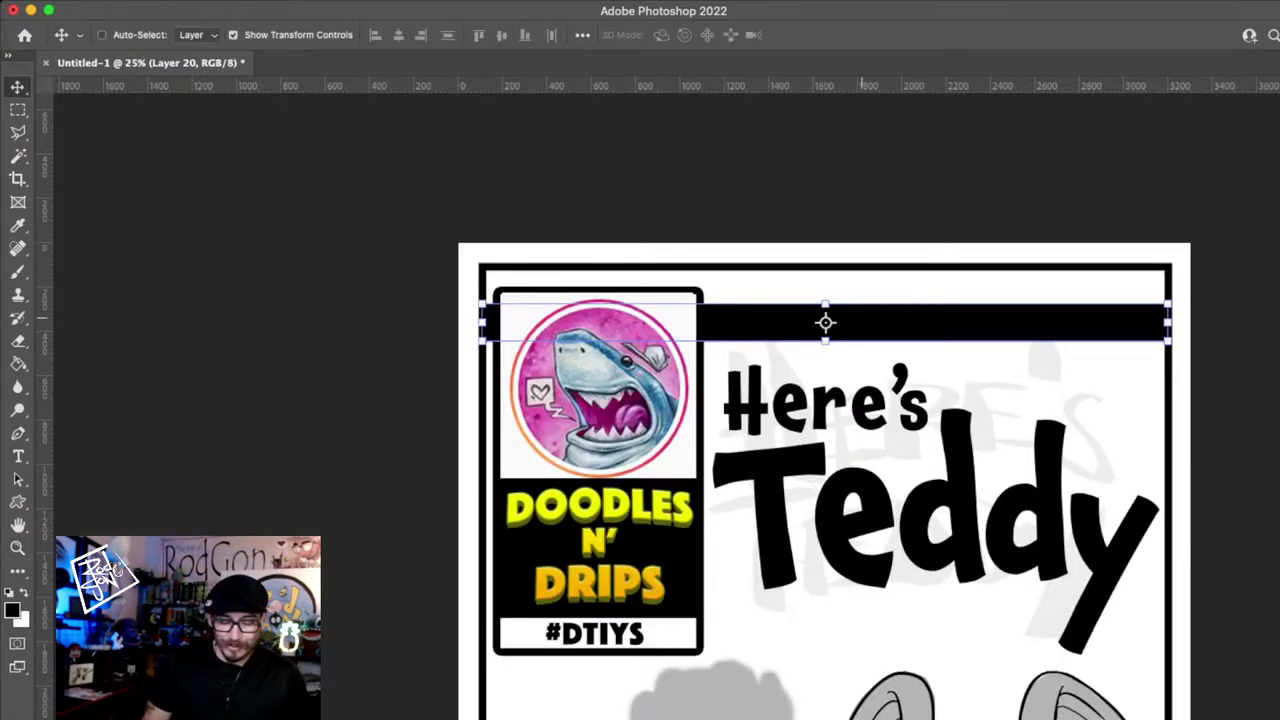
{"action": "left_click_drag", "start_coordinate": [825, 341], "coordinate": [825, 350]}
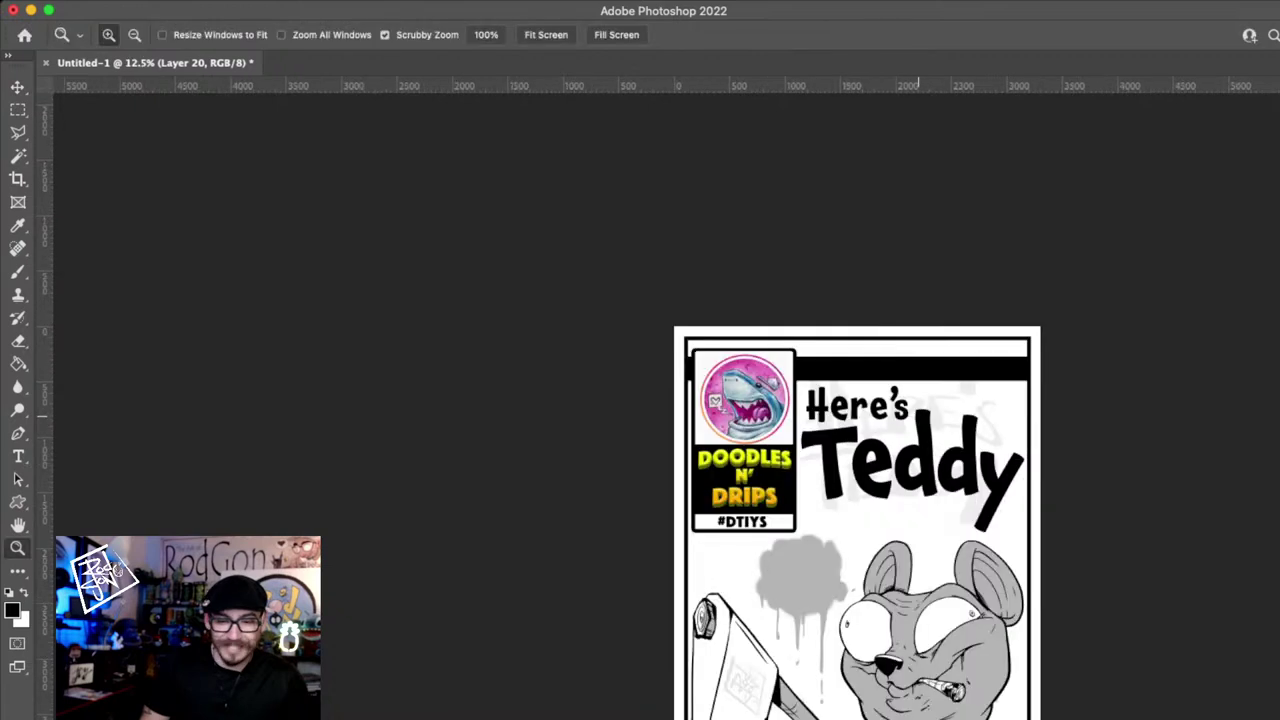
{"action": "scroll", "coordinate": [940, 262], "scroll_direction": "down", "scroll_amount": 4}
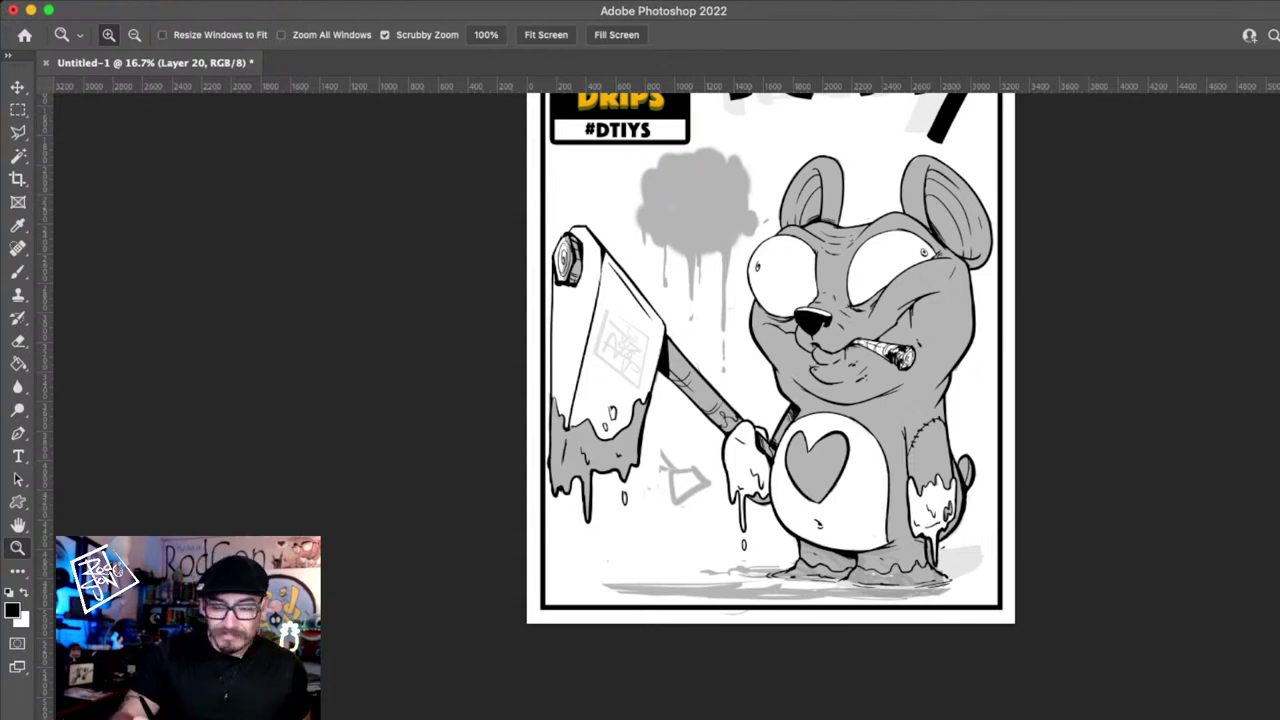
{"action": "double_click", "coordinate": [909, 501]}
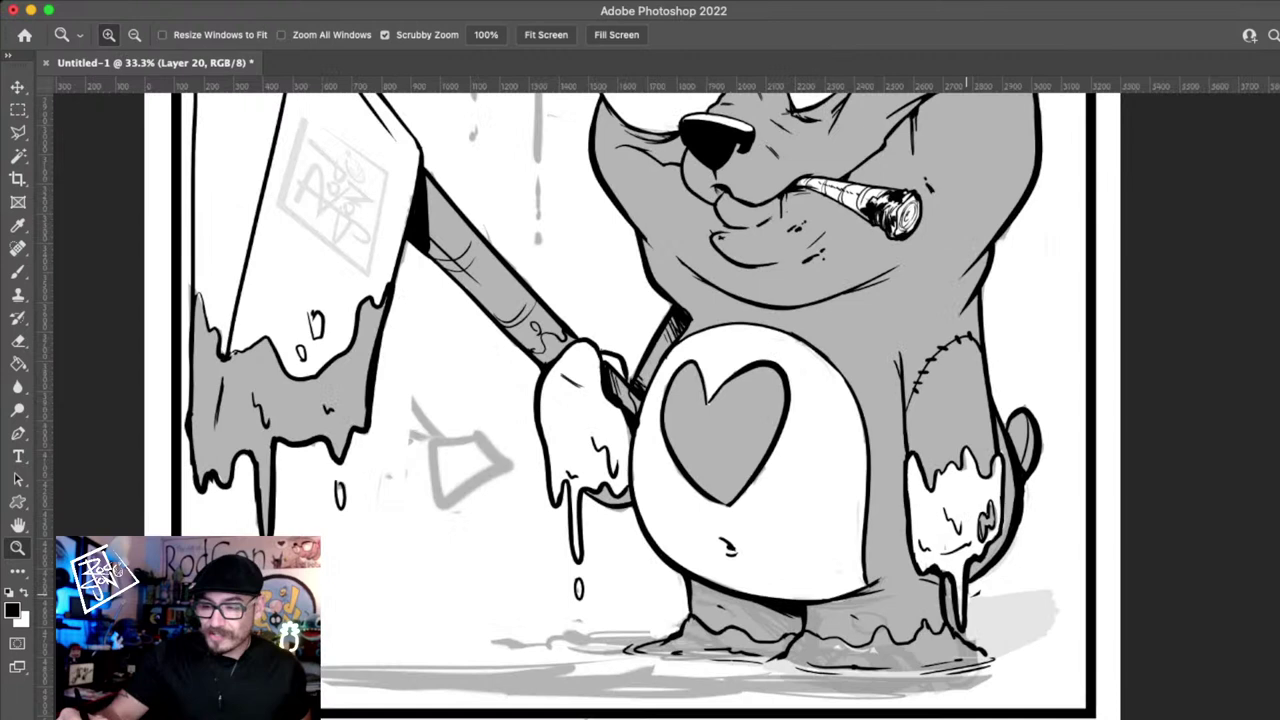
- On a new layer, paint the inner edge and lower drip of the hand below the stitched arm black with a size 40 brush
{"action": "key", "text": "b"}
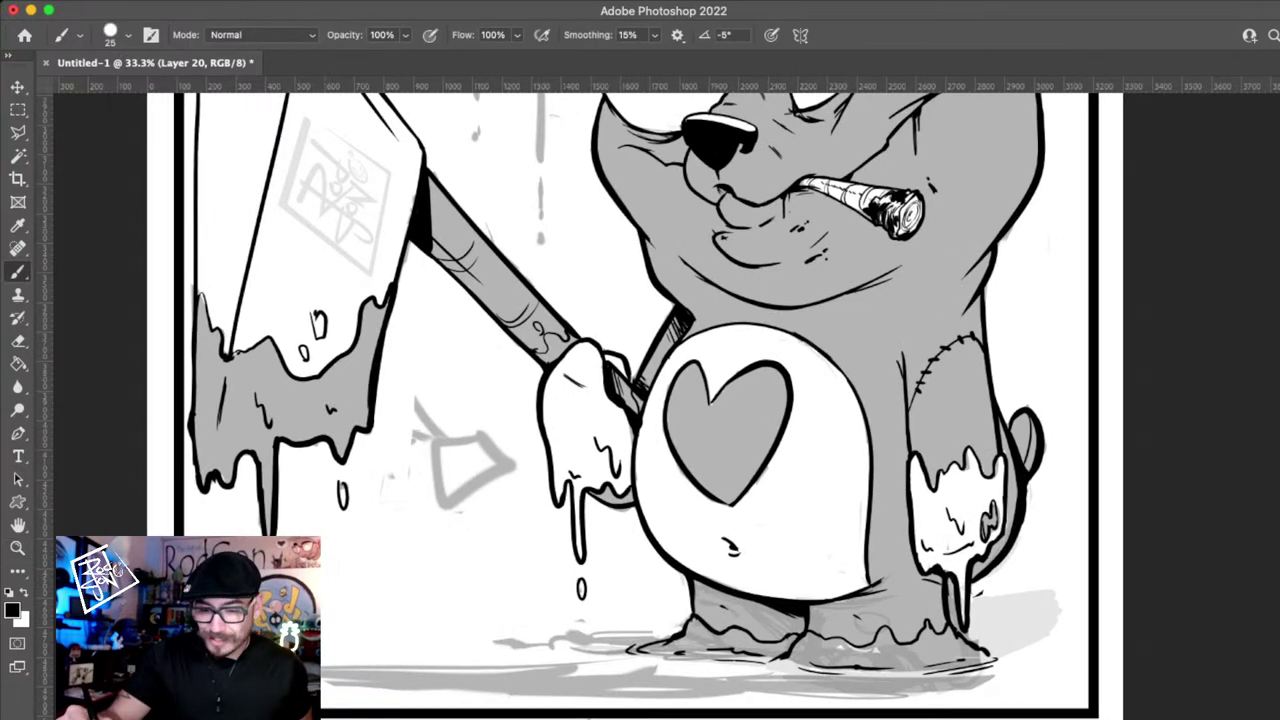
{"action": "key", "text": "super+comma"}
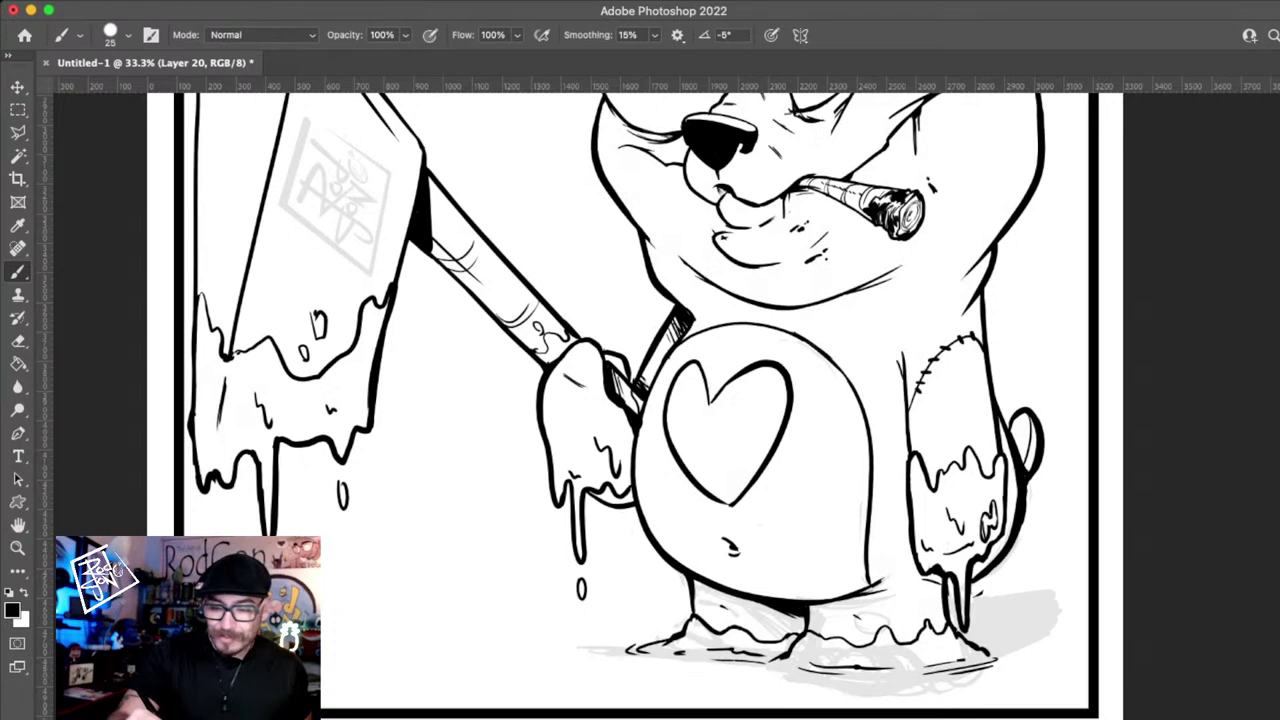
{"action": "key", "text": "super+comma"}
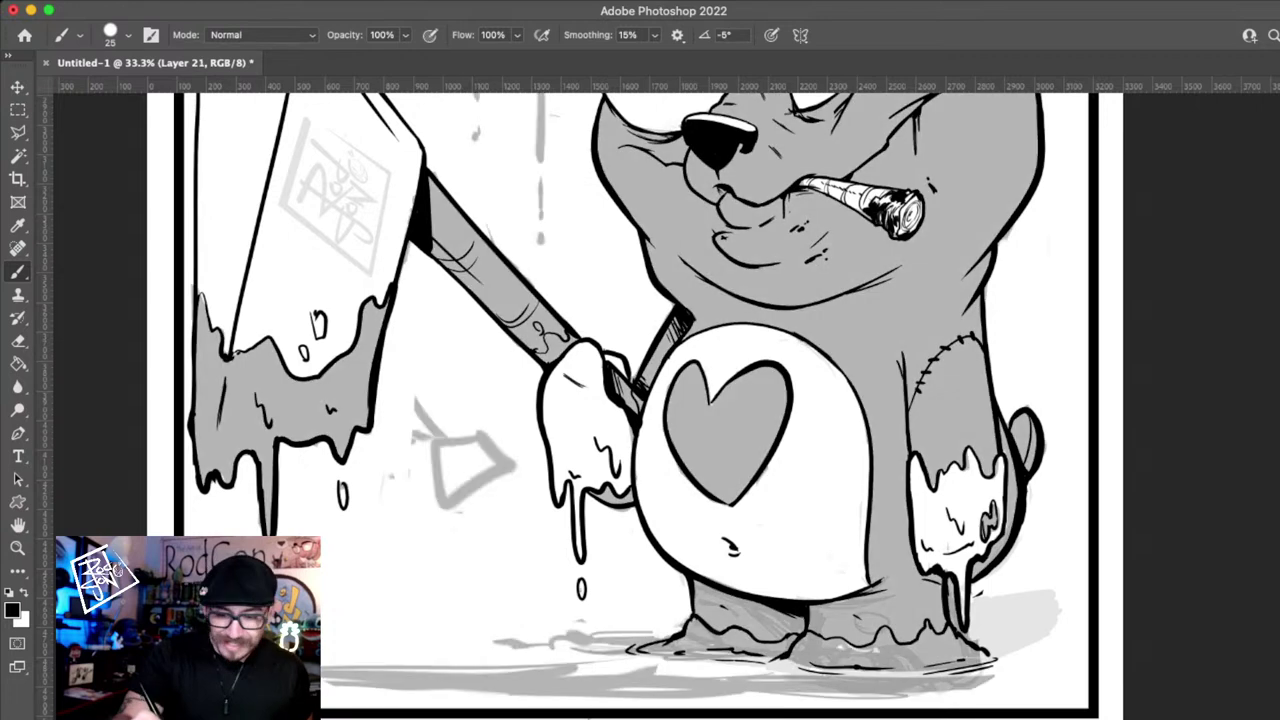
{"action": "mouse_move", "coordinate": [918, 456]}
{"action": "left_mouse_down"}
{"action": "mouse_move", "coordinate": [913, 502]}
{"action": "mouse_move", "coordinate": [921, 491]}
{"action": "mouse_move", "coordinate": [932, 570]}
{"action": "mouse_move", "coordinate": [962, 624]}
{"action": "left_mouse_up"}
{"action": "key", "text": "bracketright"}
{"action": "key", "text": "bracketright"}
{"action": "key", "text": "bracketright"}
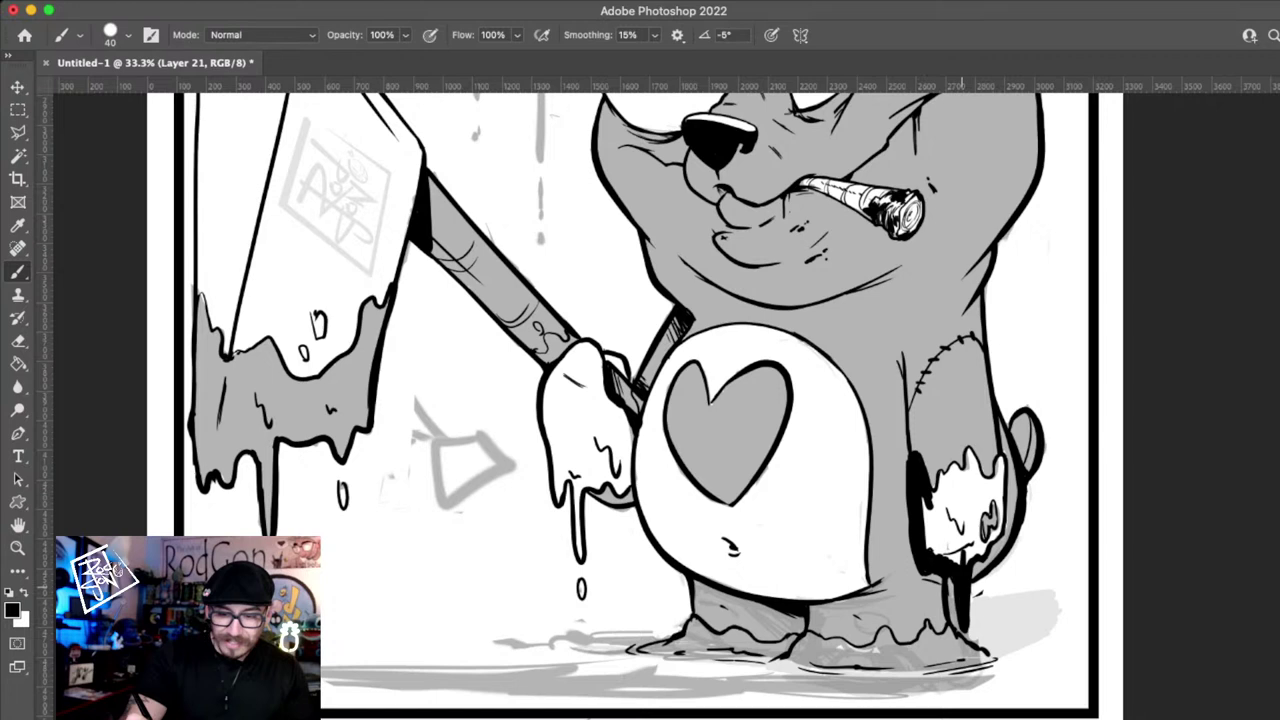
- Fill the rest of the dripping hand below the stitched arm with solid black, keeping its jagged upper edge
{"action": "left_click_drag", "start_coordinate": [960, 502], "coordinate": [988, 564]}
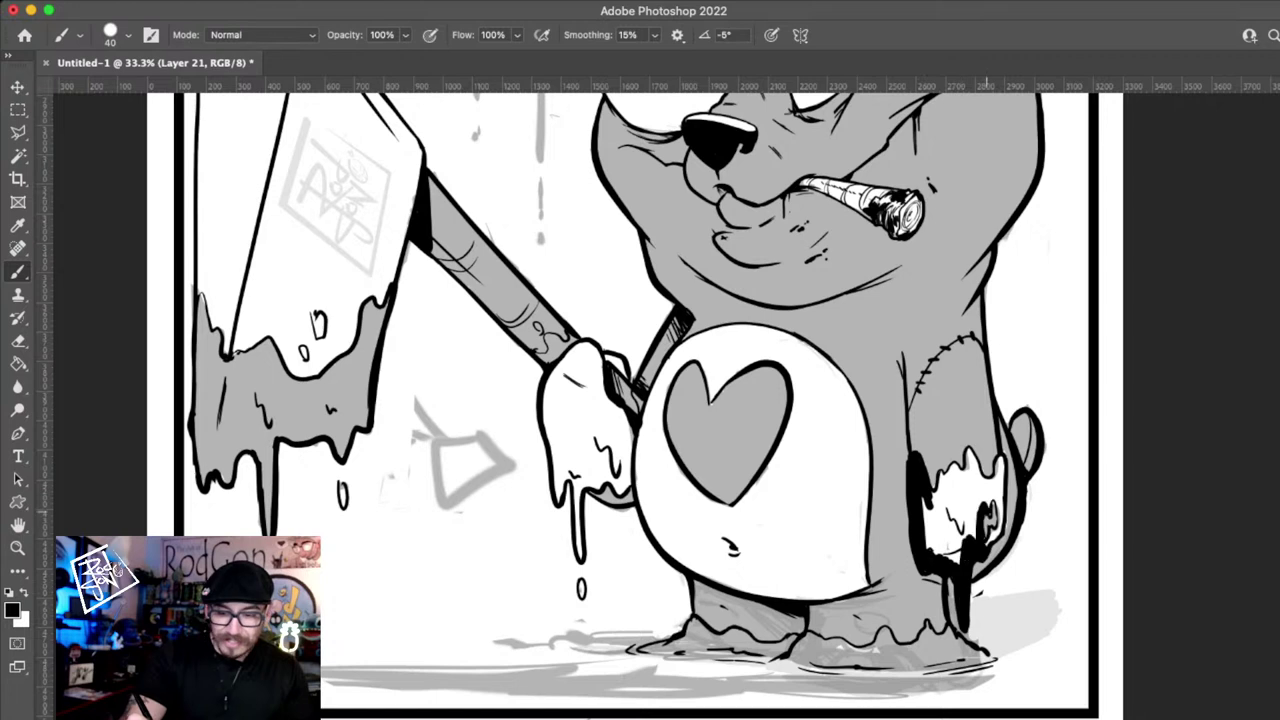
{"action": "left_click_drag", "start_coordinate": [986, 490], "coordinate": [996, 542]}
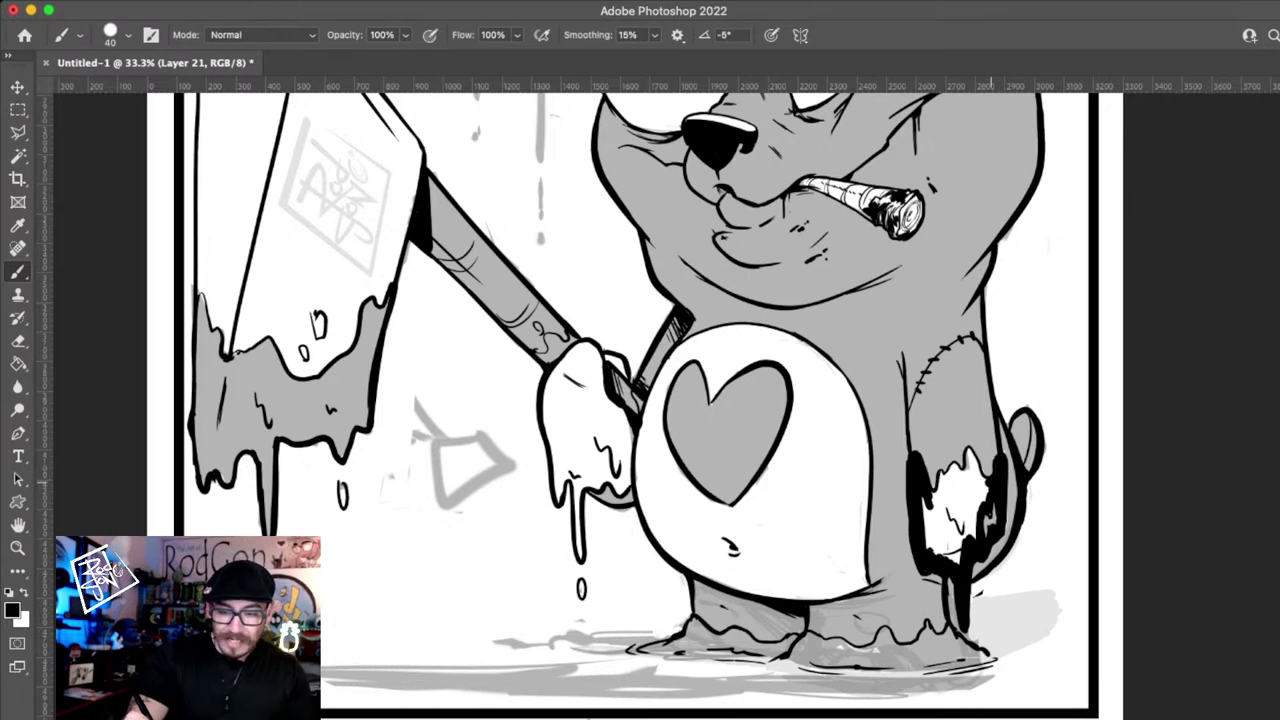
{"action": "left_click_drag", "start_coordinate": [968, 448], "coordinate": [976, 515]}
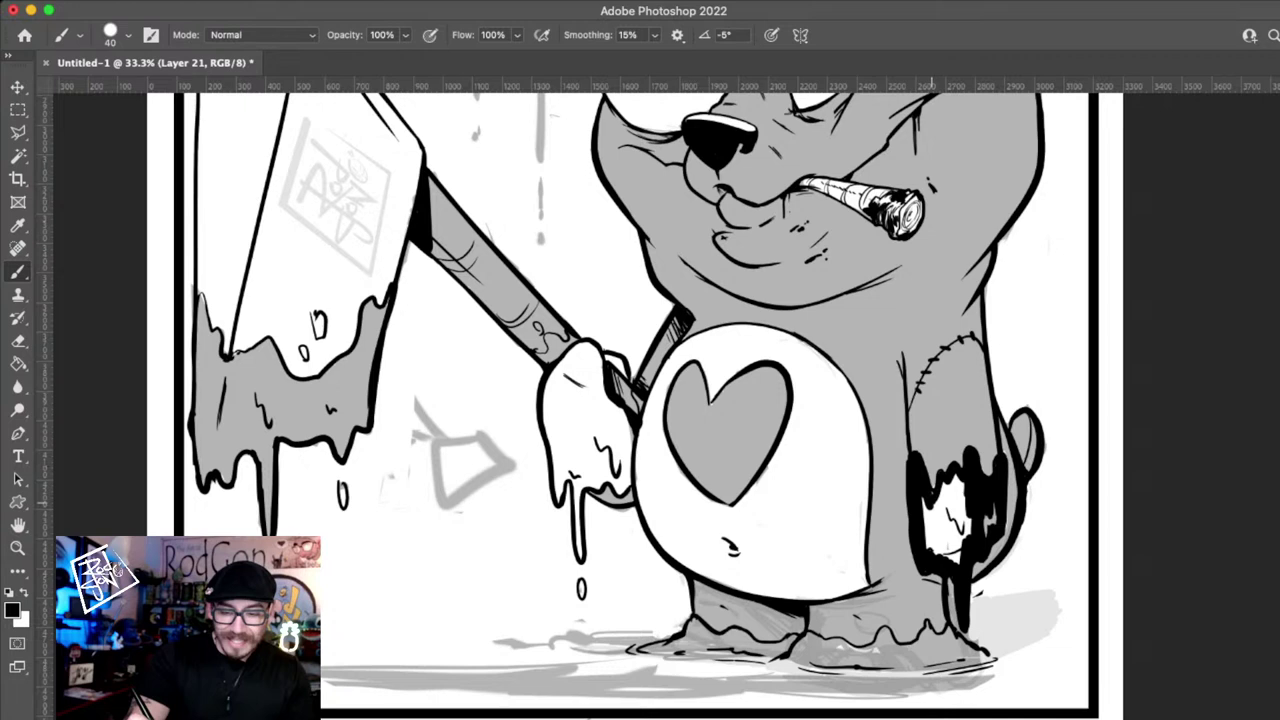
{"action": "mouse_move", "coordinate": [930, 540]}
{"action": "left_mouse_down"}
{"action": "mouse_move", "coordinate": [966, 515]}
{"action": "mouse_move", "coordinate": [930, 490]}
{"action": "left_mouse_up"}
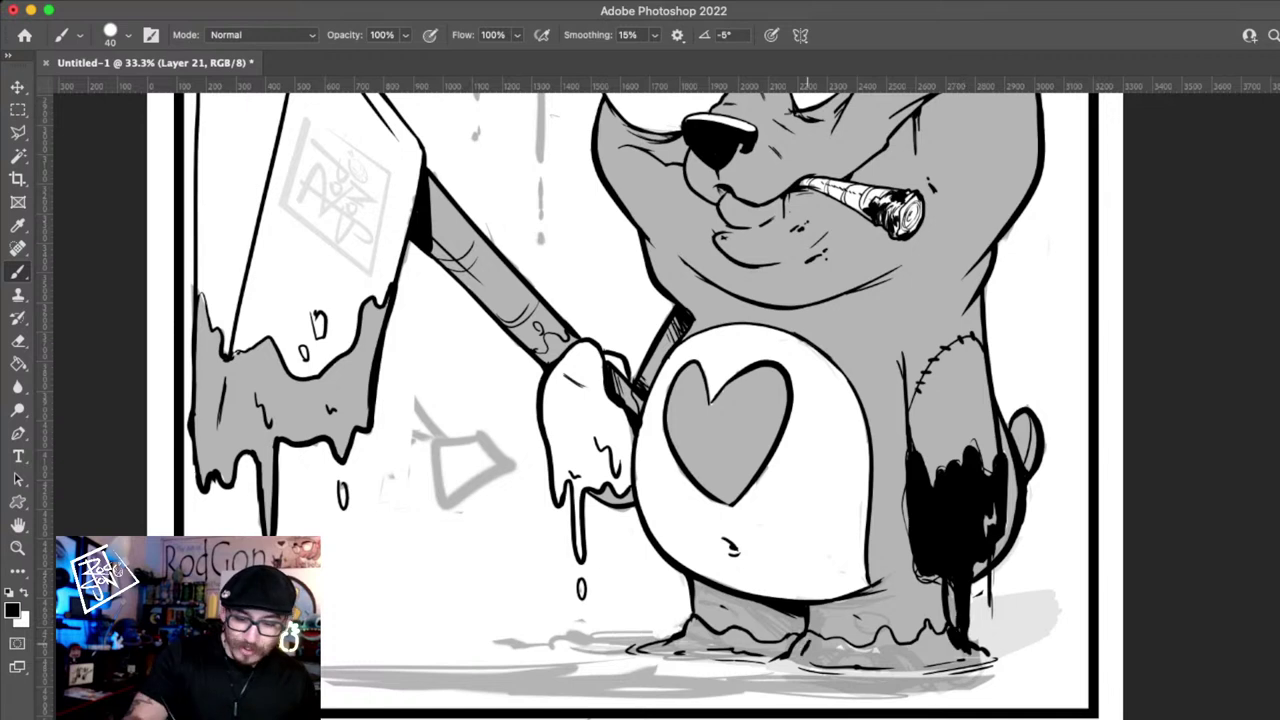
- Trace the wavy soaked edges on both of the bear's feet and fill the areas below them with solid black
{"action": "left_click_drag", "start_coordinate": [792, 655], "coordinate": [964, 643]}
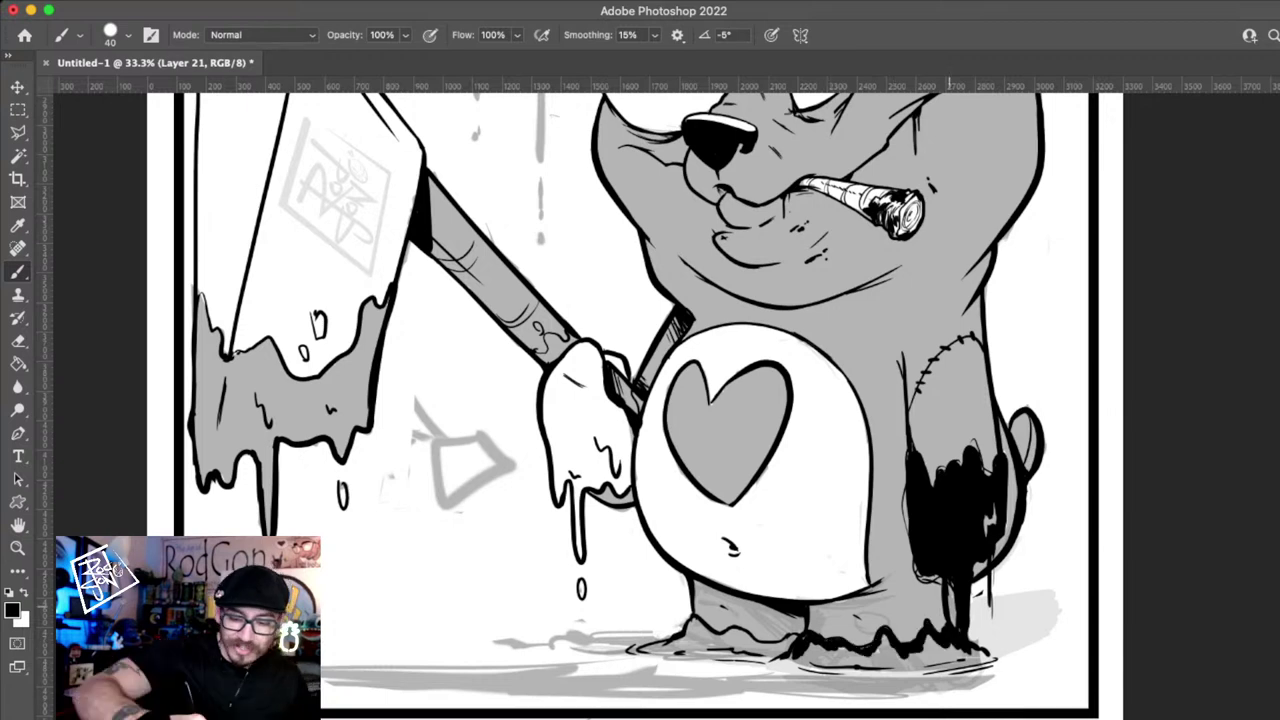
{"action": "left_click_drag", "start_coordinate": [800, 650], "coordinate": [900, 660]}
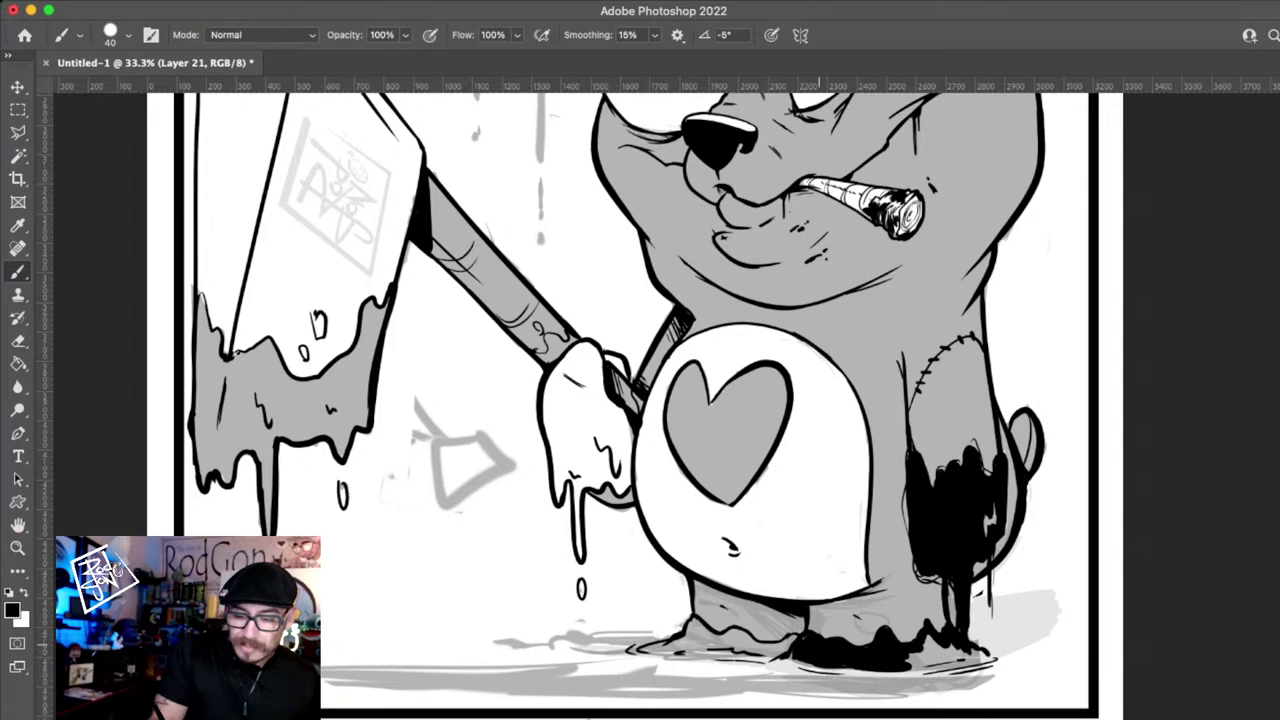
{"action": "mouse_move", "coordinate": [910, 660]}
{"action": "left_mouse_down"}
{"action": "mouse_move", "coordinate": [938, 648]}
{"action": "mouse_move", "coordinate": [955, 660]}
{"action": "left_mouse_up"}
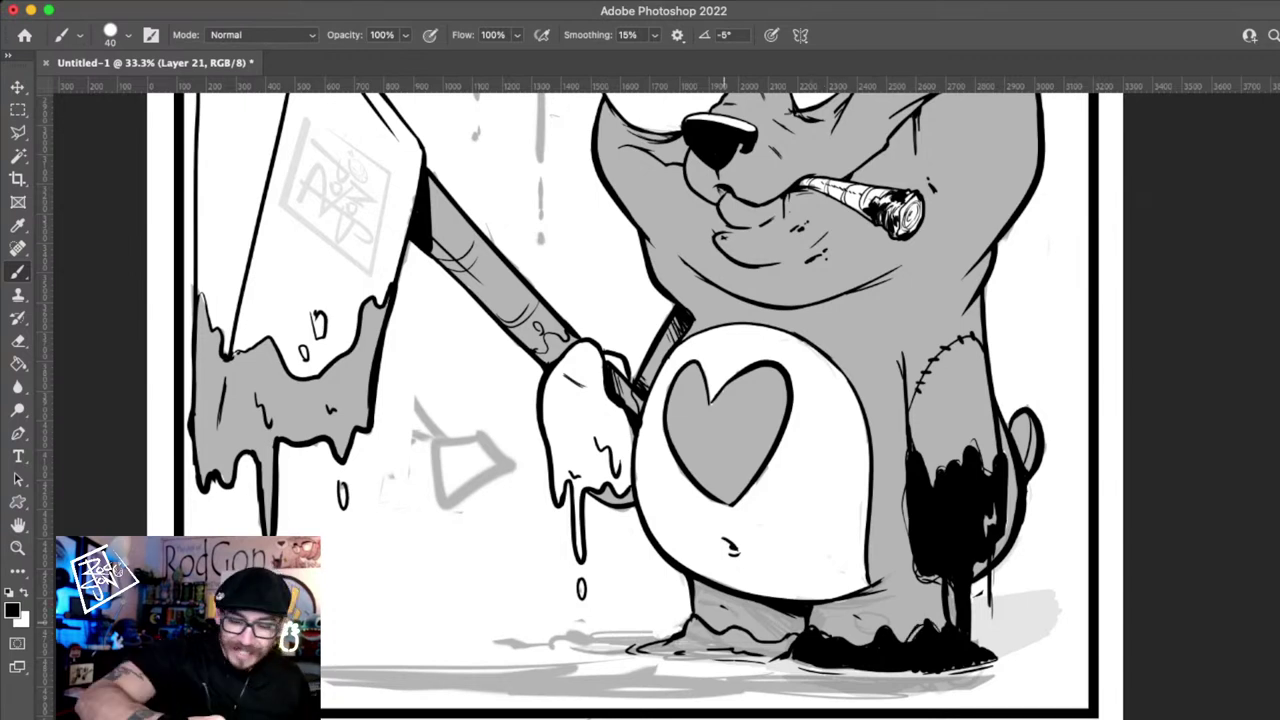
{"action": "left_click_drag", "start_coordinate": [714, 636], "coordinate": [698, 630]}
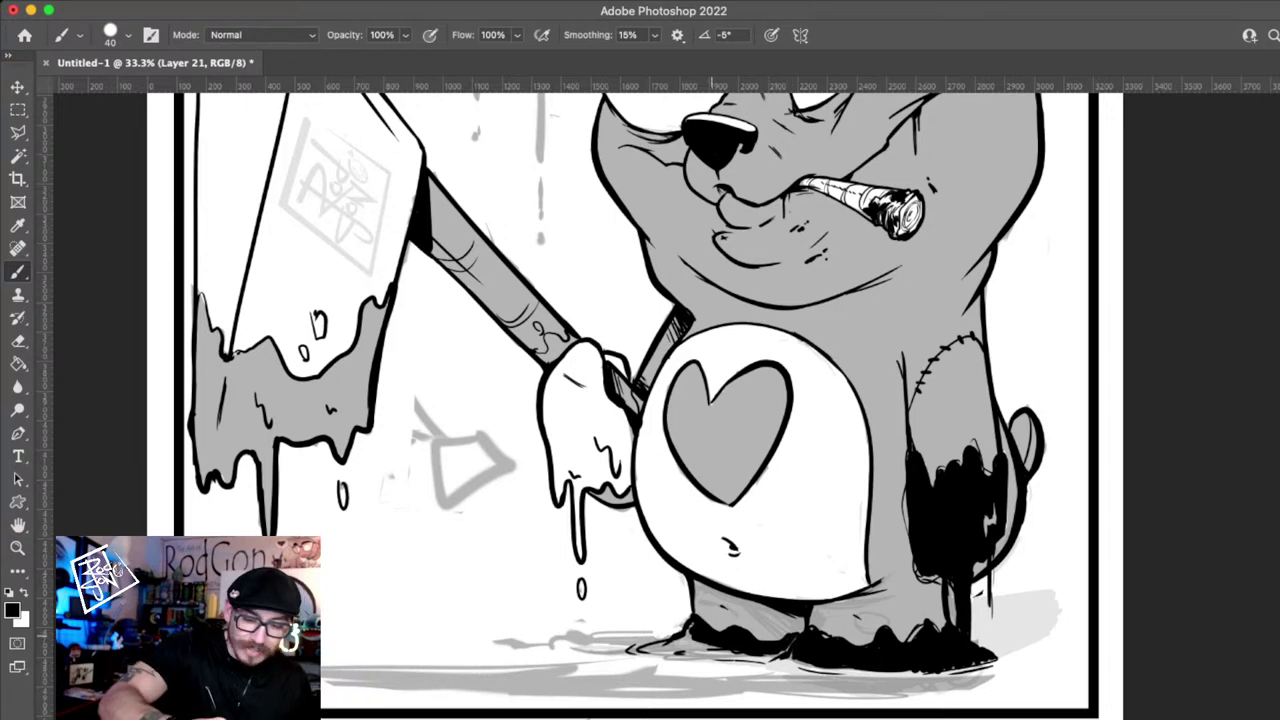
{"action": "left_click_drag", "start_coordinate": [697, 632], "coordinate": [642, 648]}
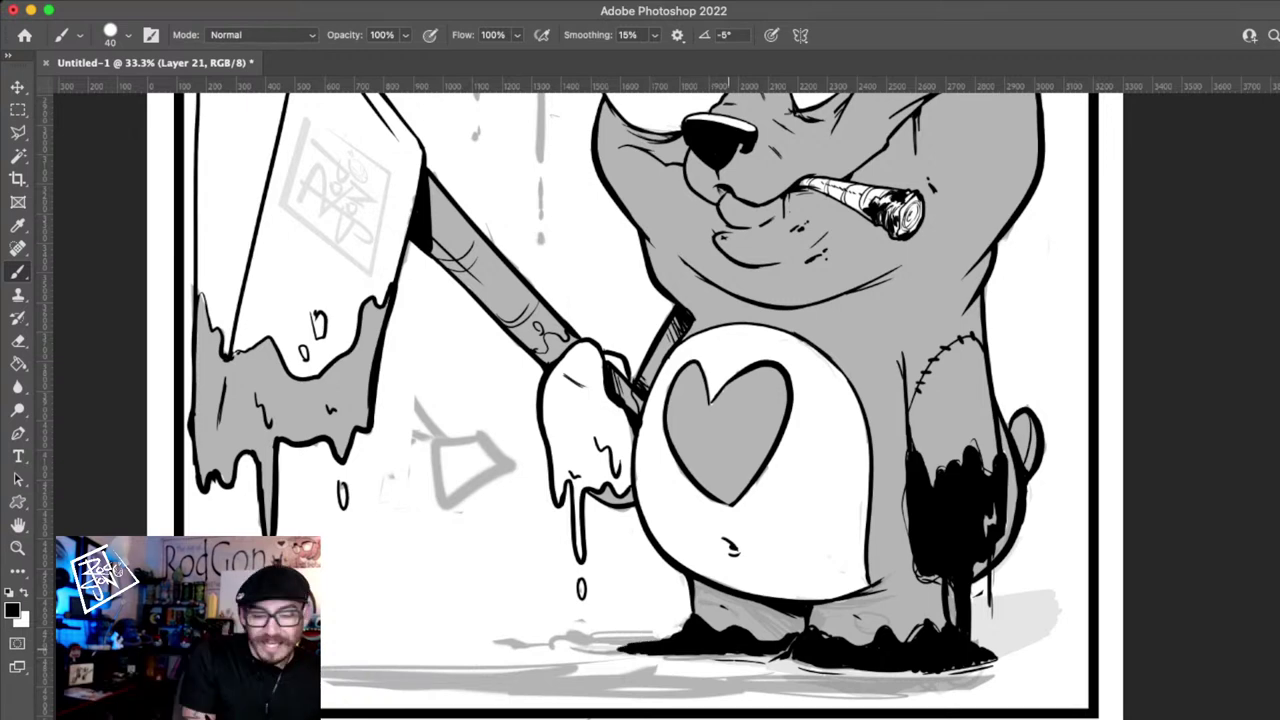
- Extend the black puddle outward from the foot on the axe side with ragged, tapering splatter strokes
{"action": "left_click_drag", "start_coordinate": [766, 659], "coordinate": [548, 654]}
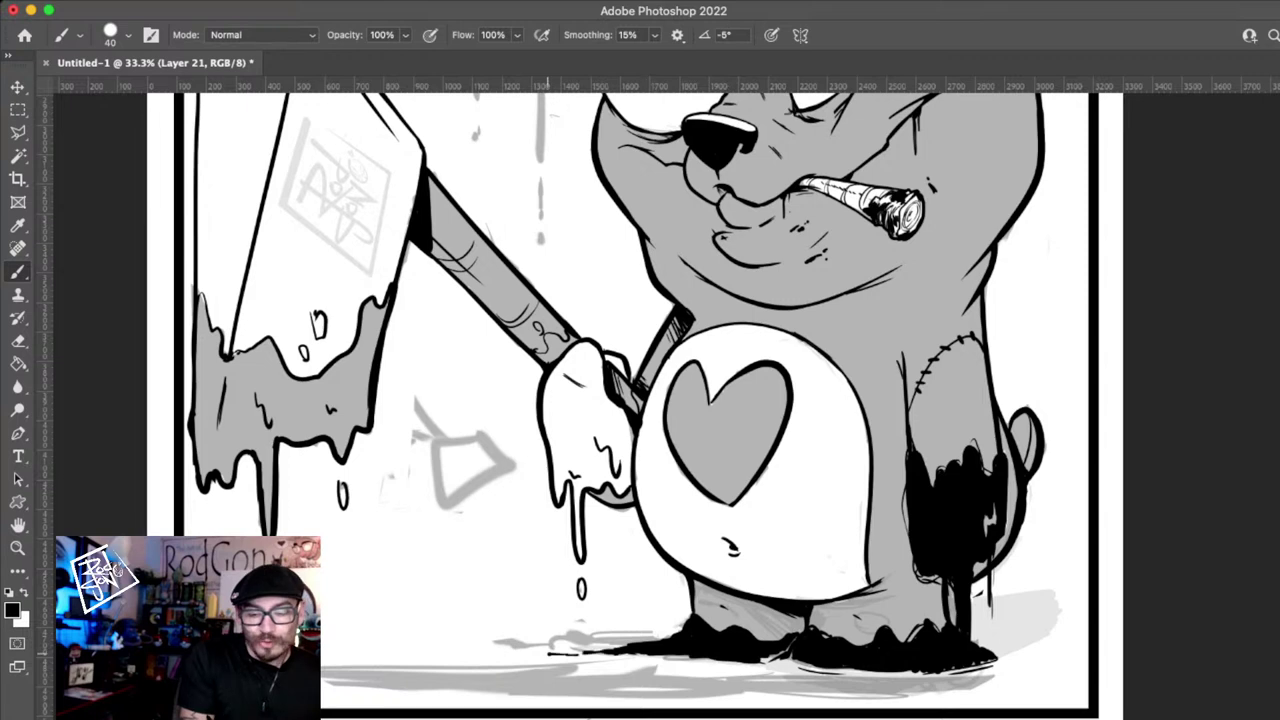
{"action": "mouse_move", "coordinate": [682, 632]}
{"action": "left_mouse_down"}
{"action": "mouse_move", "coordinate": [643, 635]}
{"action": "mouse_move", "coordinate": [760, 674]}
{"action": "left_mouse_up"}
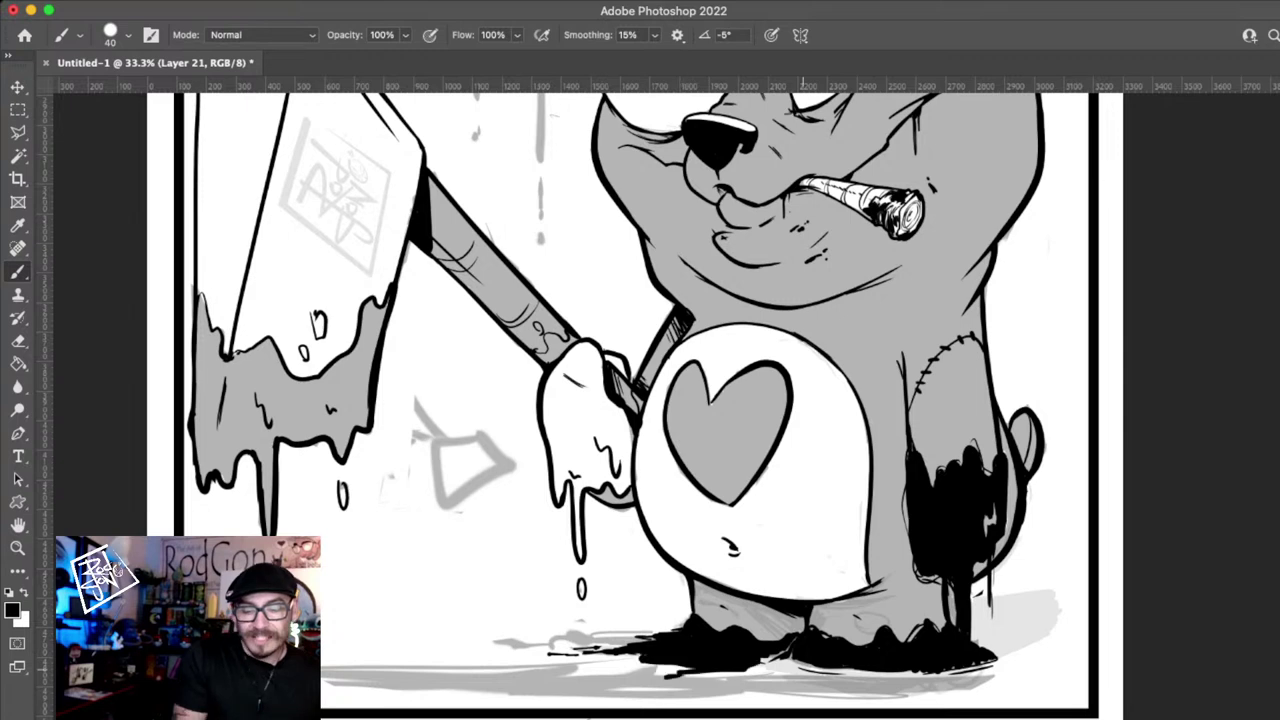
{"action": "left_click_drag", "start_coordinate": [660, 675], "coordinate": [702, 671]}
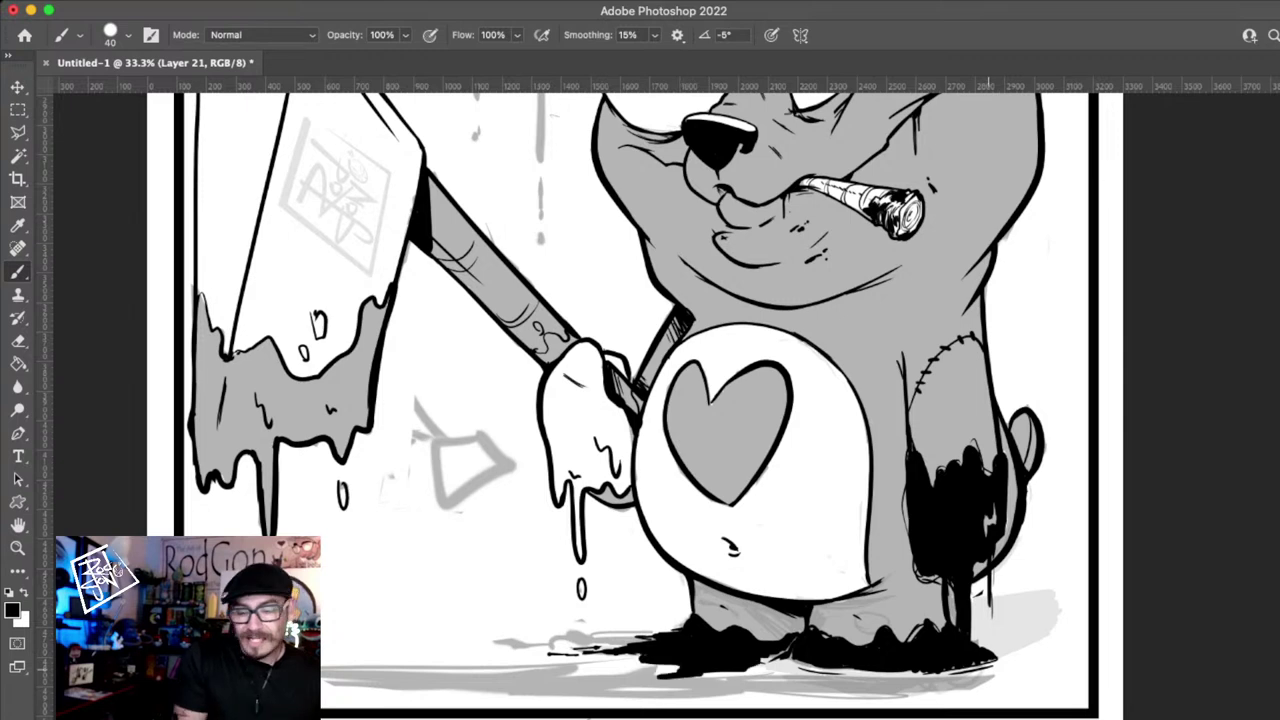
- Spread the black puddle beneath and beyond the foot on the stitched-arm side, undoing a stray stroke and ending it in small splatters
{"action": "mouse_move", "coordinate": [783, 668]}
{"action": "left_mouse_down"}
{"action": "mouse_move", "coordinate": [991, 673]}
{"action": "mouse_move", "coordinate": [1066, 656]}
{"action": "left_mouse_up"}
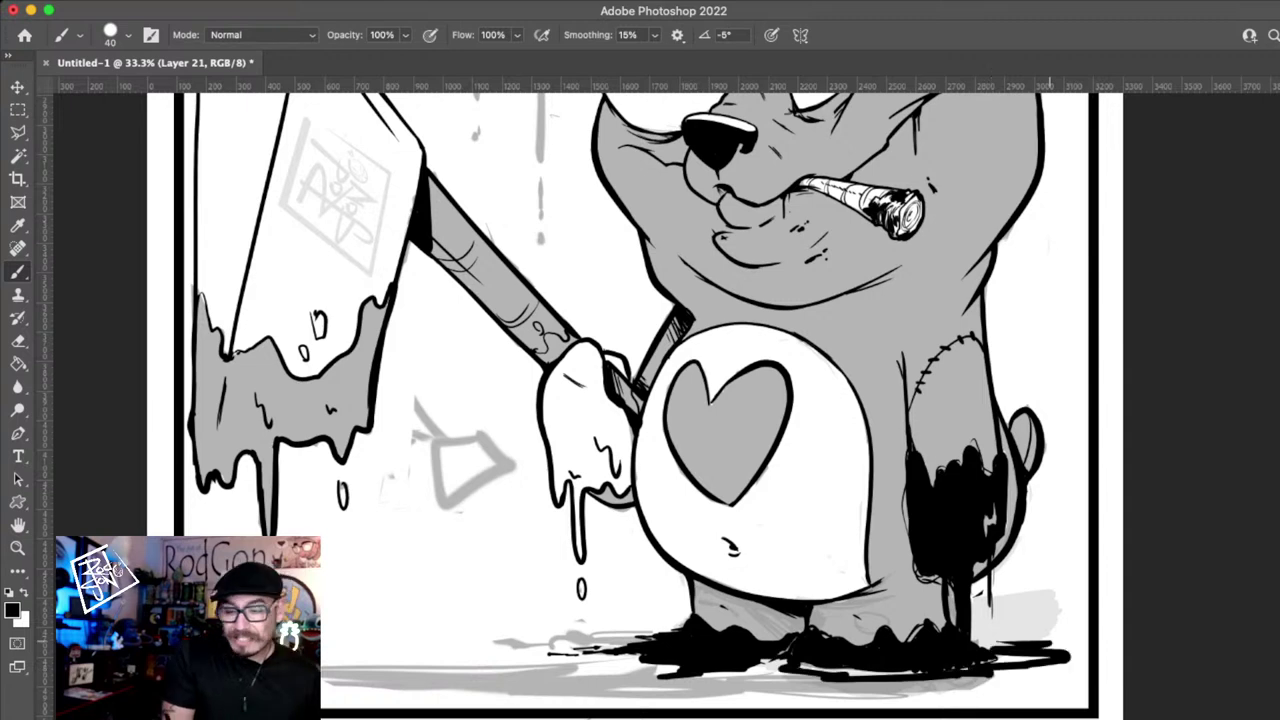
{"action": "key", "text": "ctrl+z"}
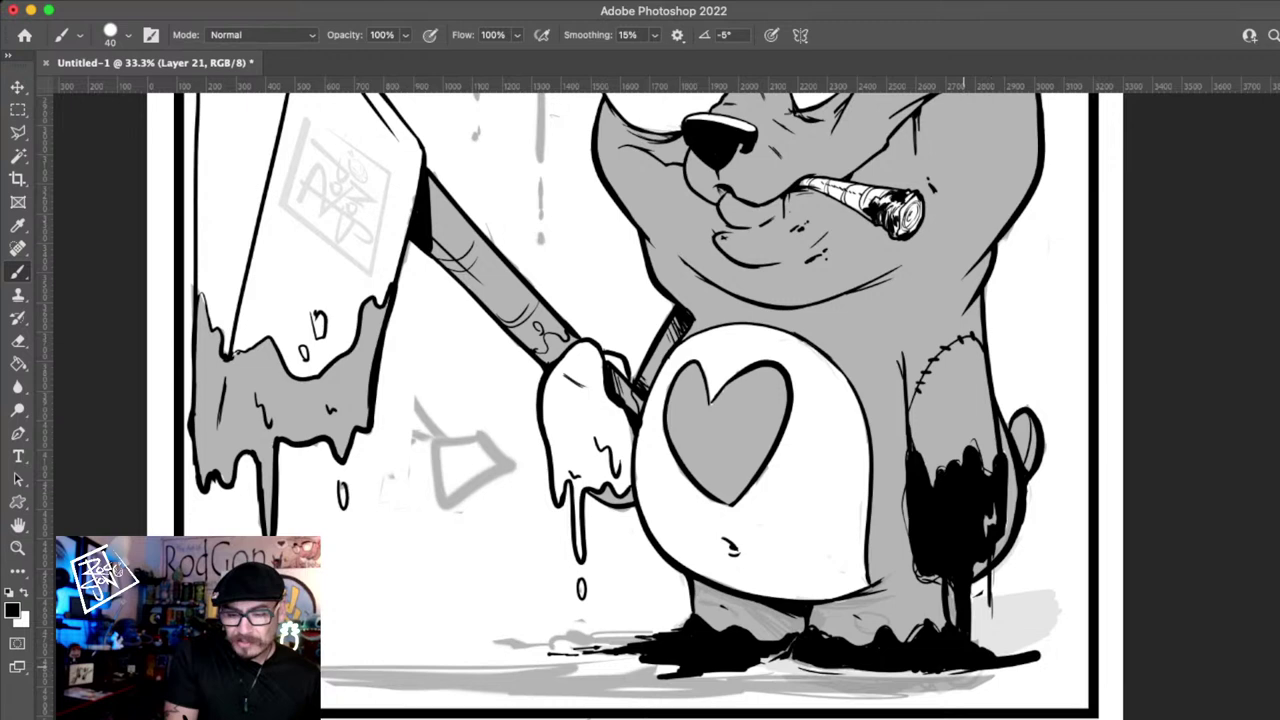
{"action": "left_click_drag", "start_coordinate": [970, 658], "coordinate": [1050, 652]}
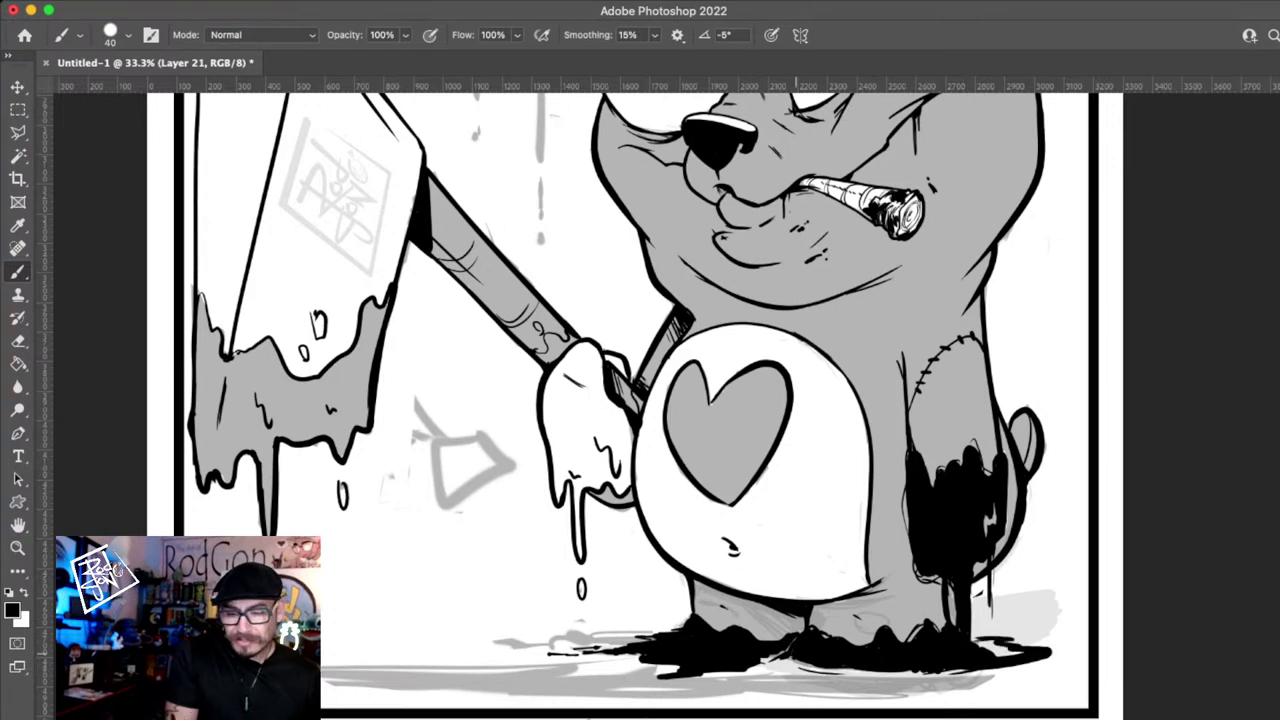
{"action": "left_click_drag", "start_coordinate": [792, 668], "coordinate": [1005, 675]}
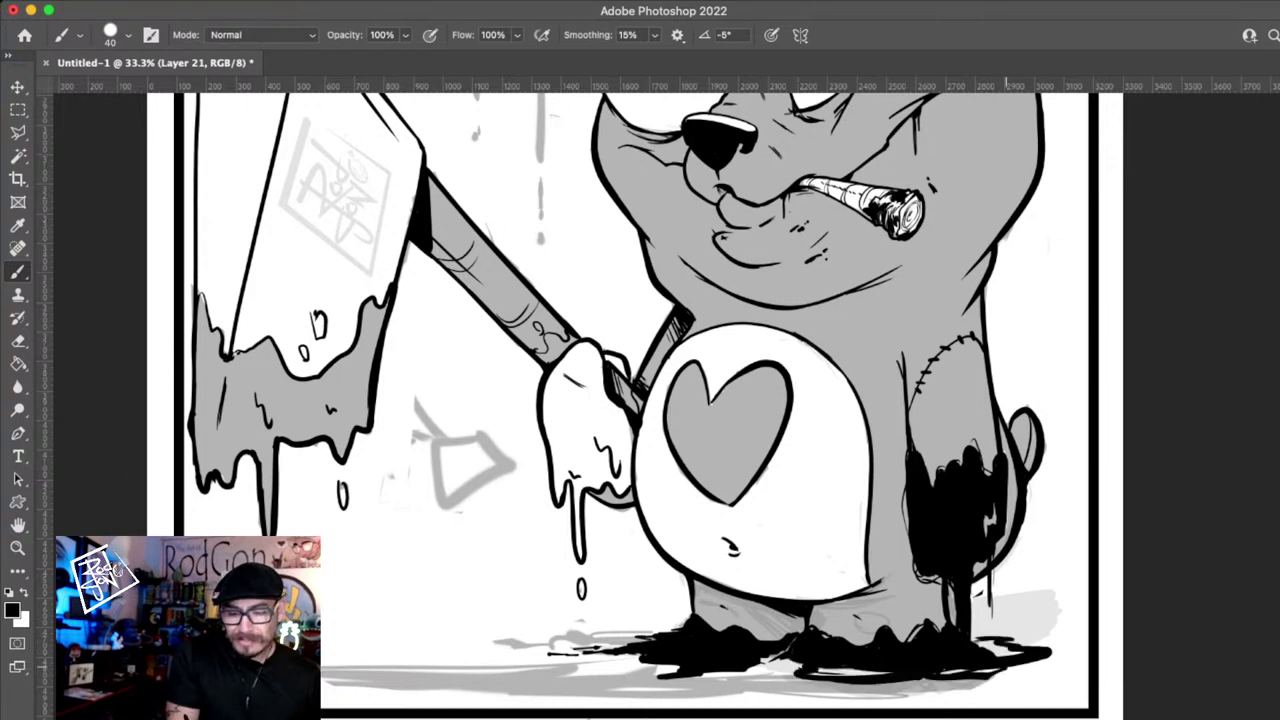
{"action": "left_click_drag", "start_coordinate": [892, 672], "coordinate": [808, 671]}
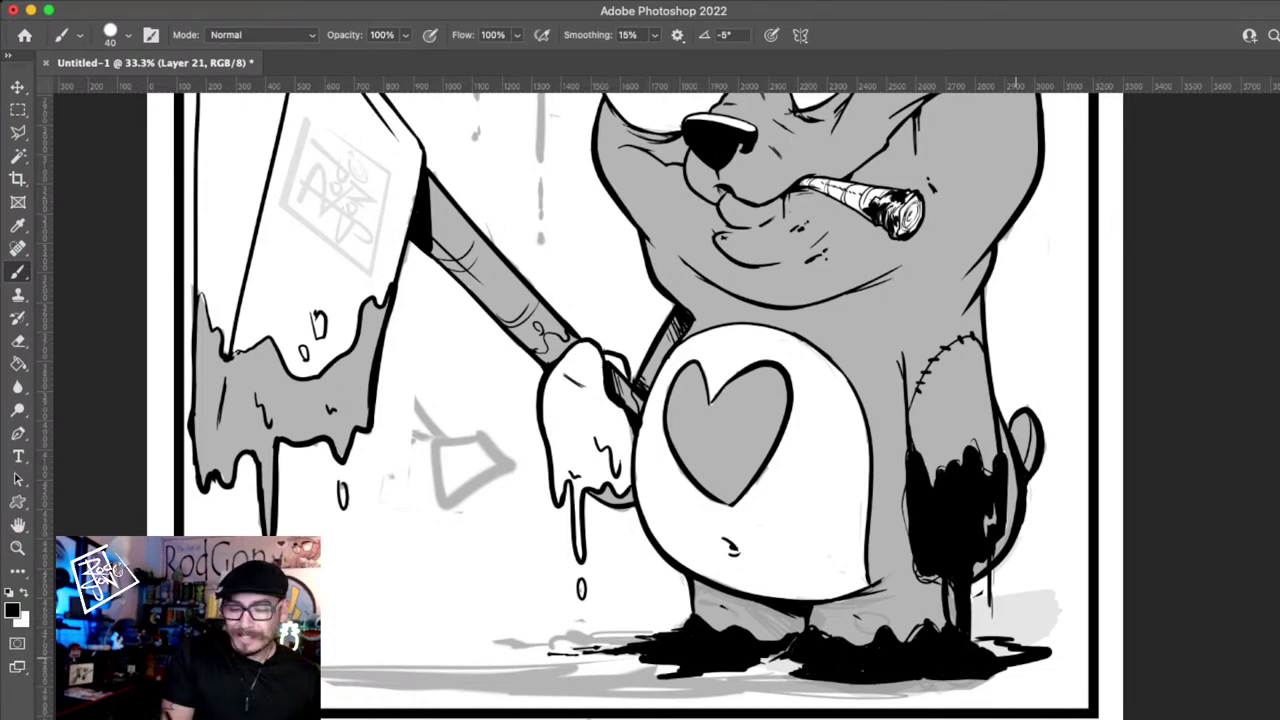
{"action": "left_click_drag", "start_coordinate": [1016, 655], "coordinate": [862, 660]}
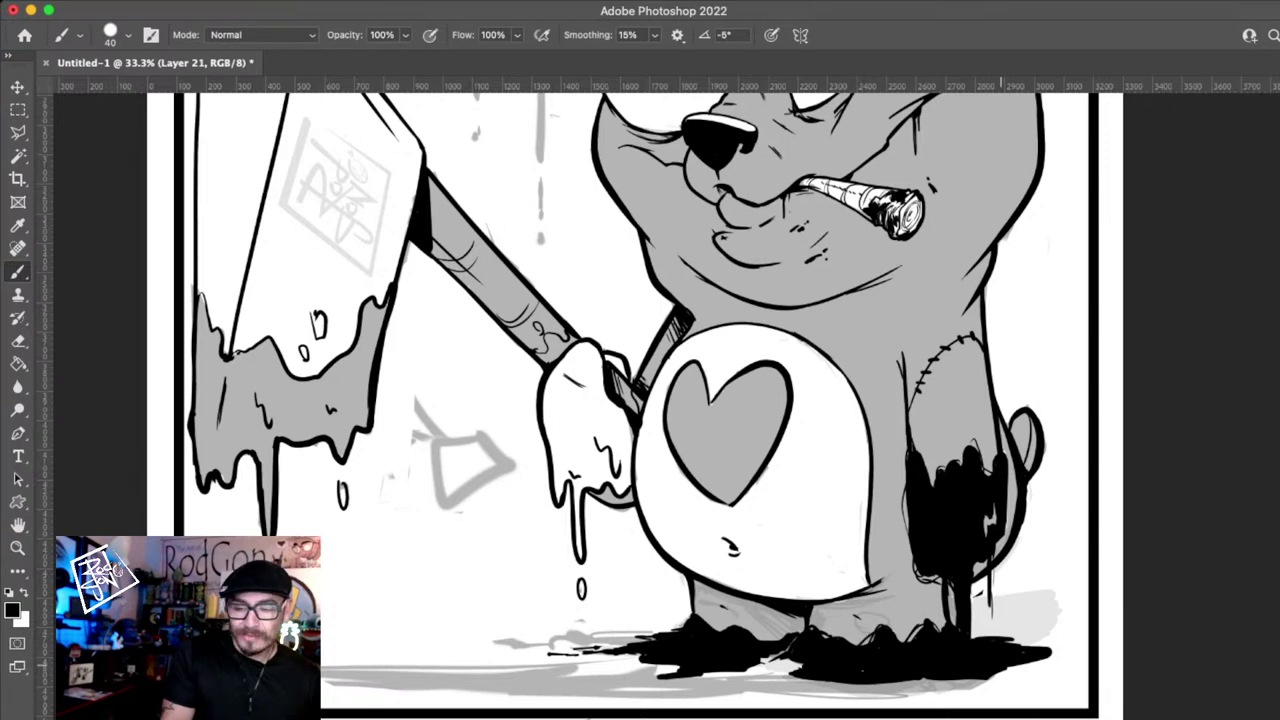
{"action": "left_click_drag", "start_coordinate": [1001, 664], "coordinate": [1074, 650]}
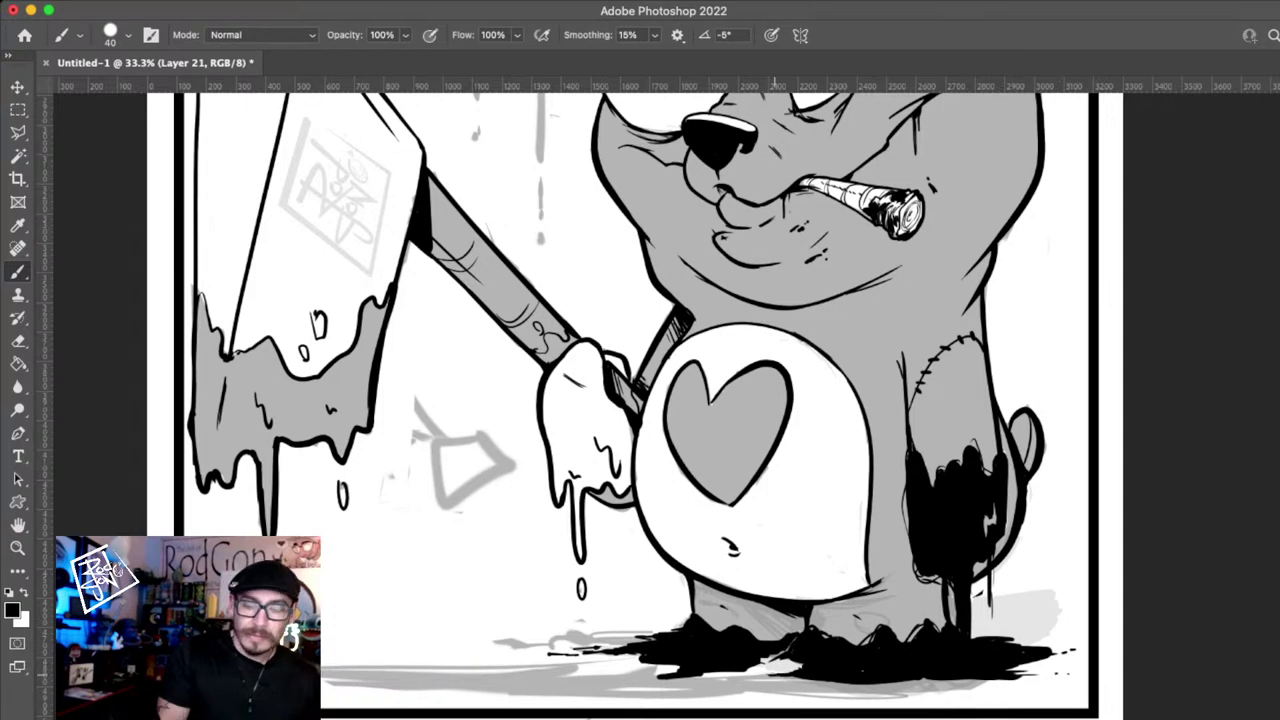
- Outline the axe-holding hand and its long drip in black and fill the whole hand solid
{"action": "scroll", "coordinate": [775, 400], "scroll_direction": "up", "scroll_amount": 2}
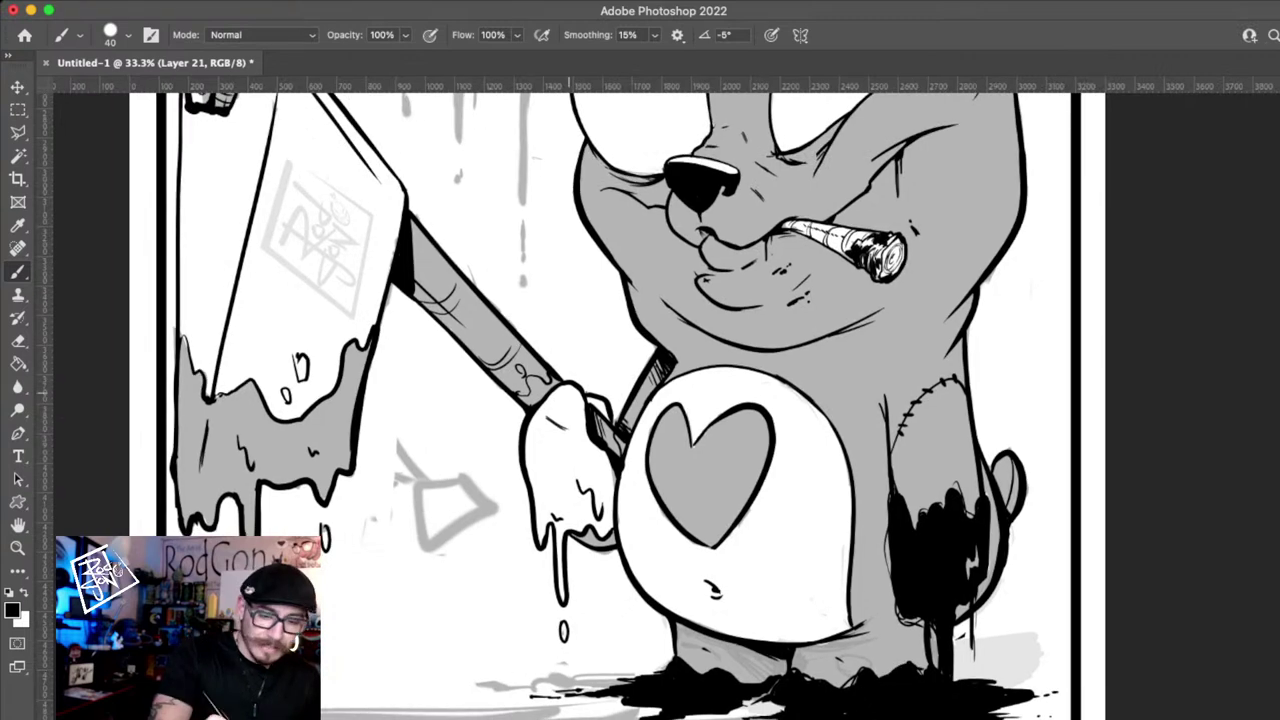
{"action": "mouse_move", "coordinate": [562, 385]}
{"action": "left_mouse_down"}
{"action": "mouse_move", "coordinate": [530, 505]}
{"action": "mouse_move", "coordinate": [560, 600]}
{"action": "left_mouse_up"}
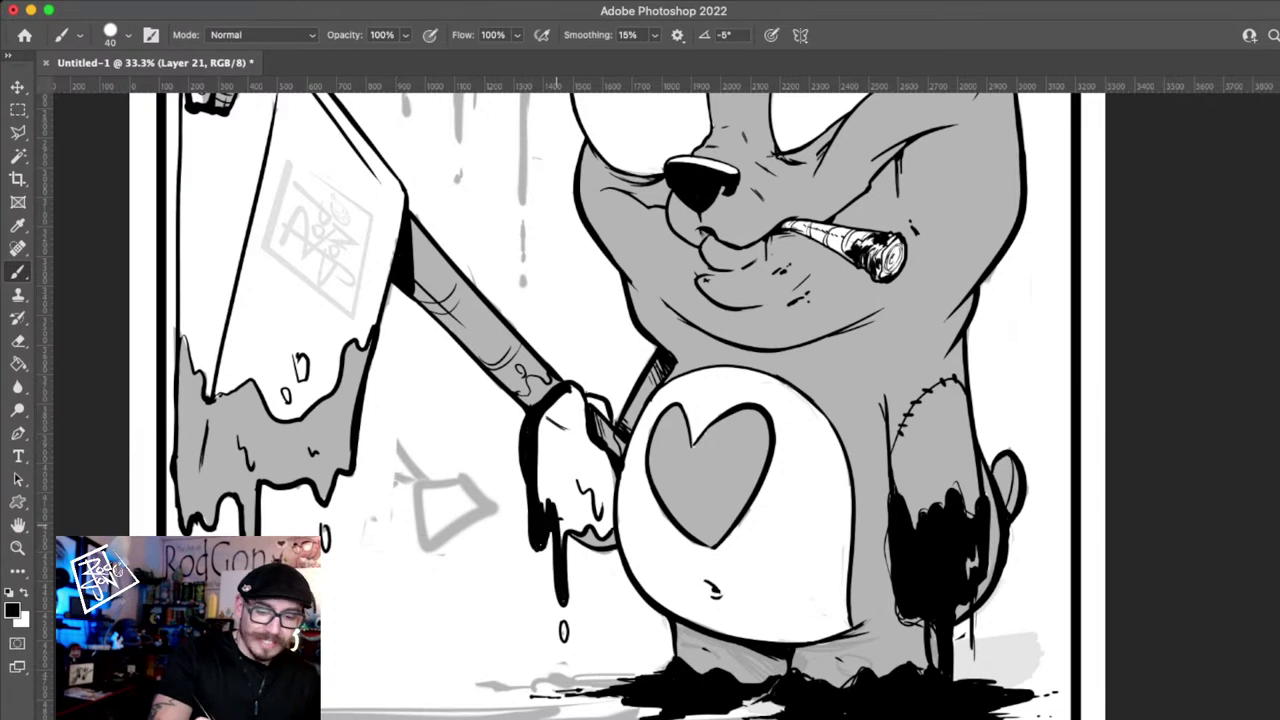
{"action": "mouse_move", "coordinate": [562, 505]}
{"action": "left_mouse_down"}
{"action": "mouse_move", "coordinate": [608, 522]}
{"action": "mouse_move", "coordinate": [574, 387]}
{"action": "left_mouse_up"}
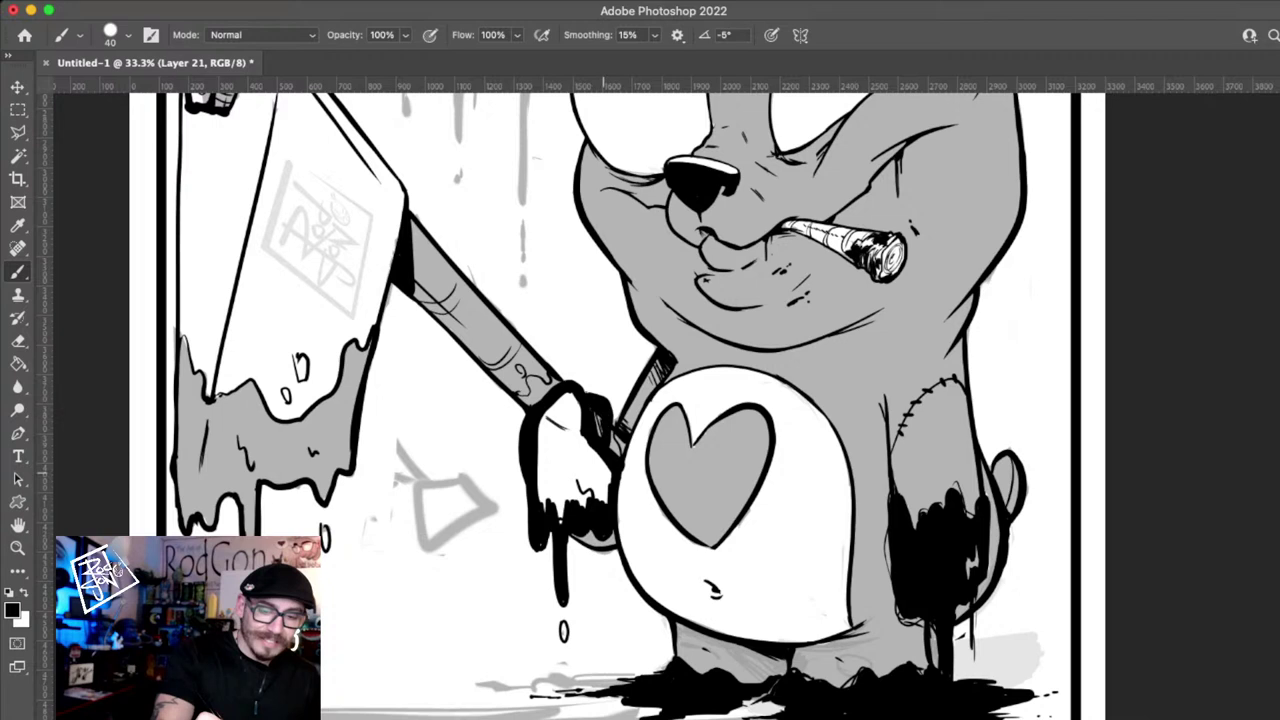
{"action": "mouse_move", "coordinate": [588, 436]}
{"action": "left_mouse_down"}
{"action": "mouse_move", "coordinate": [576, 387]}
{"action": "mouse_move", "coordinate": [539, 449]}
{"action": "left_mouse_up"}
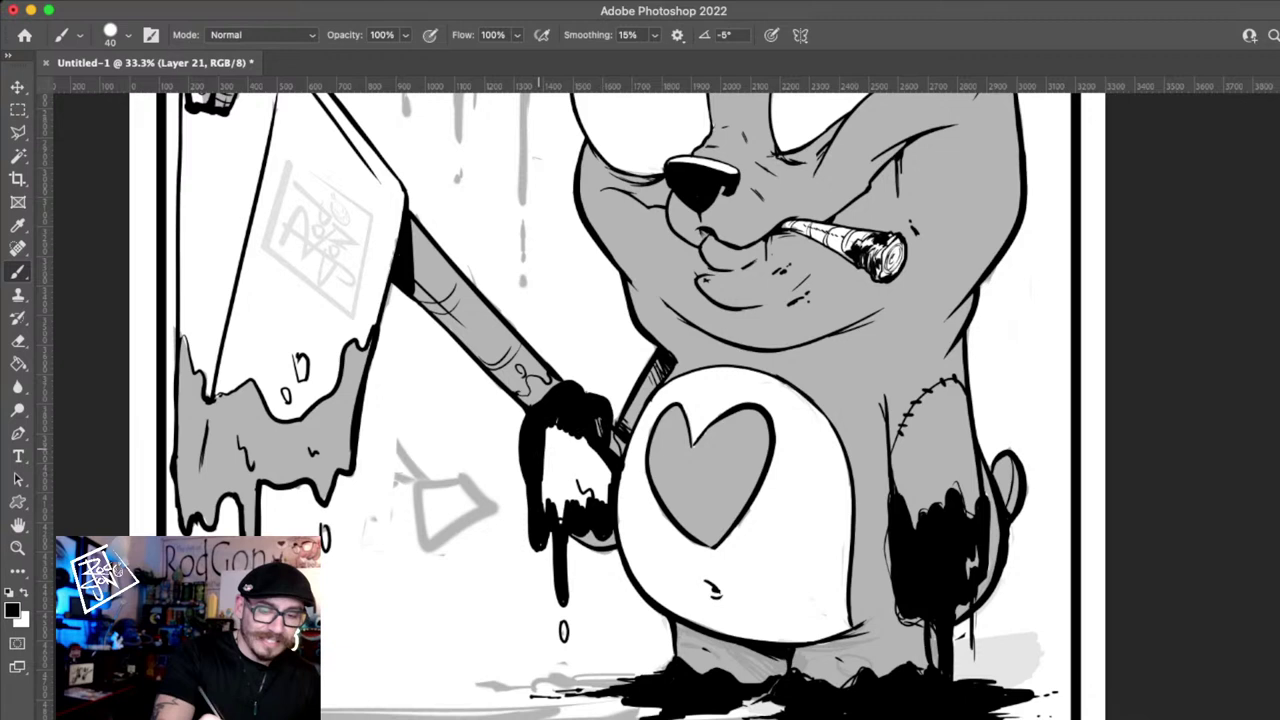
{"action": "left_click_drag", "start_coordinate": [548, 425], "coordinate": [572, 510]}
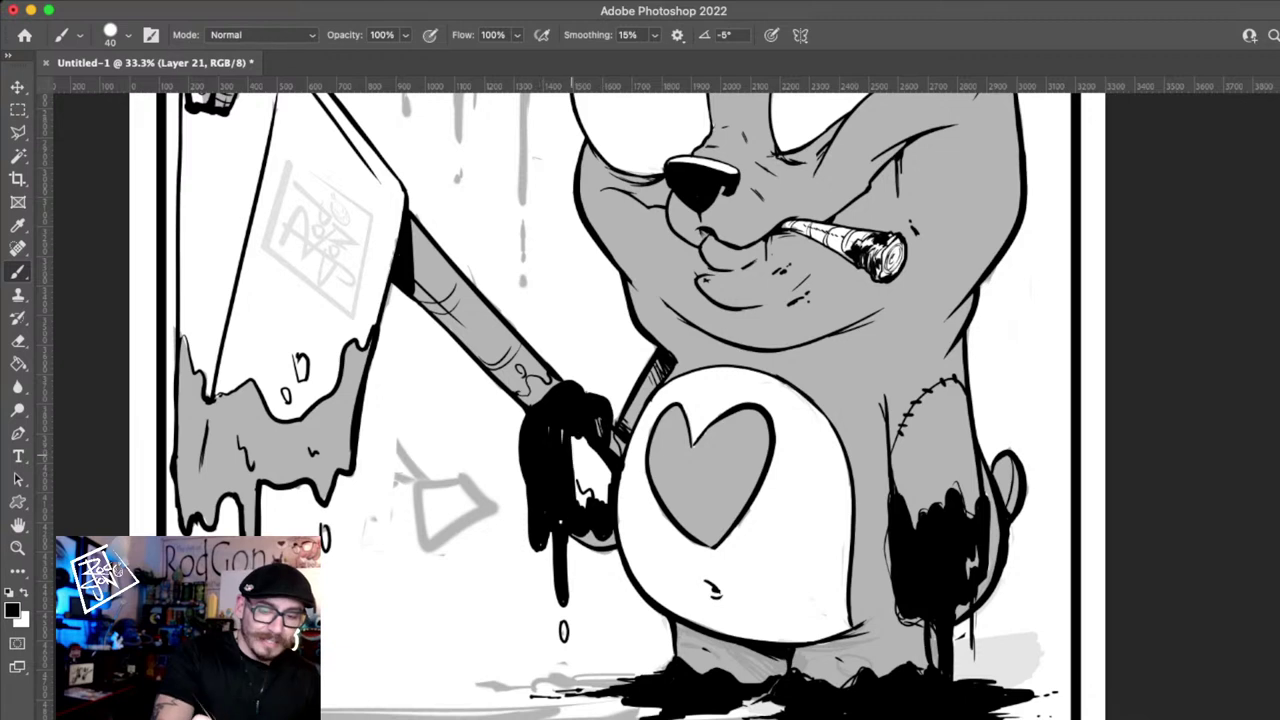
{"action": "left_click_drag", "start_coordinate": [573, 455], "coordinate": [594, 440]}
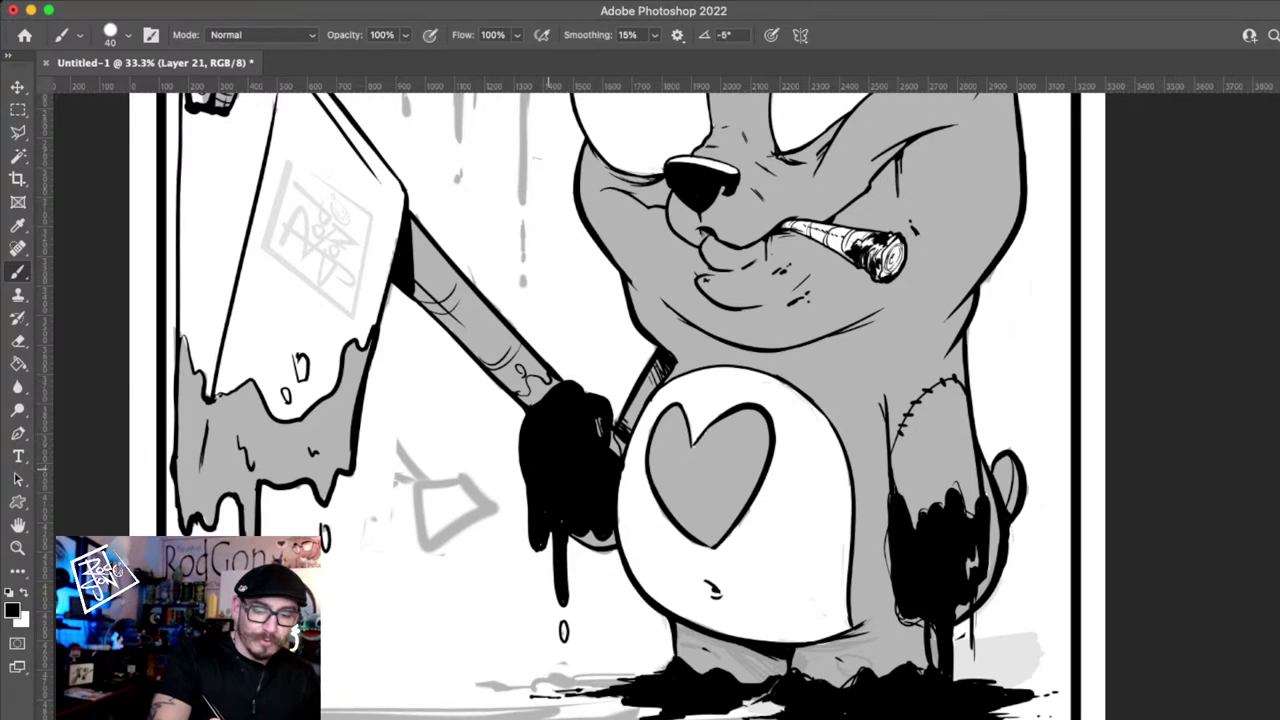
- Add thin black drips with falling droplets beneath the axe-holding hand
{"action": "mouse_move", "coordinate": [541, 552]}
{"action": "left_mouse_down"}
{"action": "mouse_move", "coordinate": [540, 598]}
{"action": "mouse_move", "coordinate": [545, 547]}
{"action": "left_mouse_up"}
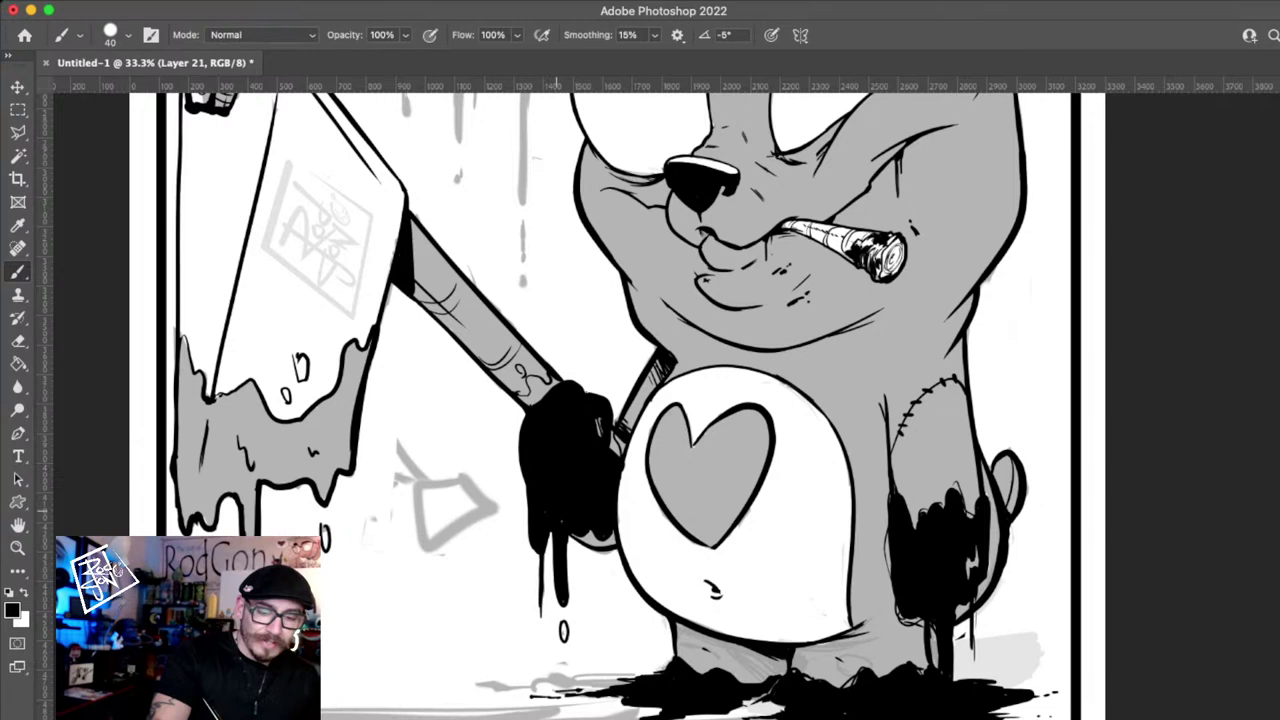
{"action": "mouse_move", "coordinate": [541, 629]}
{"action": "left_mouse_down"}
{"action": "mouse_move", "coordinate": [564, 639]}
{"action": "mouse_move", "coordinate": [562, 628]}
{"action": "left_mouse_up"}
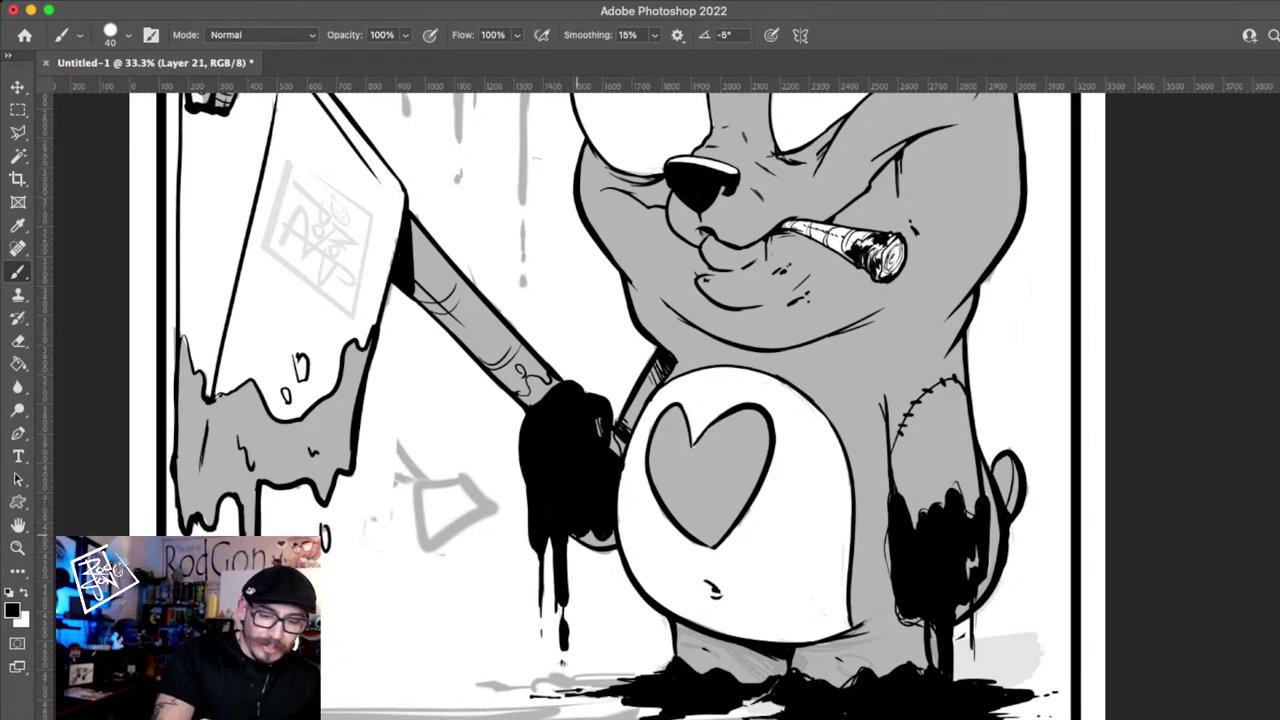
{"action": "left_click_drag", "start_coordinate": [580, 537], "coordinate": [583, 557]}
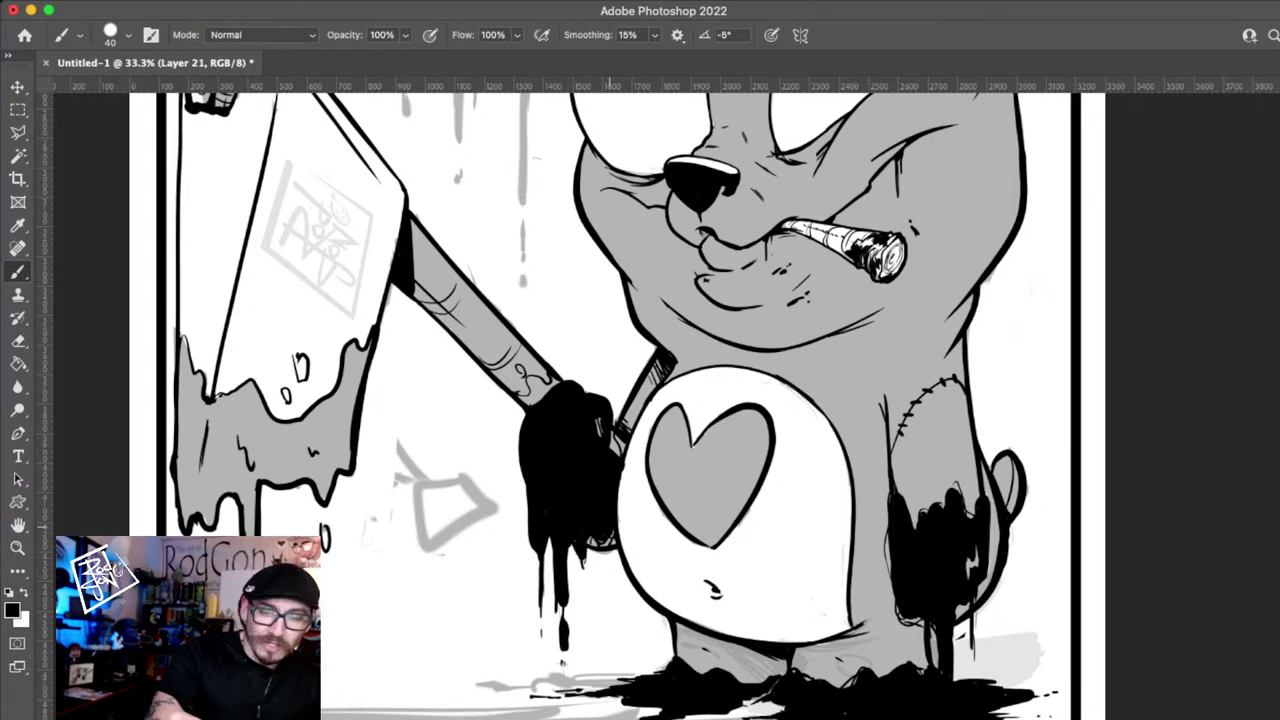
- Dot small black splatters below the stitched-arm hand, on the foot and along the belly's edge near the axe handle
{"action": "left_click_drag", "start_coordinate": [588, 548], "coordinate": [600, 582]}
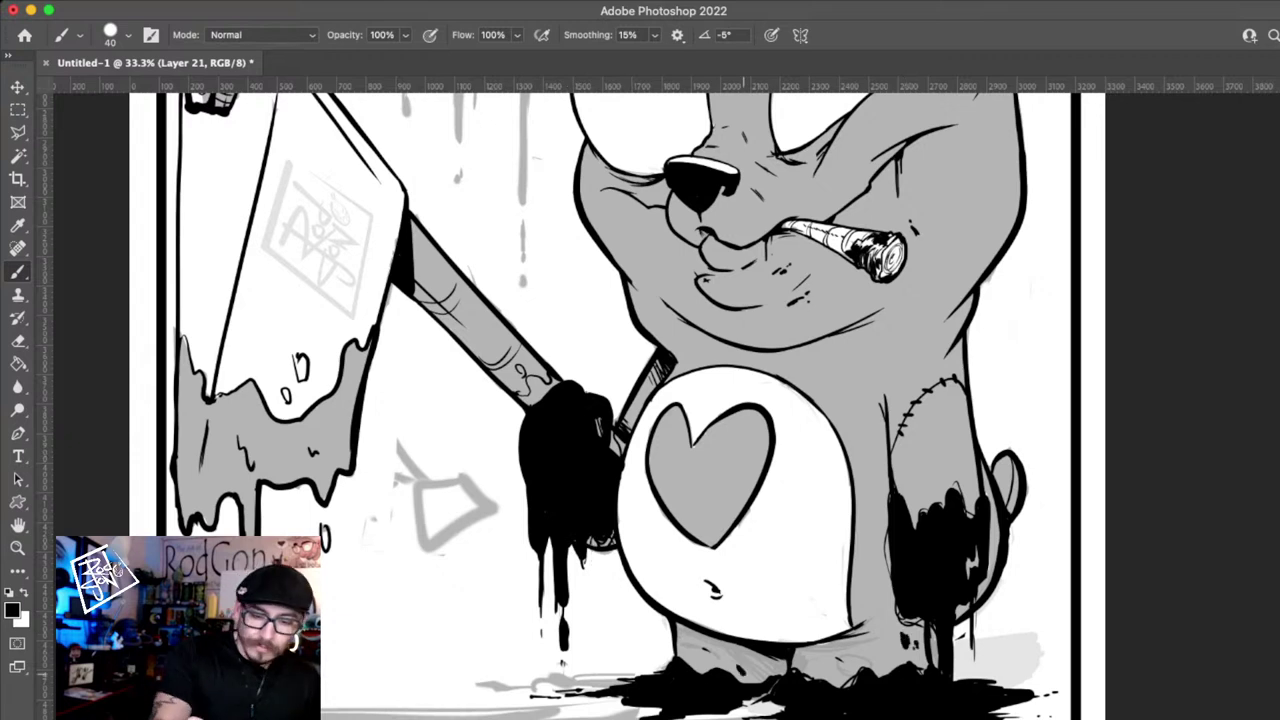
{"action": "left_click_drag", "start_coordinate": [628, 413], "coordinate": [638, 470]}
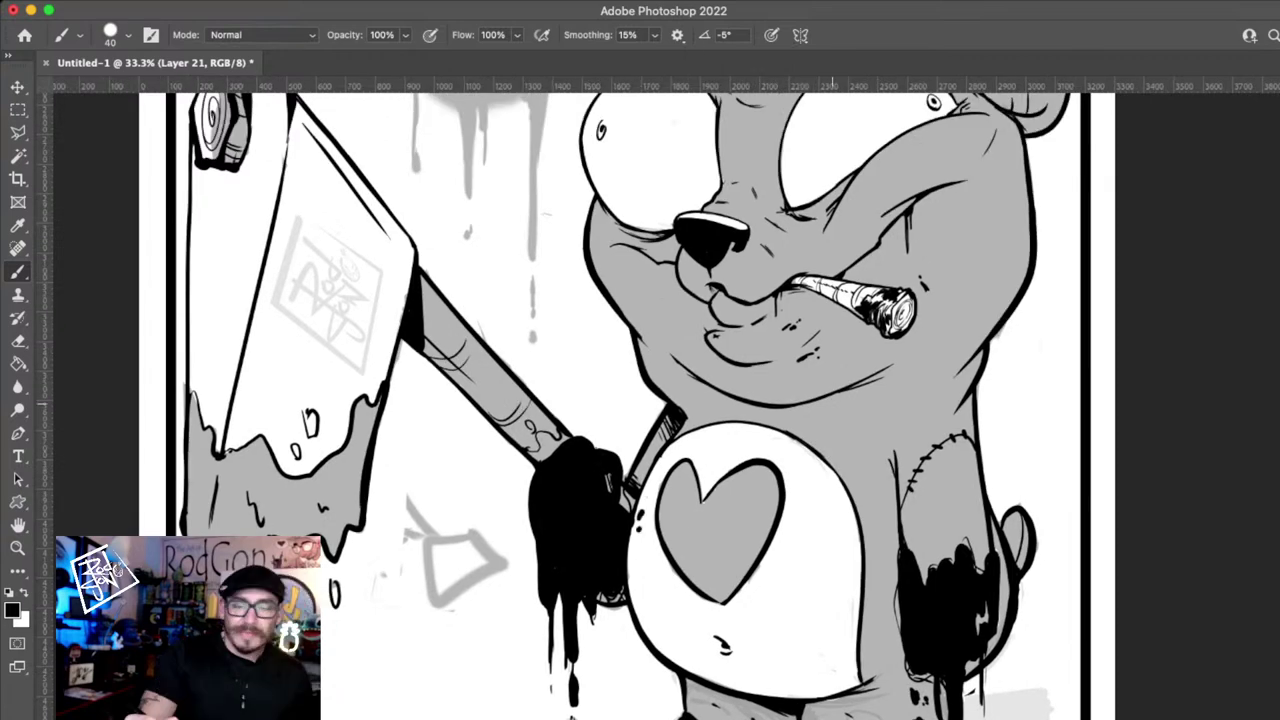
{"action": "scroll", "coordinate": [620, 400], "scroll_direction": "up", "scroll_amount": 3}
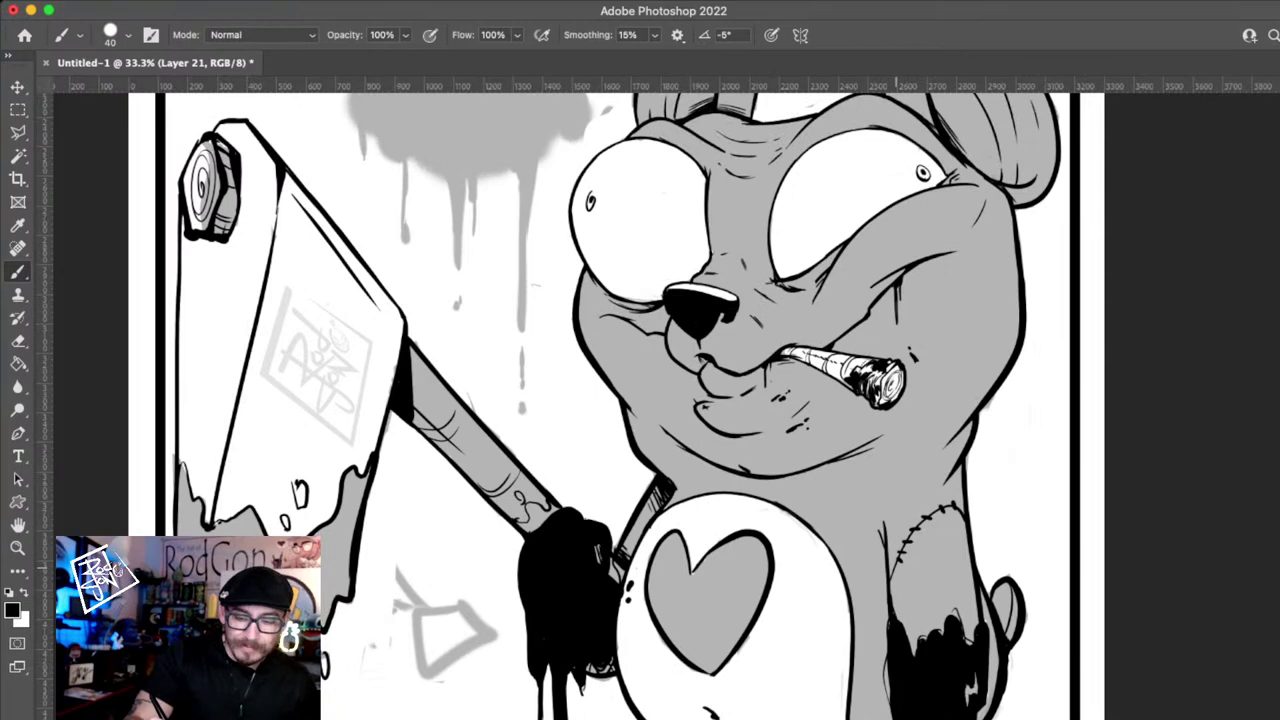
- Dot small black splatters above the blood edge on the stitched arm and on the axe handle beside the hand
{"action": "scroll", "coordinate": [620, 400], "scroll_direction": "up", "scroll_amount": 1}
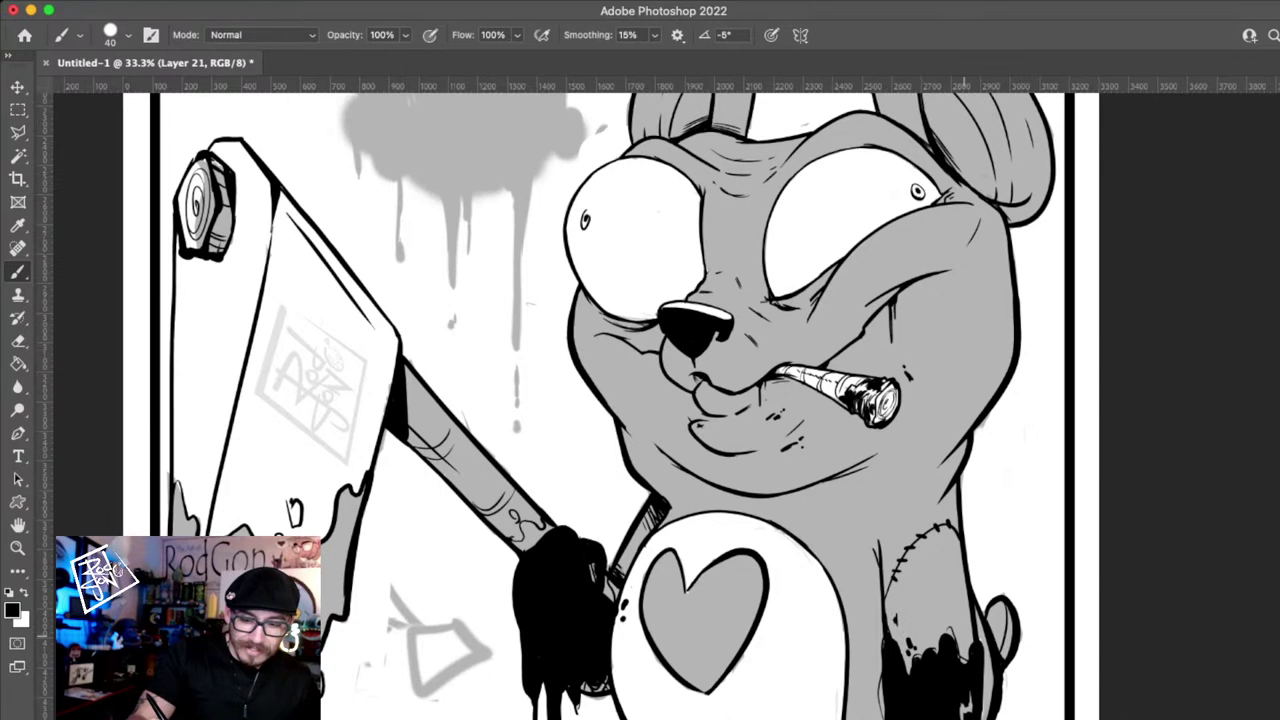
{"action": "scroll", "coordinate": [620, 400], "scroll_direction": "down", "scroll_amount": 3}
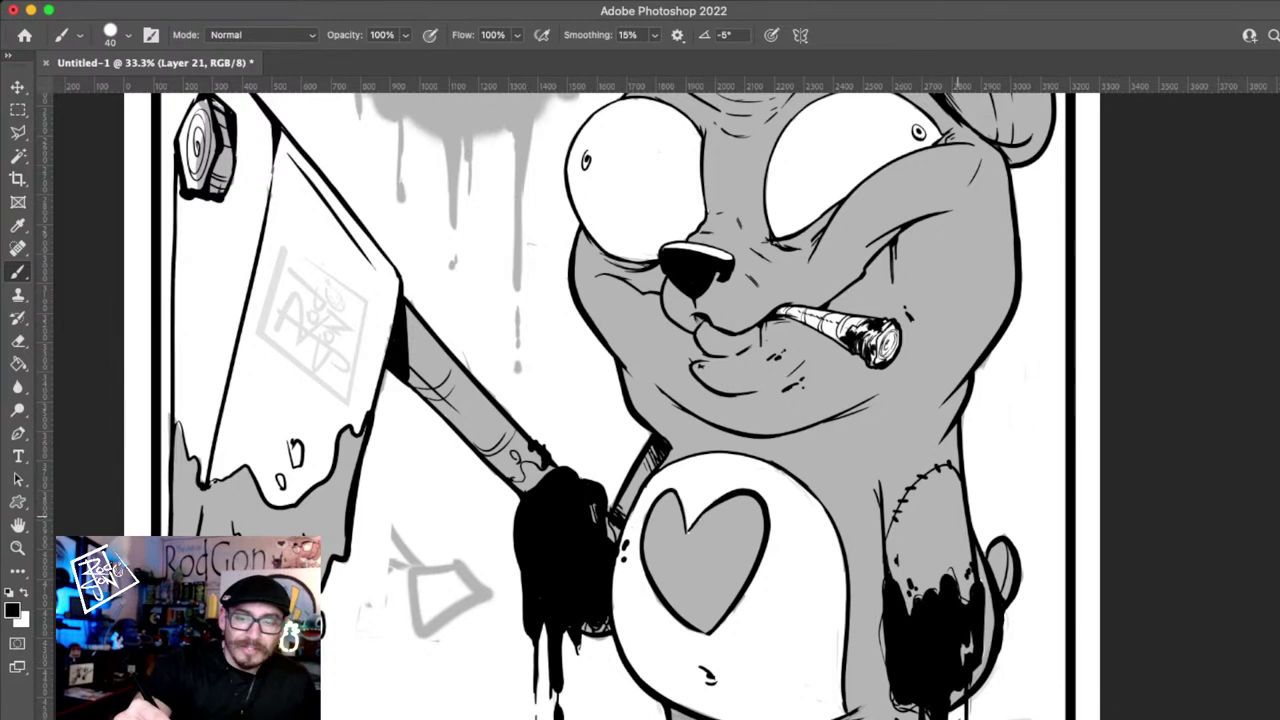
{"action": "left_click_drag", "start_coordinate": [912, 235], "coordinate": [906, 321]}
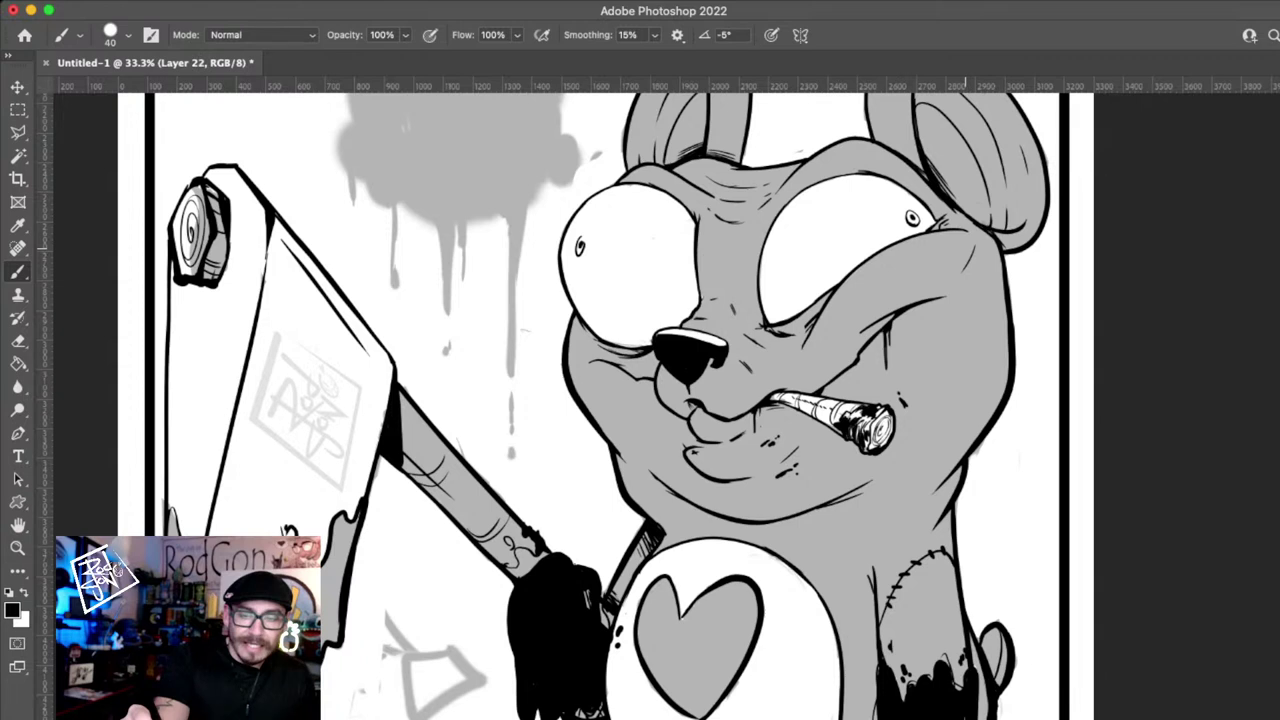
- Sketch curved contour guide lines across the cheek beneath the eye on a separate layer
{"action": "left_click_drag", "start_coordinate": [969, 239], "coordinate": [835, 317]}
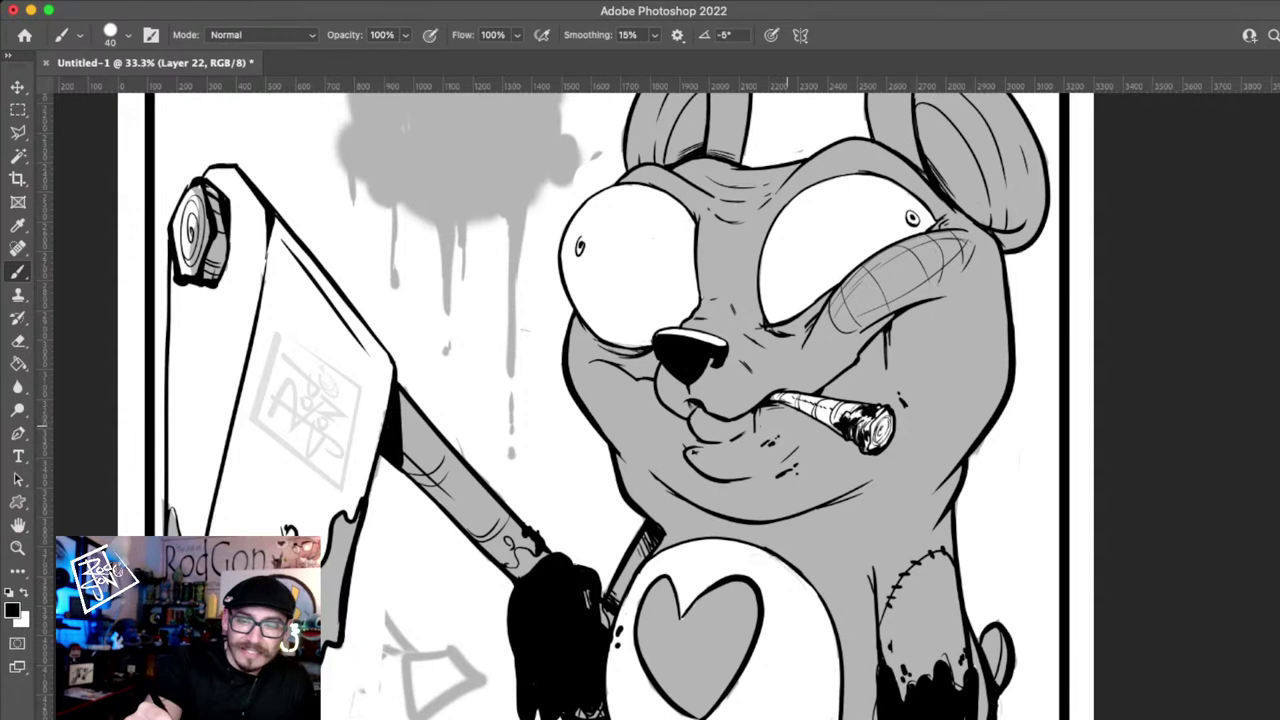
{"action": "key", "text": "super+z"}
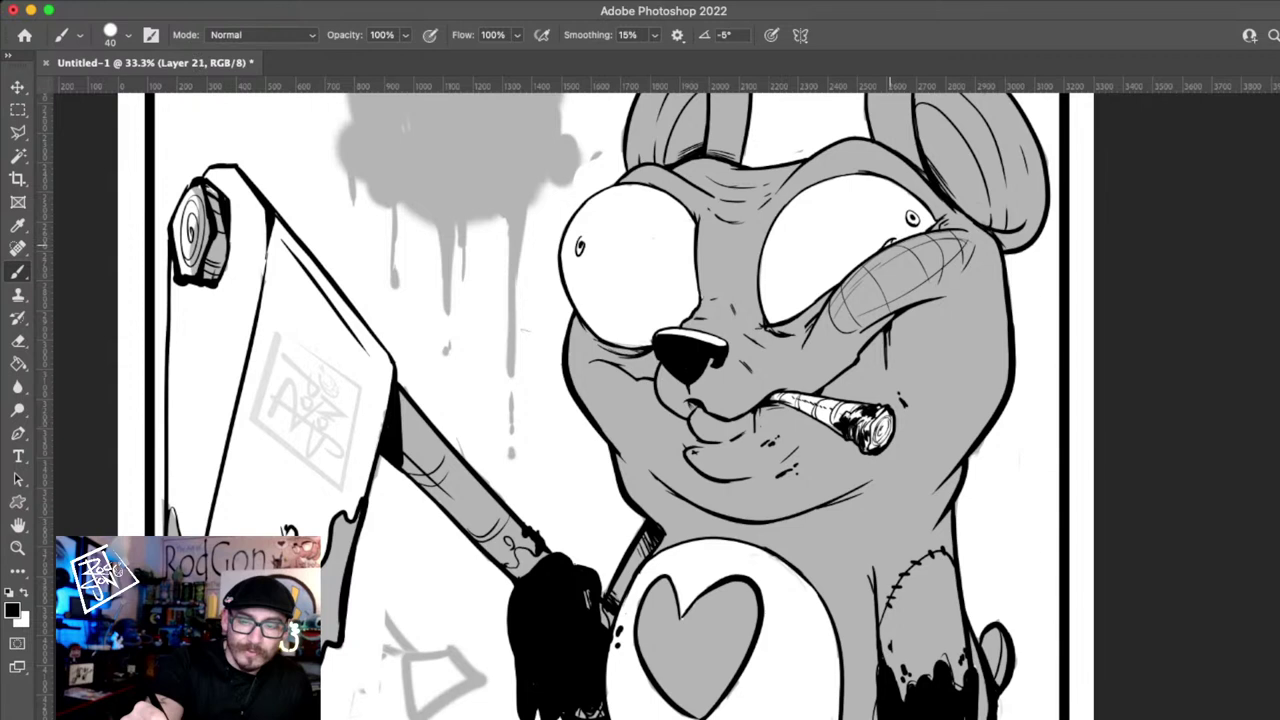
- Try a black splatter at the eye's lower edge with a broken drip following the cheek's contour on the ink layer
{"action": "left_click_drag", "start_coordinate": [894, 252], "coordinate": [916, 240]}
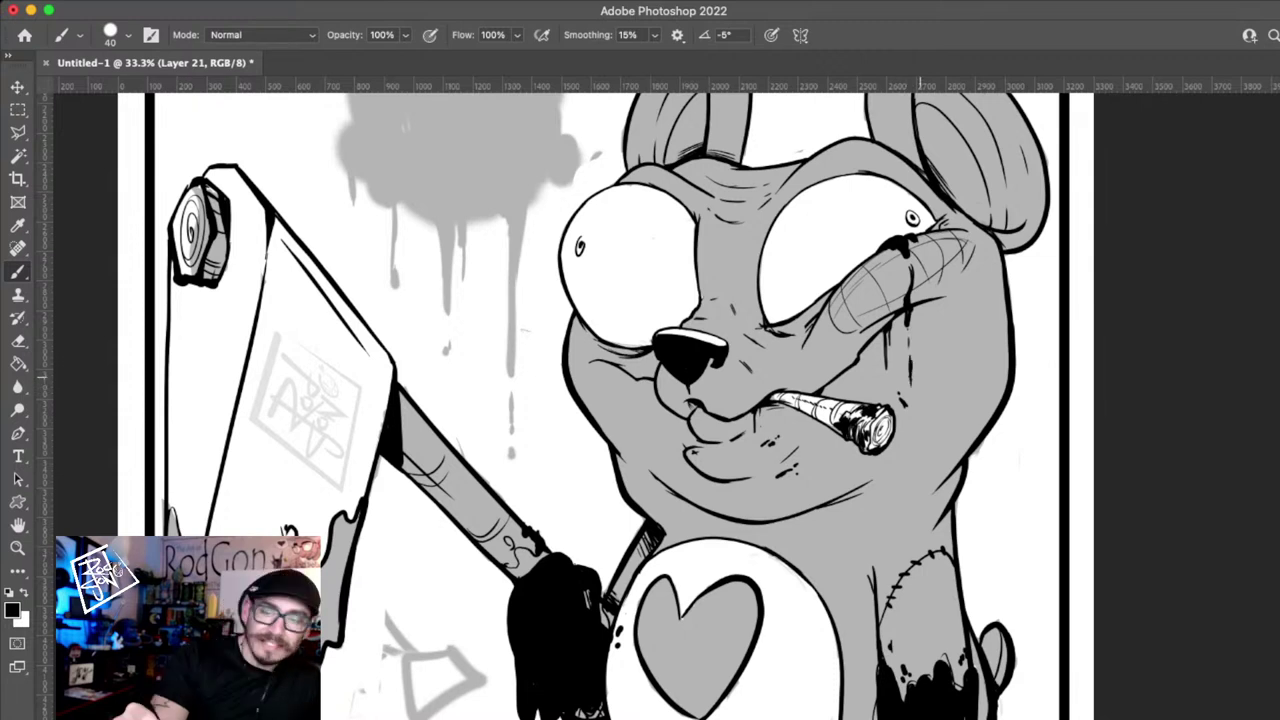
{"action": "scroll", "coordinate": [920, 400], "scroll_direction": "up", "scroll_amount": 3}
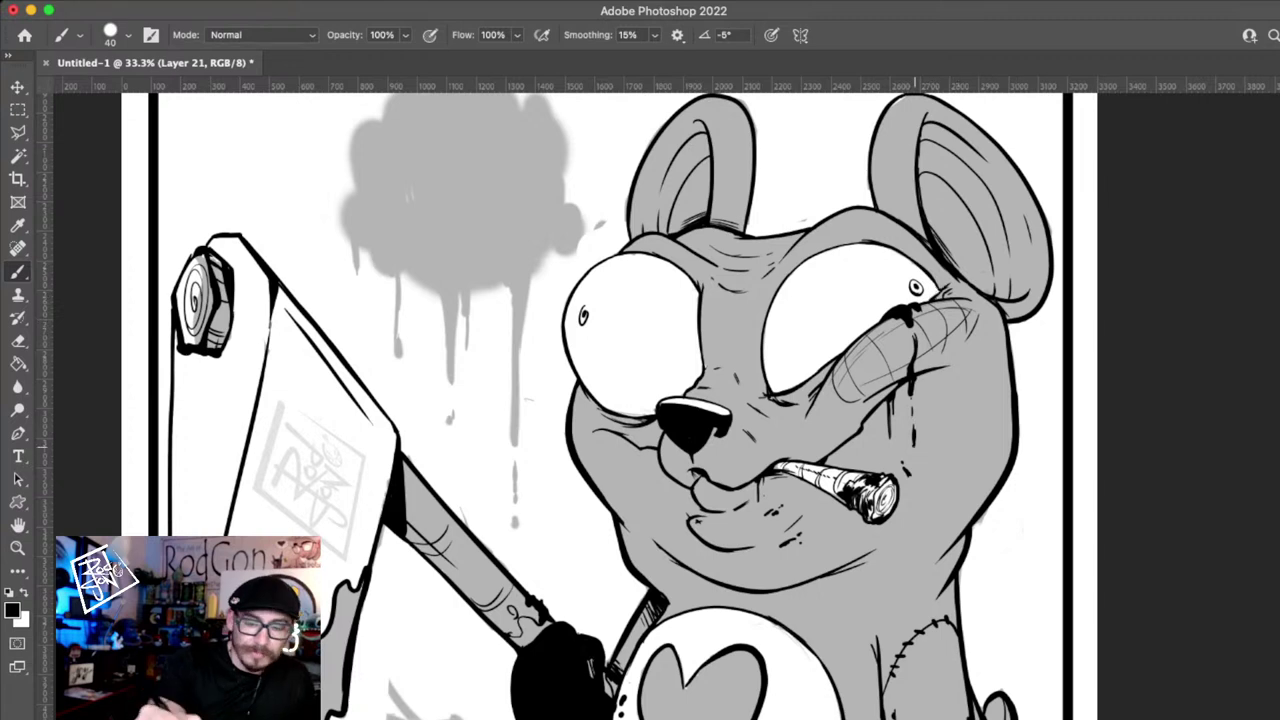
{"action": "left_click_drag", "start_coordinate": [768, 381], "coordinate": [782, 373]}
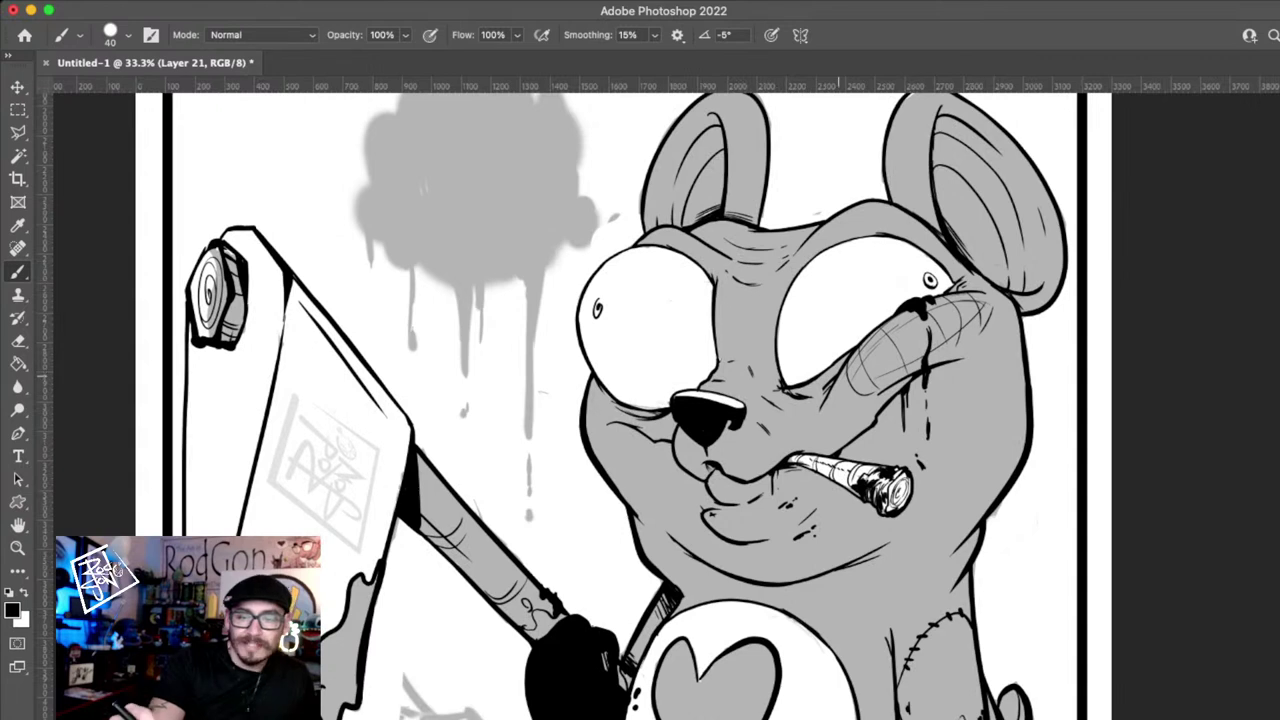
{"action": "scroll", "coordinate": [658, 398], "scroll_direction": "down", "scroll_amount": 2}
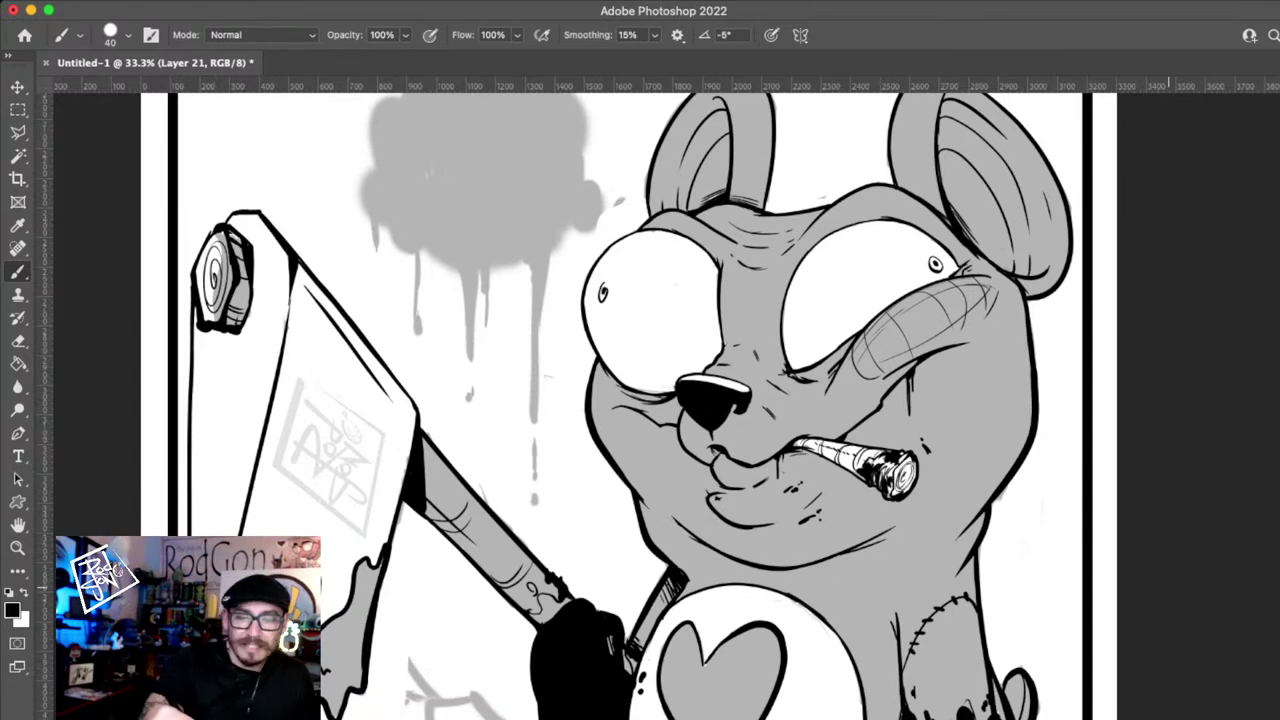
- Sketch curved contour guide lines around the chin fold and lower lip on the guide layer
{"action": "scroll", "coordinate": [640, 400], "scroll_direction": "down", "scroll_amount": 5}
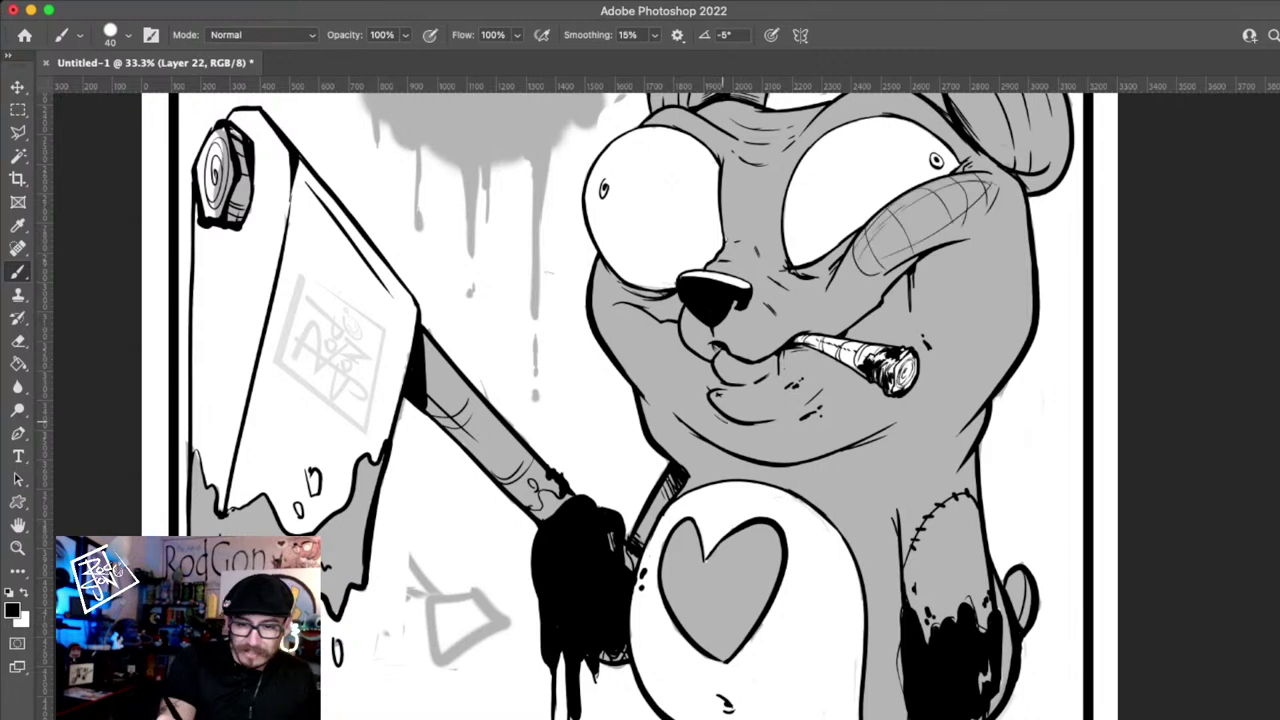
{"action": "left_click_drag", "start_coordinate": [757, 431], "coordinate": [754, 456]}
{"action": "mouse_move", "coordinate": [773, 431]}
{"action": "left_mouse_down"}
{"action": "mouse_move", "coordinate": [771, 460]}
{"action": "mouse_move", "coordinate": [809, 459]}
{"action": "left_mouse_up"}
{"action": "left_click_drag", "start_coordinate": [827, 419], "coordinate": [839, 450]}
{"action": "left_click_drag", "start_coordinate": [848, 413], "coordinate": [862, 441]}
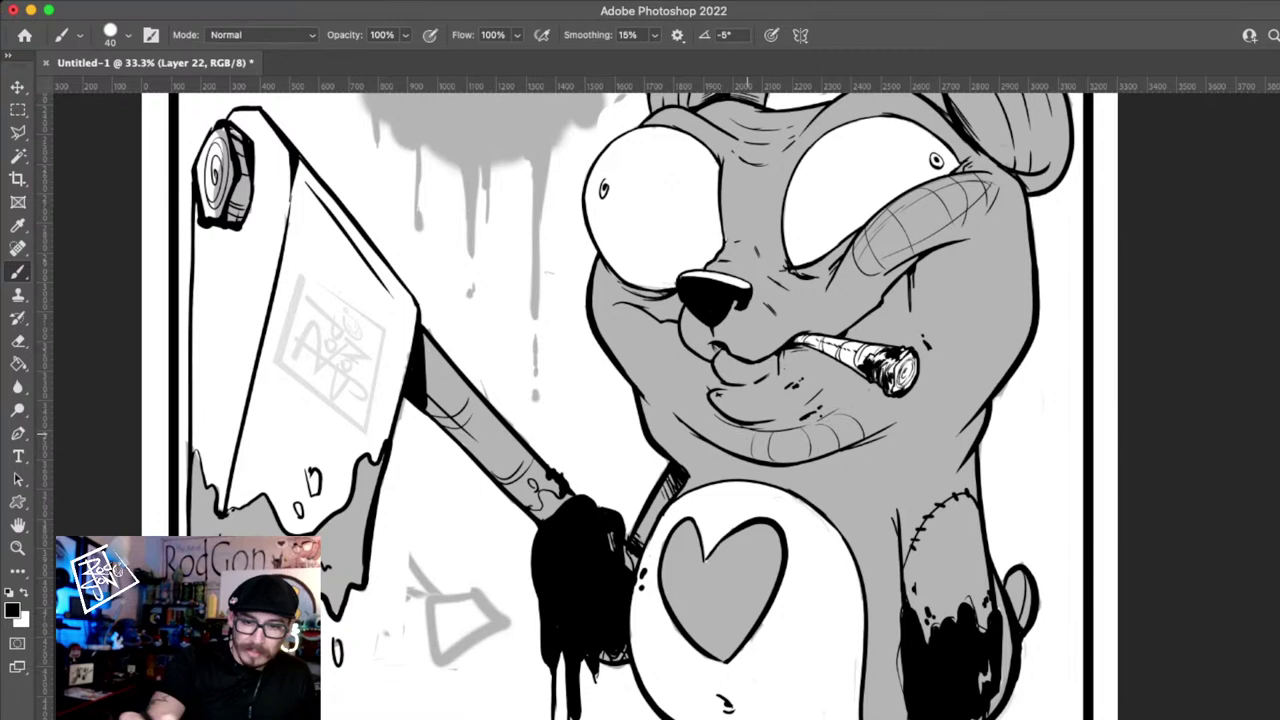
{"action": "left_click_drag", "start_coordinate": [740, 429], "coordinate": [736, 455]}
{"action": "left_click_drag", "start_coordinate": [723, 424], "coordinate": [715, 447]}
{"action": "left_click_drag", "start_coordinate": [708, 413], "coordinate": [694, 432]}
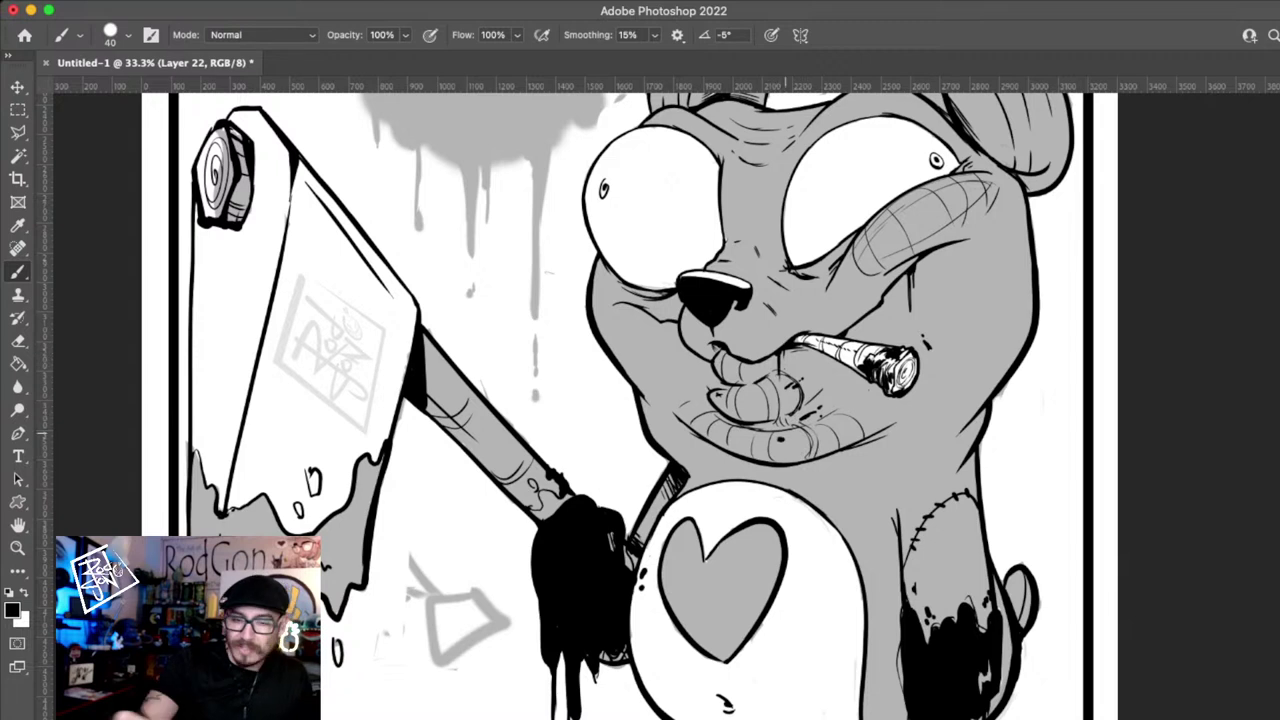
- Hide the contour guides and dot black splatters on the chin, around the cigar tip and above the arm stitches on the ink layer
{"action": "key", "text": "alt+bracketleft"}
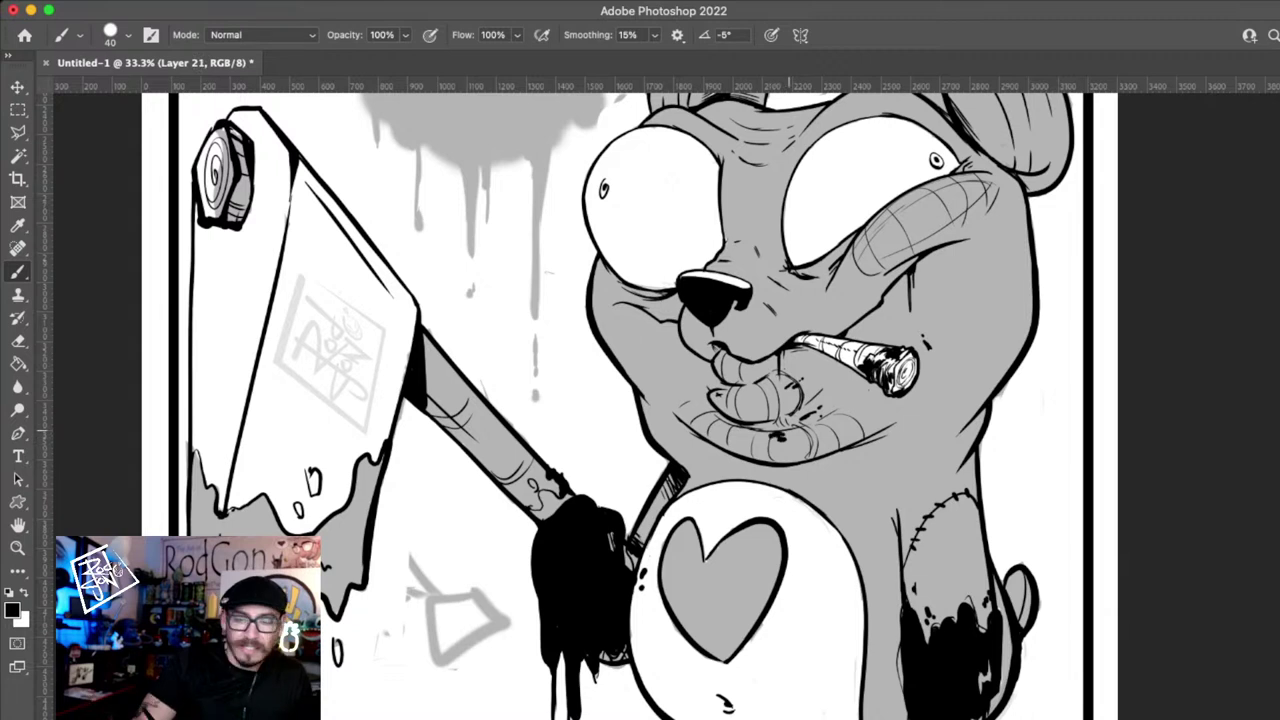
{"action": "key", "text": "super+comma"}
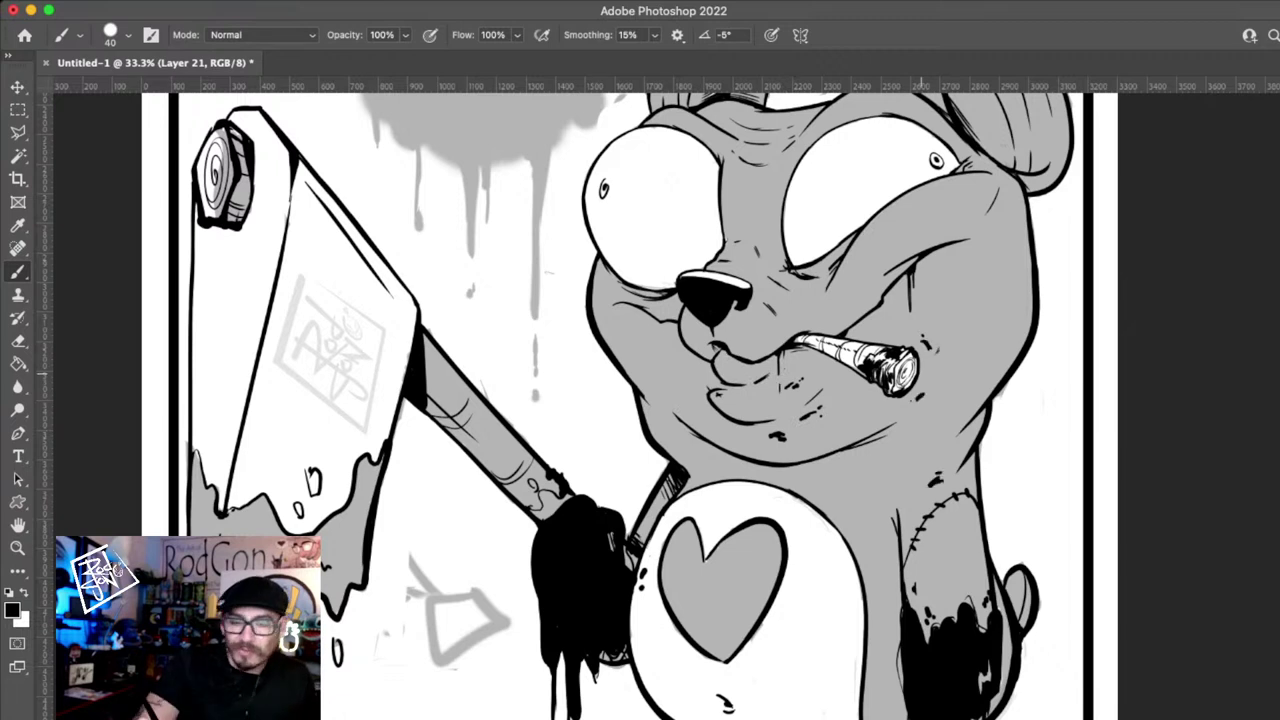
{"action": "scroll", "coordinate": [620, 400], "scroll_direction": "down", "scroll_amount": 2}
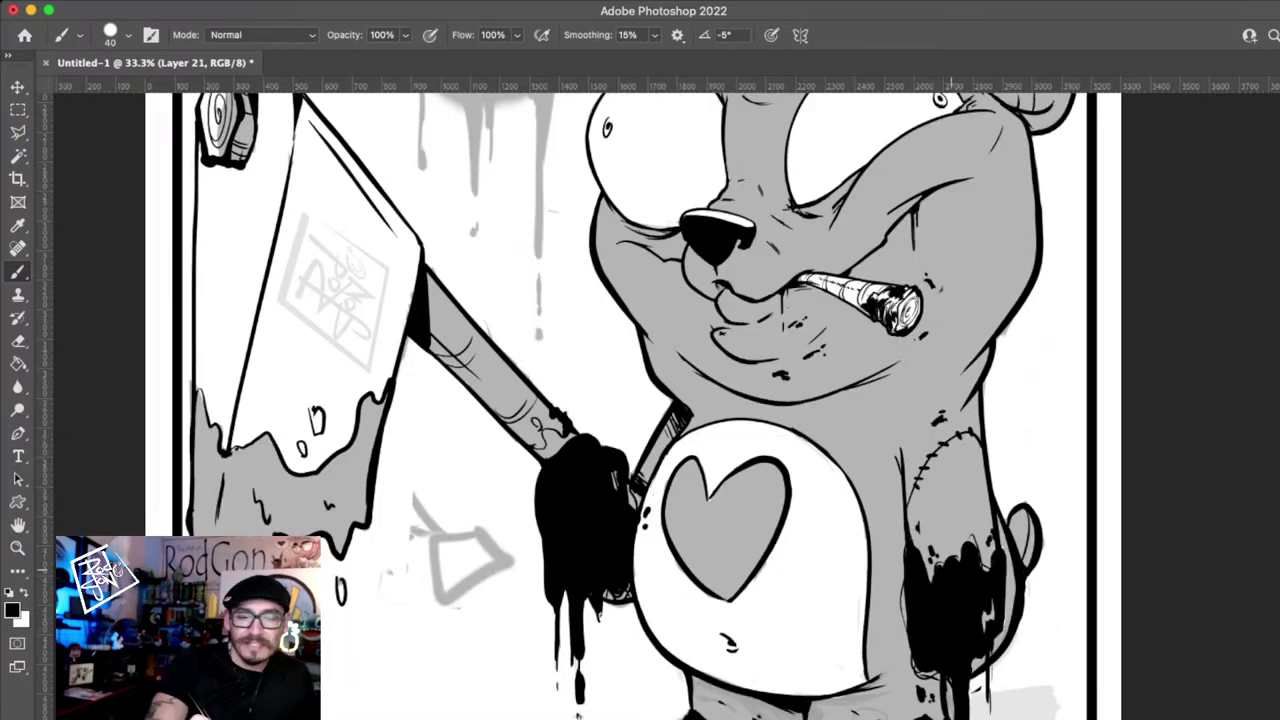
{"action": "scroll", "coordinate": [620, 400], "scroll_direction": "down", "scroll_amount": 1}
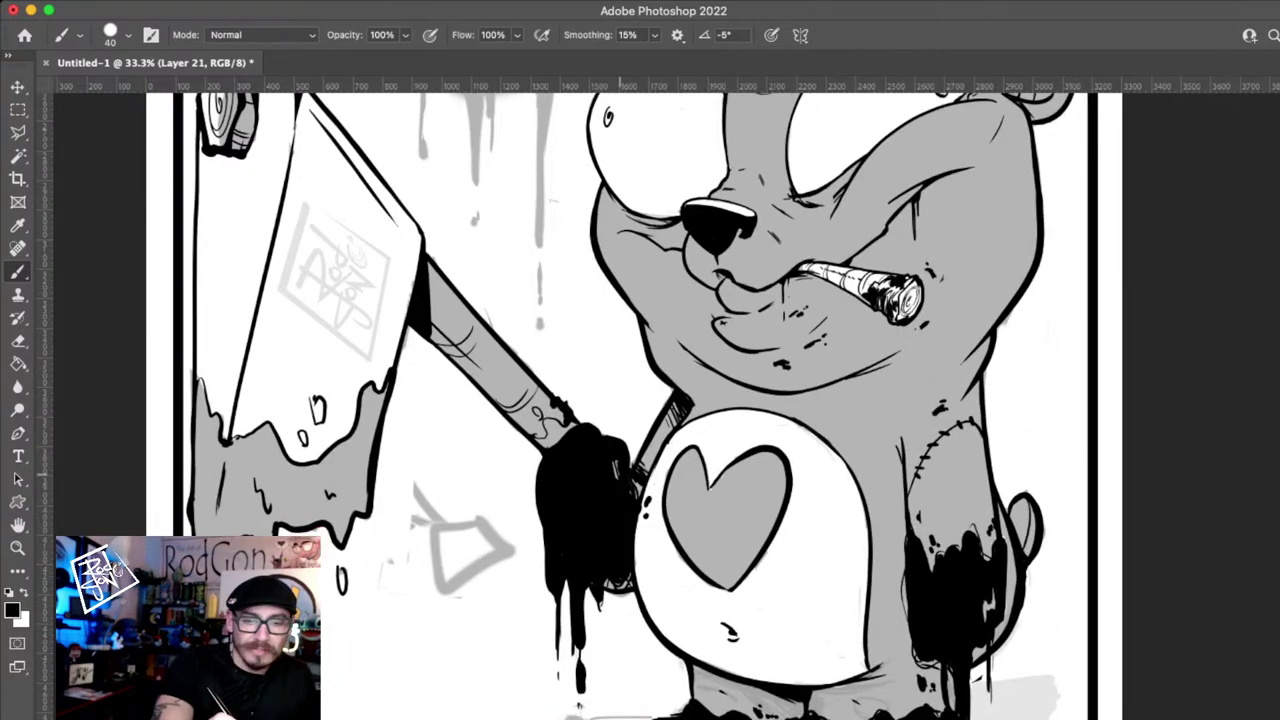
- Ink a small splatter on the axe handle's upper edge and a thin drip with a droplet below its lower edge
{"action": "scroll", "coordinate": [640, 400], "scroll_direction": "up", "scroll_amount": 3}
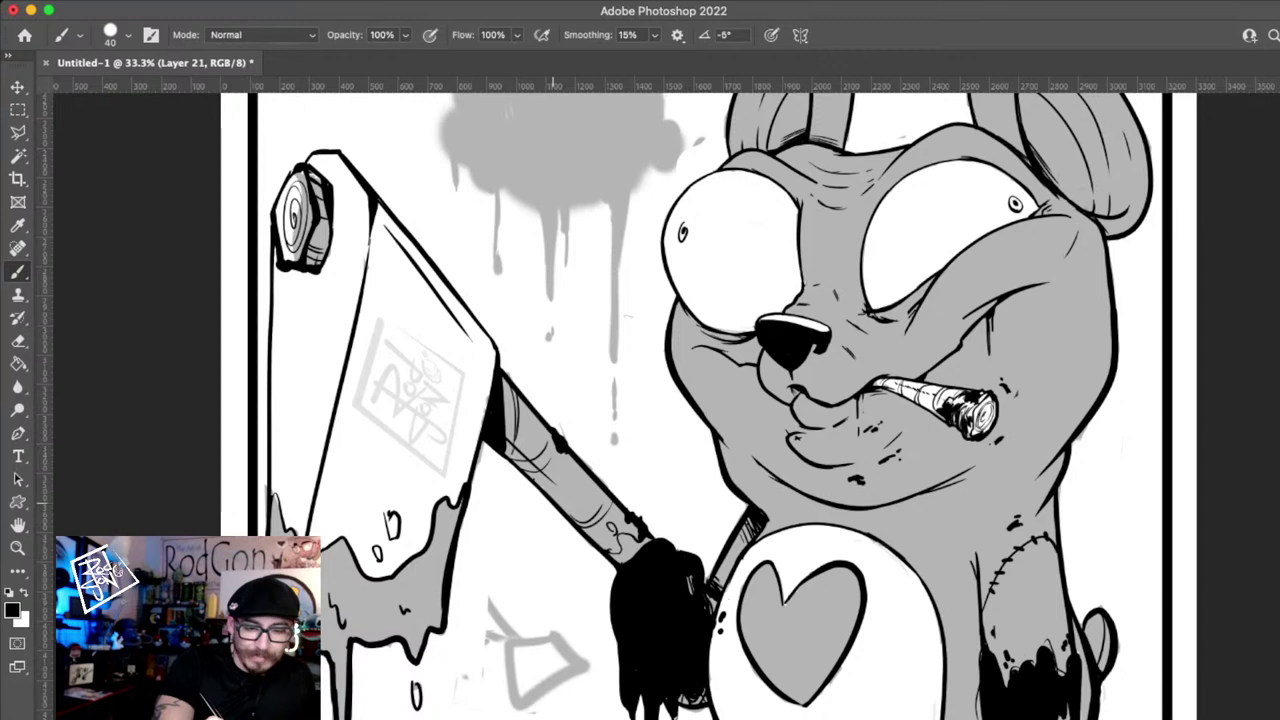
{"action": "left_click_drag", "start_coordinate": [558, 510], "coordinate": [556, 538]}
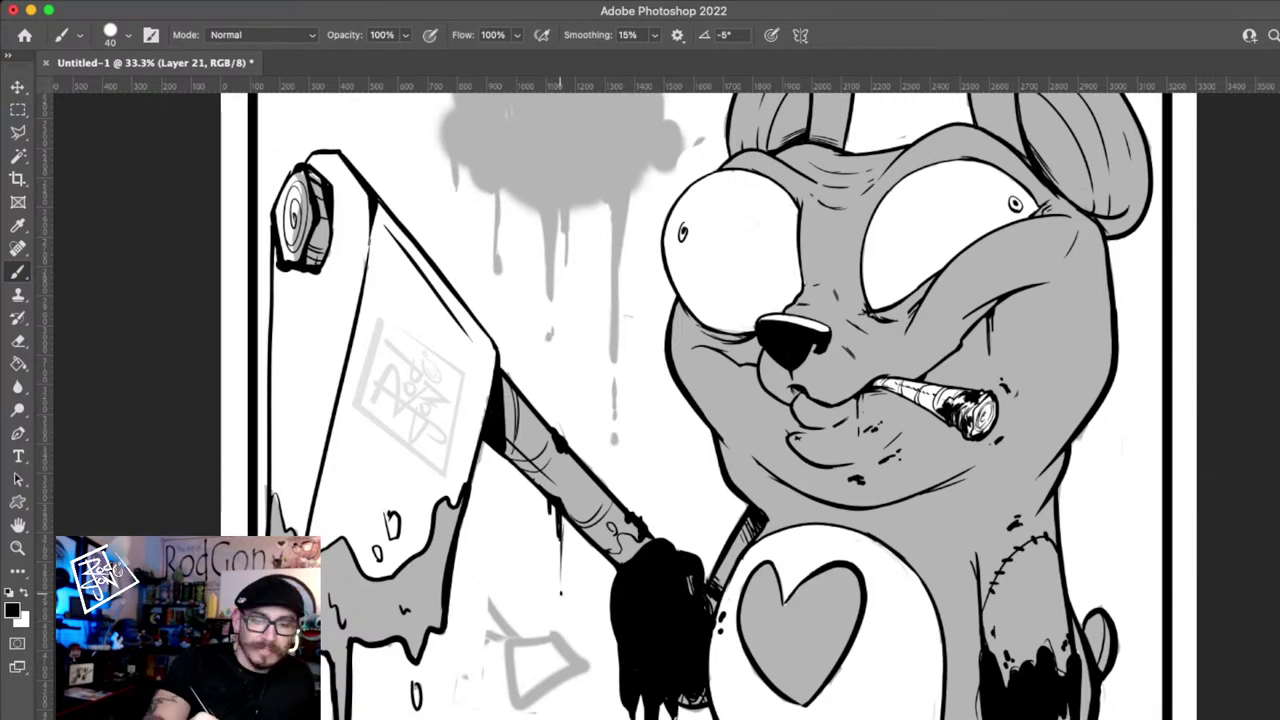
{"action": "left_click_drag", "start_coordinate": [567, 518], "coordinate": [610, 457]}
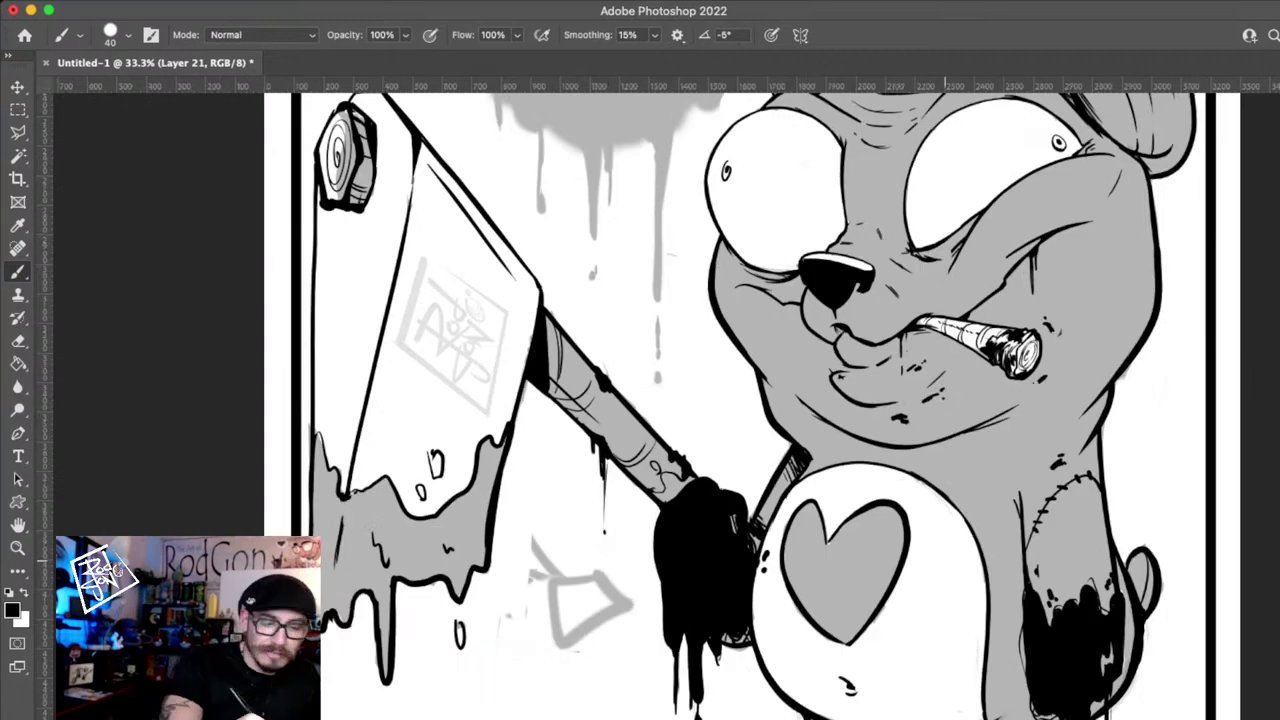
- Fill the blood along the axe blade's outer cutting edge in solid black with a ragged upper border
{"action": "mouse_move", "coordinate": [313, 434]}
{"action": "left_mouse_down"}
{"action": "mouse_move", "coordinate": [373, 350]}
{"action": "mouse_move", "coordinate": [377, 512]}
{"action": "mouse_move", "coordinate": [408, 530]}
{"action": "left_mouse_up"}
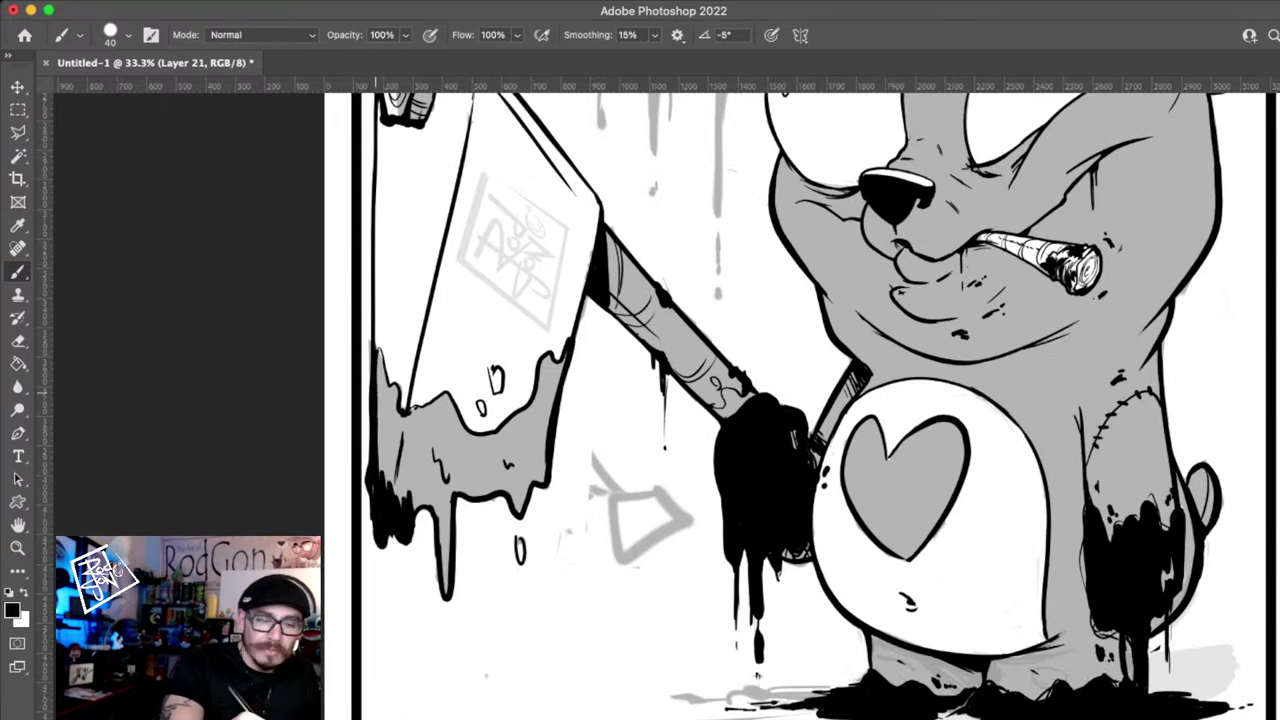
{"action": "left_click_drag", "start_coordinate": [378, 350], "coordinate": [398, 428]}
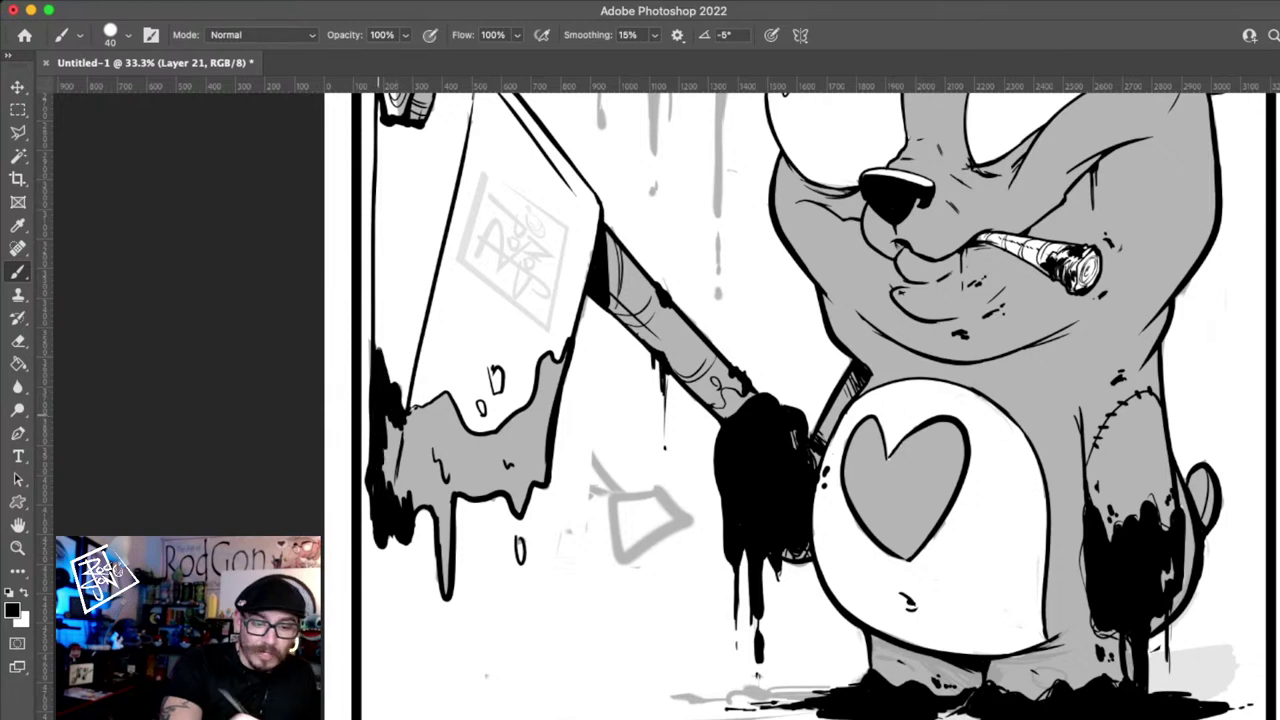
{"action": "left_click_drag", "start_coordinate": [378, 415], "coordinate": [379, 500]}
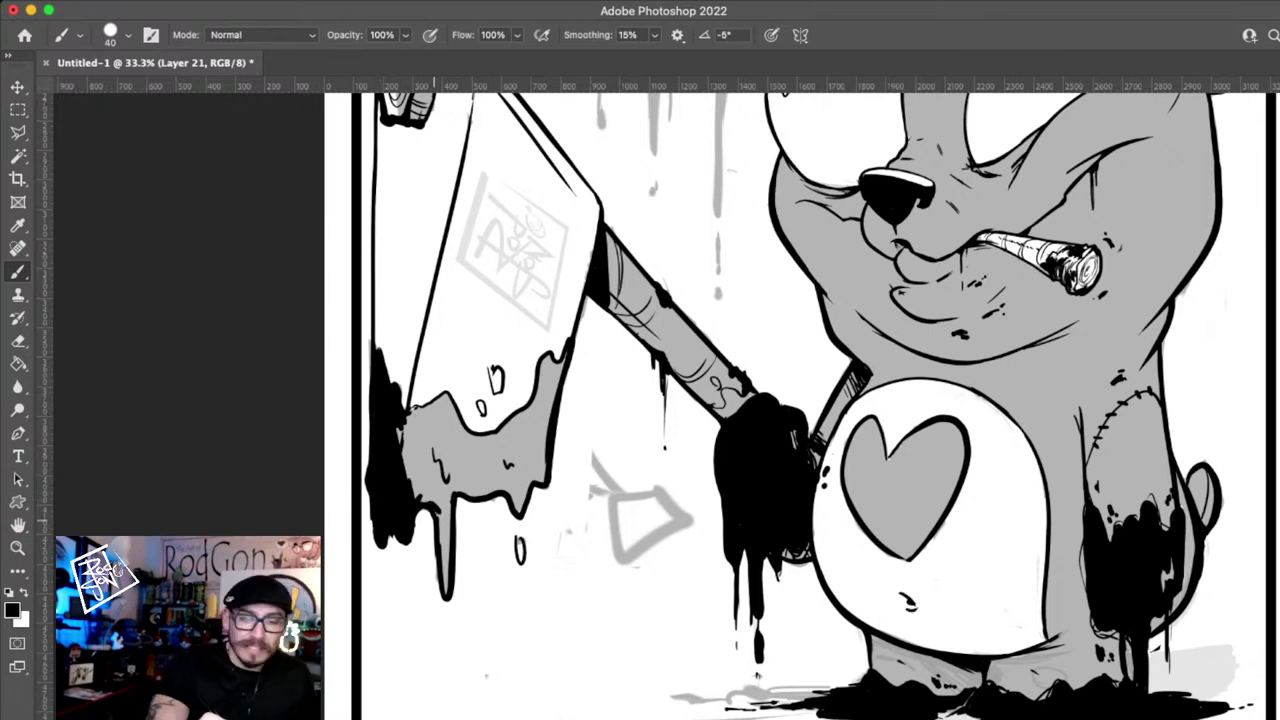
- Enlarge the brush to 70 and fill the remaining blood on the axe blade, its long drip and the droplets above in solid black
{"action": "key", "text": "bracketright"}
{"action": "key", "text": "bracketright"}
{"action": "key", "text": "bracketright"}
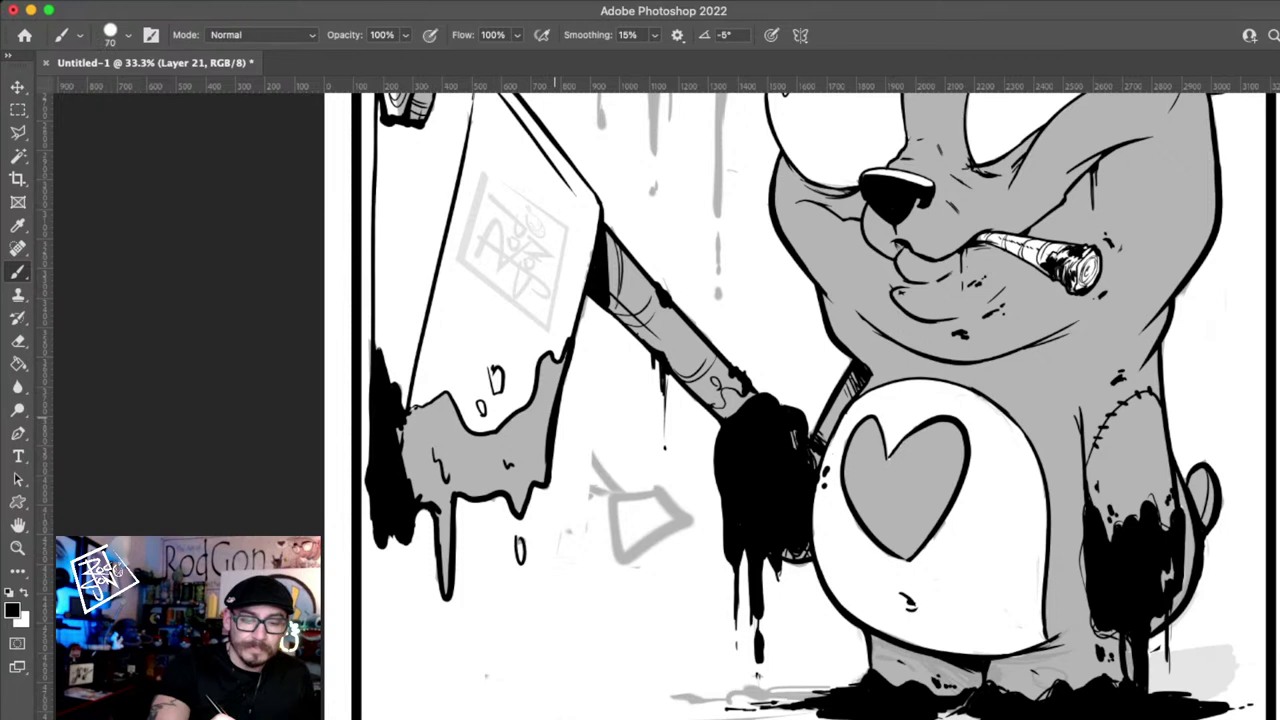
{"action": "left_click_drag", "start_coordinate": [546, 455], "coordinate": [443, 500]}
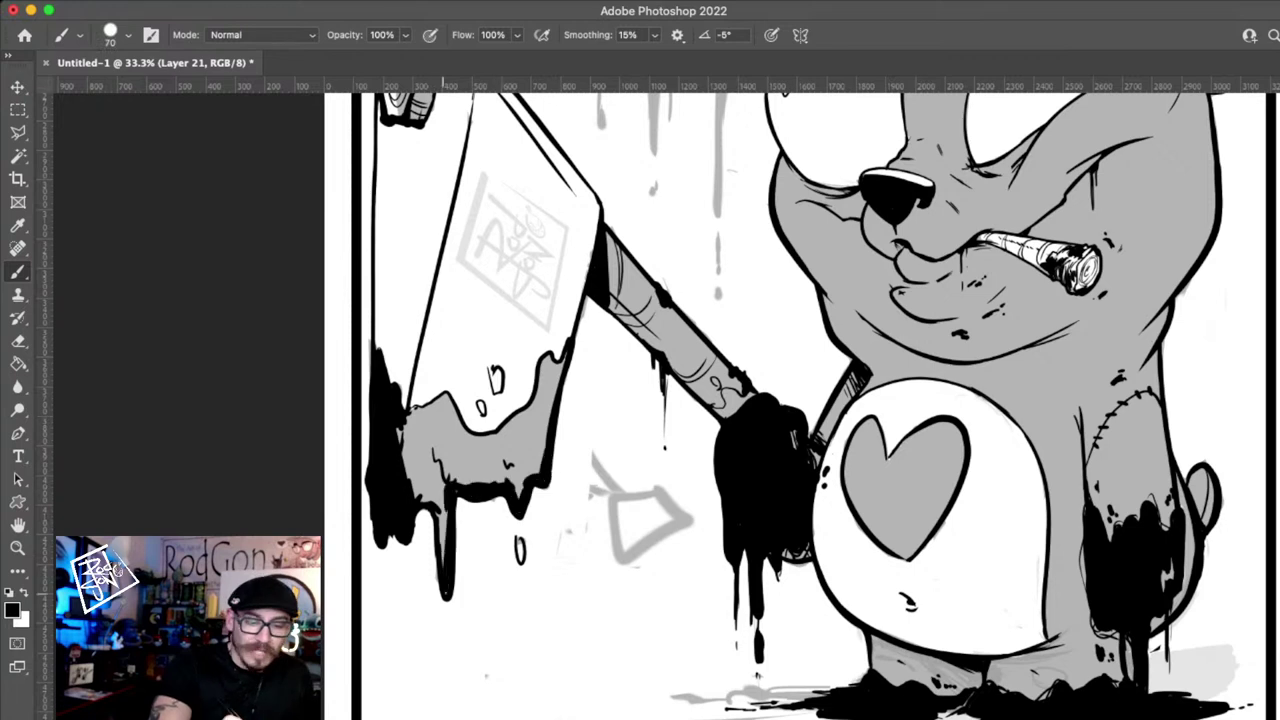
{"action": "left_click_drag", "start_coordinate": [443, 565], "coordinate": [428, 426]}
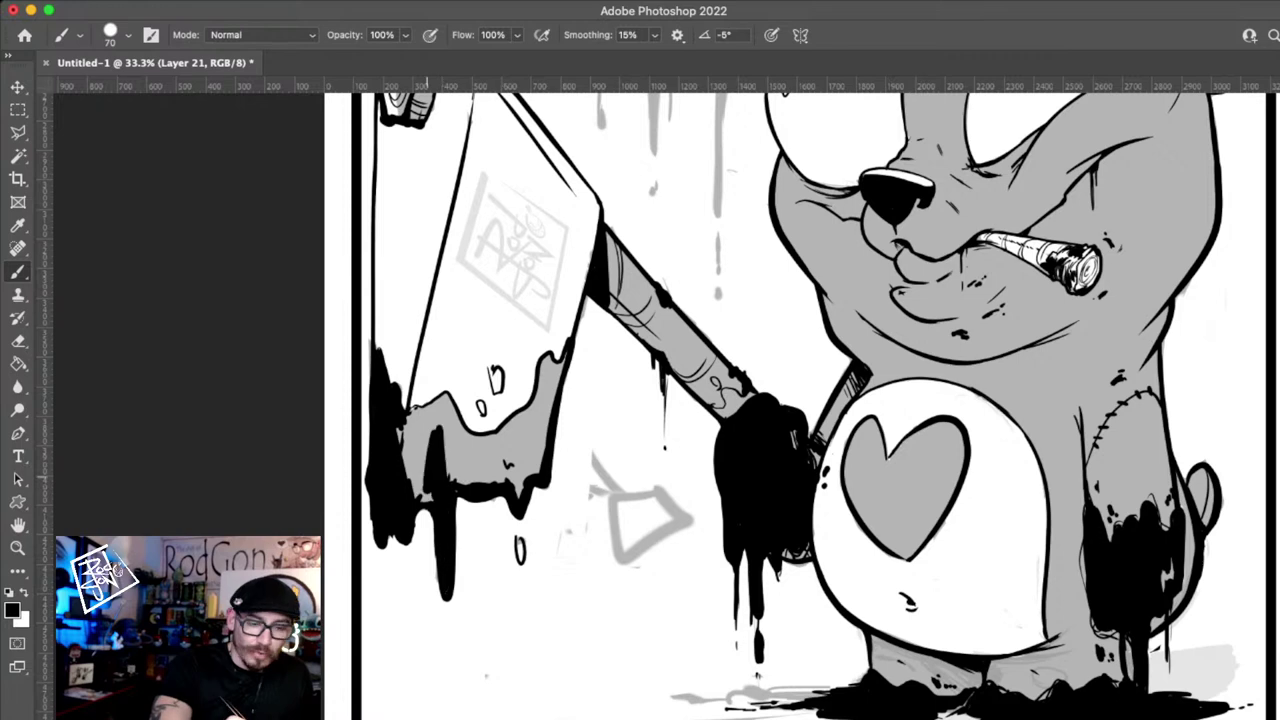
{"action": "mouse_move", "coordinate": [430, 500]}
{"action": "left_mouse_down"}
{"action": "mouse_move", "coordinate": [397, 421]}
{"action": "mouse_move", "coordinate": [440, 402]}
{"action": "mouse_move", "coordinate": [425, 415]}
{"action": "mouse_move", "coordinate": [418, 480]}
{"action": "left_mouse_up"}
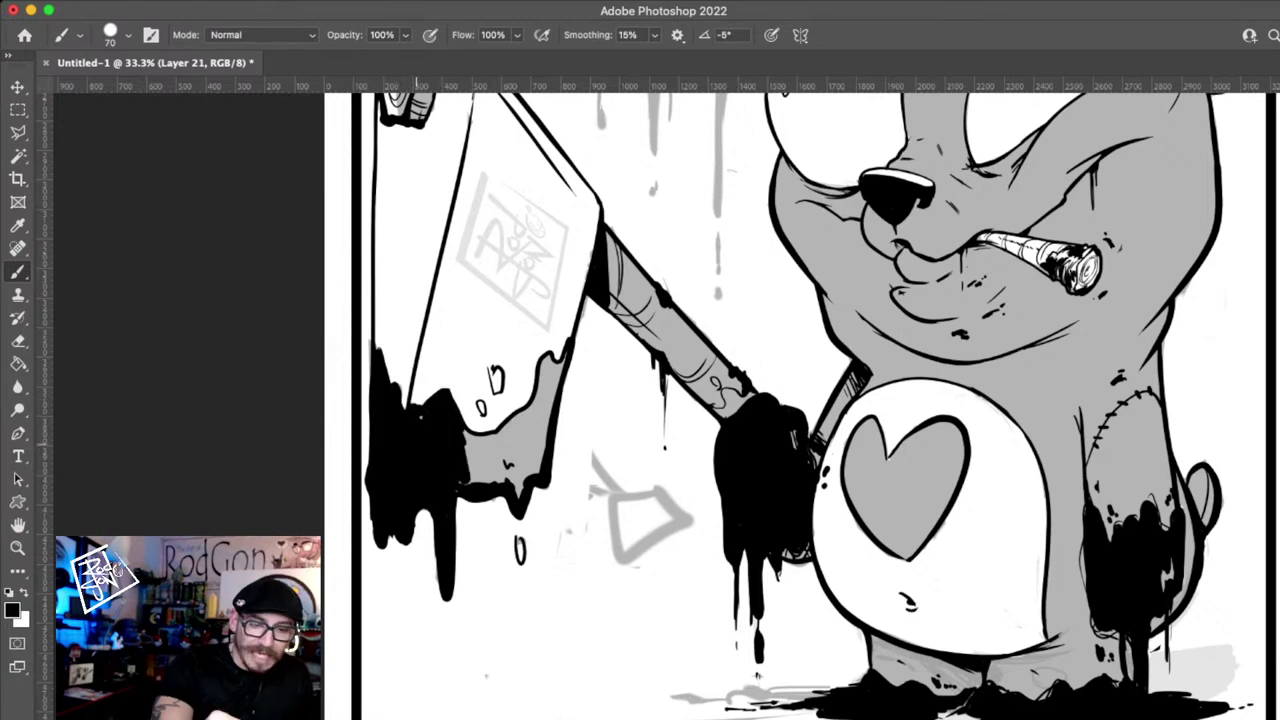
{"action": "left_click_drag", "start_coordinate": [492, 394], "coordinate": [497, 356]}
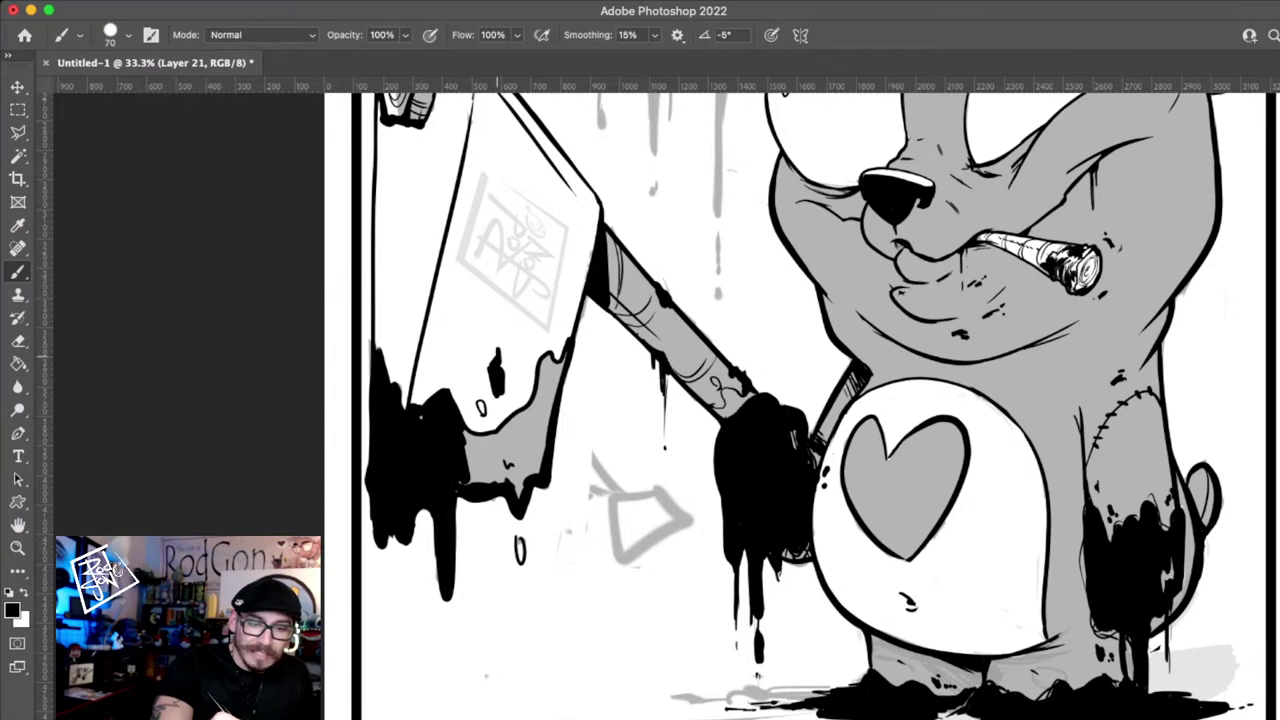
{"action": "mouse_move", "coordinate": [484, 402]}
{"action": "left_mouse_down"}
{"action": "mouse_move", "coordinate": [521, 440]}
{"action": "mouse_move", "coordinate": [494, 470]}
{"action": "mouse_move", "coordinate": [467, 470]}
{"action": "left_mouse_up"}
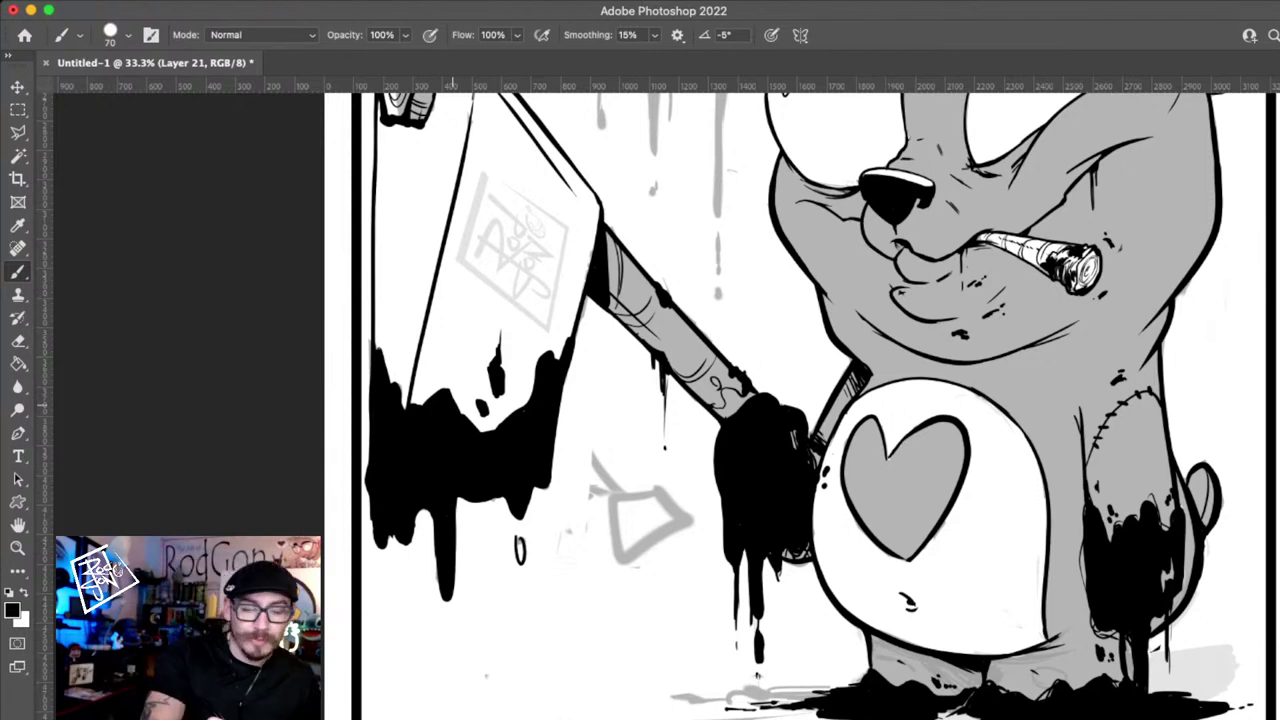
- Fill the hanging droplet and extend the axe blade's lower edge with long, thin black drips and specks
{"action": "left_click_drag", "start_coordinate": [518, 538], "coordinate": [520, 558]}
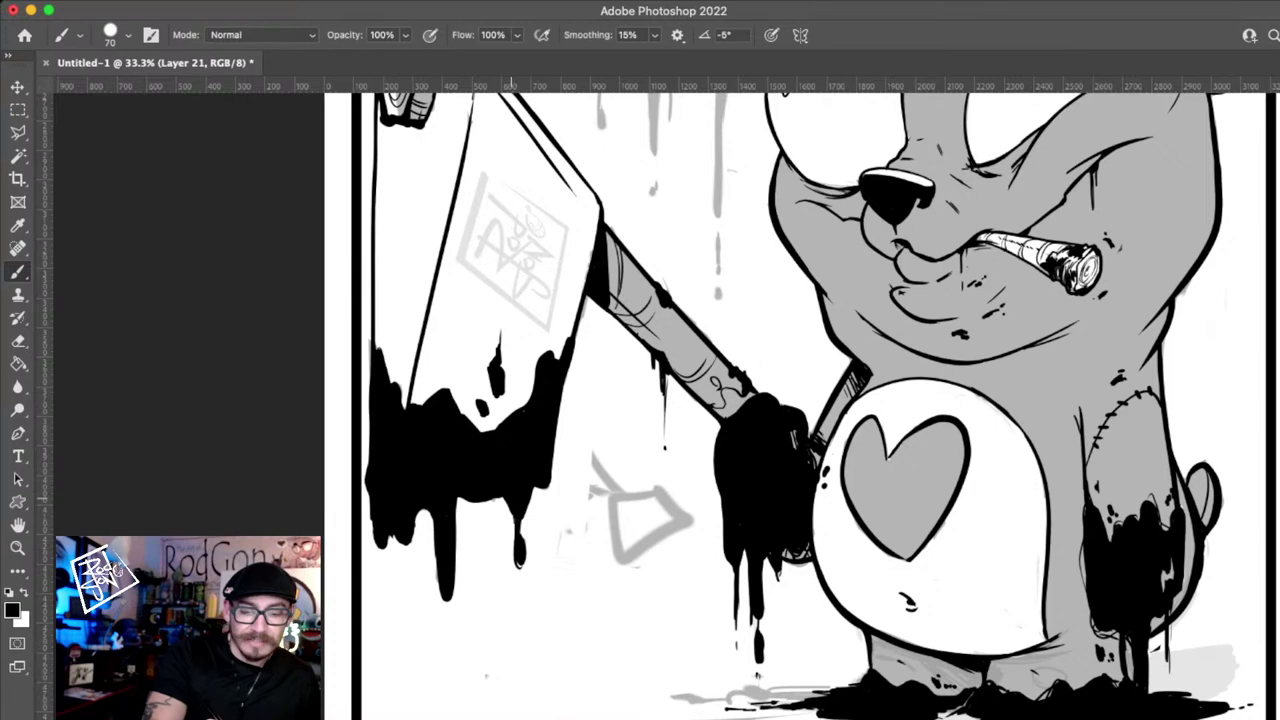
{"action": "left_click_drag", "start_coordinate": [519, 562], "coordinate": [520, 600]}
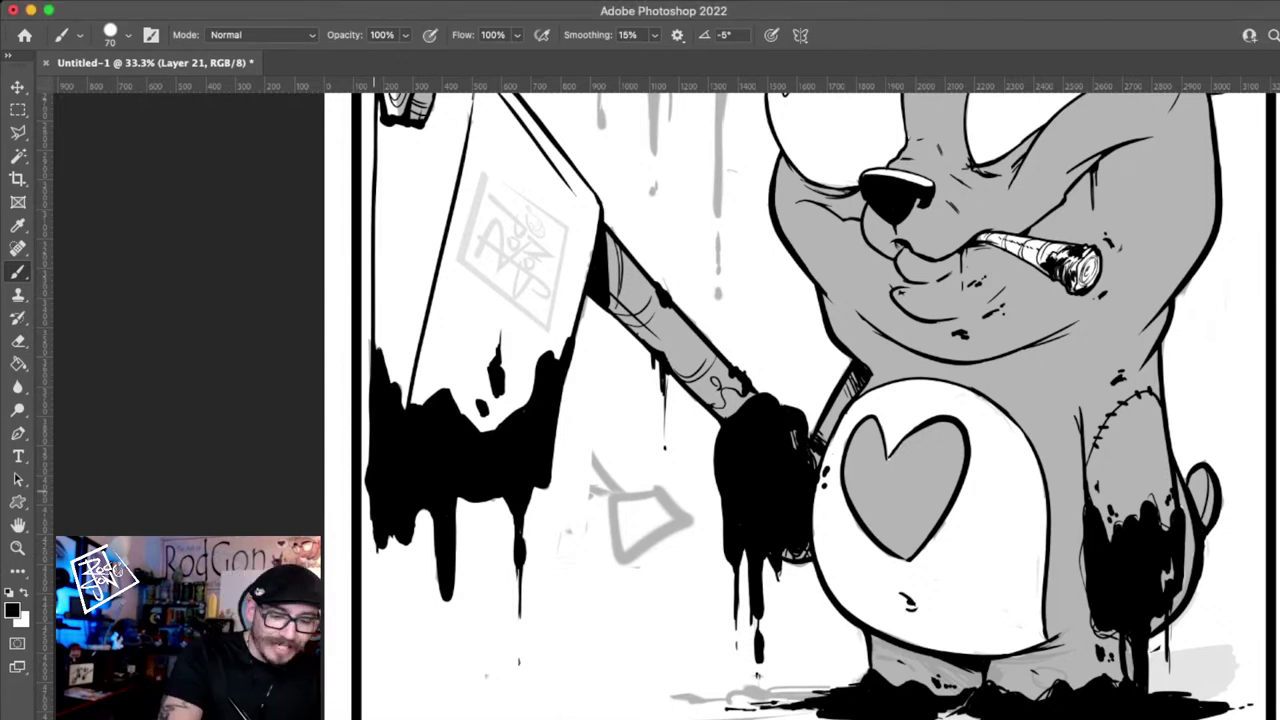
{"action": "left_click_drag", "start_coordinate": [440, 558], "coordinate": [438, 677]}
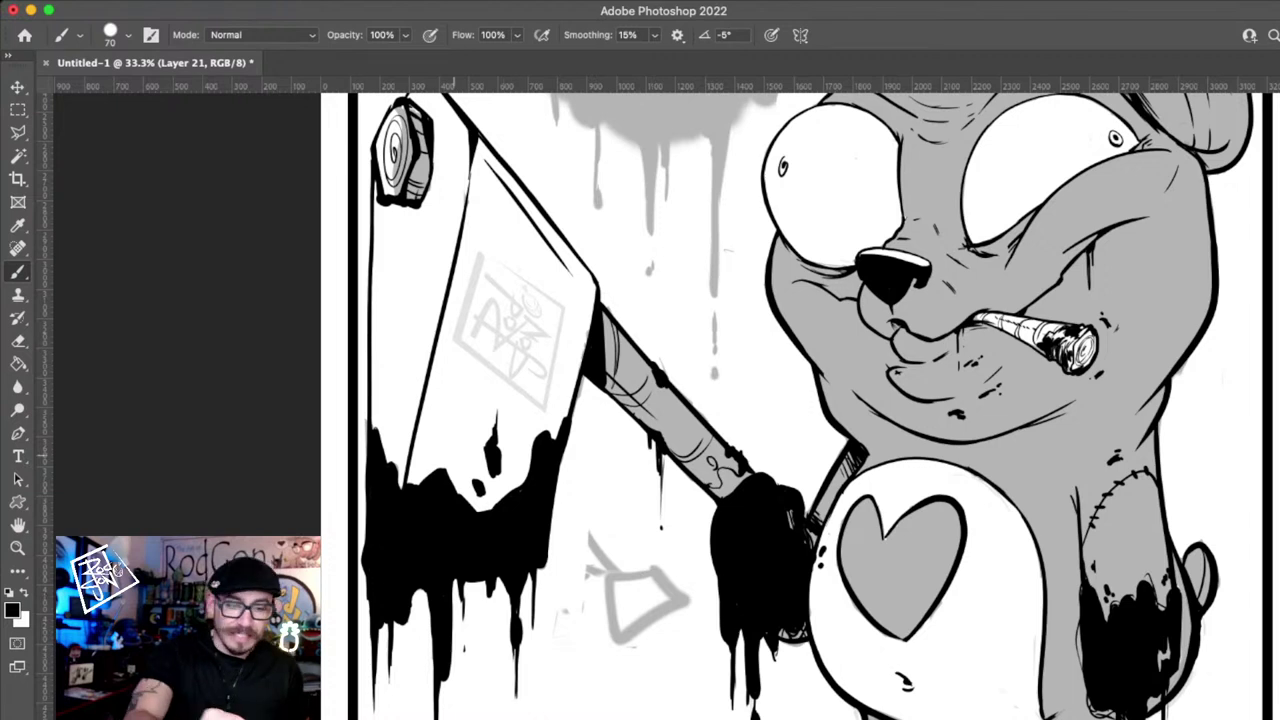
- Flick thin black streaks and specks up the axe blade, and add more splatters and hanging drips along the handle
{"action": "mouse_move", "coordinate": [455, 460]}
{"action": "left_mouse_down"}
{"action": "mouse_move", "coordinate": [465, 402]}
{"action": "mouse_move", "coordinate": [458, 446]}
{"action": "left_mouse_up"}
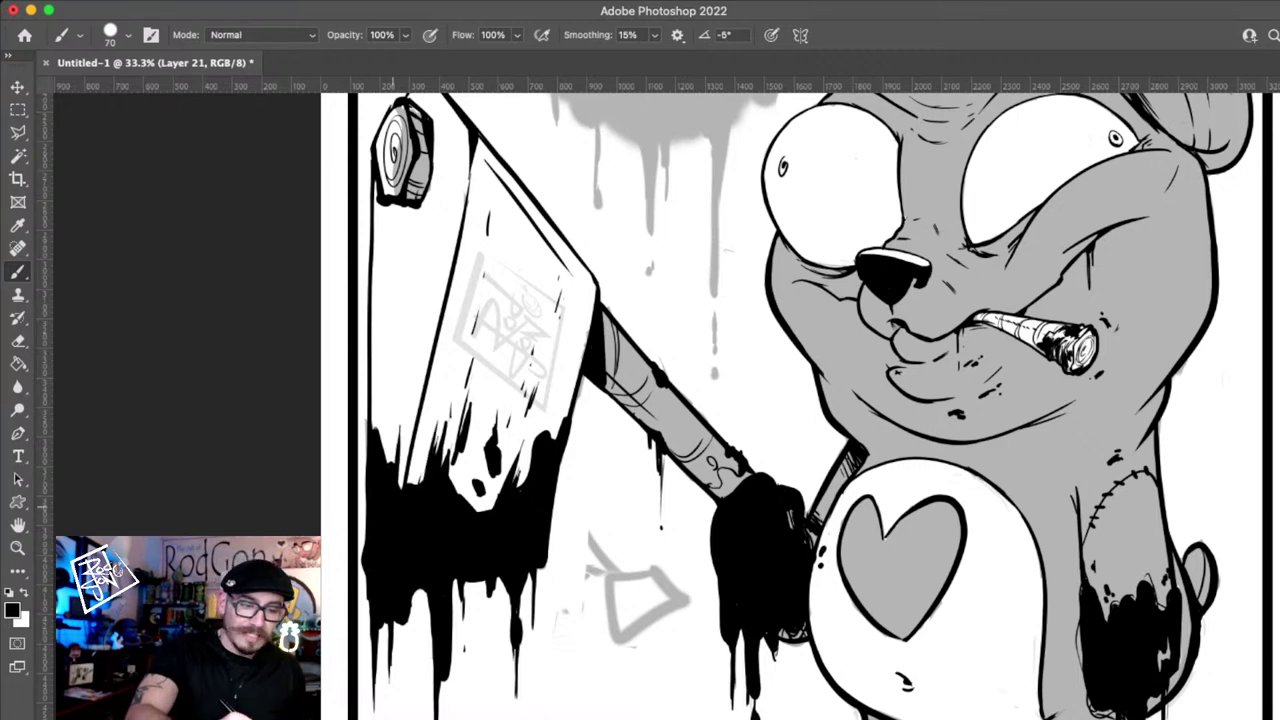
{"action": "left_click_drag", "start_coordinate": [396, 382], "coordinate": [403, 295]}
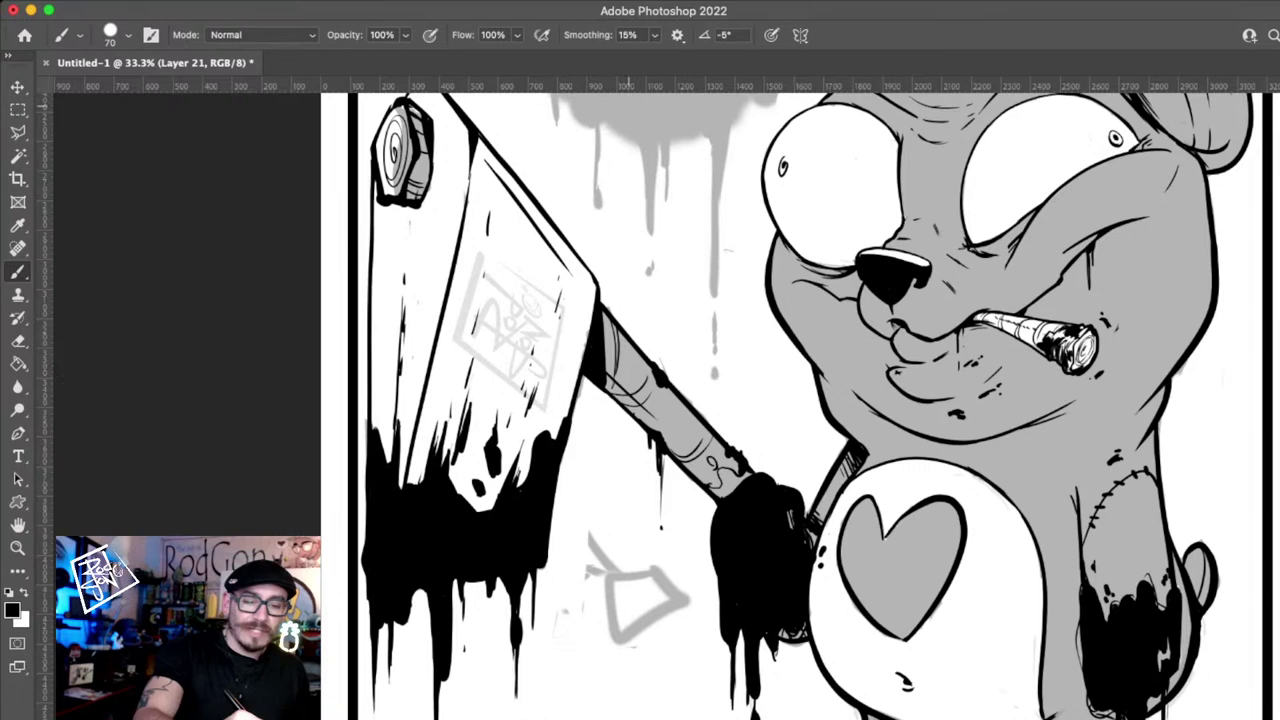
{"action": "key", "text": "super+z"}
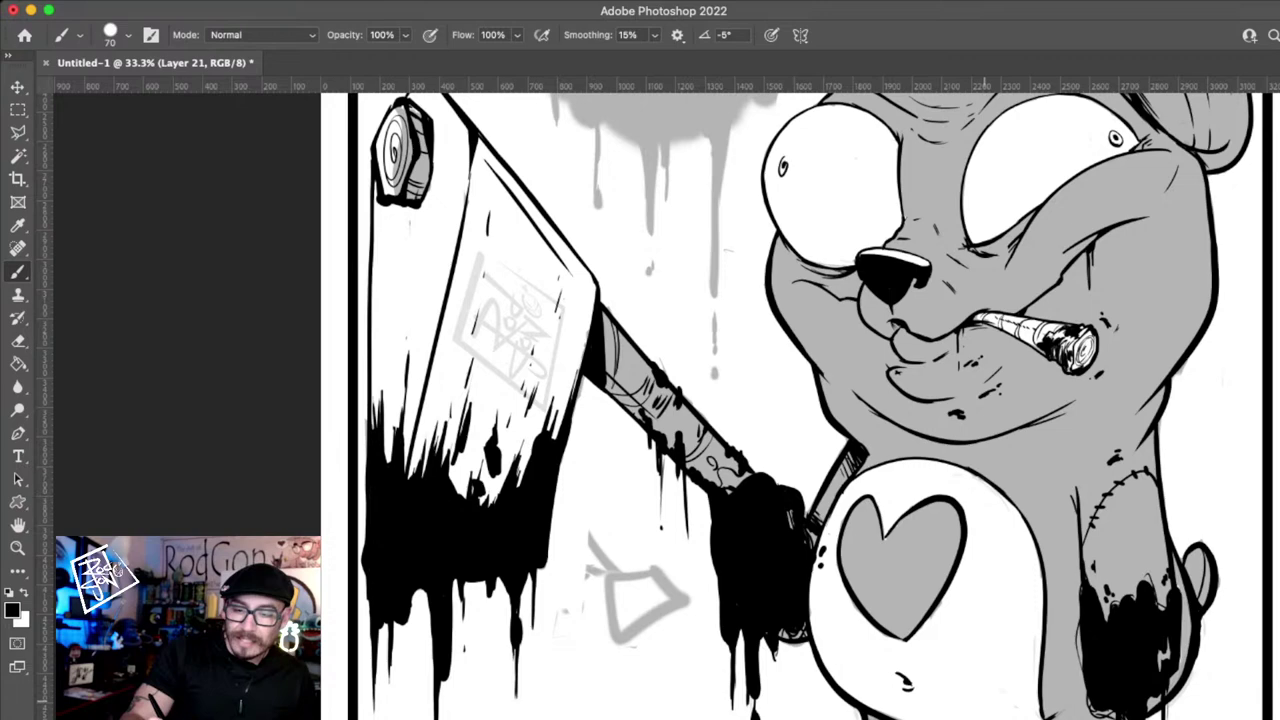
{"action": "left_click_drag", "start_coordinate": [937, 457], "coordinate": [936, 454]}
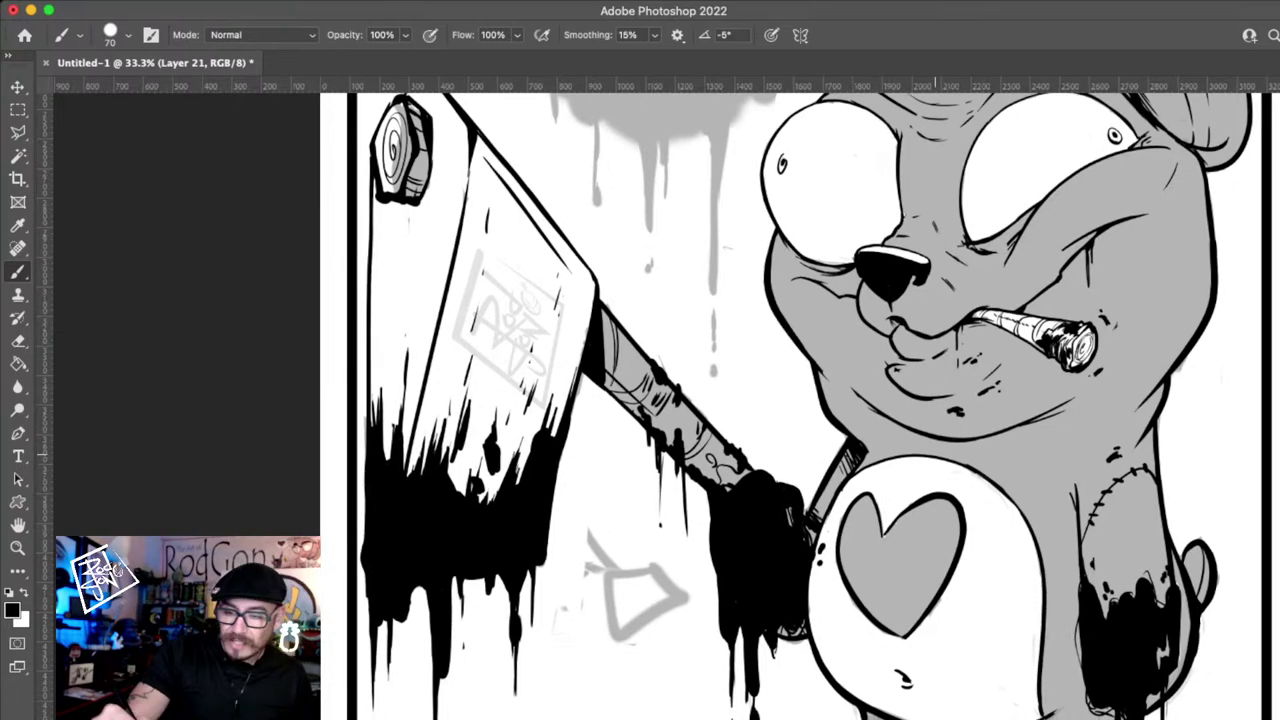
- Add small black blood specks on the cheek below the cigar's burnt end and in a cluster beside the shoulder stitches
{"action": "left_click_drag", "start_coordinate": [1112, 254], "coordinate": [1086, 334]}
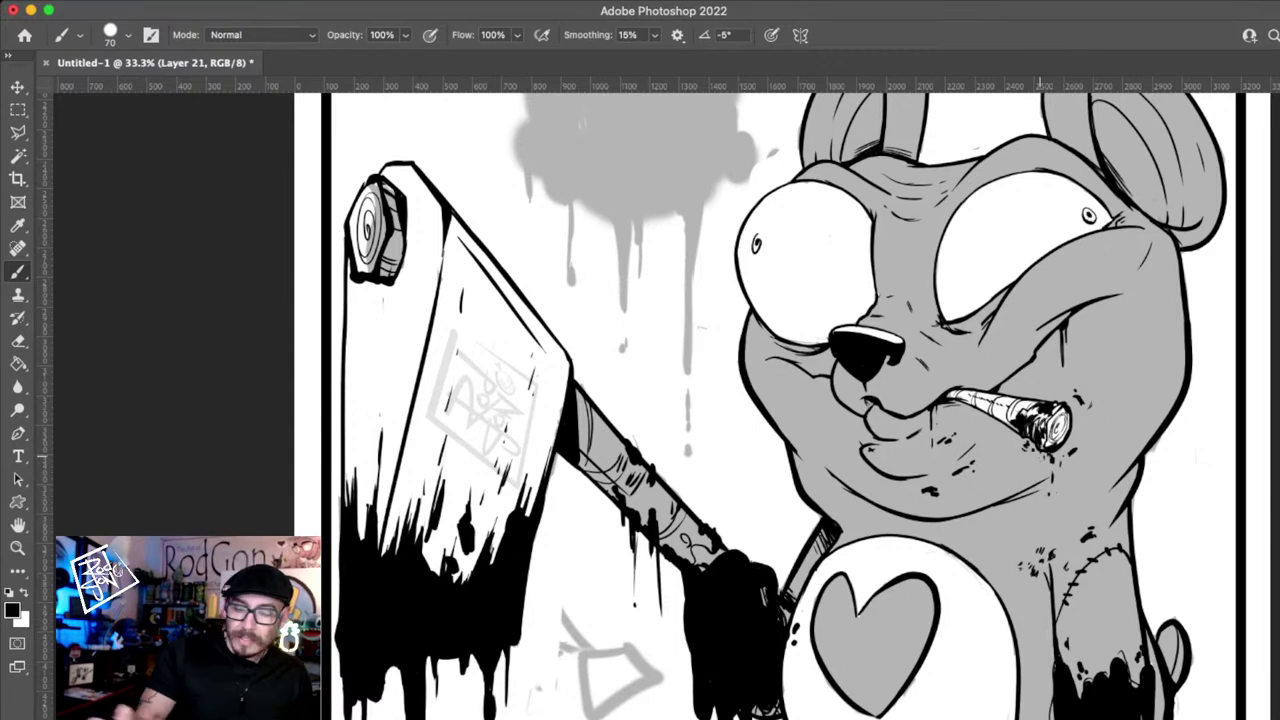
{"action": "scroll", "coordinate": [1040, 400], "scroll_direction": "down", "scroll_amount": 5}
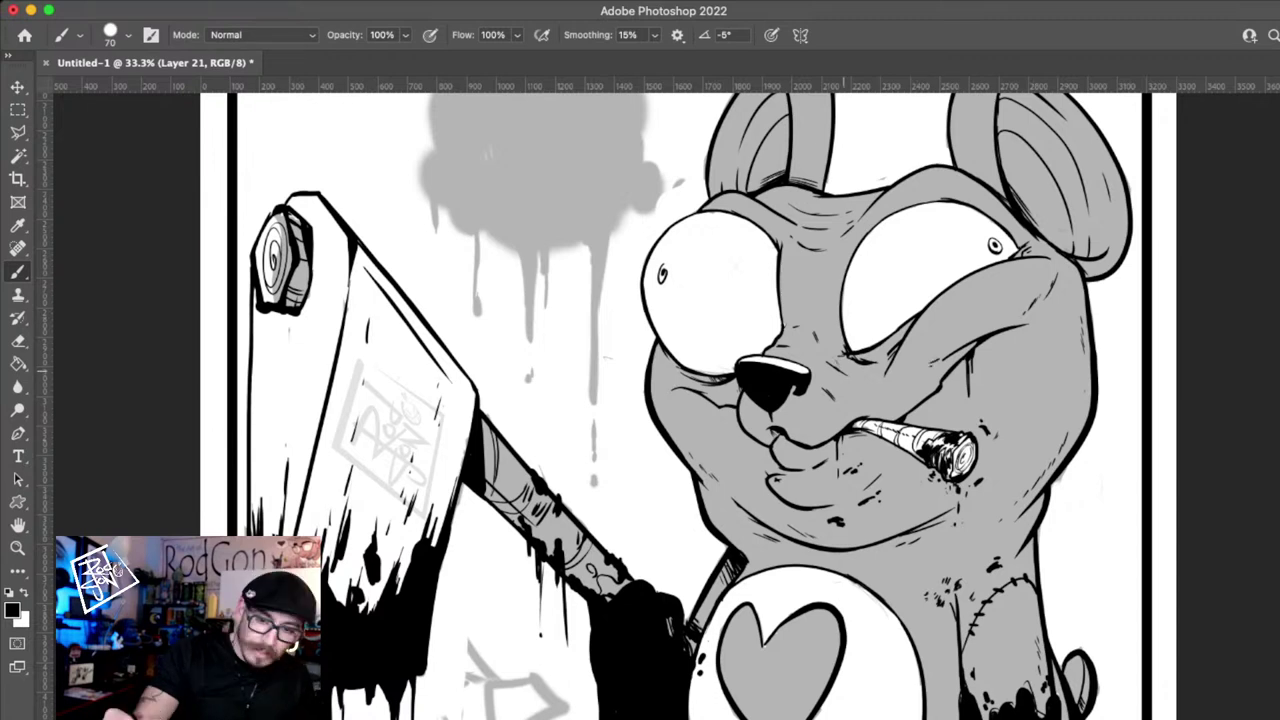
{"action": "scroll", "coordinate": [960, 400], "scroll_direction": "down", "scroll_amount": 2}
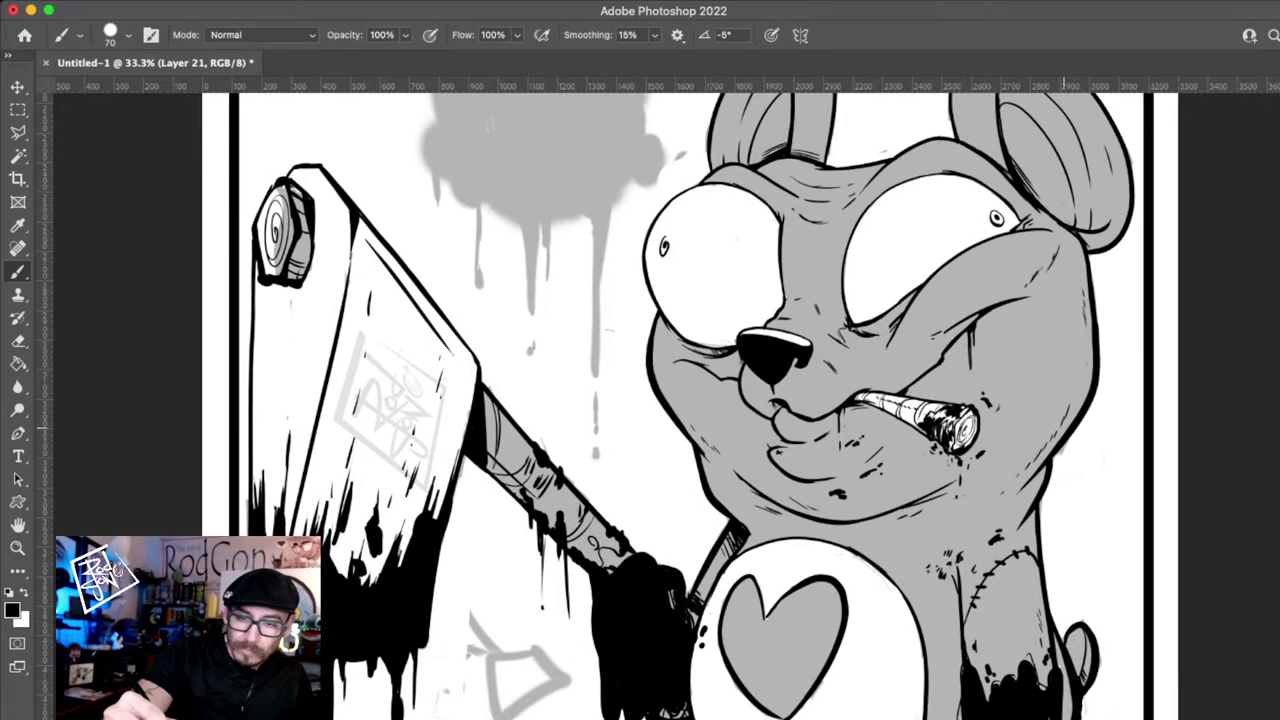
{"action": "scroll", "coordinate": [645, 400], "scroll_direction": "up", "scroll_amount": 5}
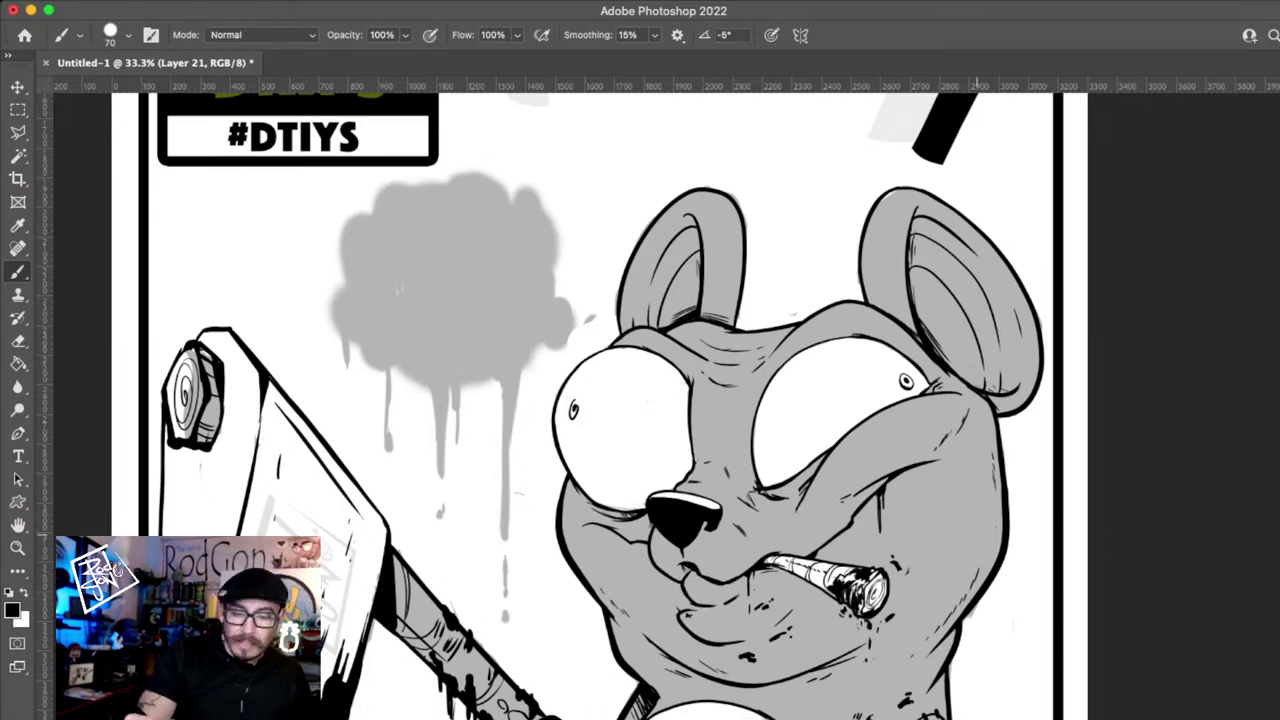
{"action": "key", "text": "super+minus"}
{"action": "left_click_drag", "start_coordinate": [900, 710], "coordinate": [960, 483]}
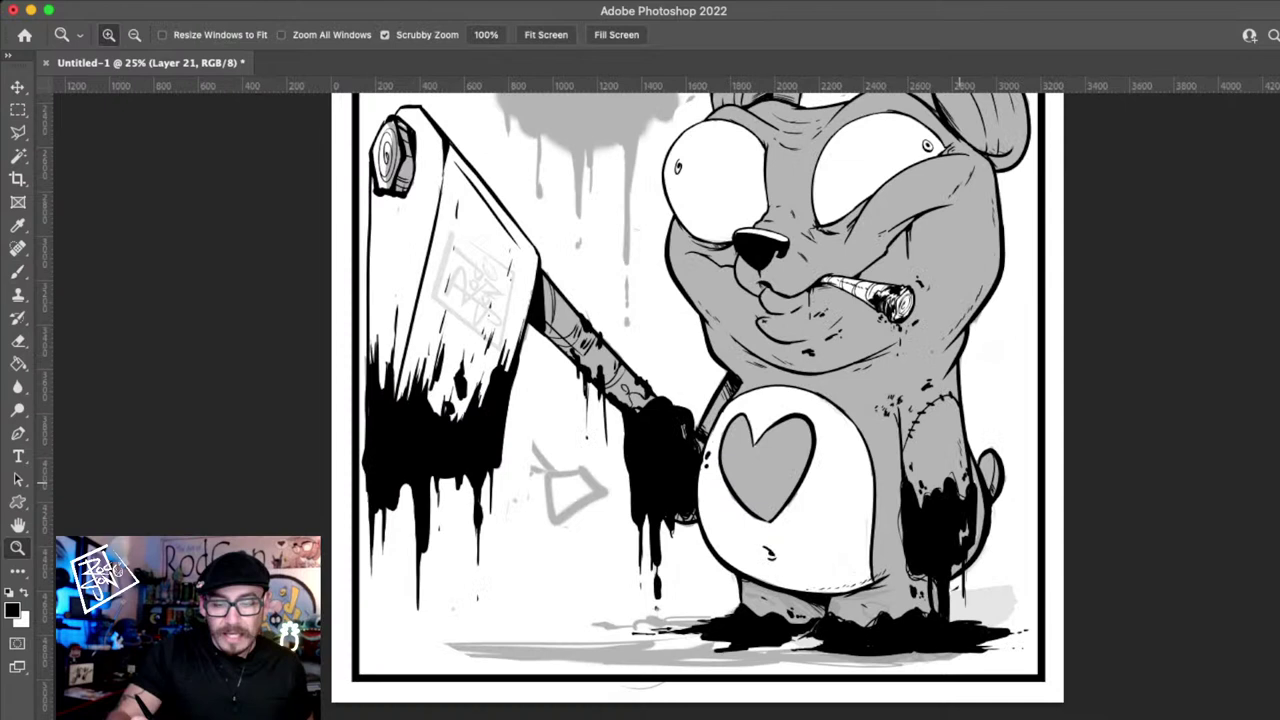
{"action": "key", "text": "b"}
{"action": "scroll", "coordinate": [694, 400], "scroll_direction": "up", "scroll_amount": 1}
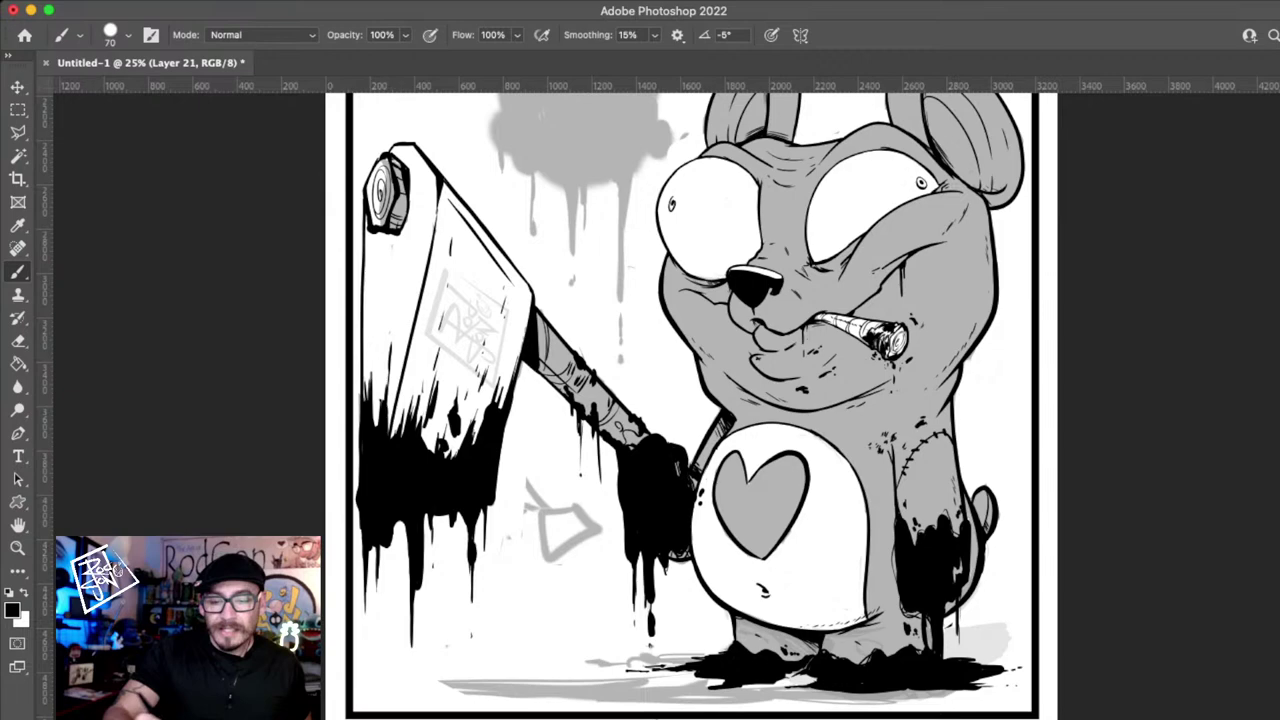
- On Layer 23, reduce the brush to 20 and add fine hatching around the eyes, muzzle dots and short hairs to the face
{"action": "left_click", "coordinate": [1276, 692]}
{"action": "scroll", "coordinate": [871, 312], "scroll_direction": "up", "scroll_amount": 2}
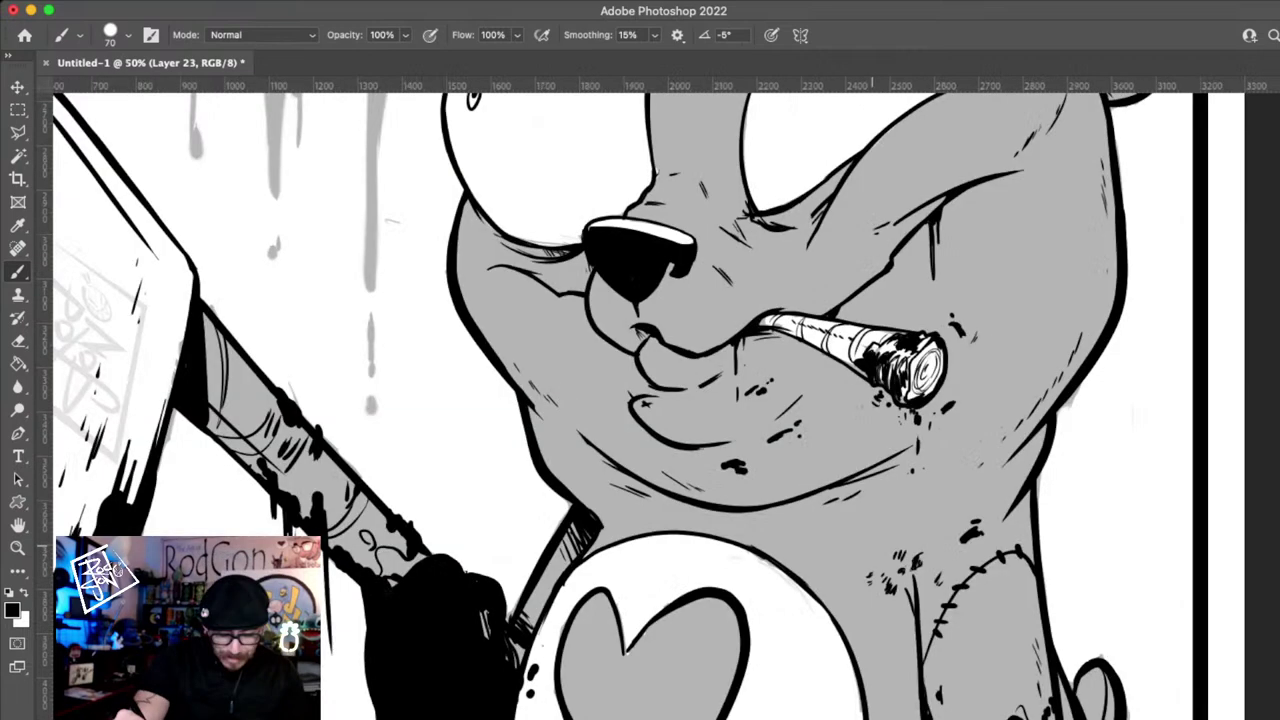
{"action": "scroll", "coordinate": [640, 400], "scroll_direction": "up", "scroll_amount": 5}
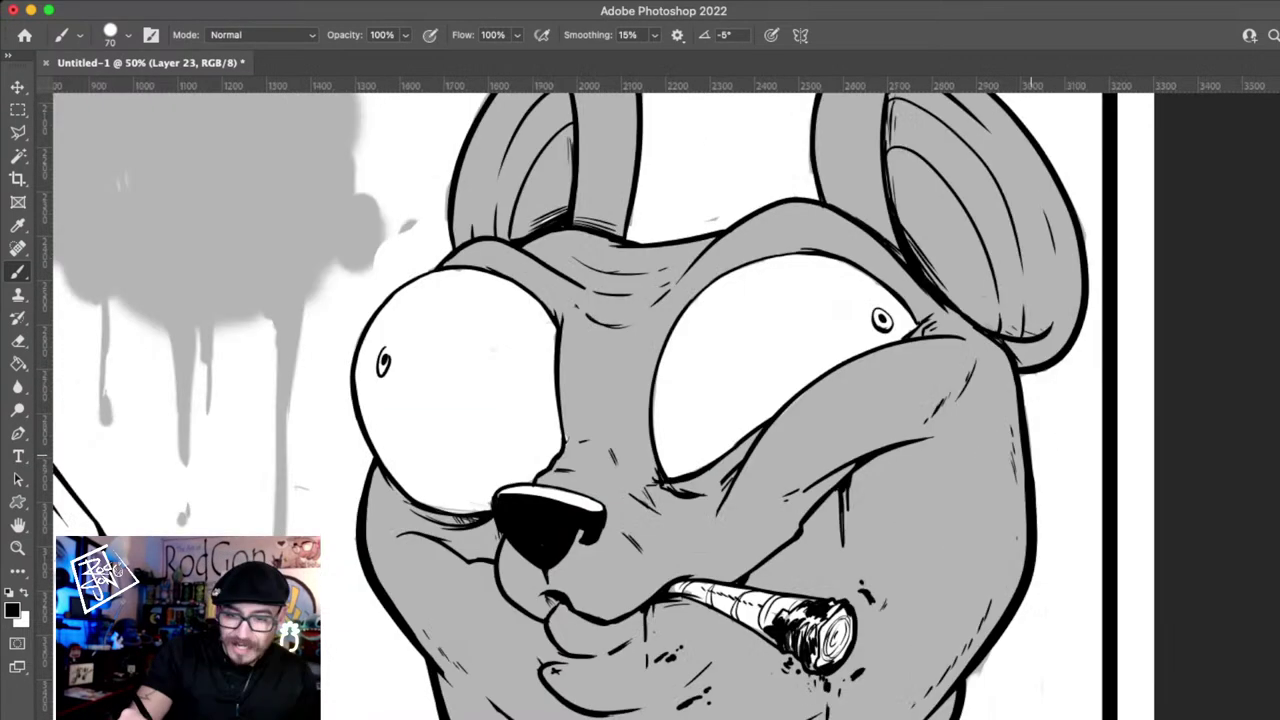
{"action": "key", "text": "bracketleft"}
{"action": "key", "text": "bracketleft"}
{"action": "key", "text": "bracketleft"}
{"action": "key", "text": "bracketleft"}
{"action": "key", "text": "bracketleft"}
{"action": "key", "text": "bracketleft"}
{"action": "key", "text": "bracketleft"}
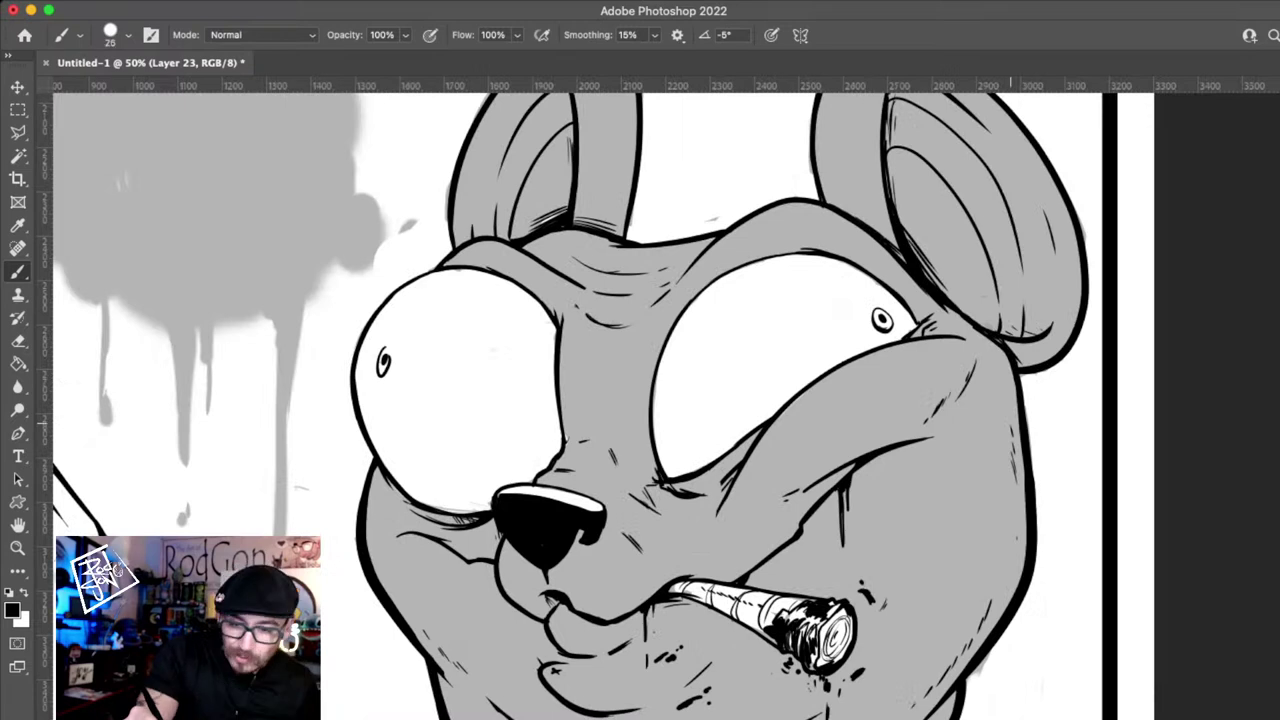
{"action": "key", "text": "bracketleft"}
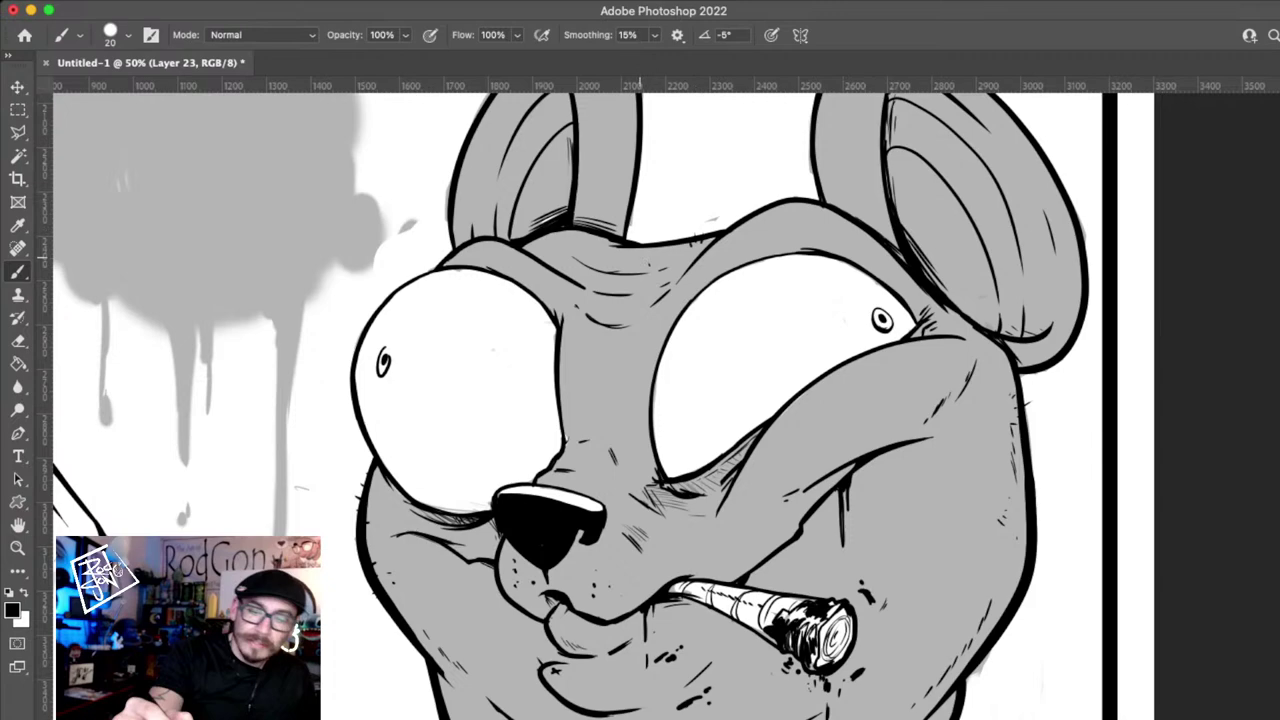
- Fill the outer tip of the ear nearest the axe with solid black blood, adding specks and a thin drip
{"action": "left_click_drag", "start_coordinate": [806, 311], "coordinate": [837, 255]}
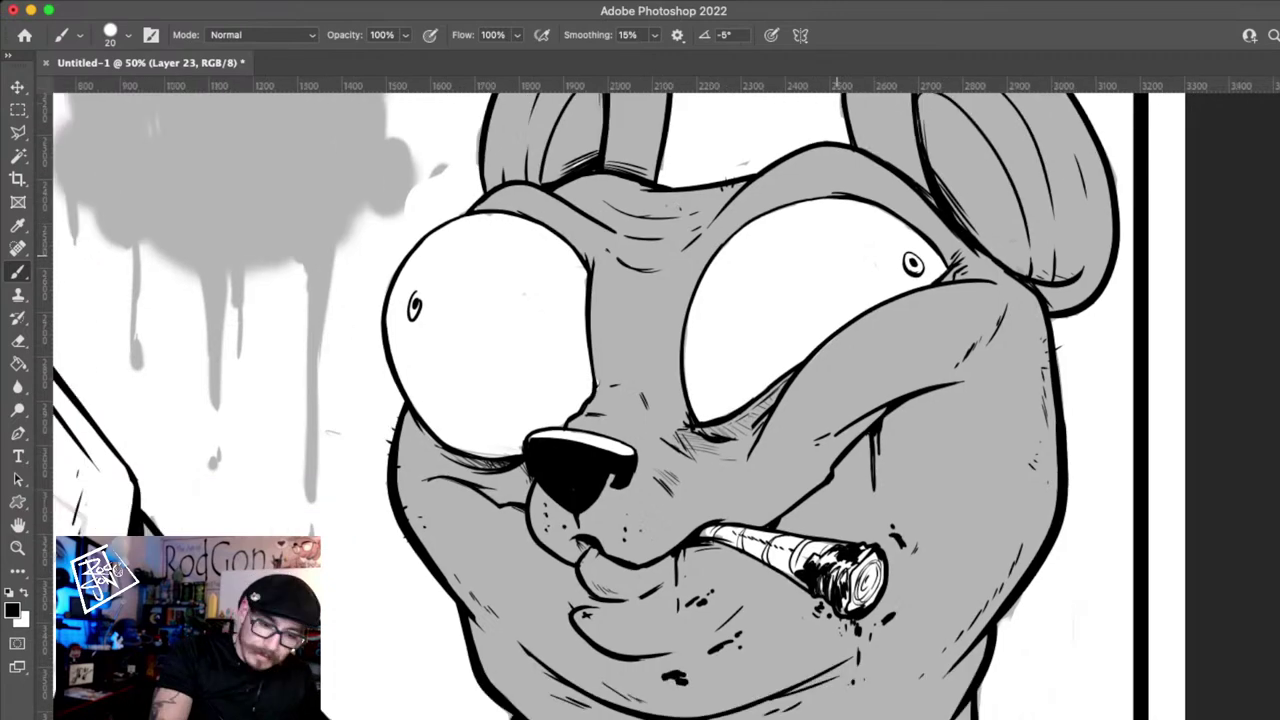
{"action": "scroll", "coordinate": [640, 400], "scroll_direction": "down", "scroll_amount": 3}
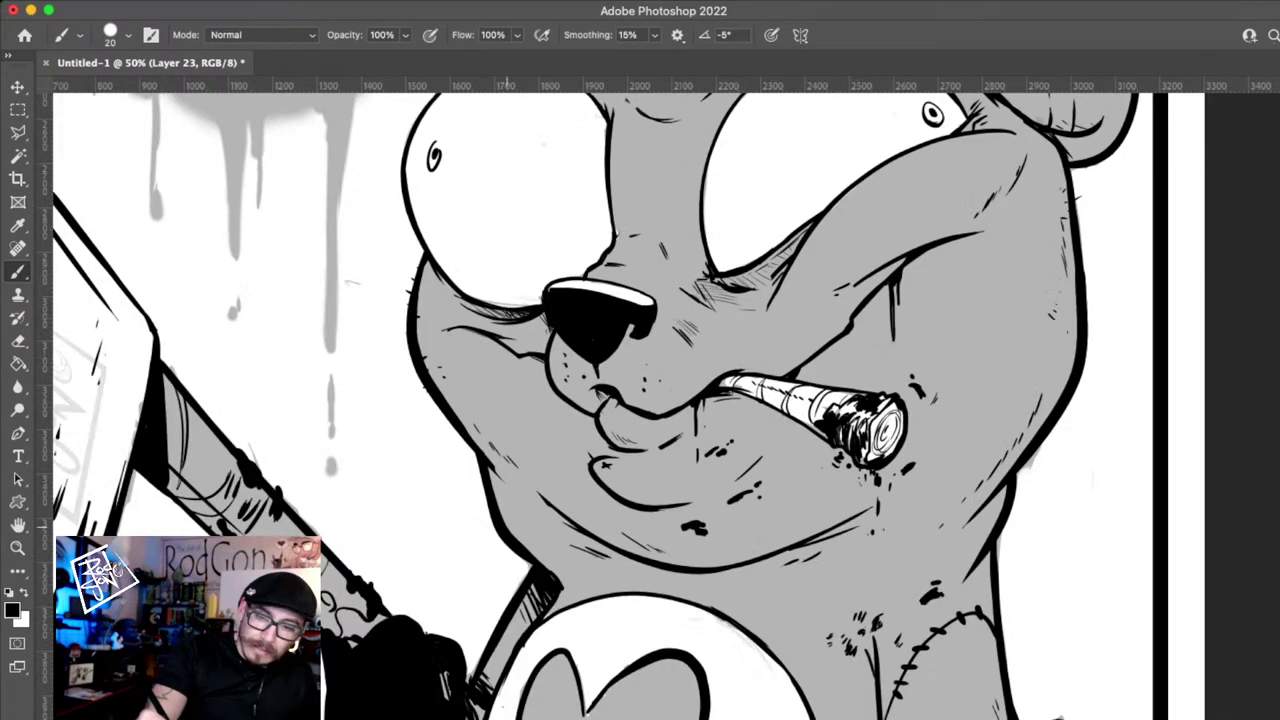
{"action": "scroll", "coordinate": [640, 400], "scroll_direction": "up", "scroll_amount": 2}
{"action": "scroll", "coordinate": [640, 400], "scroll_direction": "up", "scroll_amount": 5}
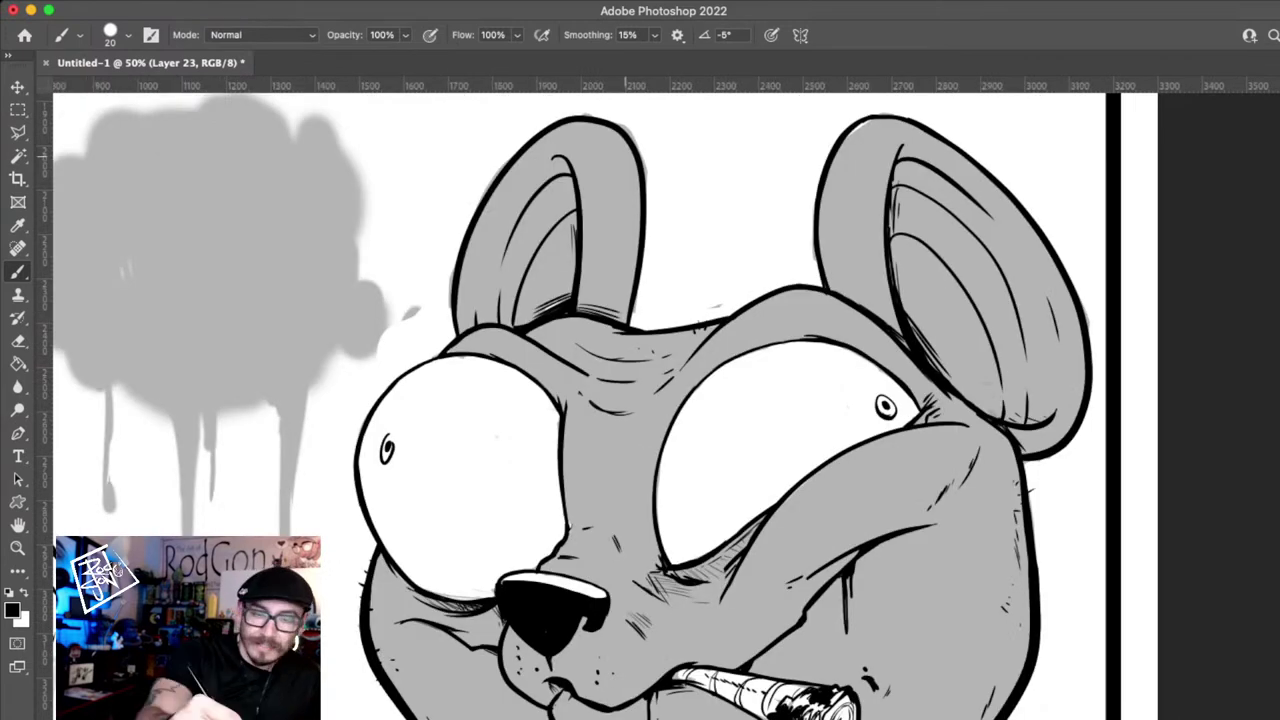
{"action": "scroll", "coordinate": [640, 400], "scroll_direction": "up", "scroll_amount": 2}
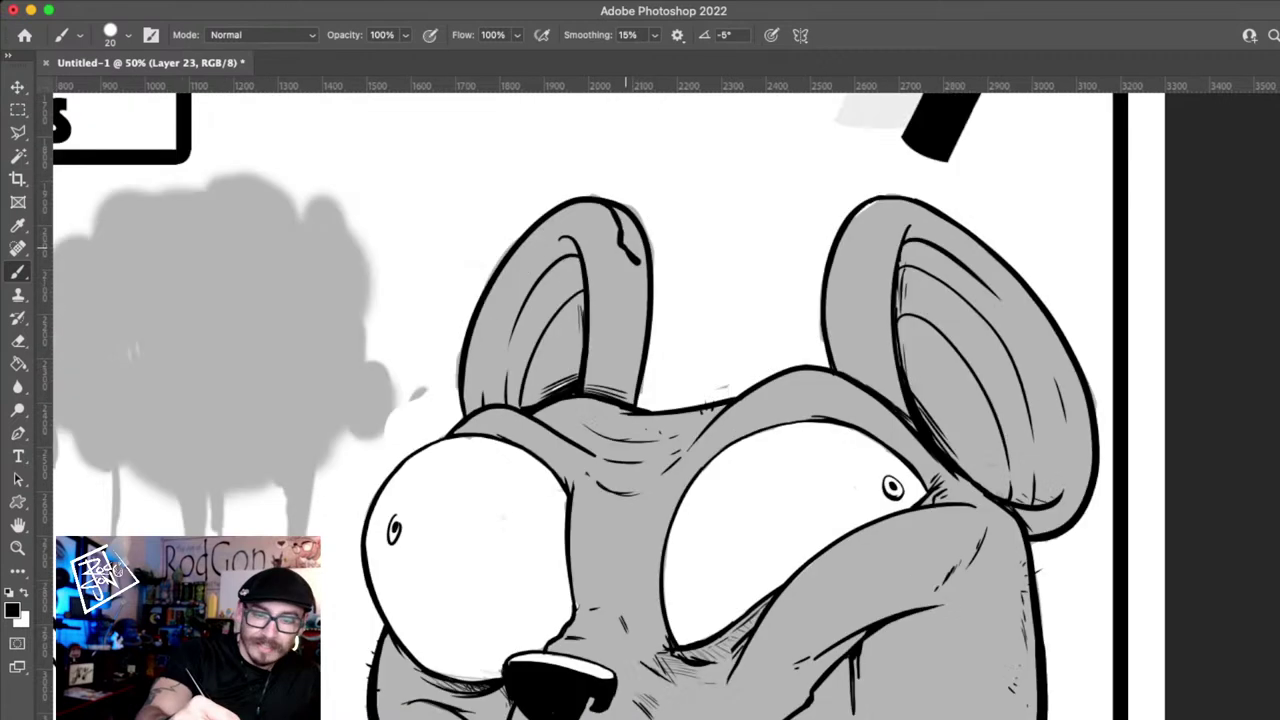
{"action": "left_click_drag", "start_coordinate": [637, 262], "coordinate": [649, 283]}
{"action": "mouse_move", "coordinate": [621, 247]}
{"action": "left_mouse_down"}
{"action": "mouse_move", "coordinate": [628, 266]}
{"action": "mouse_move", "coordinate": [627, 206]}
{"action": "left_mouse_up"}
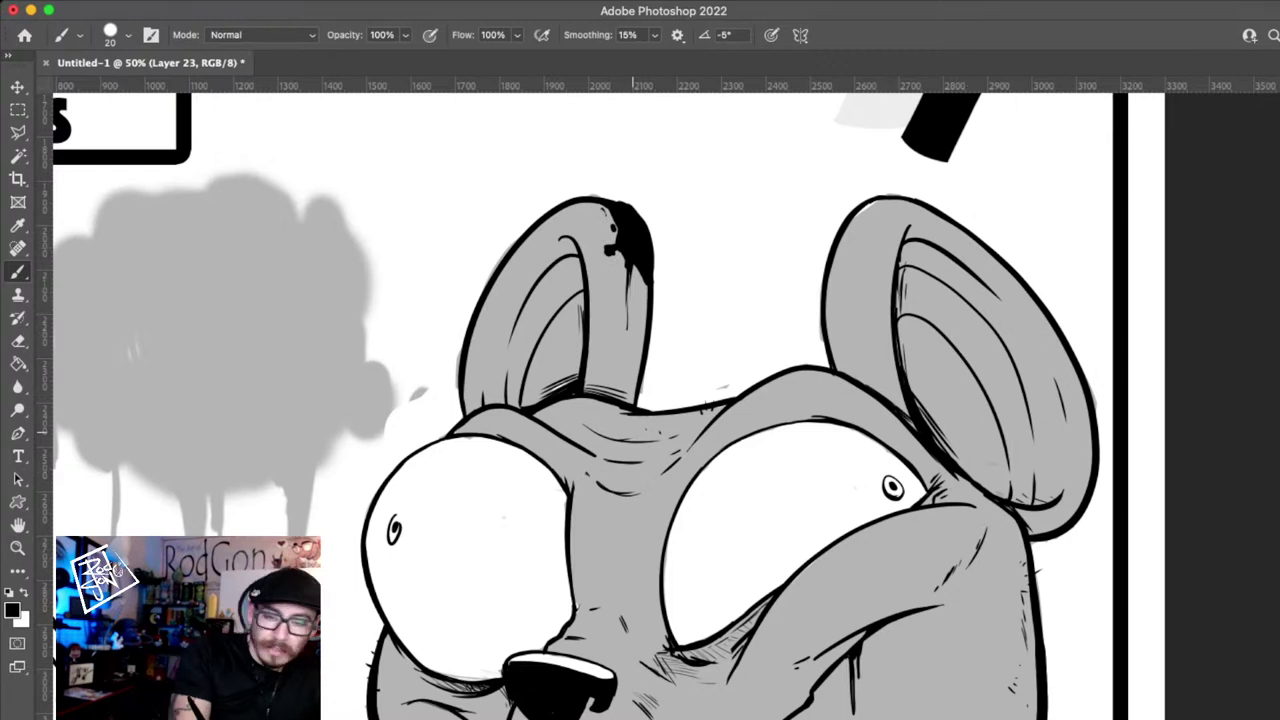
- Ink a jagged black blood patch on the forehead between the eyes, with a drip running down the eye's inner edge
{"action": "mouse_move", "coordinate": [658, 429]}
{"action": "left_mouse_down"}
{"action": "mouse_move", "coordinate": [700, 422]}
{"action": "mouse_move", "coordinate": [678, 437]}
{"action": "left_mouse_up"}
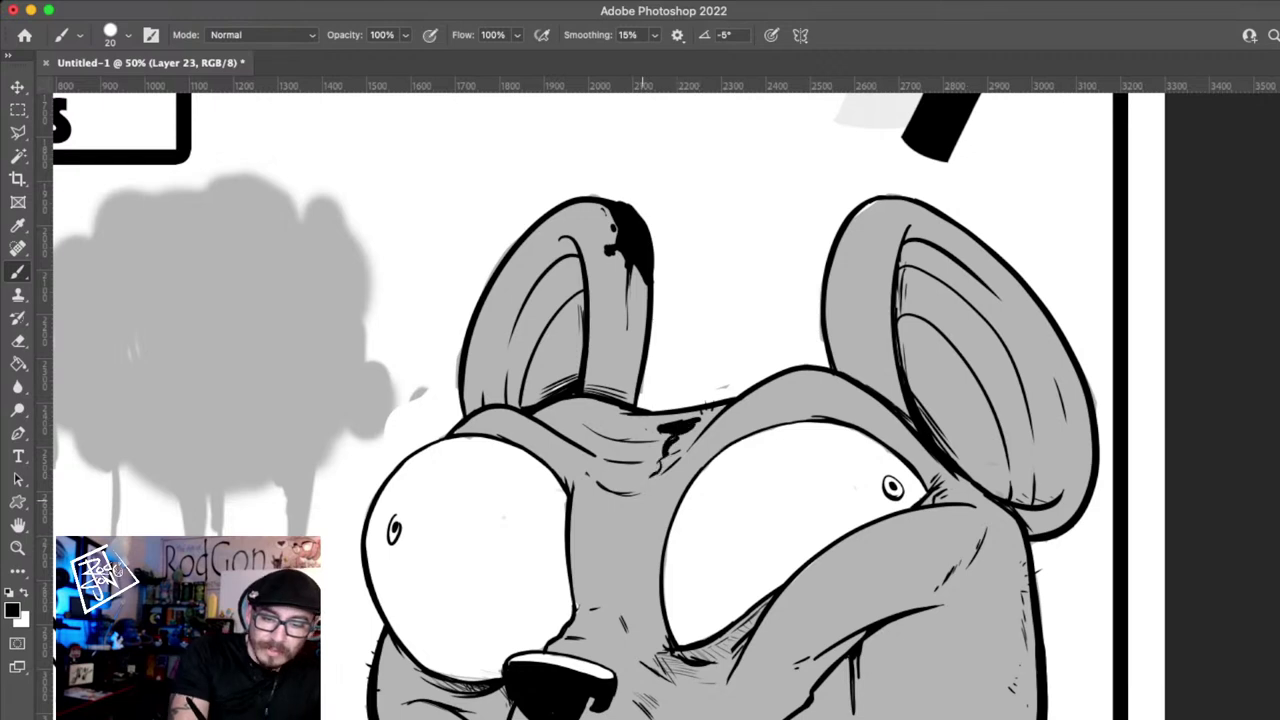
{"action": "left_click_drag", "start_coordinate": [640, 528], "coordinate": [657, 462]}
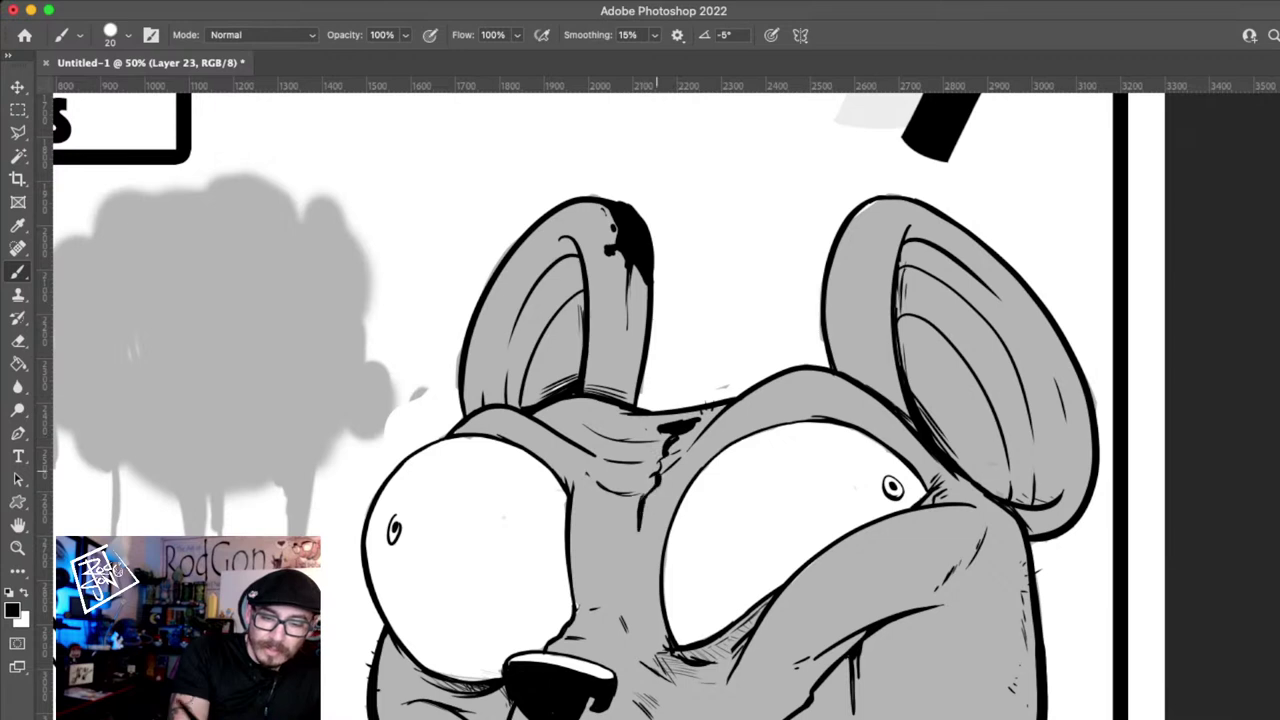
{"action": "scroll", "coordinate": [656, 400], "scroll_direction": "down", "scroll_amount": 3}
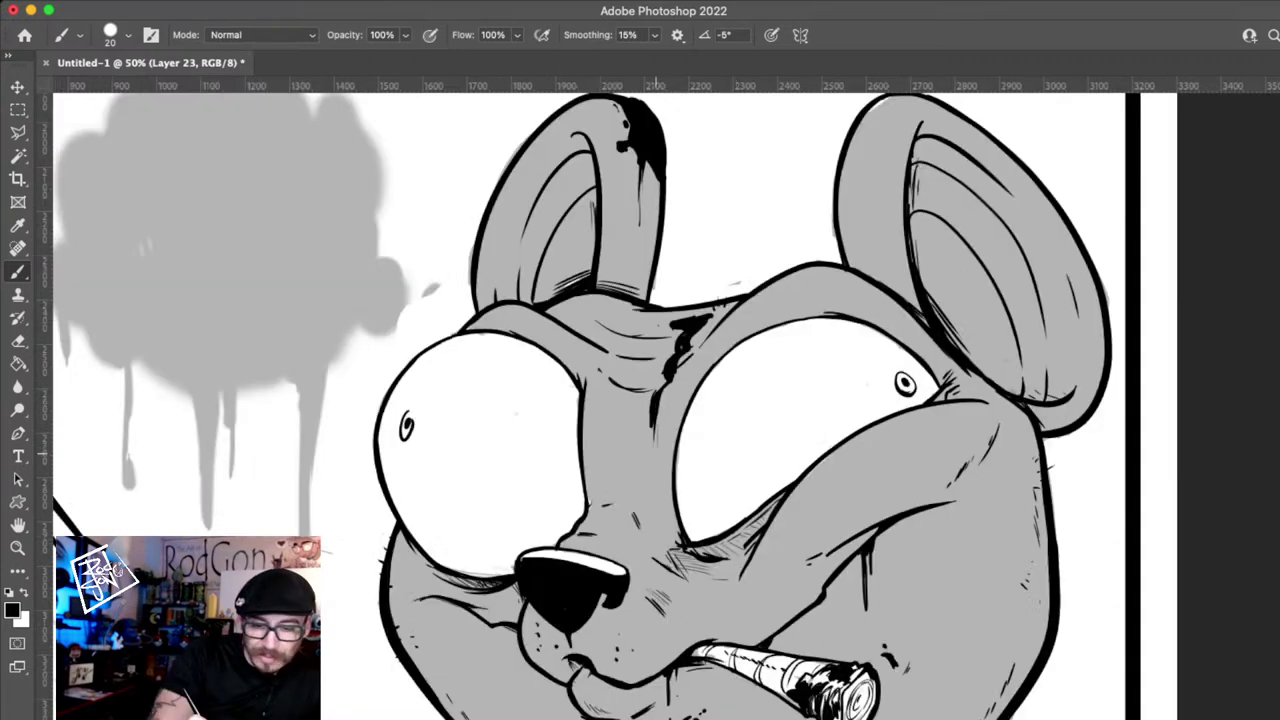
{"action": "left_click_drag", "start_coordinate": [666, 520], "coordinate": [680, 570]}
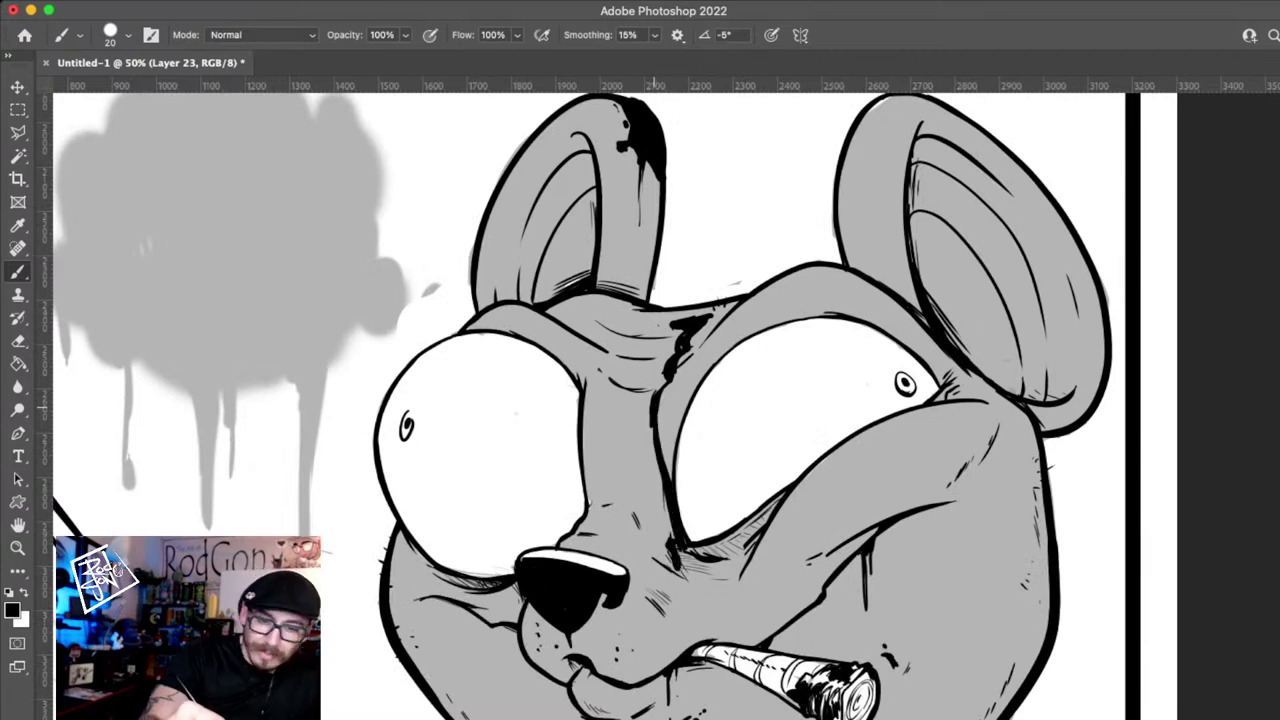
{"action": "scroll", "coordinate": [652, 400], "scroll_direction": "down", "scroll_amount": 3}
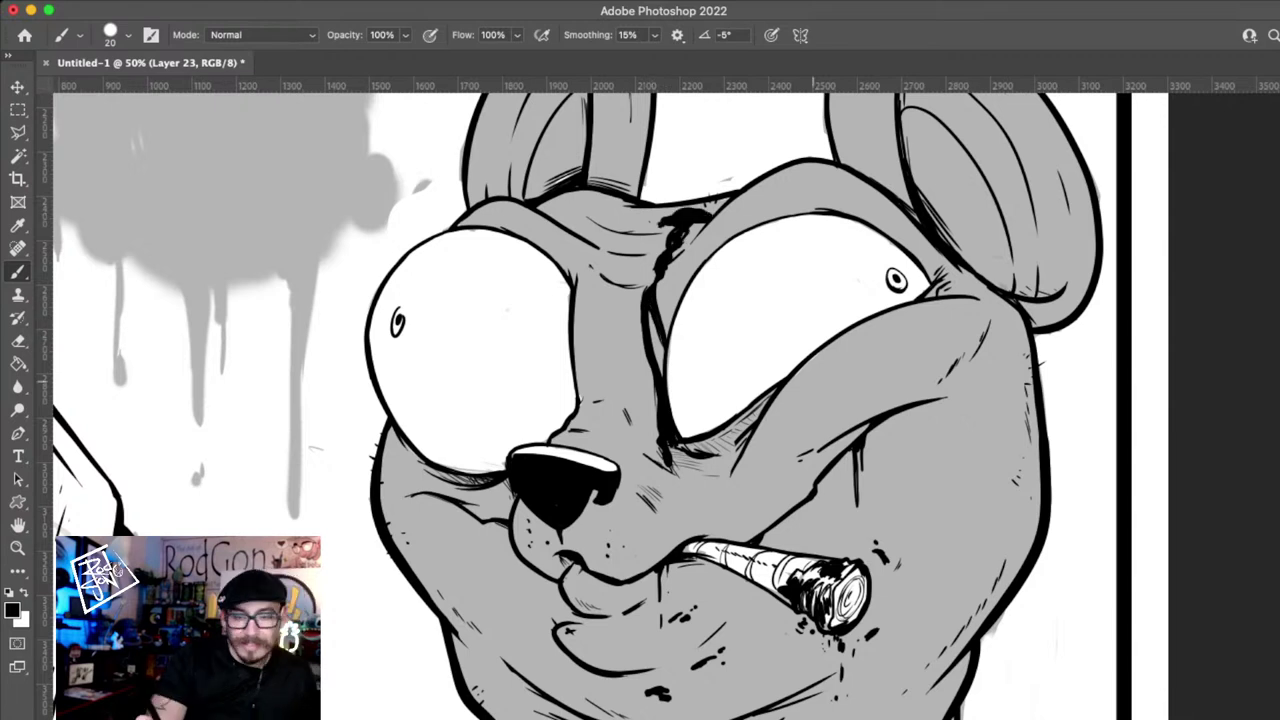
- Examine the blood on the ear and between the eyes, both up close and within the whole composition
{"action": "left_click", "coordinate": [917, 483], "text": "alt"}
{"action": "left_click", "coordinate": [917, 483], "text": "alt"}
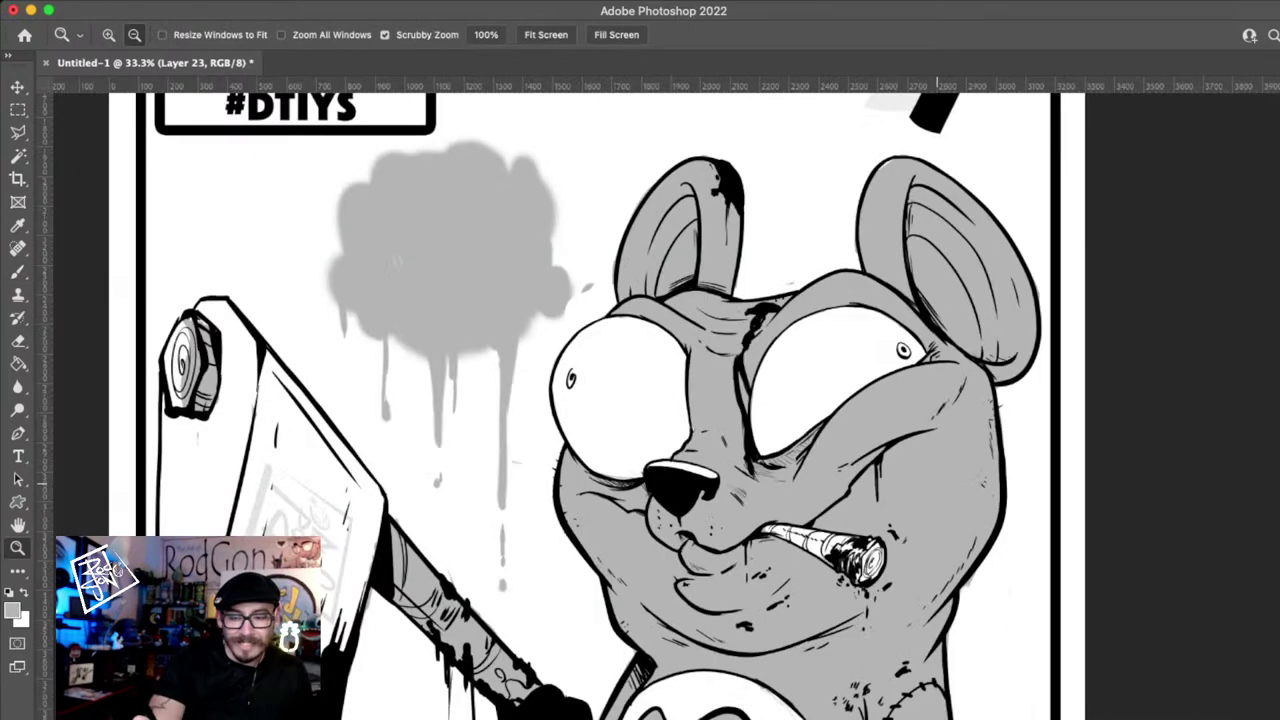
{"action": "left_click", "coordinate": [938, 418], "text": "alt"}
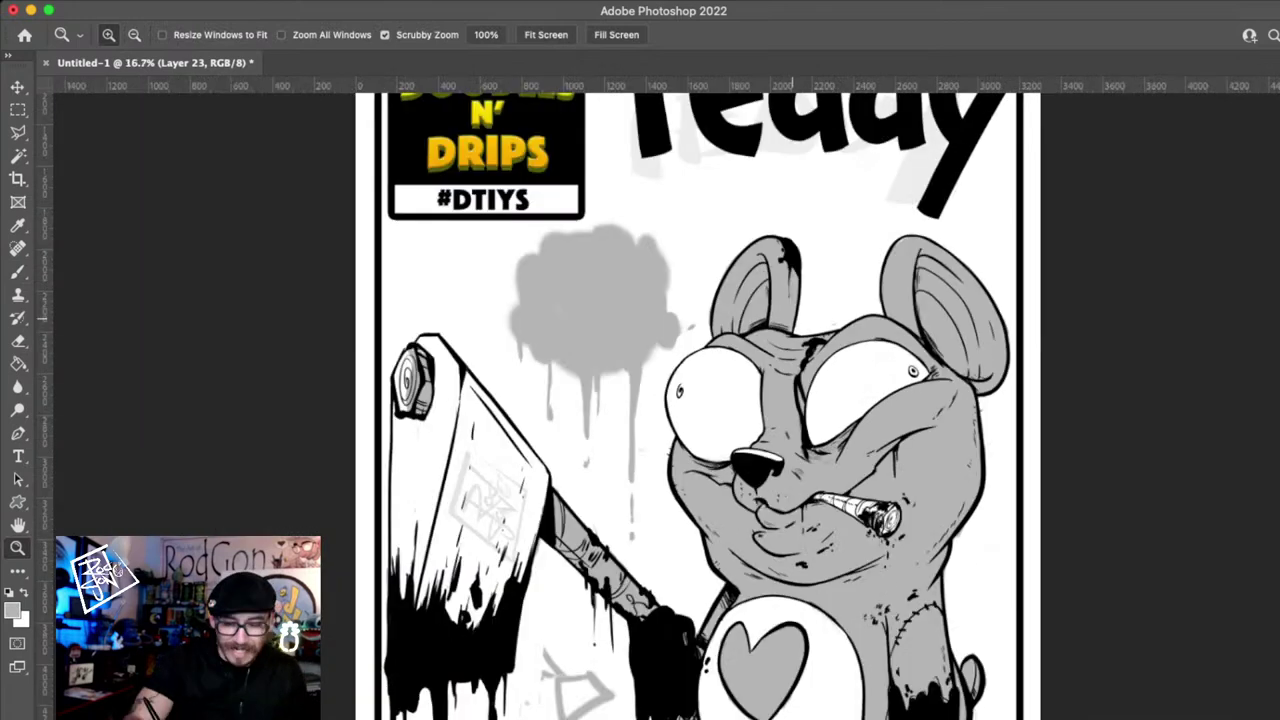
{"action": "left_click_drag", "start_coordinate": [792, 318], "coordinate": [940, 708]}
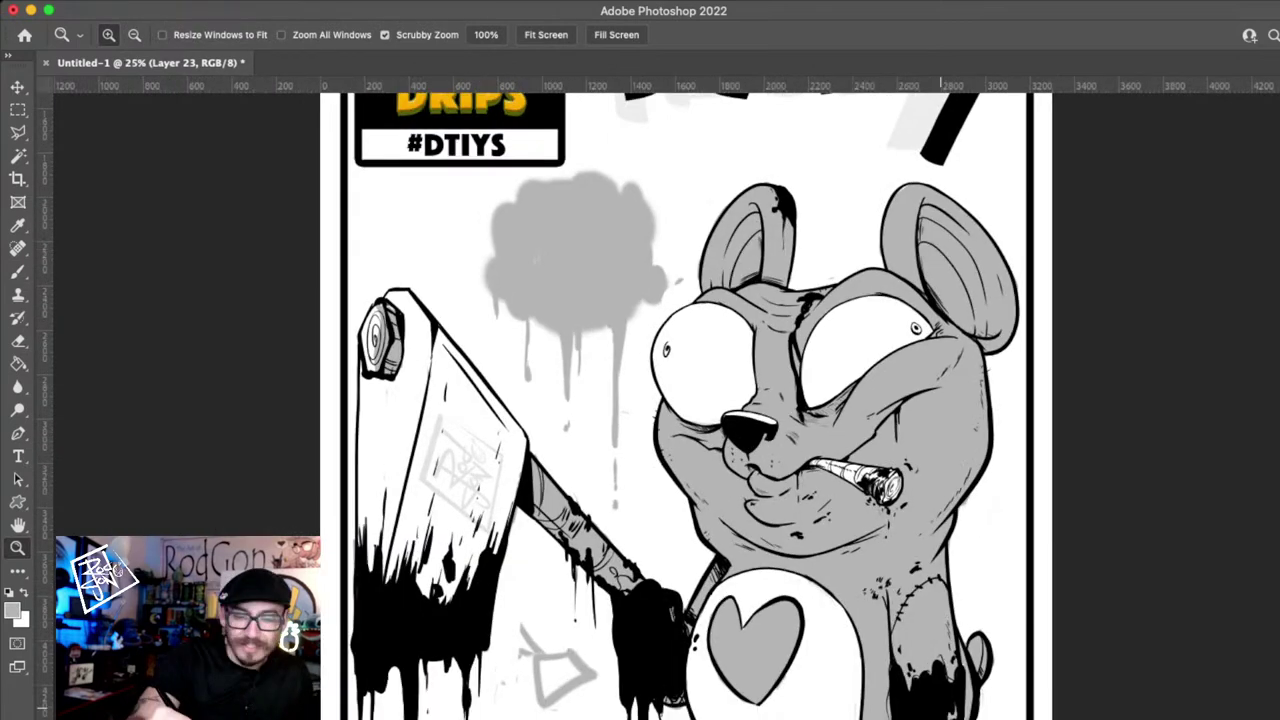
{"action": "left_click", "coordinate": [802, 331]}
{"action": "left_click", "coordinate": [802, 331]}
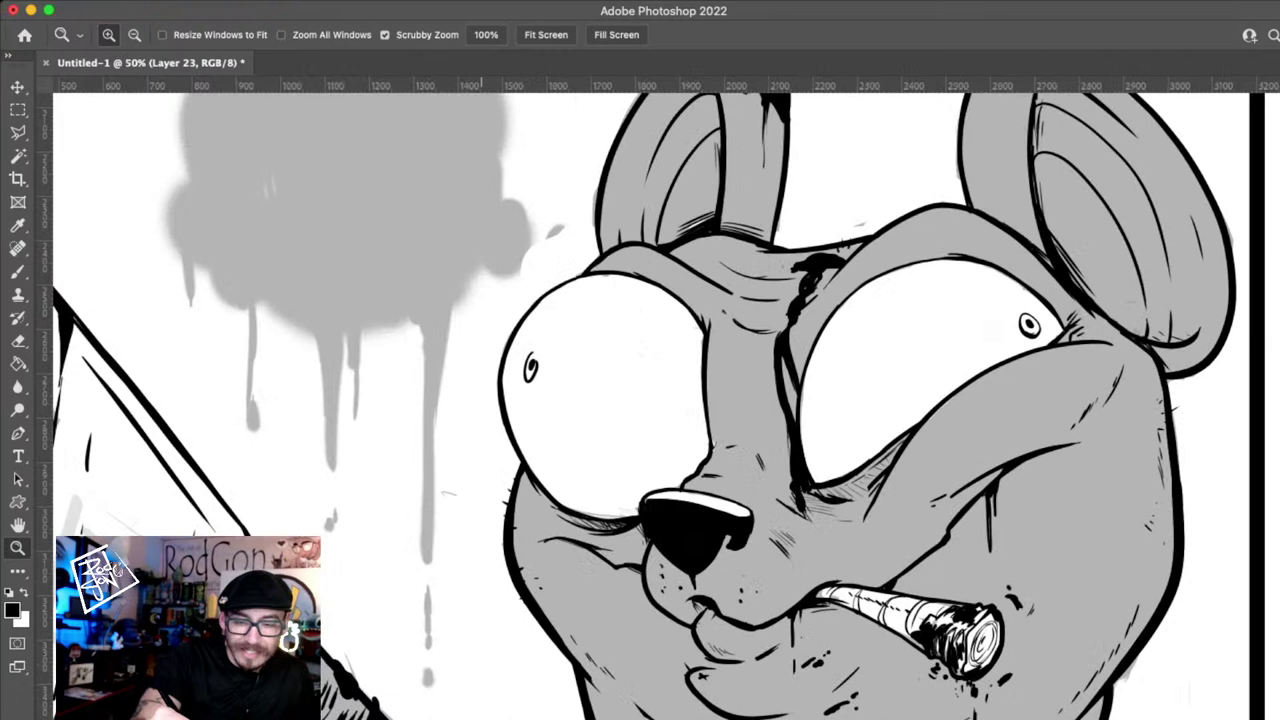
{"action": "key", "text": "b"}
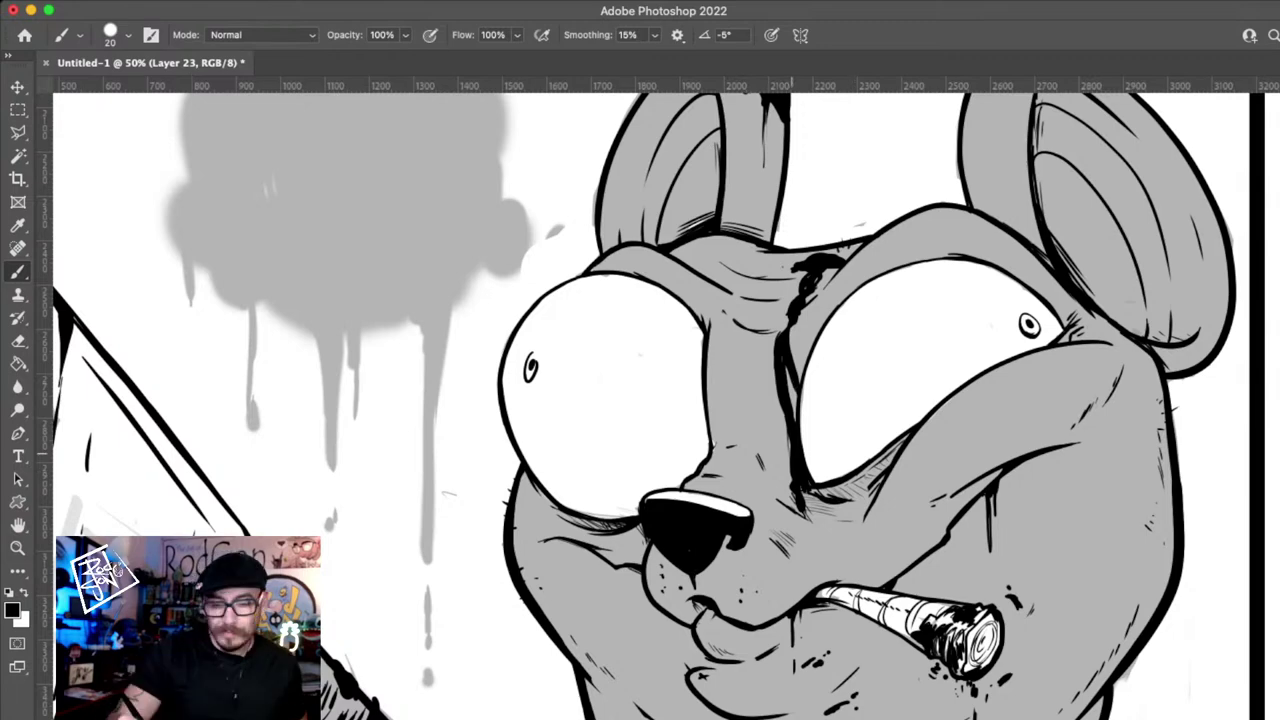
{"action": "left_click", "coordinate": [962, 521], "text": "alt"}
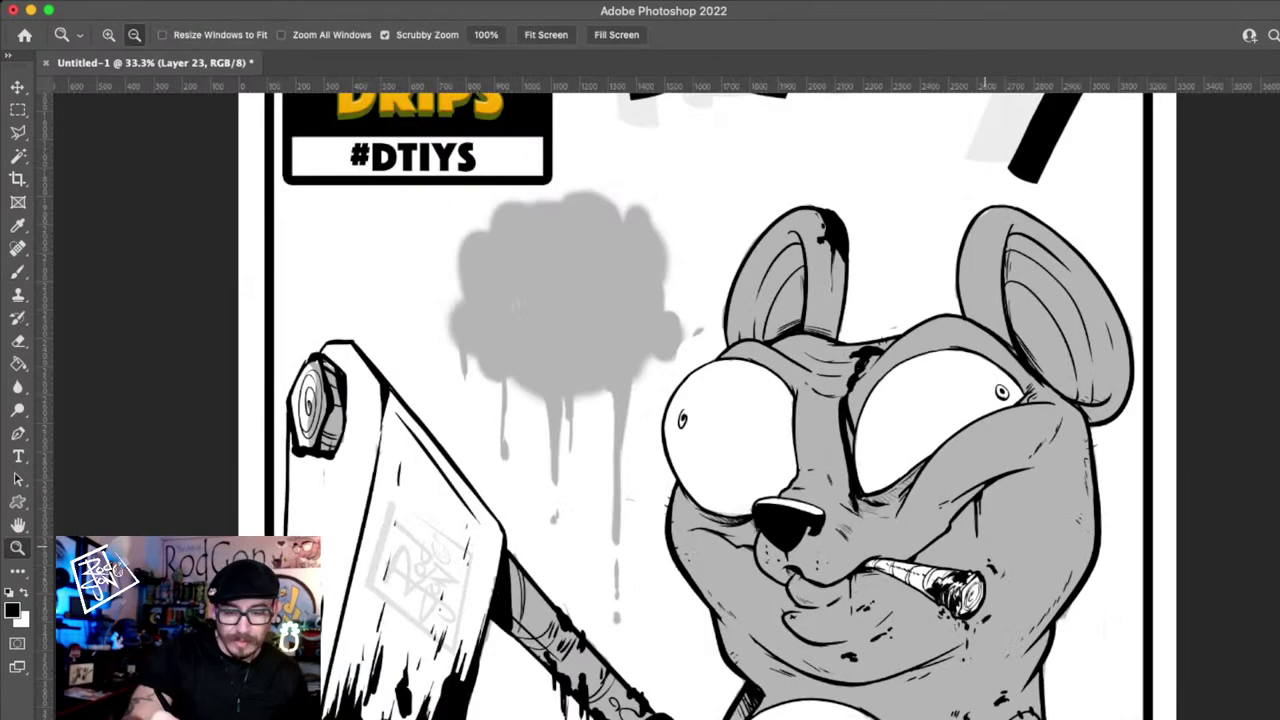
{"action": "key", "text": "super+minus"}
{"action": "key", "text": "b"}
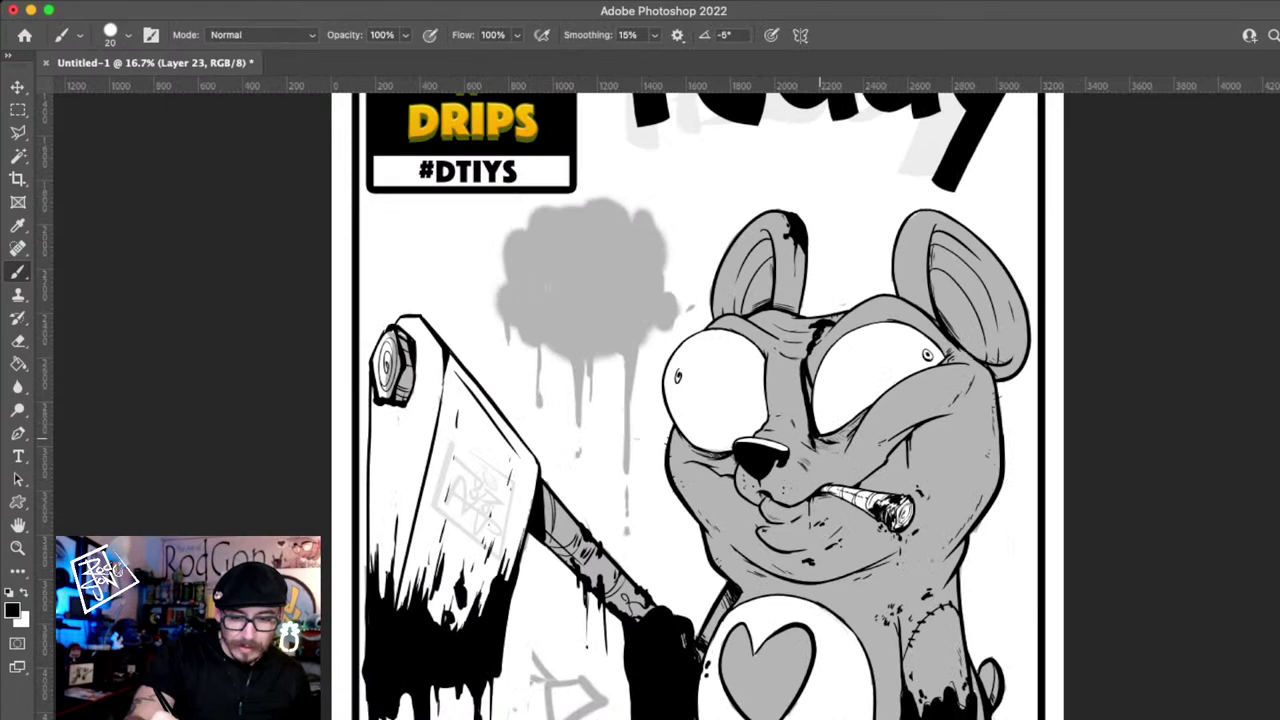
- Redraw the forehead drip between the eyes as a short, broken one and enlarge the brush to 45
{"action": "key", "text": "super+plus"}
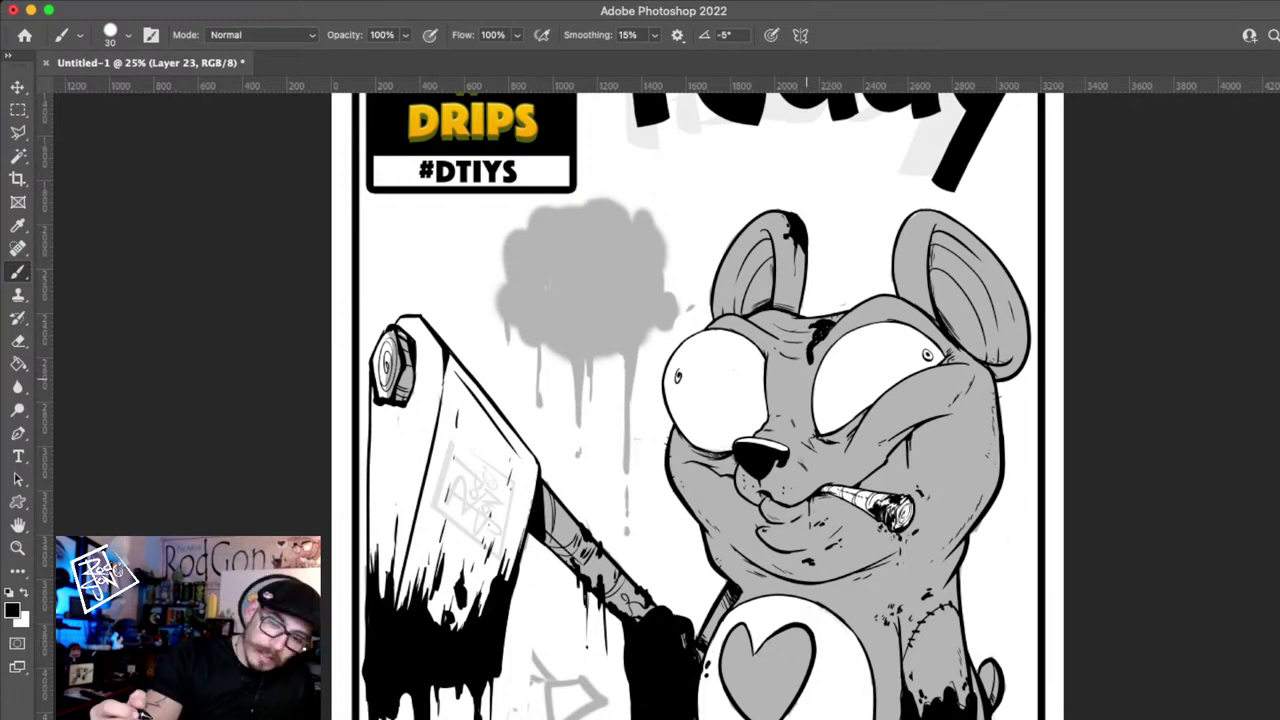
{"action": "key", "text": "bracketright"}
{"action": "key", "text": "bracketright"}
{"action": "key", "text": "bracketright"}
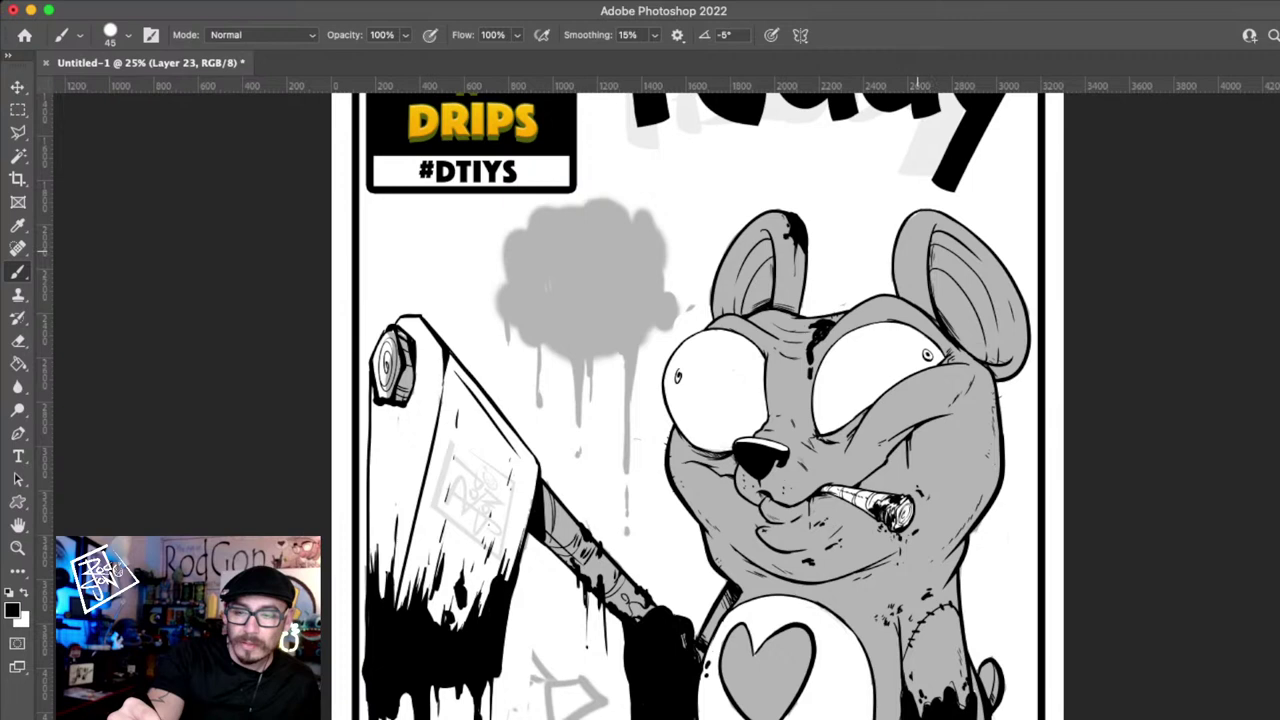
- Ink solid black blood patches with drips on the ear farthest from the axe, the brow below it and that eye's outer corner
{"action": "left_click_drag", "start_coordinate": [914, 242], "coordinate": [930, 227]}
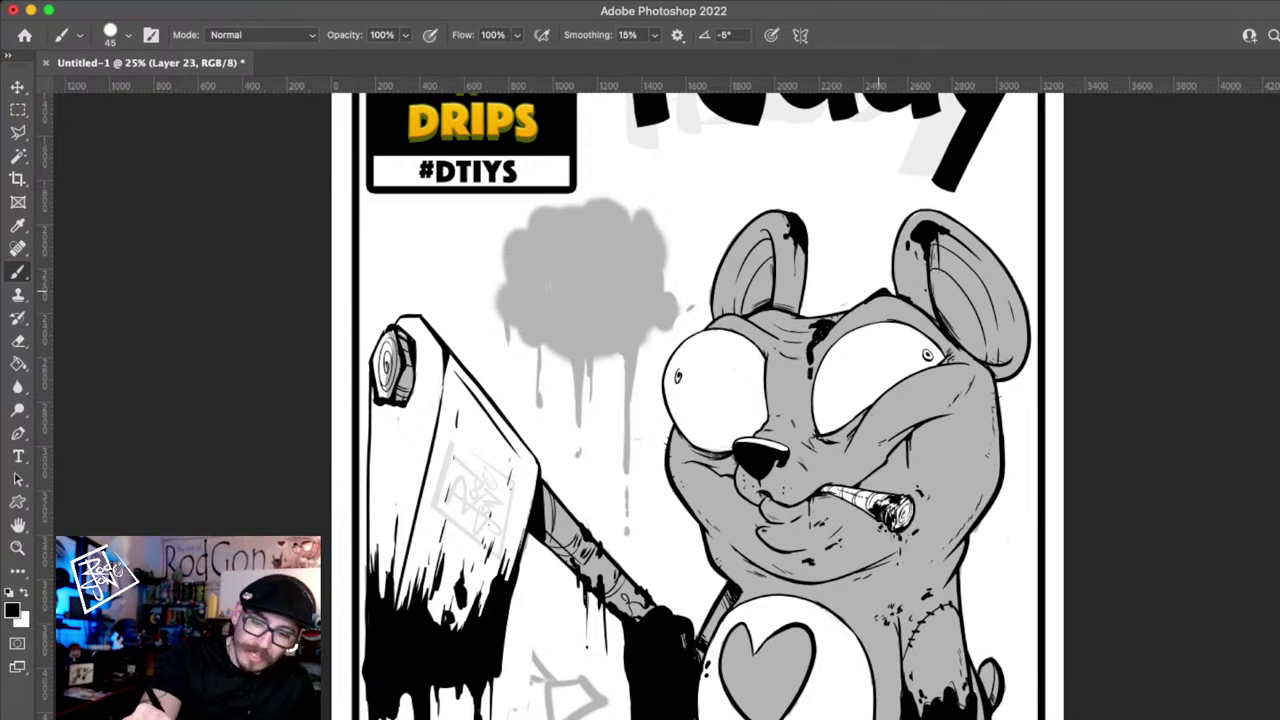
{"action": "left_click_drag", "start_coordinate": [878, 291], "coordinate": [894, 297]}
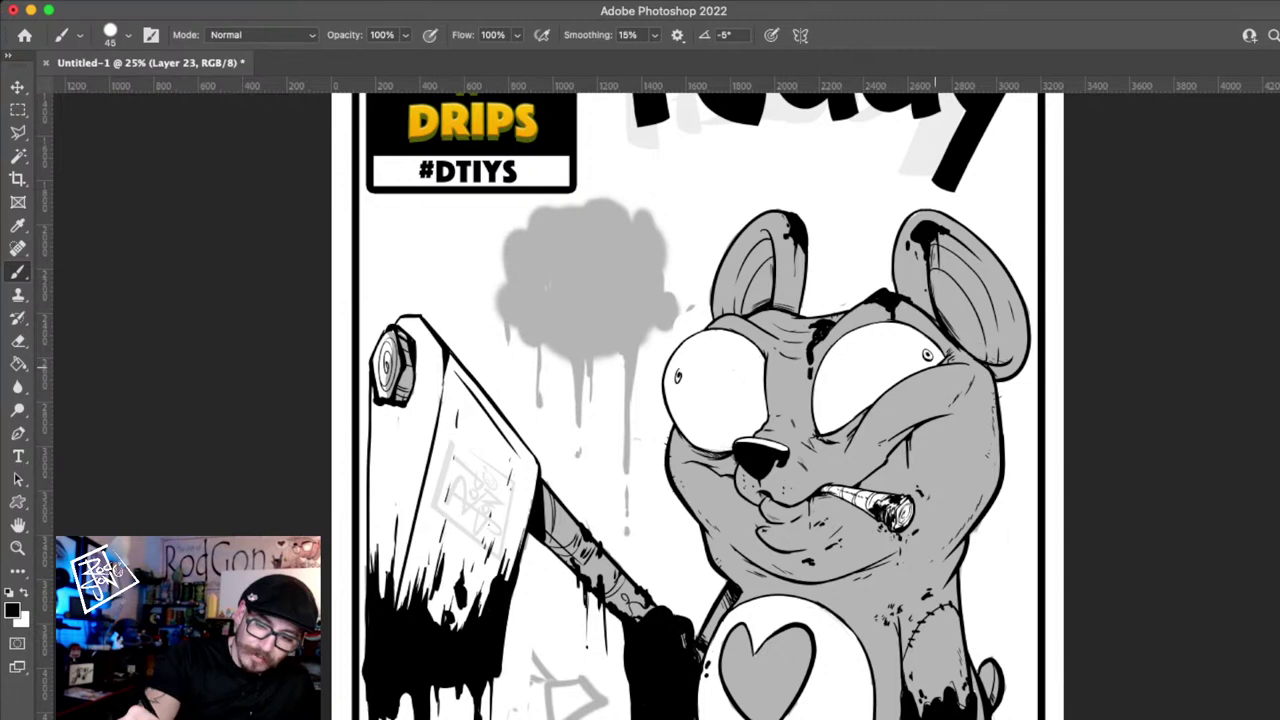
{"action": "left_click_drag", "start_coordinate": [946, 361], "coordinate": [948, 388]}
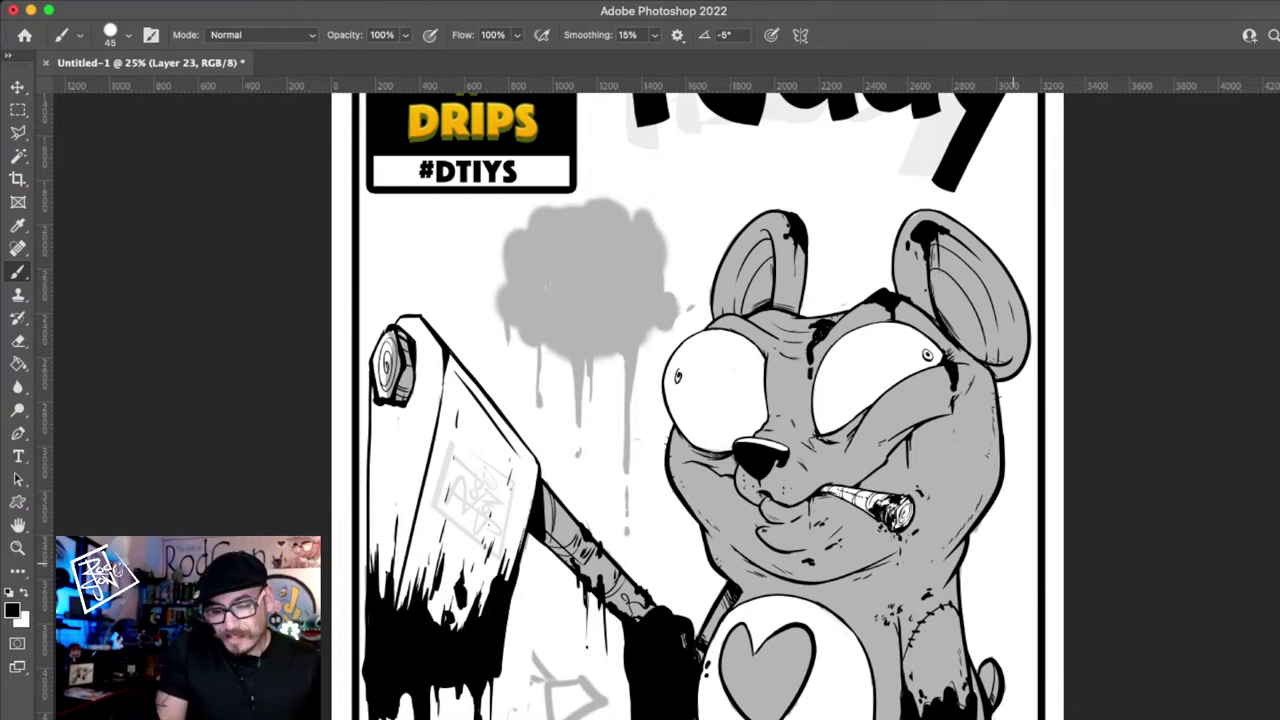
- Try a rounded, spiky black outline for a foreground element at the page's lower edge between the axe and the bear, and undo it
{"action": "scroll", "coordinate": [690, 400], "scroll_direction": "down", "scroll_amount": 5}
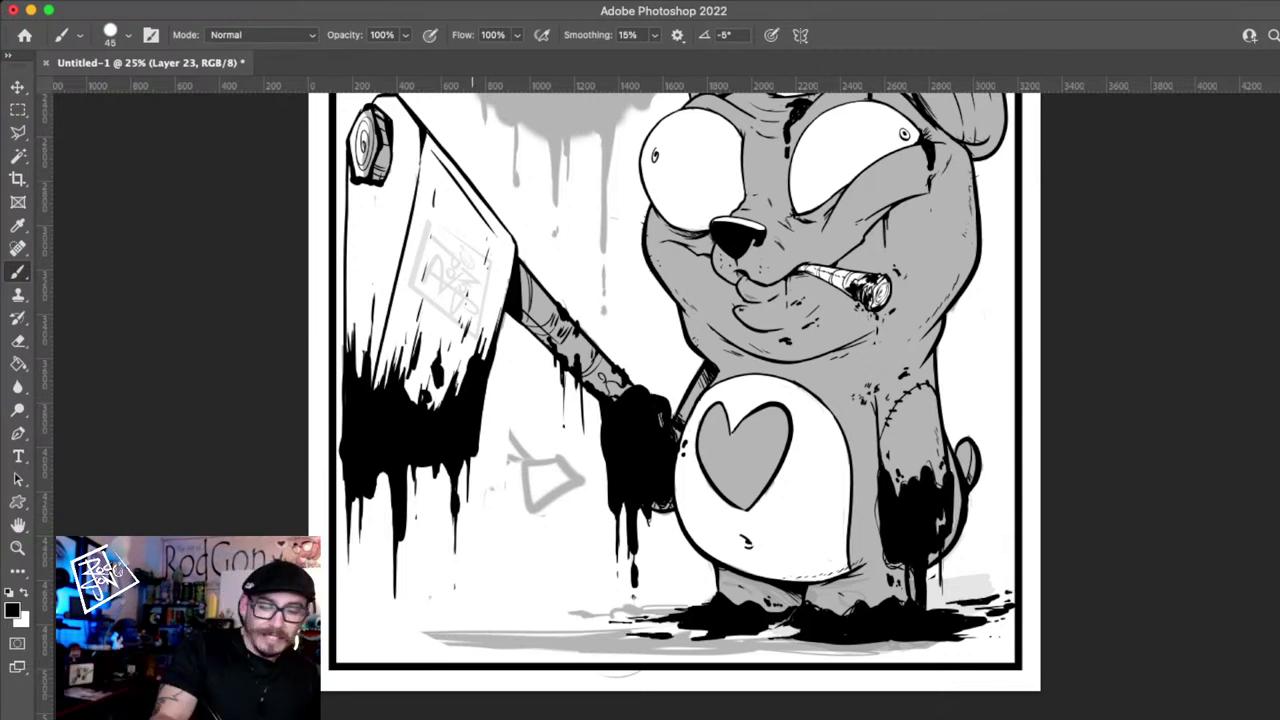
{"action": "mouse_move", "coordinate": [470, 660]}
{"action": "left_mouse_down"}
{"action": "mouse_move", "coordinate": [560, 560]}
{"action": "mouse_move", "coordinate": [572, 662]}
{"action": "left_mouse_up"}
{"action": "left_click_drag", "start_coordinate": [493, 533], "coordinate": [503, 528]}
{"action": "left_click_drag", "start_coordinate": [549, 517], "coordinate": [578, 601]}
{"action": "left_click_drag", "start_coordinate": [590, 611], "coordinate": [588, 632]}
{"action": "mouse_move", "coordinate": [835, 576]}
{"action": "left_mouse_down"}
{"action": "mouse_move", "coordinate": [905, 582]}
{"action": "mouse_move", "coordinate": [810, 580]}
{"action": "left_mouse_up"}
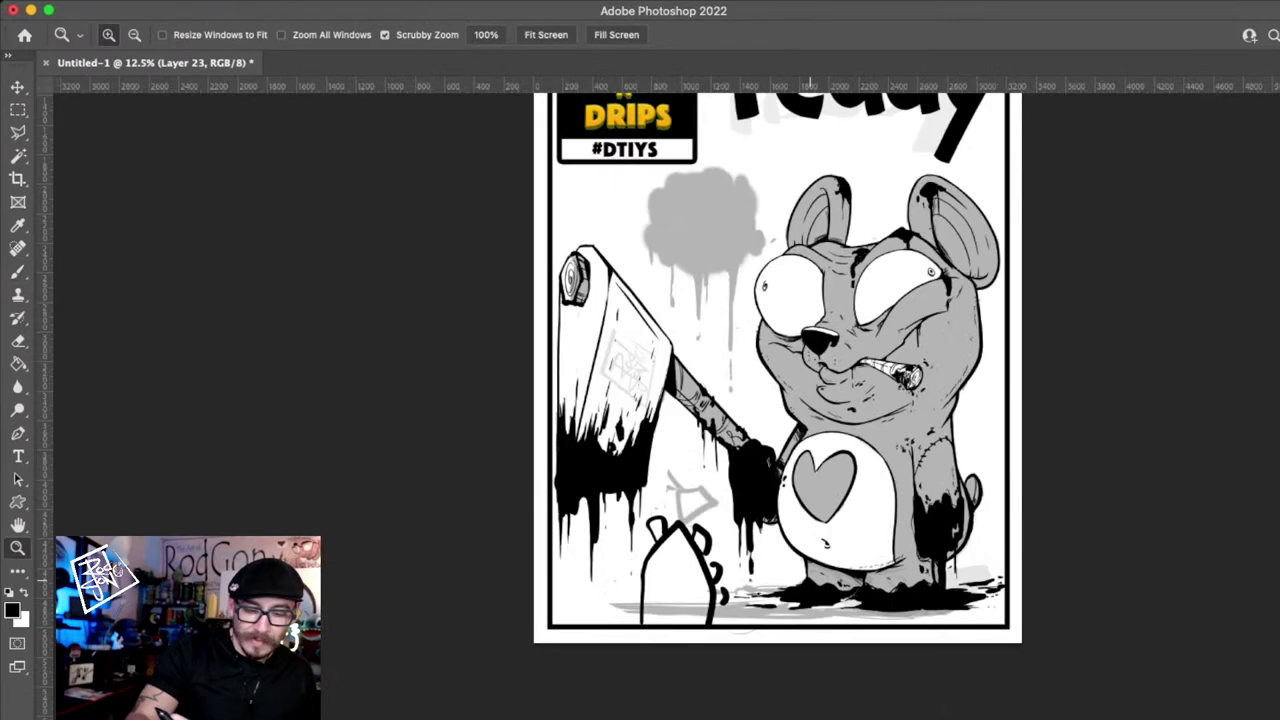
{"action": "key", "text": "ctrl+z"}
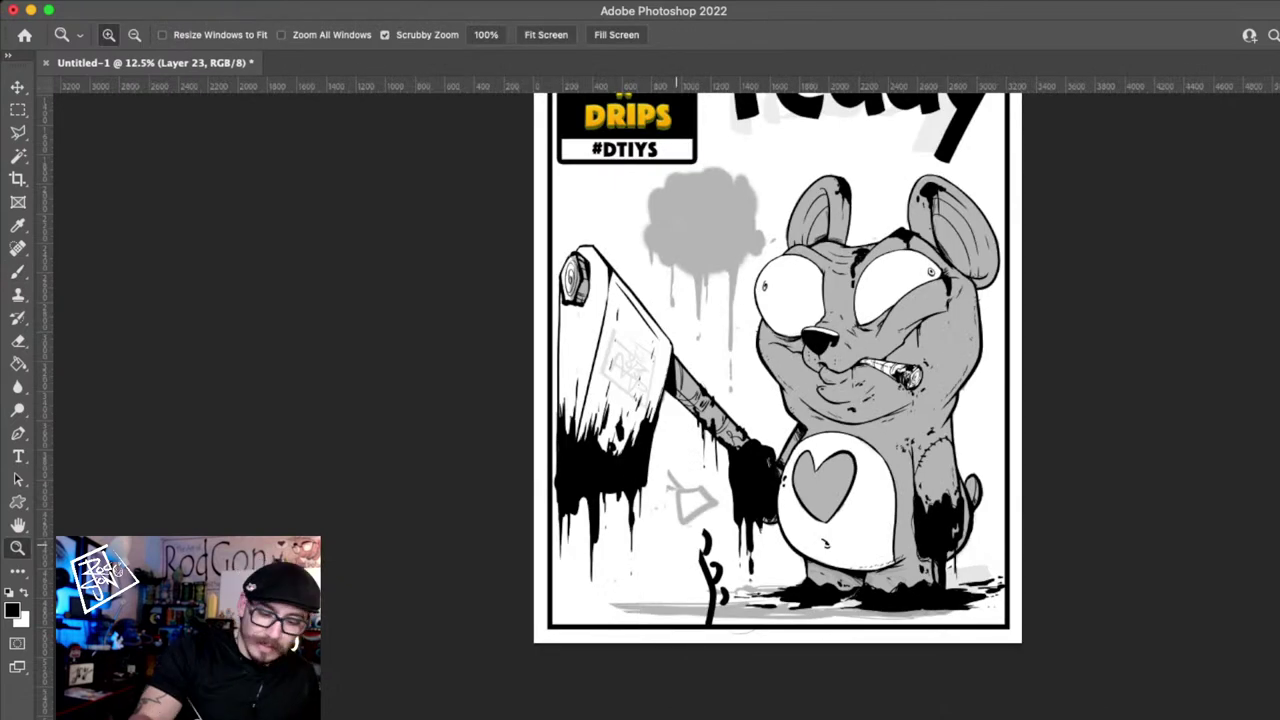
{"action": "key", "text": "ctrl+z"}
- Try a jagged foreground silhouette at the lower frame edge between the axe and bear, filled solid black with an 80 px brush
{"action": "key", "text": "b"}
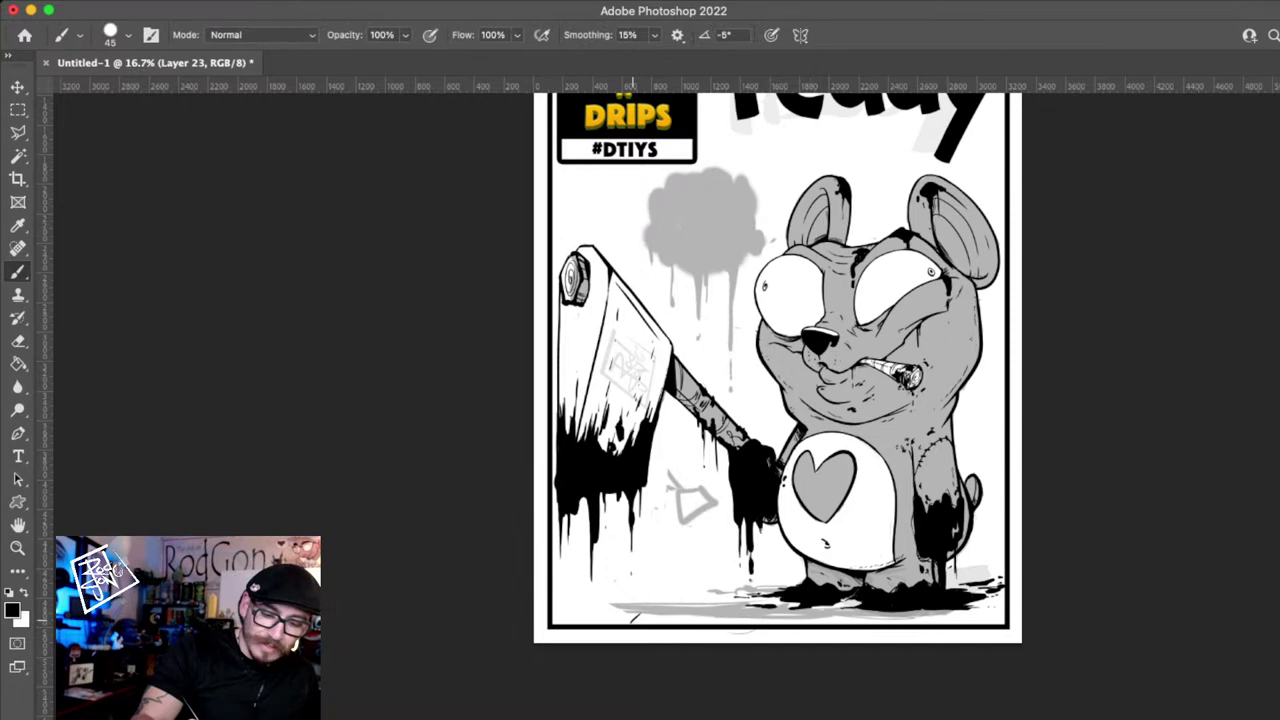
{"action": "mouse_move", "coordinate": [648, 620]}
{"action": "left_mouse_down"}
{"action": "mouse_move", "coordinate": [681, 543]}
{"action": "mouse_move", "coordinate": [733, 586]}
{"action": "mouse_move", "coordinate": [748, 636]}
{"action": "left_mouse_up"}
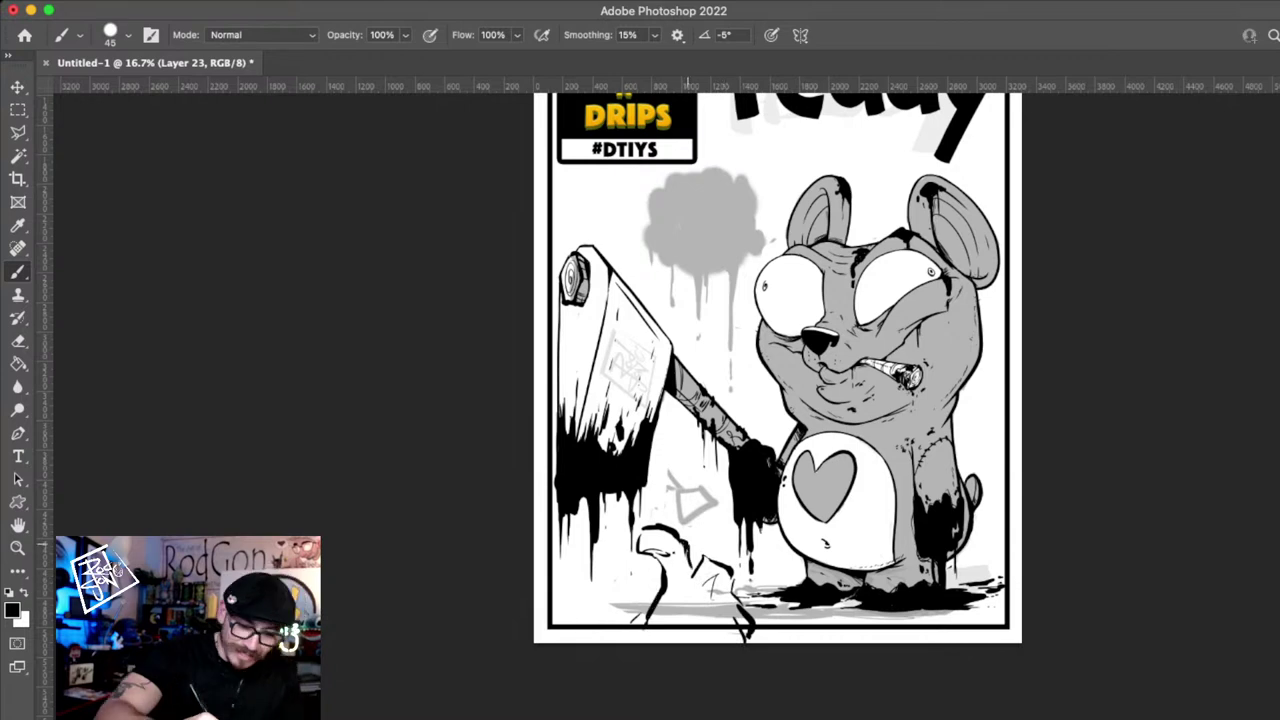
{"action": "key", "text": "bracketright"}
{"action": "key", "text": "bracketright"}
{"action": "mouse_move", "coordinate": [670, 551]}
{"action": "left_mouse_down"}
{"action": "mouse_move", "coordinate": [650, 550]}
{"action": "mouse_move", "coordinate": [662, 590]}
{"action": "mouse_move", "coordinate": [740, 602]}
{"action": "mouse_move", "coordinate": [704, 605]}
{"action": "mouse_move", "coordinate": [693, 556]}
{"action": "mouse_move", "coordinate": [652, 590]}
{"action": "left_mouse_up"}
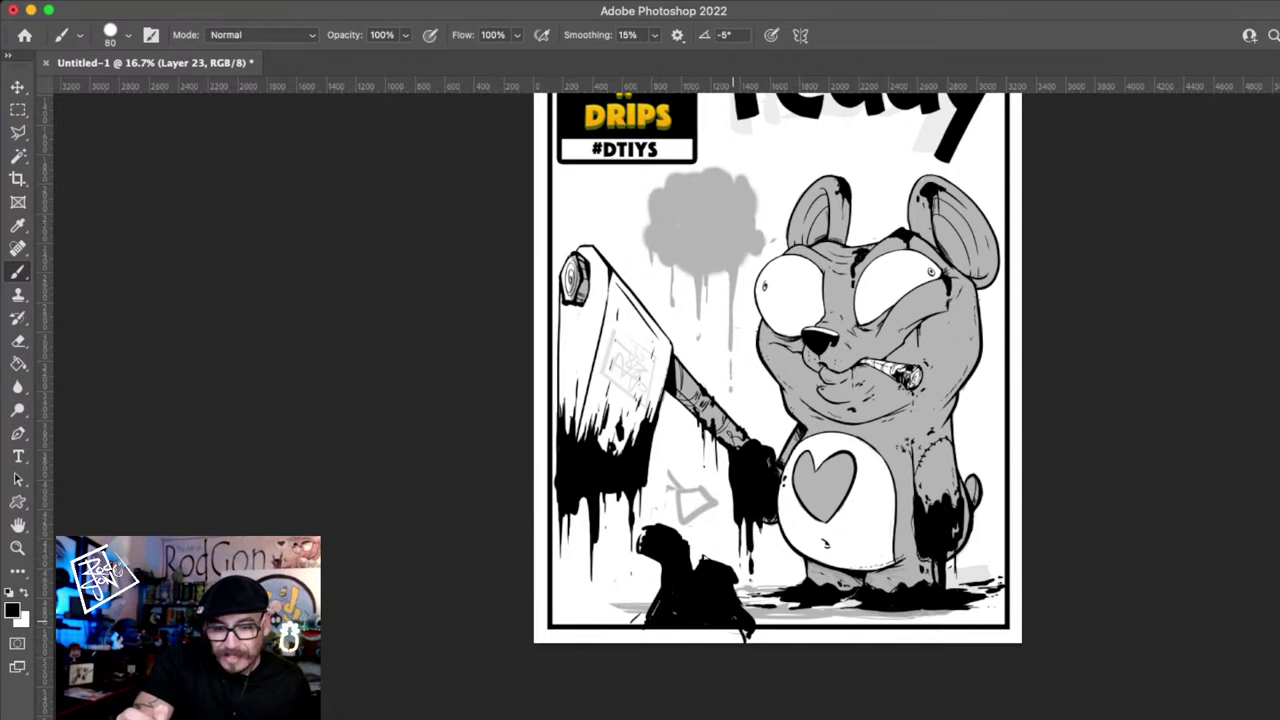
{"action": "left_click", "coordinate": [864, 562], "text": "alt+super"}
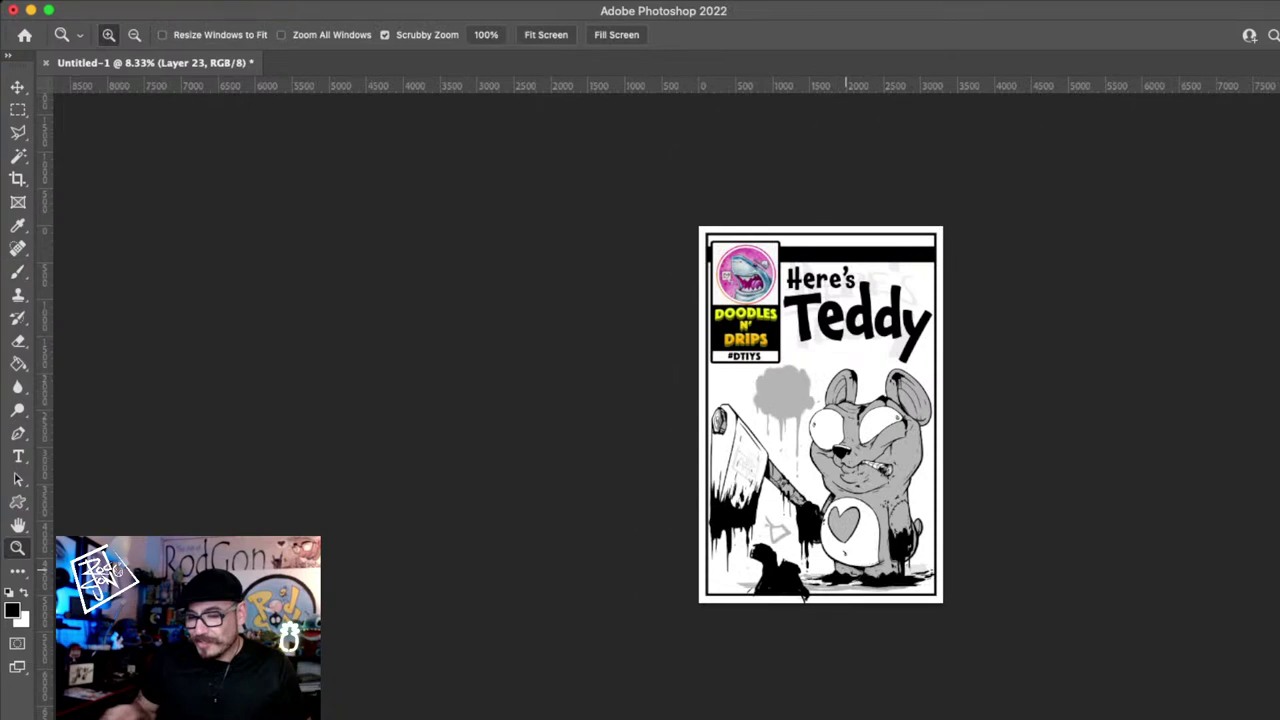
{"action": "left_click", "coordinate": [851, 571]}
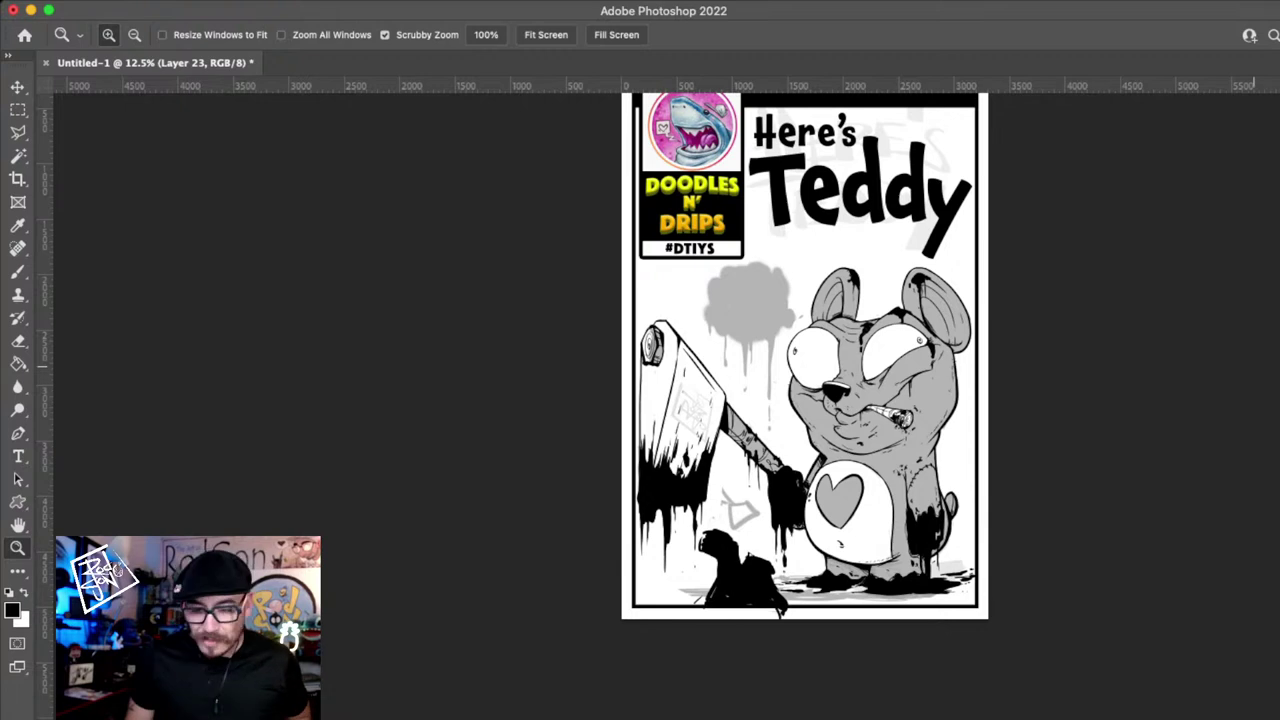
- Narrow the comic-cover frame layer from both sides to 89.76% width, so the axe and ear overlap the border
{"action": "key", "text": "v"}
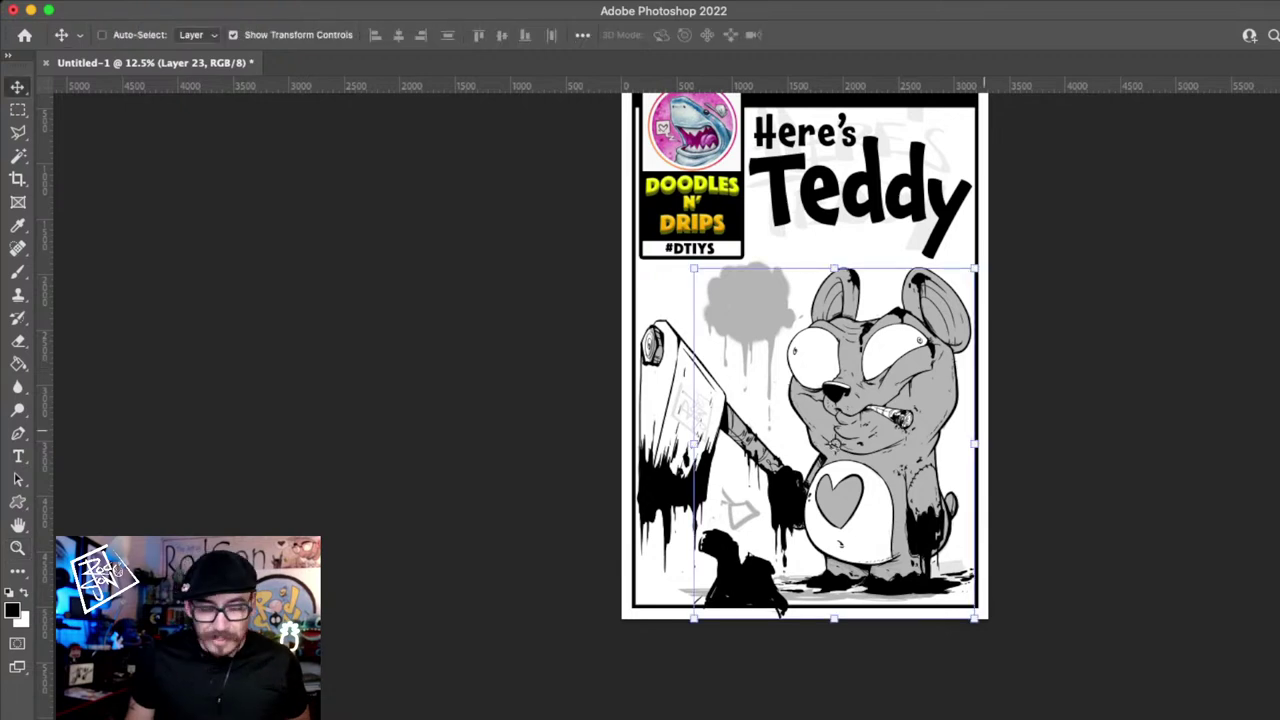
{"action": "left_click", "coordinate": [935, 412], "text": "super"}
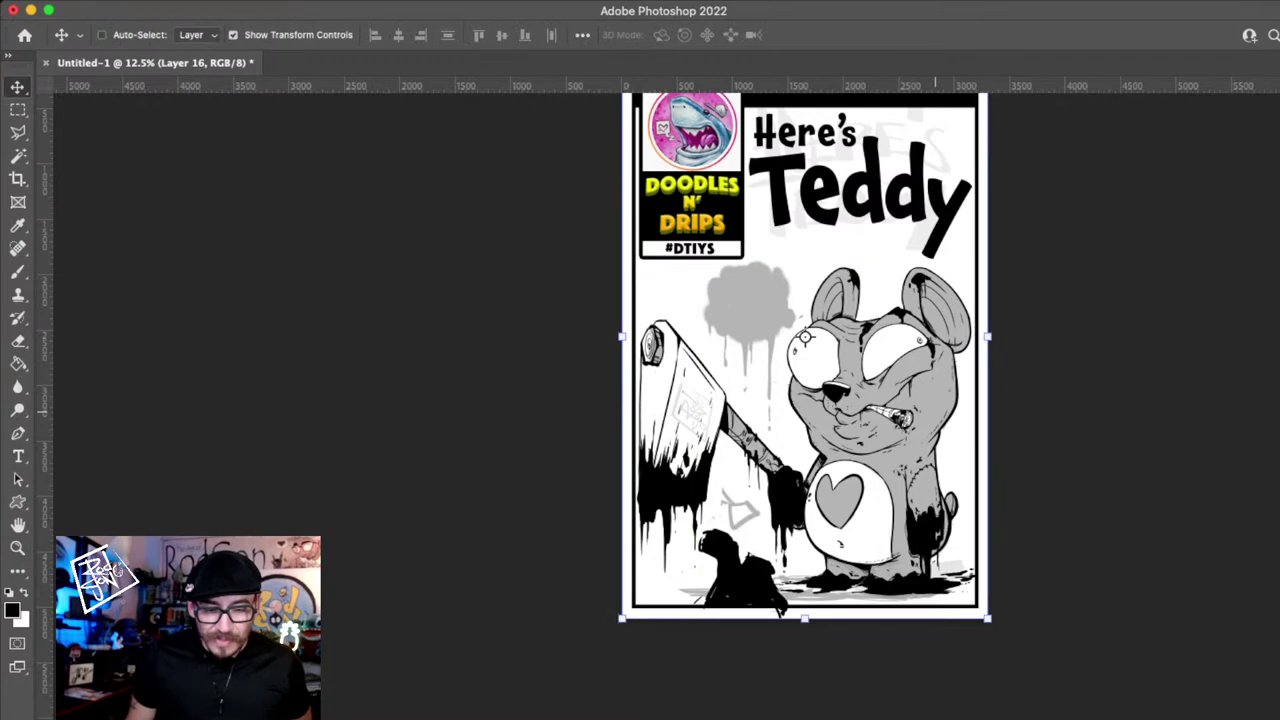
{"action": "left_click_drag", "start_coordinate": [622, 337], "coordinate": [642, 337]}
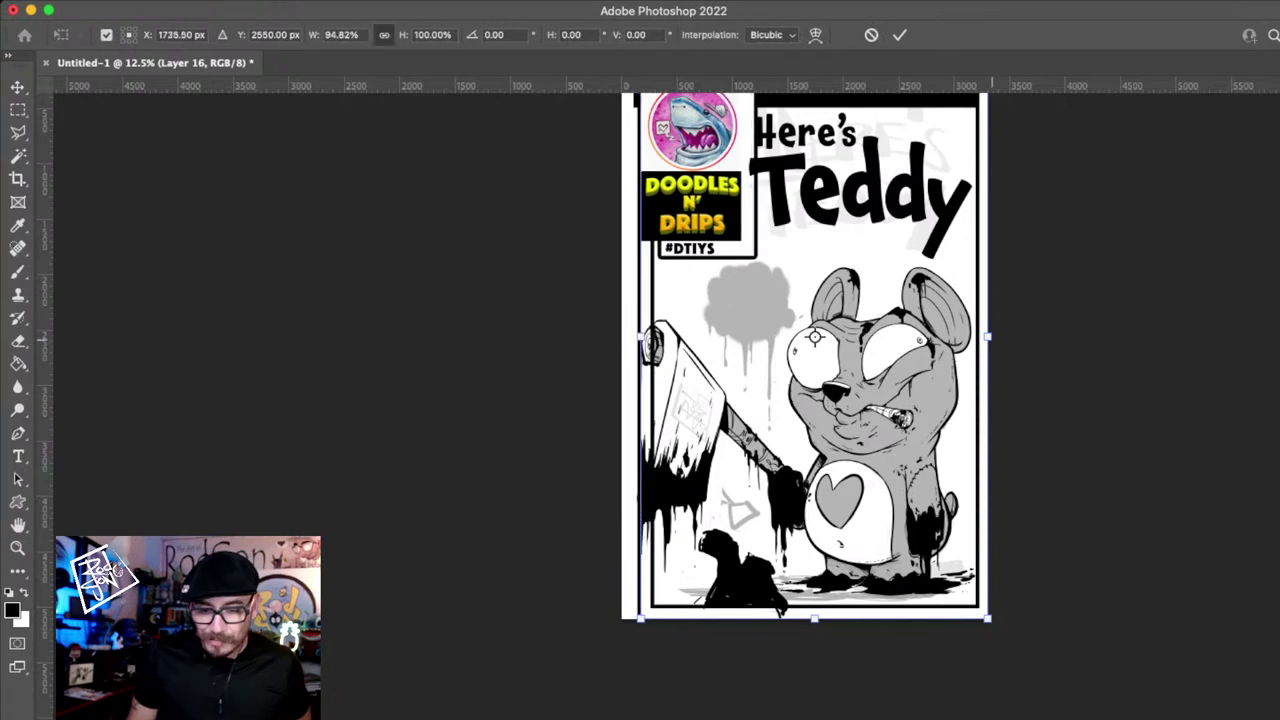
{"action": "left_click_drag", "start_coordinate": [988, 337], "coordinate": [970, 337]}
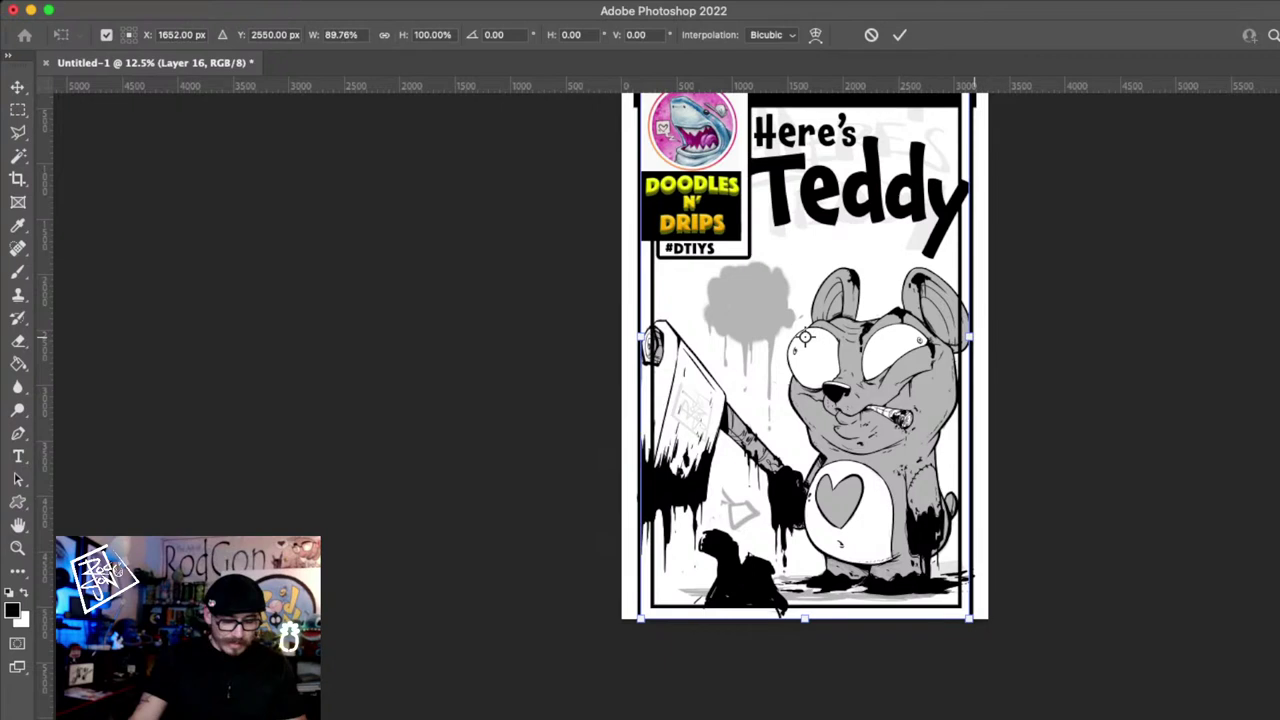
{"action": "key", "text": "Return"}
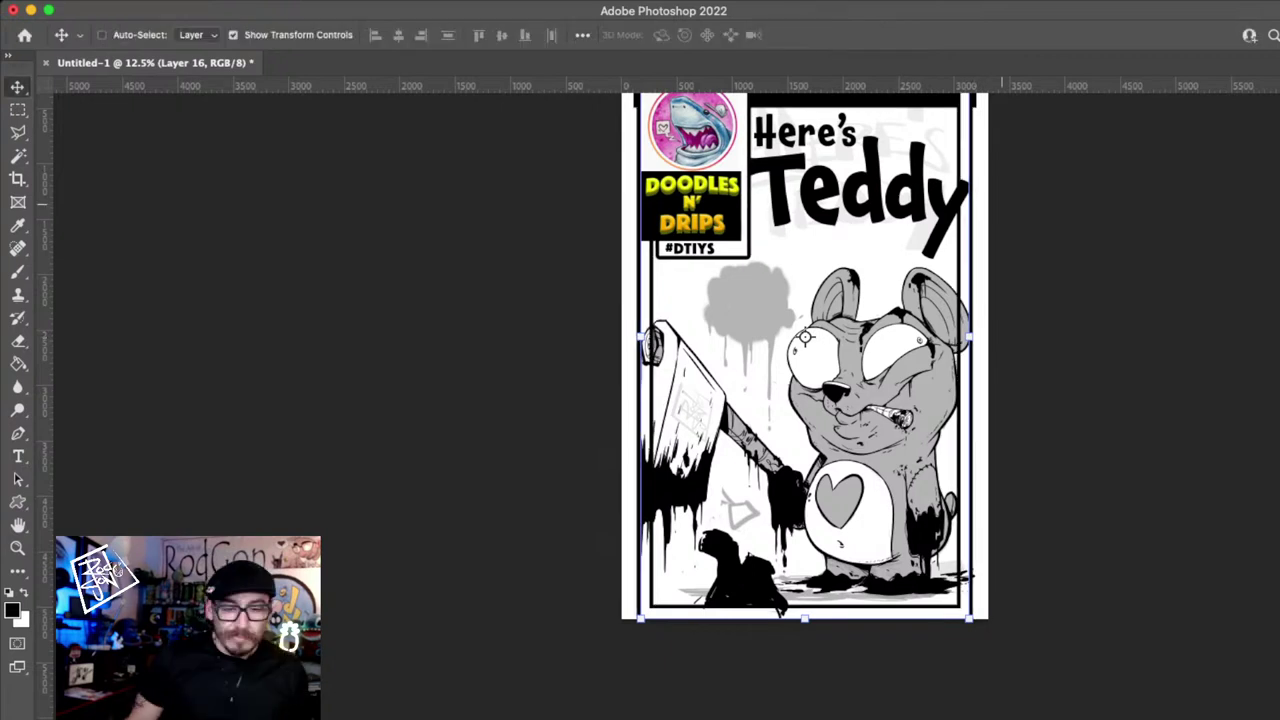
- Cover the leftover outer border lines in the page's side margins with white, using a rectangular selection and a 500 px brush
{"action": "key", "text": "i"}
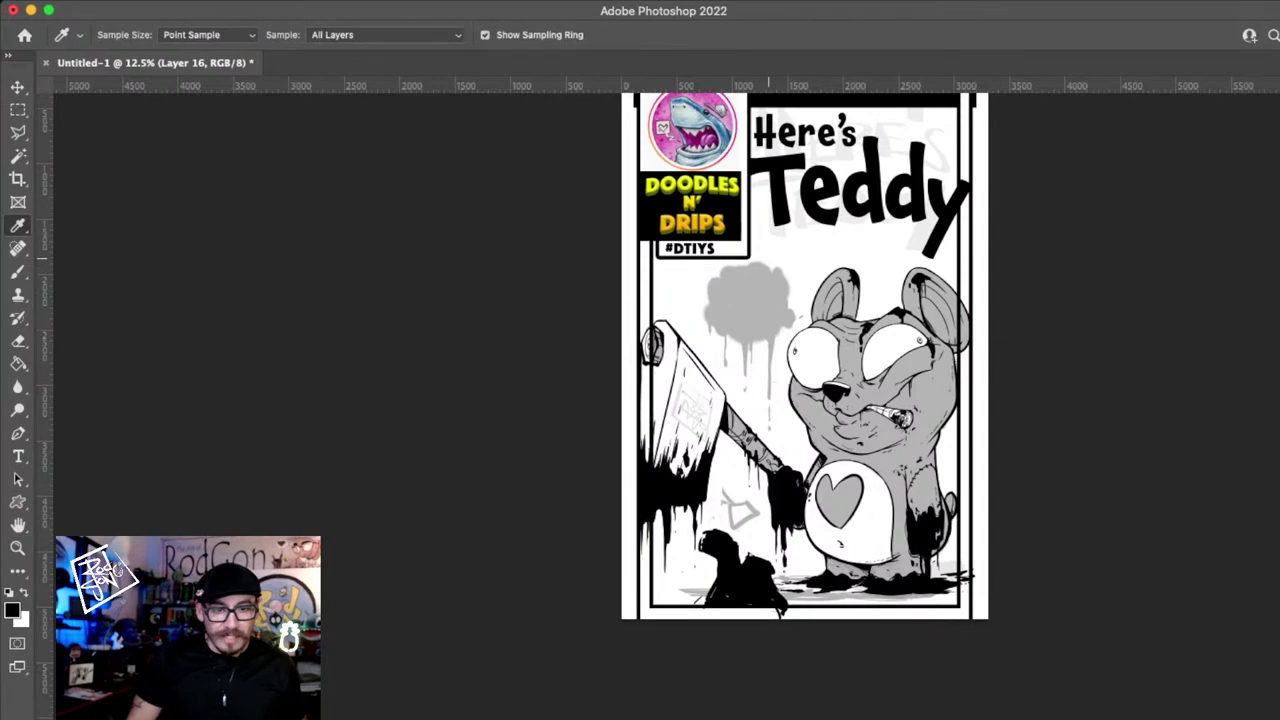
{"action": "left_click_drag", "start_coordinate": [768, 258], "coordinate": [712, 362]}
{"action": "key", "text": "m"}
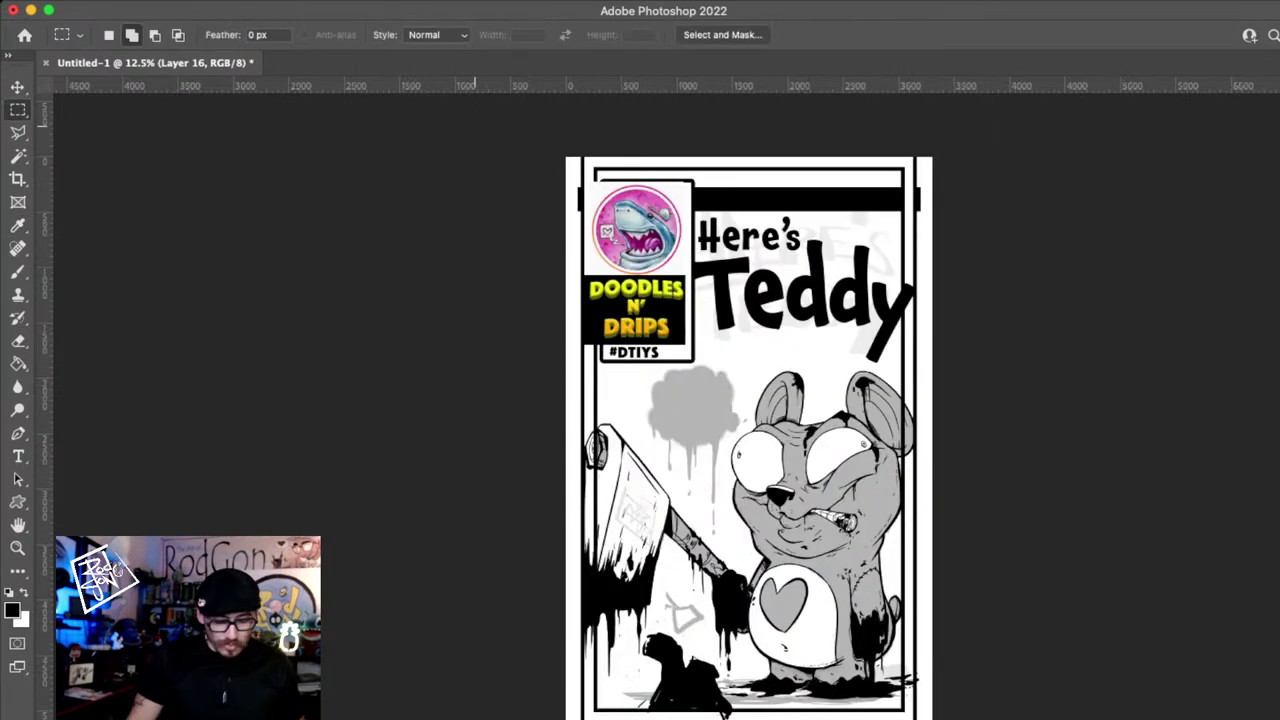
{"action": "left_click_drag", "start_coordinate": [475, 126], "coordinate": [591, 718]}
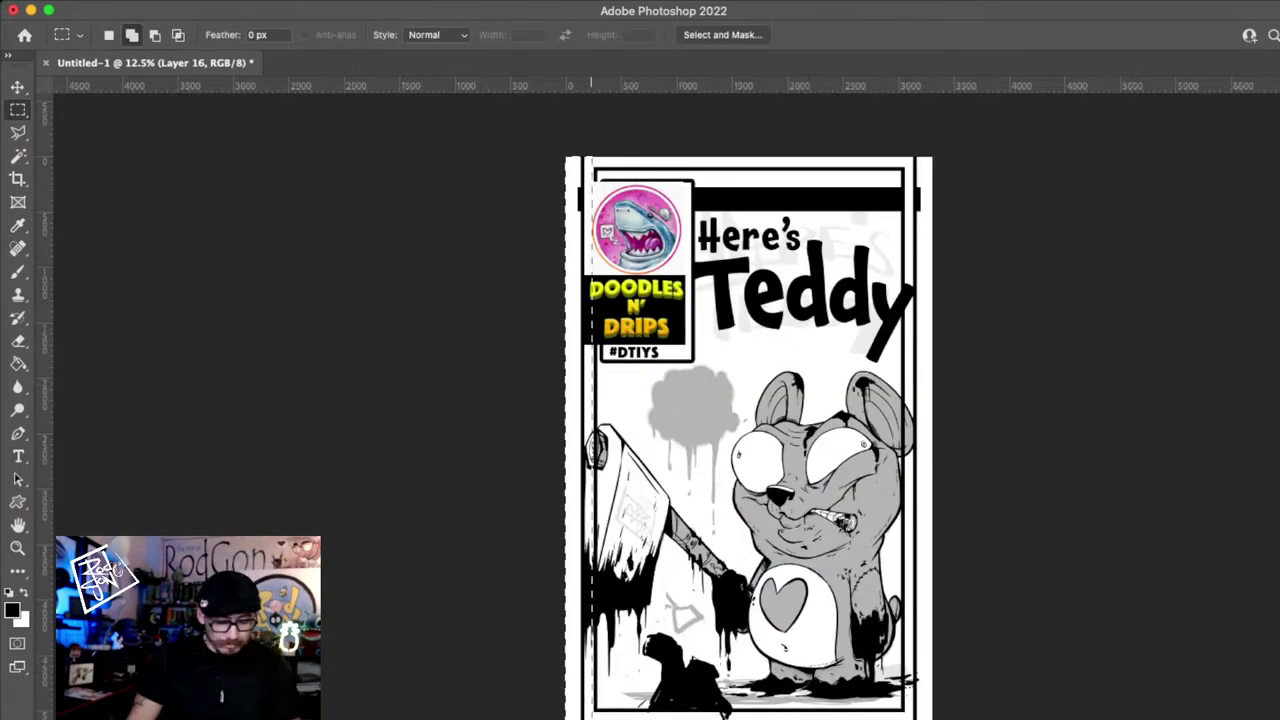
{"action": "key", "text": "b"}
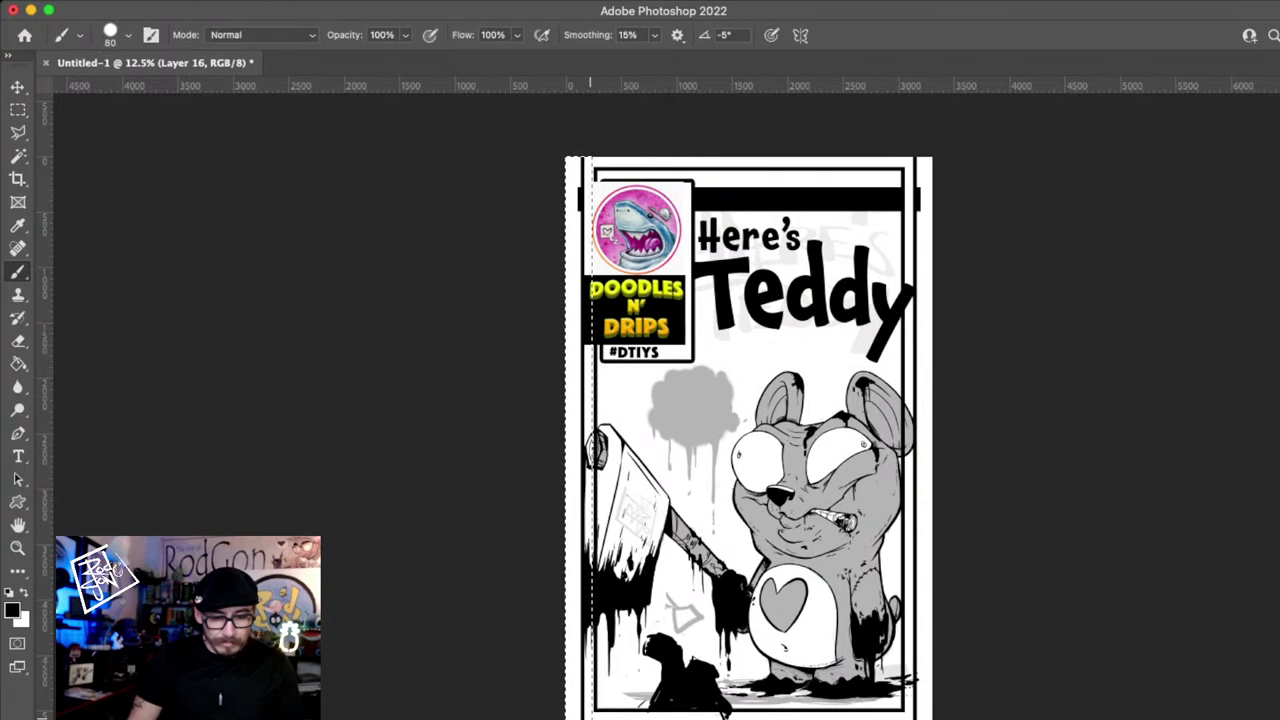
{"action": "key", "text": "x"}
{"action": "key", "text": "bracketright"}
{"action": "key", "text": "bracketright"}
{"action": "key", "text": "bracketright"}
{"action": "key", "text": "bracketright"}
{"action": "key", "text": "bracketright"}
{"action": "key", "text": "bracketright"}
{"action": "key", "text": "bracketright"}
{"action": "key", "text": "bracketright"}
{"action": "key", "text": "bracketright"}
{"action": "key", "text": "bracketright"}
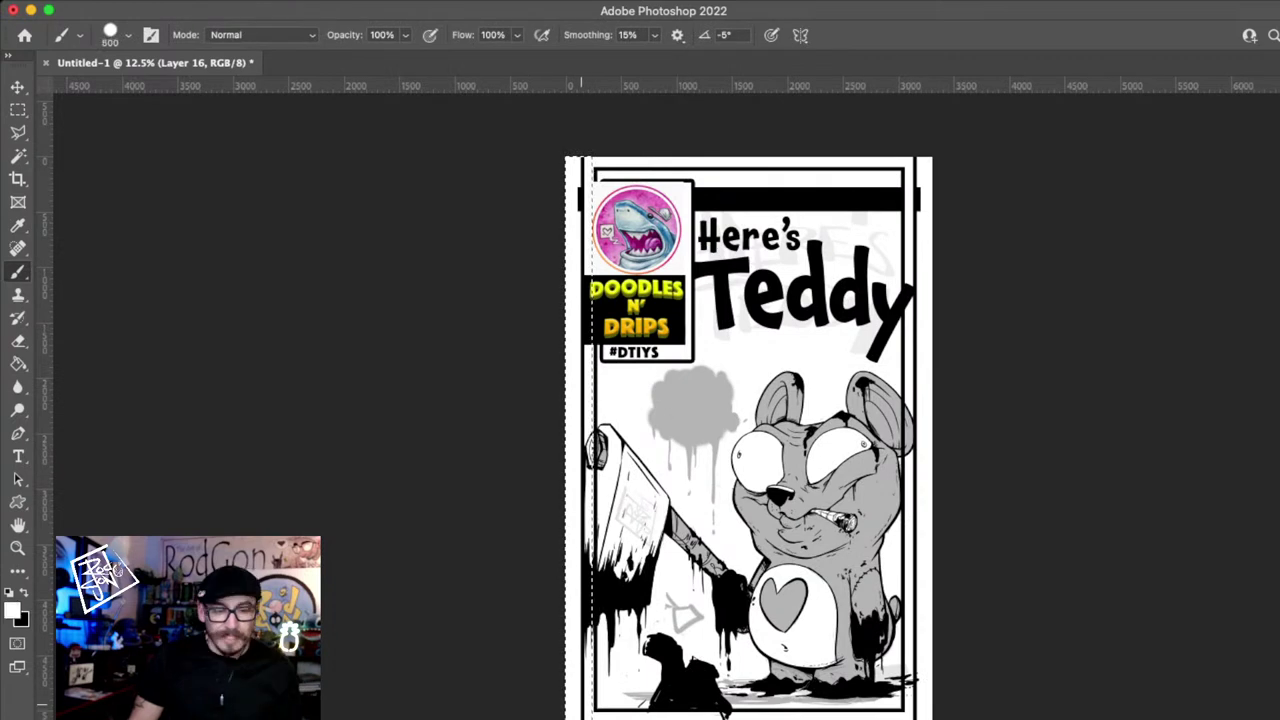
{"action": "left_click_drag", "start_coordinate": [581, 704], "coordinate": [579, 160]}
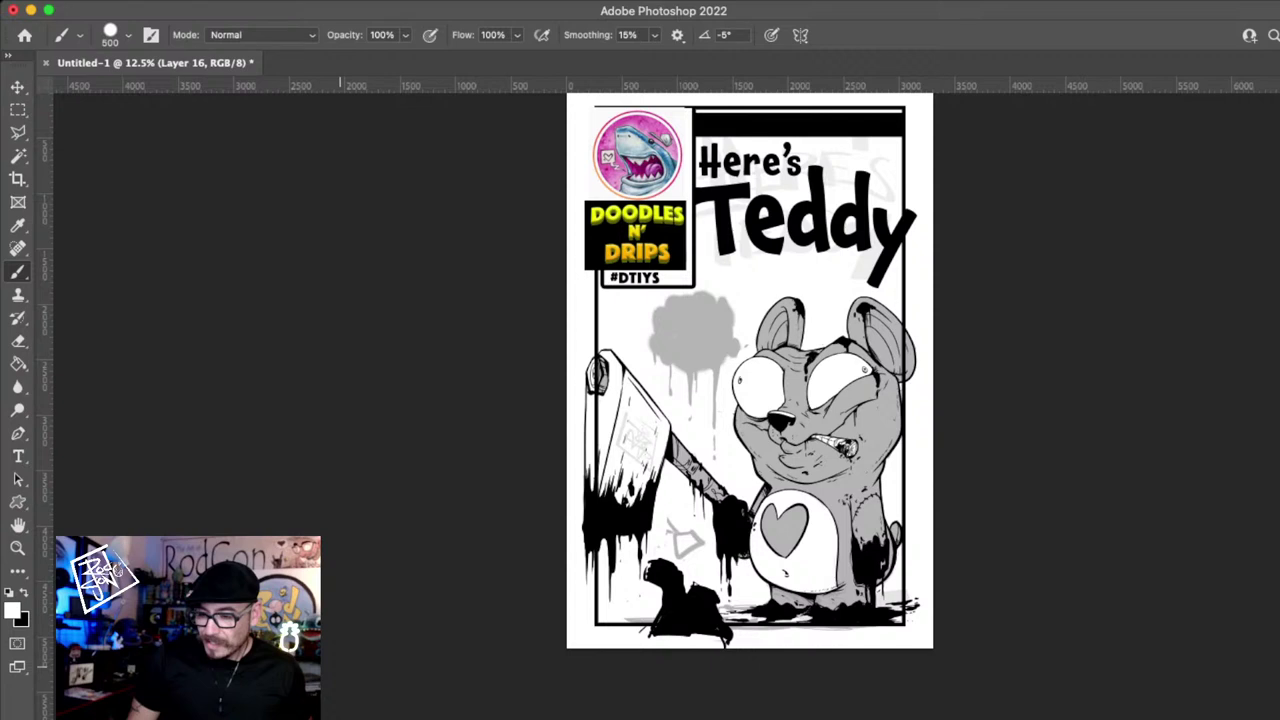
- Erase the black foreground silhouette from the ink layer and trim the puddle splatter beyond the frame with a 200 px eraser
{"action": "key", "text": "z"}
{"action": "left_click", "coordinate": [786, 456]}
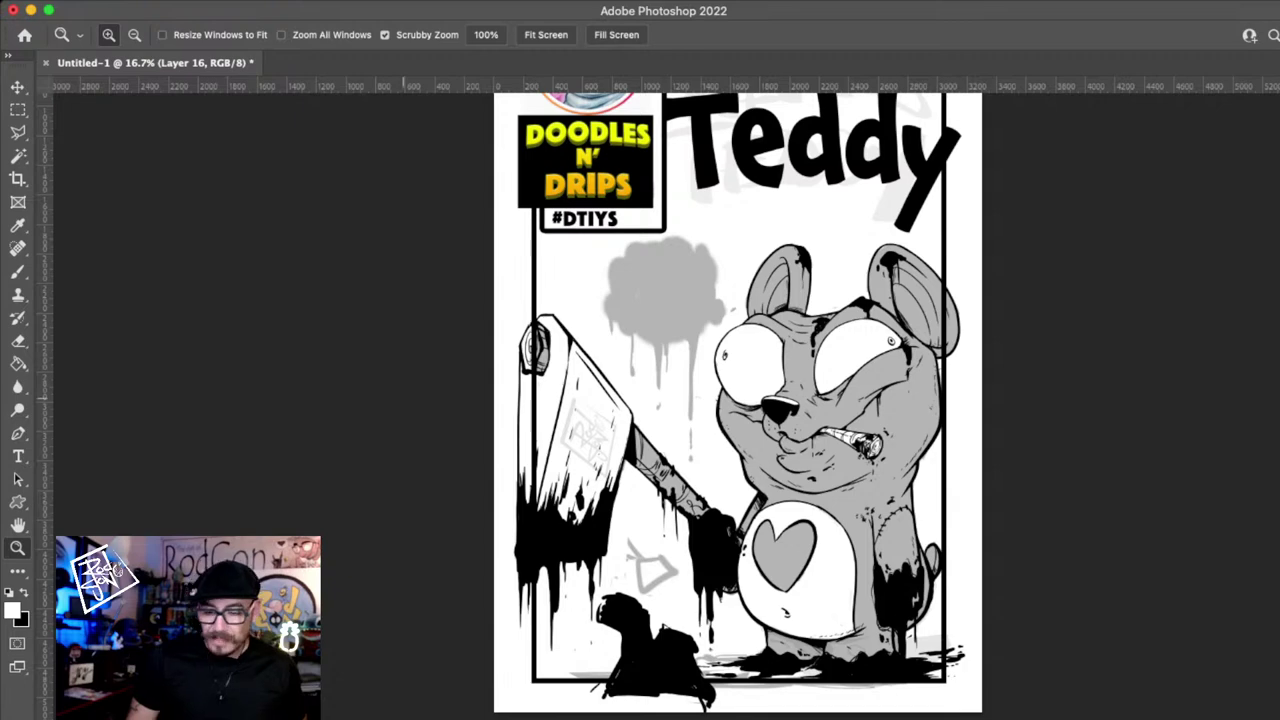
{"action": "key", "text": "super+minus"}
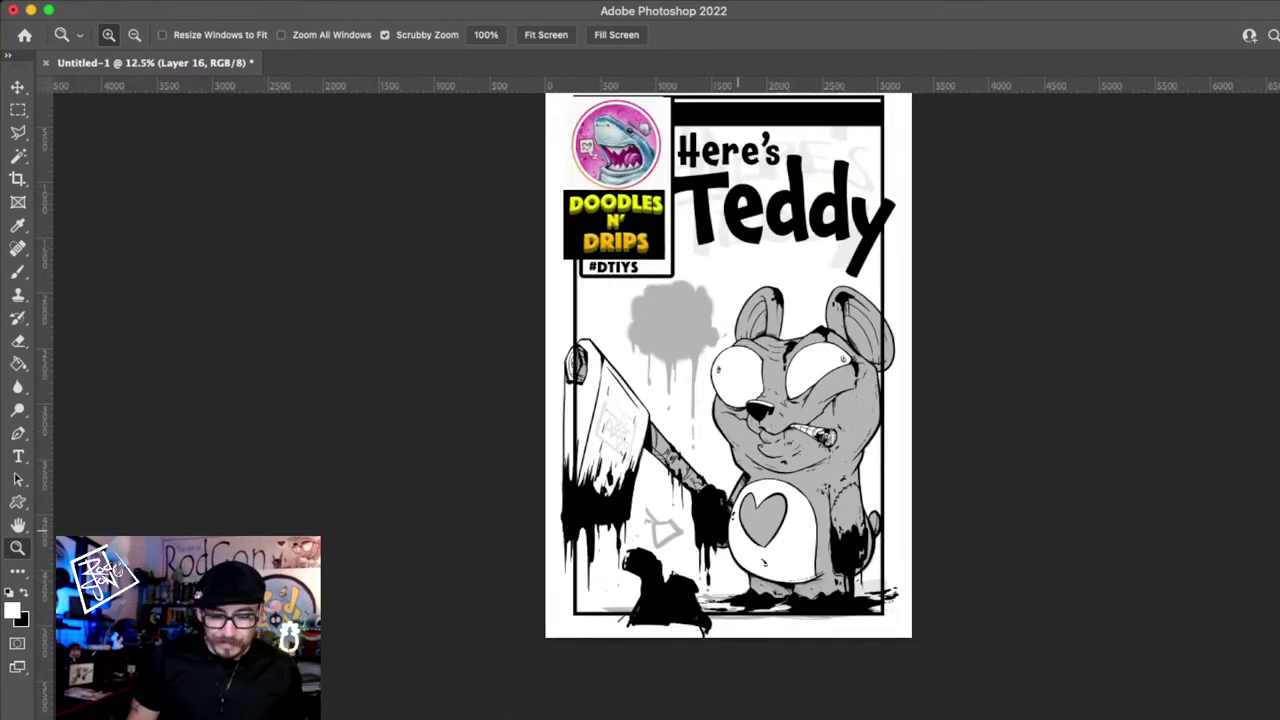
{"action": "left_click", "coordinate": [750, 575]}
{"action": "left_click", "coordinate": [679, 618], "text": "super"}
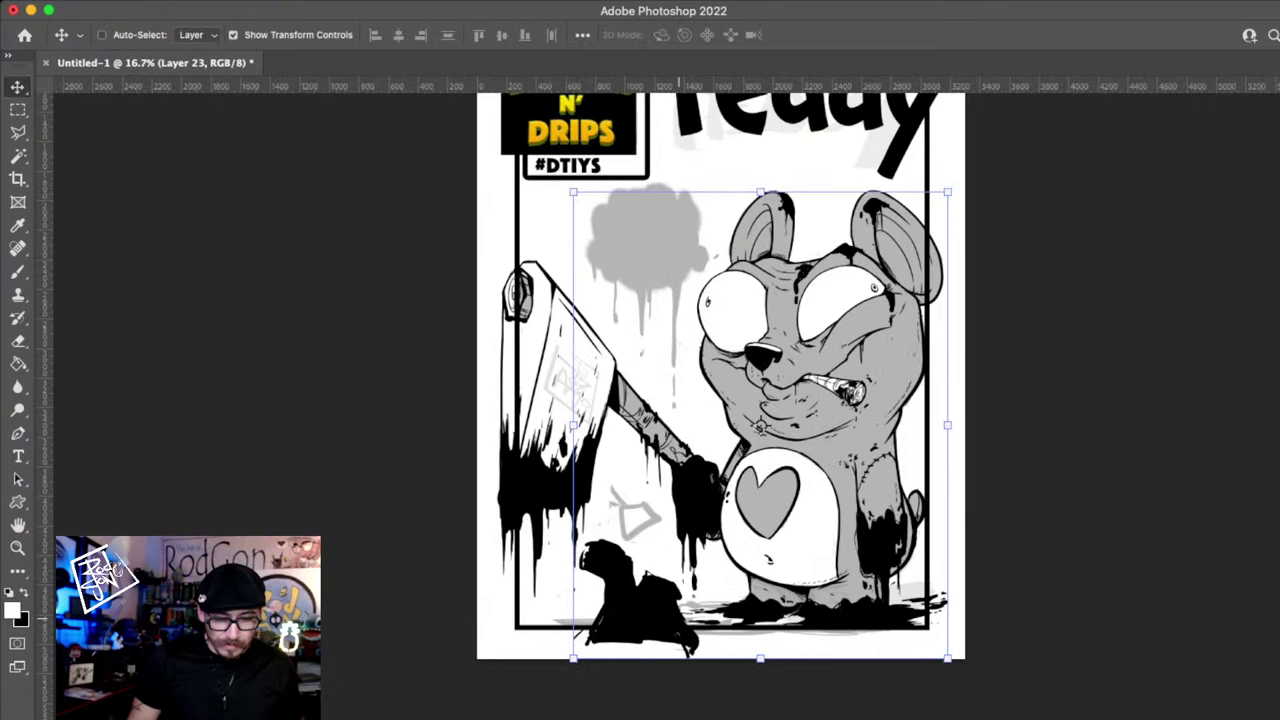
{"action": "key", "text": "e"}
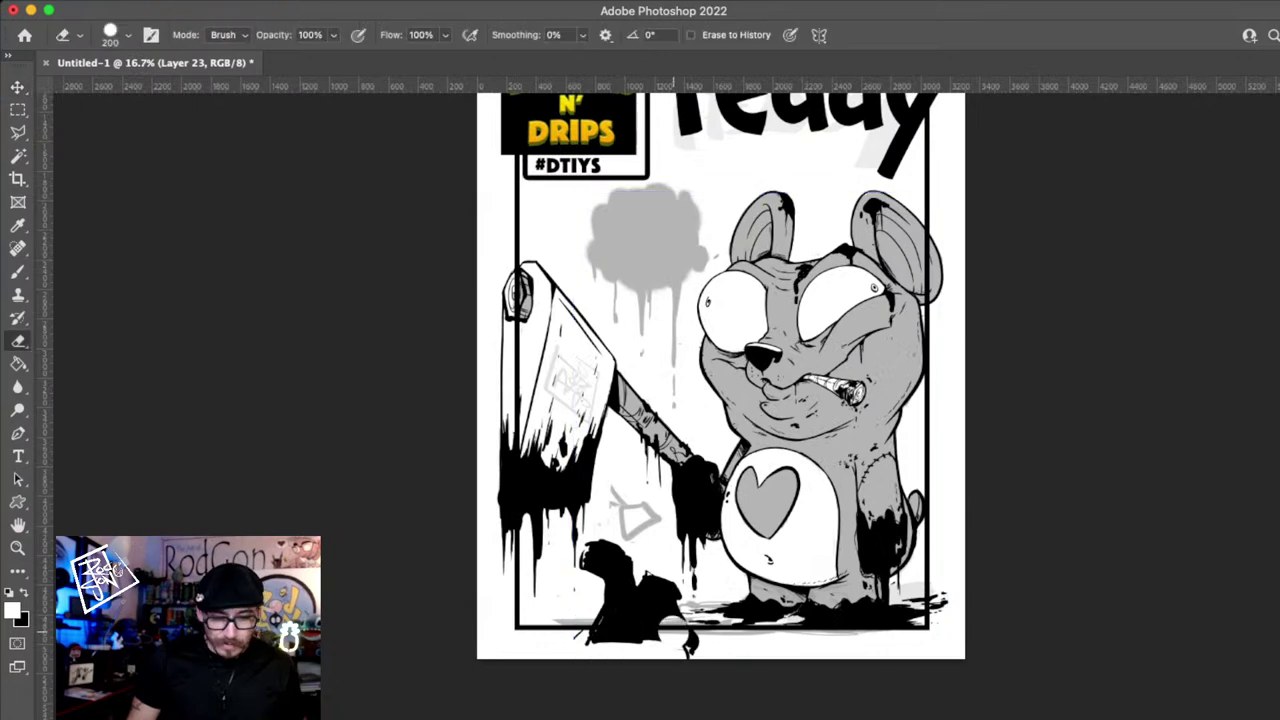
{"action": "mouse_move", "coordinate": [672, 610]}
{"action": "left_mouse_down"}
{"action": "mouse_move", "coordinate": [630, 580]}
{"action": "mouse_move", "coordinate": [617, 600]}
{"action": "mouse_move", "coordinate": [652, 625]}
{"action": "left_mouse_up"}
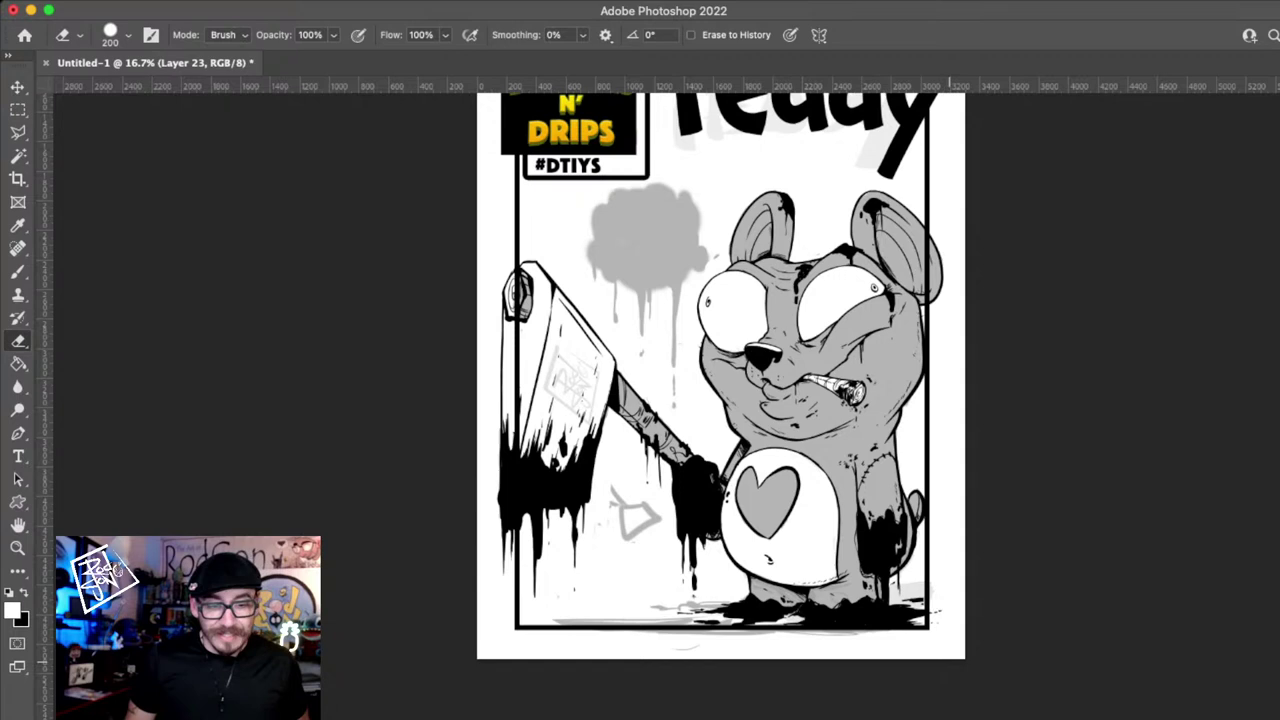
{"action": "left_click_drag", "start_coordinate": [709, 553], "coordinate": [705, 605]}
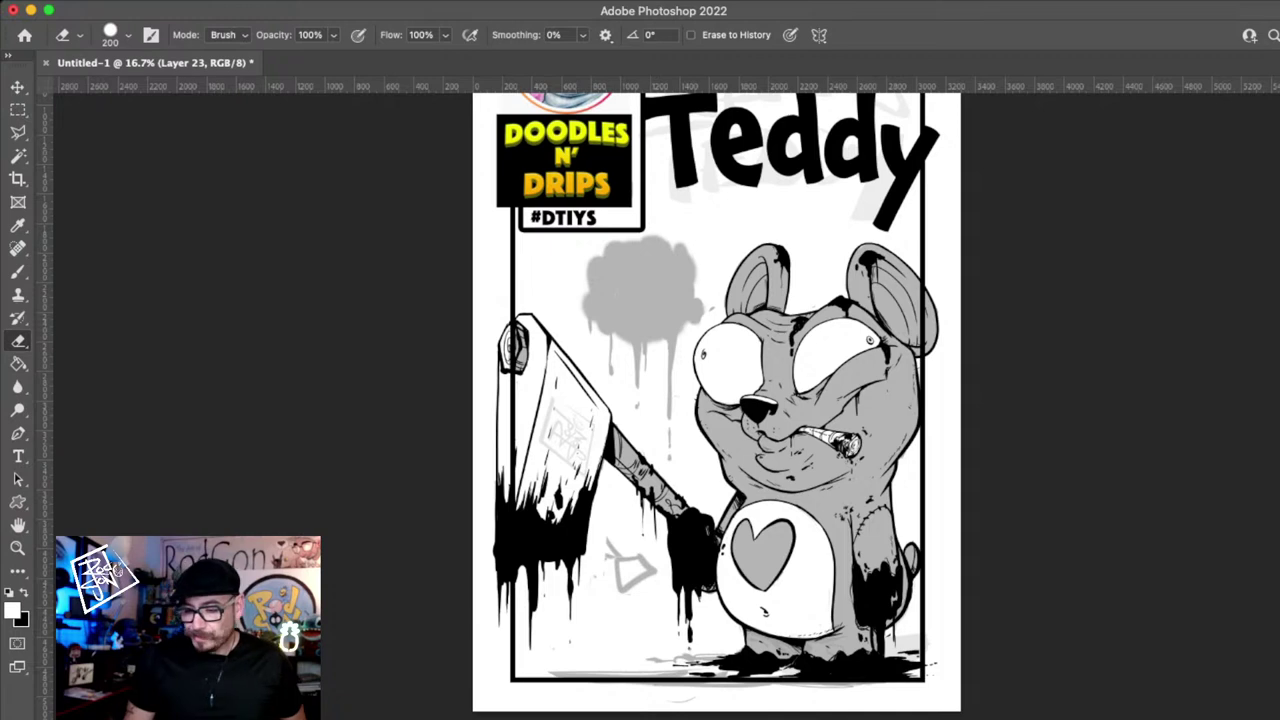
- On a new layer, paint out the frame line crossing the axe blade in white with a 150 px brush
{"action": "key", "text": "alt+shift+super+n"}
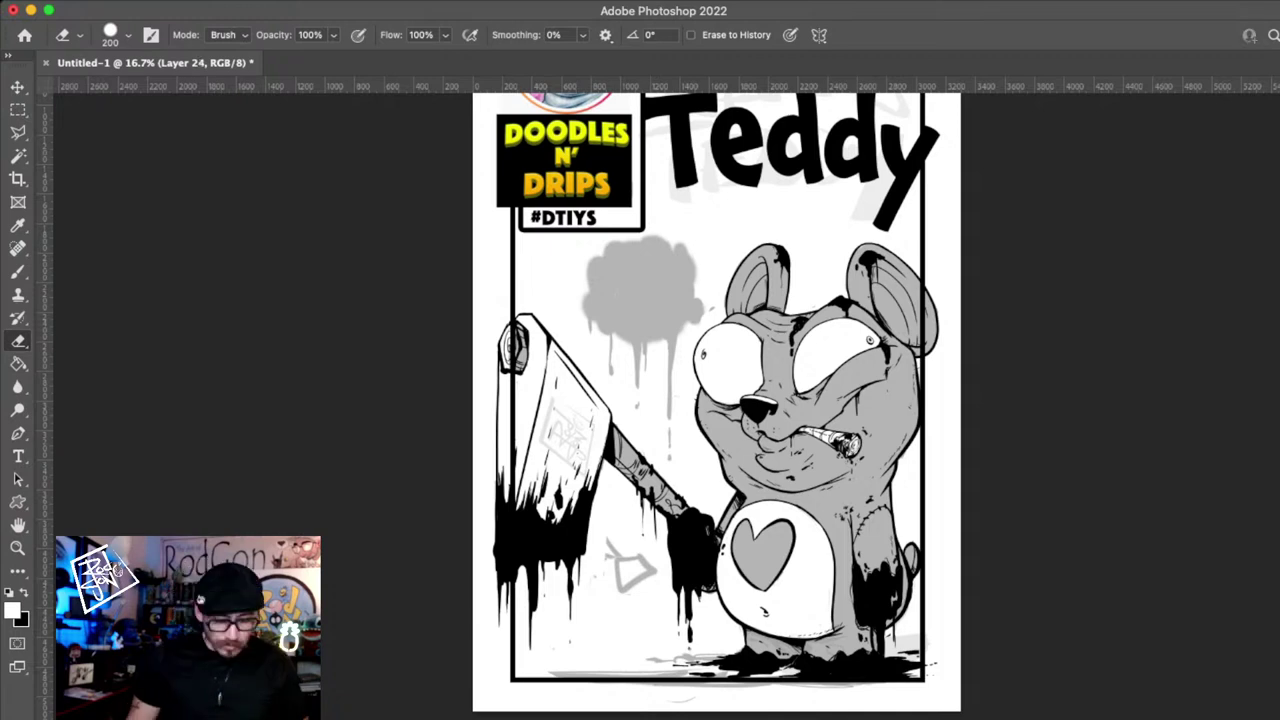
{"action": "key", "text": "b"}
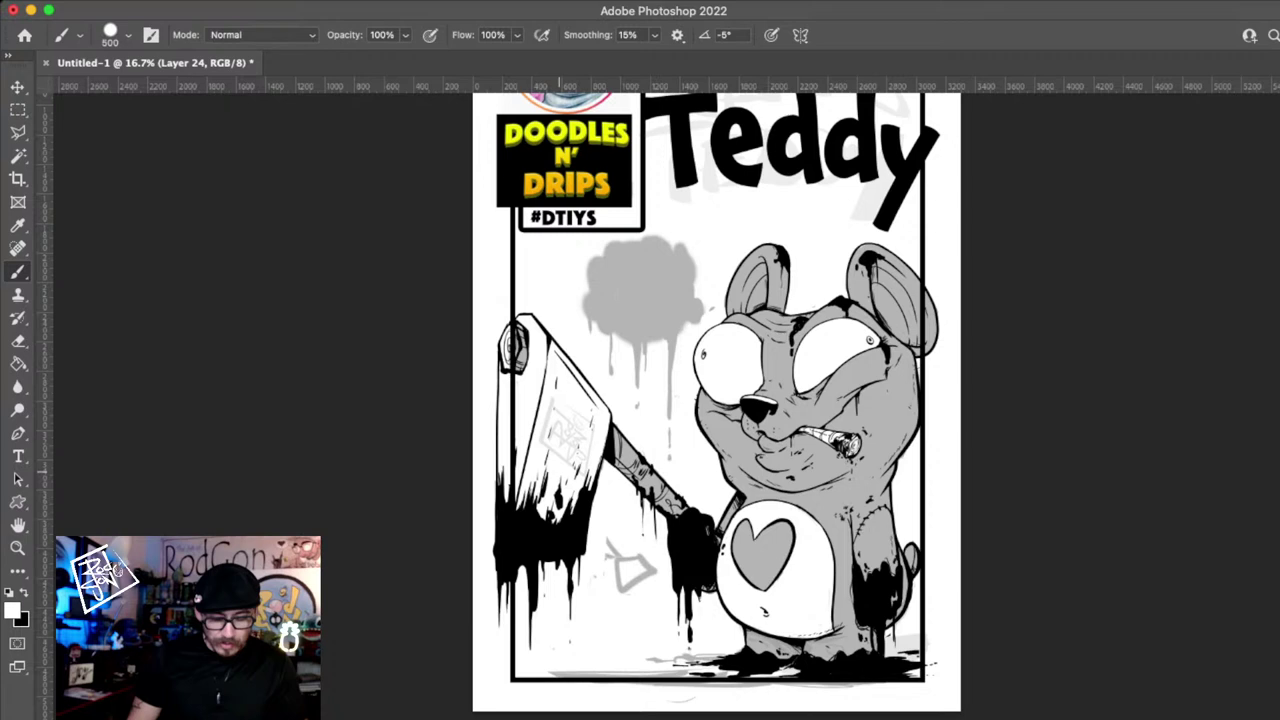
{"action": "key", "text": "bracketleft"}
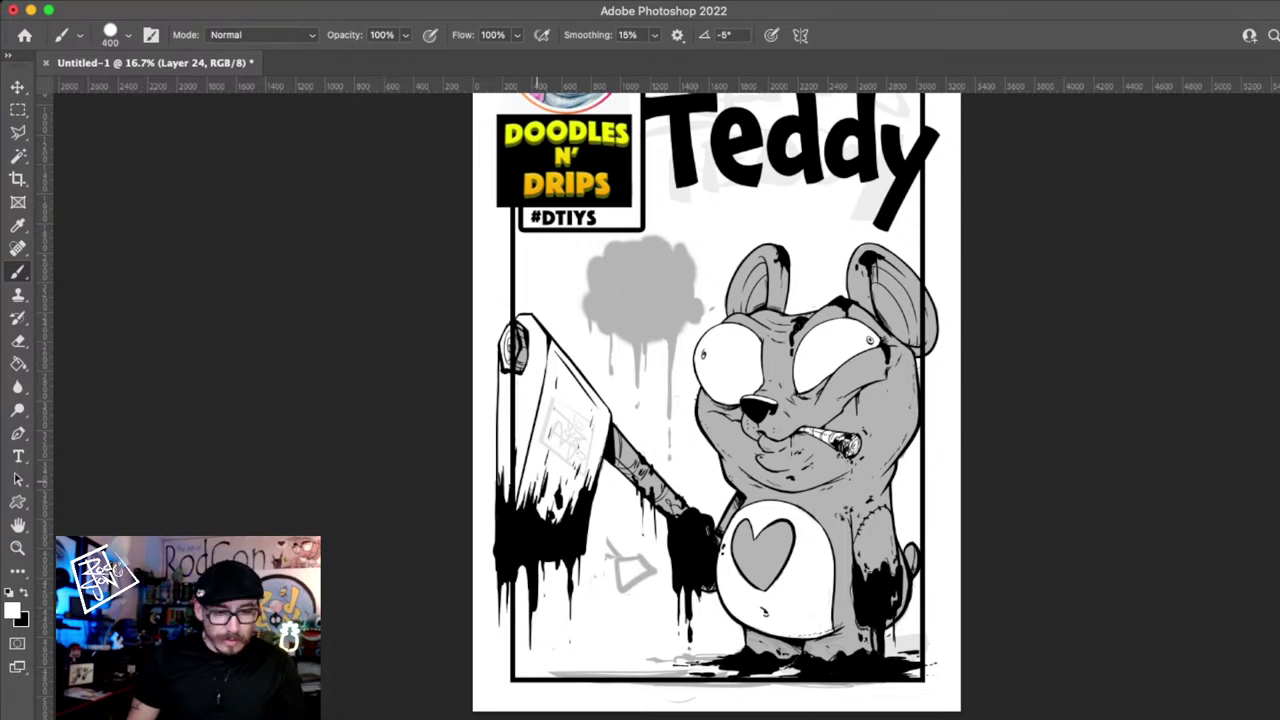
{"action": "key", "text": "bracketleft"}
{"action": "key", "text": "bracketleft"}
{"action": "key", "text": "bracketleft"}
{"action": "key", "text": "bracketleft"}
{"action": "key", "text": "bracketleft"}
{"action": "left_click_drag", "start_coordinate": [518, 490], "coordinate": [520, 415]}
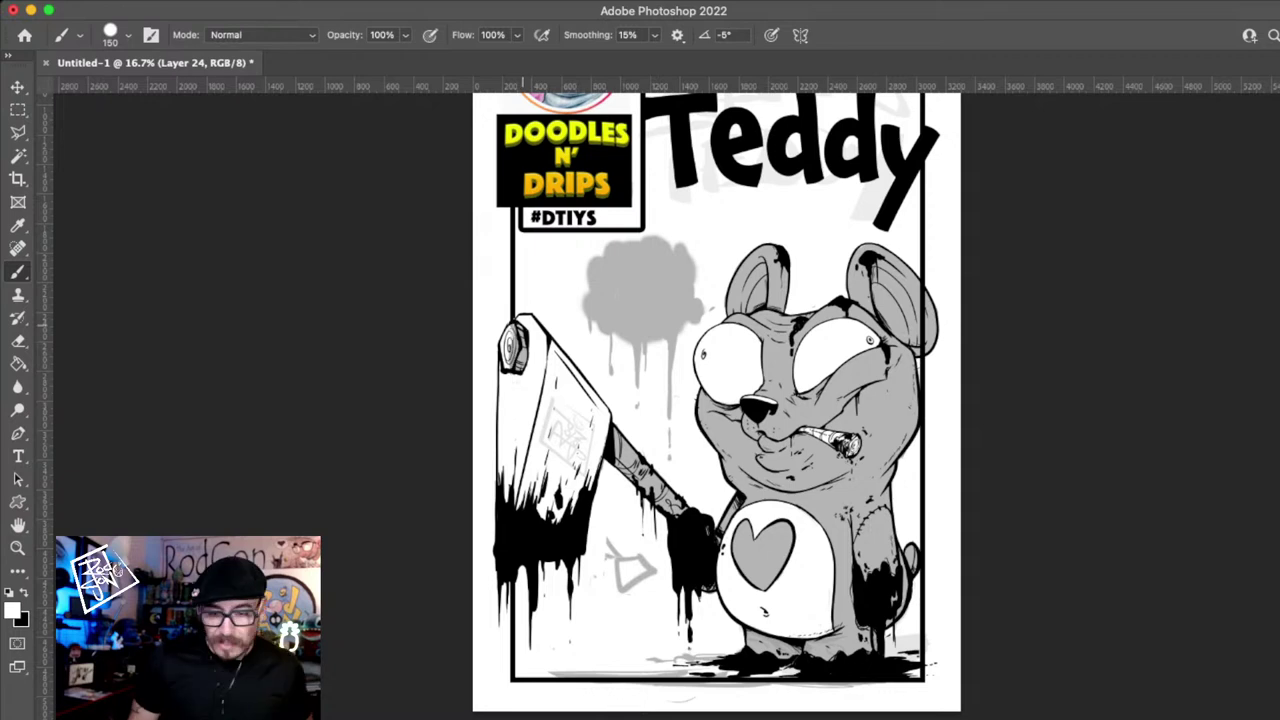
- Sample the bear's grey and paint out the frame line where it crosses the bear's outer ear
{"action": "scroll", "coordinate": [716, 400], "scroll_direction": "up", "scroll_amount": 3}
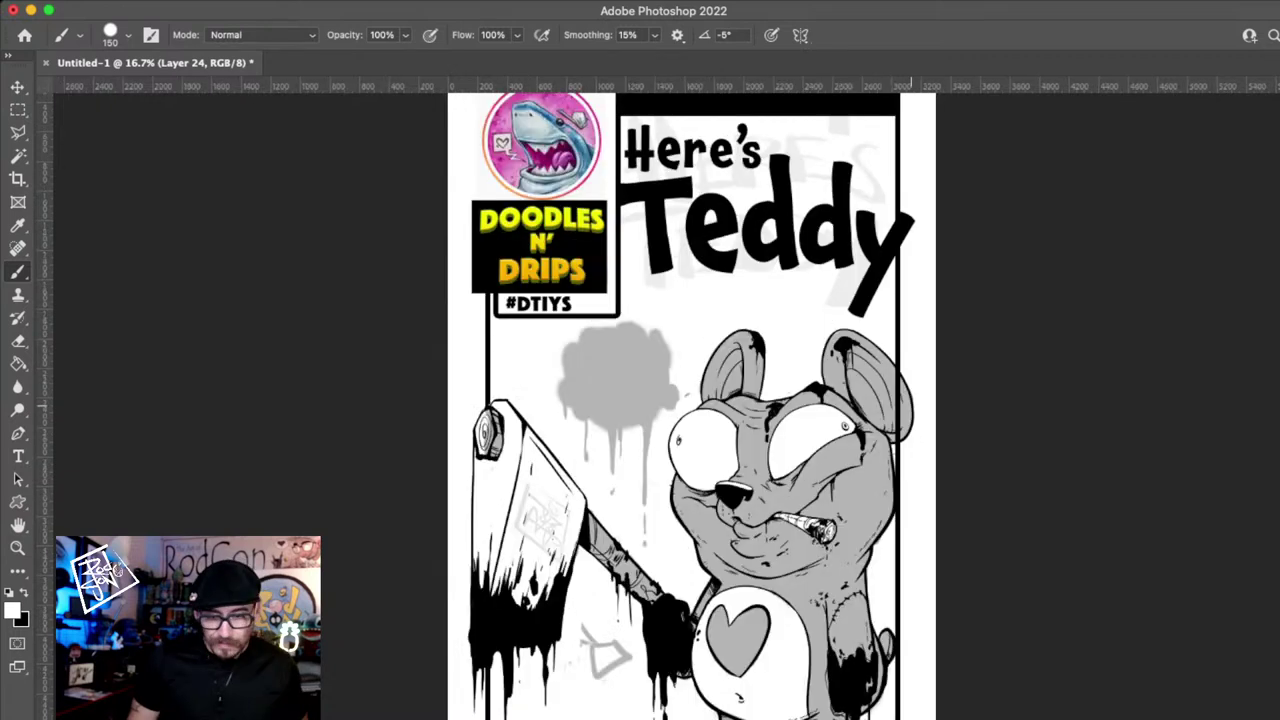
{"action": "key", "text": "i"}
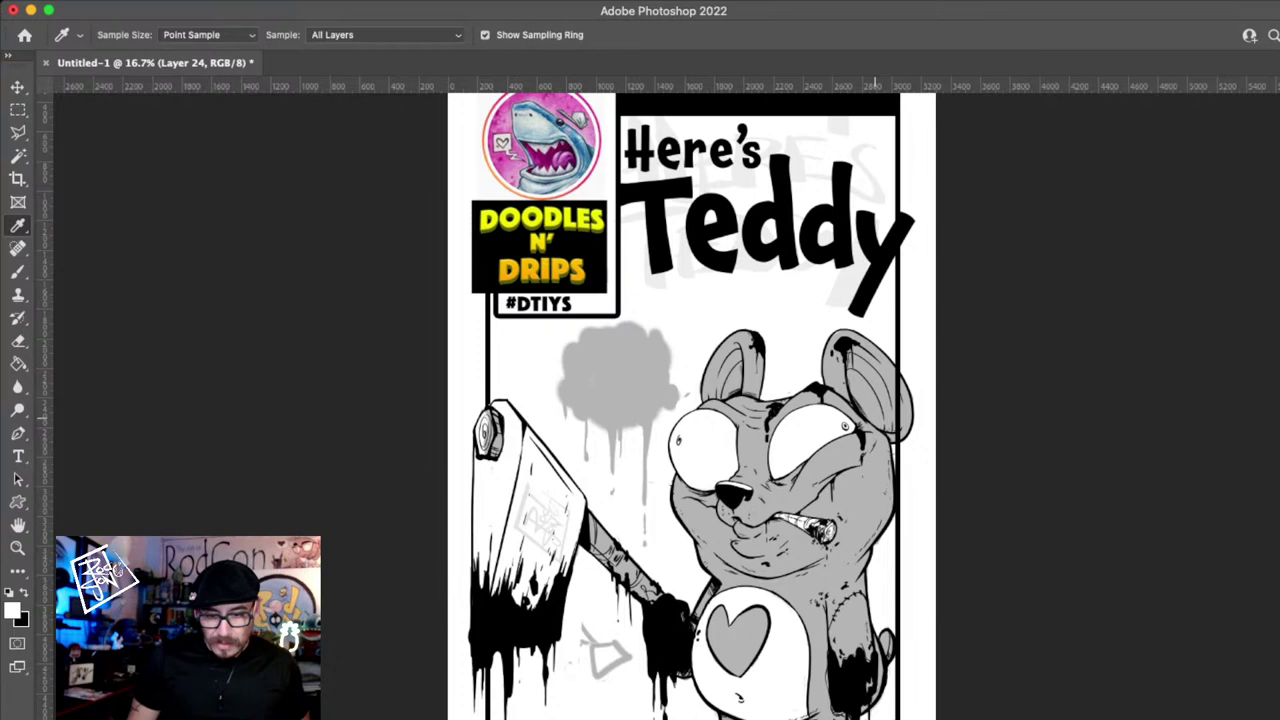
{"action": "left_click", "coordinate": [875, 418]}
{"action": "key", "text": "b"}
{"action": "left_click_drag", "start_coordinate": [890, 420], "coordinate": [891, 398]}
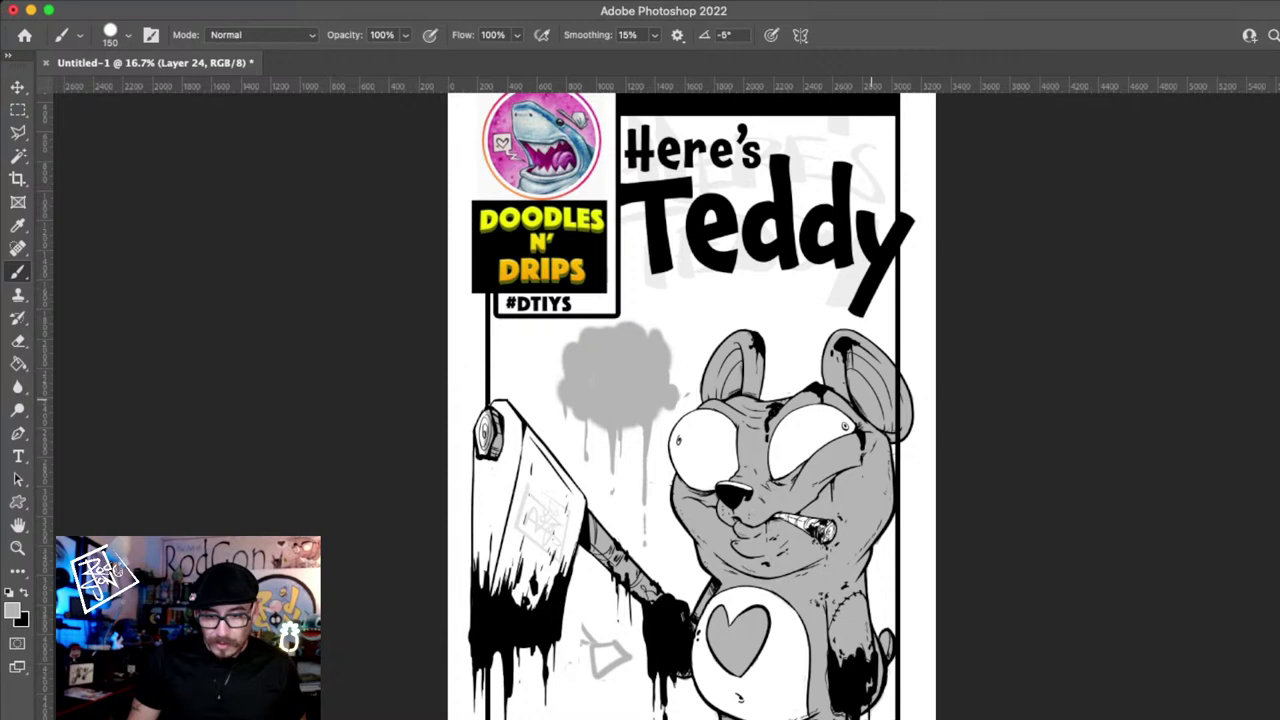
{"action": "left_click_drag", "start_coordinate": [878, 385], "coordinate": [893, 393]}
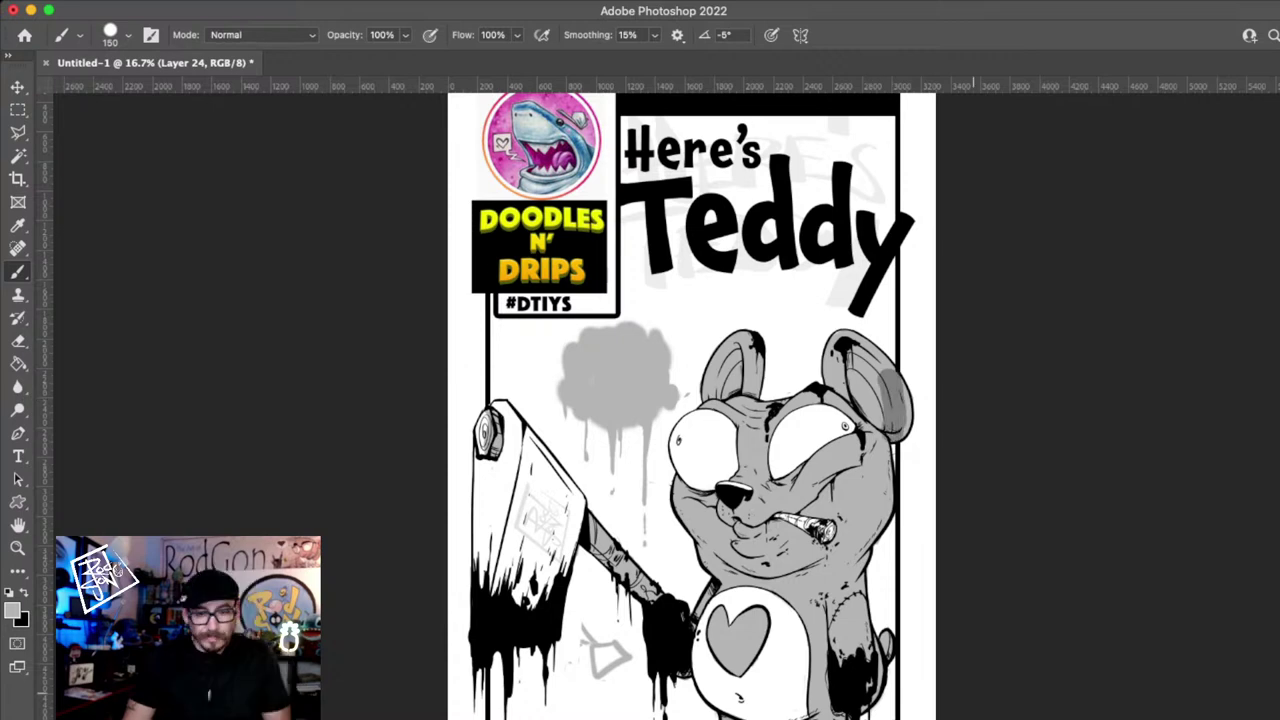
{"action": "key", "text": "i"}
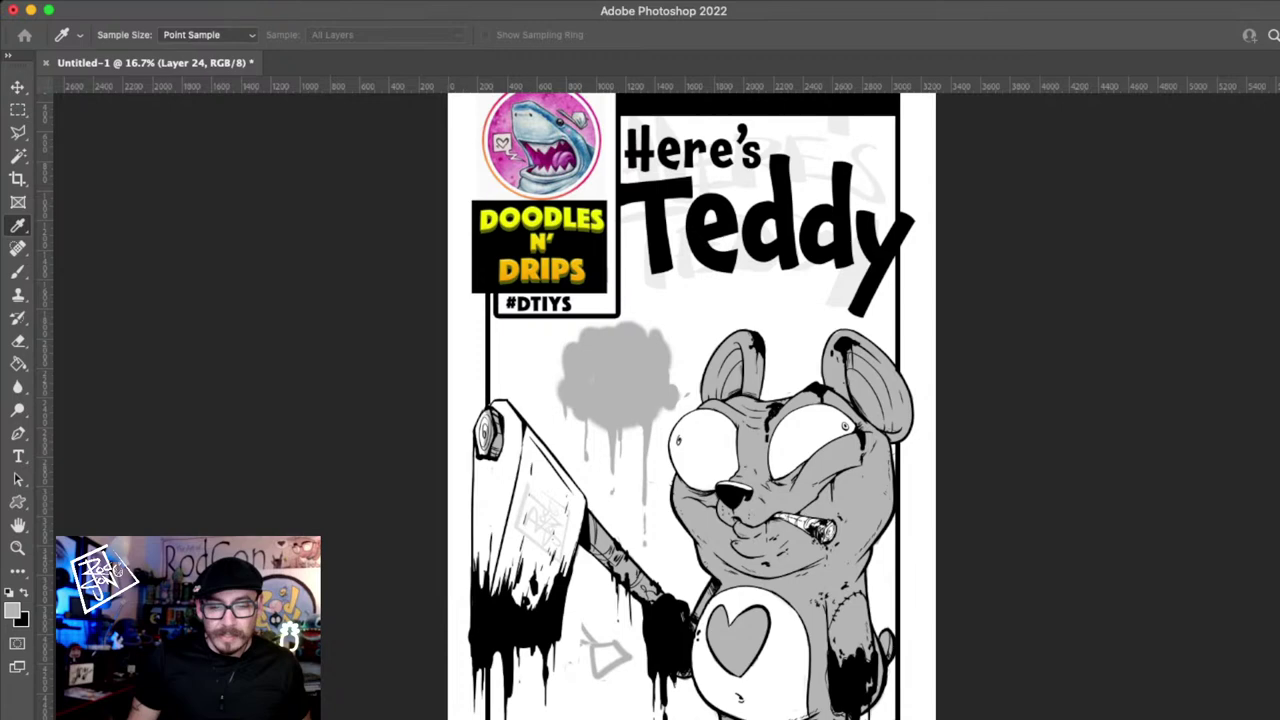
{"action": "key", "text": "z"}
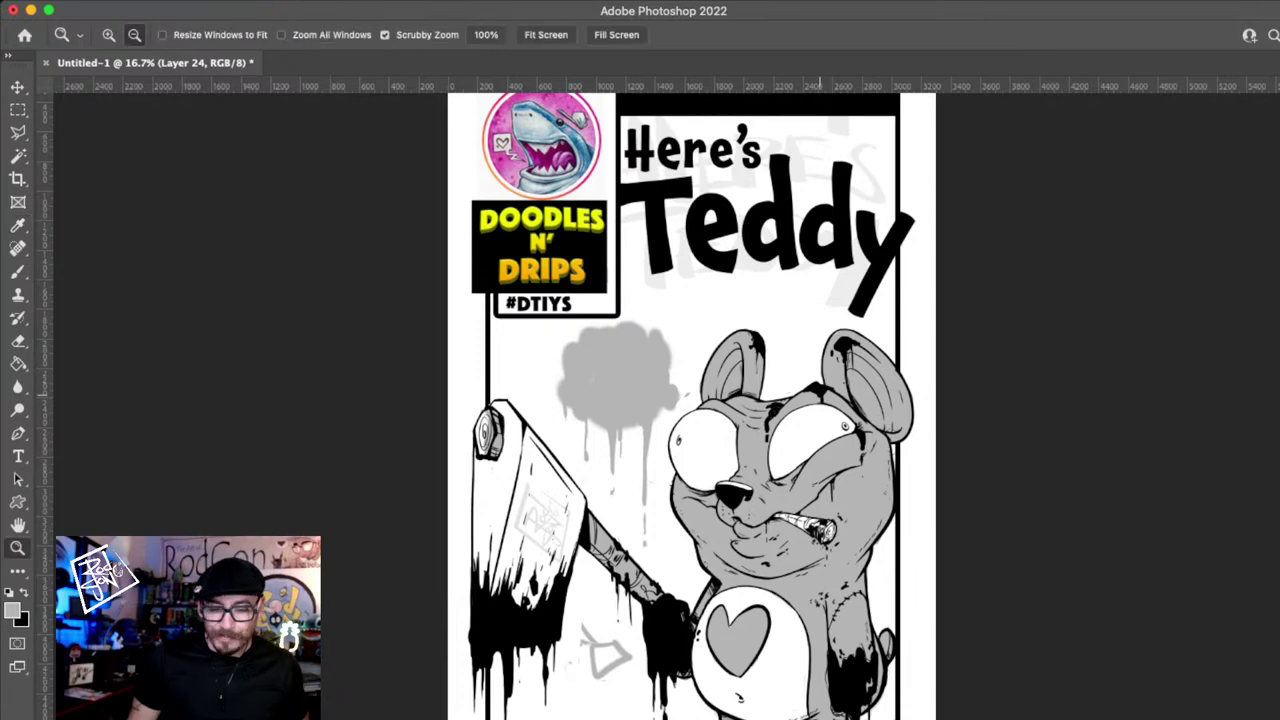
- Scale the word "Teddy" in the title to 89.12% and rotate it -1.96° so it fits inside the frame
{"action": "left_click", "coordinate": [820, 395], "text": "alt"}
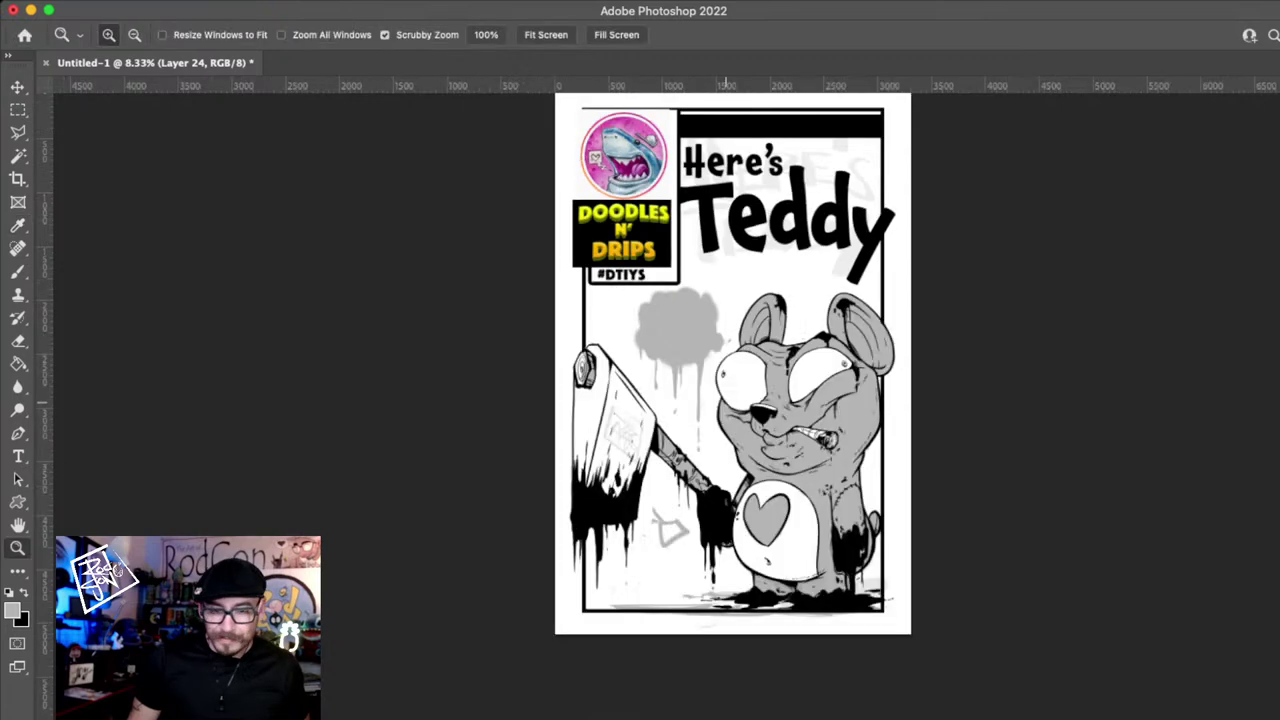
{"action": "left_click", "coordinate": [833, 503]}
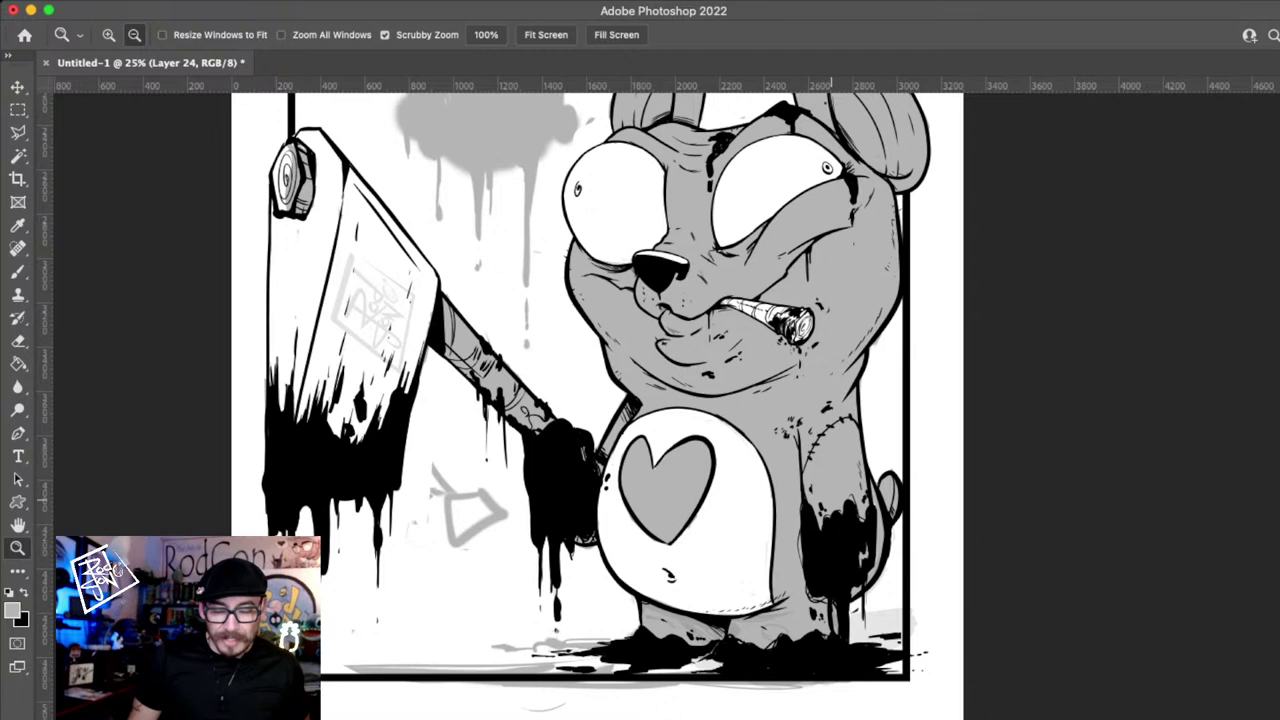
{"action": "left_click", "coordinate": [832, 502], "text": "alt"}
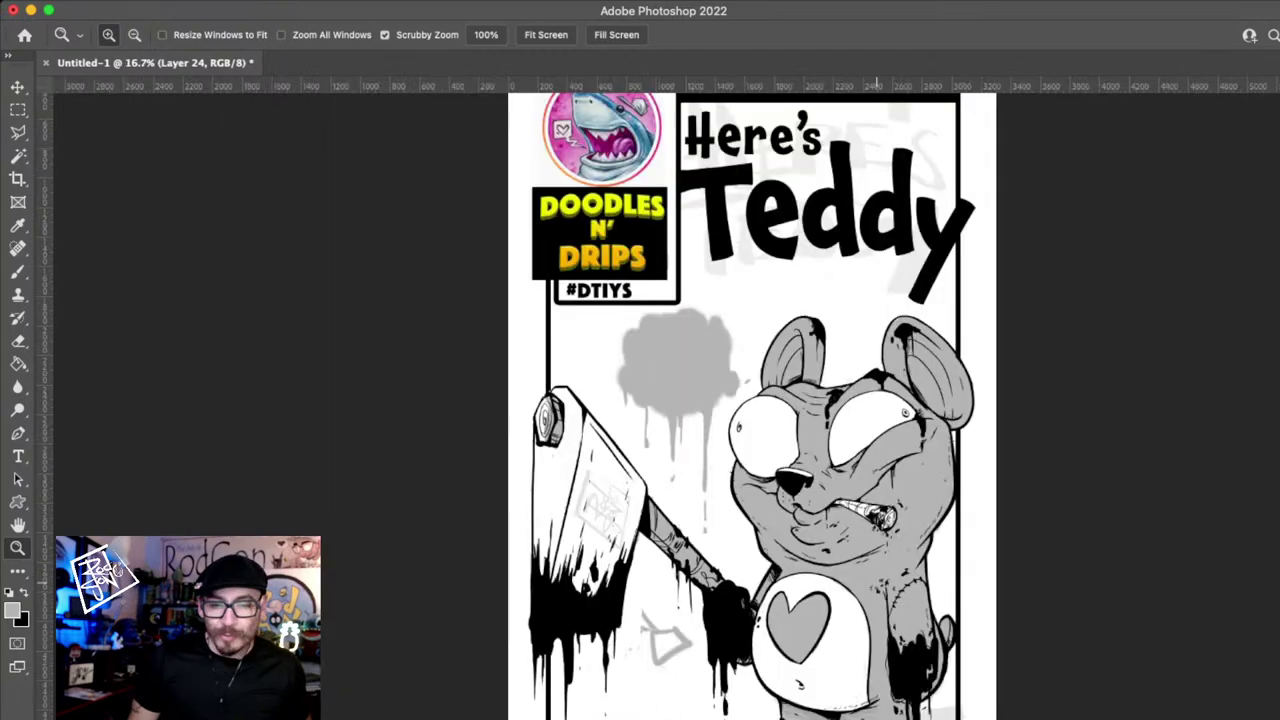
{"action": "key", "text": "v"}
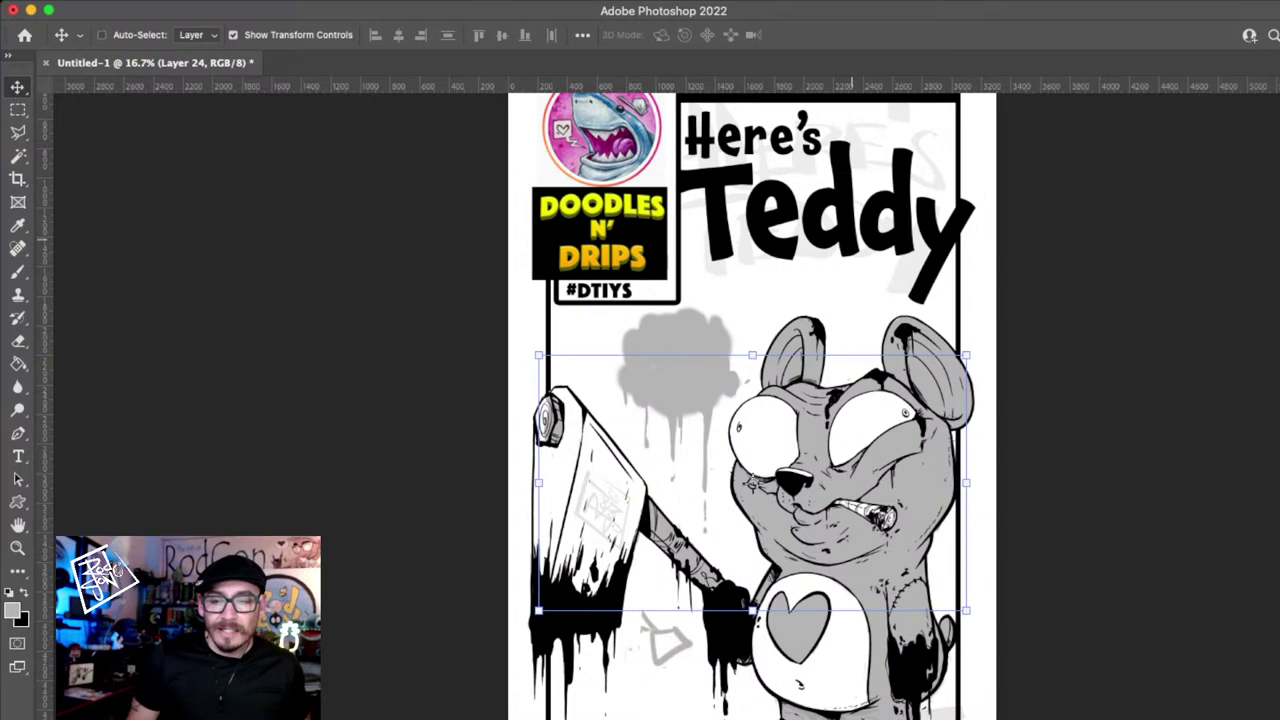
{"action": "left_click", "coordinate": [851, 239], "text": "super"}
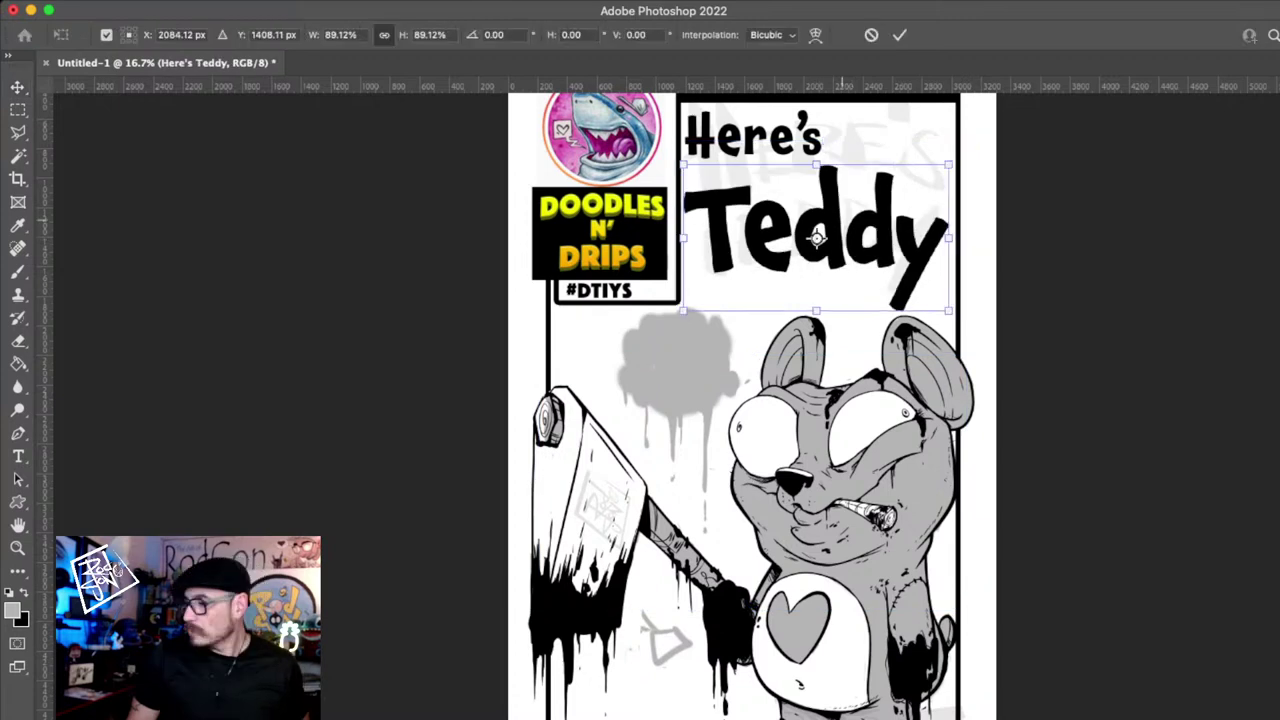
{"action": "left_click_drag", "start_coordinate": [970, 250], "coordinate": [970, 245]}
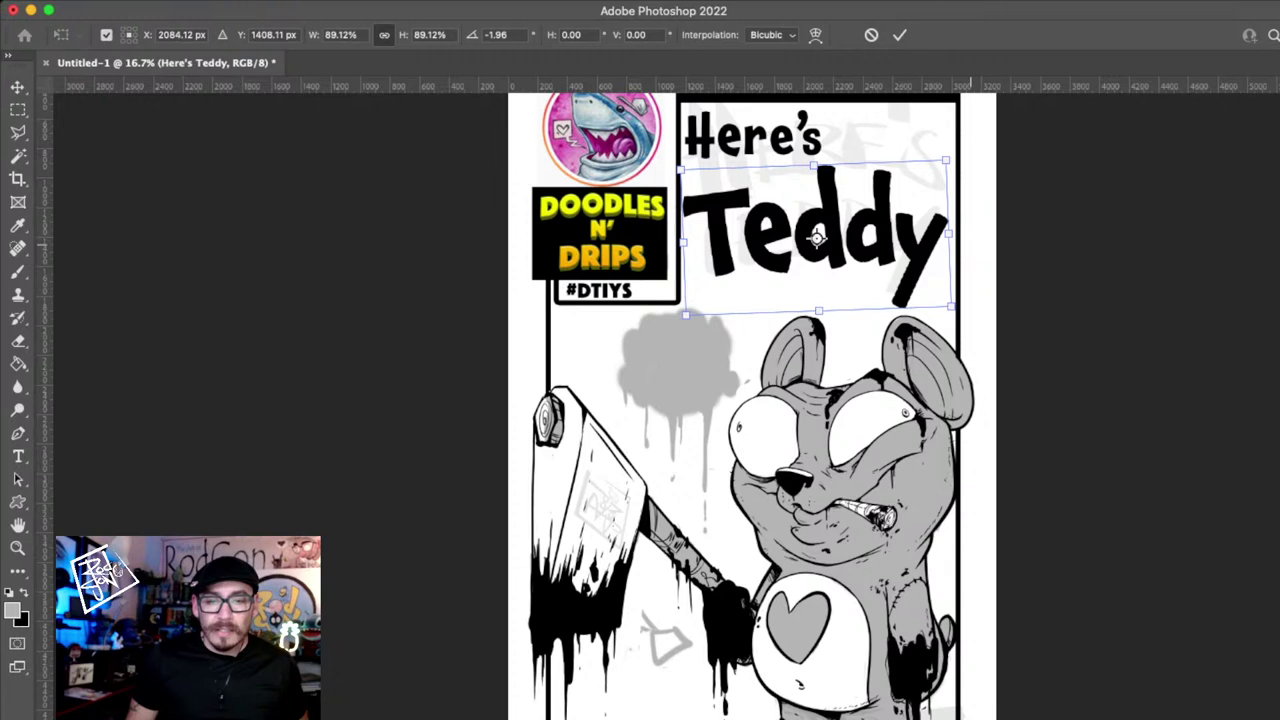
{"action": "key", "text": "Return"}
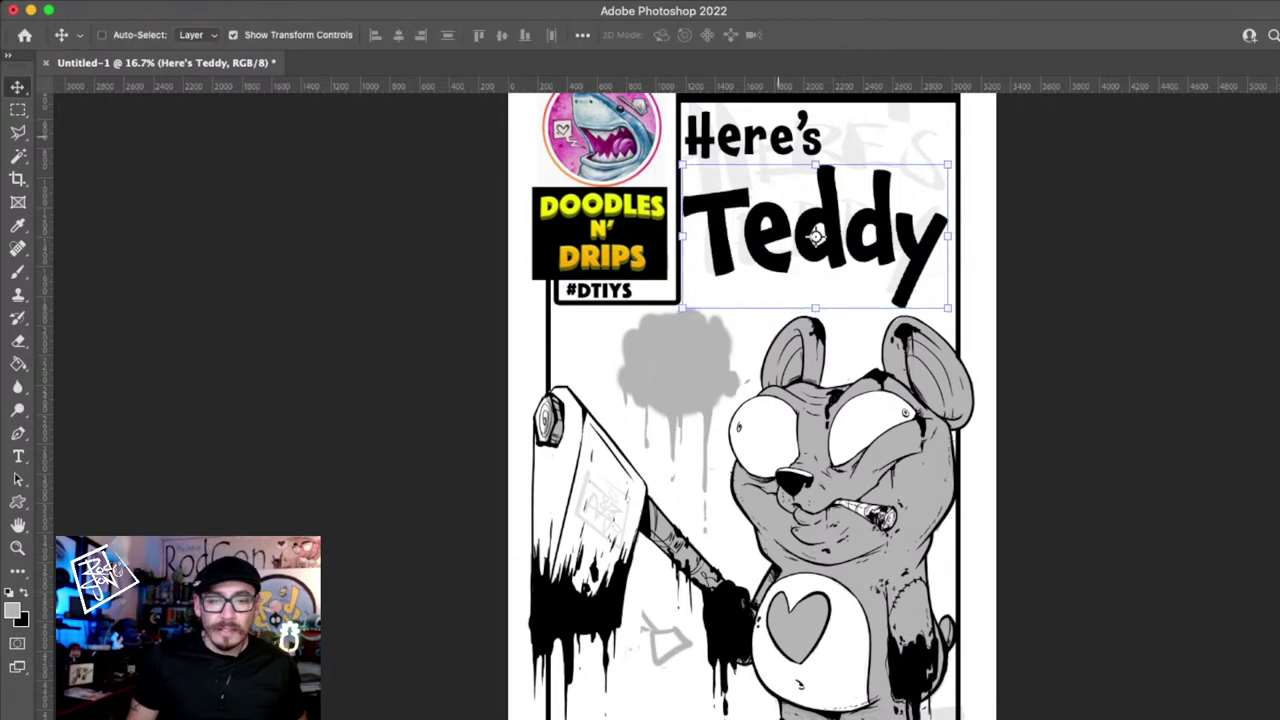
- Move the word "Here's" down closer to "Teddy" and scale it to 88.07%
{"action": "left_click_drag", "start_coordinate": [752, 137], "coordinate": [752, 158]}
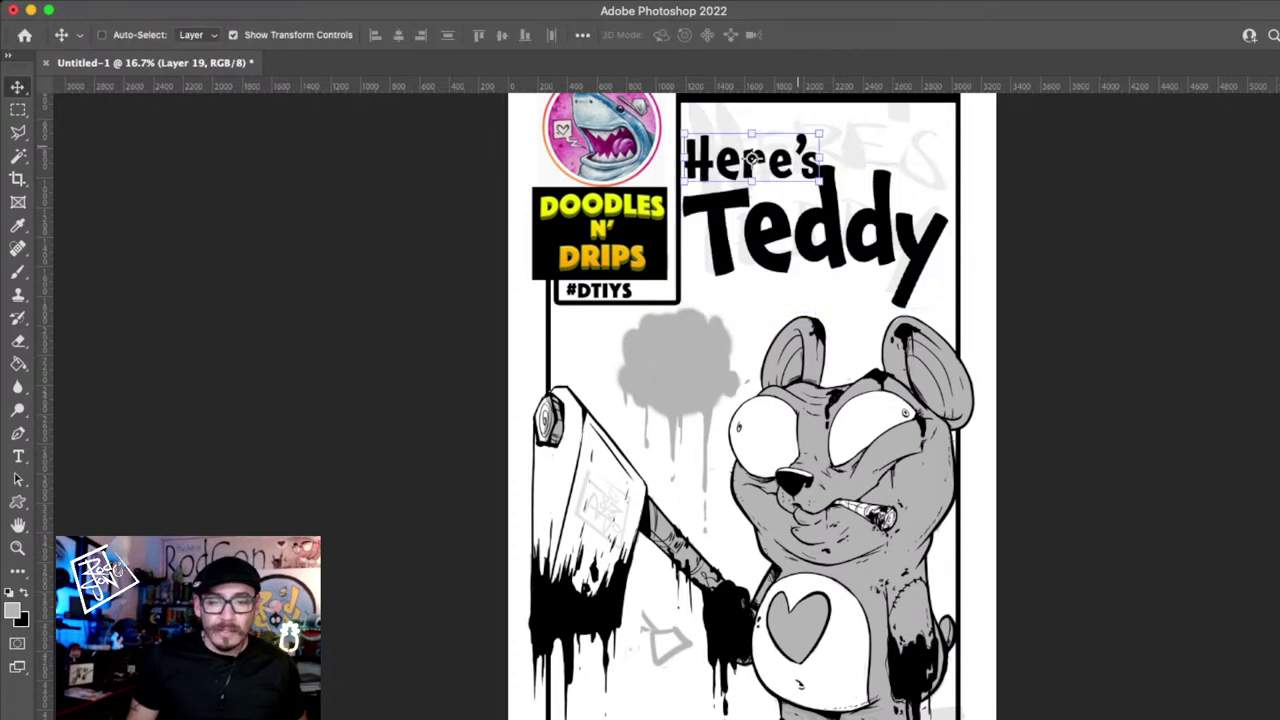
{"action": "left_click_drag", "start_coordinate": [819, 133], "coordinate": [803, 139]}
{"action": "left_click_drag", "start_coordinate": [763, 149], "coordinate": [769, 148]}
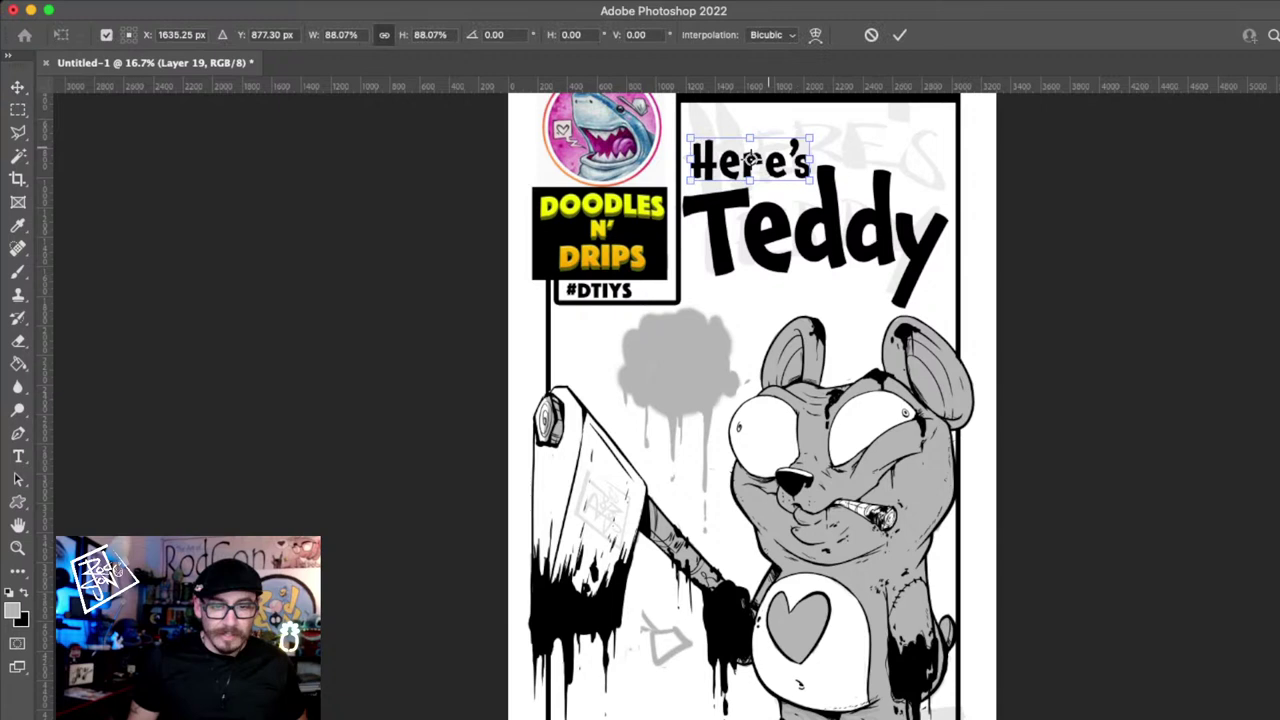
{"action": "key", "text": "Return"}
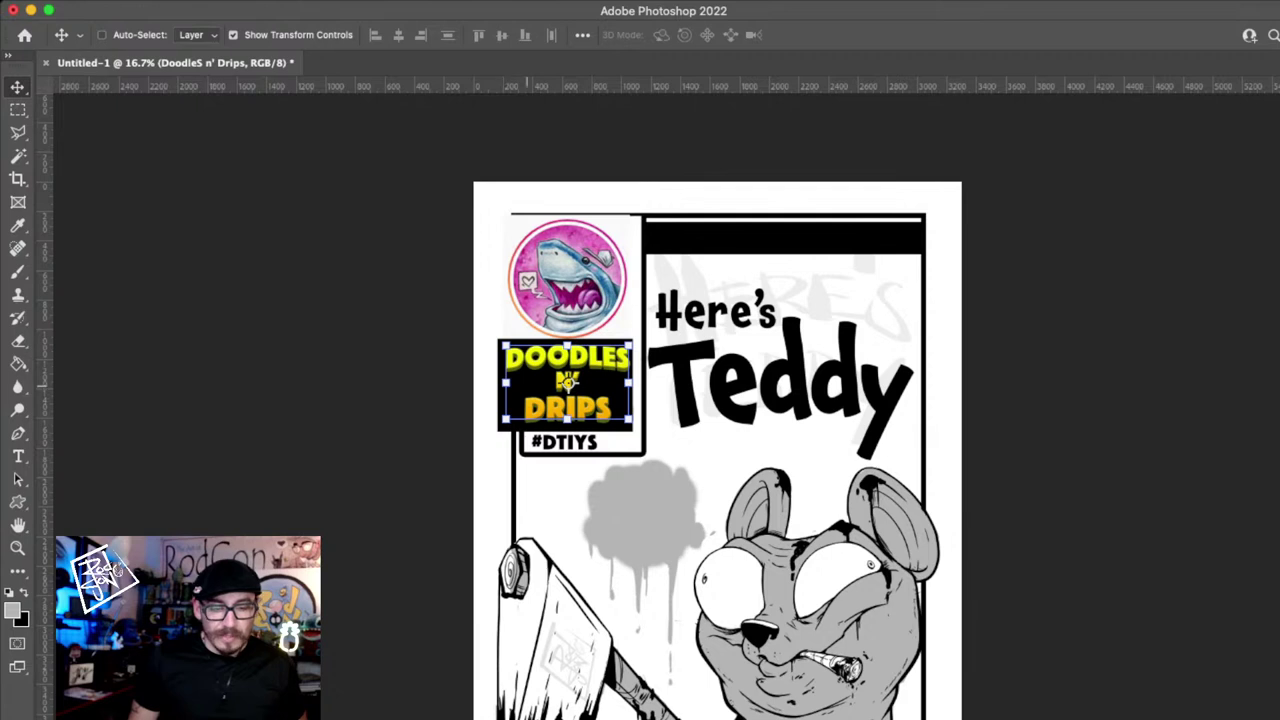
- Narrow the Doodles N' Drips block to 89.42% width and scale the shark logo to 100.12%, fitting both inside the corner box
{"action": "left_click_drag", "start_coordinate": [512, 384], "coordinate": [522, 384]}
{"action": "key", "text": "Return"}
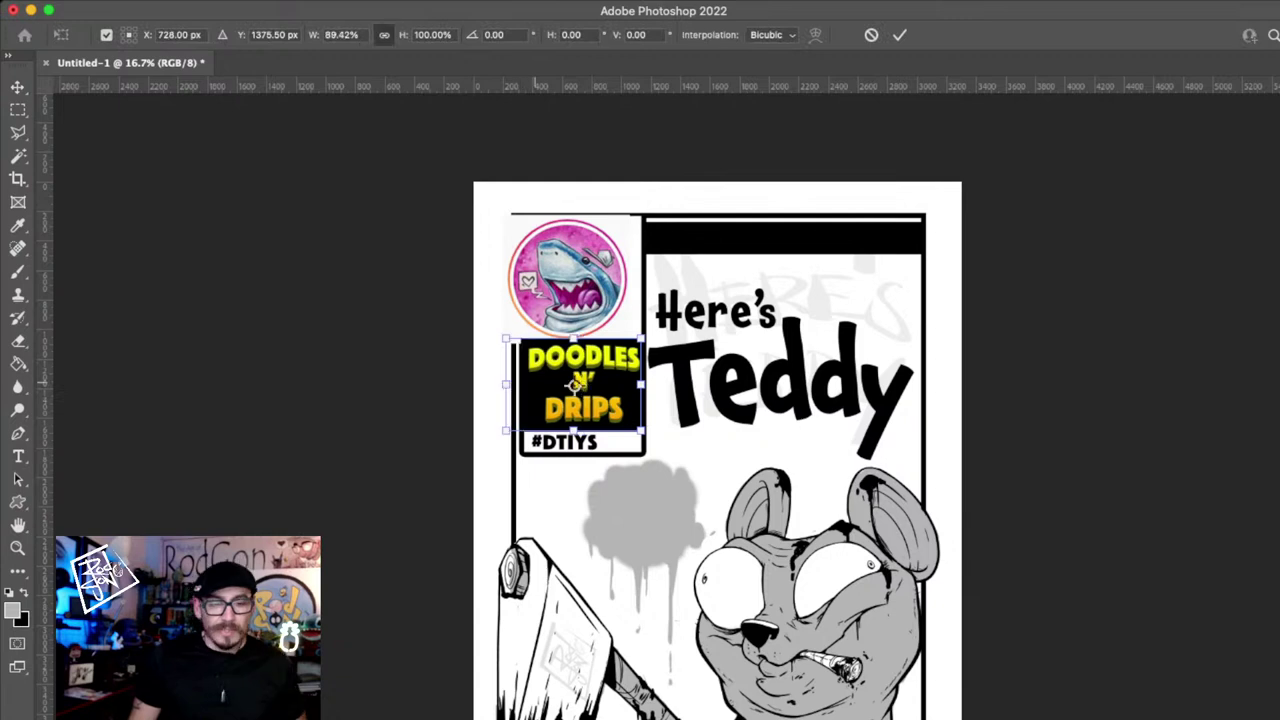
{"action": "left_click", "coordinate": [518, 298]}
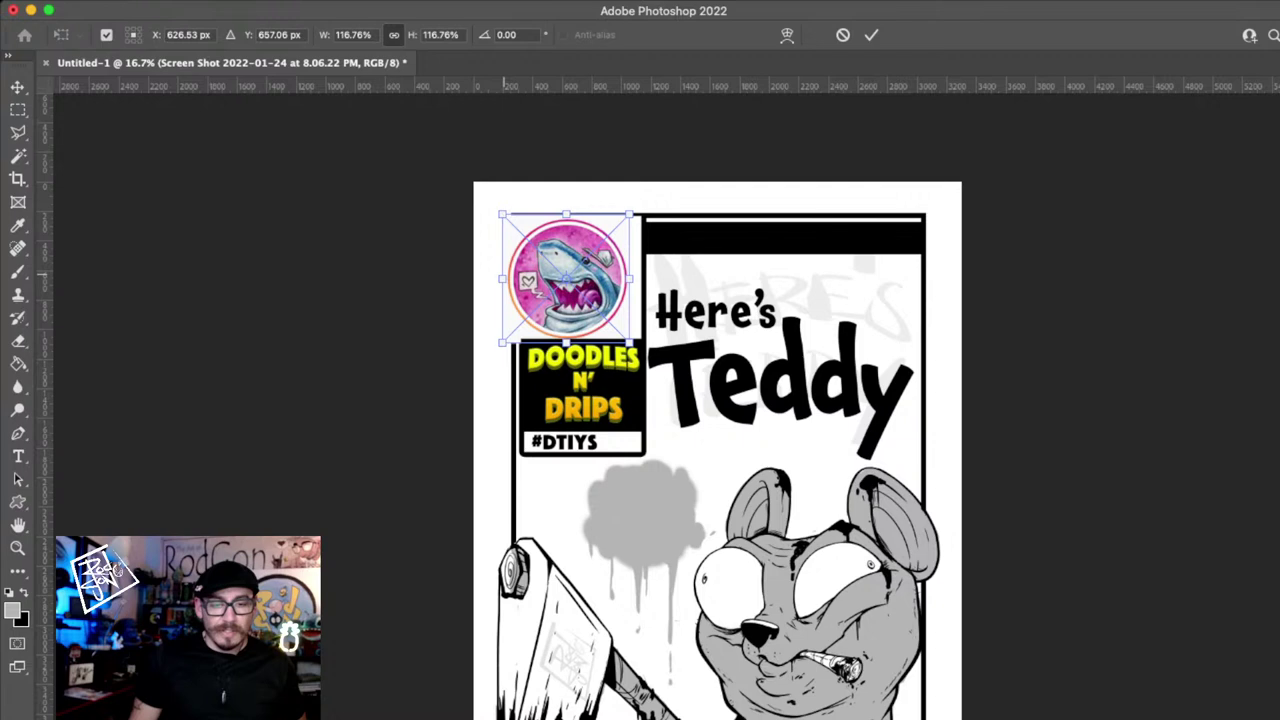
{"action": "left_click_drag", "start_coordinate": [502, 214], "coordinate": [518, 222]}
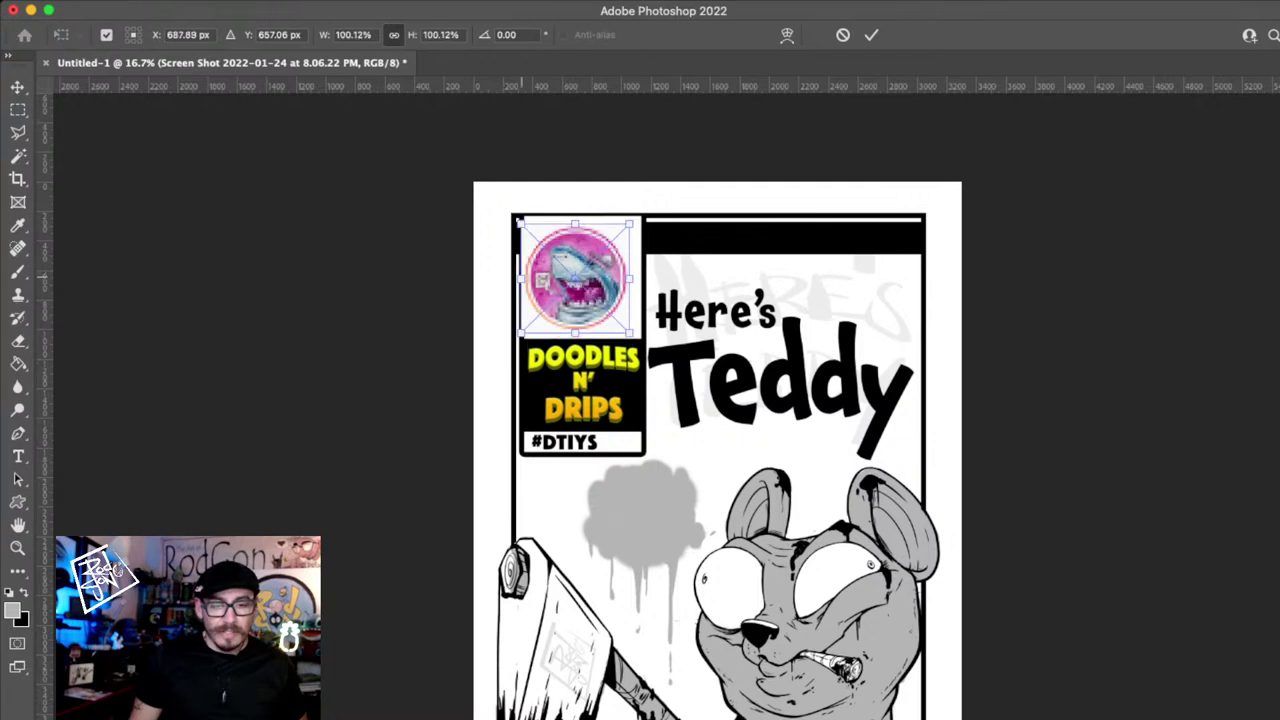
{"action": "left_click_drag", "start_coordinate": [605, 280], "coordinate": [610, 296]}
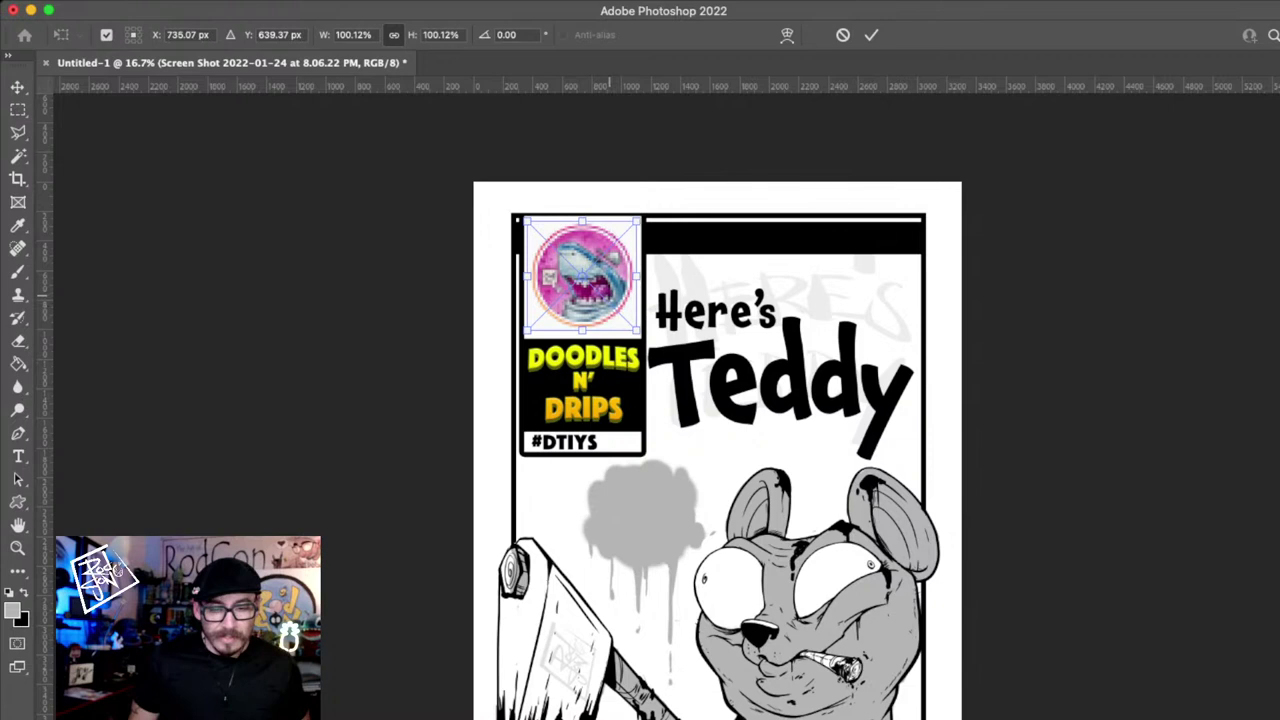
{"action": "key", "text": "Return"}
- Stretch the black header bar to 157.08% height, lowering its upper edge to widen the white gap beneath the frame line
{"action": "key", "text": "z"}
{"action": "left_click", "coordinate": [630, 400], "text": "alt"}
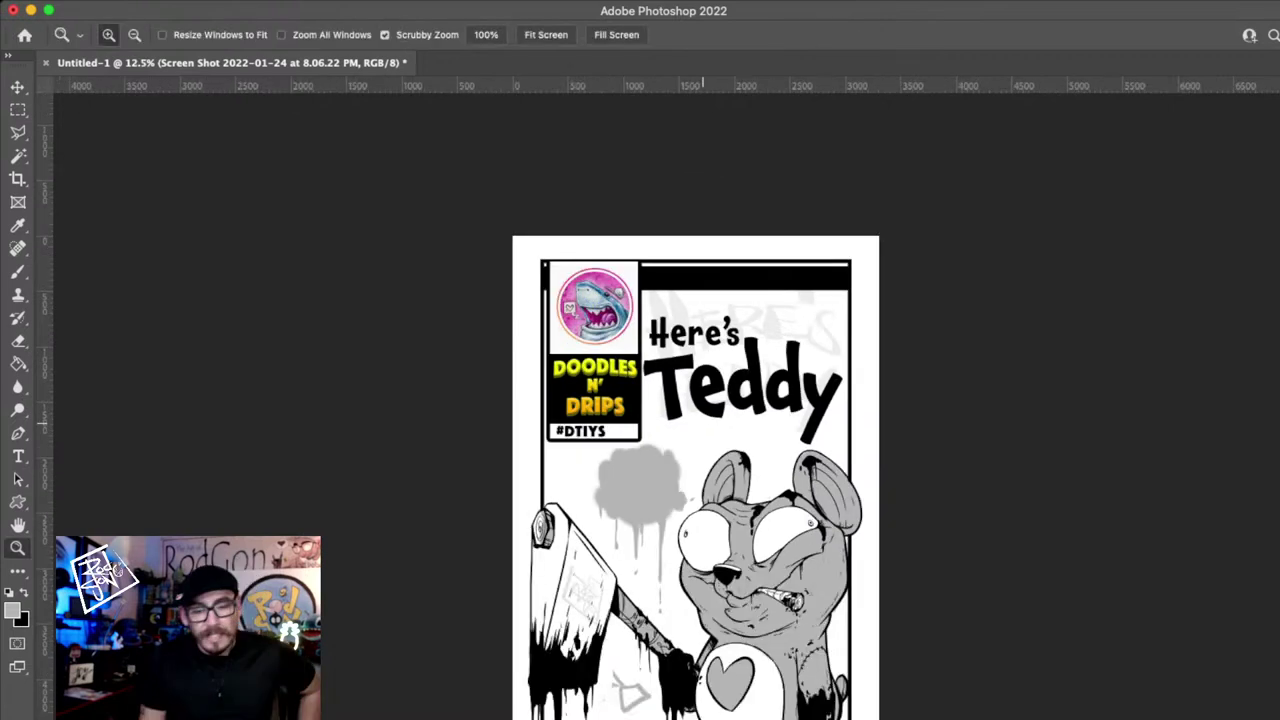
{"action": "key", "text": "super+minus"}
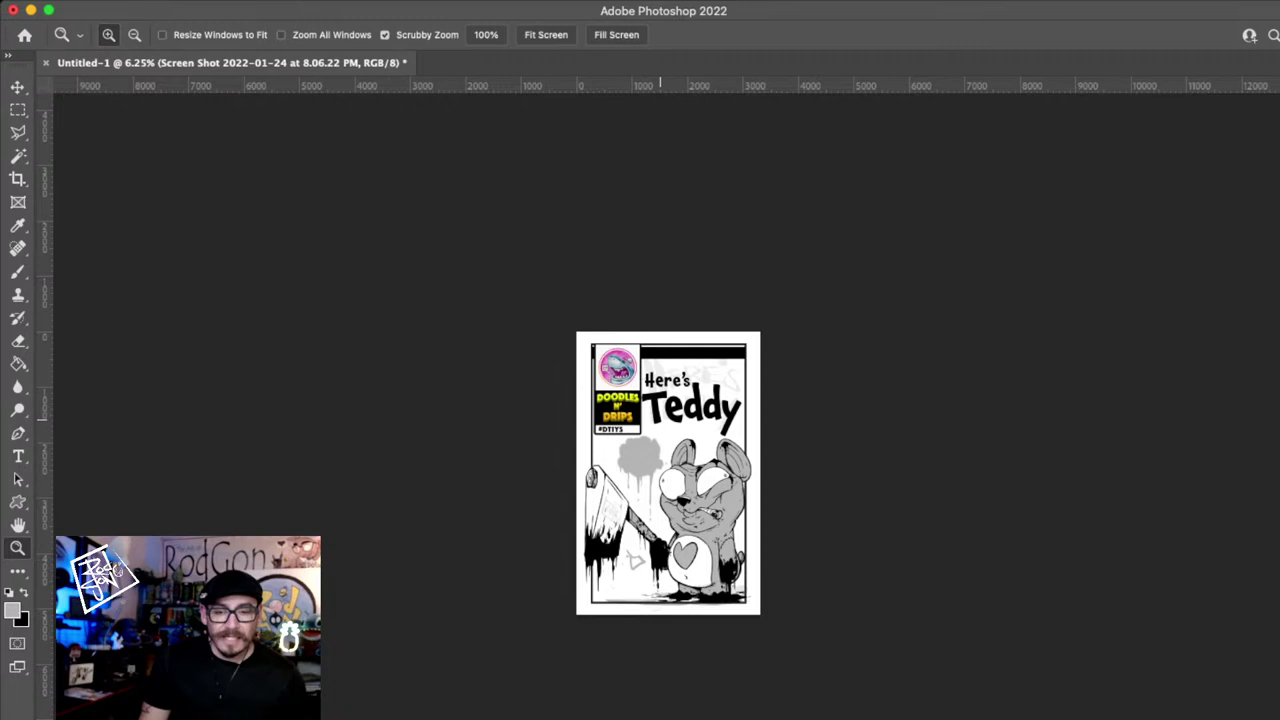
{"action": "left_click", "coordinate": [669, 451]}
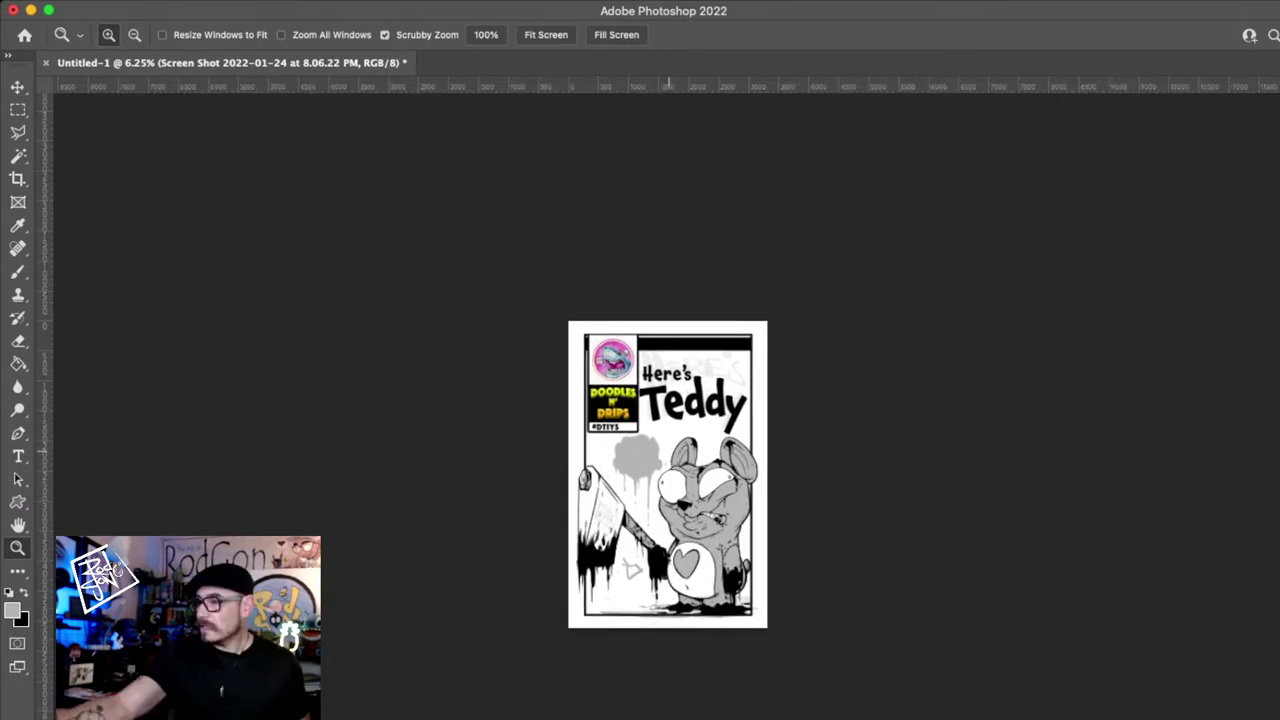
{"action": "key", "text": "super+equal"}
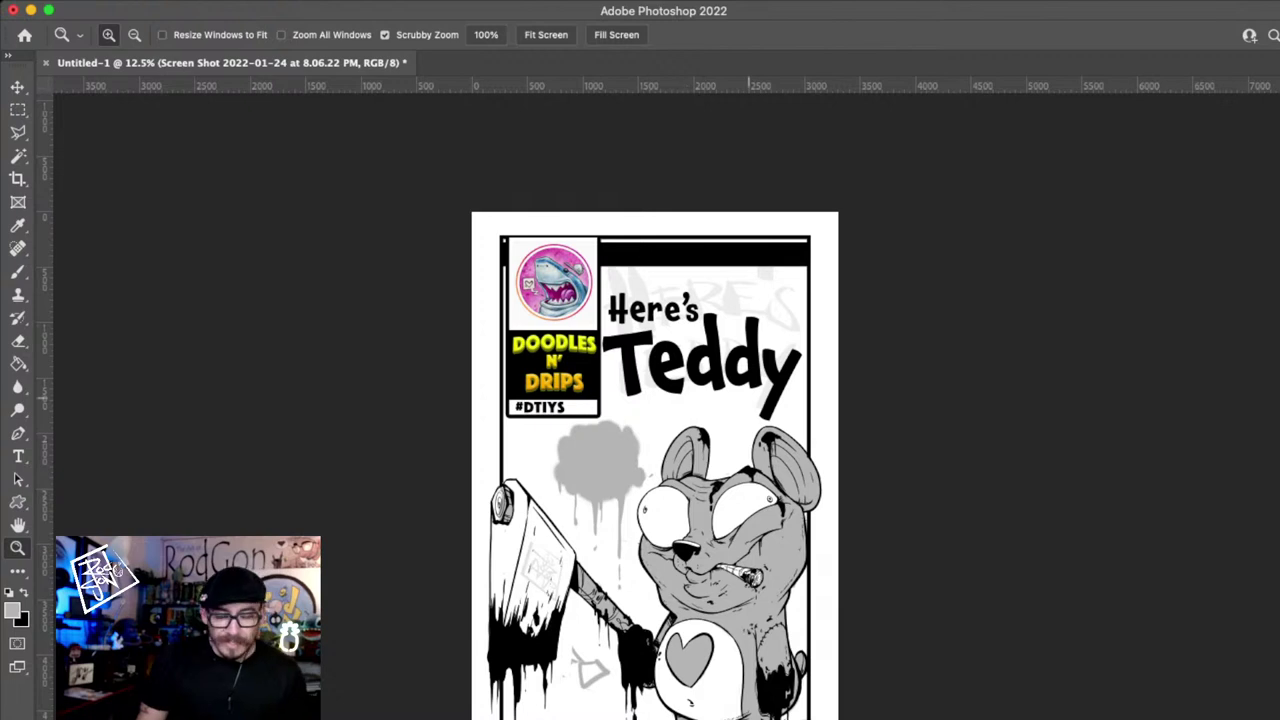
{"action": "left_click_drag", "start_coordinate": [748, 398], "coordinate": [760, 321]}
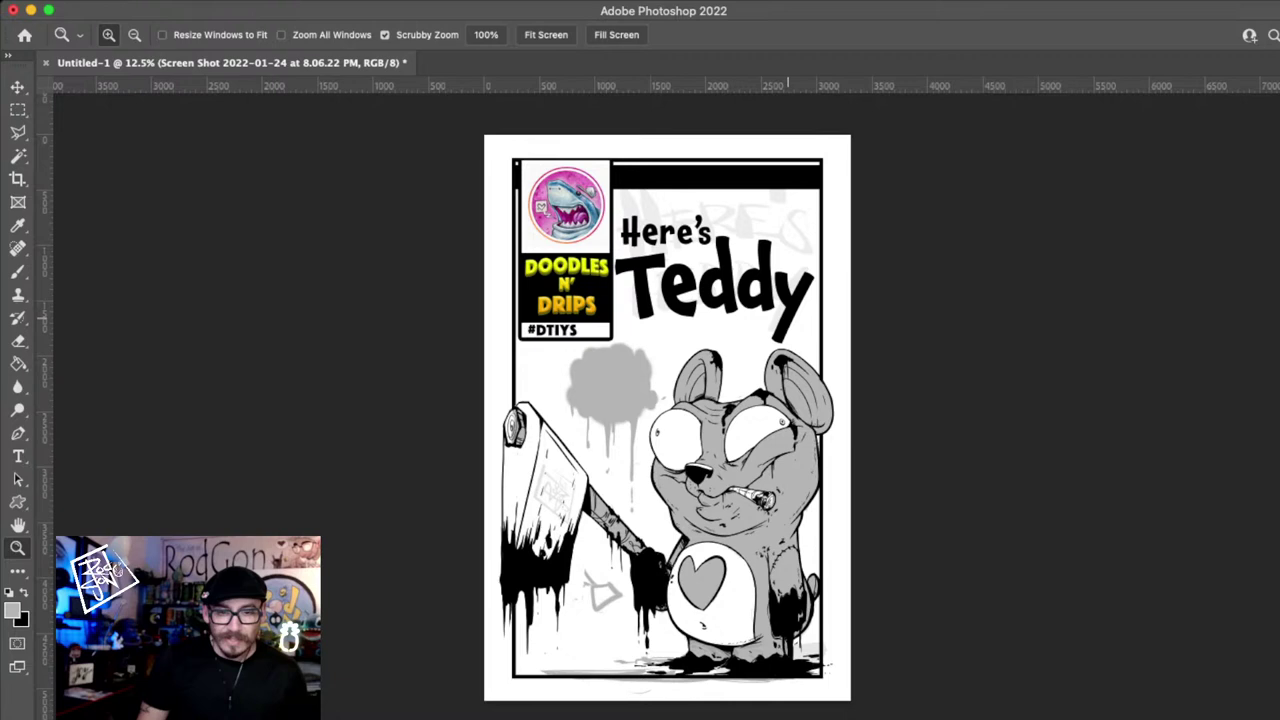
{"action": "key", "text": "v"}
{"action": "left_click", "coordinate": [672, 179], "text": "super"}
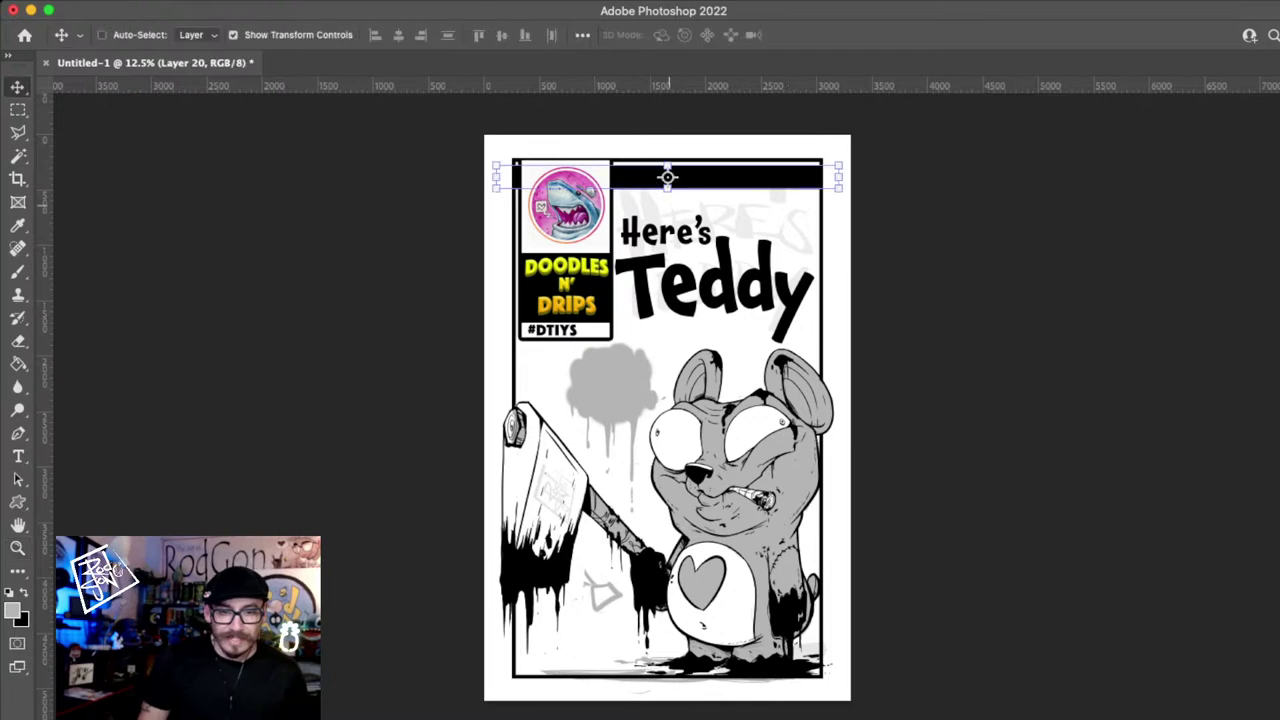
{"action": "left_click_drag", "start_coordinate": [668, 188], "coordinate": [666, 208]}
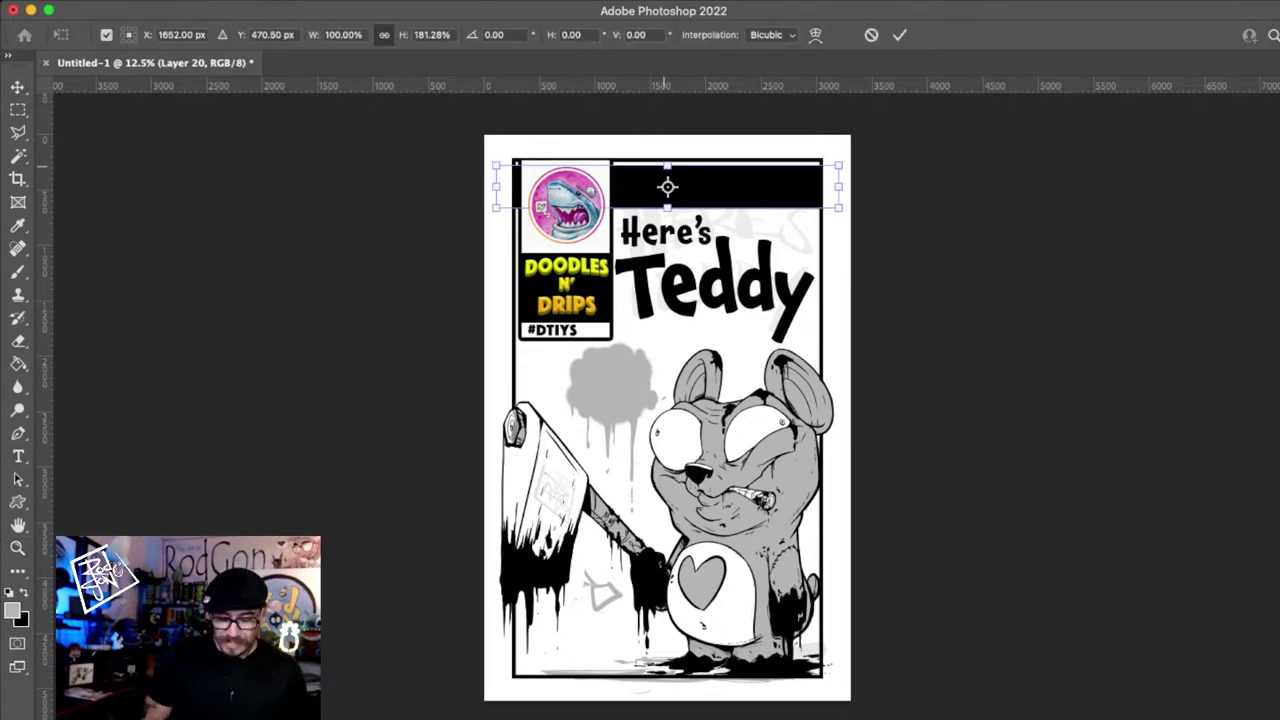
{"action": "left_click_drag", "start_coordinate": [667, 164], "coordinate": [667, 171]}
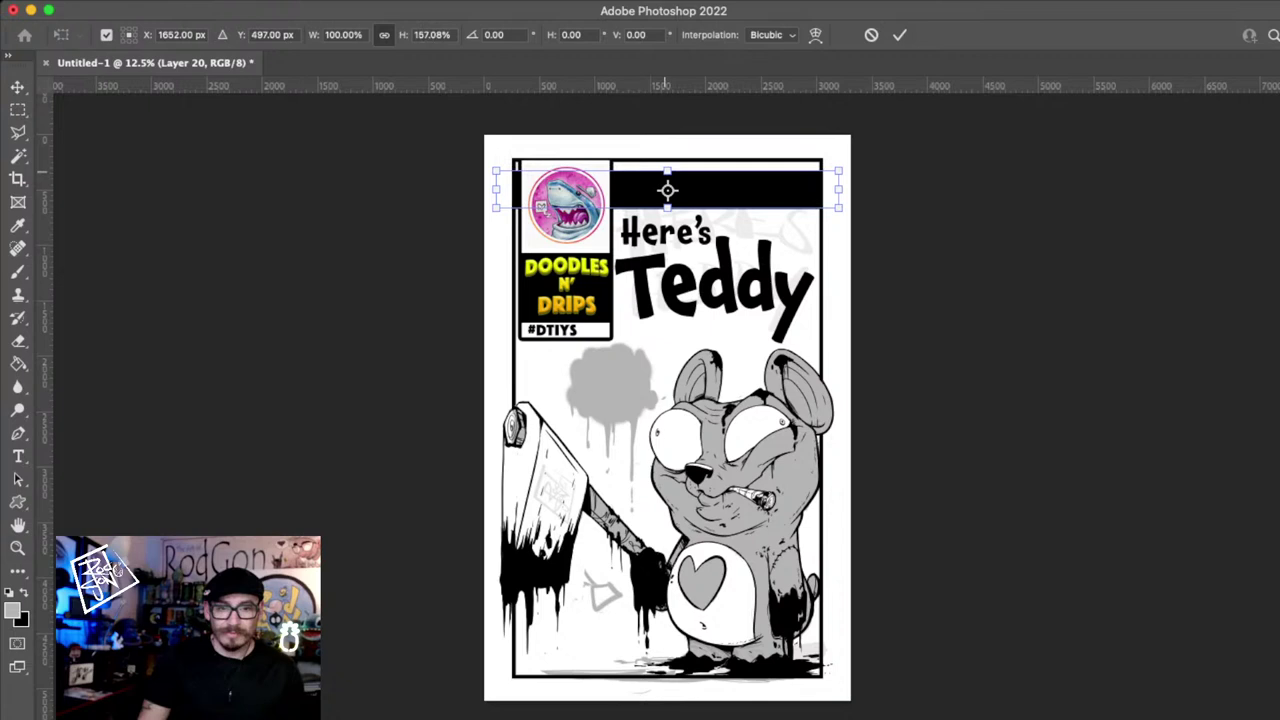
{"action": "key", "text": "Return"}
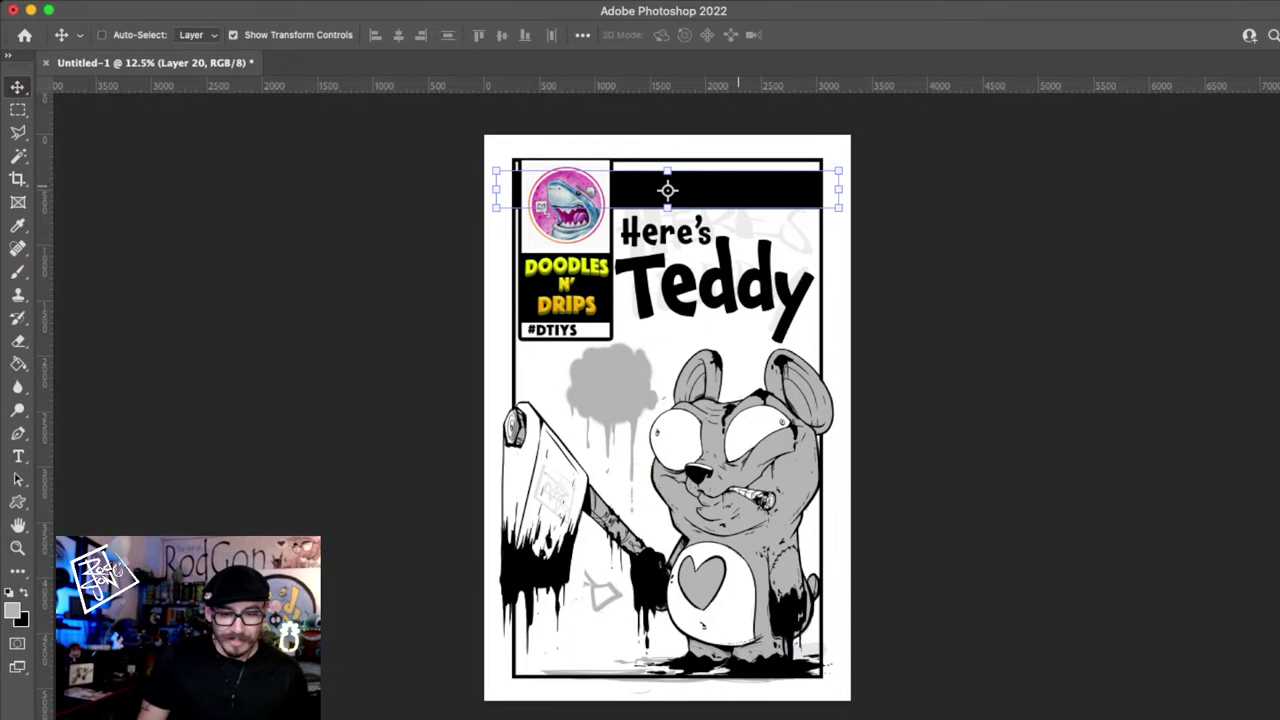
- Set up a black 200 px brush with 0% smoothing and dab a circle on the grey splatter's upper-left edge
{"action": "key", "text": "z"}
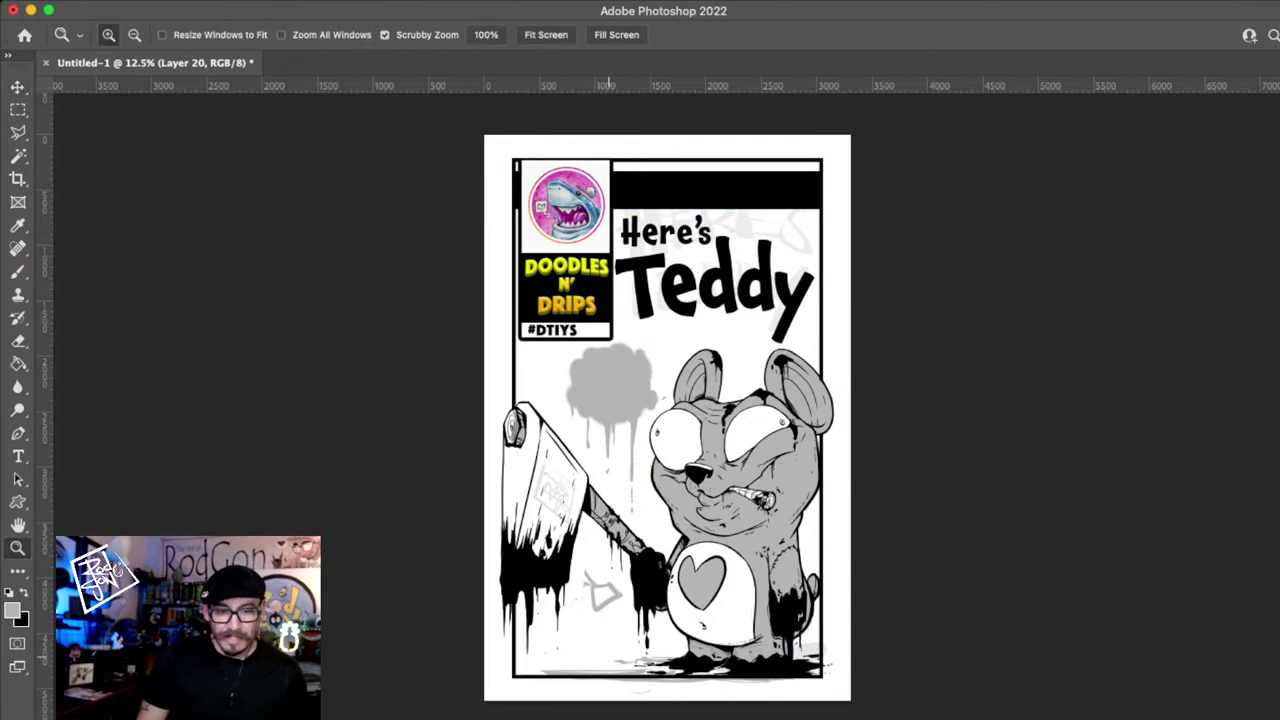
{"action": "left_click", "coordinate": [646, 403]}
{"action": "left_click", "coordinate": [629, 393]}
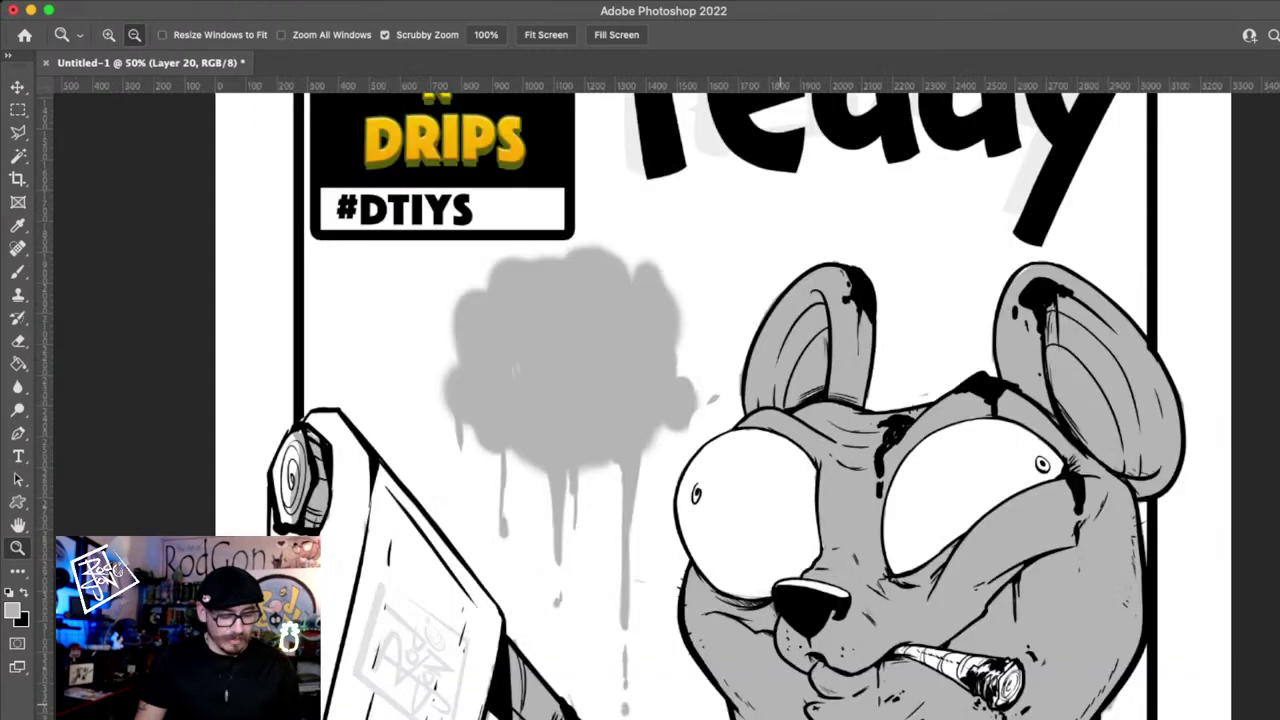
{"action": "key", "text": "b"}
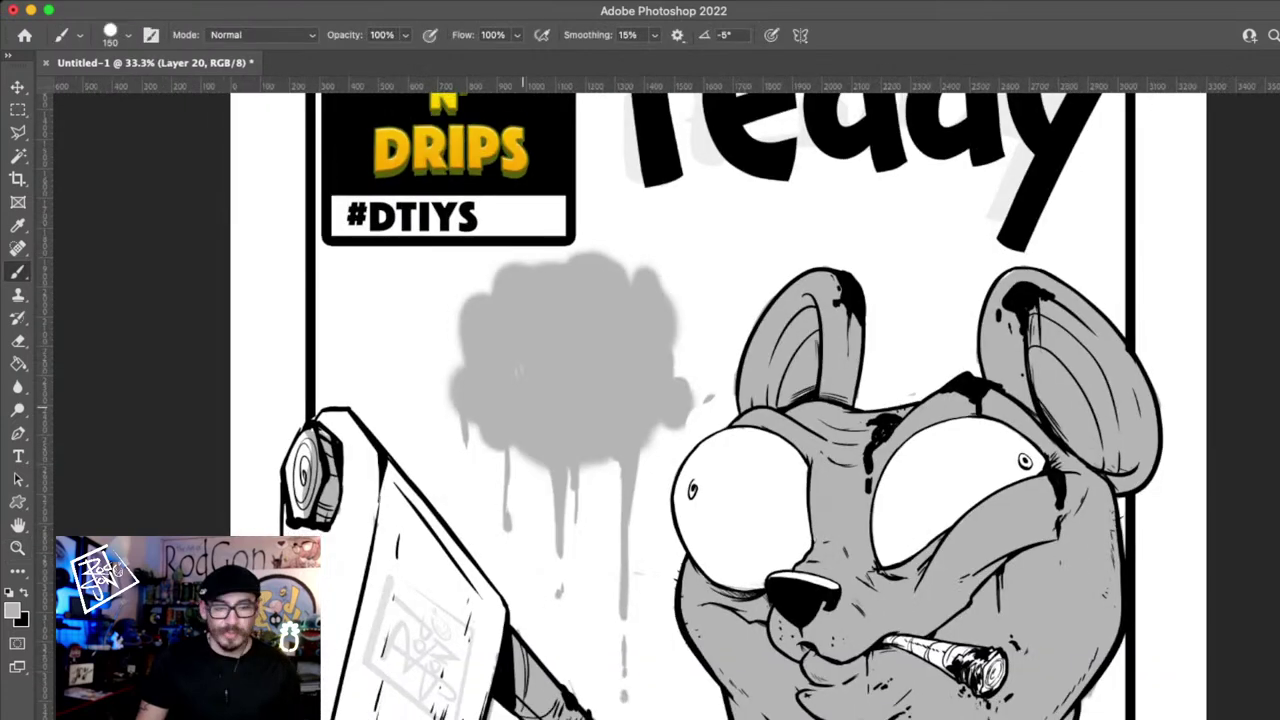
{"action": "key", "text": "x"}
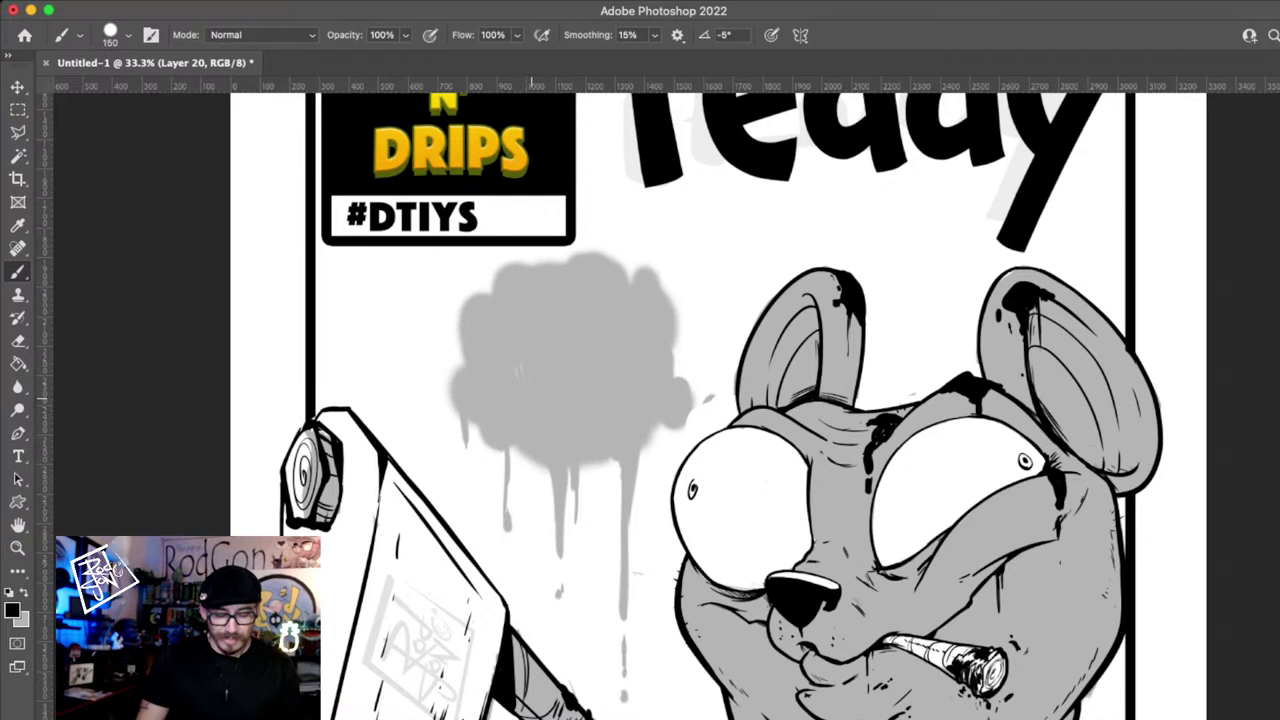
{"action": "left_click", "coordinate": [485, 320]}
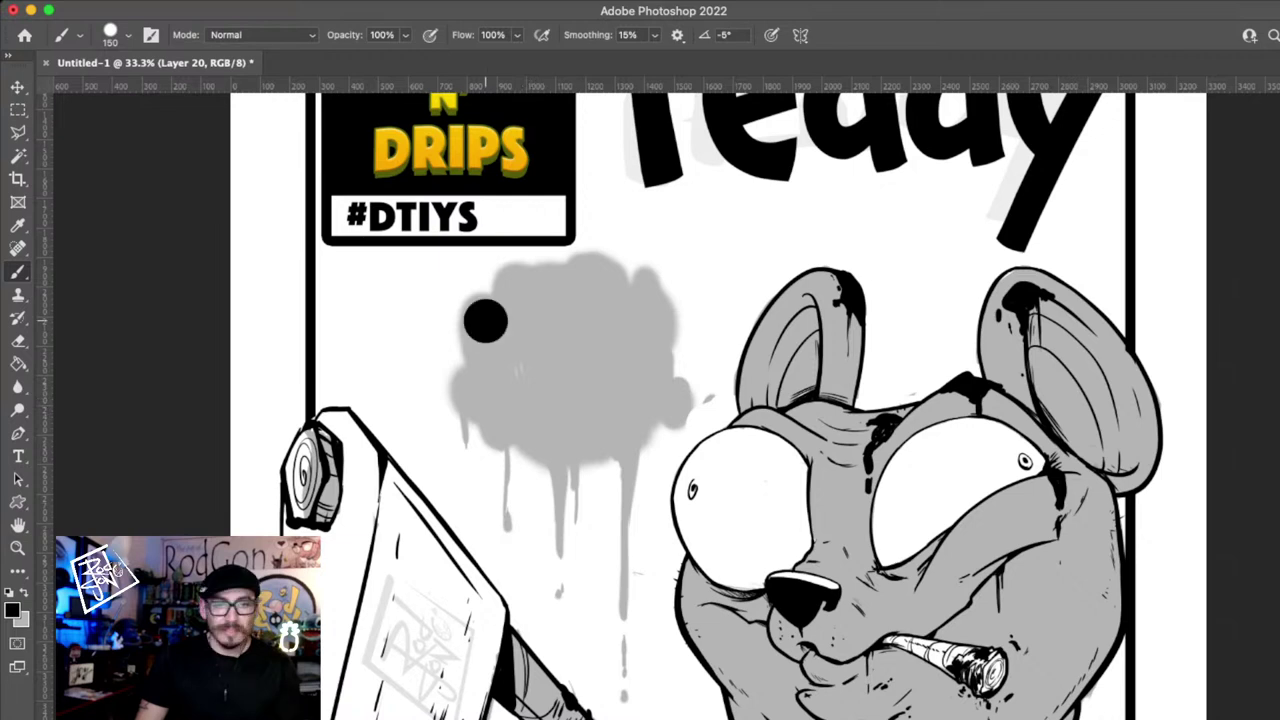
{"action": "key", "text": "bracketright"}
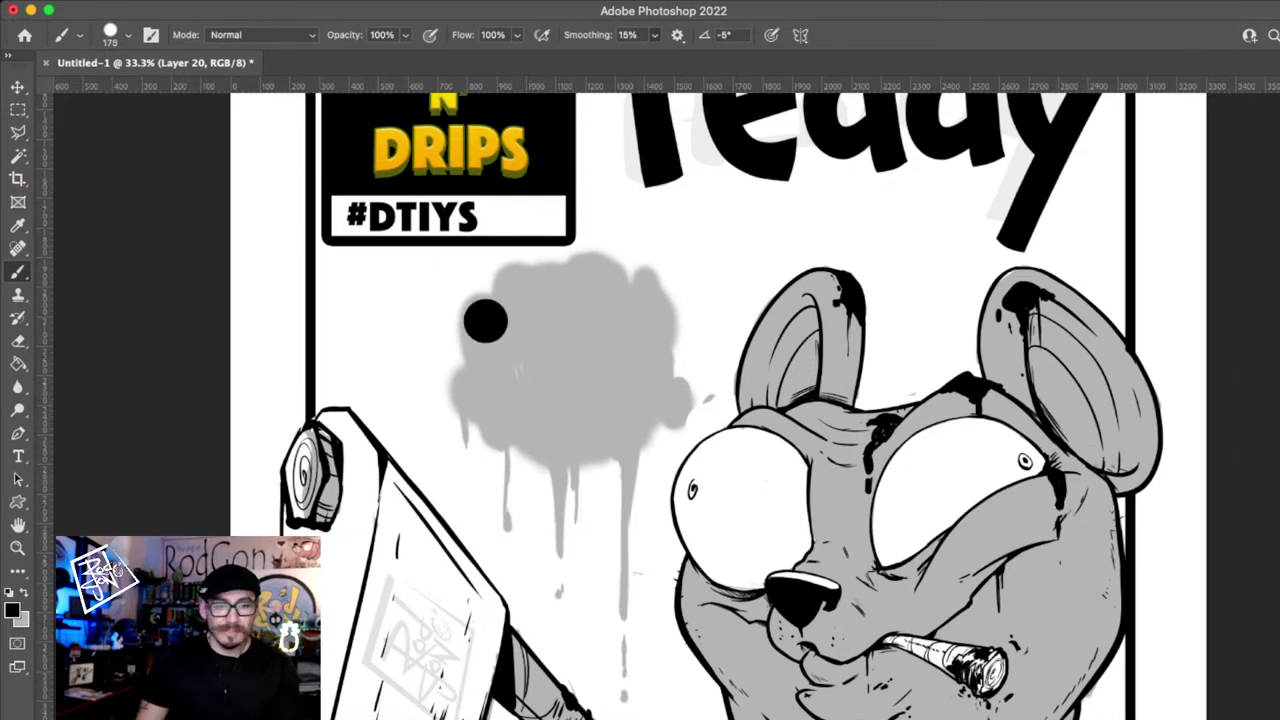
{"action": "left_click", "coordinate": [487, 321]}
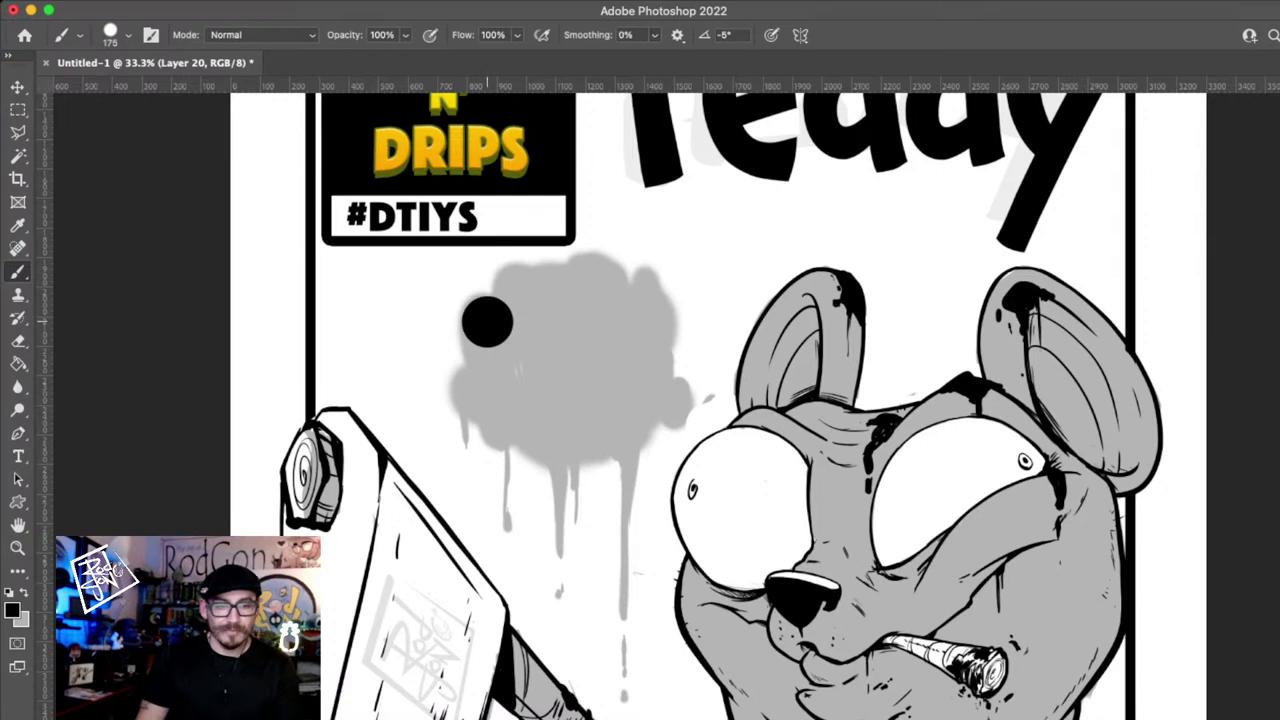
{"action": "key", "text": "bracketright"}
{"action": "left_click", "coordinate": [486, 322]}
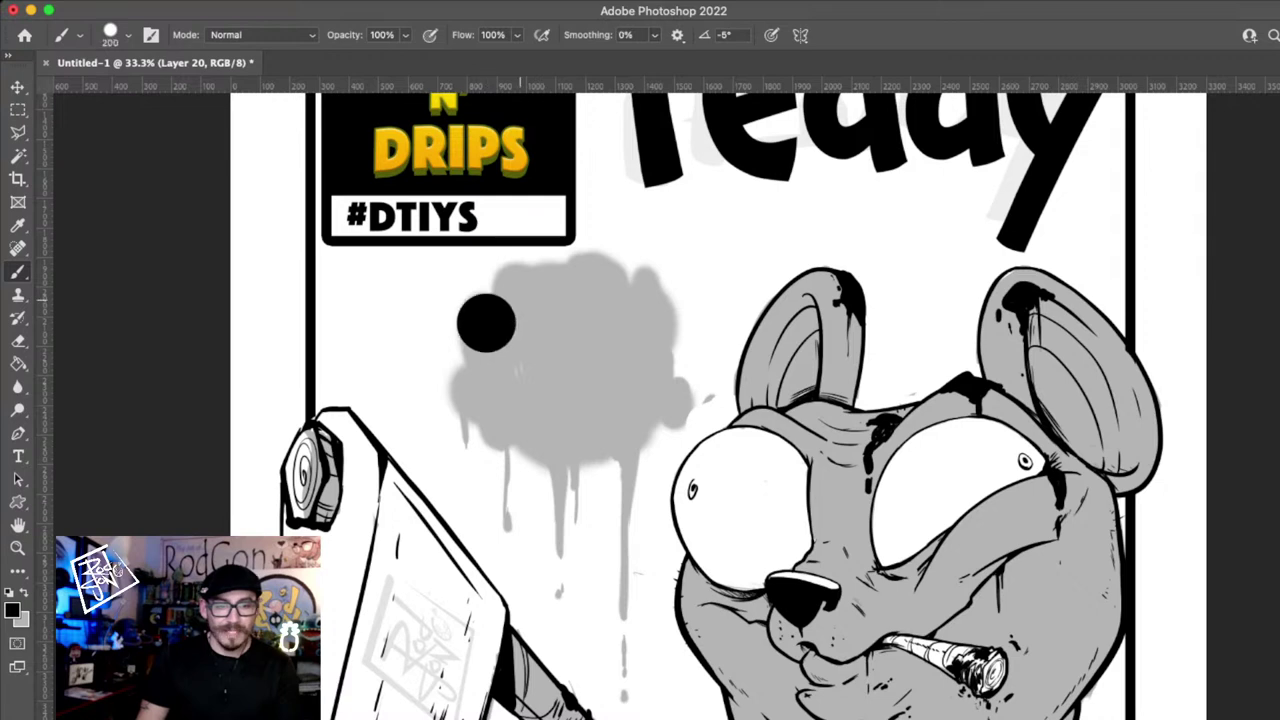
- Dab overlapping black 200 px circles around the grey splatter's outline and fill its middle solid black
{"action": "left_click", "coordinate": [520, 295]}
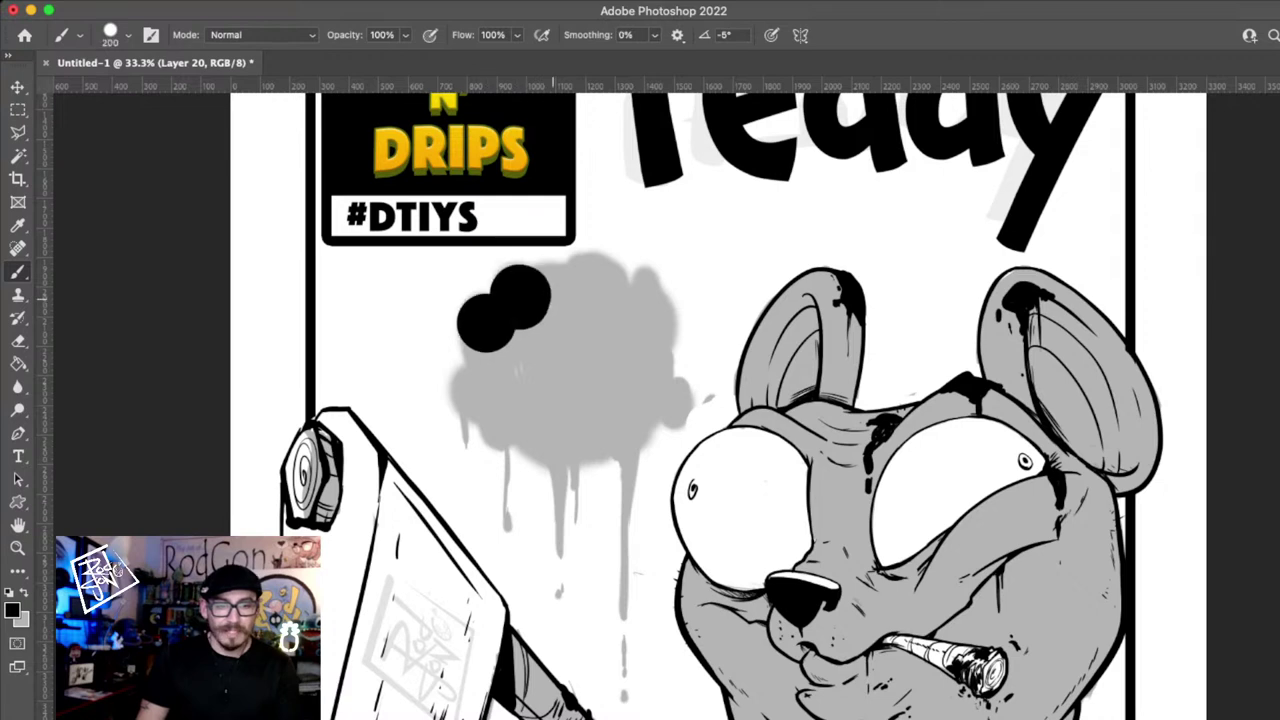
{"action": "left_click", "coordinate": [553, 296]}
{"action": "left_click_drag", "start_coordinate": [591, 280], "coordinate": [601, 294]}
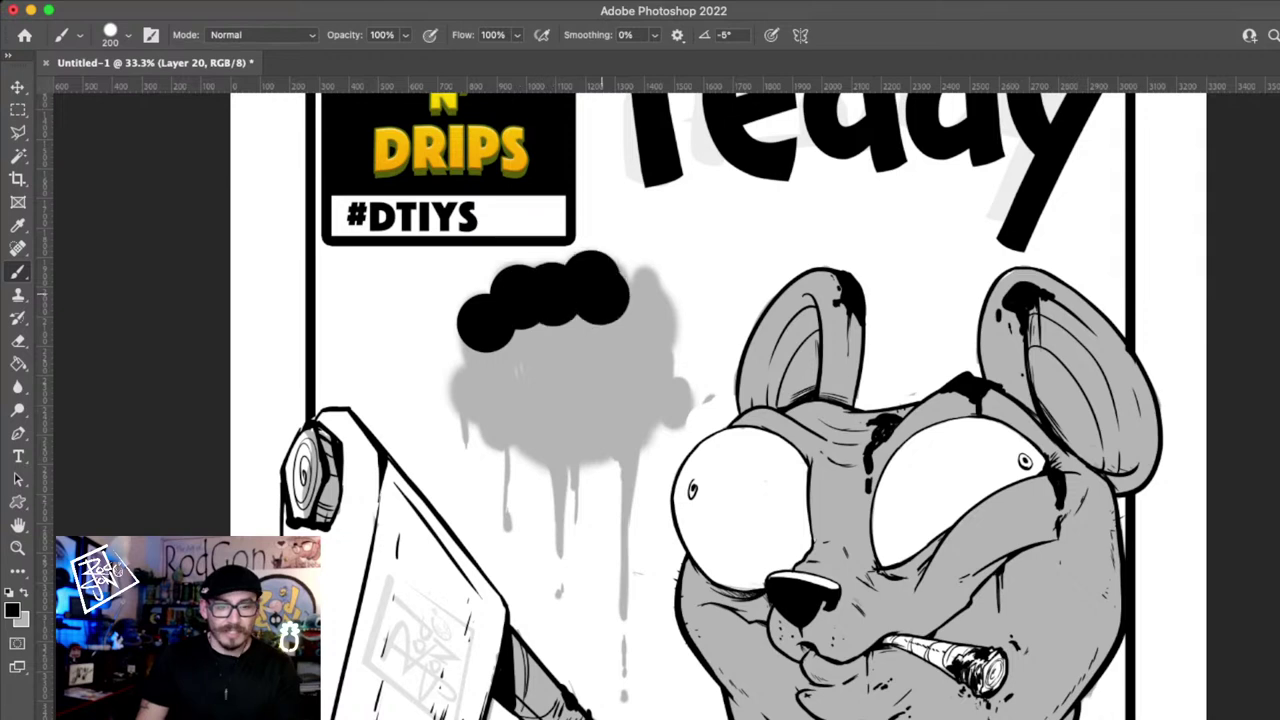
{"action": "left_click", "coordinate": [477, 386]}
{"action": "left_click", "coordinate": [502, 418]}
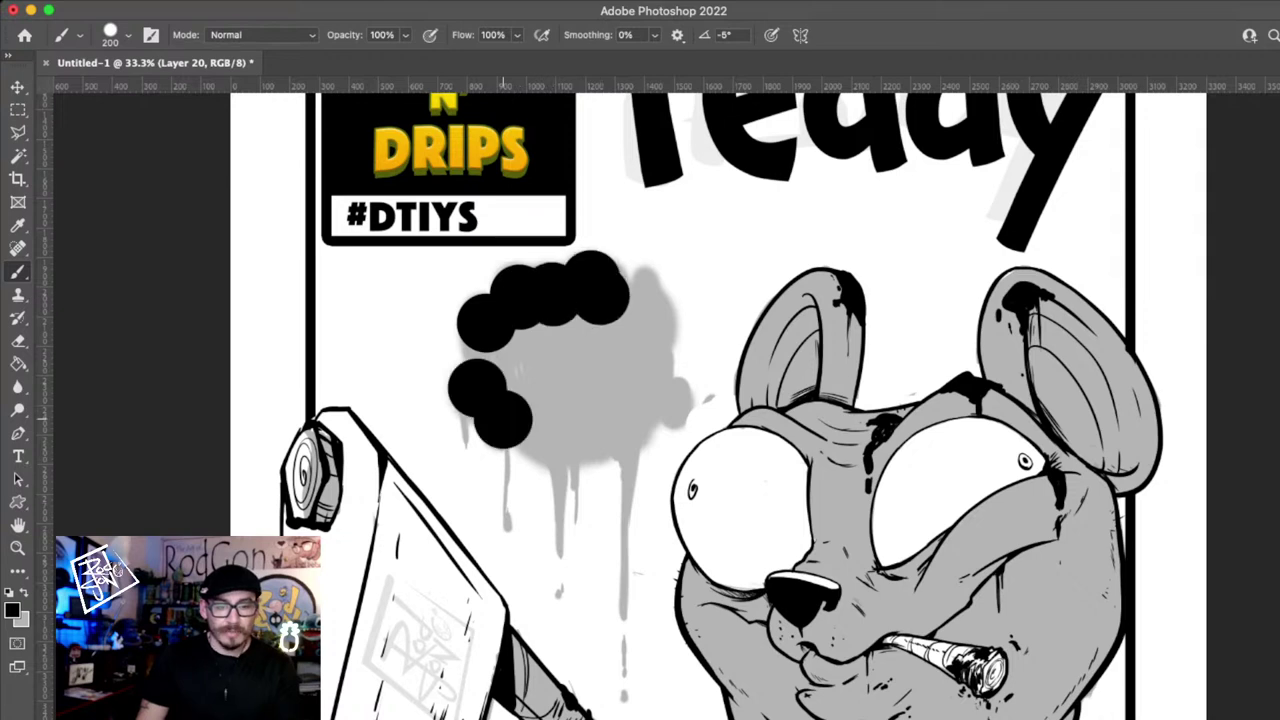
{"action": "left_click", "coordinate": [540, 437]}
{"action": "left_click", "coordinate": [588, 440]}
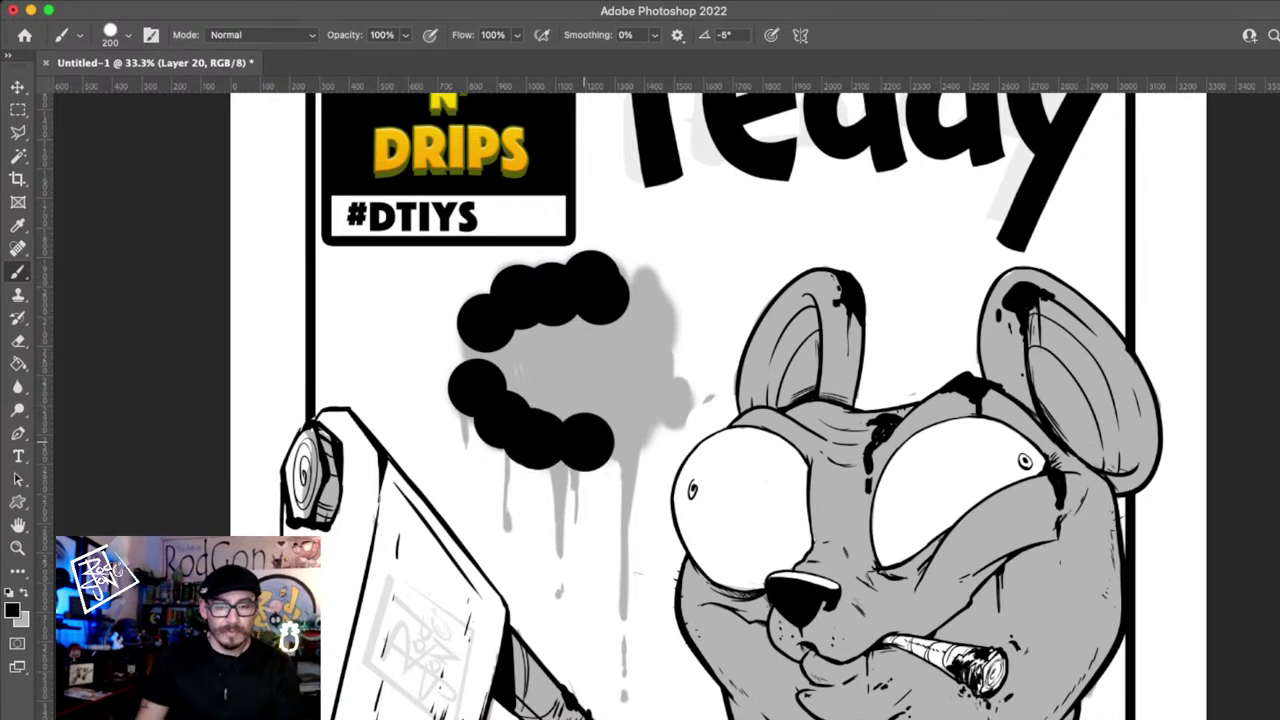
{"action": "left_click", "coordinate": [637, 370]}
{"action": "left_click", "coordinate": [667, 402]}
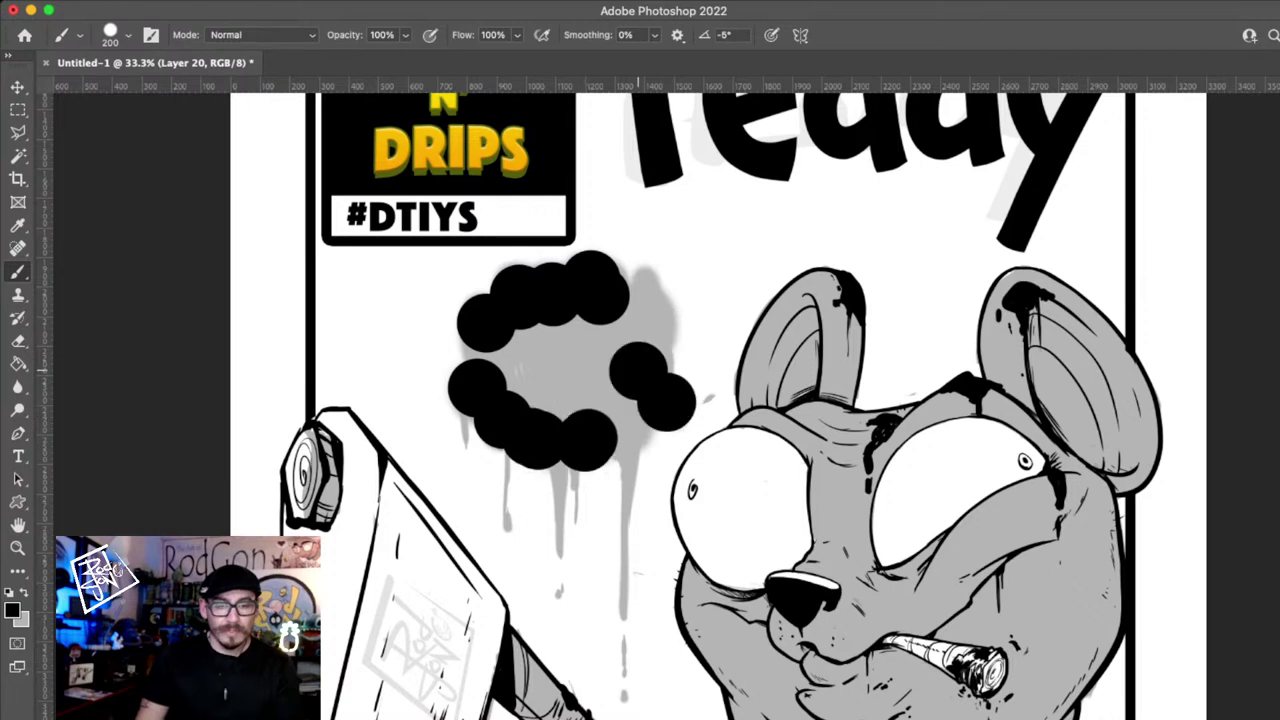
{"action": "left_click", "coordinate": [642, 305]}
{"action": "left_click", "coordinate": [650, 340]}
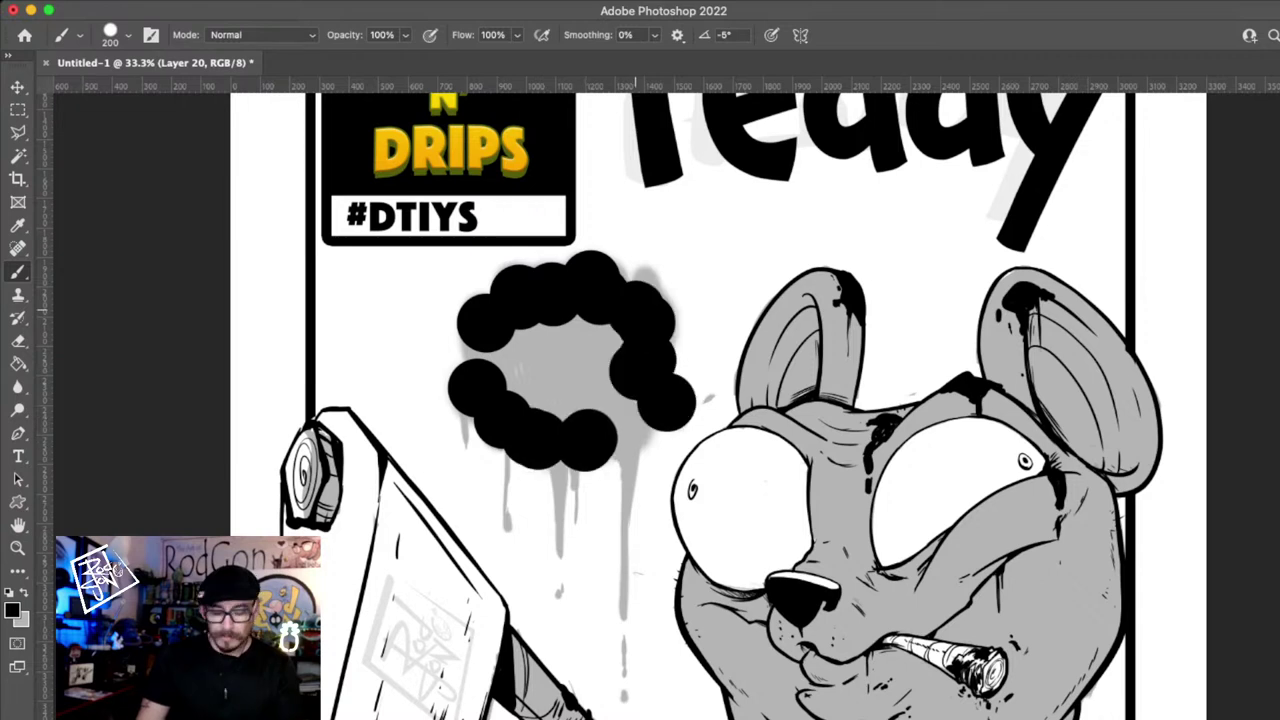
{"action": "left_click_drag", "start_coordinate": [635, 310], "coordinate": [568, 386]}
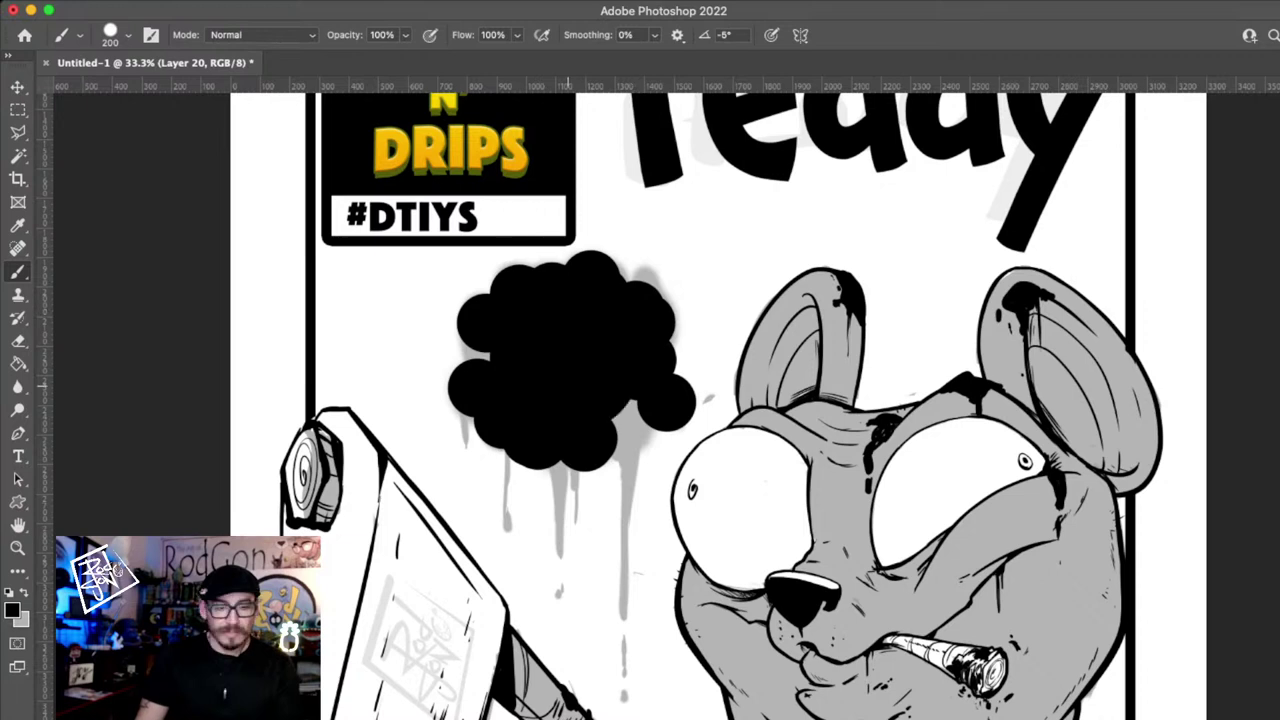
- Reduce the brush to 90 px and fill the notches along the black splatter's edge
{"action": "key", "text": "bracketleft"}
{"action": "key", "text": "bracketleft"}
{"action": "key", "text": "bracketleft"}
{"action": "key", "text": "bracketleft"}
{"action": "key", "text": "bracketleft"}
{"action": "left_click", "coordinate": [475, 350]}
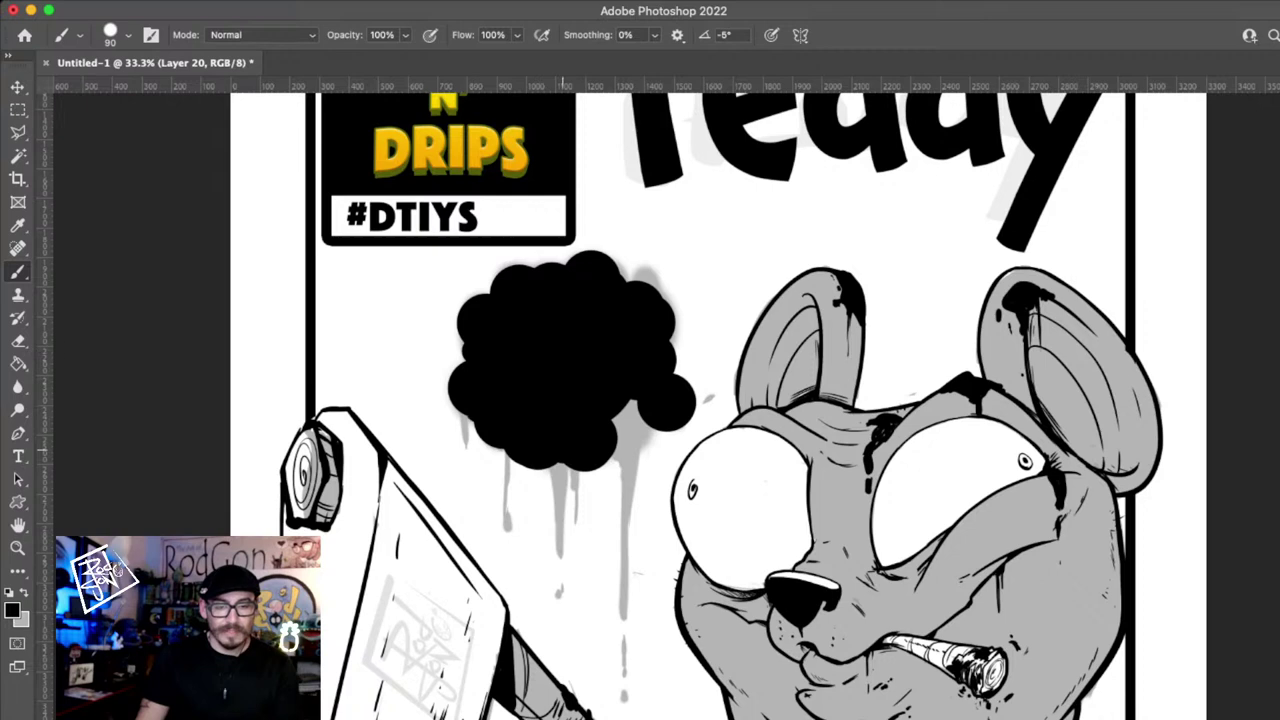
{"action": "left_click", "coordinate": [635, 430]}
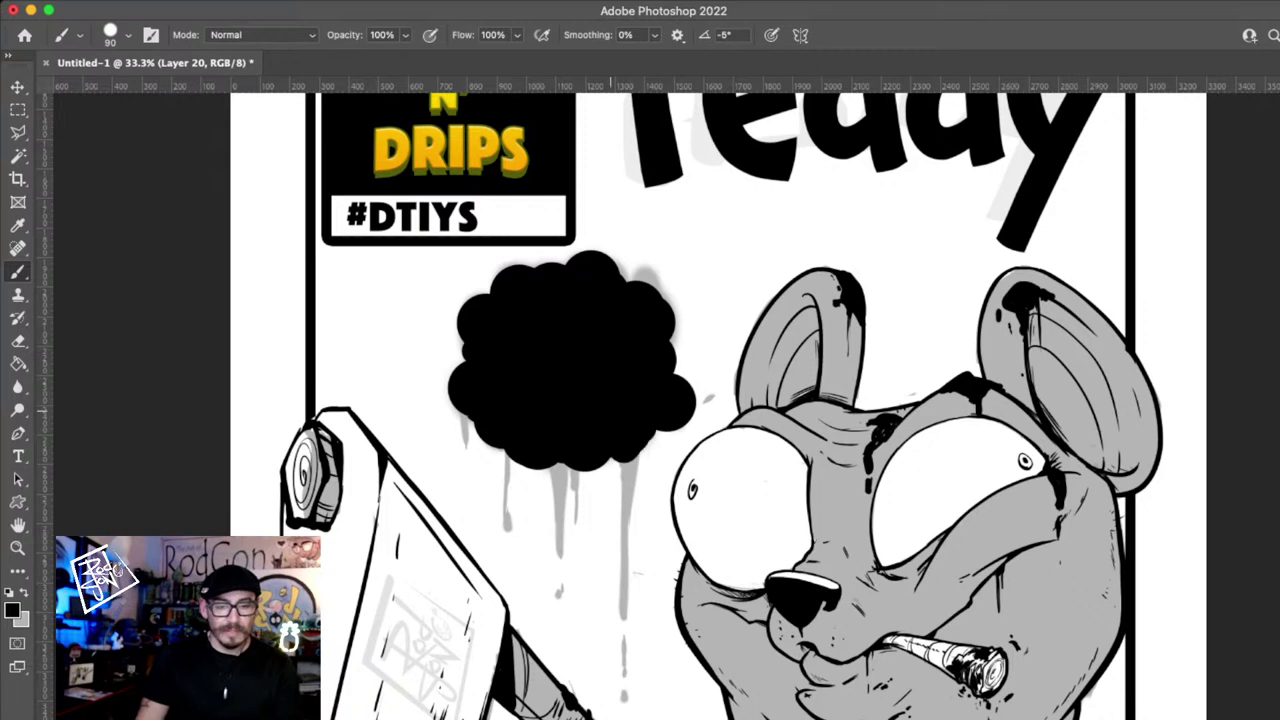
{"action": "left_click", "coordinate": [643, 288]}
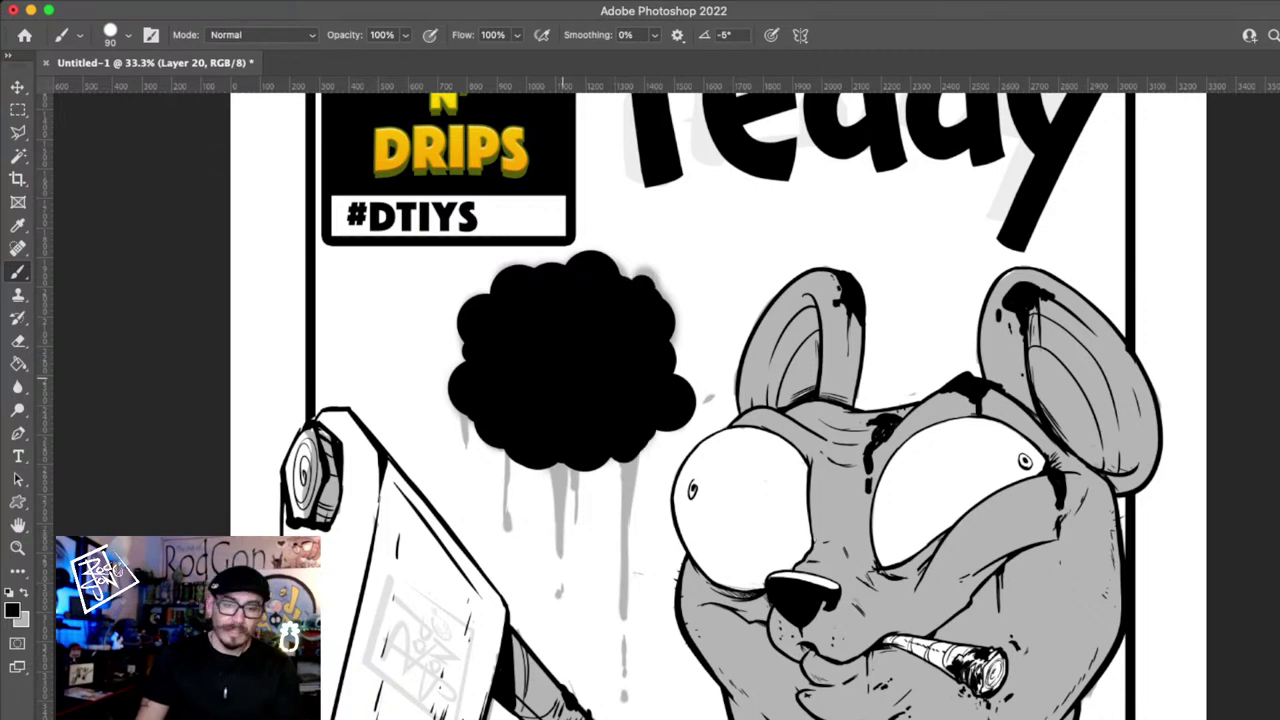
- Add a small lobe to the splatter's right side with a 60 px brush, plus two droplets beside it, the smaller at 40 px
{"action": "key", "text": "bracketleft"}
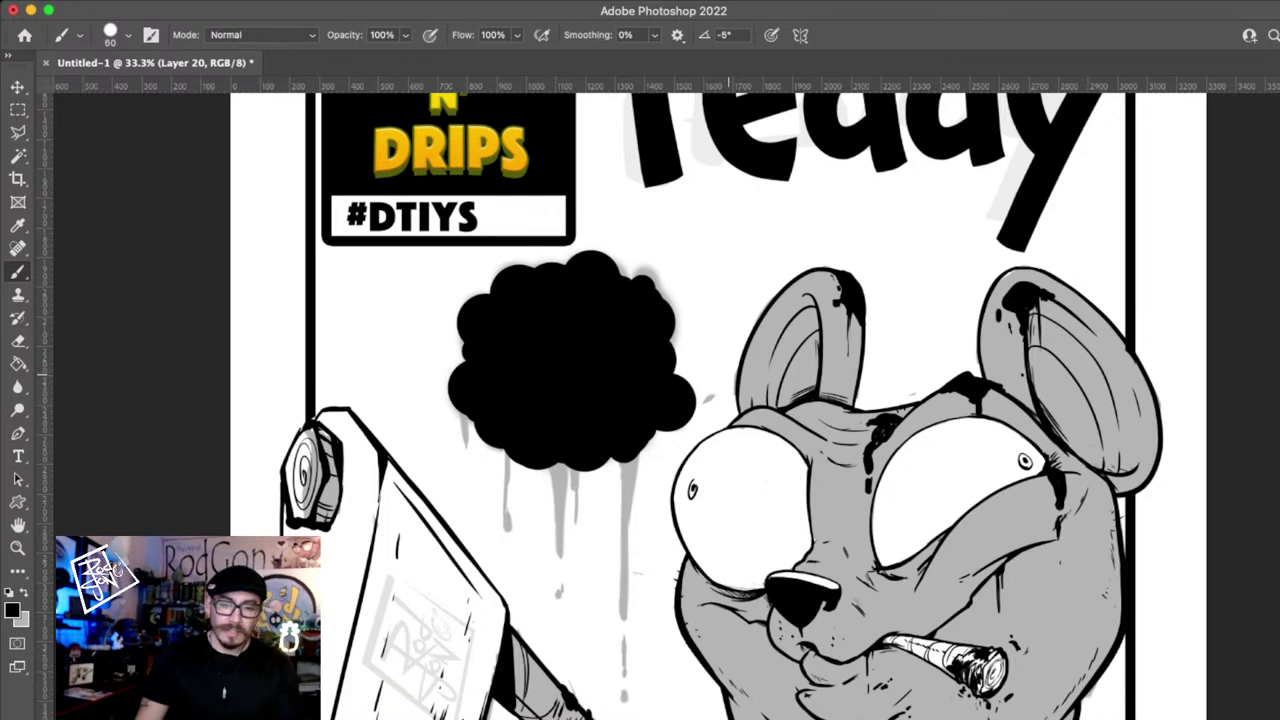
{"action": "left_click", "coordinate": [695, 357]}
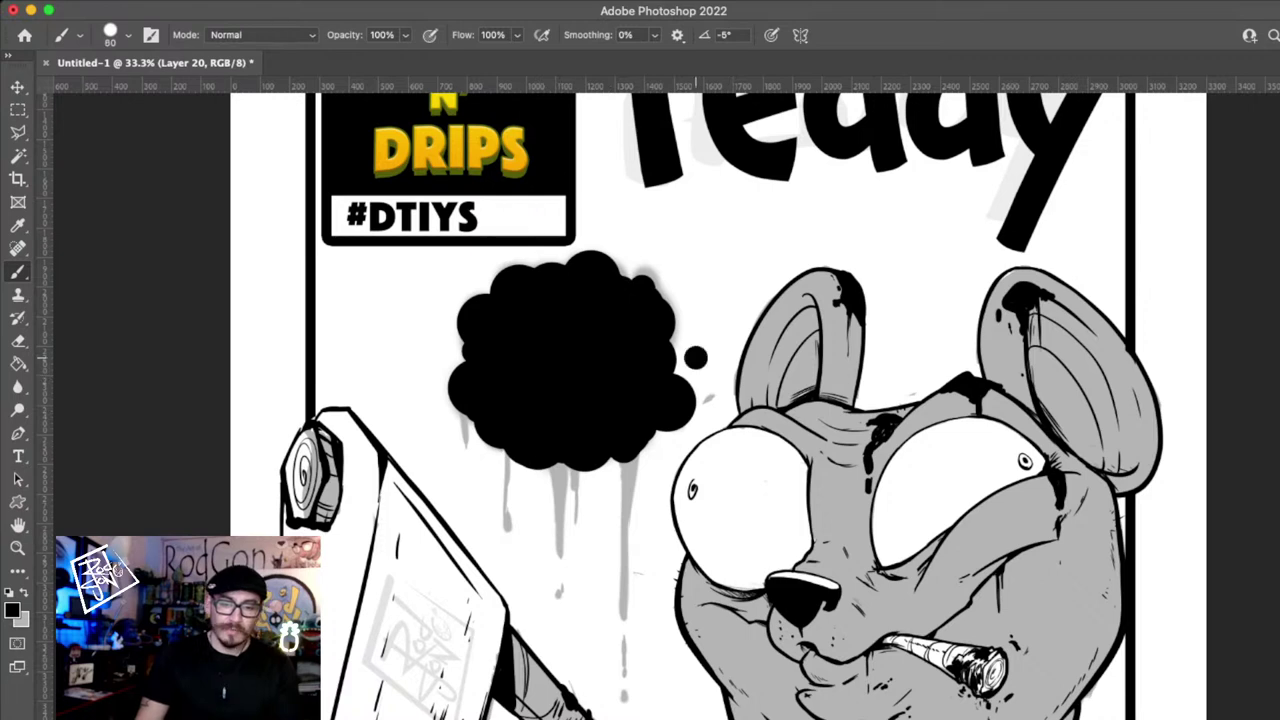
{"action": "mouse_move", "coordinate": [697, 358]}
{"action": "left_mouse_down"}
{"action": "mouse_move", "coordinate": [672, 356]}
{"action": "mouse_move", "coordinate": [685, 366]}
{"action": "mouse_move", "coordinate": [704, 332]}
{"action": "left_mouse_up"}
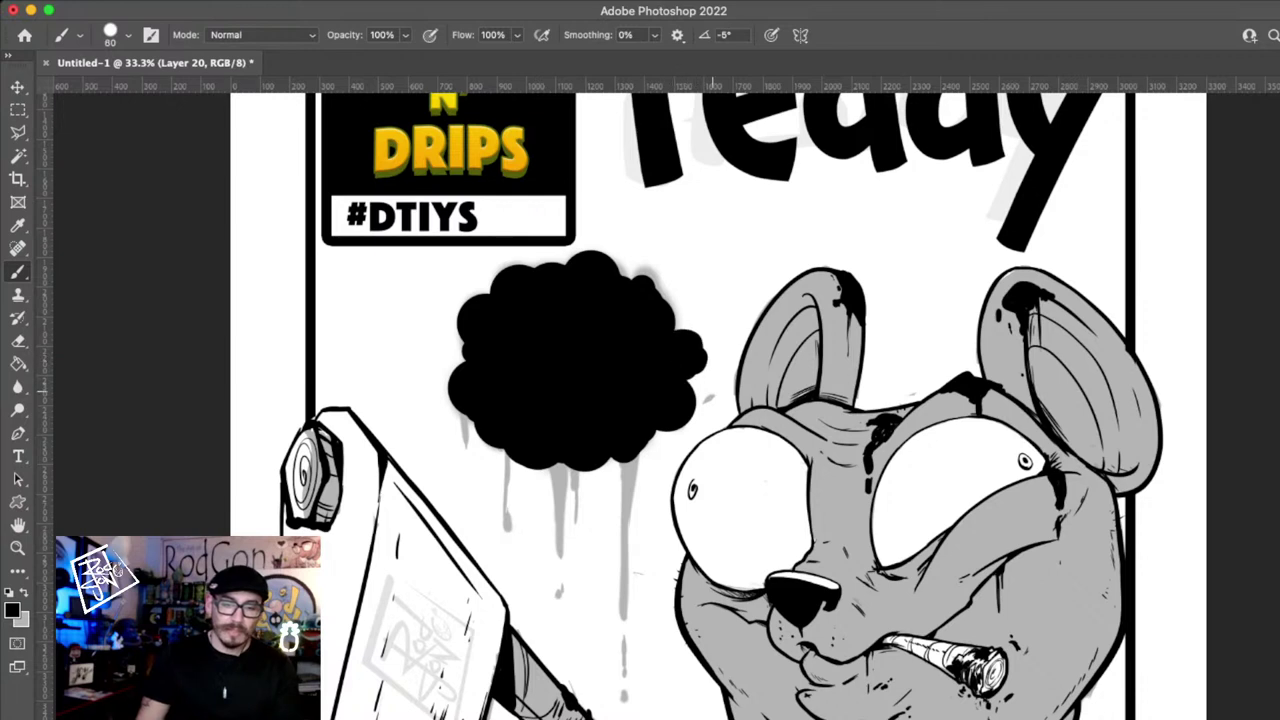
{"action": "left_click", "coordinate": [712, 389]}
{"action": "key", "text": "bracketleft"}
{"action": "key", "text": "bracketleft"}
{"action": "left_click", "coordinate": [723, 410]}
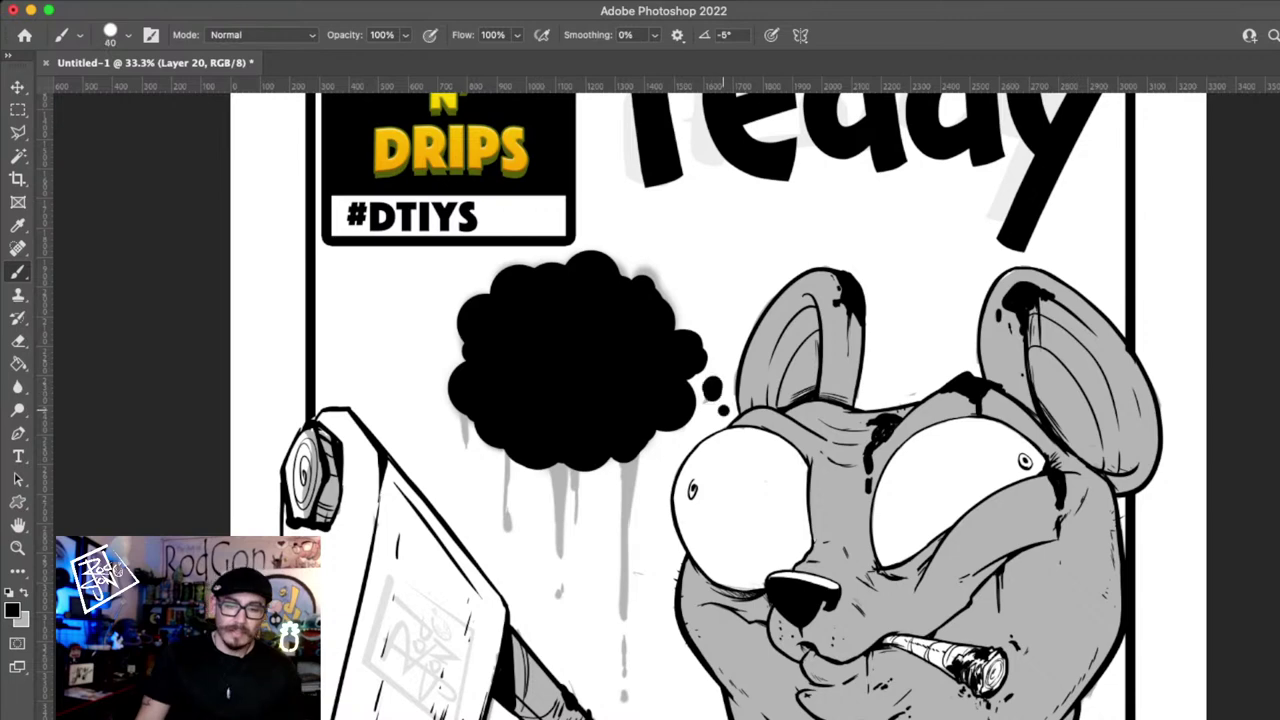
- Shift the black splatter layer slightly left and scale it proportionally to 104.46%
{"action": "left_click", "coordinate": [808, 499], "text": "alt"}
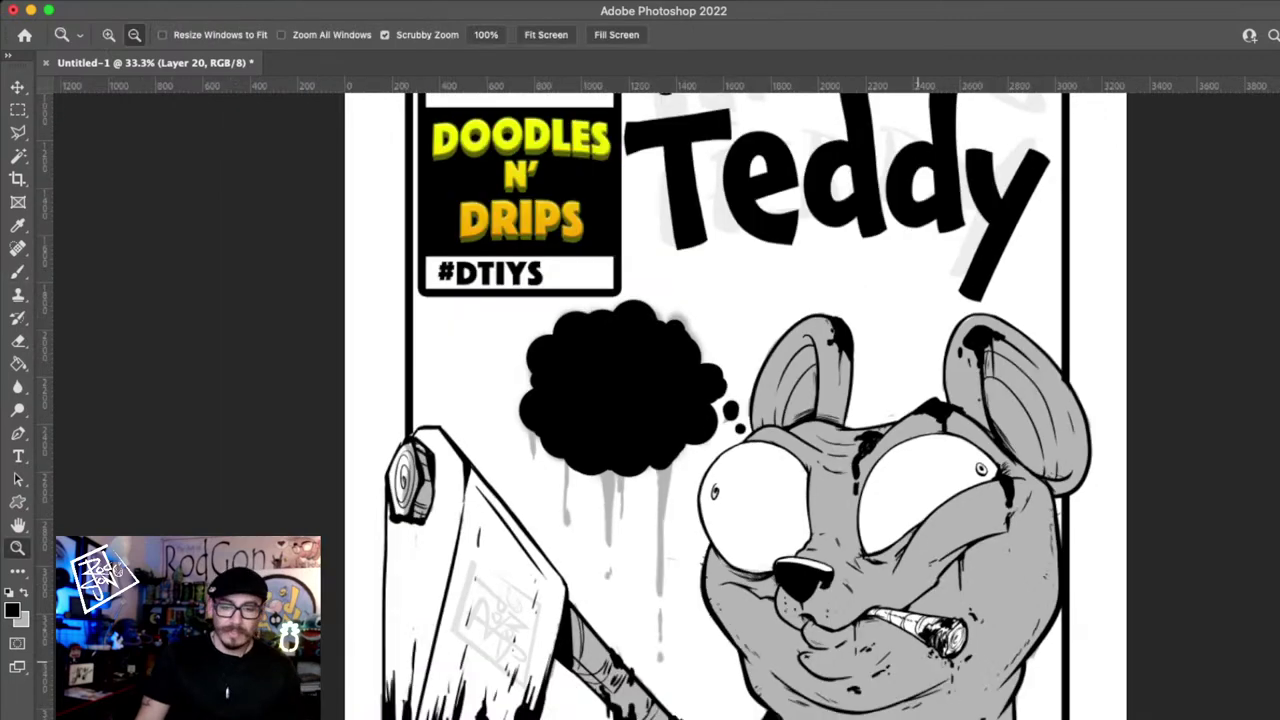
{"action": "left_click", "coordinate": [916, 498], "text": "alt"}
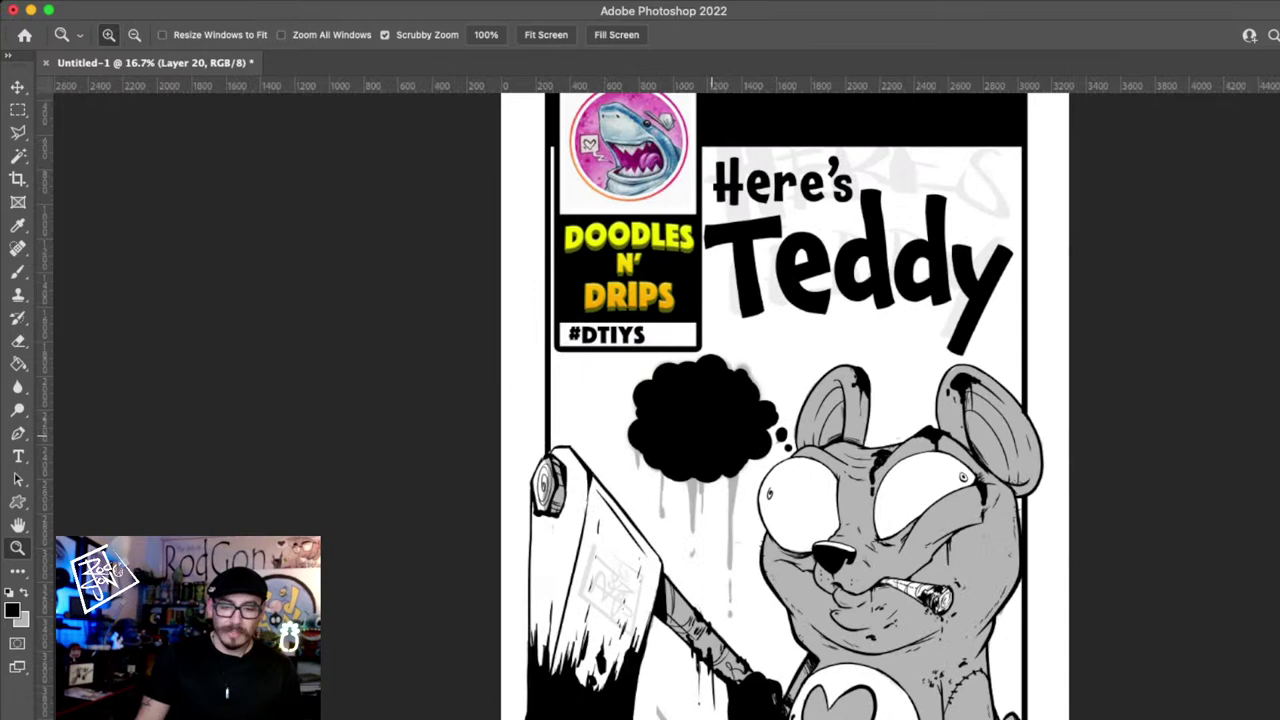
{"action": "left_click", "coordinate": [741, 494], "text": "super"}
{"action": "left_click_drag", "start_coordinate": [717, 482], "coordinate": [701, 484]}
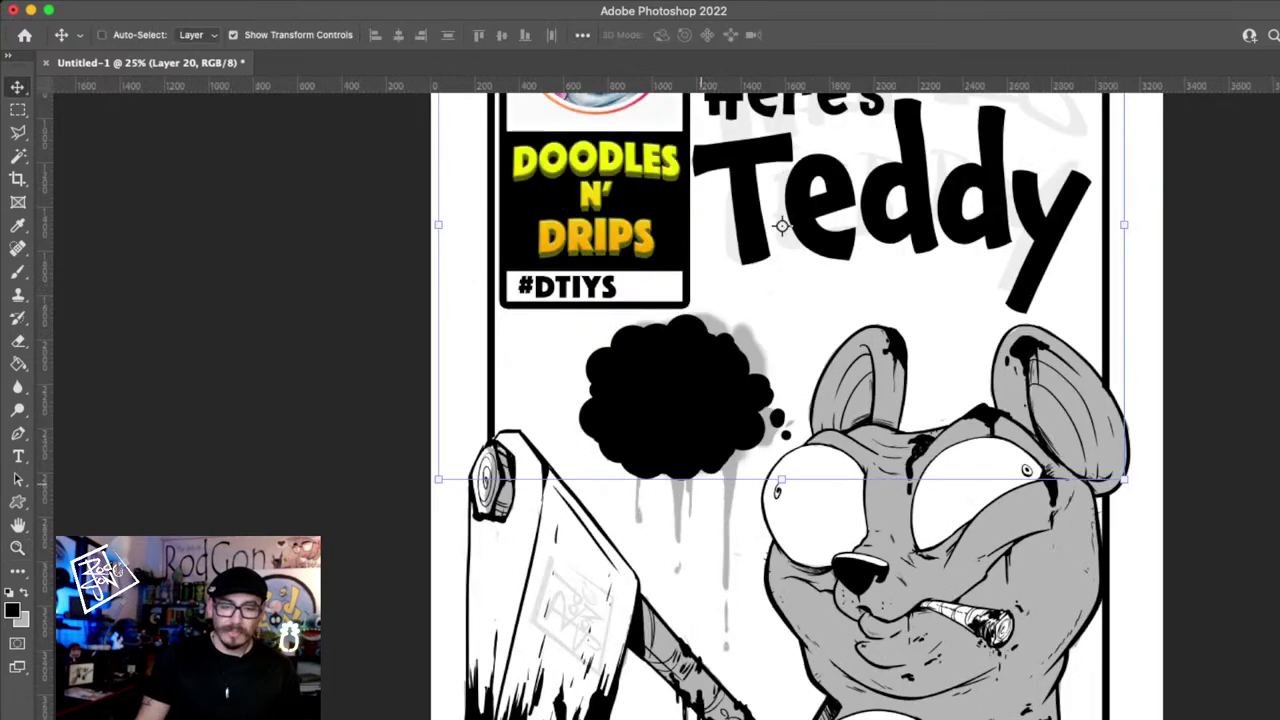
{"action": "left_click_drag", "start_coordinate": [781, 480], "coordinate": [776, 490]}
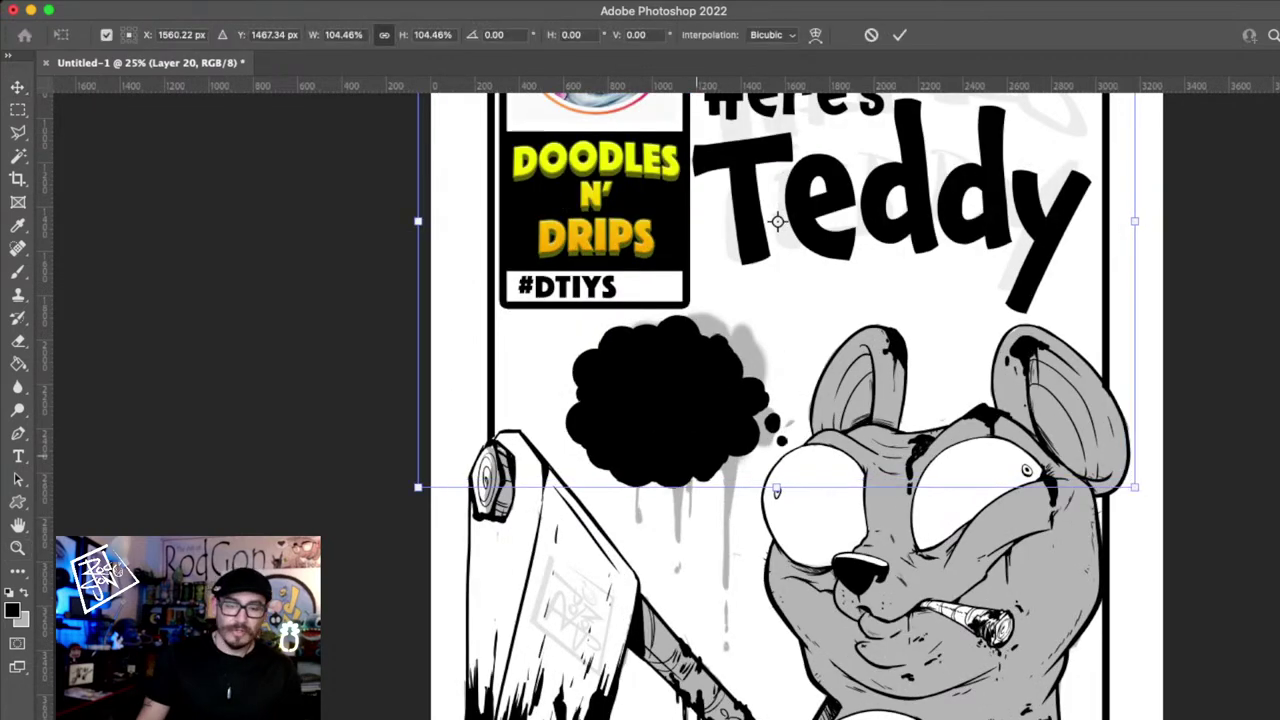
{"action": "key", "text": "Return"}
- Ink the drips hanging below the splatter with the black 40 px brush
{"action": "key", "text": "z"}
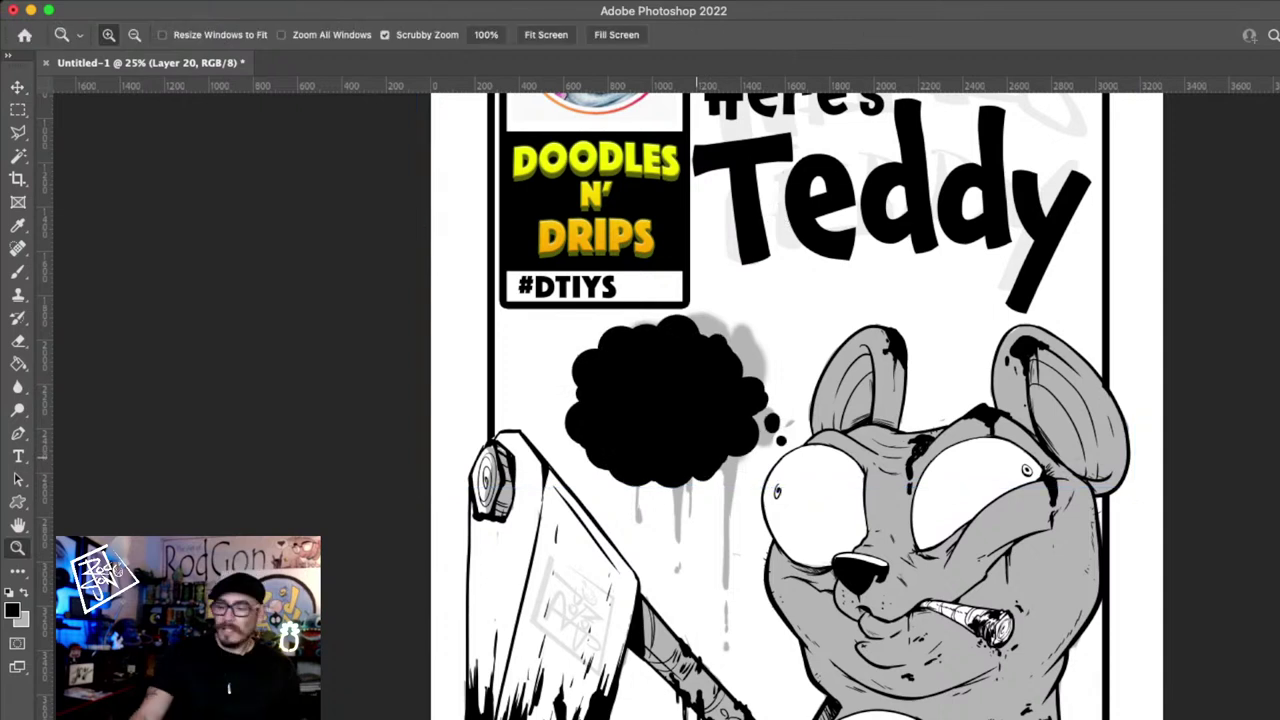
{"action": "key", "text": "super+minus"}
{"action": "key", "text": "b"}
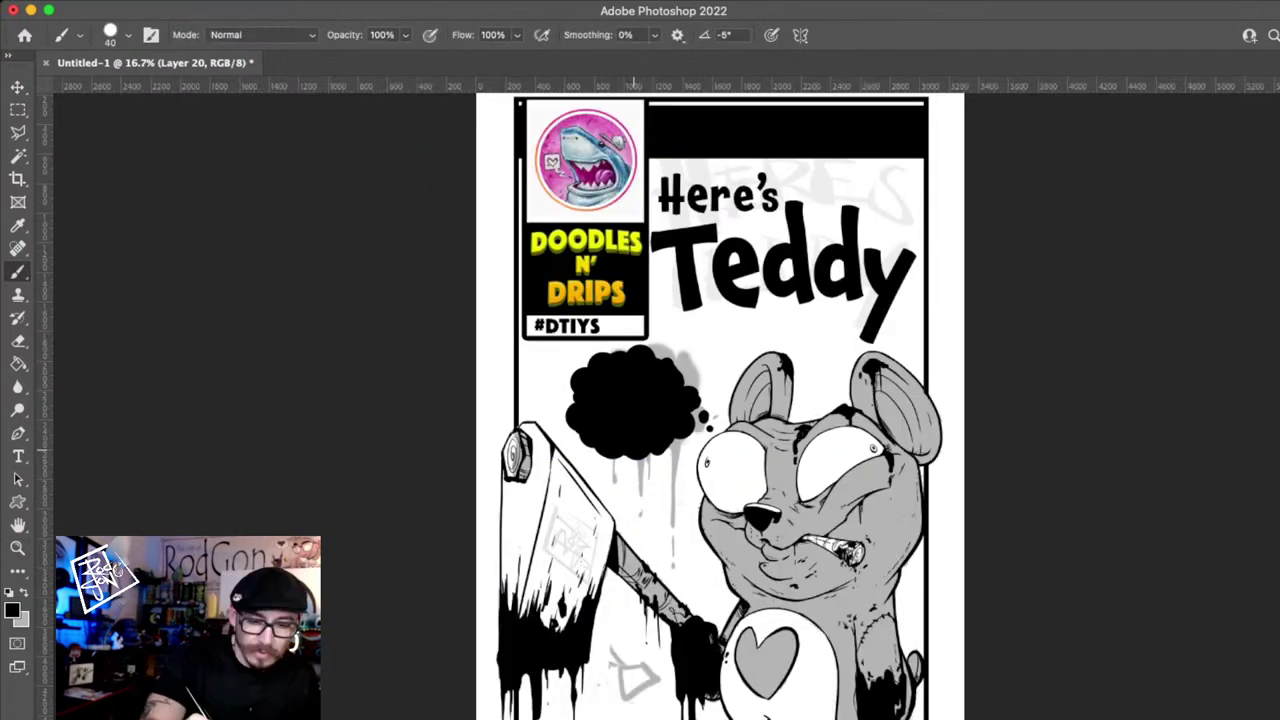
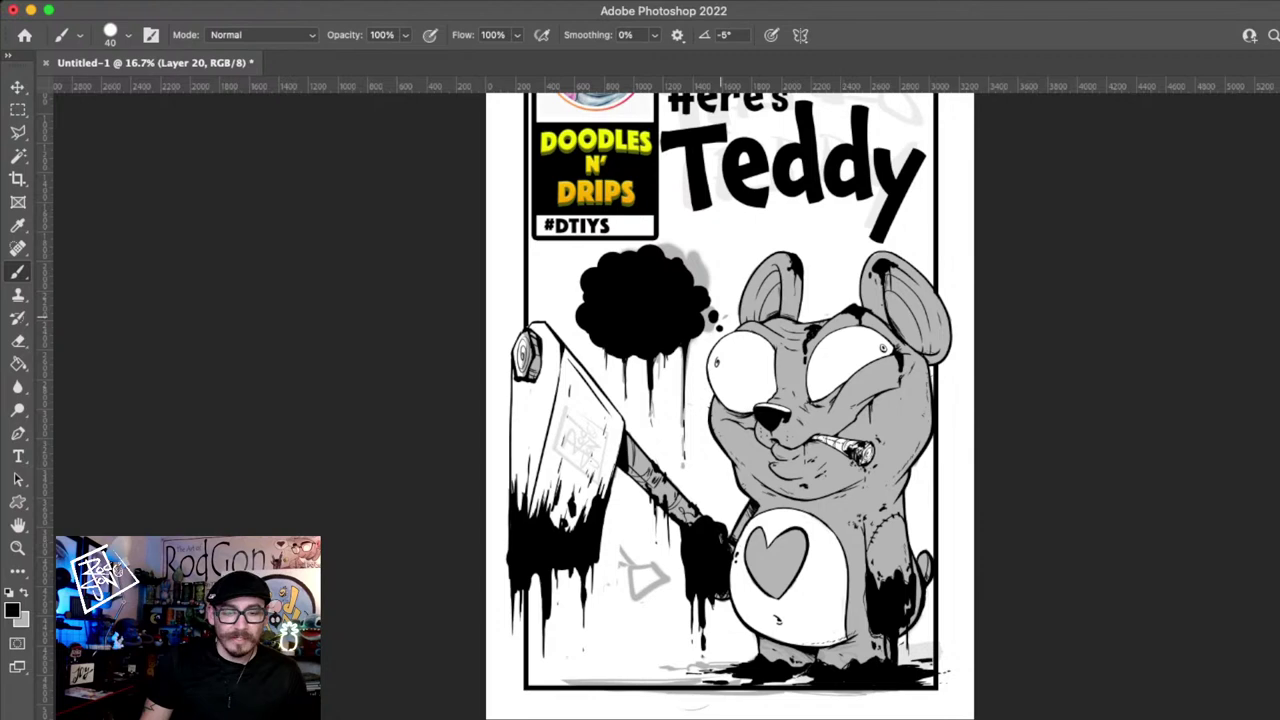
- Centre the #DTIYS text in its white strip and place a duplicate of it in the black header bar
{"action": "key", "text": "v"}
{"action": "scroll", "coordinate": [690, 400], "scroll_direction": "up", "scroll_amount": 4}
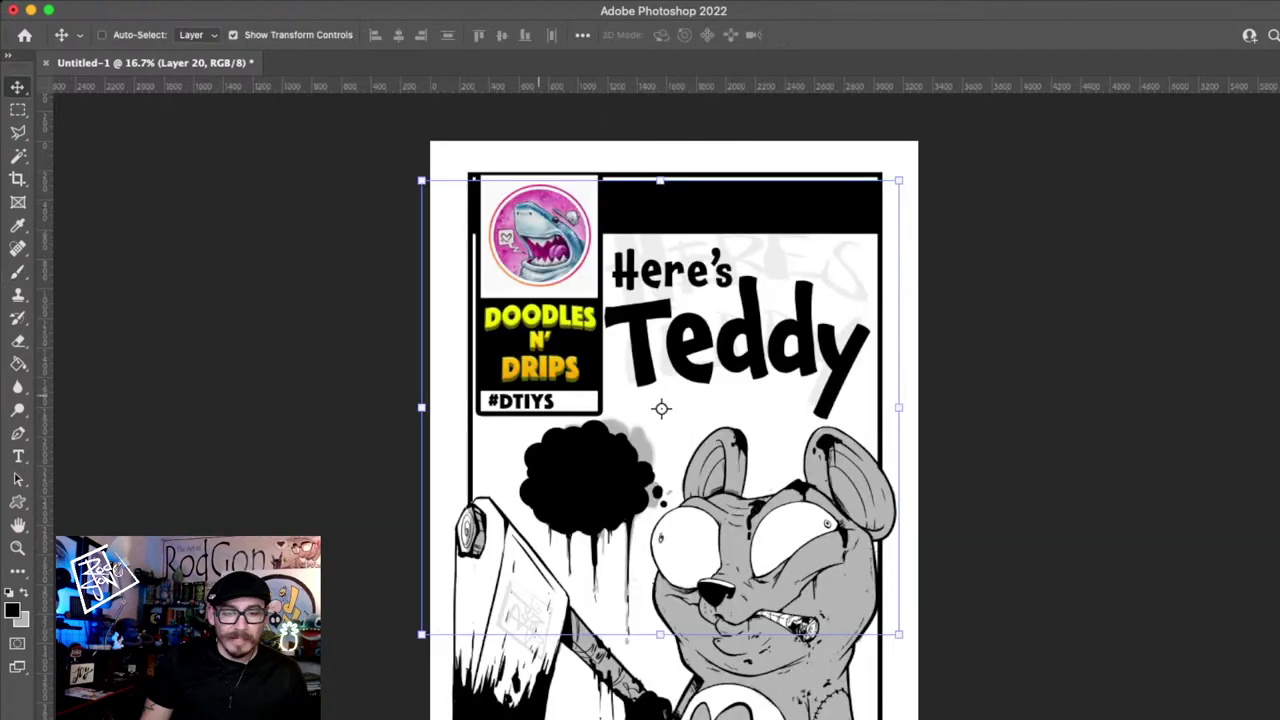
{"action": "left_click_drag", "start_coordinate": [538, 399], "coordinate": [557, 400]}
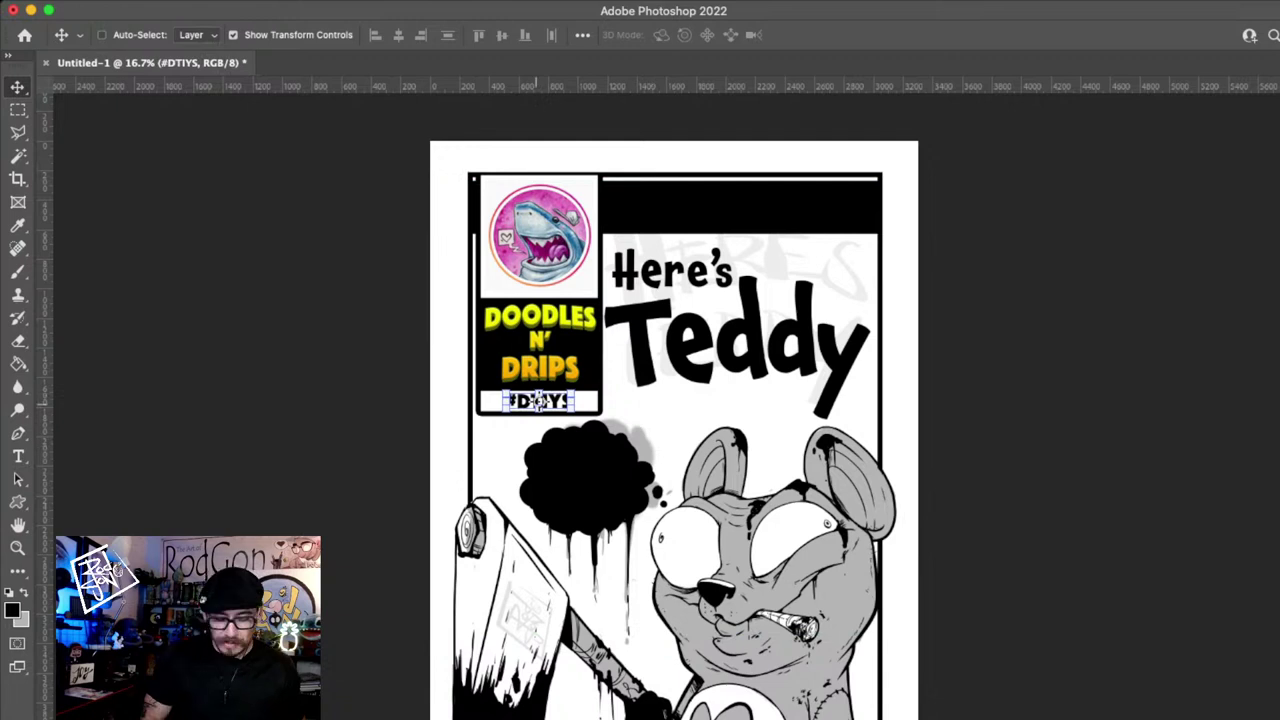
{"action": "left_click_drag", "start_coordinate": [538, 401], "coordinate": [784, 206]}
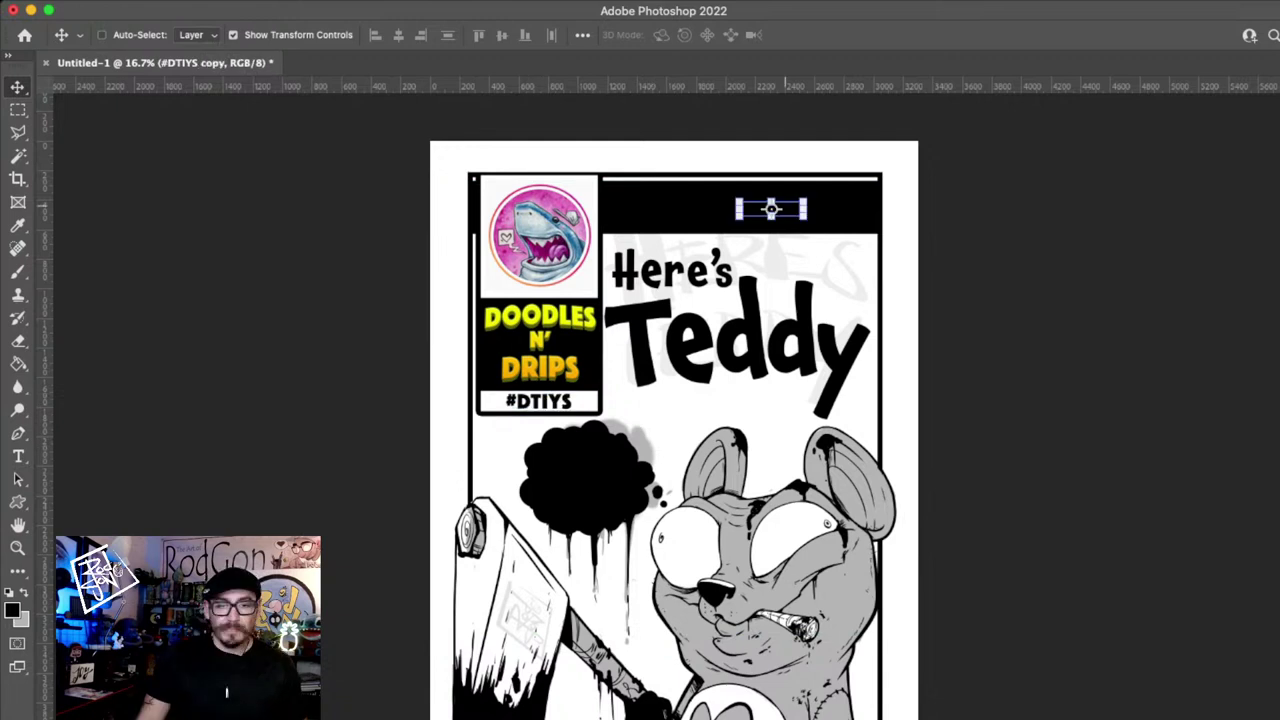
- Replace the header bar copy's text with "The Homocidal Teddy Bear"
{"action": "key", "text": "t"}
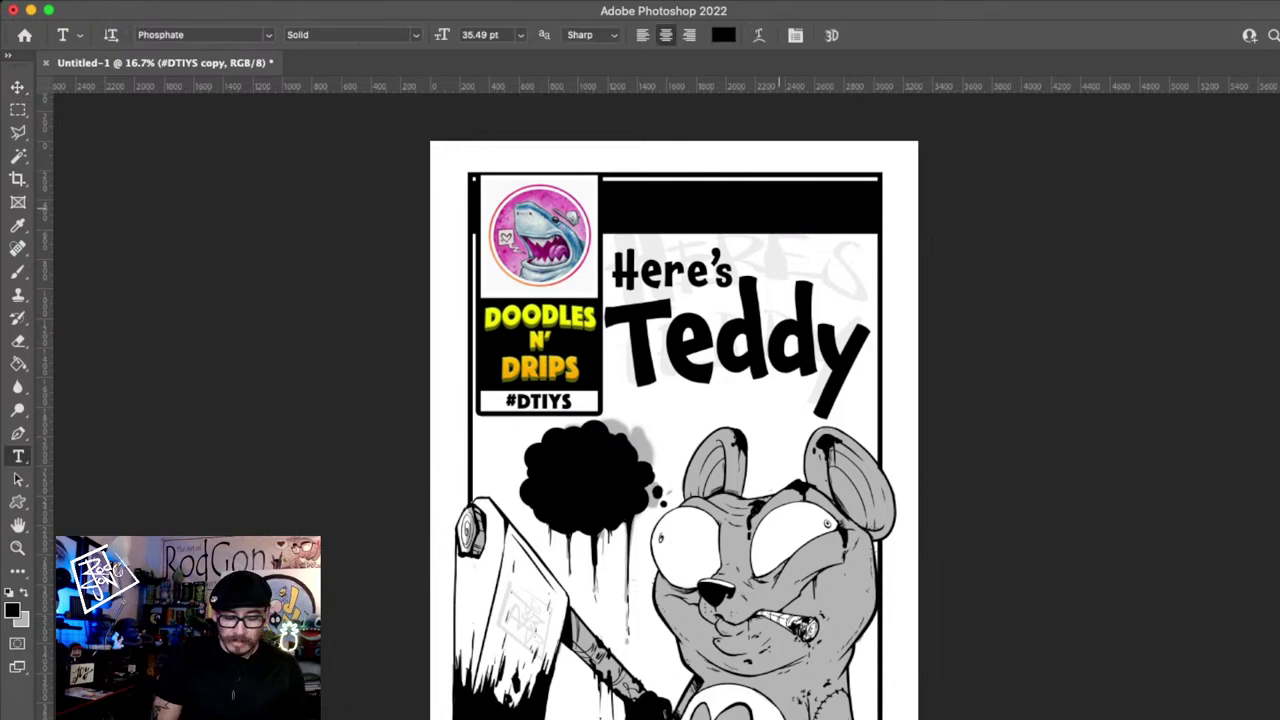
{"action": "key", "text": "Return"}
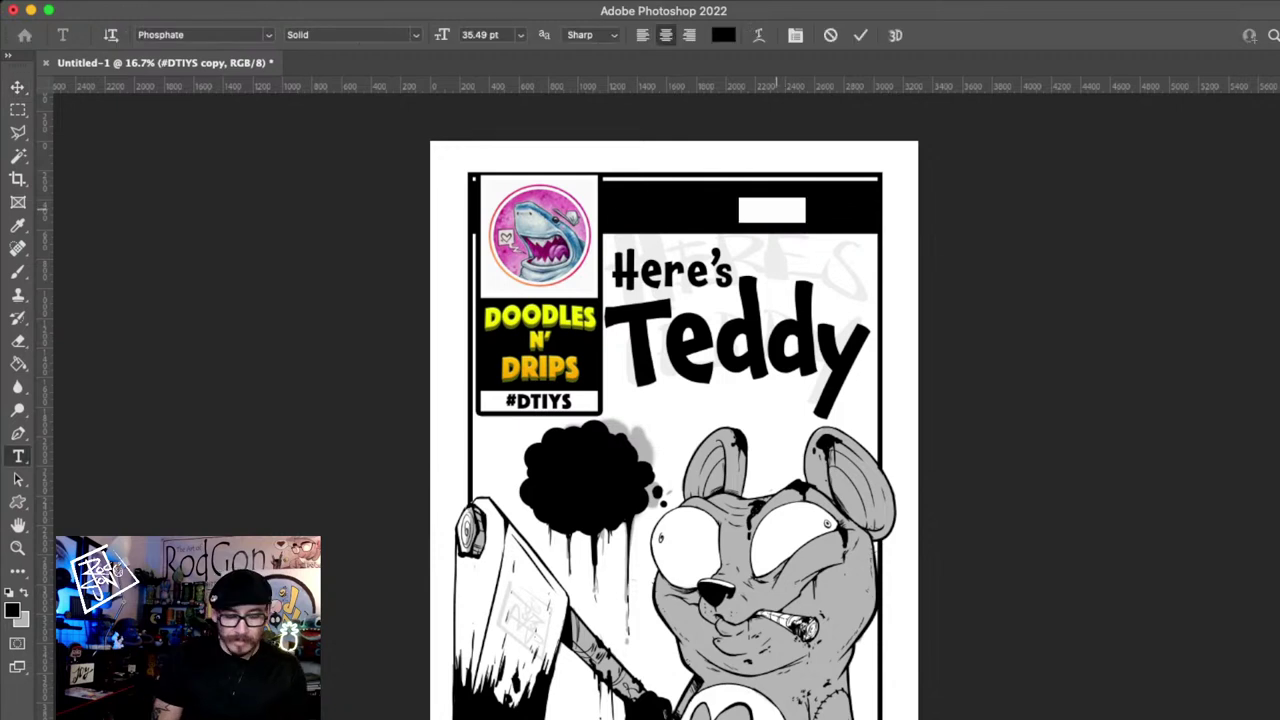
{"action": "key", "text": "BackSpace"}
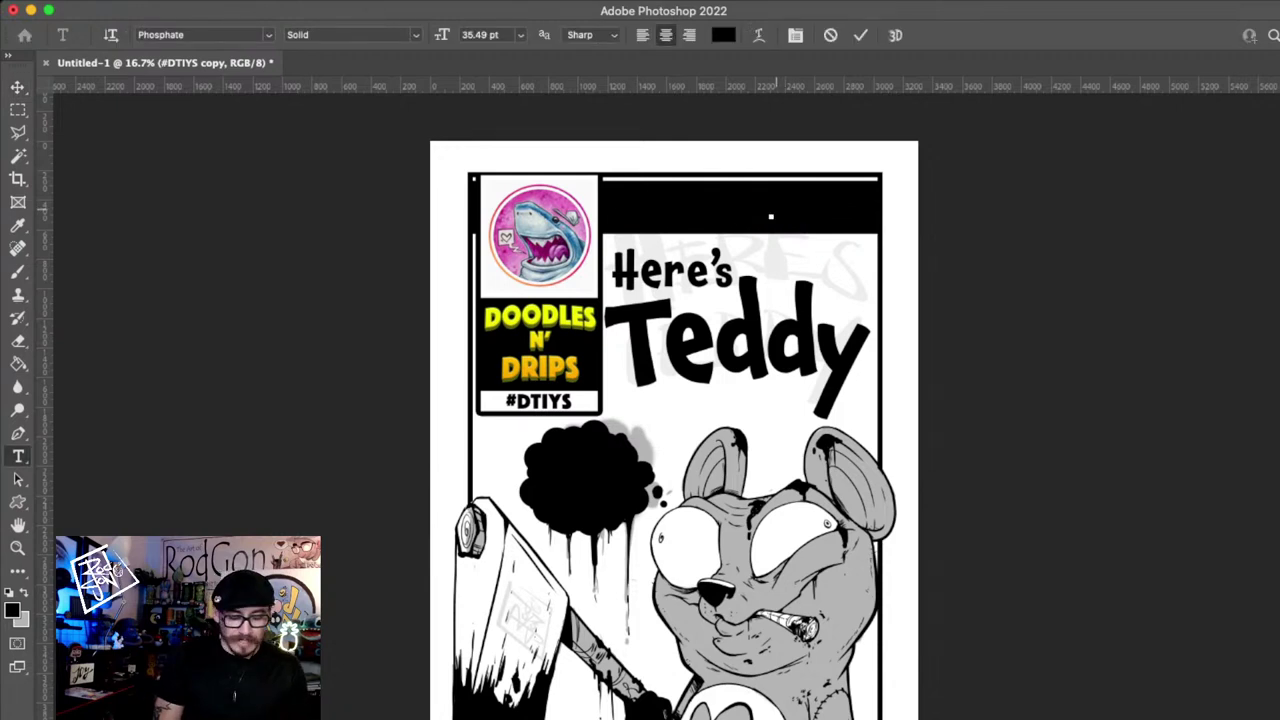
{"action": "type", "text": "Draw this in"}
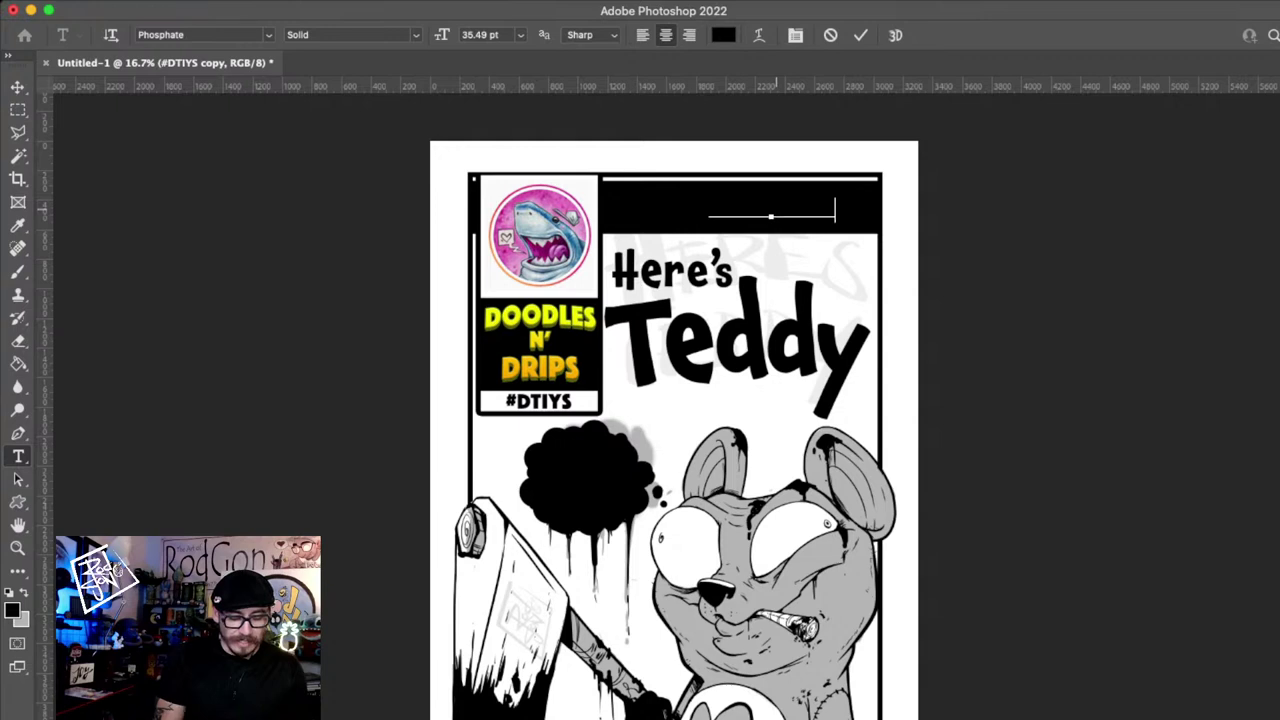
{"action": "type", "text": " your sty"}
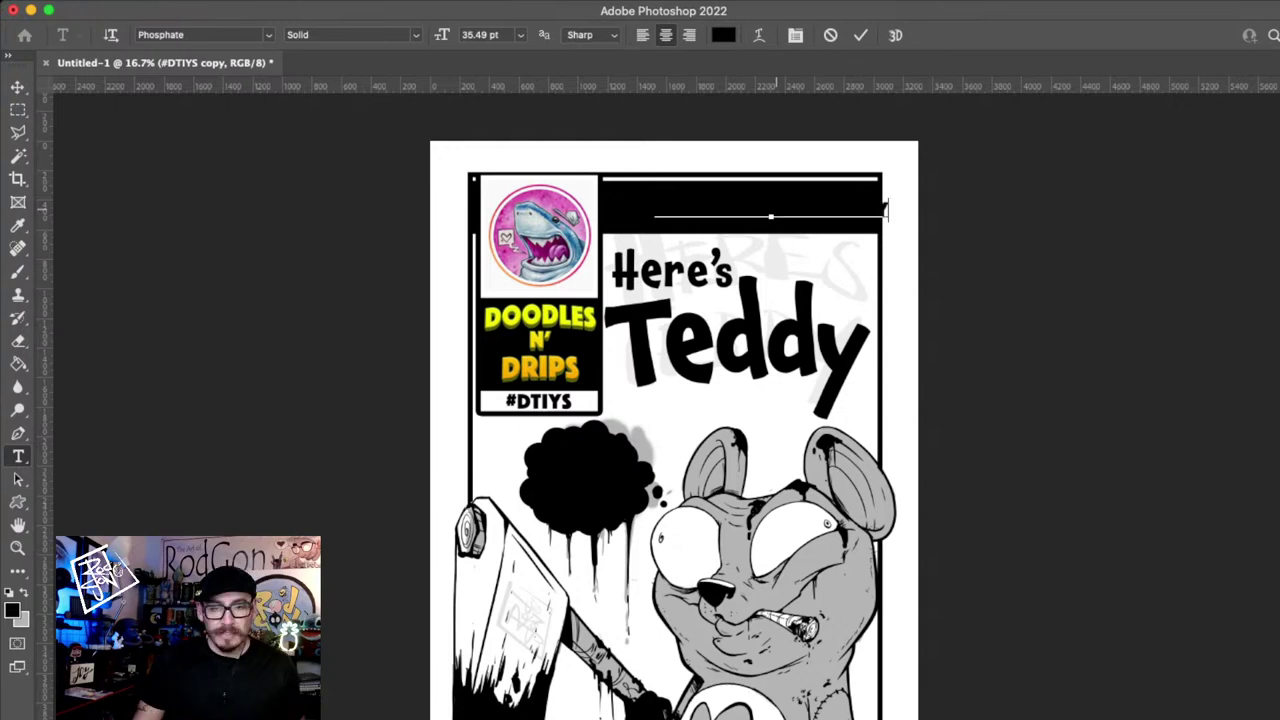
{"action": "type", "text": " BEAR"}
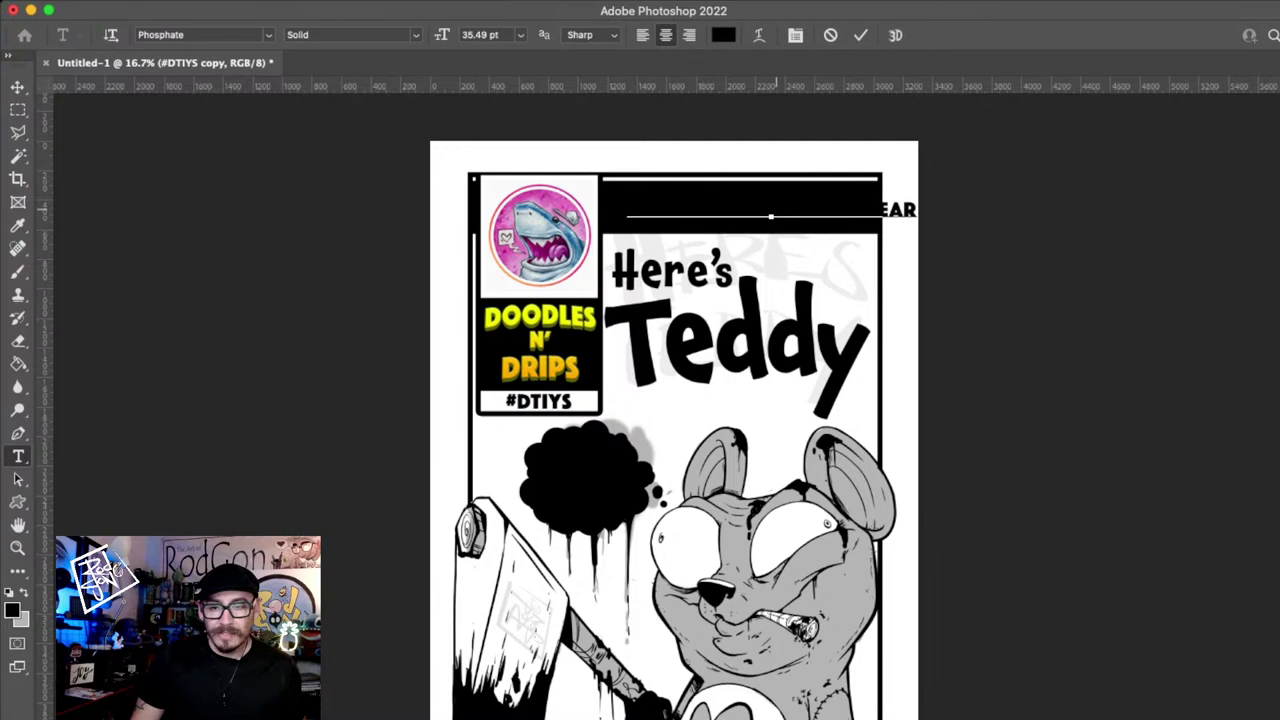
{"action": "key", "text": "super+Return"}
{"action": "key", "text": "v"}
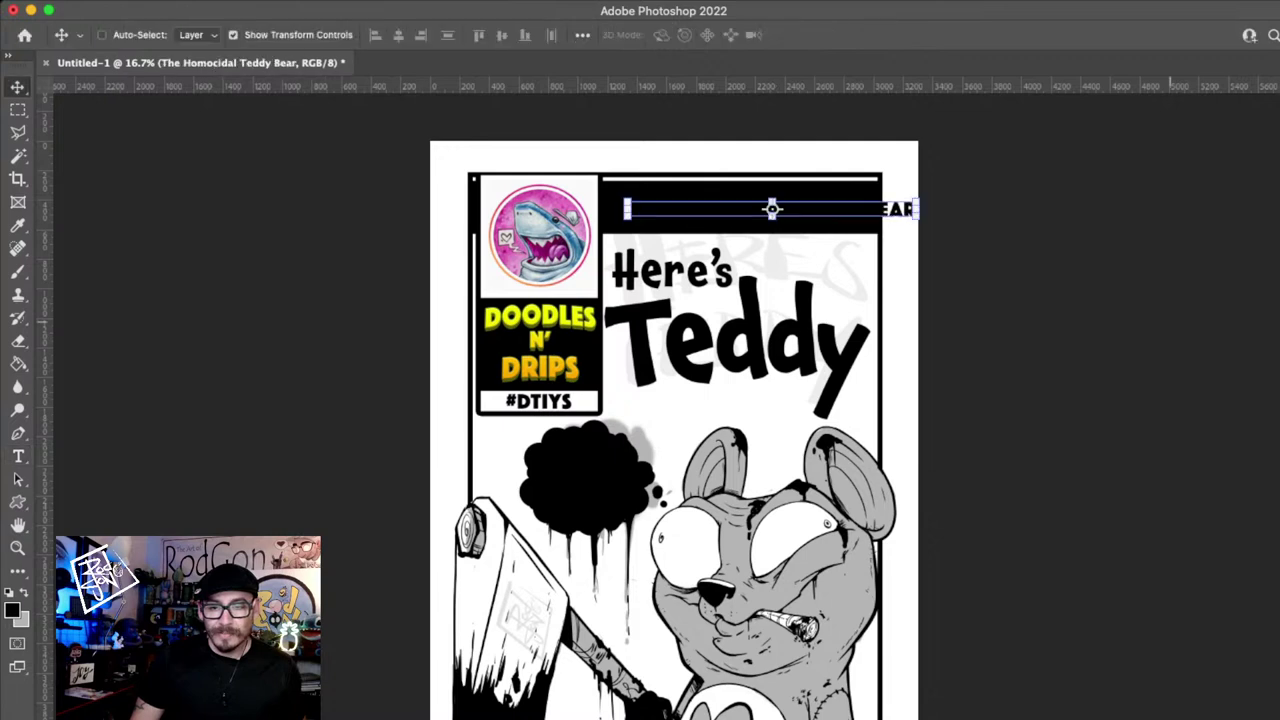
- Scale the header text down to 30.09 pt and centre it in the black header bar
{"action": "left_click_drag", "start_coordinate": [916, 209], "coordinate": [879, 210]}
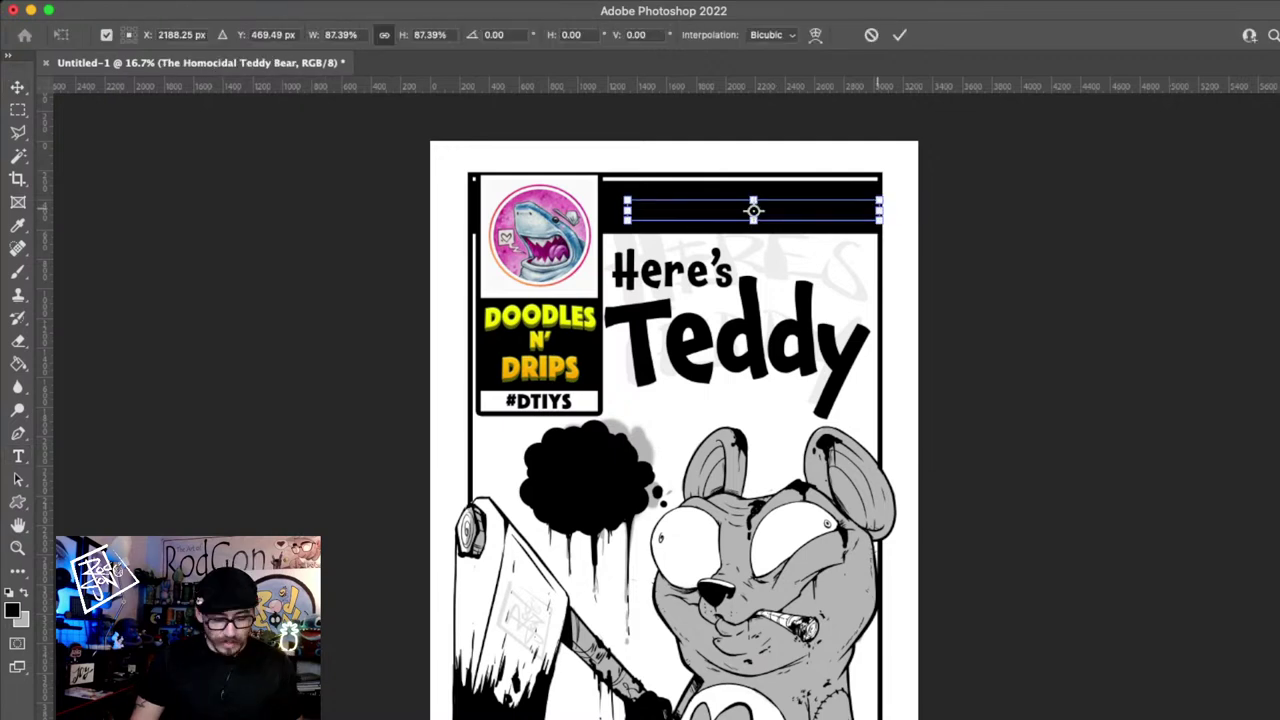
{"action": "left_click_drag", "start_coordinate": [754, 210], "coordinate": [738, 208]}
{"action": "key", "text": "Return"}
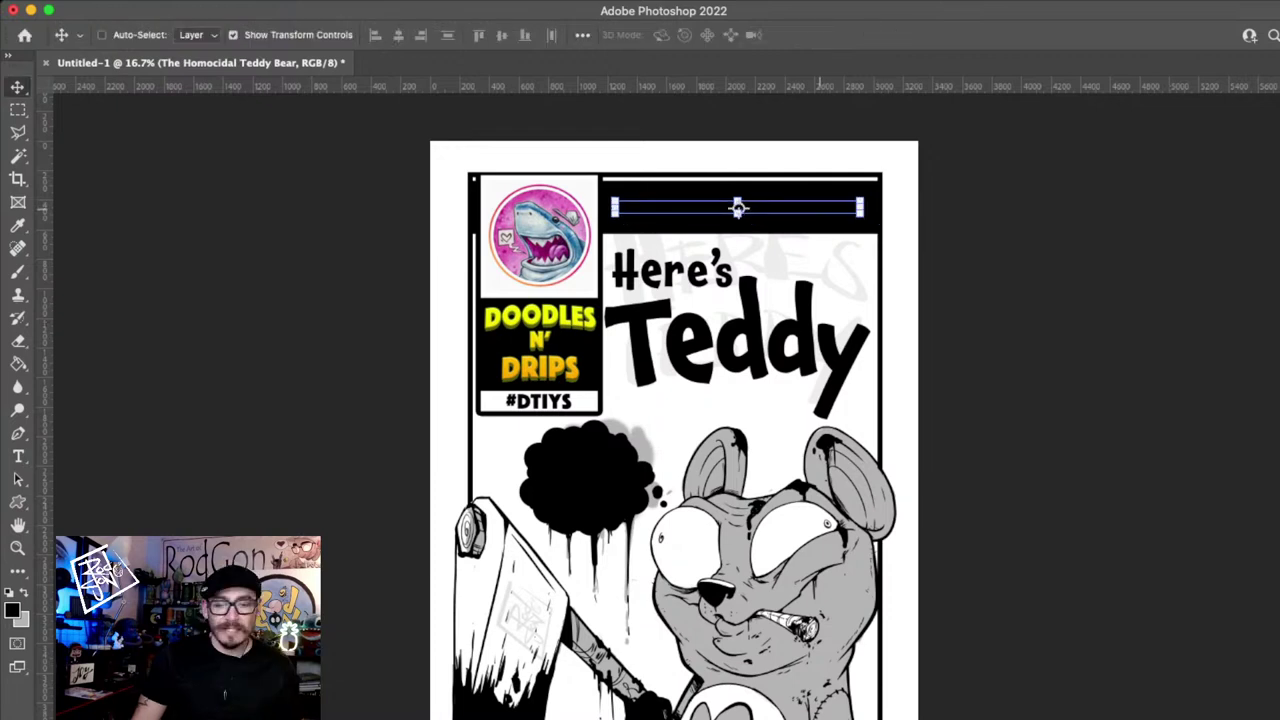
- Recolour the "The Homocidal Teddy Bear" text white and move it up within the black header bar
{"action": "double_click", "coordinate": [738, 208]}
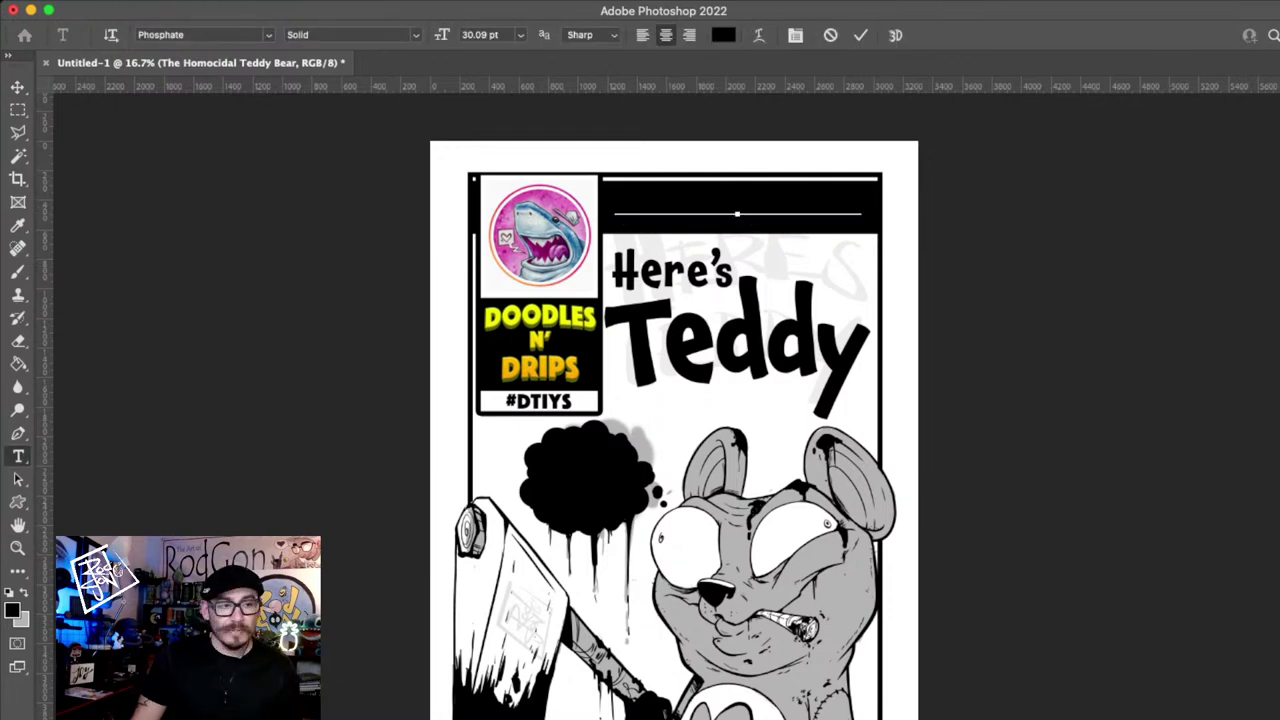
{"action": "key", "text": "super+a"}
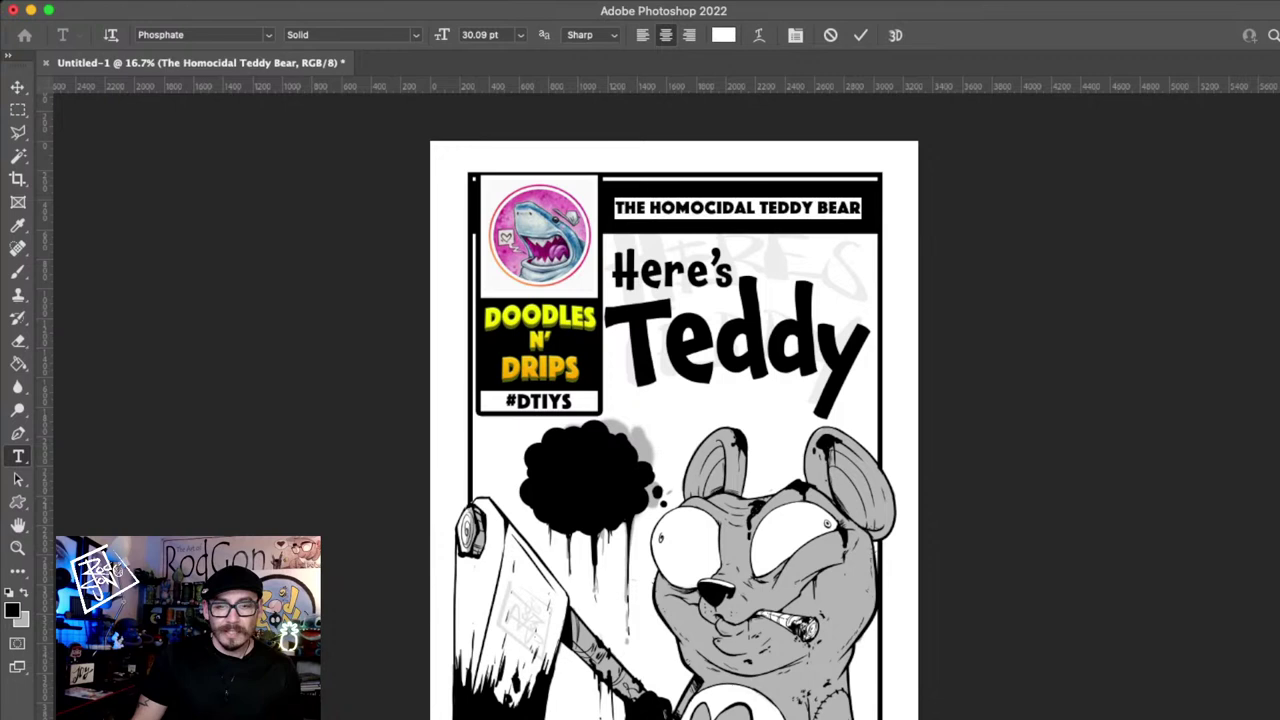
{"action": "key", "text": "super+t"}
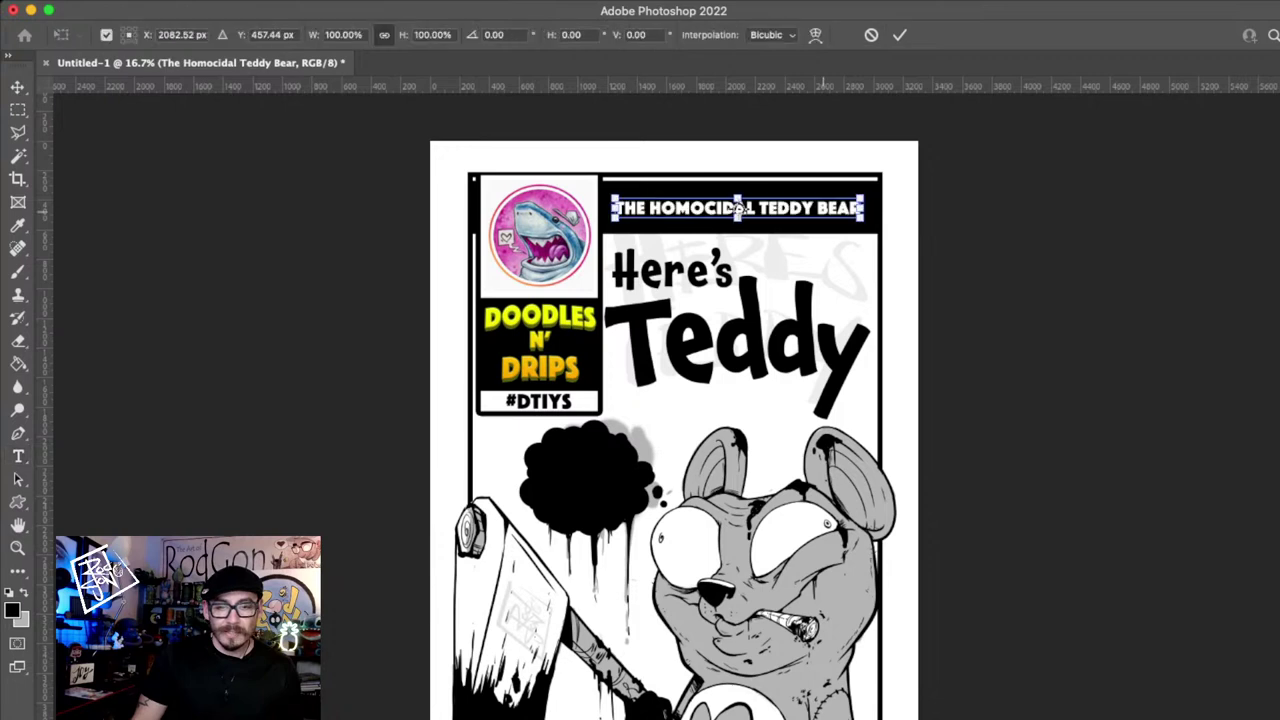
{"action": "left_click_drag", "start_coordinate": [740, 207], "coordinate": [740, 195]}
{"action": "key", "text": "Return"}
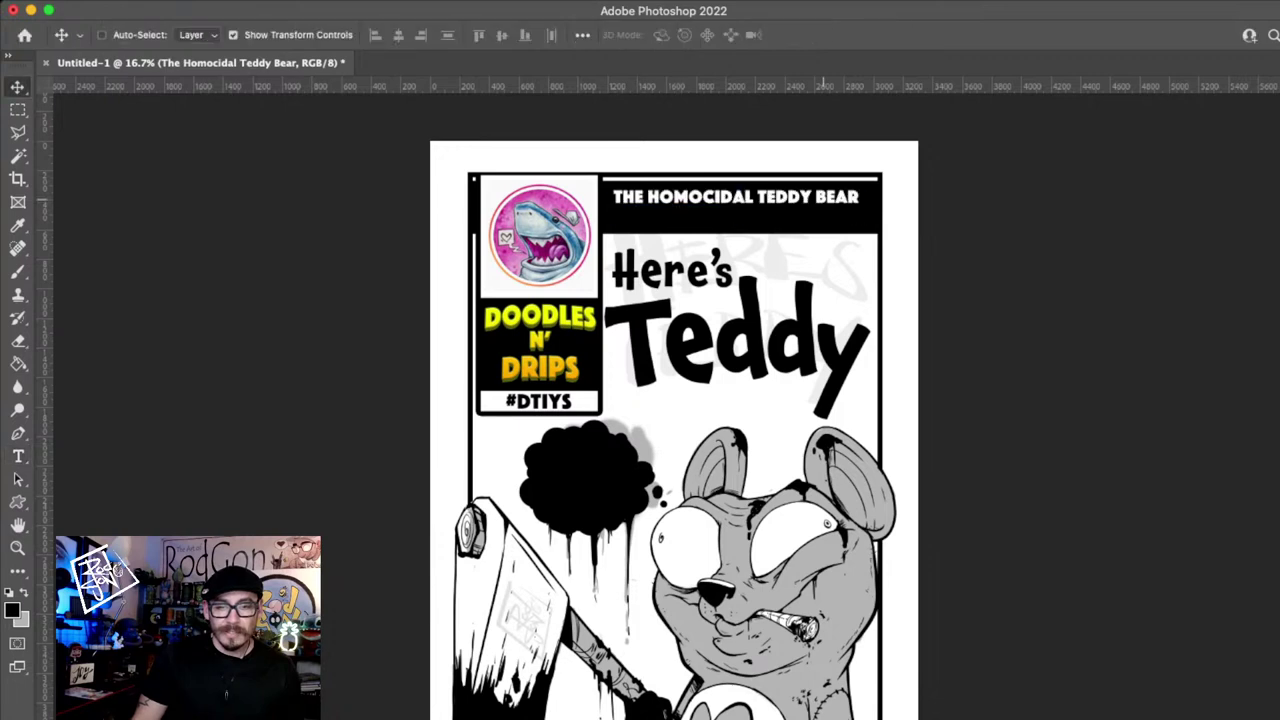
{"action": "left_click_drag", "start_coordinate": [823, 200], "coordinate": [824, 202]}
- Delete the upper part of the rough sketched lettering behind the "Here's Teddy" title, and deselect
{"action": "left_click", "coordinate": [733, 236], "text": "super"}
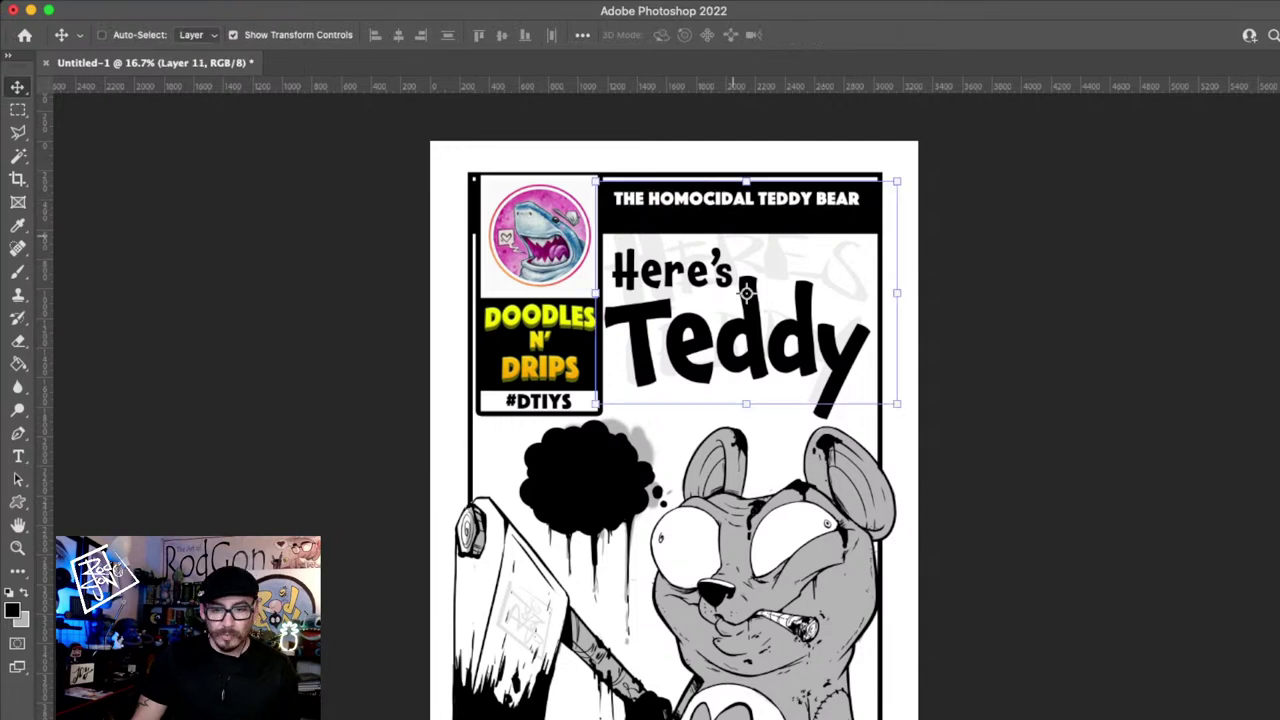
{"action": "key", "text": "m"}
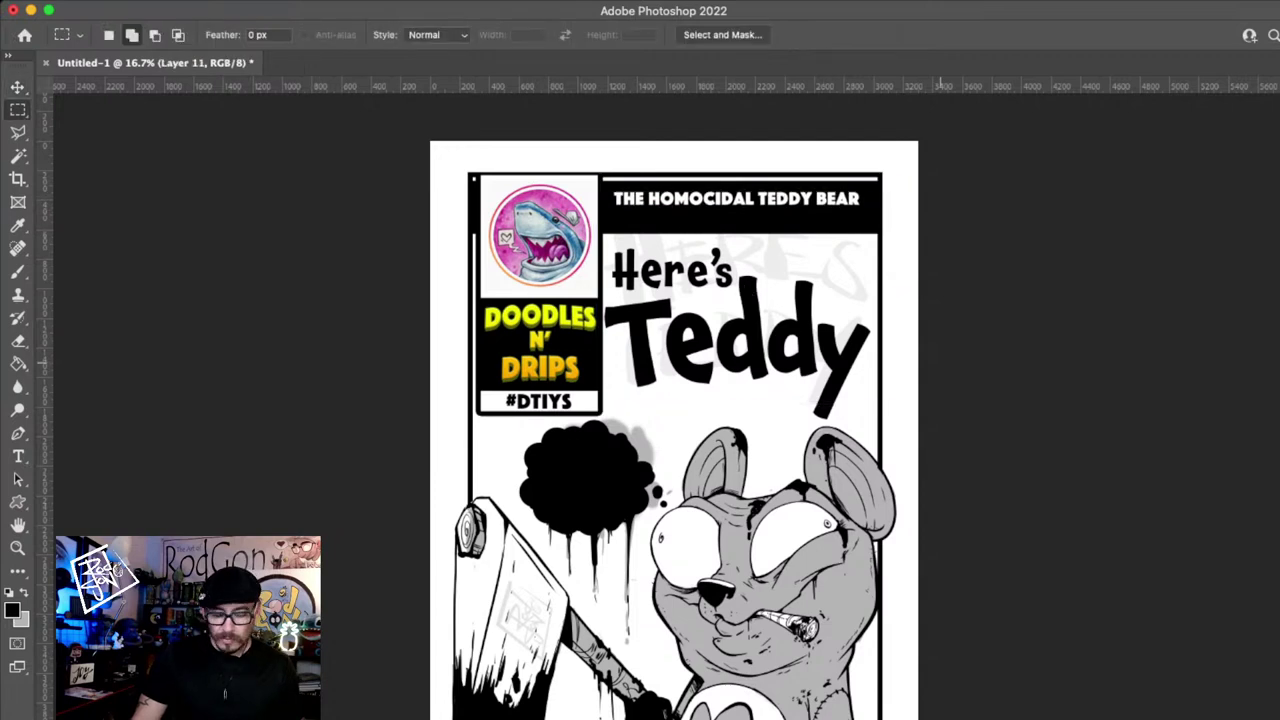
{"action": "left_click_drag", "start_coordinate": [940, 342], "coordinate": [248, 213]}
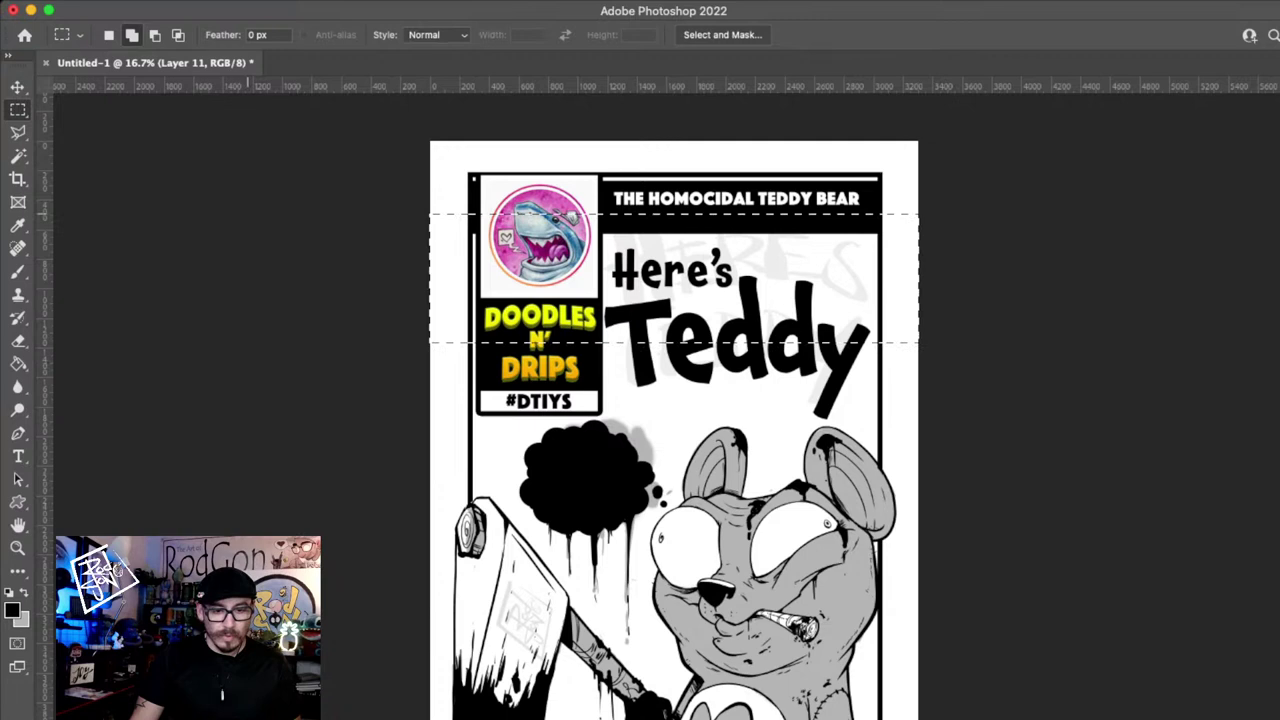
{"action": "key", "text": "Delete"}
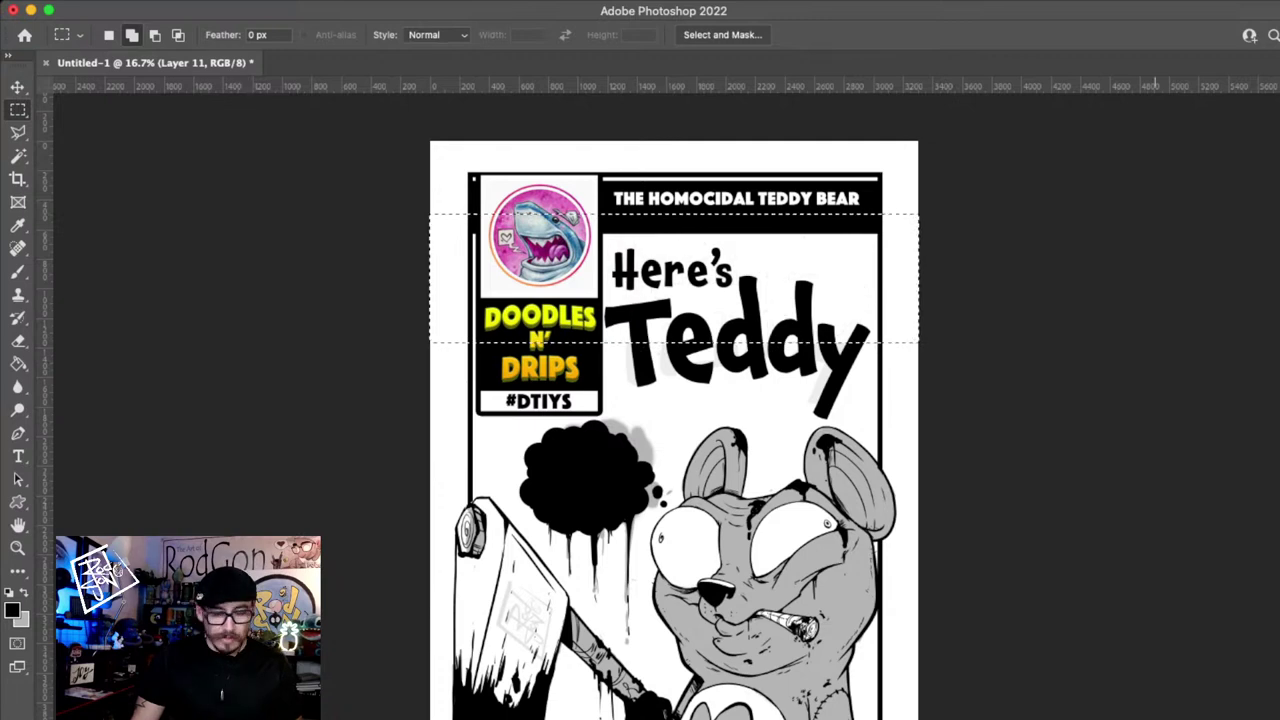
{"action": "key", "text": "super+d"}
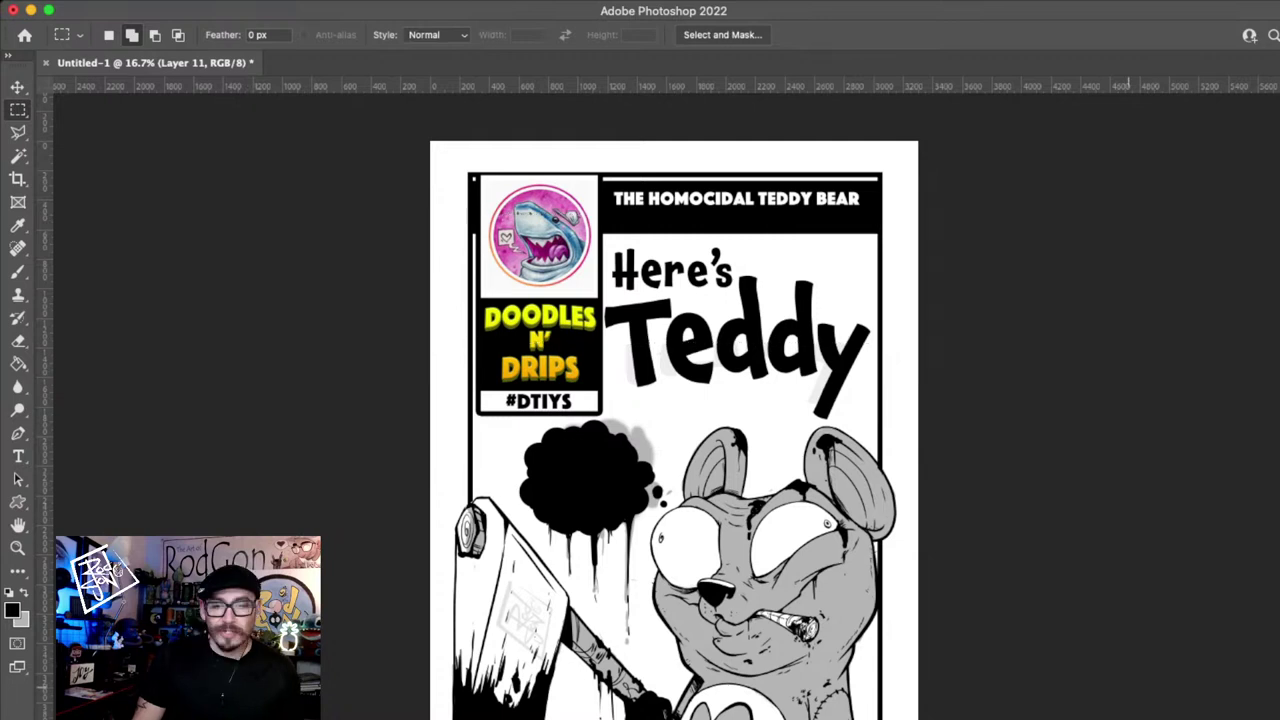
- Shrink the black header bar's area to 88.57% of its height so it fits more tightly around the white tagline
{"action": "key", "text": "v"}
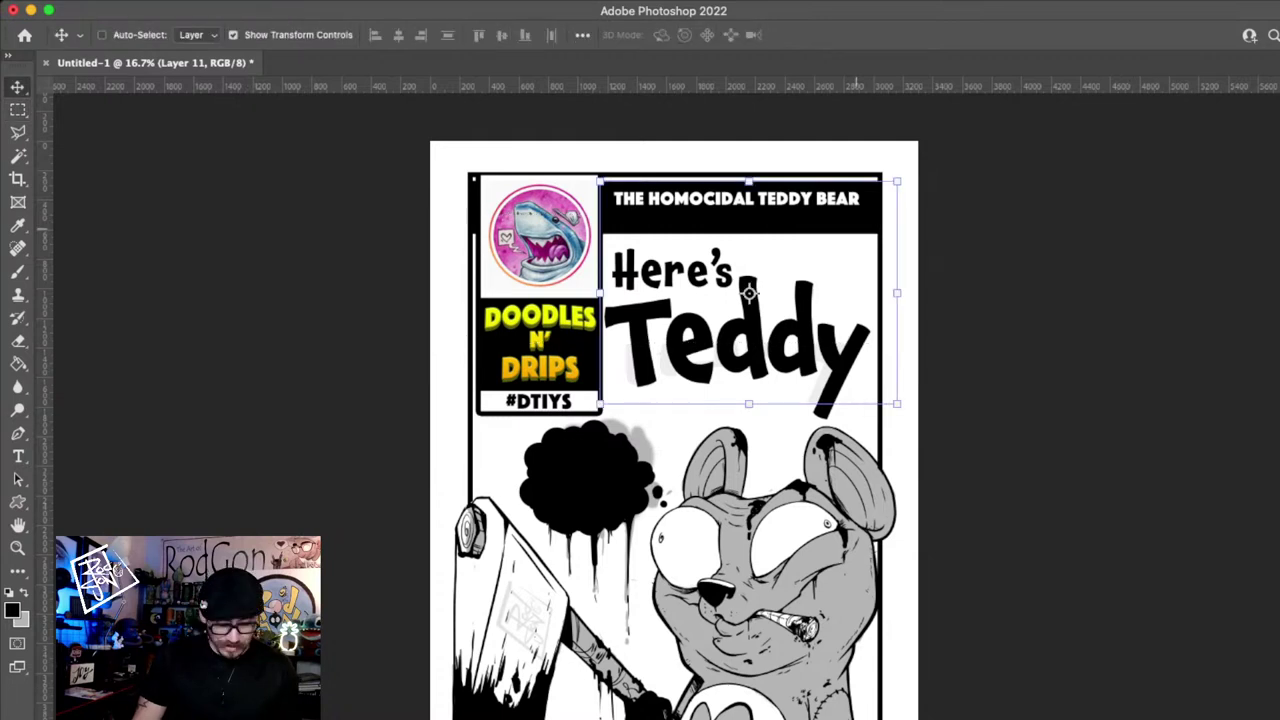
{"action": "left_click", "coordinate": [794, 259], "text": "super"}
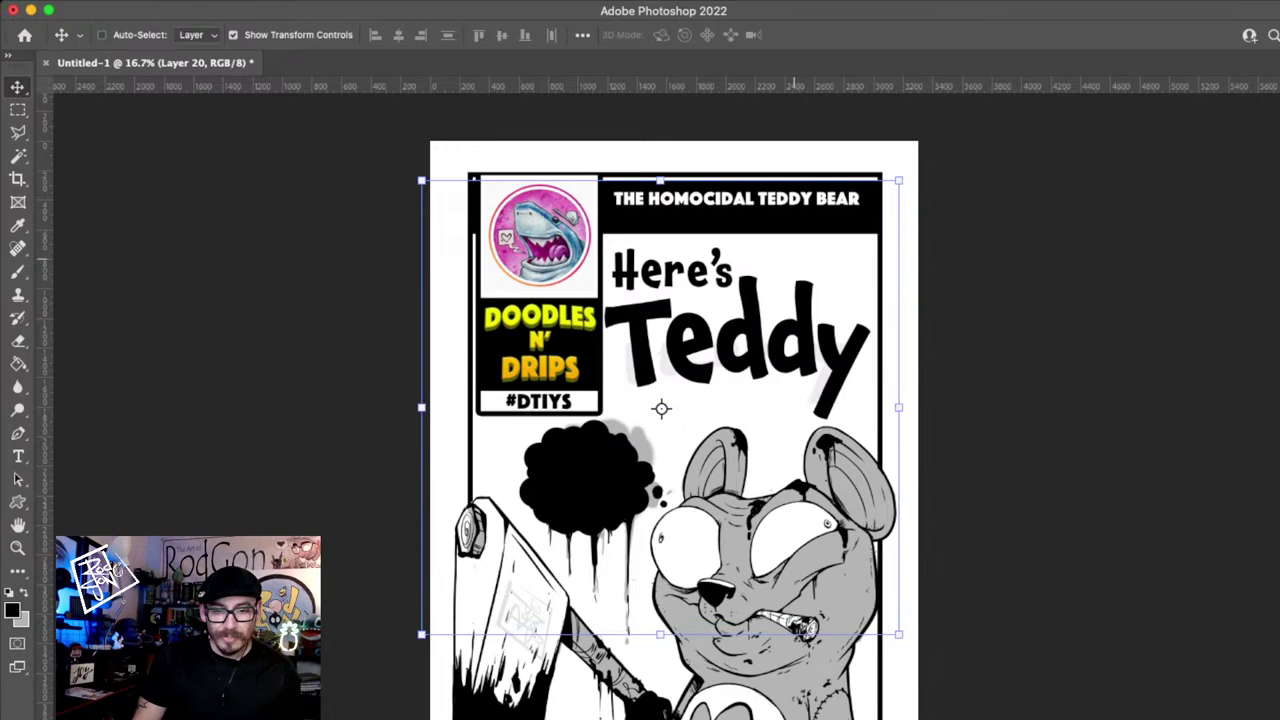
{"action": "left_click", "coordinate": [675, 219], "text": "super"}
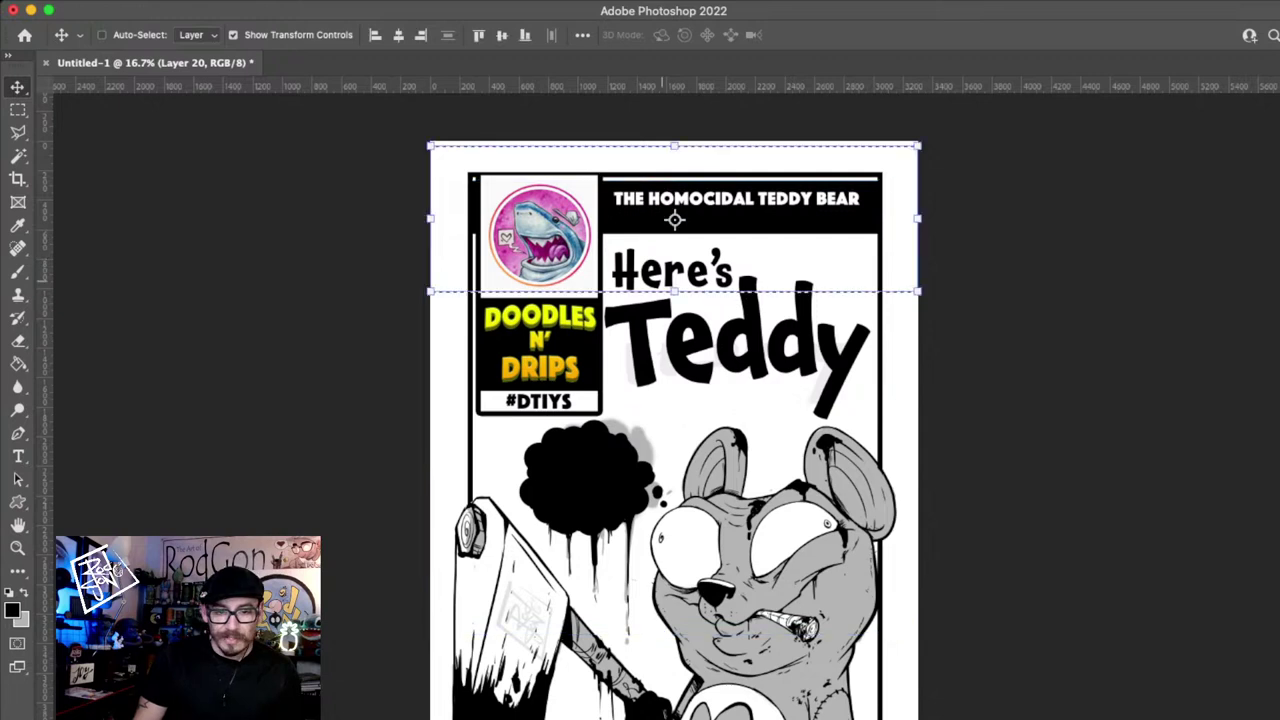
{"action": "left_click_drag", "start_coordinate": [675, 291], "coordinate": [675, 273]}
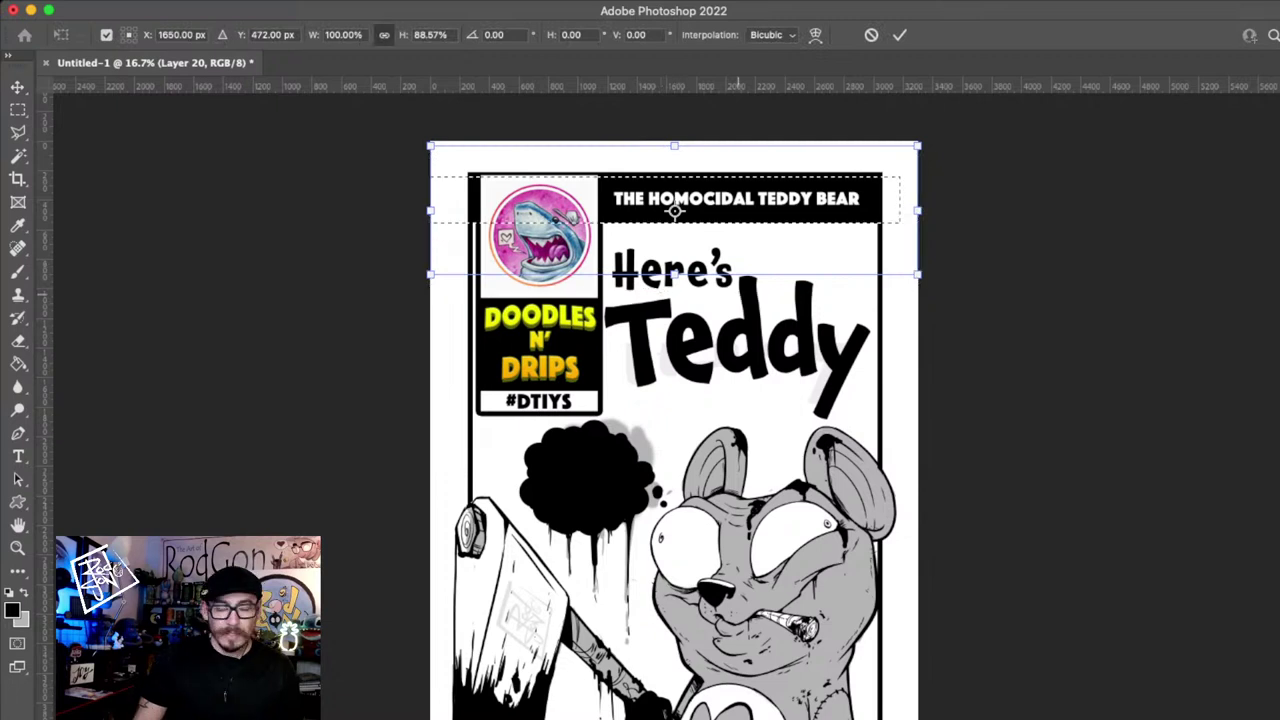
{"action": "key", "text": "Return"}
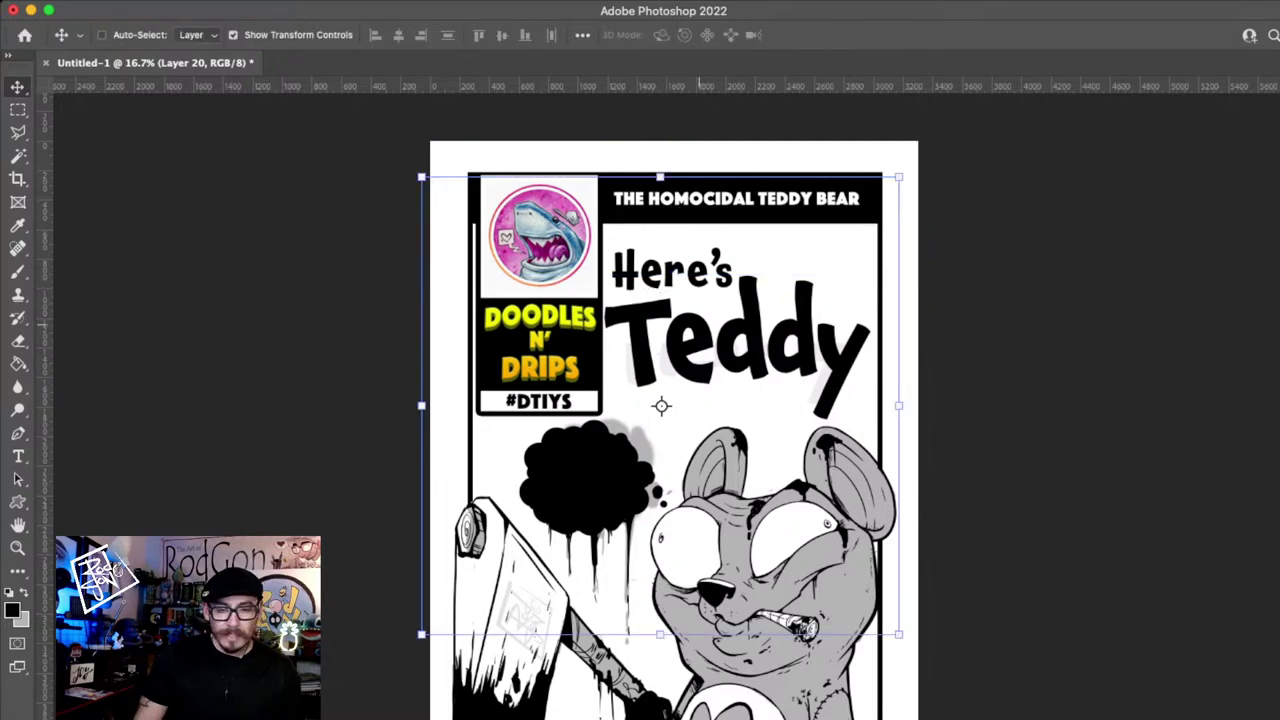
- Move the "Here's" and "Teddy" text up beneath the header bar and squash both together to 92.78% height
{"action": "key", "text": "z"}
{"action": "left_click", "coordinate": [780, 335], "text": "alt"}
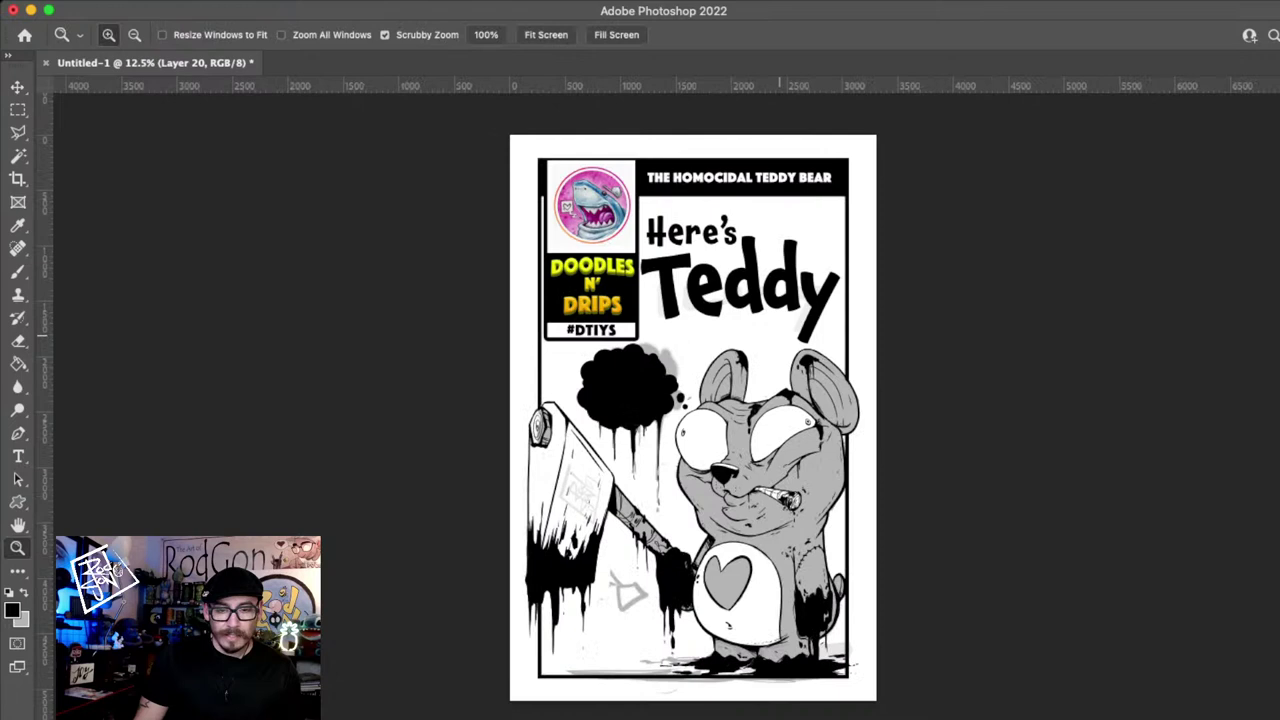
{"action": "left_click", "coordinate": [783, 222]}
{"action": "key", "text": "v"}
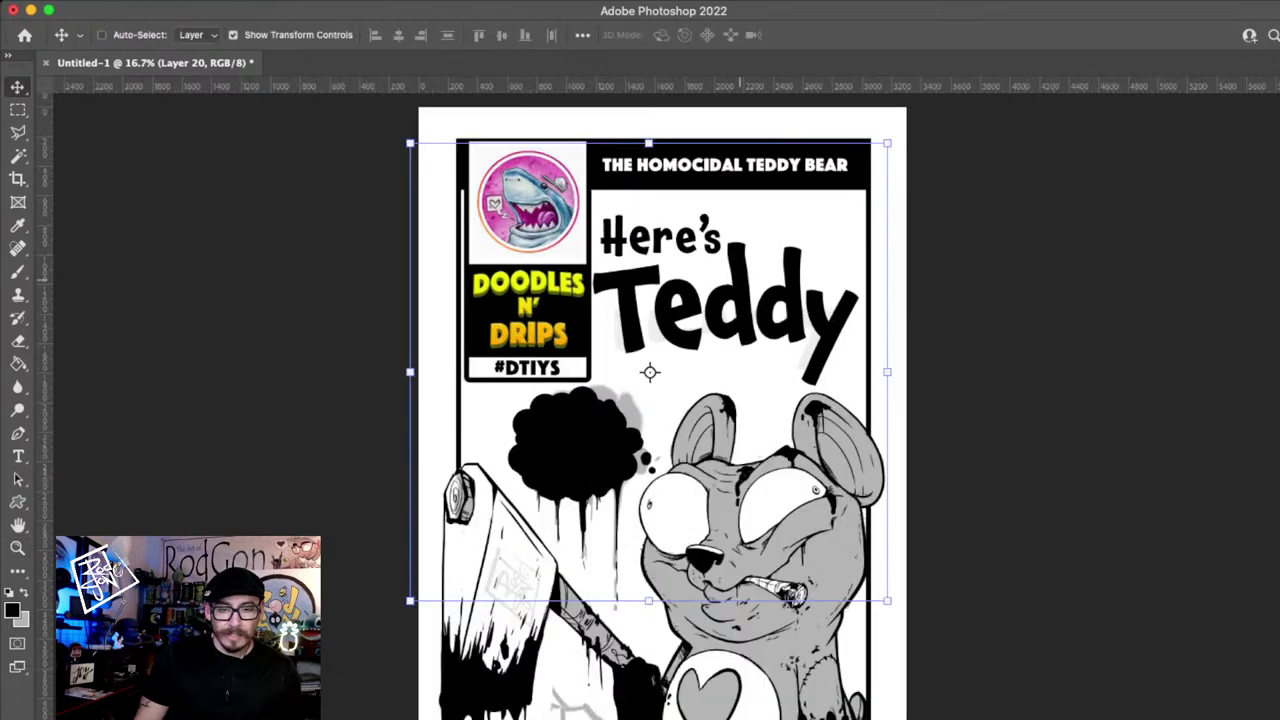
{"action": "left_click", "coordinate": [740, 280], "text": "super"}
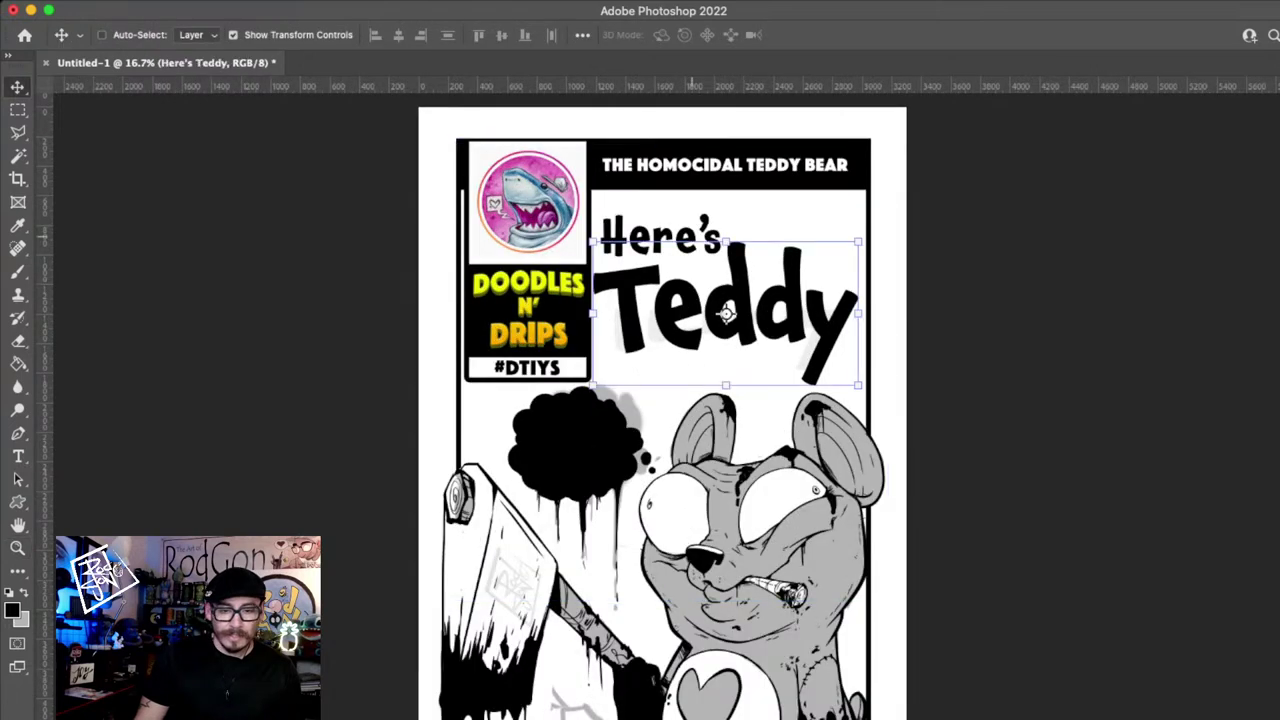
{"action": "left_click", "coordinate": [691, 237], "text": "shift+super"}
{"action": "left_click_drag", "start_coordinate": [762, 314], "coordinate": [762, 298]}
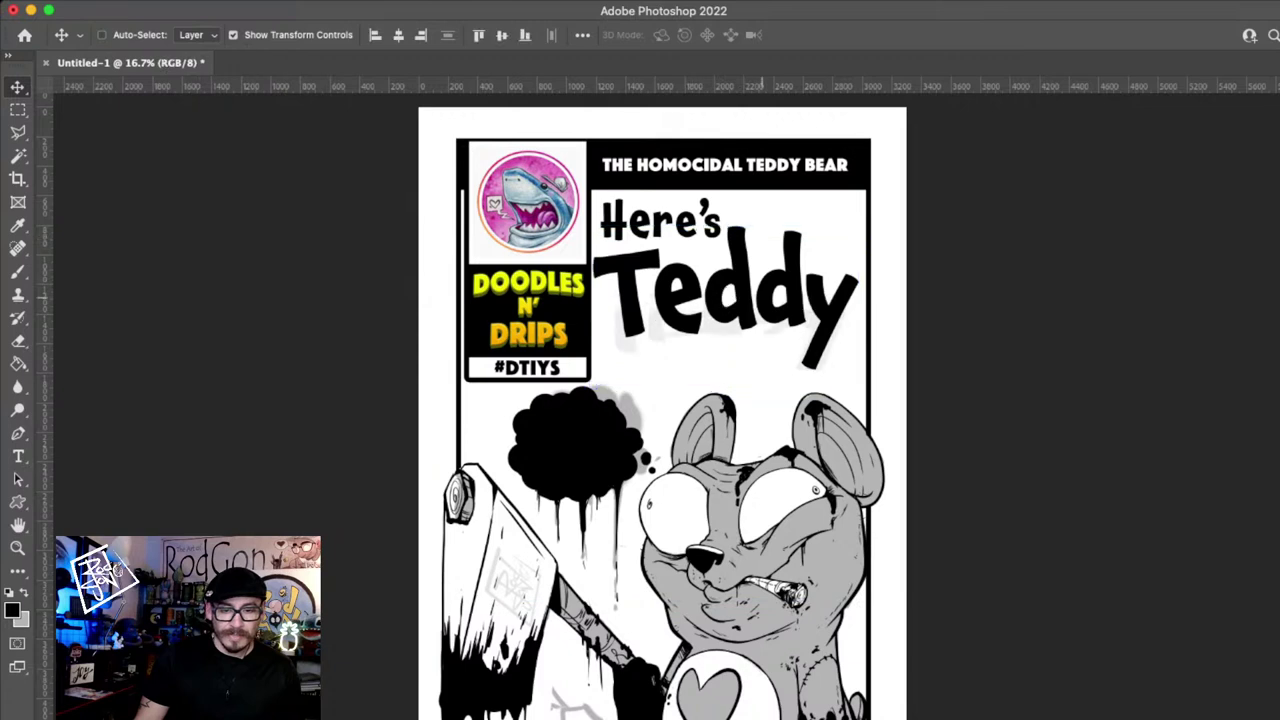
{"action": "key", "text": "super+t"}
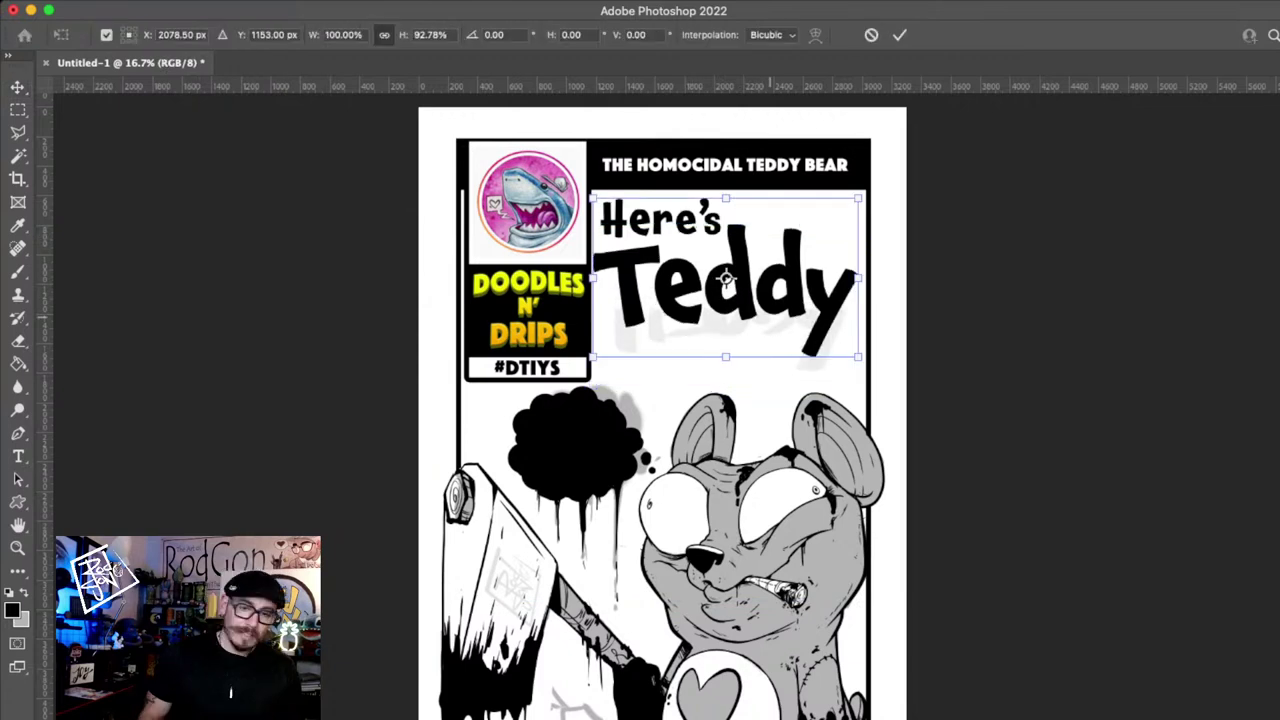
{"action": "left_click_drag", "start_coordinate": [772, 314], "coordinate": [773, 315]}
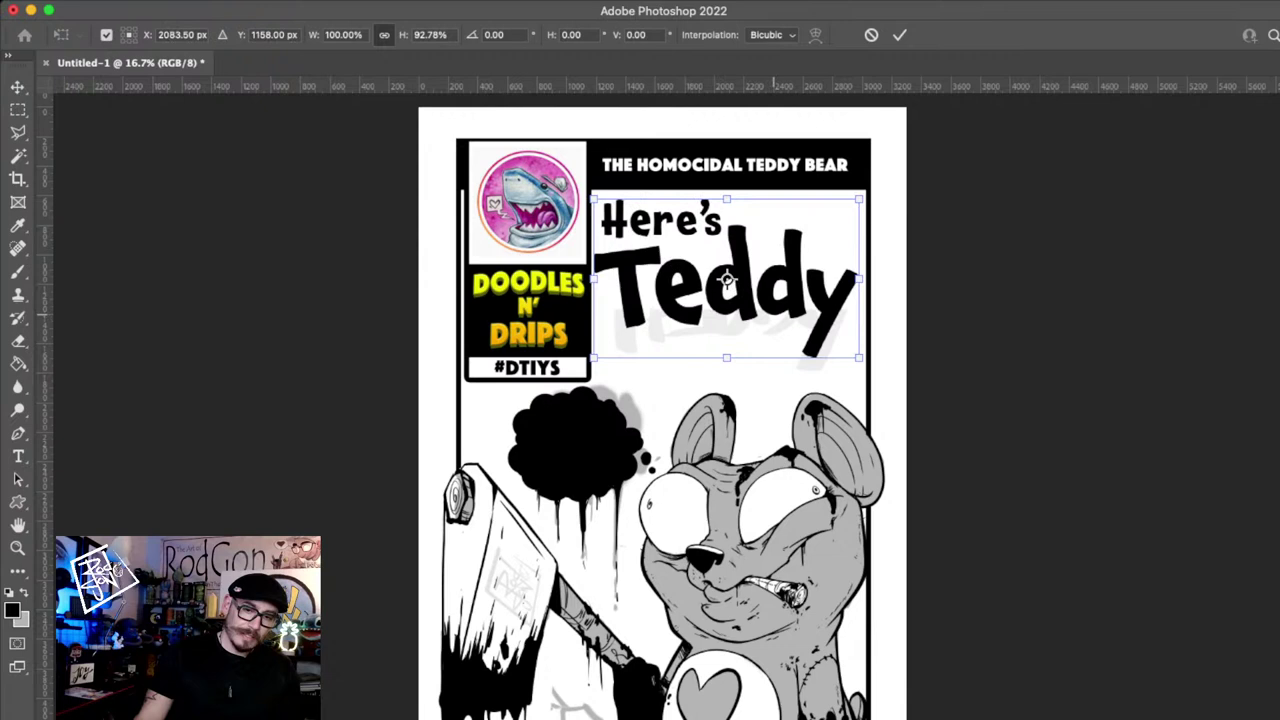
{"action": "key", "text": "Return"}
- Scale the "Here's Teddy" title to 99.01% and move it slightly down, clear of the logo box and header bar
{"action": "key", "text": "z"}
{"action": "left_click", "coordinate": [773, 315], "text": "alt"}
{"action": "left_click", "coordinate": [773, 315], "text": "alt"}
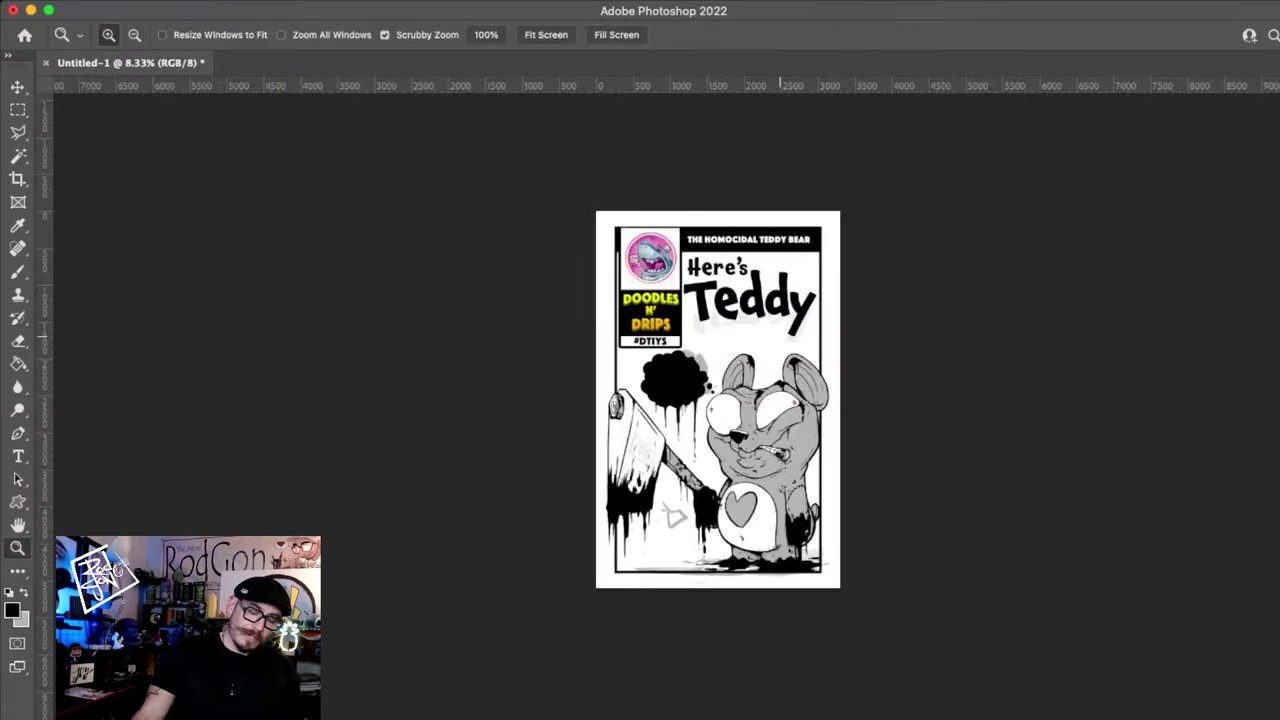
{"action": "left_click", "coordinate": [780, 337]}
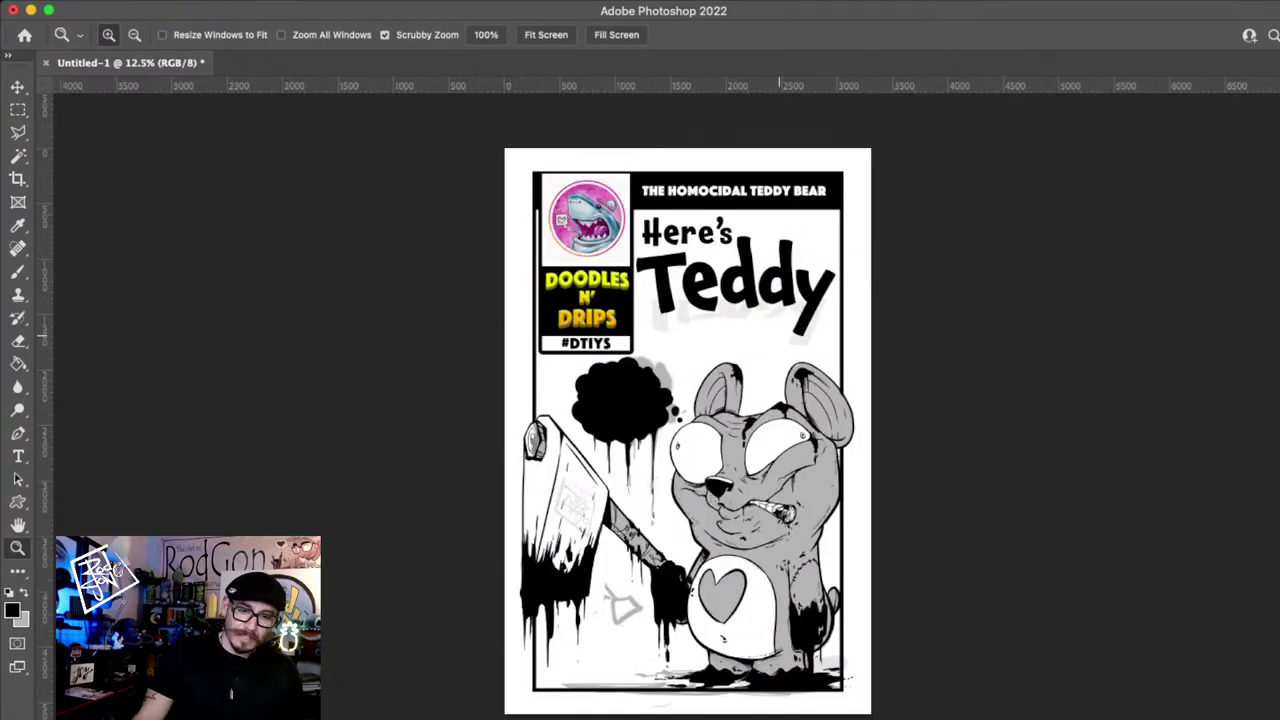
{"action": "key", "text": "v"}
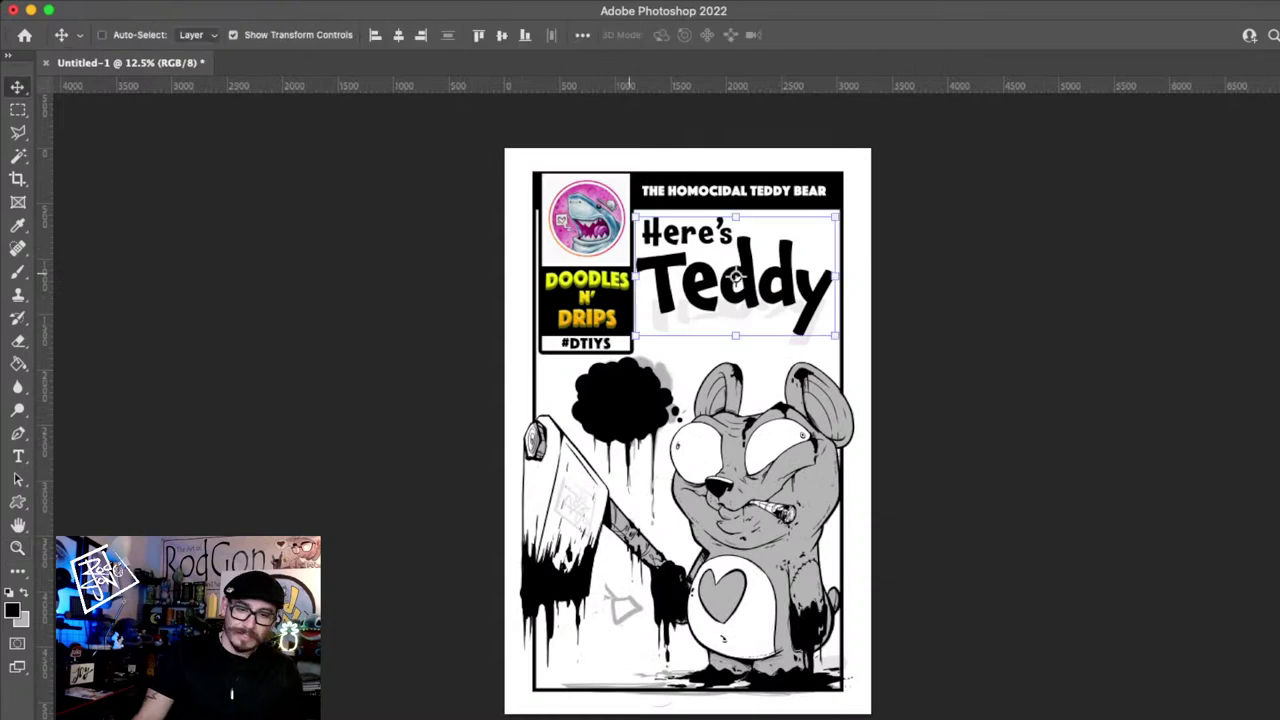
{"action": "left_click_drag", "start_coordinate": [635, 276], "coordinate": [638, 276]}
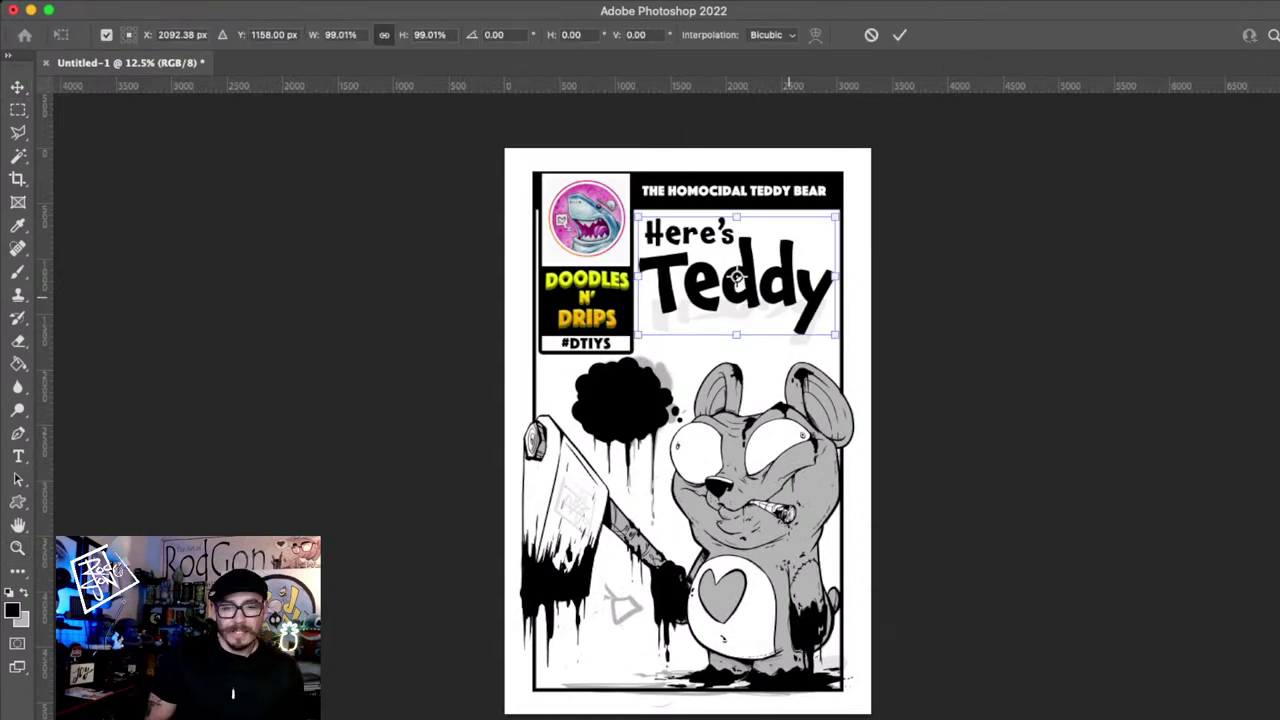
{"action": "left_click_drag", "start_coordinate": [738, 278], "coordinate": [738, 282]}
{"action": "key", "text": "Return"}
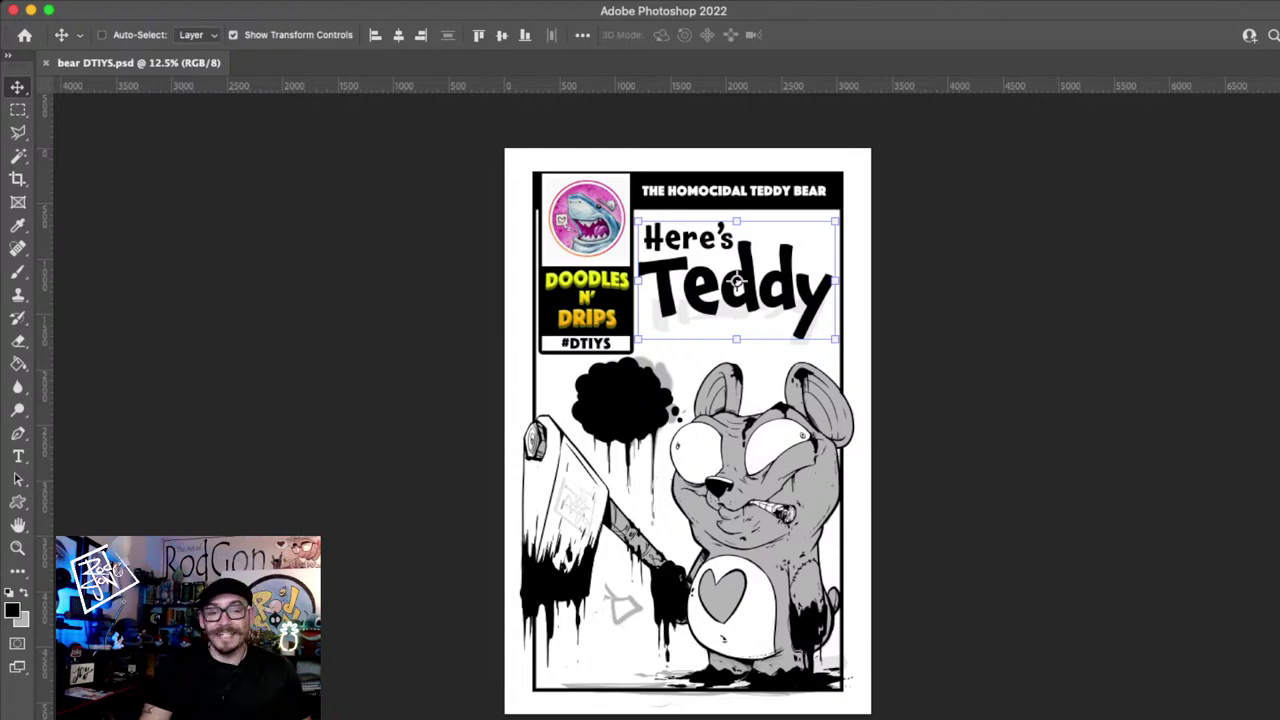
- Enlarge the round shark picture so that it spans the full width of the Doodles N' Drips logo box
{"action": "key", "text": "z"}
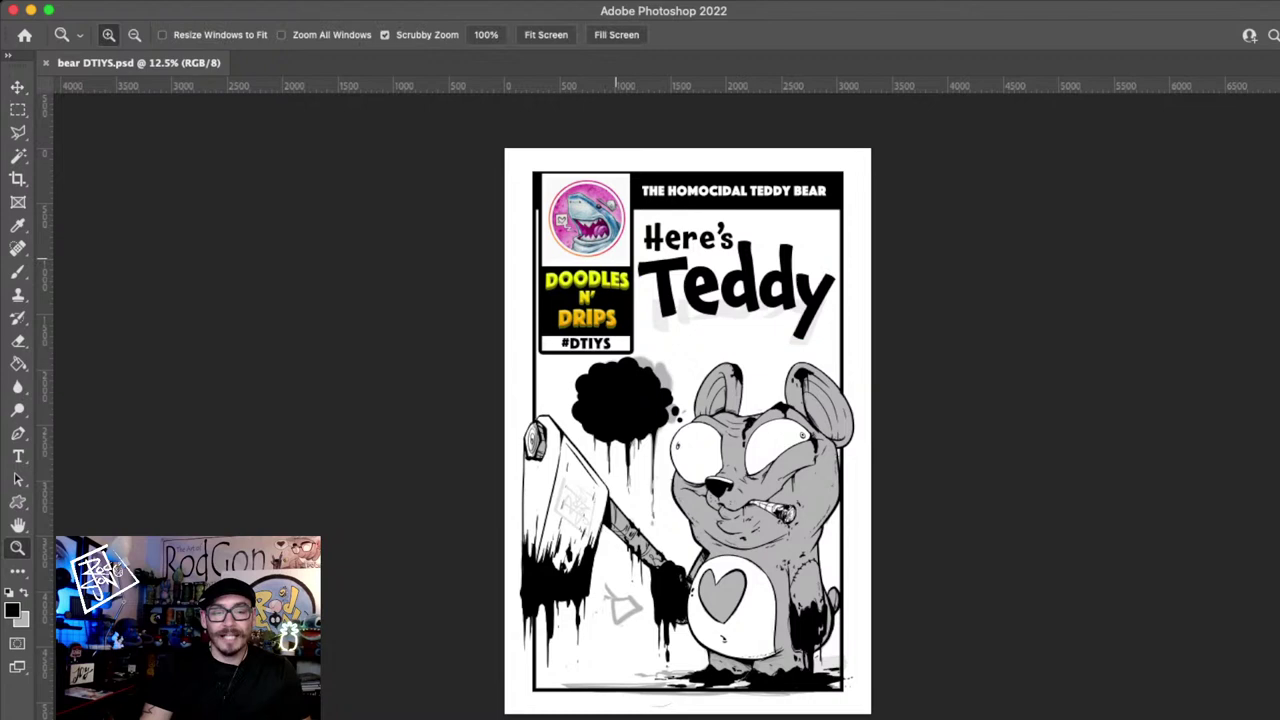
{"action": "left_click", "coordinate": [587, 225]}
{"action": "key", "text": "v"}
{"action": "left_click", "coordinate": [598, 147], "text": "super"}
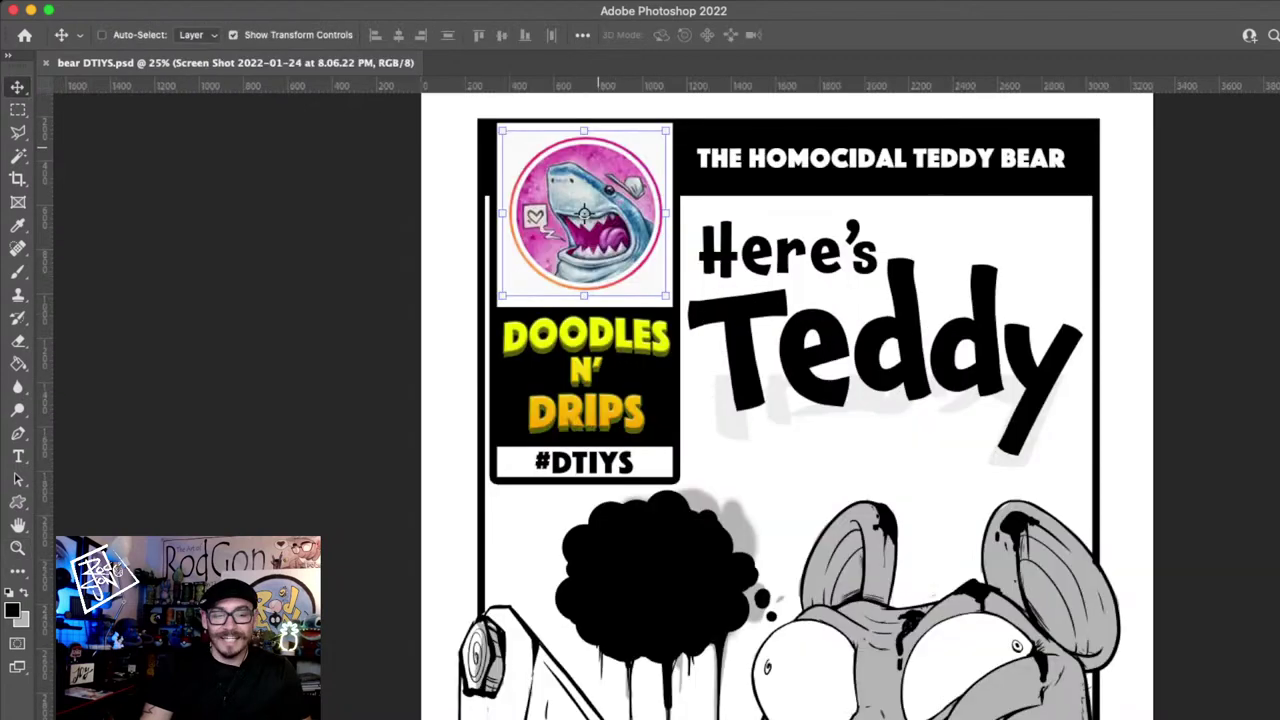
{"action": "left_click_drag", "start_coordinate": [584, 131], "coordinate": [584, 104]}
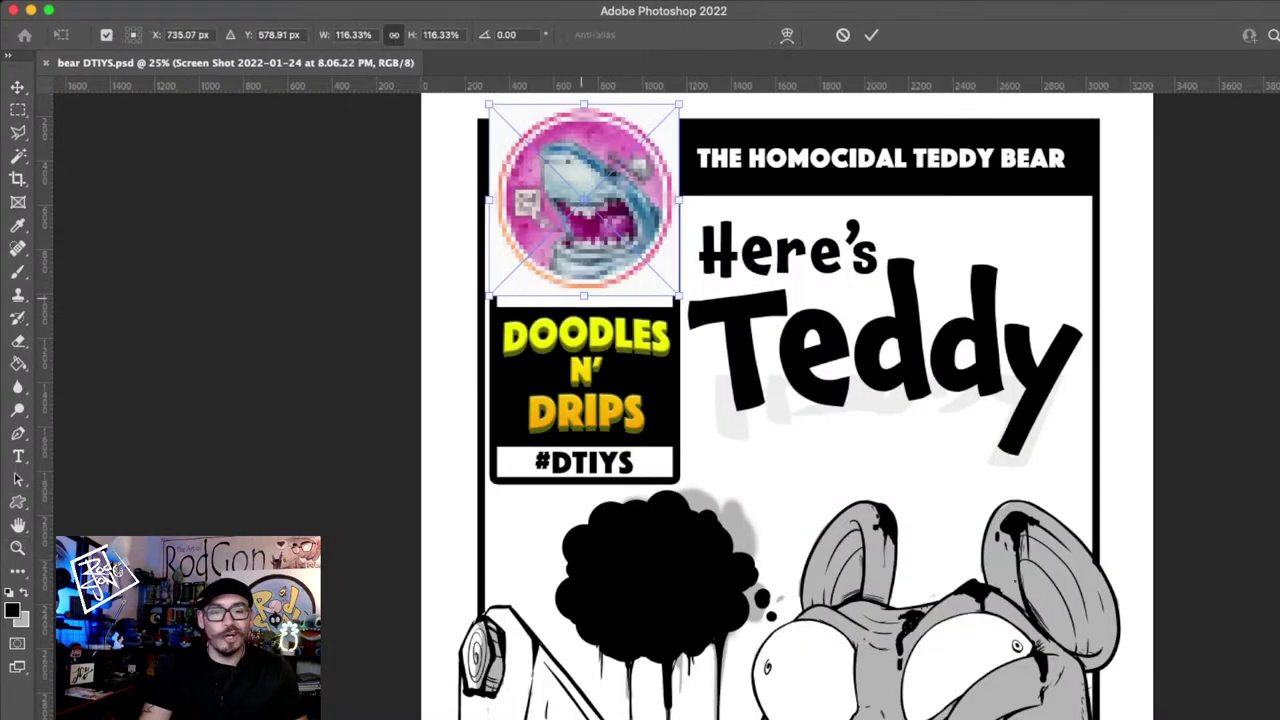
{"action": "key", "text": "Return"}
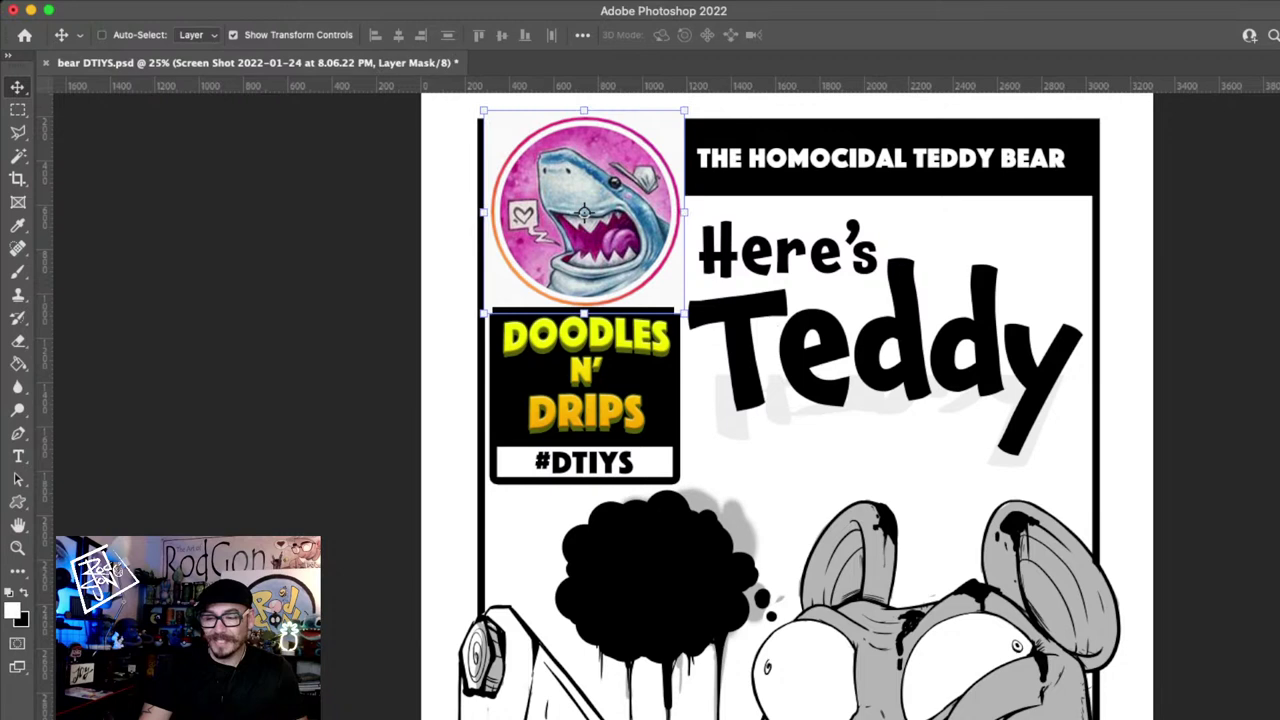
- Select the pale backdrop around the shark circle with the Magic Wand and hide it by painting its layer mask with a black 400 px brush
{"action": "key", "text": "w"}
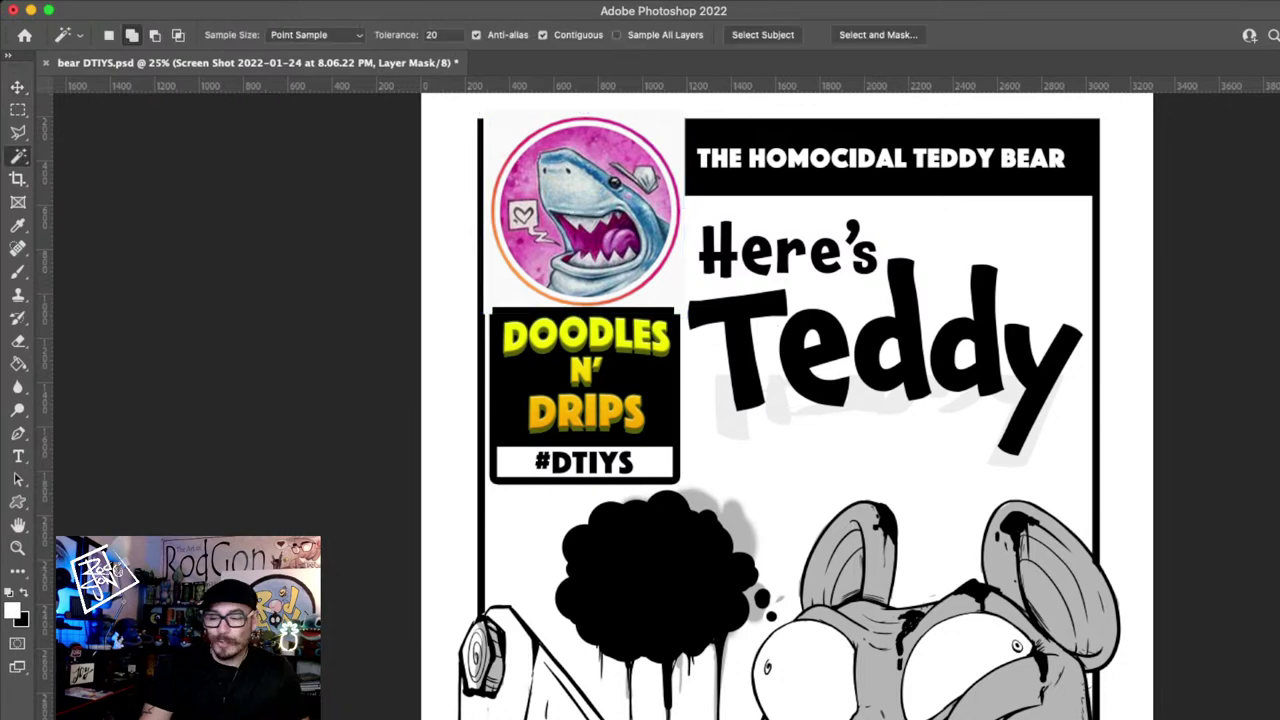
{"action": "left_click", "coordinate": [670, 295]}
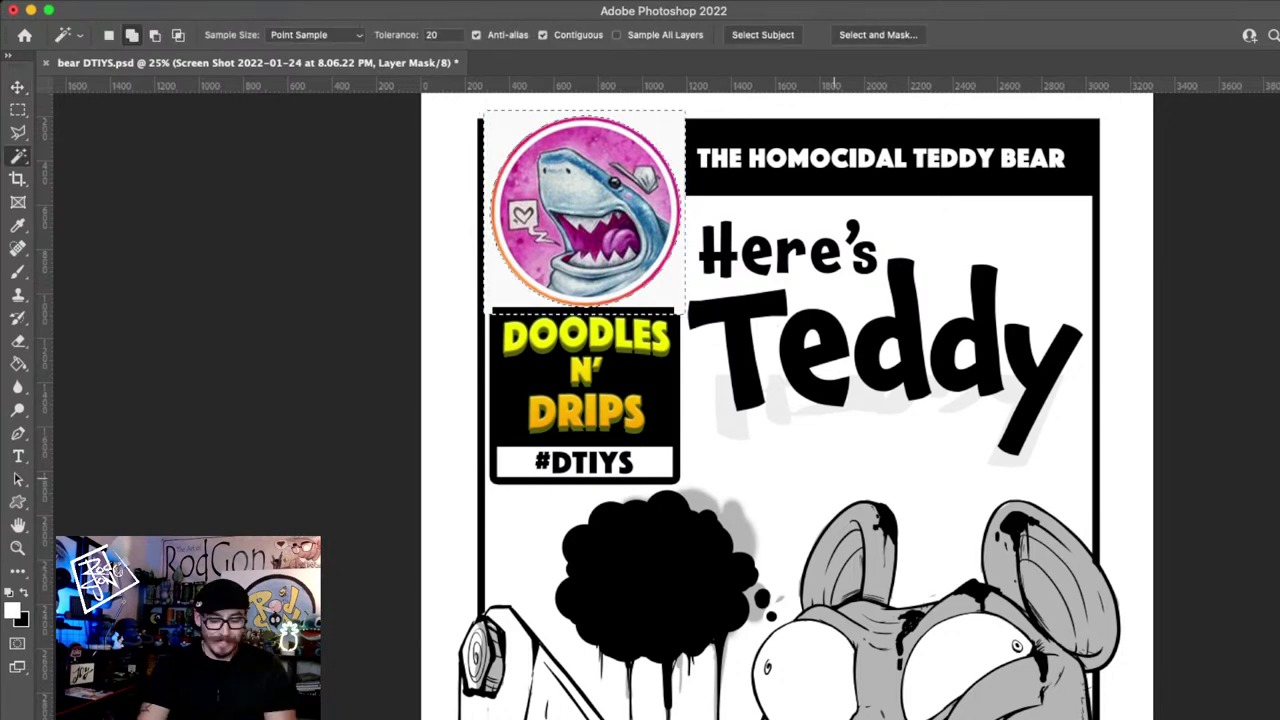
{"action": "key", "text": "b"}
{"action": "key", "text": "x"}
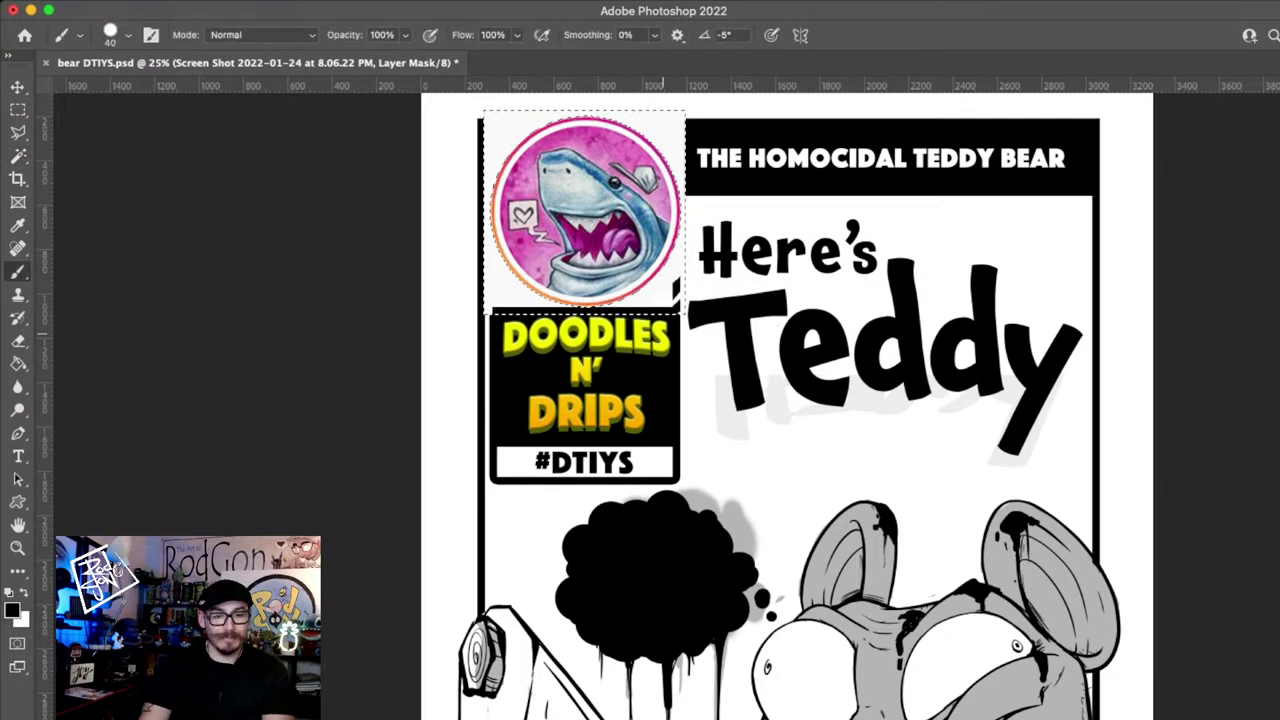
{"action": "key", "text": "bracketright"}
{"action": "key", "text": "bracketright"}
{"action": "key", "text": "bracketright"}
{"action": "key", "text": "bracketright"}
{"action": "key", "text": "bracketright"}
{"action": "key", "text": "bracketright"}
{"action": "key", "text": "bracketright"}
{"action": "key", "text": "bracketright"}
{"action": "key", "text": "bracketright"}
{"action": "key", "text": "bracketright"}
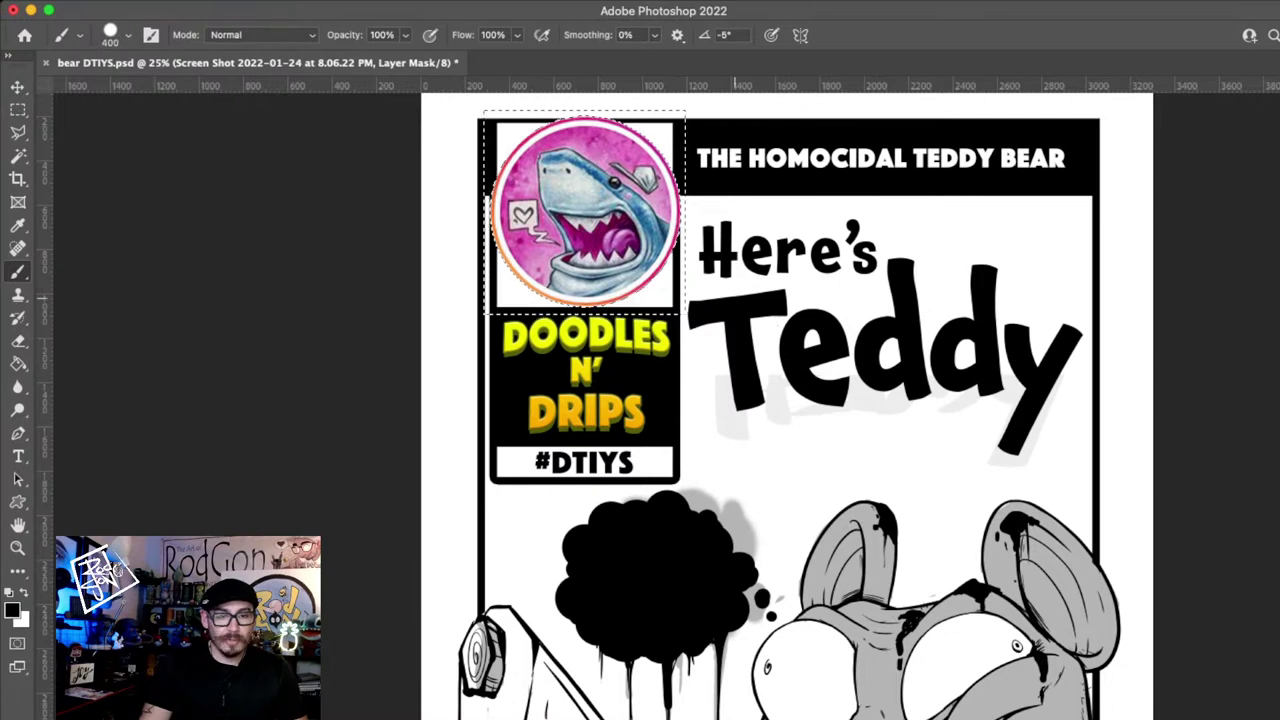
- Scale the round shark picture to 89.07% and centre it inside the white square of the Doodles N' Drips logo box
{"action": "key", "text": "v"}
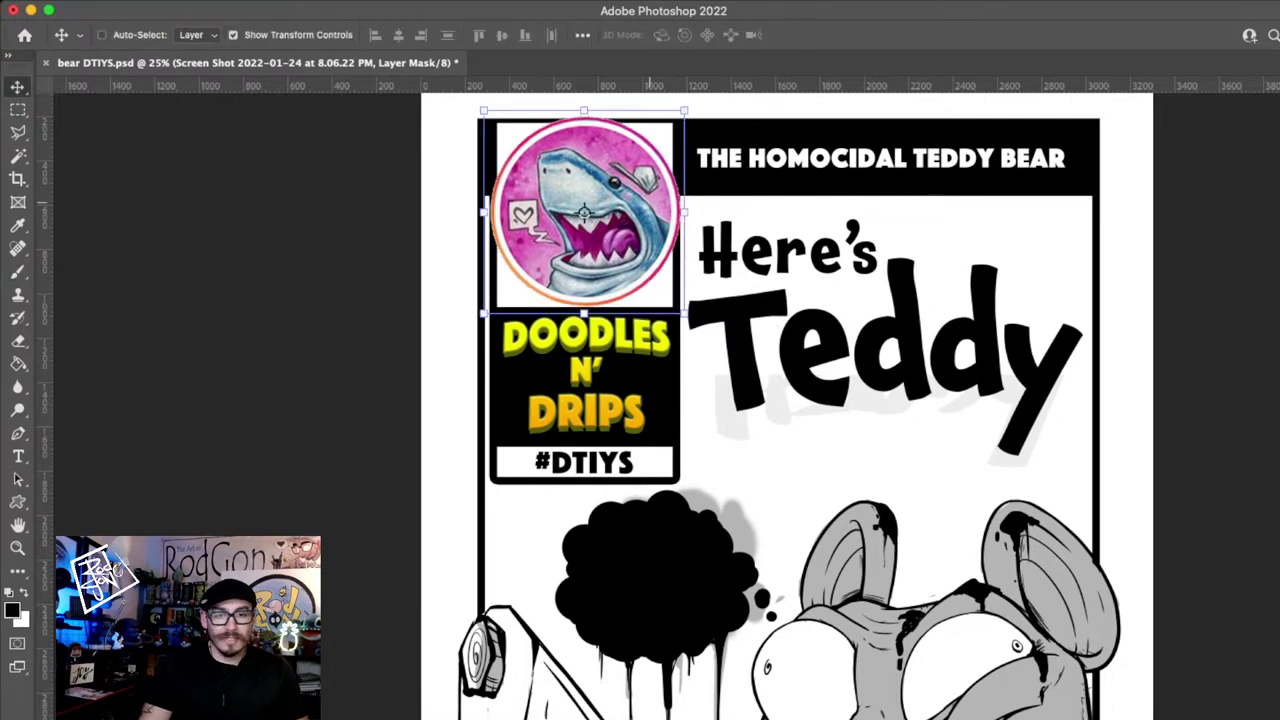
{"action": "left_click_drag", "start_coordinate": [584, 110], "coordinate": [586, 130]}
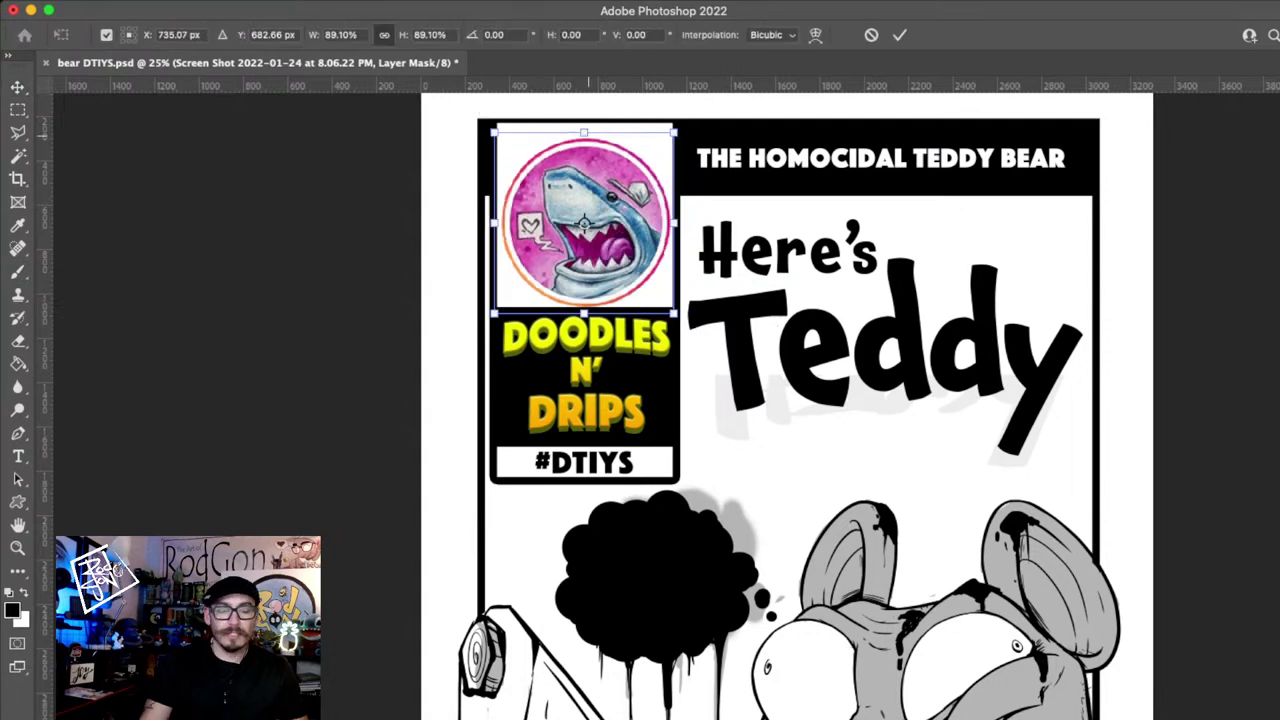
{"action": "left_click_drag", "start_coordinate": [616, 199], "coordinate": [616, 190]}
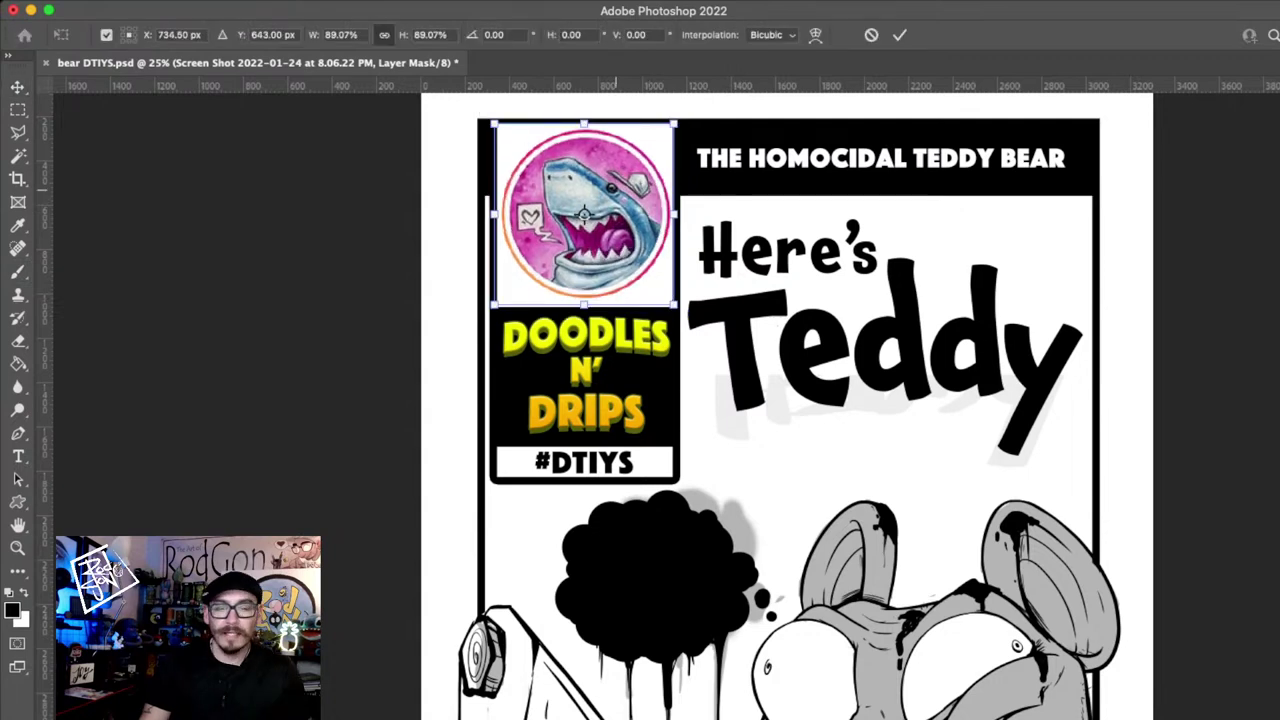
{"action": "key", "text": "Return"}
- Select the top strip of the frame layer across the full page width and squash it vertically for a thinner header bar
{"action": "key", "text": "z"}
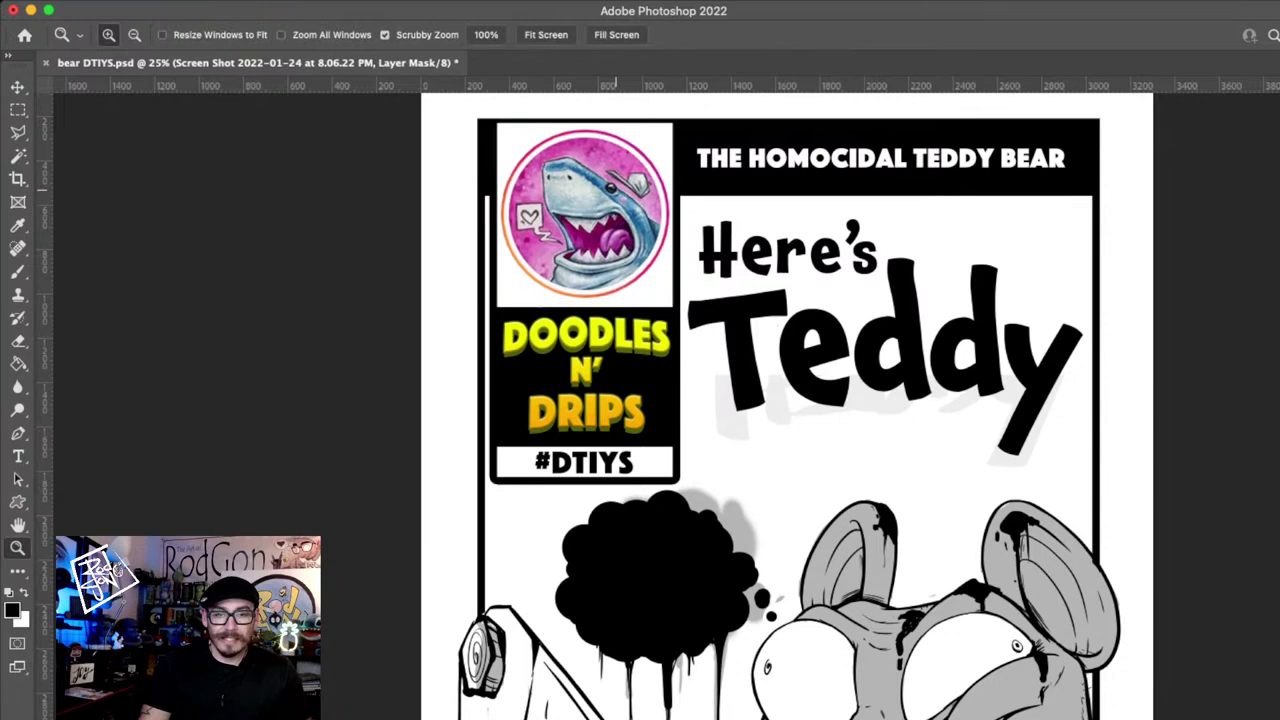
{"action": "key", "text": "super+minus"}
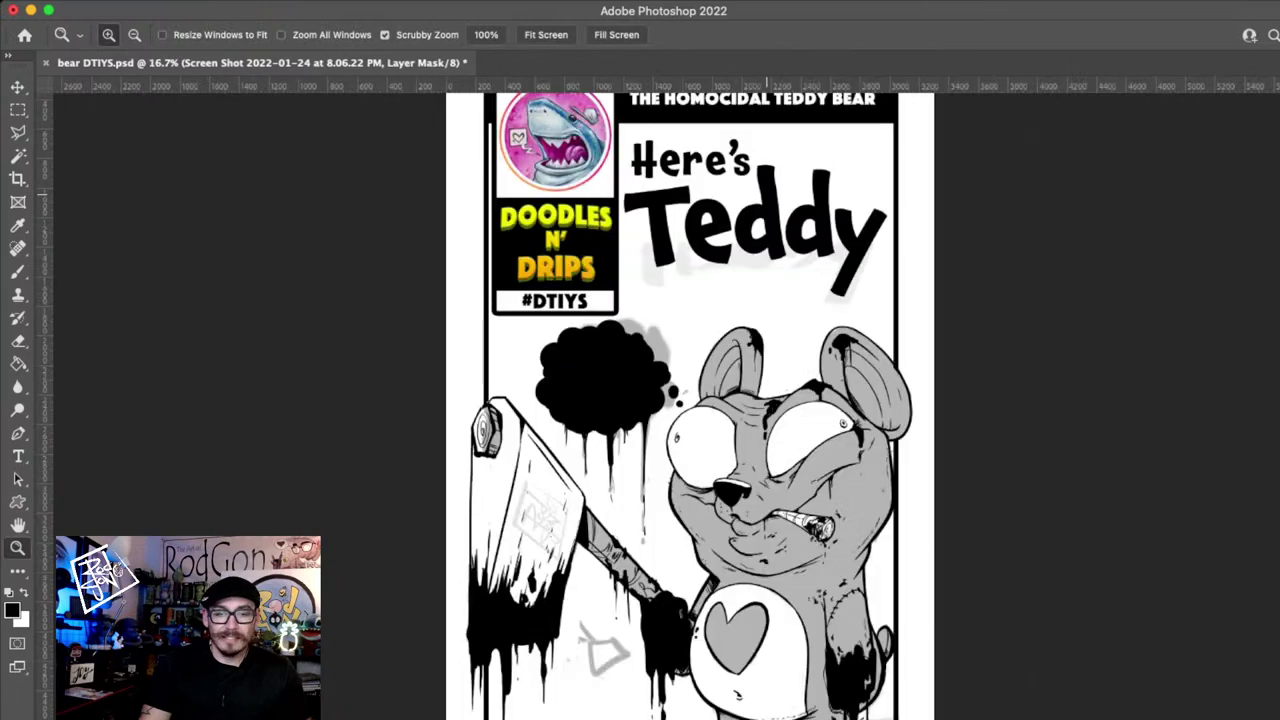
{"action": "left_click_drag", "start_coordinate": [842, 118], "coordinate": [823, 249]}
{"action": "key", "text": "v"}
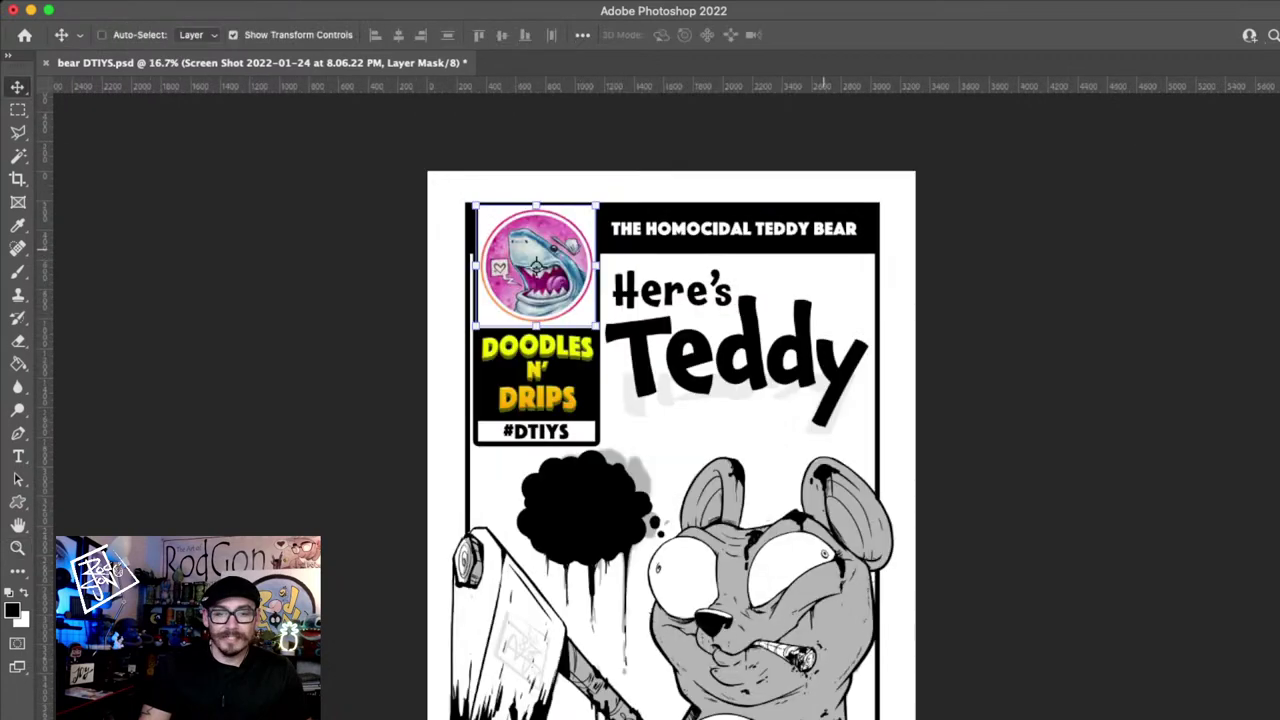
{"action": "left_click", "coordinate": [745, 208], "text": "super"}
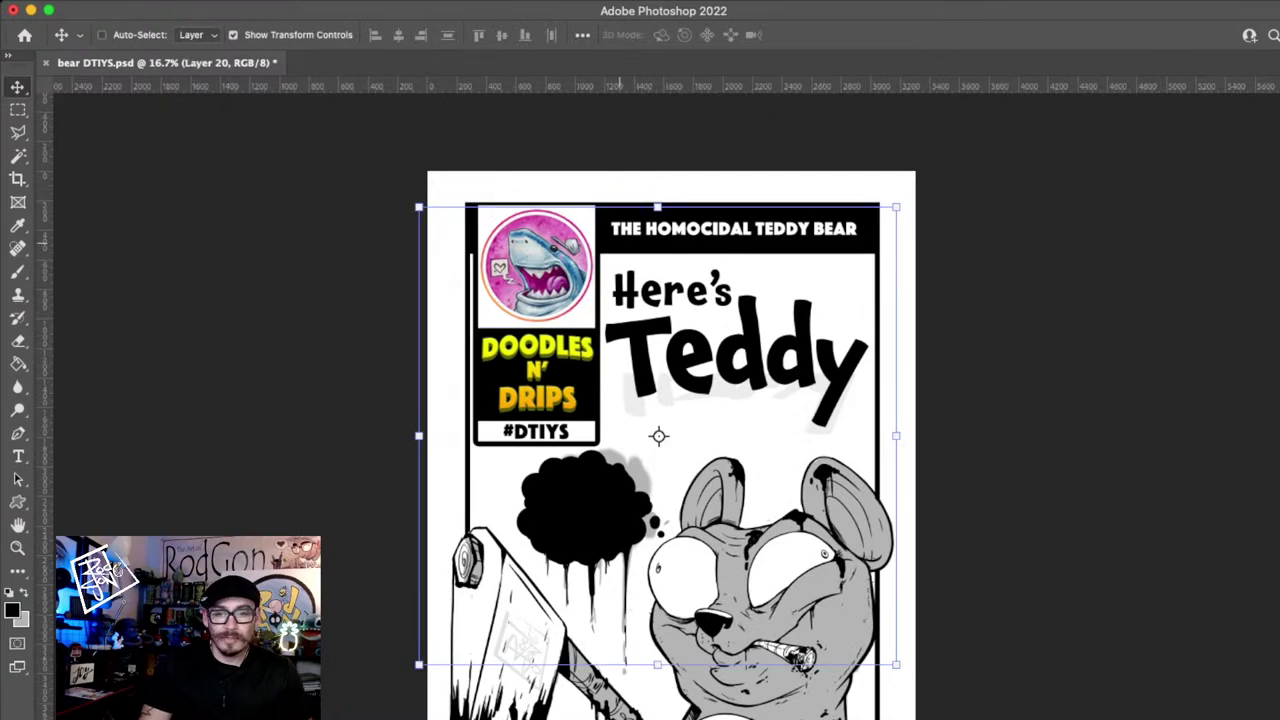
{"action": "key", "text": "m"}
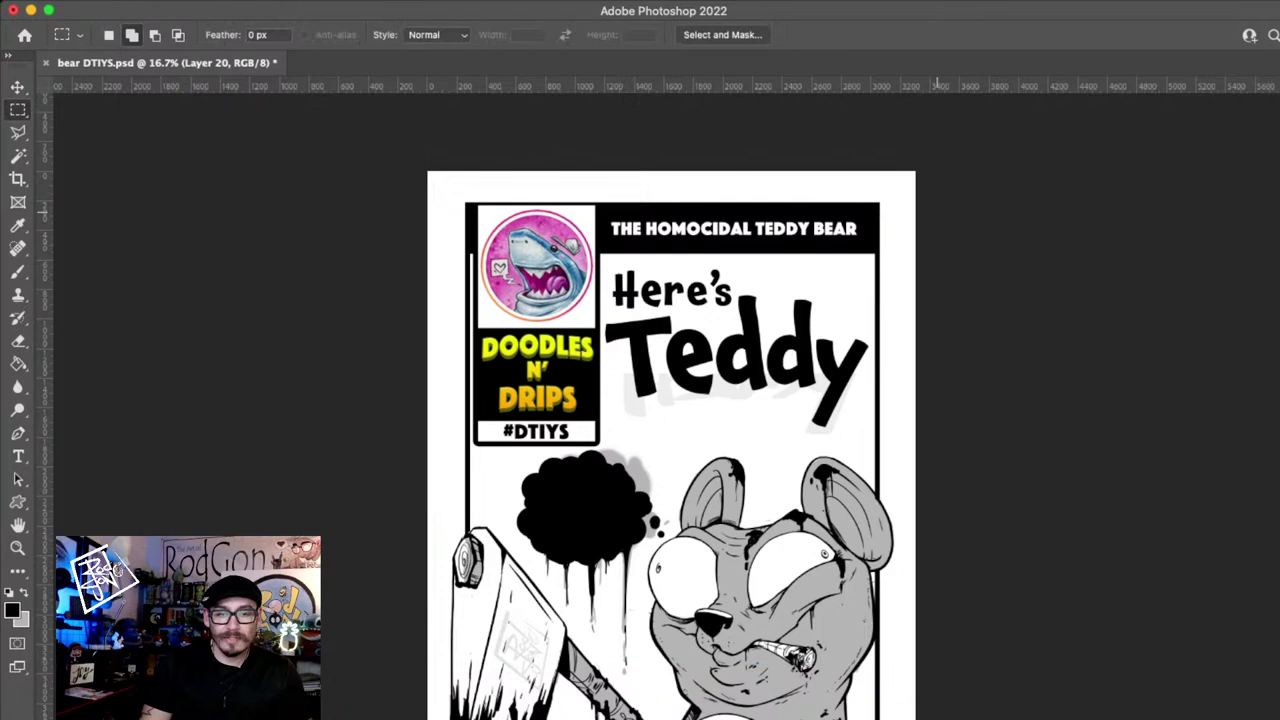
{"action": "key", "text": "ctrl+t"}
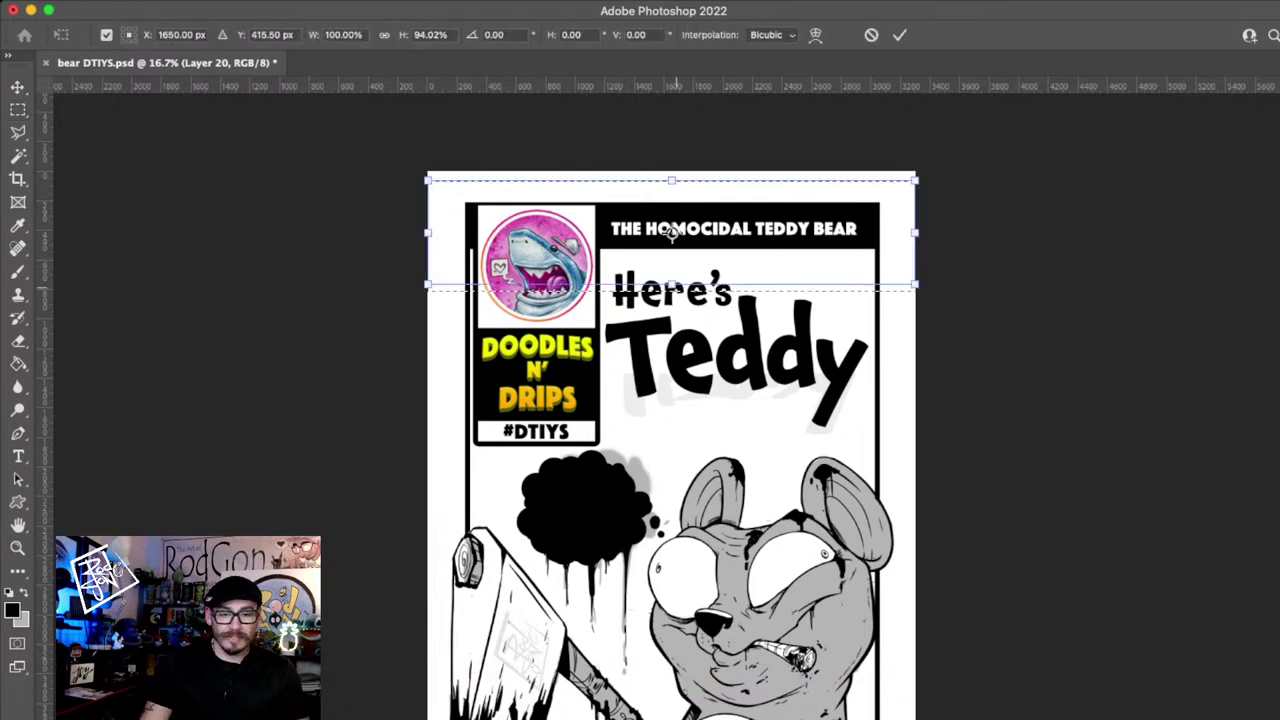
{"action": "key", "text": "Return"}
{"action": "key", "text": "ctrl+d"}
- Move "The Homocidal Teddy Bear" tagline up slightly and enlarge it to about 106.83% so it fills the header bar's width
{"action": "key", "text": "v"}
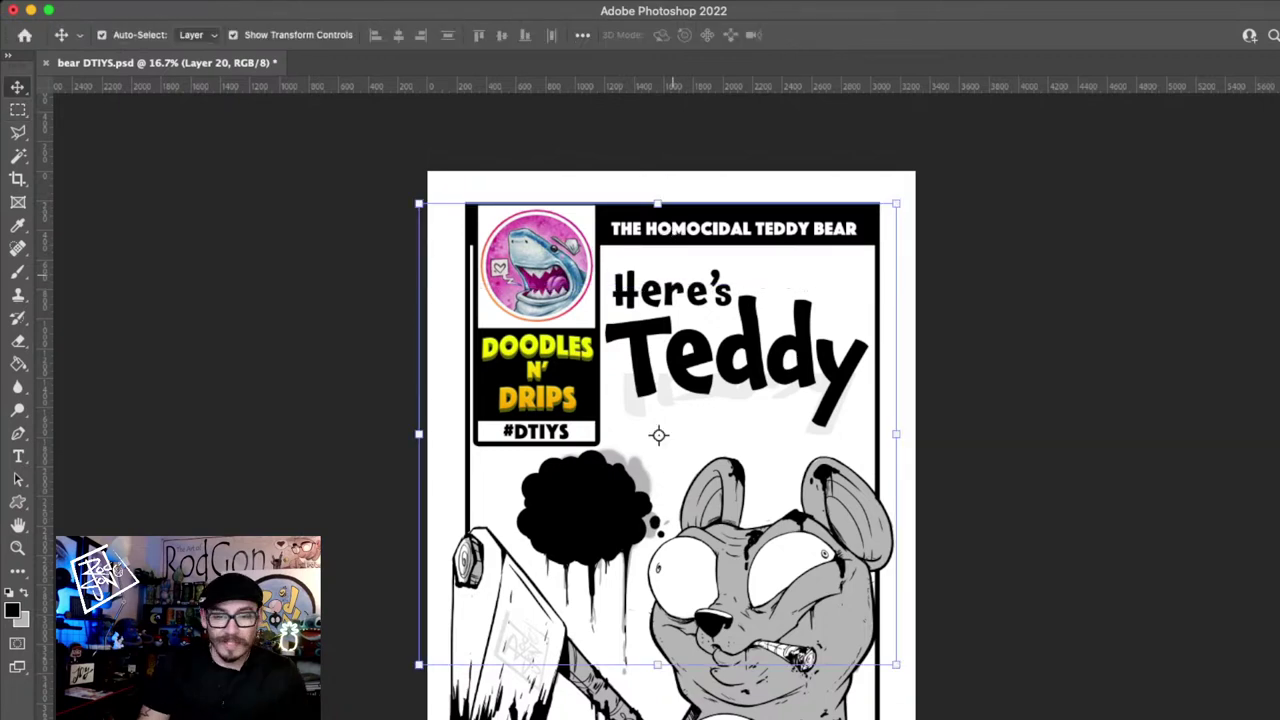
{"action": "left_click", "coordinate": [735, 228]}
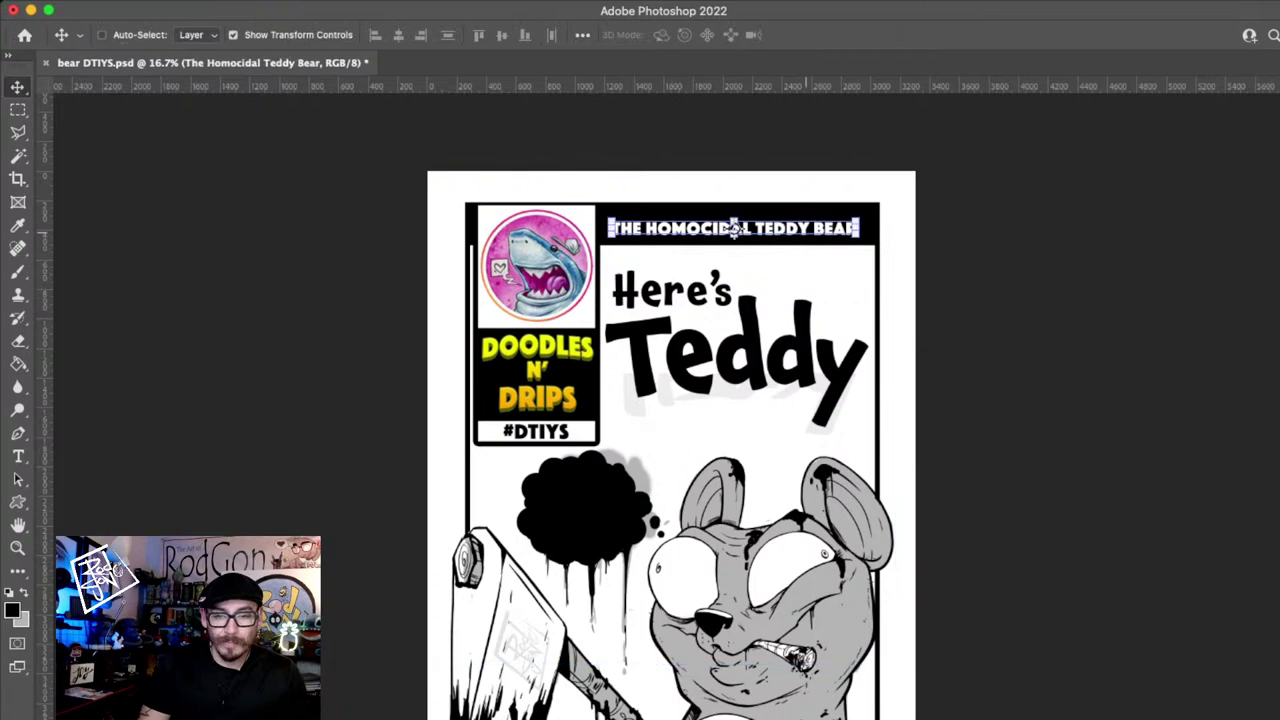
{"action": "left_click_drag", "start_coordinate": [735, 228], "coordinate": [733, 226]}
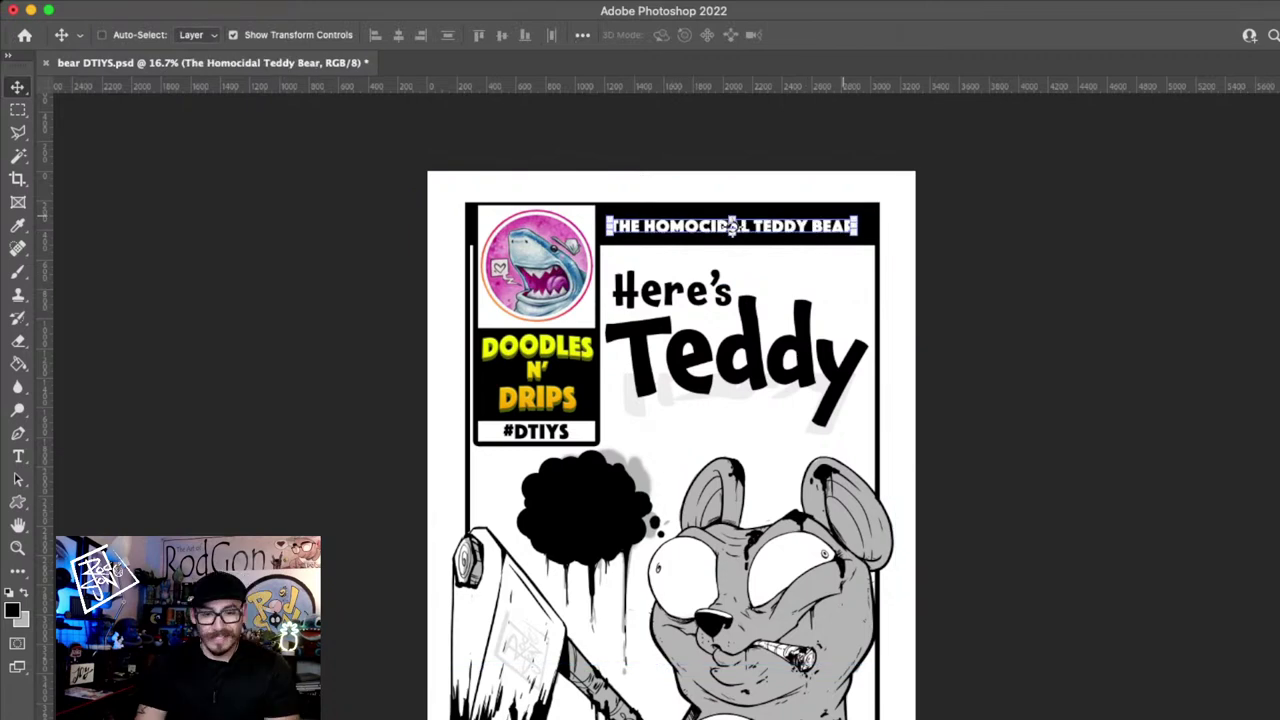
{"action": "left_click_drag", "start_coordinate": [854, 225], "coordinate": [872, 225]}
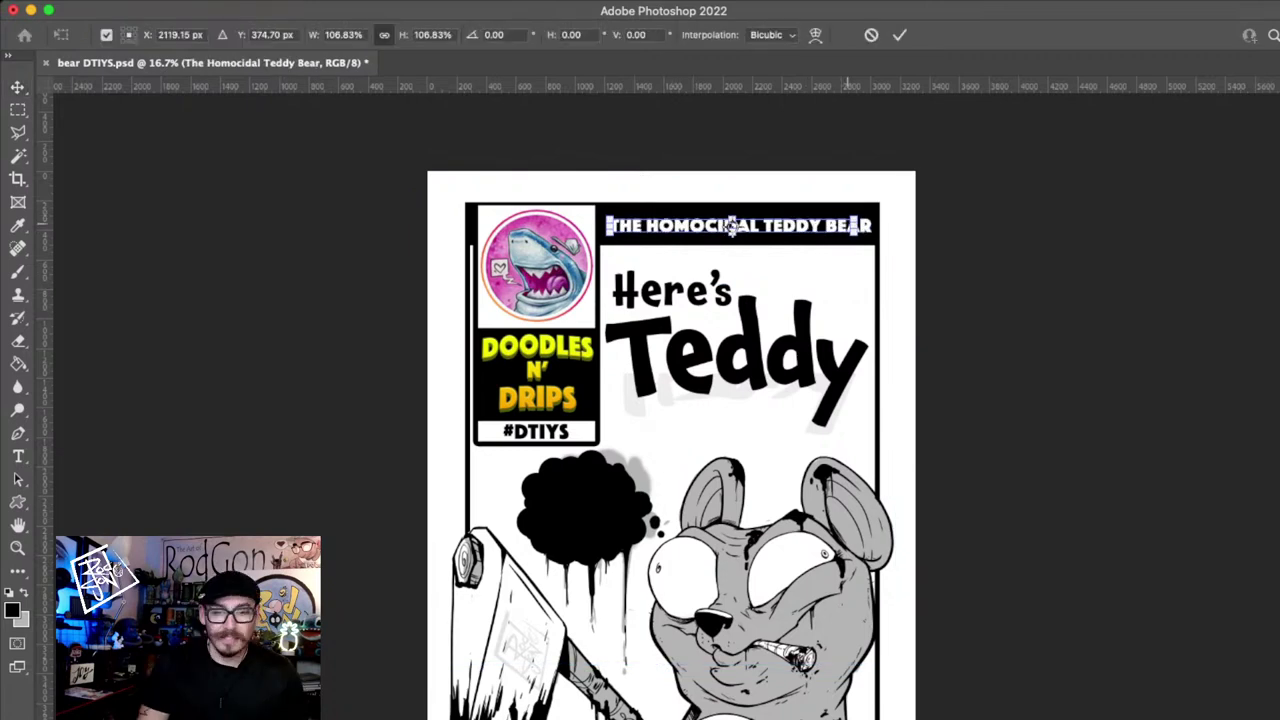
{"action": "key", "text": "Return"}
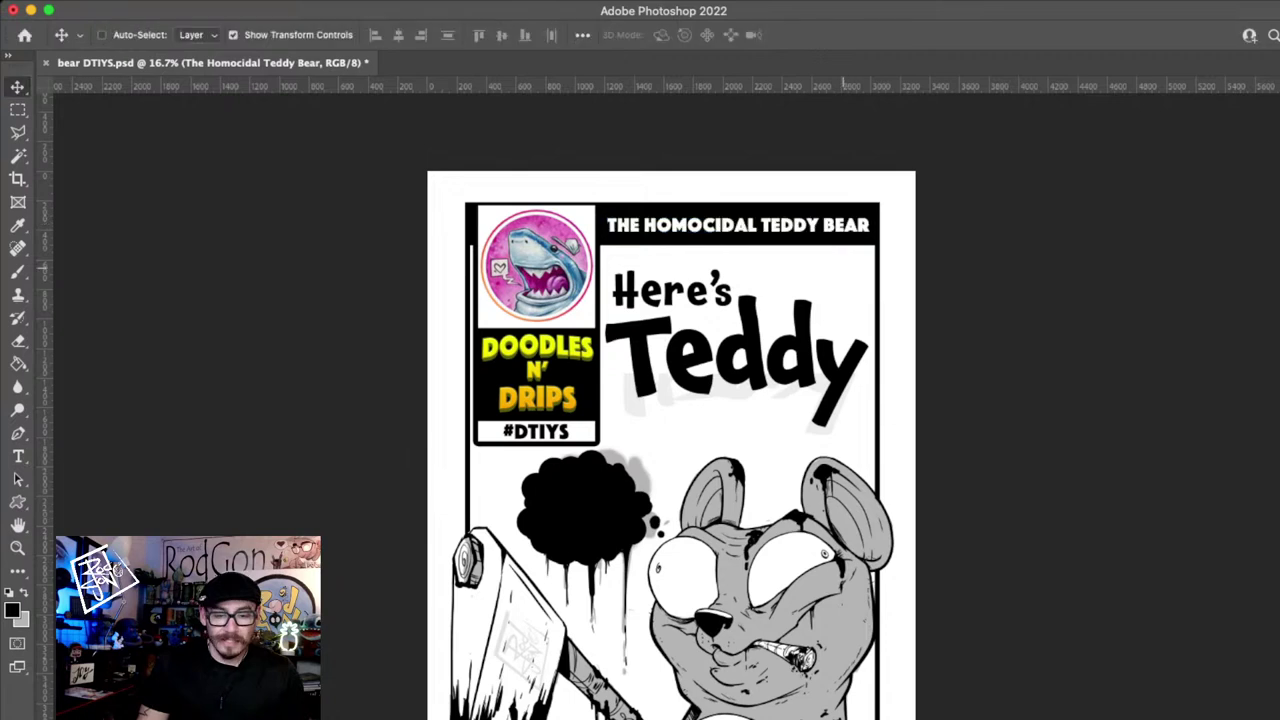
- Roughen the edges of the "T" in "Teddy" with loose black sketch lines on Layer 25, using a 15 px brush
{"action": "key", "text": "z"}
{"action": "key", "text": "super+minus"}
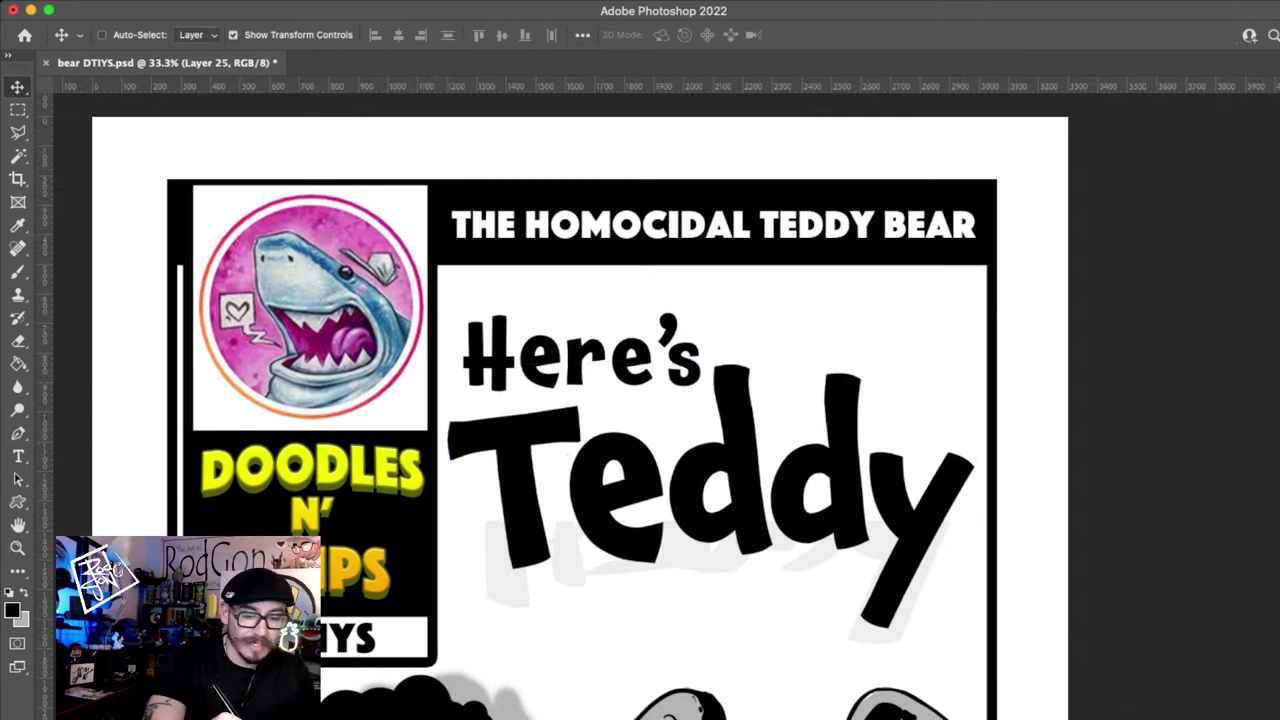
{"action": "key", "text": "b"}
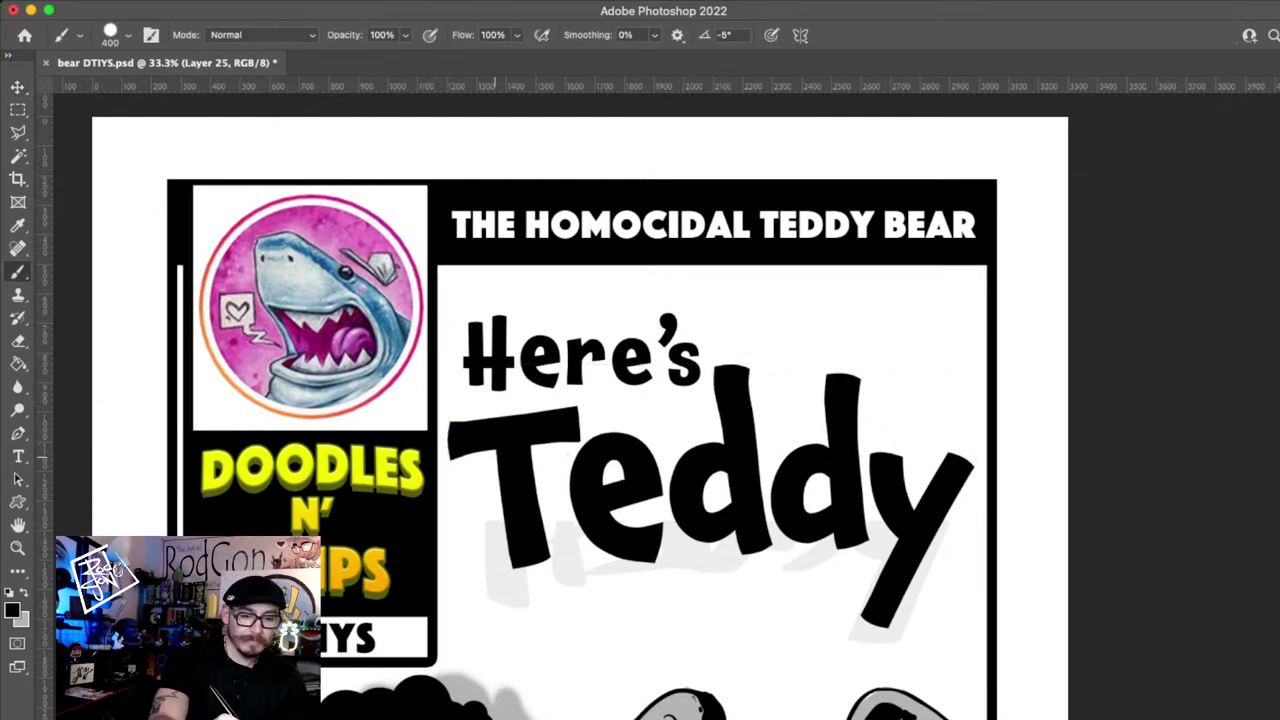
{"action": "key", "text": "bracketleft"}
{"action": "key", "text": "bracketleft"}
{"action": "key", "text": "bracketleft"}
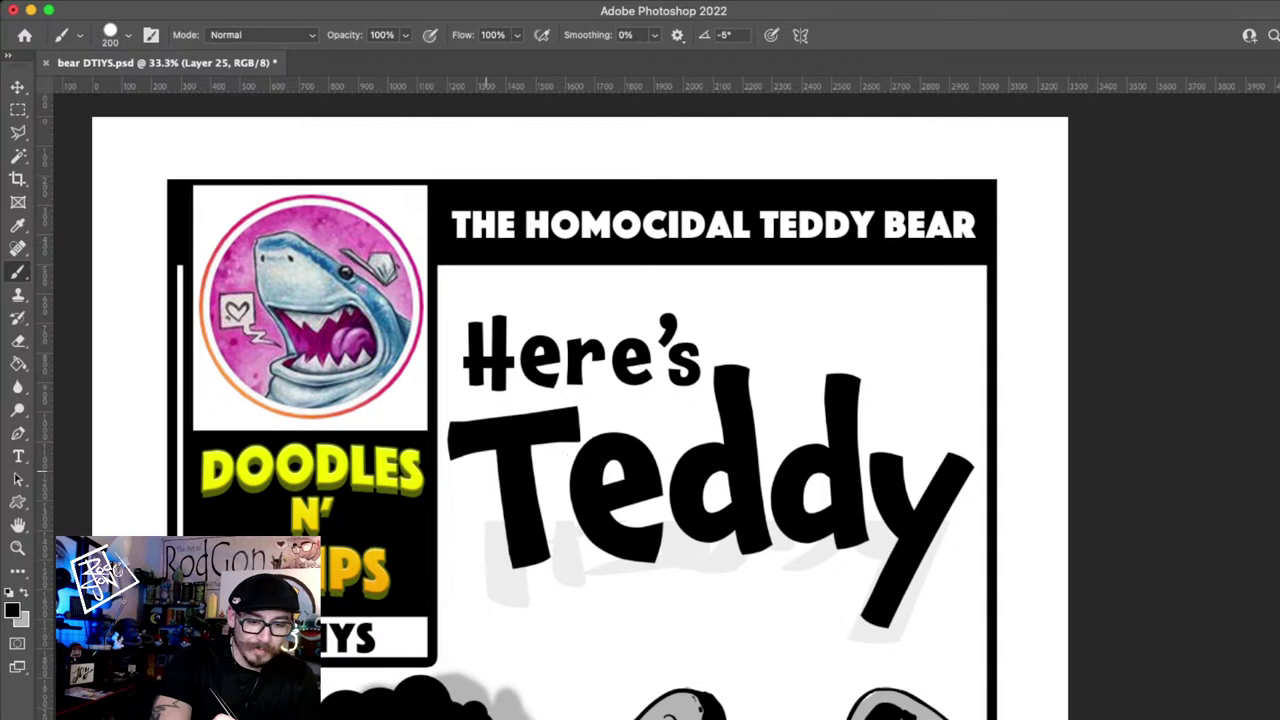
{"action": "key", "text": "bracketleft"}
{"action": "key", "text": "bracketleft"}
{"action": "key", "text": "bracketleft"}
{"action": "key", "text": "bracketleft"}
{"action": "key", "text": "bracketleft"}
{"action": "key", "text": "bracketleft"}
{"action": "key", "text": "bracketleft"}
{"action": "key", "text": "bracketleft"}
{"action": "key", "text": "bracketleft"}
{"action": "key", "text": "bracketleft"}
{"action": "key", "text": "bracketleft"}
{"action": "key", "text": "bracketleft"}
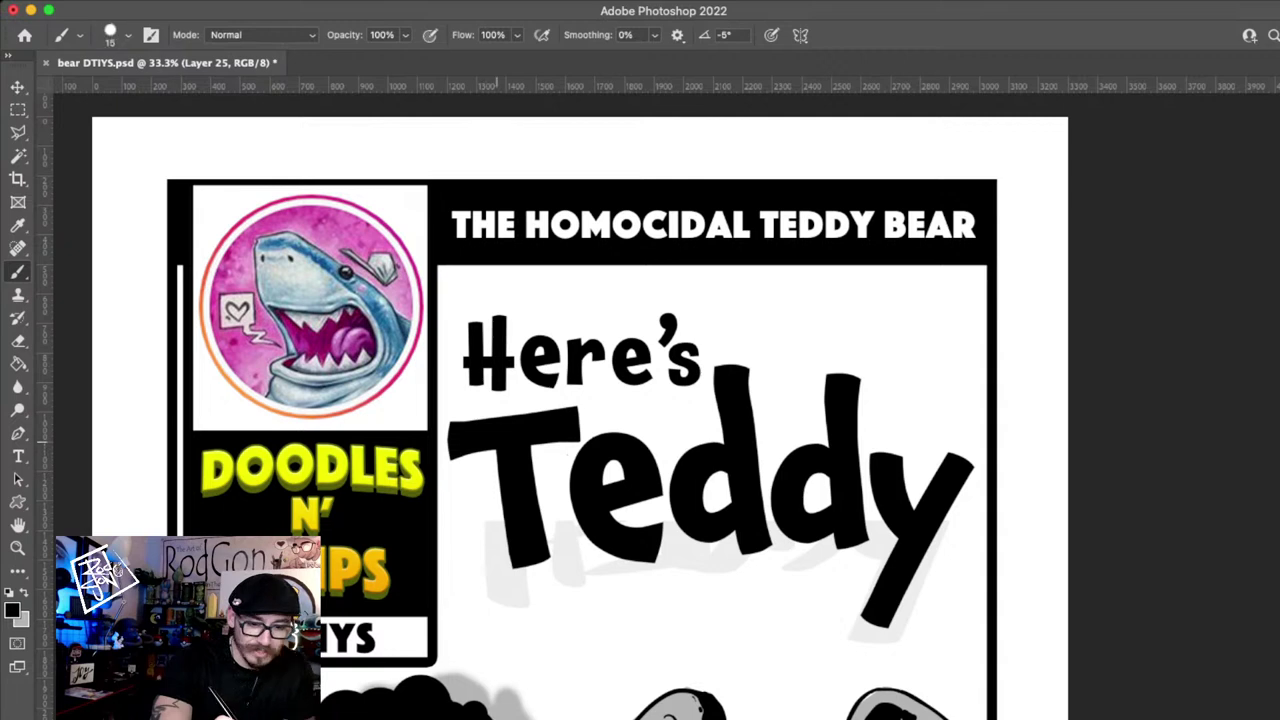
{"action": "left_click_drag", "start_coordinate": [498, 450], "coordinate": [514, 573]}
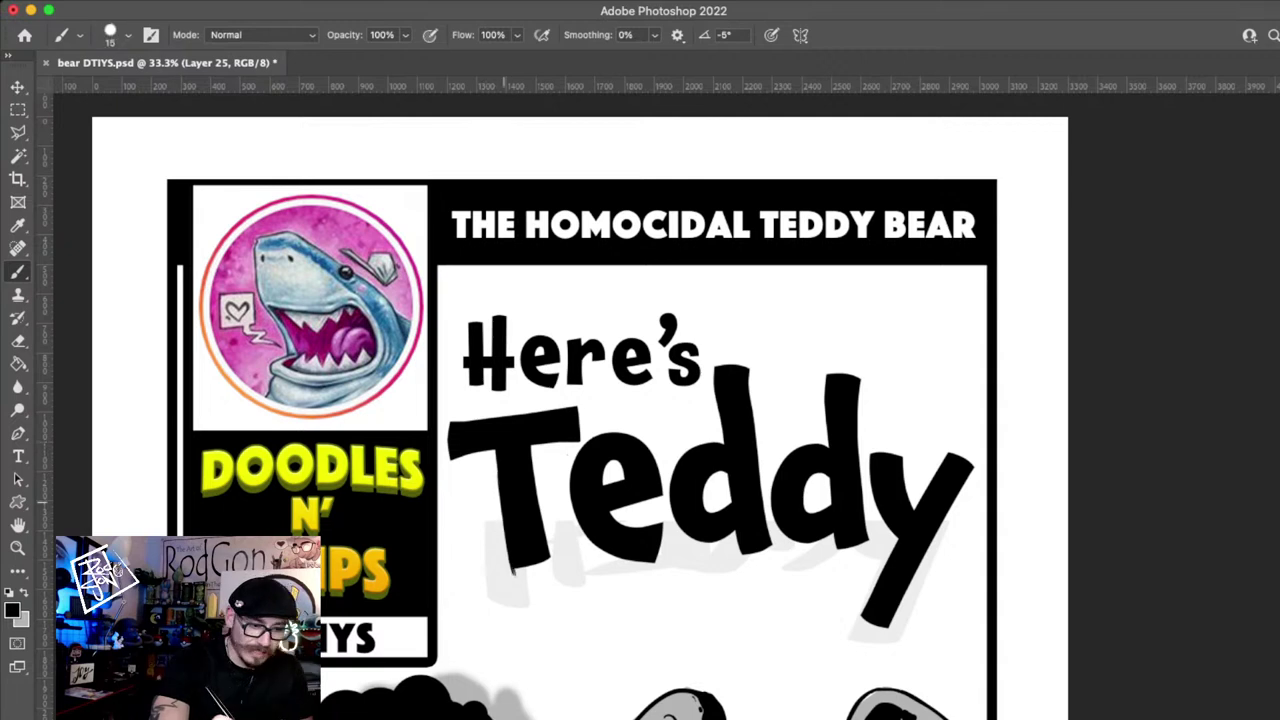
{"action": "key", "text": "i"}
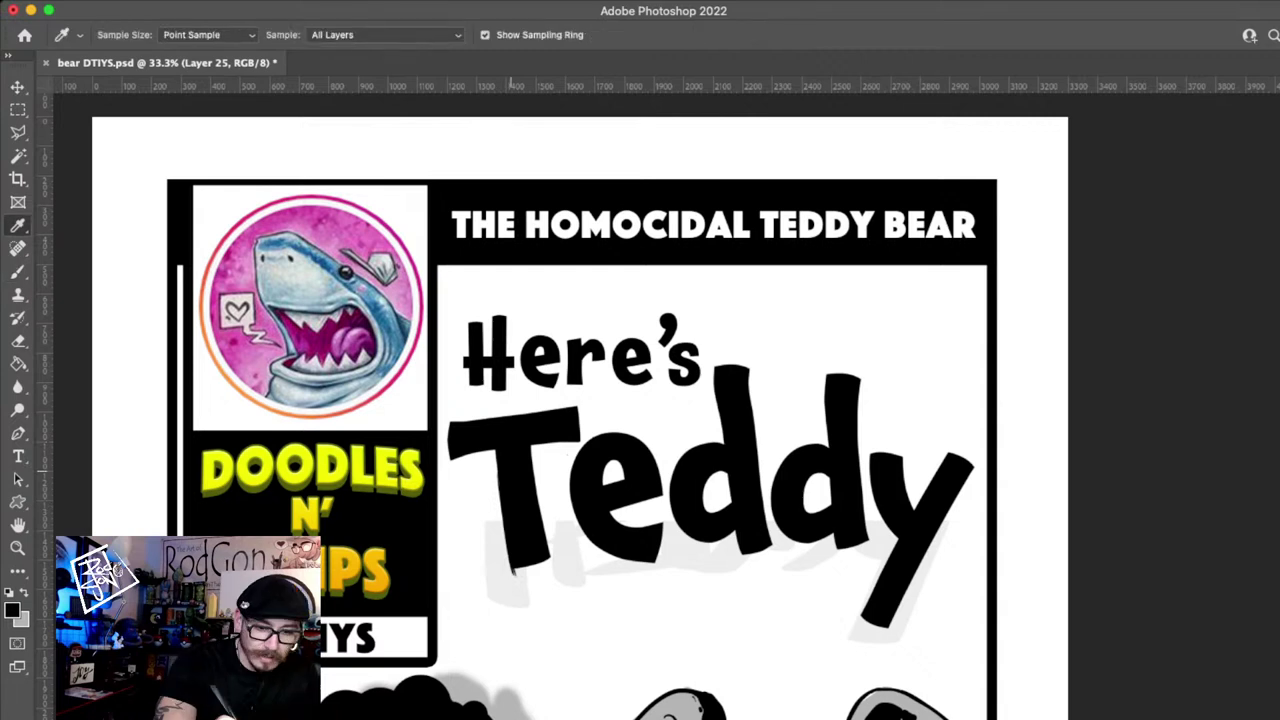
{"action": "key", "text": "b"}
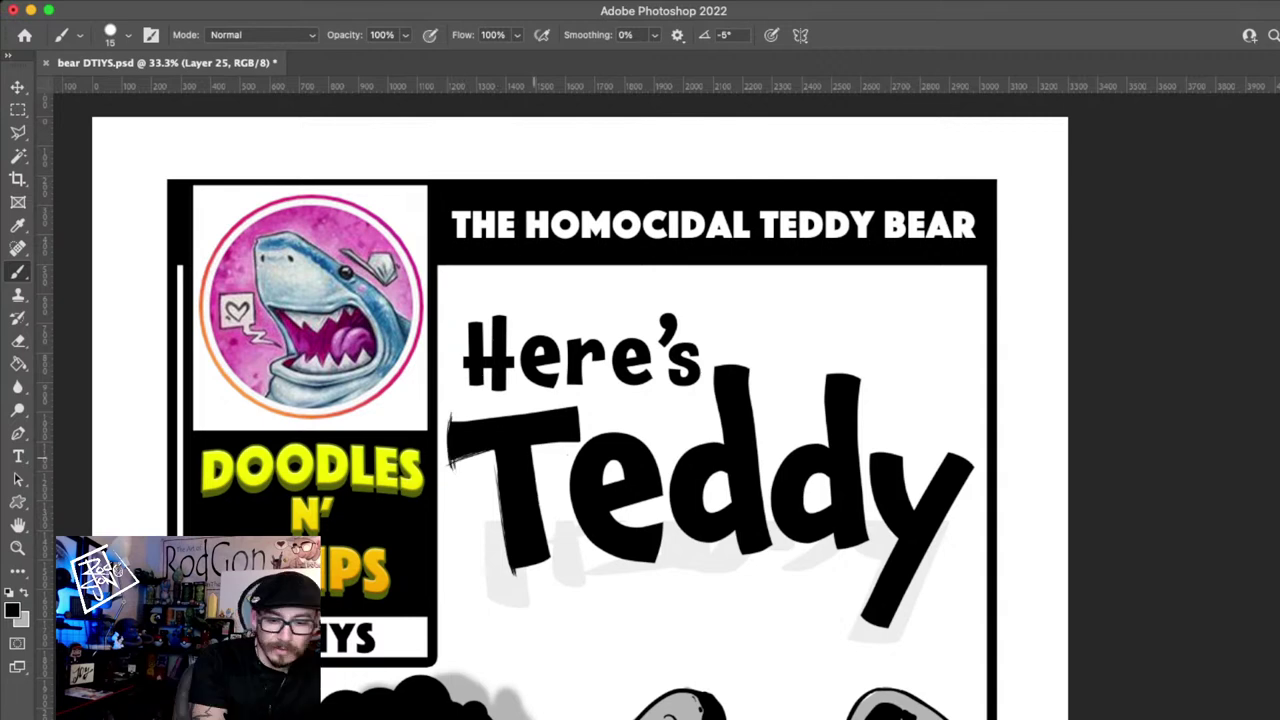
{"action": "left_click_drag", "start_coordinate": [534, 458], "coordinate": [558, 567]}
{"action": "left_click_drag", "start_coordinate": [554, 564], "coordinate": [502, 572]}
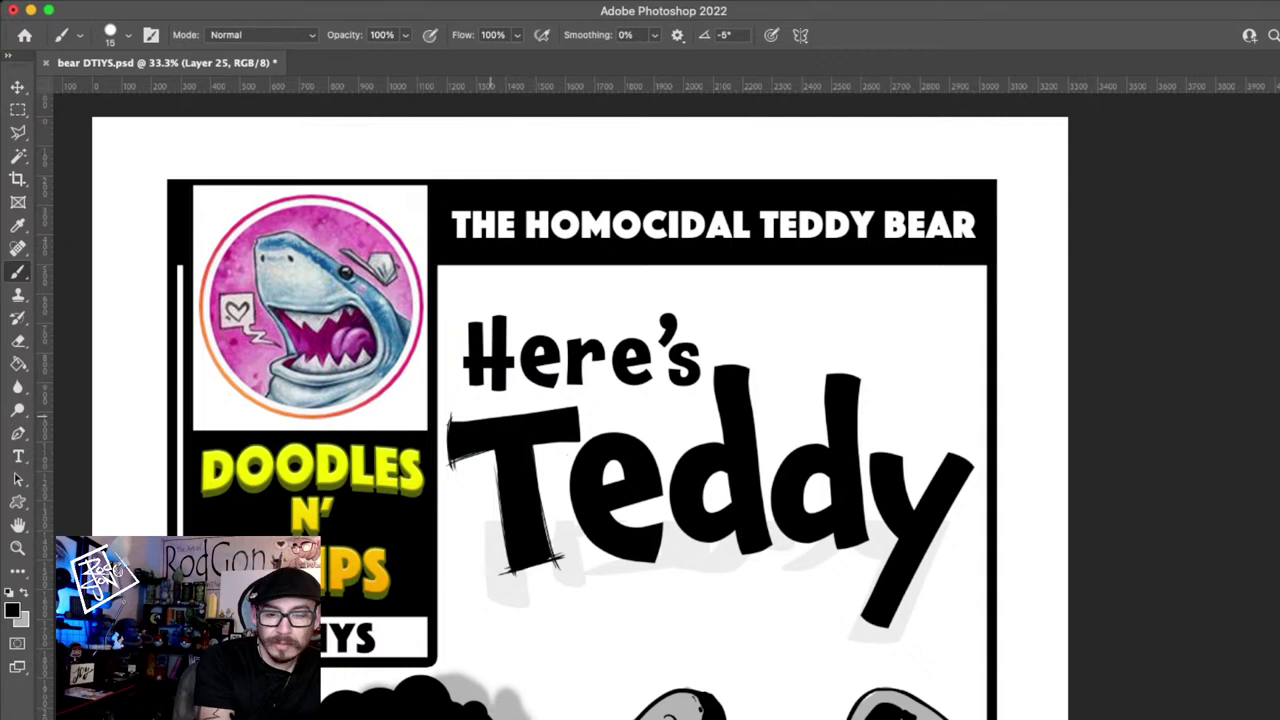
{"action": "mouse_move", "coordinate": [446, 420]}
{"action": "left_mouse_down"}
{"action": "mouse_move", "coordinate": [585, 406]}
{"action": "mouse_move", "coordinate": [582, 440]}
{"action": "left_mouse_up"}
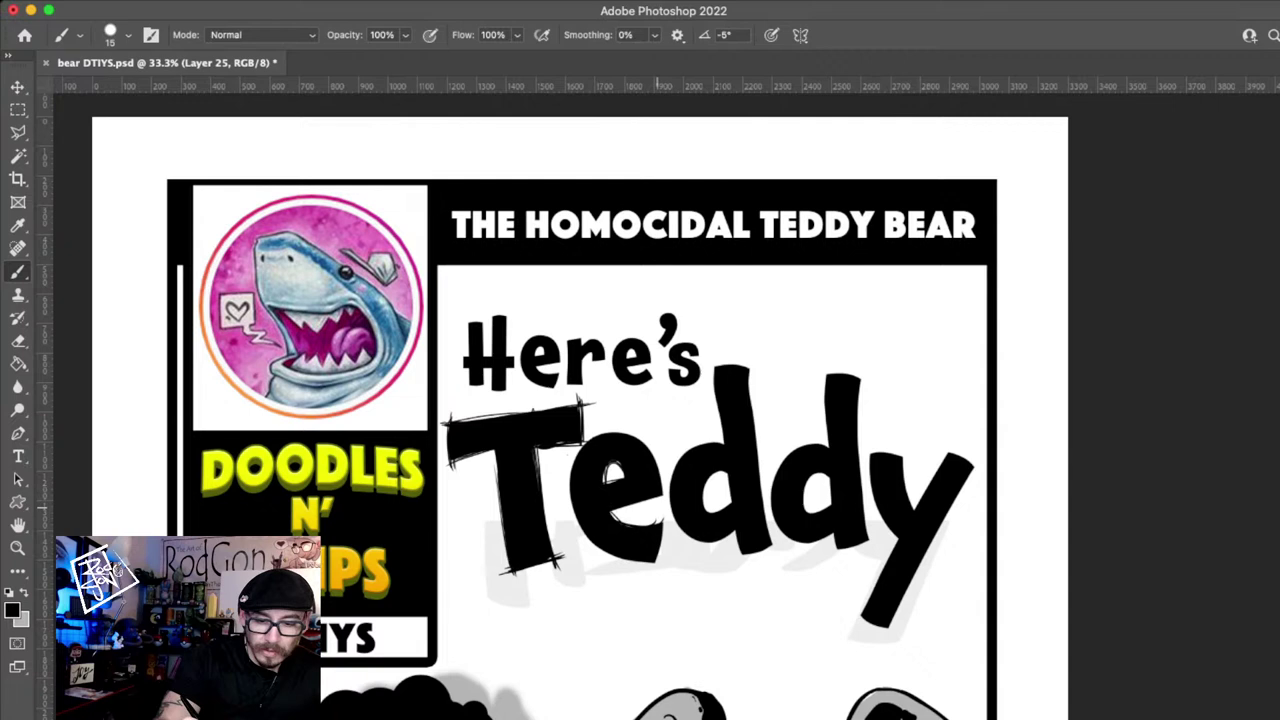
- Add the same loose black sketch lines around the edges of the letters "e", "d", "d" and "y" in "Teddy"
{"action": "left_click_drag", "start_coordinate": [666, 518], "coordinate": [657, 572]}
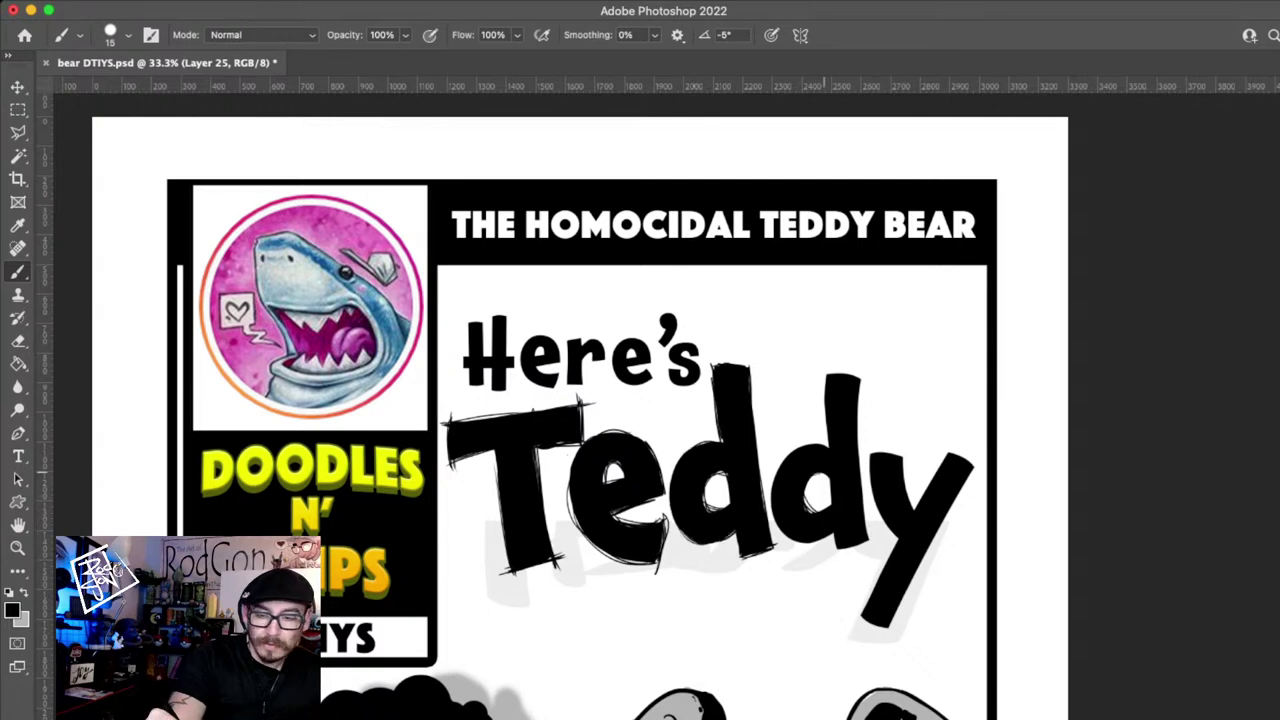
{"action": "left_click_drag", "start_coordinate": [825, 372], "coordinate": [824, 447]}
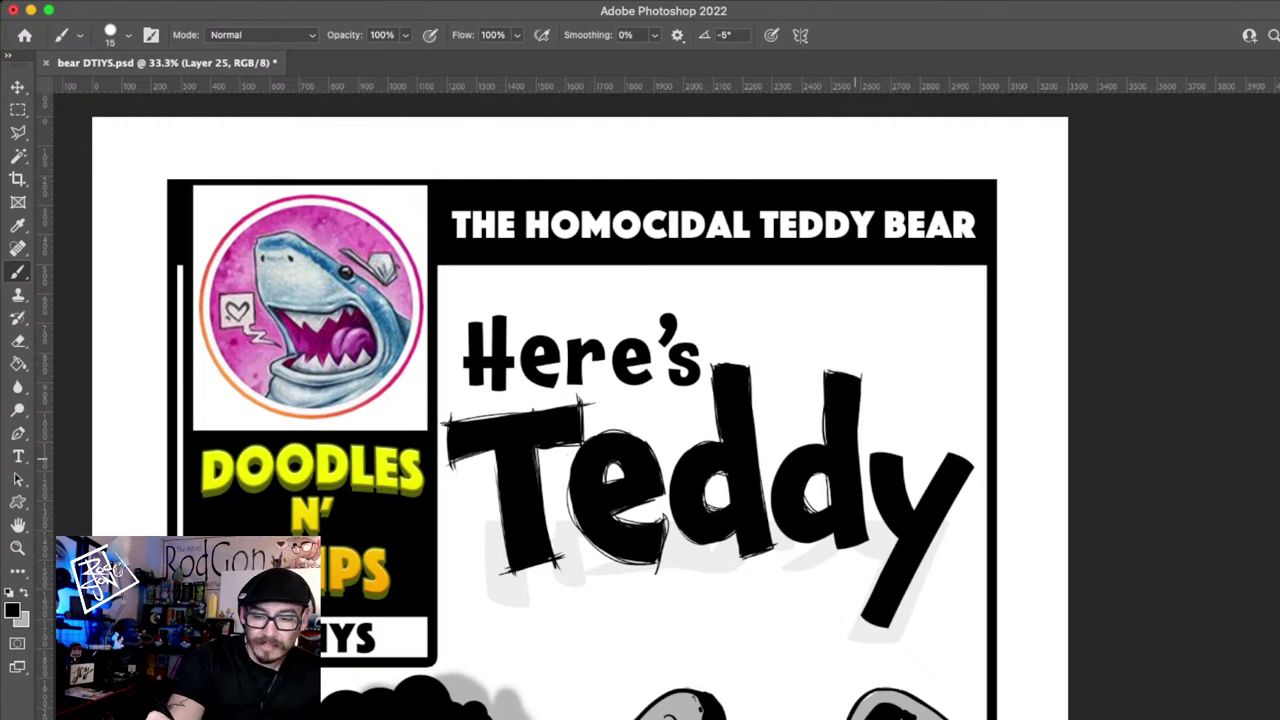
{"action": "left_click_drag", "start_coordinate": [859, 407], "coordinate": [869, 545]}
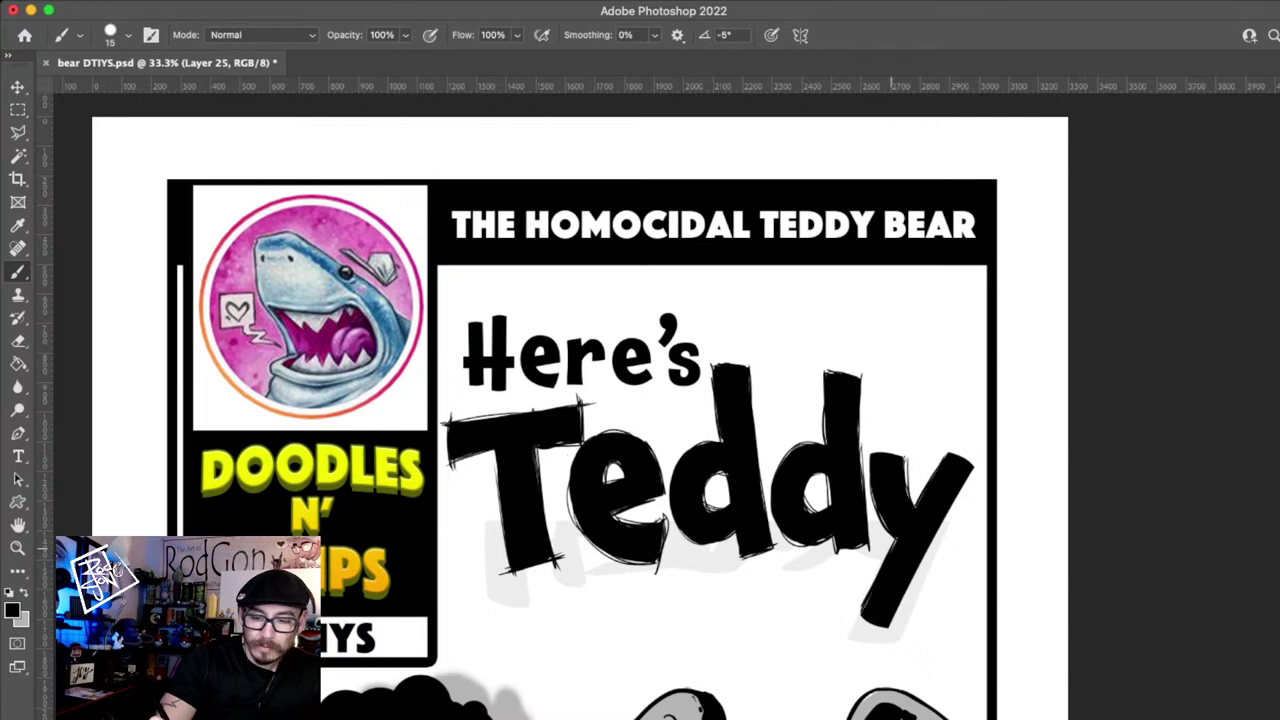
{"action": "left_click_drag", "start_coordinate": [858, 615], "coordinate": [905, 560]}
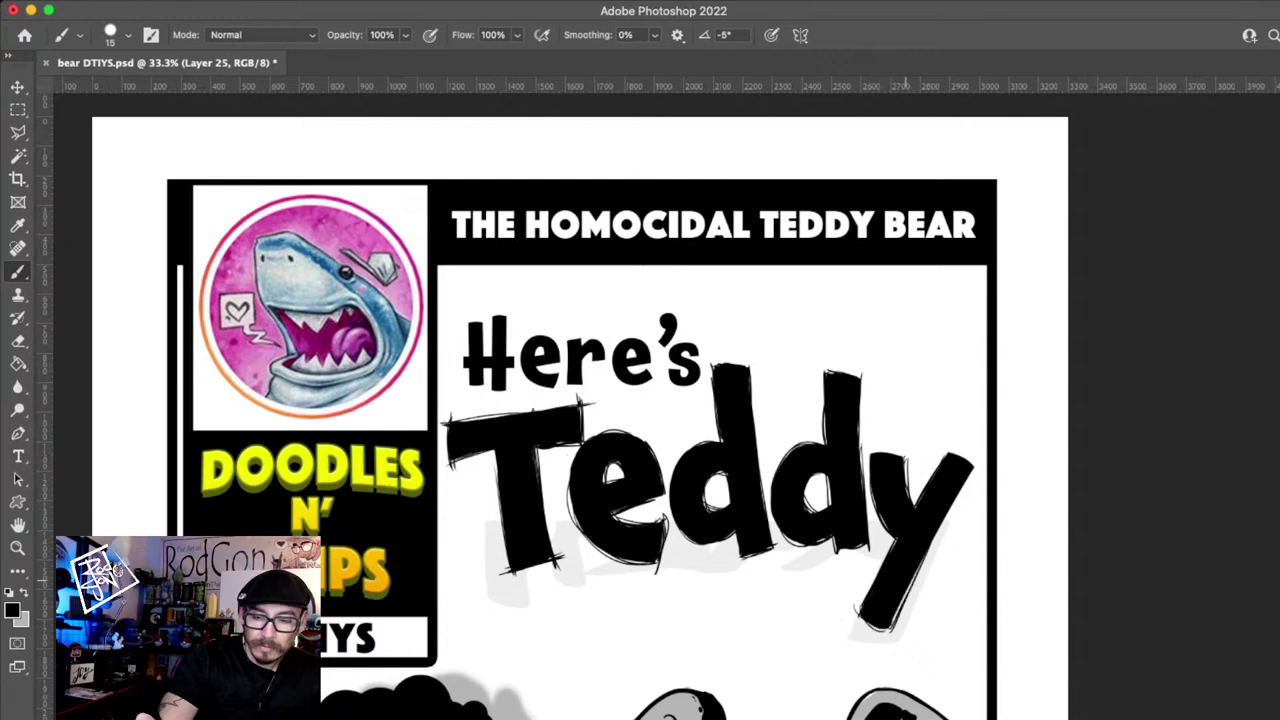
{"action": "left_click_drag", "start_coordinate": [902, 605], "coordinate": [976, 452]}
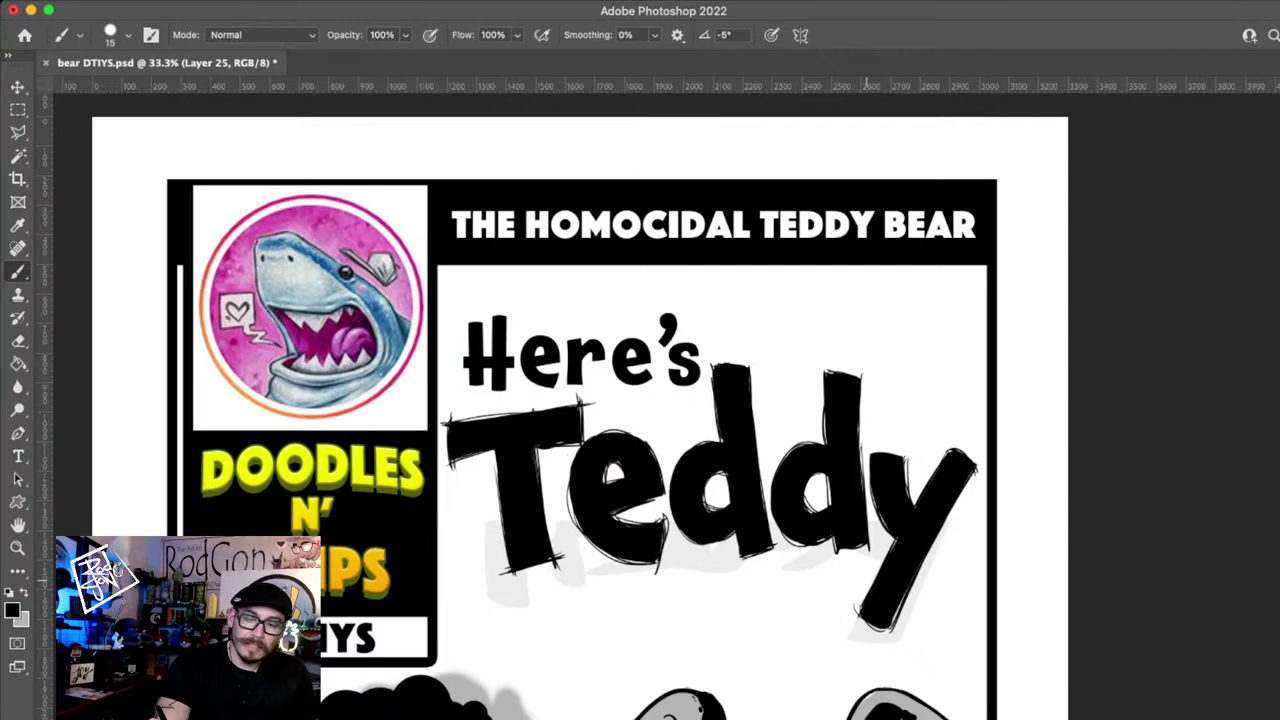
- Examine the whole cover to judge the rough-edged title against the header bar, logo box and bear
{"action": "key", "text": "z"}
{"action": "left_click_drag", "start_coordinate": [925, 493], "coordinate": [830, 493]}
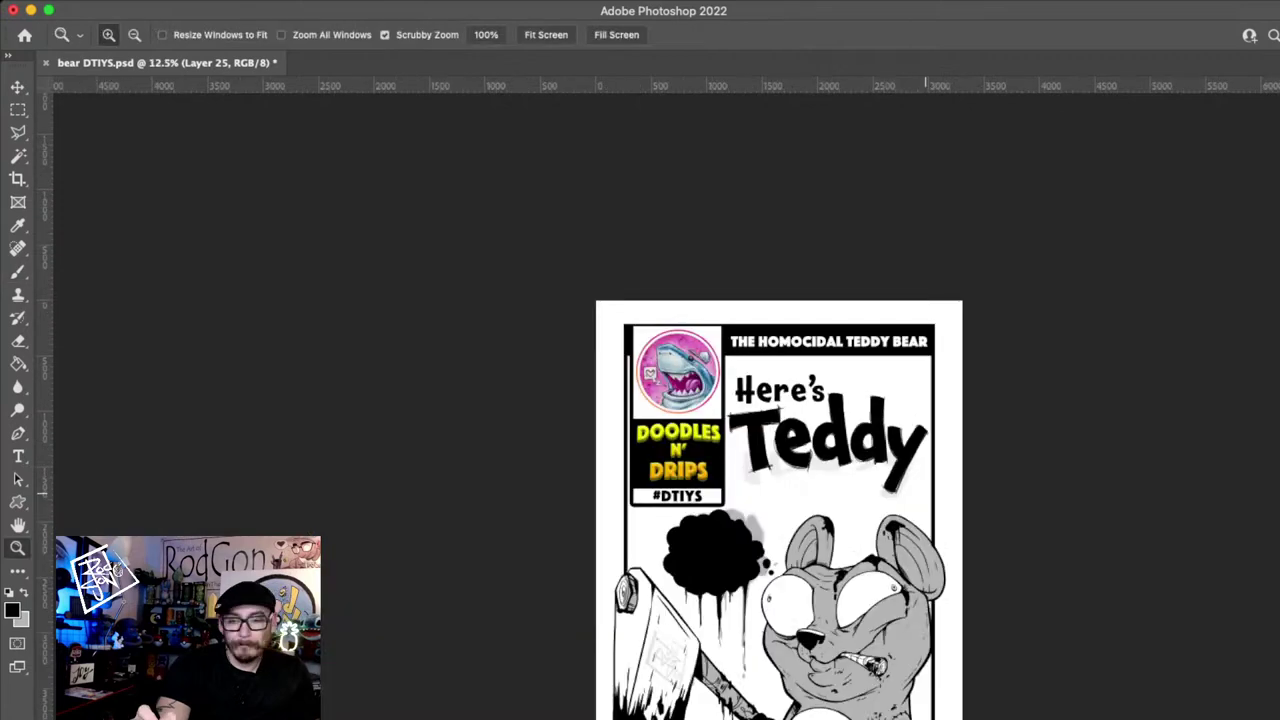
{"action": "scroll", "coordinate": [930, 450], "scroll_direction": "down", "scroll_amount": 3}
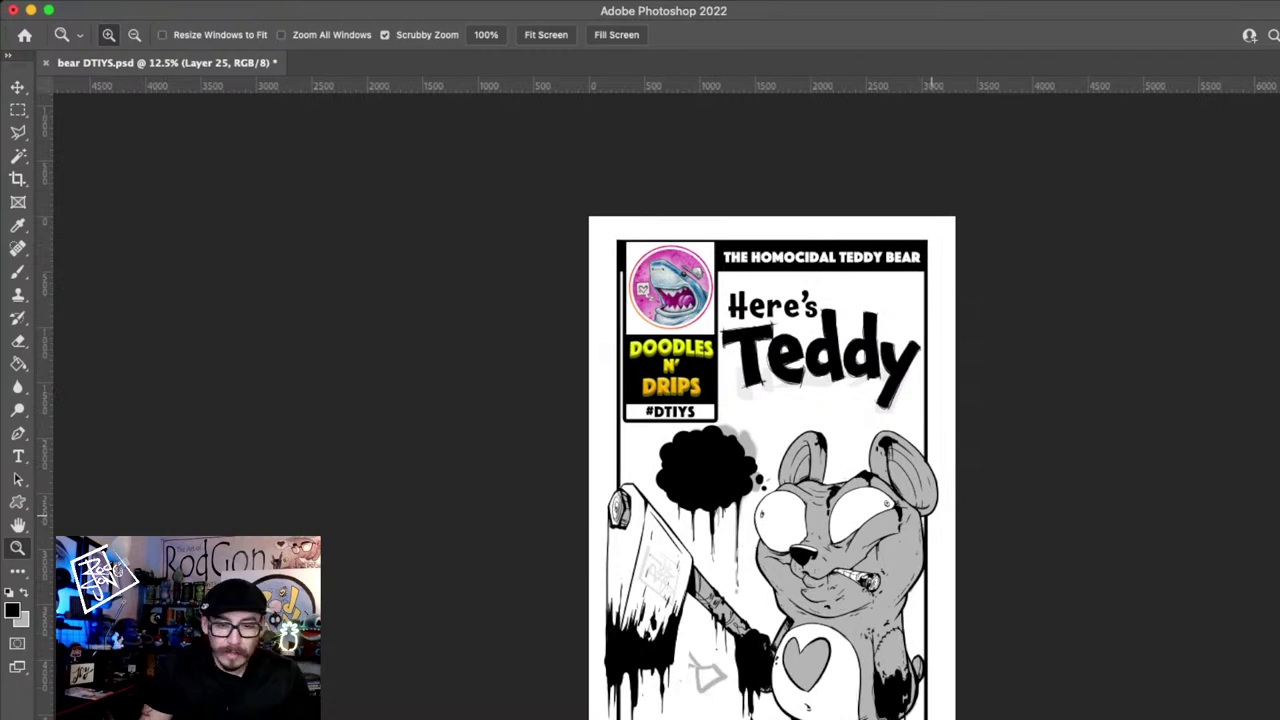
{"action": "scroll", "coordinate": [930, 515], "scroll_direction": "down", "scroll_amount": 3}
{"action": "scroll", "coordinate": [930, 515], "scroll_direction": "right", "scroll_amount": 3}
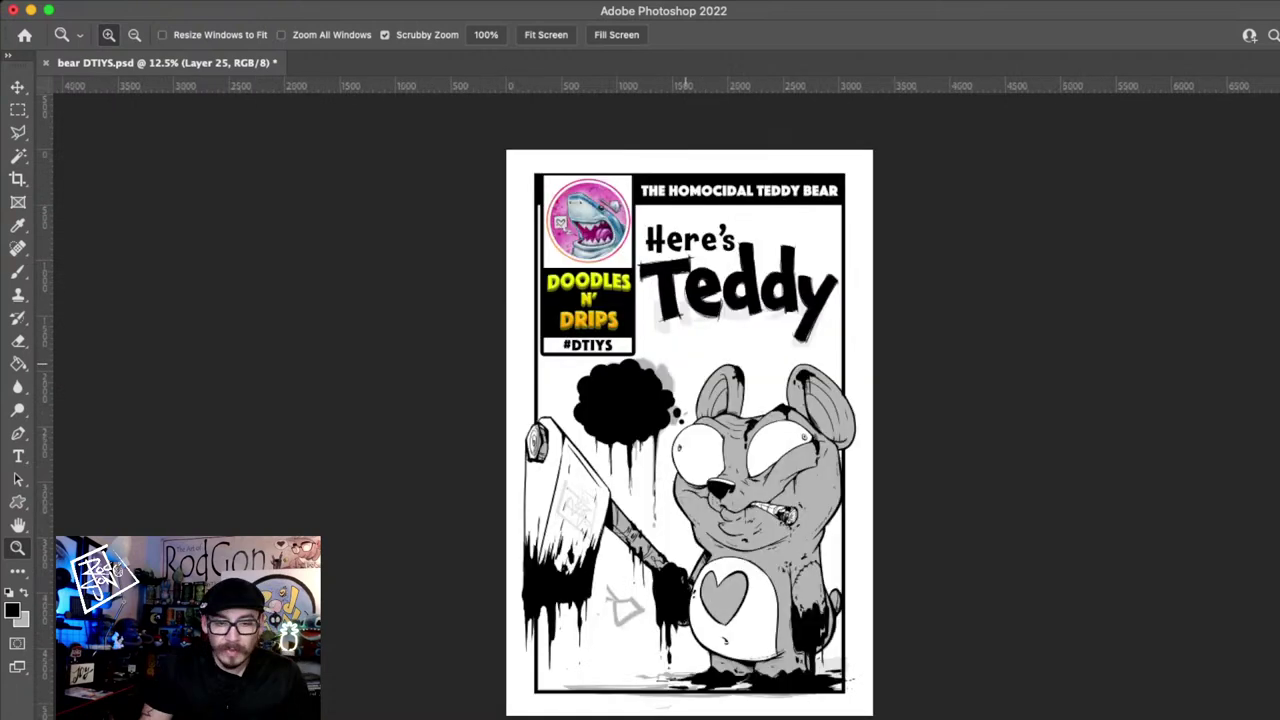
{"action": "scroll", "coordinate": [690, 430], "scroll_direction": "right", "scroll_amount": 1}
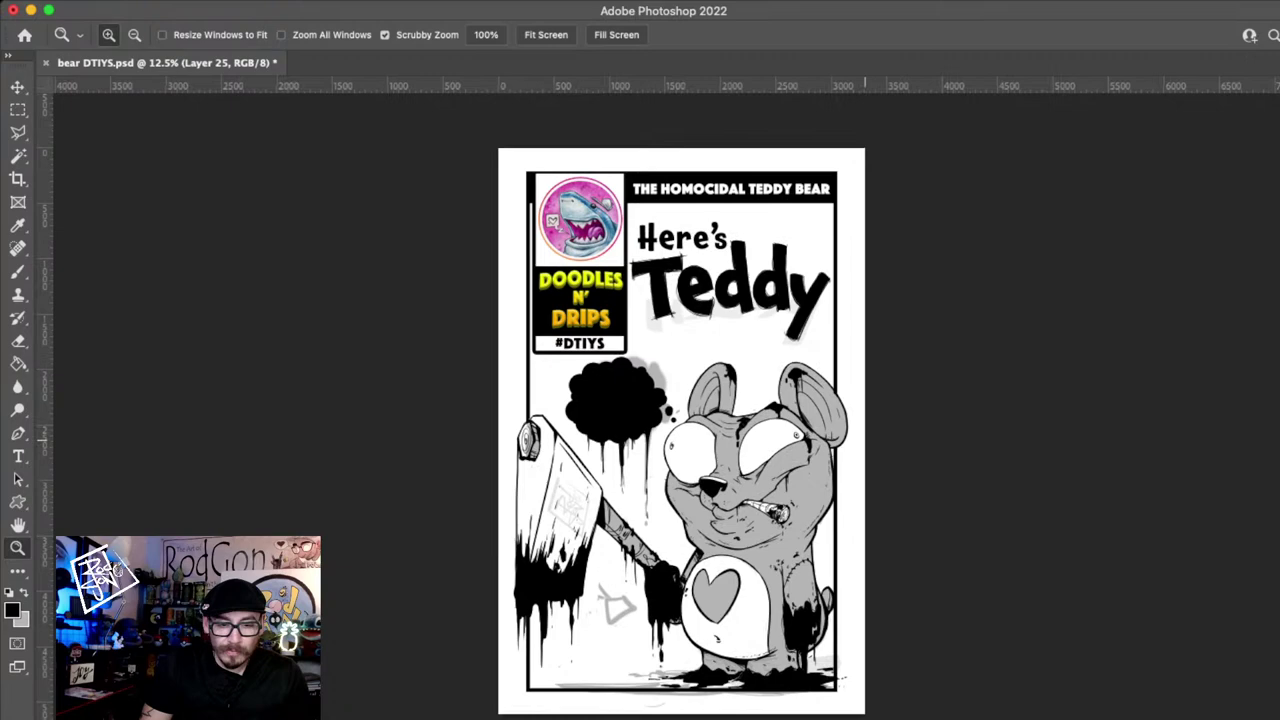
{"action": "key", "text": "super+plus"}
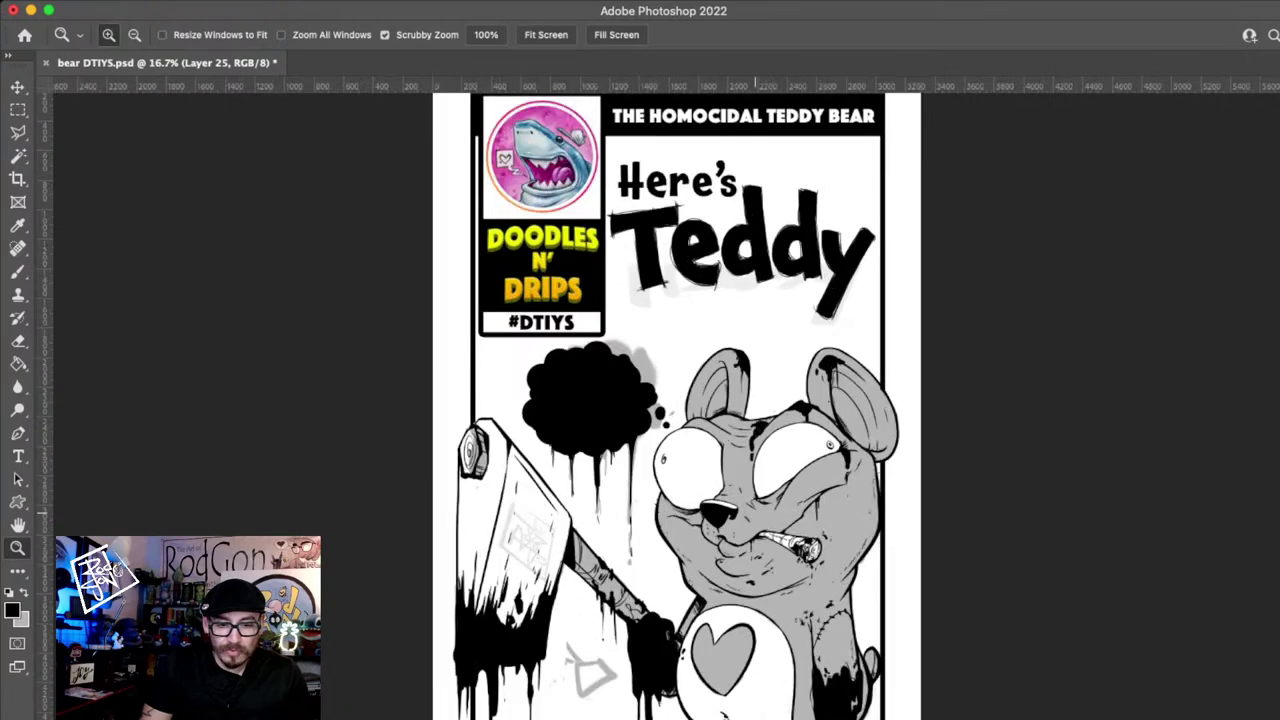
{"action": "left_click", "coordinate": [753, 515], "text": "alt"}
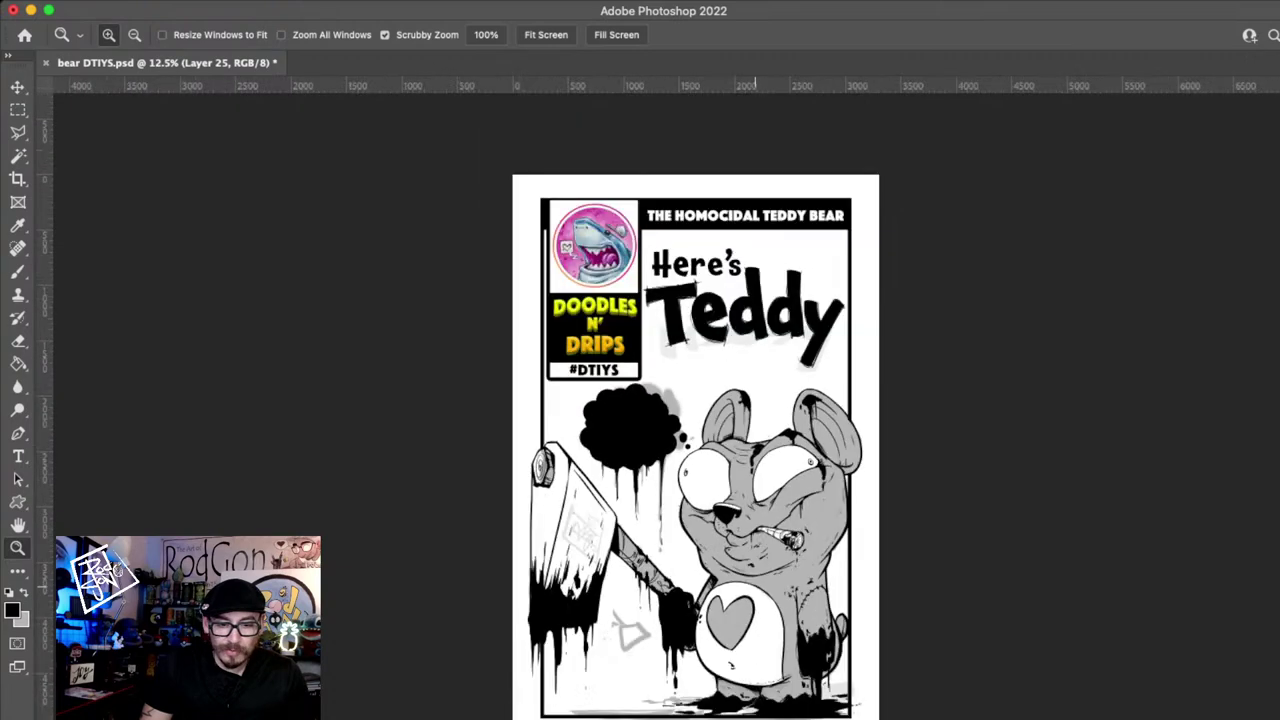
{"action": "left_click", "coordinate": [687, 428]}
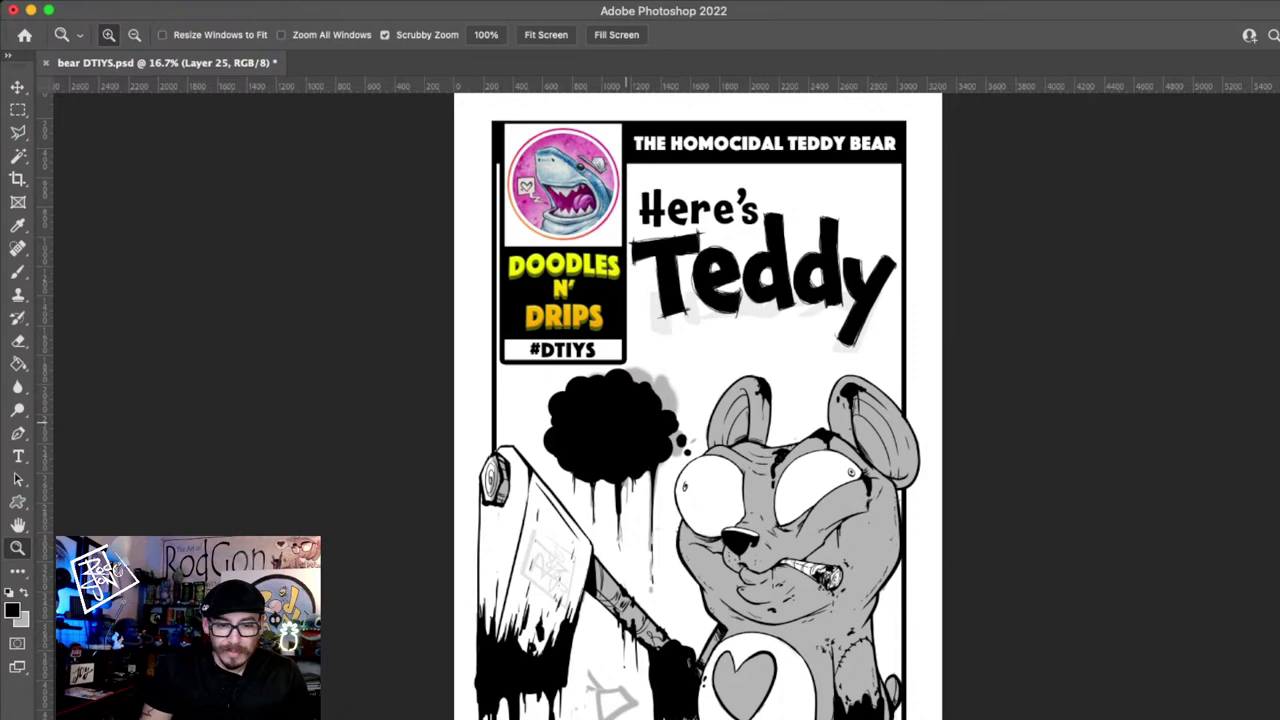
- Select all the cover's artwork layers together and combine them into one group
{"action": "left_click_drag", "start_coordinate": [625, 425], "coordinate": [891, 459]}
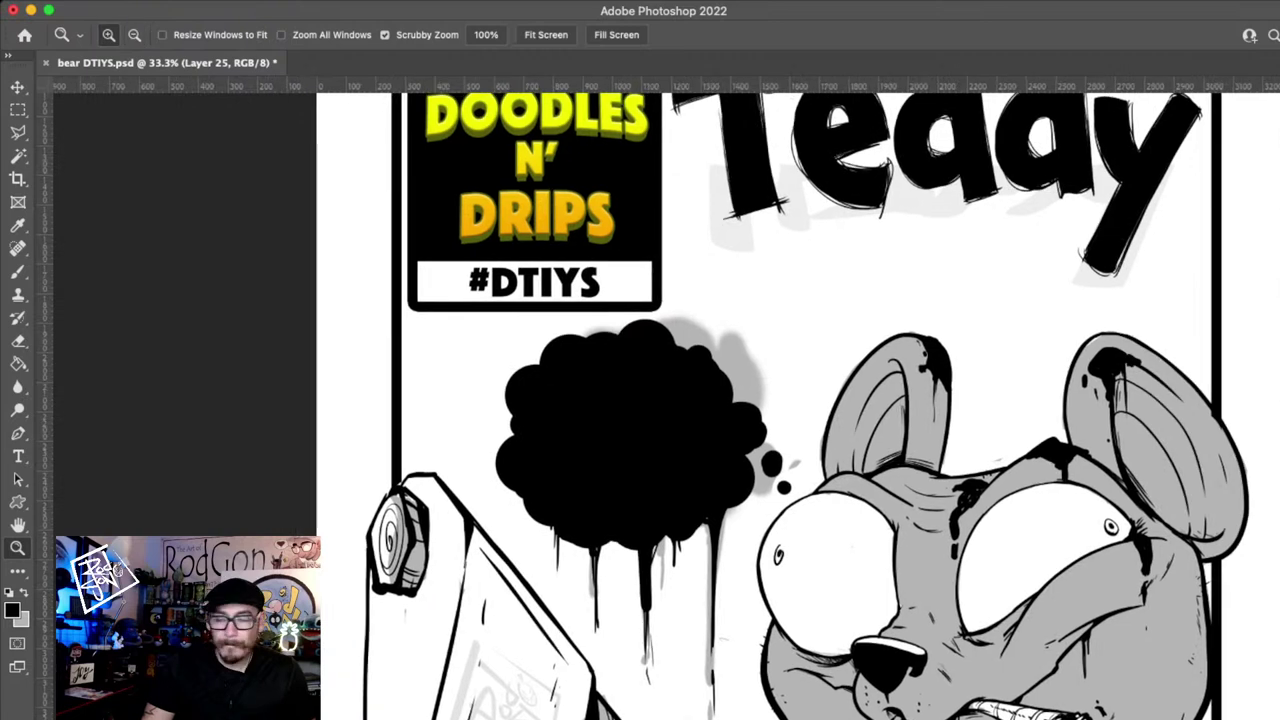
{"action": "key", "text": "v"}
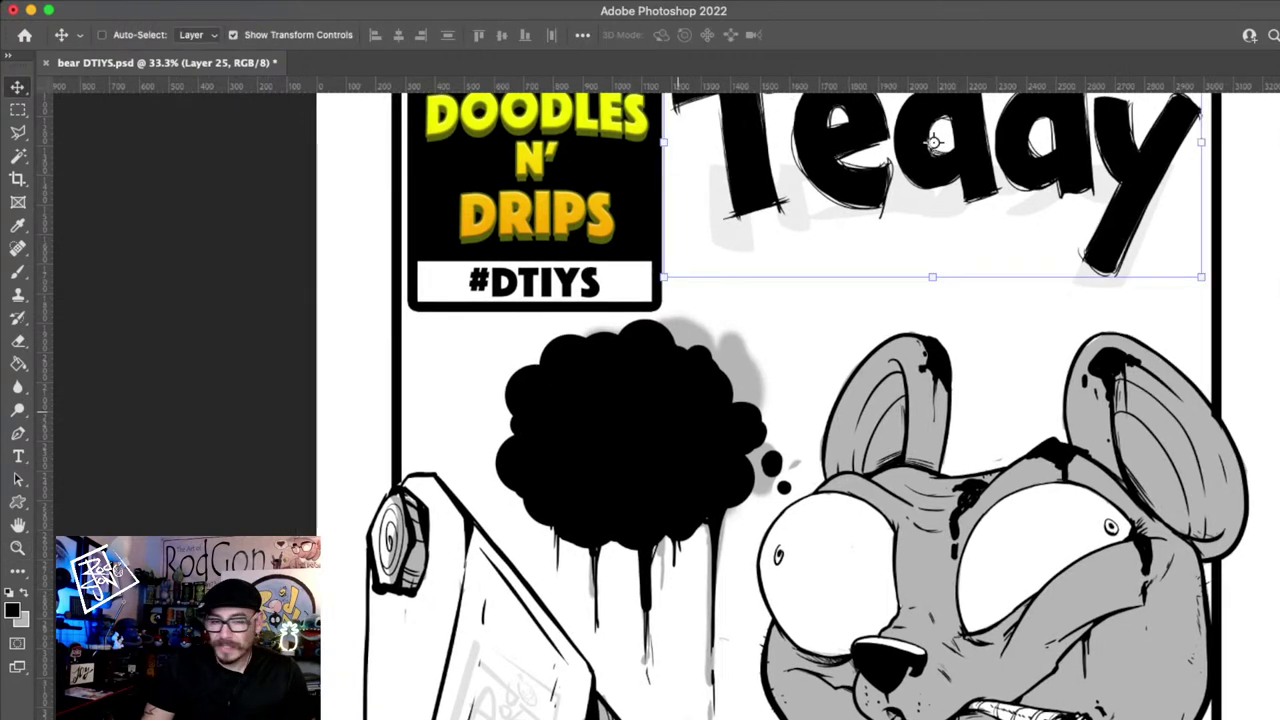
{"action": "key", "text": "alt+shift+super+n"}
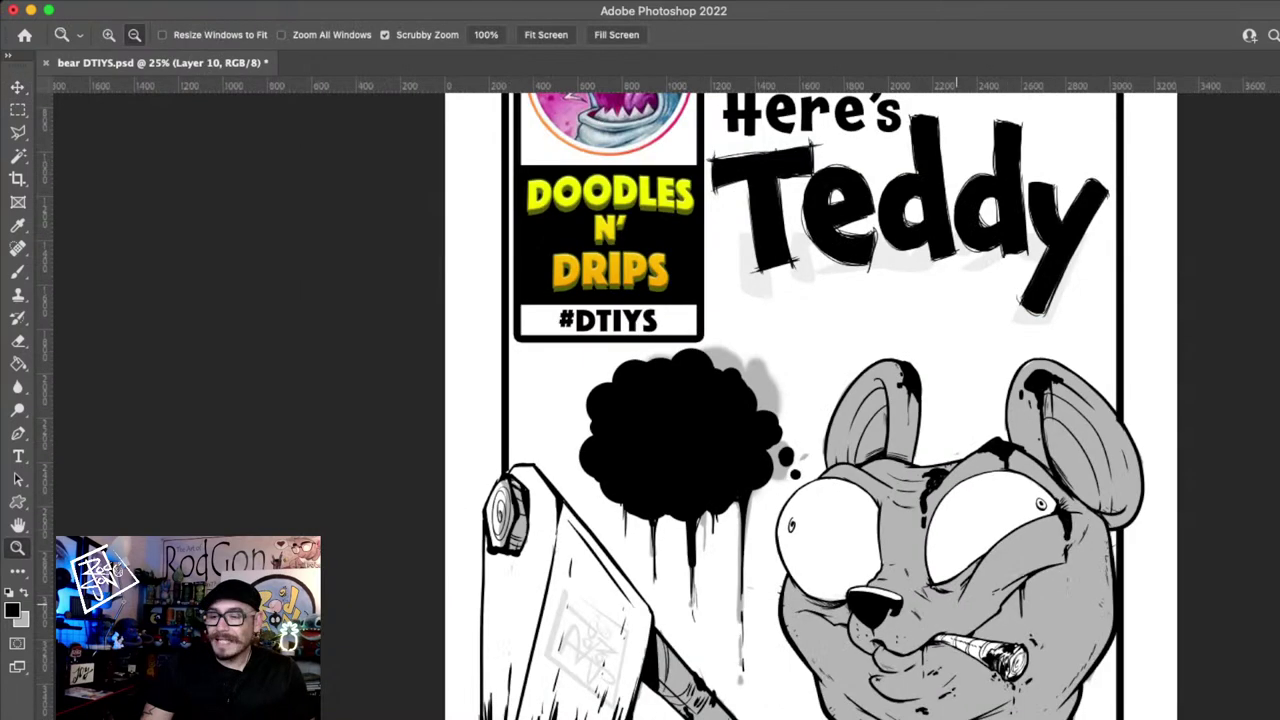
{"action": "key", "text": "super+minus"}
{"action": "key", "text": "v"}
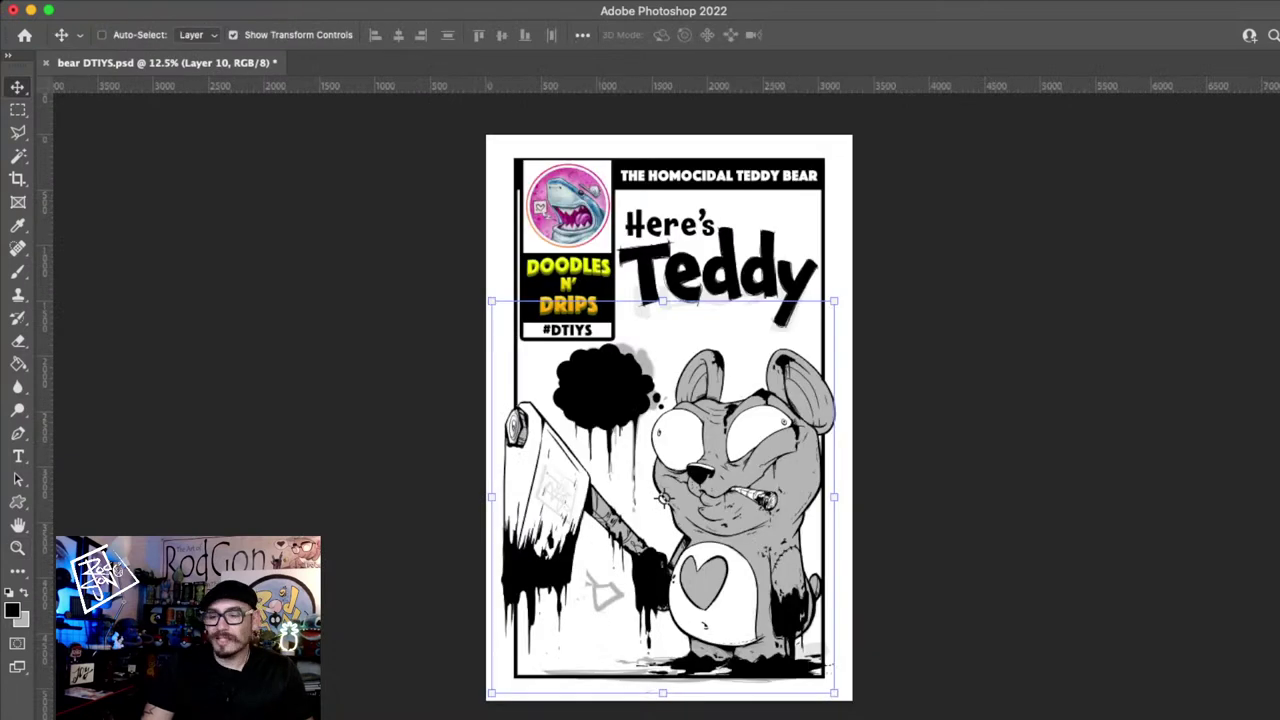
{"action": "key", "text": "alt+comma"}
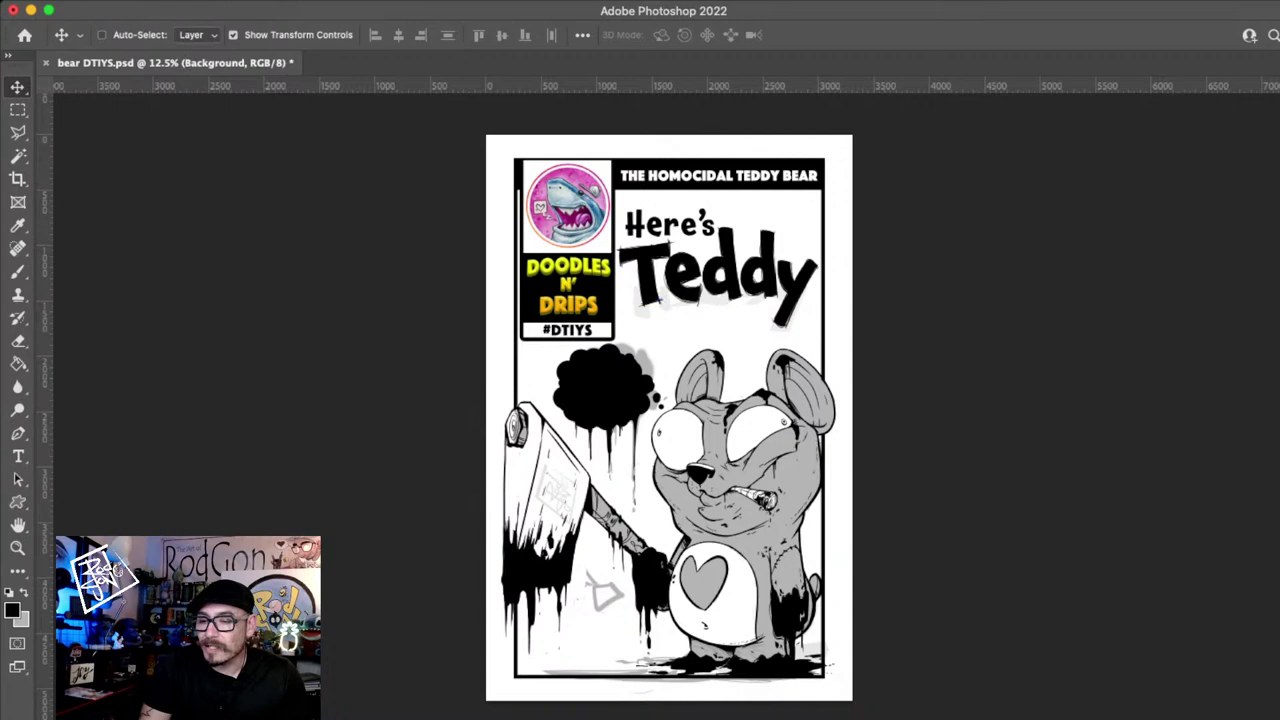
{"action": "key", "text": "alt+period"}
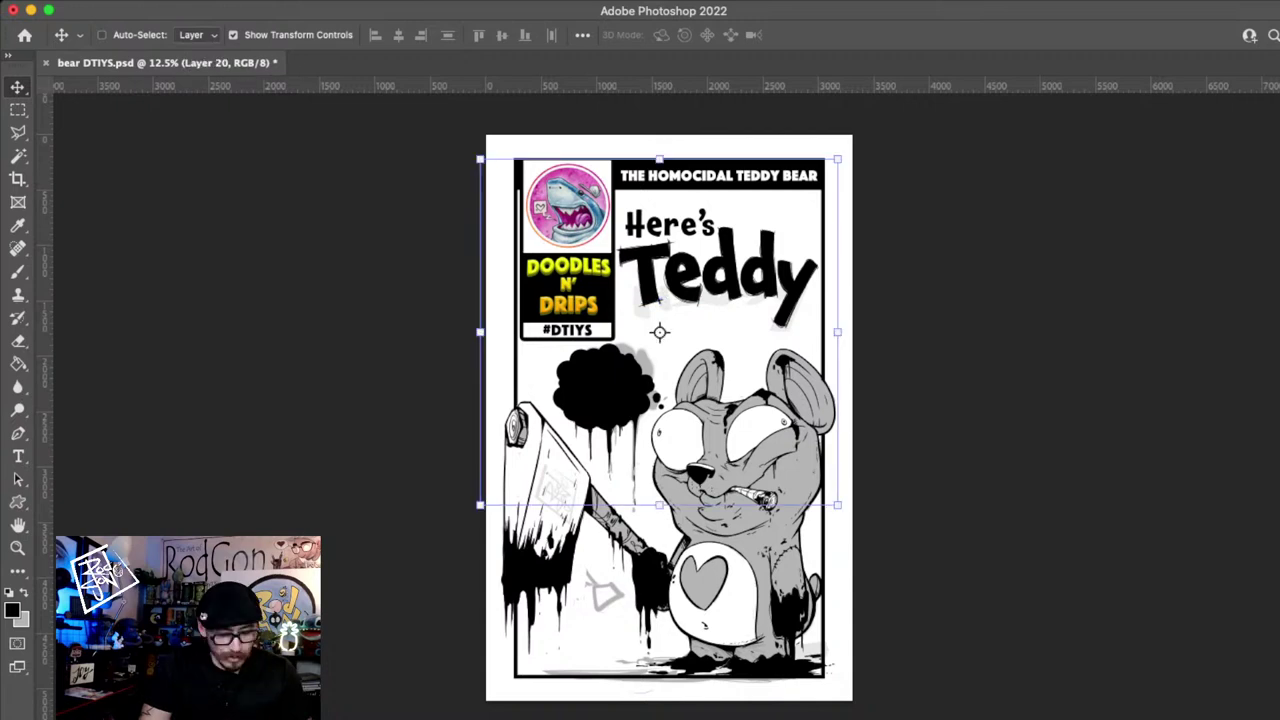
{"action": "key", "text": "super+alt+a"}
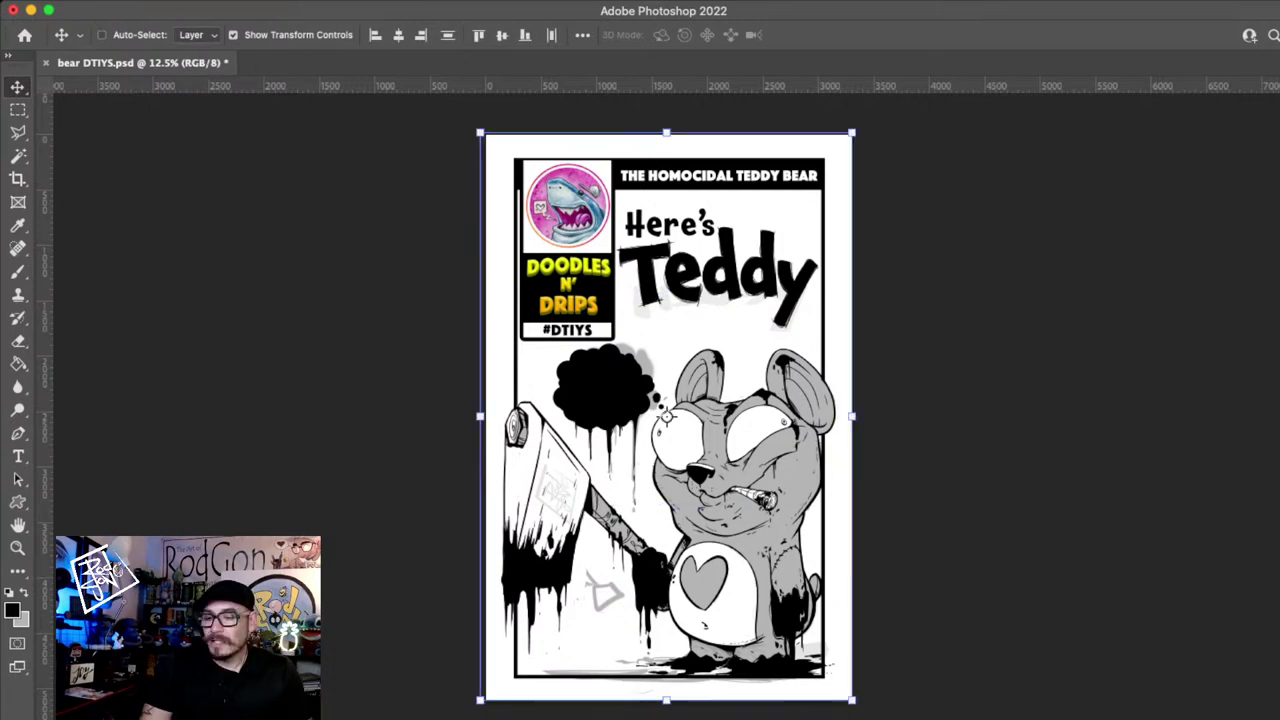
{"action": "key", "text": "super+g"}
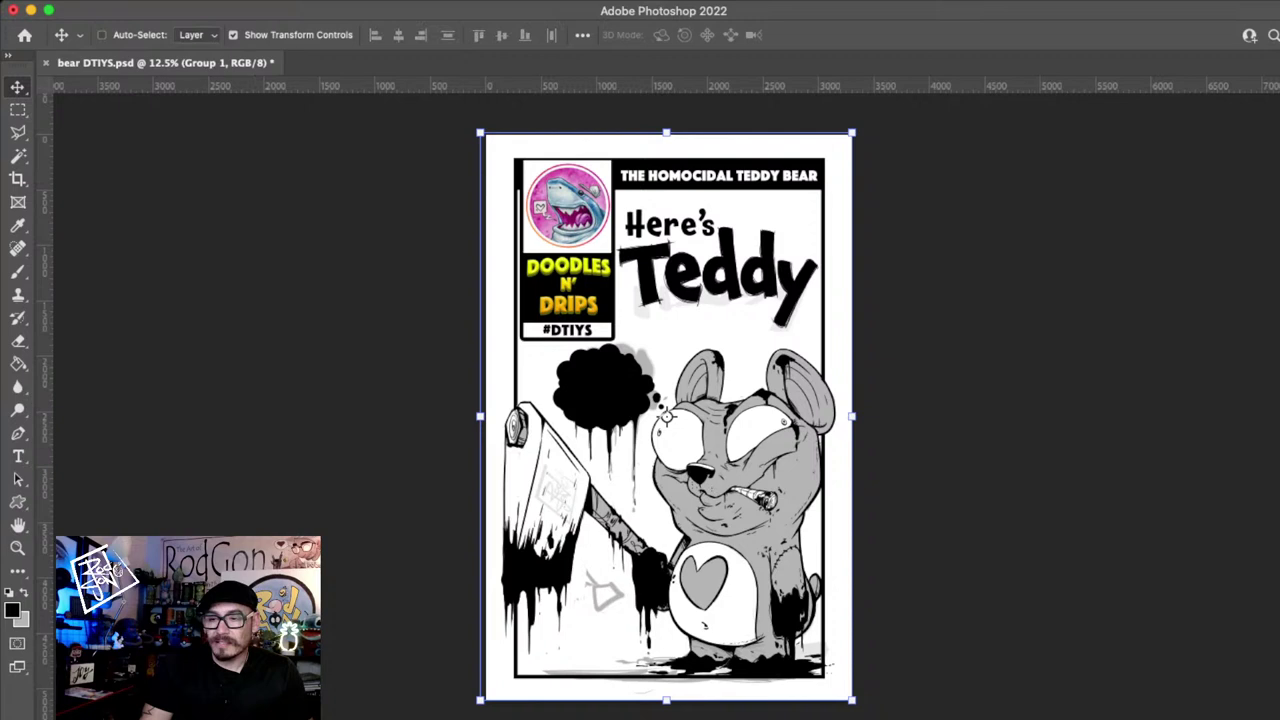
- Add a new layer, fill the whole canvas with white and send it behind the artwork
{"action": "key", "text": "alt+shift+super+n"}
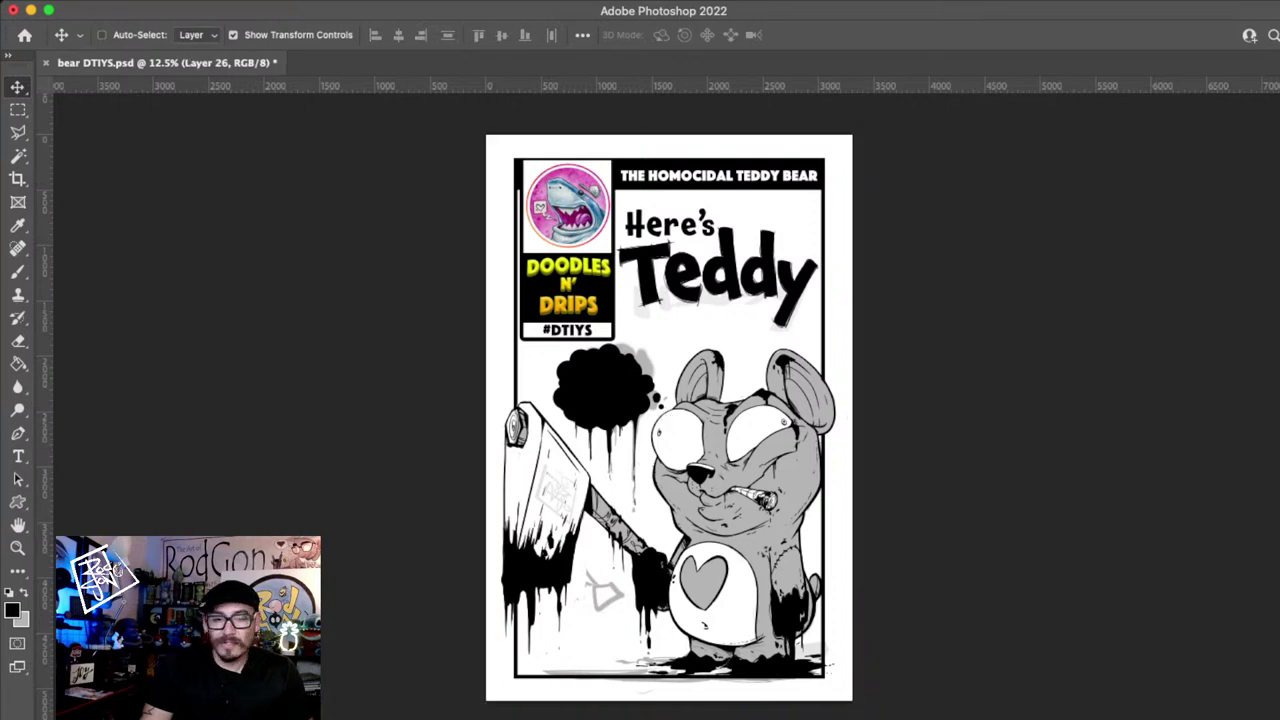
{"action": "key", "text": "super+BackSpace"}
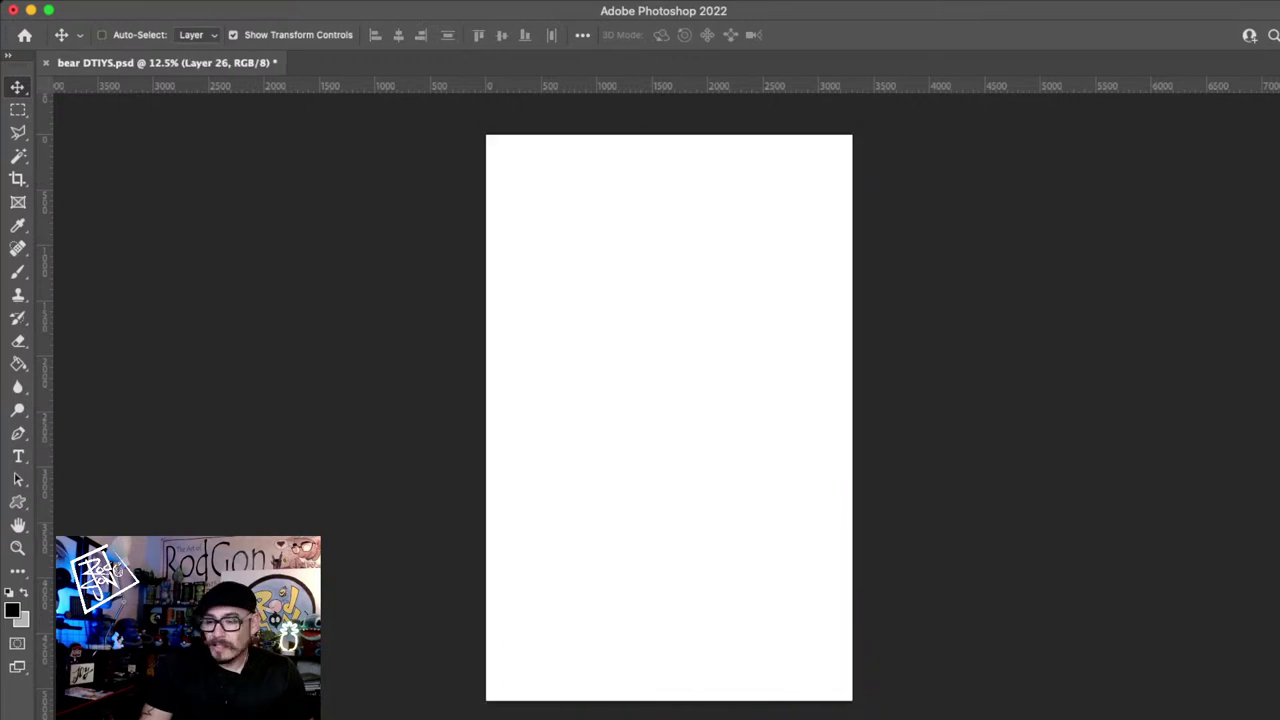
{"action": "key", "text": "super+["}
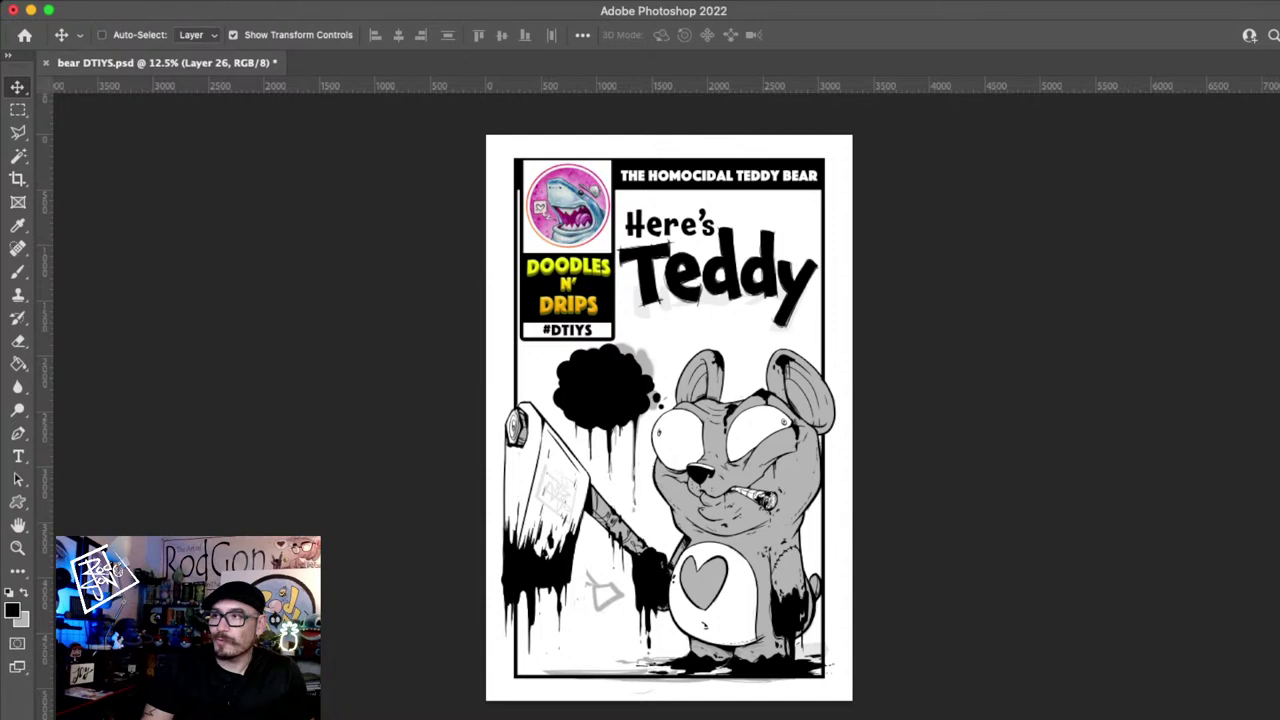
{"action": "scroll", "coordinate": [669, 400], "scroll_direction": "down", "scroll_amount": 5}
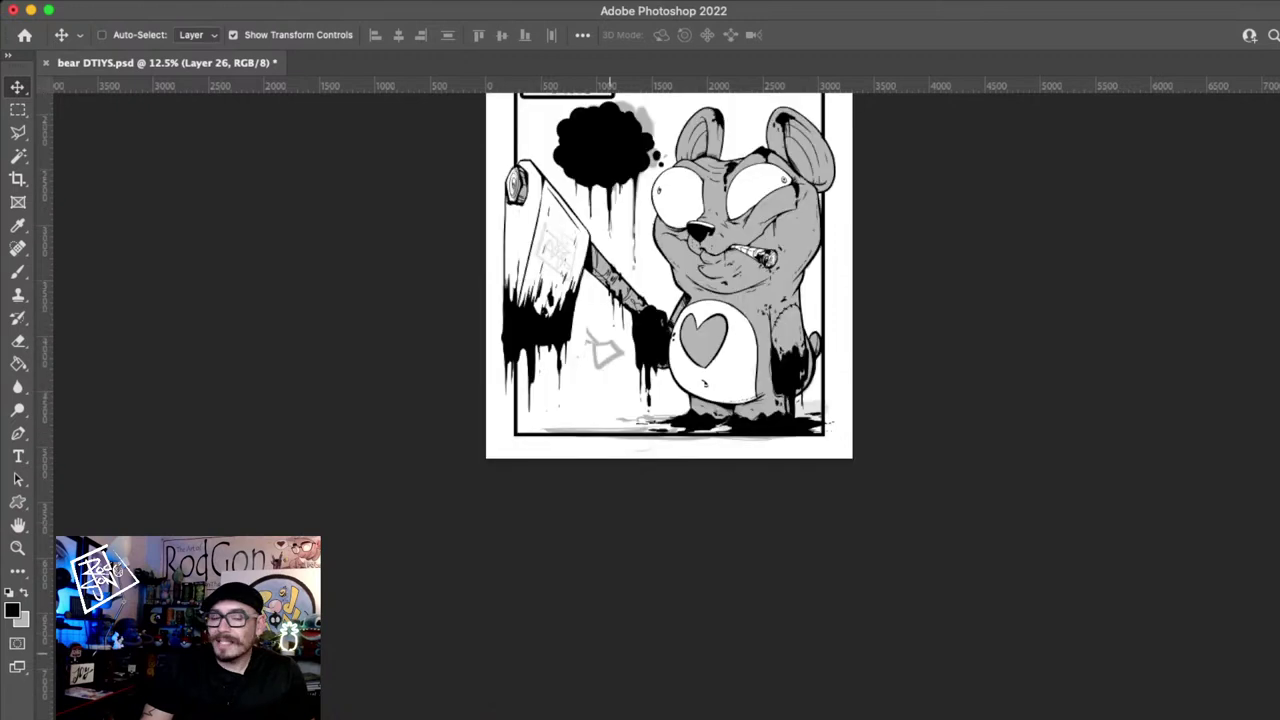
{"action": "scroll", "coordinate": [669, 386], "scroll_direction": "up", "scroll_amount": 4}
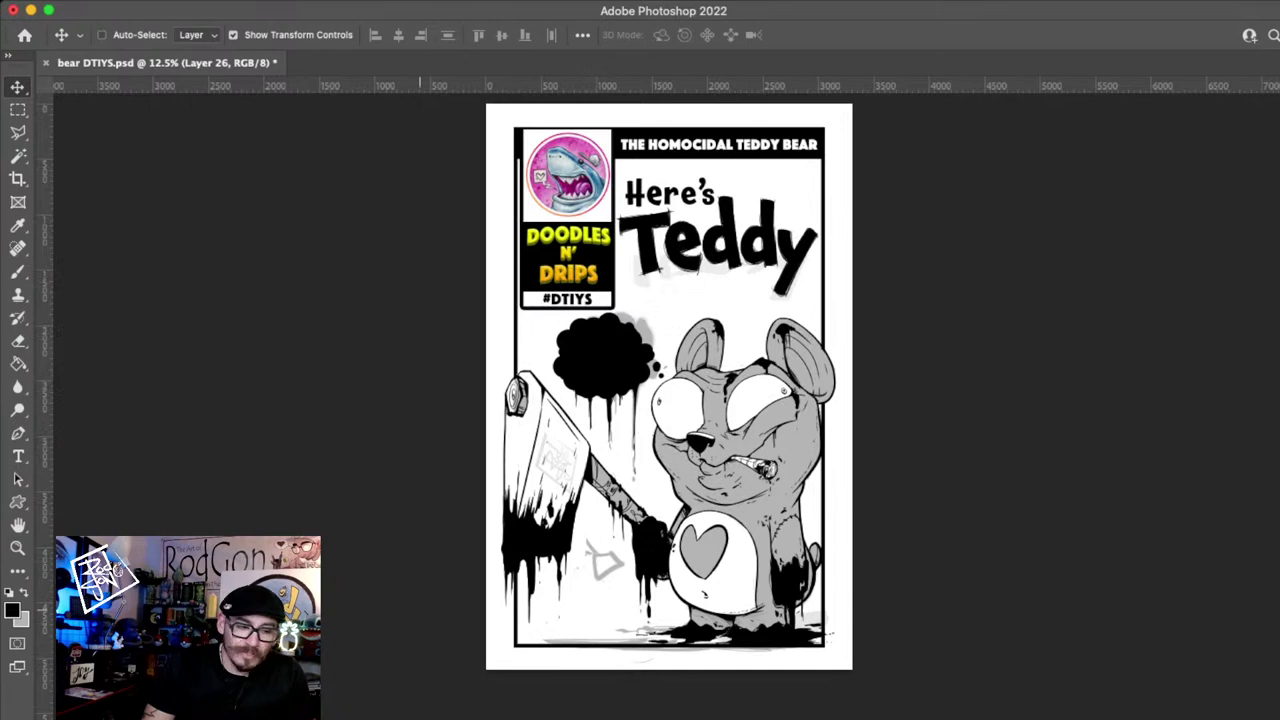
- Fill the area inside the cover's frame with light gray behind the artwork
{"action": "key", "text": "i"}
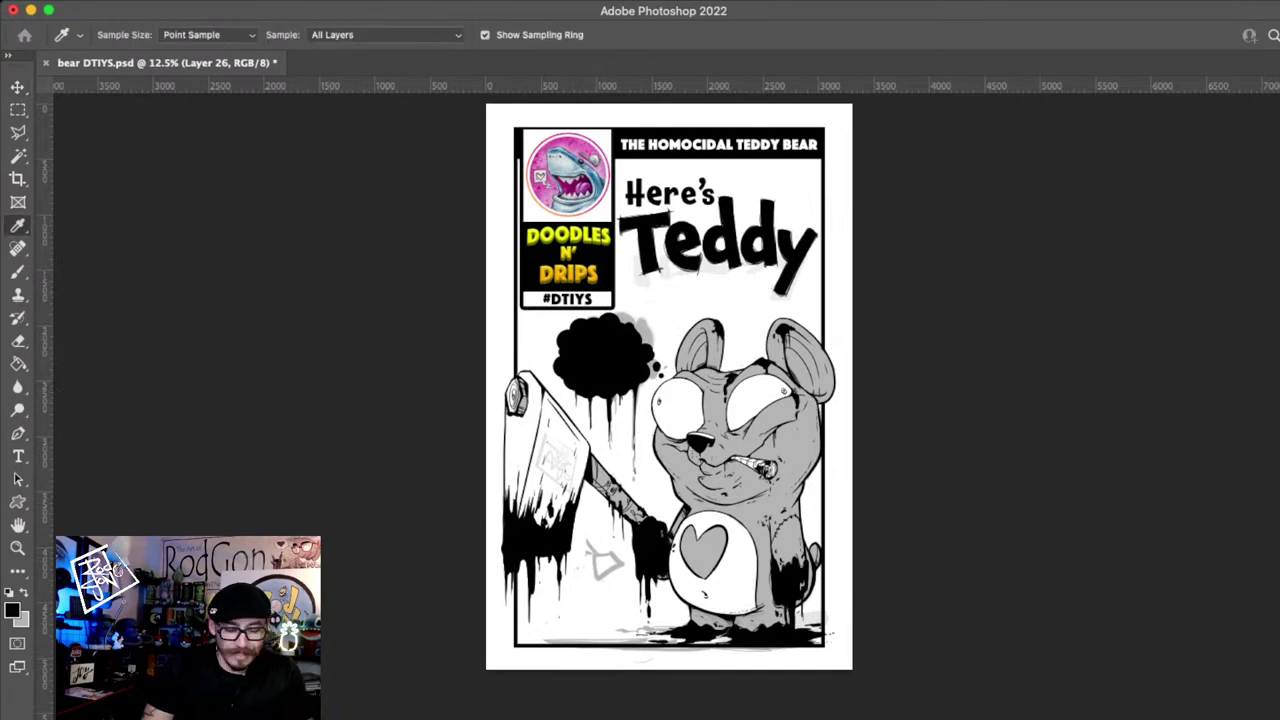
{"action": "key", "text": "v"}
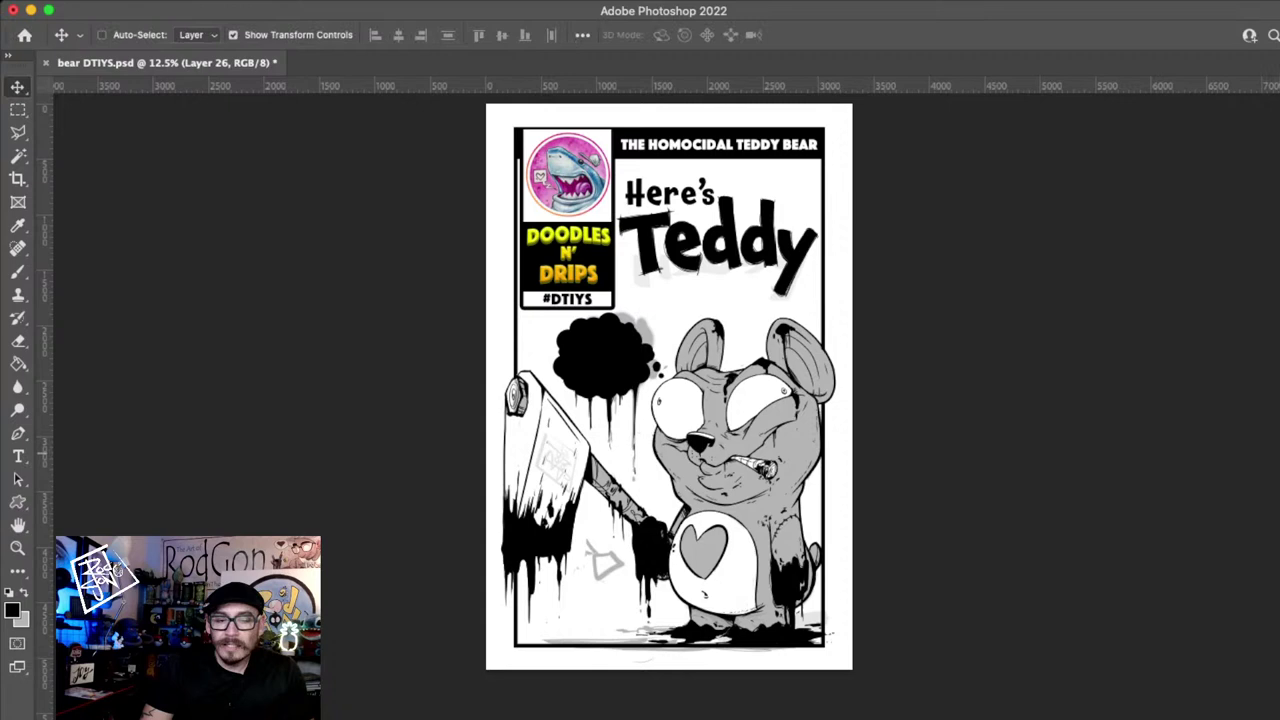
{"action": "key", "text": "g"}
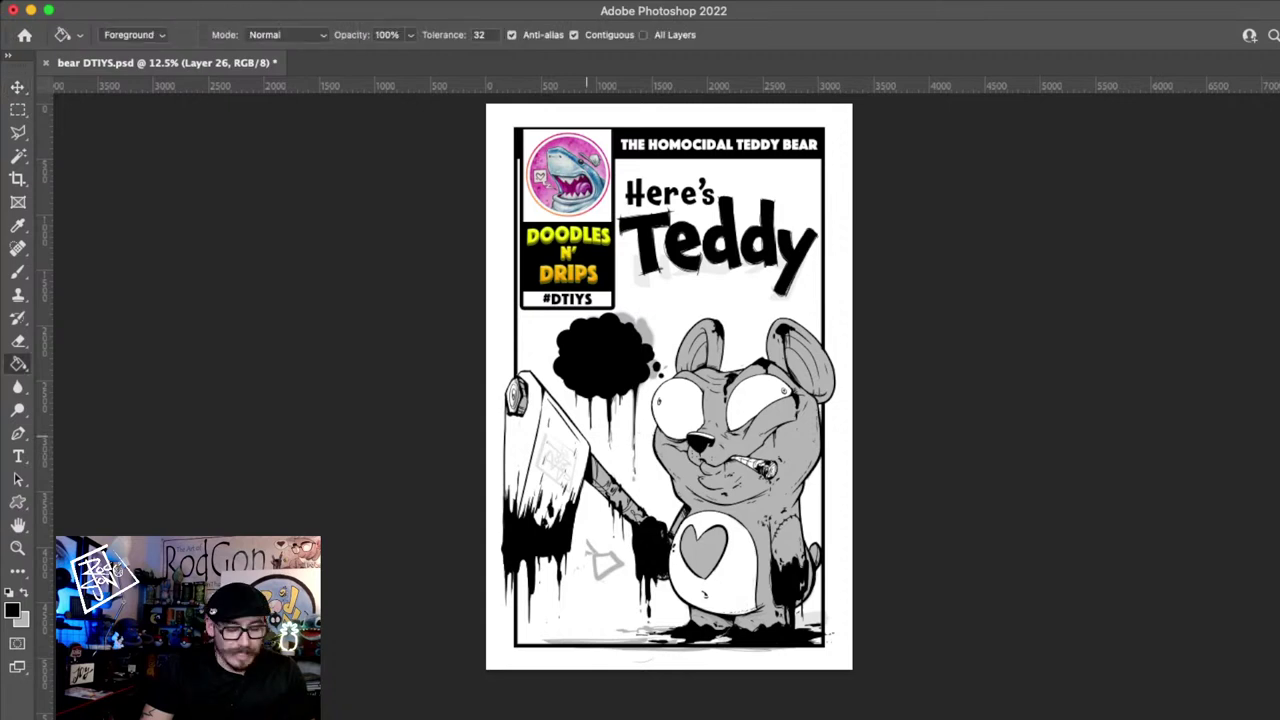
{"action": "left_click", "coordinate": [600, 562]}
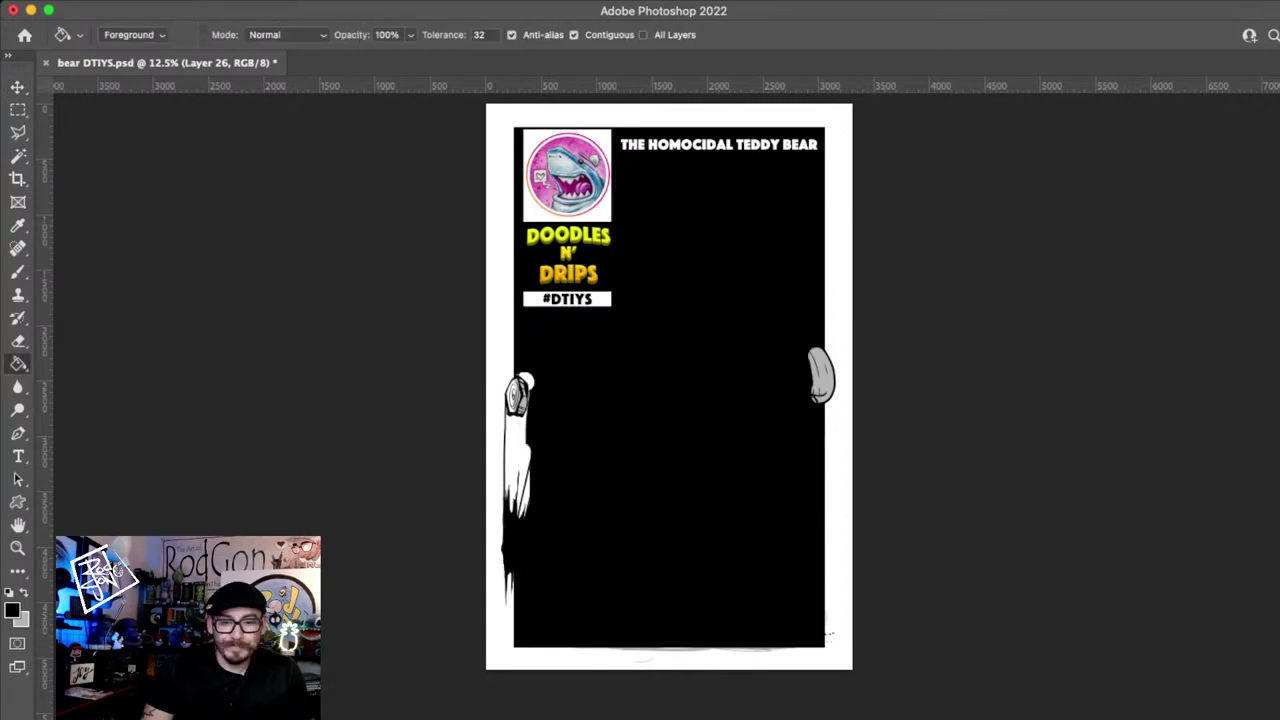
{"action": "key", "text": "super+z"}
{"action": "key", "text": "x"}
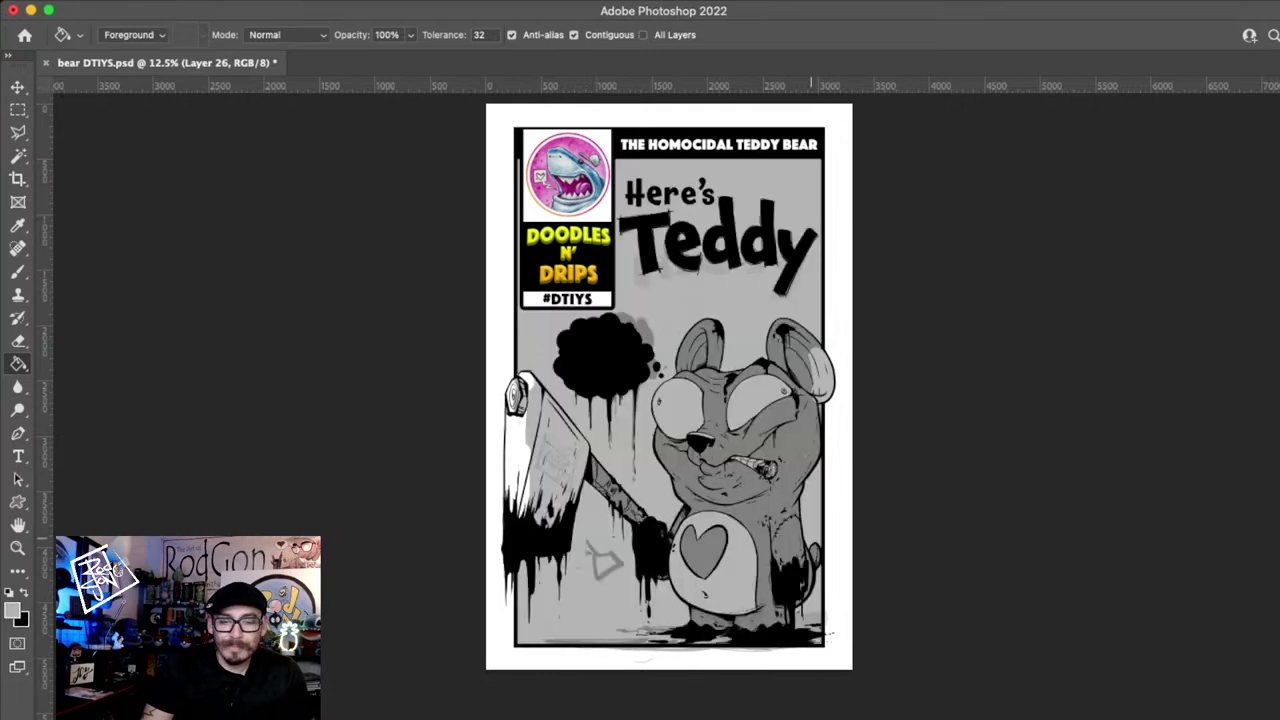
- Bring in the tan parchment texture as a new layer confined to the gray area inside the cover's frame
{"action": "key", "text": "z"}
{"action": "left_click", "coordinate": [755, 478]}
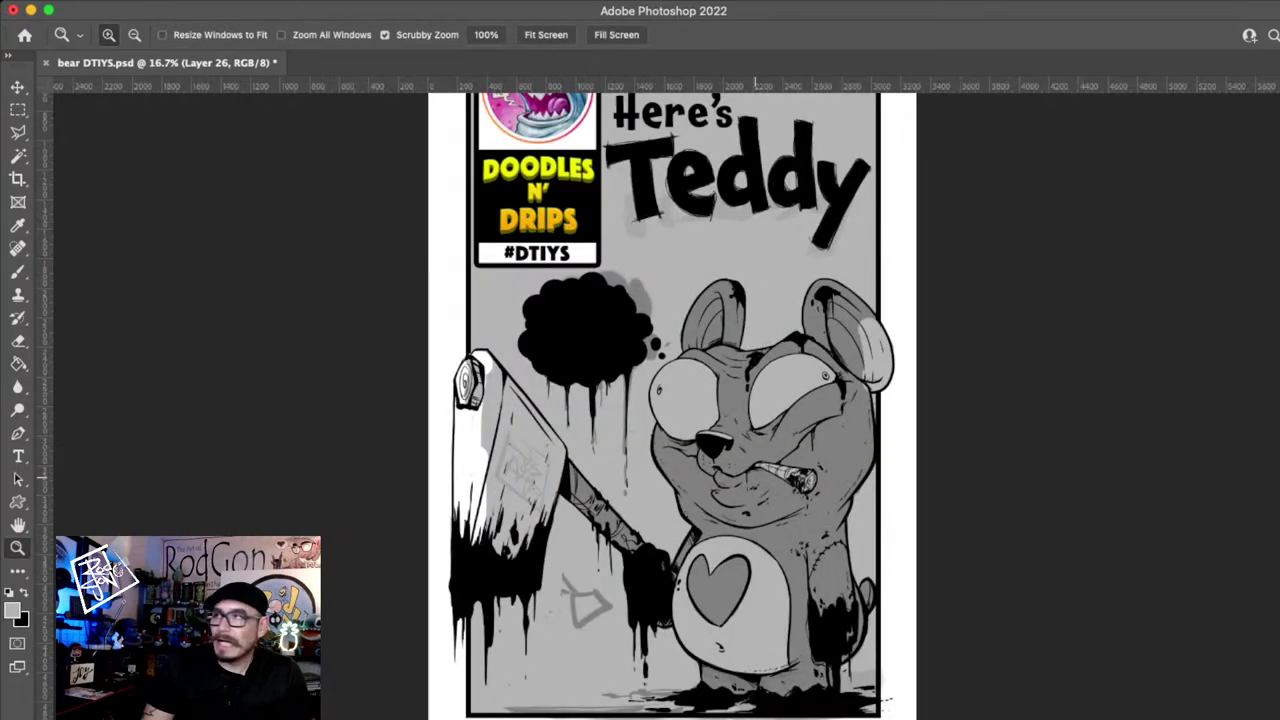
{"action": "key", "text": "super+minus"}
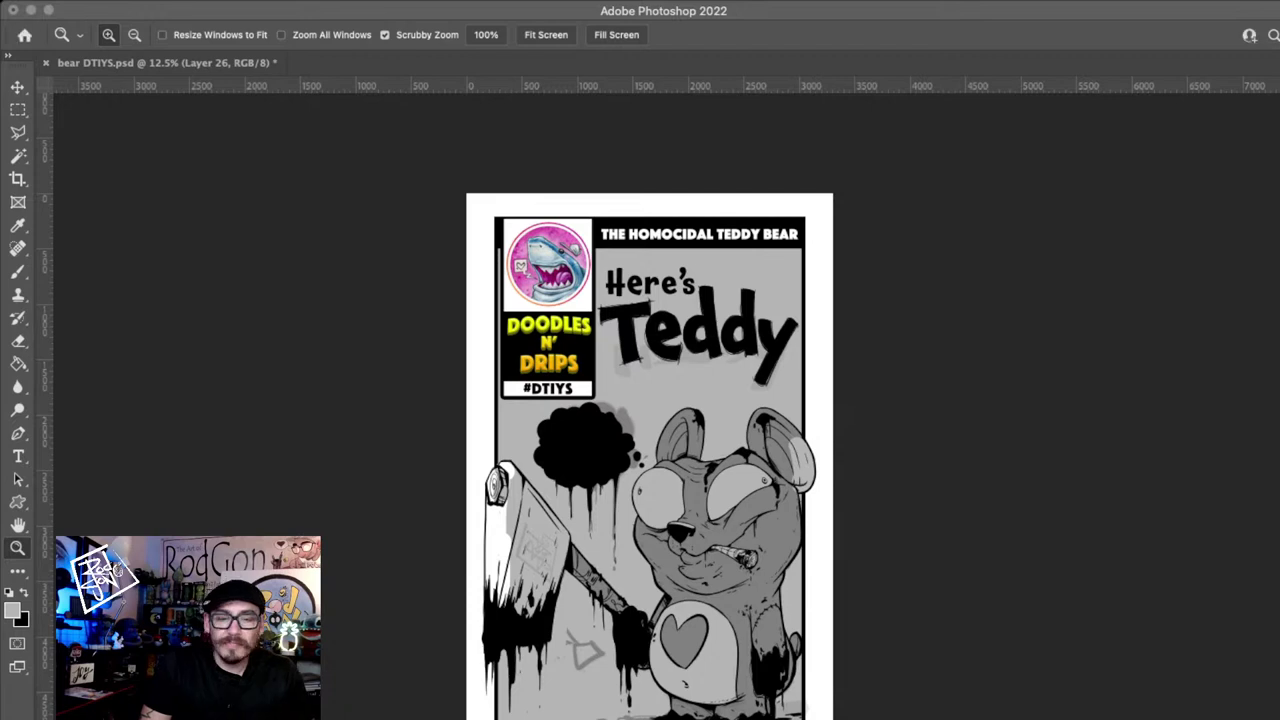
{"action": "key", "text": "v"}
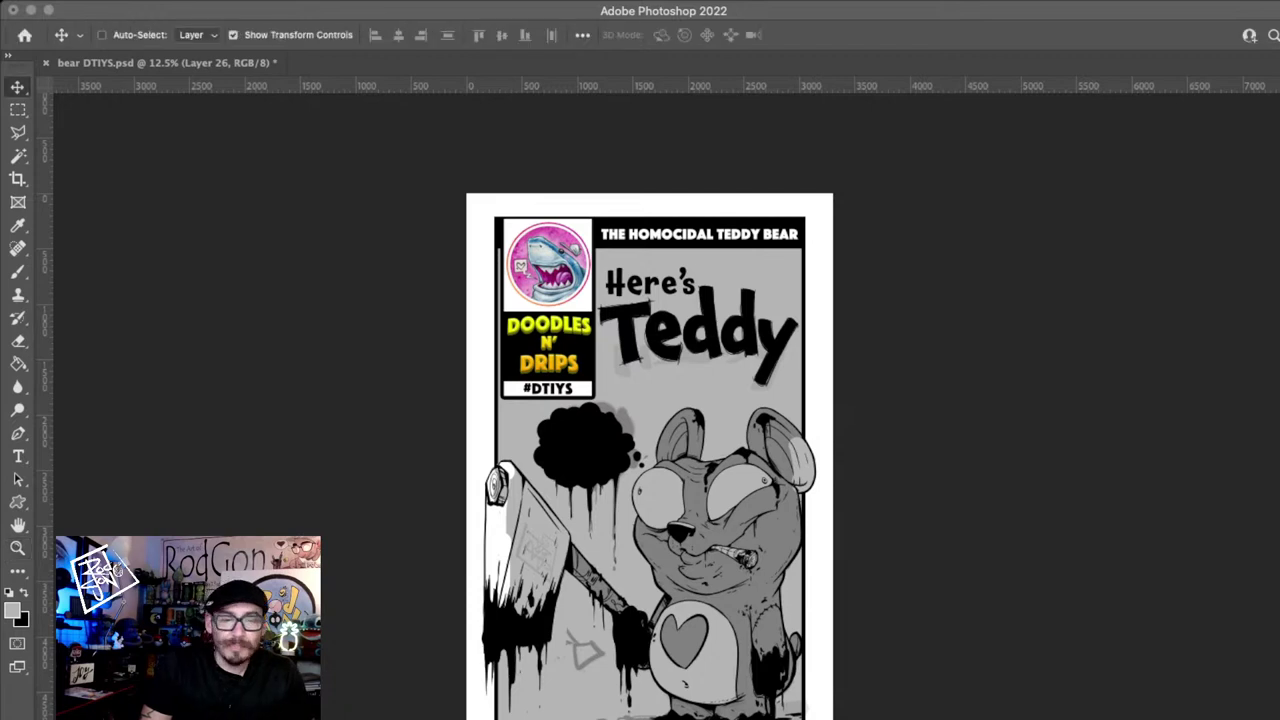
{"action": "key", "text": "Return"}
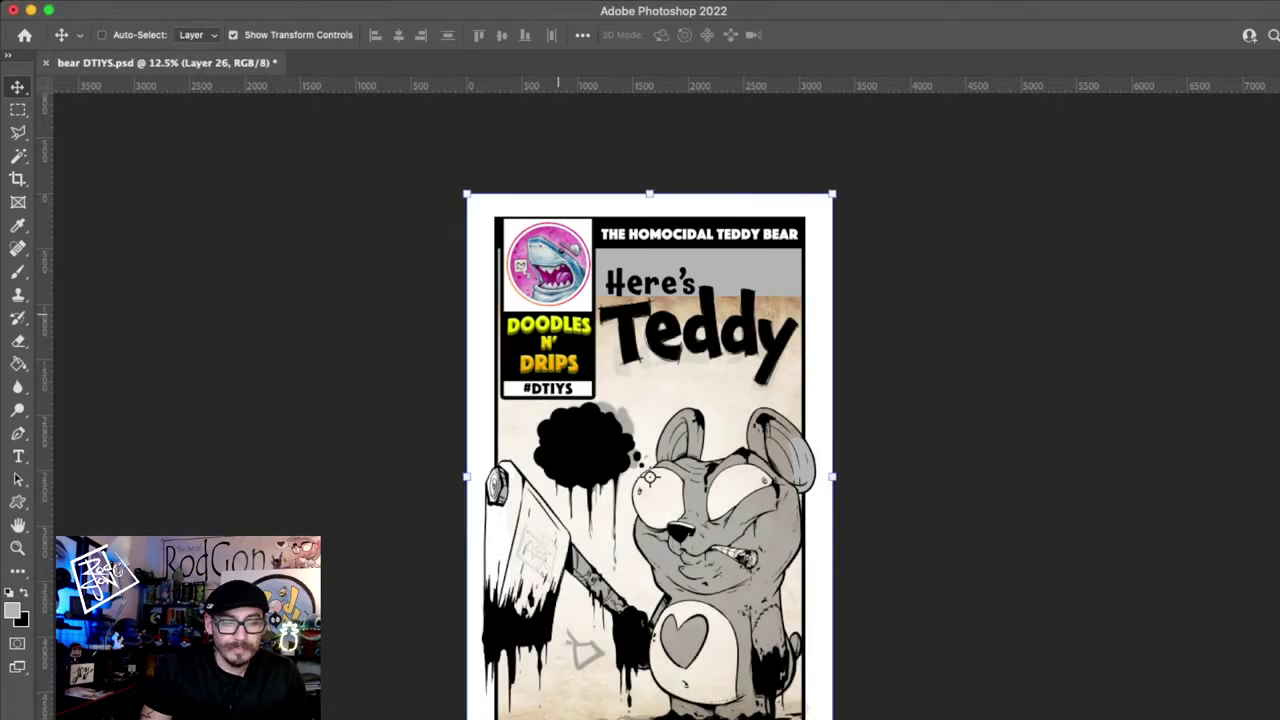
{"action": "key", "text": "super+shift+n"}
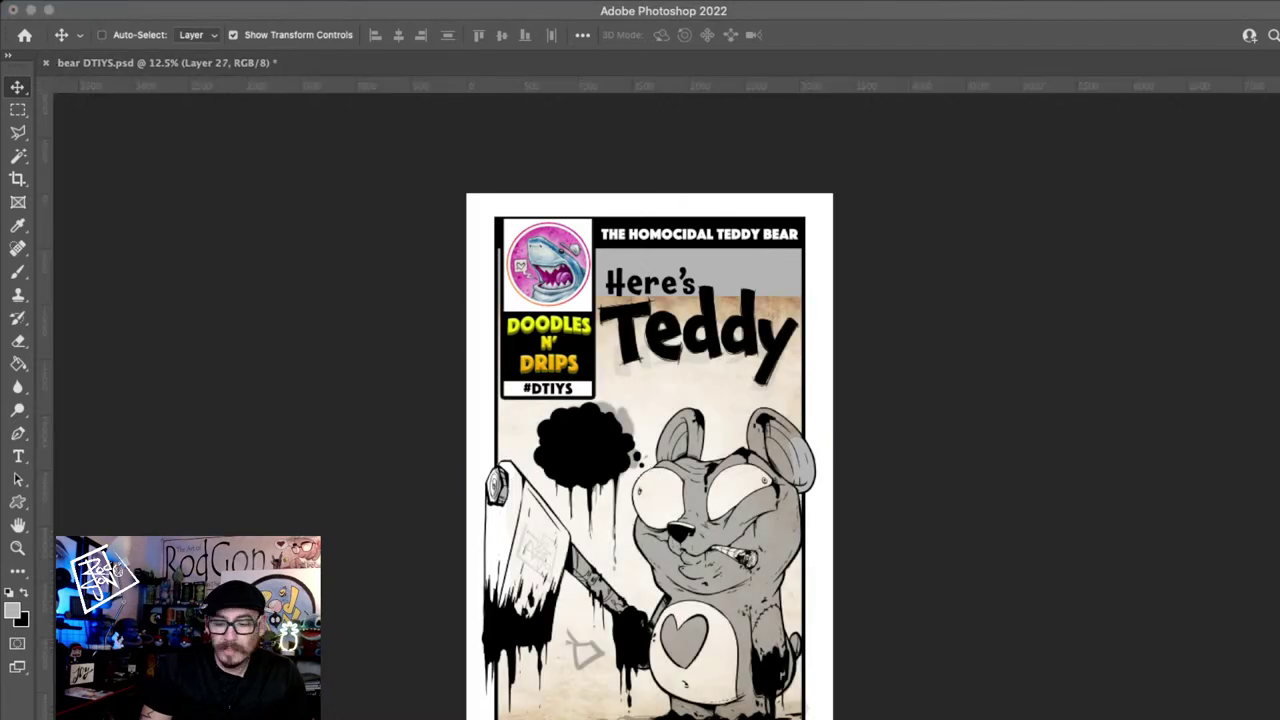
{"action": "key", "text": "Return"}
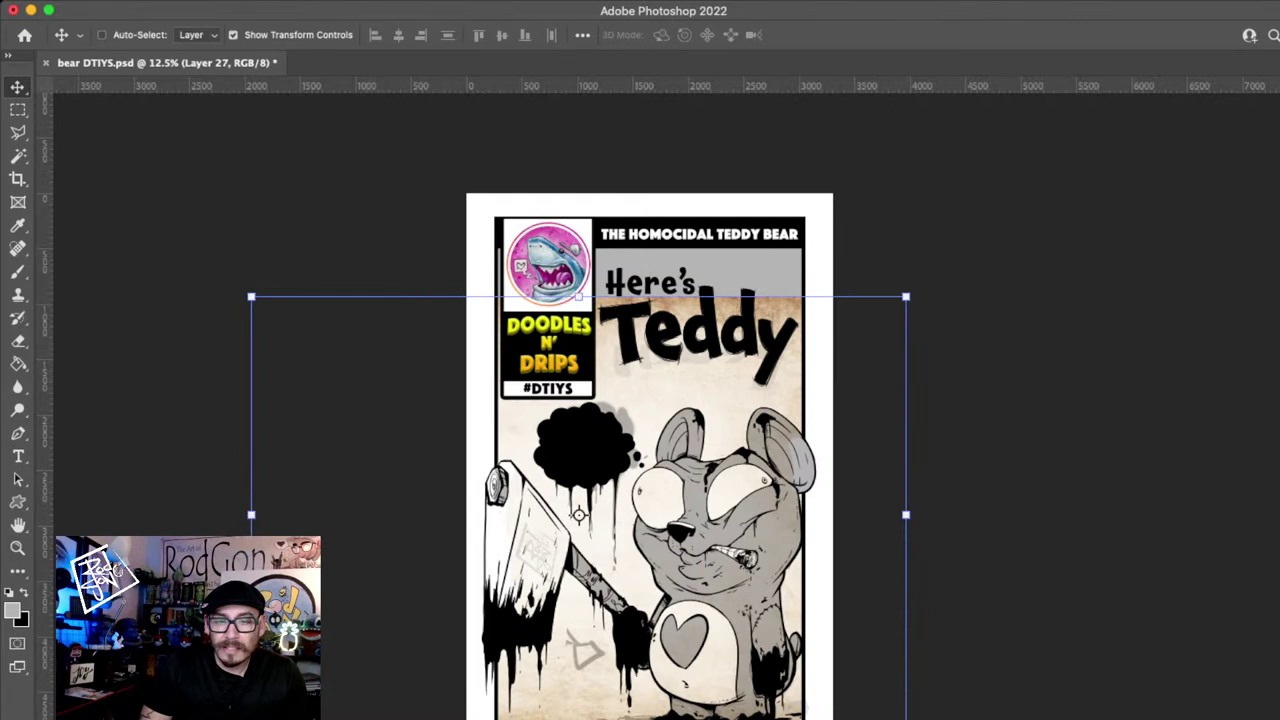
{"action": "key", "text": "super+Tab"}
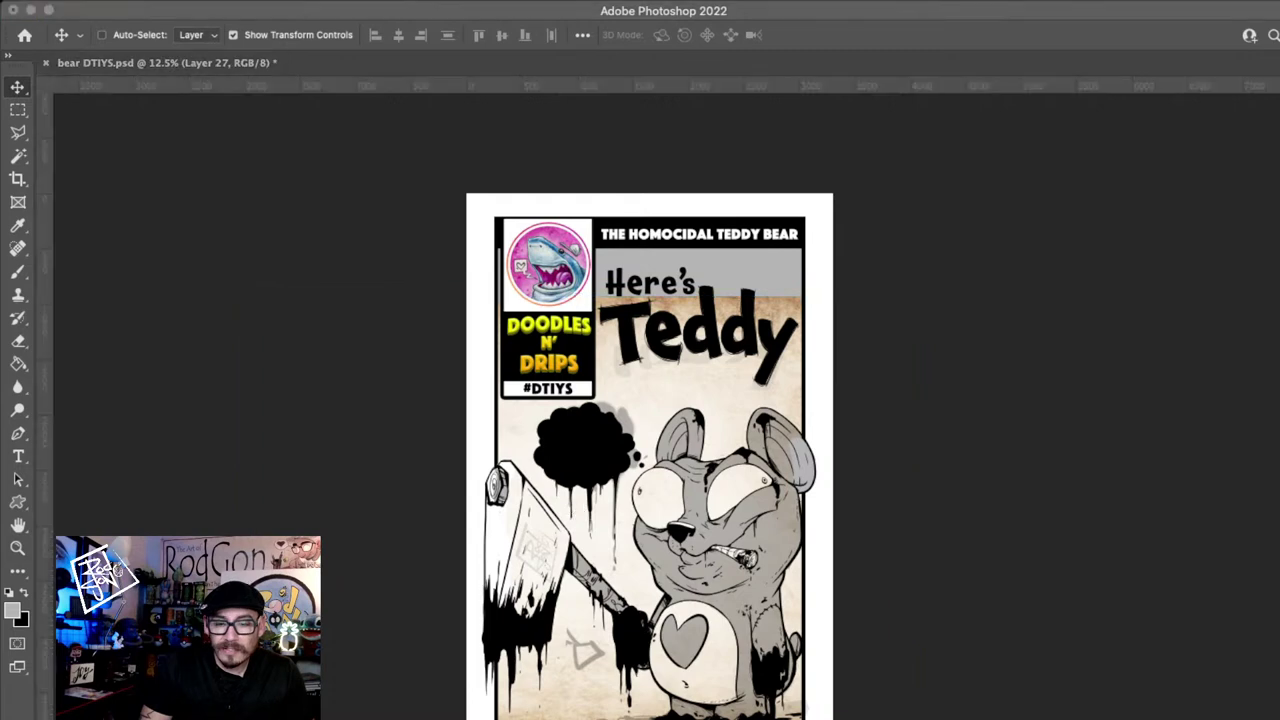
{"action": "key", "text": "super+Tab"}
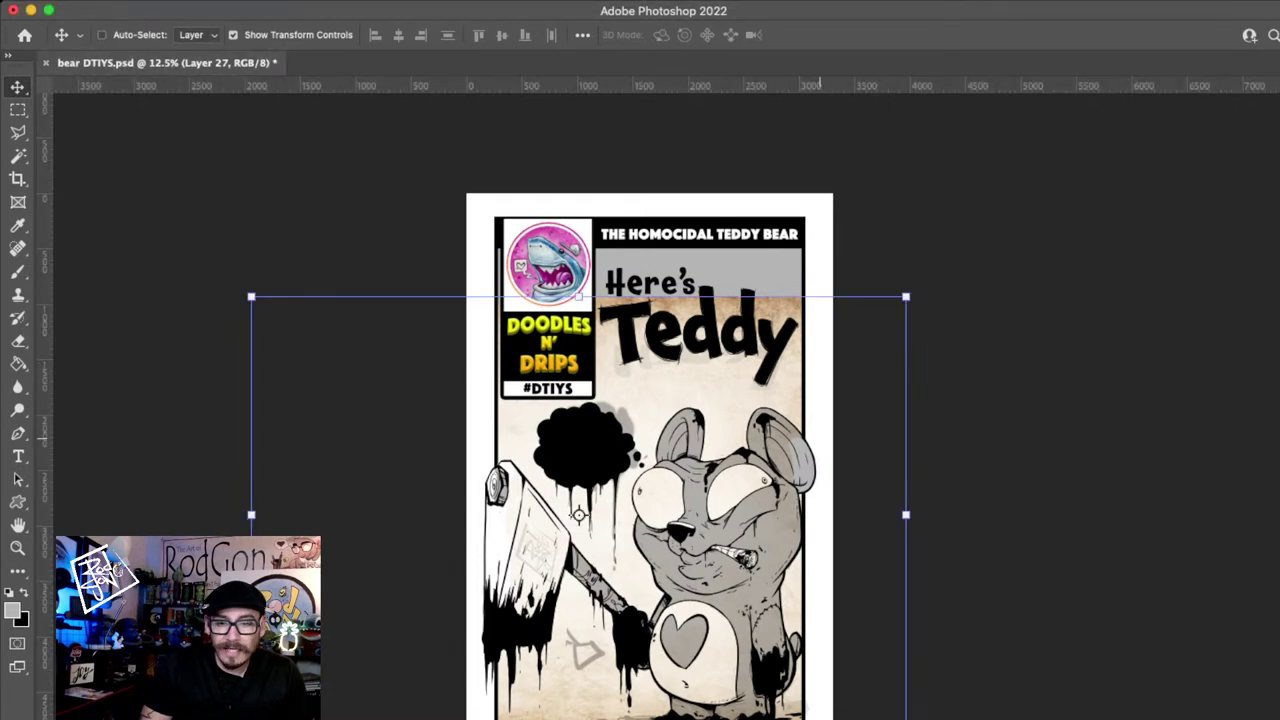
- Move the parchment texture up, rotate it 90° to portrait and scale it down to cover the frame area
{"action": "left_click_drag", "start_coordinate": [820, 438], "coordinate": [832, 378]}
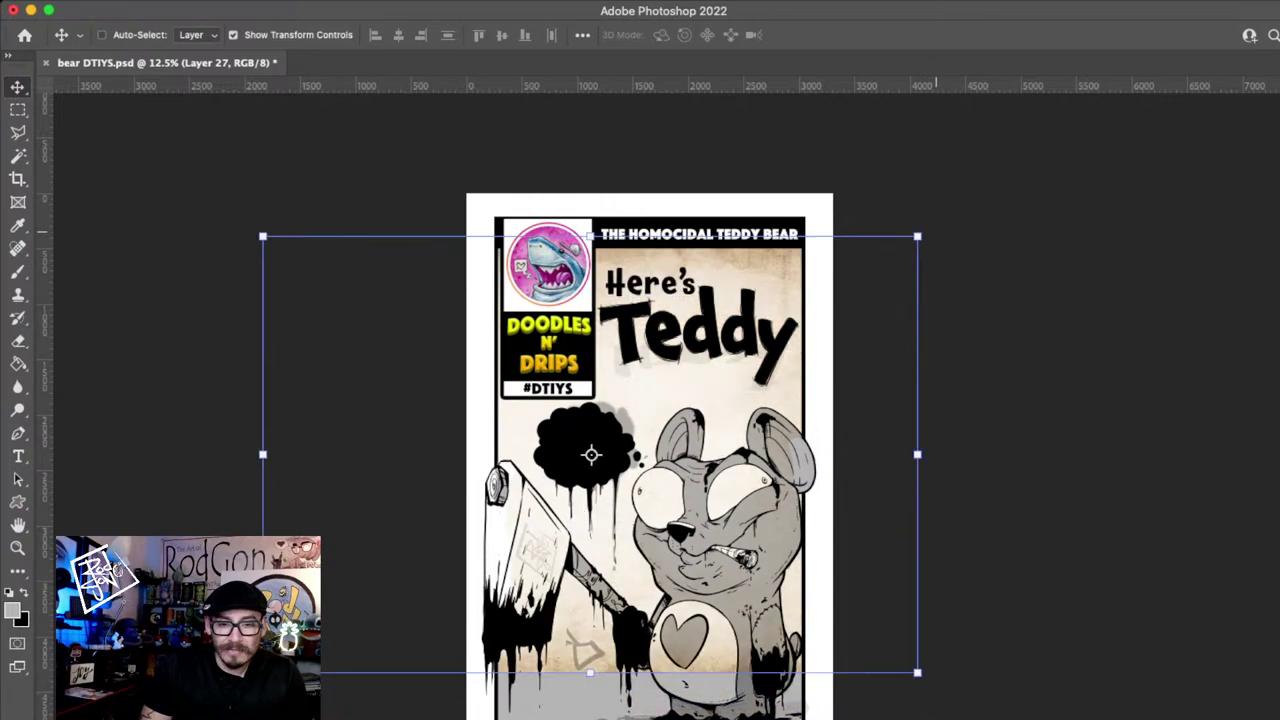
{"action": "left_click_drag", "start_coordinate": [936, 232], "coordinate": [697, 618]}
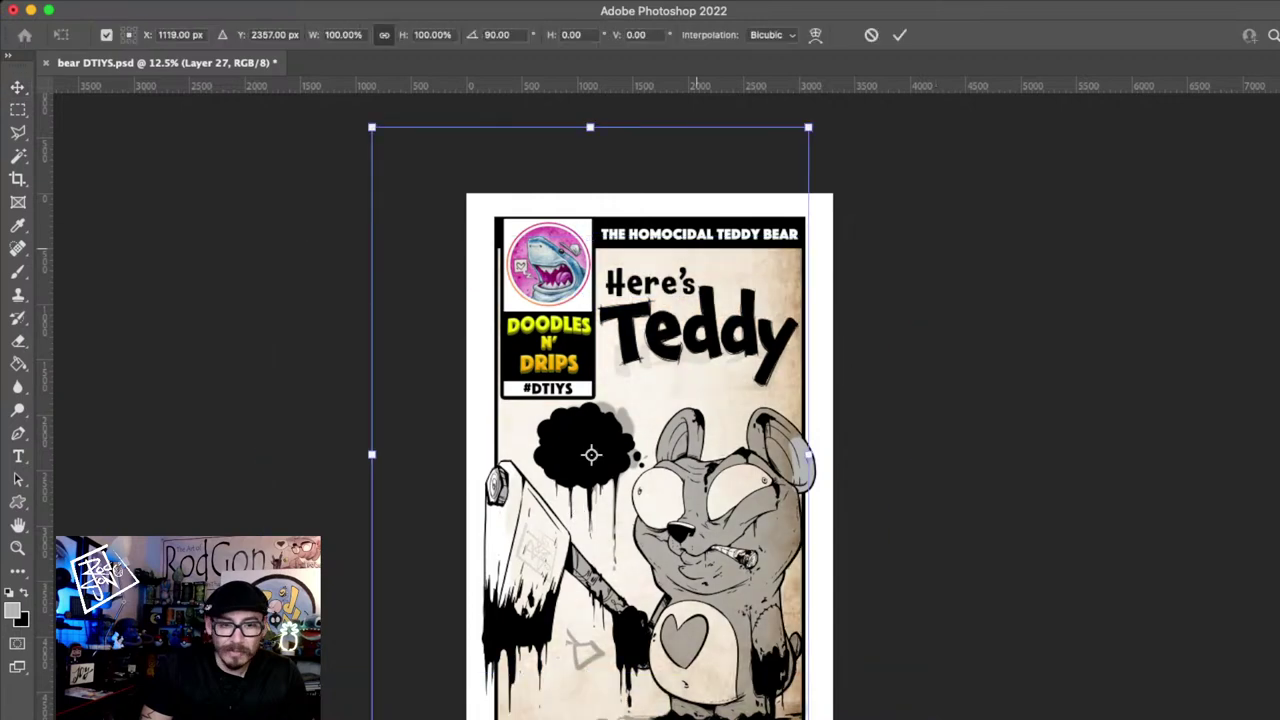
{"action": "key", "text": "Return"}
- Try a green tint on the parchment texture, but keep its tan hue and brighten the tones
{"action": "key", "text": "i"}
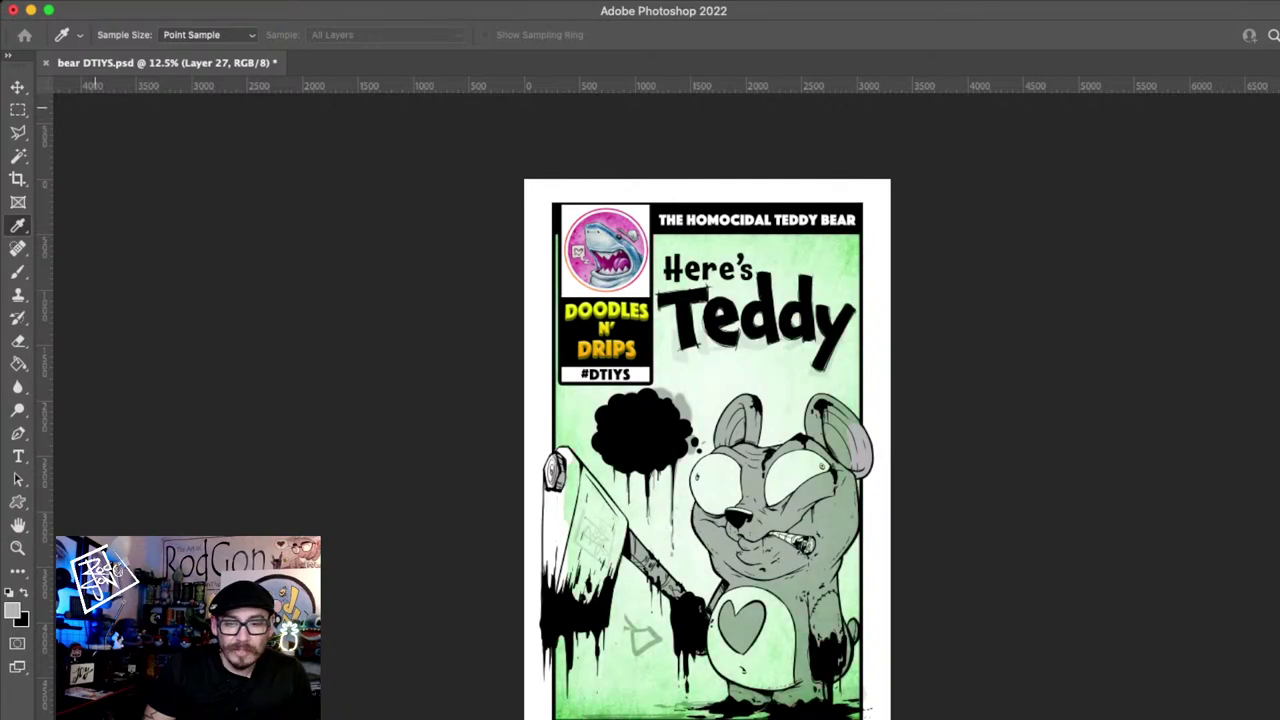
{"action": "key", "text": "Escape"}
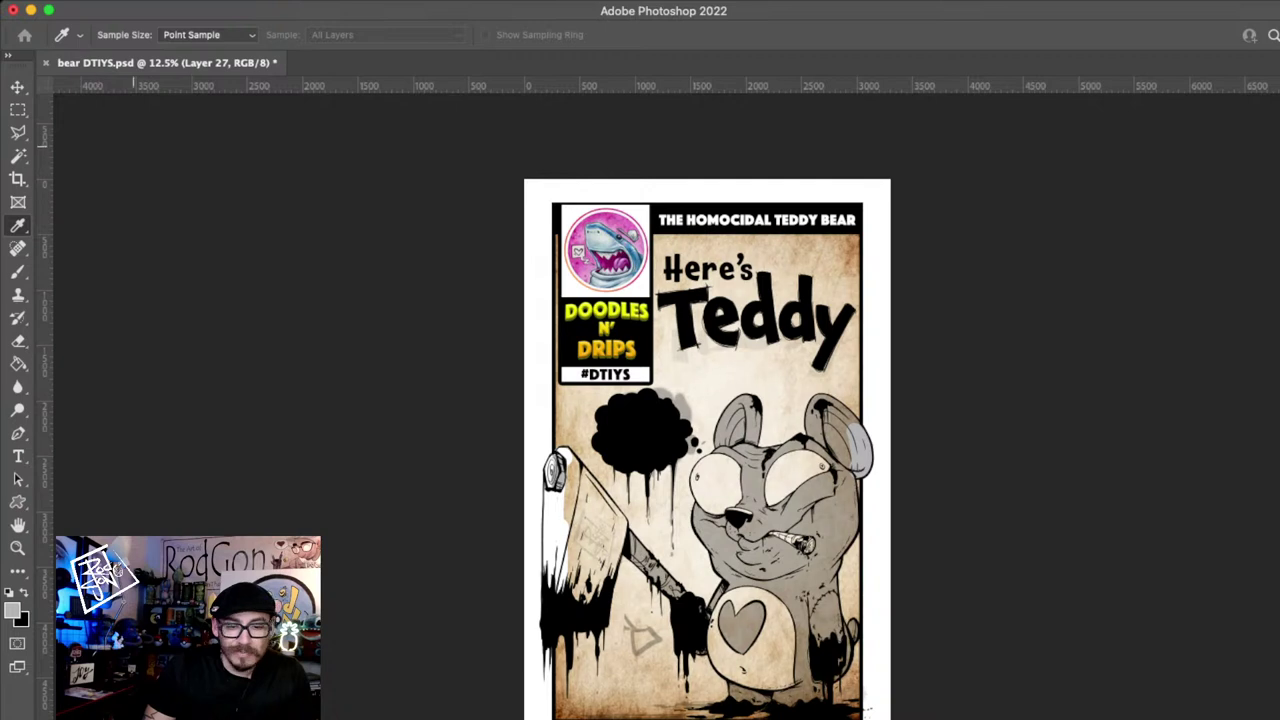
{"action": "left_click_drag", "start_coordinate": [133, 147], "coordinate": [144, 151]}
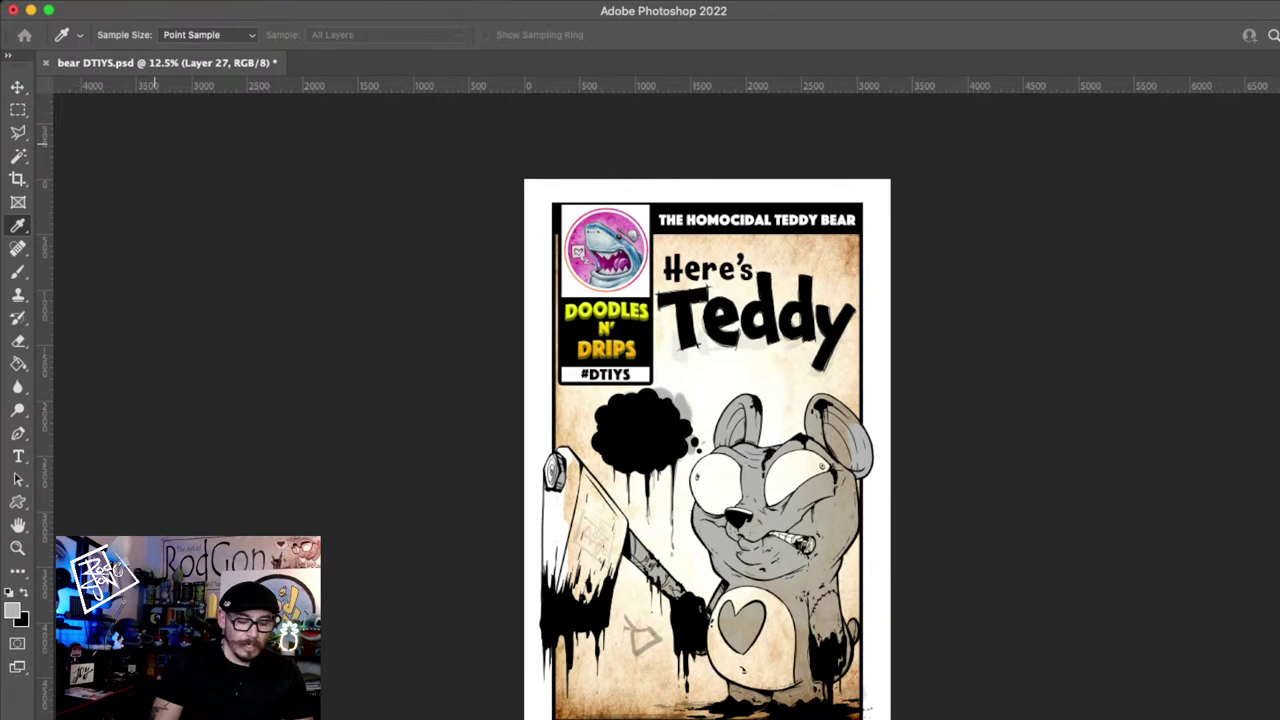
- Shift the parchment texture's color from tan to a pinkish red behind the bear
{"action": "key", "text": "v"}
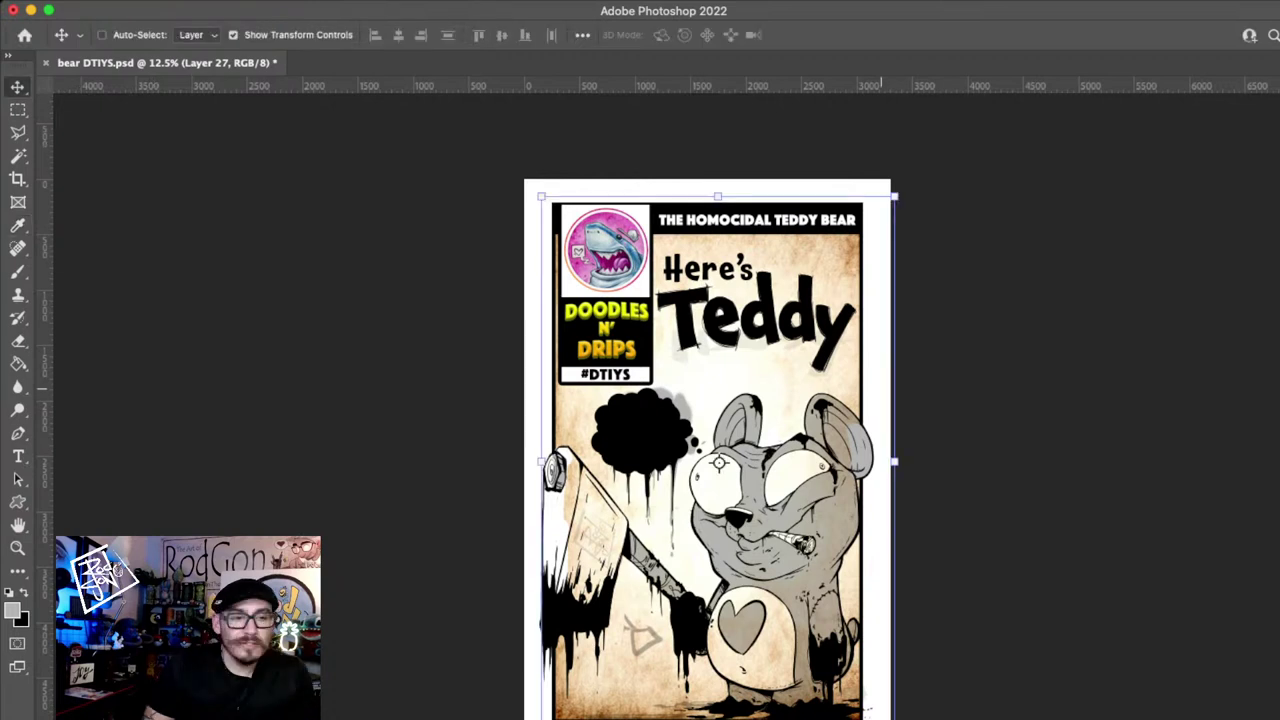
{"action": "key", "text": "i"}
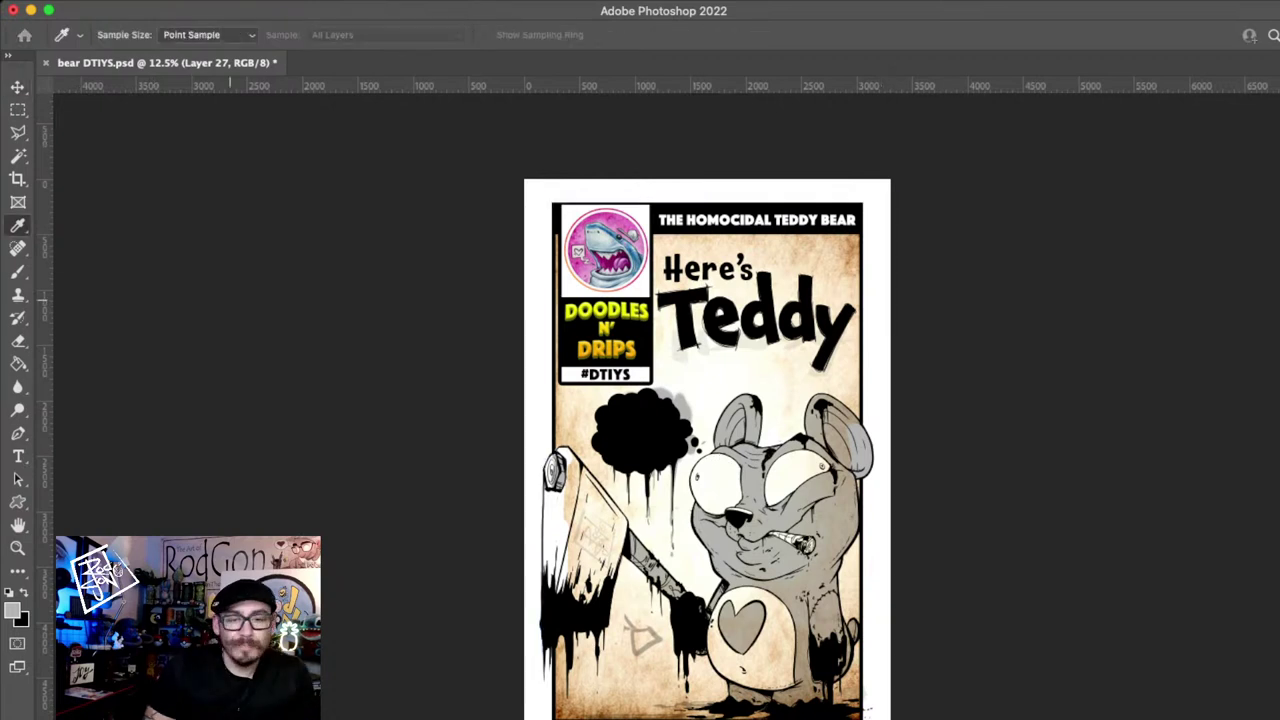
{"action": "key", "text": "super+i"}
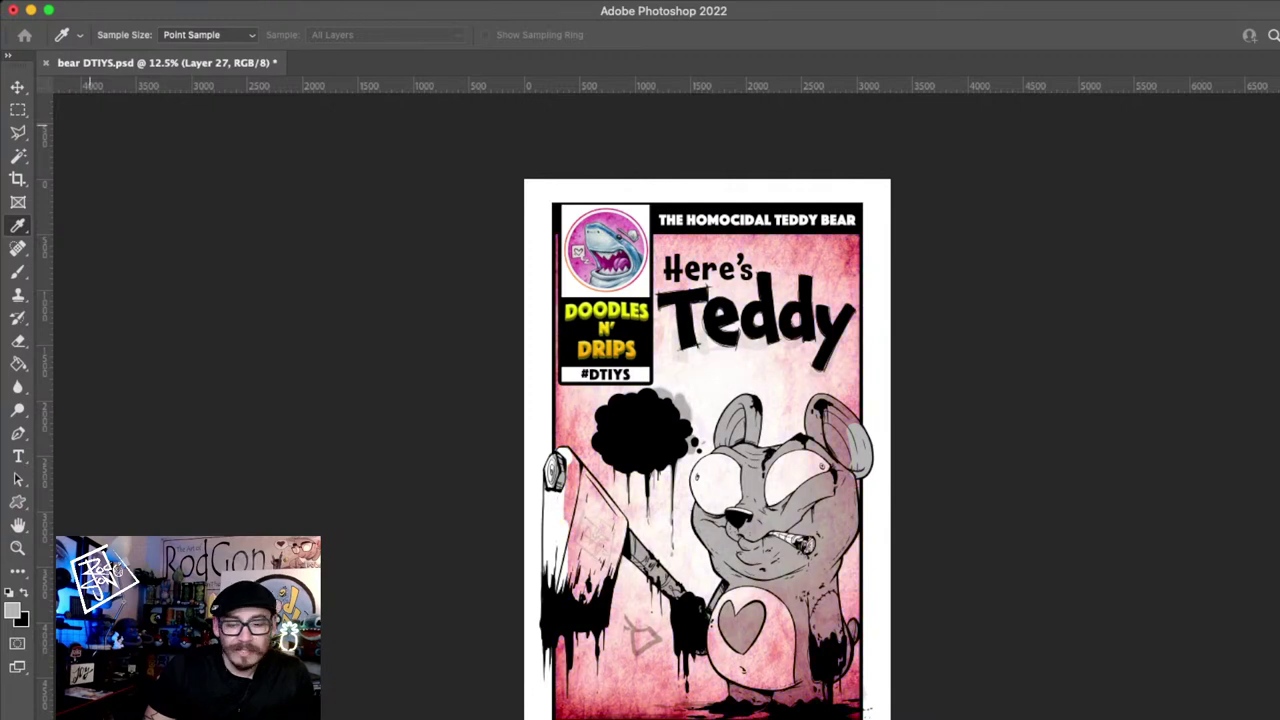
{"action": "left_click_drag", "start_coordinate": [90, 125], "coordinate": [111, 108]}
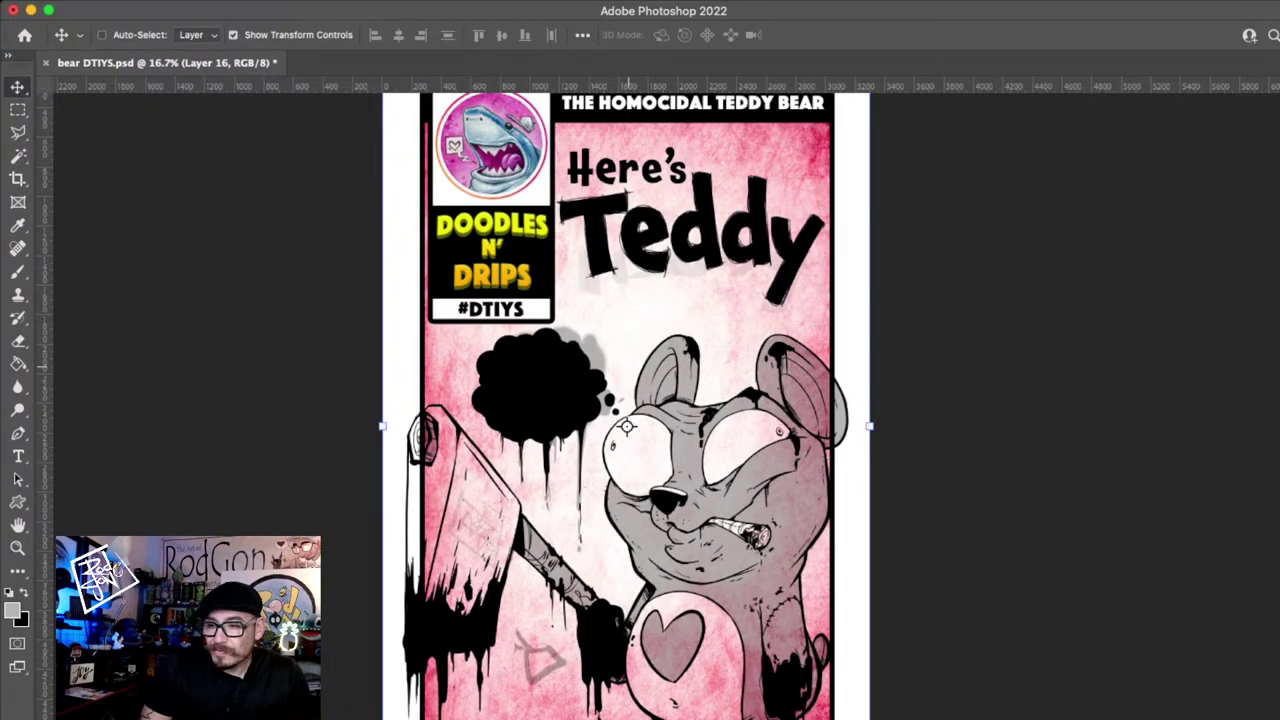
- Sample the lavender fur color from the reference bear and paint it over the bear's ears, face and chin beneath the line art
{"action": "key", "text": "alt+bracketleft"}
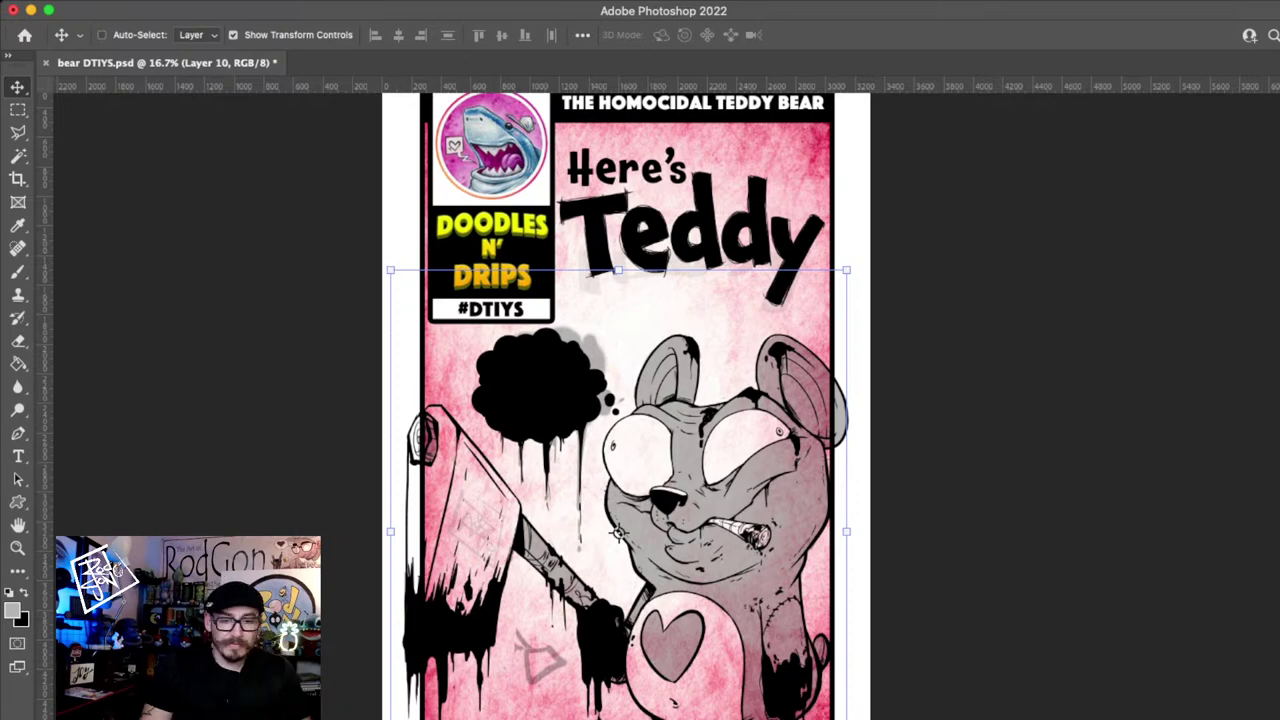
{"action": "key", "text": "e"}
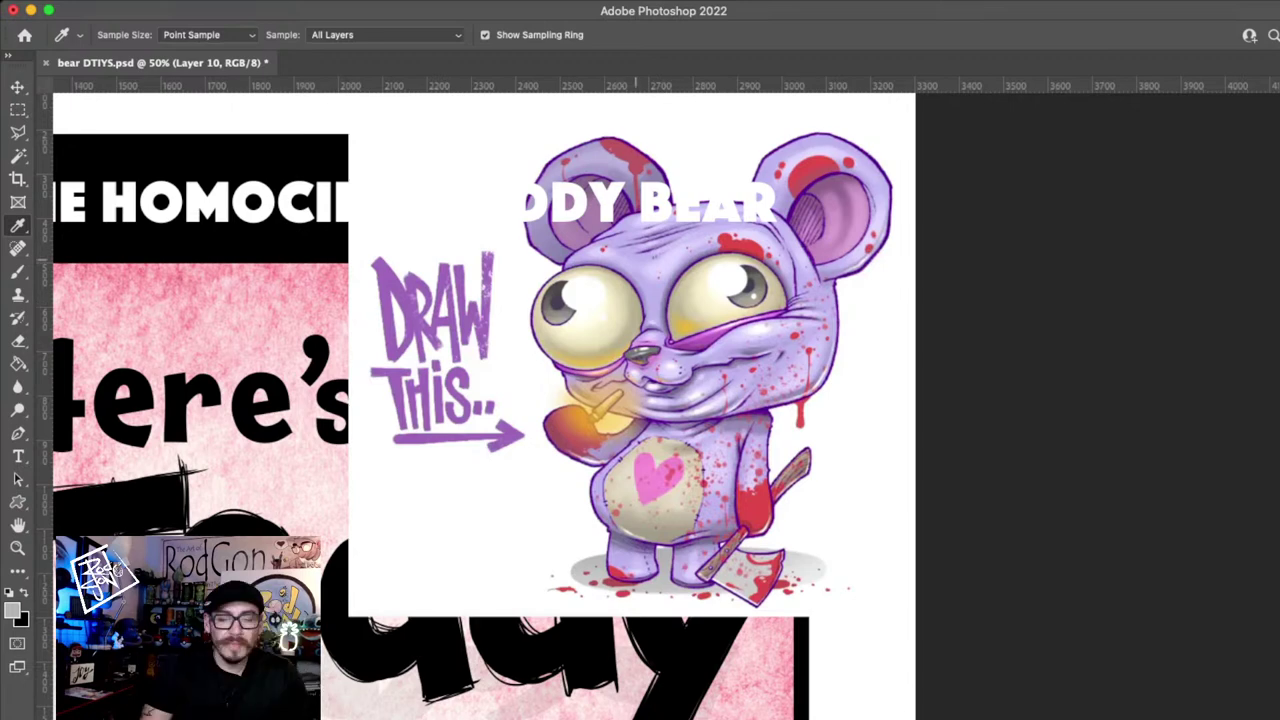
{"action": "left_click", "coordinate": [636, 261]}
{"action": "left_click", "coordinate": [699, 433], "text": "alt"}
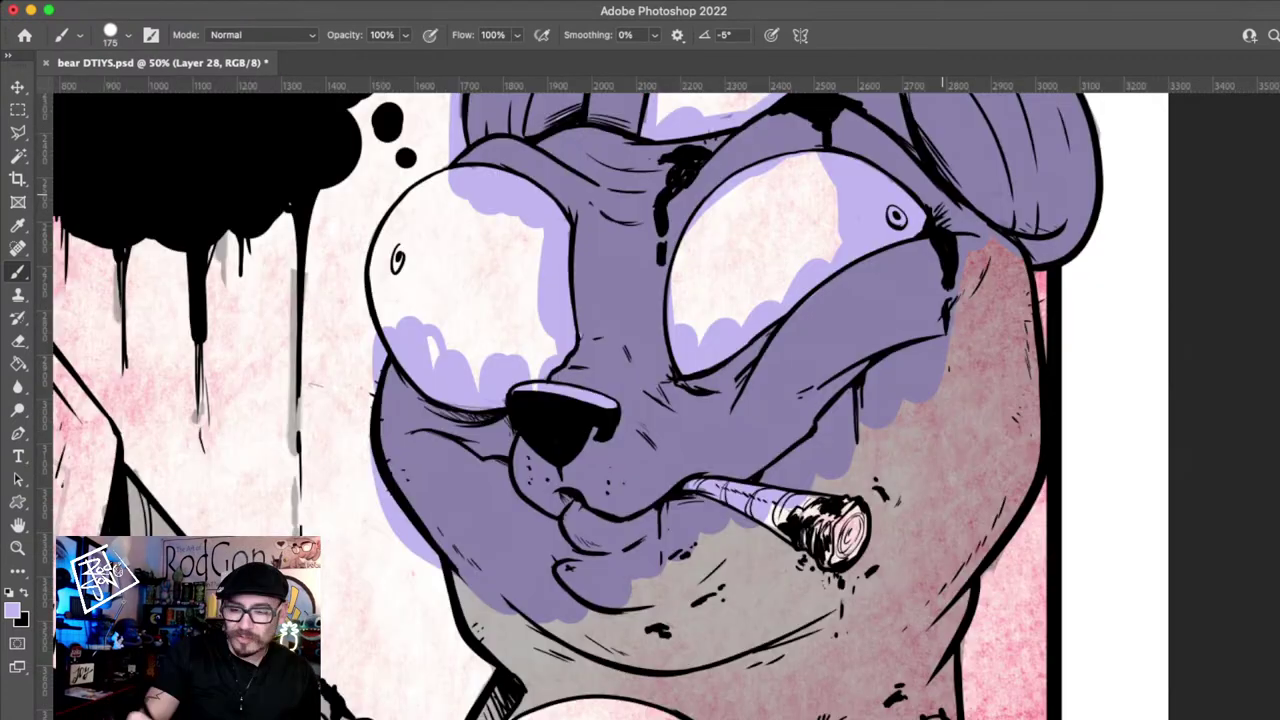
{"action": "left_click_drag", "start_coordinate": [990, 290], "coordinate": [913, 600]}
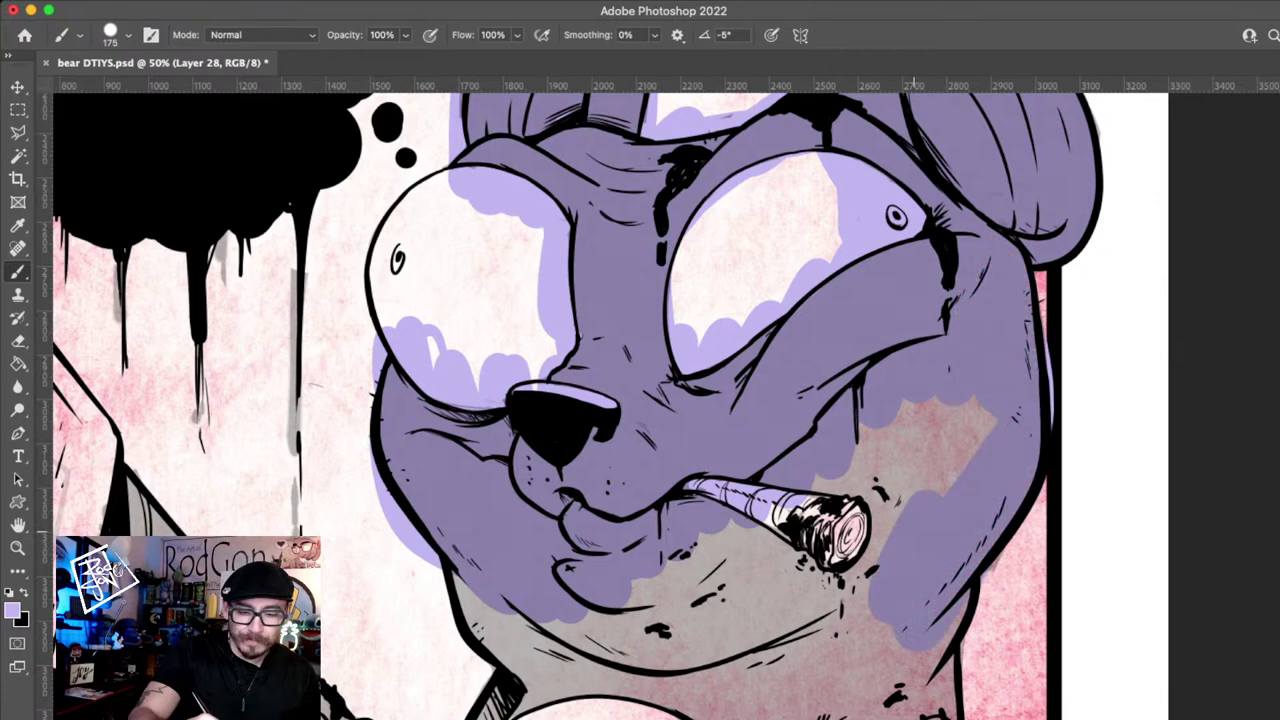
{"action": "mouse_move", "coordinate": [913, 470]}
{"action": "left_mouse_down"}
{"action": "mouse_move", "coordinate": [640, 610]}
{"action": "mouse_move", "coordinate": [905, 680]}
{"action": "left_mouse_up"}
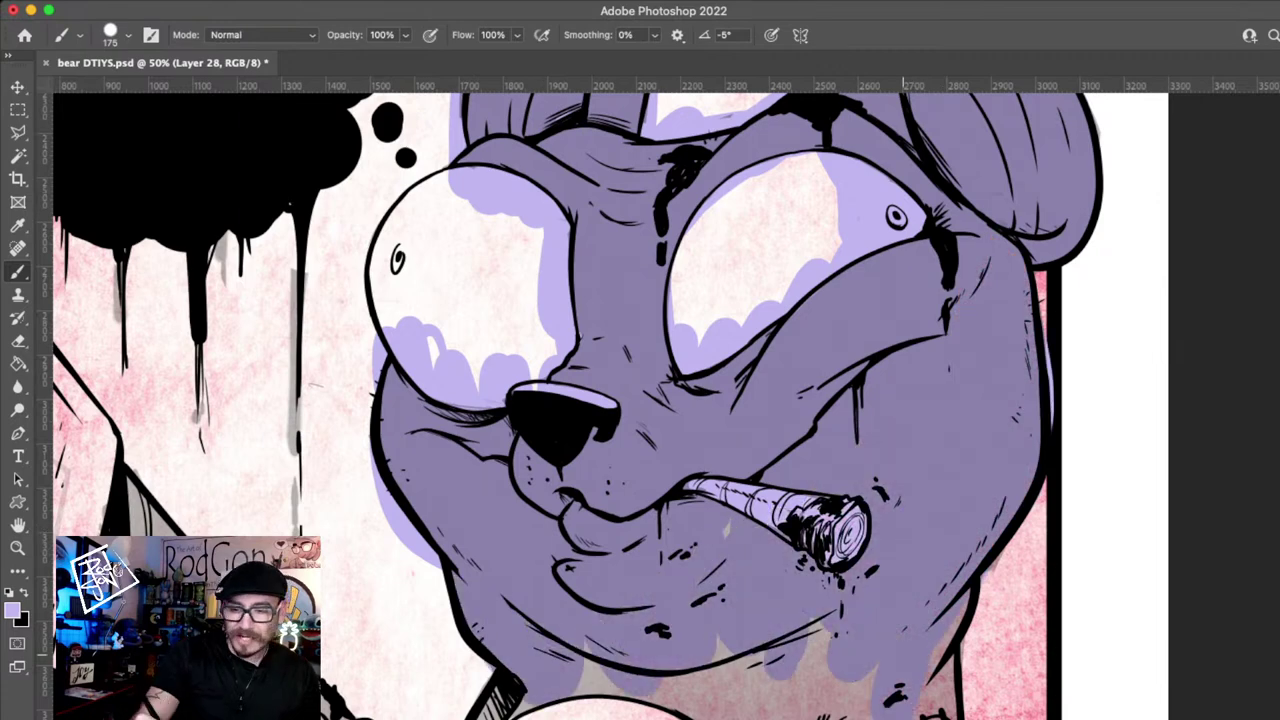
- Paint the raised arm, neck, torso sides, stitched arm, legs and tail lavender, leaving the belly patch uncolored
{"action": "scroll", "coordinate": [610, 400], "scroll_direction": "up", "scroll_amount": 4}
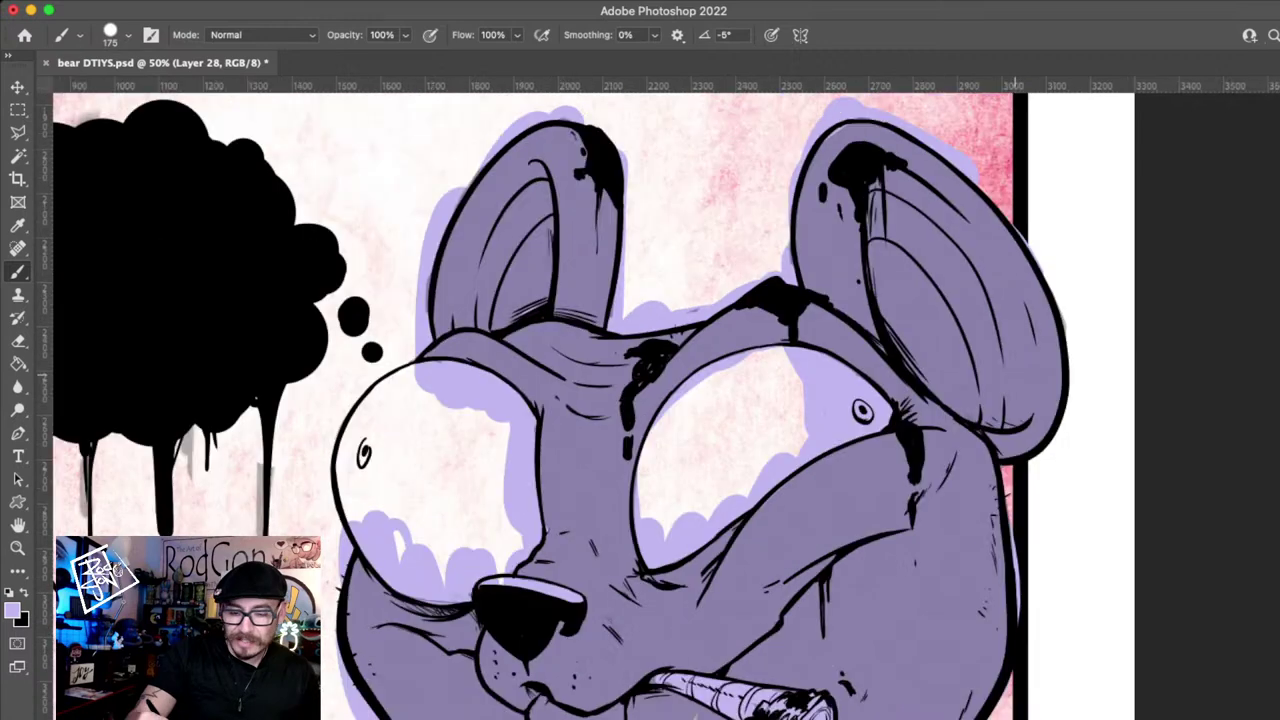
{"action": "scroll", "coordinate": [610, 400], "scroll_direction": "down", "scroll_amount": 10}
{"action": "scroll", "coordinate": [610, 400], "scroll_direction": "left", "scroll_amount": 2}
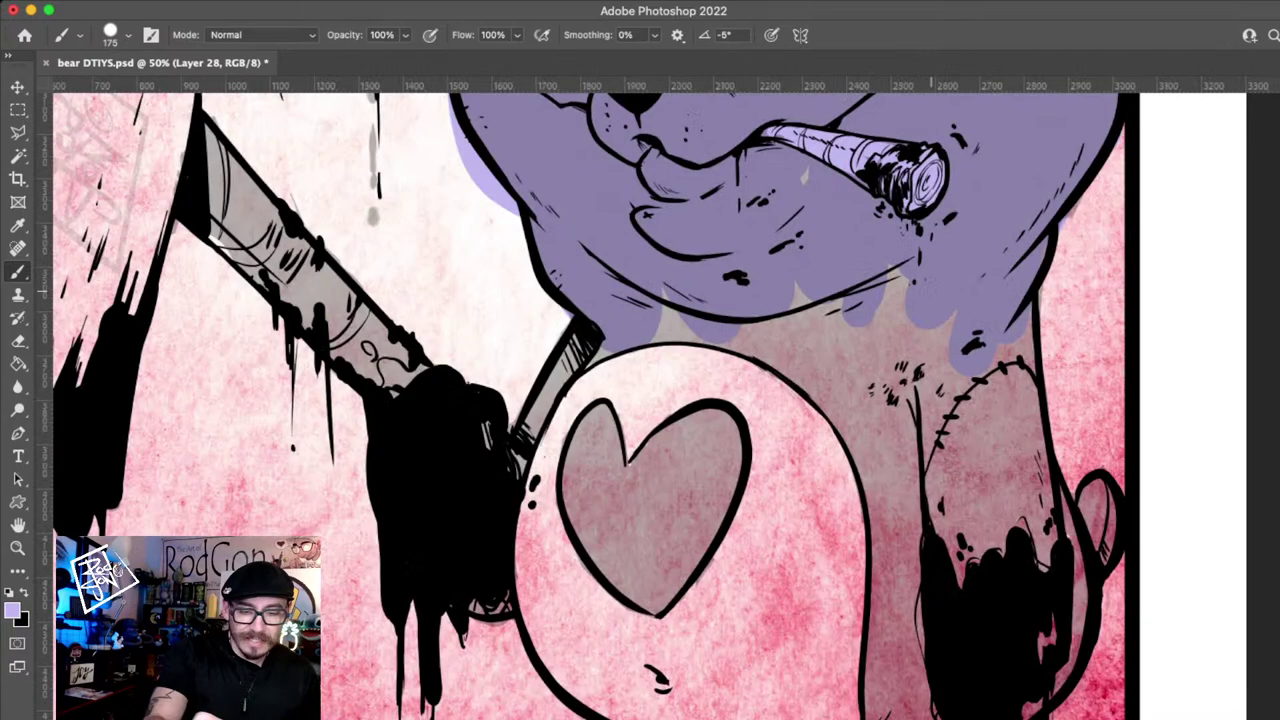
{"action": "left_click_drag", "start_coordinate": [540, 424], "coordinate": [578, 320]}
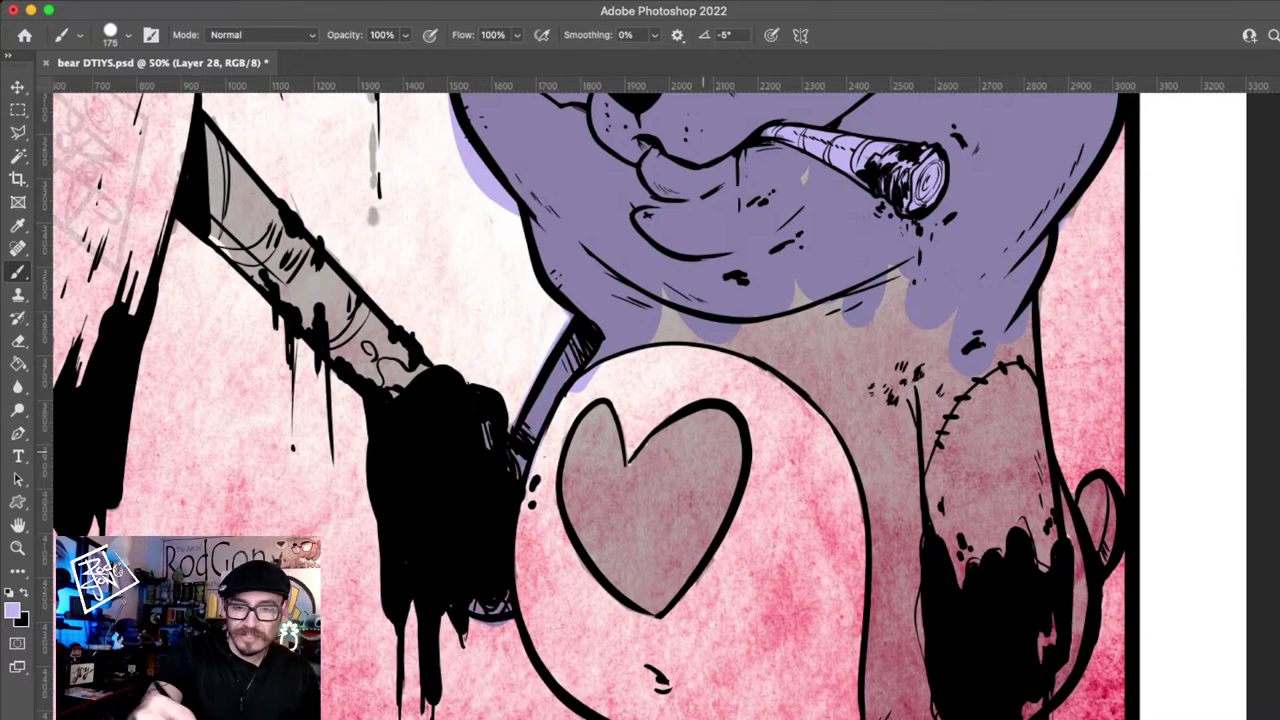
{"action": "mouse_move", "coordinate": [703, 330]}
{"action": "left_mouse_down"}
{"action": "mouse_move", "coordinate": [768, 335]}
{"action": "mouse_move", "coordinate": [990, 430]}
{"action": "mouse_move", "coordinate": [870, 510]}
{"action": "left_mouse_up"}
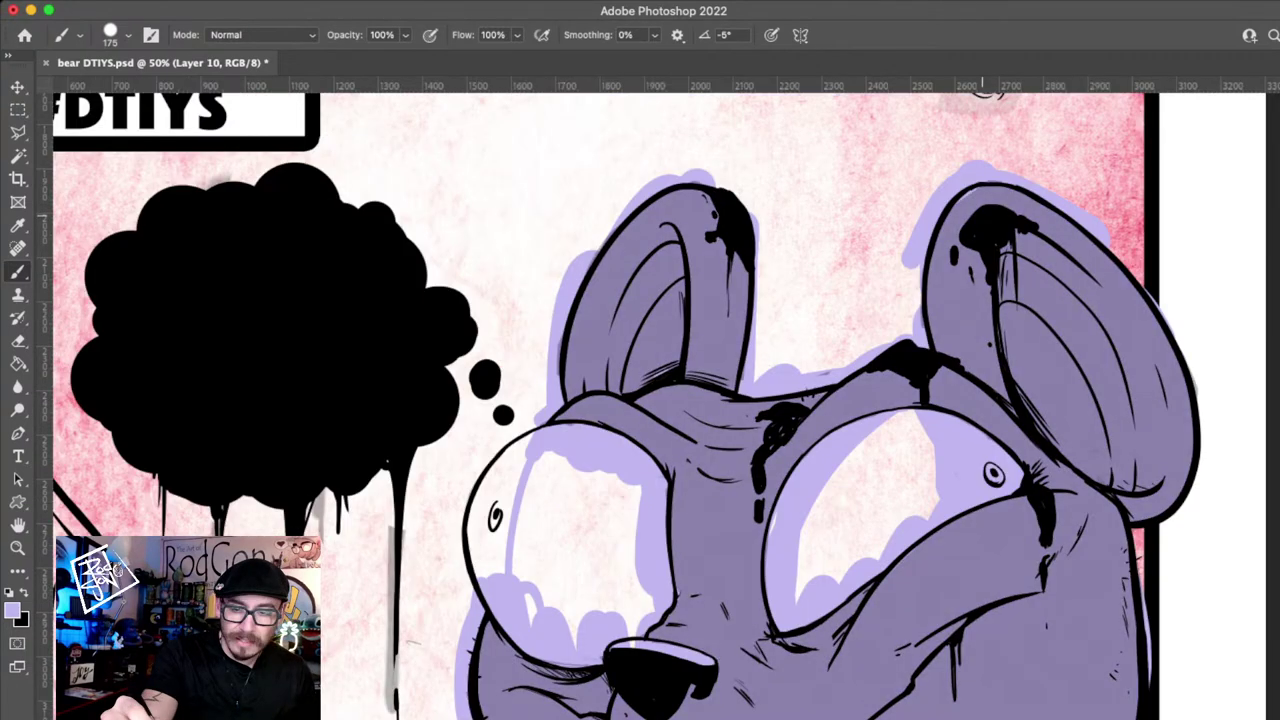
- Switch the brush color to black and examine the bear's line art and lavender fill from ears to feet
{"action": "key", "text": "x"}
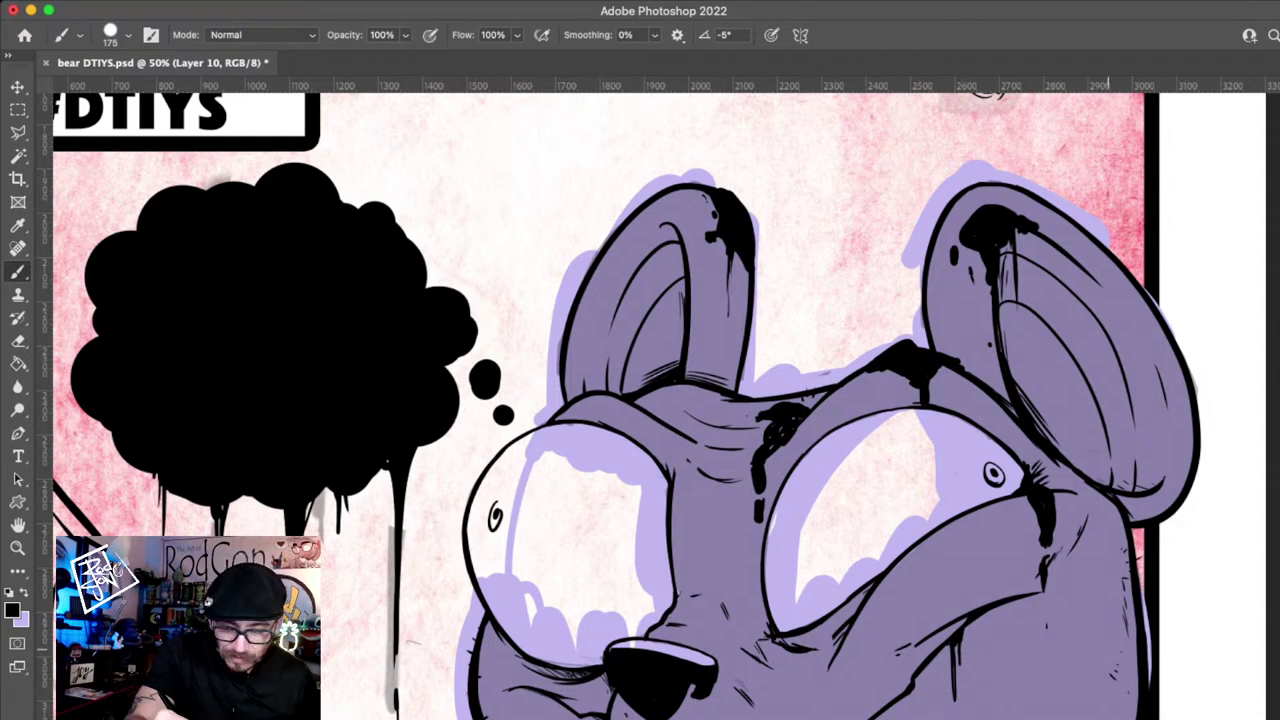
{"action": "scroll", "coordinate": [768, 400], "scroll_direction": "down", "scroll_amount": 3}
{"action": "scroll", "coordinate": [768, 400], "scroll_direction": "left", "scroll_amount": 2}
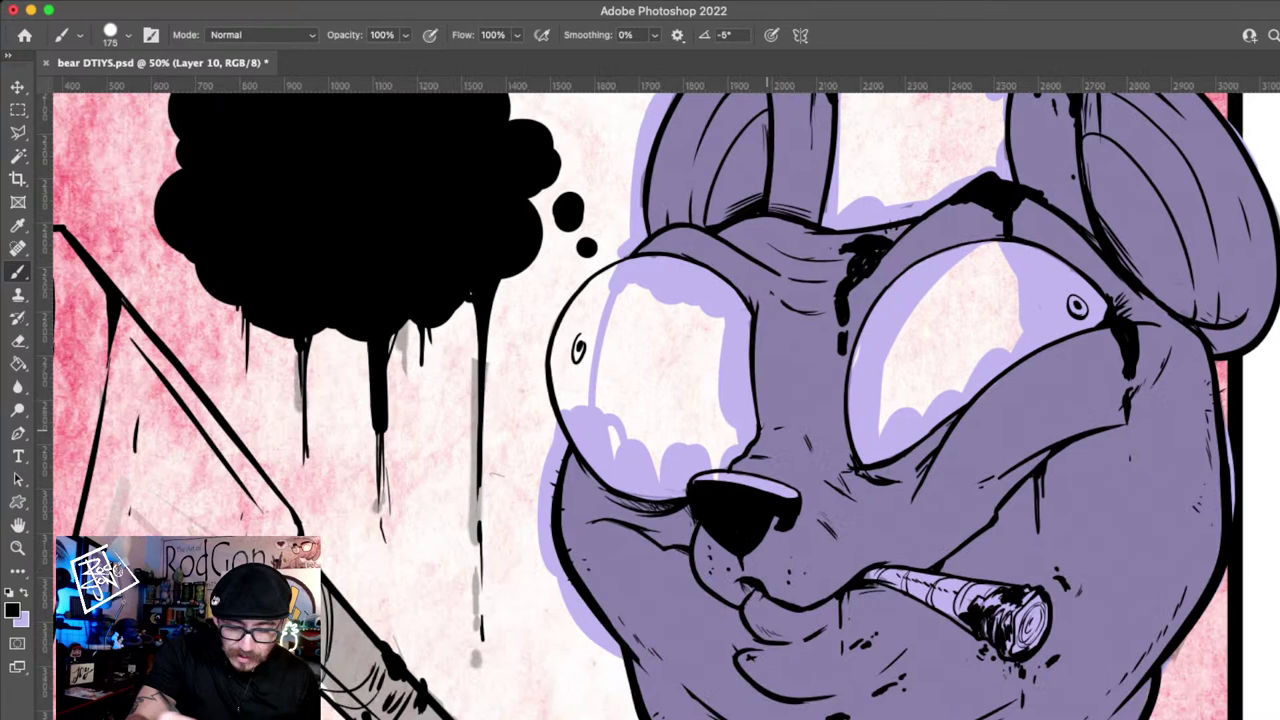
{"action": "scroll", "coordinate": [660, 400], "scroll_direction": "down", "scroll_amount": 3}
{"action": "scroll", "coordinate": [660, 400], "scroll_direction": "left", "scroll_amount": 1}
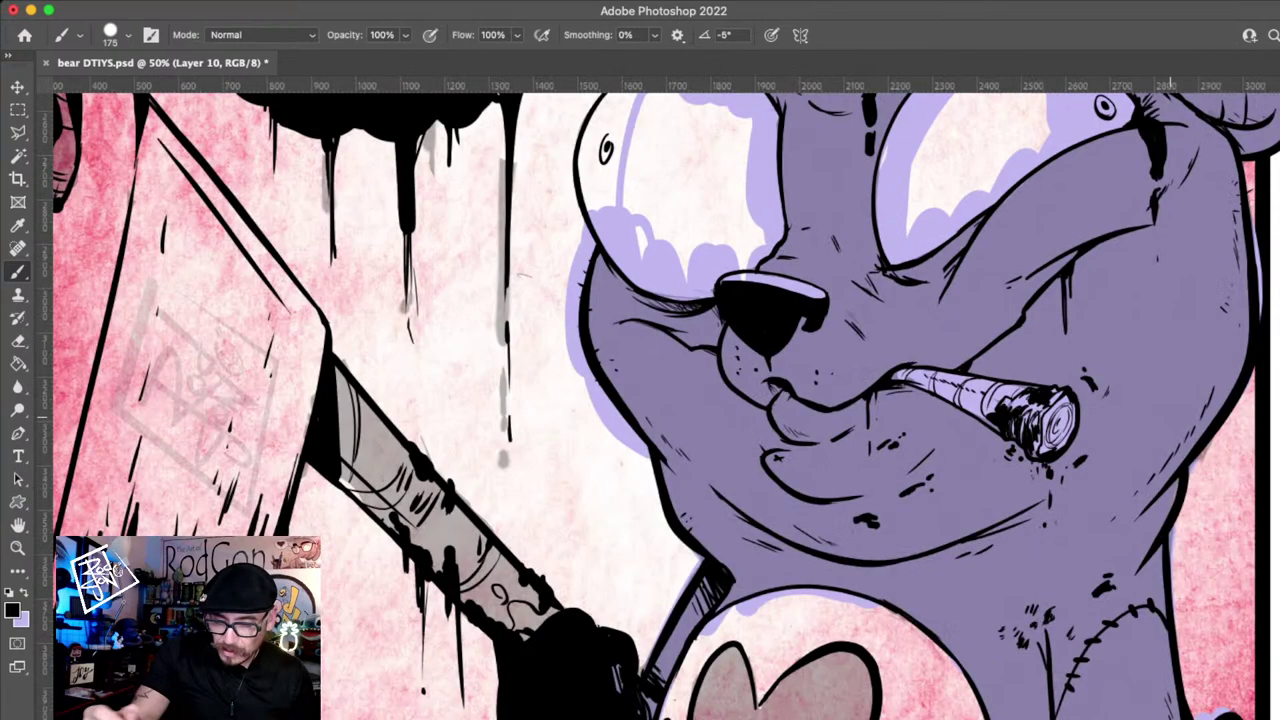
{"action": "scroll", "coordinate": [660, 400], "scroll_direction": "down", "scroll_amount": 4}
{"action": "scroll", "coordinate": [660, 400], "scroll_direction": "right", "scroll_amount": 1}
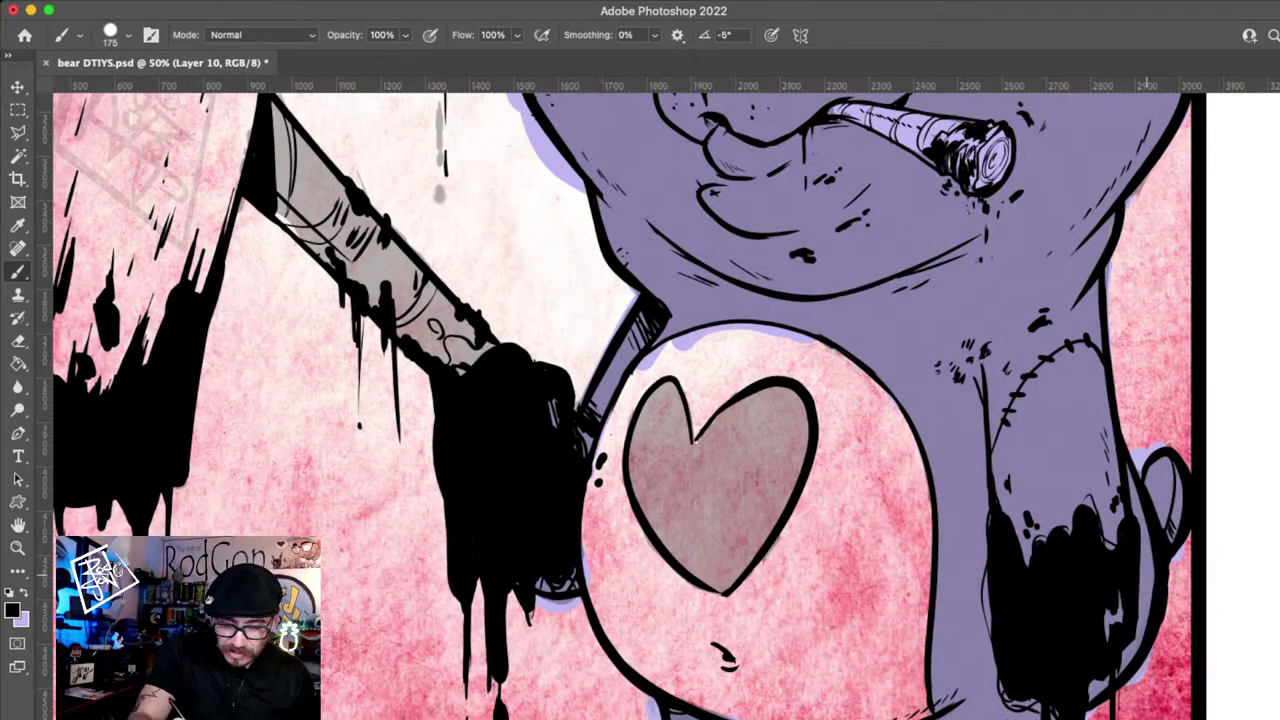
{"action": "scroll", "coordinate": [660, 400], "scroll_direction": "down", "scroll_amount": 2}
{"action": "scroll", "coordinate": [660, 400], "scroll_direction": "left", "scroll_amount": 1}
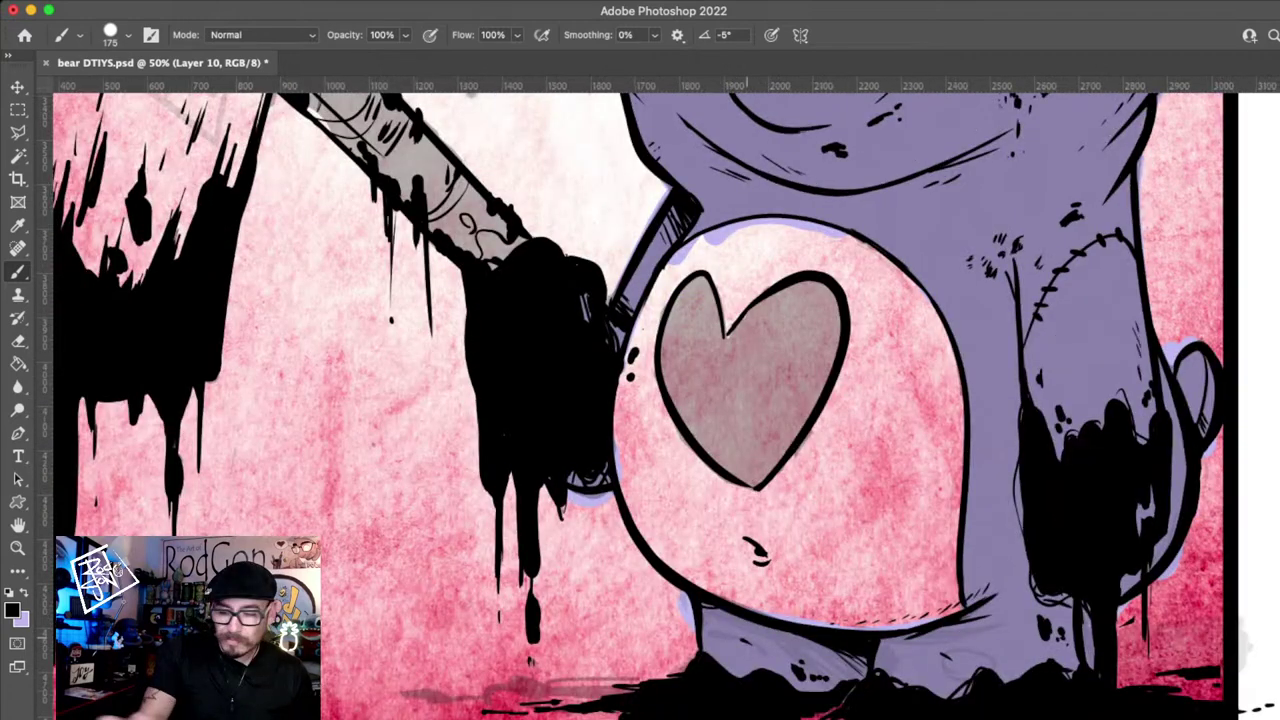
{"action": "scroll", "coordinate": [660, 400], "scroll_direction": "up", "scroll_amount": 3}
{"action": "scroll", "coordinate": [660, 400], "scroll_direction": "right", "scroll_amount": 1}
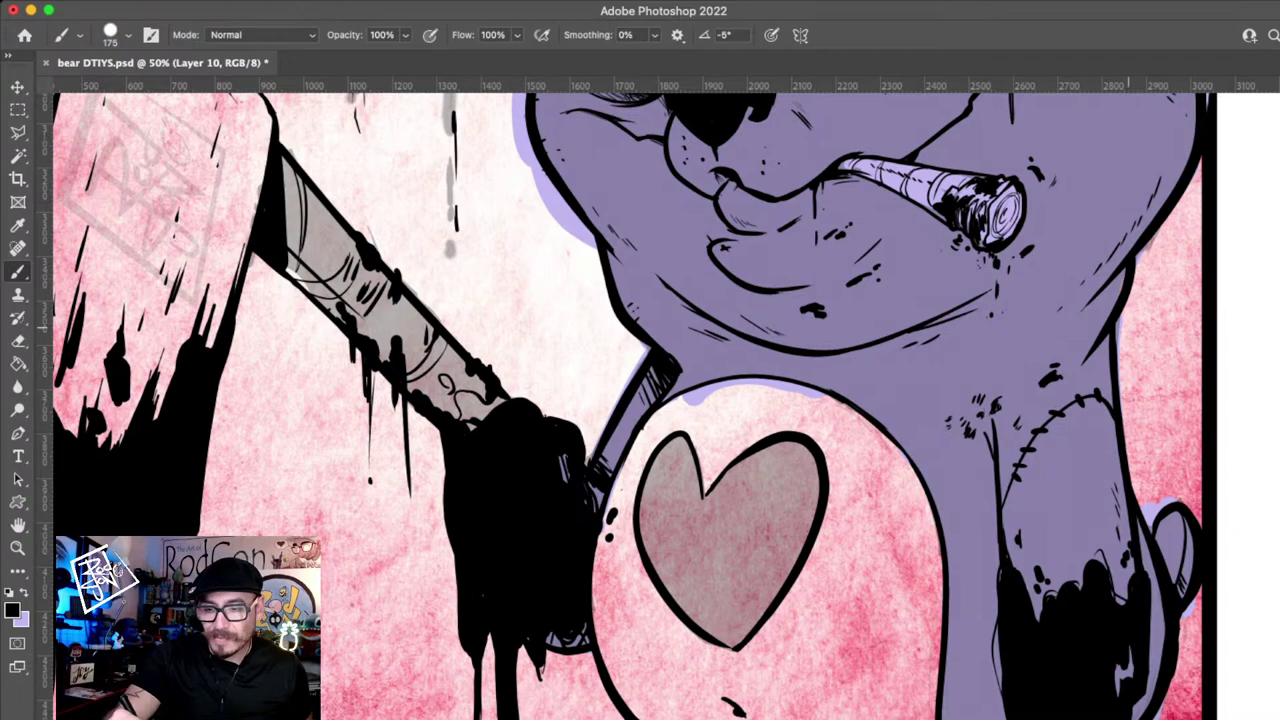
{"action": "scroll", "coordinate": [1125, 400], "scroll_direction": "up", "scroll_amount": 3}
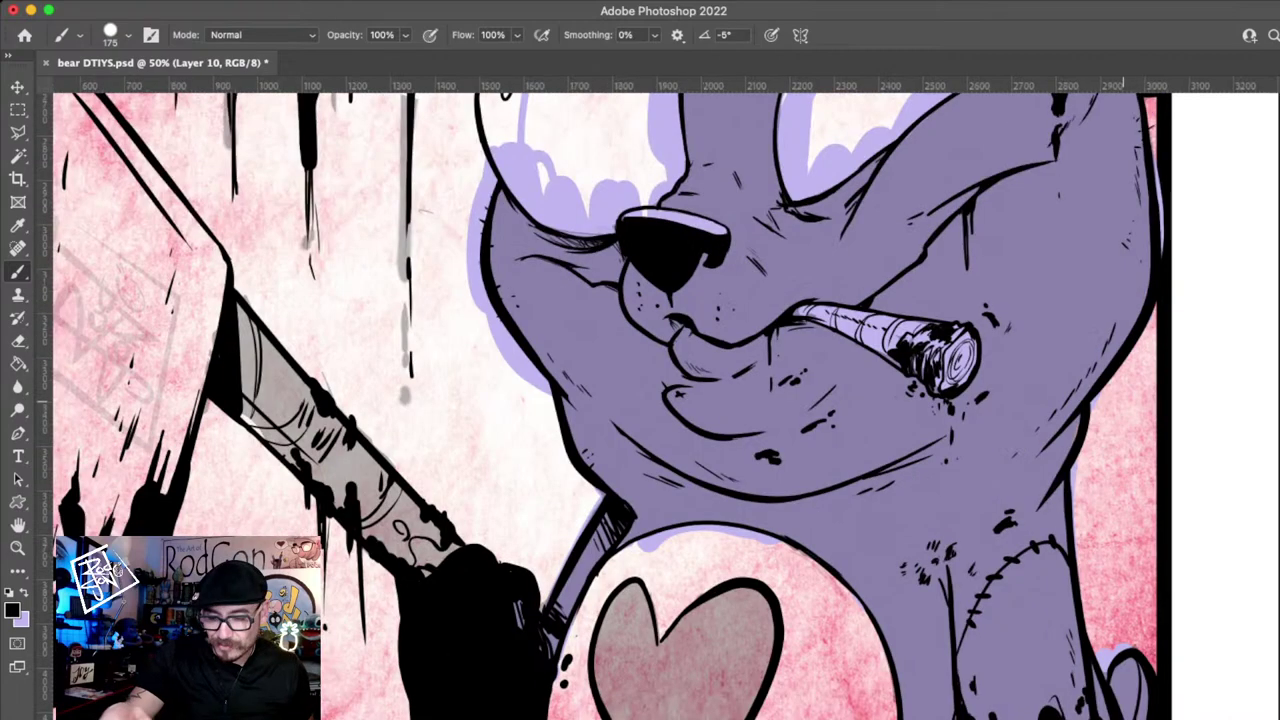
{"action": "left_click_drag", "start_coordinate": [1136, 261], "coordinate": [1027, 688]}
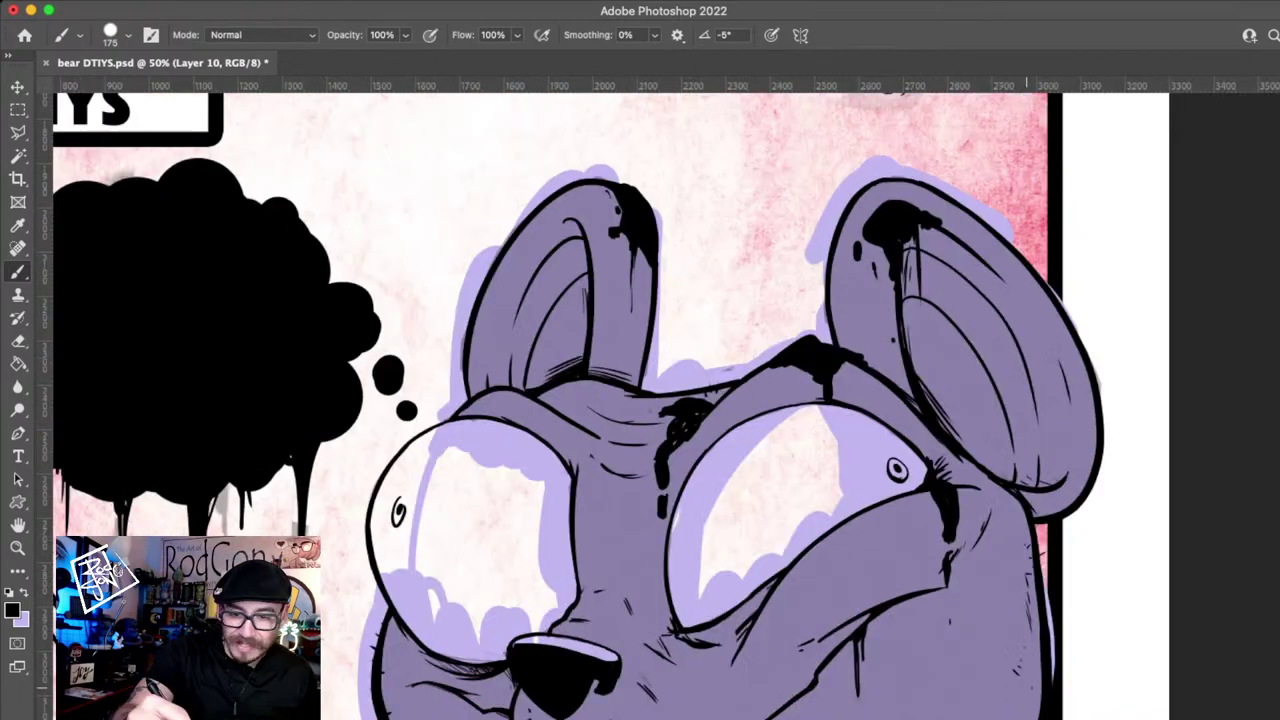